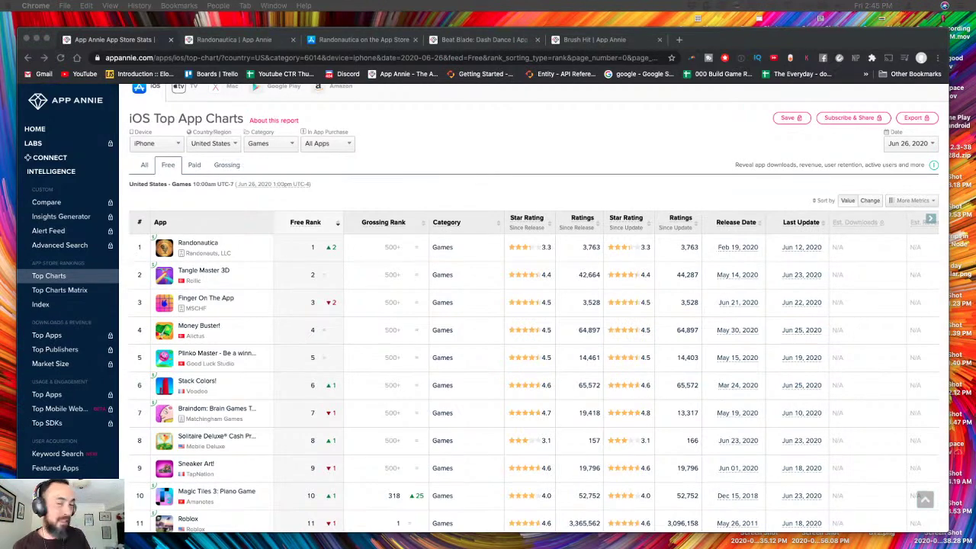
{"action": "key", "text": "ctrl+Up"}
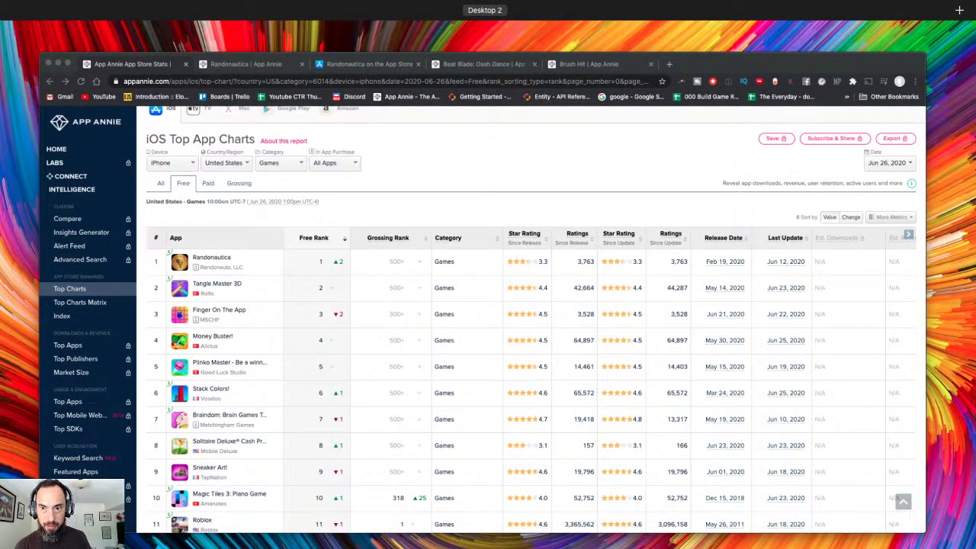
{"action": "key", "text": "ctrl+Up"}
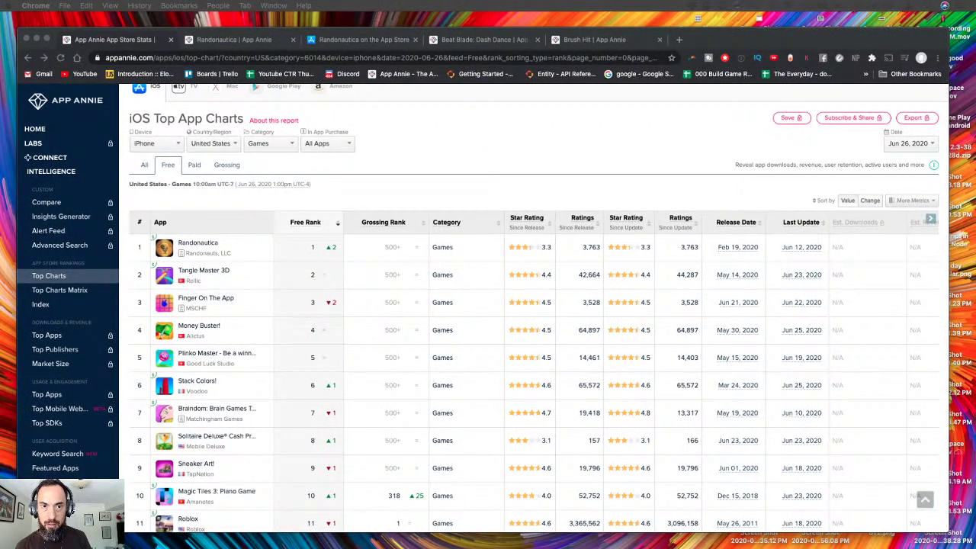
{"action": "key", "text": "ctrl+Up"}
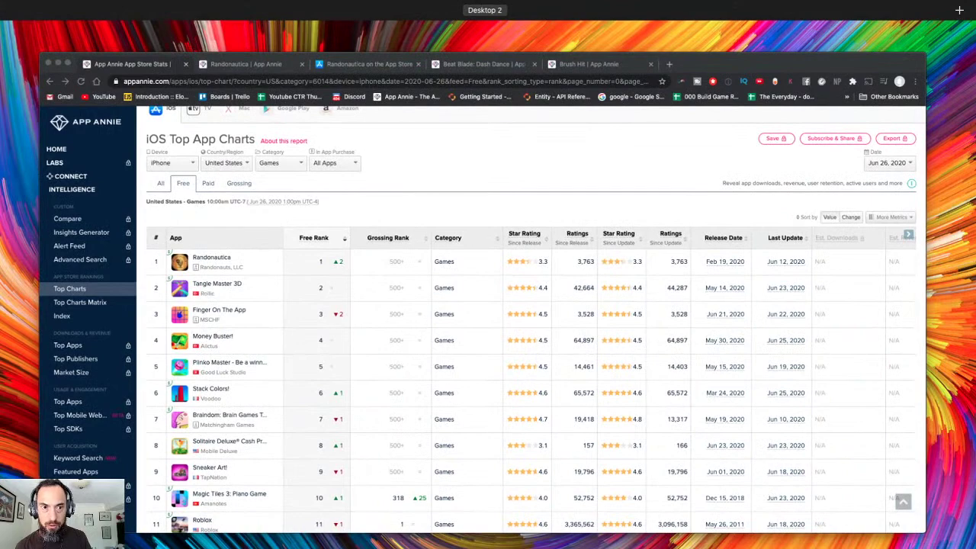
{"action": "key", "text": "ctrl+Up"}
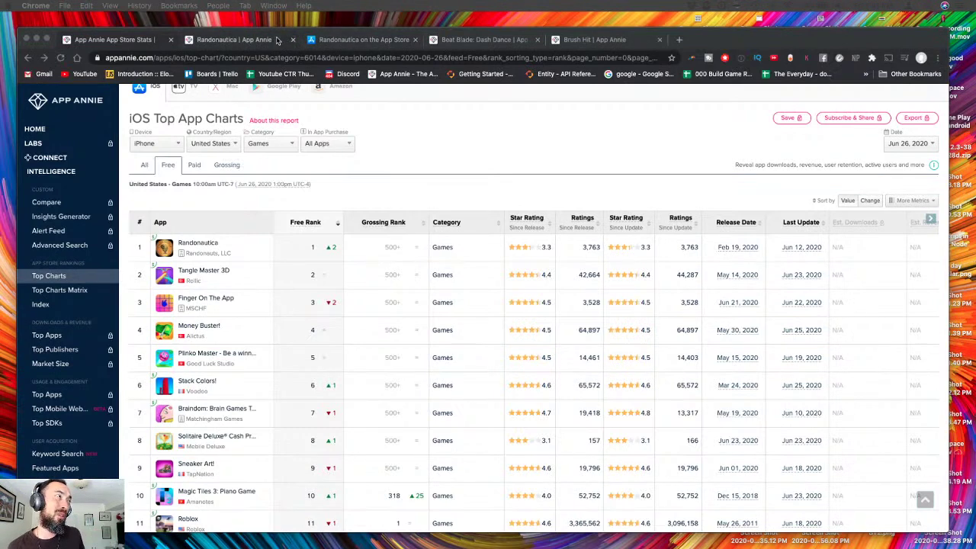
- Review Randonautica's App Annie summary and its App Store page, reading the full app description
{"action": "left_click", "coordinate": [237, 40]}
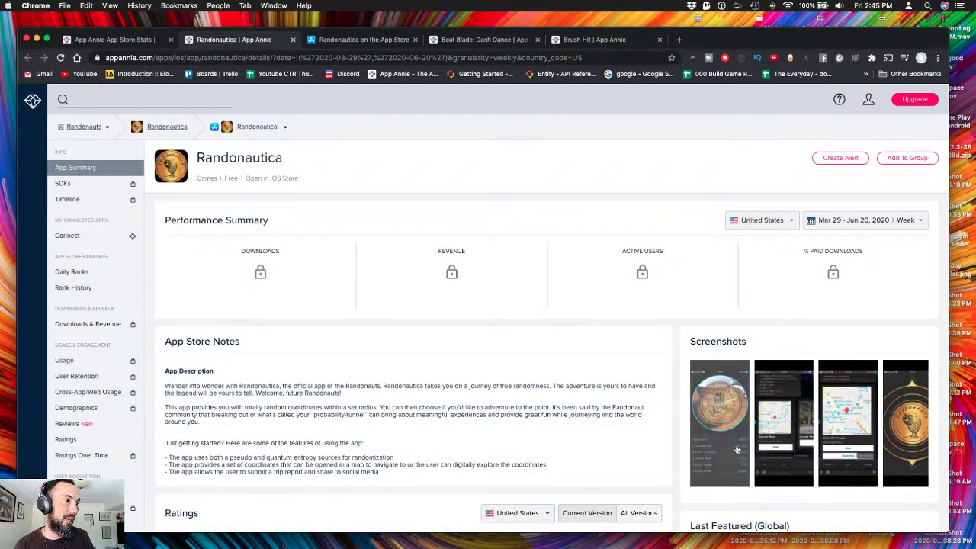
{"action": "left_click", "coordinate": [368, 42]}
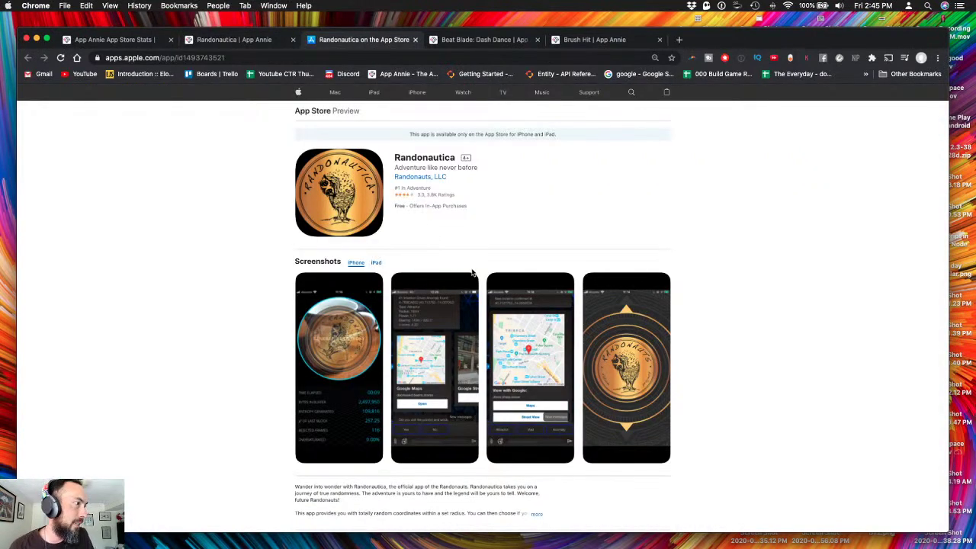
{"action": "scroll", "coordinate": [469, 271], "scroll_direction": "down", "scroll_amount": 3}
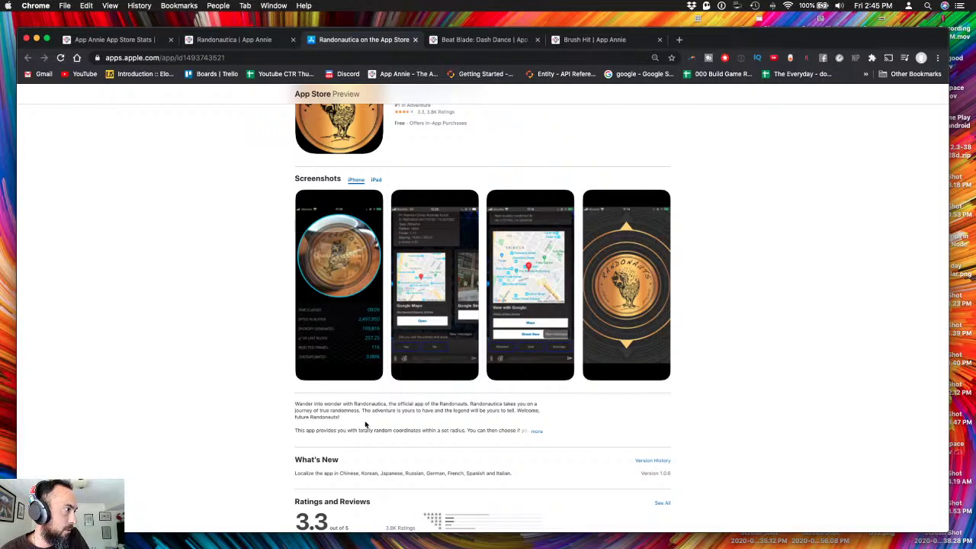
{"action": "left_click", "coordinate": [536, 431]}
{"action": "scroll", "coordinate": [513, 444], "scroll_direction": "down", "scroll_amount": 1}
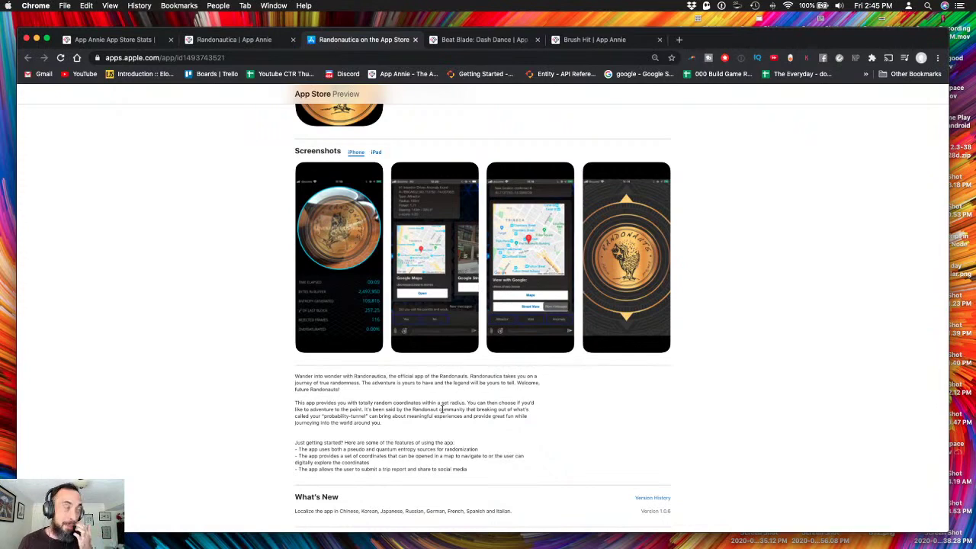
- Browse the App Annie chart of top free iPhone games in the United States
{"action": "left_click", "coordinate": [106, 40]}
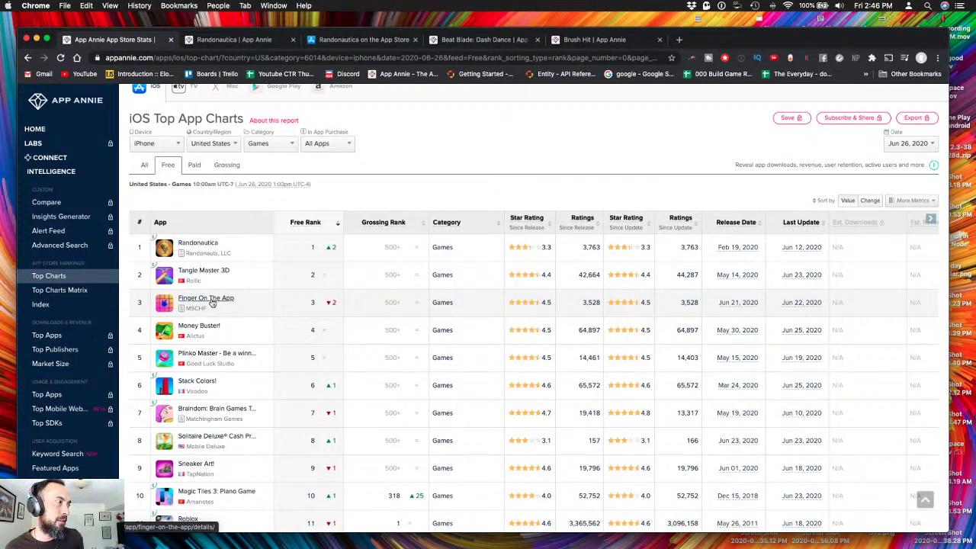
{"action": "scroll", "coordinate": [210, 306], "scroll_direction": "down", "scroll_amount": 1}
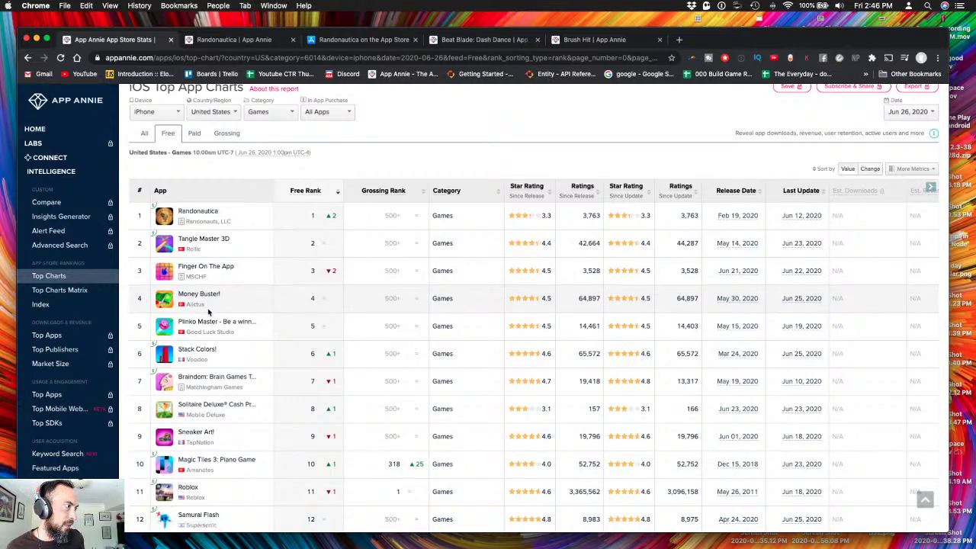
{"action": "scroll", "coordinate": [208, 312], "scroll_direction": "down", "scroll_amount": 5}
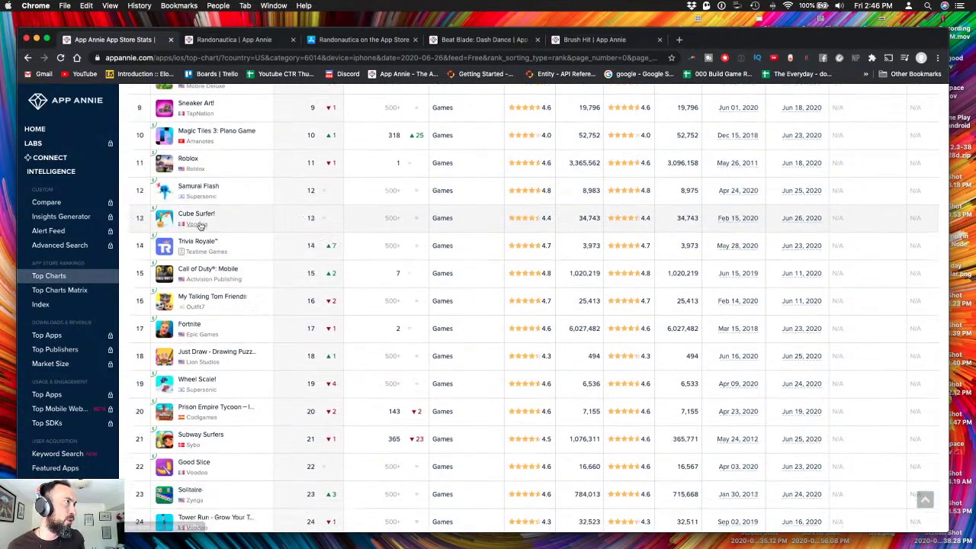
{"action": "scroll", "coordinate": [200, 225], "scroll_direction": "down", "scroll_amount": 3}
- Look through the screenshots on the Beat Blade: Dash Dance page in App Annie
{"action": "key", "text": "super+4"}
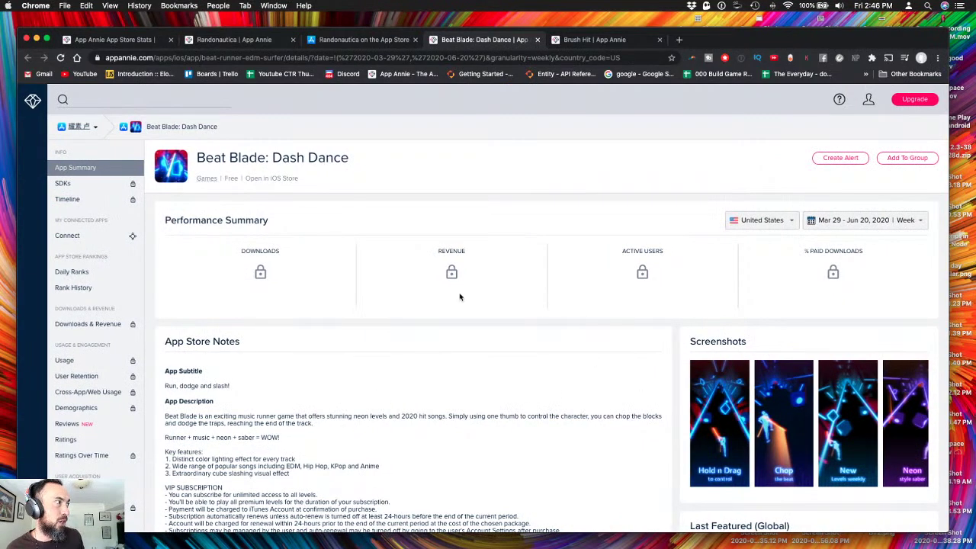
{"action": "scroll", "coordinate": [771, 437], "scroll_direction": "right", "scroll_amount": 3}
{"action": "scroll", "coordinate": [771, 436], "scroll_direction": "left", "scroll_amount": 3}
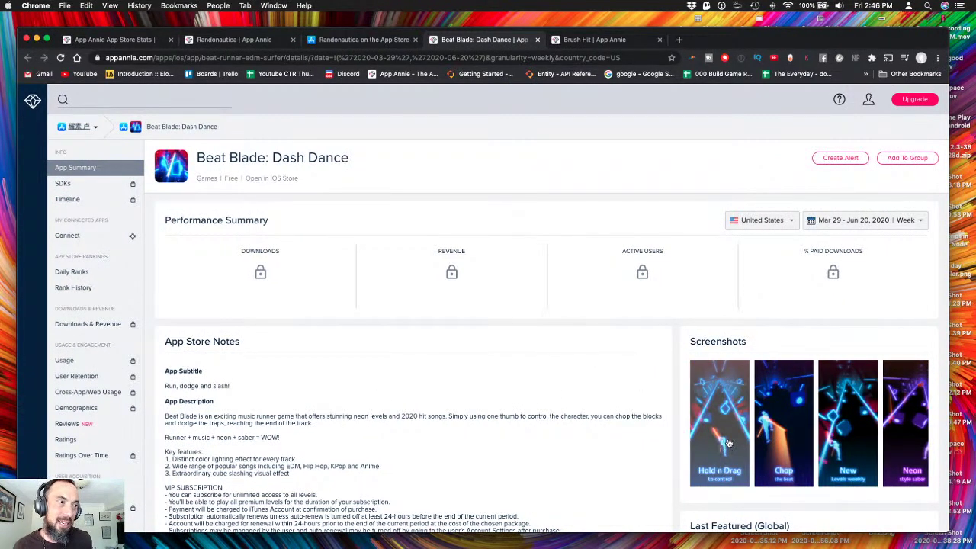
{"action": "scroll", "coordinate": [730, 443], "scroll_direction": "right", "scroll_amount": 3}
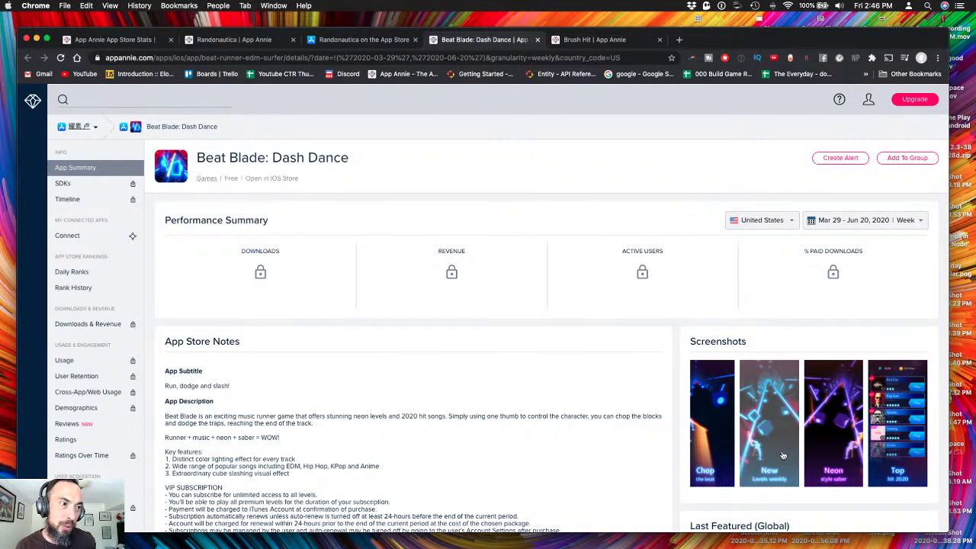
{"action": "scroll", "coordinate": [808, 450], "scroll_direction": "left", "scroll_amount": 3}
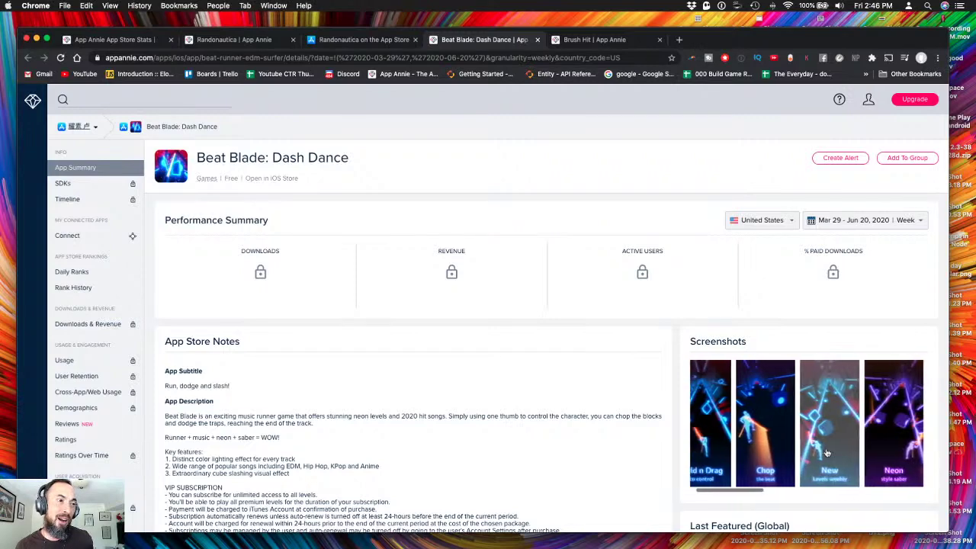
{"action": "scroll", "coordinate": [785, 447], "scroll_direction": "right", "scroll_amount": 3}
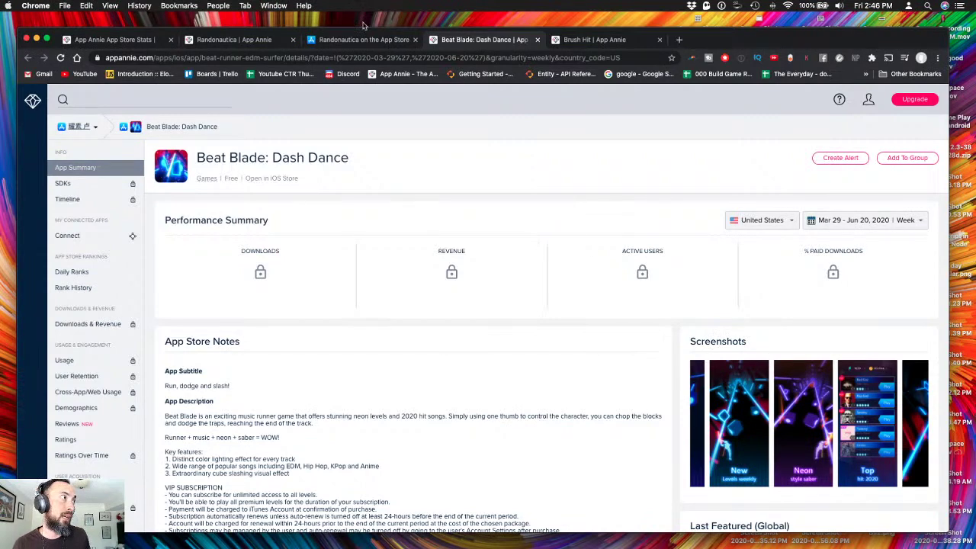
- Look through the screenshots on the Brush Hit page in App Annie
{"action": "left_click", "coordinate": [565, 41]}
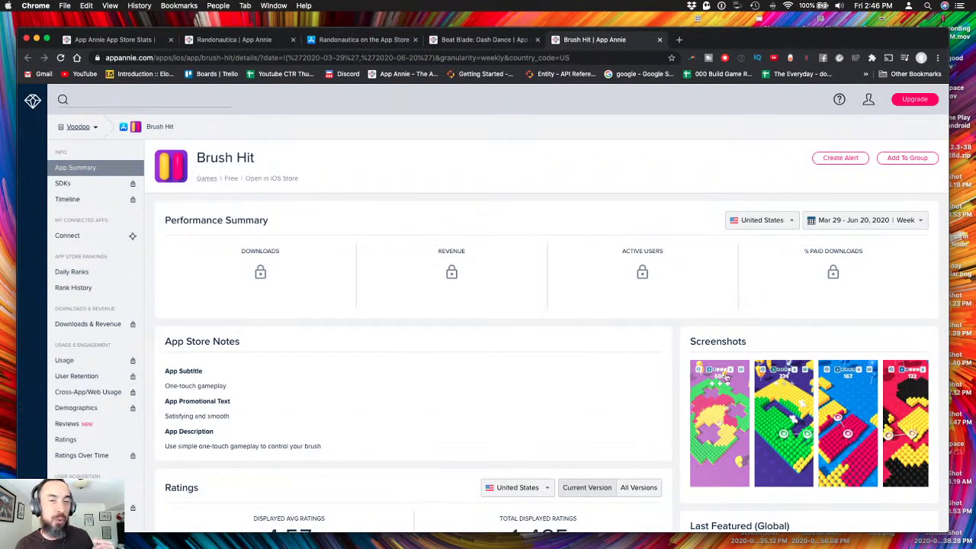
{"action": "scroll", "coordinate": [815, 440], "scroll_direction": "right", "scroll_amount": 2}
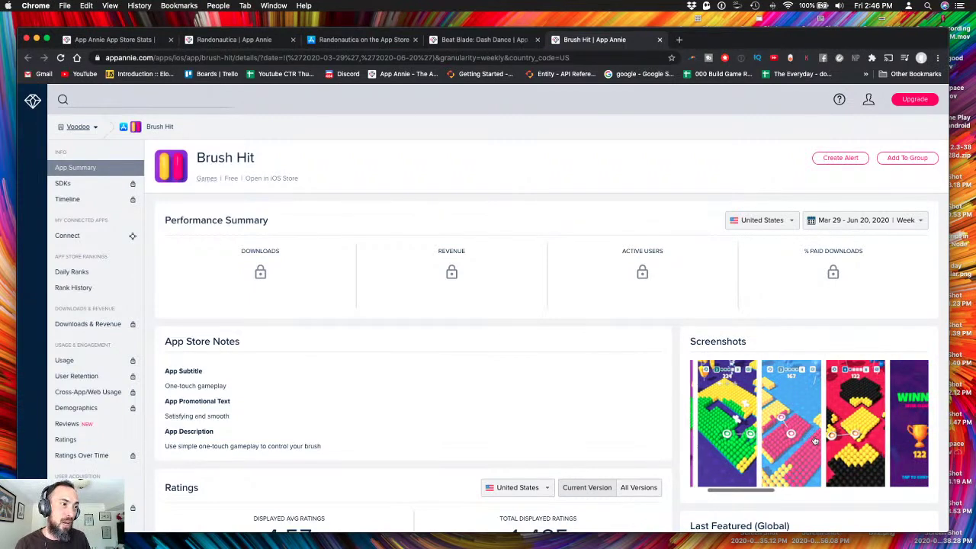
{"action": "scroll", "coordinate": [814, 441], "scroll_direction": "left", "scroll_amount": 2}
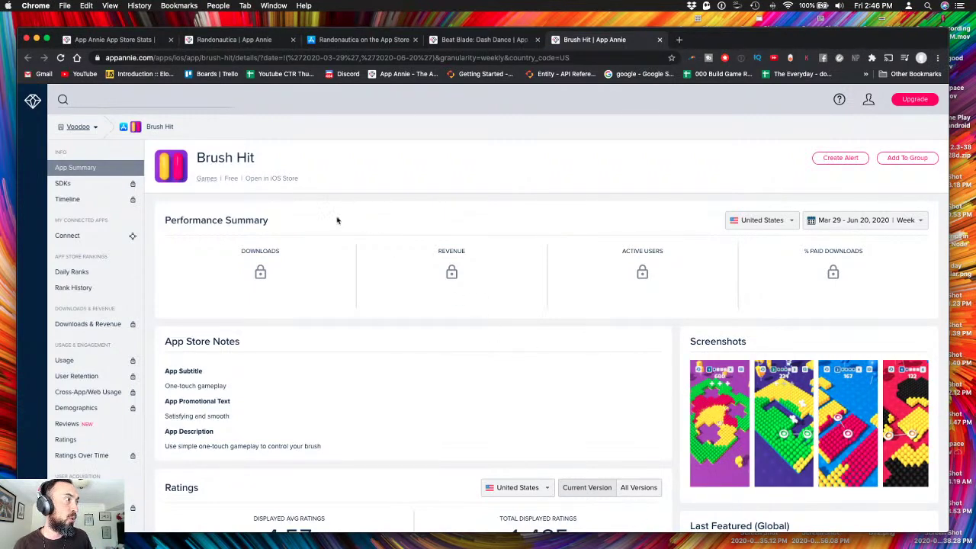
- Open Brush Hit's iOS App Store page from App Annie and examine its screenshots and description
{"action": "left_click", "coordinate": [272, 179]}
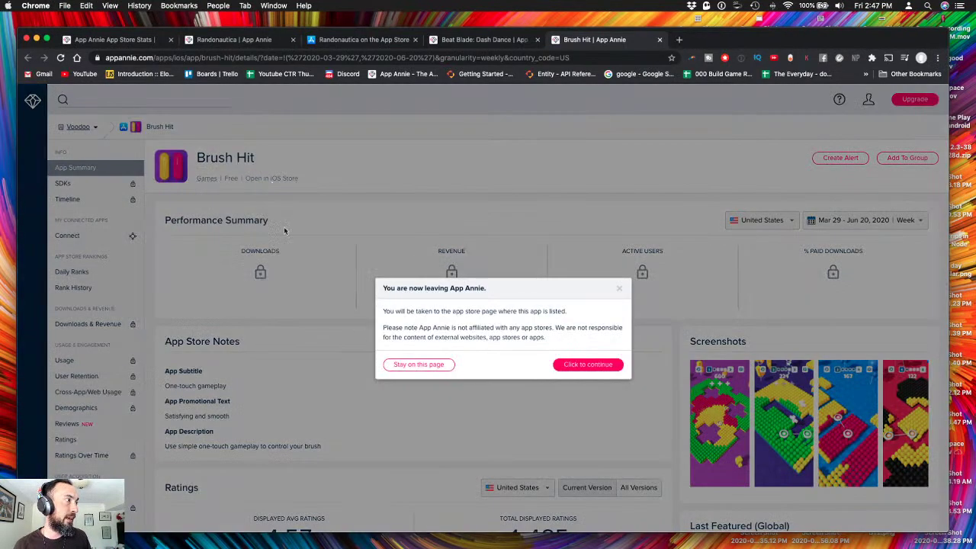
{"action": "left_click", "coordinate": [597, 366]}
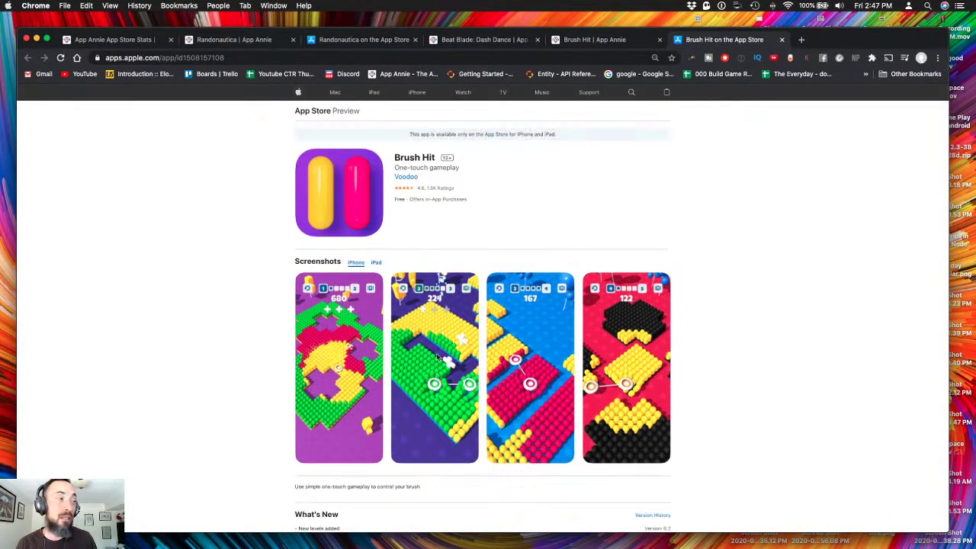
{"action": "scroll", "coordinate": [427, 356], "scroll_direction": "down", "scroll_amount": 2}
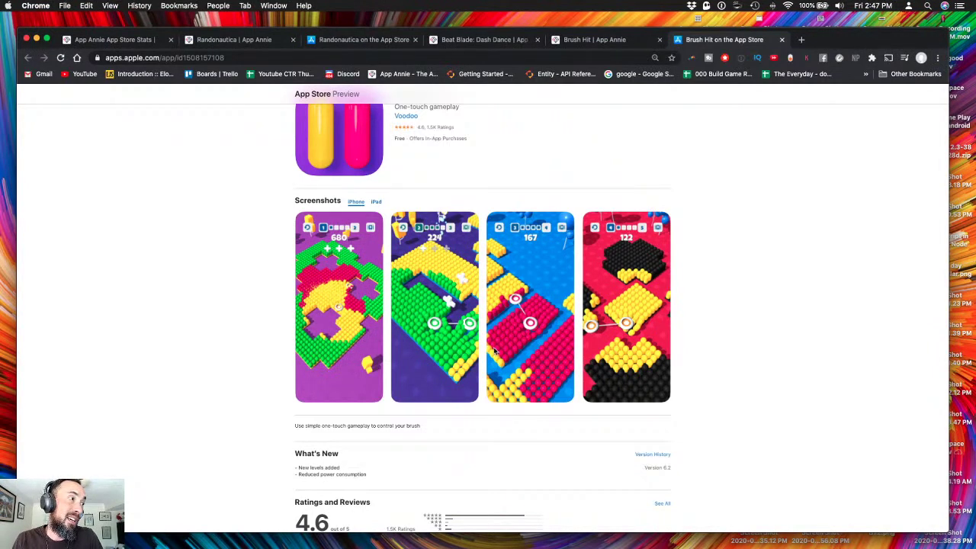
{"action": "scroll", "coordinate": [504, 310], "scroll_direction": "down", "scroll_amount": 1}
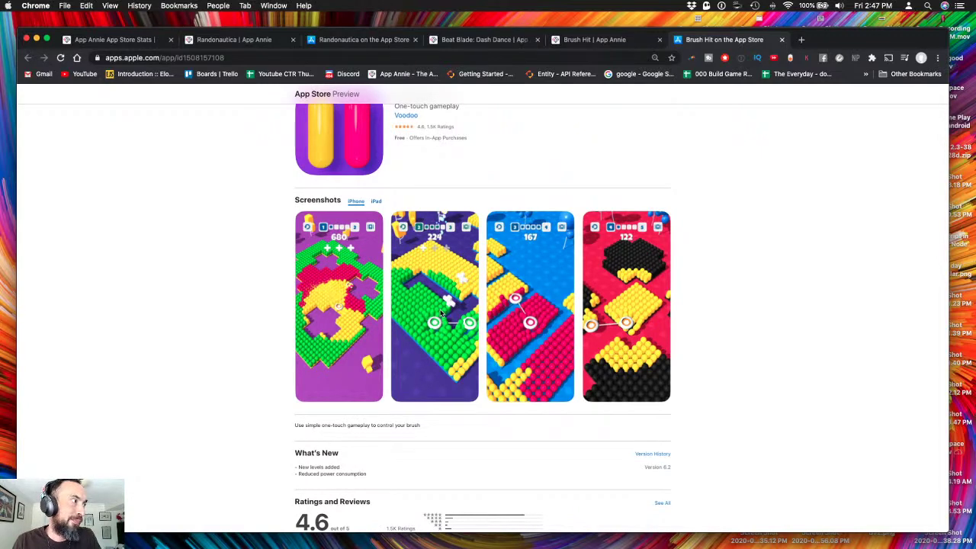
{"action": "scroll", "coordinate": [443, 315], "scroll_direction": "up", "scroll_amount": 2}
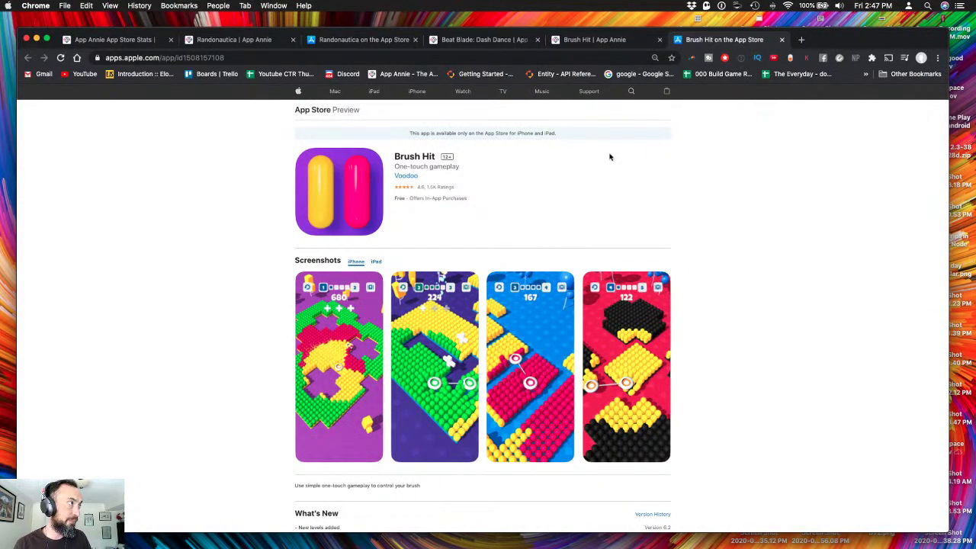
{"action": "key", "text": "ctrl+Up"}
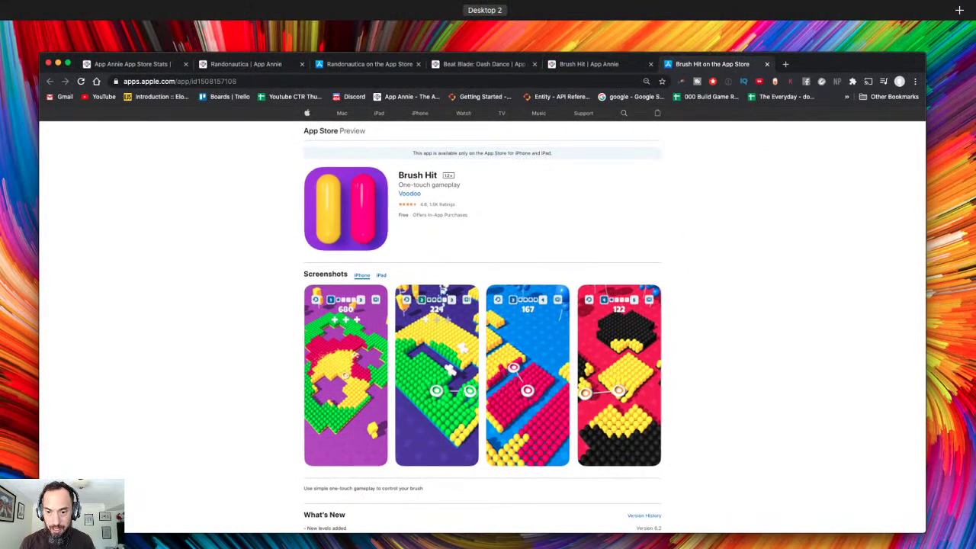
{"action": "key", "text": "ctrl+Up"}
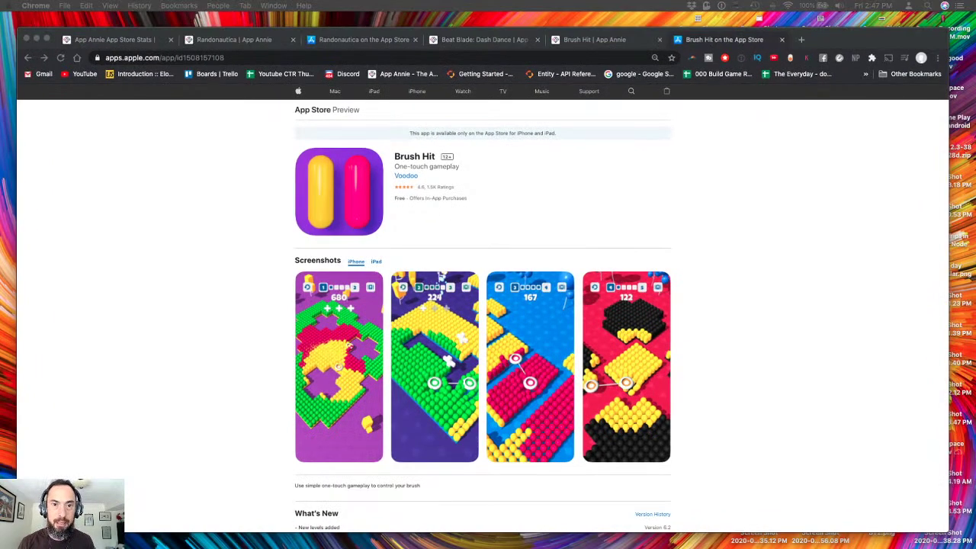
- Switch to Buildbox and open the recent project "Rolling Space 3d 055 spikes and frame rate"
{"action": "left_click_drag", "start_coordinate": [975, 88], "coordinate": [407, 68]}
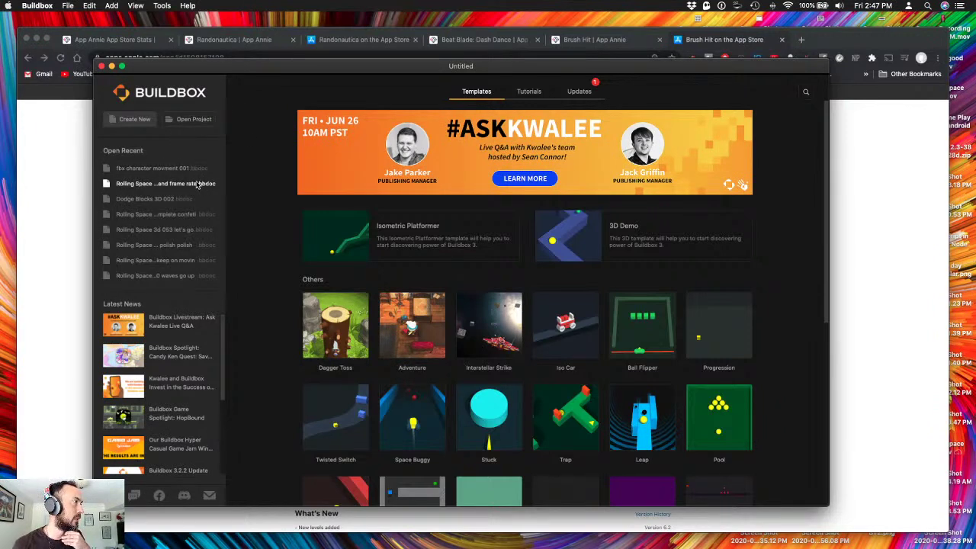
{"action": "left_click", "coordinate": [191, 122]}
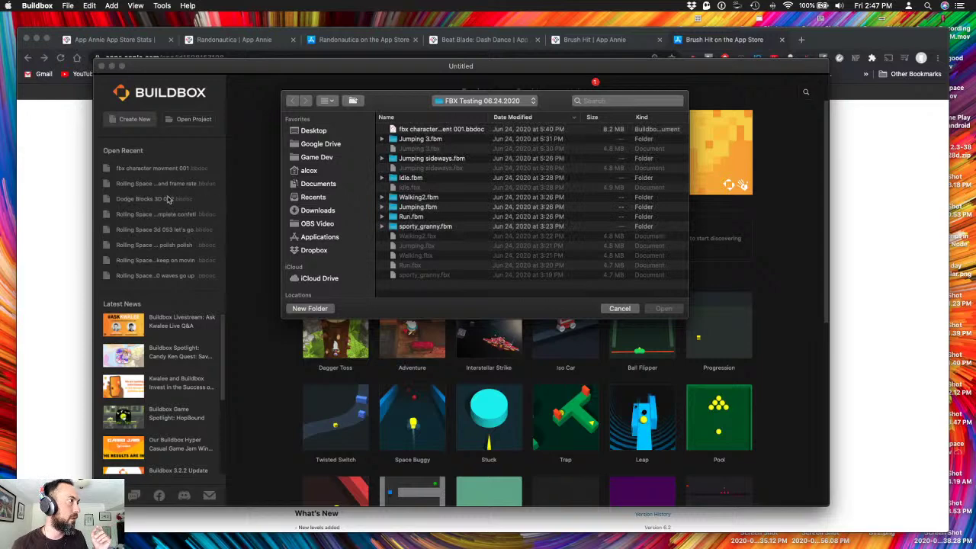
{"action": "left_click", "coordinate": [614, 309]}
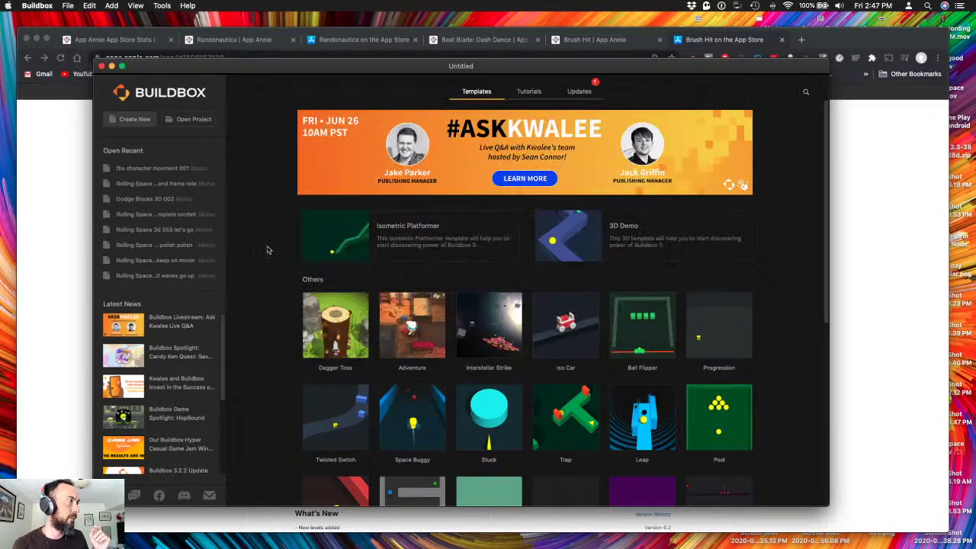
{"action": "left_click", "coordinate": [190, 184]}
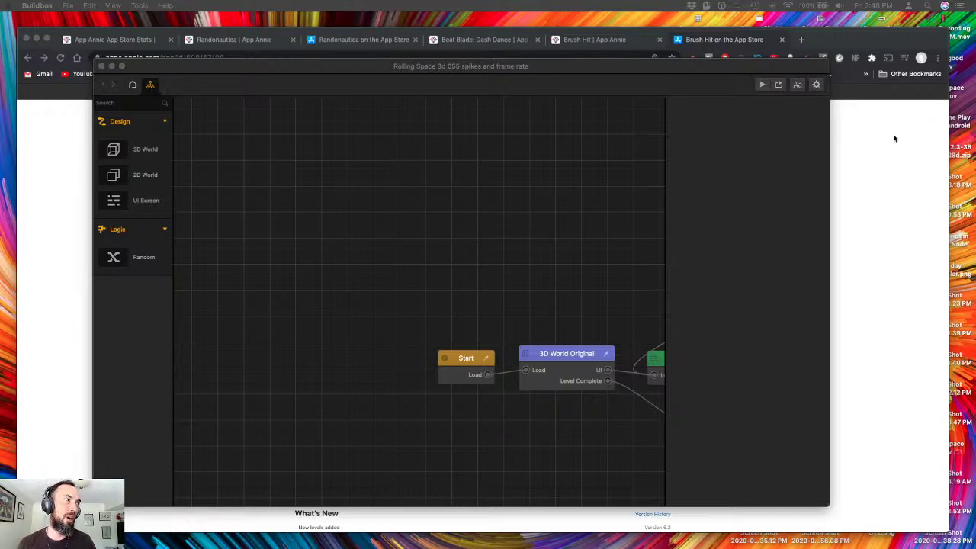
{"action": "mouse_move", "coordinate": [895, 138]}
{"action": "left_mouse_down"}
{"action": "mouse_move", "coordinate": [691, 152]}
{"action": "mouse_move", "coordinate": [654, 39]}
{"action": "mouse_move", "coordinate": [660, 44]}
{"action": "left_mouse_up"}
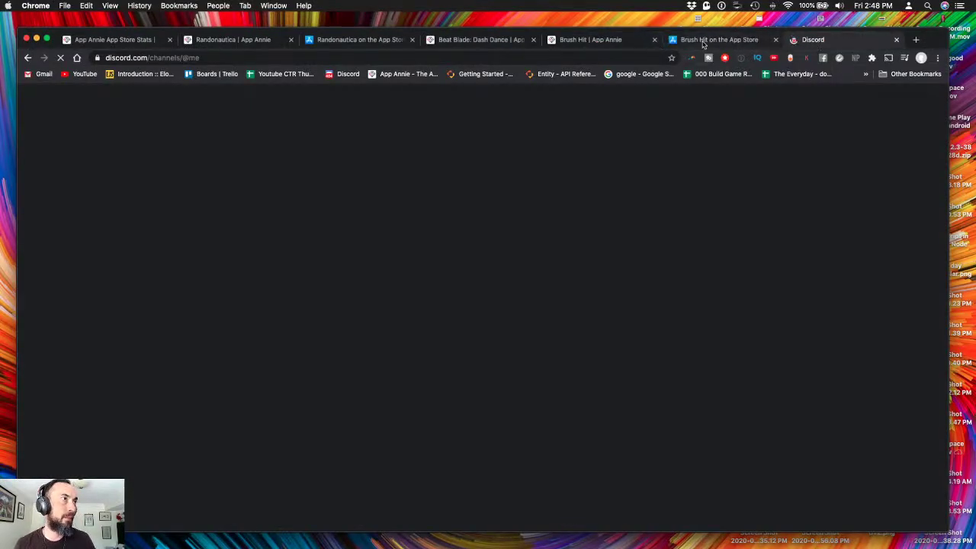
{"action": "left_click", "coordinate": [704, 42]}
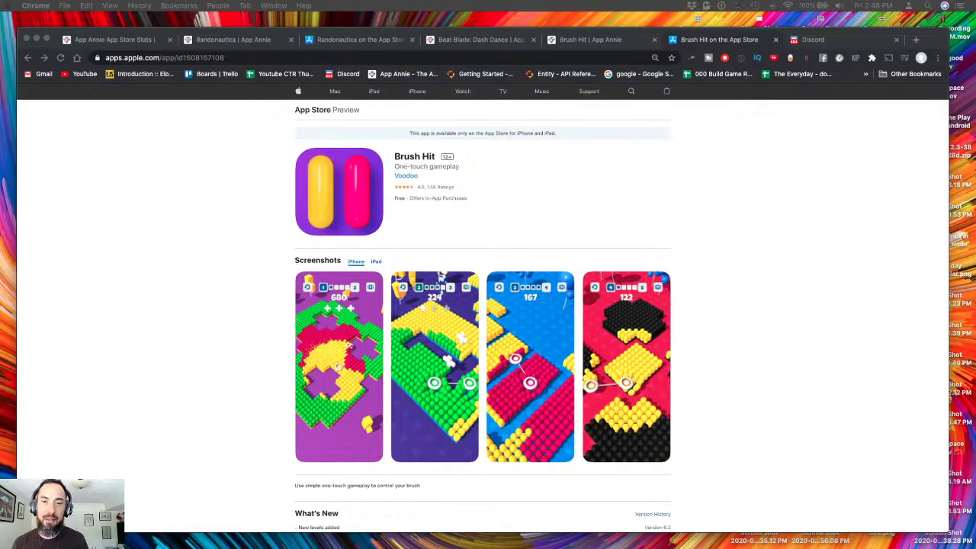
{"action": "key", "text": "ctrl+Up"}
{"action": "left_click", "coordinate": [210, 400]}
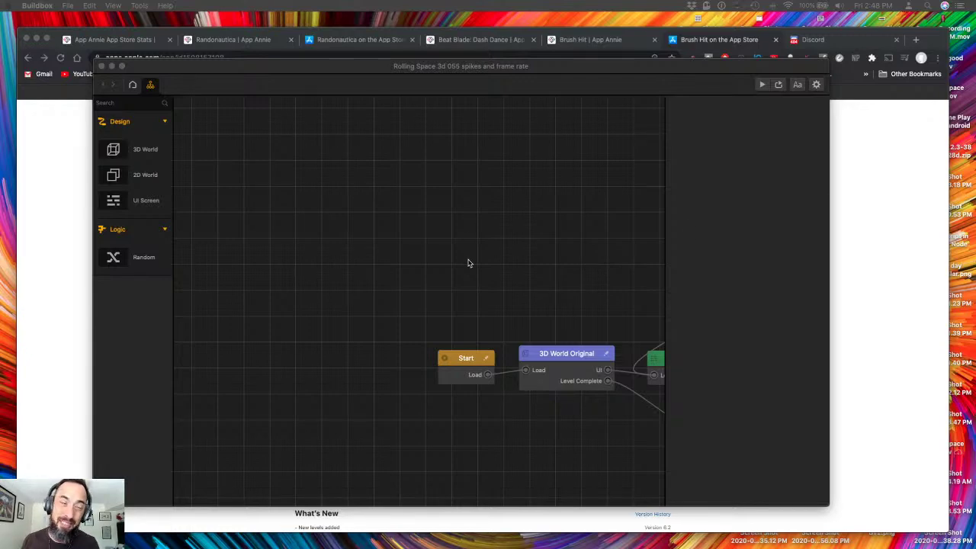
- Open the 3D World Original node for editing and move the Buildbox window to line up with the browser window behind it
{"action": "double_click", "coordinate": [550, 371]}
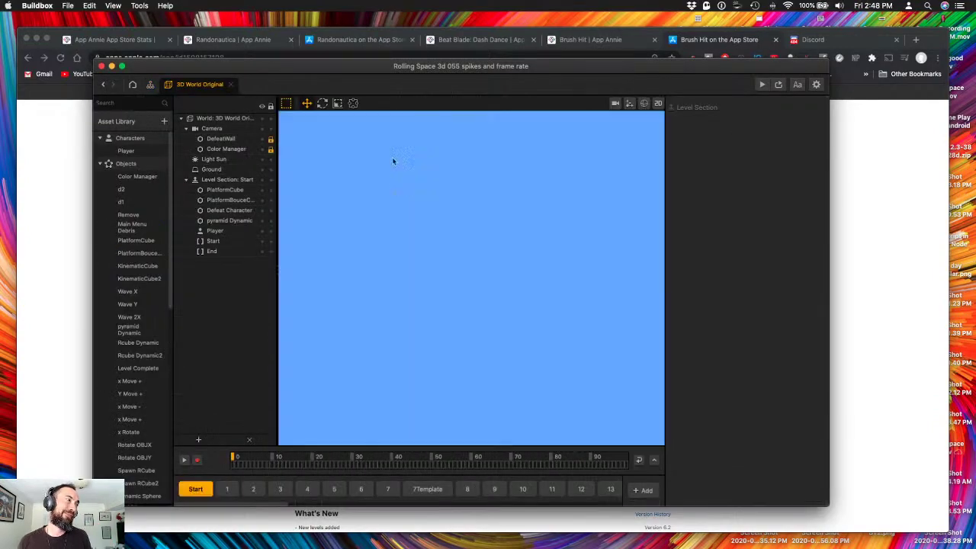
{"action": "left_click_drag", "start_coordinate": [210, 66], "coordinate": [134, 40]}
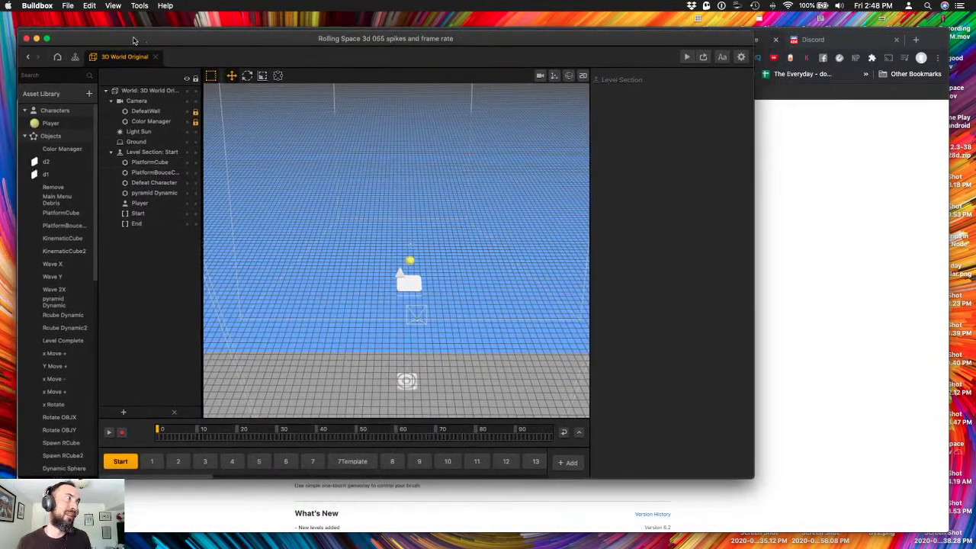
- Minimize the browser window and enlarge the Buildbox window to fill the freed desktop space
{"action": "left_click", "coordinate": [758, 480]}
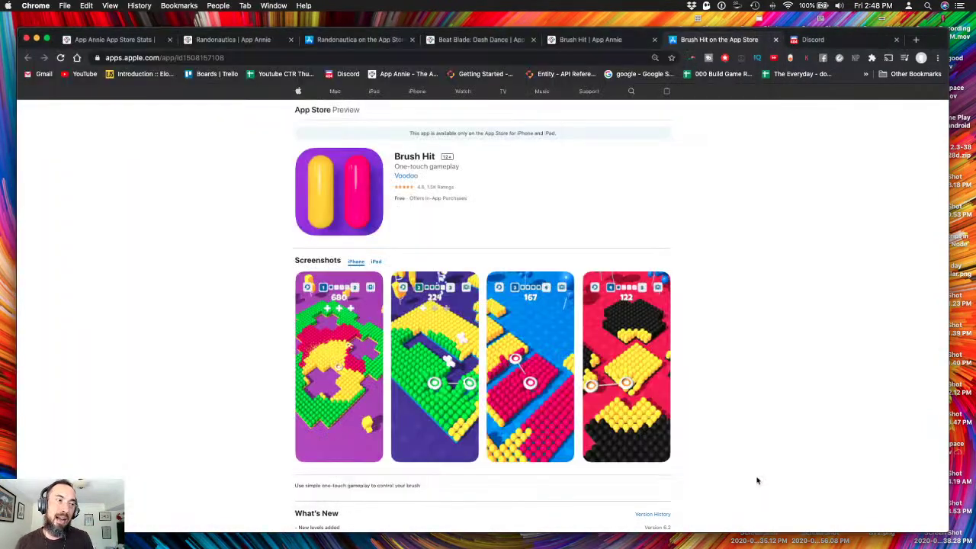
{"action": "left_click", "coordinate": [36, 39]}
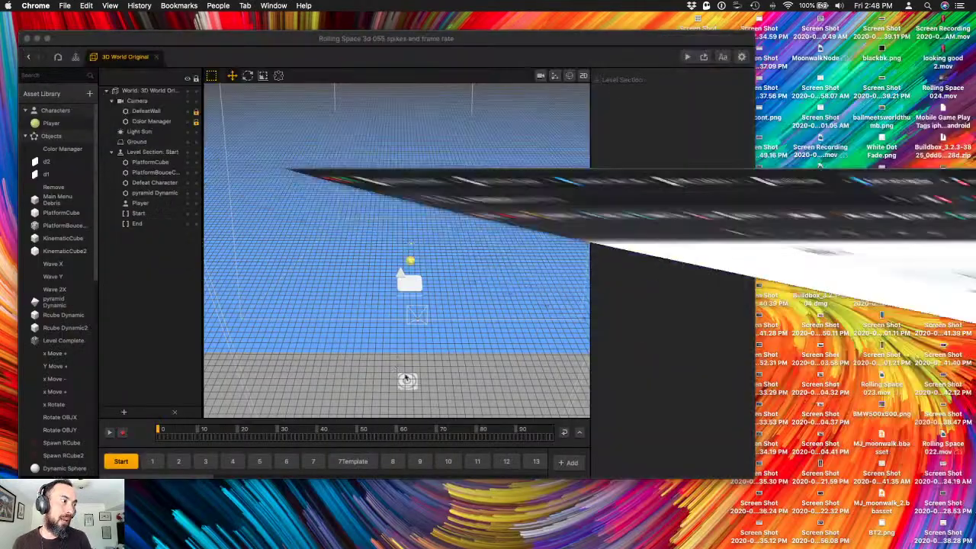
{"action": "left_click", "coordinate": [756, 477]}
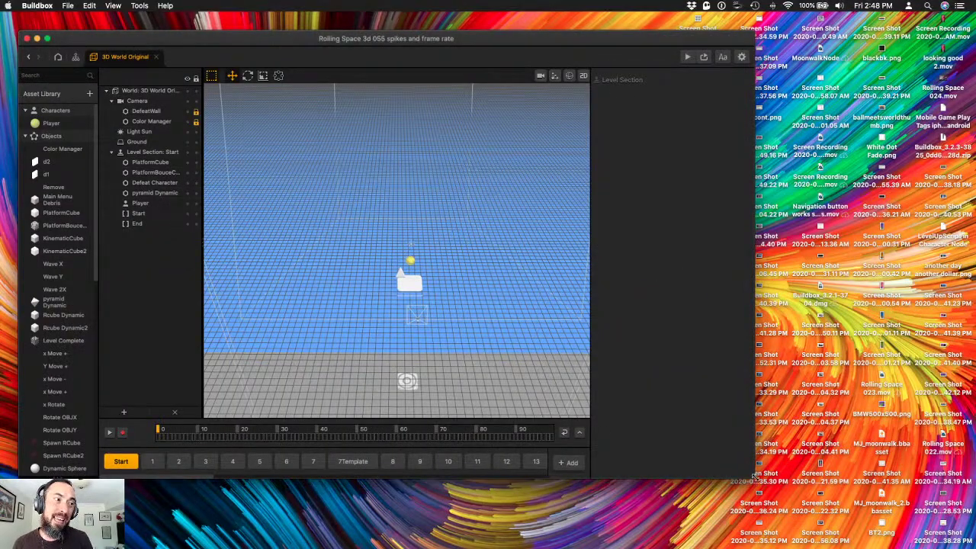
{"action": "left_click_drag", "start_coordinate": [755, 478], "coordinate": [951, 528]}
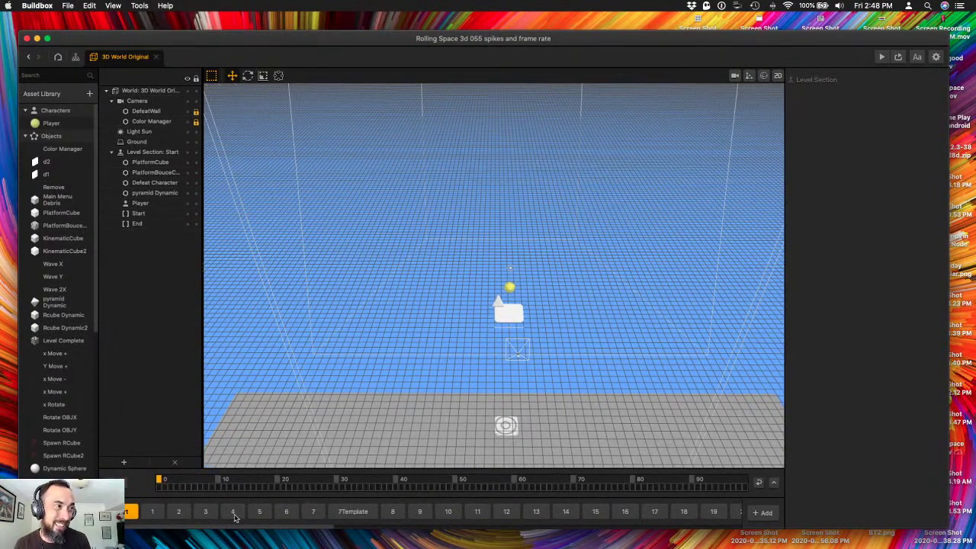
- Display level section 4 of the 3D World Original
{"action": "left_click", "coordinate": [234, 517]}
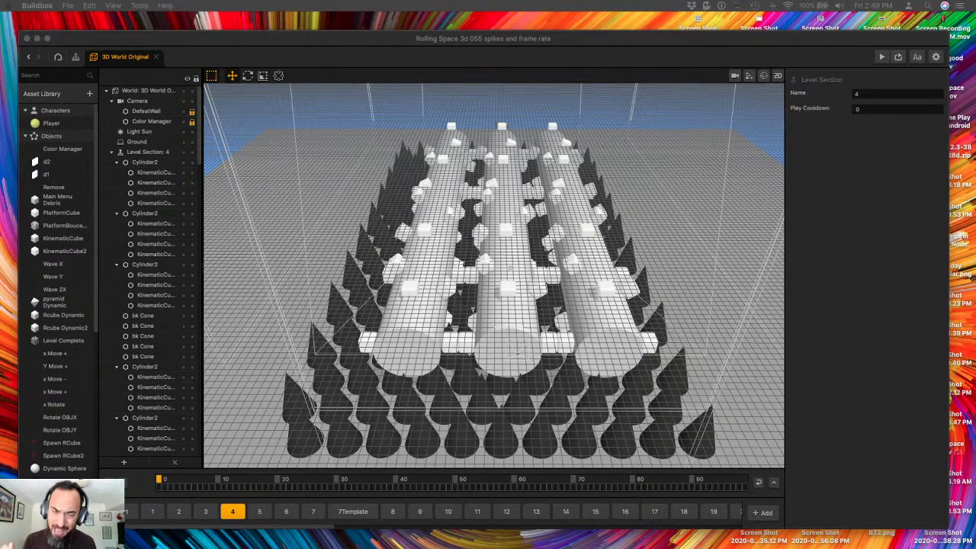
{"action": "key", "text": "ctrl+Up"}
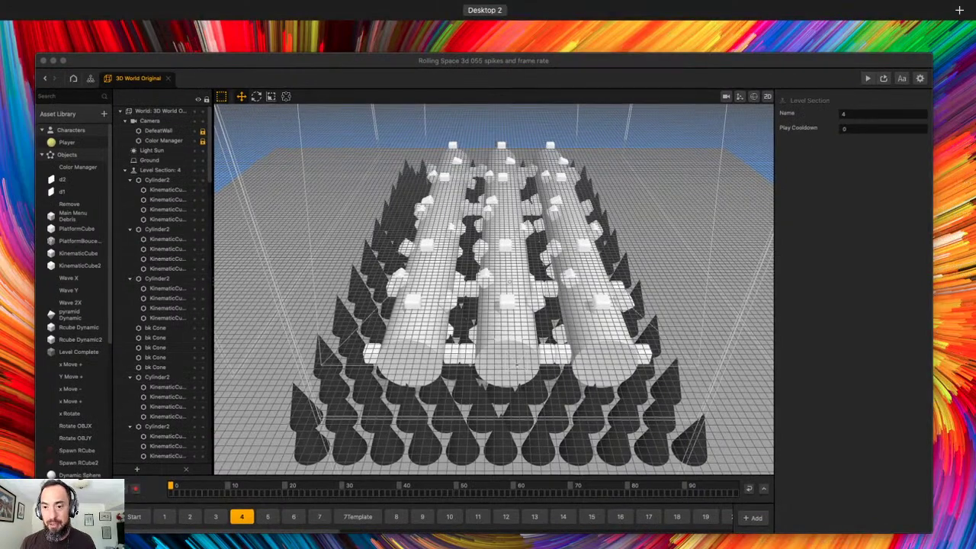
{"action": "key", "text": "ctrl+Up"}
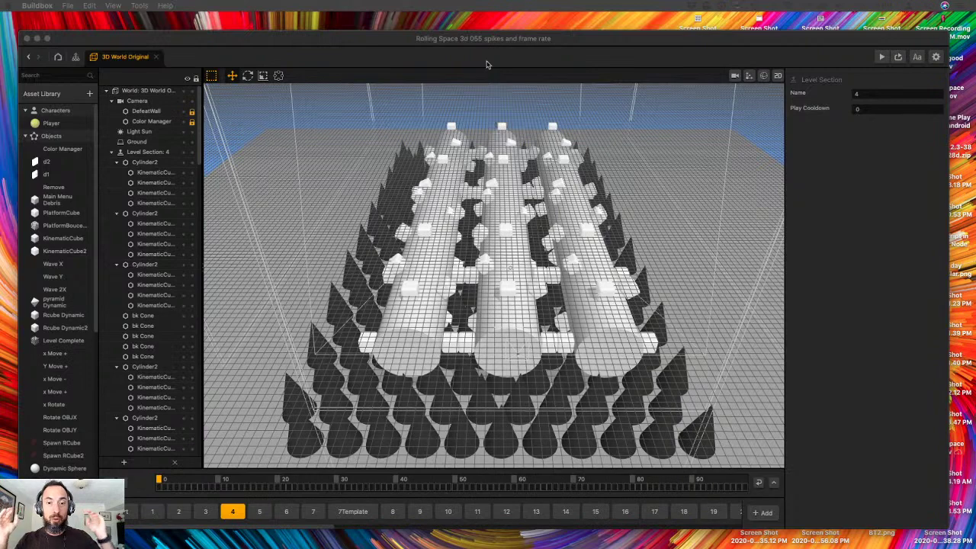
{"action": "key", "text": "ctrl+Up"}
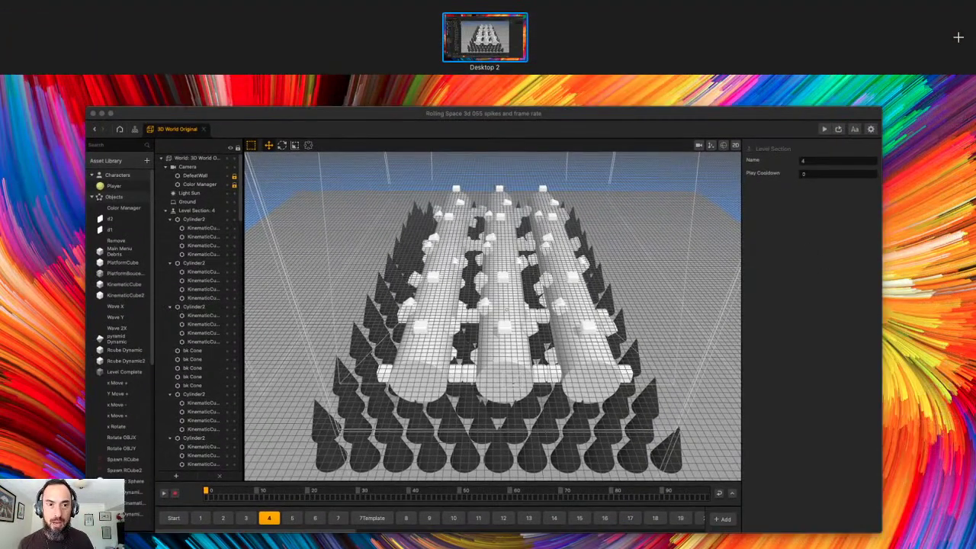
{"action": "key", "text": "ctrl+Up"}
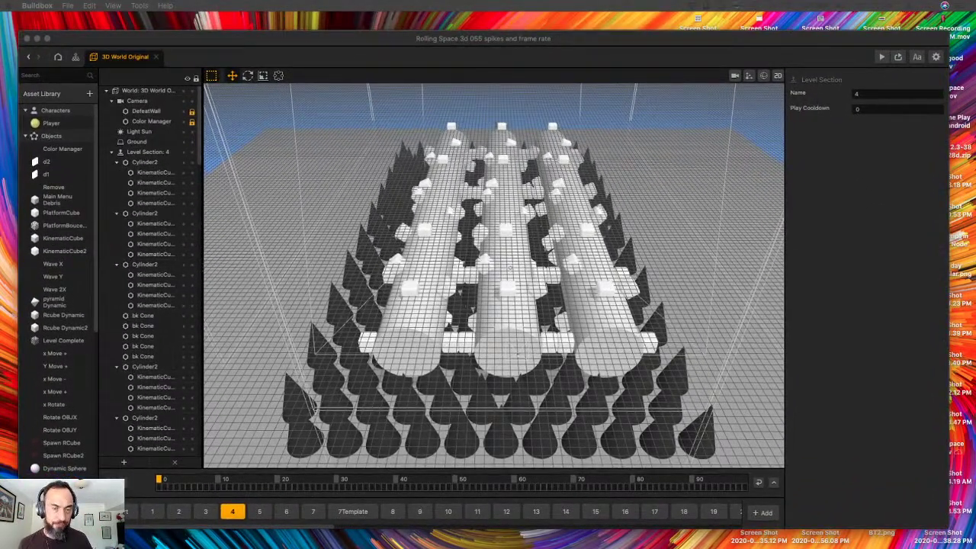
- Select the front bk Cone group in level section 4 and examine its spikes from low, overhead and angled views
{"action": "left_click", "coordinate": [388, 446]}
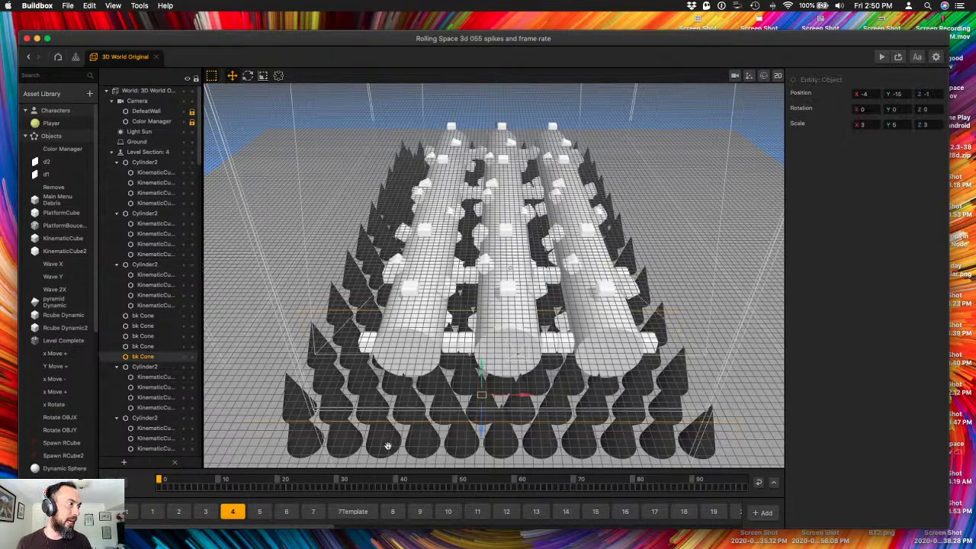
{"action": "right_click_drag", "start_coordinate": [381, 452], "coordinate": [441, 355]}
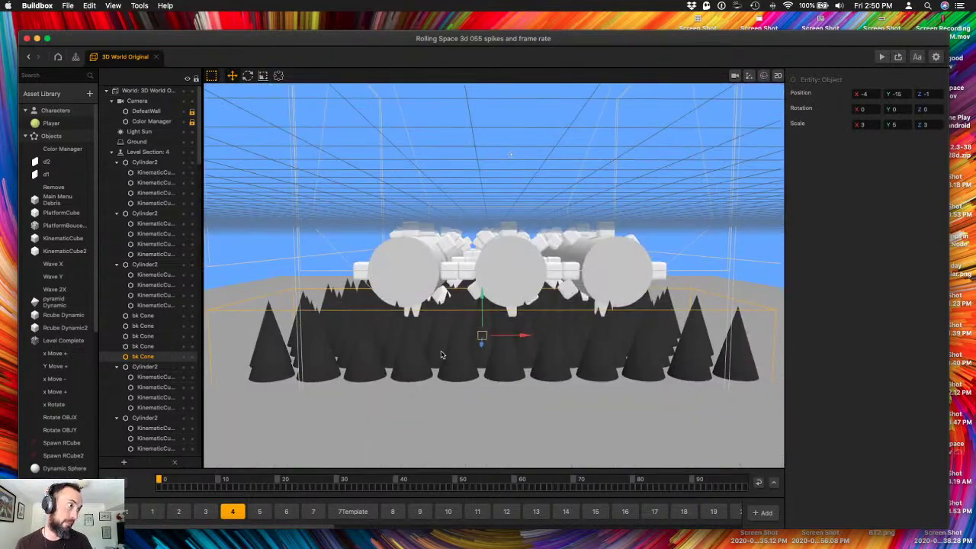
{"action": "scroll", "coordinate": [443, 372], "scroll_direction": "down", "scroll_amount": 5}
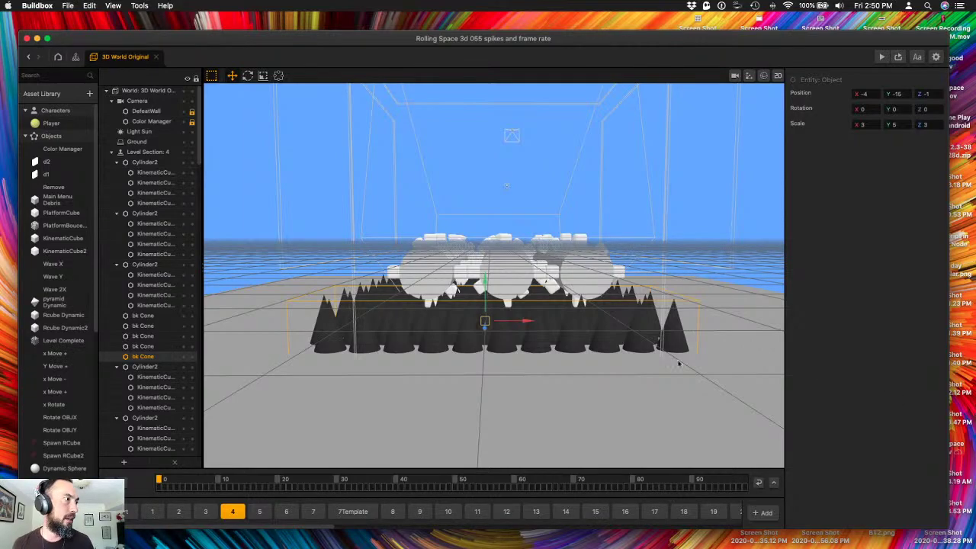
{"action": "right_click_drag", "start_coordinate": [696, 317], "coordinate": [688, 285]}
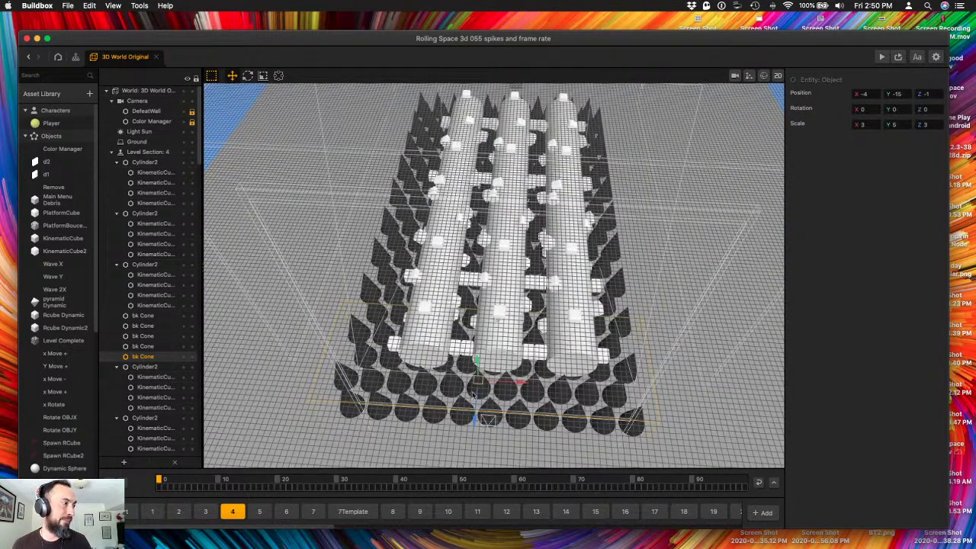
{"action": "right_click_drag", "start_coordinate": [407, 417], "coordinate": [221, 276]}
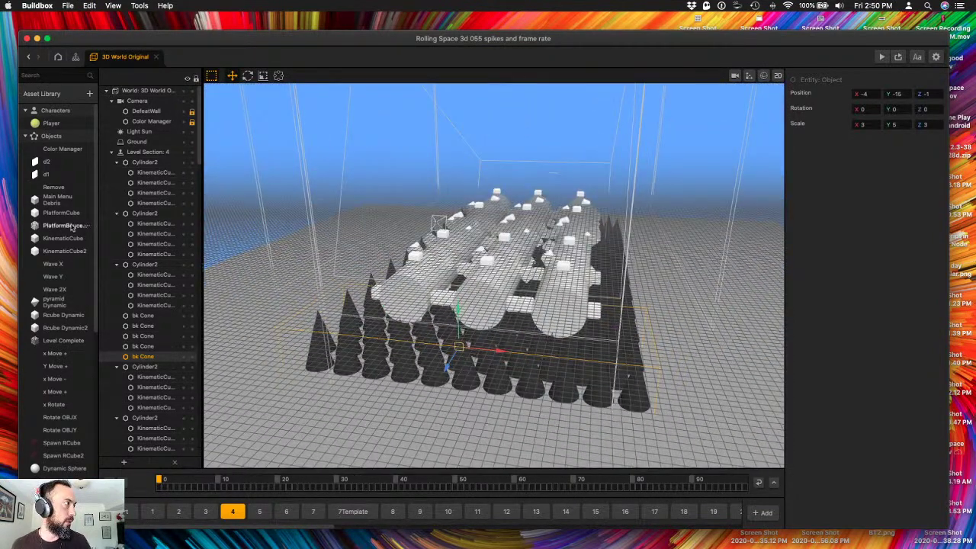
- Place a single Cone asset in front of the spike rows, raise it to about Y 3.19, and delete it
{"action": "scroll", "coordinate": [51, 209], "scroll_direction": "down", "scroll_amount": 1}
{"action": "scroll", "coordinate": [52, 210], "scroll_direction": "down", "scroll_amount": 5}
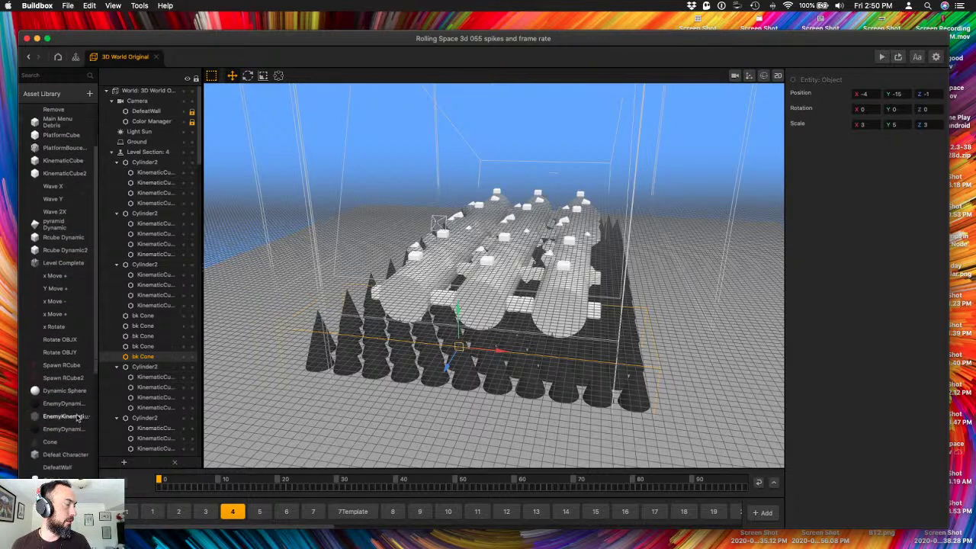
{"action": "left_click_drag", "start_coordinate": [50, 442], "coordinate": [418, 443]}
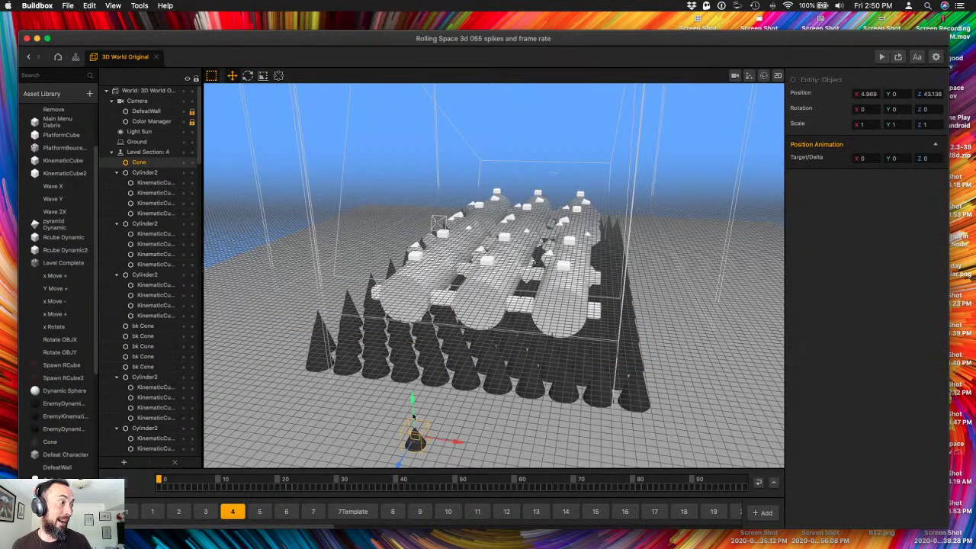
{"action": "left_click_drag", "start_coordinate": [413, 402], "coordinate": [418, 379]}
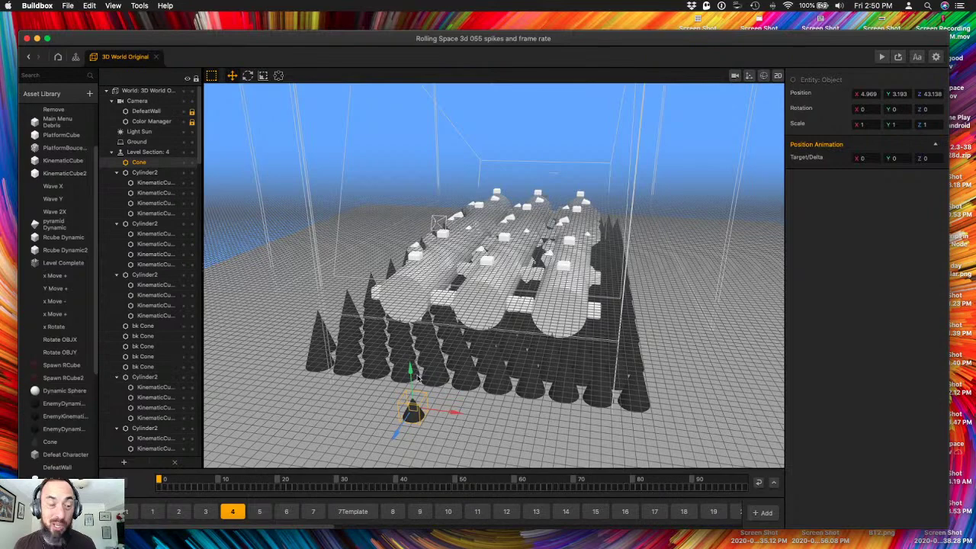
{"action": "right_click_drag", "start_coordinate": [417, 427], "coordinate": [440, 428]}
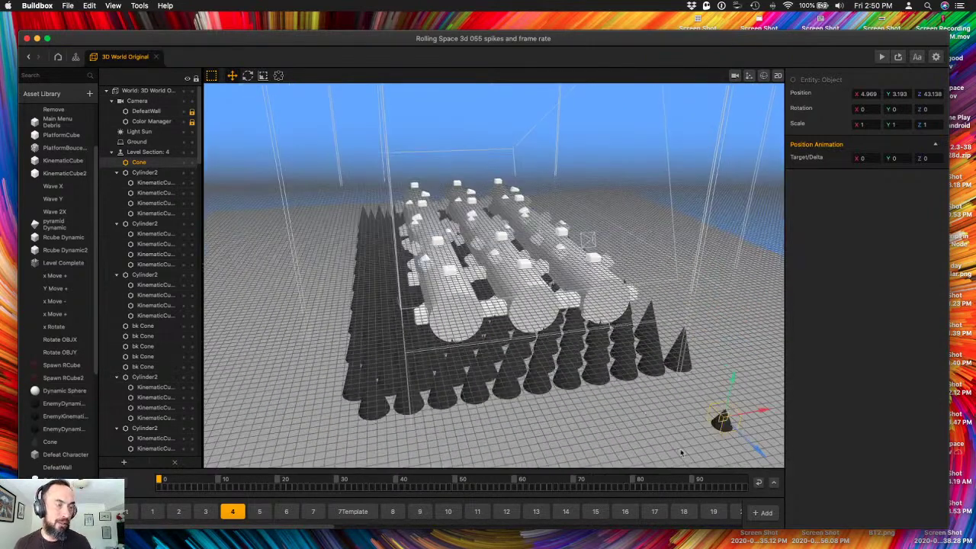
{"action": "left_click", "coordinate": [629, 432]}
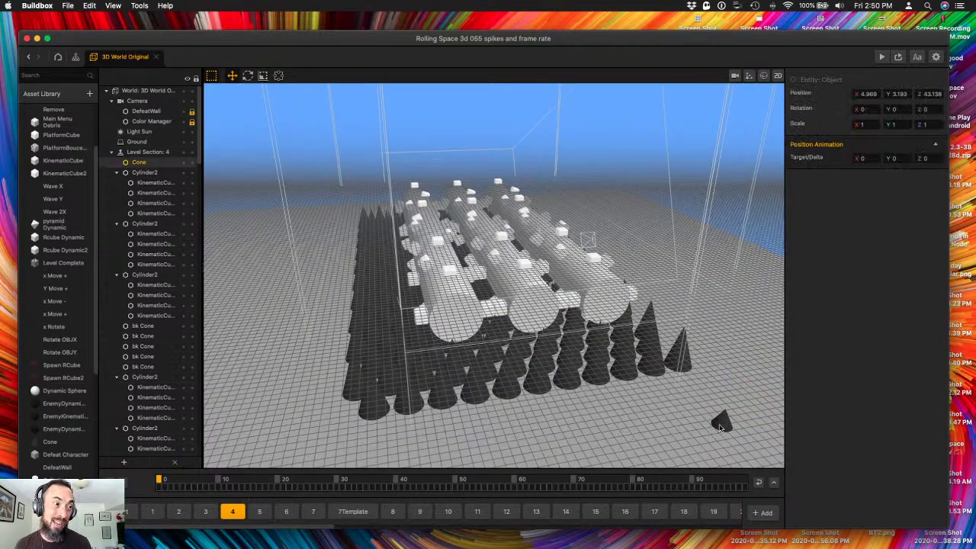
{"action": "key", "text": "BackSpace"}
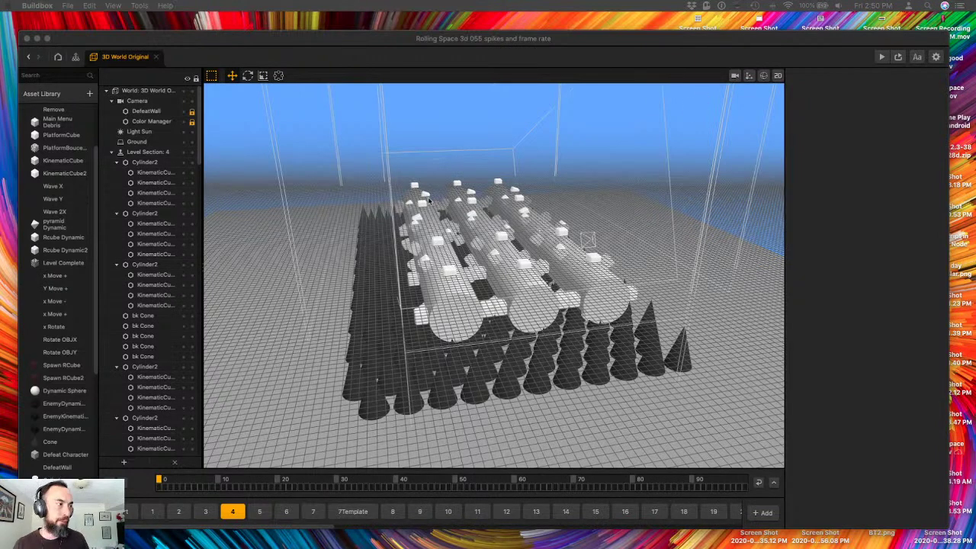
- Select the front bk Cone group in level section 4 and open the bk Cone asset's node map
{"action": "left_click", "coordinate": [480, 373]}
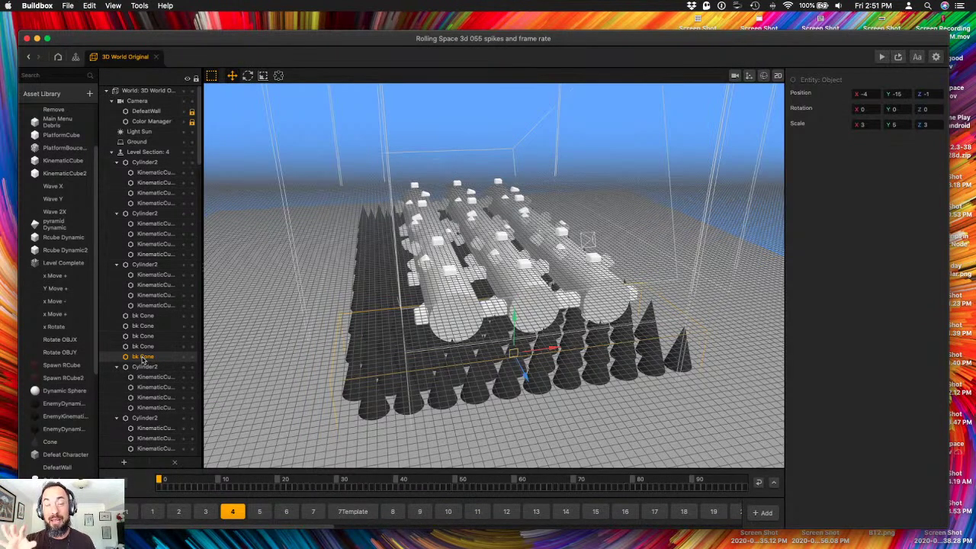
{"action": "left_click", "coordinate": [231, 355]}
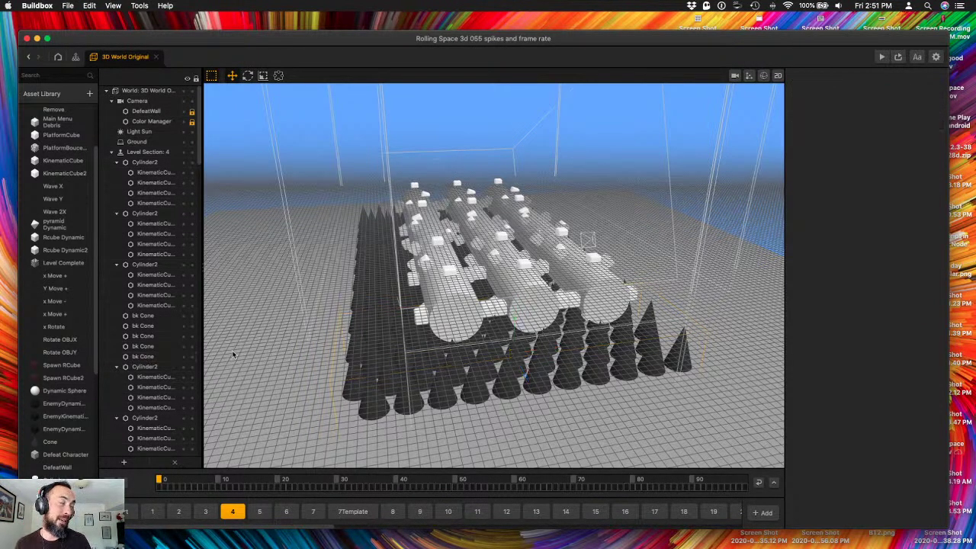
{"action": "left_click", "coordinate": [148, 357]}
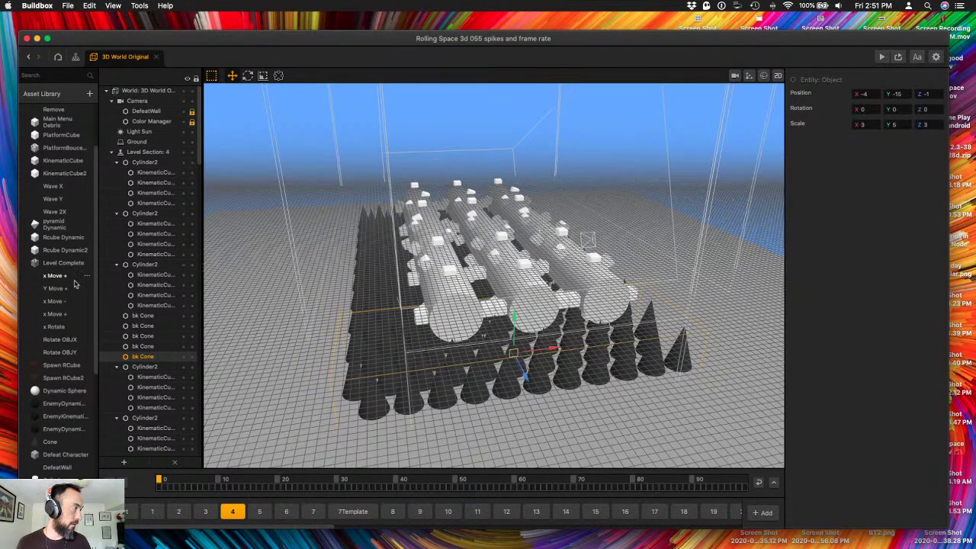
{"action": "scroll", "coordinate": [59, 419], "scroll_direction": "down", "scroll_amount": 10}
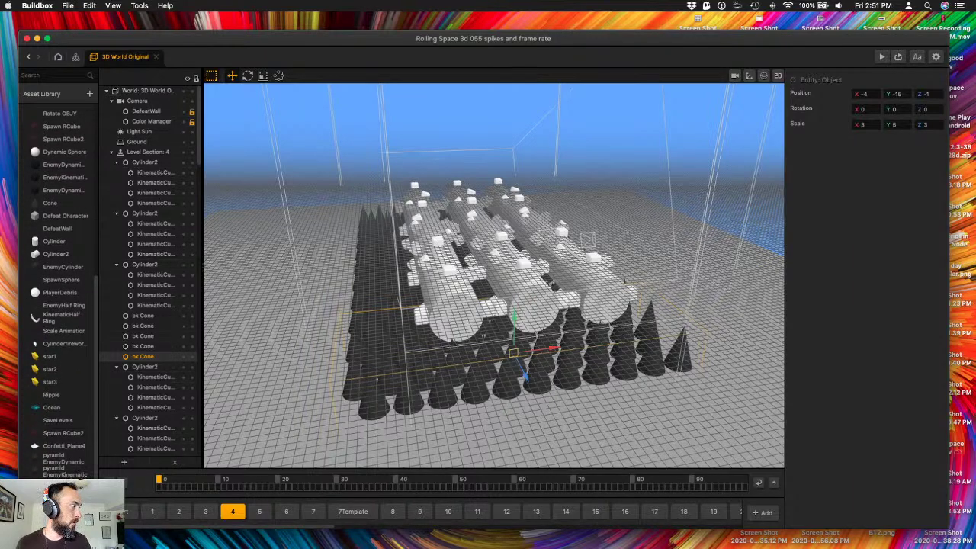
{"action": "double_click", "coordinate": [59, 498]}
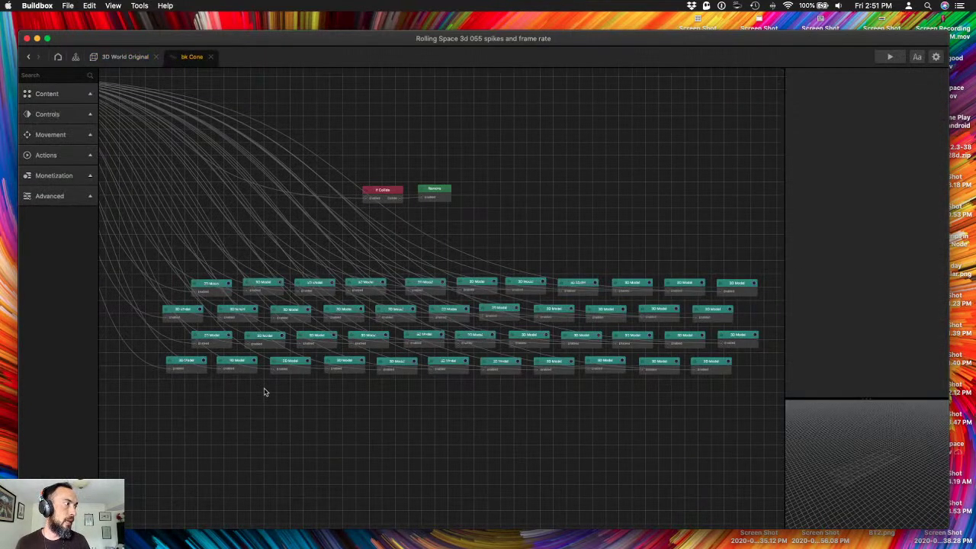
- Select the first 3D Model node in the lowest row and examine its mesh, shadow and position settings and its cone preview
{"action": "left_click", "coordinate": [182, 369]}
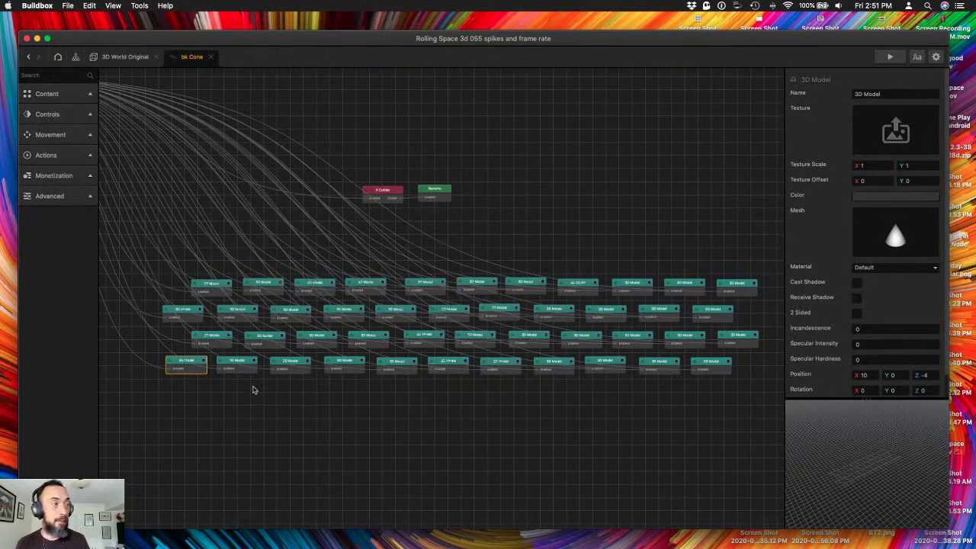
{"action": "left_click", "coordinate": [236, 404]}
{"action": "left_click", "coordinate": [190, 373]}
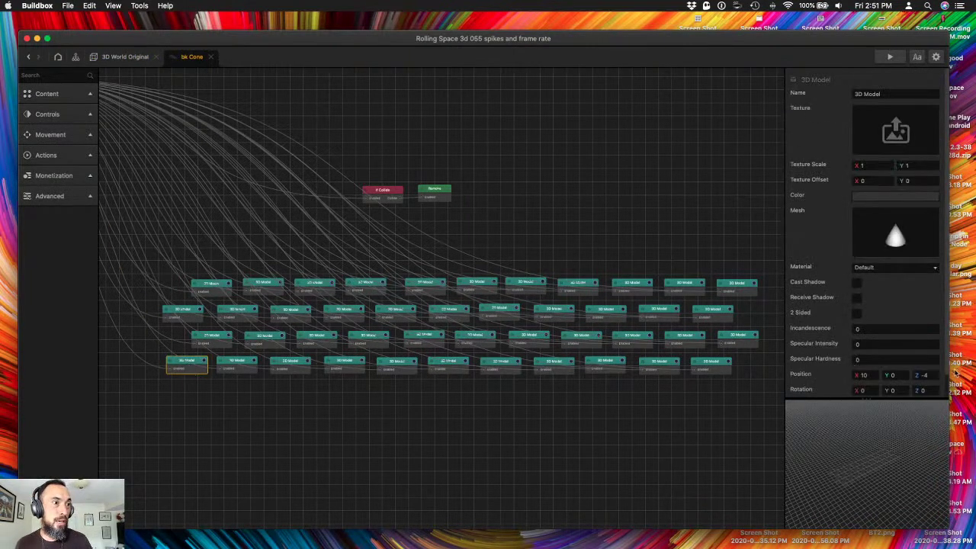
{"action": "scroll", "coordinate": [893, 369], "scroll_direction": "down", "scroll_amount": 2}
{"action": "left_click_drag", "start_coordinate": [855, 450], "coordinate": [882, 448]}
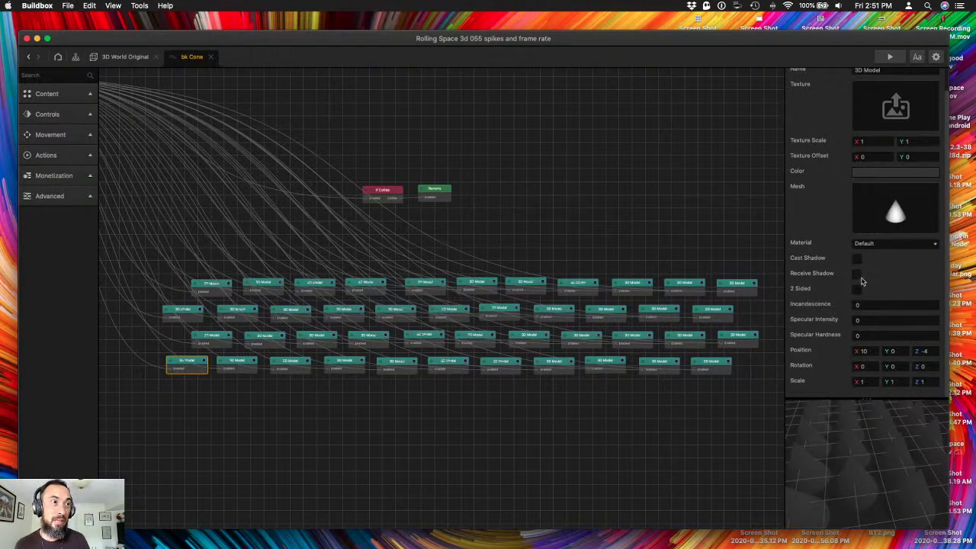
{"action": "left_click_drag", "start_coordinate": [525, 248], "coordinate": [532, 274]}
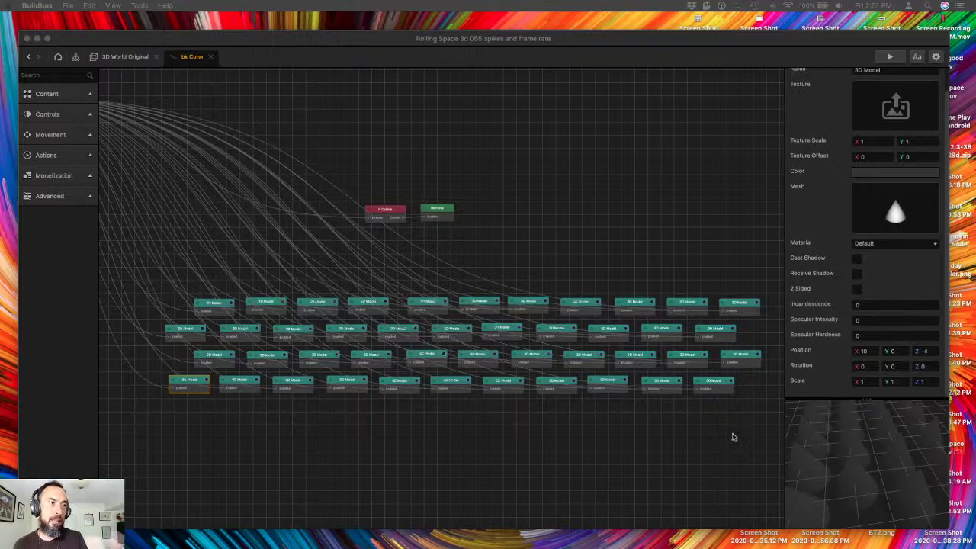
- Preview the game beside the node map, play through Level 1, and close the preview
{"action": "left_click", "coordinate": [889, 57]}
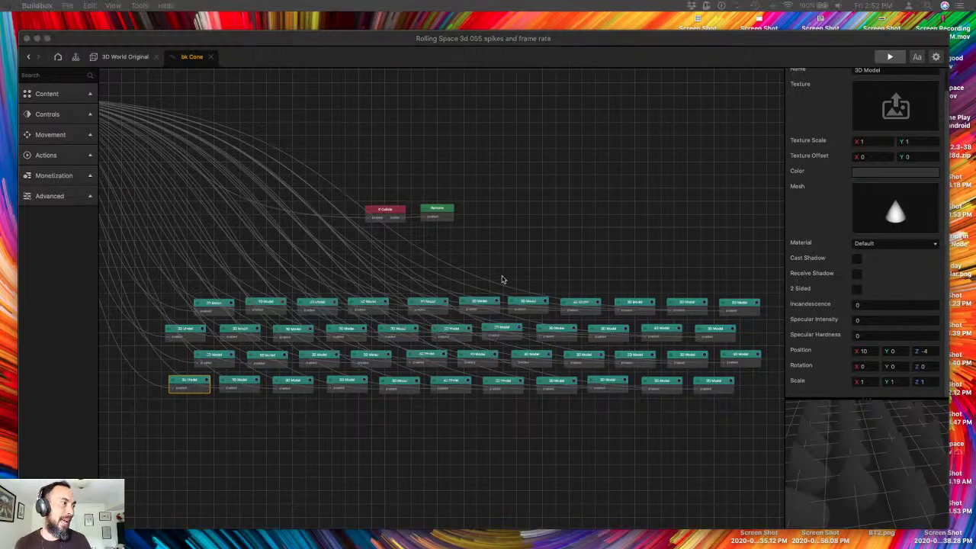
{"action": "left_click_drag", "start_coordinate": [158, 115], "coordinate": [749, 85]}
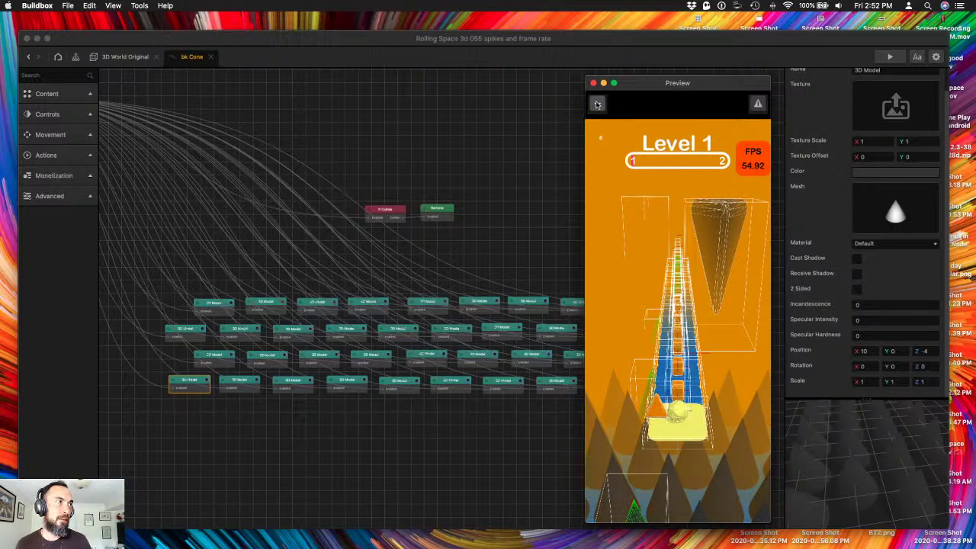
{"action": "left_click", "coordinate": [598, 104]}
{"action": "left_click", "coordinate": [725, 322]}
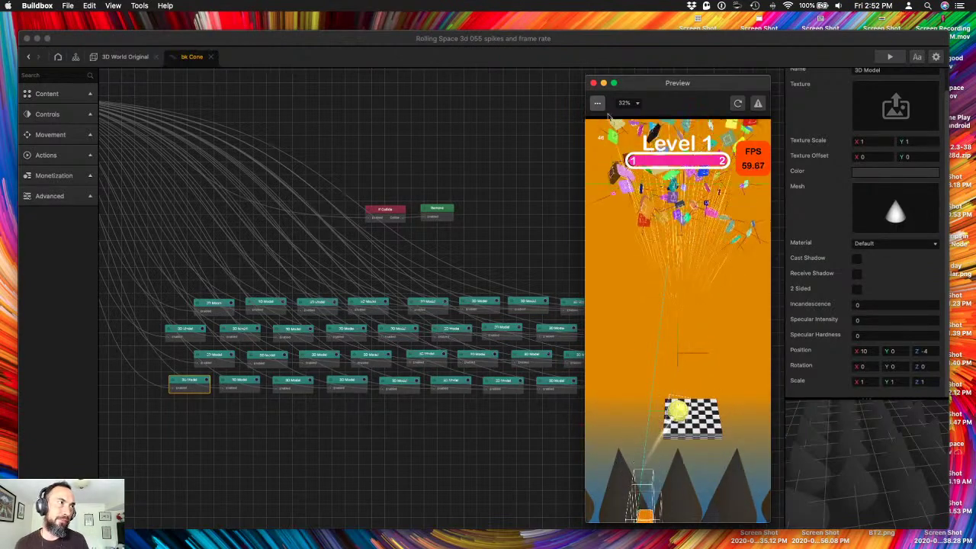
{"action": "left_click", "coordinate": [593, 83]}
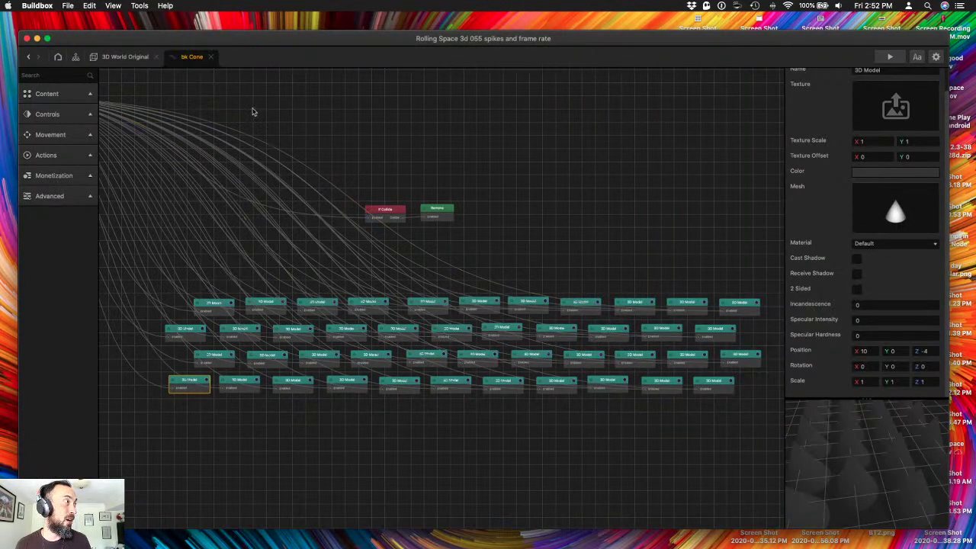
- Return to the 3D World Original scene and display its Start level section
{"action": "left_click", "coordinate": [107, 56]}
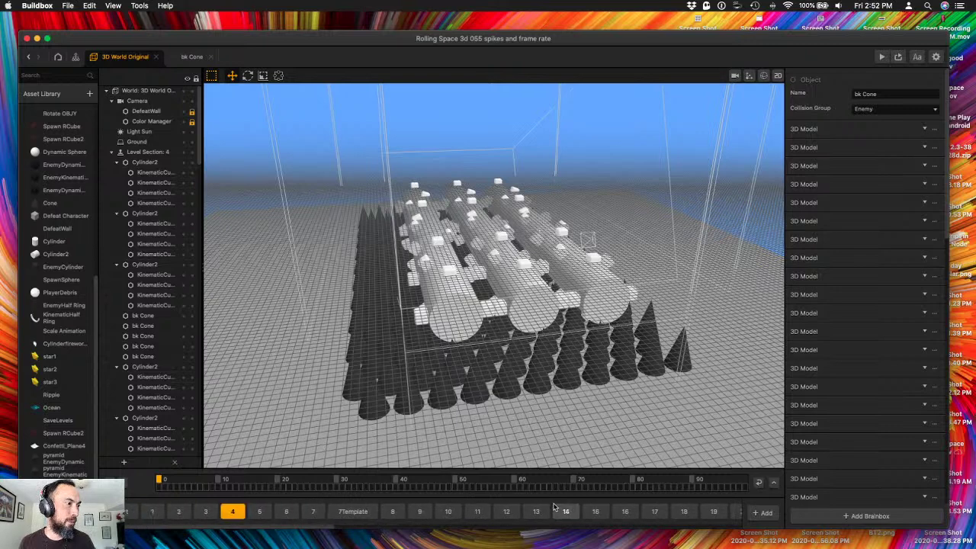
{"action": "left_click", "coordinate": [130, 513]}
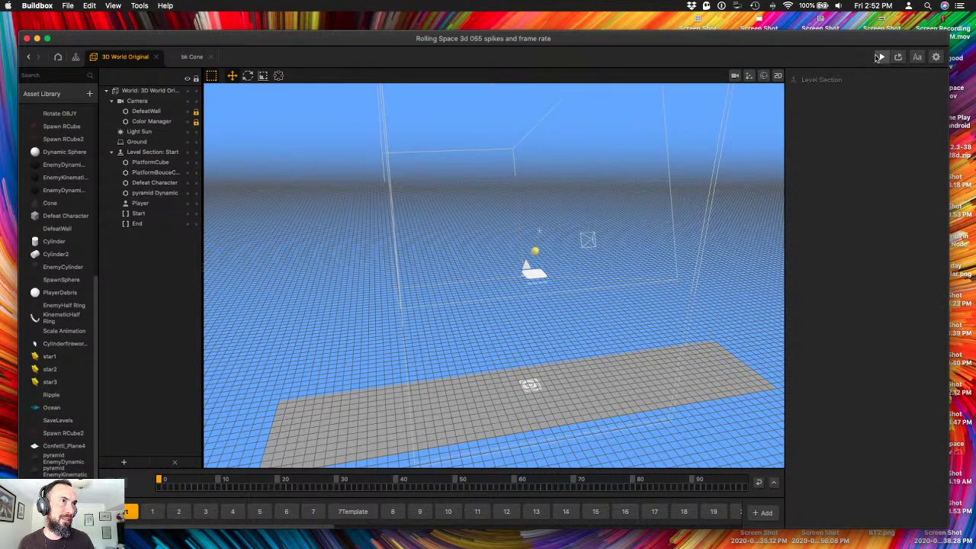
- Start a game preview beside the scene, turn off its Debug Mode, and restart the preview
{"action": "left_click", "coordinate": [881, 57]}
{"action": "left_click_drag", "start_coordinate": [165, 113], "coordinate": [829, 70]}
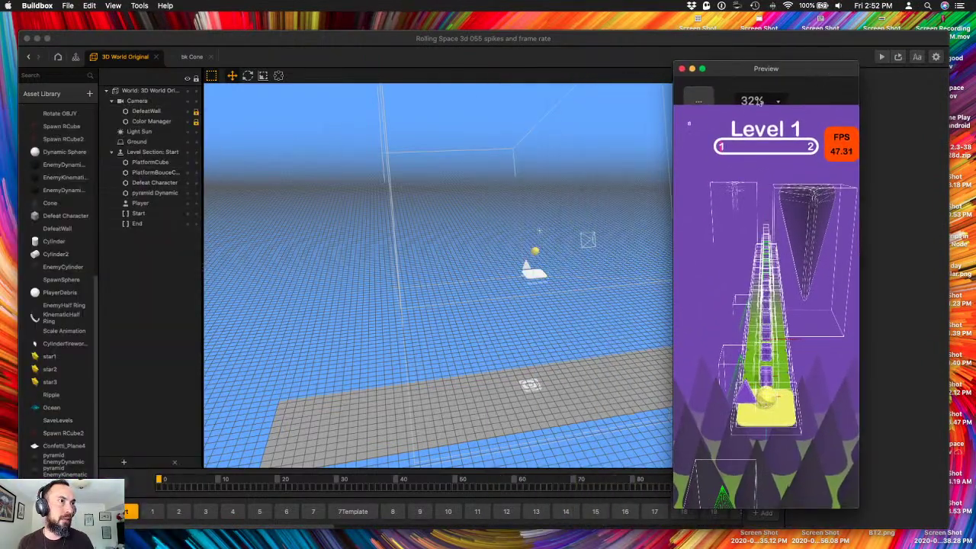
{"action": "left_click", "coordinate": [687, 90]}
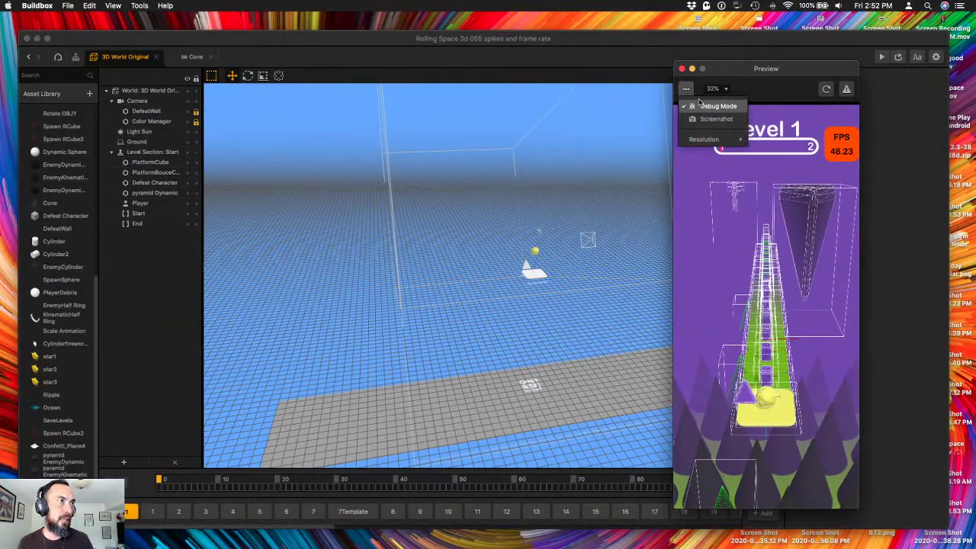
{"action": "left_click", "coordinate": [826, 88]}
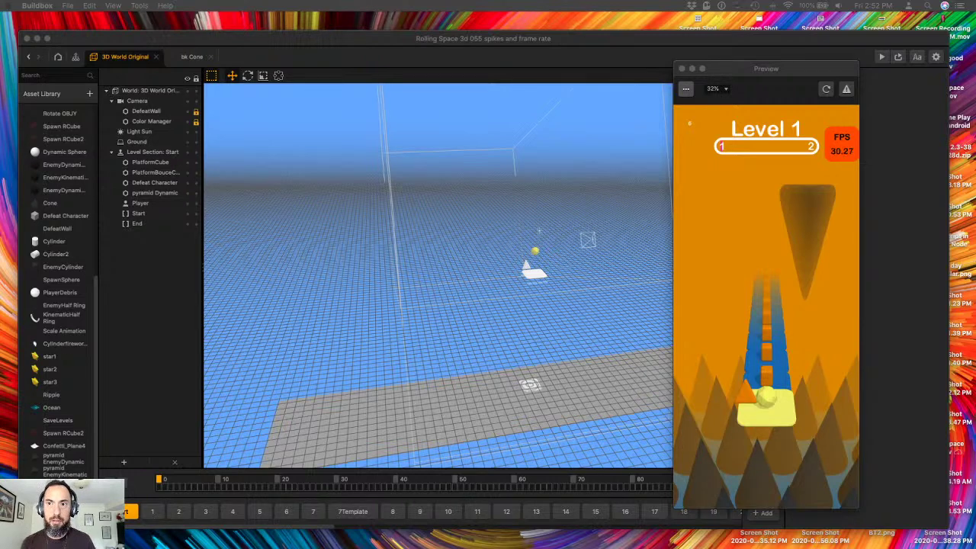
- Switch to Chrome, enlarge the view of the Fourth of July Game Time board in Trello, and return to Buildbox
{"action": "left_click_drag", "start_coordinate": [700, 174], "coordinate": [590, 183]}
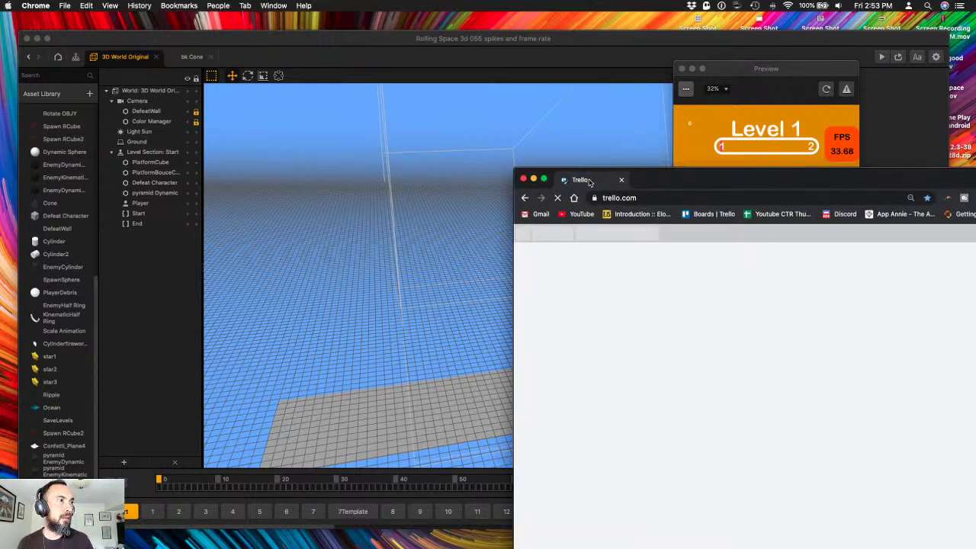
{"action": "left_click_drag", "start_coordinate": [673, 180], "coordinate": [495, 15]}
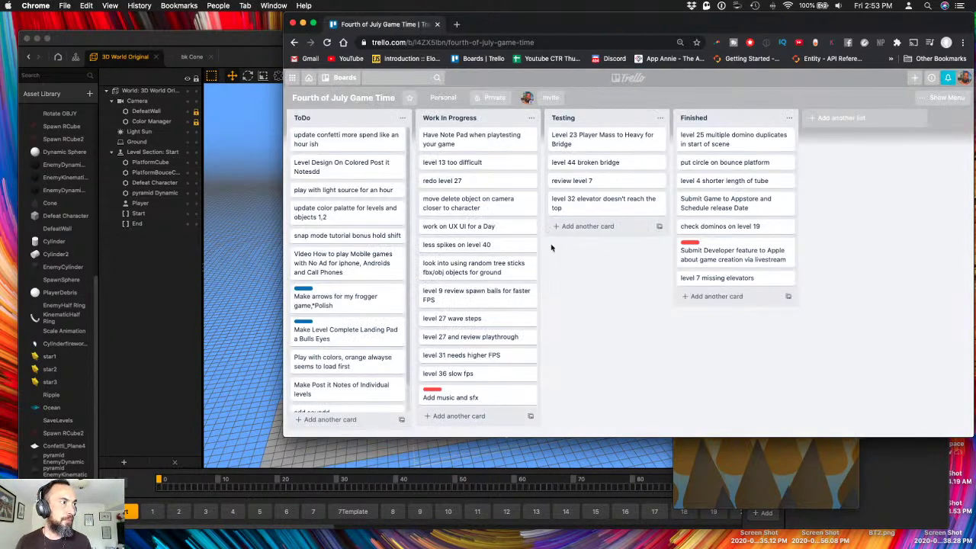
{"action": "left_click", "coordinate": [220, 325]}
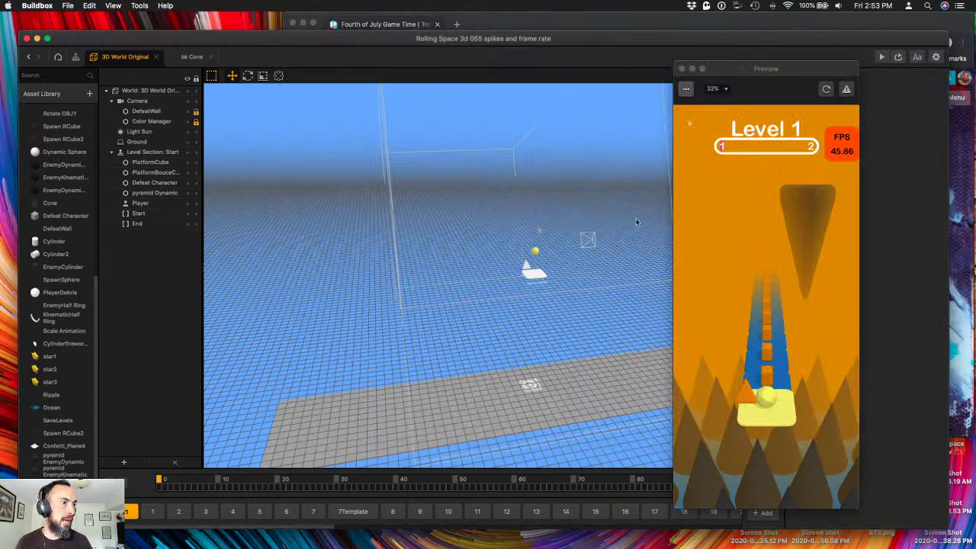
- Play through Levels 1 to 3 in the preview while watching the frame rate
{"action": "left_click", "coordinate": [778, 473]}
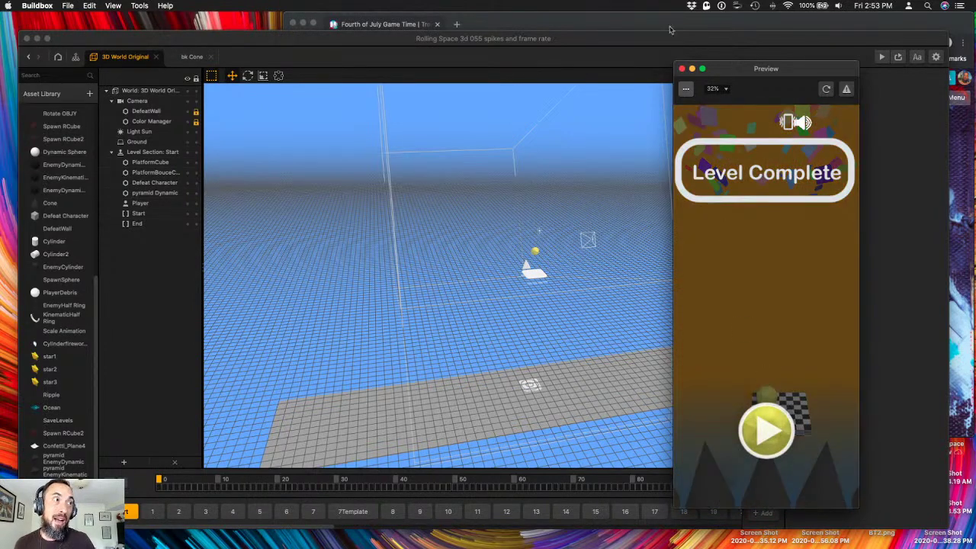
{"action": "left_click", "coordinate": [770, 437]}
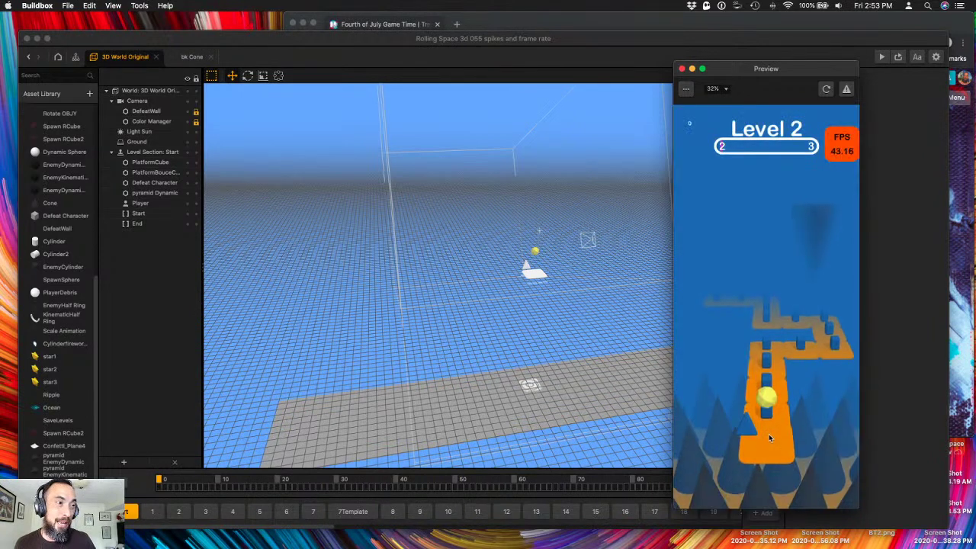
{"action": "mouse_move", "coordinate": [770, 416]}
{"action": "left_mouse_down"}
{"action": "mouse_move", "coordinate": [787, 404]}
{"action": "mouse_move", "coordinate": [727, 445]}
{"action": "mouse_move", "coordinate": [810, 449]}
{"action": "mouse_move", "coordinate": [773, 507]}
{"action": "mouse_move", "coordinate": [752, 385]}
{"action": "mouse_move", "coordinate": [765, 329]}
{"action": "mouse_move", "coordinate": [704, 372]}
{"action": "mouse_move", "coordinate": [837, 348]}
{"action": "mouse_move", "coordinate": [786, 405]}
{"action": "left_mouse_up"}
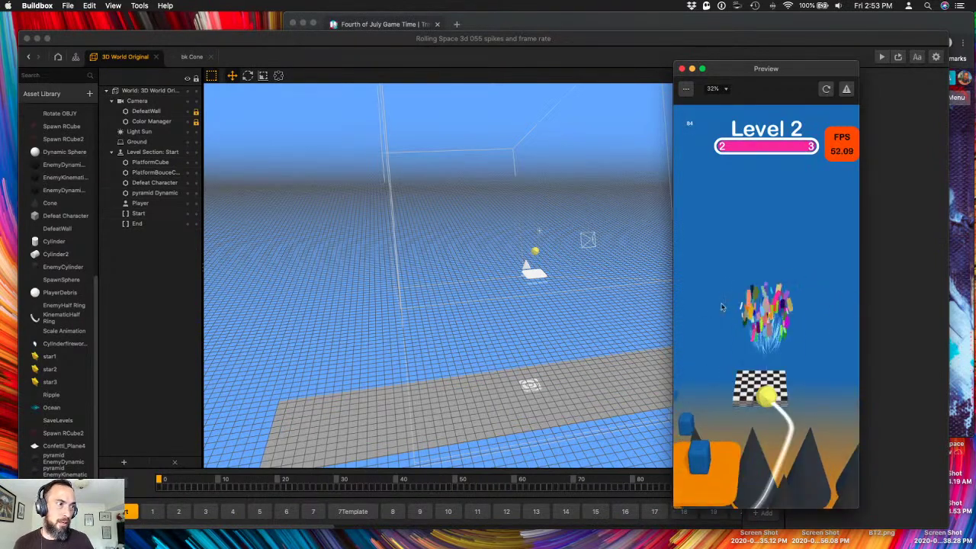
{"action": "left_click", "coordinate": [758, 445]}
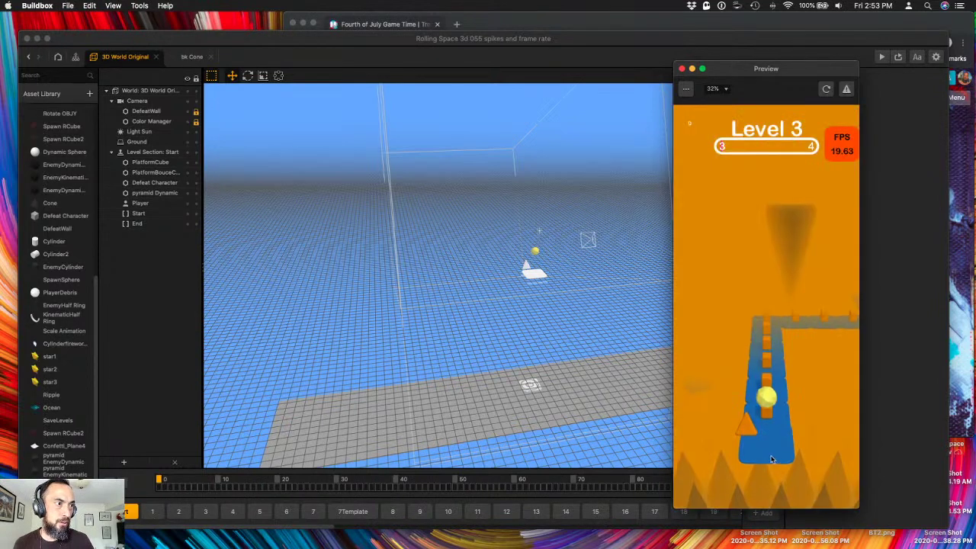
{"action": "mouse_move", "coordinate": [773, 402]}
{"action": "left_mouse_down"}
{"action": "mouse_move", "coordinate": [748, 426]}
{"action": "mouse_move", "coordinate": [768, 432]}
{"action": "mouse_move", "coordinate": [777, 409]}
{"action": "mouse_move", "coordinate": [836, 452]}
{"action": "mouse_move", "coordinate": [791, 417]}
{"action": "mouse_move", "coordinate": [793, 427]}
{"action": "left_mouse_up"}
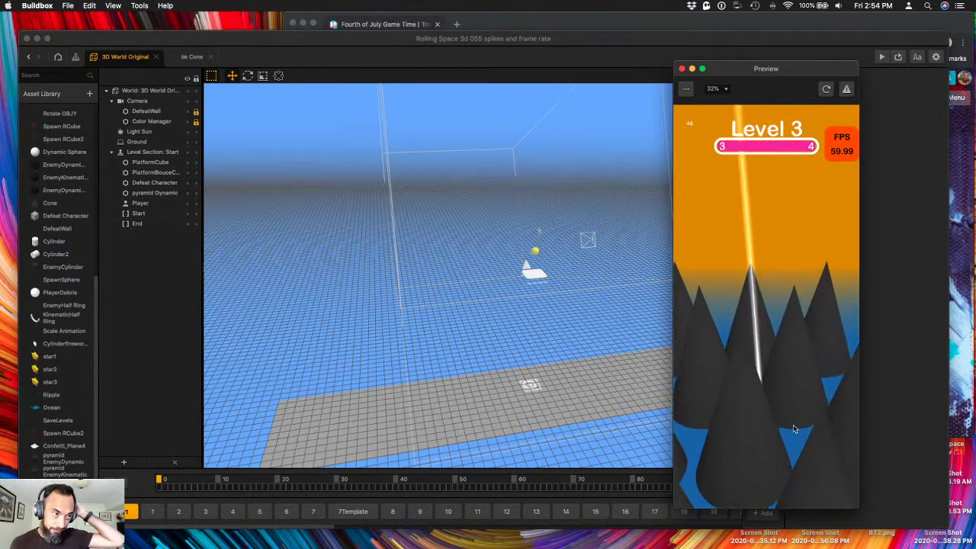
{"action": "left_click", "coordinate": [766, 448]}
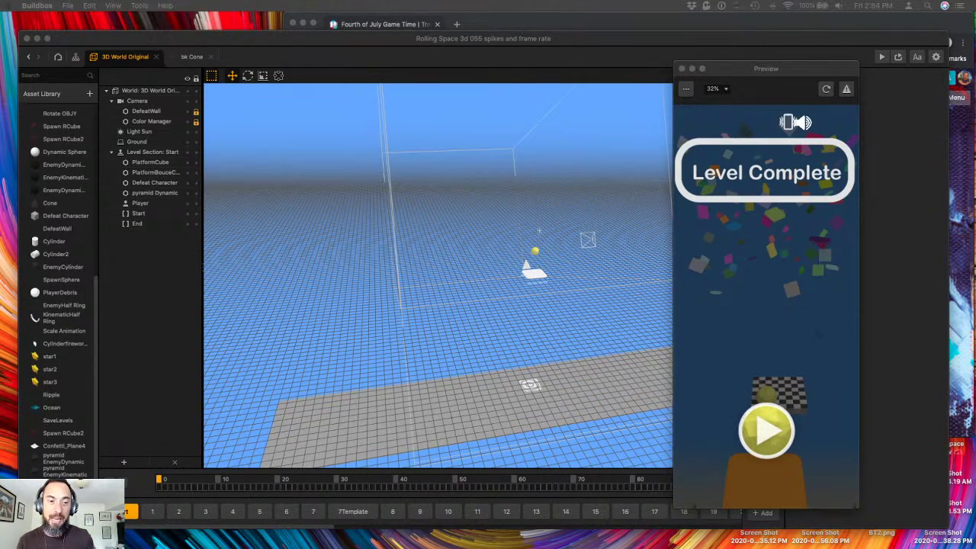
- Play through Level 4 in the preview and make a first run at Level 5
{"action": "left_click", "coordinate": [782, 453]}
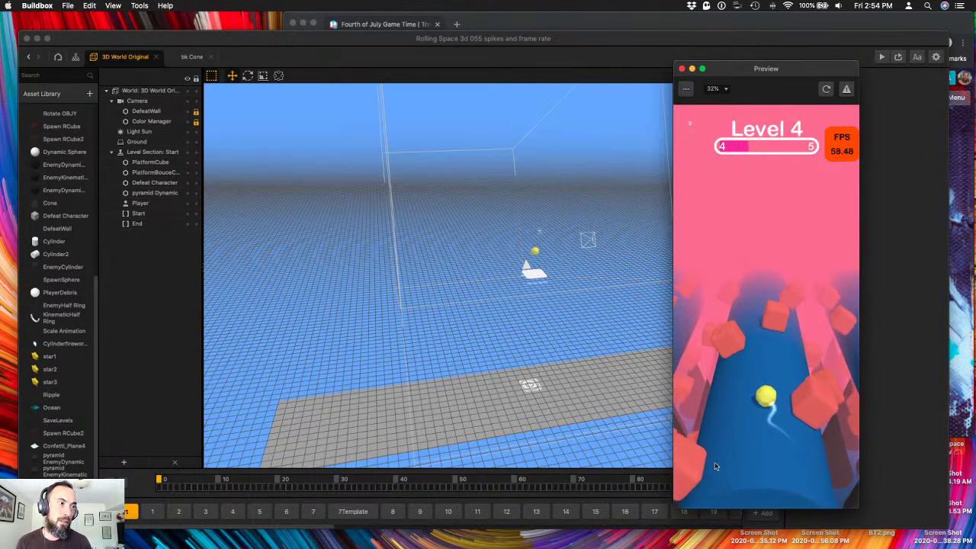
{"action": "mouse_move", "coordinate": [721, 459]}
{"action": "left_mouse_down"}
{"action": "mouse_move", "coordinate": [759, 425]}
{"action": "mouse_move", "coordinate": [814, 414]}
{"action": "mouse_move", "coordinate": [782, 405]}
{"action": "mouse_move", "coordinate": [817, 370]}
{"action": "mouse_move", "coordinate": [790, 372]}
{"action": "mouse_move", "coordinate": [788, 340]}
{"action": "mouse_move", "coordinate": [812, 329]}
{"action": "mouse_move", "coordinate": [796, 390]}
{"action": "mouse_move", "coordinate": [810, 354]}
{"action": "mouse_move", "coordinate": [796, 351]}
{"action": "mouse_move", "coordinate": [803, 390]}
{"action": "left_mouse_up"}
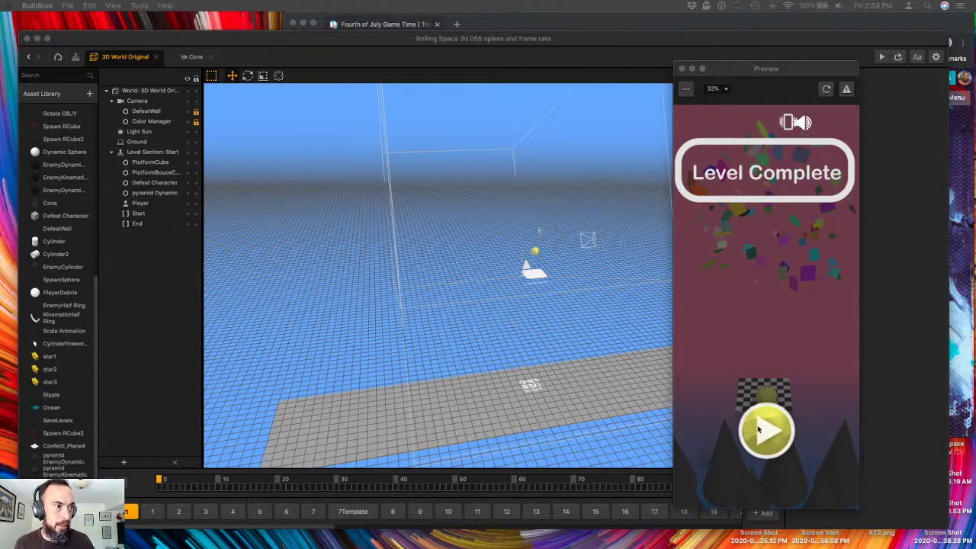
{"action": "left_click", "coordinate": [759, 431]}
{"action": "mouse_move", "coordinate": [776, 456]}
{"action": "left_mouse_down"}
{"action": "mouse_move", "coordinate": [778, 415]}
{"action": "mouse_move", "coordinate": [720, 450]}
{"action": "mouse_move", "coordinate": [772, 426]}
{"action": "mouse_move", "coordinate": [771, 399]}
{"action": "left_mouse_up"}
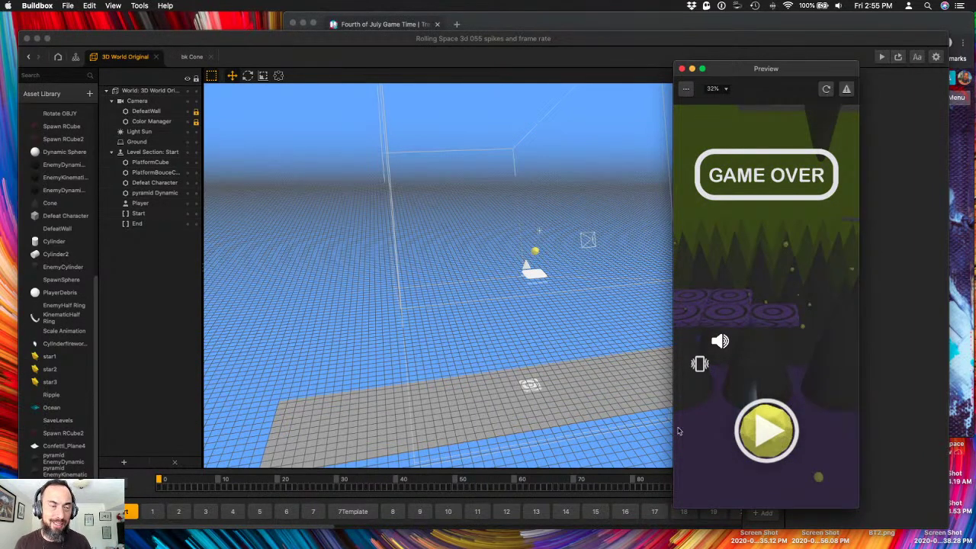
- Display level section 5 in the scene and select a bounce platform beneath the main path
{"action": "left_click", "coordinate": [462, 389]}
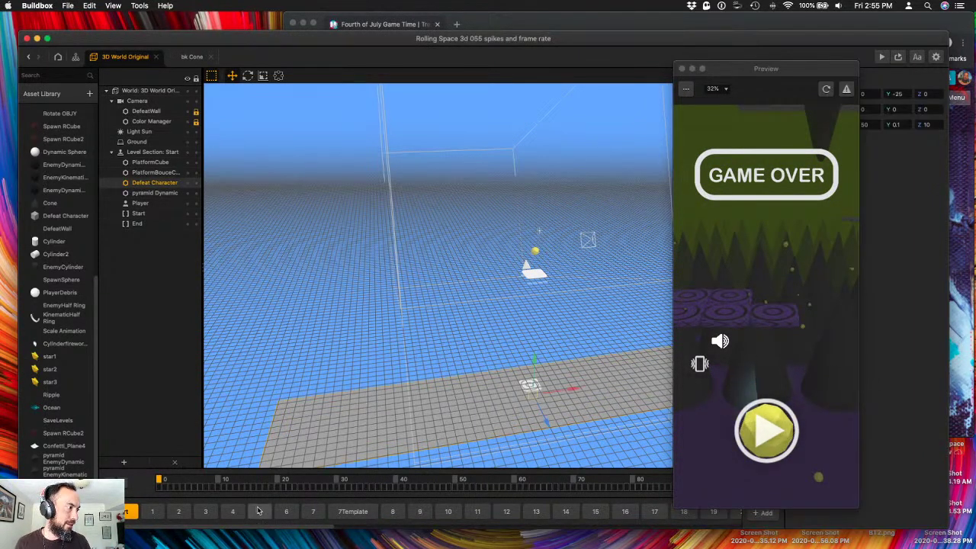
{"action": "left_click", "coordinate": [260, 512]}
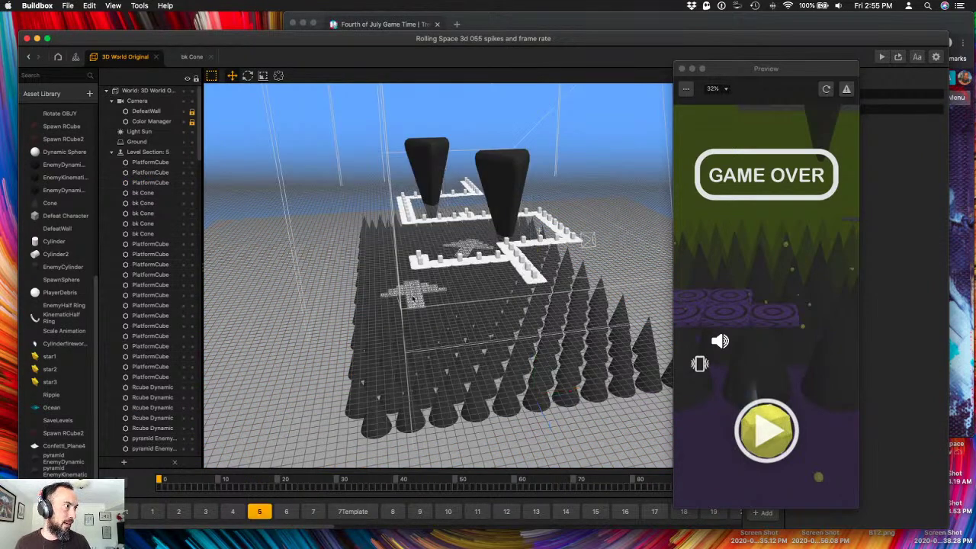
{"action": "left_click", "coordinate": [393, 311]}
- Replay Level 5, continue through Level 6 while watching the frame rate, and close the preview
{"action": "left_click", "coordinate": [765, 430]}
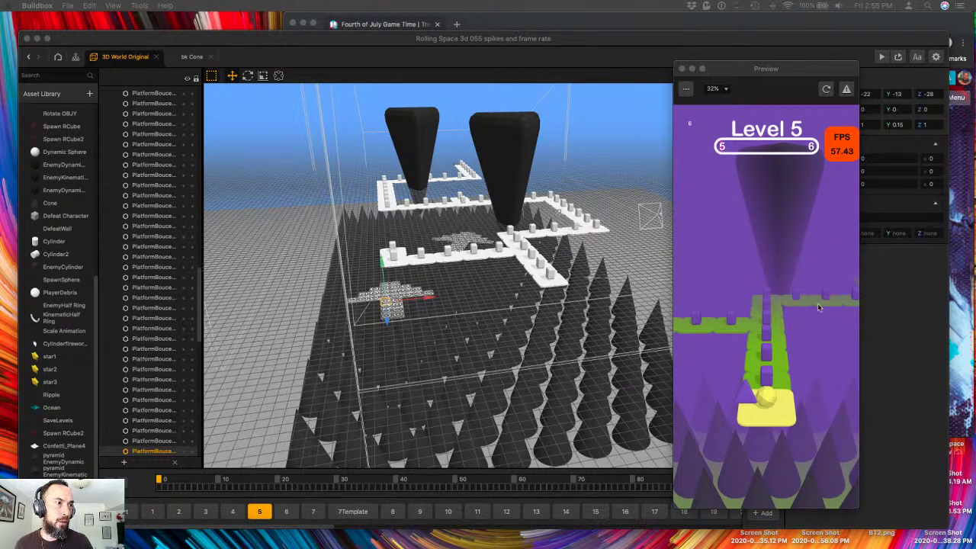
{"action": "left_click", "coordinate": [775, 414]}
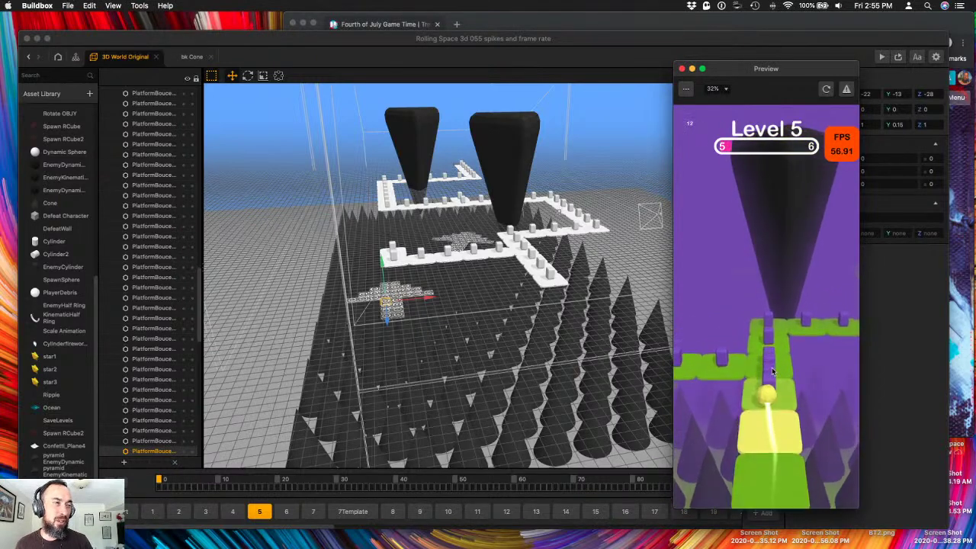
{"action": "left_click_drag", "start_coordinate": [775, 403], "coordinate": [752, 407]}
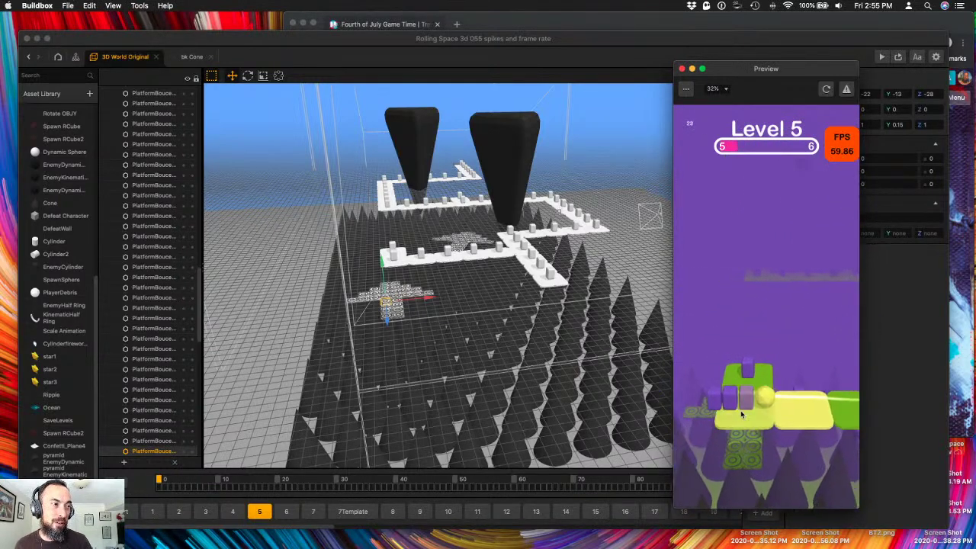
{"action": "left_click_drag", "start_coordinate": [733, 401], "coordinate": [763, 411]}
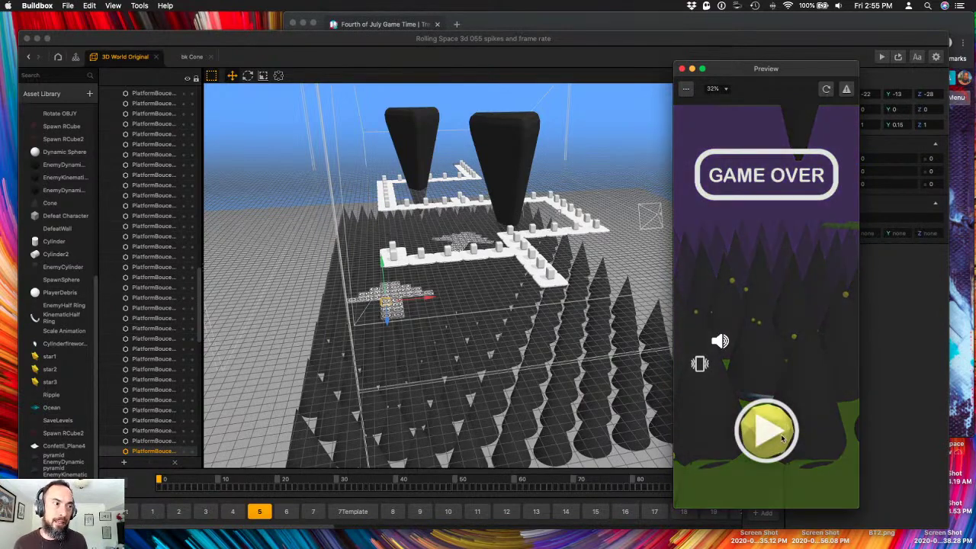
{"action": "left_click", "coordinate": [765, 425]}
{"action": "left_click", "coordinate": [774, 425]}
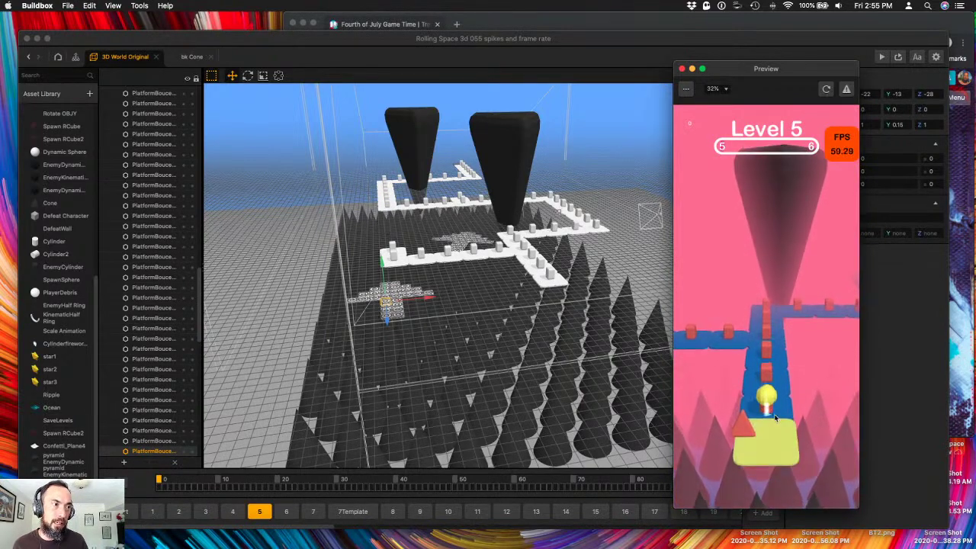
{"action": "mouse_move", "coordinate": [775, 409]}
{"action": "left_mouse_down"}
{"action": "mouse_move", "coordinate": [755, 408]}
{"action": "mouse_move", "coordinate": [733, 454]}
{"action": "mouse_move", "coordinate": [756, 450]}
{"action": "mouse_move", "coordinate": [766, 428]}
{"action": "mouse_move", "coordinate": [706, 412]}
{"action": "mouse_move", "coordinate": [767, 406]}
{"action": "mouse_move", "coordinate": [768, 392]}
{"action": "left_mouse_up"}
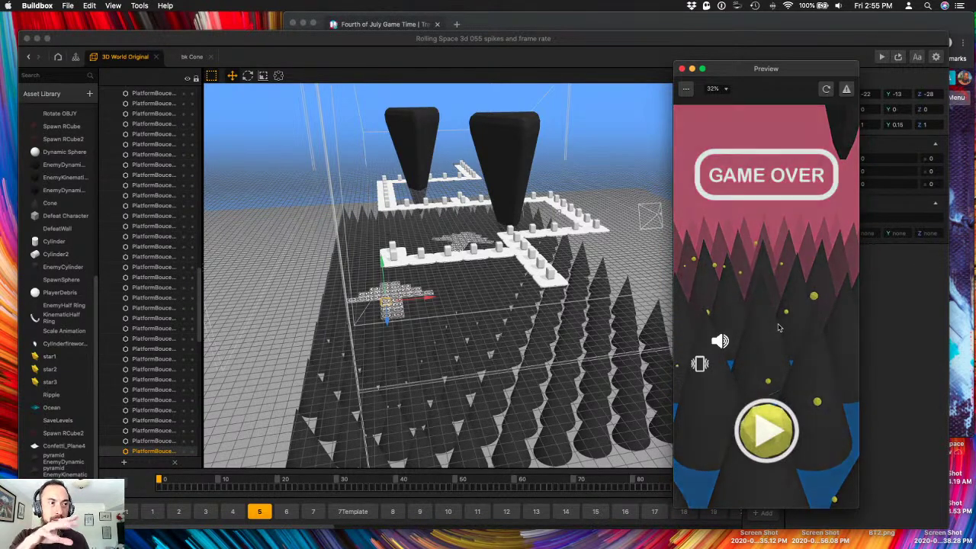
{"action": "left_click", "coordinate": [769, 424]}
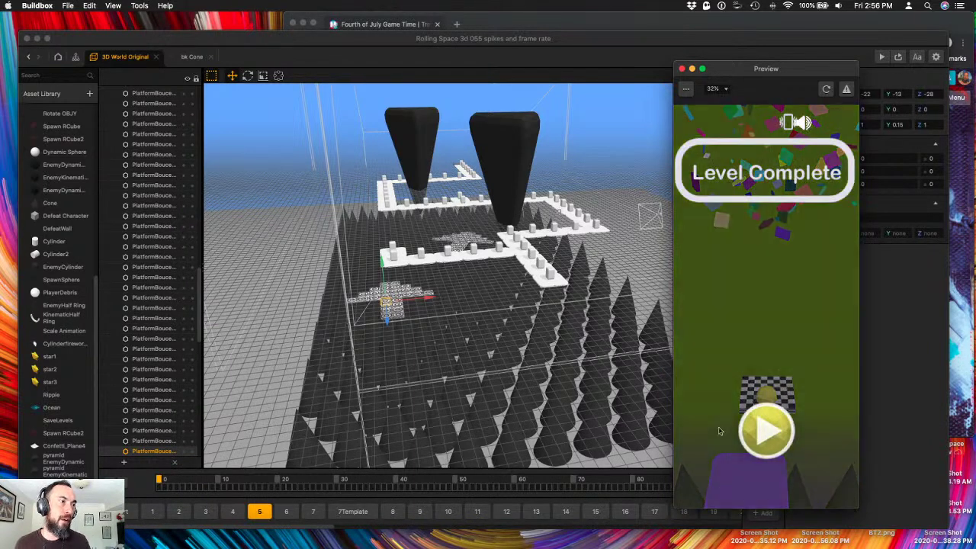
{"action": "left_click", "coordinate": [765, 435]}
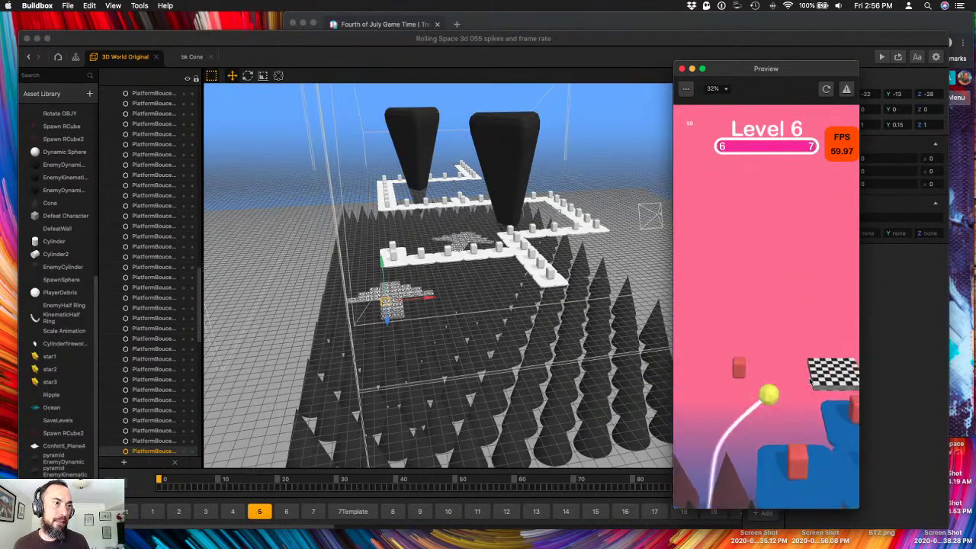
{"action": "left_click", "coordinate": [681, 69]}
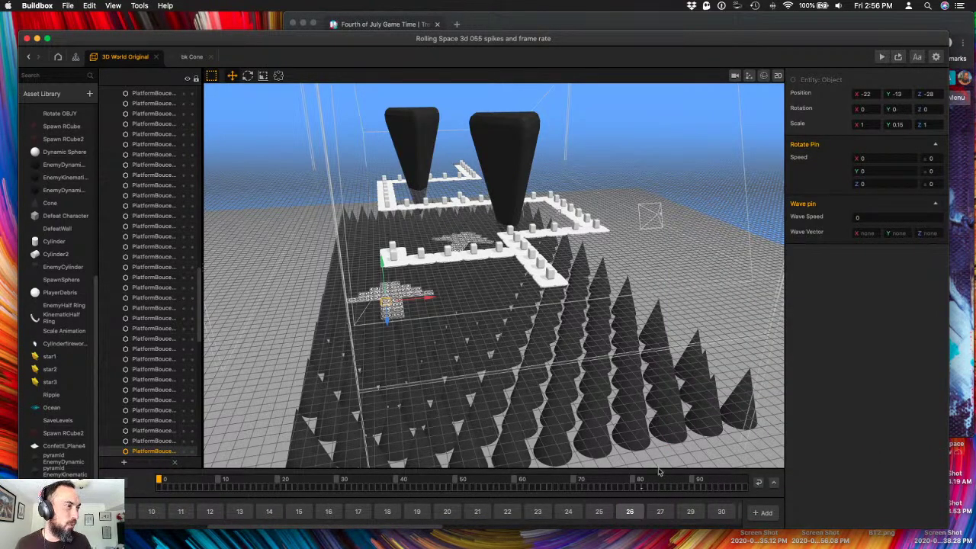
- Display level sections 26, 27 and 34 one after another and examine their platforms and background spikes up close
{"action": "left_click", "coordinate": [630, 512]}
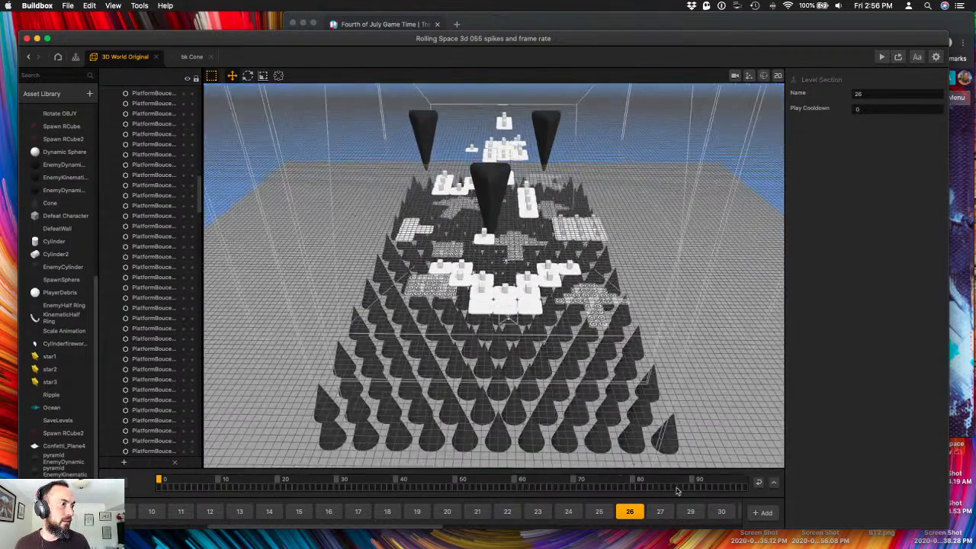
{"action": "left_click", "coordinate": [661, 496]}
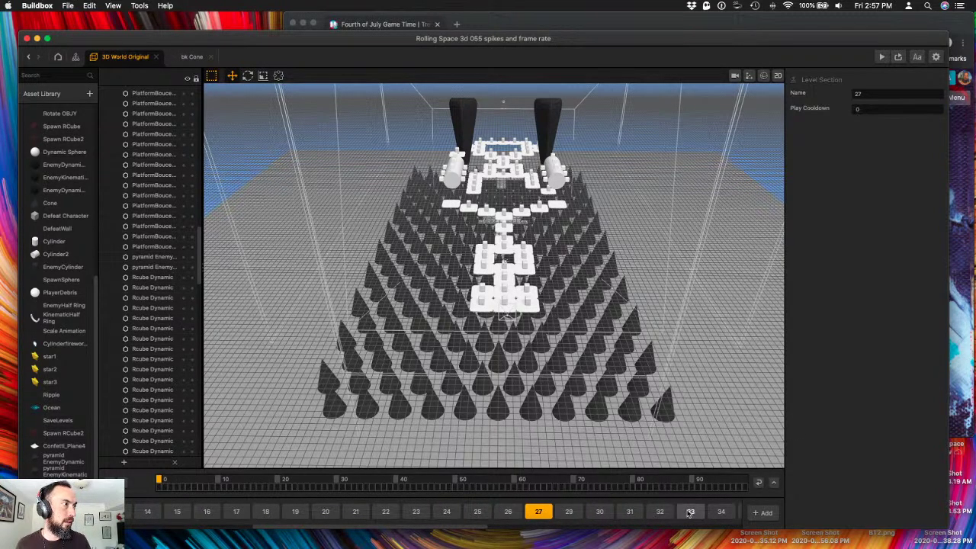
{"action": "left_click", "coordinate": [721, 512]}
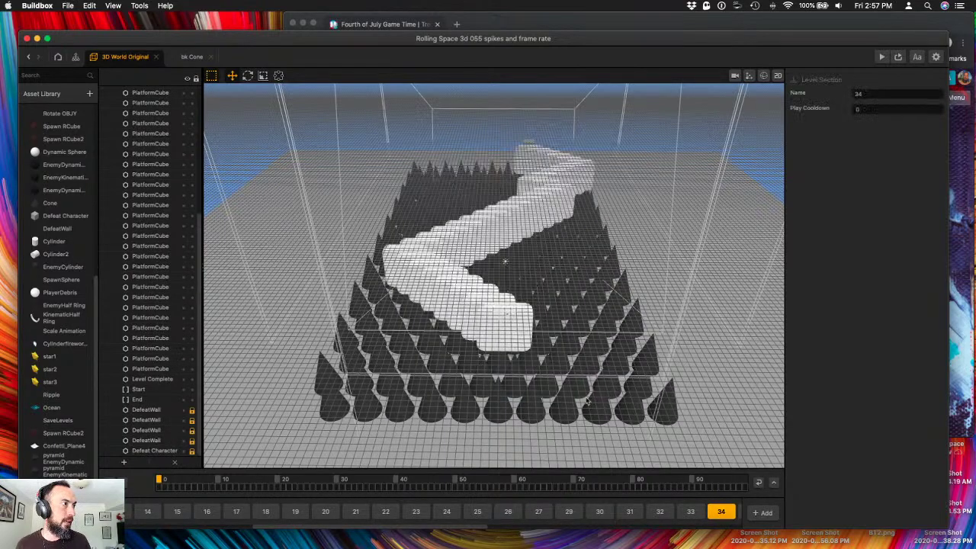
{"action": "right_click_drag", "start_coordinate": [558, 374], "coordinate": [511, 321]}
{"action": "scroll", "coordinate": [508, 327], "scroll_direction": "up", "scroll_amount": 3}
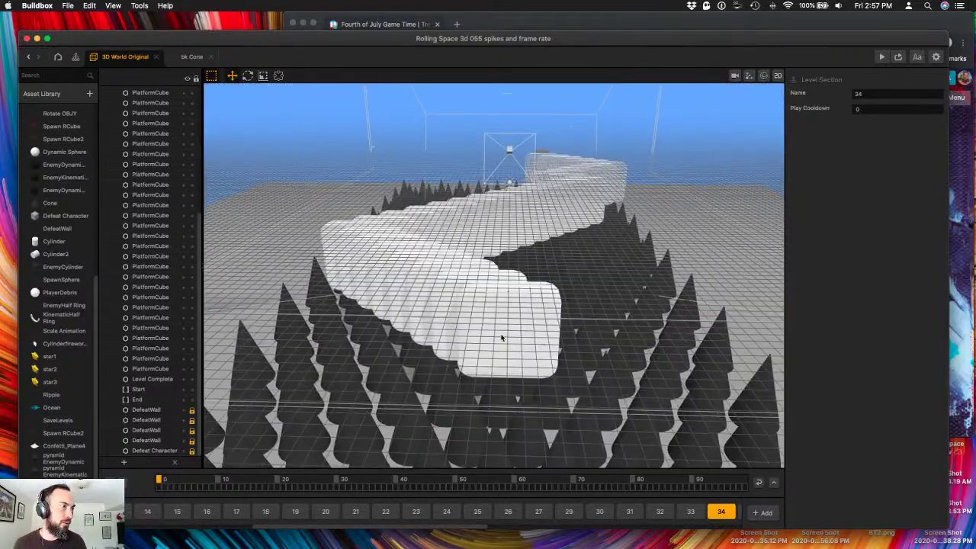
{"action": "scroll", "coordinate": [502, 339], "scroll_direction": "up", "scroll_amount": 3}
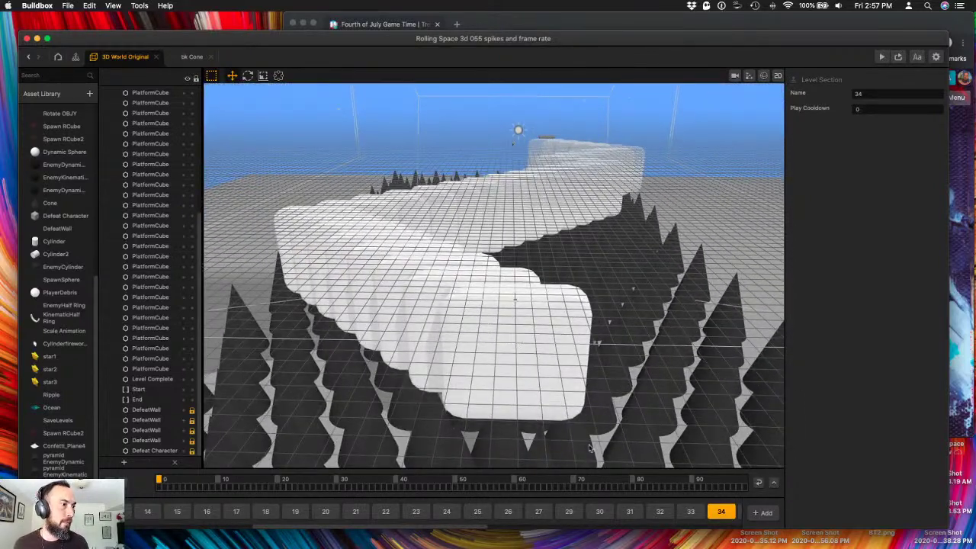
- Display level section 35 and start a preview of it beside the scene
{"action": "left_click", "coordinate": [694, 513]}
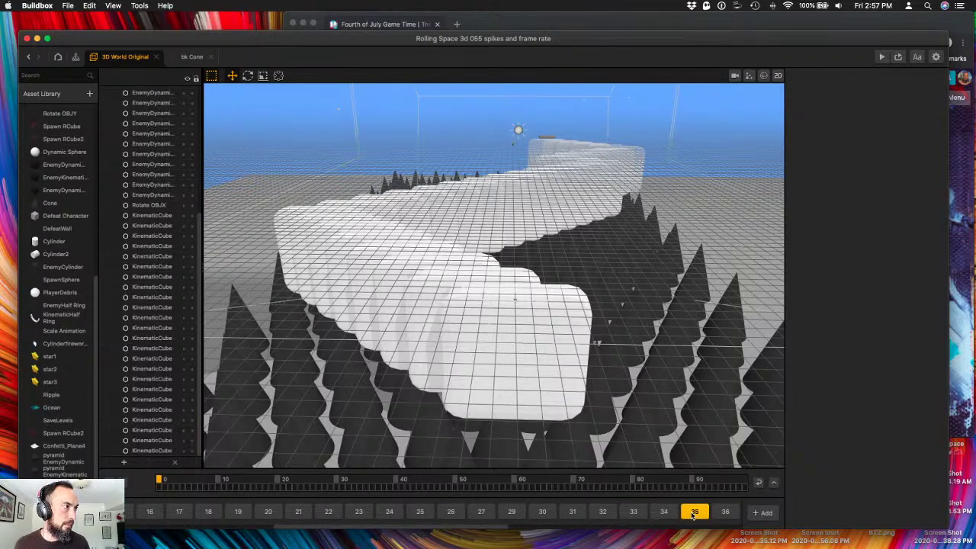
{"action": "scroll", "coordinate": [535, 311], "scroll_direction": "down", "scroll_amount": 3}
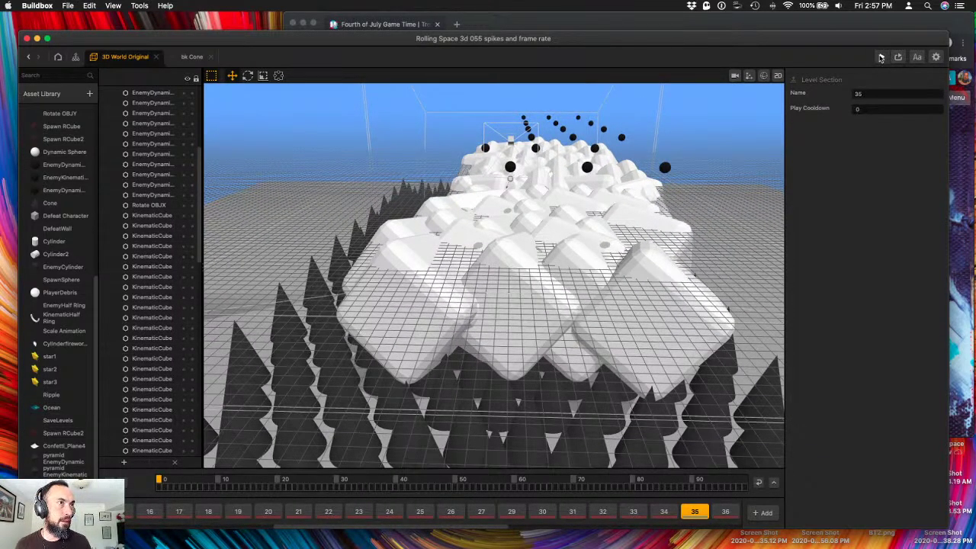
{"action": "key", "text": "super+r"}
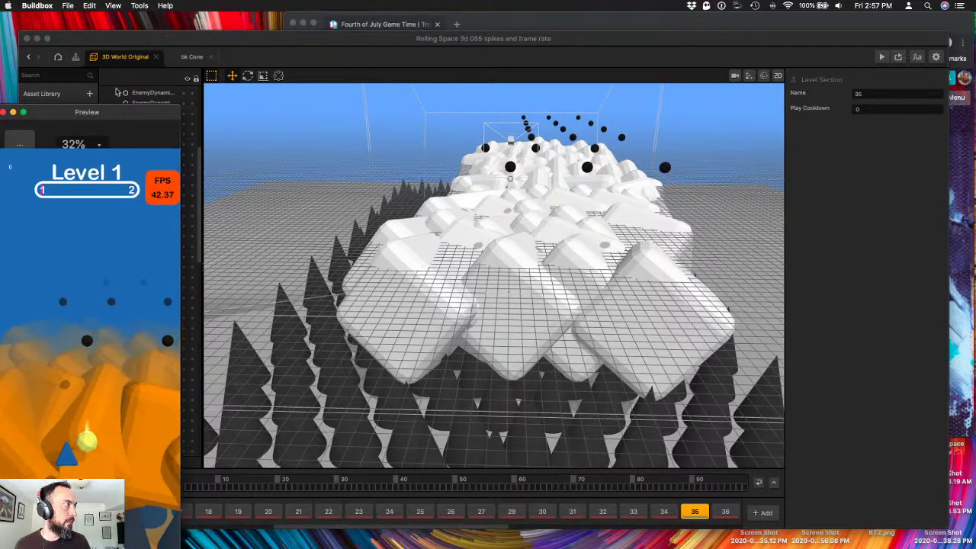
{"action": "left_click_drag", "start_coordinate": [111, 114], "coordinate": [786, 66]}
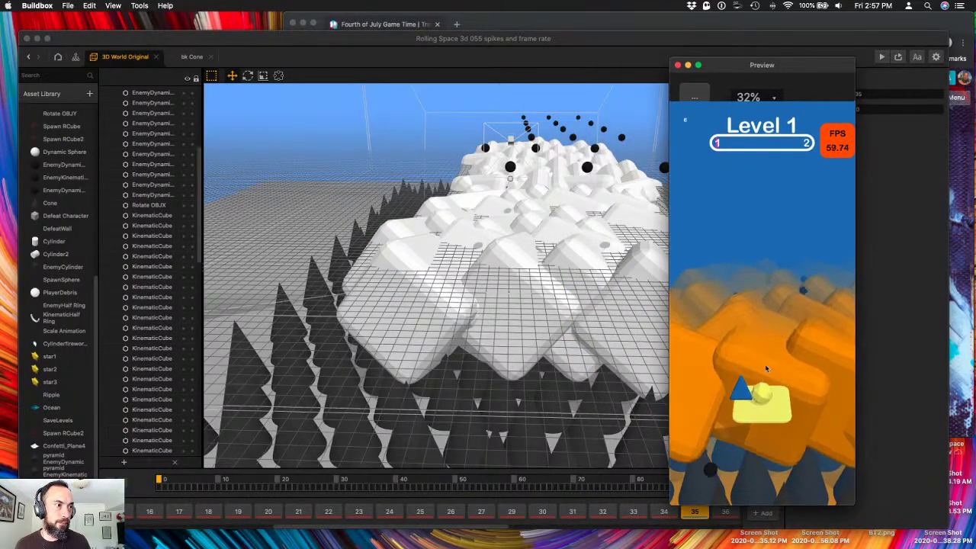
- Play level section 35 through to the checkered finish platform in the preview and close the preview
{"action": "mouse_move", "coordinate": [756, 395]}
{"action": "left_mouse_down"}
{"action": "mouse_move", "coordinate": [756, 359]}
{"action": "mouse_move", "coordinate": [782, 348]}
{"action": "mouse_move", "coordinate": [799, 424]}
{"action": "mouse_move", "coordinate": [727, 459]}
{"action": "mouse_move", "coordinate": [852, 425]}
{"action": "mouse_move", "coordinate": [765, 450]}
{"action": "mouse_move", "coordinate": [716, 433]}
{"action": "mouse_move", "coordinate": [713, 405]}
{"action": "mouse_move", "coordinate": [687, 381]}
{"action": "mouse_move", "coordinate": [813, 426]}
{"action": "mouse_move", "coordinate": [770, 399]}
{"action": "mouse_move", "coordinate": [805, 369]}
{"action": "mouse_move", "coordinate": [768, 447]}
{"action": "left_mouse_up"}
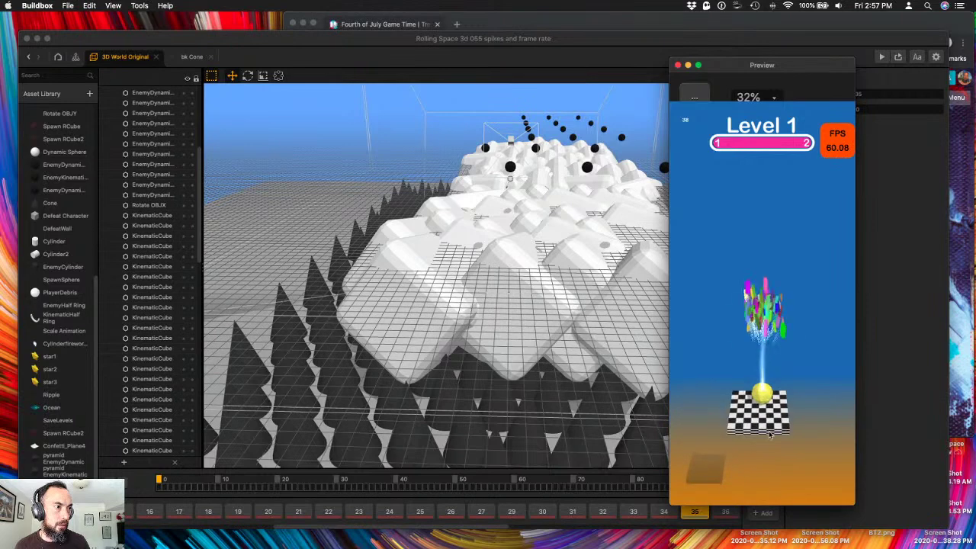
{"action": "left_click", "coordinate": [678, 65]}
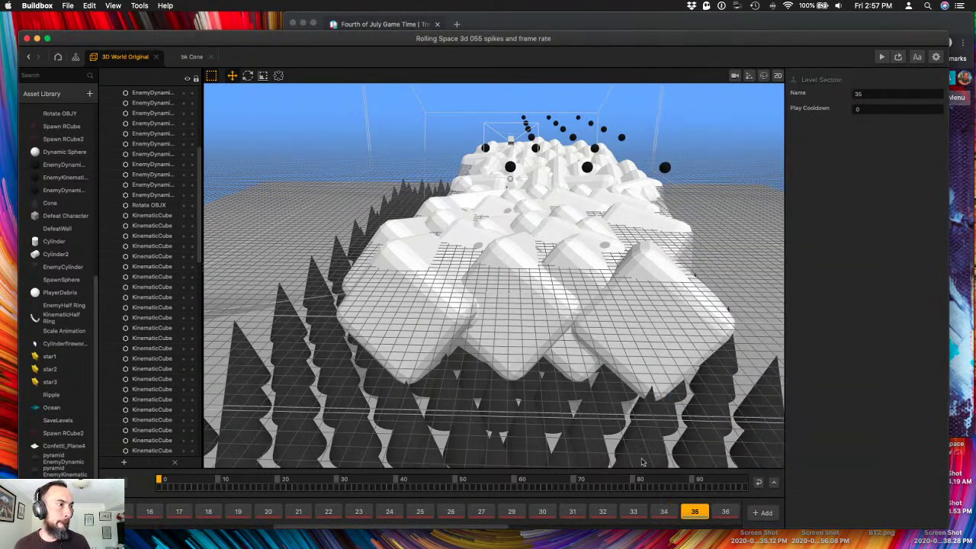
- Display level section 36, play it in a preview beside the scene, restart once after the game over, and close the preview
{"action": "left_click", "coordinate": [725, 513]}
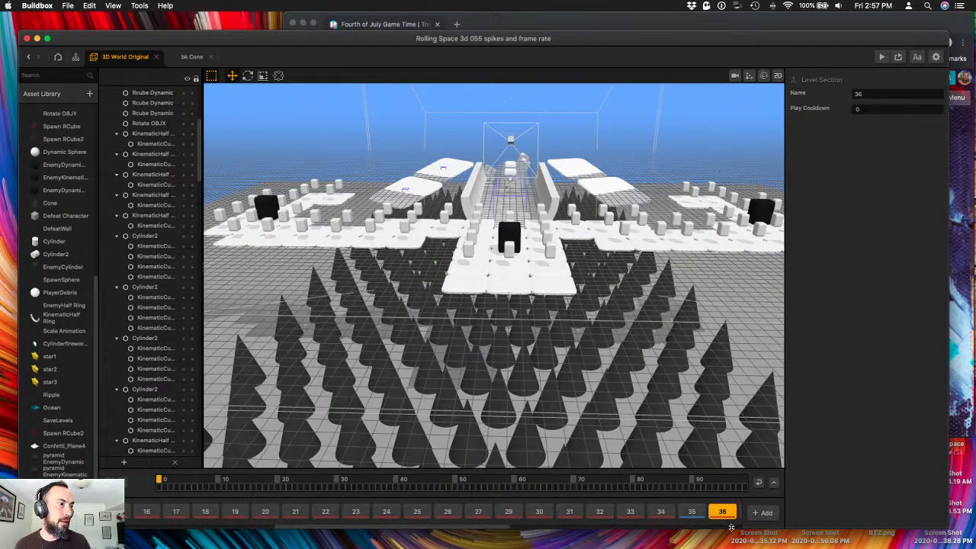
{"action": "right_click_drag", "start_coordinate": [566, 205], "coordinate": [592, 267]}
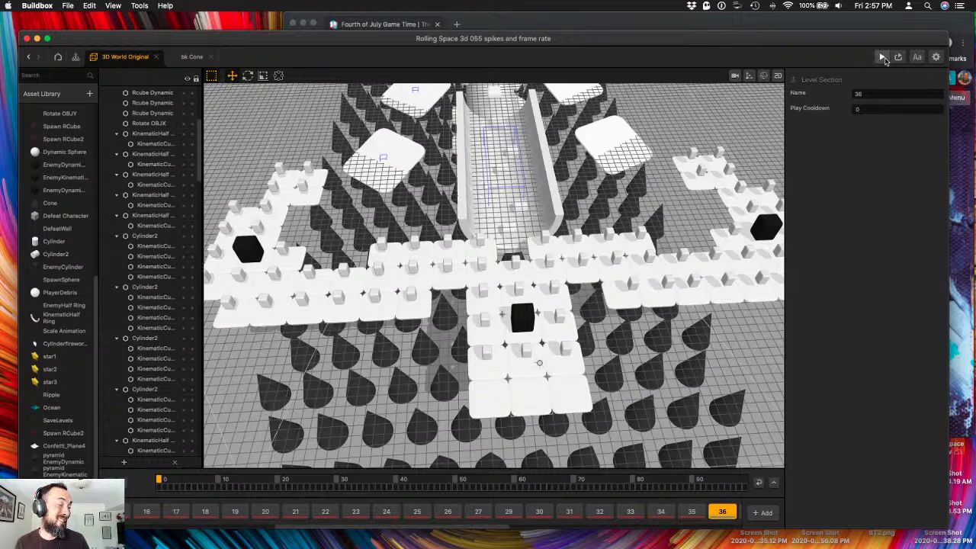
{"action": "left_click", "coordinate": [882, 57]}
{"action": "left_click_drag", "start_coordinate": [151, 109], "coordinate": [829, 63]}
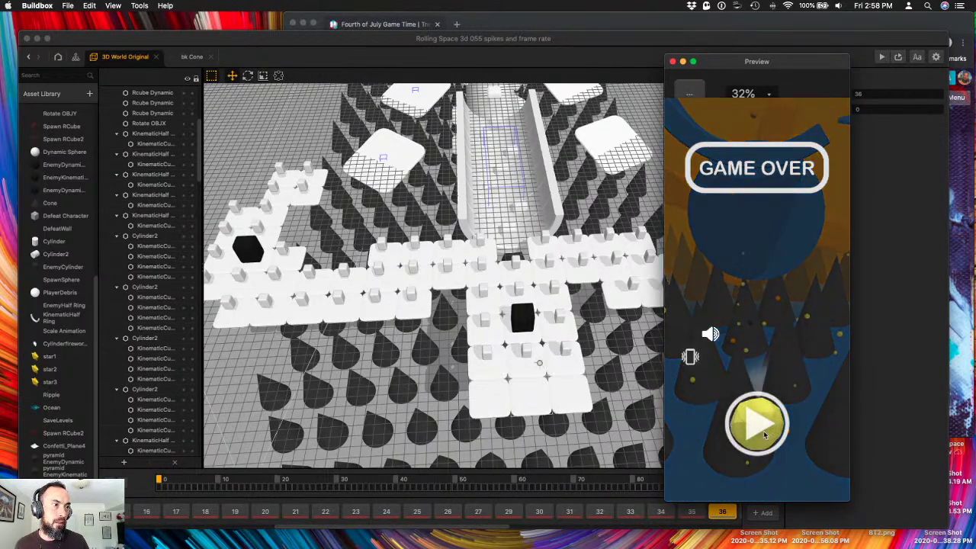
{"action": "left_click", "coordinate": [756, 421]}
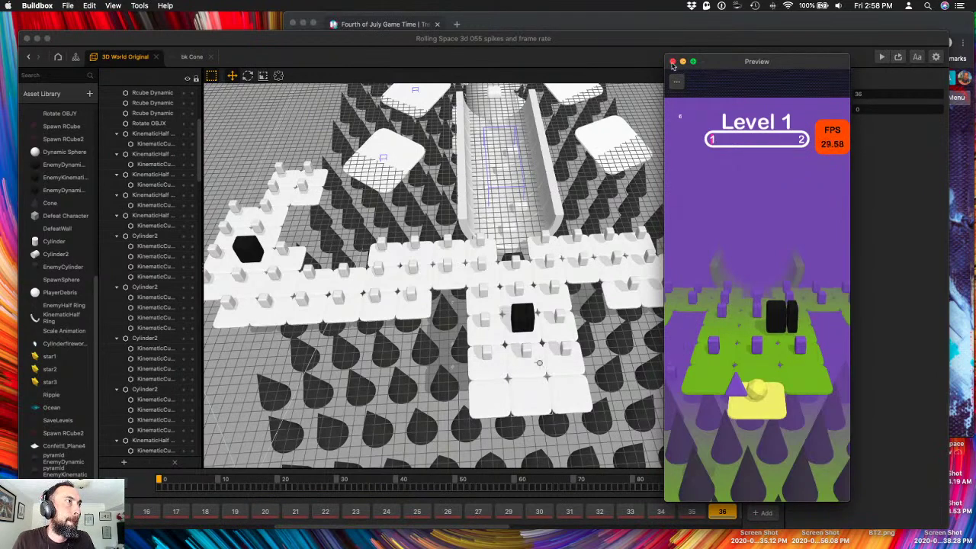
{"action": "left_click", "coordinate": [673, 62]}
- Delete the two tilted platforms to the right of the half-pipe in level section 36
{"action": "middle_click_drag", "start_coordinate": [667, 164], "coordinate": [543, 274]}
{"action": "left_click", "coordinate": [520, 246]}
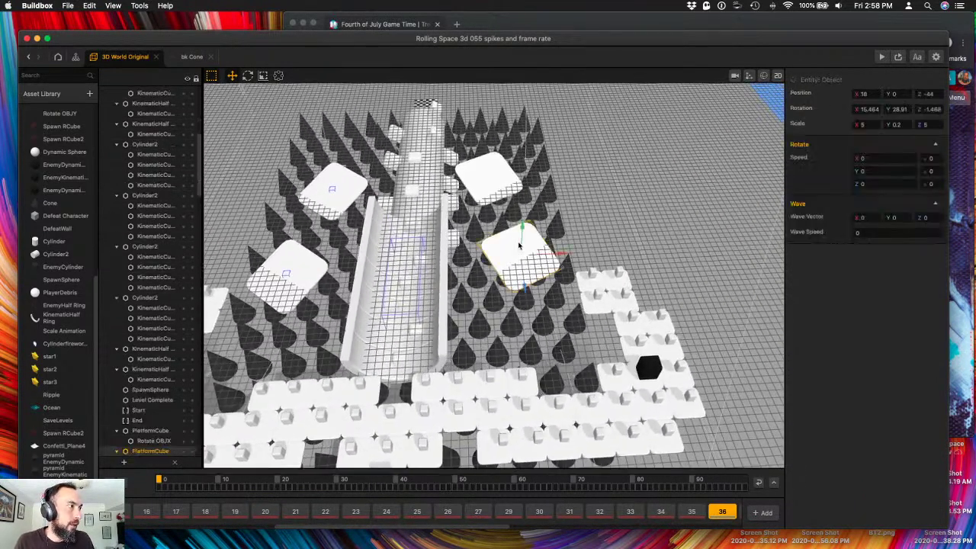
{"action": "key", "text": "Delete"}
{"action": "left_click", "coordinate": [487, 180]}
{"action": "key", "text": "Delete"}
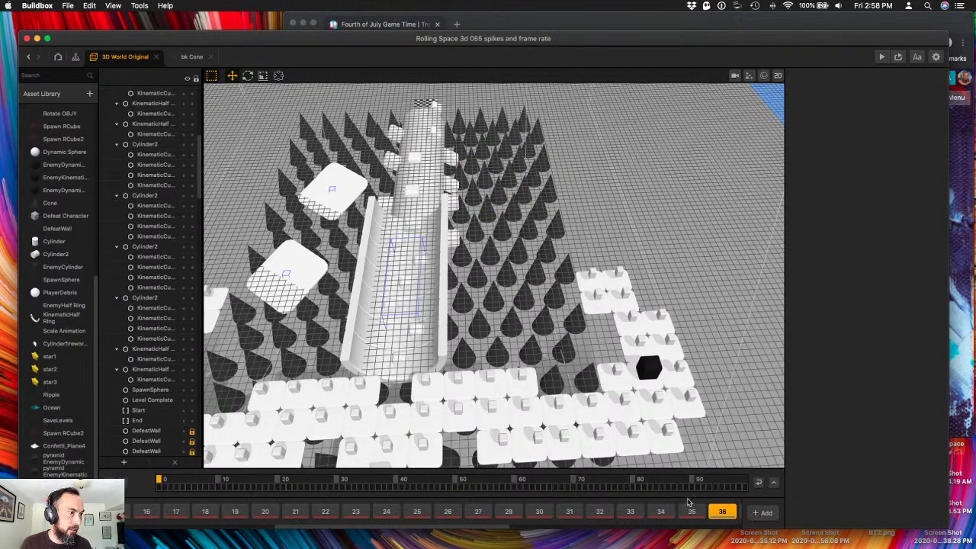
- Copy the bounce platform from the Library 1 section and paste it into level section 36
{"action": "scroll", "coordinate": [686, 510], "scroll_direction": "right", "scroll_amount": 5}
{"action": "left_click", "coordinate": [638, 511]}
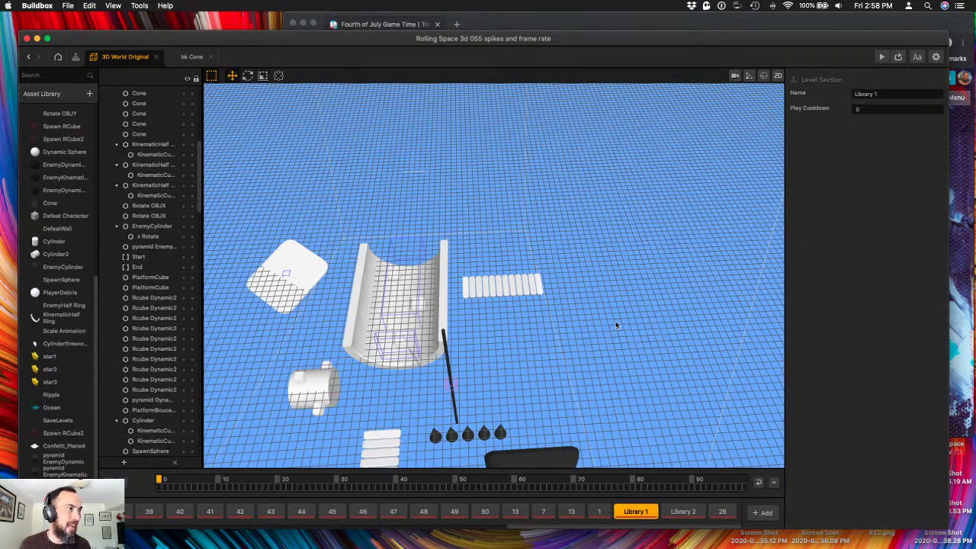
{"action": "scroll", "coordinate": [397, 343], "scroll_direction": "down", "scroll_amount": 5}
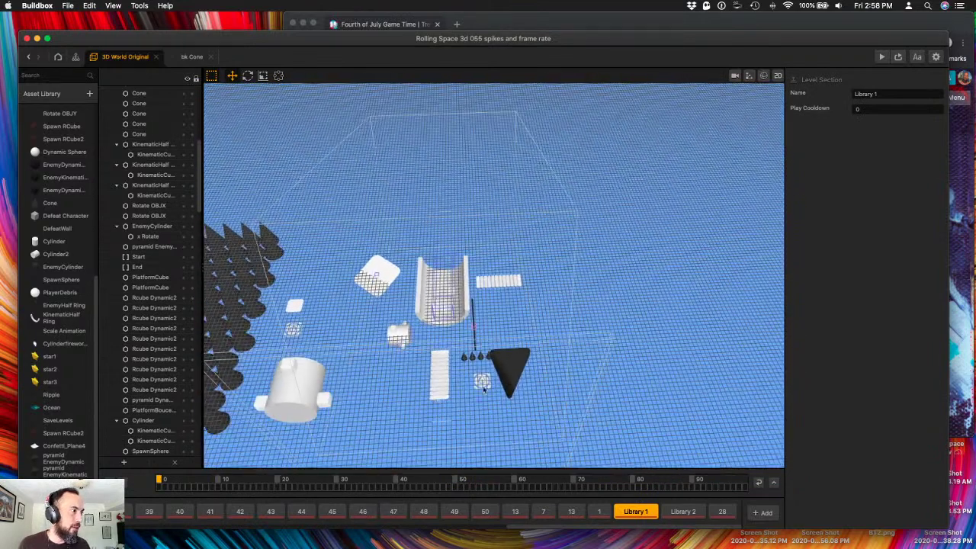
{"action": "left_click", "coordinate": [484, 393]}
{"action": "left_click_drag", "start_coordinate": [482, 398], "coordinate": [480, 405]}
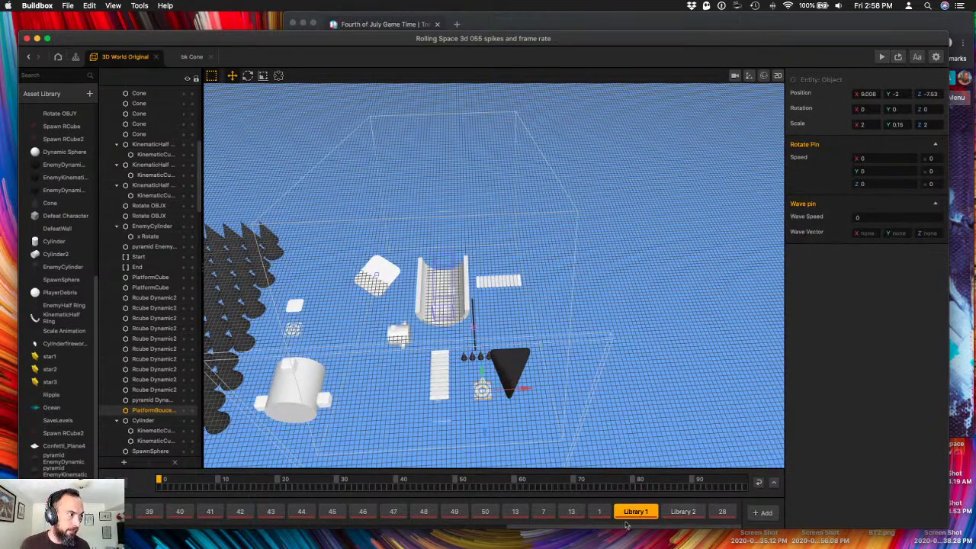
{"action": "scroll", "coordinate": [453, 514], "scroll_direction": "left", "scroll_amount": 5}
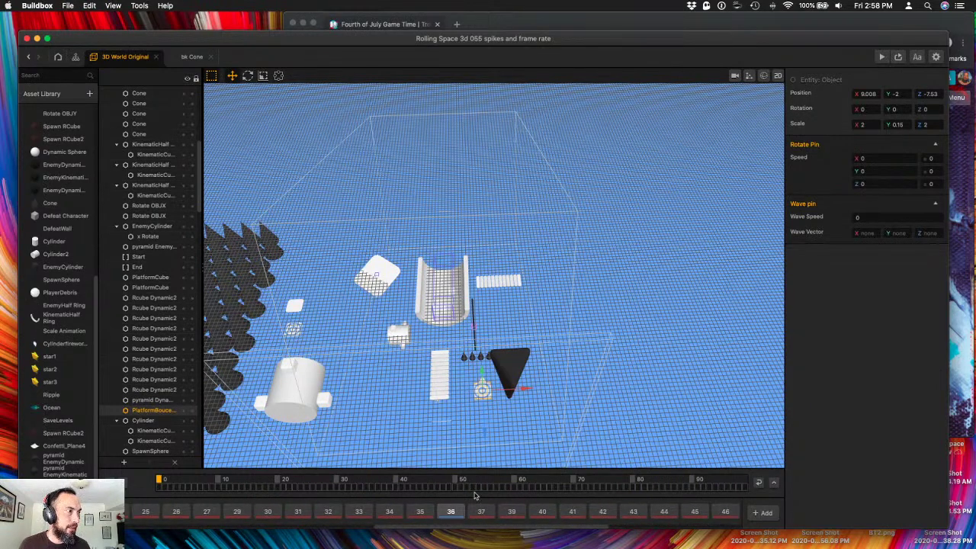
{"action": "left_click", "coordinate": [451, 511]}
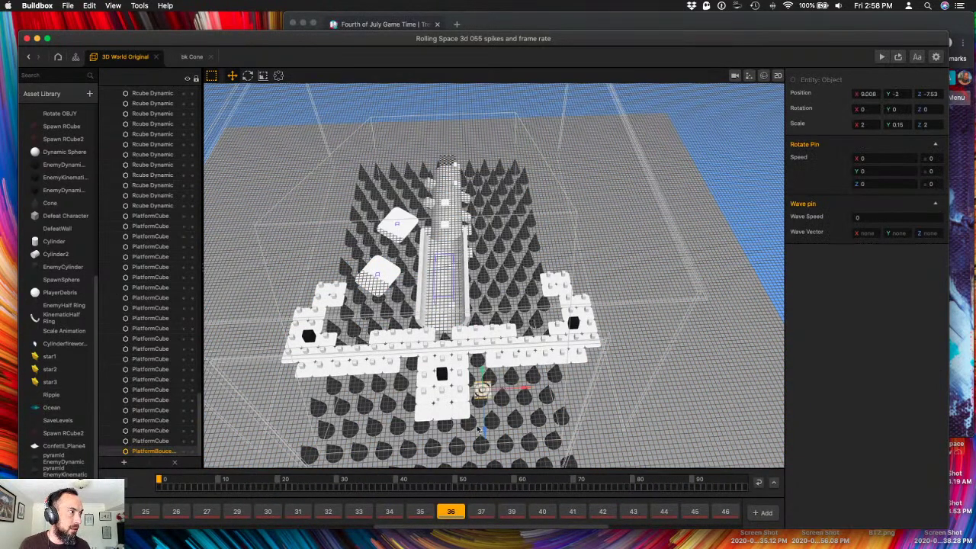
- Move the bounce platform right of the half-pipe to about X 21, Z -40.4, and set its X and Z scale to 4
{"action": "left_click_drag", "start_coordinate": [482, 390], "coordinate": [494, 308]}
{"action": "left_click", "coordinate": [872, 125]}
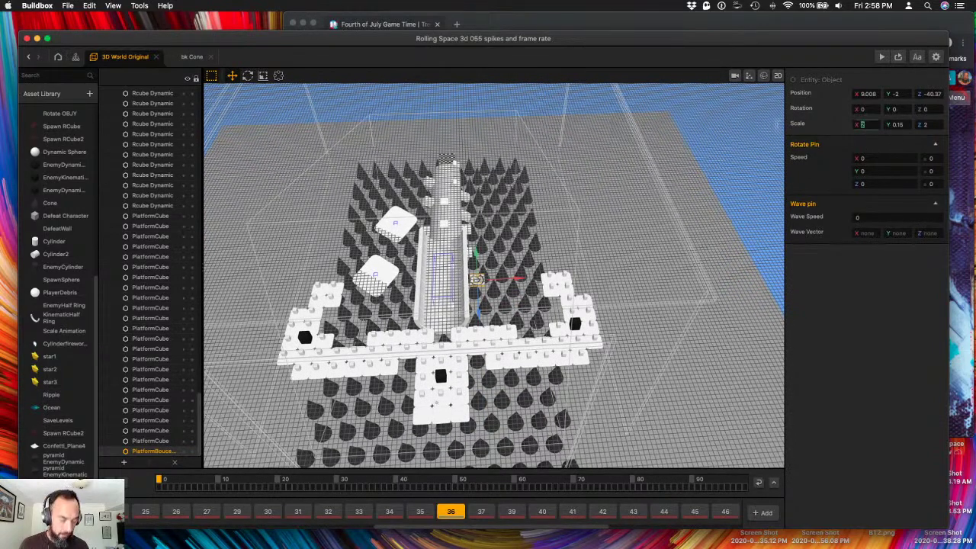
{"action": "type", "text": "4"}
{"action": "key", "text": "Tab"}
{"action": "key", "text": "Tab"}
{"action": "type", "text": "4"}
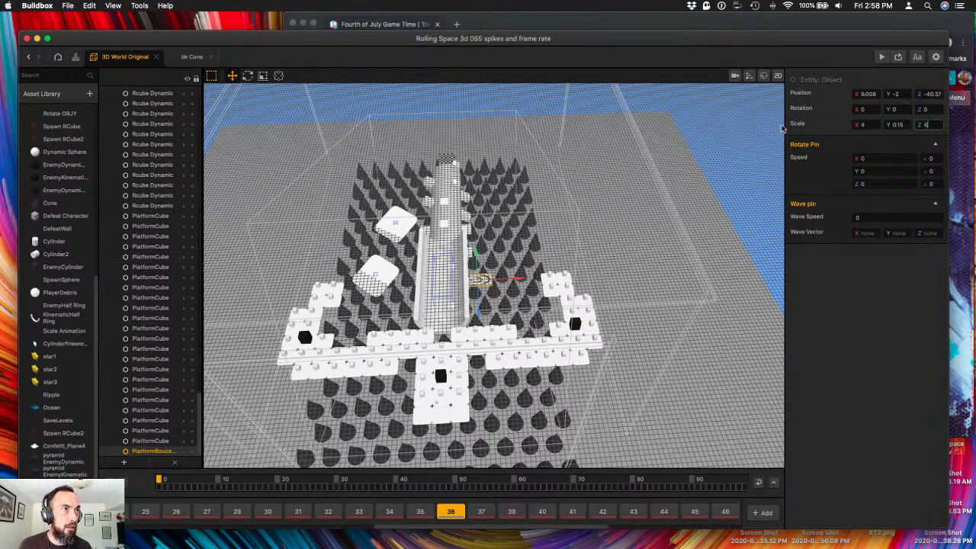
{"action": "key", "text": "Tab"}
{"action": "left_click_drag", "start_coordinate": [516, 281], "coordinate": [559, 283]}
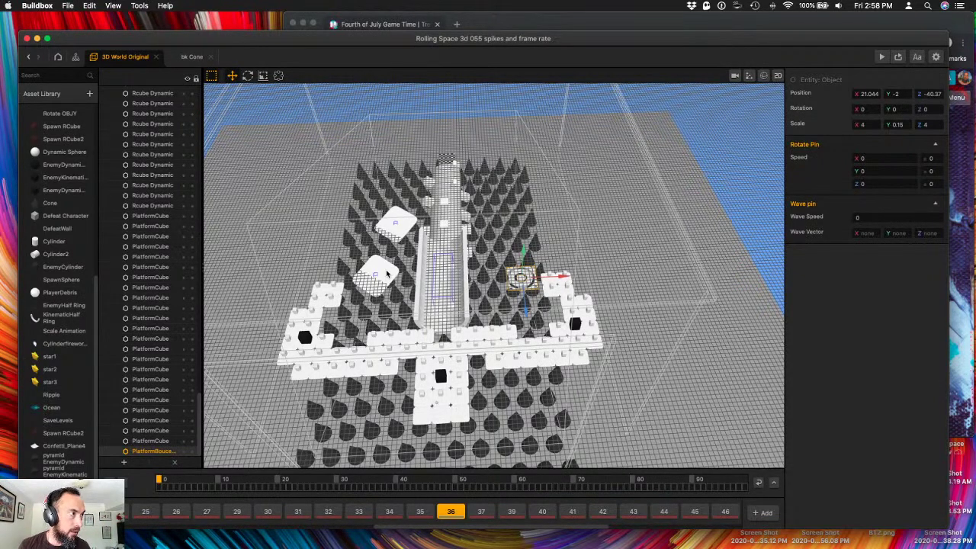
- Duplicate the bounce platform twice farther along the half-pipe, at about X 16.3 with Z -50.9 and Z -62.4
{"action": "key", "text": "super+d"}
{"action": "left_click_drag", "start_coordinate": [525, 309], "coordinate": [539, 250]}
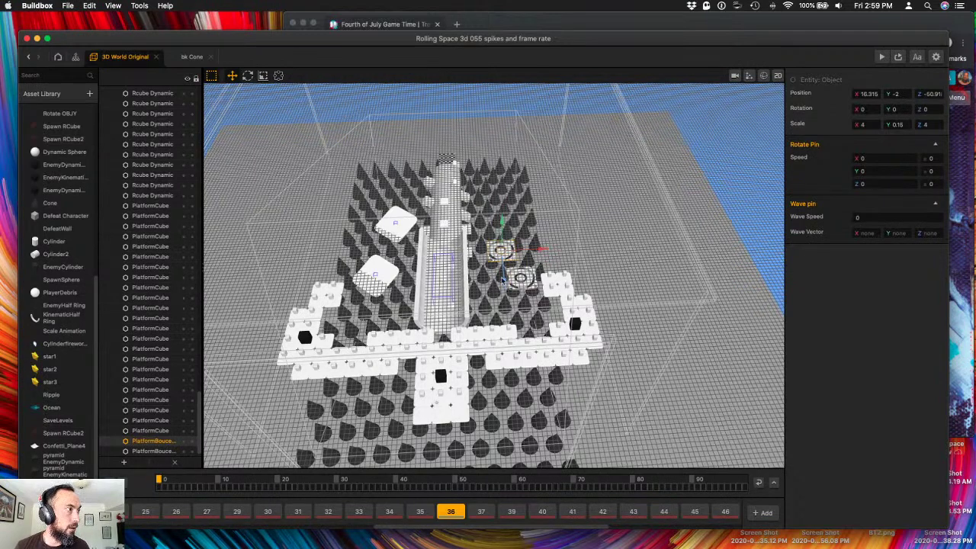
{"action": "left_click_drag", "start_coordinate": [504, 281], "coordinate": [503, 220]}
{"action": "scroll", "coordinate": [507, 275], "scroll_direction": "up", "scroll_amount": 5}
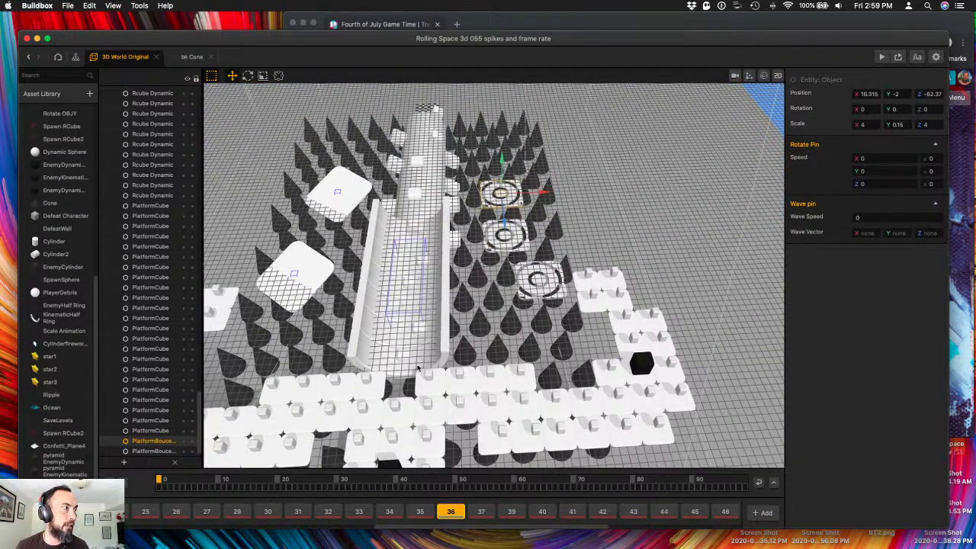
- Examine the layout and the full object list of level section 36
{"action": "scroll", "coordinate": [408, 333], "scroll_direction": "down", "scroll_amount": 3}
{"action": "middle_click_drag", "start_coordinate": [408, 334], "coordinate": [398, 321]}
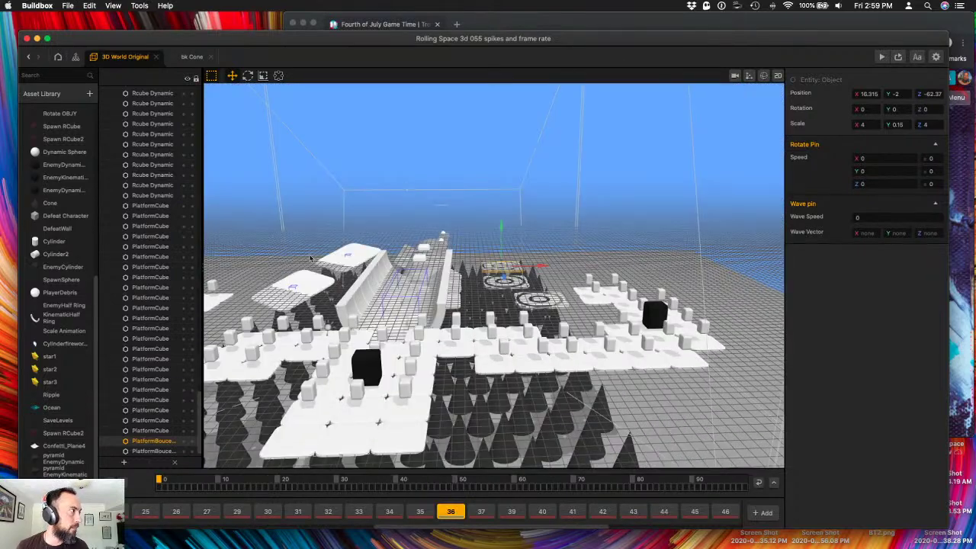
{"action": "scroll", "coordinate": [156, 374], "scroll_direction": "up", "scroll_amount": 10}
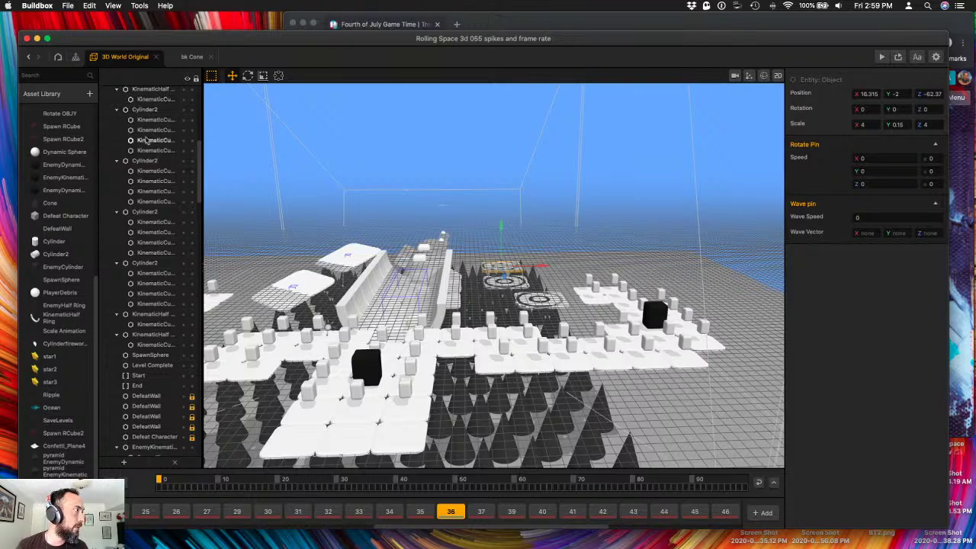
{"action": "scroll", "coordinate": [147, 139], "scroll_direction": "up", "scroll_amount": 10}
{"action": "scroll", "coordinate": [157, 241], "scroll_direction": "down", "scroll_amount": 5}
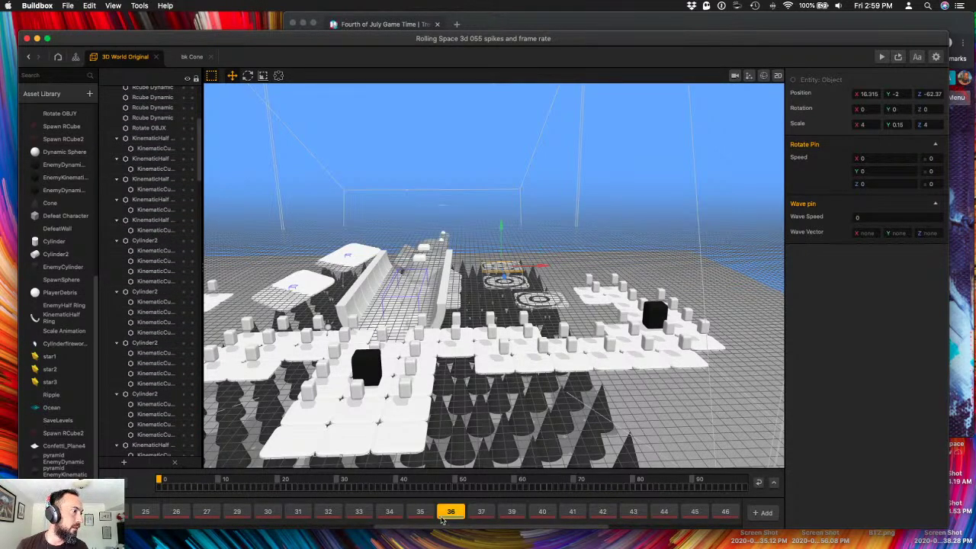
{"action": "scroll", "coordinate": [140, 340], "scroll_direction": "down", "scroll_amount": 6}
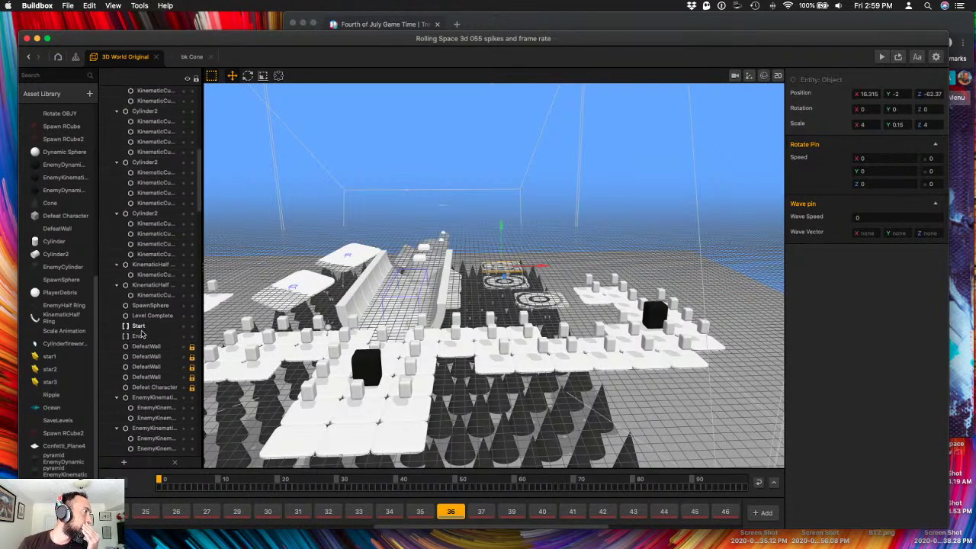
{"action": "scroll", "coordinate": [141, 334], "scroll_direction": "down", "scroll_amount": 10}
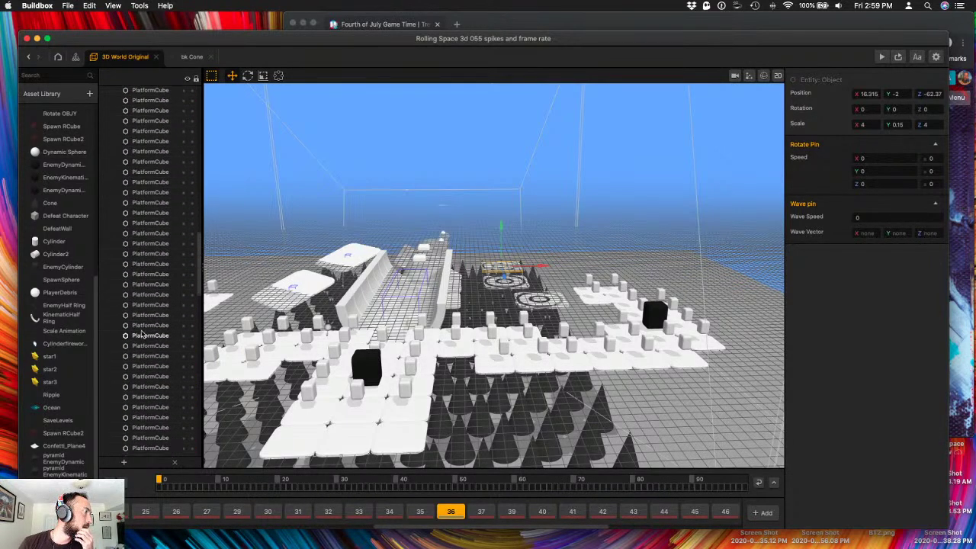
{"action": "scroll", "coordinate": [141, 333], "scroll_direction": "down", "scroll_amount": 5}
{"action": "scroll", "coordinate": [141, 334], "scroll_direction": "up", "scroll_amount": 10}
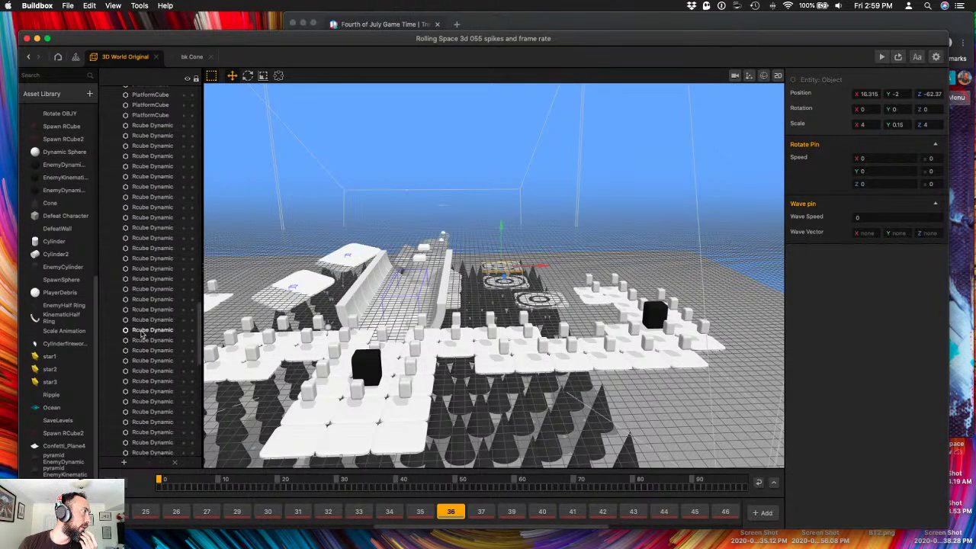
{"action": "scroll", "coordinate": [141, 334], "scroll_direction": "up", "scroll_amount": 2}
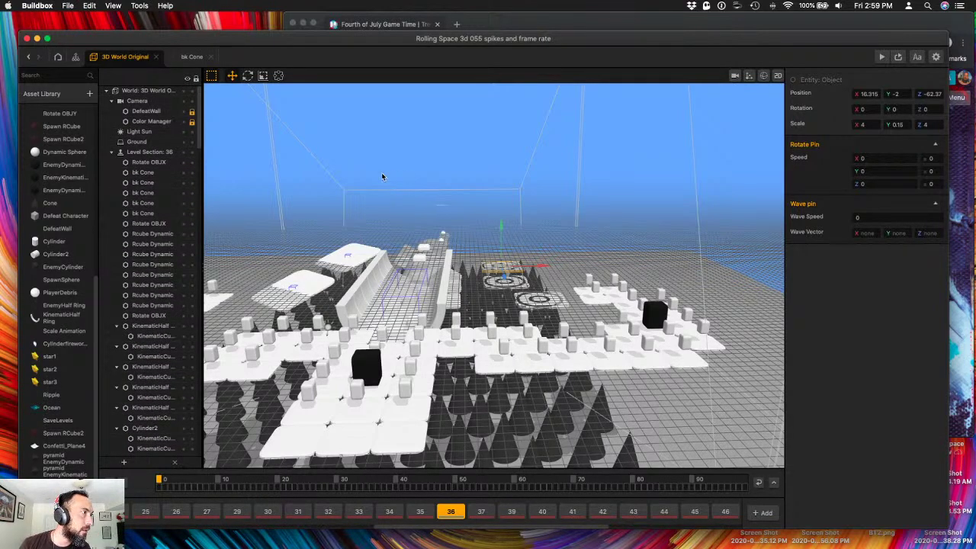
- Select the SpawnSphere floating above the half-pipe and examine its place in the object list
{"action": "right_click_drag", "start_coordinate": [403, 221], "coordinate": [409, 208]}
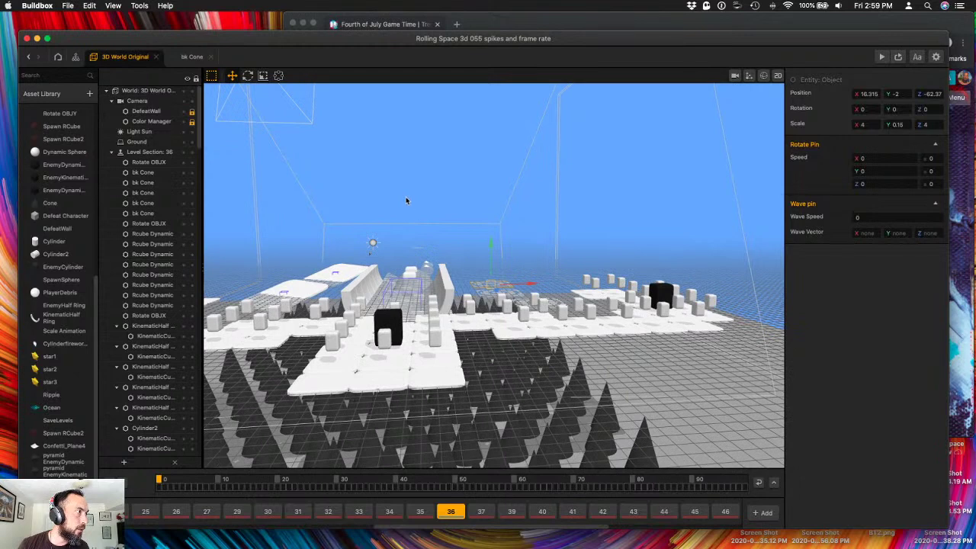
{"action": "left_click", "coordinate": [405, 200]}
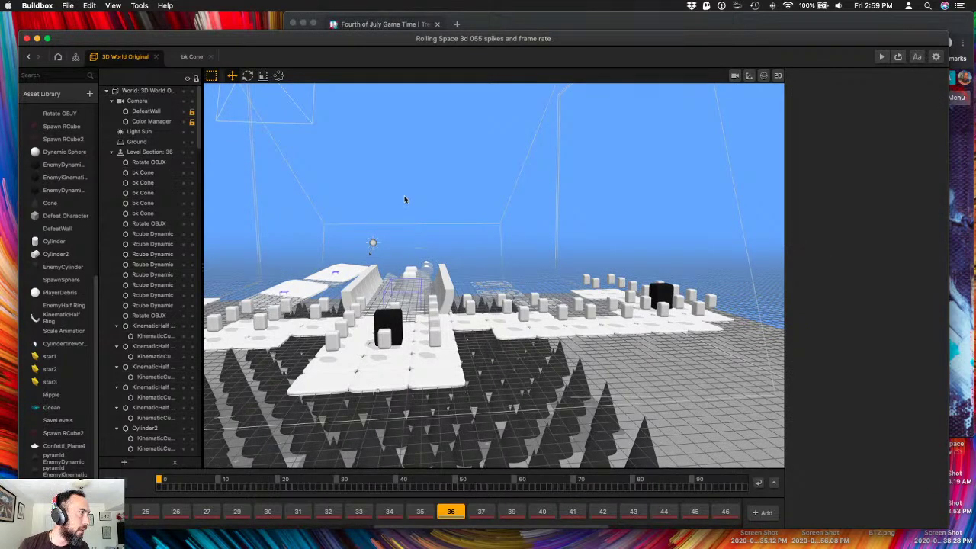
{"action": "left_click", "coordinate": [416, 204]}
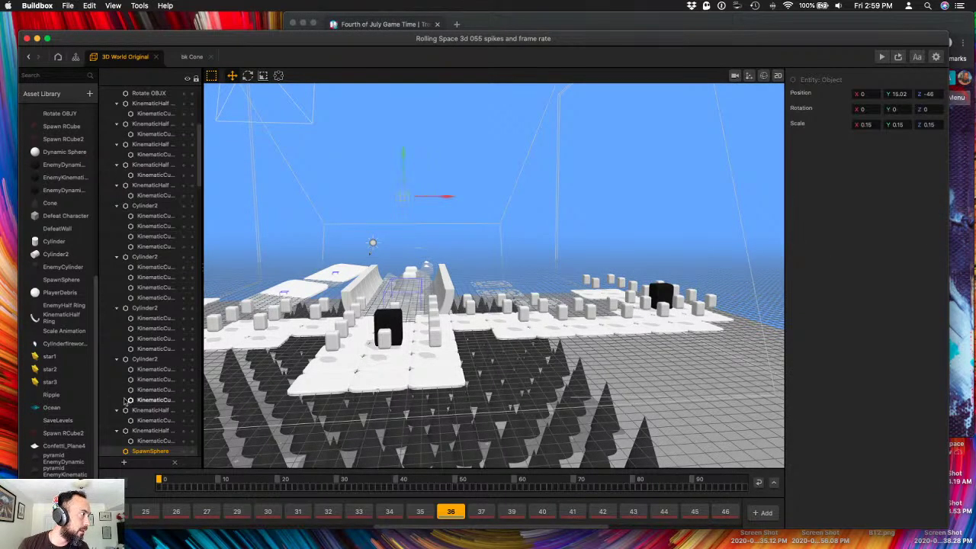
{"action": "scroll", "coordinate": [153, 405], "scroll_direction": "down", "scroll_amount": 10}
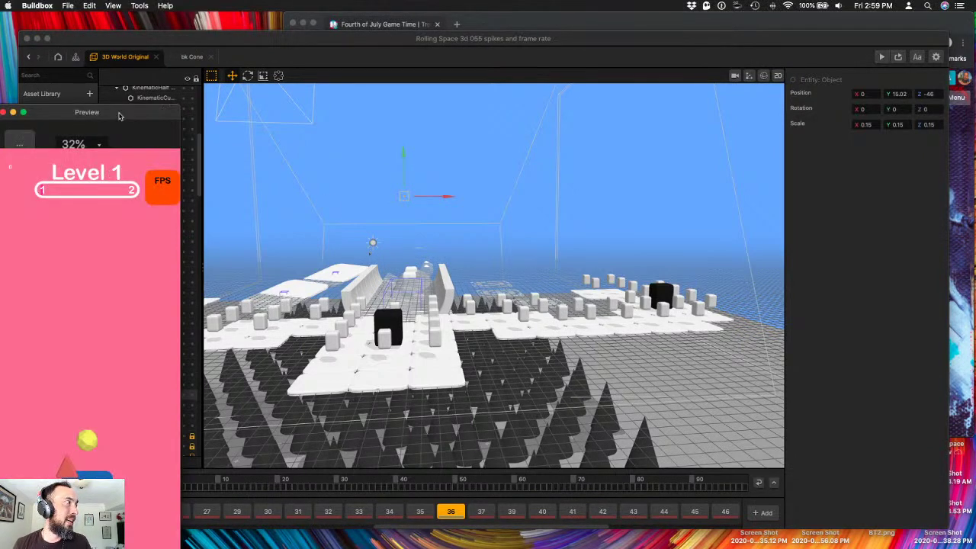
- Play level section 36 in a preview moved beside the scene, check the frame rate, and close the preview
{"action": "left_click_drag", "start_coordinate": [118, 115], "coordinate": [830, 60]}
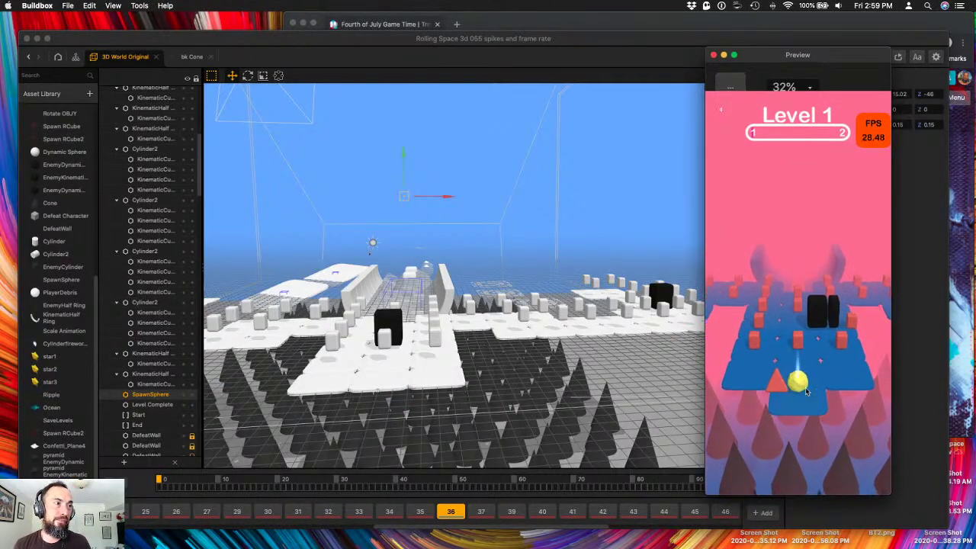
{"action": "mouse_move", "coordinate": [792, 374]}
{"action": "left_mouse_down"}
{"action": "mouse_move", "coordinate": [753, 394]}
{"action": "mouse_move", "coordinate": [790, 482]}
{"action": "mouse_move", "coordinate": [783, 434]}
{"action": "mouse_move", "coordinate": [856, 431]}
{"action": "mouse_move", "coordinate": [782, 419]}
{"action": "mouse_move", "coordinate": [788, 389]}
{"action": "mouse_move", "coordinate": [848, 372]}
{"action": "mouse_move", "coordinate": [817, 233]}
{"action": "mouse_move", "coordinate": [851, 250]}
{"action": "mouse_move", "coordinate": [787, 230]}
{"action": "mouse_move", "coordinate": [790, 265]}
{"action": "mouse_move", "coordinate": [847, 368]}
{"action": "mouse_move", "coordinate": [775, 319]}
{"action": "mouse_move", "coordinate": [765, 339]}
{"action": "mouse_move", "coordinate": [772, 279]}
{"action": "mouse_move", "coordinate": [716, 202]}
{"action": "mouse_move", "coordinate": [772, 279]}
{"action": "mouse_move", "coordinate": [738, 241]}
{"action": "left_mouse_up"}
{"action": "left_click", "coordinate": [713, 55]}
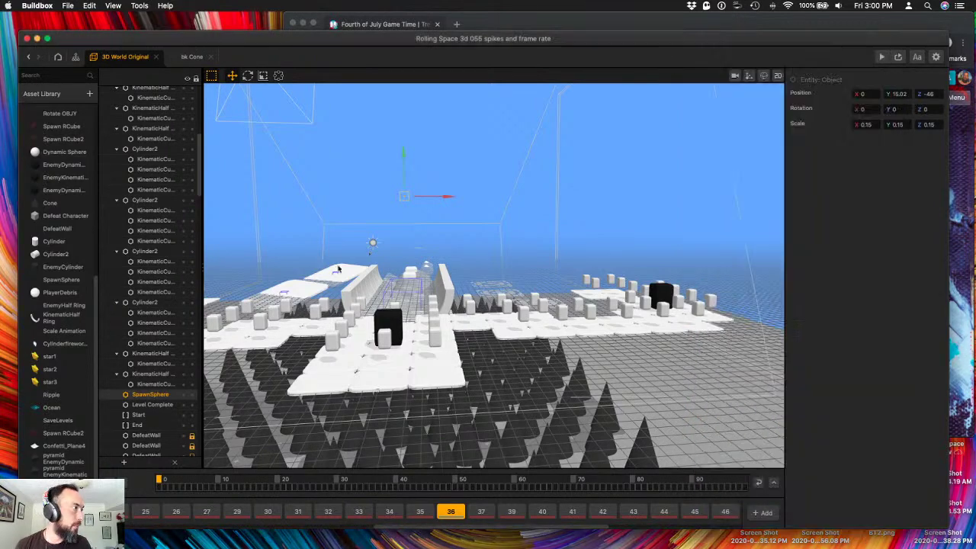
- Raise the Rotate OBJX marker above the nearer tilted platform left of the half-pipe, and select that platform
{"action": "middle_click_drag", "start_coordinate": [309, 292], "coordinate": [572, 293]}
{"action": "scroll", "coordinate": [486, 298], "scroll_direction": "up", "scroll_amount": 10}
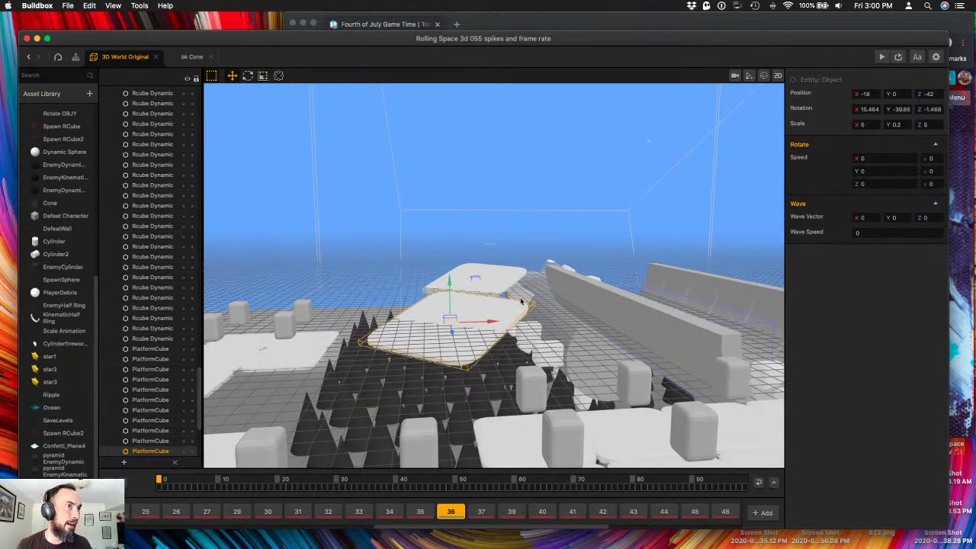
{"action": "scroll", "coordinate": [487, 301], "scroll_direction": "up", "scroll_amount": 1}
{"action": "scroll", "coordinate": [488, 301], "scroll_direction": "up", "scroll_amount": 5}
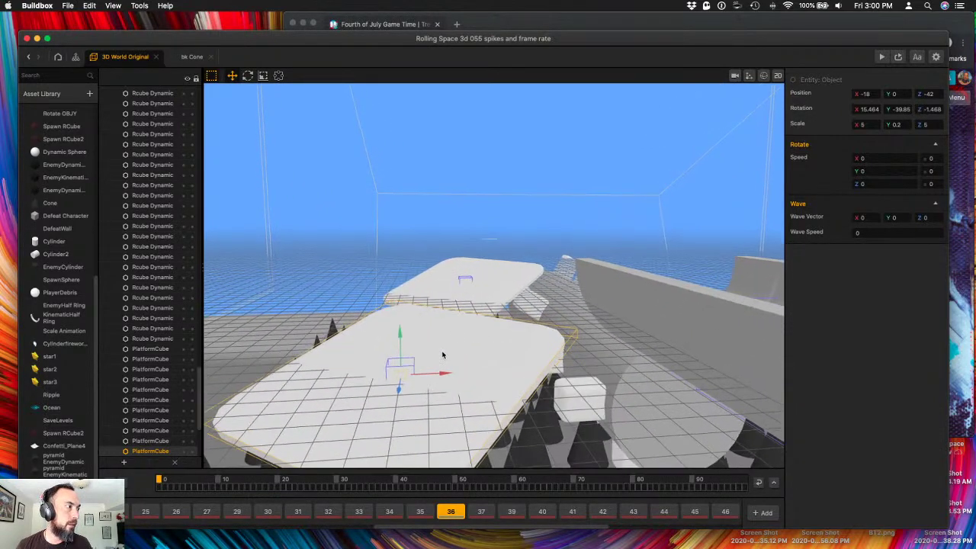
{"action": "left_click", "coordinate": [372, 304]}
{"action": "left_click", "coordinate": [397, 366]}
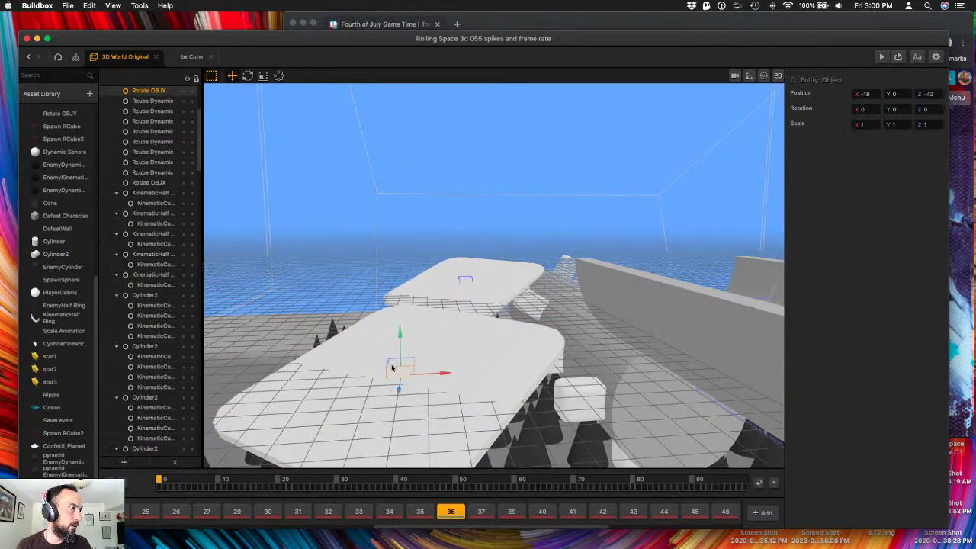
{"action": "left_click", "coordinate": [398, 293]}
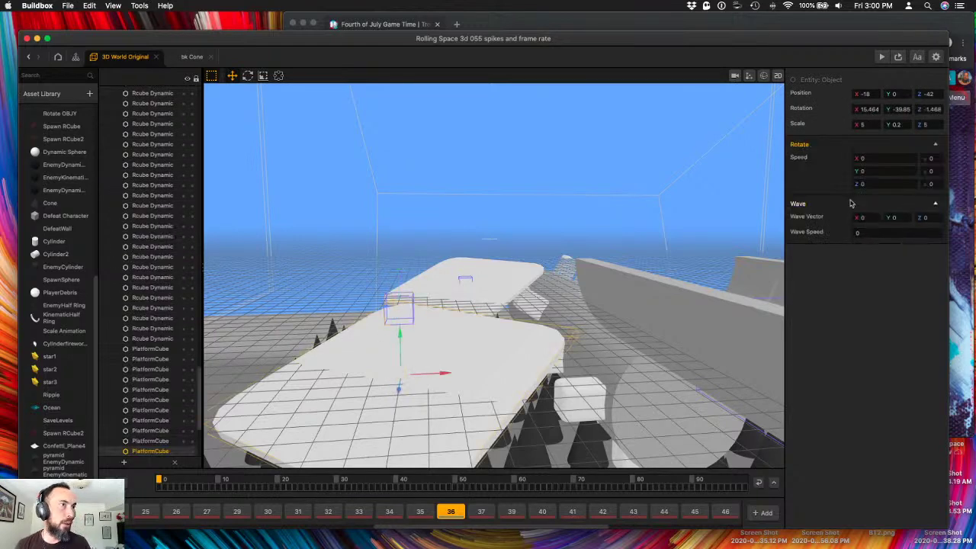
- Compare the entity settings of the Rotate OBJX marker and the nearer tilted platform by selecting each in turn
{"action": "left_click", "coordinate": [409, 306]}
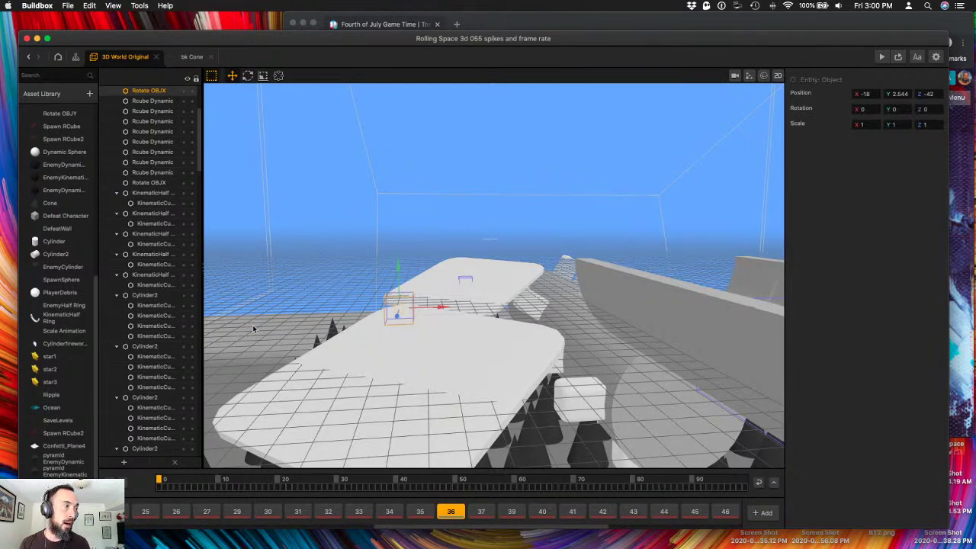
{"action": "left_click", "coordinate": [481, 377]}
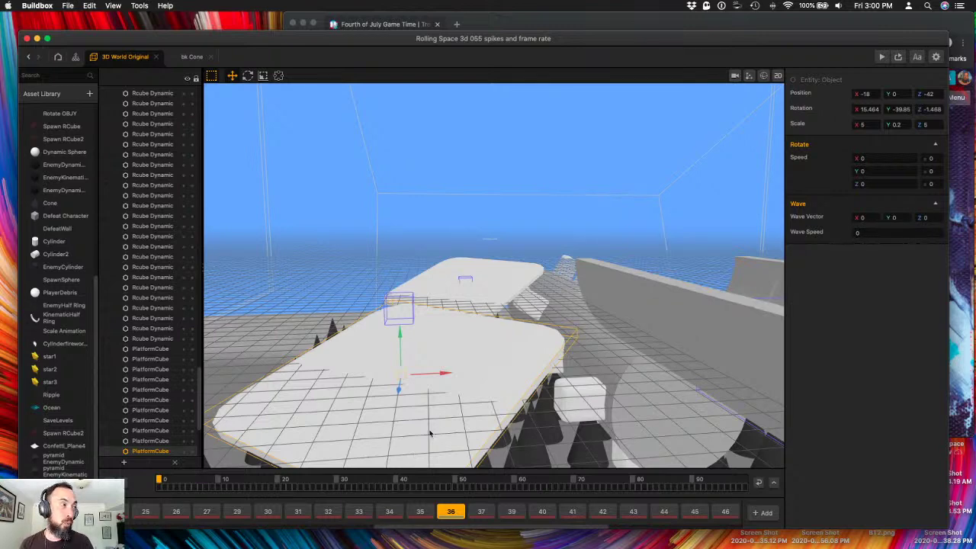
{"action": "left_click", "coordinate": [407, 326]}
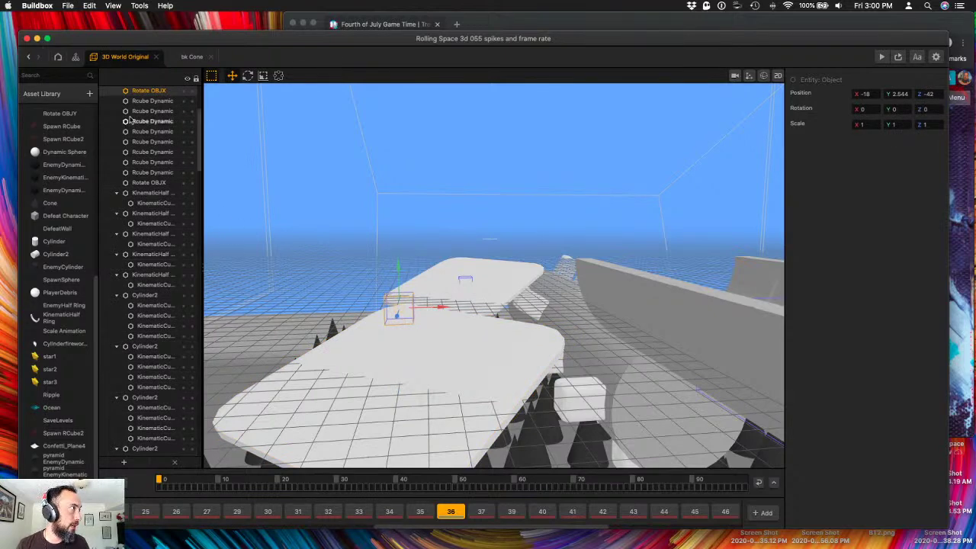
{"action": "left_click", "coordinate": [274, 416]}
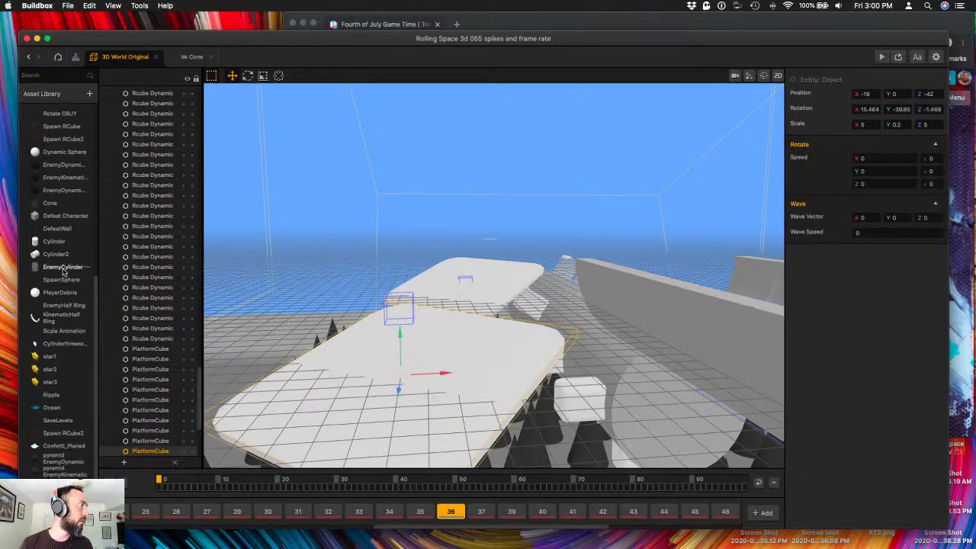
- Open the PlatformCube asset's node graph, examine its logic, and return to the 3D world
{"action": "scroll", "coordinate": [62, 277], "scroll_direction": "up", "scroll_amount": 3}
{"action": "scroll", "coordinate": [63, 276], "scroll_direction": "up", "scroll_amount": 3}
{"action": "scroll", "coordinate": [61, 267], "scroll_direction": "up", "scroll_amount": 4}
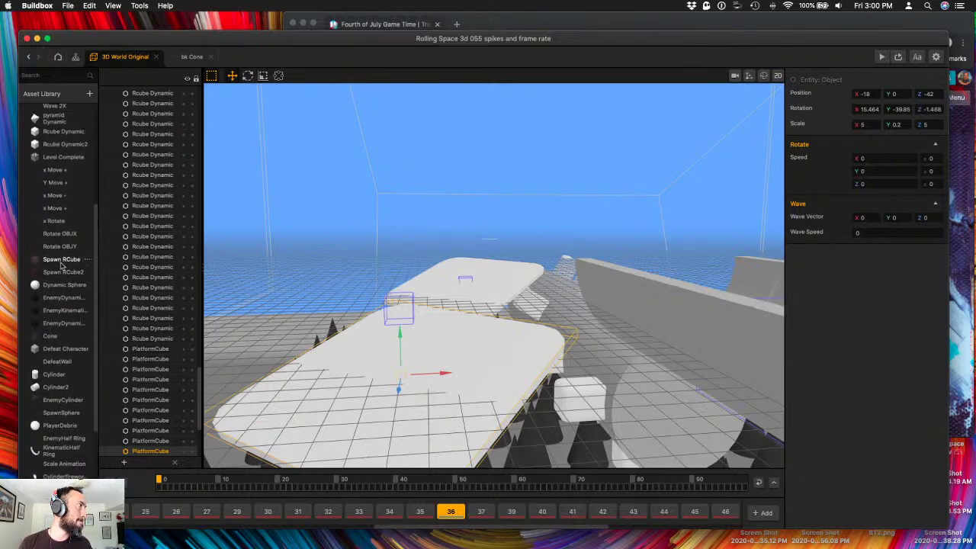
{"action": "scroll", "coordinate": [60, 260], "scroll_direction": "up", "scroll_amount": 5}
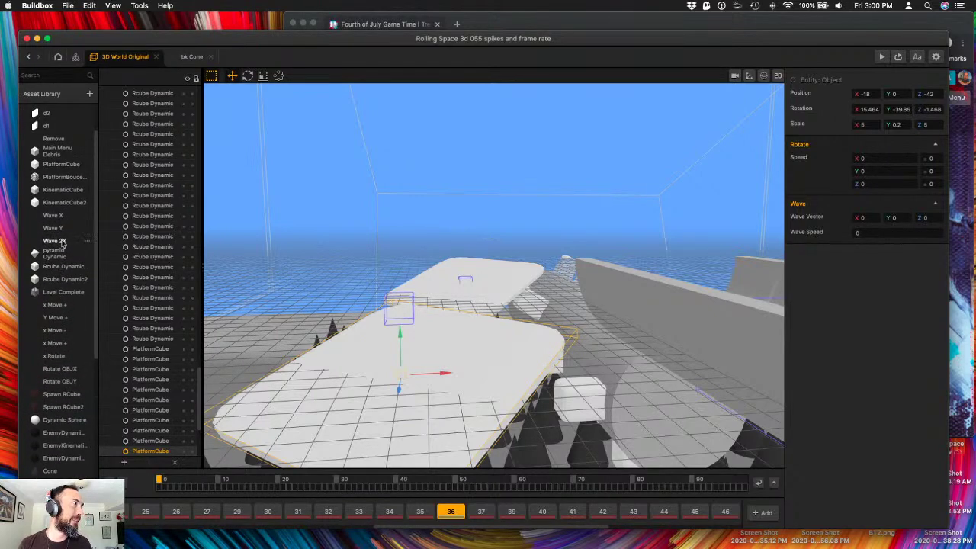
{"action": "double_click", "coordinate": [64, 164]}
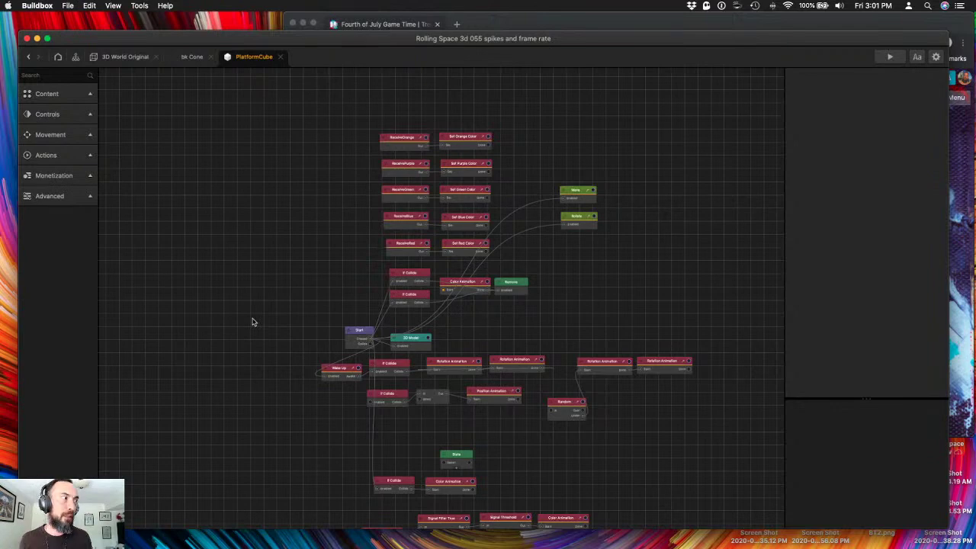
{"action": "left_click", "coordinate": [126, 56]}
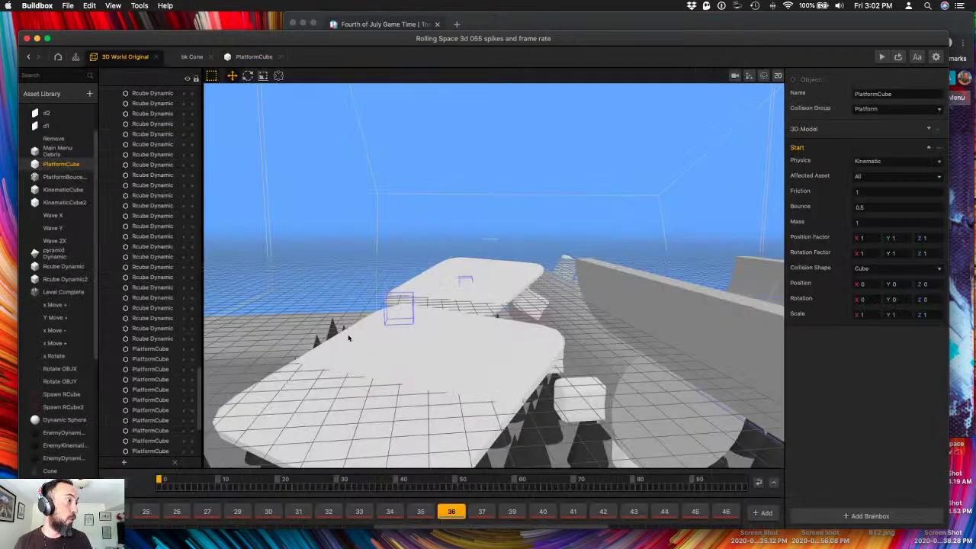
- Open the Color Manager asset's node graph, examine its first If Collide node, and return to the 3D world
{"action": "left_click", "coordinate": [391, 307]}
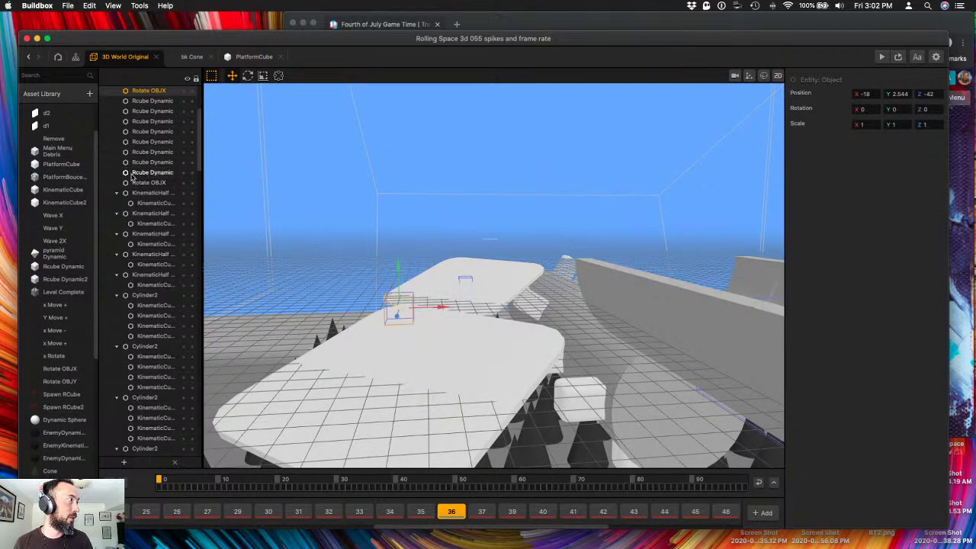
{"action": "scroll", "coordinate": [65, 168], "scroll_direction": "up", "scroll_amount": 3}
{"action": "double_click", "coordinate": [67, 153]}
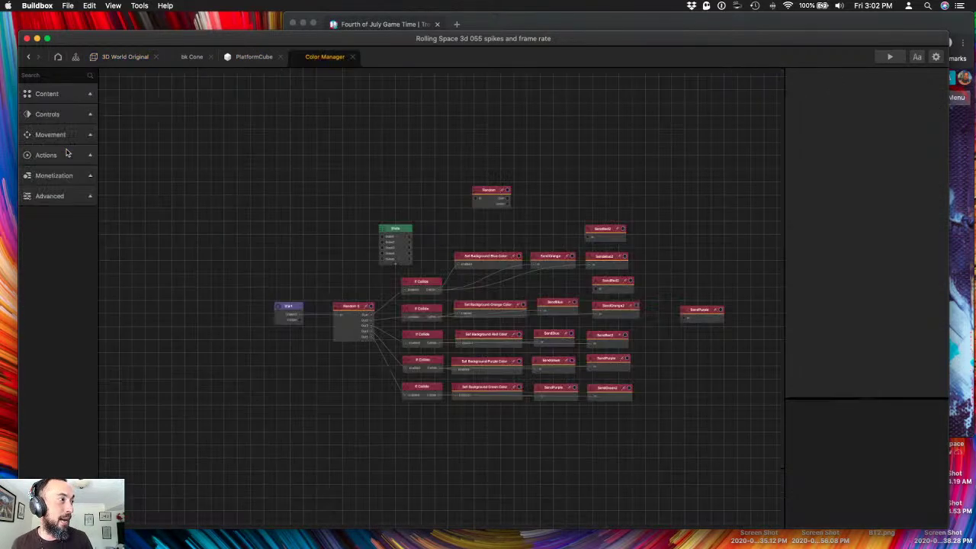
{"action": "left_click", "coordinate": [426, 288]}
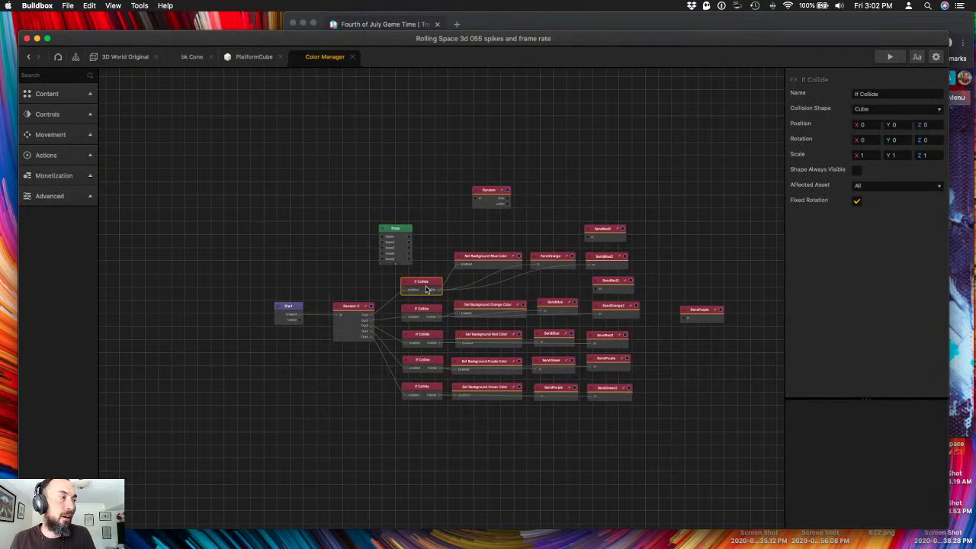
{"action": "left_click", "coordinate": [251, 58]}
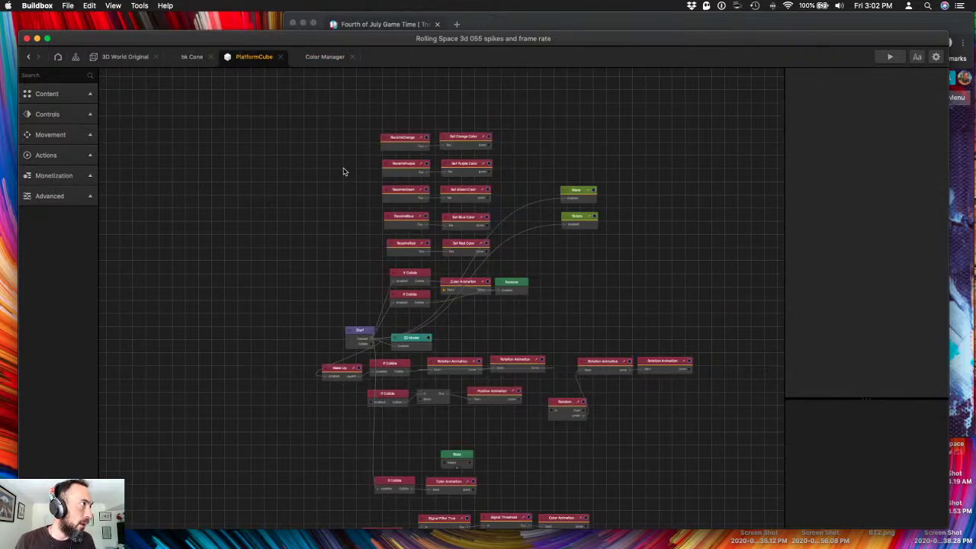
{"action": "left_click", "coordinate": [124, 57]}
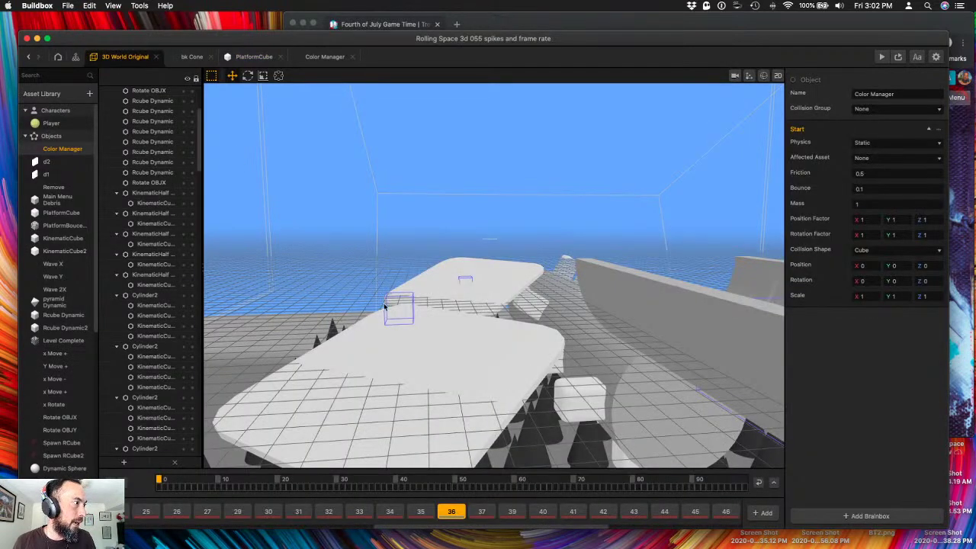
- Select the Rotate OBJX marker and examine the If Collide, Position Animation and Rotation Animation nodes in PlatformCube's node graph
{"action": "left_click", "coordinate": [387, 307]}
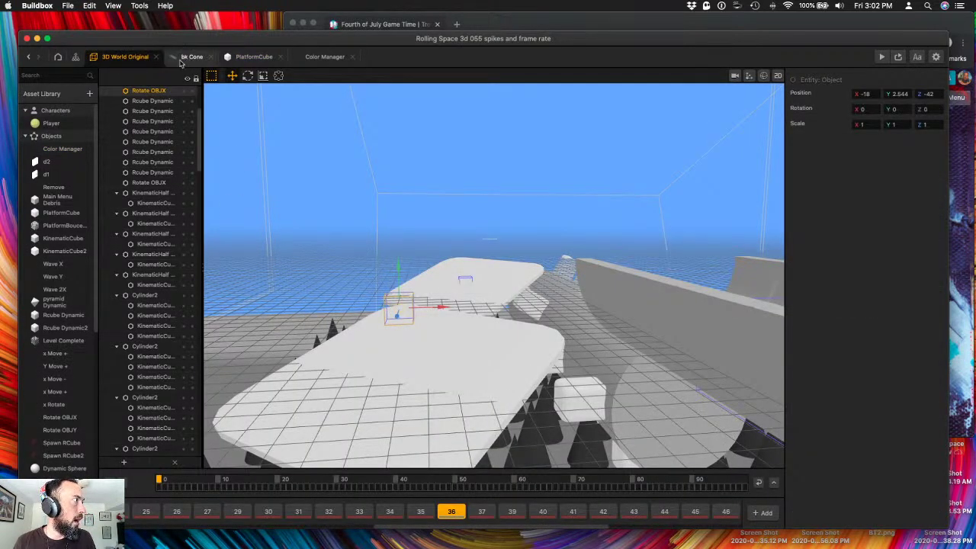
{"action": "left_click", "coordinate": [251, 58]}
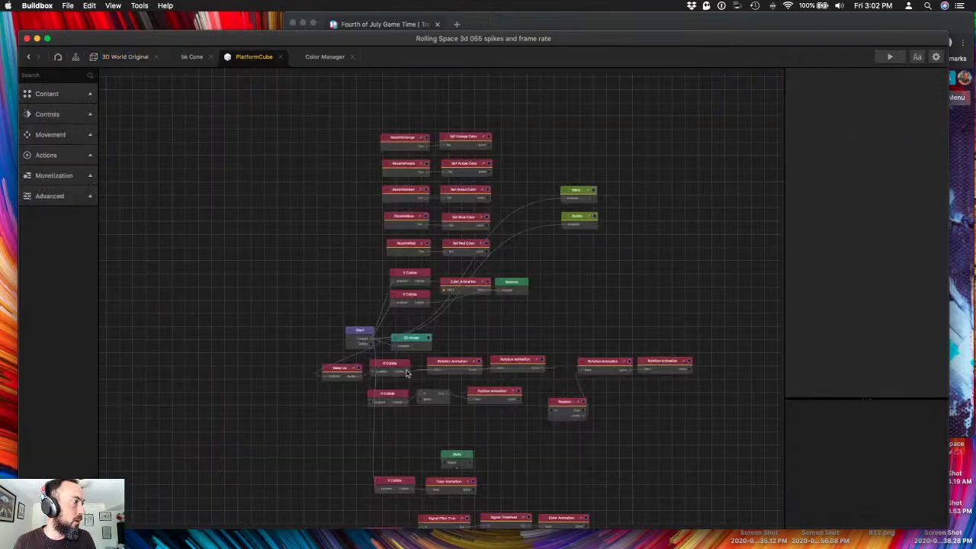
{"action": "left_click", "coordinate": [389, 399]}
{"action": "left_click", "coordinate": [393, 369]}
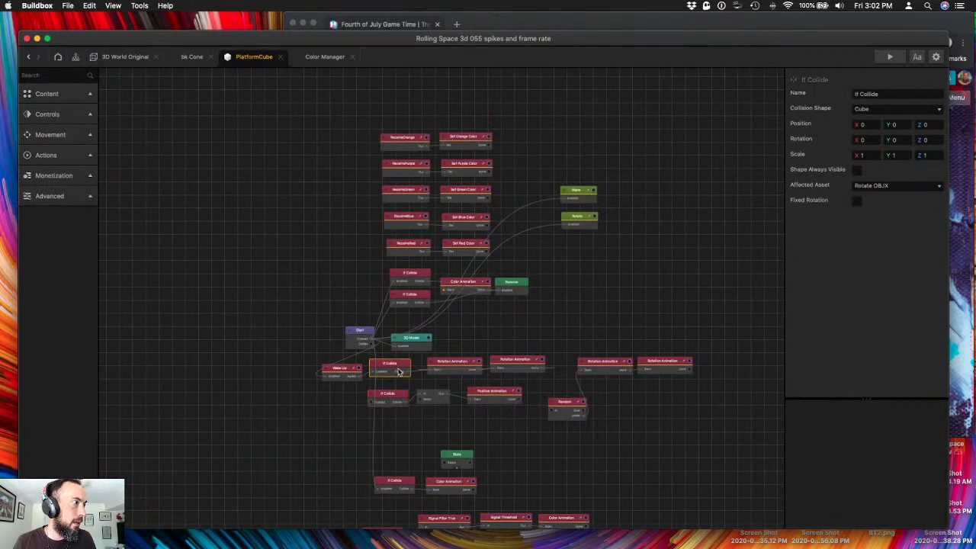
{"action": "left_click", "coordinate": [501, 436]}
{"action": "left_click_drag", "start_coordinate": [501, 435], "coordinate": [458, 336]}
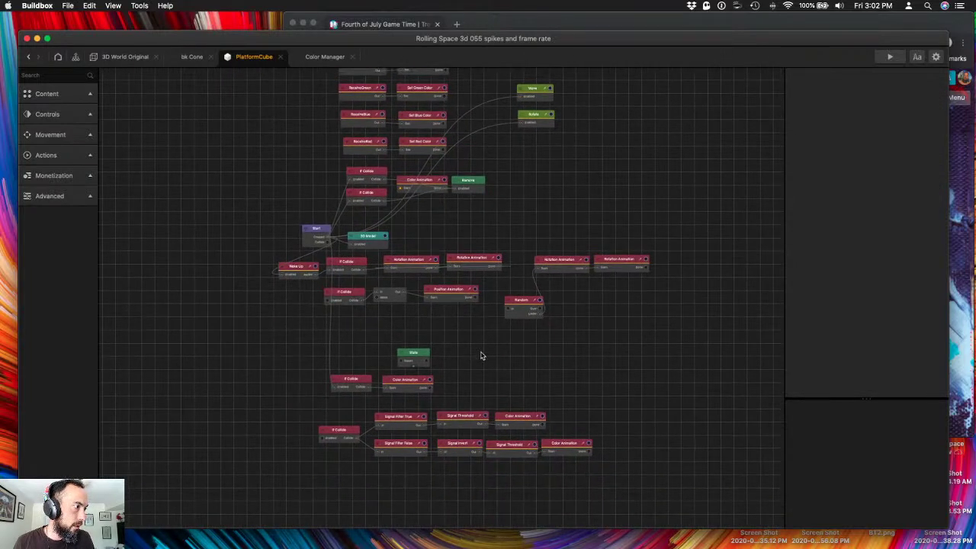
{"action": "left_click", "coordinate": [449, 294]}
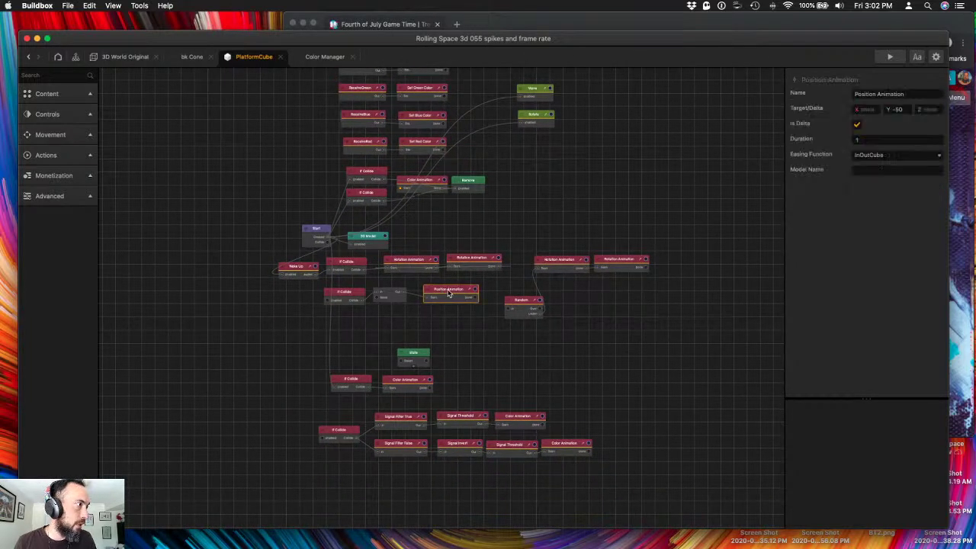
{"action": "left_click", "coordinate": [347, 299]}
{"action": "left_click", "coordinate": [420, 264]}
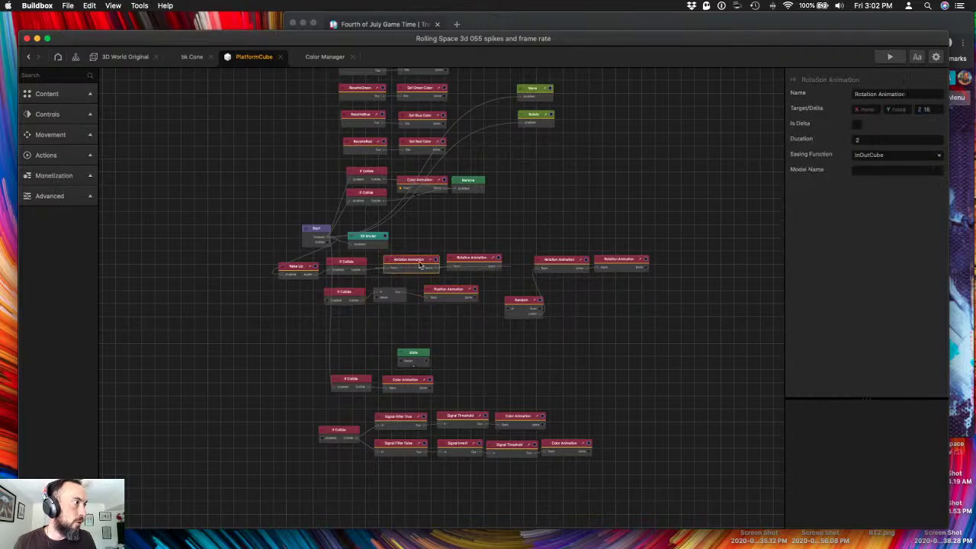
{"action": "left_click", "coordinate": [350, 263]}
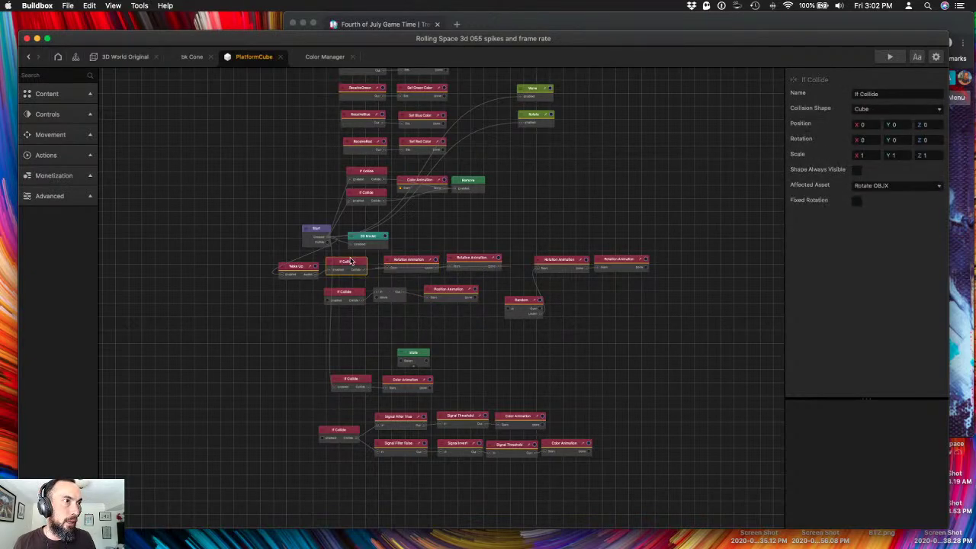
- Move PlatformCube's player-triggered If Collide node and its Position Animation chain lower, clear of the rotation nodes
{"action": "left_click_drag", "start_coordinate": [348, 291], "coordinate": [354, 342]}
{"action": "left_click_drag", "start_coordinate": [393, 299], "coordinate": [393, 338]}
{"action": "left_click_drag", "start_coordinate": [449, 292], "coordinate": [452, 325]}
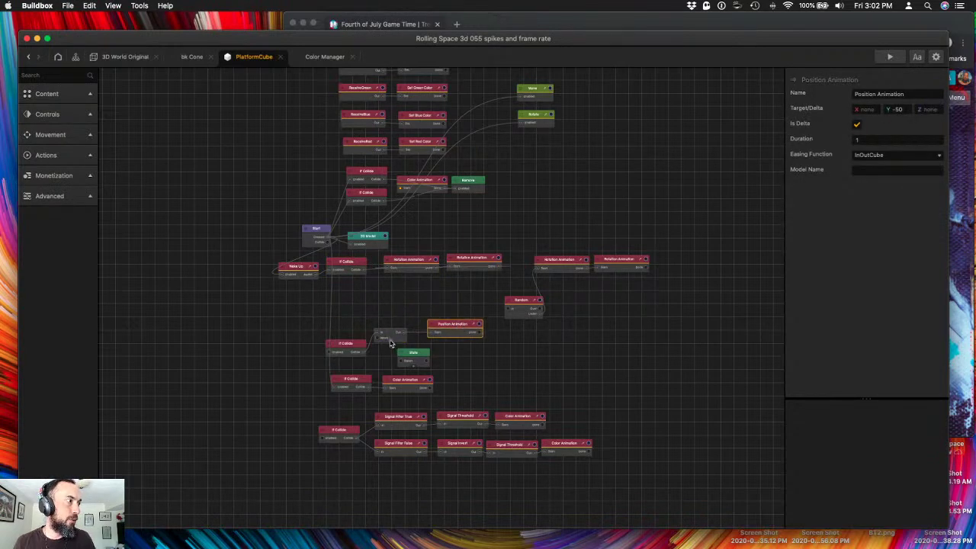
{"action": "left_click_drag", "start_coordinate": [392, 341], "coordinate": [404, 336]}
{"action": "left_click_drag", "start_coordinate": [344, 345], "coordinate": [351, 333]}
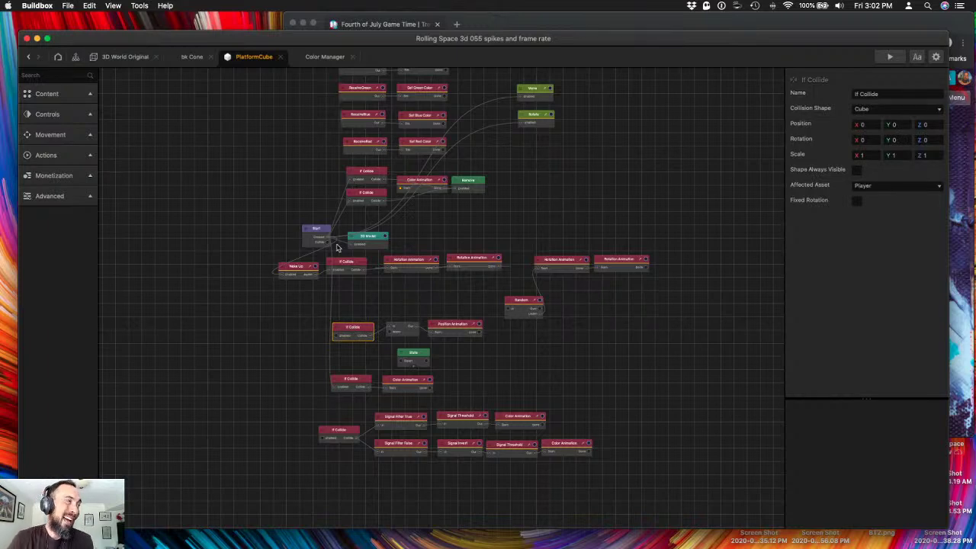
{"action": "scroll", "coordinate": [337, 246], "scroll_direction": "down", "scroll_amount": 3}
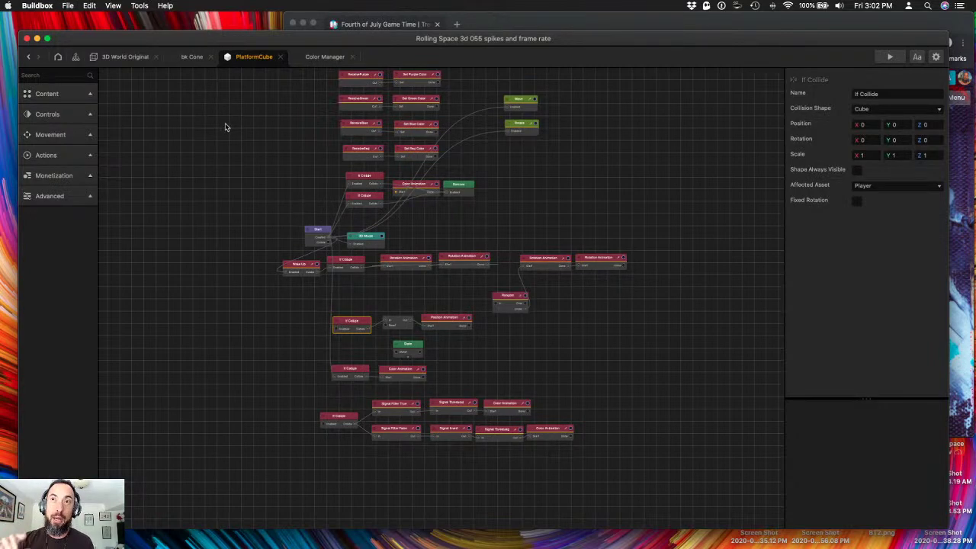
- Return to the 3D world, duplicate the Rotate OBJX marker above the nearer platform, and delete the copy
{"action": "left_click", "coordinate": [123, 57]}
{"action": "scroll", "coordinate": [86, 352], "scroll_direction": "down", "scroll_amount": 5}
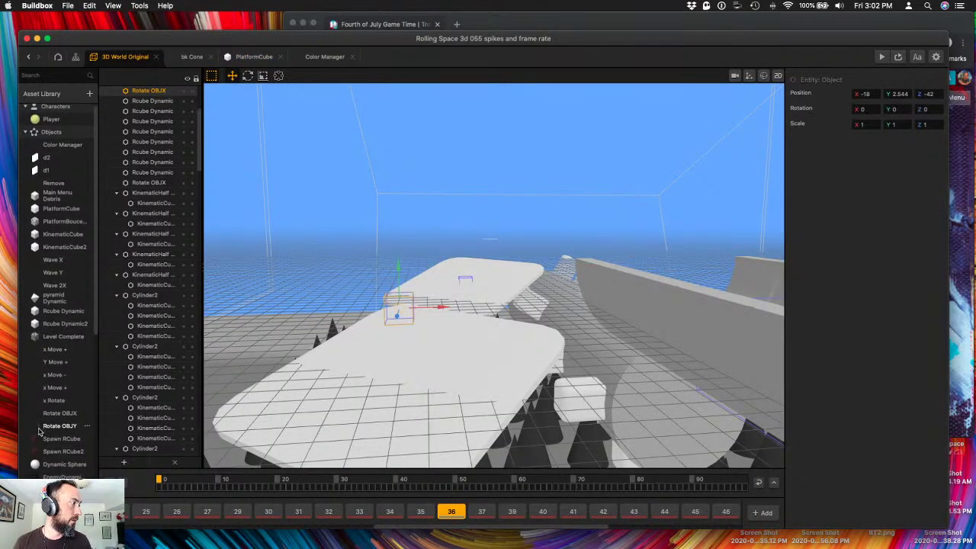
{"action": "scroll", "coordinate": [55, 449], "scroll_direction": "up", "scroll_amount": 2}
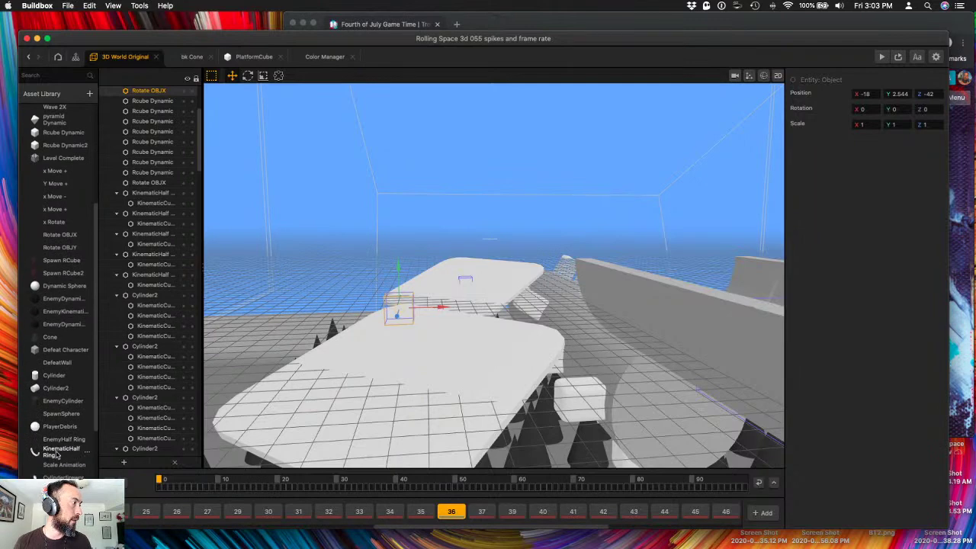
{"action": "key", "text": "super+d"}
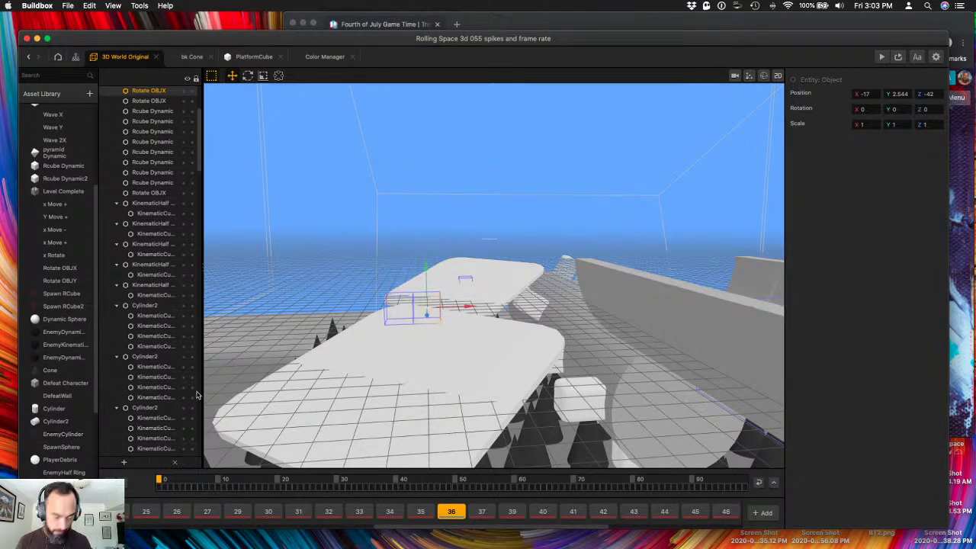
{"action": "key", "text": "Delete"}
- Open the EnemyCylinder asset's node graph and examine its Wake Up and If Collide X Rotate nodes
{"action": "double_click", "coordinate": [67, 436]}
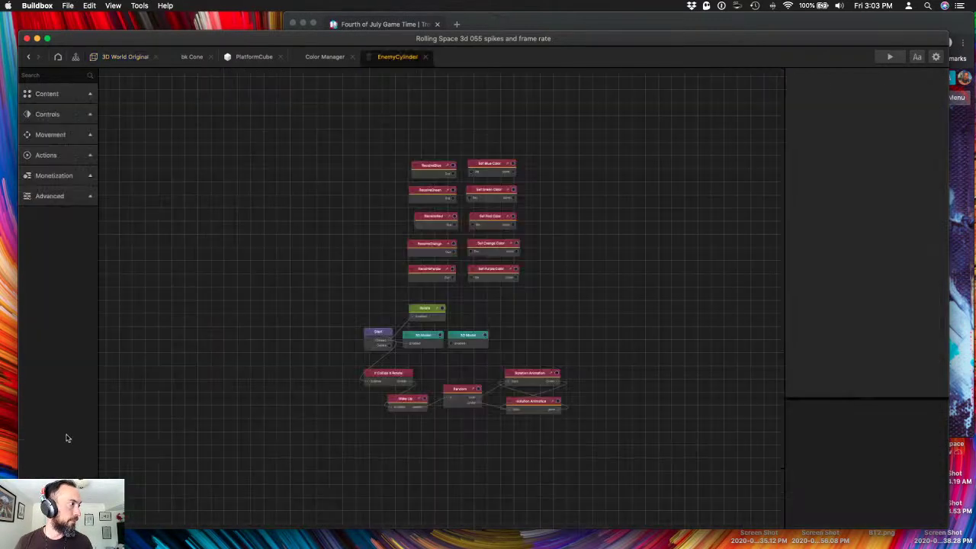
{"action": "left_click", "coordinate": [406, 402]}
{"action": "left_click", "coordinate": [391, 384]}
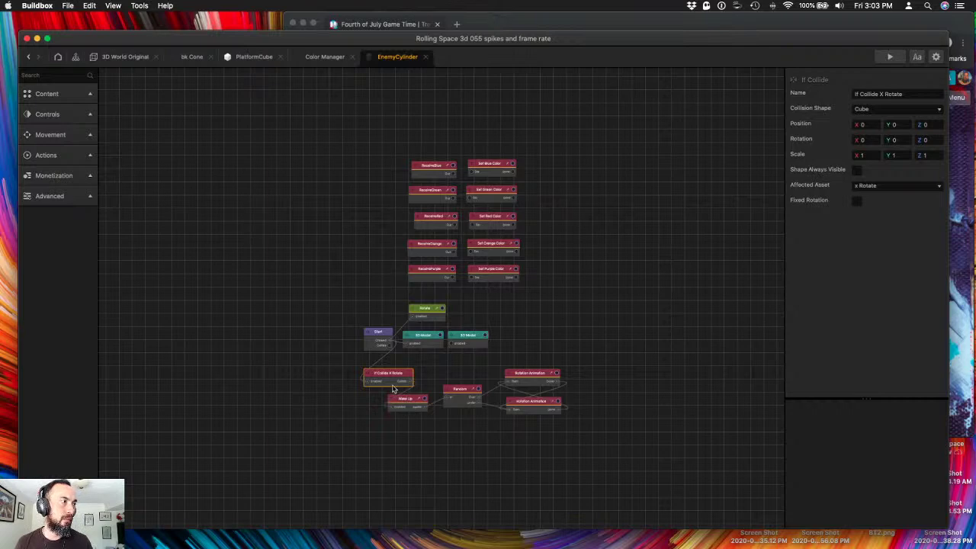
- Rewire EnemyCylinder so Start feeds Wake Up, which feeds If Collide X Rotate and Random, and return to the 3D world
{"action": "left_click_drag", "start_coordinate": [412, 400], "coordinate": [318, 403]}
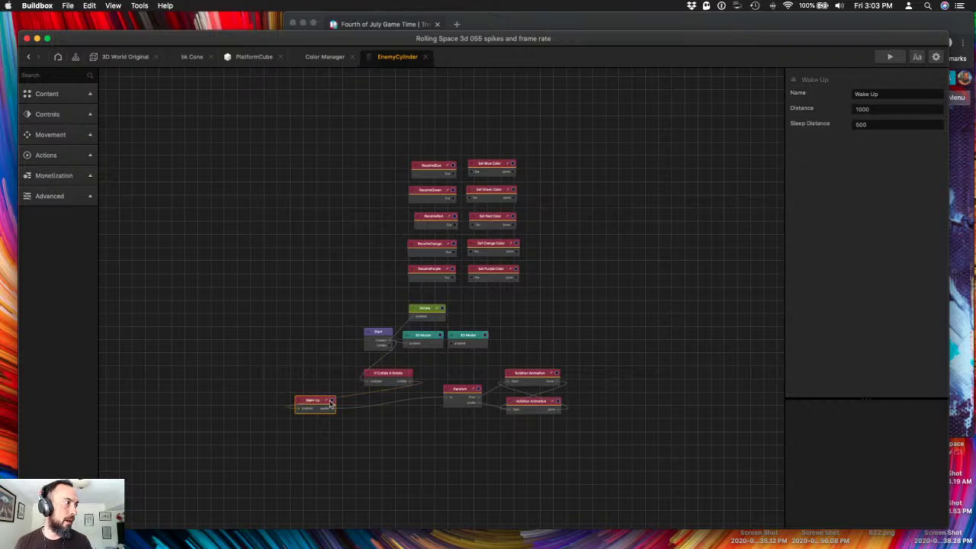
{"action": "left_click", "coordinate": [342, 402]}
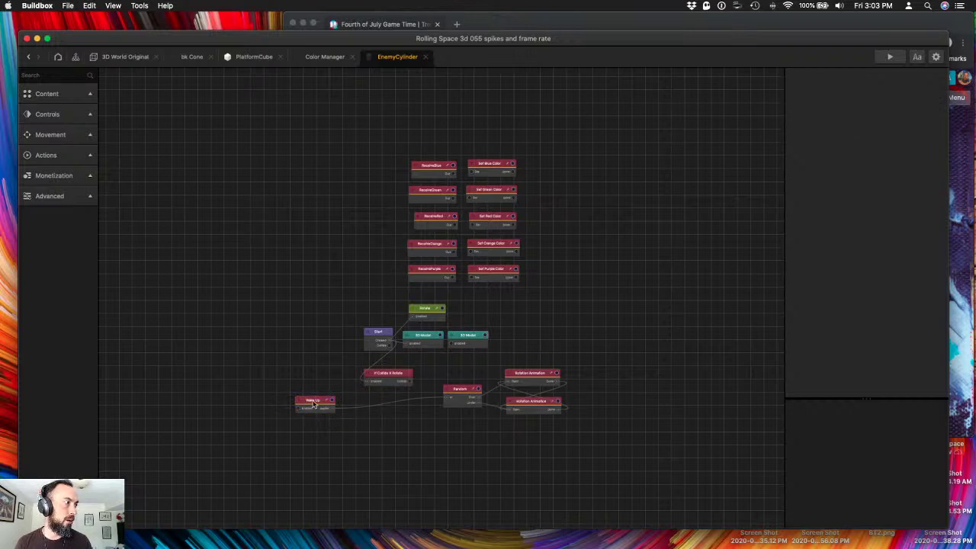
{"action": "left_click_drag", "start_coordinate": [315, 403], "coordinate": [338, 397]}
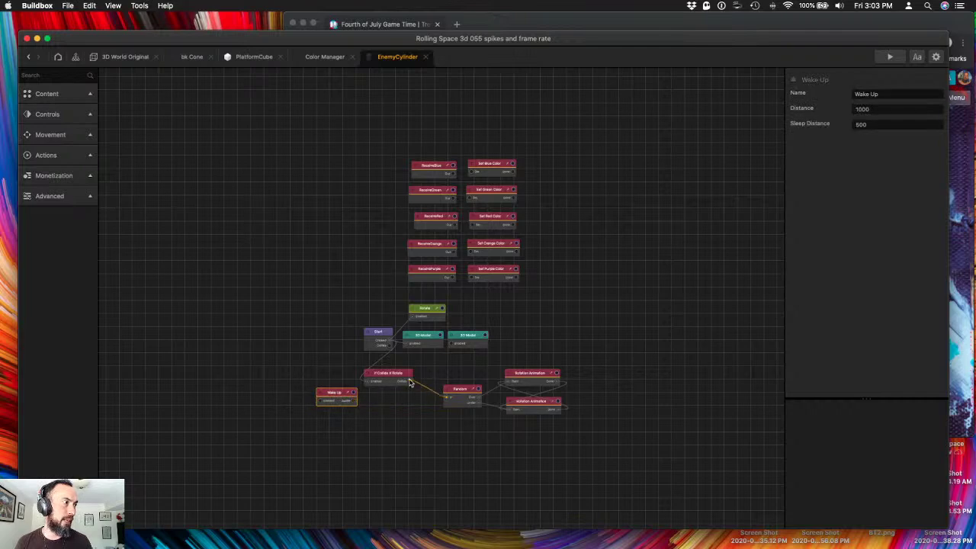
{"action": "left_click_drag", "start_coordinate": [372, 375], "coordinate": [398, 389]}
{"action": "left_click", "coordinate": [360, 398]}
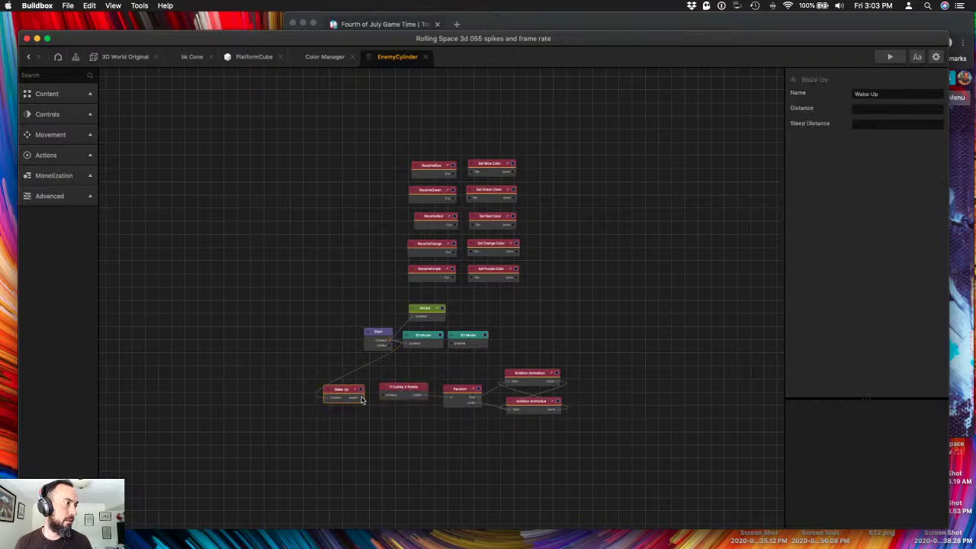
{"action": "left_click", "coordinate": [396, 395]}
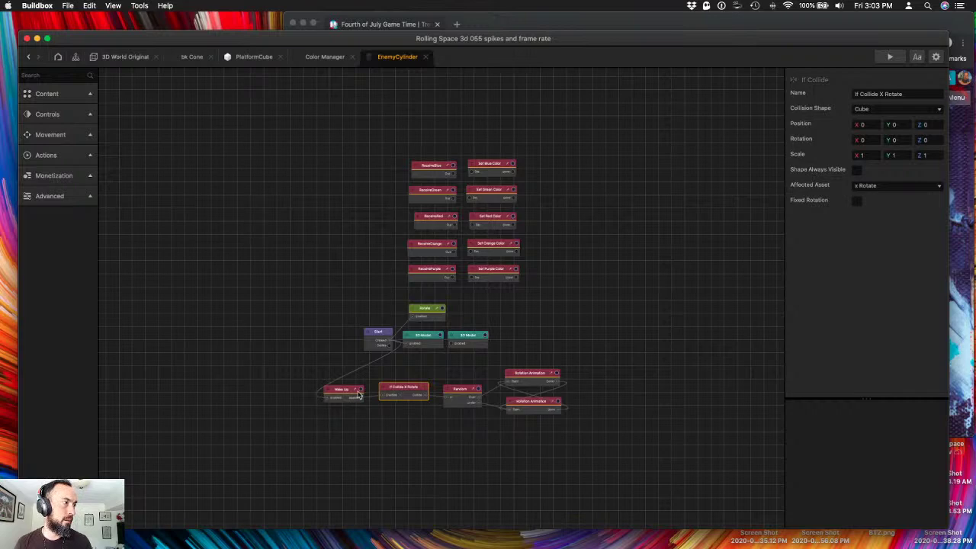
{"action": "left_click", "coordinate": [360, 394]}
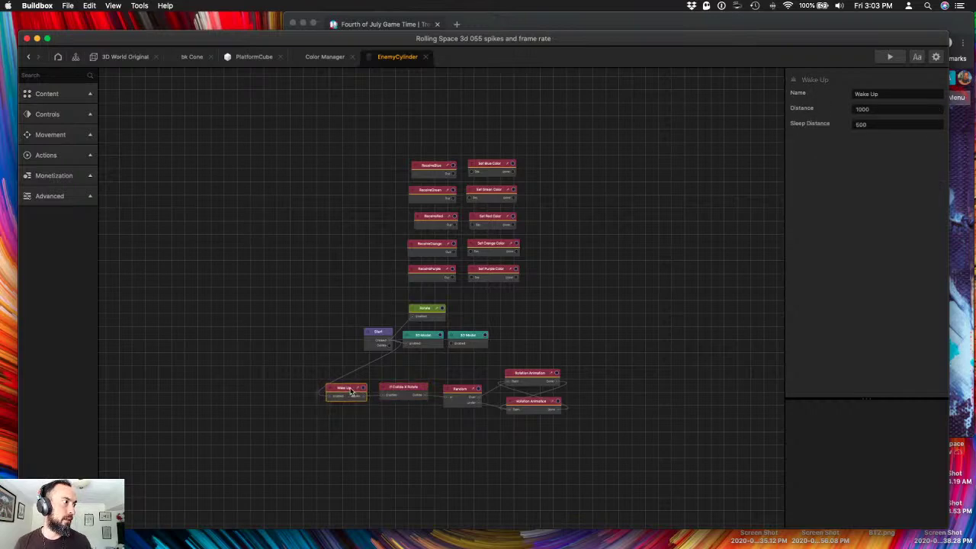
{"action": "left_click", "coordinate": [122, 57]}
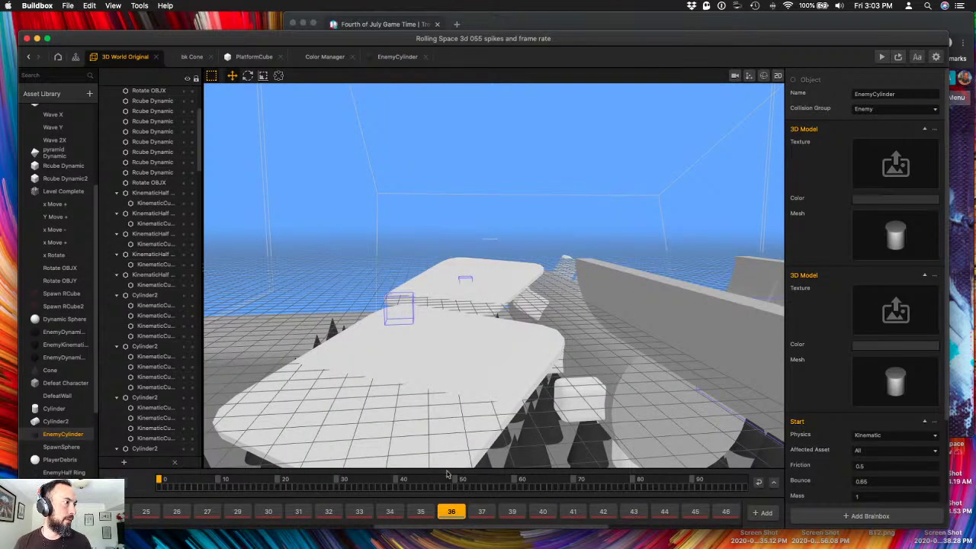
- Lower the Rotate OBJX marker onto the nearer platform, to about Y 0.04, and select that platform
{"action": "left_click", "coordinate": [393, 314]}
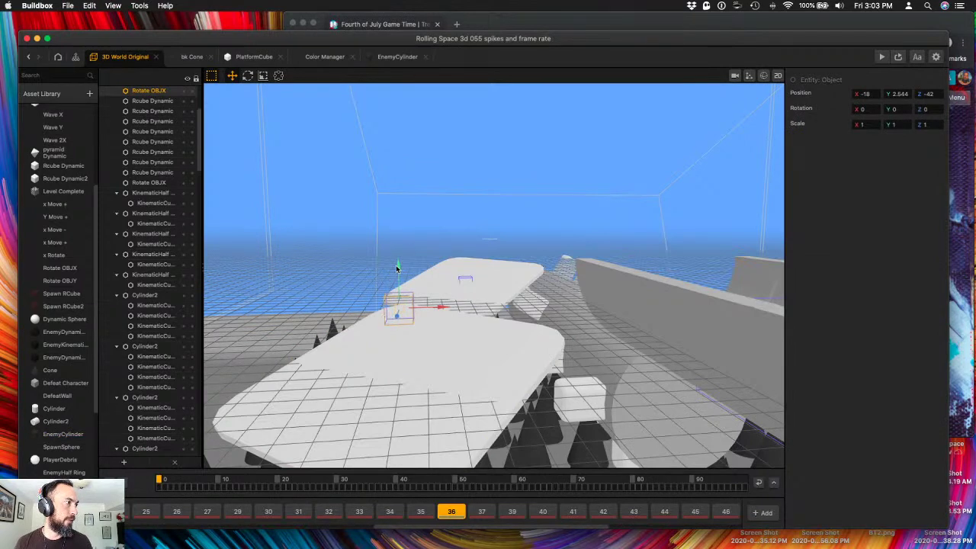
{"action": "left_click_drag", "start_coordinate": [397, 268], "coordinate": [407, 335]}
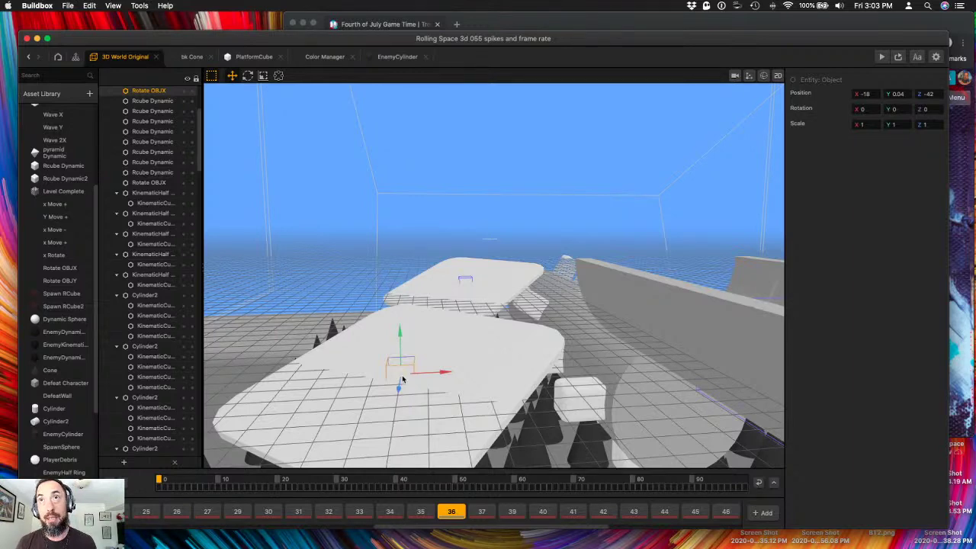
{"action": "left_click", "coordinate": [427, 399]}
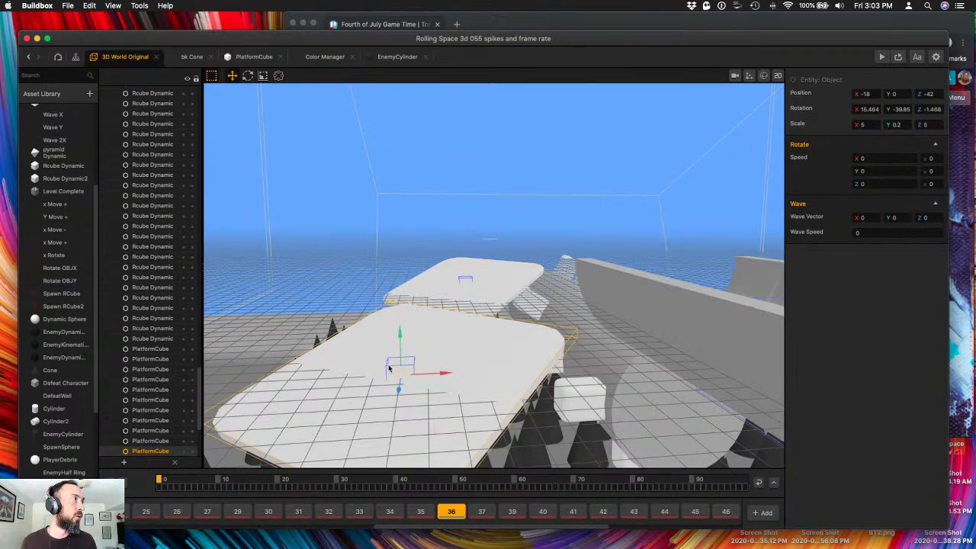
- Open PlatformCube's node graph and examine the Rotation Animation nodes that follow its Wake Up and If Collide nodes
{"action": "left_click", "coordinate": [239, 66]}
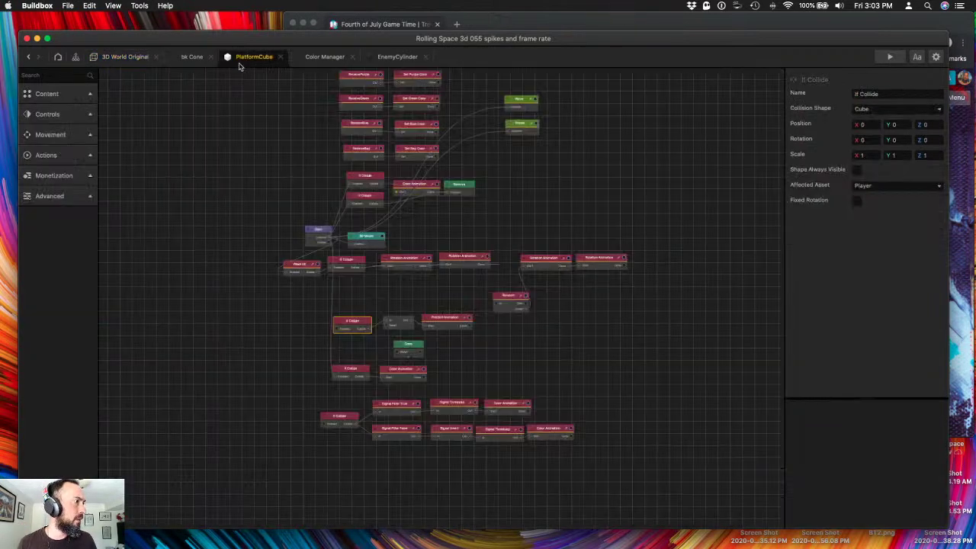
{"action": "left_click", "coordinate": [405, 261]}
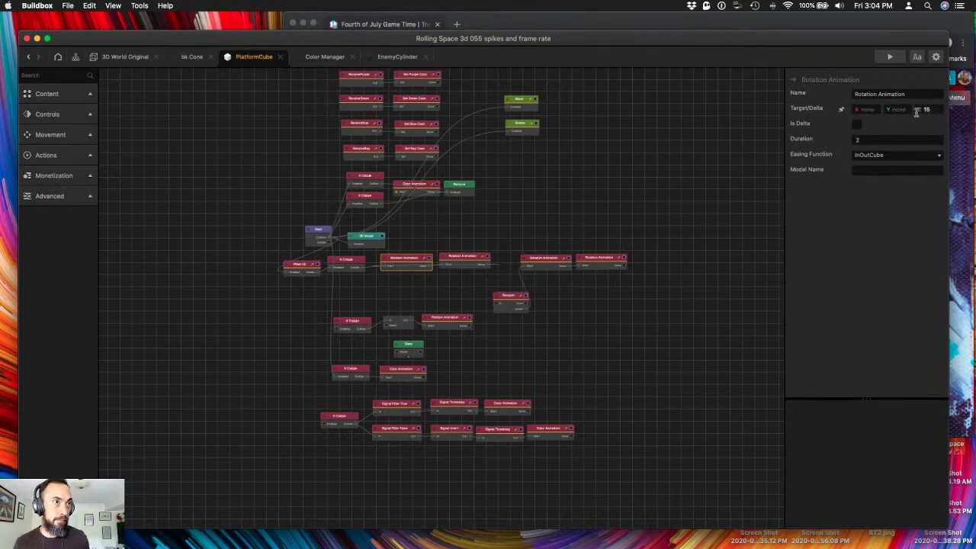
{"action": "left_click", "coordinate": [455, 259]}
{"action": "left_click", "coordinate": [408, 261]}
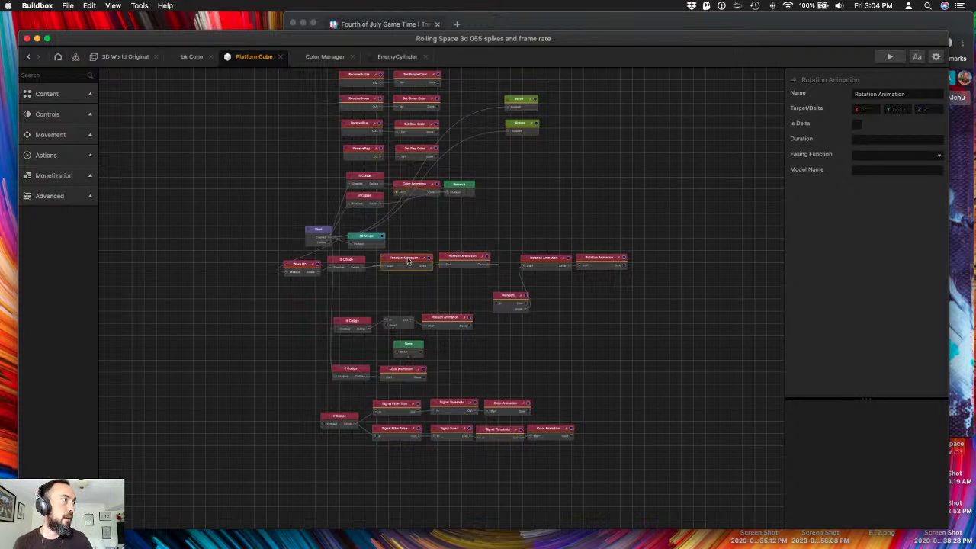
- Return to the 3D world, play the level in the preview to check its frame rate, and close the preview
{"action": "left_click", "coordinate": [122, 57]}
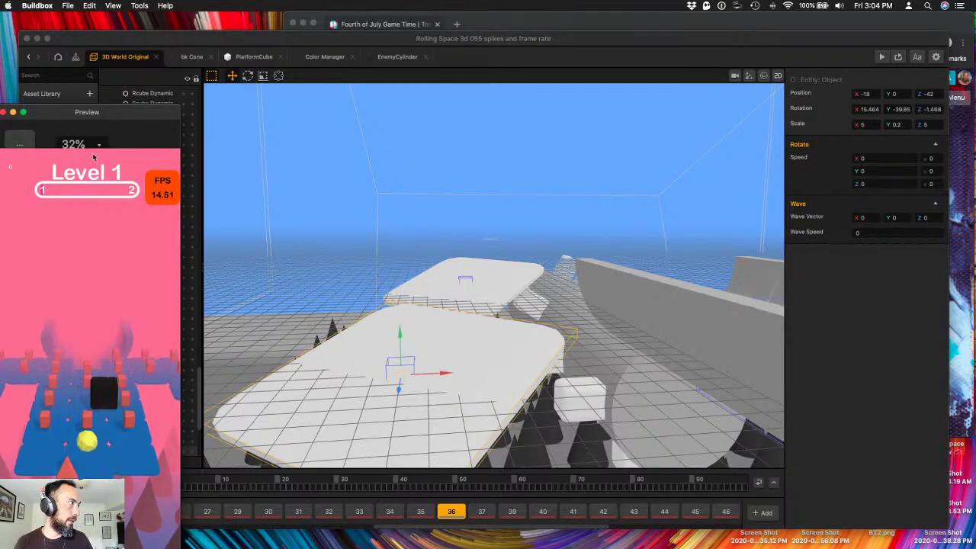
{"action": "left_click_drag", "start_coordinate": [99, 114], "coordinate": [768, 60]}
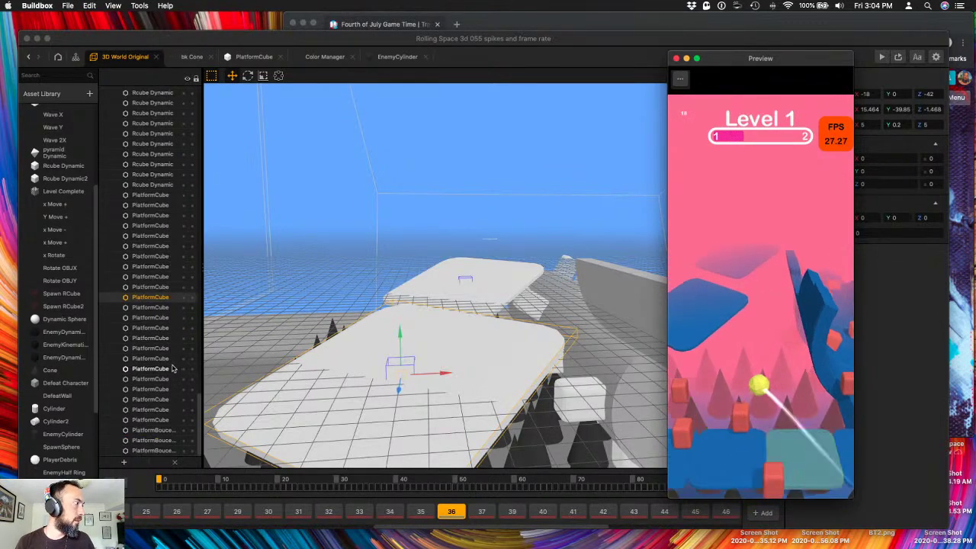
{"action": "scroll", "coordinate": [168, 344], "scroll_direction": "up", "scroll_amount": 10}
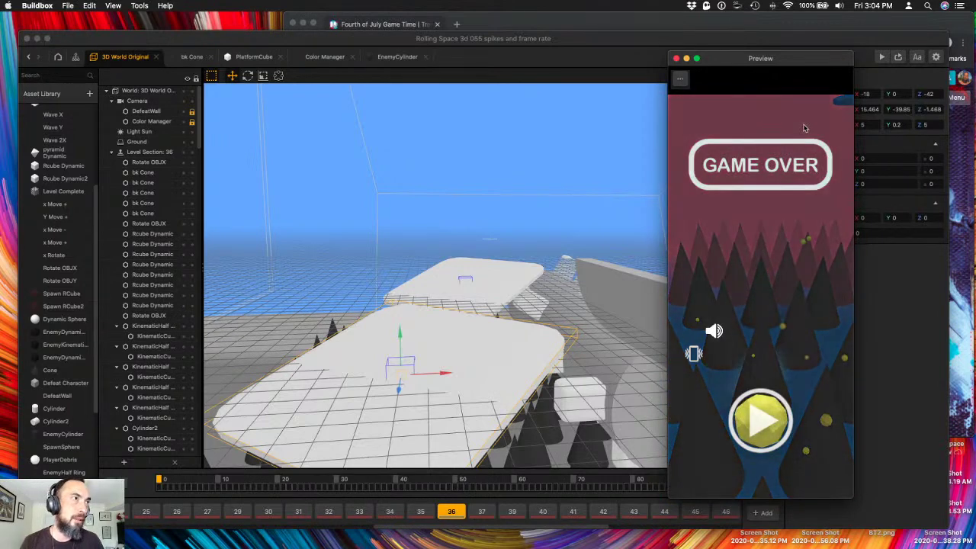
{"action": "left_click", "coordinate": [805, 124]}
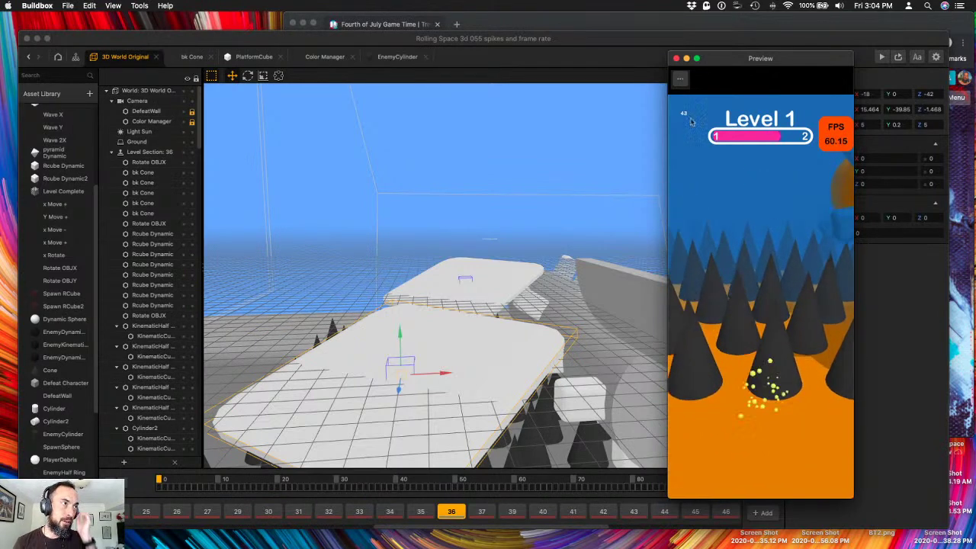
{"action": "left_click", "coordinate": [515, 359]}
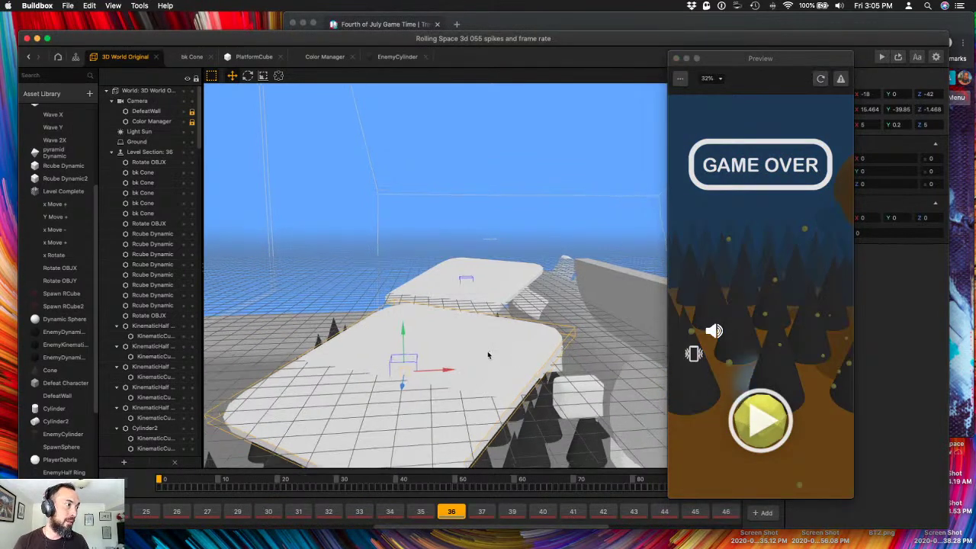
{"action": "left_click", "coordinate": [508, 291]}
{"action": "left_click", "coordinate": [676, 58]}
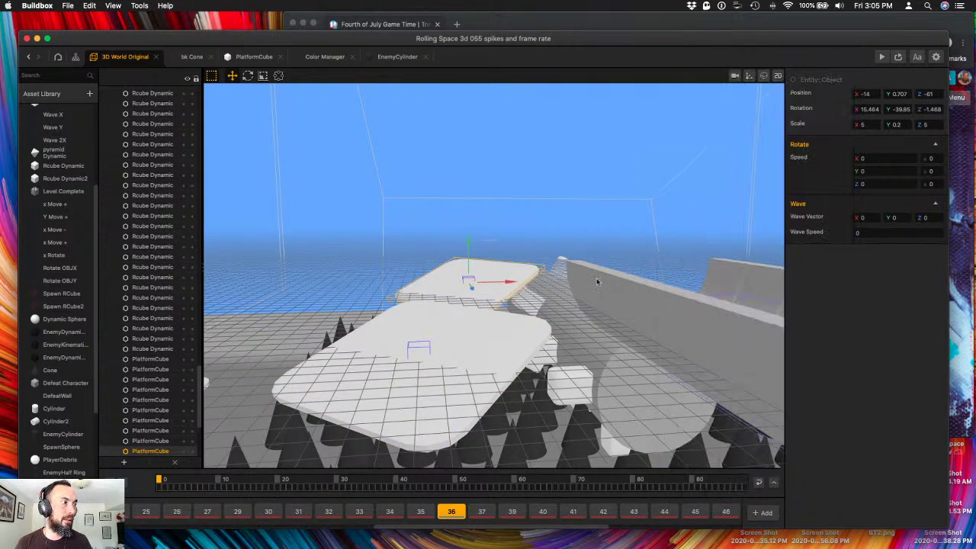
- Select both large tilted platforms among the cones and set their X and Z scale to 3
{"action": "left_click", "coordinate": [515, 323]}
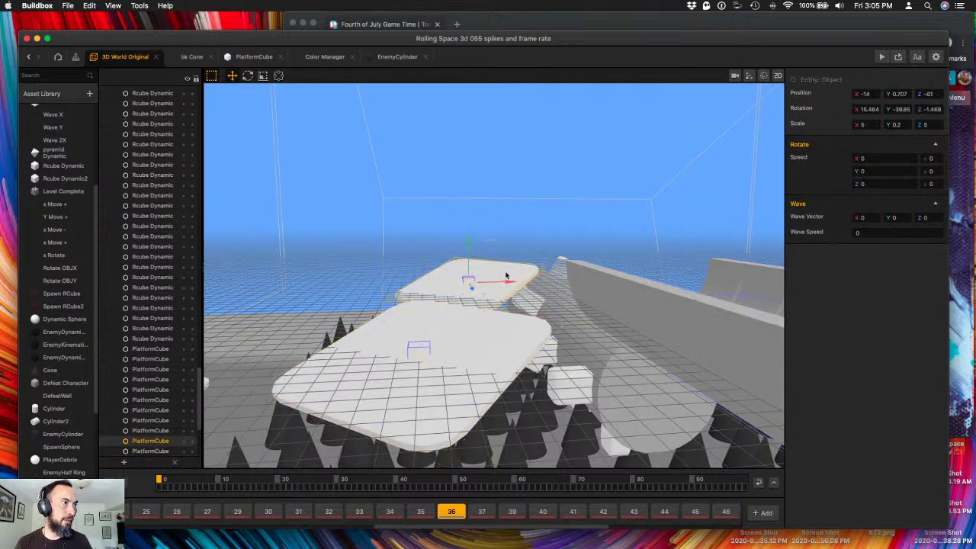
{"action": "left_click", "coordinate": [471, 348], "text": "shift"}
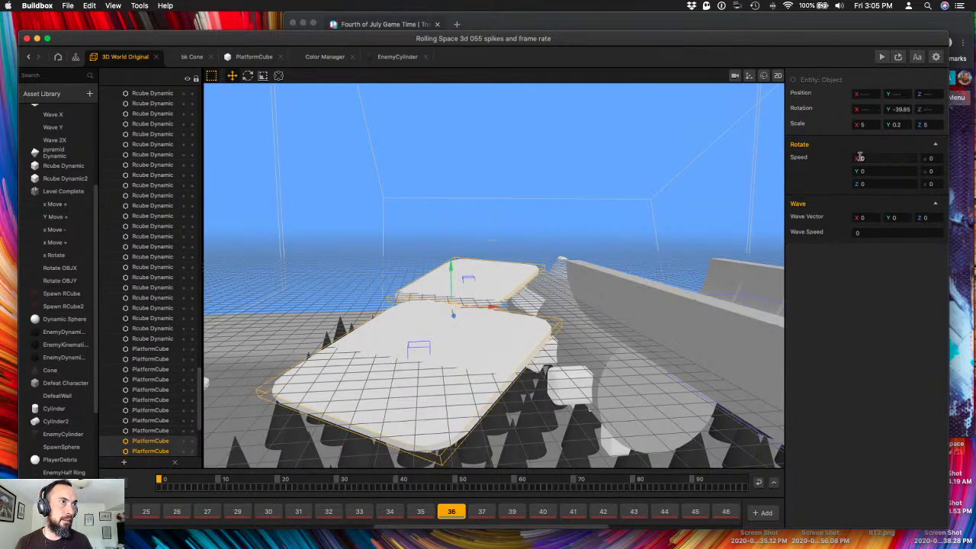
{"action": "key", "text": "Tab"}
{"action": "key", "text": "Tab"}
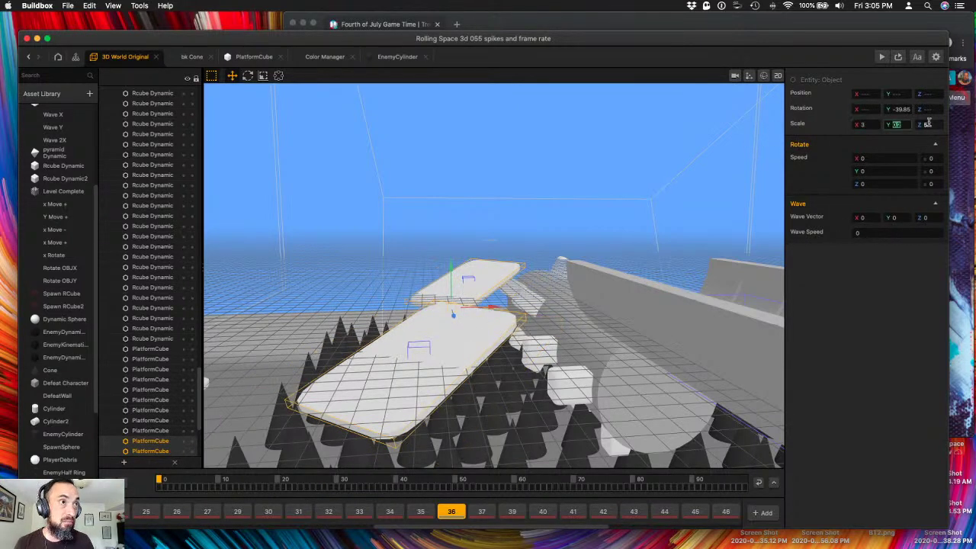
{"action": "type", "text": "3"}
{"action": "key", "text": "Tab"}
- Select the nearer platform with its Rotate OBJX marker and move both closer to the adjacent block of cube-covered platforms
{"action": "scroll", "coordinate": [454, 287], "scroll_direction": "down", "scroll_amount": 5}
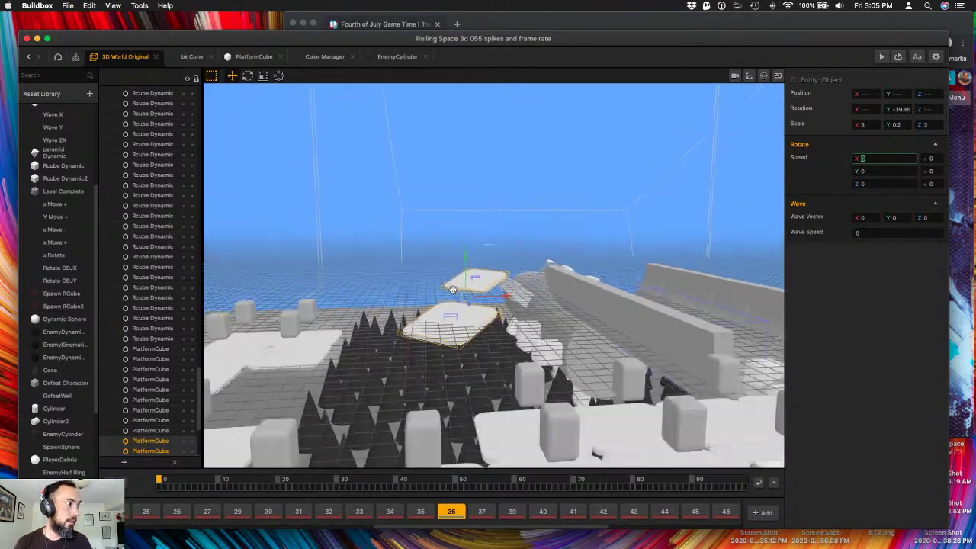
{"action": "right_click_drag", "start_coordinate": [454, 287], "coordinate": [454, 309]}
{"action": "left_click", "coordinate": [455, 320]}
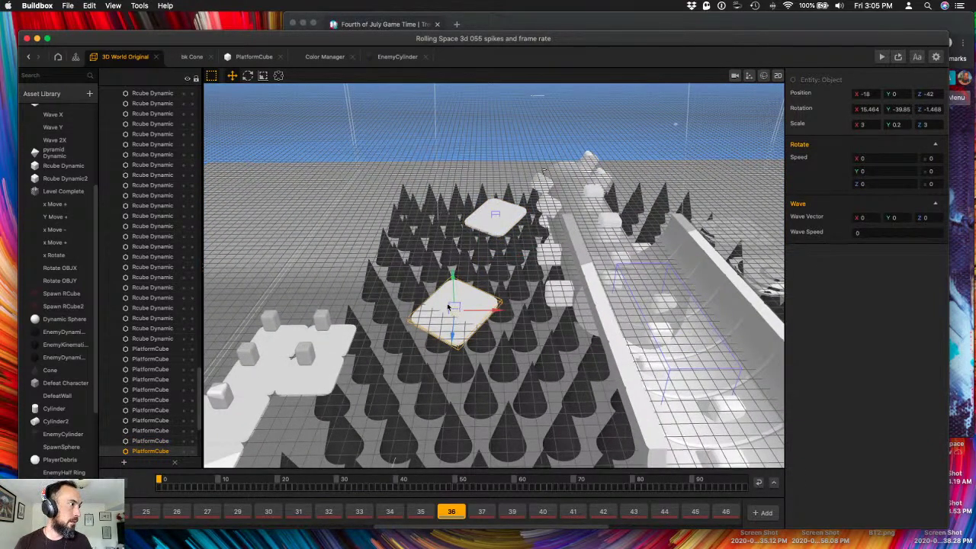
{"action": "left_click", "coordinate": [448, 308]}
{"action": "left_click", "coordinate": [454, 308]}
{"action": "left_click", "coordinate": [438, 316], "text": "shift"}
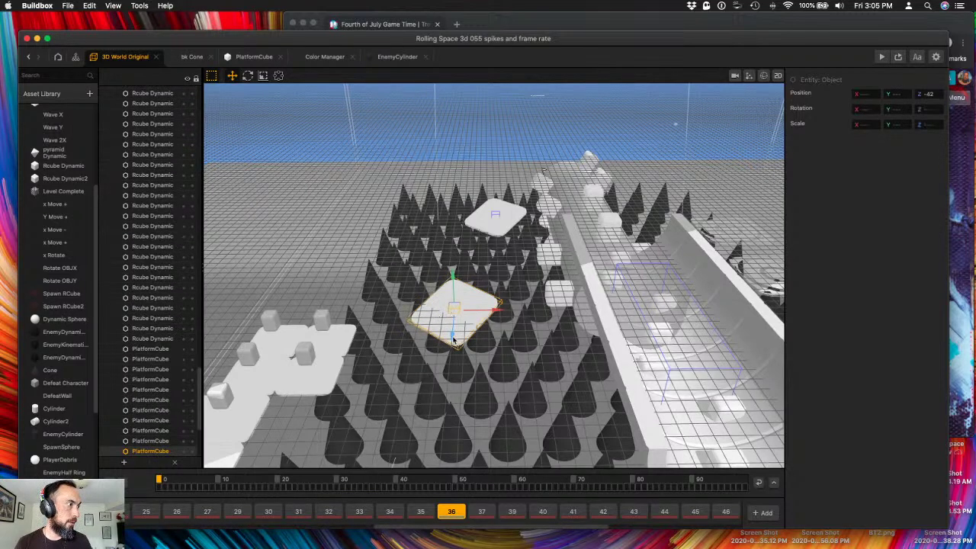
{"action": "left_click_drag", "start_coordinate": [448, 352], "coordinate": [430, 349]}
- Place two copies of the platform and marker in a zigzag toward the far platform, the last at about Z -51.85
{"action": "left_click_drag", "start_coordinate": [397, 389], "coordinate": [480, 329]}
{"action": "right_click_drag", "start_coordinate": [494, 321], "coordinate": [476, 311]}
{"action": "left_click_drag", "start_coordinate": [506, 290], "coordinate": [473, 283]}
{"action": "left_click_drag", "start_coordinate": [429, 322], "coordinate": [433, 244]}
{"action": "middle_click_drag", "start_coordinate": [433, 244], "coordinate": [431, 305]}
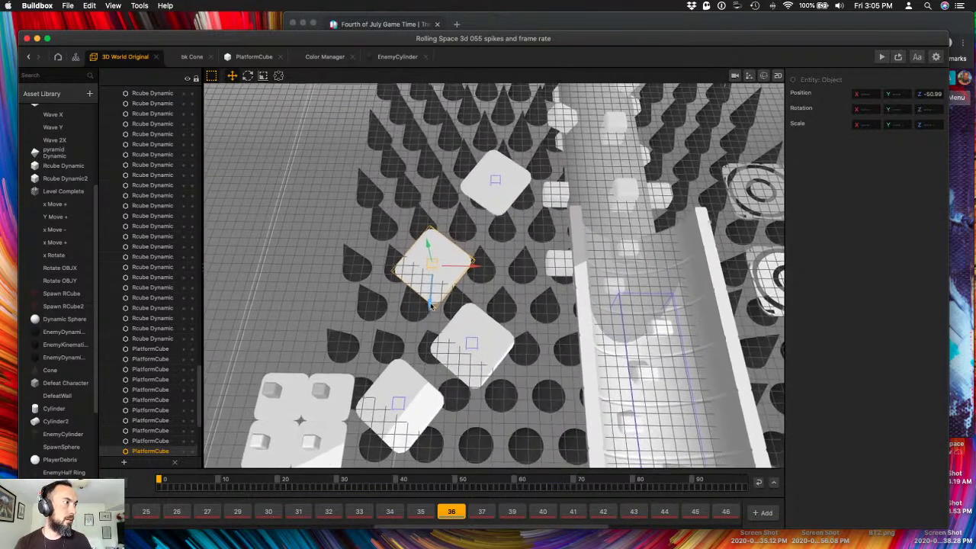
{"action": "left_click_drag", "start_coordinate": [431, 306], "coordinate": [439, 296]}
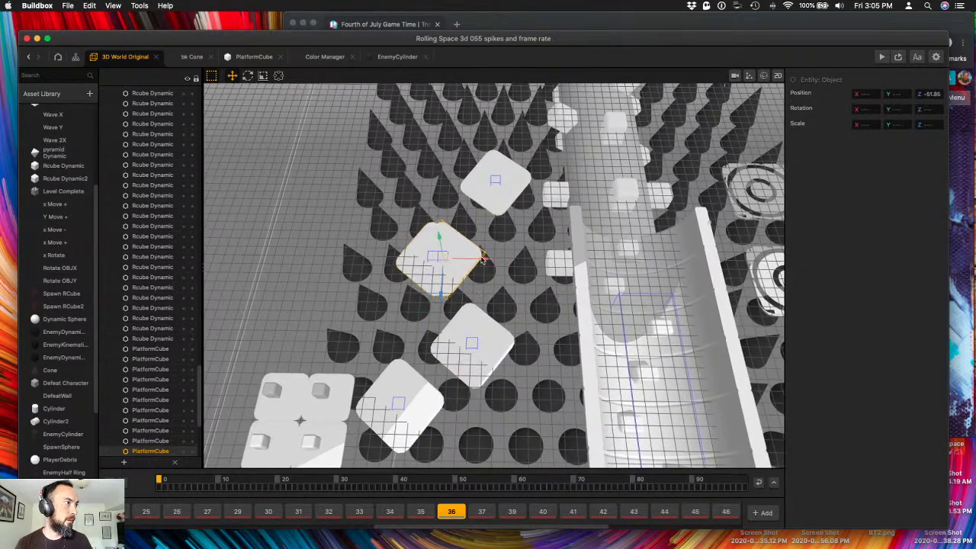
- Copy the last platform and marker toward the half-pipe at about Z -50.07, and move the far platform and marker to about Z -59.72
{"action": "left_click_drag", "start_coordinate": [482, 259], "coordinate": [552, 265]}
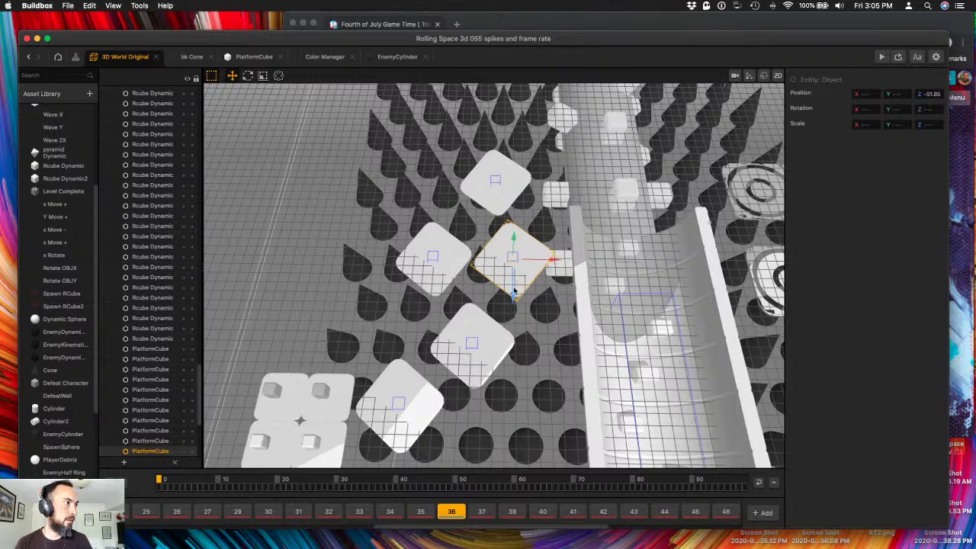
{"action": "left_click_drag", "start_coordinate": [514, 292], "coordinate": [557, 279]}
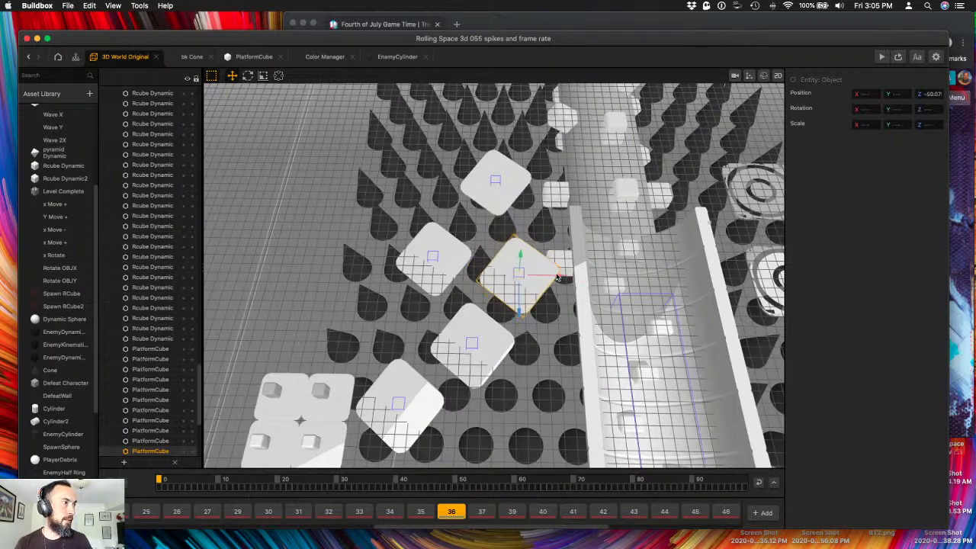
{"action": "left_click", "coordinate": [494, 180]}
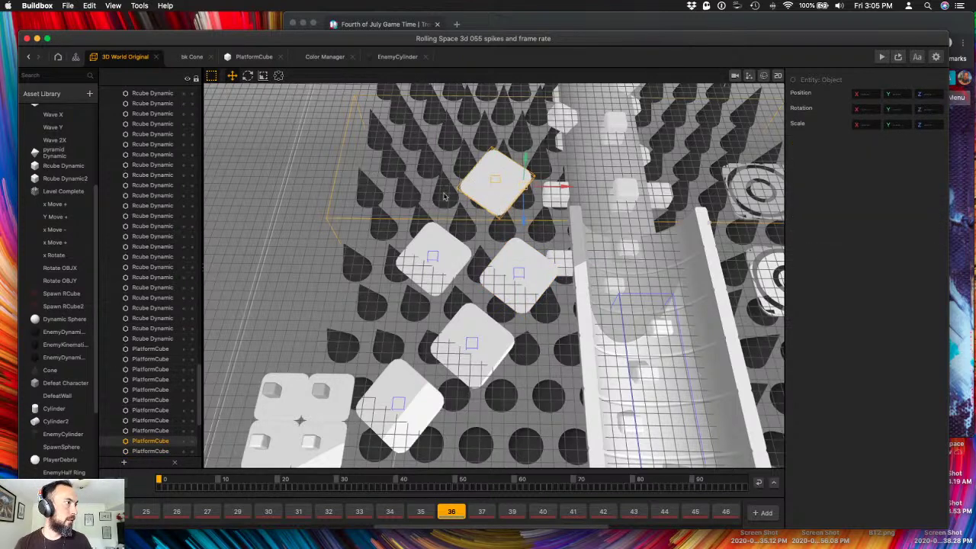
{"action": "left_click_drag", "start_coordinate": [494, 217], "coordinate": [494, 227]}
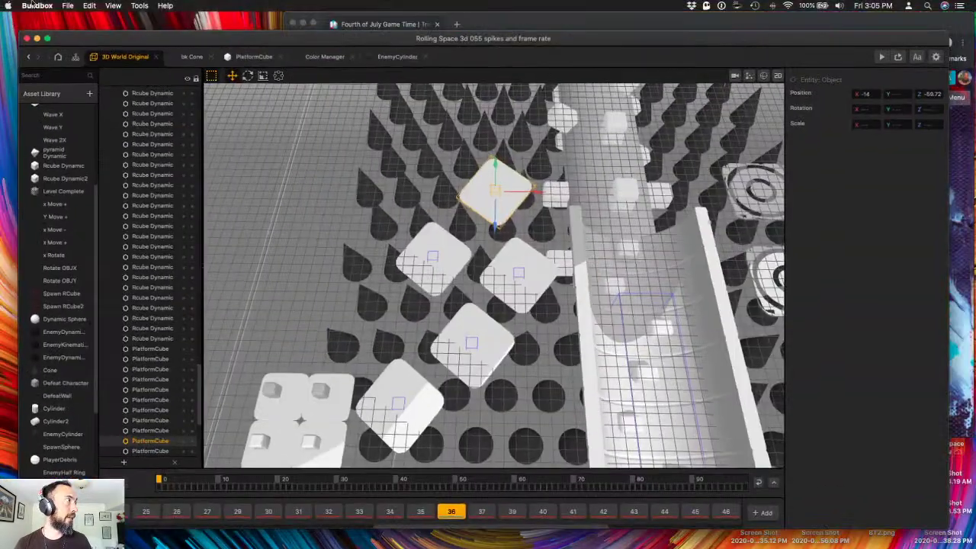
- Save the project under the new name "Rolling Space 3d 056 polish polish polish"
{"action": "left_click", "coordinate": [68, 5]}
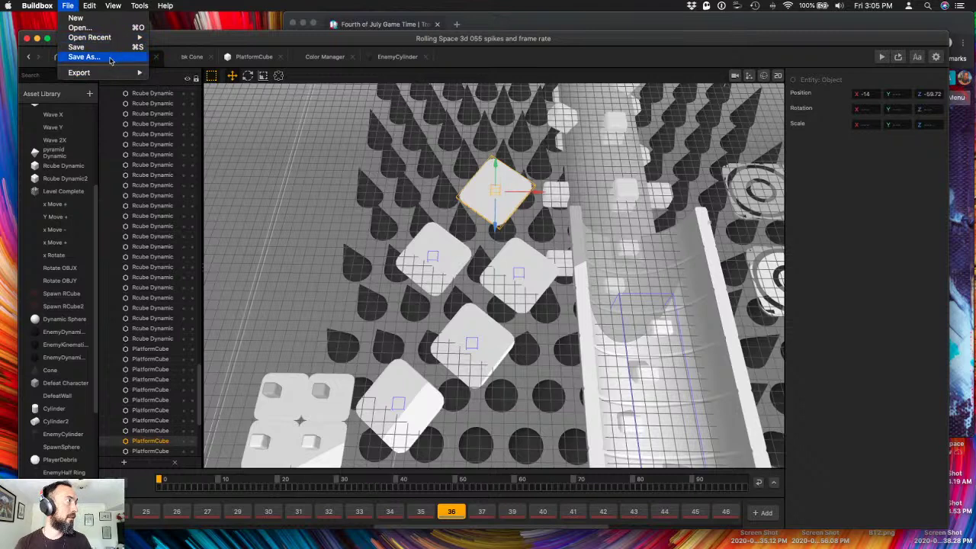
{"action": "left_click", "coordinate": [111, 59]}
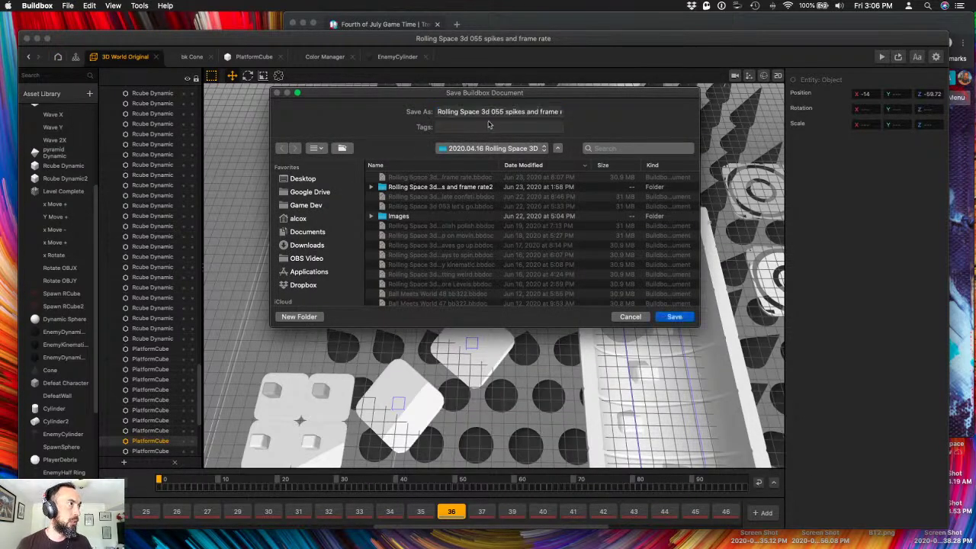
{"action": "left_click_drag", "start_coordinate": [501, 111], "coordinate": [588, 118]}
{"action": "key", "text": "cmd+a"}
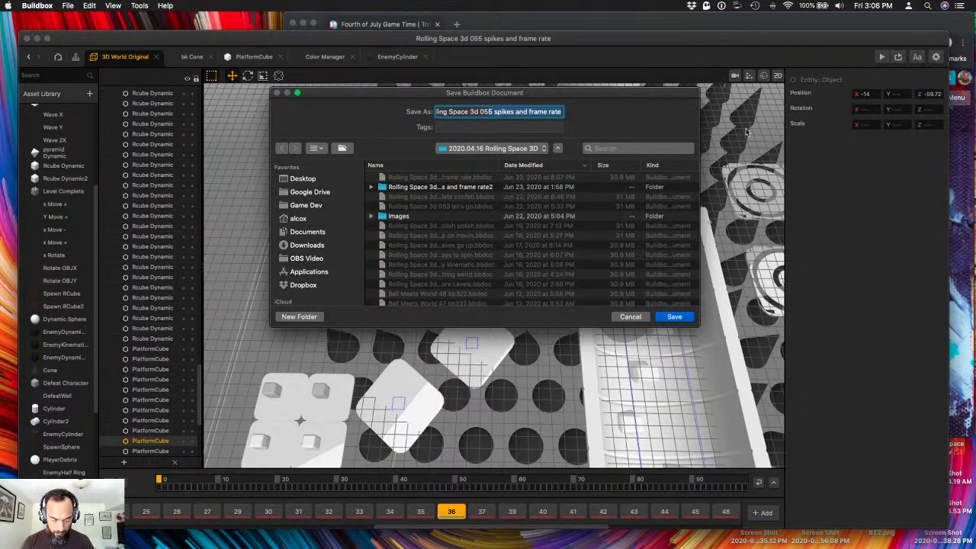
{"action": "type", "text": "Rolling Space 3d 056 po"}
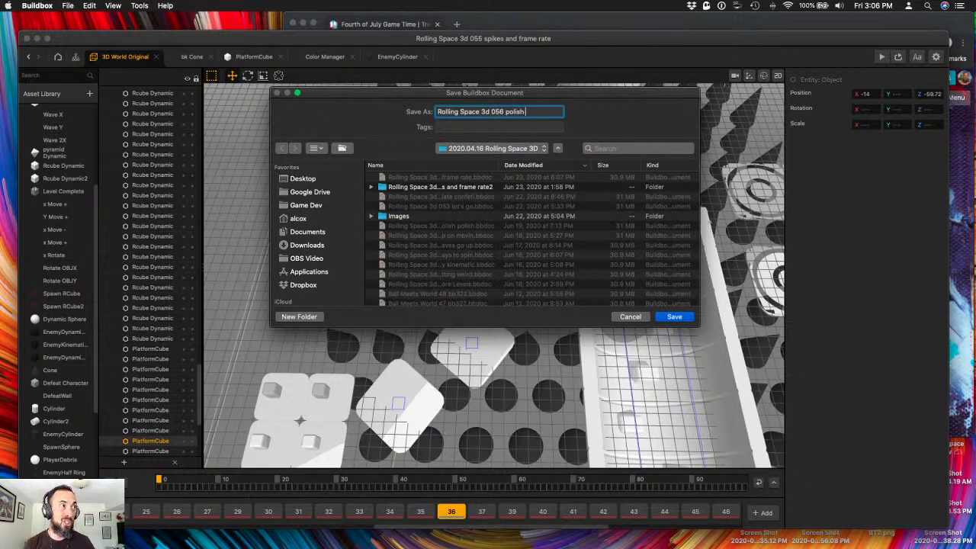
{"action": "type", "text": "lish po"}
{"action": "key", "text": "cmd+a"}
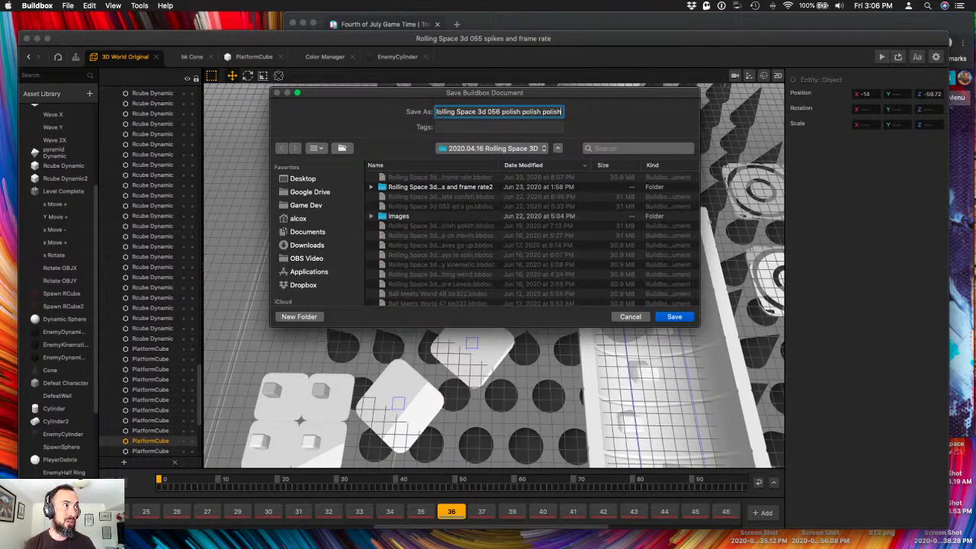
{"action": "key", "text": "Return"}
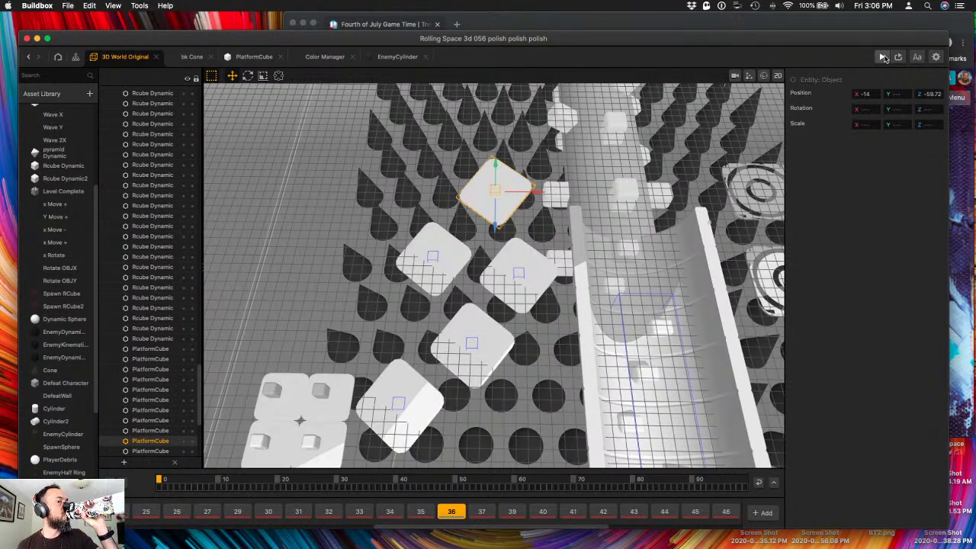
- Preview the game once more to check the start of the level, and close the preview window
{"action": "left_click", "coordinate": [884, 58]}
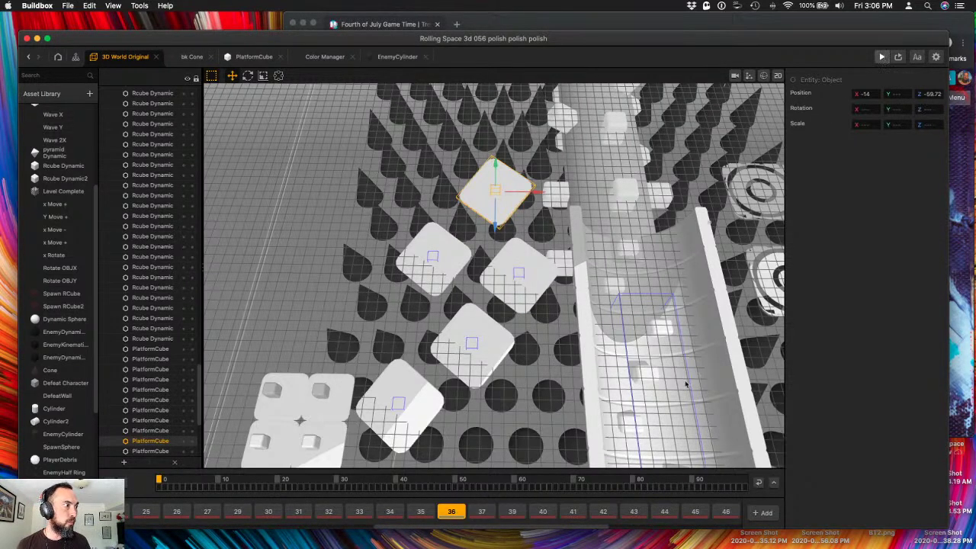
{"action": "left_click_drag", "start_coordinate": [127, 113], "coordinate": [837, 66]}
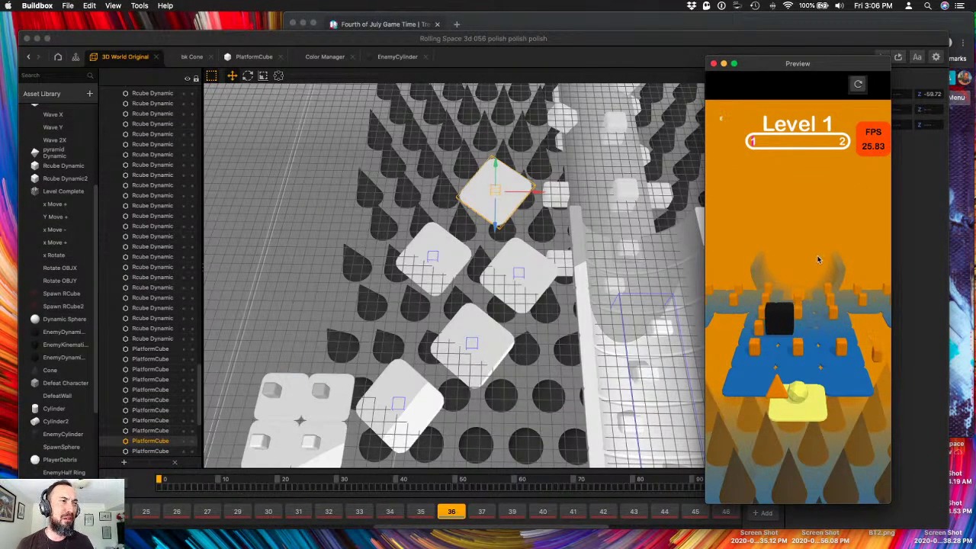
{"action": "left_click", "coordinate": [713, 62]}
- Preview section 36 again to check its frame rate on the way to the half-pipe, and close the preview window
{"action": "scroll", "coordinate": [627, 231], "scroll_direction": "down", "scroll_amount": 10}
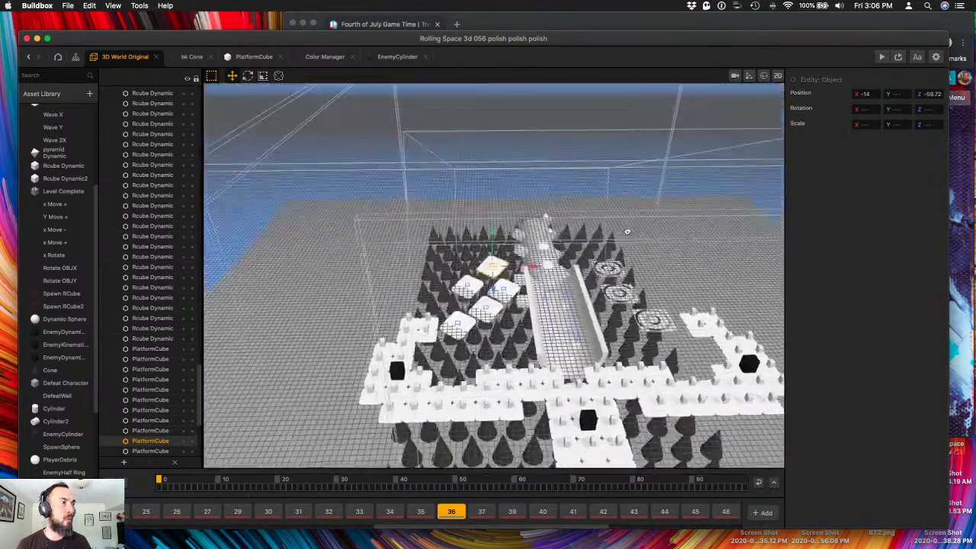
{"action": "right_click_drag", "start_coordinate": [628, 231], "coordinate": [568, 292]}
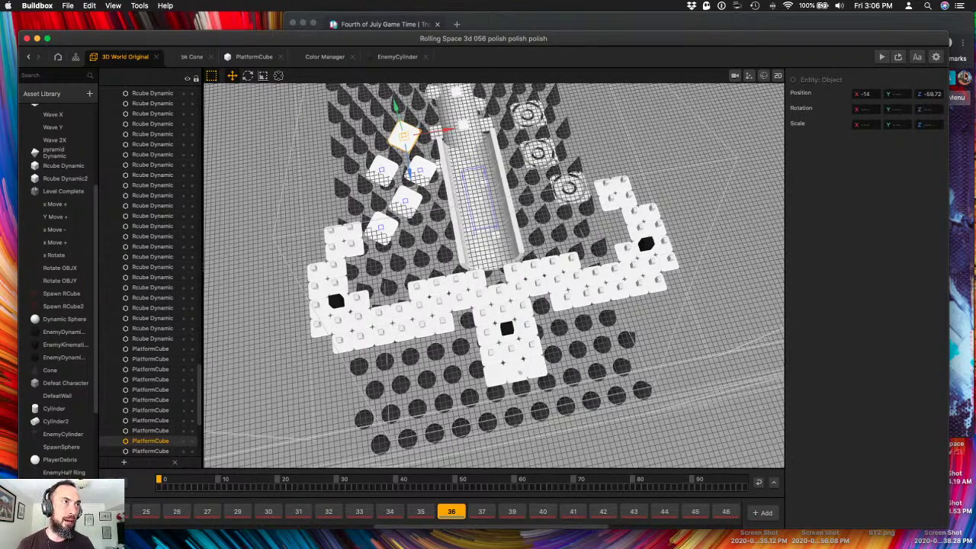
{"action": "key", "text": "ctrl+Up"}
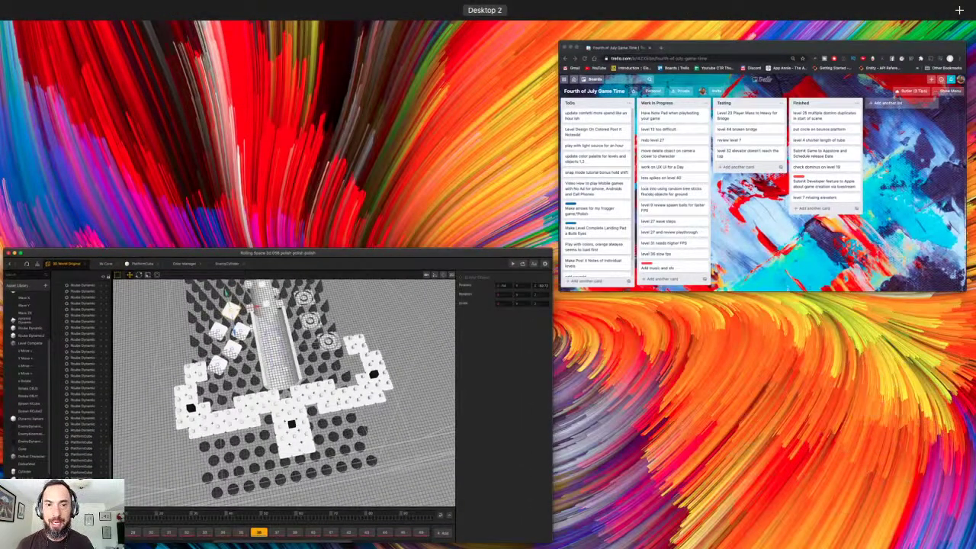
{"action": "key", "text": "ctrl+Up"}
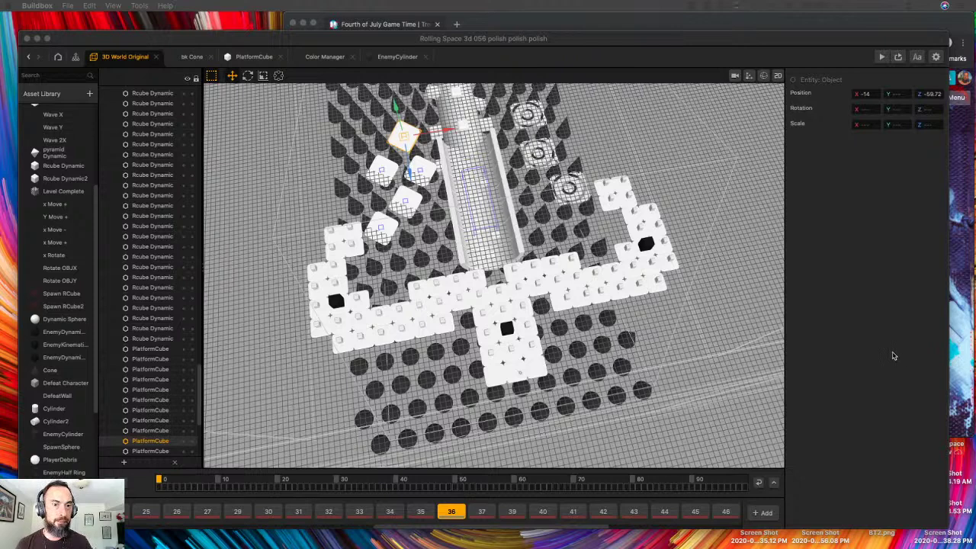
{"action": "left_click", "coordinate": [475, 302]}
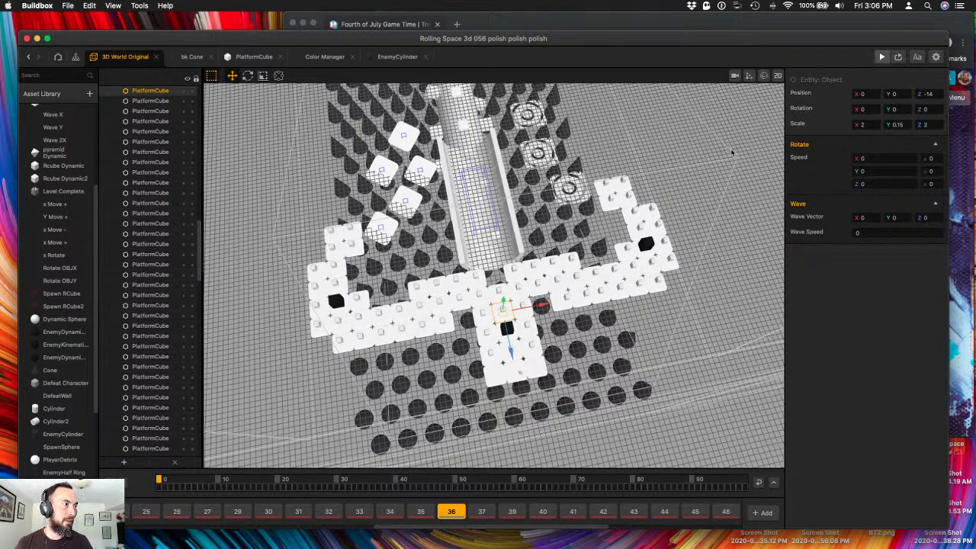
{"action": "key", "text": "super+p"}
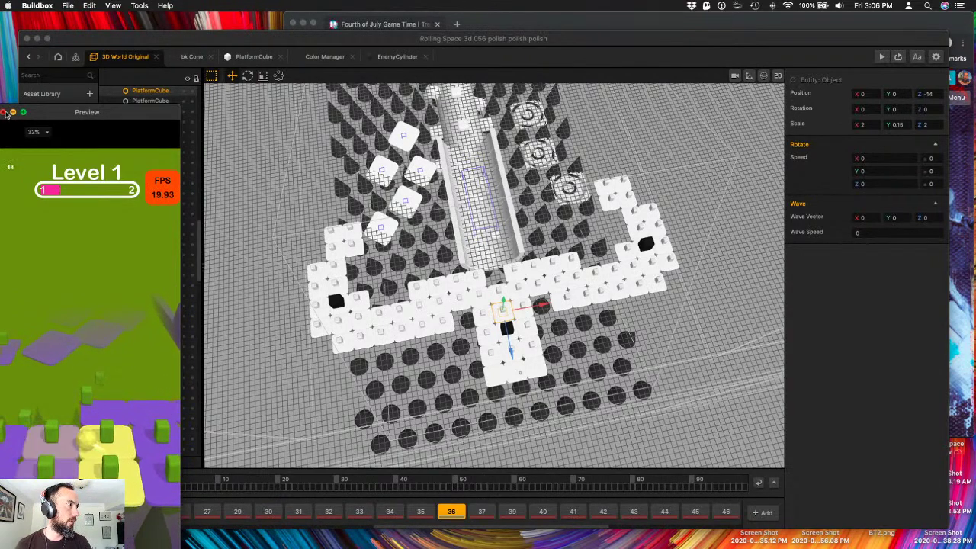
{"action": "left_click", "coordinate": [5, 113]}
- Raise the Rotate OBJX marker in the half-pipe at Z -40 to about Y 9.95, and test the section in the preview
{"action": "left_click_drag", "start_coordinate": [580, 343], "coordinate": [534, 366], "text": "alt"}
{"action": "left_click", "coordinate": [334, 288]}
{"action": "left_click_drag", "start_coordinate": [334, 288], "coordinate": [507, 356], "text": "alt"}
{"action": "scroll", "coordinate": [402, 245], "scroll_direction": "down", "scroll_amount": 5}
{"action": "scroll", "coordinate": [450, 322], "scroll_direction": "up", "scroll_amount": 5}
{"action": "left_click", "coordinate": [464, 387]}
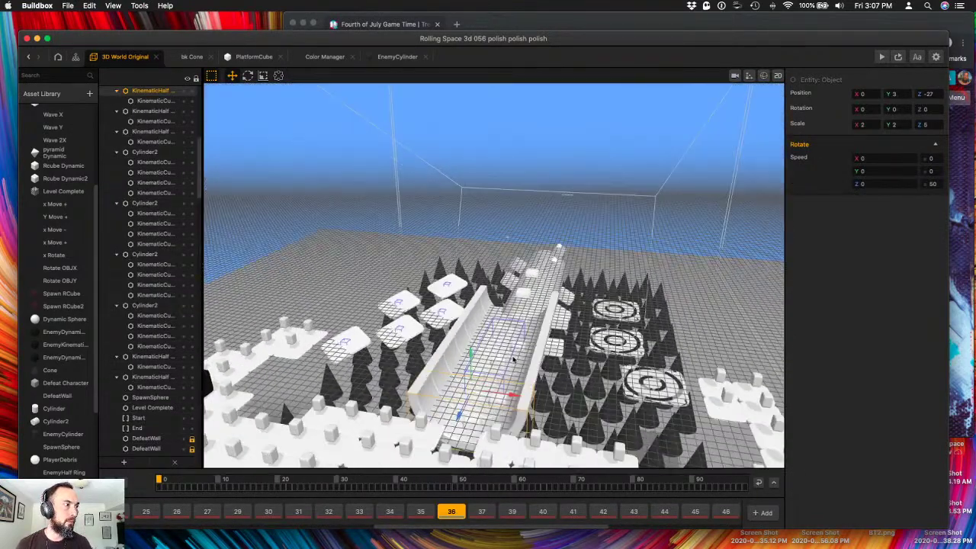
{"action": "left_click", "coordinate": [514, 359]}
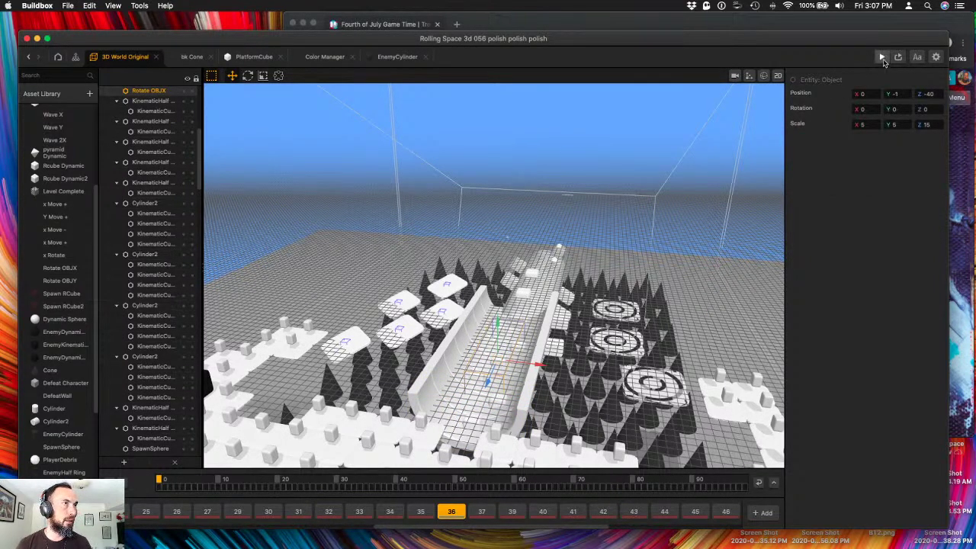
{"action": "key", "text": "super+p"}
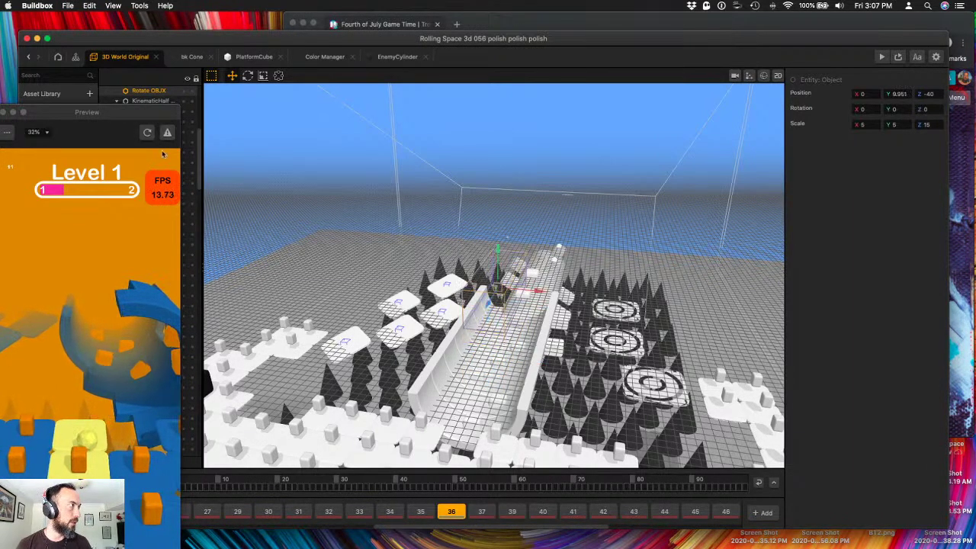
{"action": "left_click", "coordinate": [147, 132]}
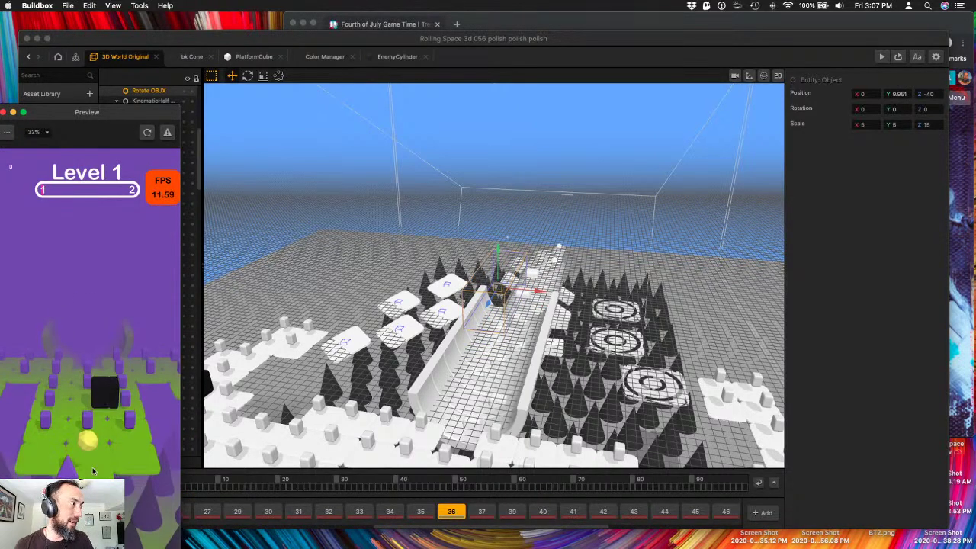
{"action": "mouse_move", "coordinate": [75, 388]}
{"action": "left_mouse_down"}
{"action": "mouse_move", "coordinate": [65, 397]}
{"action": "mouse_move", "coordinate": [74, 441]}
{"action": "mouse_move", "coordinate": [107, 455]}
{"action": "left_mouse_up"}
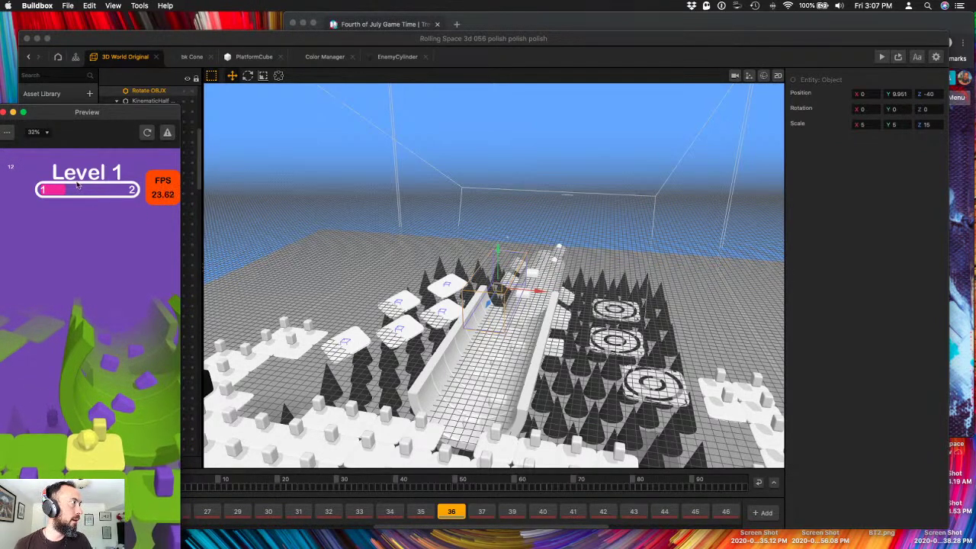
- Raise the same Rotate OBJX marker to about Y 28.21, replay section 36 in the preview, and close the preview
{"action": "left_click_drag", "start_coordinate": [497, 256], "coordinate": [515, 92]}
{"action": "left_click", "coordinate": [147, 134]}
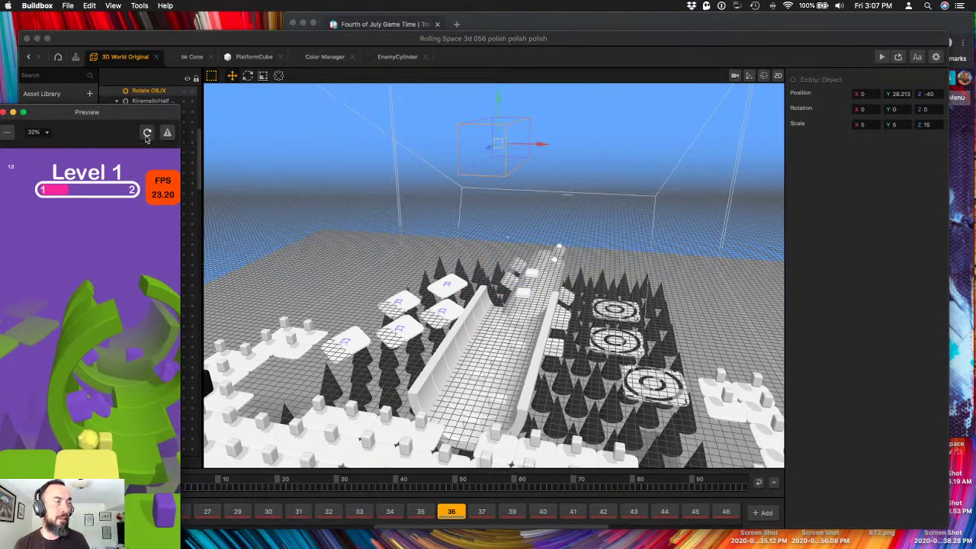
{"action": "left_click", "coordinate": [148, 134]}
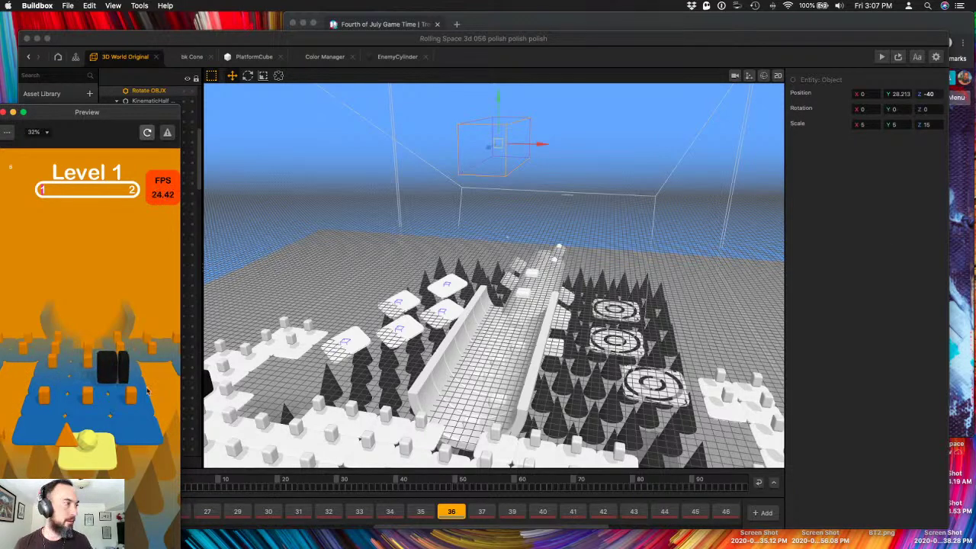
{"action": "left_click_drag", "start_coordinate": [125, 407], "coordinate": [130, 363]}
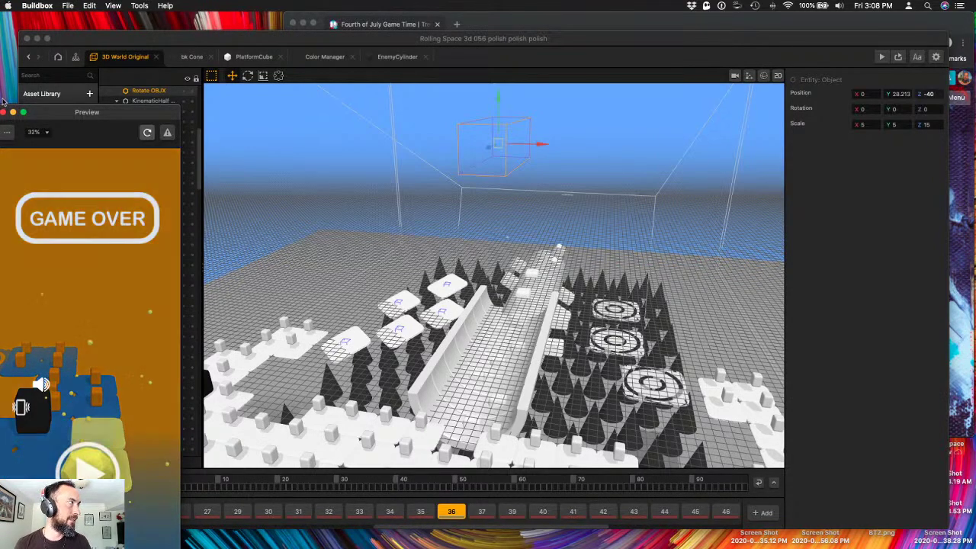
{"action": "left_click_drag", "start_coordinate": [54, 116], "coordinate": [669, 64]}
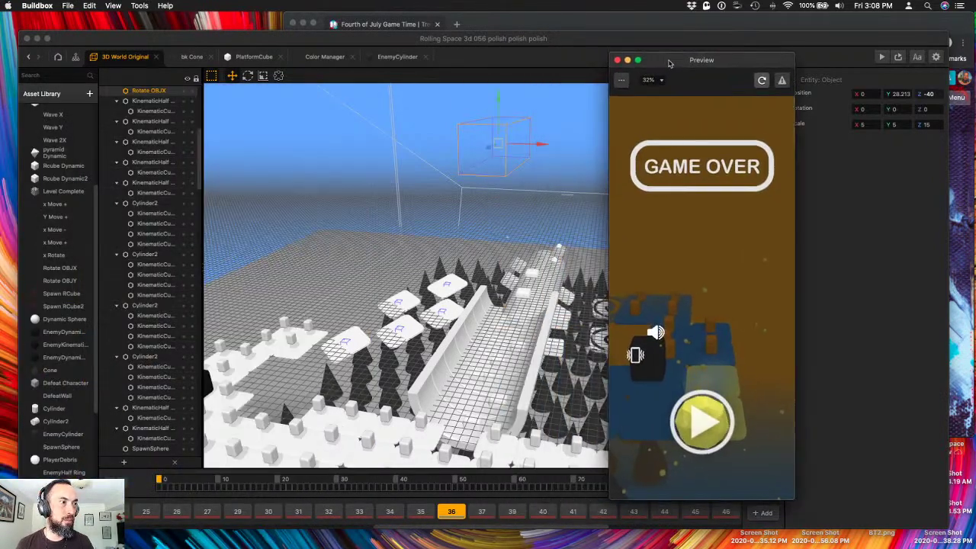
{"action": "left_click", "coordinate": [618, 60]}
- Open section 37, preview it up to the first tall pole beside the EnemyCylinder node map, and close the preview
{"action": "left_click", "coordinate": [481, 511]}
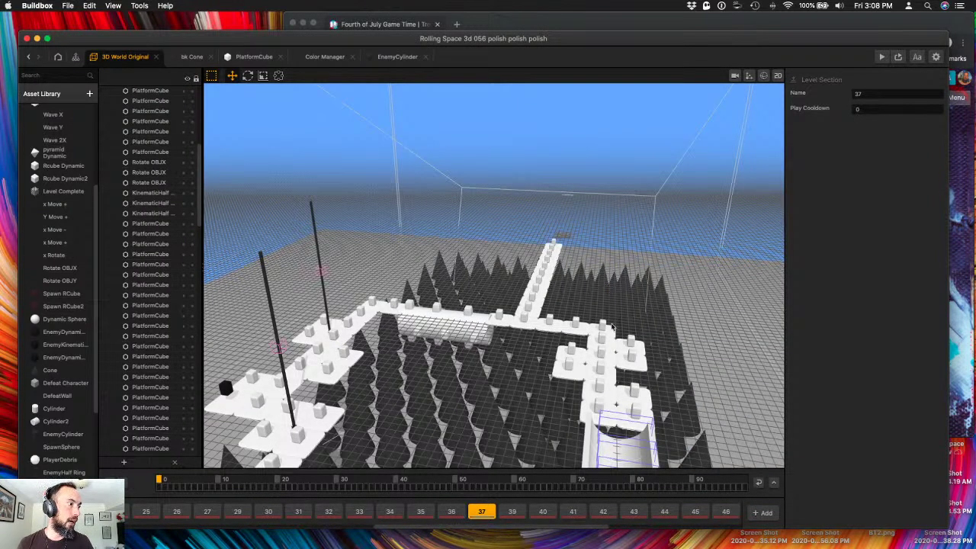
{"action": "key", "text": "super+p"}
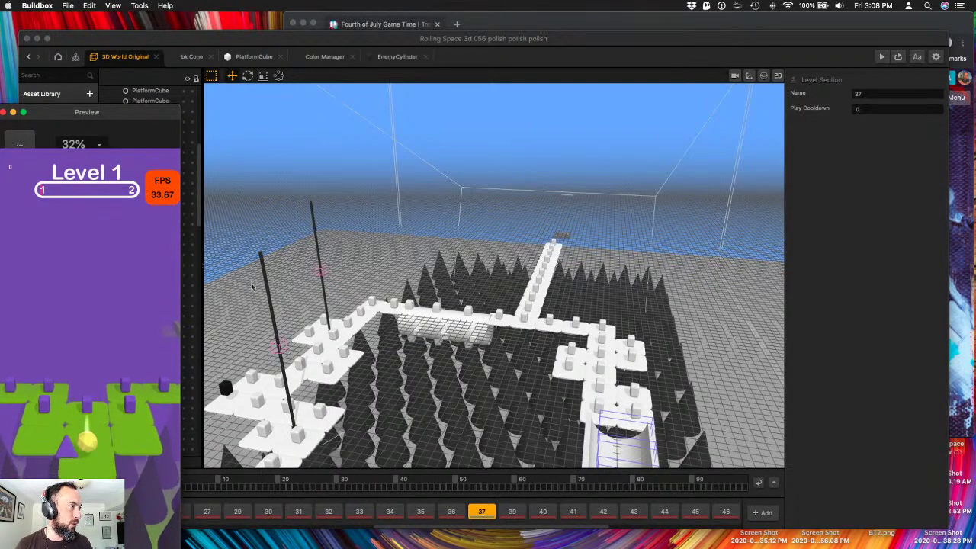
{"action": "left_click_drag", "start_coordinate": [147, 113], "coordinate": [775, 82]}
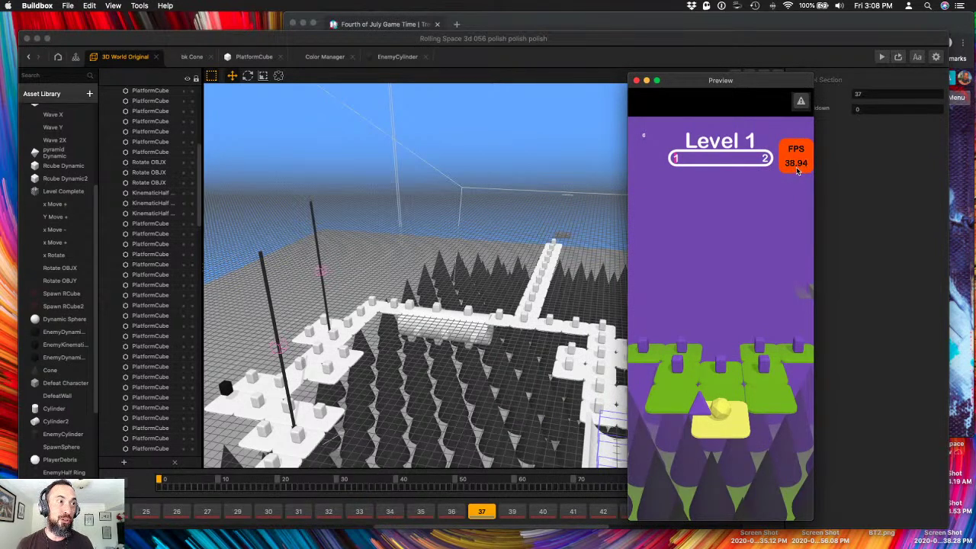
{"action": "mouse_move", "coordinate": [704, 414]}
{"action": "left_mouse_down"}
{"action": "mouse_move", "coordinate": [713, 416]}
{"action": "mouse_move", "coordinate": [693, 427]}
{"action": "mouse_move", "coordinate": [710, 451]}
{"action": "mouse_move", "coordinate": [722, 436]}
{"action": "mouse_move", "coordinate": [715, 446]}
{"action": "left_mouse_up"}
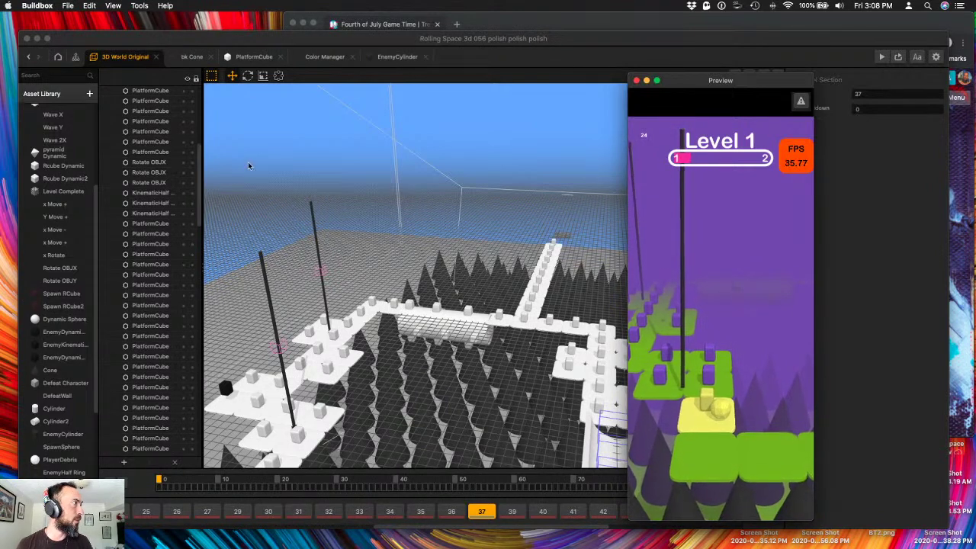
{"action": "left_click", "coordinate": [397, 56]}
{"action": "left_click", "coordinate": [662, 387]}
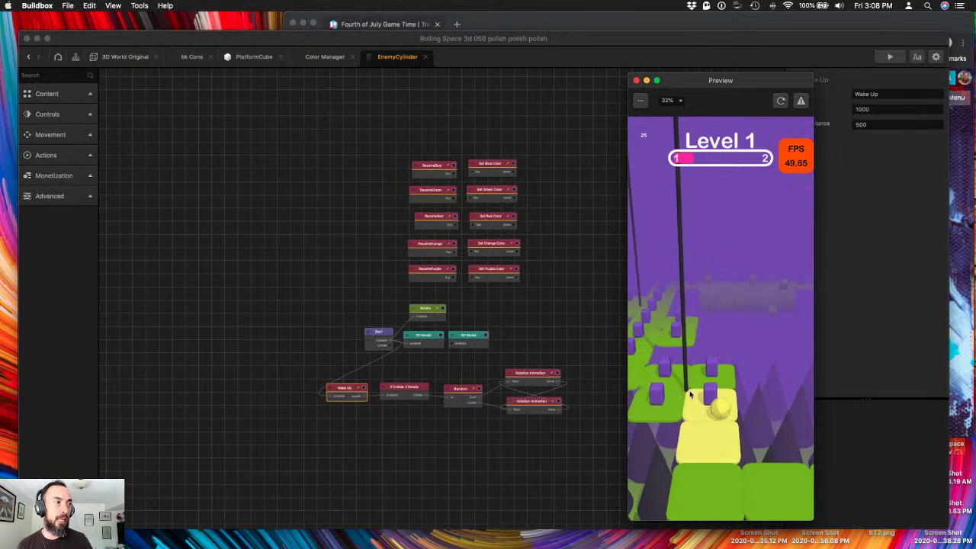
{"action": "left_click", "coordinate": [637, 80]}
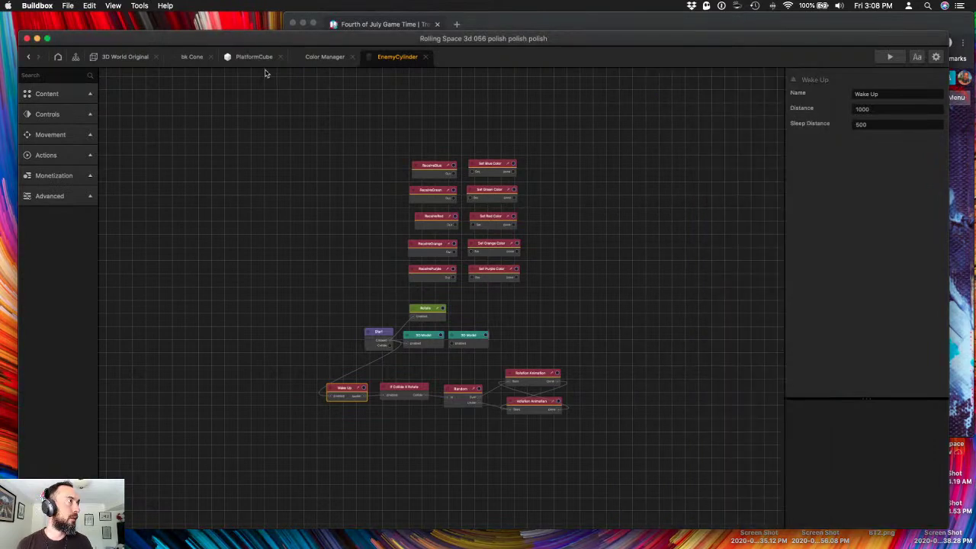
- Examine the Color Manager node map and the Rotate node settings of EnemyCylinder
{"action": "left_click", "coordinate": [322, 58]}
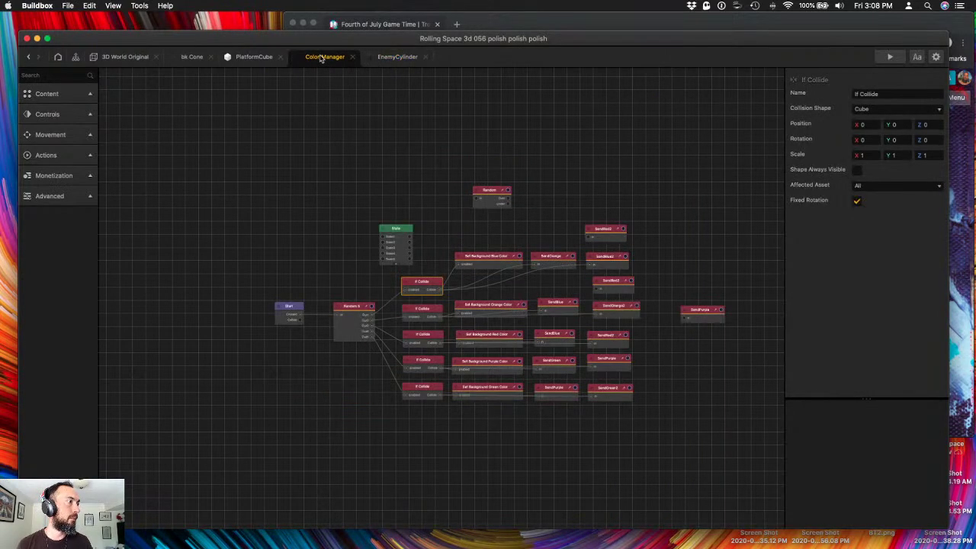
{"action": "left_click", "coordinate": [397, 60]}
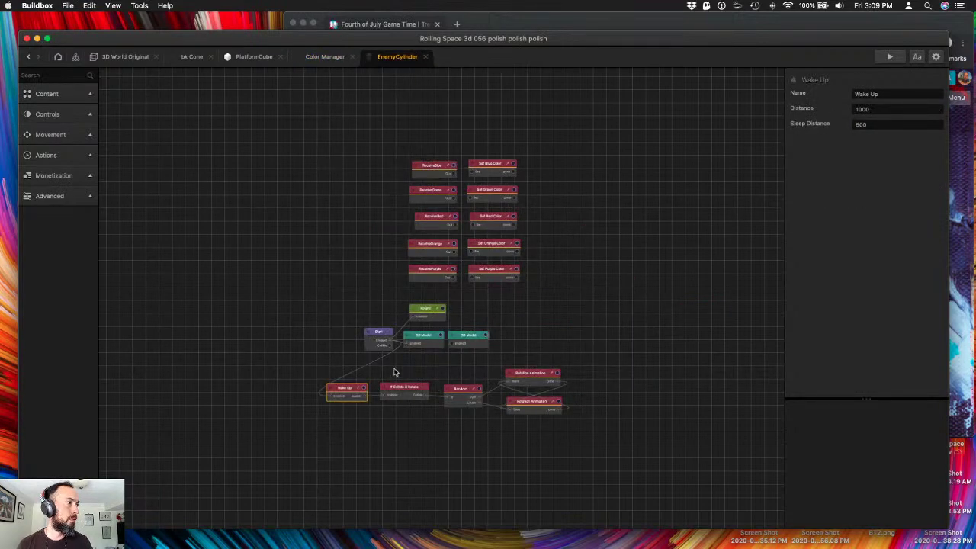
{"action": "left_click", "coordinate": [424, 308]}
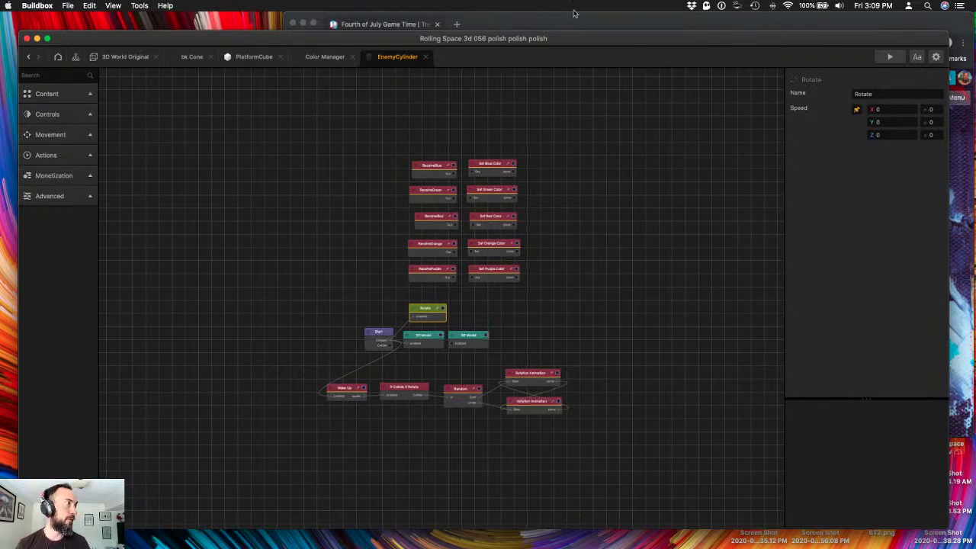
{"action": "left_click", "coordinate": [324, 58]}
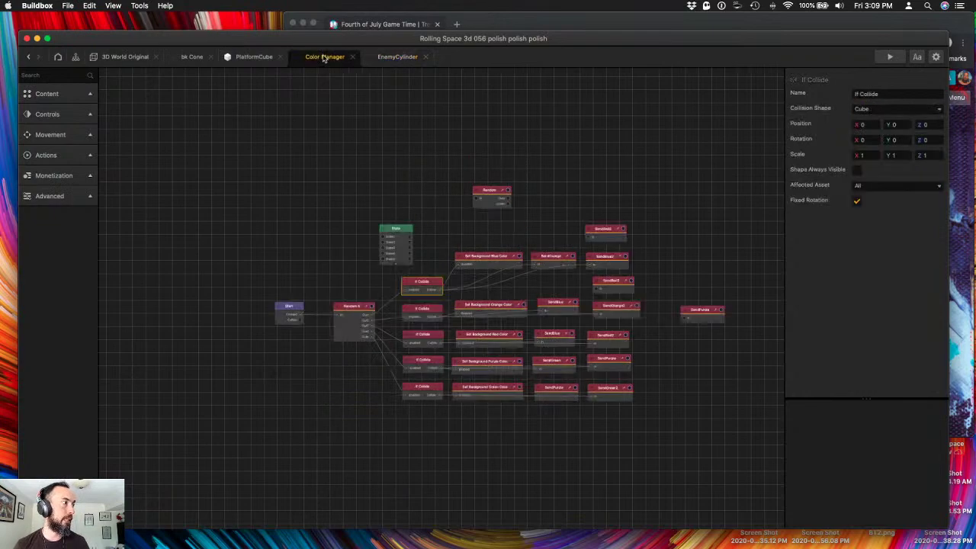
- Preview section 37 up to the first pole again, and place the preview beside EnemyCylinder's Rotate node settings
{"action": "left_click", "coordinate": [122, 57]}
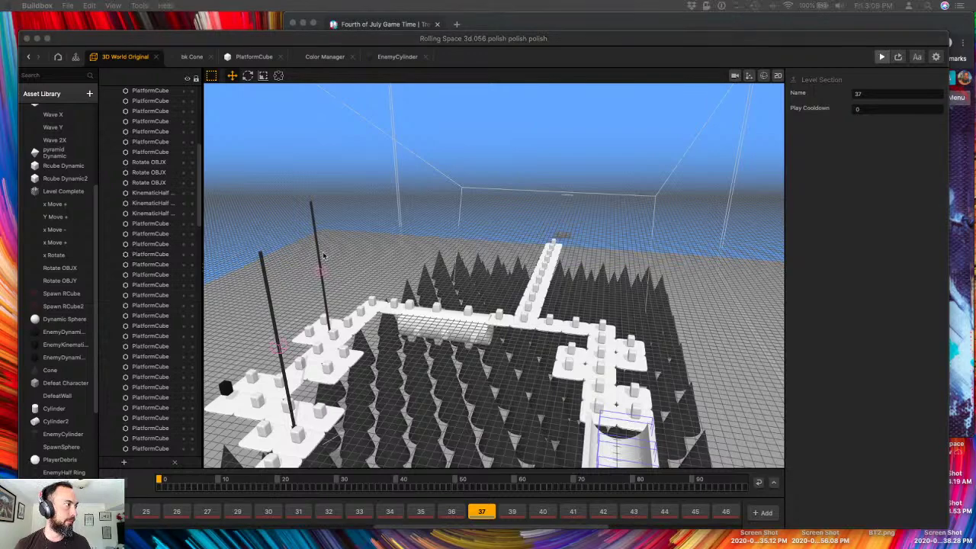
{"action": "left_click_drag", "start_coordinate": [136, 115], "coordinate": [789, 60]}
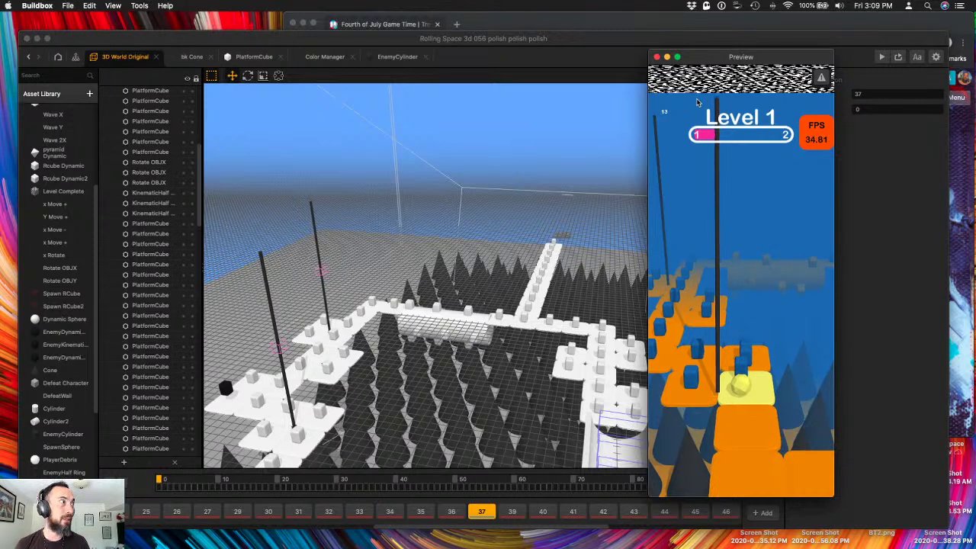
{"action": "left_click", "coordinate": [319, 59]}
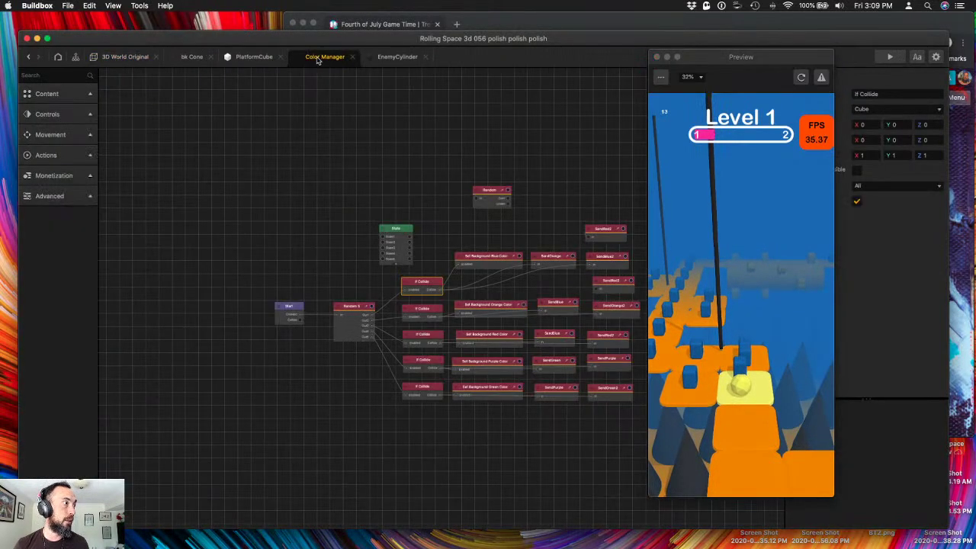
{"action": "left_click", "coordinate": [382, 59]}
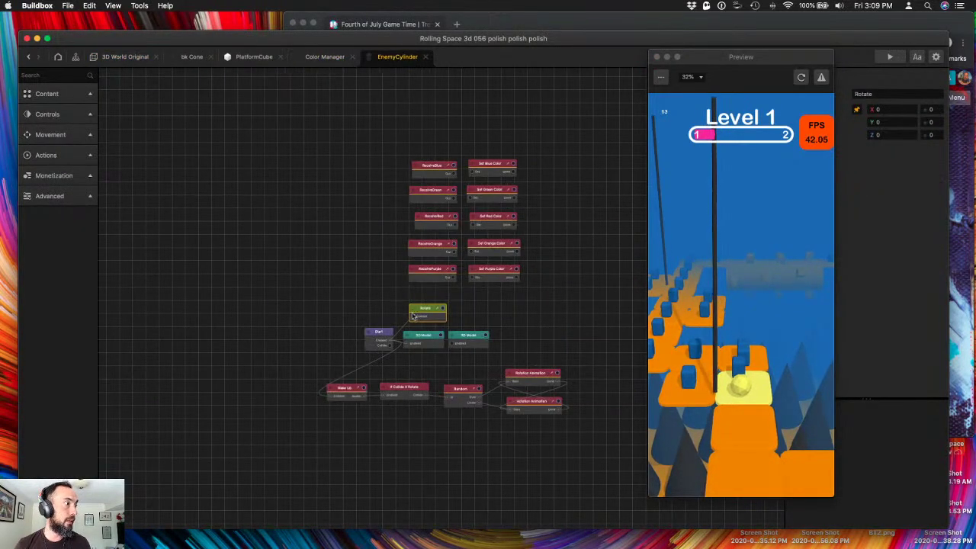
{"action": "left_click_drag", "start_coordinate": [742, 57], "coordinate": [679, 57]}
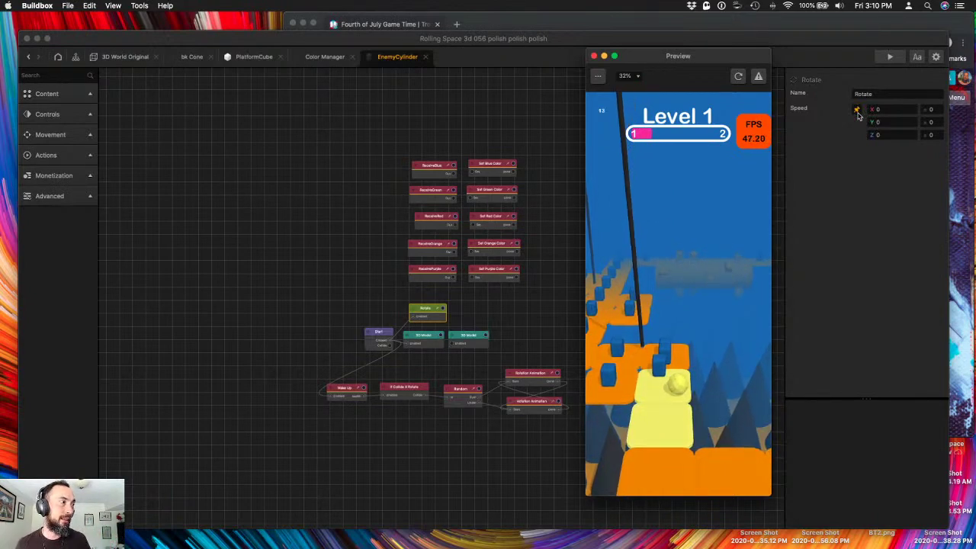
- Unpin the Speed attribute of EnemyCylinder's Rotate node, and replay section 37 in the preview up to the first pole
{"action": "left_click", "coordinate": [449, 380]}
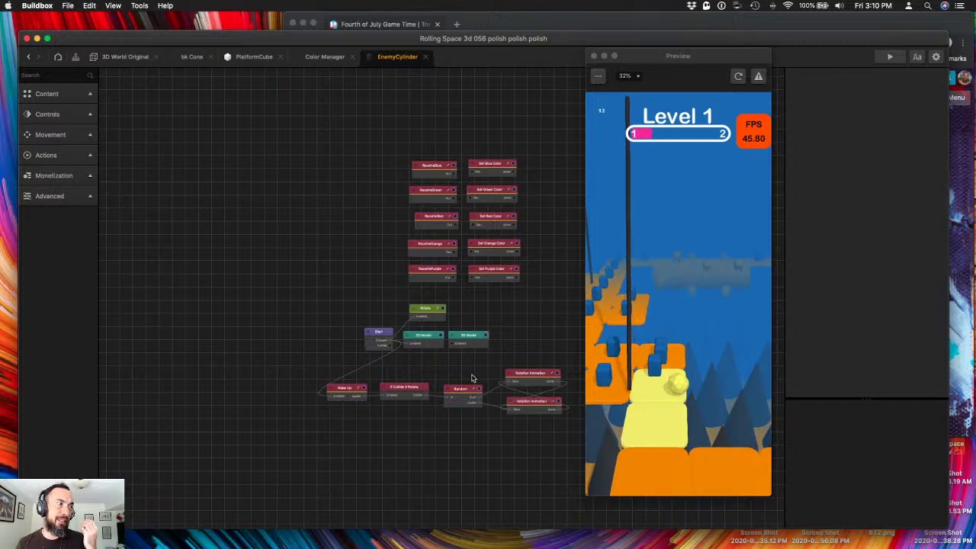
{"action": "left_click", "coordinate": [429, 316]}
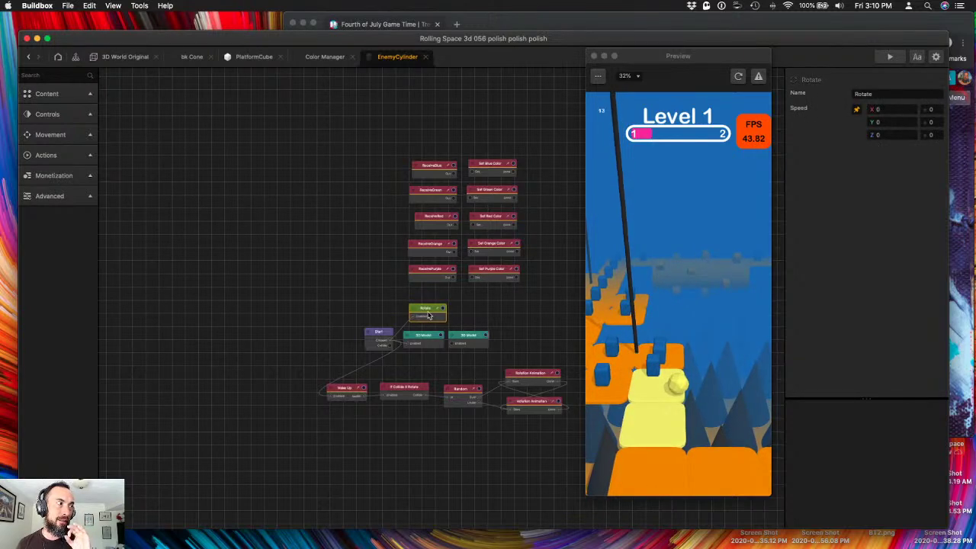
{"action": "left_click", "coordinate": [664, 389]}
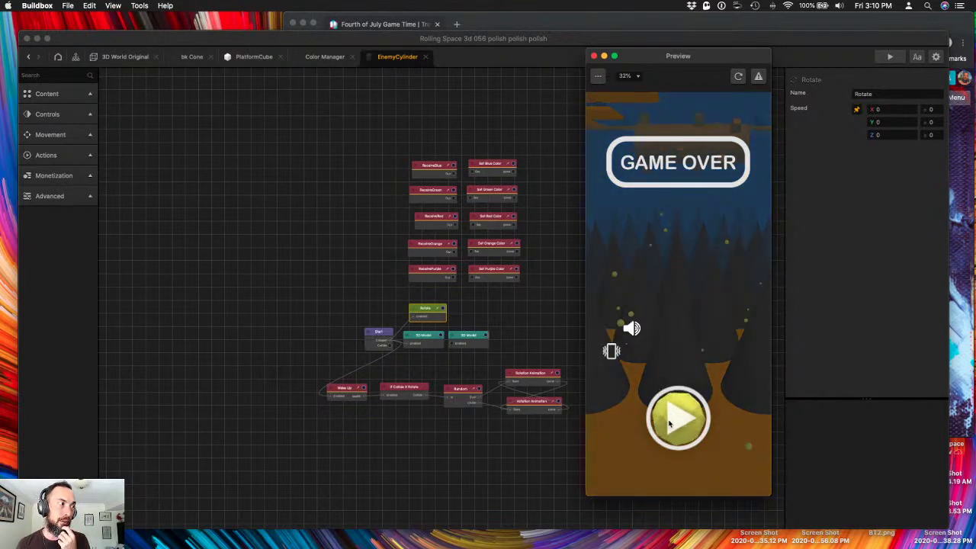
{"action": "left_click", "coordinate": [670, 425]}
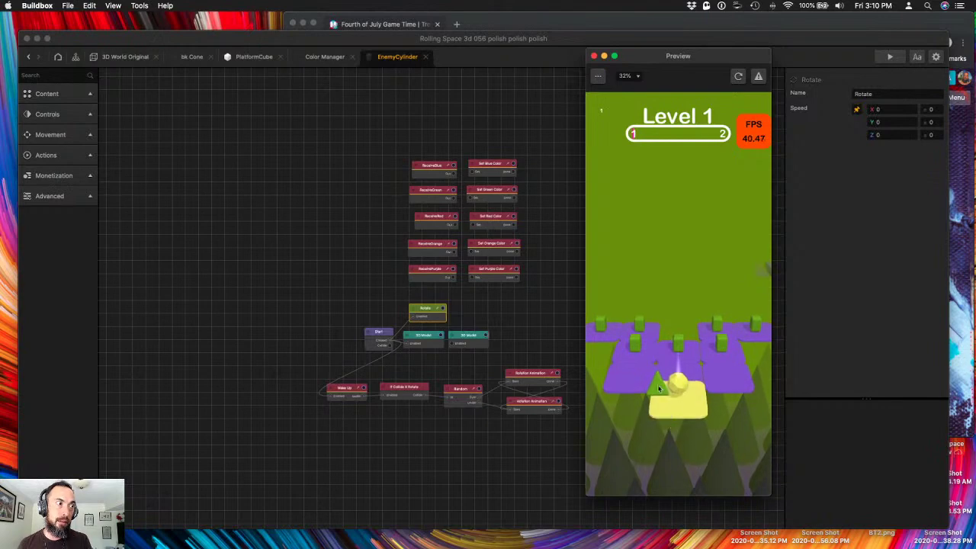
{"action": "mouse_move", "coordinate": [658, 384]}
{"action": "left_mouse_down"}
{"action": "mouse_move", "coordinate": [639, 388]}
{"action": "mouse_move", "coordinate": [645, 410]}
{"action": "mouse_move", "coordinate": [671, 427]}
{"action": "mouse_move", "coordinate": [707, 313]}
{"action": "left_mouse_up"}
{"action": "left_click", "coordinate": [647, 413]}
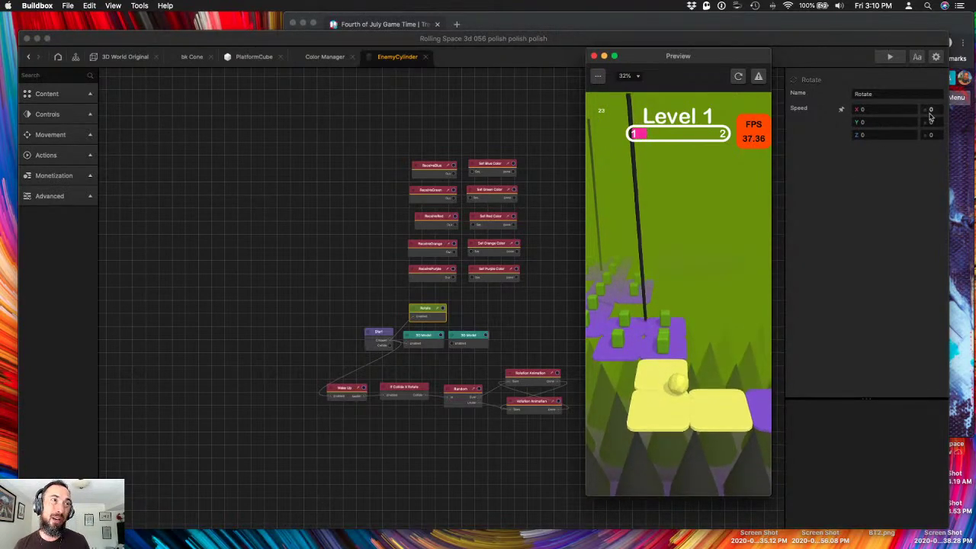
- Set the second X value of the Rotate node's Speed to 90 and replay section 37 in the preview
{"action": "left_click", "coordinate": [866, 109]}
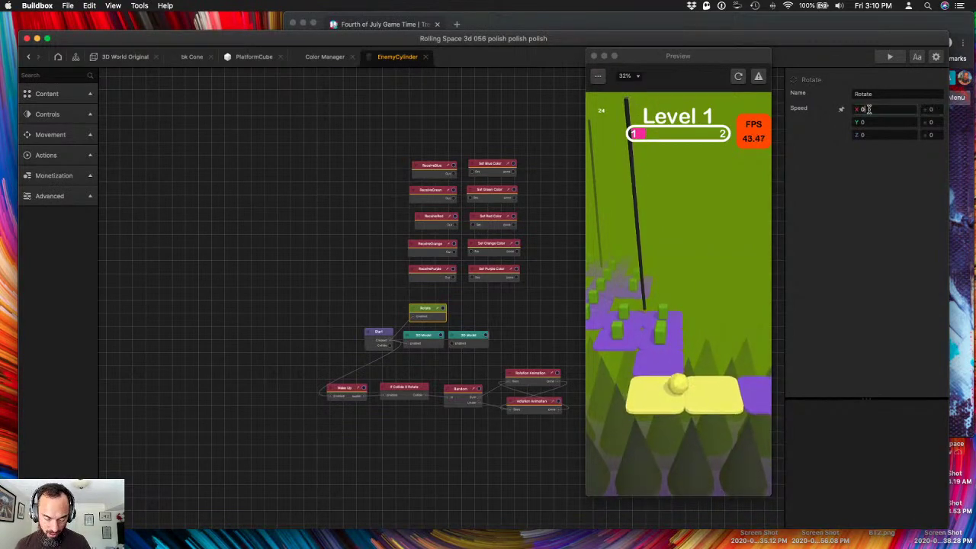
{"action": "type", "text": "9"}
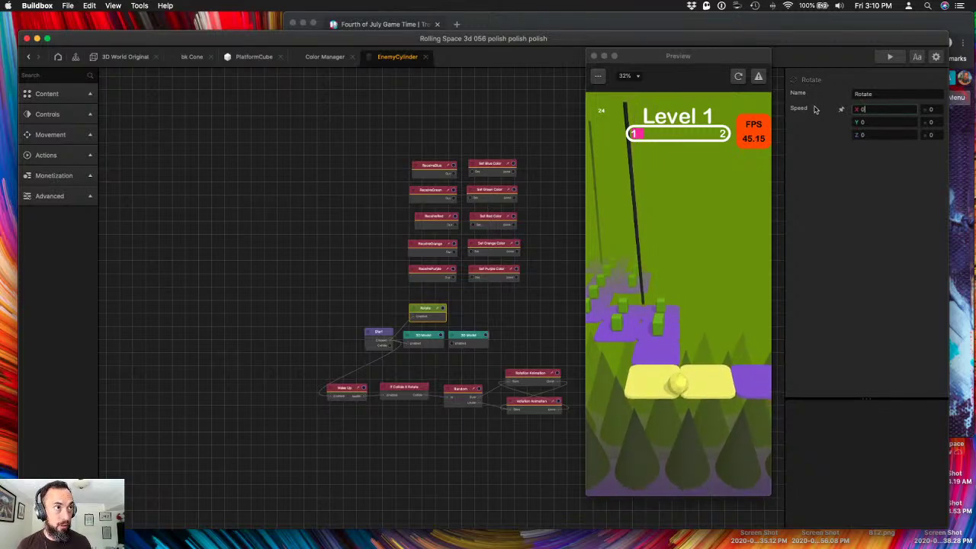
{"action": "key", "text": "Tab"}
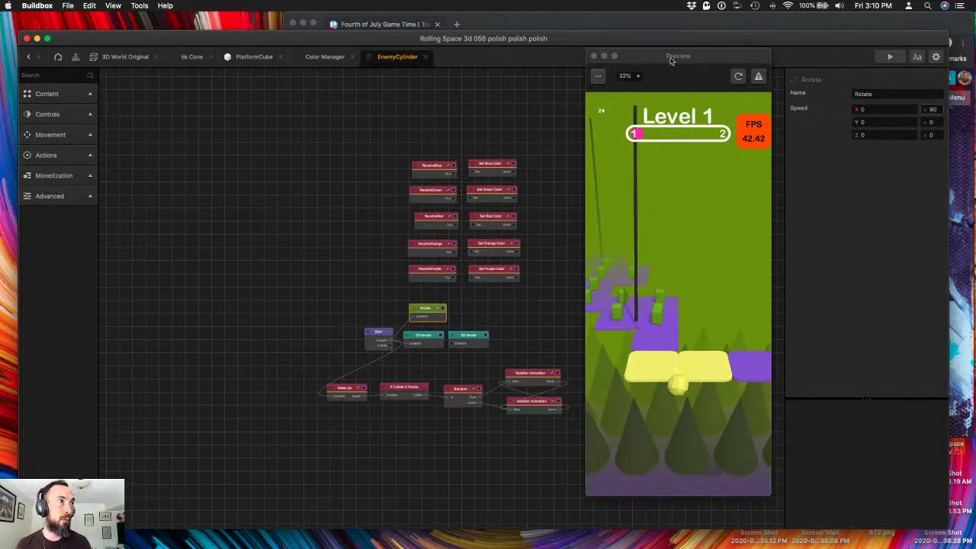
{"action": "left_click", "coordinate": [738, 76]}
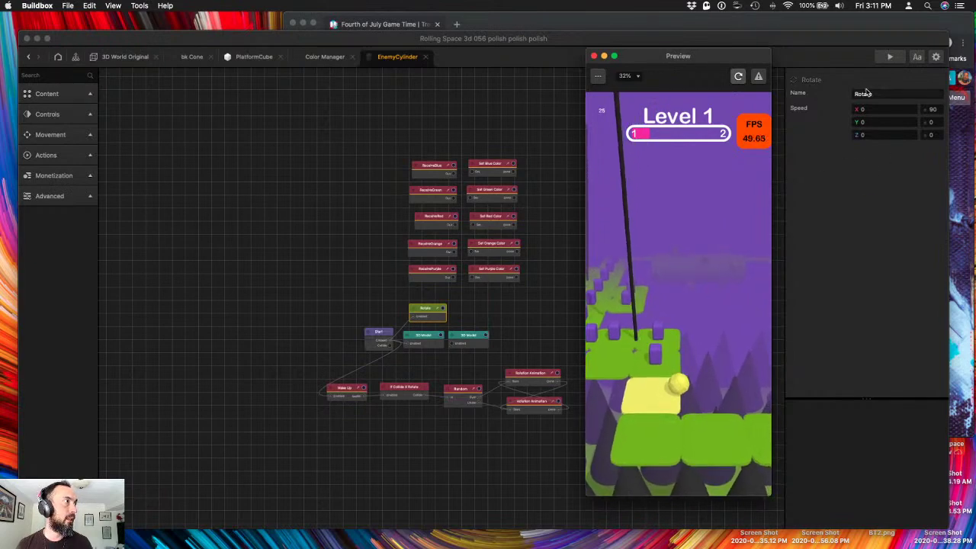
- Reset the second X value of the Rotate node's Speed to 0 and set the second Y value to 90
{"action": "left_click", "coordinate": [935, 113]}
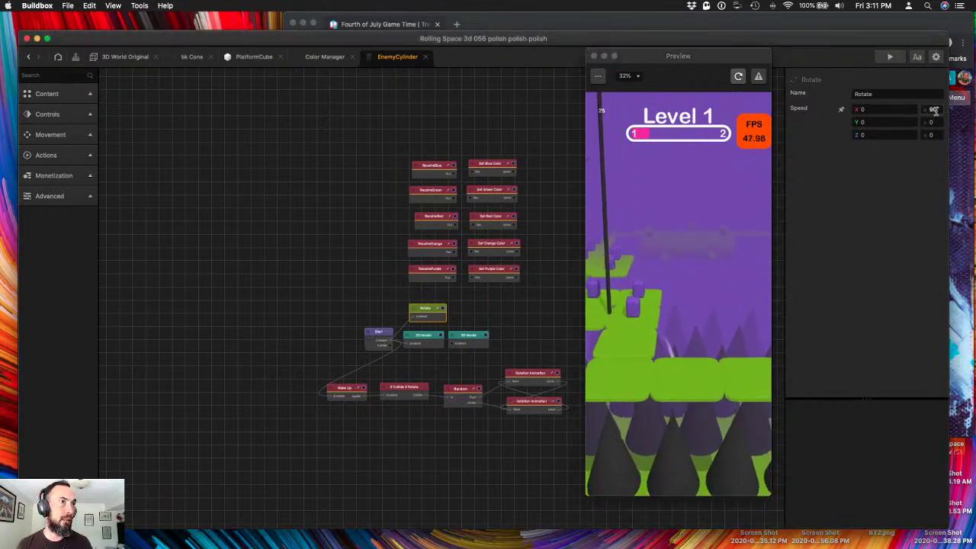
{"action": "key", "text": "Tab"}
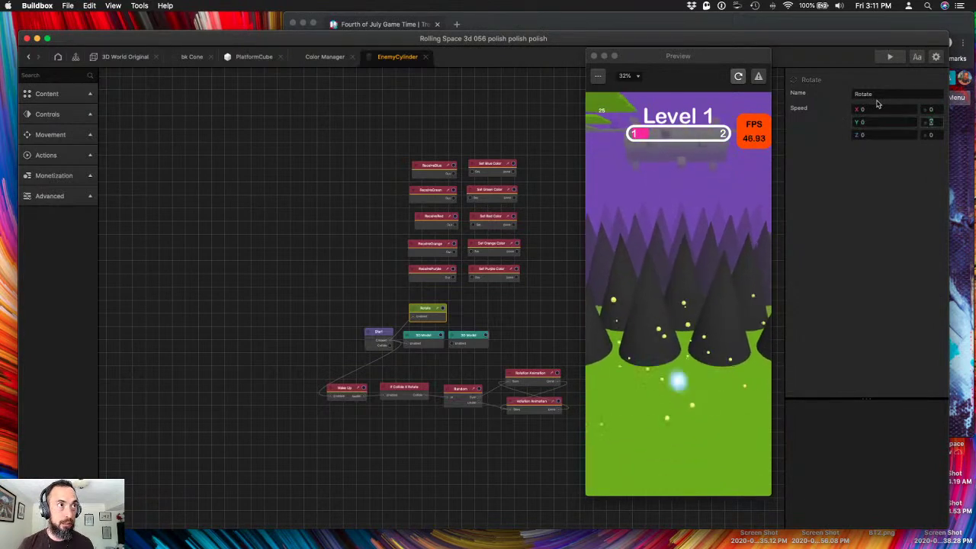
{"action": "type", "text": "90"}
{"action": "key", "text": "Tab"}
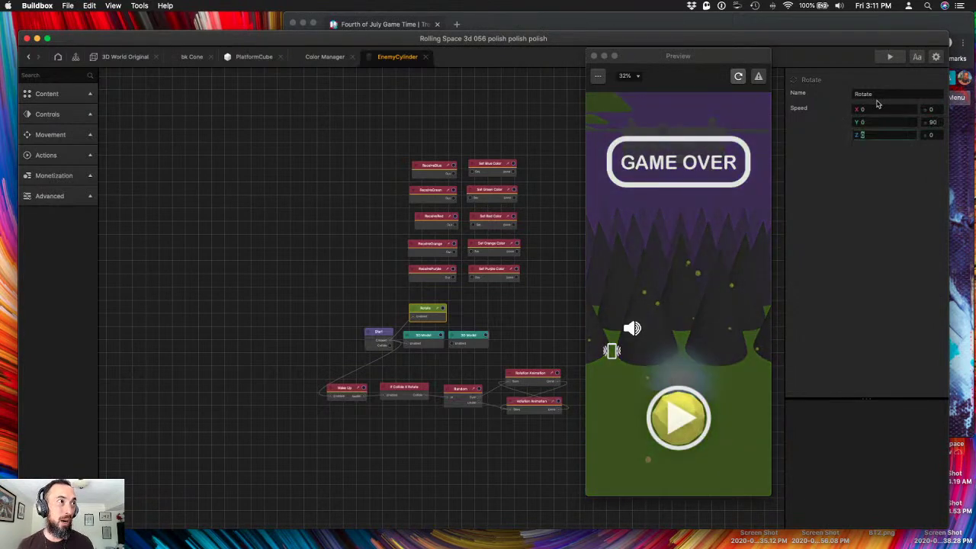
- Replay section 37 in the preview, restarting after game over, to check the rotating poles and frame rate
{"action": "left_click", "coordinate": [738, 78]}
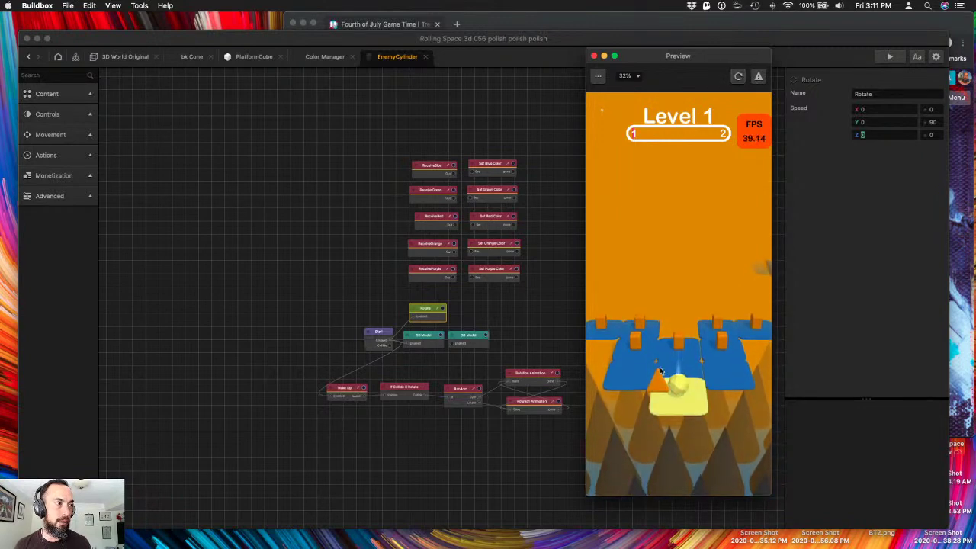
{"action": "mouse_move", "coordinate": [684, 420]}
{"action": "left_mouse_down"}
{"action": "mouse_move", "coordinate": [681, 398]}
{"action": "mouse_move", "coordinate": [638, 426]}
{"action": "mouse_move", "coordinate": [676, 441]}
{"action": "mouse_move", "coordinate": [670, 421]}
{"action": "mouse_move", "coordinate": [688, 433]}
{"action": "left_mouse_up"}
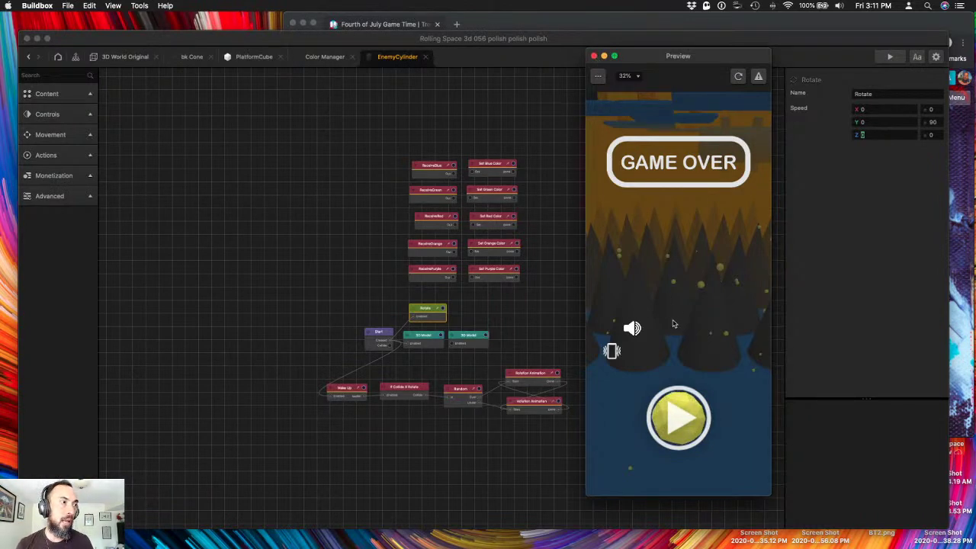
{"action": "left_click", "coordinate": [673, 412]}
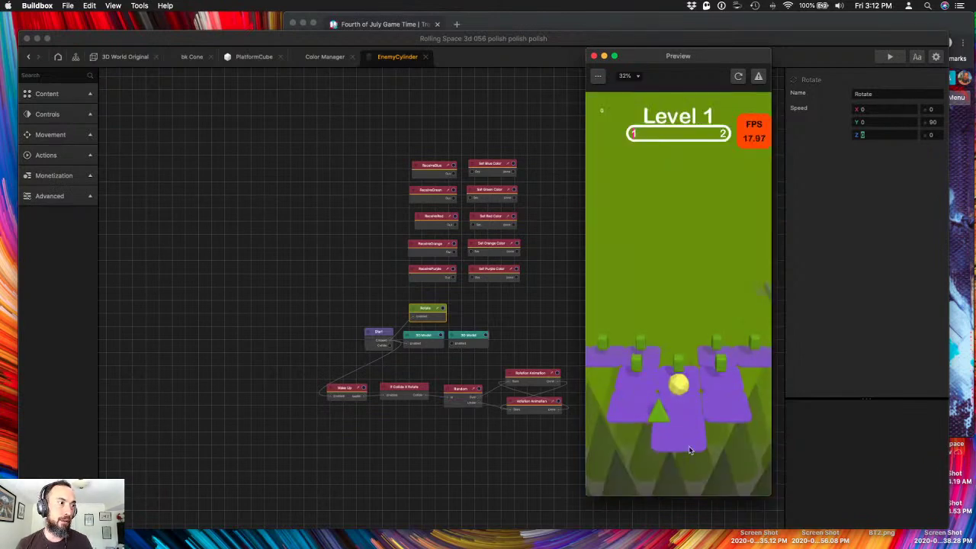
{"action": "mouse_move", "coordinate": [669, 406]}
{"action": "left_mouse_down"}
{"action": "mouse_move", "coordinate": [661, 389]}
{"action": "mouse_move", "coordinate": [633, 422]}
{"action": "left_mouse_up"}
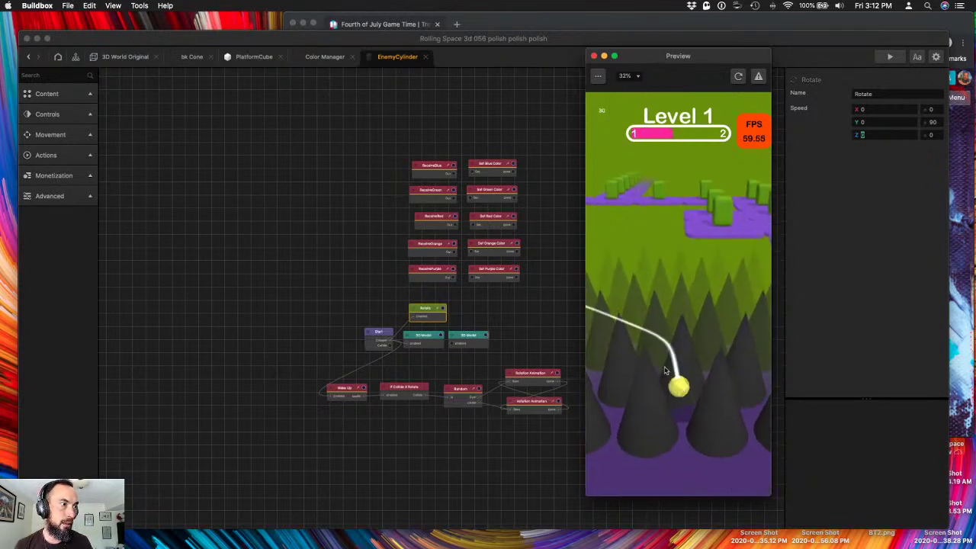
- Close the preview, return to the 3D World Original scene, and save the project
{"action": "left_click", "coordinate": [594, 56]}
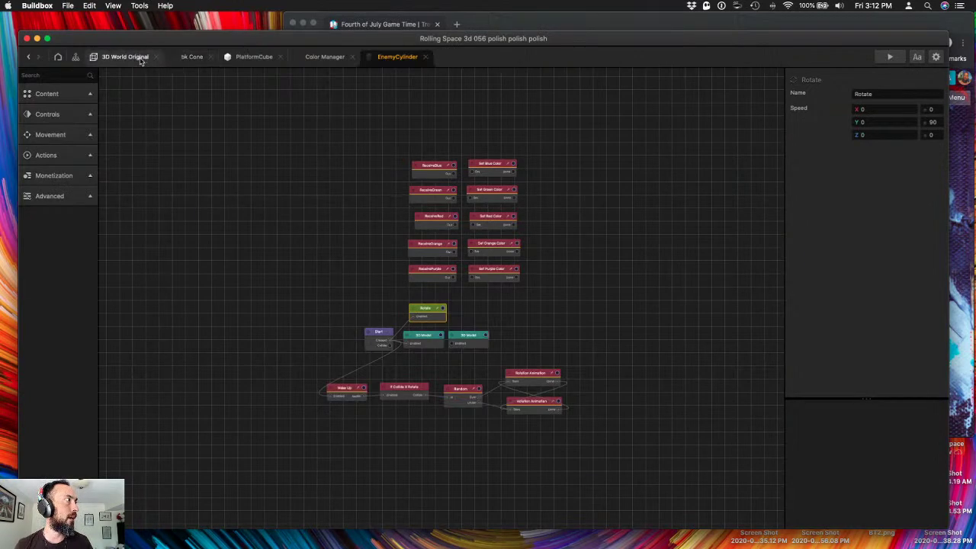
{"action": "left_click", "coordinate": [125, 57]}
{"action": "key", "text": "super+s"}
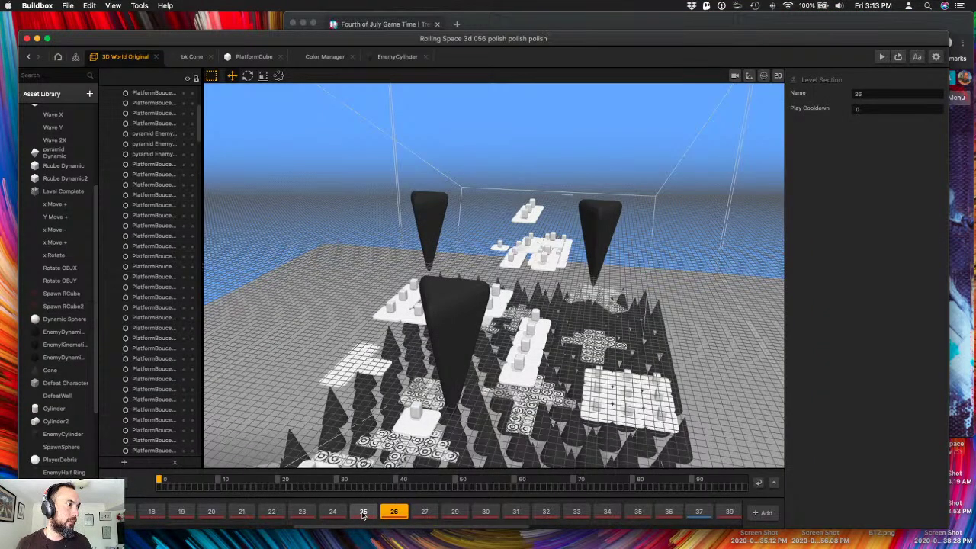
- Look through level sections 25, 24, 23 and 22, checking the enemy and platform layout of each
{"action": "left_click", "coordinate": [364, 512]}
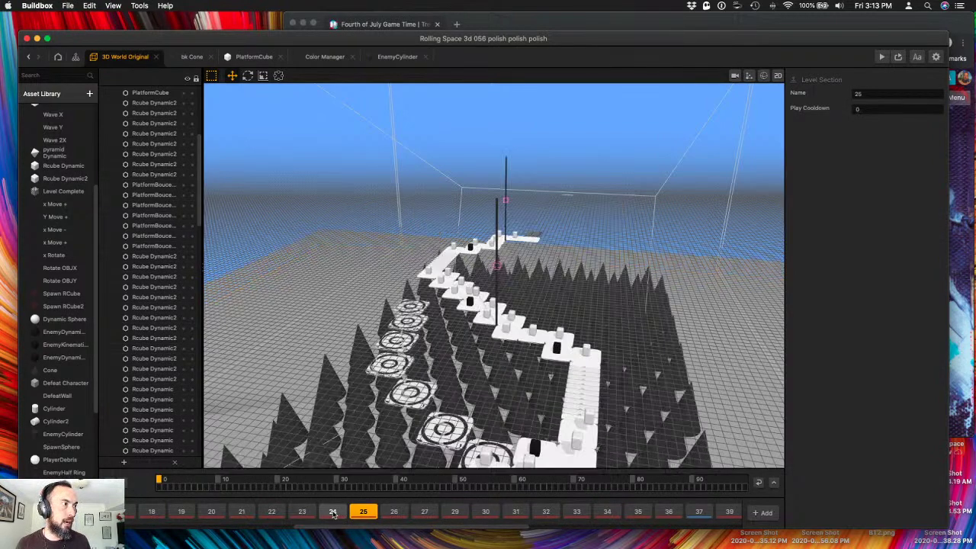
{"action": "left_click", "coordinate": [333, 513]}
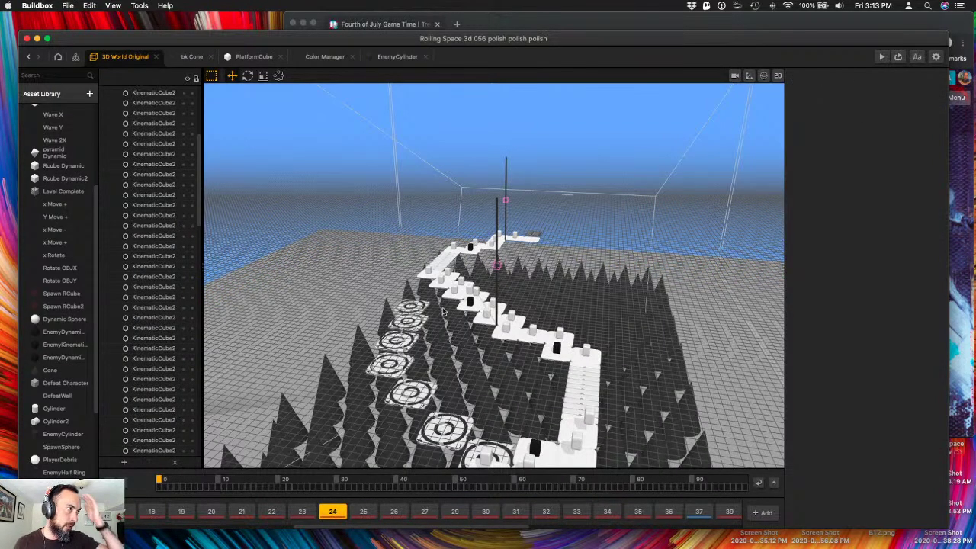
{"action": "left_click", "coordinate": [302, 512]}
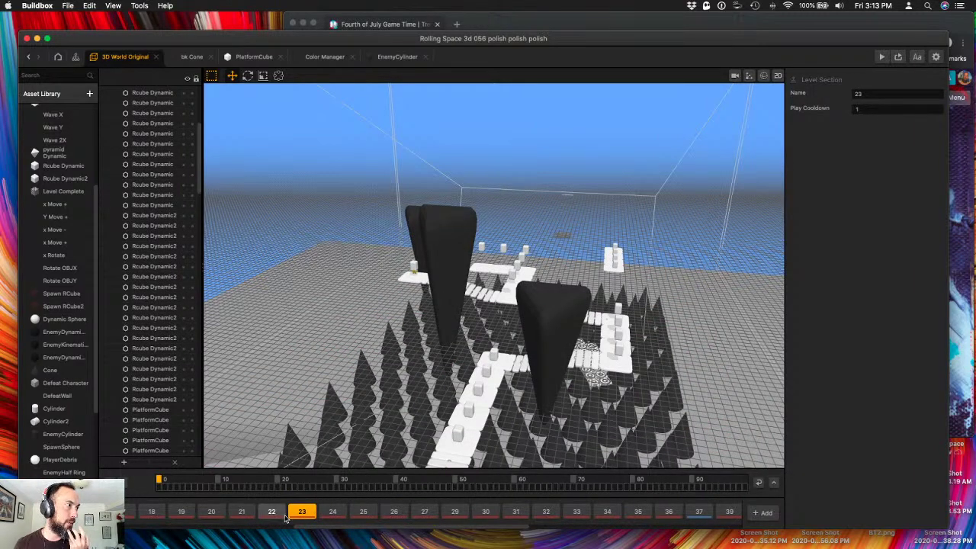
{"action": "left_click", "coordinate": [285, 517]}
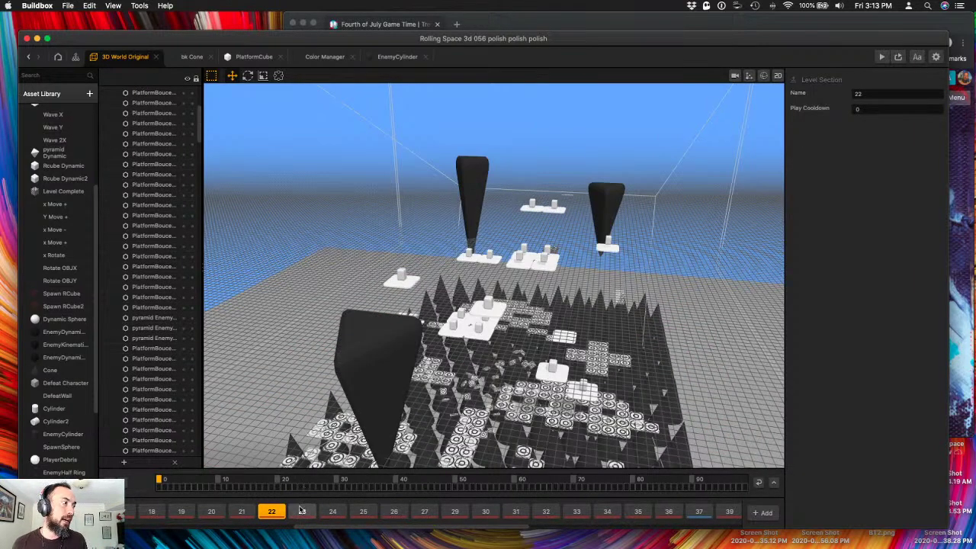
- Open section 23, play it in the preview, replay it after game over, and close the preview
{"action": "left_click", "coordinate": [301, 514]}
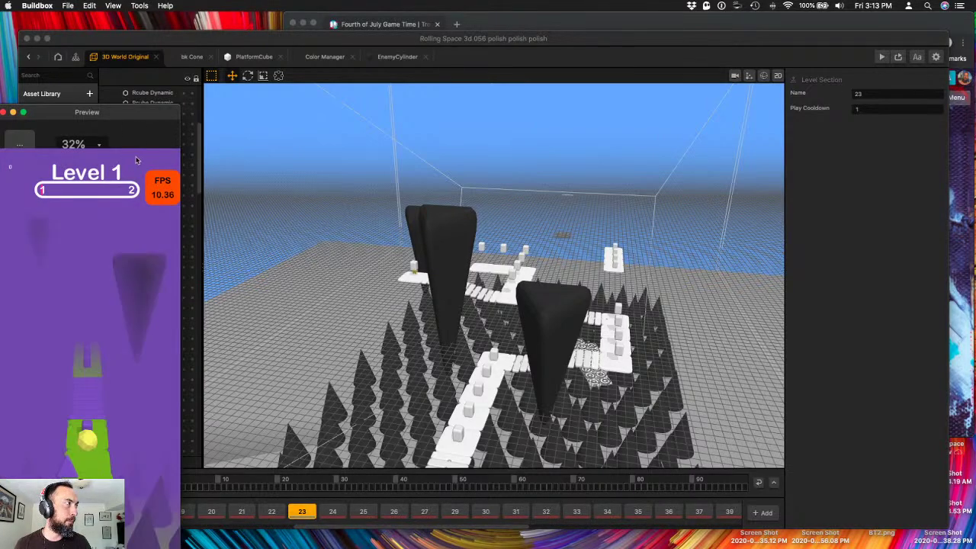
{"action": "left_click_drag", "start_coordinate": [140, 117], "coordinate": [813, 77]}
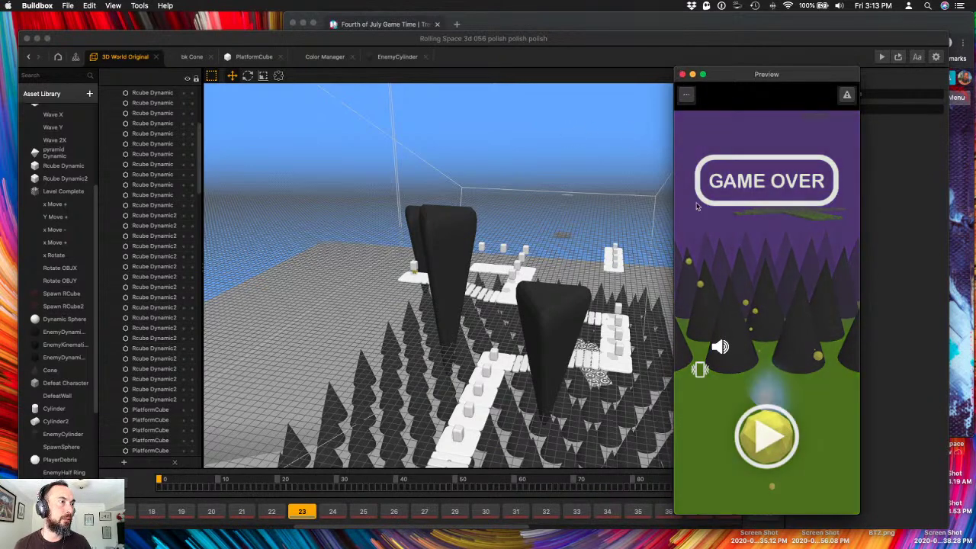
{"action": "left_click", "coordinate": [765, 437]}
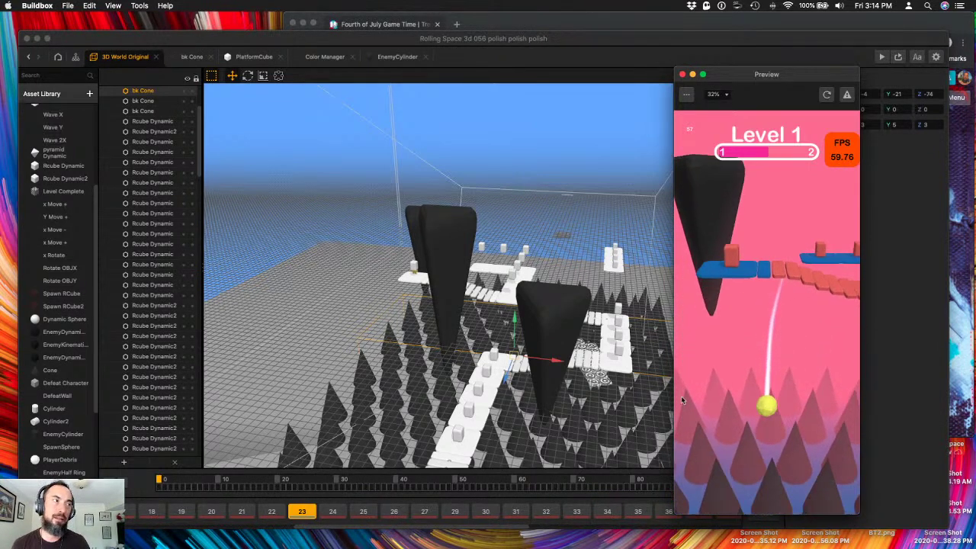
{"action": "left_click", "coordinate": [682, 74]}
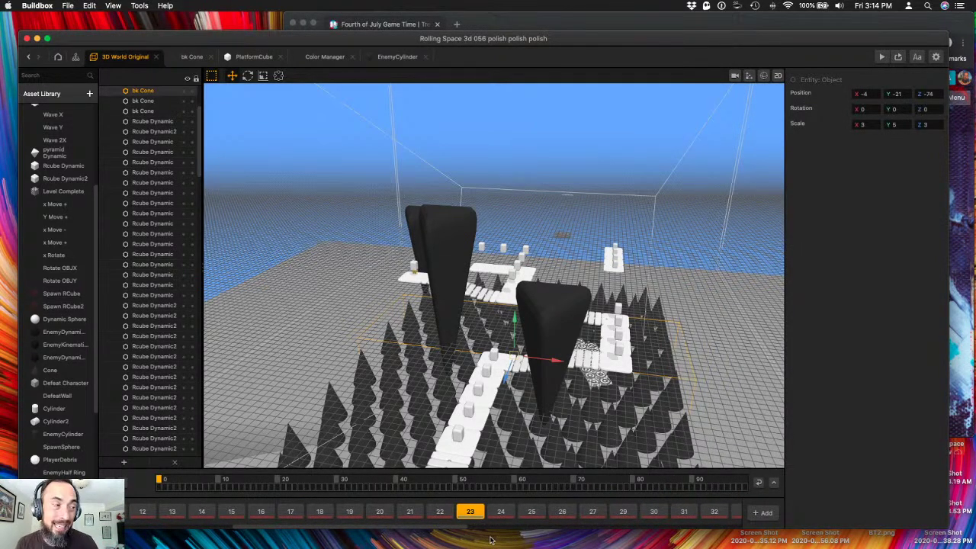
- Look through level sections 22, 21 and 19, checking their pole and pyramid enemies
{"action": "left_click", "coordinate": [439, 512]}
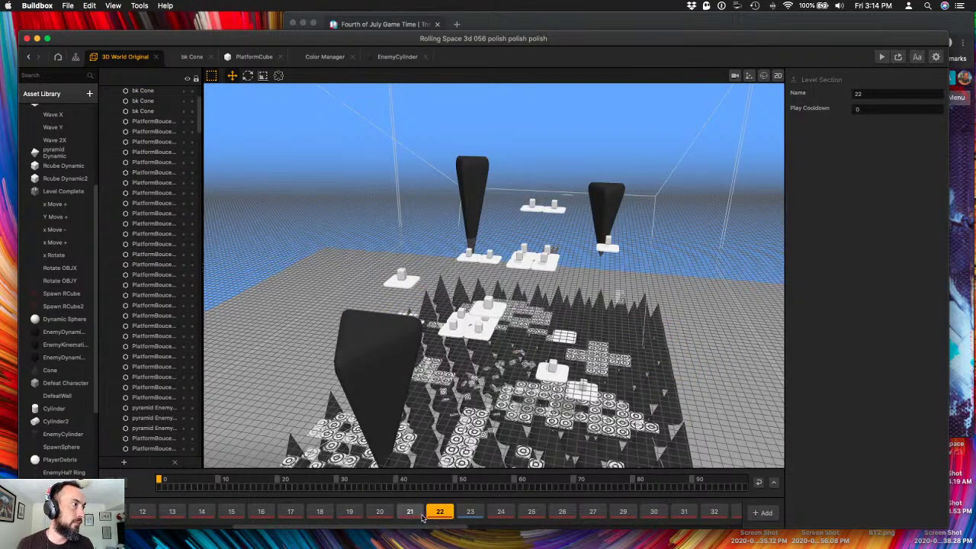
{"action": "left_click", "coordinate": [408, 513]}
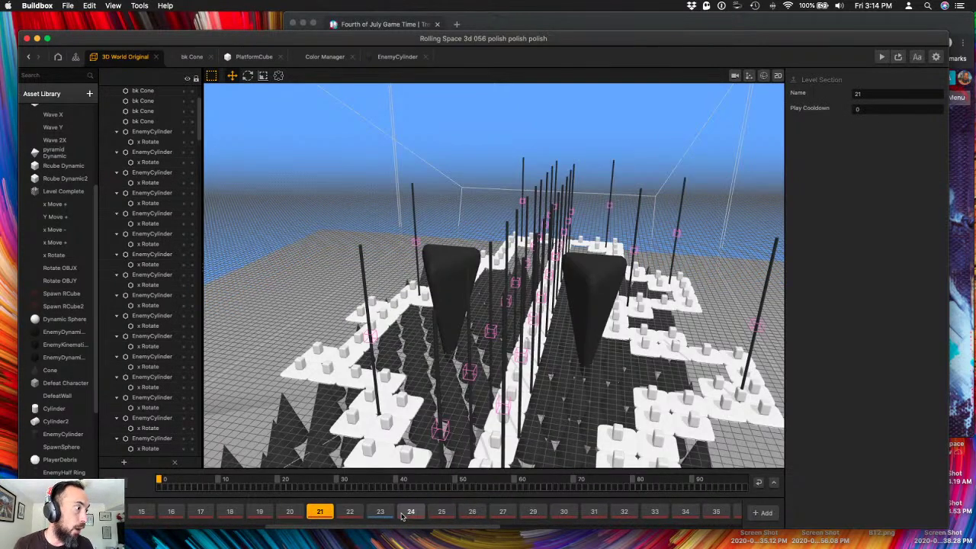
{"action": "left_click", "coordinate": [327, 512]}
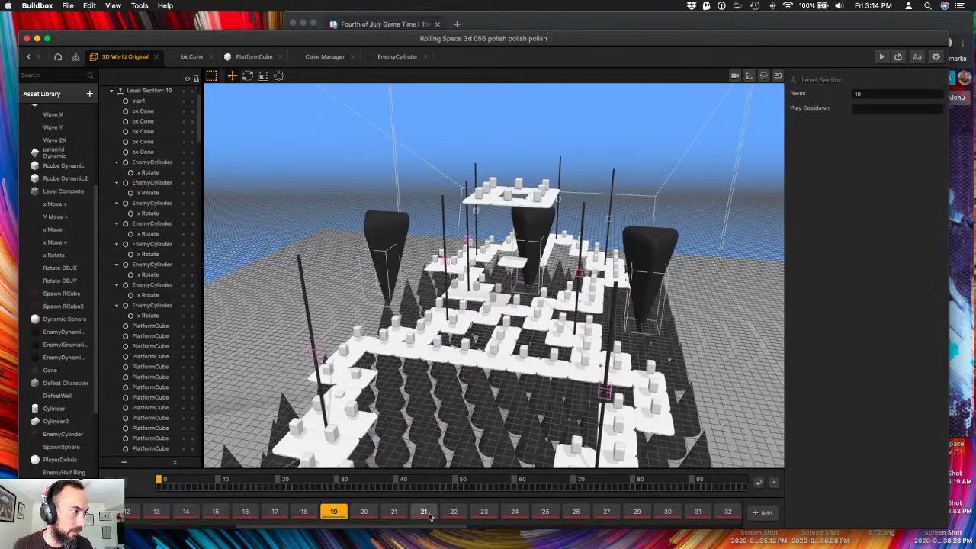
- Open the second section named 21 and play it in the preview through to level completion
{"action": "left_click", "coordinate": [427, 515]}
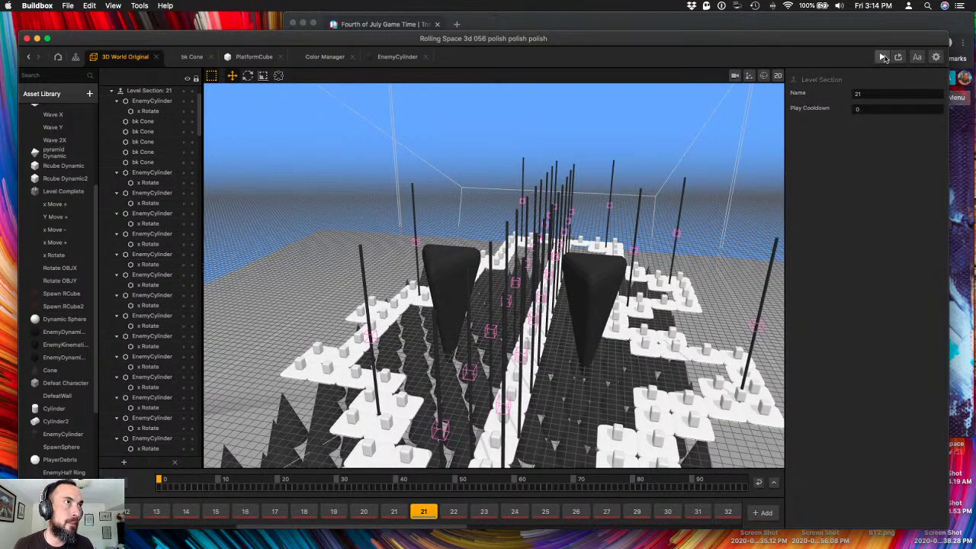
{"action": "key", "text": "super+p"}
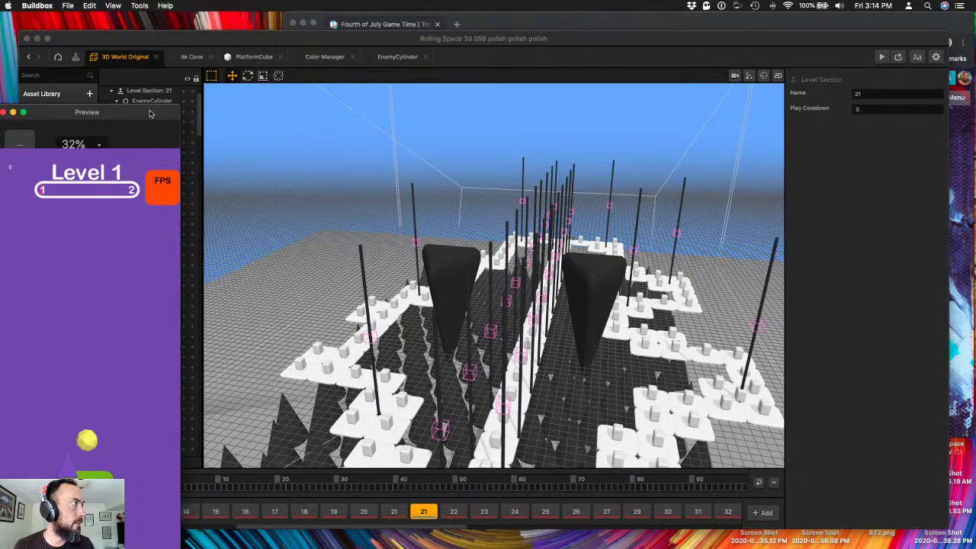
{"action": "left_click_drag", "start_coordinate": [150, 114], "coordinate": [796, 61]}
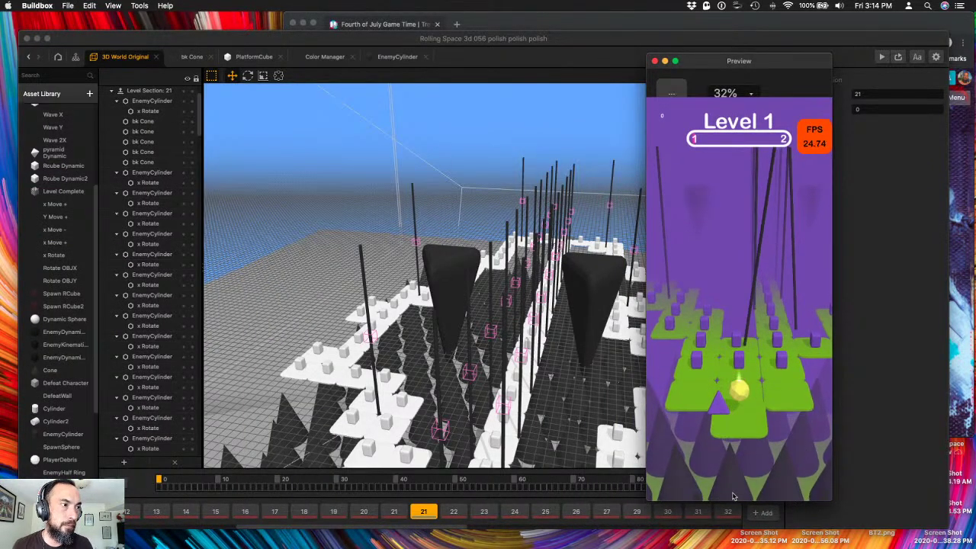
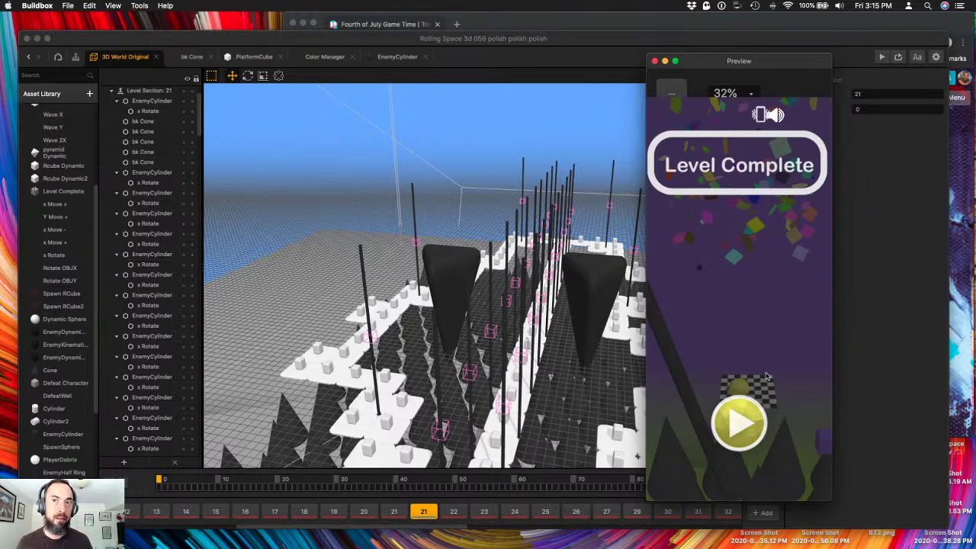
{"action": "key", "text": "ctrl+Up"}
{"action": "key", "text": "ctrl+Up"}
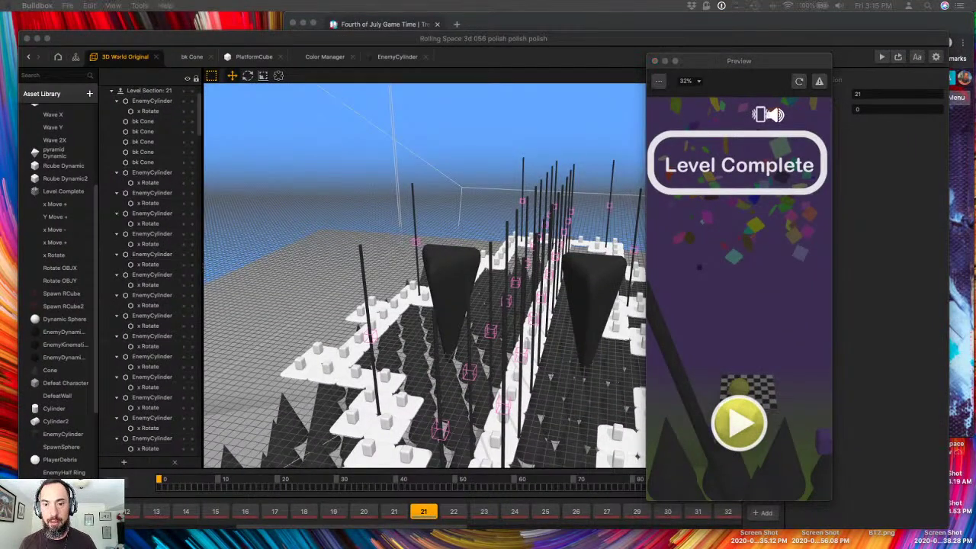
{"action": "key", "text": "ctrl+Up"}
{"action": "key", "text": "ctrl+Up"}
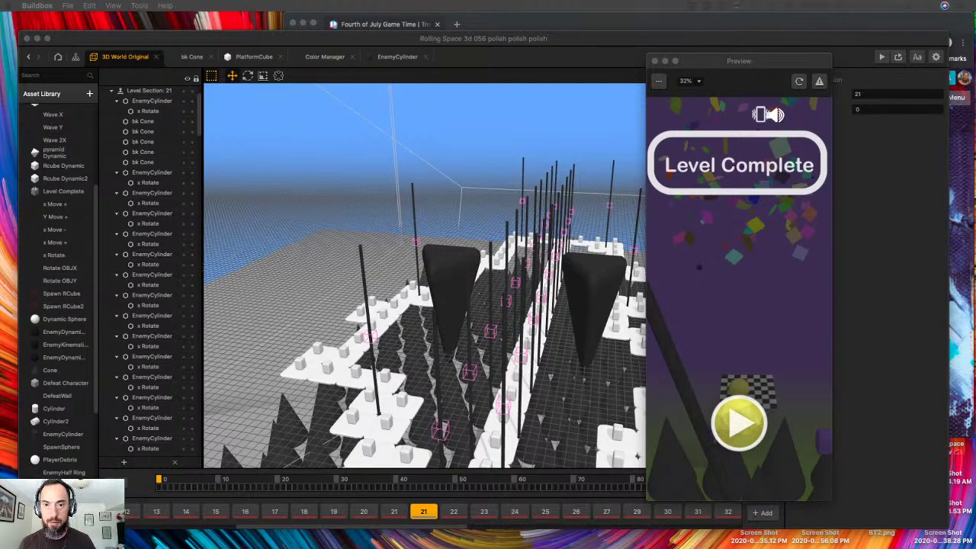
{"action": "left_click", "coordinate": [584, 331]}
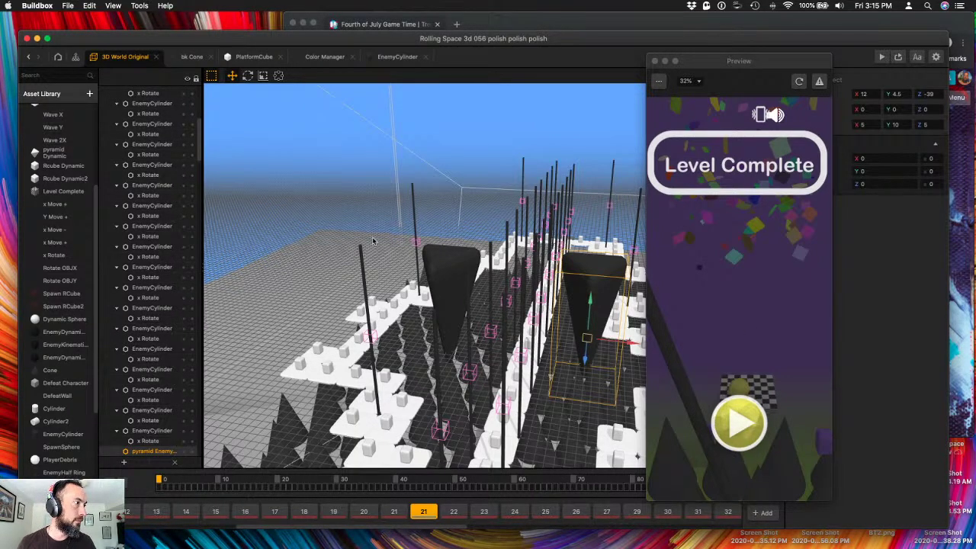
{"action": "left_click", "coordinate": [376, 260]}
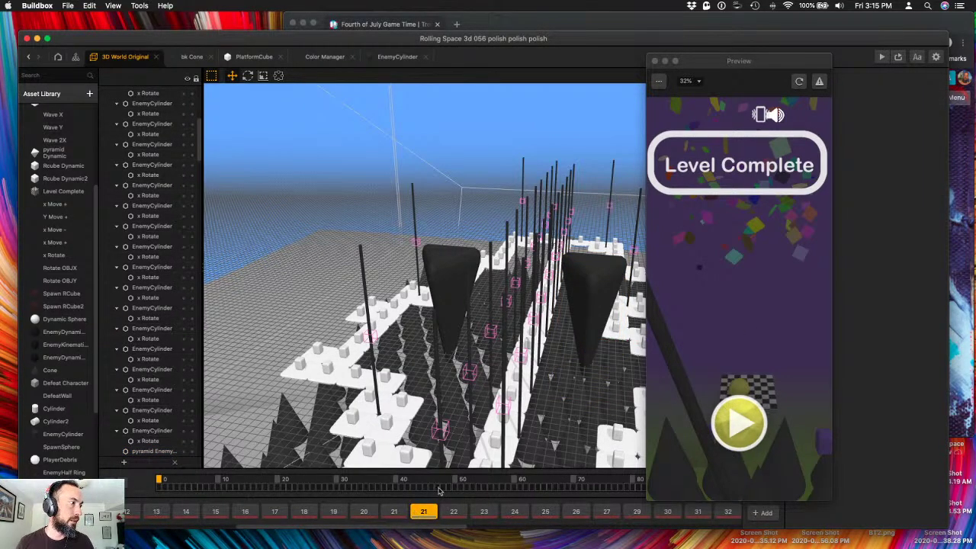
- Close the preview and inspect level sections 20 and 19
{"action": "left_click", "coordinate": [656, 61]}
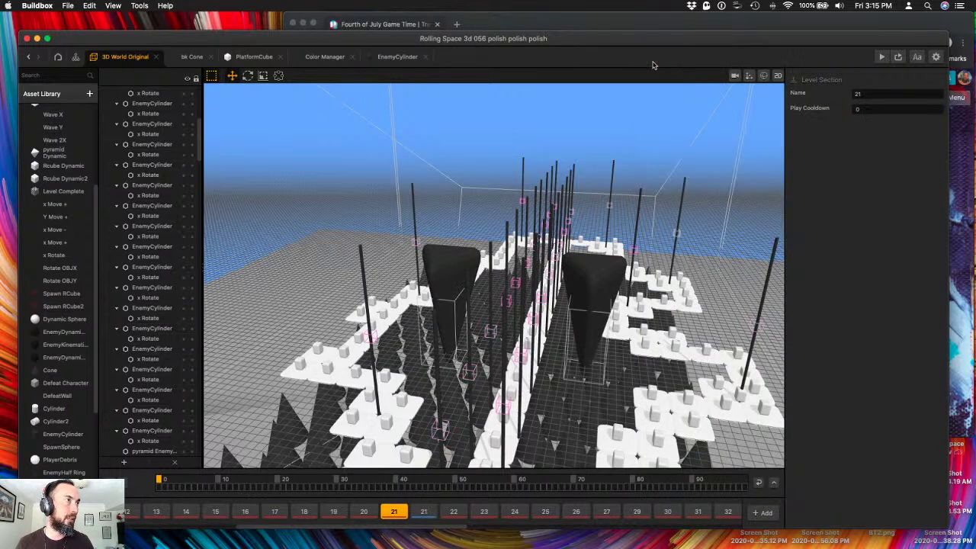
{"action": "left_click", "coordinate": [364, 514]}
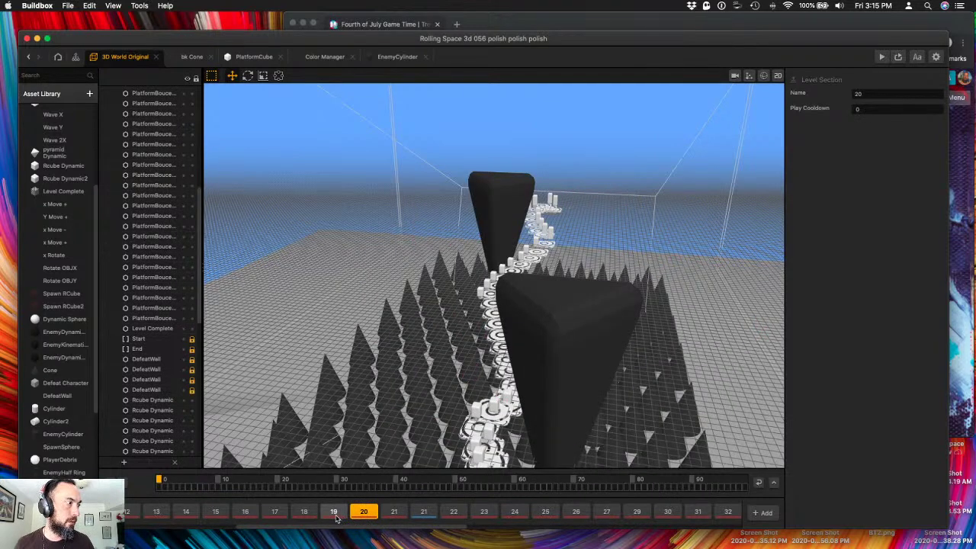
{"action": "left_click", "coordinate": [334, 517]}
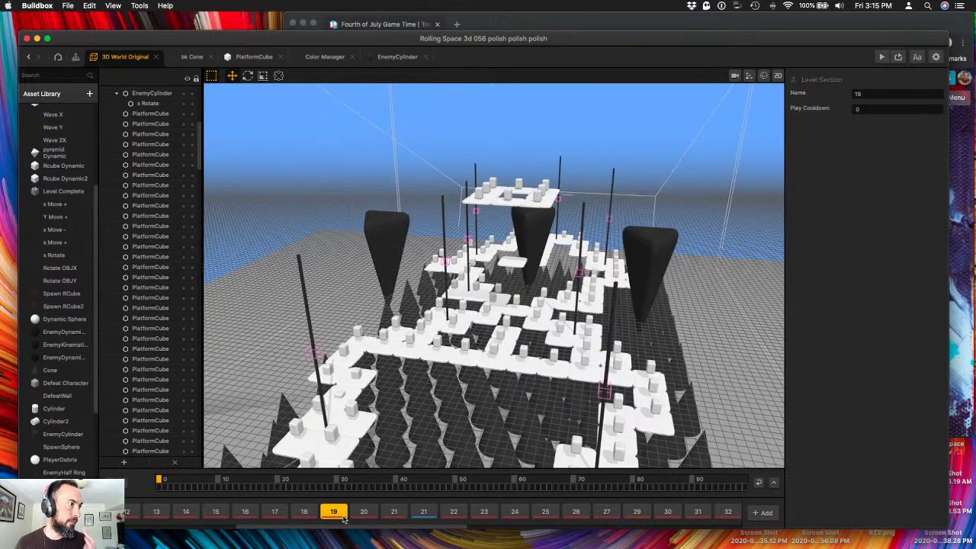
- Check section 18, return to section 19, play it in the preview, and close the preview
{"action": "left_click", "coordinate": [297, 514]}
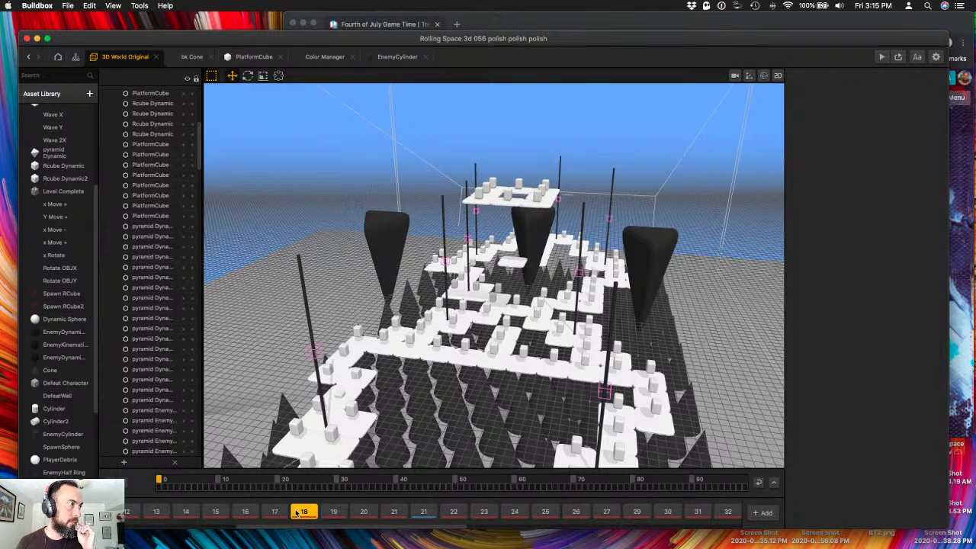
{"action": "left_click", "coordinate": [345, 510]}
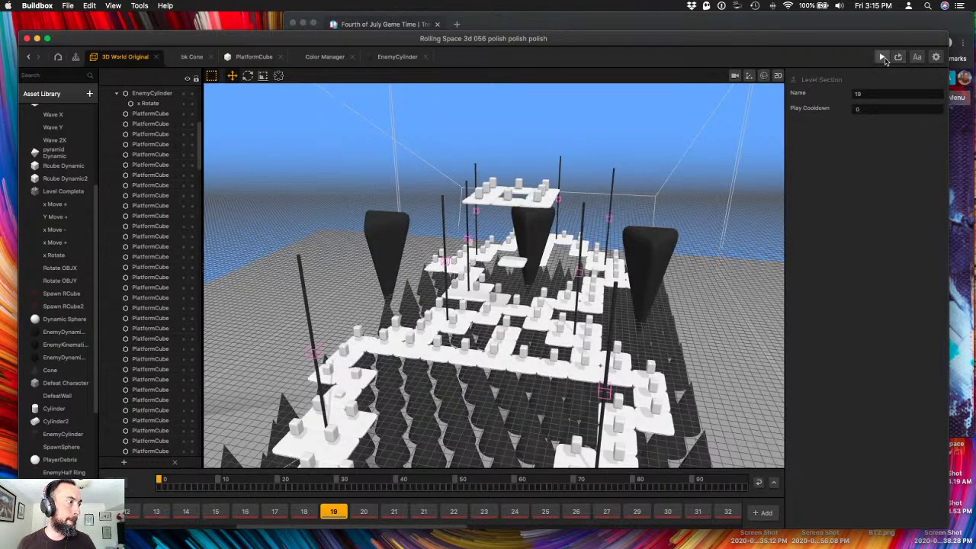
{"action": "left_click", "coordinate": [882, 57]}
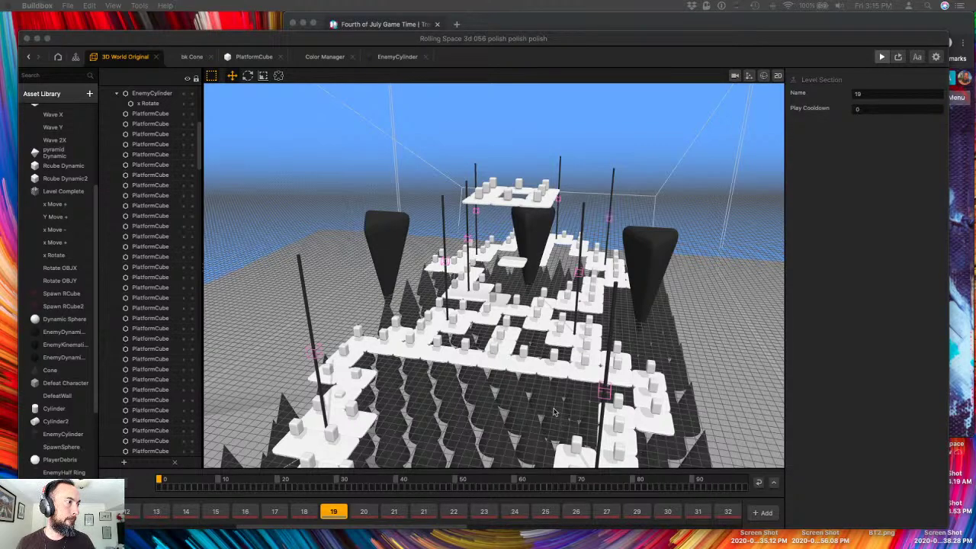
{"action": "left_click_drag", "start_coordinate": [152, 114], "coordinate": [738, 58]}
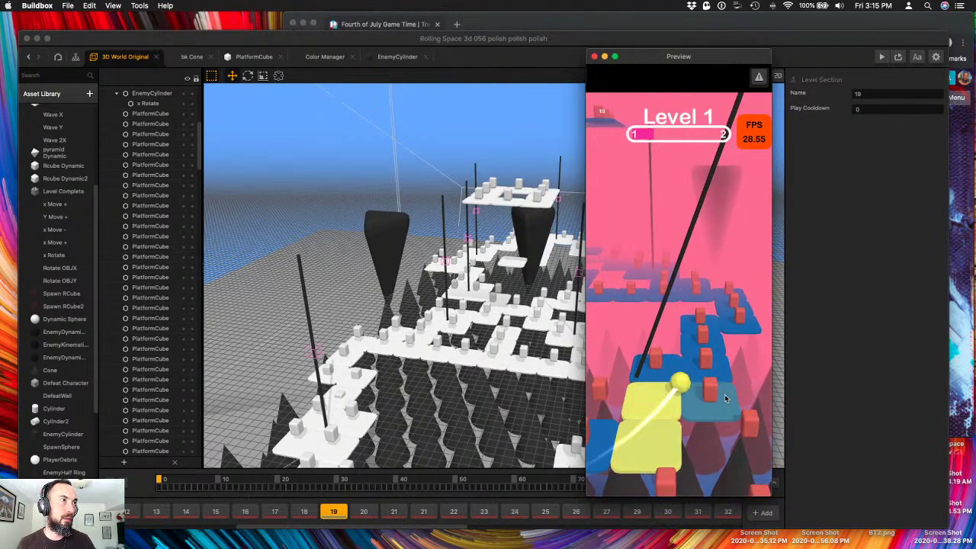
{"action": "left_click", "coordinate": [594, 58]}
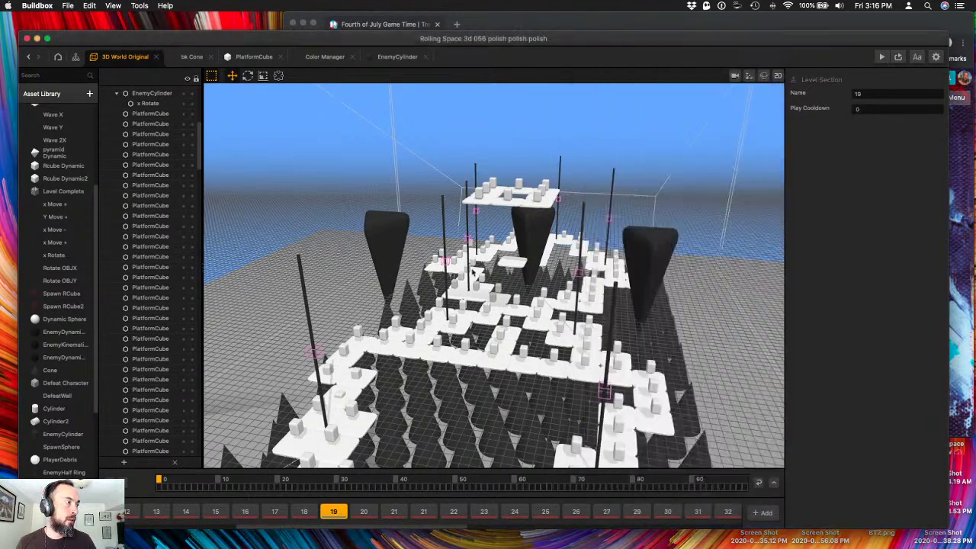
- Look through level sections 18 down to 12, checking their enemies and platforms
{"action": "left_click", "coordinate": [306, 511]}
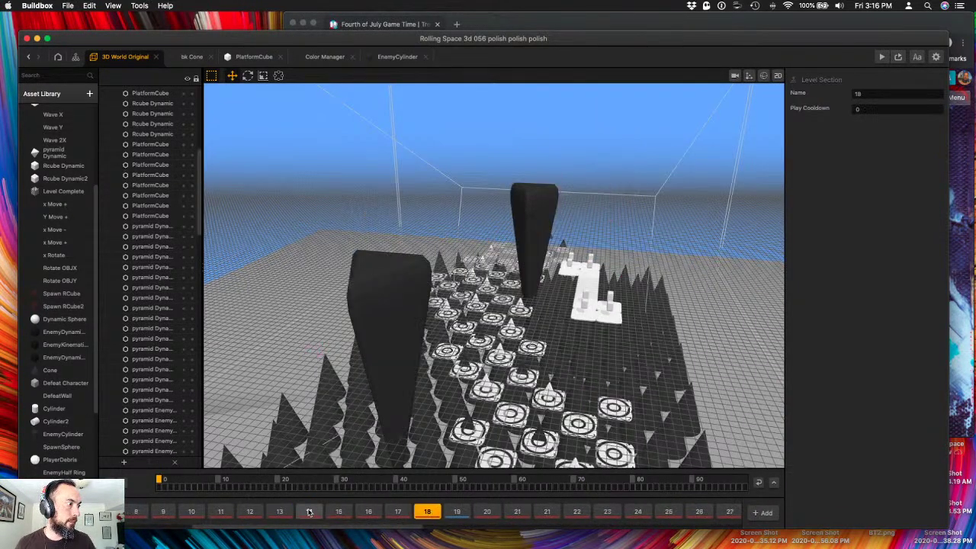
{"action": "left_click", "coordinate": [413, 513]}
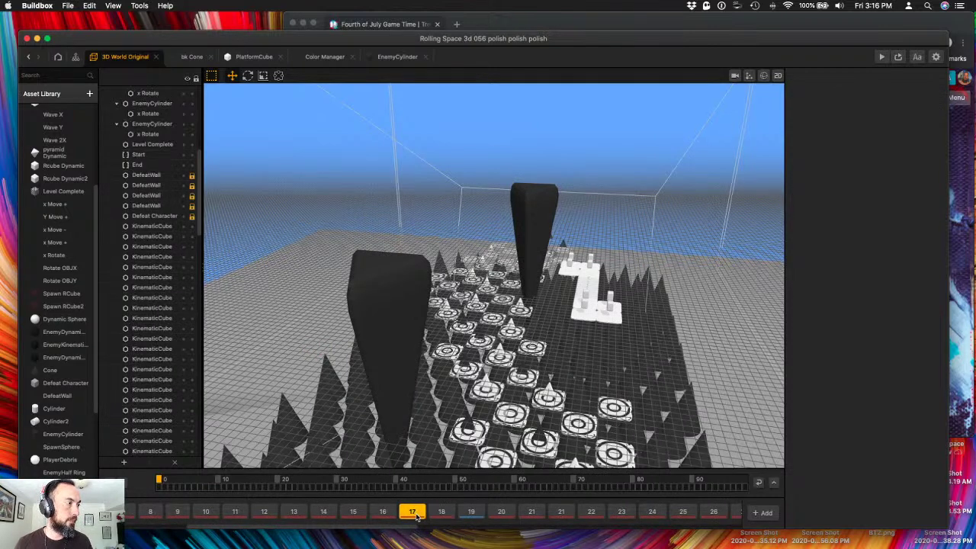
{"action": "left_click", "coordinate": [382, 512]}
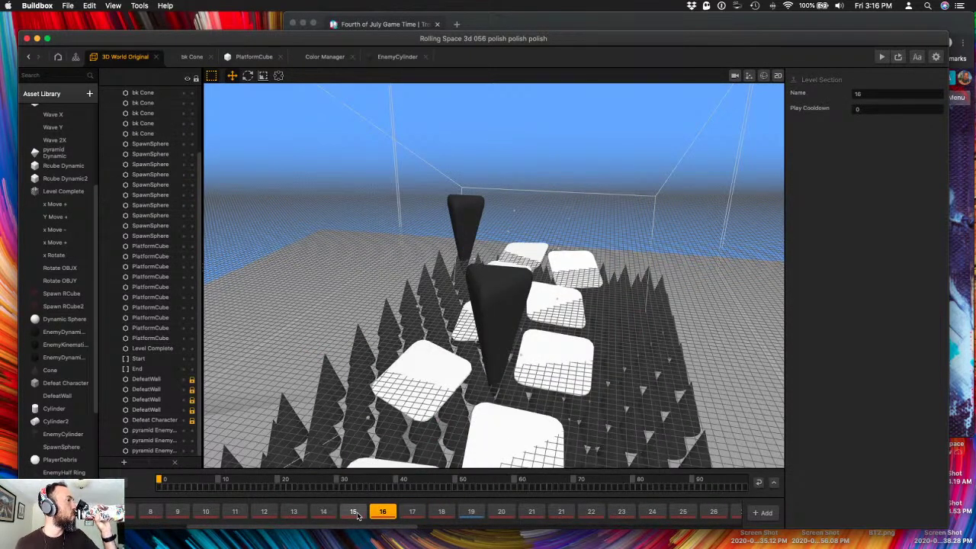
{"action": "left_click", "coordinate": [355, 514]}
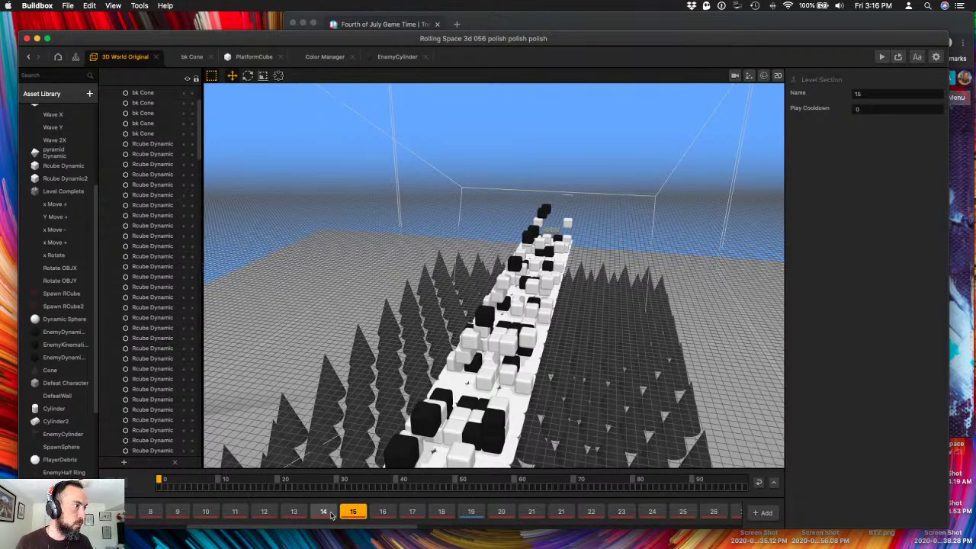
{"action": "left_click", "coordinate": [330, 513]}
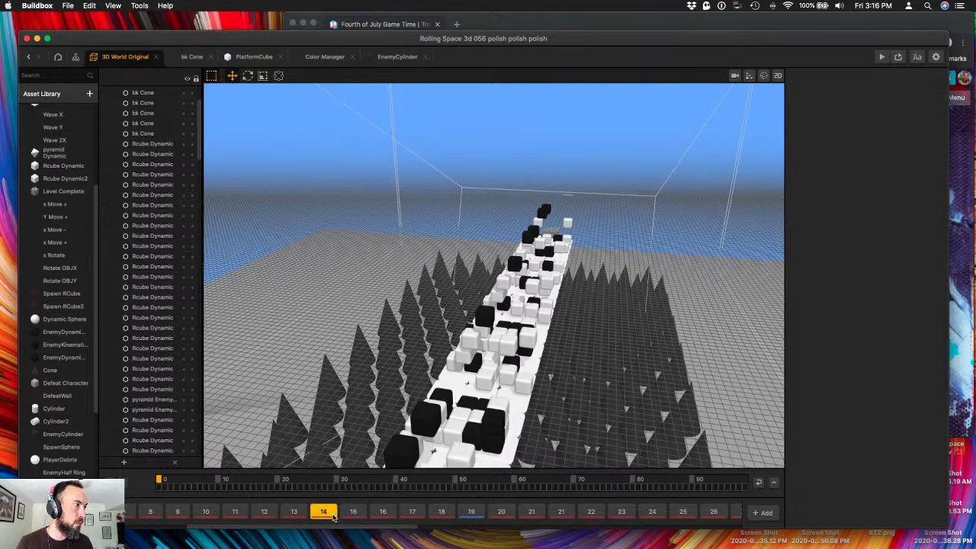
{"action": "left_click", "coordinate": [294, 513]}
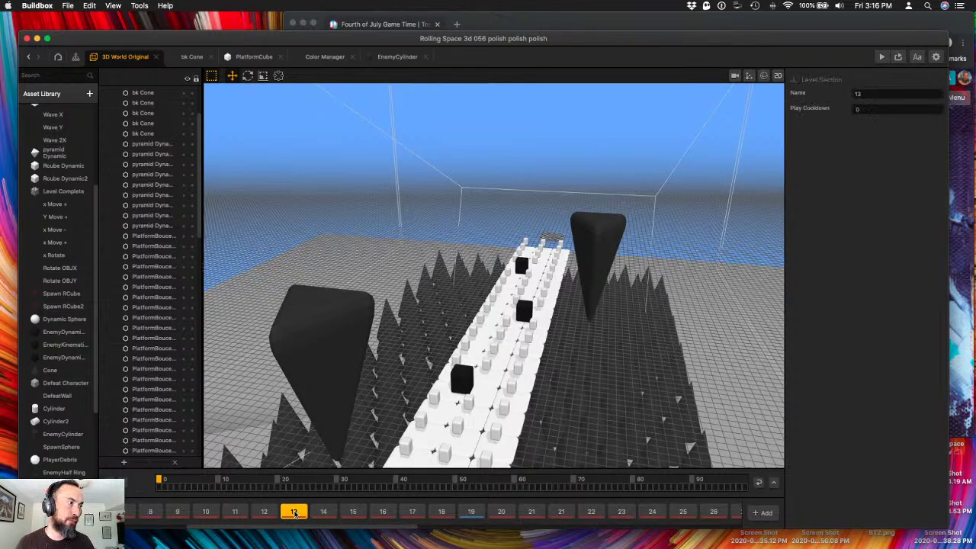
{"action": "left_click", "coordinate": [255, 513]}
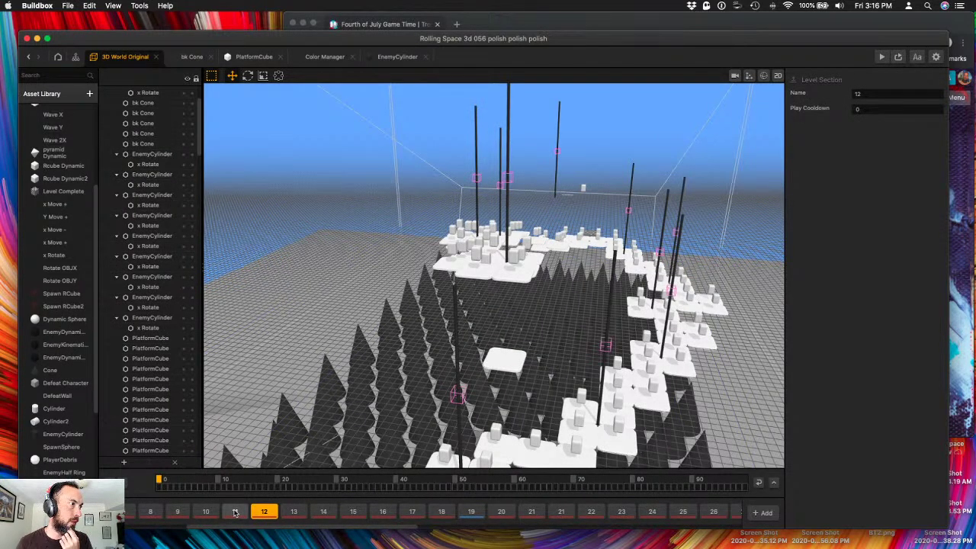
- Open section 11 and delete its five steep EnemyCylinder poles, leaving the shallow diagonal one
{"action": "left_click", "coordinate": [235, 512]}
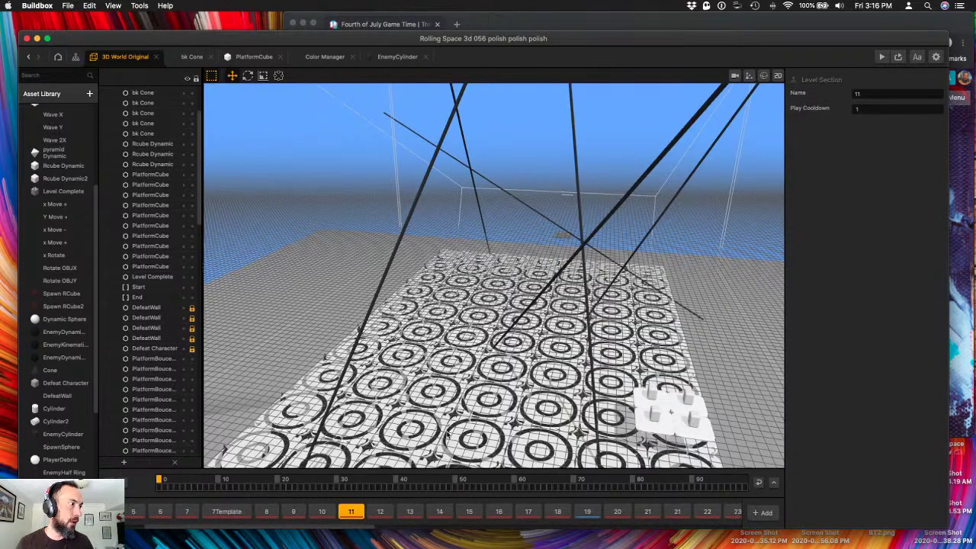
{"action": "scroll", "coordinate": [448, 435], "scroll_direction": "down", "scroll_amount": 3}
{"action": "right_click_drag", "start_coordinate": [448, 435], "coordinate": [484, 391]}
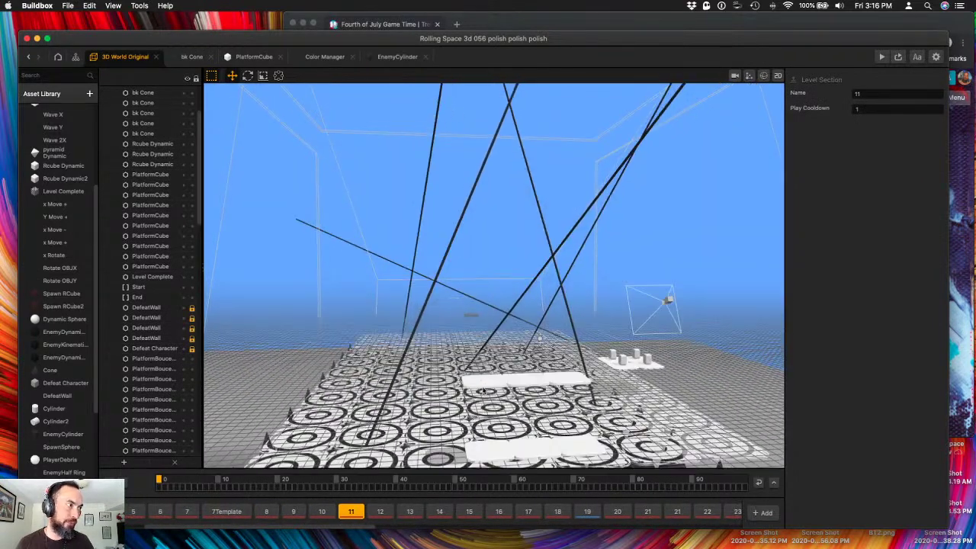
{"action": "left_click_drag", "start_coordinate": [399, 198], "coordinate": [705, 241]}
{"action": "scroll", "coordinate": [290, 351], "scroll_direction": "down", "scroll_amount": 1}
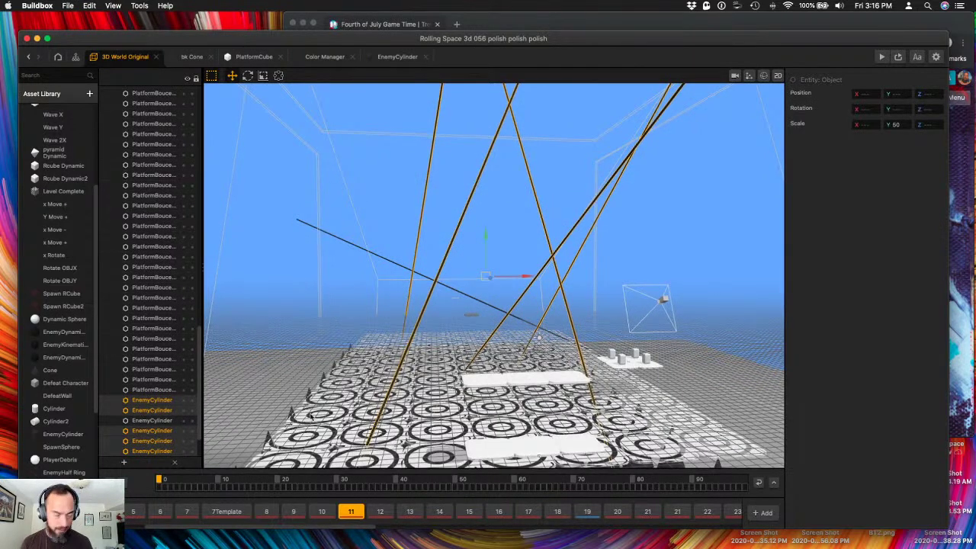
- Move the second EnemyCylinder asset from the end of the asset library to beside the first EnemyCylinder
{"action": "left_click", "coordinate": [63, 436]}
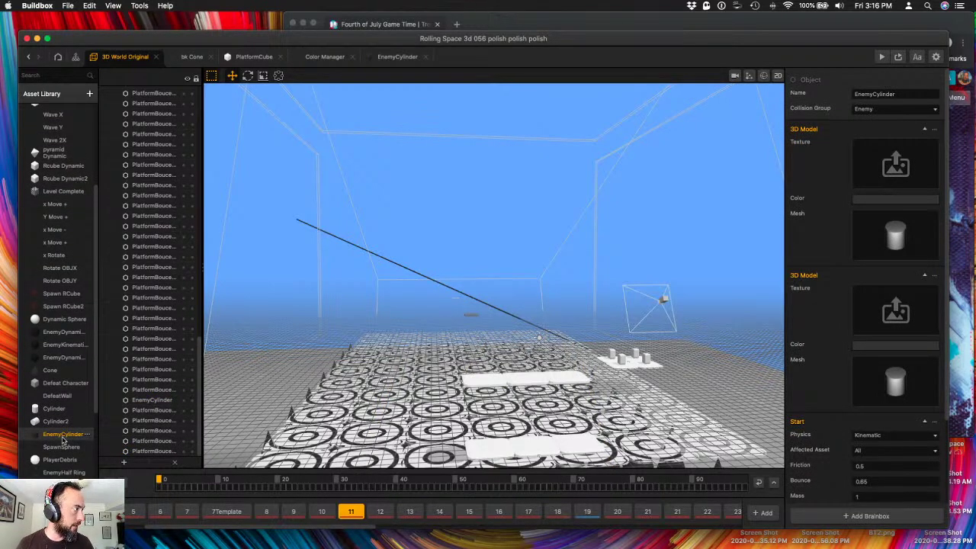
{"action": "scroll", "coordinate": [61, 441], "scroll_direction": "down", "scroll_amount": 6}
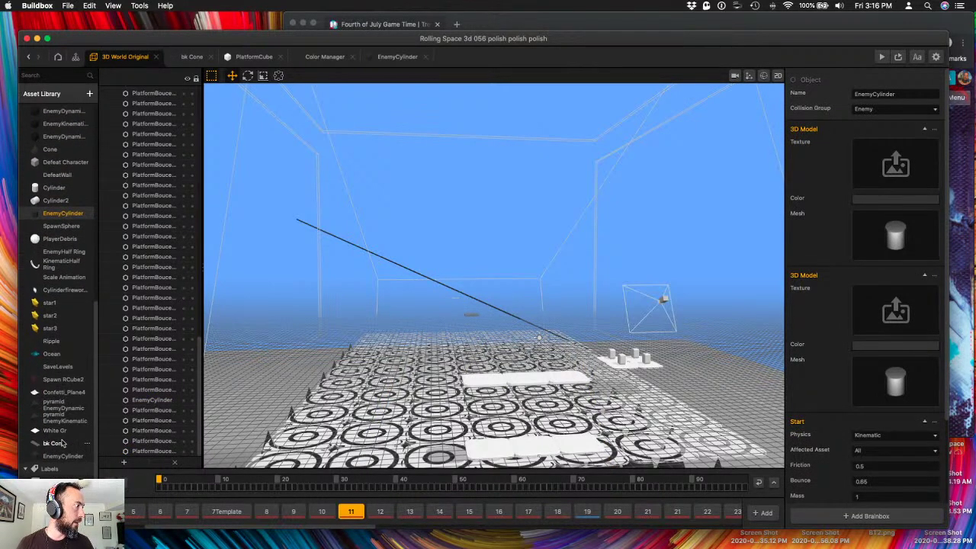
{"action": "left_click_drag", "start_coordinate": [60, 450], "coordinate": [69, 221]}
{"action": "left_click", "coordinate": [66, 227]}
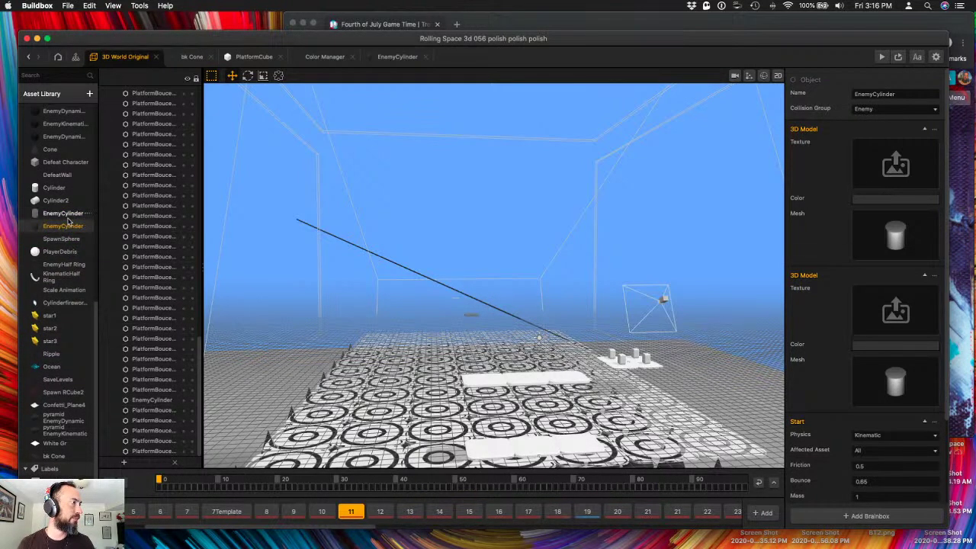
- Delete the remaining diagonal EnemyCylinder from section 11 and undo the pole deletions
{"action": "left_click", "coordinate": [340, 242]}
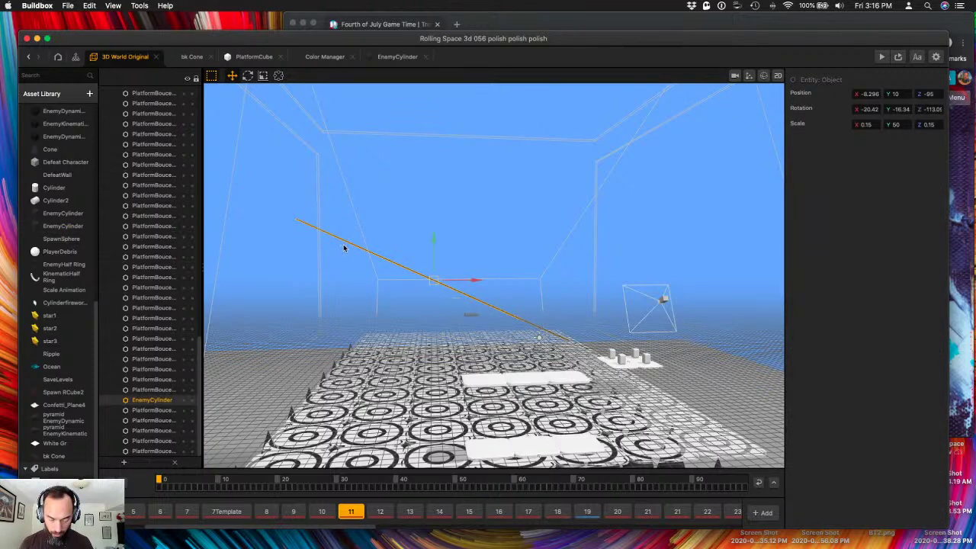
{"action": "key", "text": "Delete"}
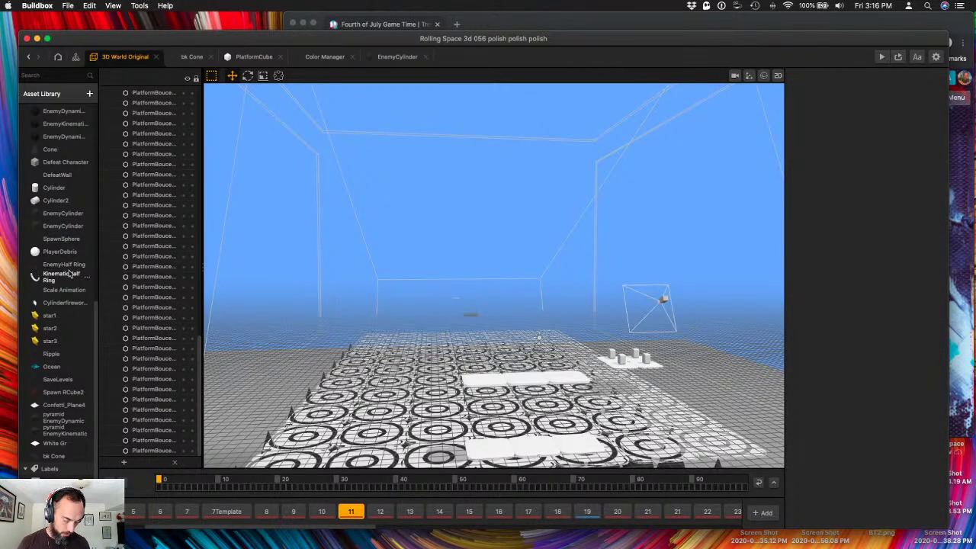
{"action": "key", "text": "super+z"}
{"action": "key", "text": "super+z"}
{"action": "key", "text": "super+z"}
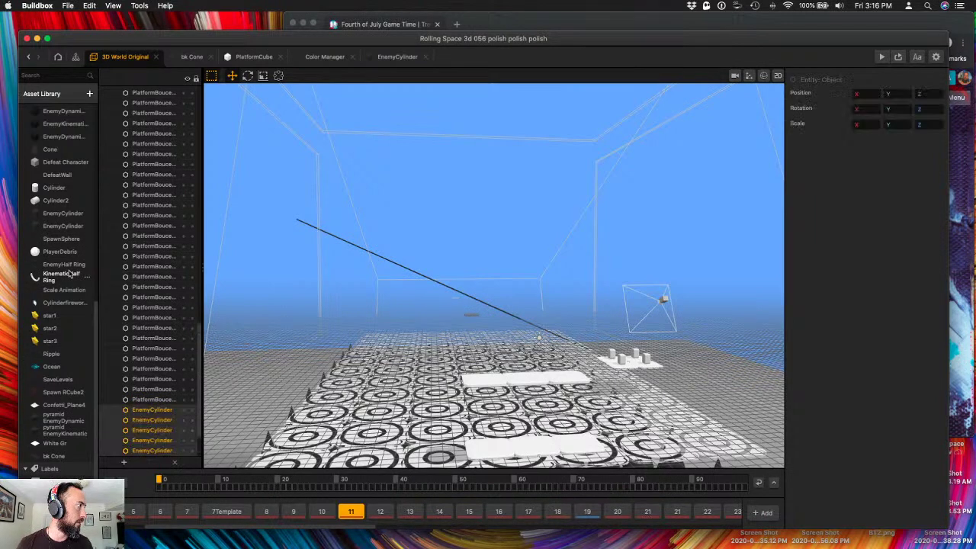
- Delete all six EnemyCylinder poles from section 11
{"action": "left_click", "coordinate": [373, 223]}
{"action": "left_click_drag", "start_coordinate": [389, 208], "coordinate": [587, 306]}
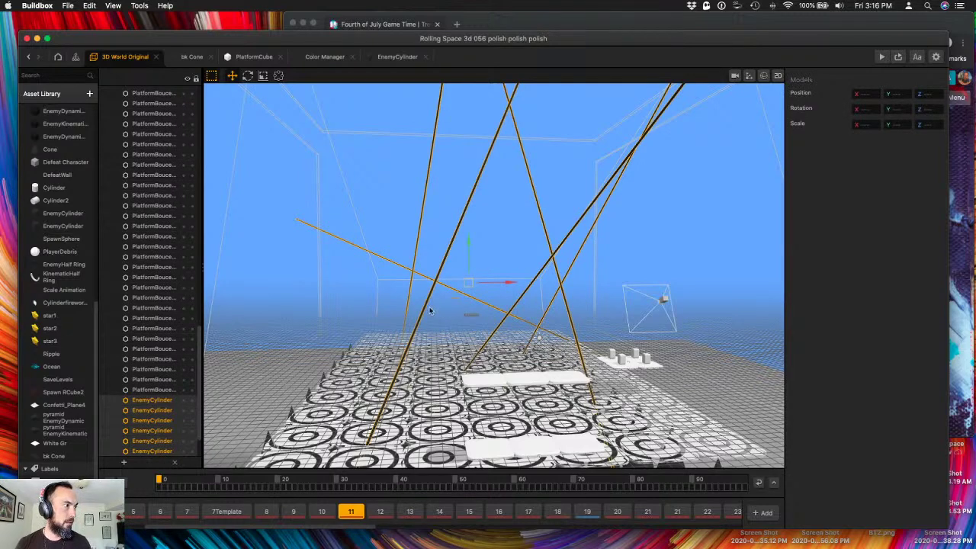
{"action": "left_click", "coordinate": [401, 216]}
{"action": "left_click_drag", "start_coordinate": [386, 162], "coordinate": [630, 206]}
{"action": "key", "text": "Delete"}
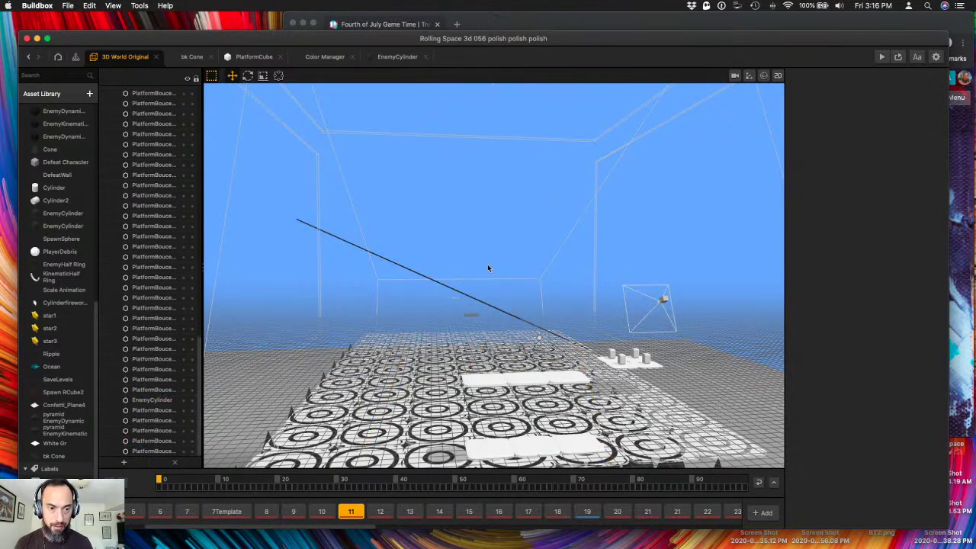
{"action": "left_click", "coordinate": [388, 262]}
{"action": "key", "text": "Delete"}
- Rename the two EnemyCylinder library assets as EnemyCylinder1 and EnemyCylinder2 to tell them apart
{"action": "left_click", "coordinate": [63, 226]}
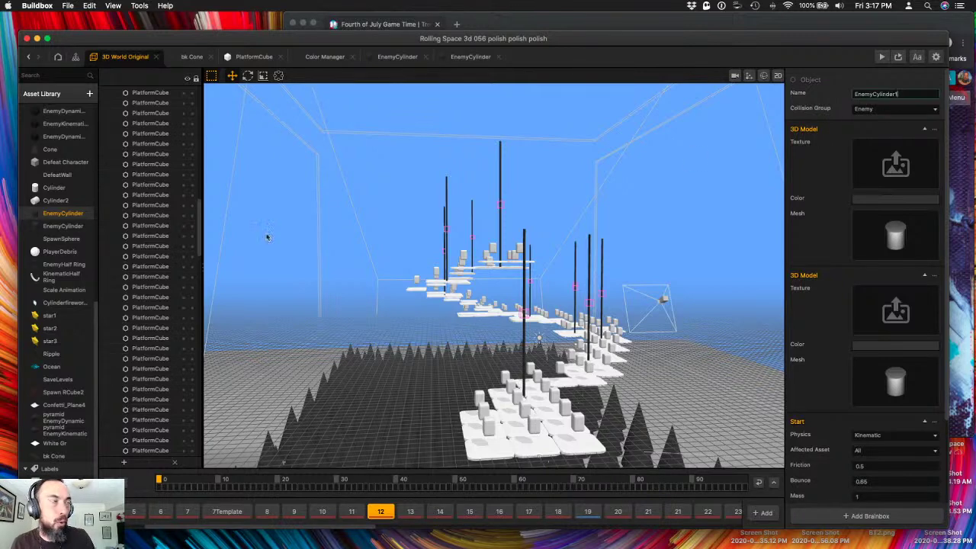
{"action": "left_click", "coordinate": [64, 225]}
{"action": "left_click", "coordinate": [870, 94]}
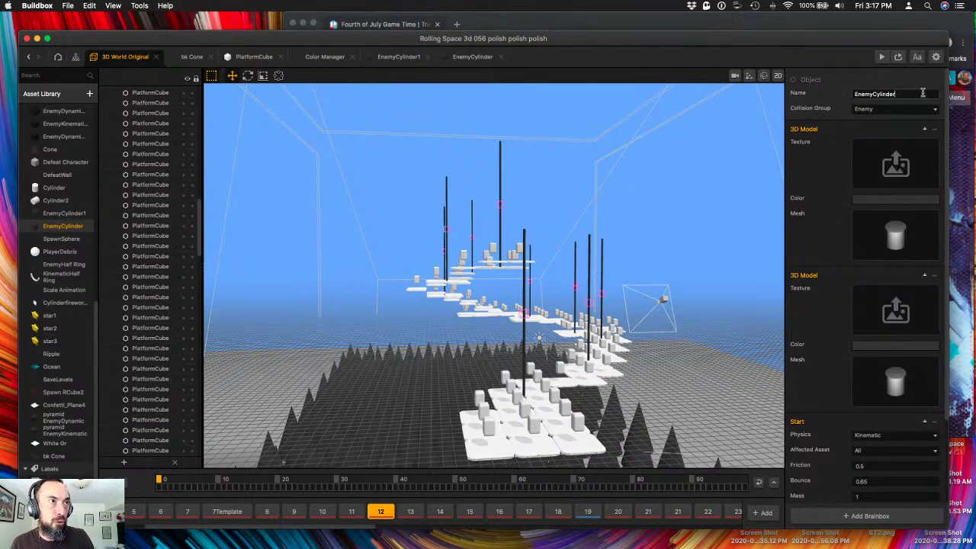
{"action": "type", "text": "2"}
{"action": "key", "text": "Return"}
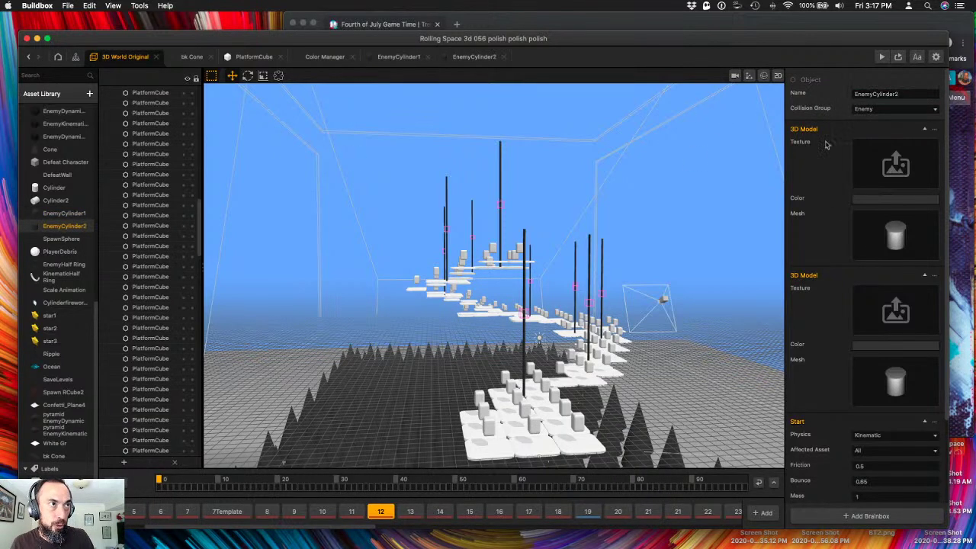
- Check which asset section 12's poles use and rename the EnemyCylinder2 asset as EnemyCylinderStatic
{"action": "left_click", "coordinate": [499, 172]}
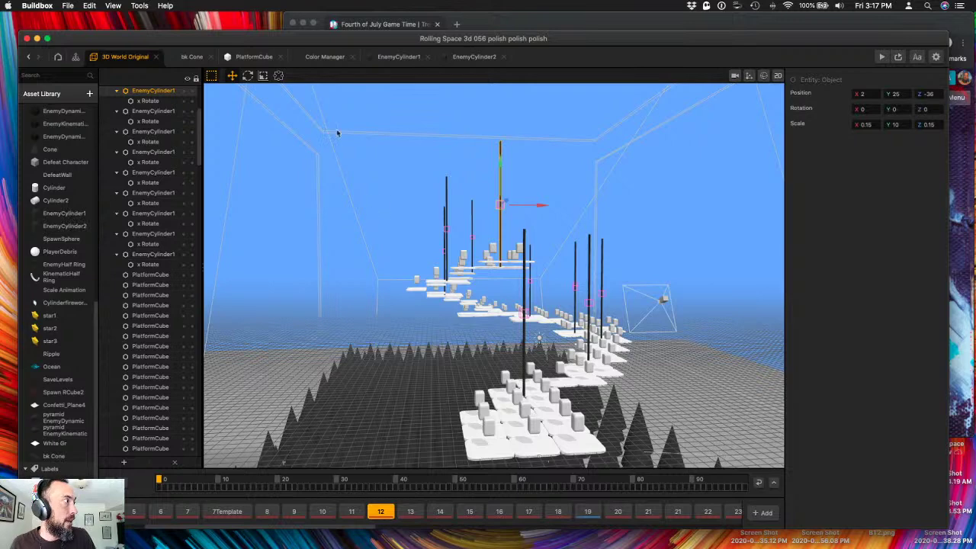
{"action": "left_click", "coordinate": [65, 226]}
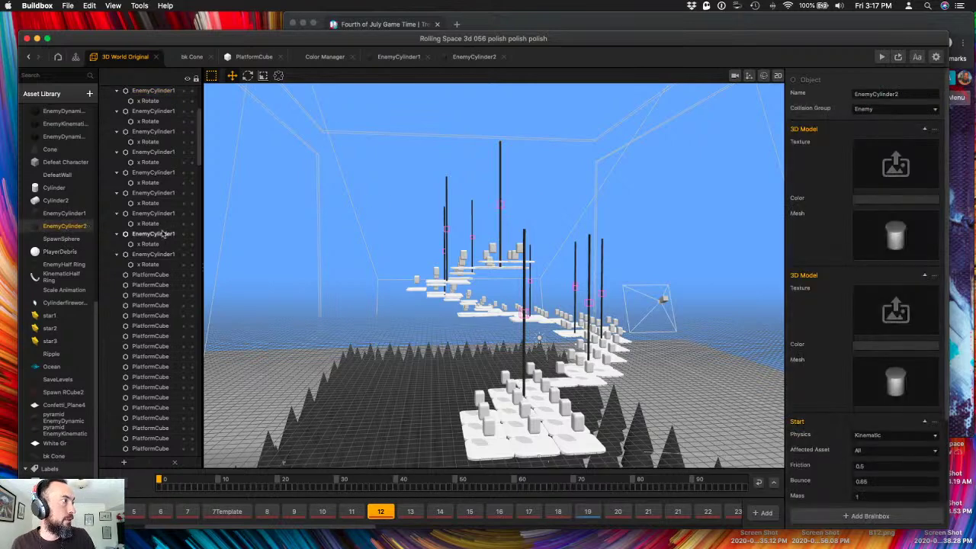
{"action": "left_click", "coordinate": [900, 95]}
{"action": "left_click", "coordinate": [904, 94]}
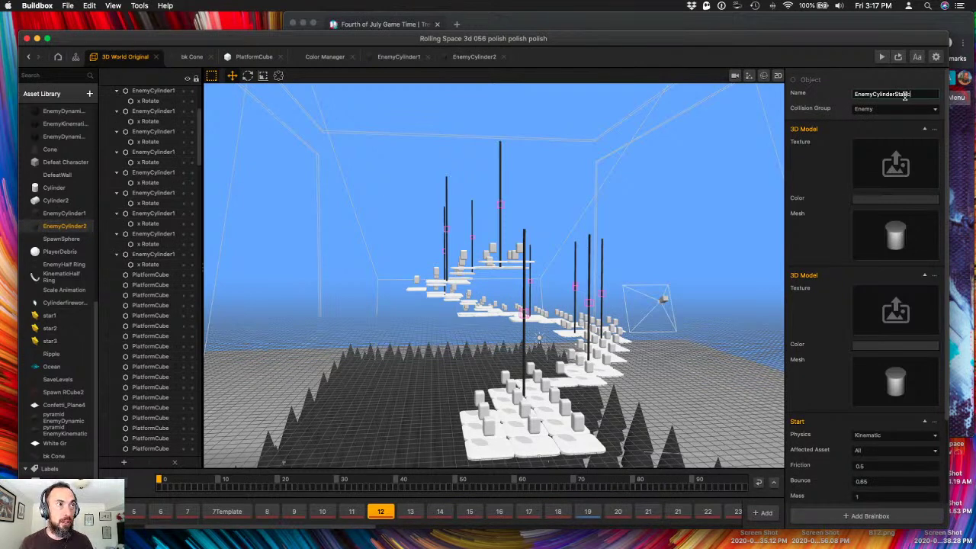
{"action": "type", "text": "Static"}
{"action": "key", "text": "Return"}
- Rename the EnemyCylinder1 asset as EnemyCylinder K
{"action": "left_click", "coordinate": [64, 213]}
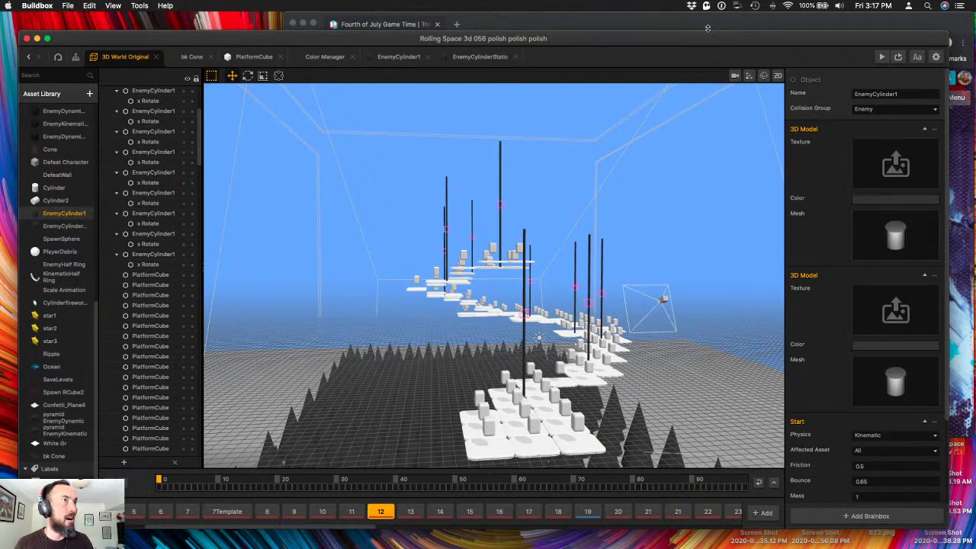
{"action": "left_click", "coordinate": [899, 94]}
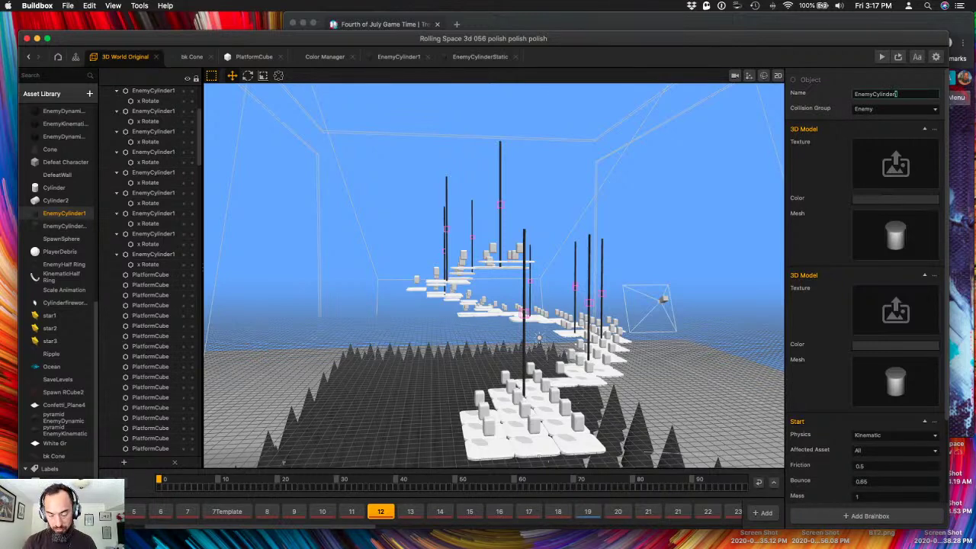
{"action": "type", "text": "Mo"}
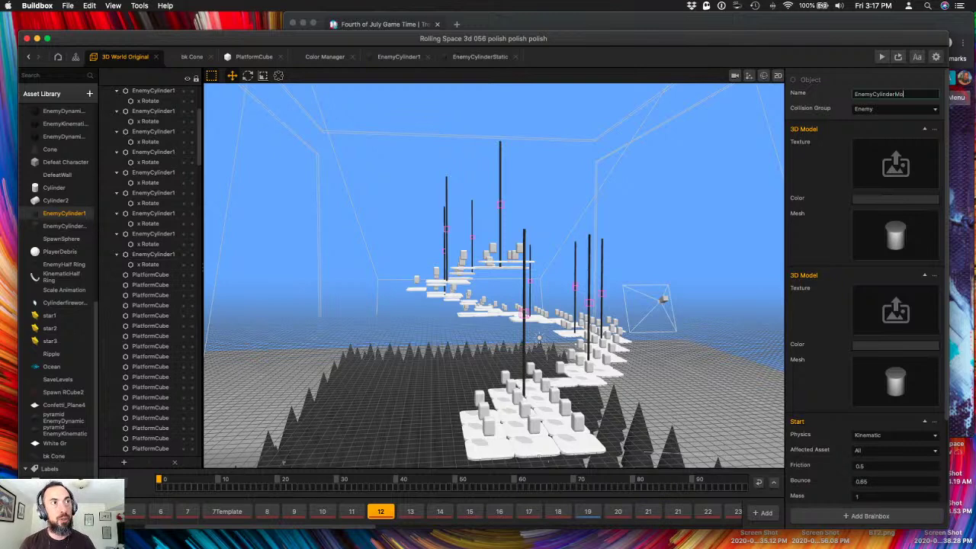
{"action": "type", "text": "v"}
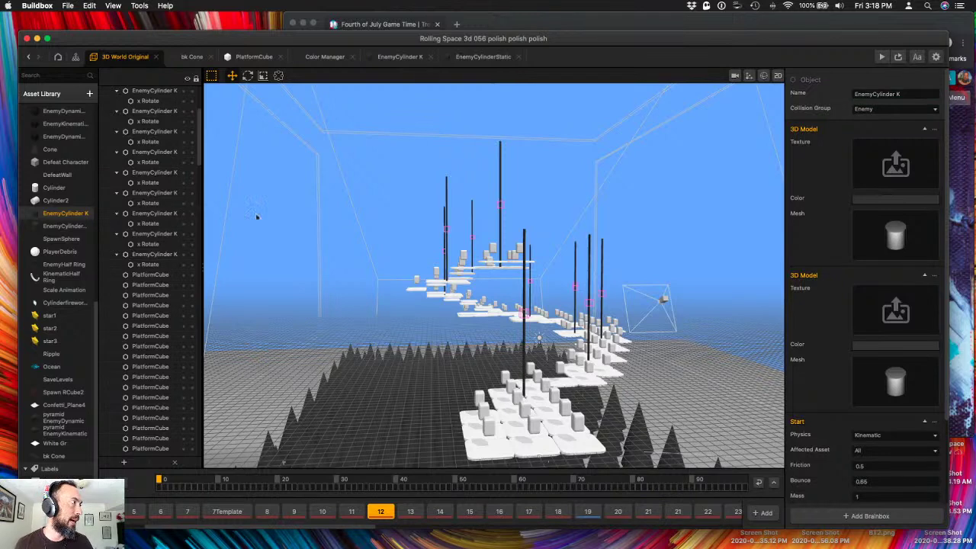
- In the EnemyCylinderStatic asset's node map, delete the Rotate node and the unconnected second 3D Model node
{"action": "left_click", "coordinate": [57, 227]}
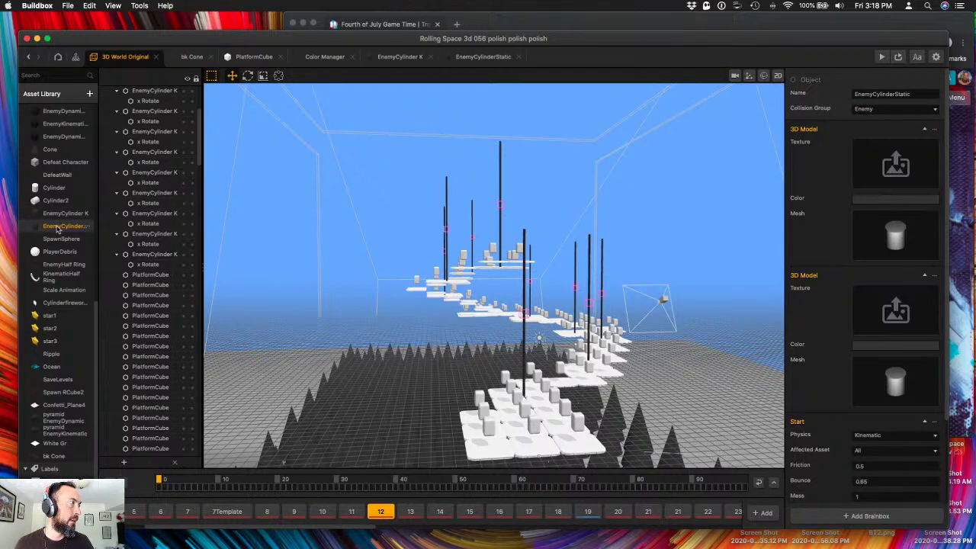
{"action": "double_click", "coordinate": [57, 226]}
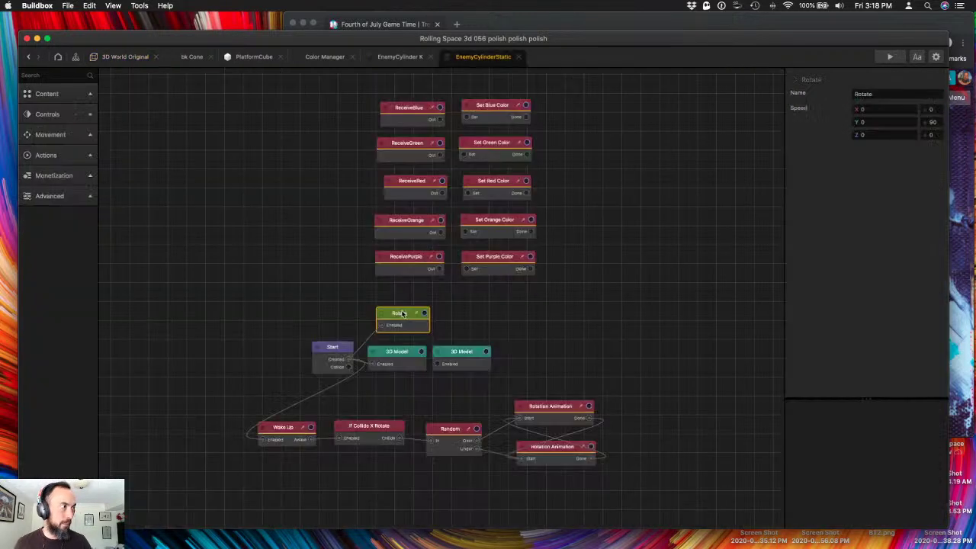
{"action": "key", "text": "BackSpace"}
{"action": "left_click", "coordinate": [462, 351]}
{"action": "key", "text": "BackSpace"}
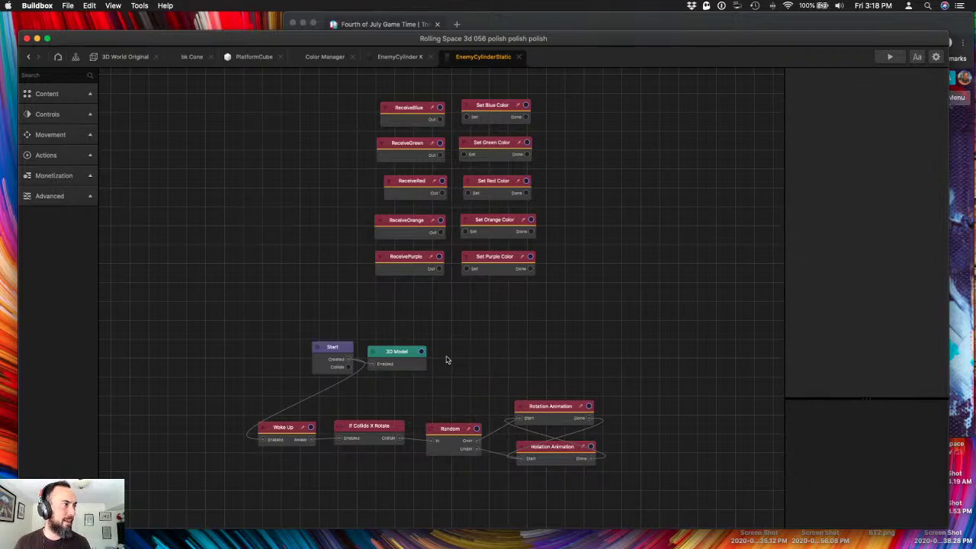
{"action": "left_click", "coordinate": [375, 354]}
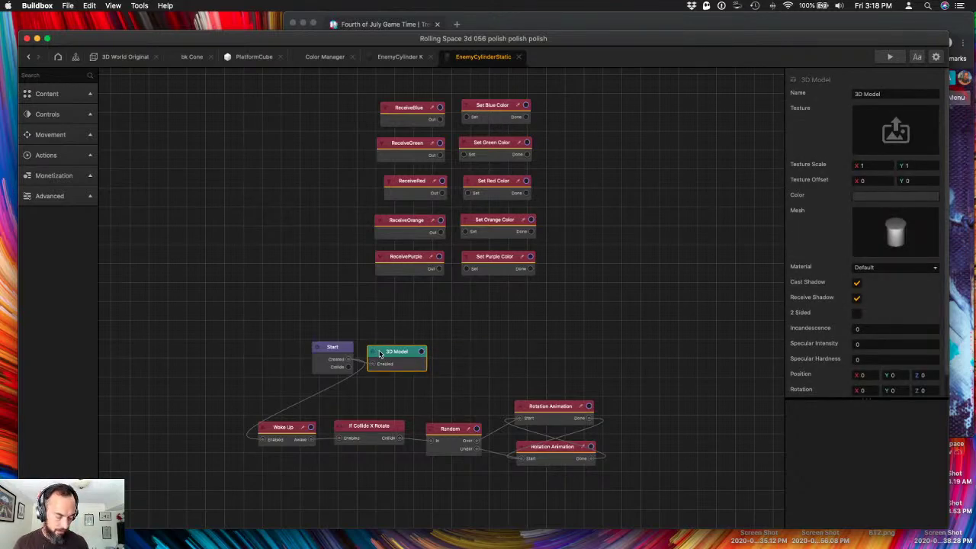
{"action": "key", "text": "super+z"}
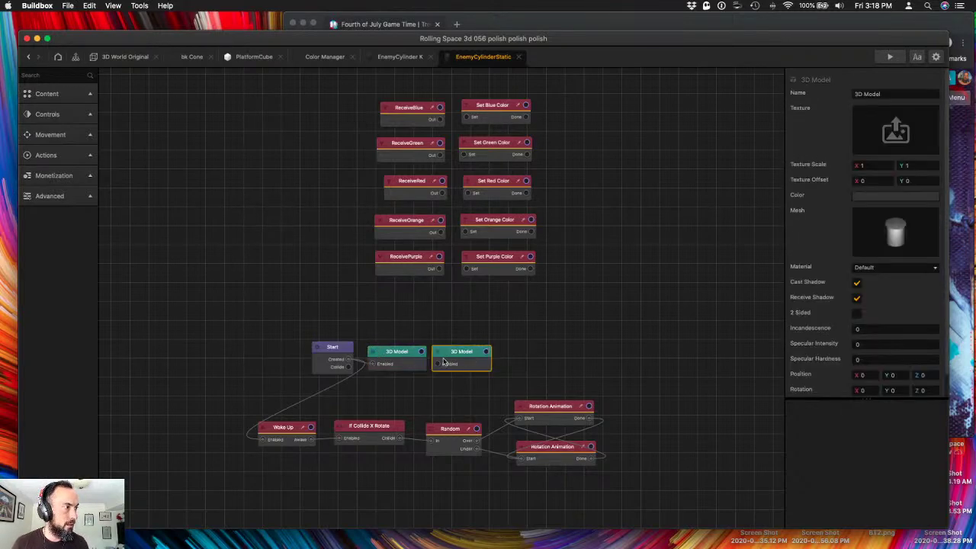
{"action": "left_click_drag", "start_coordinate": [470, 361], "coordinate": [471, 353]}
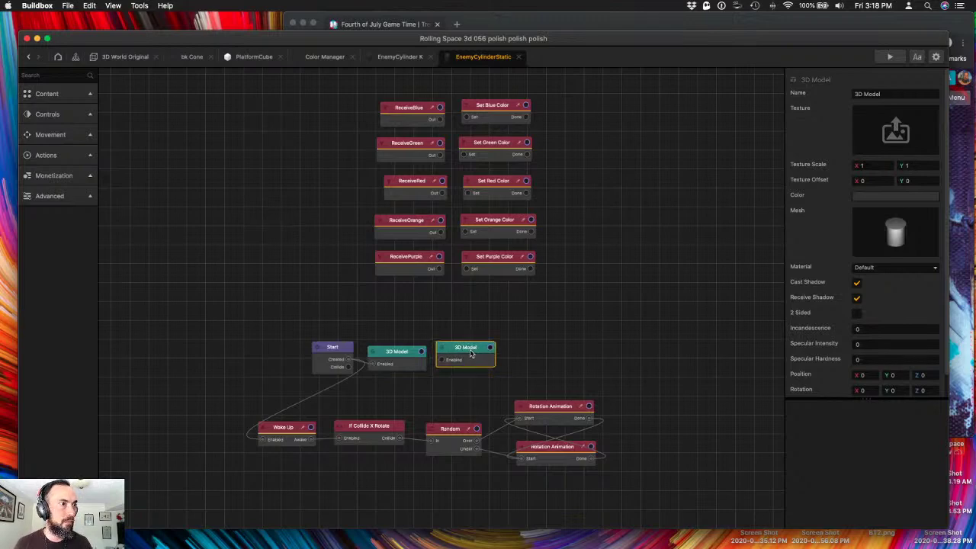
{"action": "key", "text": "Delete"}
- Delete both Rotation Animation nodes and the Random, If Collide X Rotate and Wake Up nodes from EnemyCylinderStatic
{"action": "left_click", "coordinate": [571, 418]}
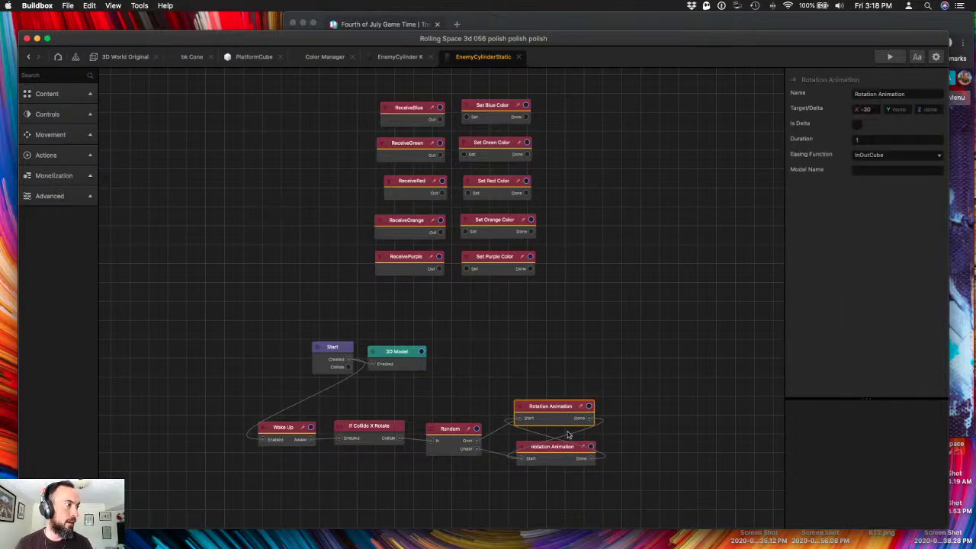
{"action": "key", "text": "Delete"}
{"action": "left_click", "coordinate": [564, 449]}
{"action": "key", "text": "Delete"}
{"action": "left_click", "coordinate": [462, 443]}
{"action": "key", "text": "Delete"}
{"action": "left_click", "coordinate": [374, 433]}
{"action": "key", "text": "Delete"}
{"action": "left_click", "coordinate": [305, 433]}
{"action": "key", "text": "Delete"}
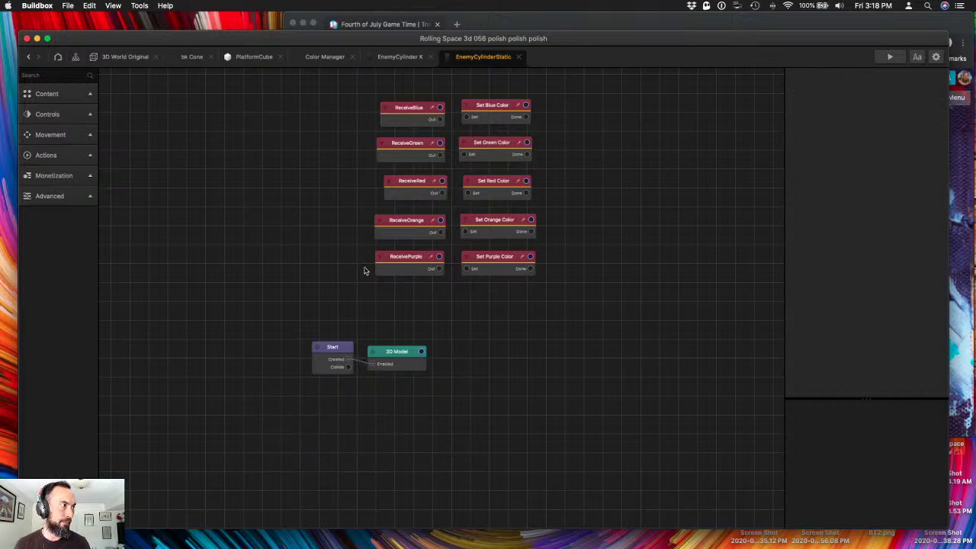
- Delete the five color-receiving nodes, ReceivePurple, ReceiveOrange, ReceiveRed, ReceiveGreen and ReceiveBlue, from EnemyCylinderStatic
{"action": "left_click", "coordinate": [407, 270]}
{"action": "key", "text": "Delete"}
{"action": "left_click", "coordinate": [408, 230]}
{"action": "key", "text": "Delete"}
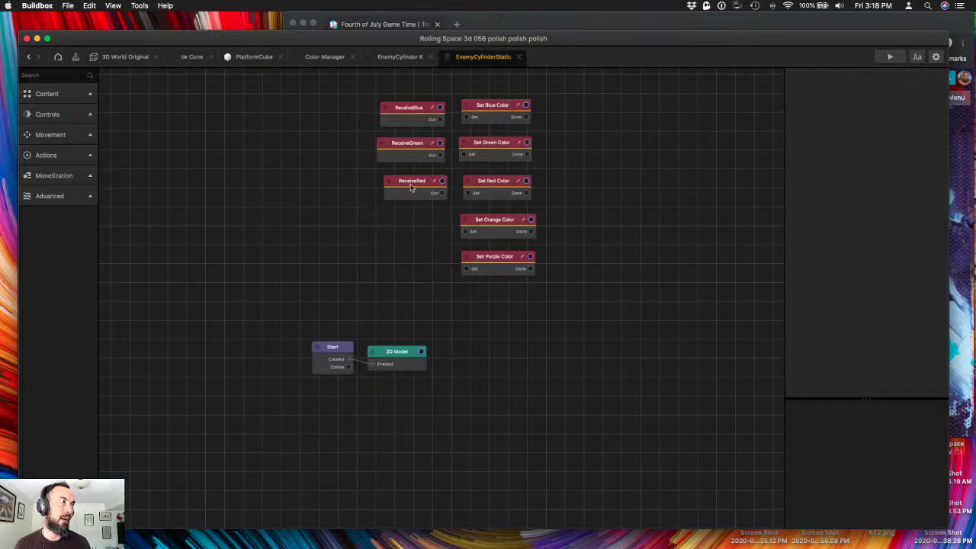
{"action": "left_click", "coordinate": [411, 192]}
{"action": "key", "text": "Delete"}
{"action": "key", "text": "Delete"}
{"action": "left_click", "coordinate": [412, 114]}
{"action": "key", "text": "Delete"}
- Delete the Set Blue, Green, Red, Orange and Purple Color nodes, leaving only Start and the connected 3D Model
{"action": "left_click", "coordinate": [492, 111]}
{"action": "key", "text": "Delete"}
{"action": "left_click", "coordinate": [492, 149]}
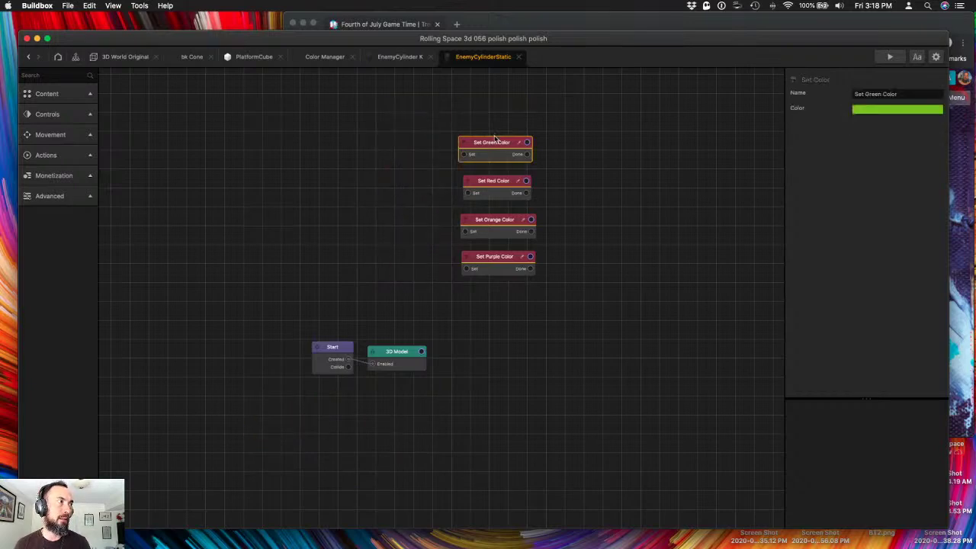
{"action": "key", "text": "Delete"}
{"action": "left_click", "coordinate": [482, 190]}
{"action": "key", "text": "Delete"}
{"action": "left_click", "coordinate": [483, 228]}
{"action": "key", "text": "Delete"}
{"action": "left_click", "coordinate": [486, 259]}
{"action": "key", "text": "Delete"}
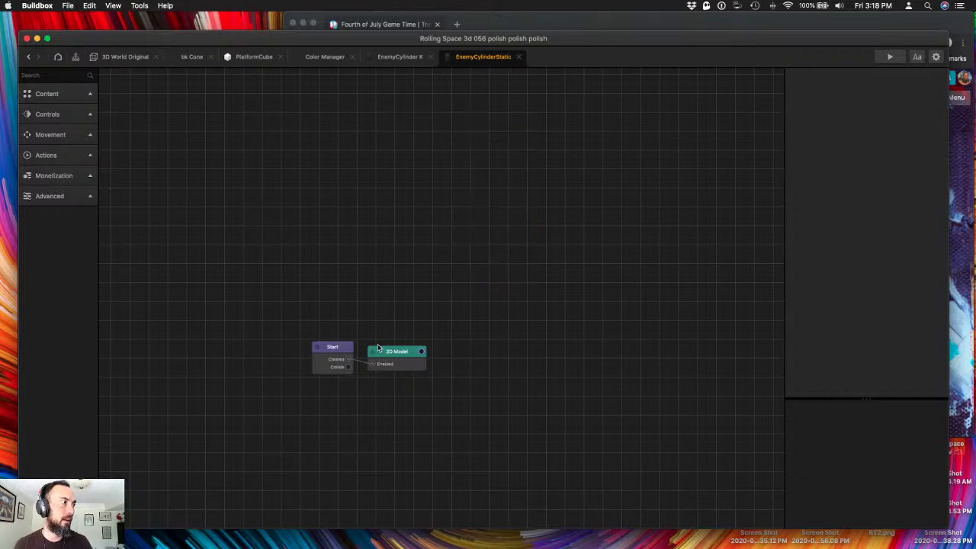
{"action": "left_click", "coordinate": [280, 242]}
- Return to 3D World Original and look over the pole layouts in sections 19 and 12
{"action": "left_click", "coordinate": [122, 56]}
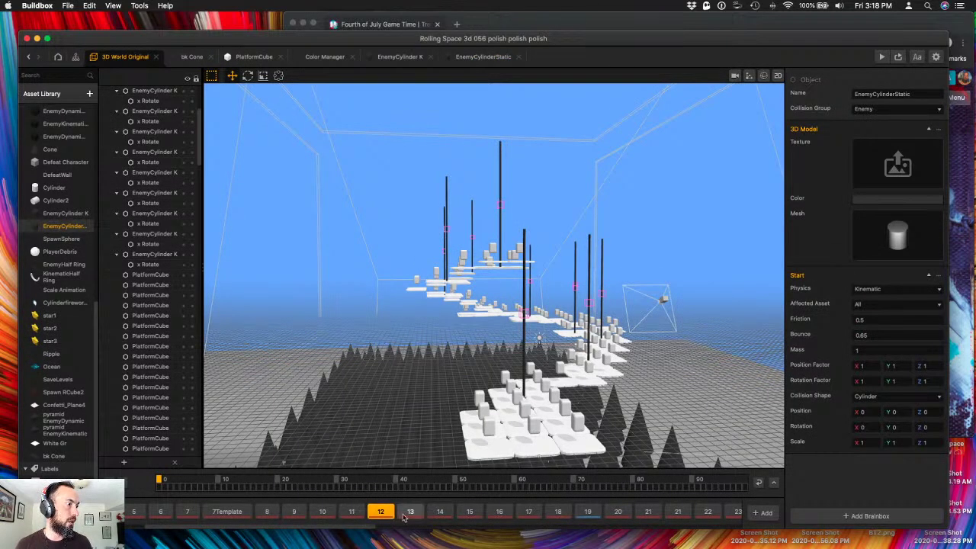
{"action": "left_click", "coordinate": [587, 513]}
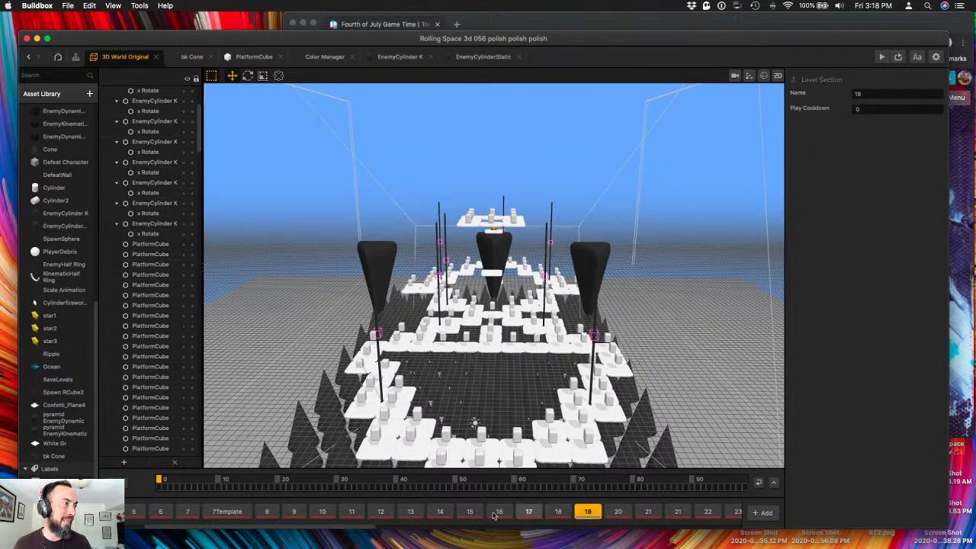
{"action": "left_click", "coordinate": [381, 512]}
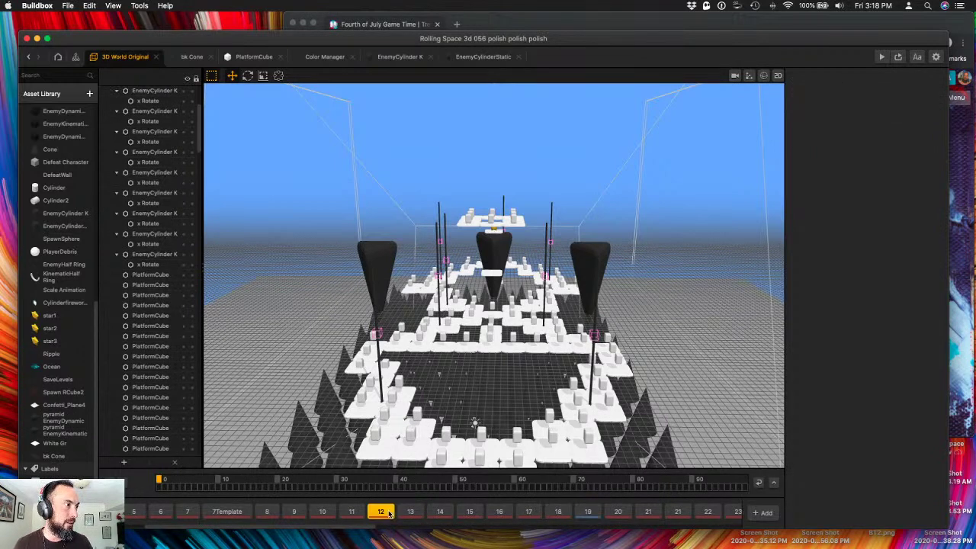
{"action": "left_click", "coordinate": [410, 511]}
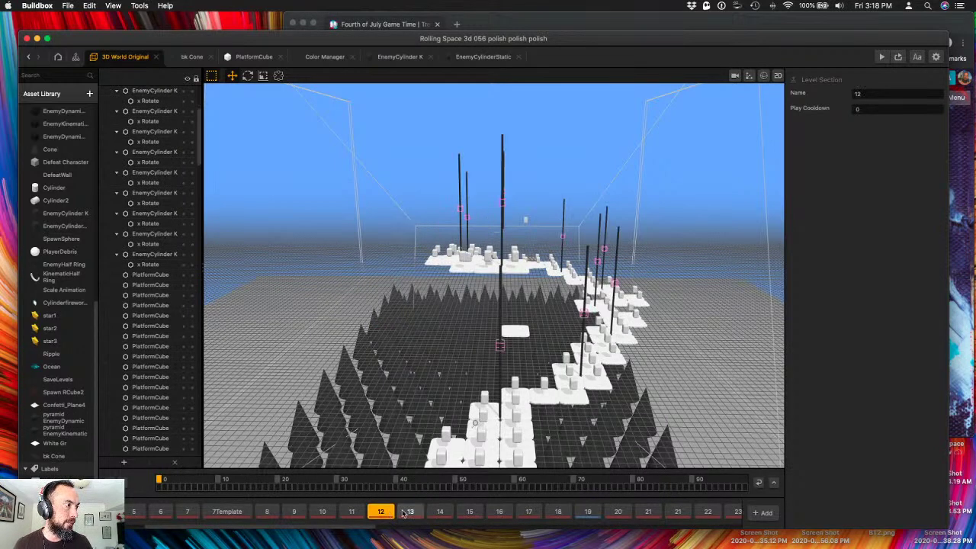
- Open level section 11 and add an EnemyCylinderStatic object to it
{"action": "left_click", "coordinate": [353, 513]}
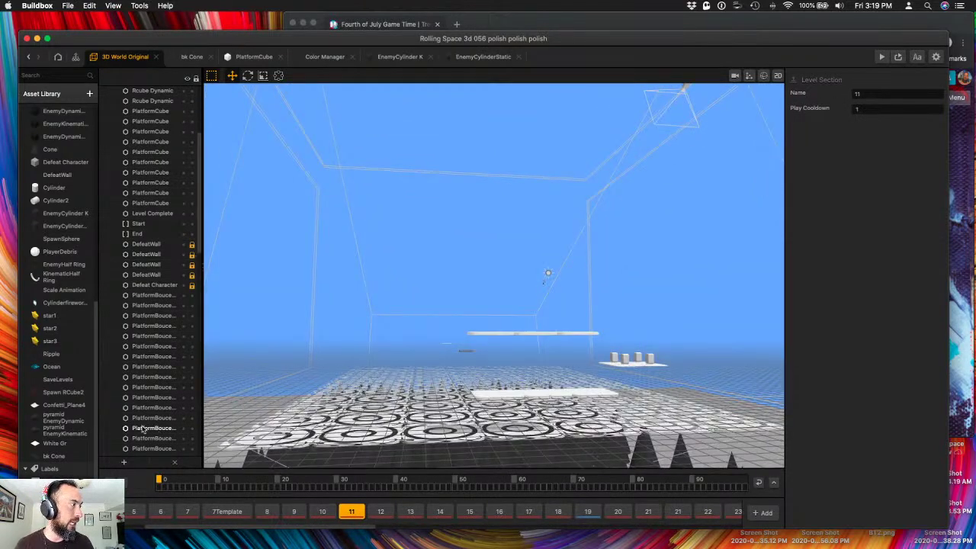
{"action": "left_click", "coordinate": [64, 226]}
{"action": "left_click_drag", "start_coordinate": [64, 226], "coordinate": [518, 317]}
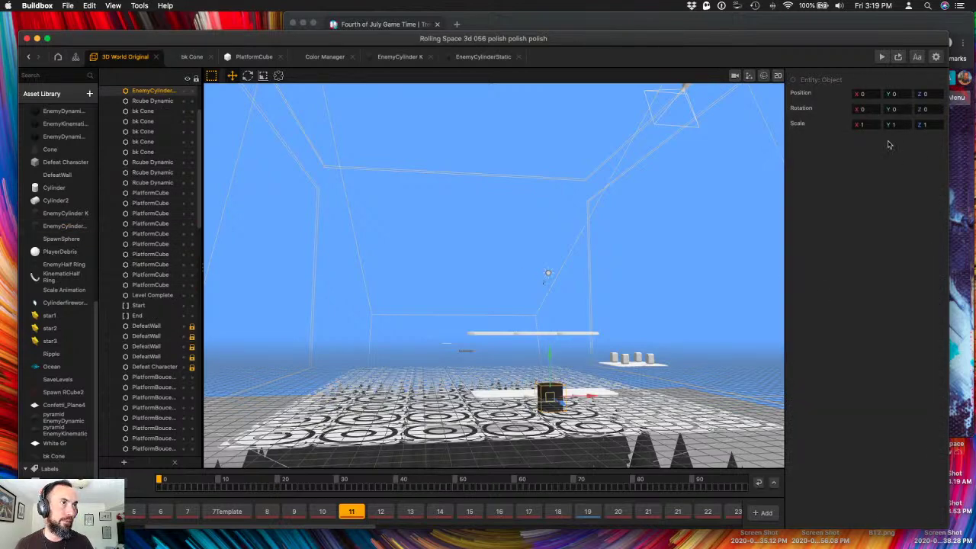
- Scale the new cylinder into a thin, tall pole with X 0.25, Y 25 and Z 0.25
{"action": "left_click", "coordinate": [862, 124]}
{"action": "key", "text": "Tab"}
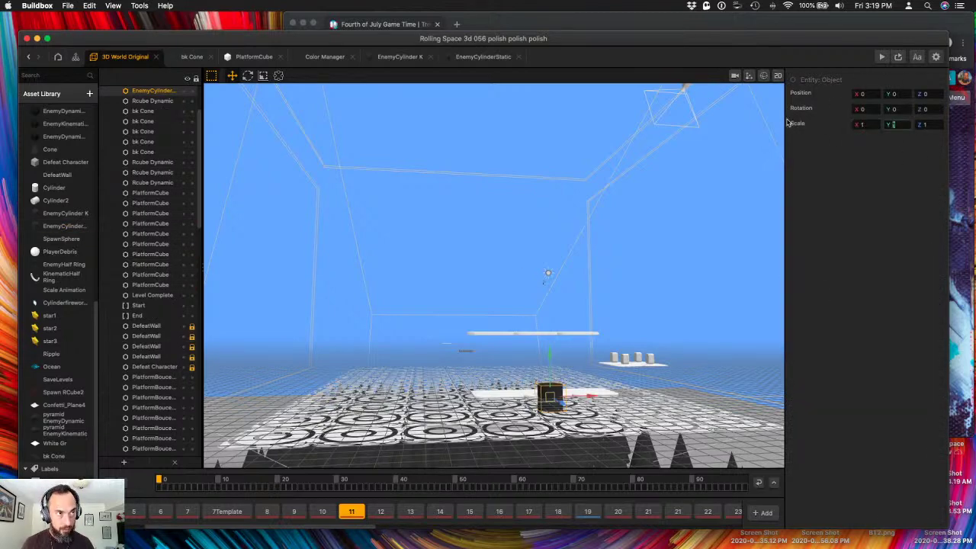
{"action": "key", "text": "Tab"}
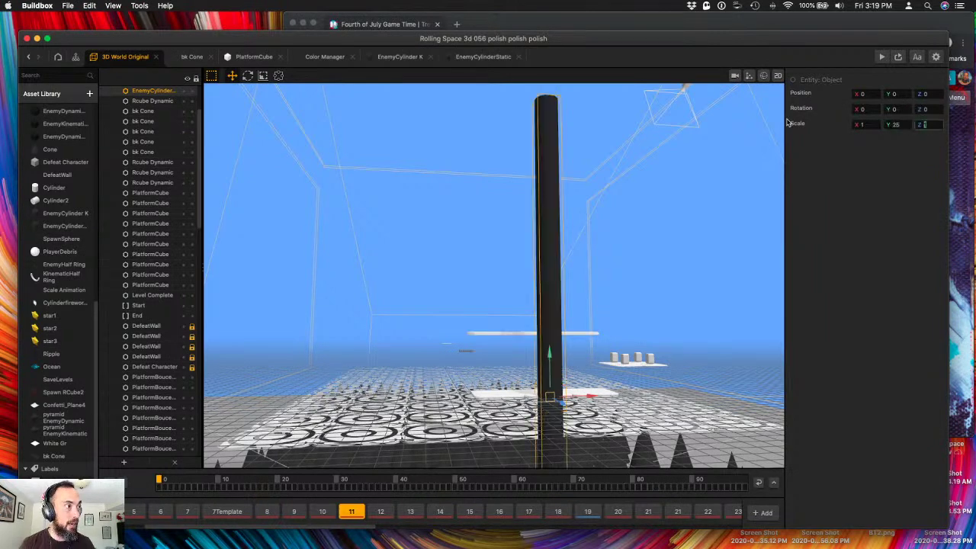
{"action": "left_click_drag", "start_coordinate": [863, 124], "coordinate": [813, 114]}
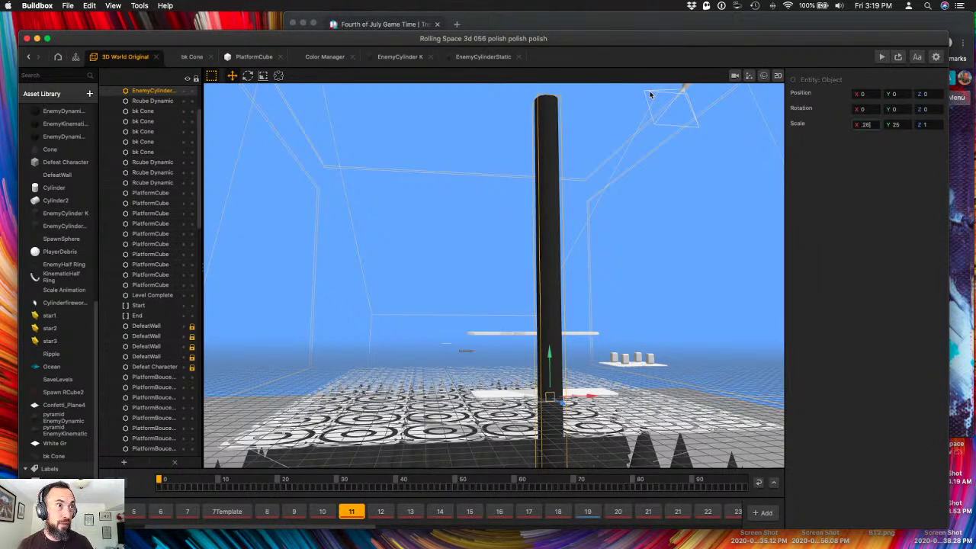
{"action": "type", "text": ".25"}
{"action": "key", "text": "Tab"}
{"action": "key", "text": "Tab"}
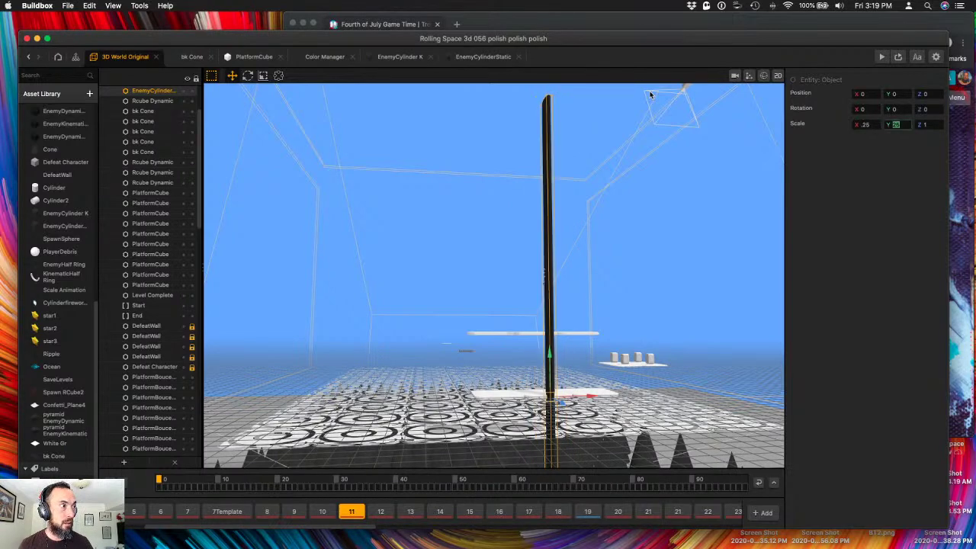
{"action": "type", "text": ".2"}
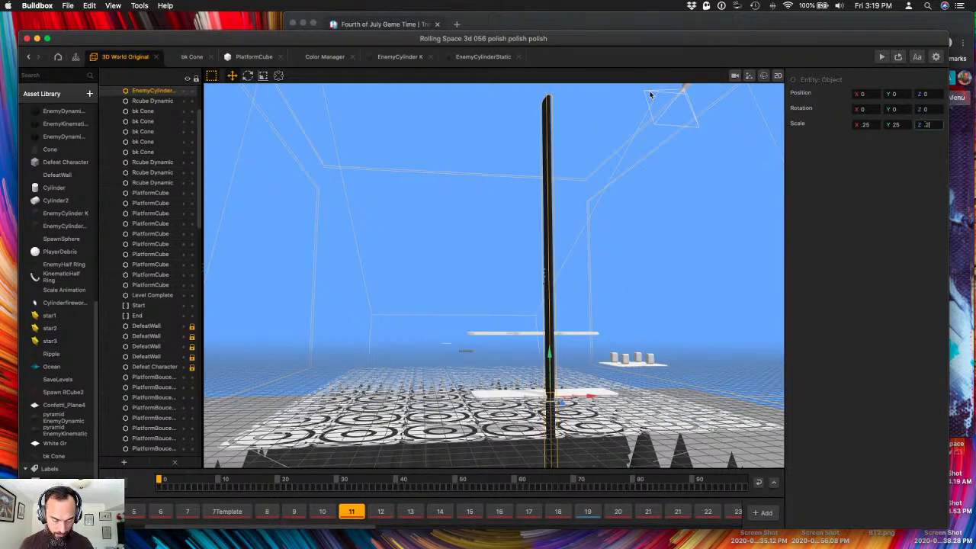
{"action": "type", "text": "5"}
{"action": "key", "text": "Return"}
- Position the pole at about Y 12.34, Z -24.85 and duplicate it, placing the pair at about X -12.22 and 11.76
{"action": "right_click_drag", "start_coordinate": [448, 275], "coordinate": [541, 432]}
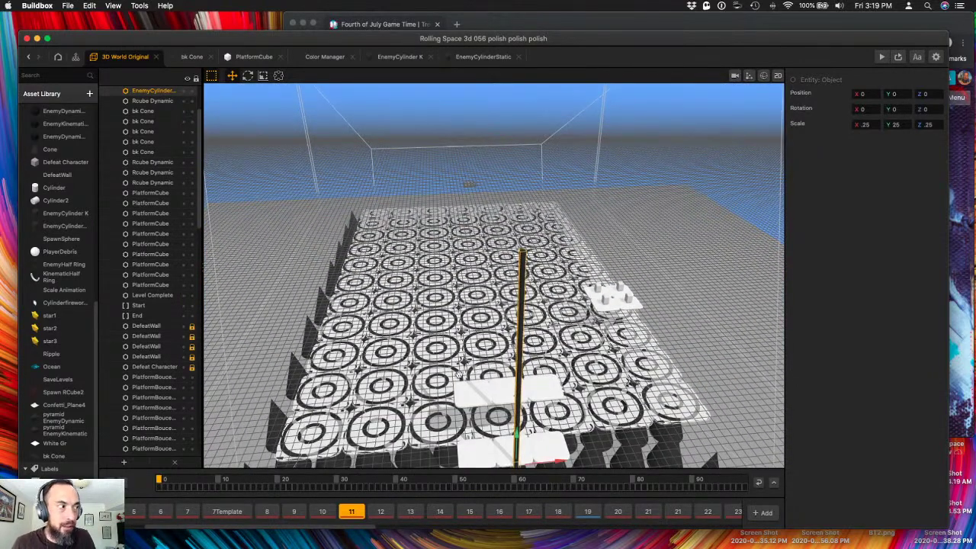
{"action": "right_click_drag", "start_coordinate": [457, 377], "coordinate": [505, 368]}
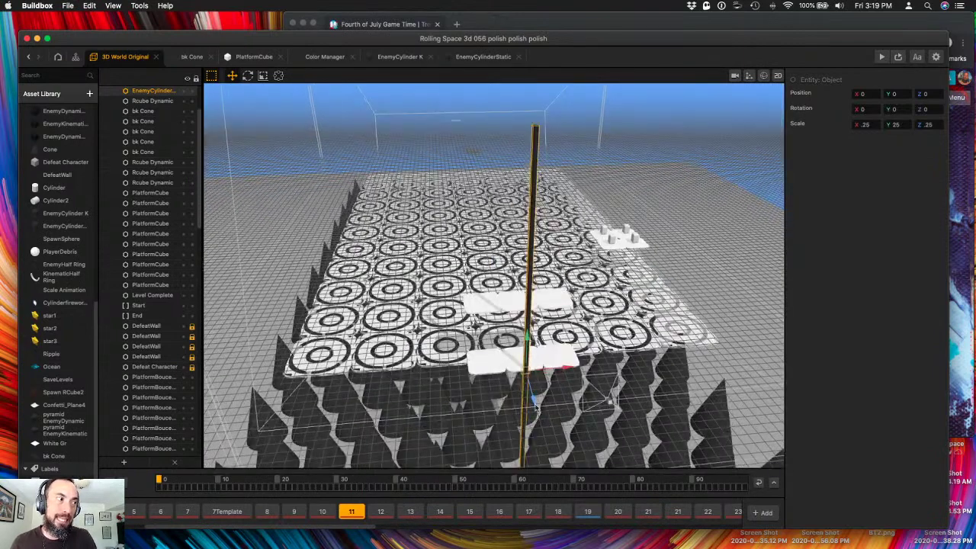
{"action": "left_click_drag", "start_coordinate": [534, 400], "coordinate": [492, 245]}
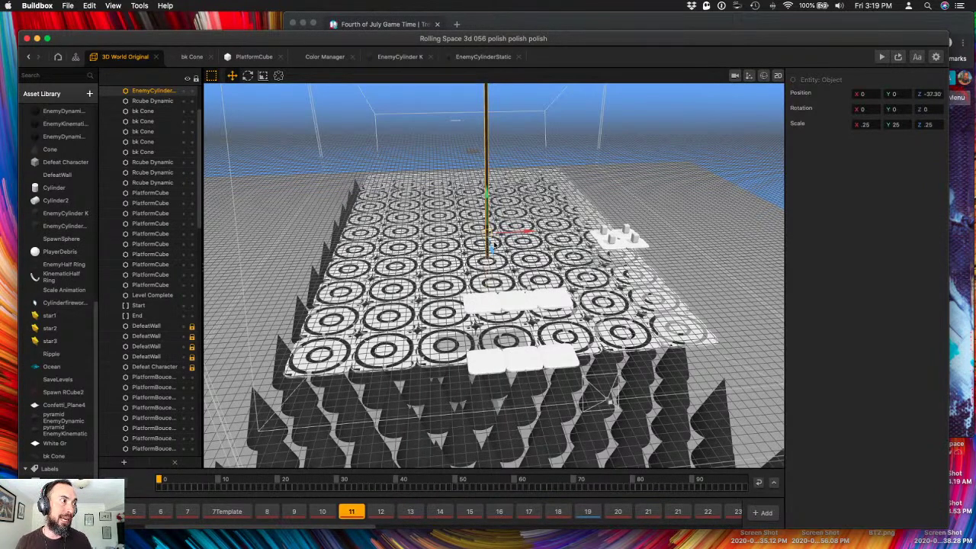
{"action": "left_click_drag", "start_coordinate": [492, 246], "coordinate": [498, 280]}
{"action": "right_click_drag", "start_coordinate": [397, 183], "coordinate": [385, 252]}
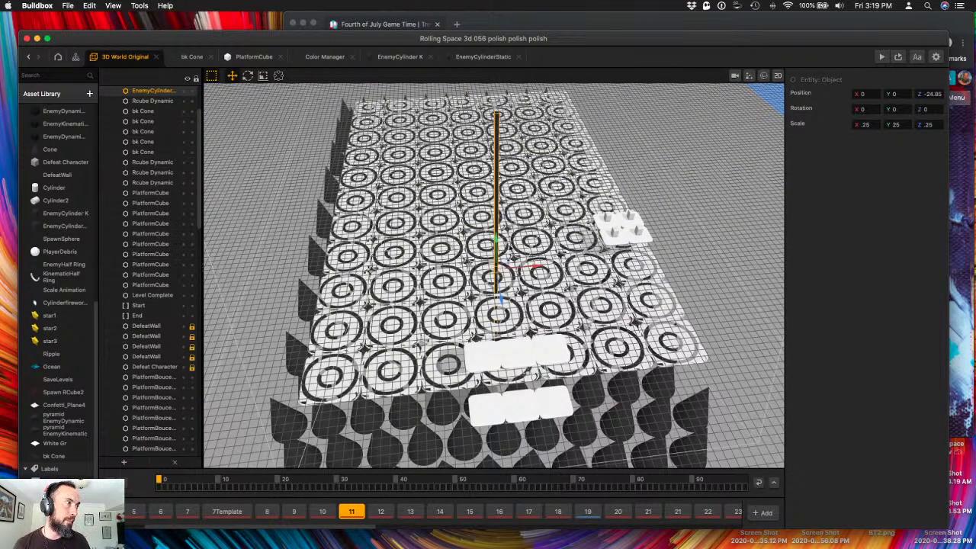
{"action": "left_click_drag", "start_coordinate": [496, 243], "coordinate": [497, 168]}
{"action": "left_click_drag", "start_coordinate": [540, 202], "coordinate": [620, 205]}
{"action": "key", "text": "super+d"}
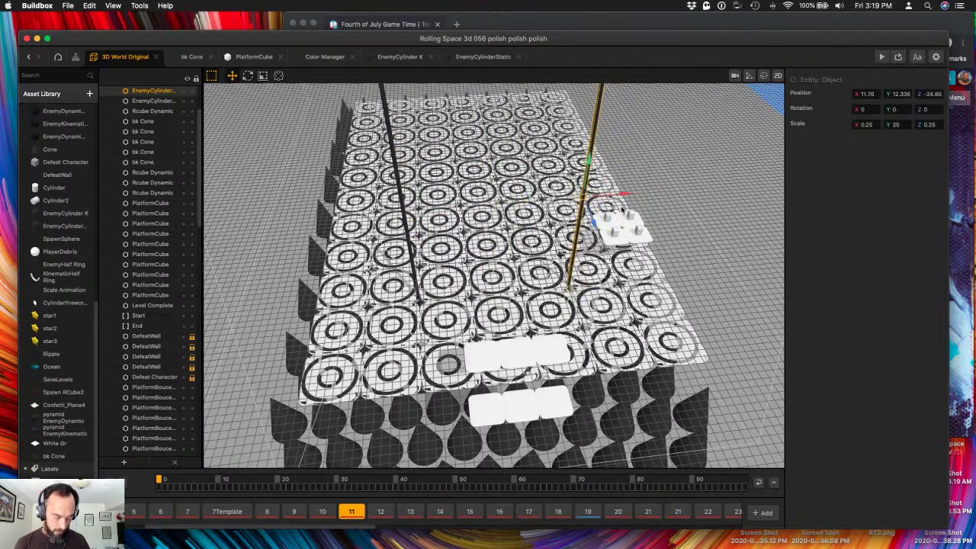
- Duplicate the pair of poles and rotate the copies around their shared center so they line up front to back
{"action": "left_click", "coordinate": [402, 199], "text": "shift"}
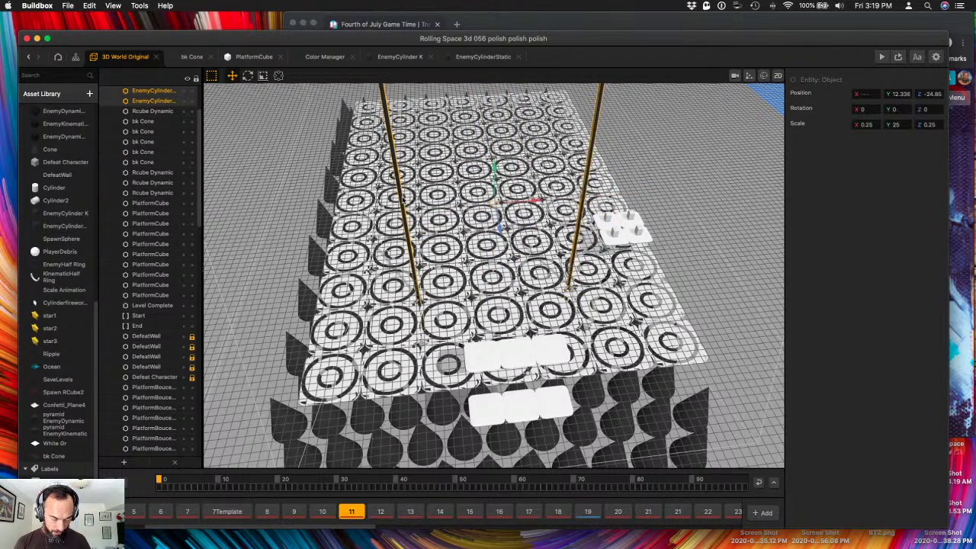
{"action": "key", "text": "super+d"}
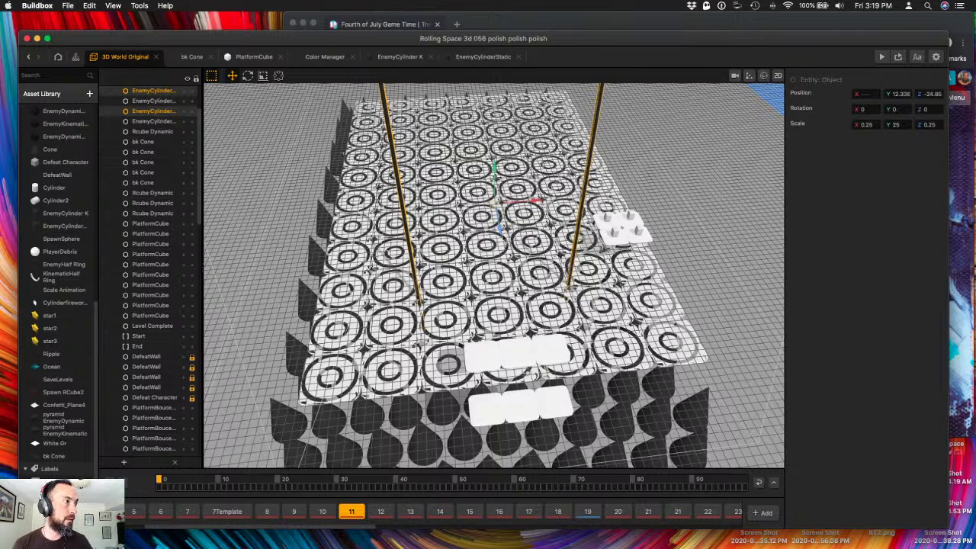
{"action": "left_click_drag", "start_coordinate": [500, 222], "coordinate": [526, 157]}
{"action": "left_click", "coordinate": [249, 77]}
- Duplicate the two outer poles at Z -24.85 and move the copies farther along the course to about Z -69.70
{"action": "right_click_drag", "start_coordinate": [429, 158], "coordinate": [431, 285]}
{"action": "left_click", "coordinate": [398, 308]}
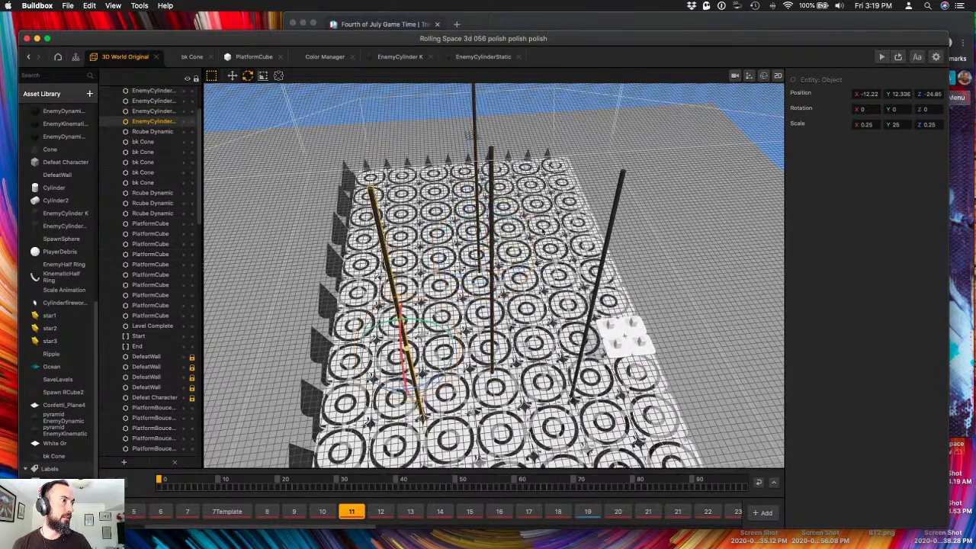
{"action": "left_click", "coordinate": [605, 254], "text": "shift"}
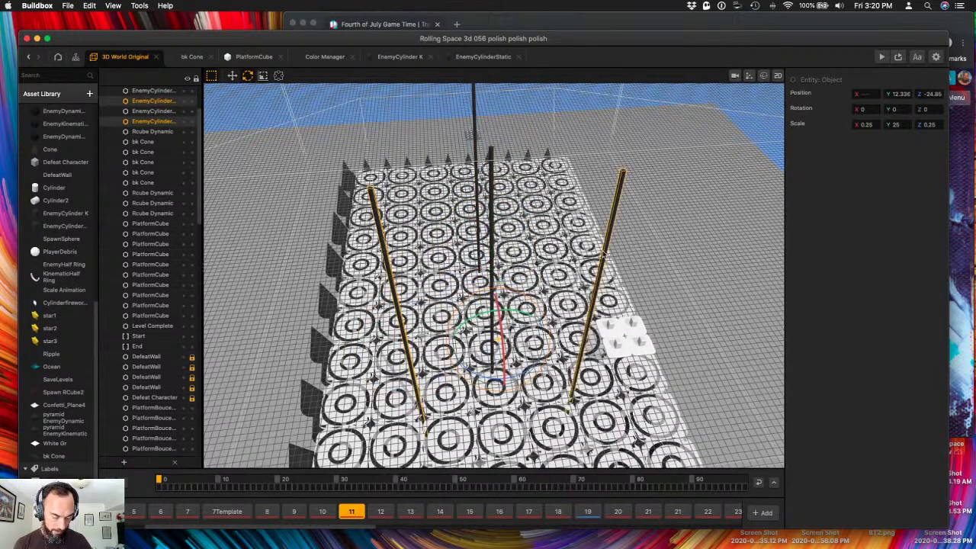
{"action": "key", "text": "super+d"}
{"action": "left_click", "coordinate": [232, 75]}
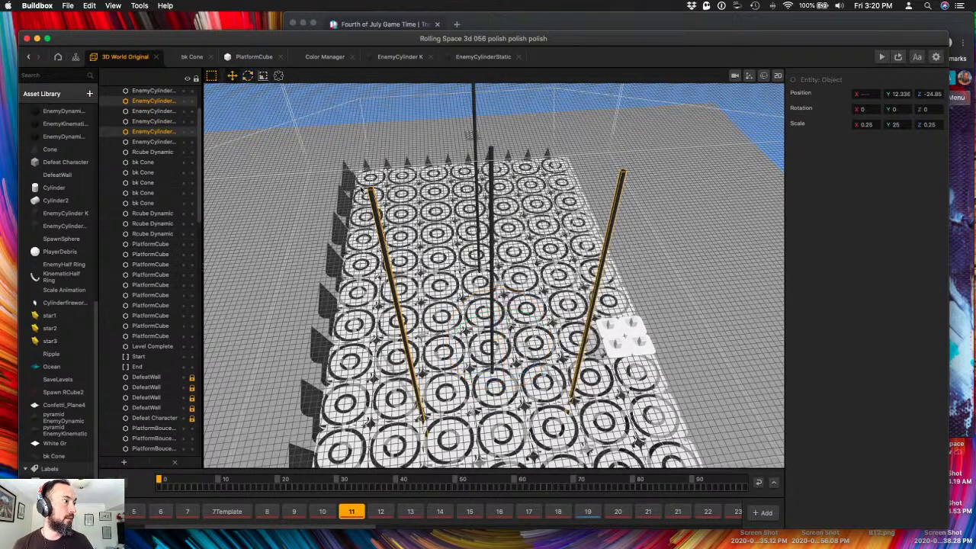
{"action": "left_click_drag", "start_coordinate": [506, 372], "coordinate": [467, 180]}
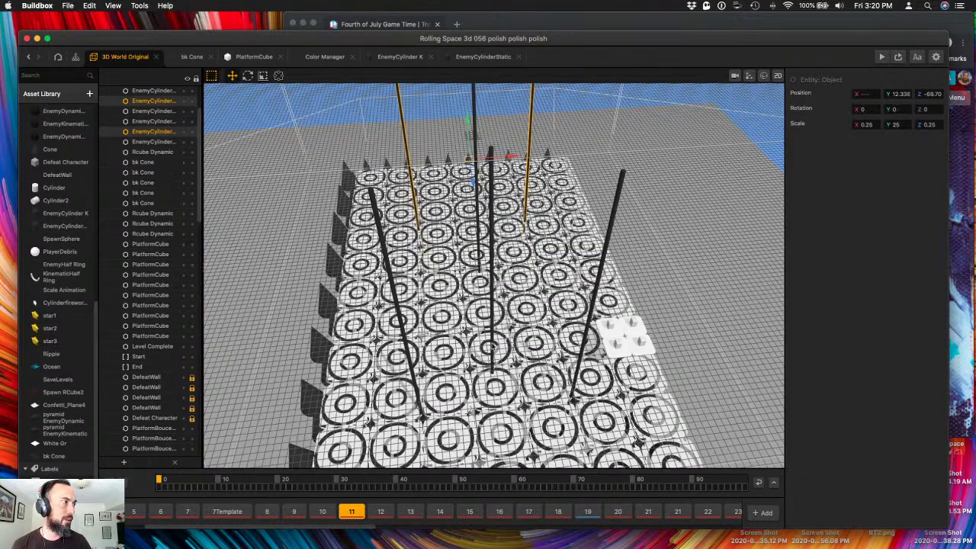
- Tilt the outer pole at X -12.22, Z -24.85 inward to a Z rotation of about -34.5 degrees
{"action": "left_click", "coordinate": [408, 347]}
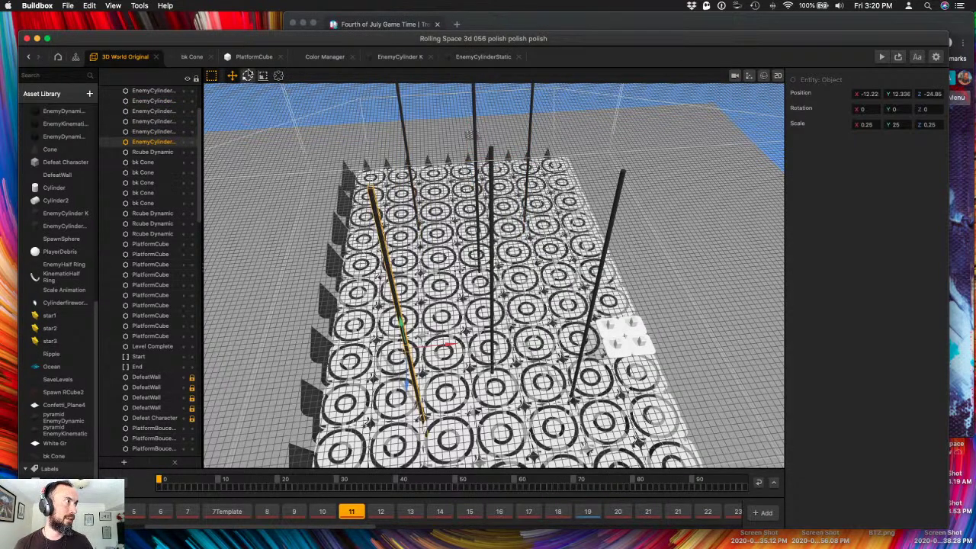
{"action": "left_click", "coordinate": [248, 75]}
{"action": "left_click_drag", "start_coordinate": [380, 327], "coordinate": [416, 325]}
{"action": "right_click_drag", "start_coordinate": [435, 196], "coordinate": [432, 182]}
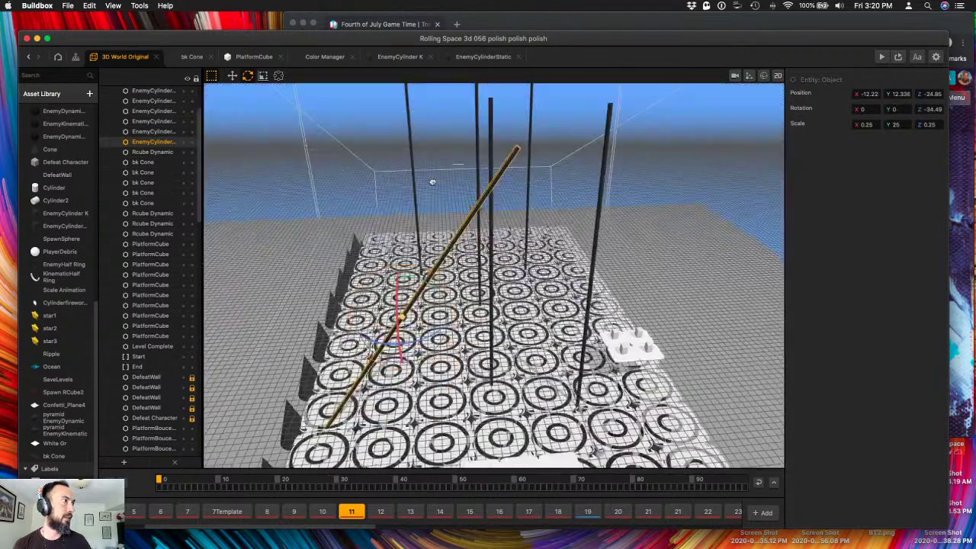
- Select all six EnemyCylinderStatic poles in section 11, excluding the End marker, and set their Y scale to 50
{"action": "left_click_drag", "start_coordinate": [383, 146], "coordinate": [611, 198]}
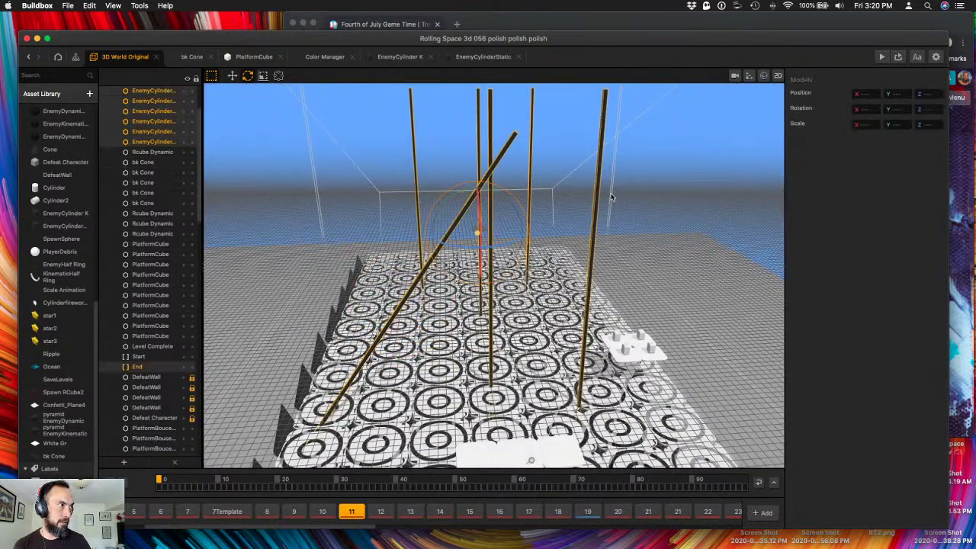
{"action": "left_click", "coordinate": [136, 369]}
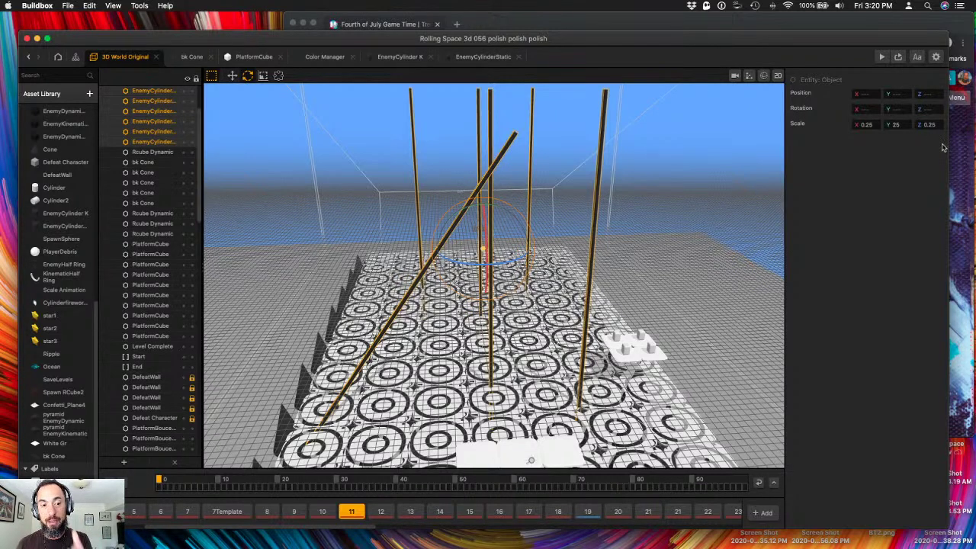
{"action": "left_click", "coordinate": [898, 126]}
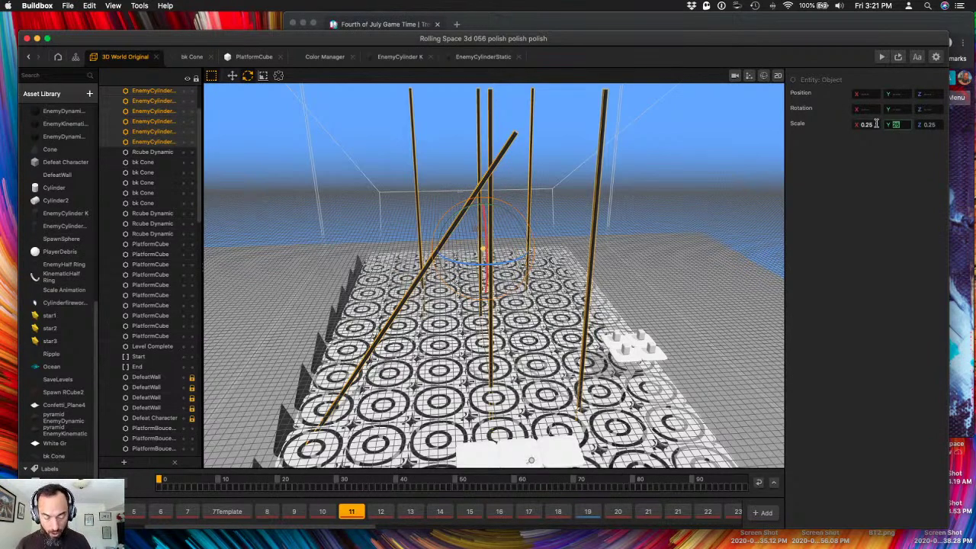
{"action": "type", "text": "50"}
{"action": "key", "text": "Tab"}
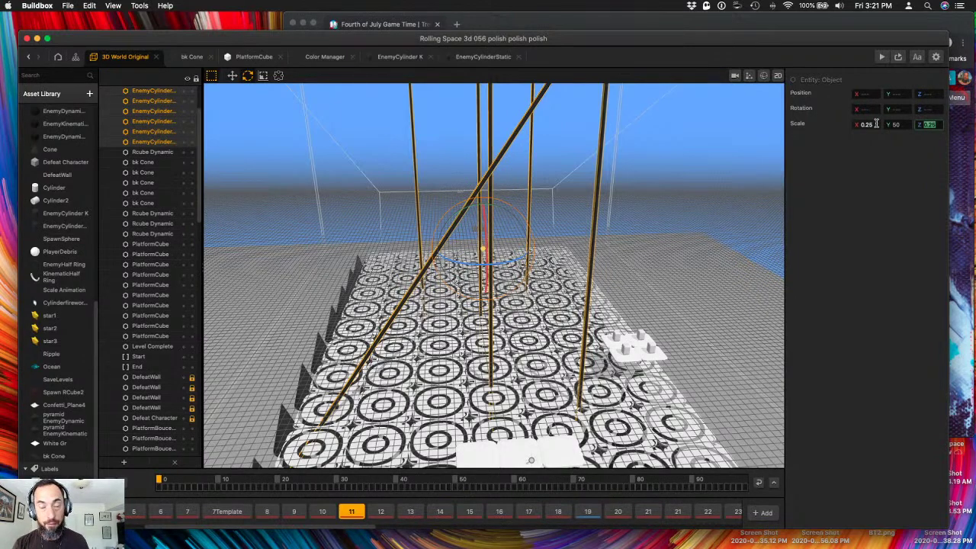
{"action": "left_click", "coordinate": [141, 174], "text": "super"}
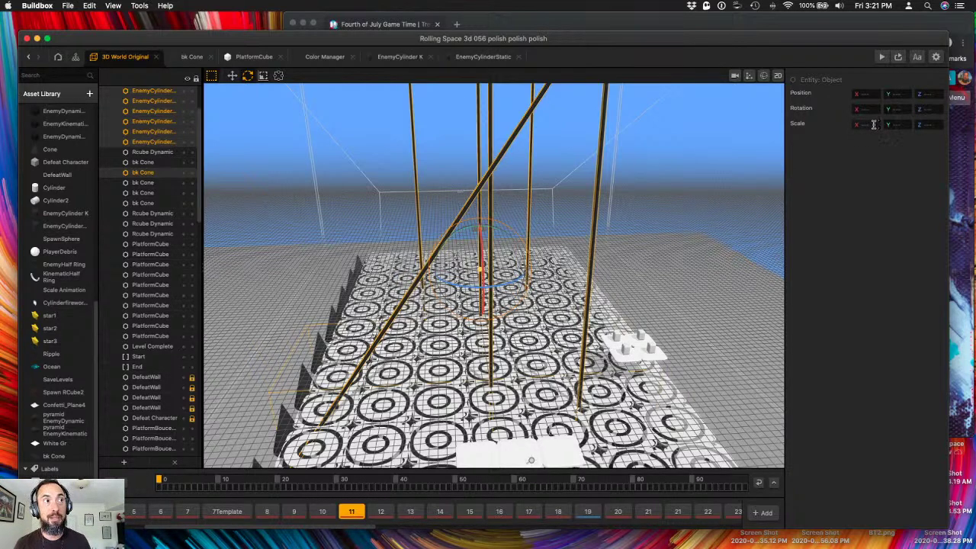
{"action": "left_click", "coordinate": [140, 172], "text": "super"}
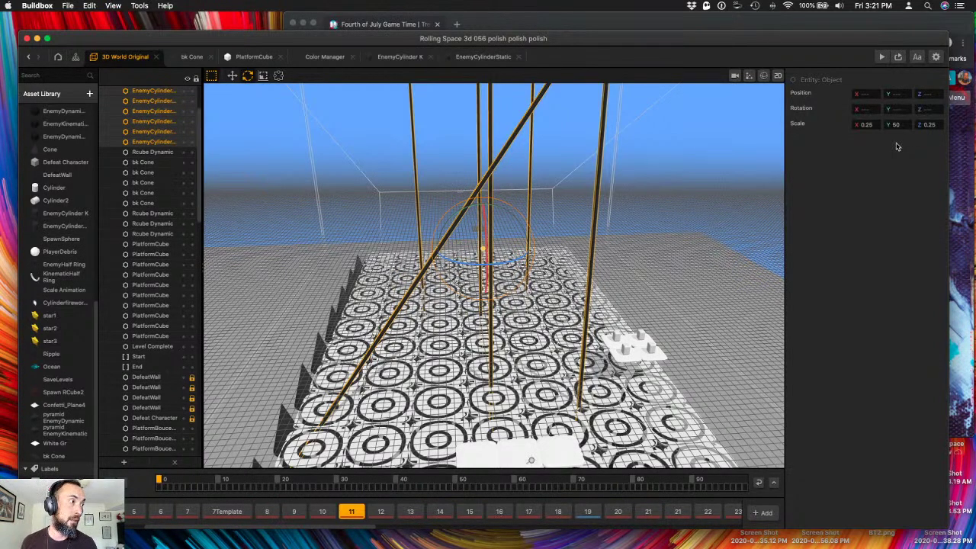
- Set the Y scale of the center pole at X -0.355, Z -30.75 to 45
{"action": "right_click_drag", "start_coordinate": [606, 248], "coordinate": [611, 238]}
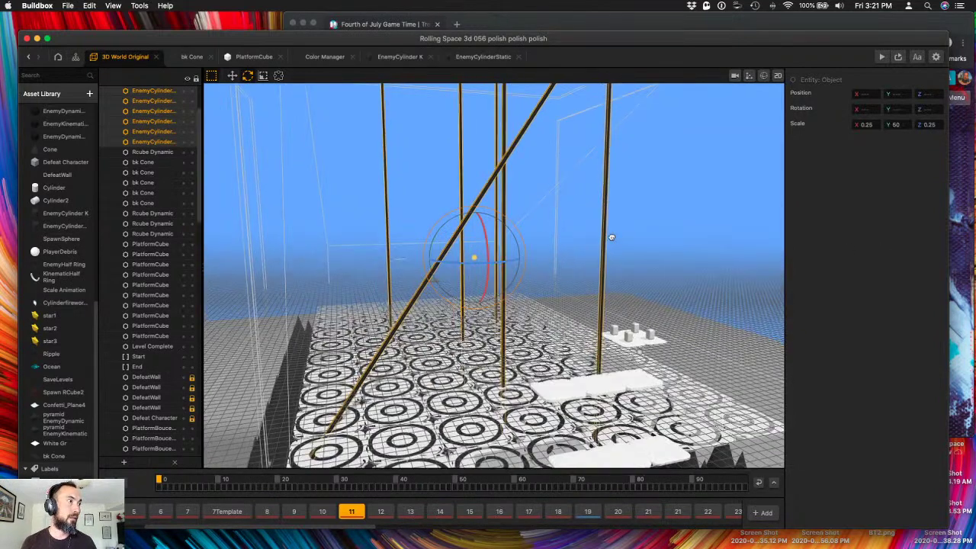
{"action": "left_click", "coordinate": [558, 173]}
{"action": "left_click", "coordinate": [506, 225]}
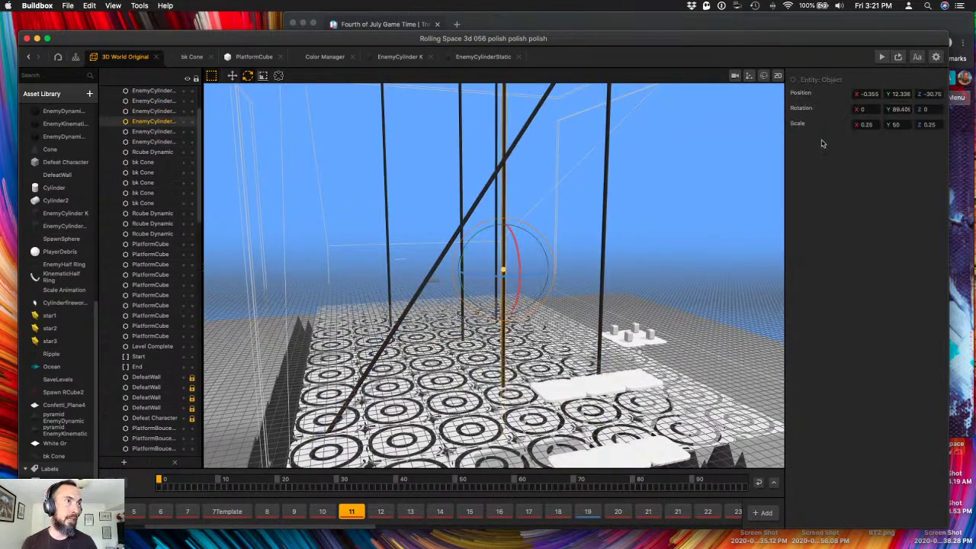
{"action": "left_click", "coordinate": [898, 124]}
{"action": "type", "text": "6"}
{"action": "key", "text": "Return"}
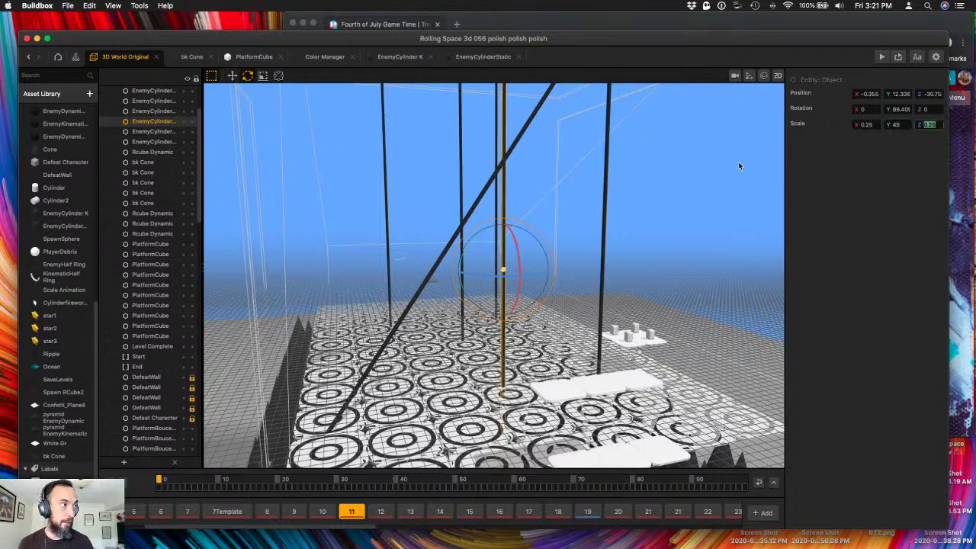
- Reselect all six poles and give them a shared Y scale of 50
{"action": "left_click", "coordinate": [604, 183]}
{"action": "left_click_drag", "start_coordinate": [372, 168], "coordinate": [688, 204]}
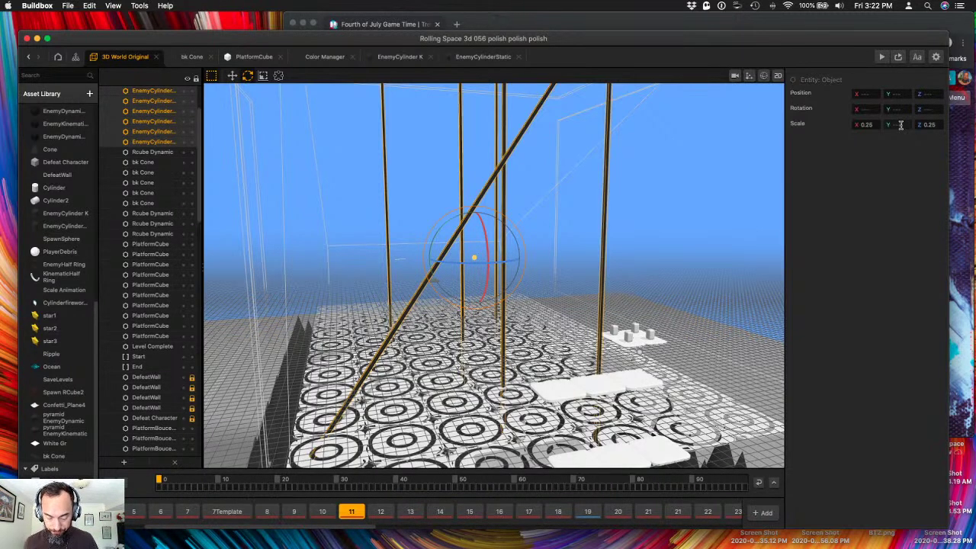
{"action": "left_click", "coordinate": [901, 124]}
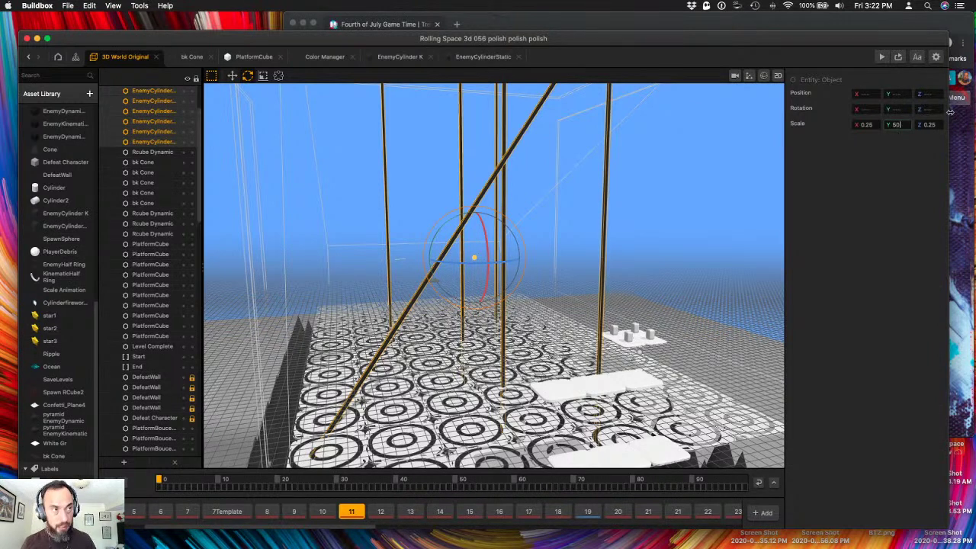
{"action": "key", "text": "Tab"}
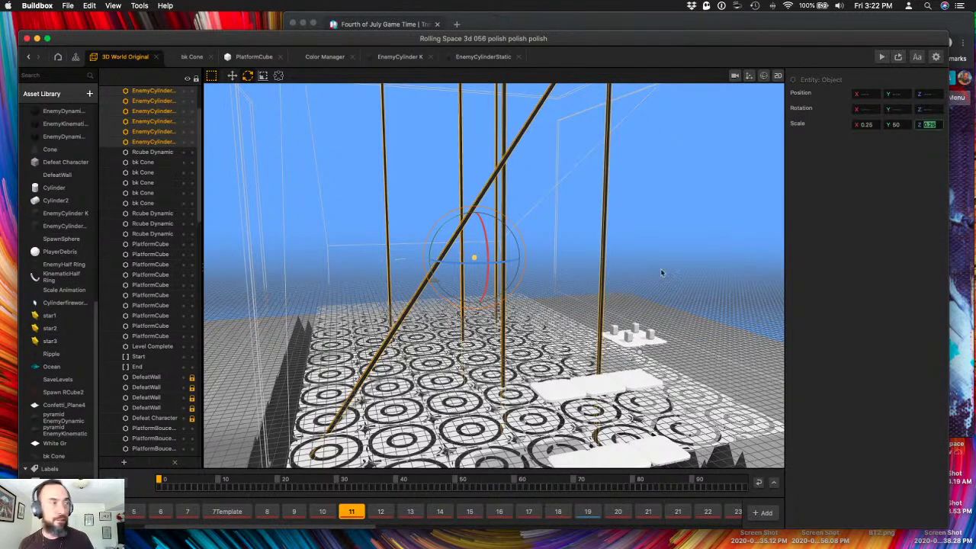
- Tilt the outer pole at X 11.76, Z -24.85 inward so it crosses the opposite leaning pole
{"action": "left_click", "coordinate": [602, 242]}
{"action": "left_click", "coordinate": [607, 223]}
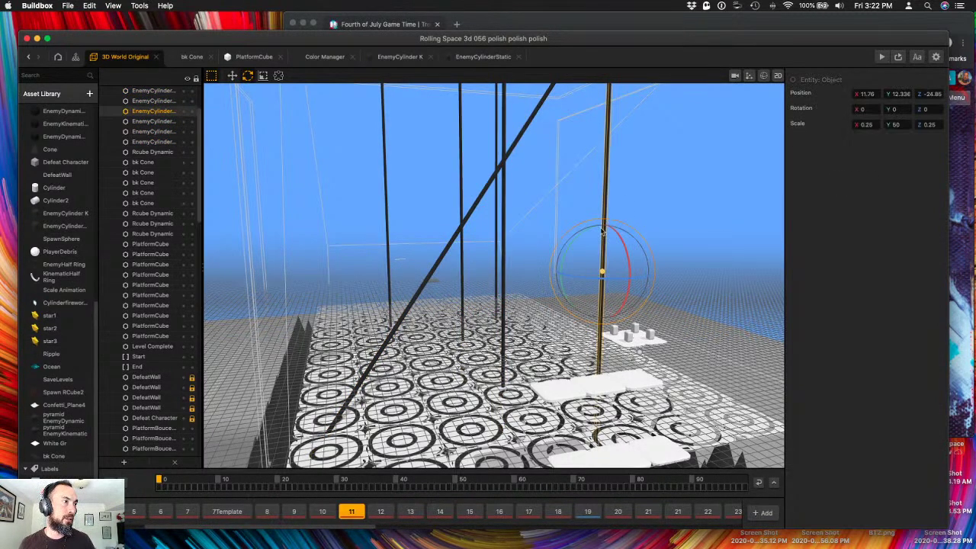
{"action": "left_click_drag", "start_coordinate": [572, 243], "coordinate": [532, 275]}
{"action": "middle_click_drag", "start_coordinate": [660, 211], "coordinate": [627, 251]}
{"action": "left_click_drag", "start_coordinate": [581, 320], "coordinate": [456, 302]}
- Lean the pole at X 11.76, Z -24.85 further, to a rotation of about X 9, Y -29.1, Z 57.1
{"action": "left_click", "coordinate": [460, 306]}
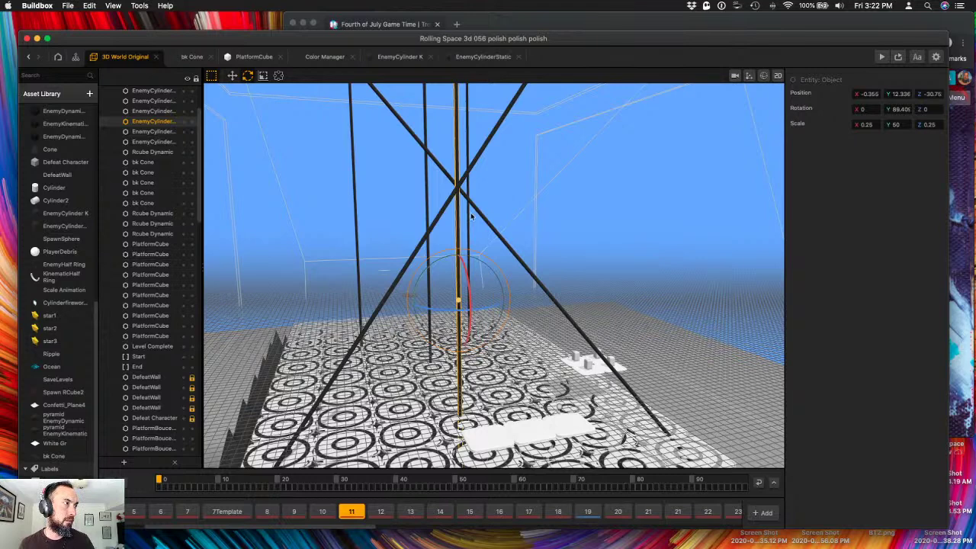
{"action": "left_click", "coordinate": [477, 214]}
{"action": "left_click", "coordinate": [539, 271]}
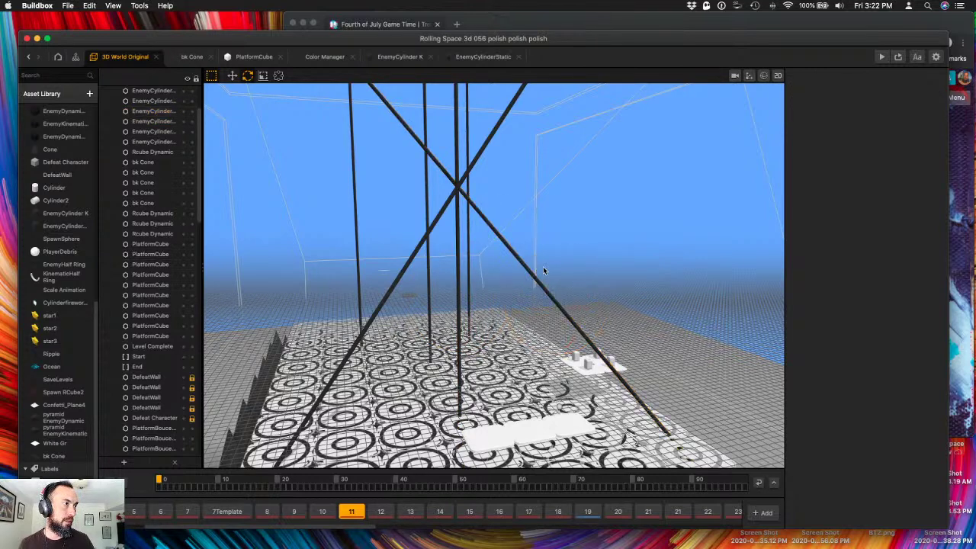
{"action": "left_click", "coordinate": [542, 282]}
{"action": "left_click_drag", "start_coordinate": [528, 273], "coordinate": [516, 282]}
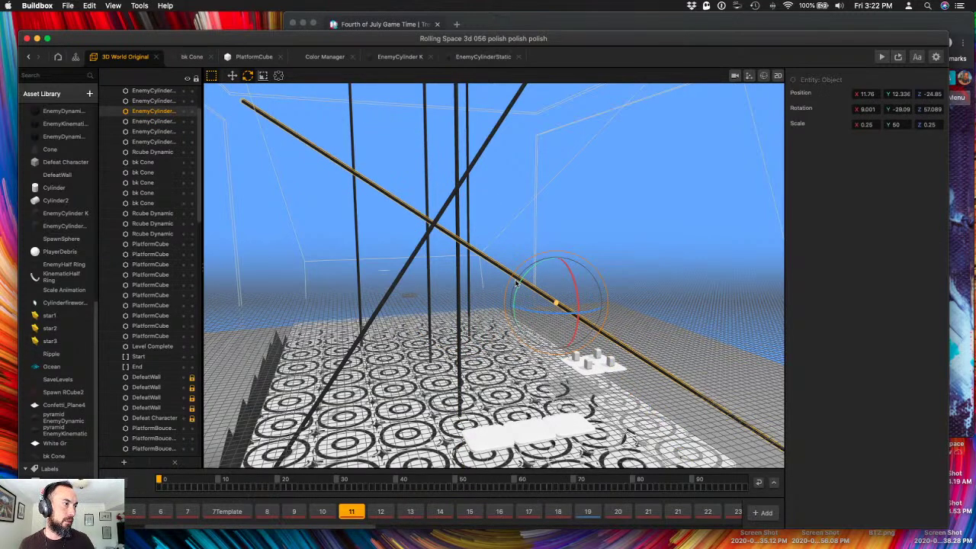
- Rotate the far outer pole at X -12.22, Z -69.70 to about Y 71.5 and Z -49.1 degrees
{"action": "left_click", "coordinate": [356, 238]}
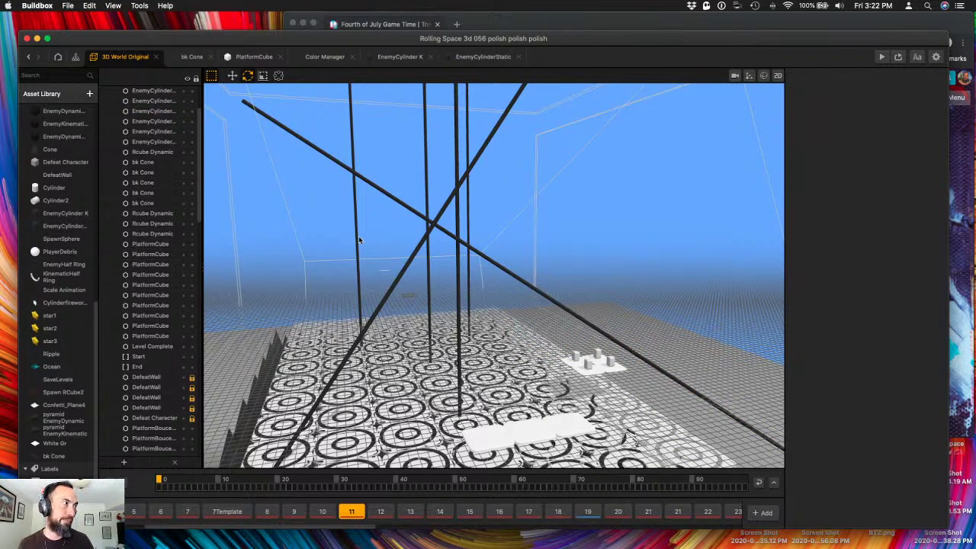
{"action": "left_click", "coordinate": [358, 236]}
{"action": "right_click_drag", "start_coordinate": [357, 222], "coordinate": [229, 239]}
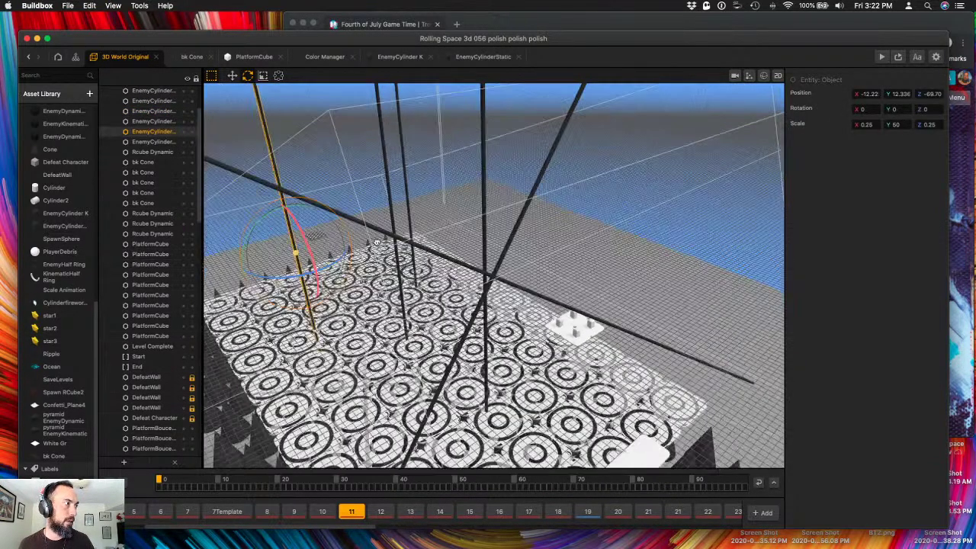
{"action": "left_click_drag", "start_coordinate": [249, 238], "coordinate": [255, 234]}
{"action": "left_click_drag", "start_coordinate": [284, 277], "coordinate": [379, 259]}
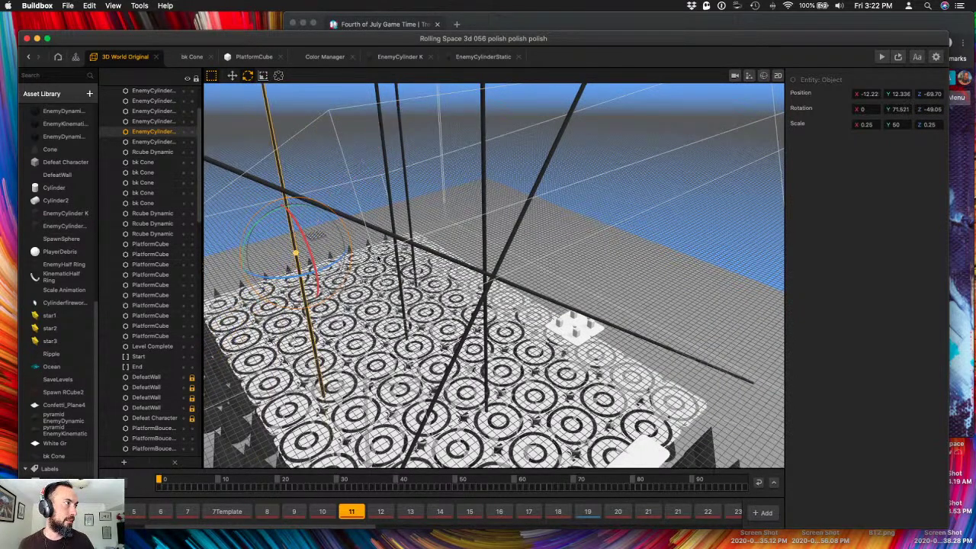
- Rotate the center pole at Z -54.73 into a diagonal lean of about X -0.55, Y -159, Z -112.1 degrees
{"action": "left_click", "coordinate": [383, 147]}
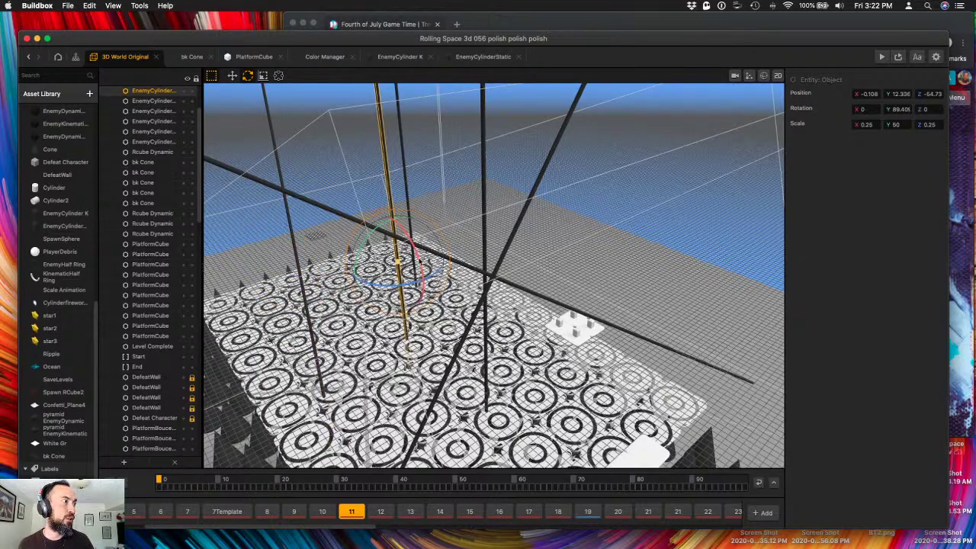
{"action": "left_click_drag", "start_coordinate": [421, 263], "coordinate": [322, 117]}
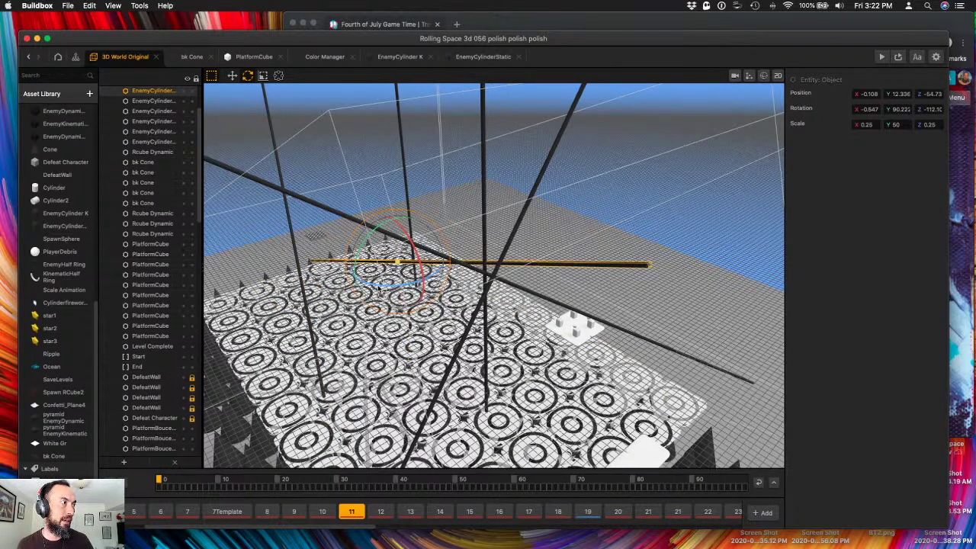
{"action": "left_click_drag", "start_coordinate": [379, 288], "coordinate": [360, 135]}
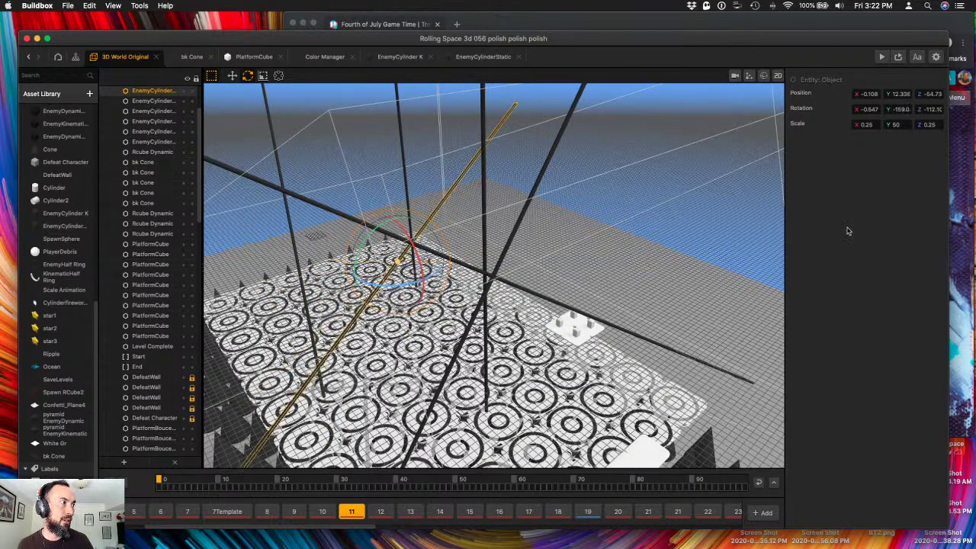
- Select the upright far pole at X 11.76, Z -69.70 for rotating
{"action": "left_click", "coordinate": [407, 172]}
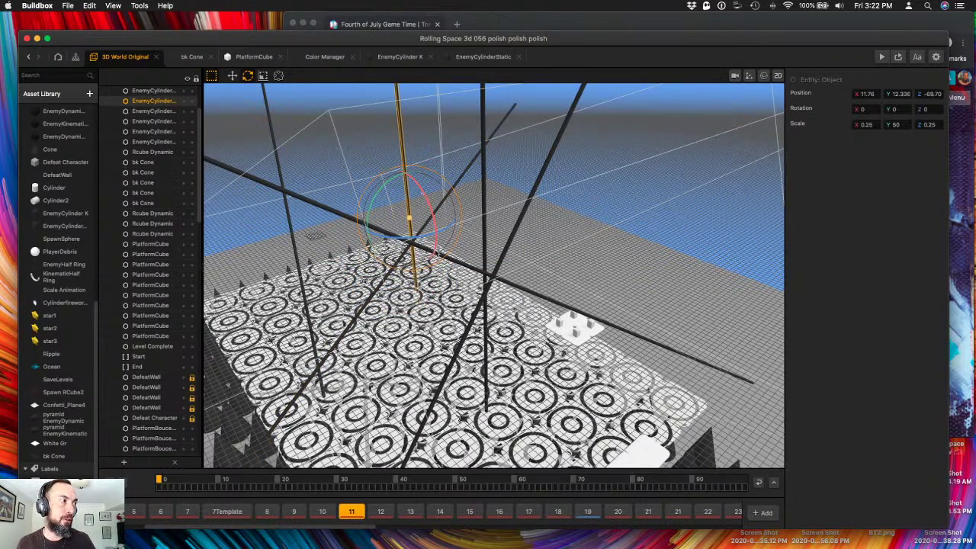
- Rotate the selected upright enemy cylinder to about X 25.1, Y 74.5, Z 60.4
{"action": "left_click_drag", "start_coordinate": [446, 228], "coordinate": [373, 4]}
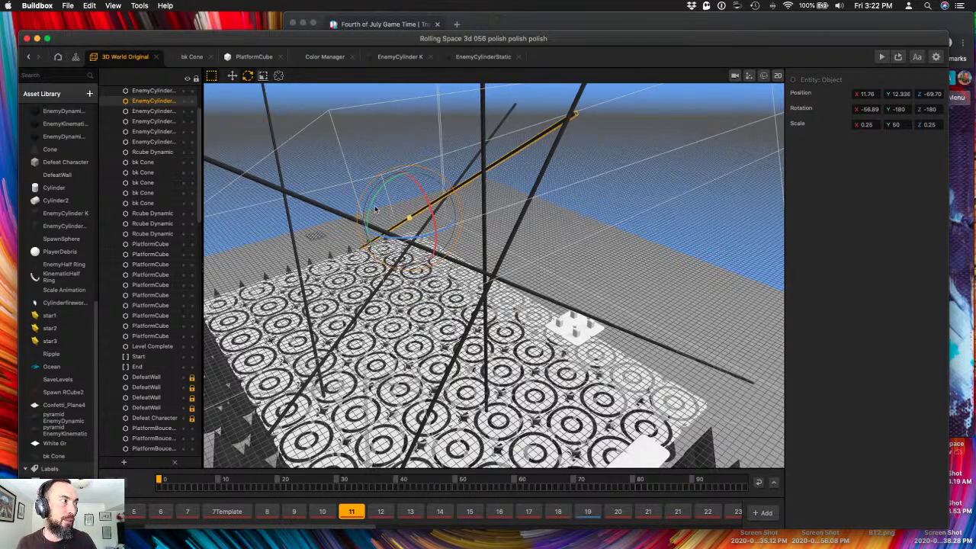
{"action": "left_click_drag", "start_coordinate": [374, 214], "coordinate": [374, 238]}
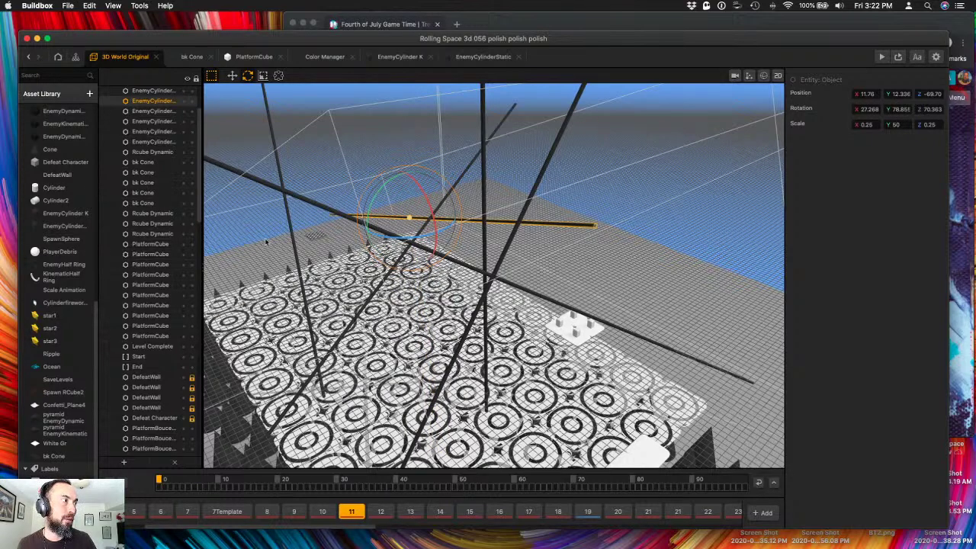
{"action": "right_click_drag", "start_coordinate": [437, 261], "coordinate": [434, 253]}
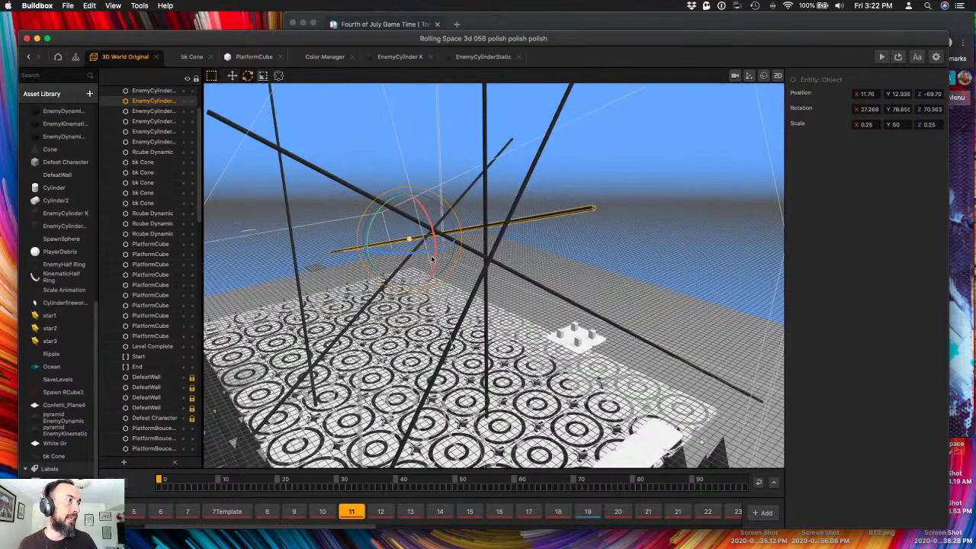
{"action": "left_click_drag", "start_coordinate": [434, 253], "coordinate": [440, 249]}
- Lower the long diagonal enemy cylinder at Z -24.85 to about Y 2.14
{"action": "right_click_drag", "start_coordinate": [375, 159], "coordinate": [362, 273]}
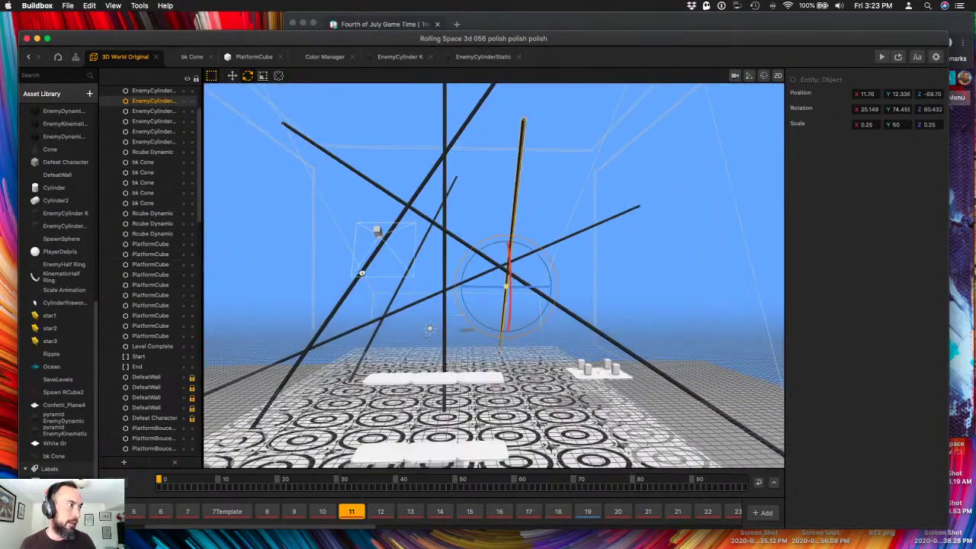
{"action": "left_click", "coordinate": [342, 164]}
{"action": "key", "text": "w"}
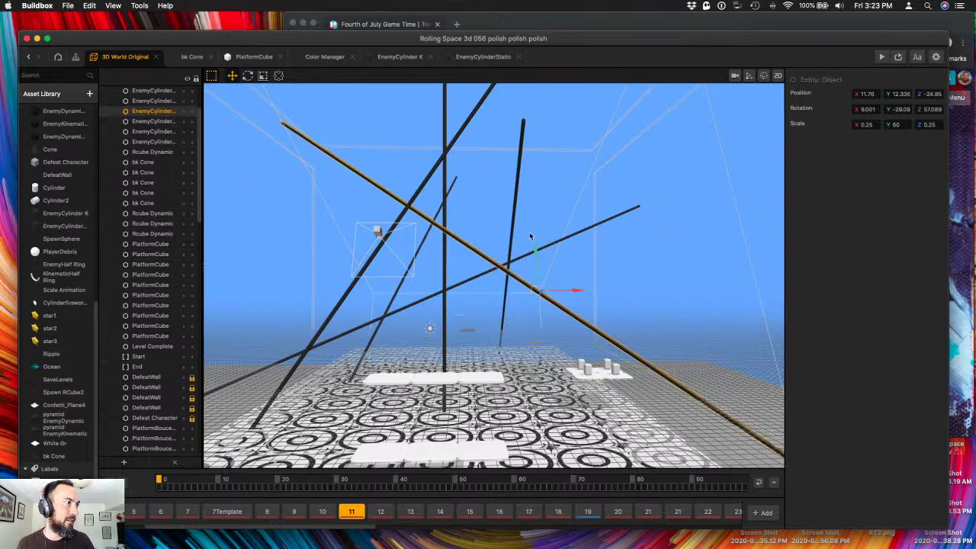
{"action": "left_click_drag", "start_coordinate": [535, 248], "coordinate": [534, 325]}
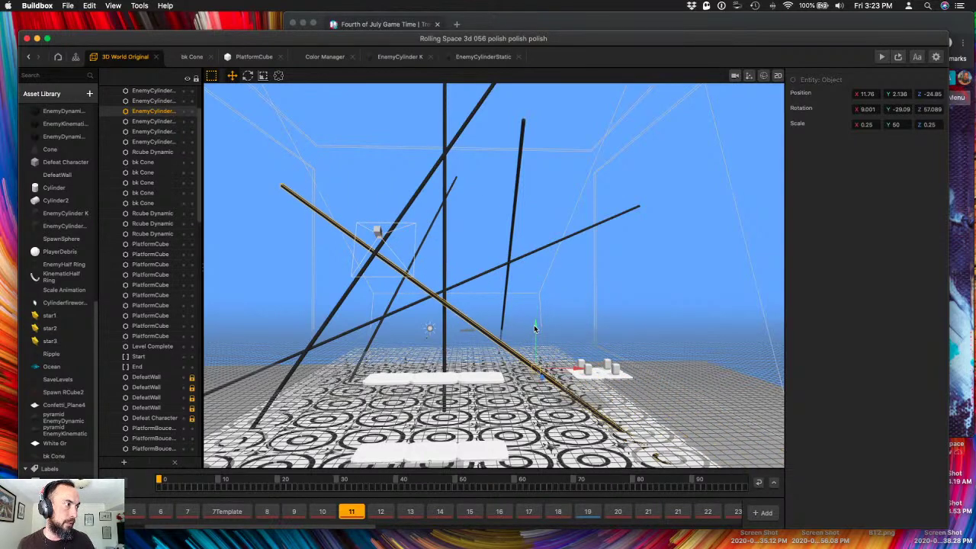
- Shift the slanted enemy cylinder at Z -54.73 sideways to about X 14.54
{"action": "left_click", "coordinate": [556, 242]}
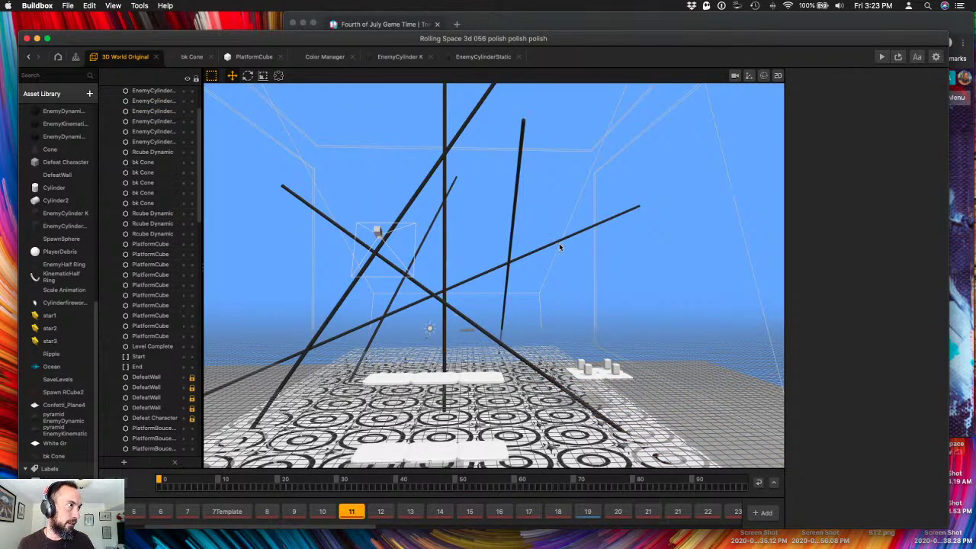
{"action": "left_click", "coordinate": [559, 243]}
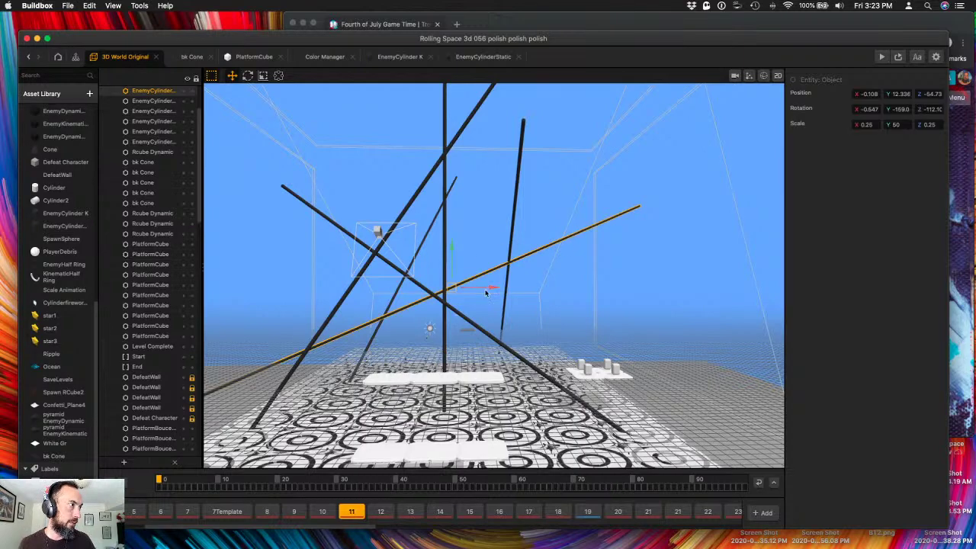
{"action": "left_click_drag", "start_coordinate": [490, 288], "coordinate": [566, 285]}
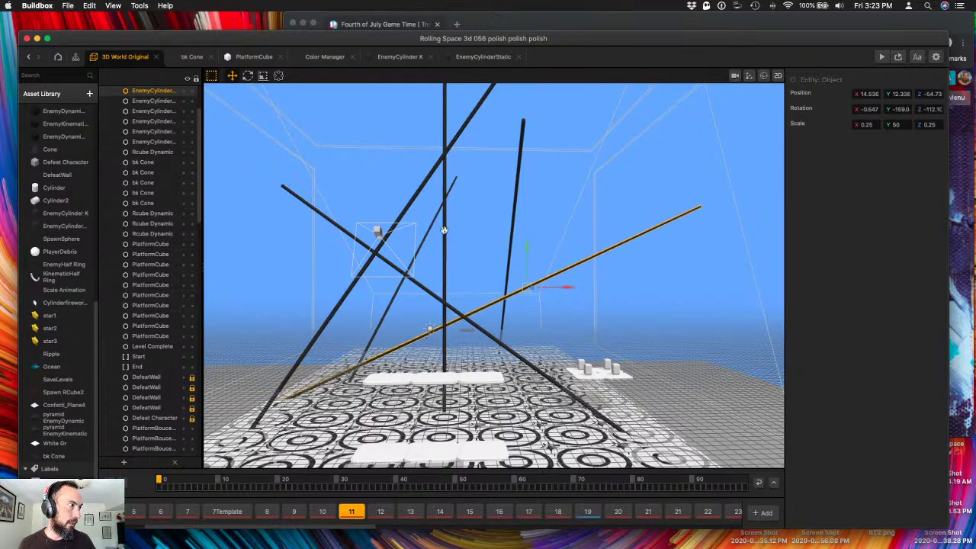
- Move the lowered diagonal enemy cylinder along the depth of the platform to about Z -69
{"action": "right_click_drag", "start_coordinate": [567, 285], "coordinate": [436, 248]}
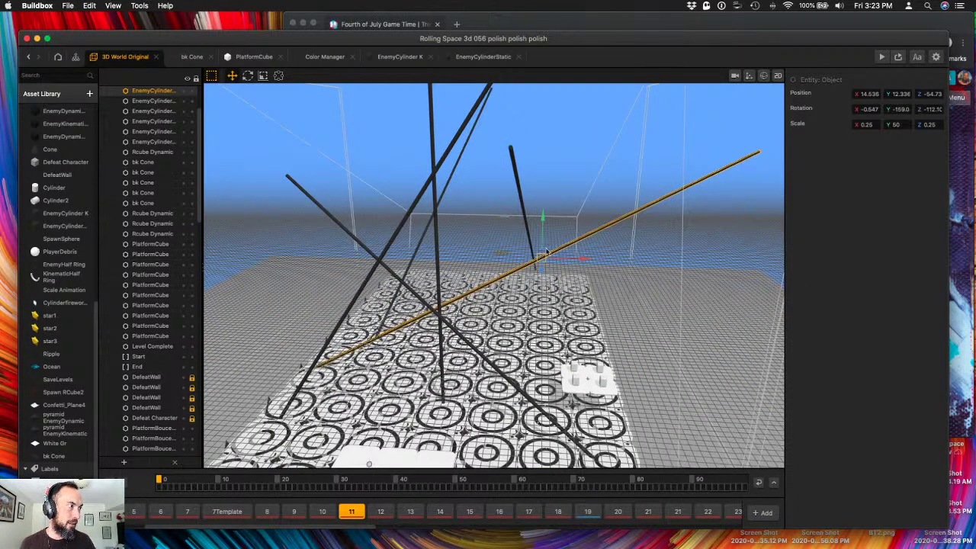
{"action": "left_click", "coordinate": [511, 381]}
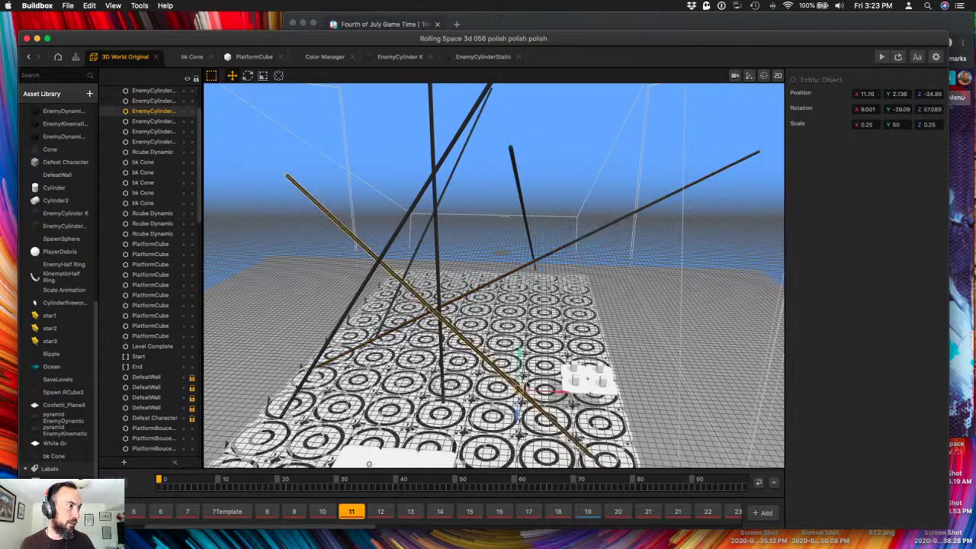
{"action": "left_click_drag", "start_coordinate": [518, 412], "coordinate": [513, 294]}
- Move the leaning enemy cylinder at X -12.22 across the platform to about X 22.32 and Z -51.56
{"action": "left_click", "coordinate": [404, 284]}
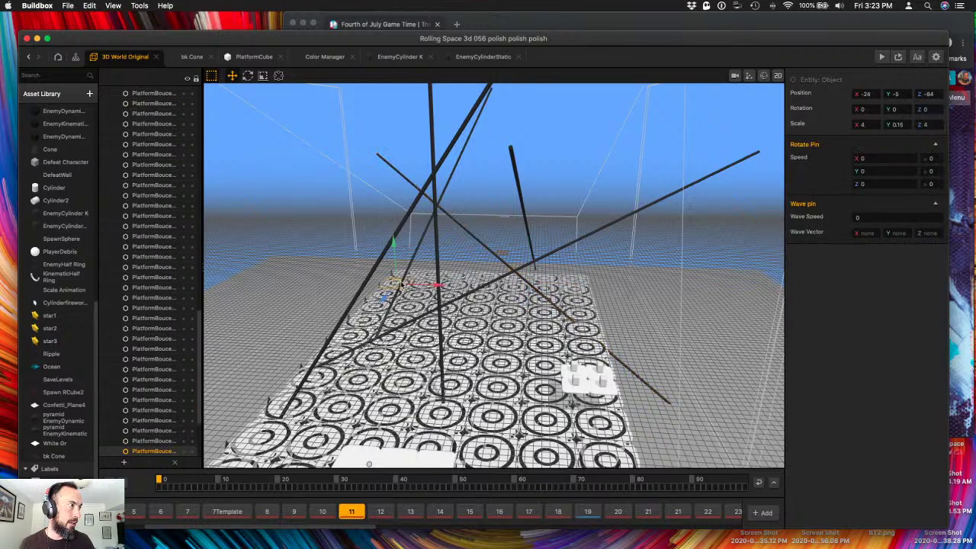
{"action": "left_click", "coordinate": [415, 254]}
{"action": "left_click", "coordinate": [418, 253]}
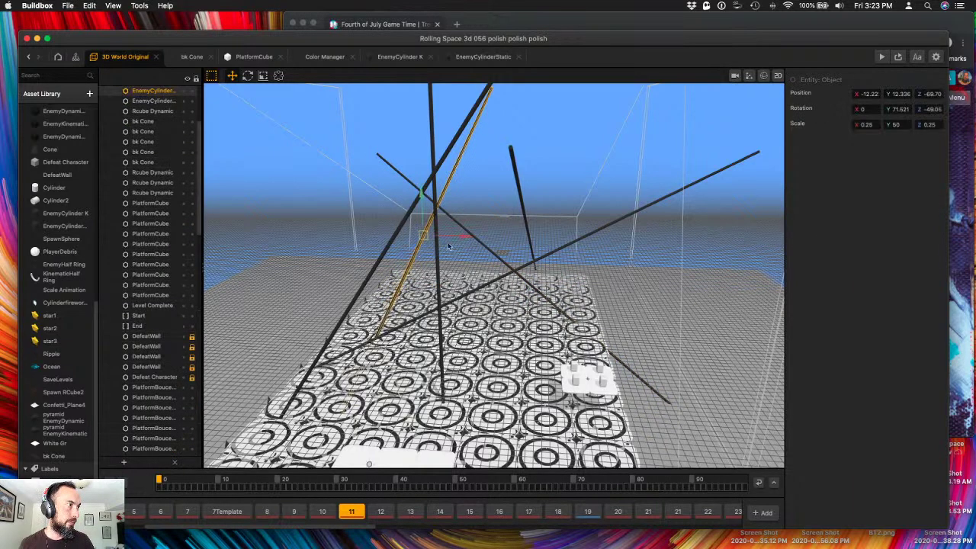
{"action": "left_click_drag", "start_coordinate": [468, 239], "coordinate": [624, 240]}
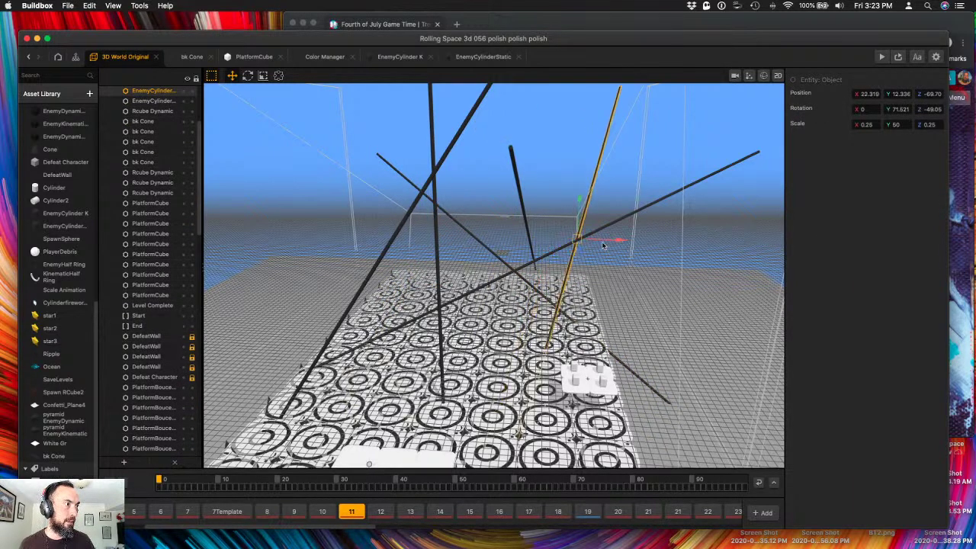
{"action": "left_click_drag", "start_coordinate": [578, 261], "coordinate": [586, 281]}
- Tilt the upright enemy cylinder near the platform's centre line to a Z rotation of about -36.75
{"action": "right_click_drag", "start_coordinate": [390, 334], "coordinate": [388, 312]}
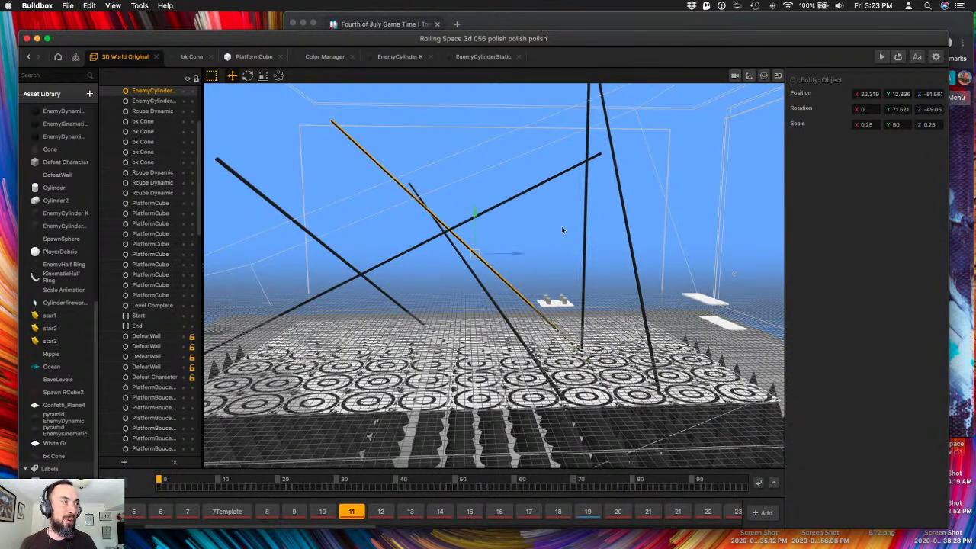
{"action": "left_click", "coordinate": [586, 223]}
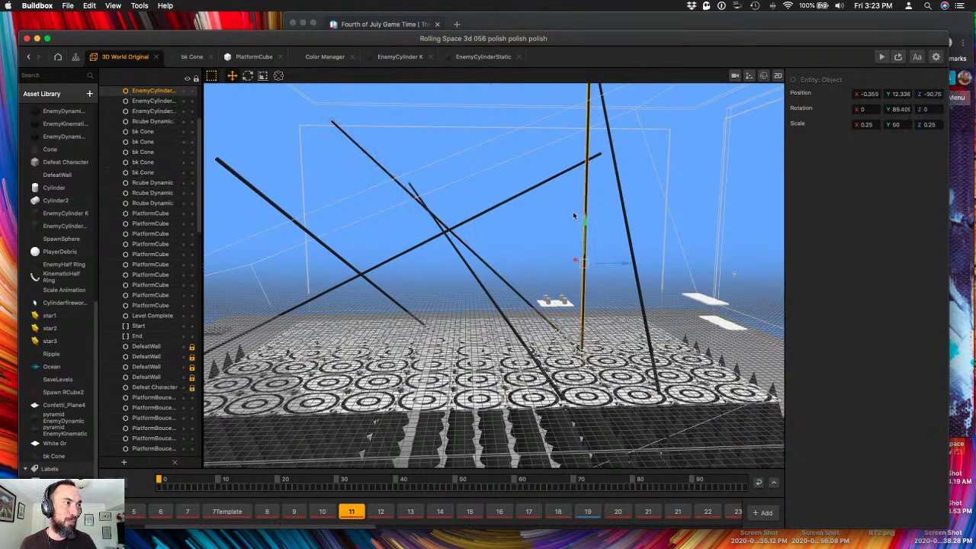
{"action": "left_click", "coordinate": [247, 75]}
{"action": "right_click_drag", "start_coordinate": [509, 248], "coordinate": [529, 255]}
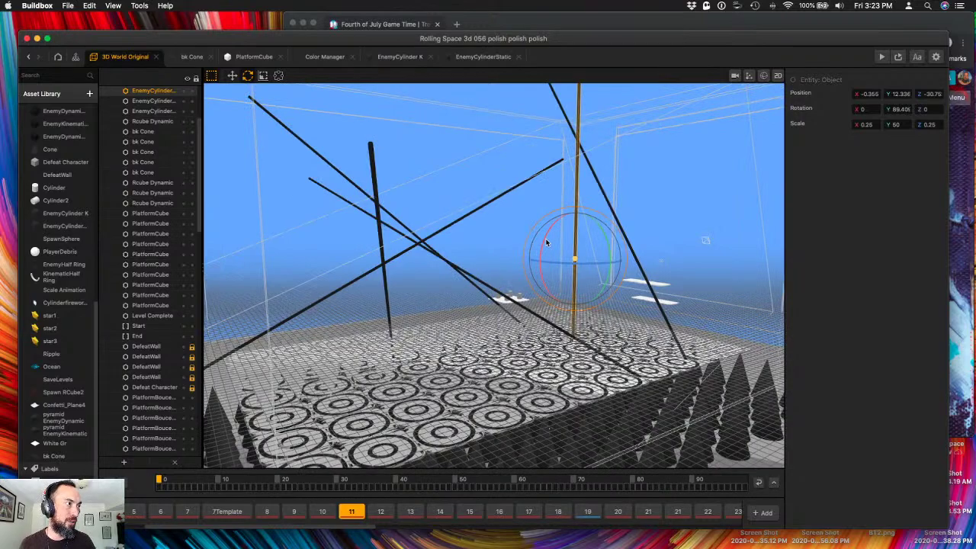
{"action": "left_click_drag", "start_coordinate": [545, 238], "coordinate": [561, 270]}
- Move the slanted enemy cylinder at X 11.76, Y 12.336 sideways to about X 6.83
{"action": "right_click_drag", "start_coordinate": [561, 271], "coordinate": [554, 312]}
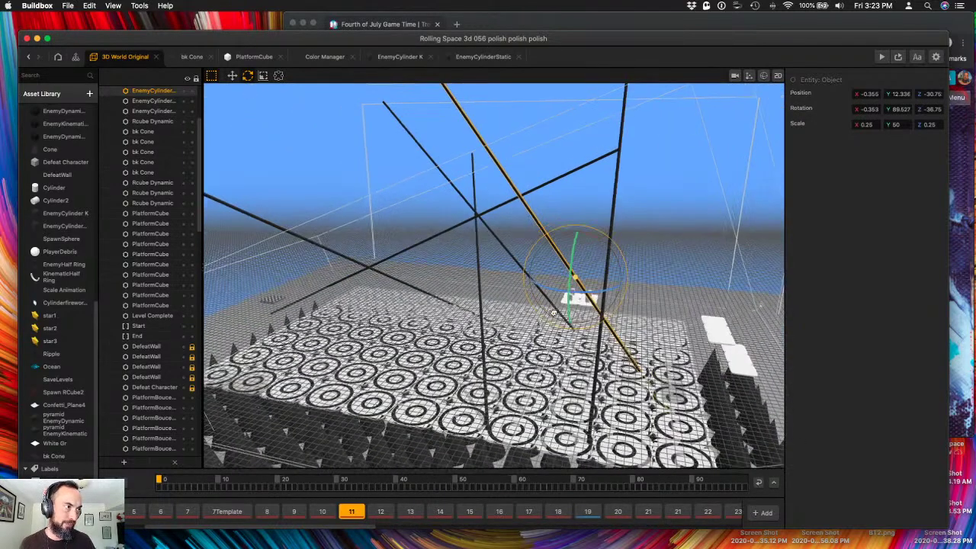
{"action": "right_click_drag", "start_coordinate": [460, 276], "coordinate": [478, 296]}
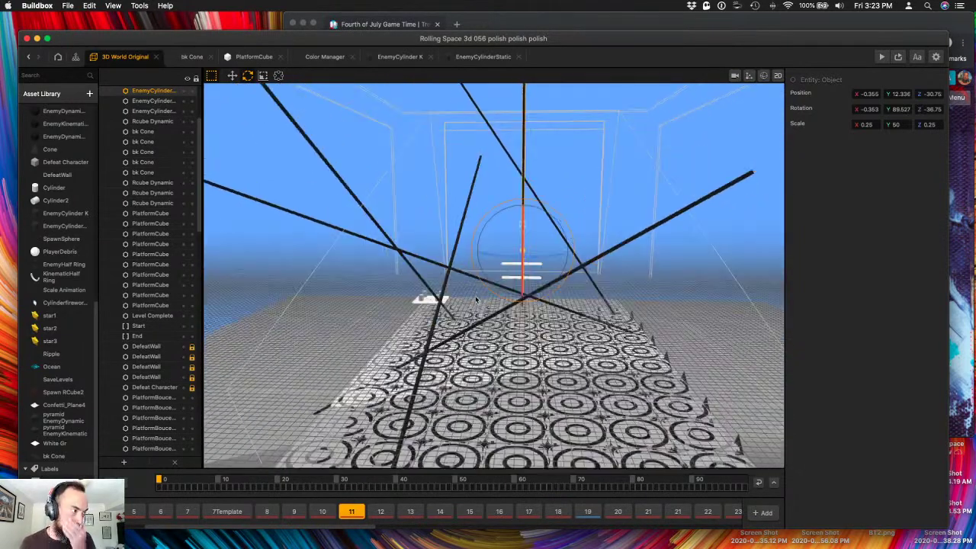
{"action": "left_click", "coordinate": [431, 328]}
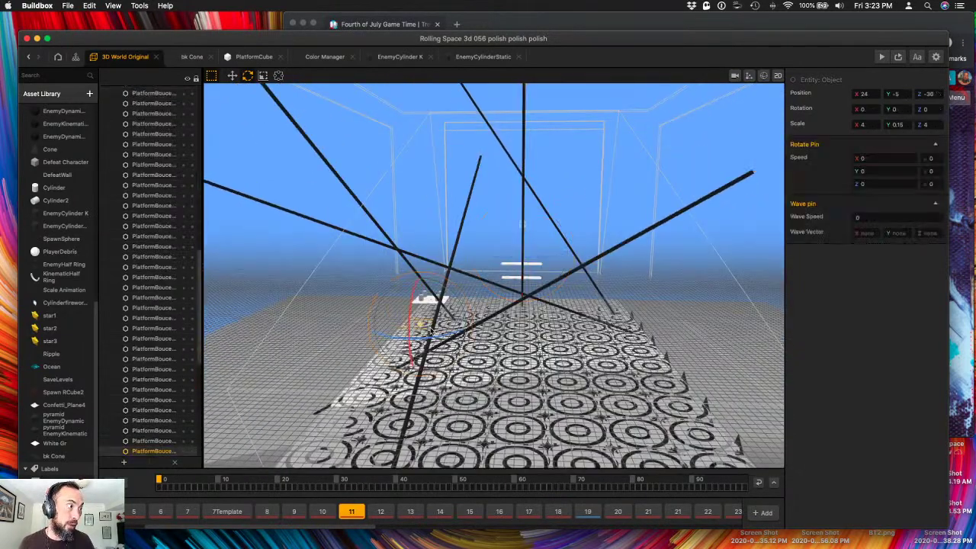
{"action": "left_click", "coordinate": [232, 76]}
{"action": "right_click_drag", "start_coordinate": [522, 224], "coordinate": [553, 215]}
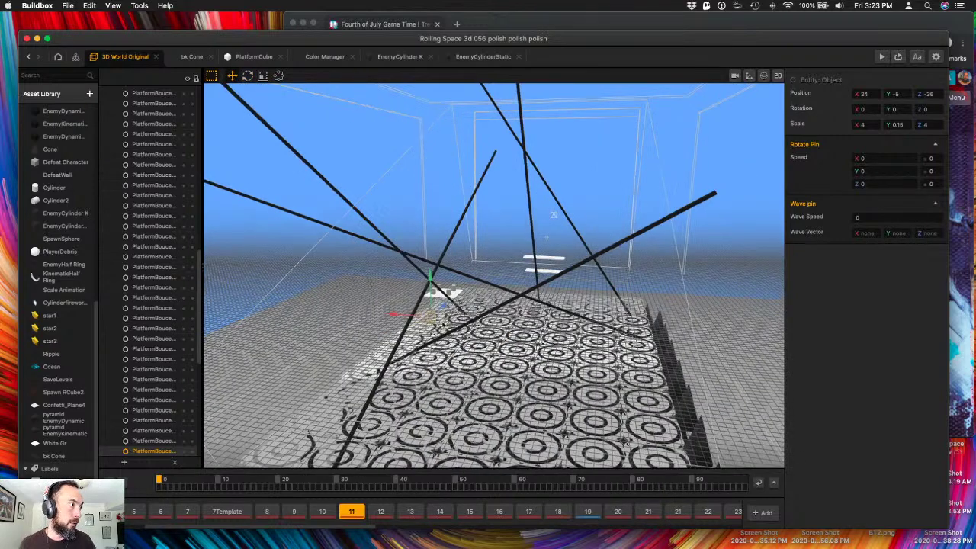
{"action": "right_click_drag", "start_coordinate": [446, 307], "coordinate": [383, 291]}
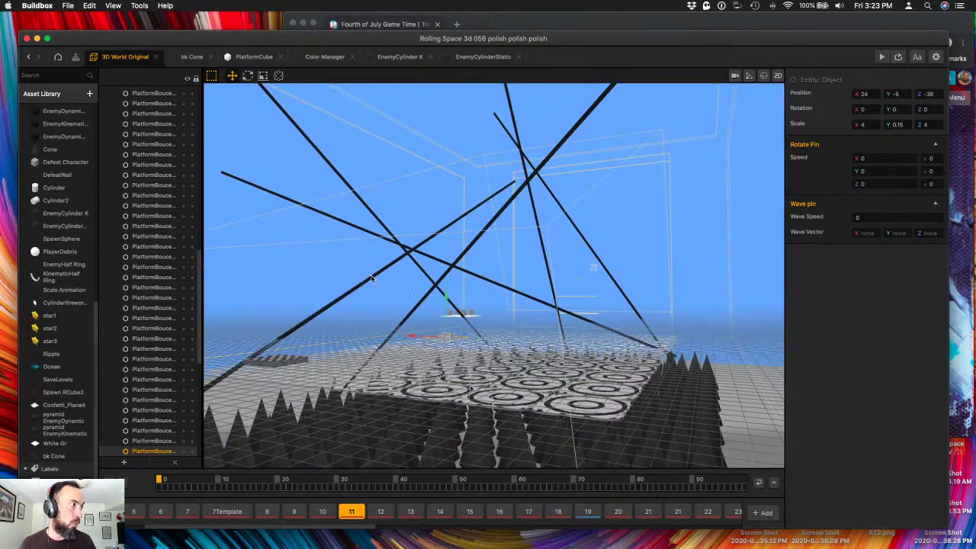
{"action": "left_click", "coordinate": [371, 278]}
{"action": "left_click_drag", "start_coordinate": [382, 257], "coordinate": [406, 256]}
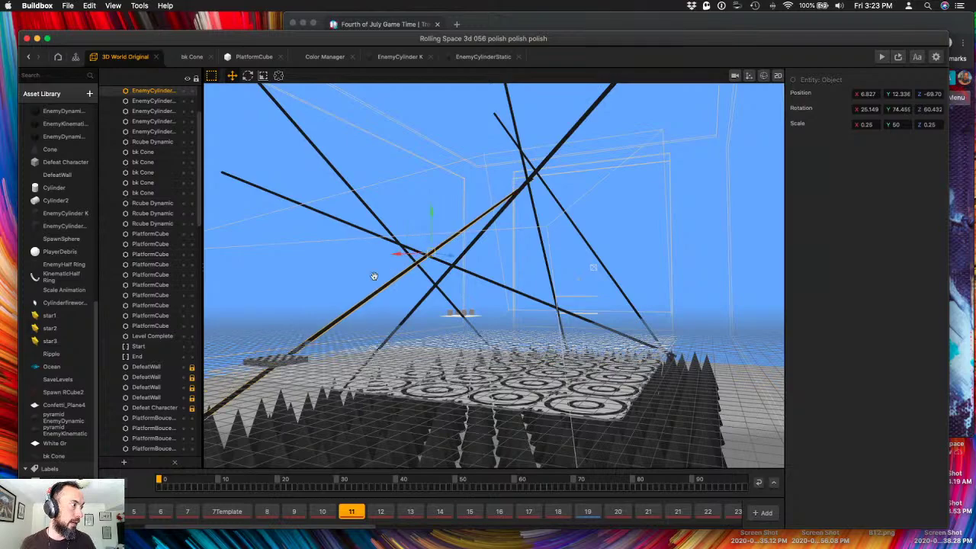
- Rotate the same enemy cylinder to about X 20.3, Y 31.7, Z 44.9
{"action": "right_click_drag", "start_coordinate": [374, 276], "coordinate": [517, 304]}
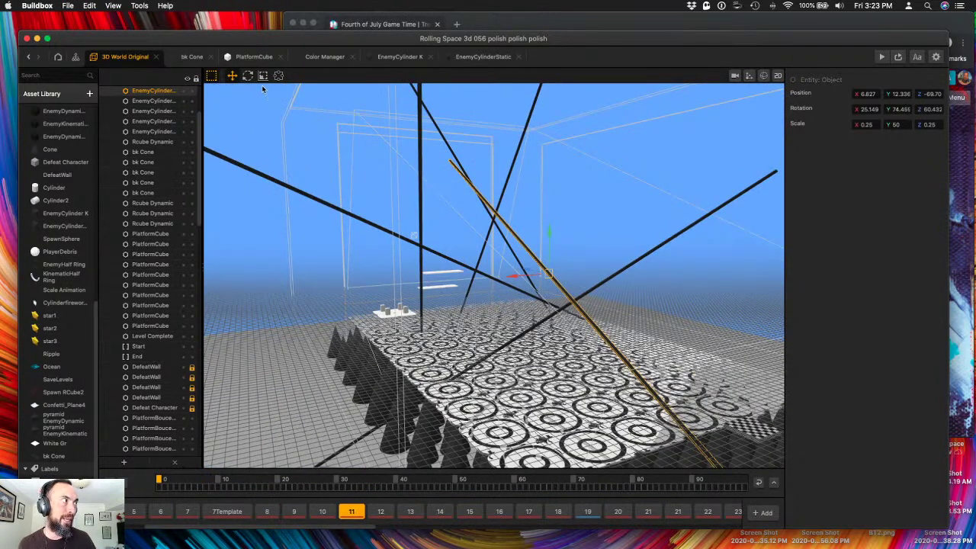
{"action": "key", "text": "e"}
{"action": "left_click_drag", "start_coordinate": [575, 258], "coordinate": [577, 270]}
{"action": "right_click_drag", "start_coordinate": [584, 263], "coordinate": [577, 241]}
{"action": "left_click_drag", "start_coordinate": [546, 258], "coordinate": [511, 261]}
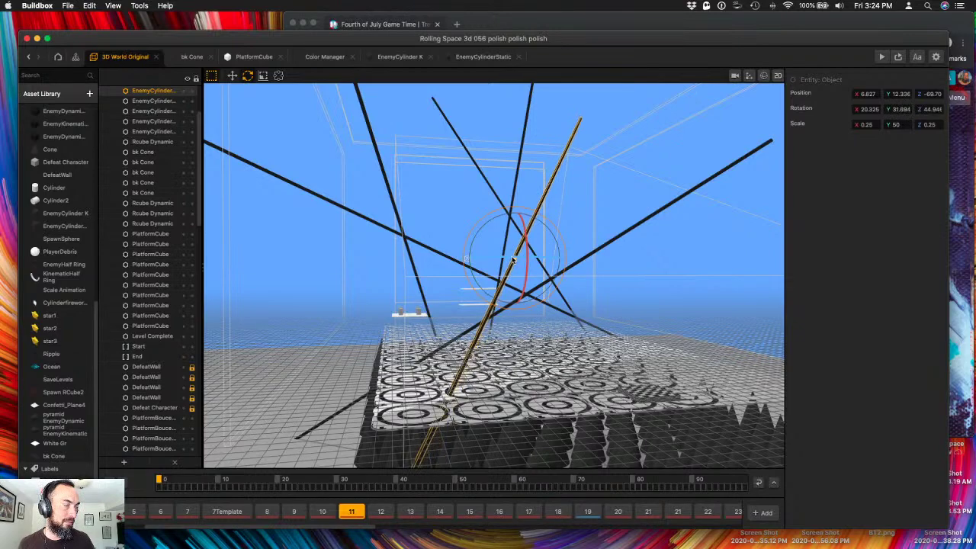
- Rotate the low diagonal enemy cylinder to about X -26.84, Y -14.69, Z -18.45 and move it to about X -16.46, Z -75.29
{"action": "right_click_drag", "start_coordinate": [511, 262], "coordinate": [601, 163]}
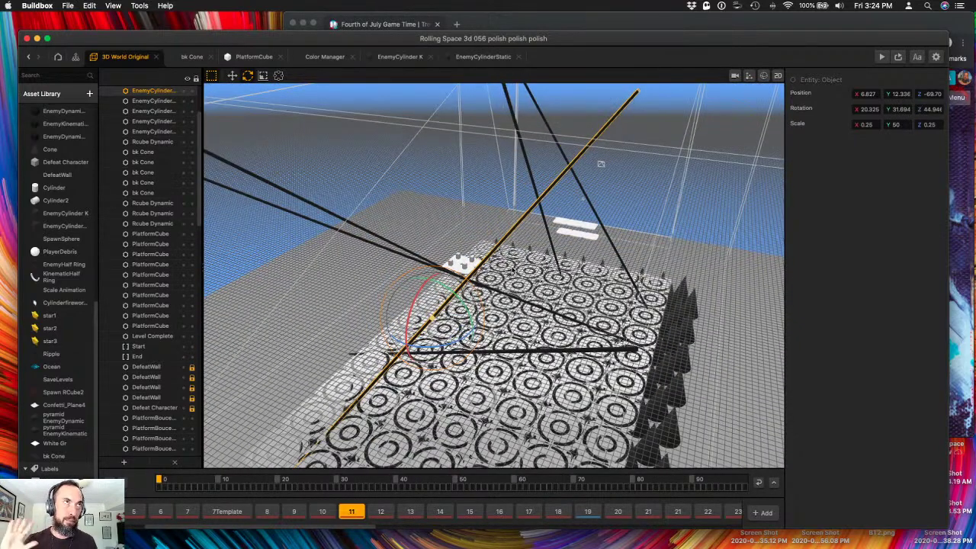
{"action": "right_click_drag", "start_coordinate": [601, 163], "coordinate": [564, 310]}
{"action": "left_click", "coordinate": [569, 238]}
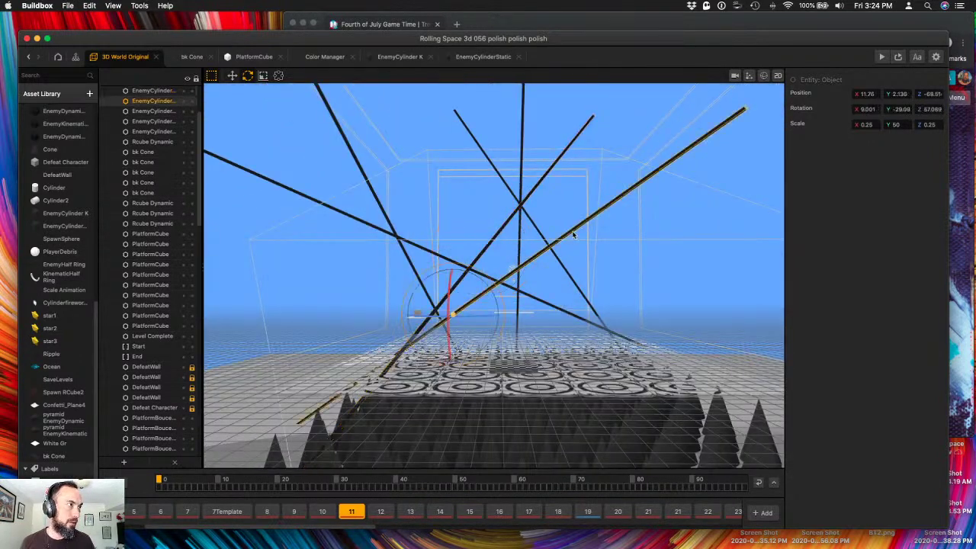
{"action": "right_click_drag", "start_coordinate": [569, 233], "coordinate": [570, 255]}
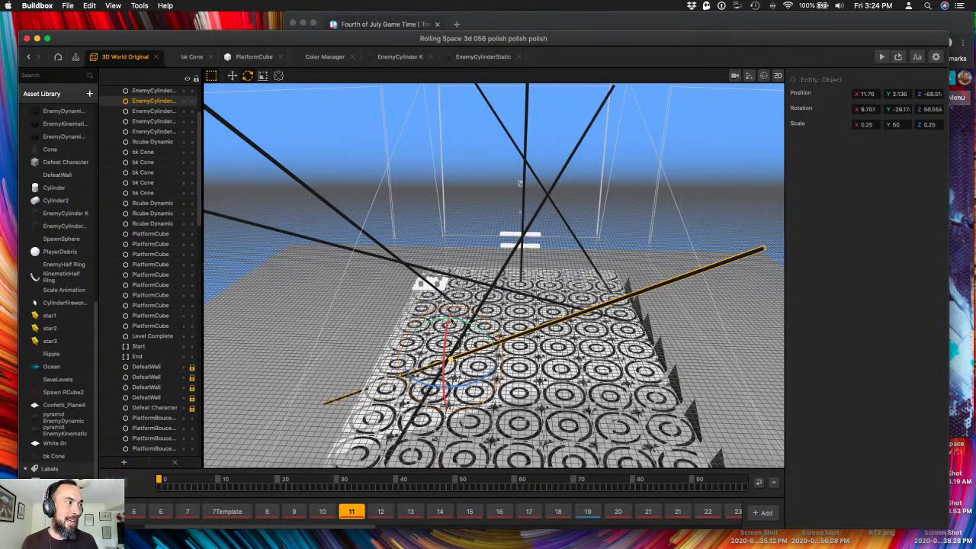
{"action": "left_click_drag", "start_coordinate": [456, 323], "coordinate": [269, 308]}
{"action": "left_click", "coordinate": [232, 75]}
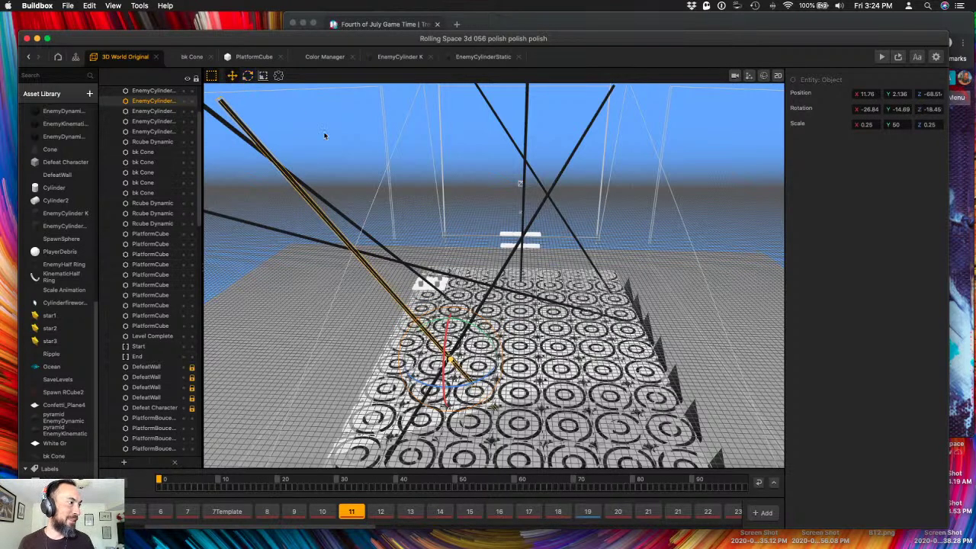
{"action": "left_click_drag", "start_coordinate": [409, 362], "coordinate": [580, 367]}
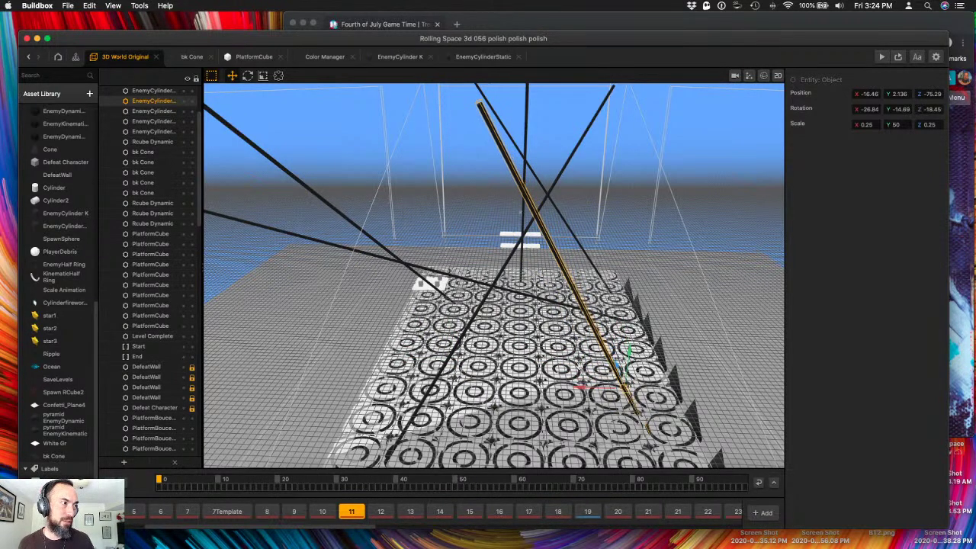
- Turn the leaning enemy cylinder at X 22.32 to a Y rotation of about 165.24 and move it to about X 2.86, Z -27.2
{"action": "right_click_drag", "start_coordinate": [580, 366], "coordinate": [539, 350]}
{"action": "right_click_drag", "start_coordinate": [433, 283], "coordinate": [440, 262]}
{"action": "left_click", "coordinate": [428, 291]}
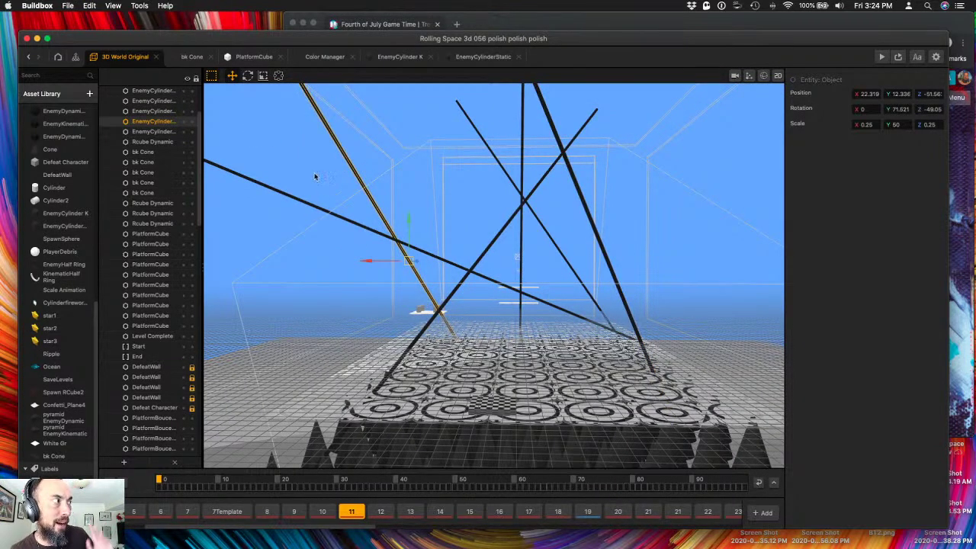
{"action": "left_click", "coordinate": [247, 75]}
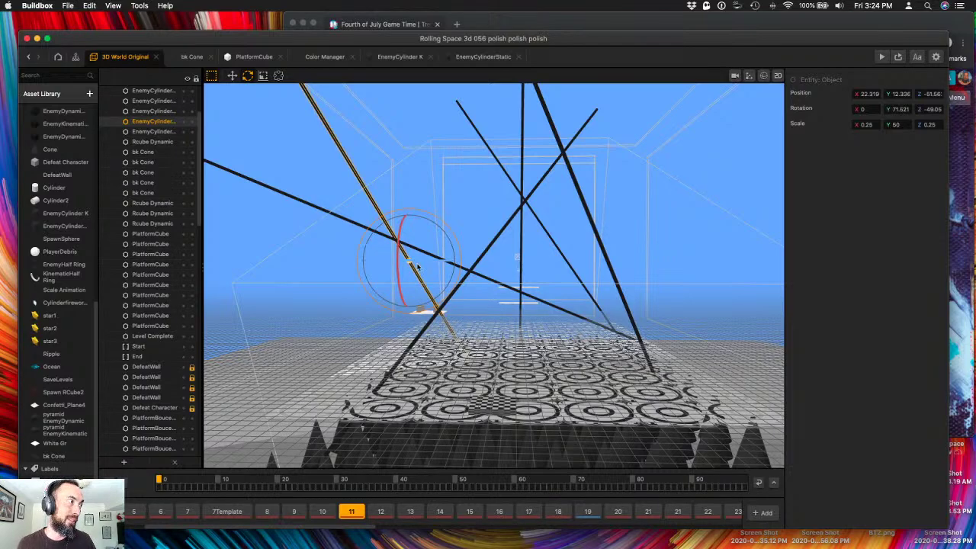
{"action": "left_click_drag", "start_coordinate": [410, 263], "coordinate": [429, 244]}
{"action": "right_click_drag", "start_coordinate": [429, 244], "coordinate": [439, 321]}
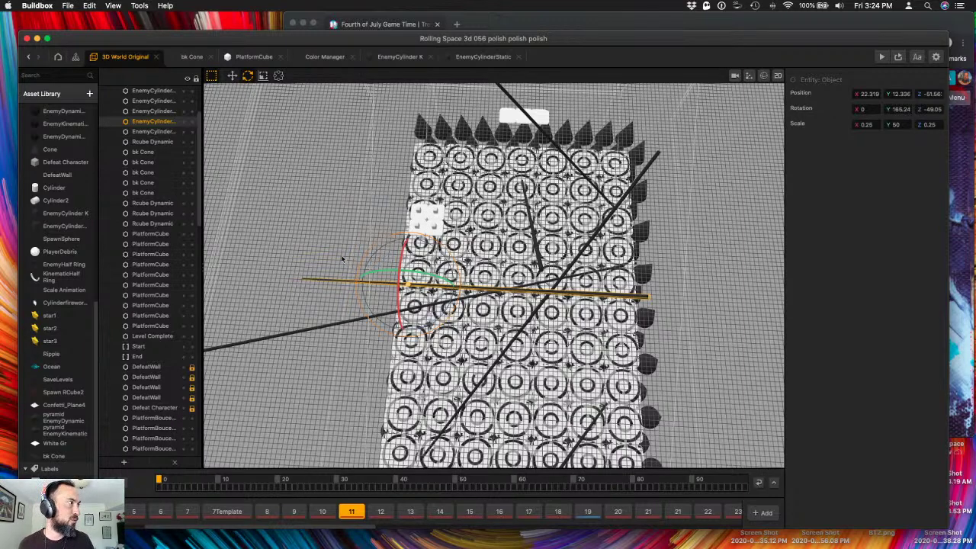
{"action": "left_click", "coordinate": [232, 76]}
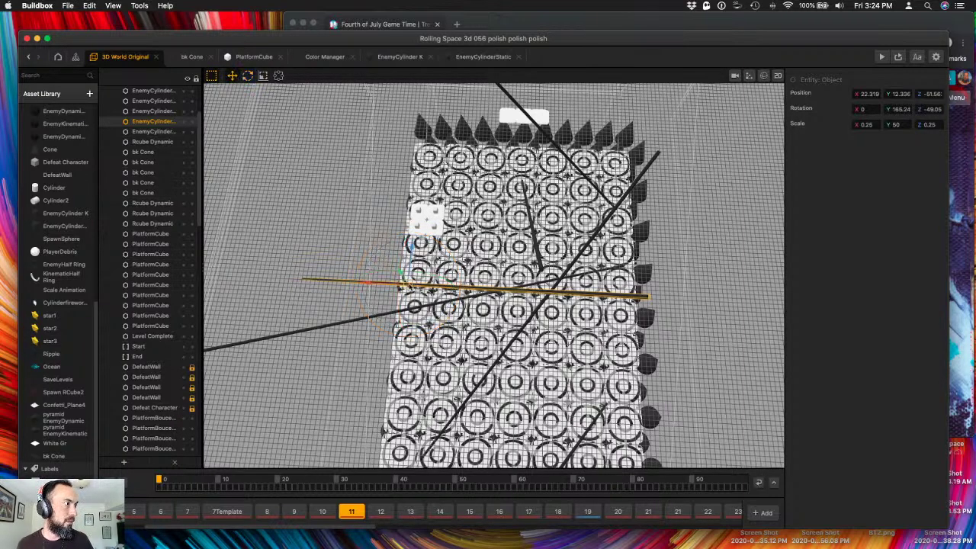
{"action": "left_click_drag", "start_coordinate": [373, 284], "coordinate": [512, 149]}
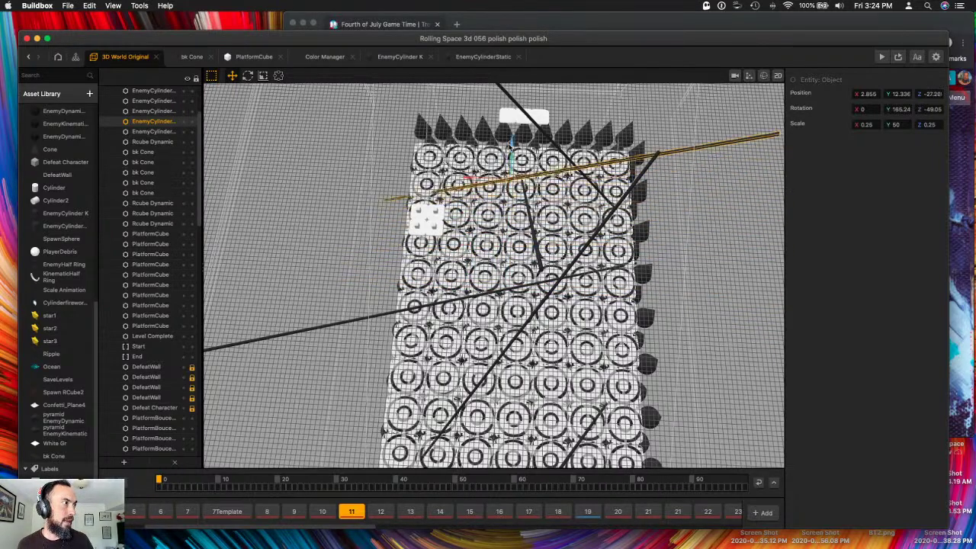
- Rotate the enemy cylinder at X 2.855 to a Y rotation of about 111.59 and move it to about X 9.93, Z -38.44
{"action": "left_click", "coordinate": [248, 76]}
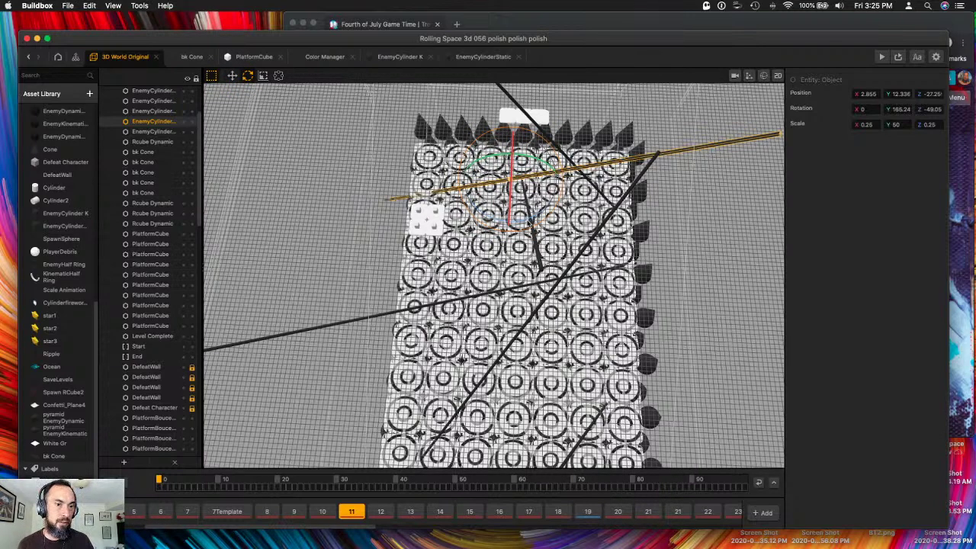
{"action": "left_click_drag", "start_coordinate": [531, 220], "coordinate": [484, 217]}
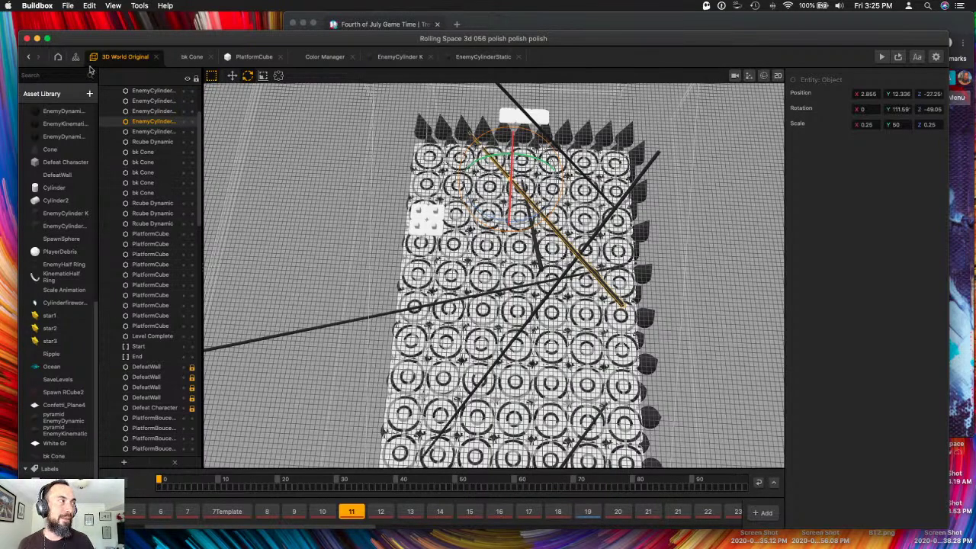
{"action": "left_click", "coordinate": [232, 76]}
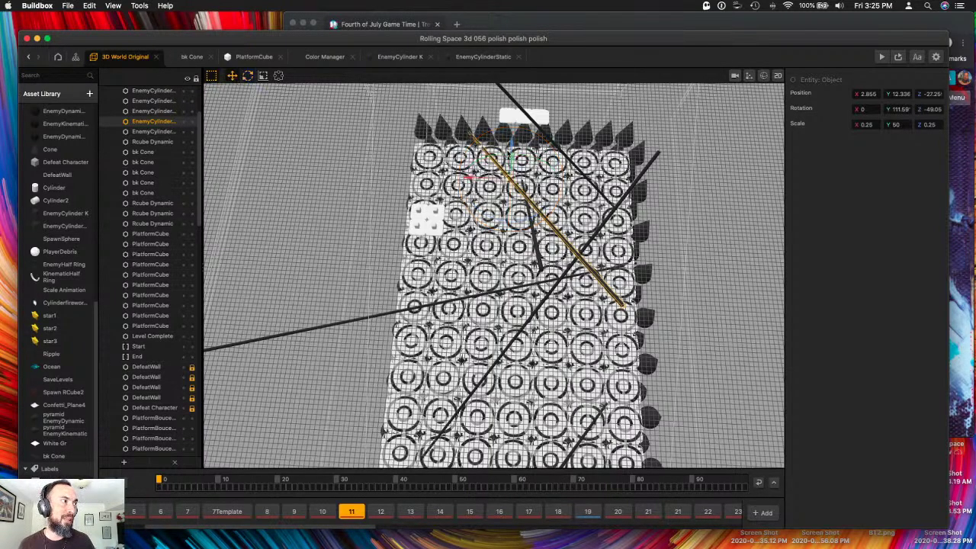
{"action": "left_click_drag", "start_coordinate": [513, 145], "coordinate": [511, 190]}
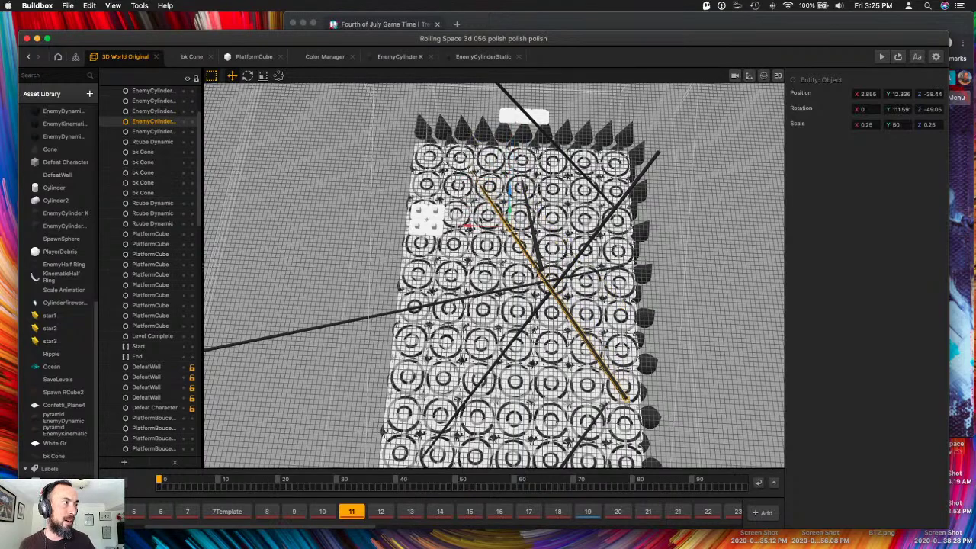
{"action": "left_click_drag", "start_coordinate": [470, 229], "coordinate": [424, 229]}
{"action": "right_click_drag", "start_coordinate": [488, 294], "coordinate": [551, 348]}
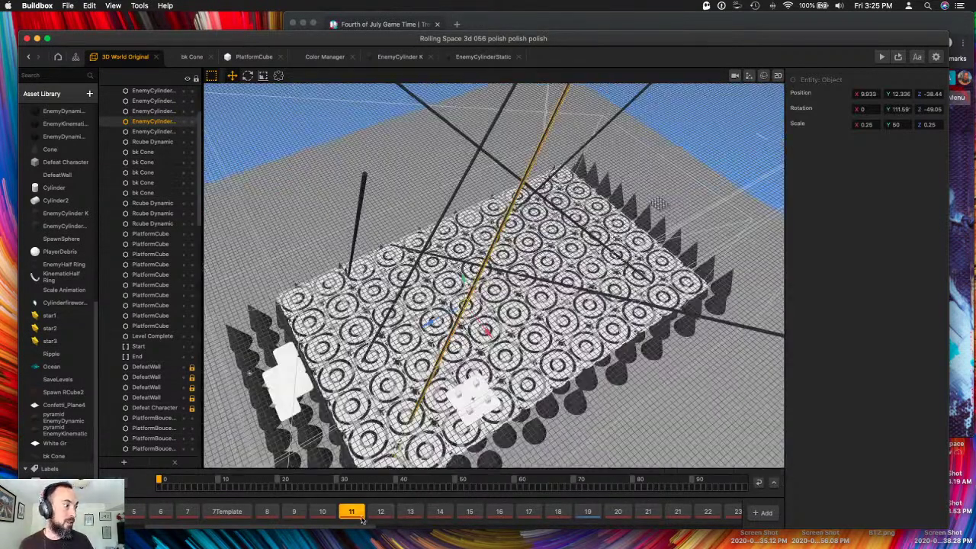
- Save the project and playtest the level in the preview over several attempts, checking the cylinder obstacles, and close the preview
{"action": "key", "text": "super+s"}
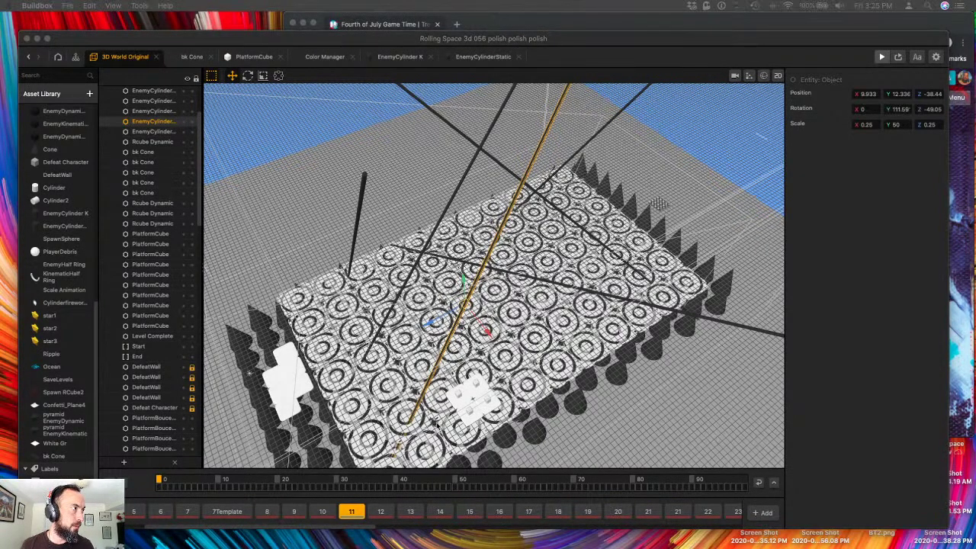
{"action": "left_click_drag", "start_coordinate": [133, 111], "coordinate": [683, 64]}
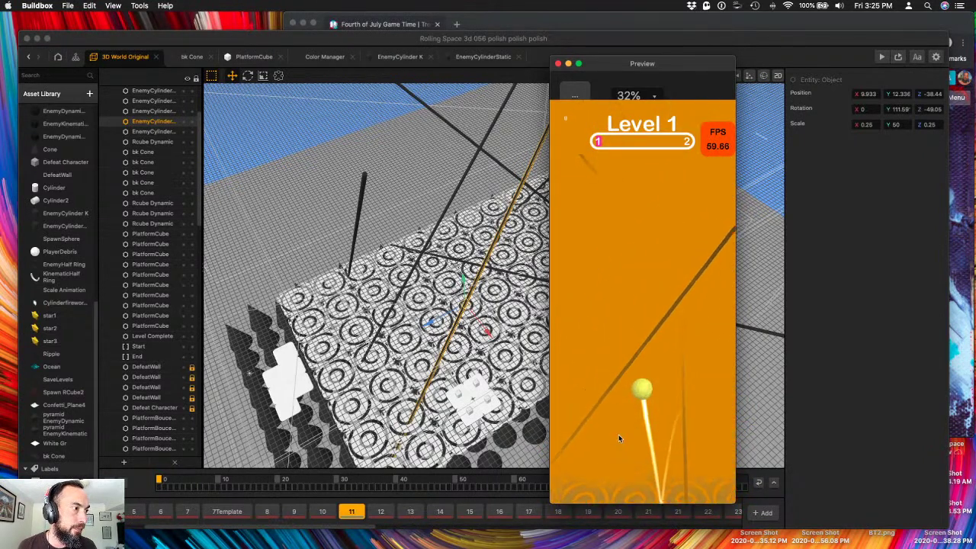
{"action": "left_click", "coordinate": [655, 435]}
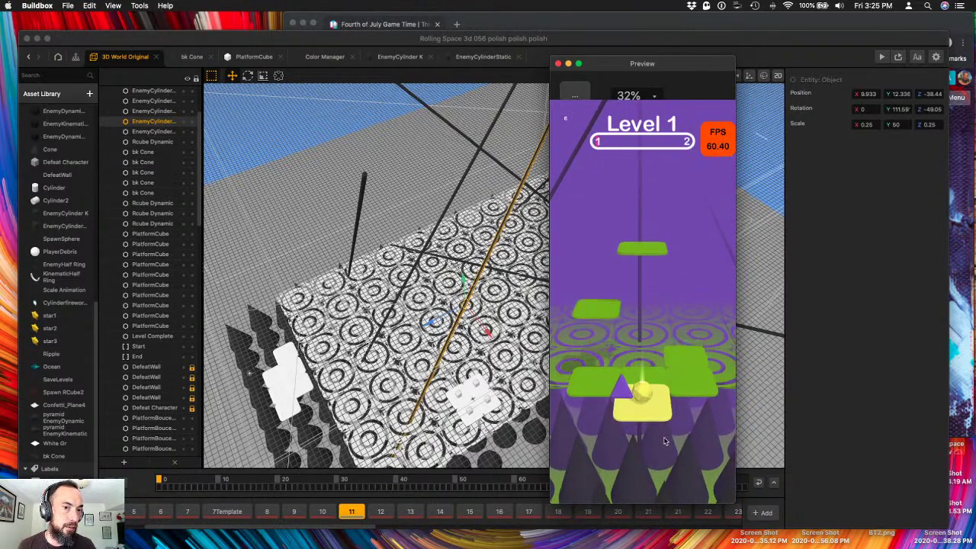
{"action": "mouse_move", "coordinate": [646, 431]}
{"action": "left_mouse_down"}
{"action": "mouse_move", "coordinate": [629, 432]}
{"action": "mouse_move", "coordinate": [627, 418]}
{"action": "mouse_move", "coordinate": [650, 403]}
{"action": "left_mouse_up"}
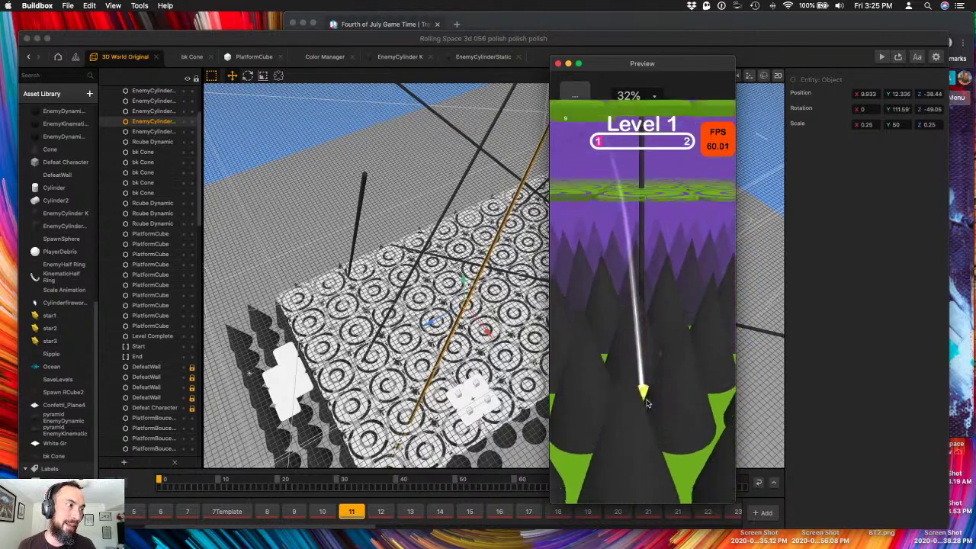
{"action": "left_click", "coordinate": [643, 425]}
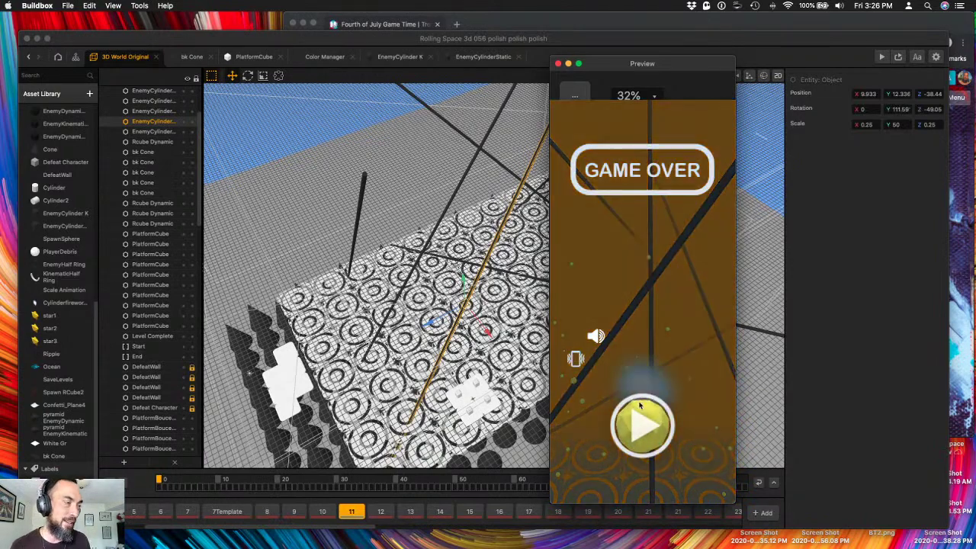
{"action": "left_click", "coordinate": [638, 424]}
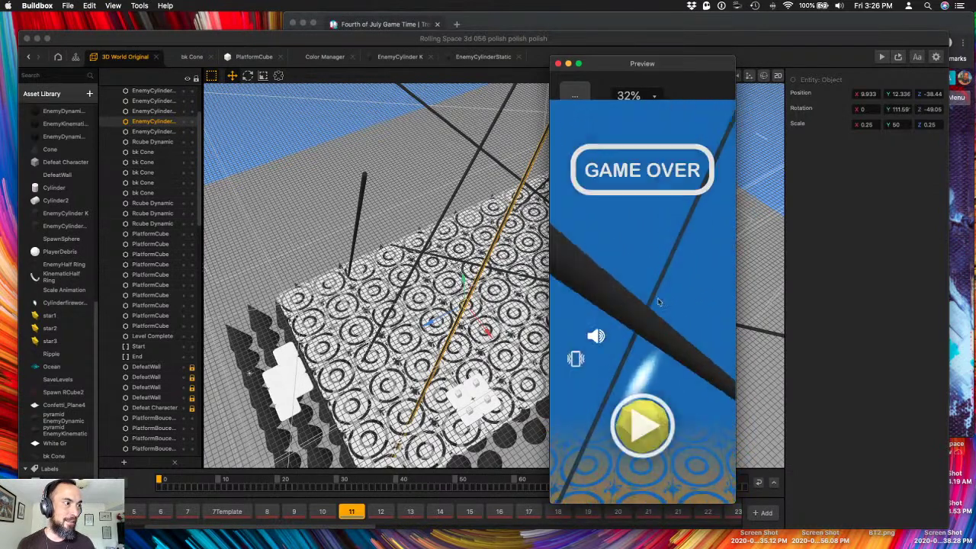
{"action": "left_click", "coordinate": [634, 424]}
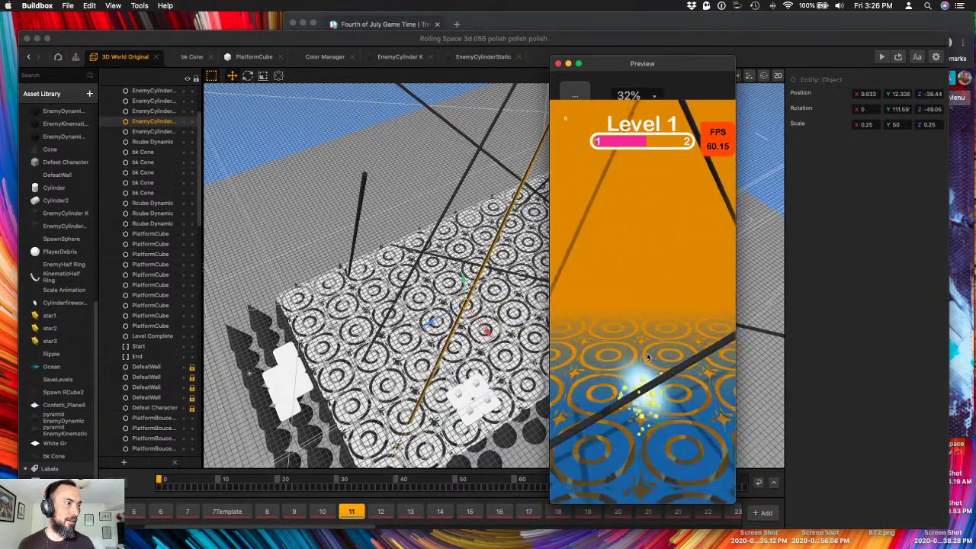
{"action": "left_click", "coordinate": [639, 427]}
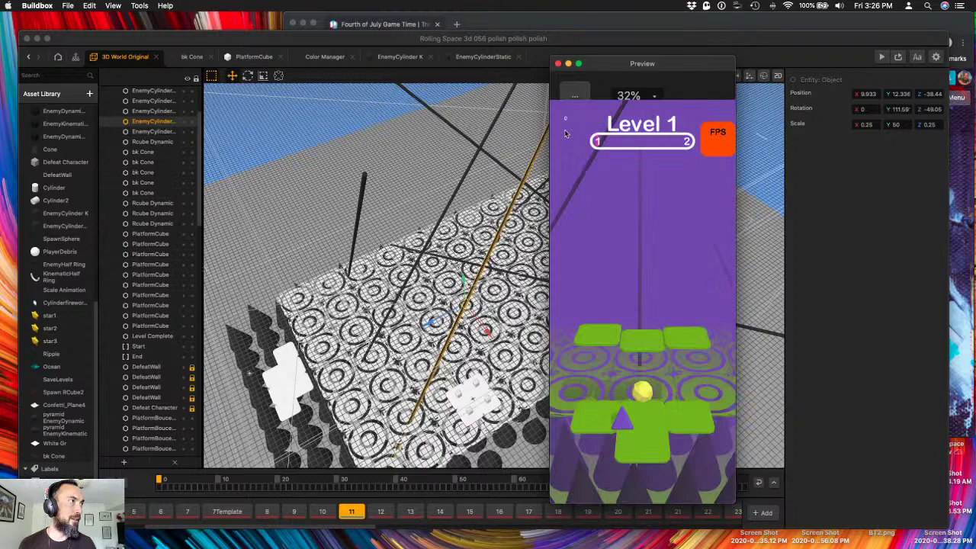
{"action": "left_click", "coordinate": [559, 63]}
- Delete the nearly upright enemy cylinder at about X -0.955, Z -30.75 above the middle of the platform
{"action": "right_click_drag", "start_coordinate": [248, 390], "coordinate": [518, 247]}
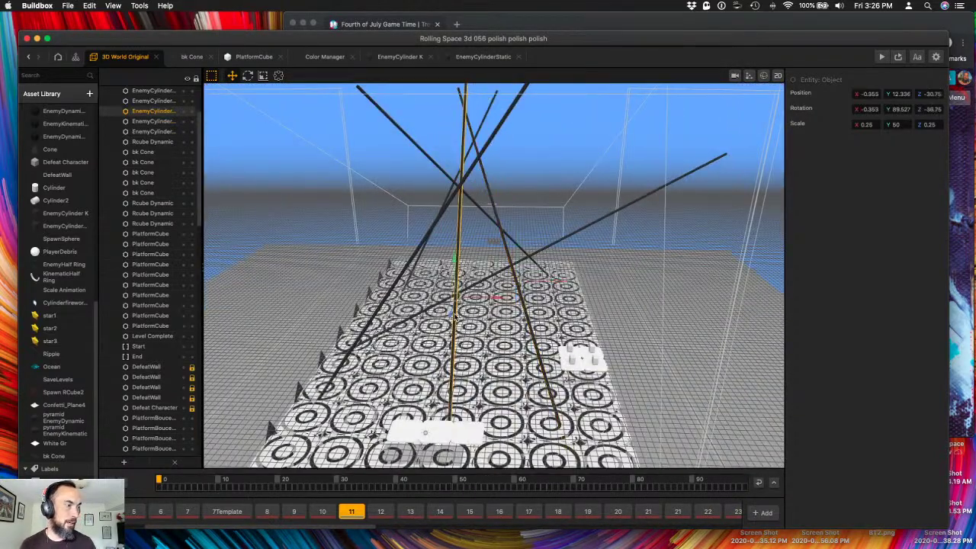
{"action": "key", "text": "BackSpace"}
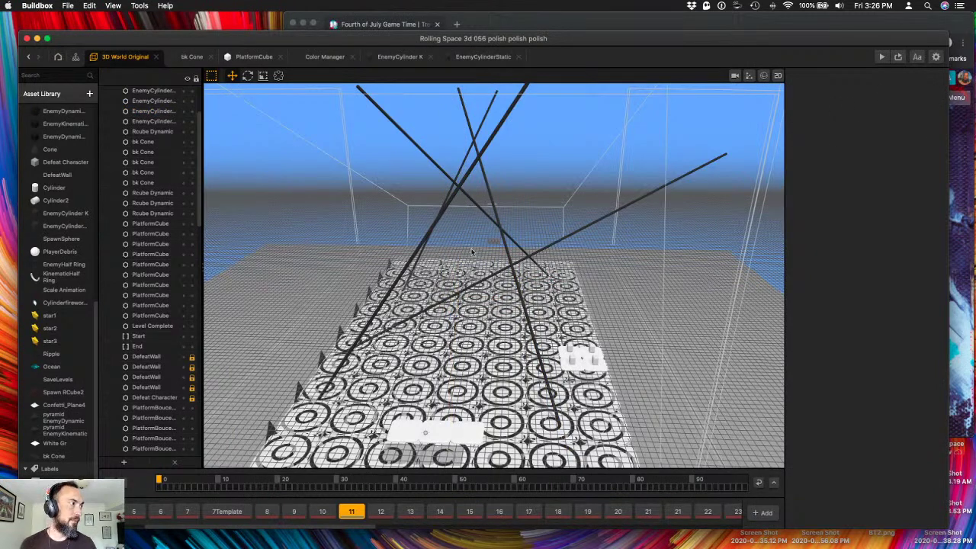
- Move the enemy cylinder at X -12.22, Y 12.336 to about X -0.53, Y -0.17 and set its Y rotation to about 64.24
{"action": "left_click", "coordinate": [427, 238]}
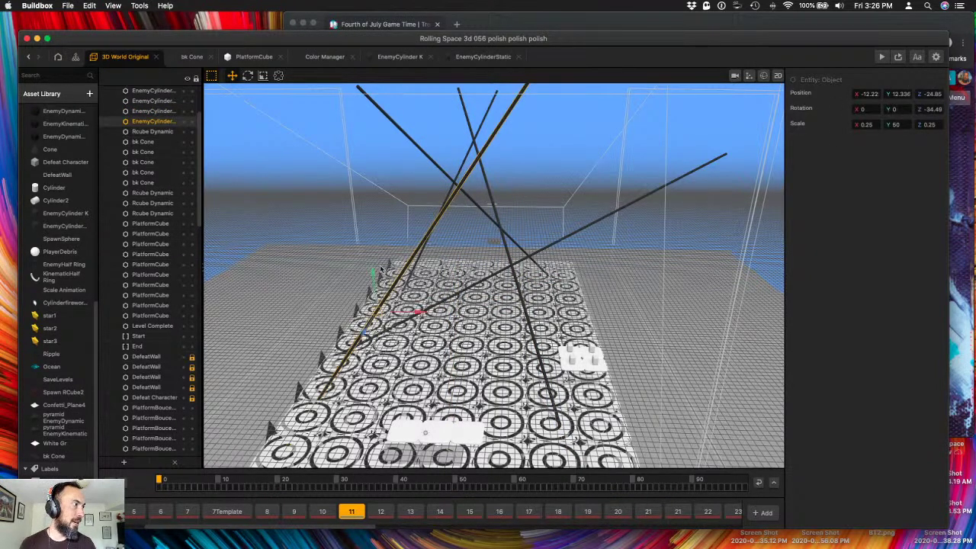
{"action": "left_click_drag", "start_coordinate": [372, 289], "coordinate": [390, 345]}
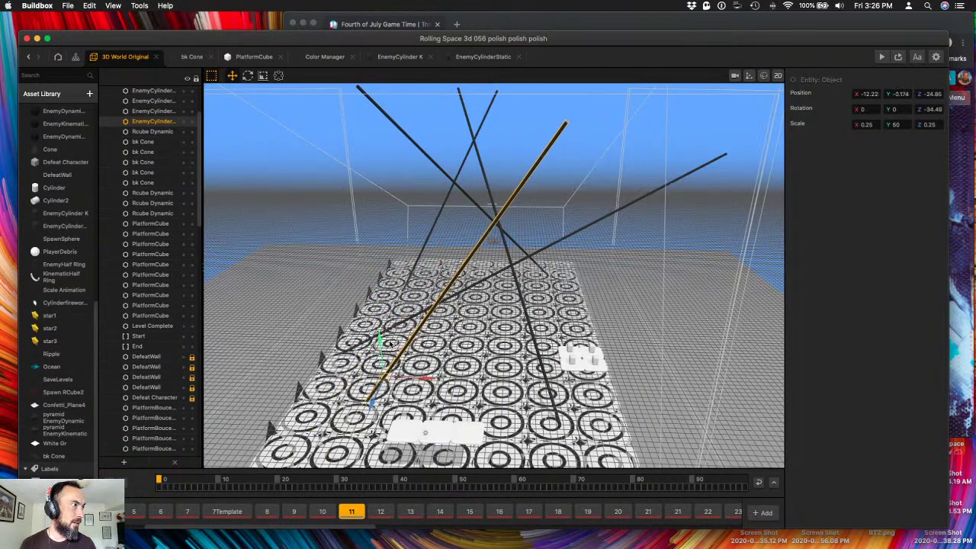
{"action": "right_click_drag", "start_coordinate": [426, 434], "coordinate": [436, 319]}
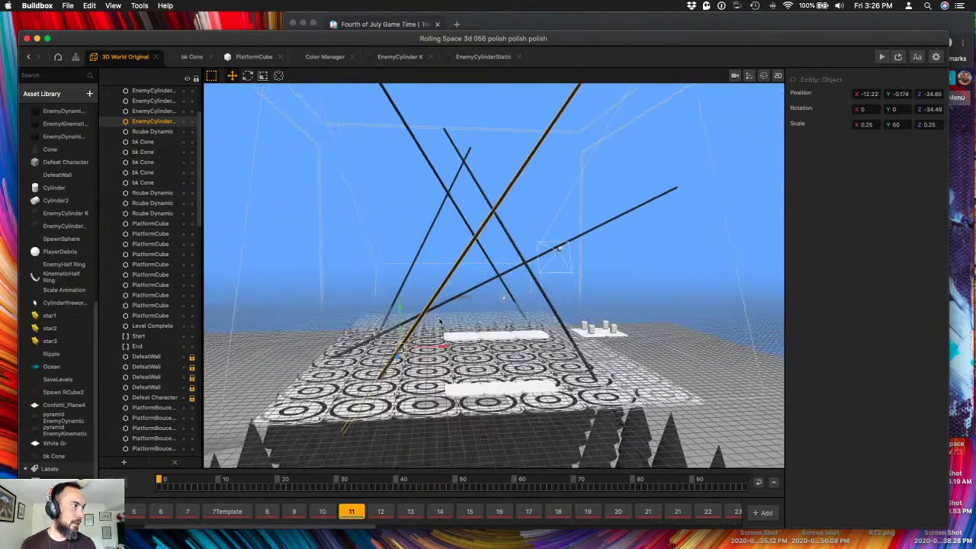
{"action": "scroll", "coordinate": [446, 360], "scroll_direction": "up", "scroll_amount": 10}
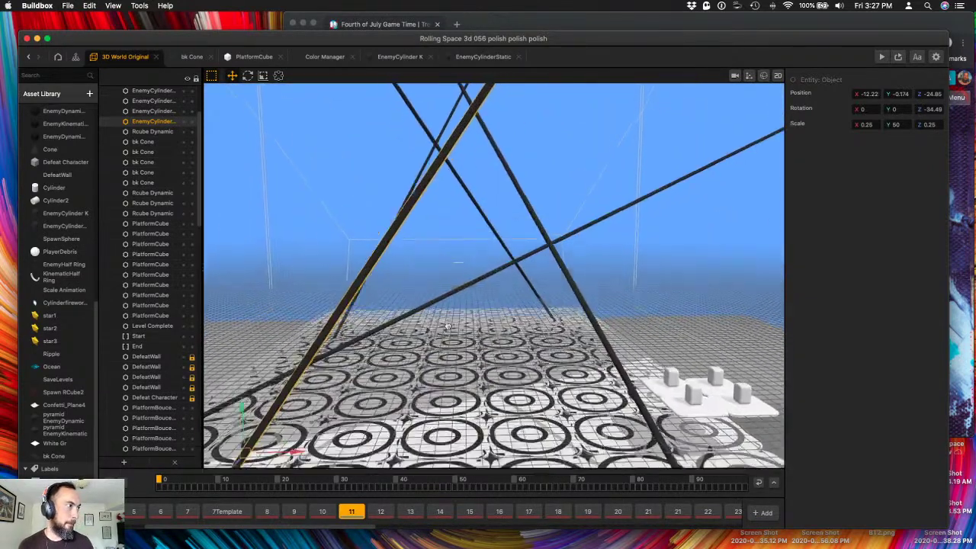
{"action": "middle_click_drag", "start_coordinate": [446, 359], "coordinate": [451, 305]}
{"action": "scroll", "coordinate": [450, 305], "scroll_direction": "down", "scroll_amount": 10}
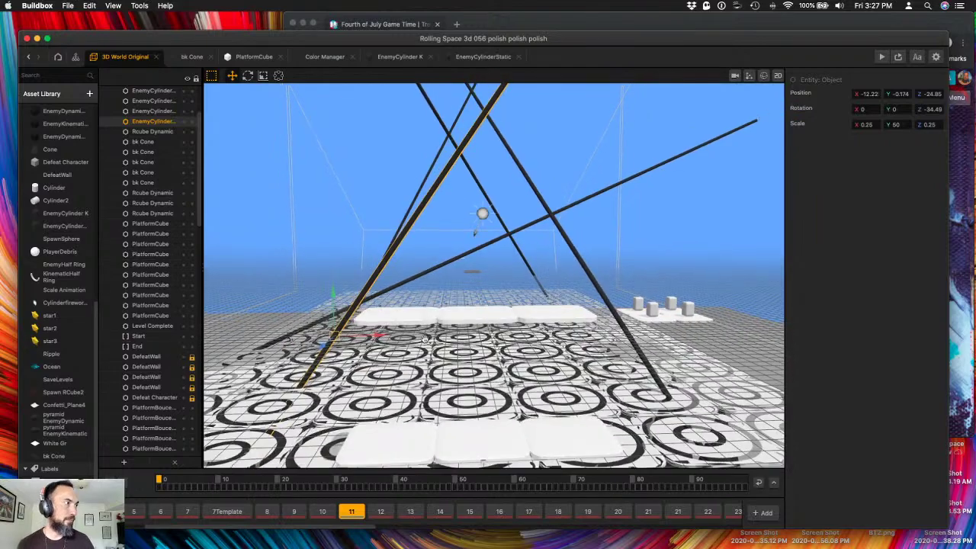
{"action": "scroll", "coordinate": [451, 305], "scroll_direction": "down", "scroll_amount": 5}
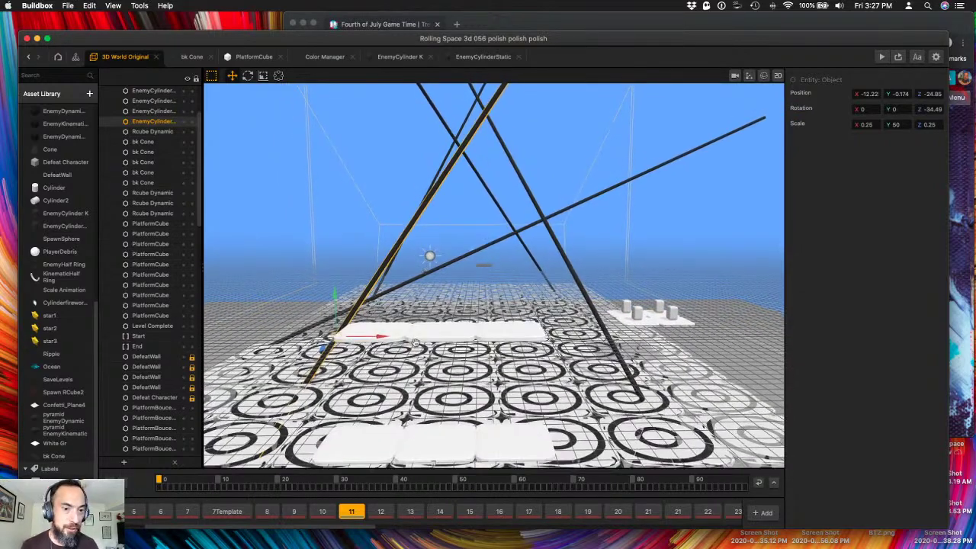
{"action": "middle_click_drag", "start_coordinate": [415, 343], "coordinate": [450, 339]}
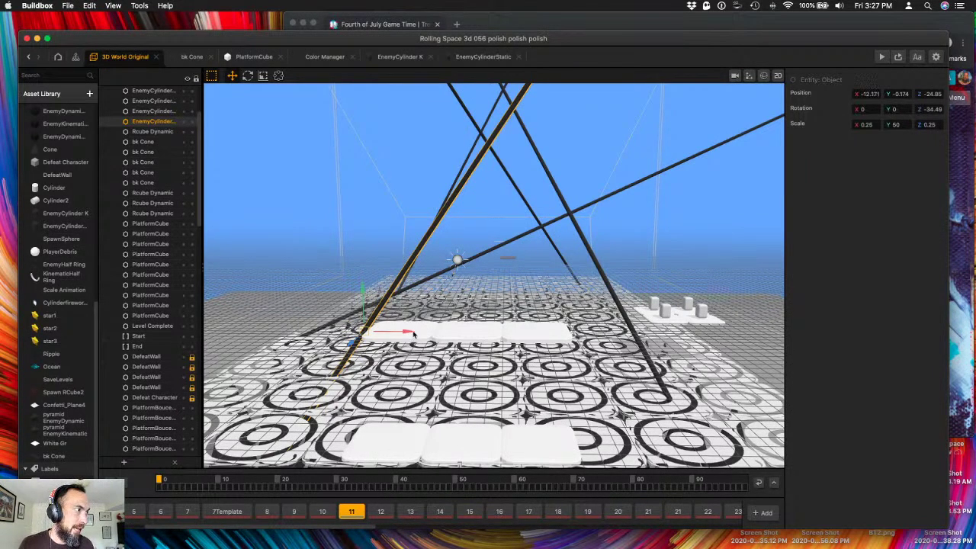
{"action": "left_click_drag", "start_coordinate": [413, 334], "coordinate": [521, 344]}
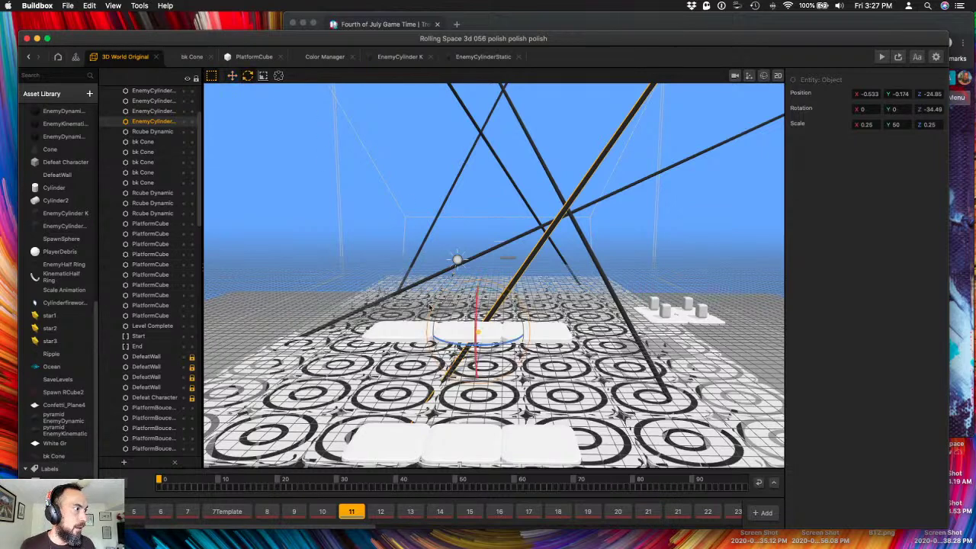
{"action": "left_click_drag", "start_coordinate": [461, 352], "coordinate": [562, 355]}
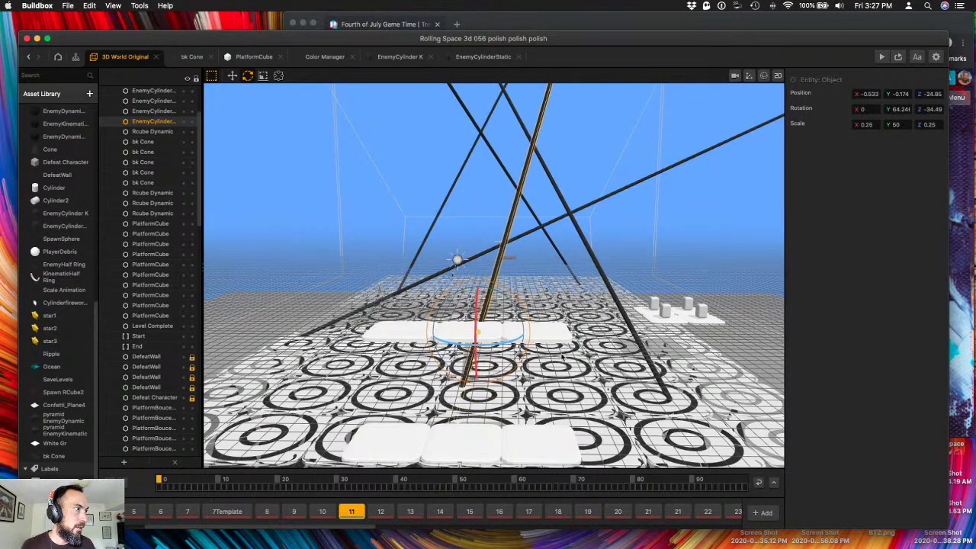
- Lower the enemy cylinder at X 9.933 to about Y 1.58 and rotate it to about X 3.05, Y 124, Z -56.77
{"action": "right_click_drag", "start_coordinate": [412, 285], "coordinate": [432, 279]}
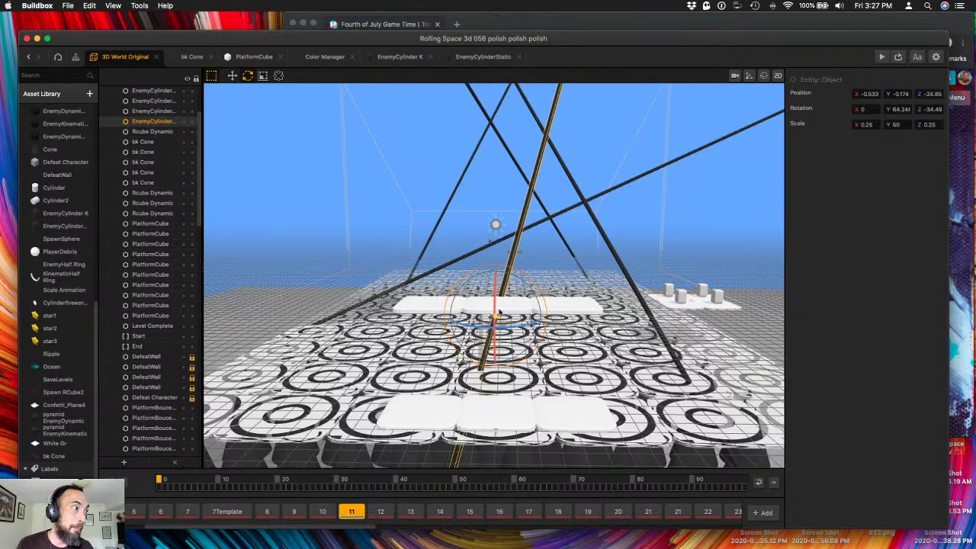
{"action": "right_click_drag", "start_coordinate": [494, 274], "coordinate": [465, 278]}
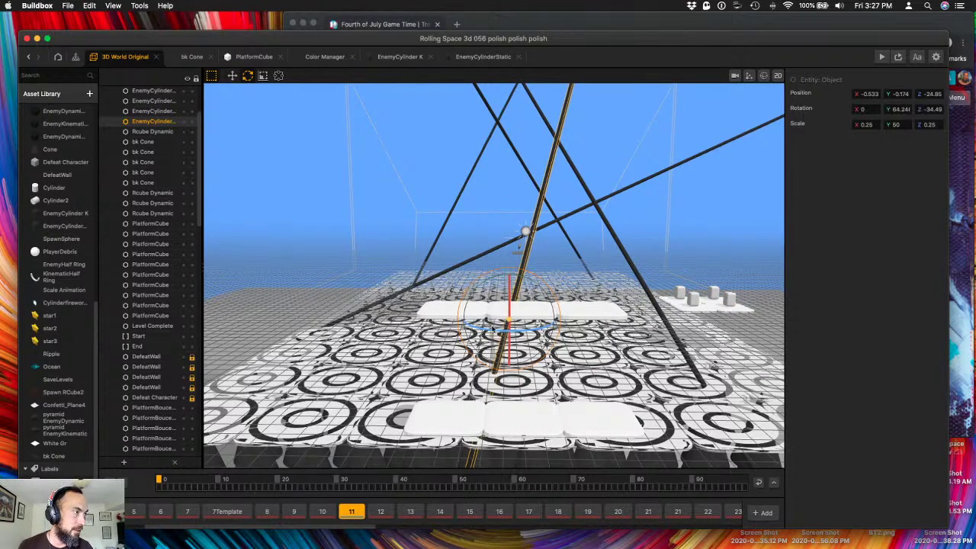
{"action": "mouse_move", "coordinate": [469, 282]}
{"action": "right_mouse_down"}
{"action": "mouse_move", "coordinate": [466, 324]}
{"action": "mouse_move", "coordinate": [464, 269]}
{"action": "right_mouse_up"}
{"action": "right_click_drag", "start_coordinate": [617, 267], "coordinate": [608, 283]}
{"action": "left_click", "coordinate": [636, 256]}
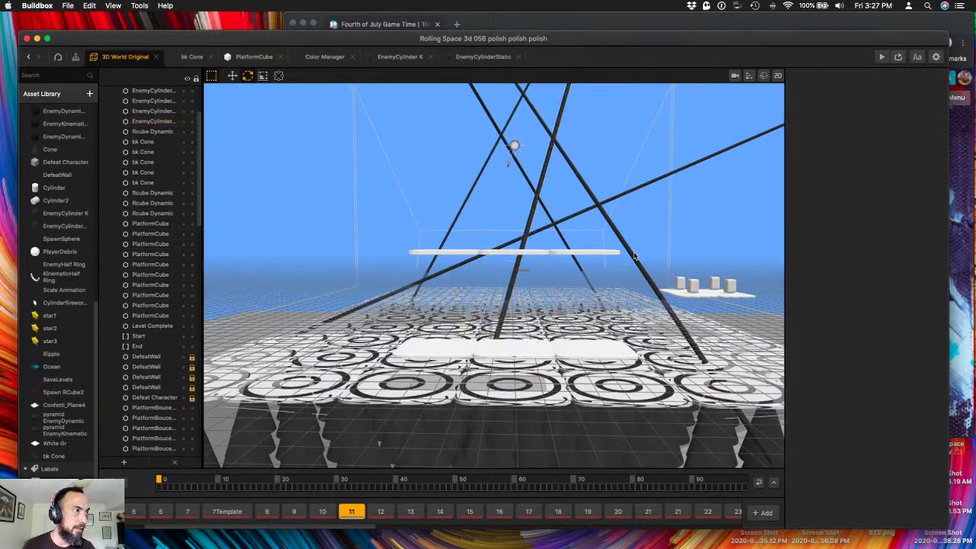
{"action": "left_click", "coordinate": [631, 255]}
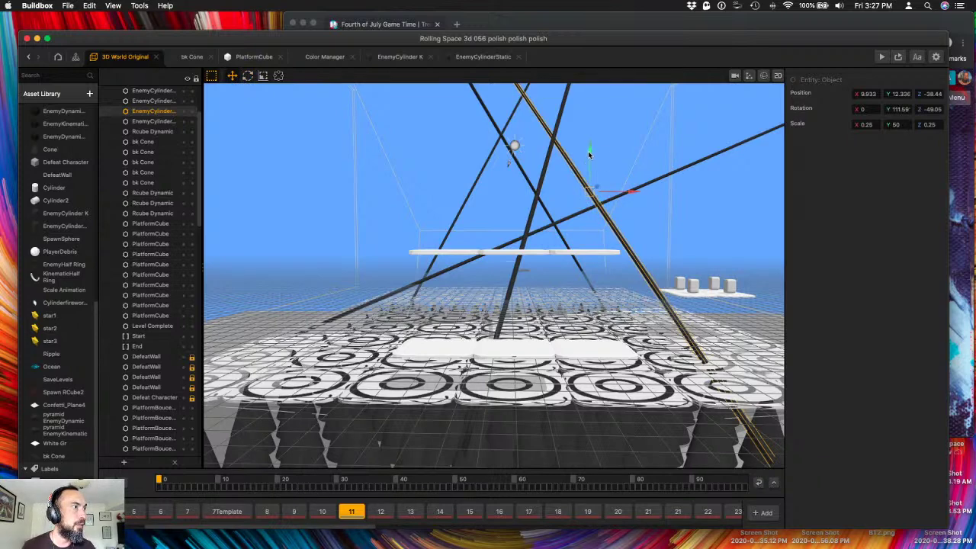
{"action": "left_click_drag", "start_coordinate": [589, 150], "coordinate": [596, 250]}
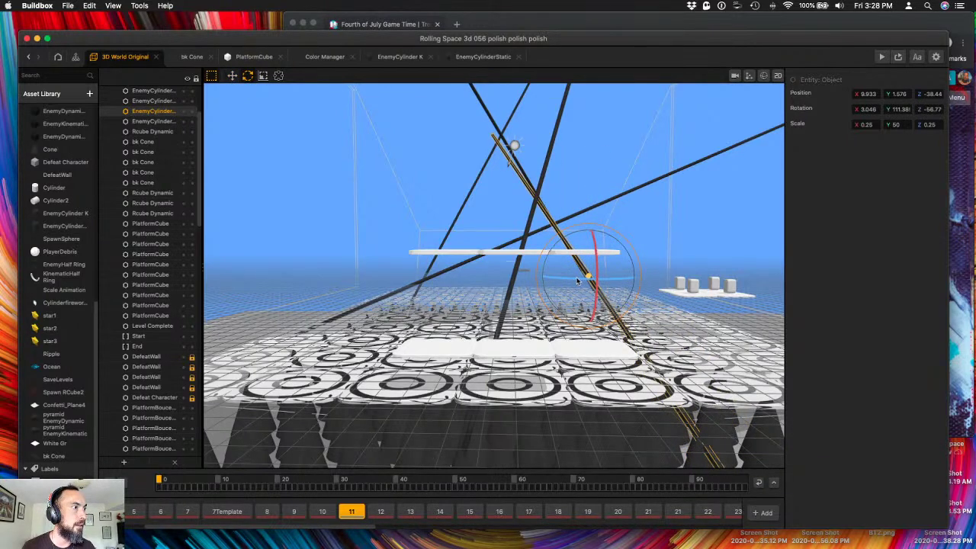
{"action": "left_click_drag", "start_coordinate": [577, 281], "coordinate": [589, 279]}
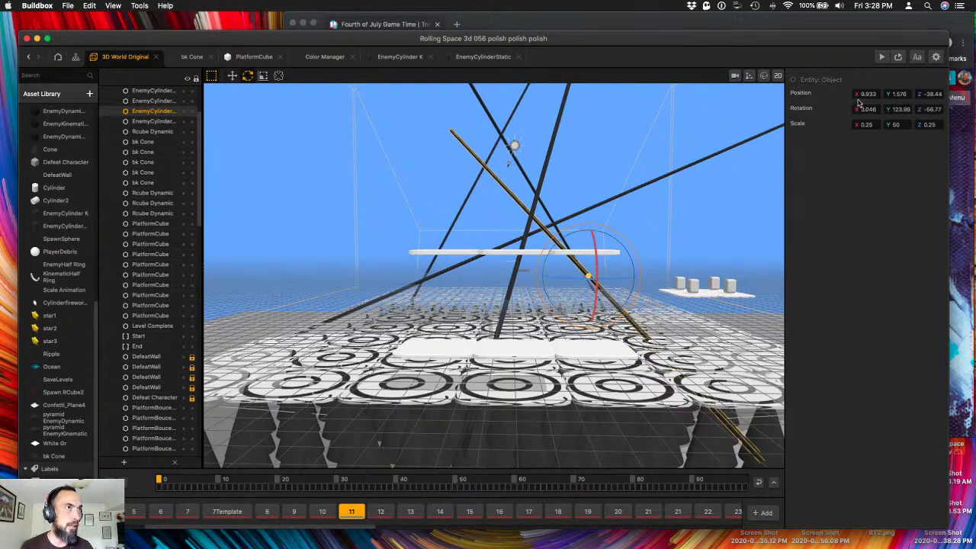
- Playtest the level with the adjusted cylinders in the preview up to the checkered finish platform, and close the preview
{"action": "left_click", "coordinate": [882, 56]}
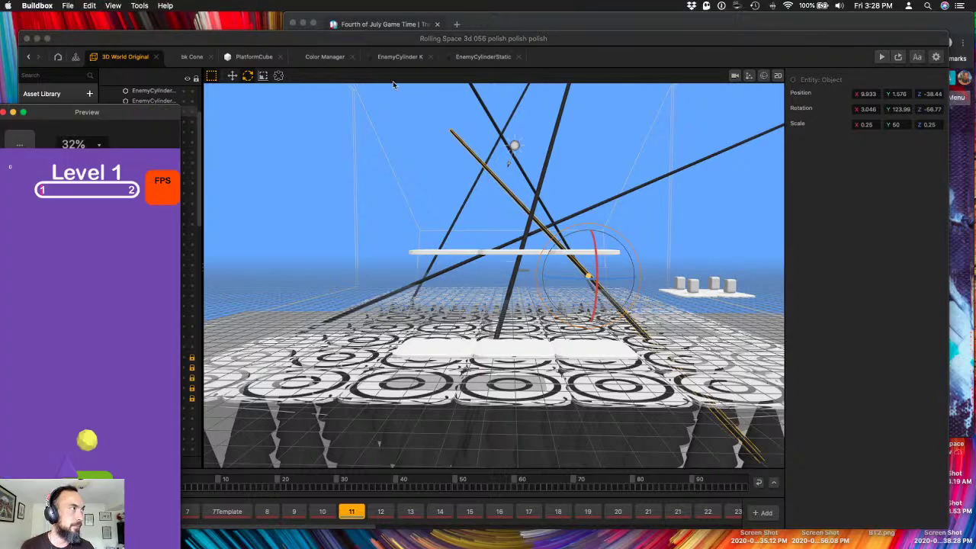
{"action": "left_click_drag", "start_coordinate": [96, 119], "coordinate": [749, 56]}
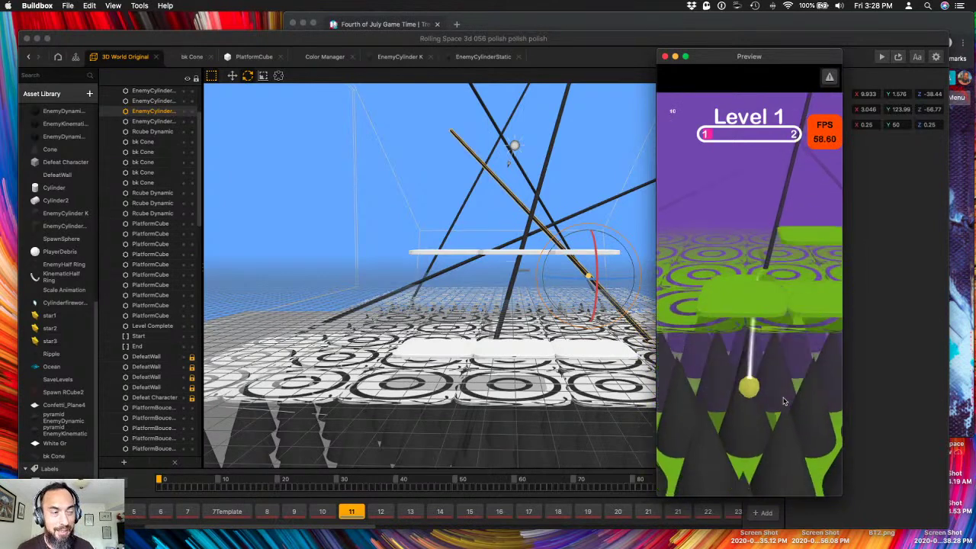
{"action": "left_click", "coordinate": [752, 428]}
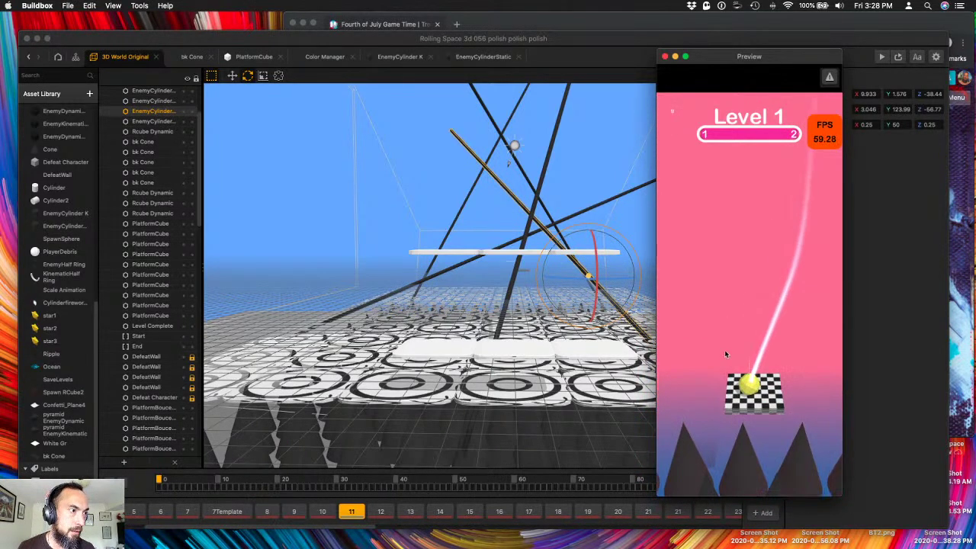
{"action": "left_click", "coordinate": [665, 57]}
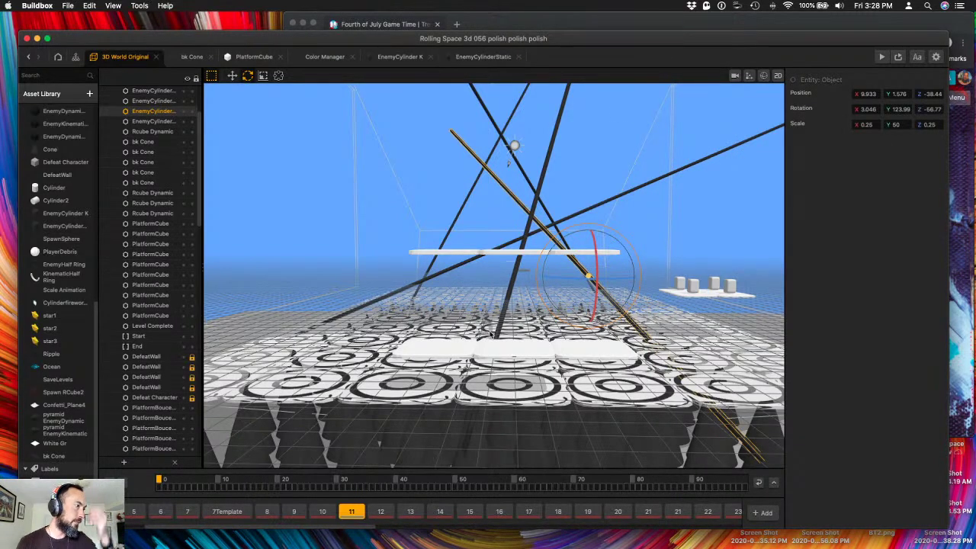
{"action": "right_click_drag", "start_coordinate": [457, 341], "coordinate": [516, 332]}
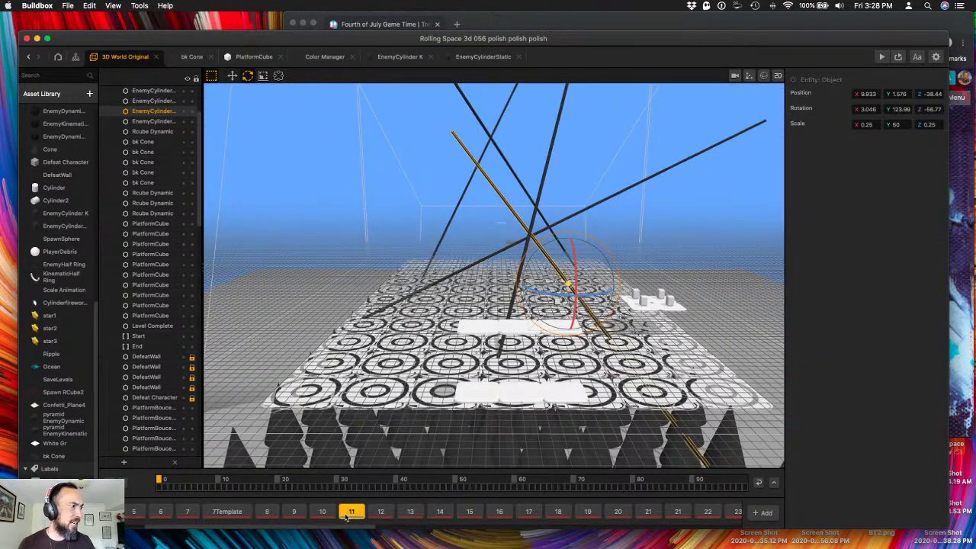
- Select all the long thin enemy cylinders crossing above the patterned platform in scene 11 and copy them
{"action": "left_click_drag", "start_coordinate": [410, 136], "coordinate": [502, 167]}
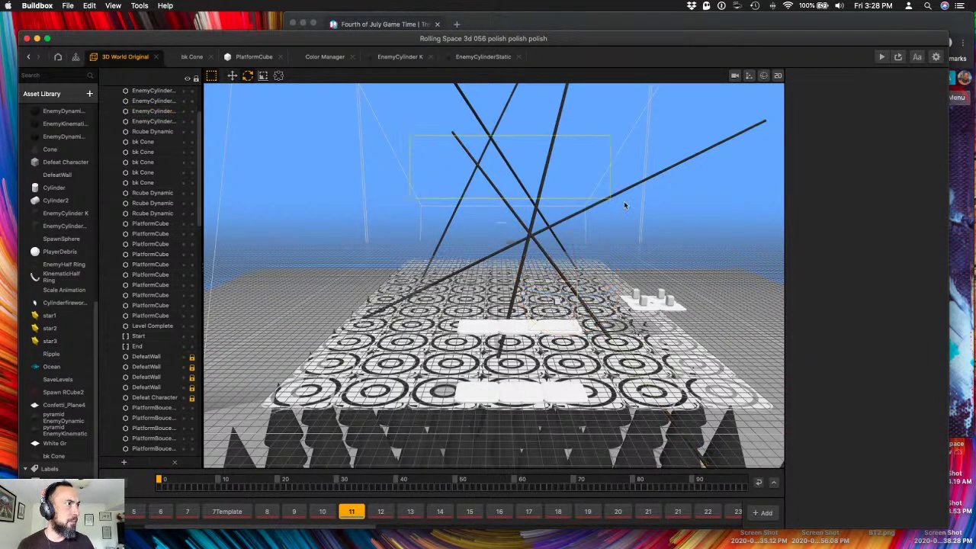
{"action": "left_click_drag", "start_coordinate": [624, 205], "coordinate": [632, 206]}
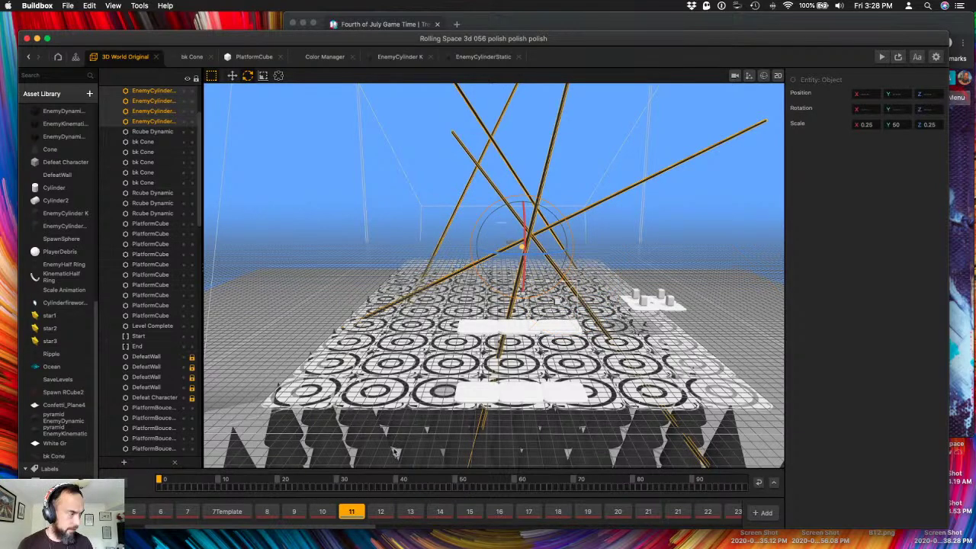
{"action": "scroll", "coordinate": [333, 516], "scroll_direction": "left", "scroll_amount": 3}
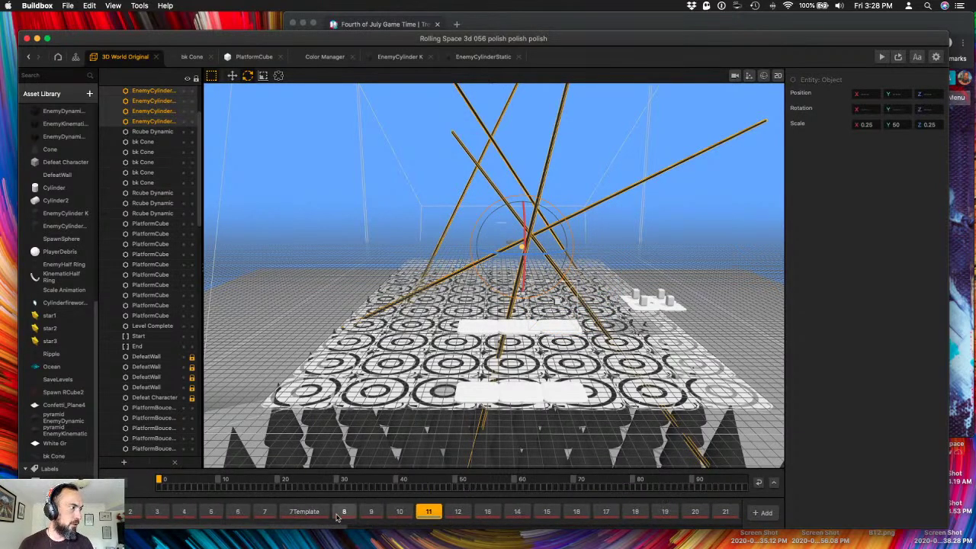
- Look through scenes 10, 50 and 49 for their obstacle layouts, and open scene 48
{"action": "left_click", "coordinate": [402, 513]}
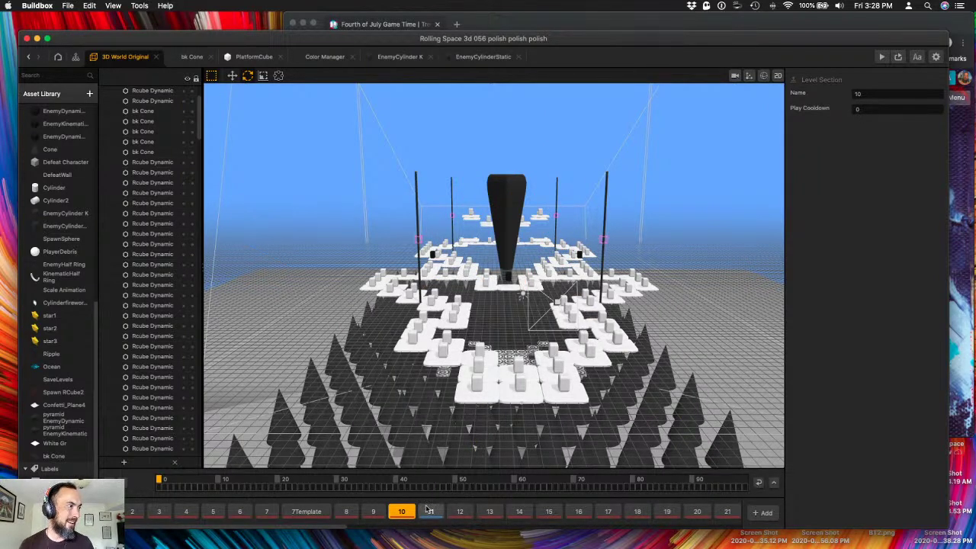
{"action": "scroll", "coordinate": [466, 511], "scroll_direction": "right", "scroll_amount": 10}
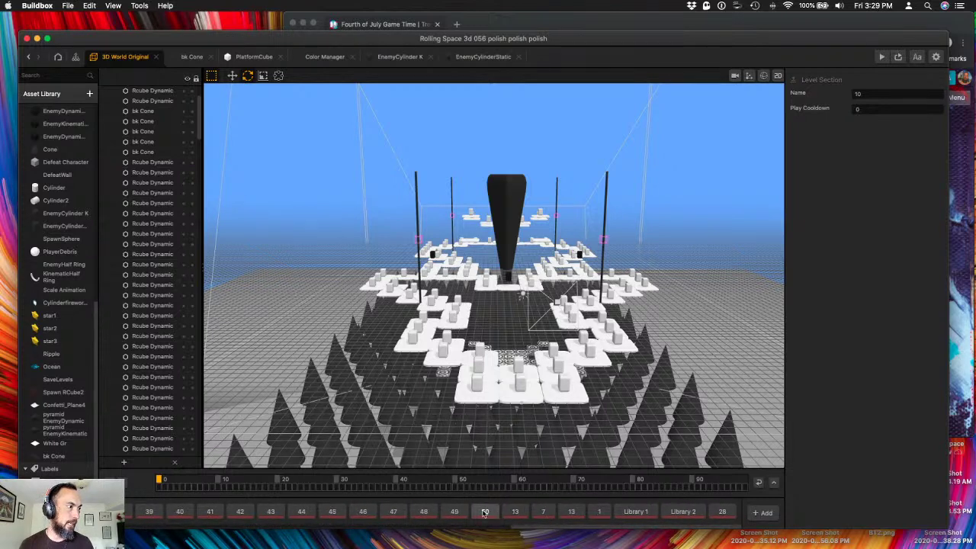
{"action": "left_click", "coordinate": [485, 512]}
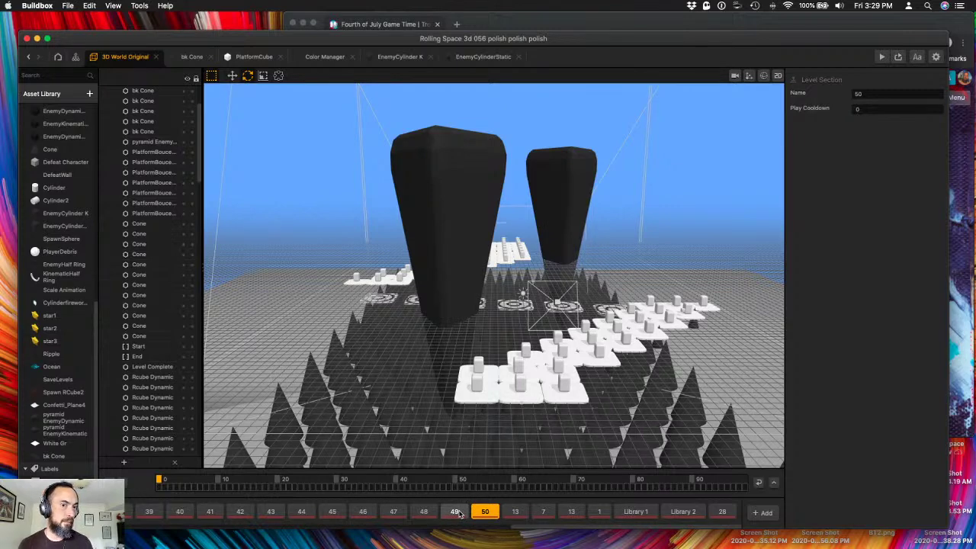
{"action": "left_click", "coordinate": [455, 512]}
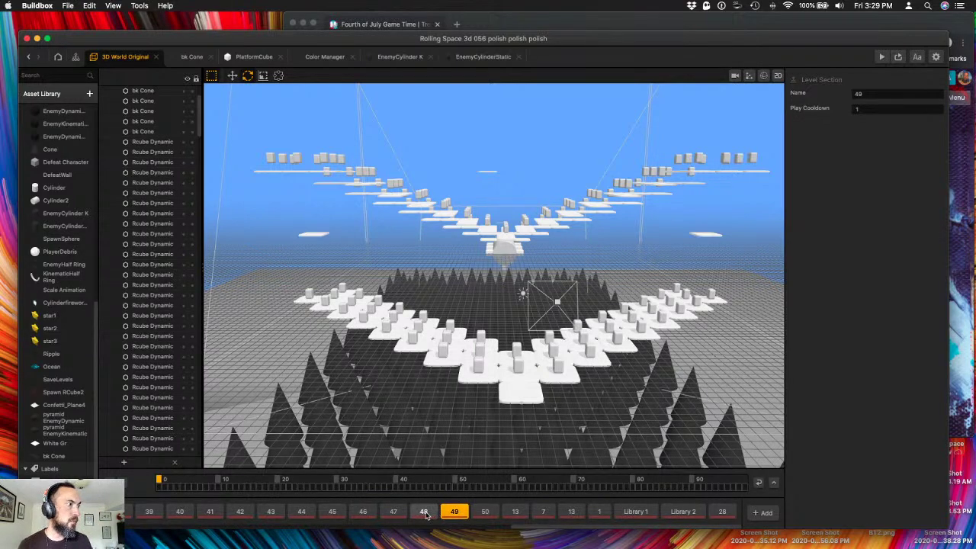
{"action": "left_click", "coordinate": [425, 514]}
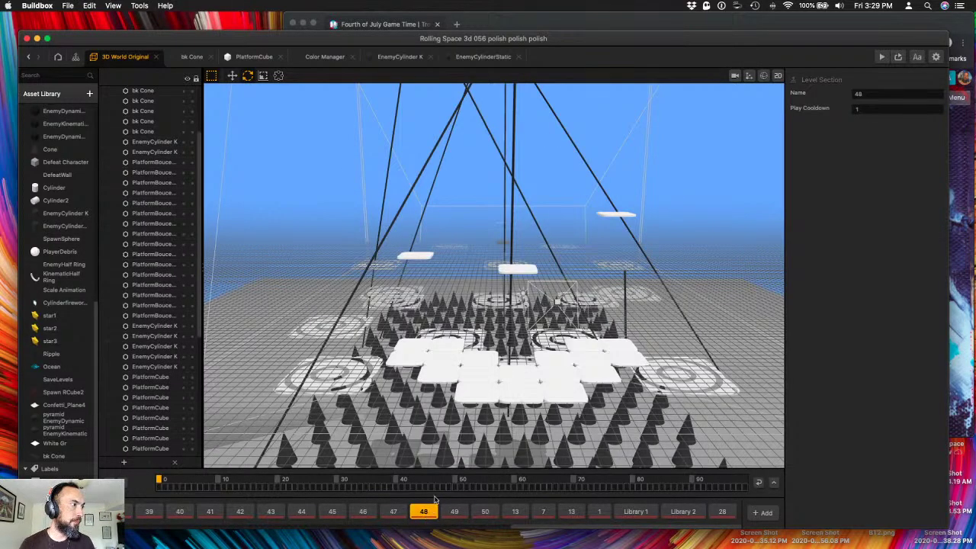
- Playtest scene 48 in the preview until the game is over, and close the preview
{"action": "mouse_move", "coordinate": [434, 378]}
{"action": "middle_mouse_down"}
{"action": "mouse_move", "coordinate": [446, 362]}
{"action": "mouse_move", "coordinate": [419, 395]}
{"action": "mouse_move", "coordinate": [433, 385]}
{"action": "middle_mouse_up"}
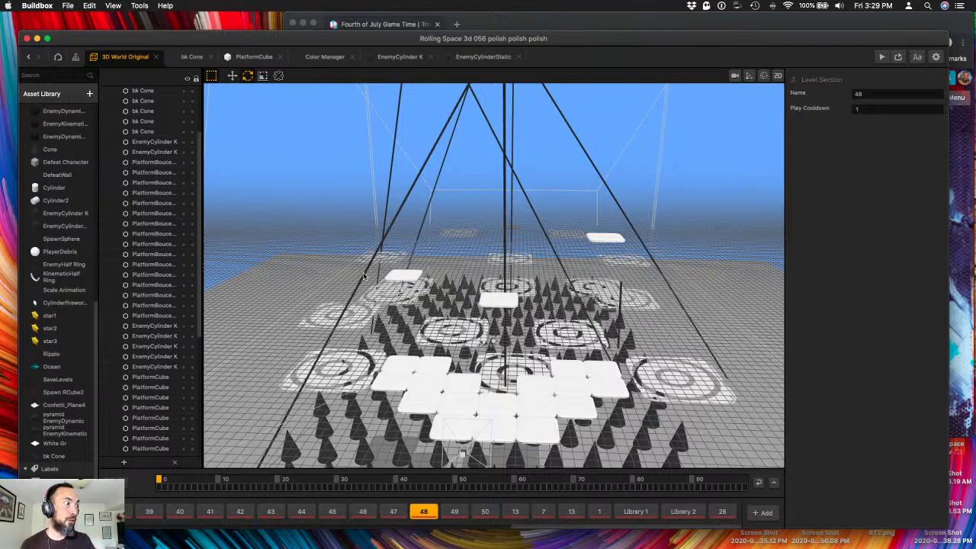
{"action": "left_click", "coordinate": [425, 513]}
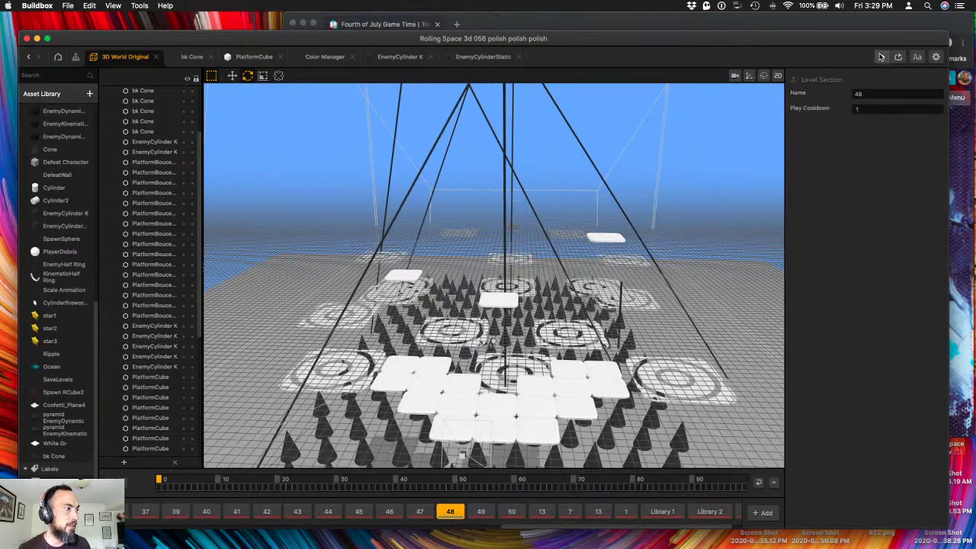
{"action": "left_click", "coordinate": [881, 57]}
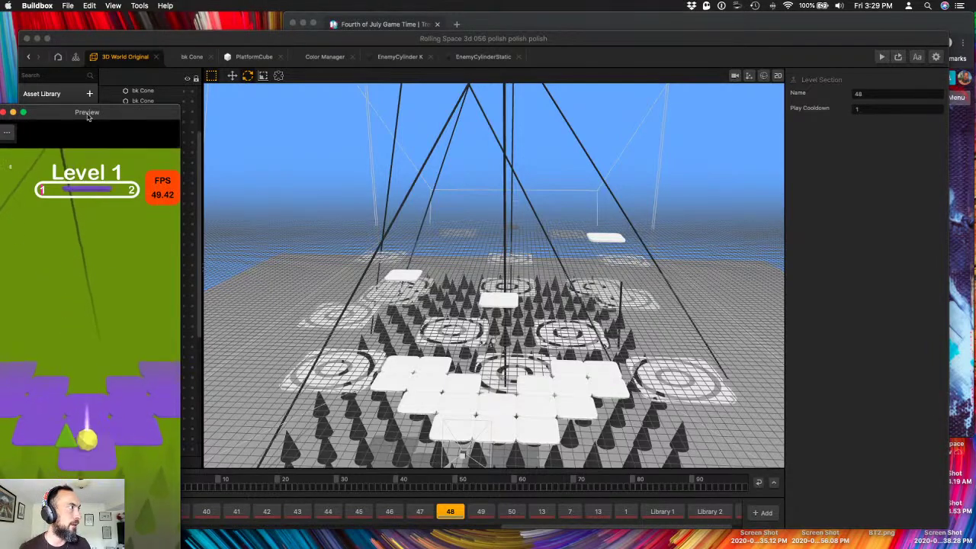
{"action": "left_click_drag", "start_coordinate": [90, 113], "coordinate": [740, 45]}
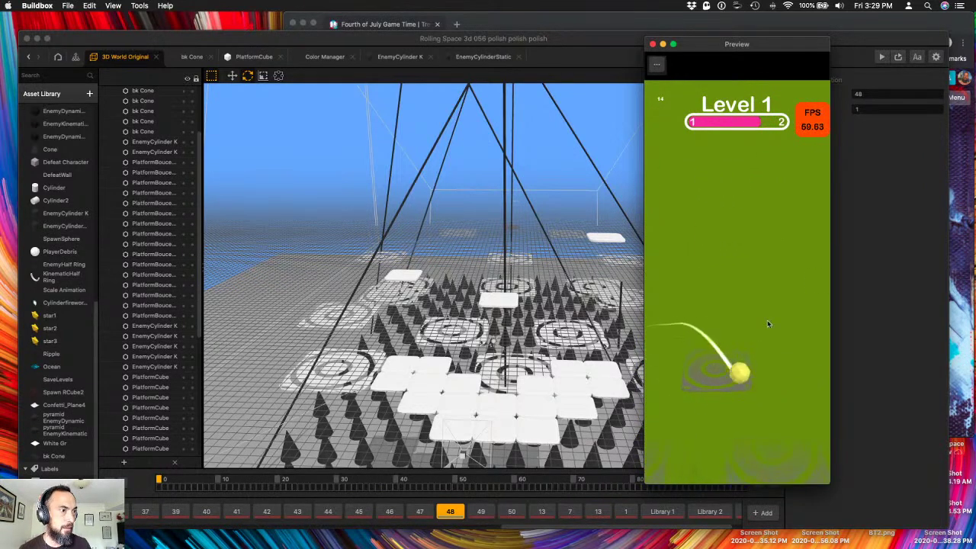
{"action": "left_click", "coordinate": [757, 388]}
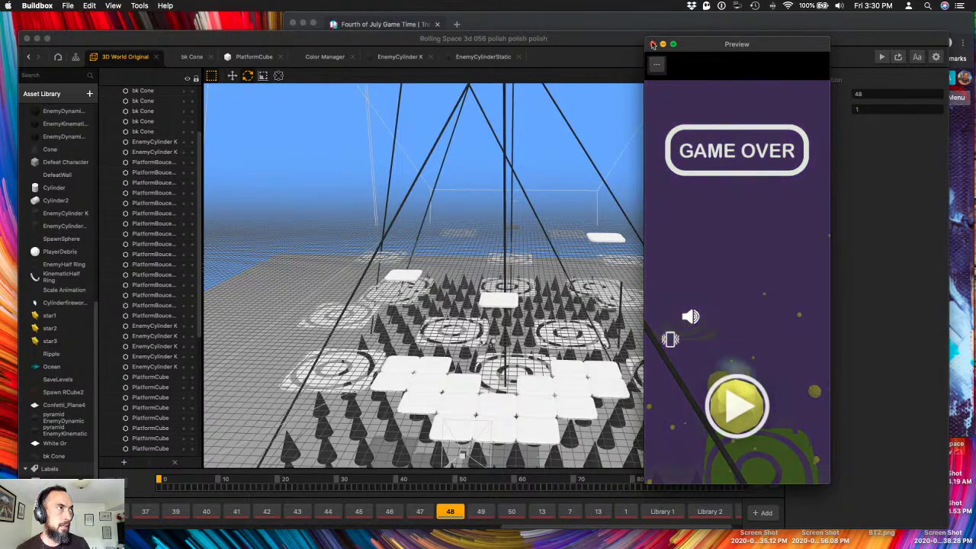
{"action": "key", "text": "Escape"}
{"action": "scroll", "coordinate": [464, 209], "scroll_direction": "up", "scroll_amount": 2}
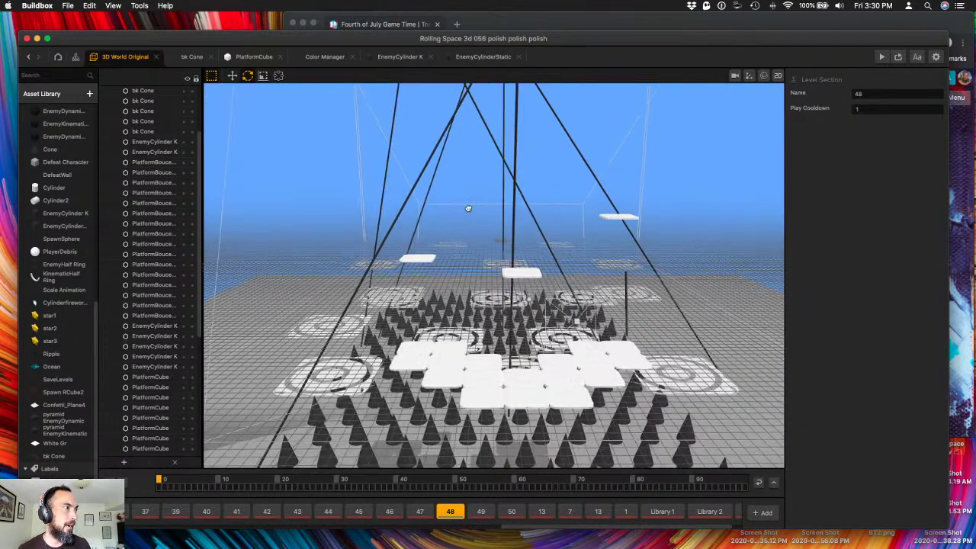
{"action": "left_click", "coordinate": [626, 168]}
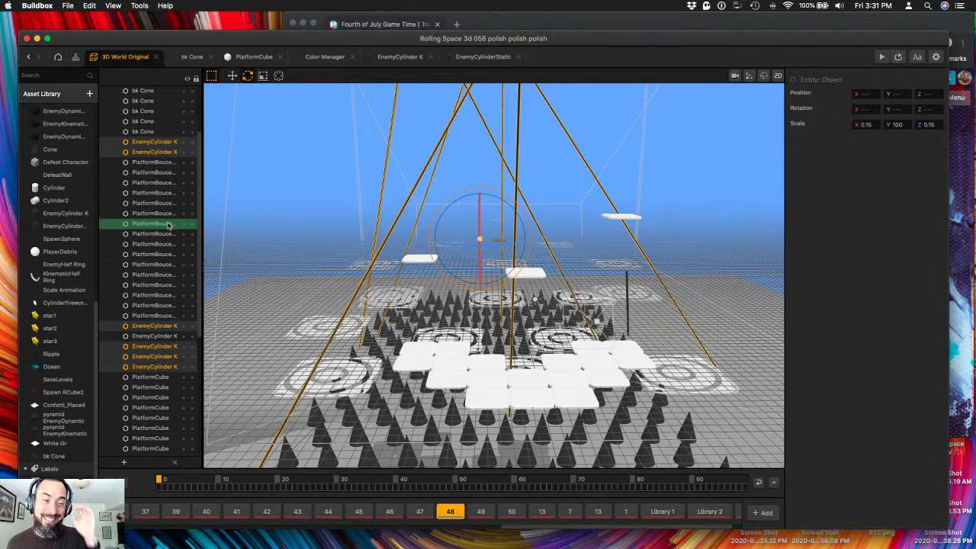
{"action": "left_click_drag", "start_coordinate": [168, 226], "coordinate": [174, 222]}
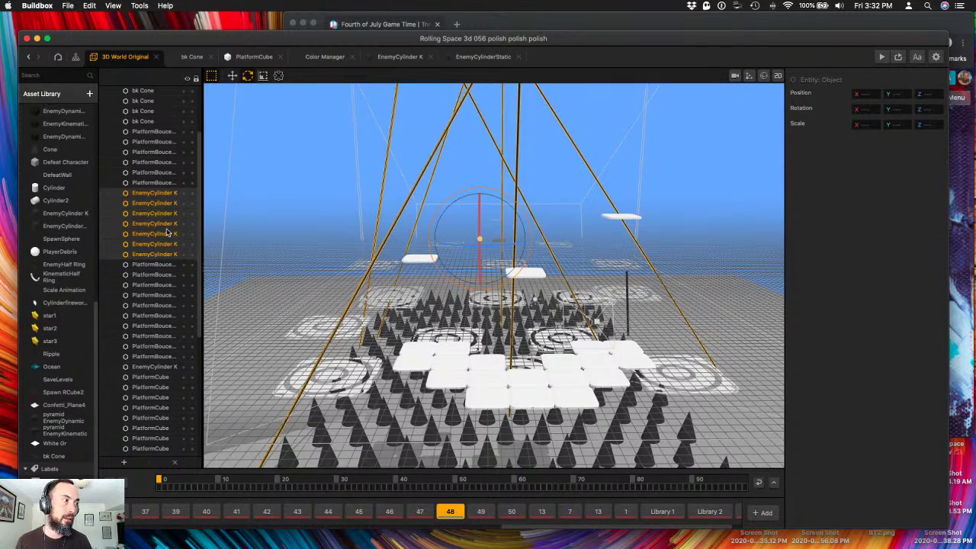
{"action": "left_click_drag", "start_coordinate": [268, 380], "coordinate": [375, 439]}
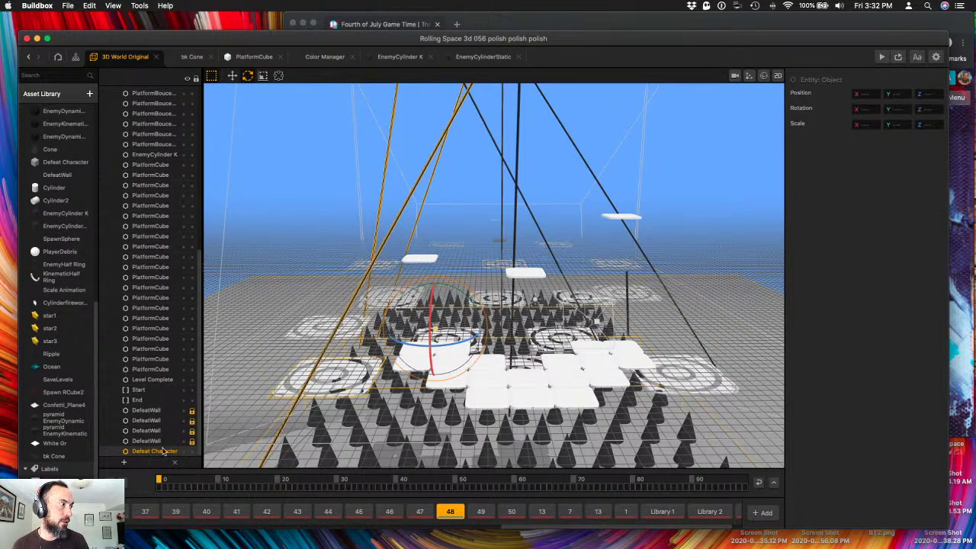
{"action": "scroll", "coordinate": [160, 427], "scroll_direction": "up", "scroll_amount": 3}
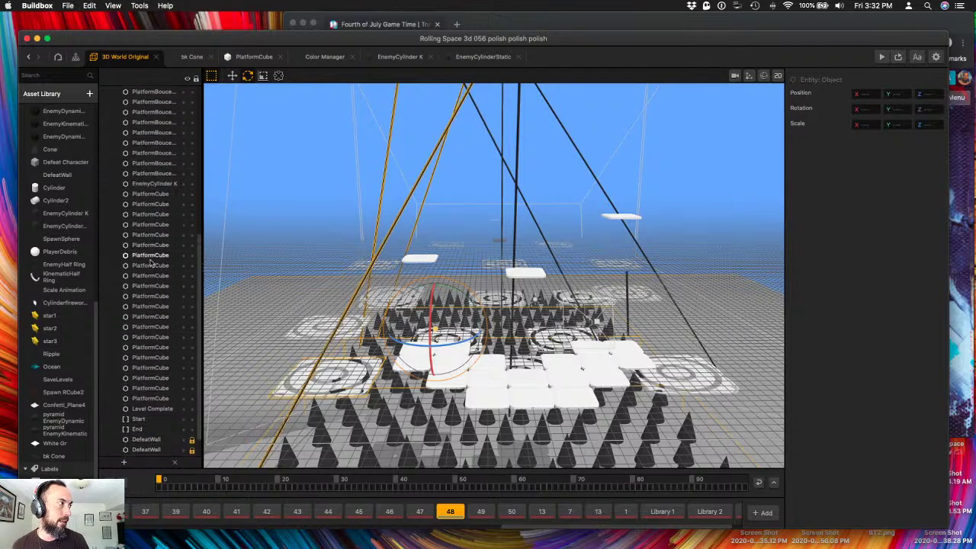
{"action": "scroll", "coordinate": [151, 252], "scroll_direction": "up", "scroll_amount": 10}
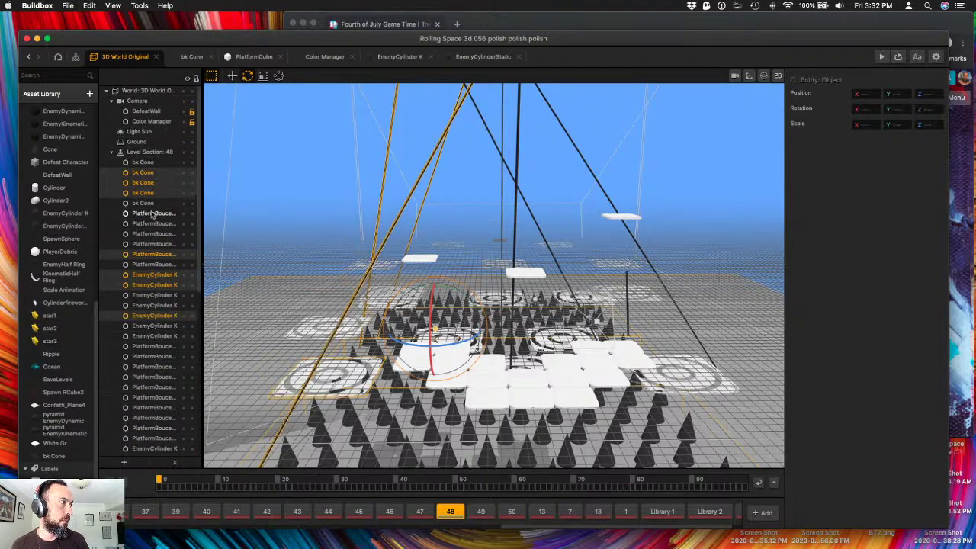
{"action": "left_click_drag", "start_coordinate": [151, 199], "coordinate": [152, 209]}
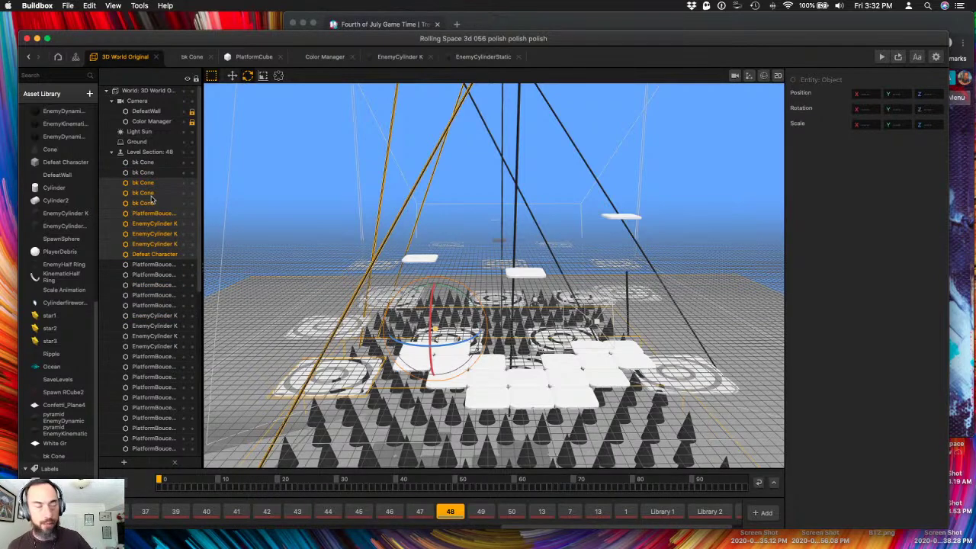
- Delete the seven tall EnemyCylinder K objects that rise above the platforms in scene 48
{"action": "left_click", "coordinate": [253, 245]}
{"action": "left_click_drag", "start_coordinate": [296, 147], "coordinate": [599, 142]}
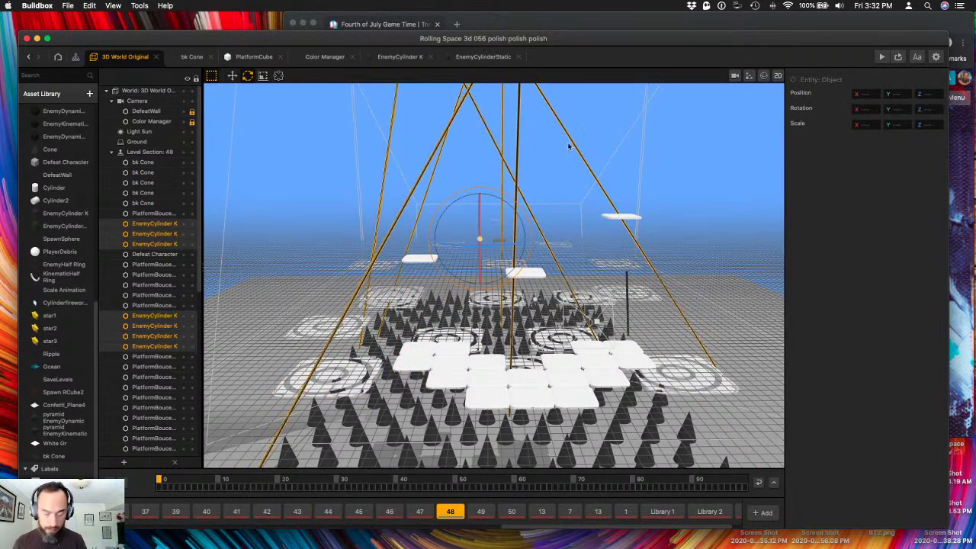
{"action": "key", "text": "Delete"}
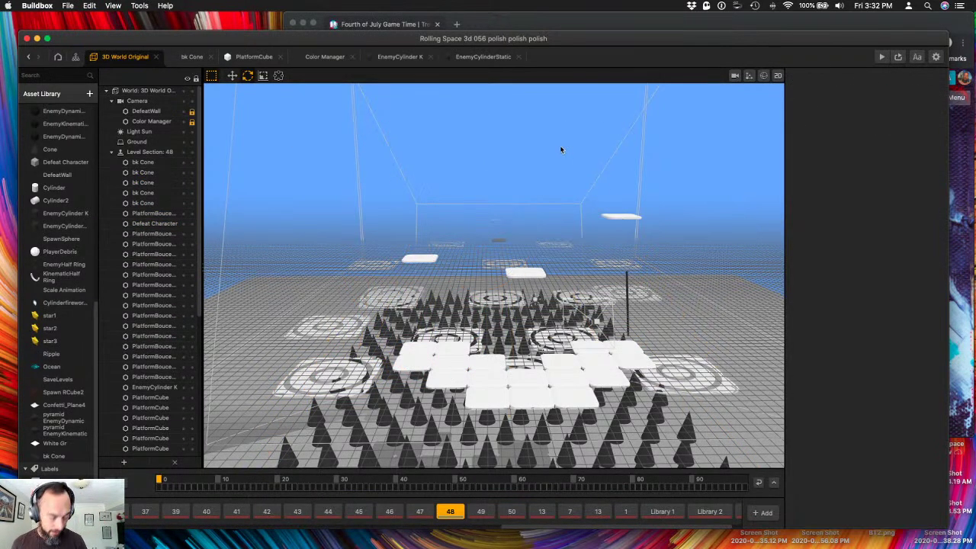
- Paste the five crossing enemy cylinders from scene 11 into scene 48
{"action": "key", "text": "super+z"}
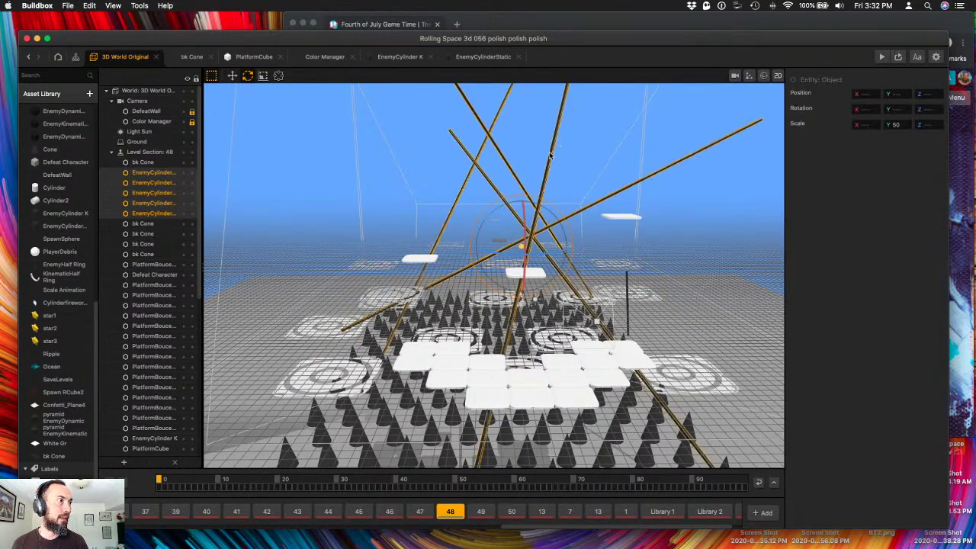
{"action": "scroll", "coordinate": [537, 154], "scroll_direction": "down", "scroll_amount": 5}
{"action": "scroll", "coordinate": [537, 155], "scroll_direction": "up", "scroll_amount": 5}
{"action": "scroll", "coordinate": [537, 155], "scroll_direction": "down", "scroll_amount": 5}
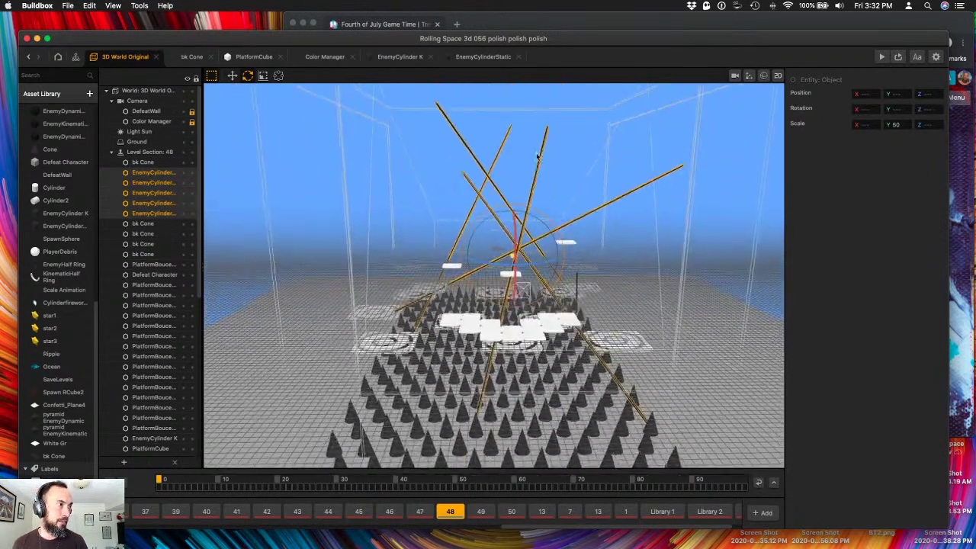
{"action": "scroll", "coordinate": [538, 156], "scroll_direction": "up", "scroll_amount": 5}
{"action": "scroll", "coordinate": [559, 151], "scroll_direction": "down", "scroll_amount": 5}
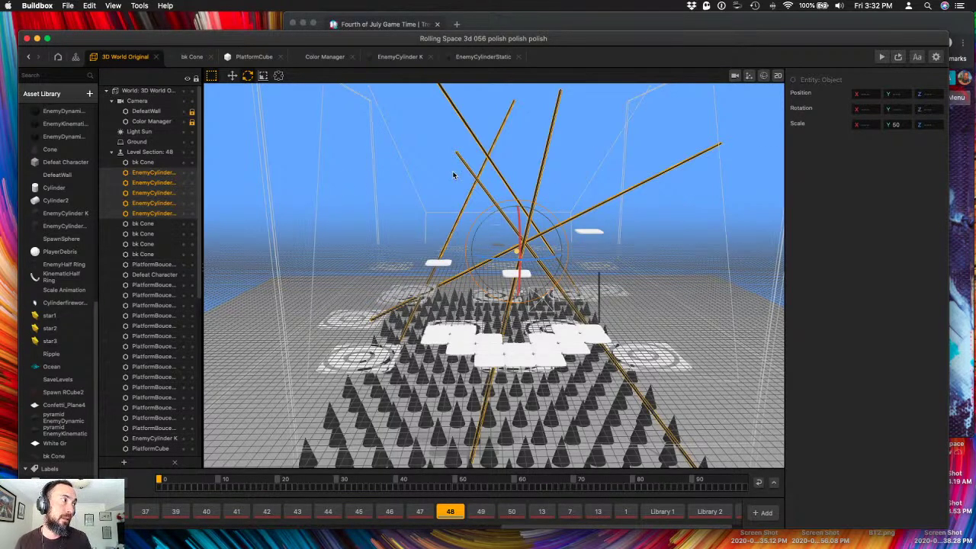
- Set the X and Z scale of the five pasted enemy cylinders to 0.15
{"action": "left_click", "coordinate": [871, 124]}
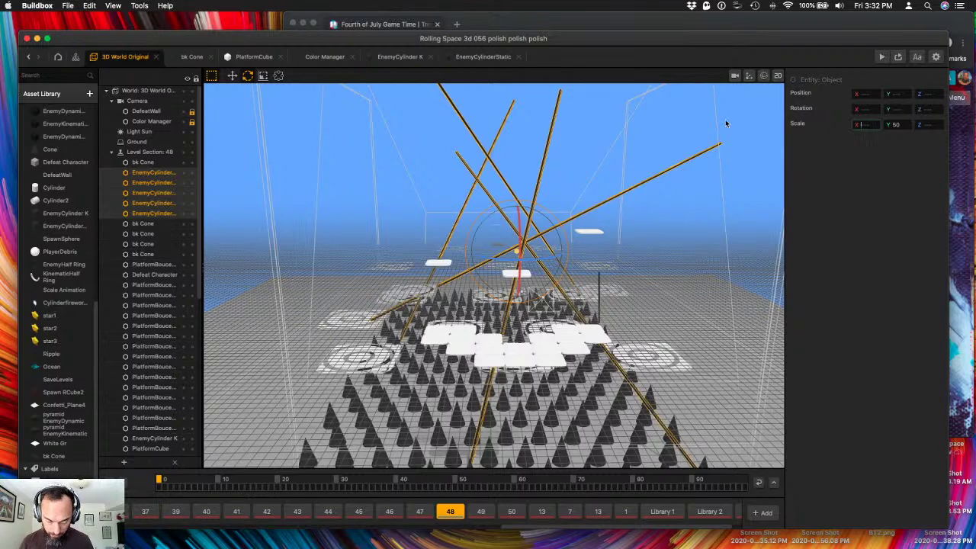
{"action": "type", "text": ".15"}
{"action": "key", "text": "Tab"}
{"action": "key", "text": "Tab"}
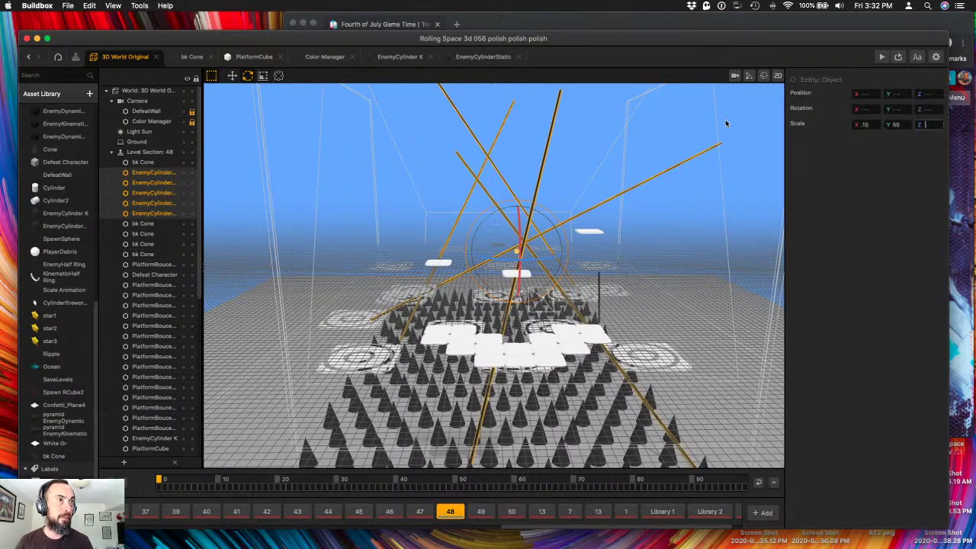
{"action": "left_click", "coordinate": [463, 149]}
- Select the five pasted enemy cylinders and rotate them together about the vertical axis over the platforms
{"action": "right_click_drag", "start_coordinate": [483, 261], "coordinate": [447, 326]}
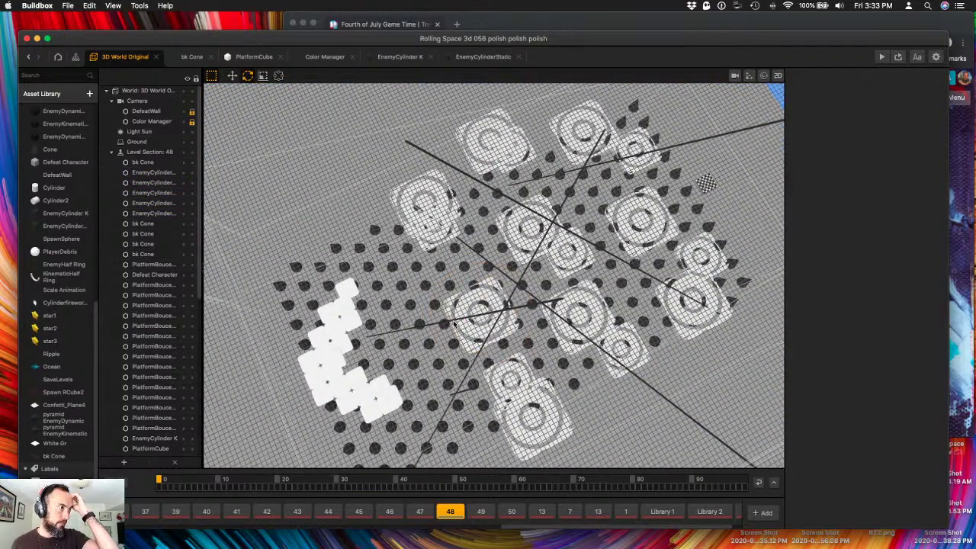
{"action": "left_click", "coordinate": [454, 325]}
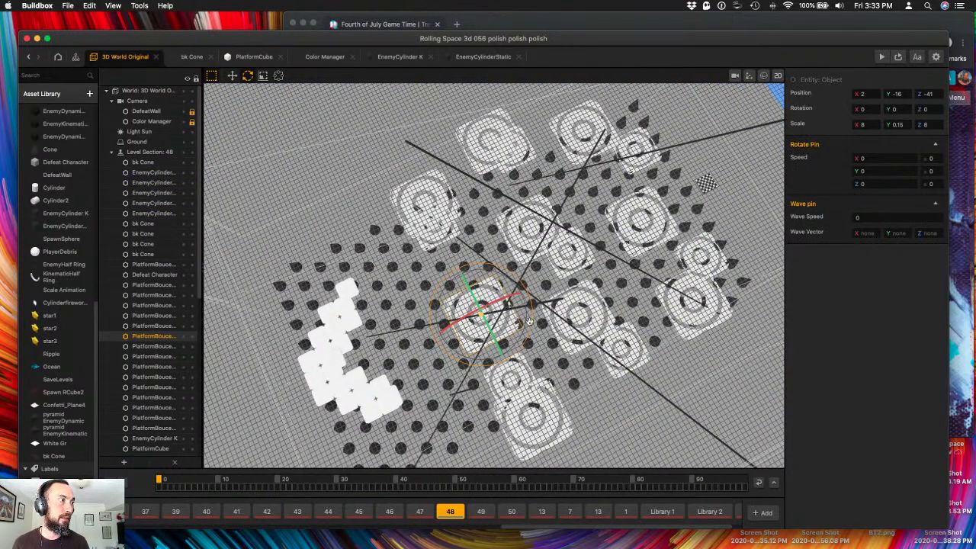
{"action": "right_click_drag", "start_coordinate": [529, 320], "coordinate": [661, 225]}
{"action": "left_click", "coordinate": [660, 226]}
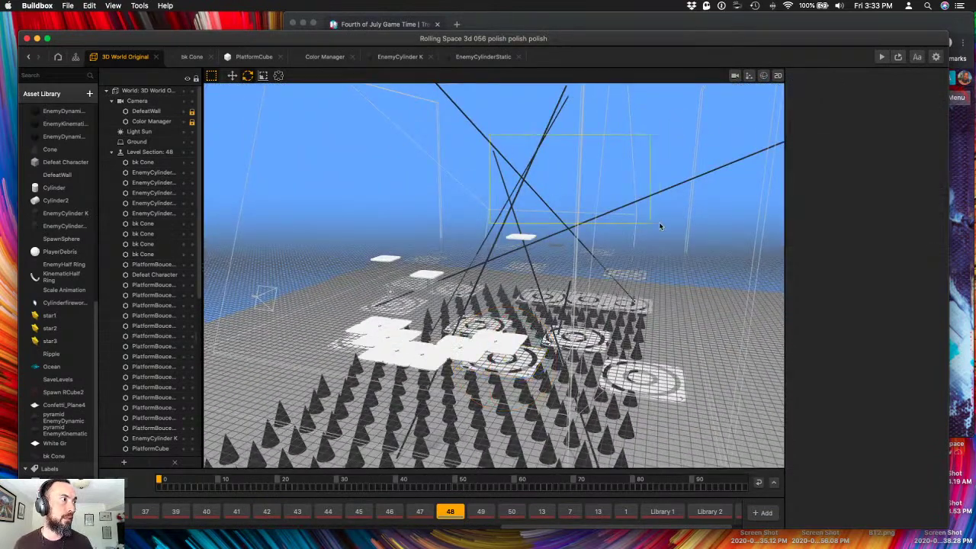
{"action": "left_click_drag", "start_coordinate": [660, 225], "coordinate": [659, 225]}
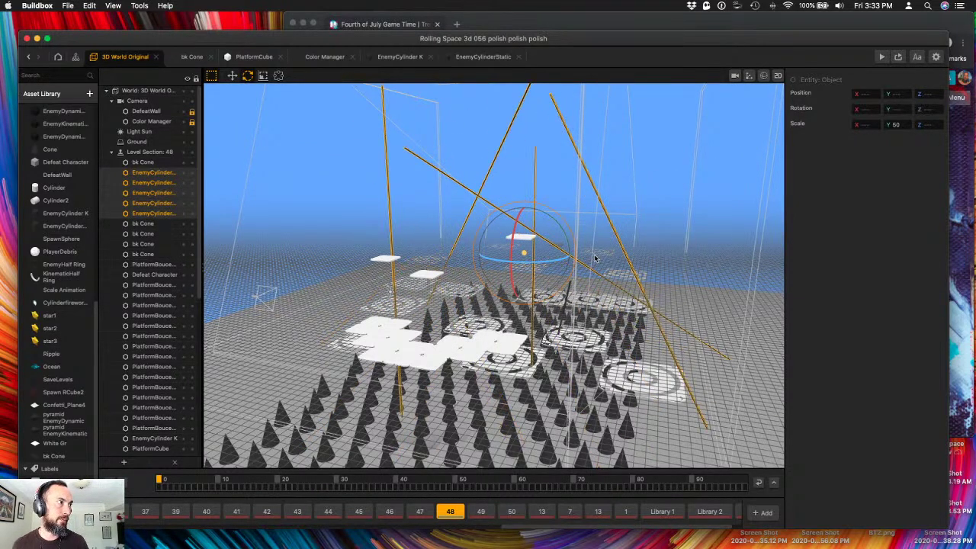
- Nudge the pasted enemy cylinder on the far negative-X side of scene 48 along X to about -19.32
{"action": "left_click_drag", "start_coordinate": [436, 276], "coordinate": [506, 283]}
{"action": "left_click", "coordinate": [471, 252]}
{"action": "left_click", "coordinate": [467, 256]}
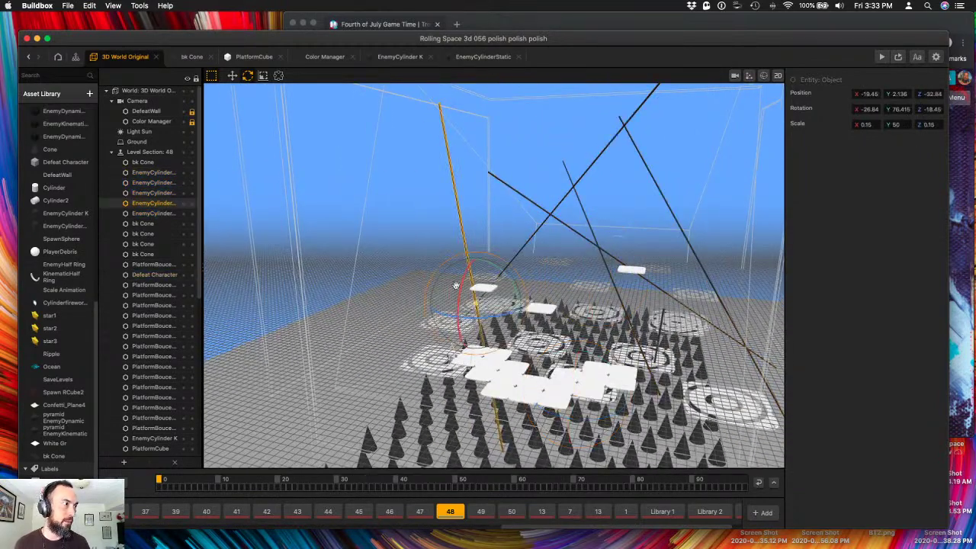
{"action": "left_click_drag", "start_coordinate": [467, 255], "coordinate": [475, 338]}
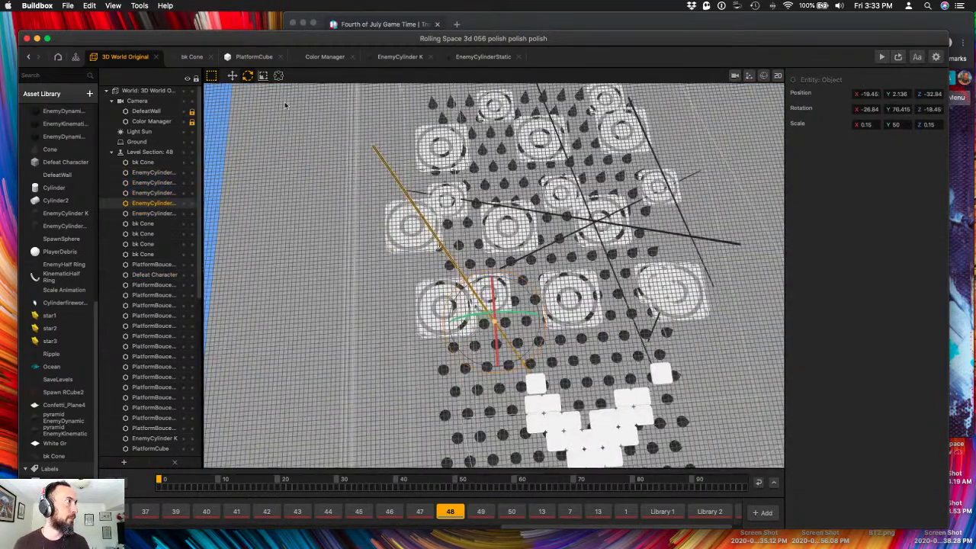
{"action": "left_click", "coordinate": [232, 75]}
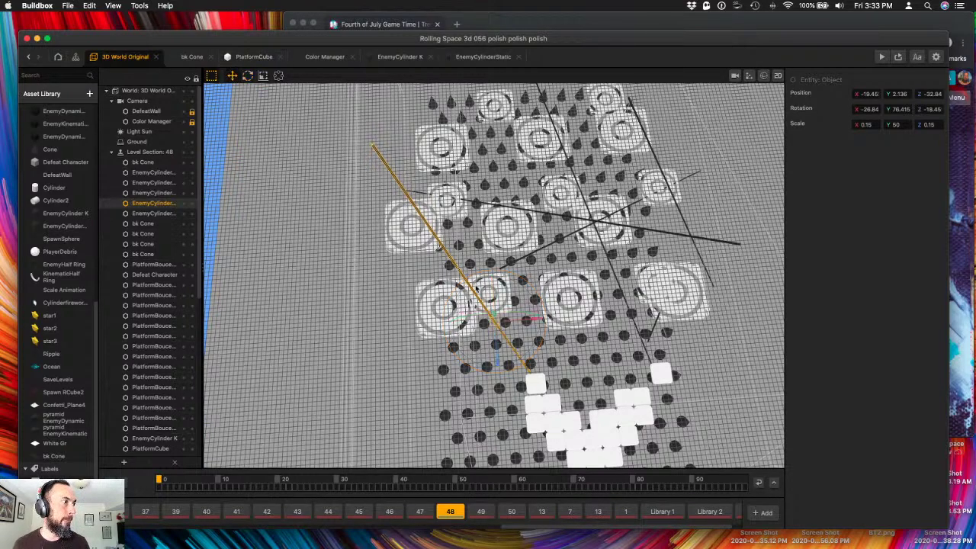
{"action": "mouse_move", "coordinate": [534, 322]}
{"action": "left_mouse_down"}
{"action": "mouse_move", "coordinate": [653, 312]}
{"action": "mouse_move", "coordinate": [532, 311]}
{"action": "left_mouse_up"}
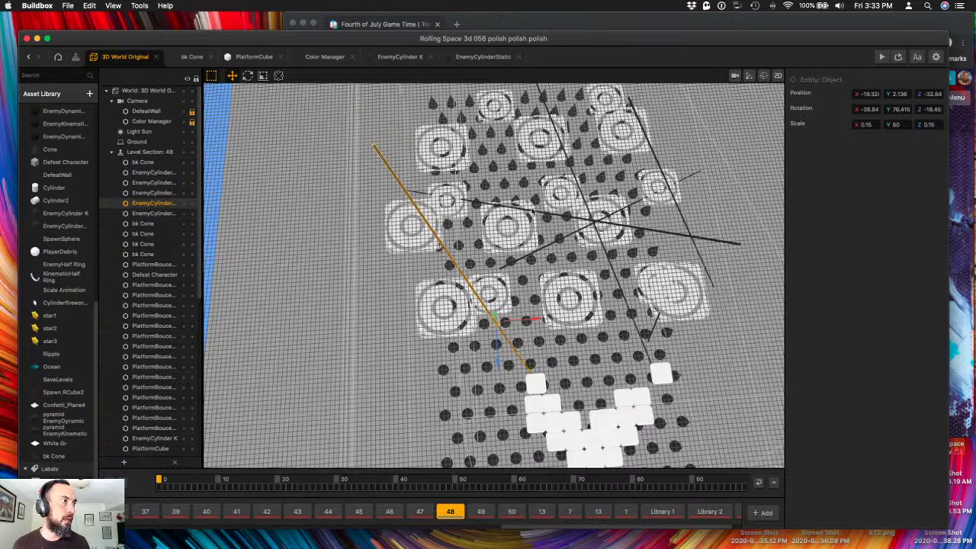
- Move the first pasted enemy cylinder in the list back over the far platforms, to about X -5.5 and Z -77.1
{"action": "left_click", "coordinate": [565, 219]}
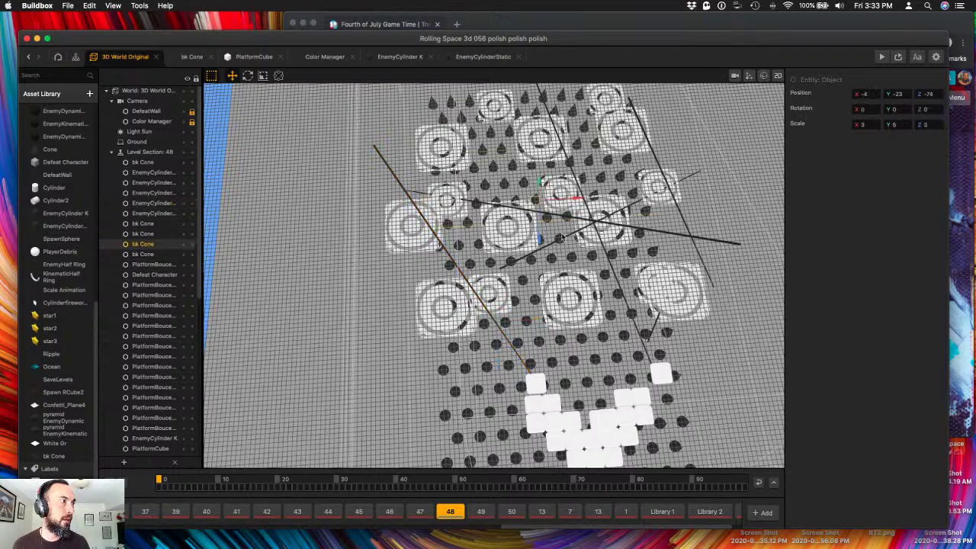
{"action": "right_click_drag", "start_coordinate": [551, 250], "coordinate": [592, 172]}
{"action": "left_click", "coordinate": [615, 180]}
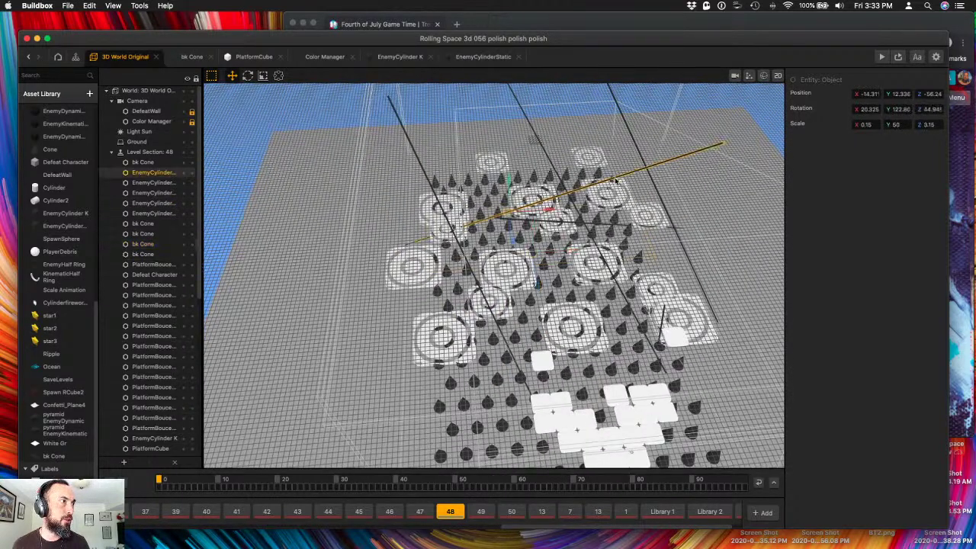
{"action": "left_click_drag", "start_coordinate": [515, 244], "coordinate": [578, 157]}
{"action": "right_click_drag", "start_coordinate": [578, 156], "coordinate": [545, 163]}
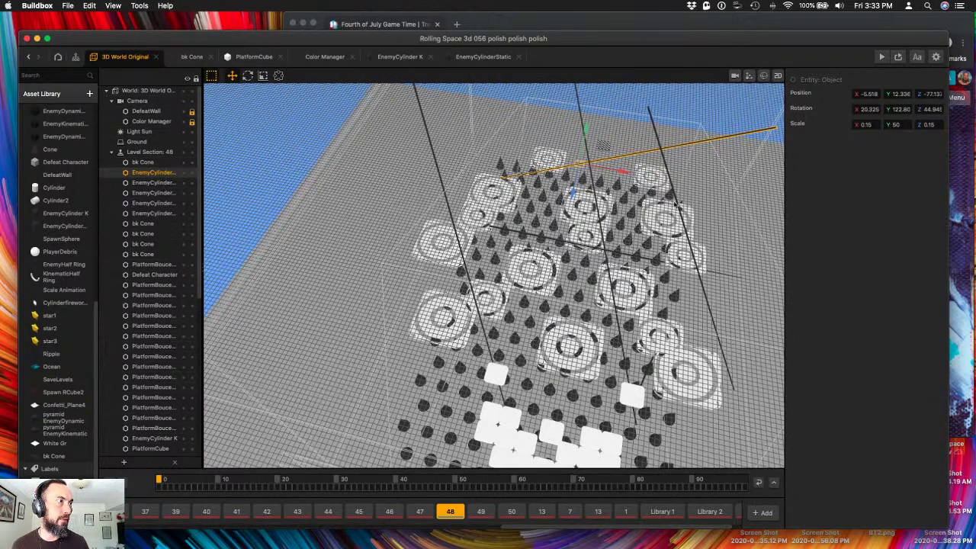
- Move the low slanting enemy cylinder near the far platforms along X to about -6.85
{"action": "right_click_drag", "start_coordinate": [636, 159], "coordinate": [644, 284]}
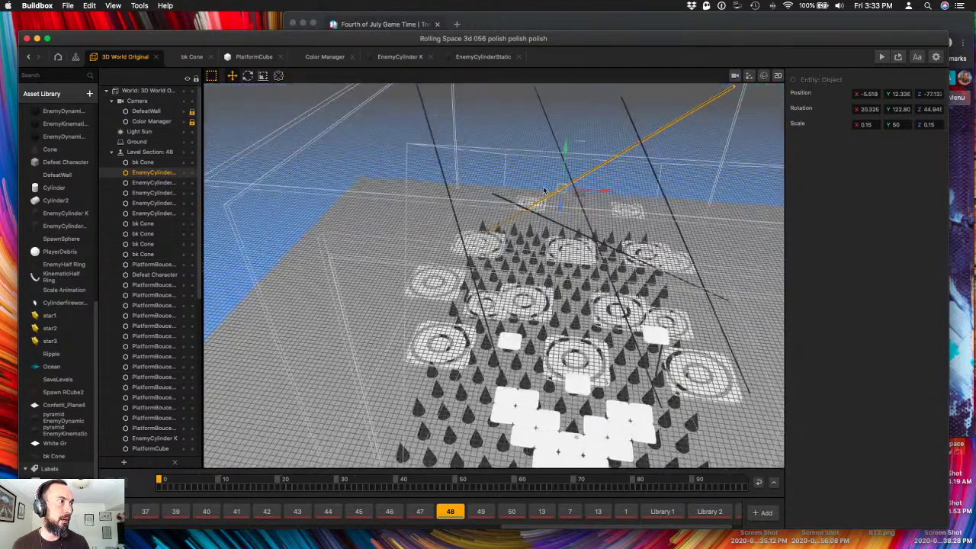
{"action": "left_click", "coordinate": [548, 221]}
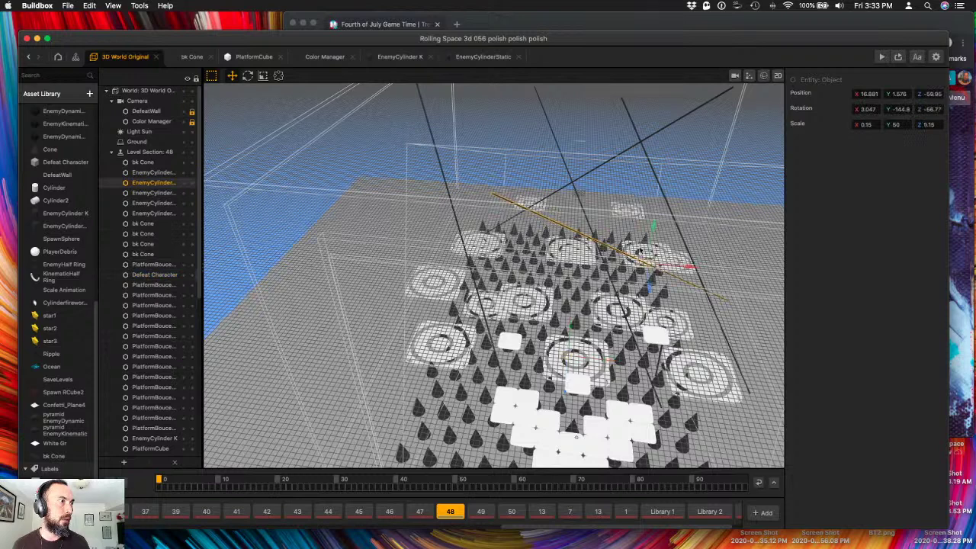
{"action": "left_click_drag", "start_coordinate": [691, 265], "coordinate": [594, 263]}
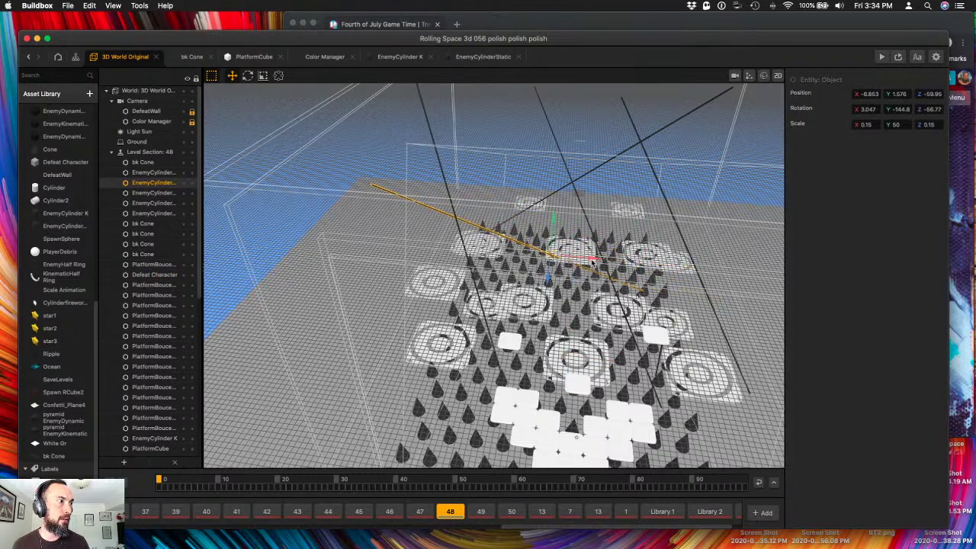
{"action": "left_click", "coordinate": [614, 283]}
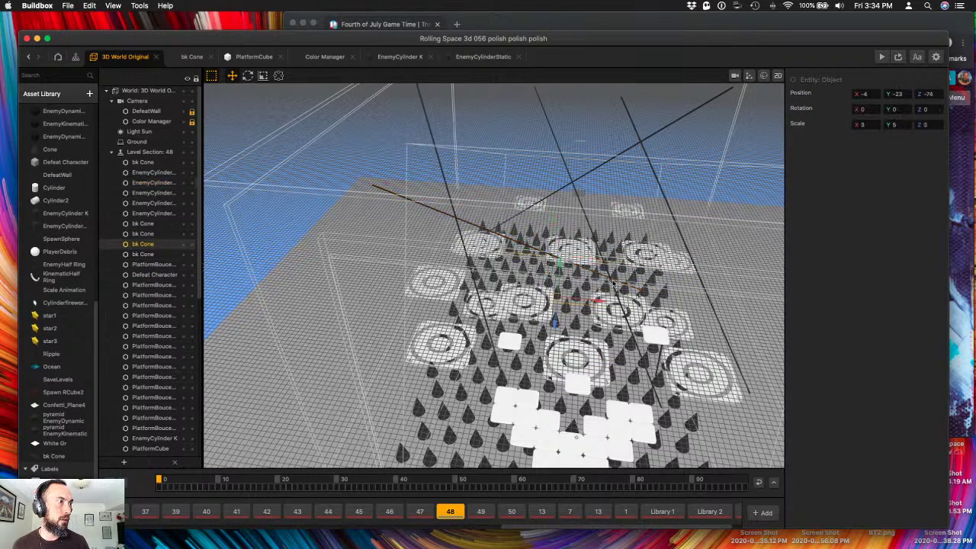
{"action": "left_click", "coordinate": [562, 156]}
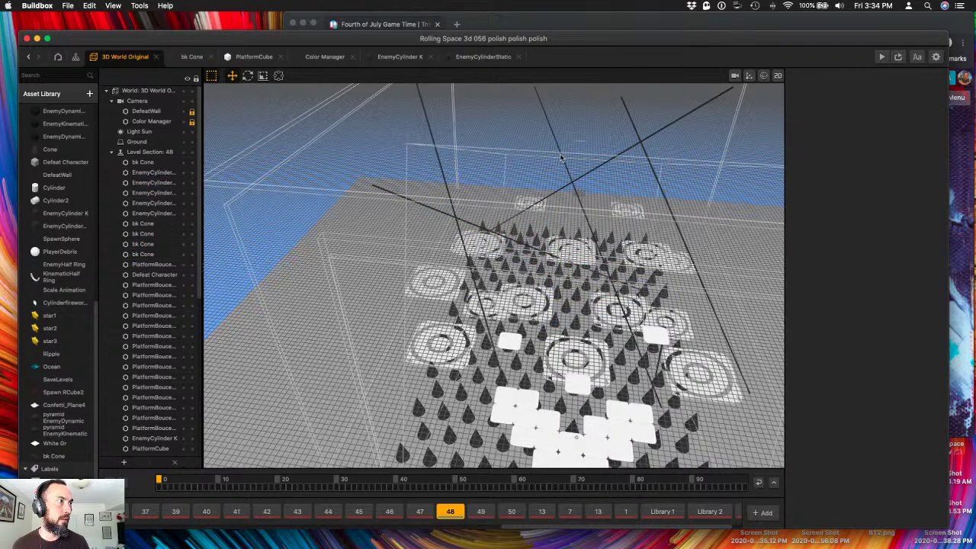
- Rotate the middle enemy cylinder about the vertical axis to a Y rotation of about -95.3 so it lines up with the course
{"action": "left_click", "coordinate": [555, 138]}
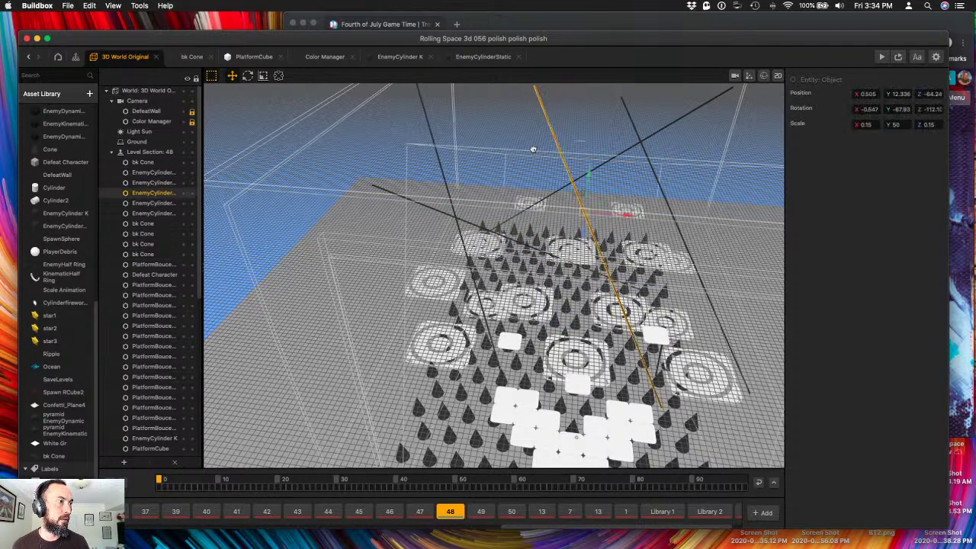
{"action": "right_click_drag", "start_coordinate": [533, 149], "coordinate": [607, 127]}
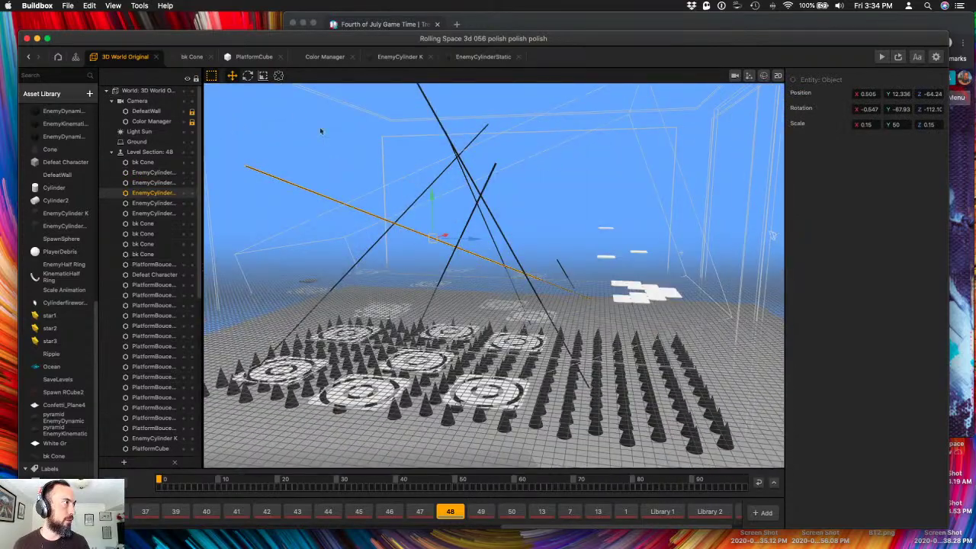
{"action": "left_click", "coordinate": [247, 75]}
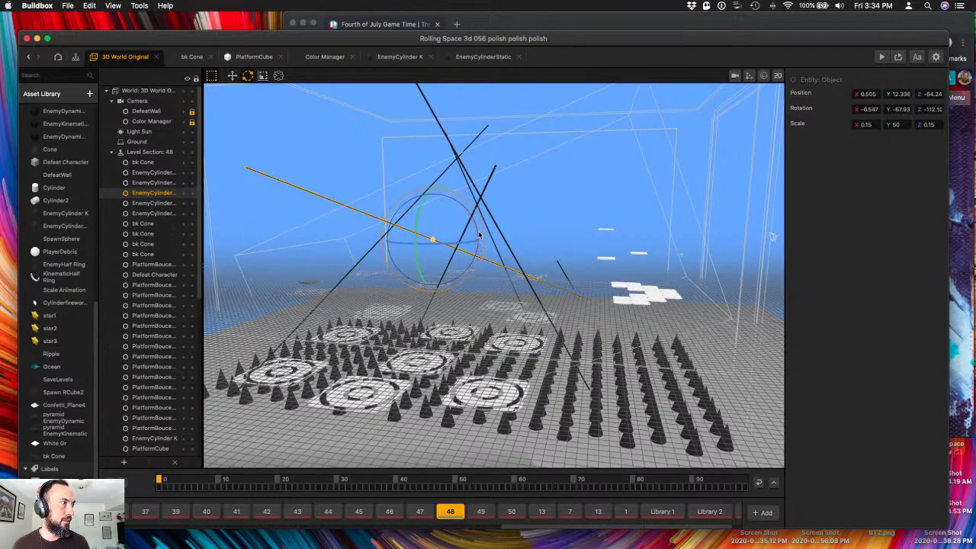
{"action": "mouse_move", "coordinate": [480, 237]}
{"action": "right_mouse_down"}
{"action": "mouse_move", "coordinate": [467, 246]}
{"action": "mouse_move", "coordinate": [495, 235]}
{"action": "right_mouse_up"}
{"action": "left_click_drag", "start_coordinate": [495, 235], "coordinate": [439, 241]}
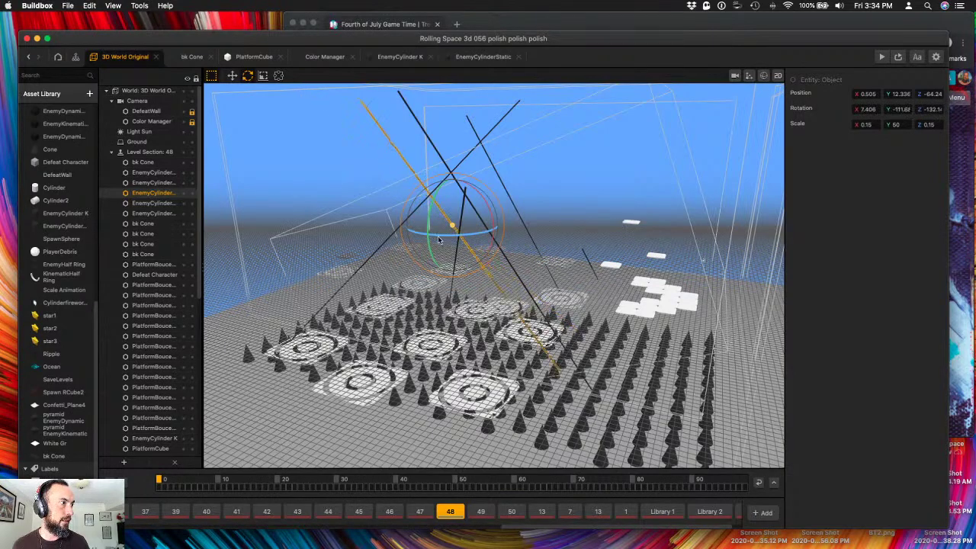
{"action": "right_click_drag", "start_coordinate": [439, 241], "coordinate": [572, 258]}
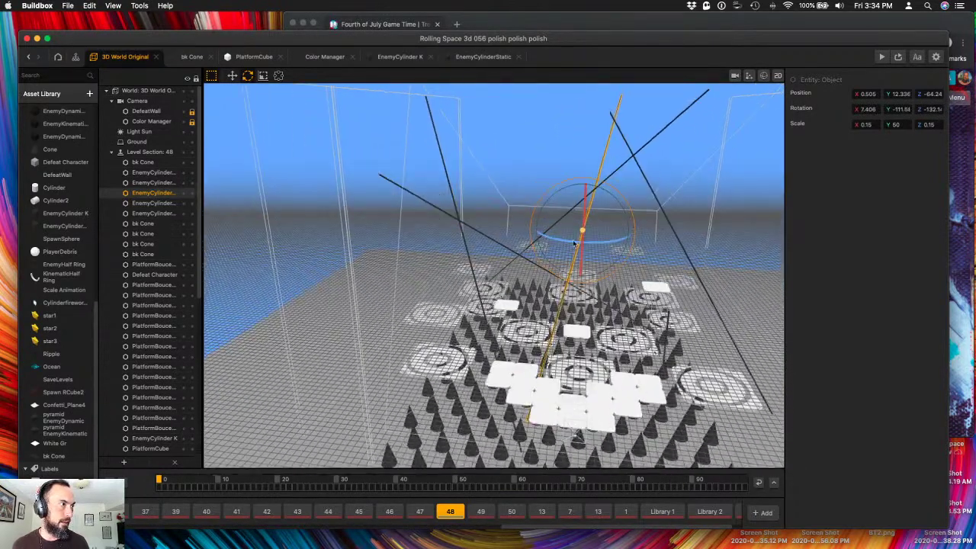
{"action": "left_click_drag", "start_coordinate": [574, 242], "coordinate": [587, 250]}
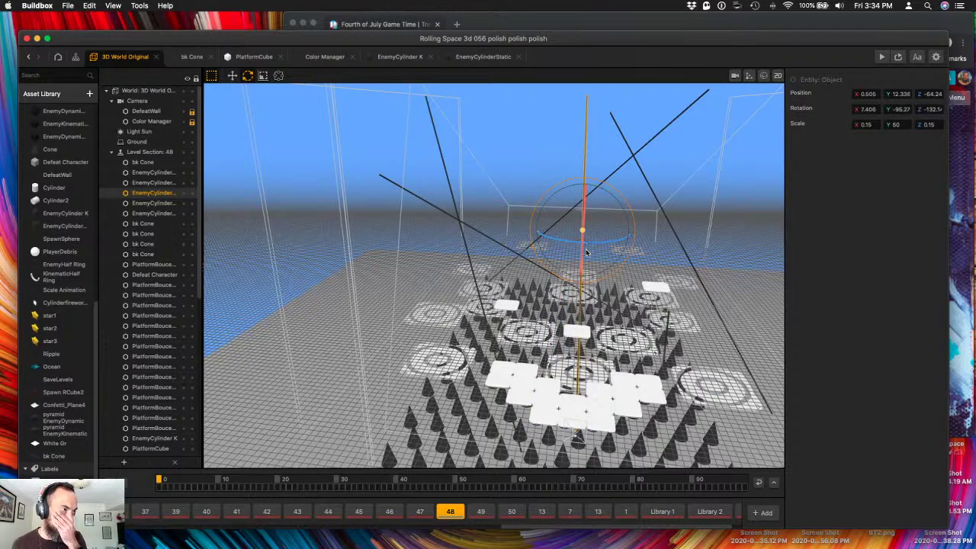
- Set the Y scale of the remaining short EnemyCylinder K beside the platforms to 50
{"action": "left_click", "coordinate": [717, 304]}
{"action": "right_click_drag", "start_coordinate": [694, 303], "coordinate": [633, 305]}
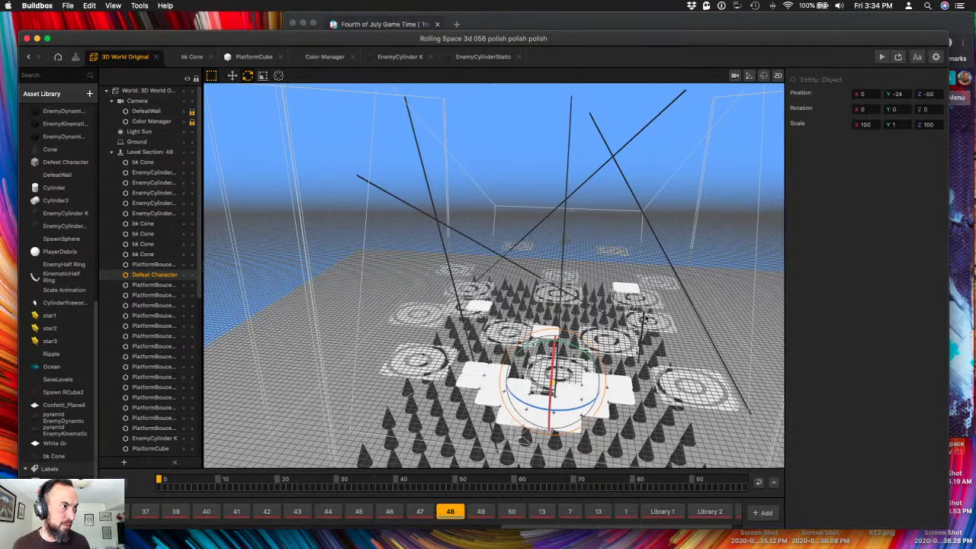
{"action": "left_click", "coordinate": [646, 319]}
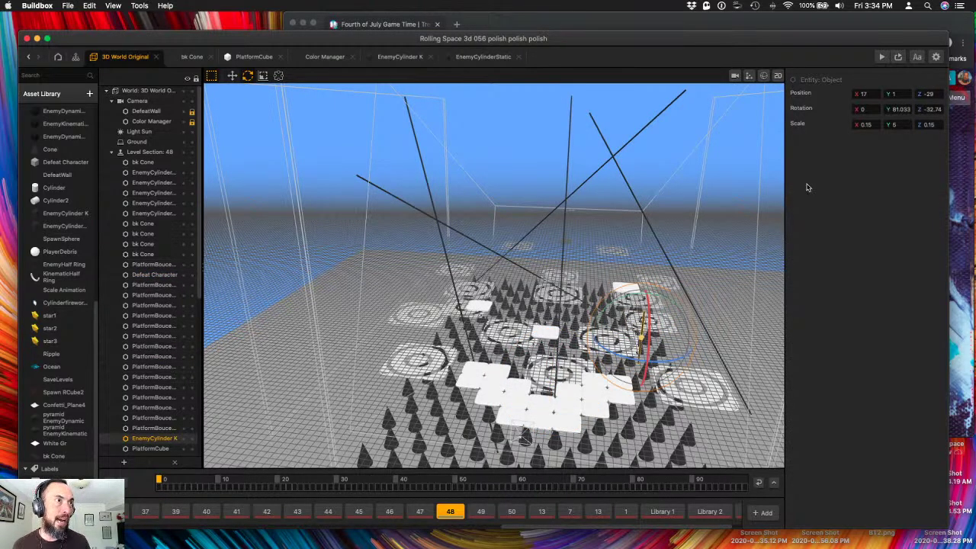
{"action": "left_click", "coordinate": [898, 124]}
{"action": "type", "text": "50"}
{"action": "key", "text": "Tab"}
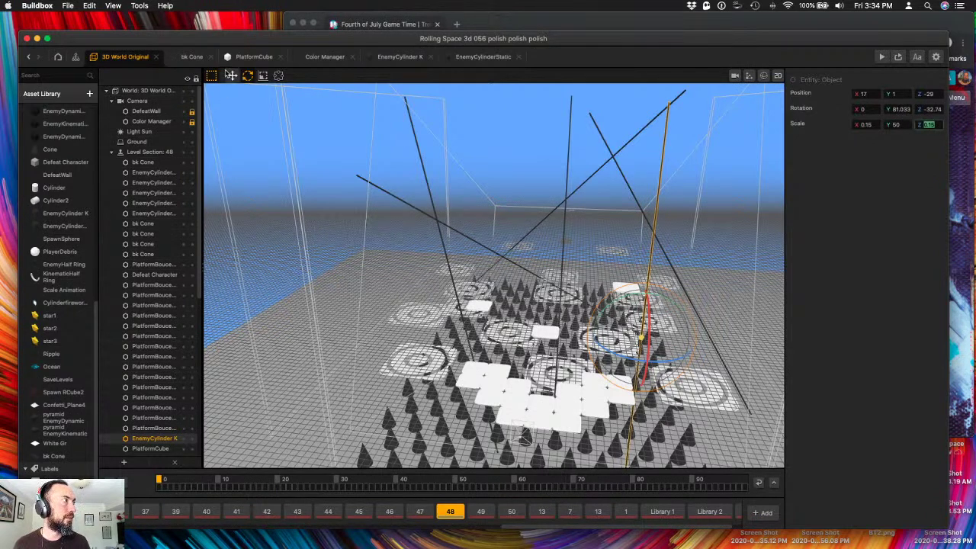
{"action": "left_click", "coordinate": [232, 76]}
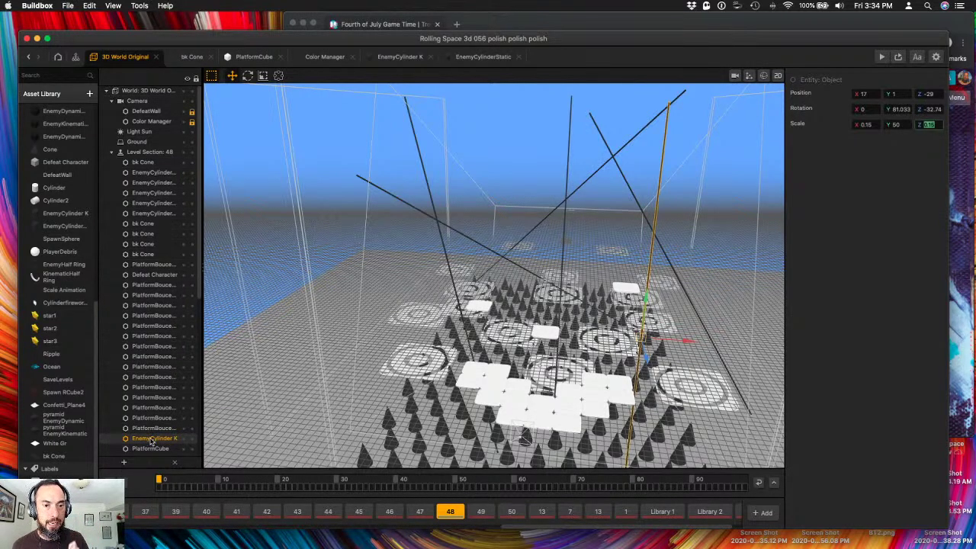
- Open scene 11, widen the object list and select the five crossing enemy cylinders to check their object names
{"action": "scroll", "coordinate": [328, 515], "scroll_direction": "left", "scroll_amount": 10}
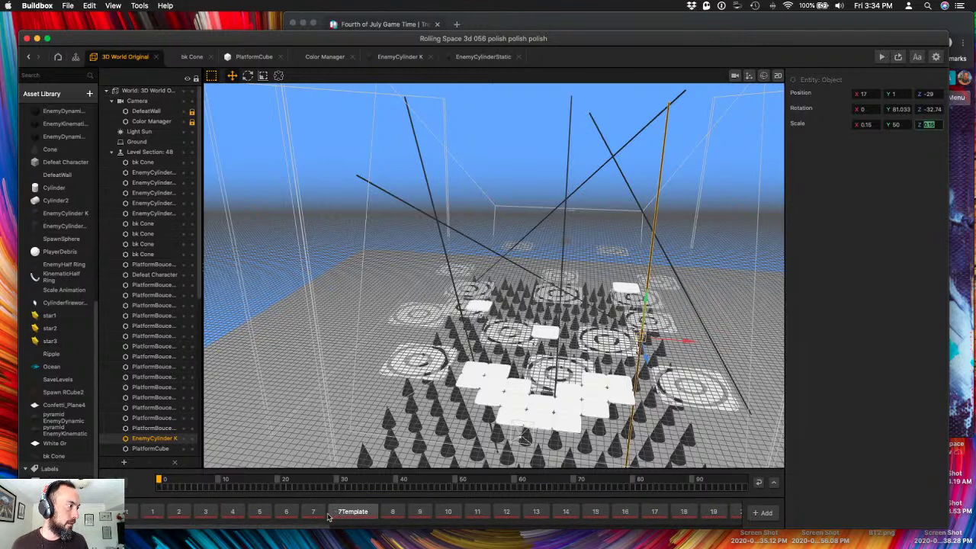
{"action": "left_click", "coordinate": [477, 514]}
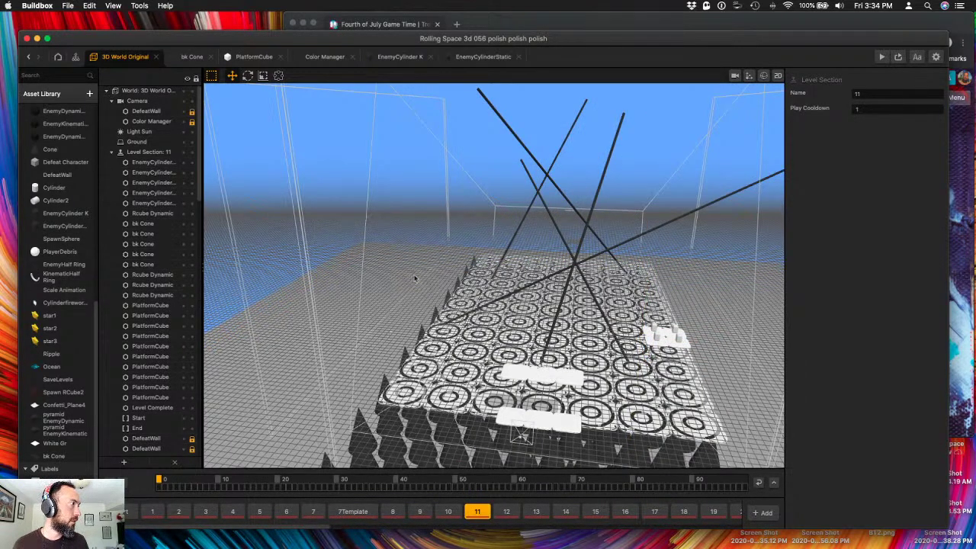
{"action": "left_click", "coordinate": [156, 203]}
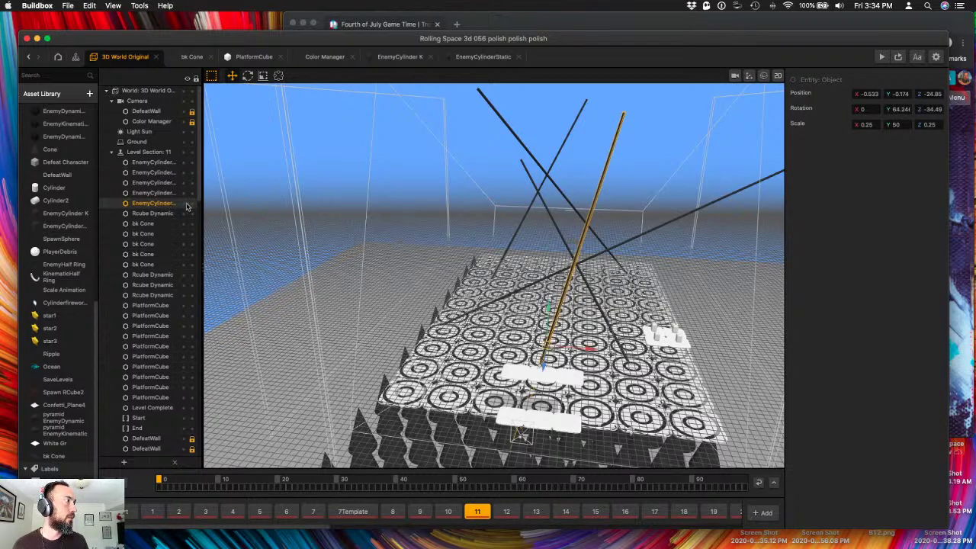
{"action": "left_click_drag", "start_coordinate": [203, 214], "coordinate": [247, 213]}
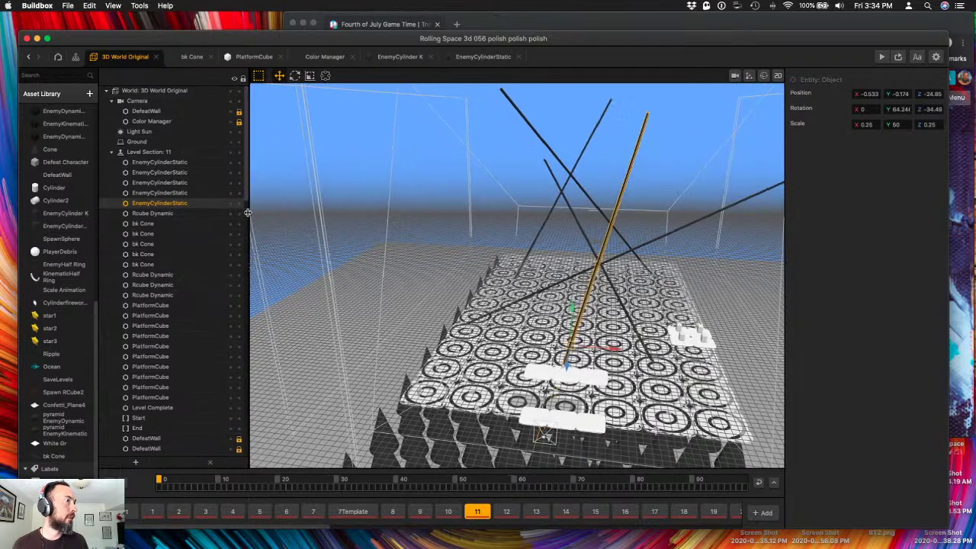
{"action": "left_click_drag", "start_coordinate": [493, 176], "coordinate": [698, 244]}
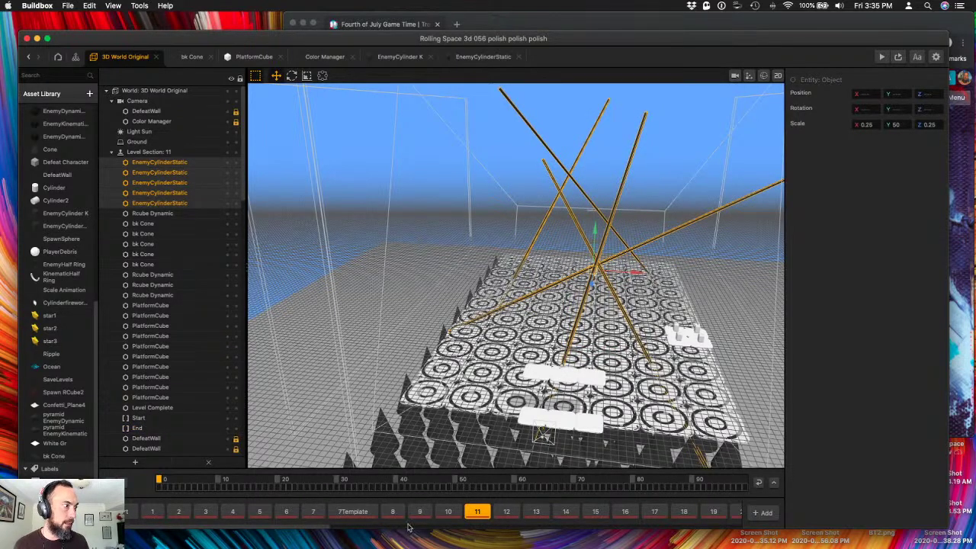
- Return to scene 48 and group its five EnemyCylinderStatic entries directly above EnemyCylinder K in the object list
{"action": "left_click", "coordinate": [448, 512]}
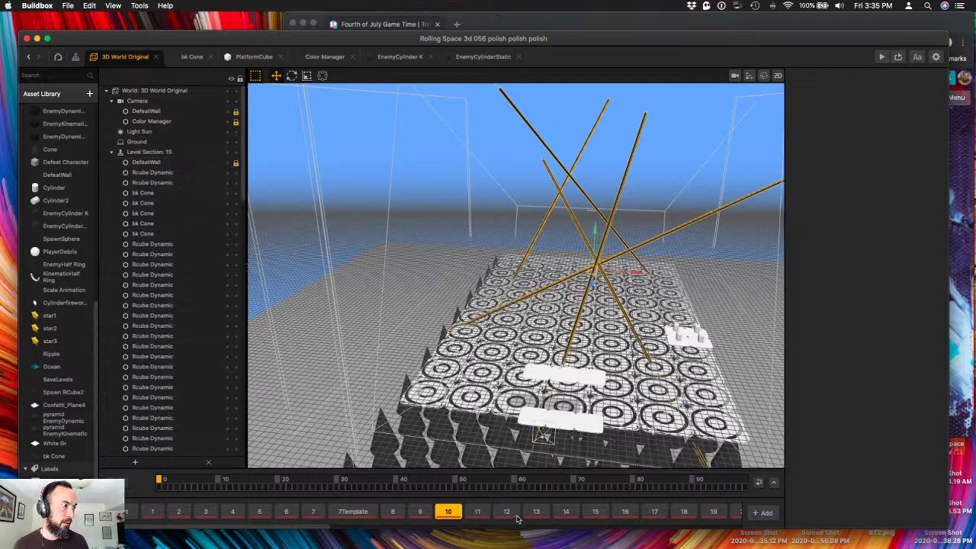
{"action": "scroll", "coordinate": [431, 517], "scroll_direction": "right", "scroll_amount": 10}
{"action": "left_click", "coordinate": [428, 514]}
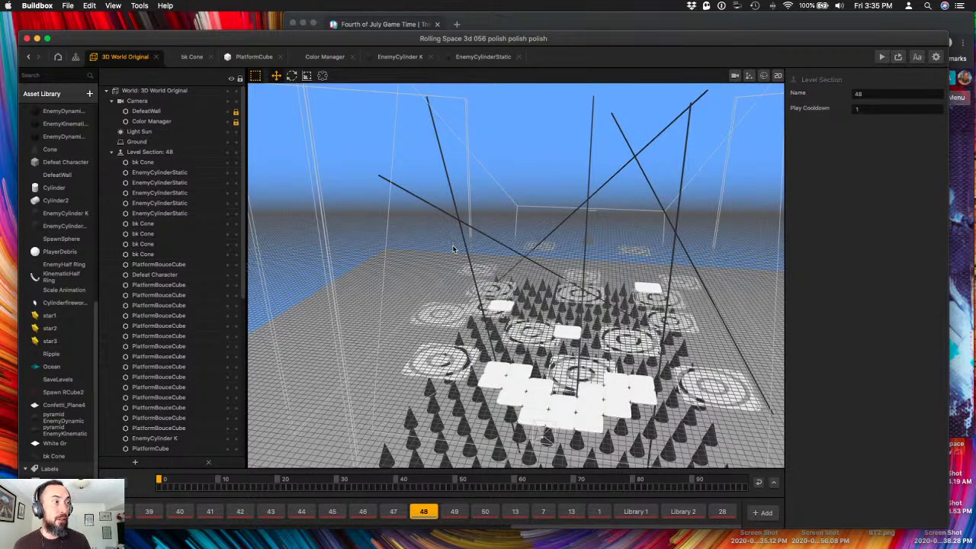
{"action": "left_click", "coordinate": [726, 234]}
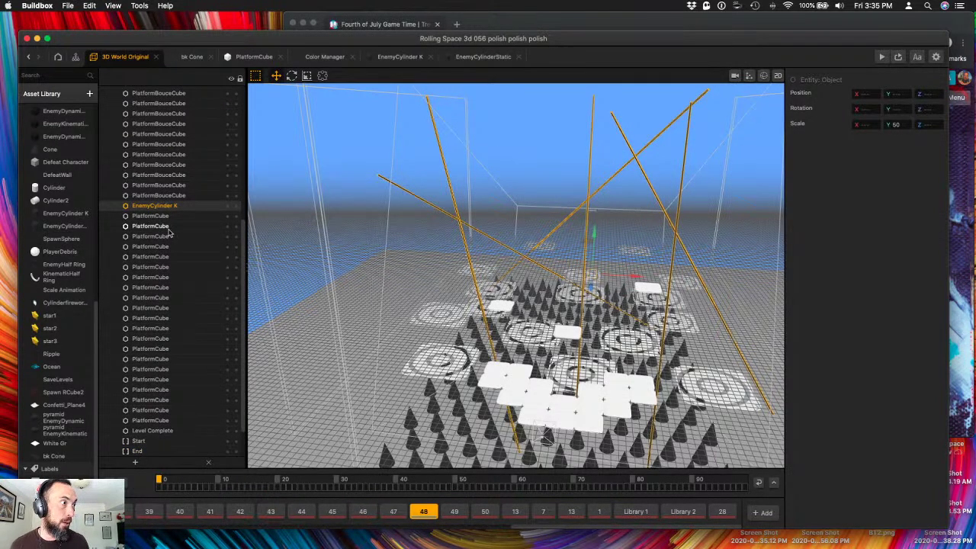
{"action": "left_click_drag", "start_coordinate": [168, 206], "coordinate": [166, 211]}
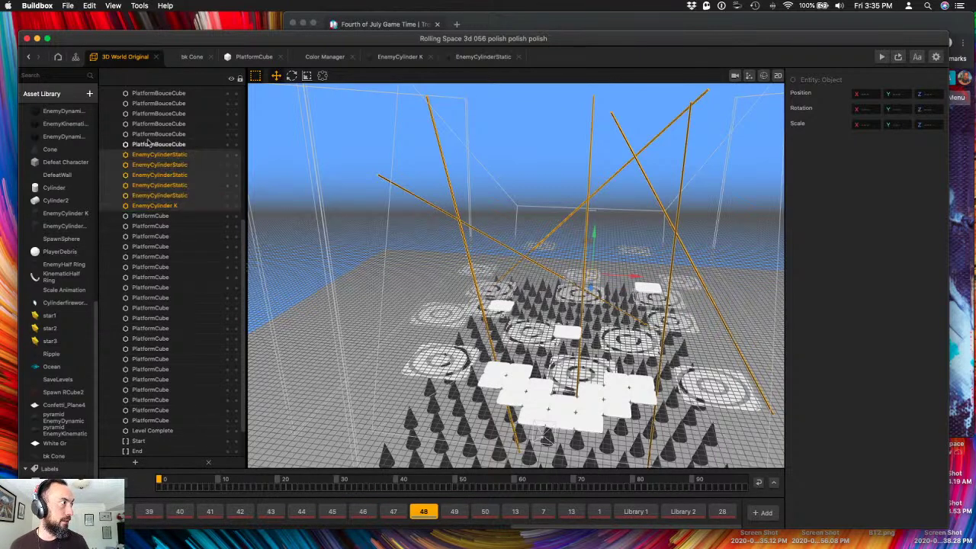
- Delete the lone EnemyCylinder K from scene 48
{"action": "left_click", "coordinate": [152, 226]}
{"action": "left_click", "coordinate": [155, 207]}
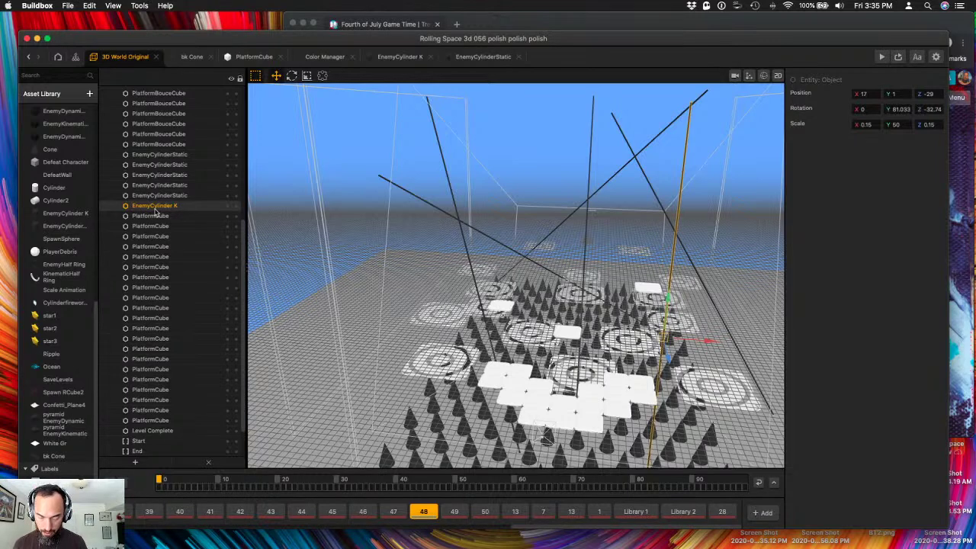
{"action": "key", "text": "Delete"}
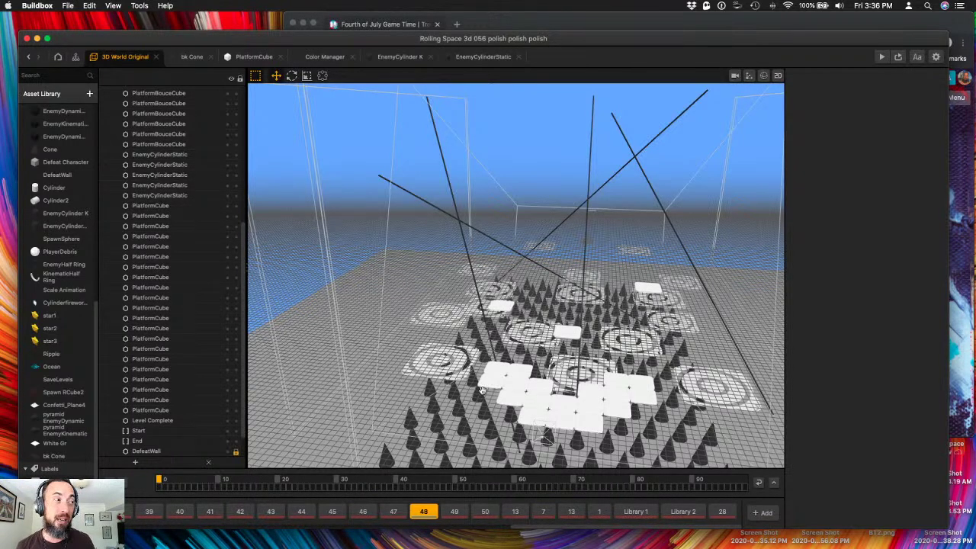
{"action": "right_click_drag", "start_coordinate": [483, 395], "coordinate": [496, 379]}
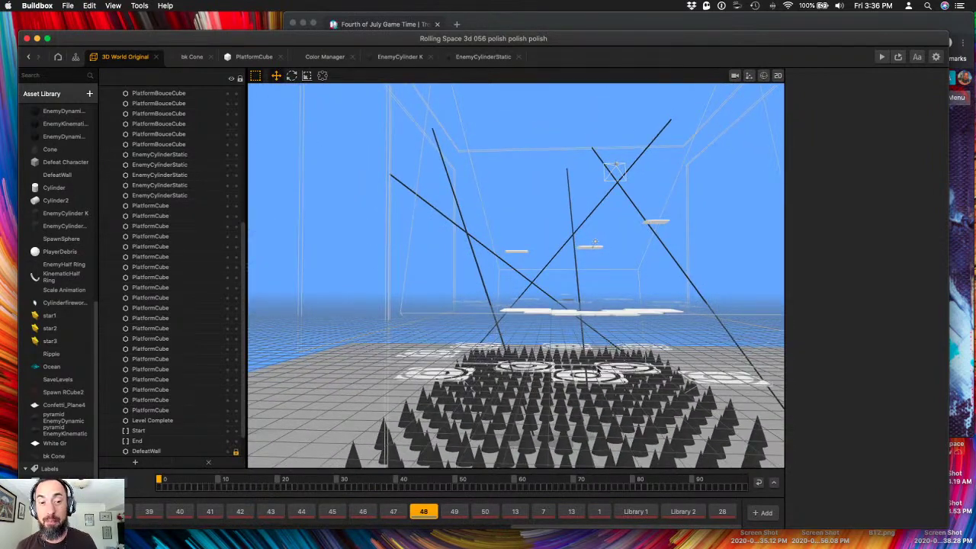
{"action": "middle_click_drag", "start_coordinate": [591, 349], "coordinate": [571, 356]}
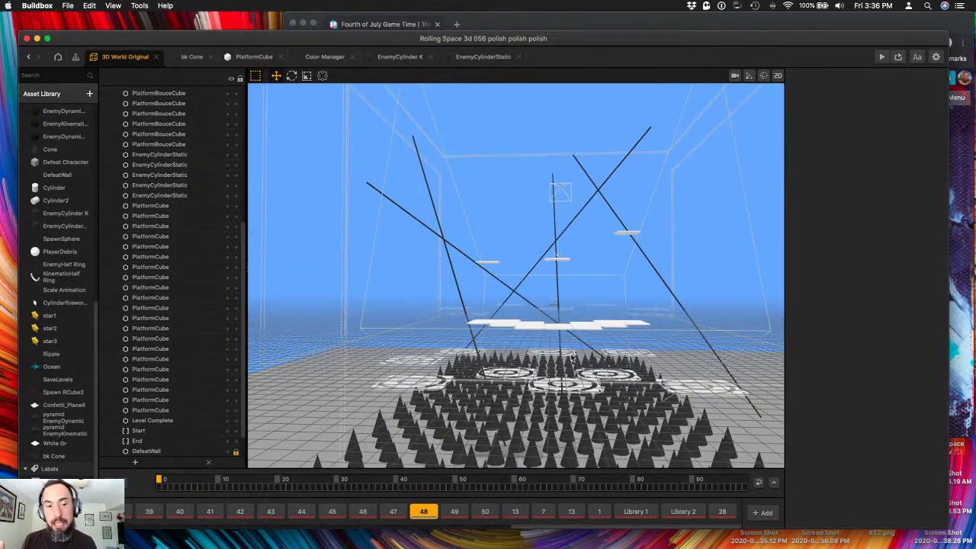
{"action": "right_click_drag", "start_coordinate": [573, 359], "coordinate": [550, 371]}
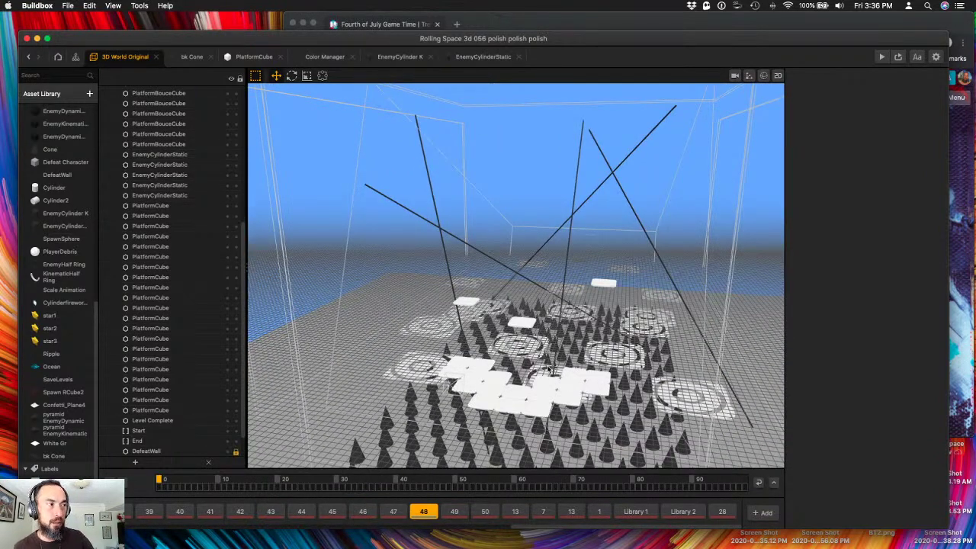
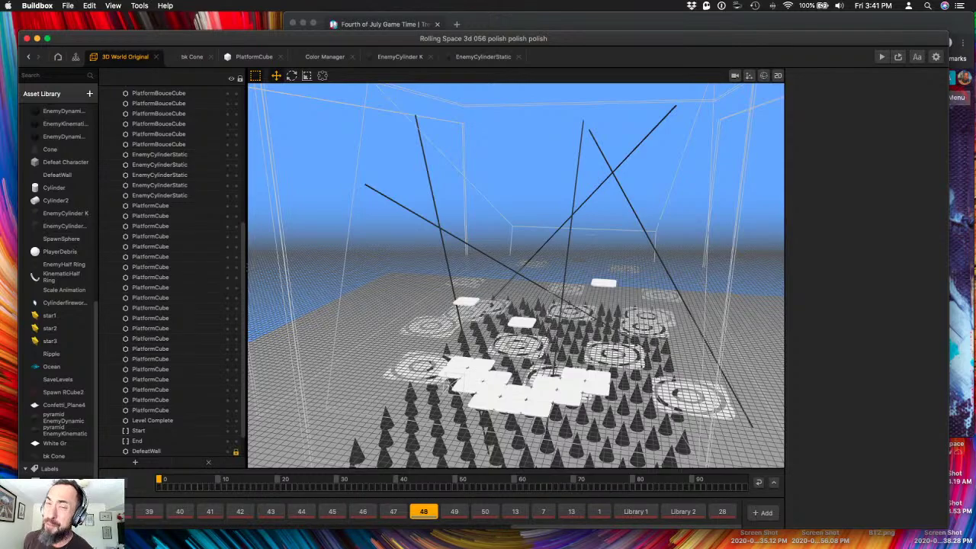
{"action": "key", "text": "ctrl+Up"}
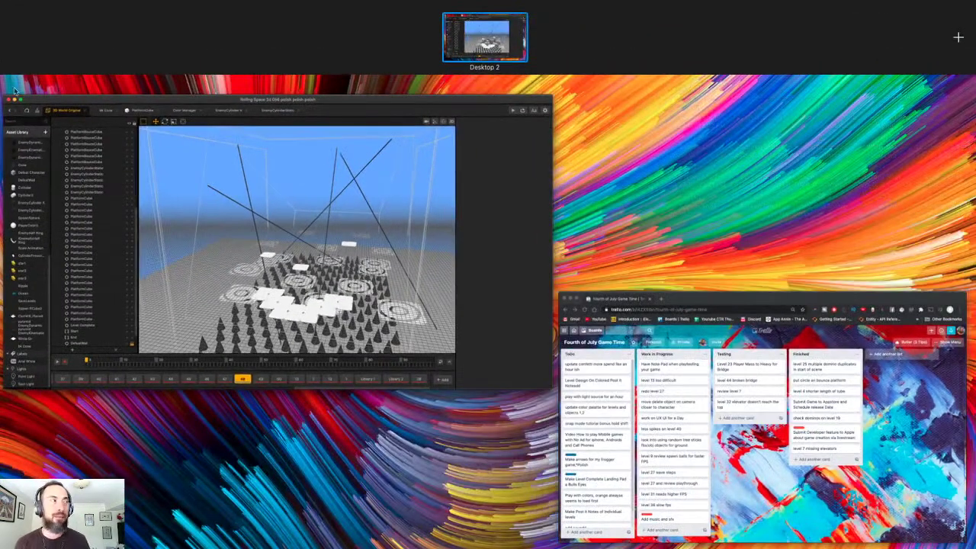
{"action": "left_click", "coordinate": [233, 163]}
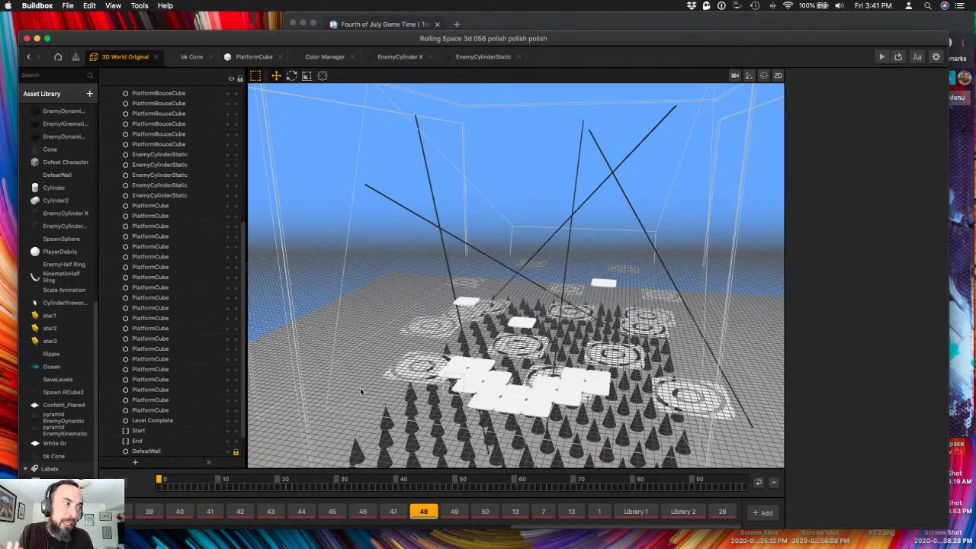
- Move the outermost EnemyCylinderStatic, the fifth entry, over the platforms to about X 11.4, Z -27.5
{"action": "right_click_drag", "start_coordinate": [433, 462], "coordinate": [432, 450]}
{"action": "right_click_drag", "start_coordinate": [479, 362], "coordinate": [469, 370]}
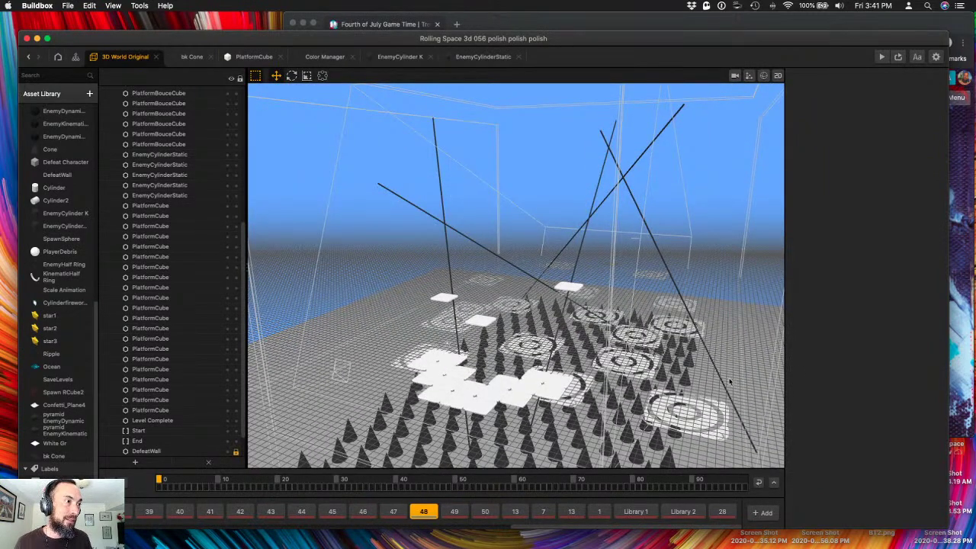
{"action": "left_click", "coordinate": [717, 358]}
{"action": "left_click_drag", "start_coordinate": [744, 334], "coordinate": [656, 333]}
{"action": "right_click_drag", "start_coordinate": [656, 333], "coordinate": [565, 327]}
{"action": "left_click_drag", "start_coordinate": [565, 326], "coordinate": [610, 241]}
{"action": "right_click_drag", "start_coordinate": [607, 238], "coordinate": [610, 229]}
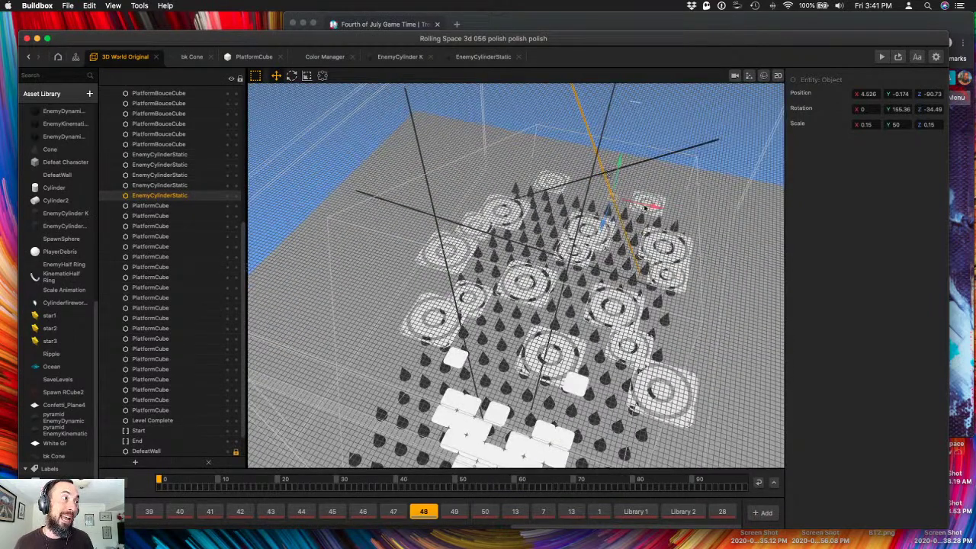
{"action": "left_click_drag", "start_coordinate": [648, 206], "coordinate": [478, 388]}
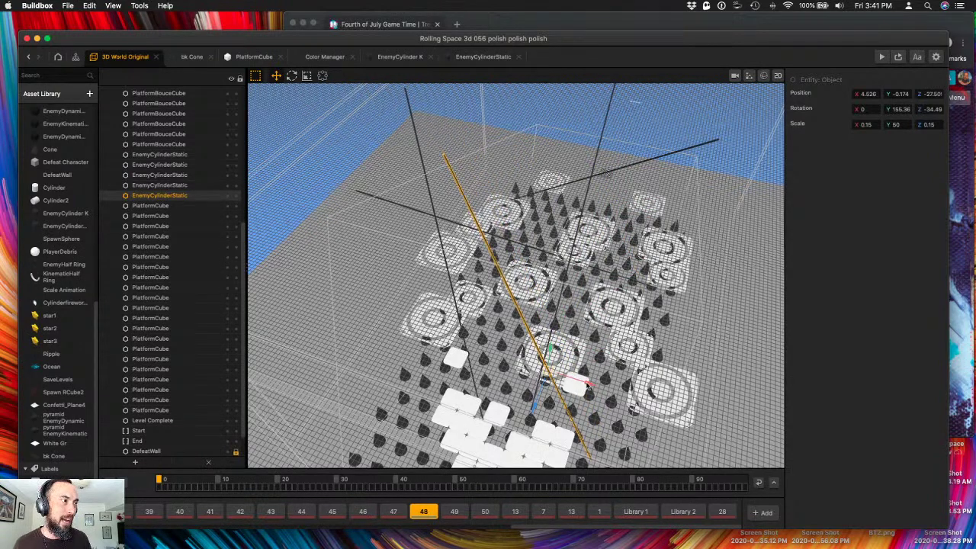
{"action": "left_click_drag", "start_coordinate": [589, 386], "coordinate": [617, 393]}
{"action": "mouse_move", "coordinate": [617, 393]}
{"action": "right_mouse_down"}
{"action": "mouse_move", "coordinate": [628, 371]}
{"action": "mouse_move", "coordinate": [610, 381]}
{"action": "right_mouse_up"}
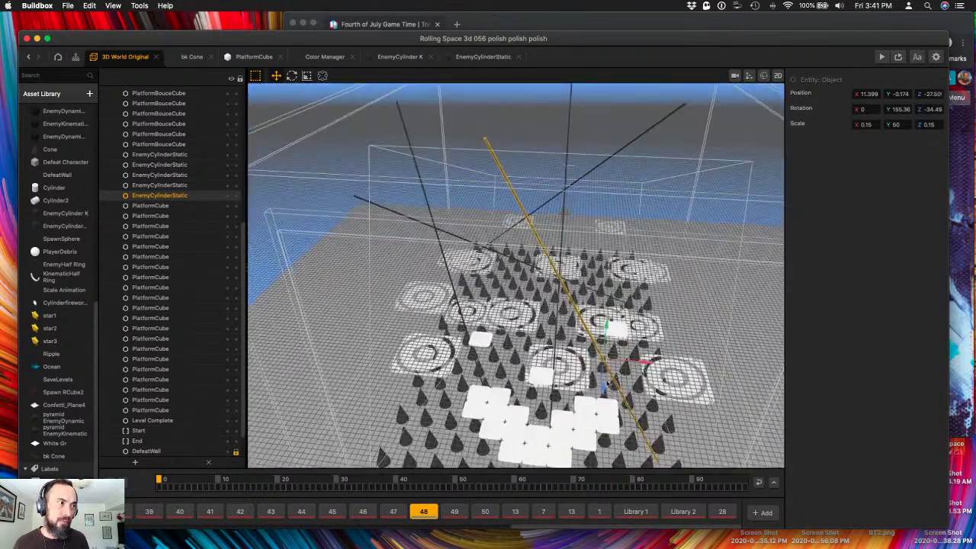
- Shift the same EnemyCylinderStatic to about Z -31.4 and nudge it sideways along X
{"action": "left_click", "coordinate": [606, 378]}
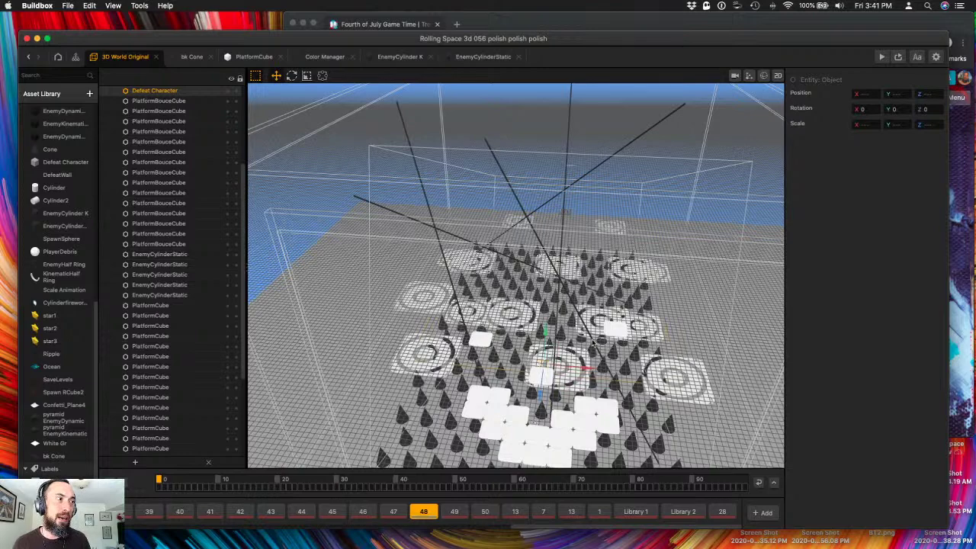
{"action": "left_click", "coordinate": [593, 345]}
{"action": "left_click_drag", "start_coordinate": [602, 375], "coordinate": [610, 380]}
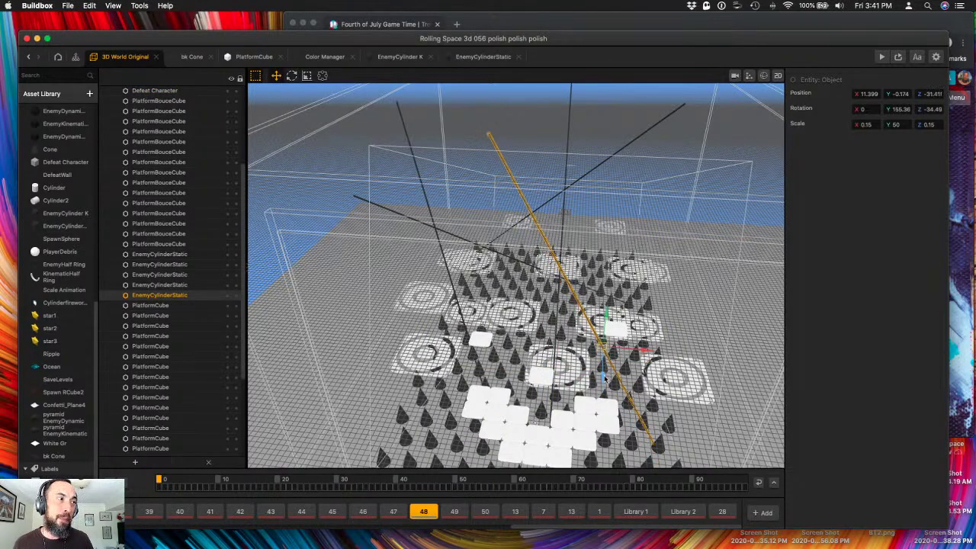
{"action": "left_click_drag", "start_coordinate": [655, 356], "coordinate": [638, 352]}
{"action": "right_click_drag", "start_coordinate": [638, 351], "coordinate": [613, 323]}
- Raise all five bk Cone spike fields together to about Y -19.17
{"action": "left_click", "coordinate": [549, 355]}
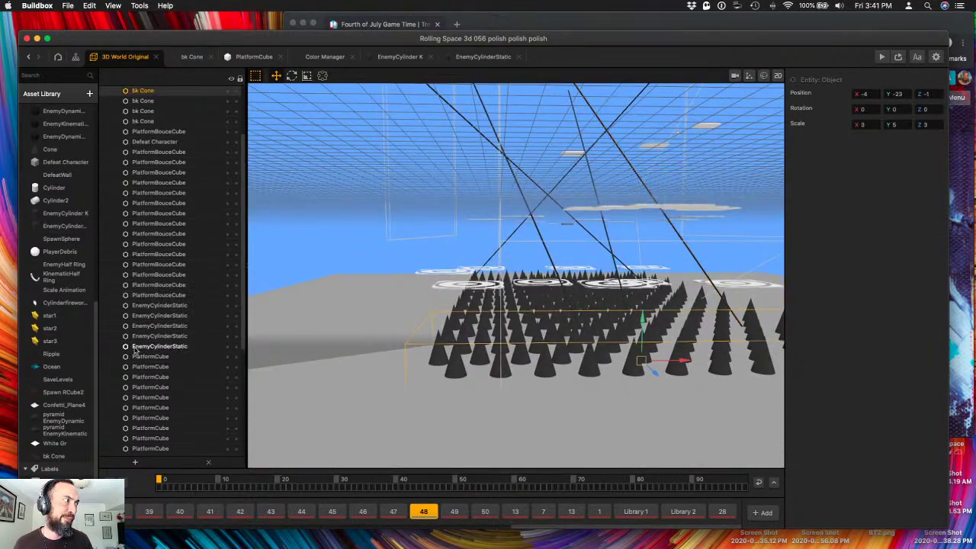
{"action": "scroll", "coordinate": [141, 338], "scroll_direction": "up", "scroll_amount": 3}
{"action": "left_click_drag", "start_coordinate": [139, 203], "coordinate": [145, 165]}
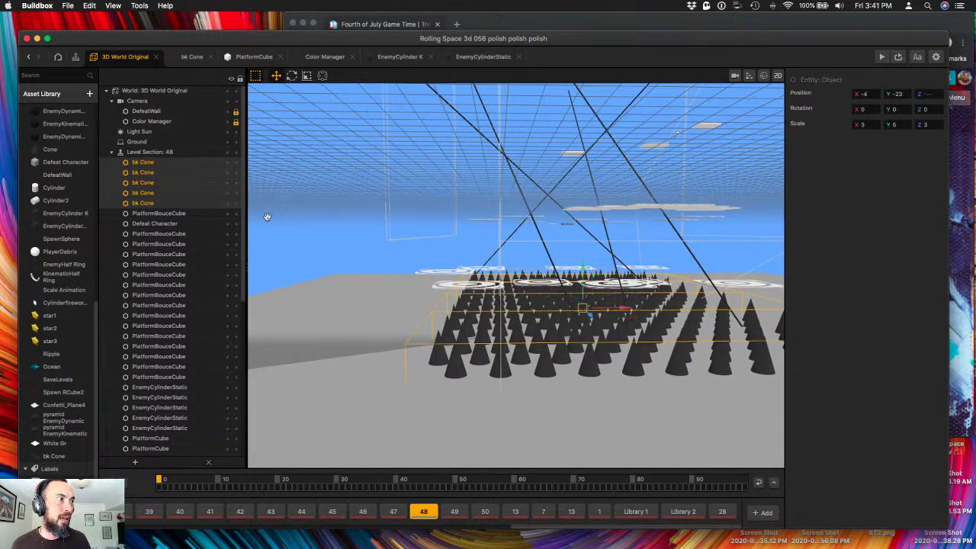
{"action": "right_click_drag", "start_coordinate": [267, 217], "coordinate": [309, 222]}
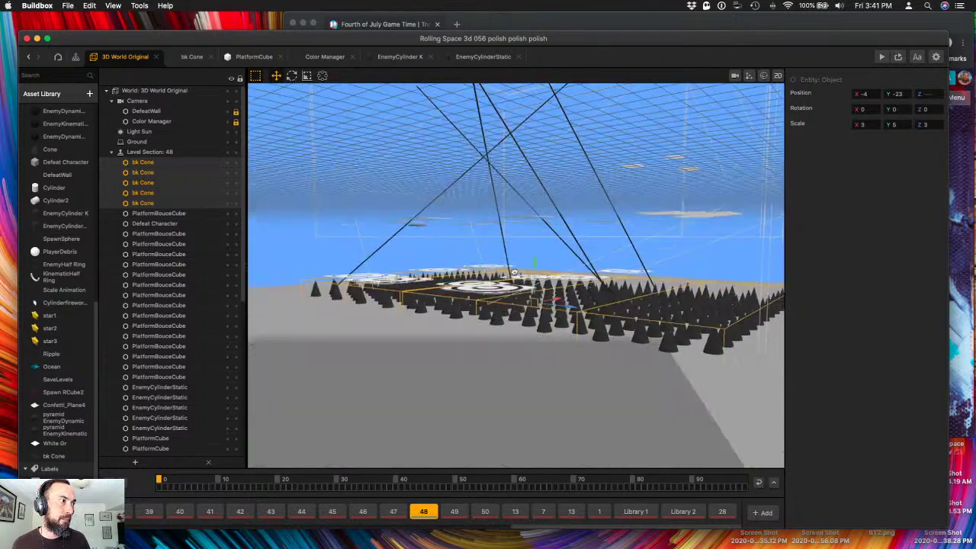
{"action": "right_click_drag", "start_coordinate": [511, 277], "coordinate": [470, 279]}
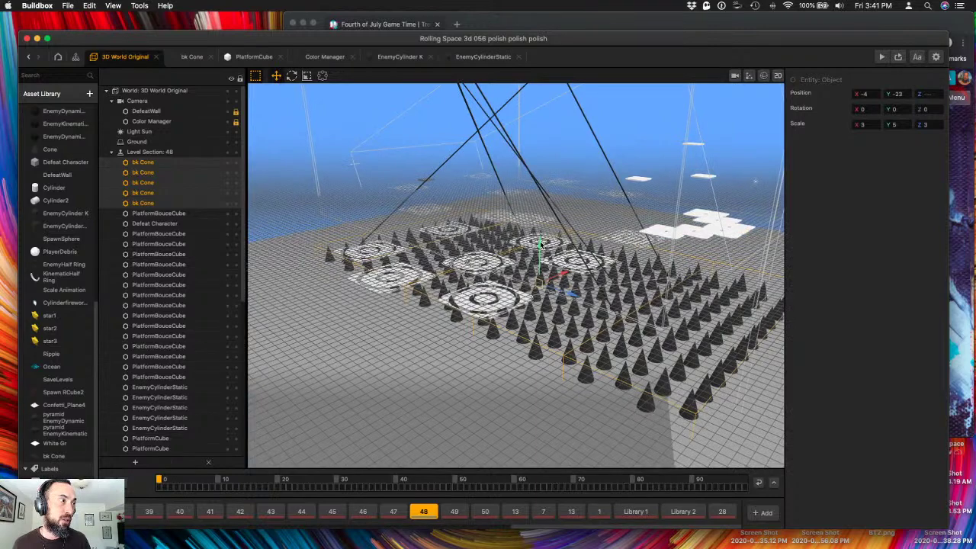
{"action": "left_click_drag", "start_coordinate": [540, 241], "coordinate": [543, 235]}
{"action": "right_click_drag", "start_coordinate": [543, 235], "coordinate": [524, 249]}
{"action": "left_click_drag", "start_coordinate": [524, 253], "coordinate": [523, 259]}
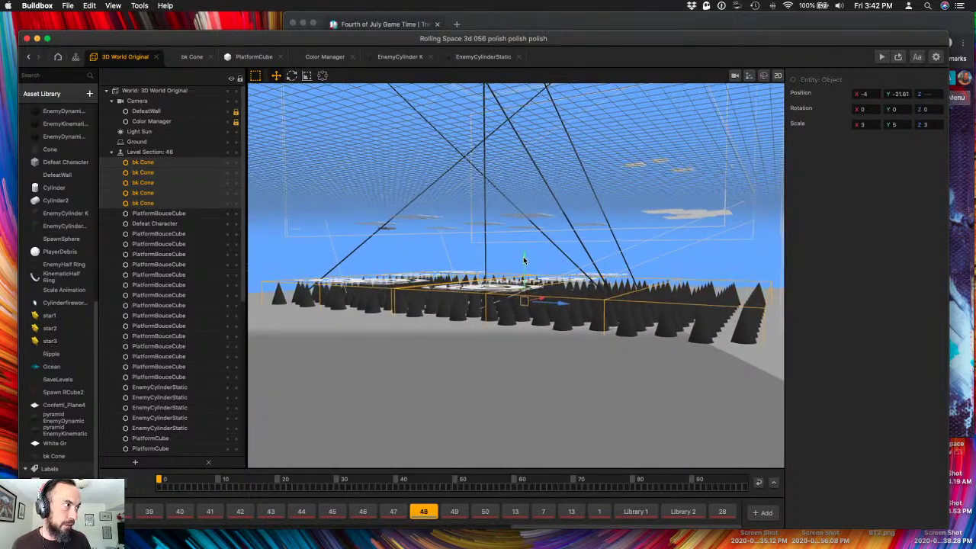
{"action": "mouse_move", "coordinate": [523, 259]}
{"action": "right_mouse_down"}
{"action": "mouse_move", "coordinate": [526, 248]}
{"action": "mouse_move", "coordinate": [541, 248]}
{"action": "mouse_move", "coordinate": [526, 265]}
{"action": "mouse_move", "coordinate": [513, 258]}
{"action": "right_mouse_up"}
{"action": "left_click_drag", "start_coordinate": [513, 258], "coordinate": [519, 261]}
{"action": "mouse_move", "coordinate": [519, 261]}
{"action": "right_mouse_down"}
{"action": "mouse_move", "coordinate": [528, 254]}
{"action": "mouse_move", "coordinate": [531, 262]}
{"action": "mouse_move", "coordinate": [502, 266]}
{"action": "right_mouse_up"}
{"action": "mouse_move", "coordinate": [502, 266]}
{"action": "left_mouse_down"}
{"action": "mouse_move", "coordinate": [511, 240]}
{"action": "mouse_move", "coordinate": [511, 253]}
{"action": "left_mouse_up"}
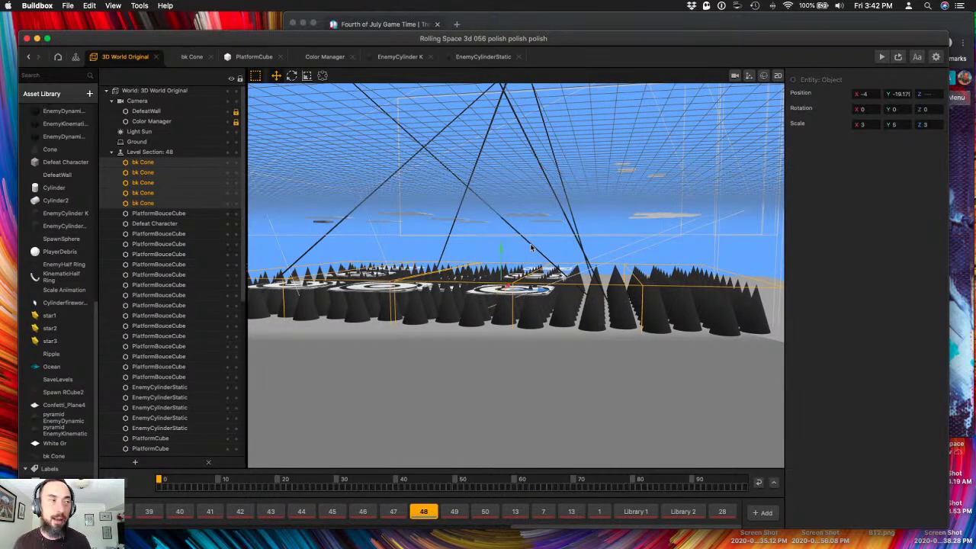
- Select the circle-patterned PlatformBouceCube platforms around the cones, leaving out the bk Cone, and raise them together above the spike tips
{"action": "right_click_drag", "start_coordinate": [524, 244], "coordinate": [513, 216]}
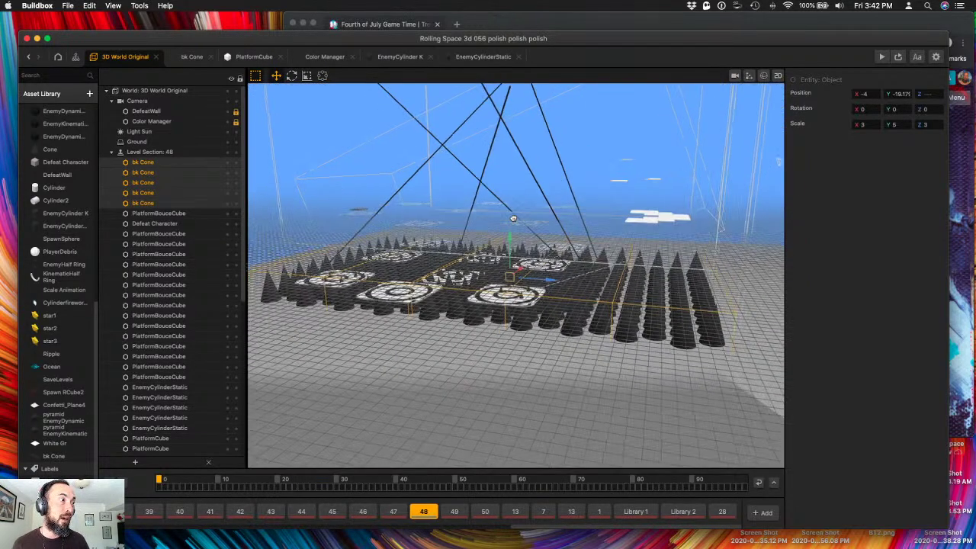
{"action": "left_click", "coordinate": [513, 306]}
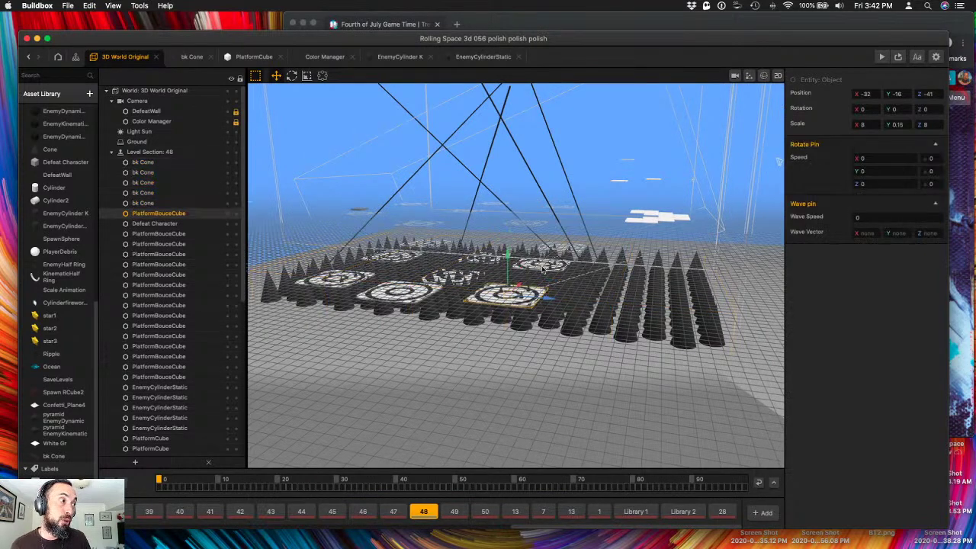
{"action": "left_click", "coordinate": [543, 267], "text": "shift"}
{"action": "left_click", "coordinate": [460, 283], "text": "shift"}
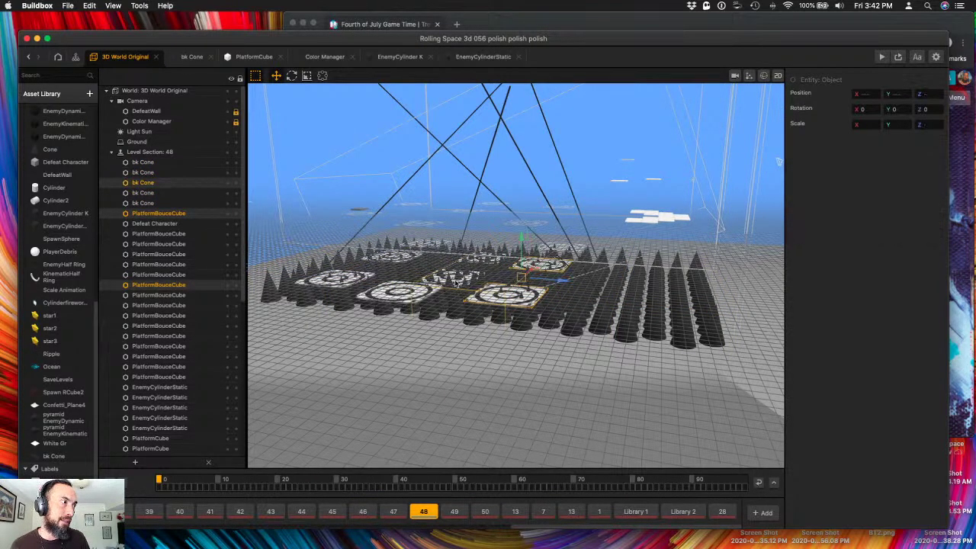
{"action": "right_click_drag", "start_coordinate": [421, 278], "coordinate": [459, 283]}
{"action": "left_click", "coordinate": [467, 275], "text": "shift"}
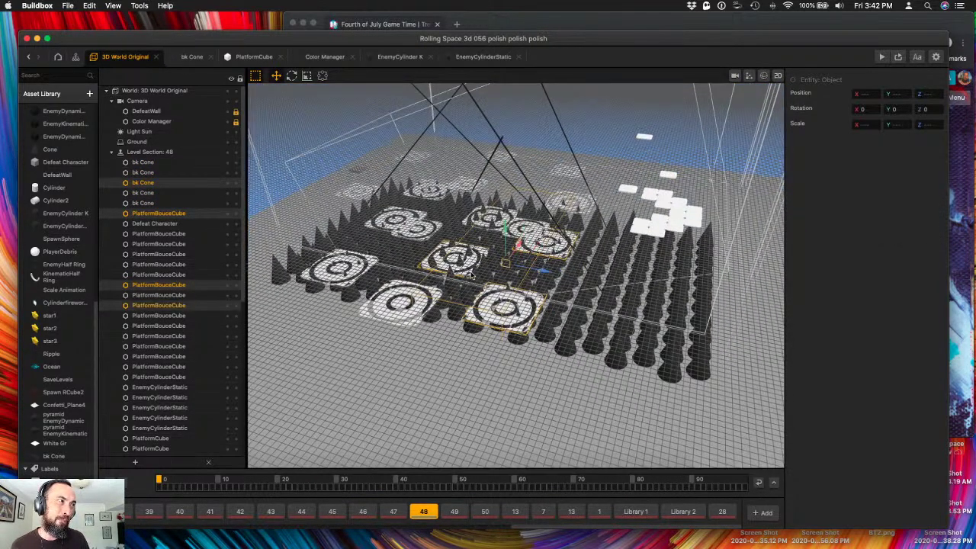
{"action": "left_click", "coordinate": [418, 298], "text": "shift"}
{"action": "left_click", "coordinate": [342, 282], "text": "shift"}
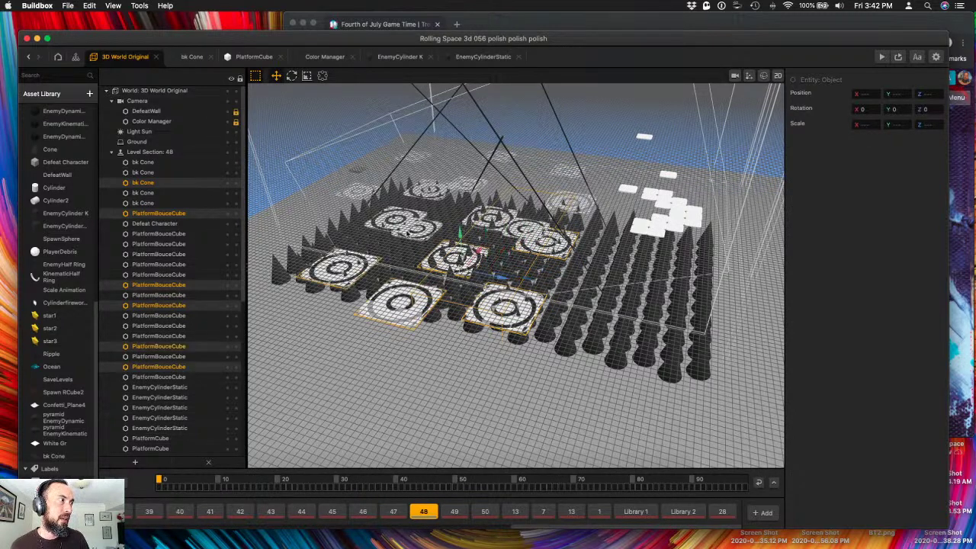
{"action": "left_click", "coordinate": [410, 234], "text": "shift"}
{"action": "left_click", "coordinate": [386, 221], "text": "shift"}
{"action": "left_click", "coordinate": [368, 195], "text": "shift"}
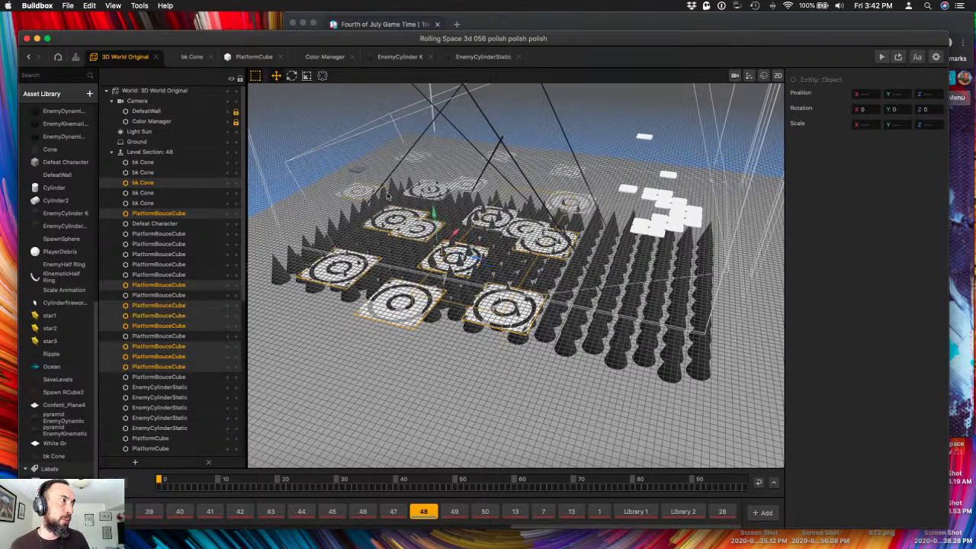
{"action": "left_click", "coordinate": [418, 192], "text": "shift"}
{"action": "left_click", "coordinate": [415, 160], "text": "shift"}
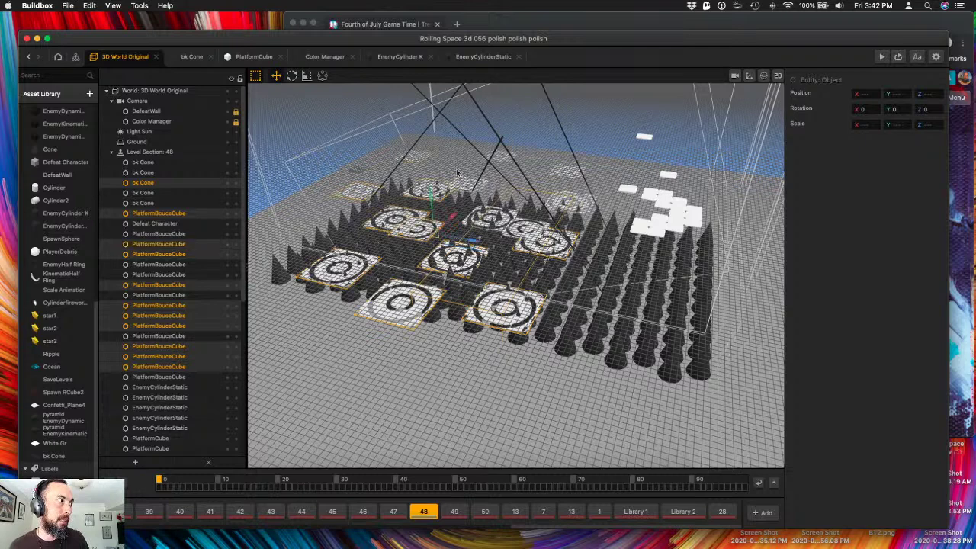
{"action": "left_click", "coordinate": [471, 186], "text": "shift"}
{"action": "left_click", "coordinate": [500, 161], "text": "shift"}
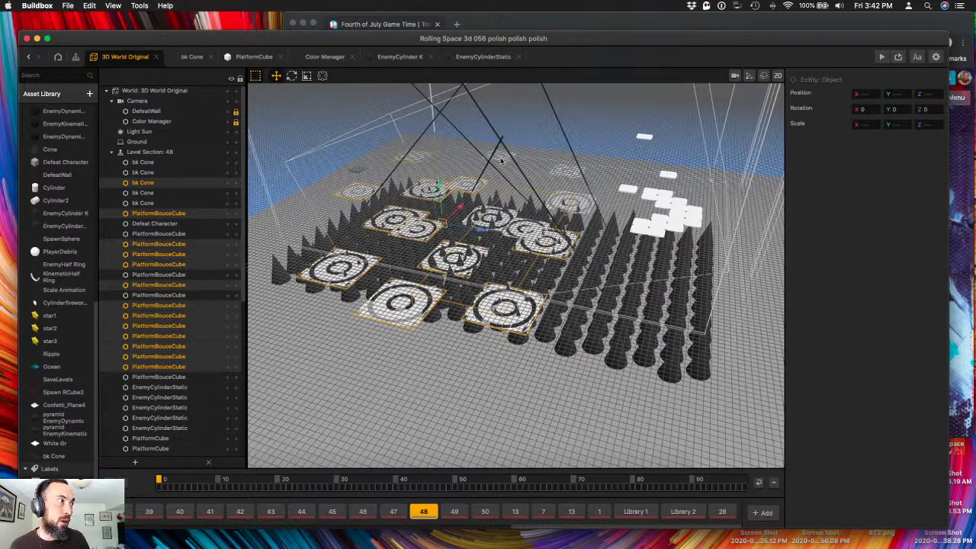
{"action": "left_click", "coordinate": [566, 177], "text": "shift"}
{"action": "left_click", "coordinate": [577, 204], "text": "shift"}
{"action": "left_click", "coordinate": [485, 270], "text": "shift"}
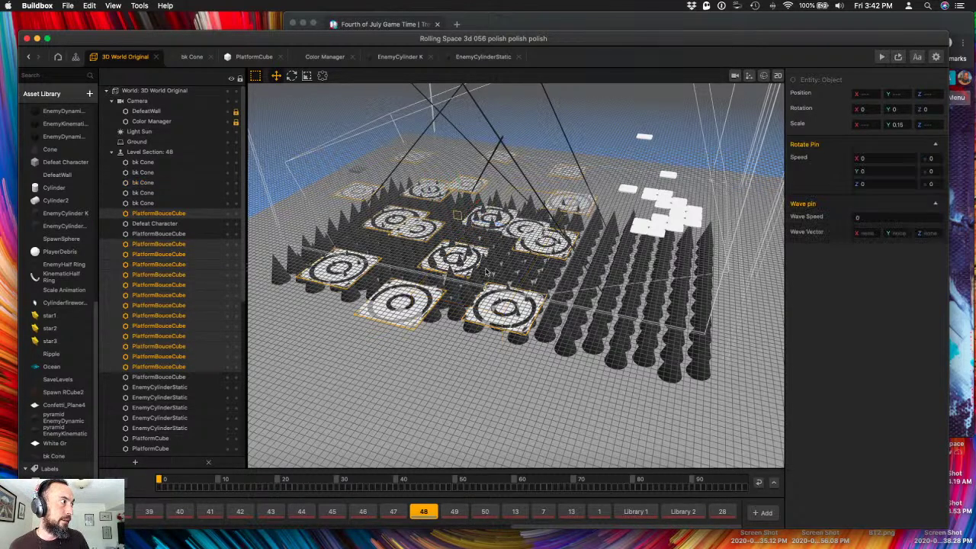
{"action": "right_click_drag", "start_coordinate": [401, 286], "coordinate": [479, 220]}
{"action": "left_click_drag", "start_coordinate": [429, 205], "coordinate": [432, 192]}
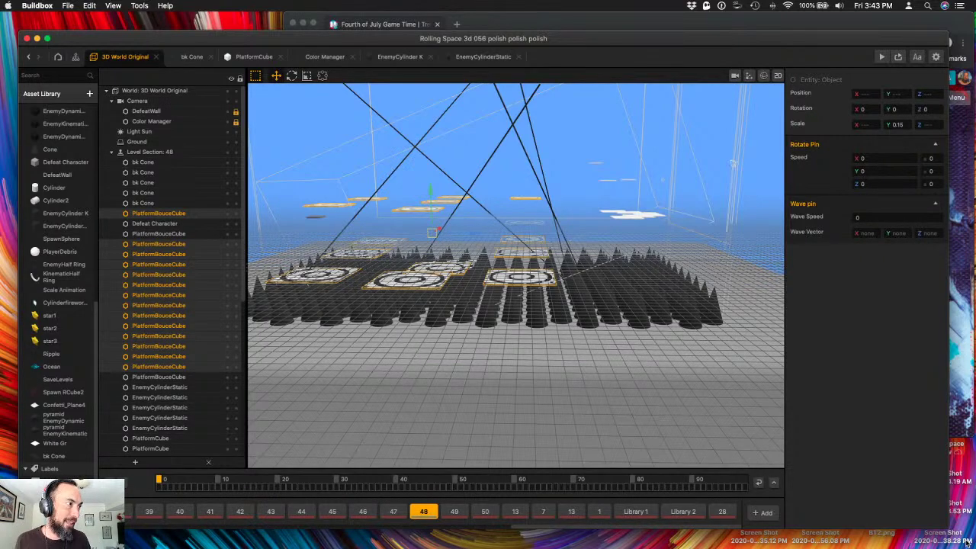
{"action": "key", "text": "ctrl+Up"}
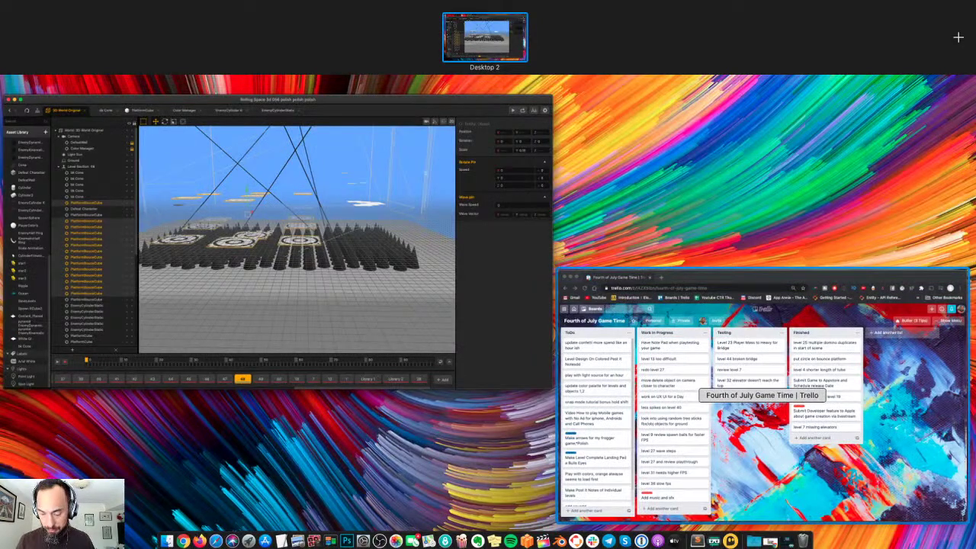
{"action": "key", "text": "ctrl+Up"}
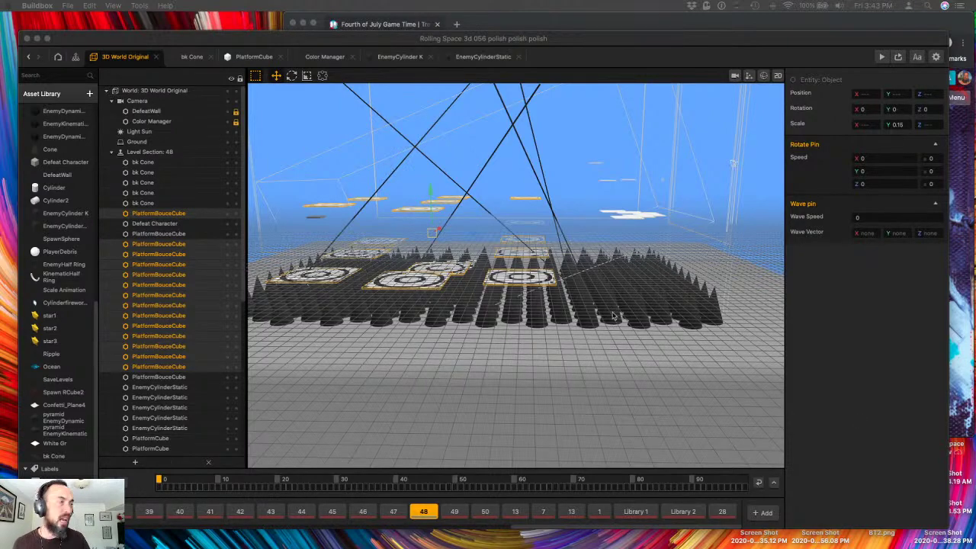
- Raise the bounce platform still sunk in the cones to about Y -13.8 and shift it to about Z -57.3
{"action": "scroll", "coordinate": [507, 334], "scroll_direction": "up", "scroll_amount": 5}
{"action": "scroll", "coordinate": [507, 334], "scroll_direction": "down", "scroll_amount": 4}
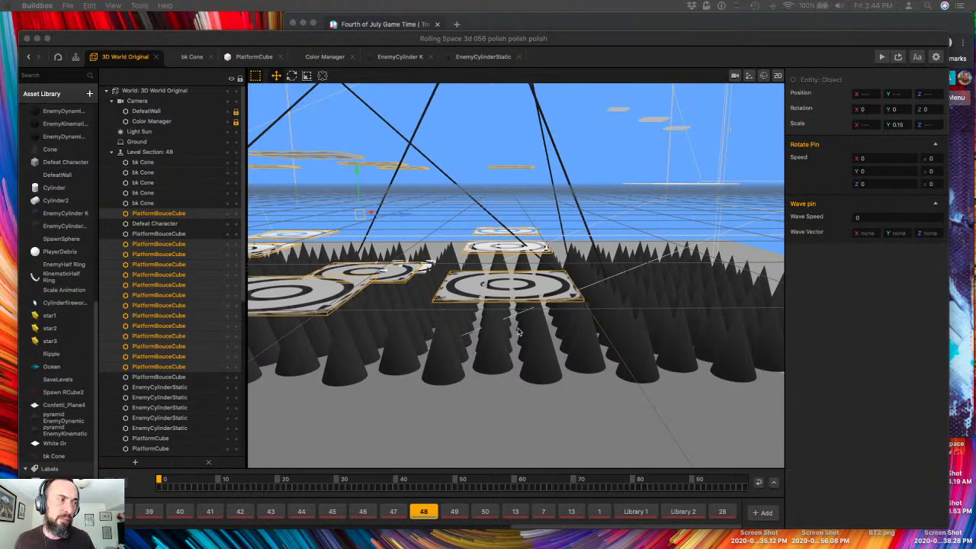
{"action": "left_click", "coordinate": [450, 271]}
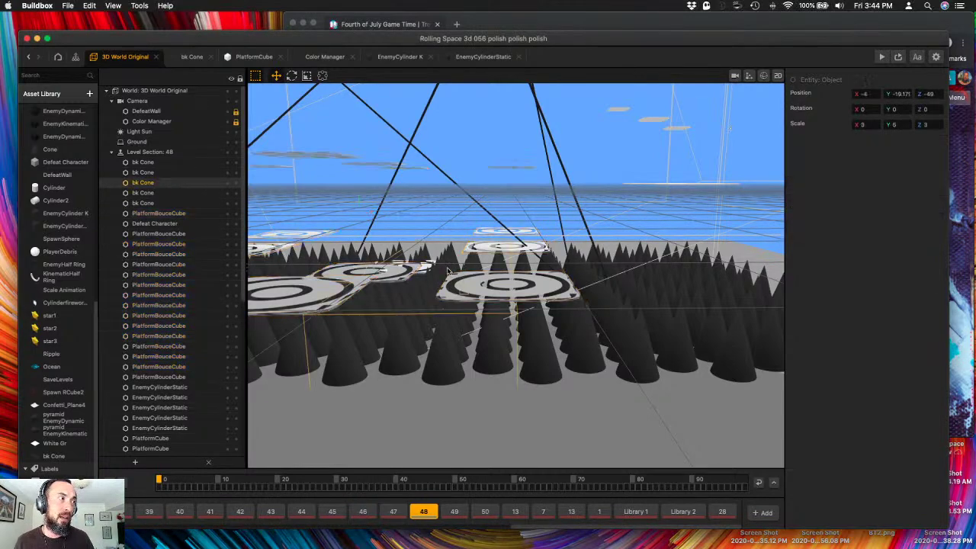
{"action": "right_click_drag", "start_coordinate": [450, 271], "coordinate": [446, 259]}
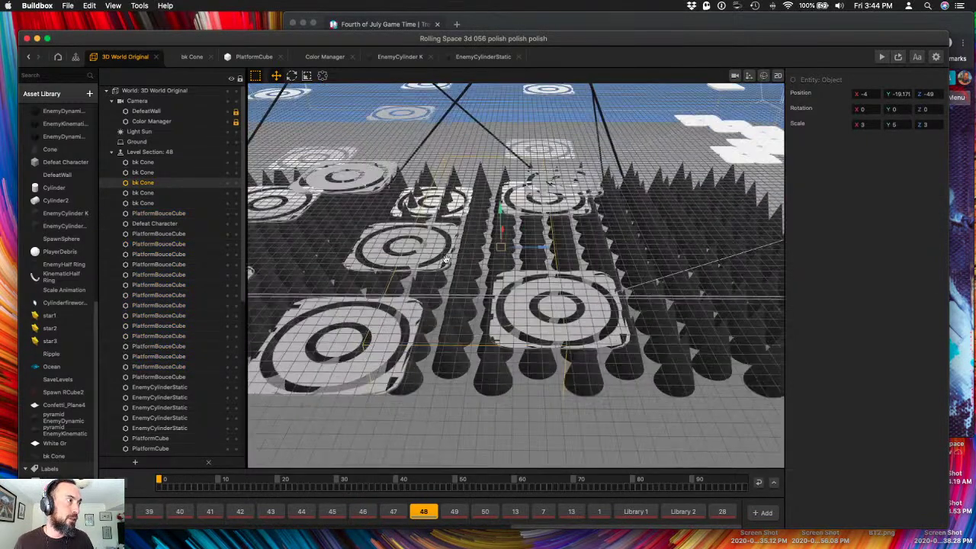
{"action": "left_click", "coordinate": [457, 214]}
{"action": "left_click_drag", "start_coordinate": [434, 163], "coordinate": [431, 142]}
{"action": "left_click_drag", "start_coordinate": [467, 180], "coordinate": [492, 189]}
- Shift the bounce platform next to it along the Z axis to about Z -33.8
{"action": "right_click_drag", "start_coordinate": [492, 190], "coordinate": [520, 227]}
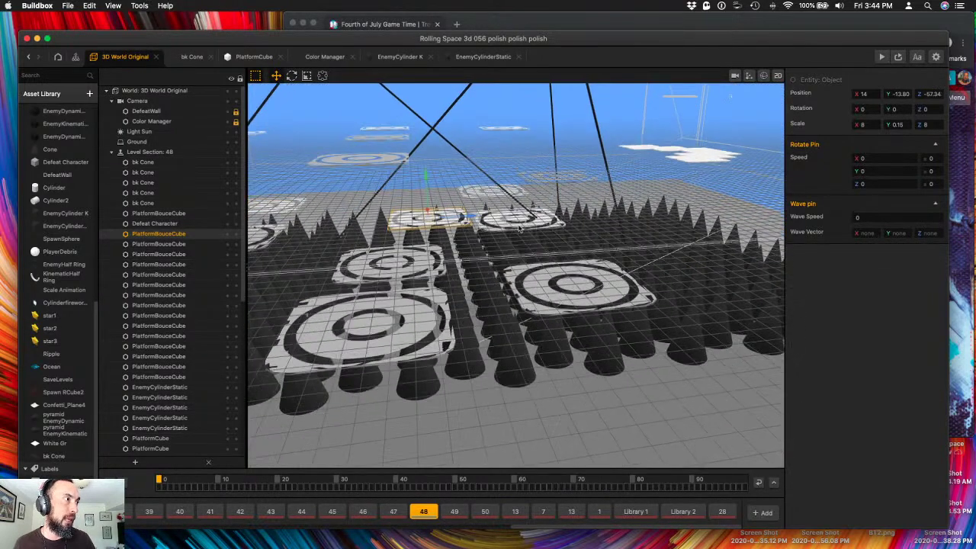
{"action": "left_click", "coordinate": [520, 228]}
{"action": "left_click_drag", "start_coordinate": [558, 219], "coordinate": [586, 223]}
- Raise the low bounce platform at X -13, Z -64 to about Y -12.8
{"action": "right_click_drag", "start_coordinate": [584, 224], "coordinate": [532, 286]}
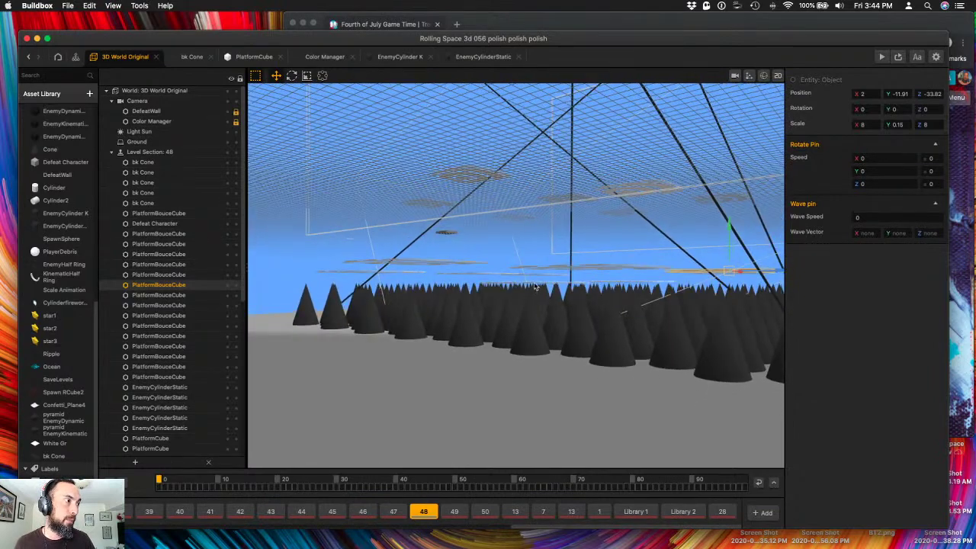
{"action": "left_click", "coordinate": [538, 281]}
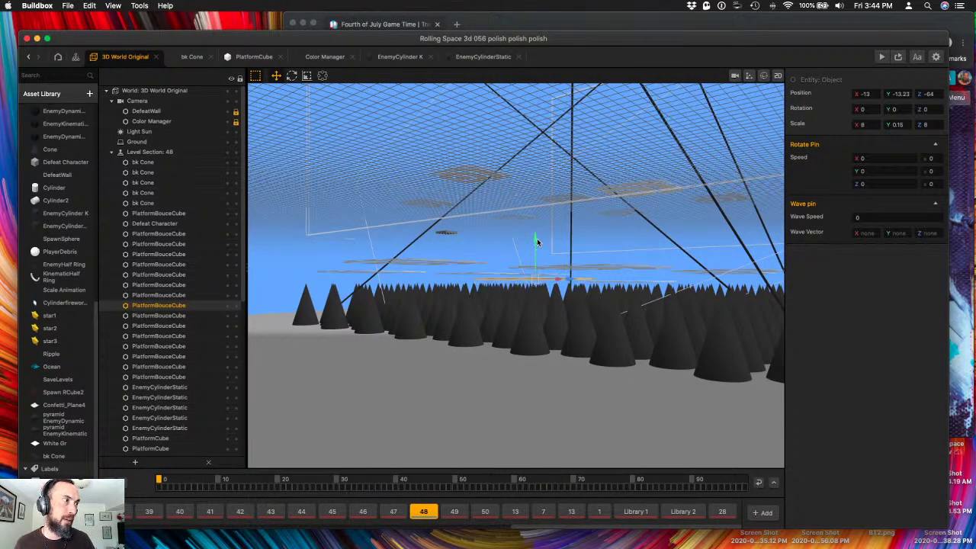
{"action": "mouse_move", "coordinate": [537, 238]}
{"action": "right_mouse_down"}
{"action": "mouse_move", "coordinate": [552, 235]}
{"action": "mouse_move", "coordinate": [516, 253]}
{"action": "mouse_move", "coordinate": [545, 295]}
{"action": "mouse_move", "coordinate": [538, 343]}
{"action": "mouse_move", "coordinate": [550, 243]}
{"action": "right_mouse_up"}
{"action": "left_click_drag", "start_coordinate": [555, 196], "coordinate": [557, 189]}
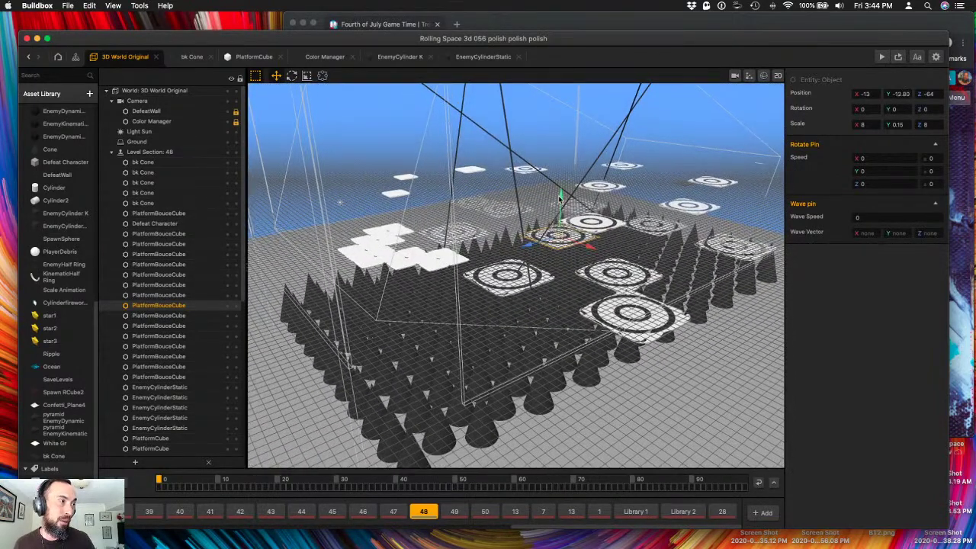
- Delete the extra PlatformBouceCube at about X -13, Z -63.3 among the cones
{"action": "right_click_drag", "start_coordinate": [557, 189], "coordinate": [572, 298]}
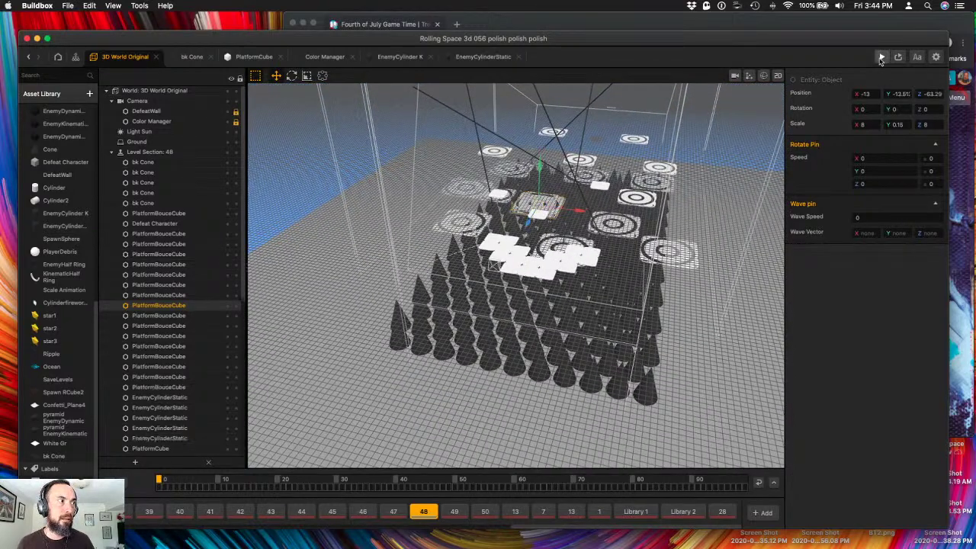
{"action": "right_click_drag", "start_coordinate": [737, 133], "coordinate": [731, 136]}
{"action": "key", "text": "Delete"}
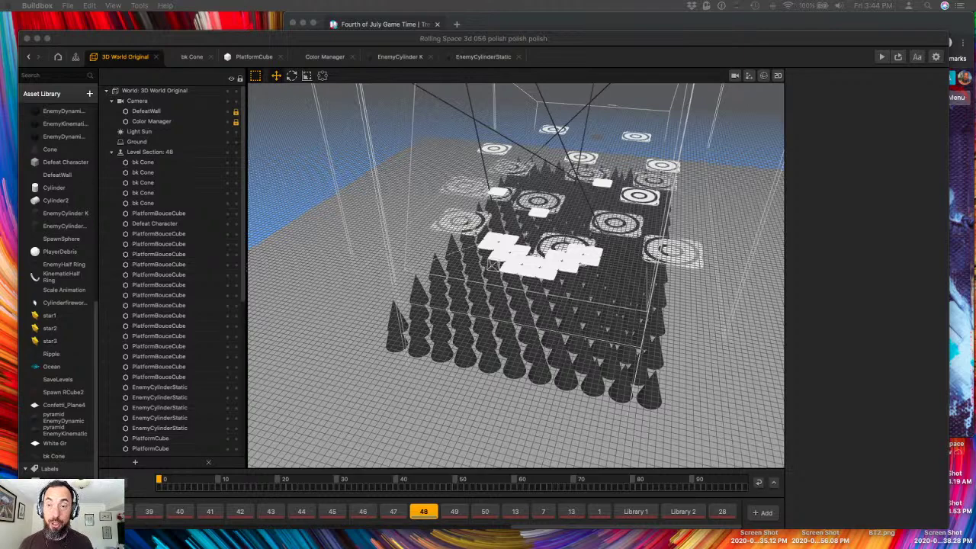
- Bring the Chrome window with the OGRE search results into view and open the OGRE website from them in a new tab
{"action": "left_click_drag", "start_coordinate": [975, 81], "coordinate": [459, 124]}
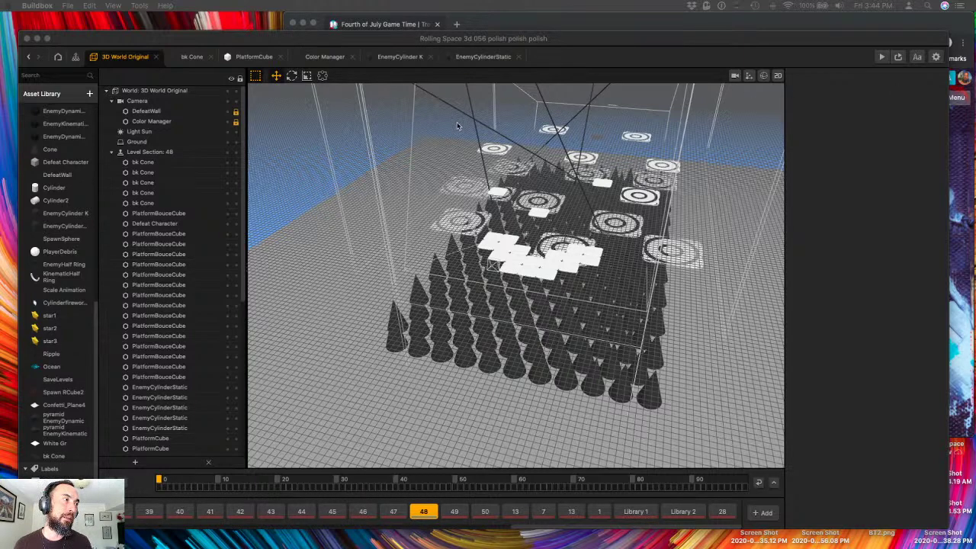
{"action": "left_click_drag", "start_coordinate": [555, 127], "coordinate": [661, 84]}
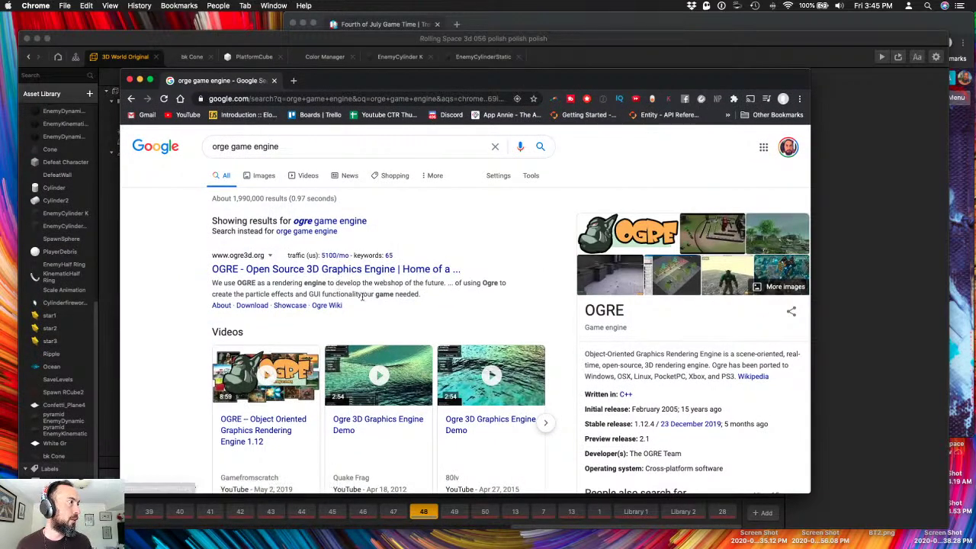
{"action": "left_click", "coordinate": [374, 277], "text": "super"}
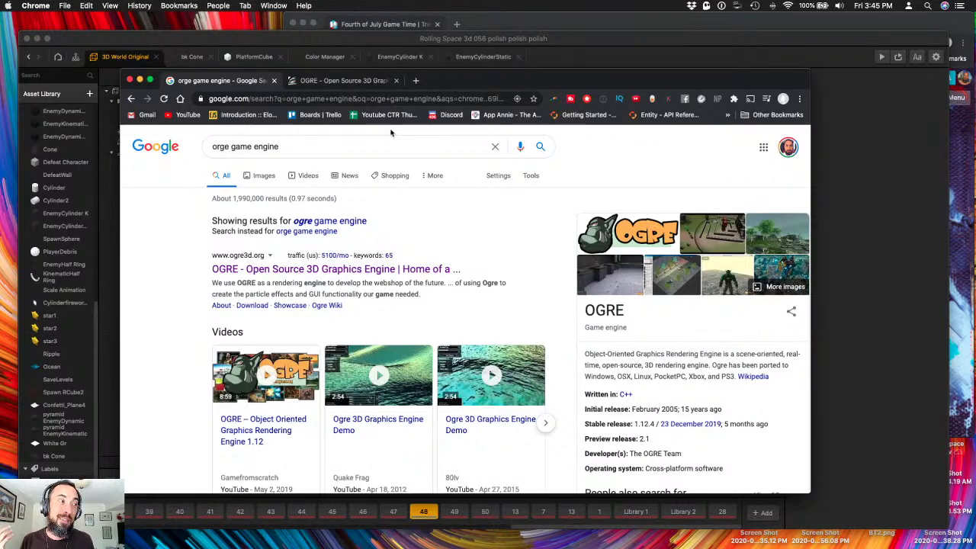
{"action": "left_click", "coordinate": [372, 88]}
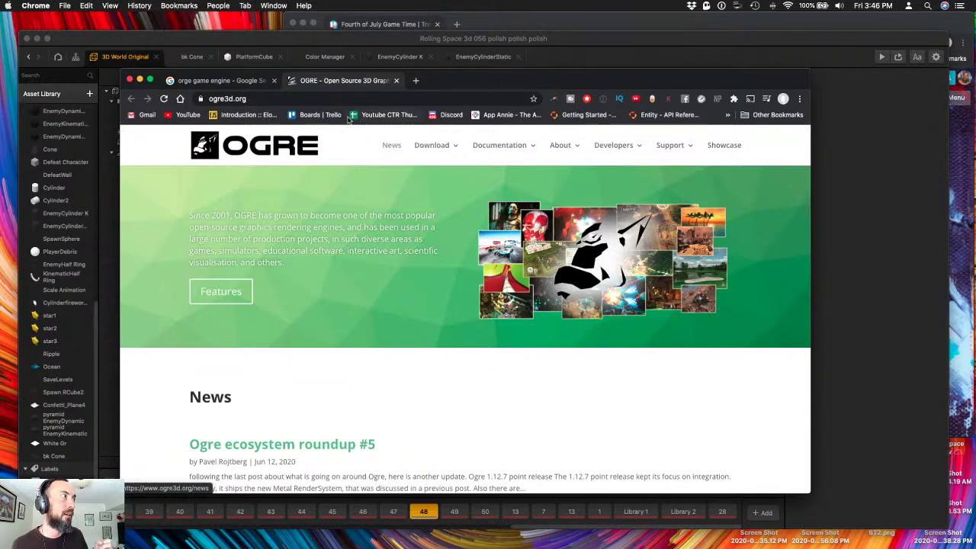
- Reposition the browser window and look over the OGRE homepage's introduction and news
{"action": "left_click_drag", "start_coordinate": [480, 88], "coordinate": [493, 95]}
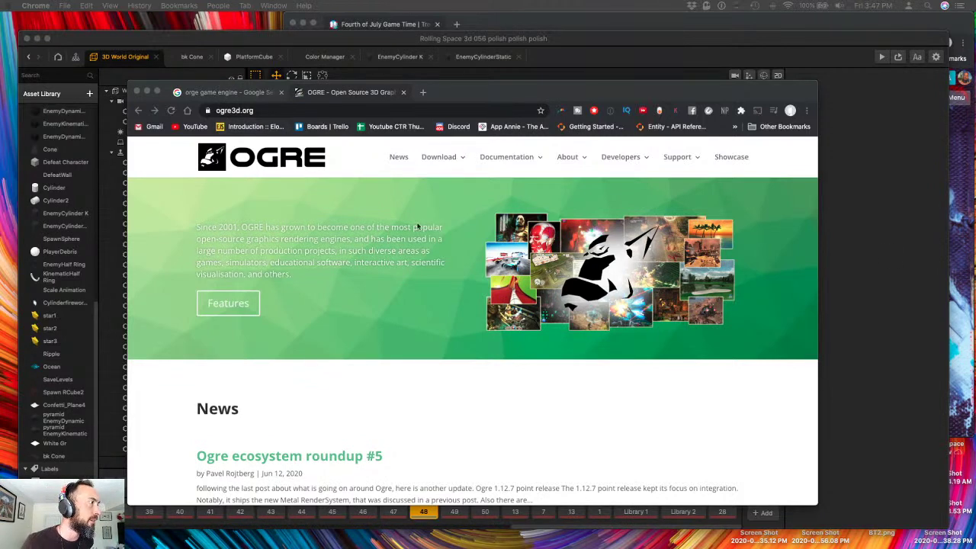
{"action": "scroll", "coordinate": [427, 246], "scroll_direction": "down", "scroll_amount": 5}
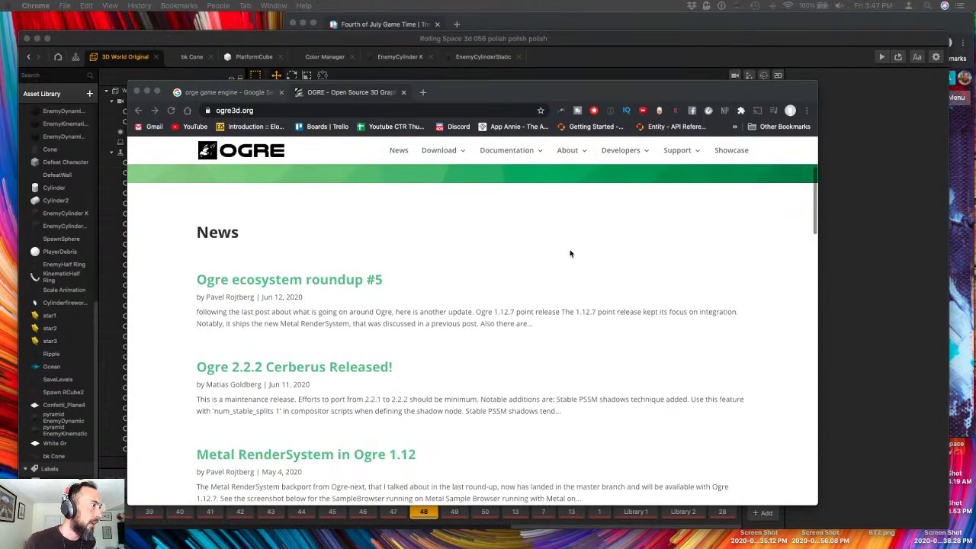
{"action": "scroll", "coordinate": [570, 252], "scroll_direction": "up", "scroll_amount": 5}
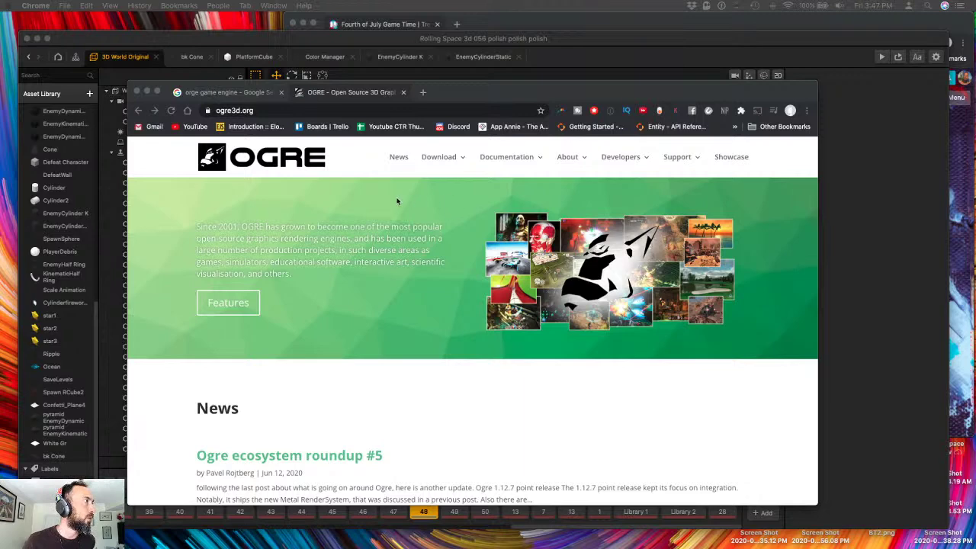
- Return to the search results, minimize that browser window and switch back to Buildbox
{"action": "left_click", "coordinate": [217, 92]}
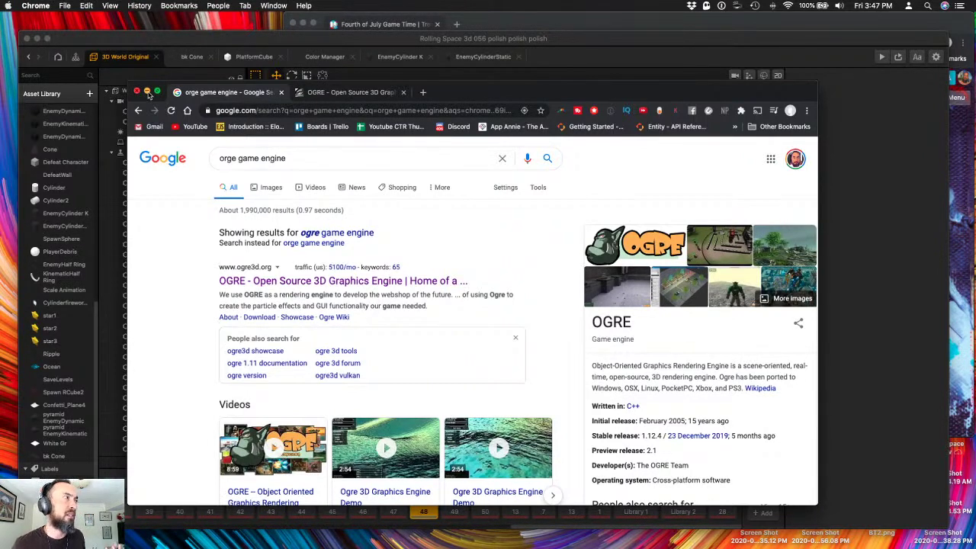
{"action": "left_click", "coordinate": [147, 93]}
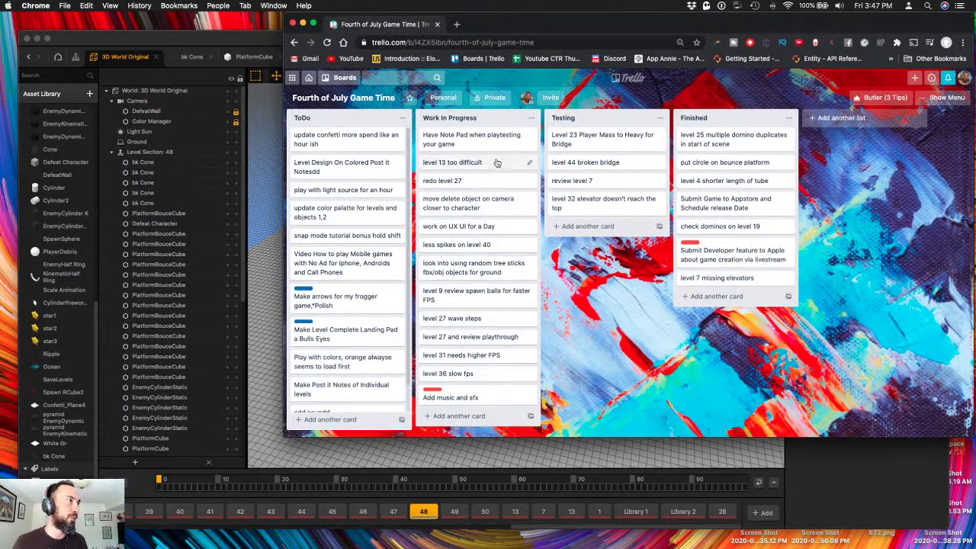
{"action": "left_click", "coordinate": [290, 294]}
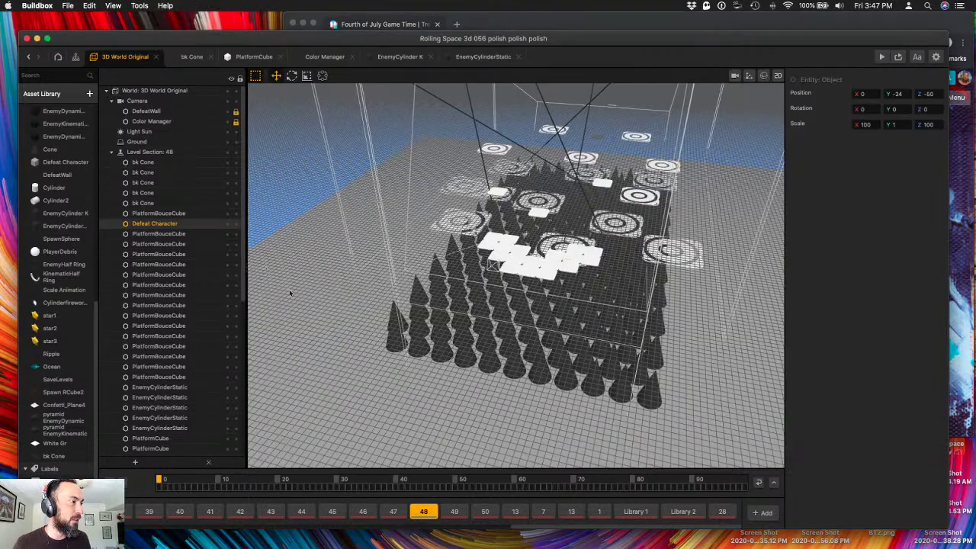
- Rotate the EnemyCylinderStatic at X 0.505 above the cones in scene 48 to a Y rotation of about -171.4
{"action": "scroll", "coordinate": [283, 509], "scroll_direction": "left", "scroll_amount": 5}
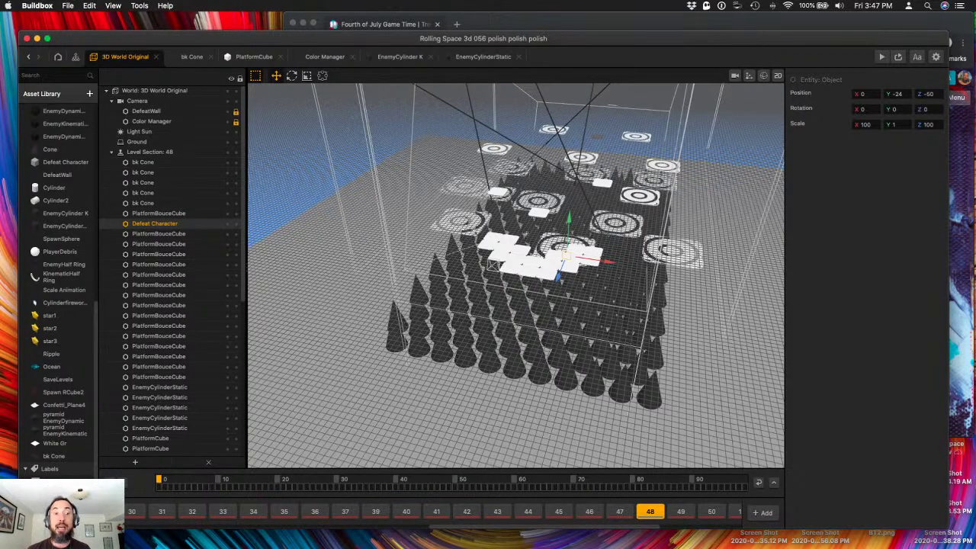
{"action": "scroll", "coordinate": [446, 335], "scroll_direction": "up", "scroll_amount": 3}
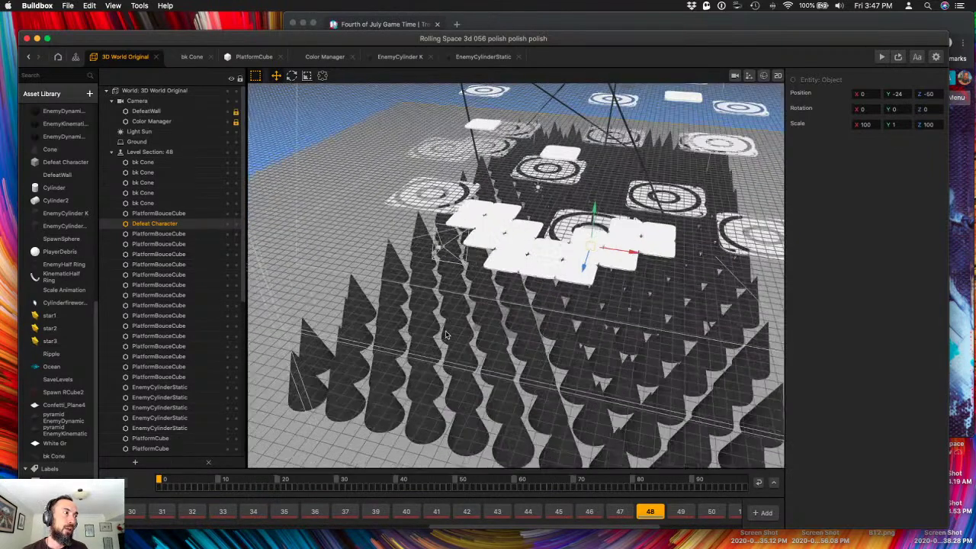
{"action": "scroll", "coordinate": [446, 335], "scroll_direction": "down", "scroll_amount": 3}
{"action": "right_click_drag", "start_coordinate": [446, 335], "coordinate": [487, 342]}
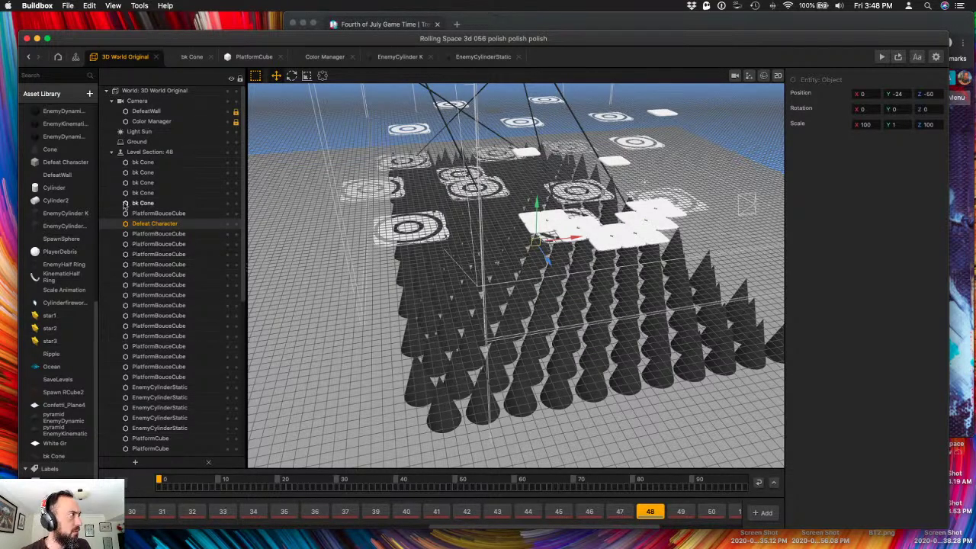
{"action": "scroll", "coordinate": [509, 256], "scroll_direction": "down", "scroll_amount": 5}
{"action": "right_click_drag", "start_coordinate": [510, 256], "coordinate": [603, 183]}
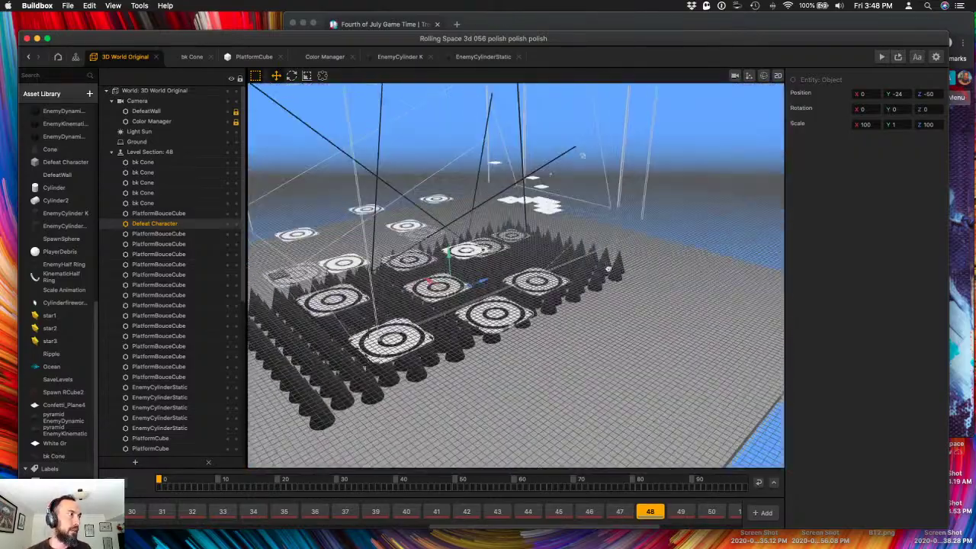
{"action": "right_click_drag", "start_coordinate": [447, 251], "coordinate": [429, 211]}
{"action": "left_click", "coordinate": [428, 208]}
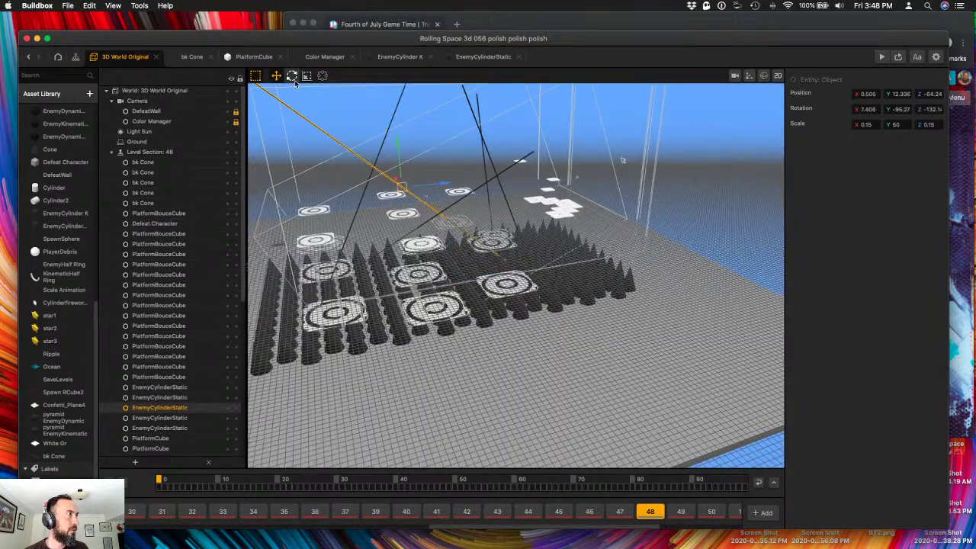
{"action": "key", "text": "e"}
{"action": "left_click_drag", "start_coordinate": [422, 199], "coordinate": [398, 205]}
- Playtest the level in the preview and close it
{"action": "right_click_drag", "start_coordinate": [398, 204], "coordinate": [498, 322]}
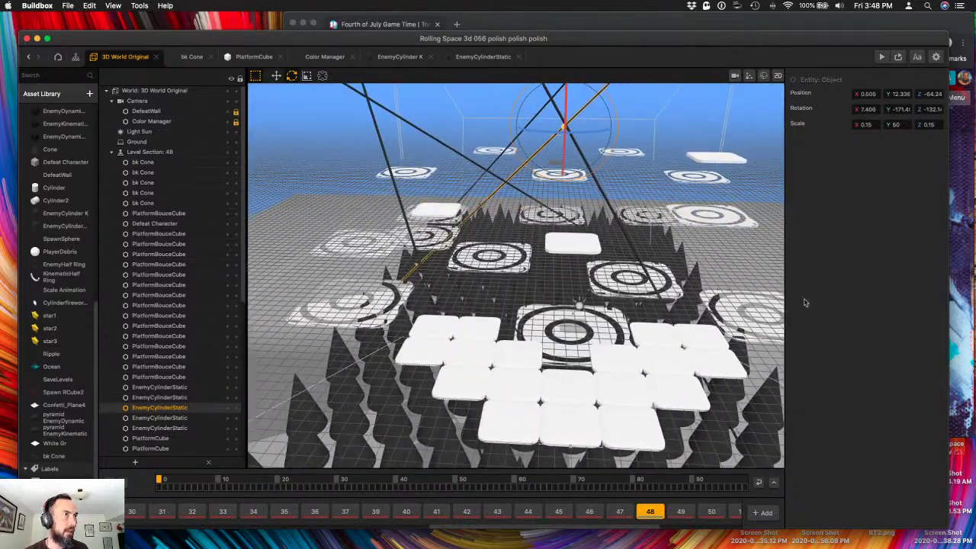
{"action": "left_click", "coordinate": [883, 58]}
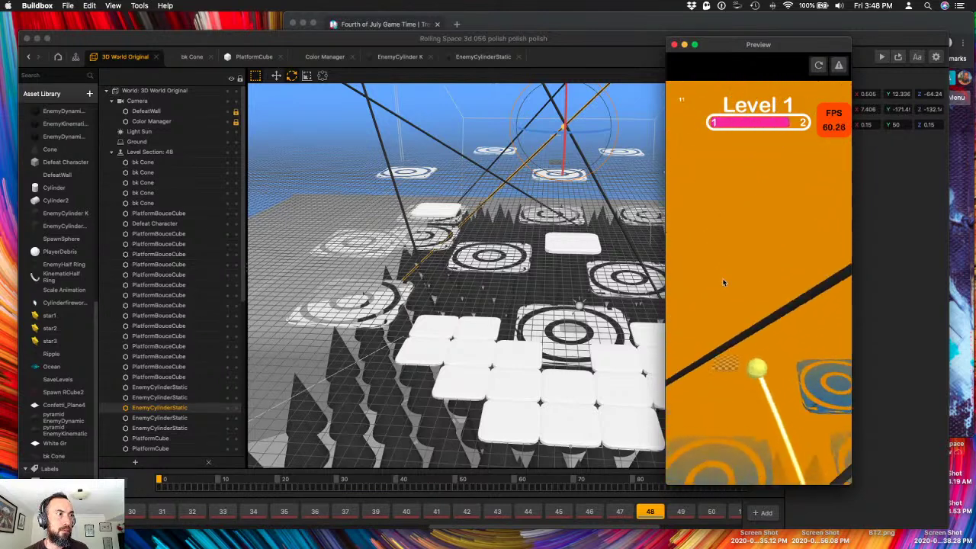
{"action": "left_click", "coordinate": [674, 45]}
- Set the Level Complete object's Z position to -100
{"action": "middle_click_drag", "start_coordinate": [610, 177], "coordinate": [585, 178]}
{"action": "left_click", "coordinate": [689, 184]}
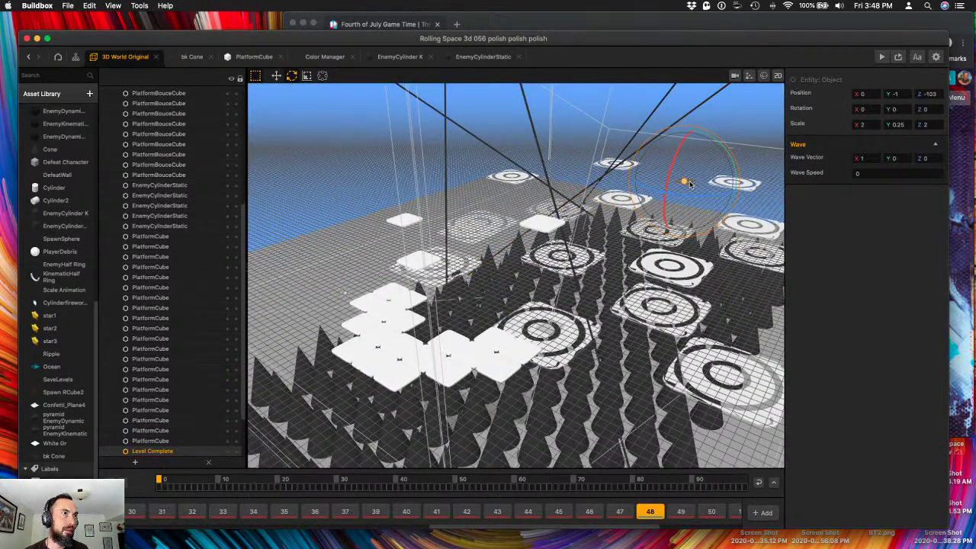
{"action": "left_click", "coordinate": [931, 93]}
{"action": "type", "text": "-10"}
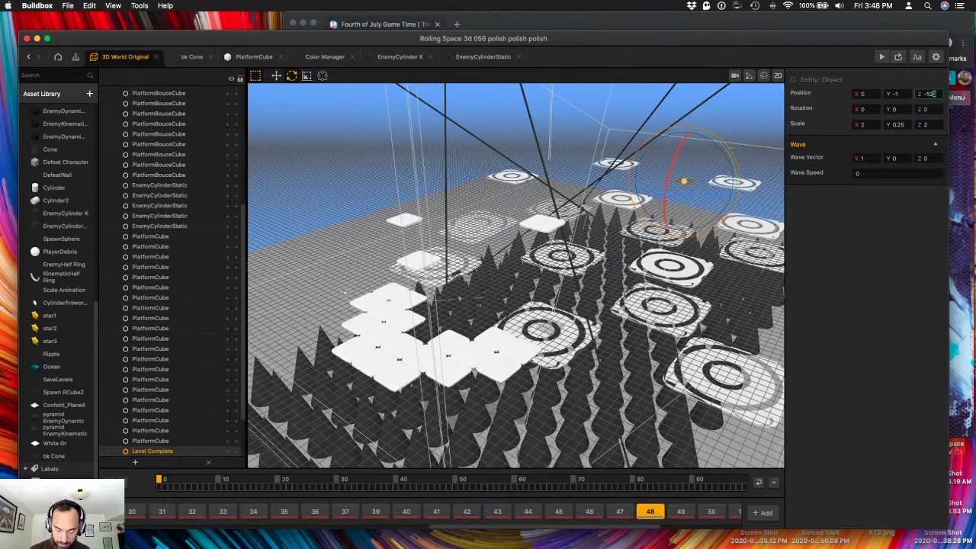
{"action": "type", "text": "0"}
{"action": "key", "text": "Tab"}
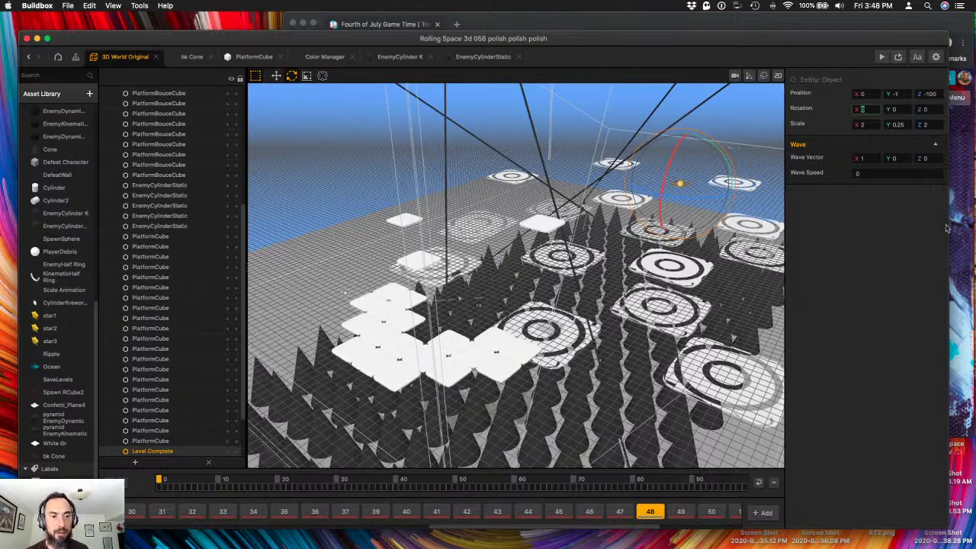
- Switch to the Fourth of July Game Time board in Trello and check its task cards
{"action": "left_click", "coordinate": [328, 257]}
{"action": "key", "text": "ctrl+Up"}
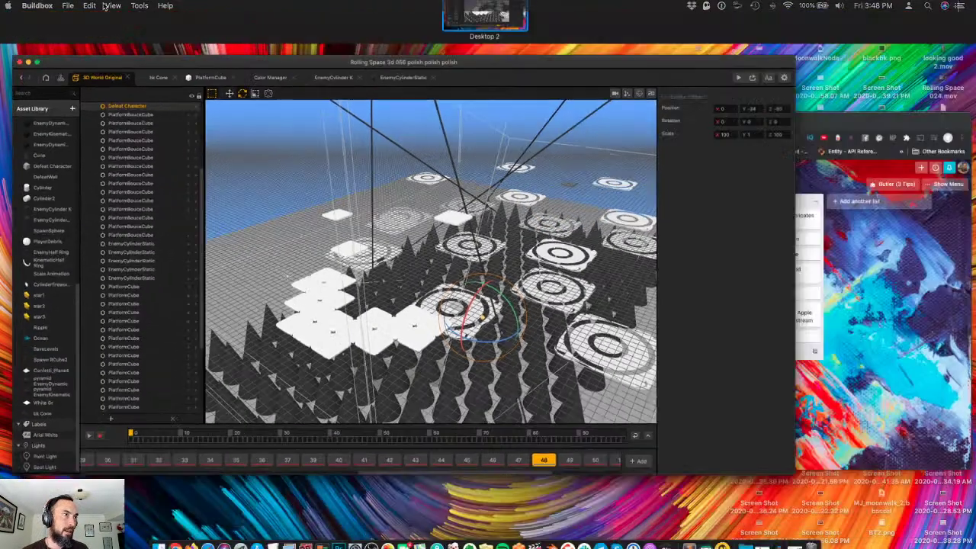
{"action": "left_click", "coordinate": [742, 401]}
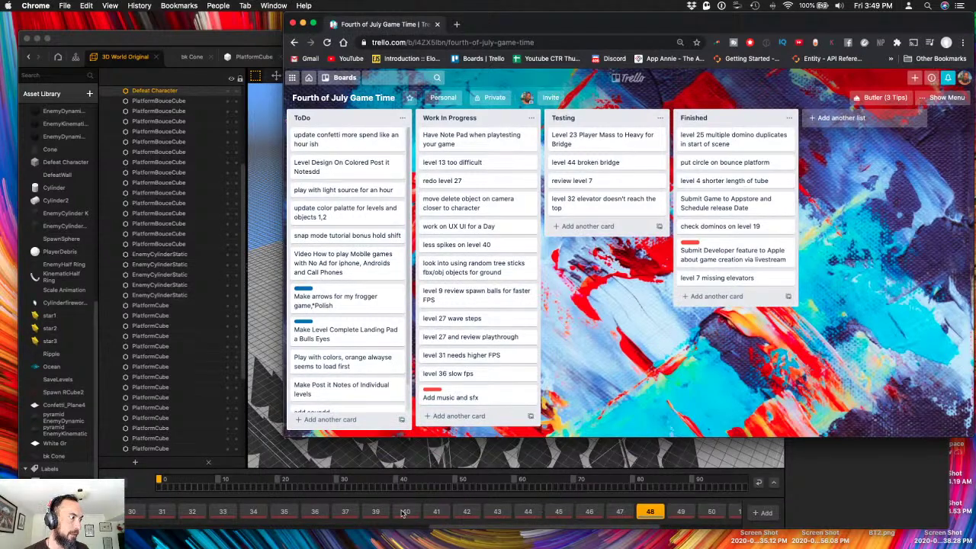
- Open scene 36 in Buildbox and inspect its platforms, half-ring track and cone field from several angles
{"action": "left_click", "coordinate": [327, 515]}
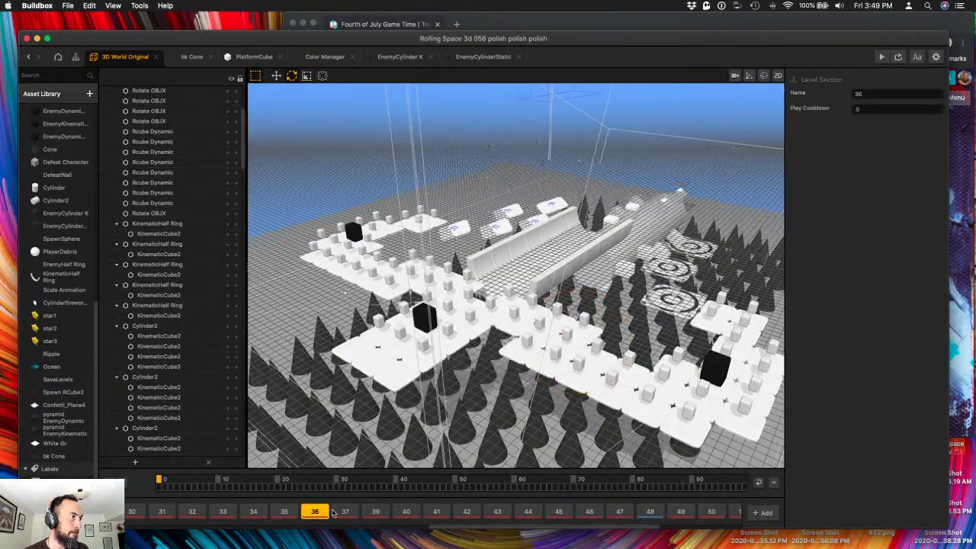
{"action": "right_click_drag", "start_coordinate": [398, 406], "coordinate": [439, 401]}
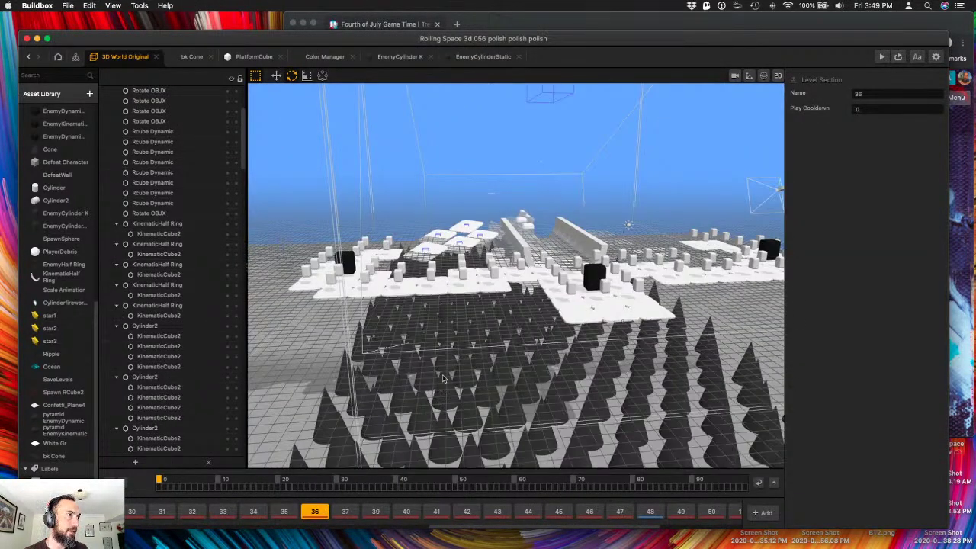
{"action": "right_click_drag", "start_coordinate": [465, 337], "coordinate": [467, 348]}
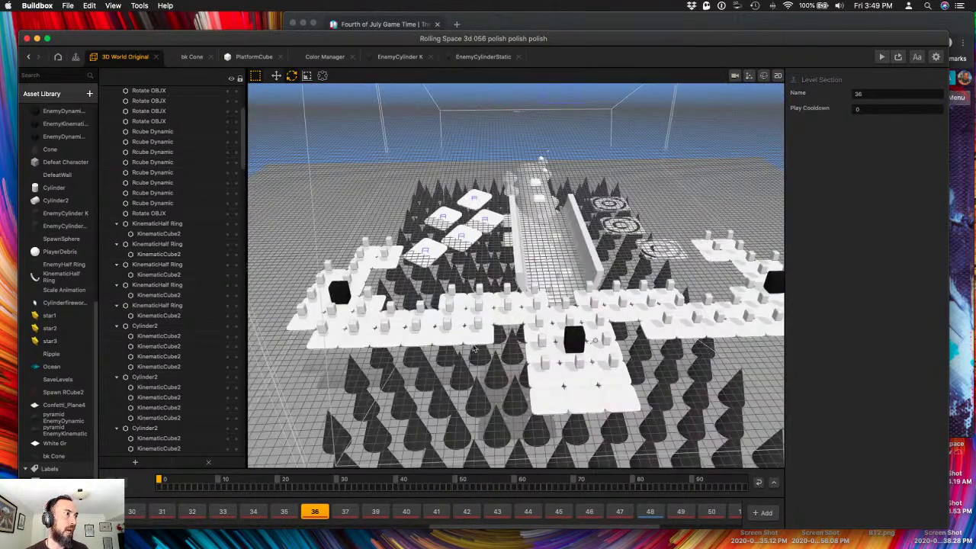
{"action": "right_click_drag", "start_coordinate": [514, 287], "coordinate": [585, 305]}
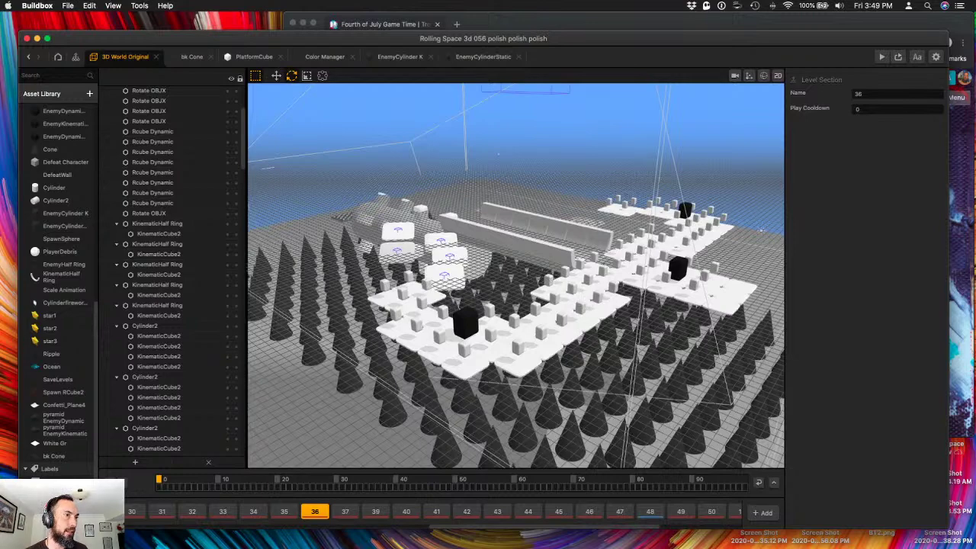
- Check the Trello board for the next level to review, and inspect the half-ring track and cones of scene 9 in Buildbox
{"action": "left_click", "coordinate": [967, 296]}
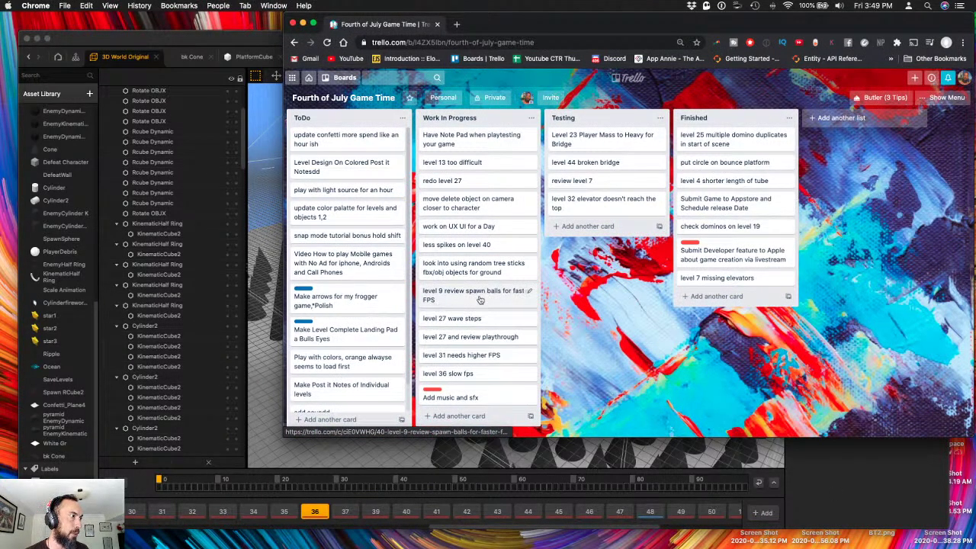
{"action": "scroll", "coordinate": [302, 511], "scroll_direction": "left", "scroll_amount": 10}
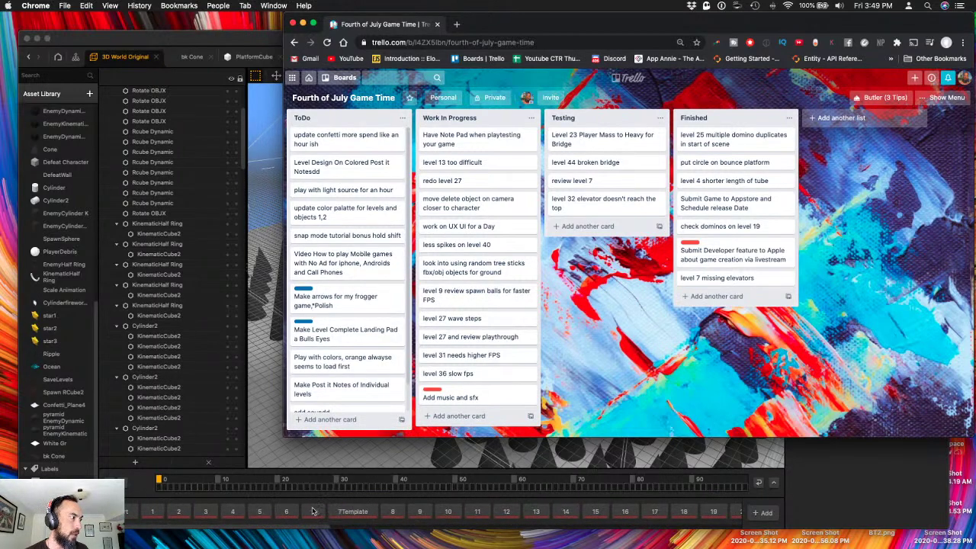
{"action": "left_click", "coordinate": [418, 512]}
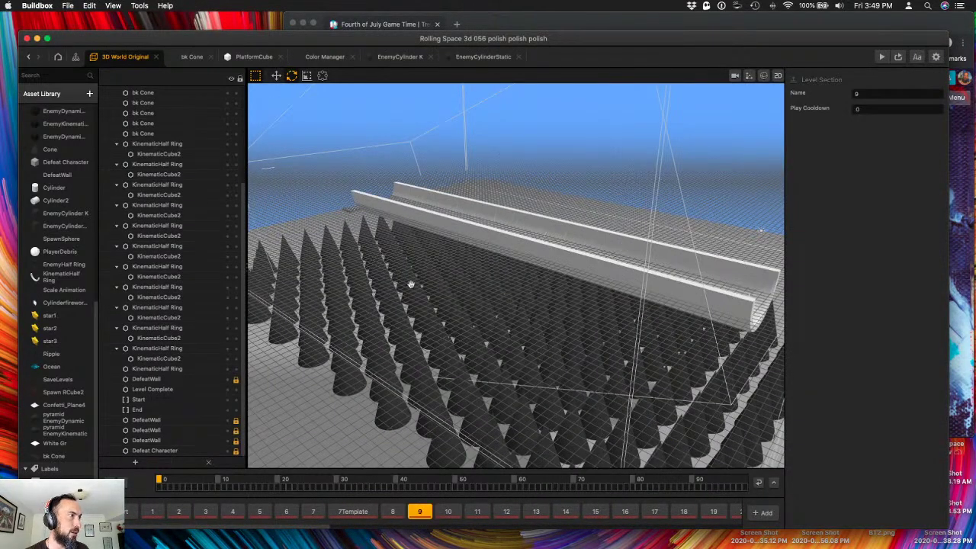
{"action": "right_click_drag", "start_coordinate": [410, 285], "coordinate": [371, 273]}
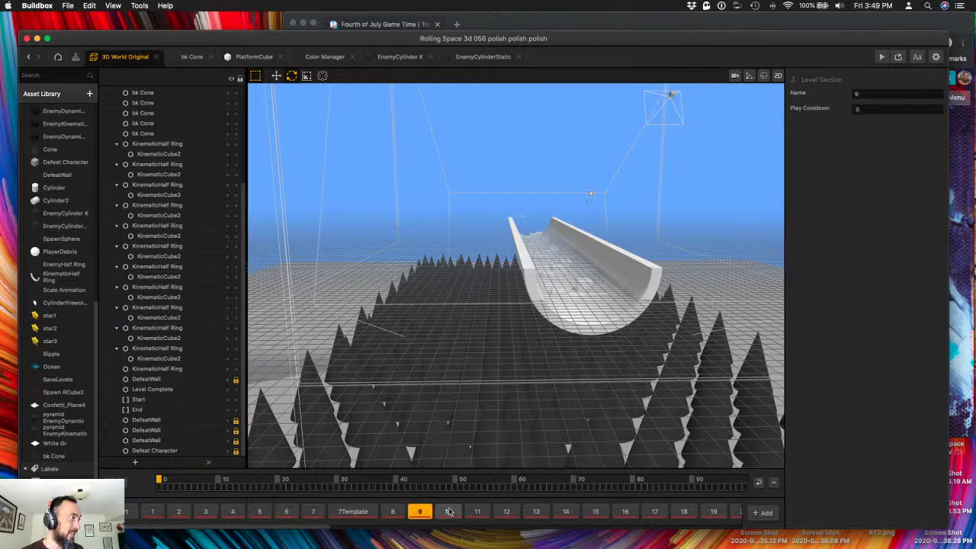
- Open scenes 18, 19 and 20 in turn to review their layouts
{"action": "scroll", "coordinate": [564, 513], "scroll_direction": "right", "scroll_amount": 3}
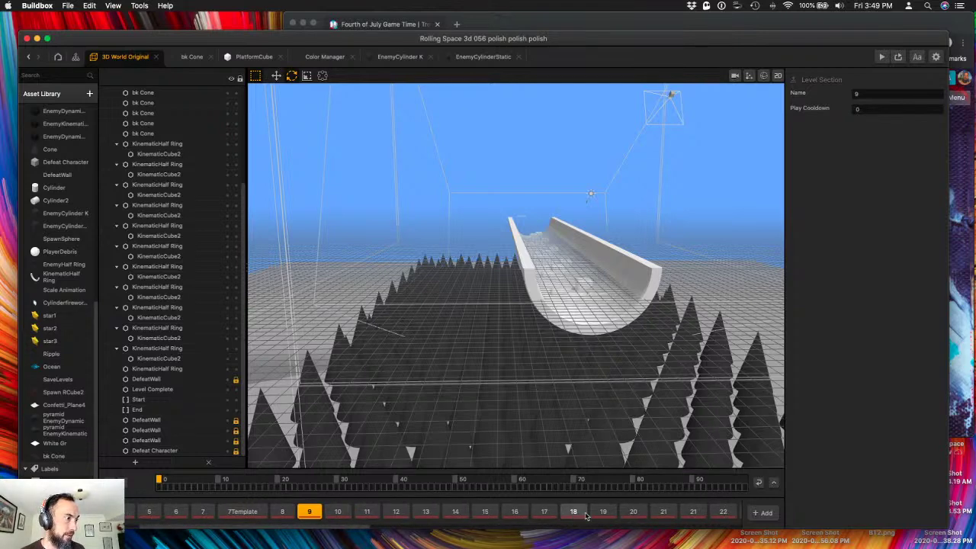
{"action": "left_click", "coordinate": [573, 513]}
{"action": "left_click", "coordinate": [603, 512]}
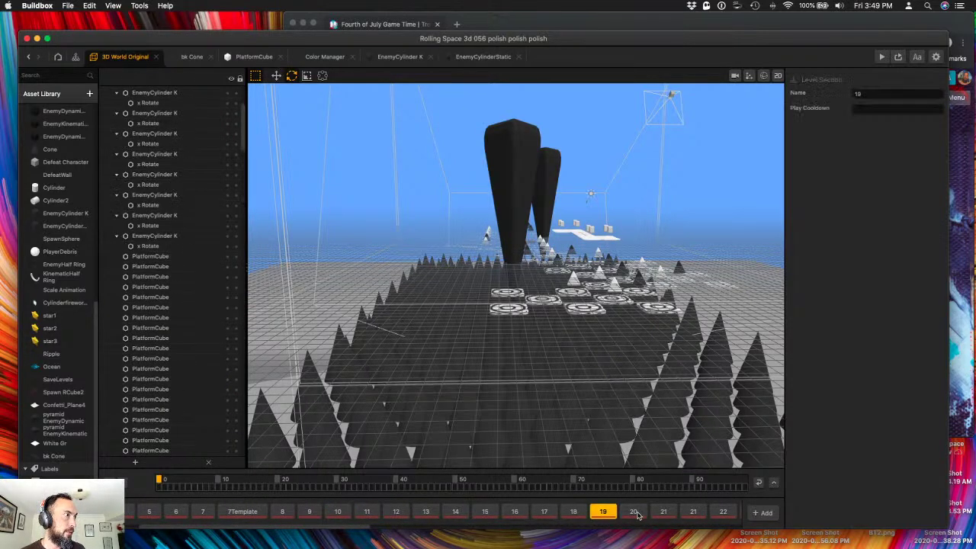
{"action": "left_click", "coordinate": [634, 512]}
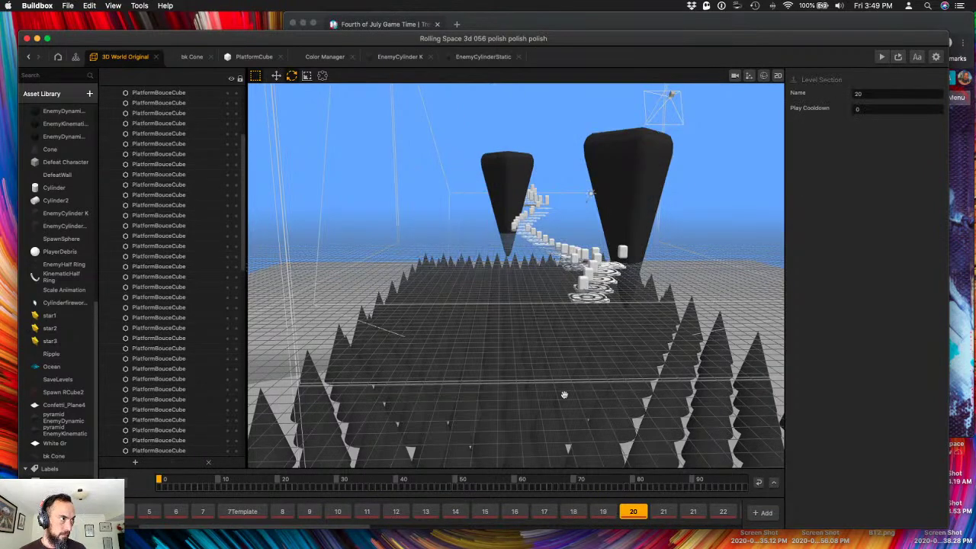
- Open scenes 21, 23, 24, 25, 26, 27 and 29 in turn to review their layouts
{"action": "left_click", "coordinate": [664, 512]}
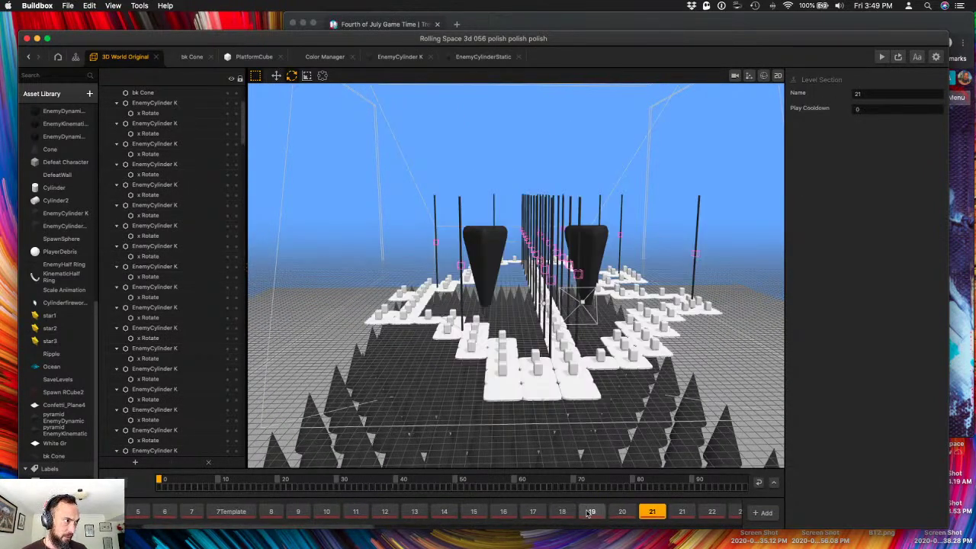
{"action": "left_click", "coordinate": [578, 514]}
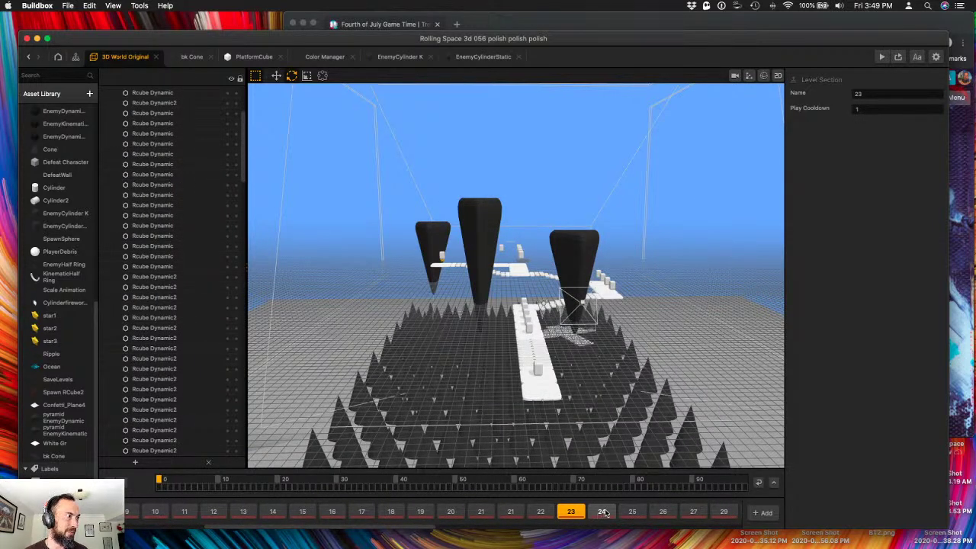
{"action": "left_click", "coordinate": [603, 513]}
{"action": "left_click", "coordinate": [631, 512]}
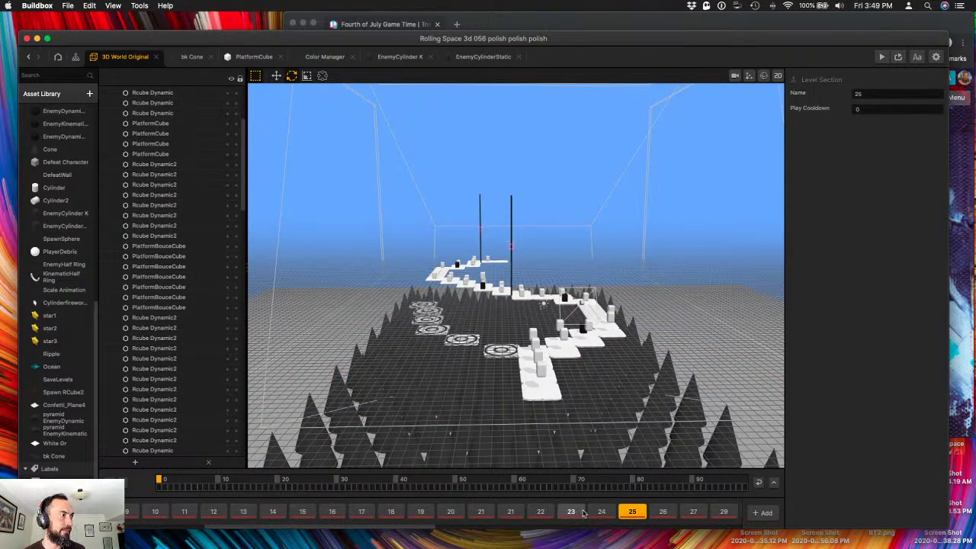
{"action": "scroll", "coordinate": [549, 512], "scroll_direction": "right", "scroll_amount": 5}
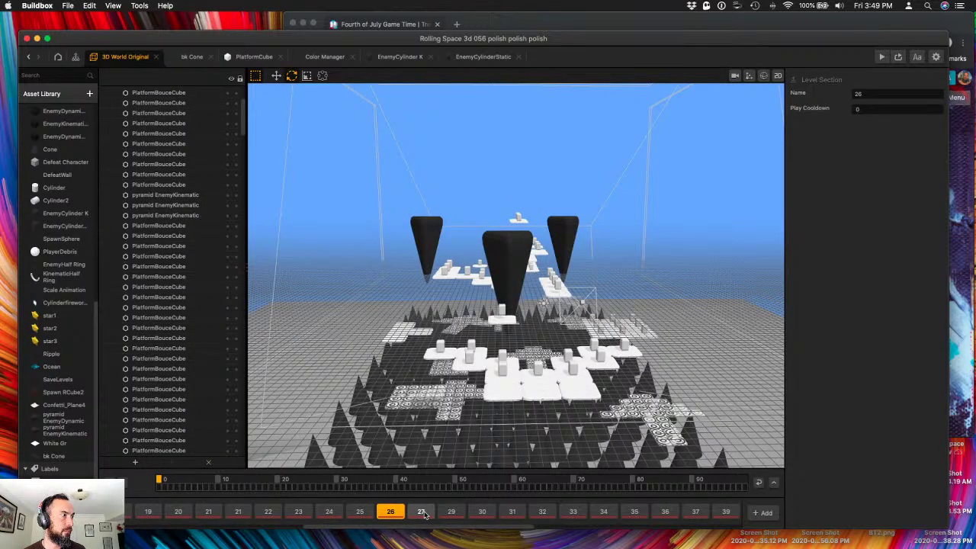
{"action": "left_click", "coordinate": [424, 513]}
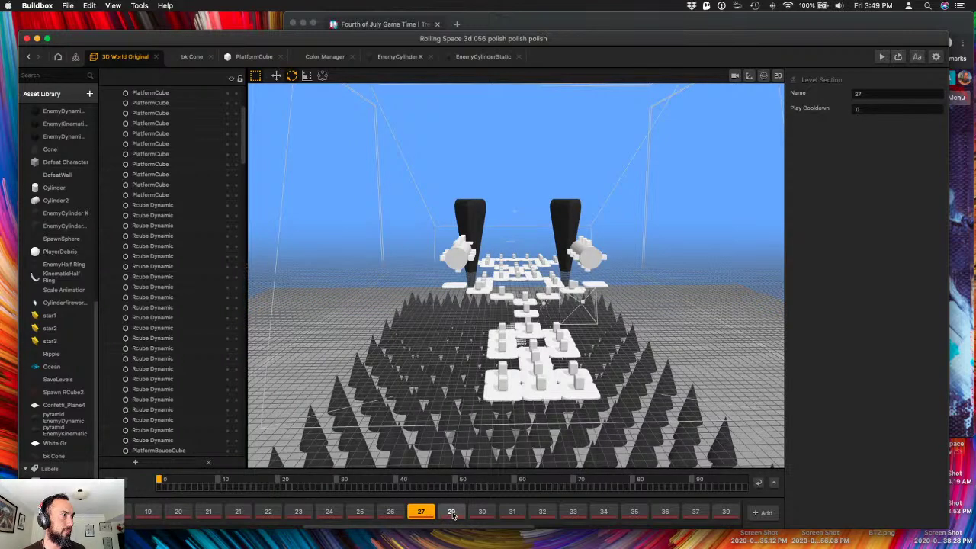
{"action": "left_click", "coordinate": [456, 514]}
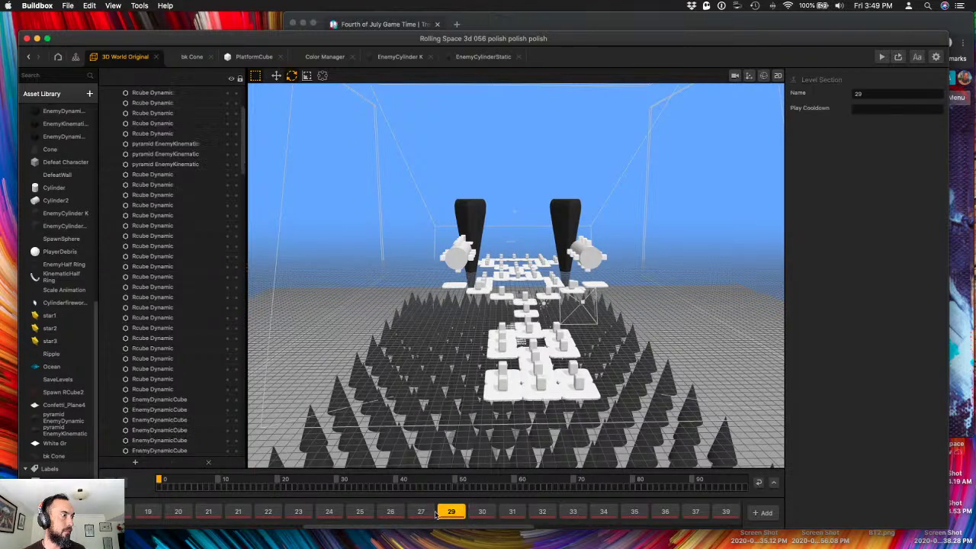
- Copy the SpawnSphere from scene 27 into scene 9 above the half-ring track
{"action": "left_click", "coordinate": [421, 513]}
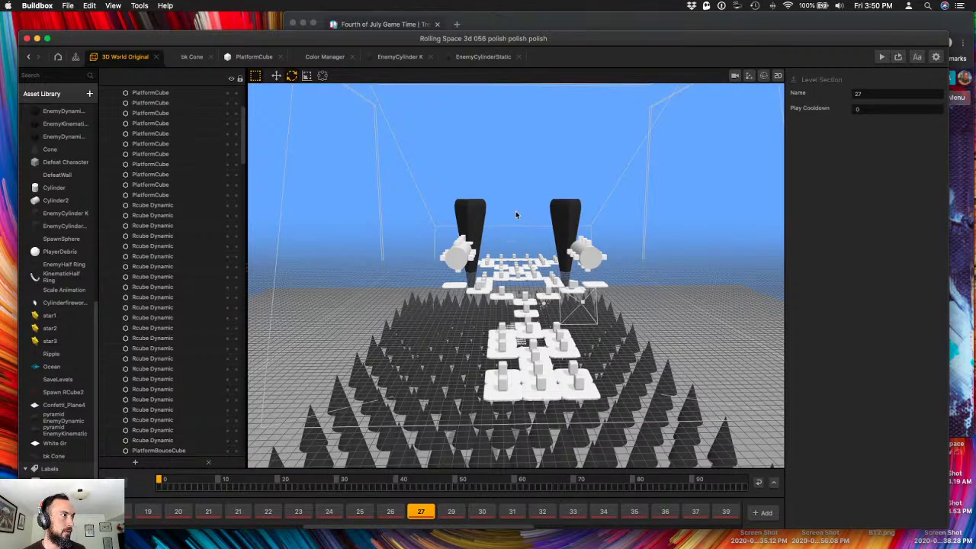
{"action": "left_click", "coordinate": [516, 212]}
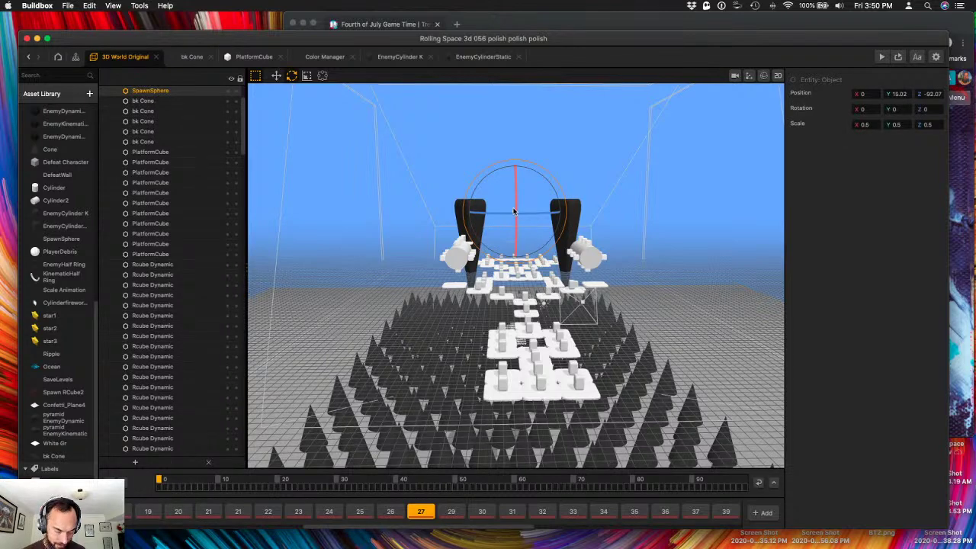
{"action": "scroll", "coordinate": [308, 522], "scroll_direction": "left", "scroll_amount": 10}
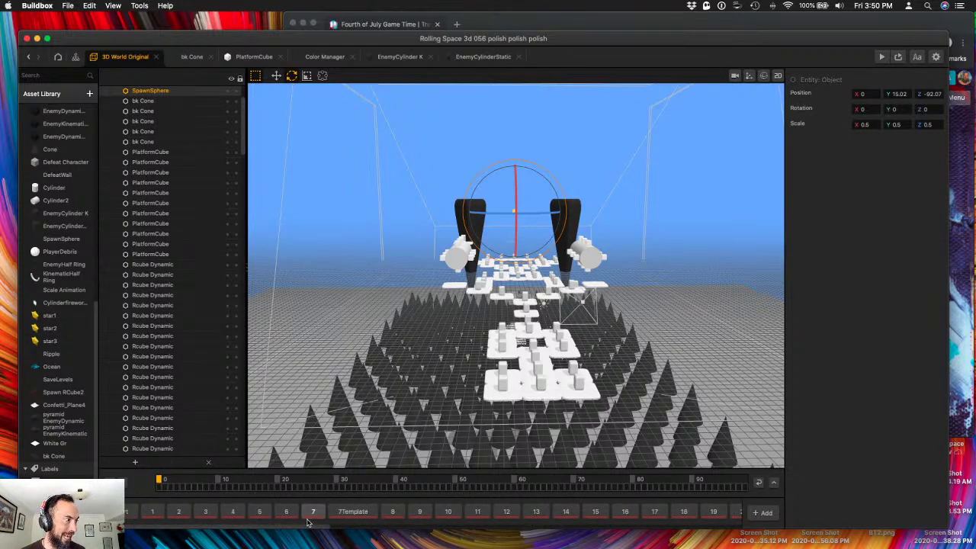
{"action": "left_click", "coordinate": [420, 512]}
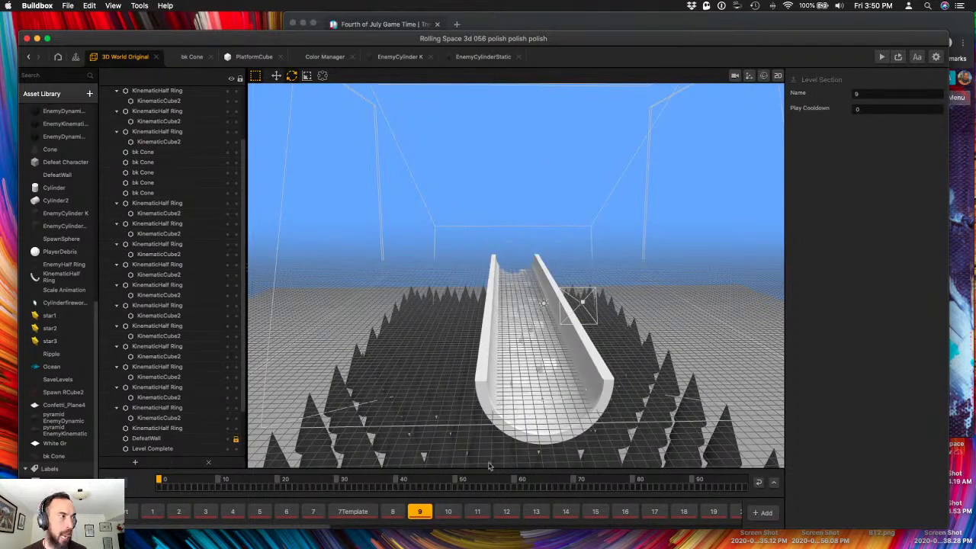
{"action": "left_click", "coordinate": [537, 355]}
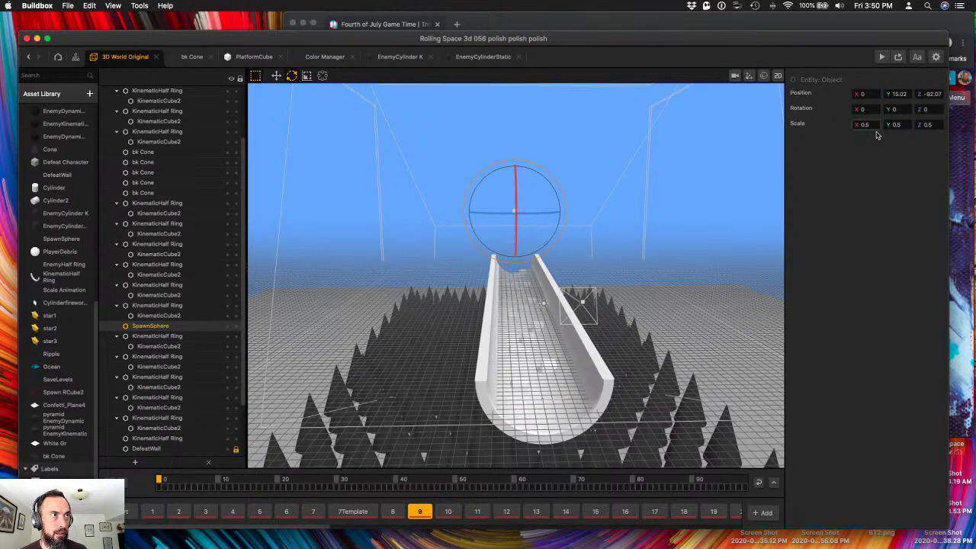
- Set the SpawnSphere's scale in scene 9 to 0.15 on X, Y and Z
{"action": "type", "text": "1"}
{"action": "left_click", "coordinate": [898, 124]}
{"action": "type", "text": "1"}
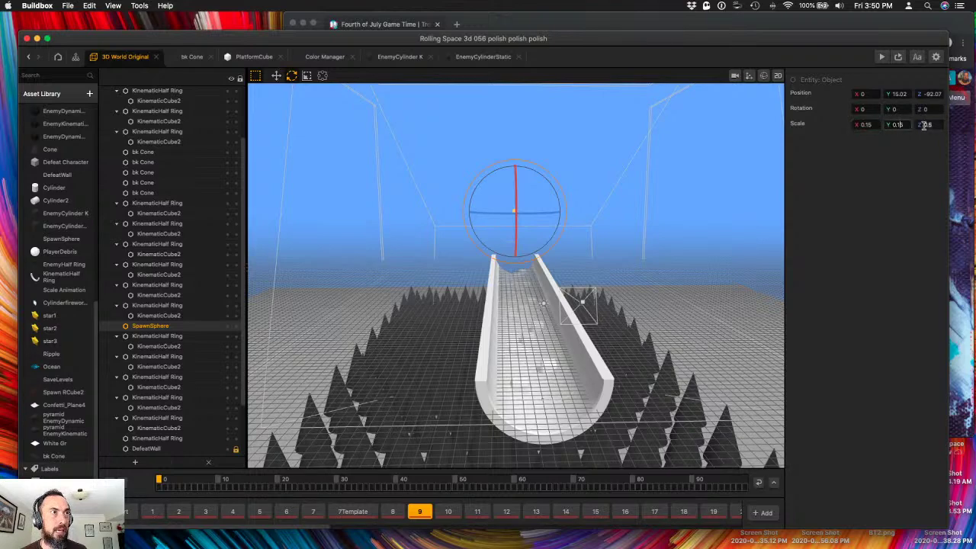
{"action": "left_click", "coordinate": [925, 124]}
{"action": "type", "text": "1"}
{"action": "key", "text": "Return"}
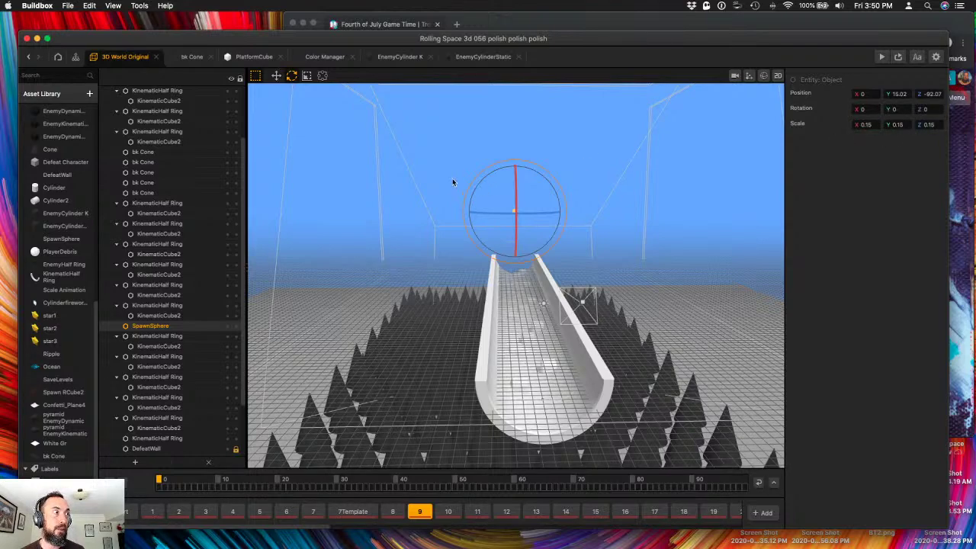
- Move the SpawnSphere lengthwise along the half-ring track to about Z -64.9, keeping X at 0
{"action": "right_click_drag", "start_coordinate": [436, 190], "coordinate": [374, 234]}
{"action": "key", "text": "w"}
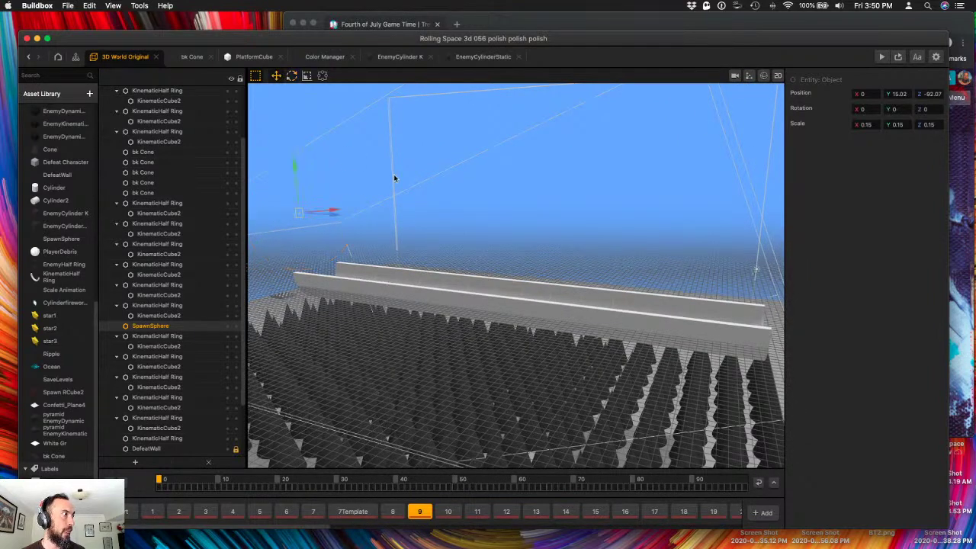
{"action": "right_click_drag", "start_coordinate": [351, 217], "coordinate": [370, 251]}
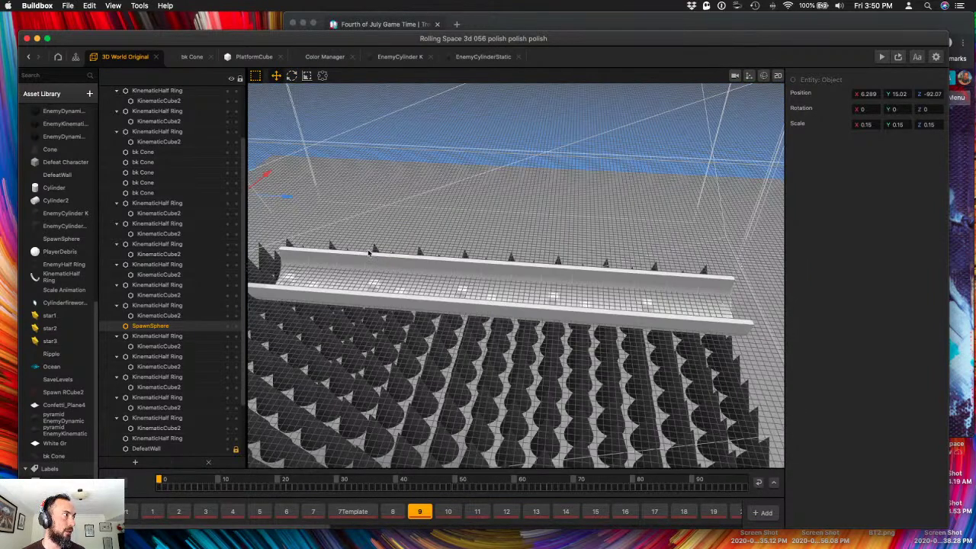
{"action": "left_click_drag", "start_coordinate": [268, 218], "coordinate": [416, 262]}
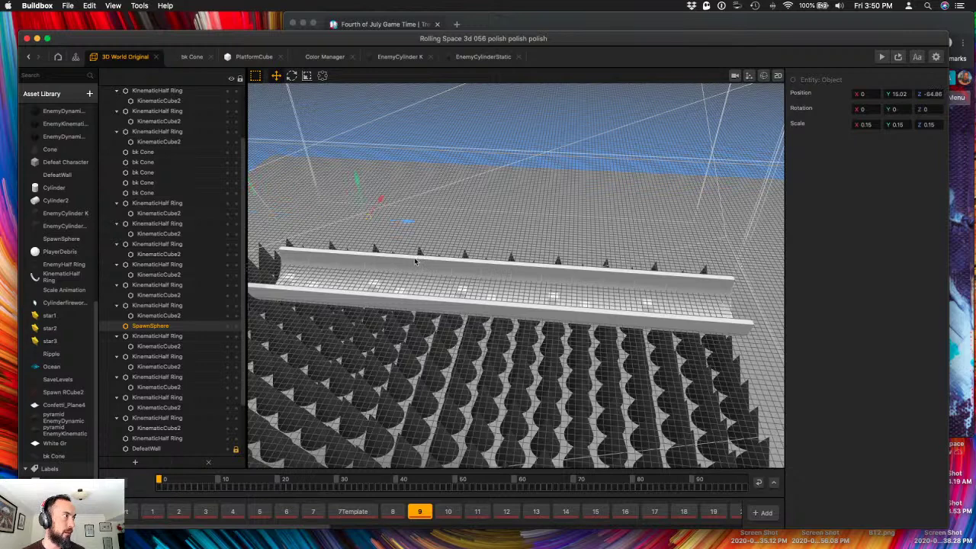
- Duplicate the SpawnSphere and place the copy farther along the track at Z -25
{"action": "key", "text": "super+d"}
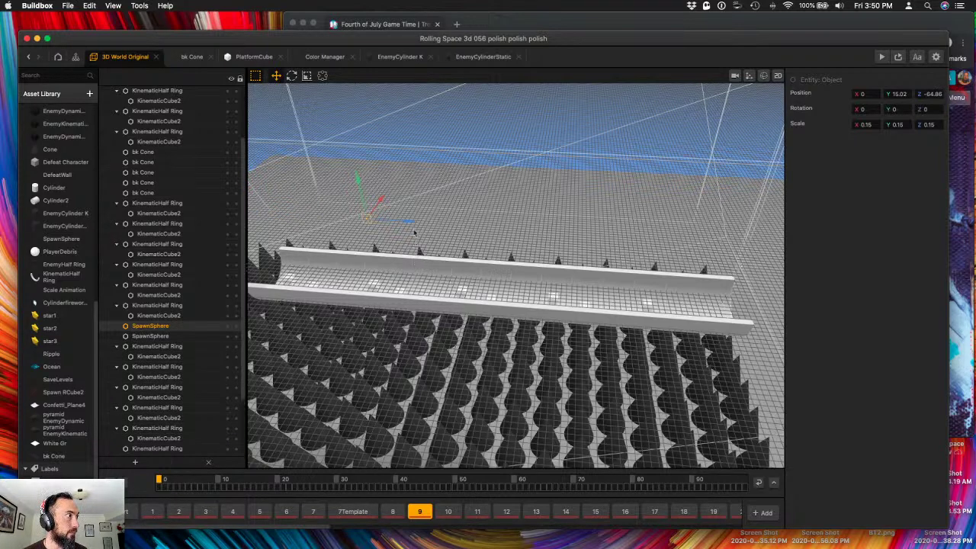
{"action": "left_click_drag", "start_coordinate": [408, 223], "coordinate": [662, 260]}
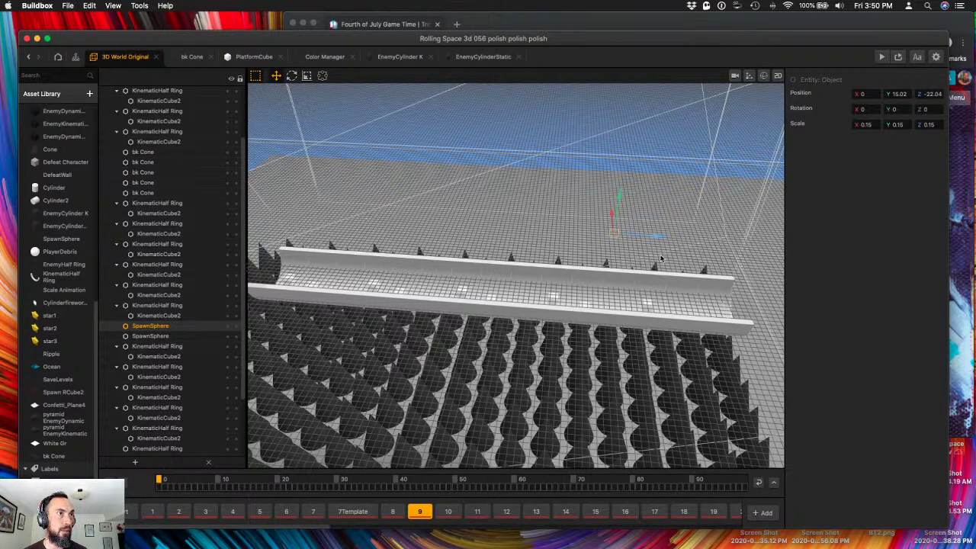
{"action": "left_click", "coordinate": [931, 94]}
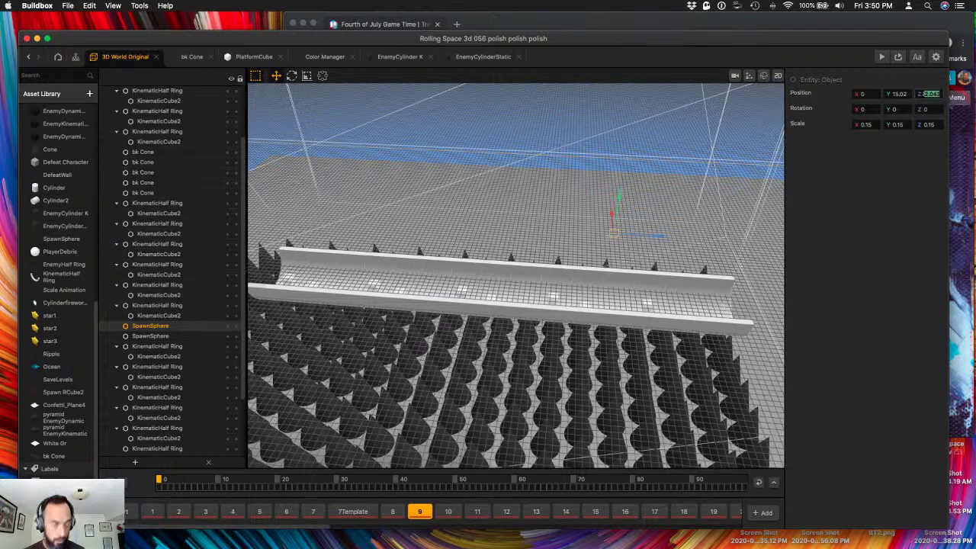
{"action": "type", "text": "-25"}
{"action": "key", "text": "Tab"}
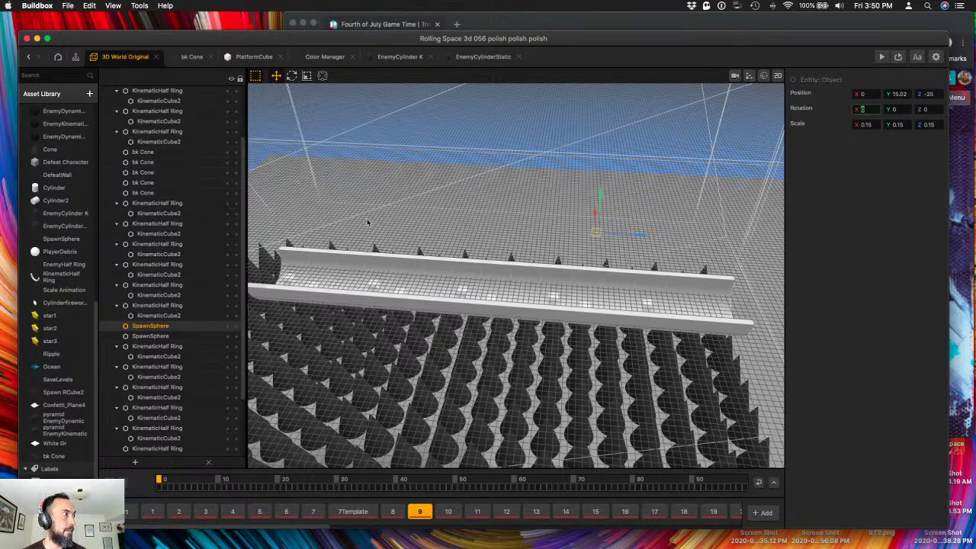
- Set the original SpawnSphere's Z position to -65
{"action": "left_click", "coordinate": [367, 223]}
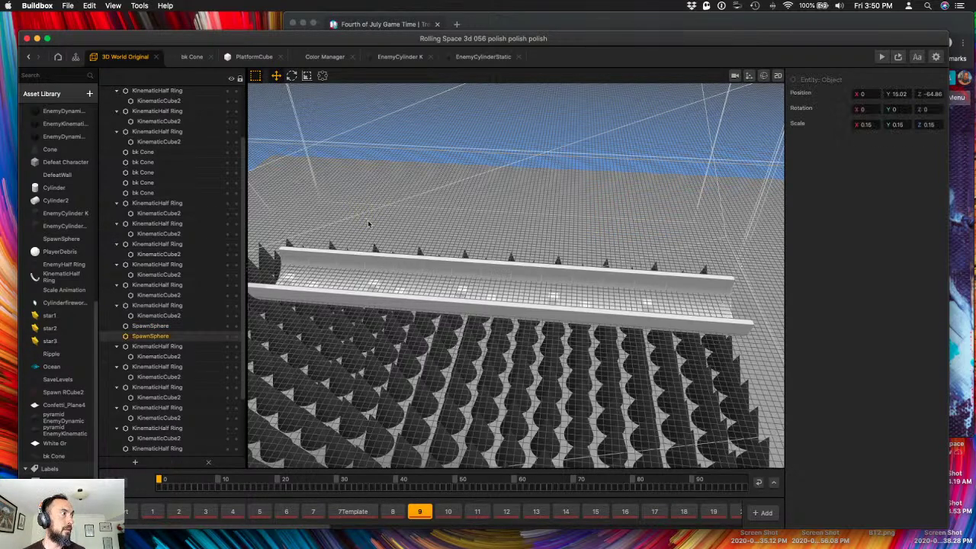
{"action": "left_click", "coordinate": [931, 94]}
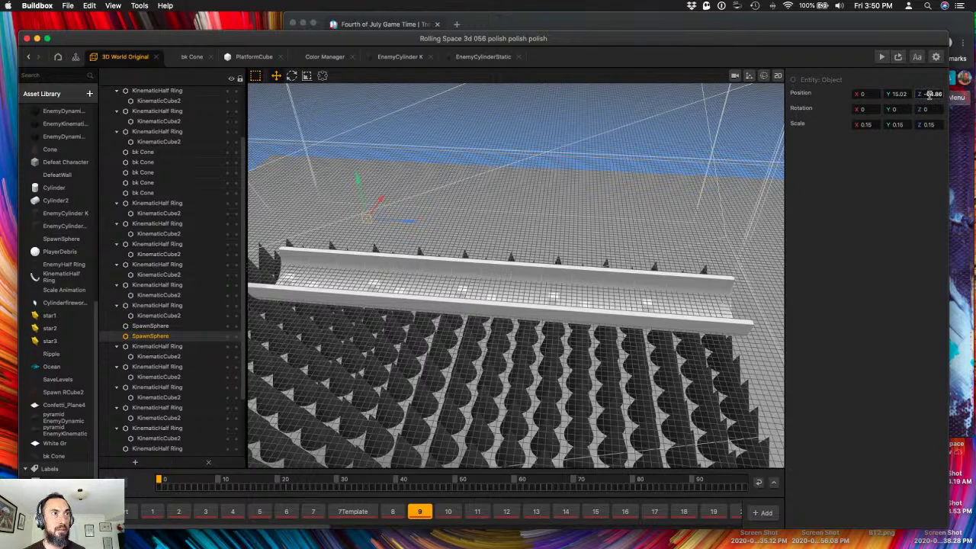
{"action": "double_click", "coordinate": [931, 94]}
{"action": "type", "text": "-65"}
{"action": "key", "text": "Tab"}
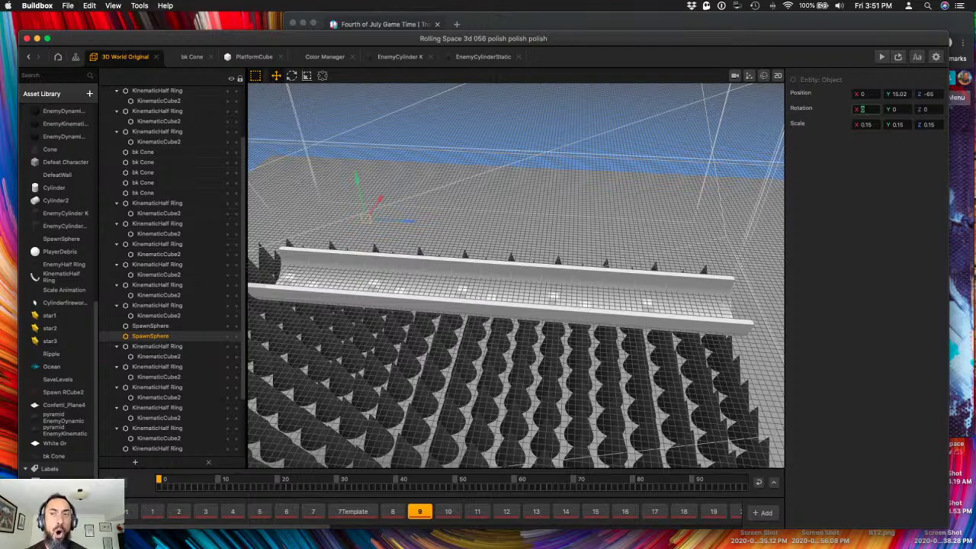
- Check the Fourth of July Game Time task cards in the overview of open windows
{"action": "key", "text": "ctrl+Up"}
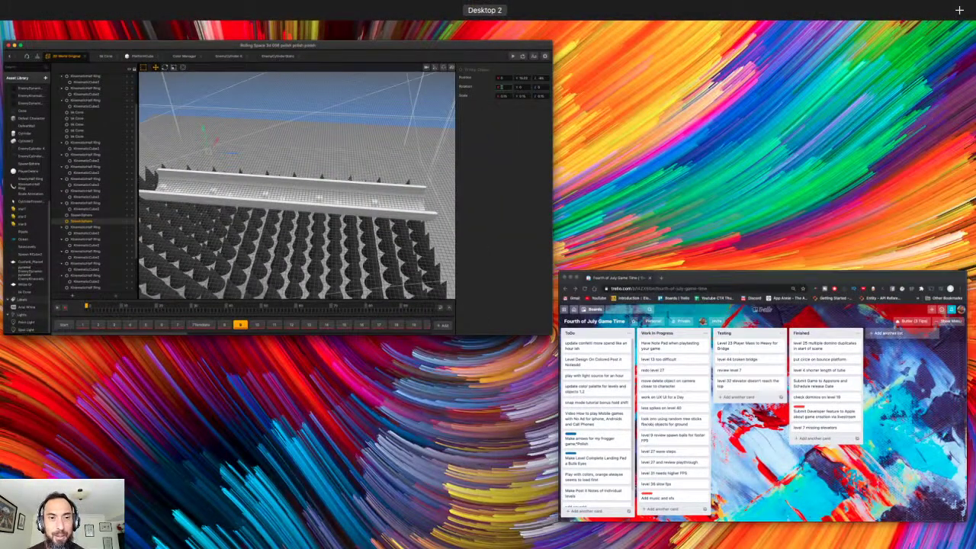
{"action": "key", "text": "ctrl+Up"}
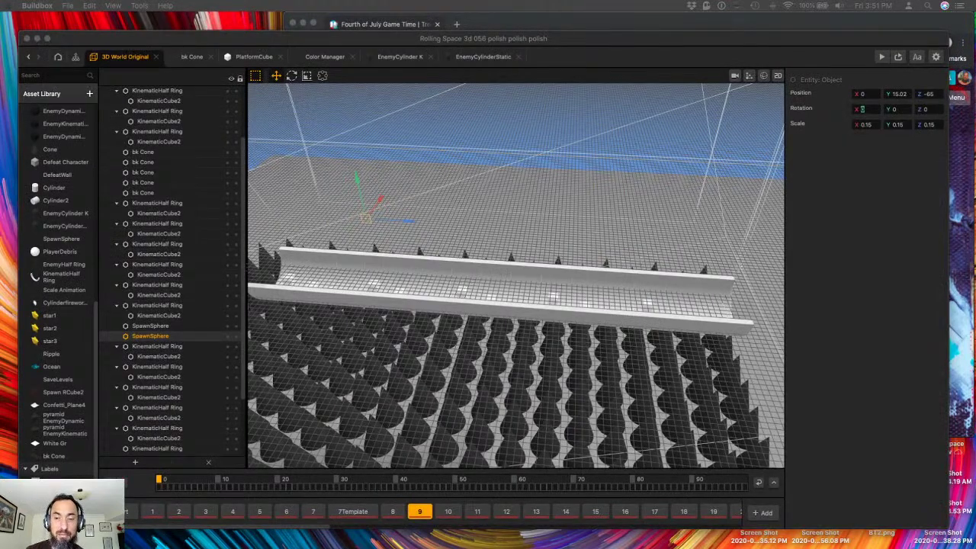
{"action": "key", "text": "ctrl+Up"}
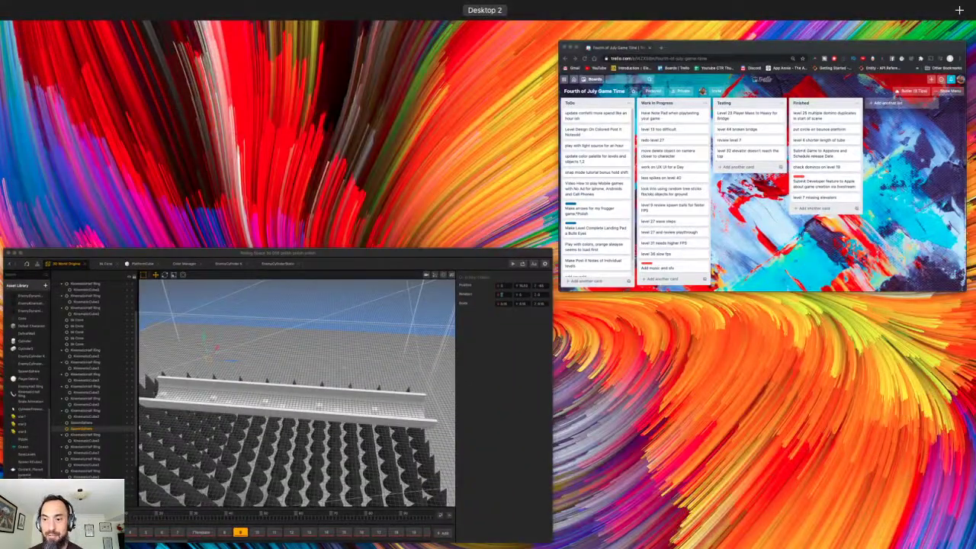
{"action": "key", "text": "ctrl+Up"}
- Switch to the Chrome window with the Google results and search for "roblox studio"
{"action": "key", "text": "super+Tab"}
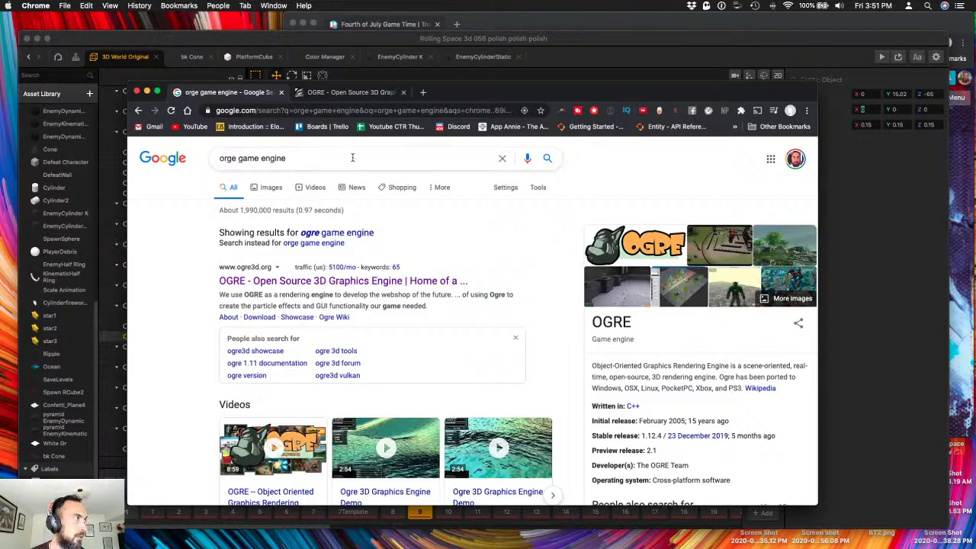
{"action": "triple_click", "coordinate": [314, 157]}
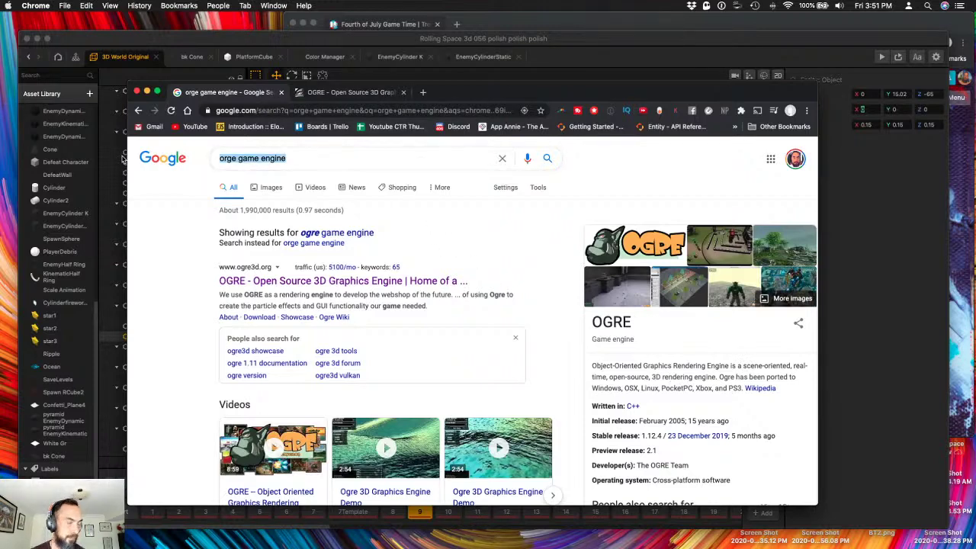
{"action": "type", "text": "roblo"}
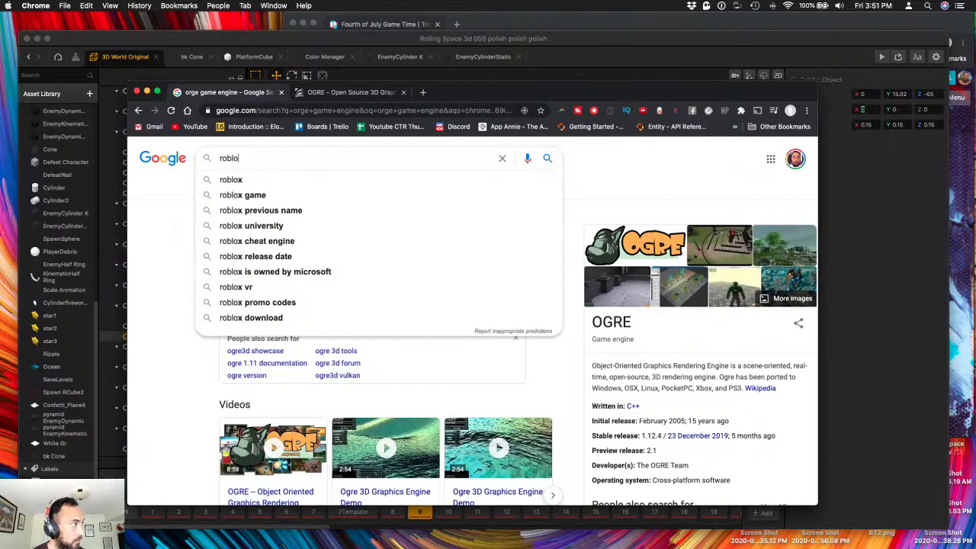
{"action": "type", "text": "x studio"}
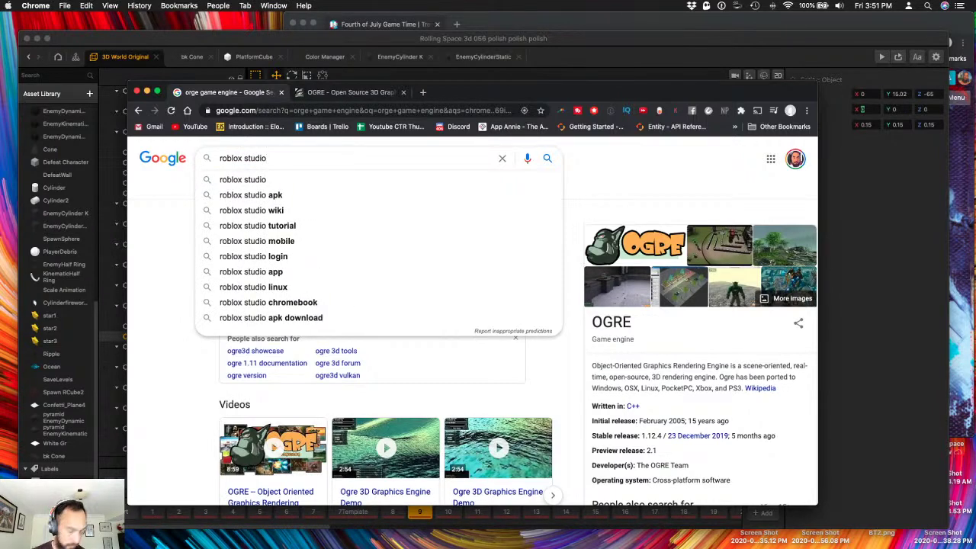
{"action": "key", "text": "Return"}
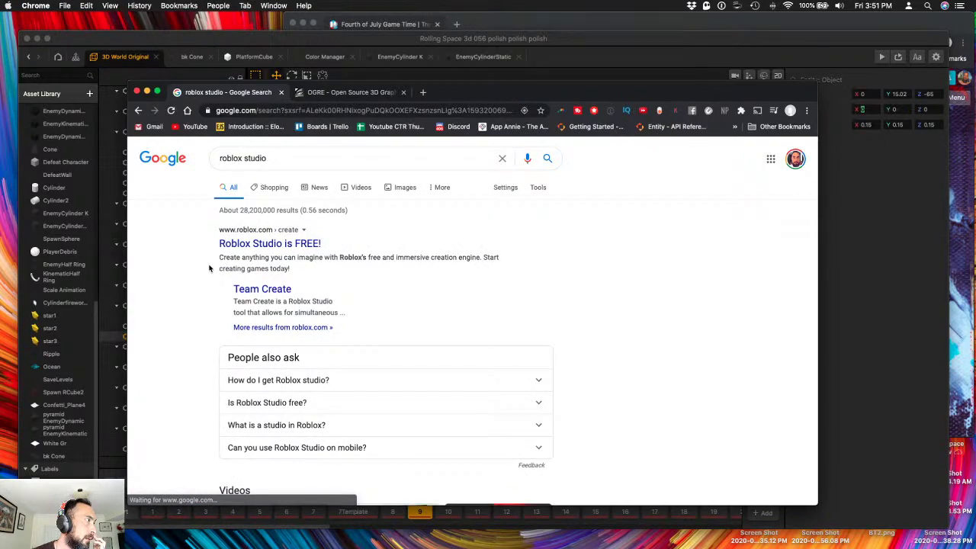
- Browse the Roblox Studio results and open the video How To Use Roblox Studio 2017 - Beginners Tutorial in a new tab
{"action": "scroll", "coordinate": [243, 252], "scroll_direction": "down", "scroll_amount": 5}
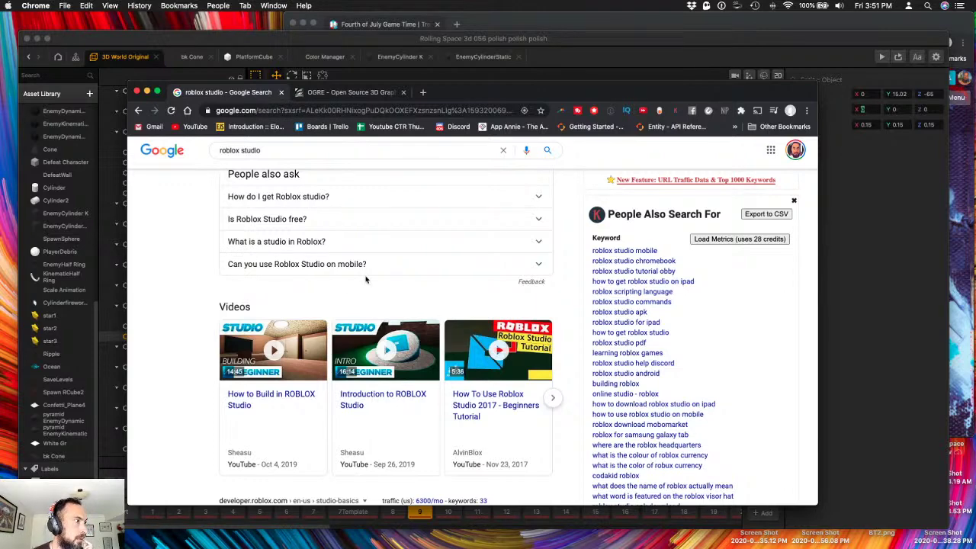
{"action": "scroll", "coordinate": [365, 278], "scroll_direction": "down", "scroll_amount": 1}
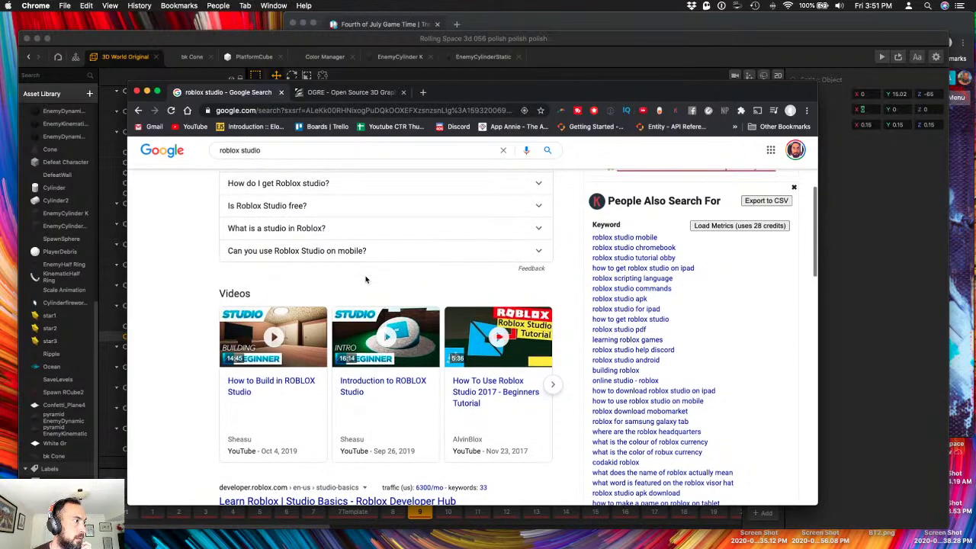
{"action": "right_click", "coordinate": [473, 397]}
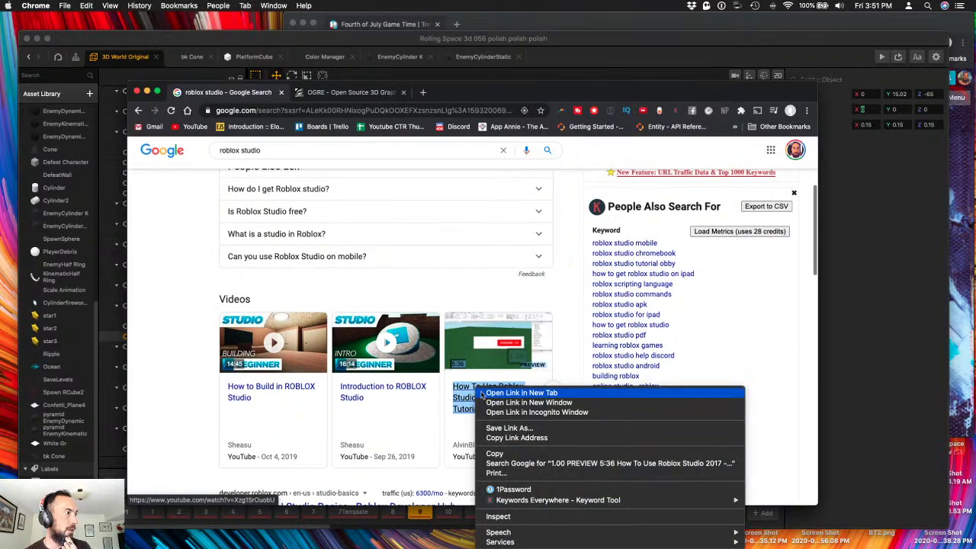
{"action": "key", "text": "Escape"}
{"action": "scroll", "coordinate": [492, 397], "scroll_direction": "down", "scroll_amount": 1}
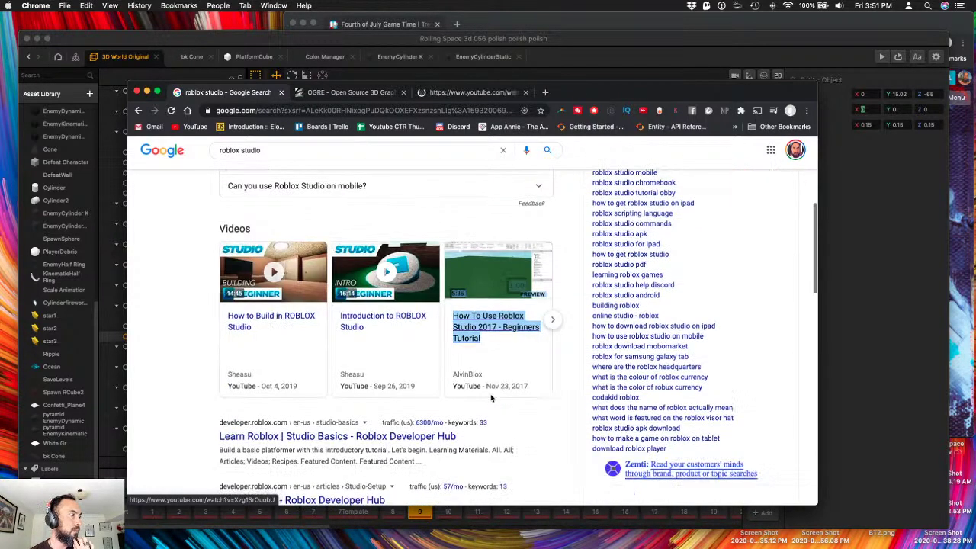
- Put away the Roblox Studio search window, check the Fourth of July Game Time board and switch back to Buildbox
{"action": "left_click", "coordinate": [340, 92]}
{"action": "left_click", "coordinate": [147, 93]}
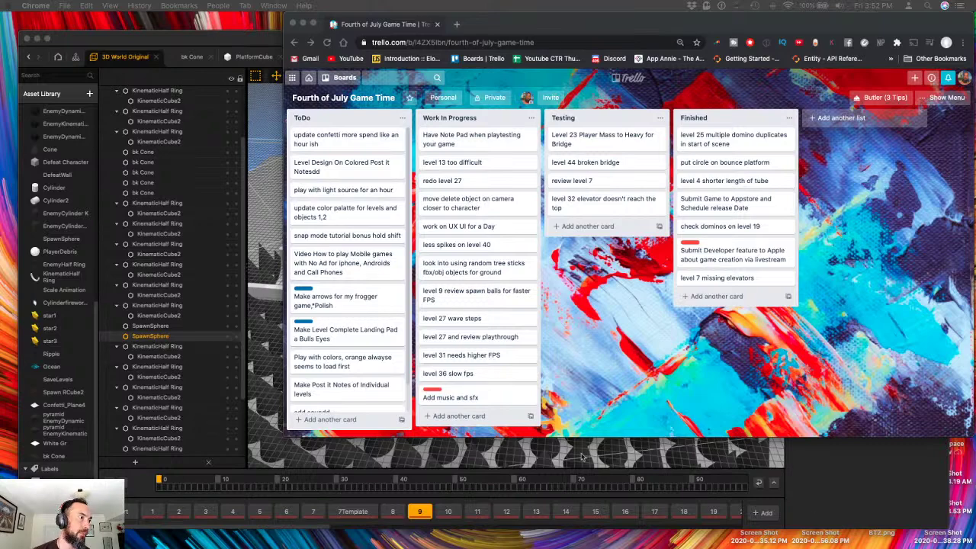
{"action": "left_click", "coordinate": [586, 398]}
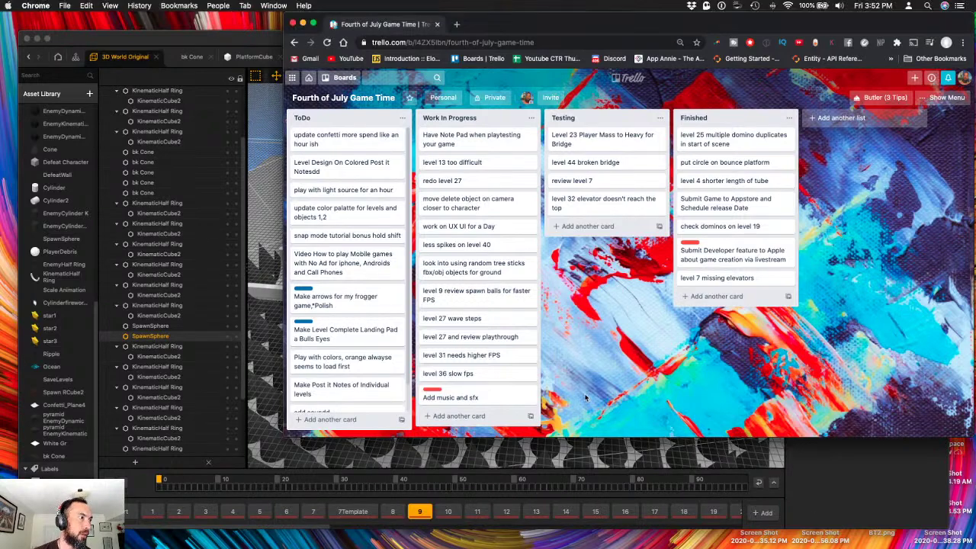
{"action": "left_click", "coordinate": [465, 472]}
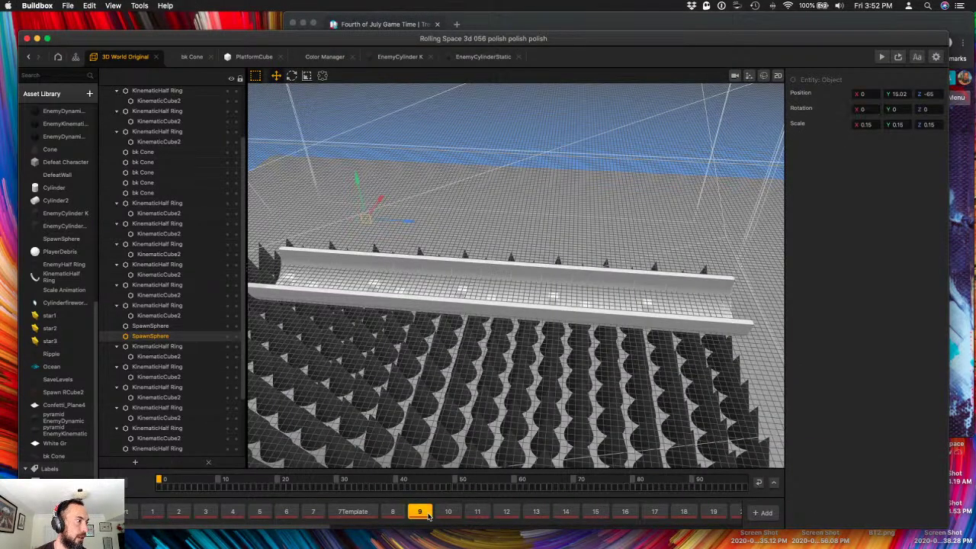
- Play-test scene 9 in the preview with both spawn spheres in place, then close the preview
{"action": "left_click", "coordinate": [882, 61]}
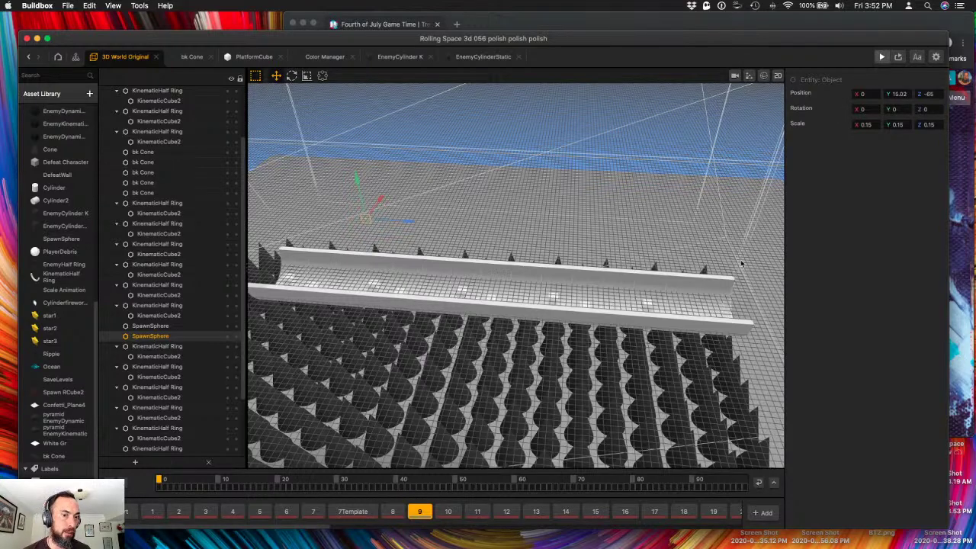
{"action": "left_click_drag", "start_coordinate": [141, 119], "coordinate": [856, 69]}
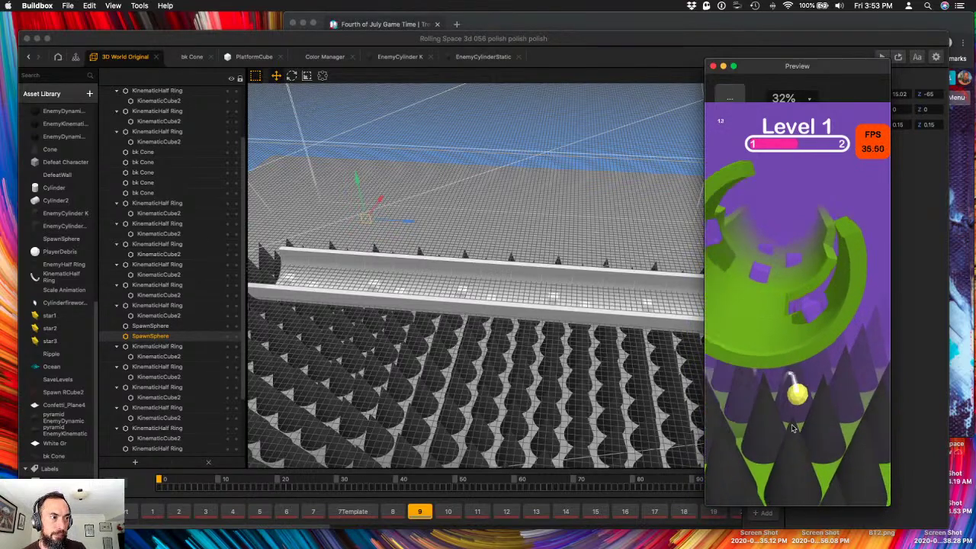
{"action": "left_click", "coordinate": [714, 67]}
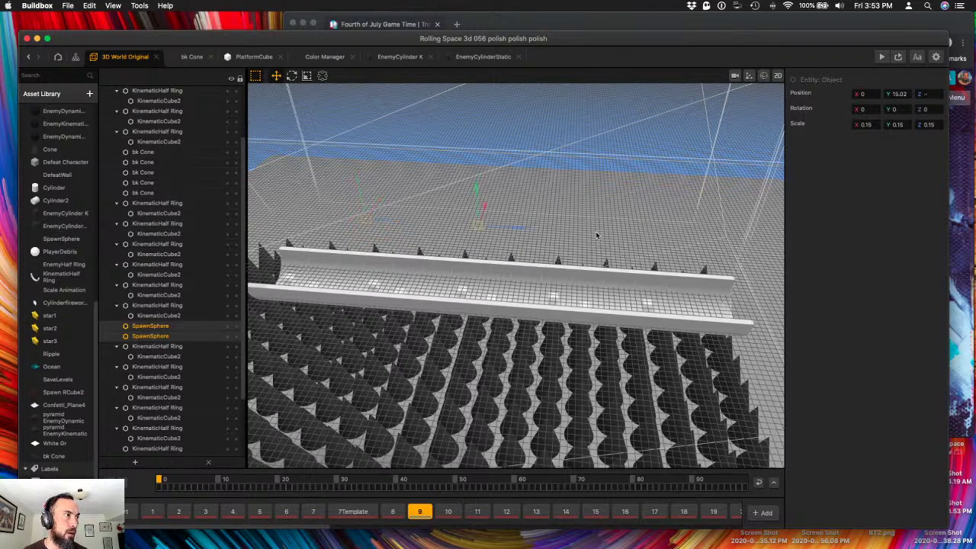
- Delete both SpawnSphere objects from scene 9 and play-test the level without them
{"action": "key", "text": "Delete"}
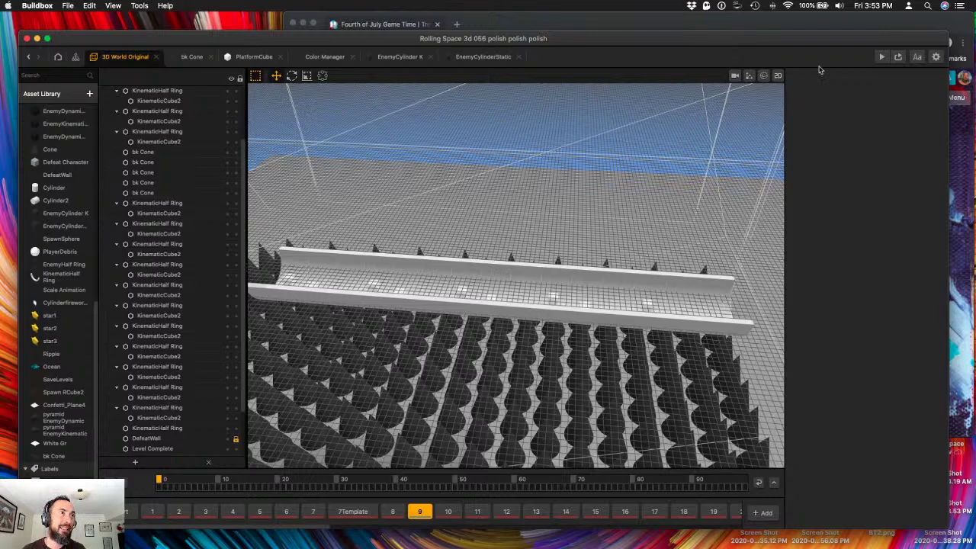
{"action": "left_click", "coordinate": [882, 57]}
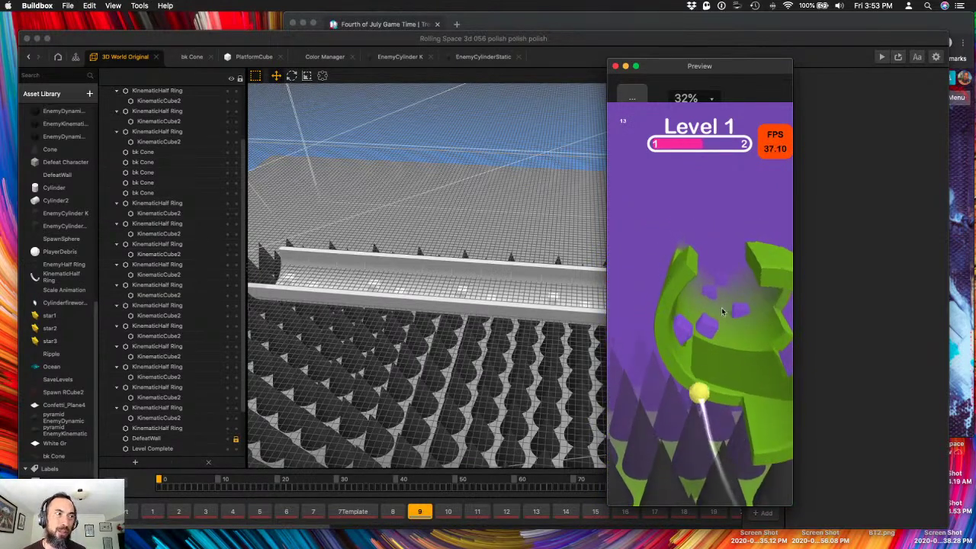
{"action": "left_click", "coordinate": [615, 66]}
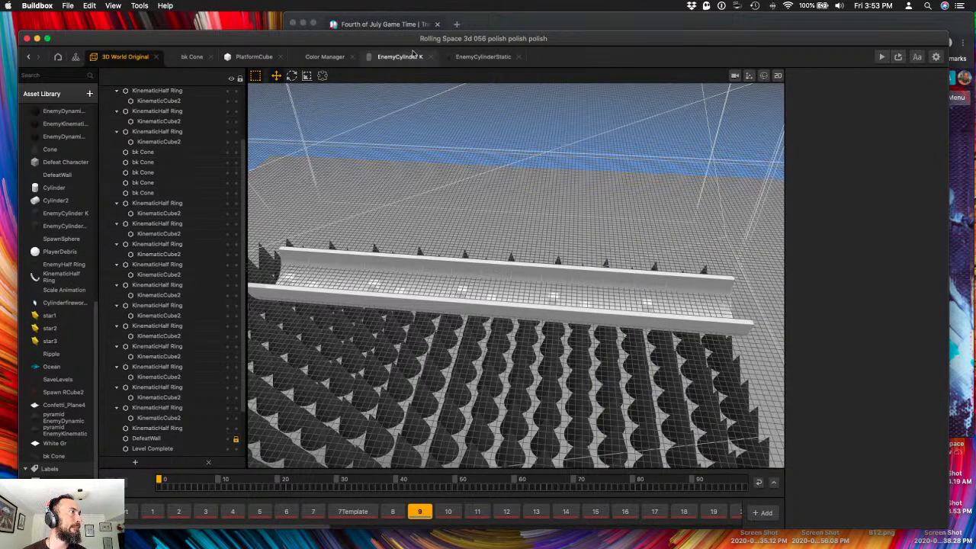
- In the KinematicHalf Ring node map, insert a Delay node between If Collide Remove Object and Remove, and save the project
{"action": "left_click", "coordinate": [335, 299]}
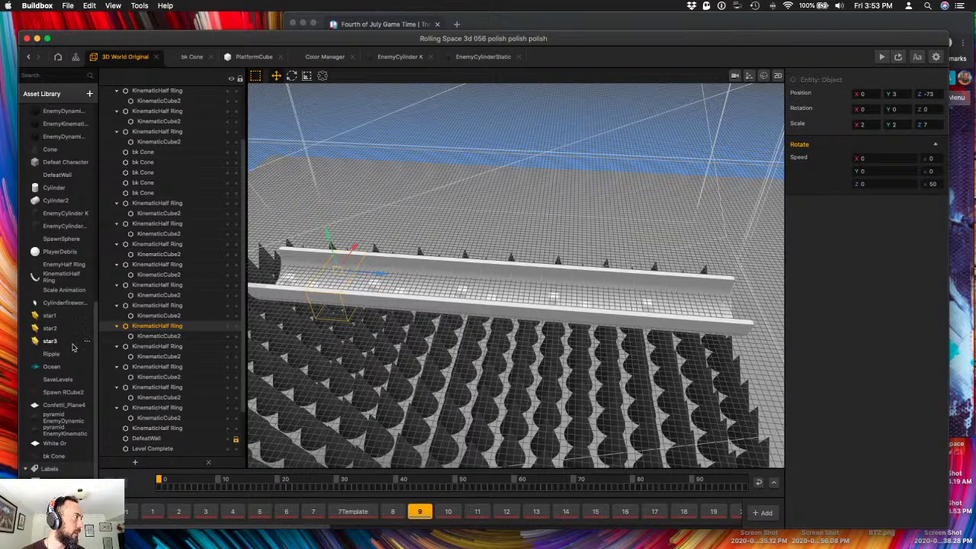
{"action": "double_click", "coordinate": [55, 278]}
{"action": "left_click", "coordinate": [472, 347]}
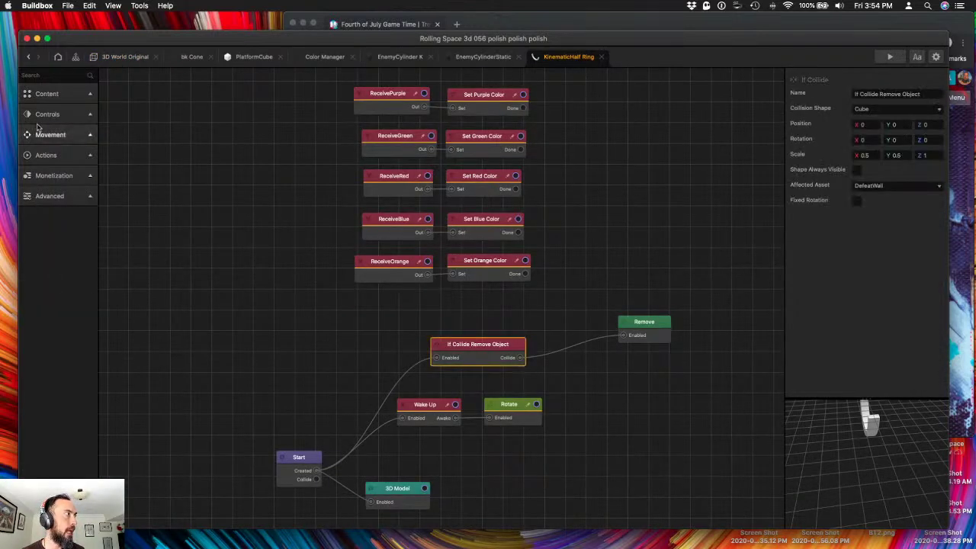
{"action": "left_click", "coordinate": [58, 75]}
{"action": "type", "text": "del"}
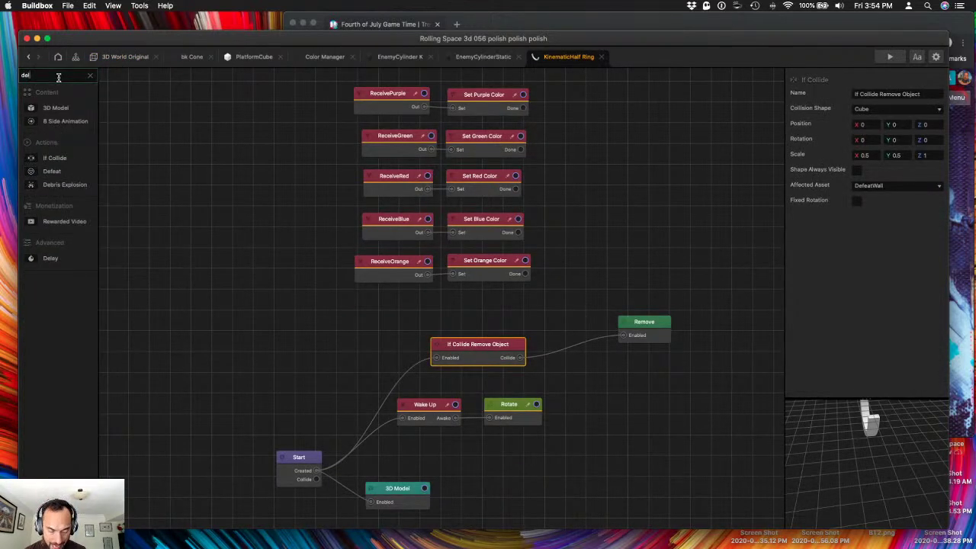
{"action": "type", "text": "ay"}
{"action": "left_click_drag", "start_coordinate": [51, 108], "coordinate": [522, 359]}
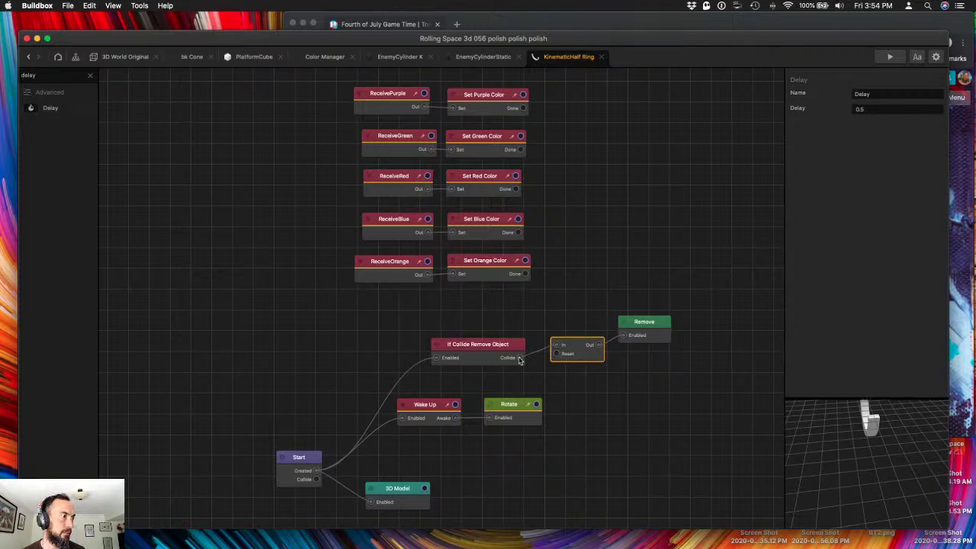
{"action": "key", "text": "super+s"}
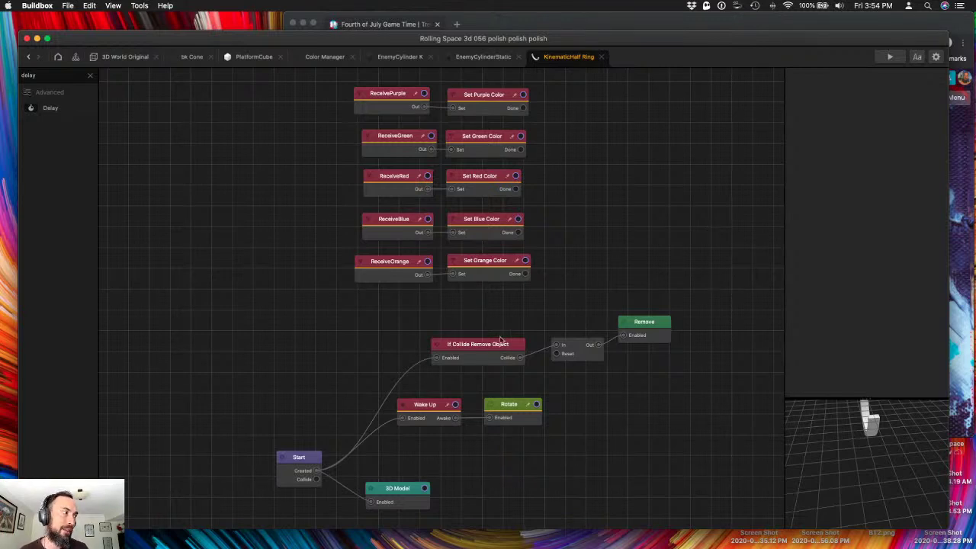
- Arrange the If Collide Remove Object, Delay and Remove nodes in a neat row
{"action": "left_click", "coordinate": [476, 349]}
{"action": "left_click_drag", "start_coordinate": [476, 348], "coordinate": [479, 348]}
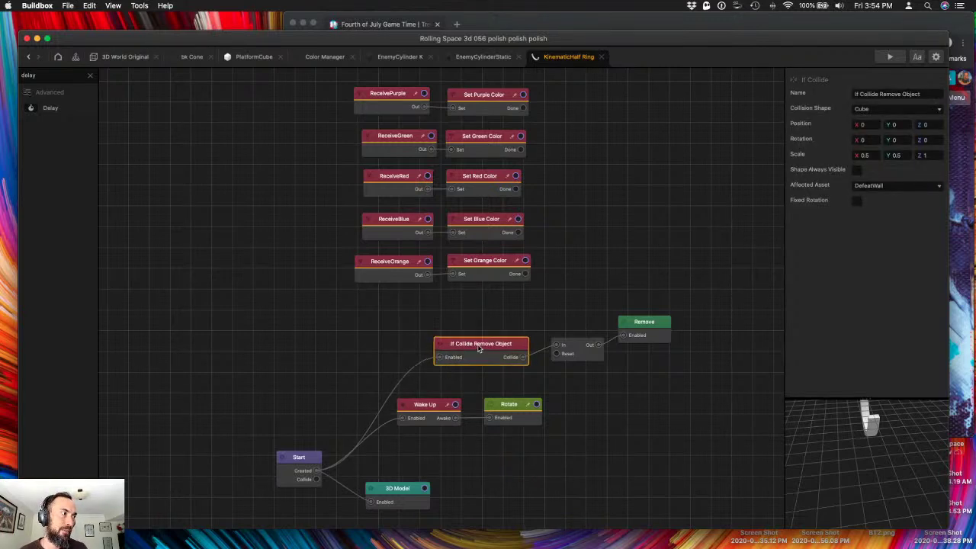
{"action": "left_click", "coordinate": [578, 358]}
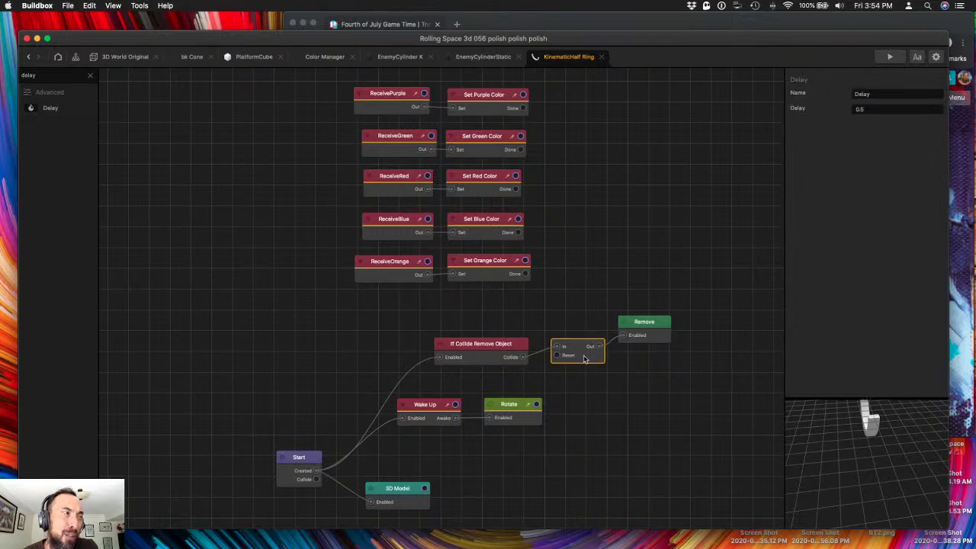
{"action": "left_click_drag", "start_coordinate": [632, 324], "coordinate": [627, 346]}
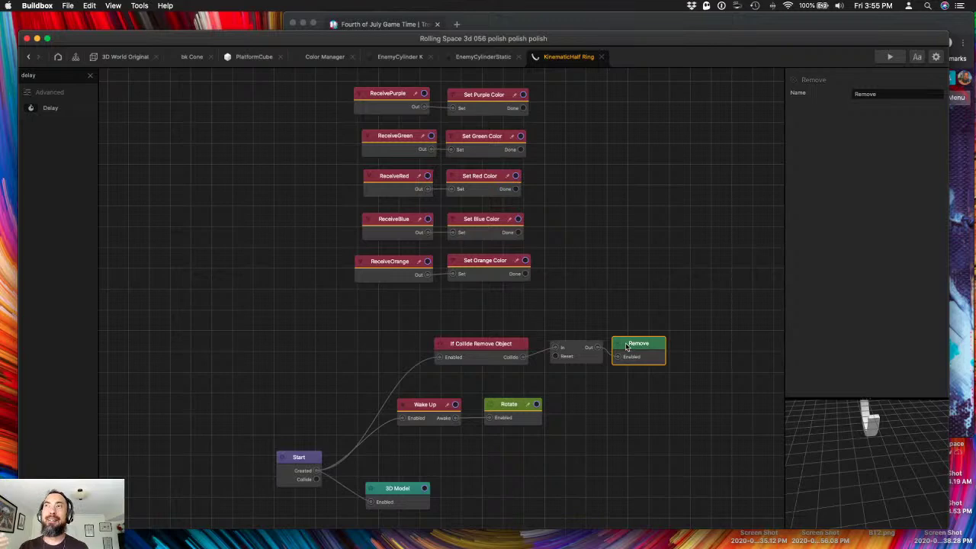
{"action": "left_click", "coordinate": [664, 232]}
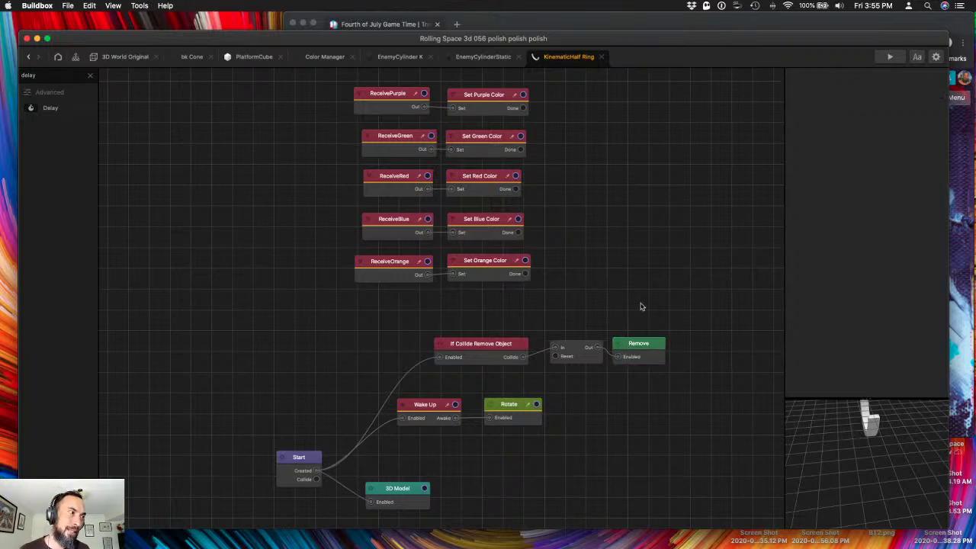
- Return to the 3D World Original scene and examine scene 9's half-ring track from several angles
{"action": "left_click", "coordinate": [125, 58]}
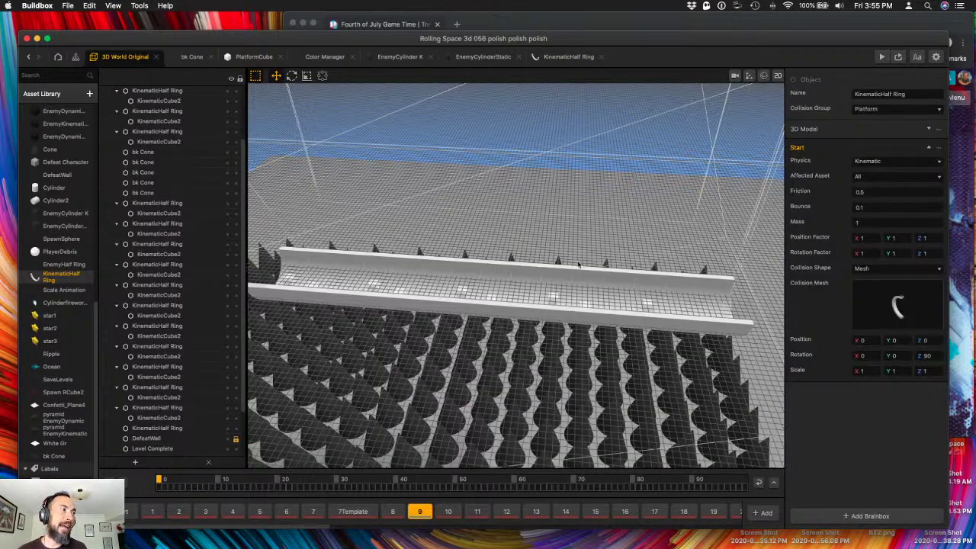
{"action": "scroll", "coordinate": [612, 214], "scroll_direction": "up", "scroll_amount": 5}
{"action": "right_click_drag", "start_coordinate": [611, 214], "coordinate": [576, 197]}
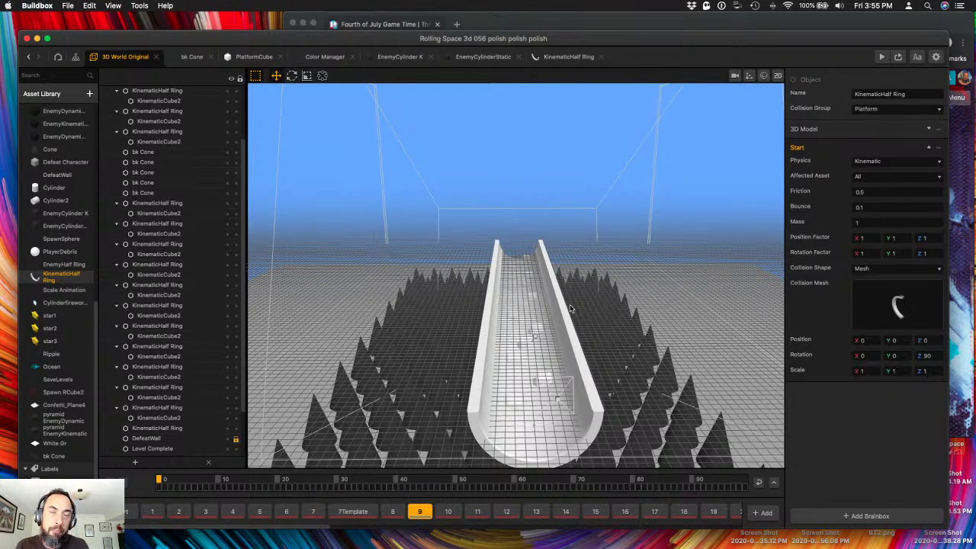
{"action": "right_click_drag", "start_coordinate": [519, 301], "coordinate": [541, 302]}
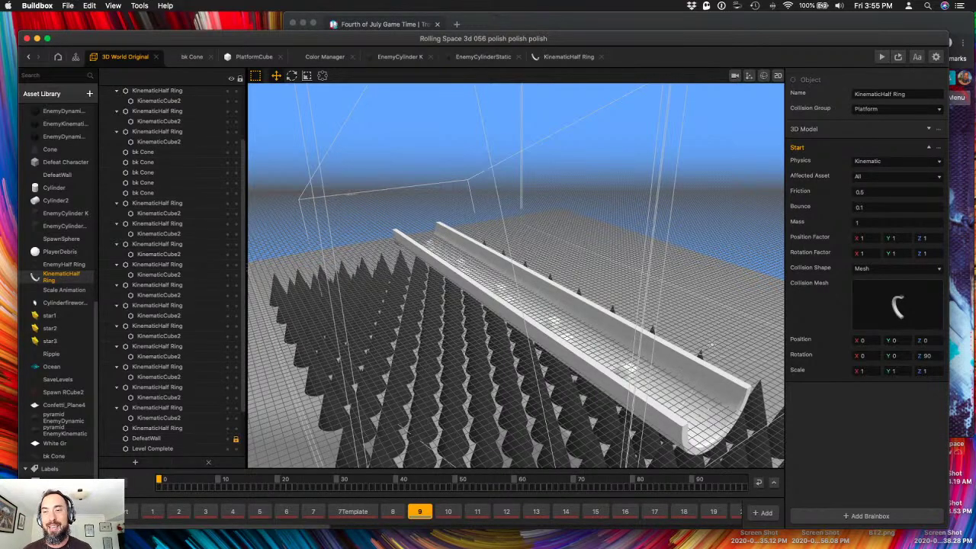
- Review the remaining level tasks on the Trello board and return to the Buildbox project
{"action": "key", "text": "ctrl+Up"}
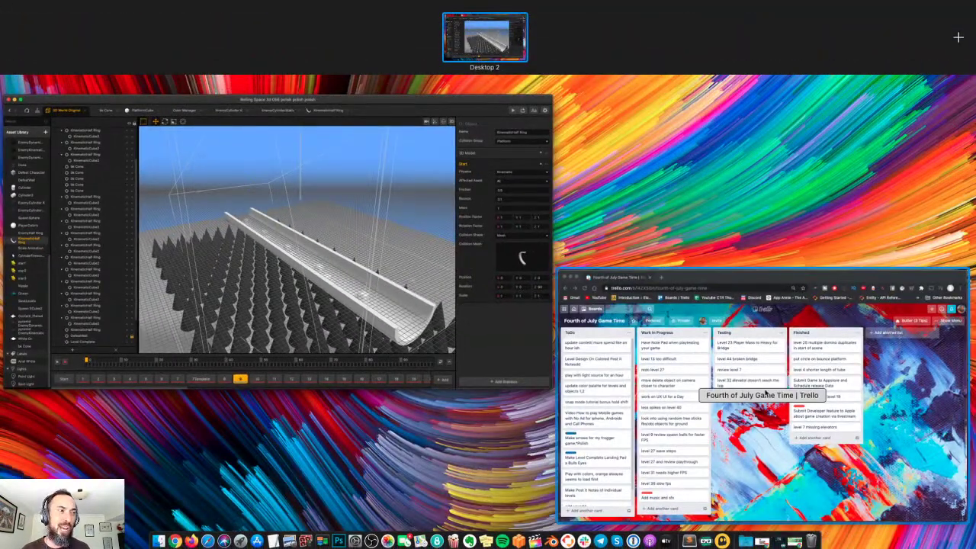
{"action": "left_click", "coordinate": [883, 326]}
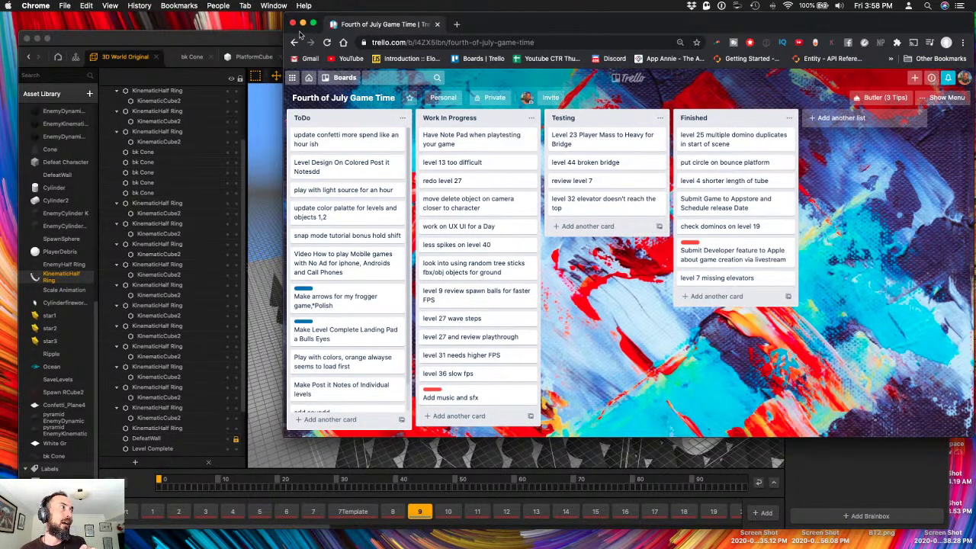
{"action": "left_click", "coordinate": [271, 42]}
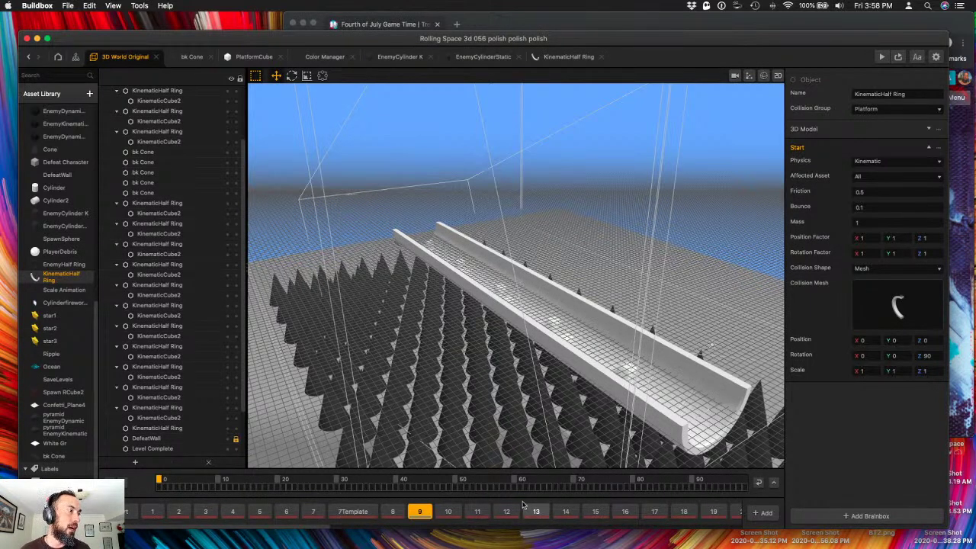
- Play-test scene 9 to check how the half rings are removed with the added Delay node
{"action": "left_click", "coordinate": [882, 57]}
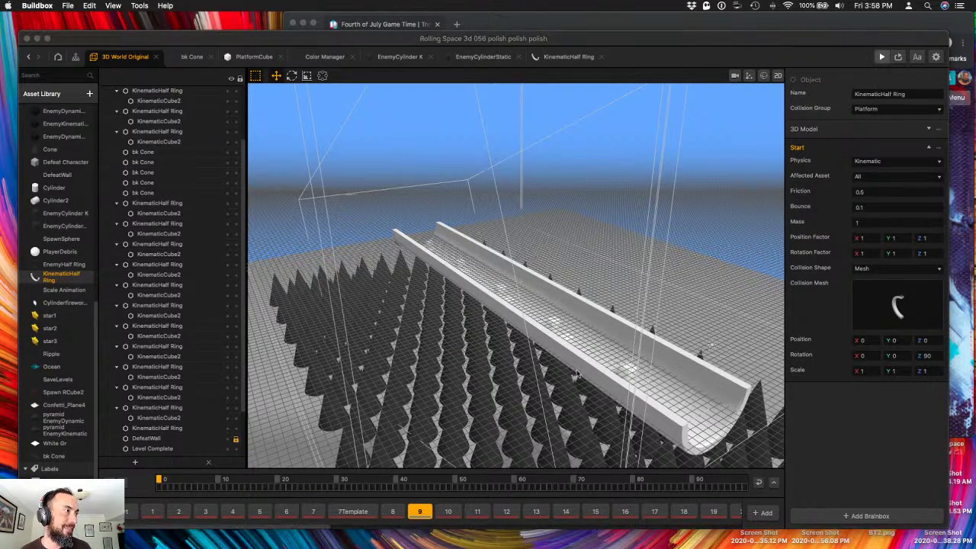
{"action": "left_click_drag", "start_coordinate": [142, 112], "coordinate": [756, 40]}
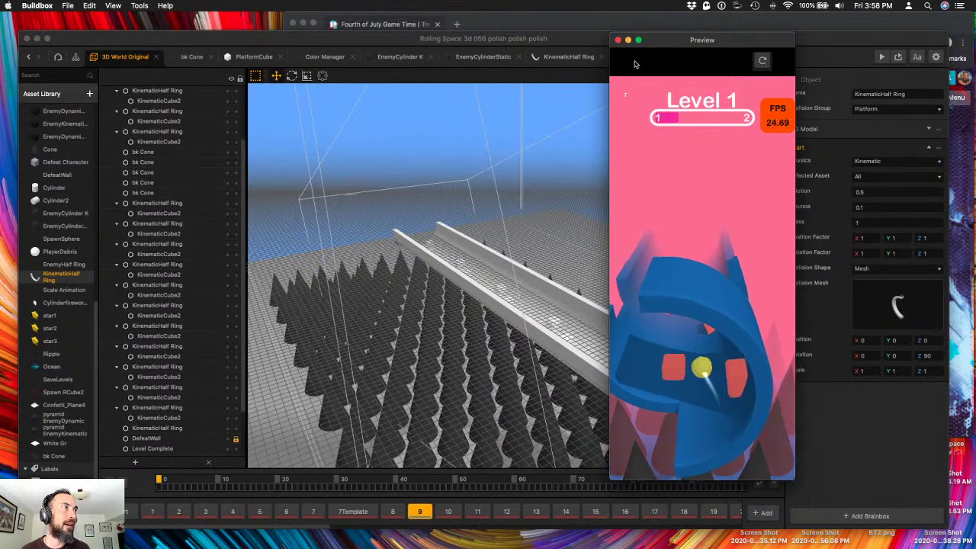
{"action": "left_click", "coordinate": [618, 39]}
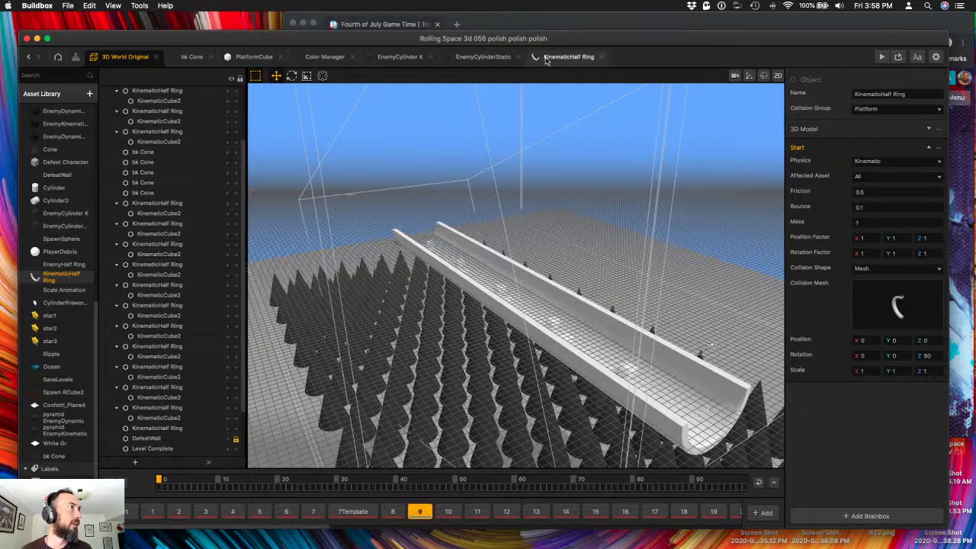
- Set the Delay node in the KinematicHalf Ring node map to 2
{"action": "left_click", "coordinate": [568, 57]}
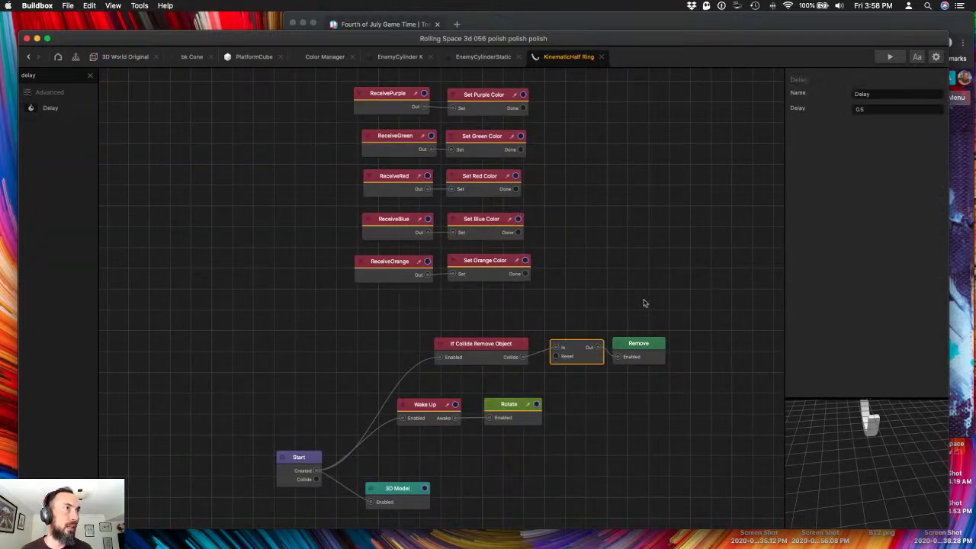
{"action": "left_click", "coordinate": [873, 108]}
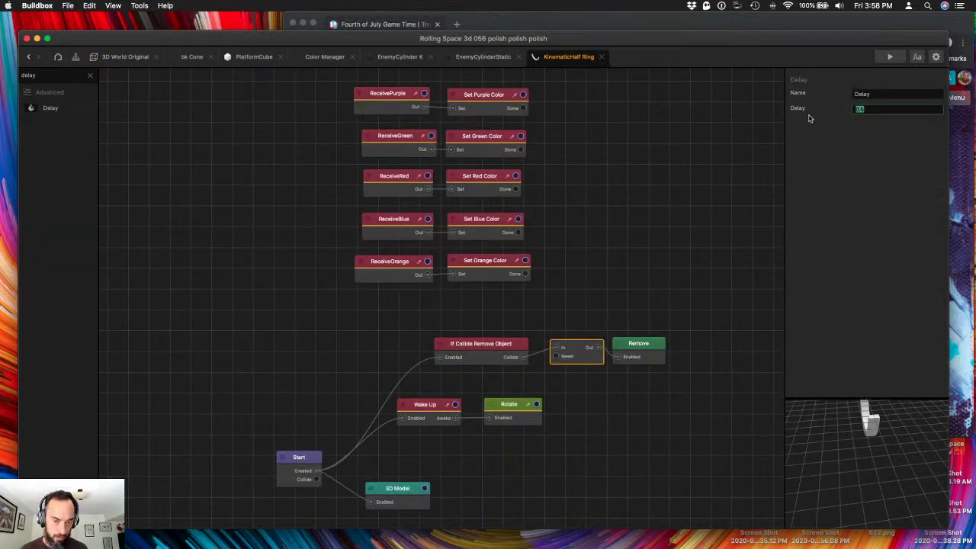
{"action": "type", "text": "2"}
{"action": "key", "text": "Return"}
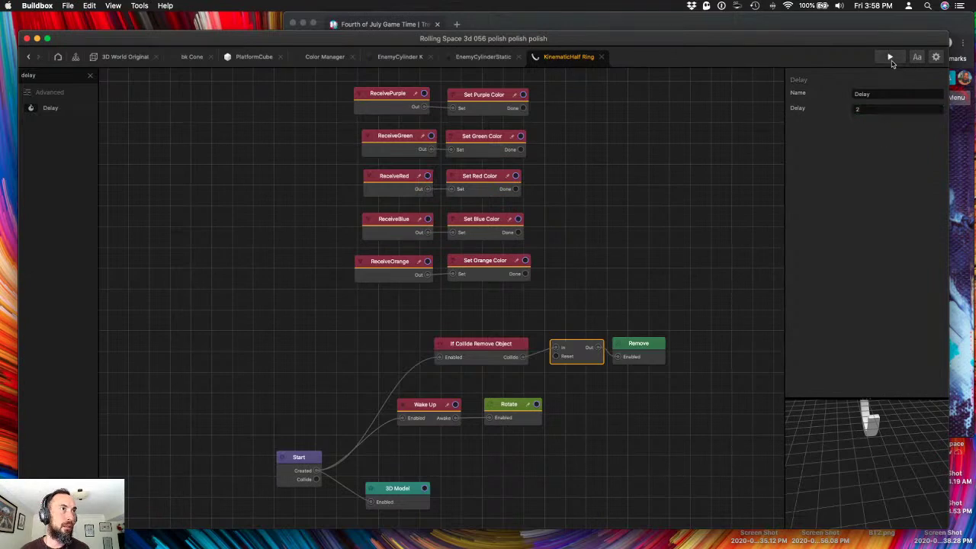
- Preview the level with the longer removal delay on the half rings, then close the preview
{"action": "left_click", "coordinate": [889, 57]}
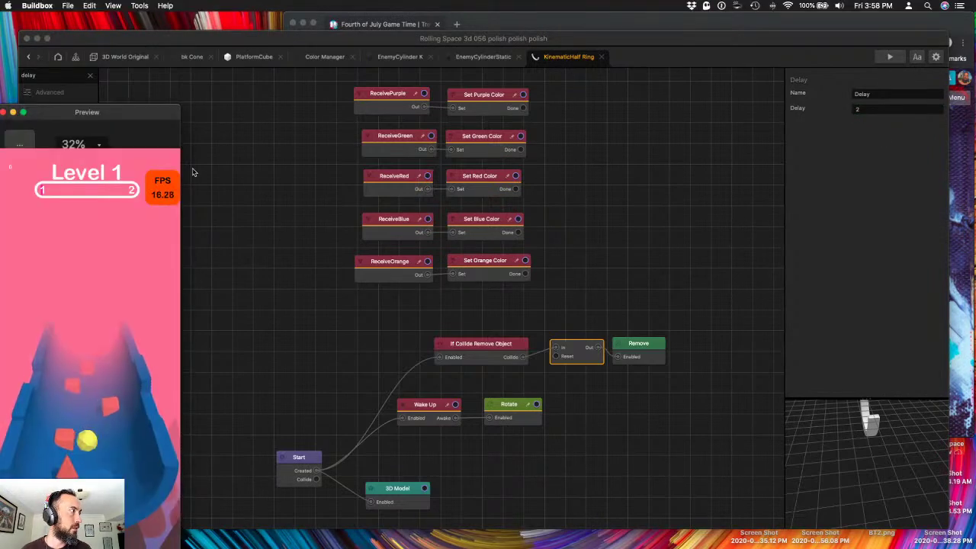
{"action": "left_click_drag", "start_coordinate": [87, 113], "coordinate": [766, 88]}
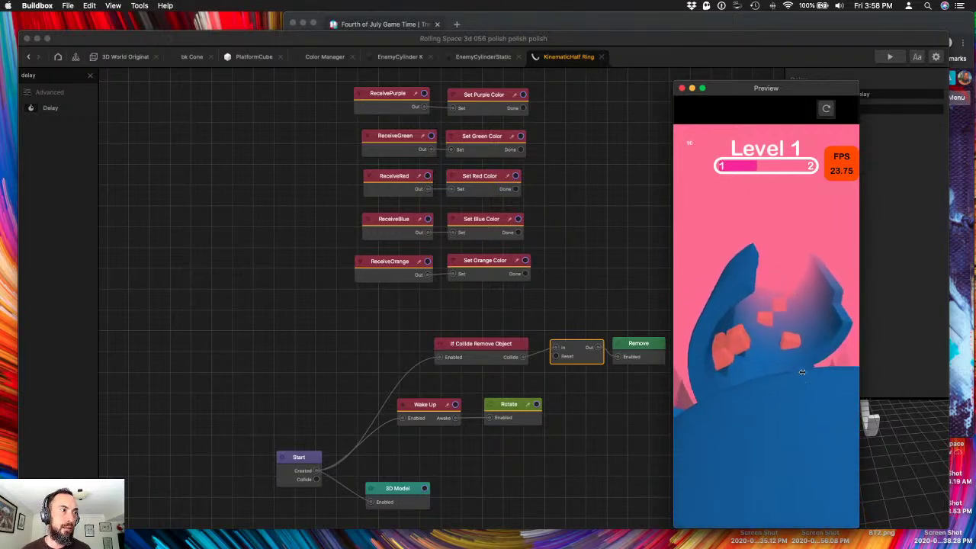
{"action": "left_click", "coordinate": [682, 89]}
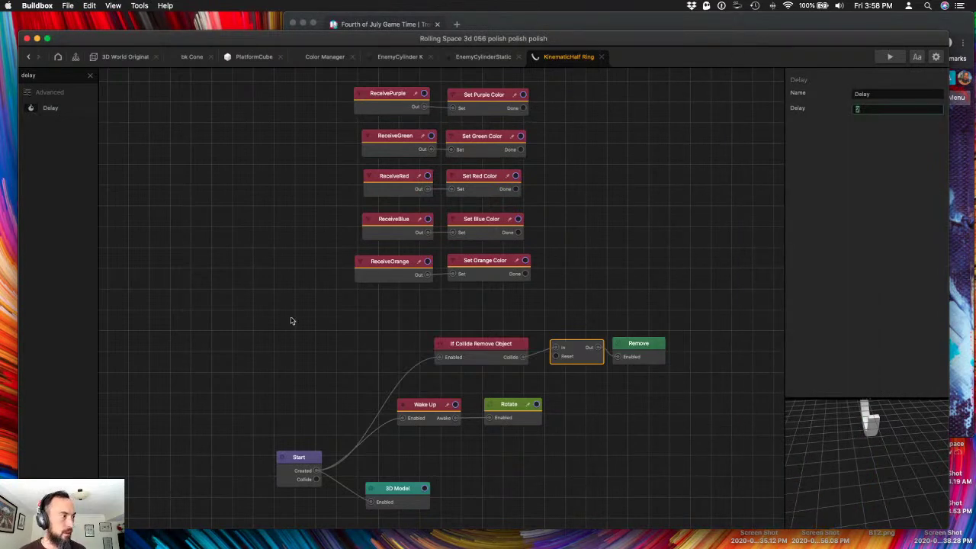
- Go back to the 3D World Original scene and inspect the bk Cone spikes under scene 9's track
{"action": "left_click", "coordinate": [105, 60]}
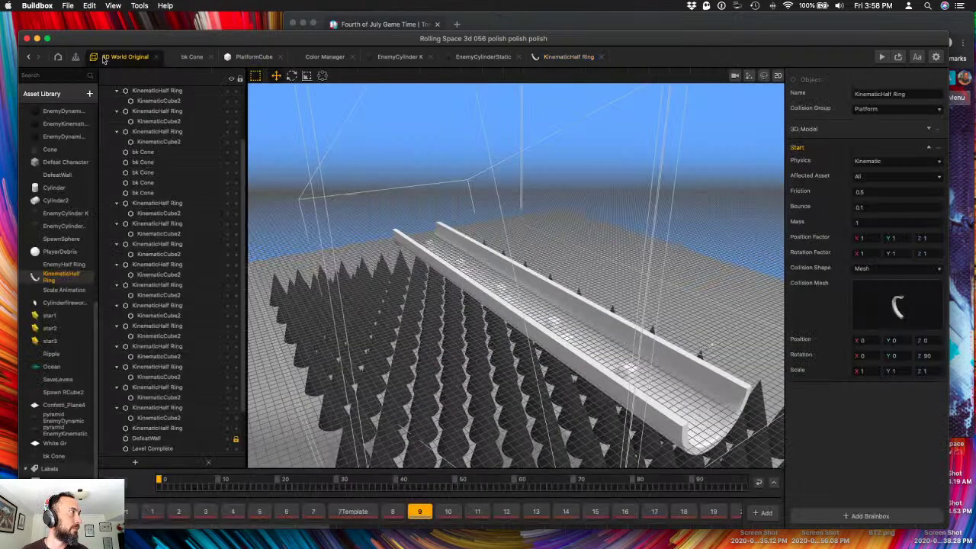
{"action": "left_click", "coordinate": [428, 332]}
{"action": "left_click", "coordinate": [486, 392]}
{"action": "right_click_drag", "start_coordinate": [489, 409], "coordinate": [489, 315]}
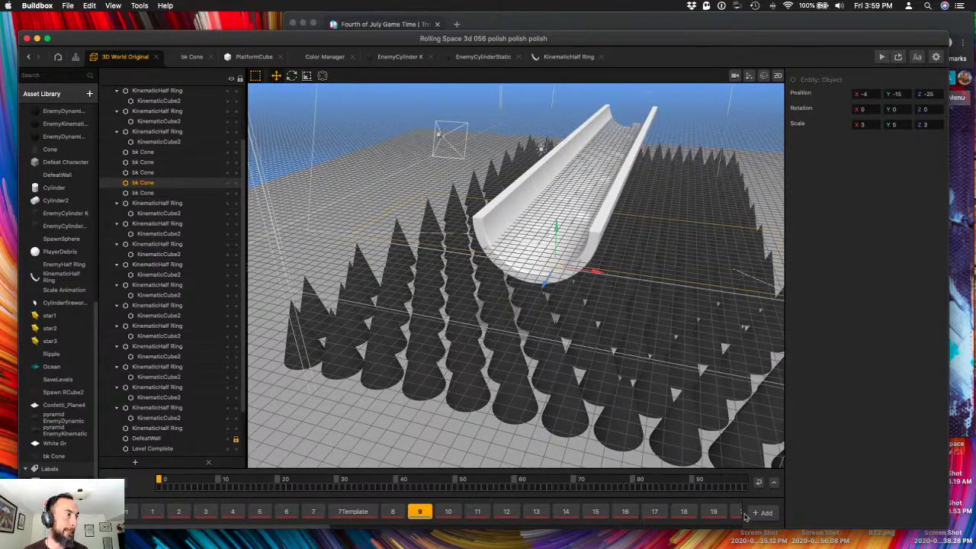
- Check the cards on the Trello board for the next level to fix, then return to Buildbox
{"action": "mouse_move", "coordinate": [975, 548]}
{"action": "left_click", "coordinate": [644, 362]}
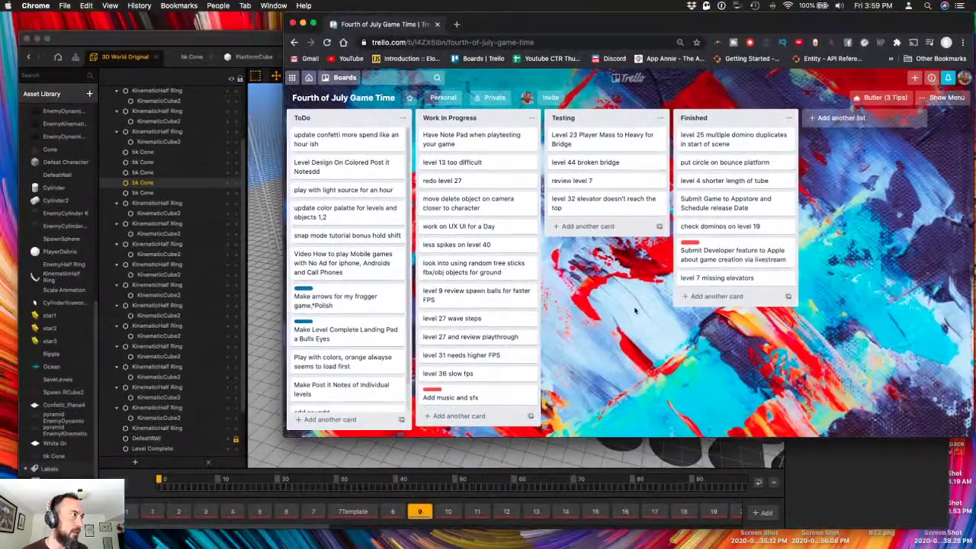
{"action": "left_click", "coordinate": [452, 471]}
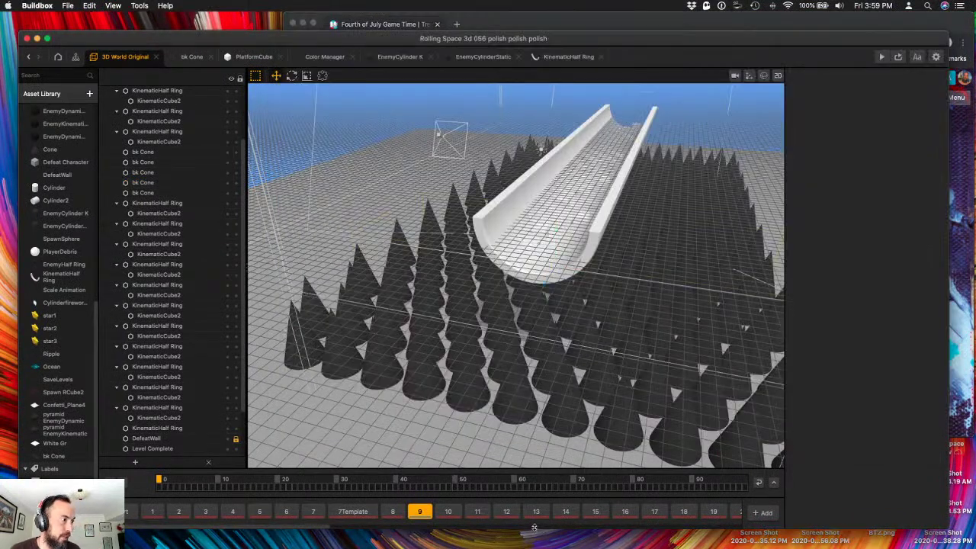
- Open scene 13 and align the view by Y to see its bounce platforms from above
{"action": "left_click", "coordinate": [536, 512]}
{"action": "right_click_drag", "start_coordinate": [543, 349], "coordinate": [574, 355]}
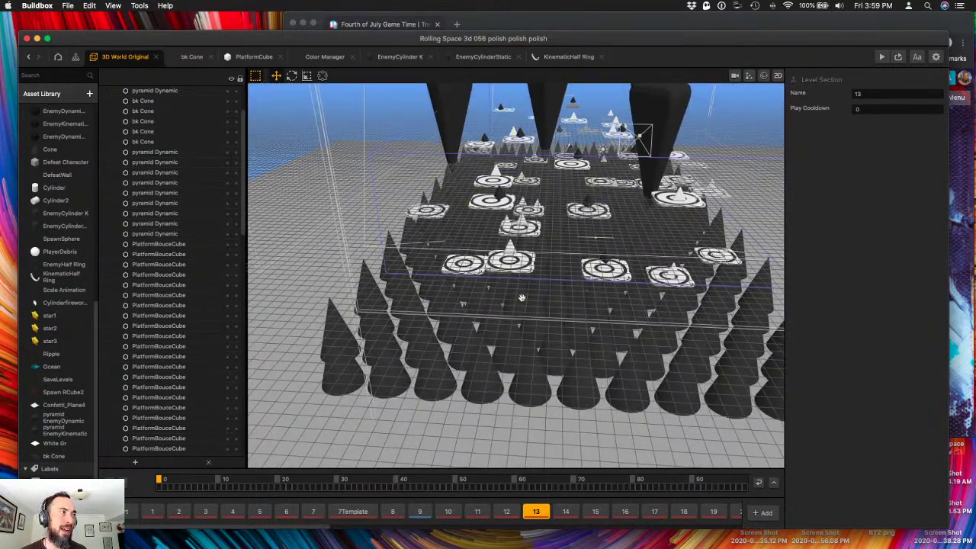
{"action": "right_click_drag", "start_coordinate": [522, 299], "coordinate": [502, 319]}
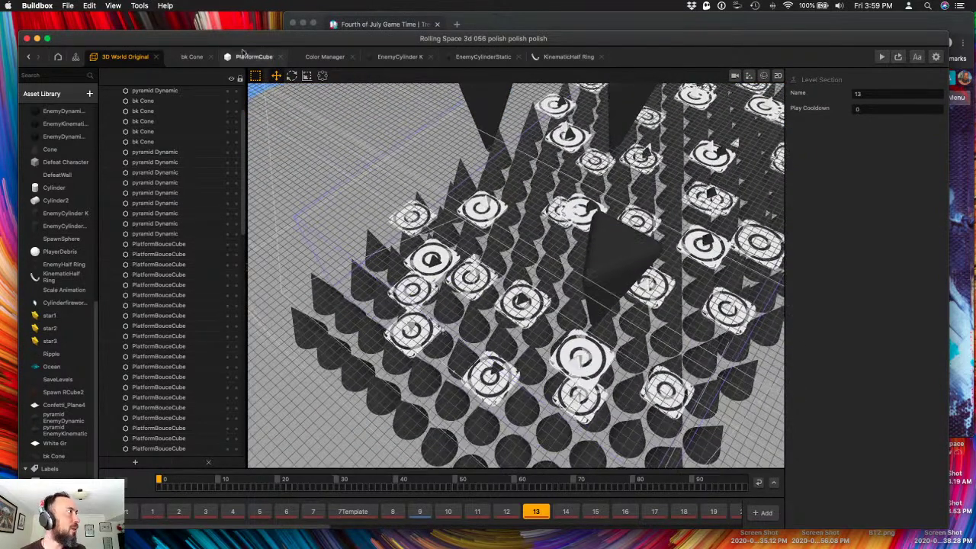
{"action": "left_click", "coordinate": [113, 5]}
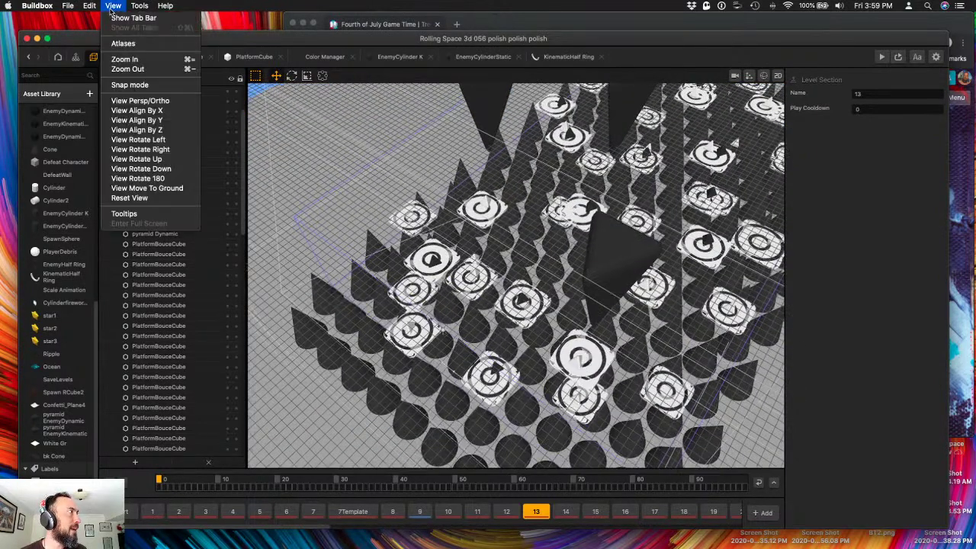
{"action": "left_click", "coordinate": [149, 119]}
- Duplicate a PlatformBouceCube in the first half of scene 13 and place the copy at X -14.53, Z -32.99
{"action": "left_click_drag", "start_coordinate": [450, 238], "coordinate": [644, 279]}
{"action": "left_click", "coordinate": [602, 282]}
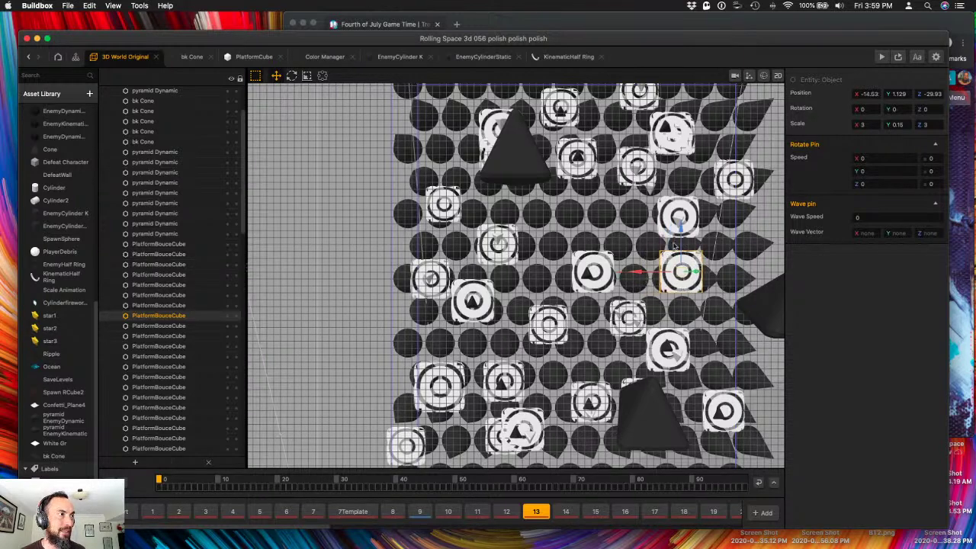
{"action": "left_click_drag", "start_coordinate": [681, 237], "coordinate": [681, 261]}
{"action": "middle_click_drag", "start_coordinate": [681, 261], "coordinate": [687, 127]}
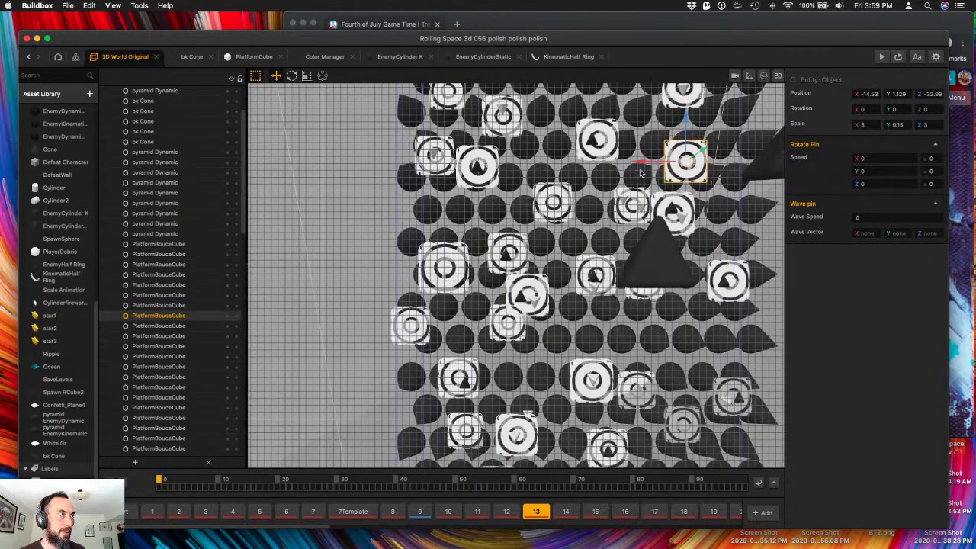
- Duplicate that bounce platform farther down the level to Z -58.78, and place another copy at X 7.613, Z -64.02
{"action": "left_click_drag", "start_coordinate": [688, 127], "coordinate": [686, 301]}
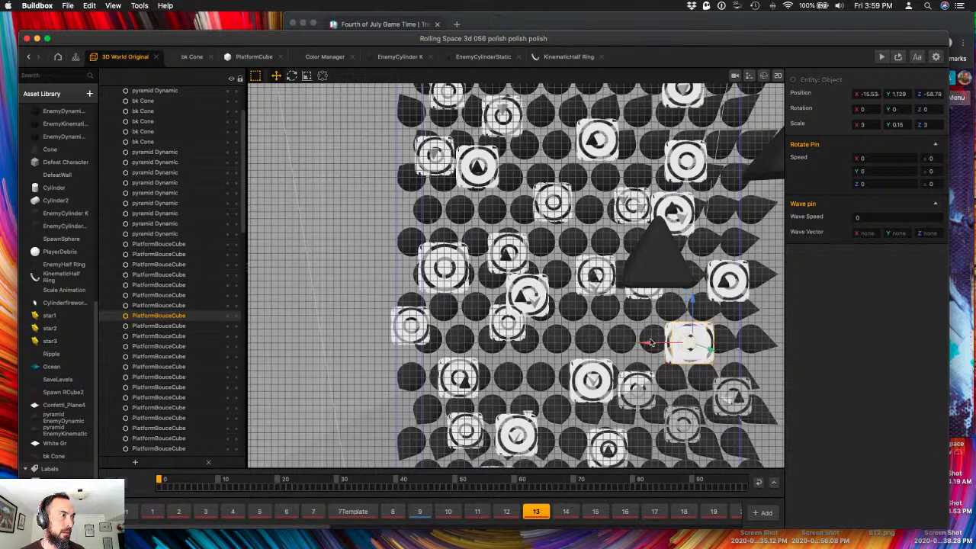
{"action": "left_click_drag", "start_coordinate": [655, 341], "coordinate": [511, 340]}
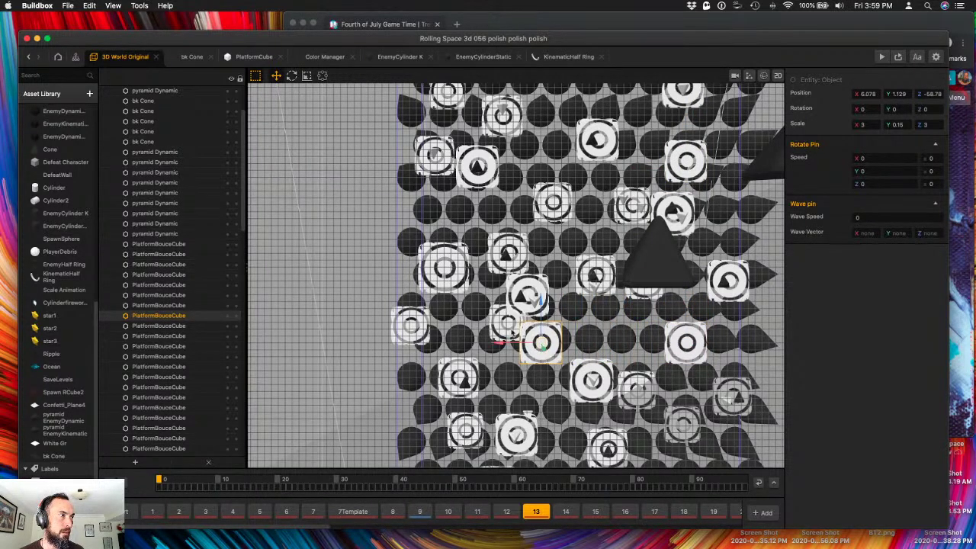
{"action": "left_click_drag", "start_coordinate": [540, 302], "coordinate": [539, 336]}
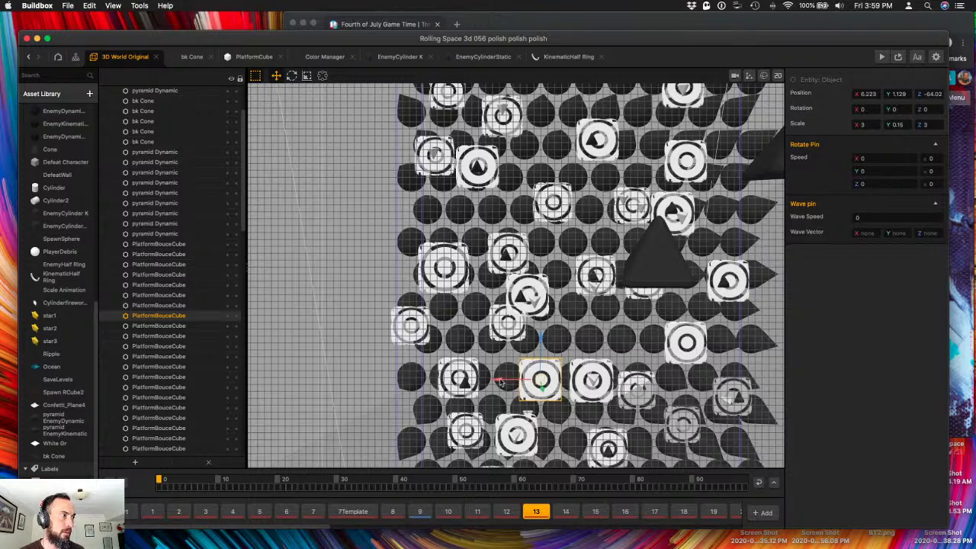
{"action": "left_click_drag", "start_coordinate": [505, 380], "coordinate": [493, 379]}
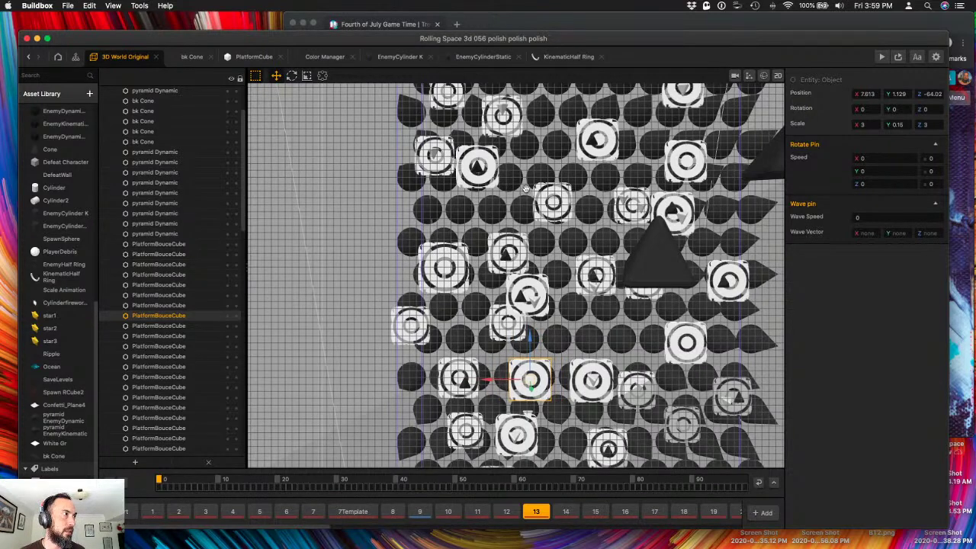
- Duplicate the bounce platform at X -2, Z -29.93 and place the copy at X 4.785, Z -22.85
{"action": "middle_click_drag", "start_coordinate": [526, 189], "coordinate": [522, 288]}
{"action": "left_click", "coordinate": [589, 274]}
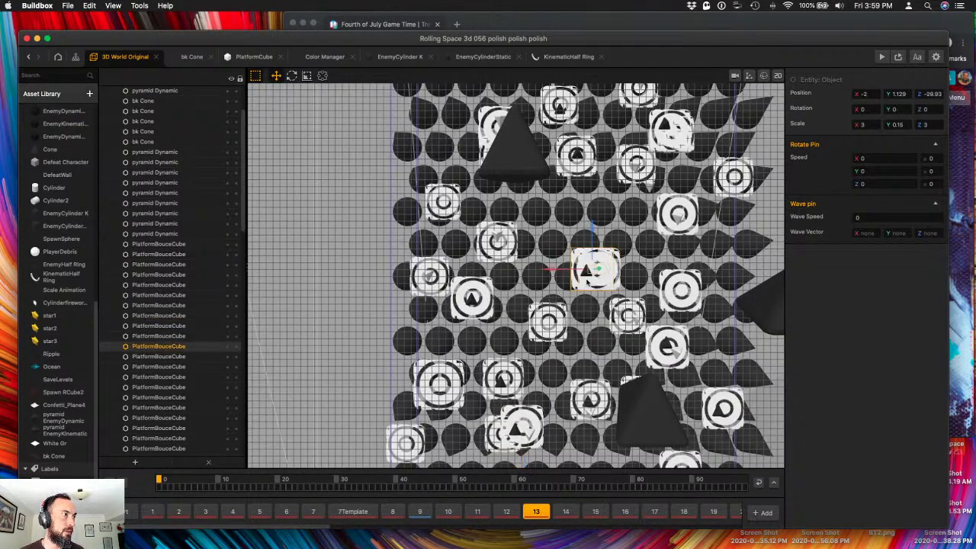
{"action": "left_click_drag", "start_coordinate": [565, 270], "coordinate": [517, 269]}
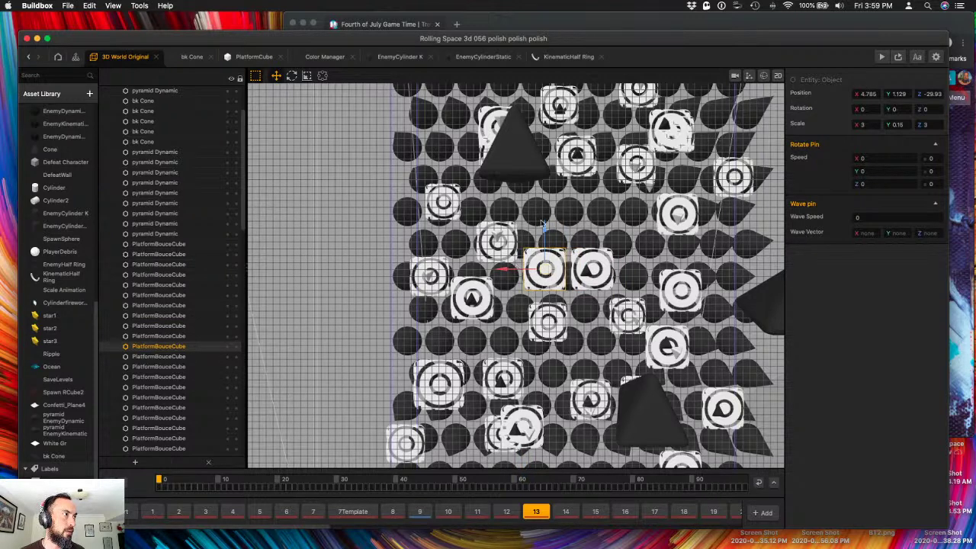
{"action": "left_click_drag", "start_coordinate": [543, 223], "coordinate": [544, 183]}
{"action": "left_click", "coordinate": [547, 272]}
{"action": "left_click_drag", "start_coordinate": [545, 230], "coordinate": [546, 180]}
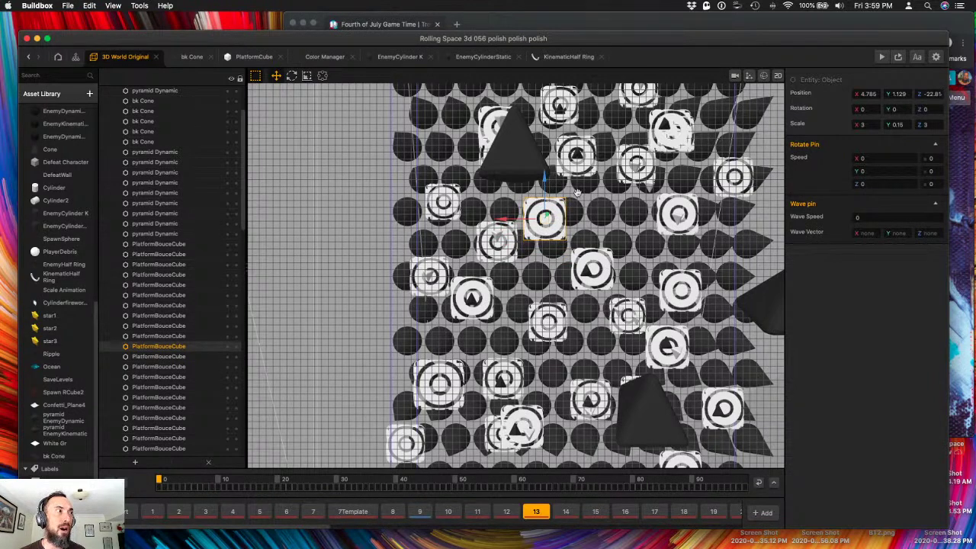
- Duplicate a bounce platform near the end of scene 13 and place the copy in the open gap between its neighbours
{"action": "scroll", "coordinate": [579, 193], "scroll_direction": "up", "scroll_amount": 5}
{"action": "scroll", "coordinate": [587, 198], "scroll_direction": "down", "scroll_amount": 4}
{"action": "scroll", "coordinate": [598, 204], "scroll_direction": "up", "scroll_amount": 2}
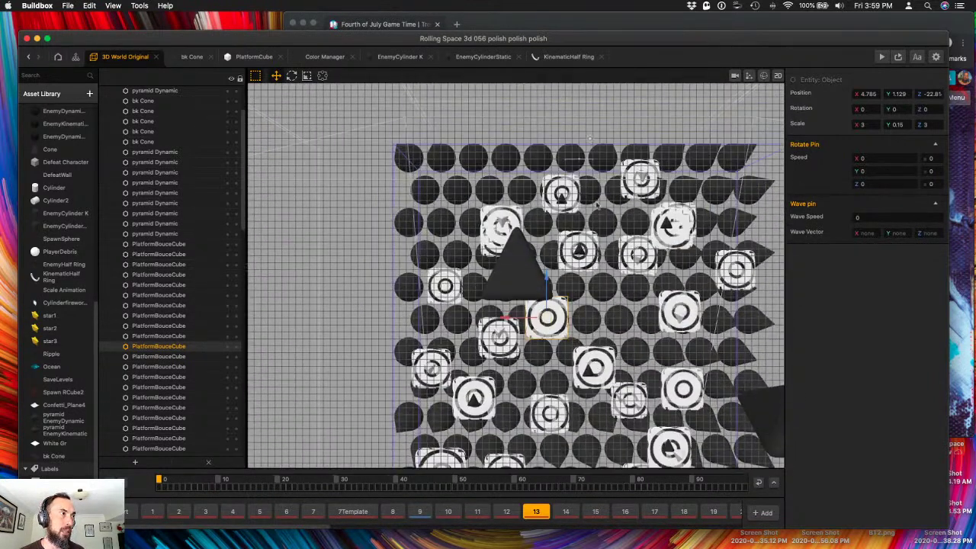
{"action": "left_click", "coordinate": [580, 162]}
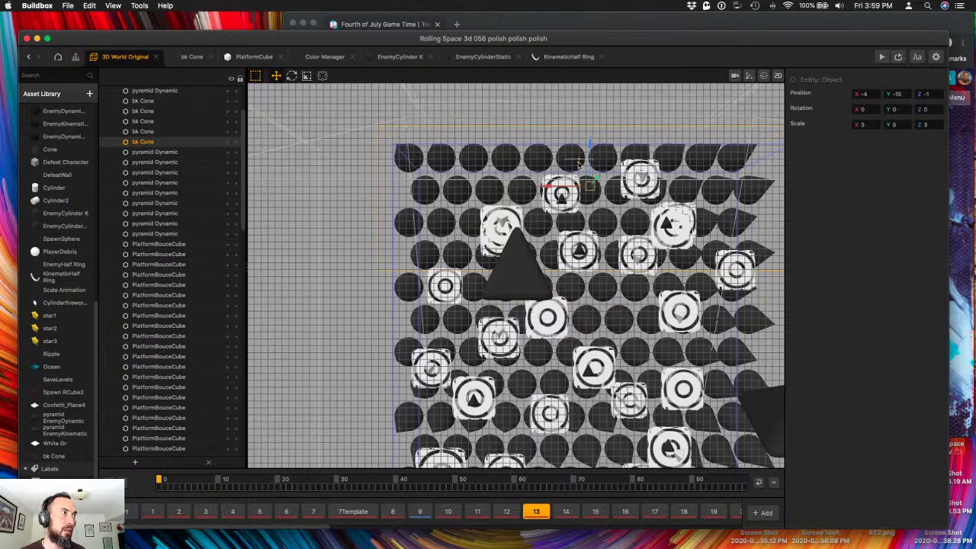
{"action": "right_click_drag", "start_coordinate": [585, 303], "coordinate": [546, 155]}
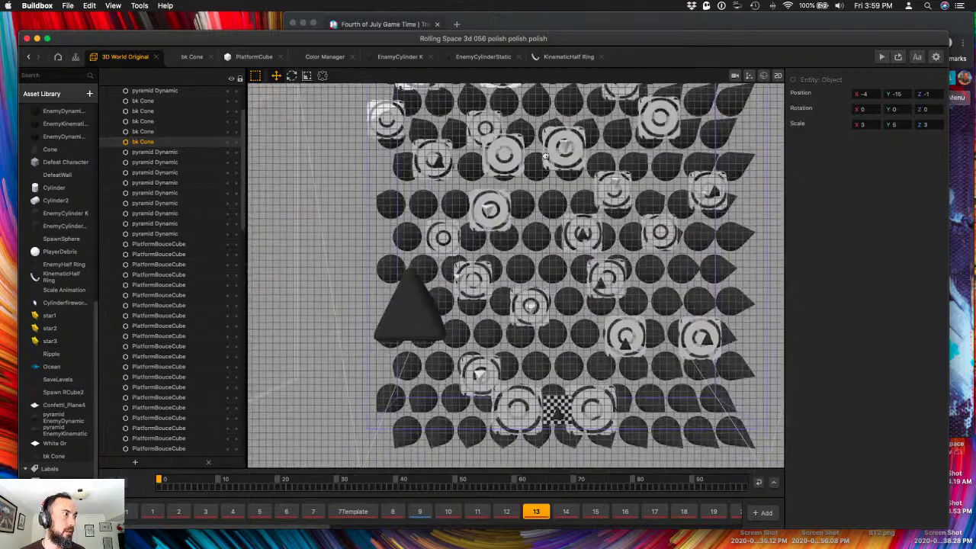
{"action": "left_click", "coordinate": [568, 253]}
{"action": "mouse_move", "coordinate": [543, 234]}
{"action": "left_mouse_down"}
{"action": "mouse_move", "coordinate": [514, 235]}
{"action": "mouse_move", "coordinate": [540, 221]}
{"action": "left_mouse_up"}
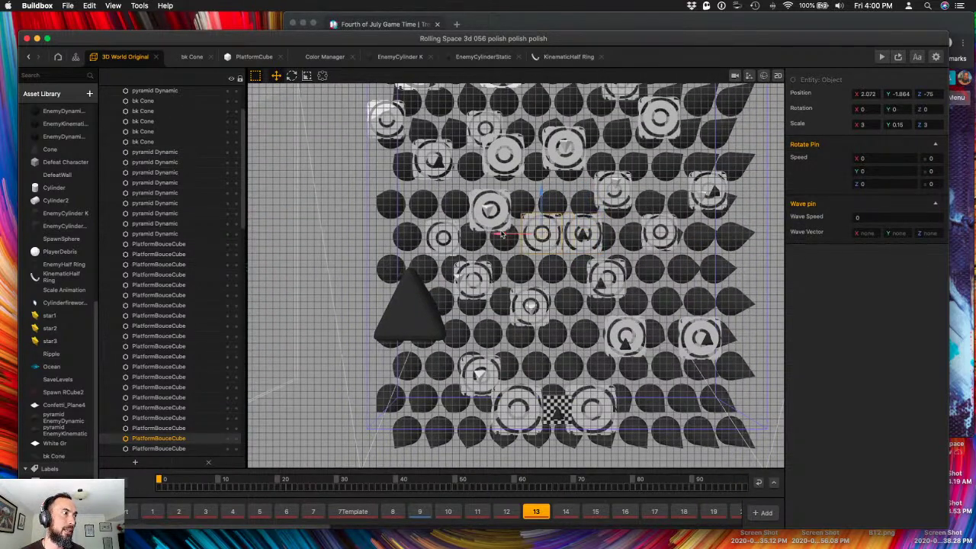
{"action": "left_click", "coordinate": [543, 200]}
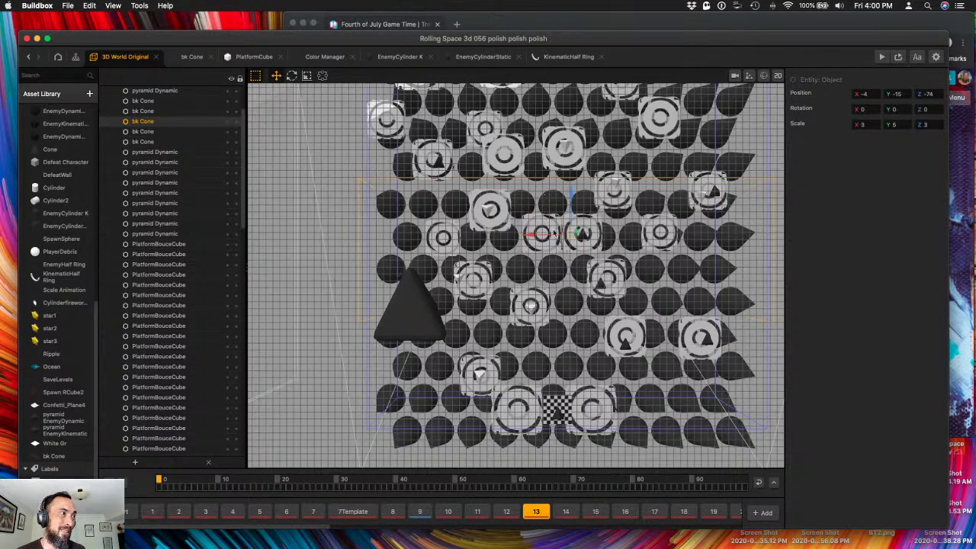
{"action": "left_click", "coordinate": [547, 249]}
{"action": "left_click_drag", "start_coordinate": [546, 196], "coordinate": [515, 255]}
- Move the bounce platform at X 3.731 together with its pyramid Dynamic to X -0.569, slightly closer to the finish
{"action": "left_click", "coordinate": [530, 309]}
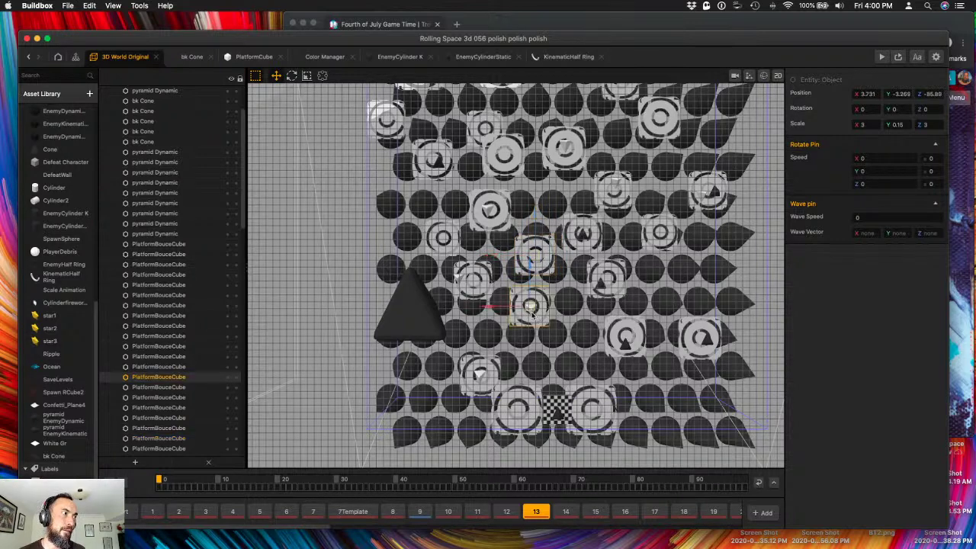
{"action": "left_click", "coordinate": [534, 312], "text": "shift"}
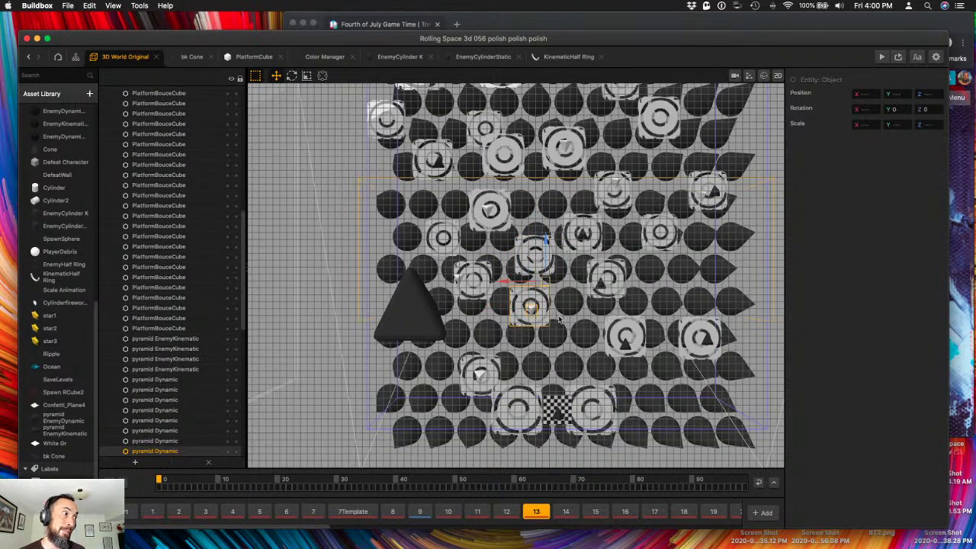
{"action": "left_click", "coordinate": [565, 308], "text": "shift"}
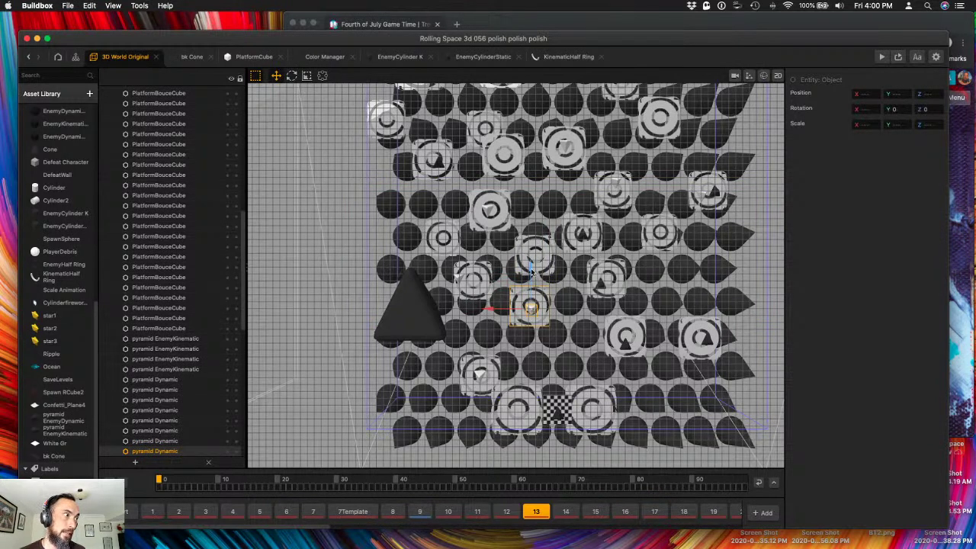
{"action": "left_click_drag", "start_coordinate": [531, 270], "coordinate": [517, 321]}
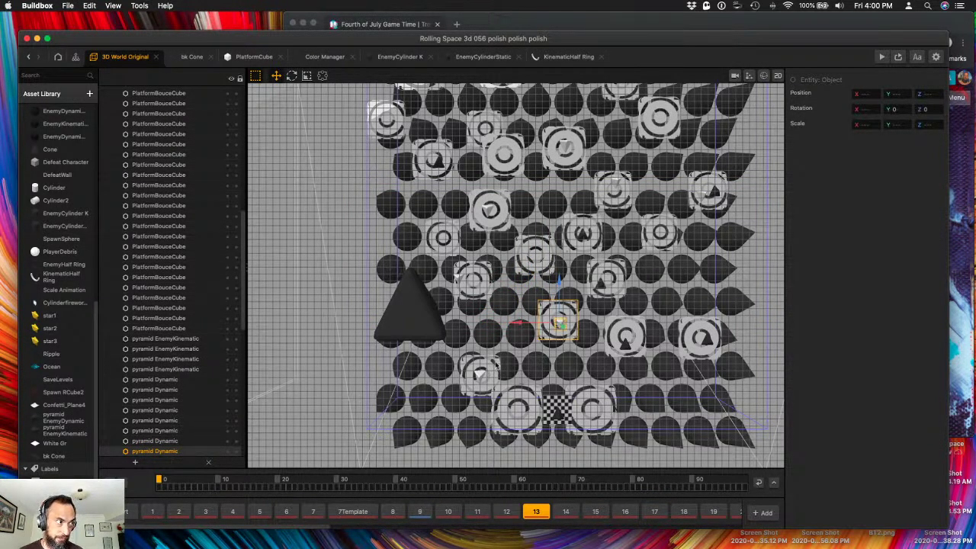
- Move the bounce platform at X 11 and its pyramid Dynamic inward and away from the finish, and save the project
{"action": "left_click", "coordinate": [496, 366]}
{"action": "left_click", "coordinate": [565, 326]}
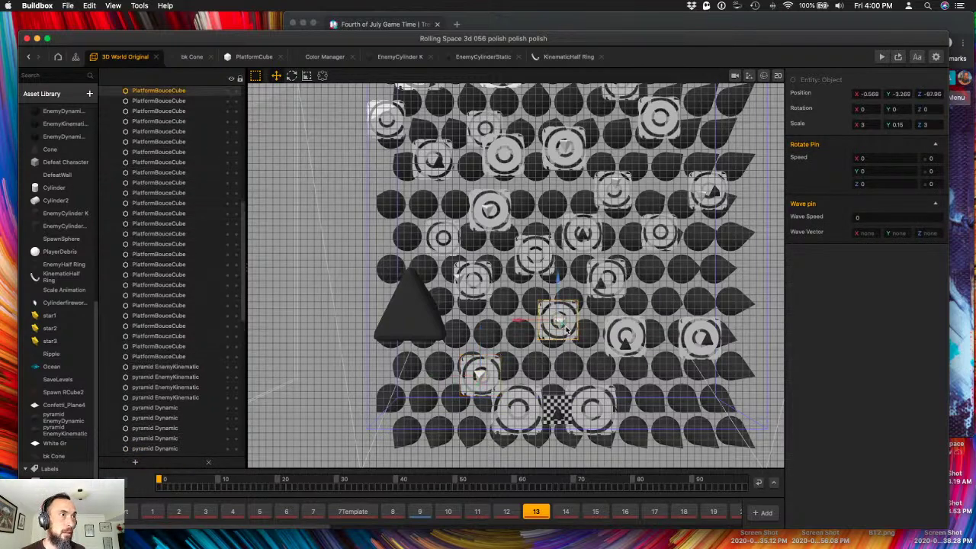
{"action": "left_click", "coordinate": [480, 372]}
{"action": "middle_click_drag", "start_coordinate": [481, 373], "coordinate": [589, 339]}
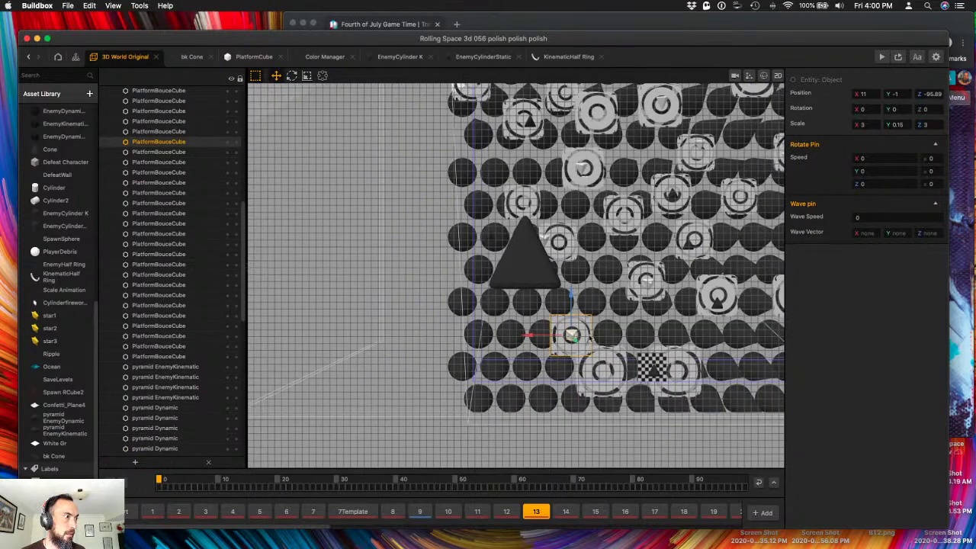
{"action": "left_click", "coordinate": [572, 336]}
{"action": "left_click", "coordinate": [570, 336], "text": "shift"}
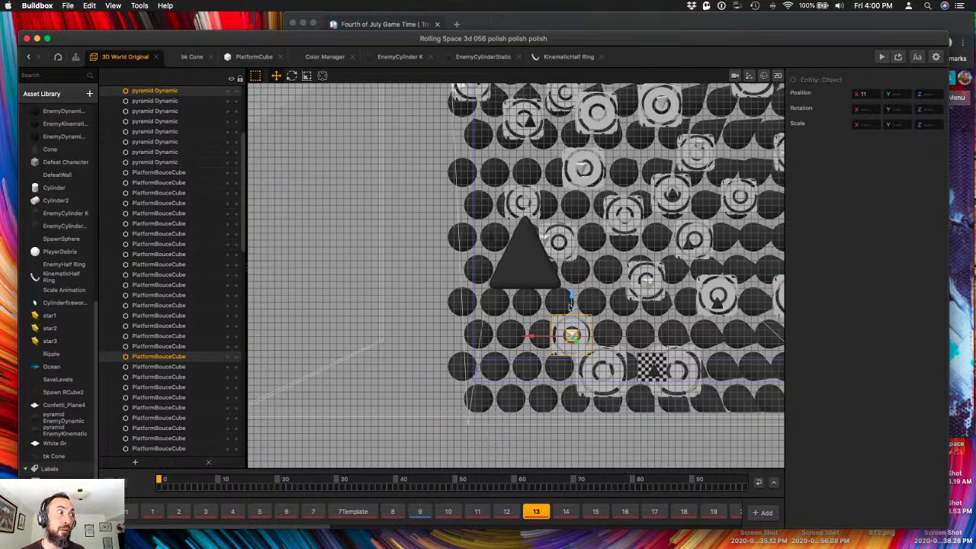
{"action": "left_click_drag", "start_coordinate": [574, 294], "coordinate": [601, 303]}
{"action": "left_click", "coordinate": [623, 261]}
{"action": "scroll", "coordinate": [604, 305], "scroll_direction": "up", "scroll_amount": 2}
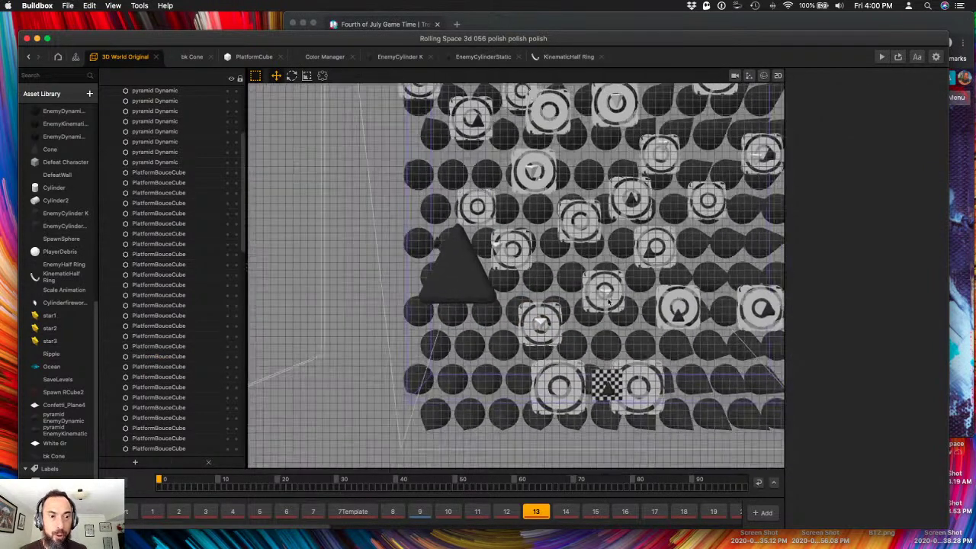
{"action": "scroll", "coordinate": [621, 291], "scroll_direction": "down", "scroll_amount": 1}
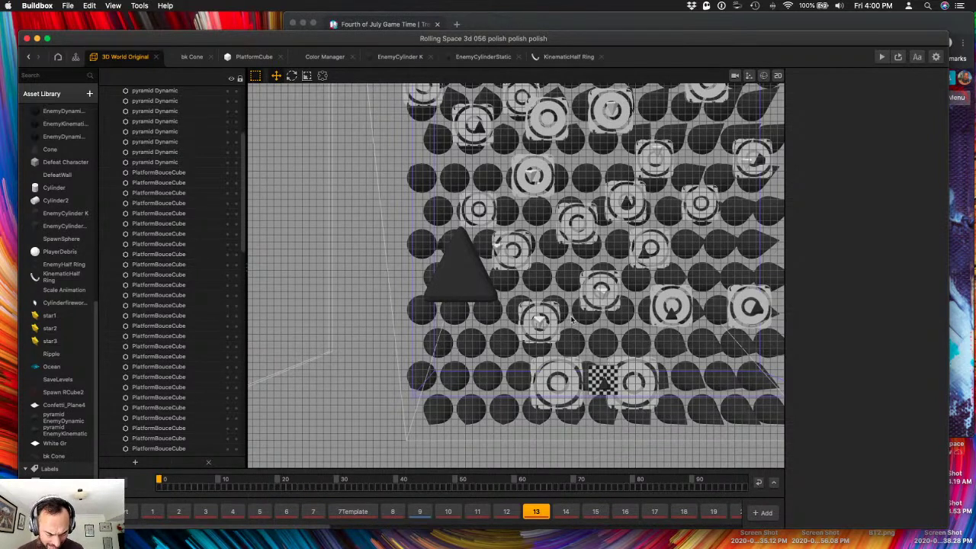
{"action": "key", "text": "super+s"}
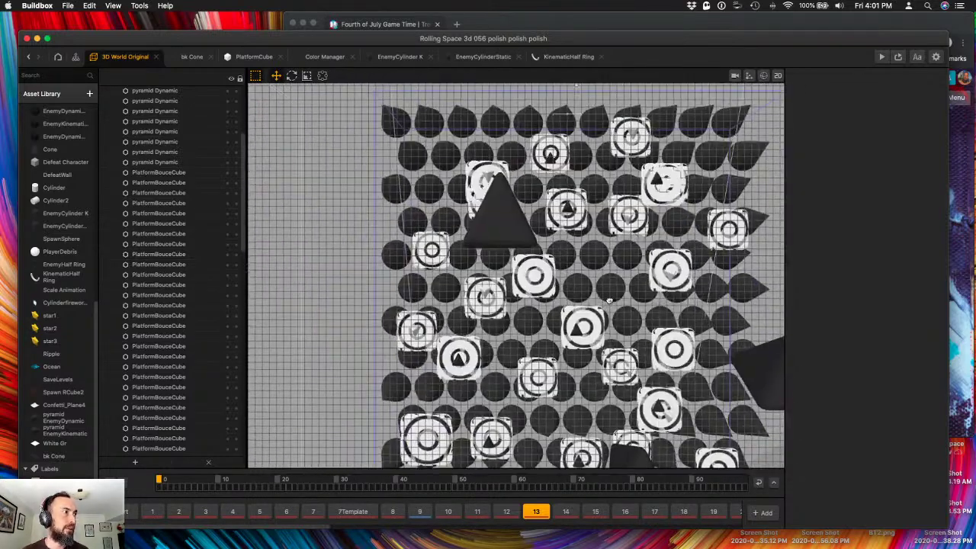
- Duplicate the bounce platform at X -8 near the finish and place the copy at X -16.211, Z about -82.9
{"action": "left_click", "coordinate": [622, 222]}
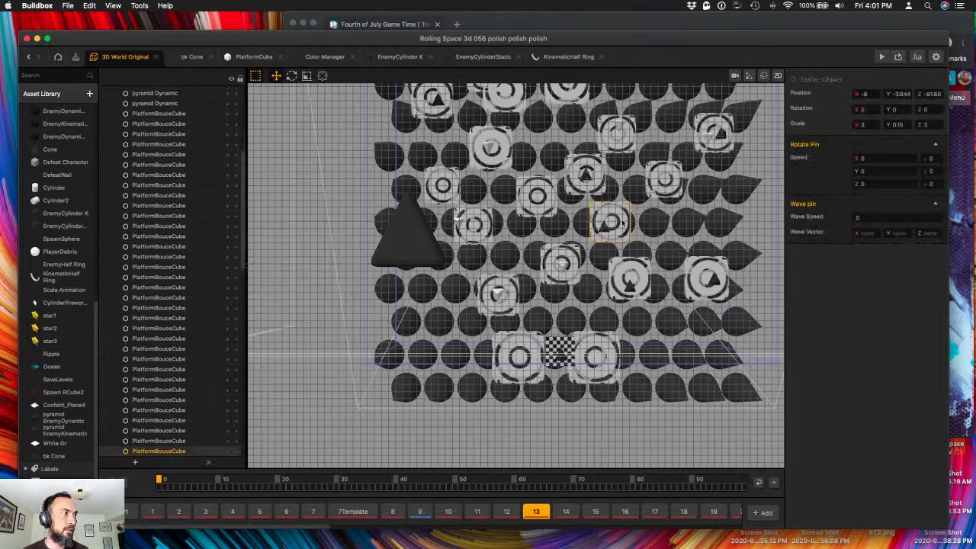
{"action": "left_click", "coordinate": [621, 222]}
{"action": "left_click_drag", "start_coordinate": [582, 222], "coordinate": [640, 223]}
{"action": "left_click_drag", "start_coordinate": [661, 180], "coordinate": [655, 191]}
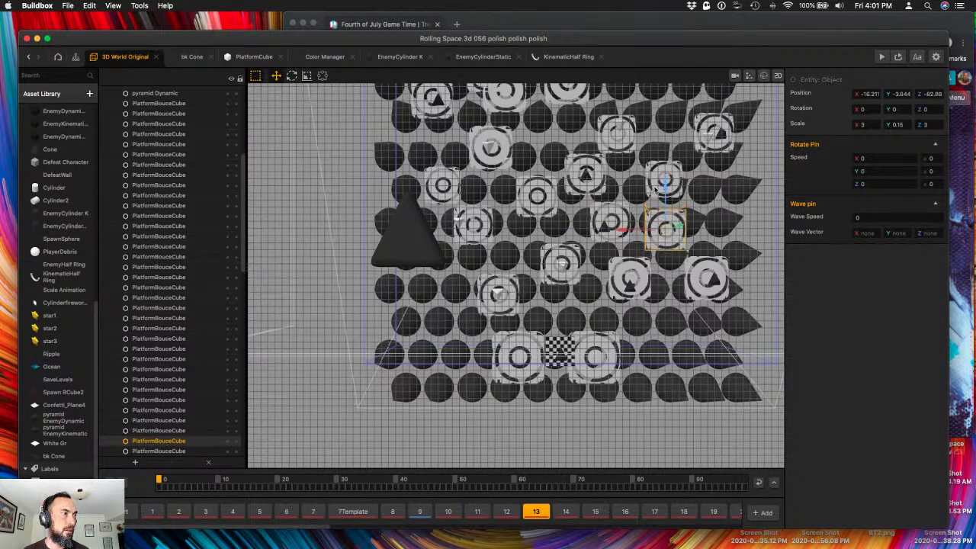
- Play-test scene 13 with the added bounce platforms, and close the preview
{"action": "right_click_drag", "start_coordinate": [654, 191], "coordinate": [605, 196]}
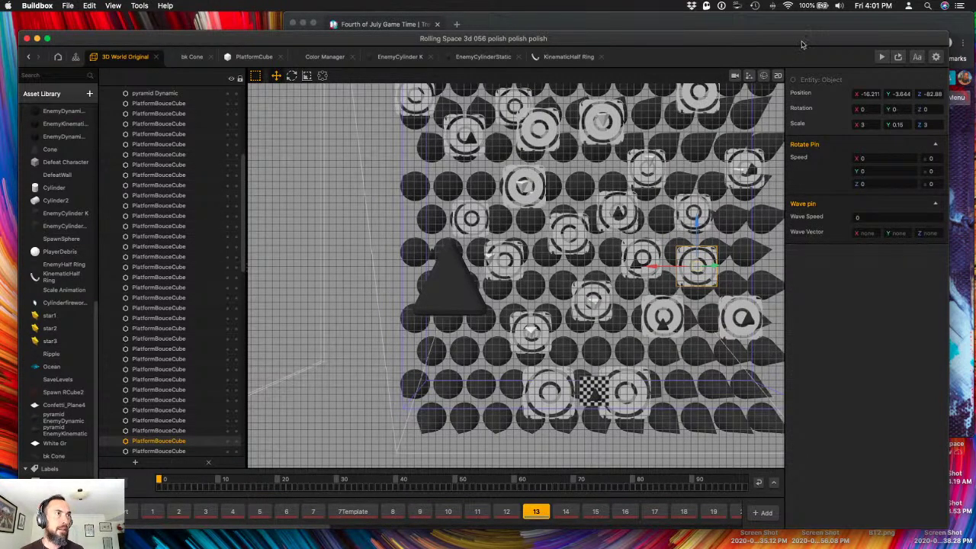
{"action": "left_click", "coordinate": [882, 56]}
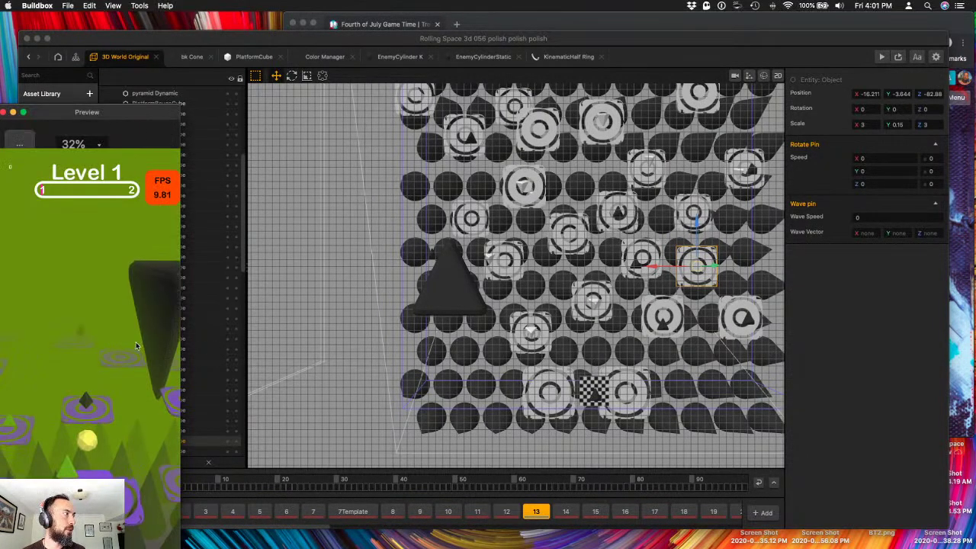
{"action": "left_click_drag", "start_coordinate": [119, 146], "coordinate": [711, 89]}
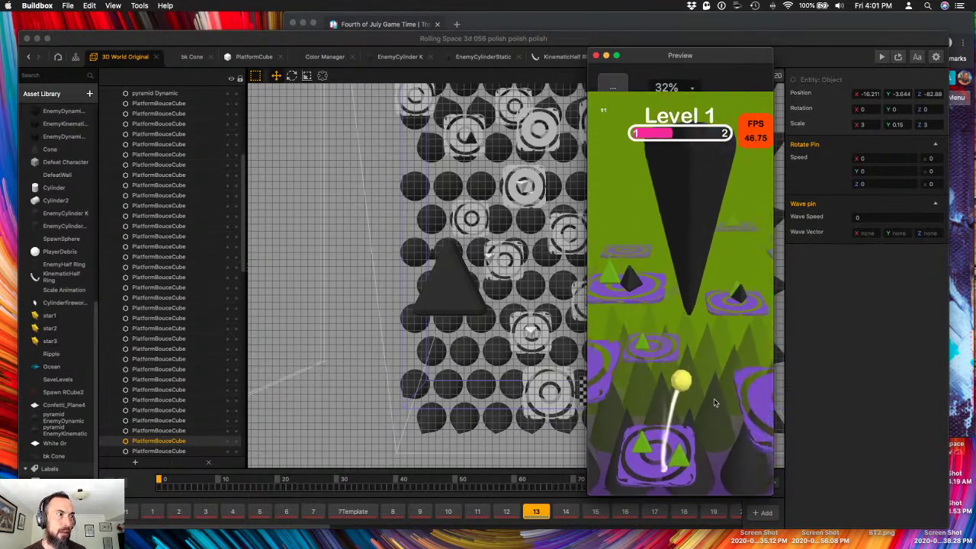
{"action": "left_click", "coordinate": [596, 55]}
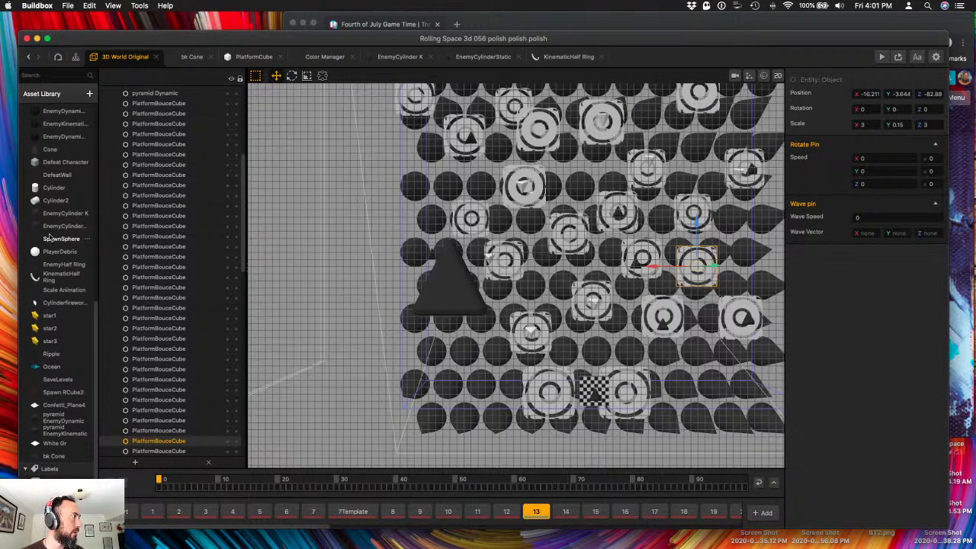
- Insert a Delay node between the If Collide and Remove nodes in the bk Cone asset's node map
{"action": "left_click", "coordinate": [56, 456]}
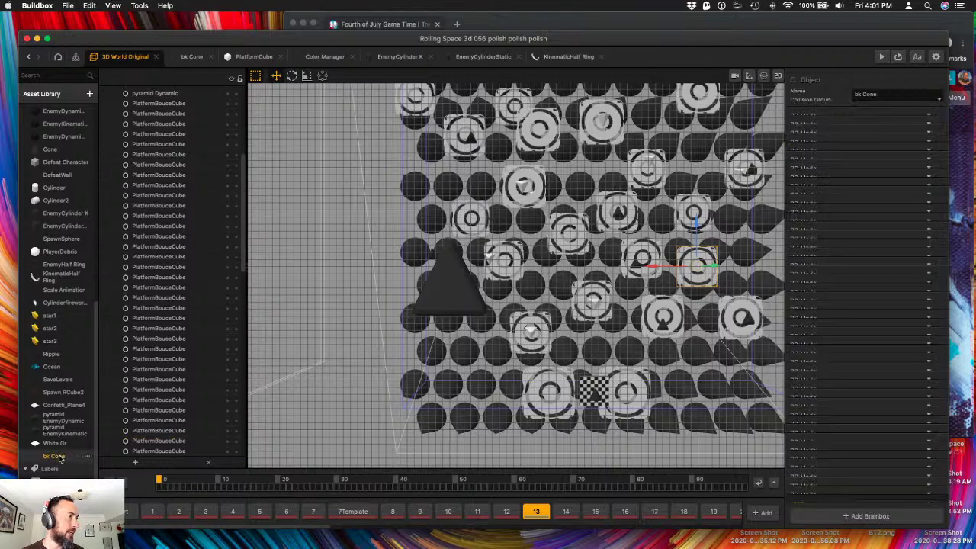
{"action": "double_click", "coordinate": [59, 457]}
{"action": "left_click", "coordinate": [76, 73]}
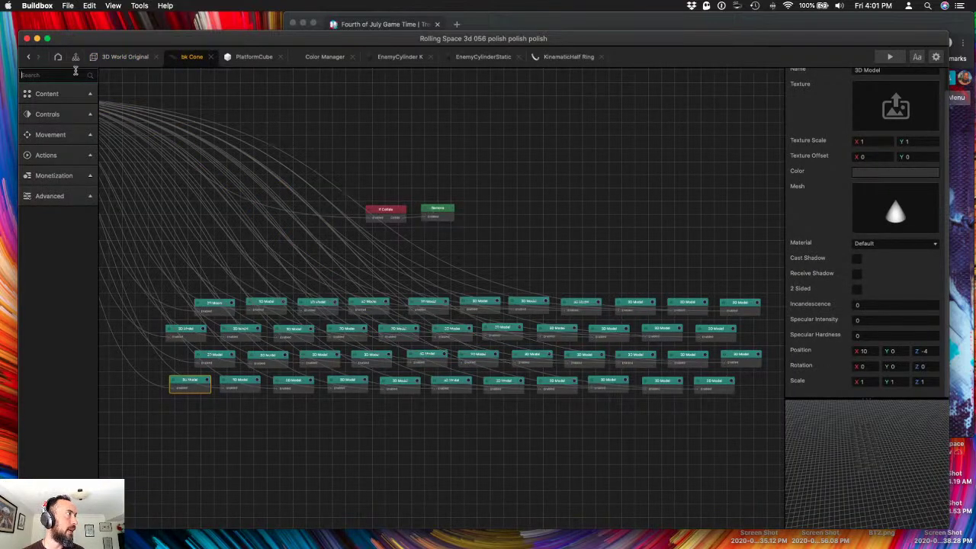
{"action": "type", "text": "delay"}
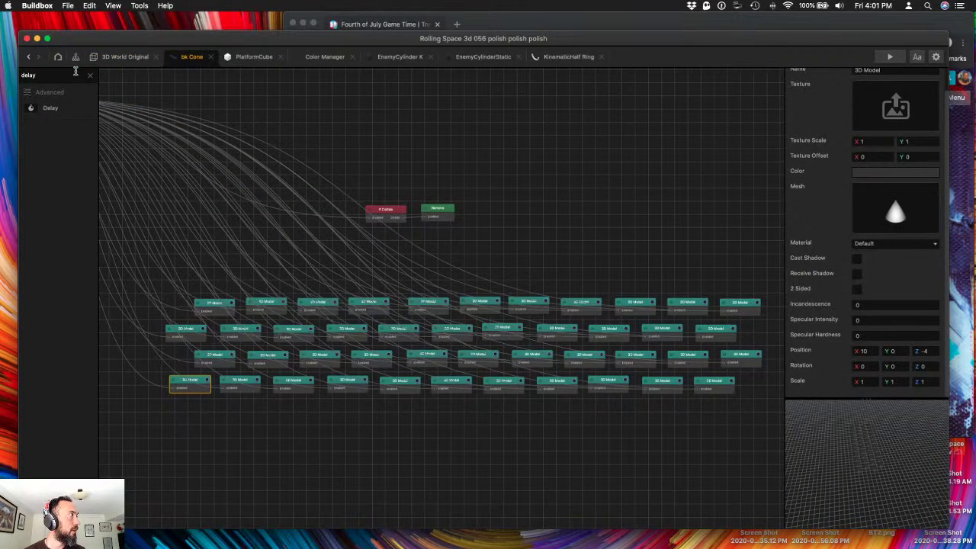
{"action": "left_click_drag", "start_coordinate": [50, 107], "coordinate": [493, 209]}
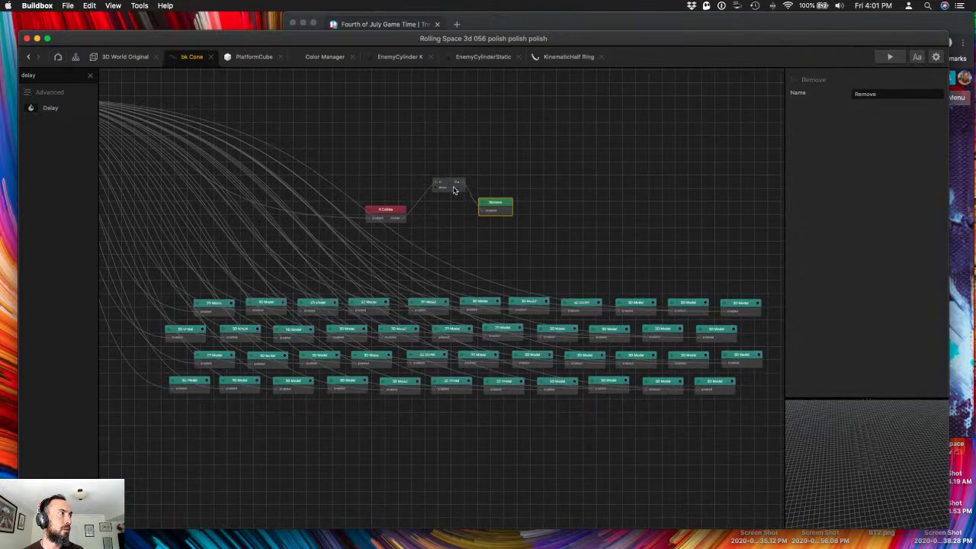
- Set the bk Cone's Delay node to 1.5 and save the project
{"action": "left_click", "coordinate": [455, 187]}
{"action": "left_click", "coordinate": [860, 109]}
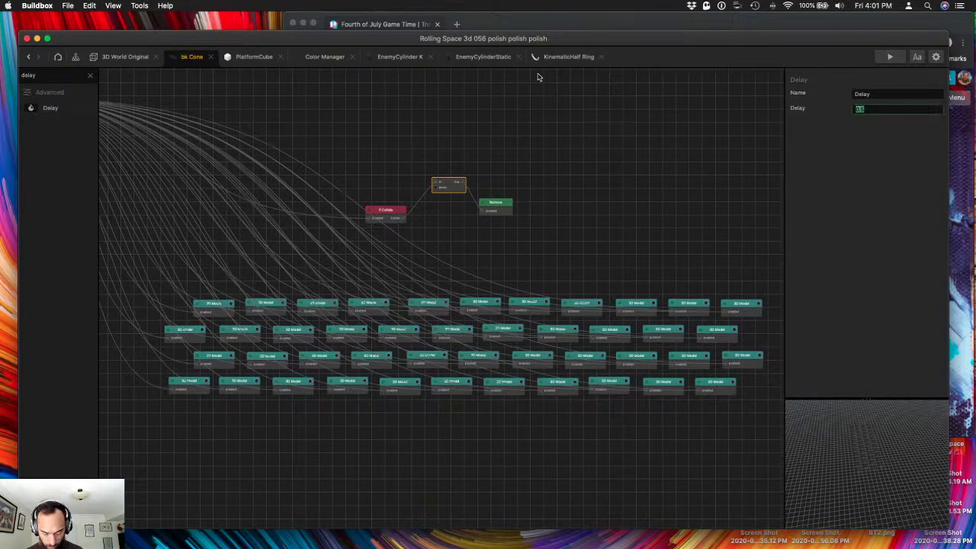
{"action": "type", "text": "1.5"}
{"action": "key", "text": "Return"}
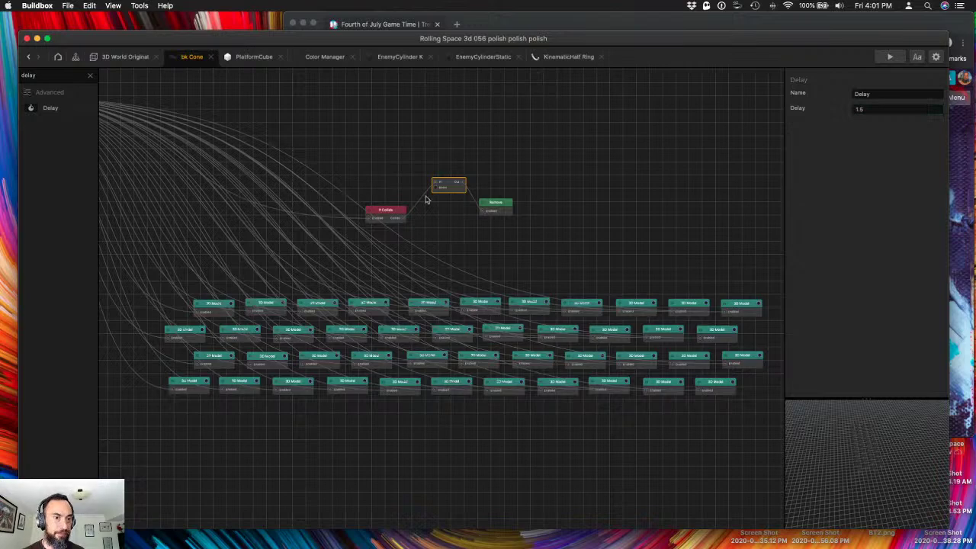
{"action": "left_click", "coordinate": [484, 251]}
{"action": "key", "text": "super+s"}
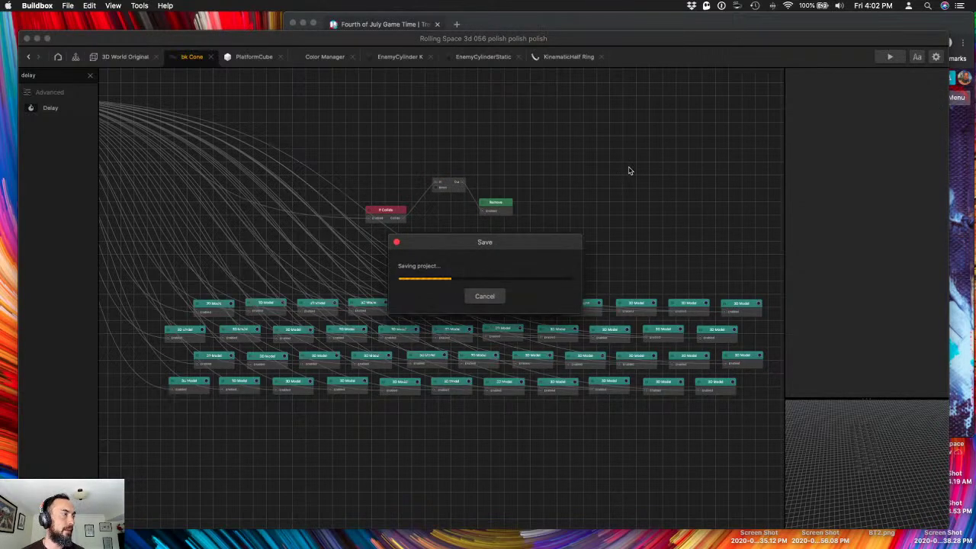
{"action": "key", "text": "ctrl+Up"}
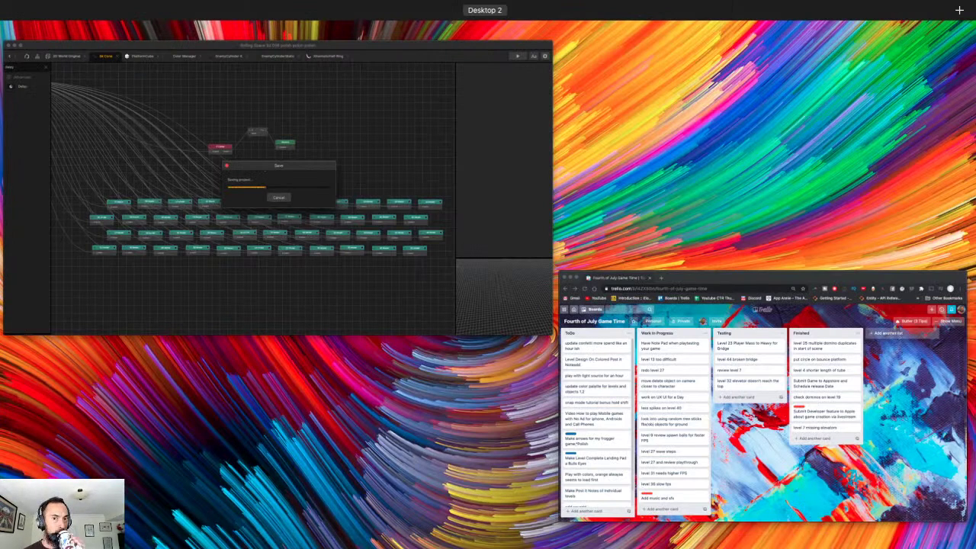
{"action": "key", "text": "ctrl+Up"}
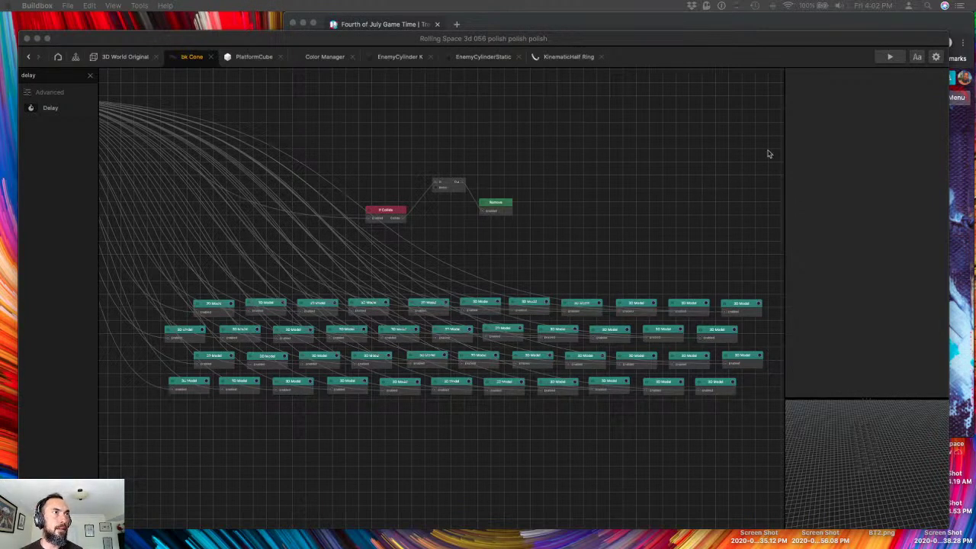
- Play-test scene 13 with the delayed cone removal, and close the preview
{"action": "left_click", "coordinate": [889, 64]}
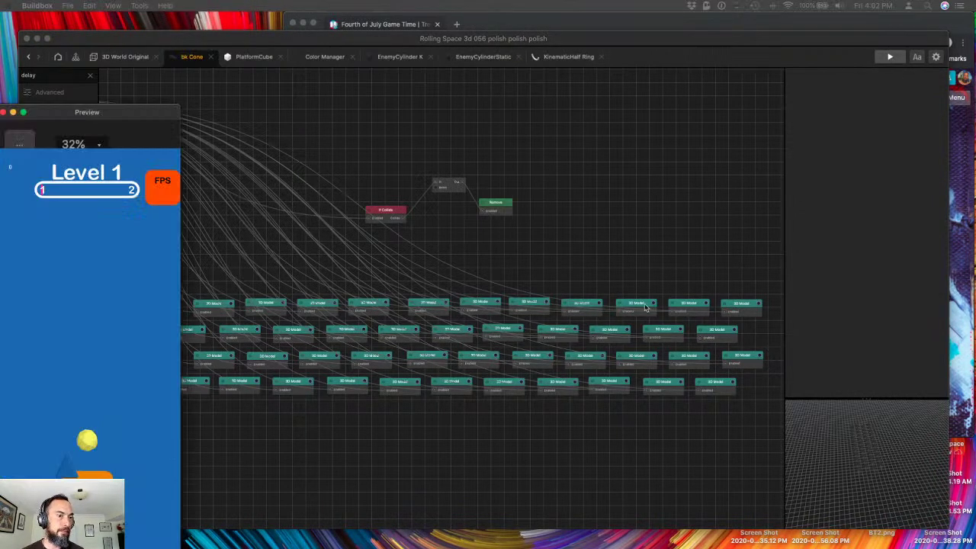
{"action": "left_click_drag", "start_coordinate": [100, 111], "coordinate": [731, 34]}
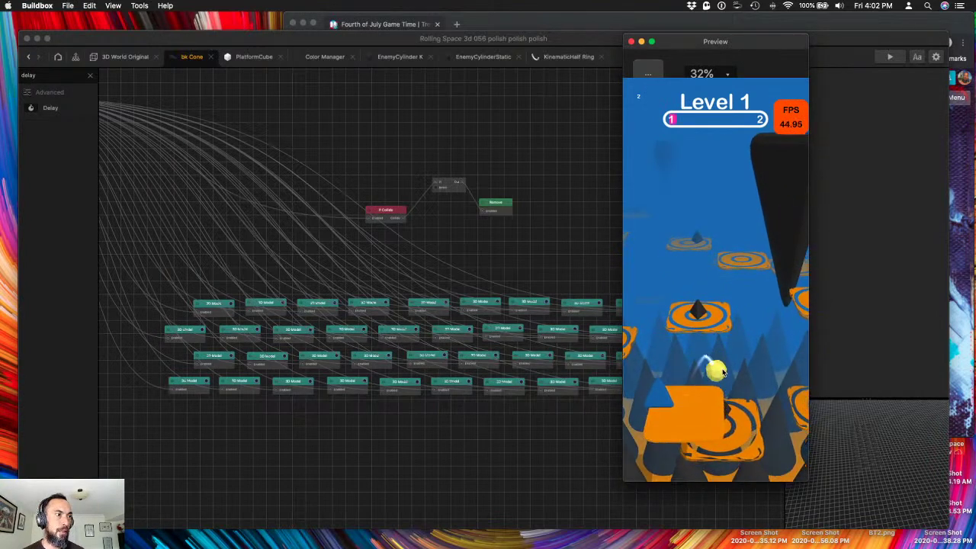
{"action": "left_click", "coordinate": [630, 41]}
- Delete the pyramid EnemyDynamic objects from the two bounce platforms closest to the start beside the big pyramid in scene 13
{"action": "left_click", "coordinate": [116, 58]}
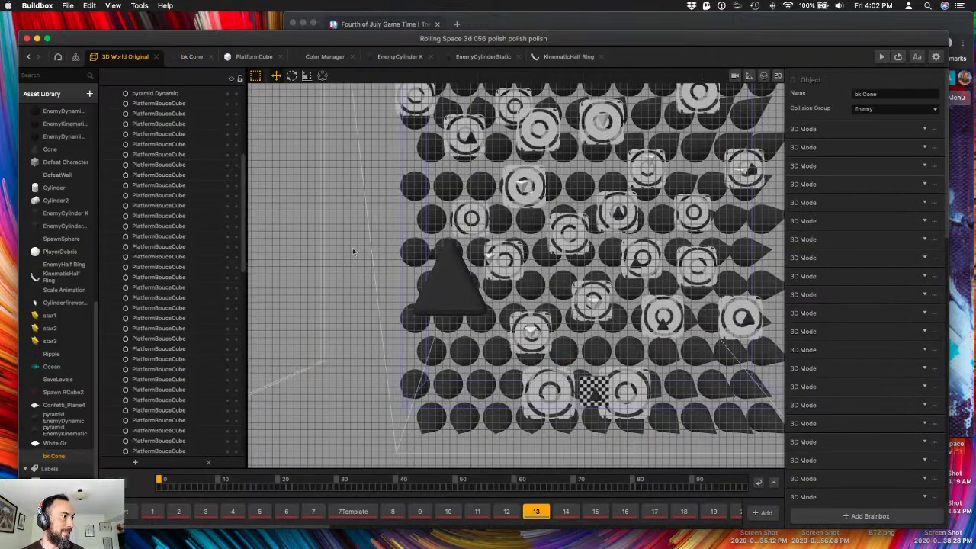
{"action": "middle_click_drag", "start_coordinate": [526, 130], "coordinate": [555, 363]}
{"action": "middle_click_drag", "start_coordinate": [573, 115], "coordinate": [564, 257]}
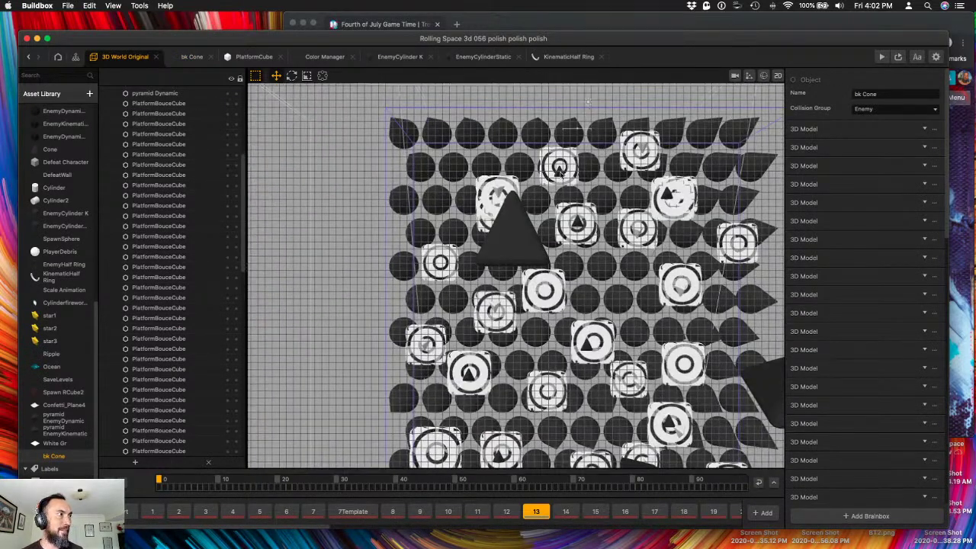
{"action": "left_click", "coordinate": [559, 168]}
{"action": "scroll", "coordinate": [563, 190], "scroll_direction": "up", "scroll_amount": 3}
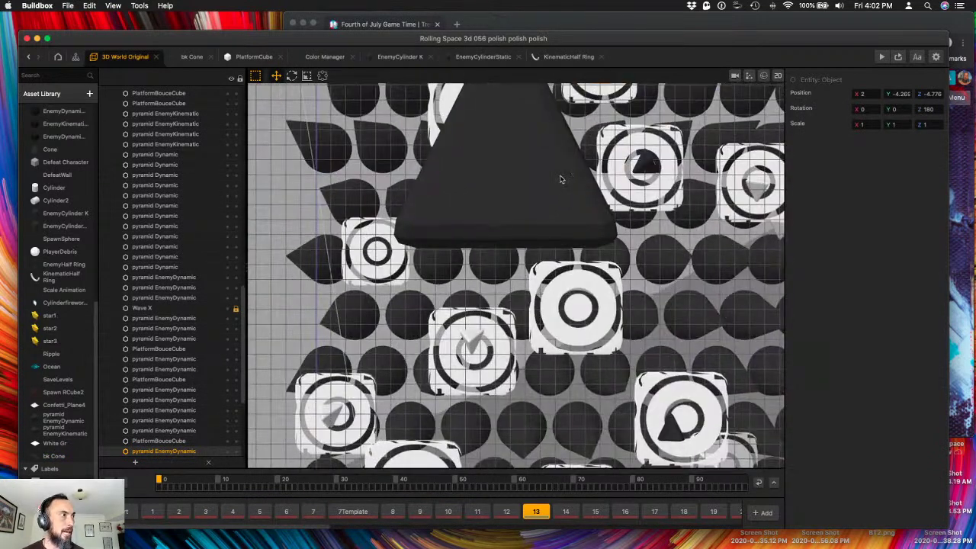
{"action": "left_click", "coordinate": [583, 114]}
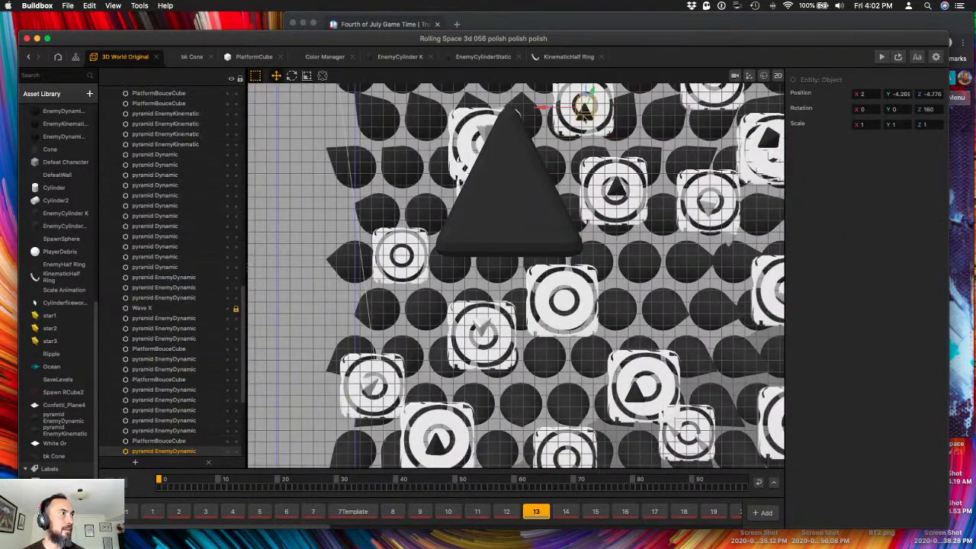
{"action": "key", "text": "Delete"}
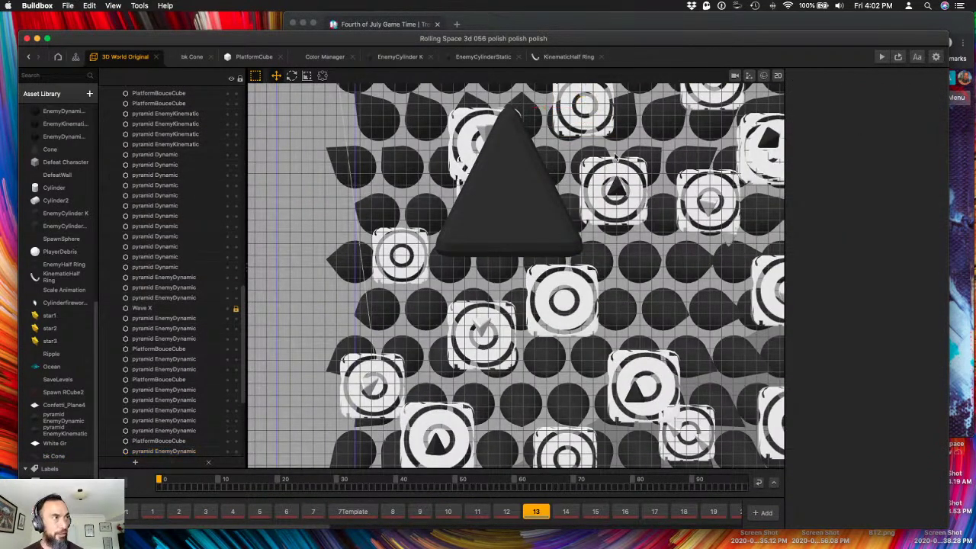
{"action": "left_click", "coordinate": [617, 191]}
{"action": "key", "text": "Delete"}
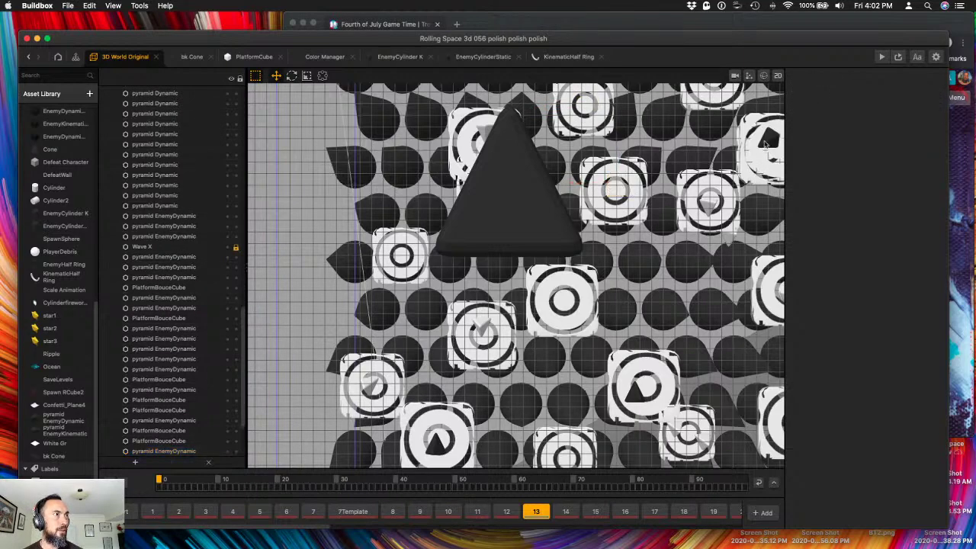
- Delete two of the tall inverted pyramid EnemyKinematic obstacles, the one at X 9 near the start and the outermost one
{"action": "scroll", "coordinate": [603, 251], "scroll_direction": "down", "scroll_amount": 5}
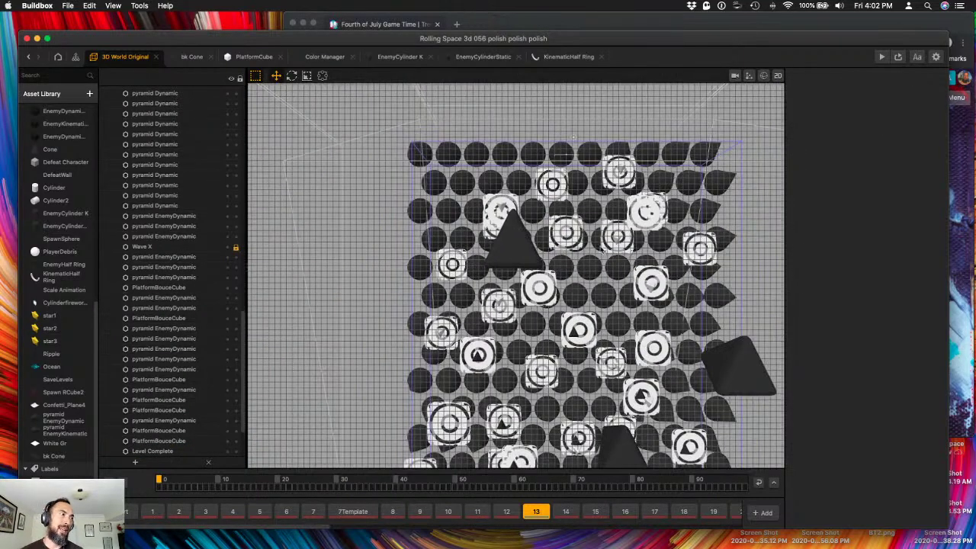
{"action": "left_click", "coordinate": [497, 319]}
{"action": "left_click", "coordinate": [613, 376]}
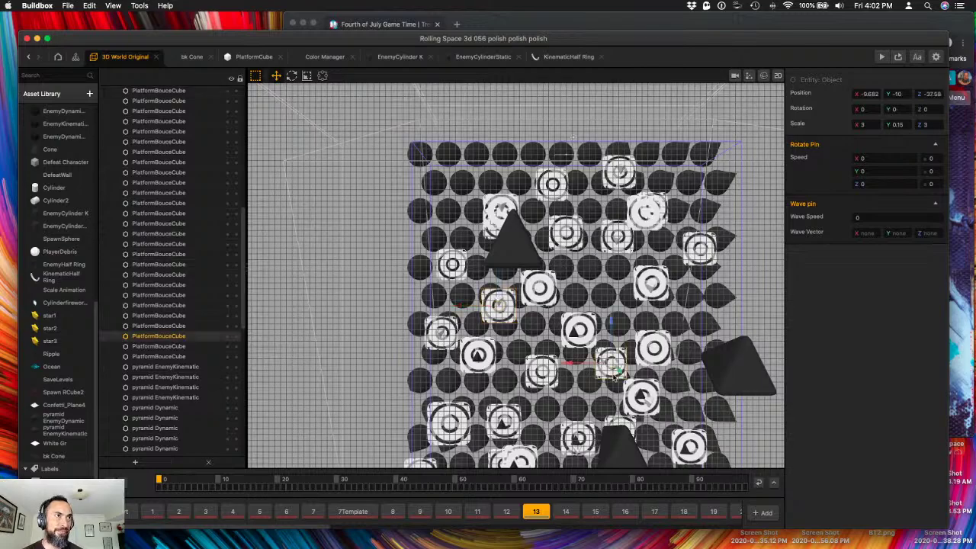
{"action": "right_click_drag", "start_coordinate": [495, 270], "coordinate": [564, 282]}
{"action": "left_click", "coordinate": [568, 292]}
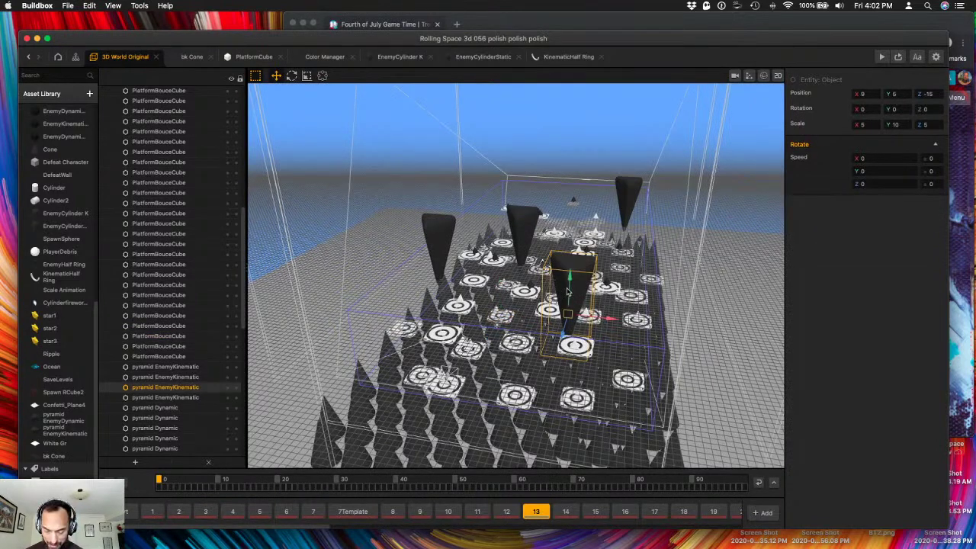
{"action": "key", "text": "Delete"}
{"action": "left_click", "coordinate": [433, 246]}
{"action": "key", "text": "Delete"}
- Scale the pyramid EnemyKinematic at X -7 to X 7, Y 15, Z 7
{"action": "left_click", "coordinate": [533, 228]}
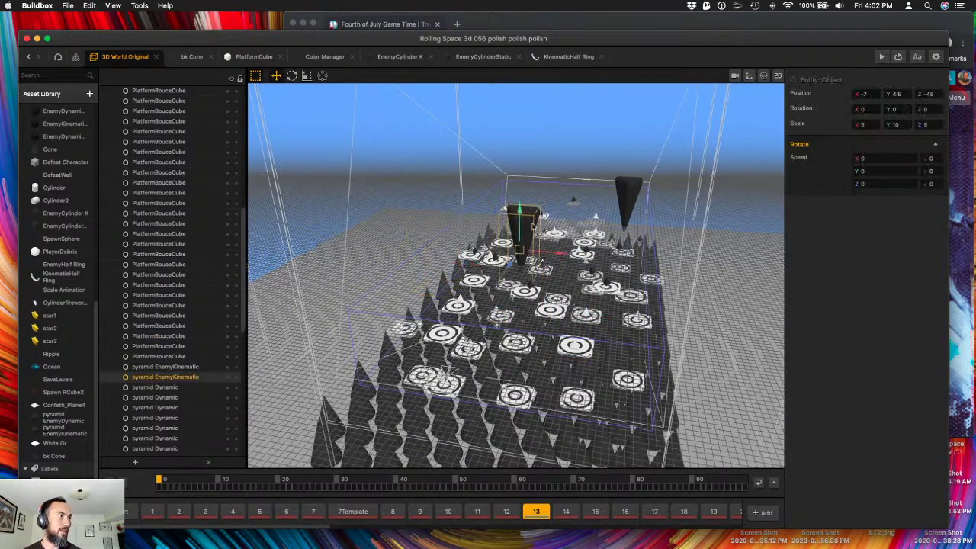
{"action": "left_click", "coordinate": [896, 125]}
{"action": "type", "text": "15"}
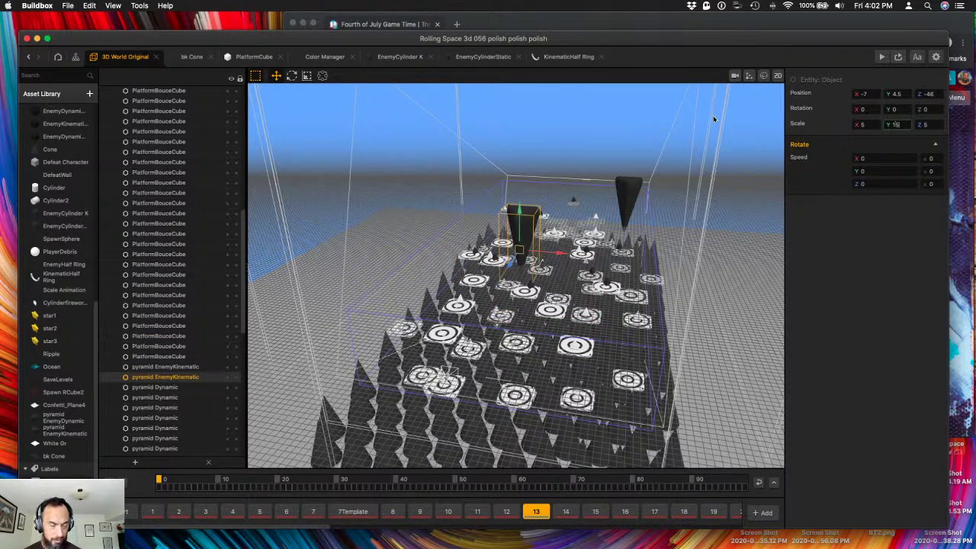
{"action": "key", "text": "Tab"}
{"action": "left_click", "coordinate": [863, 124]}
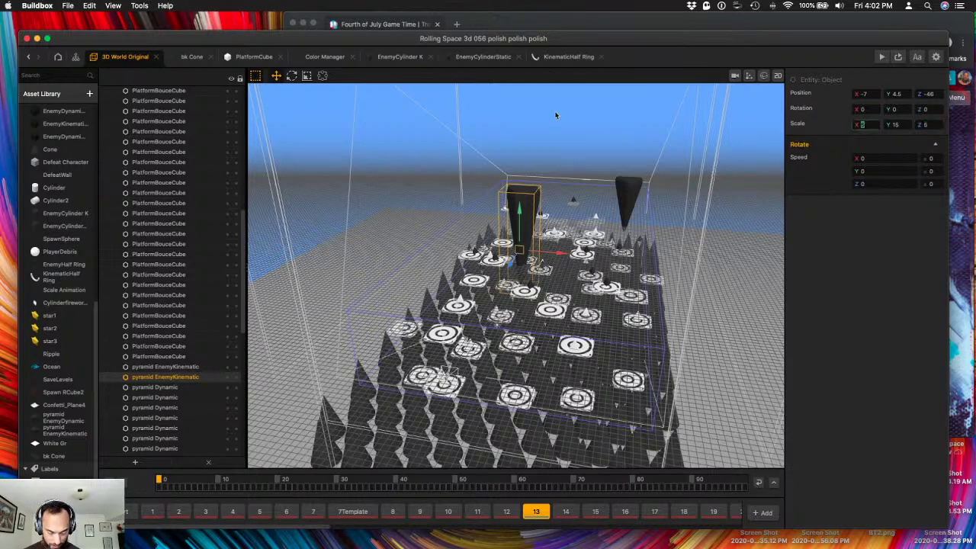
{"action": "type", "text": "7"}
{"action": "key", "text": "Tab"}
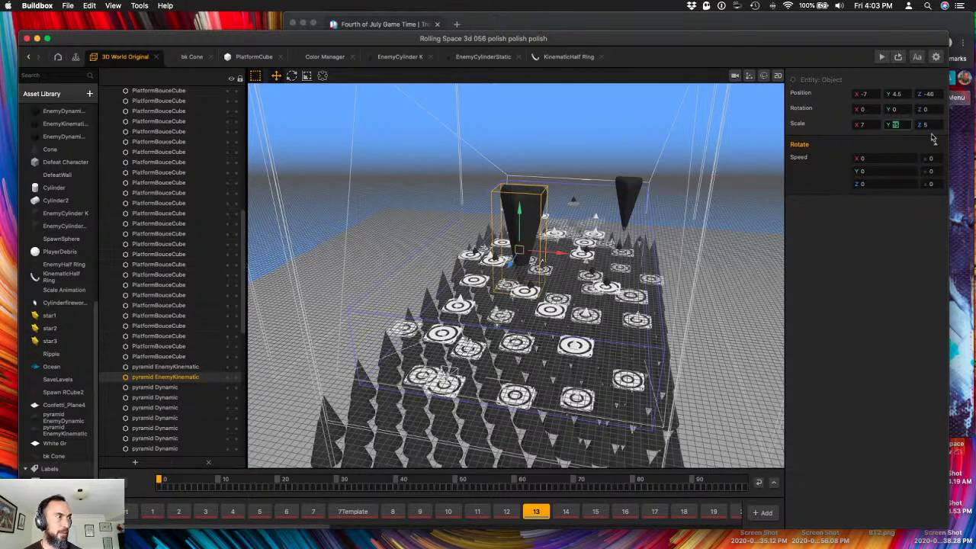
{"action": "key", "text": "Tab"}
{"action": "type", "text": "7"}
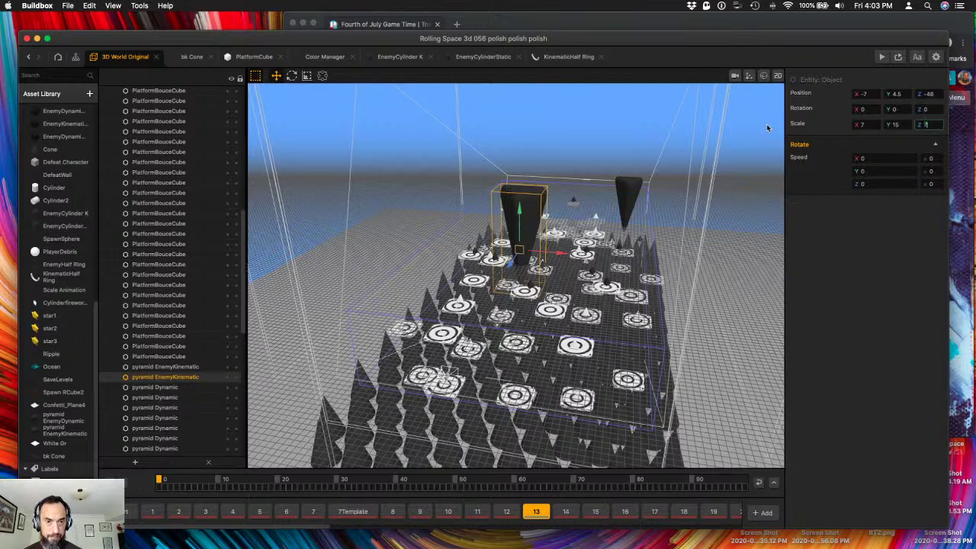
{"action": "key", "text": "Tab"}
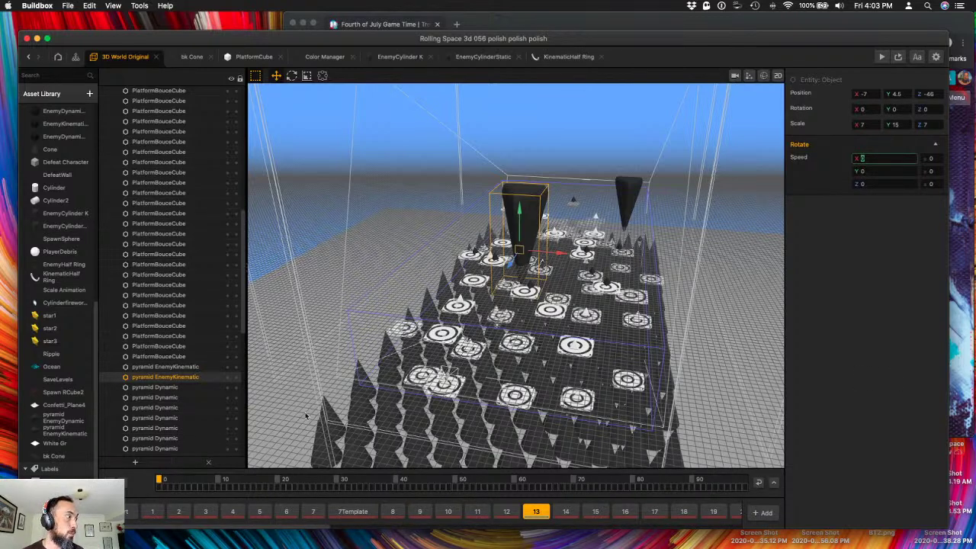
- Examine the bk Cone asset's node map, including the settings of one of its 3D Model nodes
{"action": "scroll", "coordinate": [184, 402], "scroll_direction": "down", "scroll_amount": 10}
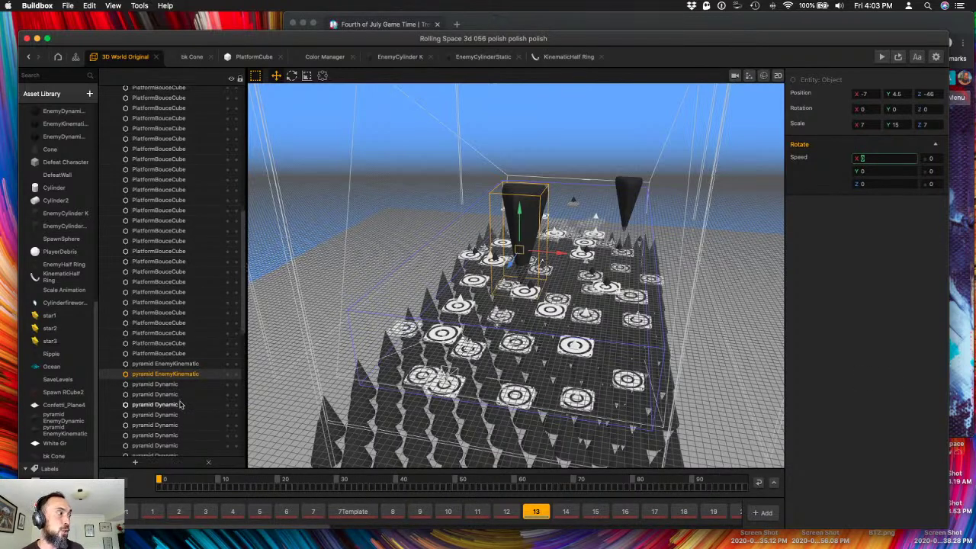
{"action": "left_click", "coordinate": [64, 456]}
{"action": "double_click", "coordinate": [64, 456]}
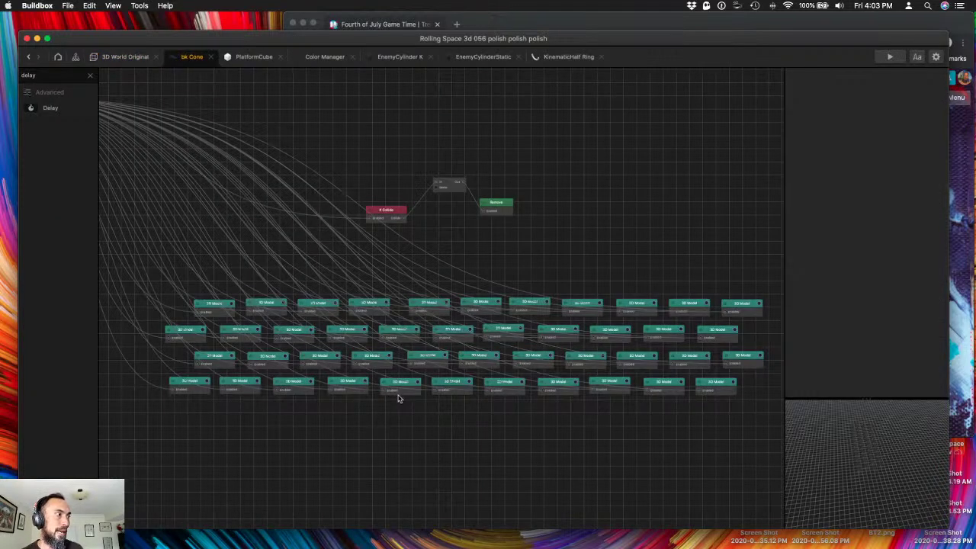
{"action": "left_click", "coordinate": [400, 394]}
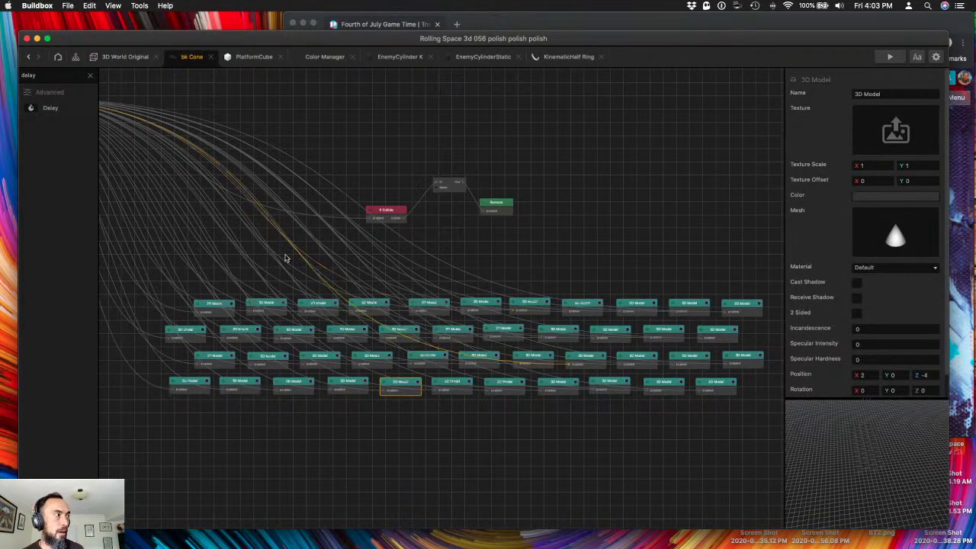
{"action": "scroll", "coordinate": [557, 259], "scroll_direction": "down", "scroll_amount": 3}
{"action": "left_click_drag", "start_coordinate": [554, 248], "coordinate": [573, 285]}
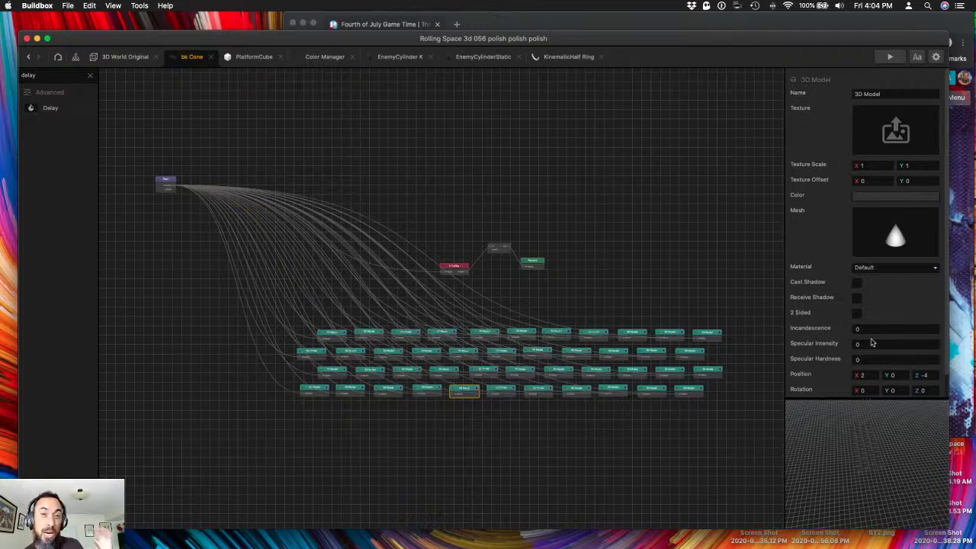
- Play-test scene 13 with fewer pyramid obstacles, and close the preview
{"action": "left_click", "coordinate": [126, 58]}
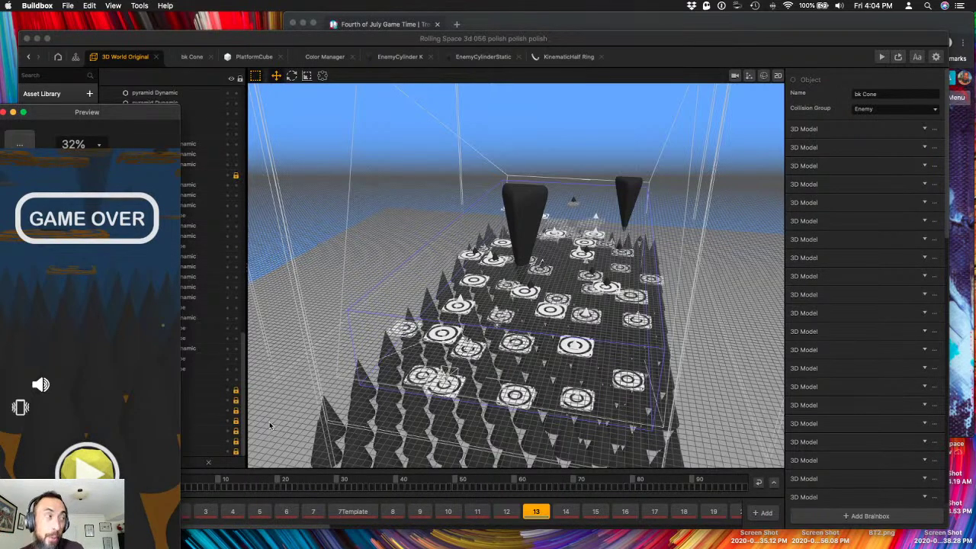
{"action": "left_click", "coordinate": [49, 220]}
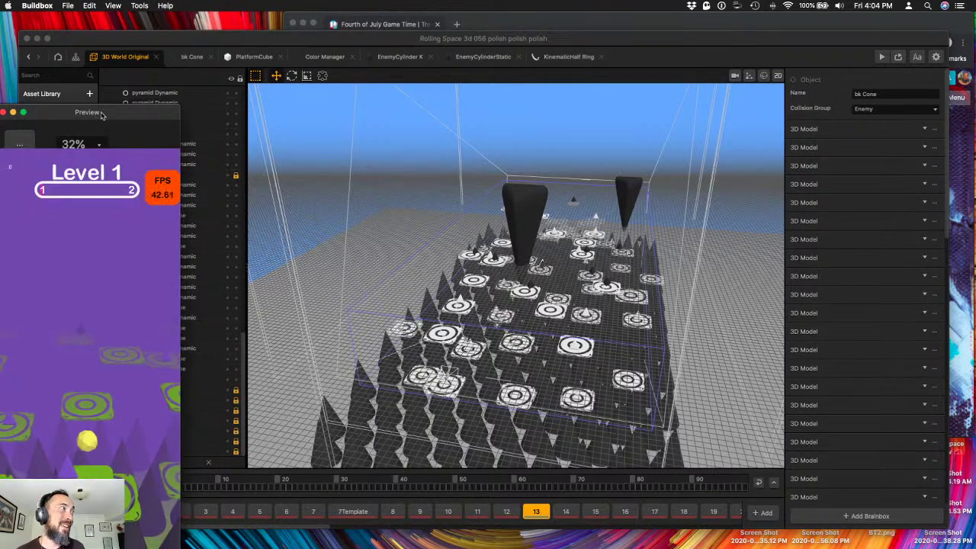
{"action": "left_click_drag", "start_coordinate": [134, 114], "coordinate": [749, 88]}
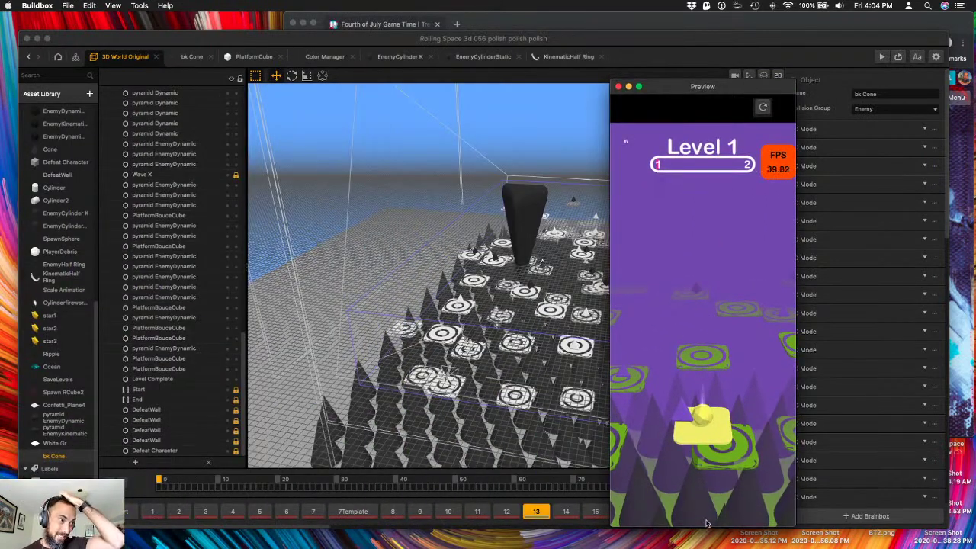
{"action": "mouse_move", "coordinate": [702, 517]}
{"action": "left_mouse_down"}
{"action": "mouse_move", "coordinate": [675, 468]}
{"action": "mouse_move", "coordinate": [725, 423]}
{"action": "mouse_move", "coordinate": [663, 453]}
{"action": "mouse_move", "coordinate": [691, 477]}
{"action": "mouse_move", "coordinate": [675, 473]}
{"action": "mouse_move", "coordinate": [730, 464]}
{"action": "mouse_move", "coordinate": [717, 528]}
{"action": "mouse_move", "coordinate": [723, 505]}
{"action": "mouse_move", "coordinate": [702, 433]}
{"action": "mouse_move", "coordinate": [640, 328]}
{"action": "left_mouse_up"}
{"action": "left_click", "coordinate": [619, 86]}
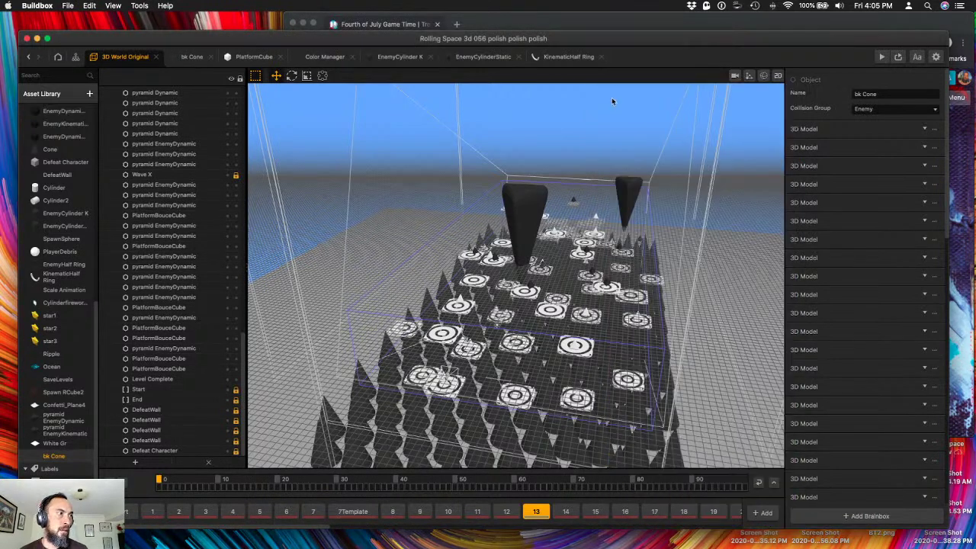
- Slightly lower the Level Complete object together with its pyramid, and raise the tall pyramid EnemyKinematic at X -7 to Y 7.091
{"action": "left_click", "coordinate": [584, 202]}
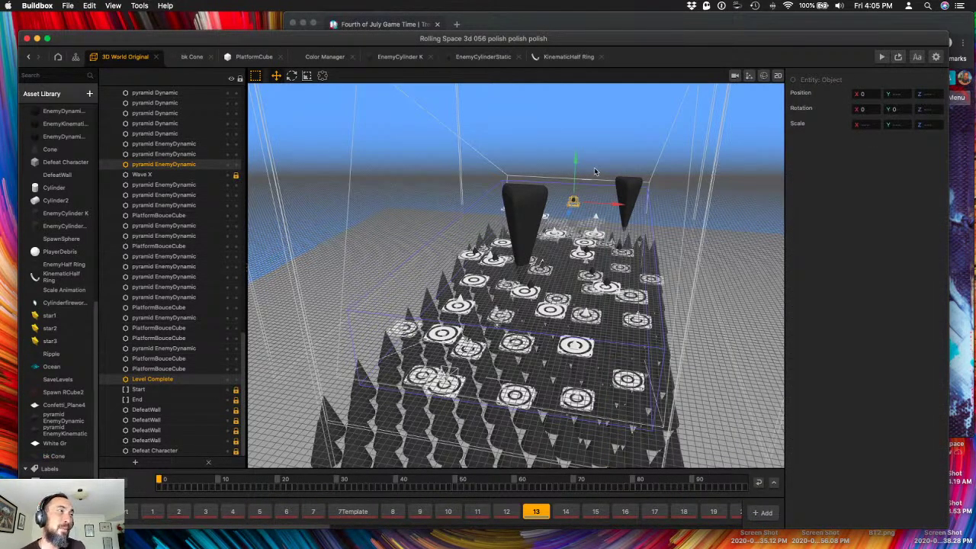
{"action": "left_click_drag", "start_coordinate": [579, 162], "coordinate": [579, 171]}
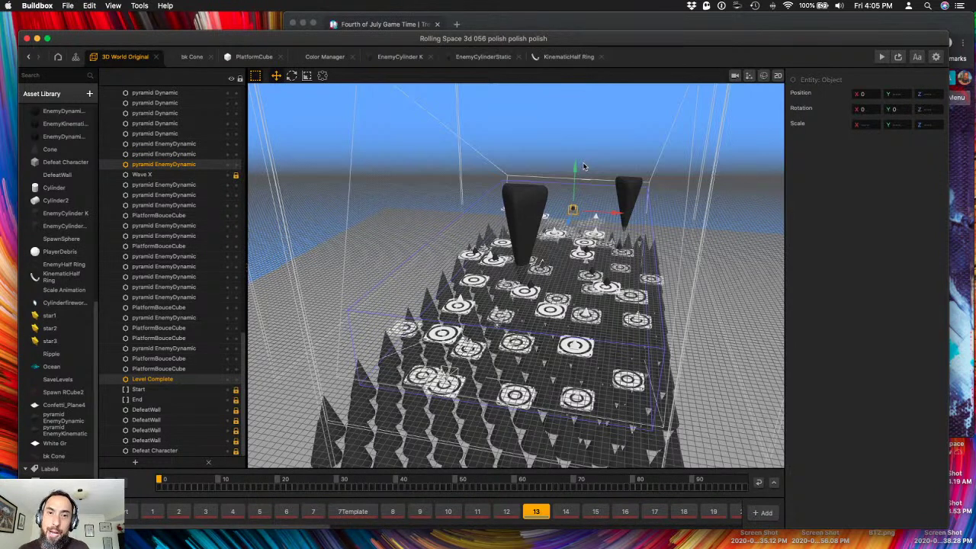
{"action": "left_click", "coordinate": [519, 217]}
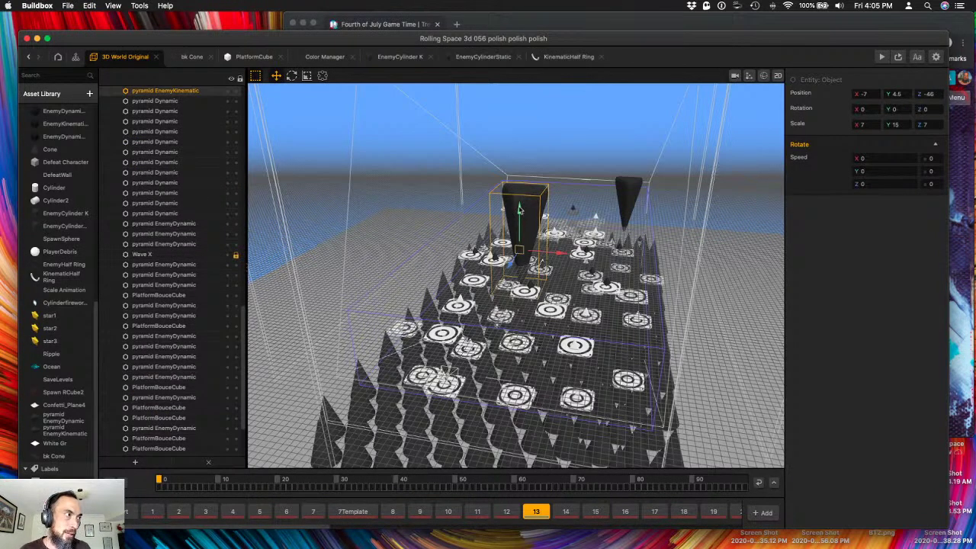
{"action": "mouse_move", "coordinate": [519, 208]}
{"action": "left_mouse_down"}
{"action": "mouse_move", "coordinate": [520, 185]}
{"action": "mouse_move", "coordinate": [526, 200]}
{"action": "left_mouse_up"}
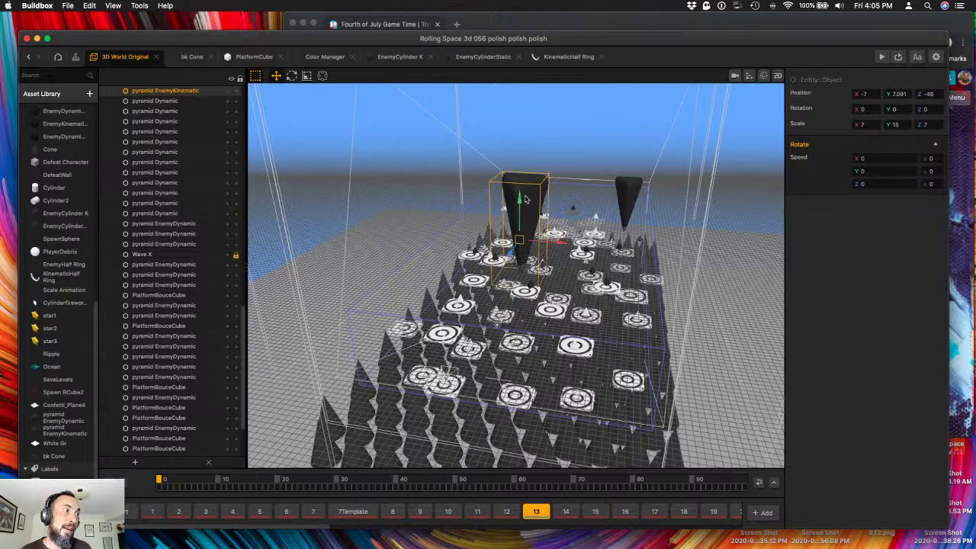
- Shift the smaller pyramid EnemyKinematic at X 18 along its depth to Z about -71.13
{"action": "left_click", "coordinate": [627, 200]}
{"action": "left_click_drag", "start_coordinate": [626, 226], "coordinate": [624, 239]}
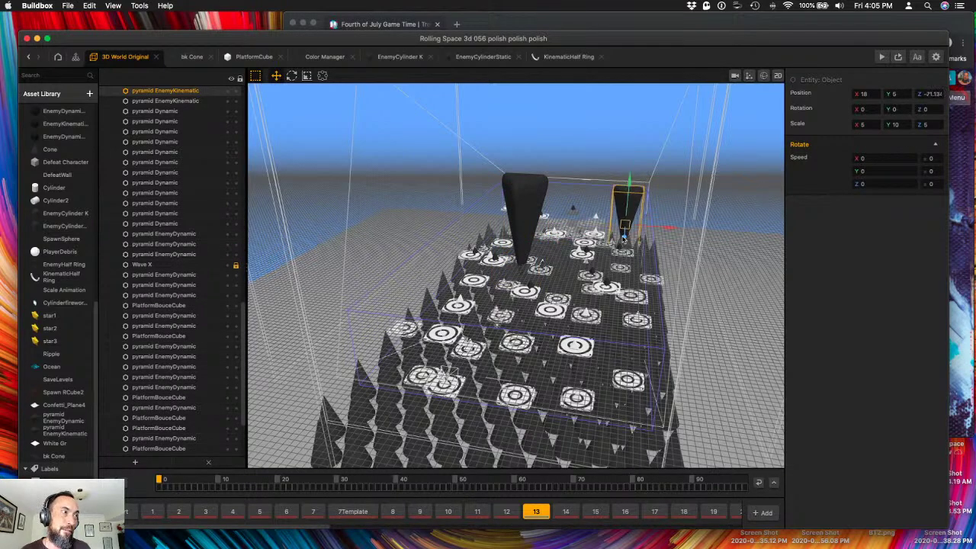
{"action": "right_click_drag", "start_coordinate": [549, 297], "coordinate": [568, 319]}
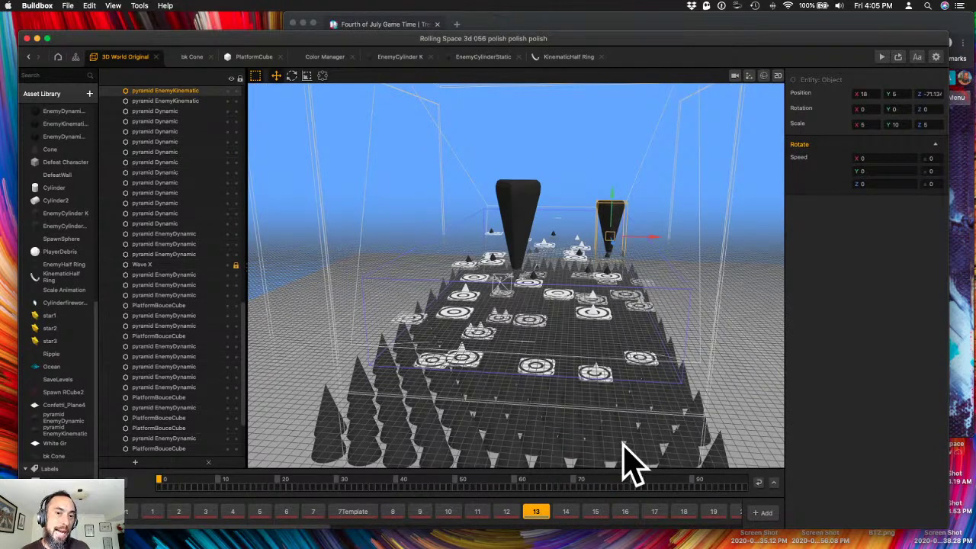
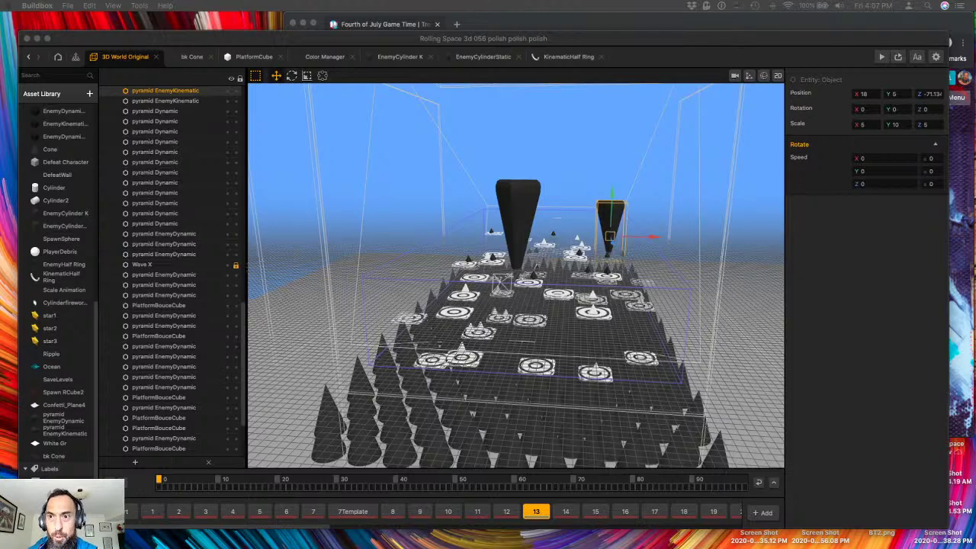
- Switch to the Trello board and move the card "level 13 too difficult" from Work In Progress to Testing
{"action": "key", "text": "ctrl+Up"}
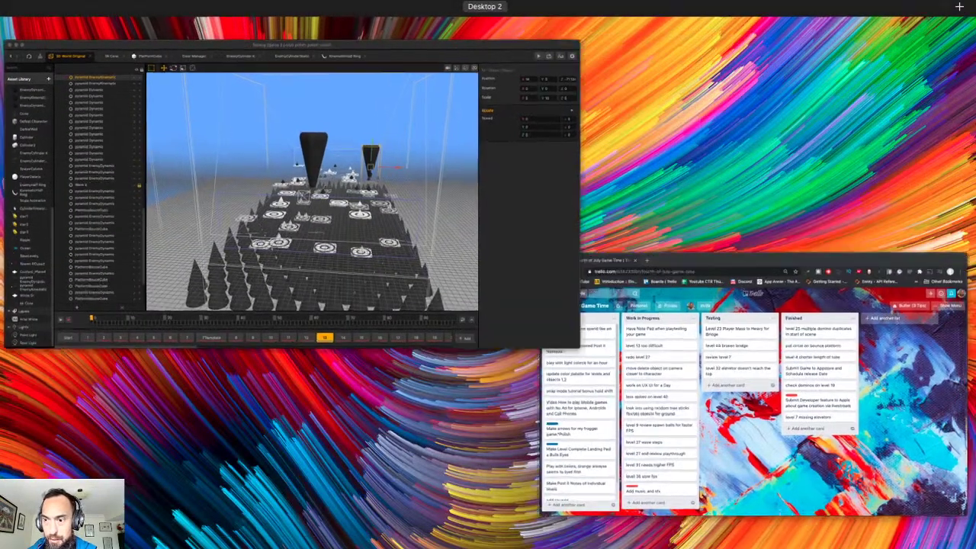
{"action": "key", "text": "ctrl+Up"}
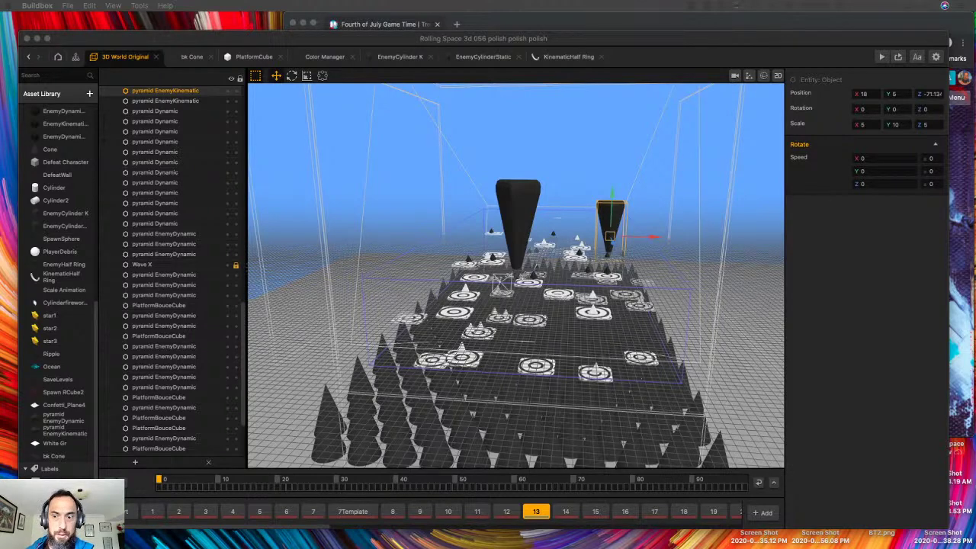
{"action": "left_click", "coordinate": [557, 177]}
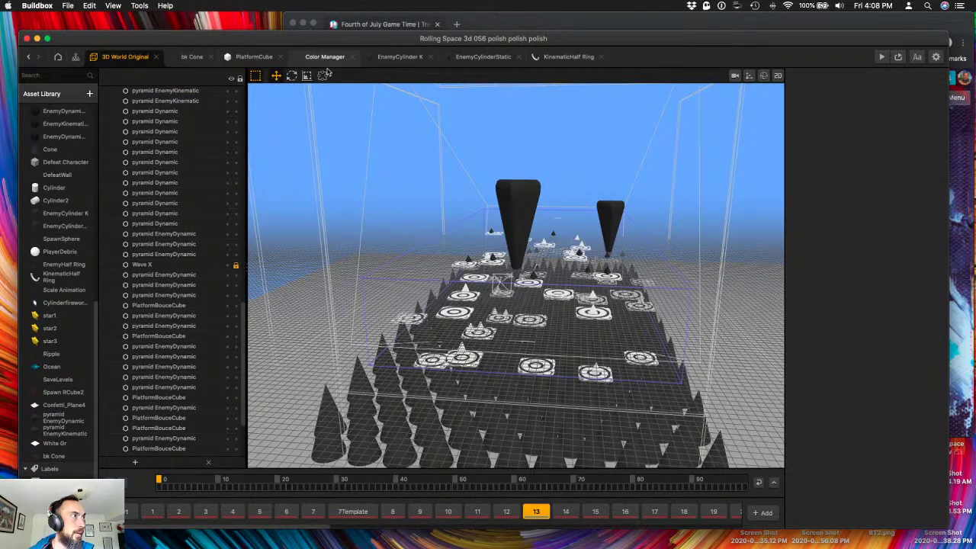
{"action": "key", "text": "ctrl+Up"}
{"action": "left_click", "coordinate": [687, 408]}
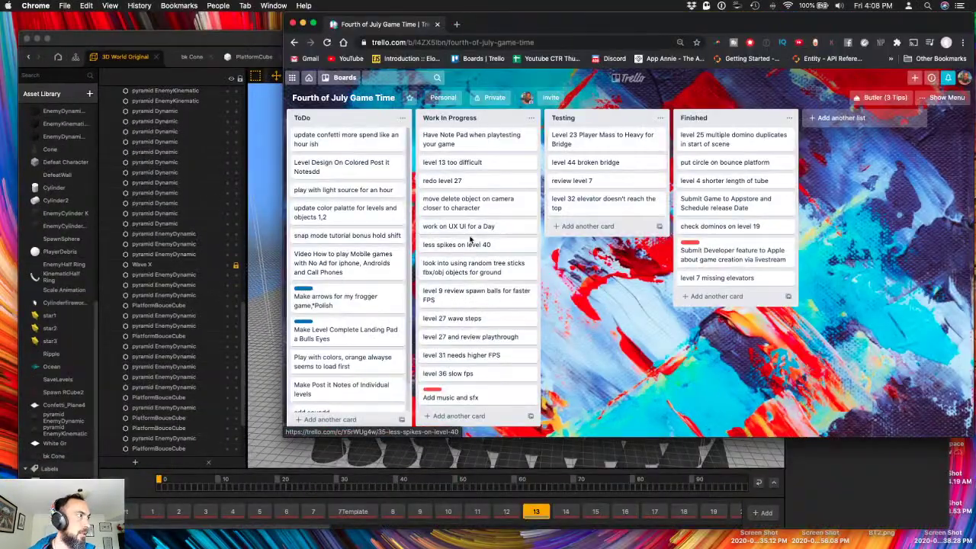
{"action": "left_click_drag", "start_coordinate": [474, 160], "coordinate": [584, 214]}
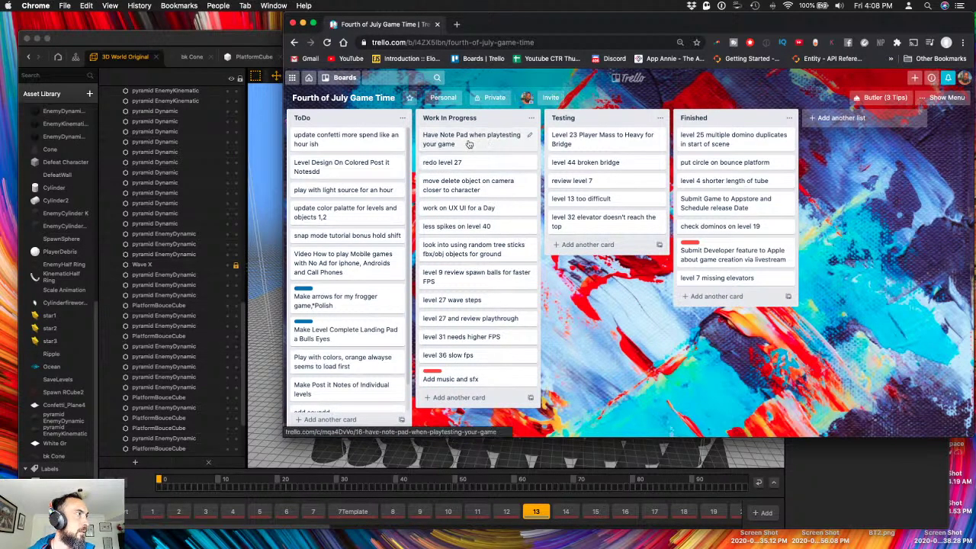
- Check the card "move delete object on camera closer to character", and move the card "level 27 wave steps" to Testing
{"action": "left_click", "coordinate": [494, 194]}
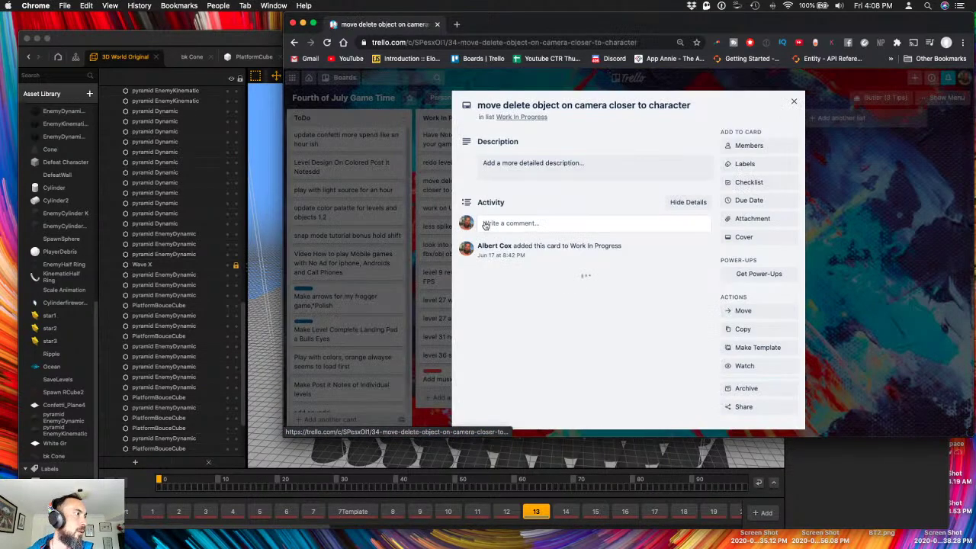
{"action": "left_click", "coordinate": [795, 102]}
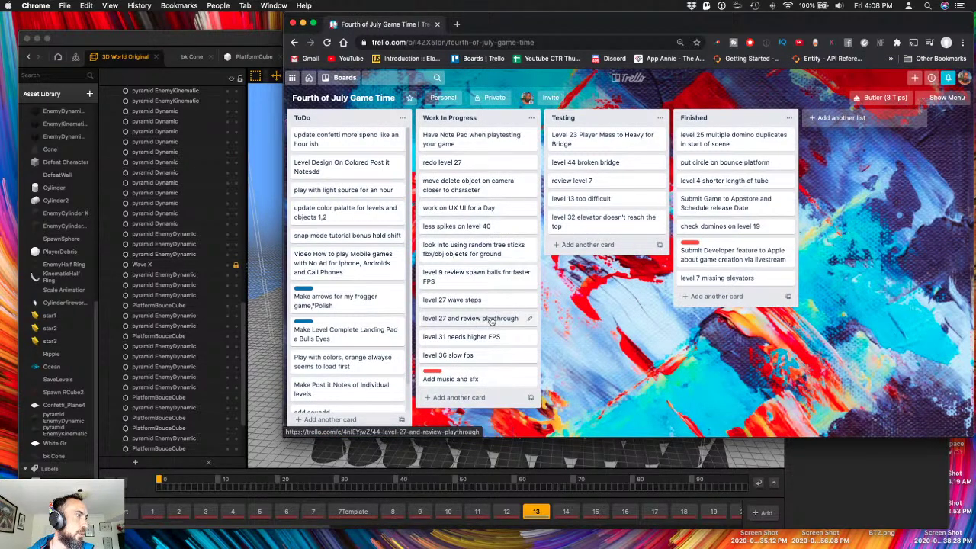
{"action": "left_click_drag", "start_coordinate": [479, 300], "coordinate": [585, 246]}
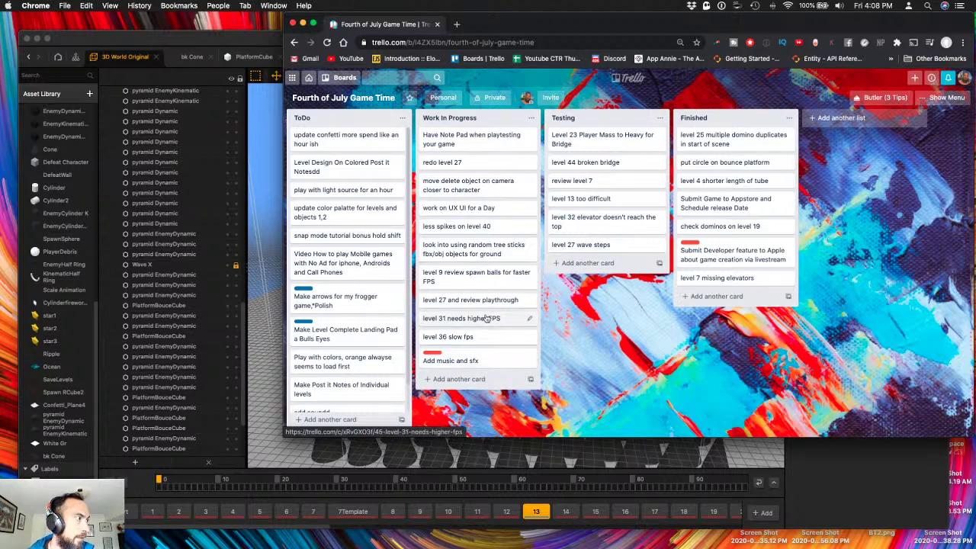
- Switch back to Buildbox and open the Color Manager asset's node map
{"action": "left_click", "coordinate": [232, 129]}
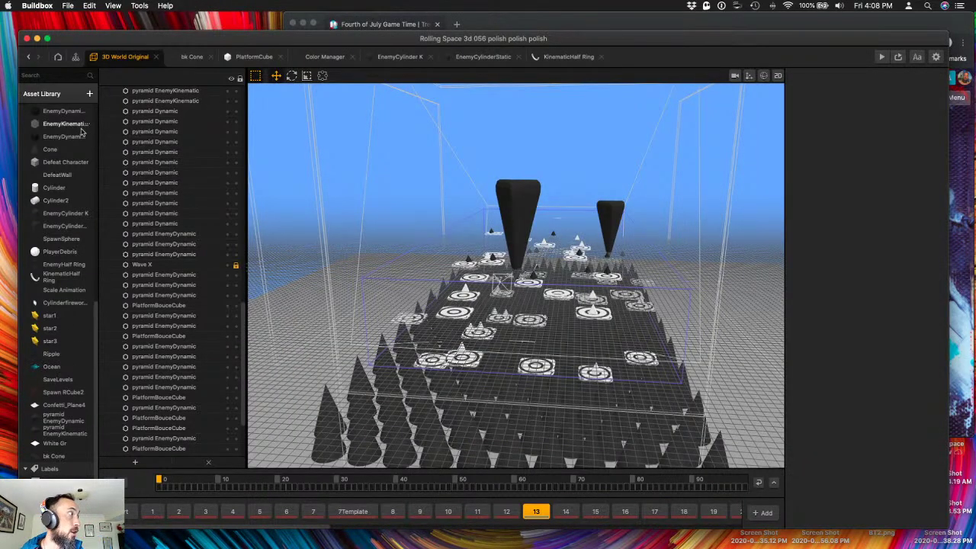
{"action": "scroll", "coordinate": [61, 153], "scroll_direction": "up", "scroll_amount": 10}
{"action": "double_click", "coordinate": [59, 149]}
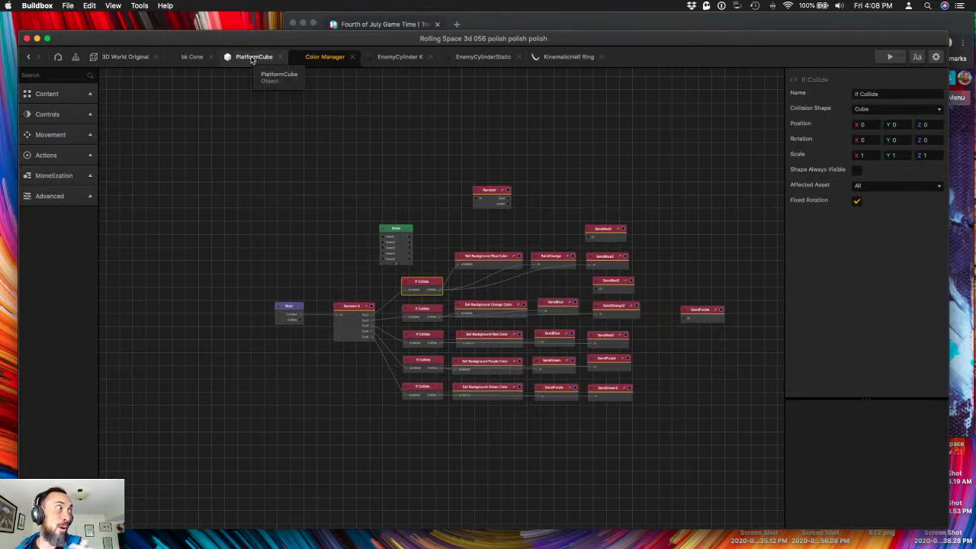
- Inspect the Camera and its Color Manager object in the Start scene, and return to the If Collide nodes in the Color Manager's node map
{"action": "left_click", "coordinate": [126, 56]}
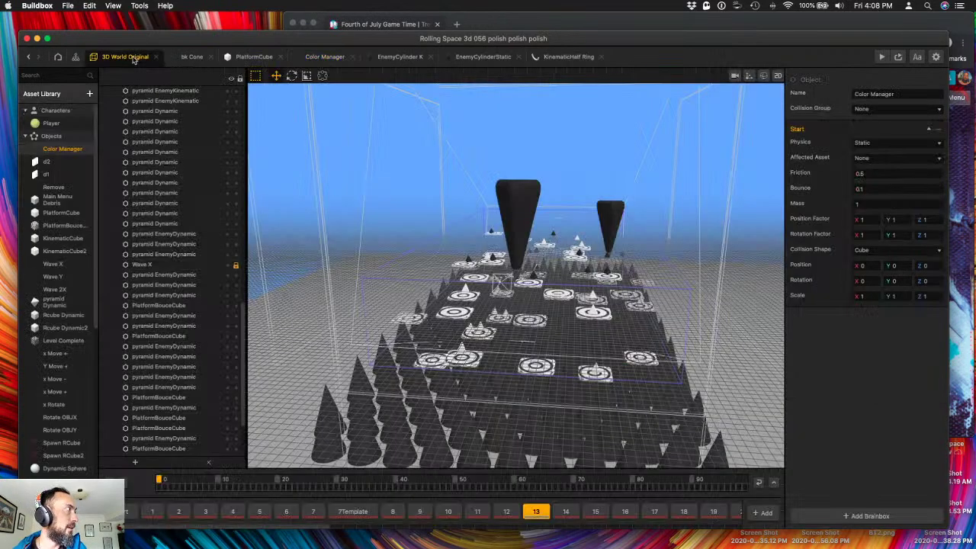
{"action": "left_click", "coordinate": [140, 513]}
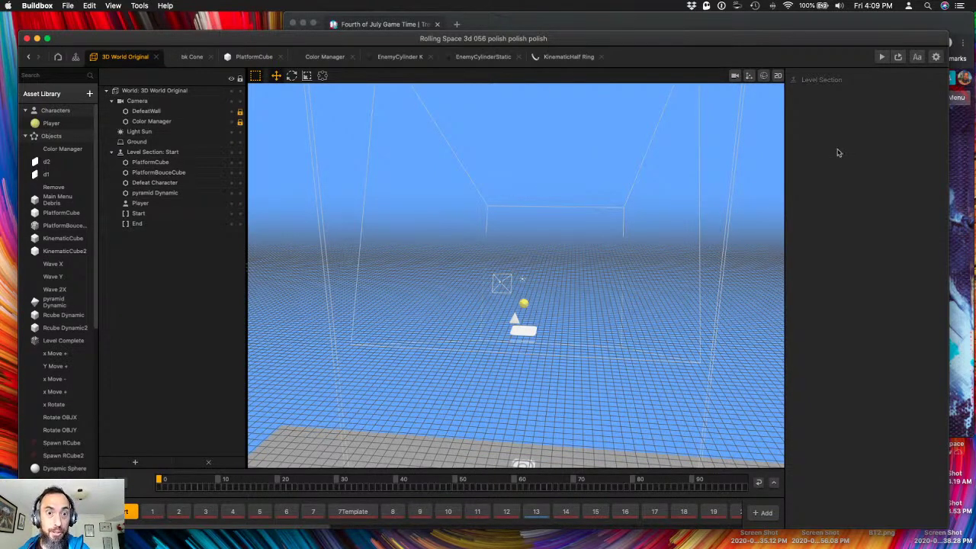
{"action": "left_click", "coordinate": [152, 122]}
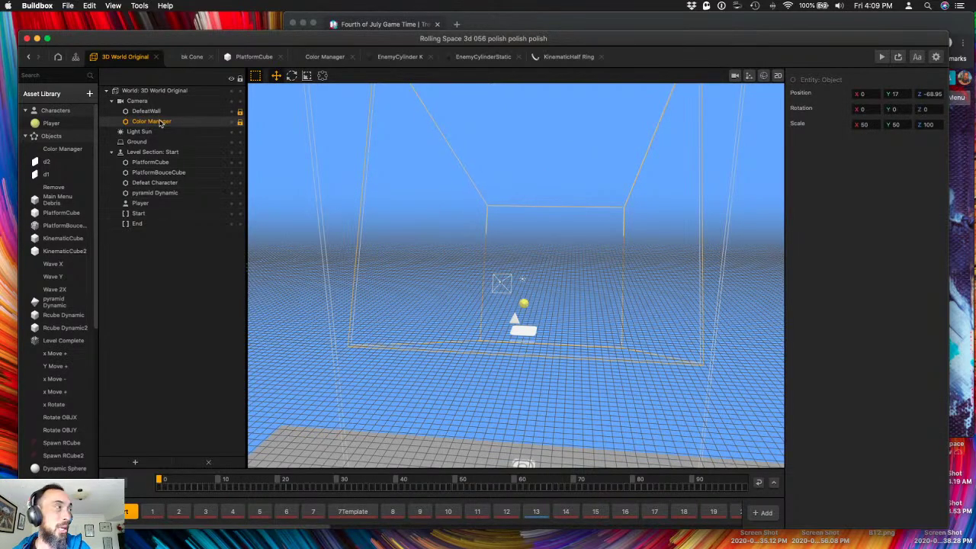
{"action": "left_click", "coordinate": [155, 102]}
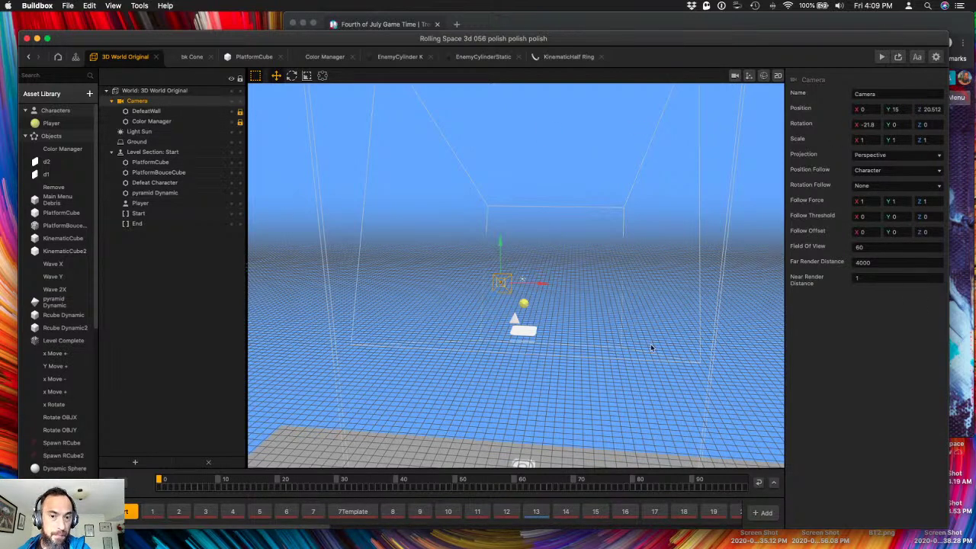
{"action": "left_click", "coordinate": [165, 124]}
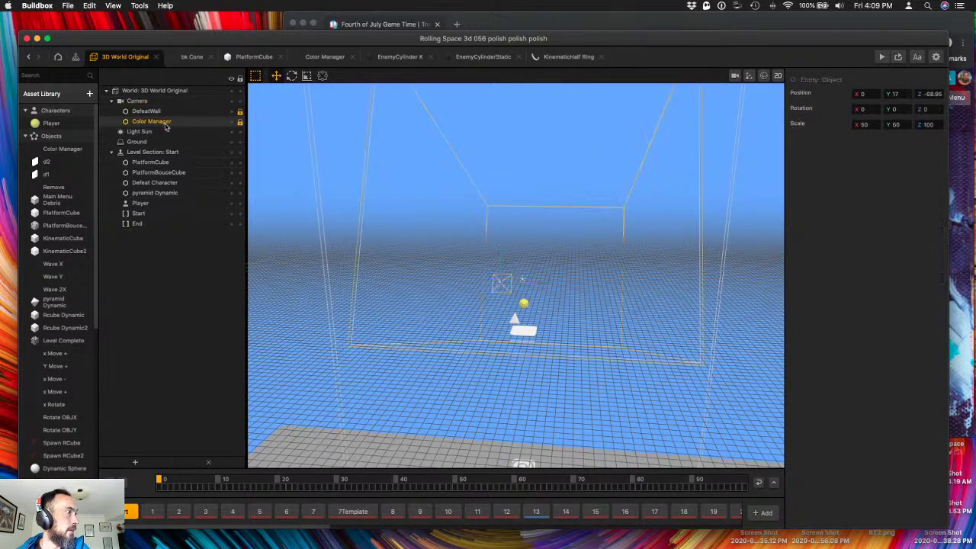
{"action": "left_click", "coordinate": [334, 61]}
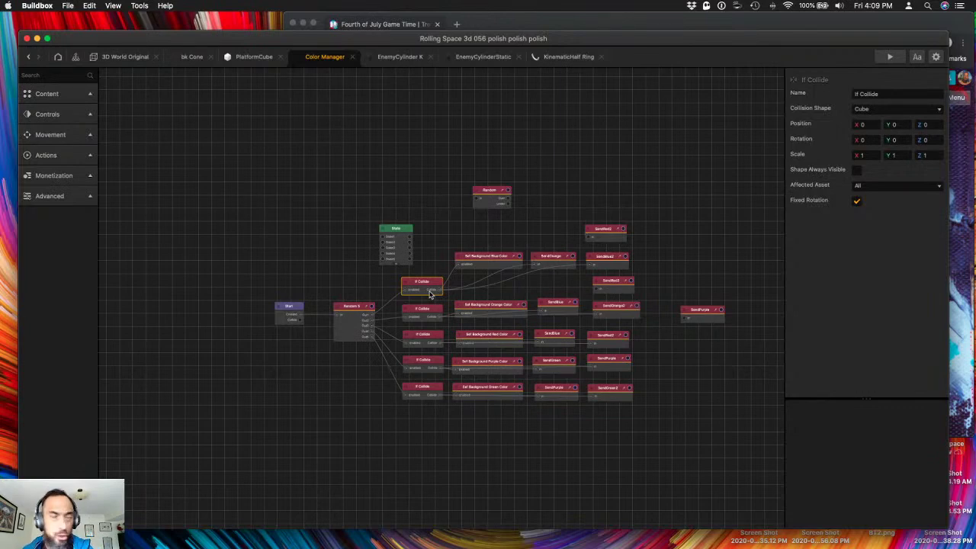
{"action": "left_click_drag", "start_coordinate": [431, 293], "coordinate": [494, 261]}
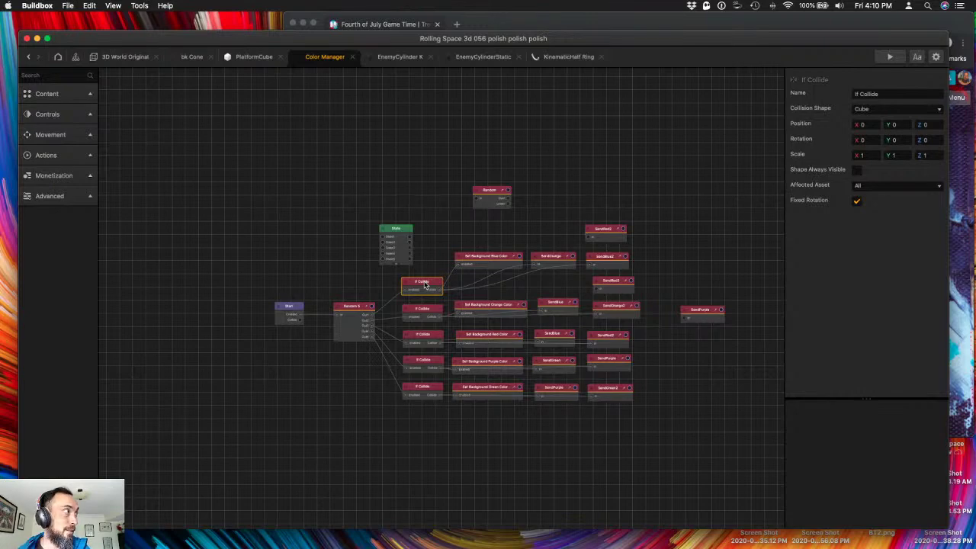
- Save the project, and save a new version named "Rolling Space 3d 057 color testing"
{"action": "left_click", "coordinate": [223, 233]}
{"action": "key", "text": "super+s"}
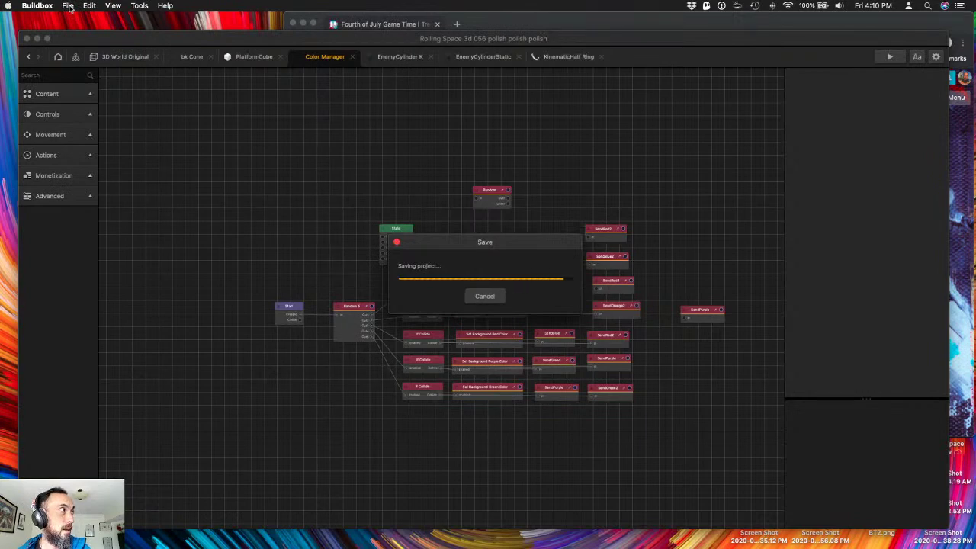
{"action": "left_click", "coordinate": [68, 6]}
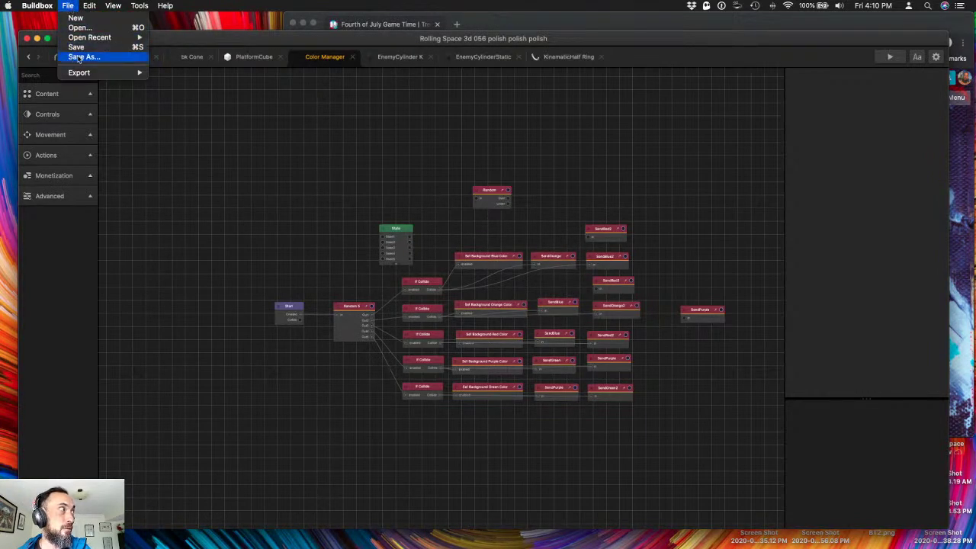
{"action": "left_click", "coordinate": [76, 57]}
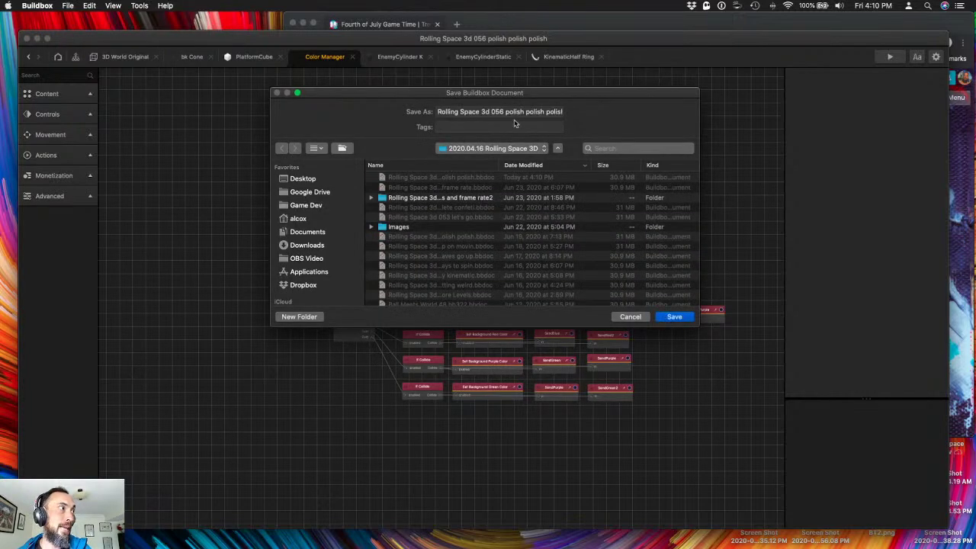
{"action": "key", "text": "Right"}
{"action": "key", "text": "alt+BackSpace"}
{"action": "key", "text": "alt+BackSpace"}
{"action": "key", "text": "alt+BackSpace"}
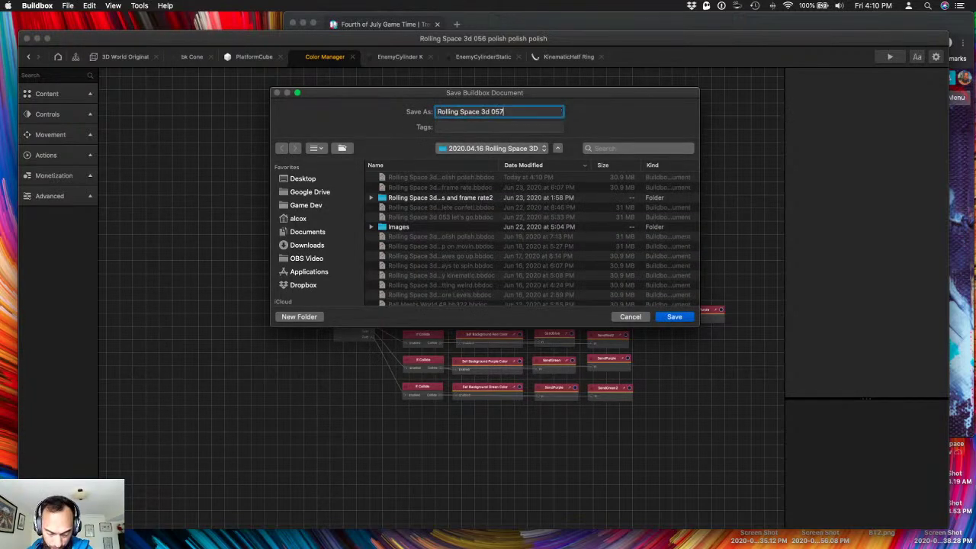
{"action": "key", "text": "BackSpace"}
{"action": "key", "text": "BackSpace"}
{"action": "type", "text": "7 color testing"}
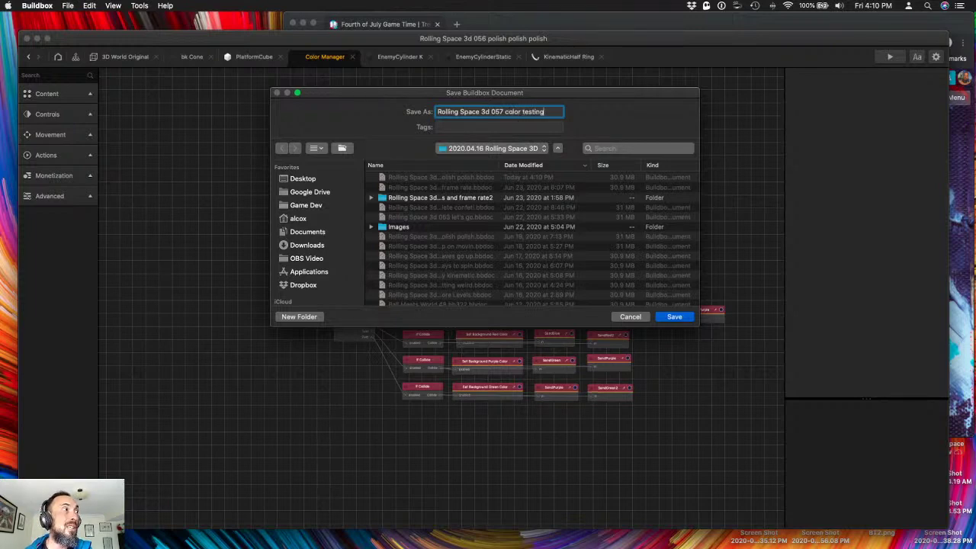
{"action": "key", "text": "Return"}
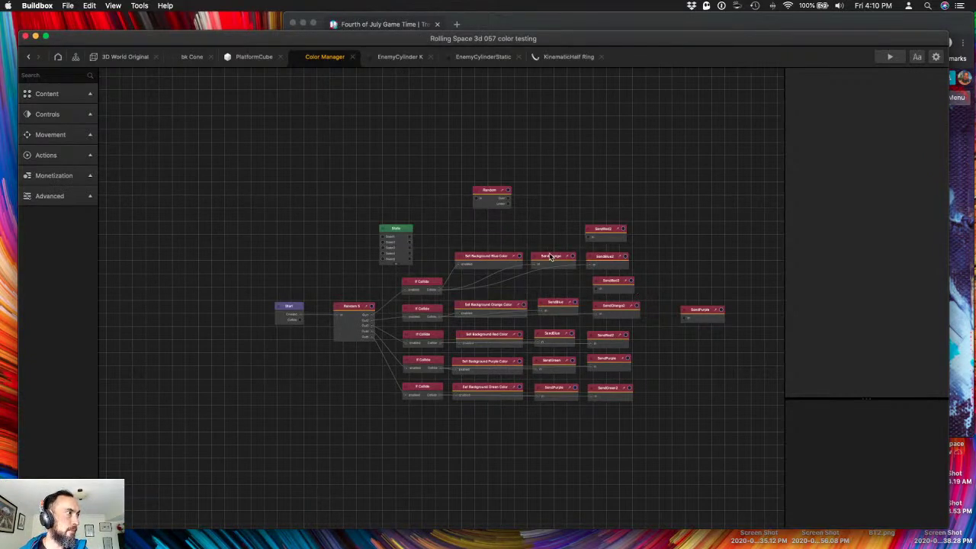
- Connect Random 5's Out1 directly to Set Background Blue Color, SendOrange and SendBlue2, and delete that row's If Collide node
{"action": "left_click", "coordinate": [419, 294]}
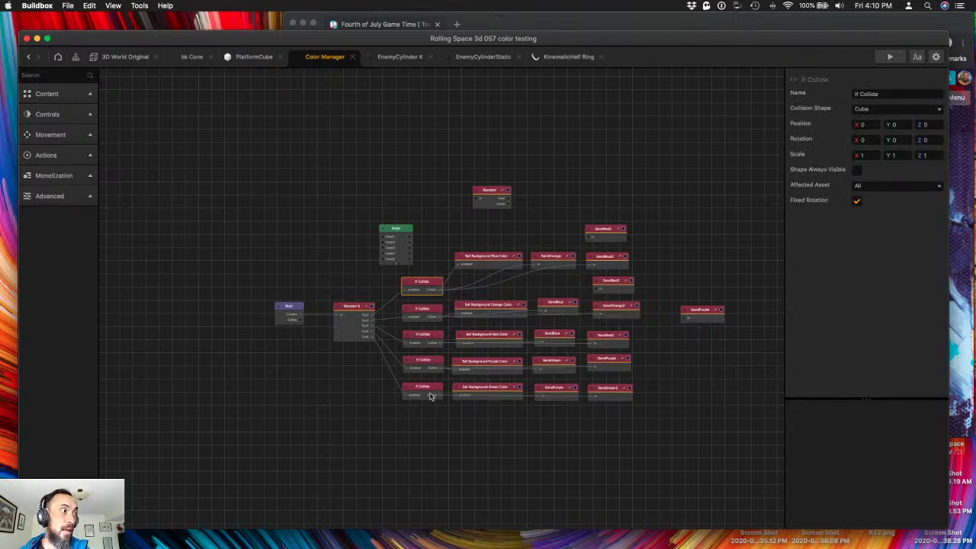
{"action": "left_click_drag", "start_coordinate": [405, 293], "coordinate": [457, 268]}
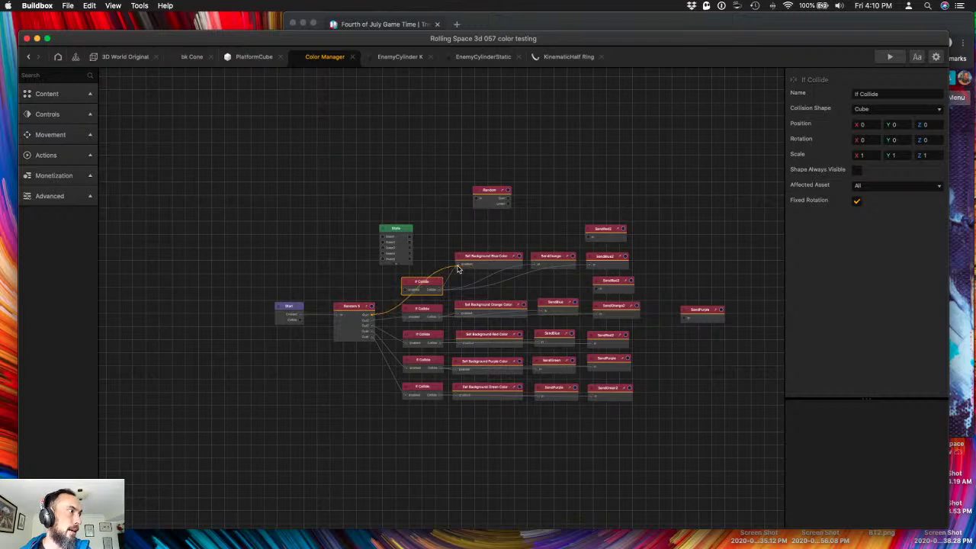
{"action": "left_click", "coordinate": [371, 318]}
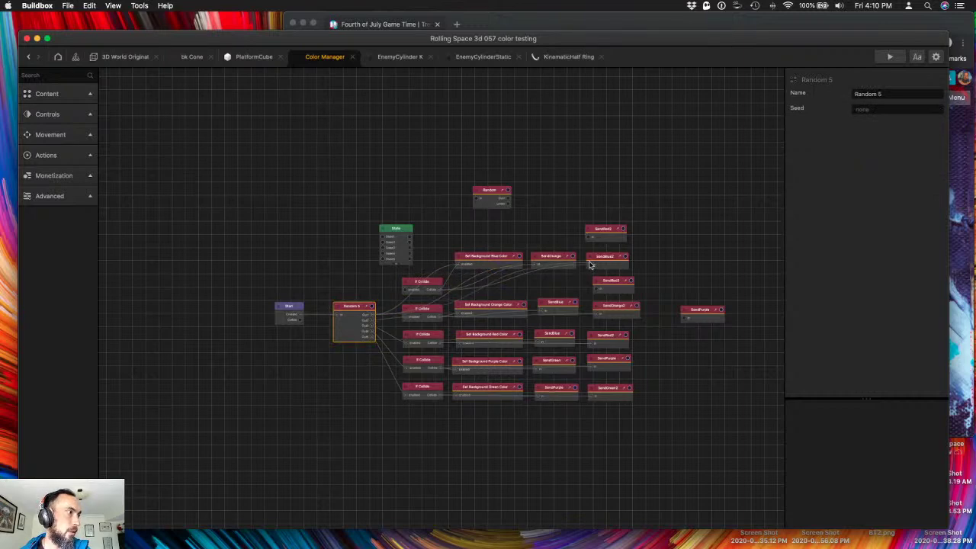
{"action": "left_click", "coordinate": [410, 286]}
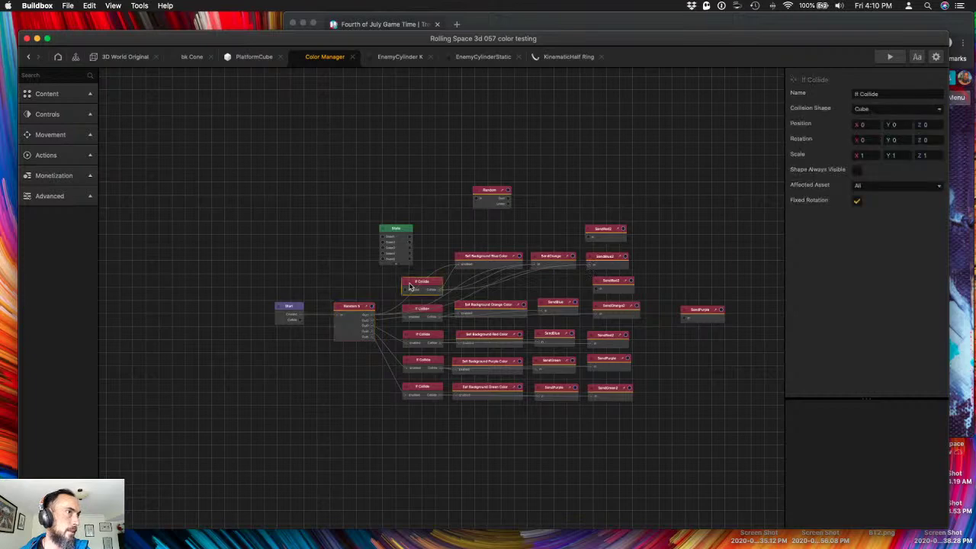
{"action": "key", "text": "Delete"}
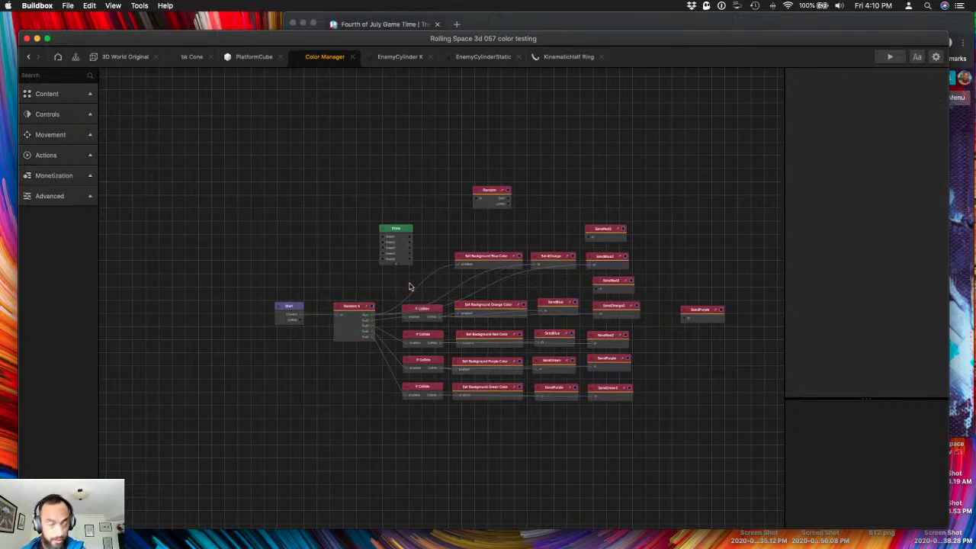
- Replace the orange row's If Collide node with direct Random 5 Out2 links to Set Background Orange Color, SendBlue and SendOrange2, and align the row
{"action": "left_click", "coordinate": [428, 324]}
{"action": "mouse_move", "coordinate": [428, 323]}
{"action": "left_mouse_down"}
{"action": "mouse_move", "coordinate": [400, 276]}
{"action": "mouse_move", "coordinate": [429, 319]}
{"action": "left_mouse_up"}
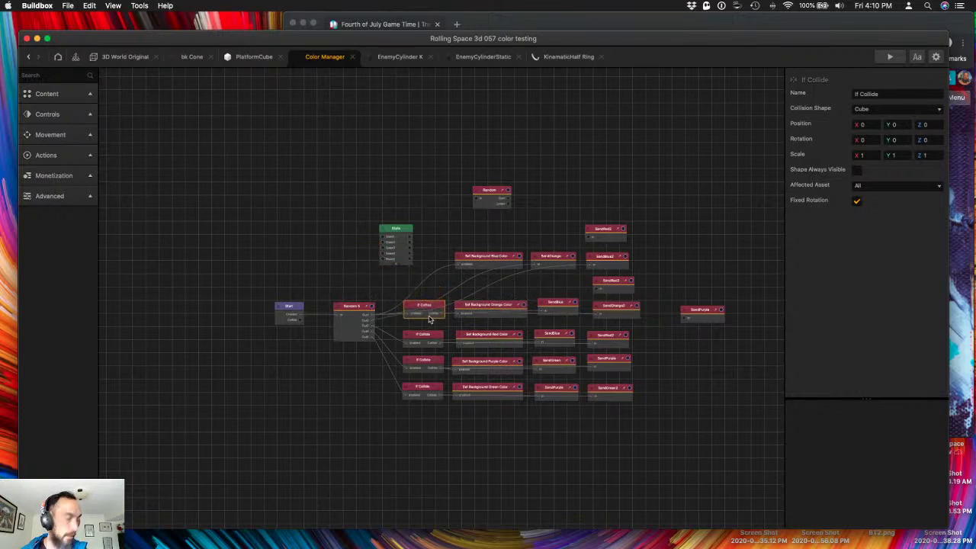
{"action": "key", "text": "BackSpace"}
{"action": "left_click", "coordinate": [370, 324]}
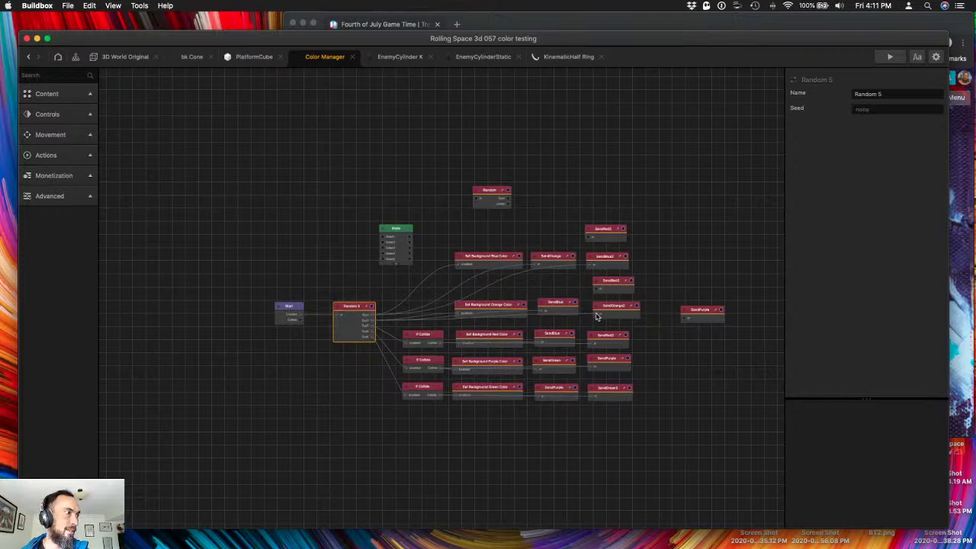
{"action": "left_click_drag", "start_coordinate": [608, 311], "coordinate": [569, 317]}
{"action": "left_click_drag", "start_coordinate": [507, 310], "coordinate": [501, 315]}
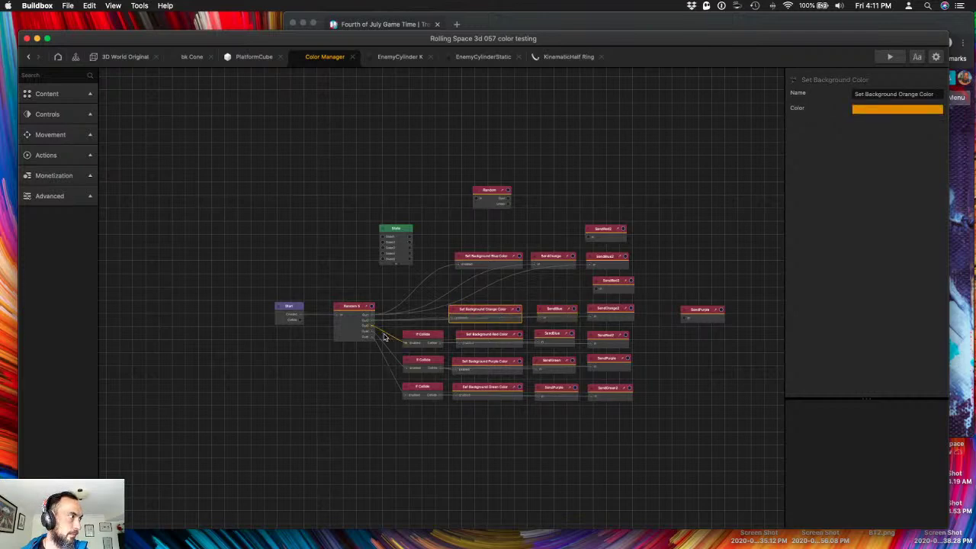
- Delete the three remaining If Collide nodes in the red, purple and green rows
{"action": "left_click", "coordinate": [409, 340]}
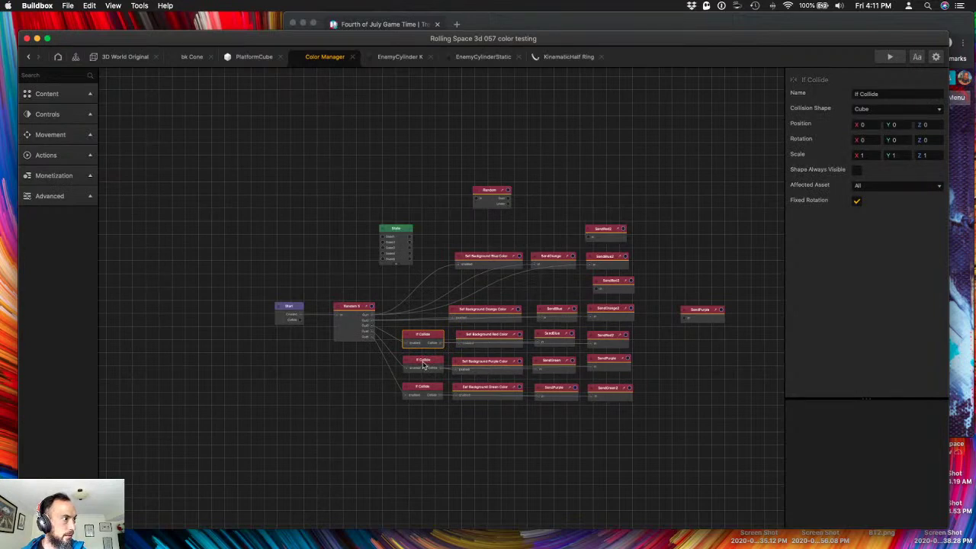
{"action": "key", "text": "Delete"}
{"action": "left_click", "coordinate": [424, 365]}
{"action": "key", "text": "Delete"}
{"action": "left_click", "coordinate": [422, 388]}
{"action": "key", "text": "Delete"}
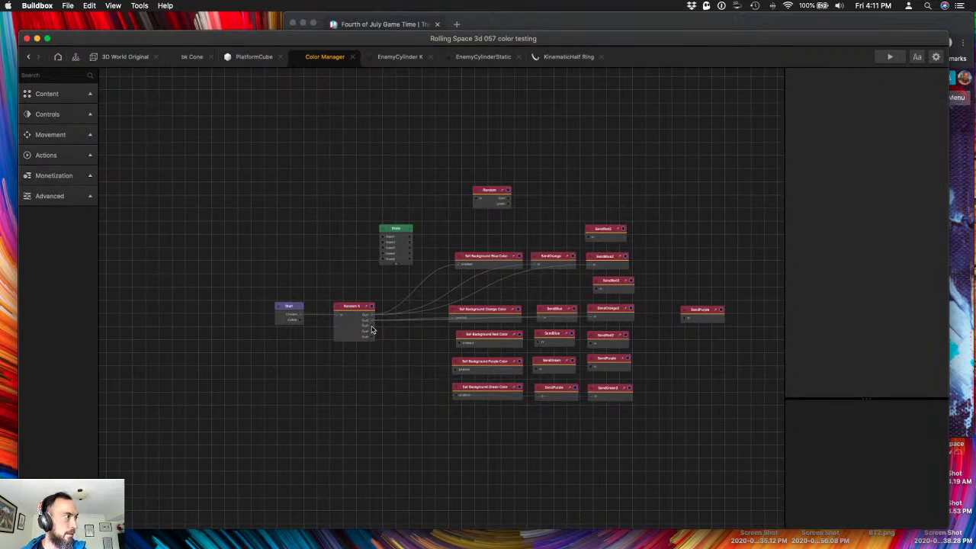
- Connect Random 5's Out3, Out4 and Out5 to the red, purple and green background color nodes and both Send nodes in each row
{"action": "left_click", "coordinate": [371, 330]}
{"action": "left_click_drag", "start_coordinate": [387, 330], "coordinate": [458, 345]}
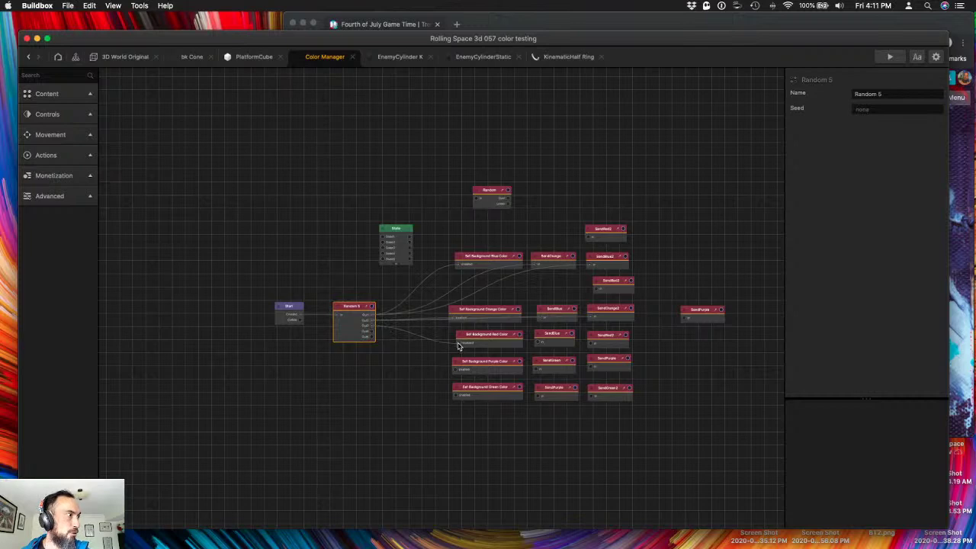
{"action": "left_click", "coordinate": [471, 341]}
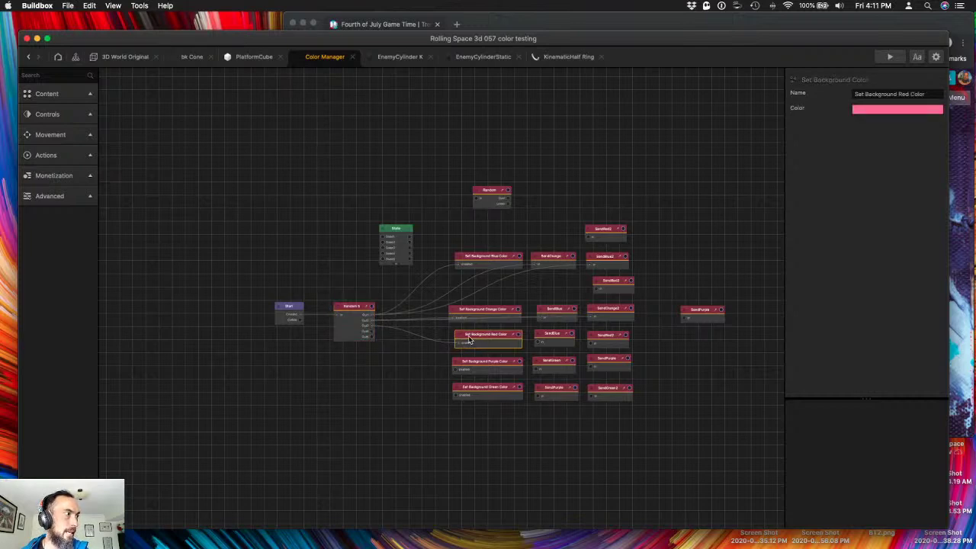
{"action": "left_click", "coordinate": [371, 330]}
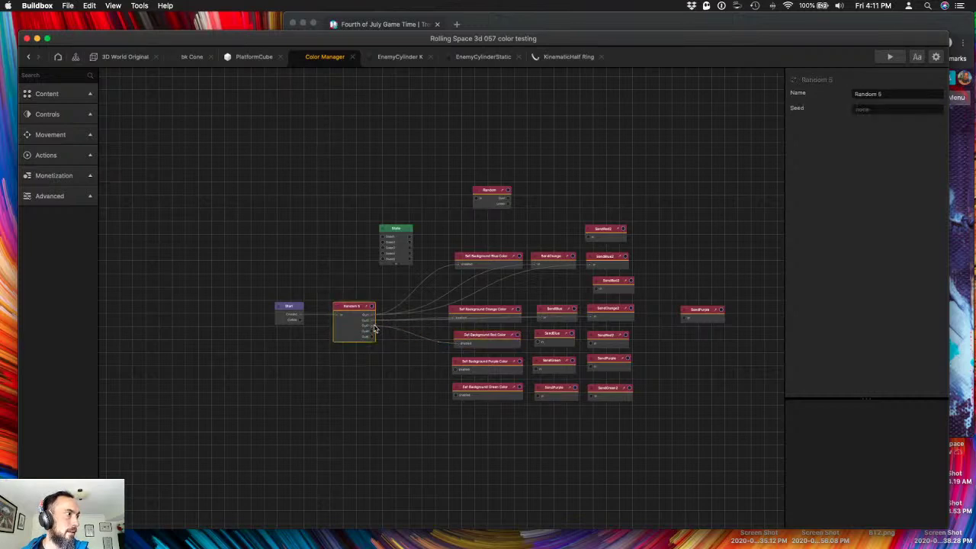
{"action": "left_click", "coordinate": [555, 339]}
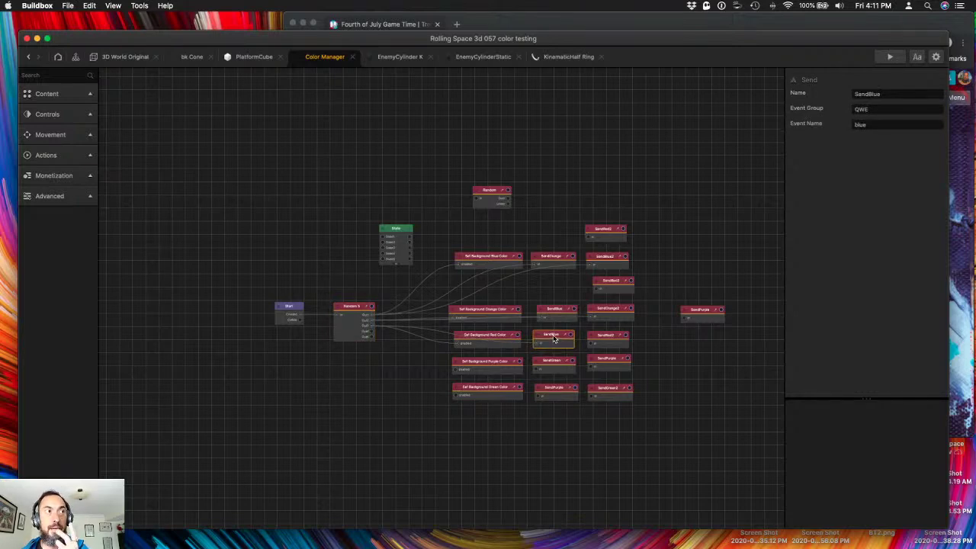
{"action": "left_click", "coordinate": [372, 330]}
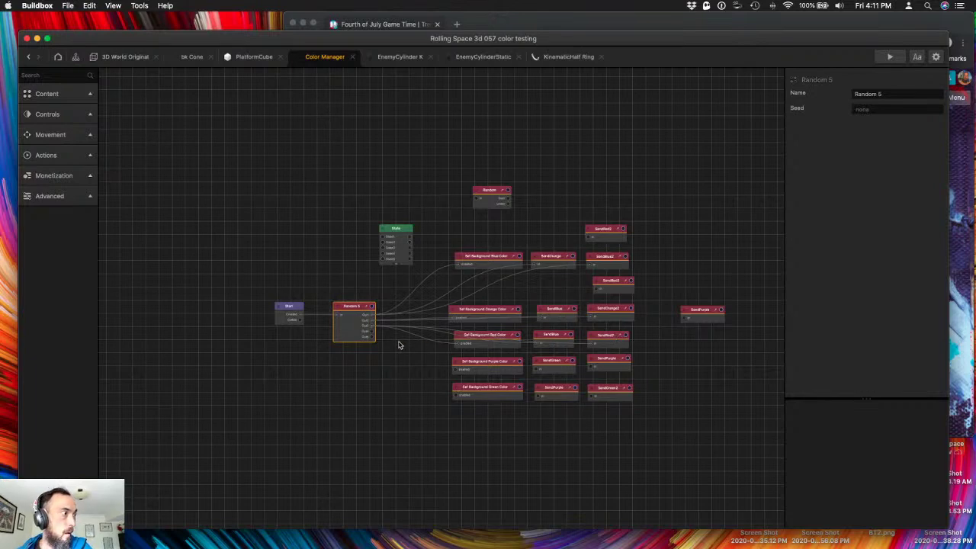
{"action": "left_click_drag", "start_coordinate": [371, 335], "coordinate": [457, 373]}
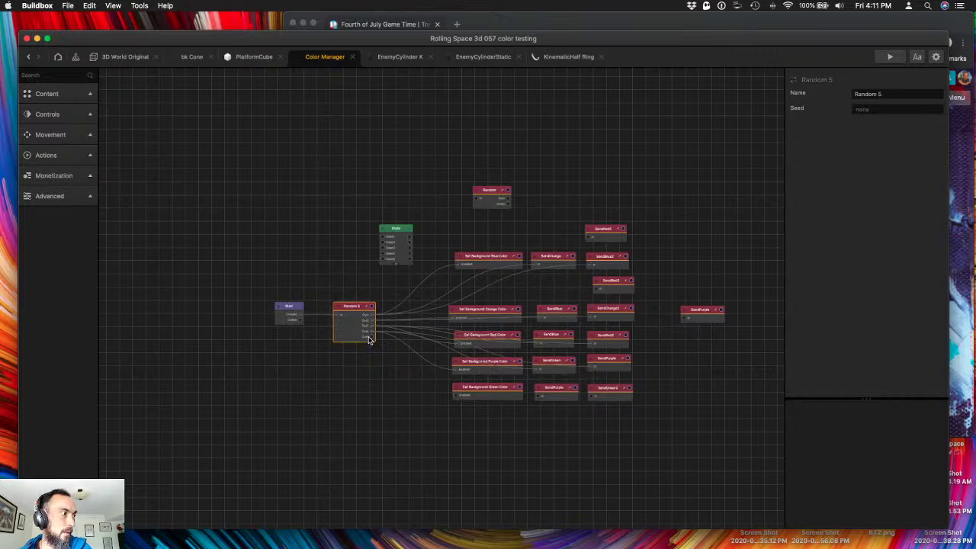
{"action": "left_click_drag", "start_coordinate": [368, 340], "coordinate": [456, 395]}
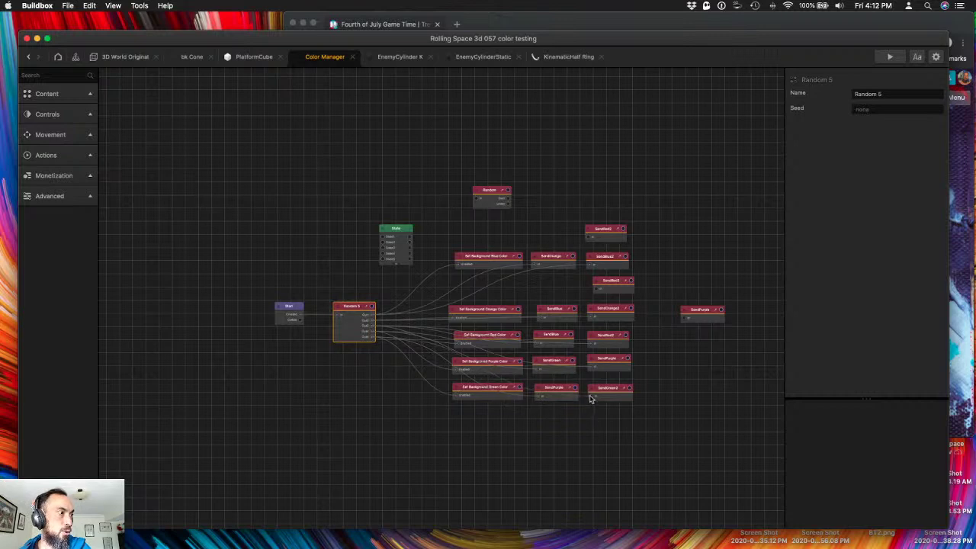
- Search the nodes for "random" and add a Random node below the Random 5 node
{"action": "left_click", "coordinate": [61, 75]}
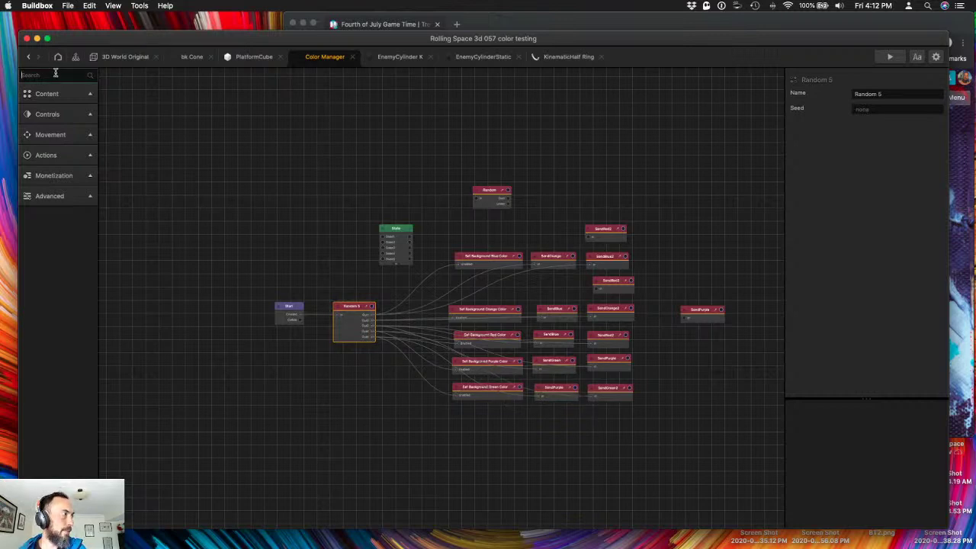
{"action": "type", "text": "random"}
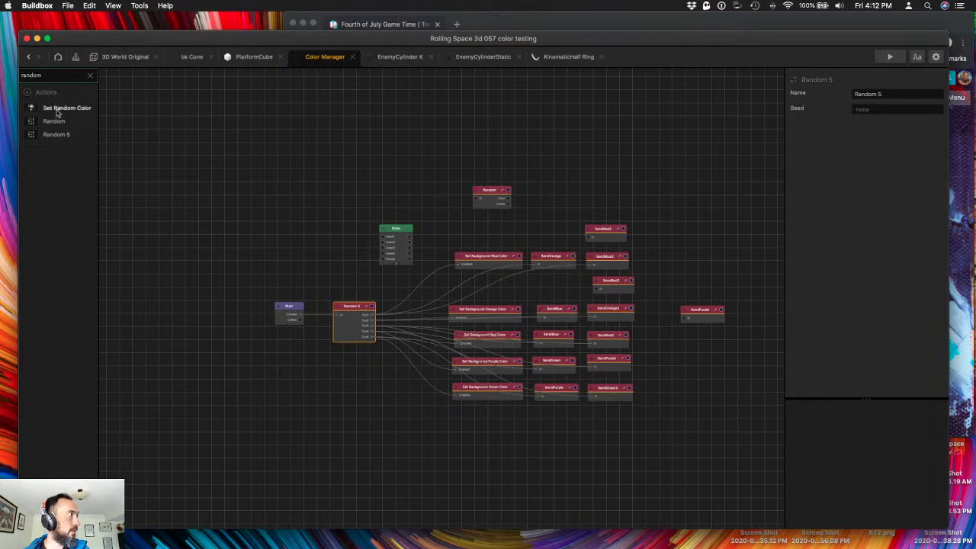
{"action": "left_click_drag", "start_coordinate": [53, 120], "coordinate": [384, 391]}
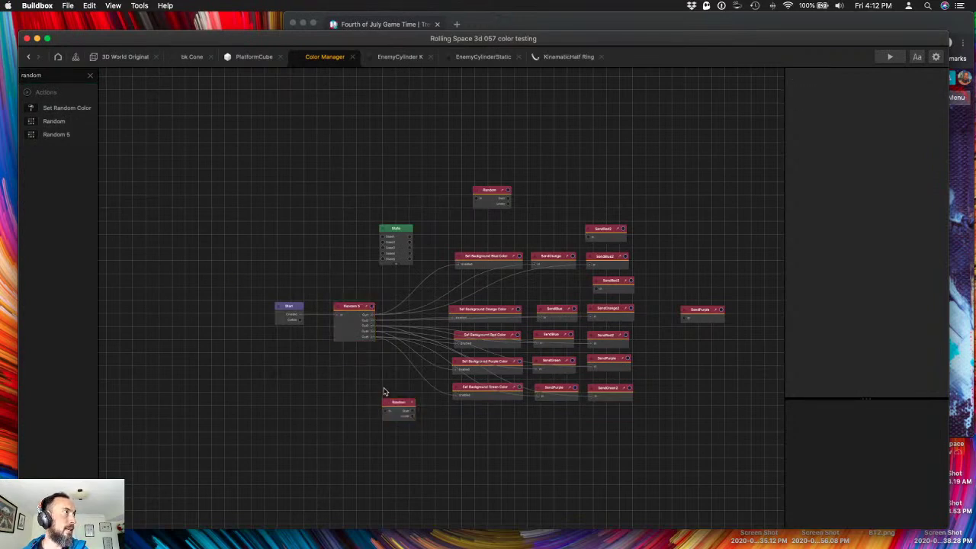
- Save the project and run the game preview, placing its window beside the color node rows
{"action": "key", "text": "super+s"}
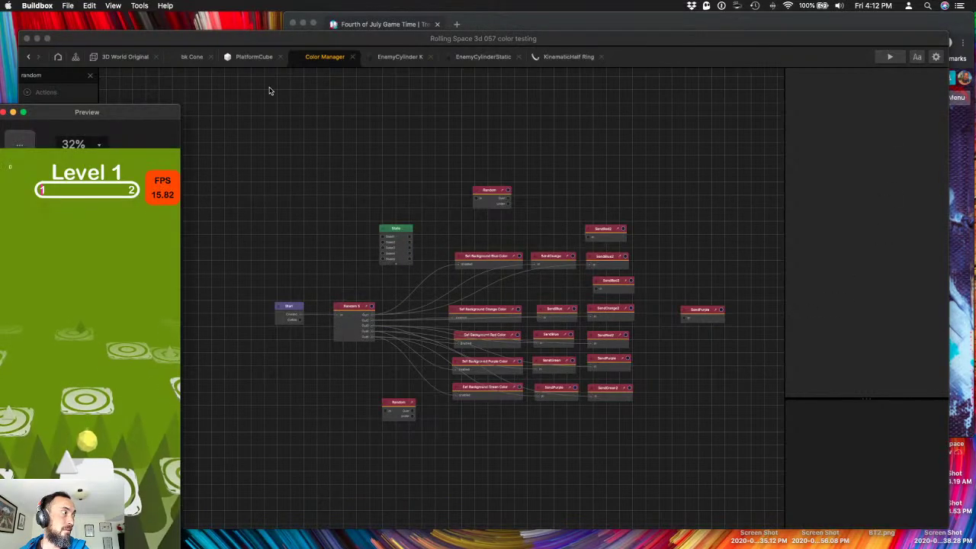
{"action": "left_click_drag", "start_coordinate": [174, 108], "coordinate": [254, 54]}
{"action": "scroll", "coordinate": [305, 320], "scroll_direction": "down", "scroll_amount": 3}
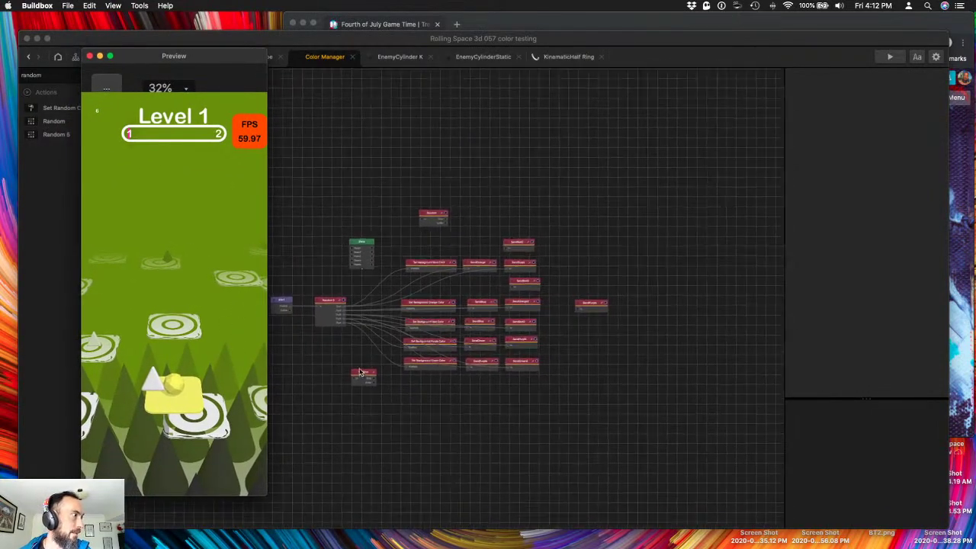
{"action": "scroll", "coordinate": [430, 387], "scroll_direction": "up", "scroll_amount": 3}
{"action": "left_click", "coordinate": [431, 387]}
{"action": "scroll", "coordinate": [430, 387], "scroll_direction": "up", "scroll_amount": 3}
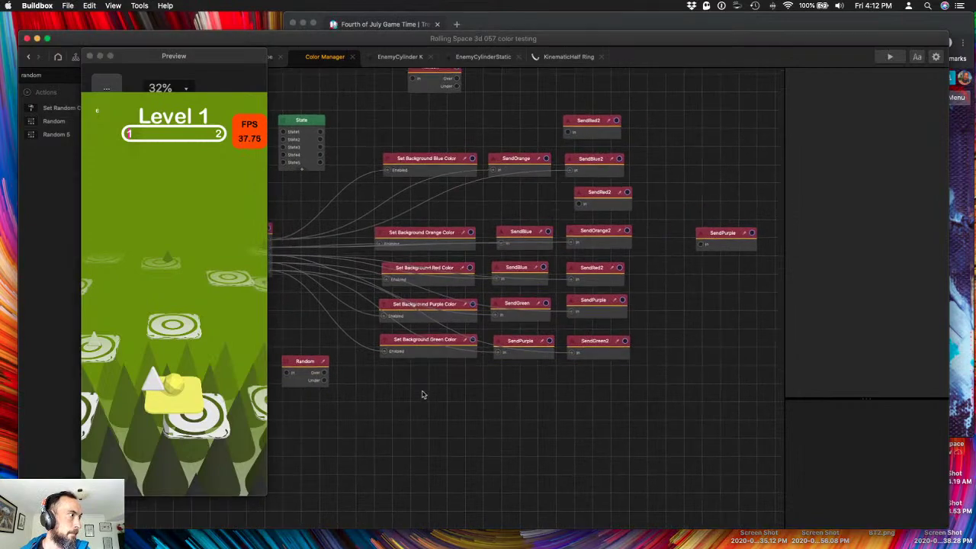
{"action": "left_click_drag", "start_coordinate": [434, 405], "coordinate": [546, 435]}
- Examine the Set Background Green Color, SendPurple and SendGreen2 nodes, play the previewed level, and close the preview
{"action": "left_click", "coordinate": [546, 386]}
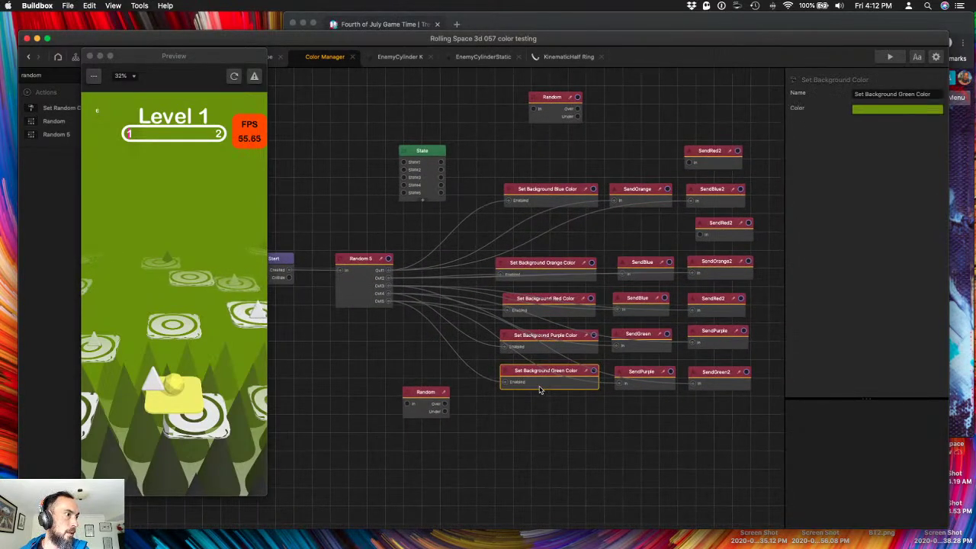
{"action": "left_click", "coordinate": [633, 386]}
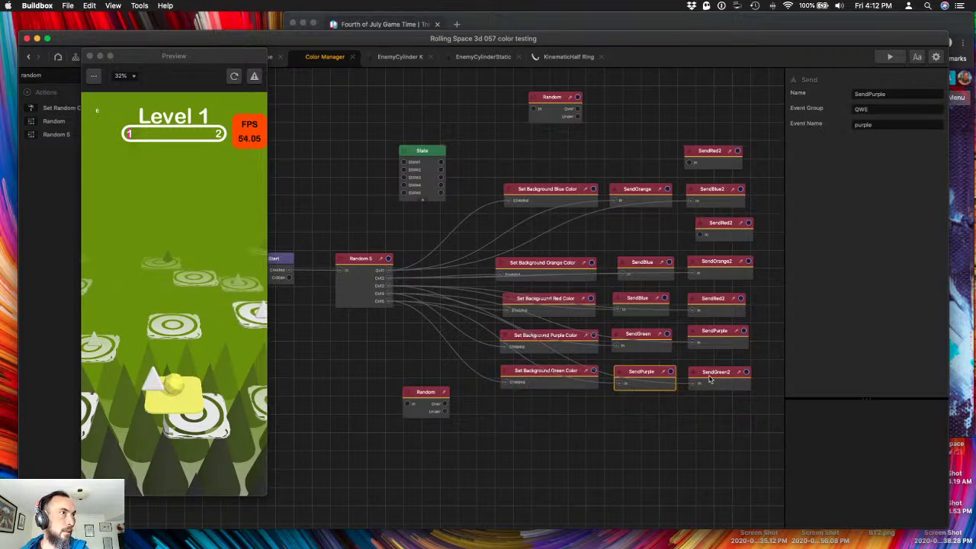
{"action": "left_click", "coordinate": [710, 379]}
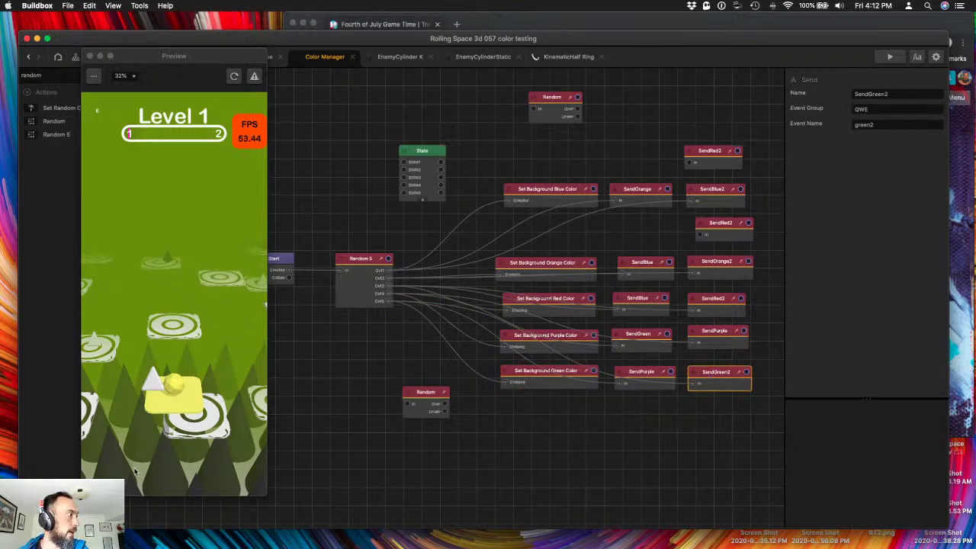
{"action": "left_click", "coordinate": [183, 441]}
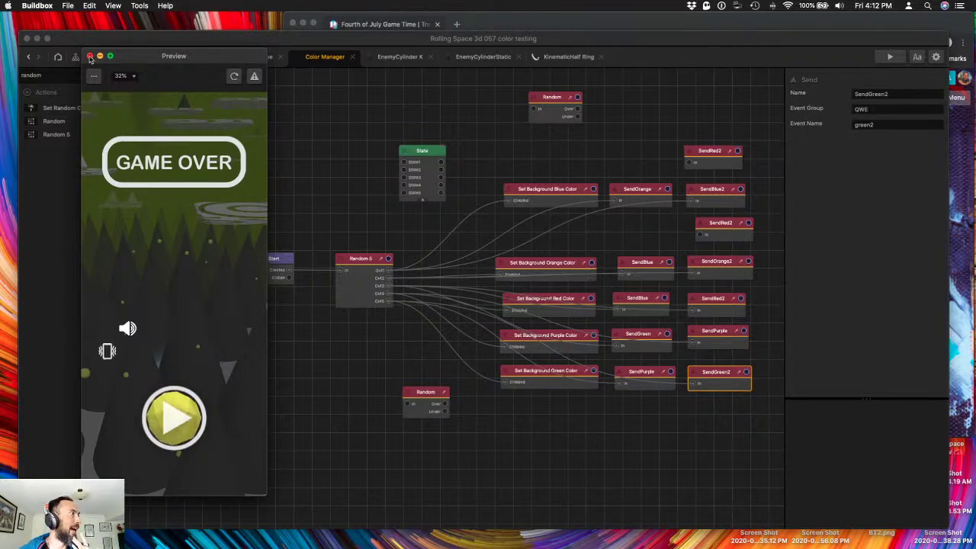
{"action": "left_click", "coordinate": [90, 58]}
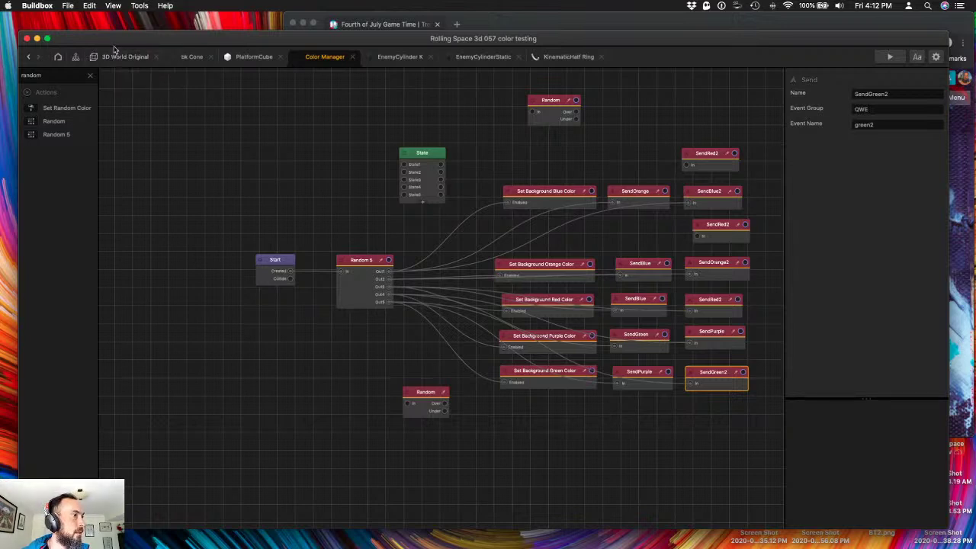
{"action": "left_click", "coordinate": [646, 394]}
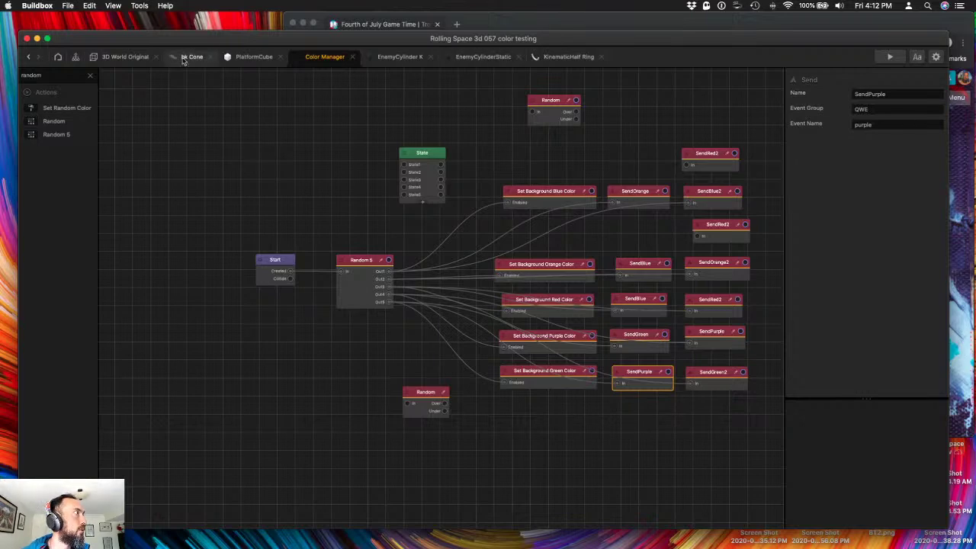
- Open the PlatformBouceCube node graph from 3D World Original and examine its color Receive nodes
{"action": "left_click", "coordinate": [77, 61]}
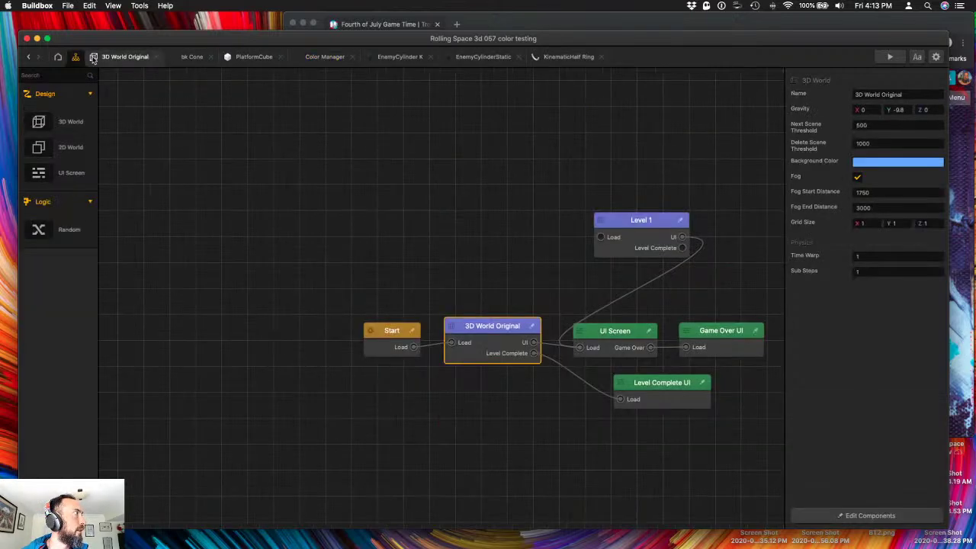
{"action": "left_click", "coordinate": [114, 61]}
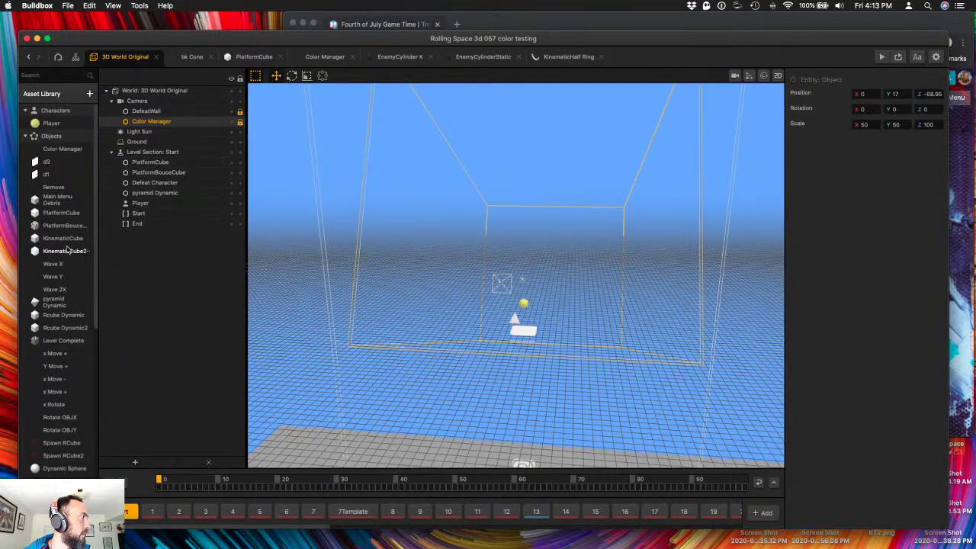
{"action": "double_click", "coordinate": [60, 226]}
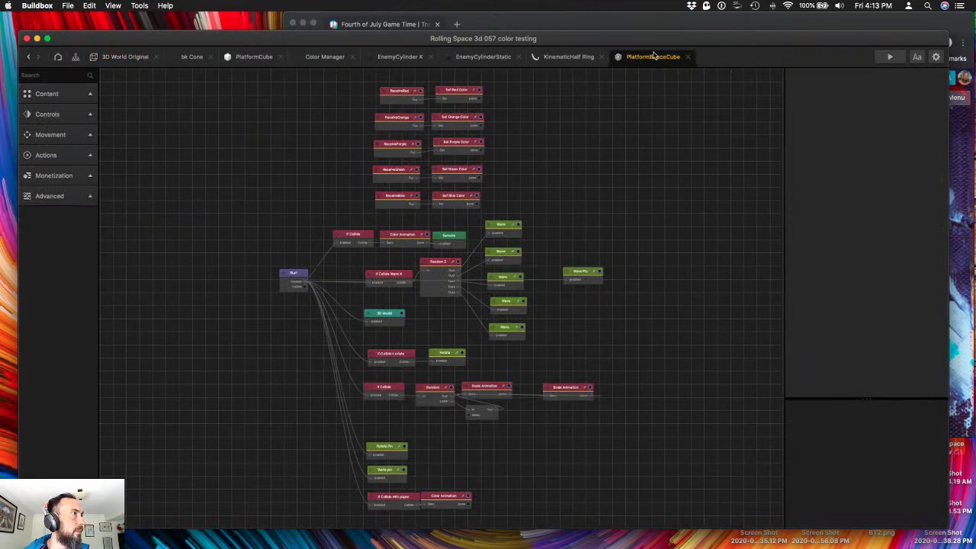
{"action": "left_click", "coordinate": [651, 59]}
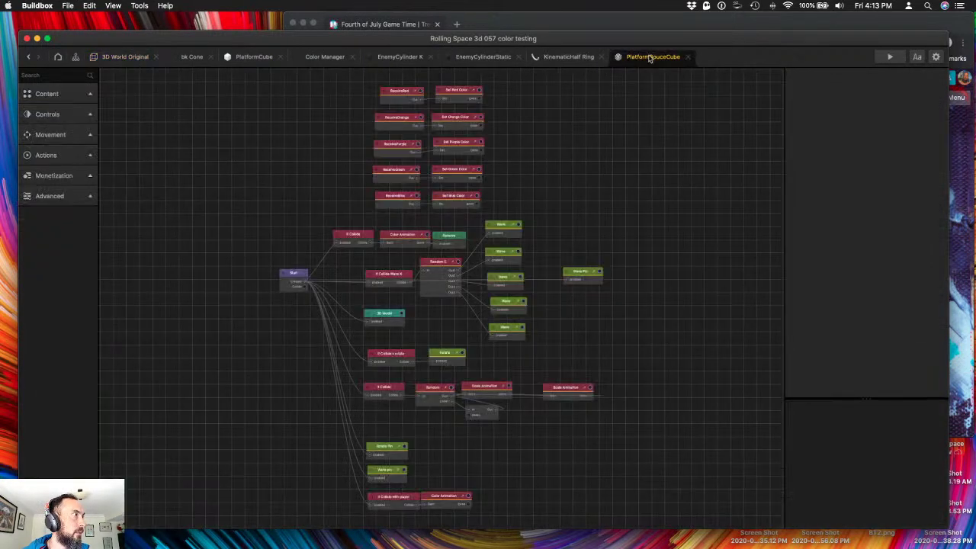
{"action": "scroll", "coordinate": [526, 229], "scroll_direction": "up", "scroll_amount": 3}
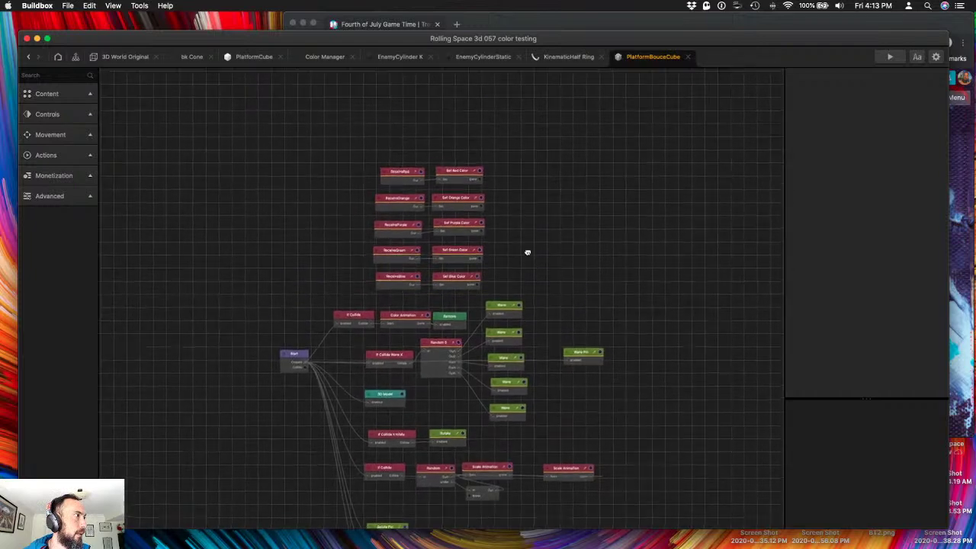
{"action": "left_click", "coordinate": [144, 58]}
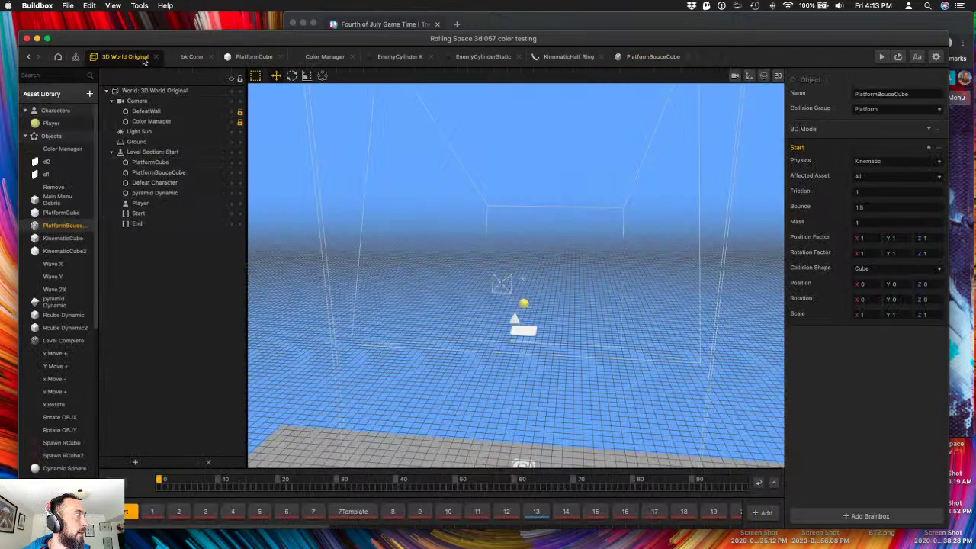
{"action": "left_click", "coordinate": [188, 60]}
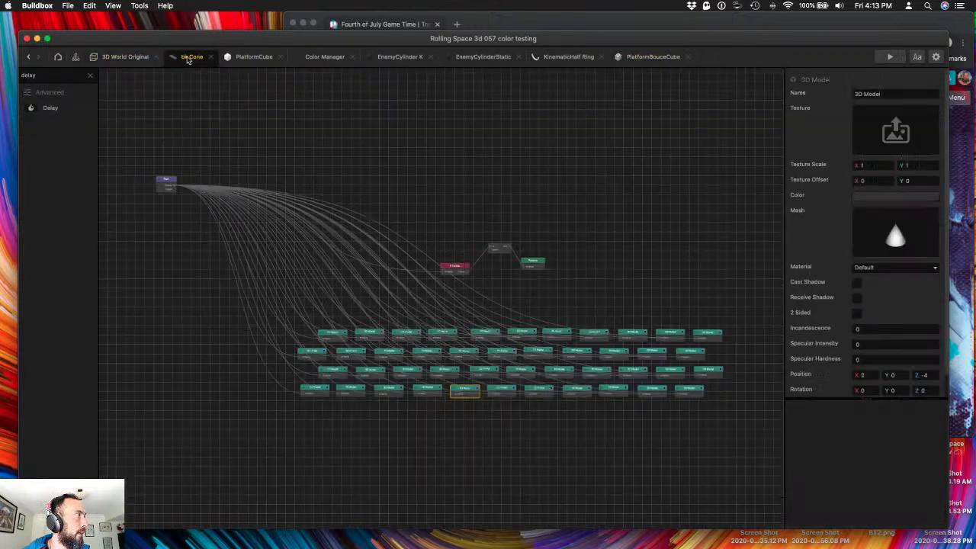
- In the Color Manager graph, move the green row's SendPurple and SendGreen2 nodes below Set Background Green Color and check their events
{"action": "left_click", "coordinate": [321, 61]}
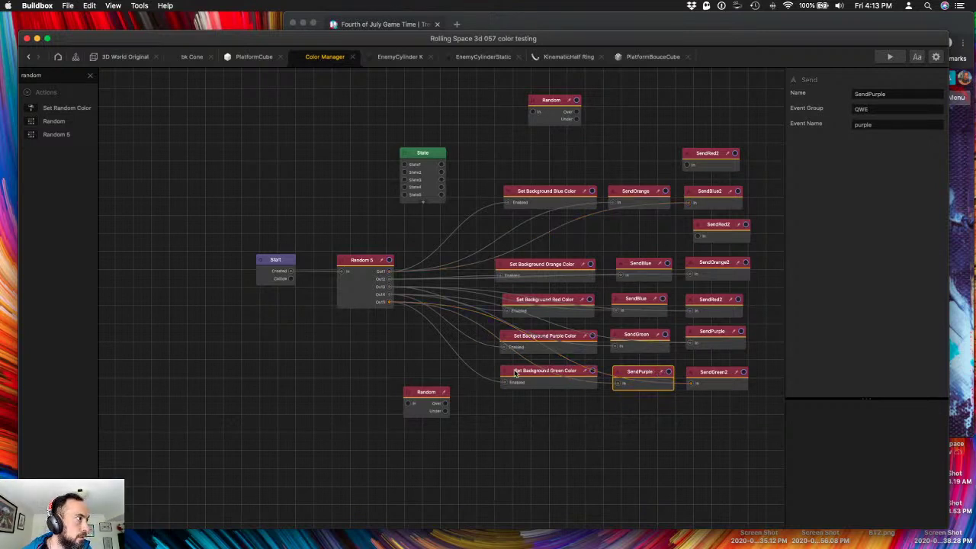
{"action": "left_click_drag", "start_coordinate": [635, 374], "coordinate": [589, 423]}
{"action": "left_click_drag", "start_coordinate": [718, 381], "coordinate": [569, 464]}
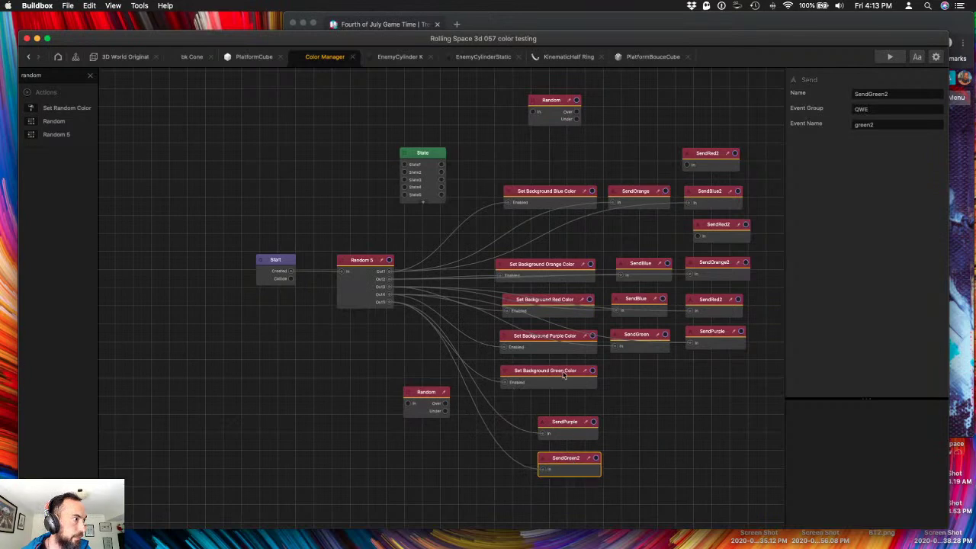
{"action": "left_click", "coordinate": [564, 371]}
{"action": "left_click", "coordinate": [566, 425]}
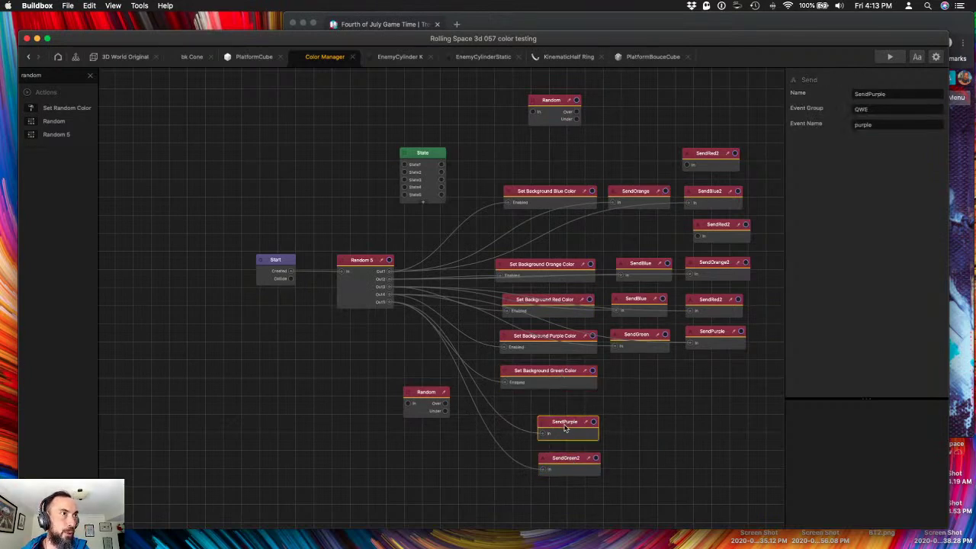
{"action": "left_click", "coordinate": [565, 469]}
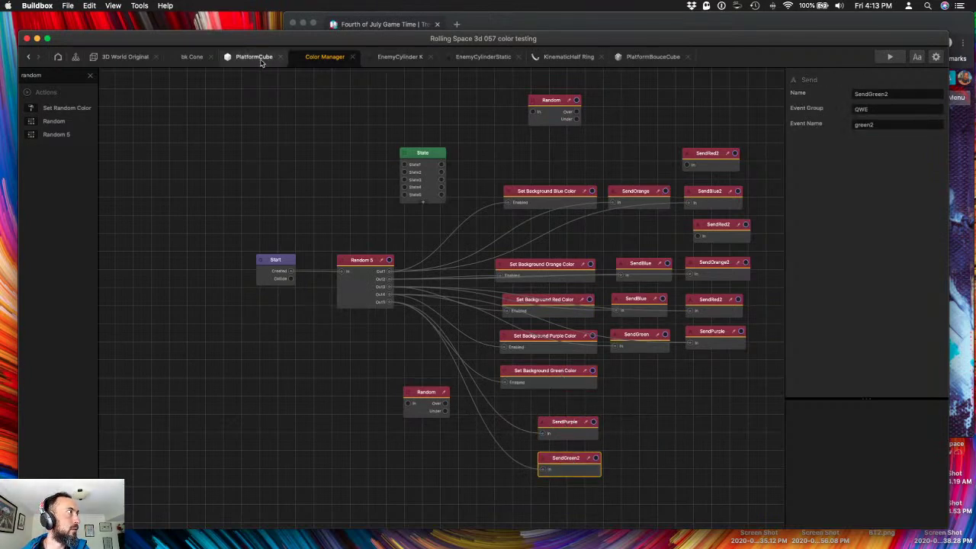
- Examine the event settings of the ReceivePurple, ReceiveOrange and ReceiveGreen nodes in the PlatformBouceCube graph
{"action": "left_click", "coordinate": [632, 58]}
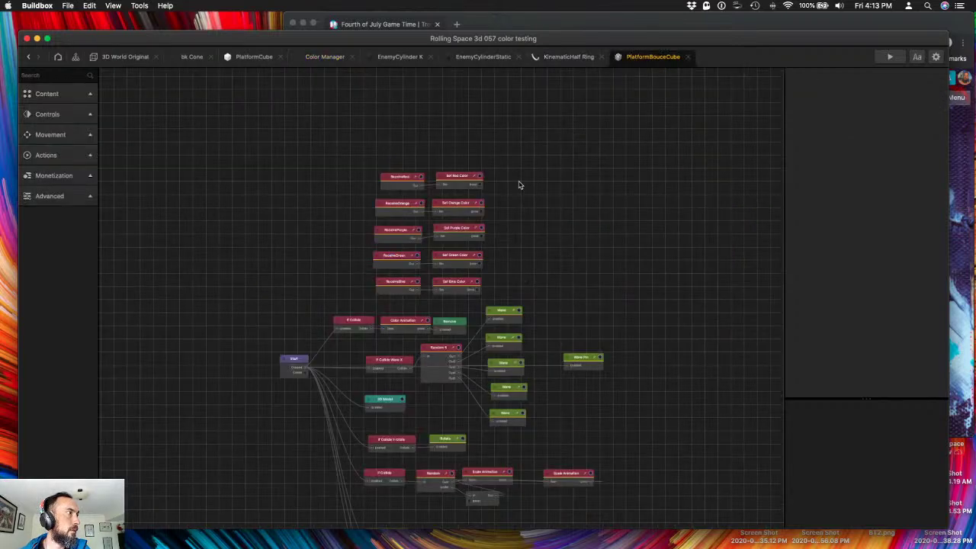
{"action": "left_click", "coordinate": [254, 57]}
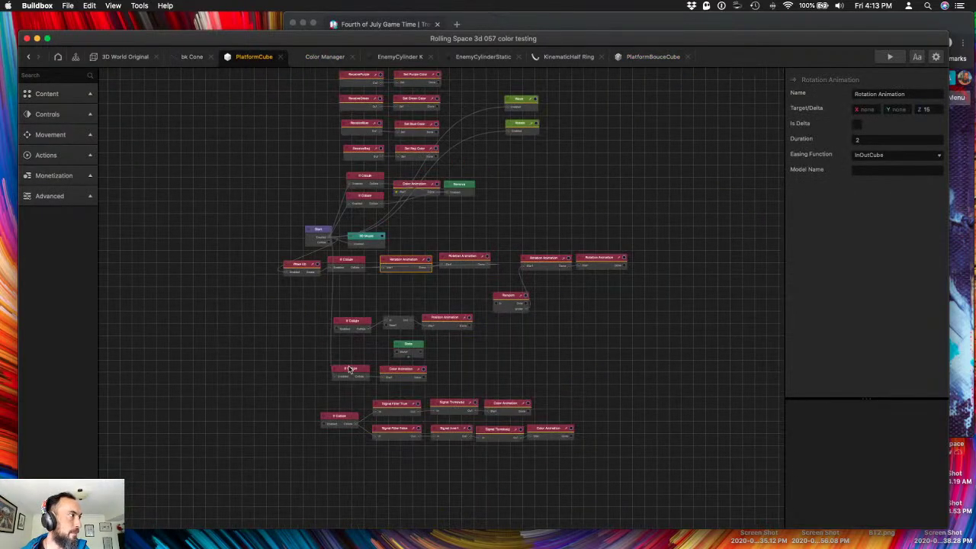
{"action": "left_click", "coordinate": [123, 56]}
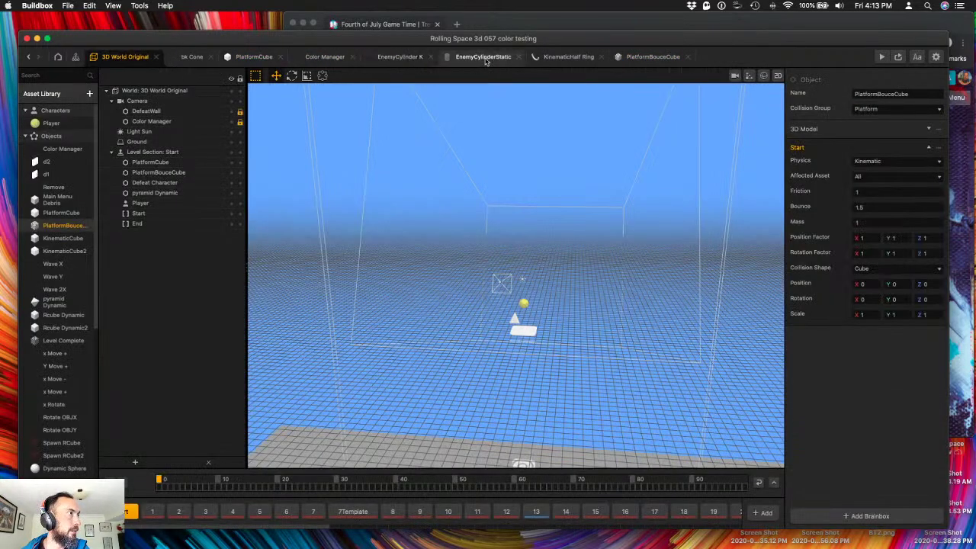
{"action": "left_click", "coordinate": [619, 60]}
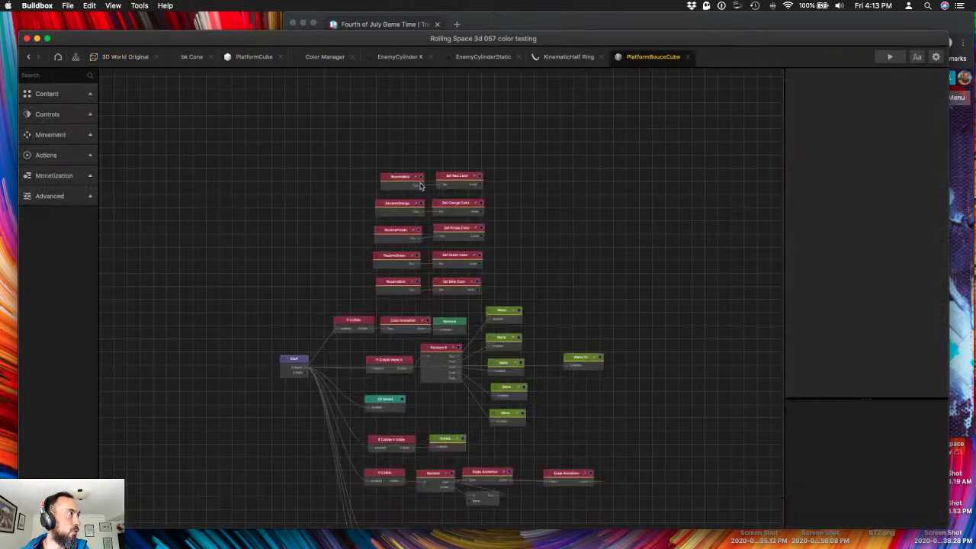
{"action": "left_click", "coordinate": [400, 233]}
{"action": "left_click", "coordinate": [400, 208]}
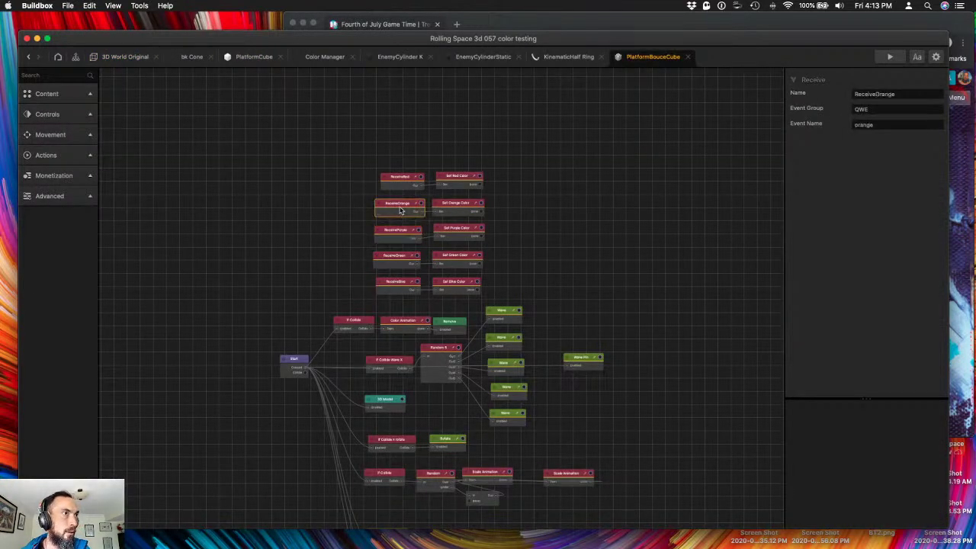
{"action": "left_click", "coordinate": [394, 264]}
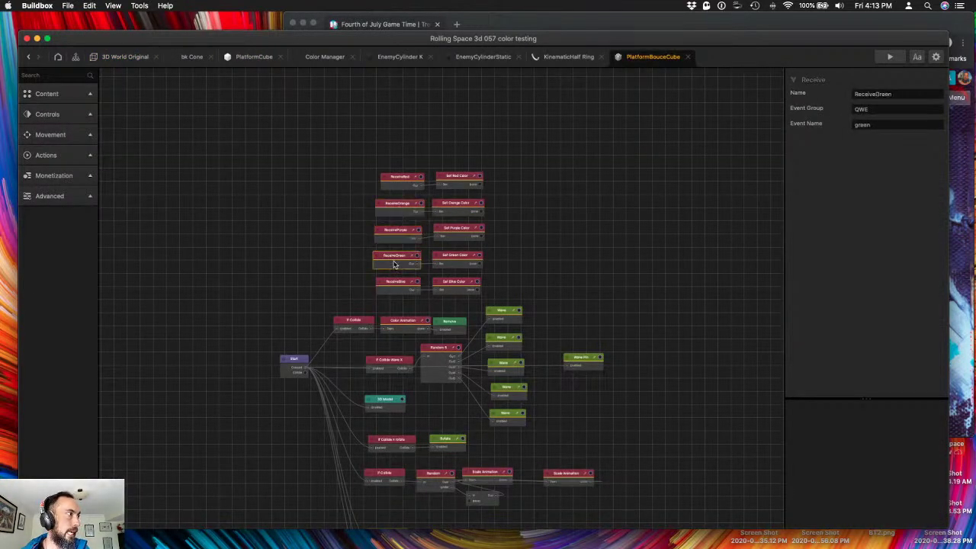
- Open the recent project "Rolling Space 3d 056 polish polish polish" without saving the changes to the current project
{"action": "left_click", "coordinate": [144, 61]}
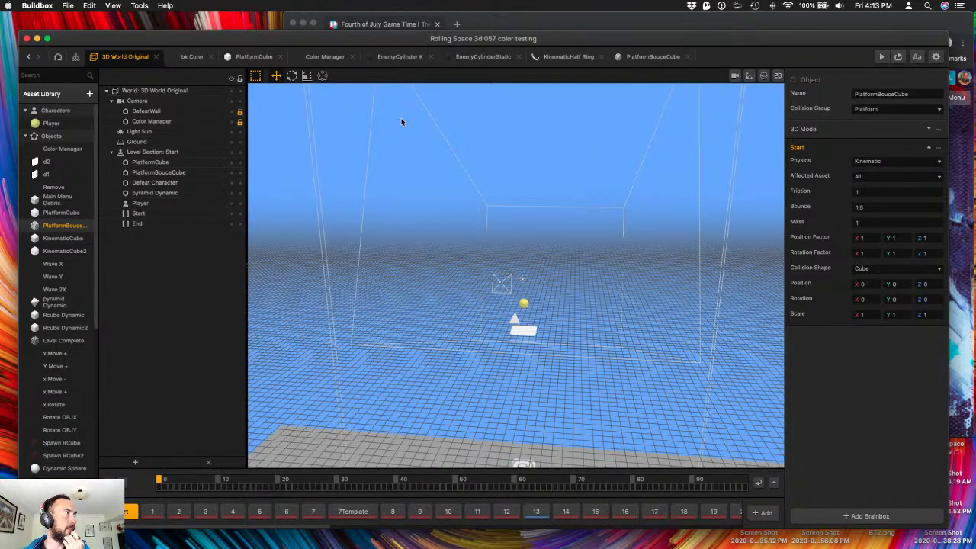
{"action": "left_click", "coordinate": [68, 5]}
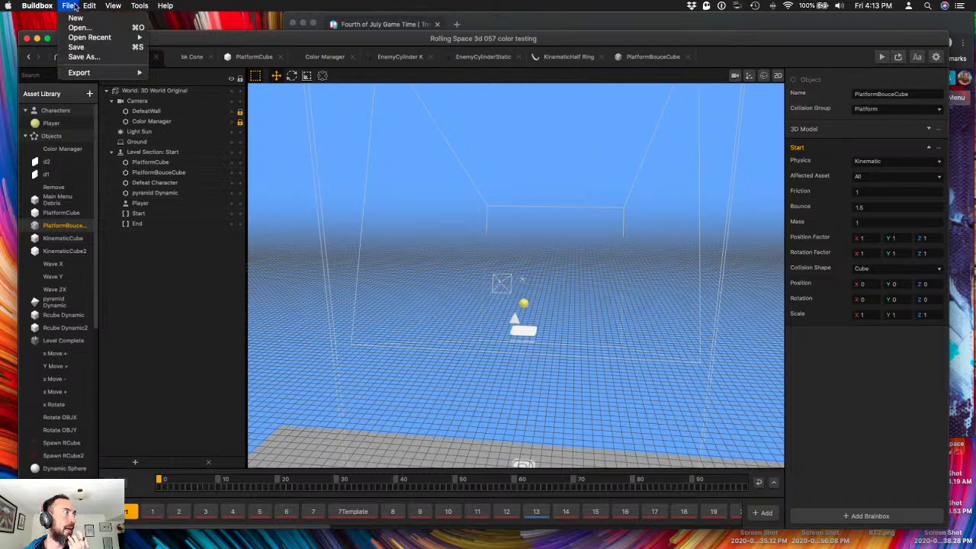
{"action": "mouse_move", "coordinate": [106, 37]}
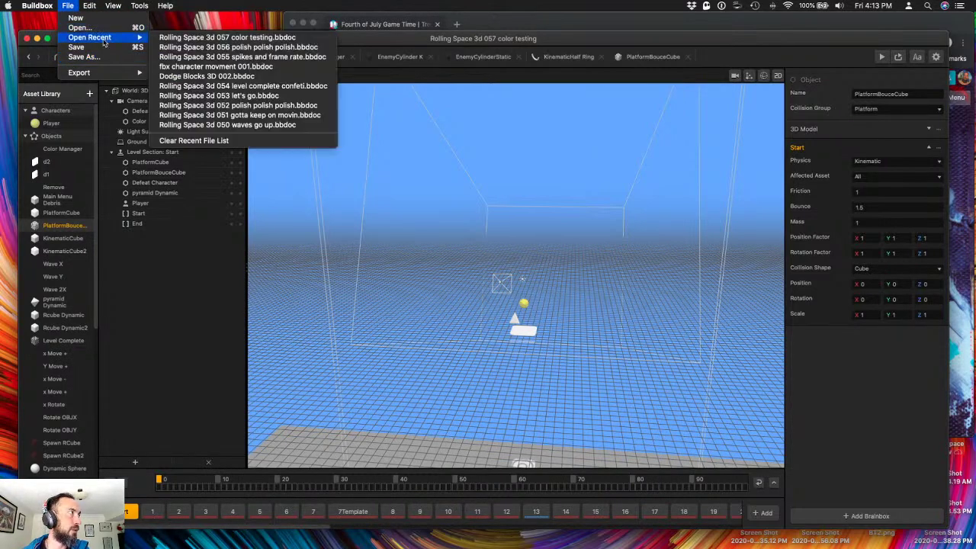
{"action": "left_click", "coordinate": [212, 47]}
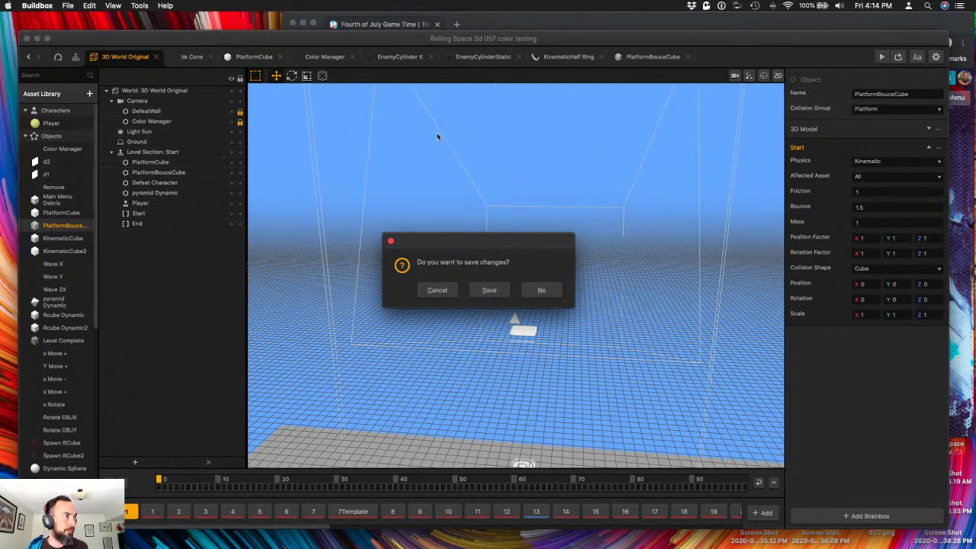
{"action": "left_click", "coordinate": [542, 290]}
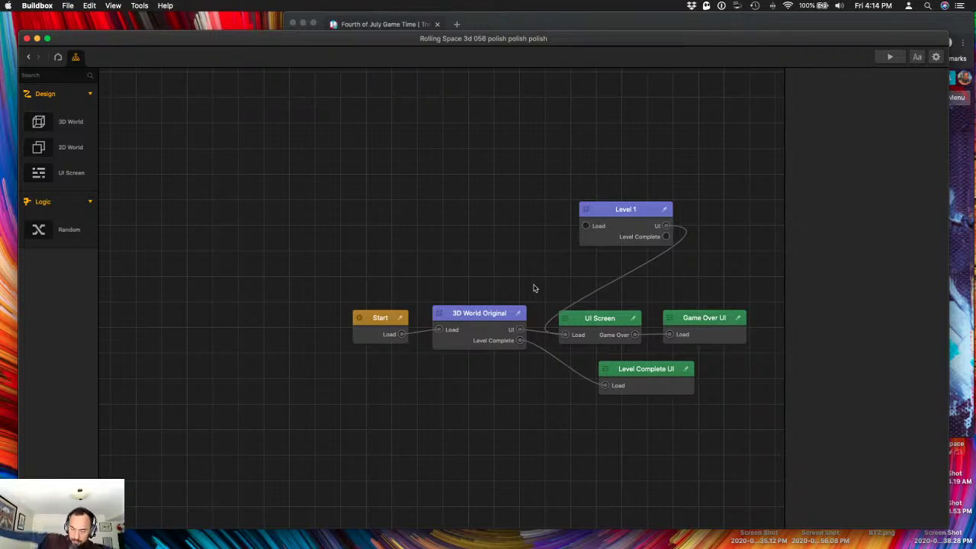
- Open the Color Manager graph from 3D World Original and examine the If Collide node feeding Set Background Green Color
{"action": "double_click", "coordinate": [450, 349]}
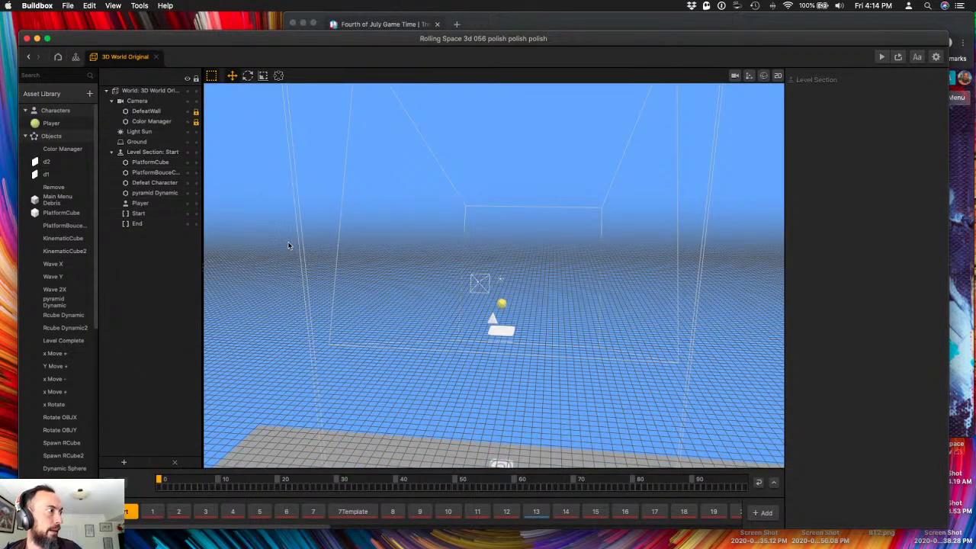
{"action": "left_click", "coordinate": [59, 150]}
{"action": "double_click", "coordinate": [59, 150]}
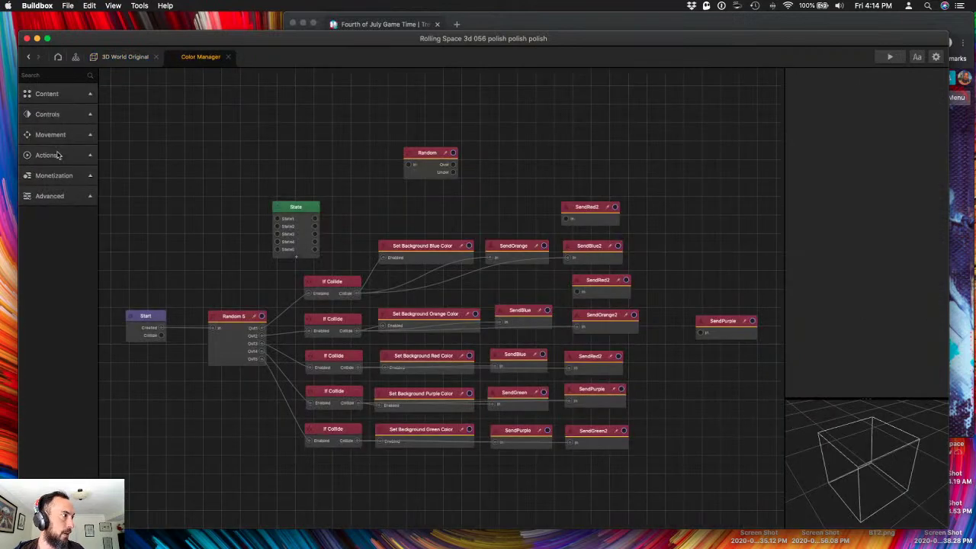
{"action": "scroll", "coordinate": [347, 468], "scroll_direction": "up", "scroll_amount": 5}
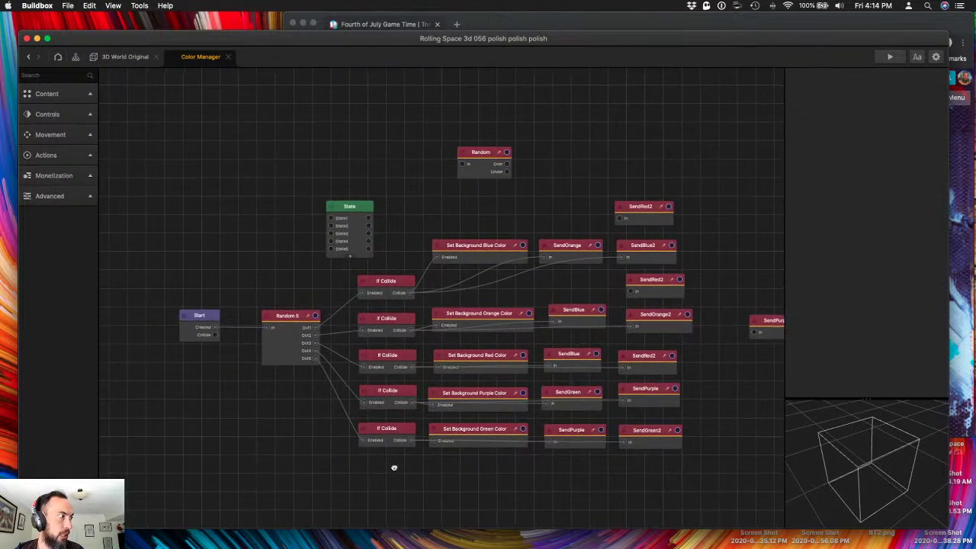
{"action": "left_click", "coordinate": [381, 411]}
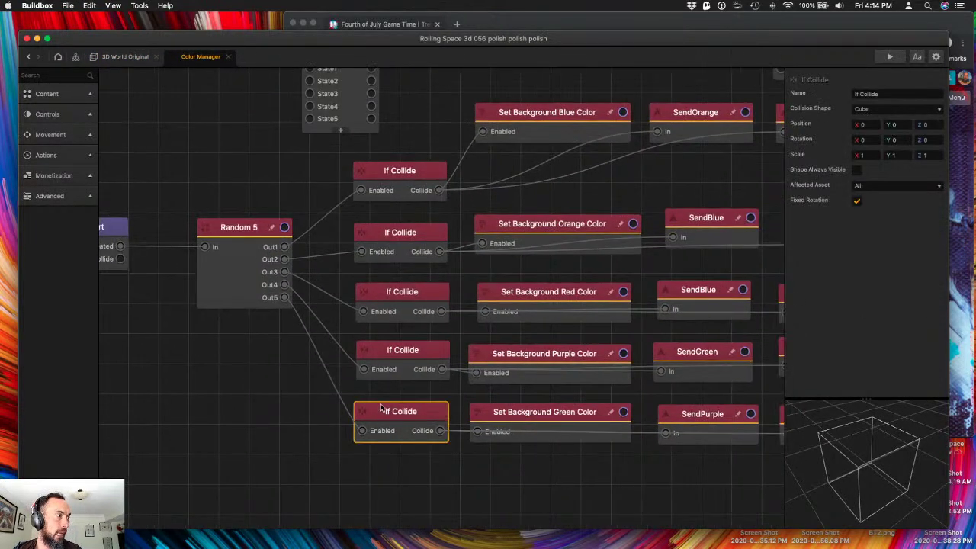
{"action": "scroll", "coordinate": [380, 408], "scroll_direction": "down", "scroll_amount": 3}
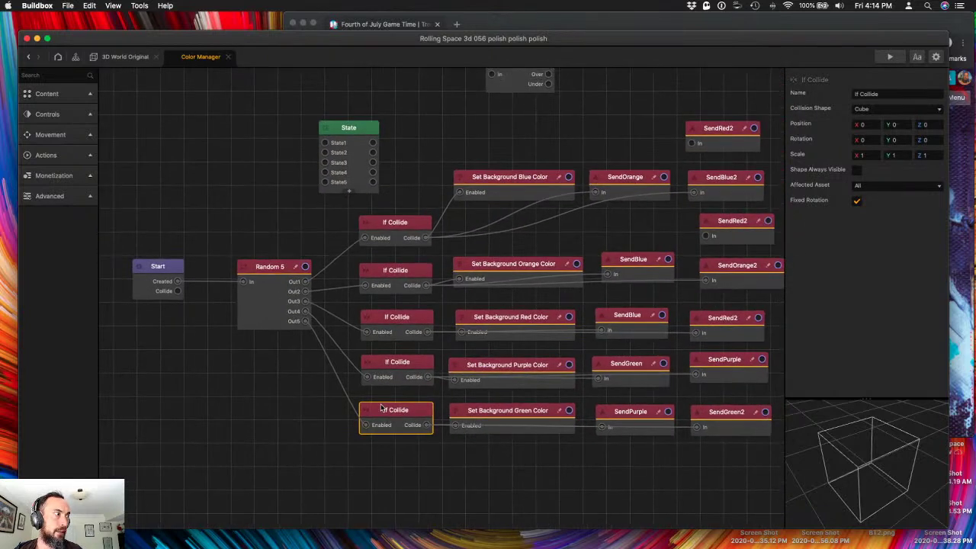
- Select the Color Manager entity under the camera in 3D World Original and examine its box from another angle
{"action": "left_click", "coordinate": [129, 58]}
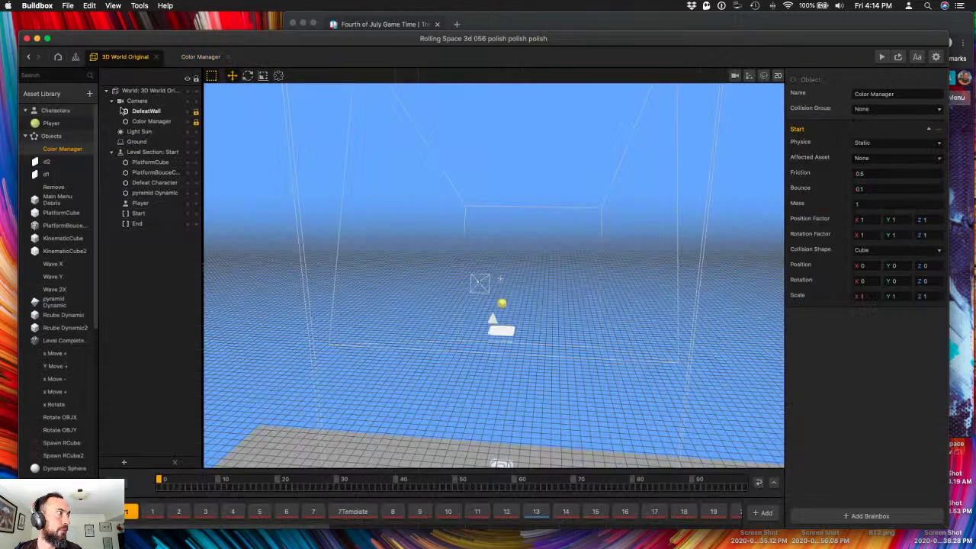
{"action": "left_click", "coordinate": [144, 120]}
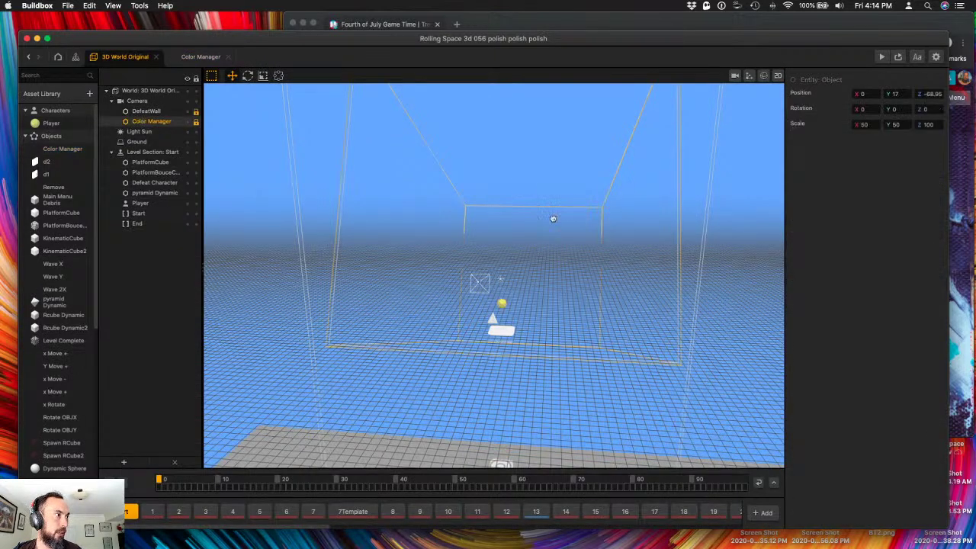
{"action": "right_click_drag", "start_coordinate": [553, 219], "coordinate": [508, 203]}
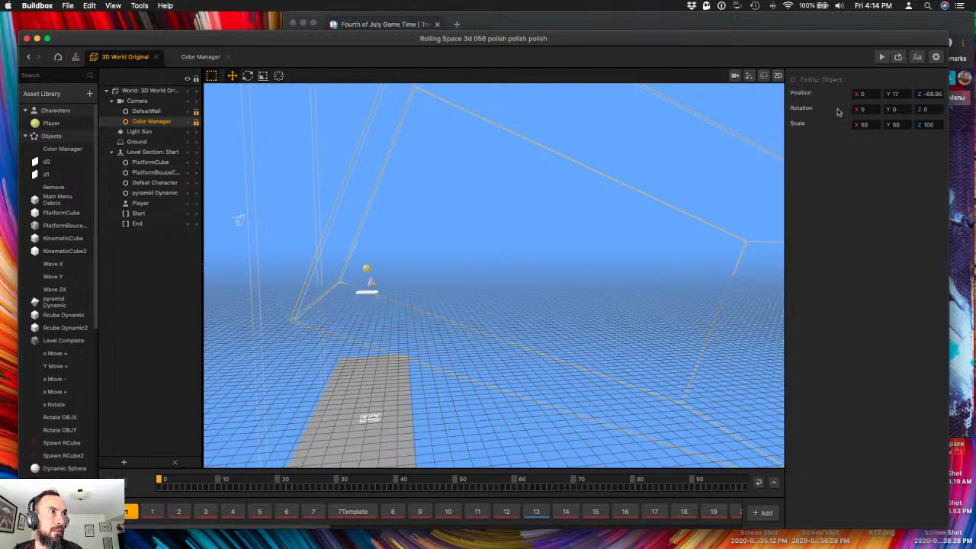
- Set Position Factor X and Rotation Factor X to 0 on the Start node of the Color Manager graph
{"action": "left_click", "coordinate": [201, 56]}
{"action": "scroll", "coordinate": [218, 255], "scroll_direction": "down", "scroll_amount": 5}
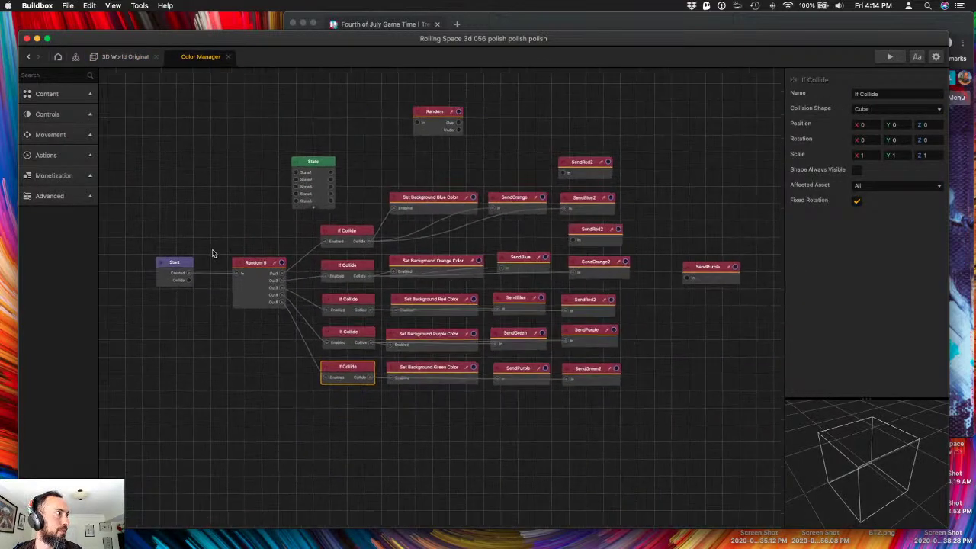
{"action": "left_click", "coordinate": [213, 210]}
{"action": "left_click", "coordinate": [181, 270]}
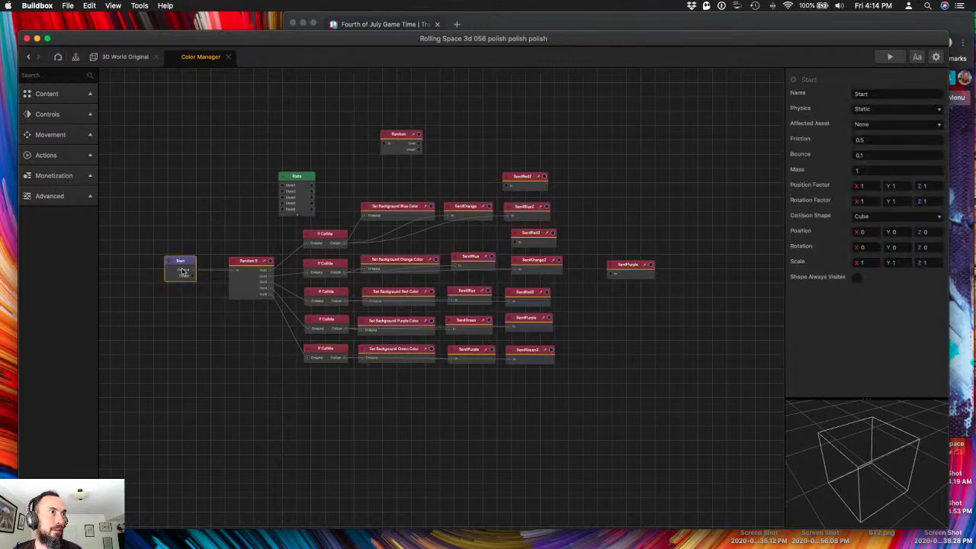
{"action": "left_click", "coordinate": [860, 201]}
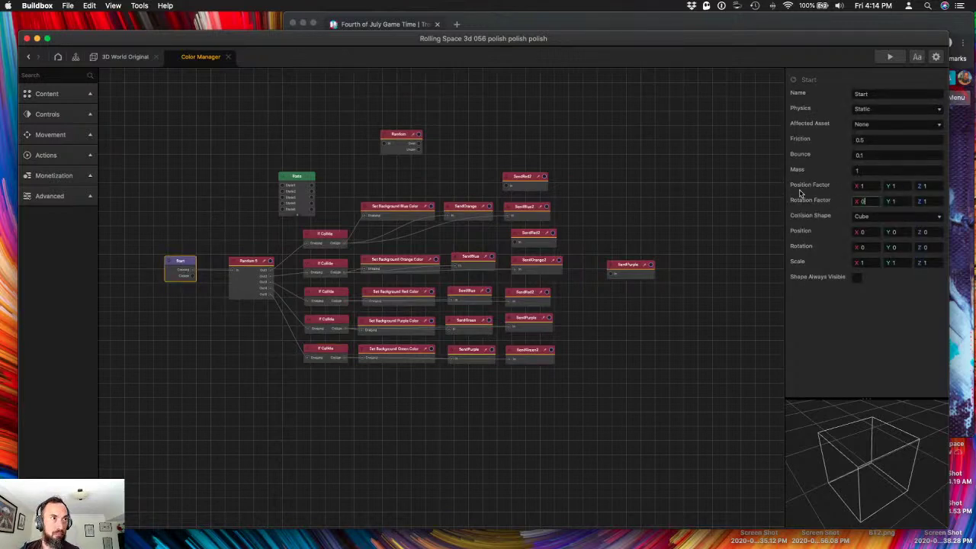
{"action": "left_click", "coordinate": [864, 185]}
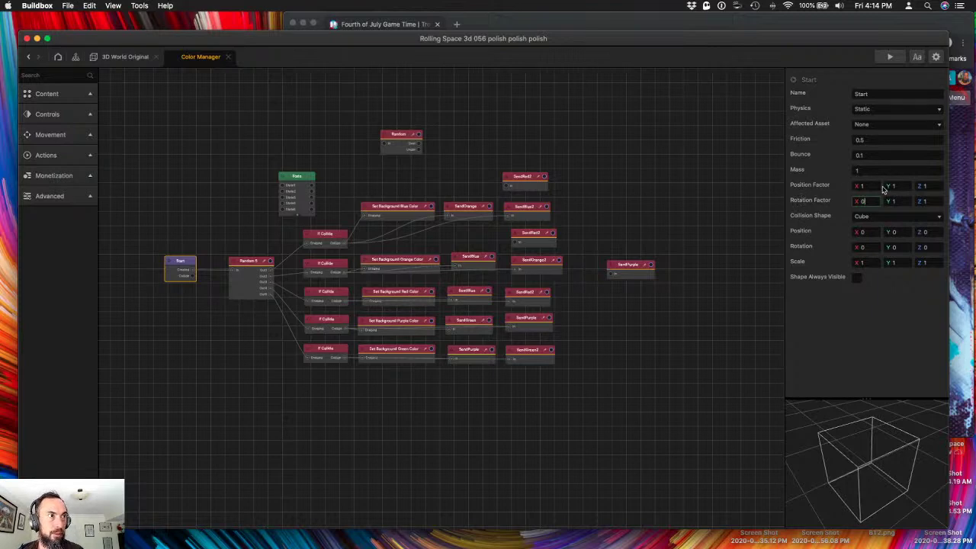
{"action": "key", "text": "Return"}
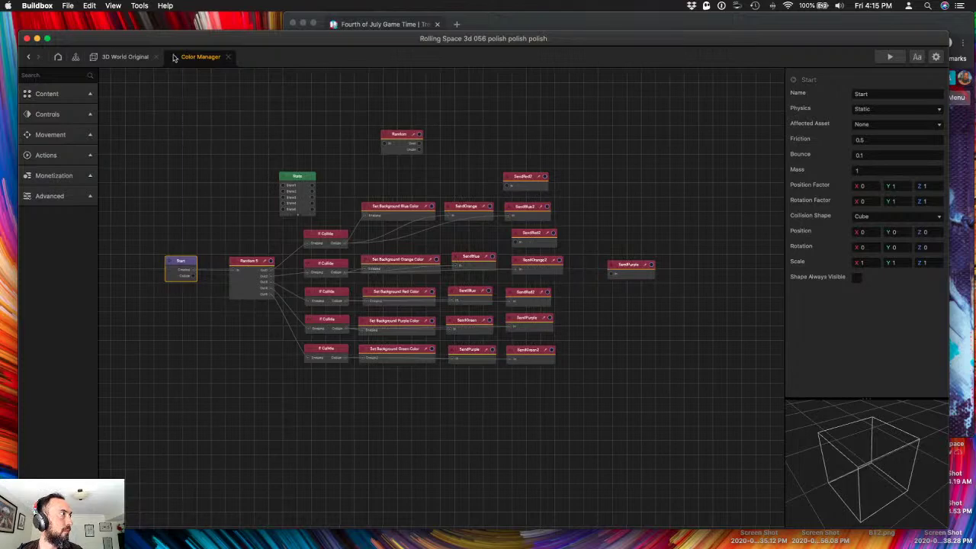
- Unlock the Color Manager entity under the camera in 3D World Original, with the Rotate tool active
{"action": "left_click", "coordinate": [114, 56]}
{"action": "mouse_move", "coordinate": [365, 321]}
{"action": "right_mouse_down"}
{"action": "mouse_move", "coordinate": [366, 306]}
{"action": "mouse_move", "coordinate": [357, 316]}
{"action": "right_mouse_up"}
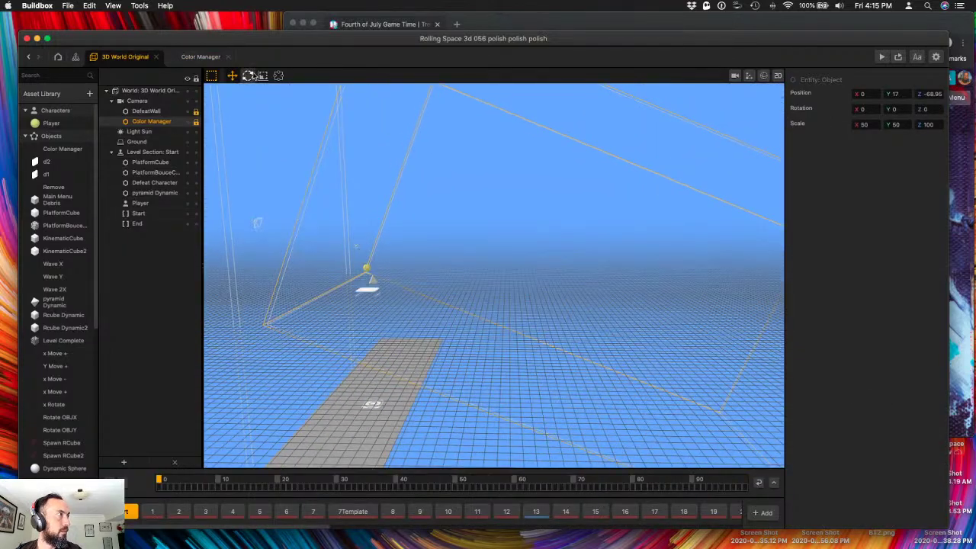
{"action": "left_click", "coordinate": [247, 75]}
{"action": "right_click_drag", "start_coordinate": [396, 198], "coordinate": [467, 227]}
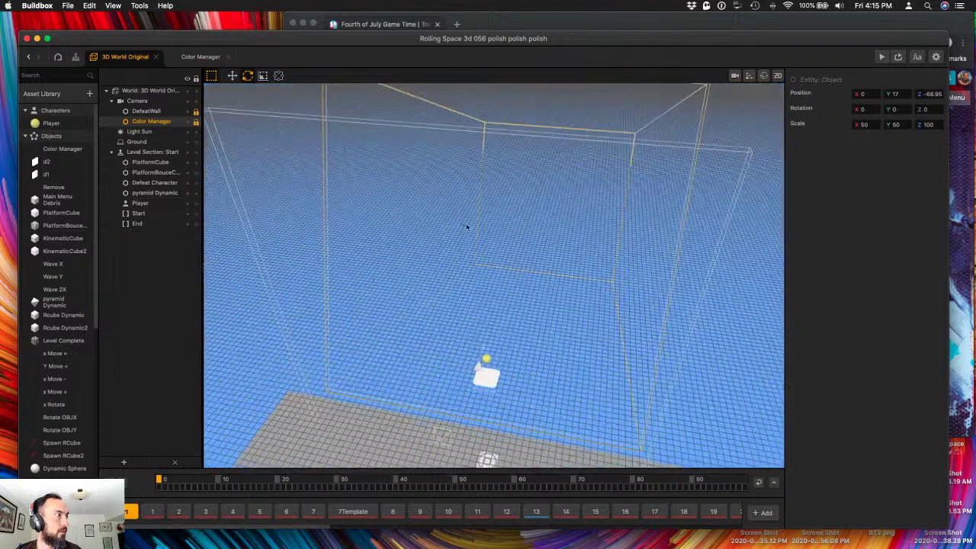
{"action": "left_click", "coordinate": [196, 123]}
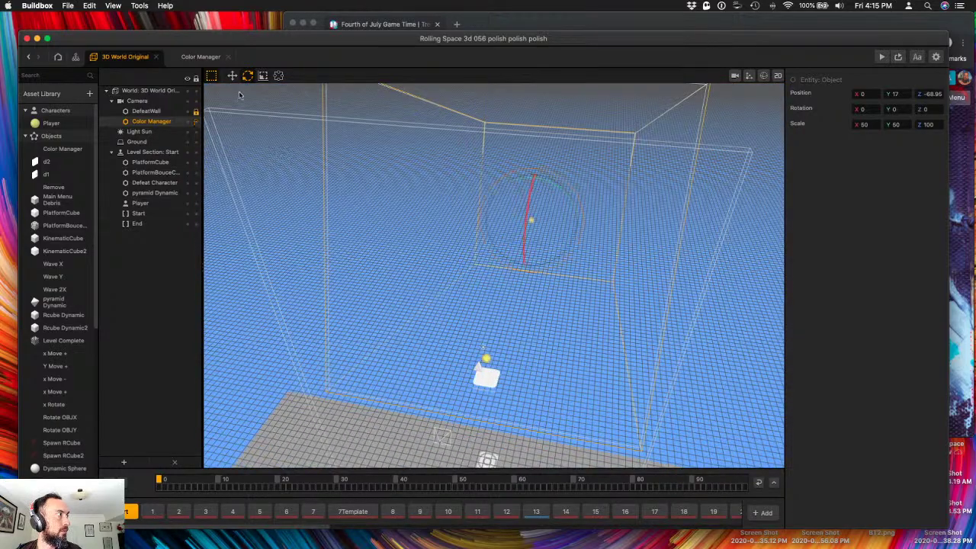
- Try tilting the Color Manager box about its X axis, view it from the side and reset Rotation X to 0
{"action": "left_click_drag", "start_coordinate": [529, 215], "coordinate": [527, 221]}
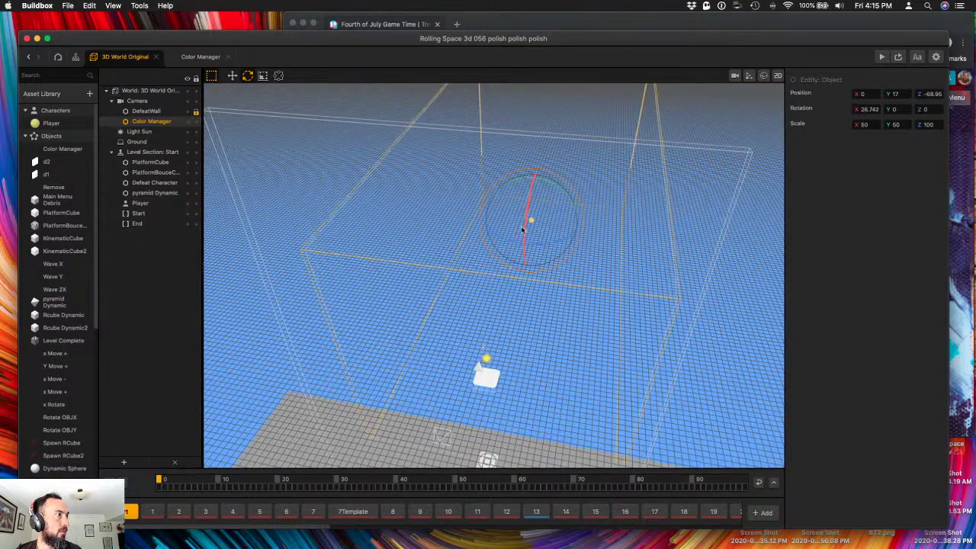
{"action": "right_click_drag", "start_coordinate": [523, 222], "coordinate": [715, 198]}
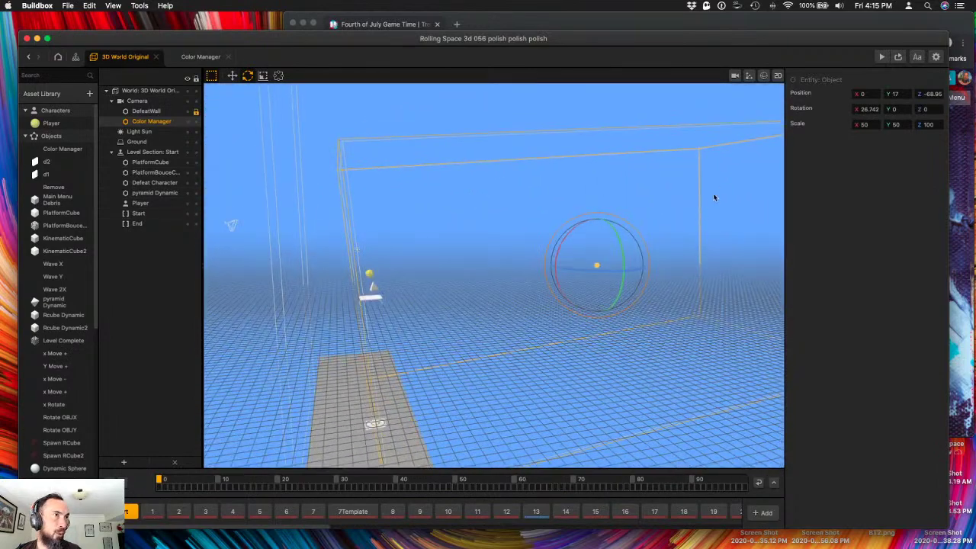
{"action": "left_click", "coordinate": [872, 109]}
{"action": "type", "text": "0"}
{"action": "key", "text": "Tab"}
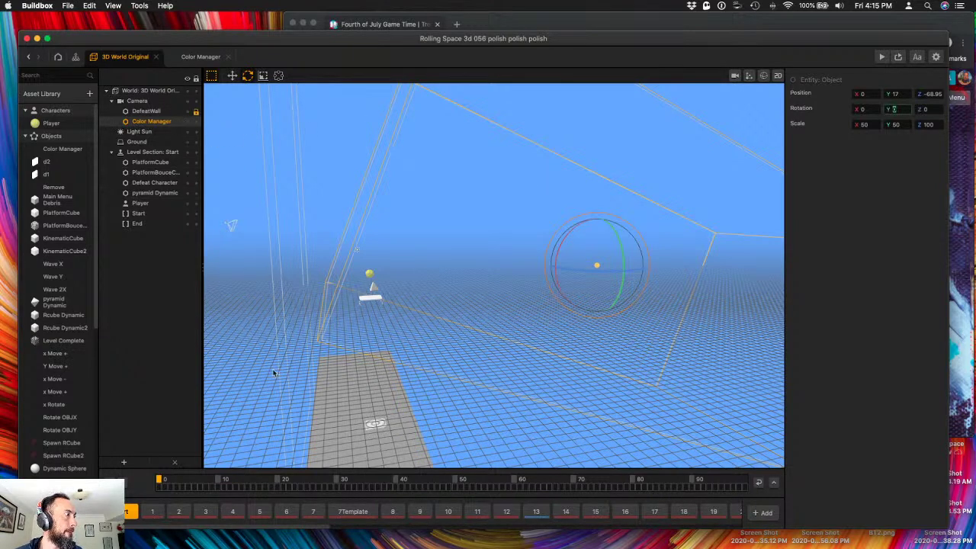
- Return to the Color Manager graph and examine the Set Background Green Color, SendPurple and SendGreen2 nodes
{"action": "left_click", "coordinate": [177, 57]}
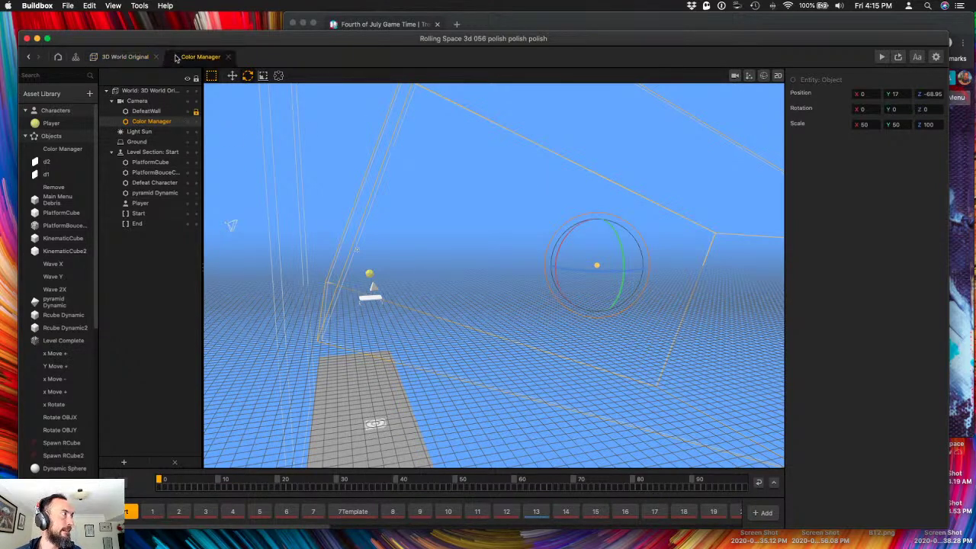
{"action": "left_click", "coordinate": [125, 56]}
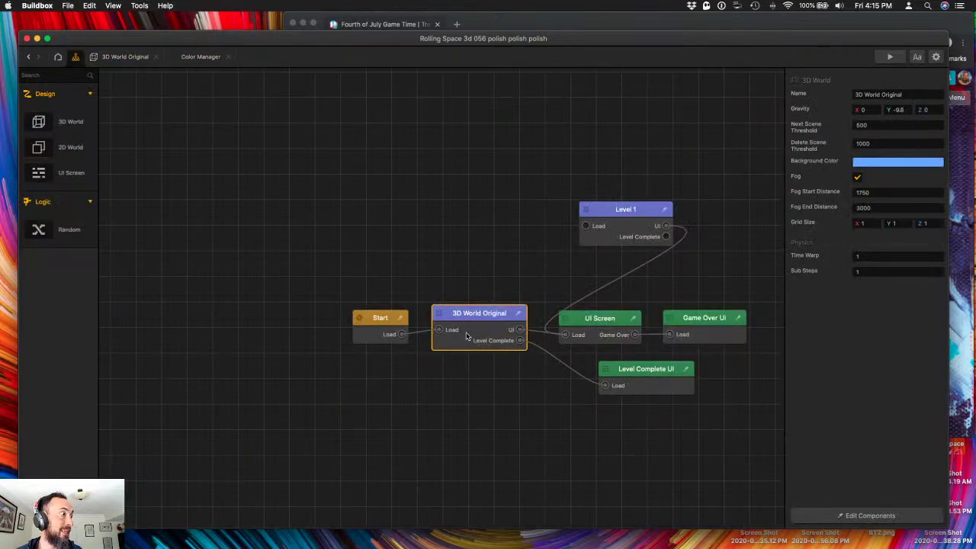
{"action": "left_click", "coordinate": [197, 58]}
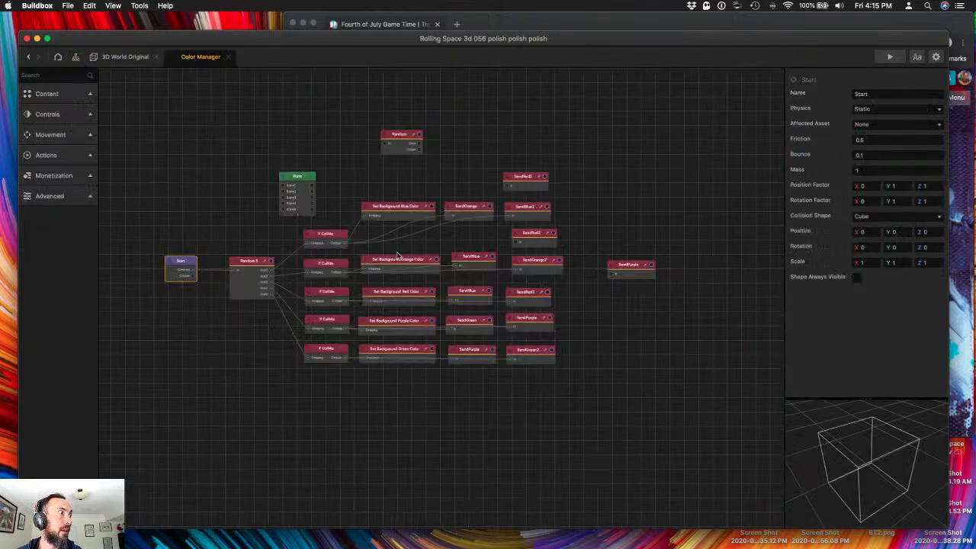
{"action": "left_click", "coordinate": [416, 356]}
{"action": "left_click", "coordinate": [473, 353]}
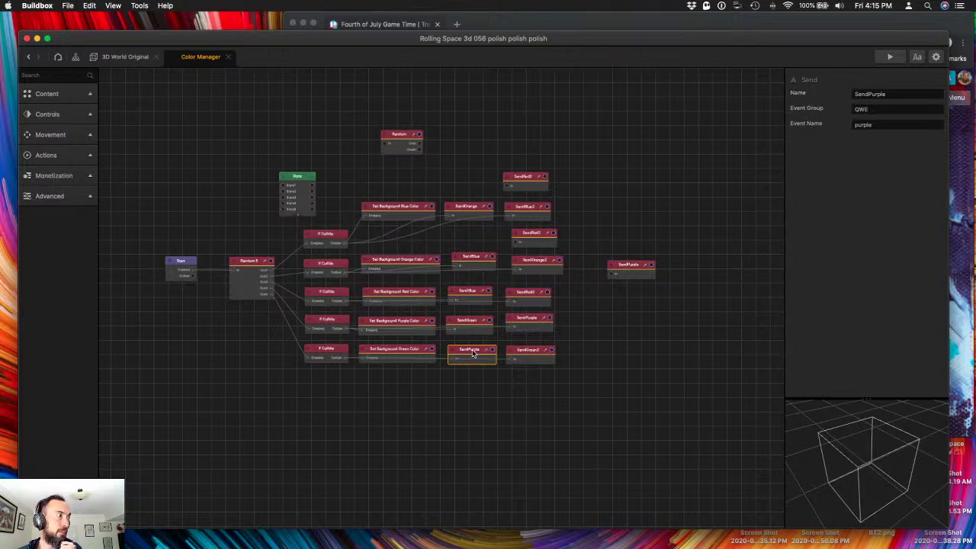
{"action": "left_click", "coordinate": [533, 354]}
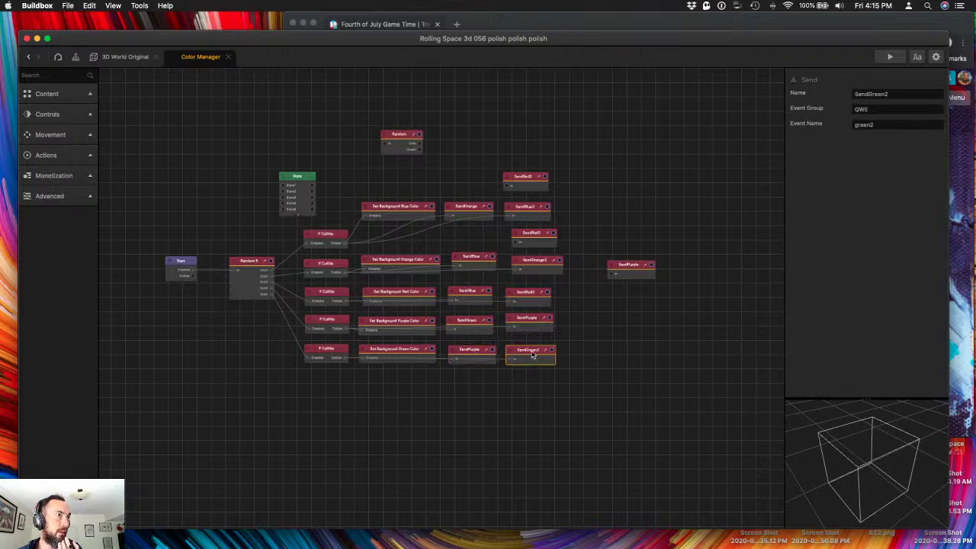
- Move SendGreen2 below its row and add a Random node beneath the green branch of the Color Manager graph
{"action": "left_click_drag", "start_coordinate": [532, 354], "coordinate": [537, 379]}
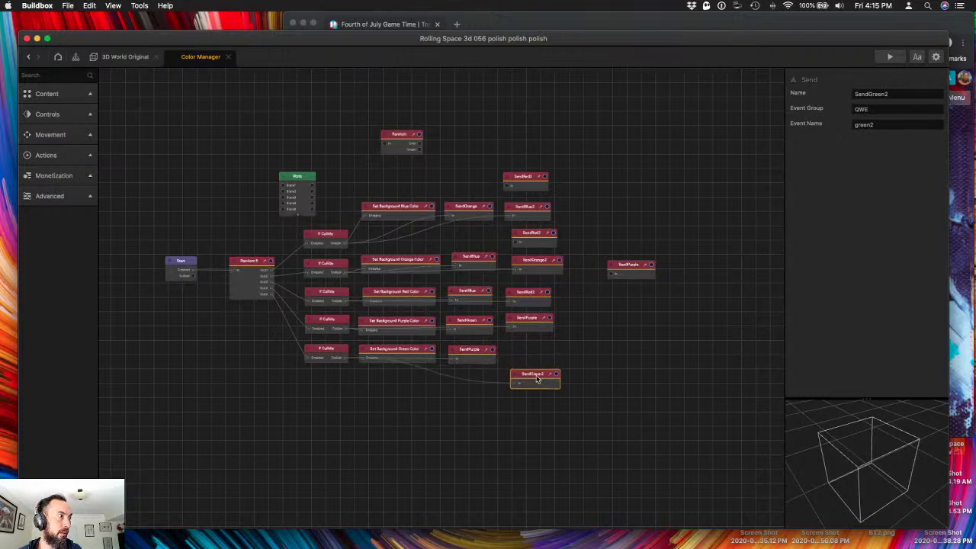
{"action": "left_click", "coordinate": [69, 76]}
{"action": "type", "text": "rand"}
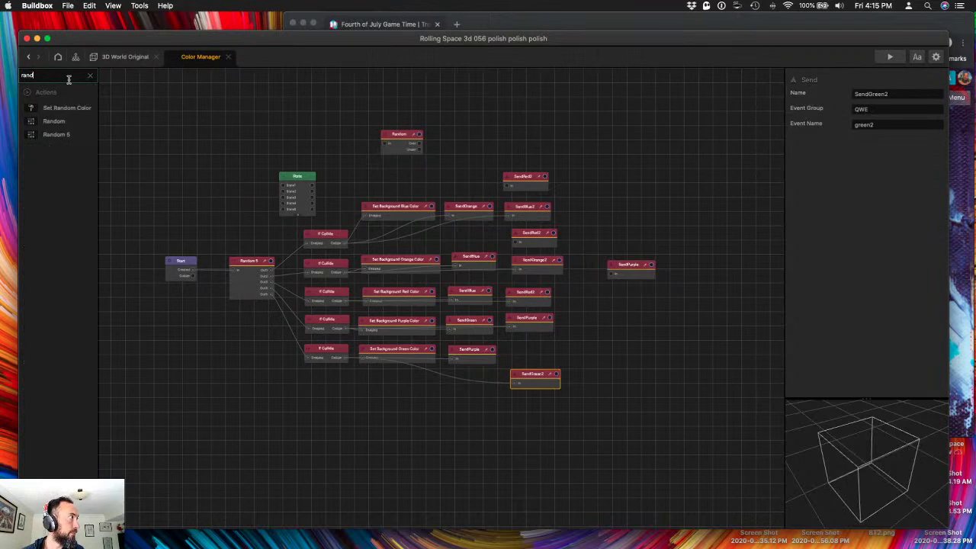
{"action": "left_click_drag", "start_coordinate": [55, 121], "coordinate": [476, 408]}
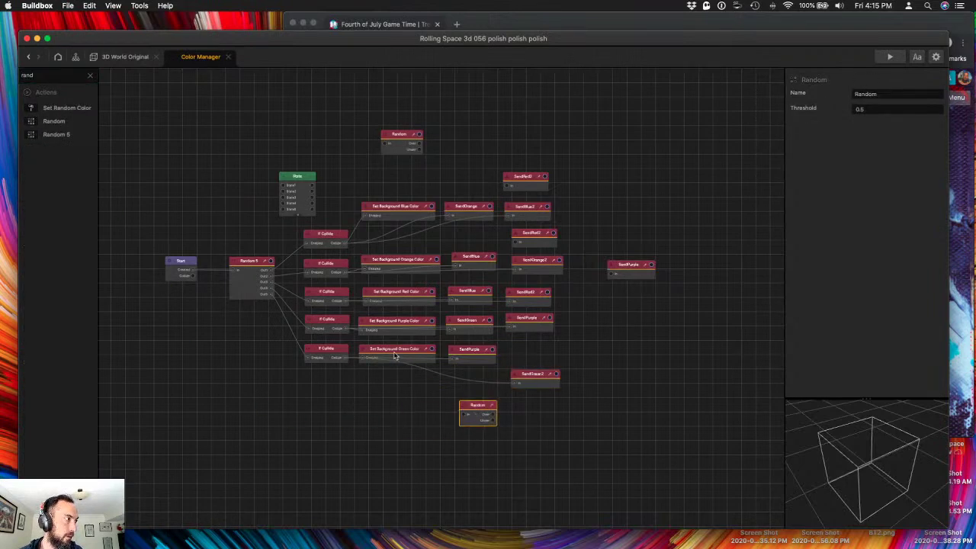
- Line up the green branch's If Collide, Set Background Green Color and SendPurple nodes in a separate row below the other branches
{"action": "left_click_drag", "start_coordinate": [394, 355], "coordinate": [393, 403]}
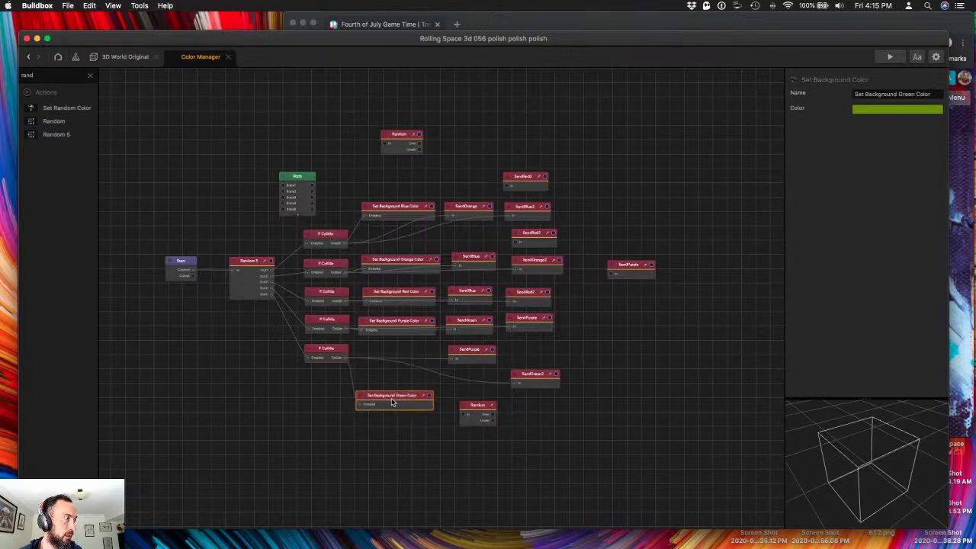
{"action": "left_click_drag", "start_coordinate": [319, 352], "coordinate": [311, 427]}
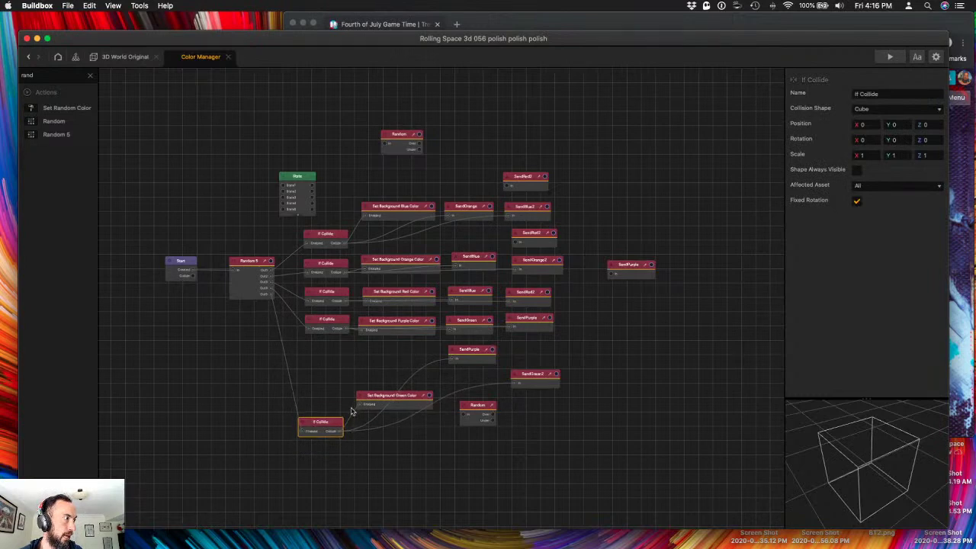
{"action": "left_click_drag", "start_coordinate": [382, 402], "coordinate": [393, 427]}
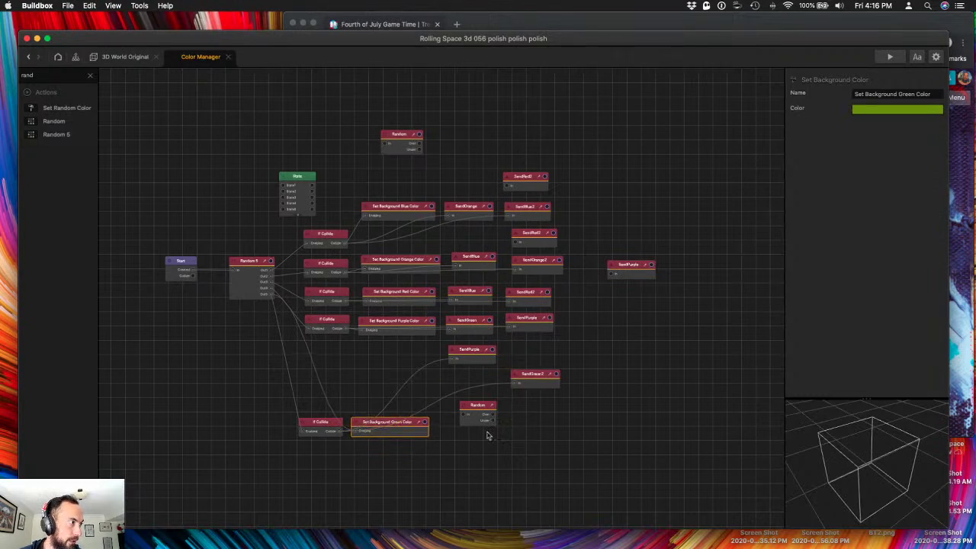
{"action": "left_click_drag", "start_coordinate": [481, 409], "coordinate": [598, 432]}
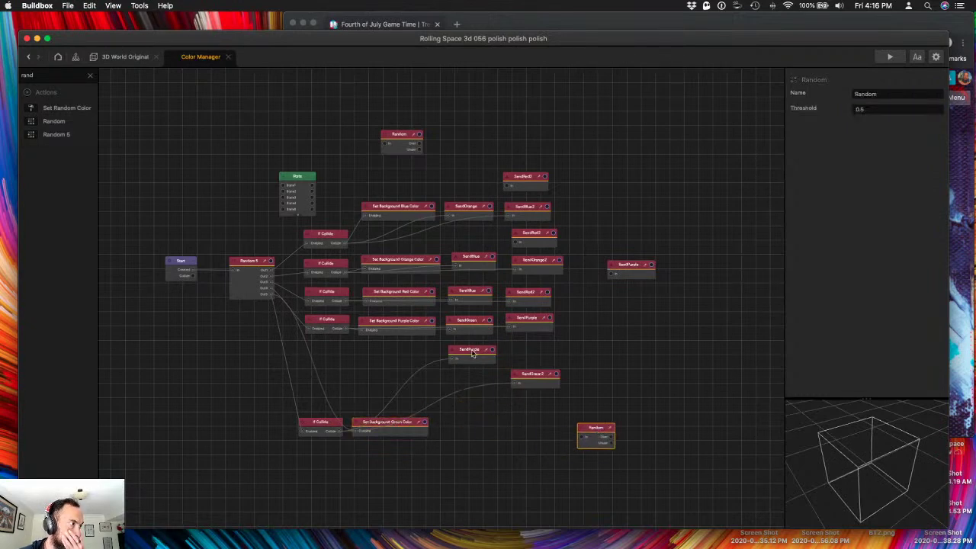
{"action": "left_click_drag", "start_coordinate": [472, 351], "coordinate": [469, 428]}
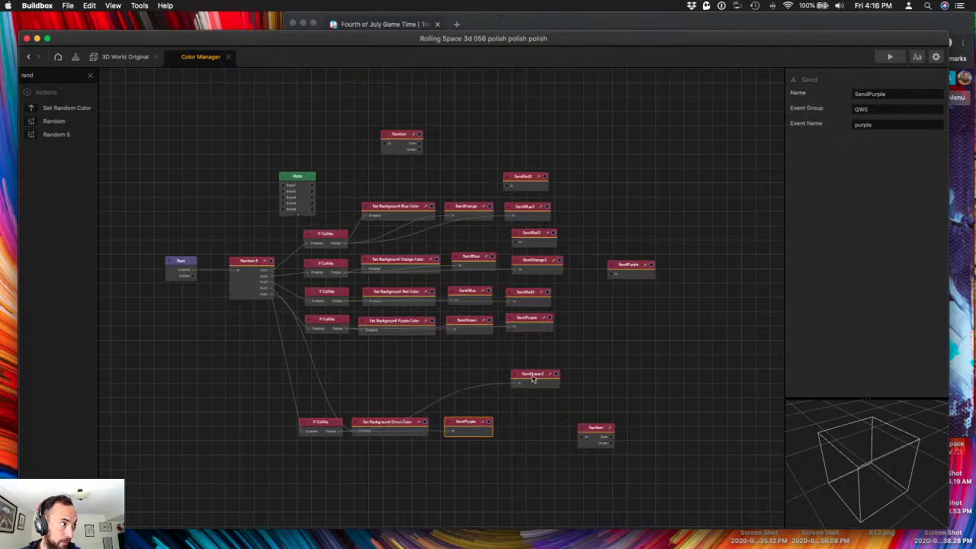
- Place the Random node between SendPurple and SendGreen2 in the green row, wiring the branch into Random instead of SendGreen2
{"action": "left_click_drag", "start_coordinate": [534, 378], "coordinate": [552, 412]}
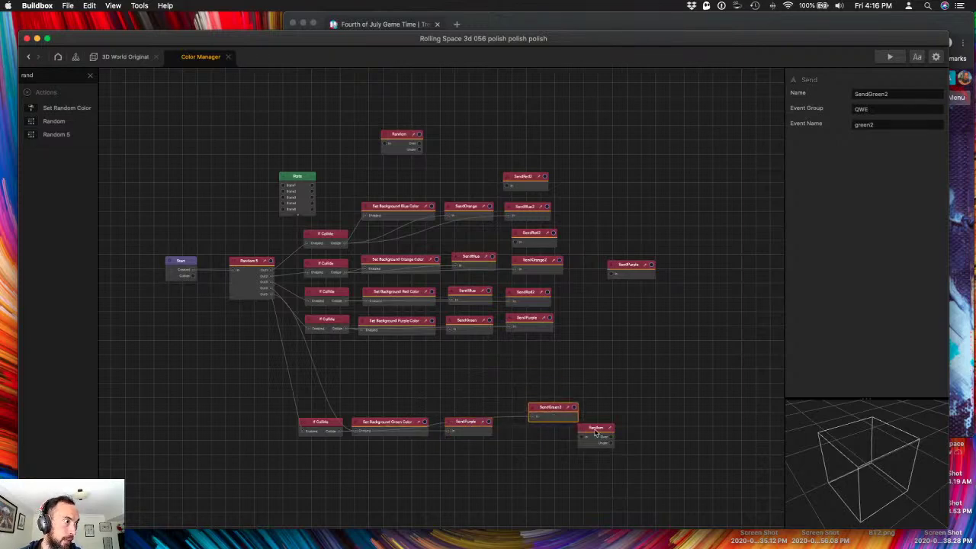
{"action": "left_click_drag", "start_coordinate": [598, 433], "coordinate": [522, 430]}
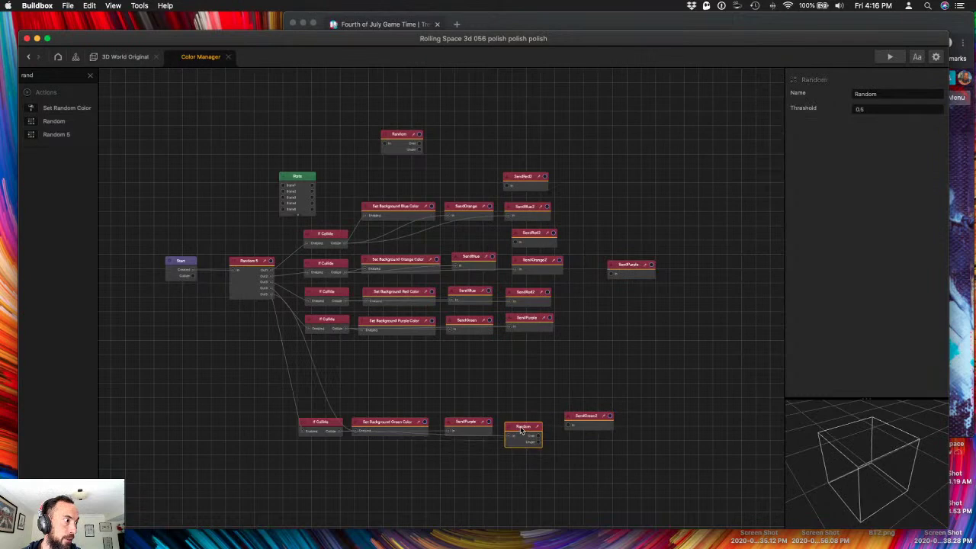
{"action": "left_click_drag", "start_coordinate": [585, 422], "coordinate": [584, 428]}
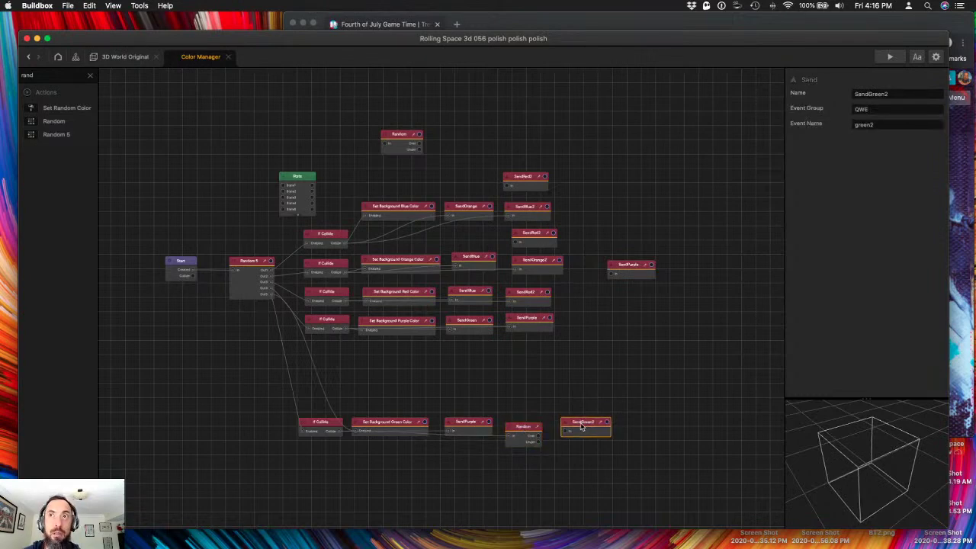
- Duplicate SendBlue2 below SendGreen2 and connect the Random node's two outputs to SendGreen2 and the copy
{"action": "left_click", "coordinate": [527, 211]}
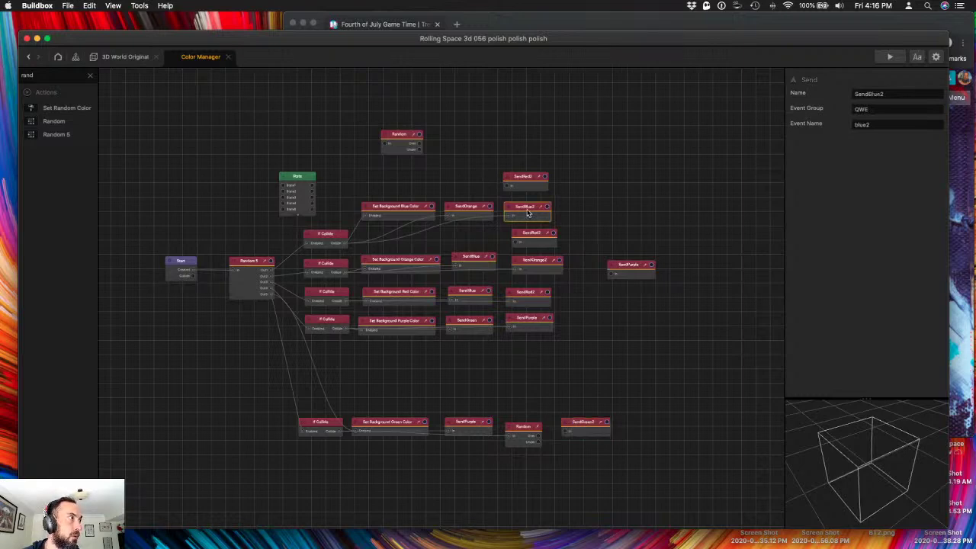
{"action": "key", "text": "super+d"}
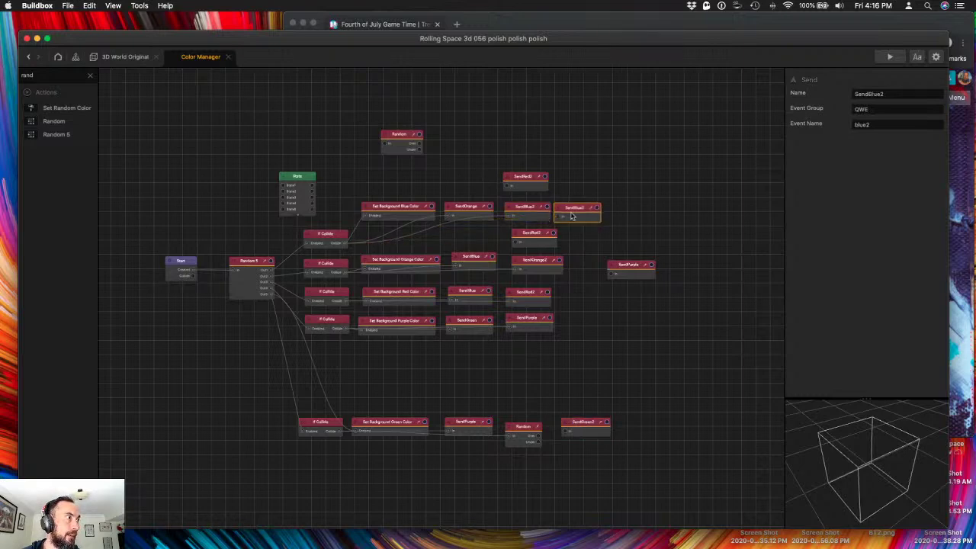
{"action": "left_click_drag", "start_coordinate": [582, 222], "coordinate": [543, 438]}
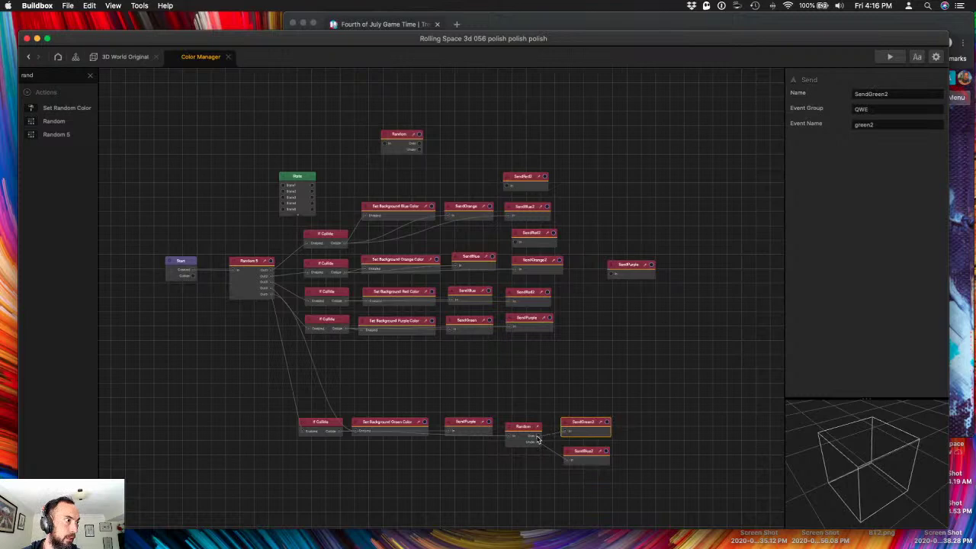
- Preview the game and restart it repeatedly to check the random background and object colors, closing the preview at the end
{"action": "left_click", "coordinate": [891, 58]}
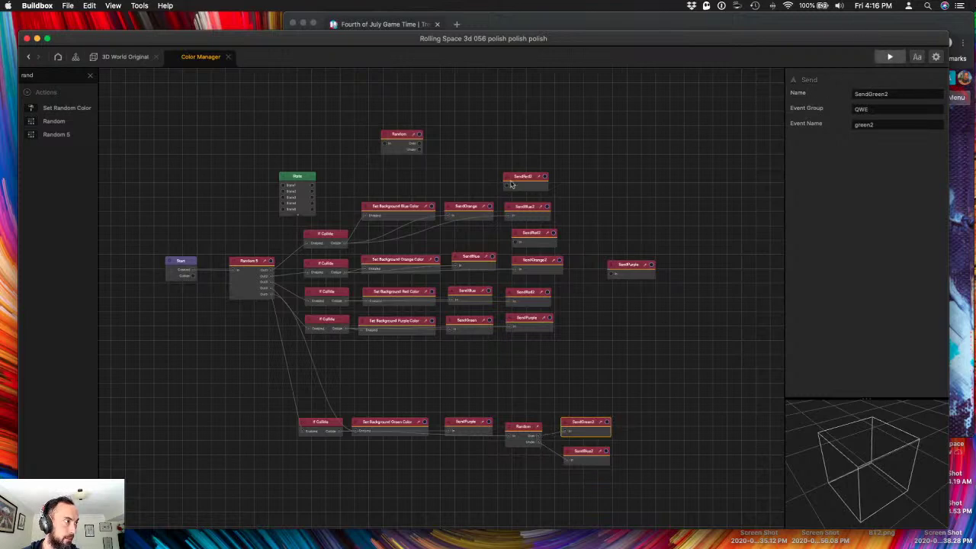
{"action": "left_click_drag", "start_coordinate": [114, 105], "coordinate": [812, 79]}
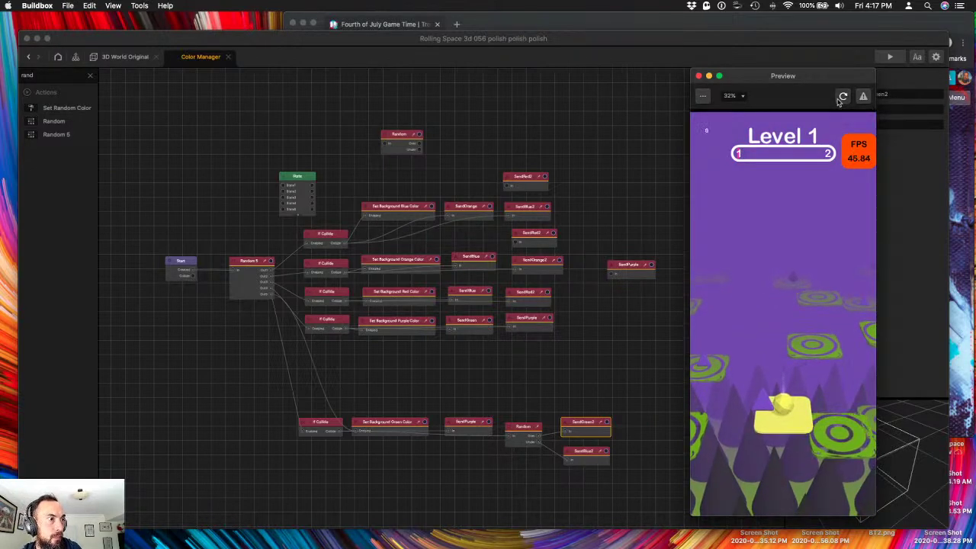
{"action": "left_click", "coordinate": [841, 98]}
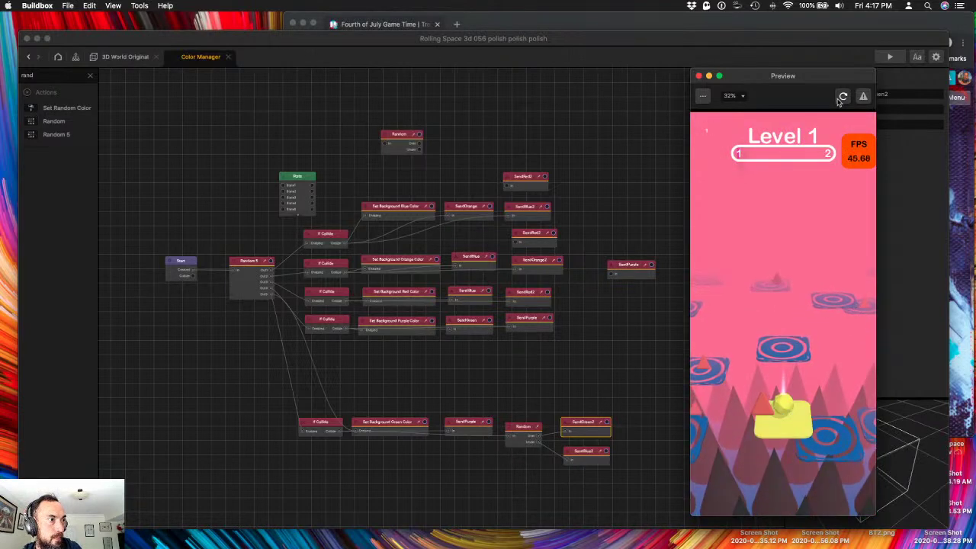
{"action": "left_click", "coordinate": [842, 97]}
{"action": "left_click", "coordinate": [842, 97]}
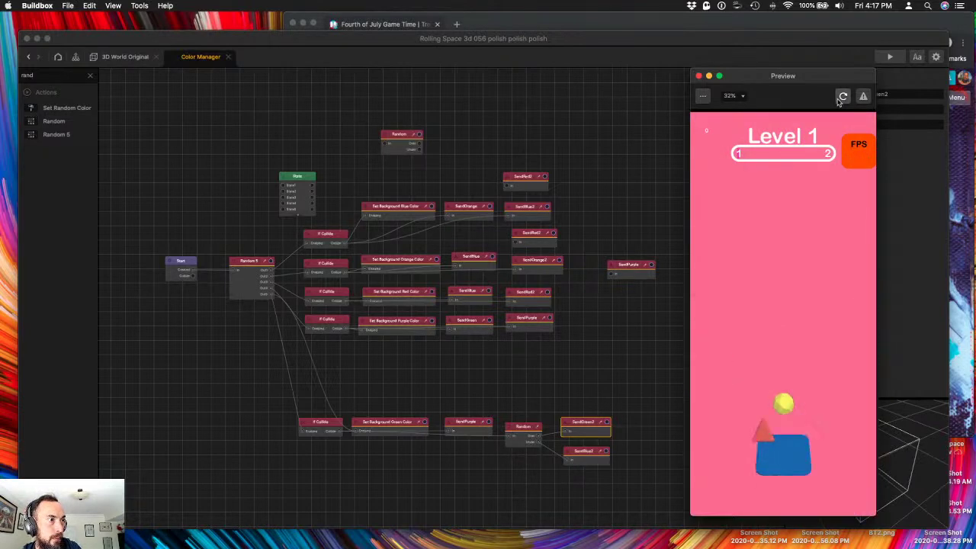
{"action": "left_click", "coordinate": [842, 97]}
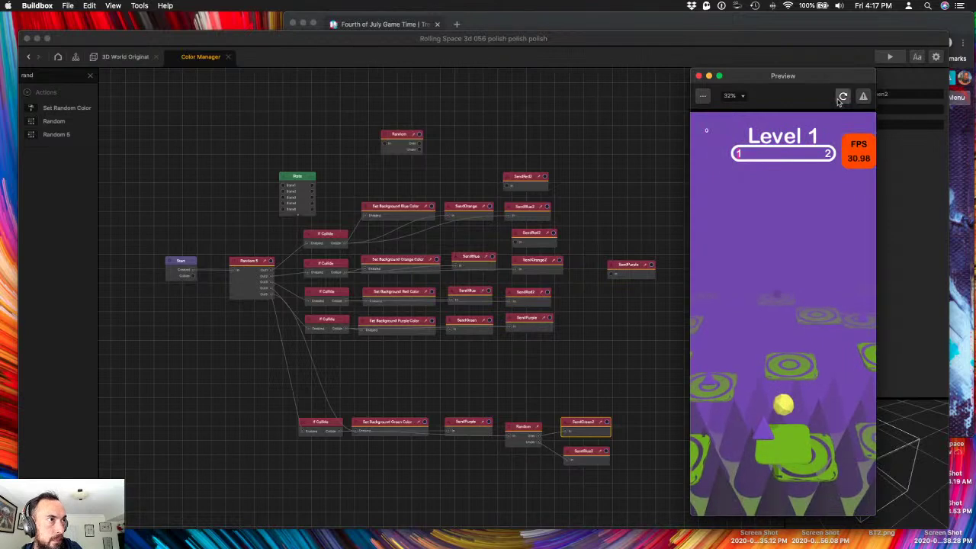
{"action": "left_click", "coordinate": [840, 99]}
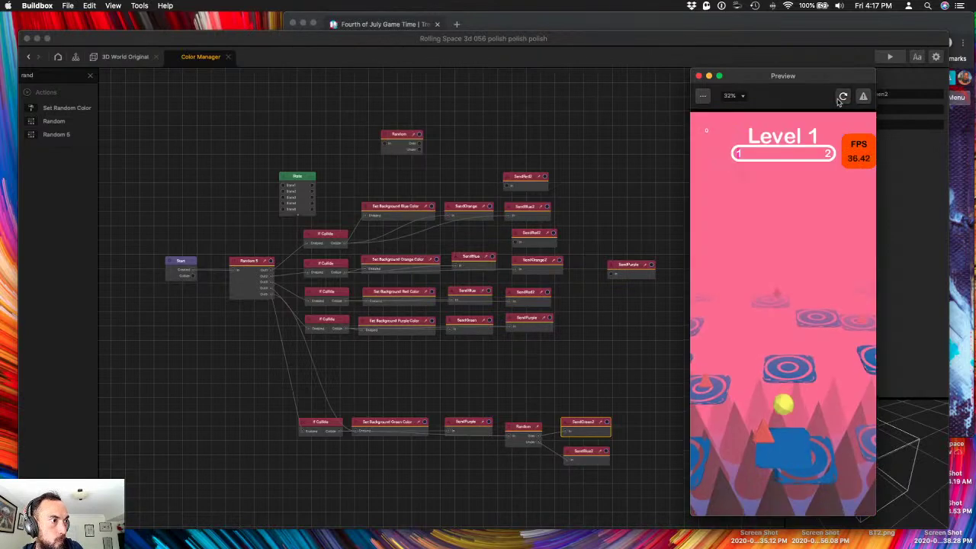
{"action": "left_click", "coordinate": [841, 98]}
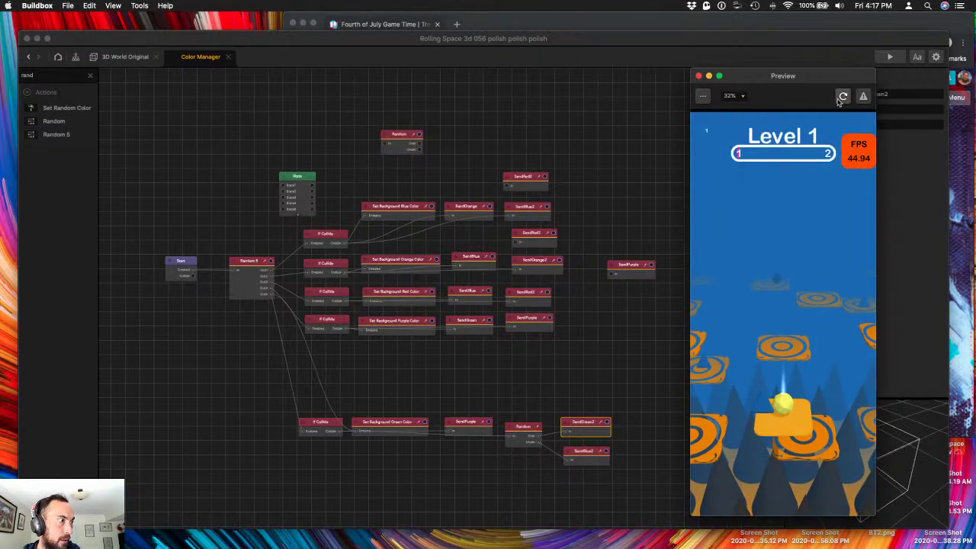
{"action": "left_click", "coordinate": [699, 76]}
- Preview the game from level section 1 of 3D World Original and restart it repeatedly to check the random color combinations
{"action": "left_click", "coordinate": [122, 57]}
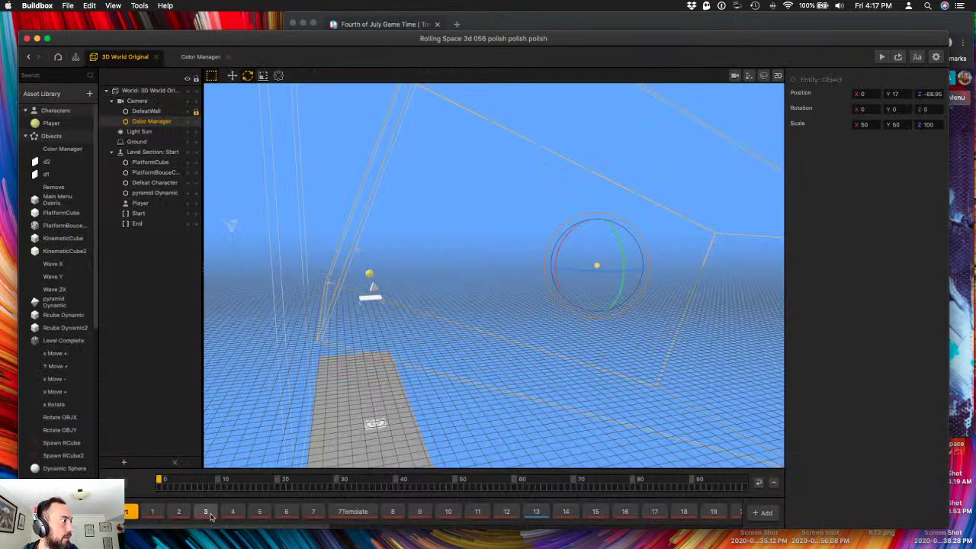
{"action": "left_click", "coordinate": [153, 512]}
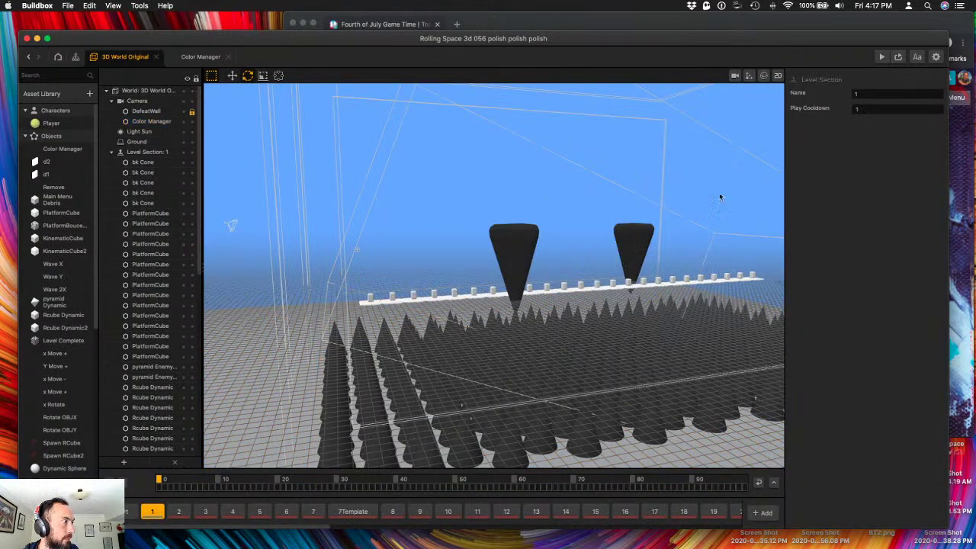
{"action": "left_click", "coordinate": [883, 58]}
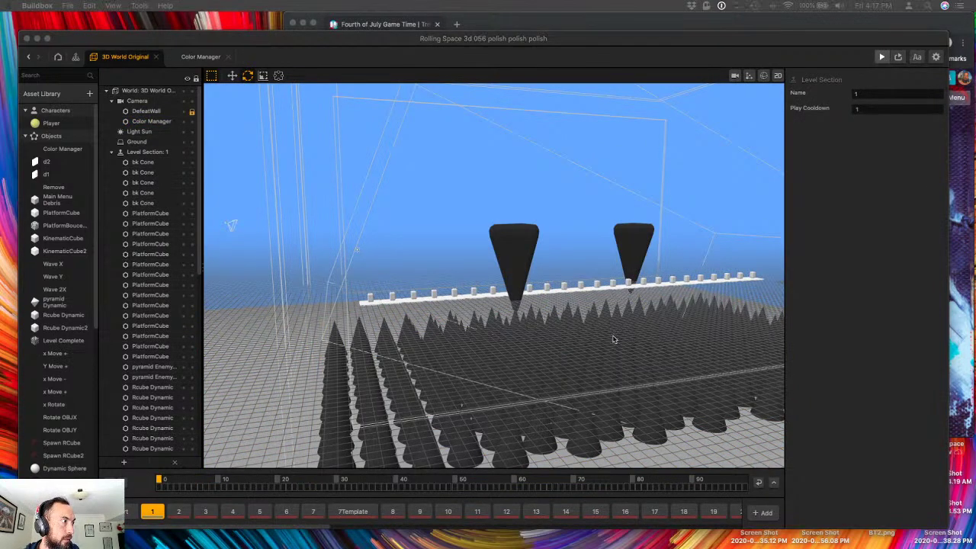
{"action": "left_click", "coordinate": [148, 133]}
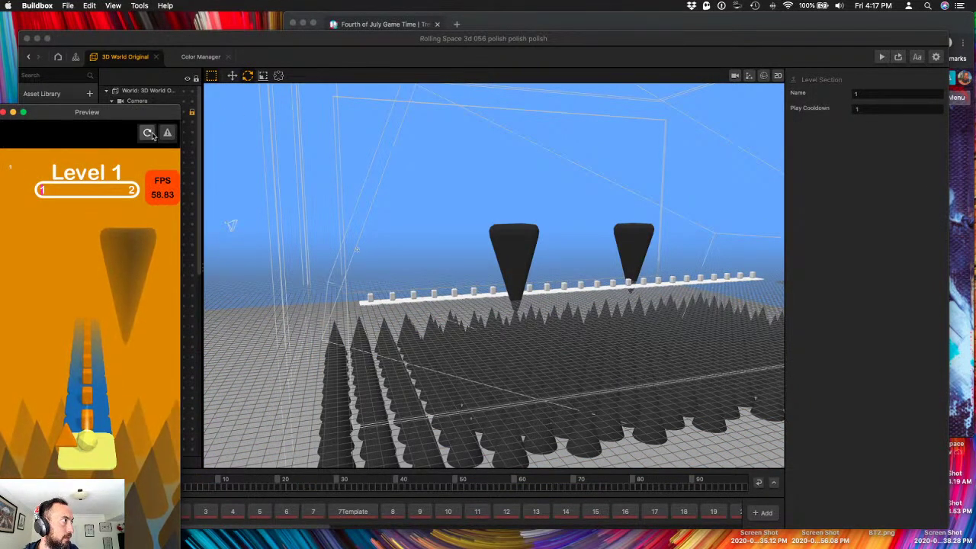
{"action": "left_click_drag", "start_coordinate": [153, 109], "coordinate": [781, 30]}
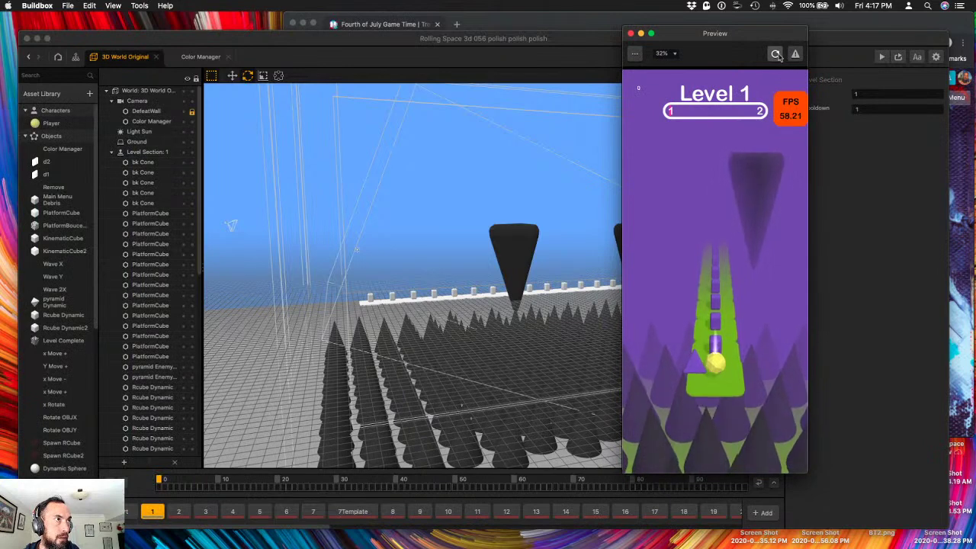
{"action": "left_click", "coordinate": [775, 55]}
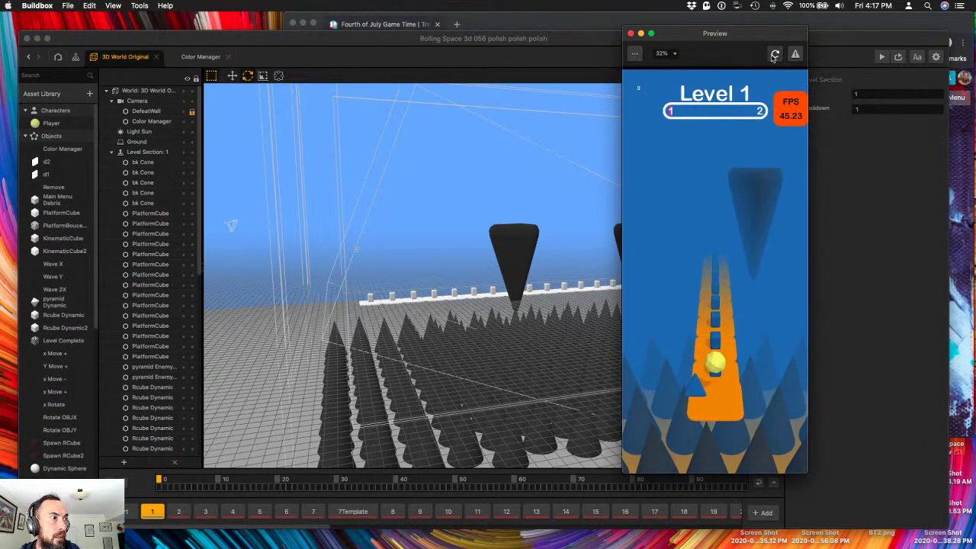
{"action": "left_click", "coordinate": [774, 54]}
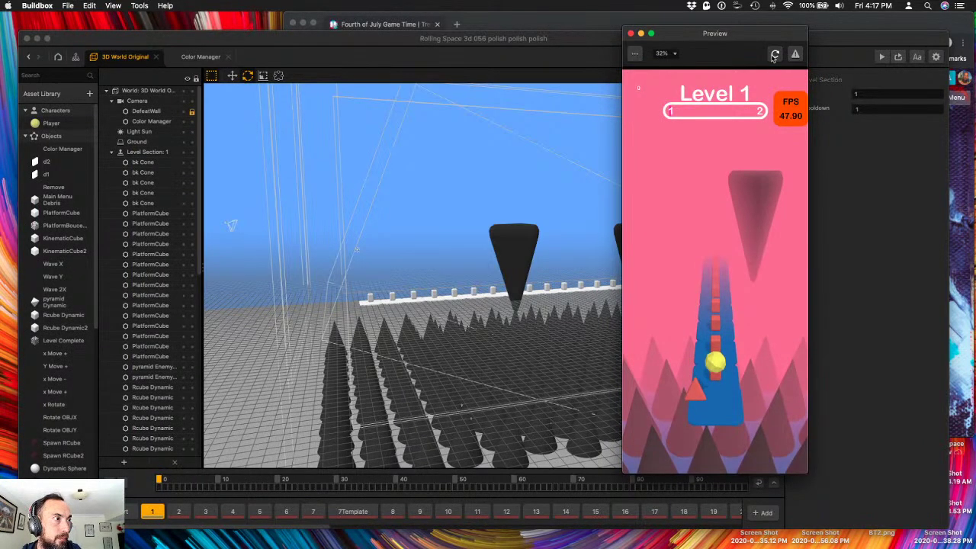
{"action": "left_click", "coordinate": [775, 55]}
{"action": "left_click", "coordinate": [774, 55]}
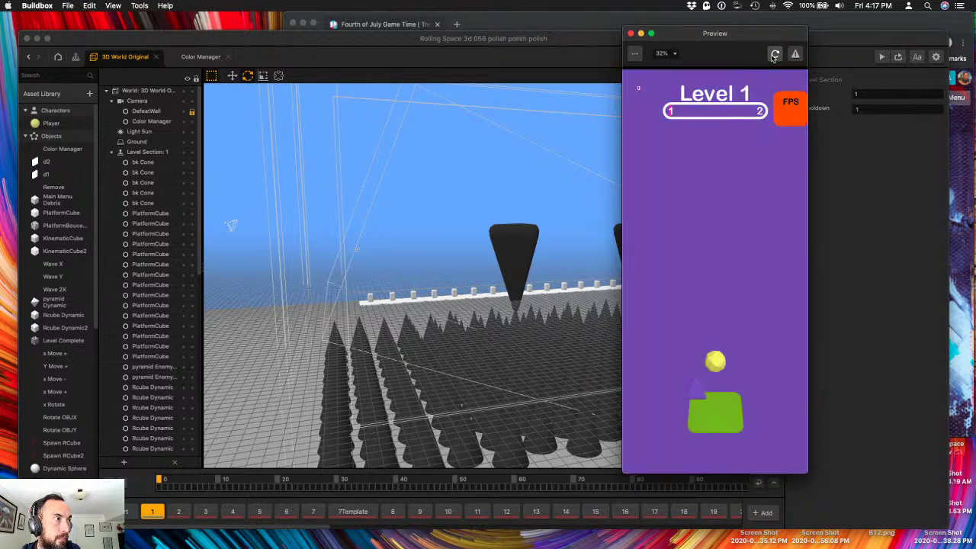
- In the Color Manager, disconnect the green branch from Random 5 and wire Start directly to its If Collide and Set Background Green Color nodes
{"action": "left_click", "coordinate": [111, 58]}
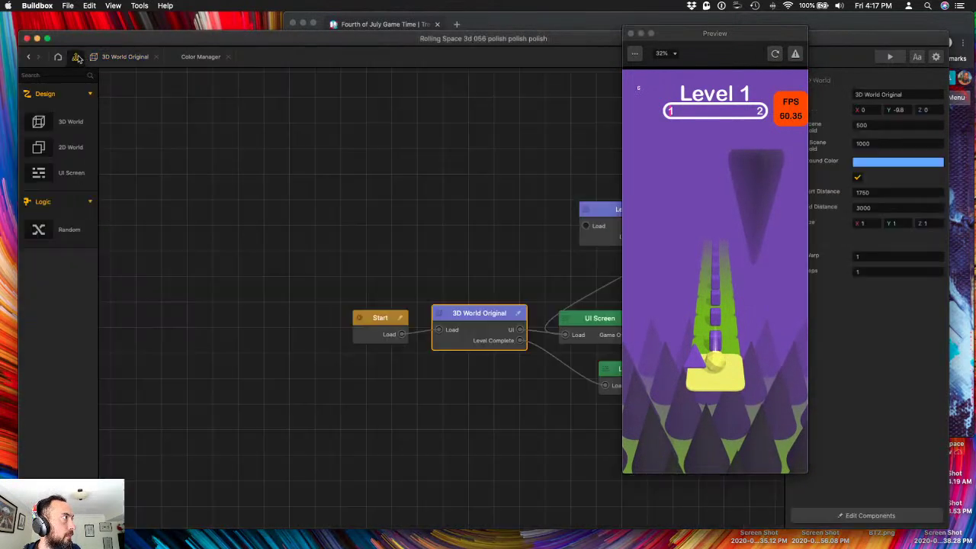
{"action": "left_click", "coordinate": [200, 56]}
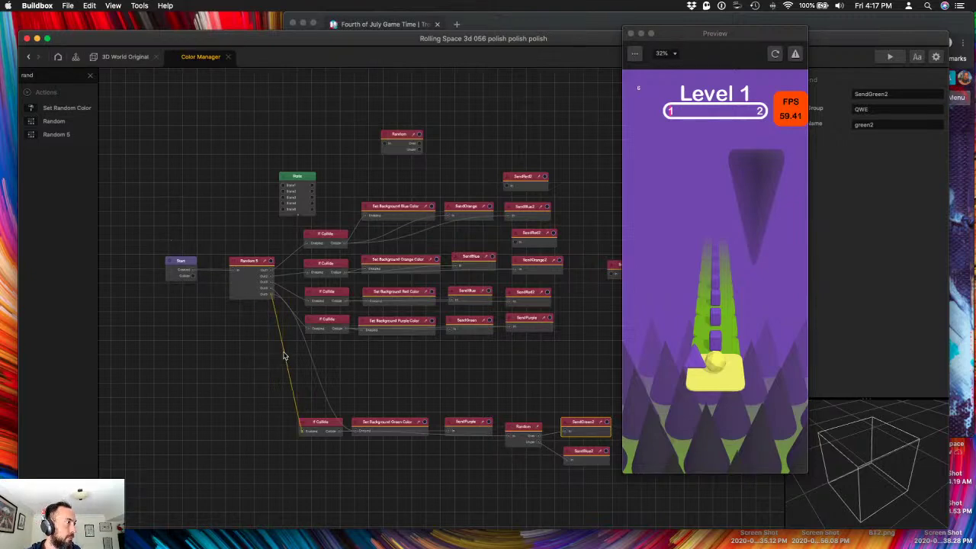
{"action": "left_click_drag", "start_coordinate": [285, 355], "coordinate": [231, 333]}
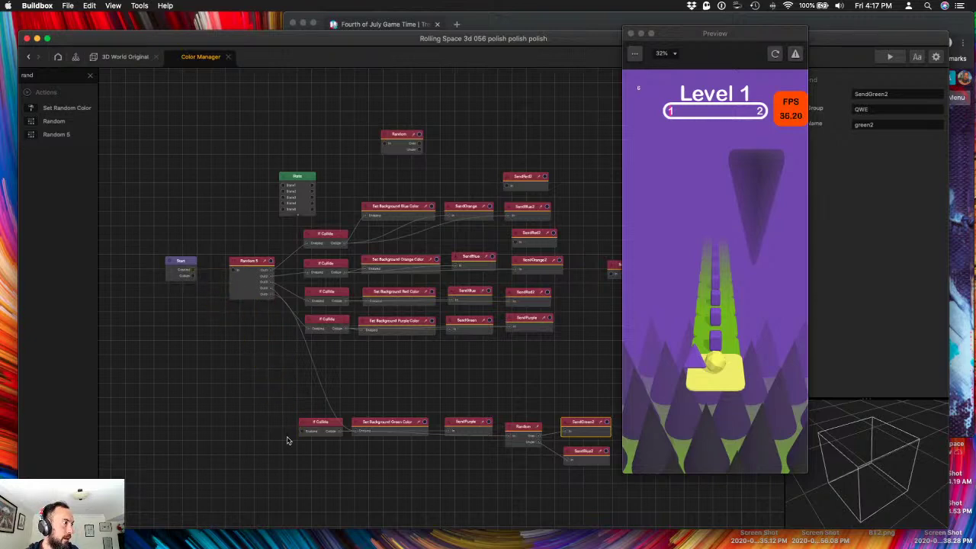
{"action": "left_click_drag", "start_coordinate": [314, 400], "coordinate": [235, 343]}
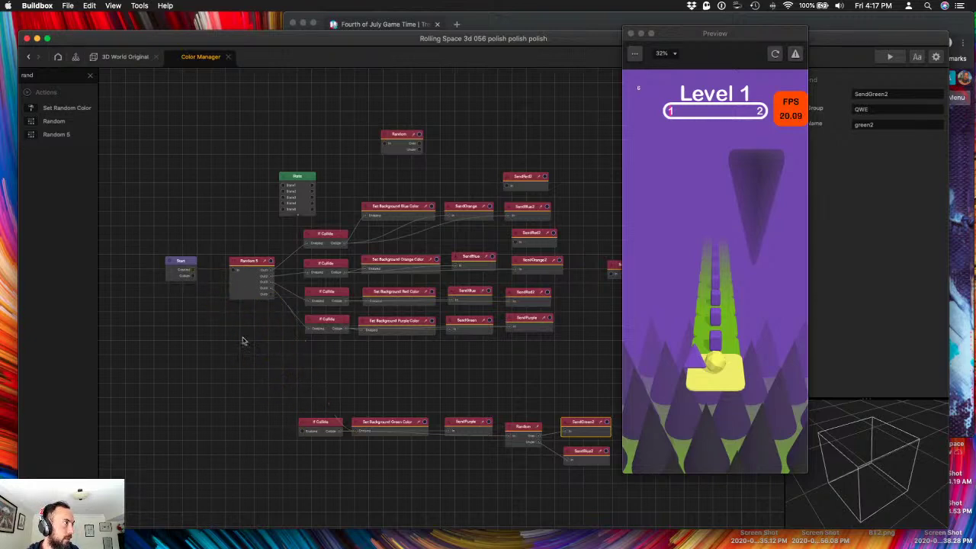
{"action": "left_click_drag", "start_coordinate": [191, 271], "coordinate": [354, 435]}
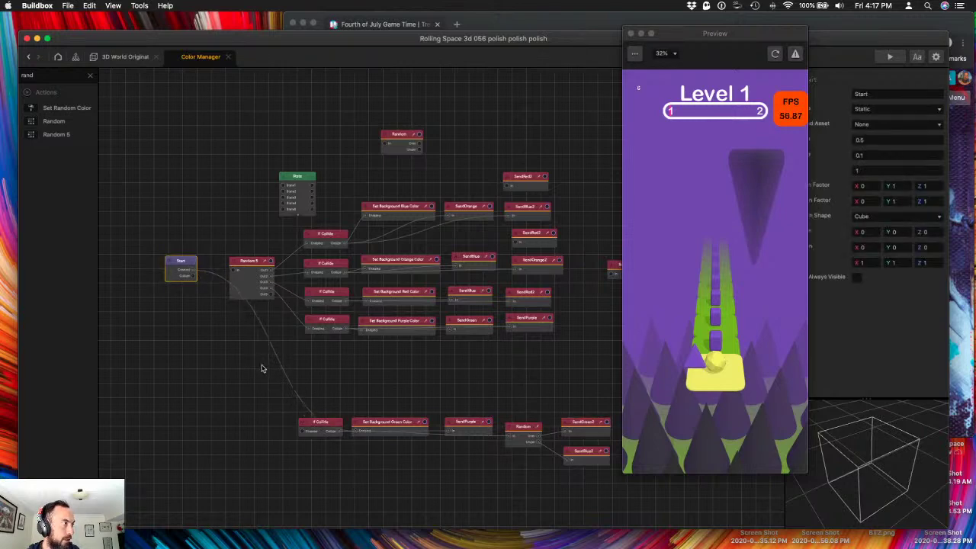
{"action": "left_click", "coordinate": [303, 434]}
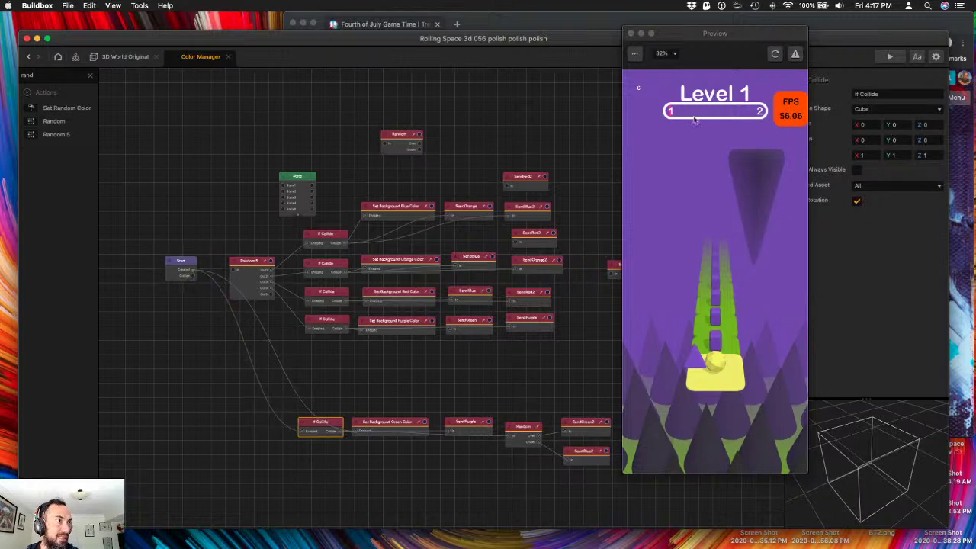
- Restart the preview several times to check the green background with its random secondary color
{"action": "left_click", "coordinate": [775, 55]}
{"action": "left_click", "coordinate": [775, 55]}
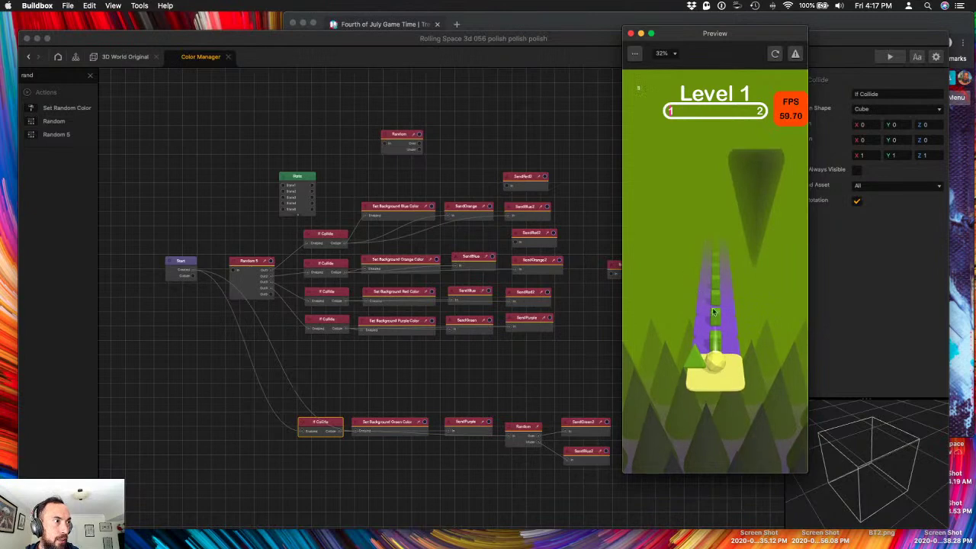
{"action": "left_click", "coordinate": [775, 55]}
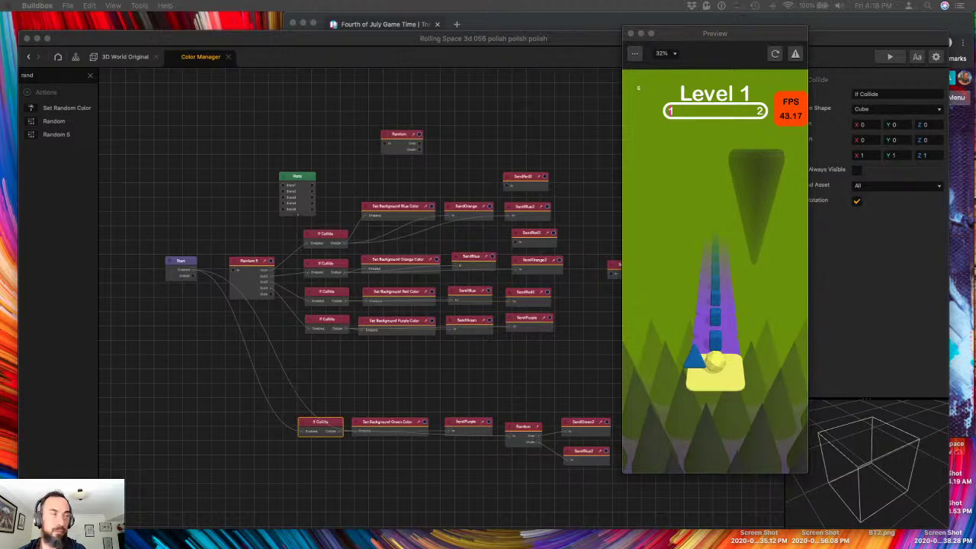
- Switch to Chrome's color wheel results and arrange the browser window so the game preview stays visible beside it
{"action": "key", "text": "super+Tab"}
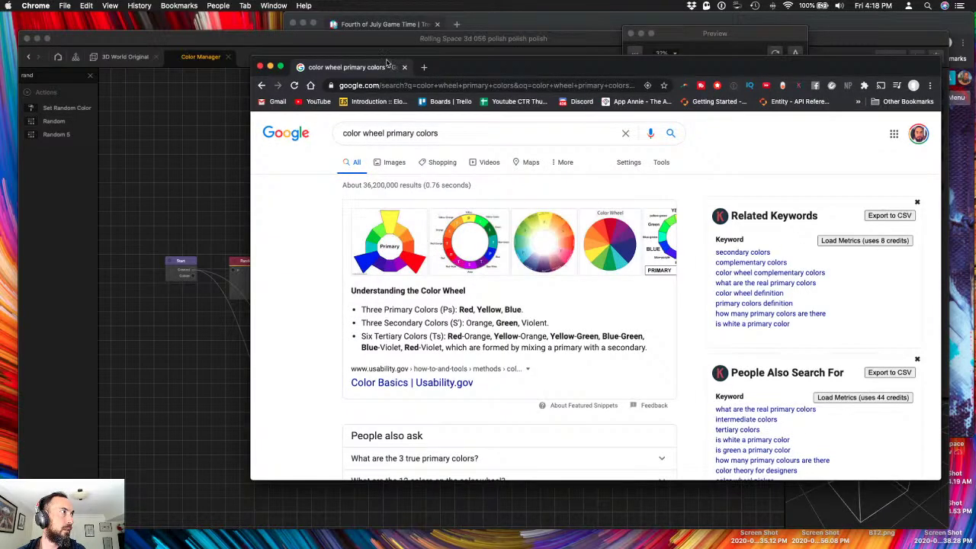
{"action": "left_click_drag", "start_coordinate": [388, 63], "coordinate": [816, 59]}
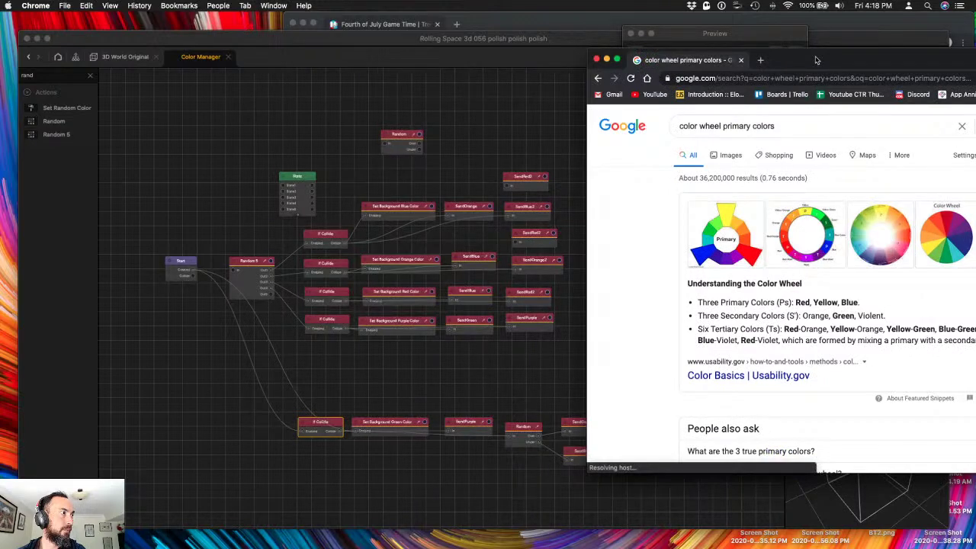
{"action": "key", "text": "super+Tab"}
{"action": "key", "text": "super+Tab"}
{"action": "left_click_drag", "start_coordinate": [816, 59], "coordinate": [585, 92]}
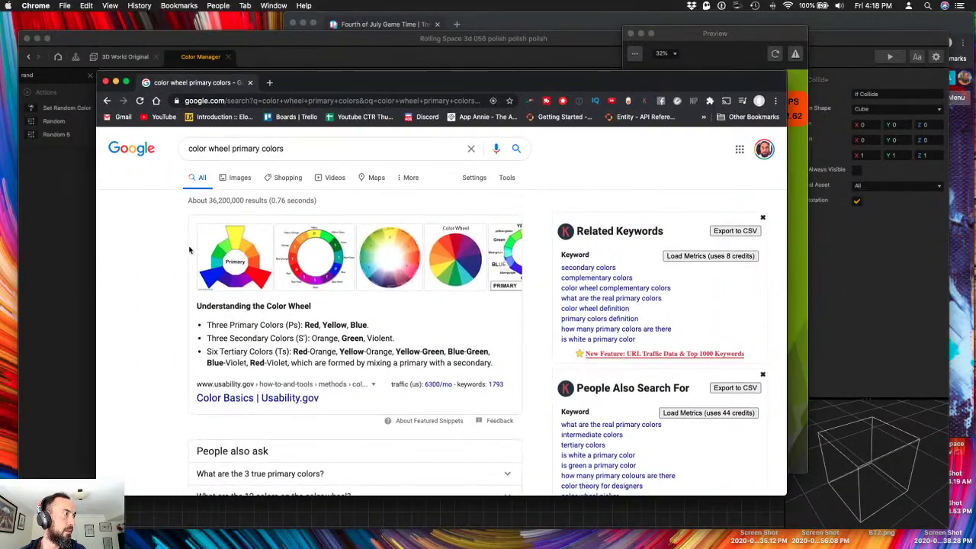
{"action": "left_click", "coordinate": [673, 34]}
{"action": "key", "text": "ctrl+Up"}
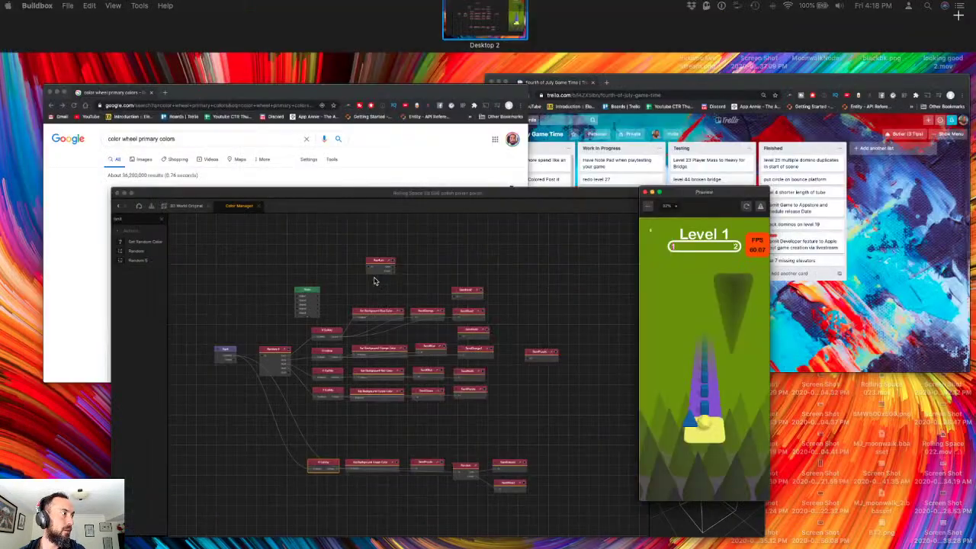
{"action": "left_click", "coordinate": [235, 284]}
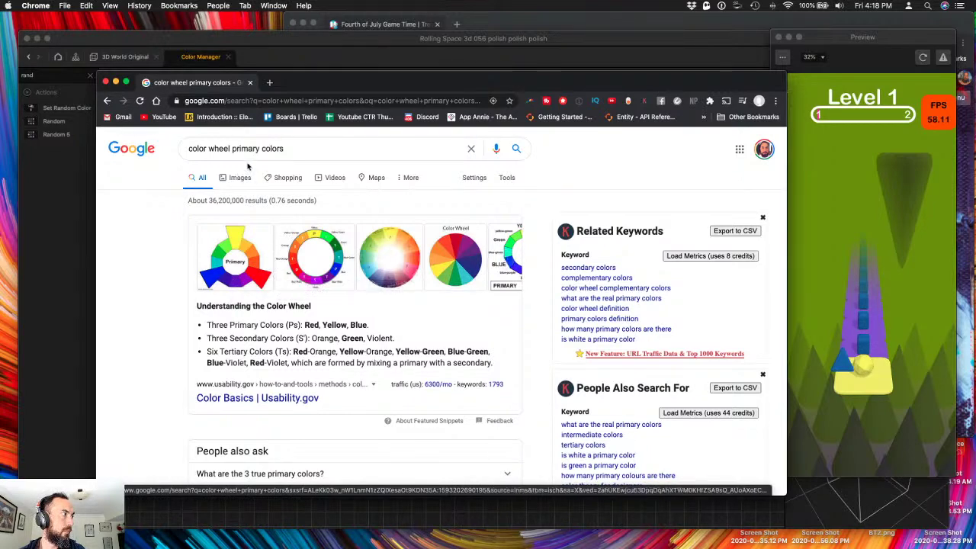
- Shorten the Google query to "color wheel" and run the search
{"action": "left_click_drag", "start_coordinate": [230, 148], "coordinate": [654, 166]}
{"action": "key", "text": "BackSpace"}
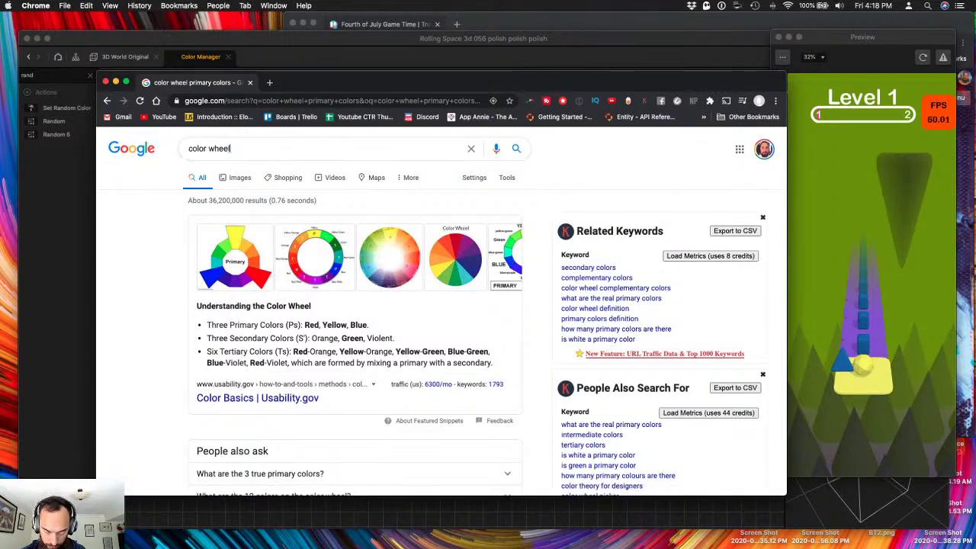
{"action": "key", "text": "Return"}
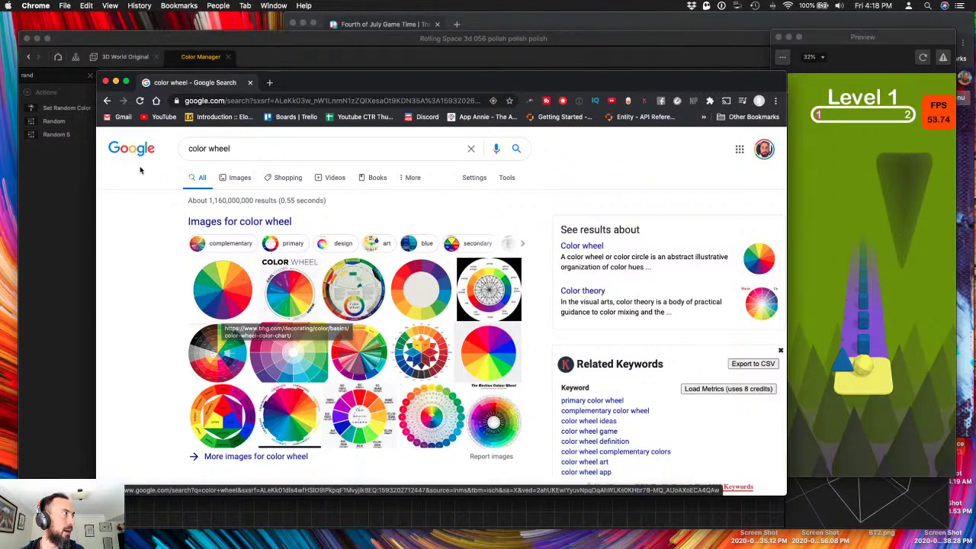
- Back in Buildbox, replace SendBlue2 on the Random node's second output with a copy of SendOrange2 and restart the preview to test it
{"action": "key", "text": "super+Tab"}
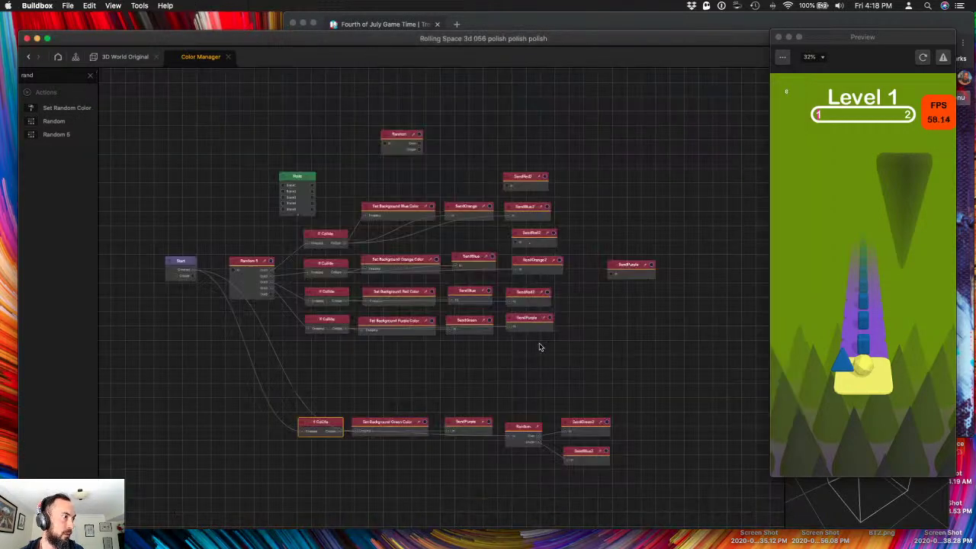
{"action": "scroll", "coordinate": [569, 457], "scroll_direction": "up", "scroll_amount": 3}
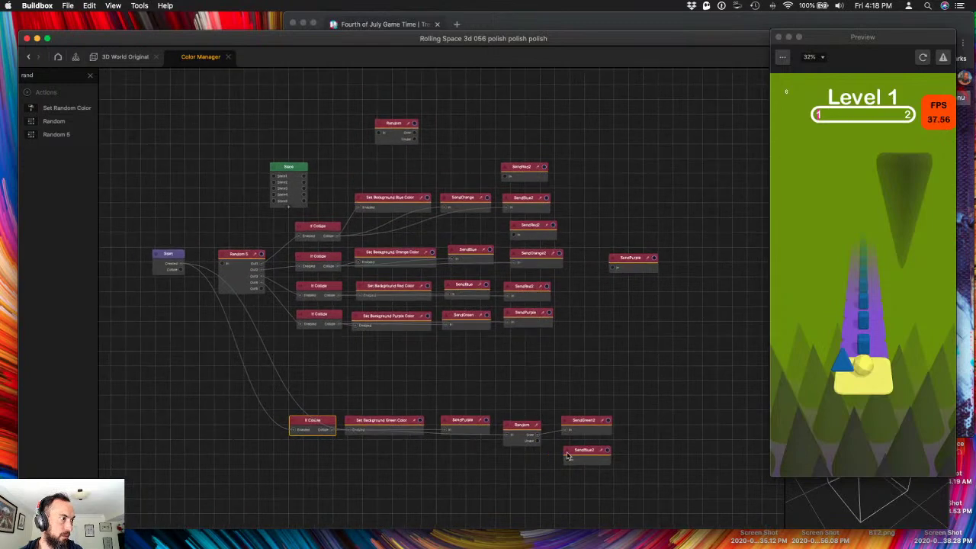
{"action": "left_click_drag", "start_coordinate": [568, 456], "coordinate": [617, 212]}
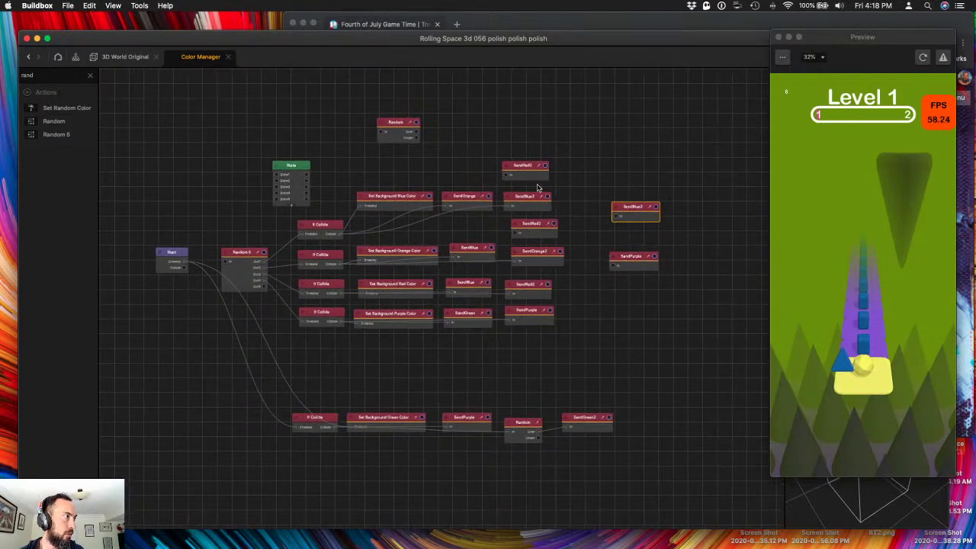
{"action": "left_click_drag", "start_coordinate": [538, 252], "coordinate": [590, 320]}
{"action": "left_click_drag", "start_coordinate": [579, 380], "coordinate": [581, 451]}
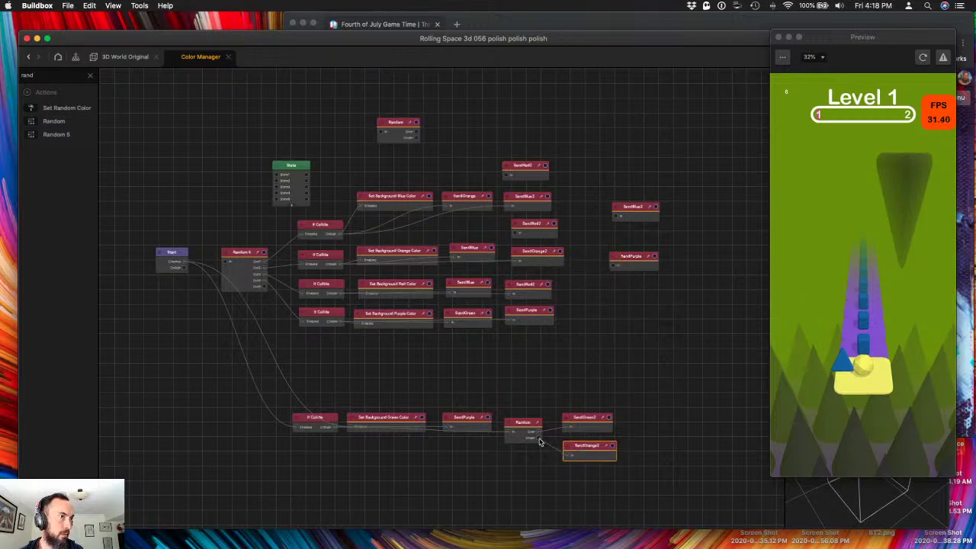
{"action": "left_click", "coordinate": [924, 58]}
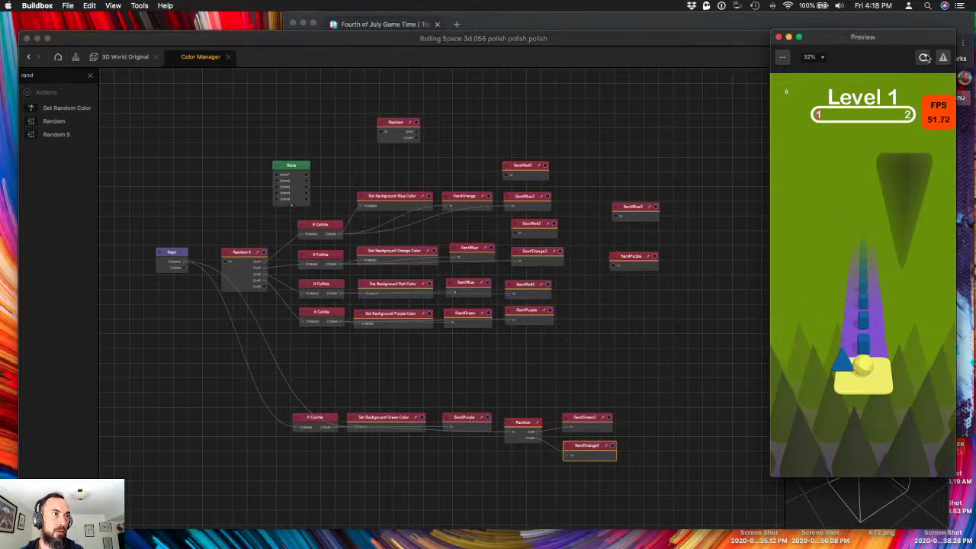
{"action": "left_click", "coordinate": [924, 58]}
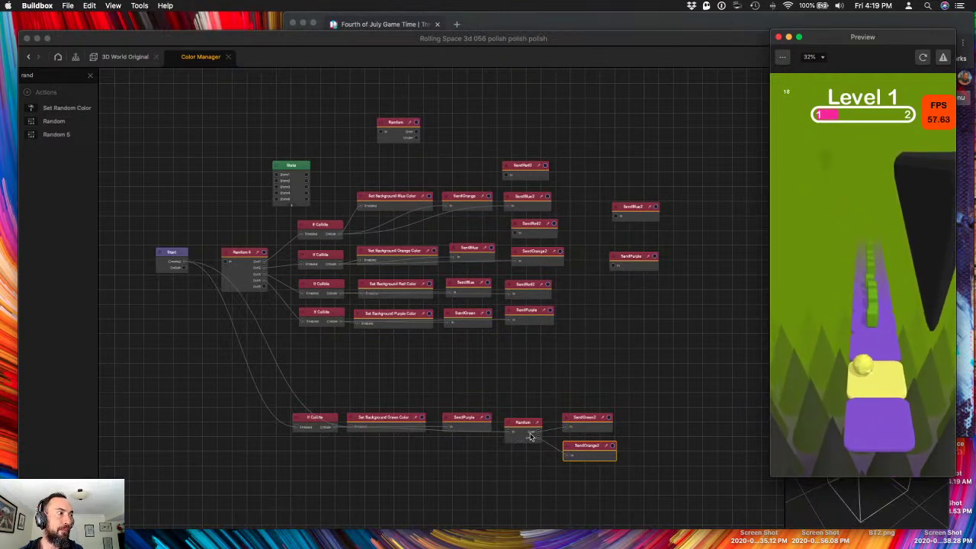
- Find the State Machine node by searching "state" and place it between the green branch's Random node and SendGreen2 and SendOrange2, shifting those two aside
{"action": "left_click", "coordinate": [71, 76]}
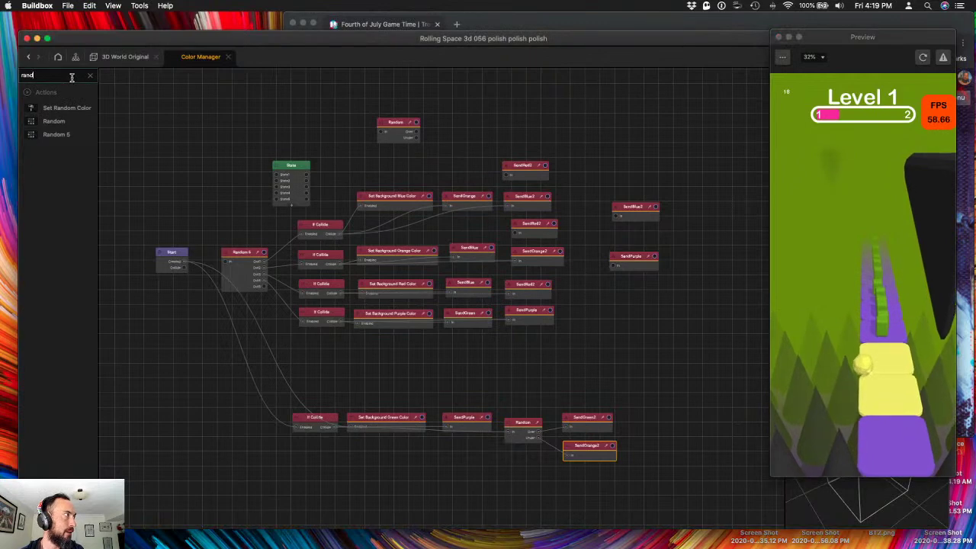
{"action": "key", "text": "BackSpace"}
{"action": "key", "text": "BackSpace"}
{"action": "key", "text": "BackSpace"}
{"action": "key", "text": "BackSpace"}
{"action": "type", "text": "state"}
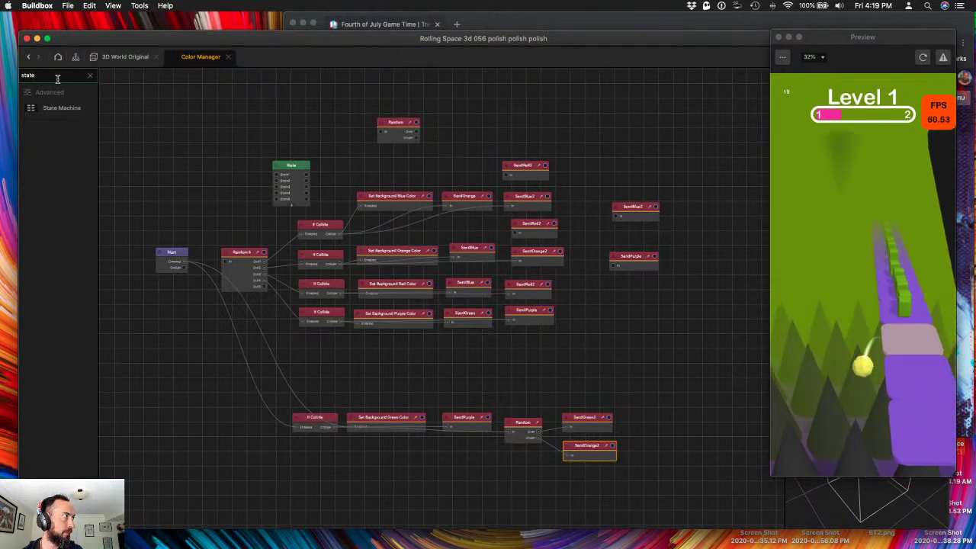
{"action": "left_click_drag", "start_coordinate": [51, 106], "coordinate": [617, 442]}
{"action": "left_click", "coordinate": [565, 415]}
{"action": "left_click", "coordinate": [565, 421]}
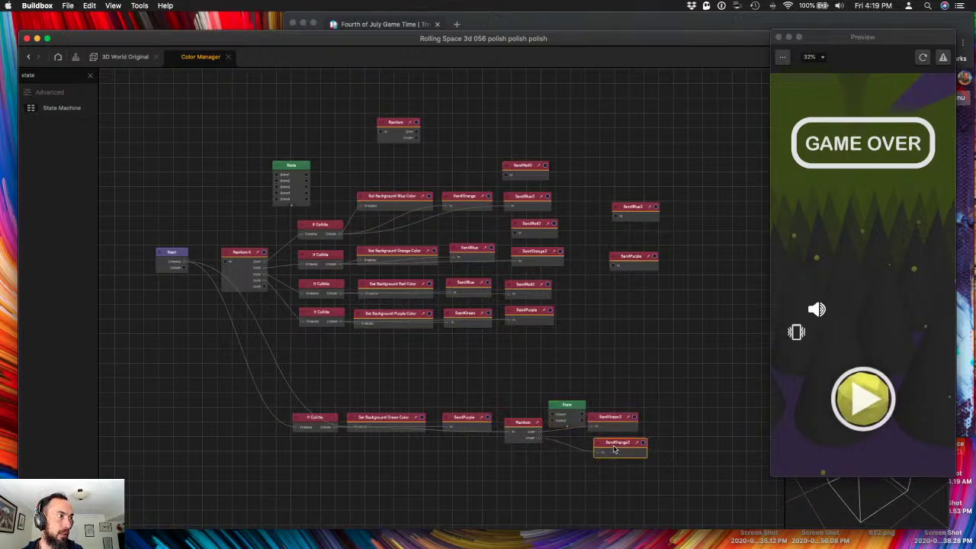
- Wire the green branch's Random outputs into the State Machine and connect its two state outputs to SendGreen2 and SendOrange2
{"action": "left_click", "coordinate": [884, 425]}
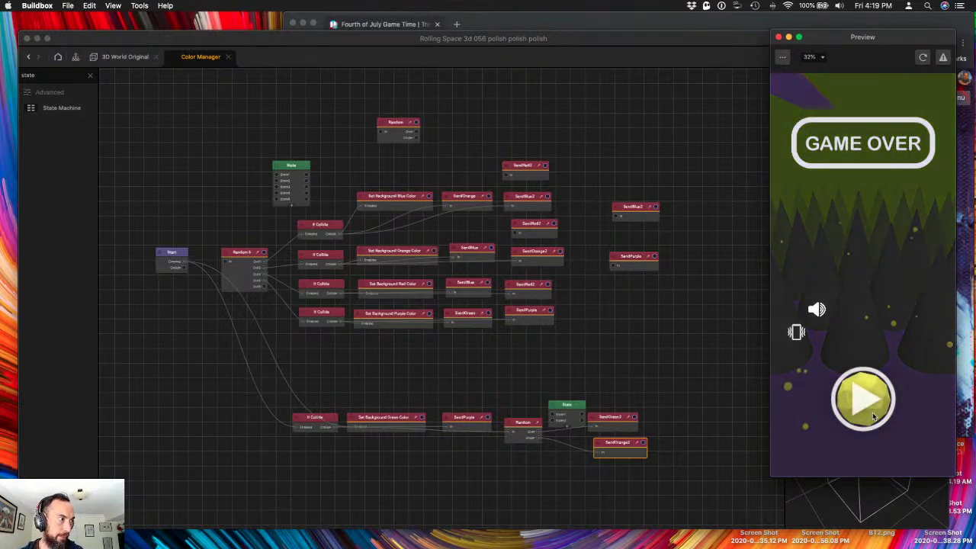
{"action": "left_click_drag", "start_coordinate": [537, 432], "coordinate": [623, 413]}
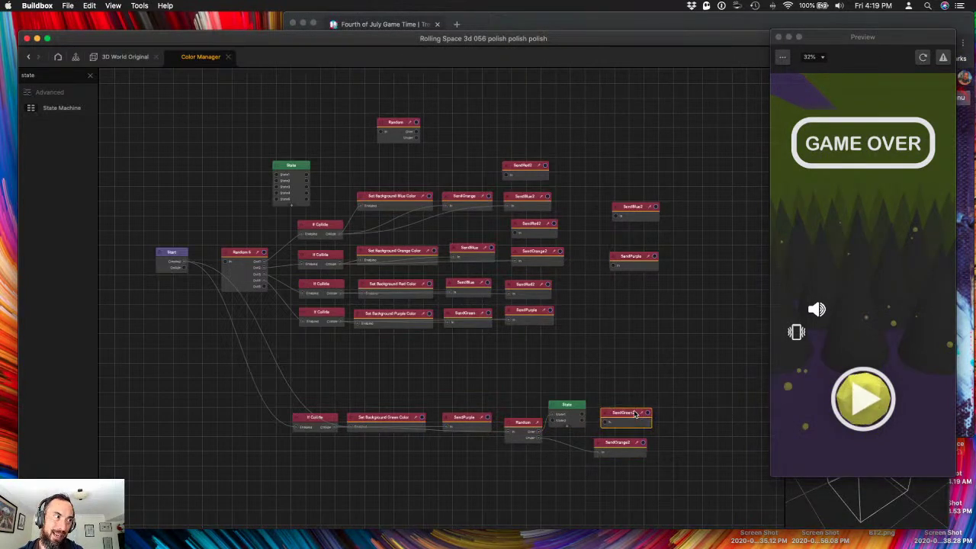
{"action": "left_click", "coordinate": [583, 418]}
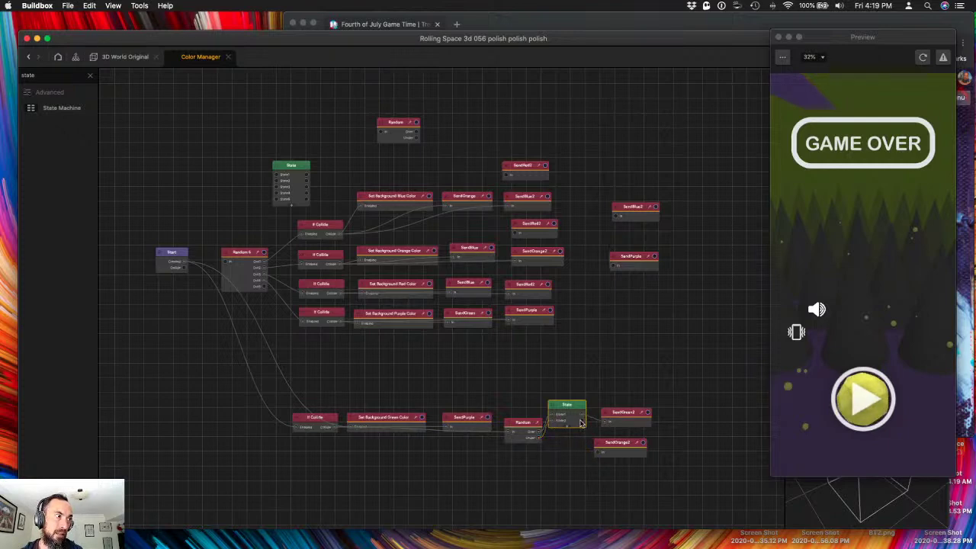
{"action": "left_click_drag", "start_coordinate": [582, 421], "coordinate": [598, 453]}
{"action": "left_click", "coordinate": [759, 330]}
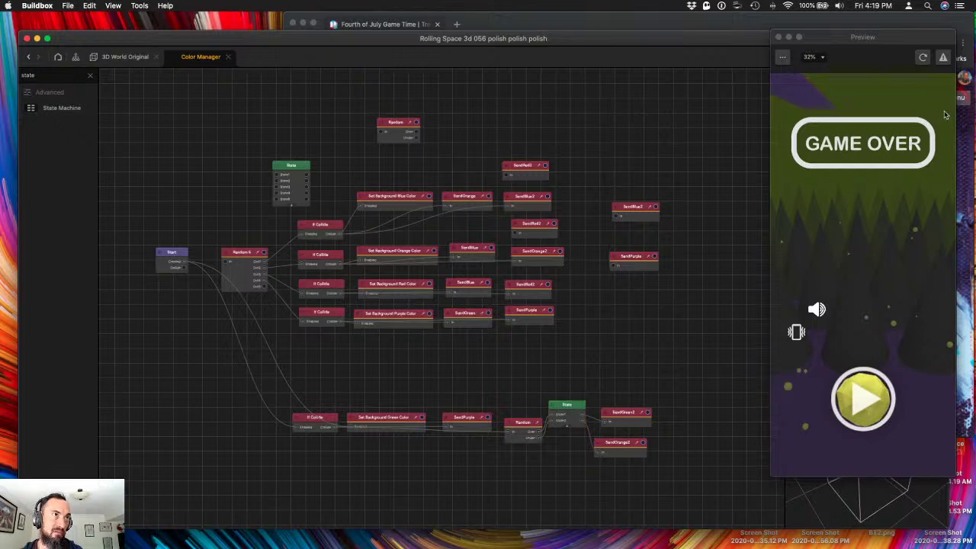
- Play the game in the preview to check the green branch's colors, then close the preview
{"action": "left_click", "coordinate": [864, 403]}
{"action": "left_click", "coordinate": [864, 402]}
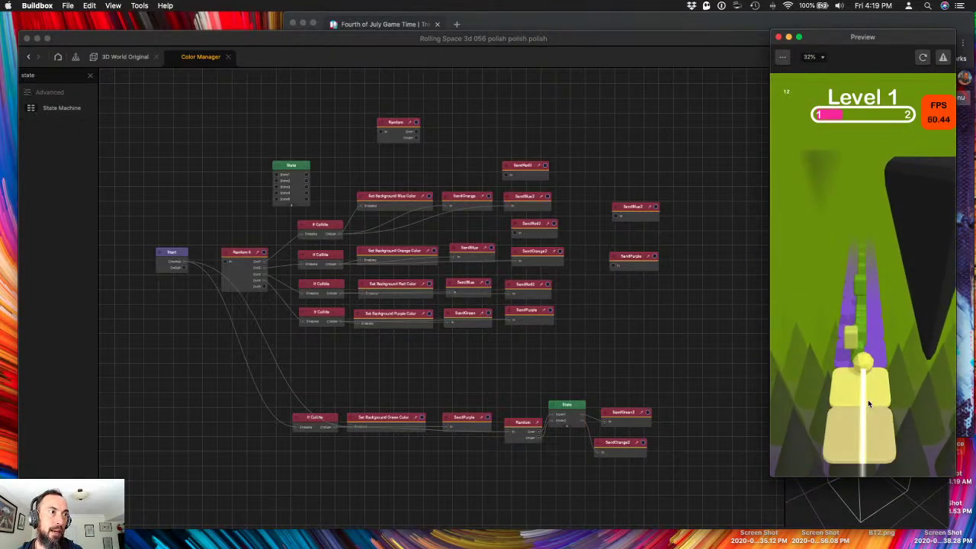
{"action": "key", "text": "Escape"}
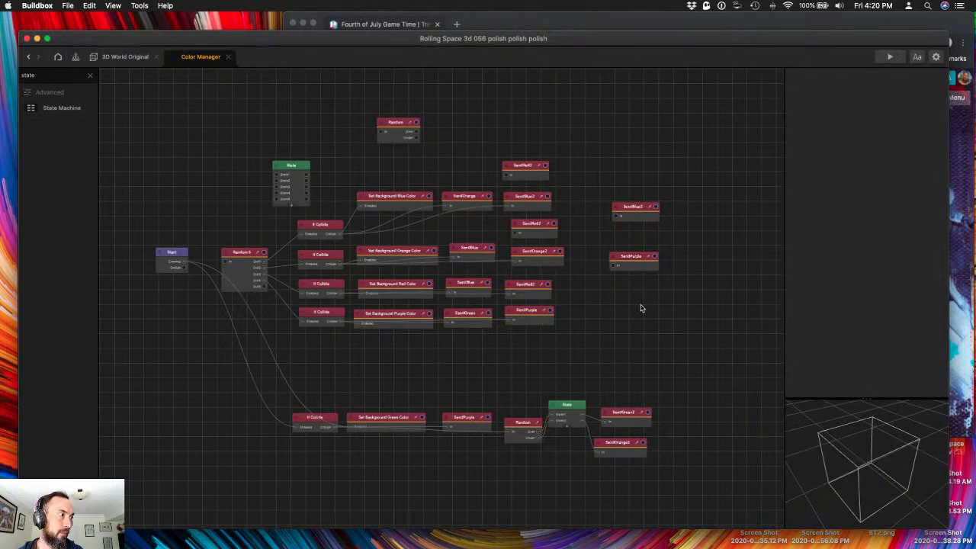
- Delete the green branch's State Machine and Random nodes, and place SendGreen2 beside SendPurple, fed directly from If Collide
{"action": "left_click", "coordinate": [578, 405]}
{"action": "key", "text": "Delete"}
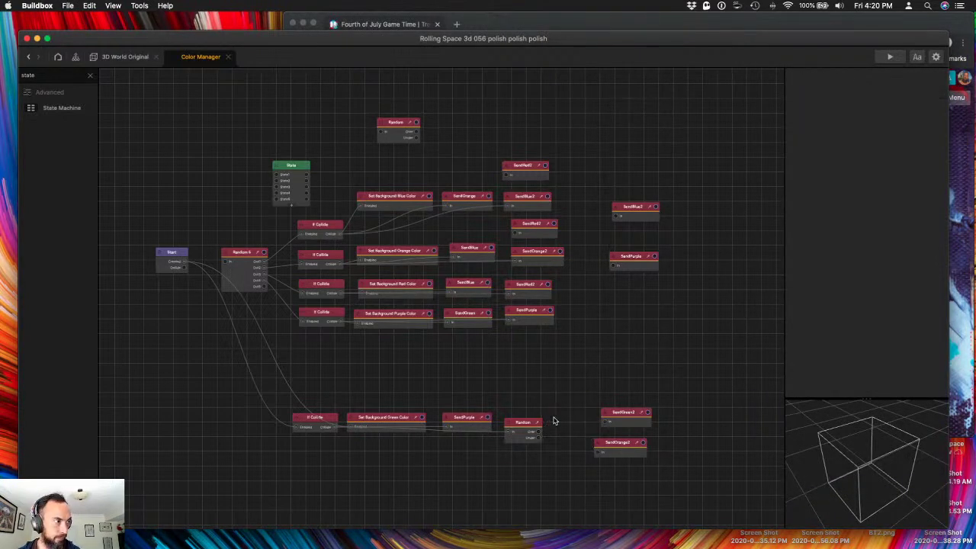
{"action": "left_click", "coordinate": [534, 425]}
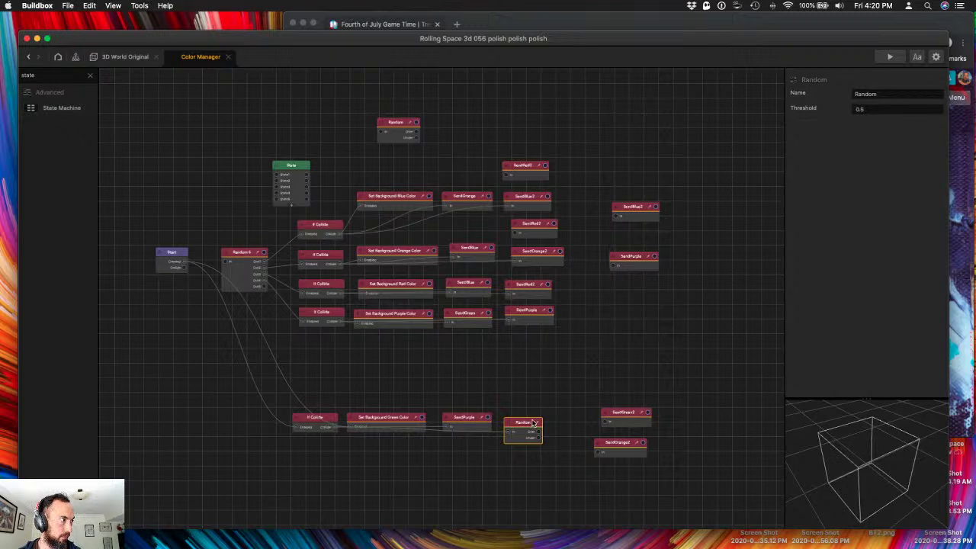
{"action": "key", "text": "Delete"}
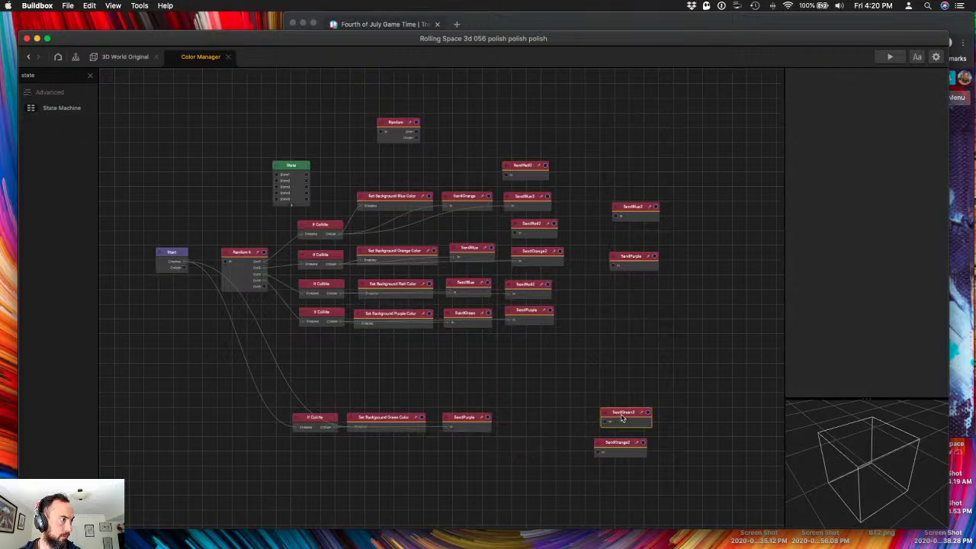
{"action": "left_click_drag", "start_coordinate": [621, 417], "coordinate": [526, 420]}
{"action": "left_click", "coordinate": [524, 365]}
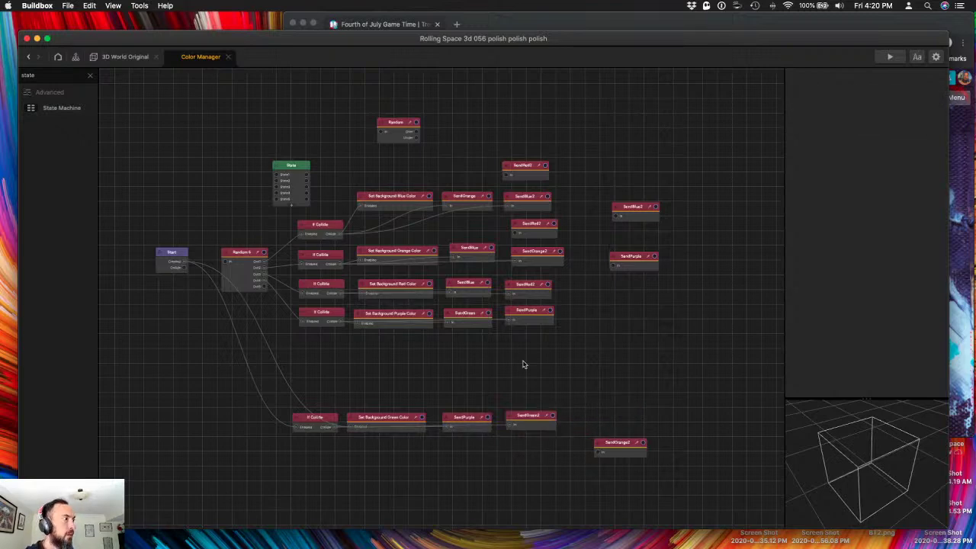
- Move the purple branch's nodes down above the green branch and connect Set Background Purple Color directly to Random 5's fourth output
{"action": "left_click", "coordinate": [381, 419]}
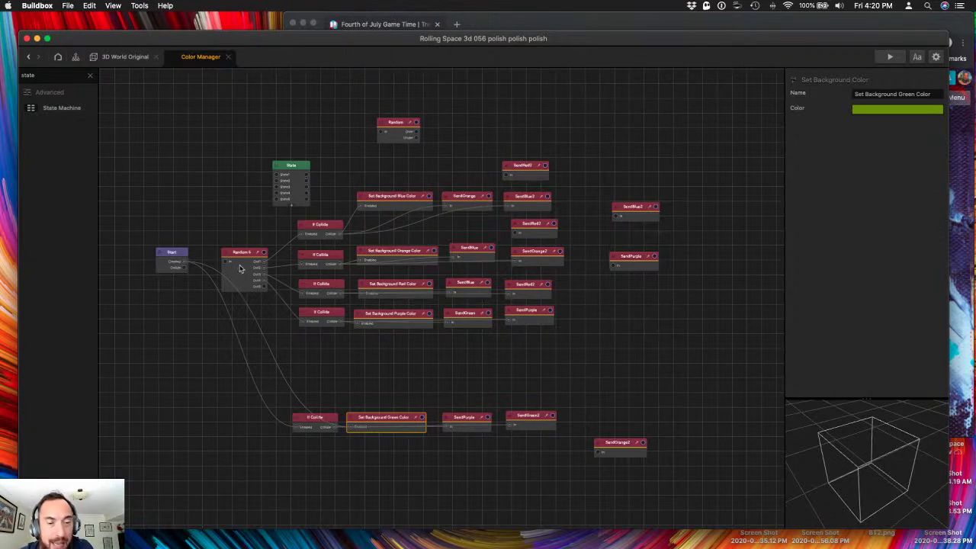
{"action": "scroll", "coordinate": [238, 269], "scroll_direction": "down", "scroll_amount": 1}
{"action": "scroll", "coordinate": [240, 268], "scroll_direction": "down", "scroll_amount": 1}
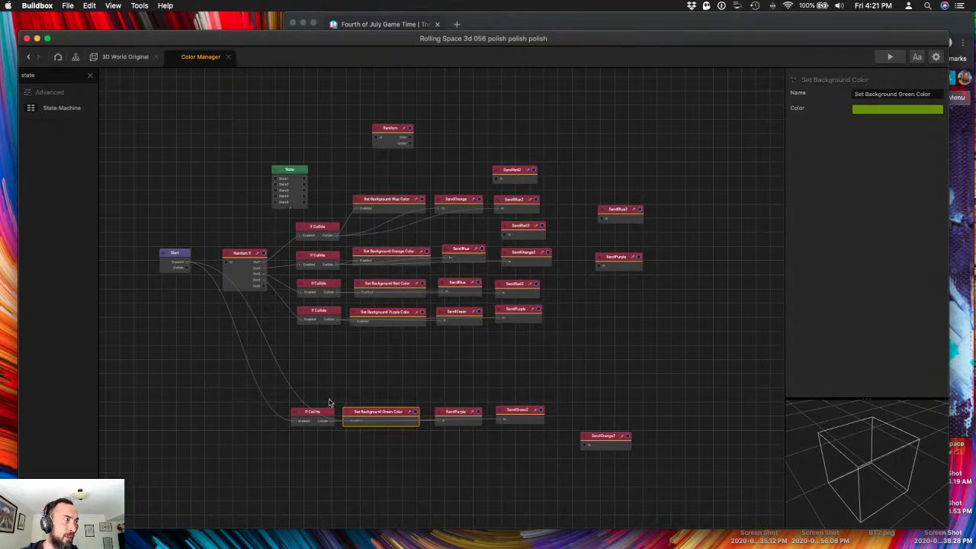
{"action": "left_click", "coordinate": [320, 315]}
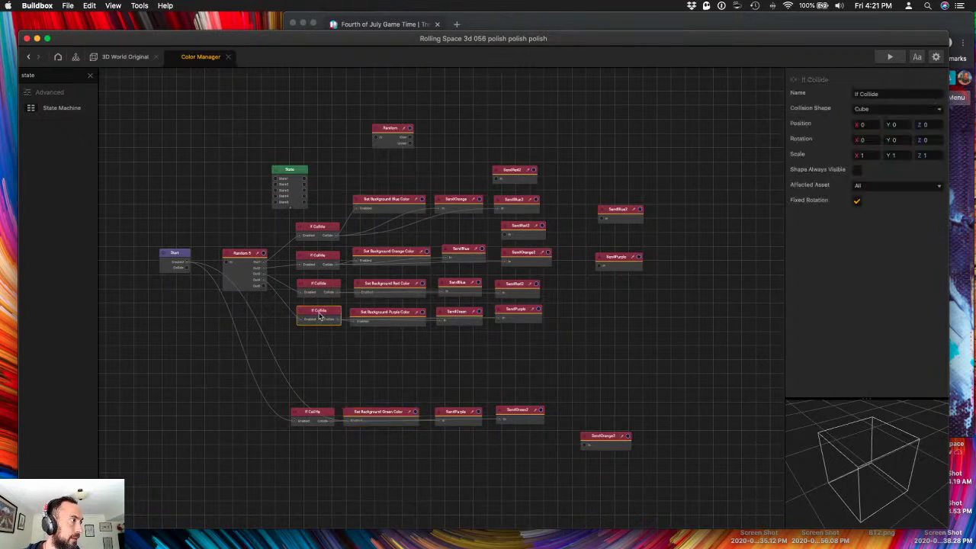
{"action": "left_click", "coordinate": [407, 314]}
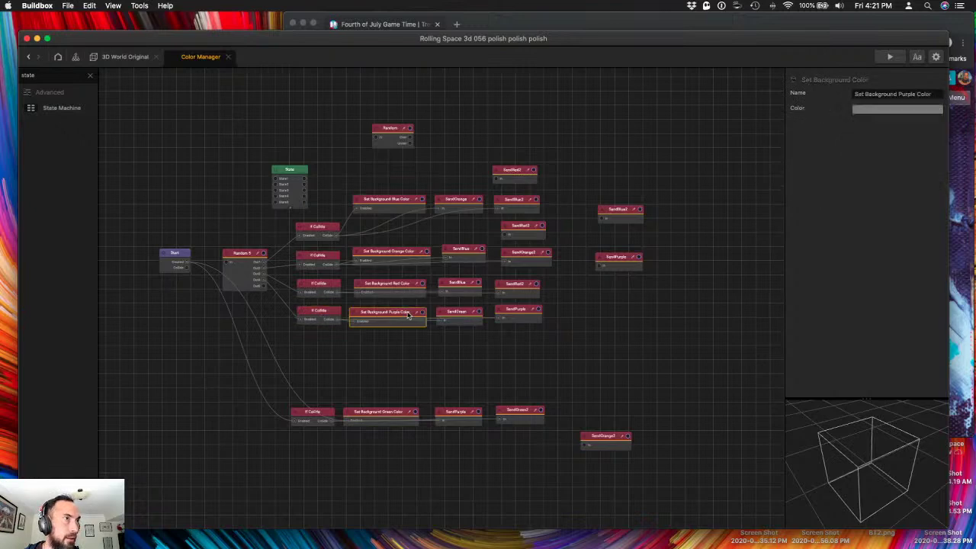
{"action": "left_click", "coordinate": [465, 313]}
{"action": "left_click_drag", "start_coordinate": [509, 314], "coordinate": [520, 390]}
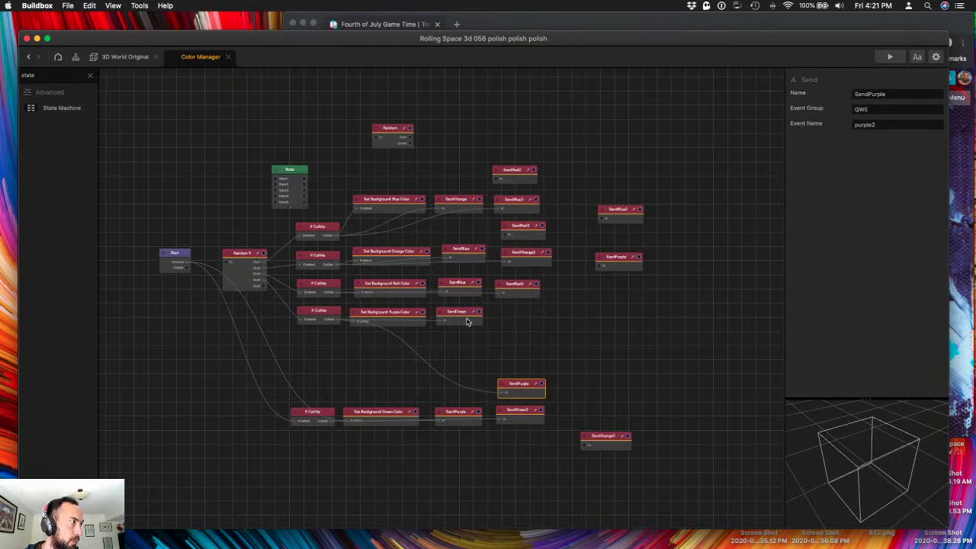
{"action": "left_click_drag", "start_coordinate": [468, 322], "coordinate": [471, 388]}
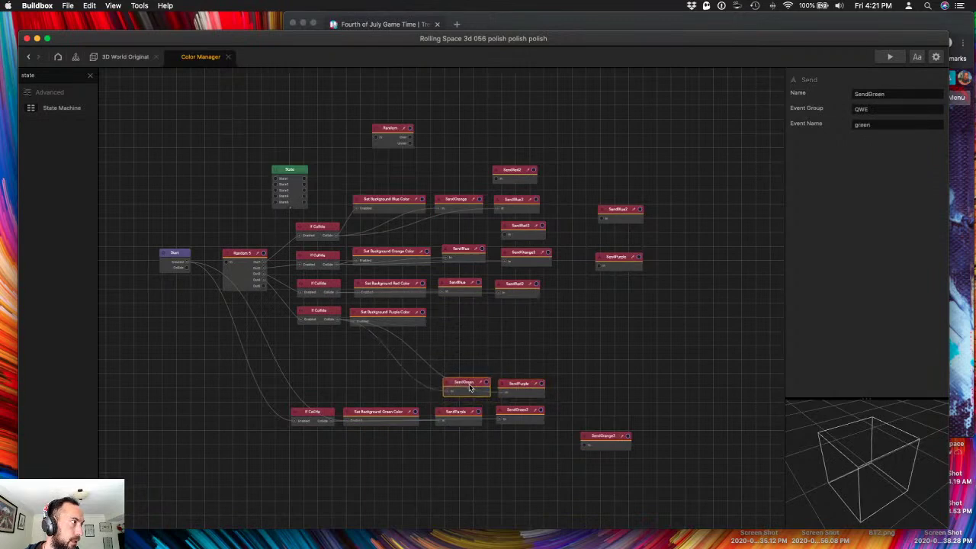
{"action": "left_click_drag", "start_coordinate": [402, 316], "coordinate": [411, 387]}
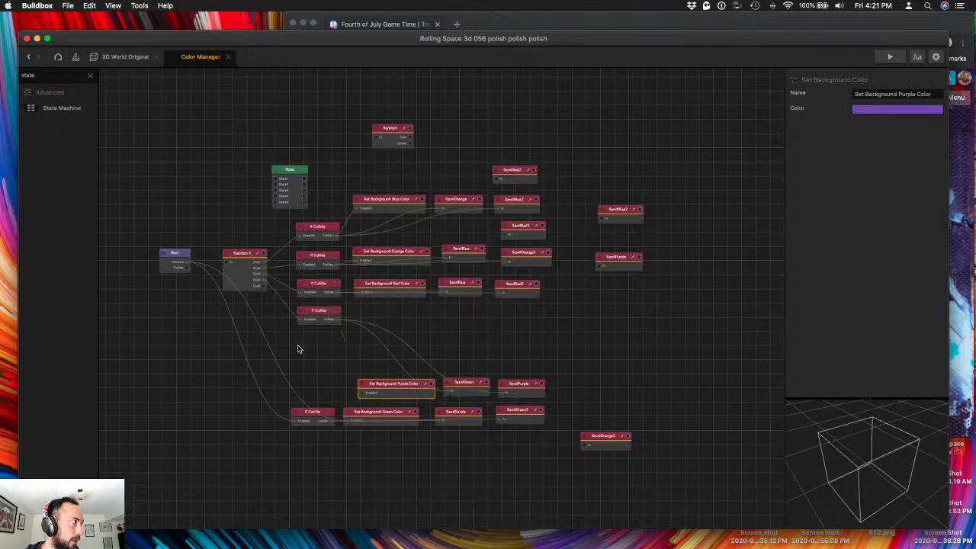
{"action": "left_click_drag", "start_coordinate": [362, 396], "coordinate": [263, 283]}
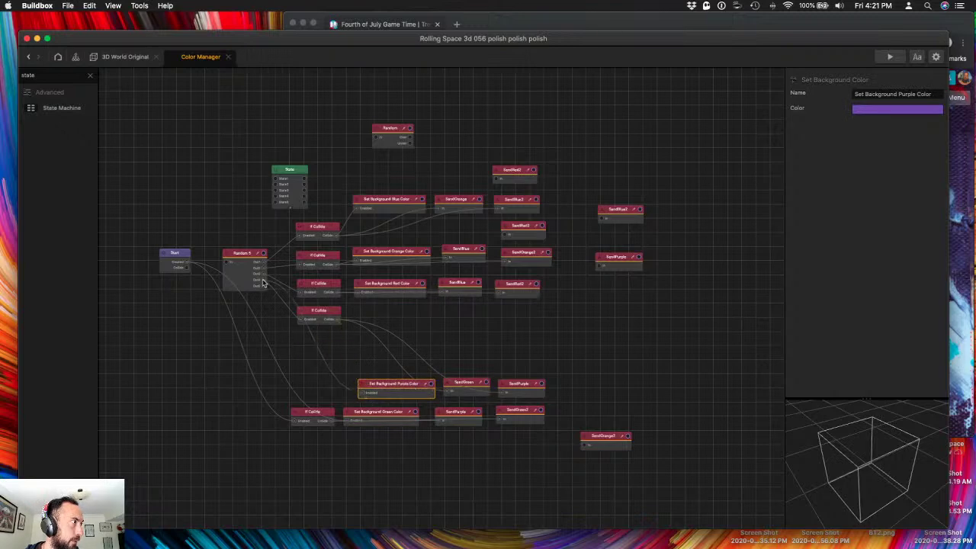
{"action": "left_click_drag", "start_coordinate": [314, 311], "coordinate": [315, 383]}
- Move the red branch's nodes down above the purple branch and connect Set Background Red Color directly to Random 5's third output
{"action": "left_click", "coordinate": [323, 288]}
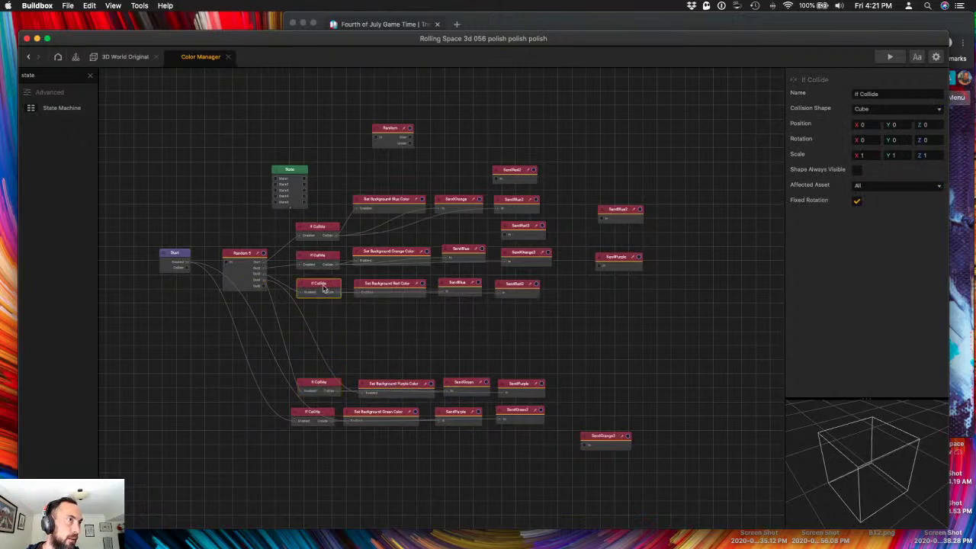
{"action": "left_click_drag", "start_coordinate": [324, 289], "coordinate": [325, 360]}
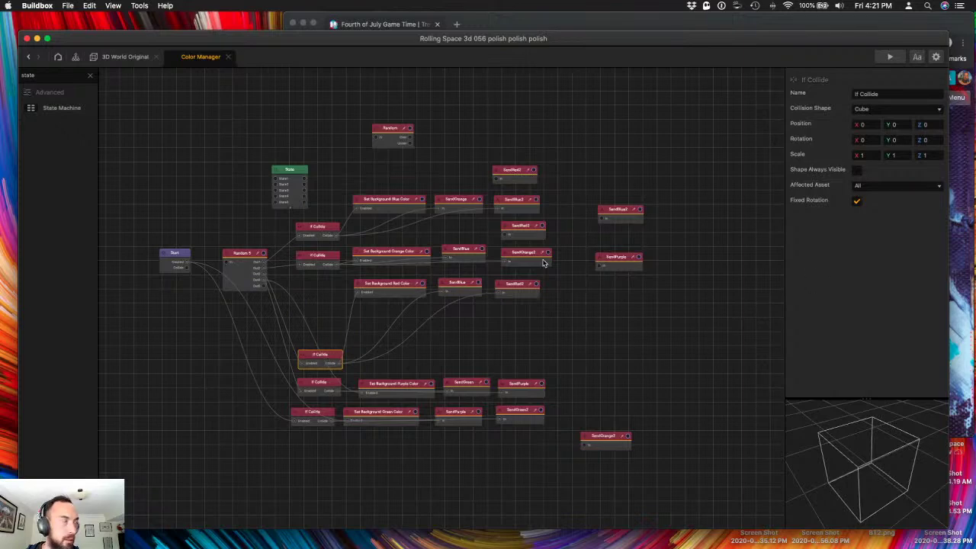
{"action": "left_click_drag", "start_coordinate": [403, 286], "coordinate": [401, 358]}
{"action": "left_click_drag", "start_coordinate": [466, 287], "coordinate": [466, 357]}
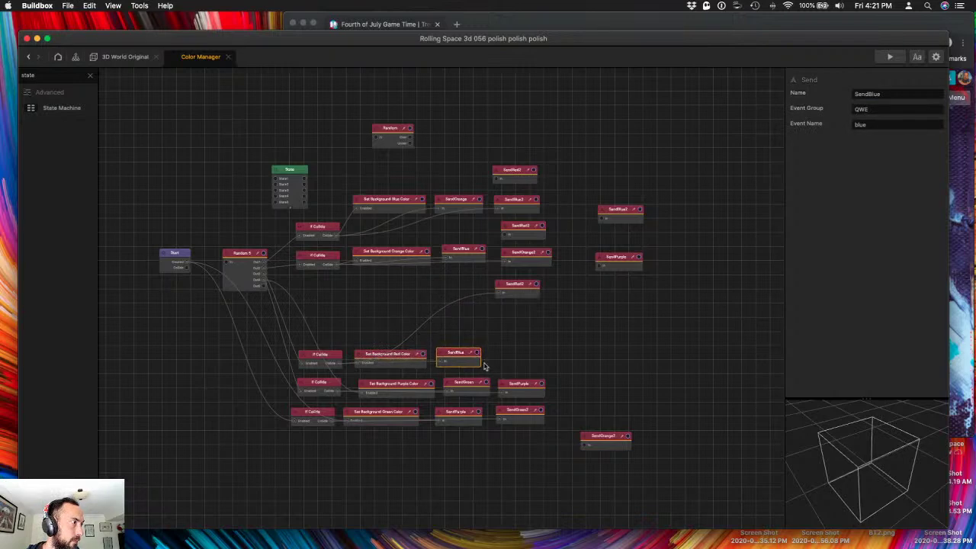
{"action": "left_click_drag", "start_coordinate": [519, 287], "coordinate": [523, 357]}
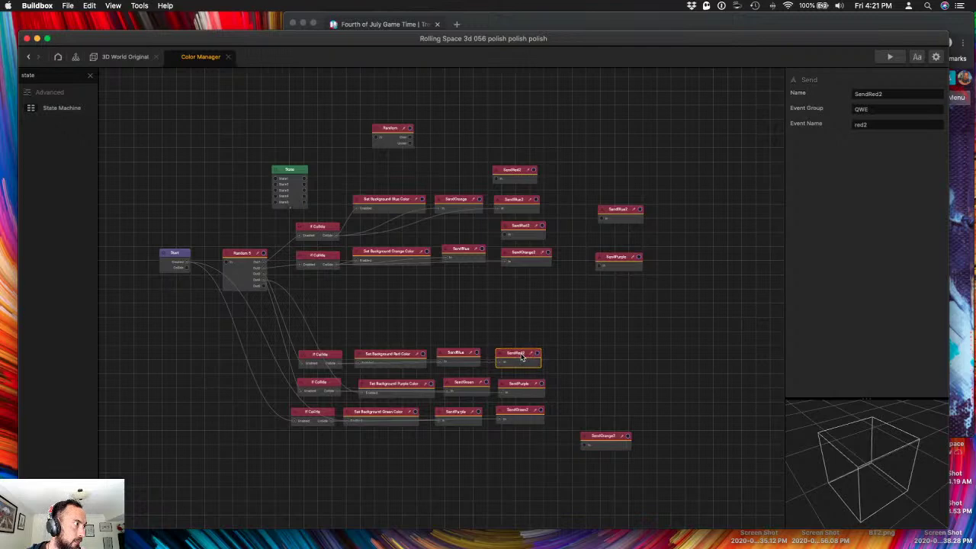
{"action": "left_click_drag", "start_coordinate": [408, 352], "coordinate": [265, 276]}
{"action": "left_click", "coordinate": [353, 341]}
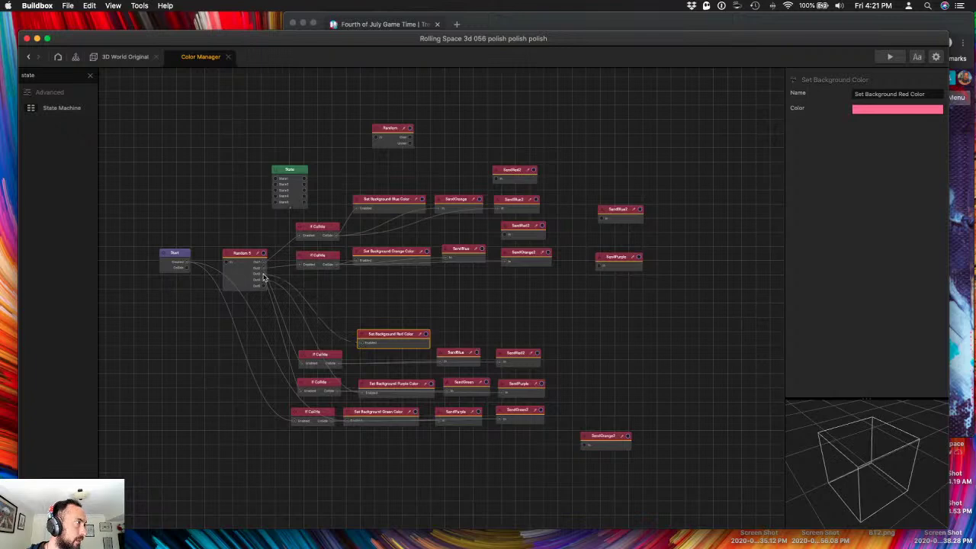
{"action": "left_click_drag", "start_coordinate": [380, 333], "coordinate": [377, 354]}
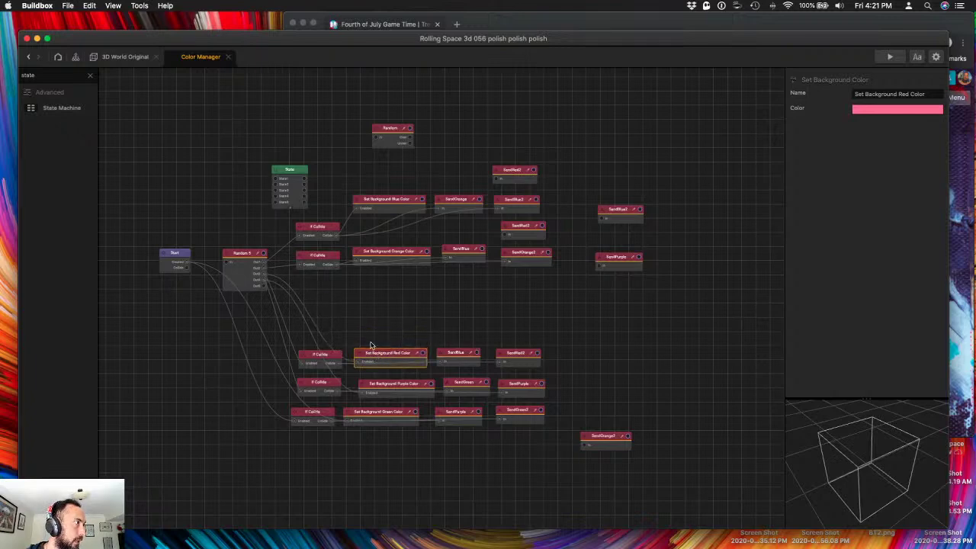
- Feed Set Background Orange Color, Set Background Blue Color and the green branch directly from Random 5, and connect Start to Random 5
{"action": "left_click_drag", "start_coordinate": [378, 254], "coordinate": [265, 268]}
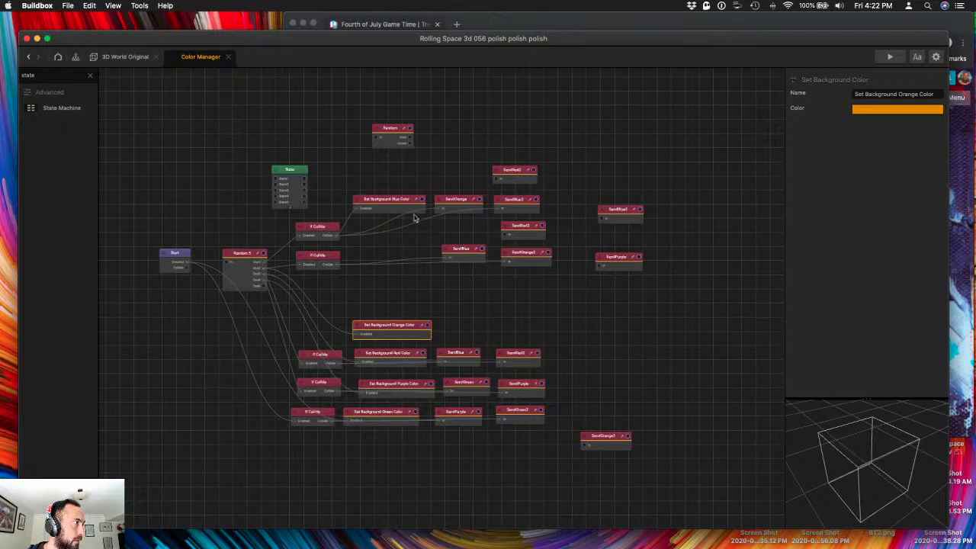
{"action": "left_click_drag", "start_coordinate": [347, 222], "coordinate": [285, 258]}
{"action": "left_click", "coordinate": [354, 211]}
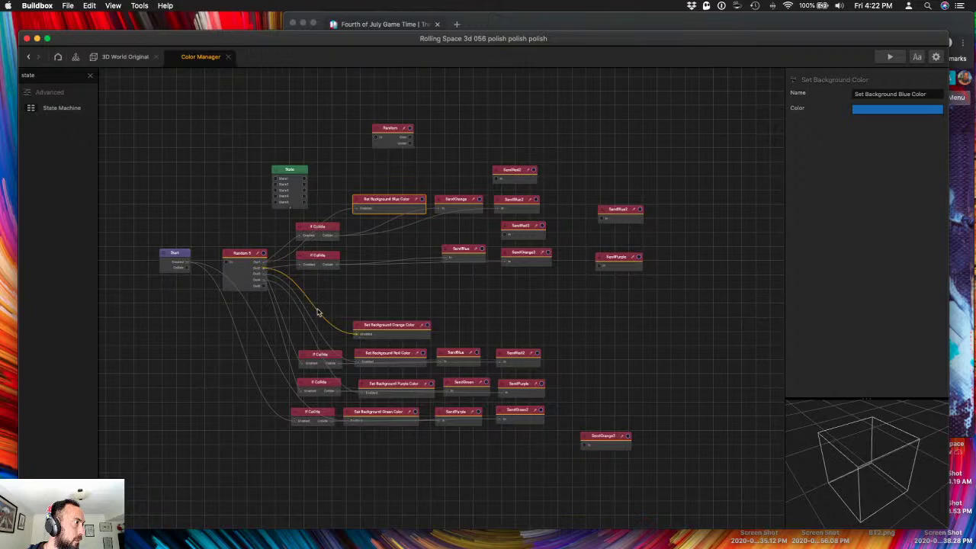
{"action": "left_click", "coordinate": [260, 287]}
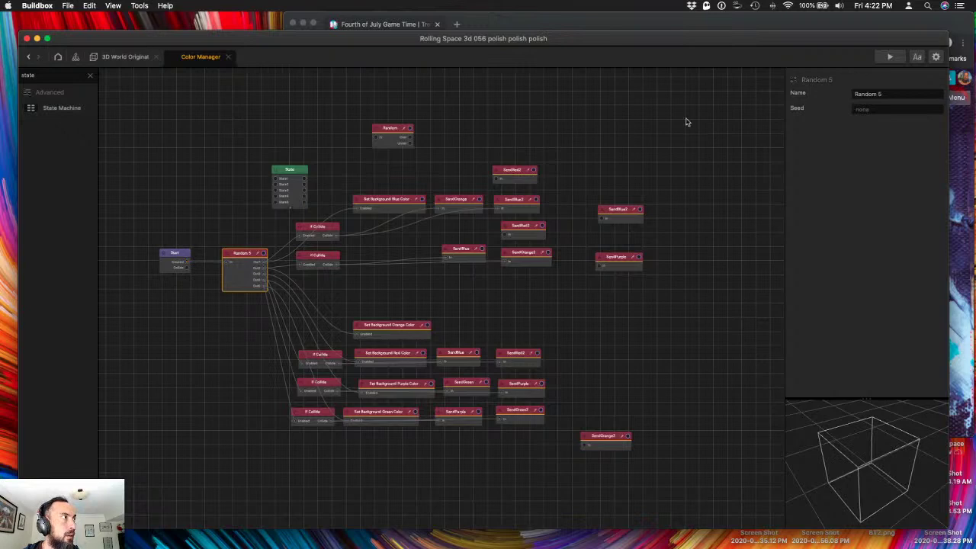
- Save the project as "Rolling Space 3d 057 color testing", replacing the existing file
{"action": "left_click", "coordinate": [74, 5]}
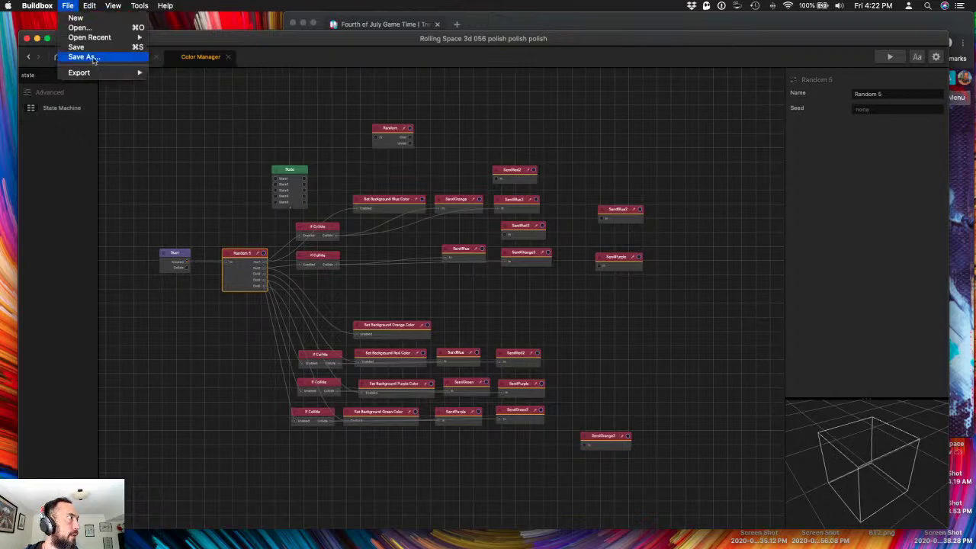
{"action": "left_click", "coordinate": [94, 59]}
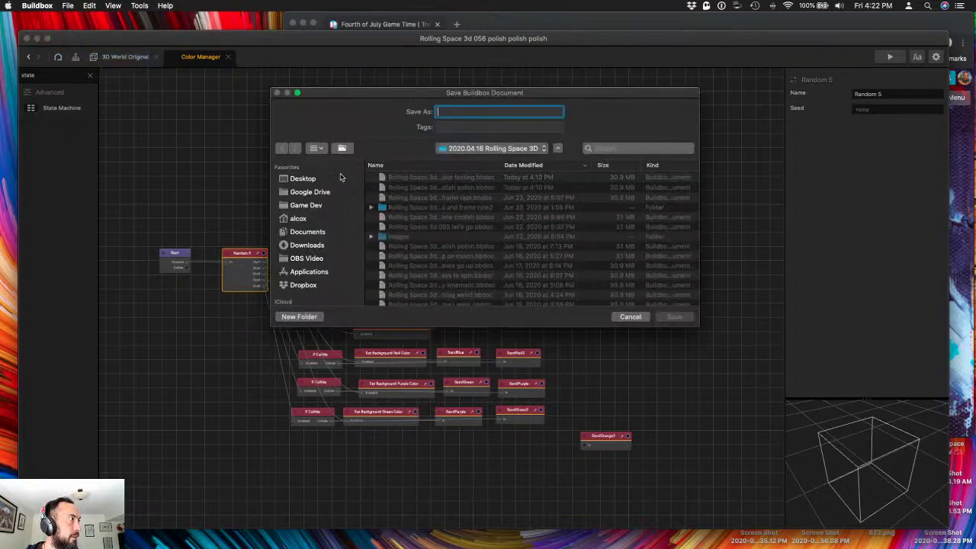
{"action": "double_click", "coordinate": [502, 165]}
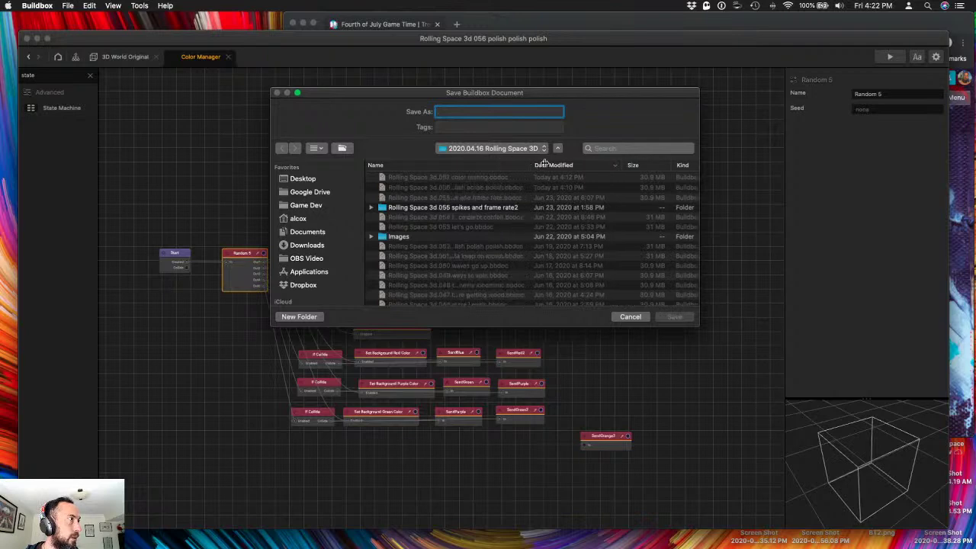
{"action": "left_click", "coordinate": [482, 178]}
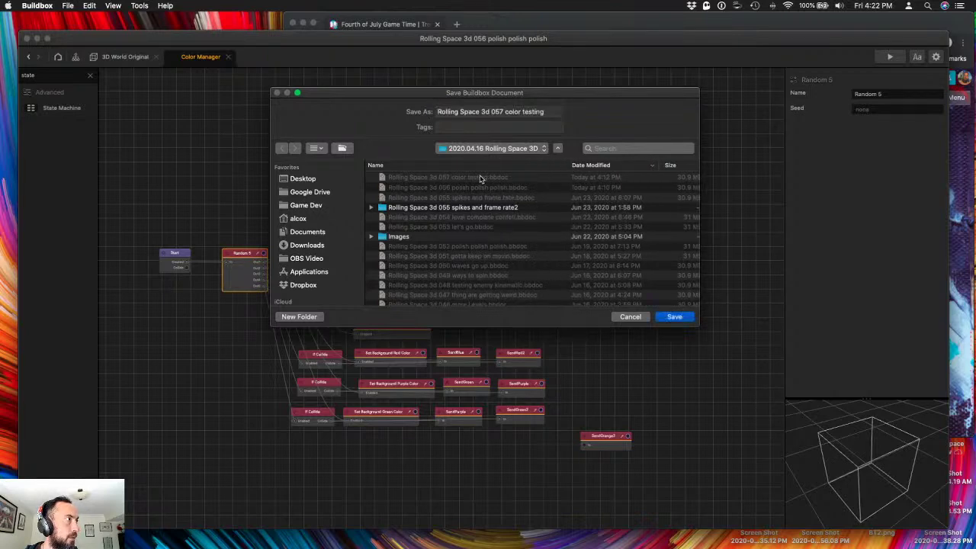
{"action": "left_click", "coordinate": [675, 316]}
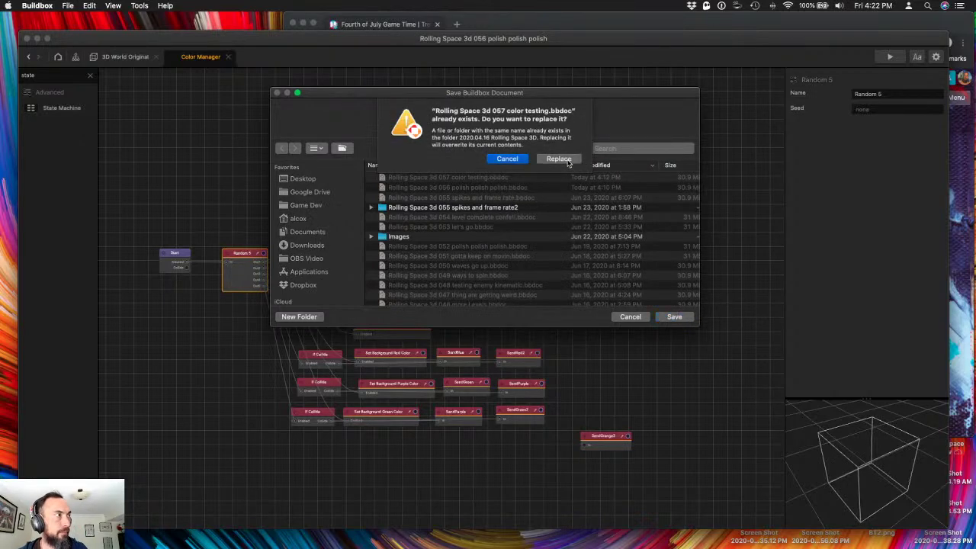
{"action": "left_click", "coordinate": [567, 161]}
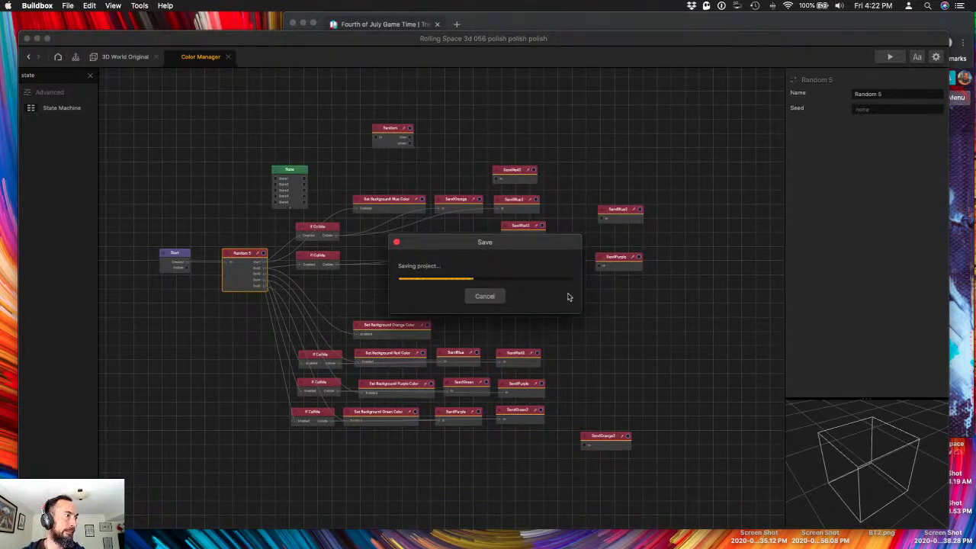
- Run the game preview and switch to the rainbow.png palette image, placing it clear of the preview's play area
{"action": "left_click", "coordinate": [889, 57]}
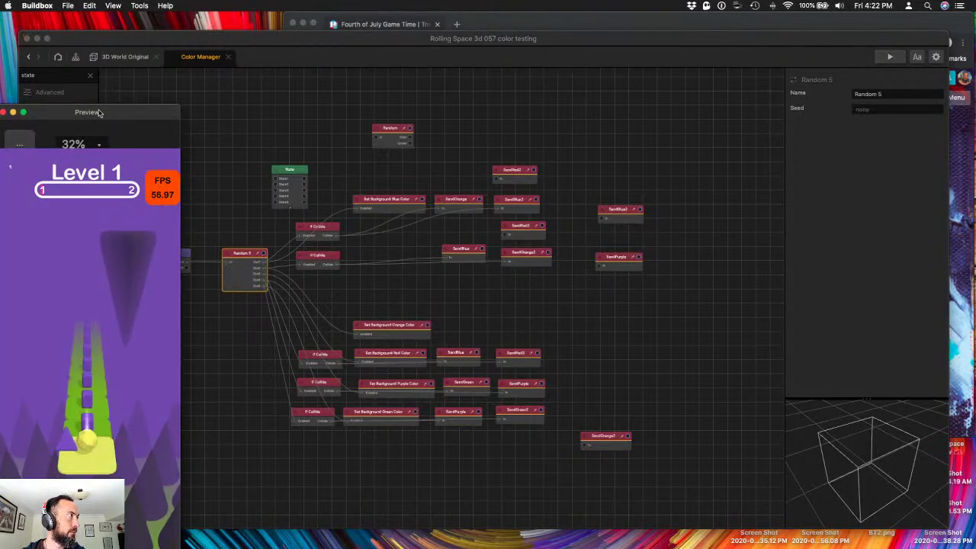
{"action": "key", "text": "ctrl+Up"}
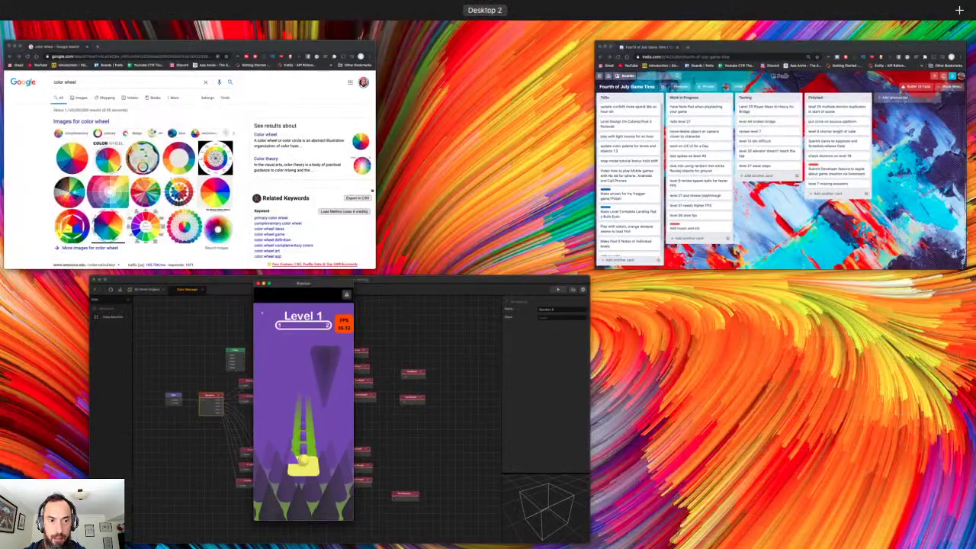
{"action": "key", "text": "ctrl+Up"}
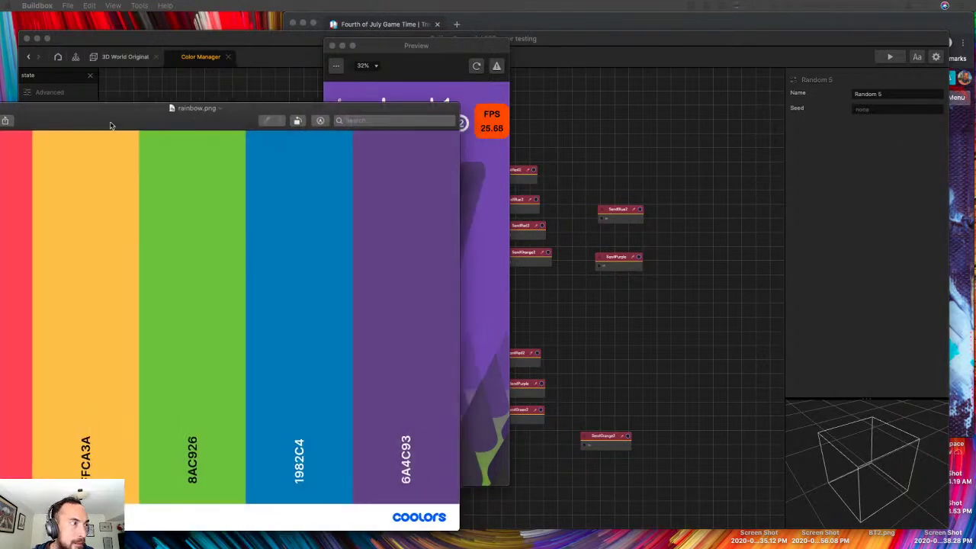
{"action": "left_click_drag", "start_coordinate": [112, 140], "coordinate": [597, 300]}
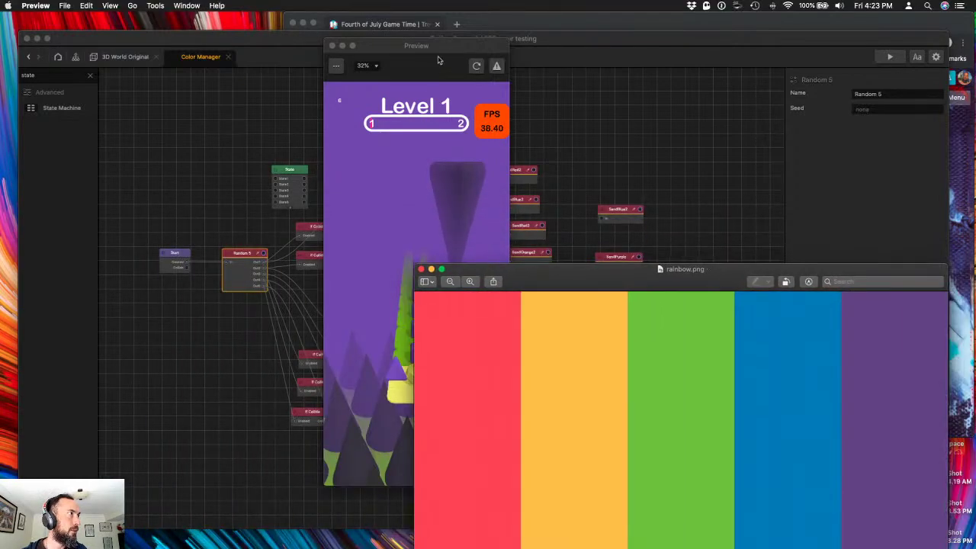
- Restart the preview several times and compare the game's random colors with the rainbow.png palette
{"action": "left_click", "coordinate": [478, 66]}
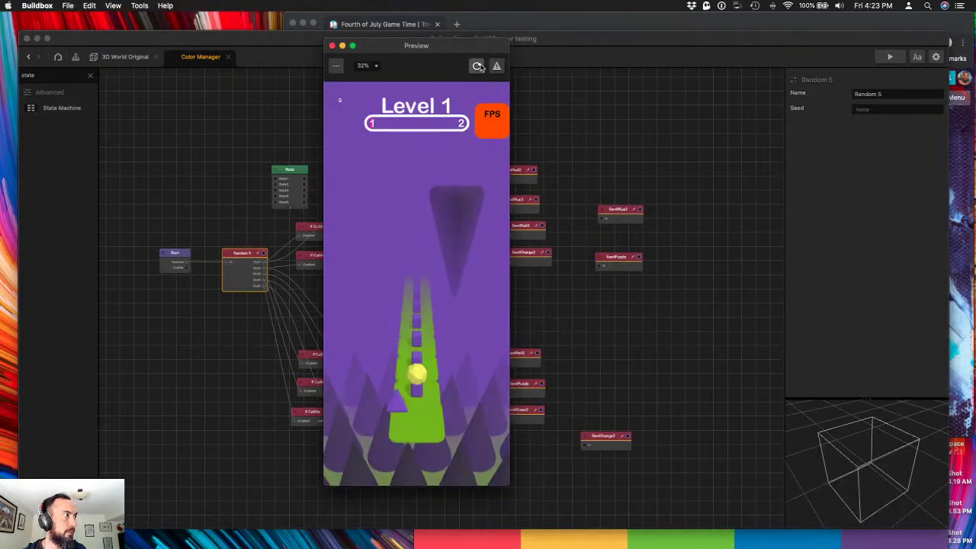
{"action": "left_click", "coordinate": [885, 530]}
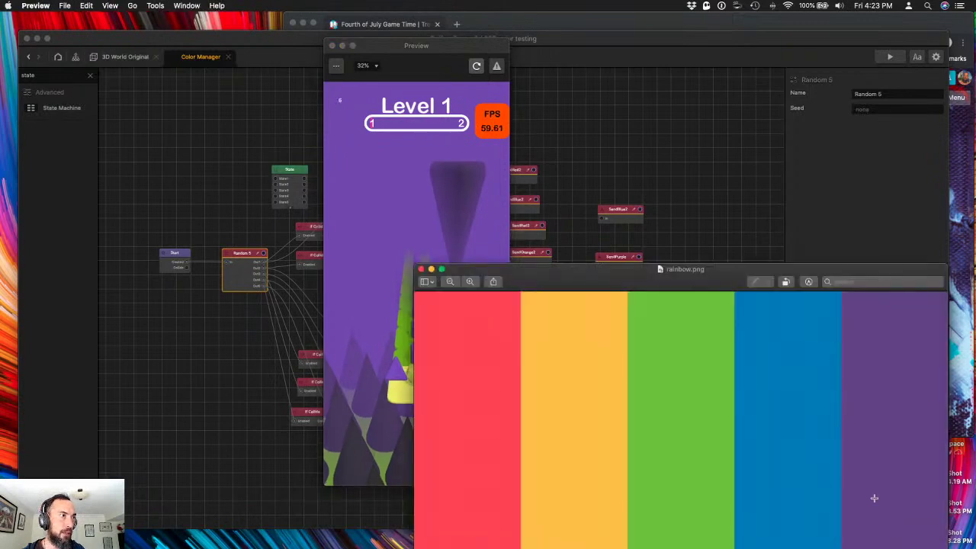
{"action": "left_click_drag", "start_coordinate": [416, 46], "coordinate": [870, 59]}
{"action": "left_click", "coordinate": [765, 537]}
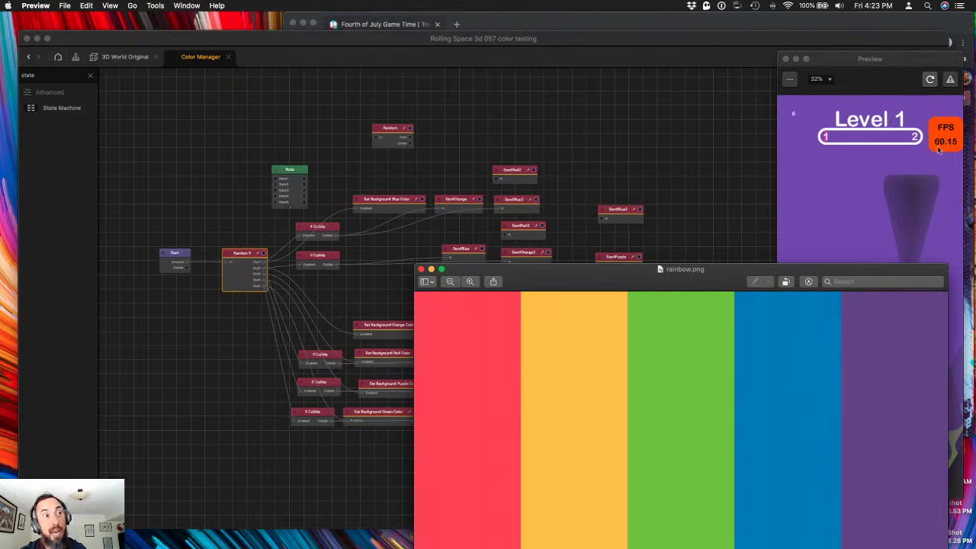
{"action": "left_click", "coordinate": [932, 80]}
{"action": "left_click", "coordinate": [931, 80]}
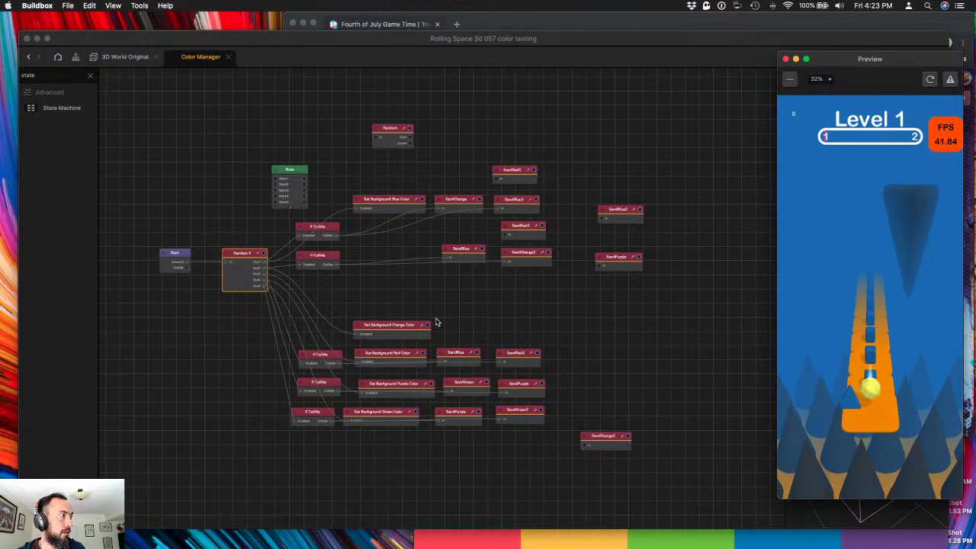
{"action": "left_click", "coordinate": [639, 538]}
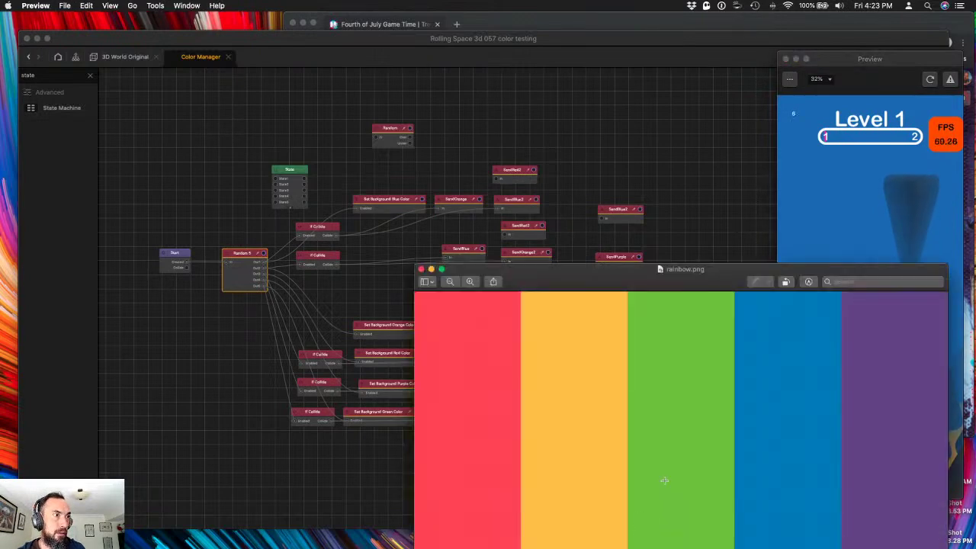
{"action": "left_click", "coordinate": [865, 219]}
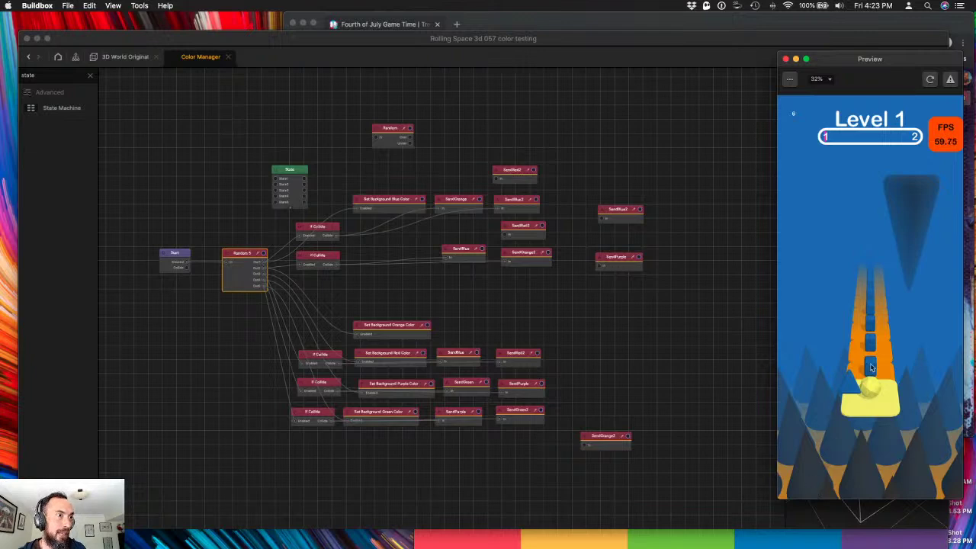
- Open the PlatformCube object's node map from the 3D World Original asset library and find its Set Color nodes
{"action": "left_click", "coordinate": [120, 57]}
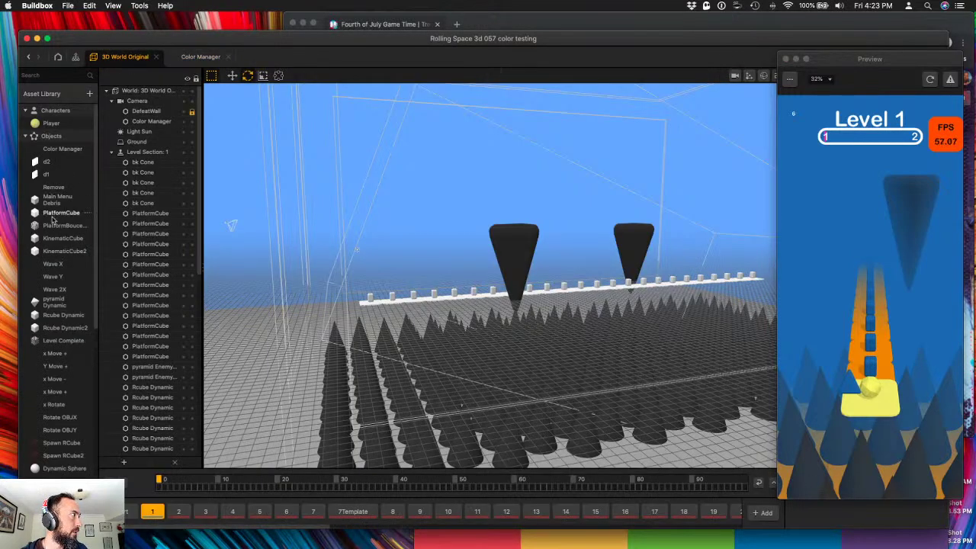
{"action": "left_click", "coordinate": [374, 299]}
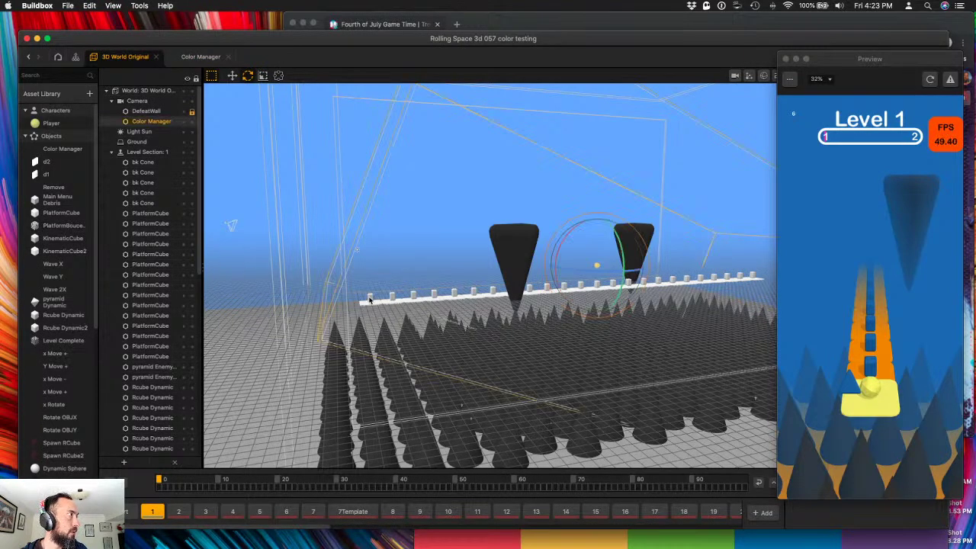
{"action": "left_click", "coordinate": [51, 213]}
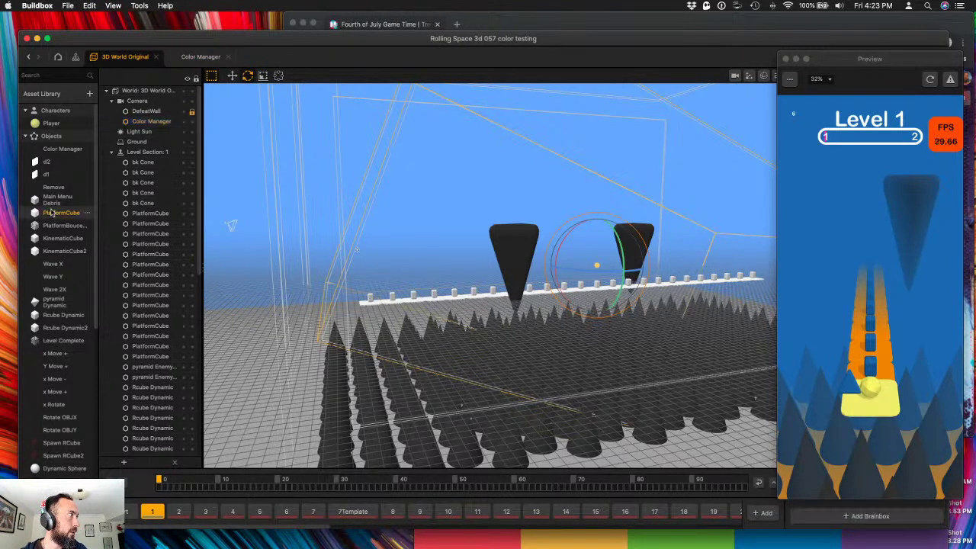
{"action": "double_click", "coordinate": [51, 212]}
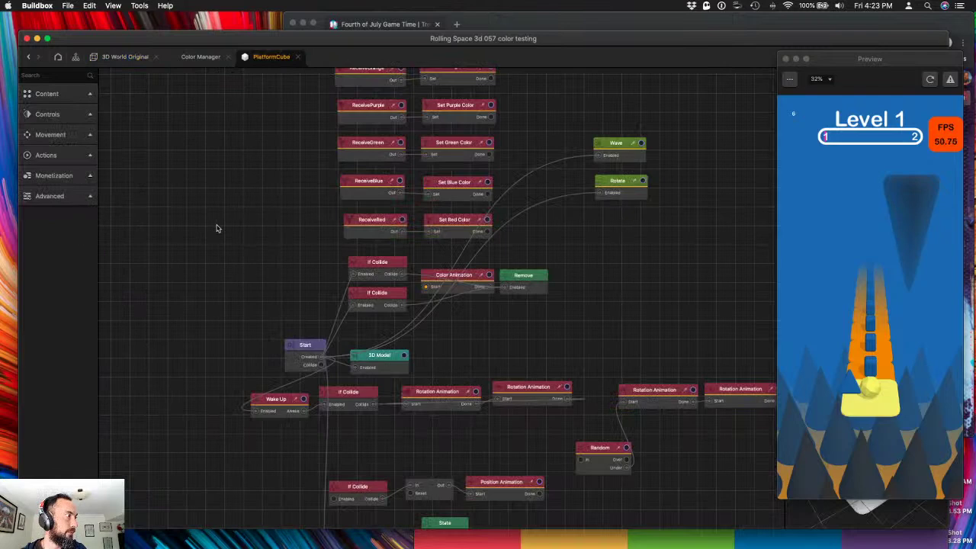
{"action": "scroll", "coordinate": [221, 227], "scroll_direction": "up", "scroll_amount": 5}
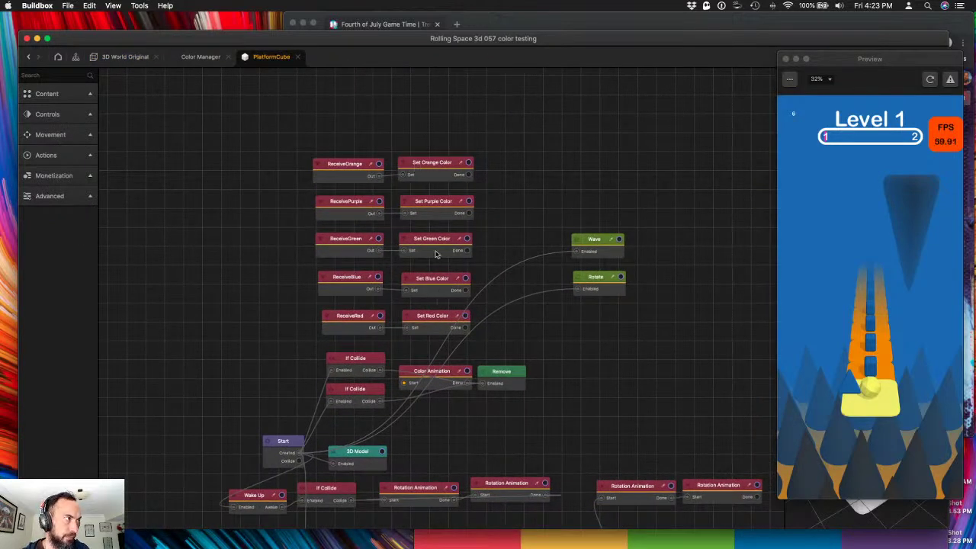
- Set PlatformCube's Set Blue Color node to the blue sampled from the rainbow.png palette
{"action": "left_click", "coordinate": [427, 282]}
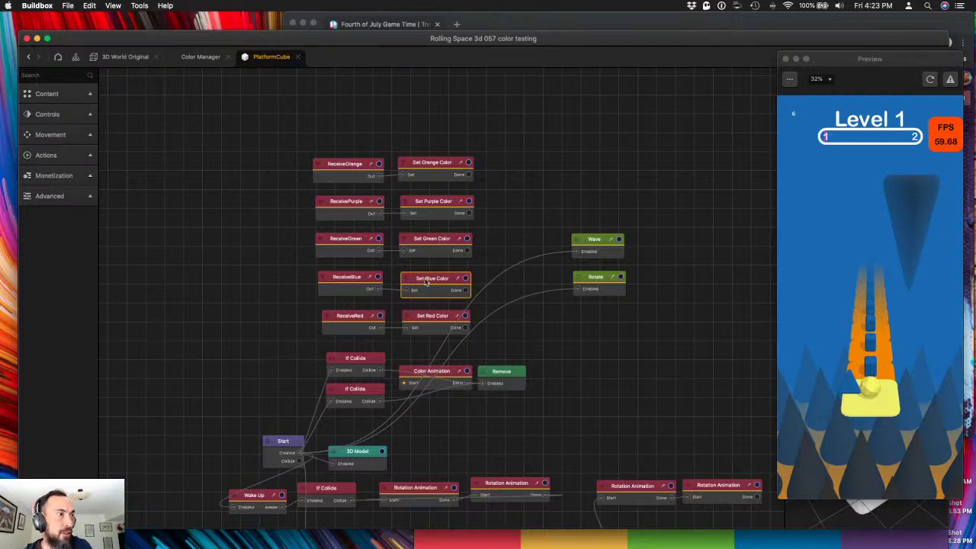
{"action": "left_click_drag", "start_coordinate": [860, 61], "coordinate": [644, 57]}
{"action": "left_click", "coordinate": [863, 111]}
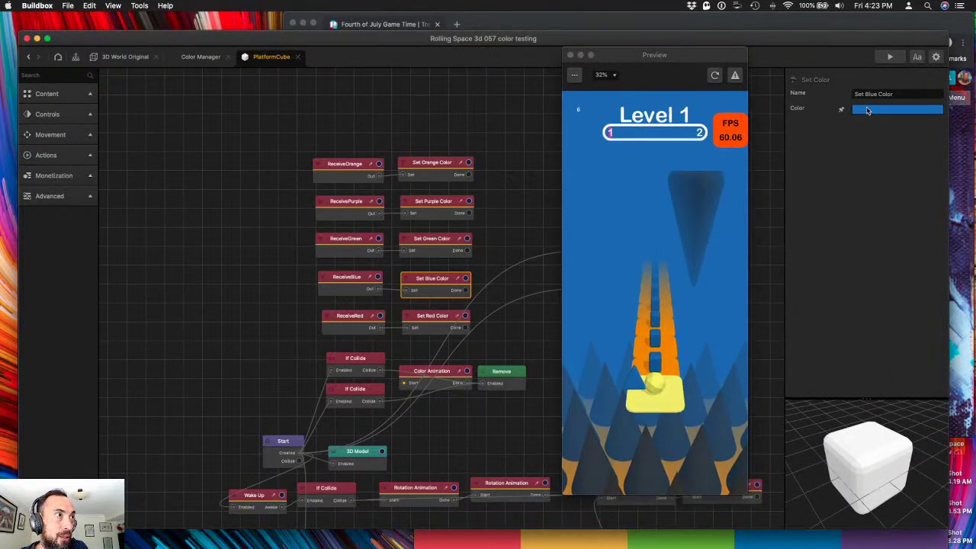
{"action": "left_click", "coordinate": [662, 228]}
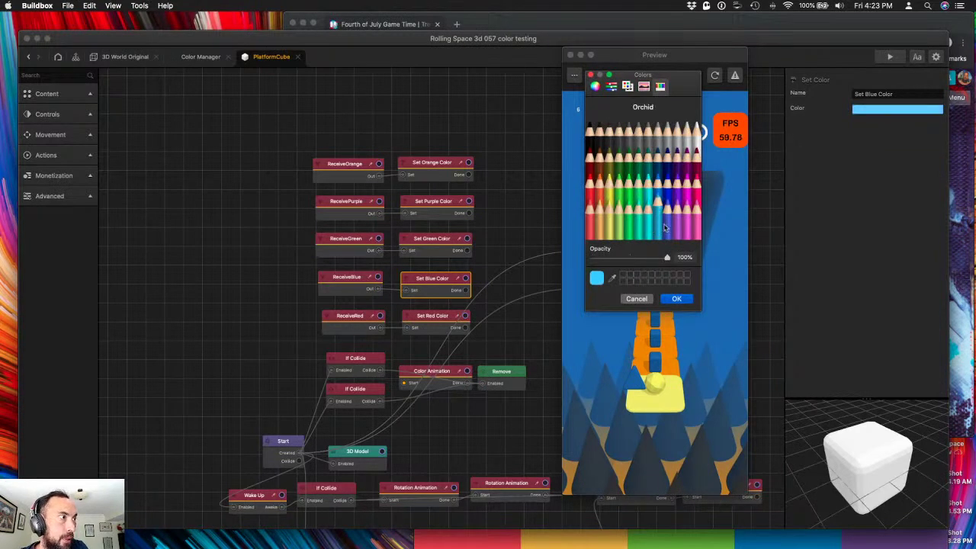
{"action": "left_click", "coordinate": [669, 227]}
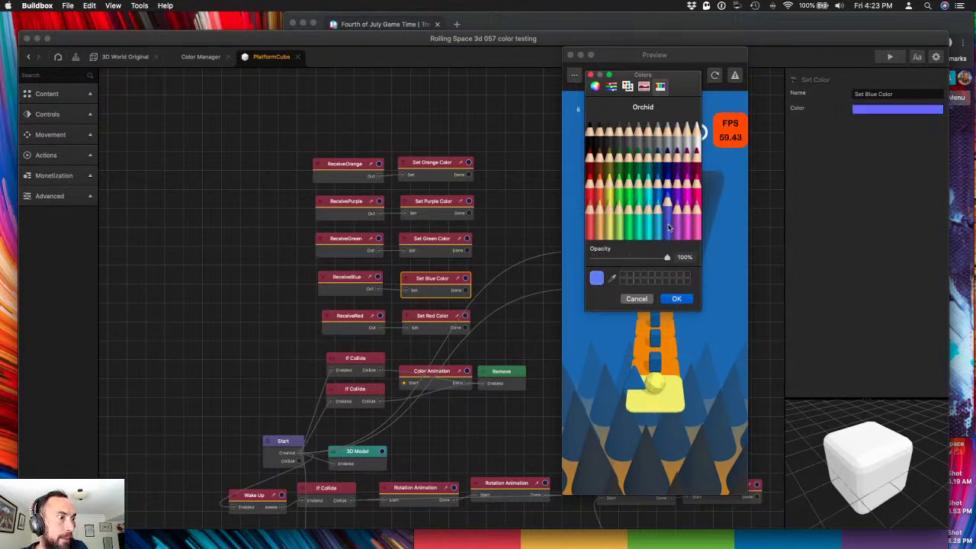
{"action": "left_click", "coordinate": [614, 280]}
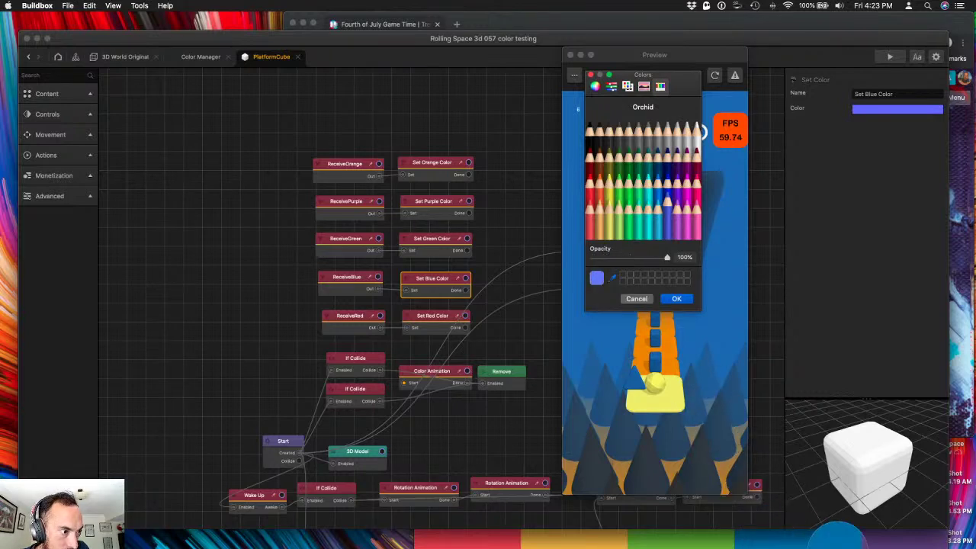
{"action": "left_click", "coordinate": [838, 534]}
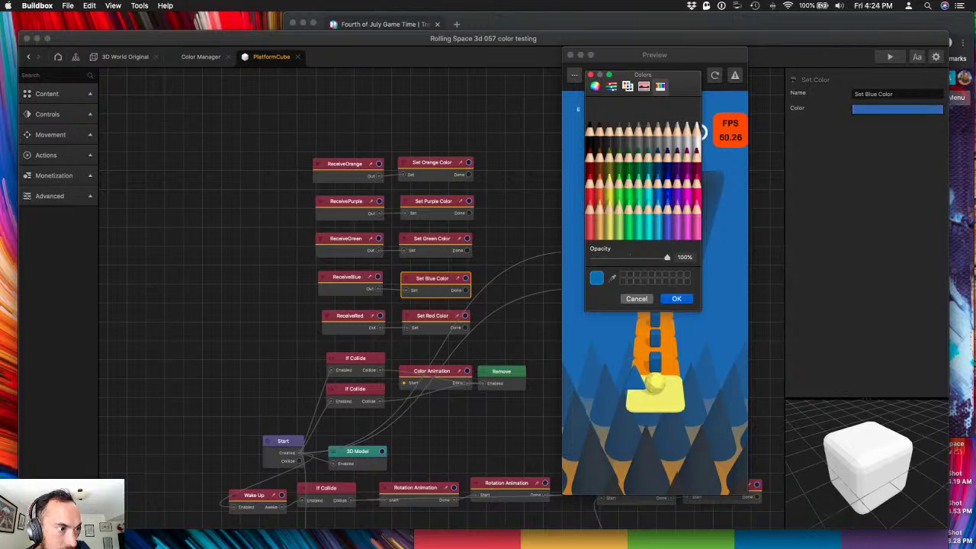
{"action": "left_click", "coordinate": [677, 298]}
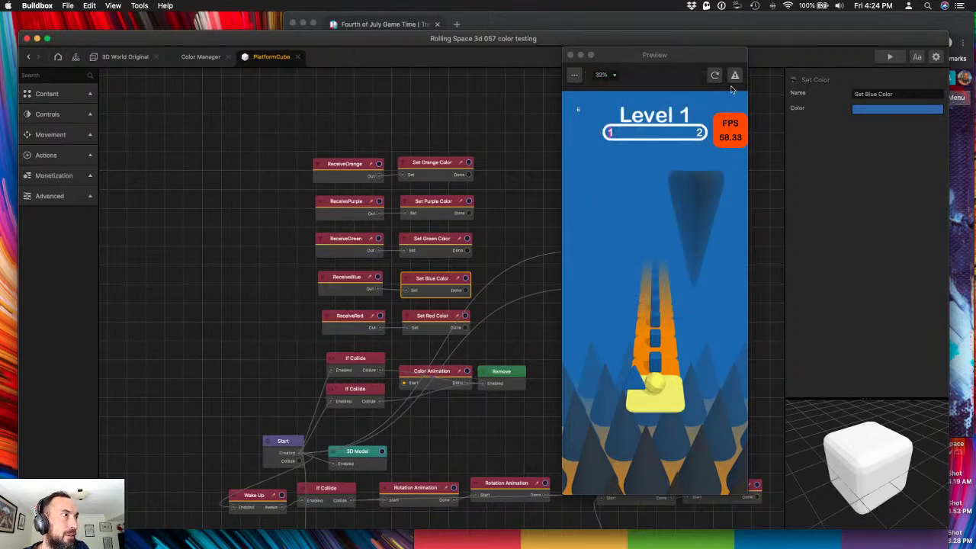
- Restart the preview repeatedly to check the platform and background color combinations
{"action": "left_click", "coordinate": [713, 76]}
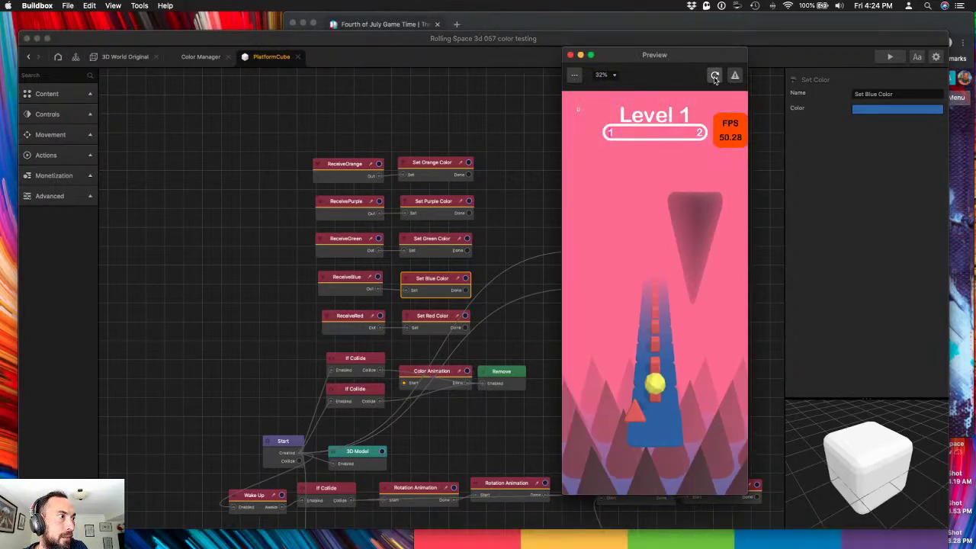
{"action": "left_click", "coordinate": [715, 76]}
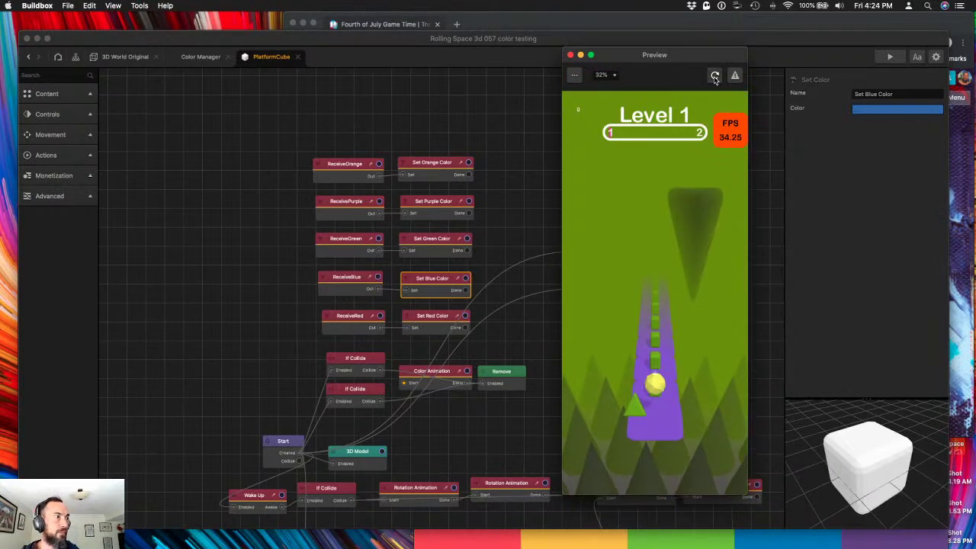
{"action": "left_click", "coordinate": [715, 76]}
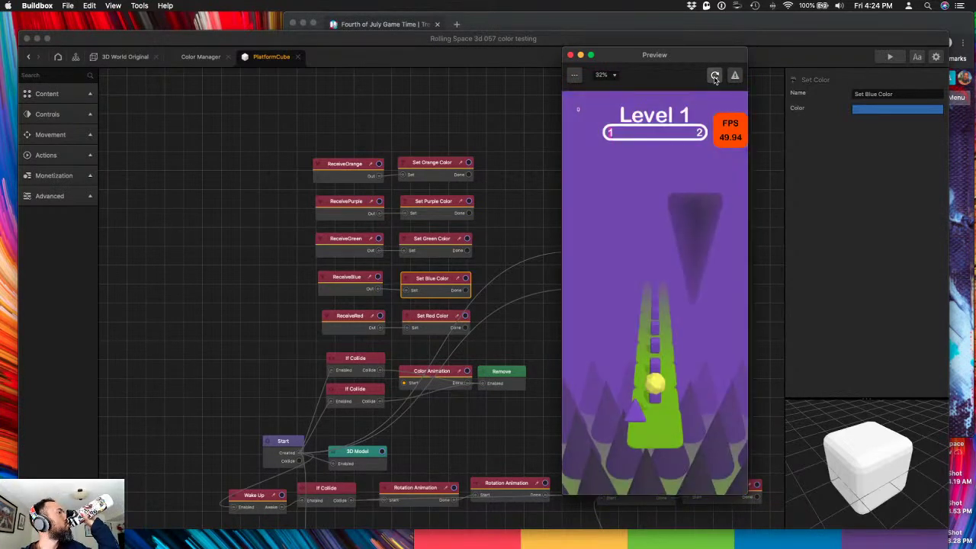
{"action": "left_click", "coordinate": [715, 76]}
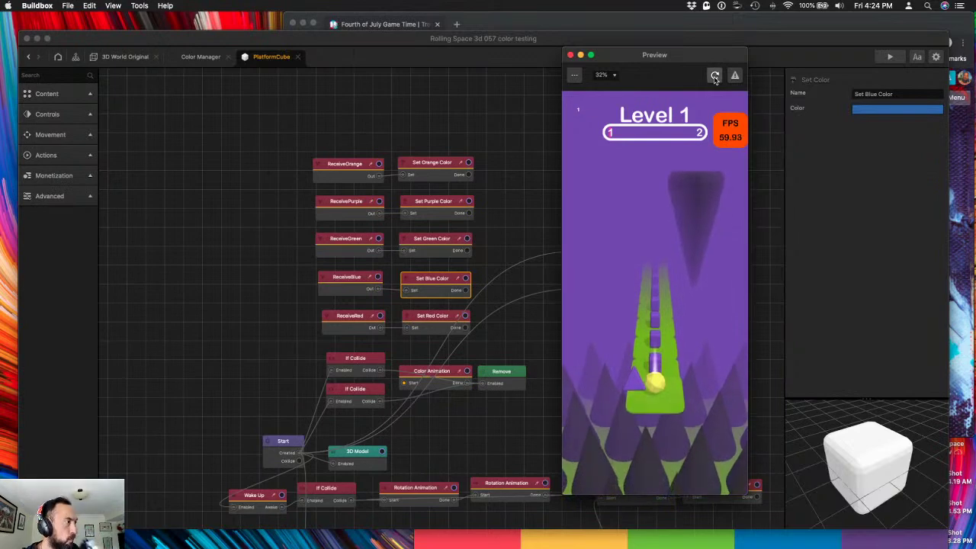
{"action": "left_click", "coordinate": [715, 76]}
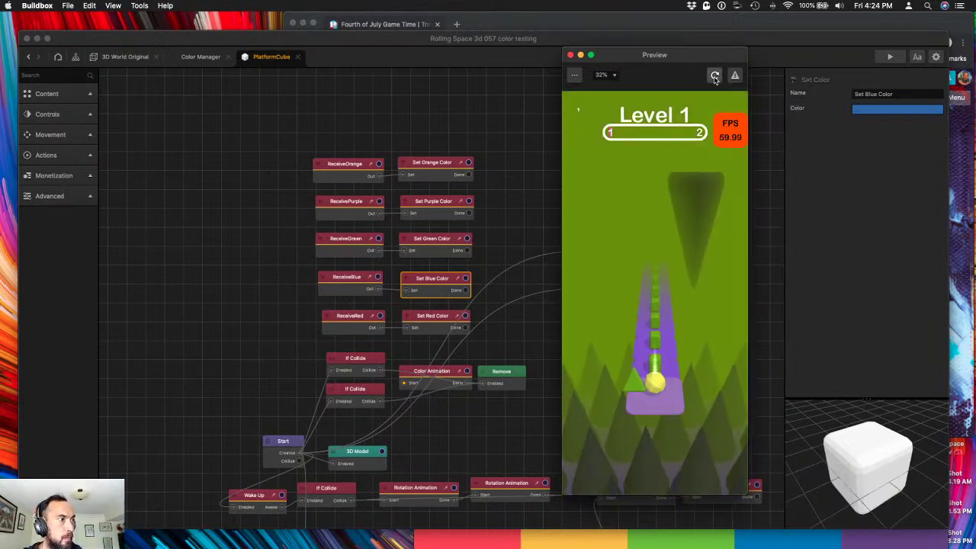
{"action": "left_click", "coordinate": [715, 76]}
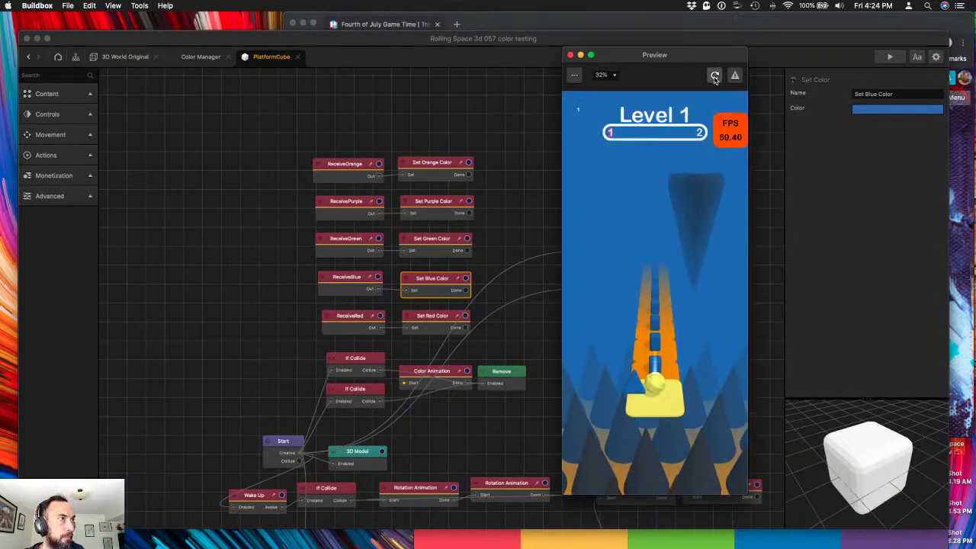
- Change the Set Blue Color node to a paler, less saturated blue using the color wheel
{"action": "left_click", "coordinate": [864, 108]}
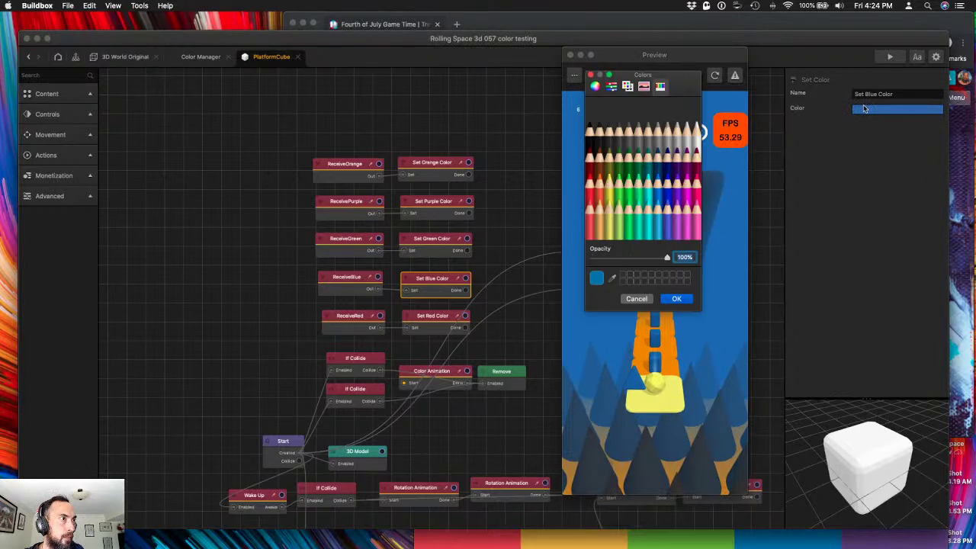
{"action": "left_click", "coordinate": [595, 87]}
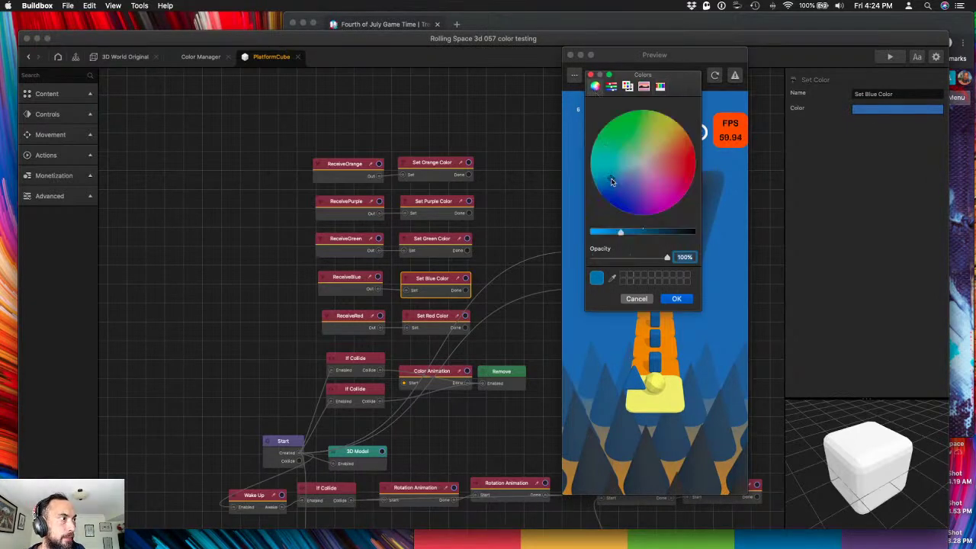
{"action": "left_click_drag", "start_coordinate": [612, 181], "coordinate": [621, 176]}
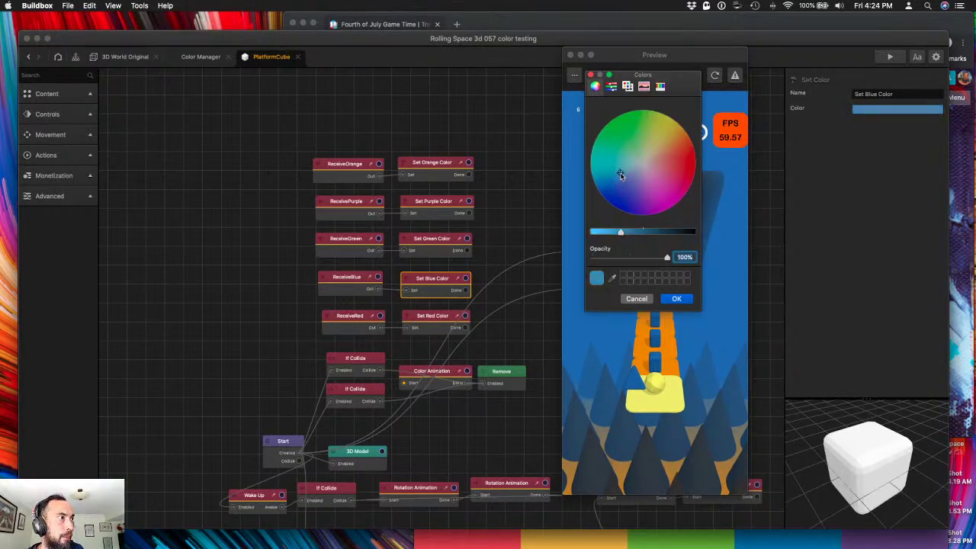
{"action": "left_click", "coordinate": [683, 299]}
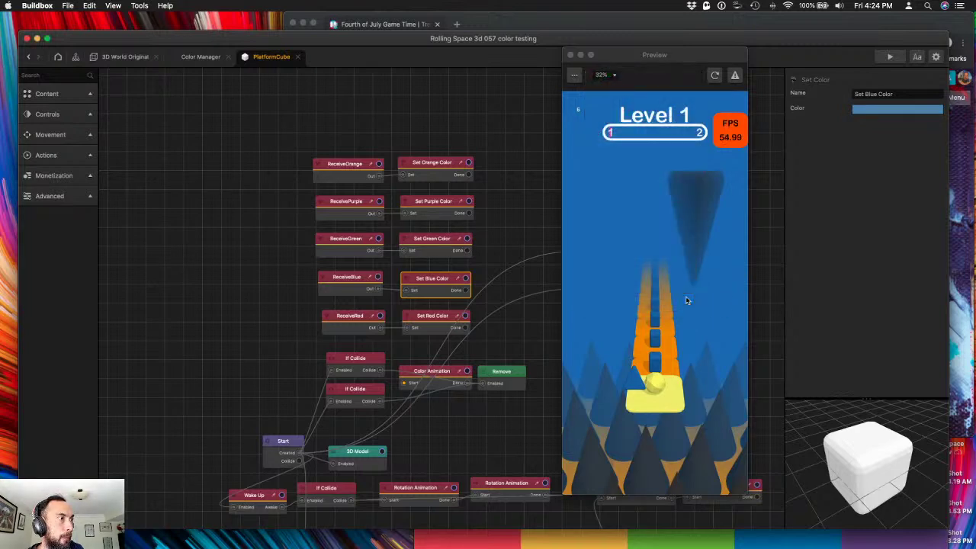
- Brighten the Set Purple Color node to a lighter purple, restarting the preview to compare
{"action": "left_click", "coordinate": [445, 207]}
{"action": "left_click", "coordinate": [714, 76]}
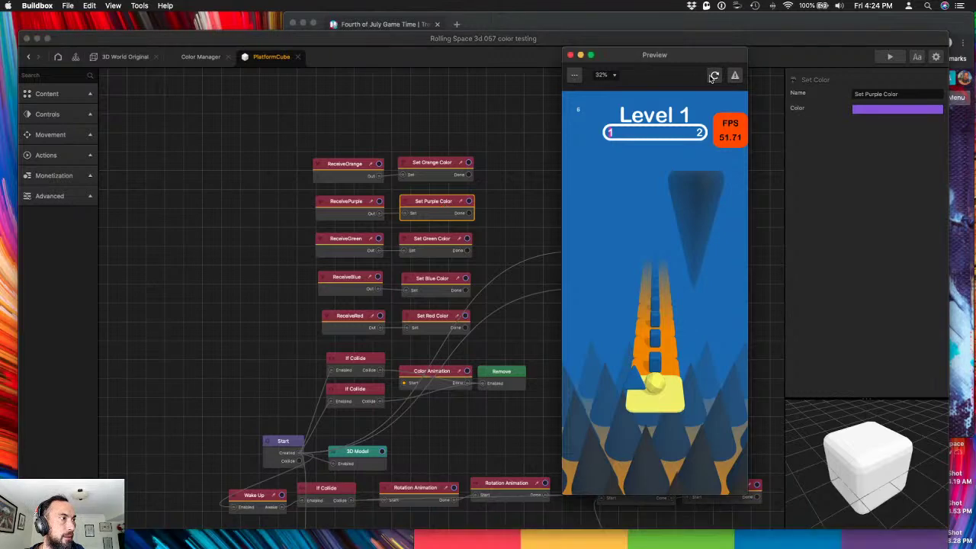
{"action": "left_click", "coordinate": [903, 109]}
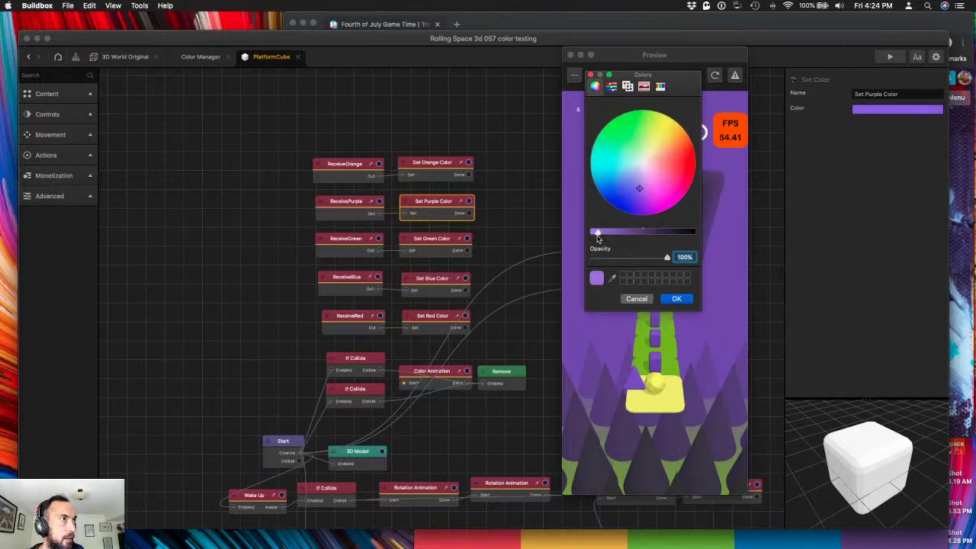
{"action": "left_click", "coordinate": [677, 299]}
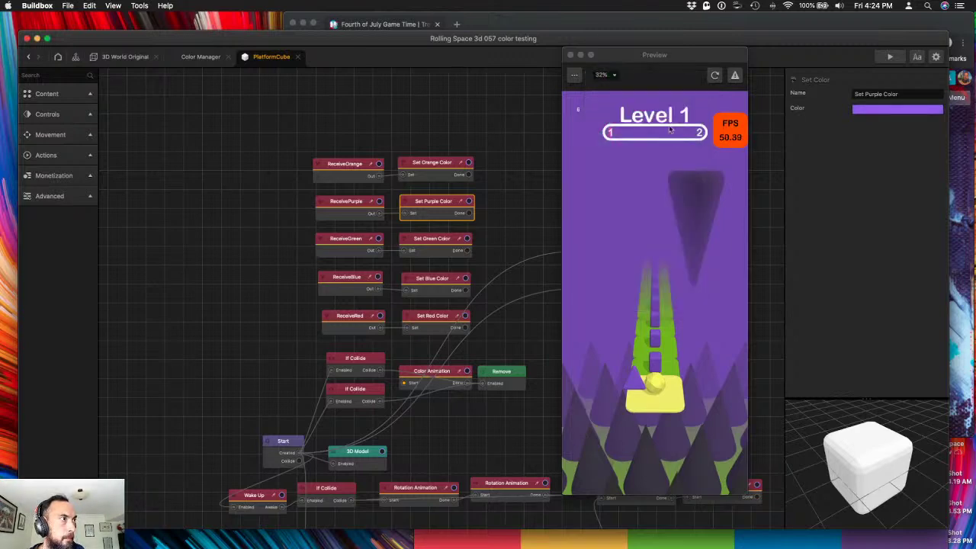
- Reload the preview several times to compare the platform colors against the different backgrounds, and close the preview
{"action": "left_click", "coordinate": [715, 75]}
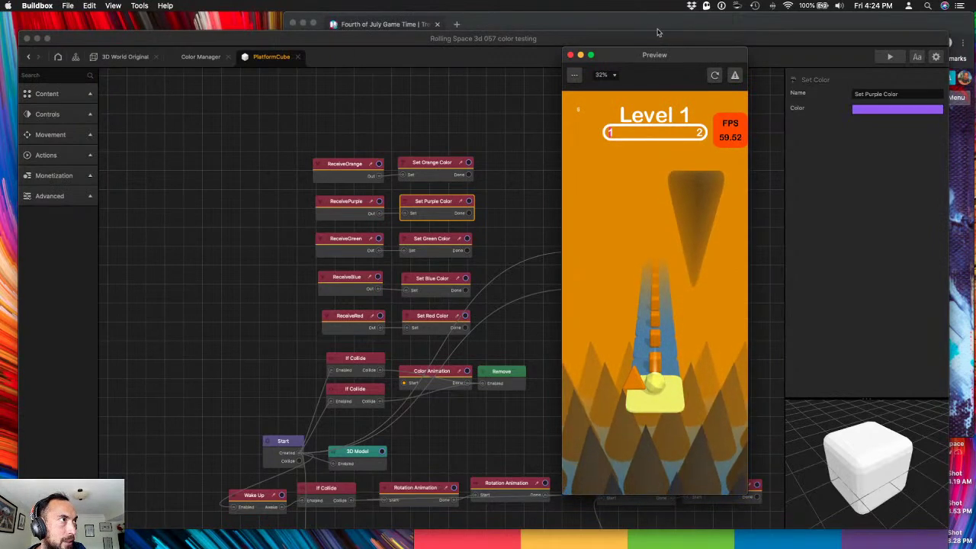
{"action": "left_click", "coordinate": [714, 77]}
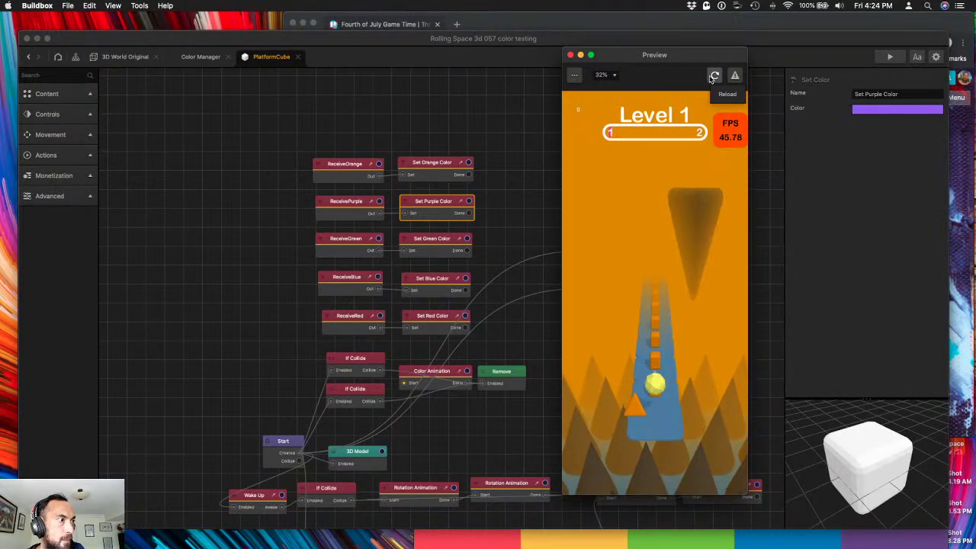
{"action": "left_click", "coordinate": [718, 76]}
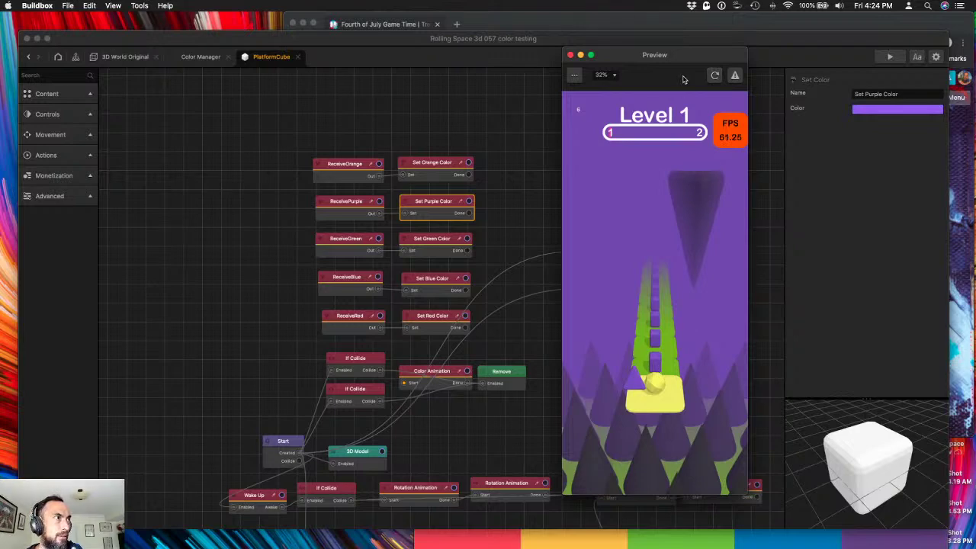
{"action": "left_click", "coordinate": [714, 75]}
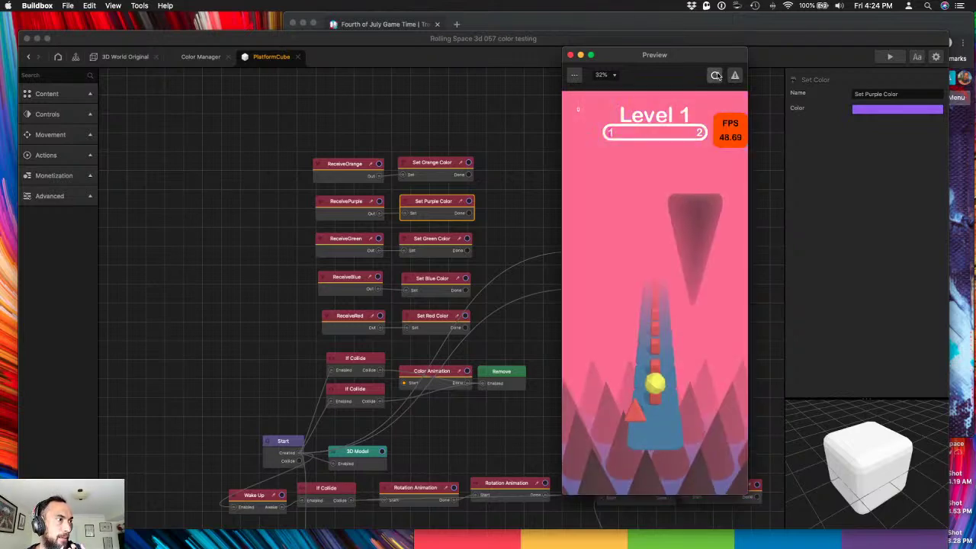
{"action": "left_click", "coordinate": [716, 76]}
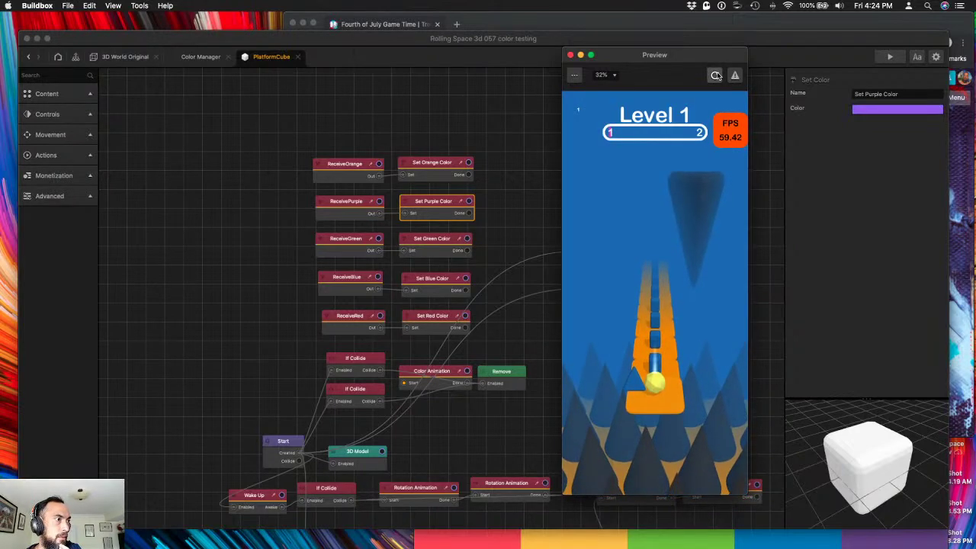
{"action": "left_click", "coordinate": [570, 55]}
{"action": "left_click", "coordinate": [426, 285]}
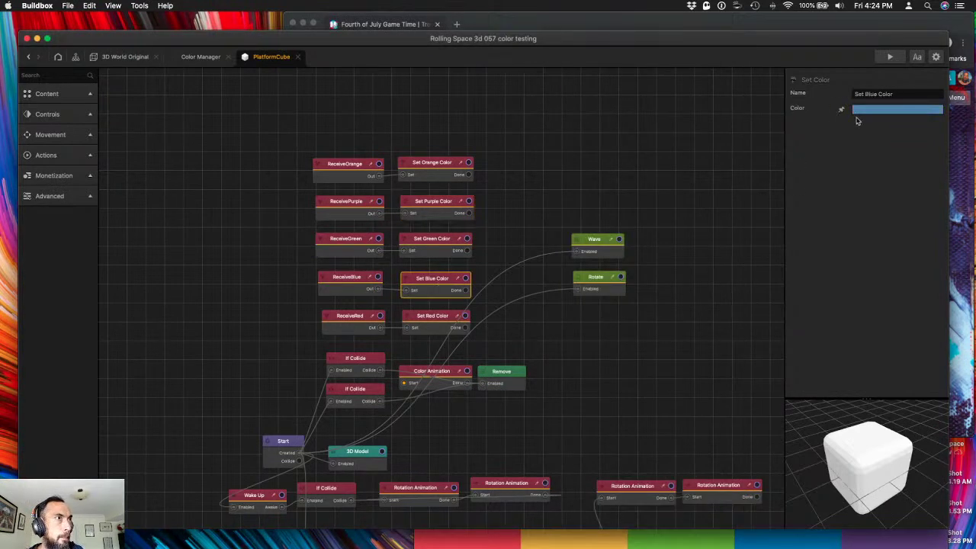
{"action": "left_click", "coordinate": [885, 114]}
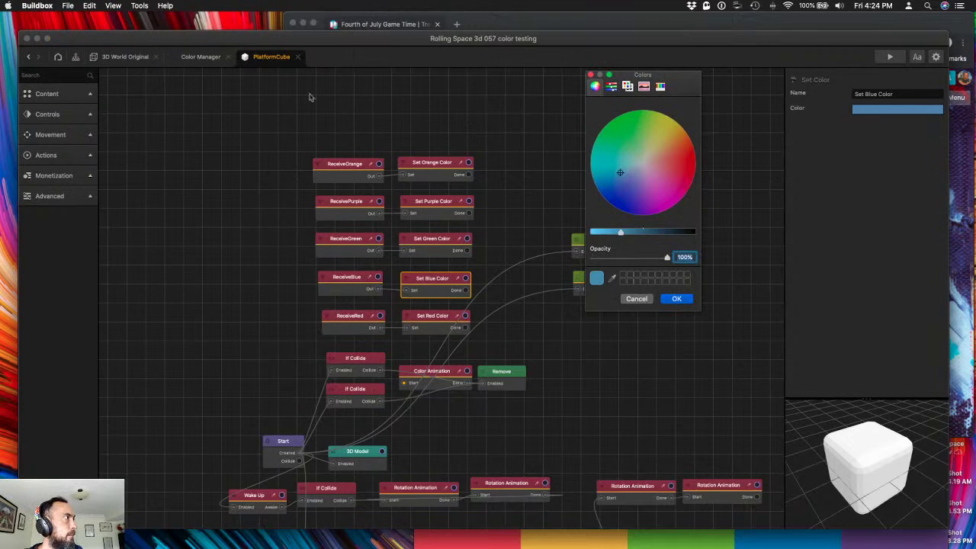
{"action": "left_click", "coordinate": [591, 75]}
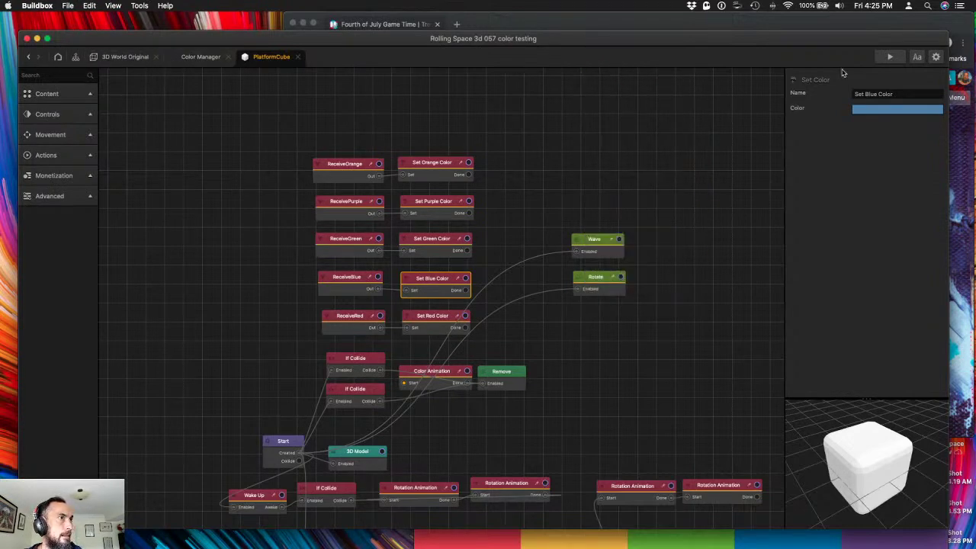
- Open the node maps of the Rcube Dynamic and Rcube Dynamic2 objects from the 3D World Original scene's asset library
{"action": "left_click", "coordinate": [123, 56]}
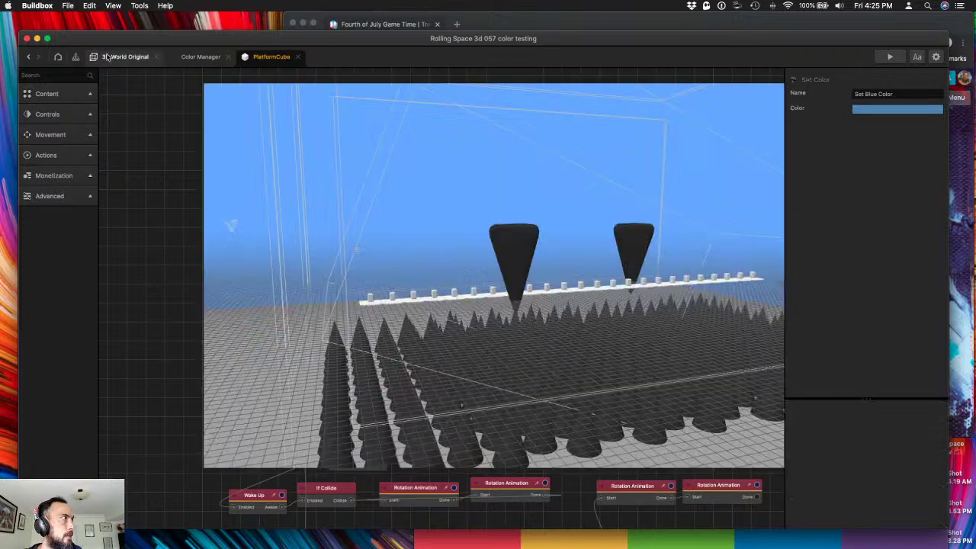
{"action": "left_click", "coordinate": [369, 298]}
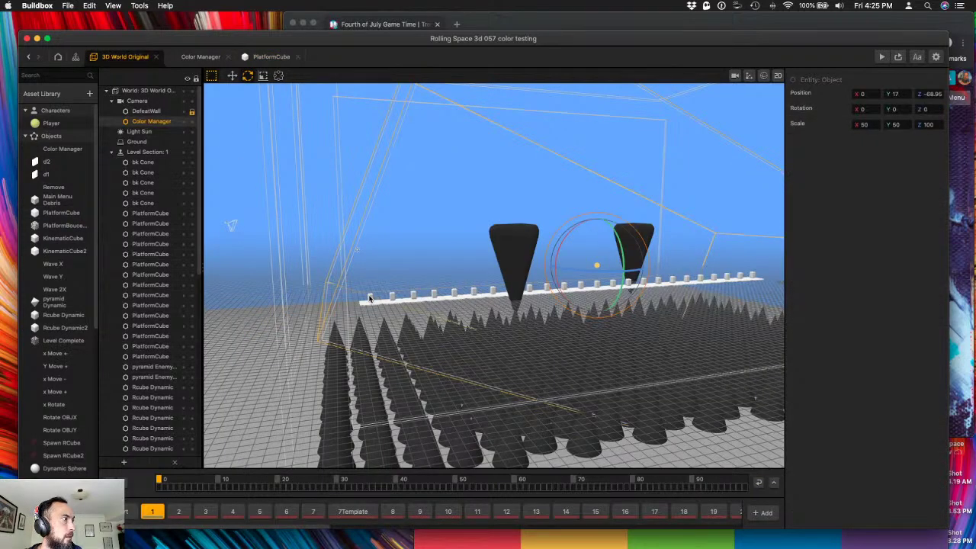
{"action": "scroll", "coordinate": [153, 260], "scroll_direction": "down", "scroll_amount": 3}
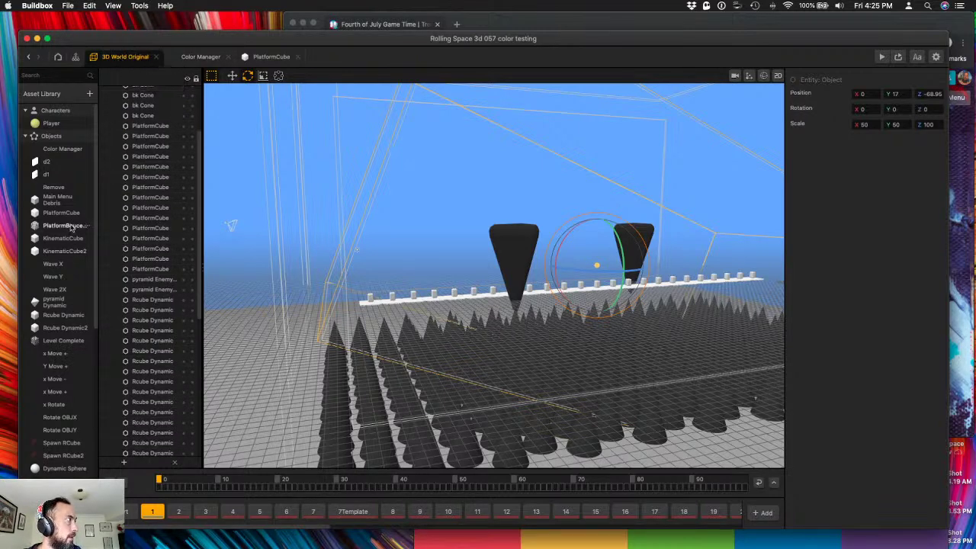
{"action": "double_click", "coordinate": [73, 319]}
{"action": "left_click", "coordinate": [123, 57]}
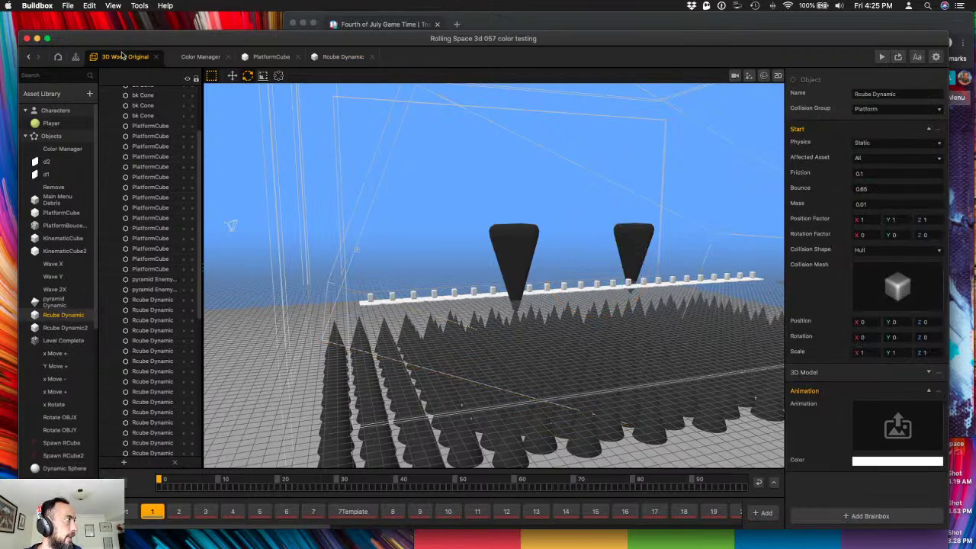
{"action": "double_click", "coordinate": [65, 329]}
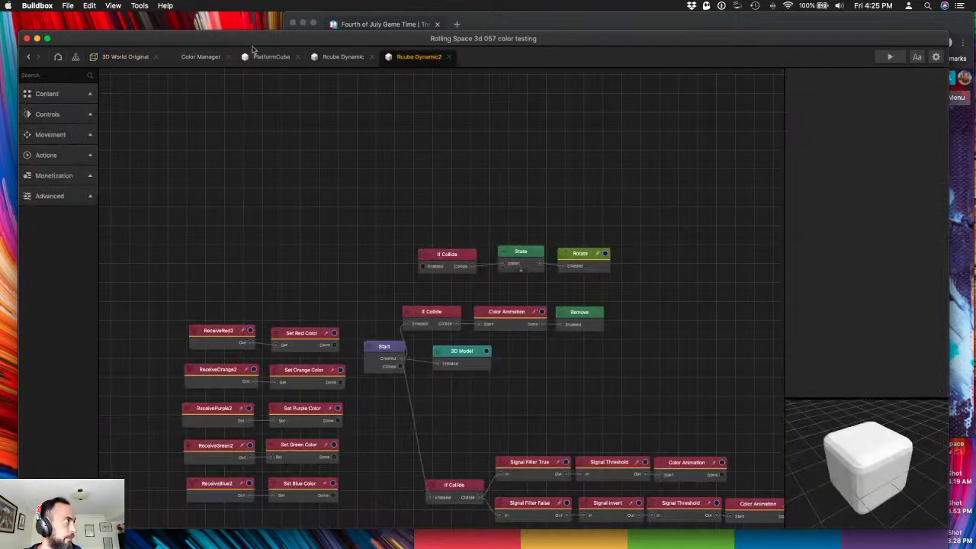
- Review the color receiver and Set Color nodes in the PlatformCube, Rcube Dynamic2 and Rcube Dynamic node maps
{"action": "left_click", "coordinate": [274, 58]}
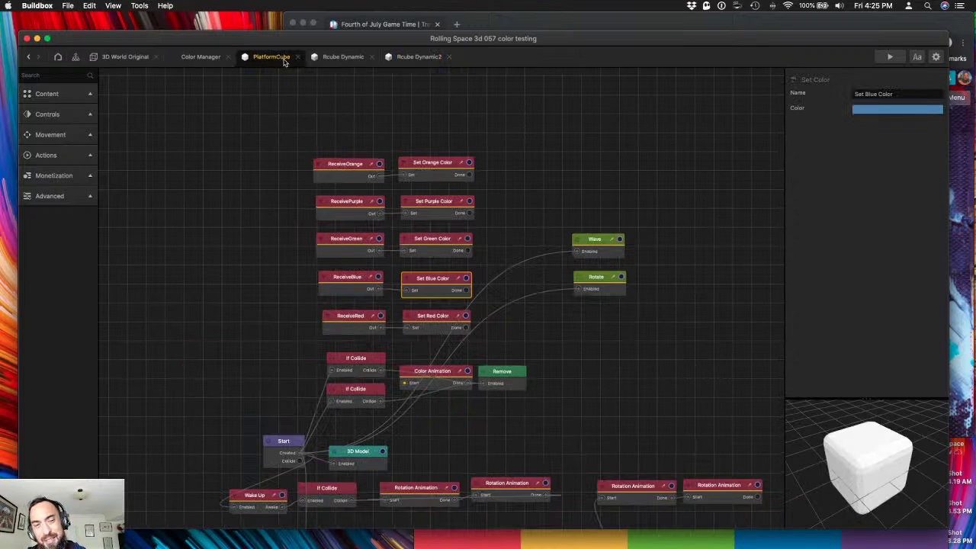
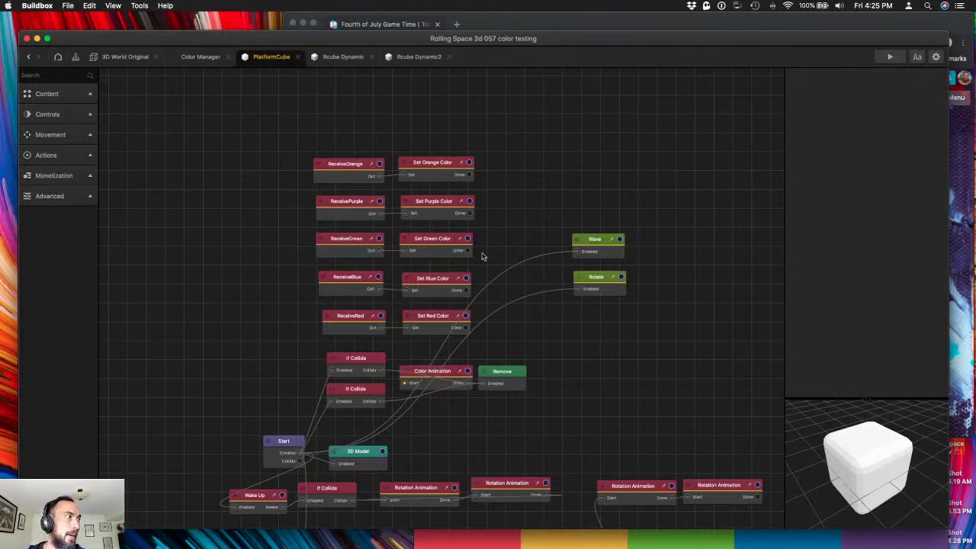
{"action": "left_click", "coordinate": [423, 58]}
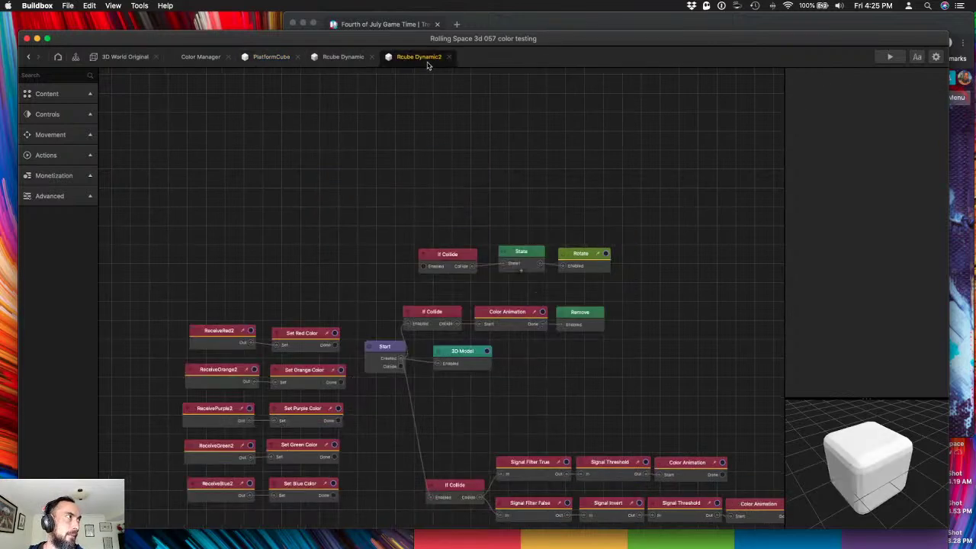
{"action": "left_click", "coordinate": [344, 58]}
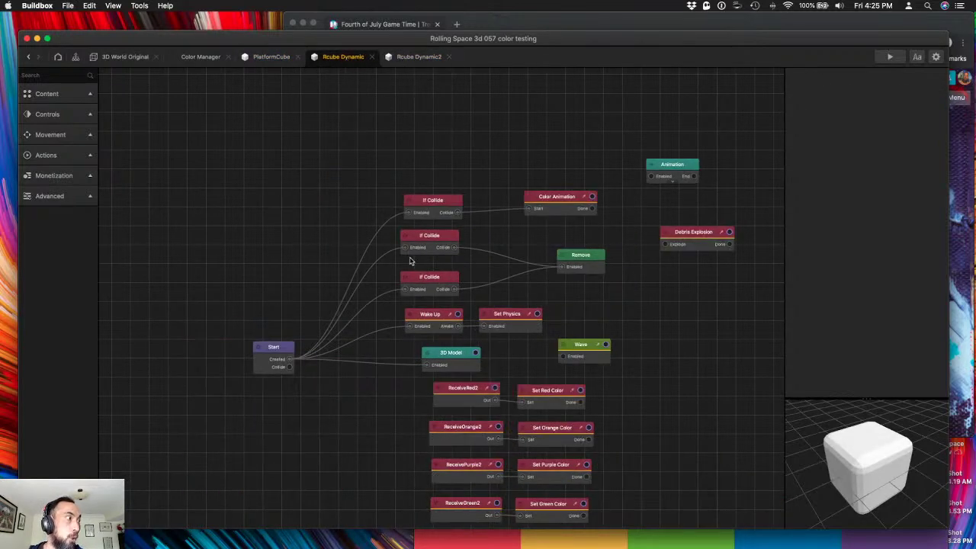
{"action": "scroll", "coordinate": [659, 429], "scroll_direction": "down", "scroll_amount": 3}
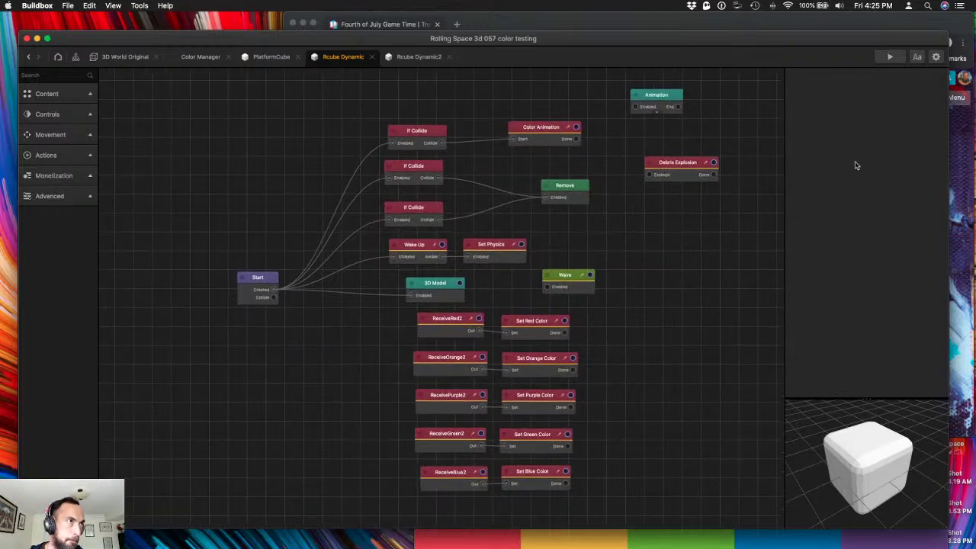
- Run the game preview, place its window clear of the color nodes, and look through the three cube node maps
{"action": "left_click", "coordinate": [891, 56]}
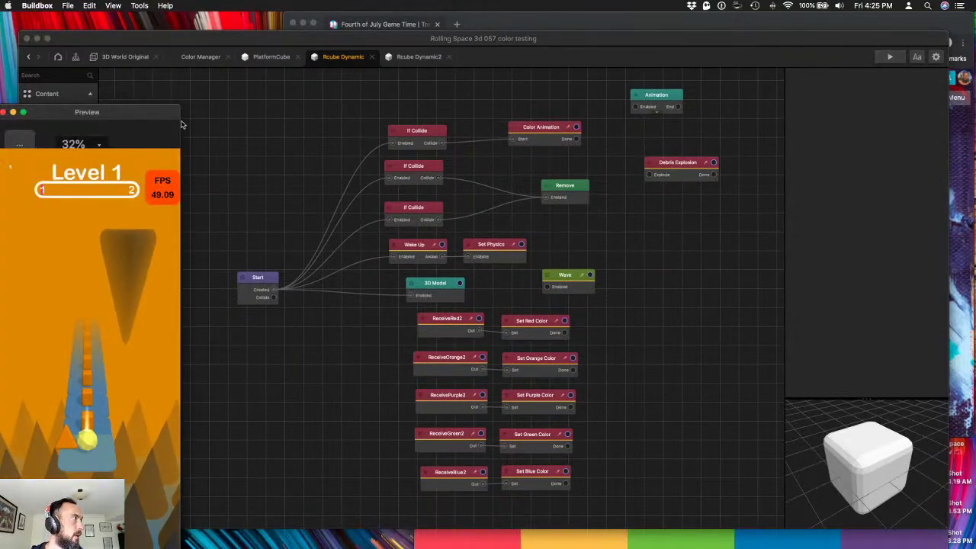
{"action": "left_click_drag", "start_coordinate": [172, 112], "coordinate": [767, 77]}
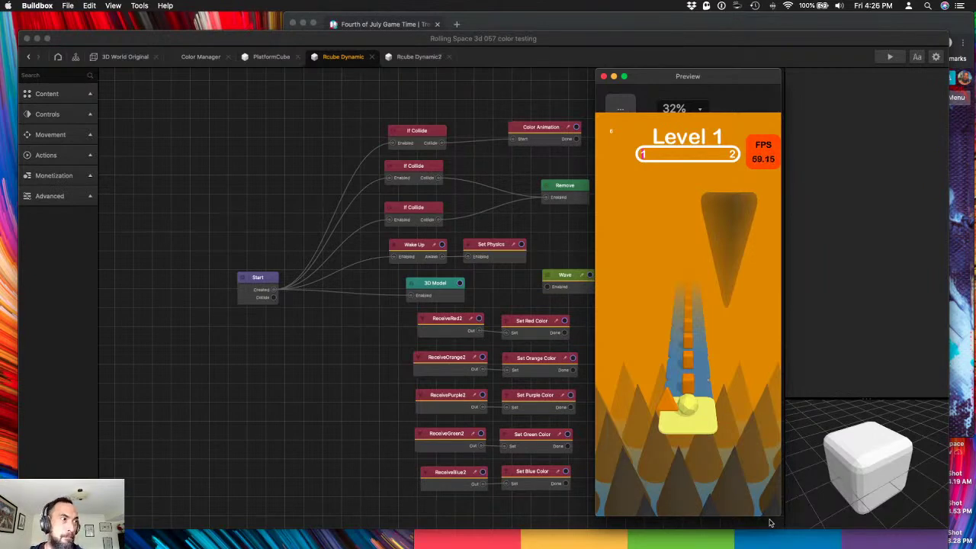
{"action": "left_click", "coordinate": [263, 57]}
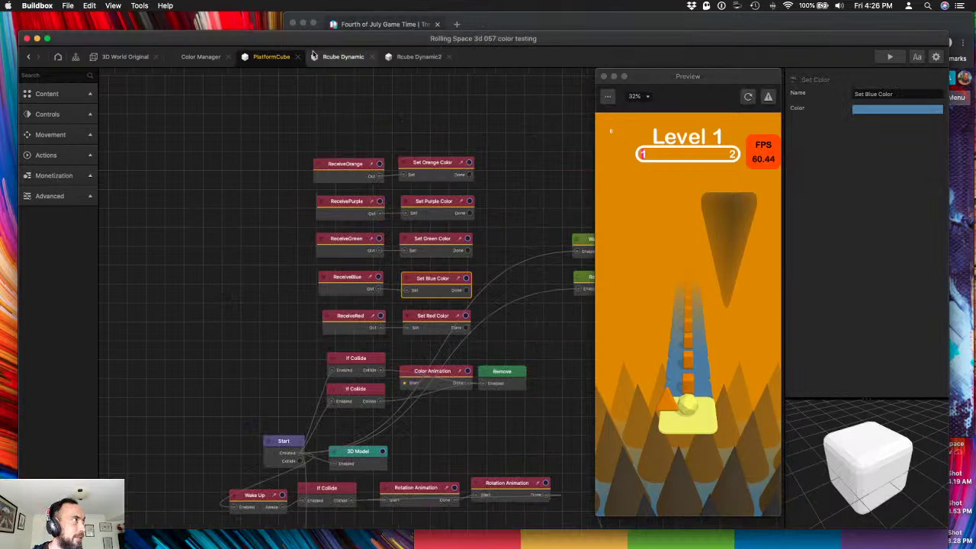
{"action": "left_click", "coordinate": [344, 57]}
{"action": "left_click", "coordinate": [419, 56]}
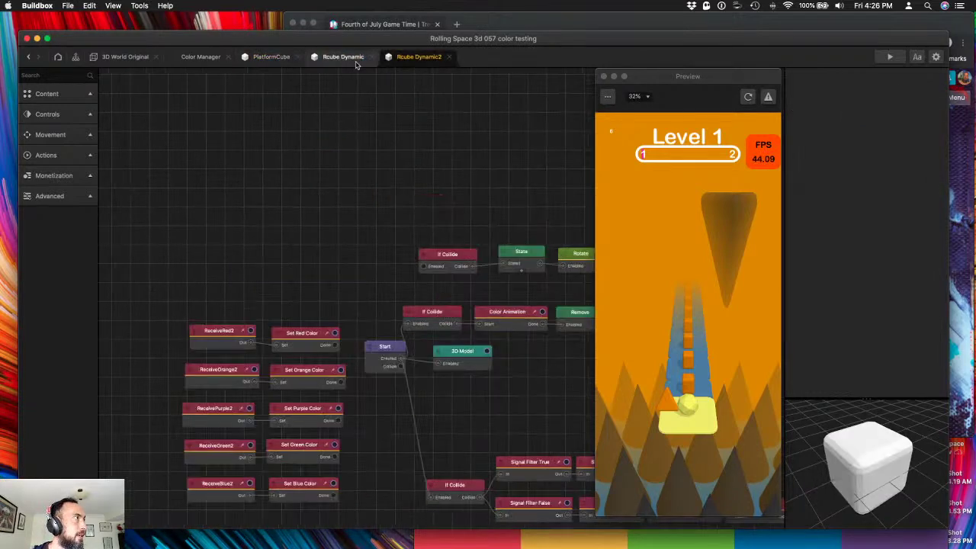
- Set PlatformCube's Set Blue Color node to the blue sampled from the rainbow palette image behind the window
{"action": "left_click", "coordinate": [271, 57]}
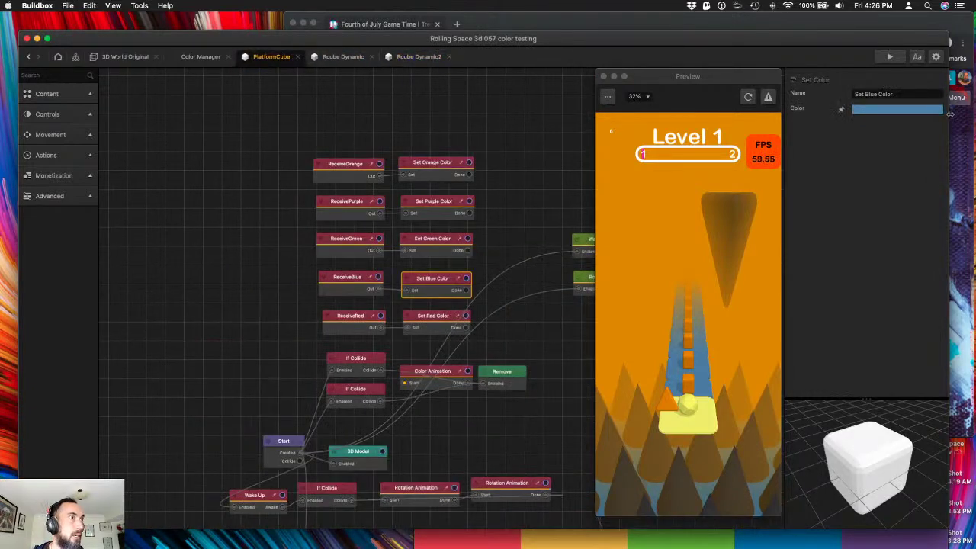
{"action": "left_click", "coordinate": [911, 116]}
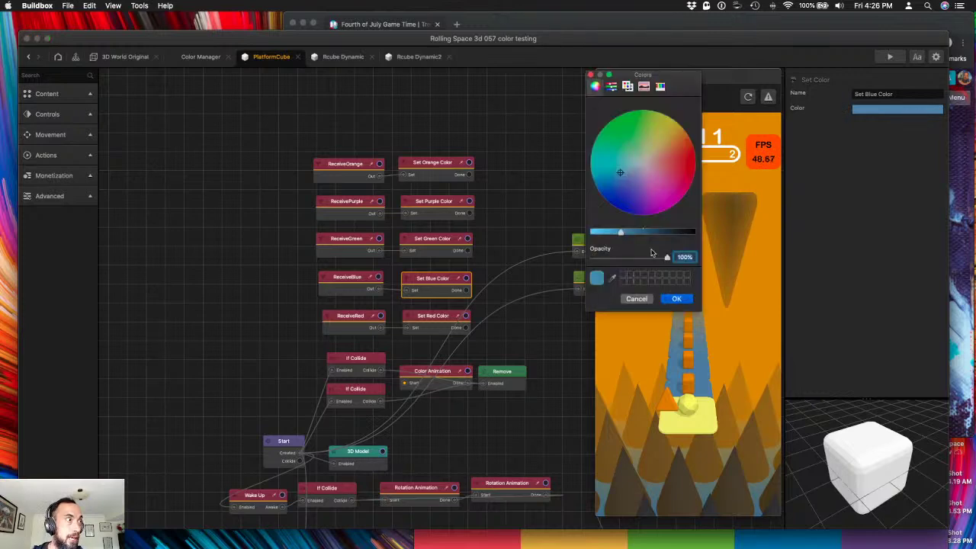
{"action": "left_click", "coordinate": [612, 278]}
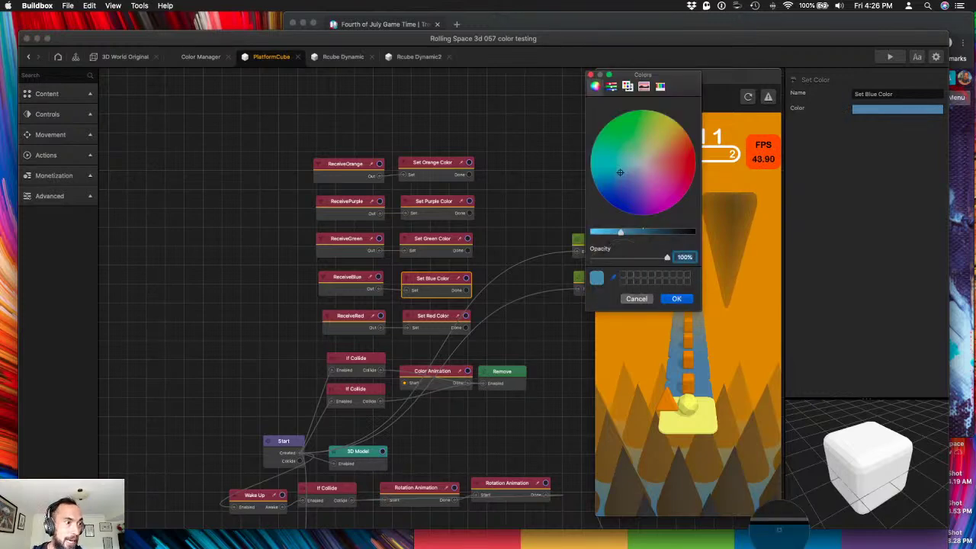
{"action": "left_click", "coordinate": [761, 541]}
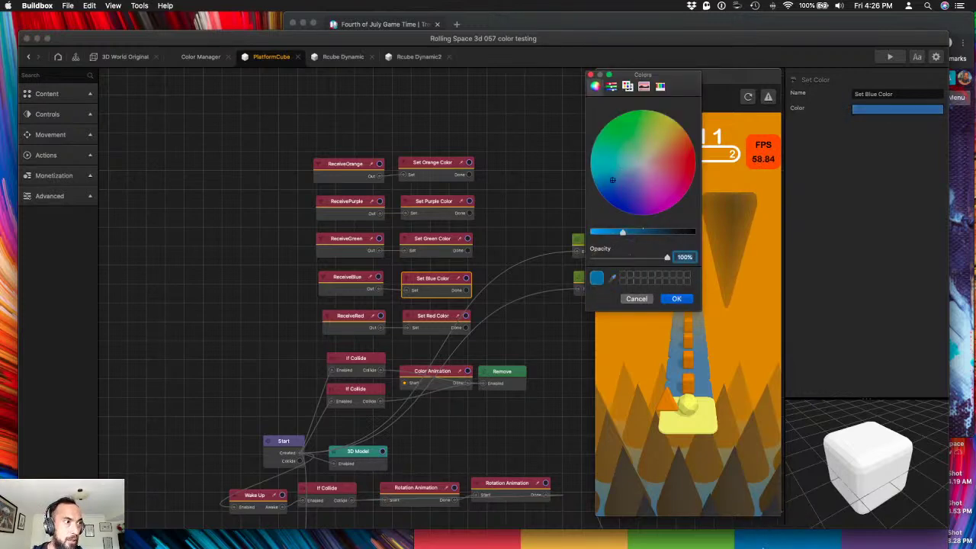
{"action": "left_click", "coordinate": [677, 299]}
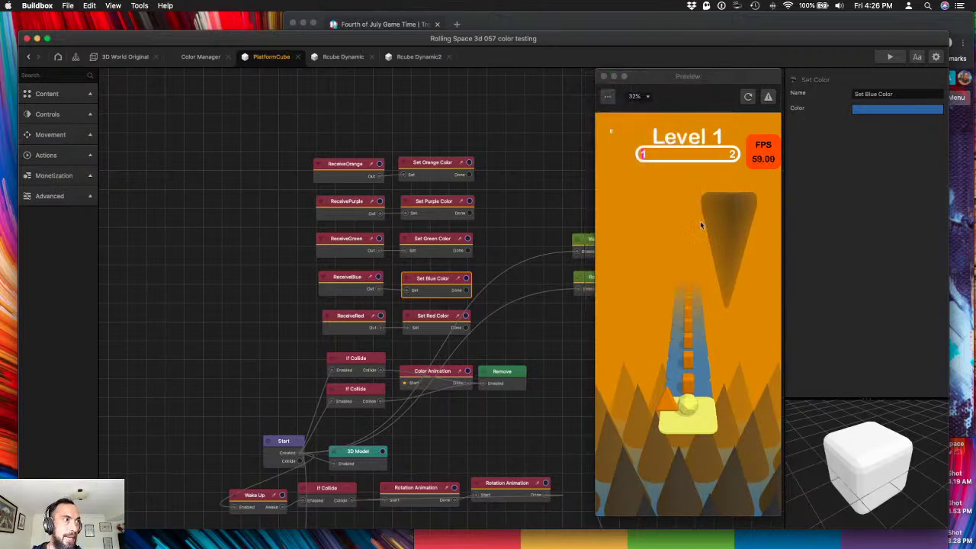
- Reload the preview to check the resampled platform blue and the Set Purple Color node's purple against the backgrounds
{"action": "left_click", "coordinate": [748, 97]}
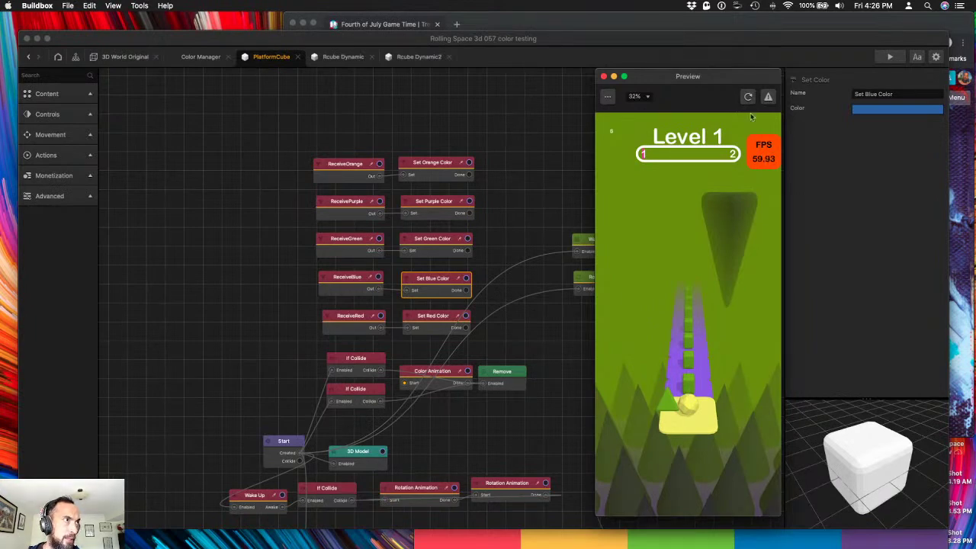
{"action": "left_click", "coordinate": [434, 203]}
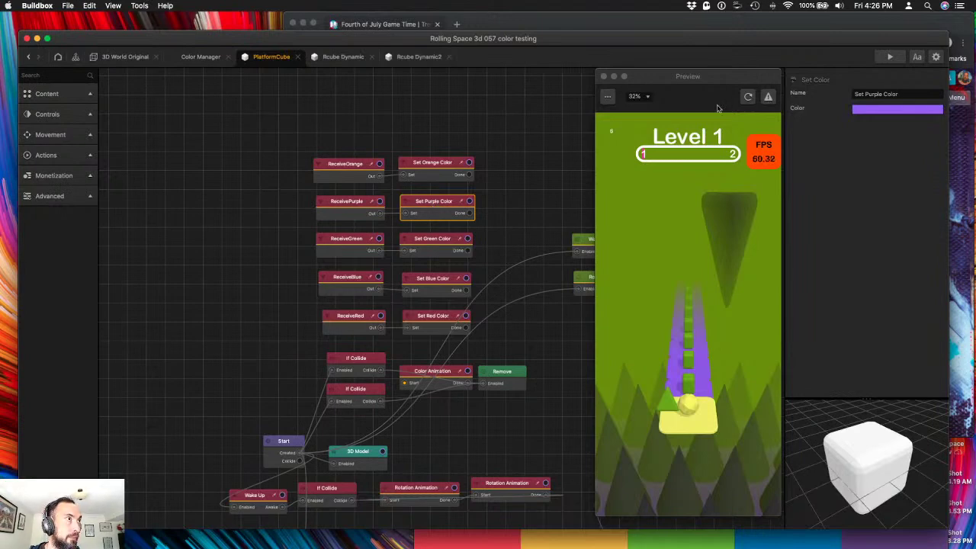
{"action": "left_click", "coordinate": [749, 97]}
{"action": "left_click", "coordinate": [749, 97]}
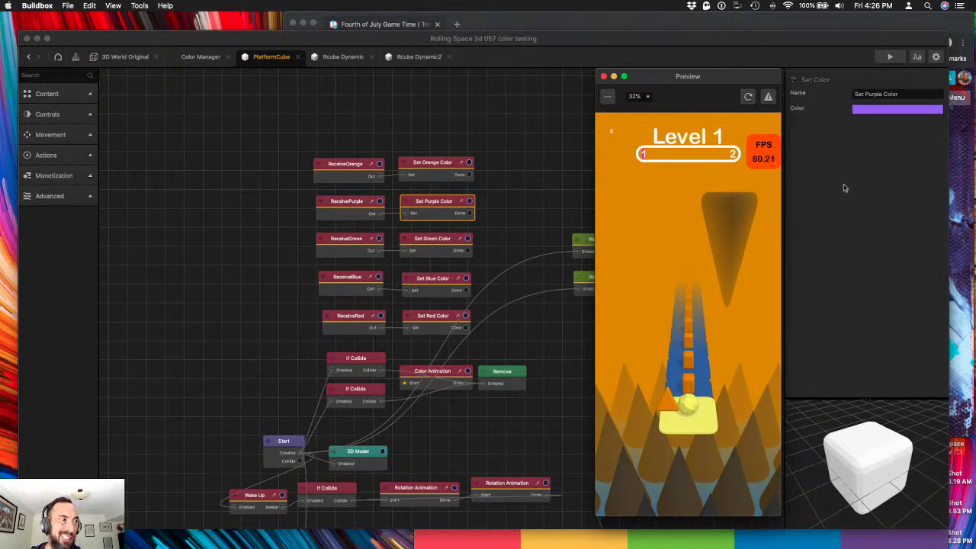
- Brighten PlatformCube's Set Blue Color node slightly using the color wheel's brightness slider
{"action": "left_click", "coordinate": [507, 320]}
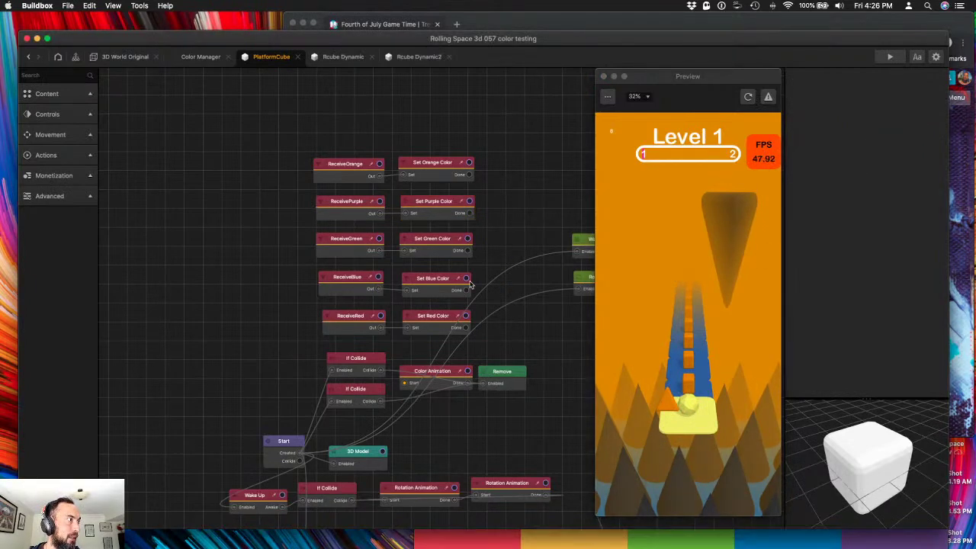
{"action": "left_click", "coordinate": [466, 284]}
{"action": "left_click", "coordinate": [897, 109]}
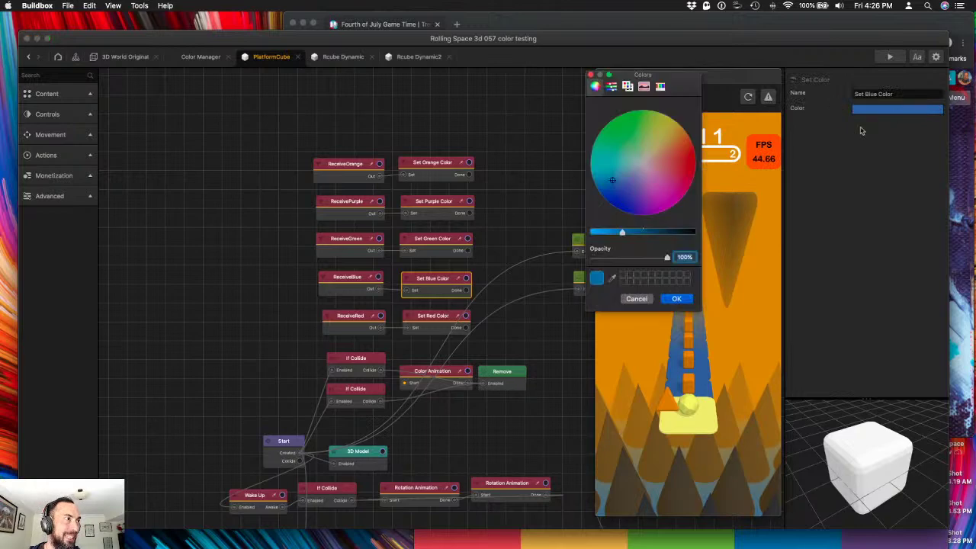
{"action": "left_click_drag", "start_coordinate": [623, 233], "coordinate": [614, 237]}
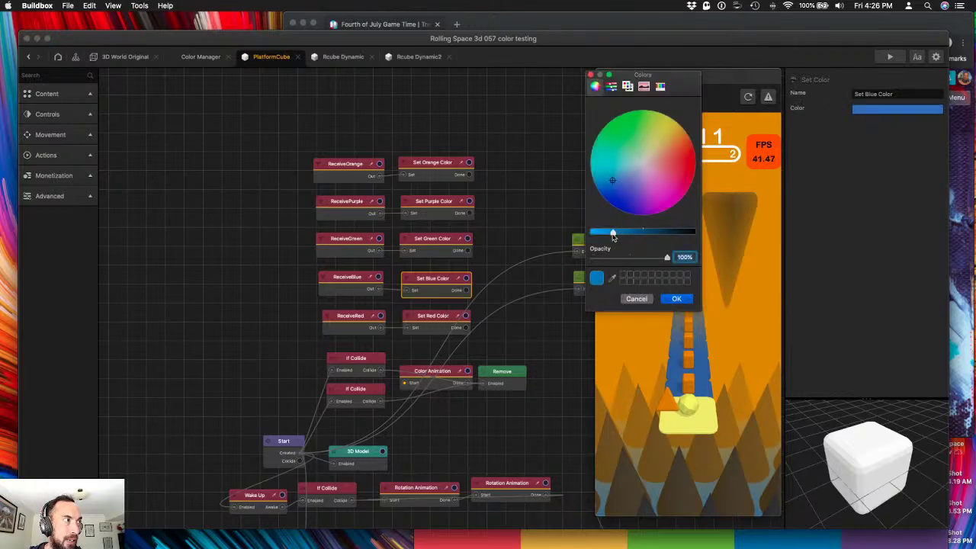
{"action": "left_click", "coordinate": [681, 299]}
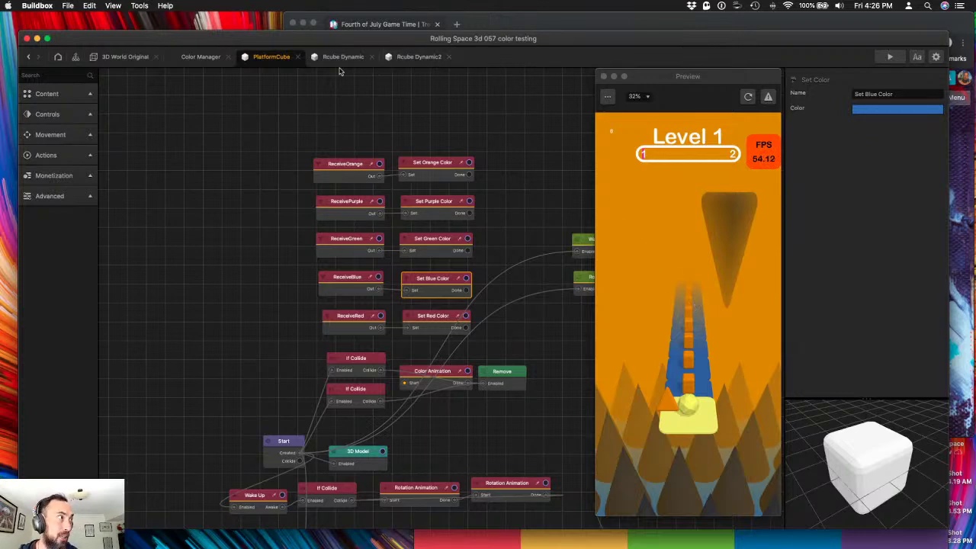
{"action": "left_click", "coordinate": [549, 197]}
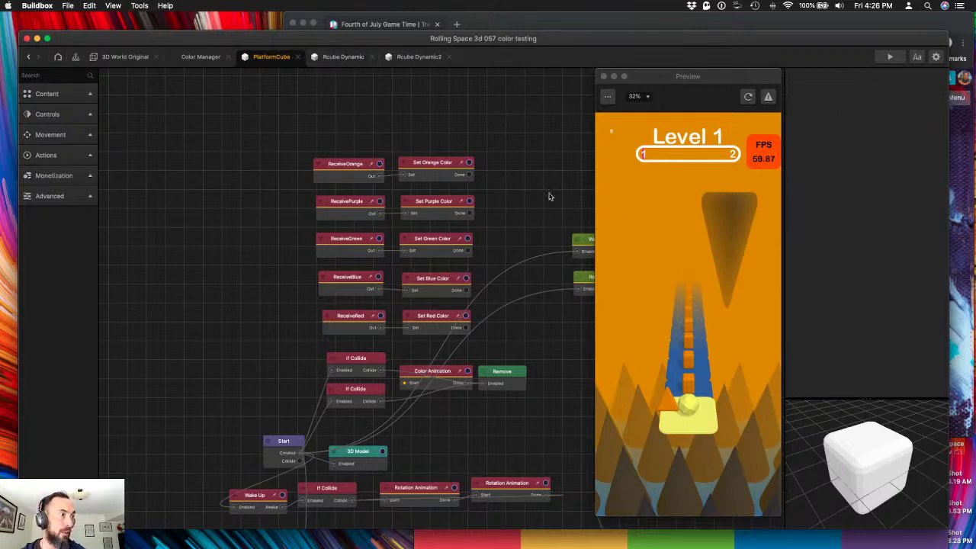
- Copy PlatformCube's Set Blue Color node into Rcube Dynamic and place the copy beside the existing Set Blue Color node
{"action": "left_click", "coordinate": [441, 284]}
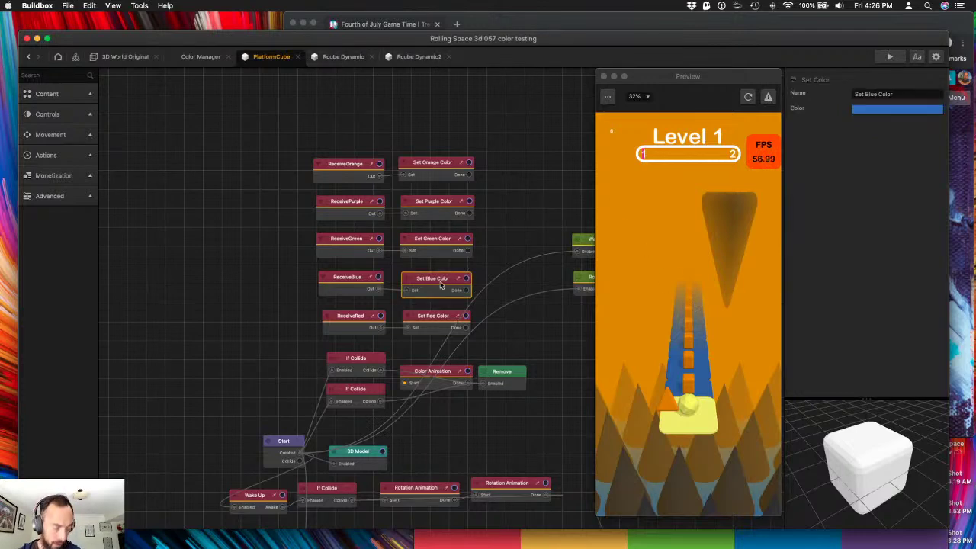
{"action": "left_click", "coordinate": [749, 98]}
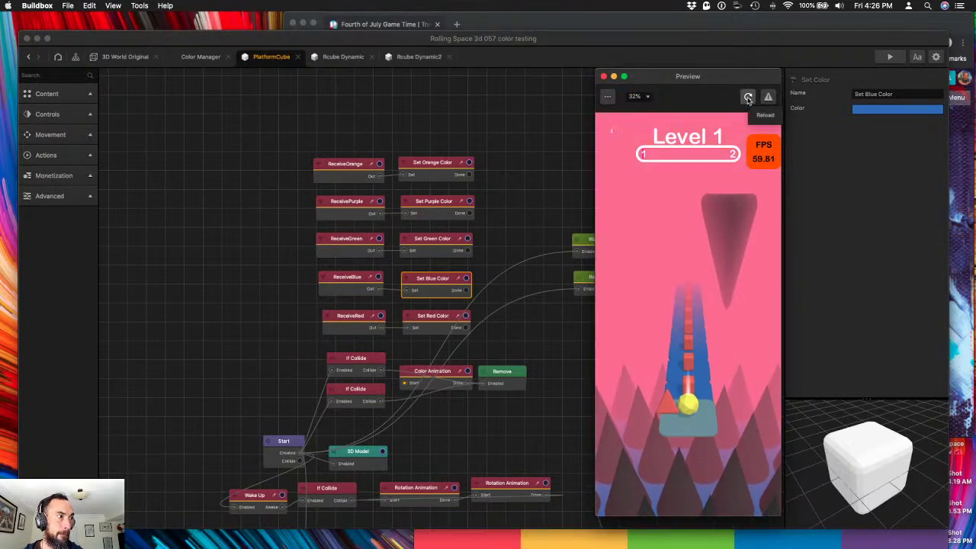
{"action": "left_click", "coordinate": [331, 57]}
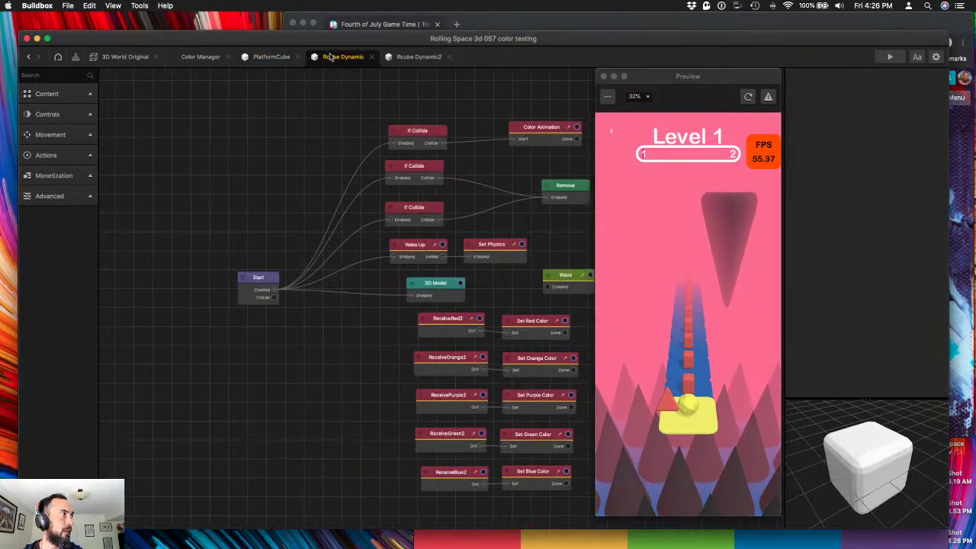
{"action": "left_click_drag", "start_coordinate": [650, 80], "coordinate": [778, 78]}
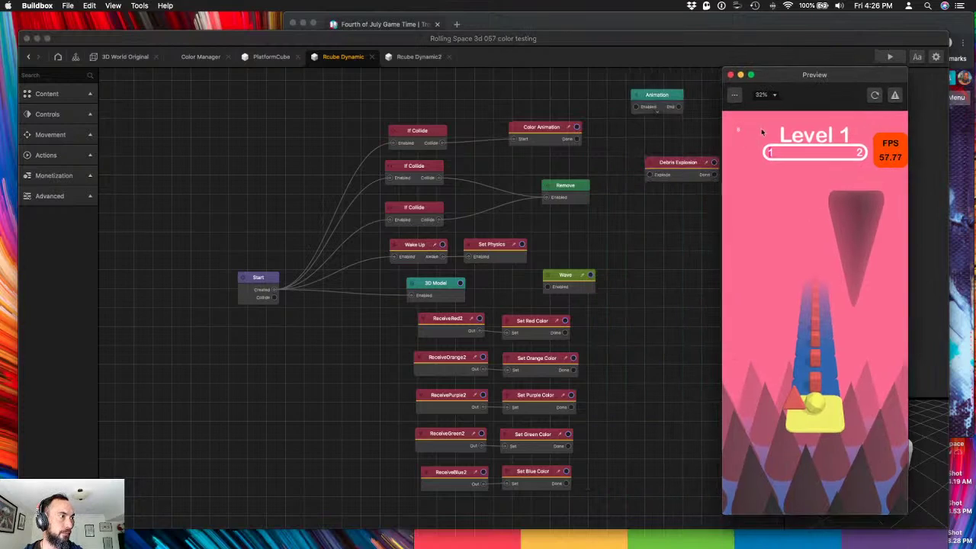
{"action": "left_click", "coordinate": [618, 295]}
{"action": "key", "text": "super+v"}
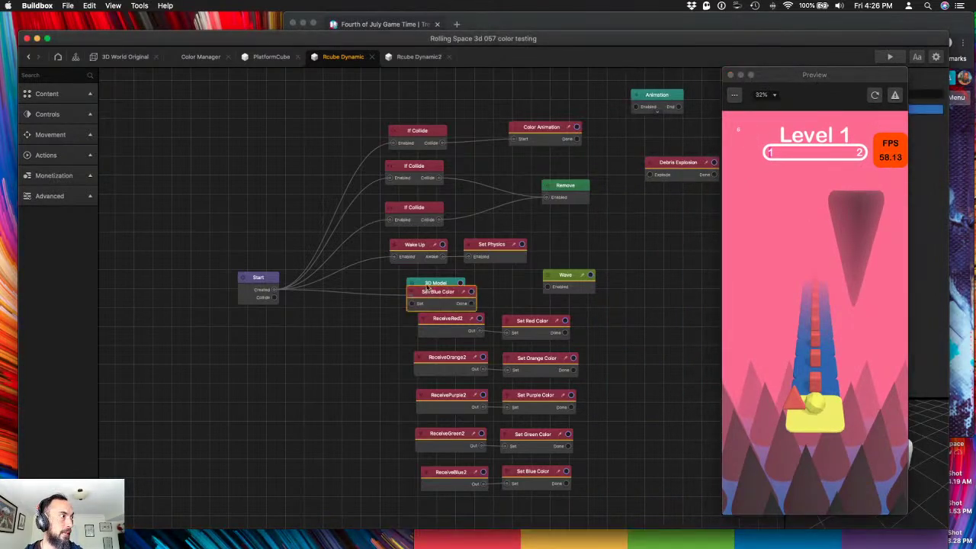
{"action": "left_click_drag", "start_coordinate": [424, 290], "coordinate": [602, 475]}
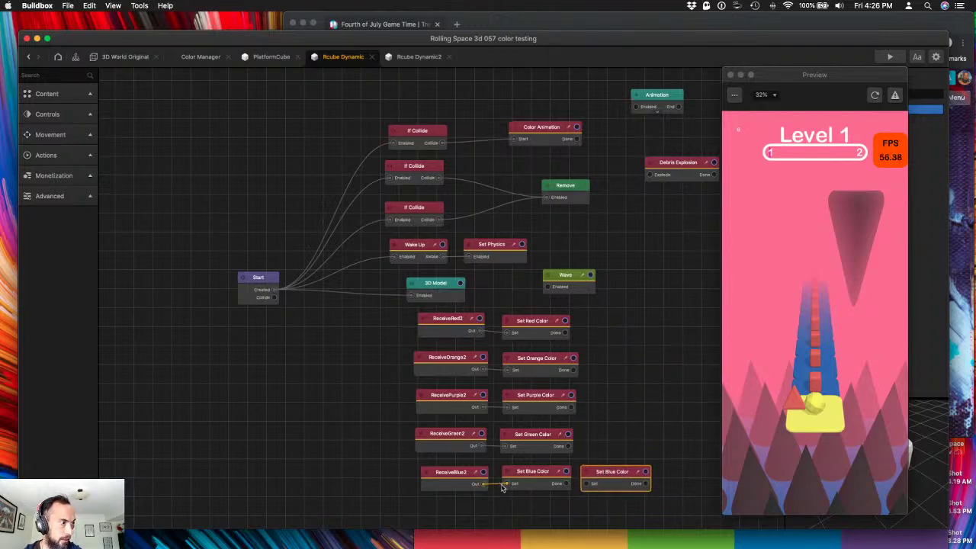
- Reconnect ReceiveBlue2 to the pasted Set Blue Color node and compare its blue with the original node's
{"action": "left_click", "coordinate": [729, 74]}
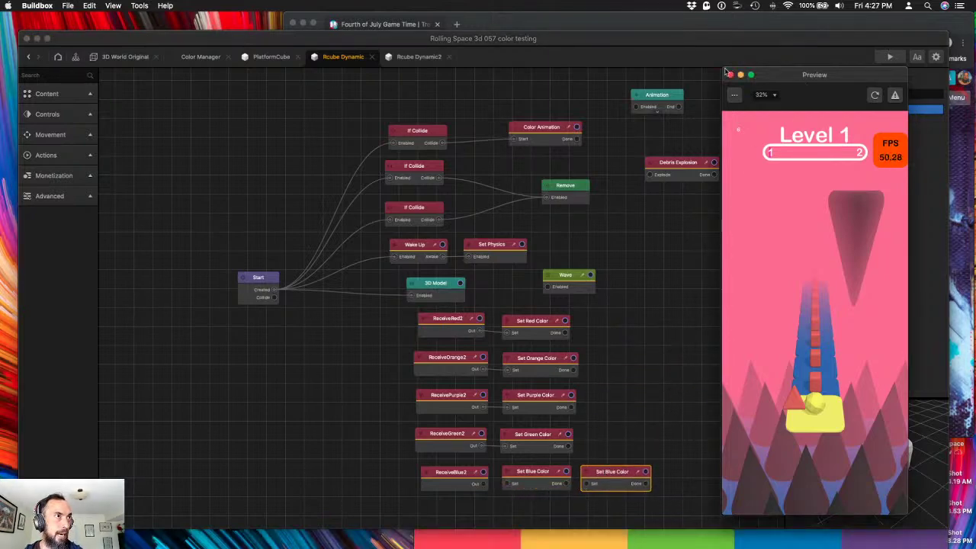
{"action": "left_click", "coordinate": [888, 229]}
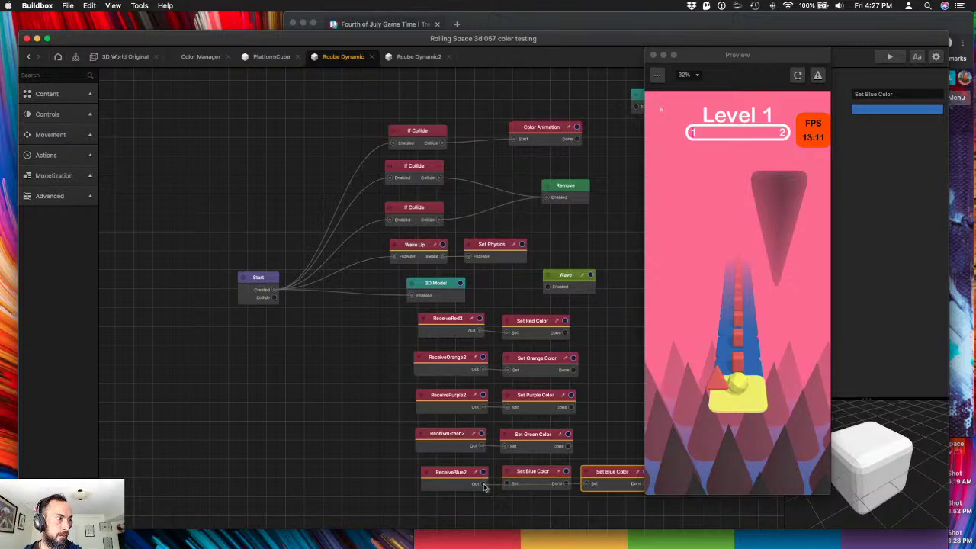
{"action": "left_click", "coordinate": [531, 479]}
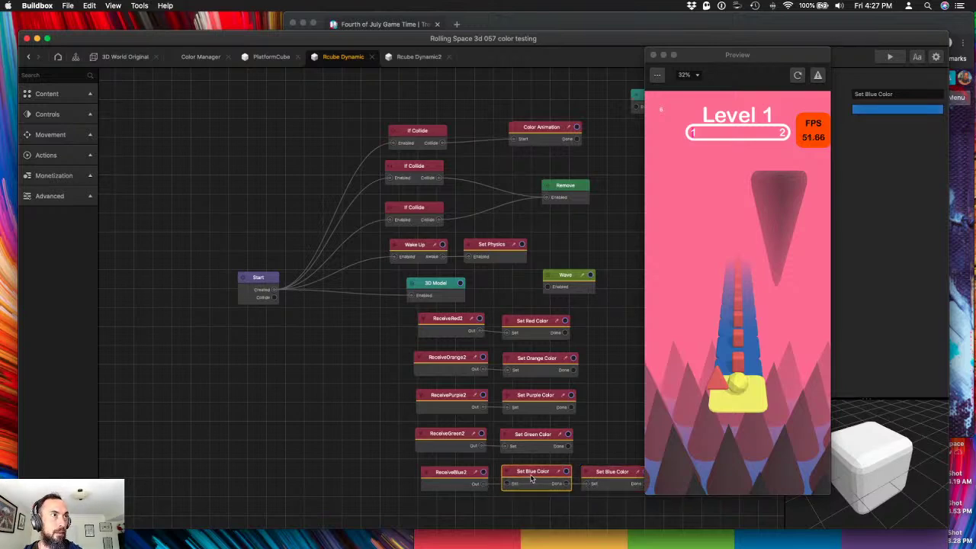
{"action": "left_click", "coordinate": [601, 479]}
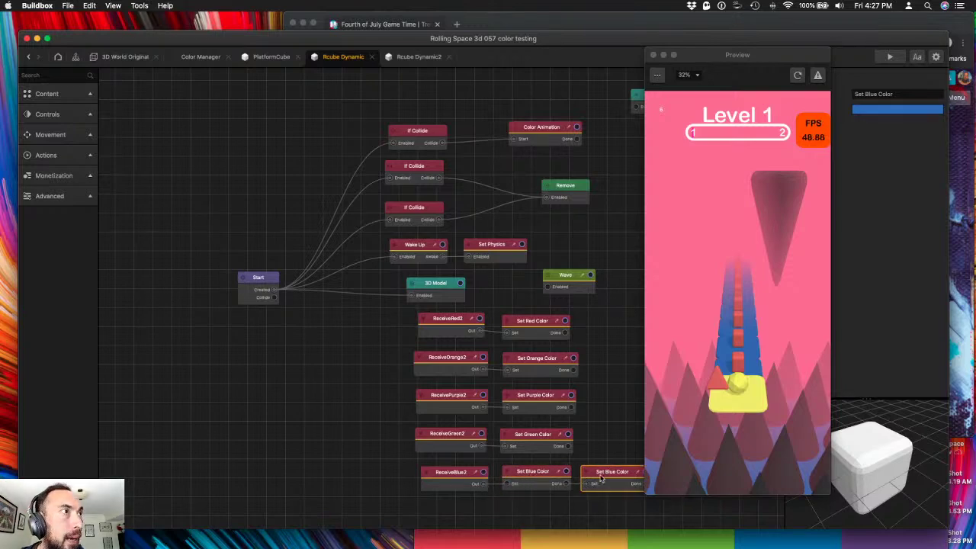
{"action": "left_click", "coordinate": [546, 476]}
{"action": "left_click", "coordinate": [606, 476]}
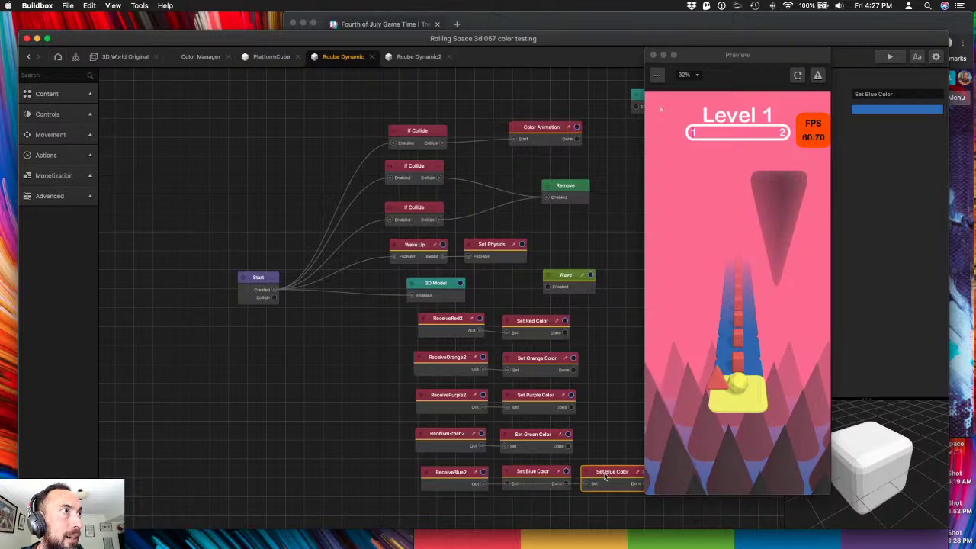
{"action": "left_click", "coordinate": [532, 476]}
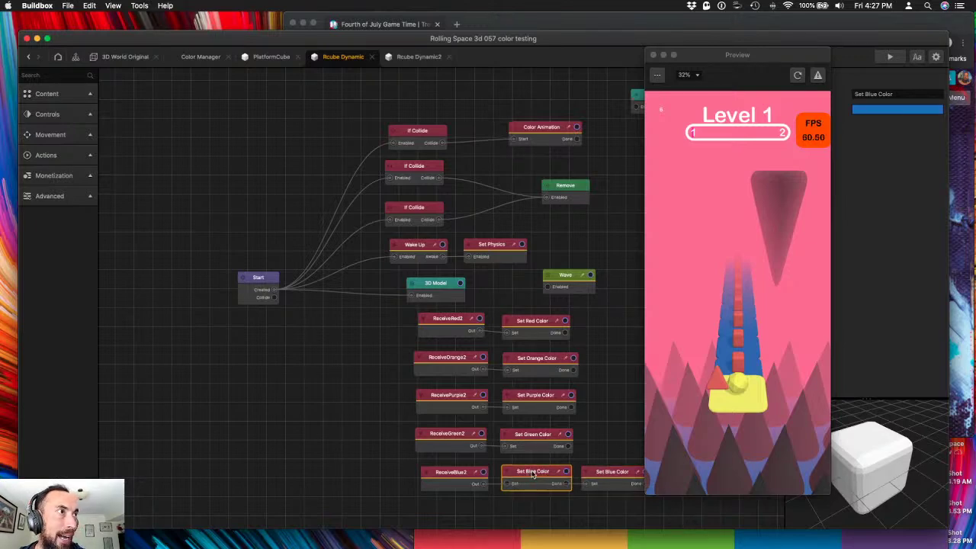
{"action": "left_click", "coordinate": [609, 476]}
{"action": "left_click", "coordinate": [527, 475]}
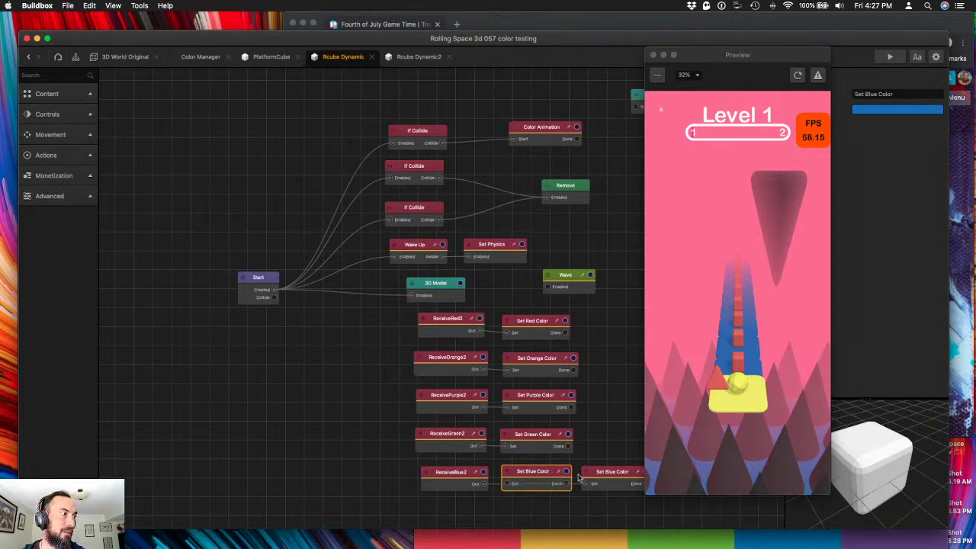
{"action": "left_click", "coordinate": [606, 476]}
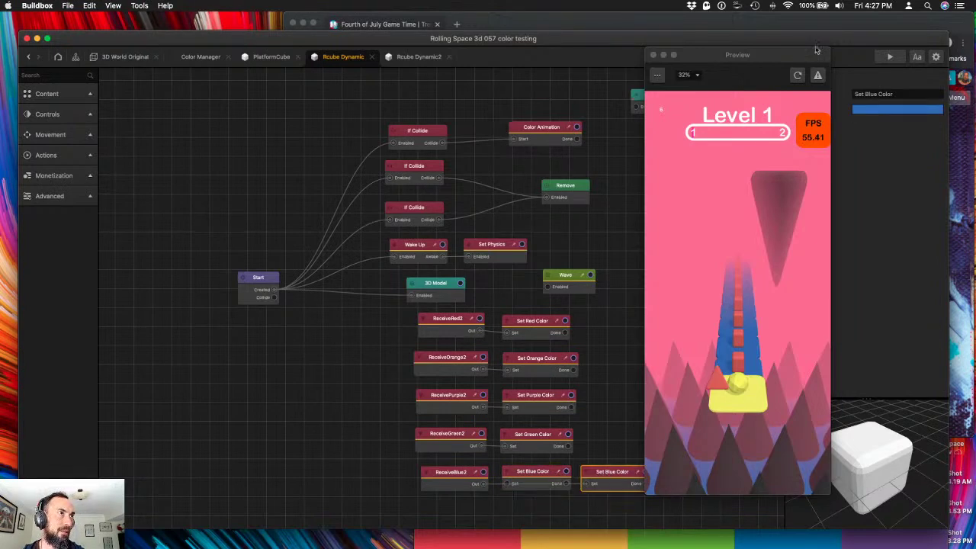
- Reload the preview to check the copied blue, and brighten the pasted Set Blue Color node slightly with the brightness slider
{"action": "left_click", "coordinate": [798, 74]}
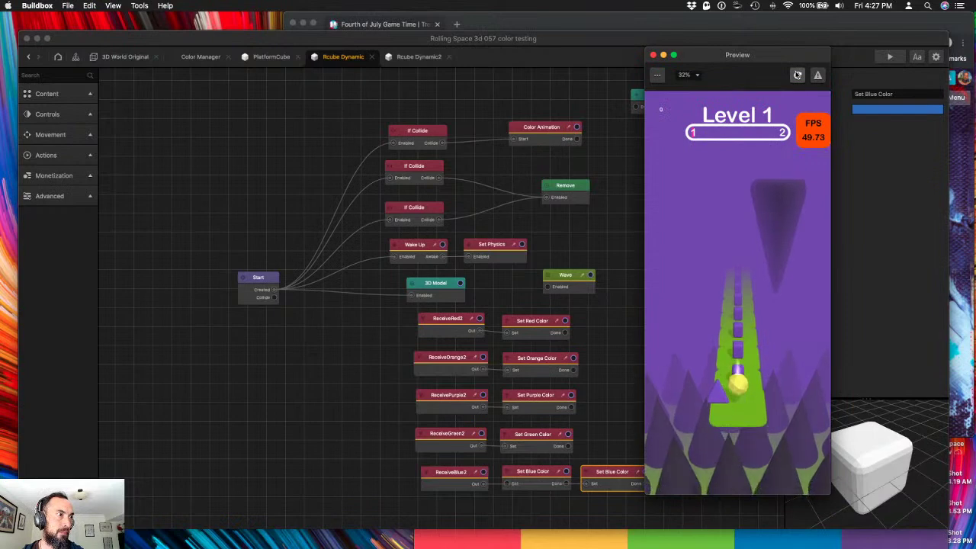
{"action": "left_click", "coordinate": [797, 75]}
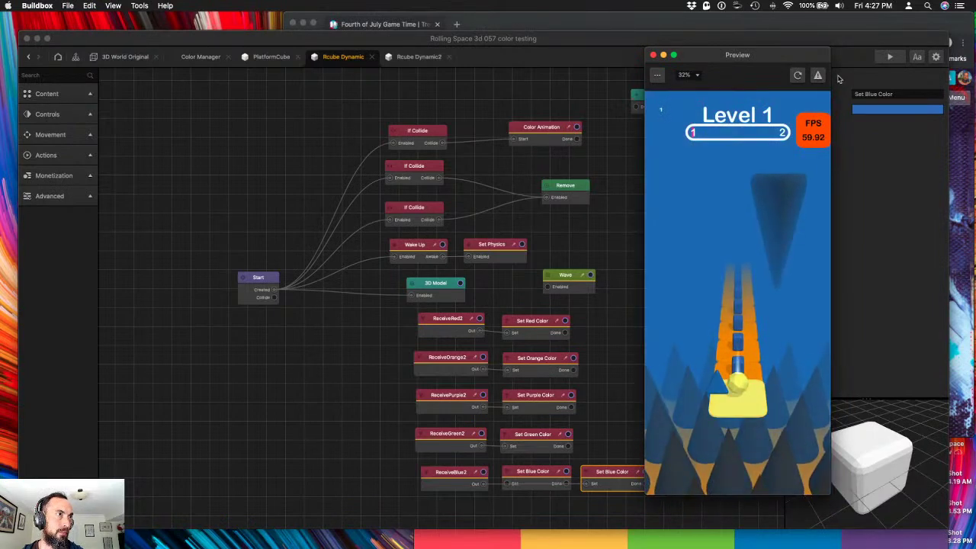
{"action": "left_click", "coordinate": [894, 114]}
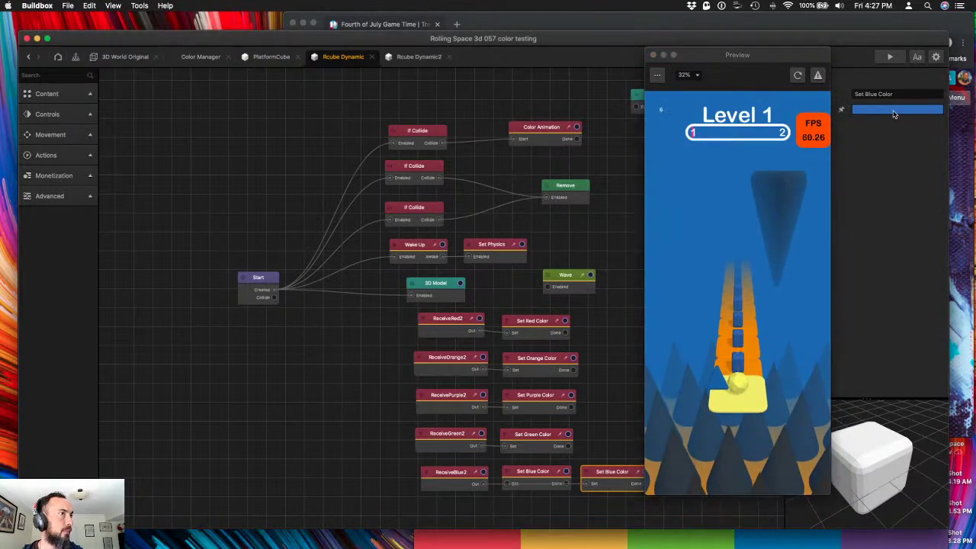
{"action": "left_click_drag", "start_coordinate": [619, 237], "coordinate": [608, 233]}
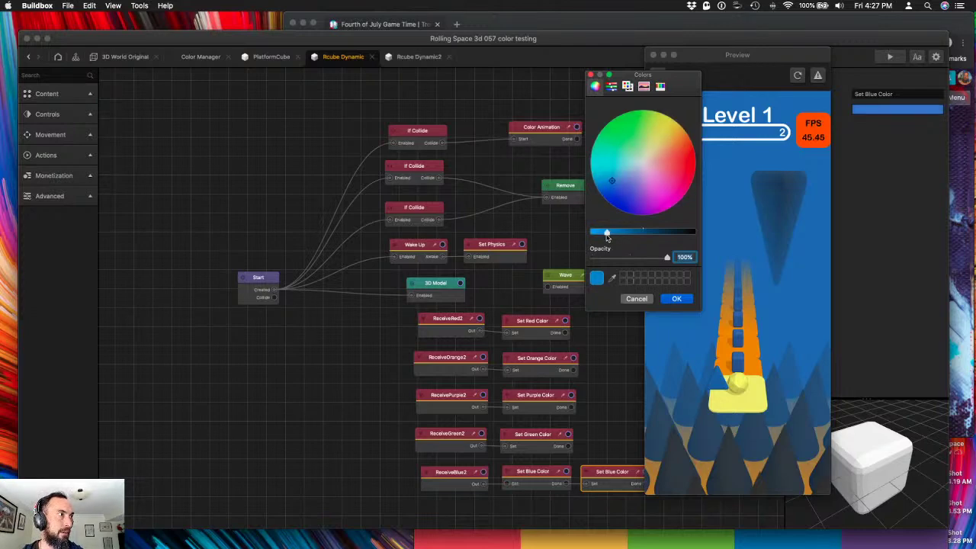
{"action": "left_click", "coordinate": [677, 298]}
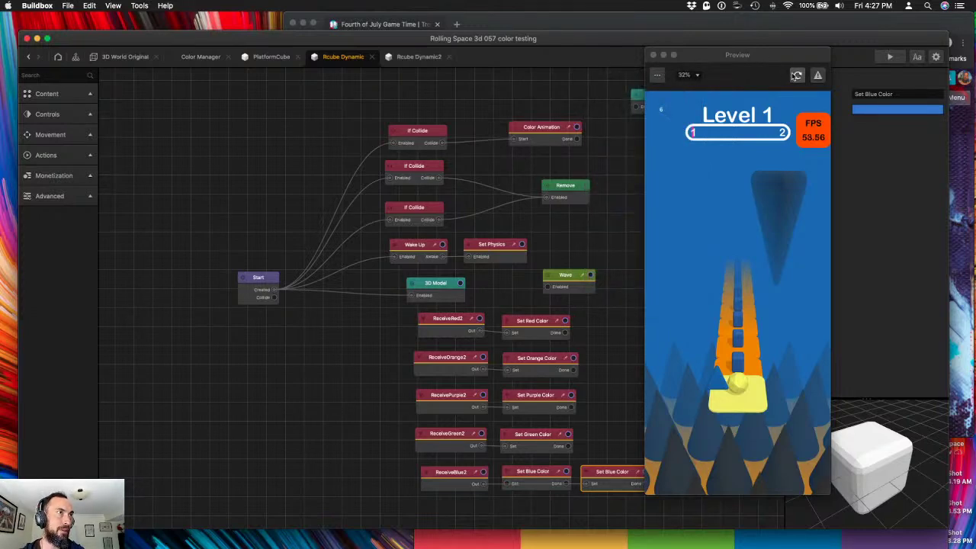
- Reload the preview until the blue background appears and play briefly to judge the brightened blue cubes
{"action": "left_click", "coordinate": [798, 75]}
{"action": "left_click", "coordinate": [797, 76]}
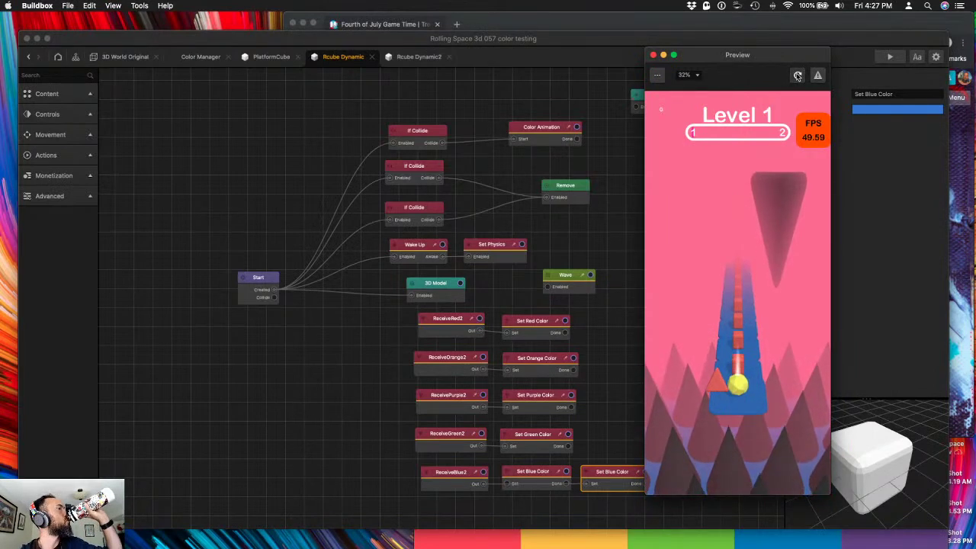
{"action": "left_click", "coordinate": [798, 76]}
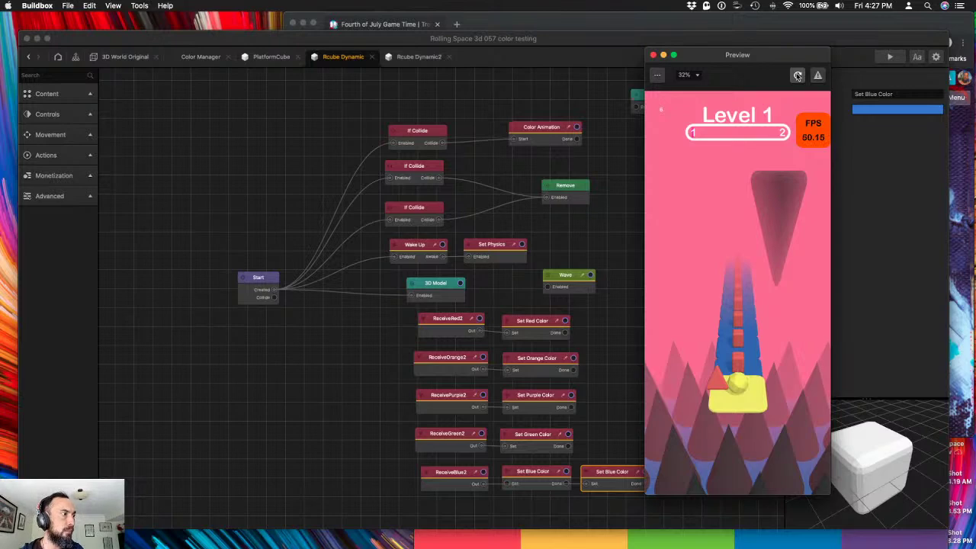
{"action": "left_click", "coordinate": [797, 76]}
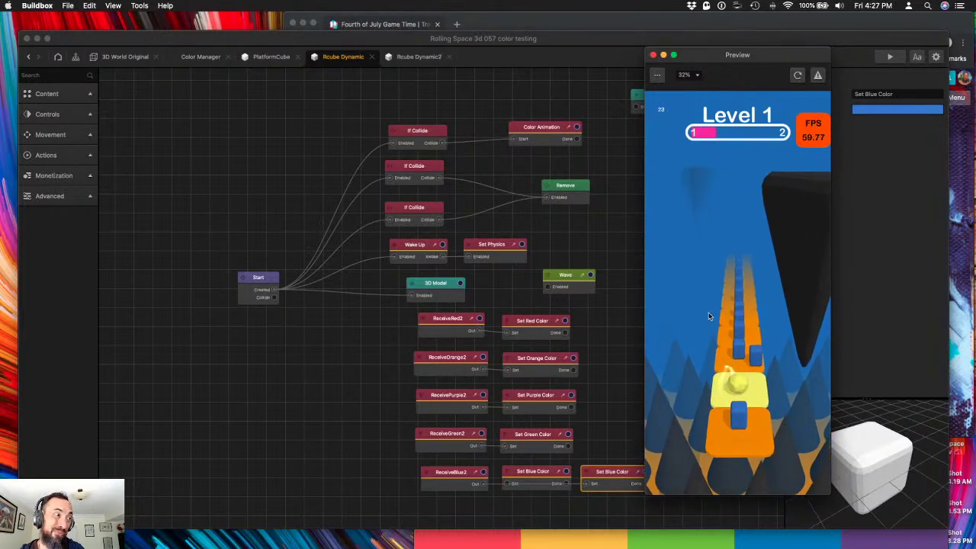
- Delete Rcube Dynamic's original Set Blue Color node and move the brightened copy into its place next to ReceiveBlue2
{"action": "left_click", "coordinate": [535, 473]}
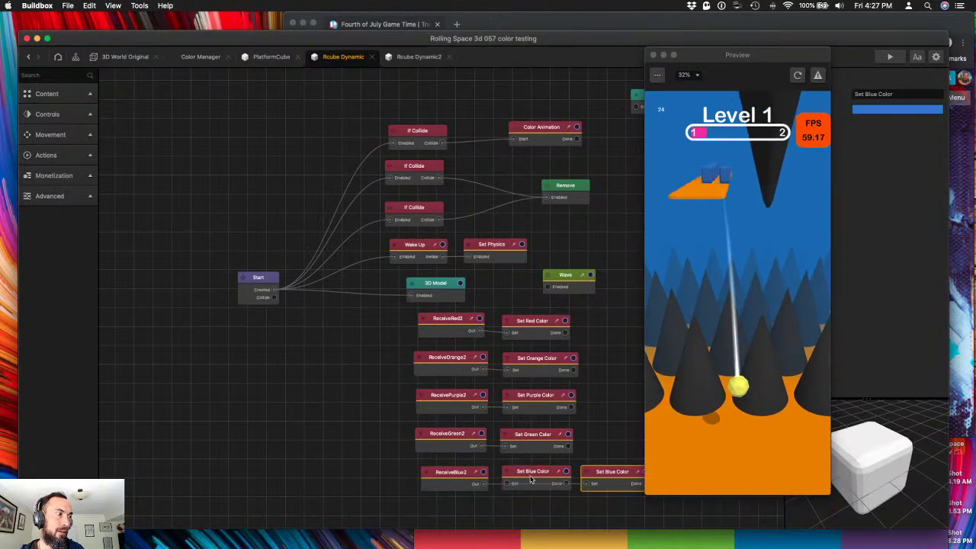
{"action": "left_click", "coordinate": [603, 474]}
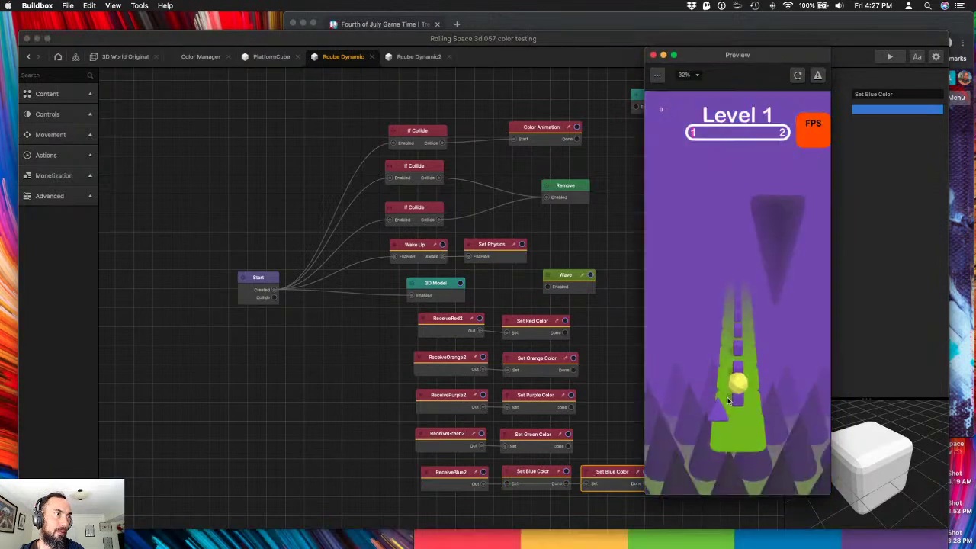
{"action": "left_click", "coordinate": [537, 473]}
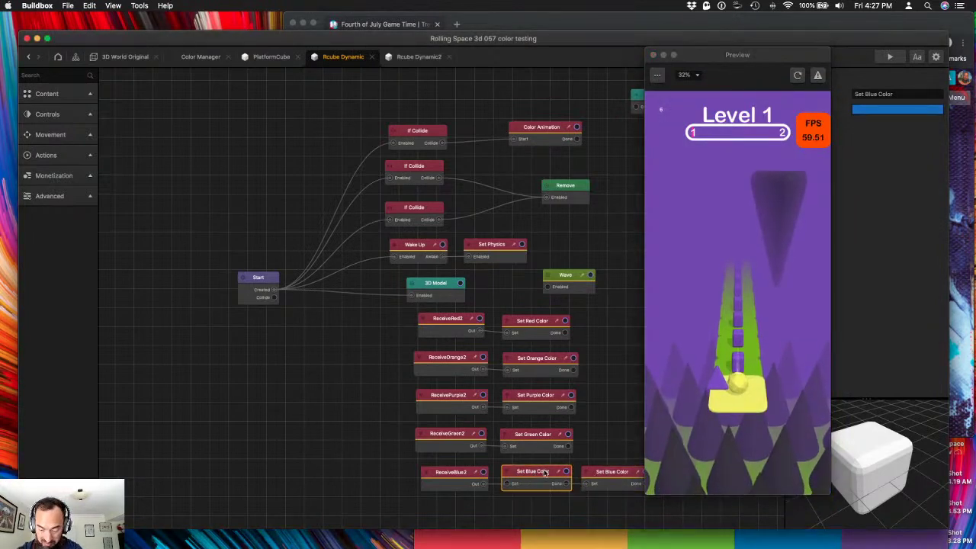
{"action": "key", "text": "Delete"}
{"action": "left_click_drag", "start_coordinate": [608, 476], "coordinate": [536, 474]}
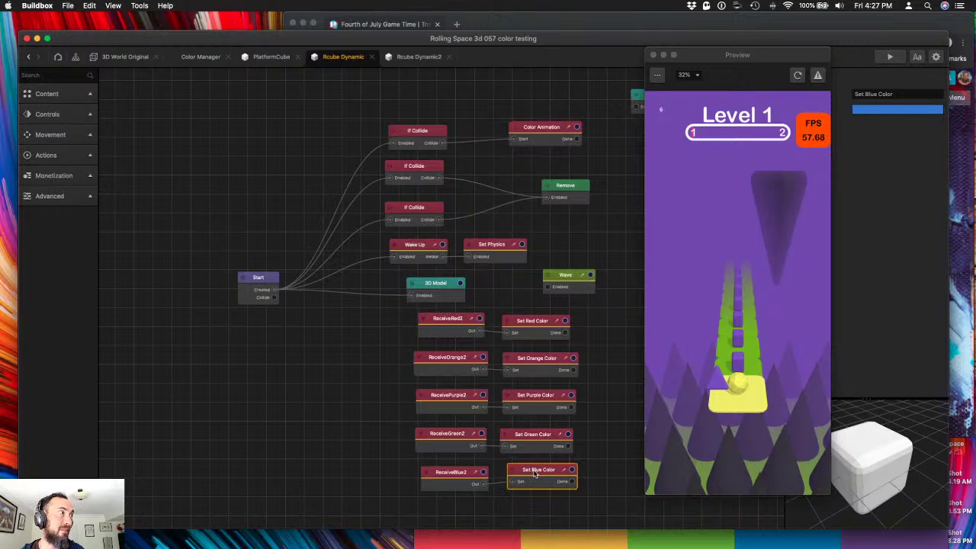
- Copy PlatformCube's Set Purple Color node into Rcube Dynamic and place the copy beside the existing Set Purple Color node
{"action": "left_click", "coordinate": [263, 57]}
{"action": "left_click", "coordinate": [518, 331]}
{"action": "left_click", "coordinate": [438, 209]}
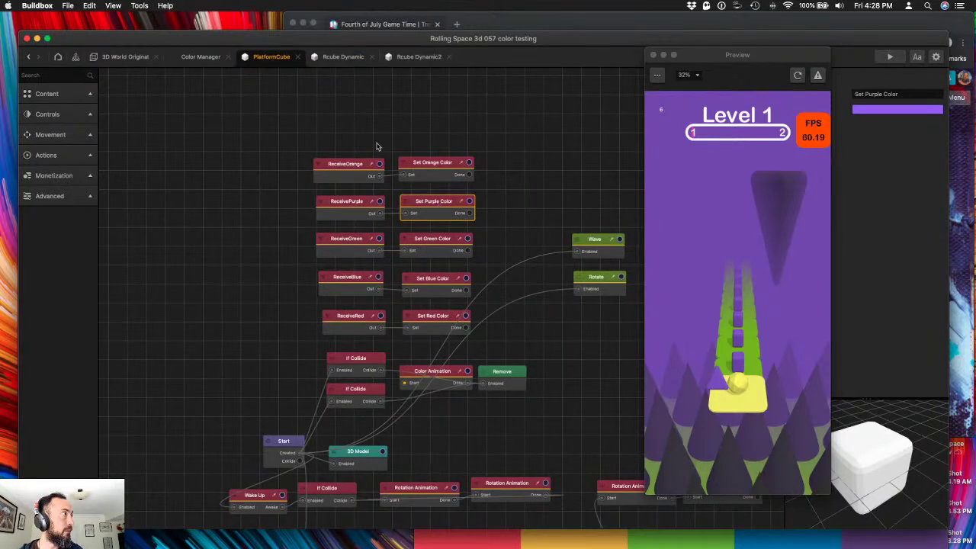
{"action": "left_click", "coordinate": [344, 56]}
{"action": "key", "text": "super+v"}
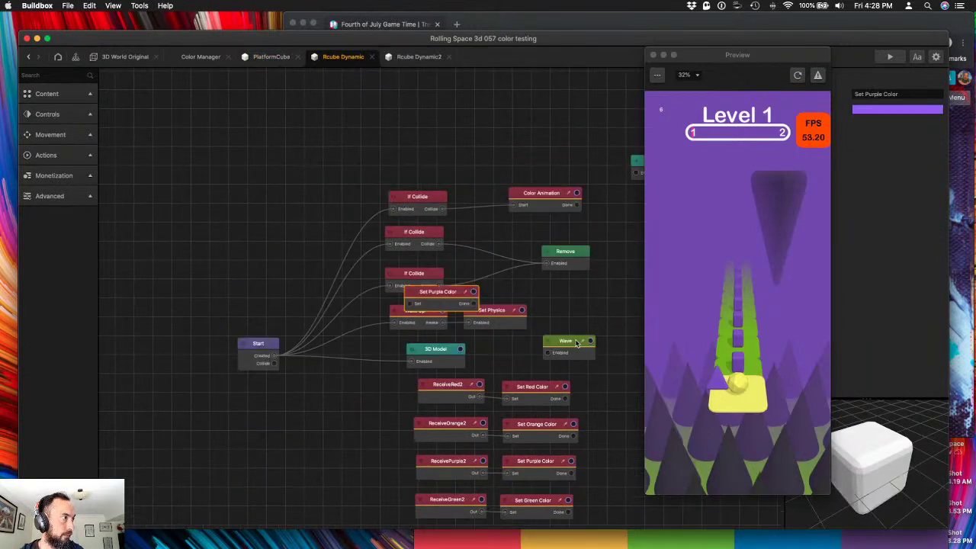
{"action": "left_click_drag", "start_coordinate": [448, 298], "coordinate": [630, 463]}
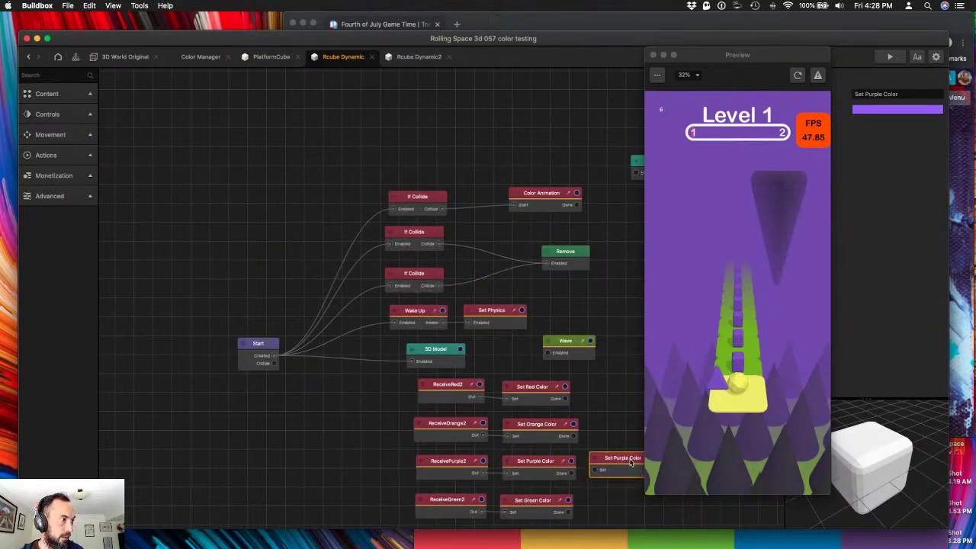
- Compare the two Set Purple Color nodes and reconnect ReceivePurple2 to the pasted one
{"action": "left_click", "coordinate": [541, 467]}
{"action": "left_click", "coordinate": [607, 463]}
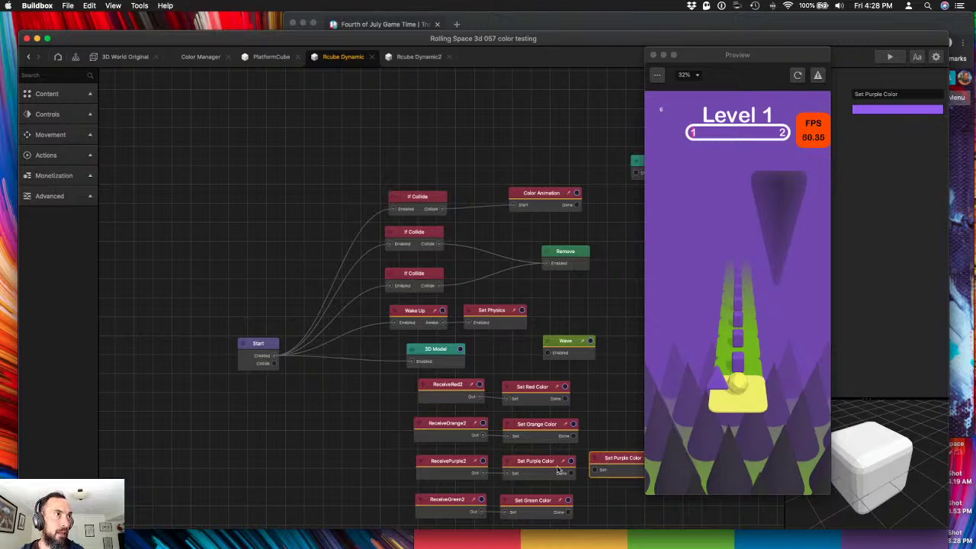
{"action": "left_click", "coordinate": [559, 470]}
{"action": "left_click", "coordinate": [619, 468]}
{"action": "left_click_drag", "start_coordinate": [512, 474], "coordinate": [600, 474]}
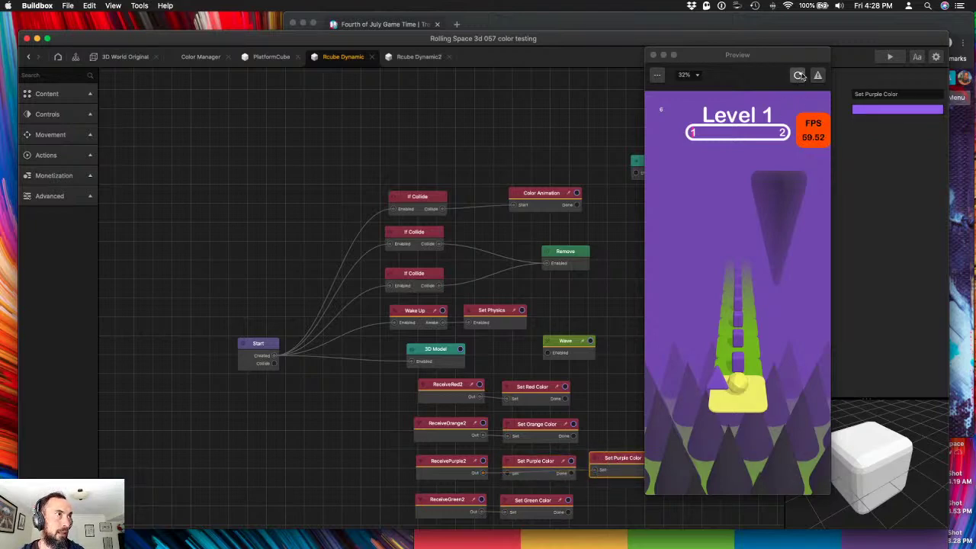
- Reload the preview through several random color schemes to check the copied purple on the cubes
{"action": "left_click", "coordinate": [798, 76]}
{"action": "left_click", "coordinate": [798, 76]}
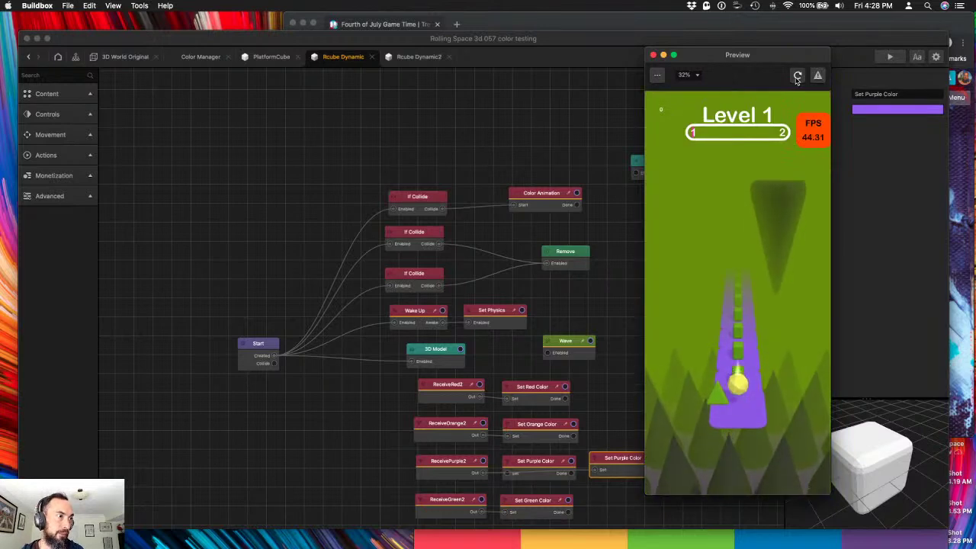
{"action": "left_click", "coordinate": [798, 76]}
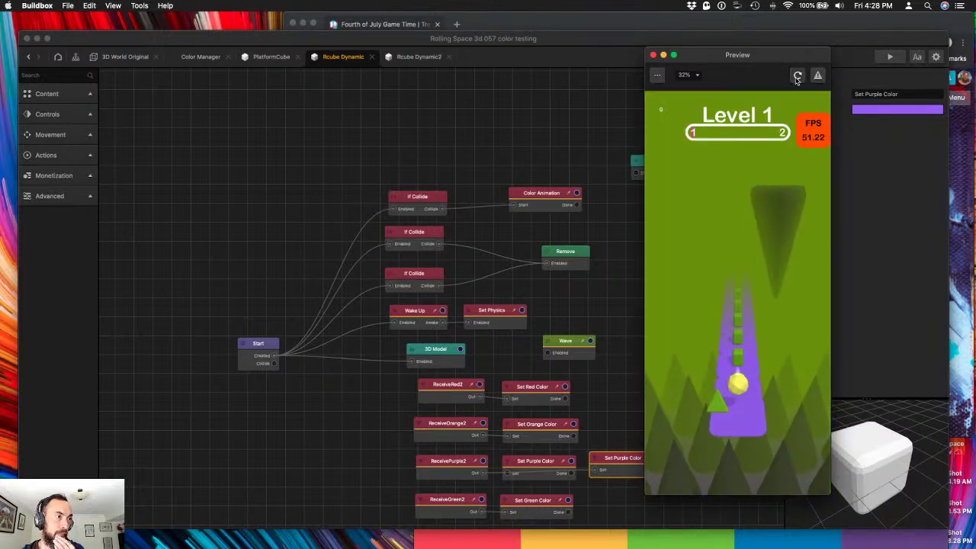
{"action": "left_click", "coordinate": [798, 76]}
{"action": "left_click", "coordinate": [797, 77]}
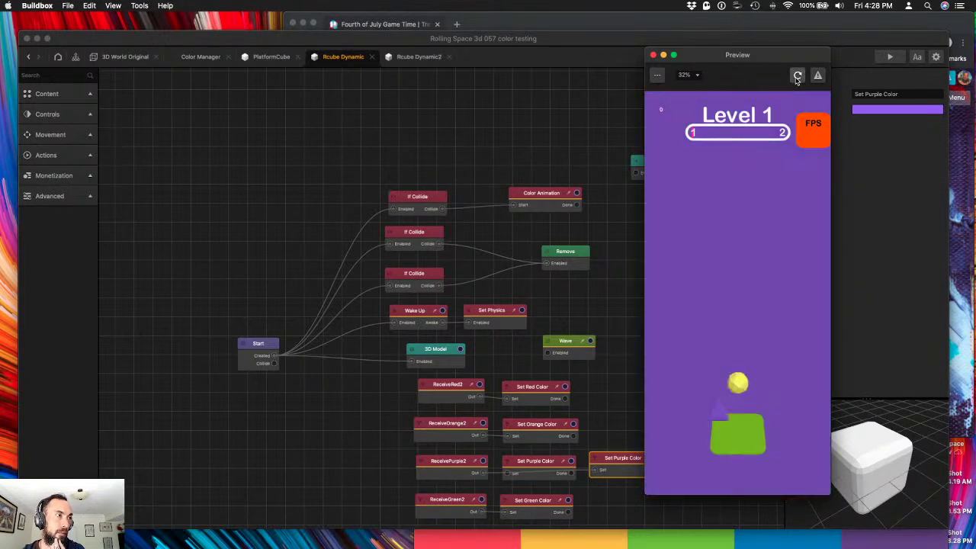
{"action": "left_click", "coordinate": [798, 77]}
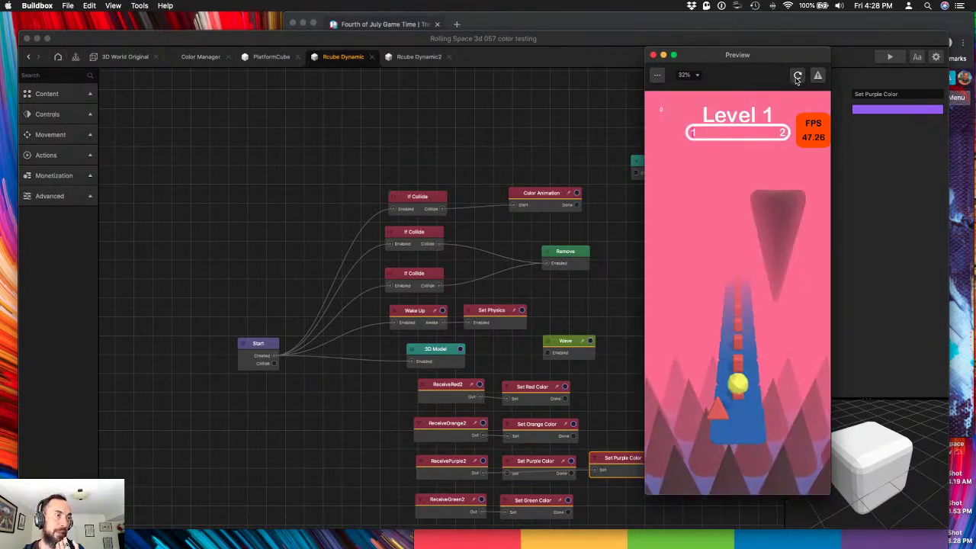
- Delete Rcube Dynamic's original Set Purple Color node and move the pasted copy into its place next to ReceivePurple2
{"action": "left_click", "coordinate": [798, 77]}
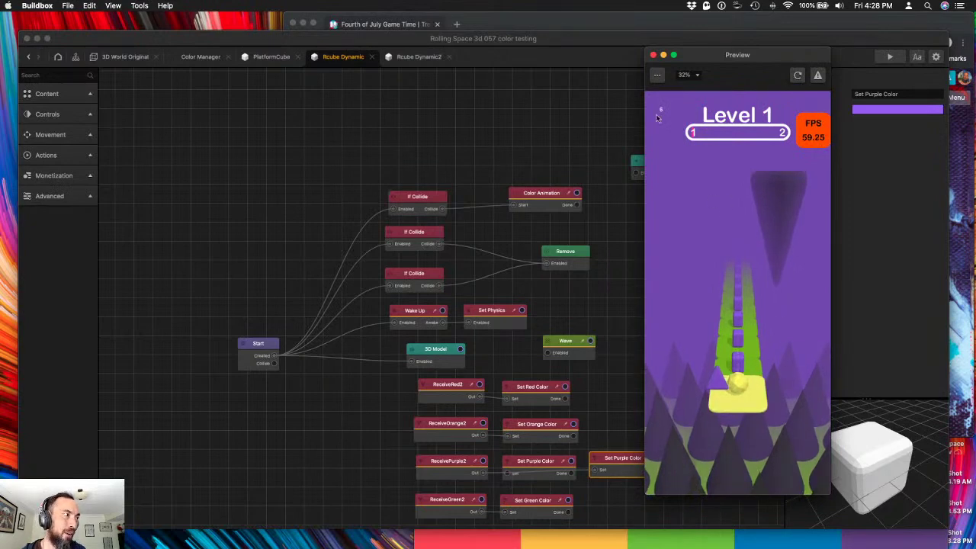
{"action": "left_click", "coordinate": [540, 462]}
{"action": "key", "text": "BackSpace"}
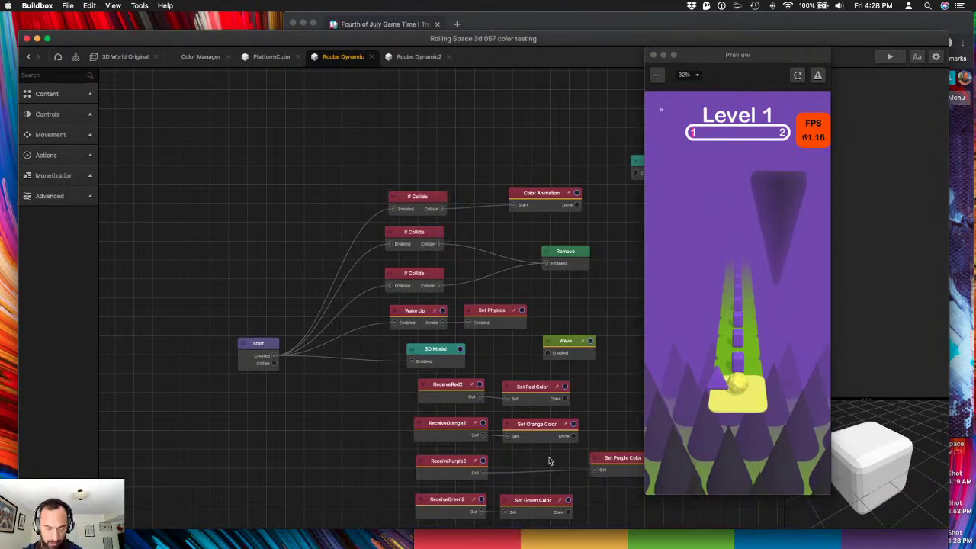
{"action": "left_click_drag", "start_coordinate": [608, 465], "coordinate": [525, 467]}
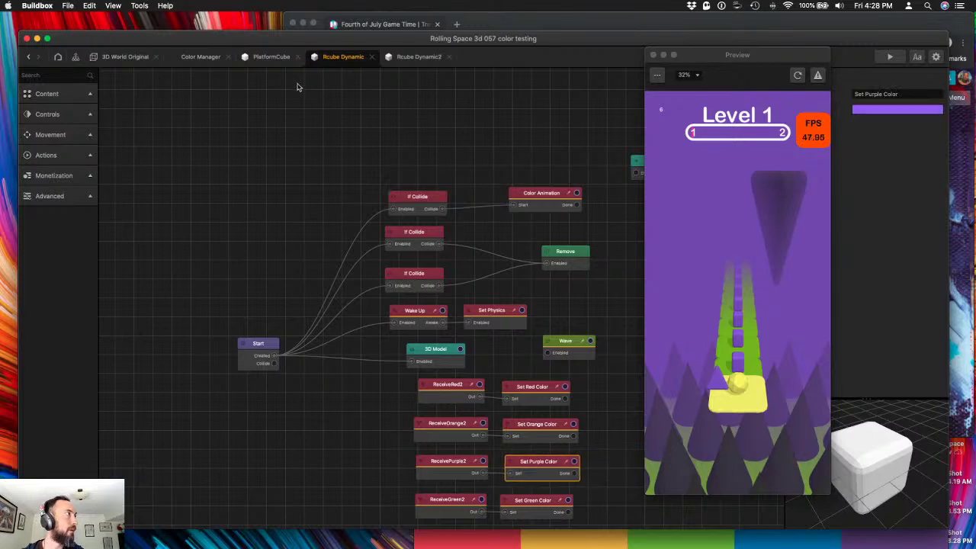
- In the Color Manager, move the orange chain's If Collide node down near Set Background Orange Color and shift Start away from Random 5
{"action": "left_click", "coordinate": [195, 57]}
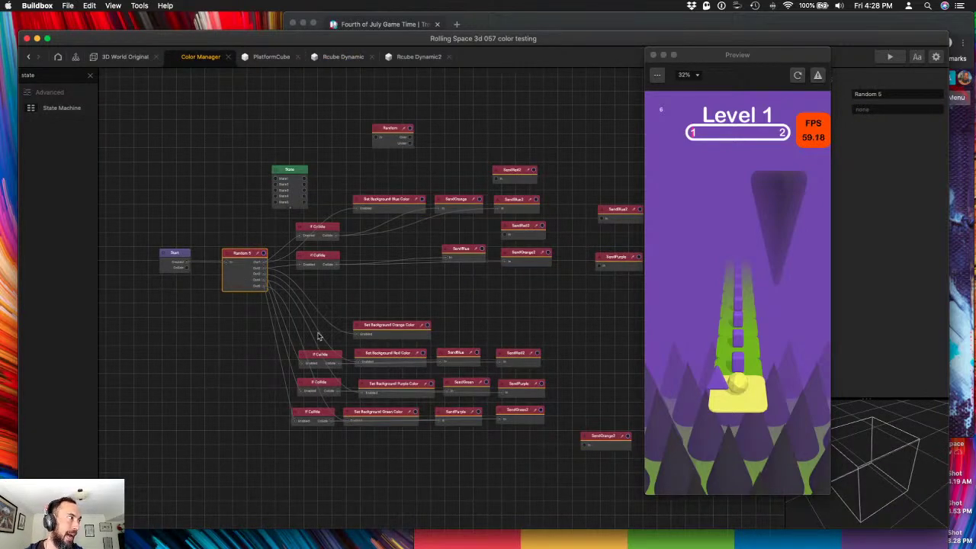
{"action": "left_click", "coordinate": [333, 265]}
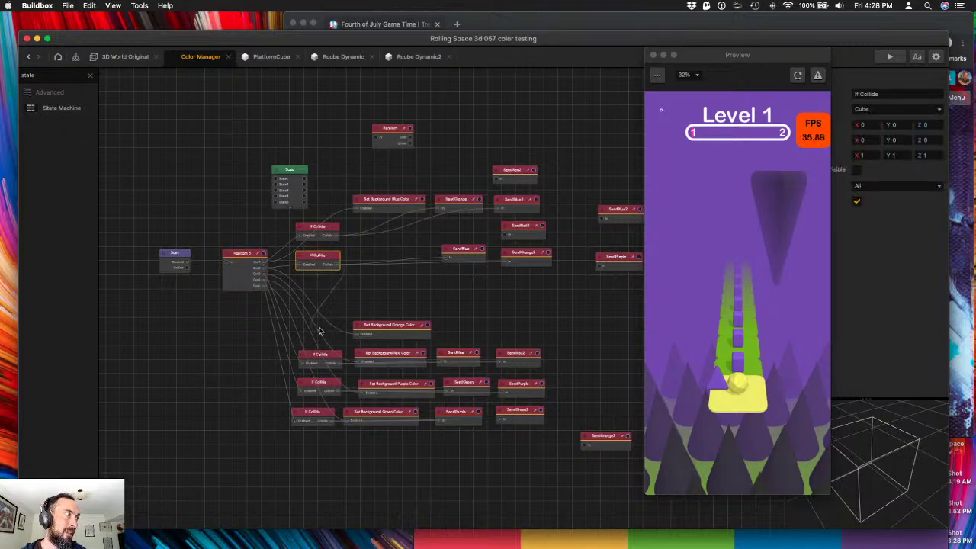
{"action": "left_click_drag", "start_coordinate": [331, 256], "coordinate": [338, 296]}
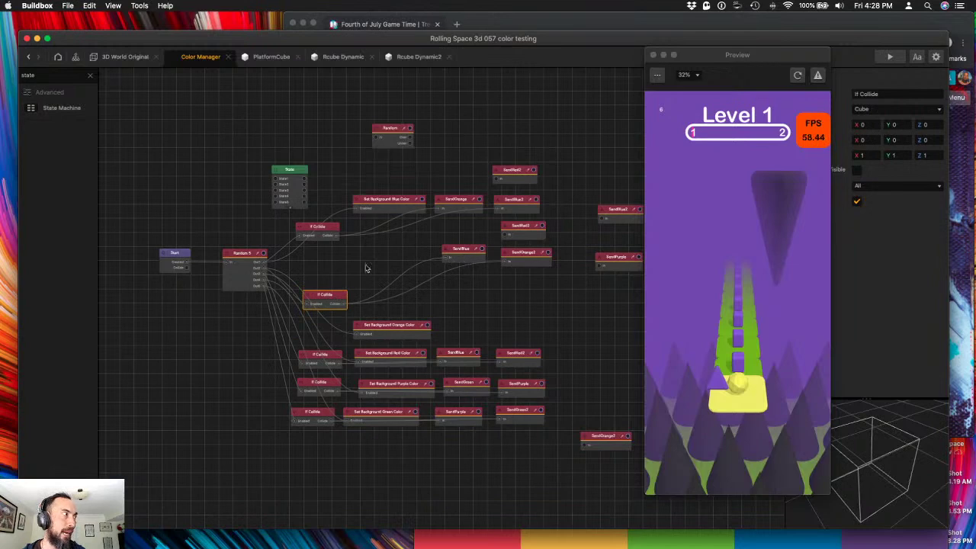
{"action": "left_click_drag", "start_coordinate": [168, 261], "coordinate": [121, 261]}
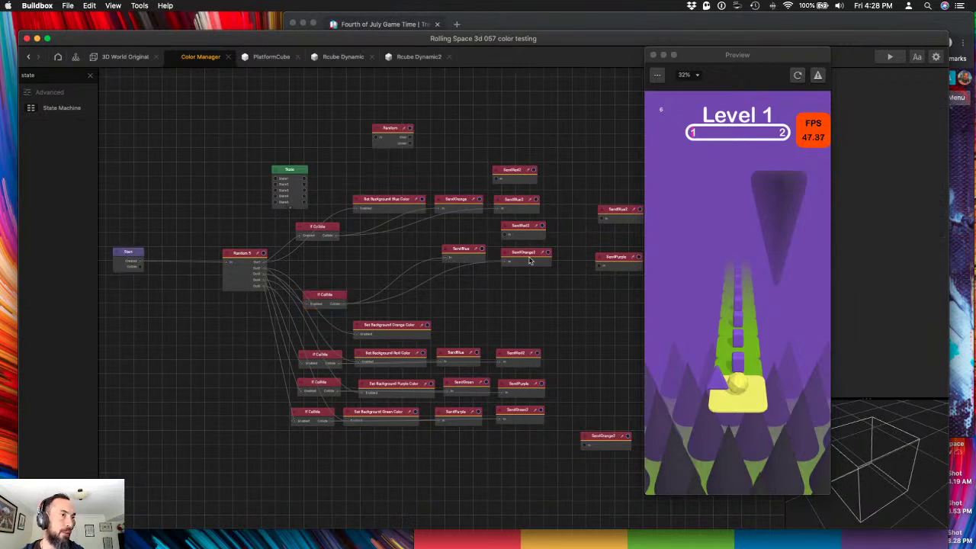
- Search the nodes for "rand" and add a Random node and a second Random 5 node to the Color Manager
{"action": "left_click", "coordinate": [48, 78]}
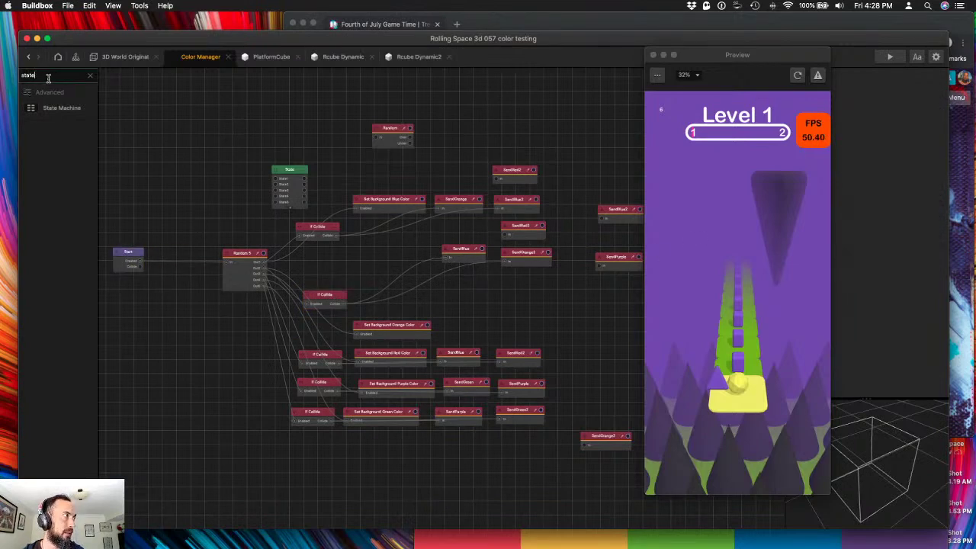
{"action": "double_click", "coordinate": [51, 78]}
{"action": "type", "text": "rand"}
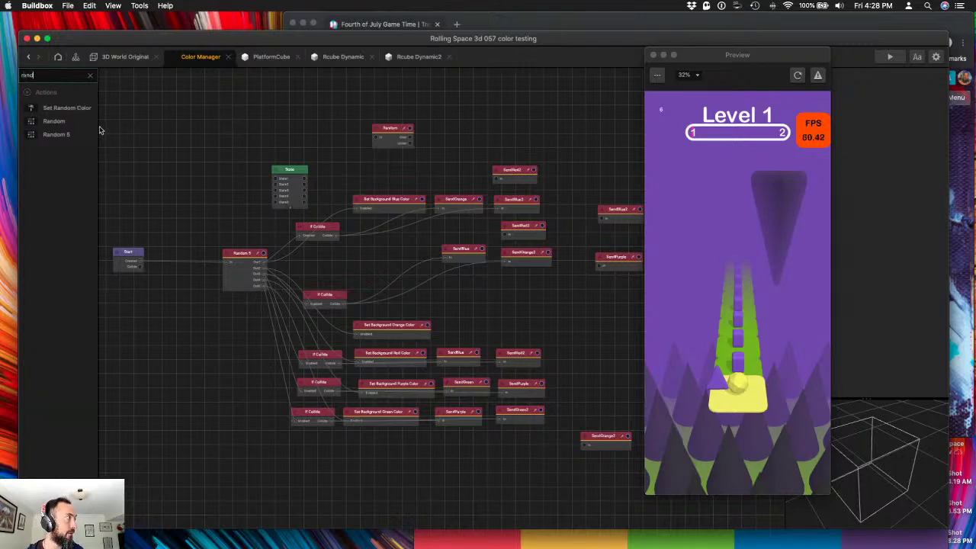
{"action": "left_click_drag", "start_coordinate": [53, 121], "coordinate": [157, 225]}
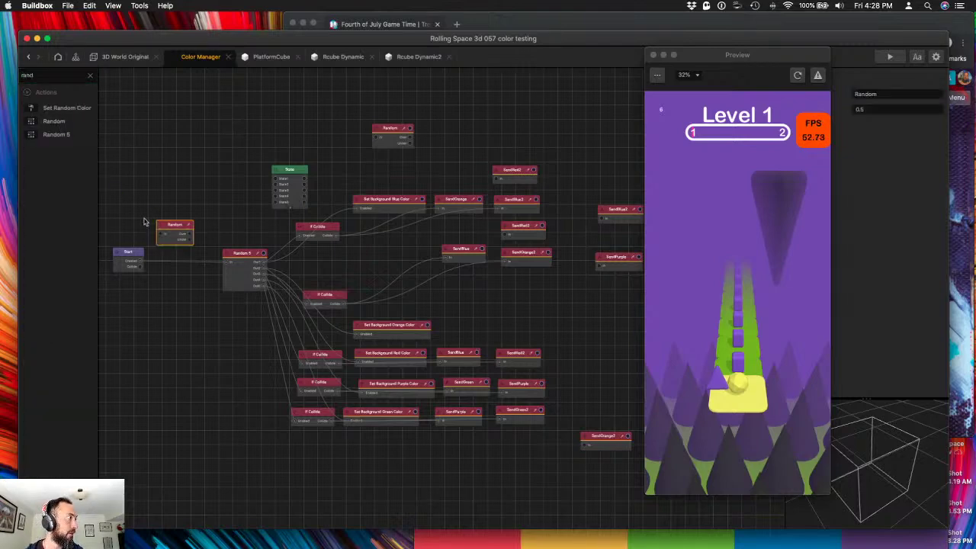
{"action": "left_click_drag", "start_coordinate": [163, 383], "coordinate": [163, 384]}
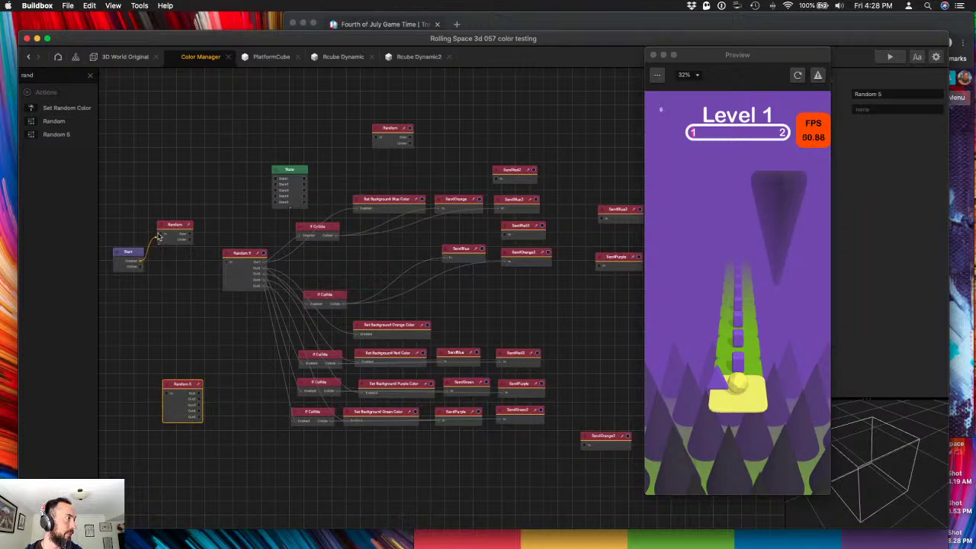
- Arrange and wire the new Random node so that Start feeds it and its two outputs feed the two Random 5 nodes
{"action": "left_click_drag", "start_coordinate": [175, 229], "coordinate": [171, 294]}
{"action": "left_click_drag", "start_coordinate": [125, 258], "coordinate": [106, 291]}
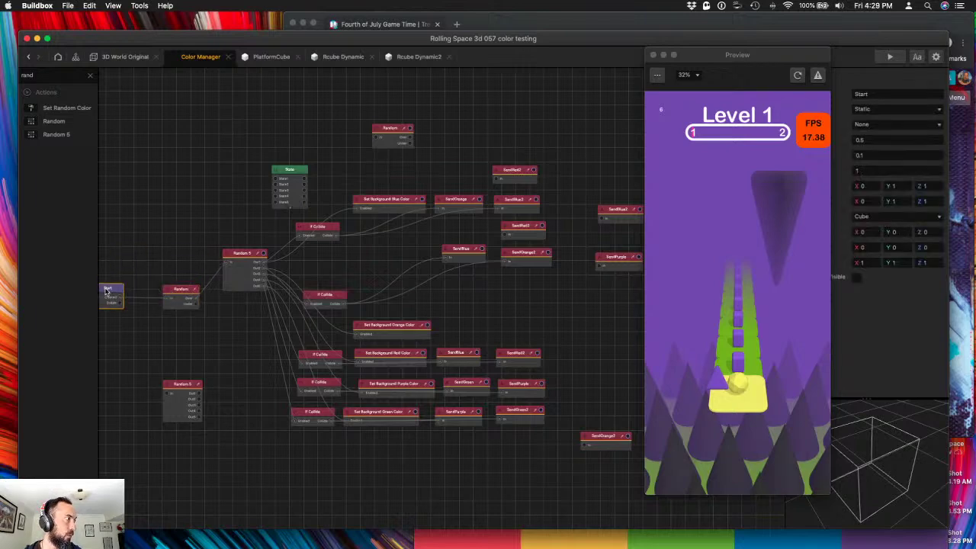
{"action": "left_click_drag", "start_coordinate": [182, 385], "coordinate": [238, 319]}
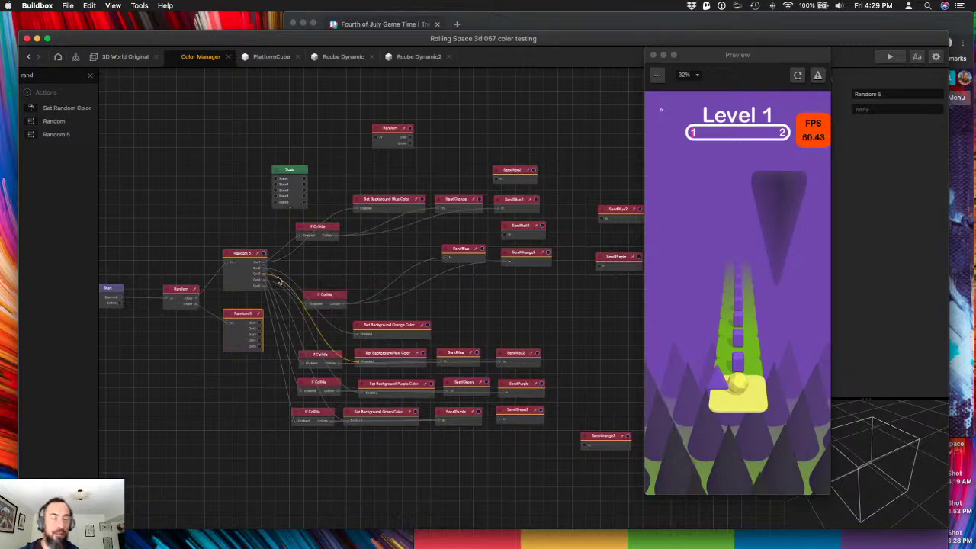
{"action": "left_click", "coordinate": [374, 205]}
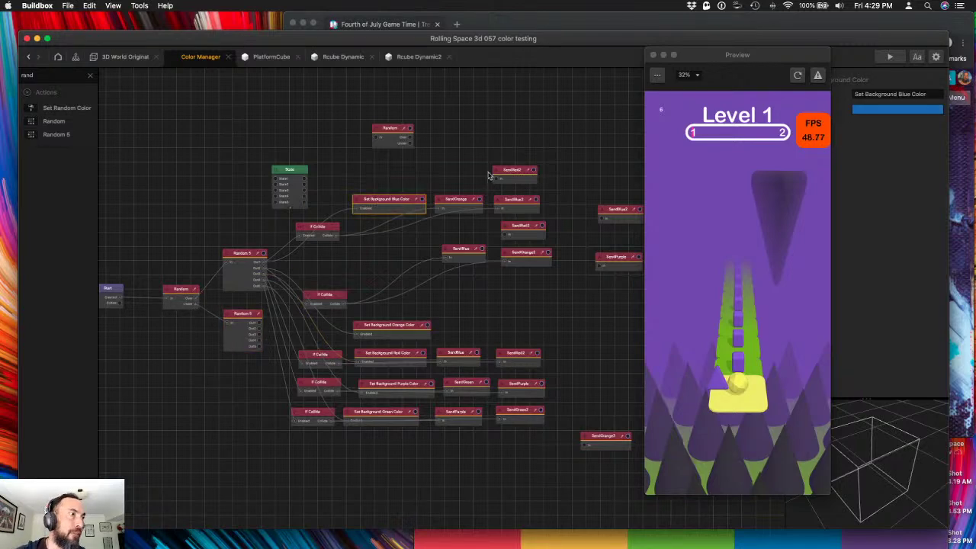
{"action": "left_click", "coordinate": [797, 75]}
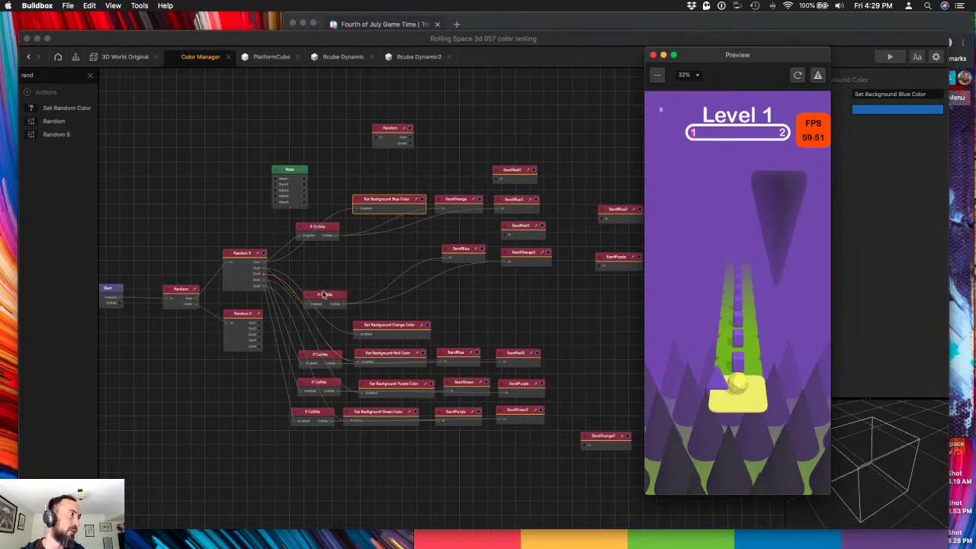
- Connect the second Random 5 node's first four outputs to the green, purple, red and orange chains, moving Set Background Orange Color clear
{"action": "left_click", "coordinate": [258, 349]}
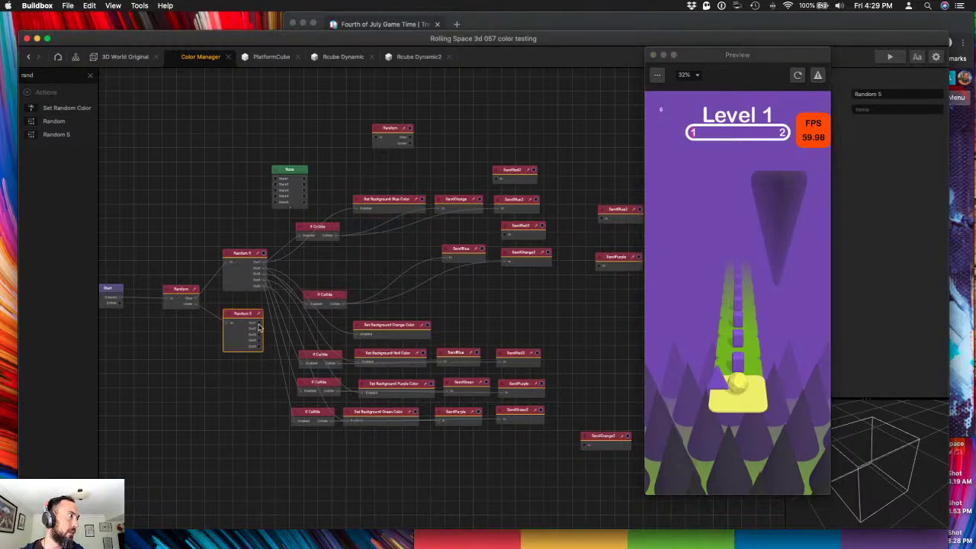
{"action": "left_click_drag", "start_coordinate": [259, 326], "coordinate": [294, 422]}
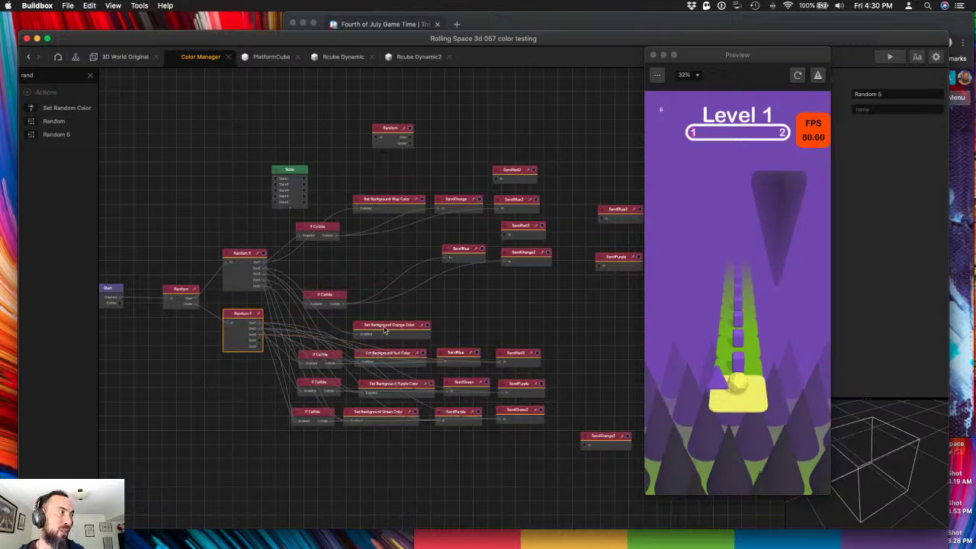
{"action": "left_click_drag", "start_coordinate": [397, 330], "coordinate": [465, 323]}
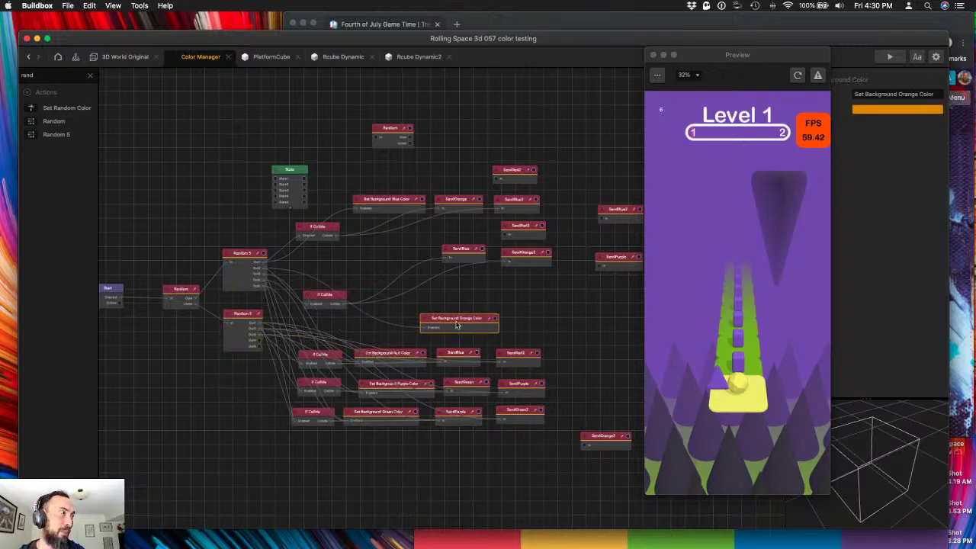
{"action": "left_click", "coordinate": [258, 345]}
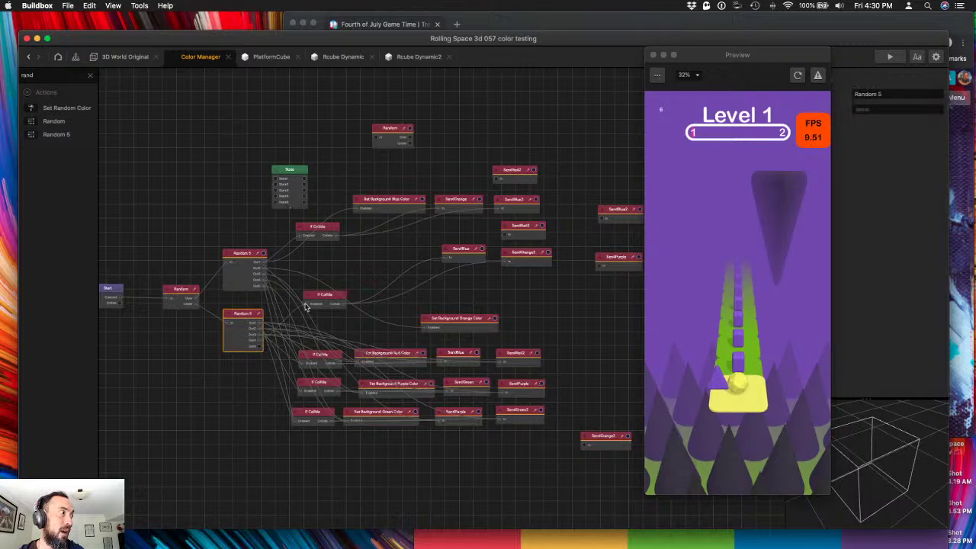
{"action": "left_click_drag", "start_coordinate": [261, 340], "coordinate": [435, 327]}
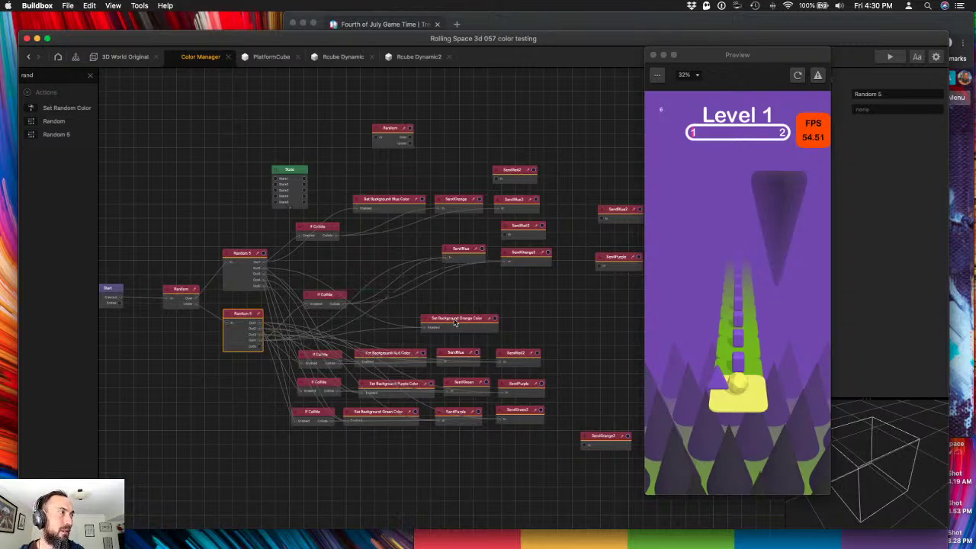
- Line up the orange chain's If Collide, Set Background Orange Color, SendBlue and SendOrange2 nodes in one row above the red chain
{"action": "left_click_drag", "start_coordinate": [453, 322], "coordinate": [399, 316]}
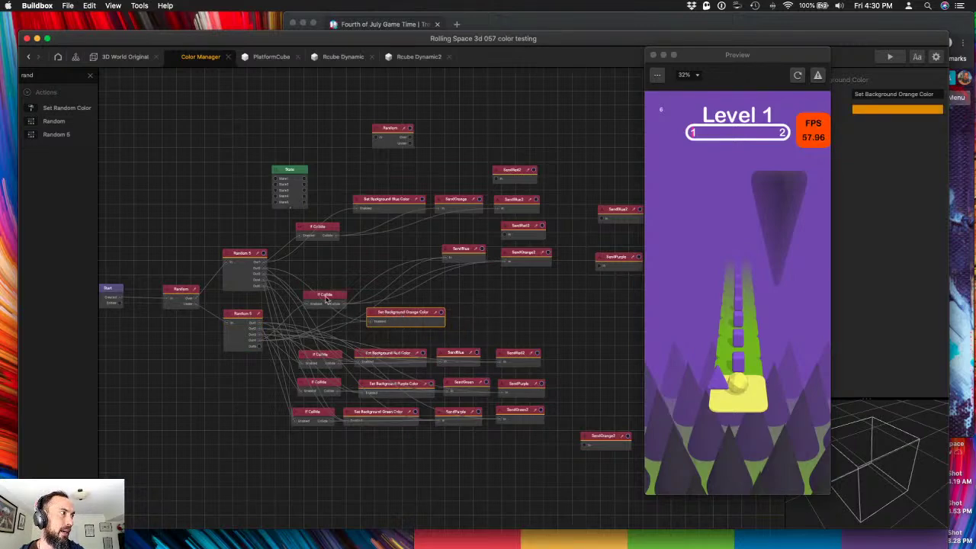
{"action": "left_click_drag", "start_coordinate": [325, 296], "coordinate": [329, 314]}
{"action": "left_click", "coordinate": [461, 263]}
{"action": "left_click_drag", "start_coordinate": [461, 267], "coordinate": [472, 323]}
{"action": "left_click_drag", "start_coordinate": [531, 255], "coordinate": [536, 315]}
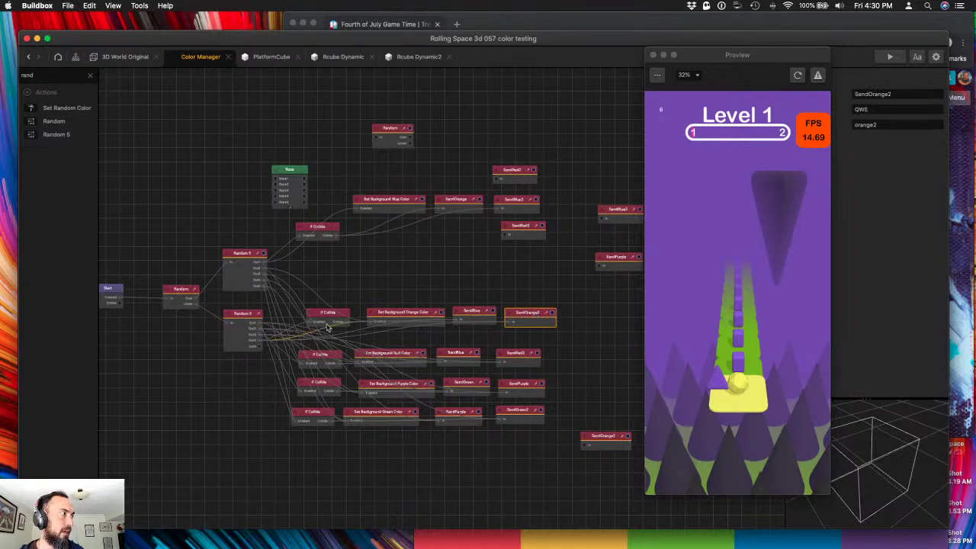
- Connect the second Random 5 node's last output to the blue background chain and move the spare SendRed2 node out beside it
{"action": "left_click", "coordinate": [257, 349]}
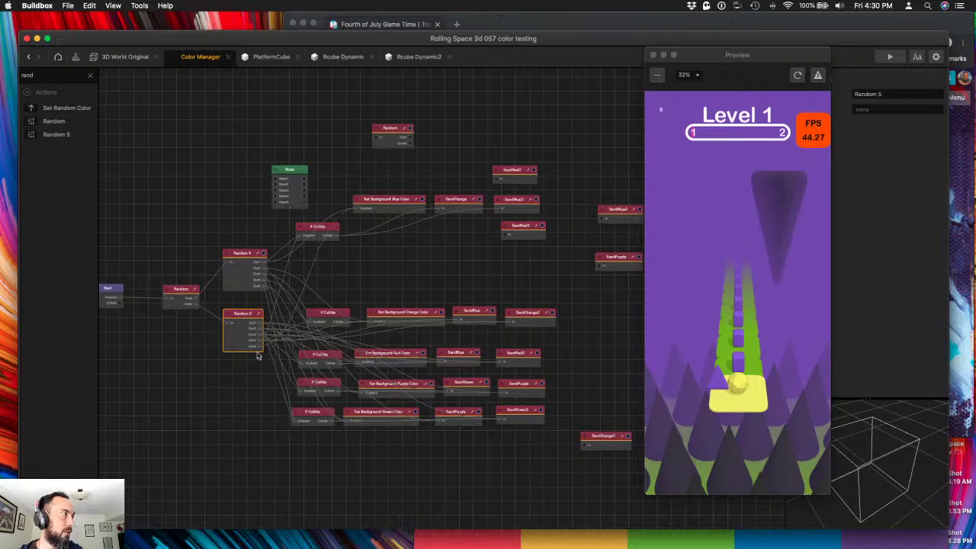
{"action": "left_click_drag", "start_coordinate": [260, 347], "coordinate": [441, 209]}
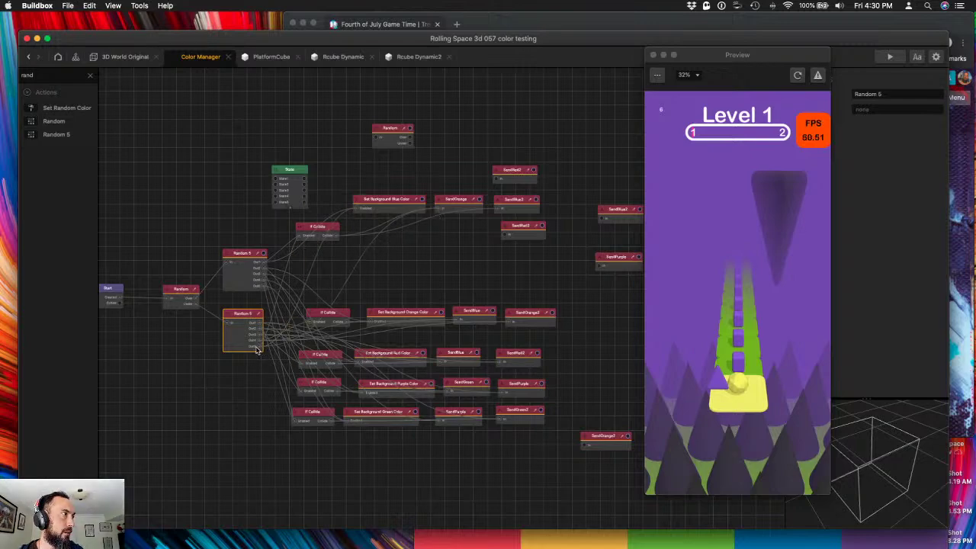
{"action": "left_click_drag", "start_coordinate": [260, 348], "coordinate": [578, 184]}
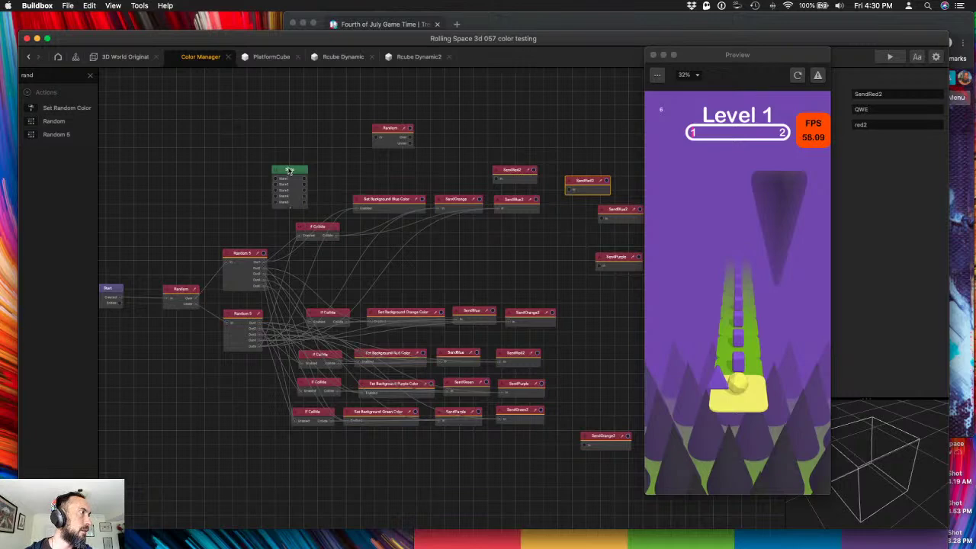
- Tidy the blue chain into one row, moving State away, and wire SendRed2 in after SendBlue2 for the second Random 5 node
{"action": "left_click_drag", "start_coordinate": [289, 171], "coordinate": [254, 108]}
{"action": "left_click_drag", "start_coordinate": [312, 226], "coordinate": [313, 199]}
{"action": "left_click", "coordinate": [372, 203]}
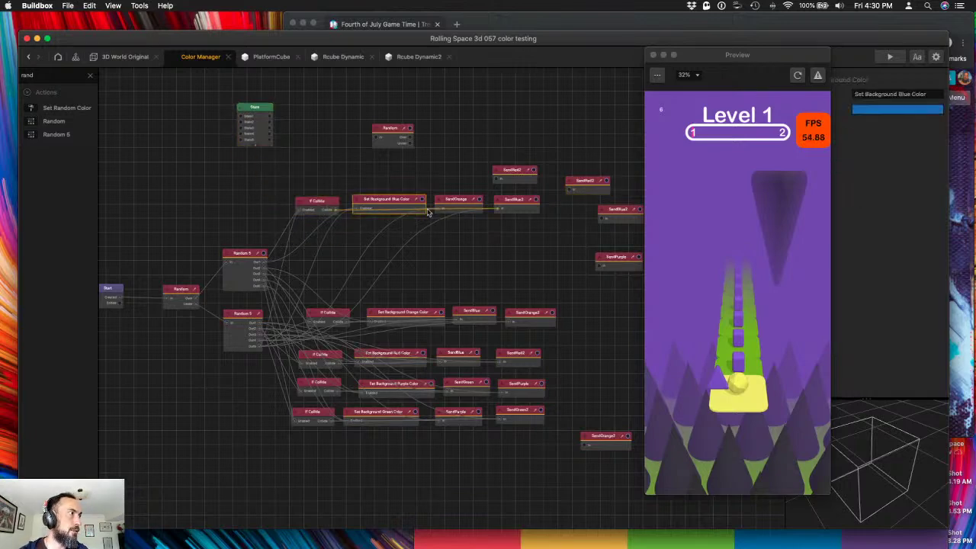
{"action": "left_click", "coordinate": [454, 203]}
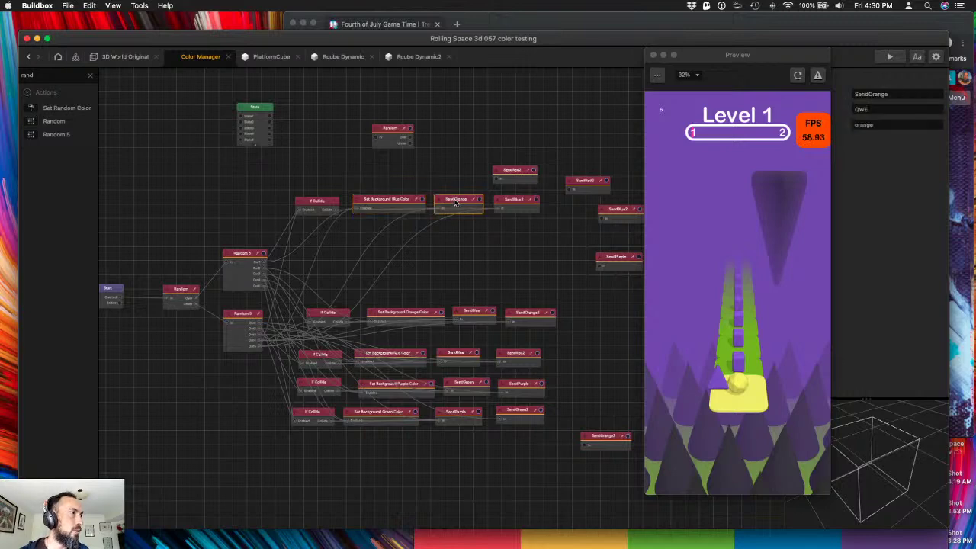
{"action": "left_click", "coordinate": [513, 206]}
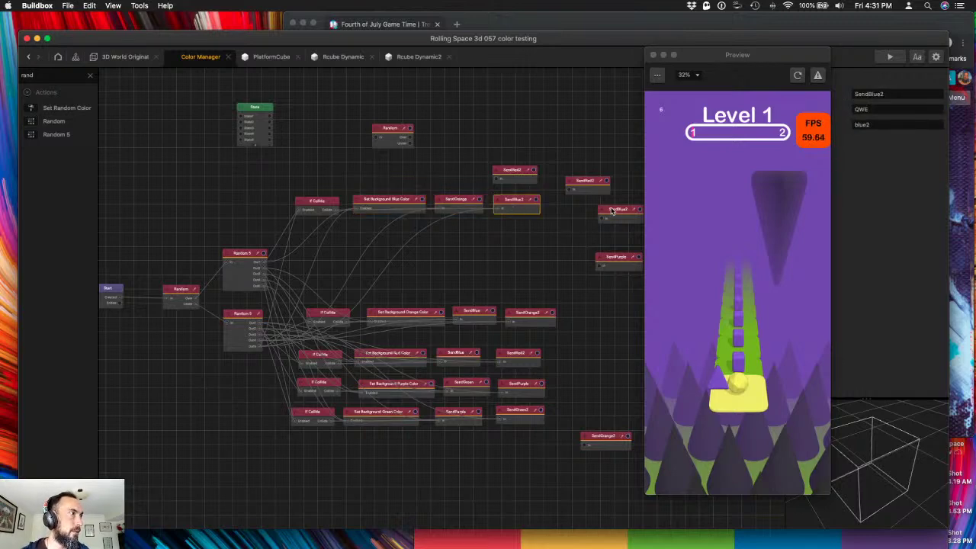
{"action": "left_click_drag", "start_coordinate": [485, 213], "coordinate": [570, 193]}
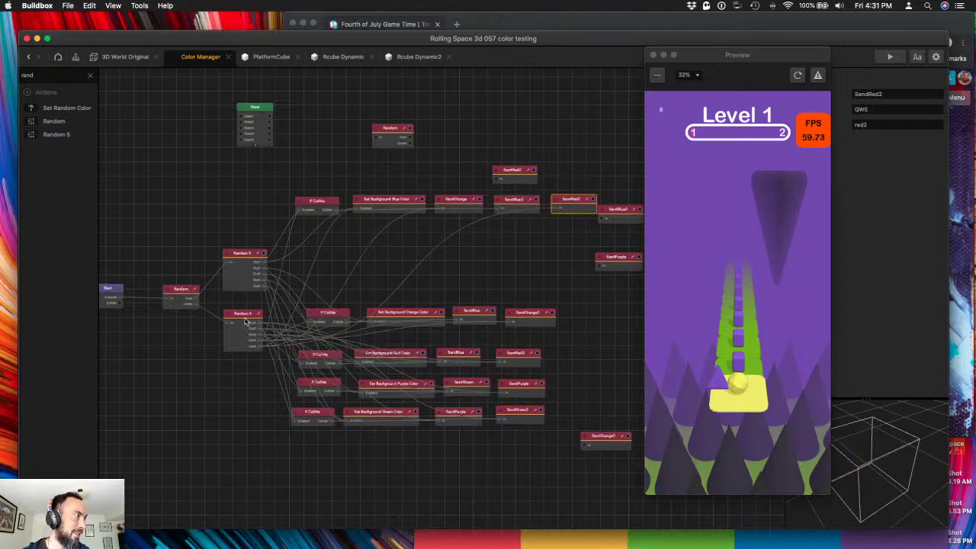
- Move the second Random 5 node further down, below the Random node, to separate its connections
{"action": "left_click_drag", "start_coordinate": [245, 321], "coordinate": [202, 255]}
{"action": "left_click_drag", "start_coordinate": [229, 224], "coordinate": [209, 348]}
{"action": "scroll", "coordinate": [343, 328], "scroll_direction": "down", "scroll_amount": 1}
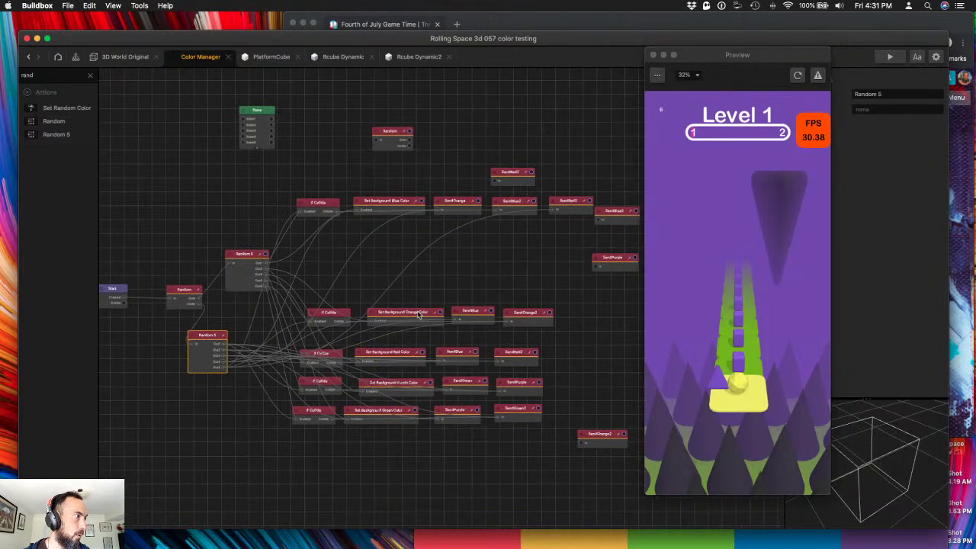
- Check the orange and red chains' background and send nodes, and save the project
{"action": "left_click", "coordinate": [410, 314]}
{"action": "left_click", "coordinate": [470, 312]}
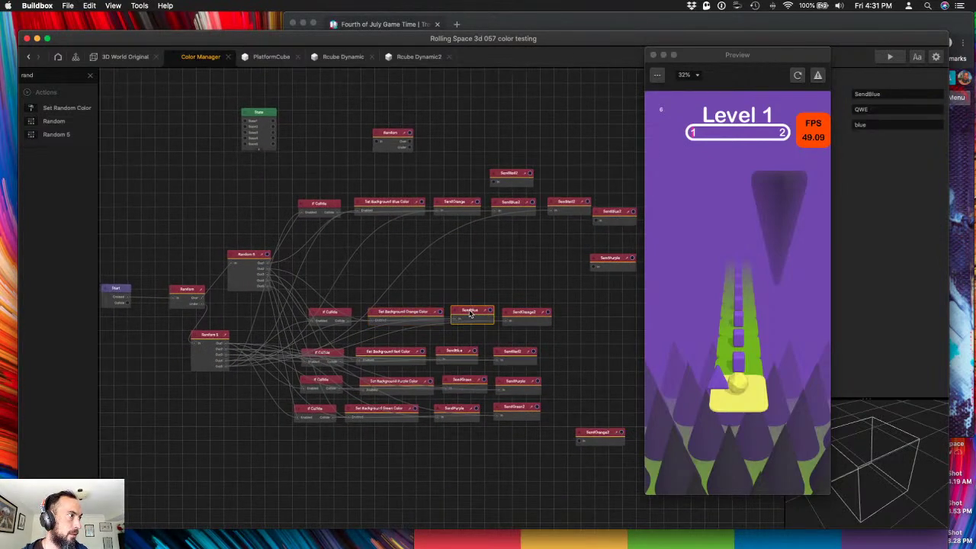
{"action": "left_click", "coordinate": [539, 314]}
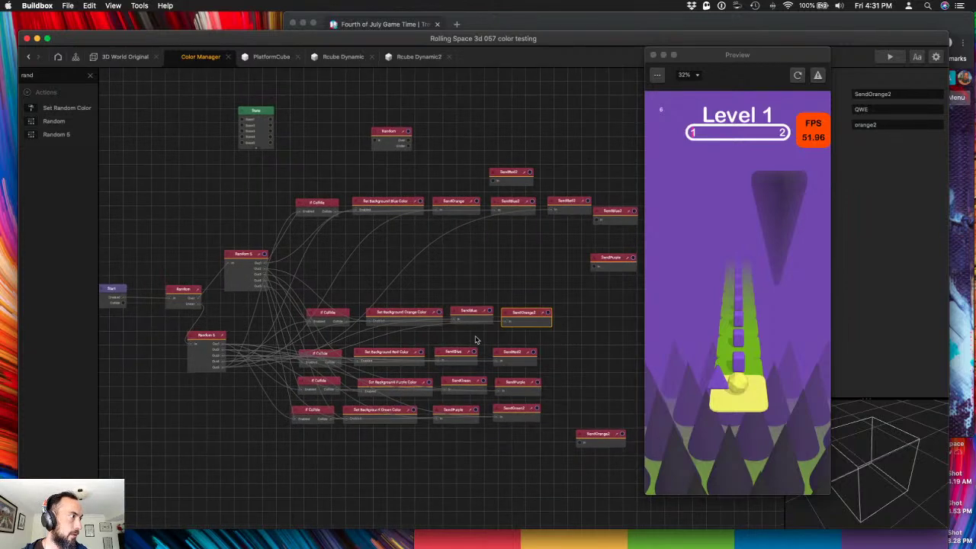
{"action": "left_click", "coordinate": [389, 357]}
{"action": "left_click", "coordinate": [455, 355]}
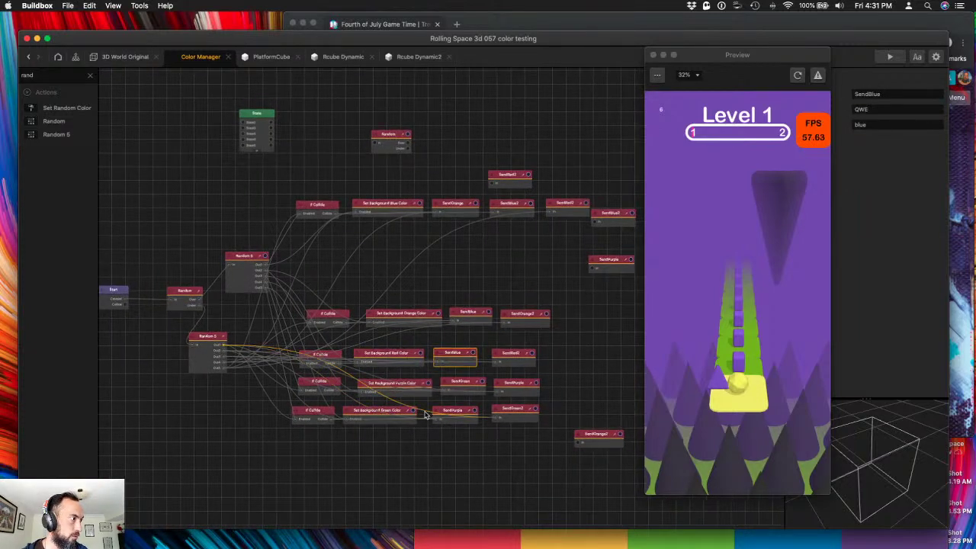
{"action": "scroll", "coordinate": [480, 265], "scroll_direction": "up", "scroll_amount": 2}
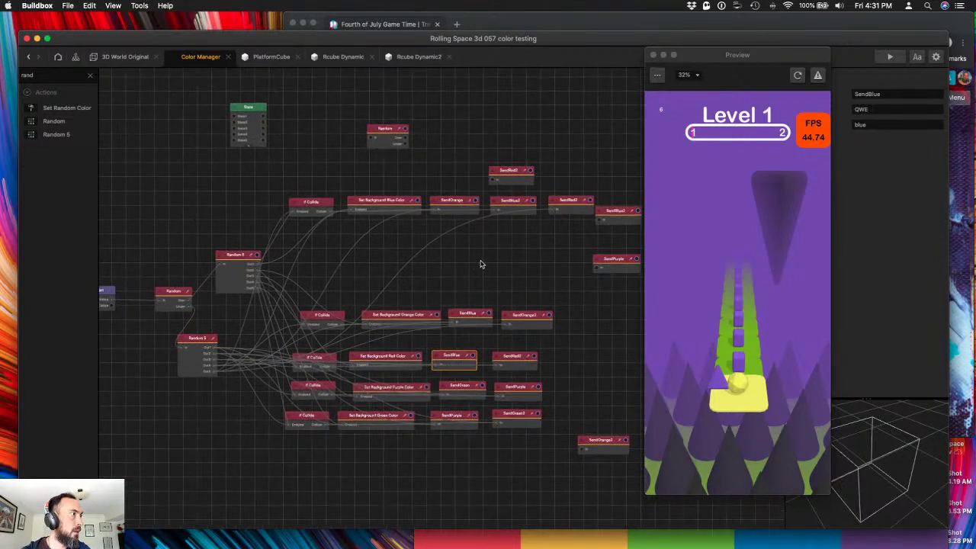
{"action": "key", "text": "super+s"}
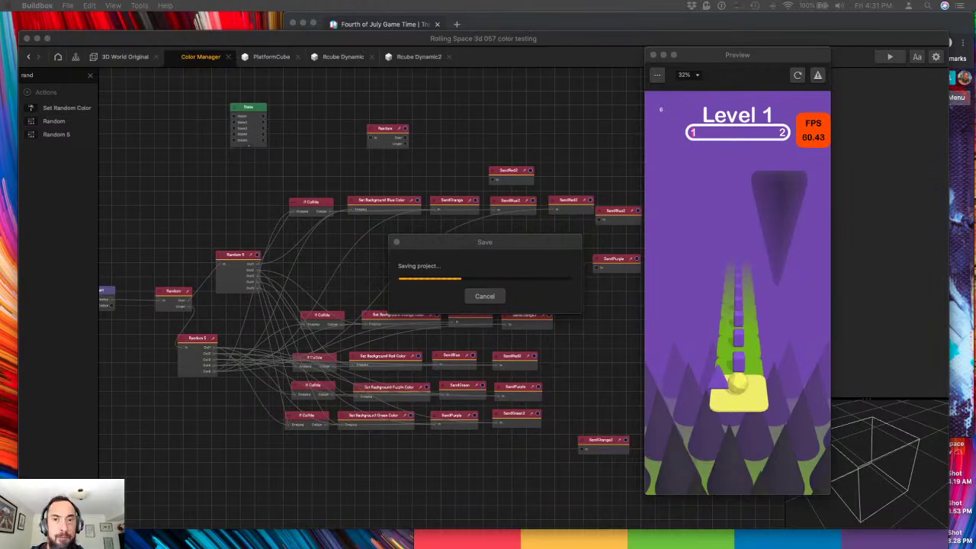
{"action": "key", "text": "ctrl+Up"}
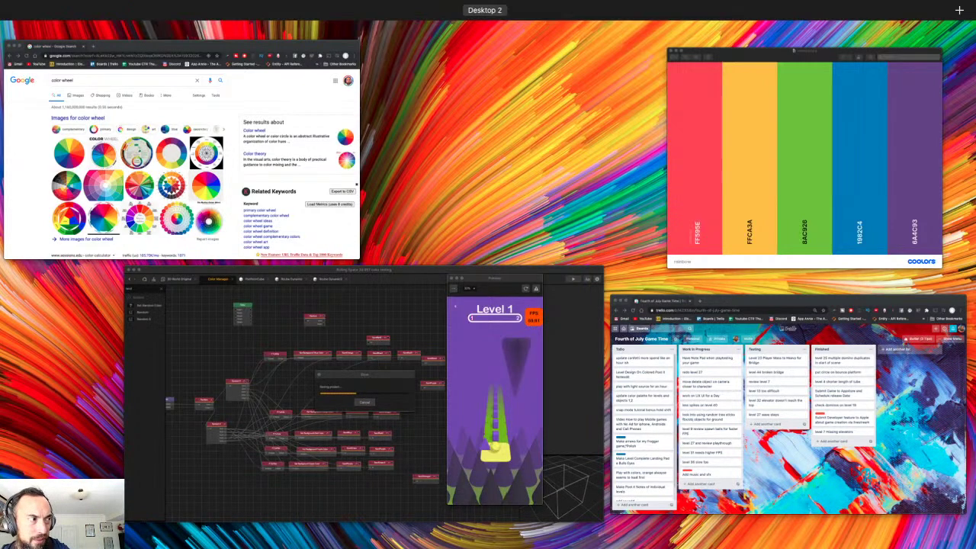
{"action": "left_click", "coordinate": [412, 450]}
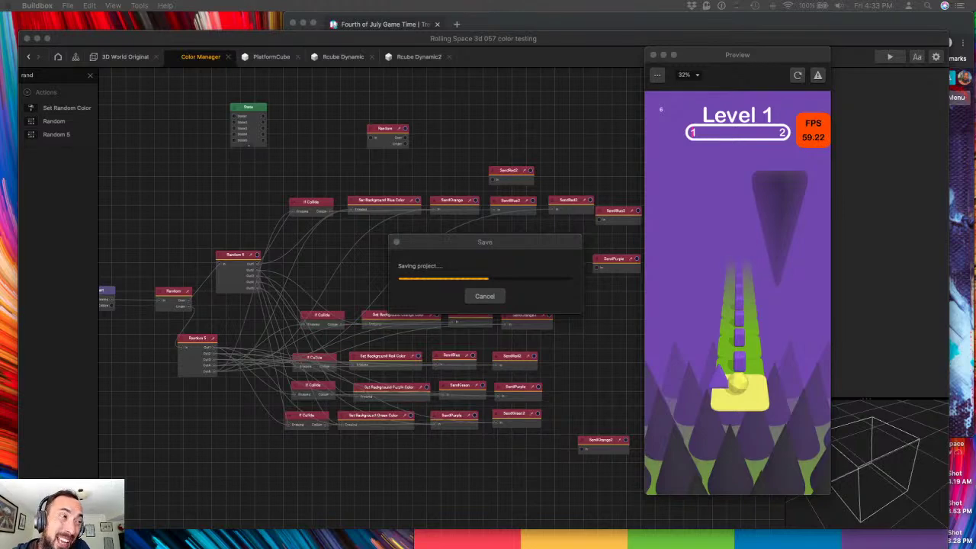
{"action": "left_click", "coordinate": [733, 419]}
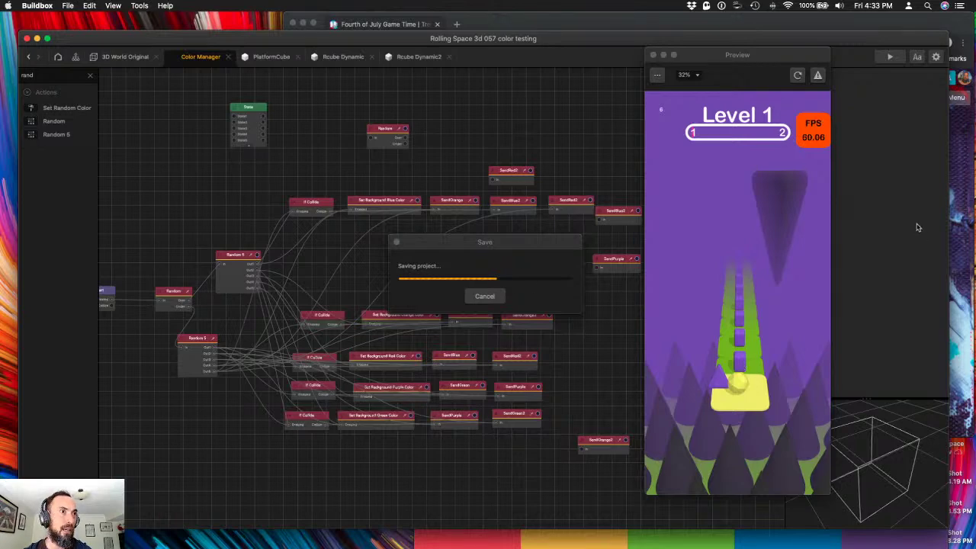
{"action": "left_click", "coordinate": [955, 222]}
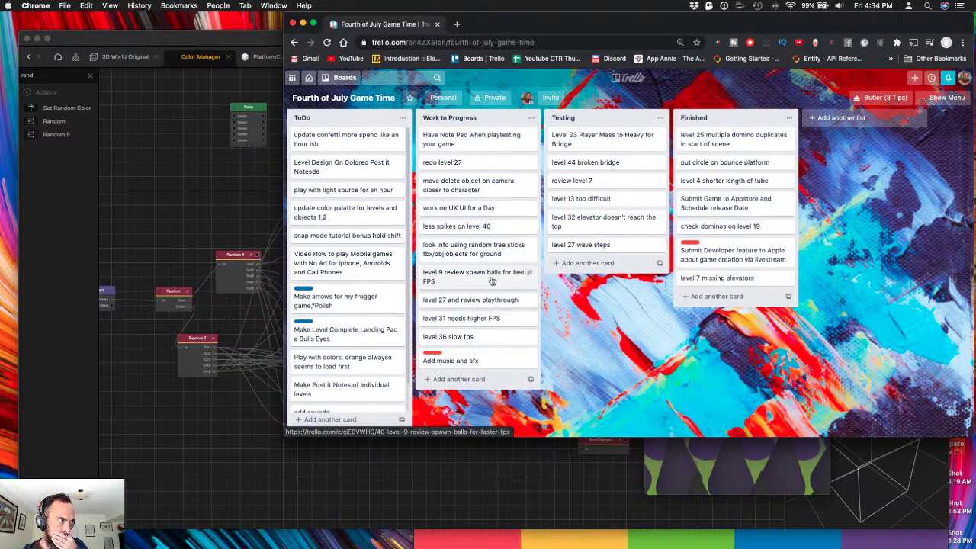
{"action": "left_click", "coordinate": [513, 473]}
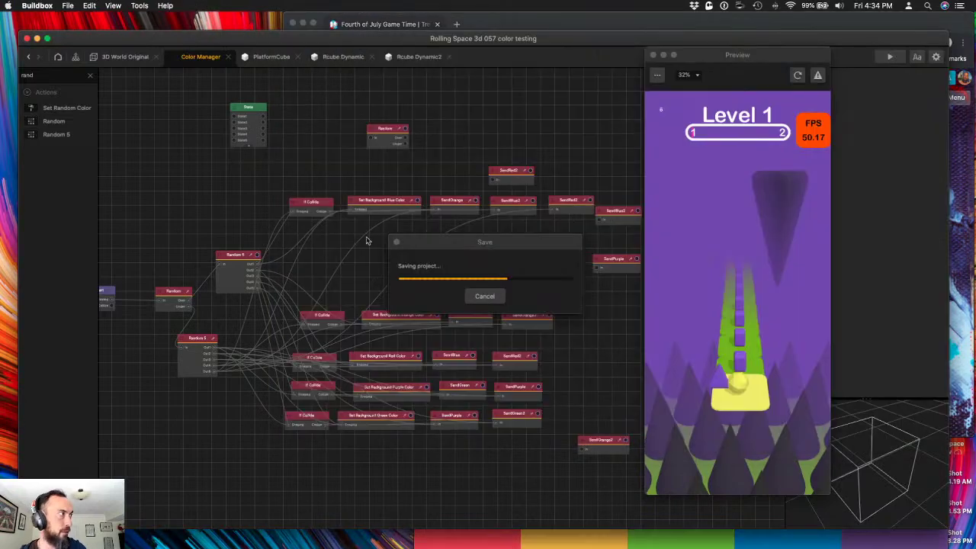
- Switch to the Trello board and move the "Test if collide in color manger" card from ToDo to Testing
{"action": "key", "text": "ctrl+Up"}
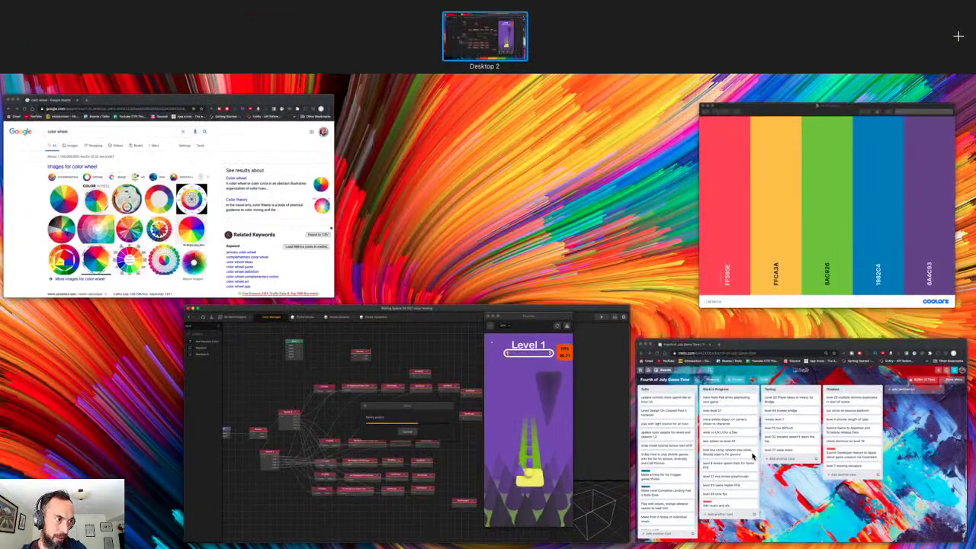
{"action": "left_click", "coordinate": [801, 441]}
{"action": "scroll", "coordinate": [357, 271], "scroll_direction": "down", "scroll_amount": 1}
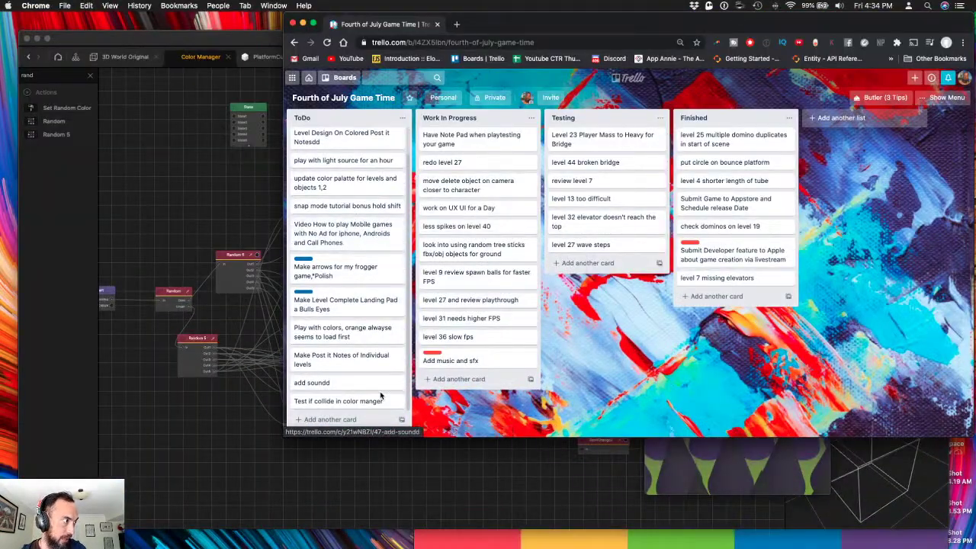
{"action": "key", "text": "m"}
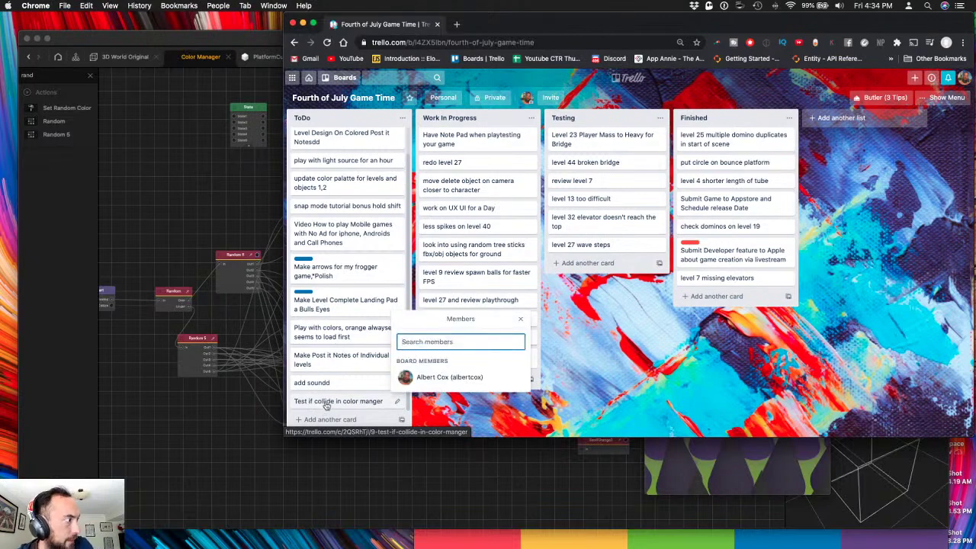
{"action": "key", "text": "Escape"}
{"action": "left_click_drag", "start_coordinate": [318, 402], "coordinate": [580, 264]}
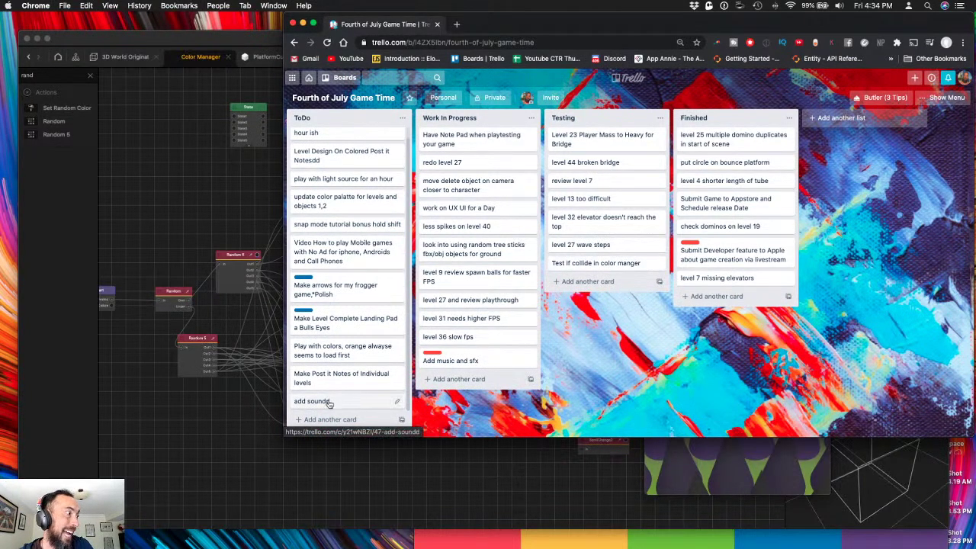
- Move "add soundd" to Work In Progress, the play-with-colors and Level Complete Landing Pad cards to Testing, and the frogger arrows card to Finished
{"action": "left_click_drag", "start_coordinate": [328, 403], "coordinate": [450, 379]}
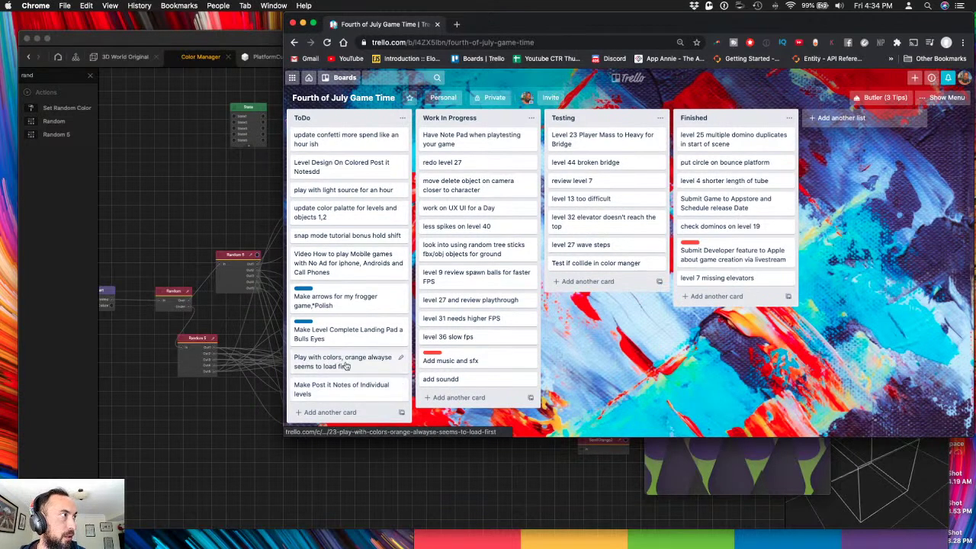
{"action": "left_click_drag", "start_coordinate": [343, 367], "coordinate": [571, 267]}
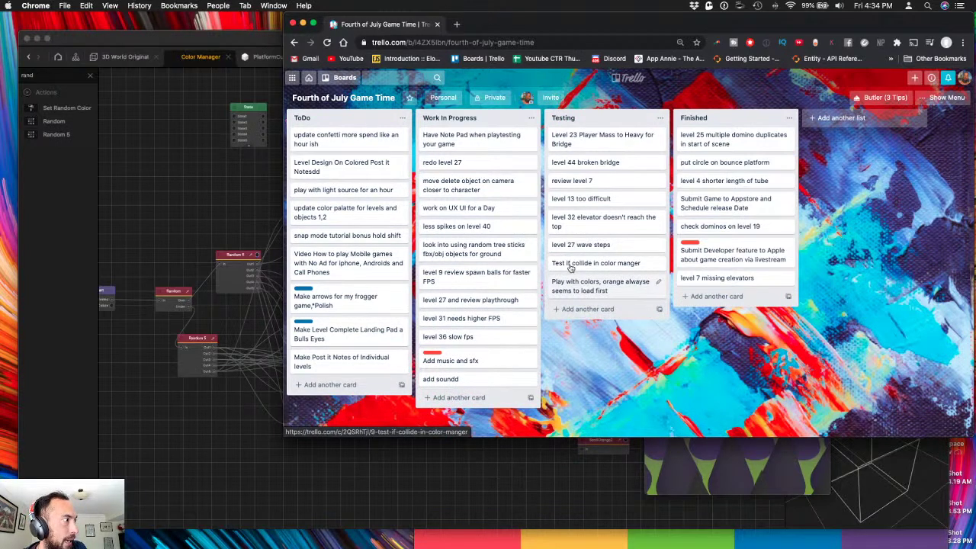
{"action": "left_click_drag", "start_coordinate": [335, 328], "coordinate": [608, 290]}
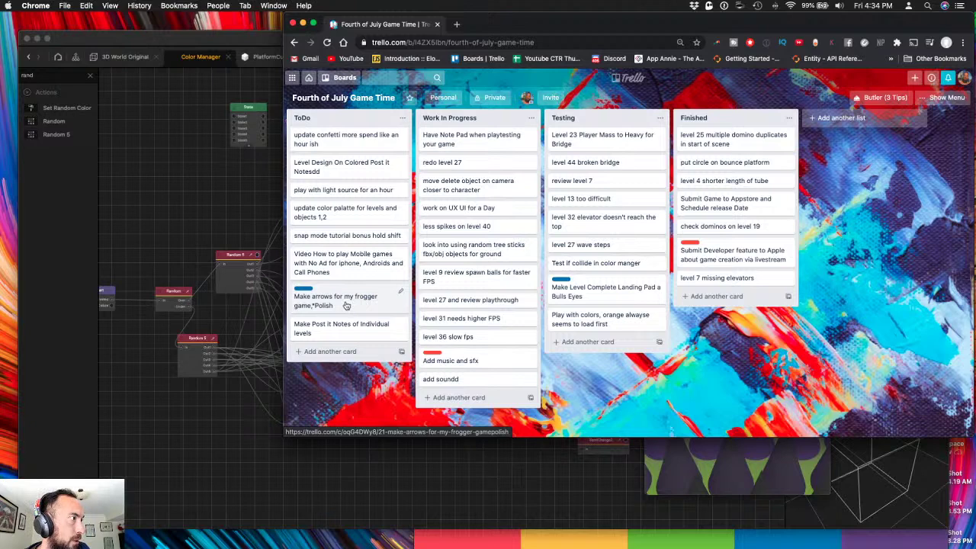
{"action": "left_click_drag", "start_coordinate": [345, 304], "coordinate": [725, 257]}
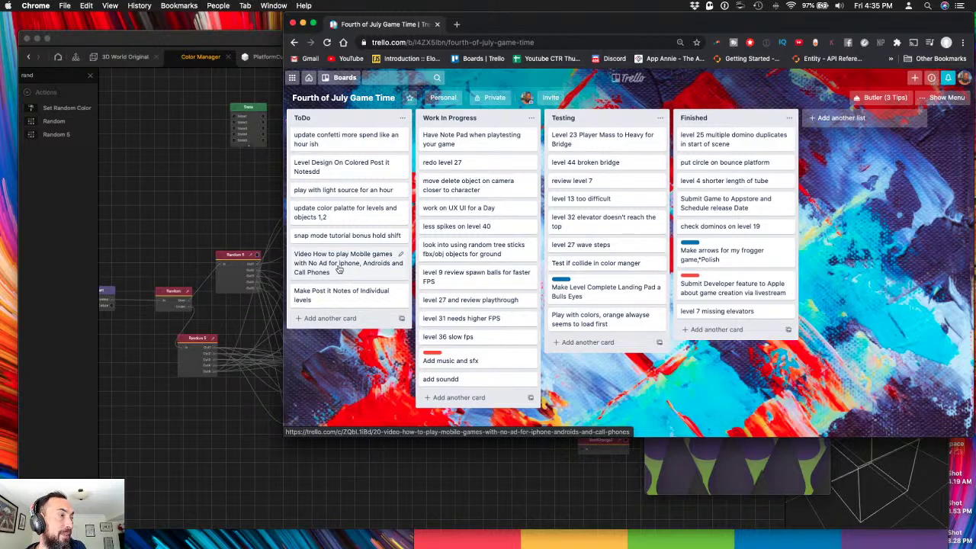
- Switch back to Buildbox and play Level 1 in the preview through to its end to check the colors
{"action": "left_click", "coordinate": [405, 473]}
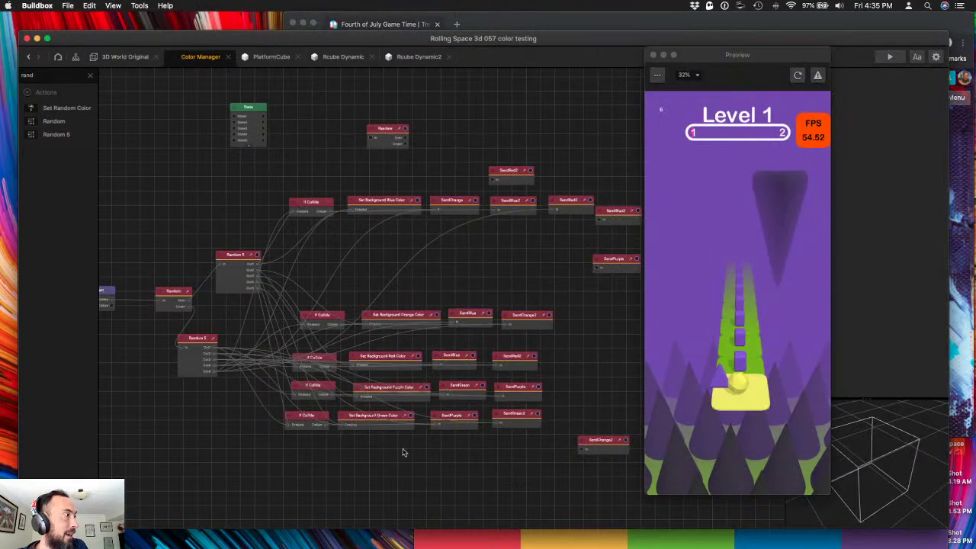
{"action": "left_click", "coordinate": [788, 384]}
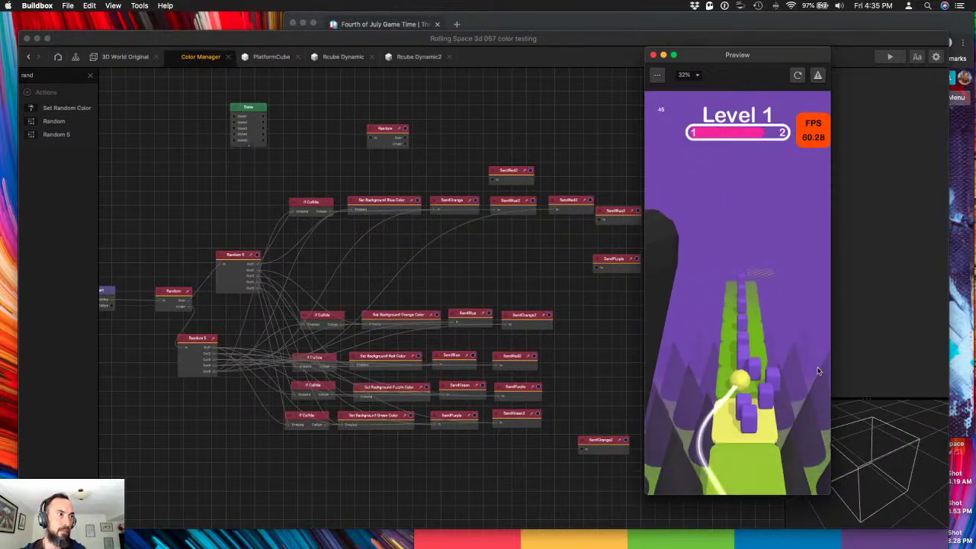
{"action": "mouse_move", "coordinate": [793, 376]}
{"action": "left_mouse_down"}
{"action": "mouse_move", "coordinate": [789, 430]}
{"action": "mouse_move", "coordinate": [734, 409]}
{"action": "mouse_move", "coordinate": [759, 378]}
{"action": "left_mouse_up"}
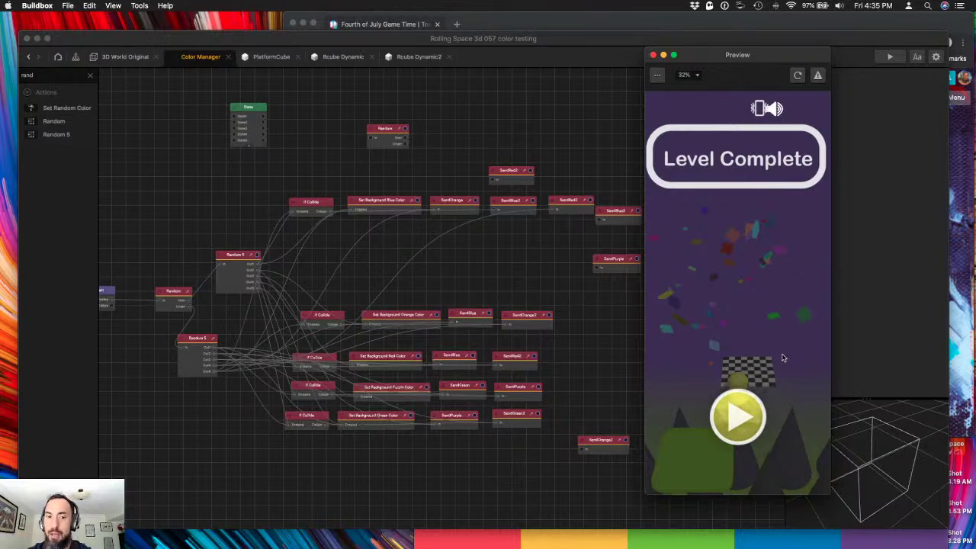
{"action": "key", "text": "super+Tab"}
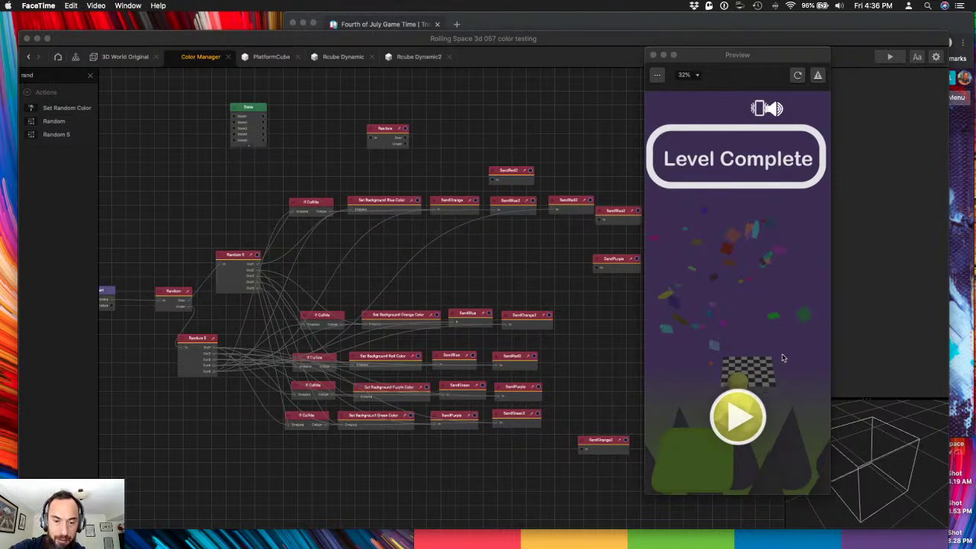
{"action": "left_click", "coordinate": [783, 358]}
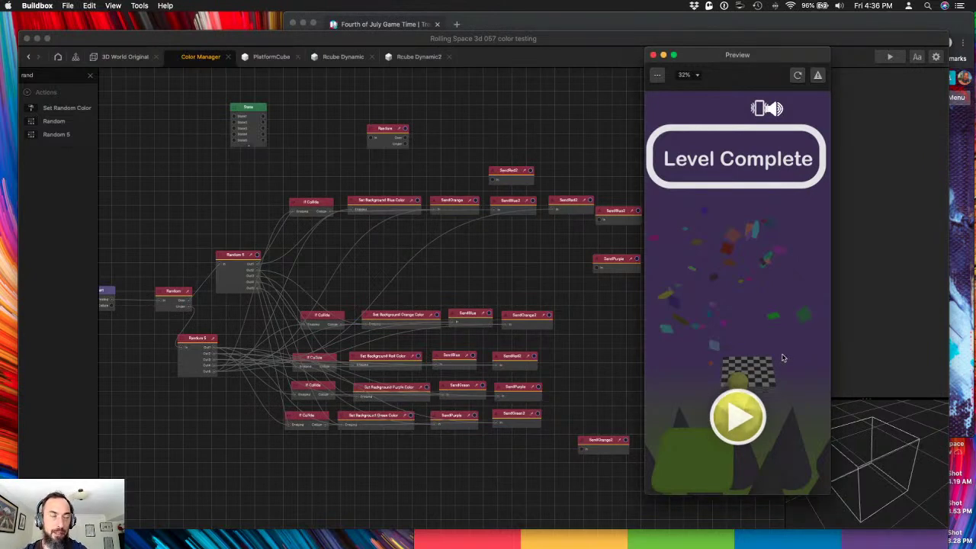
- Line up the spare SendBlue2 node with the blue chain's row and move the second Random 5 node directly below the first
{"action": "left_click_drag", "start_coordinate": [694, 61], "coordinate": [715, 75]}
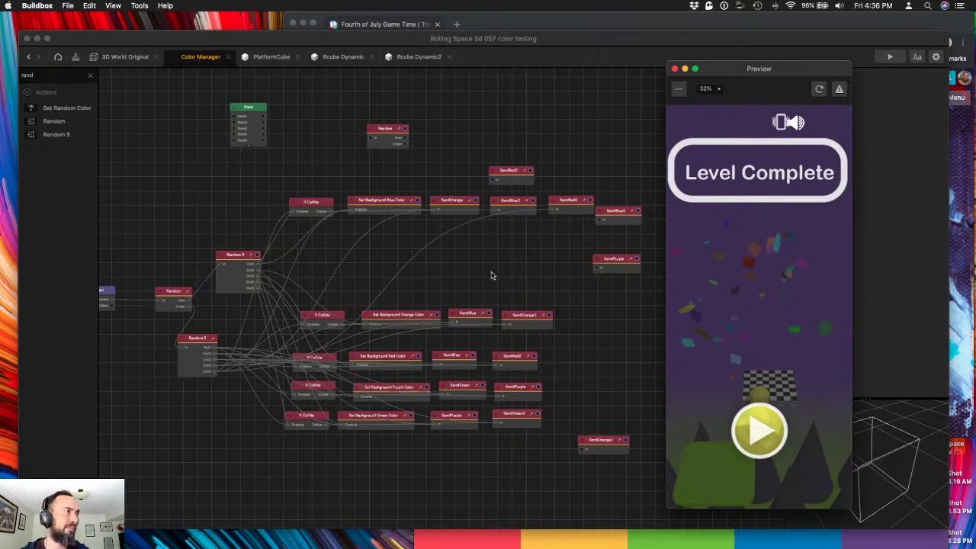
{"action": "left_click", "coordinate": [503, 273]}
{"action": "left_click_drag", "start_coordinate": [622, 212], "coordinate": [626, 204]}
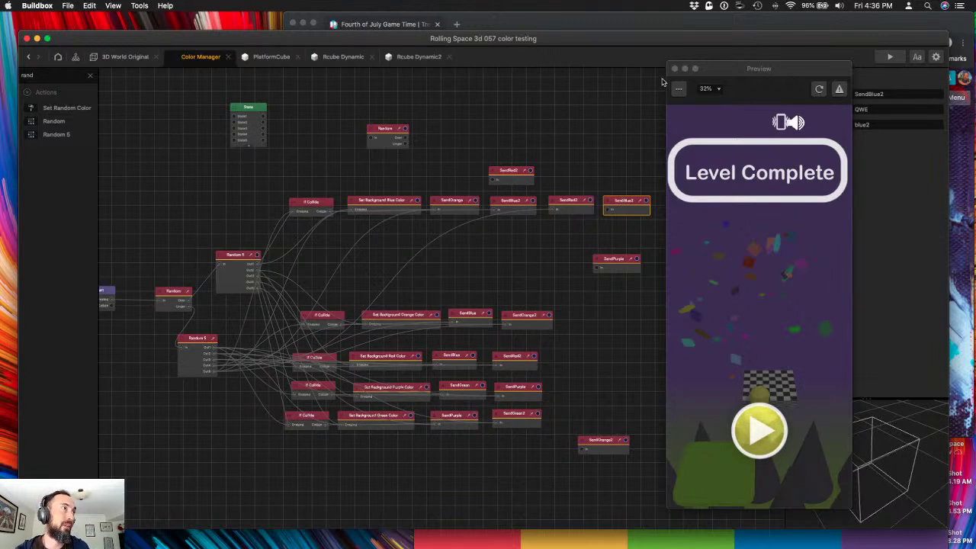
{"action": "left_click", "coordinate": [583, 141]}
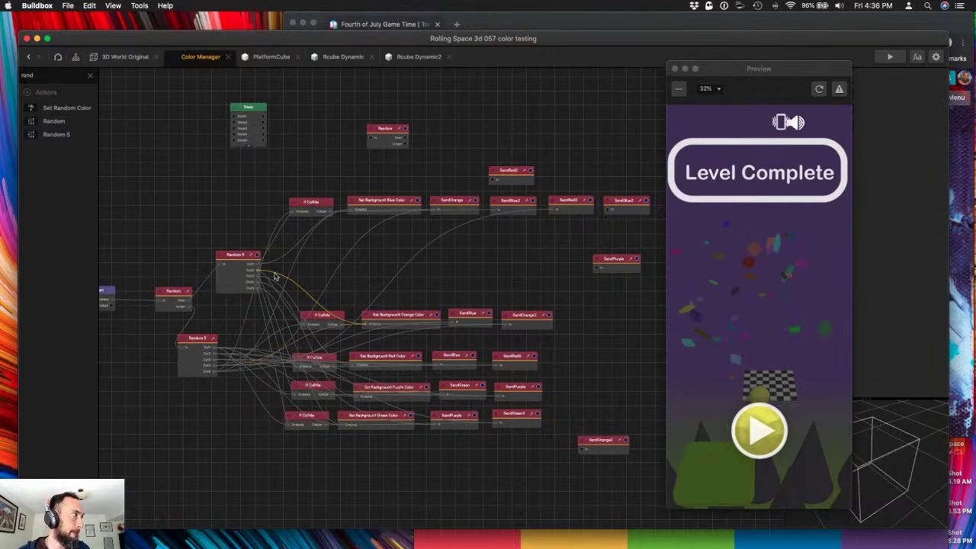
{"action": "left_click_drag", "start_coordinate": [190, 305], "coordinate": [219, 328]}
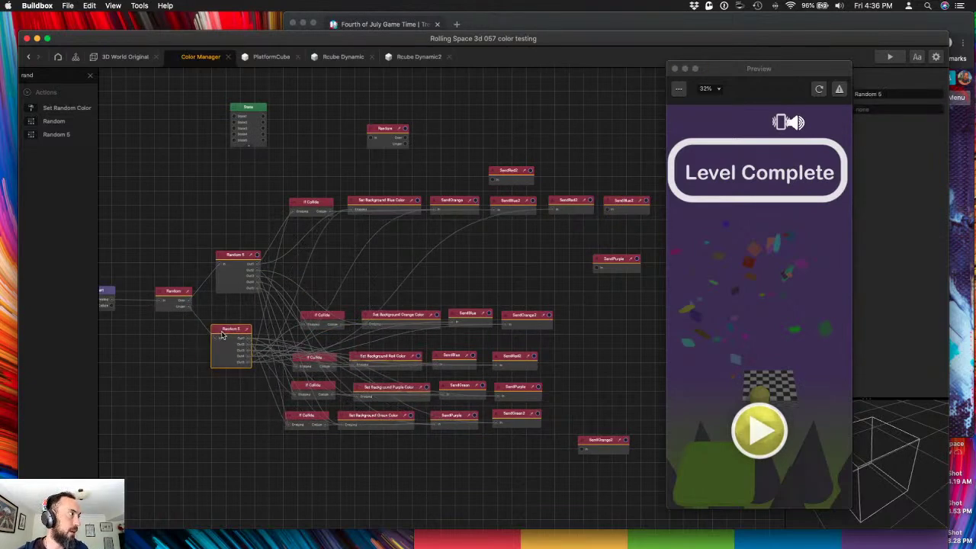
- Return to the 3D World Original scene, close the game preview and open level section 37
{"action": "left_click", "coordinate": [125, 56]}
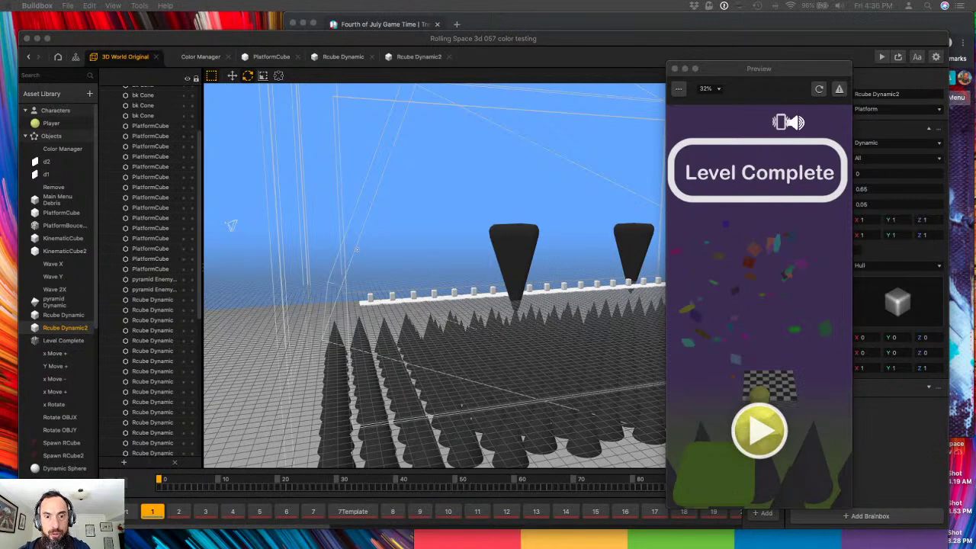
{"action": "left_click", "coordinate": [549, 437]}
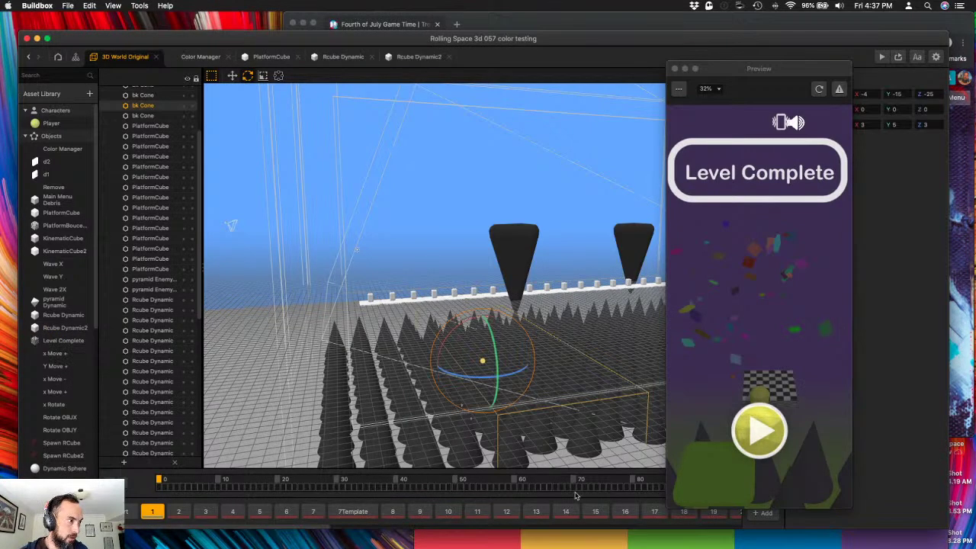
{"action": "left_click", "coordinate": [675, 69]}
{"action": "scroll", "coordinate": [608, 524], "scroll_direction": "right", "scroll_amount": 10}
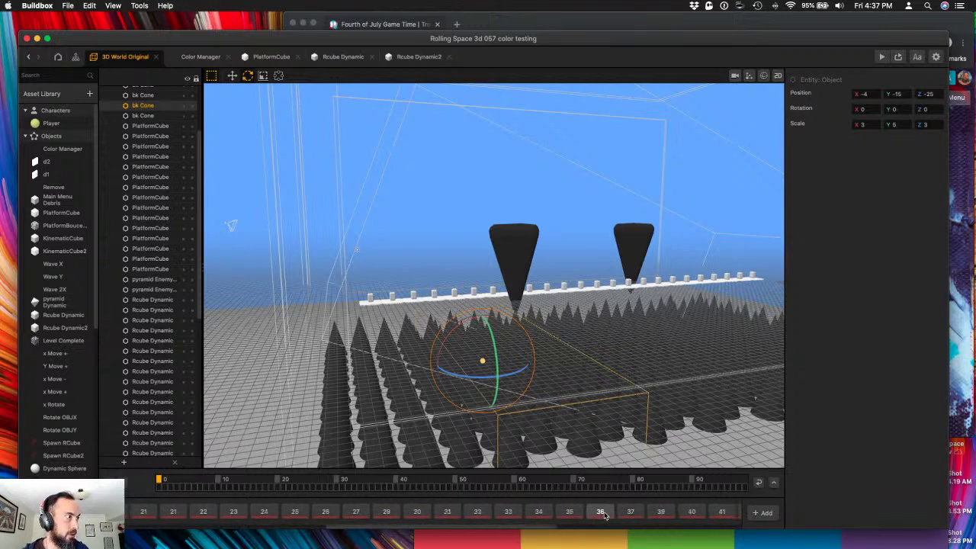
{"action": "left_click", "coordinate": [601, 512]}
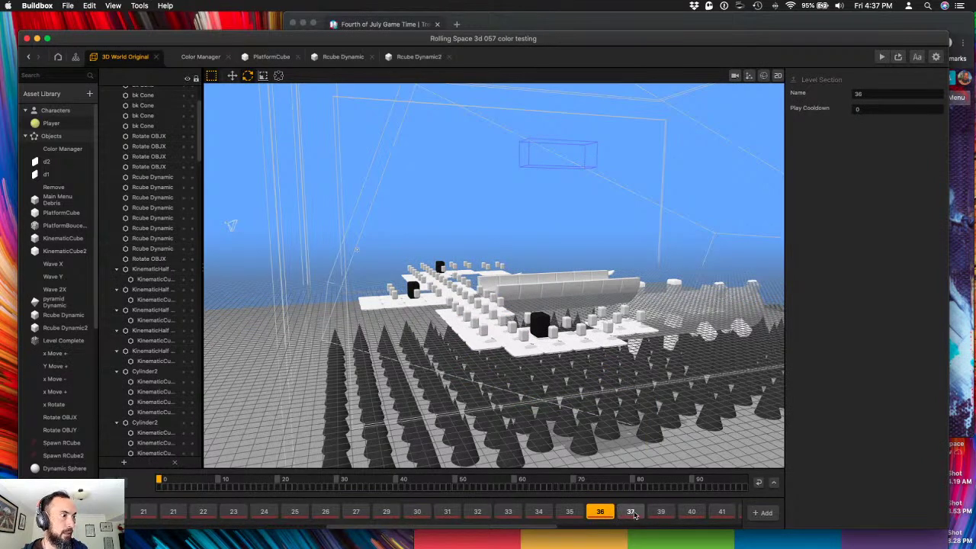
{"action": "left_click", "coordinate": [631, 512]}
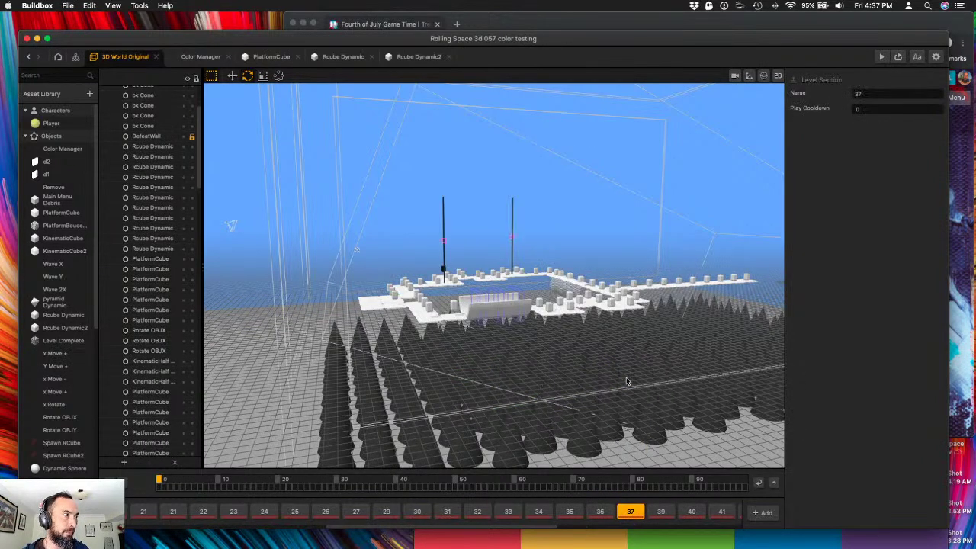
- Examine the rotating cylinder bridge in section 37 and select one of its Cylinder objects to locate it in the object list
{"action": "right_click_drag", "start_coordinate": [498, 369], "coordinate": [492, 403]}
{"action": "scroll", "coordinate": [458, 298], "scroll_direction": "up", "scroll_amount": 5}
{"action": "scroll", "coordinate": [447, 365], "scroll_direction": "up", "scroll_amount": 4}
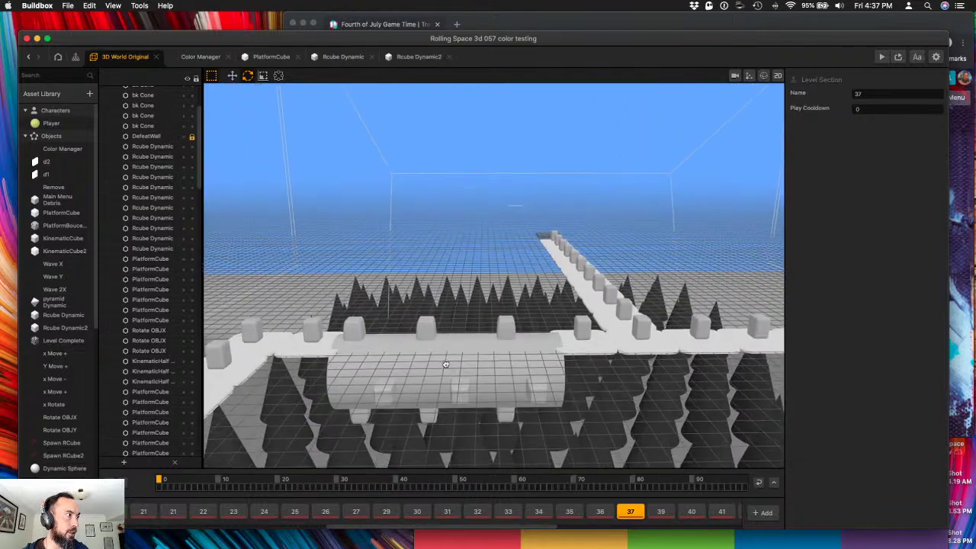
{"action": "middle_click_drag", "start_coordinate": [446, 364], "coordinate": [475, 371]}
{"action": "right_click_drag", "start_coordinate": [476, 371], "coordinate": [492, 362]}
{"action": "middle_click_drag", "start_coordinate": [458, 395], "coordinate": [587, 158]}
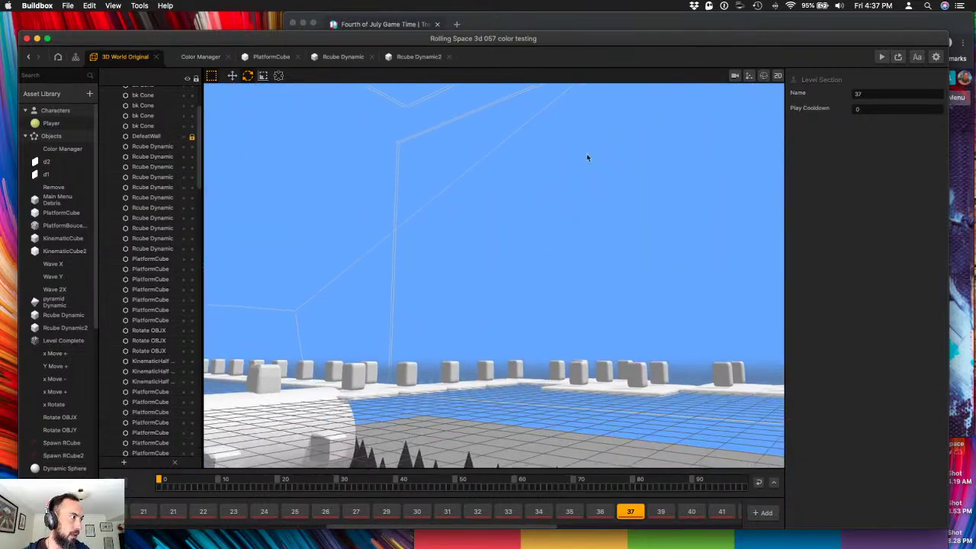
{"action": "right_click_drag", "start_coordinate": [343, 353], "coordinate": [321, 255]}
{"action": "left_click", "coordinate": [296, 235]}
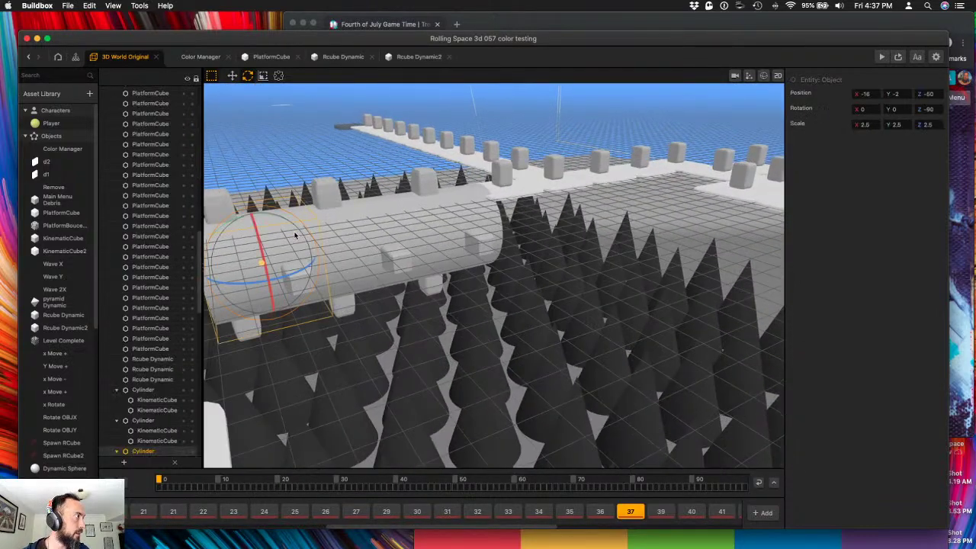
{"action": "scroll", "coordinate": [164, 418], "scroll_direction": "down", "scroll_amount": 2}
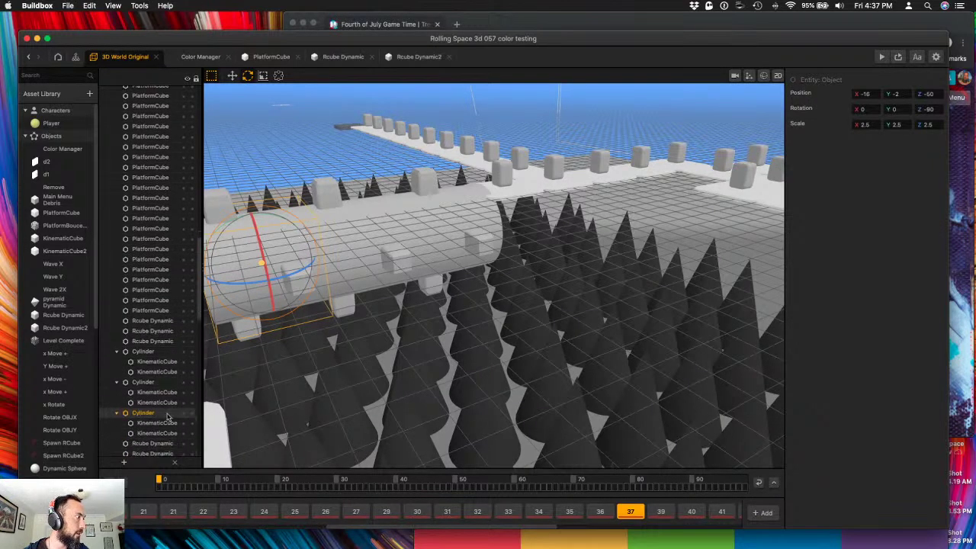
- Open the Library 1 section, then select and copy the small Cylinder together with its two KinematicCube children
{"action": "scroll", "coordinate": [599, 512], "scroll_direction": "right", "scroll_amount": 10}
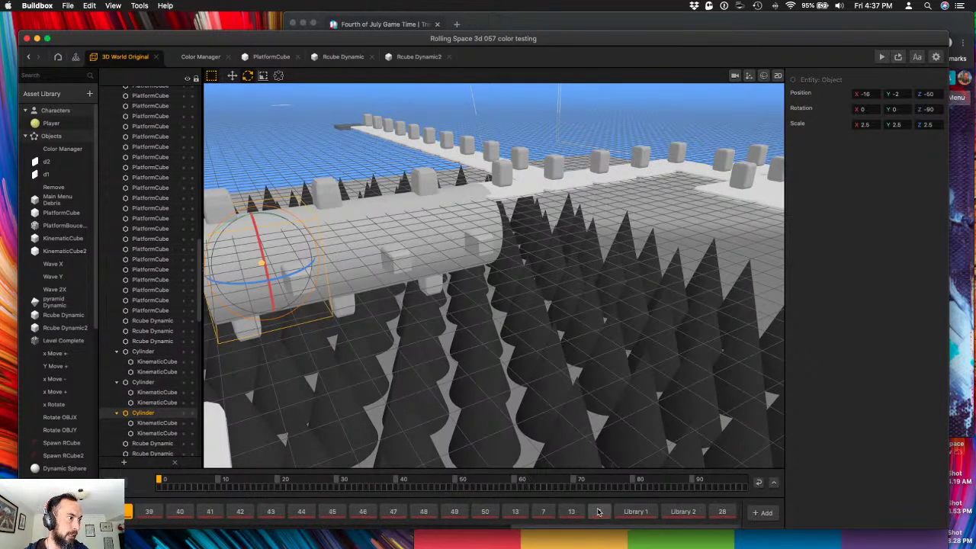
{"action": "left_click", "coordinate": [636, 512]}
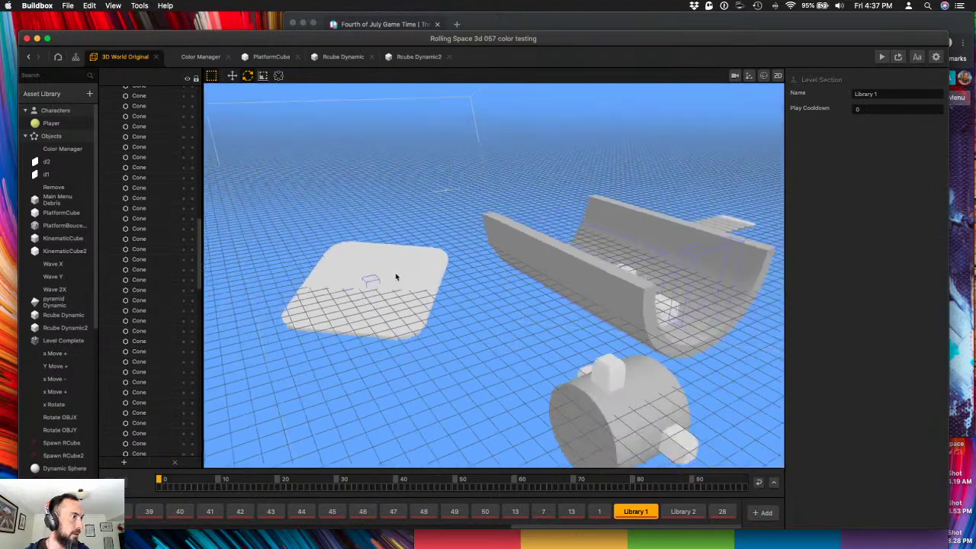
{"action": "scroll", "coordinate": [396, 276], "scroll_direction": "down", "scroll_amount": 5}
{"action": "right_click_drag", "start_coordinate": [493, 286], "coordinate": [494, 335]}
{"action": "left_click", "coordinate": [507, 354]}
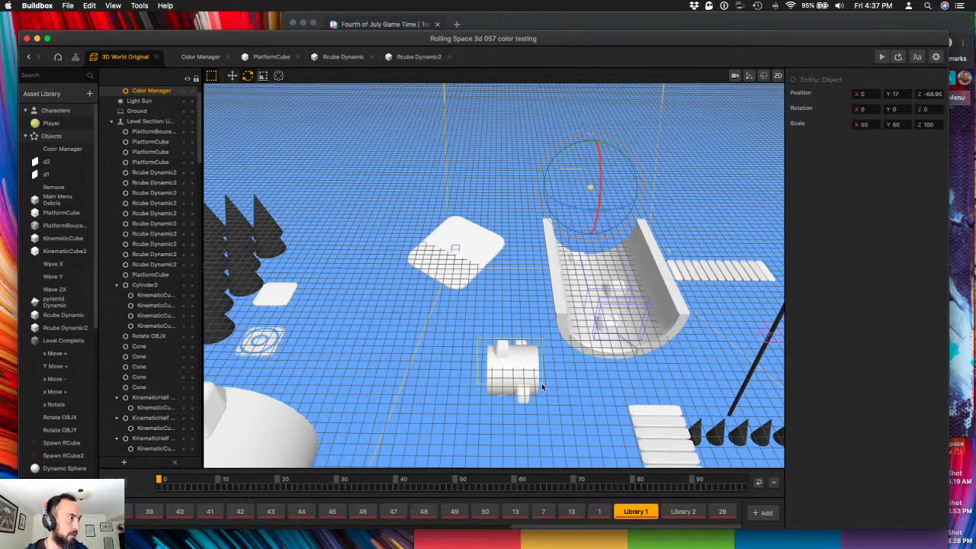
{"action": "left_click_drag", "start_coordinate": [543, 385], "coordinate": [543, 386]}
{"action": "left_click", "coordinate": [379, 413]}
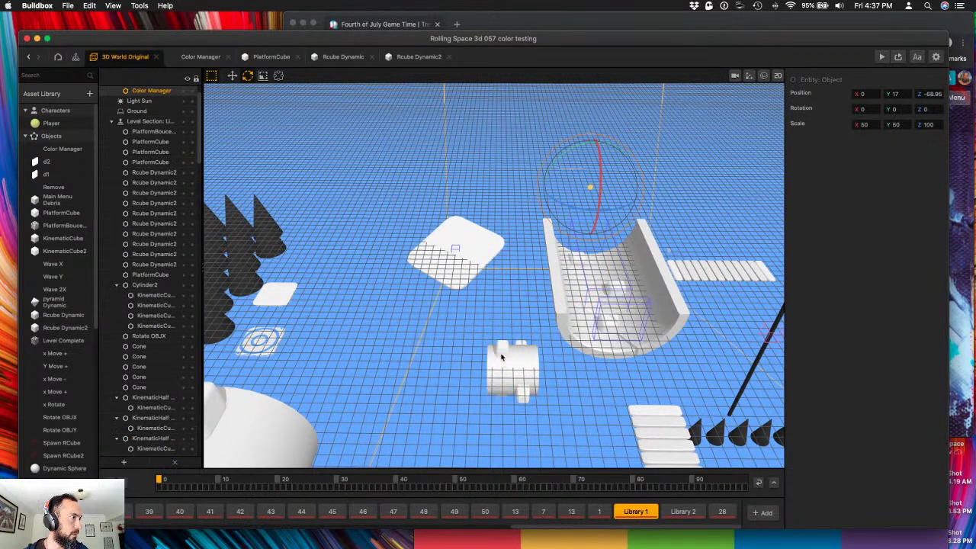
{"action": "scroll", "coordinate": [153, 413], "scroll_direction": "down", "scroll_amount": 10}
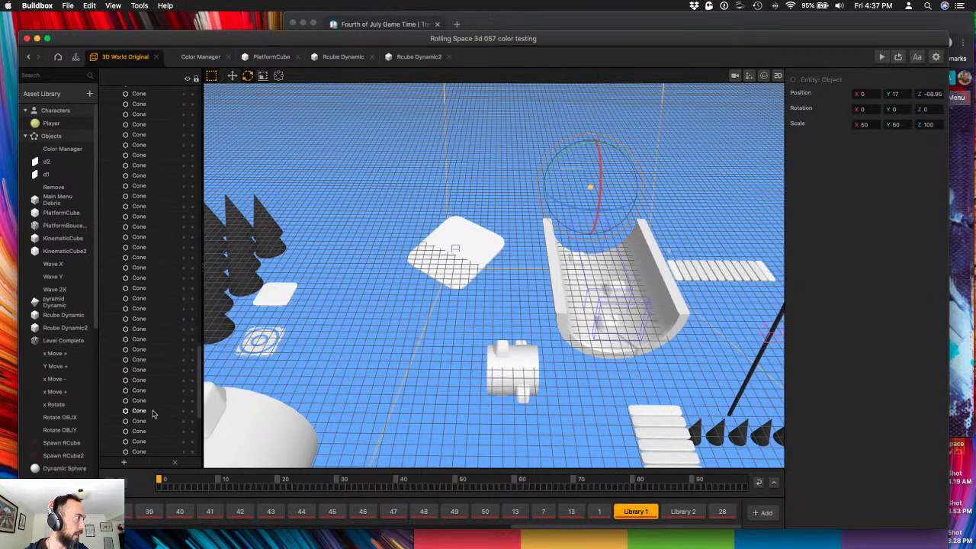
{"action": "scroll", "coordinate": [152, 412], "scroll_direction": "up", "scroll_amount": 10}
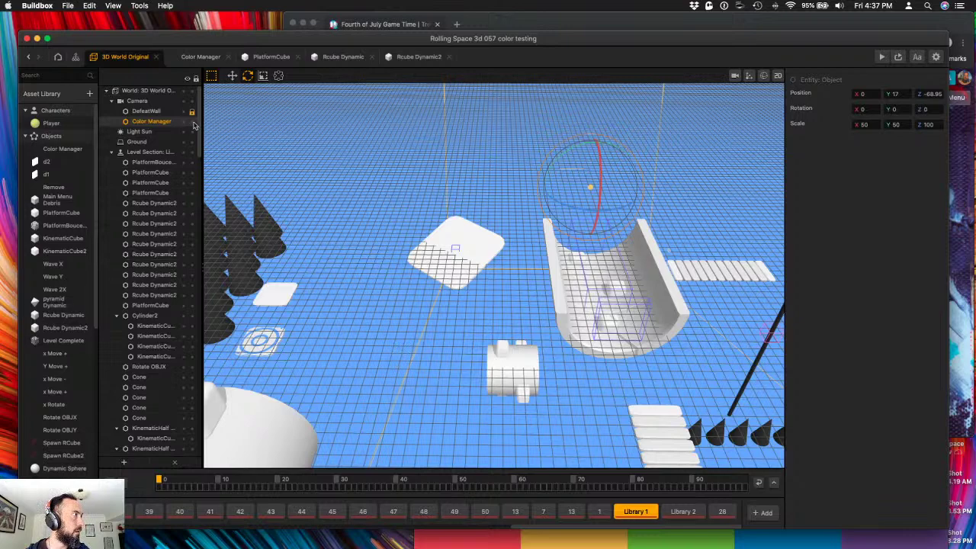
{"action": "left_click", "coordinate": [504, 374]}
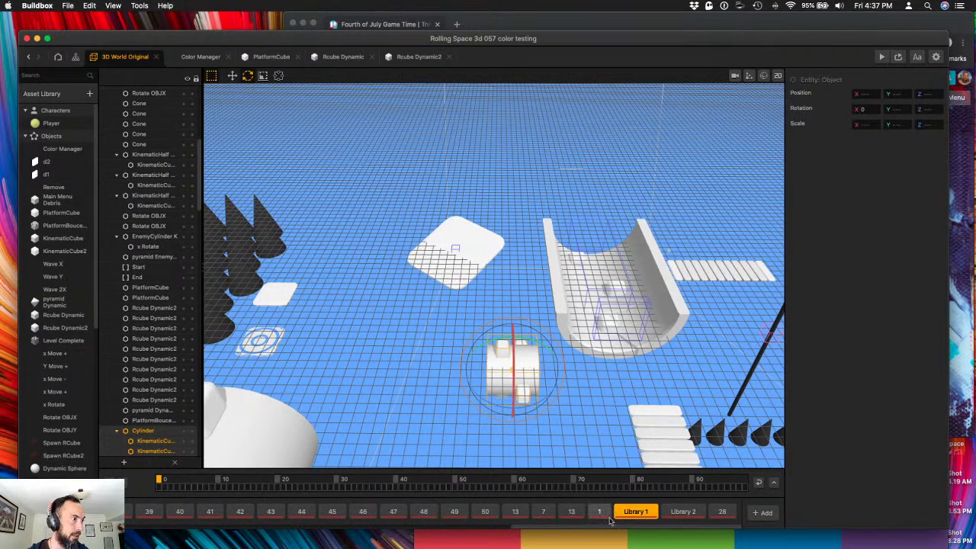
- Paste the library cylinder into section 37 and move it along Z to about -41.5, in front of the cylinder bridge
{"action": "scroll", "coordinate": [305, 518], "scroll_direction": "left", "scroll_amount": 5}
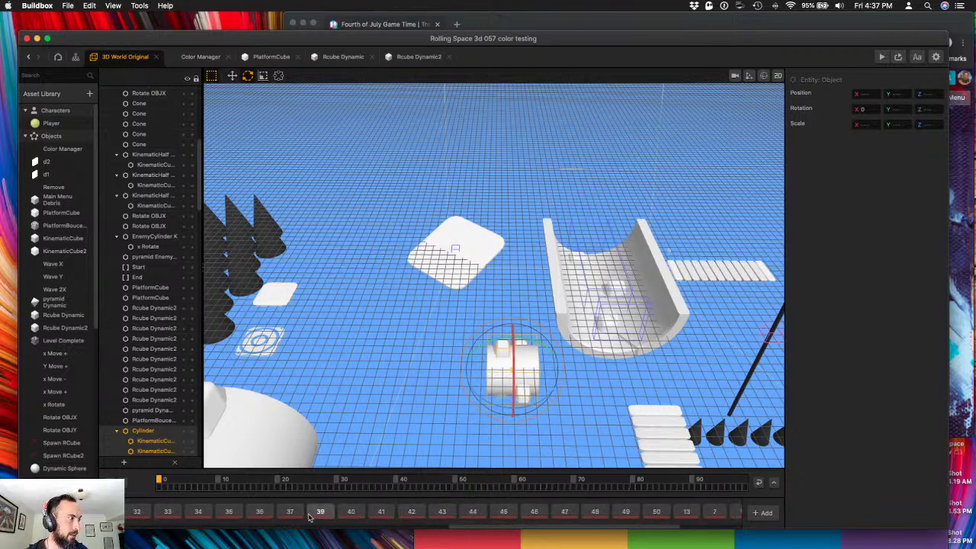
{"action": "left_click", "coordinate": [290, 512]}
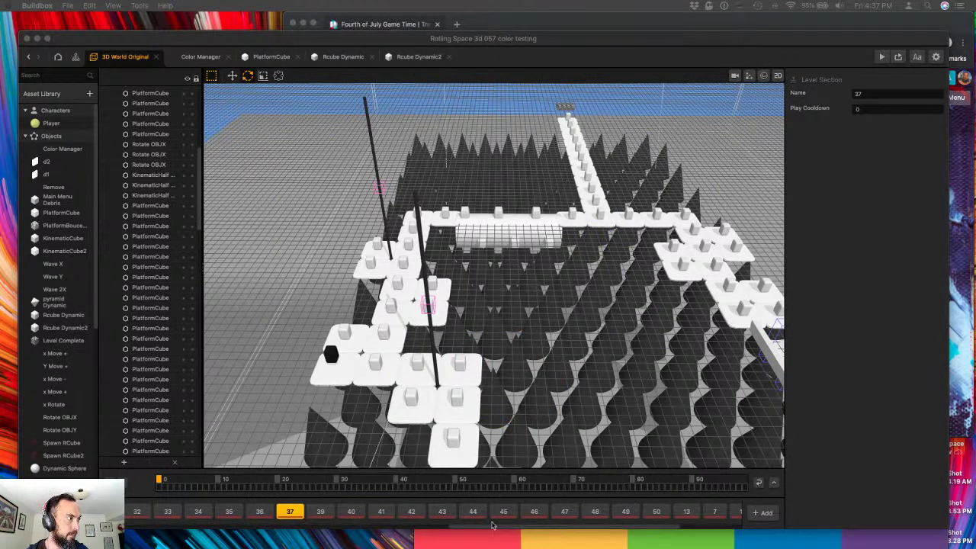
{"action": "left_click", "coordinate": [322, 517]}
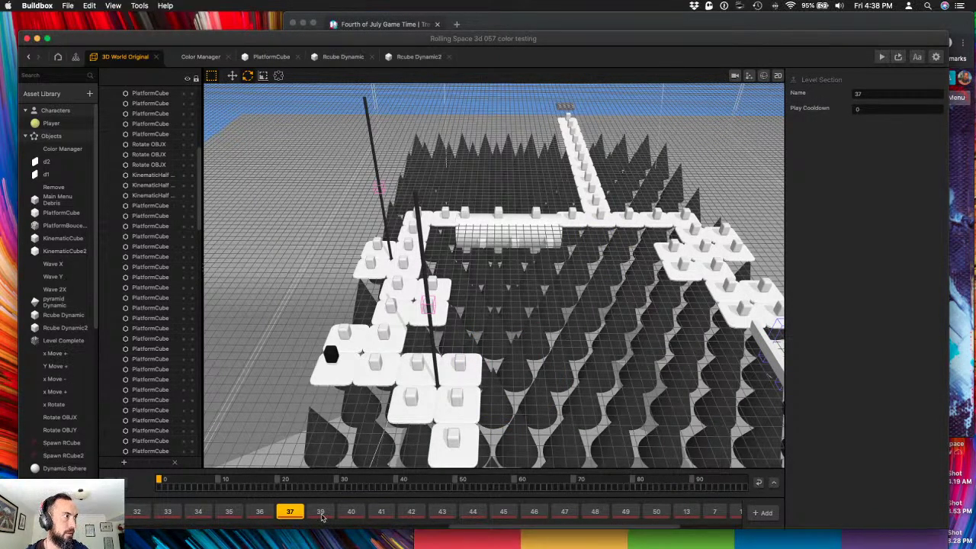
{"action": "left_click", "coordinate": [321, 513]}
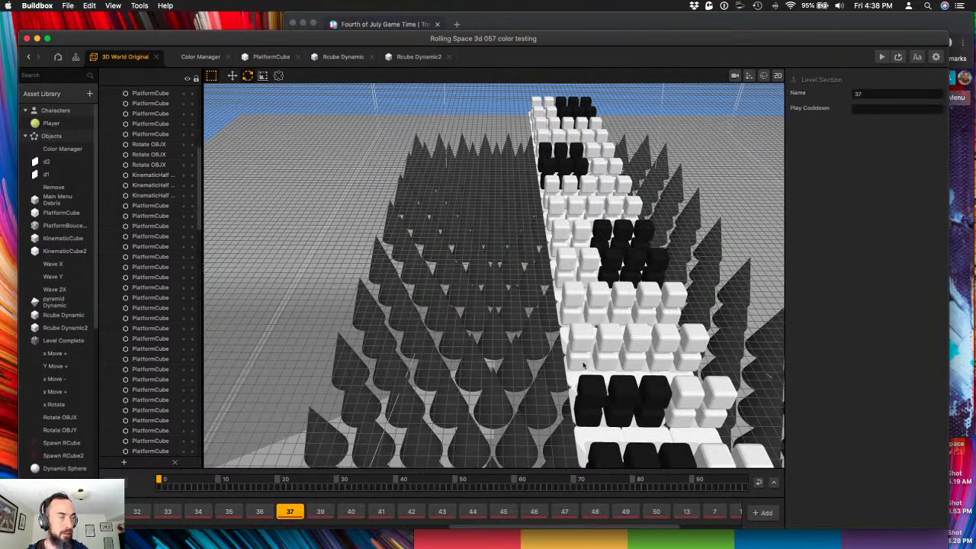
{"action": "key", "text": "super+v"}
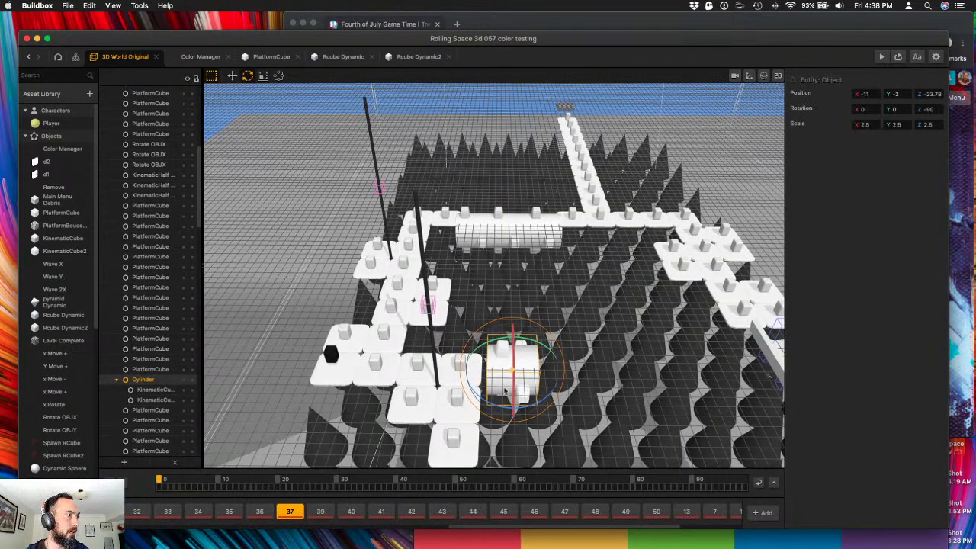
{"action": "left_click", "coordinate": [232, 76]}
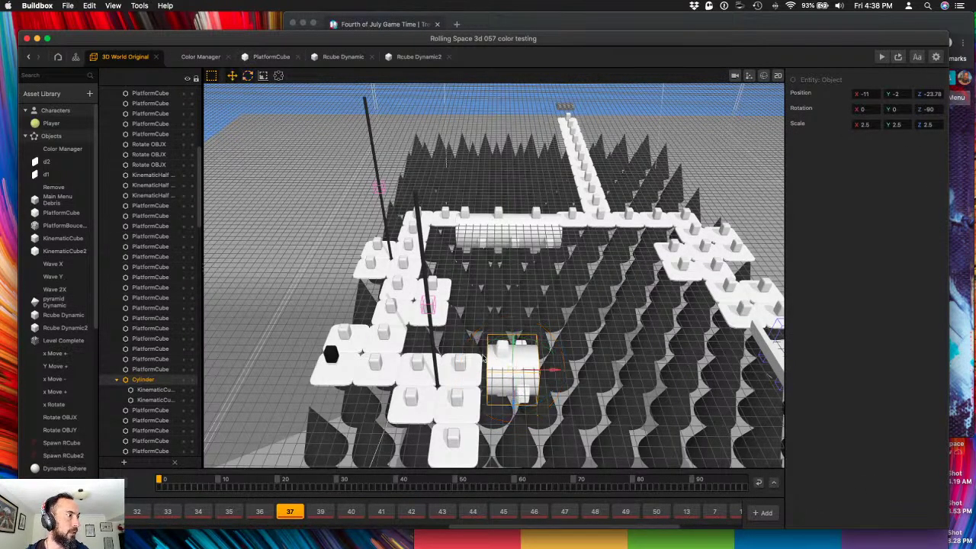
{"action": "left_click_drag", "start_coordinate": [516, 398], "coordinate": [508, 287]}
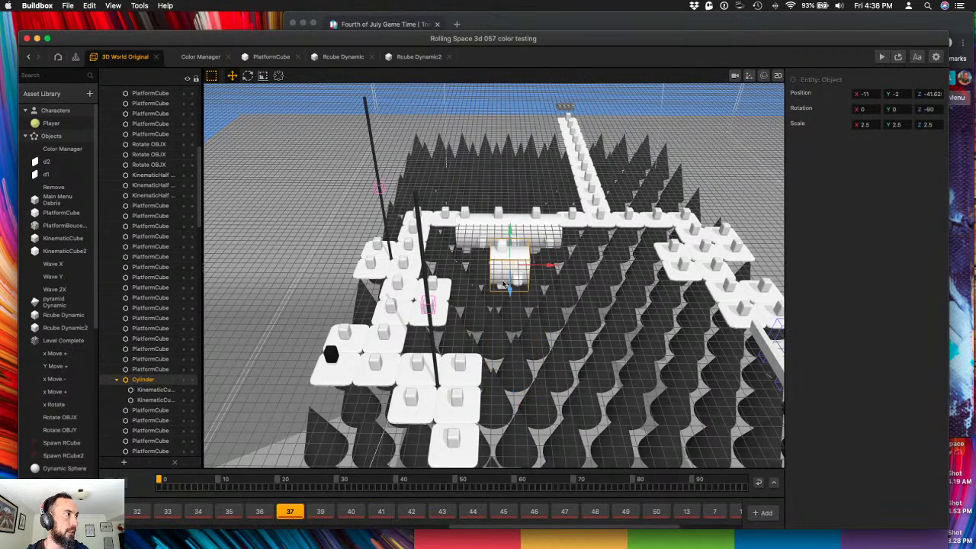
- Play Level 1 in the preview up to the bridge to compare the pasted cylinder's colors with the old ones, and close the preview
{"action": "left_click", "coordinate": [881, 58]}
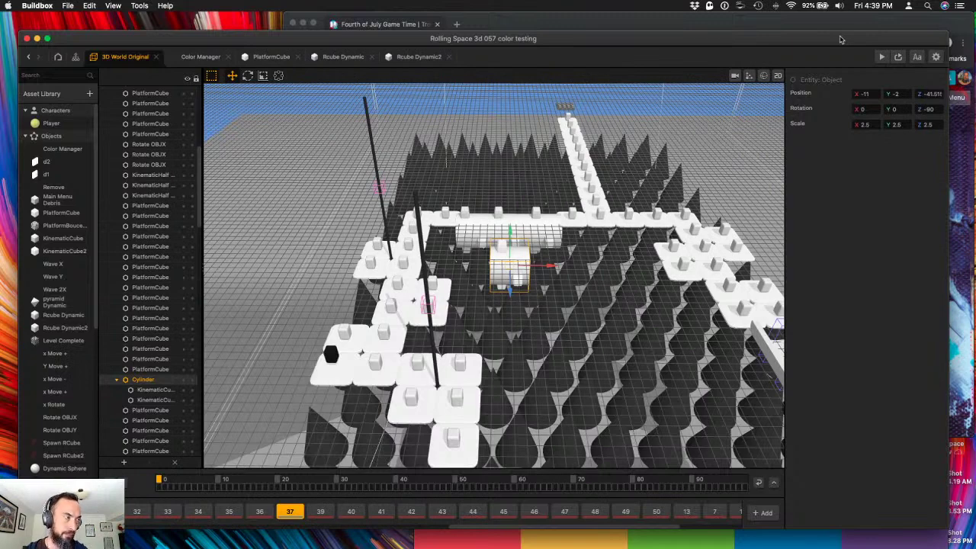
{"action": "left_click", "coordinate": [882, 56]}
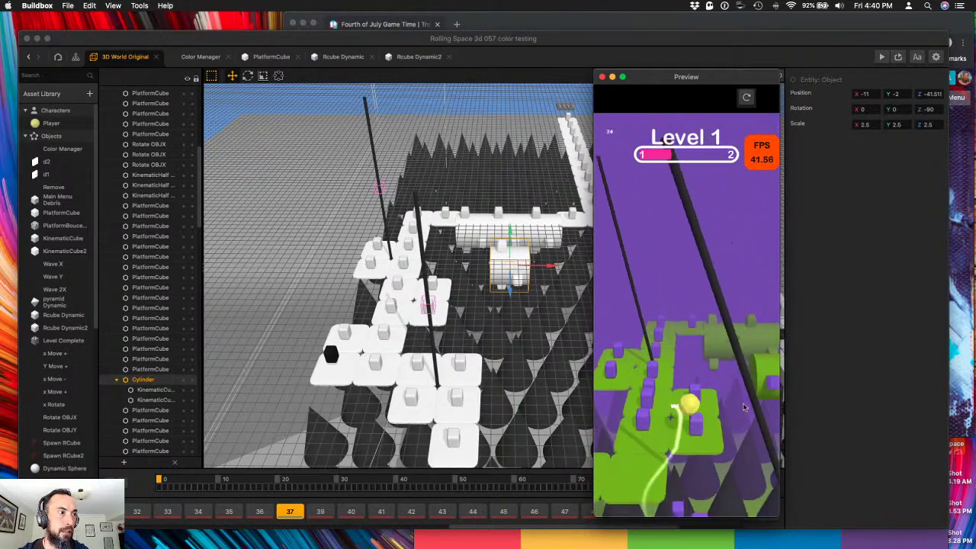
{"action": "left_click", "coordinate": [602, 77]}
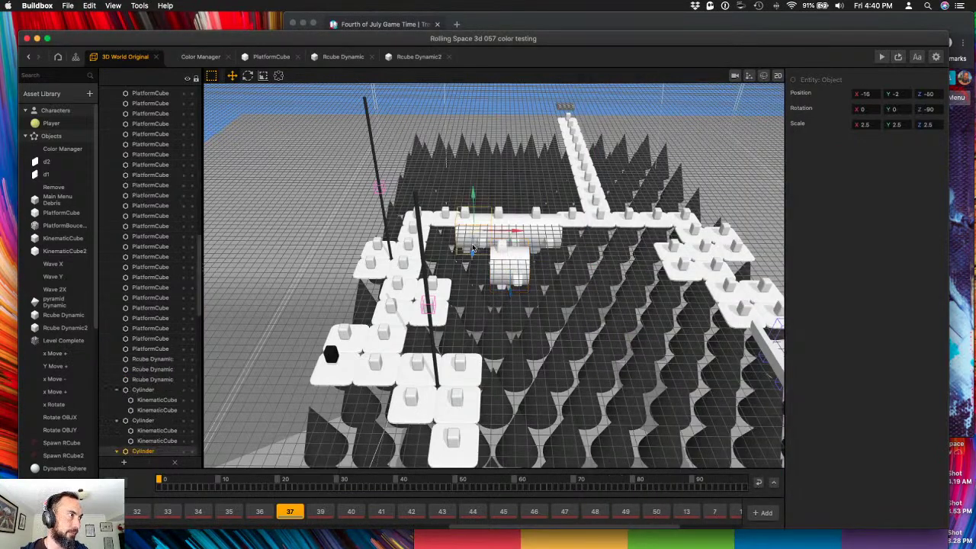
- Delete the two old cylinders at the bridge's left end and place the pasted cylinder at X -16, Z -50 in the gap
{"action": "left_click", "coordinate": [500, 229]}
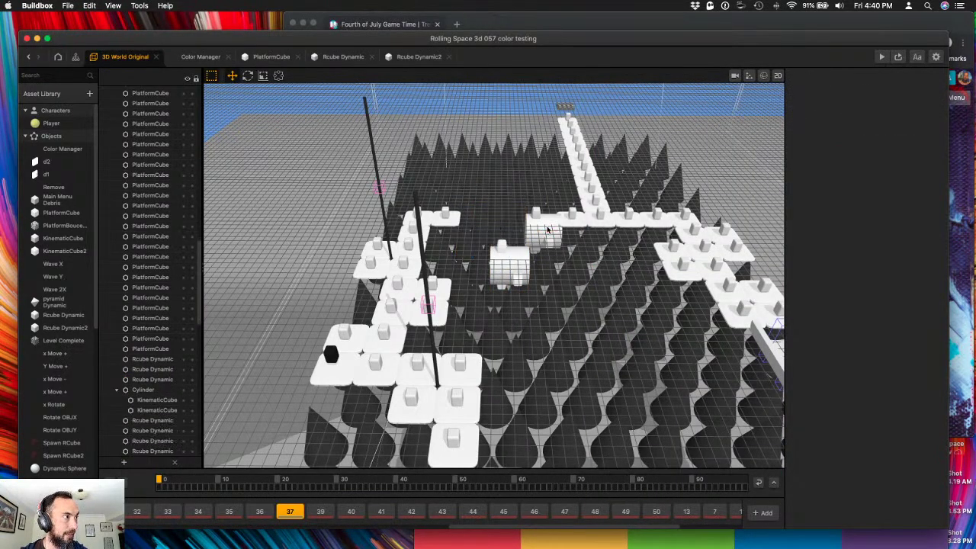
{"action": "left_click", "coordinate": [507, 282]}
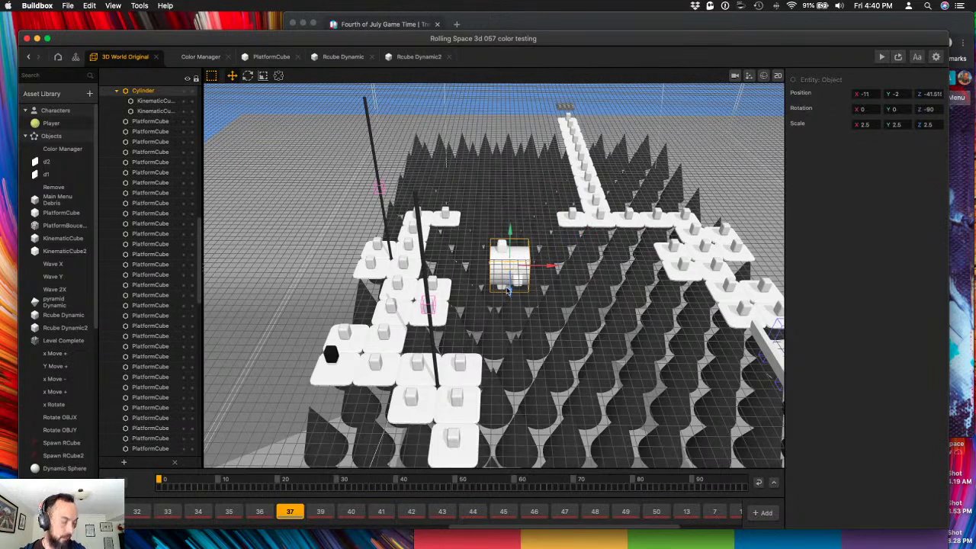
{"action": "left_click", "coordinate": [549, 239]}
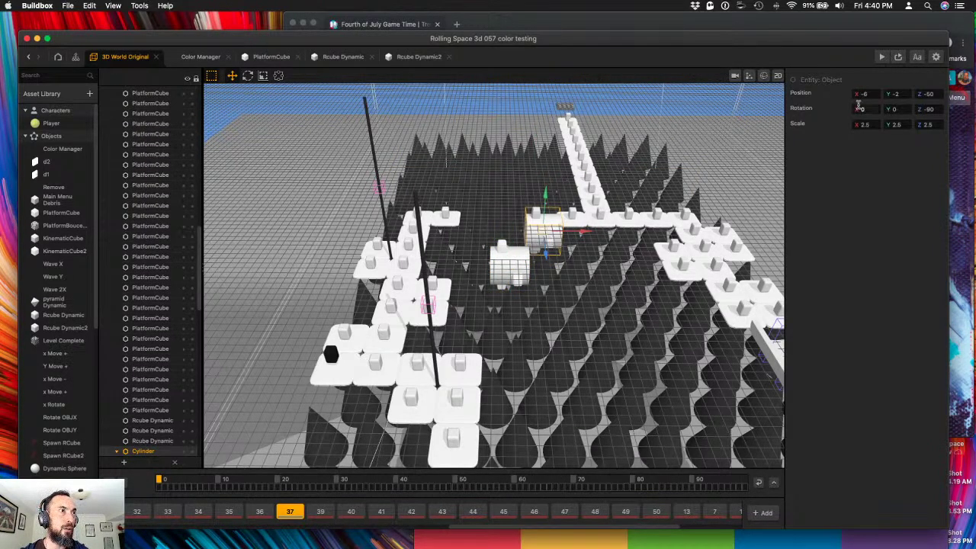
{"action": "left_click", "coordinate": [523, 267]}
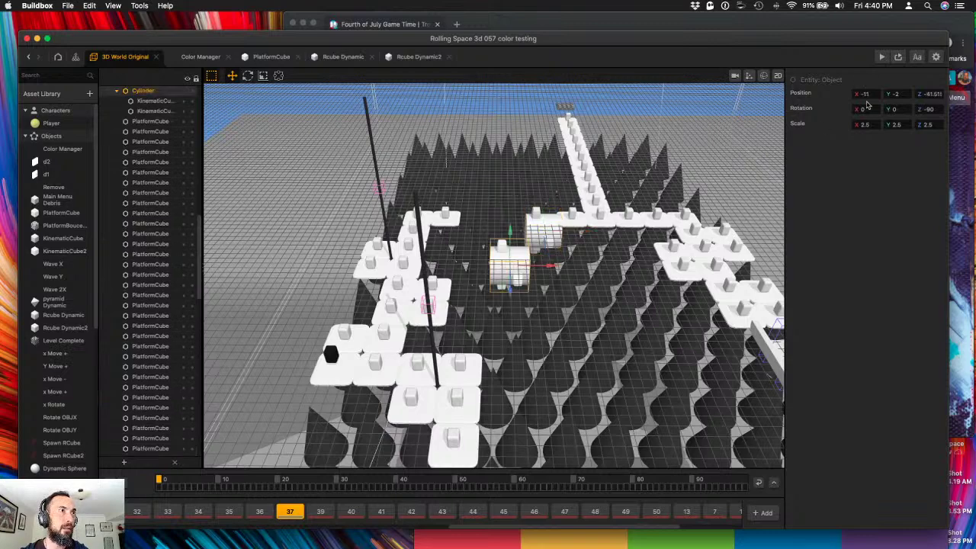
{"action": "left_click_drag", "start_coordinate": [871, 94], "coordinate": [817, 94]}
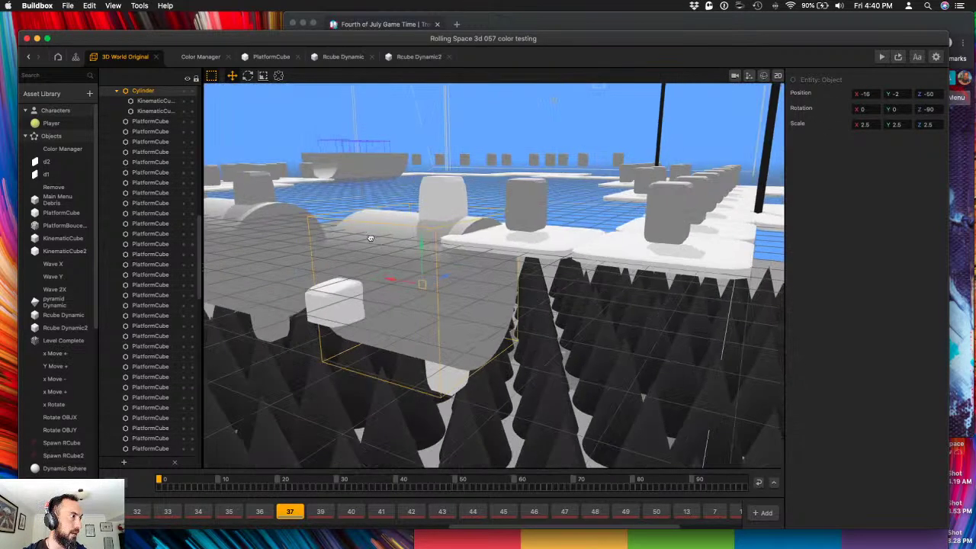
- Lower the replacement cylinder to about Y -2.4 and shift it away from the adjoining platform to about X -15.5
{"action": "right_click_drag", "start_coordinate": [371, 239], "coordinate": [446, 324]}
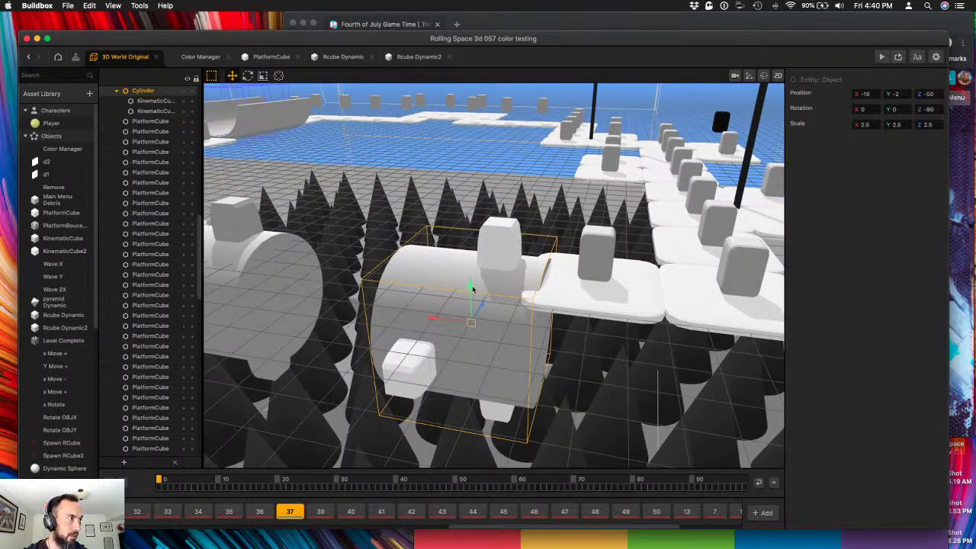
{"action": "left_click_drag", "start_coordinate": [471, 287], "coordinate": [469, 297]}
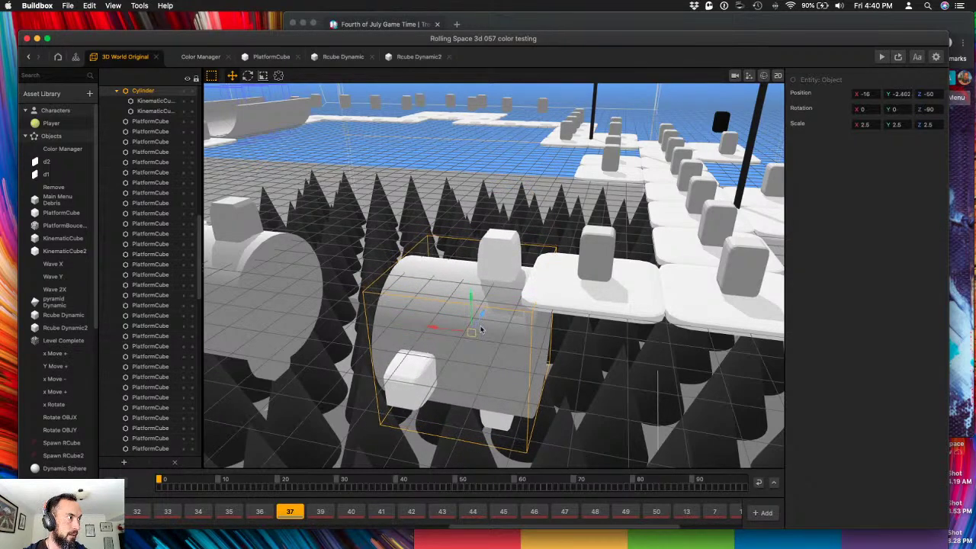
{"action": "left_click_drag", "start_coordinate": [436, 332], "coordinate": [424, 329]}
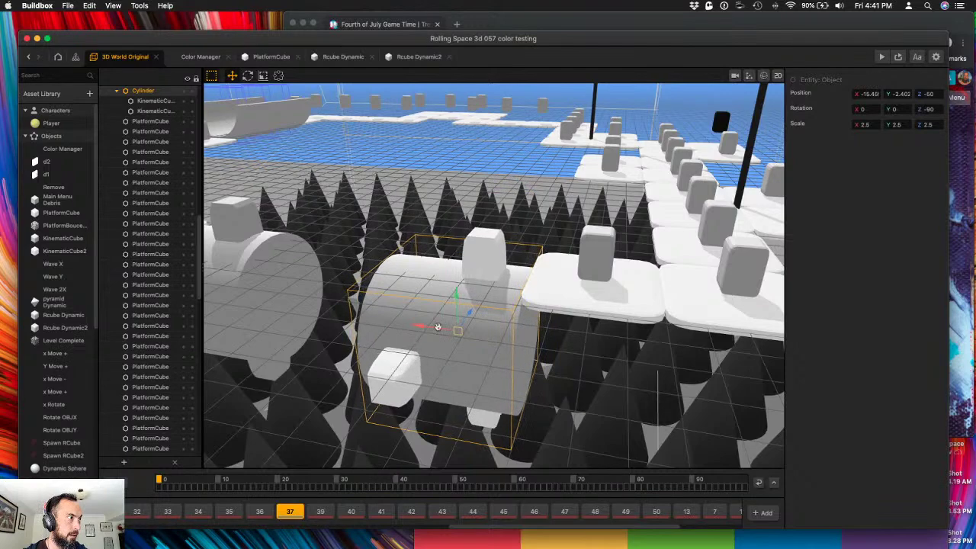
- Set the replacement cylinder's position to exactly X -15.5 and Y -2.4, and keep it selected beside the platform
{"action": "right_click_drag", "start_coordinate": [437, 328], "coordinate": [480, 321]}
{"action": "scroll", "coordinate": [480, 321], "scroll_direction": "up", "scroll_amount": 10}
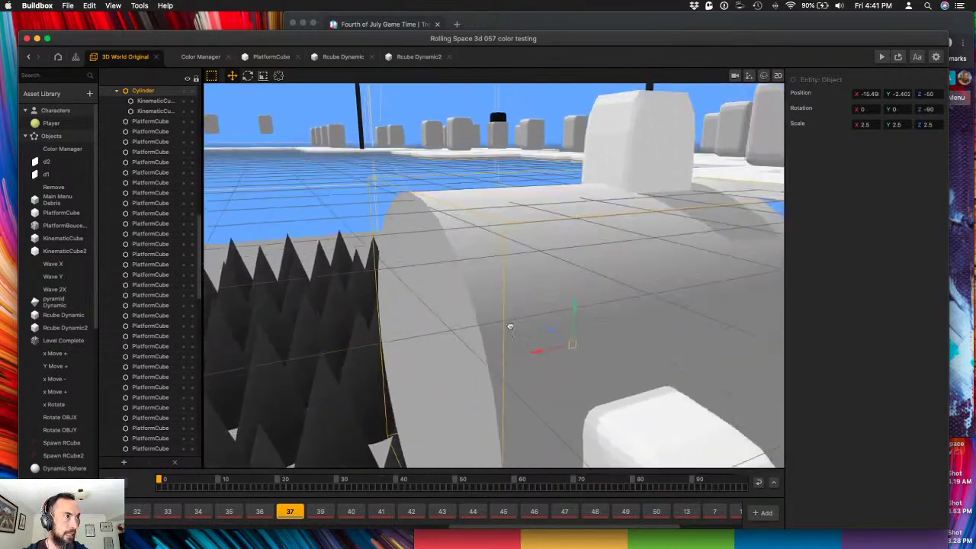
{"action": "middle_click_drag", "start_coordinate": [443, 334], "coordinate": [424, 340]}
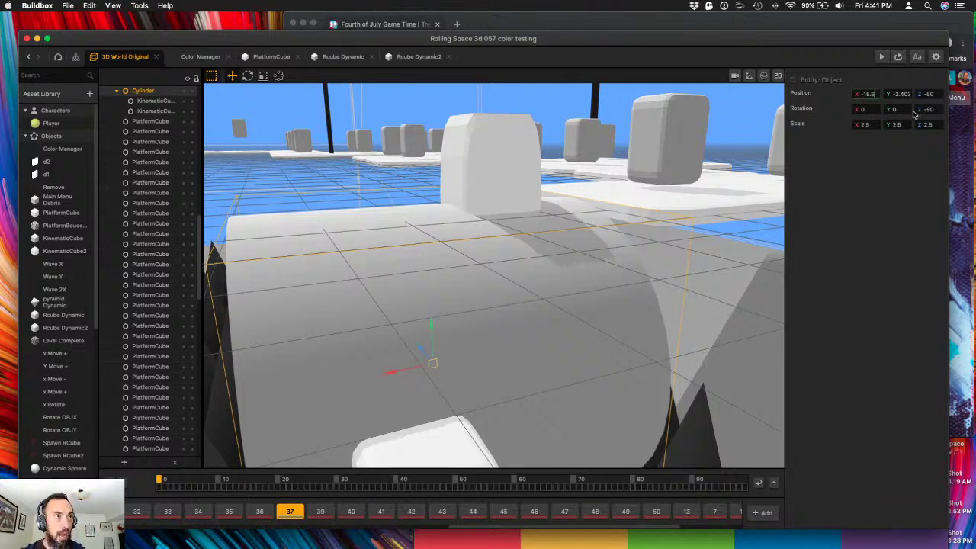
{"action": "key", "text": "Tab"}
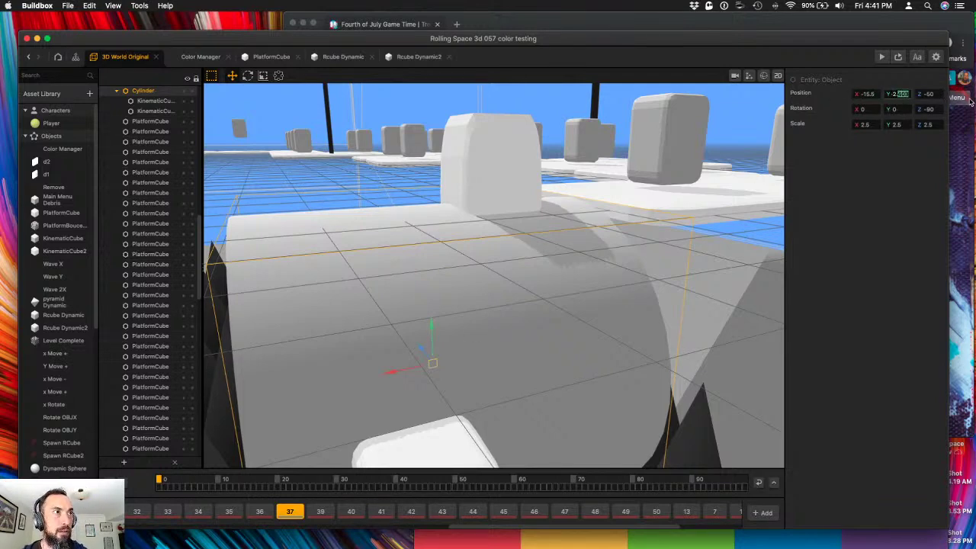
{"action": "type", "text": "4"}
{"action": "key", "text": "Tab"}
{"action": "scroll", "coordinate": [573, 196], "scroll_direction": "down", "scroll_amount": 10}
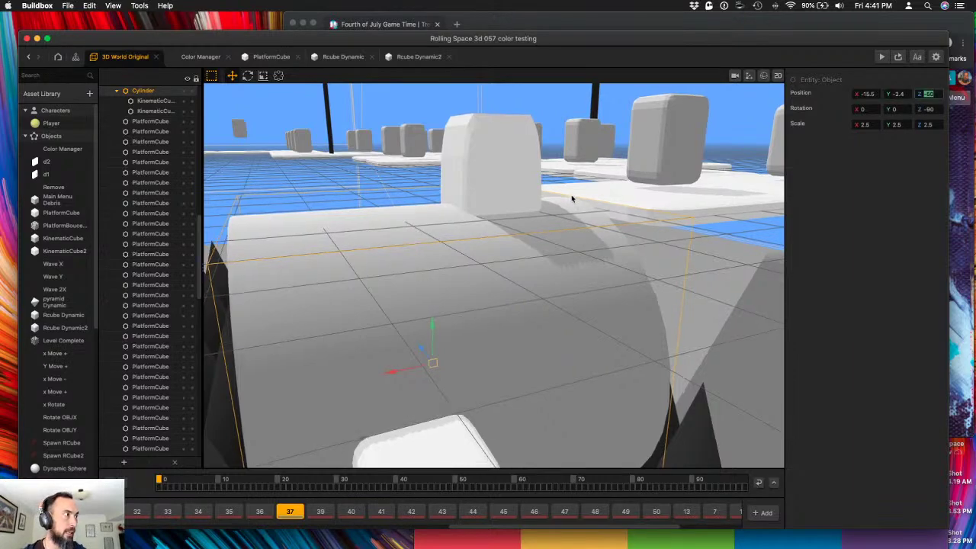
{"action": "scroll", "coordinate": [516, 230], "scroll_direction": "down", "scroll_amount": 5}
{"action": "left_click", "coordinate": [482, 299]}
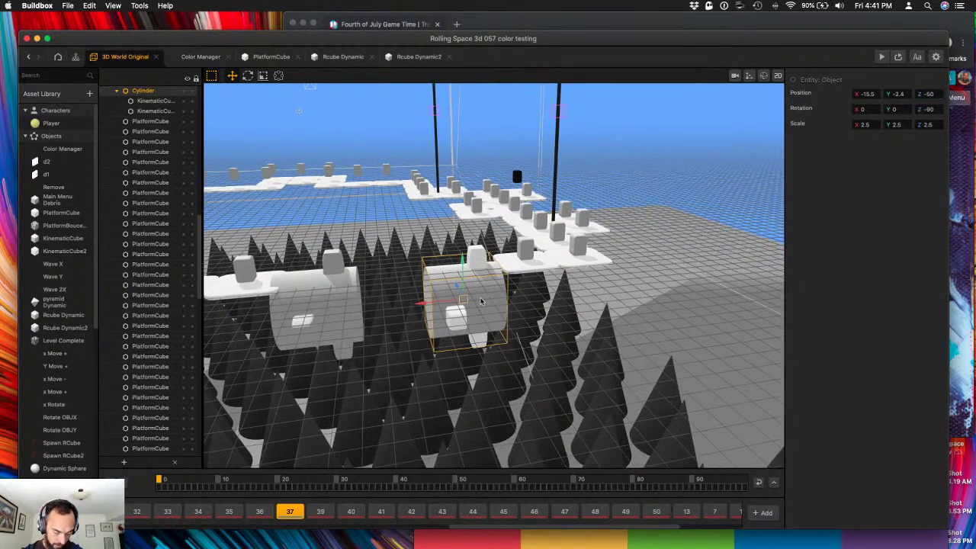
- Replace the separate cylinder at X -6 with a copy of the X -15.5 cylinder placed beside it at about X -10.8
{"action": "key", "text": "super+d"}
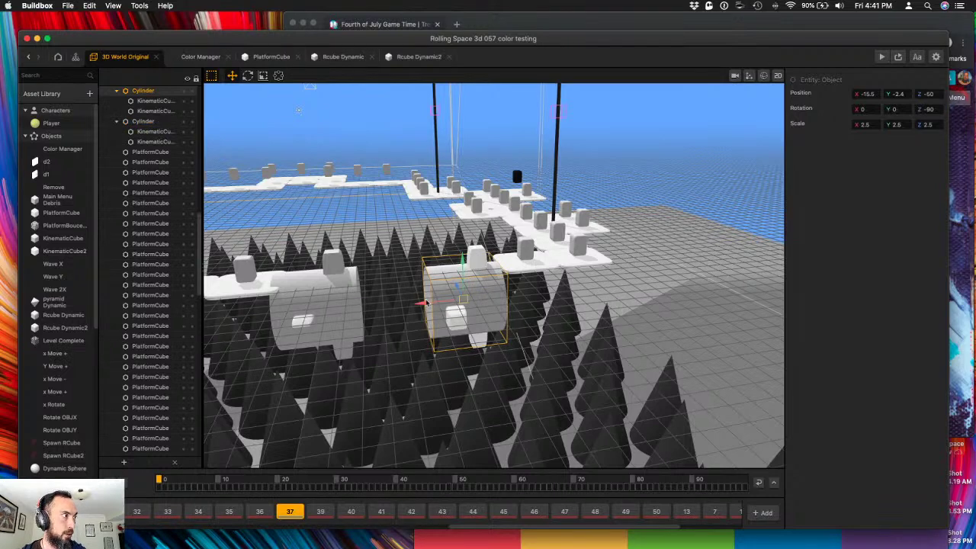
{"action": "left_click_drag", "start_coordinate": [425, 304], "coordinate": [364, 306]}
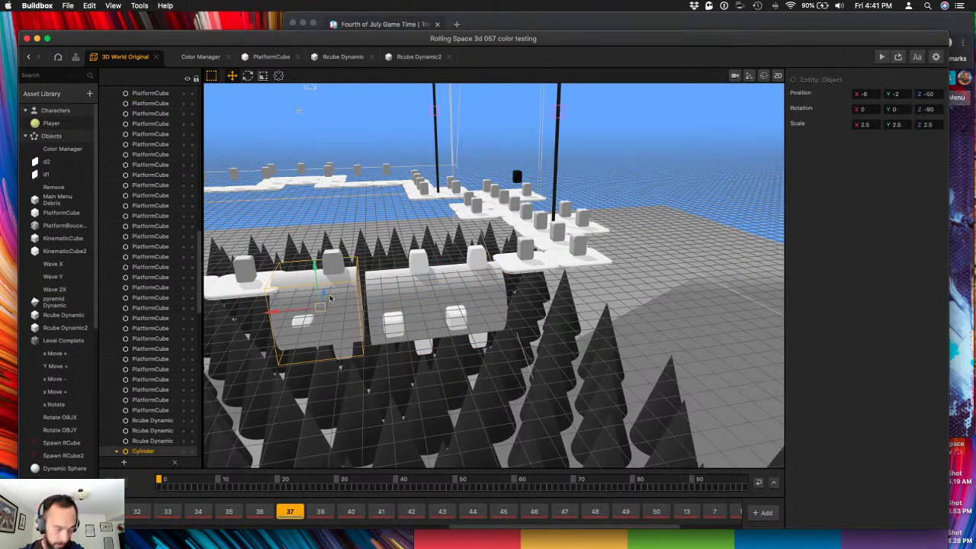
{"action": "key", "text": "Delete"}
{"action": "left_click", "coordinate": [408, 288]}
{"action": "key", "text": "super+d"}
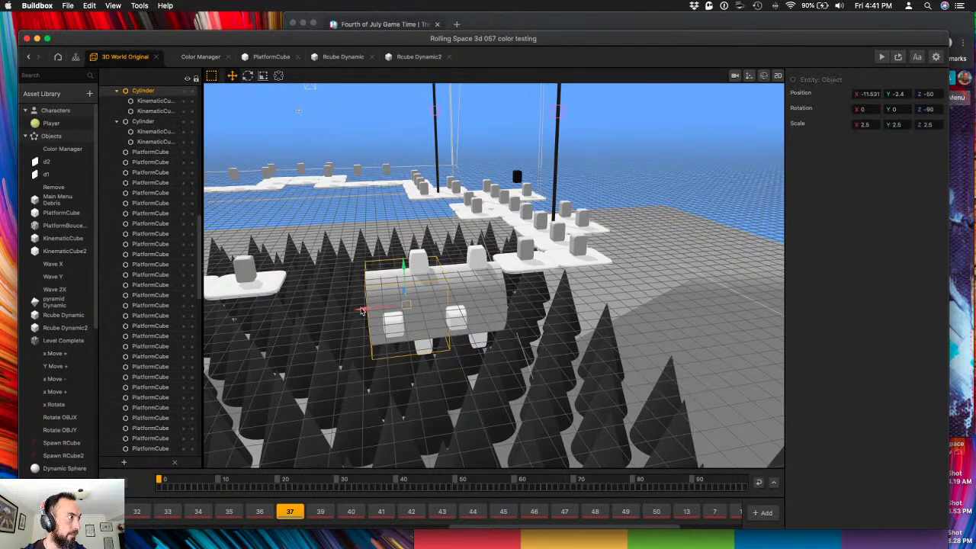
{"action": "left_click_drag", "start_coordinate": [400, 306], "coordinate": [354, 309]}
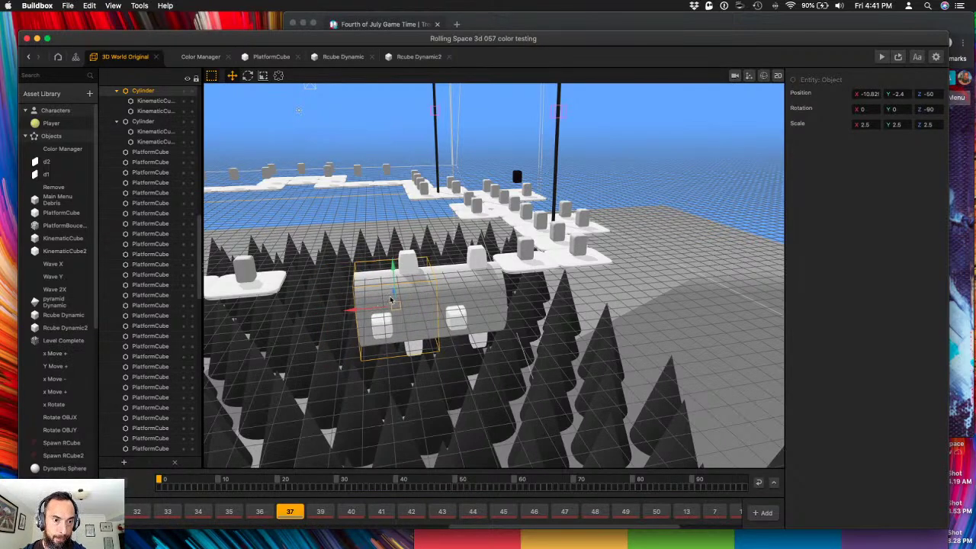
- Duplicate the newly placed cylinder and move the copy along X to about -6.26 to extend the row
{"action": "scroll", "coordinate": [389, 299], "scroll_direction": "up", "scroll_amount": 5}
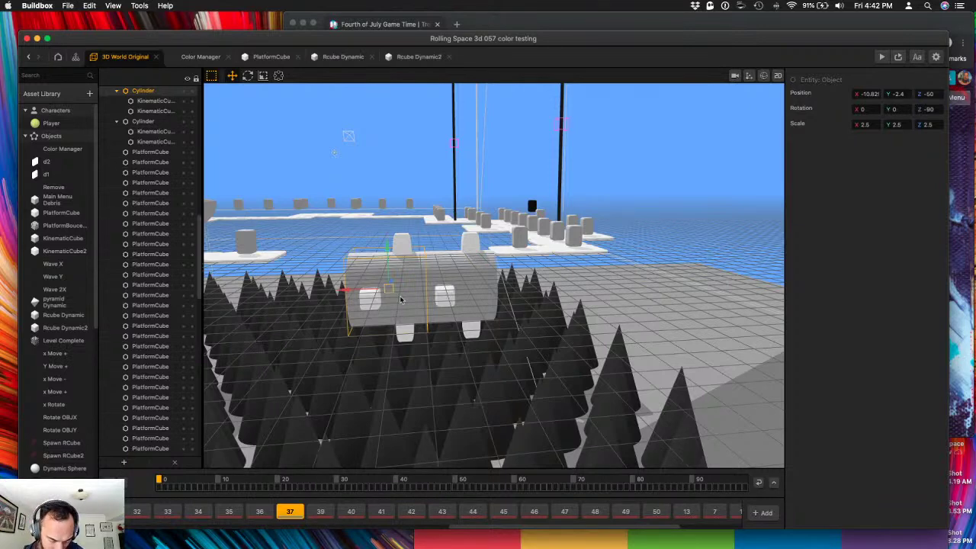
{"action": "key", "text": "super+d"}
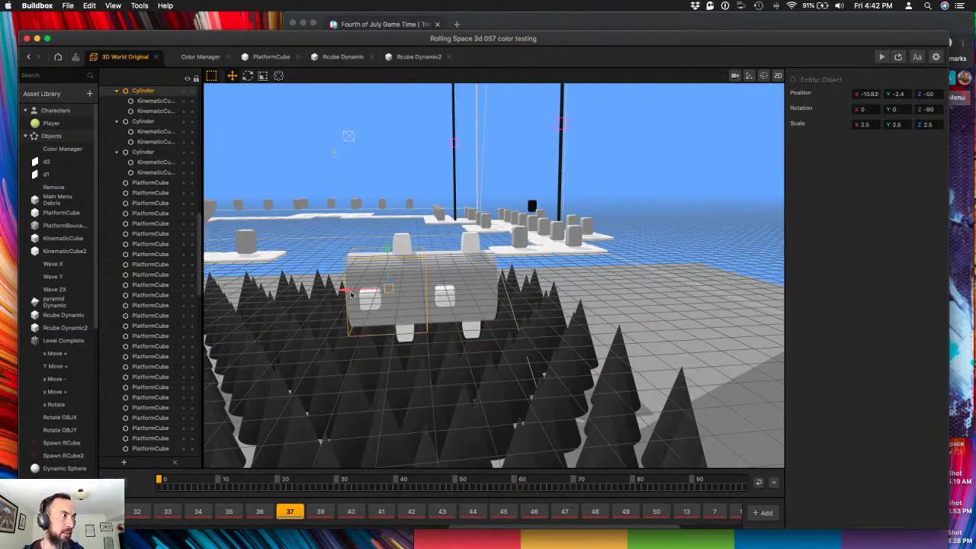
{"action": "left_click_drag", "start_coordinate": [354, 297], "coordinate": [281, 291]}
- Examine from several angles how the three-cylinder row in section 37 lines up with the neighbouring platforms
{"action": "right_click_drag", "start_coordinate": [280, 289], "coordinate": [505, 309]}
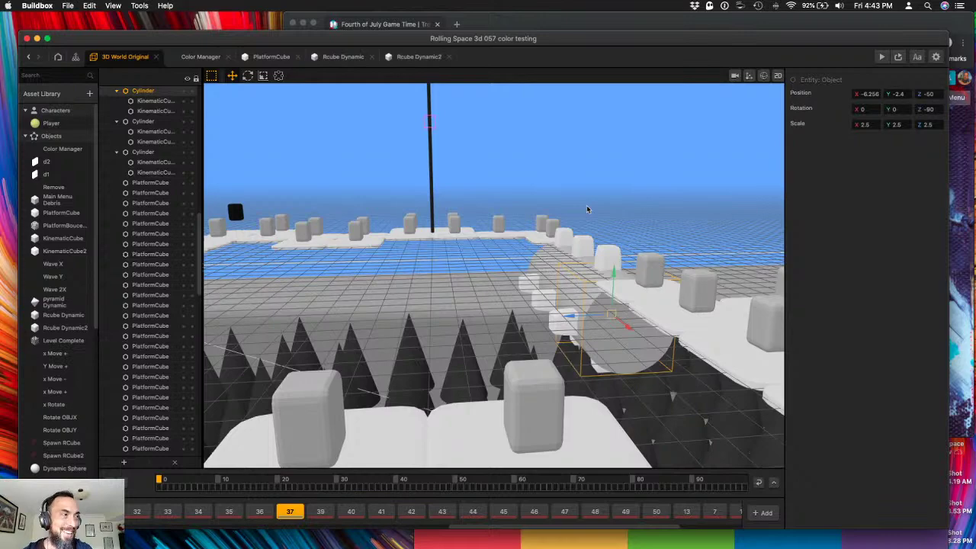
{"action": "scroll", "coordinate": [500, 213], "scroll_direction": "down", "scroll_amount": 3}
{"action": "right_click_drag", "start_coordinate": [501, 213], "coordinate": [444, 216]}
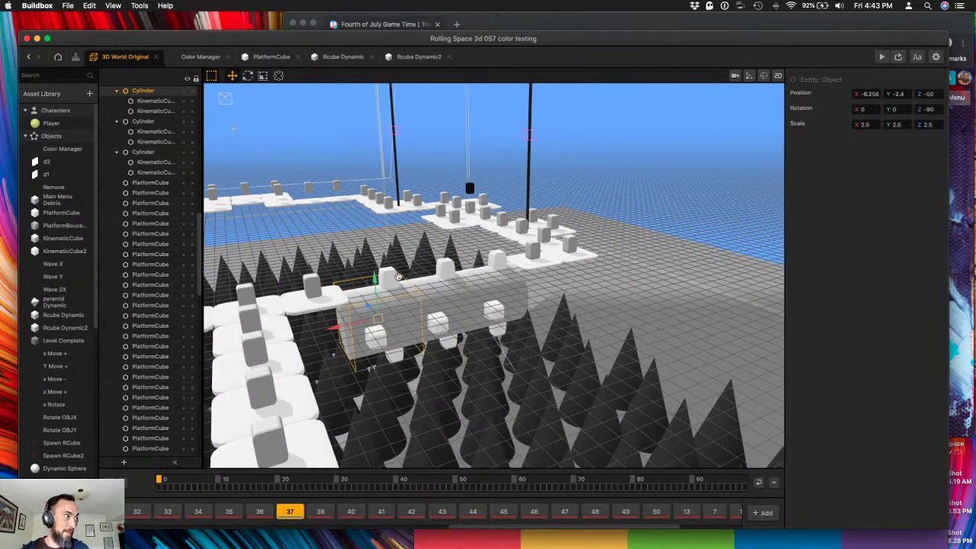
{"action": "scroll", "coordinate": [382, 278], "scroll_direction": "up", "scroll_amount": 5}
{"action": "scroll", "coordinate": [463, 276], "scroll_direction": "down", "scroll_amount": 10}
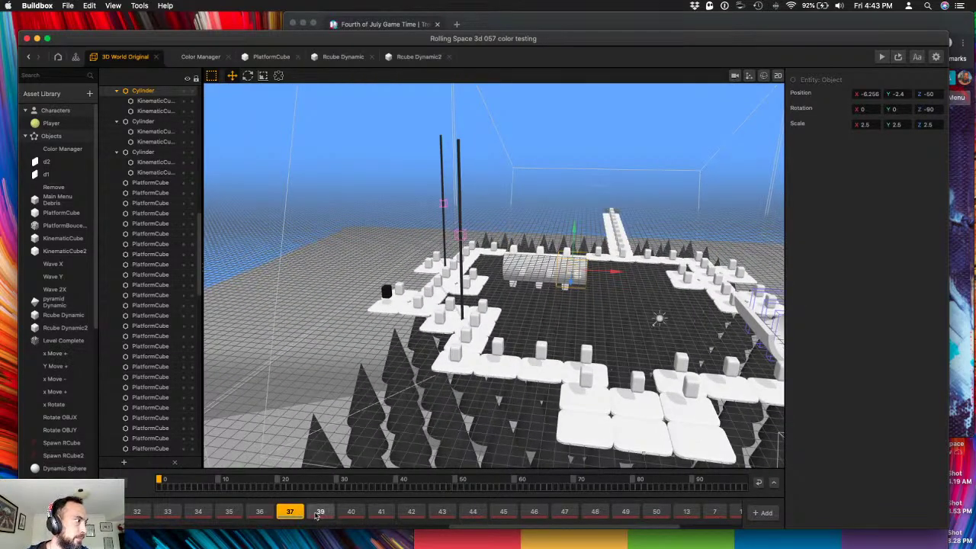
{"action": "scroll", "coordinate": [560, 312], "scroll_direction": "up", "scroll_amount": 4}
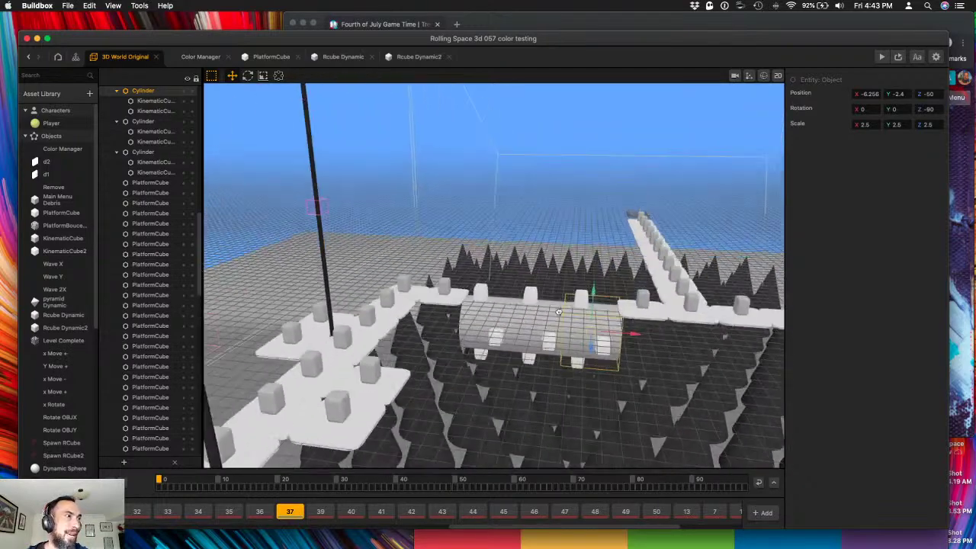
{"action": "right_click_drag", "start_coordinate": [559, 313], "coordinate": [547, 347]}
{"action": "scroll", "coordinate": [632, 329], "scroll_direction": "down", "scroll_amount": 2}
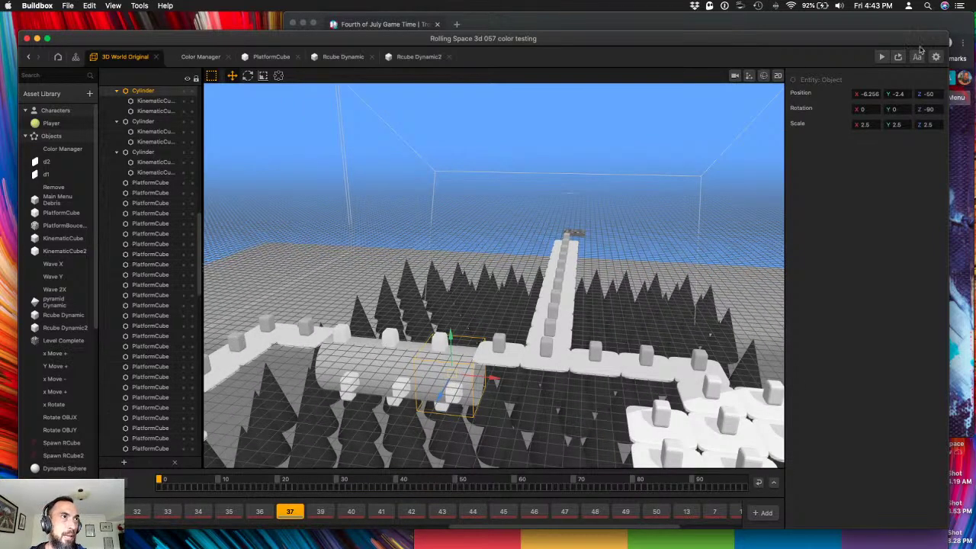
- Preview the game with its window moved beside the scene, play-test the level, and close the preview
{"action": "left_click", "coordinate": [882, 57]}
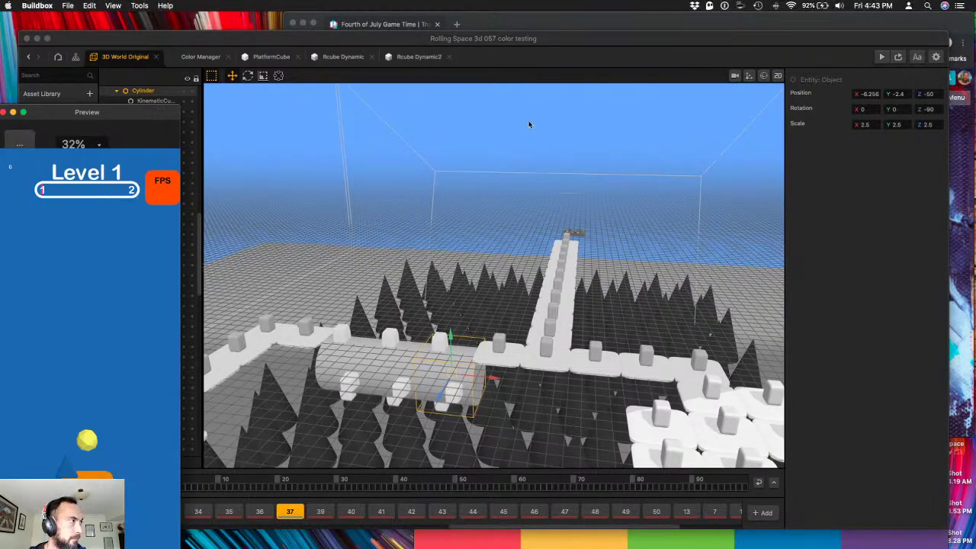
{"action": "left_click_drag", "start_coordinate": [167, 117], "coordinate": [871, 73]}
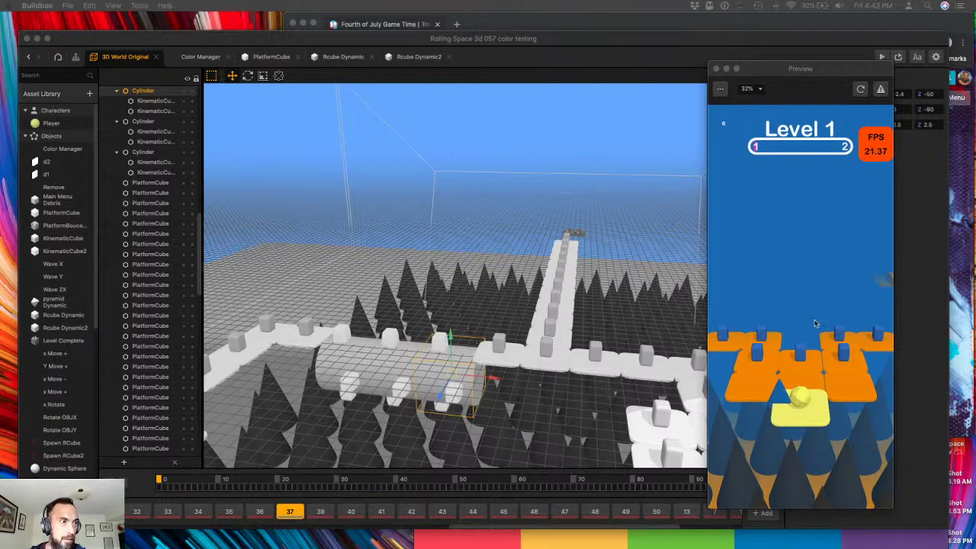
{"action": "left_click", "coordinate": [847, 401]}
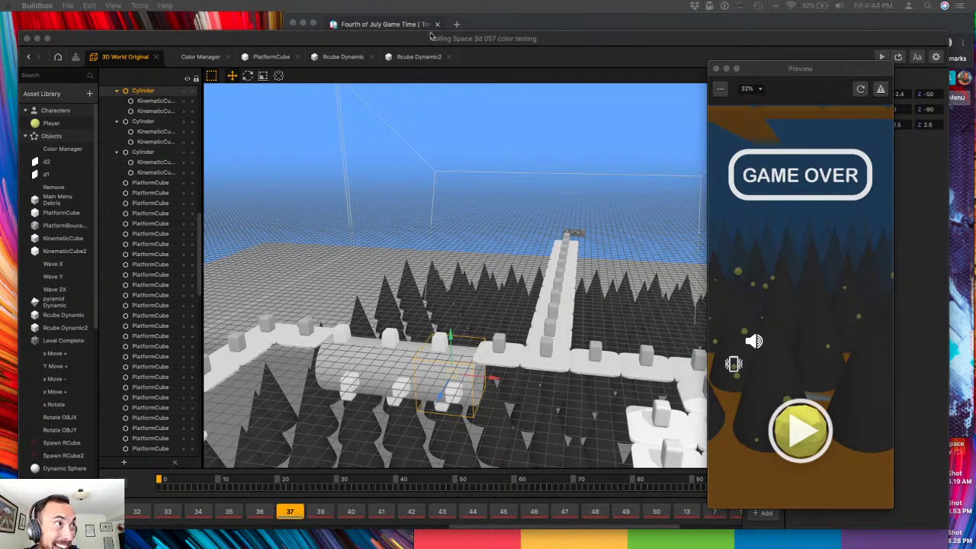
{"action": "left_click", "coordinate": [716, 70]}
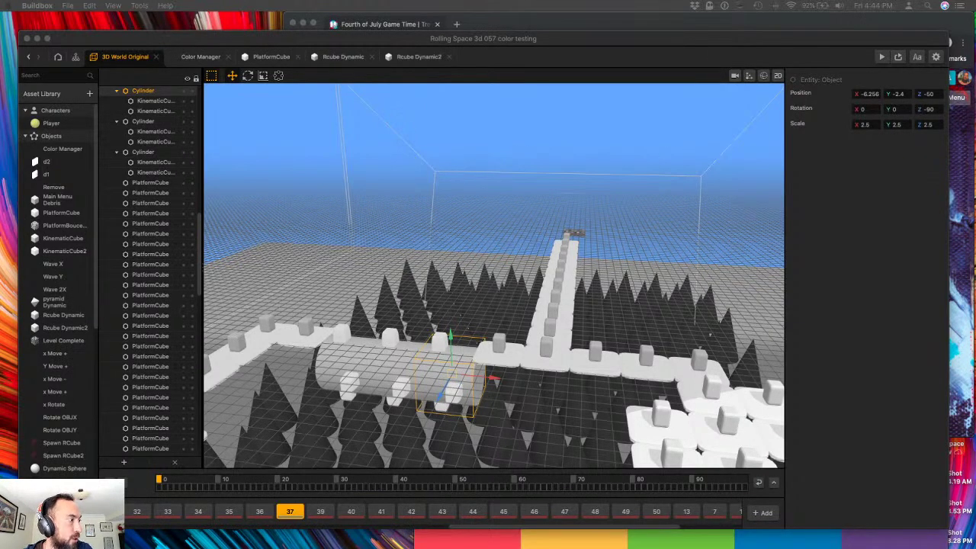
- Browse the level sections, viewing sections 2, 31, 30 and 27 for an example of moving platforms
{"action": "scroll", "coordinate": [250, 515], "scroll_direction": "left", "scroll_amount": 10}
{"action": "left_click", "coordinate": [241, 516]}
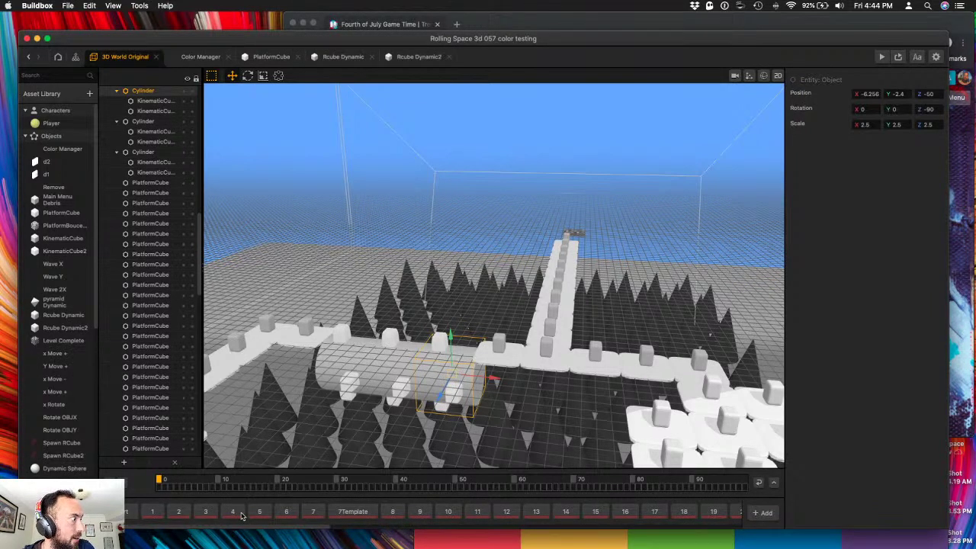
{"action": "left_click", "coordinate": [180, 513]}
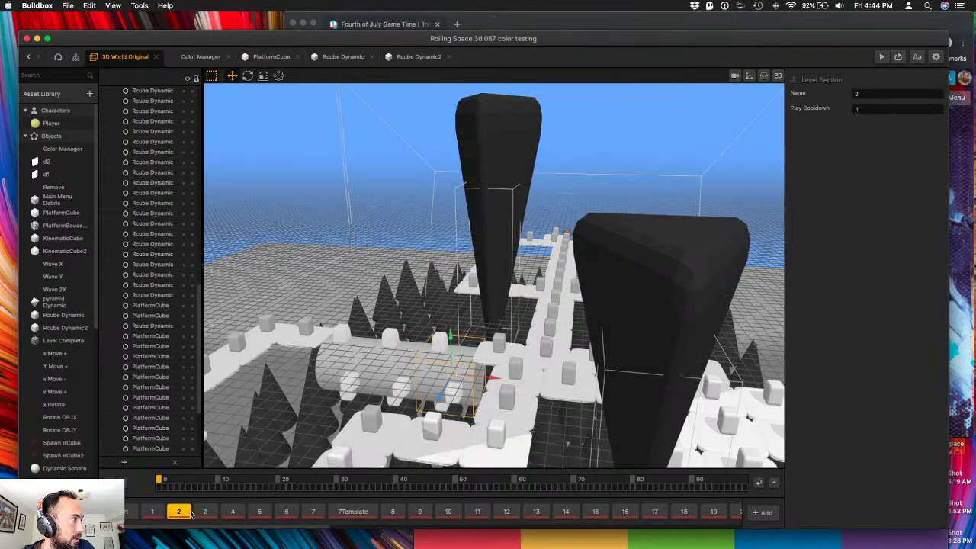
{"action": "scroll", "coordinate": [523, 512], "scroll_direction": "right", "scroll_amount": 10}
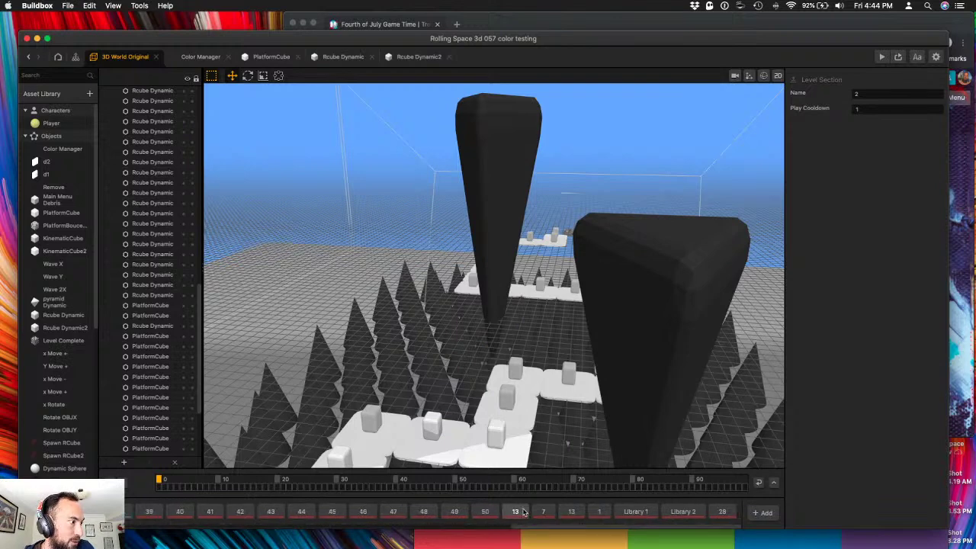
{"action": "scroll", "coordinate": [524, 512], "scroll_direction": "left", "scroll_amount": 8}
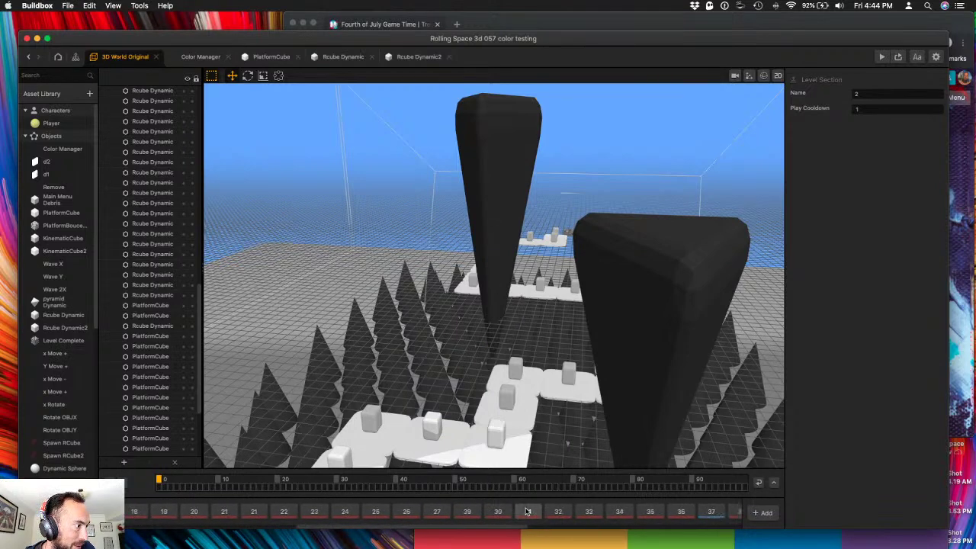
{"action": "scroll", "coordinate": [527, 512], "scroll_direction": "right", "scroll_amount": 3}
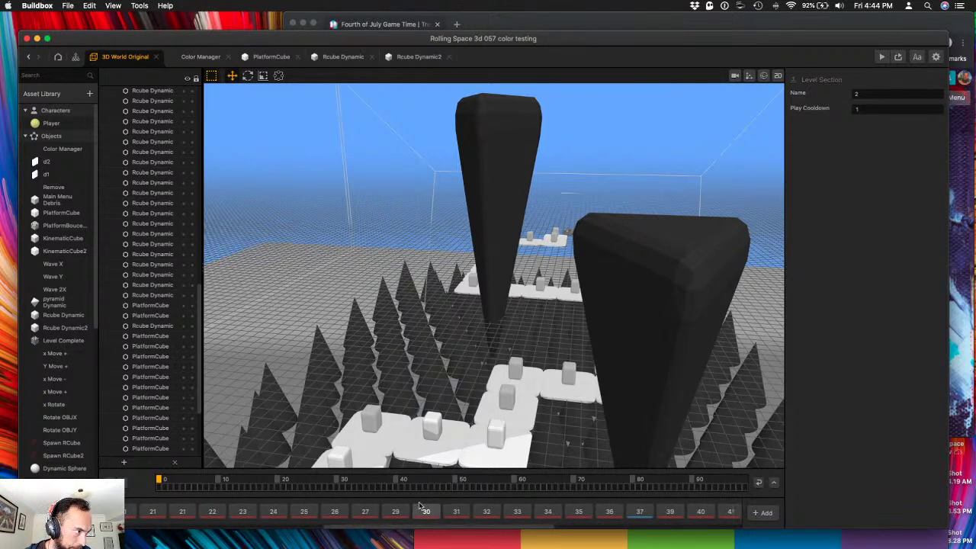
{"action": "left_click", "coordinate": [455, 511]}
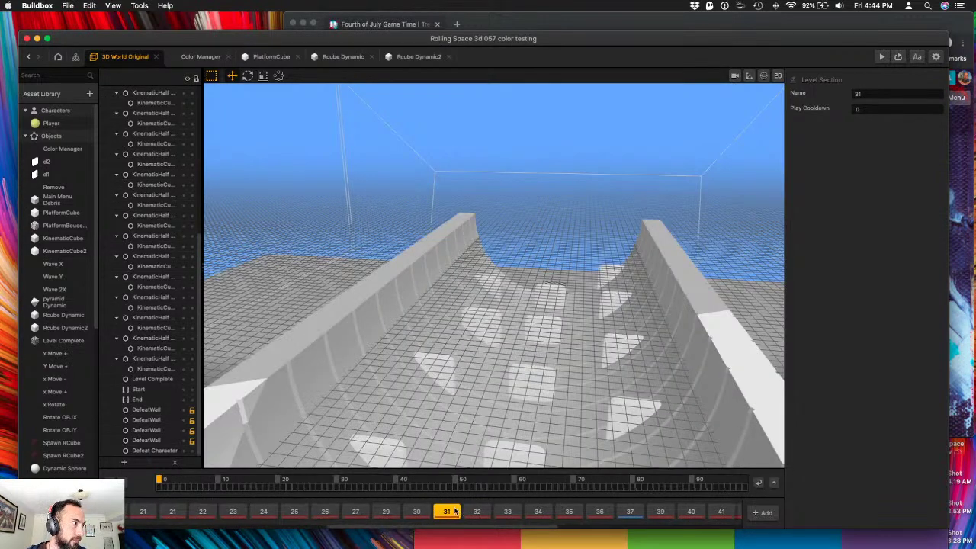
{"action": "left_click", "coordinate": [402, 514]}
{"action": "left_click", "coordinate": [386, 513]}
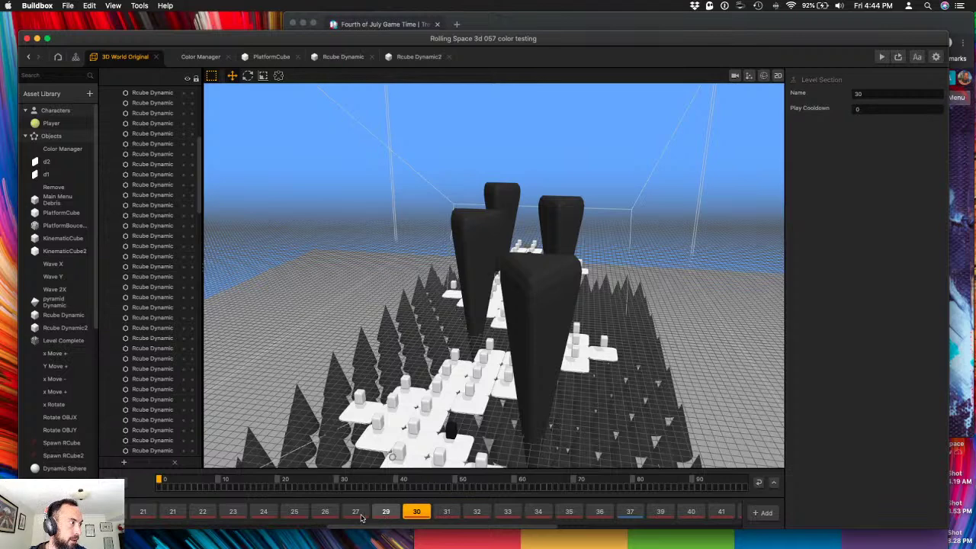
{"action": "left_click", "coordinate": [356, 513]}
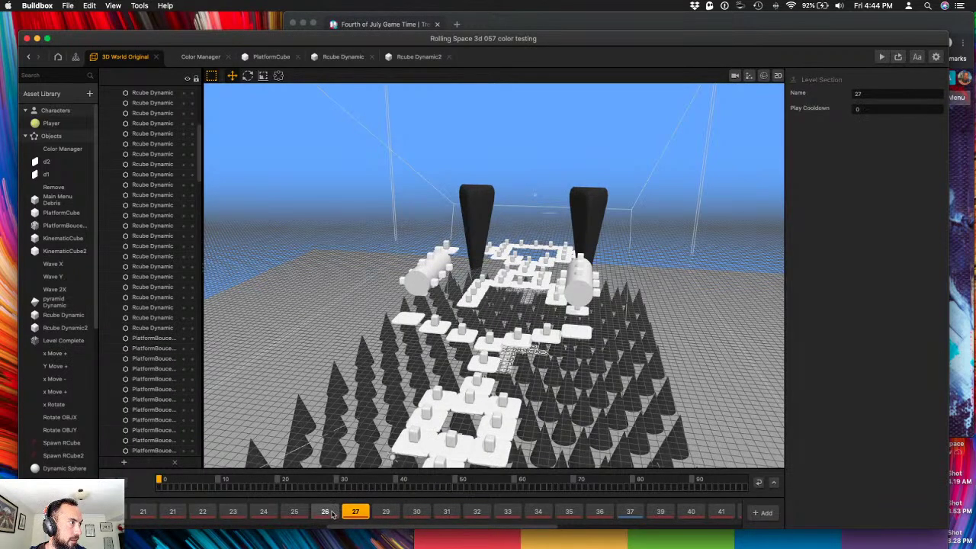
- Check the wave settings of the end platform cube in section 27 and briefly run the game preview
{"action": "right_click_drag", "start_coordinate": [437, 348], "coordinate": [473, 353]}
{"action": "left_click", "coordinate": [473, 353]}
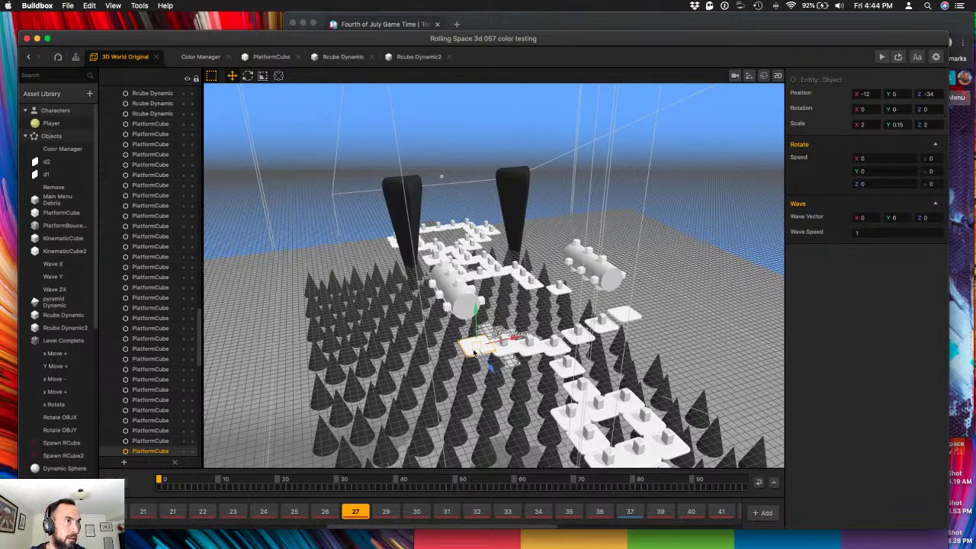
{"action": "left_click", "coordinate": [882, 57]}
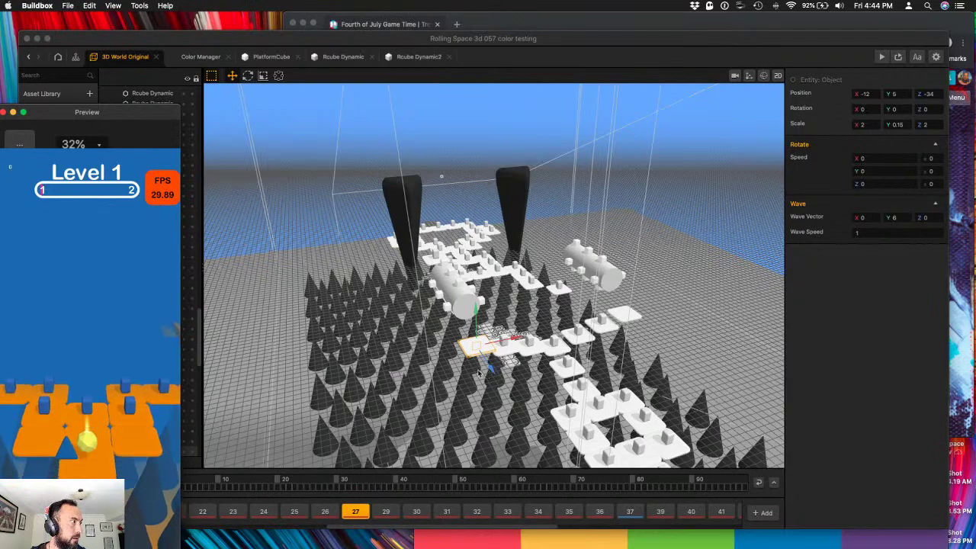
{"action": "left_click", "coordinate": [4, 113]}
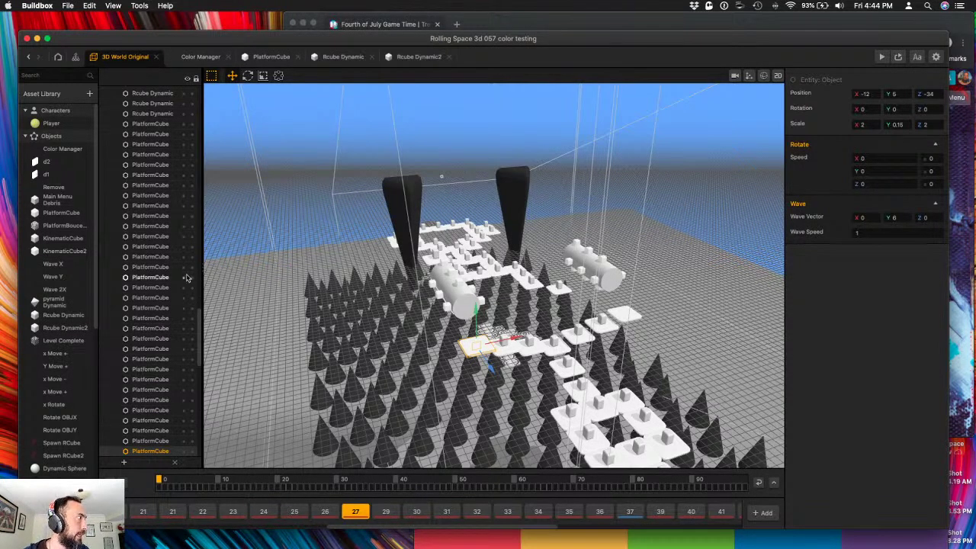
- Open the PlatformCube node graph and examine the settings of its Rotate and Wave nodes
{"action": "double_click", "coordinate": [61, 213]}
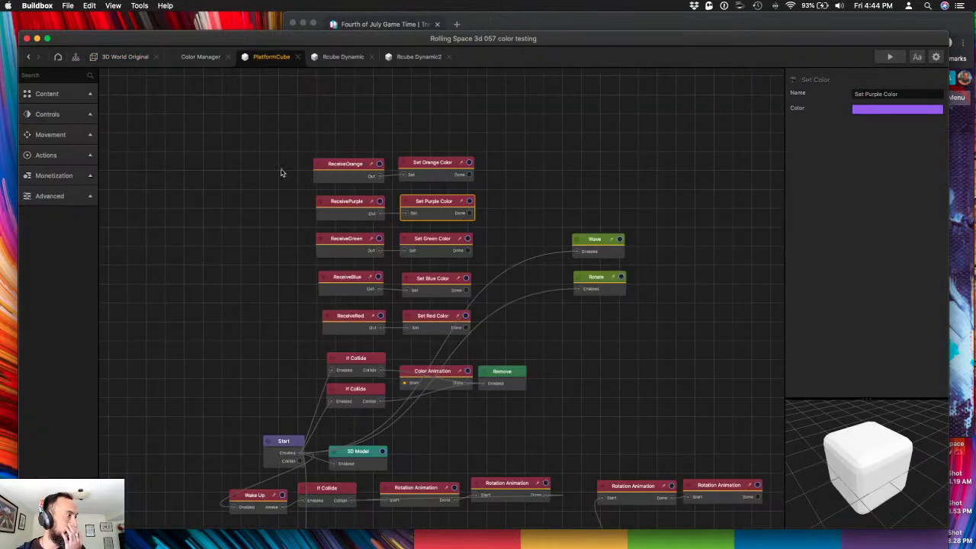
{"action": "left_click", "coordinate": [252, 232]}
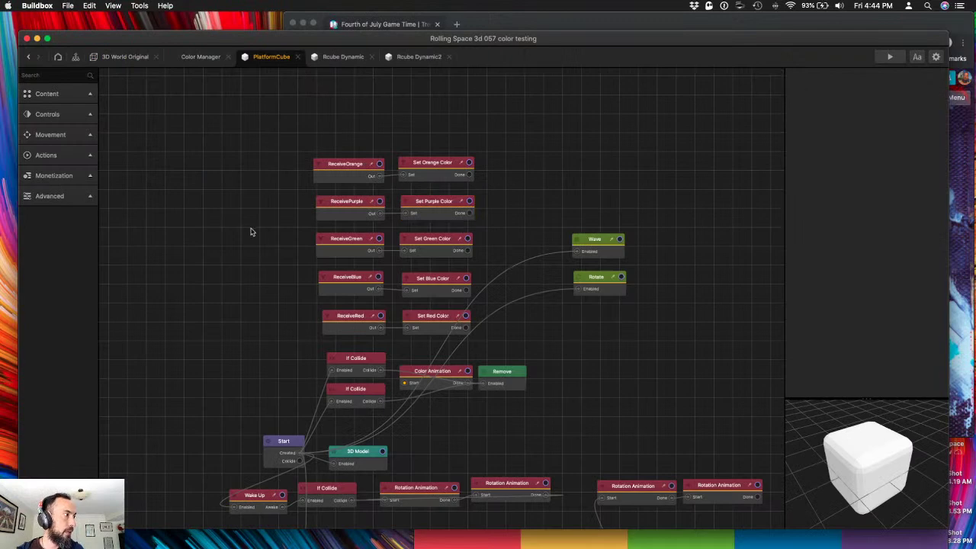
{"action": "left_click", "coordinate": [594, 246]}
{"action": "left_click", "coordinate": [599, 278]}
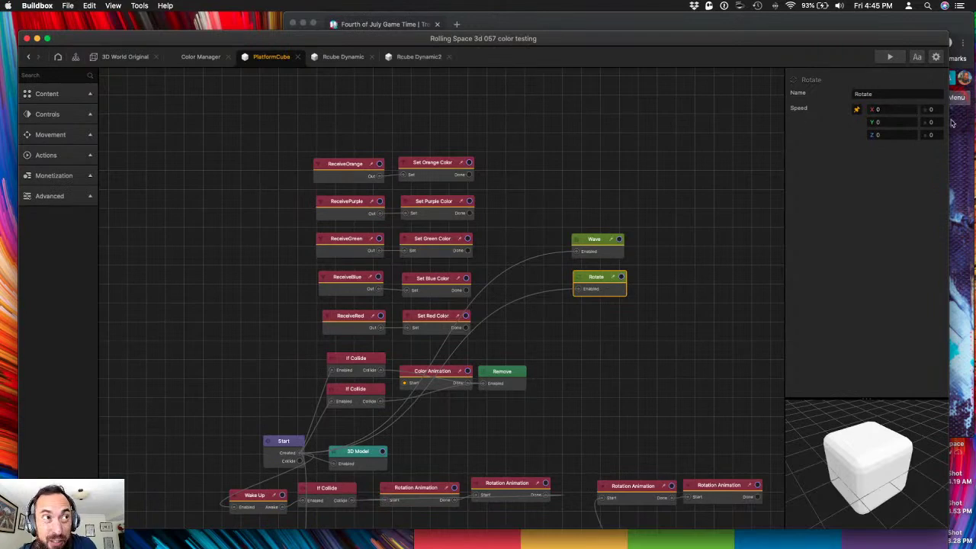
{"action": "left_click", "coordinate": [603, 242]}
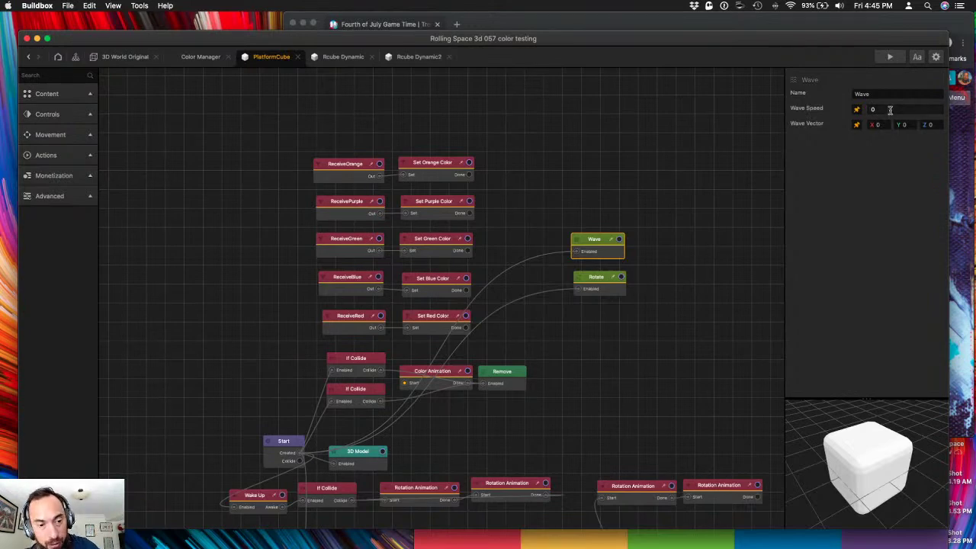
- Return to the 3D World Original scene and open level section 1 with its straight platform row in view
{"action": "left_click", "coordinate": [123, 57]}
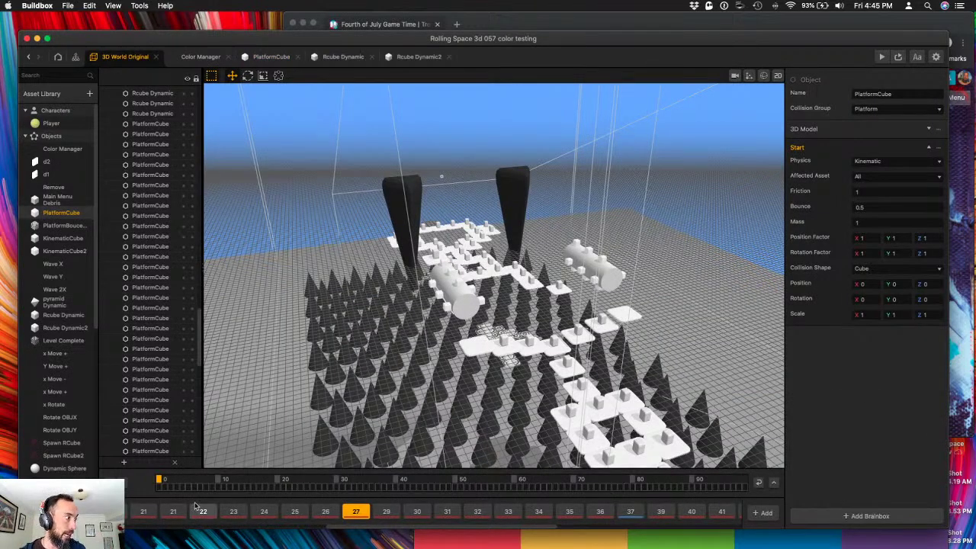
{"action": "left_click", "coordinate": [199, 527]}
{"action": "left_click", "coordinate": [153, 513]}
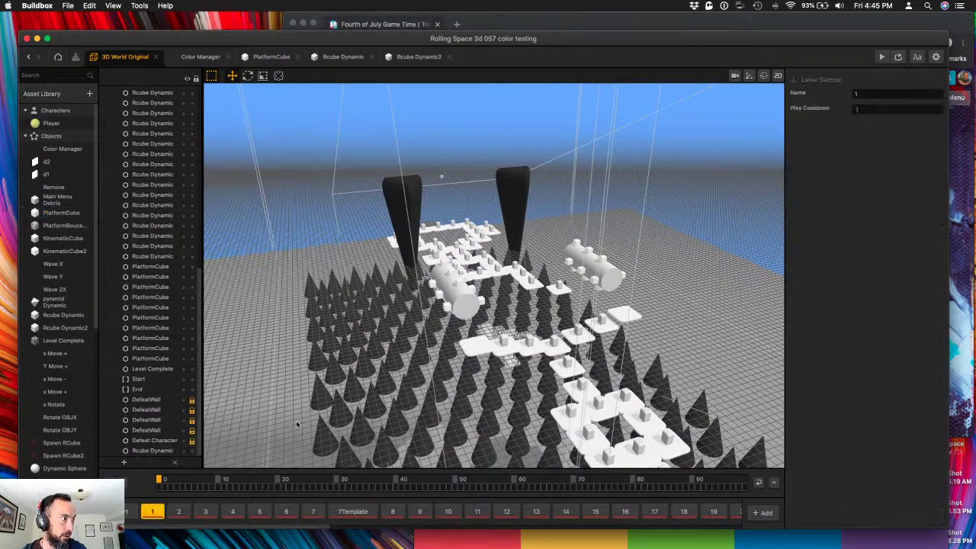
{"action": "right_click_drag", "start_coordinate": [388, 319], "coordinate": [473, 322]}
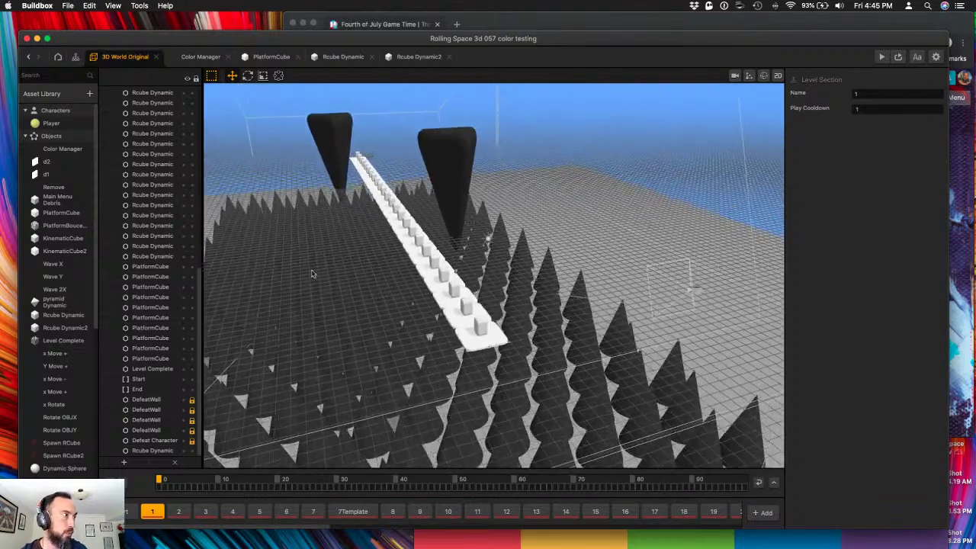
- Set the front platform cube's wave vector X to 3 and wave speed to 1, and preview the level
{"action": "left_click", "coordinate": [472, 334]}
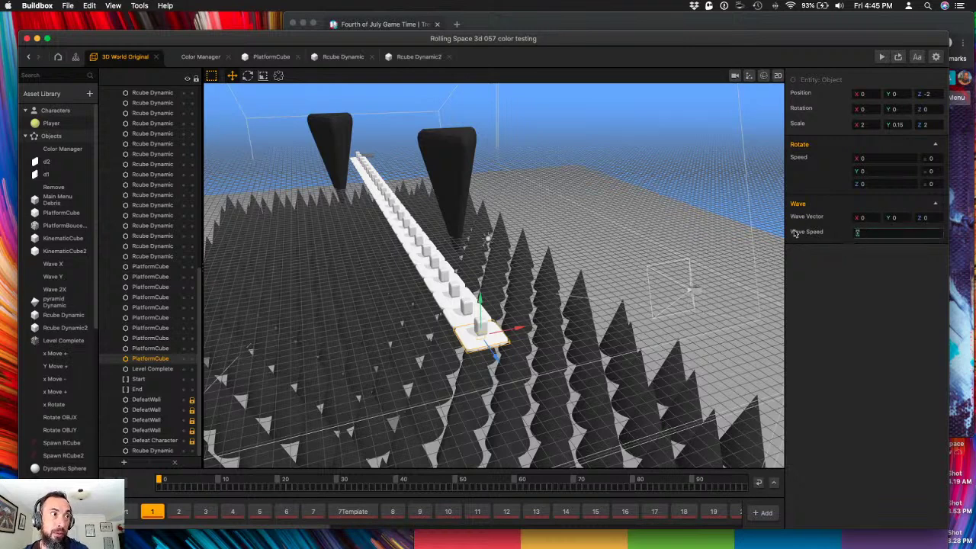
{"action": "left_click", "coordinate": [863, 218]}
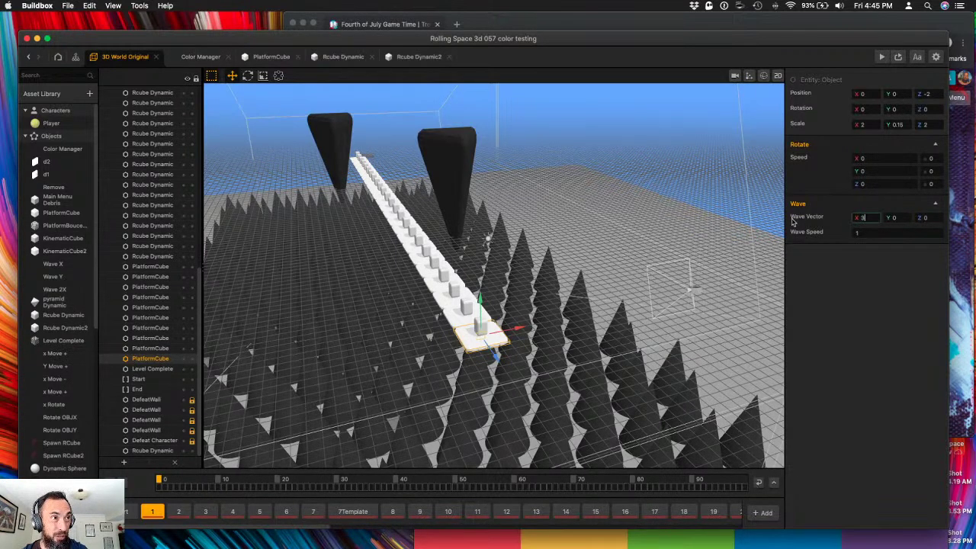
{"action": "type", "text": "3"}
{"action": "key", "text": "Return"}
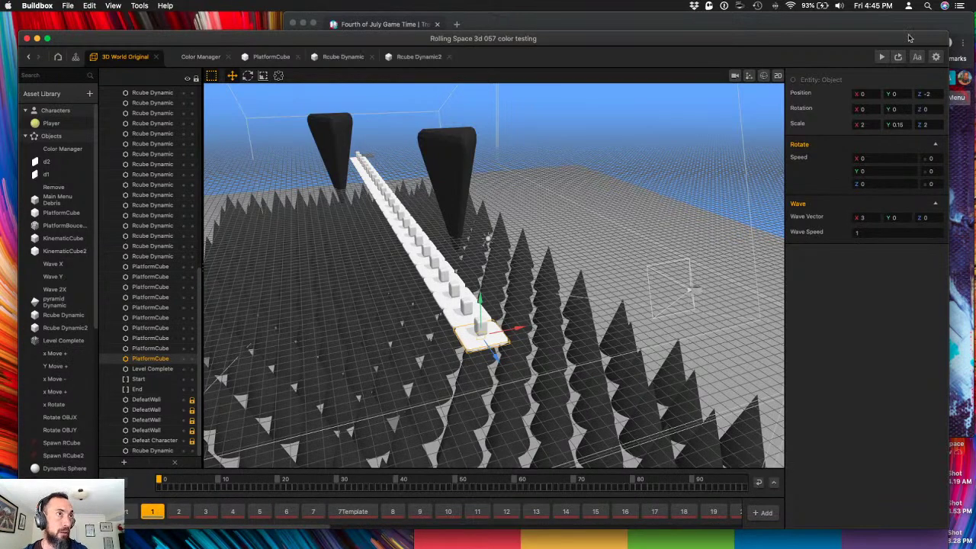
{"action": "left_click", "coordinate": [881, 57]}
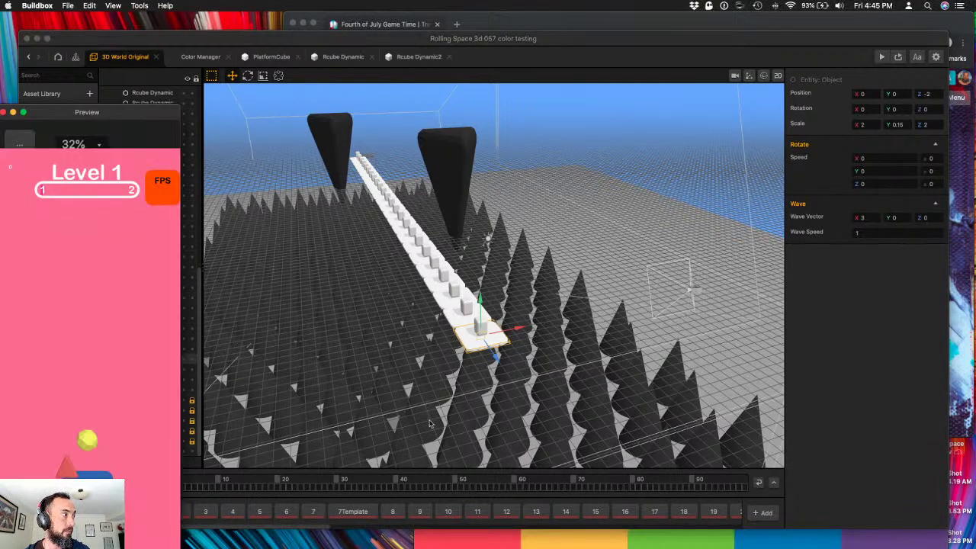
{"action": "left_click_drag", "start_coordinate": [91, 114], "coordinate": [190, 71]}
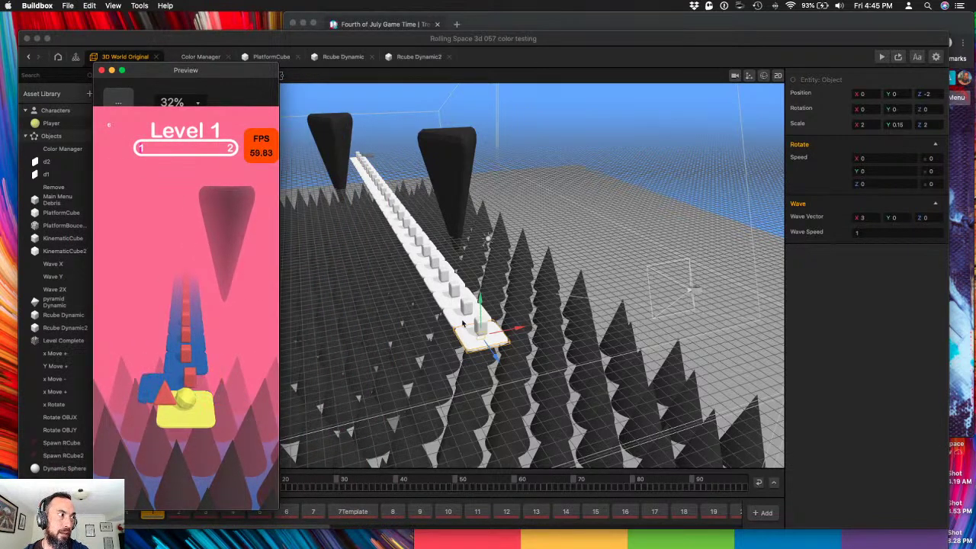
- Set the second platform cube's wave vector X to 2 and wave speed to 5, and restart the preview
{"action": "left_click", "coordinate": [463, 323]}
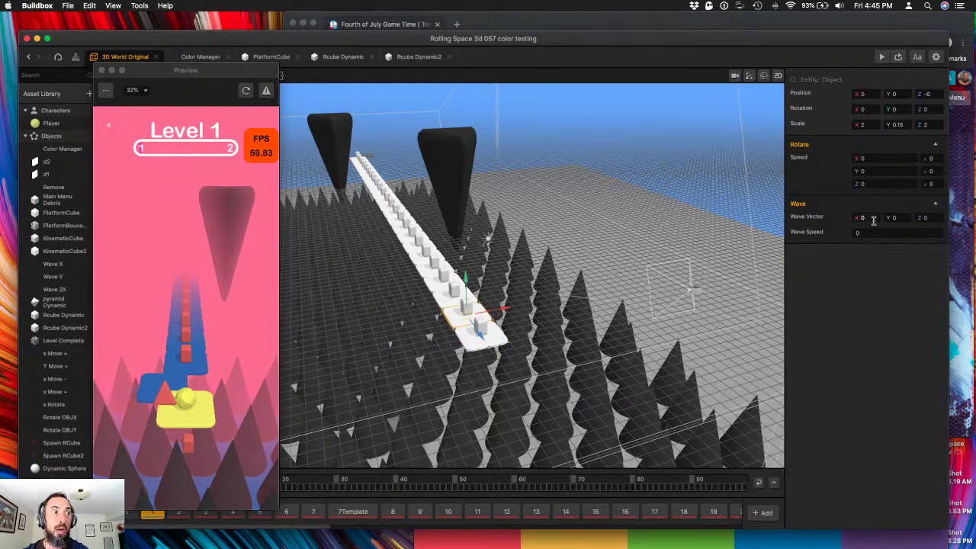
{"action": "left_click", "coordinate": [871, 218]}
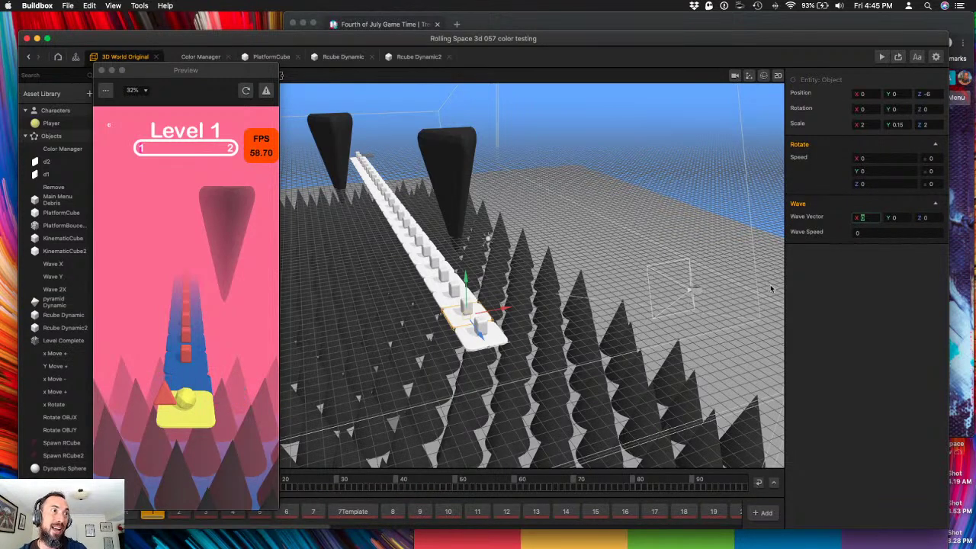
{"action": "type", "text": "2"}
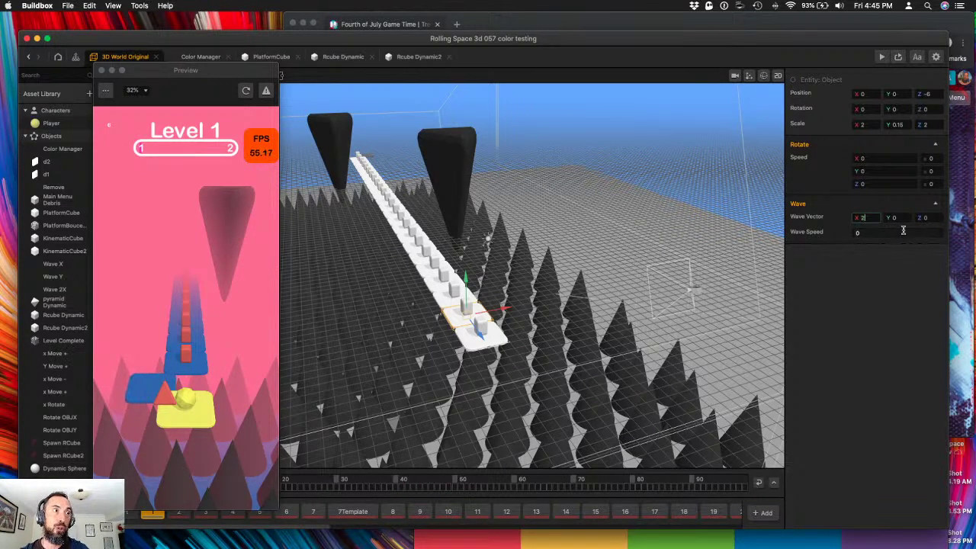
{"action": "left_click", "coordinate": [903, 230]}
{"action": "type", "text": "5"}
{"action": "key", "text": "Return"}
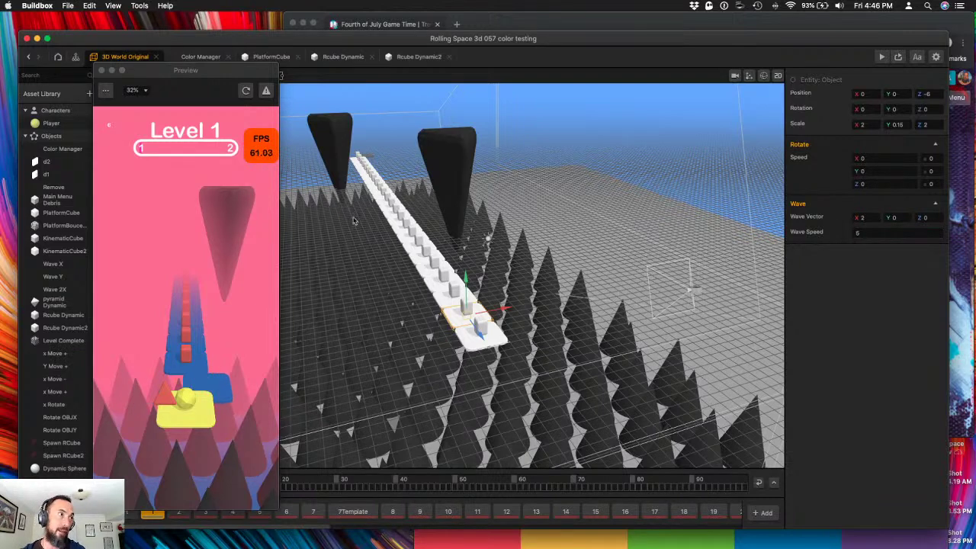
{"action": "left_click", "coordinate": [245, 90]}
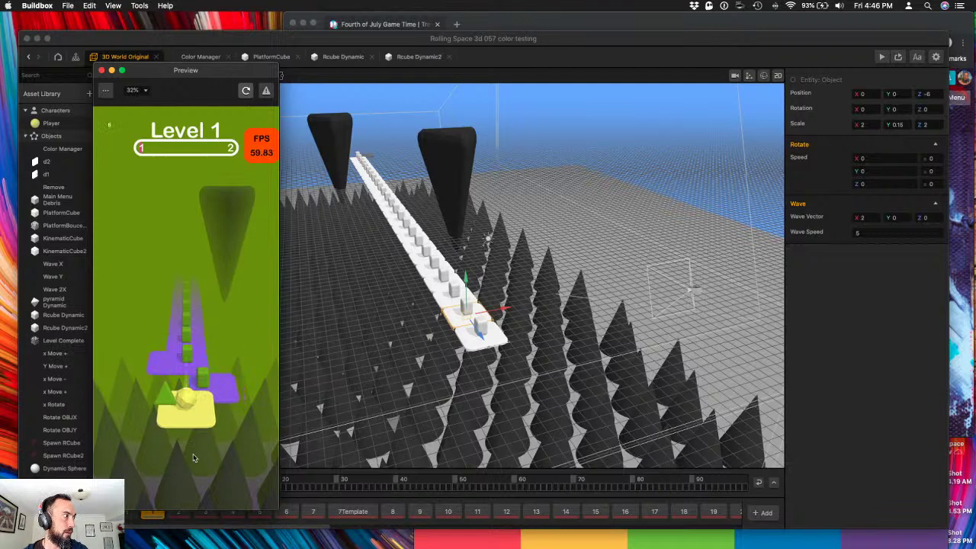
- Reselect the second platform cube, restart the preview and check the platform motion with the preview window moved beside the row
{"action": "left_click", "coordinate": [458, 326]}
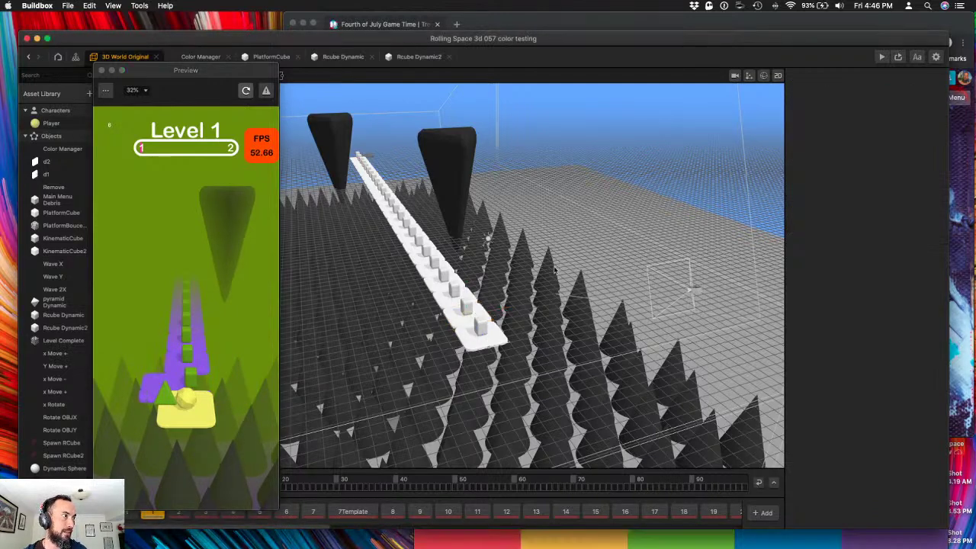
{"action": "left_click", "coordinate": [460, 325]}
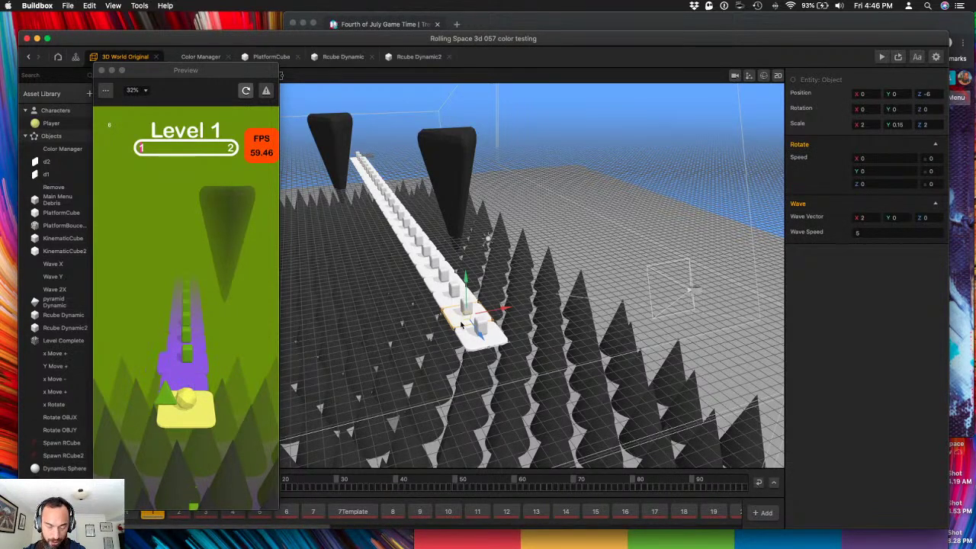
{"action": "left_click", "coordinate": [461, 326]}
{"action": "left_click", "coordinate": [461, 326]}
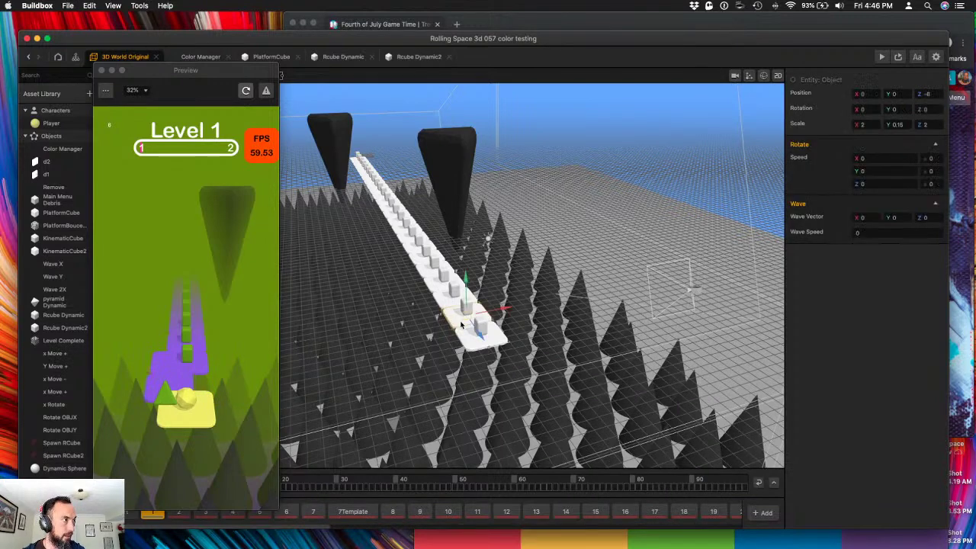
{"action": "left_click", "coordinate": [246, 91]}
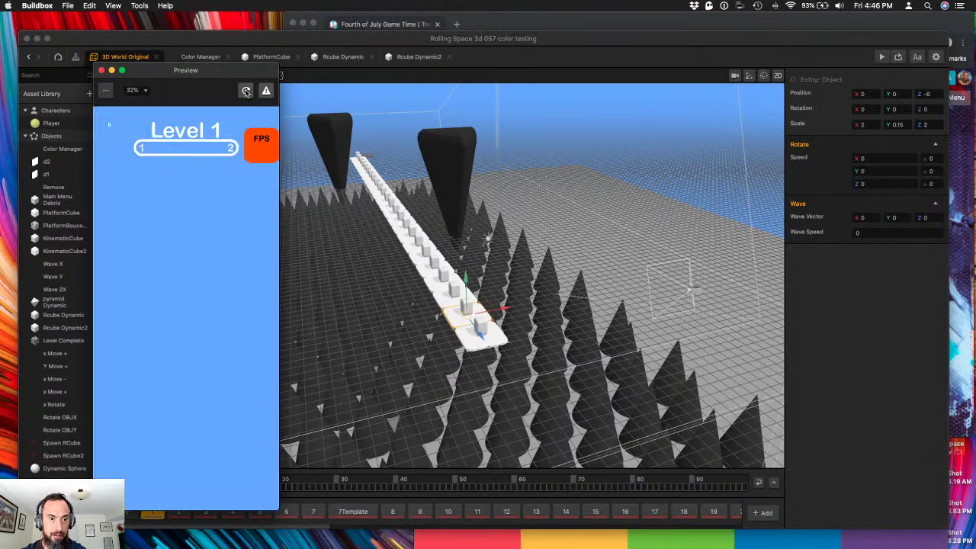
{"action": "left_click_drag", "start_coordinate": [184, 72], "coordinate": [675, 39]}
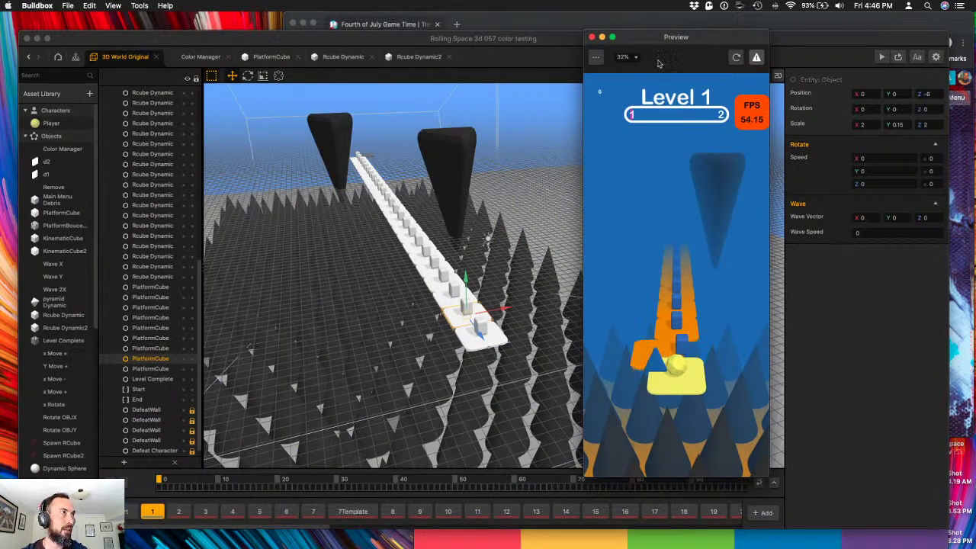
{"action": "left_click", "coordinate": [873, 208]}
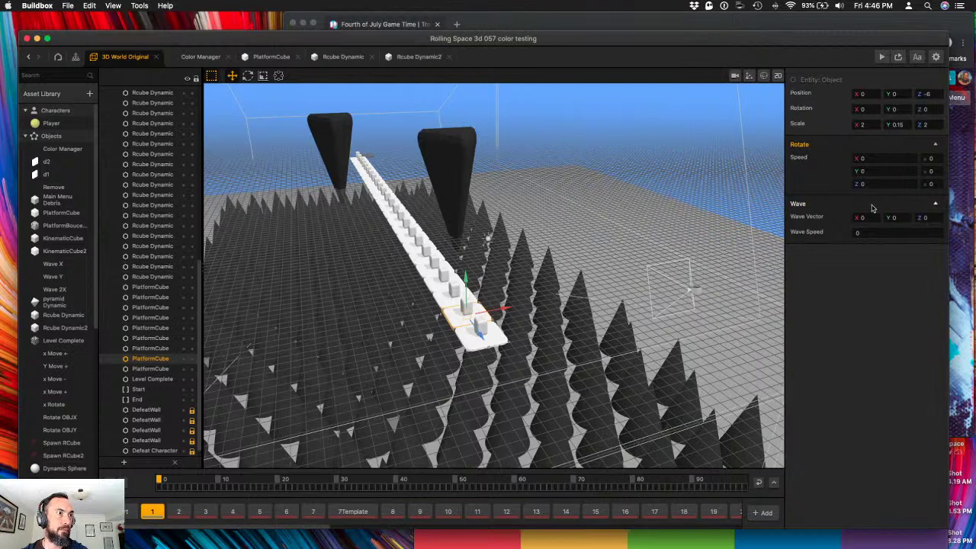
- Compare the first two platform cubes' wave settings and re-enter wave vector X 2 and wave speed 5 on the second one
{"action": "left_click", "coordinate": [473, 345]}
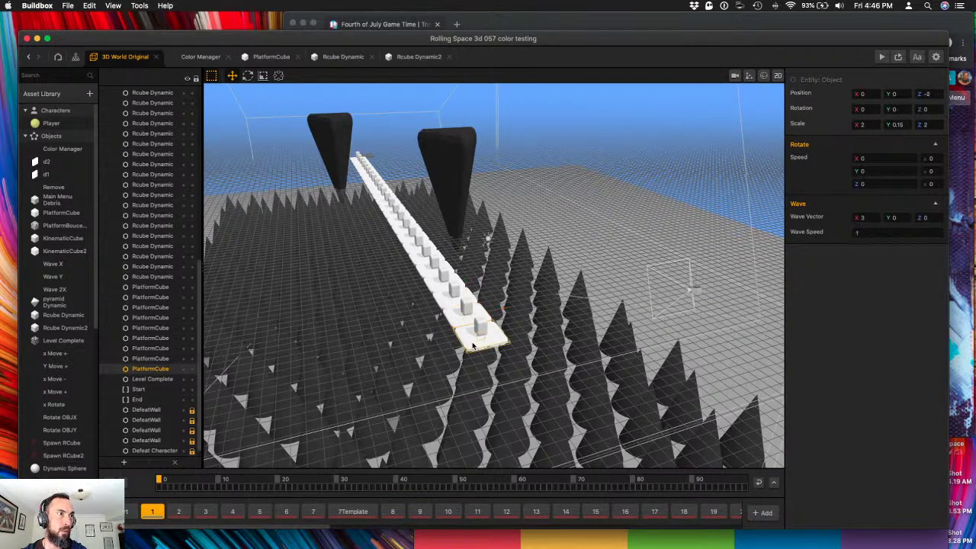
{"action": "left_click", "coordinate": [463, 326]}
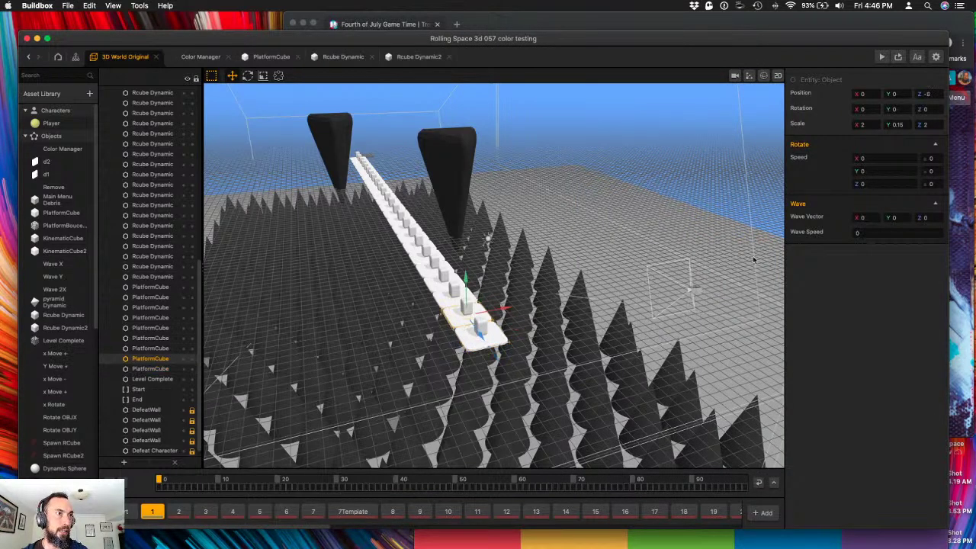
{"action": "left_click", "coordinate": [858, 219]}
{"action": "type", "text": "5"}
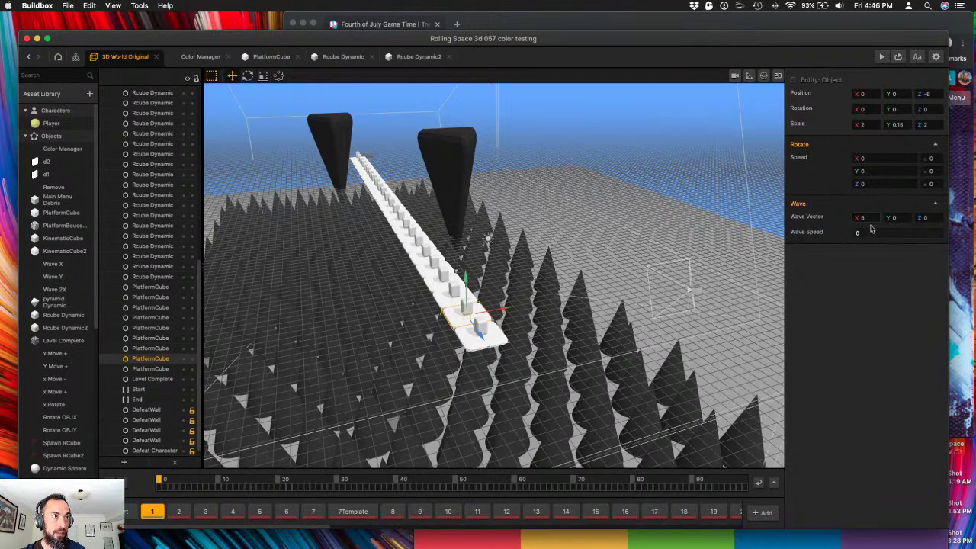
{"action": "key", "text": "BackSpace"}
{"action": "type", "text": "2"}
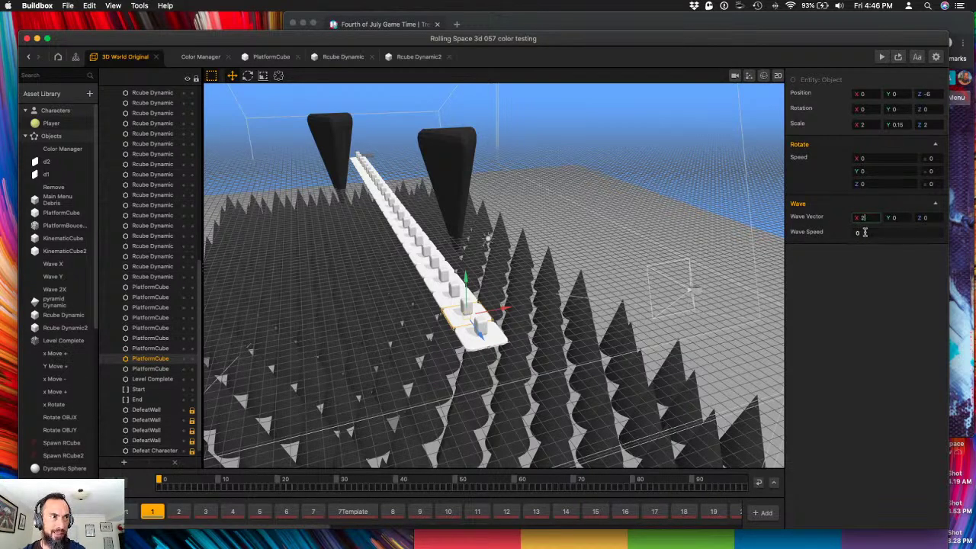
{"action": "left_click", "coordinate": [865, 232]}
{"action": "type", "text": "5"}
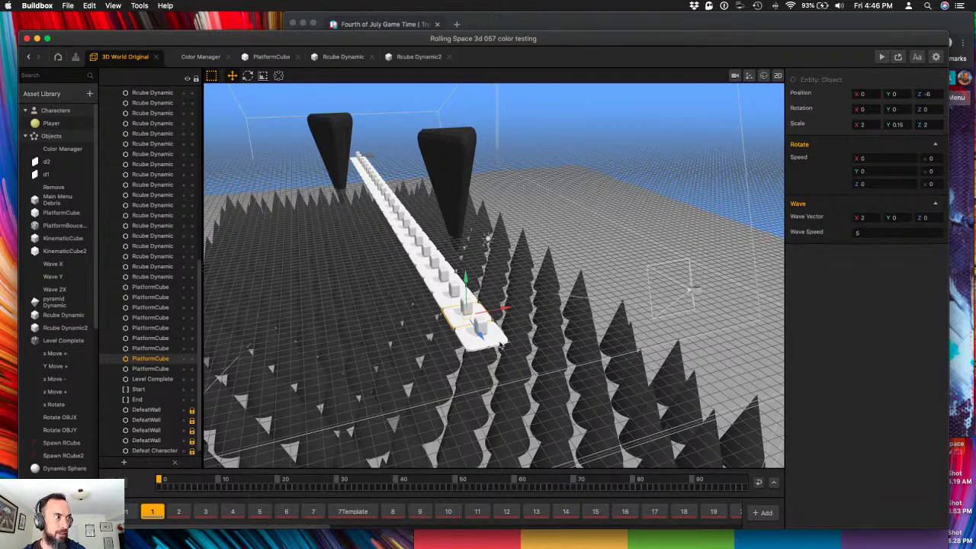
- Preview level 1 in a window beside the platform row to watch both cubes move, and close the preview
{"action": "left_click", "coordinate": [882, 57]}
{"action": "left_click_drag", "start_coordinate": [112, 115], "coordinate": [598, 55]}
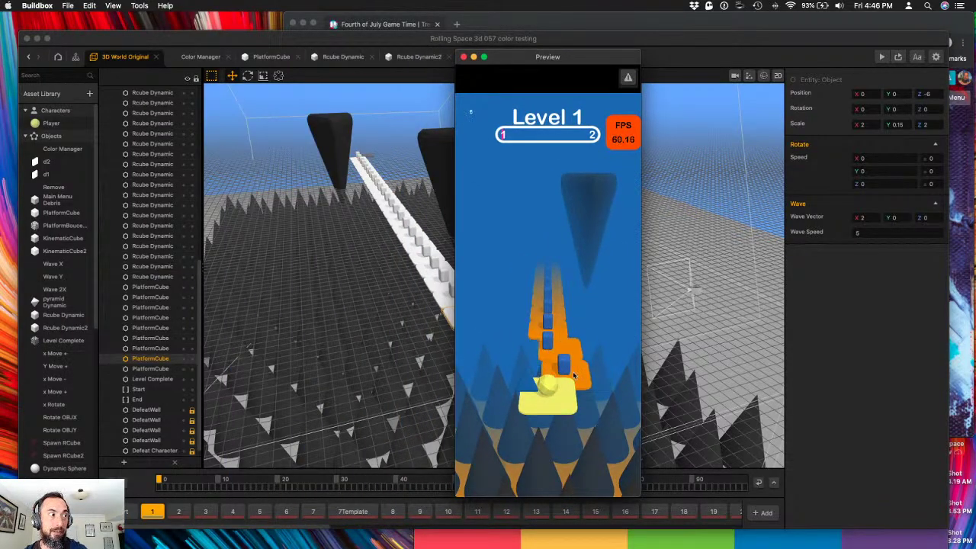
{"action": "left_click_drag", "start_coordinate": [567, 56], "coordinate": [688, 45]}
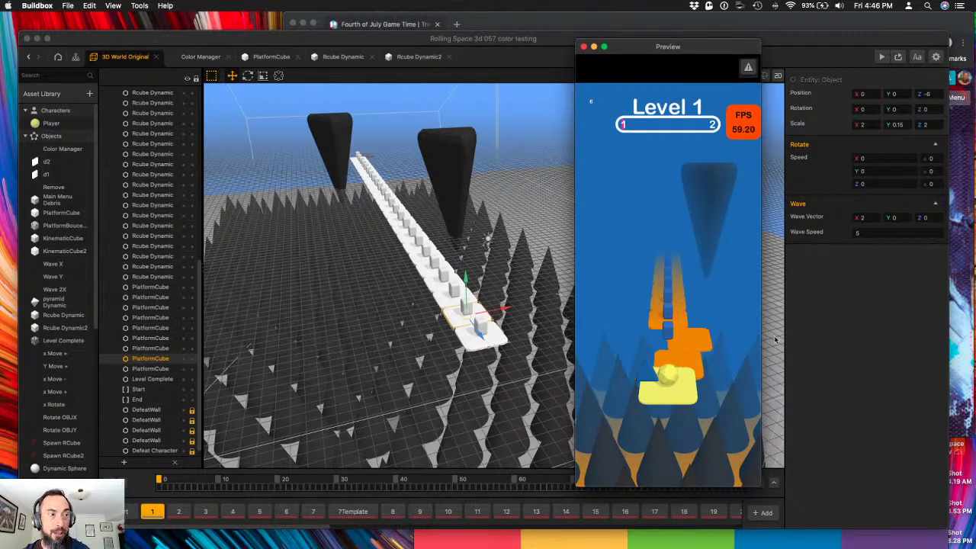
{"action": "left_click", "coordinate": [584, 47]}
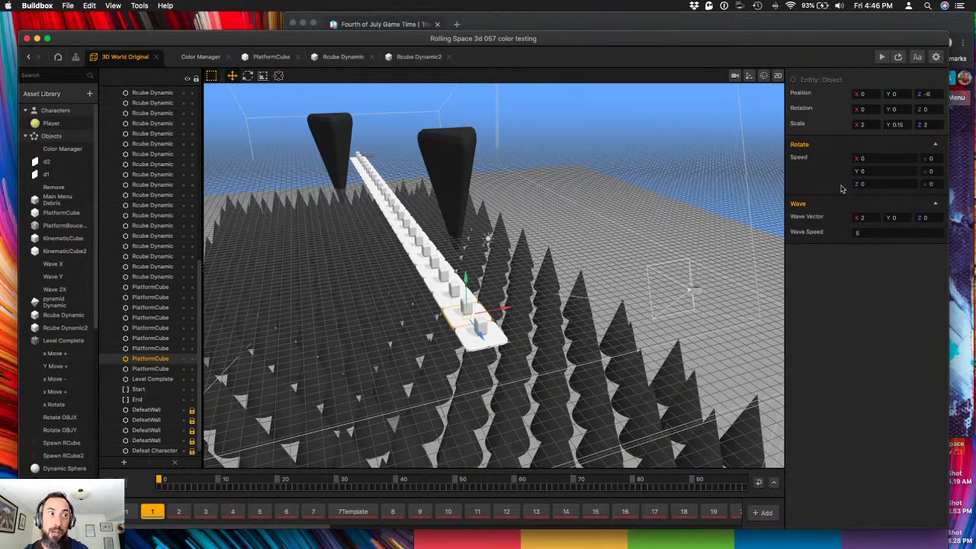
- Reset wave vector X and wave speed to 0 on the first two platform cubes and save the project
{"action": "left_click", "coordinate": [863, 218]}
{"action": "type", "text": "0"}
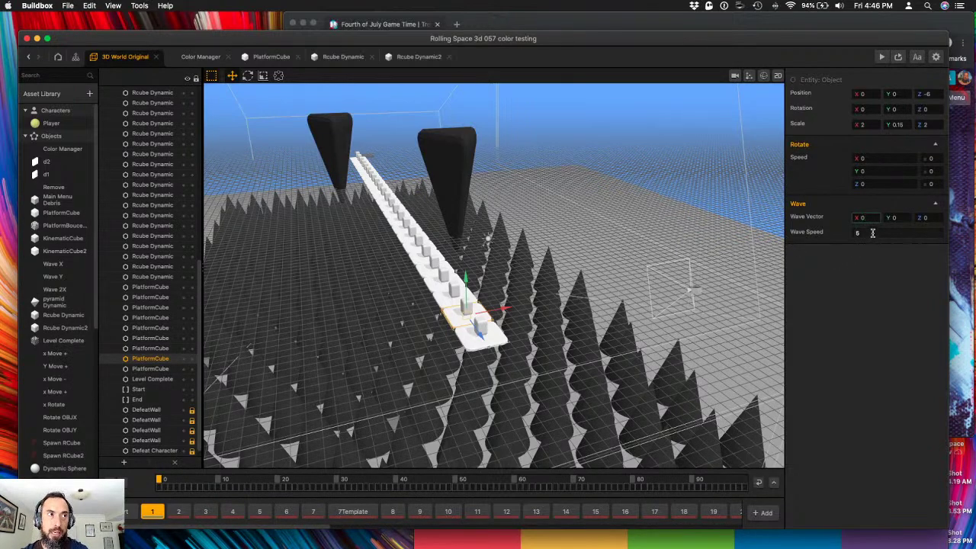
{"action": "left_click", "coordinate": [873, 233]}
{"action": "type", "text": "0"}
{"action": "left_click", "coordinate": [476, 345]}
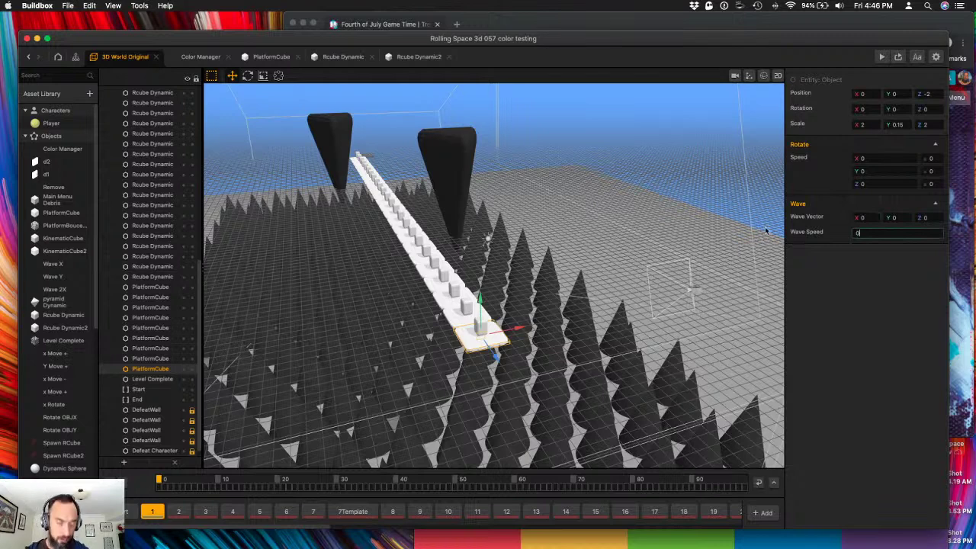
{"action": "key", "text": "super+s"}
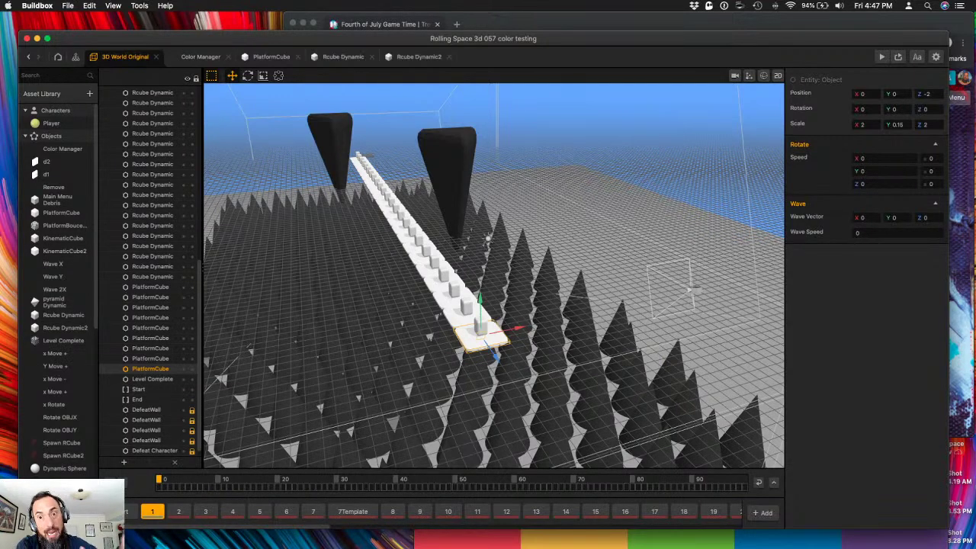
- Switch to the Fourth of July Game Time board in Trello, review its cards and return to Buildbox
{"action": "key", "text": "ctrl+Up"}
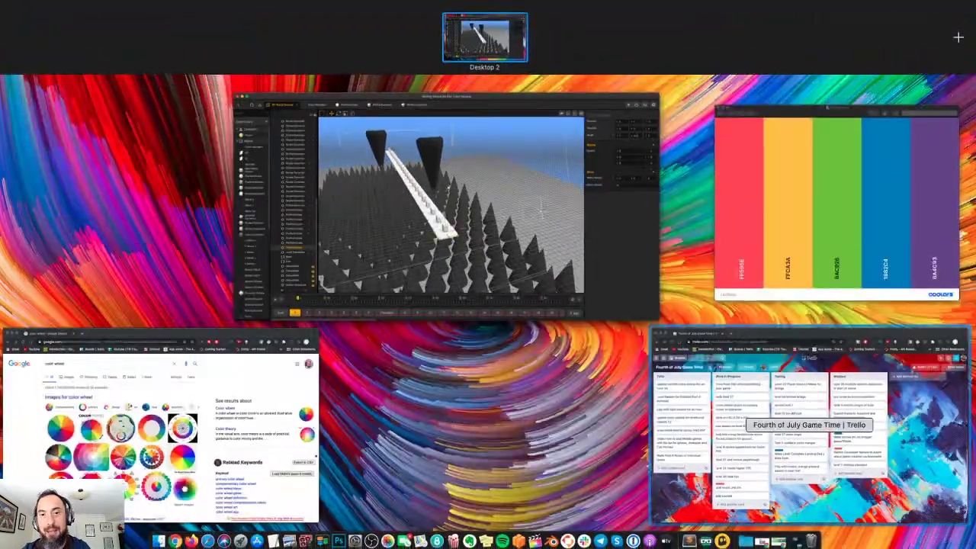
{"action": "left_click", "coordinate": [805, 425]}
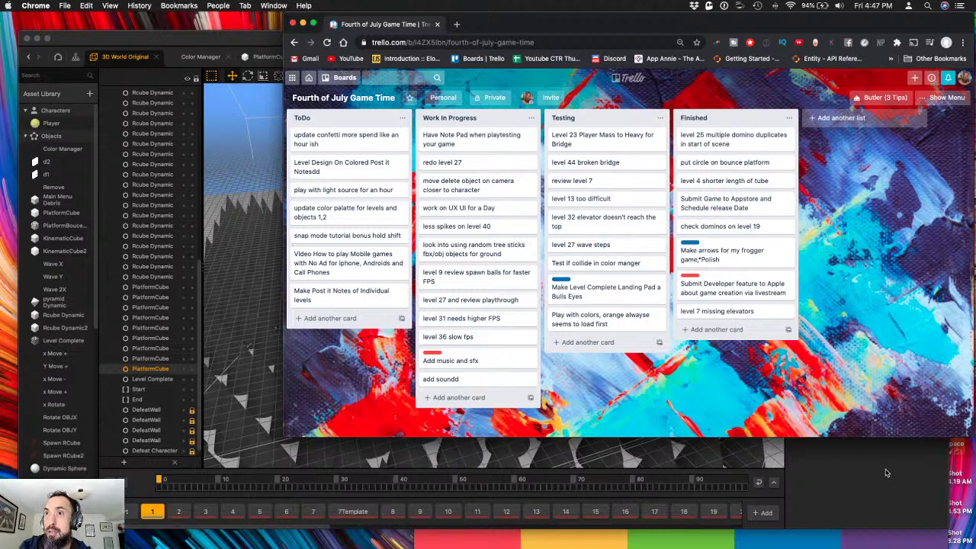
{"action": "left_click", "coordinate": [632, 462]}
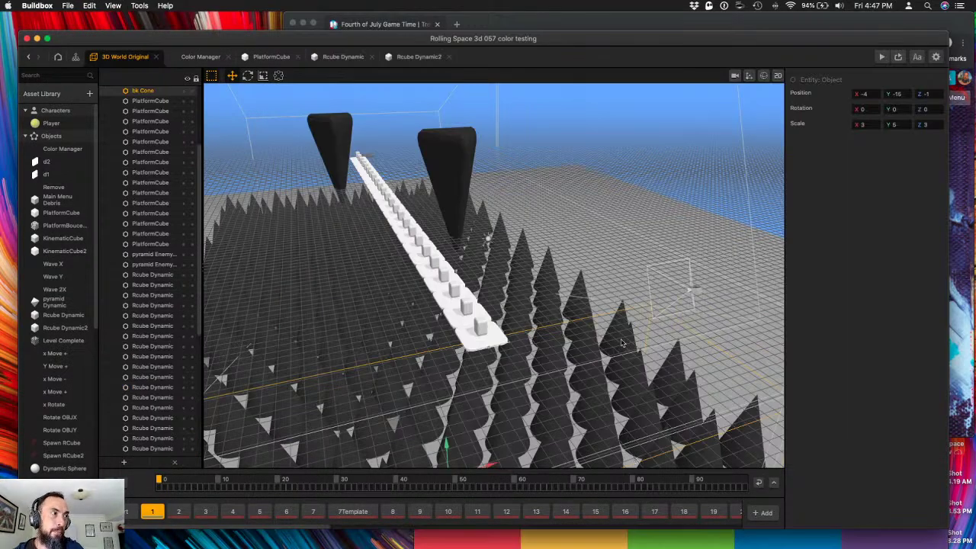
{"action": "right_click_drag", "start_coordinate": [623, 328], "coordinate": [573, 333]}
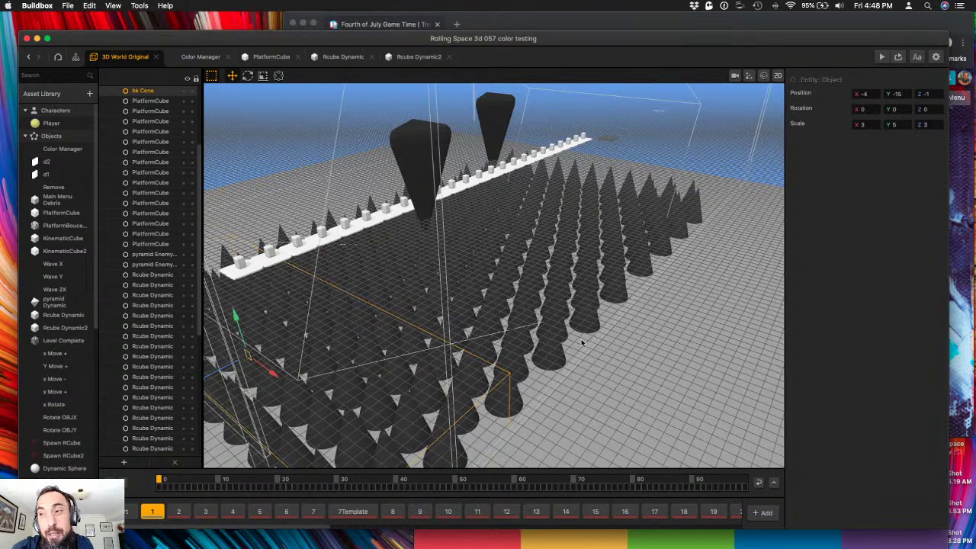
{"action": "middle_click_drag", "start_coordinate": [582, 343], "coordinate": [435, 321]}
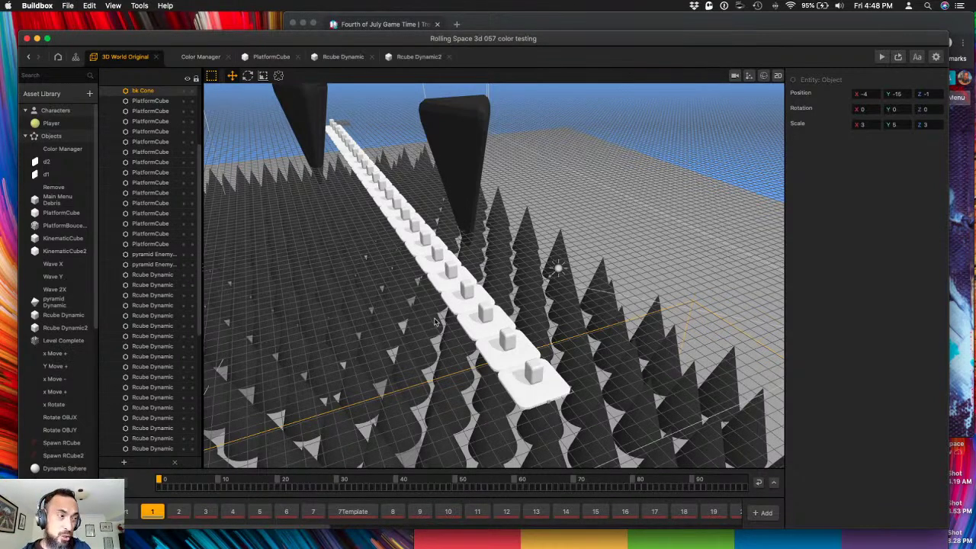
- Duplicate level section 1 and select the first platform cube in the copy
{"action": "right_click_drag", "start_coordinate": [470, 349], "coordinate": [446, 347]}
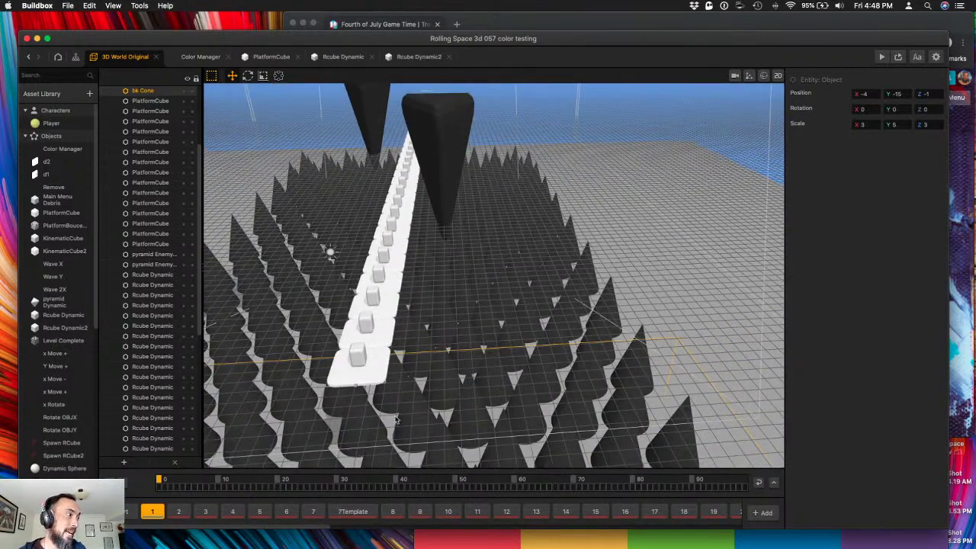
{"action": "left_click", "coordinate": [156, 516]}
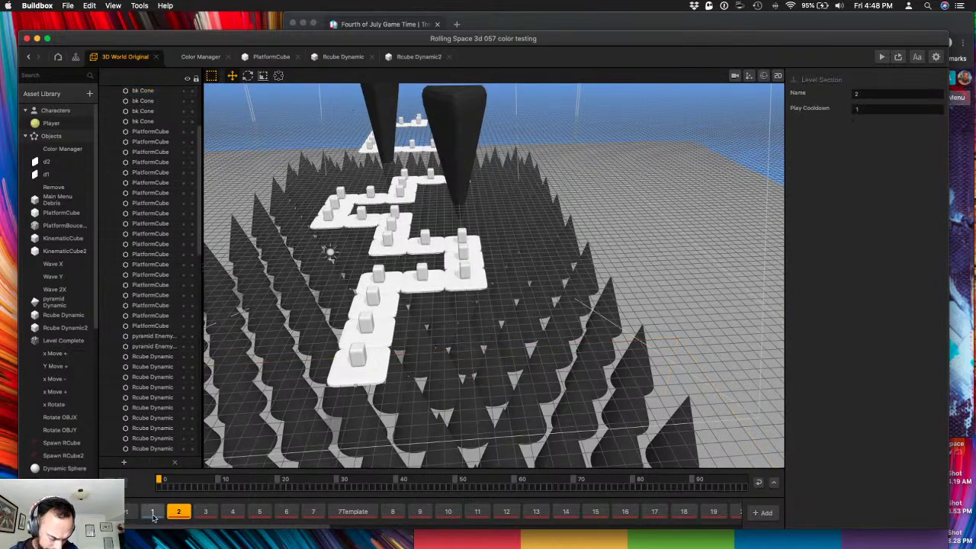
{"action": "key", "text": "super+d"}
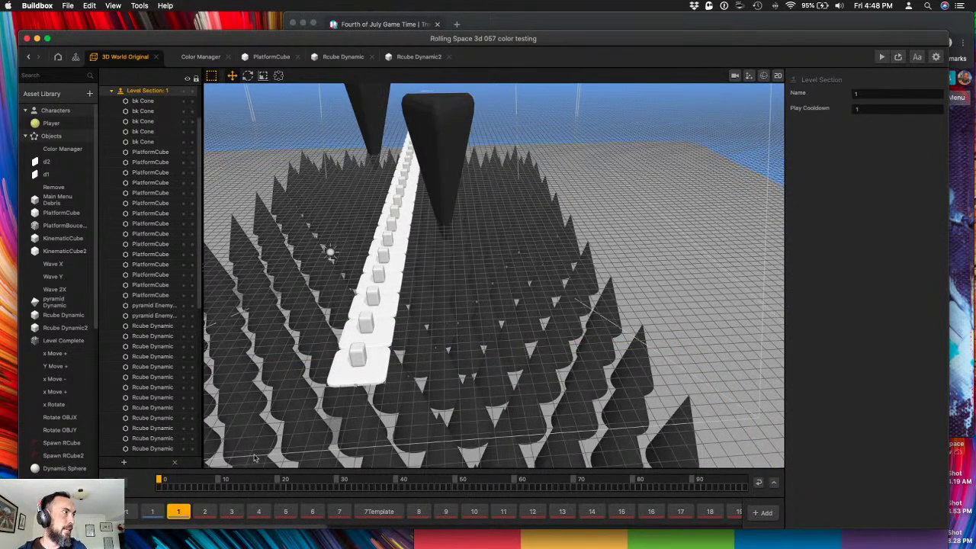
{"action": "left_click", "coordinate": [375, 368]}
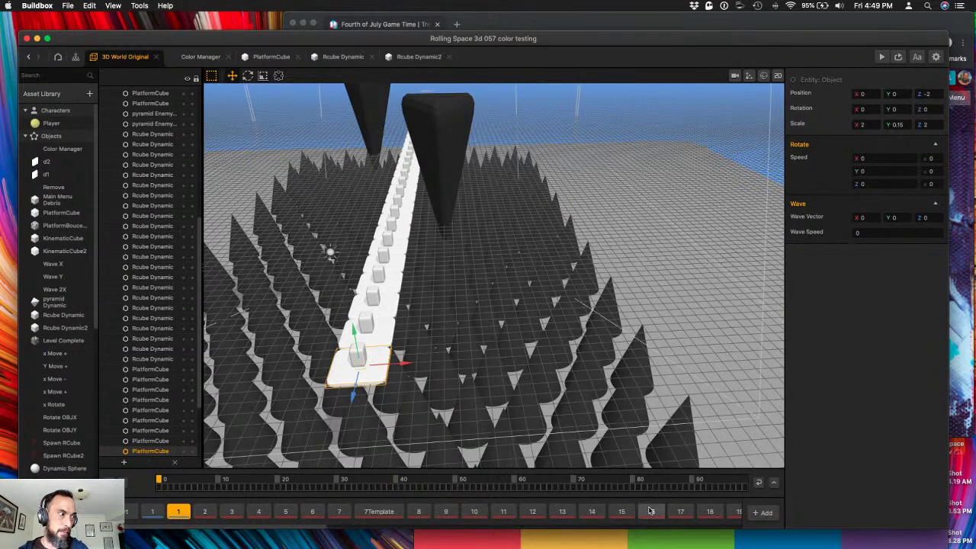
- Open level section 37 and preview the game in a window moved beside the level, playing through level 1
{"action": "scroll", "coordinate": [639, 512], "scroll_direction": "right", "scroll_amount": 10}
{"action": "scroll", "coordinate": [639, 511], "scroll_direction": "right", "scroll_amount": 8}
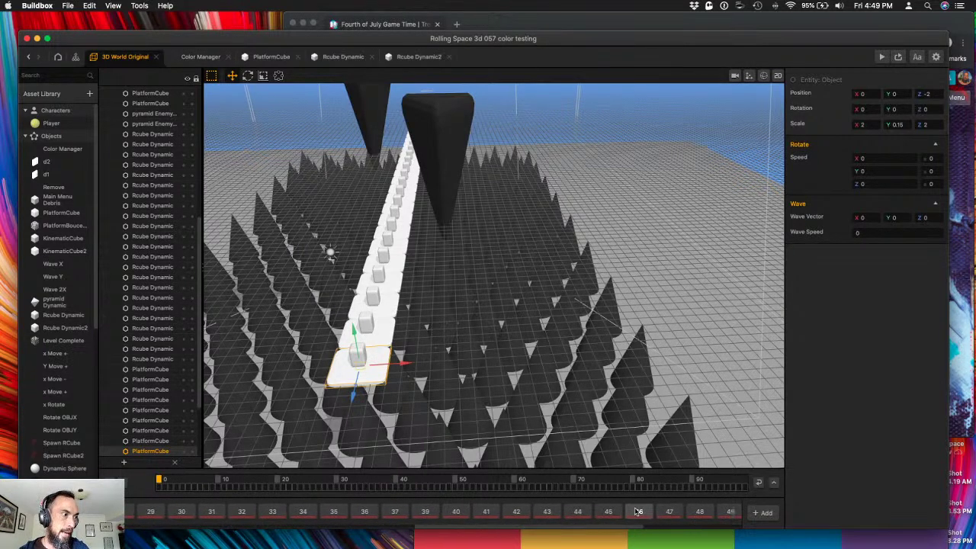
{"action": "left_click", "coordinate": [405, 516]}
{"action": "right_click_drag", "start_coordinate": [450, 315], "coordinate": [410, 400]}
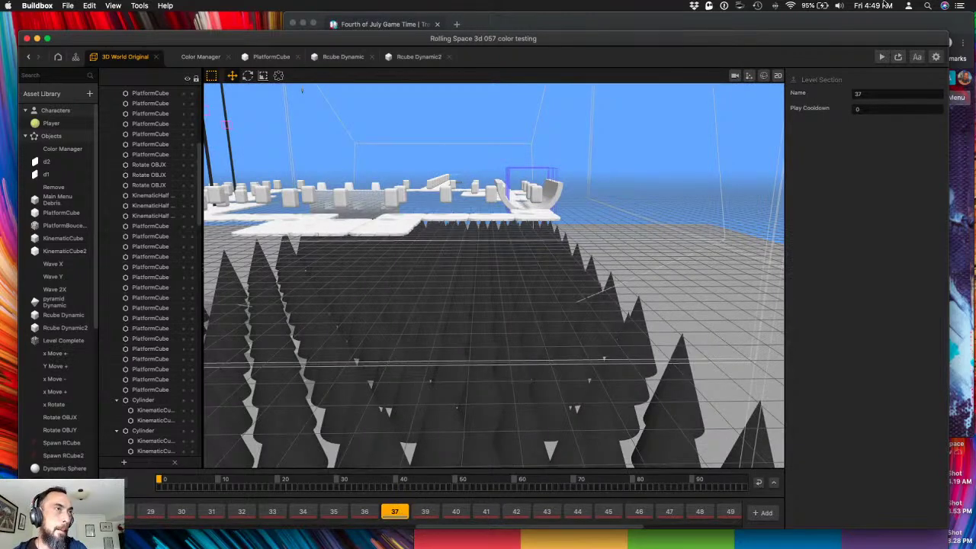
{"action": "left_click", "coordinate": [883, 58]}
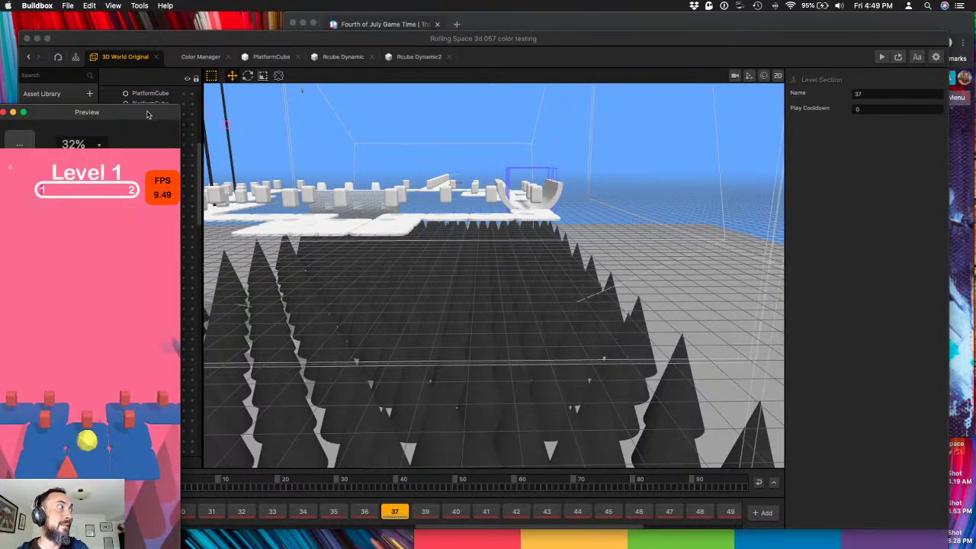
{"action": "left_click_drag", "start_coordinate": [148, 111], "coordinate": [789, 56]}
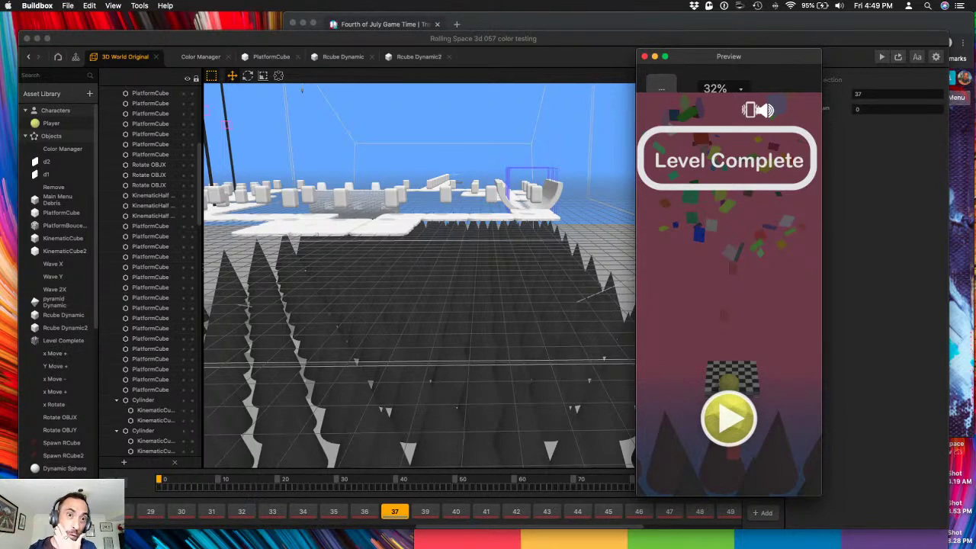
{"action": "left_click", "coordinate": [522, 24]}
{"action": "left_click", "coordinate": [458, 25]}
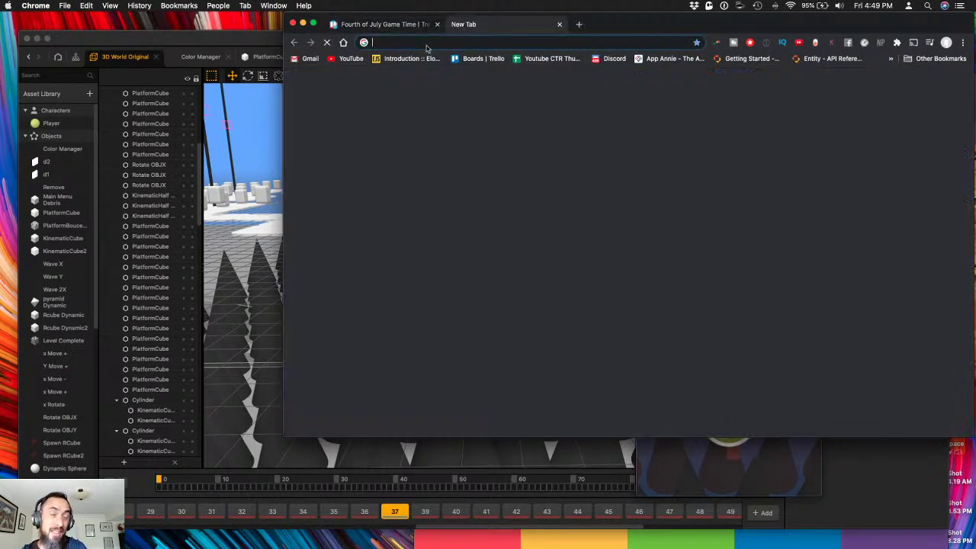
{"action": "type", "text": "ap"}
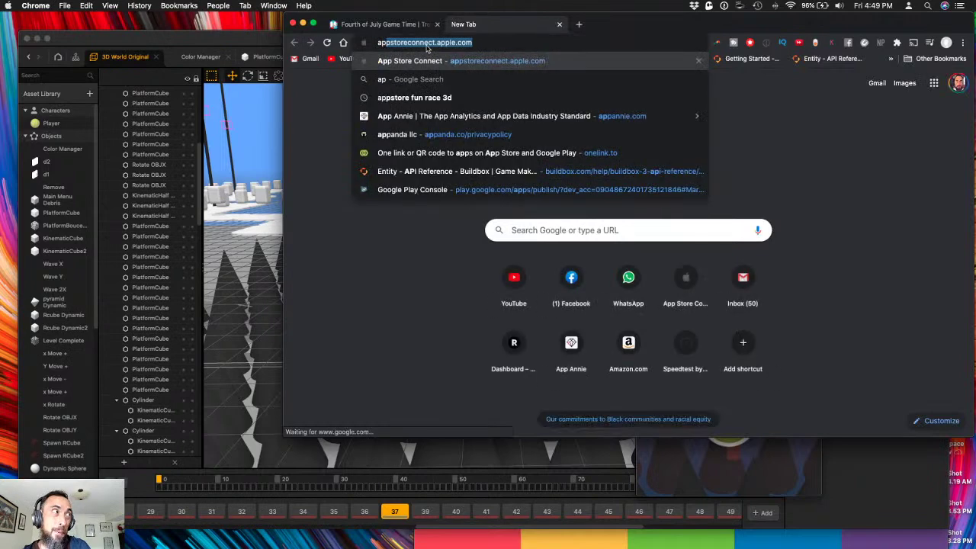
{"action": "type", "text": "ps"}
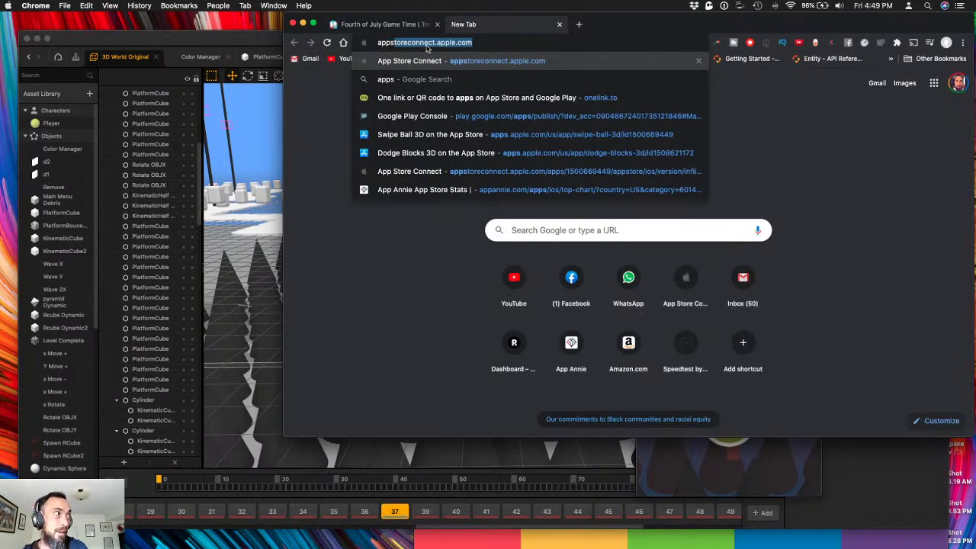
{"action": "key", "text": "BackSpace"}
{"action": "key", "text": "BackSpace"}
{"action": "key", "text": "BackSpace"}
{"action": "key", "text": "BackSpace"}
{"action": "key", "text": "BackSpace"}
{"action": "type", "text": "ppa"}
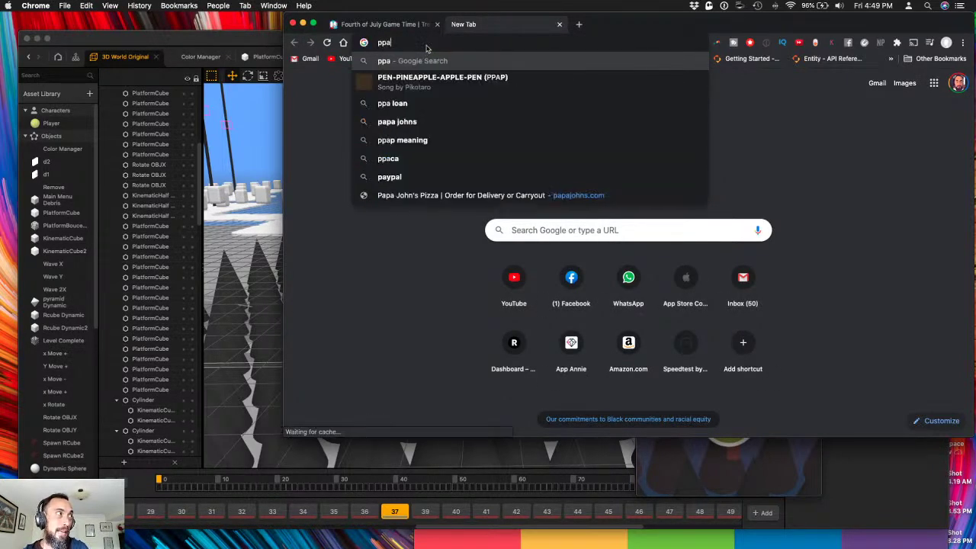
{"action": "left_click", "coordinate": [559, 24]}
{"action": "key", "text": "super+Tab"}
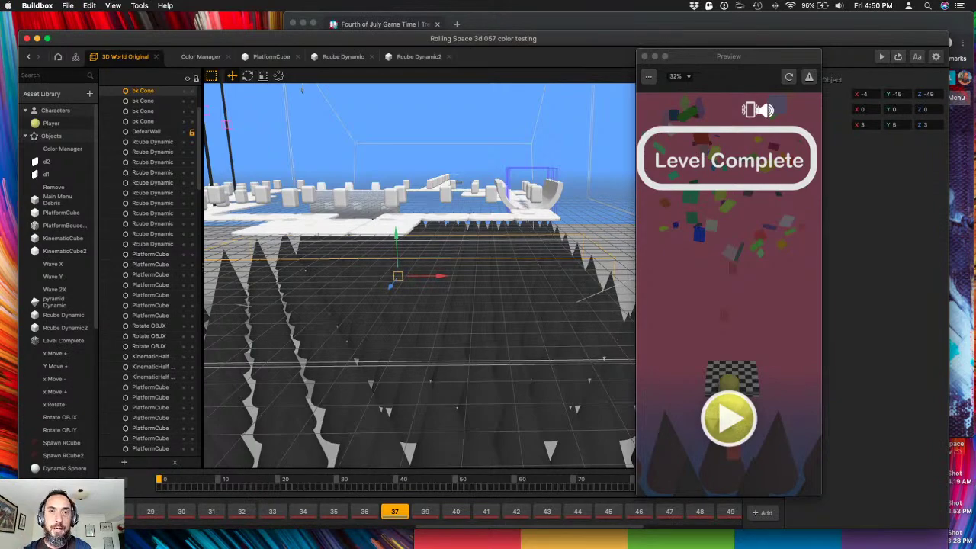
{"action": "key", "text": "ctrl+Up"}
{"action": "key", "text": "ctrl+Up"}
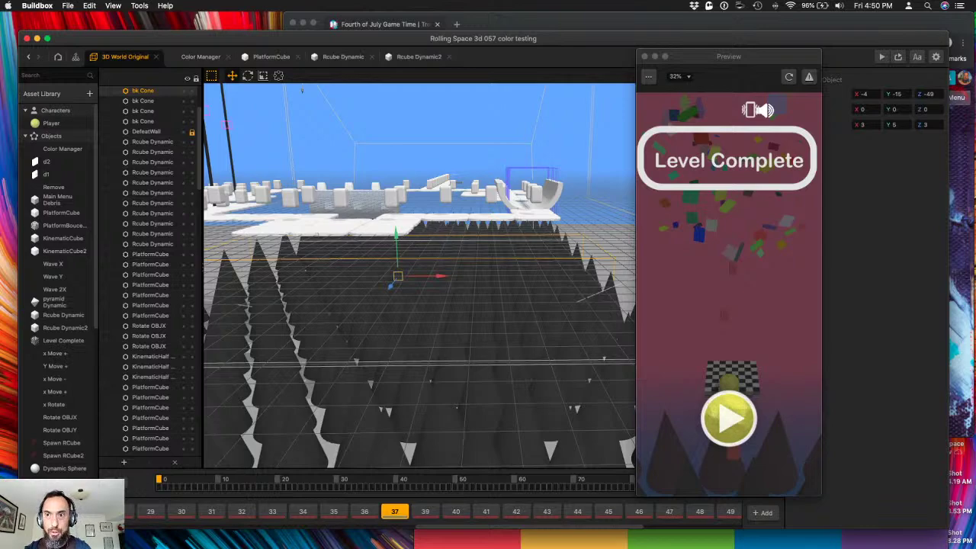
{"action": "key", "text": "ctrl+Up"}
{"action": "key", "text": "ctrl+Up"}
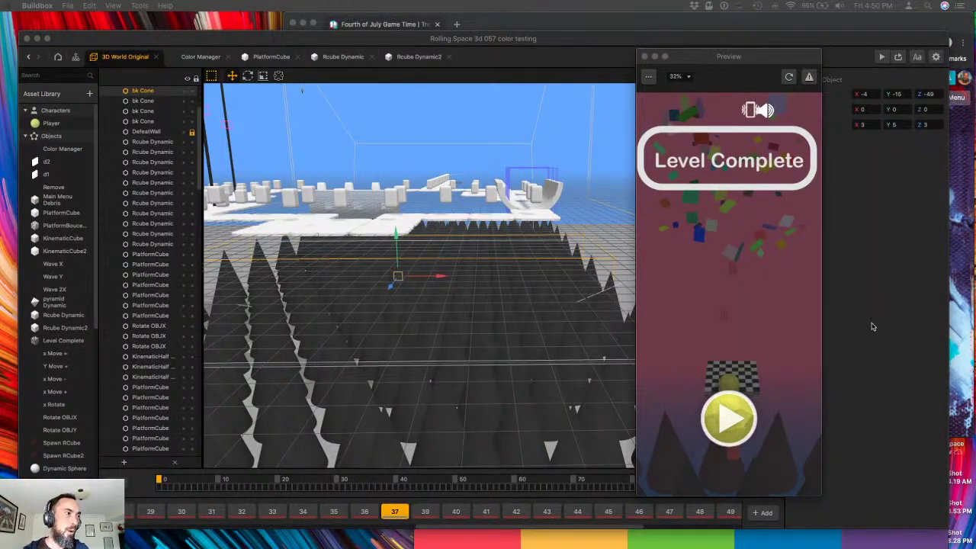
- Continue the preview into level 2 and close the preview
{"action": "left_click", "coordinate": [733, 421]}
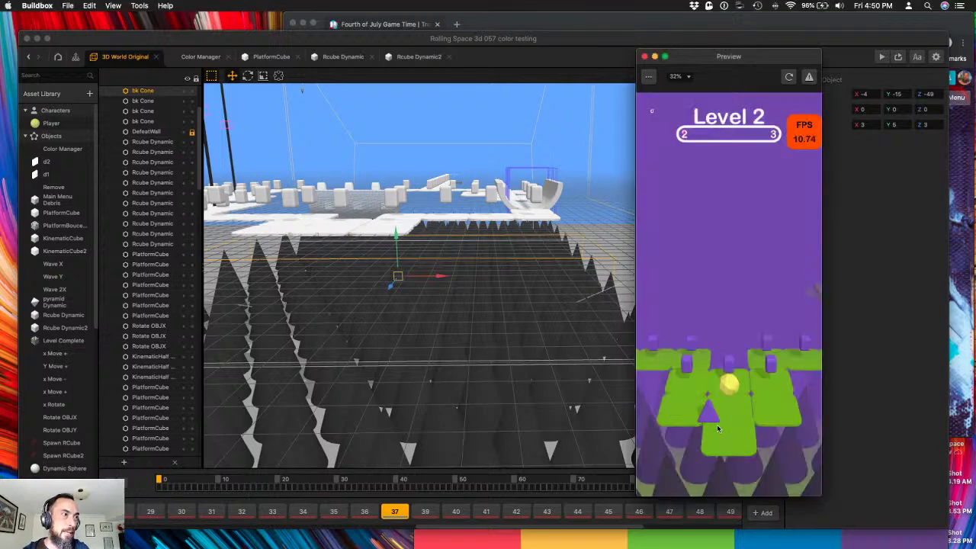
{"action": "left_click", "coordinate": [645, 58]}
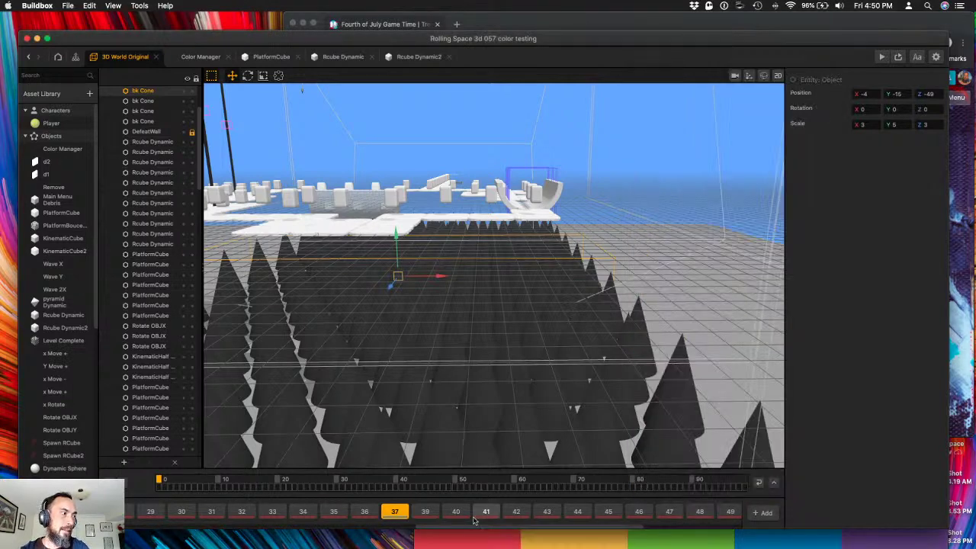
- Move the duplicated level section 1 along the section row to sit between sections 37 and 39
{"action": "left_click", "coordinate": [429, 514]}
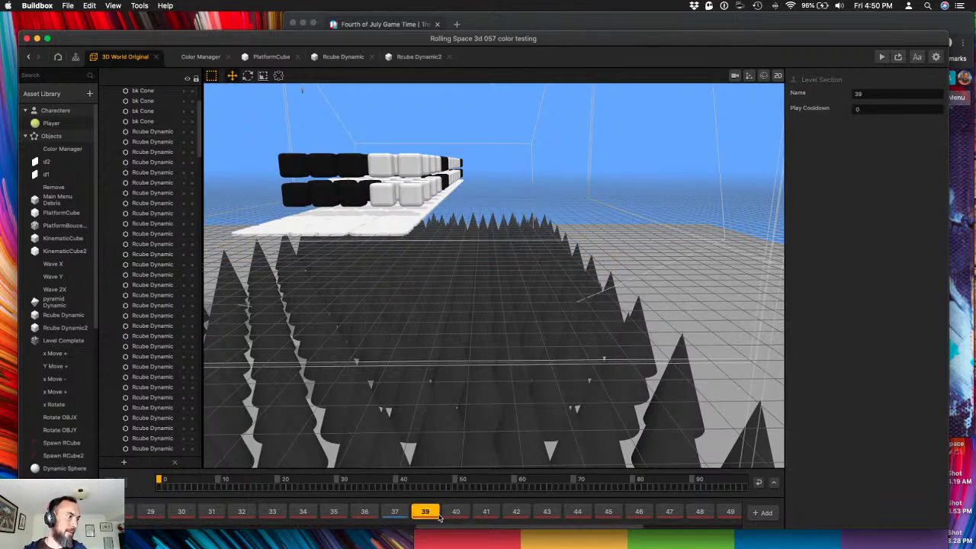
{"action": "scroll", "coordinate": [439, 518], "scroll_direction": "left", "scroll_amount": 10}
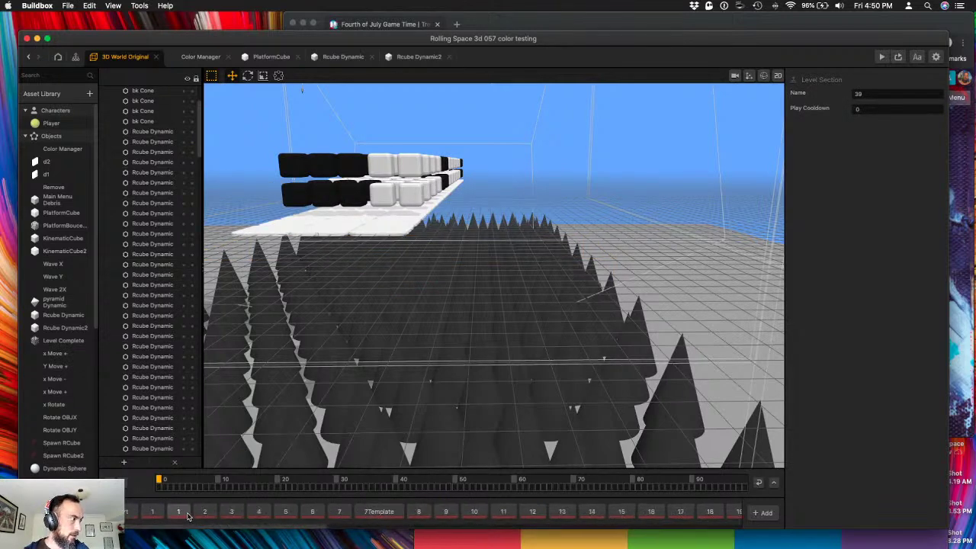
{"action": "left_click_drag", "start_coordinate": [193, 517], "coordinate": [680, 520]}
{"action": "scroll", "coordinate": [680, 521], "scroll_direction": "right", "scroll_amount": 5}
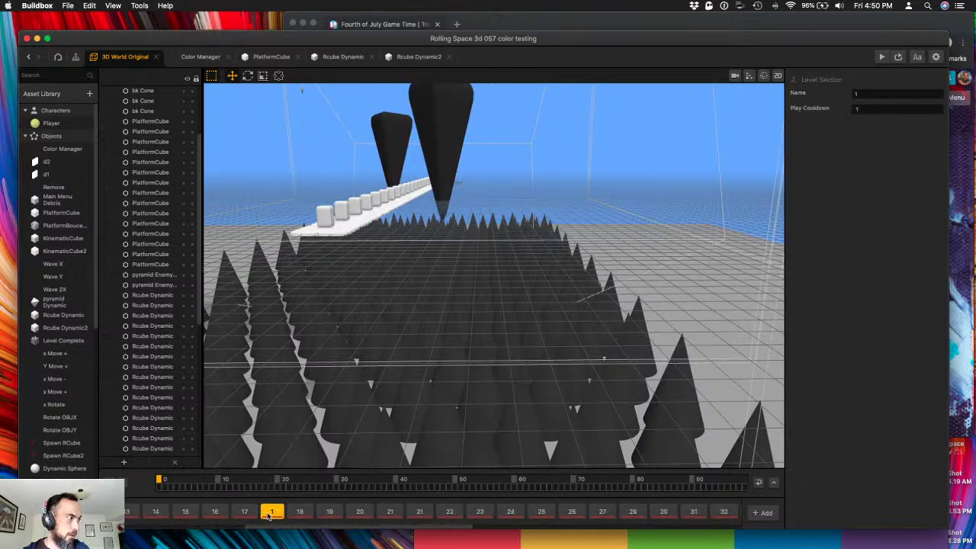
{"action": "left_click_drag", "start_coordinate": [268, 517], "coordinate": [640, 514]}
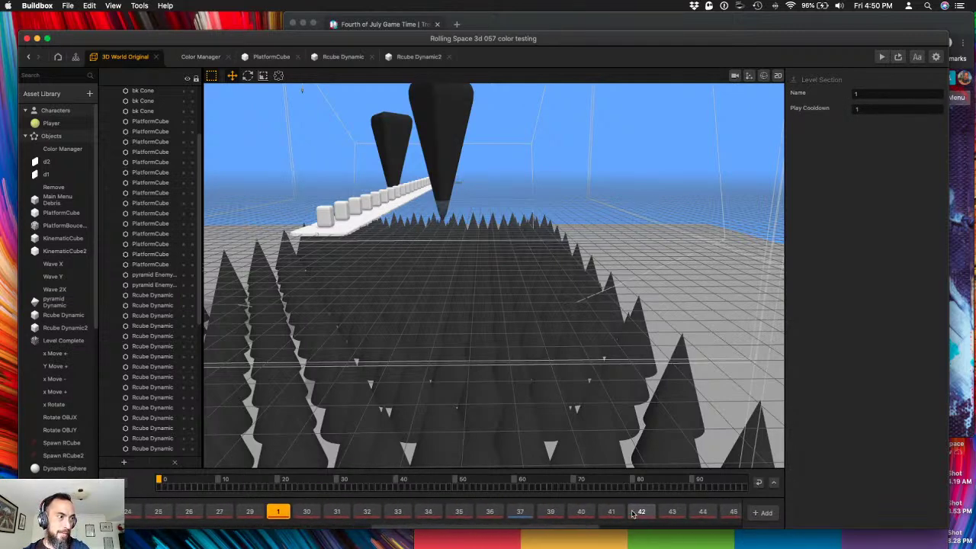
{"action": "left_click_drag", "start_coordinate": [278, 515], "coordinate": [522, 515]}
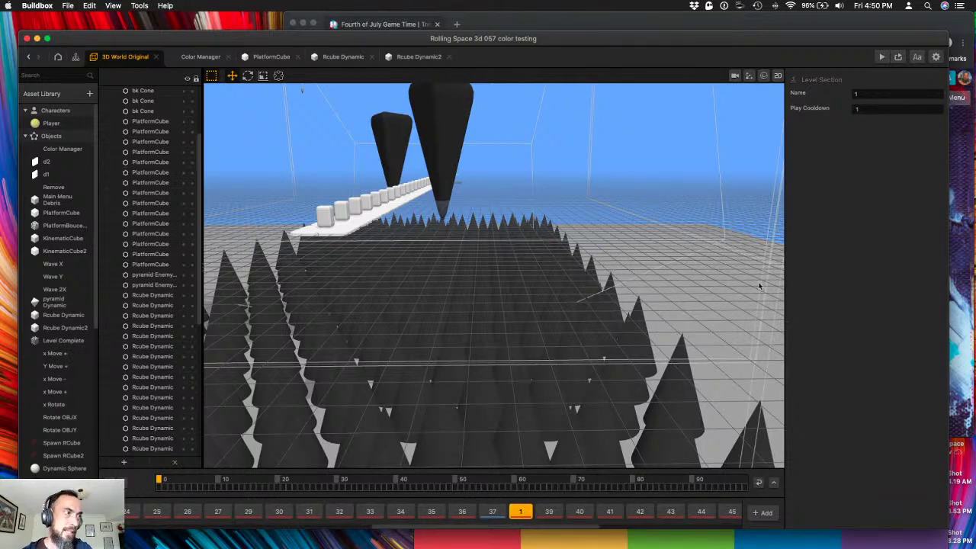
- Rename the moved level section copy as 38 and keep it open
{"action": "left_click", "coordinate": [875, 94]}
{"action": "type", "text": "38"}
{"action": "key", "text": "Tab"}
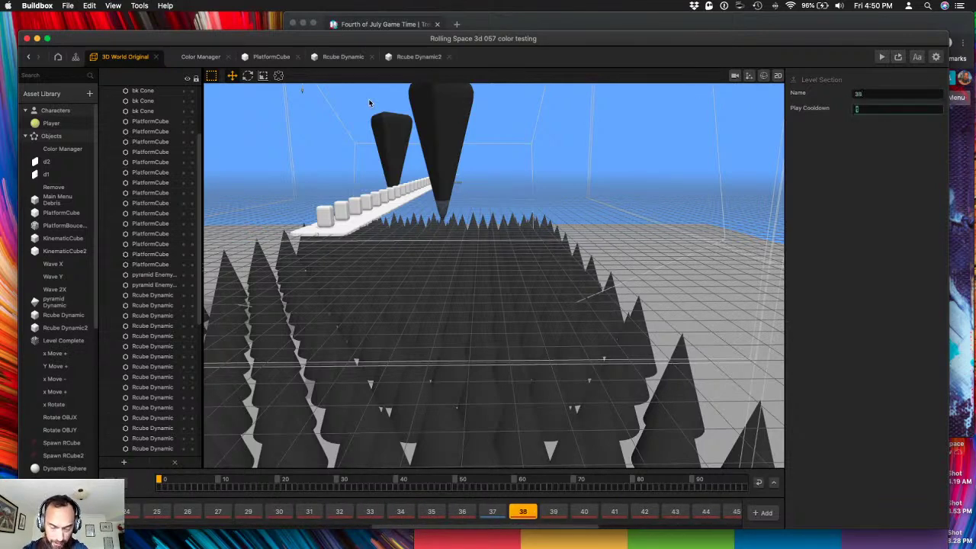
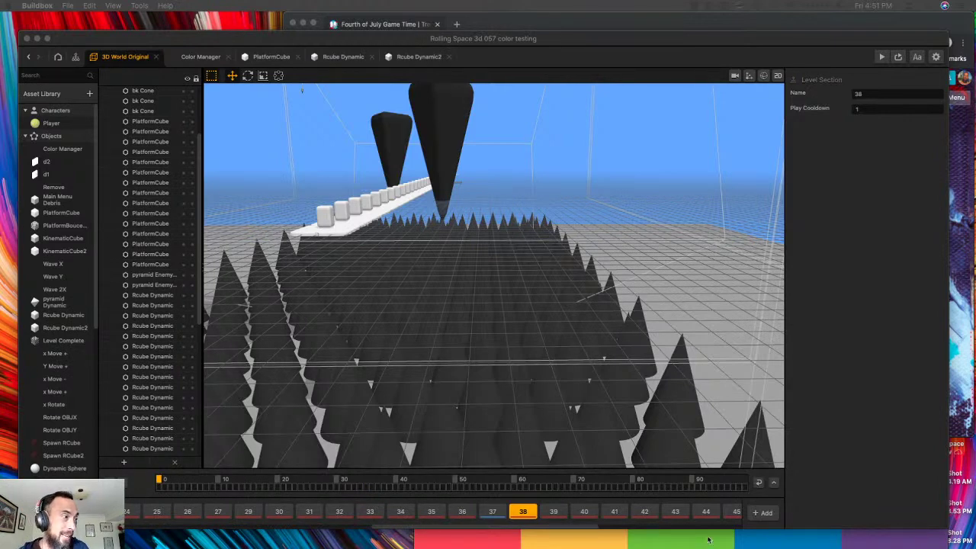
{"action": "left_click", "coordinate": [528, 516]}
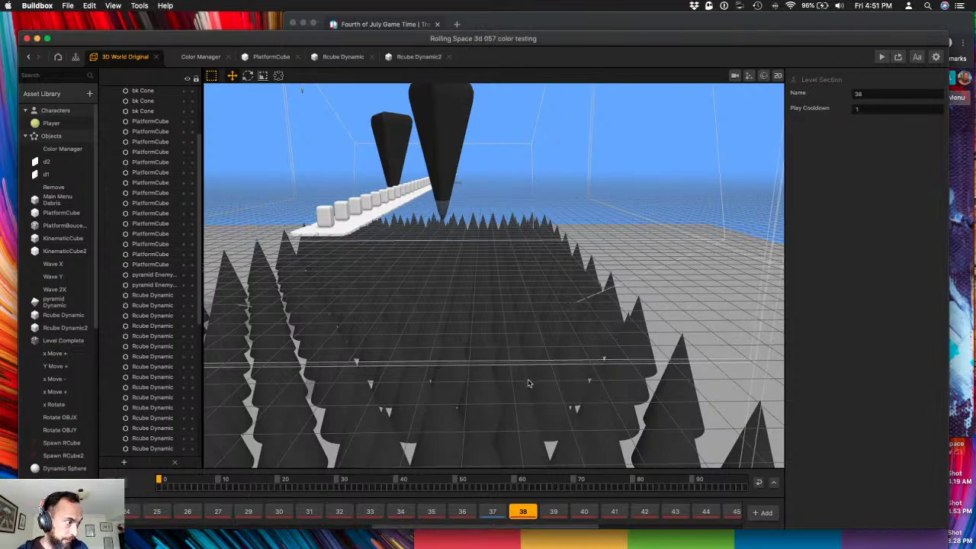
- Align the view of section 38 by Y and zoom out to see the platform row from above
{"action": "right_click_drag", "start_coordinate": [628, 302], "coordinate": [649, 346]}
{"action": "scroll", "coordinate": [473, 355], "scroll_direction": "up", "scroll_amount": 8}
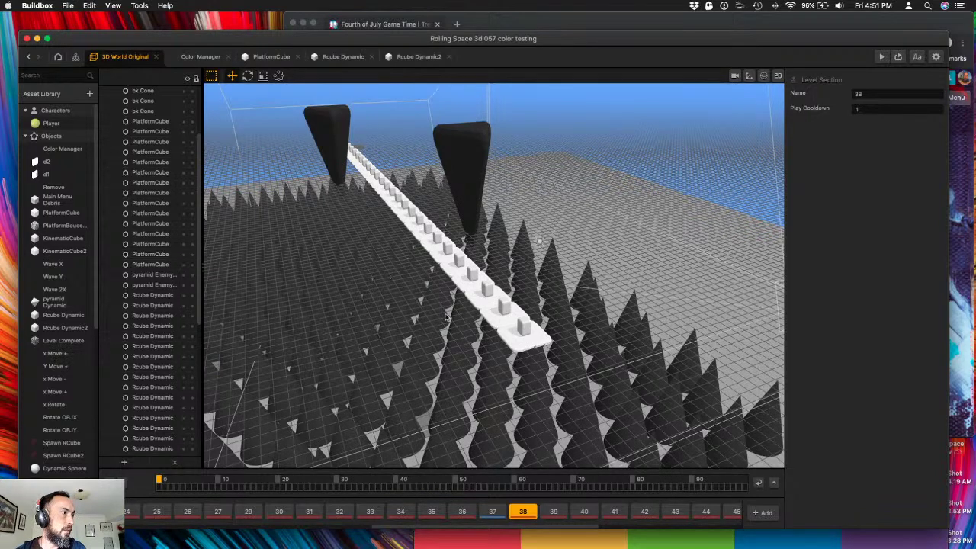
{"action": "left_click", "coordinate": [74, 6]}
{"action": "mouse_move", "coordinate": [113, 5]}
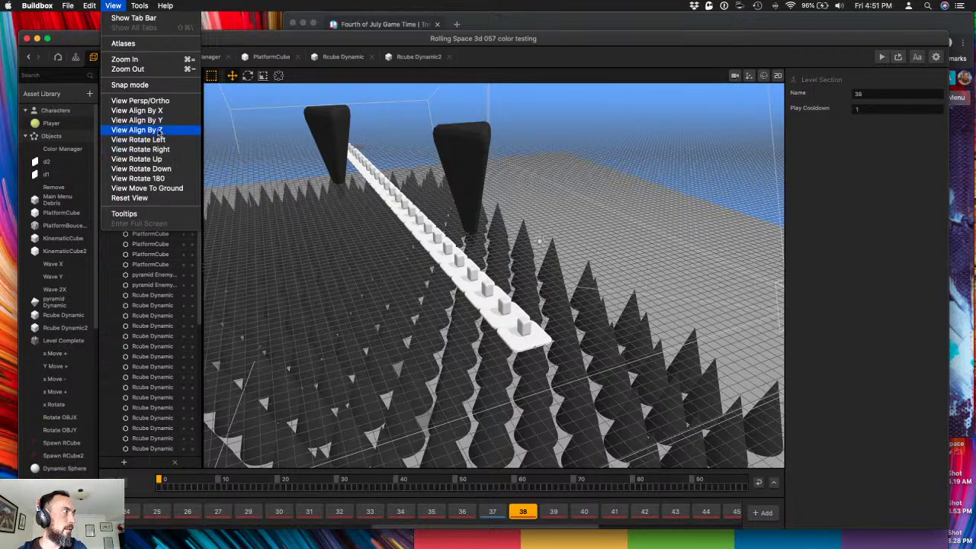
{"action": "left_click", "coordinate": [138, 120]}
{"action": "left_click", "coordinate": [459, 254]}
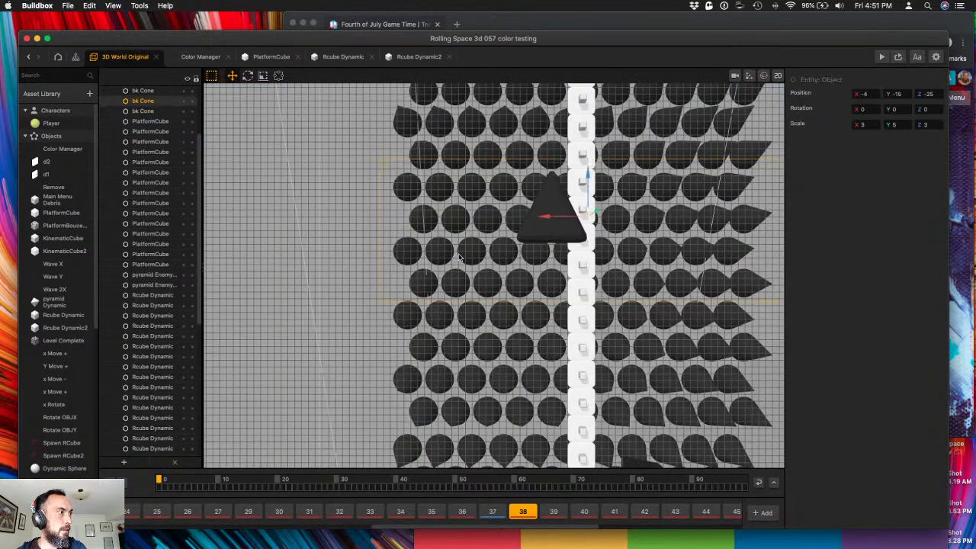
{"action": "scroll", "coordinate": [457, 199], "scroll_direction": "down", "scroll_amount": 5}
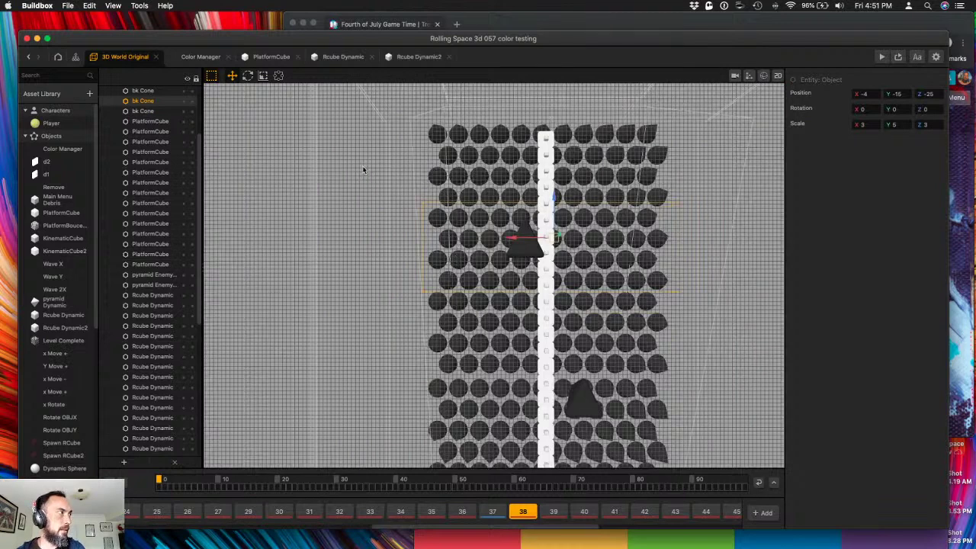
- Select all the bk Cone objects in section 38, lock them, and clear the selection
{"action": "mouse_move", "coordinate": [363, 169]}
{"action": "left_mouse_down"}
{"action": "mouse_move", "coordinate": [444, 451]}
{"action": "mouse_move", "coordinate": [454, 454]}
{"action": "left_mouse_up"}
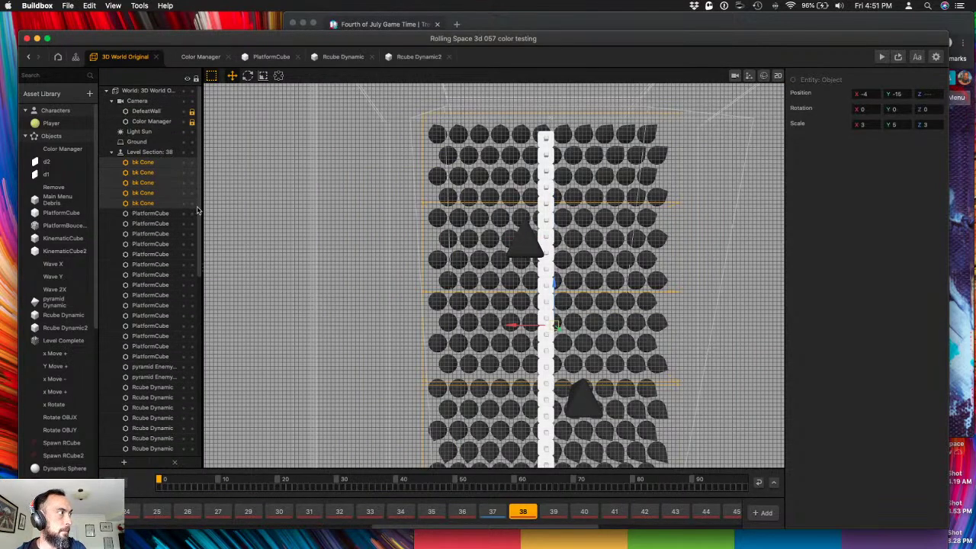
{"action": "left_click", "coordinate": [191, 203]}
{"action": "left_click", "coordinate": [191, 193]}
{"action": "left_click", "coordinate": [191, 182]}
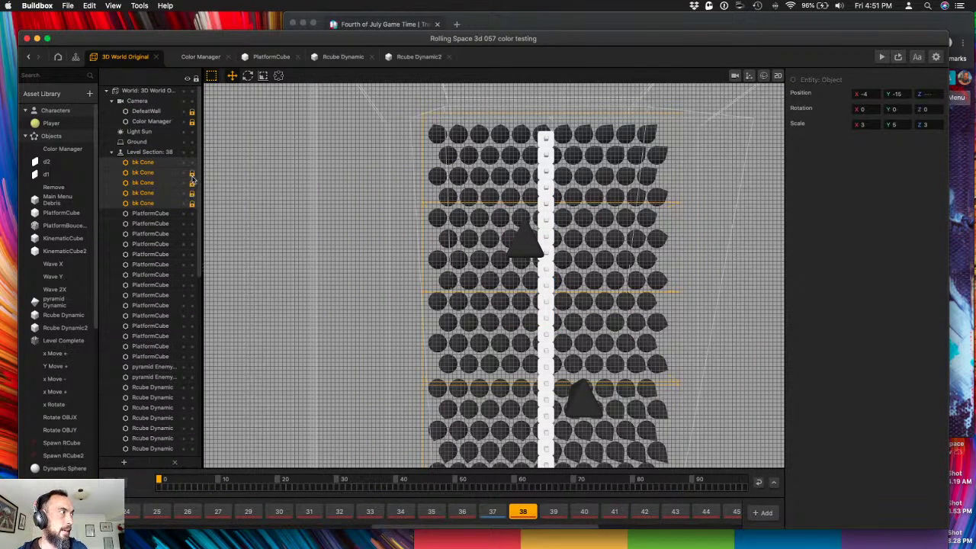
{"action": "left_click", "coordinate": [191, 172]}
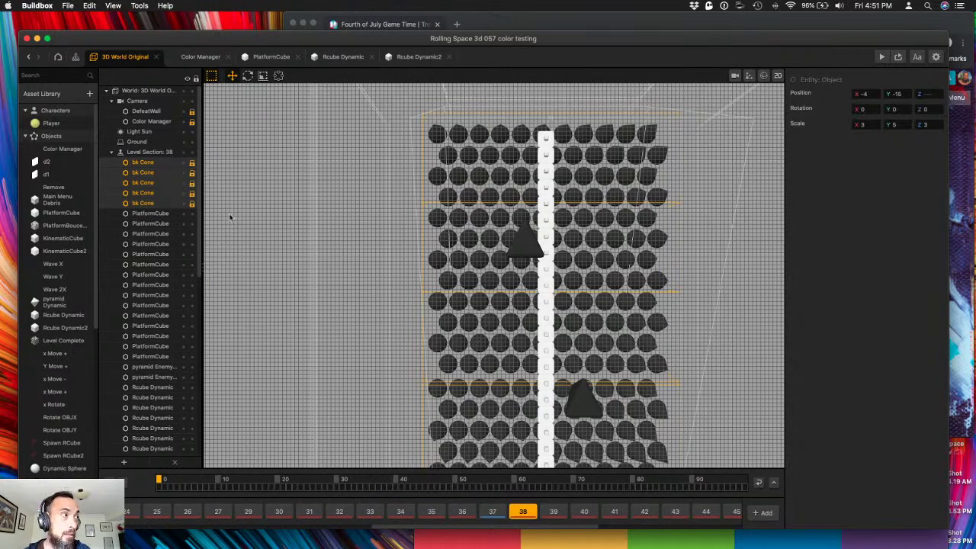
{"action": "left_click", "coordinate": [409, 263]}
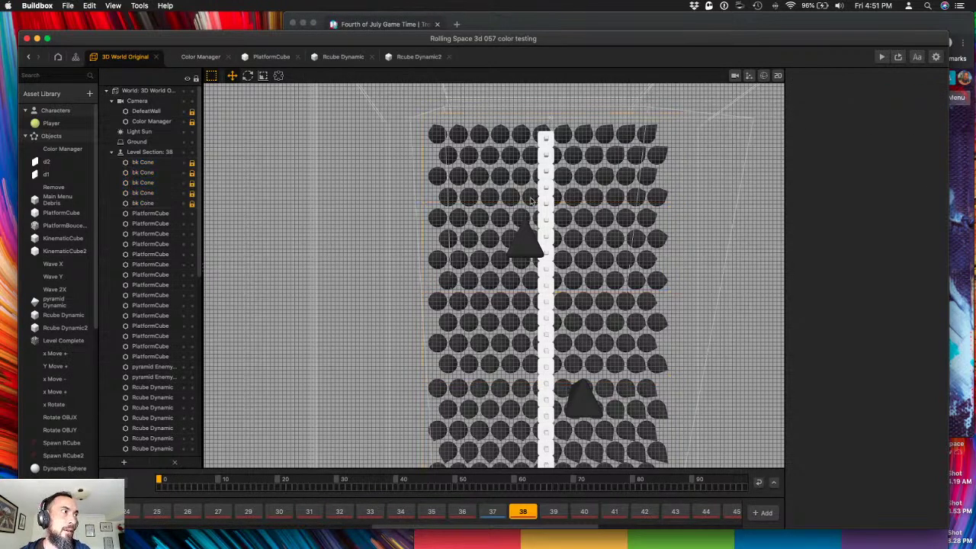
{"action": "left_click_drag", "start_coordinate": [544, 136], "coordinate": [581, 336]}
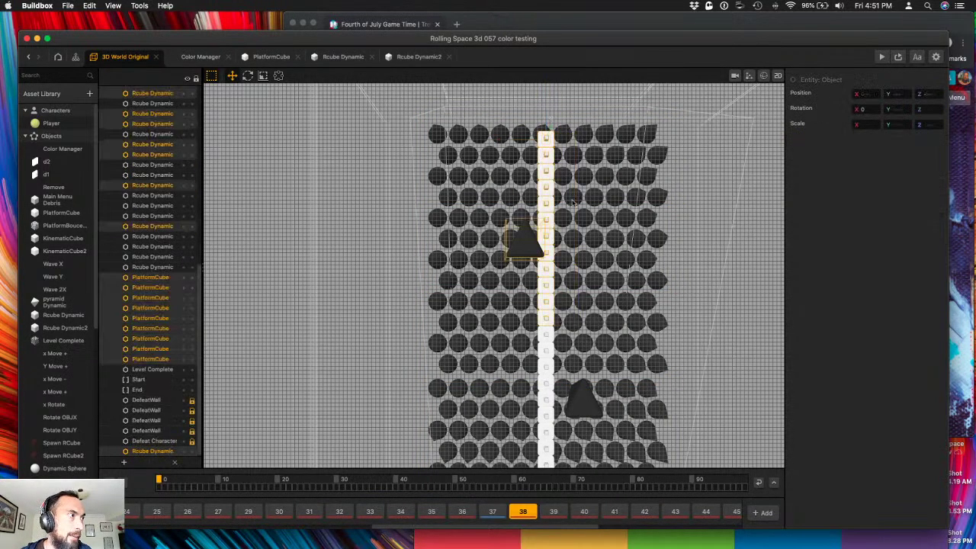
{"action": "scroll", "coordinate": [487, 158], "scroll_direction": "up", "scroll_amount": 3}
{"action": "scroll", "coordinate": [487, 158], "scroll_direction": "down", "scroll_amount": 3}
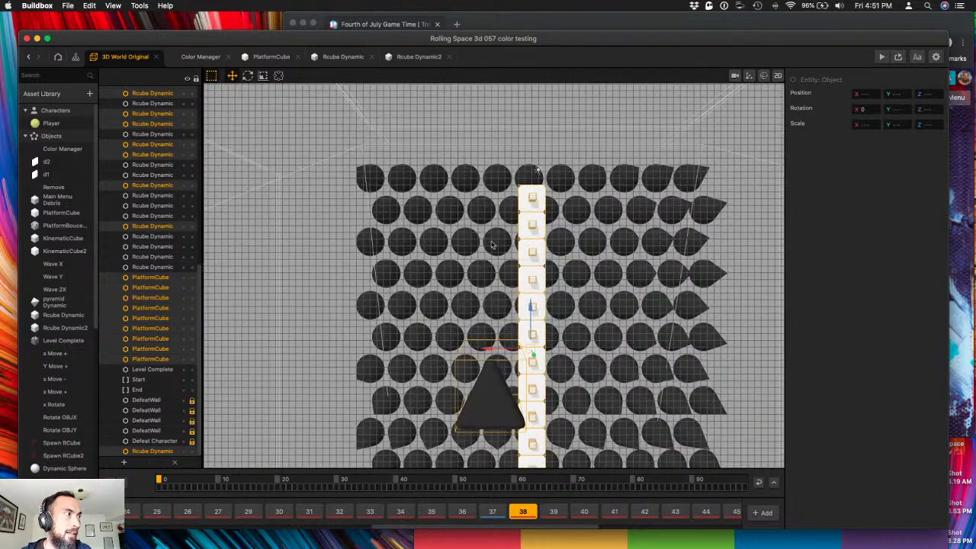
{"action": "left_click", "coordinate": [504, 221]}
{"action": "left_click_drag", "start_coordinate": [516, 224], "coordinate": [587, 397]}
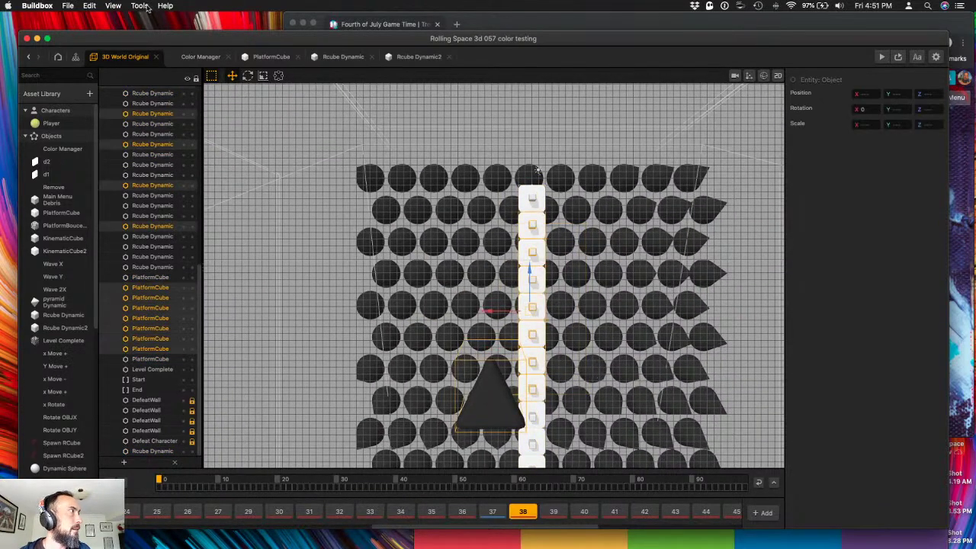
- Turn on Snap mode for moving objects in the 3D view
{"action": "left_click", "coordinate": [119, 7]}
{"action": "key", "text": "Escape"}
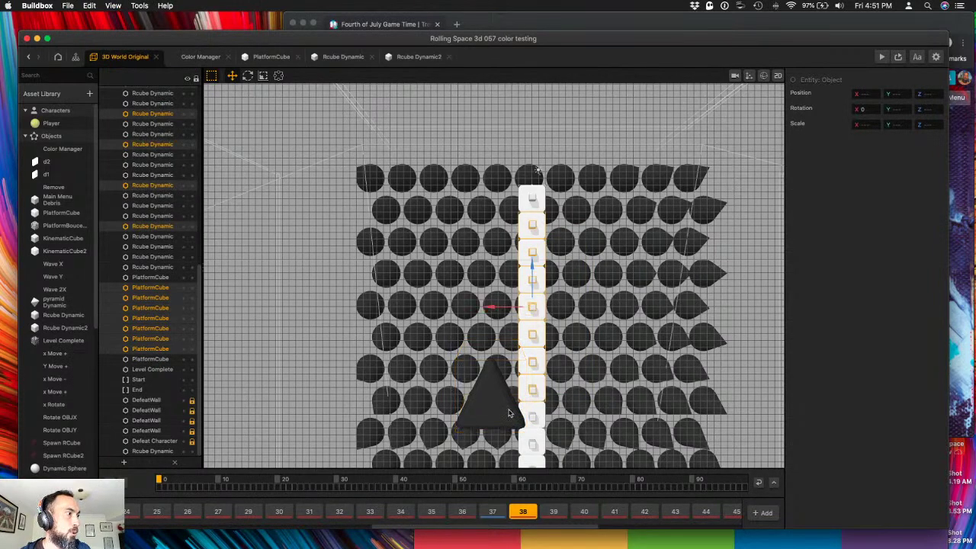
{"action": "left_click", "coordinate": [137, 5]}
{"action": "mouse_move", "coordinate": [121, 5]}
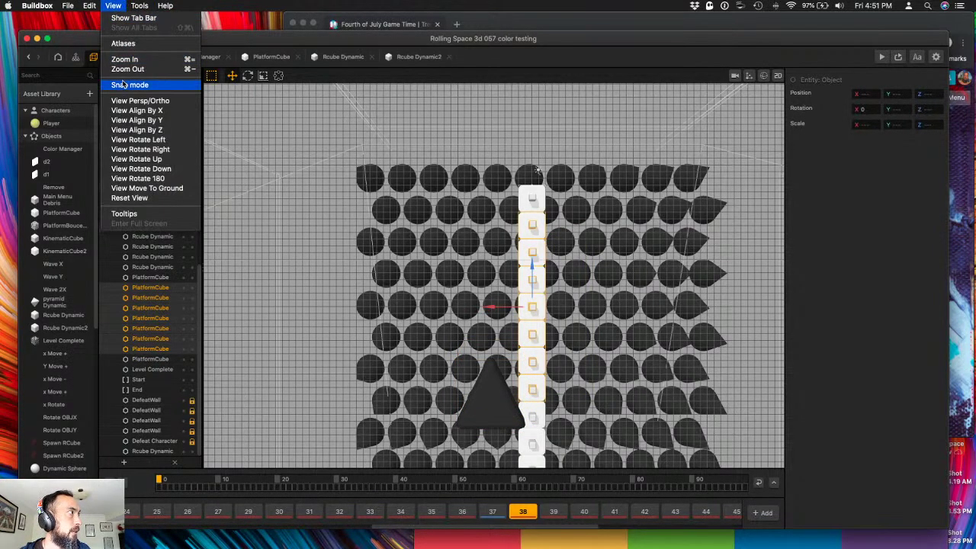
{"action": "left_click", "coordinate": [123, 83]}
- Set the 3D world's grid size to 2 on X, Y and Z
{"action": "scroll", "coordinate": [138, 126], "scroll_direction": "up", "scroll_amount": 10}
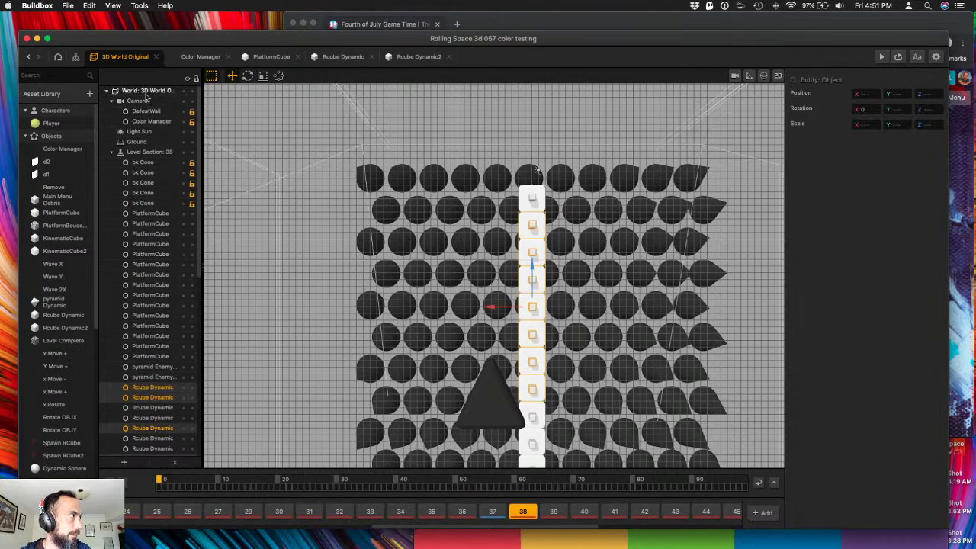
{"action": "left_click", "coordinate": [141, 91]}
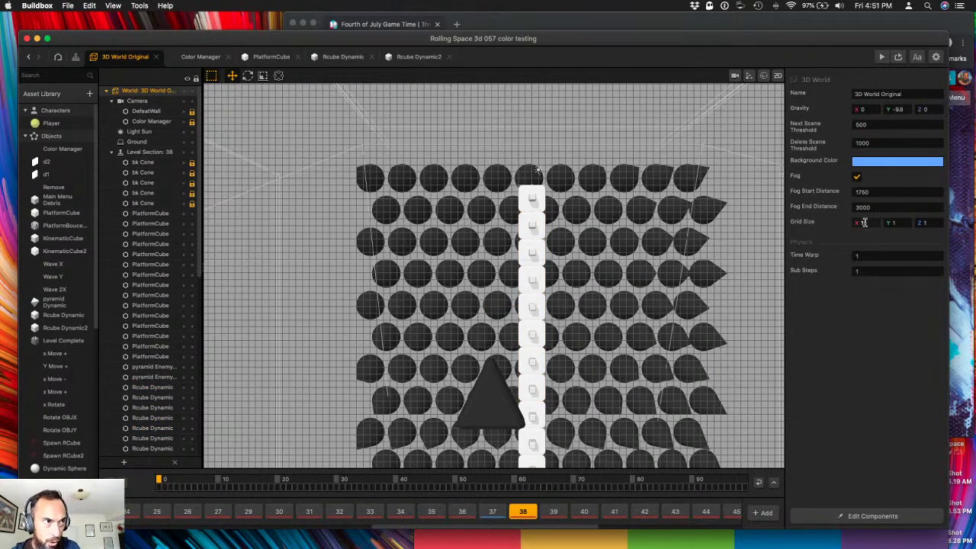
{"action": "double_click", "coordinate": [864, 222]}
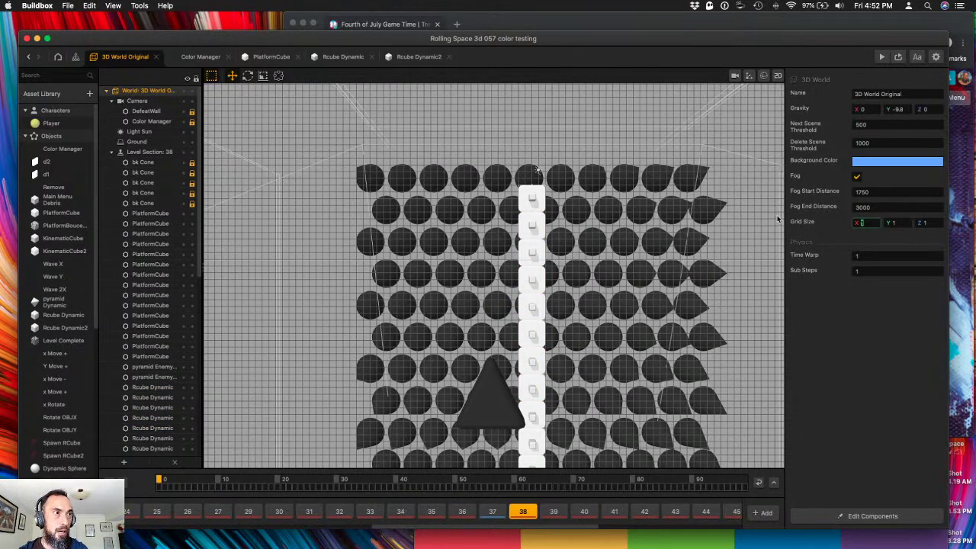
{"action": "key", "text": "Return"}
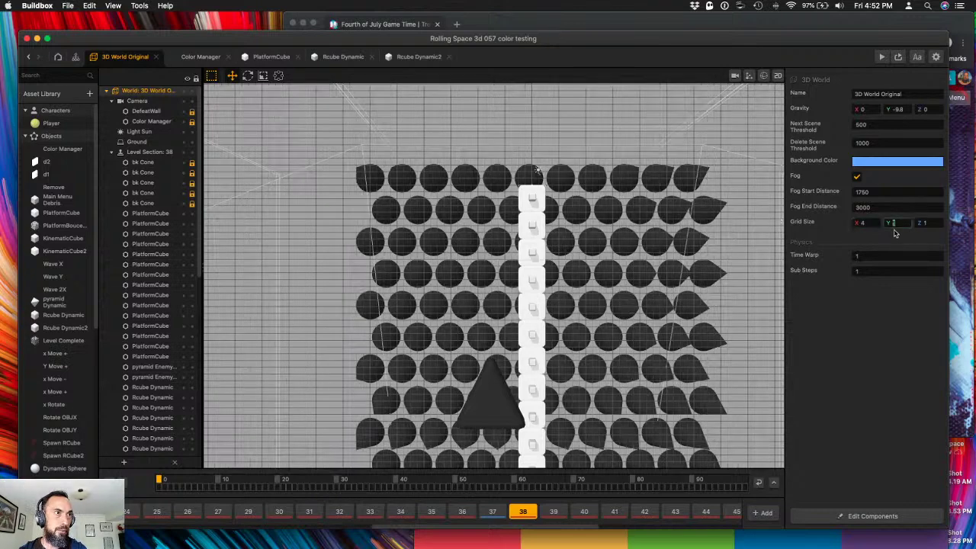
{"action": "key", "text": "Tab"}
{"action": "type", "text": "2"}
{"action": "key", "text": "Tab"}
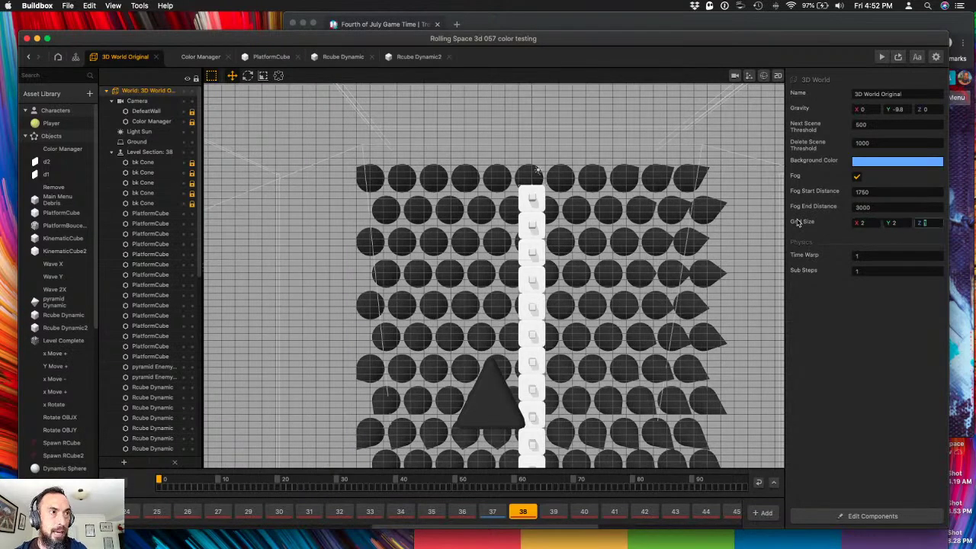
{"action": "type", "text": "2"}
{"action": "key", "text": "Tab"}
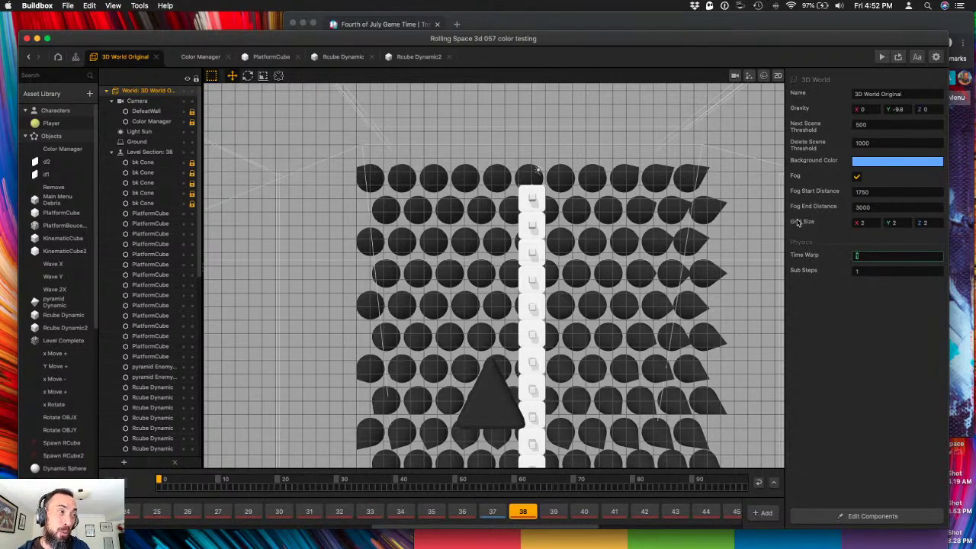
- Select all platform cubes and Rcube Dynamic objects in the row after the first platform, leaving out both pyramid enemies
{"action": "left_click", "coordinate": [520, 238]}
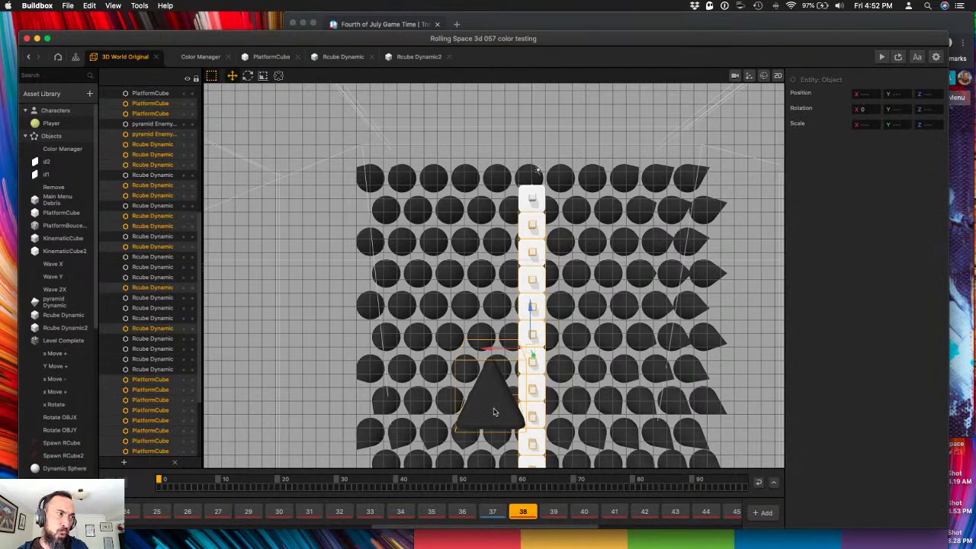
{"action": "scroll", "coordinate": [515, 412], "scroll_direction": "down", "scroll_amount": 5}
{"action": "middle_click_drag", "start_coordinate": [516, 412], "coordinate": [517, 317]}
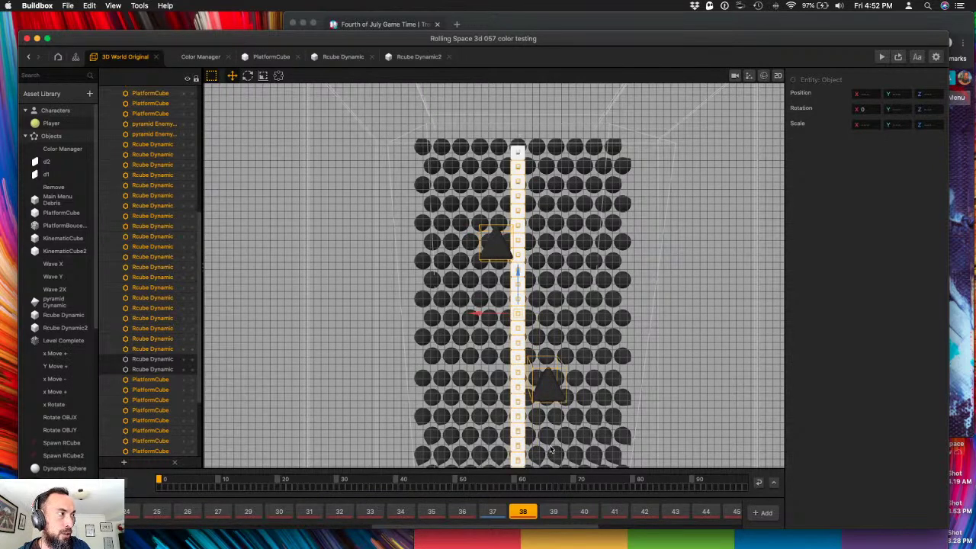
{"action": "scroll", "coordinate": [559, 450], "scroll_direction": "down", "scroll_amount": 2}
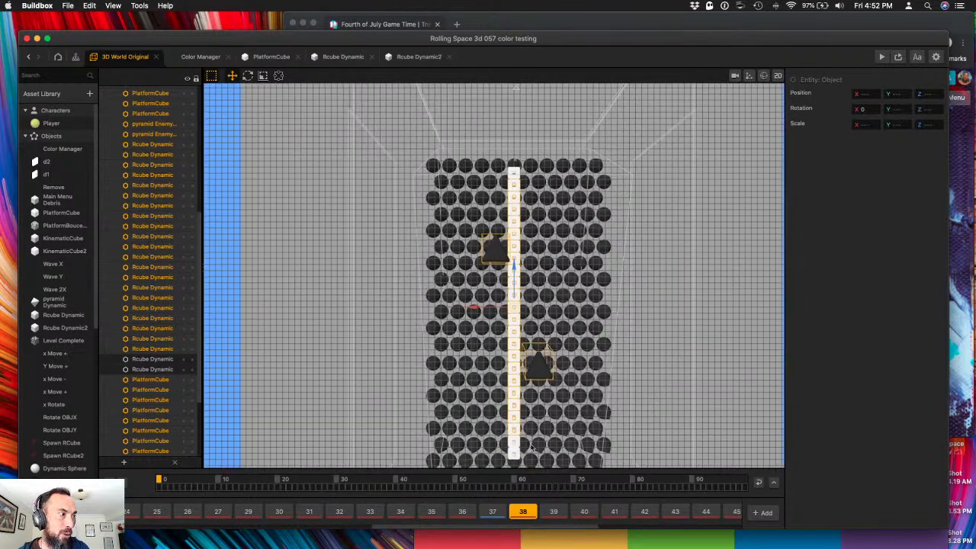
{"action": "left_click", "coordinate": [522, 456], "text": "shift"}
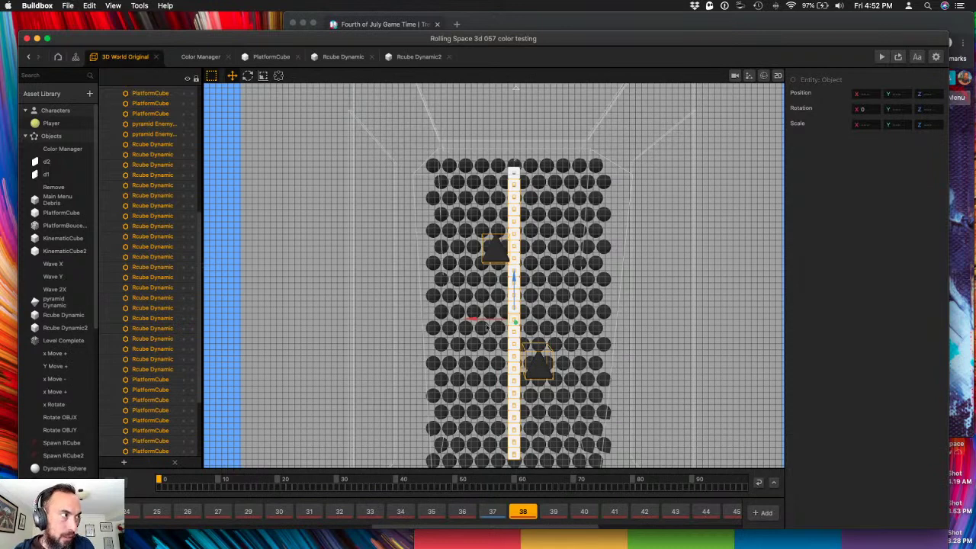
{"action": "left_click", "coordinate": [504, 260], "text": "shift"}
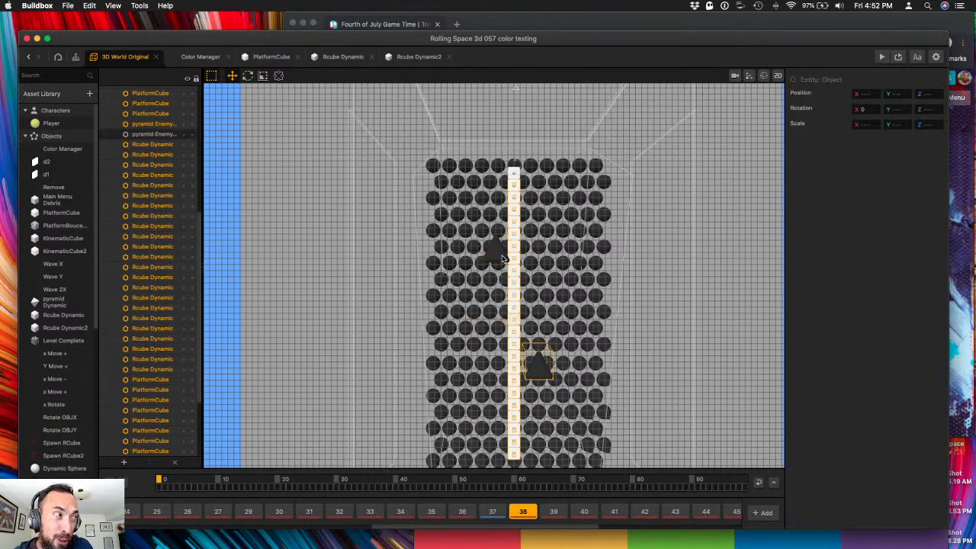
{"action": "left_click", "coordinate": [535, 370], "text": "shift"}
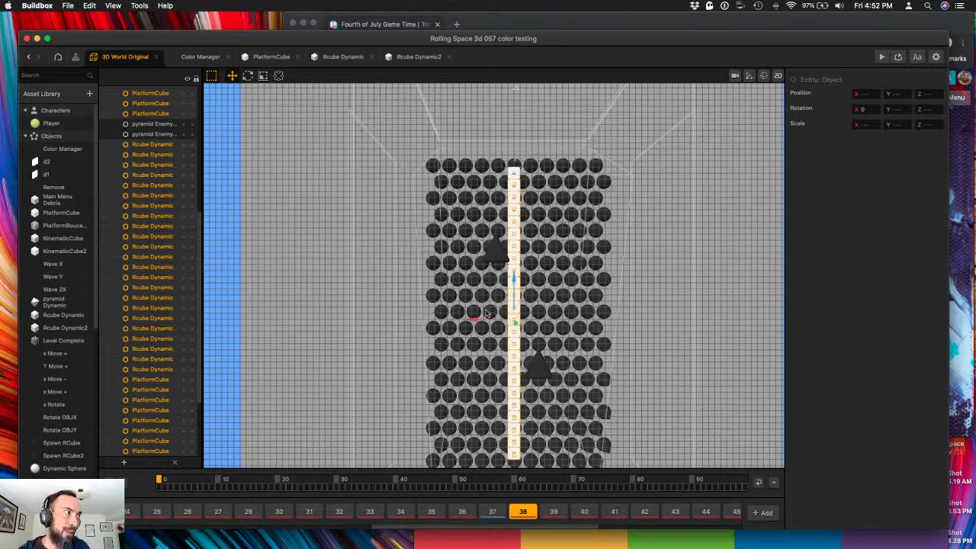
- Shift the selected row to X -2, -4 and -6 in turn, dropping the leading cube pair from the selection before each further shift
{"action": "left_click_drag", "start_coordinate": [476, 323], "coordinate": [483, 323]}
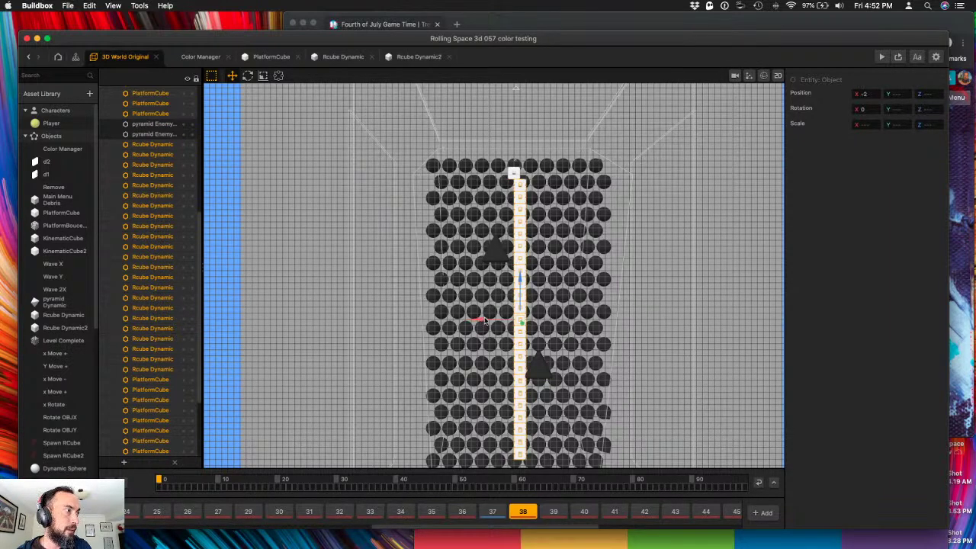
{"action": "left_click", "coordinate": [522, 188], "text": "shift"}
{"action": "left_click_drag", "start_coordinate": [482, 328], "coordinate": [488, 328]}
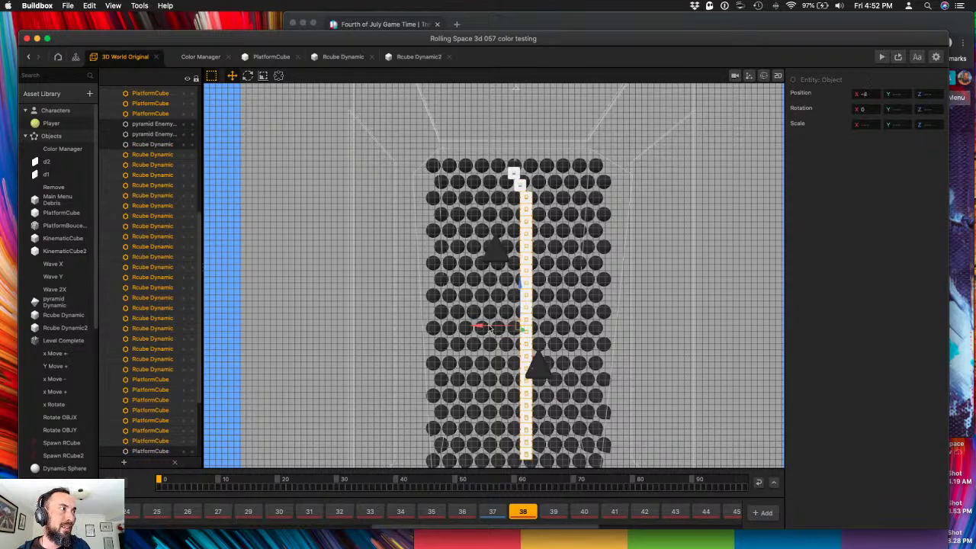
{"action": "left_click", "coordinate": [530, 202], "text": "shift"}
{"action": "left_click", "coordinate": [530, 202], "text": "shift"}
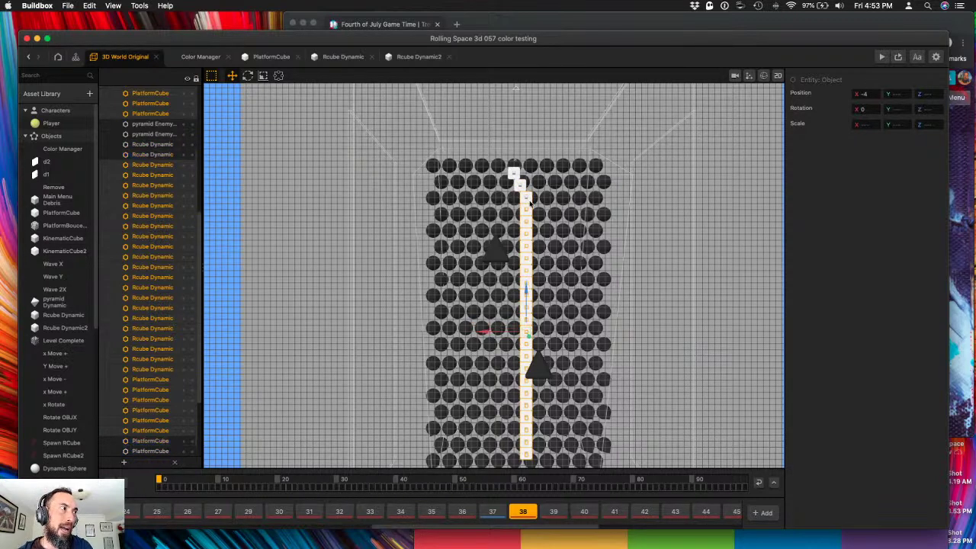
{"action": "left_click_drag", "start_coordinate": [486, 335], "coordinate": [492, 334]}
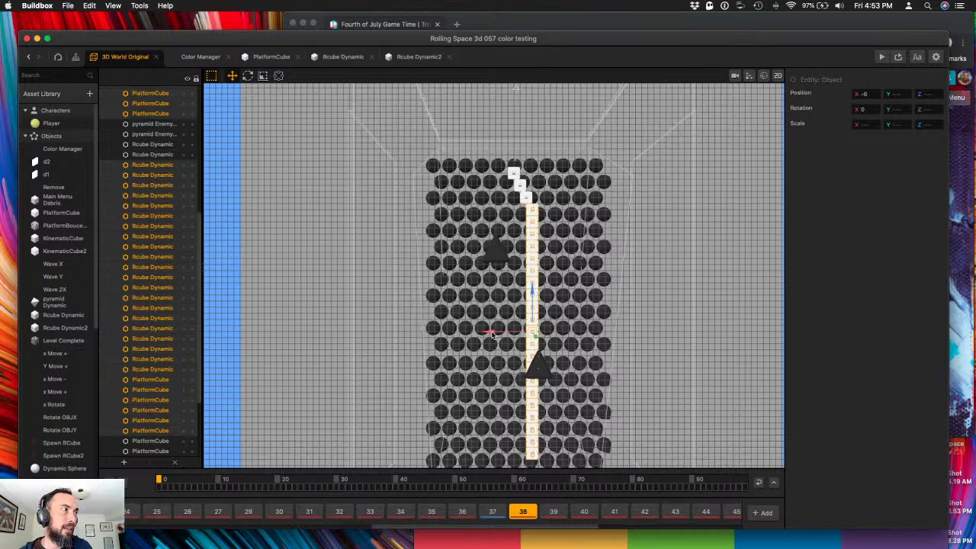
- Continue the diagonal by shifting the remaining row to X -8, -10 and -12, leaving one more cube pair behind each time
{"action": "left_click", "coordinate": [532, 214], "text": "shift"}
{"action": "left_click", "coordinate": [531, 215], "text": "shift"}
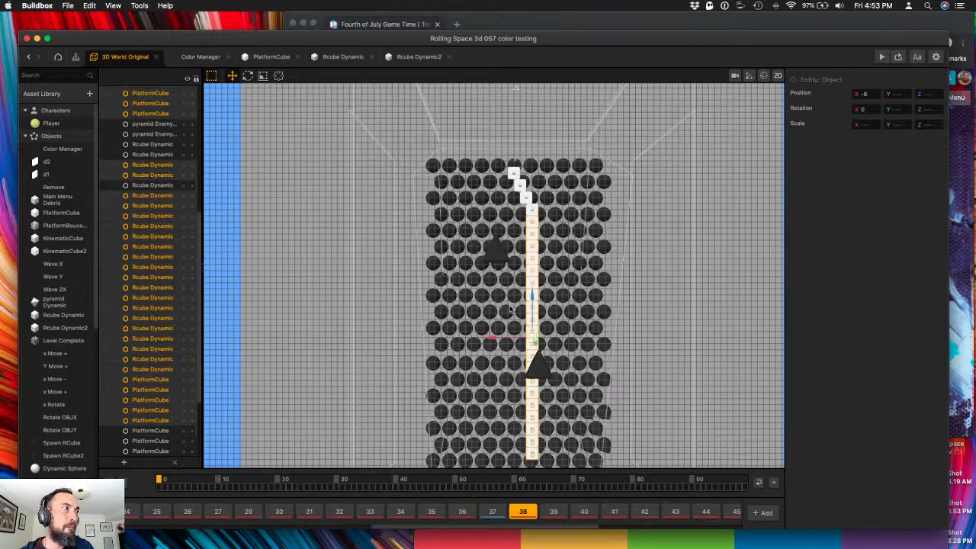
{"action": "left_click_drag", "start_coordinate": [505, 343], "coordinate": [512, 342]}
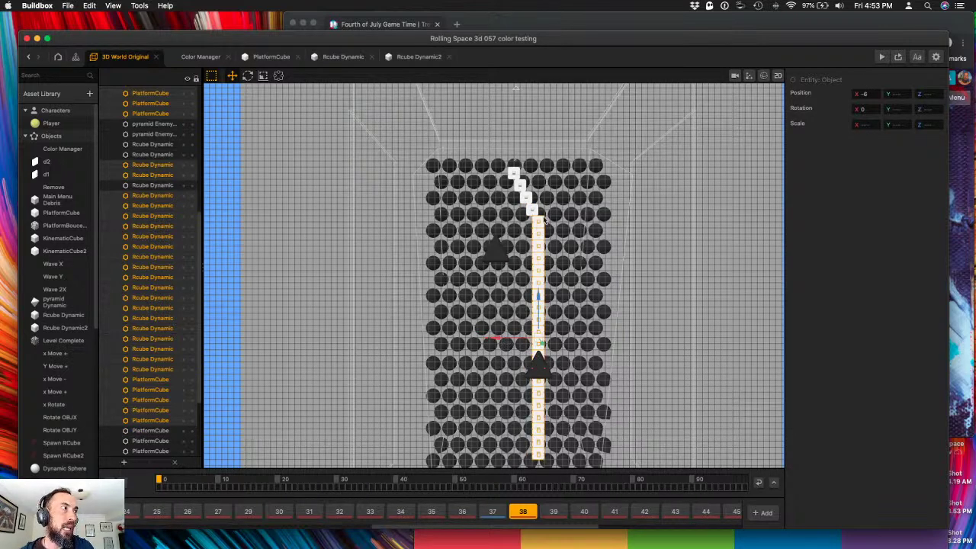
{"action": "left_click", "coordinate": [538, 223], "text": "shift"}
{"action": "left_click", "coordinate": [540, 222], "text": "shift"}
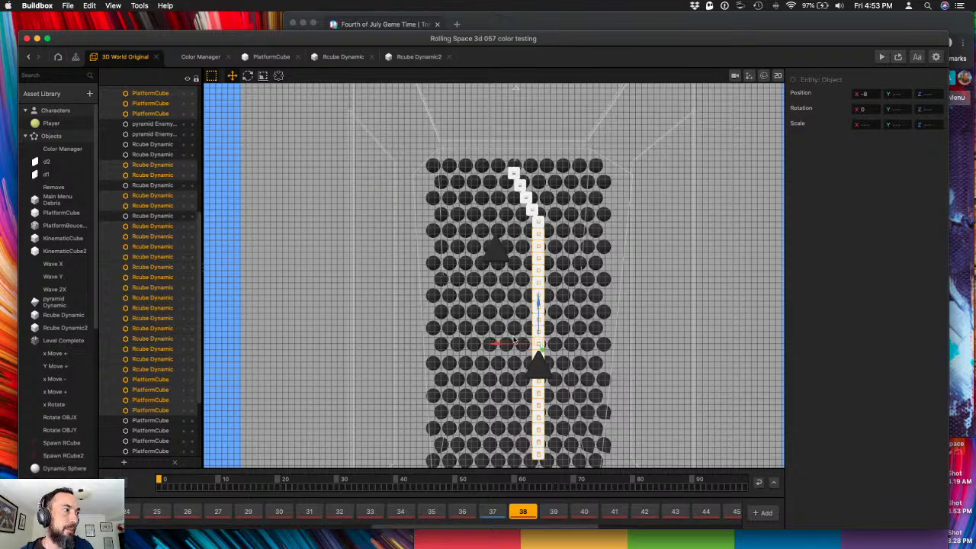
{"action": "left_click_drag", "start_coordinate": [506, 343], "coordinate": [512, 344]}
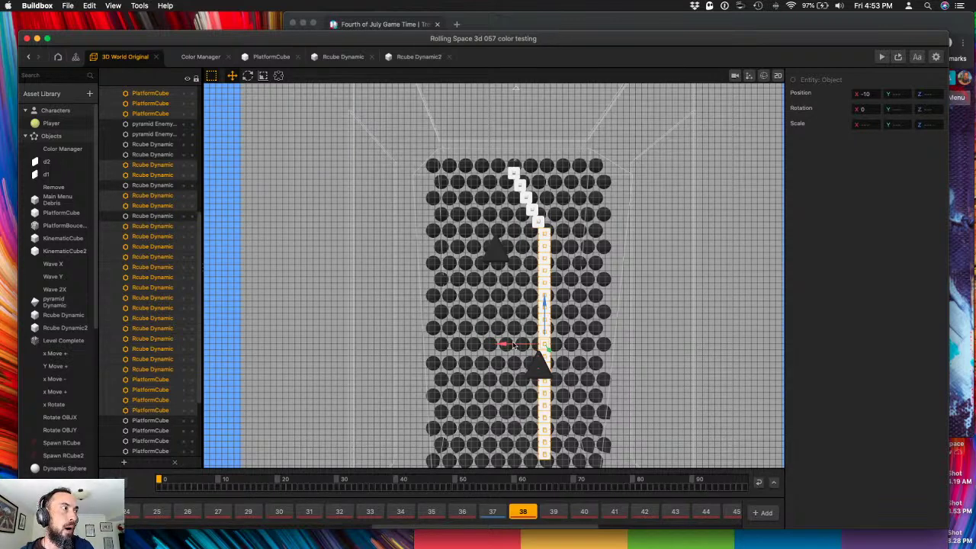
{"action": "left_click", "coordinate": [544, 236], "text": "shift"}
{"action": "left_click", "coordinate": [544, 238], "text": "shift"}
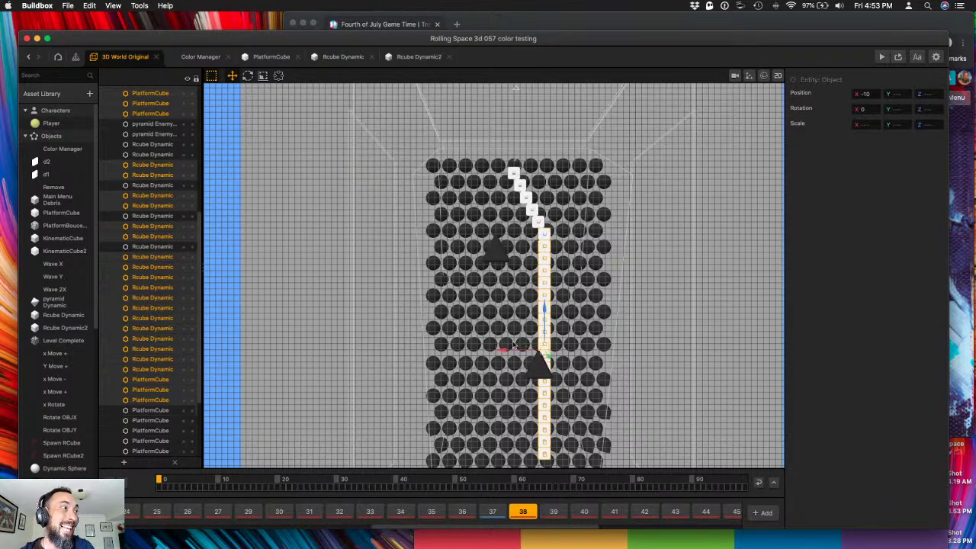
{"action": "left_click_drag", "start_coordinate": [506, 351], "coordinate": [514, 352]}
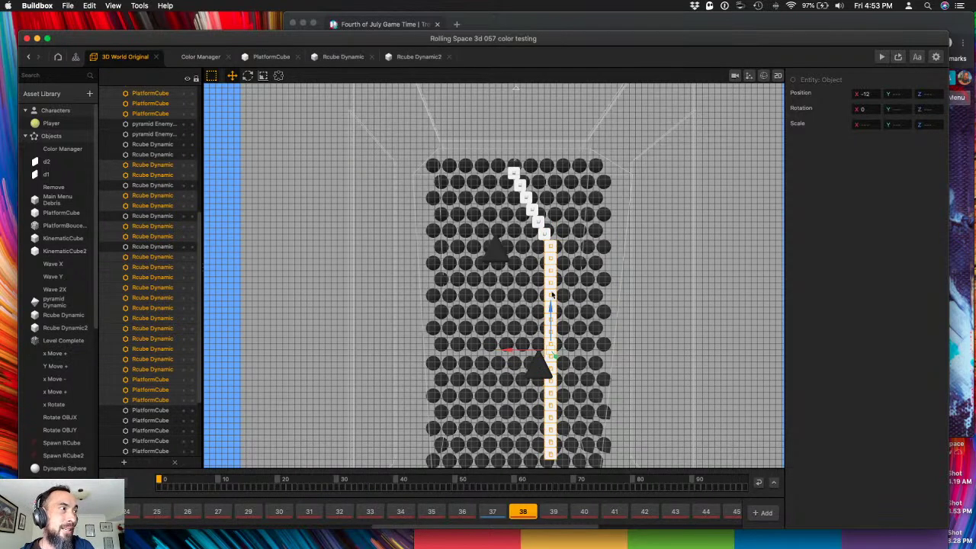
- Bend the path back by shifting the remaining row to X -10, -8 and -6, leaving one more cube pair in place before each move
{"action": "left_click", "coordinate": [552, 249], "text": "shift"}
{"action": "left_click", "coordinate": [548, 251], "text": "shift"}
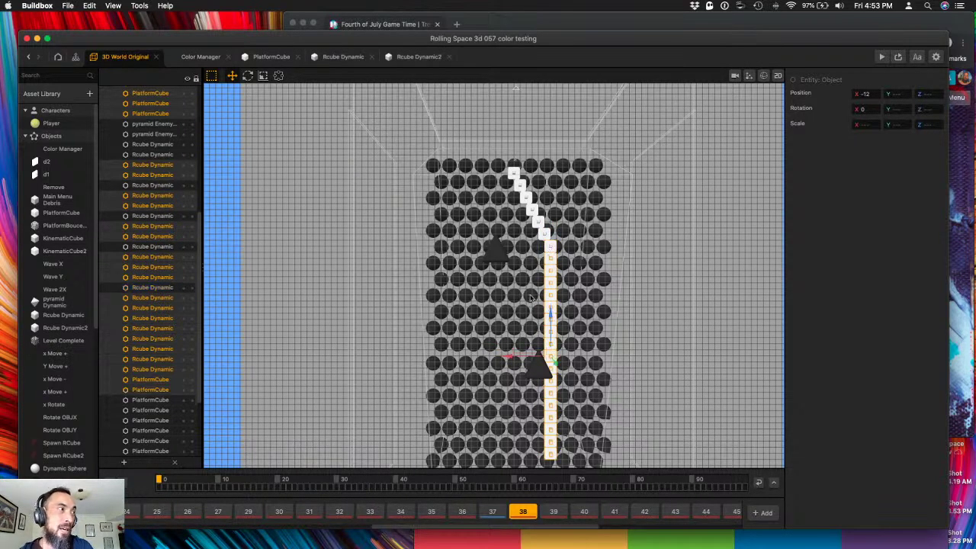
{"action": "left_click_drag", "start_coordinate": [511, 359], "coordinate": [508, 362]}
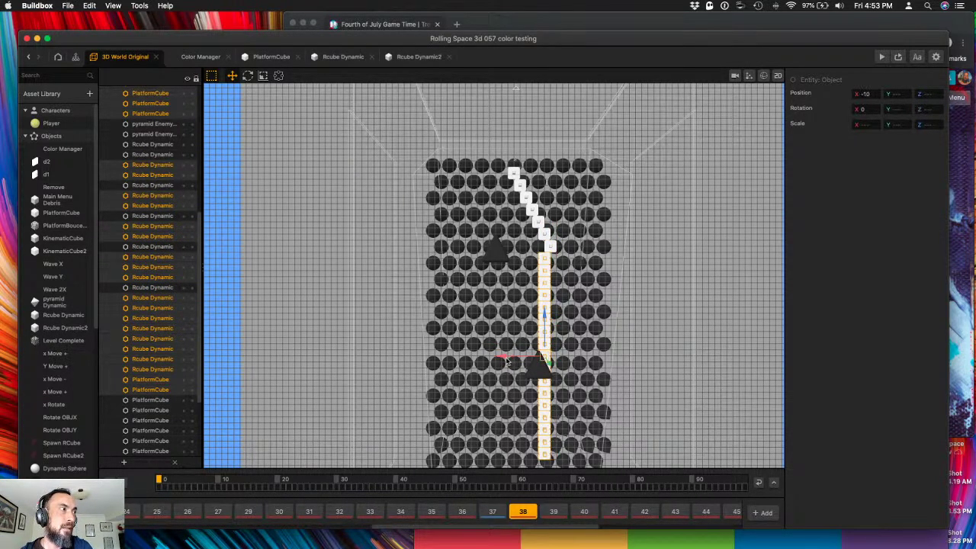
{"action": "left_click", "coordinate": [546, 261], "text": "shift"}
{"action": "left_click", "coordinate": [542, 264], "text": "shift"}
{"action": "left_click", "coordinate": [547, 261], "text": "shift"}
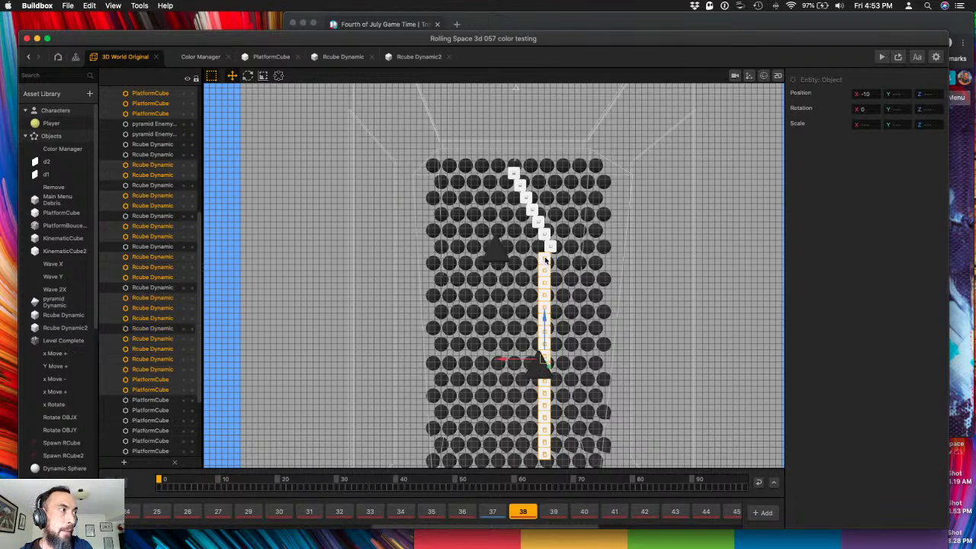
{"action": "left_click", "coordinate": [543, 264], "text": "shift"}
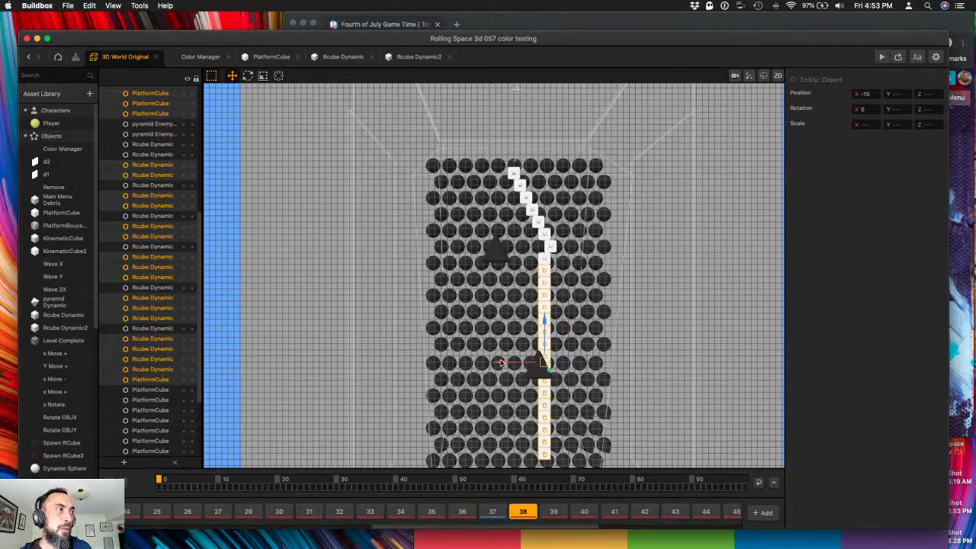
{"action": "left_click_drag", "start_coordinate": [502, 361], "coordinate": [509, 357]}
{"action": "left_click", "coordinate": [540, 273], "text": "shift"}
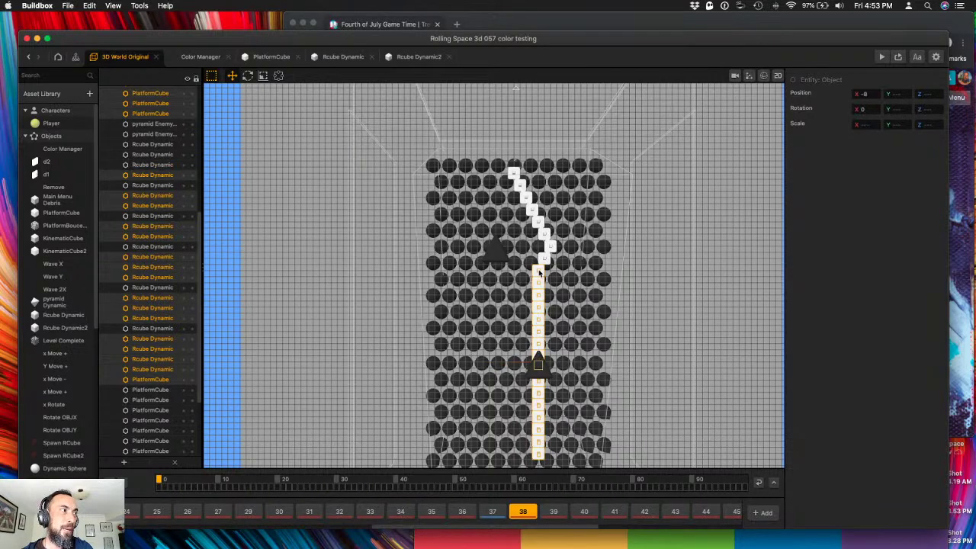
{"action": "left_click", "coordinate": [538, 282], "text": "shift"}
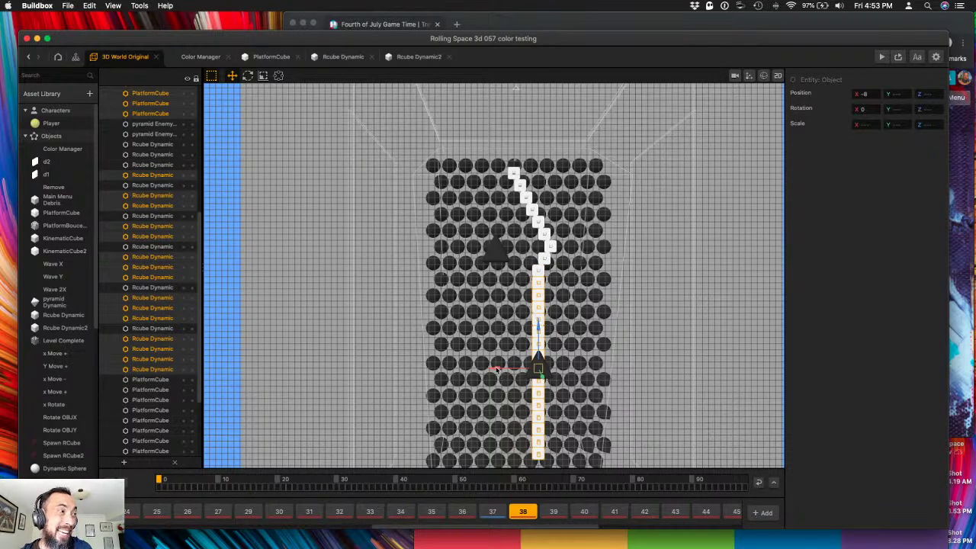
{"action": "left_click_drag", "start_coordinate": [496, 369], "coordinate": [490, 368]}
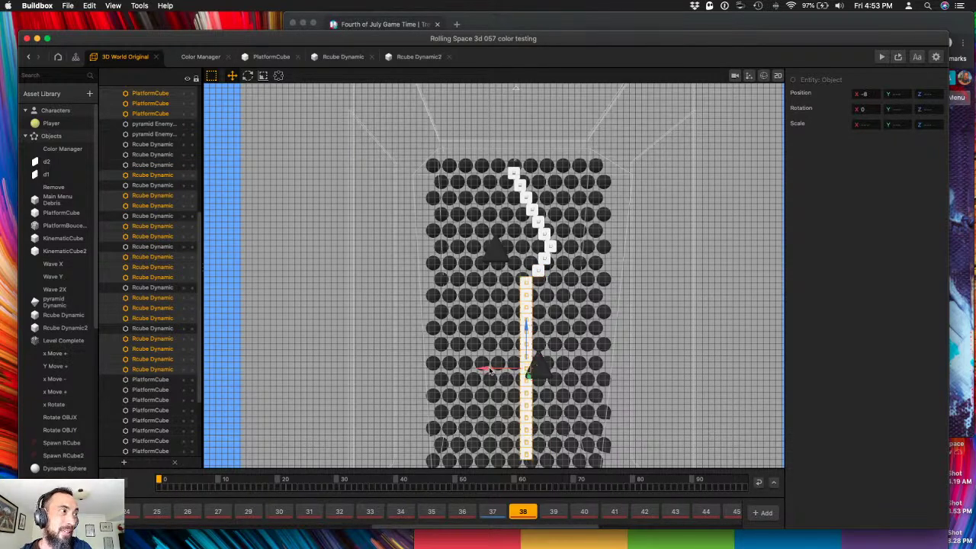
- Shift the remaining row to X -4, -2 and 0 in turn, leaving one more cube pair in place before each move
{"action": "left_click", "coordinate": [532, 284], "text": "shift"}
{"action": "left_click", "coordinate": [531, 293], "text": "shift"}
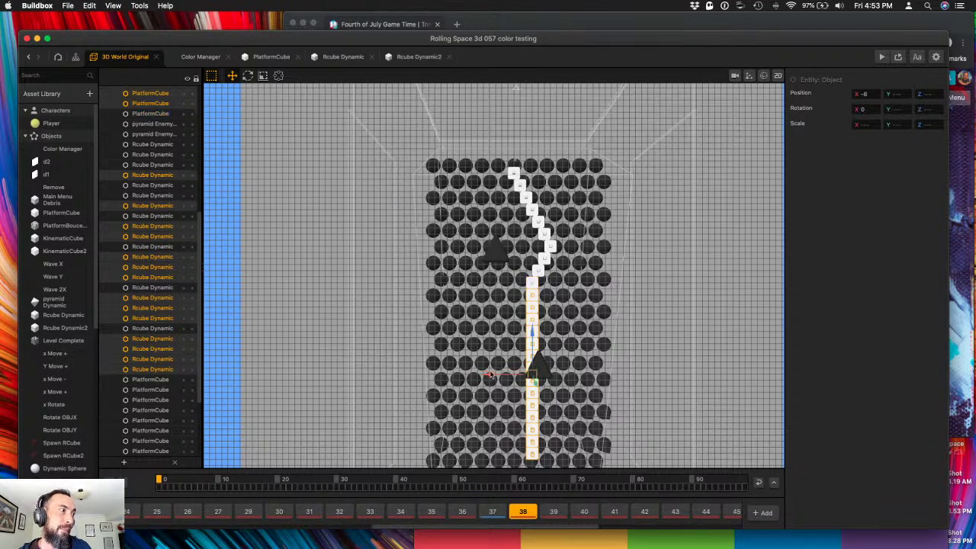
{"action": "left_click_drag", "start_coordinate": [490, 374], "coordinate": [483, 375]}
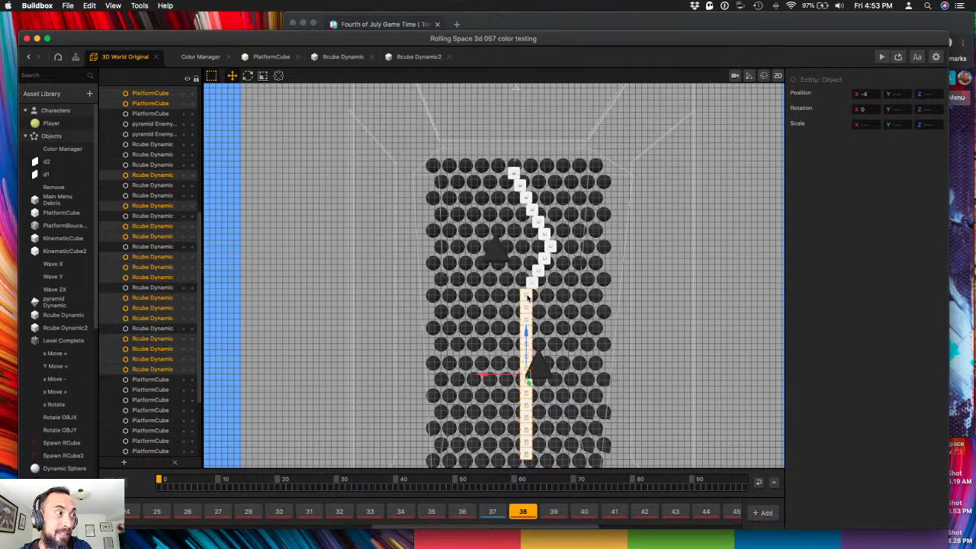
{"action": "left_click", "coordinate": [528, 297], "text": "shift"}
{"action": "left_click", "coordinate": [525, 303], "text": "shift"}
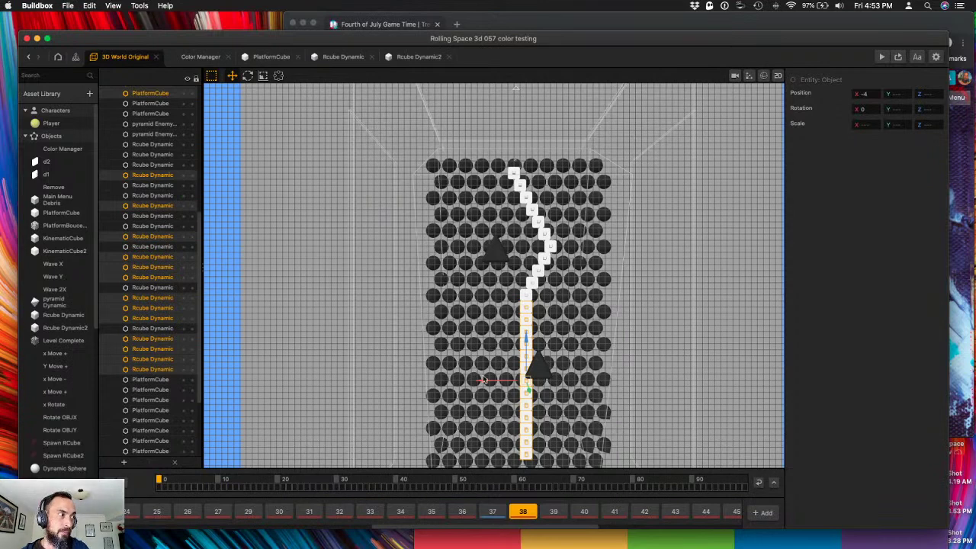
{"action": "left_click_drag", "start_coordinate": [484, 381], "coordinate": [476, 382]}
{"action": "left_click", "coordinate": [518, 312], "text": "shift"}
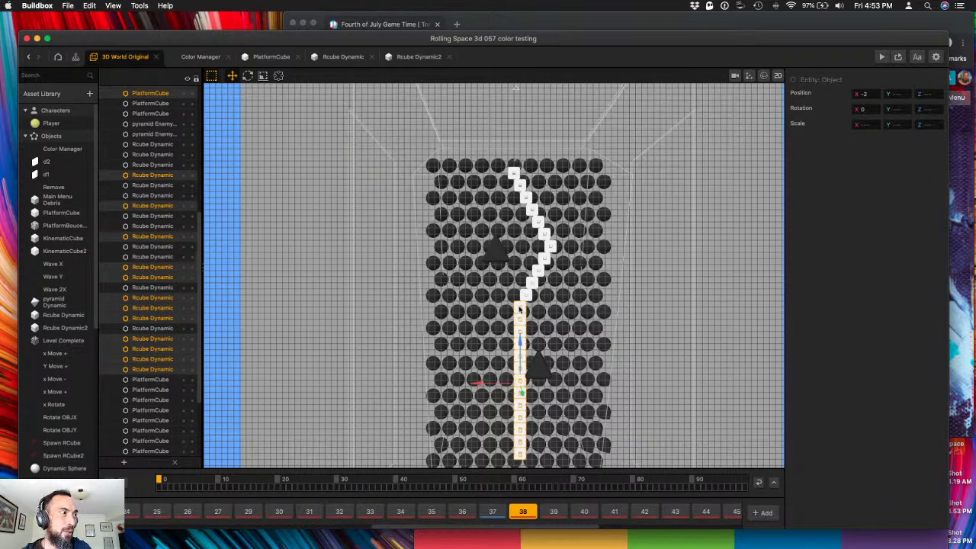
{"action": "left_click", "coordinate": [519, 309], "text": "shift"}
{"action": "left_click_drag", "start_coordinate": [476, 387], "coordinate": [471, 388]}
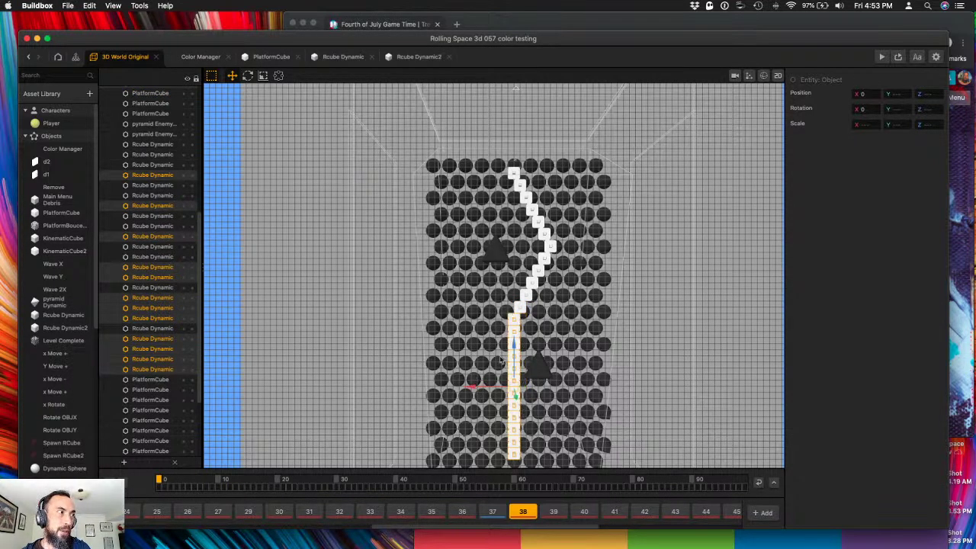
- Extend the diagonal past the centre by shifting the remaining row to X 2, 4 and 6, dropping the leading cube pair before each shift
{"action": "left_click", "coordinate": [516, 320], "text": "shift"}
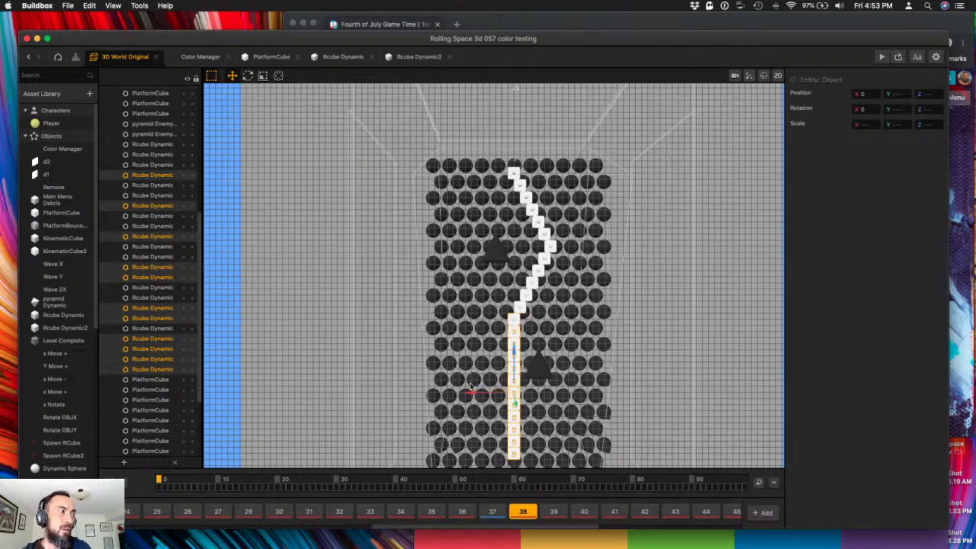
{"action": "left_click_drag", "start_coordinate": [472, 391], "coordinate": [465, 394]}
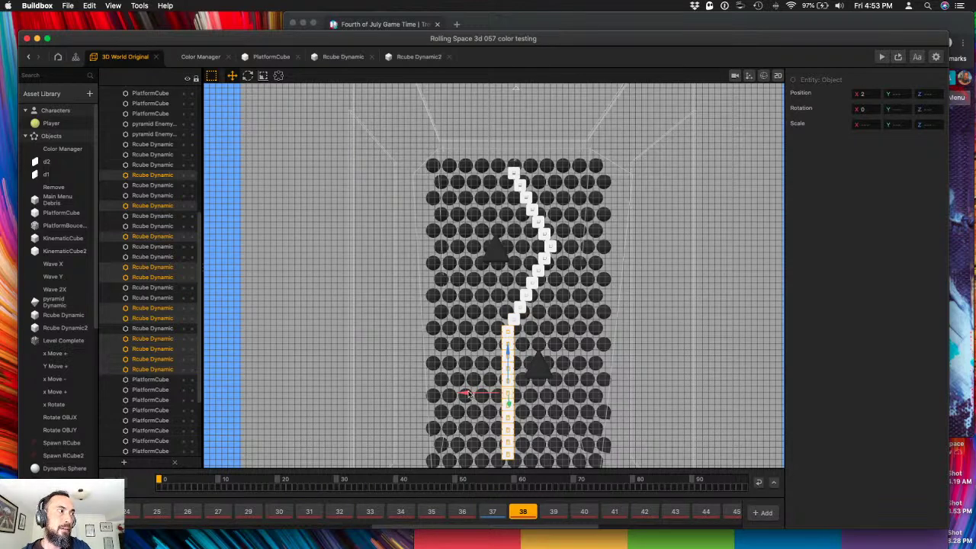
{"action": "left_click", "coordinate": [509, 334], "text": "shift"}
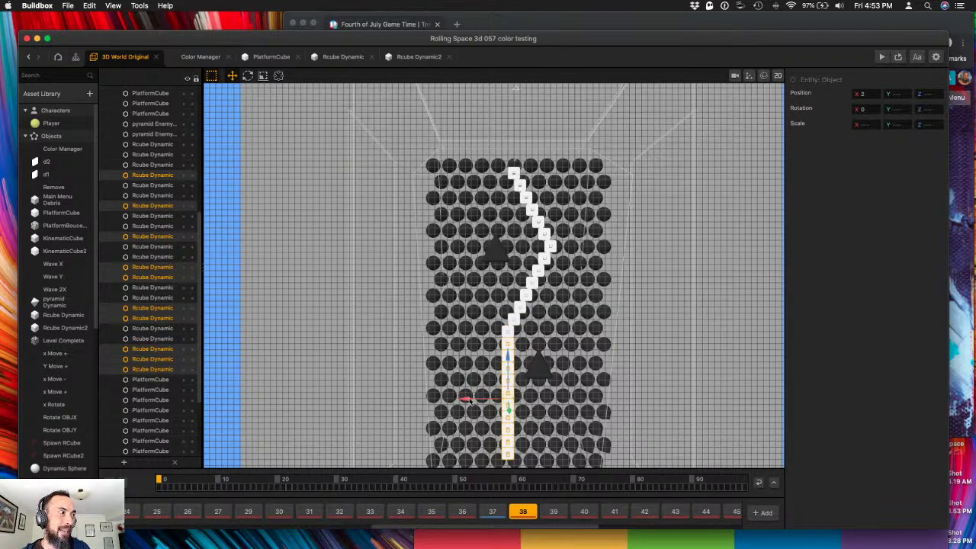
{"action": "left_click_drag", "start_coordinate": [471, 404], "coordinate": [464, 402]}
{"action": "left_click", "coordinate": [502, 347], "text": "shift"}
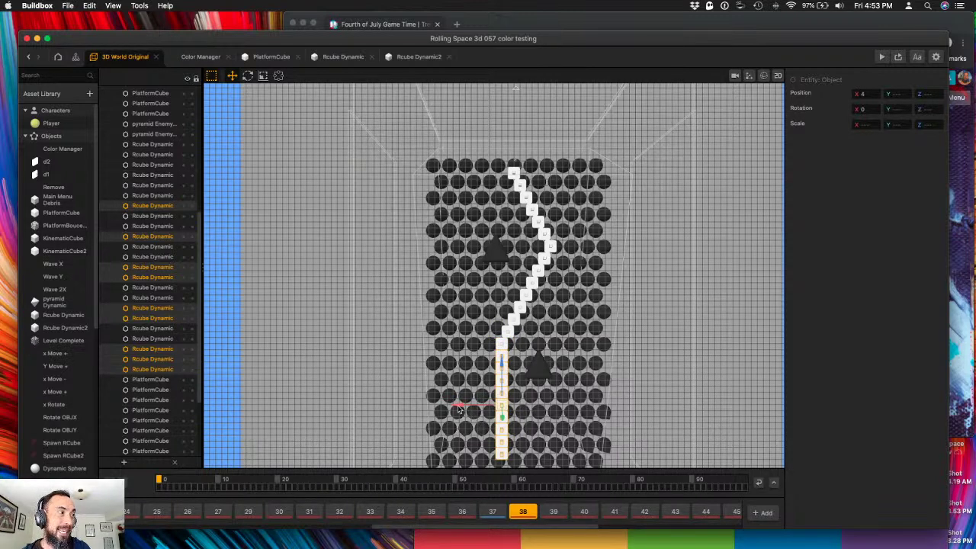
{"action": "left_click_drag", "start_coordinate": [459, 410], "coordinate": [452, 409]}
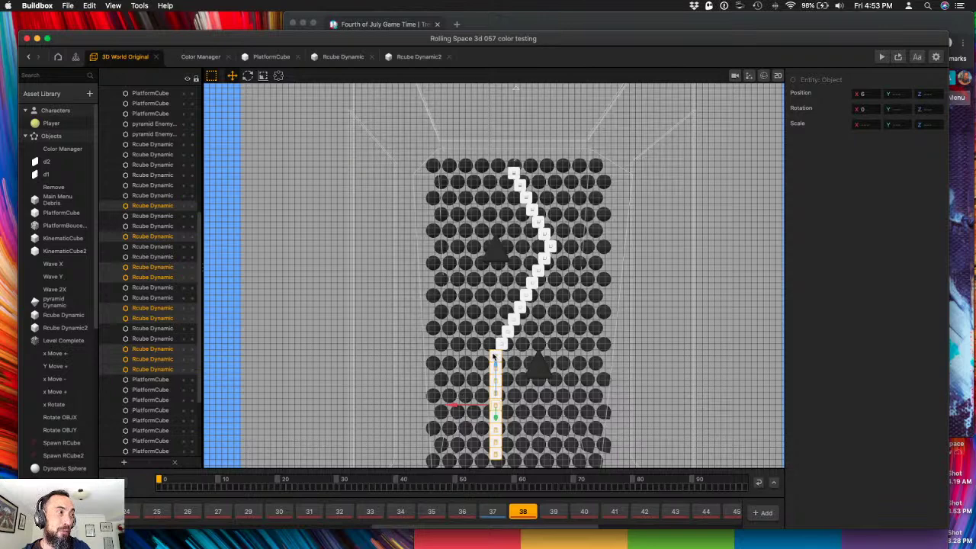
- Continue the same diagonal by shifting the remaining row to X 8 and 10, leaving one more cube pair behind each time
{"action": "scroll", "coordinate": [494, 356], "scroll_direction": "up", "scroll_amount": 5}
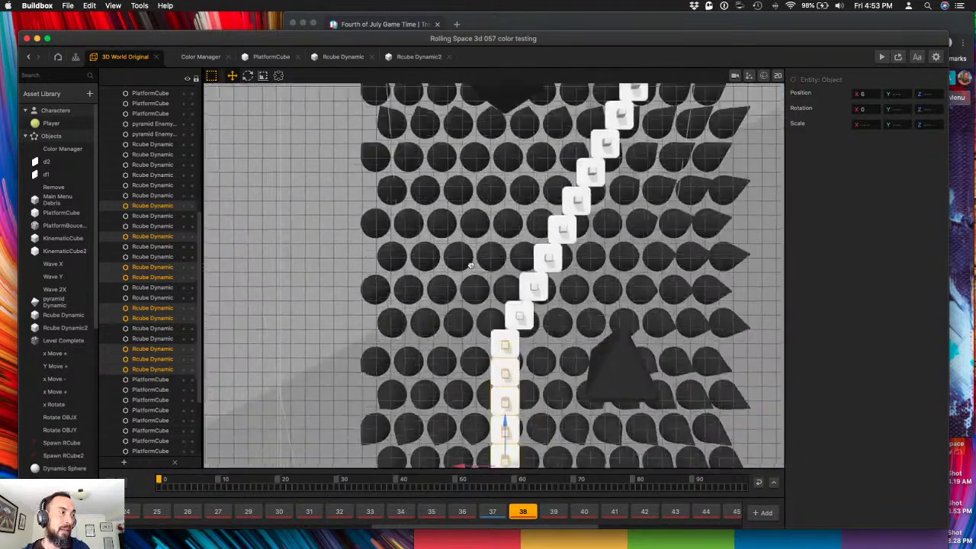
{"action": "middle_click_drag", "start_coordinate": [471, 265], "coordinate": [473, 238]}
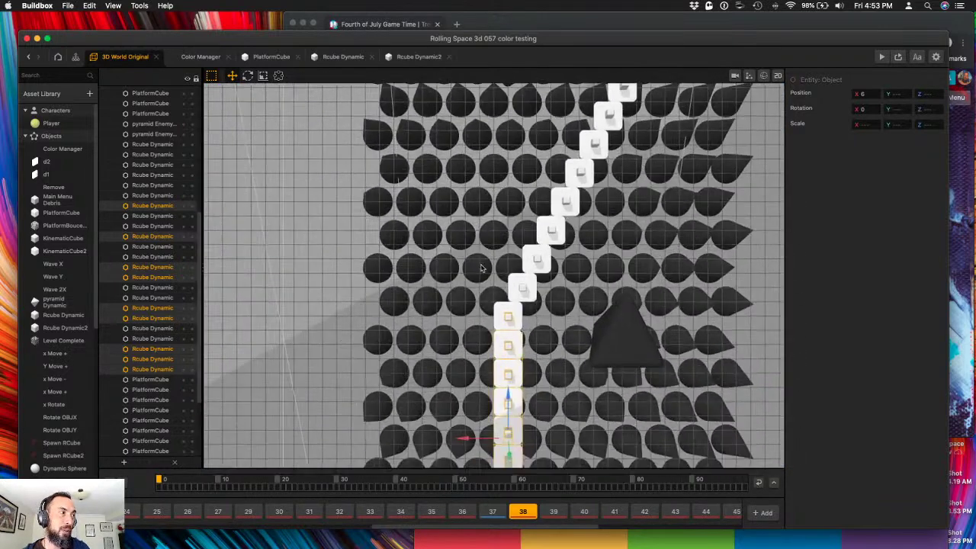
{"action": "left_click", "coordinate": [509, 319], "text": "shift"}
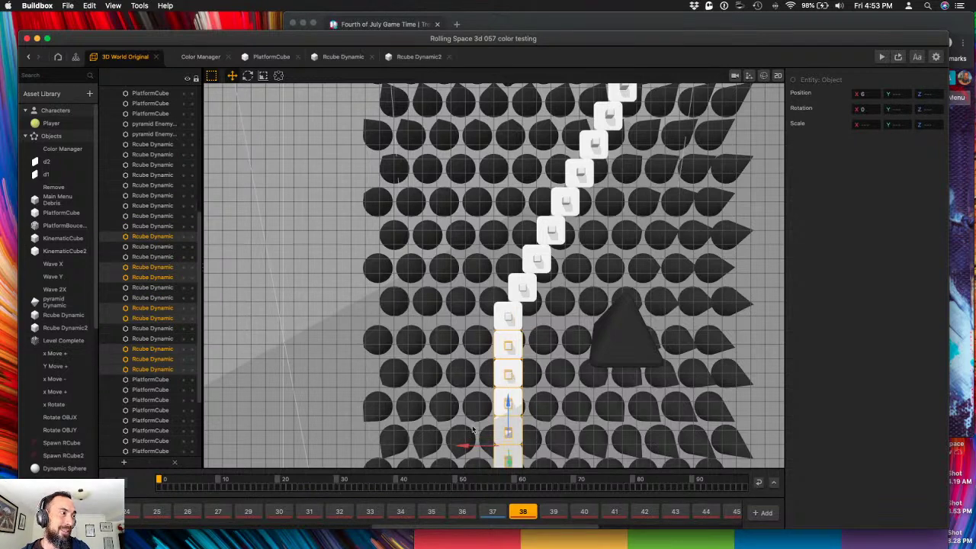
{"action": "left_click_drag", "start_coordinate": [466, 447], "coordinate": [450, 448]}
{"action": "left_click", "coordinate": [494, 347], "text": "shift"}
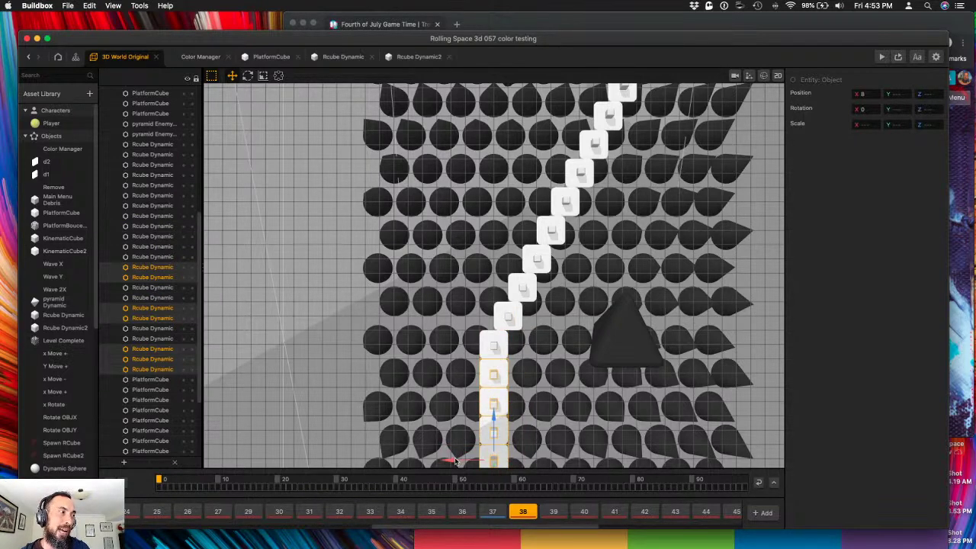
{"action": "left_click_drag", "start_coordinate": [456, 461], "coordinate": [441, 461]}
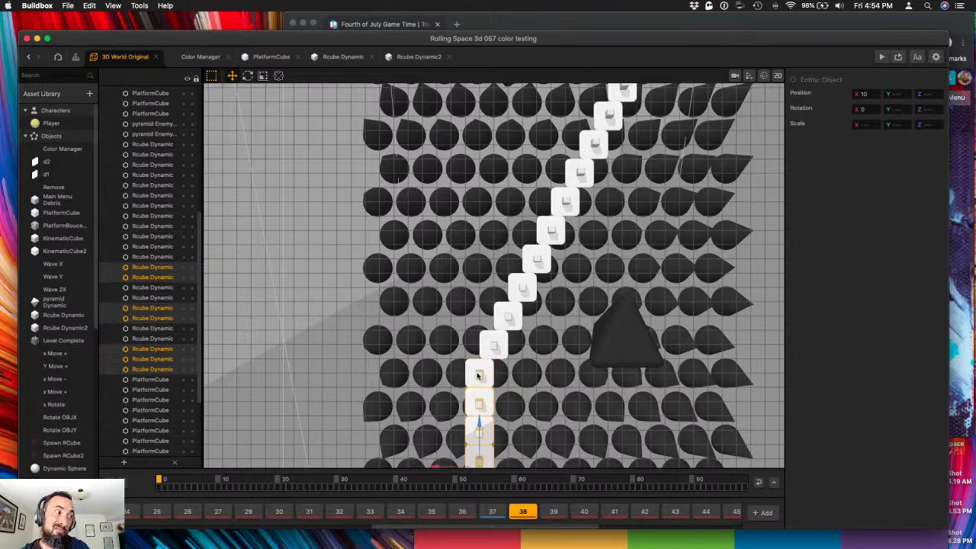
- Reverse the path toward the centre by shifting the remaining row to X 8, 6, 4 and 2, dropping the leading cube pair before each move
{"action": "scroll", "coordinate": [473, 359], "scroll_direction": "down", "scroll_amount": 5}
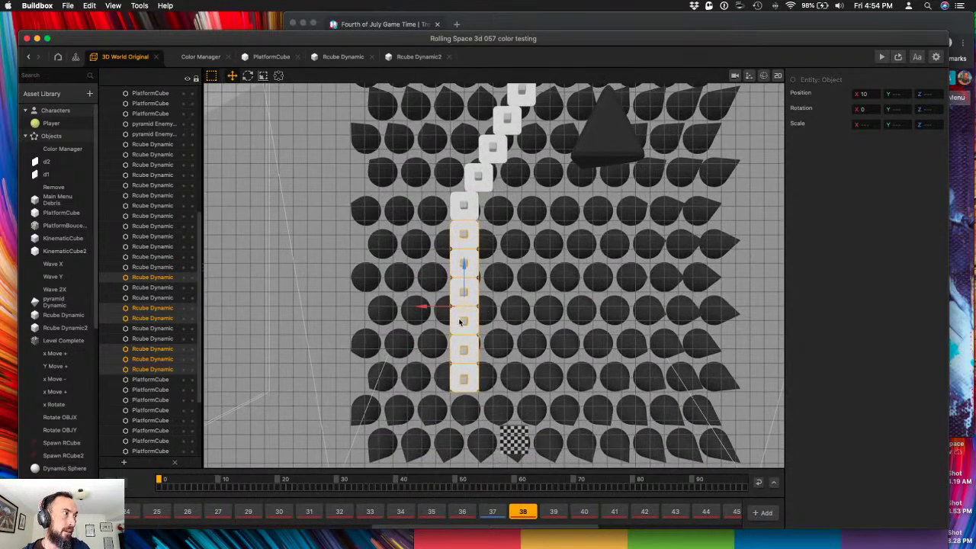
{"action": "left_click_drag", "start_coordinate": [437, 309], "coordinate": [451, 308]}
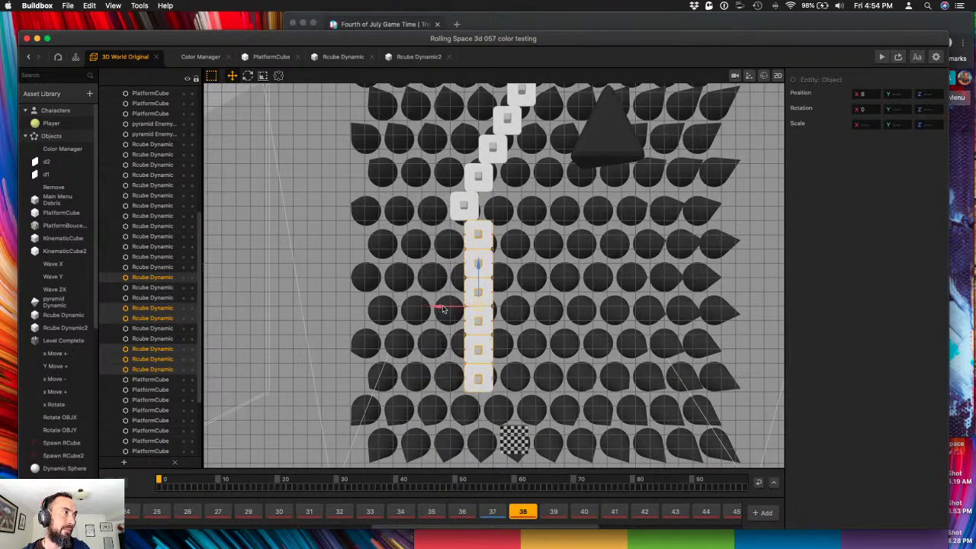
{"action": "left_click", "coordinate": [476, 244], "text": "shift"}
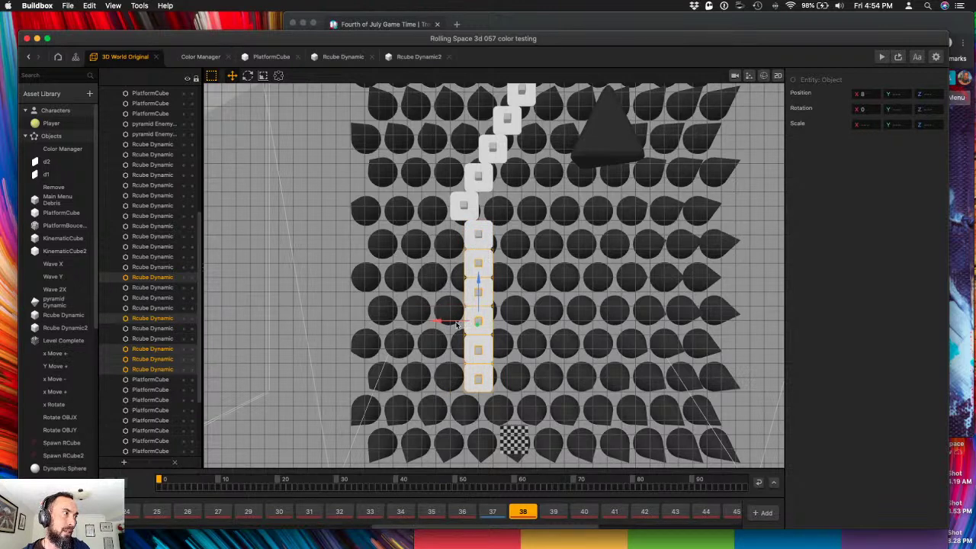
{"action": "left_click_drag", "start_coordinate": [469, 316], "coordinate": [482, 318]}
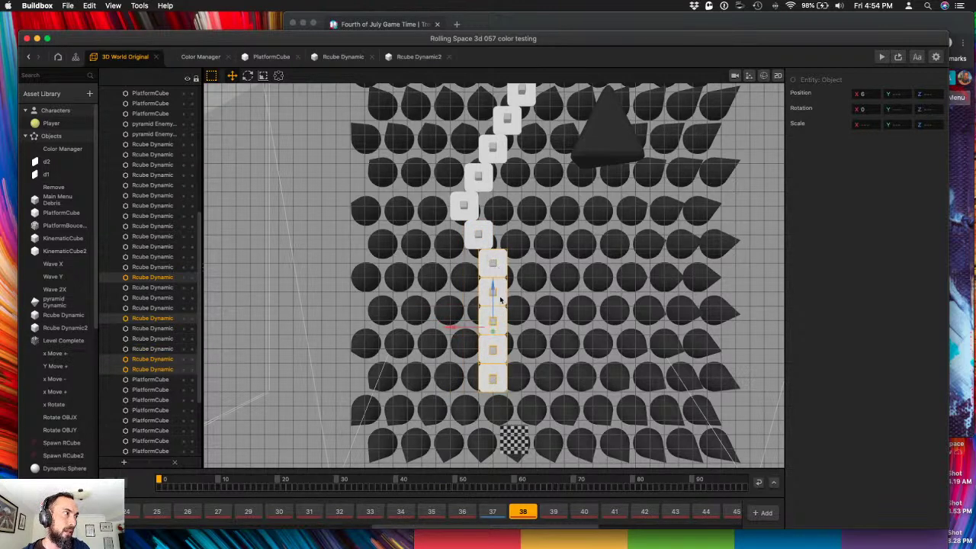
{"action": "left_click", "coordinate": [500, 273], "text": "shift"}
{"action": "left_click_drag", "start_coordinate": [461, 337], "coordinate": [473, 337]}
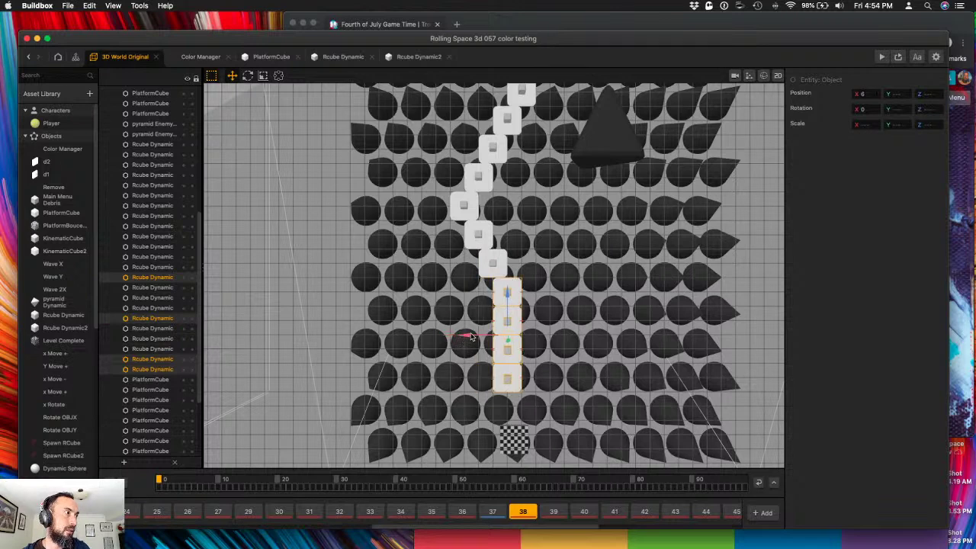
{"action": "left_click", "coordinate": [509, 293], "text": "shift"}
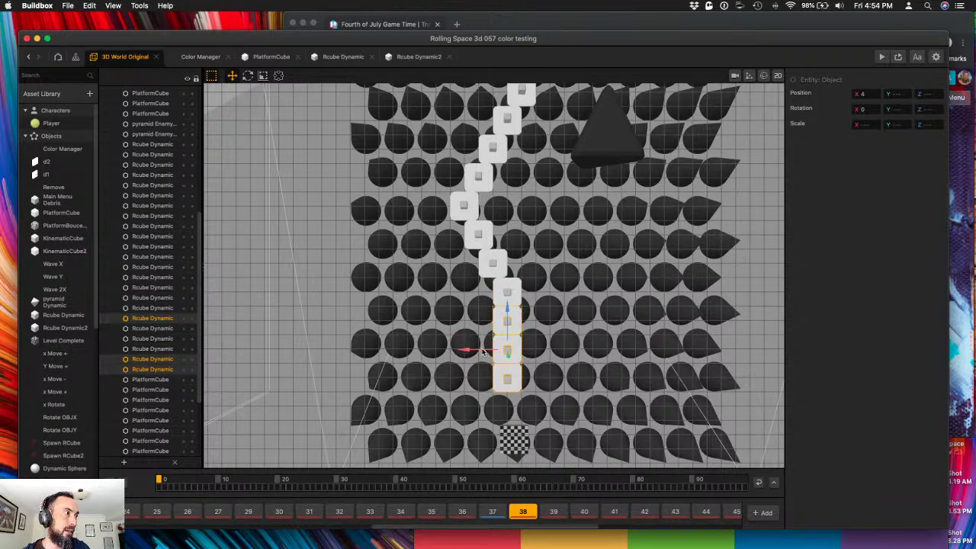
{"action": "left_click_drag", "start_coordinate": [479, 351], "coordinate": [492, 351]}
- Select the seven platform cubes at the finish end of the zigzag path, without their Rcube Dynamic objects
{"action": "left_click", "coordinate": [512, 322]}
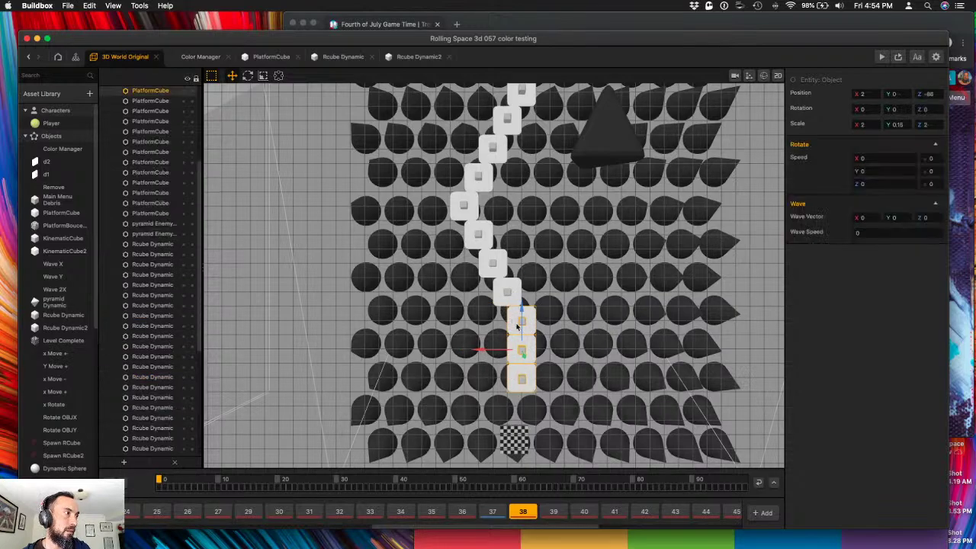
{"action": "right_click_drag", "start_coordinate": [418, 247], "coordinate": [450, 221]}
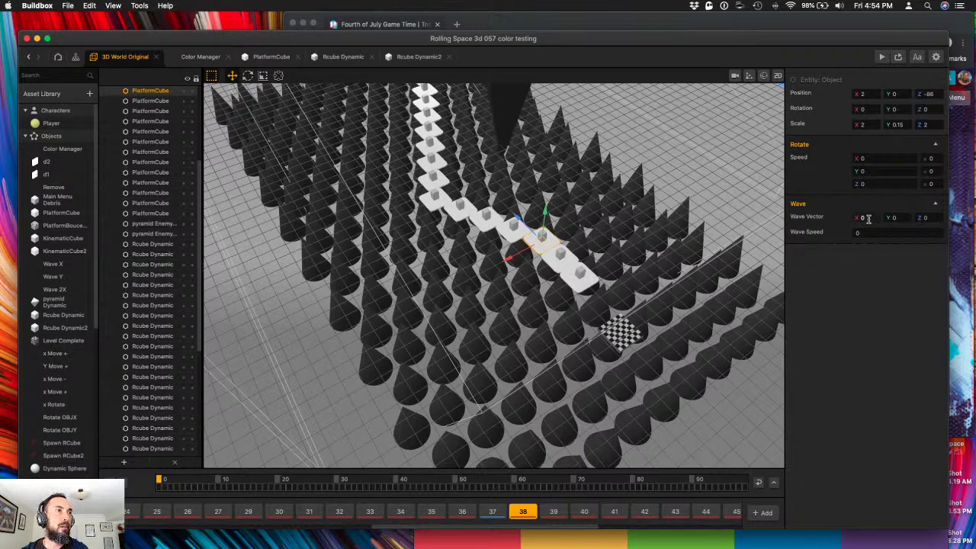
{"action": "left_click", "coordinate": [556, 265]}
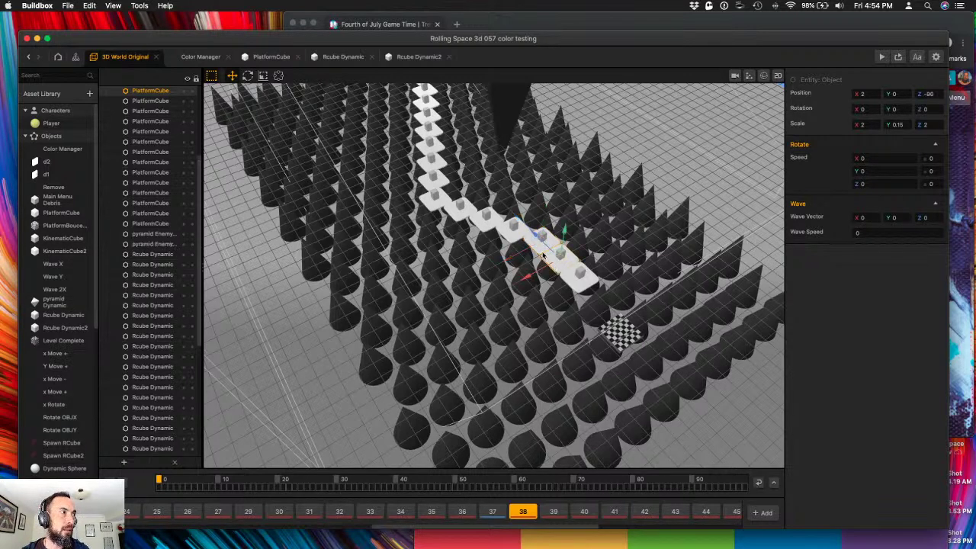
{"action": "left_click", "coordinate": [537, 246], "text": "shift"}
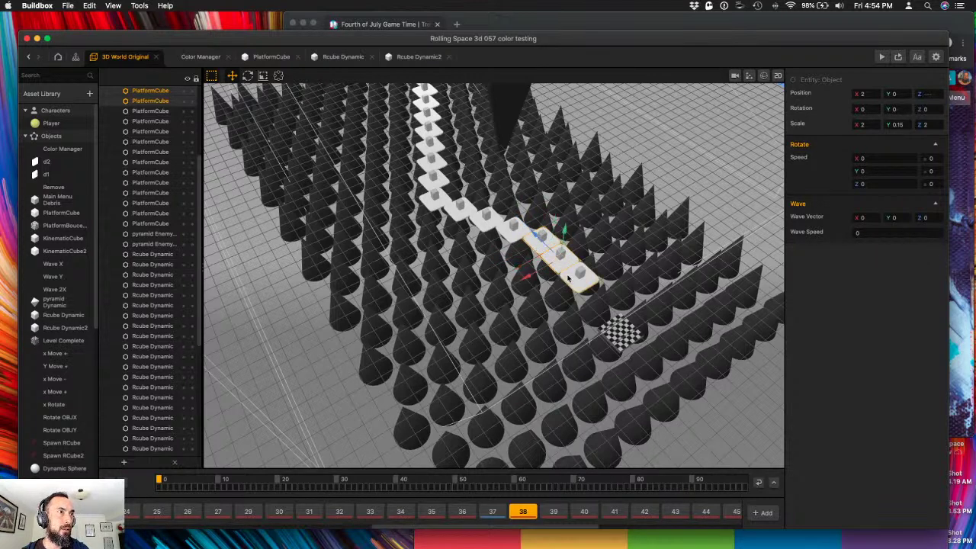
{"action": "left_click", "coordinate": [504, 238], "text": "shift"}
{"action": "left_click", "coordinate": [482, 222], "text": "shift"}
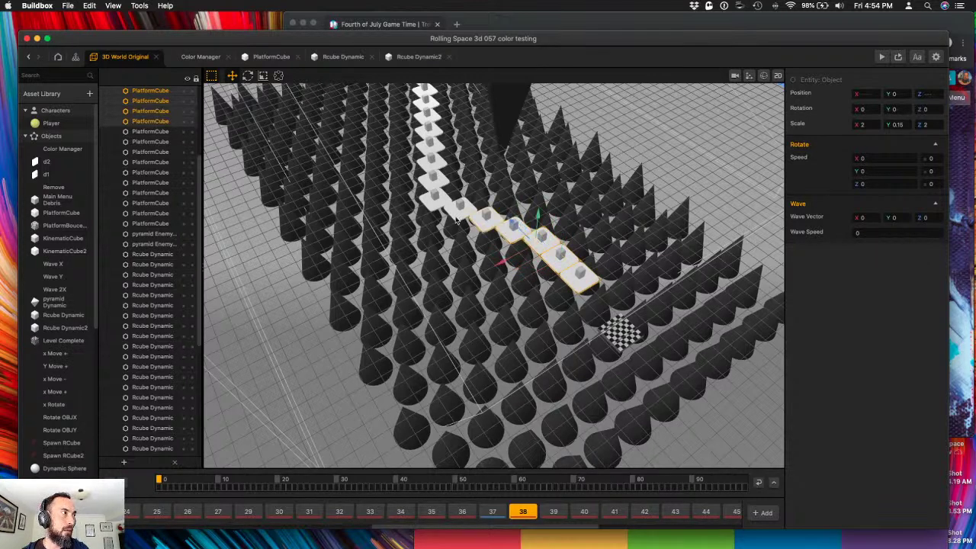
{"action": "left_click", "coordinate": [458, 210], "text": "shift"}
{"action": "left_click", "coordinate": [433, 201], "text": "shift"}
{"action": "left_click", "coordinate": [441, 171], "text": "shift"}
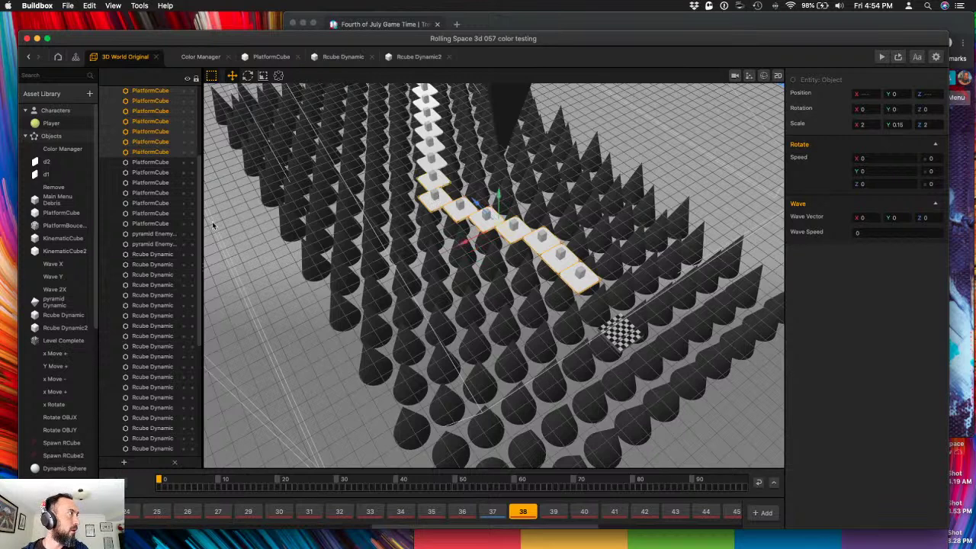
- Add the remaining PlatformCube objects listed before the pyramid enemies to the selection
{"action": "left_click", "coordinate": [149, 162], "text": "shift"}
{"action": "left_click", "coordinate": [149, 172], "text": "shift"}
{"action": "left_click", "coordinate": [149, 182], "text": "shift"}
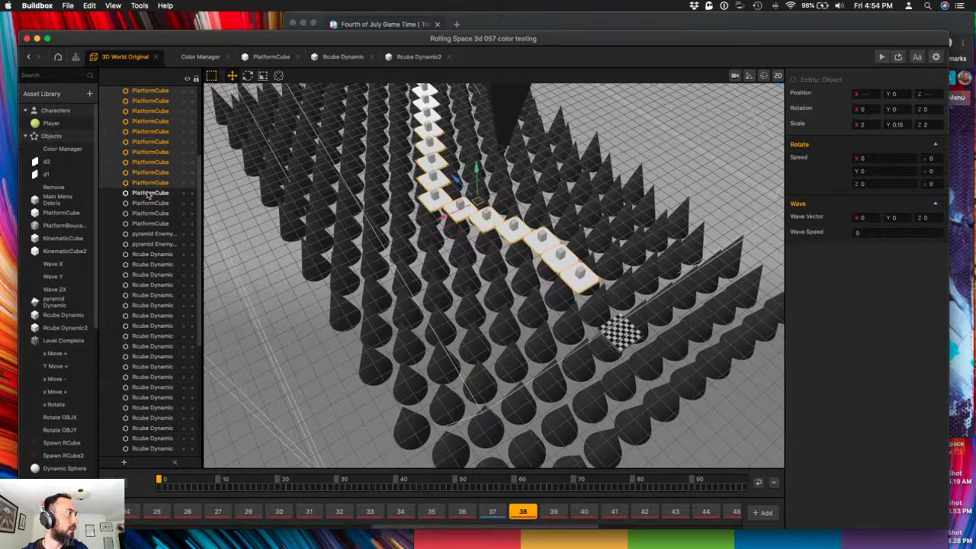
{"action": "left_click", "coordinate": [148, 193], "text": "shift"}
{"action": "left_click", "coordinate": [149, 203], "text": "shift"}
{"action": "left_click", "coordinate": [148, 213], "text": "shift"}
{"action": "left_click", "coordinate": [147, 224], "text": "shift"}
{"action": "scroll", "coordinate": [145, 222], "scroll_direction": "up", "scroll_amount": 3}
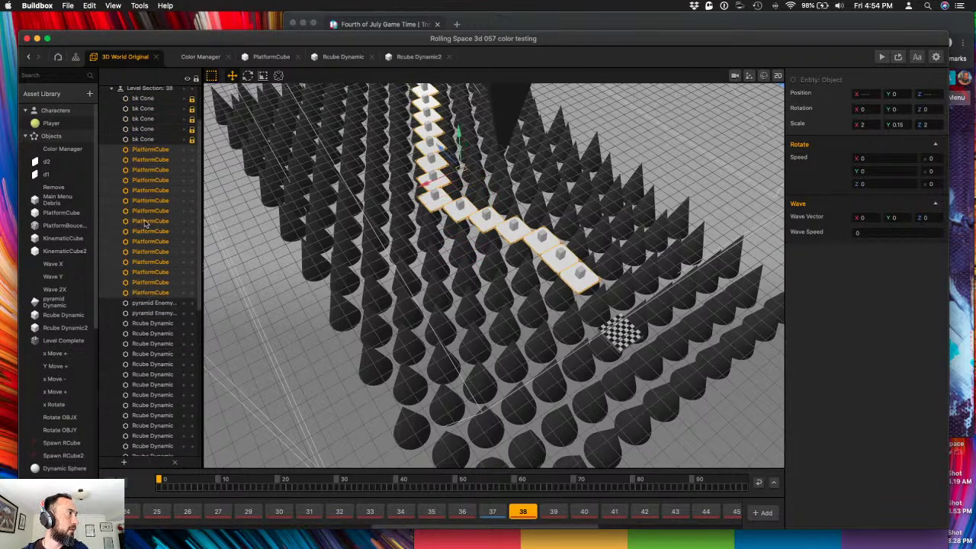
- Add the nine PlatformCube objects listed between the Rcube Dynamic objects and Level Complete to the selection
{"action": "scroll", "coordinate": [157, 225], "scroll_direction": "down", "scroll_amount": 10}
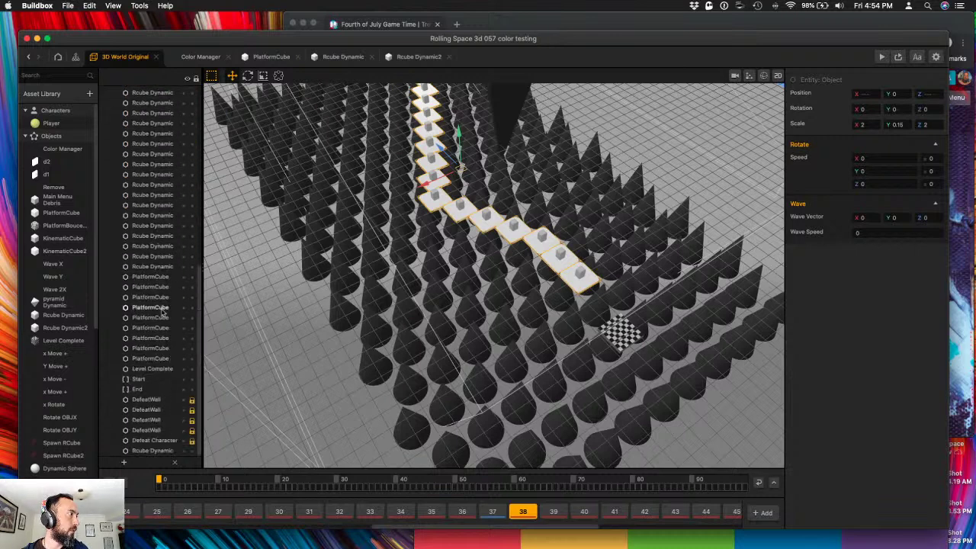
{"action": "left_click", "coordinate": [151, 359], "text": "shift"}
{"action": "left_click", "coordinate": [150, 348], "text": "shift"}
{"action": "left_click", "coordinate": [150, 338], "text": "shift"}
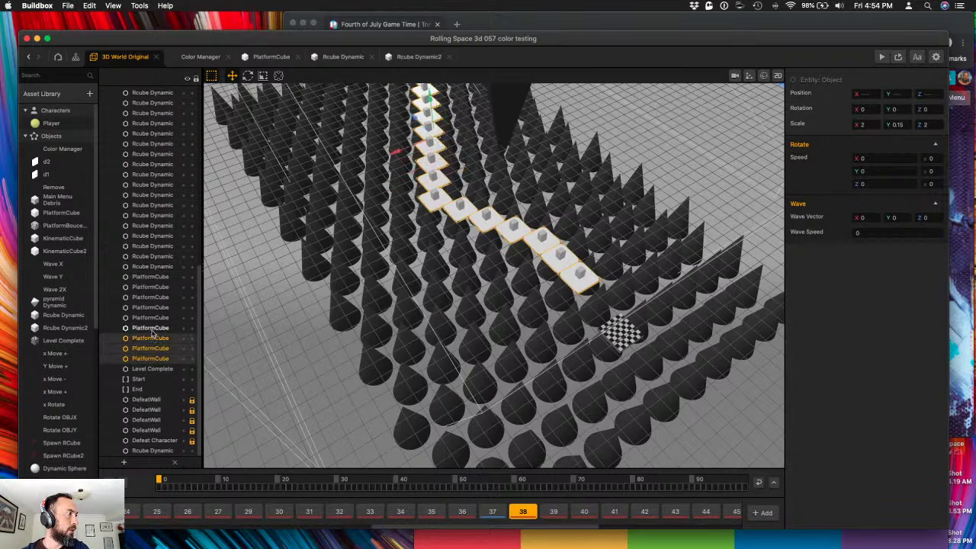
{"action": "left_click", "coordinate": [151, 328], "text": "shift"}
{"action": "left_click", "coordinate": [151, 317], "text": "shift"}
{"action": "left_click", "coordinate": [152, 308], "text": "shift"}
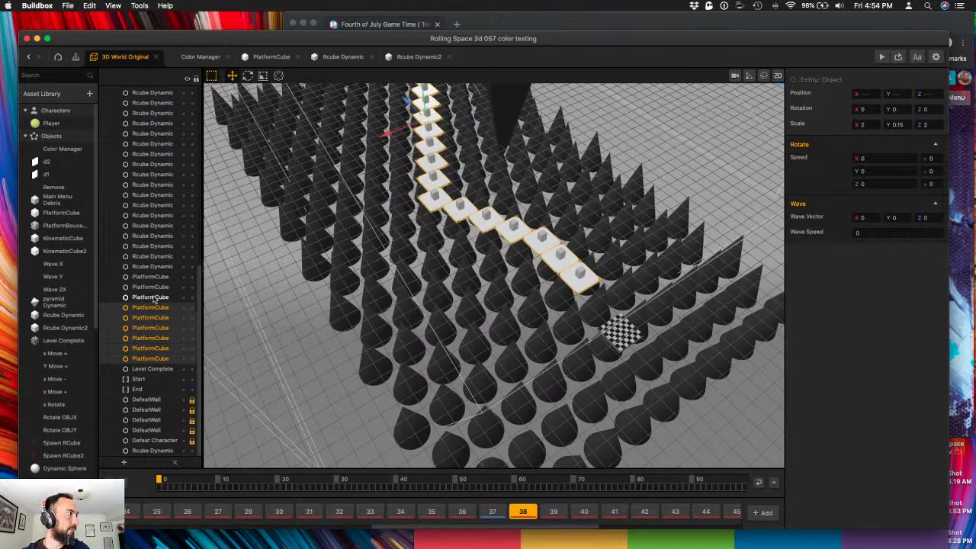
{"action": "left_click", "coordinate": [154, 297], "text": "shift"}
{"action": "left_click", "coordinate": [153, 287], "text": "shift"}
{"action": "left_click", "coordinate": [153, 277], "text": "shift"}
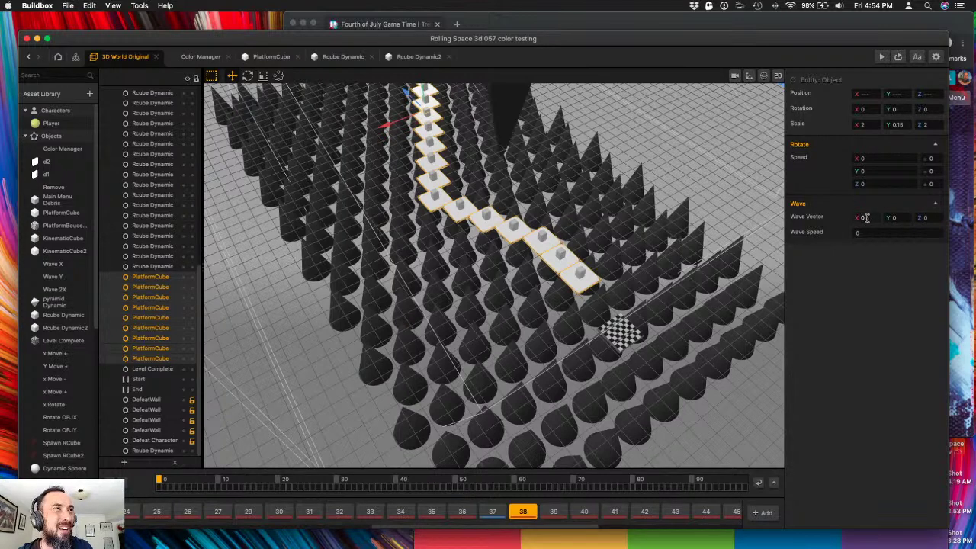
- Give the selected platform cubes a Wave Vector X of 3 and a Wave Speed of 1
{"action": "left_click_drag", "start_coordinate": [868, 218], "coordinate": [784, 218]}
{"action": "type", "text": "3"}
{"action": "left_click", "coordinate": [888, 232]}
{"action": "type", "text": "1"}
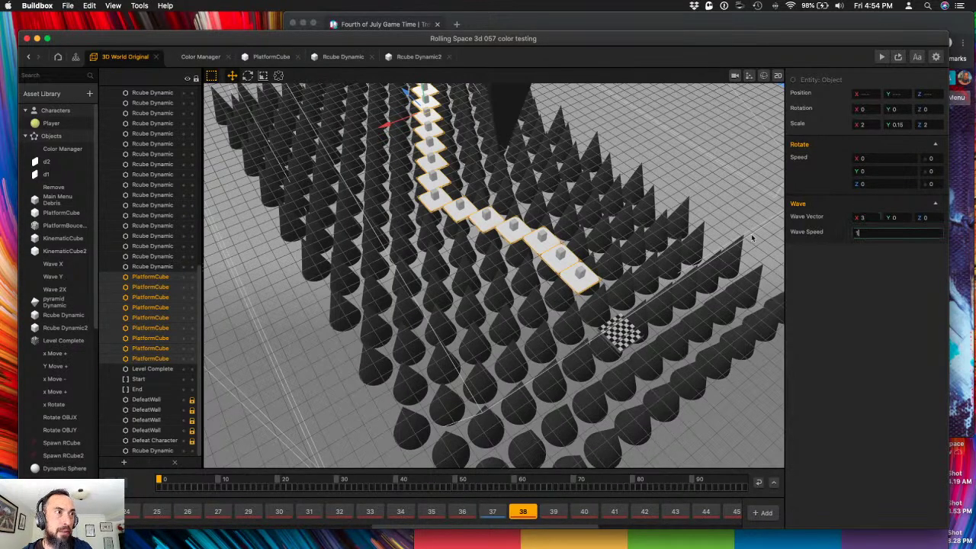
{"action": "key", "text": "Return"}
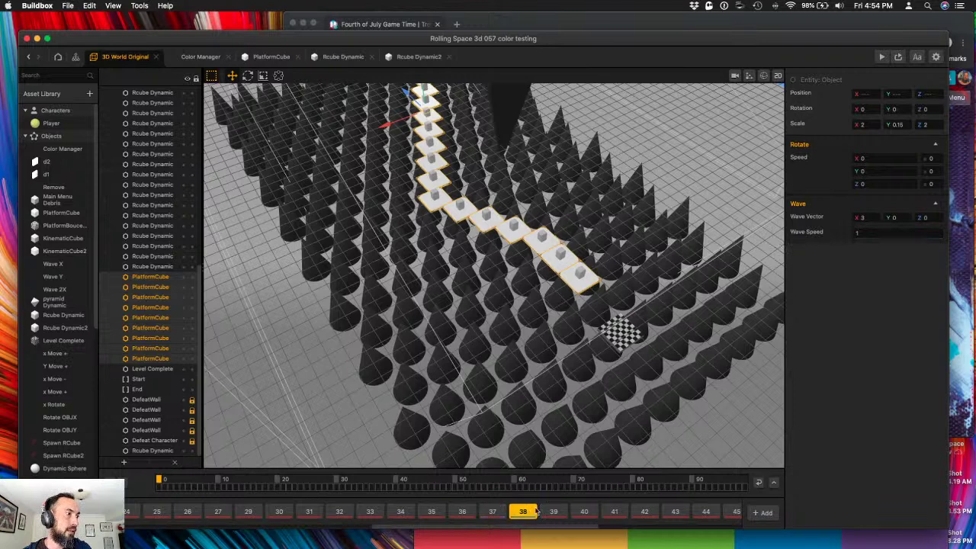
- Save the project and play-test section 38's swaying zigzag path in the preview through to the finish
{"action": "left_click", "coordinate": [882, 58]}
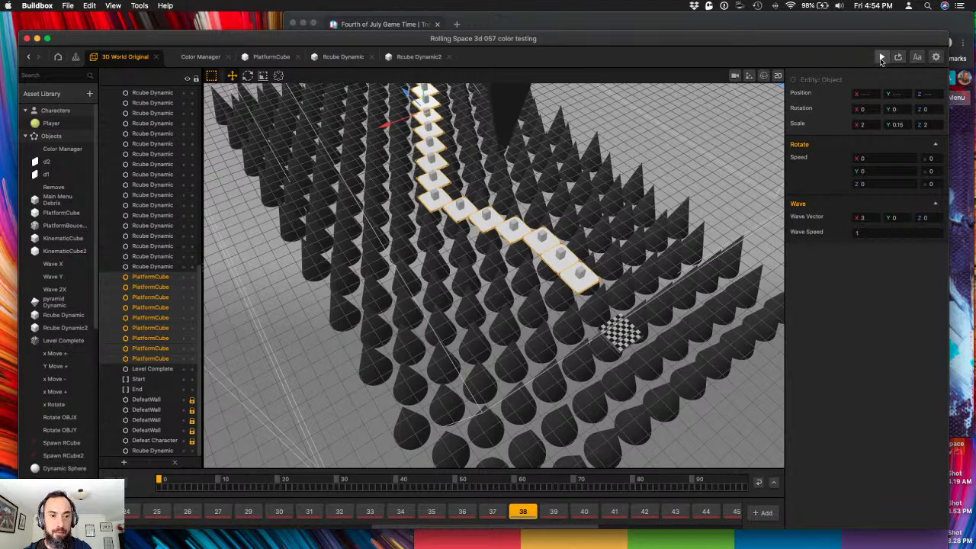
{"action": "left_click", "coordinate": [3, 112]}
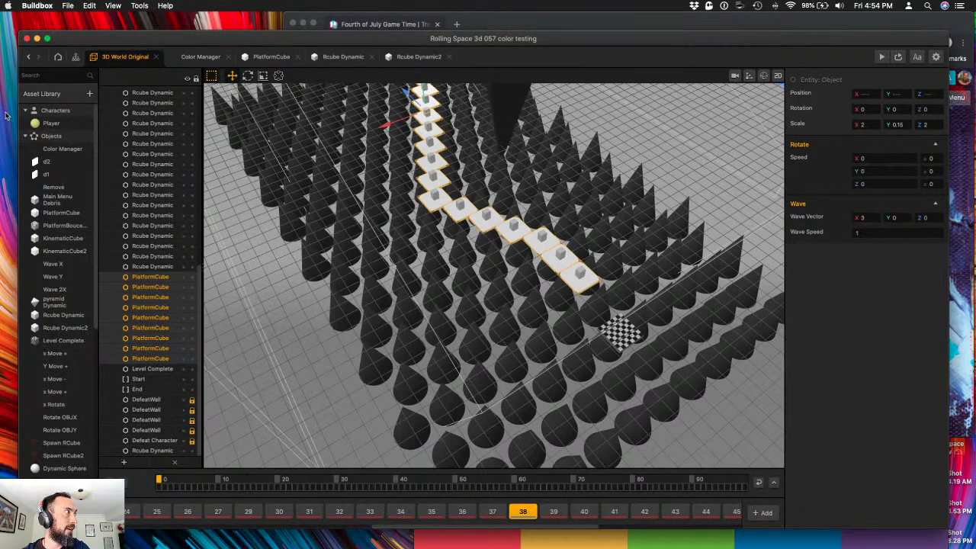
{"action": "key", "text": "super+s"}
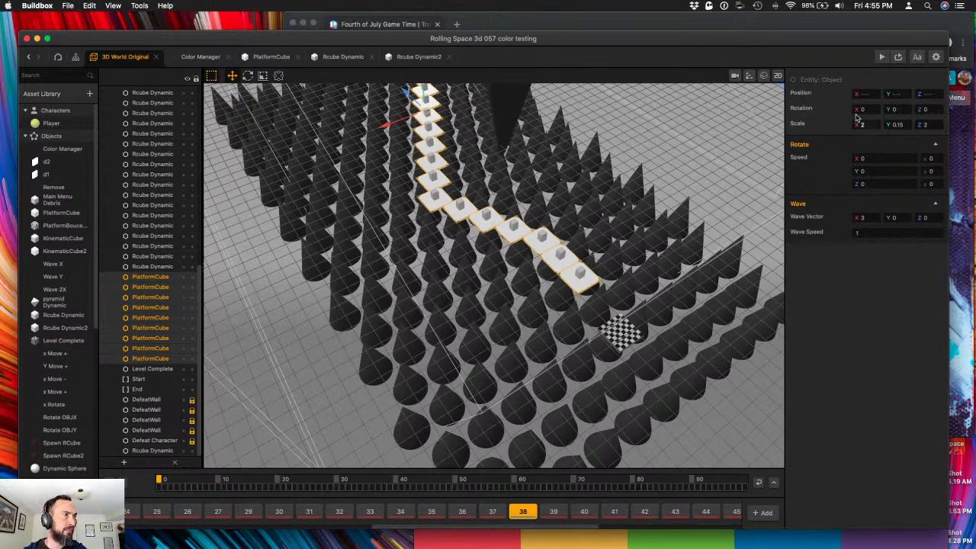
{"action": "left_click", "coordinate": [882, 58]}
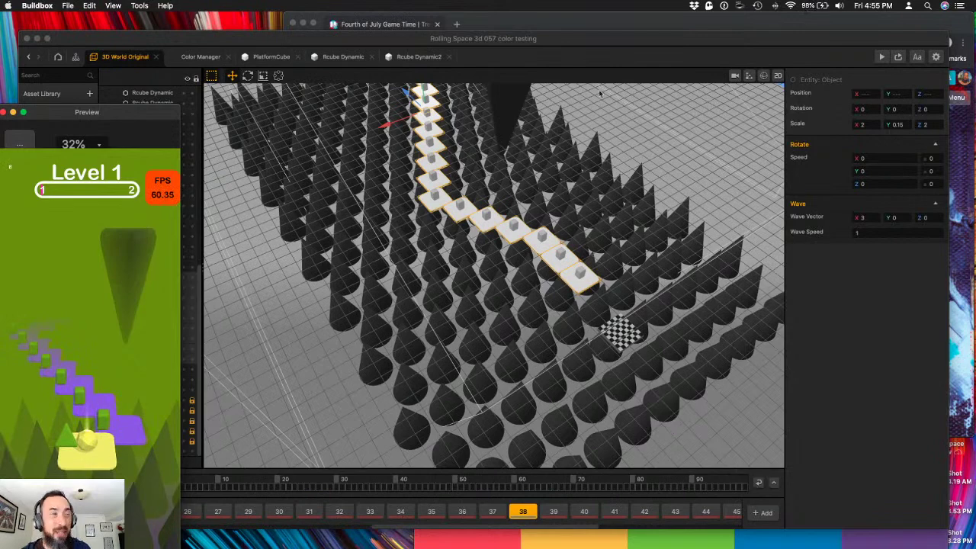
{"action": "left_click_drag", "start_coordinate": [100, 112], "coordinate": [632, 63]}
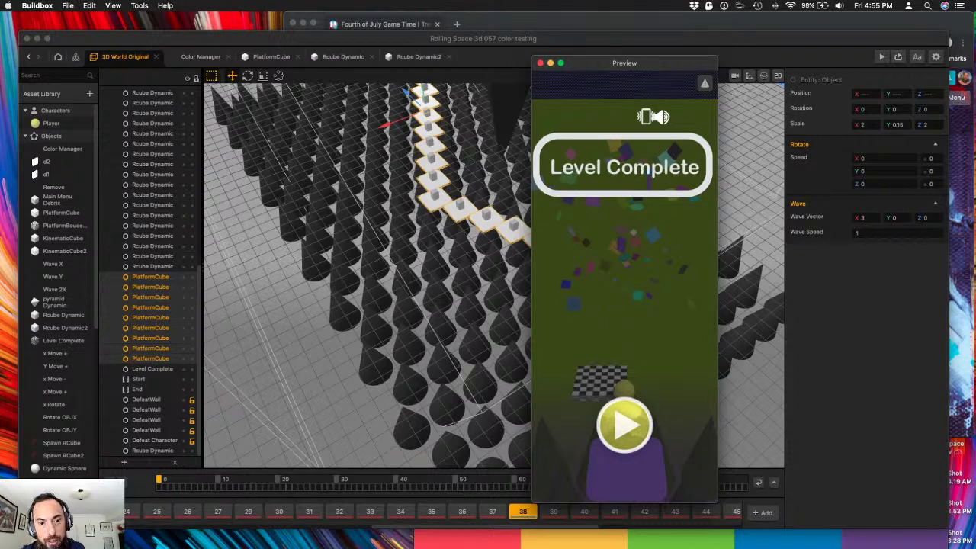
{"action": "left_click", "coordinate": [541, 63]}
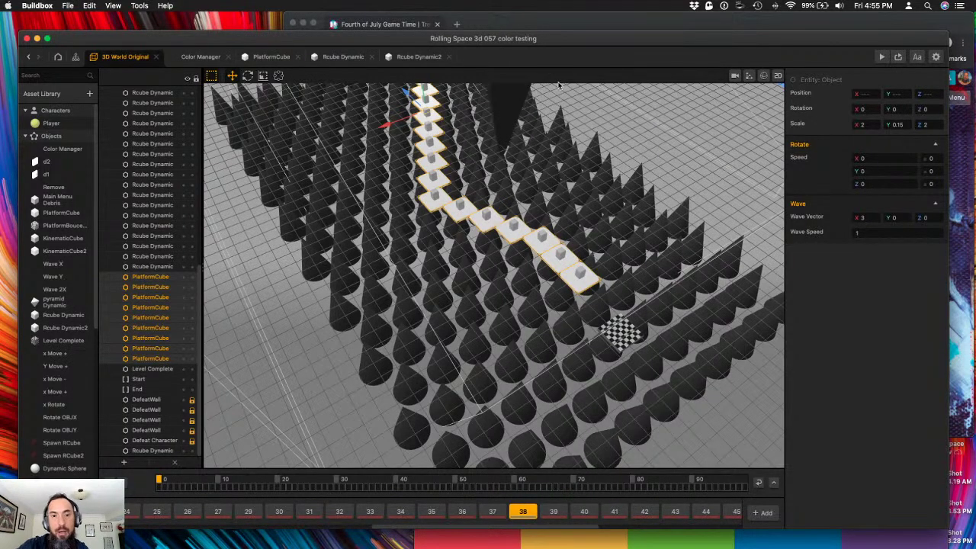
{"action": "key", "text": "ctrl+Up"}
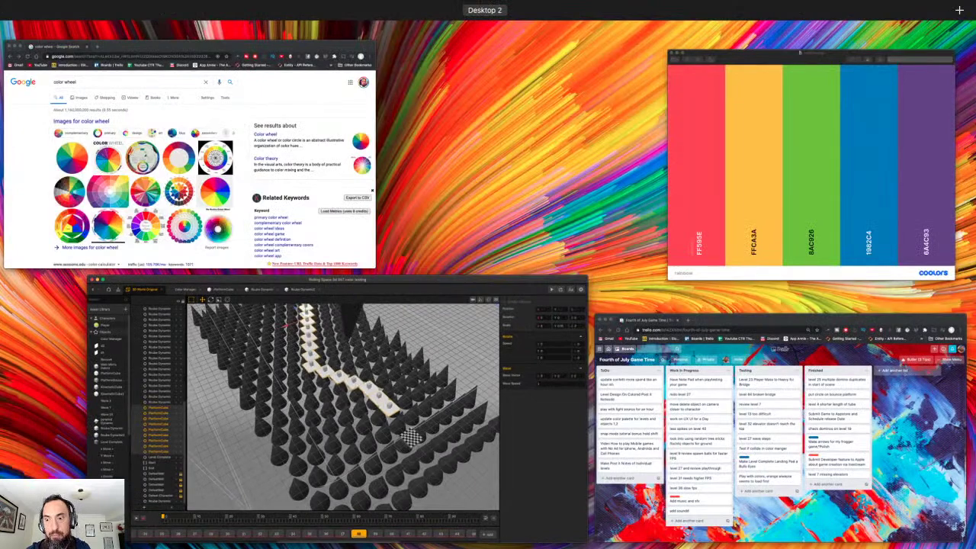
{"action": "key", "text": "ctrl+Up"}
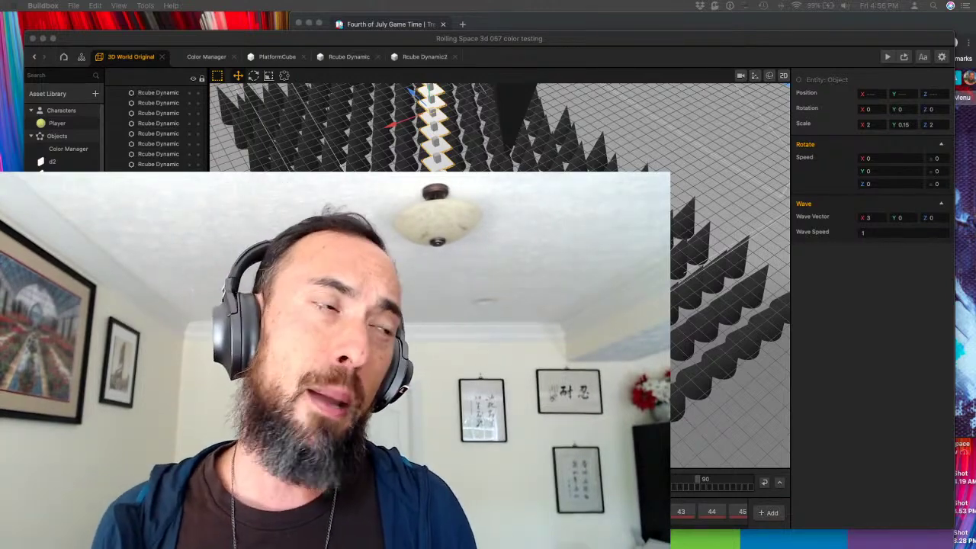
{"action": "key", "text": "Escape"}
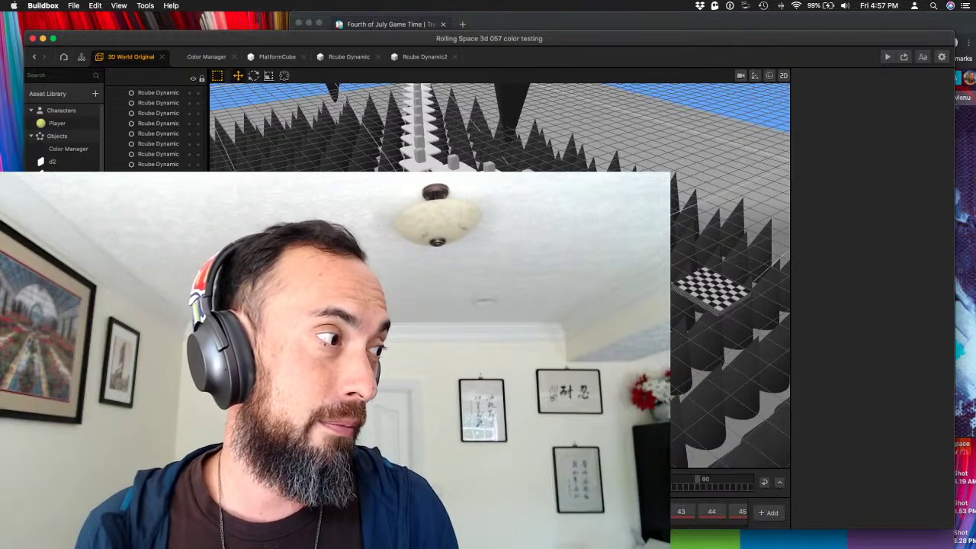
- Reopen level section 38 and look over its zigzag platform path above the cone field
{"action": "scroll", "coordinate": [710, 512], "scroll_direction": "left", "scroll_amount": 5}
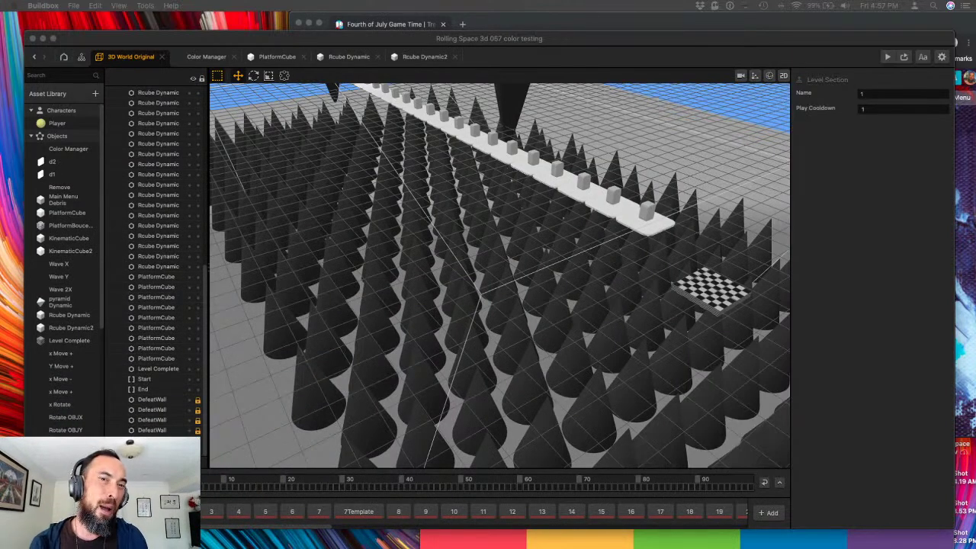
{"action": "left_click", "coordinate": [642, 303]}
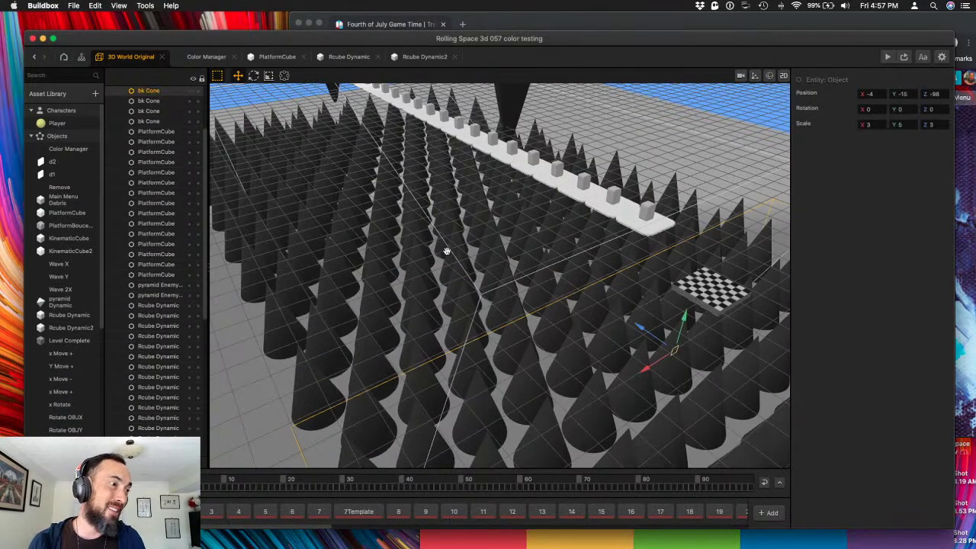
{"action": "scroll", "coordinate": [451, 247], "scroll_direction": "down", "scroll_amount": 5}
{"action": "middle_click_drag", "start_coordinate": [489, 312], "coordinate": [505, 293]}
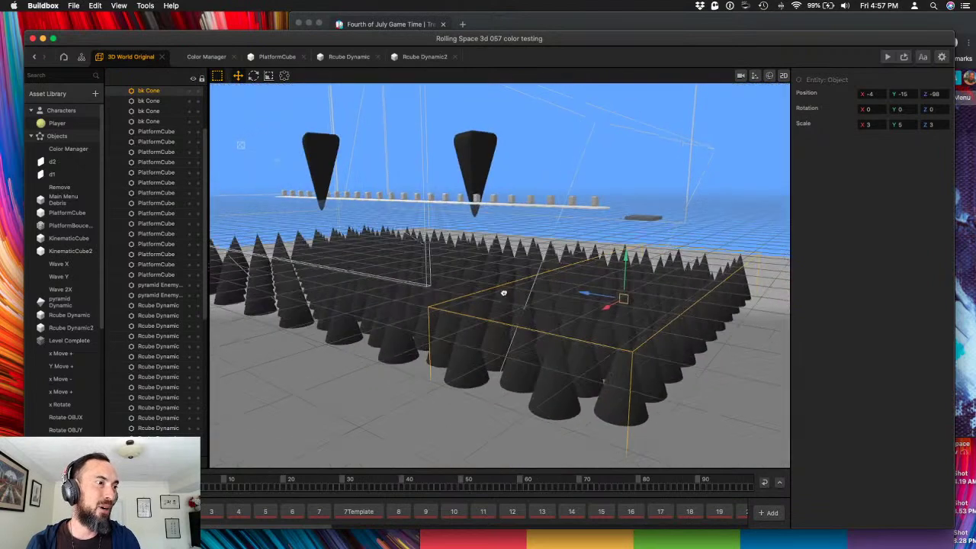
{"action": "scroll", "coordinate": [618, 523], "scroll_direction": "right", "scroll_amount": 10}
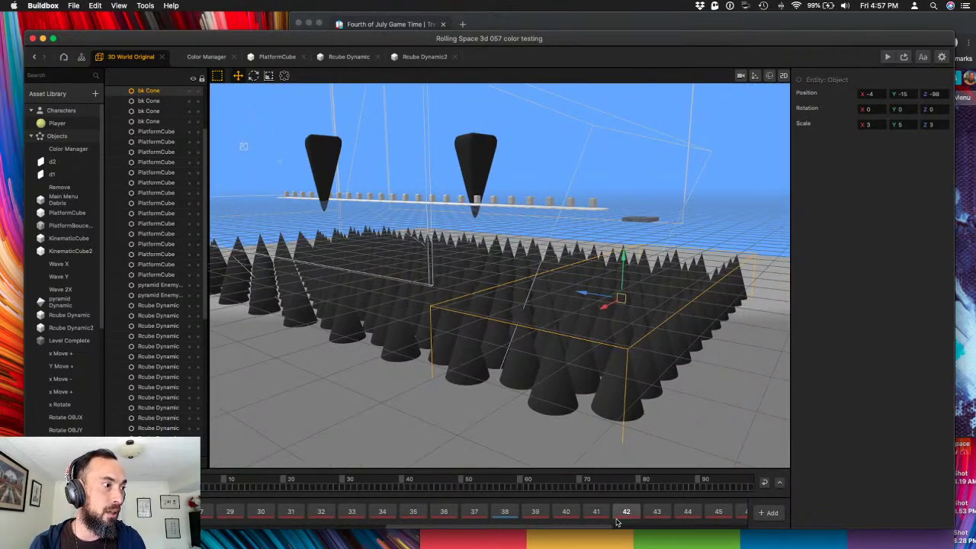
{"action": "left_click", "coordinate": [505, 513]}
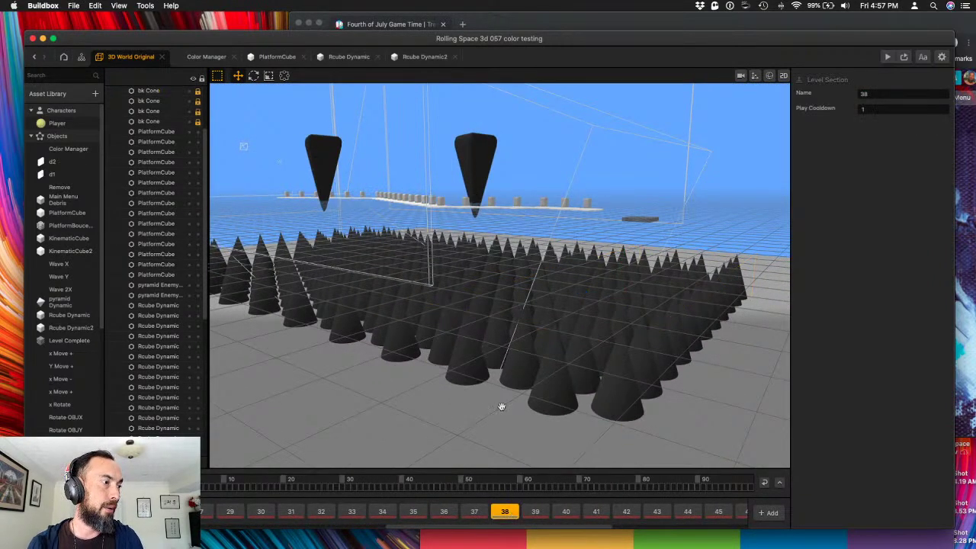
{"action": "middle_click_drag", "start_coordinate": [466, 427], "coordinate": [515, 488]}
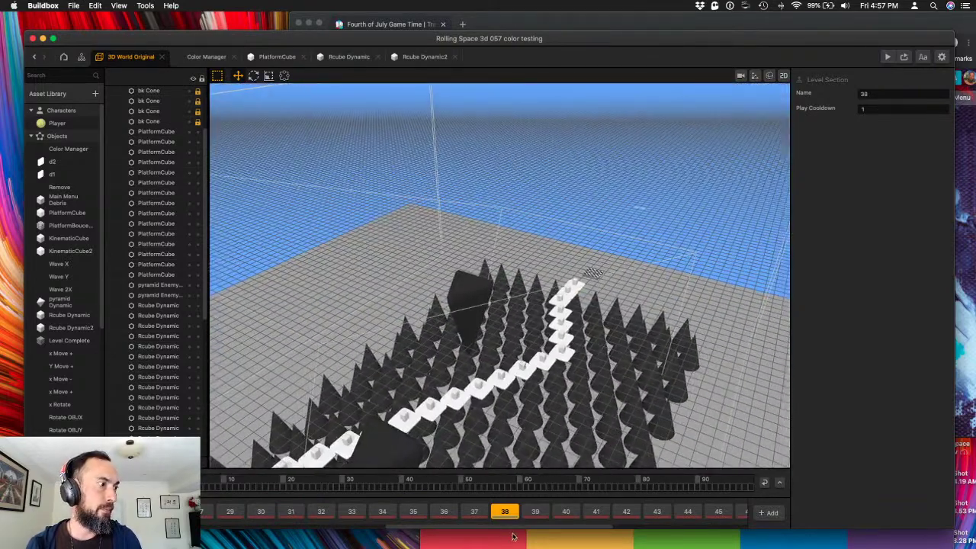
- Delete level section 38 from the world
{"action": "double_click", "coordinate": [510, 517]}
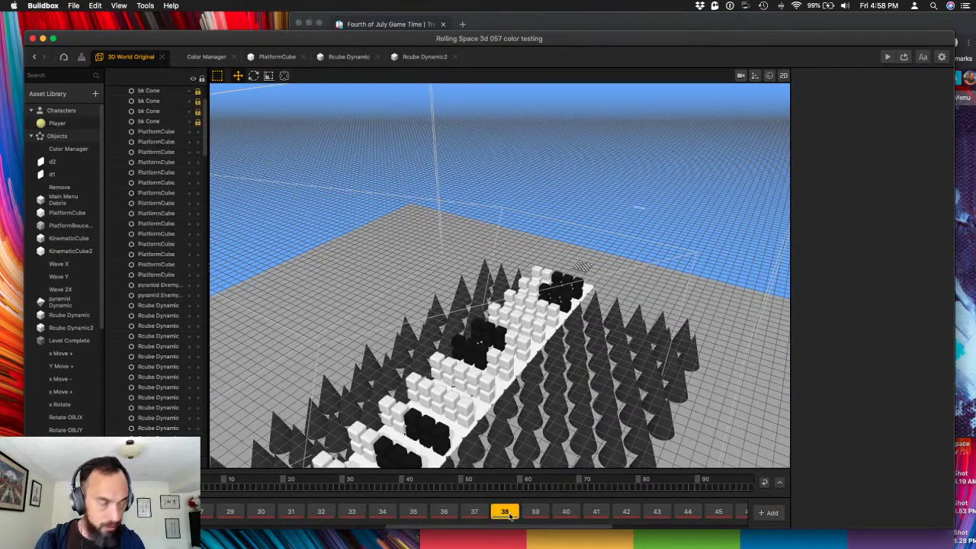
{"action": "left_click", "coordinate": [510, 516]}
{"action": "key", "text": "Delete"}
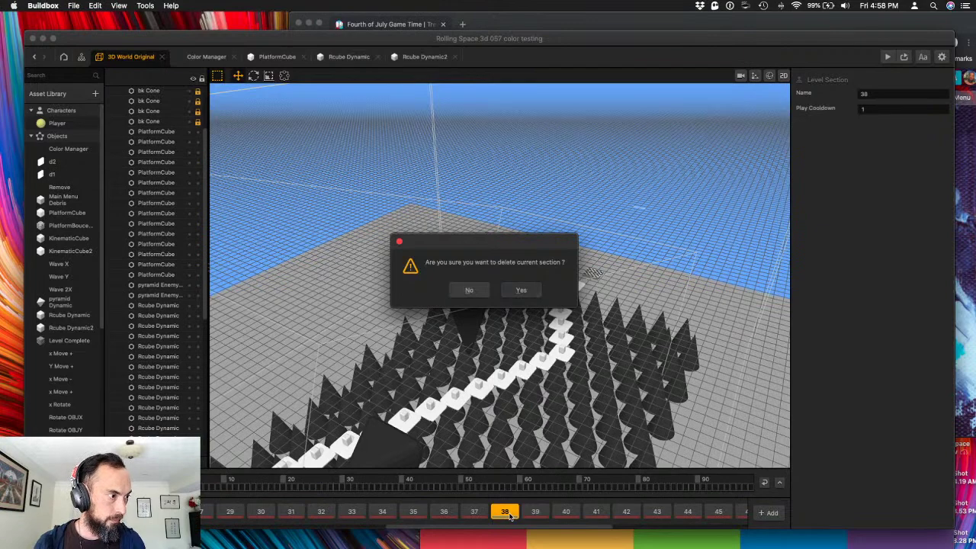
{"action": "key", "text": "Return"}
- Look through the remaining level sections, examining the bouncing platforms of the second section 13 and the layout of section 48
{"action": "scroll", "coordinate": [642, 515], "scroll_direction": "right", "scroll_amount": 5}
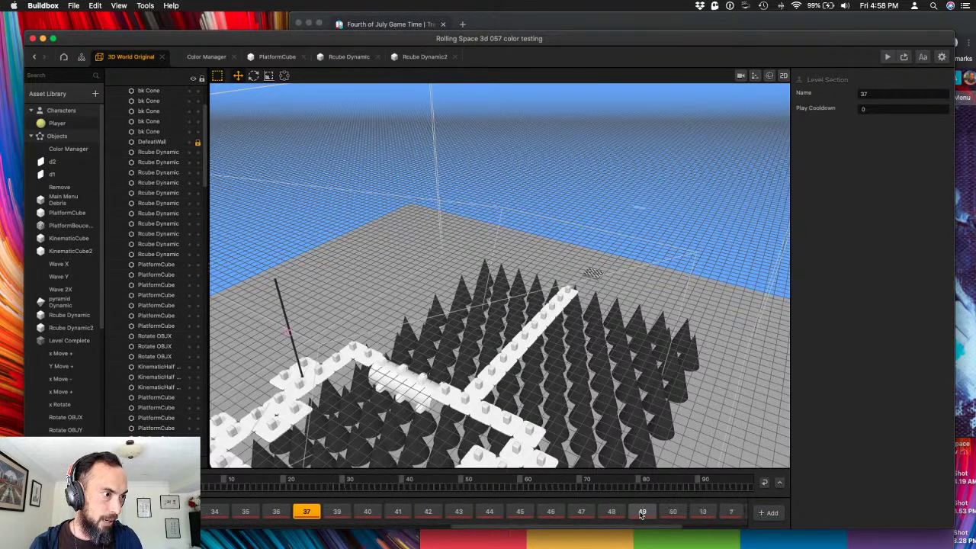
{"action": "scroll", "coordinate": [621, 515], "scroll_direction": "right", "scroll_amount": 5}
{"action": "left_click", "coordinate": [595, 512]}
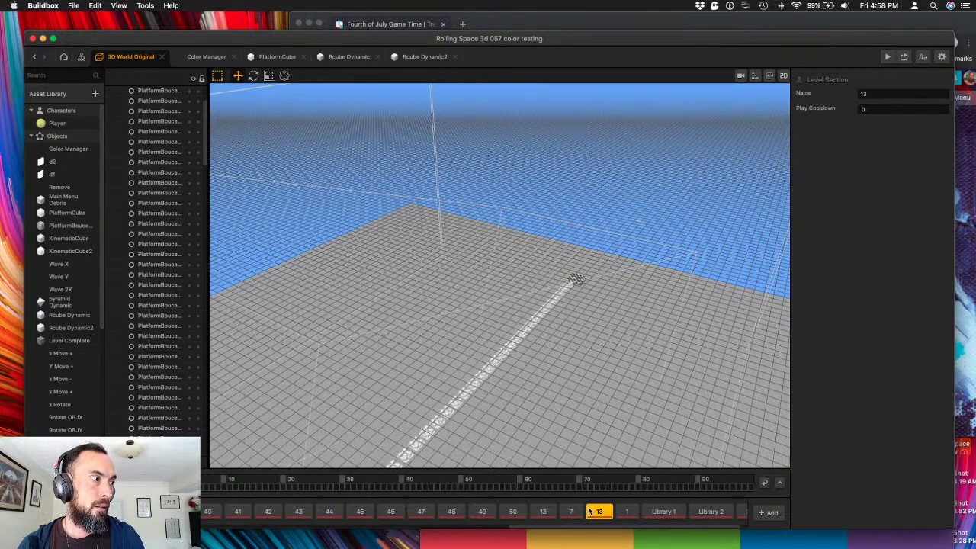
{"action": "scroll", "coordinate": [538, 449], "scroll_direction": "up", "scroll_amount": 5}
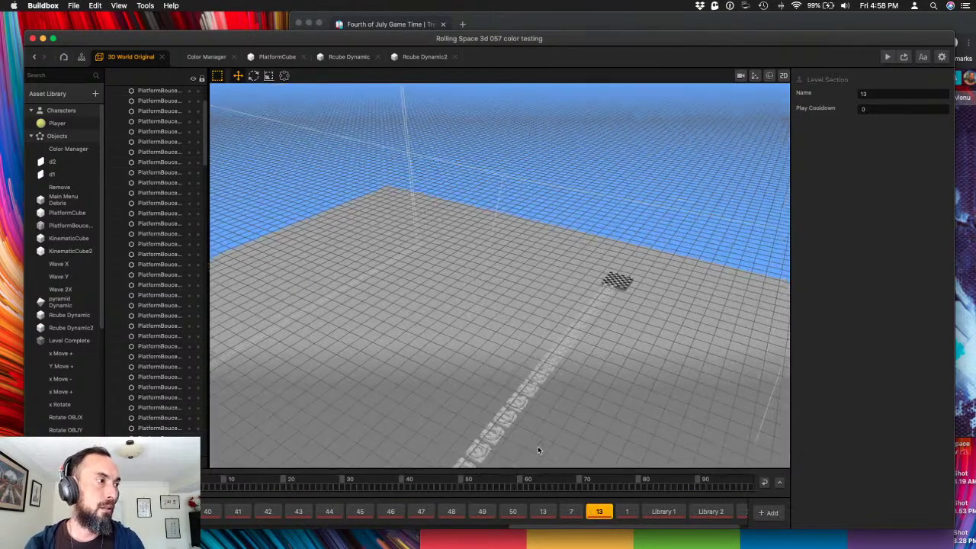
{"action": "left_click_drag", "start_coordinate": [553, 384], "coordinate": [562, 326]}
{"action": "right_click_drag", "start_coordinate": [478, 394], "coordinate": [487, 466]}
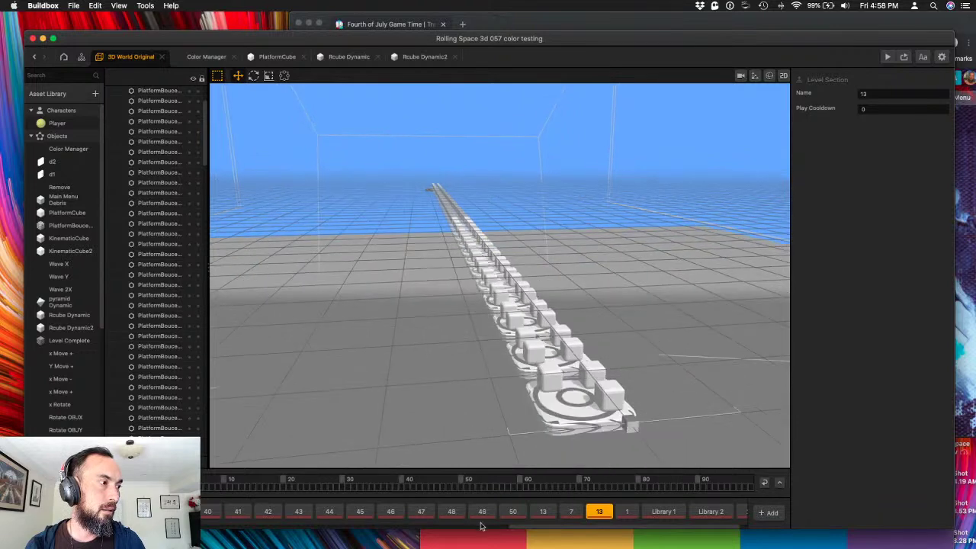
{"action": "left_click", "coordinate": [452, 512]}
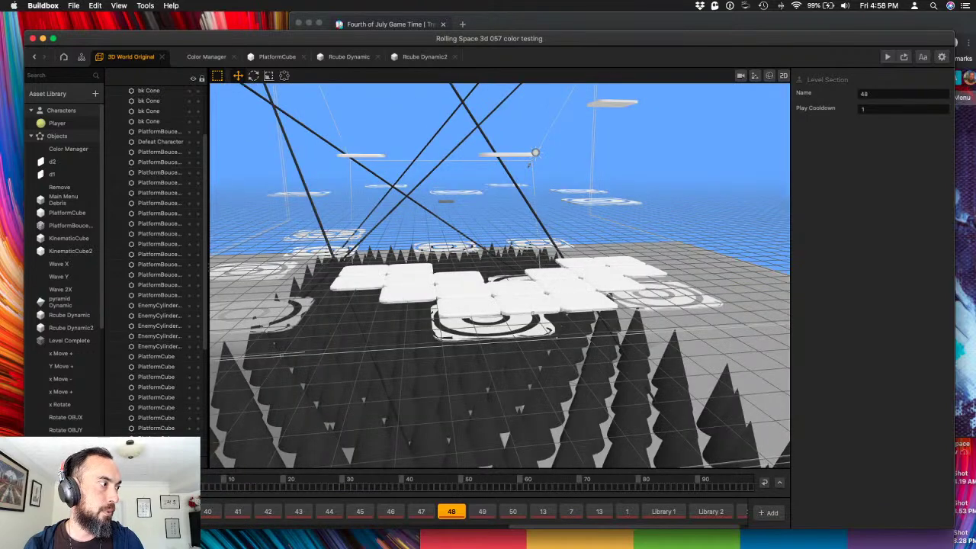
- Open level section 39 and lock its five bk Cone objects
{"action": "left_click", "coordinate": [177, 512]}
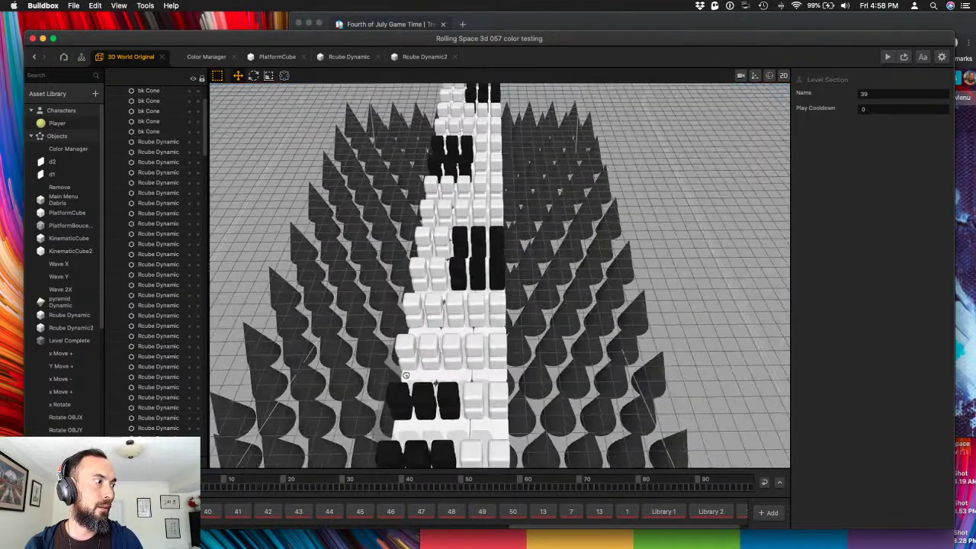
{"action": "left_click_drag", "start_coordinate": [406, 375], "coordinate": [438, 296], "text": "alt"}
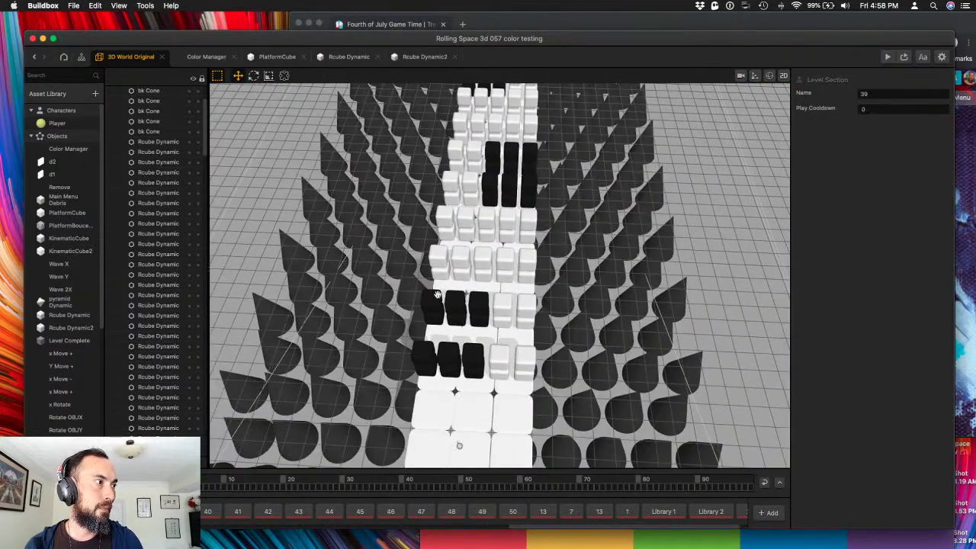
{"action": "left_click_drag", "start_coordinate": [435, 261], "coordinate": [424, 224]}
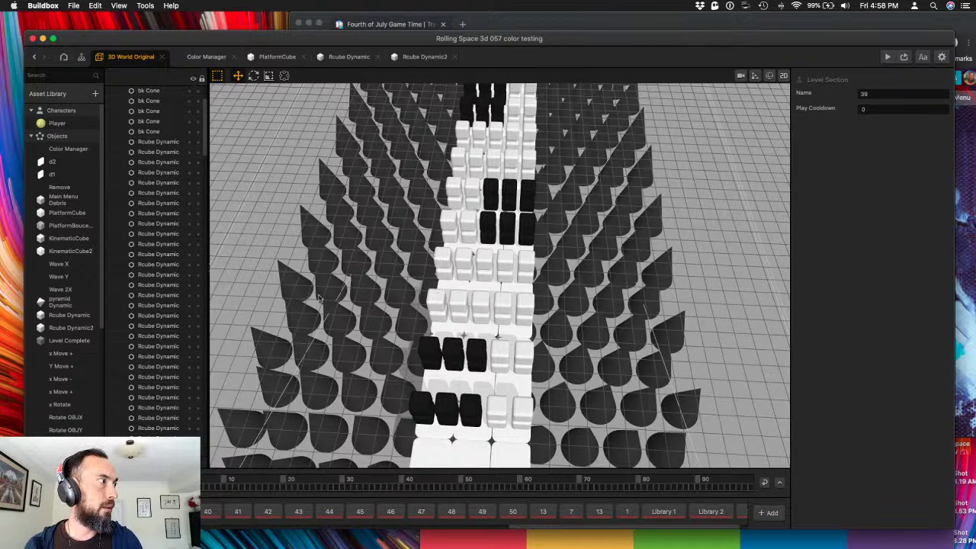
{"action": "scroll", "coordinate": [199, 228], "scroll_direction": "up", "scroll_amount": 3}
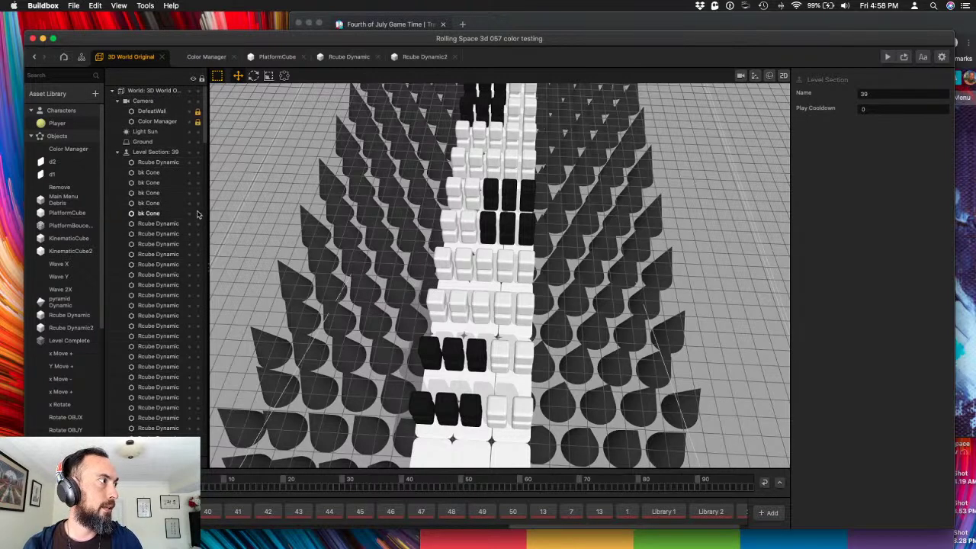
{"action": "left_click", "coordinate": [198, 214]}
{"action": "left_click", "coordinate": [197, 204]}
{"action": "left_click", "coordinate": [198, 193]}
{"action": "left_click", "coordinate": [198, 183]}
{"action": "left_click", "coordinate": [198, 173]}
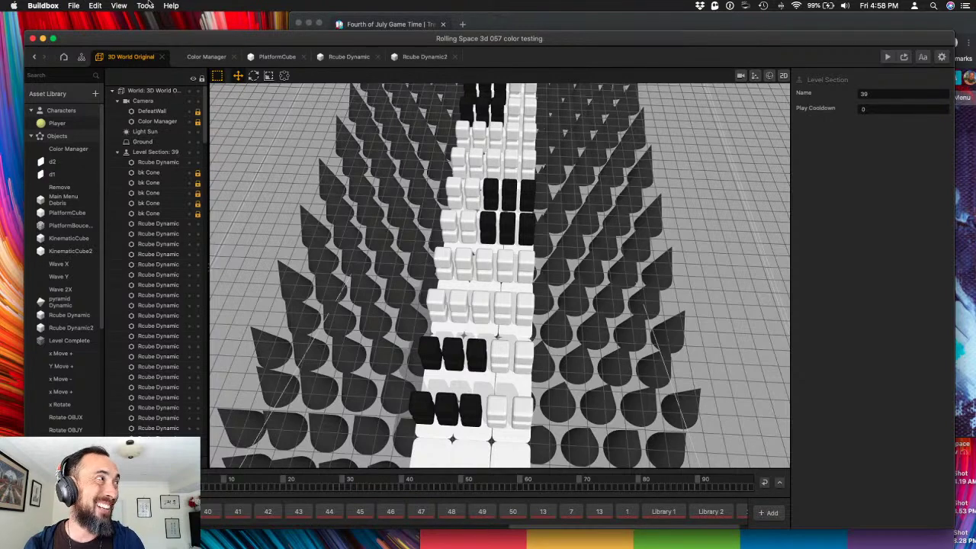
- Switch to a top-down view and select the full row of white and black cubes at Z -16
{"action": "left_click", "coordinate": [119, 5]}
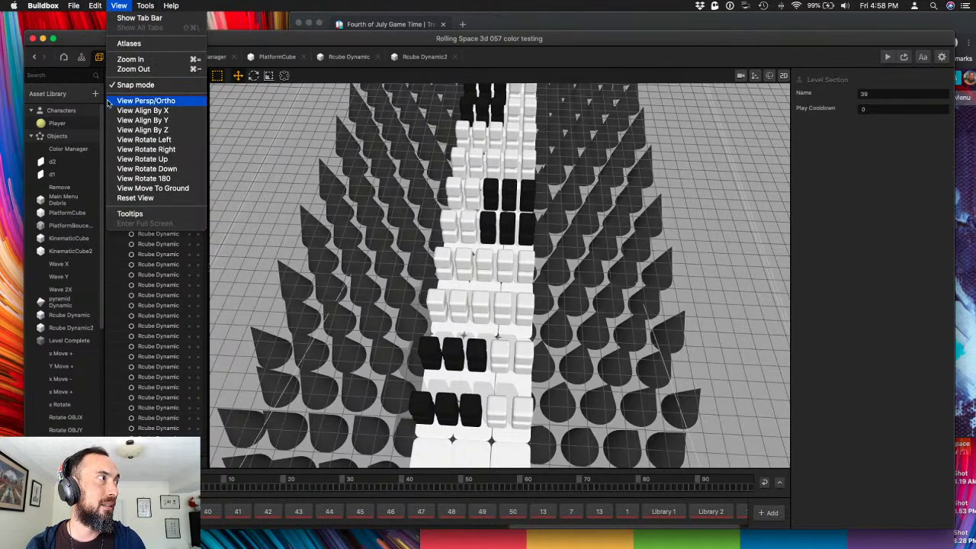
{"action": "left_click", "coordinate": [143, 130]}
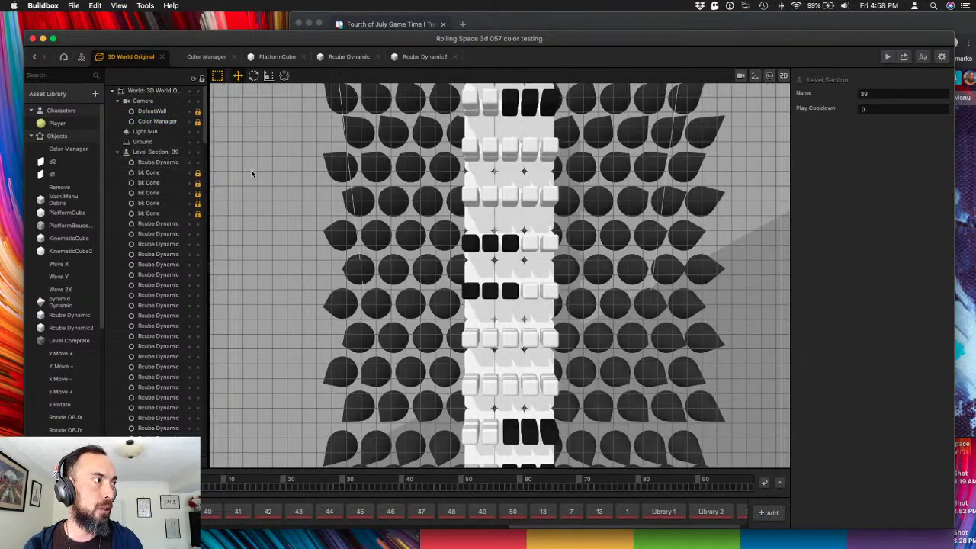
{"action": "middle_click_drag", "start_coordinate": [439, 204], "coordinate": [447, 264]}
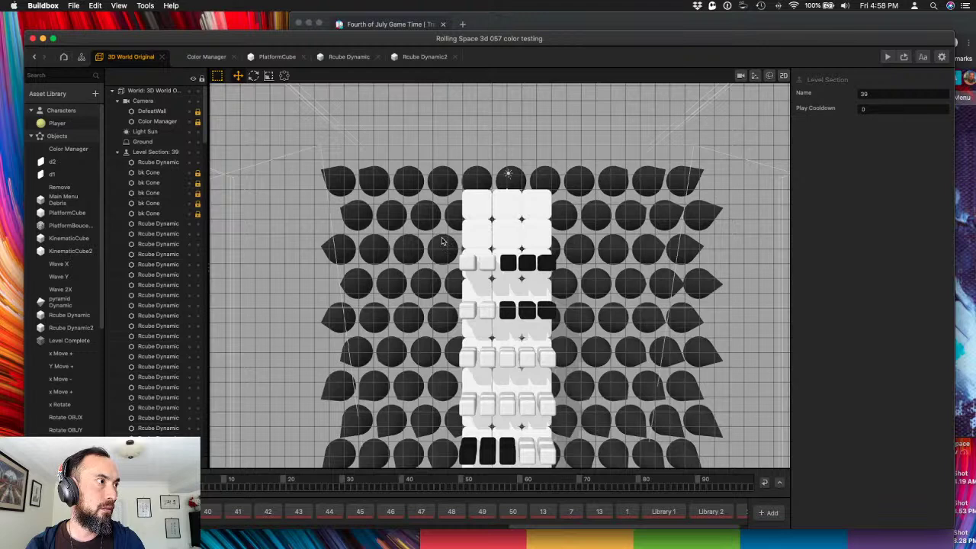
{"action": "middle_click_drag", "start_coordinate": [432, 268], "coordinate": [435, 234]}
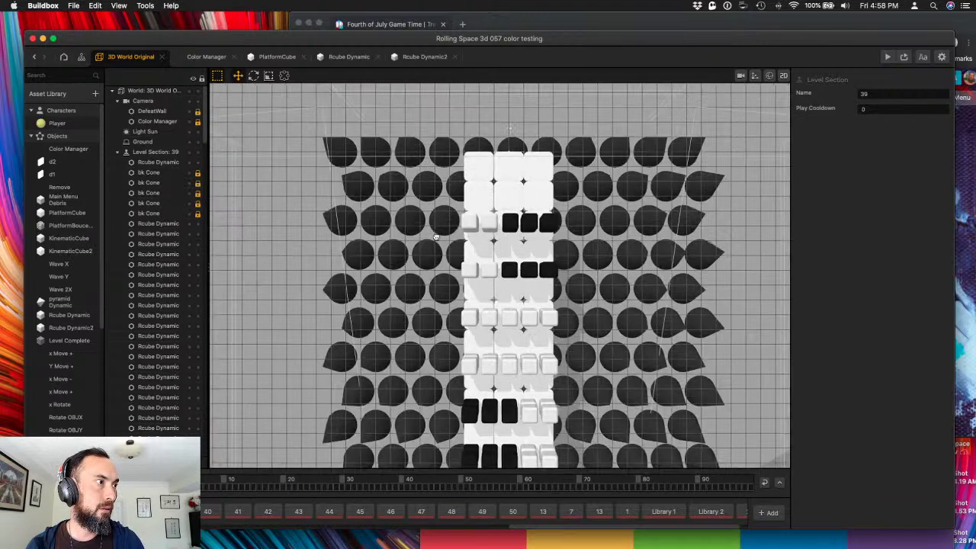
{"action": "left_click", "coordinate": [468, 270]}
{"action": "left_click_drag", "start_coordinate": [449, 257], "coordinate": [571, 293]}
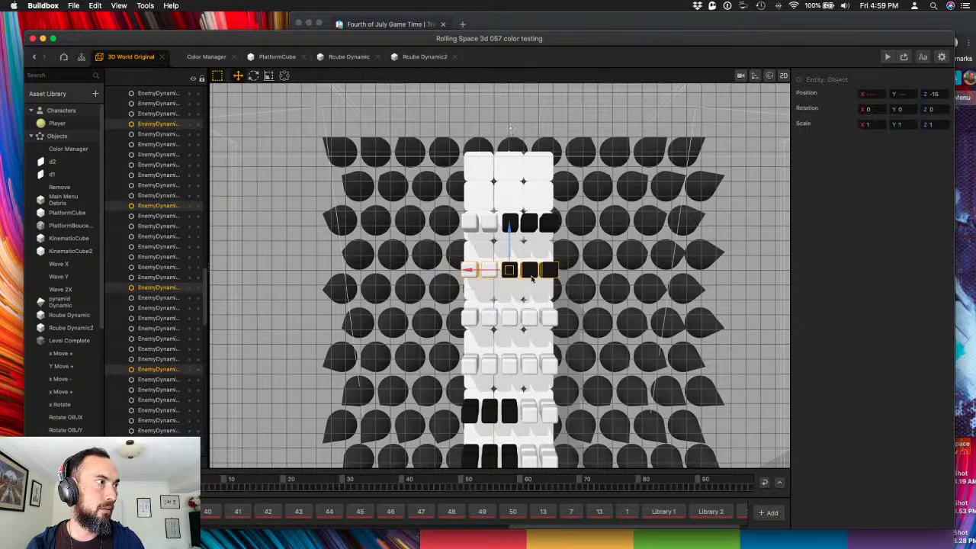
{"action": "left_click_drag", "start_coordinate": [472, 270], "coordinate": [472, 270]}
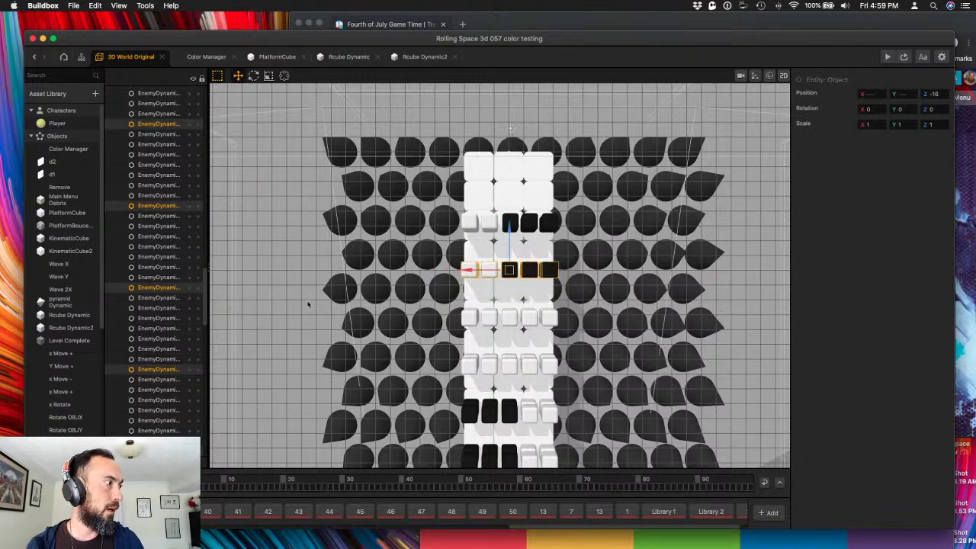
- Unlock all PlatformCube objects of level section 39 listed between the DefeatWall and the Level Complete object
{"action": "scroll", "coordinate": [162, 292], "scroll_direction": "down", "scroll_amount": 2}
{"action": "scroll", "coordinate": [162, 292], "scroll_direction": "down", "scroll_amount": 8}
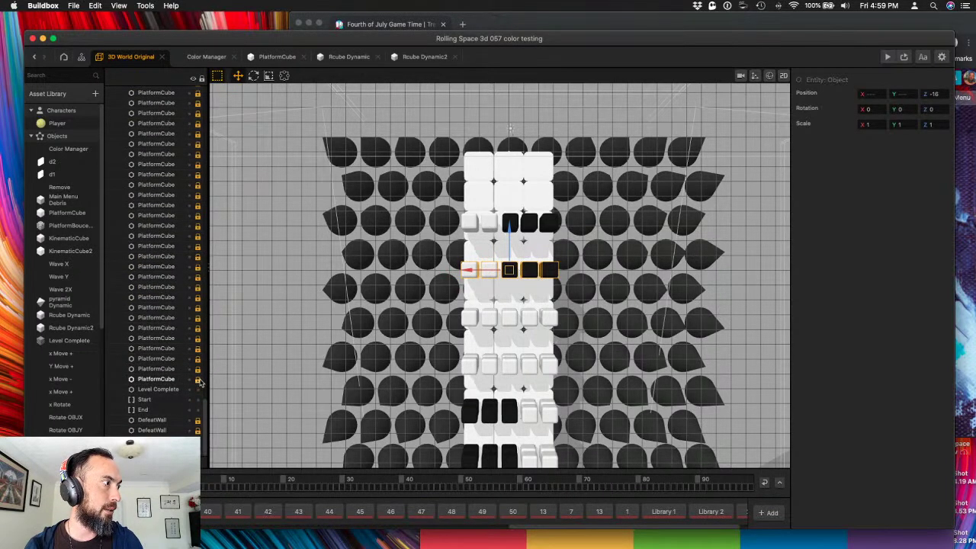
{"action": "left_click_drag", "start_coordinate": [197, 371], "coordinate": [198, 311]}
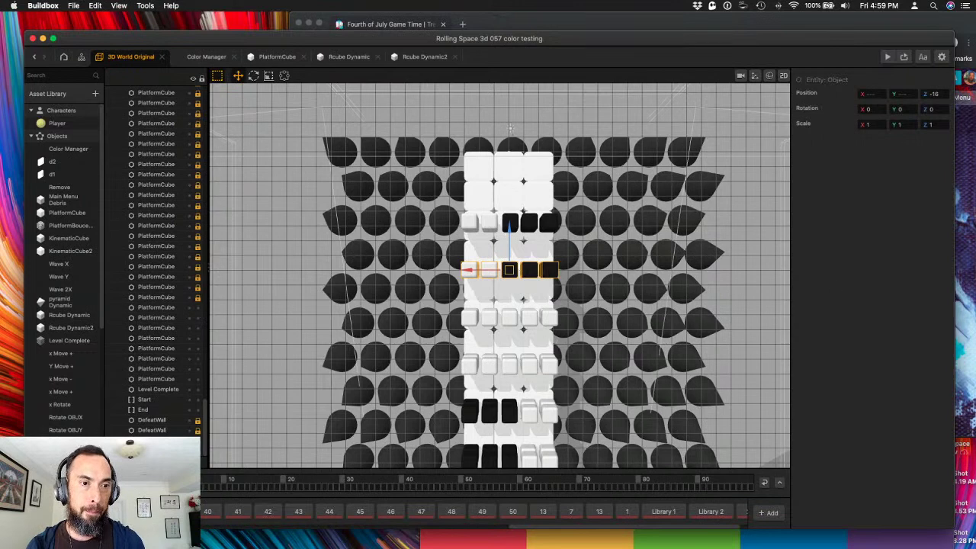
{"action": "left_click", "coordinate": [198, 299]}
{"action": "left_click", "coordinate": [199, 286]}
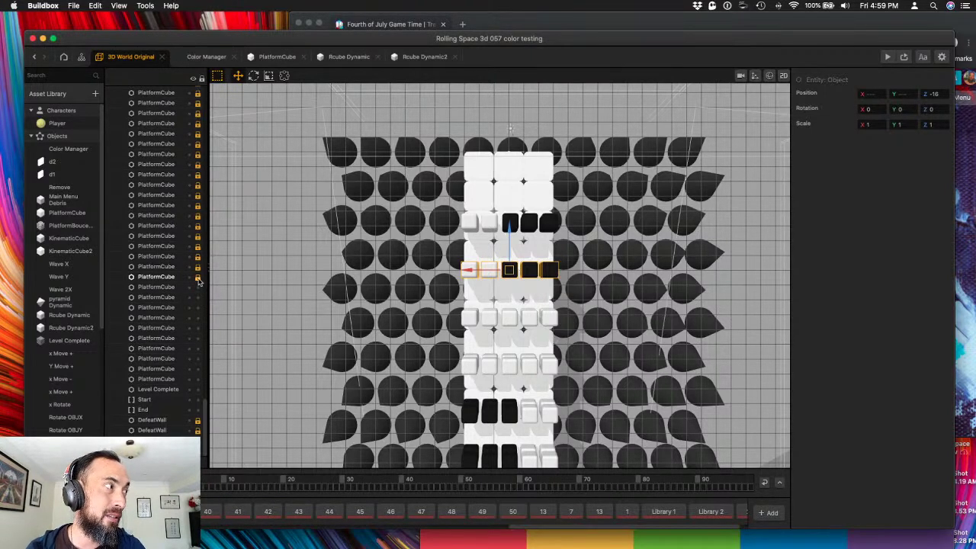
{"action": "left_click", "coordinate": [198, 276]}
{"action": "left_click", "coordinate": [199, 267]}
{"action": "left_click", "coordinate": [198, 256]}
{"action": "left_click", "coordinate": [198, 245]}
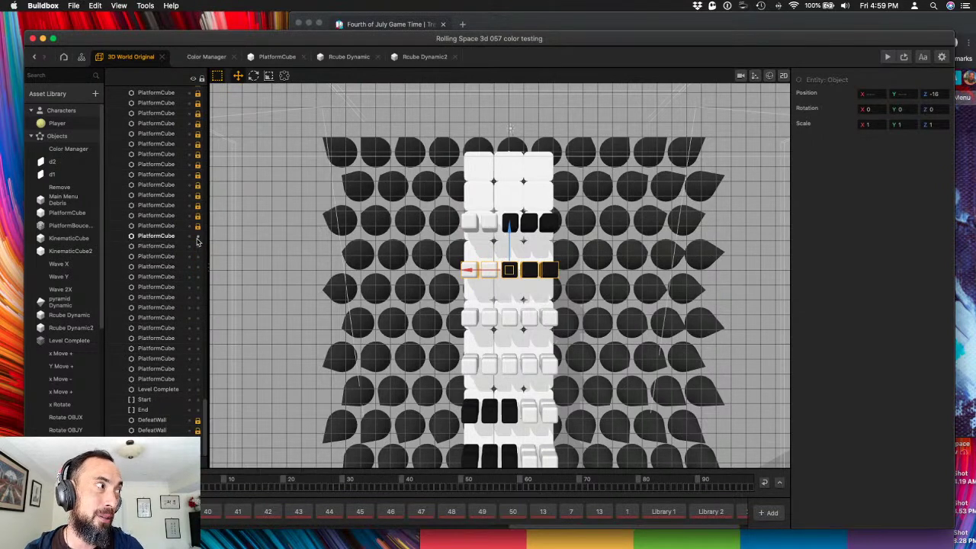
{"action": "left_click", "coordinate": [199, 236]}
{"action": "left_click", "coordinate": [198, 226]}
{"action": "left_click", "coordinate": [198, 215]}
{"action": "left_click", "coordinate": [198, 205]}
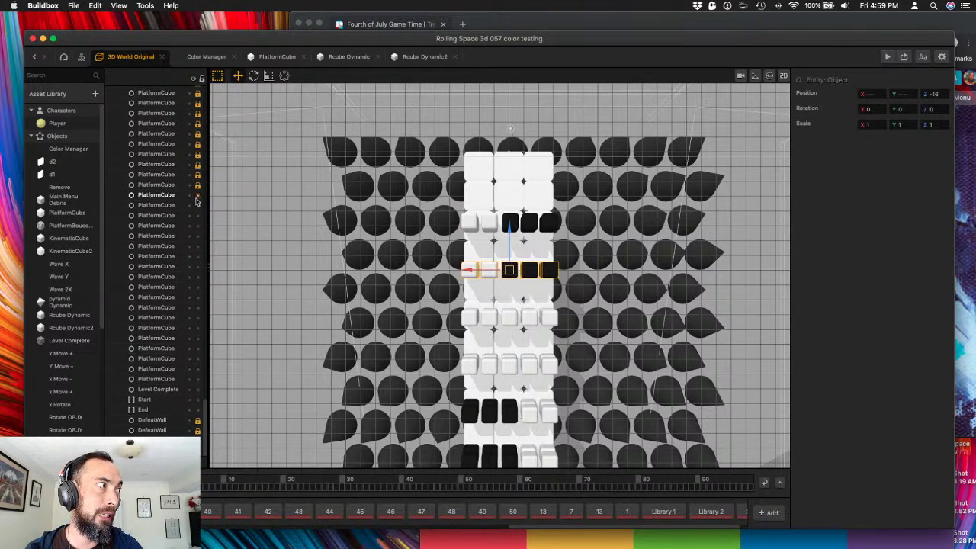
{"action": "left_click", "coordinate": [198, 194]}
{"action": "left_click", "coordinate": [198, 185]}
{"action": "left_click", "coordinate": [199, 173]}
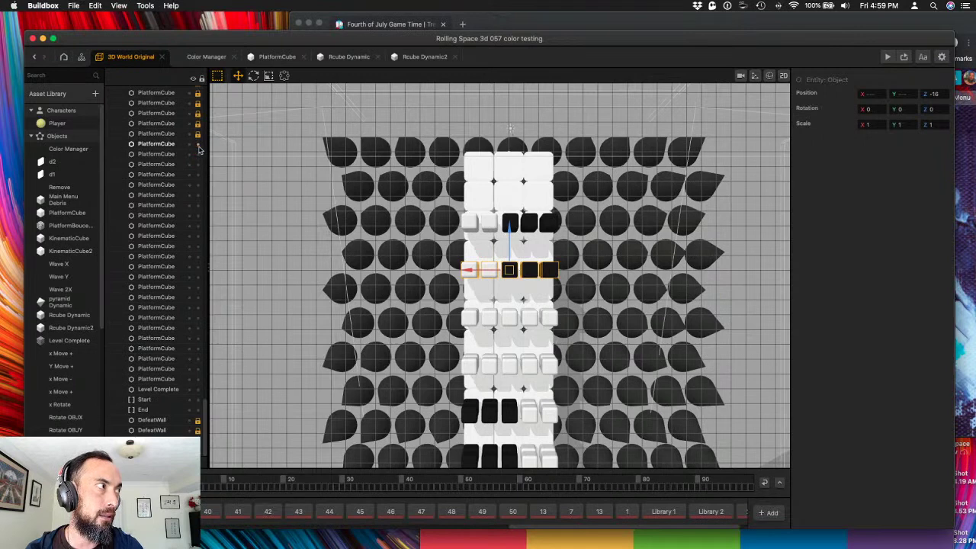
{"action": "scroll", "coordinate": [195, 214], "scroll_direction": "up", "scroll_amount": 4}
{"action": "left_click", "coordinate": [198, 241]}
{"action": "left_click", "coordinate": [198, 230]}
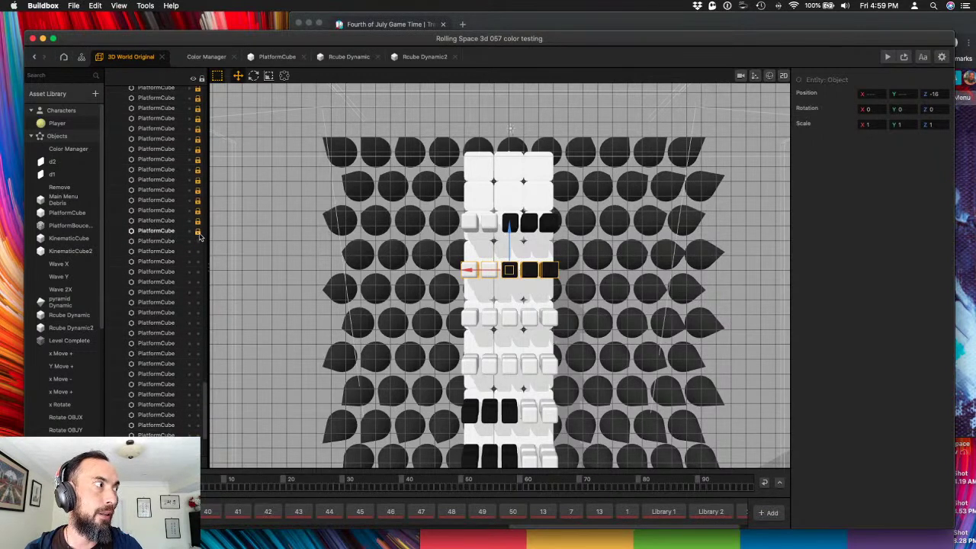
{"action": "left_click", "coordinate": [199, 221]}
{"action": "left_click", "coordinate": [198, 210]}
{"action": "left_click", "coordinate": [199, 200]}
{"action": "left_click", "coordinate": [198, 189]}
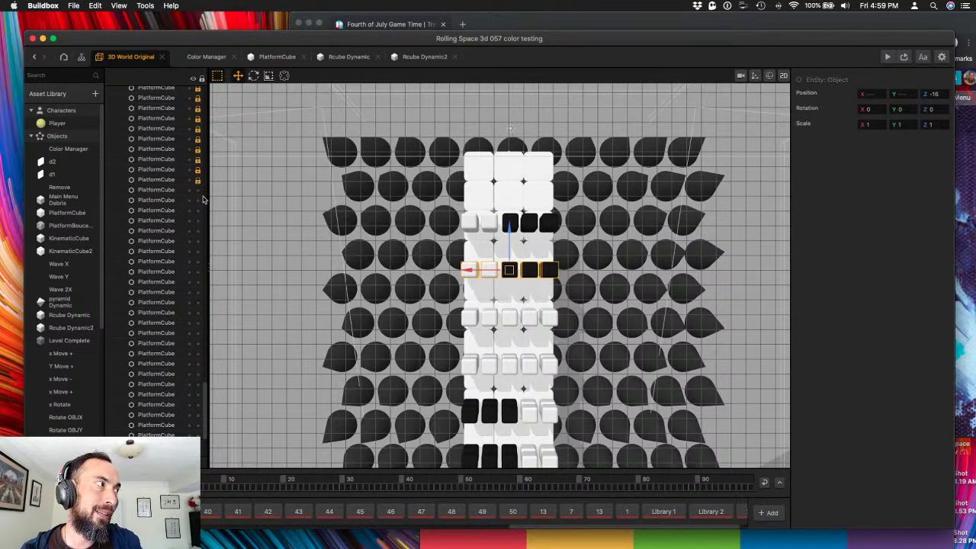
{"action": "scroll", "coordinate": [197, 190], "scroll_direction": "up", "scroll_amount": 4}
{"action": "left_click", "coordinate": [198, 256]}
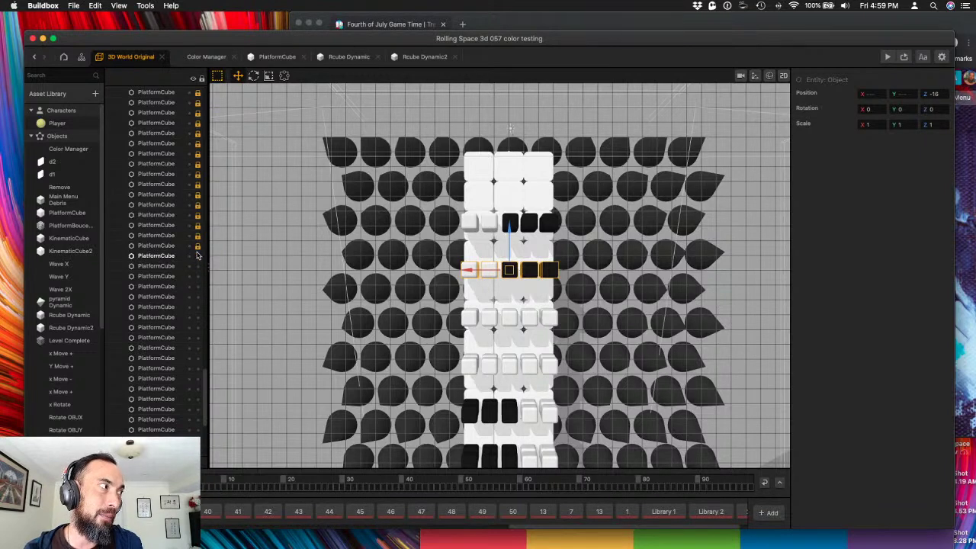
{"action": "left_click", "coordinate": [198, 245]}
{"action": "left_click", "coordinate": [199, 234]}
{"action": "left_click", "coordinate": [198, 225]}
{"action": "left_click", "coordinate": [199, 215]}
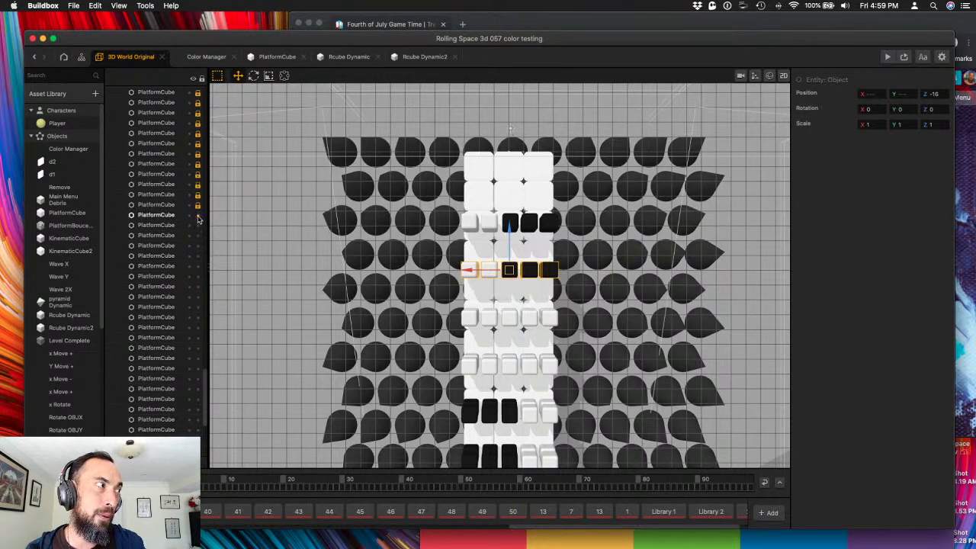
{"action": "left_click", "coordinate": [198, 205]}
{"action": "left_click", "coordinate": [199, 194]}
{"action": "left_click", "coordinate": [199, 185]}
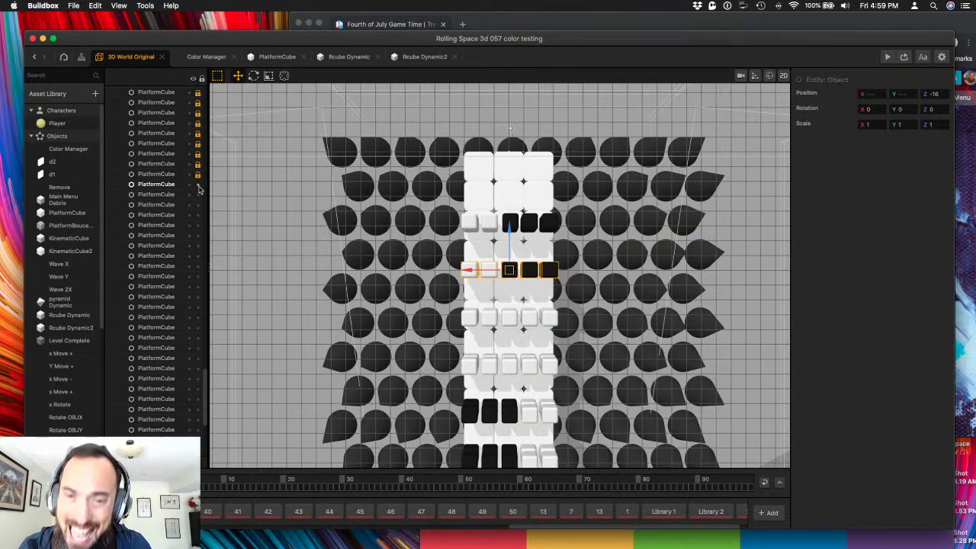
{"action": "left_click", "coordinate": [199, 175]}
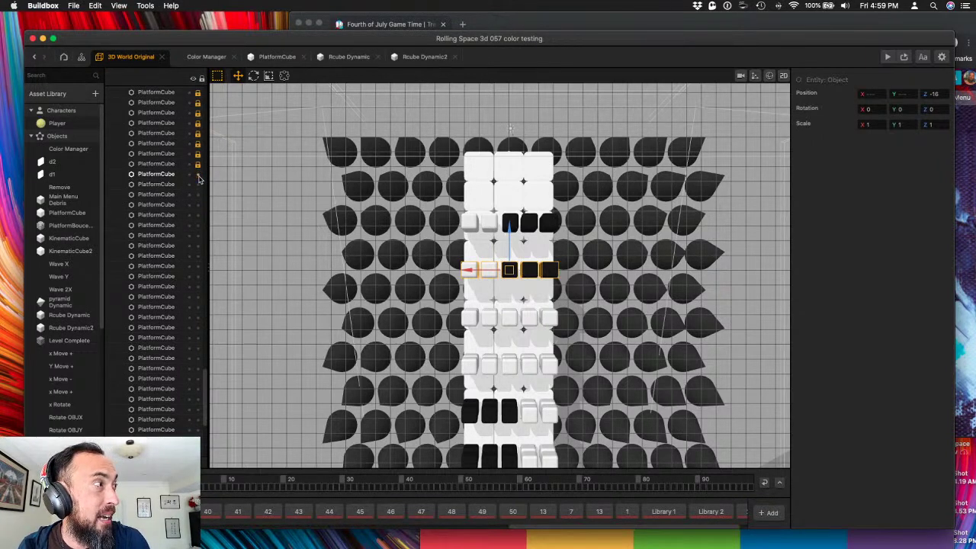
{"action": "left_click", "coordinate": [199, 165]}
{"action": "left_click", "coordinate": [199, 154]}
{"action": "left_click", "coordinate": [198, 145]}
{"action": "left_click", "coordinate": [198, 133]}
{"action": "left_click", "coordinate": [198, 123]}
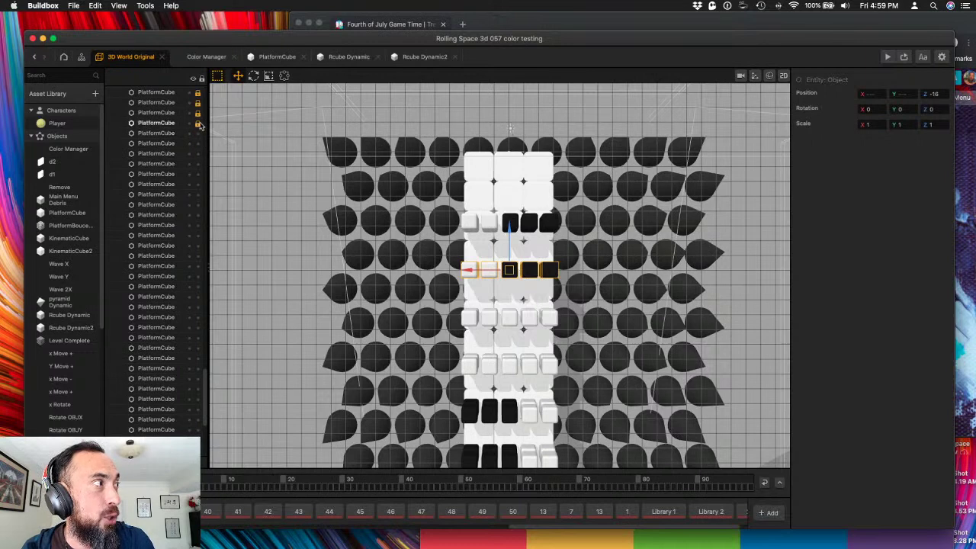
{"action": "left_click", "coordinate": [198, 113]}
{"action": "left_click", "coordinate": [198, 103]}
{"action": "left_click", "coordinate": [198, 92]}
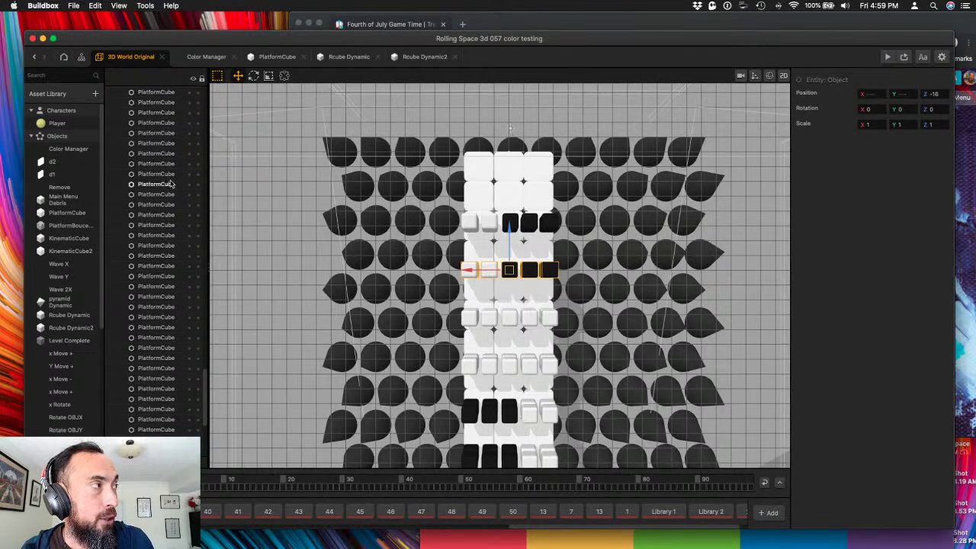
{"action": "scroll", "coordinate": [170, 217], "scroll_direction": "up", "scroll_amount": 8}
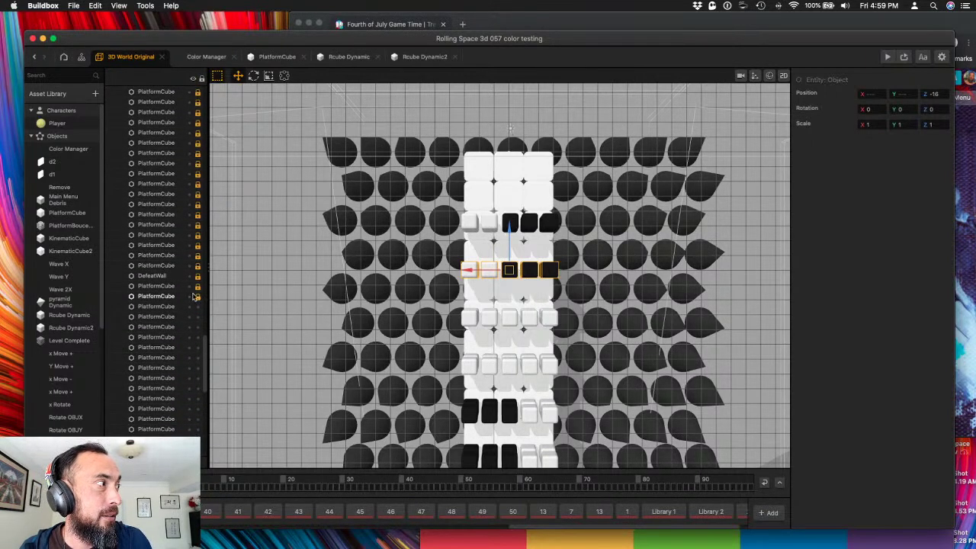
{"action": "left_click", "coordinate": [197, 296]}
{"action": "left_click", "coordinate": [198, 286]}
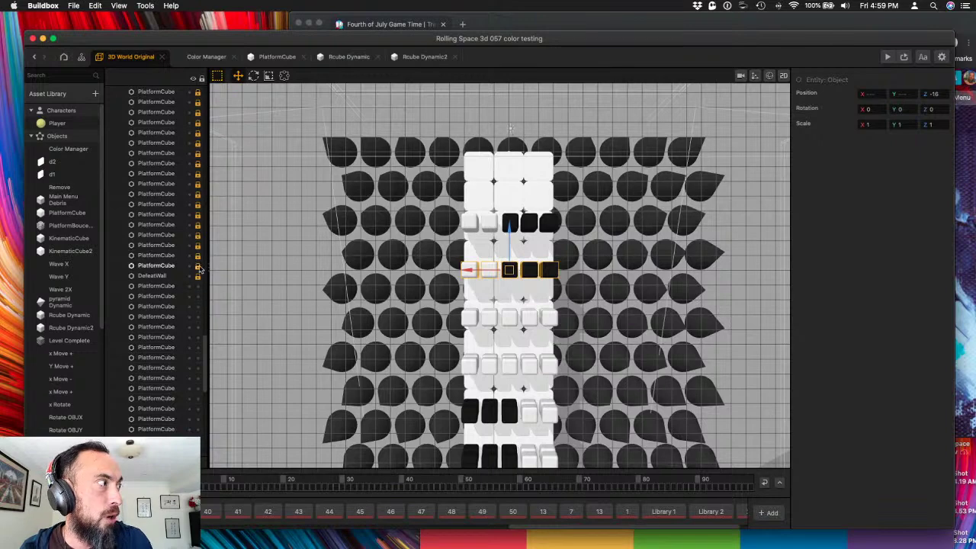
- Unlock the remaining PlatformCube objects of section 39 listed before the DefeatWall, up to the EnemyDynamic objects
{"action": "left_click", "coordinate": [197, 266]}
{"action": "left_click", "coordinate": [197, 254]}
{"action": "left_click", "coordinate": [198, 245]}
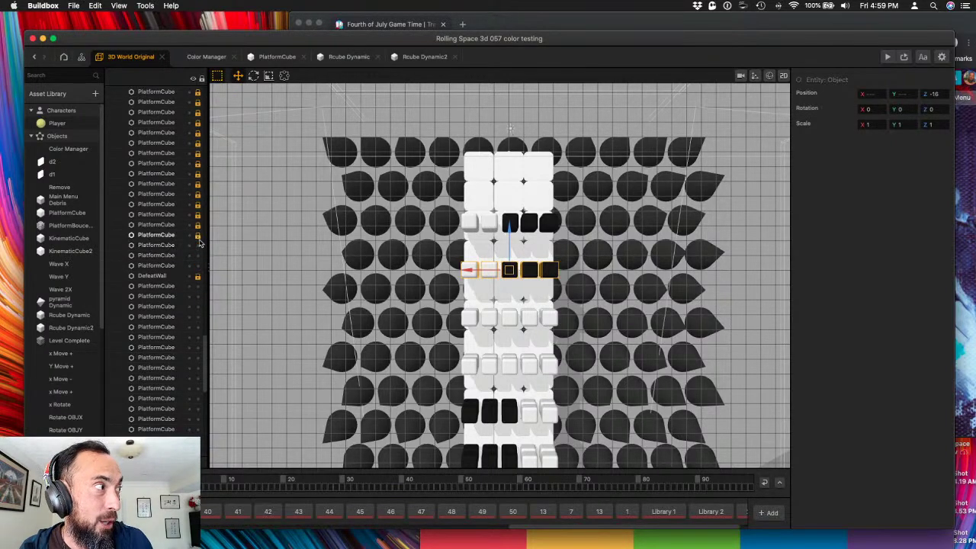
{"action": "left_click", "coordinate": [197, 237]}
{"action": "scroll", "coordinate": [221, 282], "scroll_direction": "up", "scroll_amount": 3}
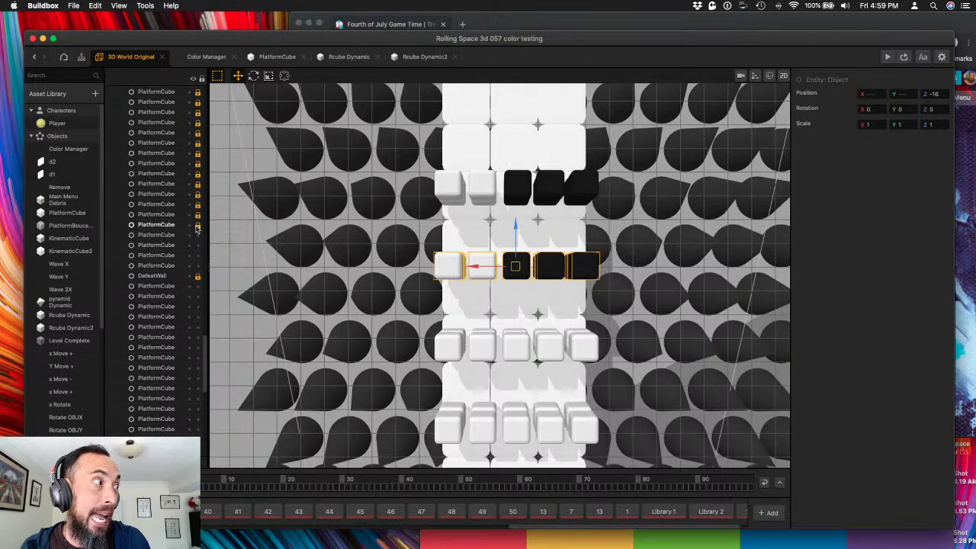
{"action": "left_click", "coordinate": [197, 224]}
{"action": "left_click", "coordinate": [198, 214]}
{"action": "left_click", "coordinate": [197, 203]}
{"action": "left_click", "coordinate": [198, 194]}
{"action": "left_click", "coordinate": [198, 184]}
{"action": "left_click", "coordinate": [198, 173]}
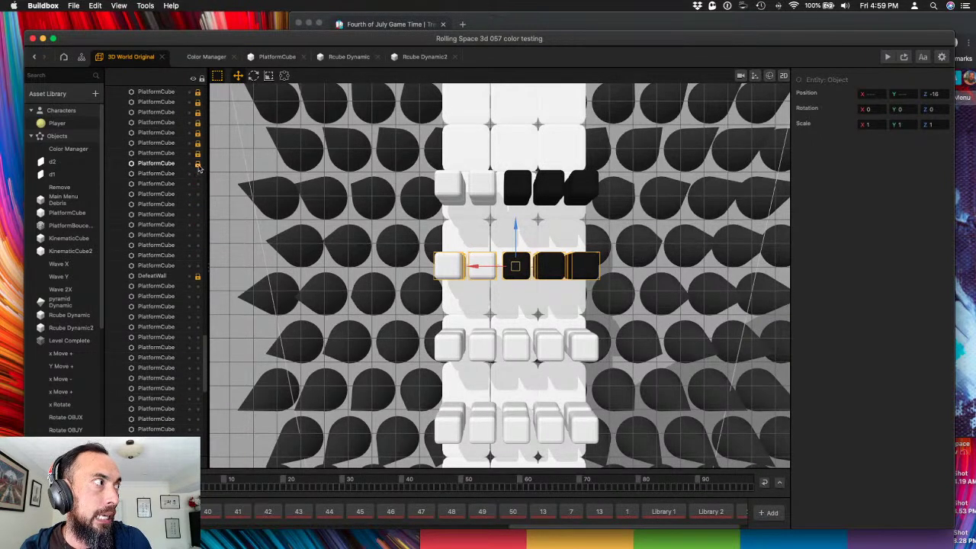
{"action": "left_click", "coordinate": [198, 164]}
{"action": "scroll", "coordinate": [187, 183], "scroll_direction": "up", "scroll_amount": 5}
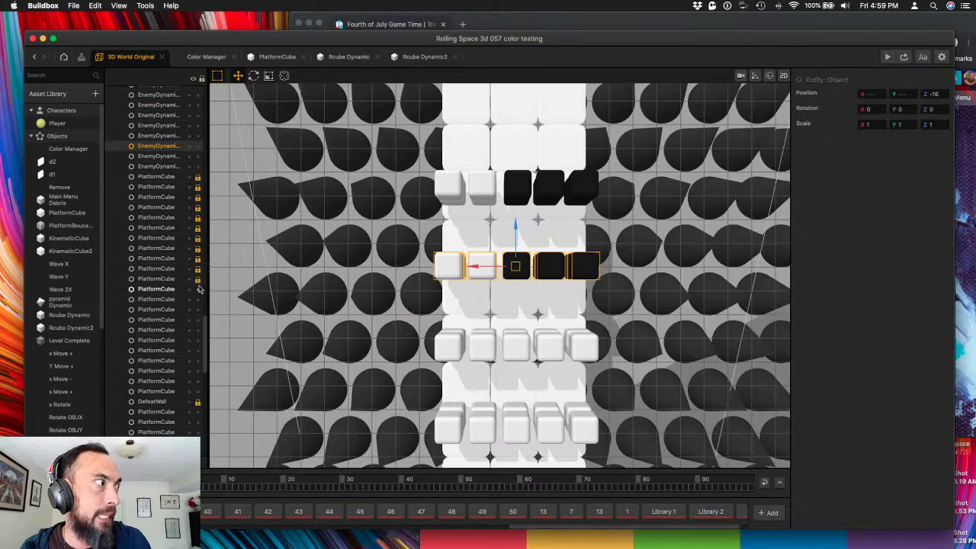
{"action": "left_click", "coordinate": [197, 280]}
{"action": "left_click", "coordinate": [198, 269]}
{"action": "left_click", "coordinate": [197, 259]}
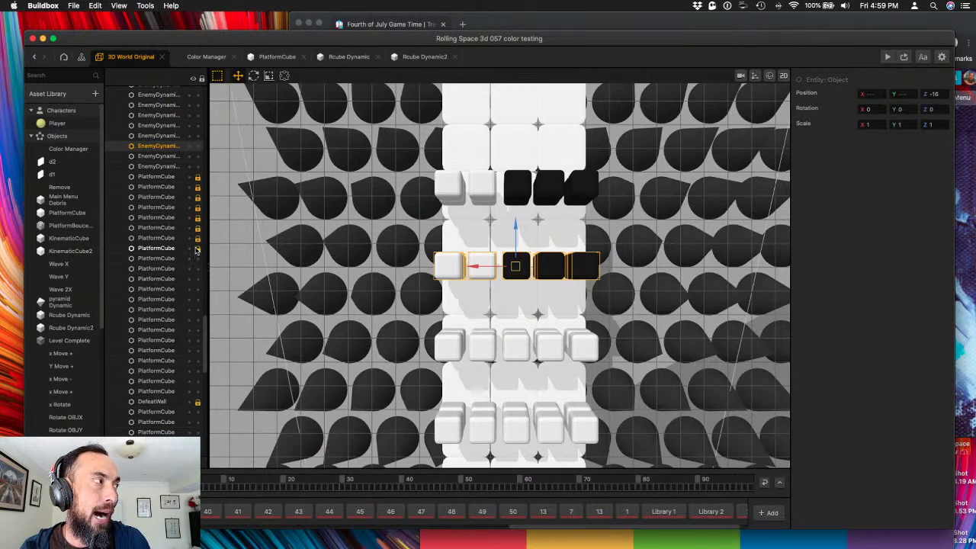
{"action": "left_click", "coordinate": [197, 248]}
{"action": "left_click", "coordinate": [198, 238]}
{"action": "left_click", "coordinate": [197, 228]}
{"action": "left_click", "coordinate": [198, 217]}
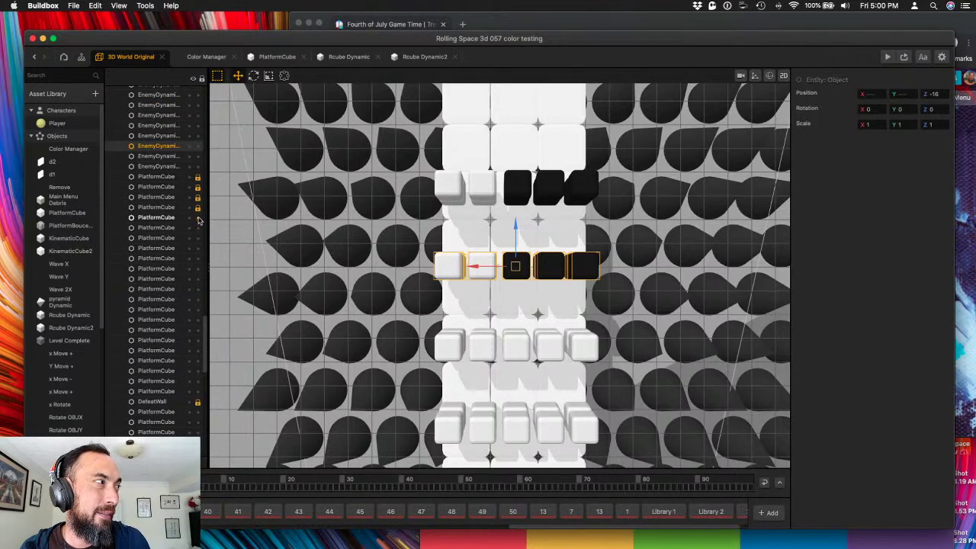
{"action": "left_click", "coordinate": [197, 207]}
{"action": "left_click", "coordinate": [198, 197]}
{"action": "left_click", "coordinate": [198, 187]}
{"action": "left_click", "coordinate": [198, 176]}
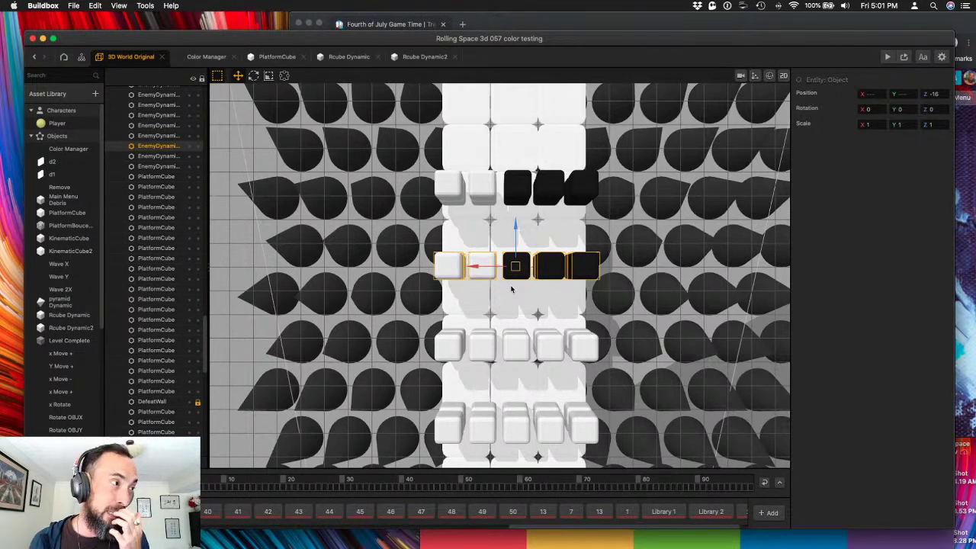
- Try to shift the mixed white and black cube row at Z -16 sideways along X together with its platforms
{"action": "left_click_drag", "start_coordinate": [619, 296], "coordinate": [431, 247]}
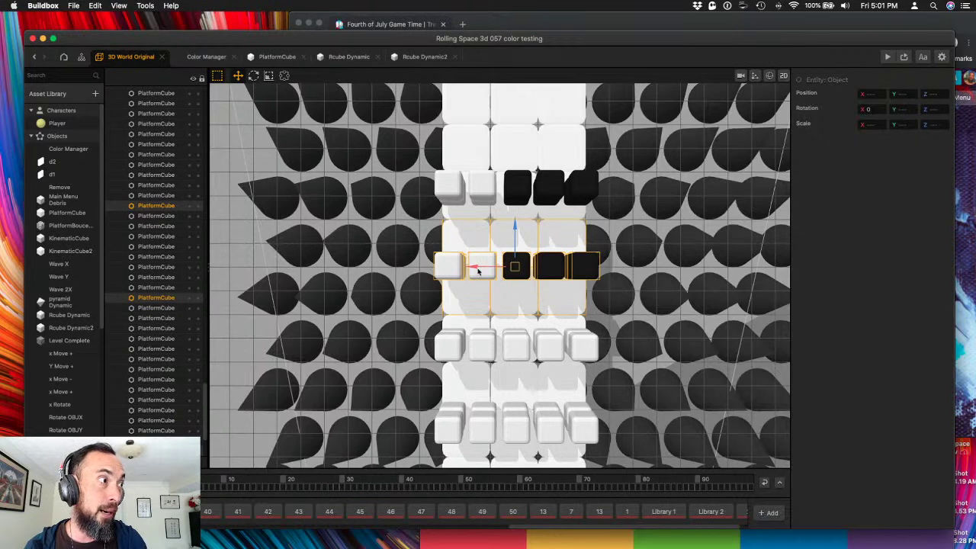
{"action": "left_click_drag", "start_coordinate": [476, 270], "coordinate": [418, 267]}
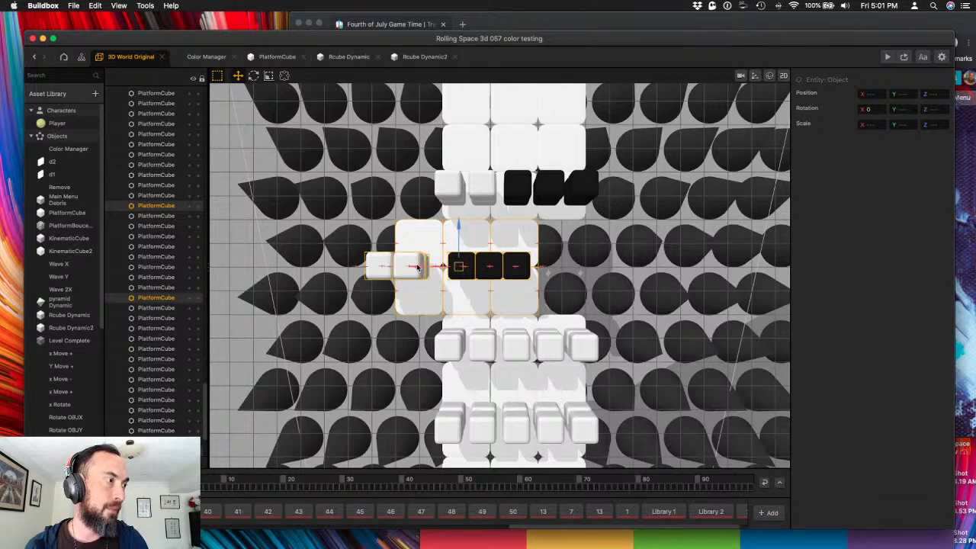
{"action": "key", "text": "super+z"}
{"action": "left_click", "coordinate": [431, 266]}
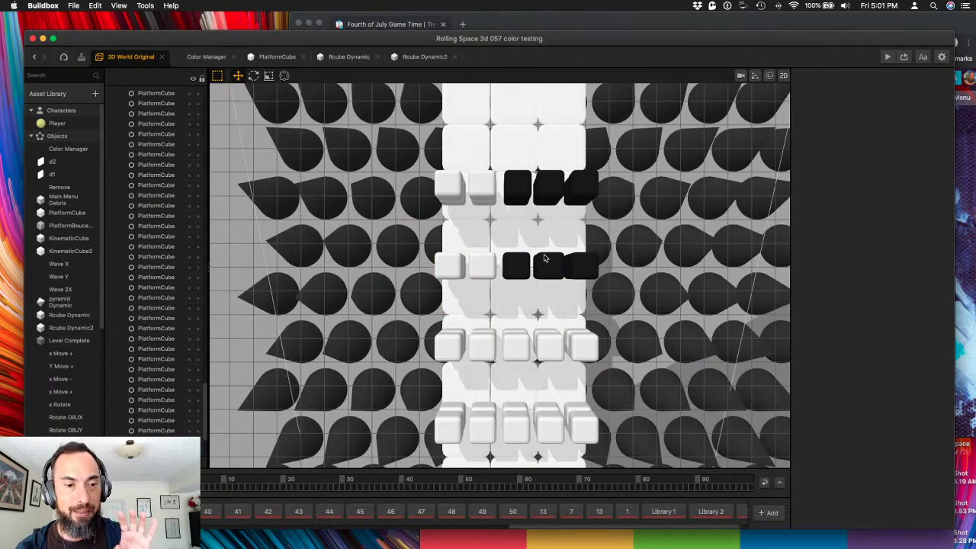
{"action": "left_click_drag", "start_coordinate": [602, 293], "coordinate": [417, 247]}
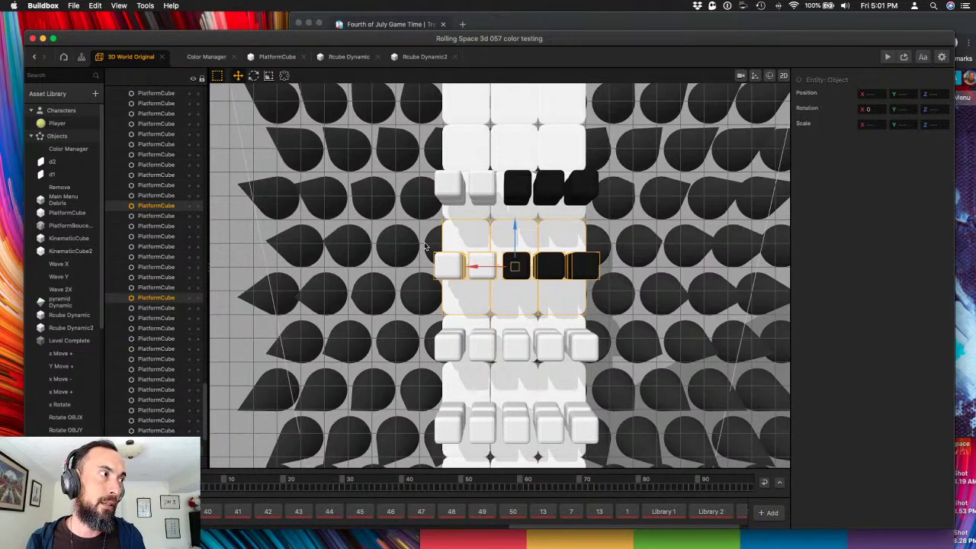
- Set the 3D world's grid size to 1 on X, Y and Z
{"action": "scroll", "coordinate": [154, 214], "scroll_direction": "up", "scroll_amount": 10}
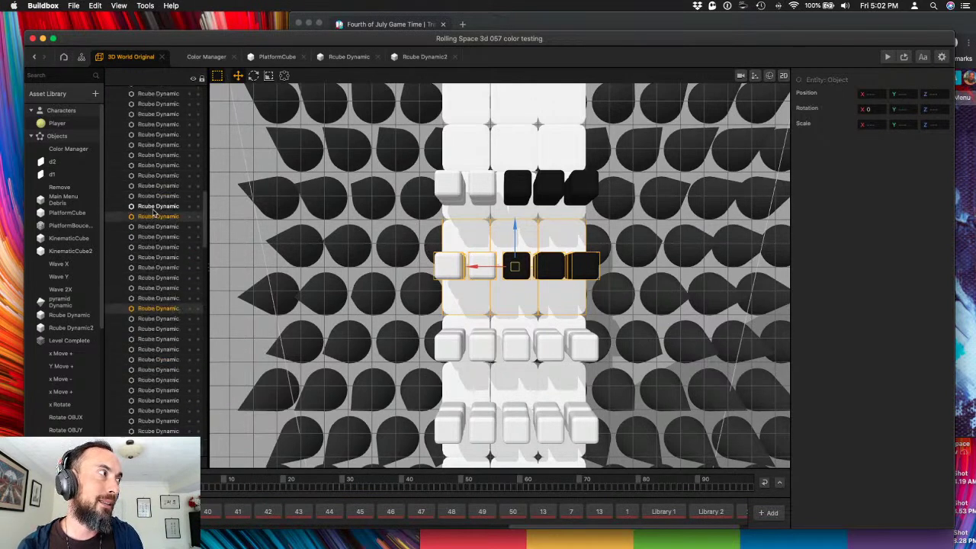
{"action": "scroll", "coordinate": [154, 214], "scroll_direction": "up", "scroll_amount": 5}
{"action": "left_click", "coordinate": [180, 91]}
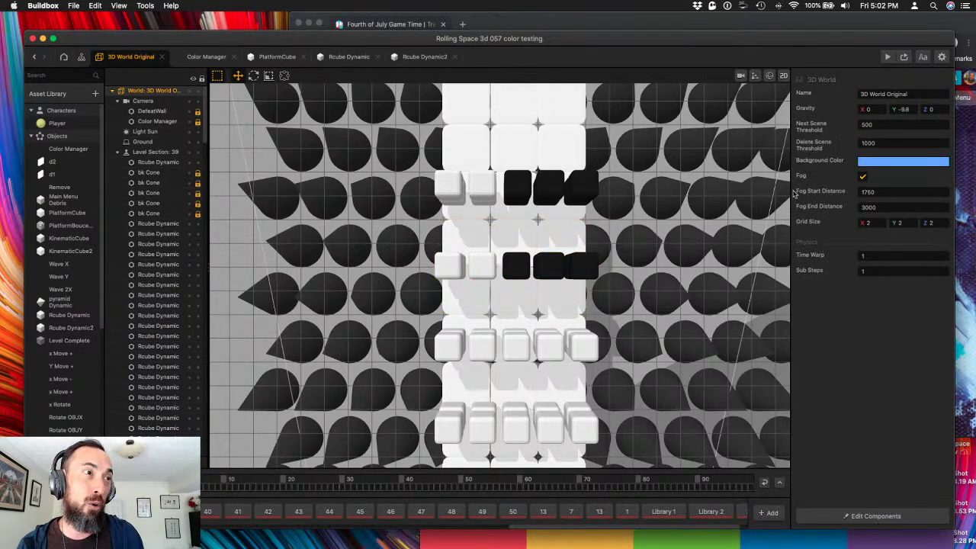
{"action": "left_click", "coordinate": [879, 222]}
{"action": "type", "text": "1"}
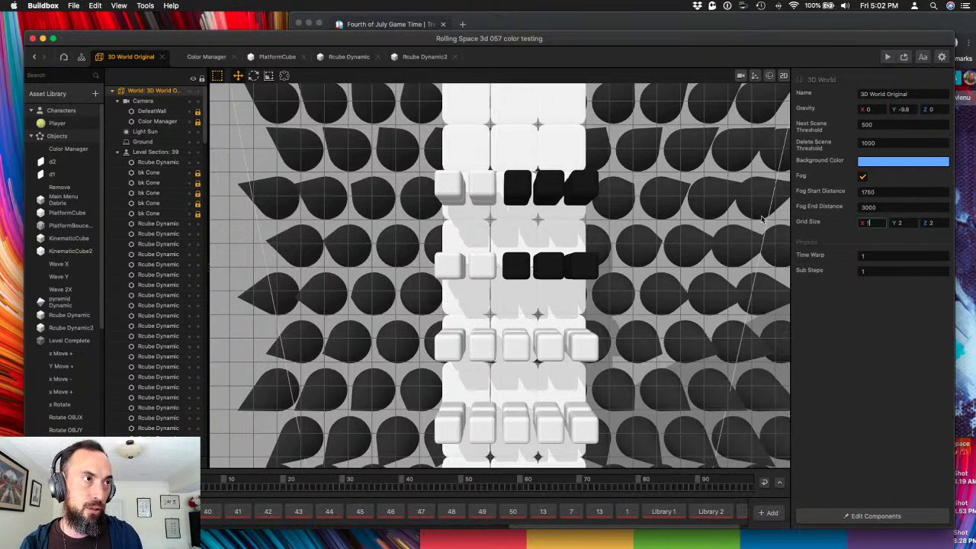
{"action": "key", "text": "Tab"}
{"action": "type", "text": "1"}
{"action": "key", "text": "Tab"}
{"action": "type", "text": "1"}
{"action": "key", "text": "Tab"}
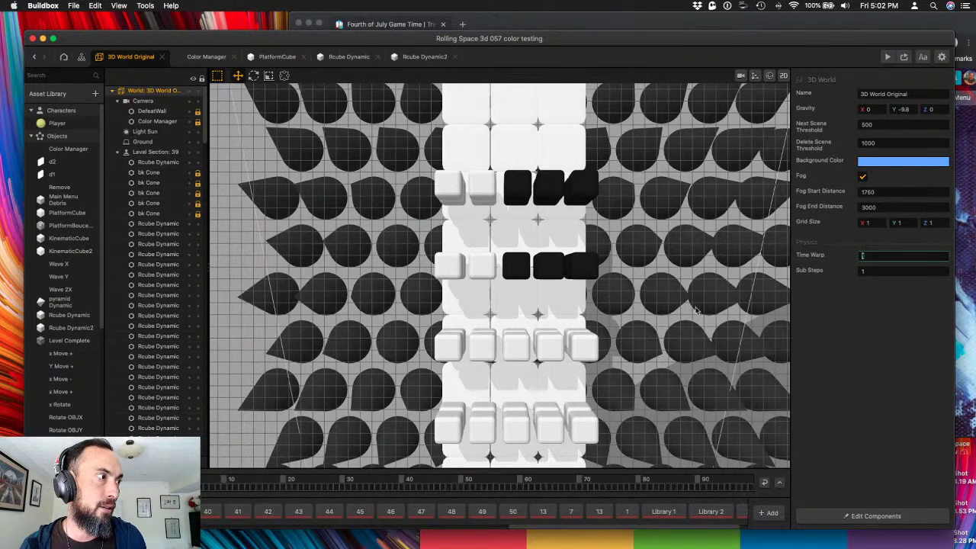
{"action": "key", "text": "Return"}
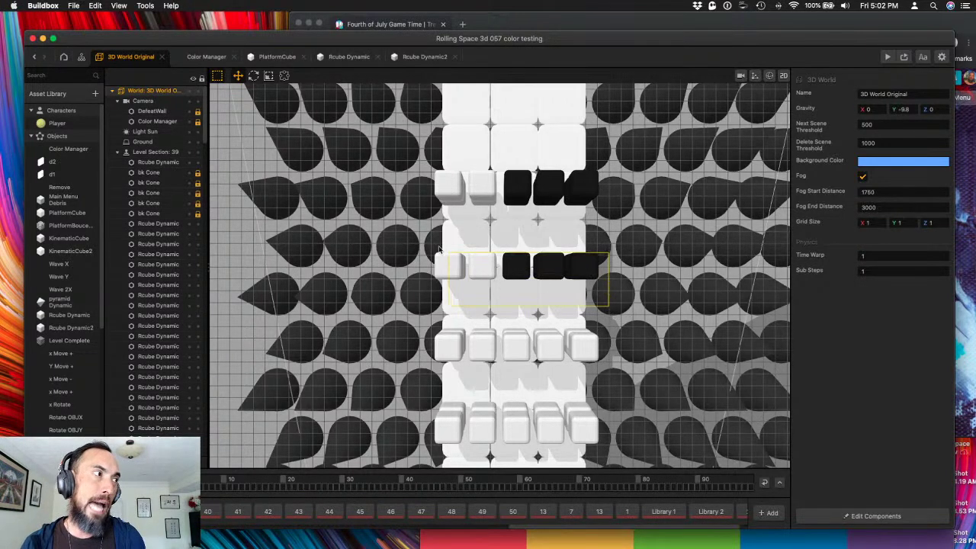
- Reselect the Z -16 cube row and its six platform cubes and try moving them along X on the finer grid
{"action": "left_click", "coordinate": [479, 267]}
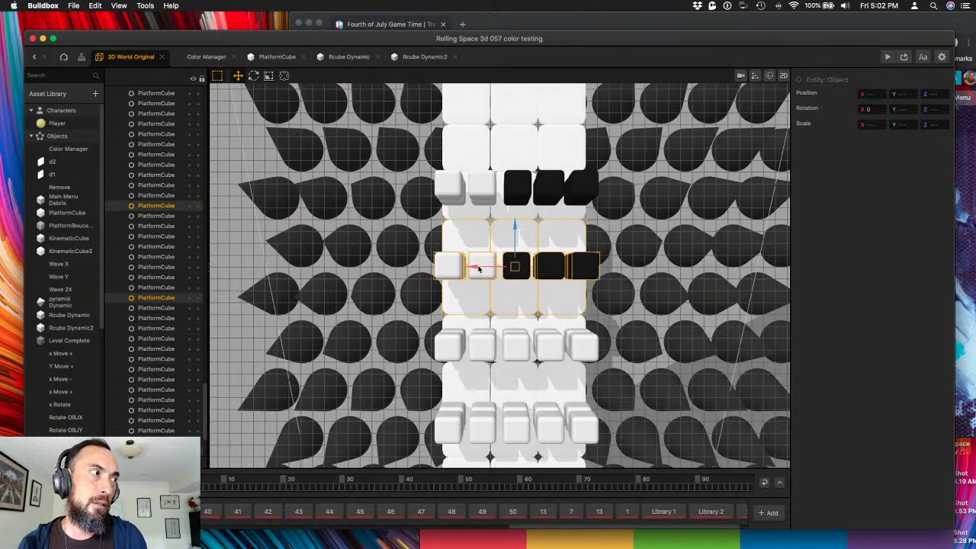
{"action": "mouse_move", "coordinate": [479, 267]}
{"action": "left_mouse_down"}
{"action": "mouse_move", "coordinate": [447, 270]}
{"action": "mouse_move", "coordinate": [463, 268]}
{"action": "left_mouse_up"}
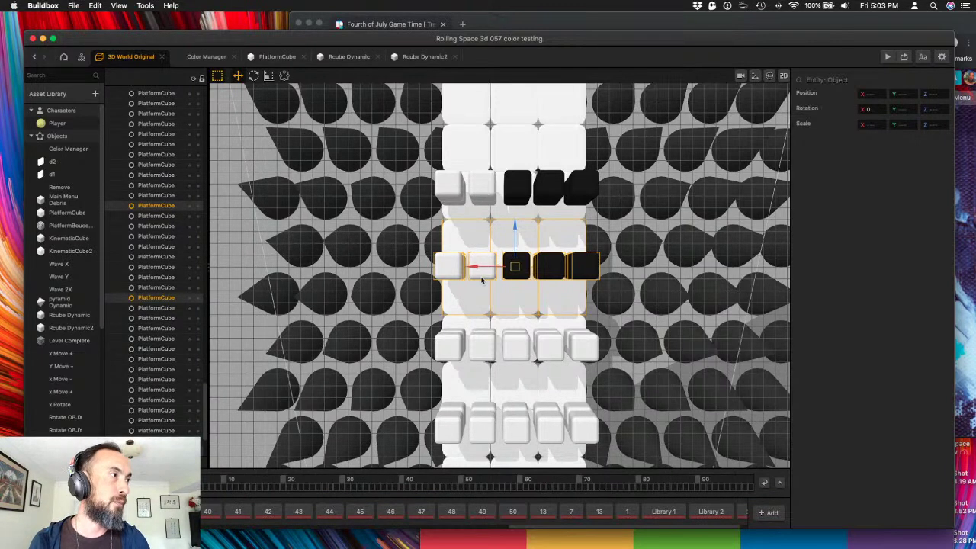
{"action": "left_click_drag", "start_coordinate": [479, 269], "coordinate": [439, 270]}
{"action": "key", "text": "super+z"}
{"action": "scroll", "coordinate": [460, 271], "scroll_direction": "up", "scroll_amount": 3}
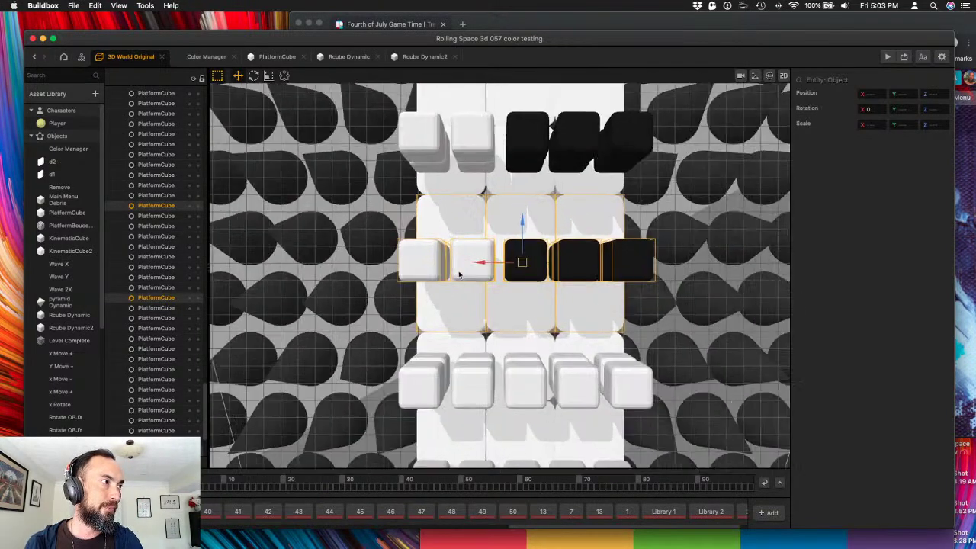
- Select the six PlatformCube objects under the Z -16 row and shift them sideways along X by one platform width
{"action": "left_click", "coordinate": [468, 257]}
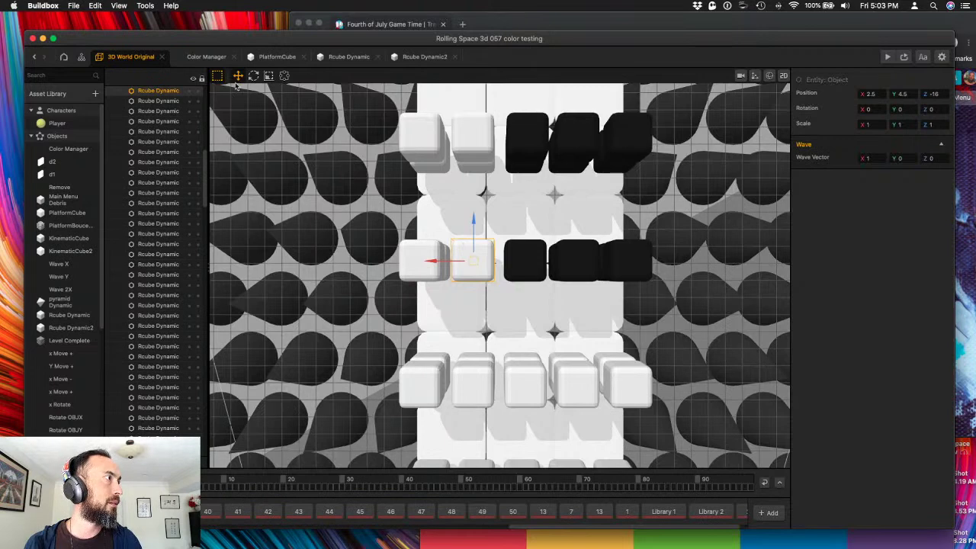
{"action": "left_click", "coordinate": [488, 222]}
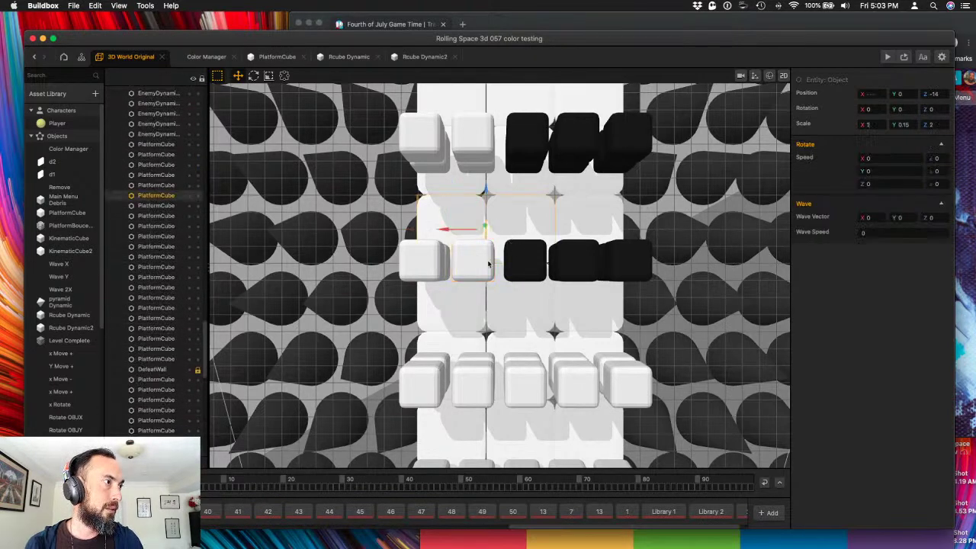
{"action": "left_click", "coordinate": [497, 307], "text": "shift"}
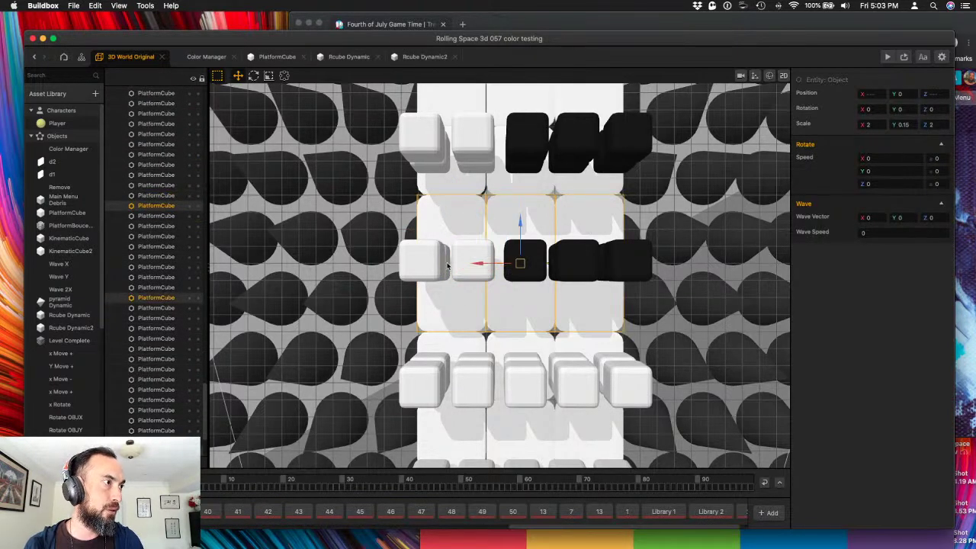
{"action": "left_click_drag", "start_coordinate": [477, 267], "coordinate": [417, 263]}
{"action": "middle_click_drag", "start_coordinate": [370, 205], "coordinate": [434, 276]}
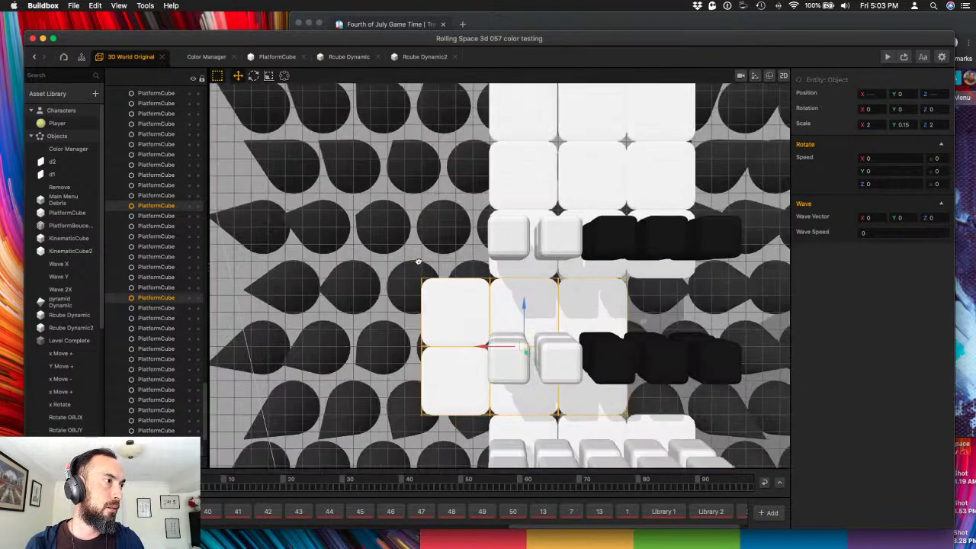
- Select all white and black cubes of the Z -16 row and move them along X to match the shifted platforms
{"action": "left_click", "coordinate": [510, 363]}
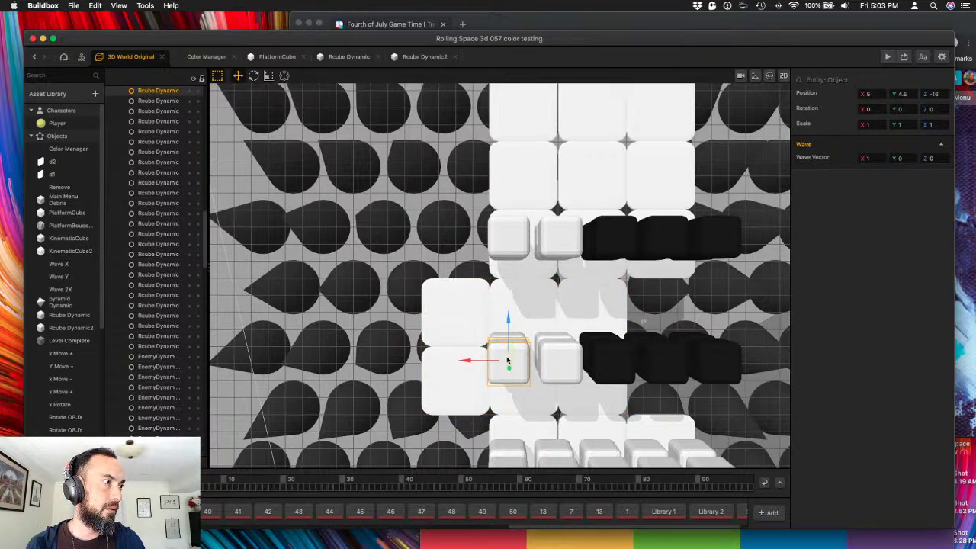
{"action": "left_click_drag", "start_coordinate": [507, 360], "coordinate": [734, 379]}
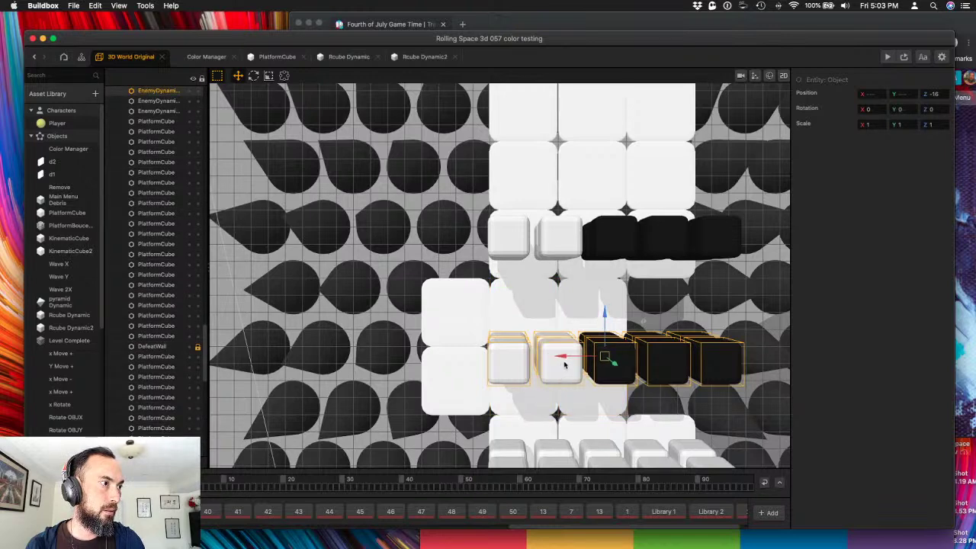
{"action": "left_click_drag", "start_coordinate": [558, 359], "coordinate": [498, 357]}
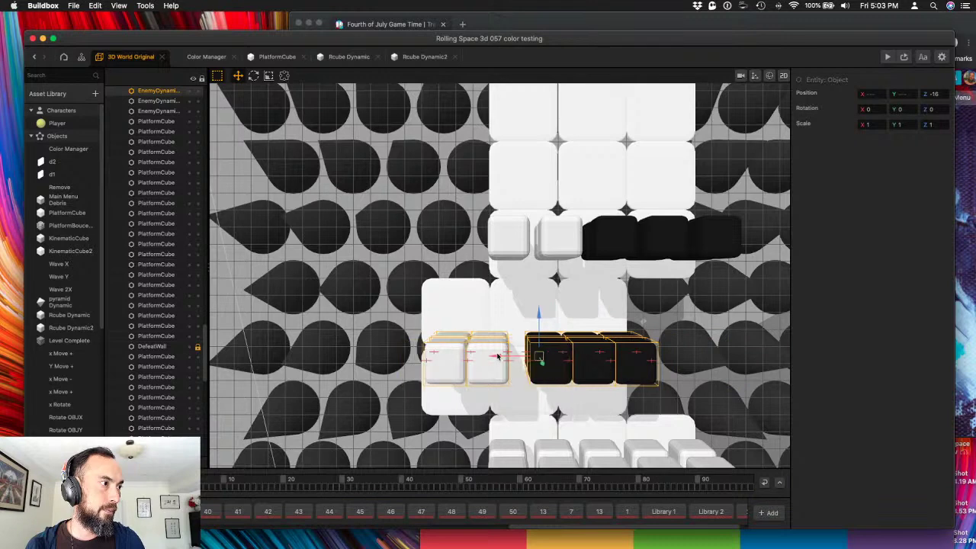
- Undo the separate sideways moves of the Z -16 cube row and its platforms
{"action": "key", "text": "super+z"}
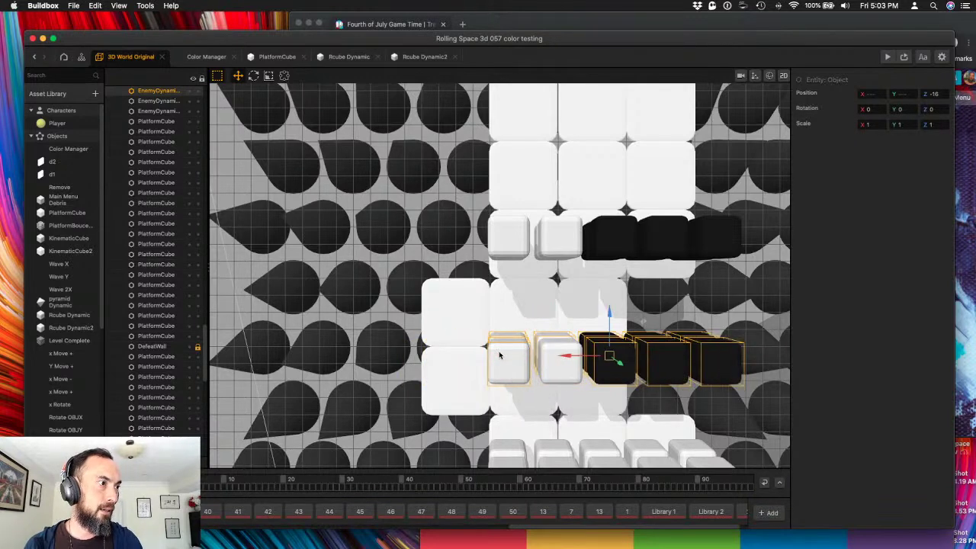
{"action": "key", "text": "super+z"}
{"action": "scroll", "coordinate": [157, 152], "scroll_direction": "up", "scroll_amount": 5}
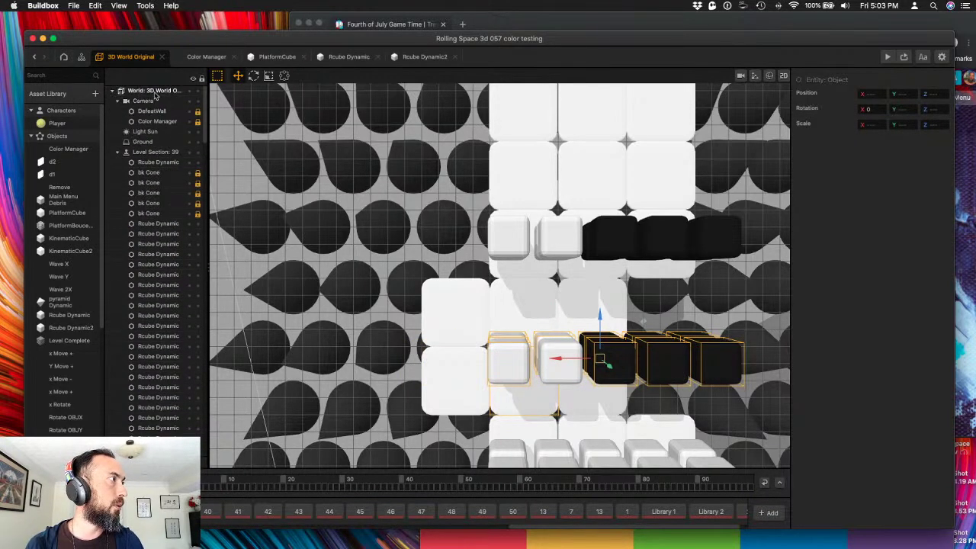
{"action": "left_click", "coordinate": [152, 91]}
{"action": "key", "text": "super+z"}
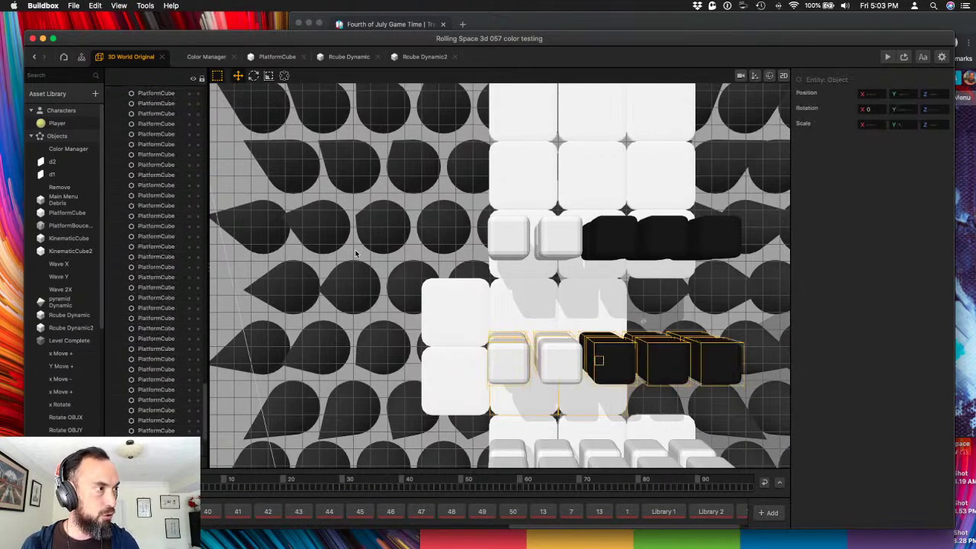
{"action": "key", "text": "super+z"}
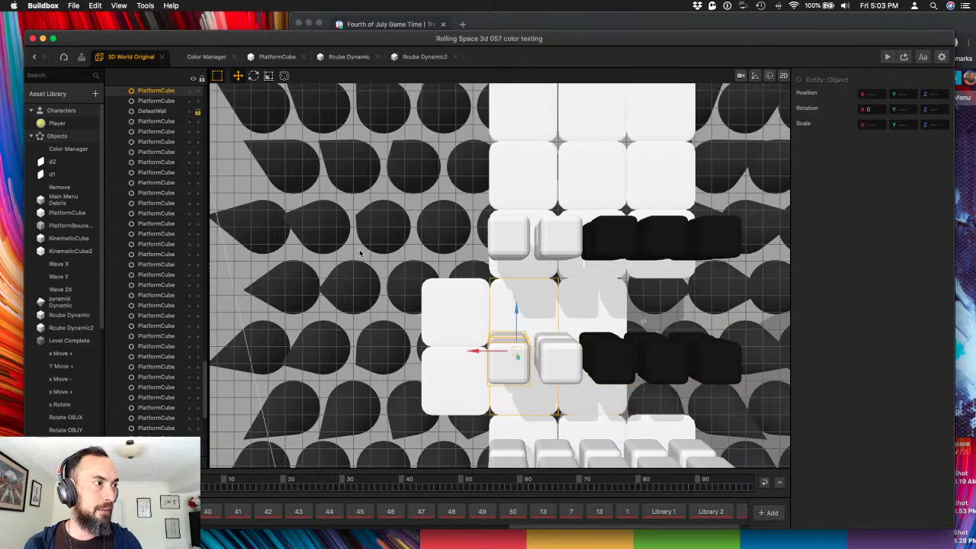
{"action": "key", "text": "super+z"}
{"action": "key", "text": "super+z"}
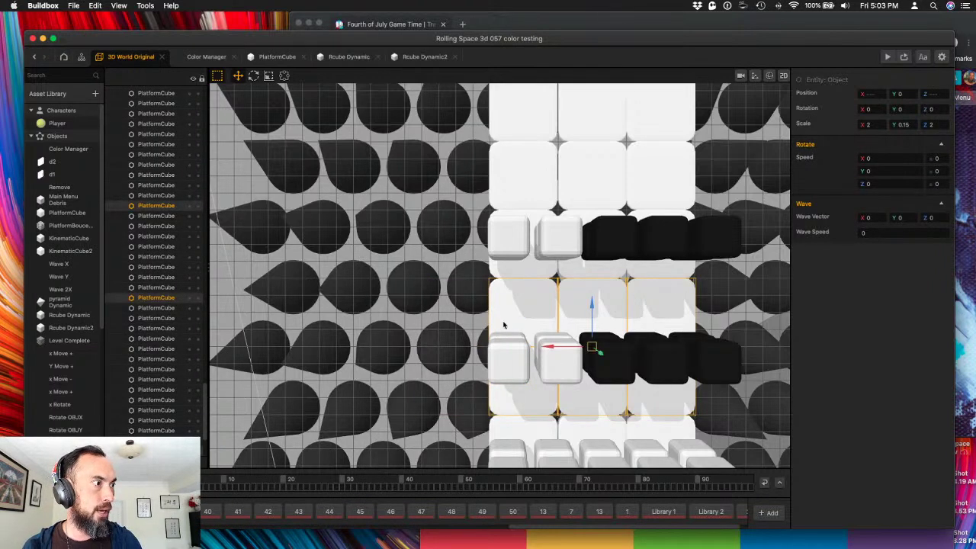
{"action": "key", "text": "super+z"}
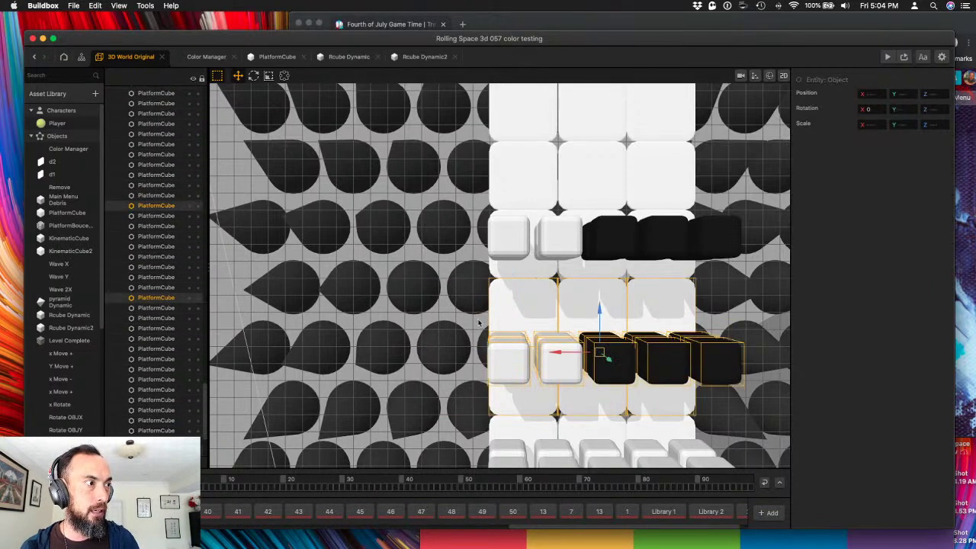
- Check the 3D world's grid size and the state of Snap mode
{"action": "scroll", "coordinate": [194, 239], "scroll_direction": "up", "scroll_amount": 15}
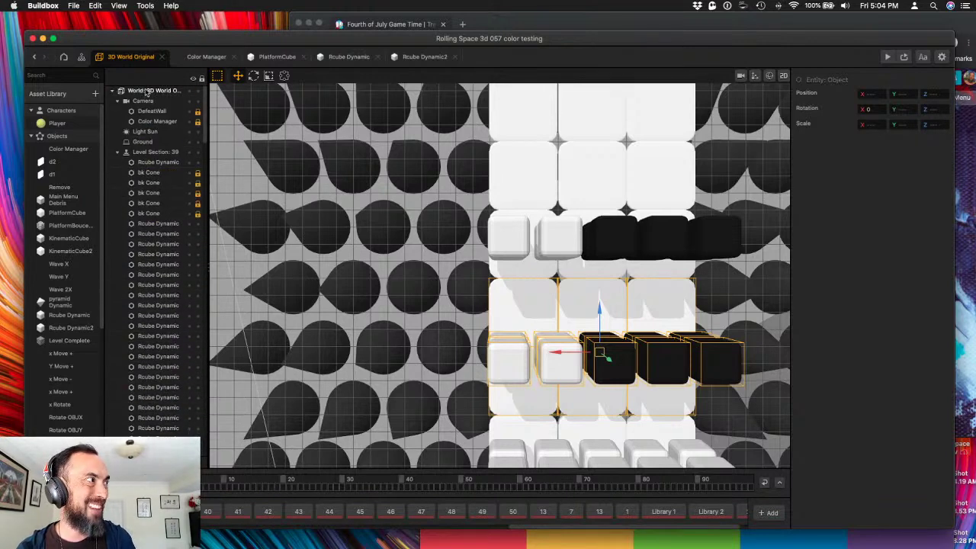
{"action": "left_click", "coordinate": [156, 92]}
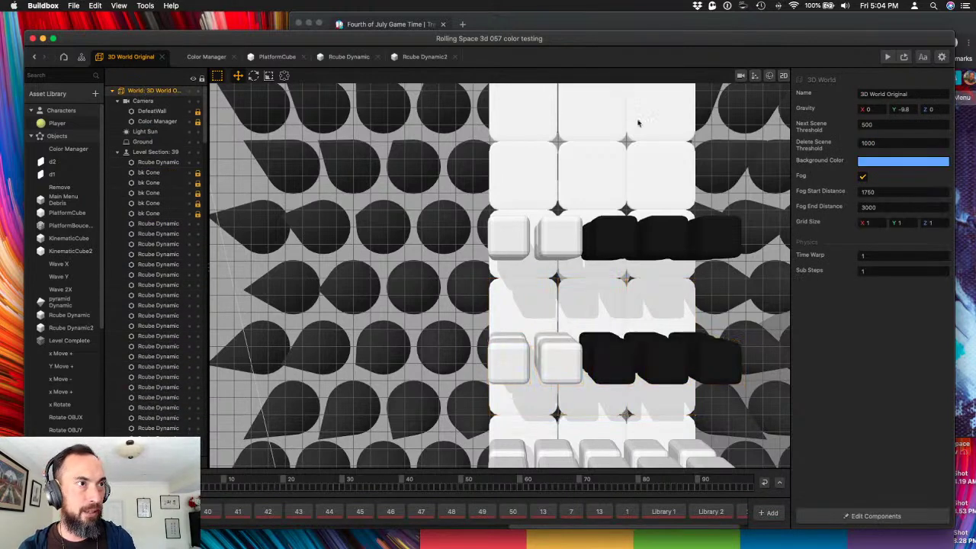
{"action": "left_click", "coordinate": [874, 222]}
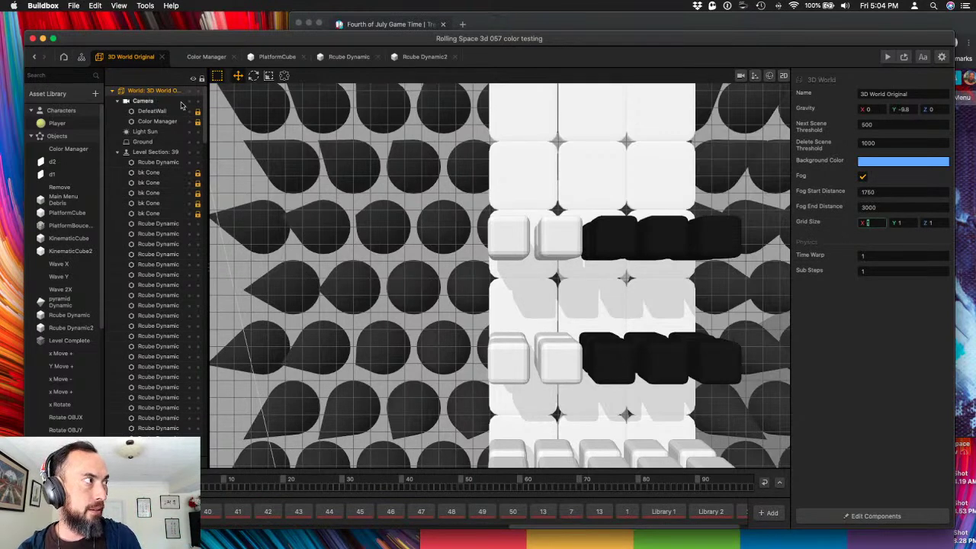
{"action": "left_click", "coordinate": [119, 5]}
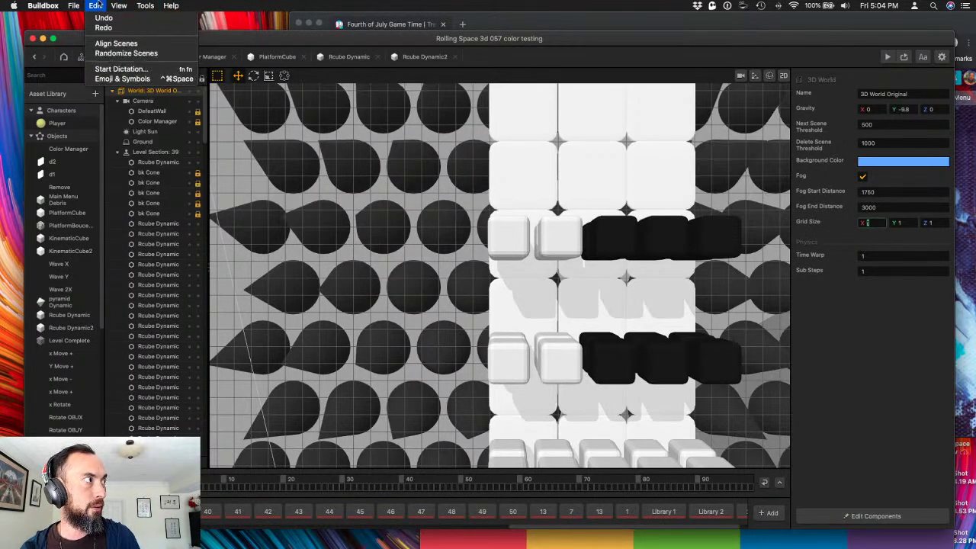
{"action": "mouse_move", "coordinate": [119, 5]}
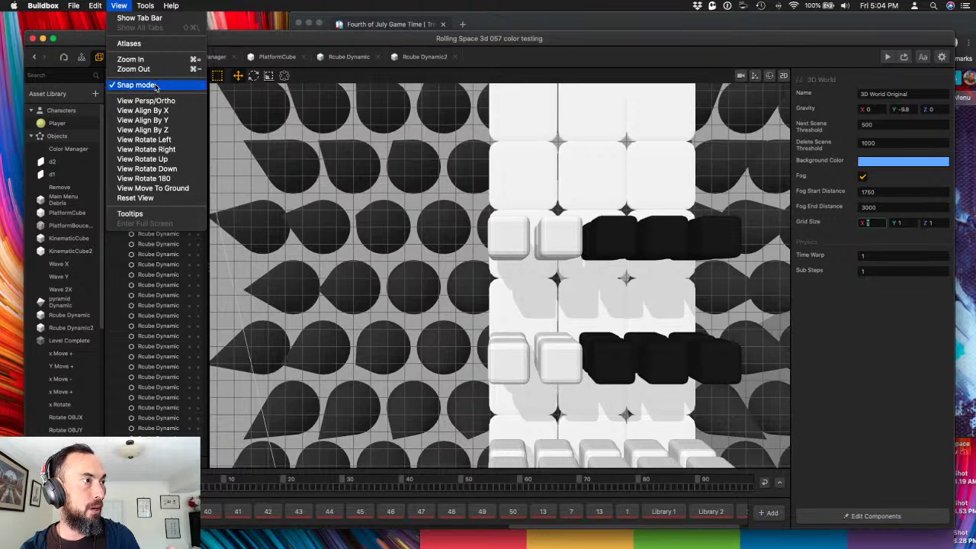
{"action": "left_click", "coordinate": [122, 335]}
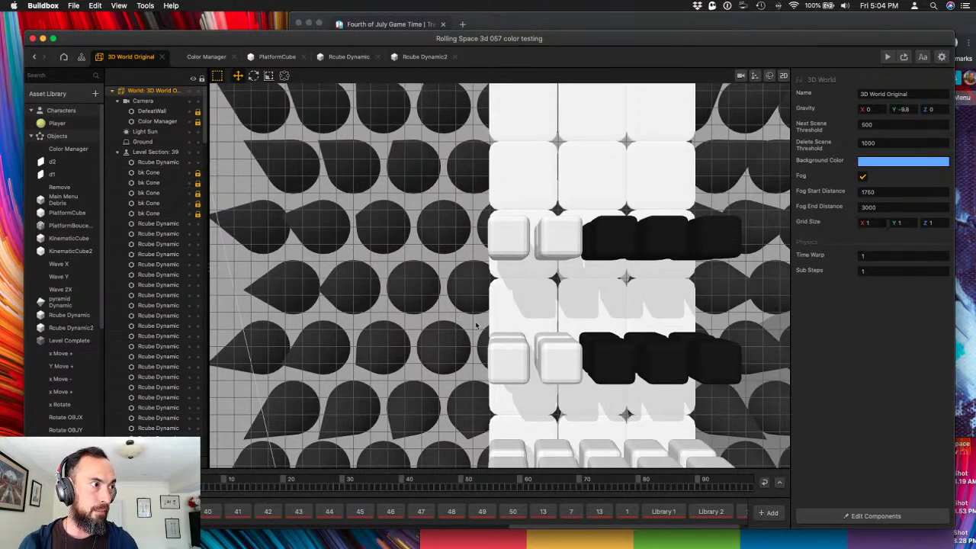
- Reselect the Z -16 cube row with its six platforms and move them along X by half a platform width
{"action": "left_click", "coordinate": [717, 387]}
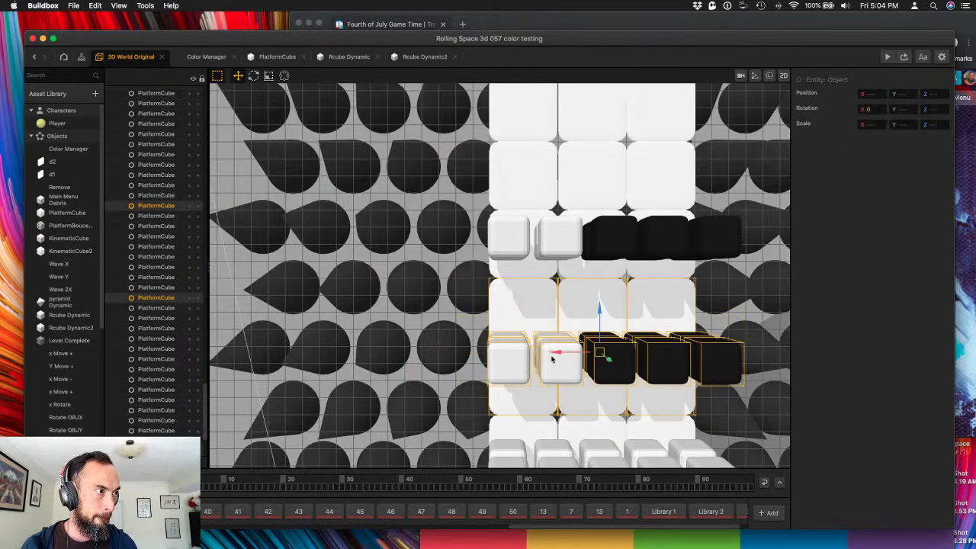
{"action": "right_click_drag", "start_coordinate": [554, 357], "coordinate": [522, 321]}
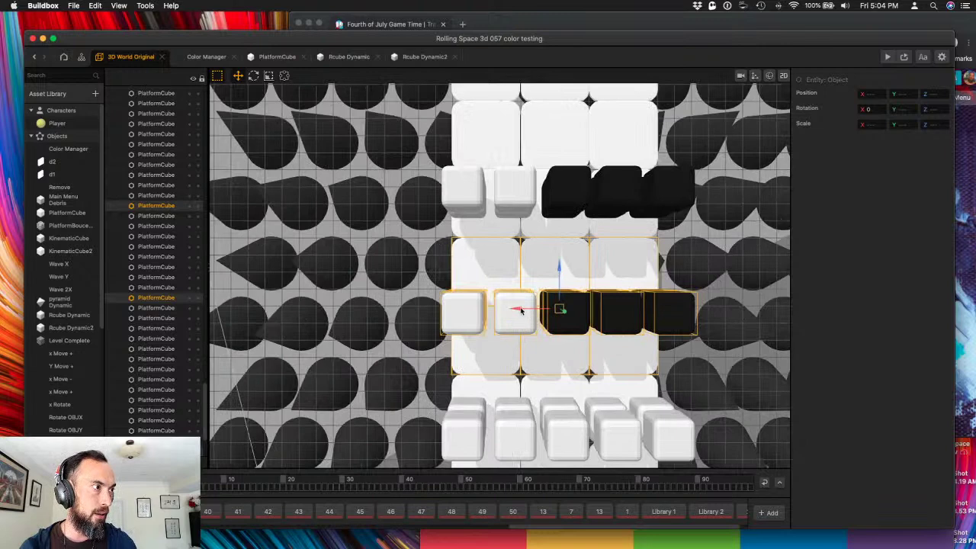
{"action": "left_click_drag", "start_coordinate": [509, 310], "coordinate": [493, 310]}
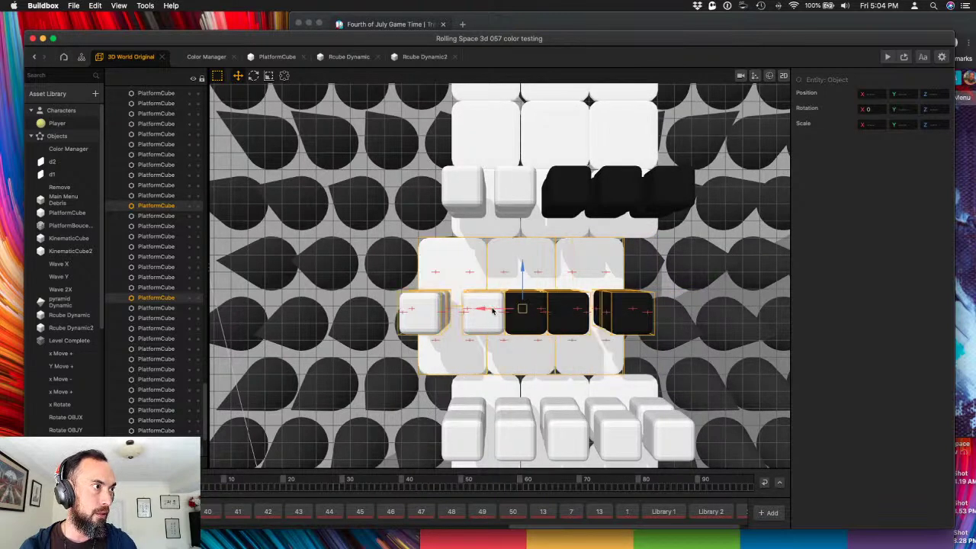
- Select the two black cube stacks nearest the white cubes at Z -16 and shift them along X away from the whites
{"action": "left_click", "coordinate": [576, 313]}
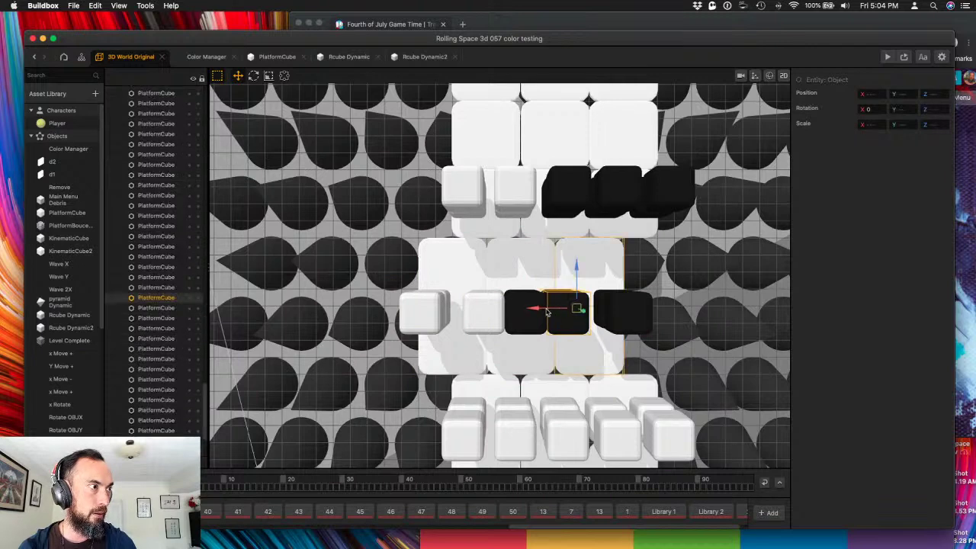
{"action": "left_click", "coordinate": [537, 311]}
{"action": "left_click", "coordinate": [554, 322], "text": "shift"}
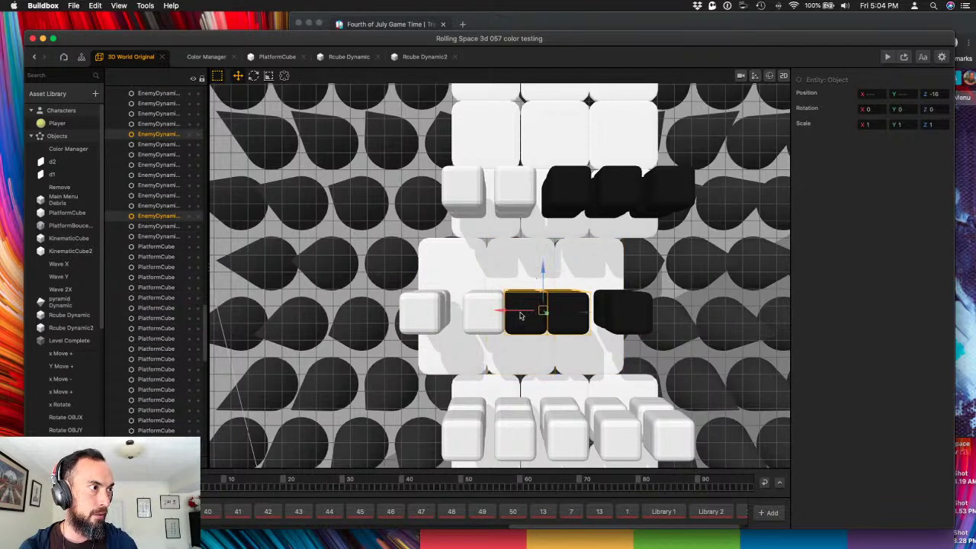
{"action": "left_click_drag", "start_coordinate": [524, 314], "coordinate": [526, 315]}
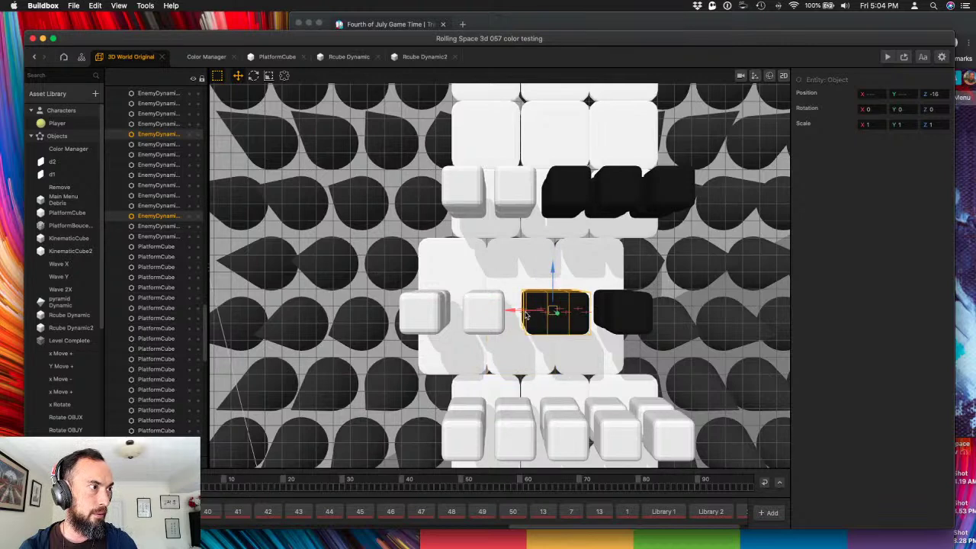
- Move the middle black EnemyDynamic stack of the Z -16 row to X -1, between the two outer black stacks
{"action": "middle_click_drag", "start_coordinate": [525, 315], "coordinate": [474, 307]}
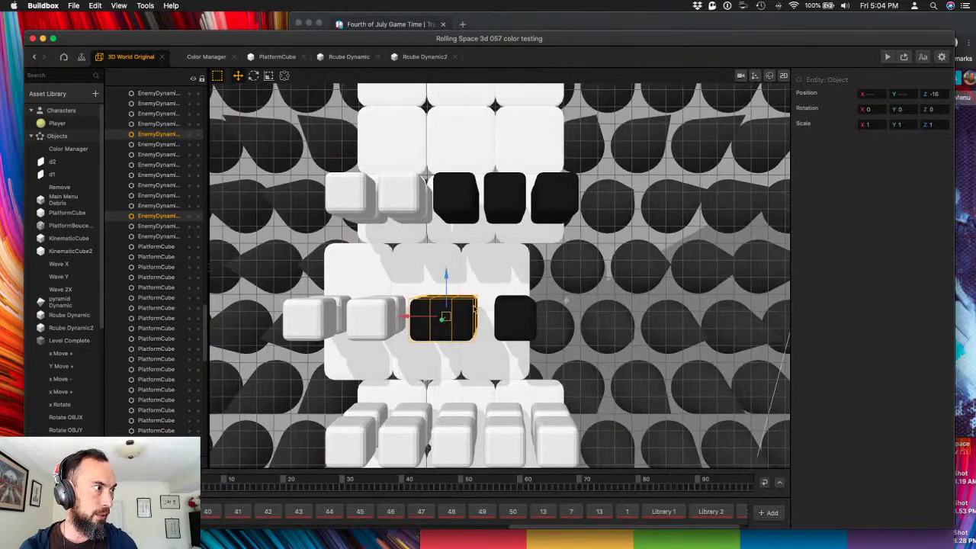
{"action": "left_click_drag", "start_coordinate": [485, 312], "coordinate": [465, 328]}
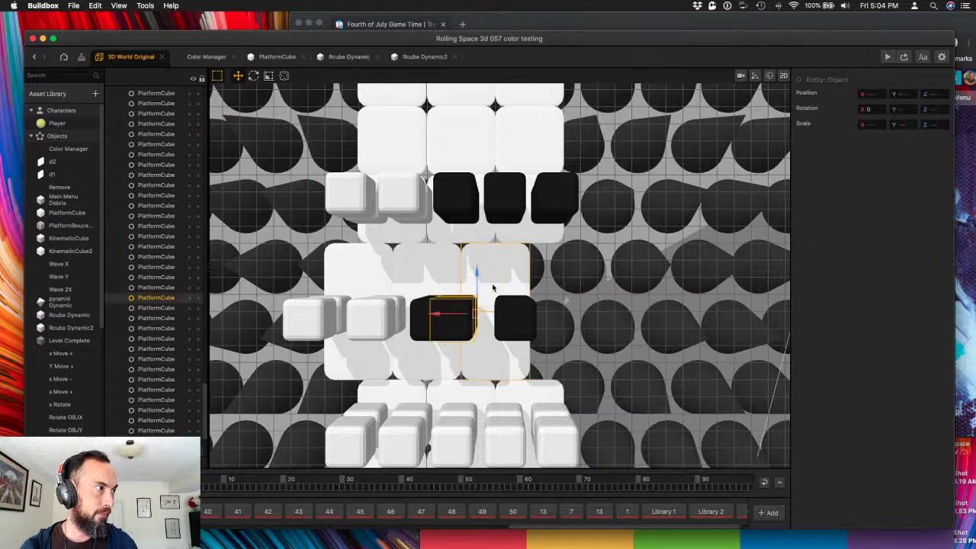
{"action": "left_click", "coordinate": [493, 287], "text": "shift"}
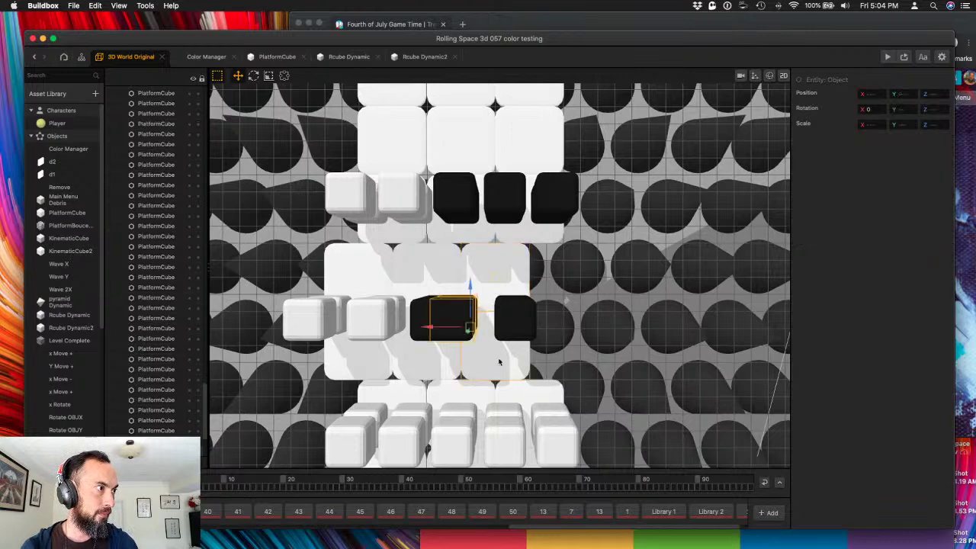
{"action": "left_click", "coordinate": [461, 319]}
- Inspect the three black stacks of the Z -16 row from several angles and align the view by Y
{"action": "right_click_drag", "start_coordinate": [462, 319], "coordinate": [437, 262]}
{"action": "scroll", "coordinate": [460, 350], "scroll_direction": "up", "scroll_amount": 10}
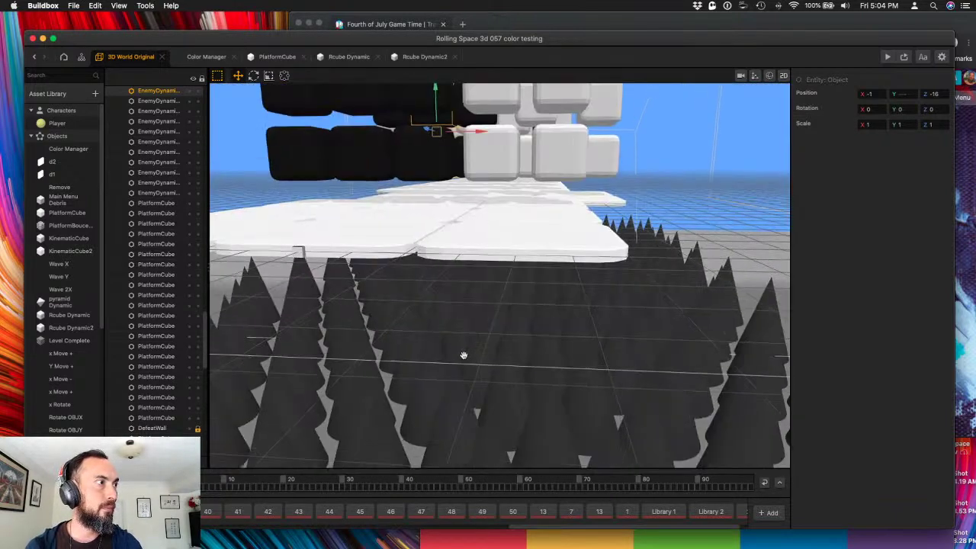
{"action": "right_click_drag", "start_coordinate": [489, 310], "coordinate": [454, 276]}
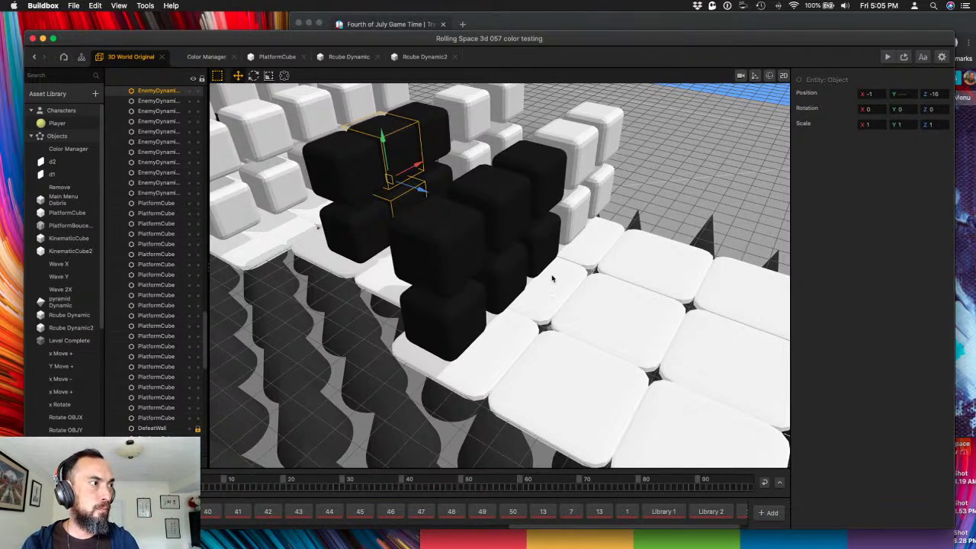
{"action": "right_click_drag", "start_coordinate": [473, 241], "coordinate": [222, 29]}
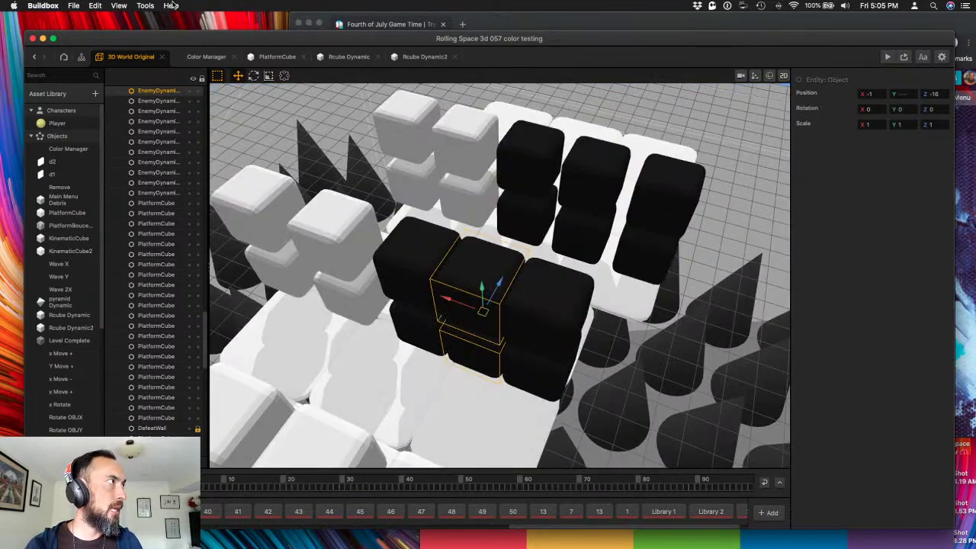
{"action": "left_click", "coordinate": [115, 6]}
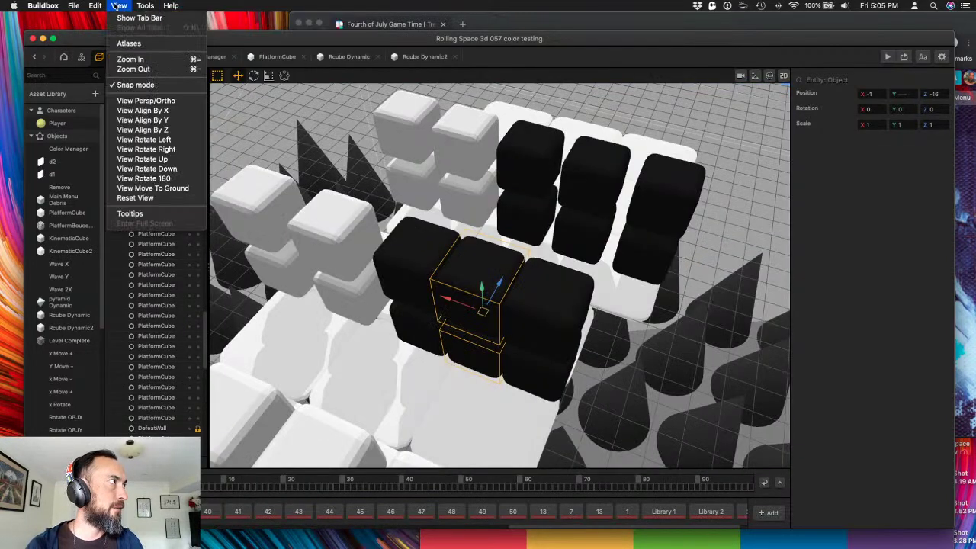
{"action": "left_click", "coordinate": [143, 120]}
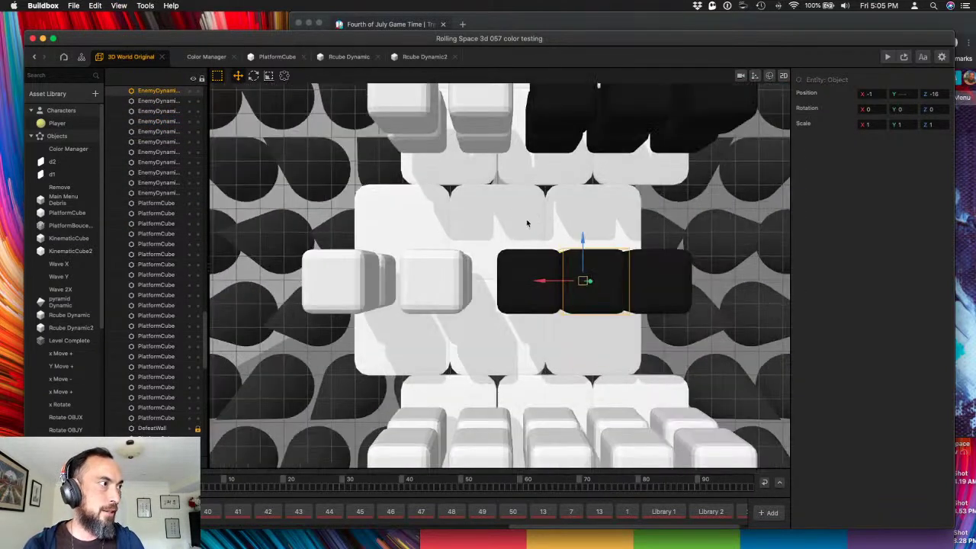
- Select the six platforms beneath the Z -16 cube row and move them half a platform width further along X, toward the white cubes' side
{"action": "left_click_drag", "start_coordinate": [403, 218], "coordinate": [608, 239]}
{"action": "left_click_drag", "start_coordinate": [393, 352], "coordinate": [562, 344], "text": "shift"}
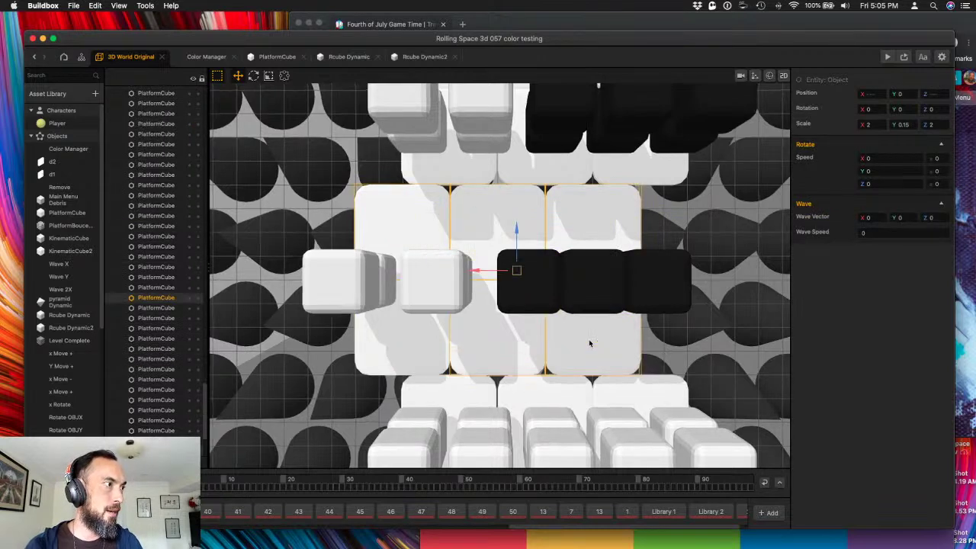
{"action": "scroll", "coordinate": [587, 344], "scroll_direction": "down", "scroll_amount": 2}
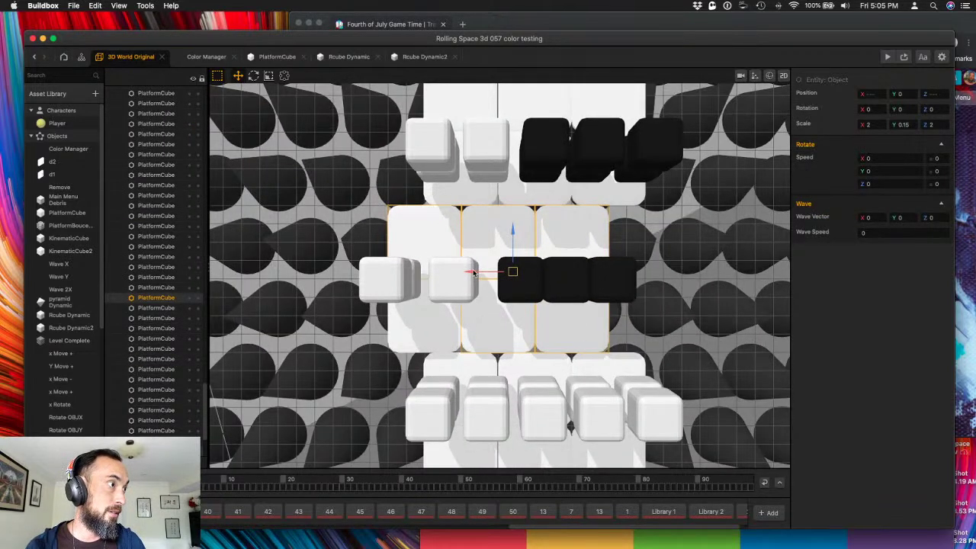
{"action": "left_click_drag", "start_coordinate": [473, 273], "coordinate": [438, 280]}
{"action": "scroll", "coordinate": [461, 305], "scroll_direction": "down", "scroll_amount": 2}
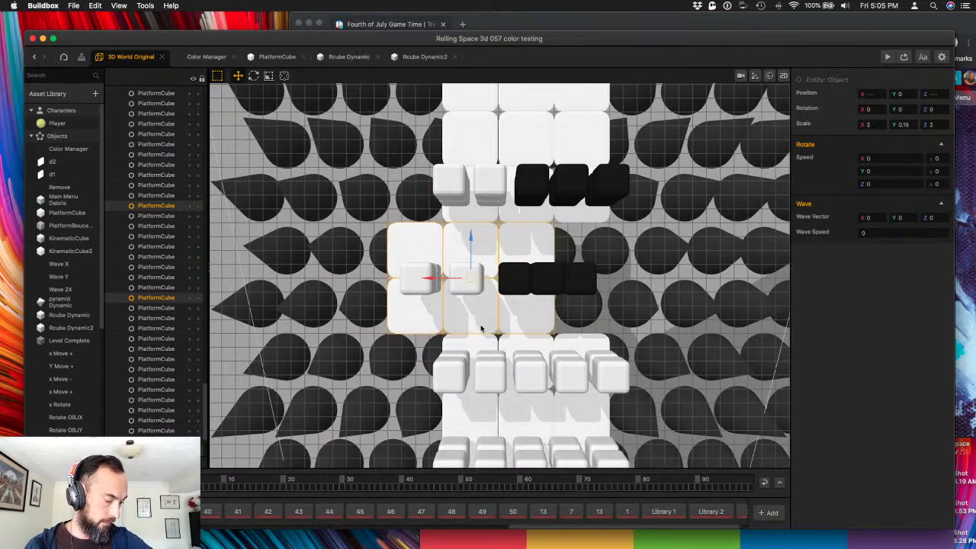
- Select the Z -22 row of white cubes with its three platforms and move it two platform widths along X, toward the same side
{"action": "middle_click_drag", "start_coordinate": [501, 336], "coordinate": [512, 262]}
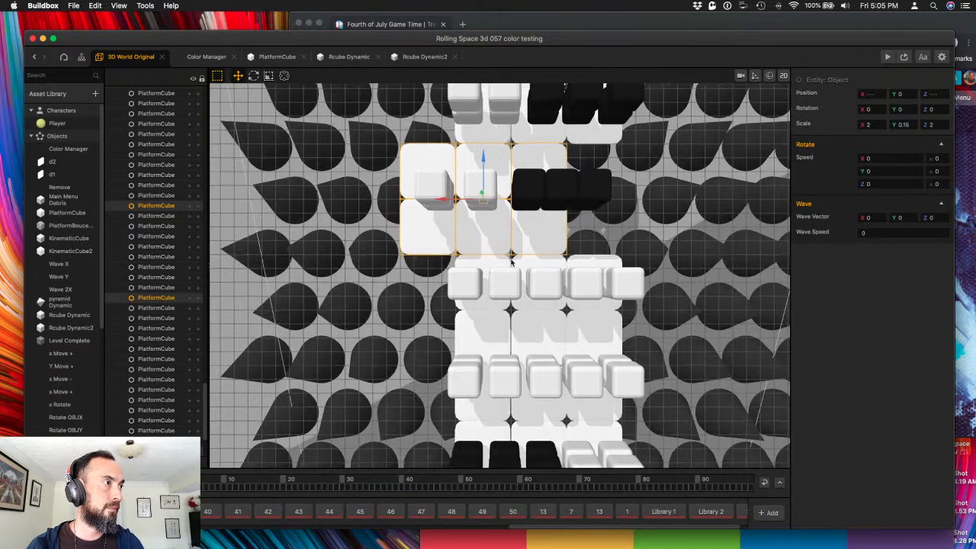
{"action": "left_click", "coordinate": [492, 308]}
{"action": "left_click", "coordinate": [586, 305], "text": "shift"}
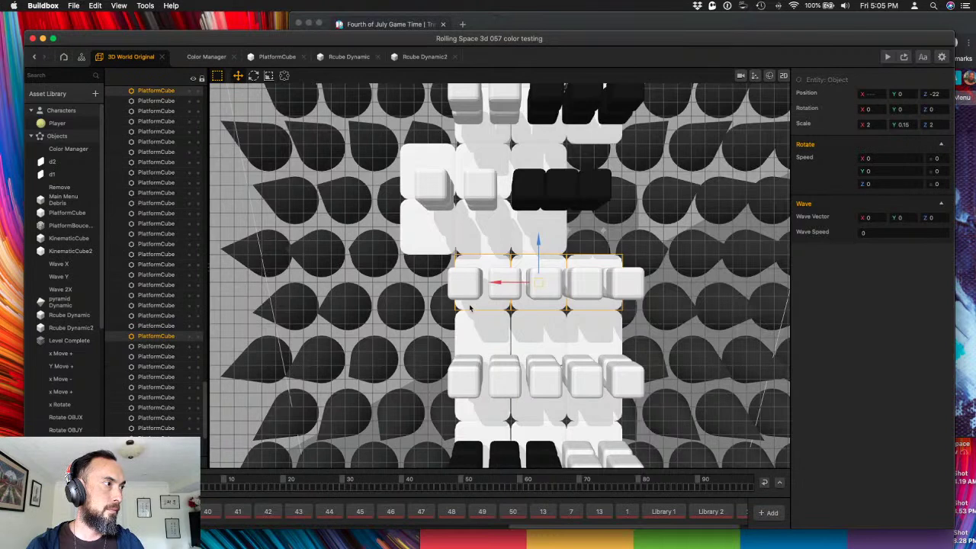
{"action": "left_click", "coordinate": [630, 286], "text": "shift"}
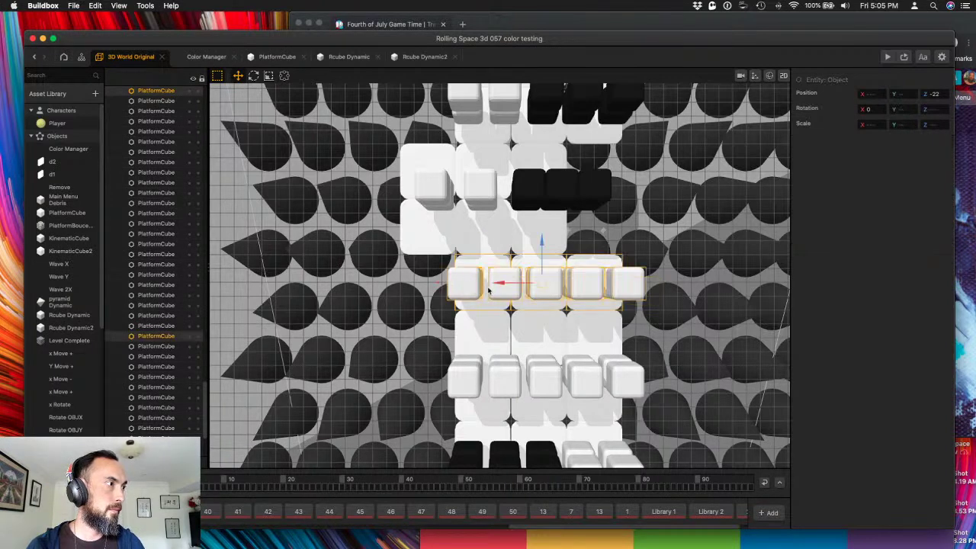
{"action": "left_click_drag", "start_coordinate": [502, 286], "coordinate": [389, 283]}
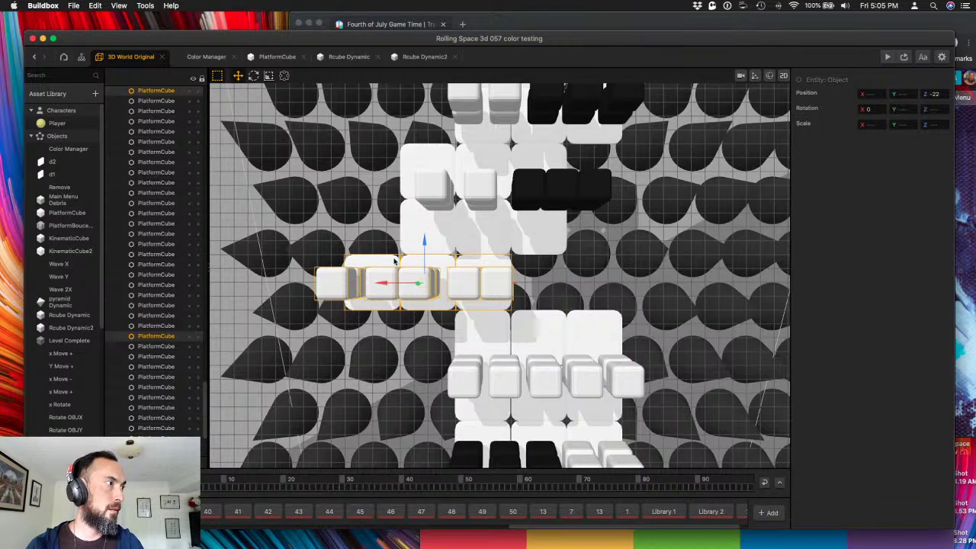
- Select the white cube row following the Z -22 row, together with its six platforms, and shift it about one platform width along X
{"action": "right_click_drag", "start_coordinate": [395, 262], "coordinate": [532, 294]}
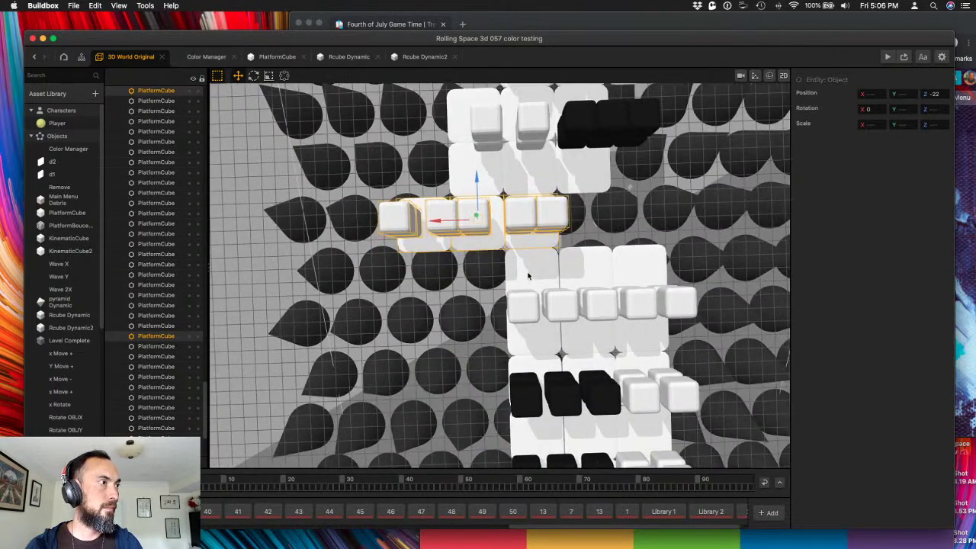
{"action": "left_click", "coordinate": [638, 310]}
{"action": "left_click", "coordinate": [588, 311], "text": "shift"}
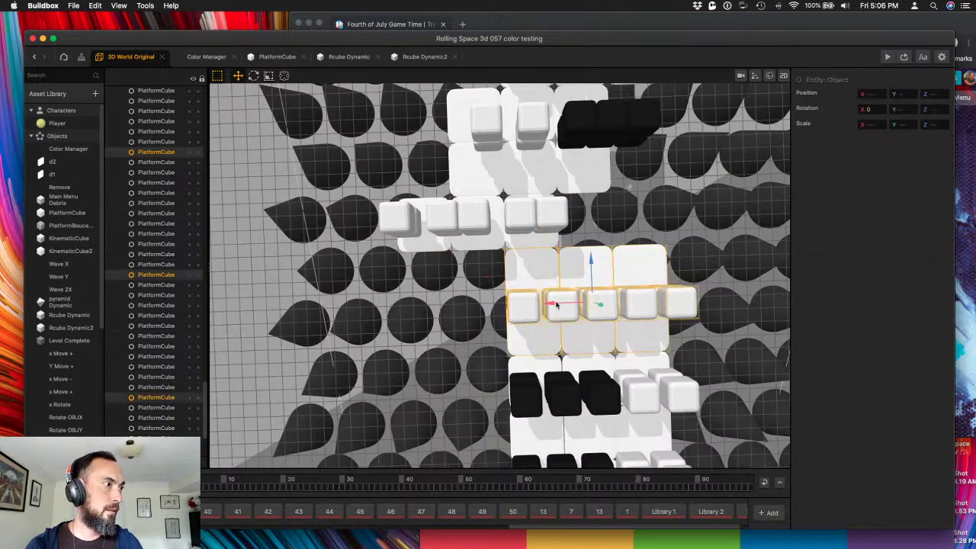
{"action": "left_click_drag", "start_coordinate": [561, 305], "coordinate": [495, 304]}
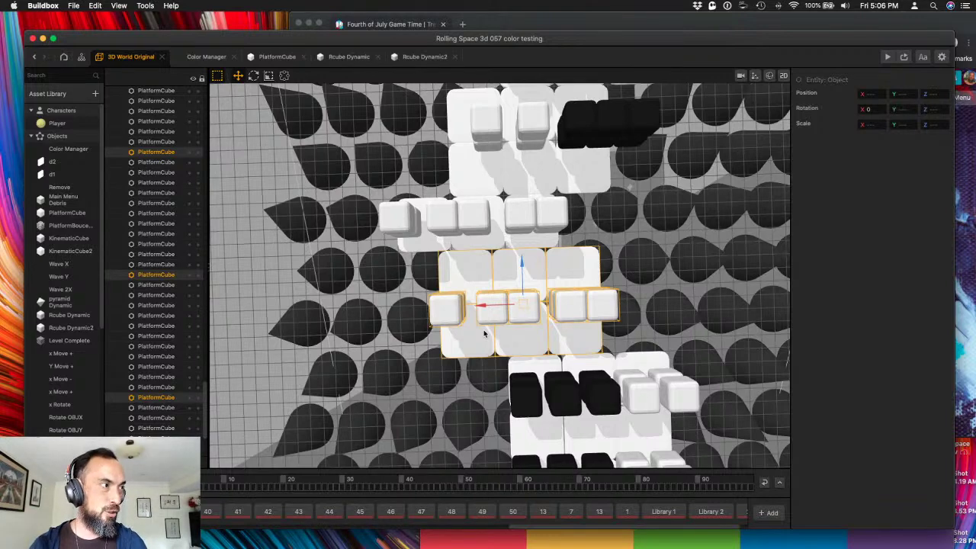
{"action": "left_click_drag", "start_coordinate": [484, 308], "coordinate": [496, 304]}
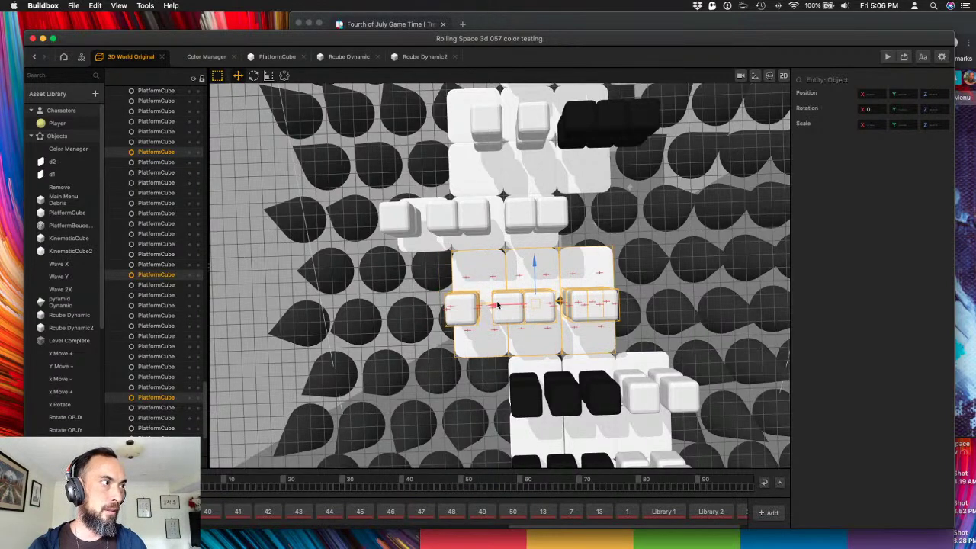
- Move the Z -46 cube row and its three platforms back along X in line with the unshifted rows, and clear the selection
{"action": "scroll", "coordinate": [497, 305], "scroll_direction": "right", "scroll_amount": 3}
{"action": "scroll", "coordinate": [513, 270], "scroll_direction": "down", "scroll_amount": 4}
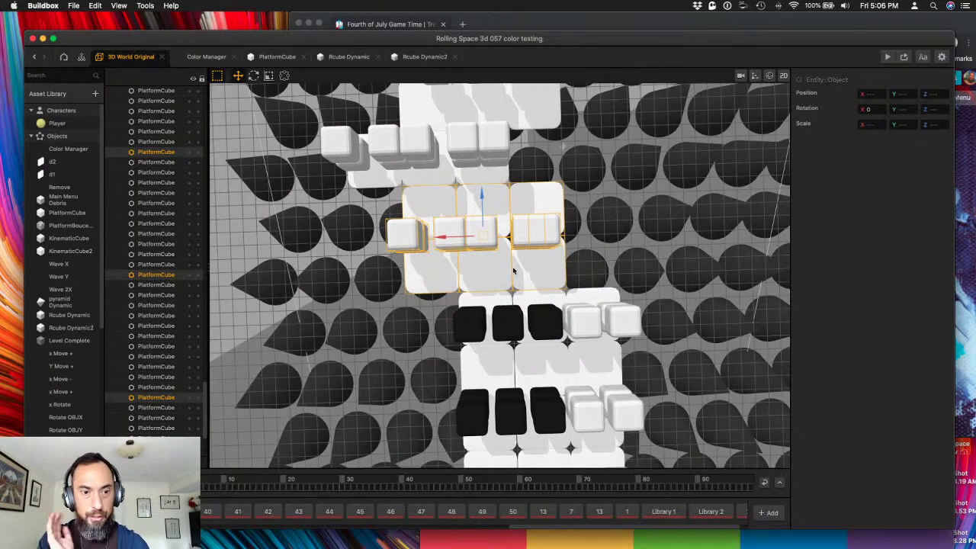
{"action": "scroll", "coordinate": [458, 296], "scroll_direction": "down", "scroll_amount": 3}
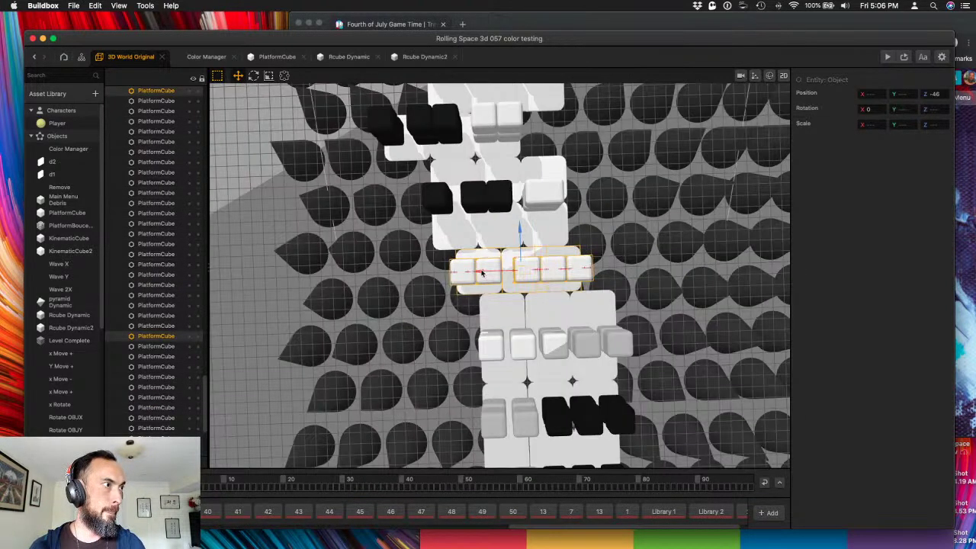
{"action": "left_click_drag", "start_coordinate": [481, 273], "coordinate": [512, 273]}
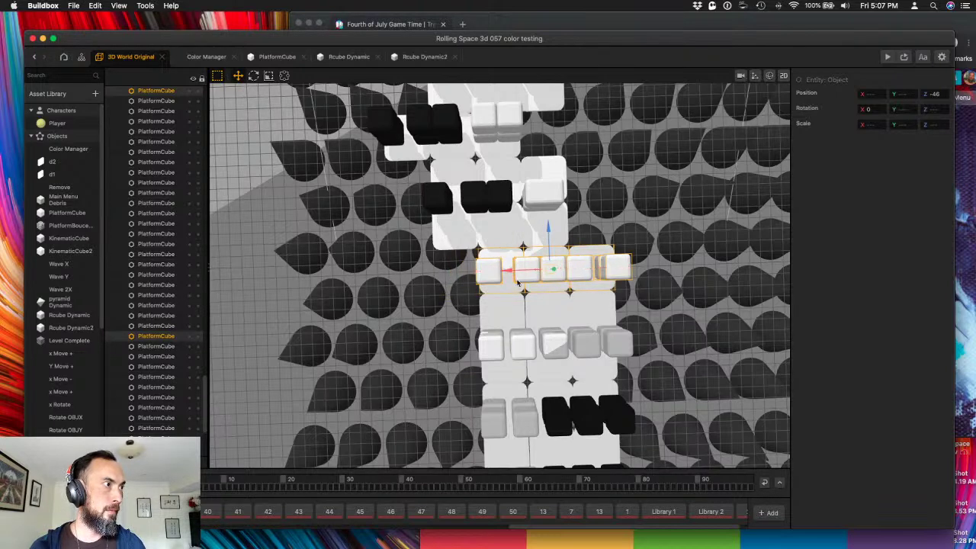
{"action": "scroll", "coordinate": [518, 283], "scroll_direction": "down", "scroll_amount": 3}
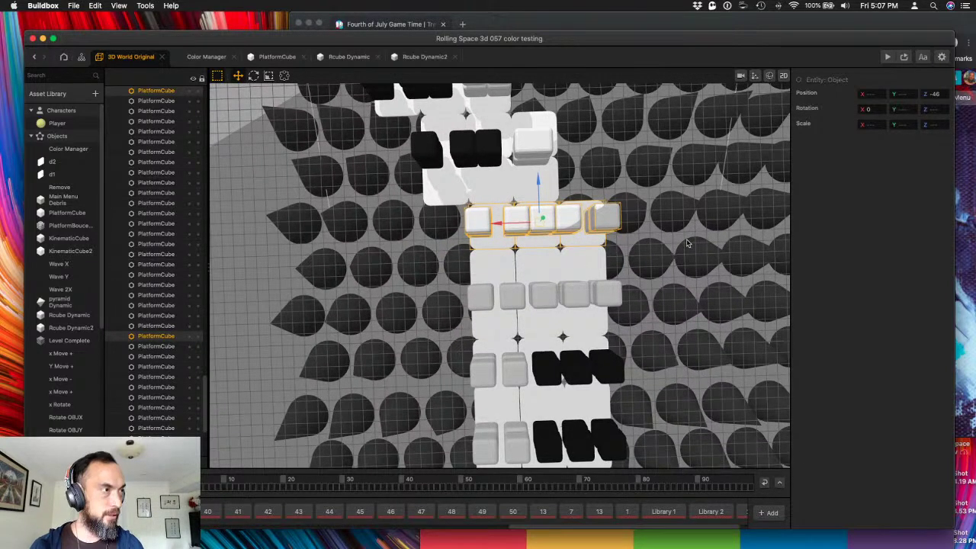
{"action": "left_click", "coordinate": [684, 245]}
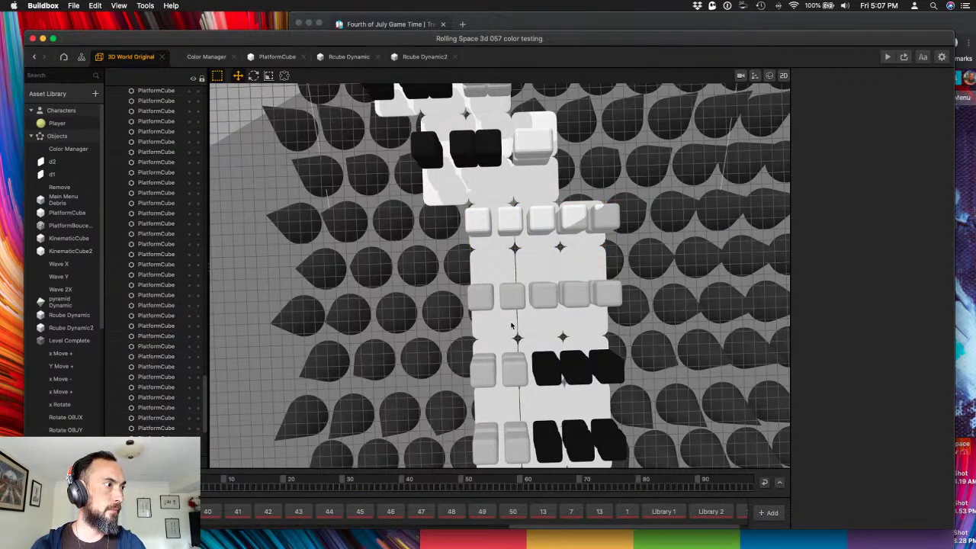
- Select the two white Rcube Dynamic stacks at Z -16 and shift them along X away from the black stacks
{"action": "scroll", "coordinate": [512, 326], "scroll_direction": "down", "scroll_amount": 10}
{"action": "middle_click_drag", "start_coordinate": [512, 237], "coordinate": [495, 316]}
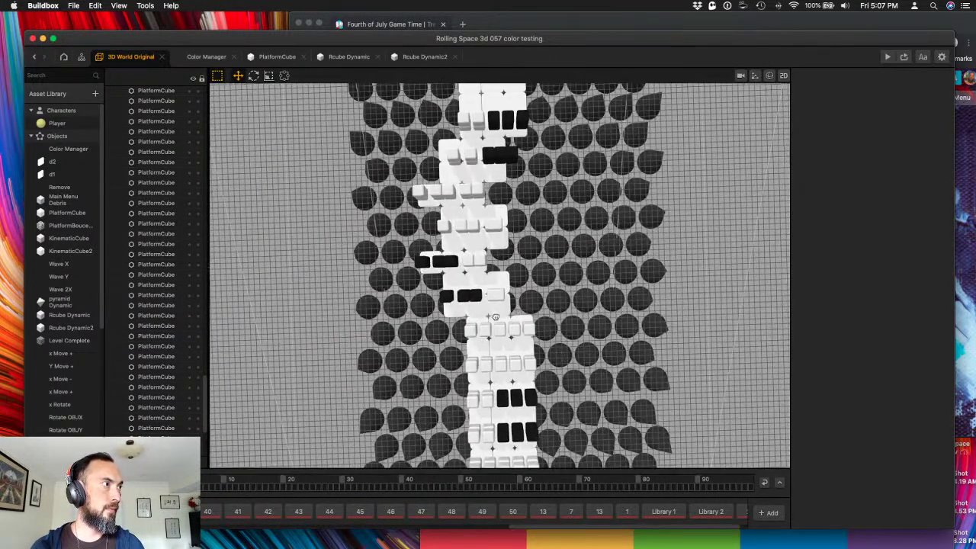
{"action": "right_click_drag", "start_coordinate": [495, 317], "coordinate": [582, 376]}
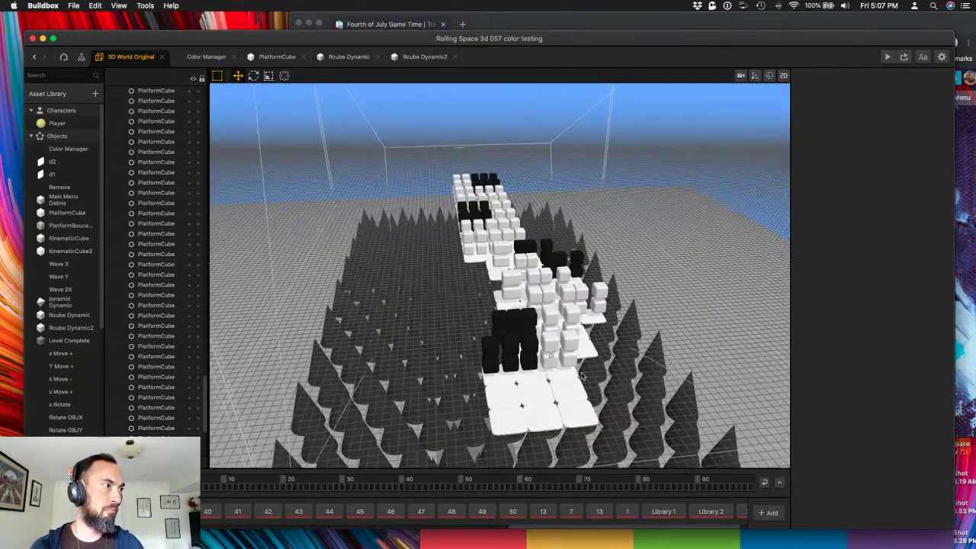
{"action": "scroll", "coordinate": [582, 376], "scroll_direction": "up", "scroll_amount": 10}
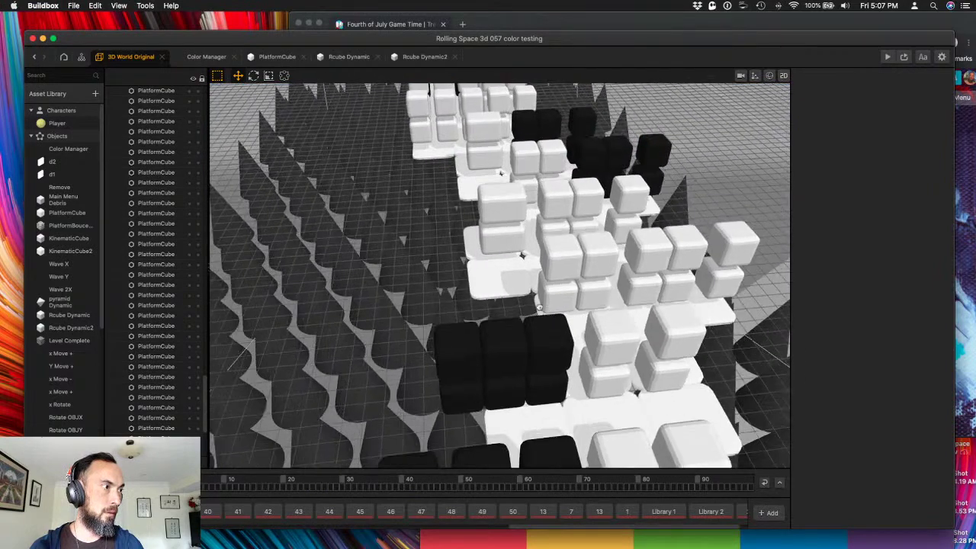
{"action": "right_click_drag", "start_coordinate": [539, 307], "coordinate": [553, 351]}
{"action": "scroll", "coordinate": [557, 276], "scroll_direction": "up", "scroll_amount": 5}
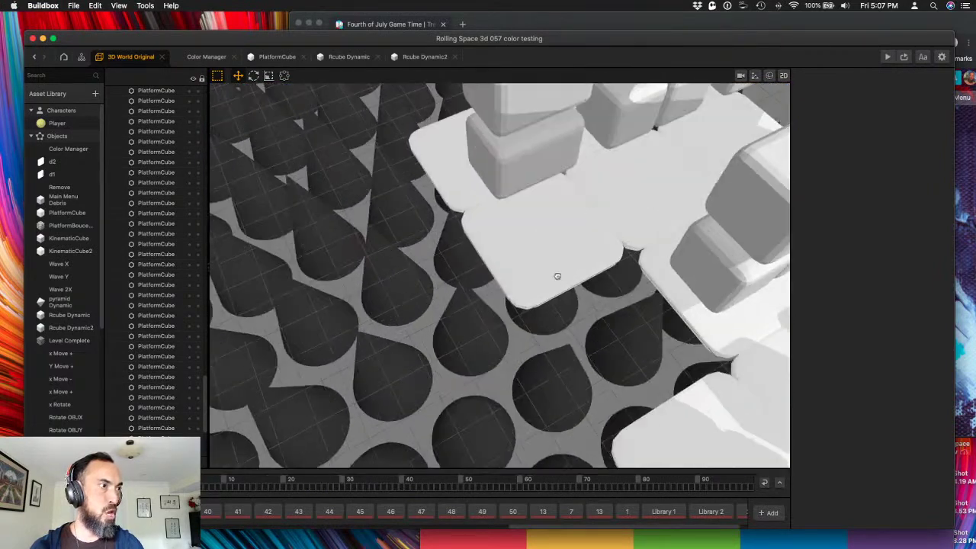
{"action": "right_click_drag", "start_coordinate": [557, 276], "coordinate": [601, 272]}
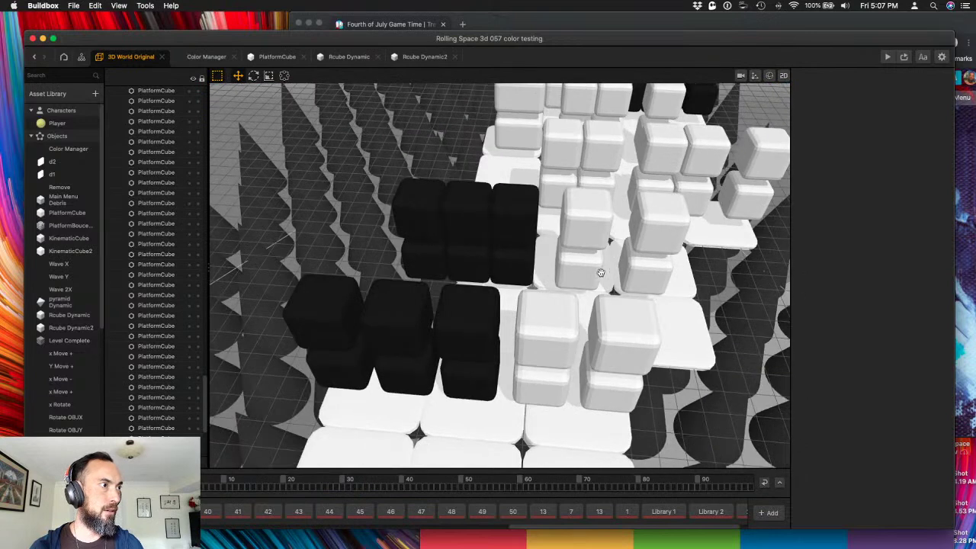
{"action": "left_click", "coordinate": [641, 279]}
{"action": "left_click", "coordinate": [596, 232], "text": "shift"}
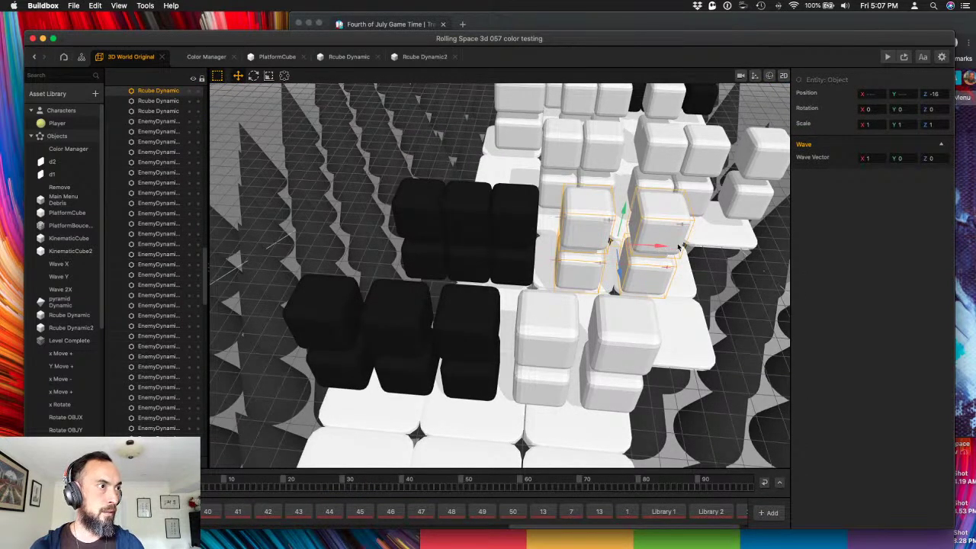
{"action": "left_click_drag", "start_coordinate": [681, 248], "coordinate": [682, 249]}
- Select both cubes of the black stack nearest the white cubes at Z -16
{"action": "left_click", "coordinate": [525, 233]}
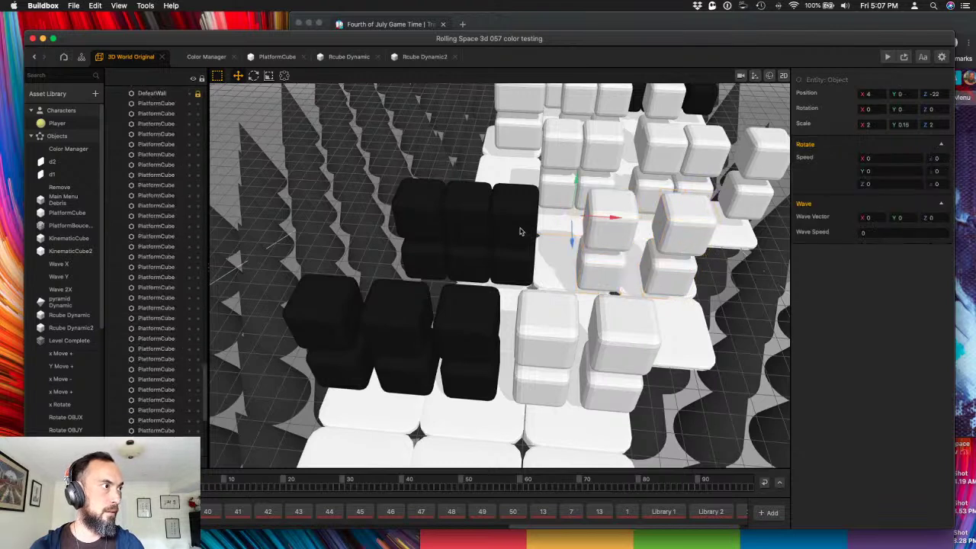
{"action": "left_click", "coordinate": [521, 267], "text": "shift"}
{"action": "right_click_drag", "start_coordinate": [577, 181], "coordinate": [271, 218]}
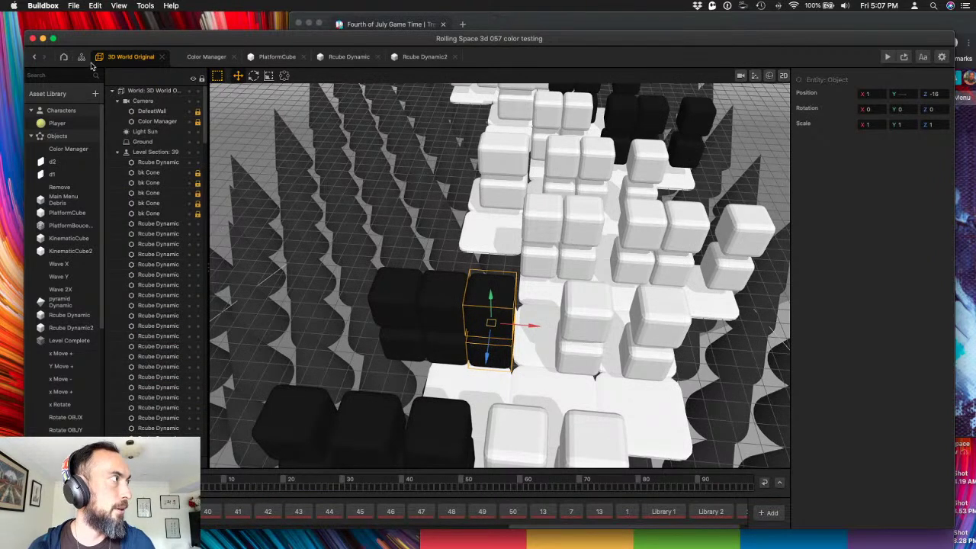
- Set the 3D World's grid size to .5 on X, Y and Z, restoring Time Warp to 1
{"action": "left_click", "coordinate": [128, 90]}
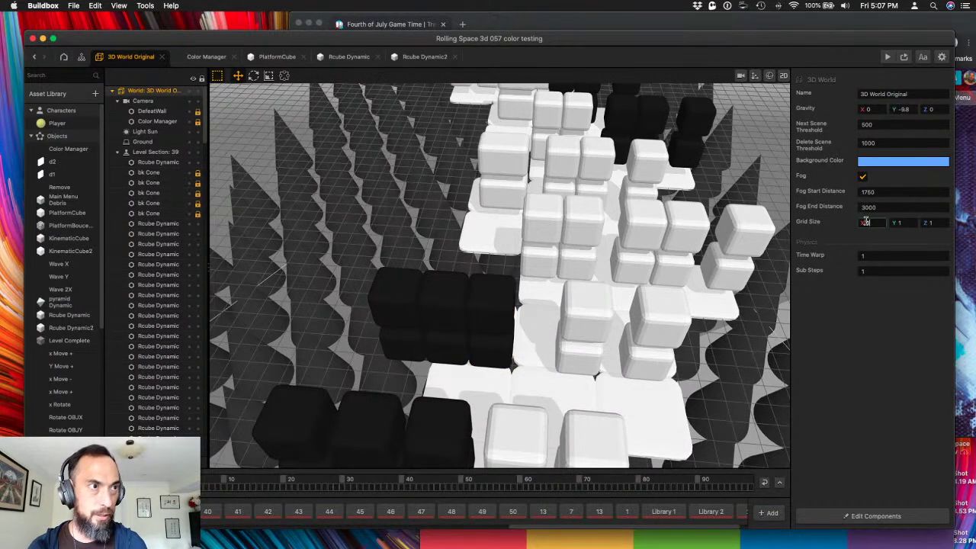
{"action": "type", "text": ".5"}
{"action": "key", "text": "Tab"}
{"action": "type", "text": ".5"}
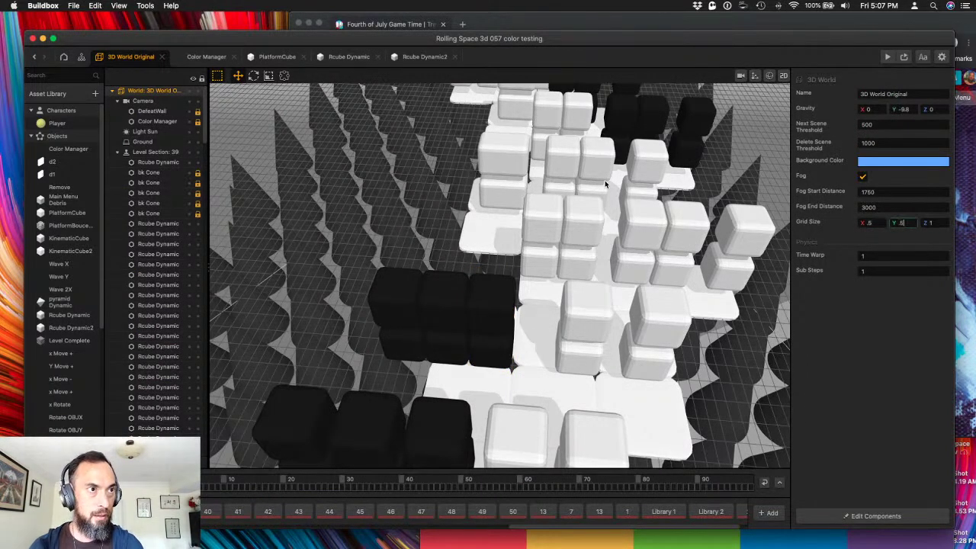
{"action": "key", "text": "Tab"}
{"action": "key", "text": "Tab"}
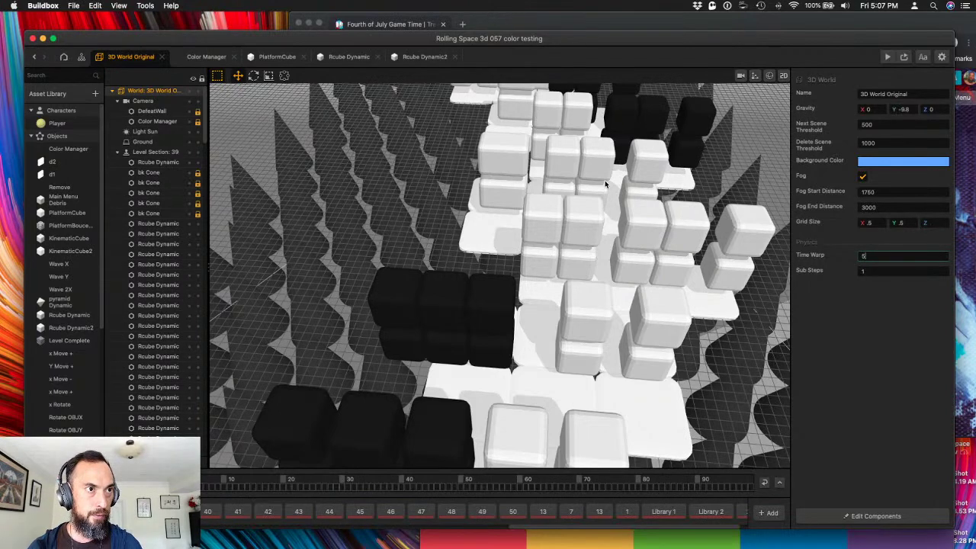
{"action": "scroll", "coordinate": [603, 183], "scroll_direction": "up", "scroll_amount": 10}
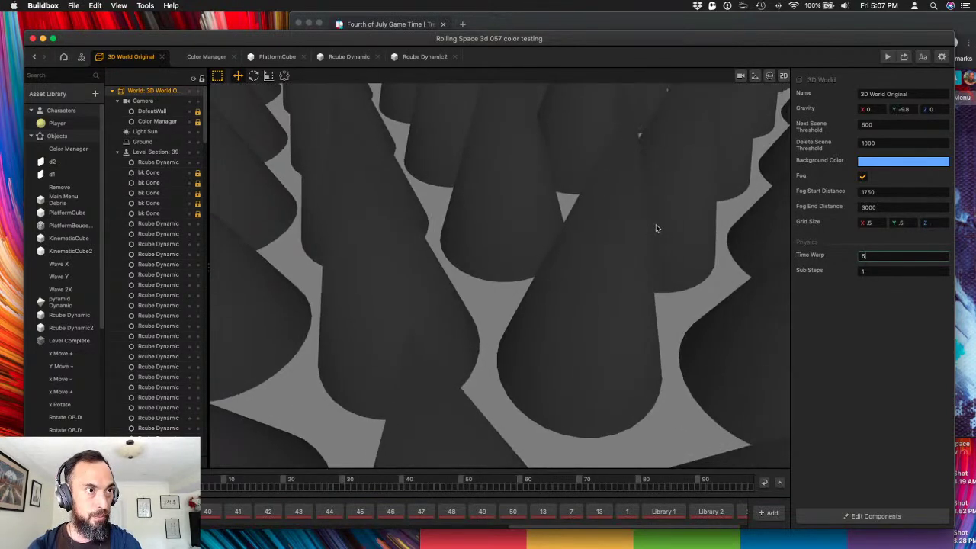
{"action": "left_click", "coordinate": [871, 273]}
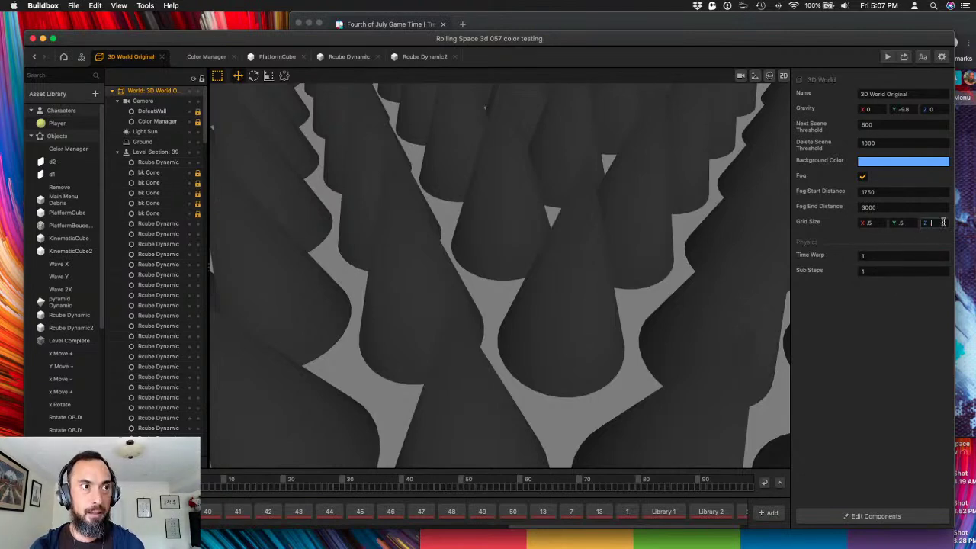
{"action": "key", "text": "Tab"}
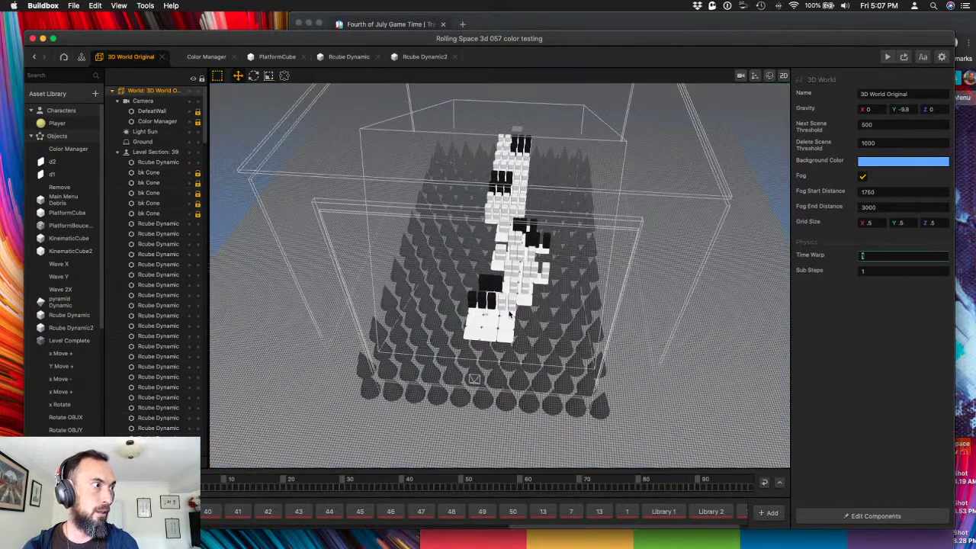
- Select all six black cubes at Z -16 and shift their stacks along X toward the white cubes
{"action": "scroll", "coordinate": [509, 314], "scroll_direction": "up", "scroll_amount": 5}
{"action": "scroll", "coordinate": [510, 315], "scroll_direction": "up", "scroll_amount": 5}
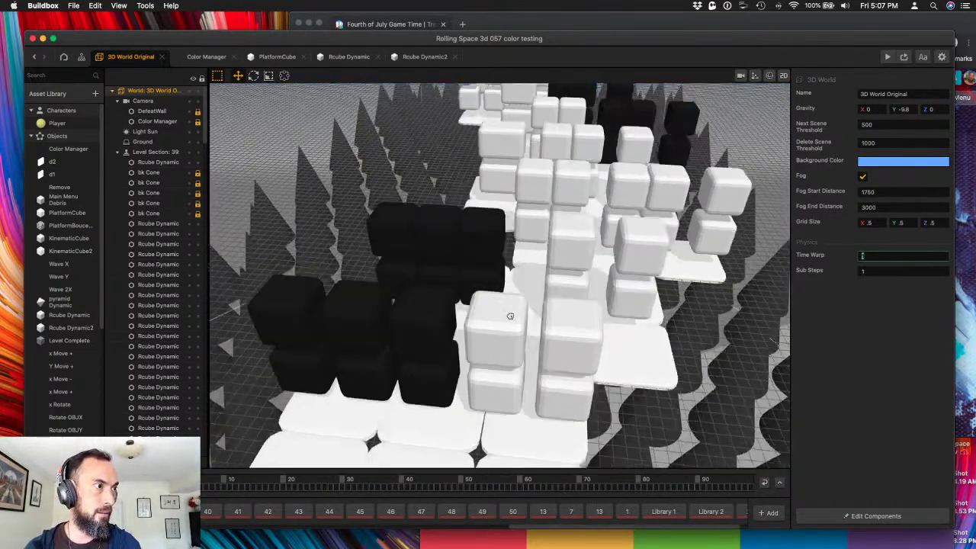
{"action": "right_click_drag", "start_coordinate": [510, 316], "coordinate": [594, 300]}
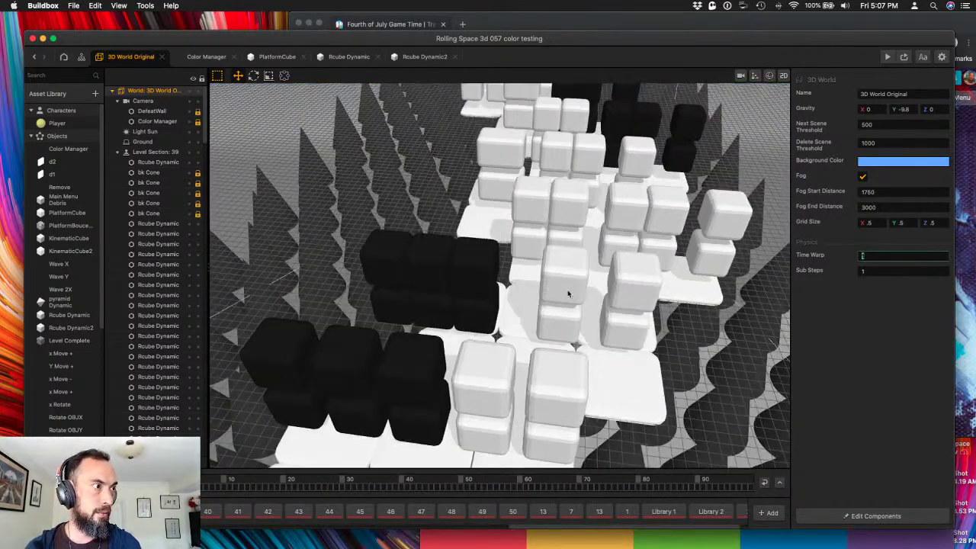
{"action": "left_click", "coordinate": [568, 294]}
{"action": "left_click", "coordinate": [492, 288]}
{"action": "left_click", "coordinate": [431, 292], "text": "shift"}
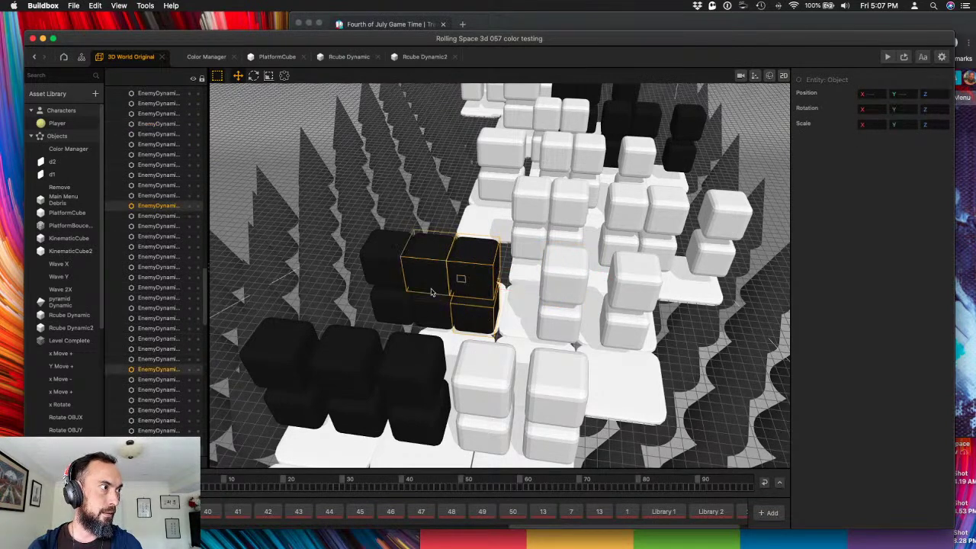
{"action": "left_click", "coordinate": [391, 303], "text": "shift"}
{"action": "left_click", "coordinate": [391, 275], "text": "shift"}
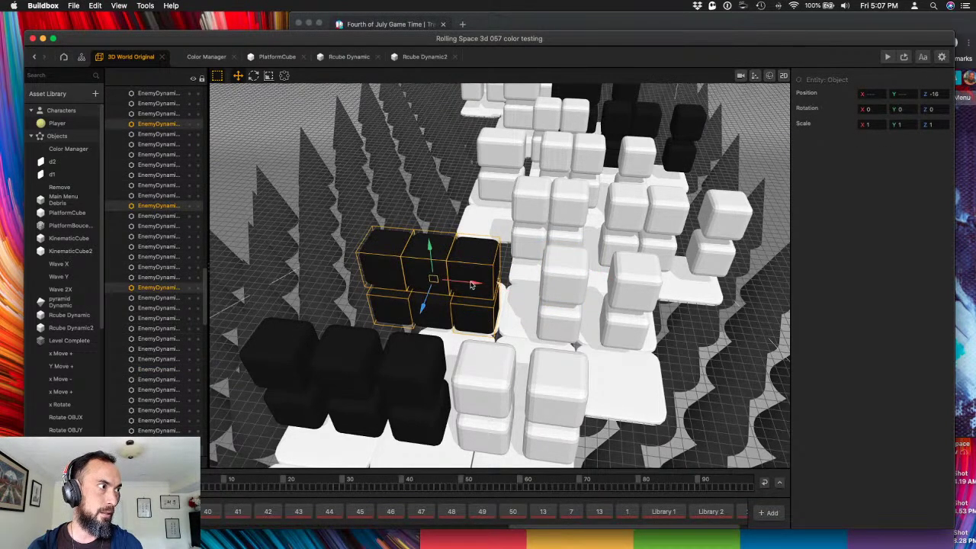
{"action": "left_click", "coordinate": [432, 321], "text": "shift"}
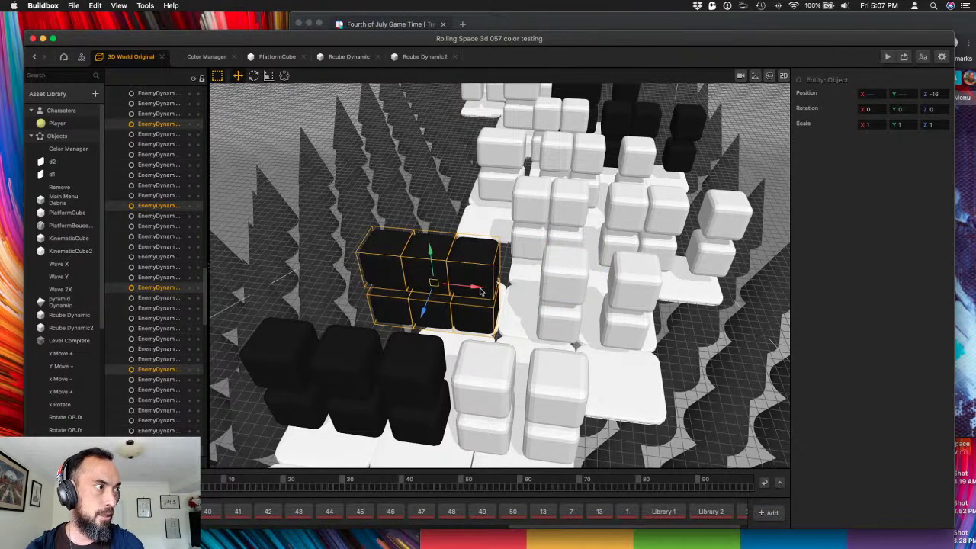
{"action": "left_click_drag", "start_coordinate": [481, 291], "coordinate": [582, 300]}
- Nudge the last black stack and the white stack it overlaps at Z -16 further along X, leaving only the white stack selected
{"action": "left_click", "coordinate": [561, 319]}
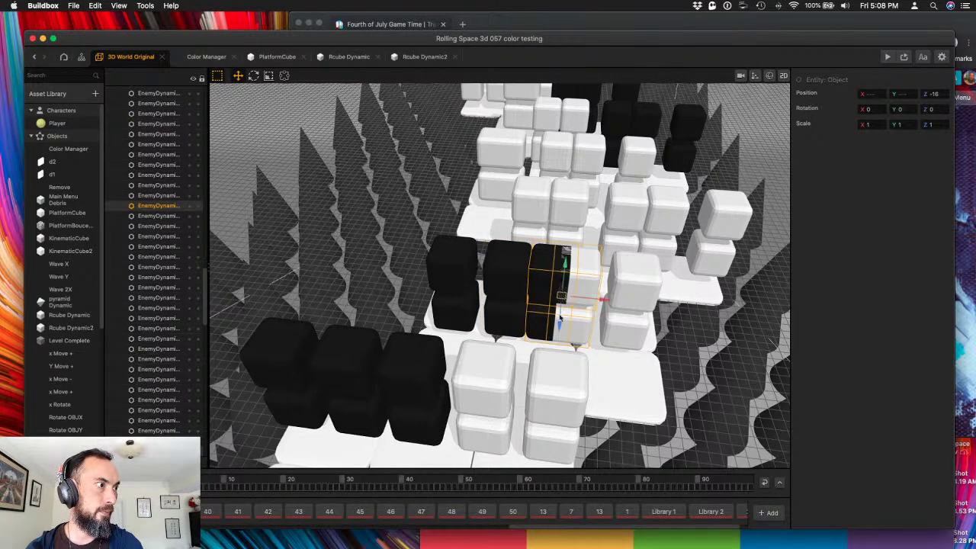
{"action": "left_click_drag", "start_coordinate": [609, 303], "coordinate": [615, 303]}
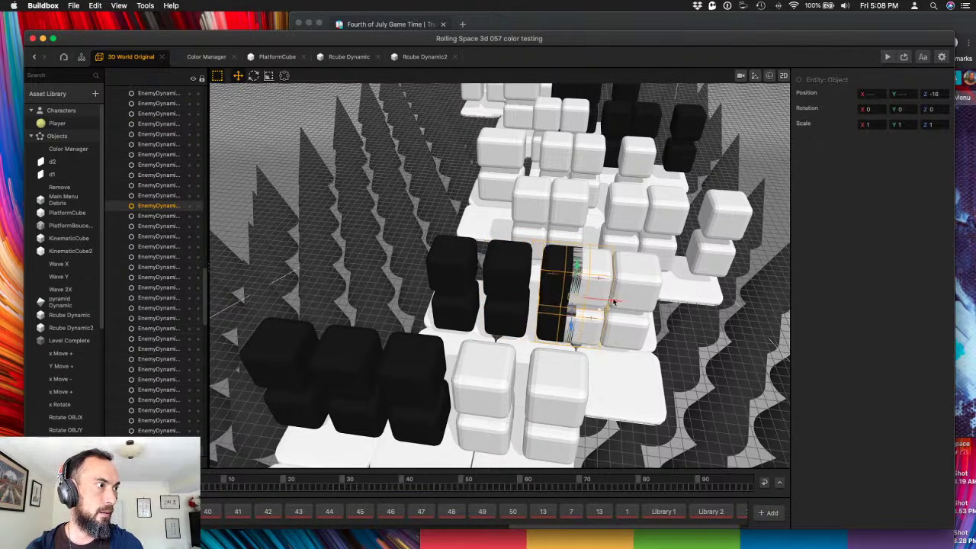
{"action": "left_click", "coordinate": [548, 320]}
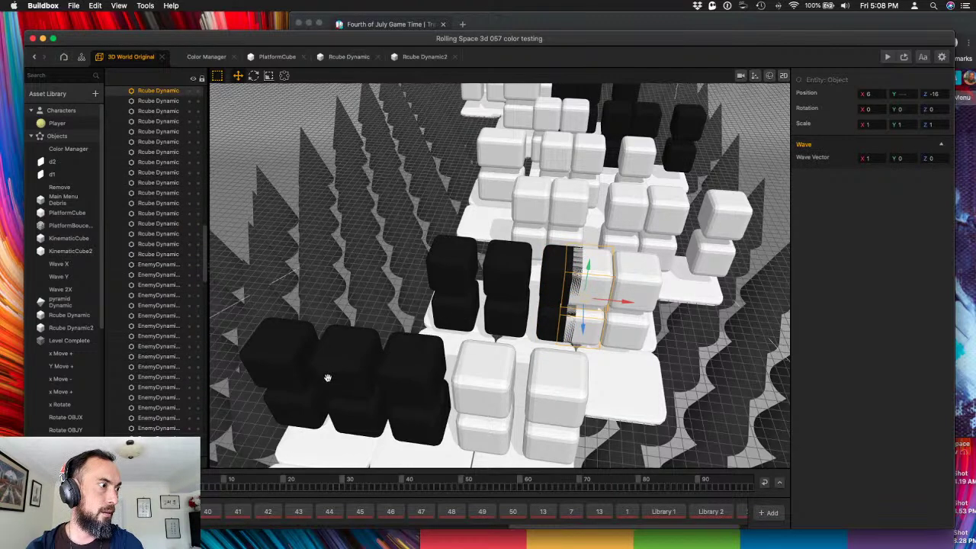
- Add the six black cubes at Z -16 to the selected white stack and shift them all back slightly along X, away from the outer white stack
{"action": "left_click_drag", "start_coordinate": [328, 377], "coordinate": [483, 316]}
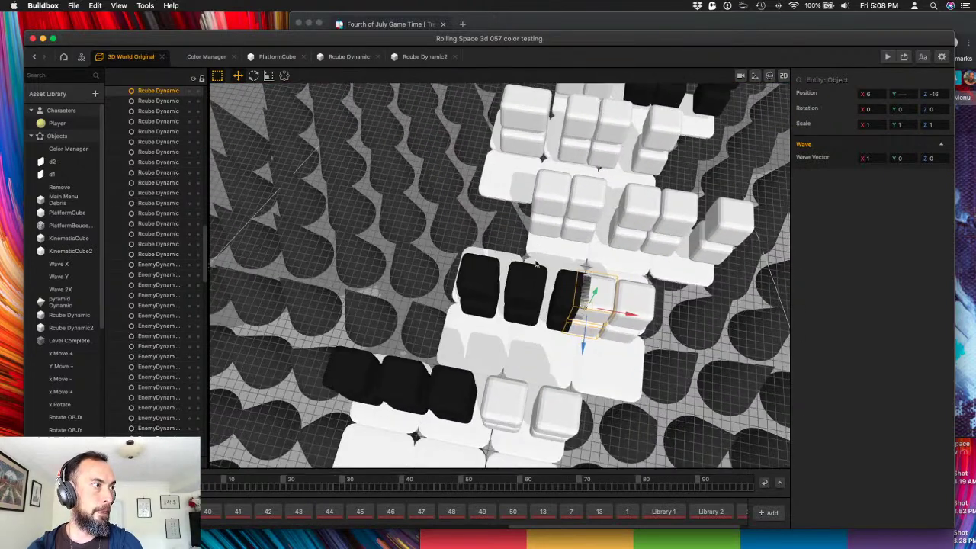
{"action": "scroll", "coordinate": [481, 314], "scroll_direction": "up", "scroll_amount": 5}
{"action": "scroll", "coordinate": [481, 315], "scroll_direction": "up", "scroll_amount": 5}
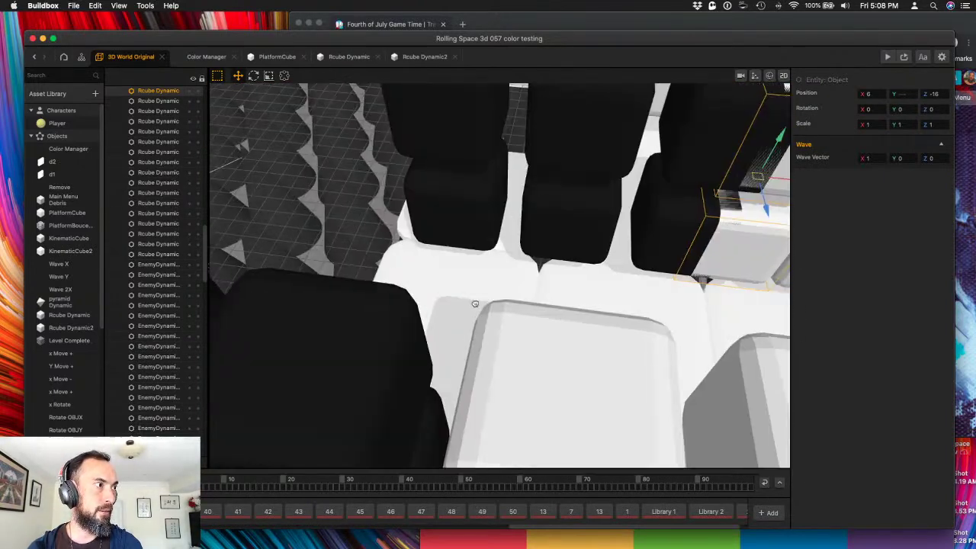
{"action": "left_click", "coordinate": [457, 267], "text": "shift"}
{"action": "left_click", "coordinate": [450, 181], "text": "shift"}
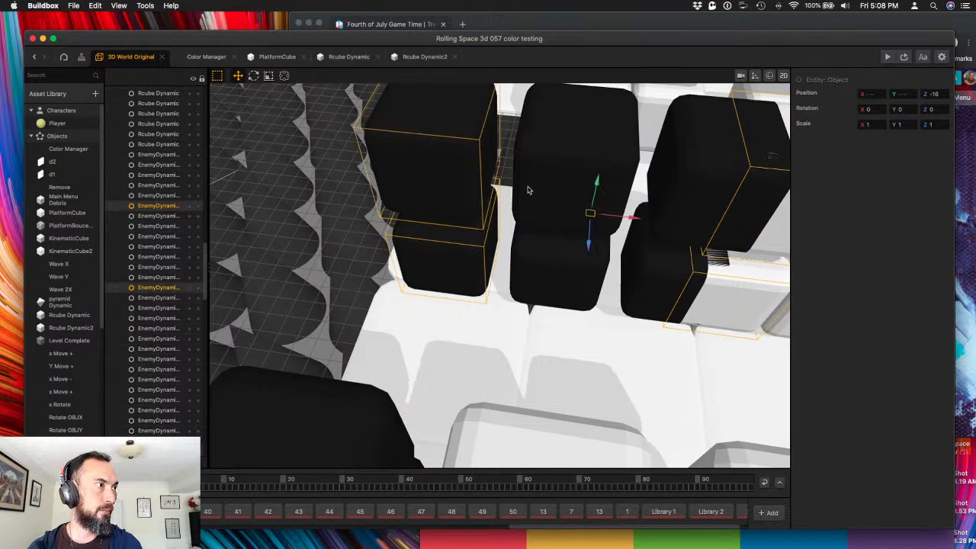
{"action": "left_click", "coordinate": [550, 189], "text": "shift"}
{"action": "left_click", "coordinate": [571, 268], "text": "shift"}
{"action": "left_click", "coordinate": [644, 253], "text": "shift"}
{"action": "left_click", "coordinate": [670, 209], "text": "shift"}
{"action": "scroll", "coordinate": [588, 274], "scroll_direction": "down", "scroll_amount": 5}
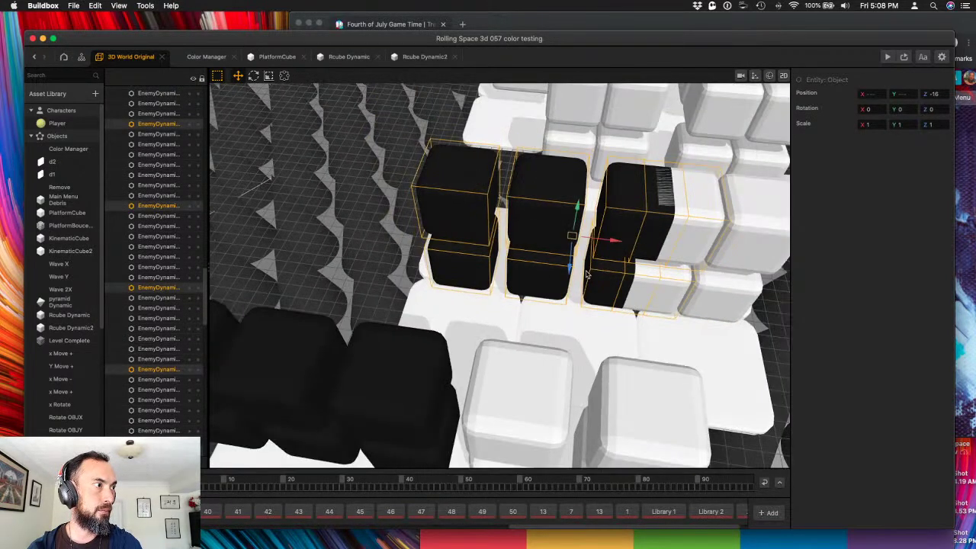
{"action": "left_click_drag", "start_coordinate": [611, 244], "coordinate": [571, 260]}
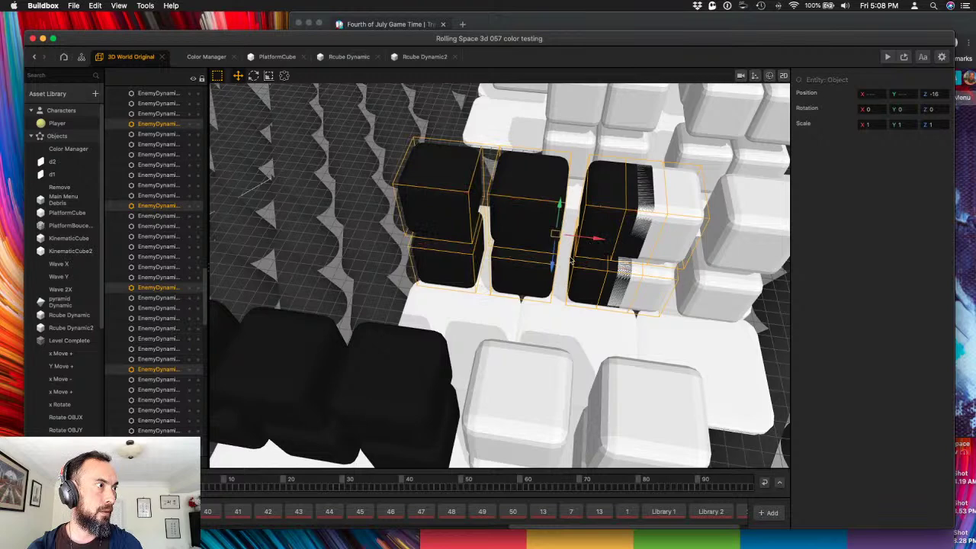
- Drop the black cubes from the selection, add the other white stack at Z -16, and move both white stacks along X clear of the black ones
{"action": "left_click", "coordinate": [611, 228], "text": "shift"}
{"action": "left_click", "coordinate": [583, 276], "text": "shift"}
{"action": "left_click", "coordinate": [526, 259], "text": "shift"}
{"action": "left_click", "coordinate": [526, 187], "text": "shift"}
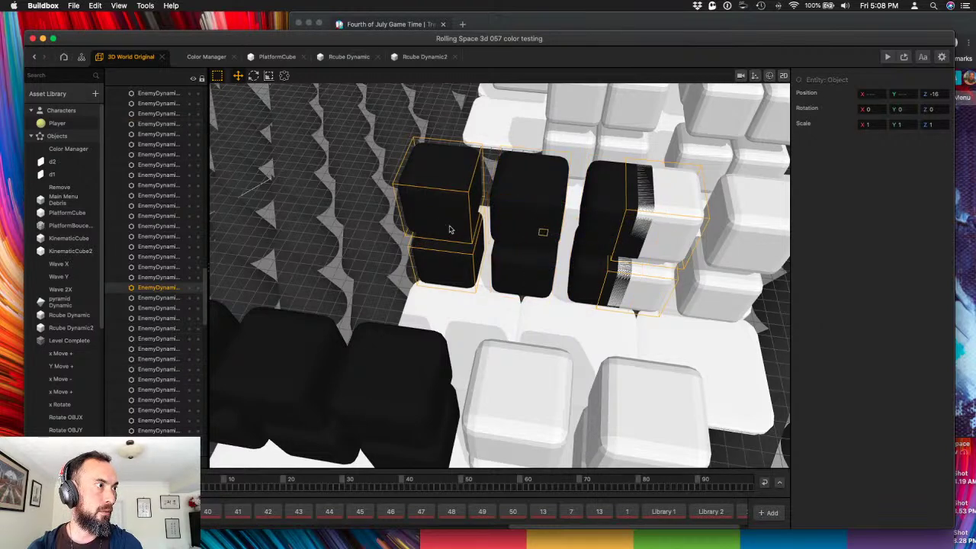
{"action": "left_click", "coordinate": [450, 215], "text": "shift"}
{"action": "left_click", "coordinate": [441, 263]}
{"action": "middle_click_drag", "start_coordinate": [496, 265], "coordinate": [521, 255]}
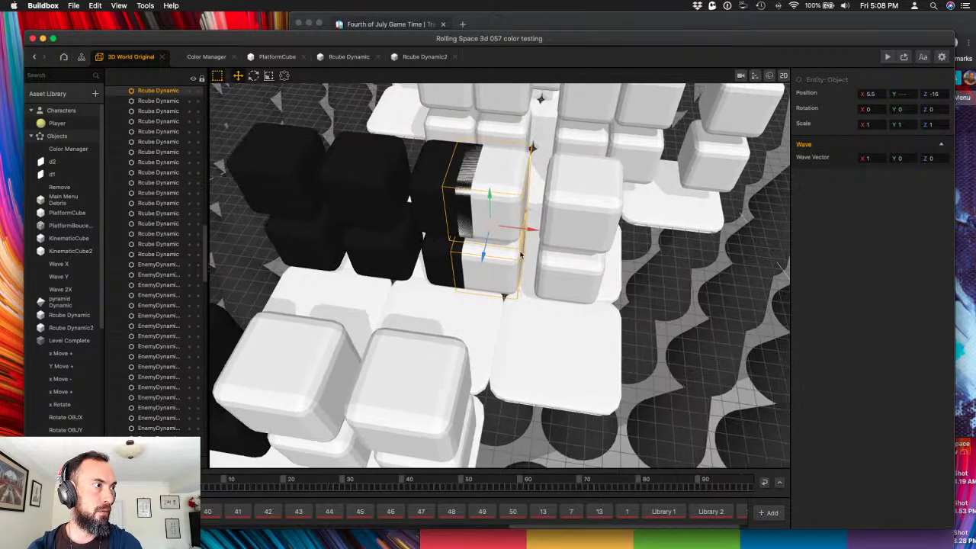
{"action": "left_click", "coordinate": [573, 275], "text": "shift"}
{"action": "left_click", "coordinate": [584, 223], "text": "shift"}
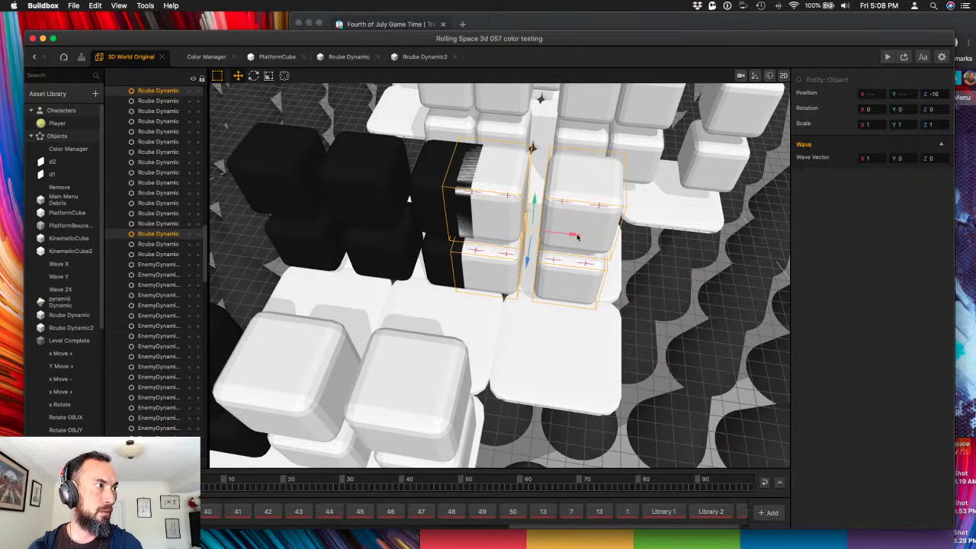
{"action": "left_click_drag", "start_coordinate": [601, 241], "coordinate": [620, 241]}
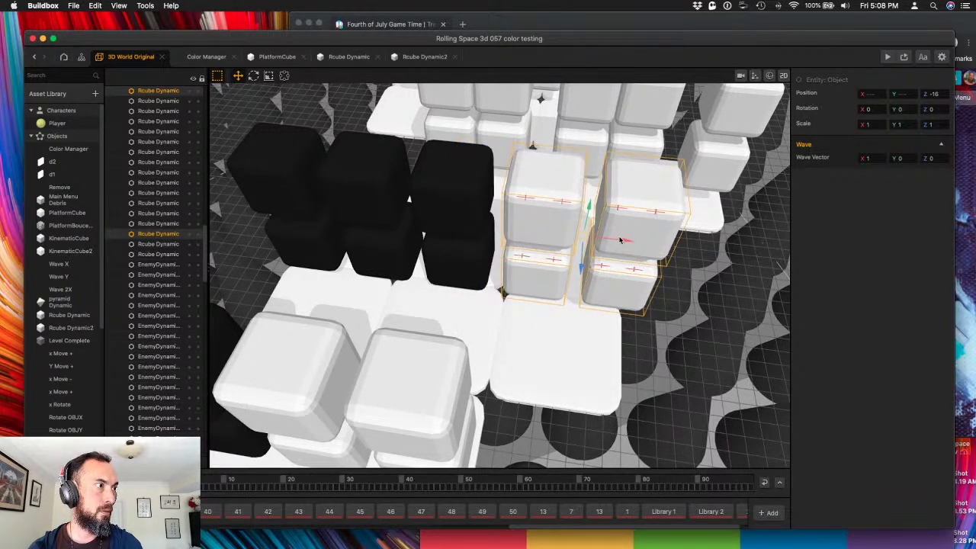
- Play-test the level with the respaced Z -16 row in the preview and close the preview
{"action": "scroll", "coordinate": [463, 256], "scroll_direction": "down", "scroll_amount": 10}
{"action": "middle_click_drag", "start_coordinate": [462, 254], "coordinate": [479, 258]}
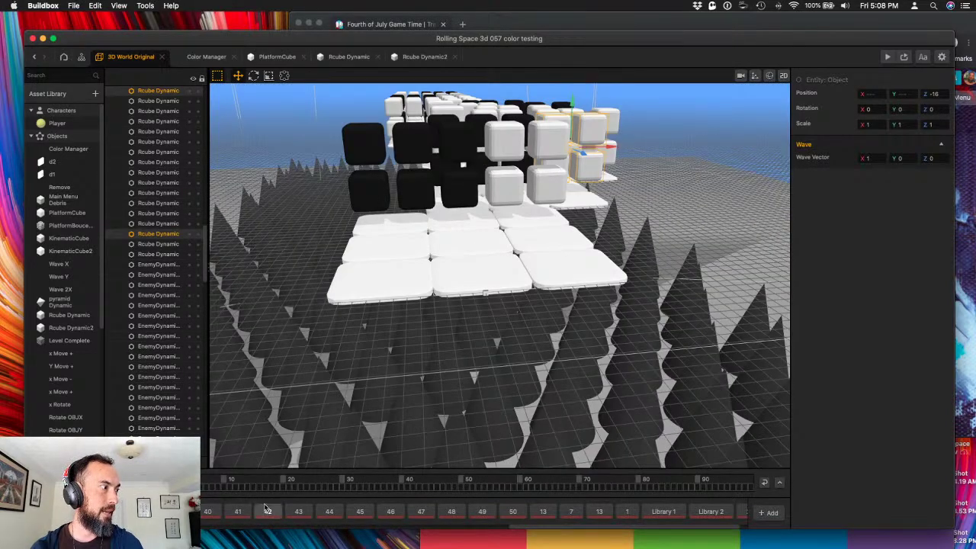
{"action": "left_click", "coordinate": [891, 58]}
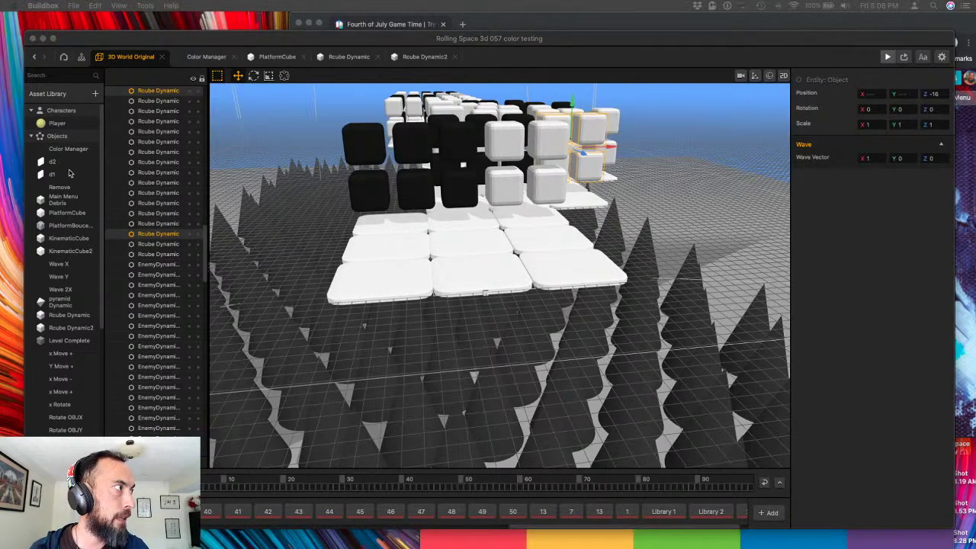
{"action": "left_click_drag", "start_coordinate": [126, 110], "coordinate": [824, 60]}
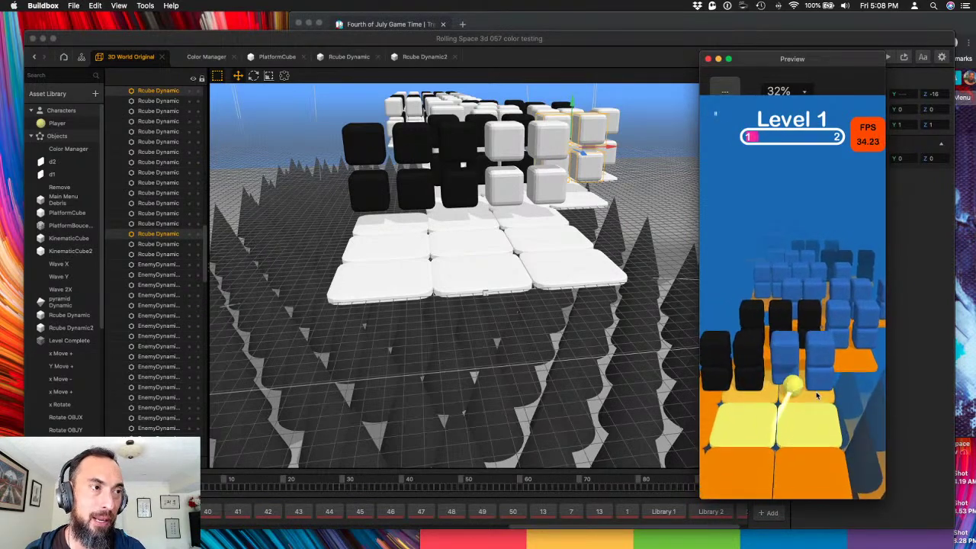
{"action": "left_click", "coordinate": [793, 427]}
{"action": "mouse_move", "coordinate": [794, 429]}
{"action": "left_mouse_down"}
{"action": "mouse_move", "coordinate": [809, 399]}
{"action": "mouse_move", "coordinate": [802, 381]}
{"action": "mouse_move", "coordinate": [797, 397]}
{"action": "mouse_move", "coordinate": [854, 423]}
{"action": "mouse_move", "coordinate": [797, 210]}
{"action": "mouse_move", "coordinate": [773, 181]}
{"action": "mouse_move", "coordinate": [822, 415]}
{"action": "left_mouse_up"}
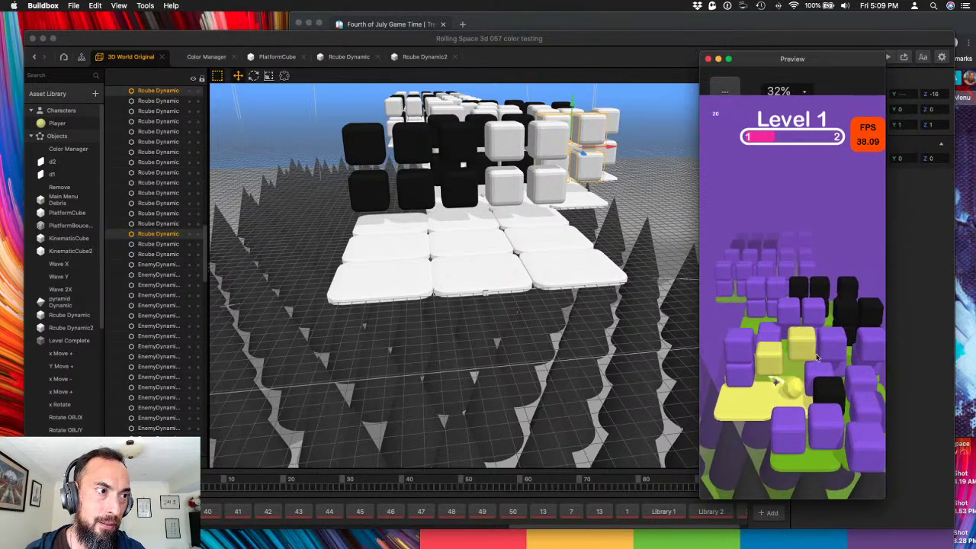
{"action": "left_click", "coordinate": [708, 59]}
- Delete both cubes of the black stack nearest the white cubes at Z -16
{"action": "right_click_drag", "start_coordinate": [551, 152], "coordinate": [538, 212]}
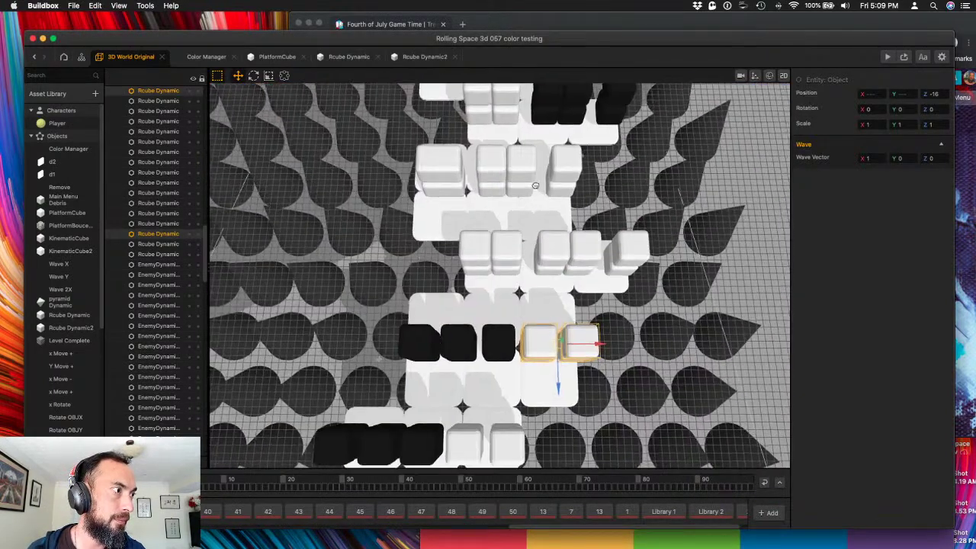
{"action": "middle_click_drag", "start_coordinate": [526, 225], "coordinate": [542, 155]}
{"action": "left_click", "coordinate": [515, 270]}
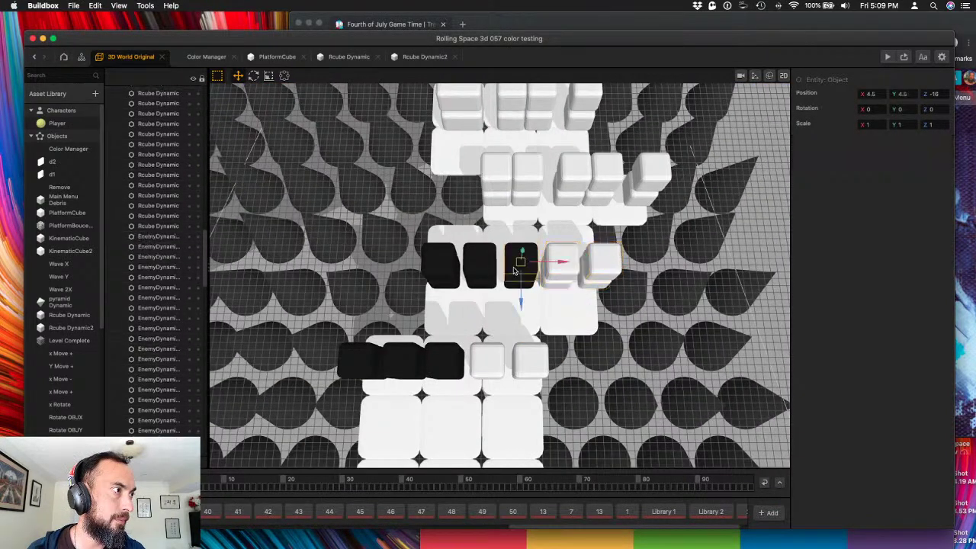
{"action": "left_click", "coordinate": [513, 292], "text": "shift"}
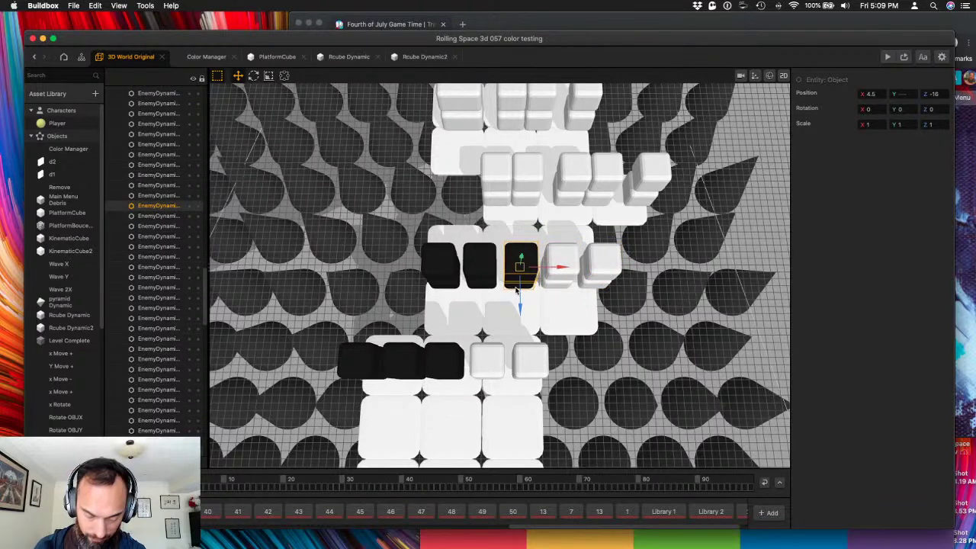
{"action": "key", "text": "Delete"}
- Select the two white stacks at Z -16 and shift them along X toward the remaining black stacks
{"action": "left_click", "coordinate": [556, 282]}
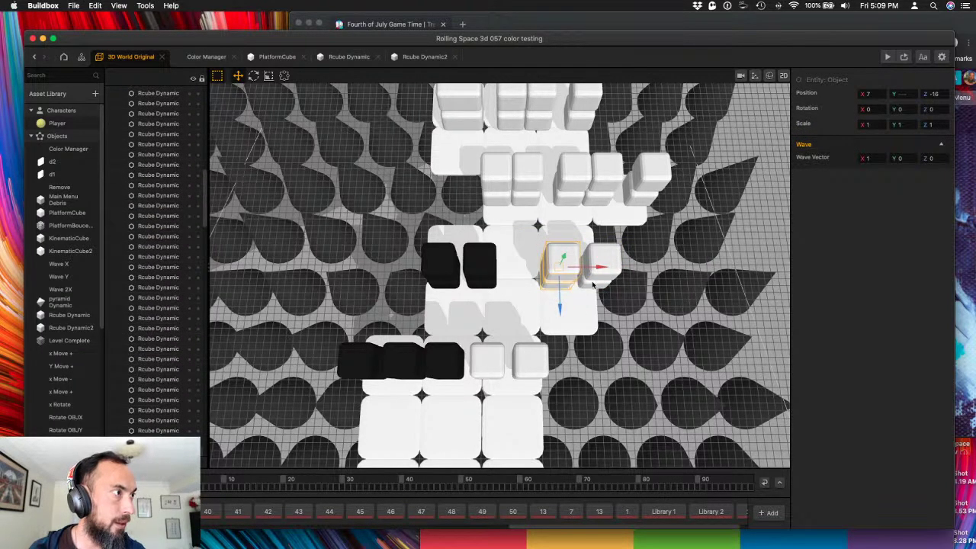
{"action": "left_click", "coordinate": [593, 285], "text": "shift"}
{"action": "left_click", "coordinate": [594, 292], "text": "shift"}
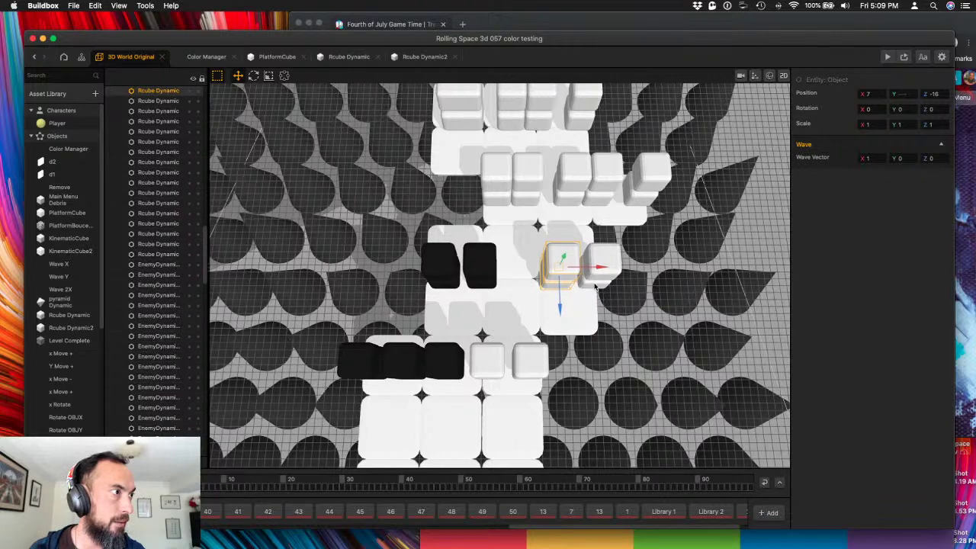
{"action": "left_click", "coordinate": [606, 273], "text": "shift"}
{"action": "left_click_drag", "start_coordinate": [606, 269], "coordinate": [574, 269]}
- Even out the Z -22 row by moving its second white stack to X 5.5 and its fourth to X 10.5
{"action": "right_click_drag", "start_coordinate": [501, 277], "coordinate": [501, 257]}
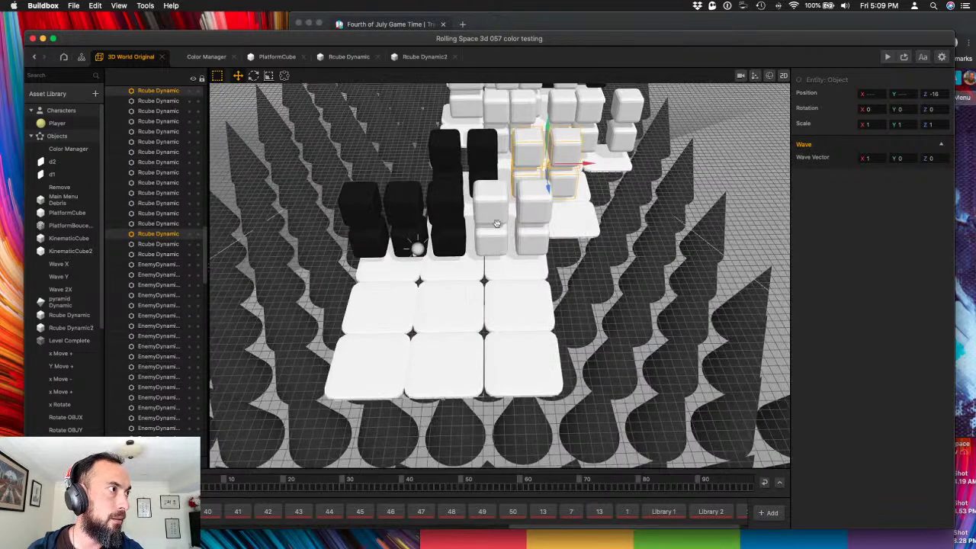
{"action": "middle_click_drag", "start_coordinate": [497, 222], "coordinate": [524, 312]}
{"action": "left_click", "coordinate": [508, 245]}
{"action": "scroll", "coordinate": [486, 259], "scroll_direction": "up", "scroll_amount": 5}
{"action": "scroll", "coordinate": [490, 306], "scroll_direction": "down", "scroll_amount": 3}
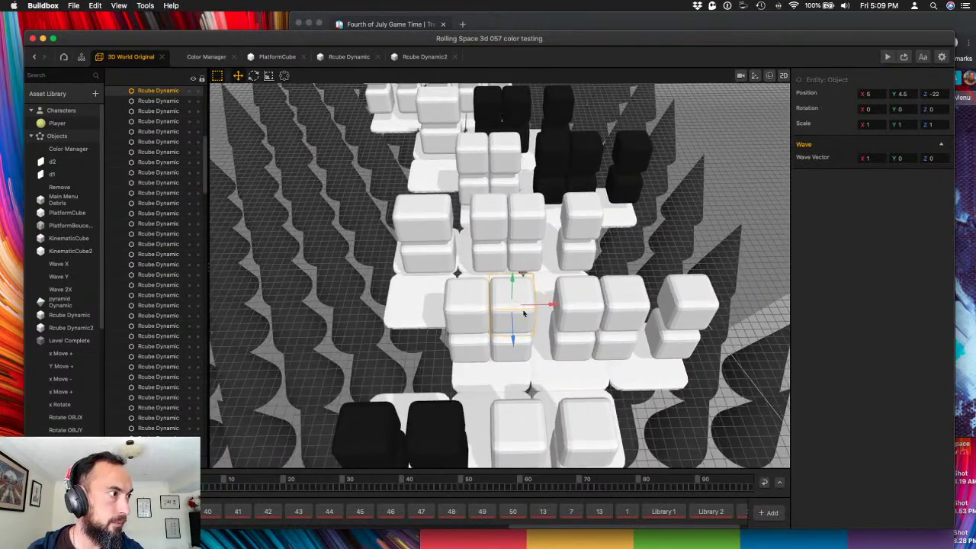
{"action": "left_click", "coordinate": [515, 354], "text": "shift"}
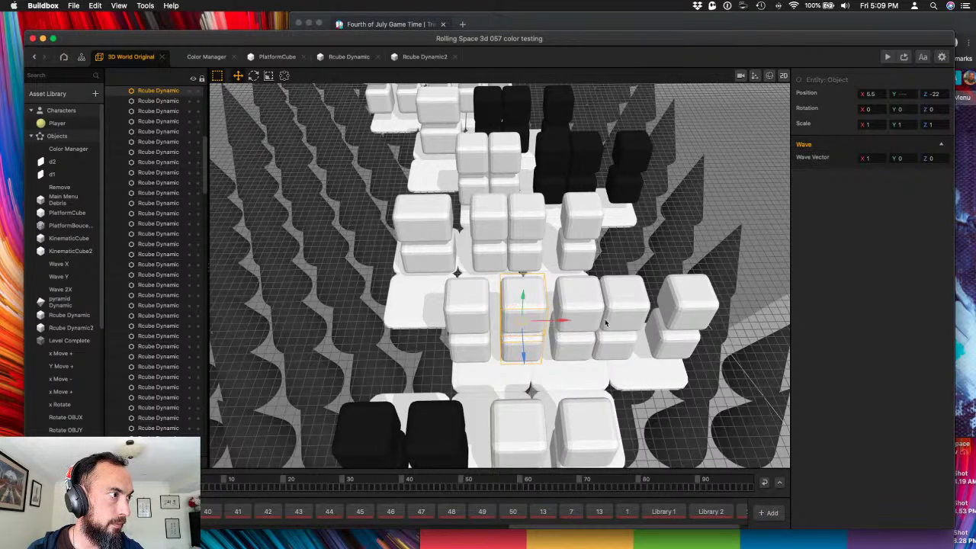
{"action": "left_click_drag", "start_coordinate": [551, 324], "coordinate": [667, 320]}
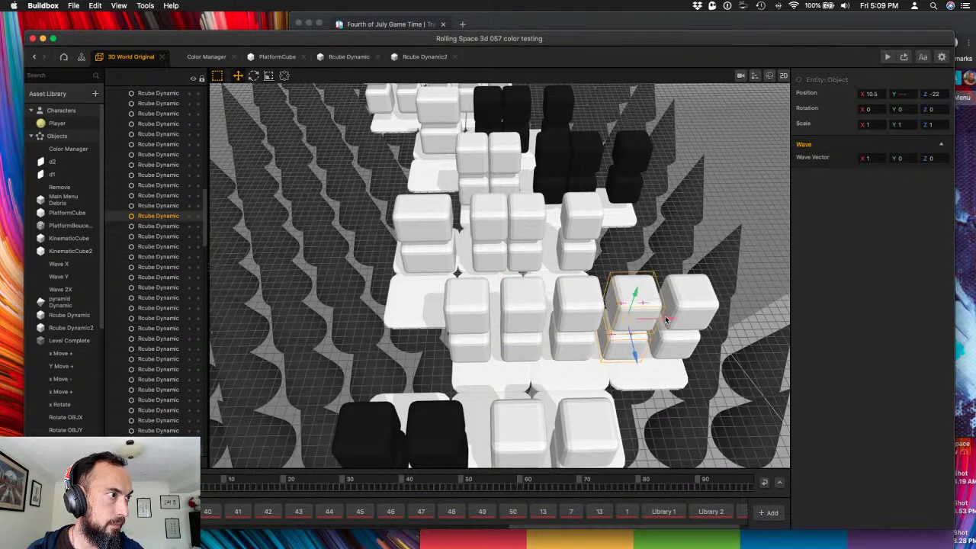
- Play-test the section with the evenly spaced Z -22 row in the preview and return to the 3D world
{"action": "scroll", "coordinate": [500, 343], "scroll_direction": "down", "scroll_amount": 10}
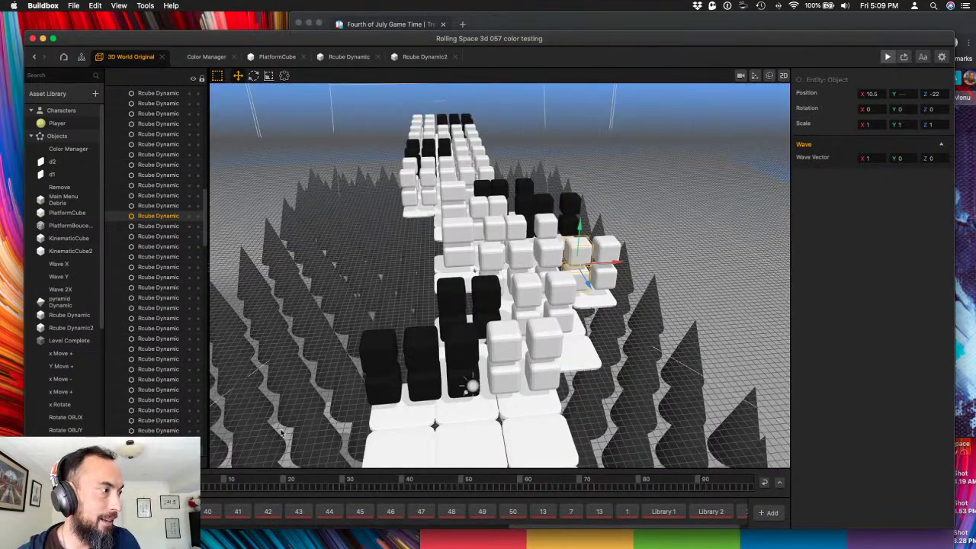
{"action": "left_click", "coordinate": [887, 57]}
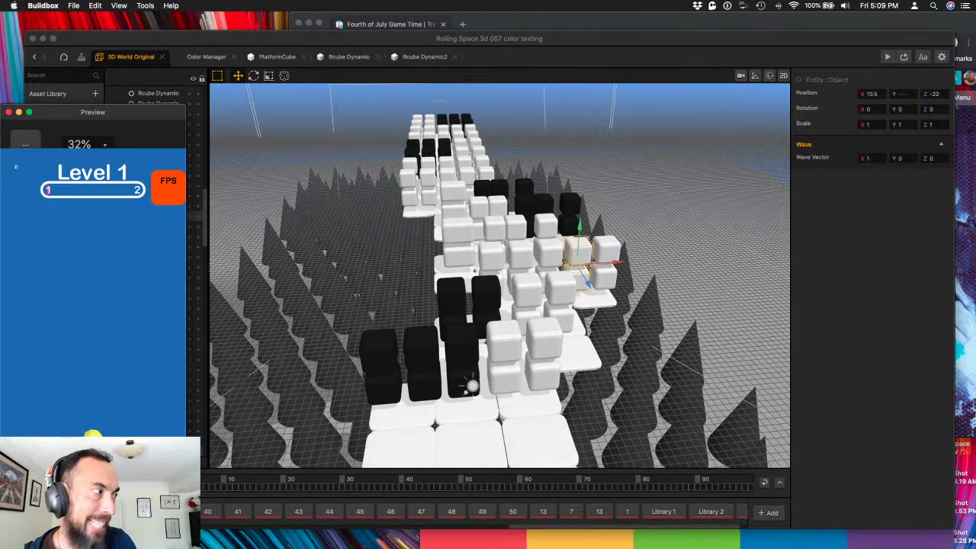
{"action": "left_click_drag", "start_coordinate": [70, 112], "coordinate": [774, 52]}
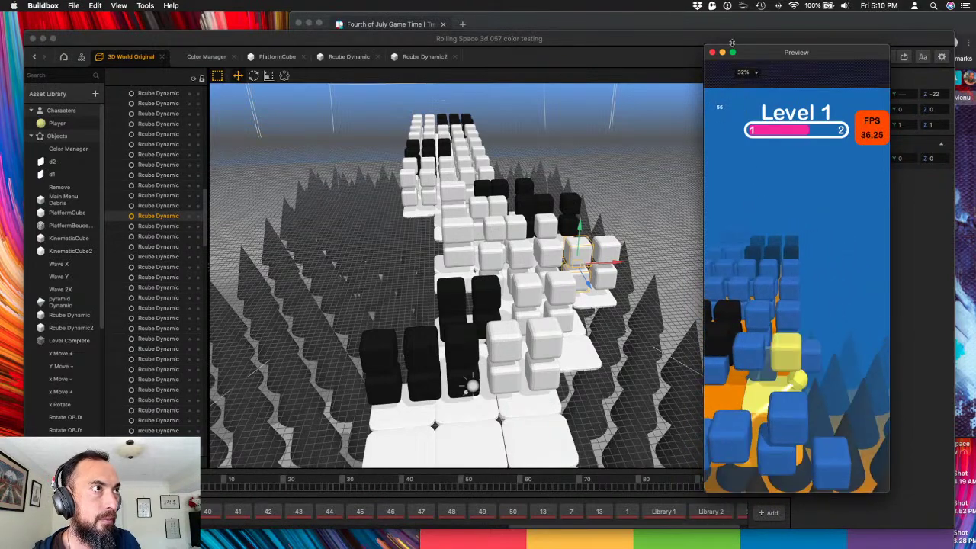
{"action": "left_click", "coordinate": [586, 216]}
- At Z -28, move the white stack at X 6 to X 6.5 and the stack overlapping the X 0 cubes to X 1.5
{"action": "right_click_drag", "start_coordinate": [569, 131], "coordinate": [574, 159]}
{"action": "scroll", "coordinate": [531, 236], "scroll_direction": "up", "scroll_amount": 5}
{"action": "scroll", "coordinate": [531, 236], "scroll_direction": "up", "scroll_amount": 6}
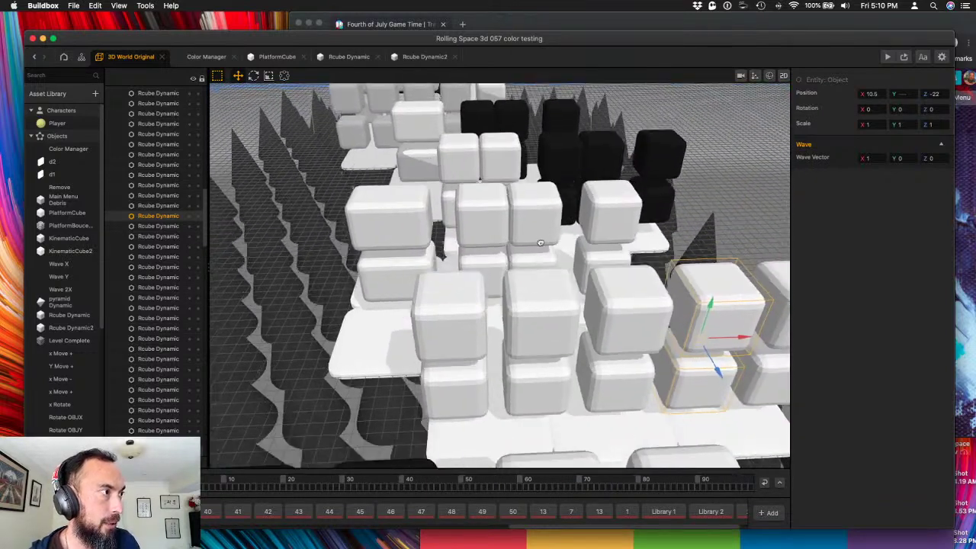
{"action": "right_click_drag", "start_coordinate": [540, 242], "coordinate": [551, 258]}
{"action": "left_click", "coordinate": [545, 279]}
{"action": "left_click", "coordinate": [542, 308], "text": "shift"}
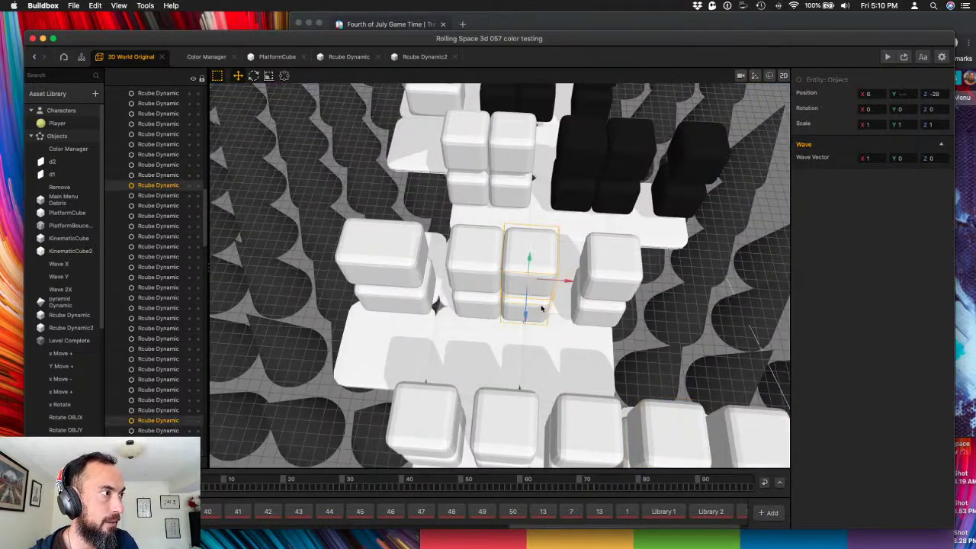
{"action": "left_click_drag", "start_coordinate": [569, 284], "coordinate": [584, 284]}
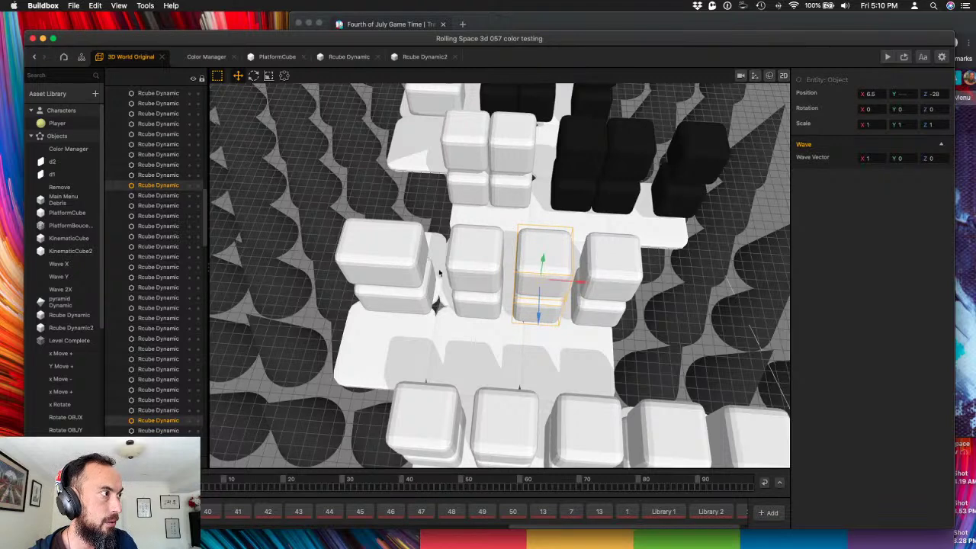
{"action": "left_click", "coordinate": [412, 264]}
{"action": "left_click_drag", "start_coordinate": [443, 275], "coordinate": [451, 276]}
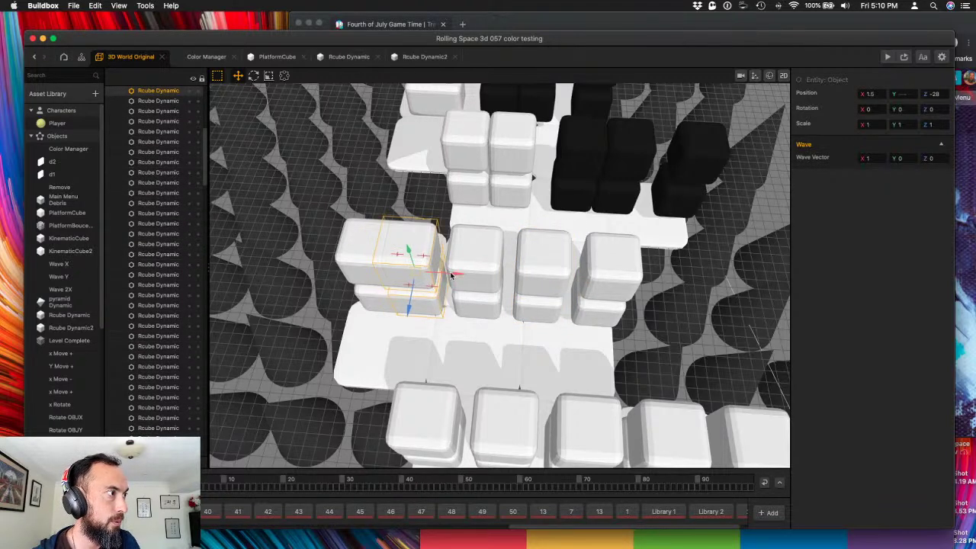
- Delete both white cubes at X 0 in the Z -28 row
{"action": "left_click", "coordinate": [365, 288]}
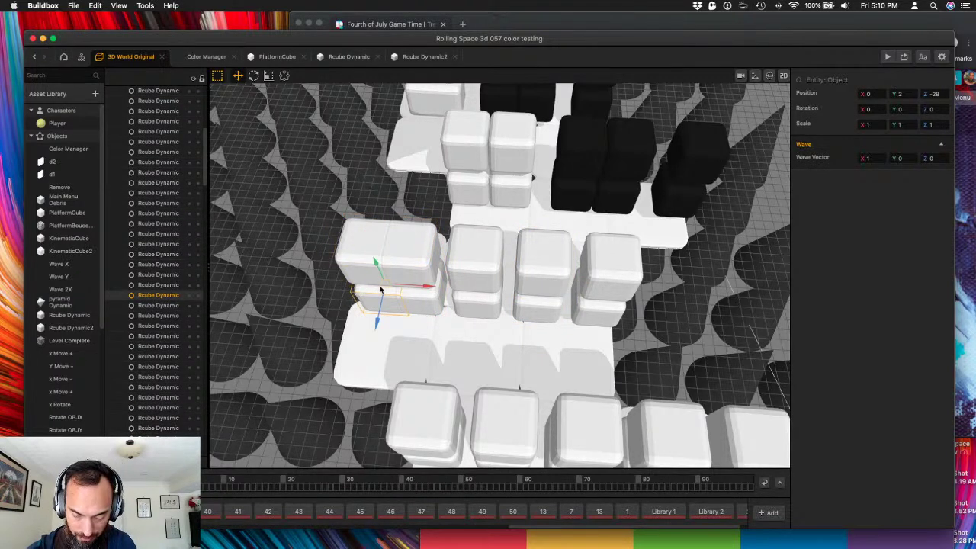
{"action": "left_click", "coordinate": [411, 290]}
{"action": "left_click", "coordinate": [345, 266]}
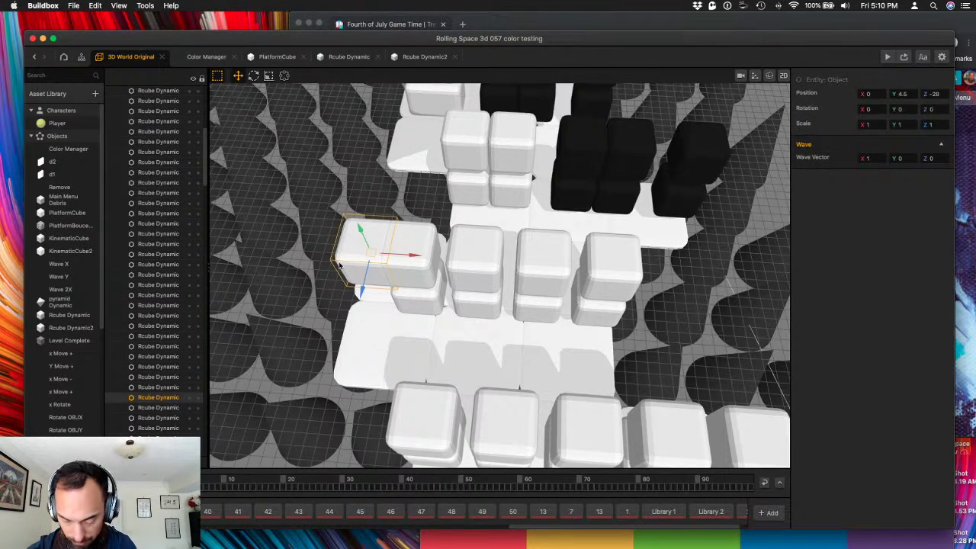
{"action": "key", "text": "BackSpace"}
- Select the four remaining white stacks at Z -28 and shift them together along negative X
{"action": "left_click", "coordinate": [438, 252]}
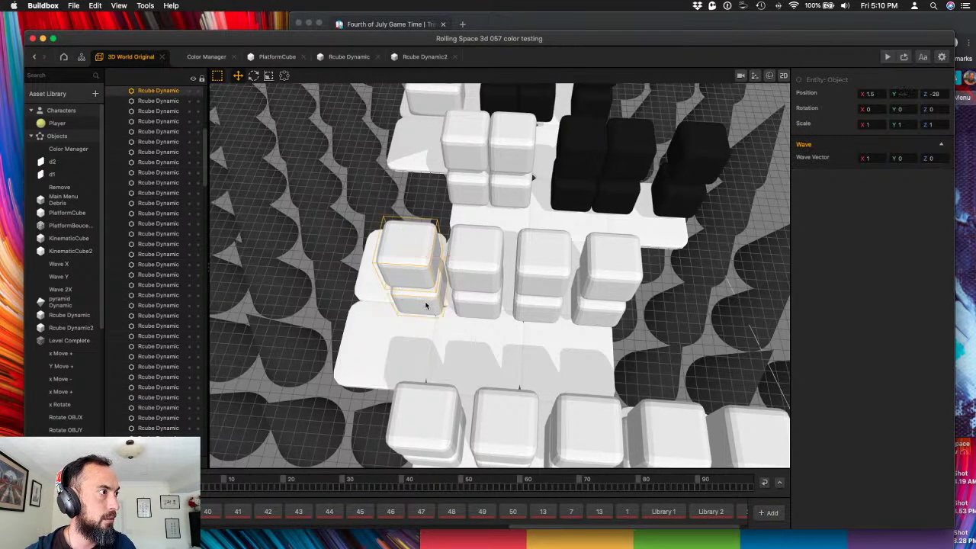
{"action": "left_click", "coordinate": [477, 283], "text": "shift"}
{"action": "left_click", "coordinate": [526, 290], "text": "shift"}
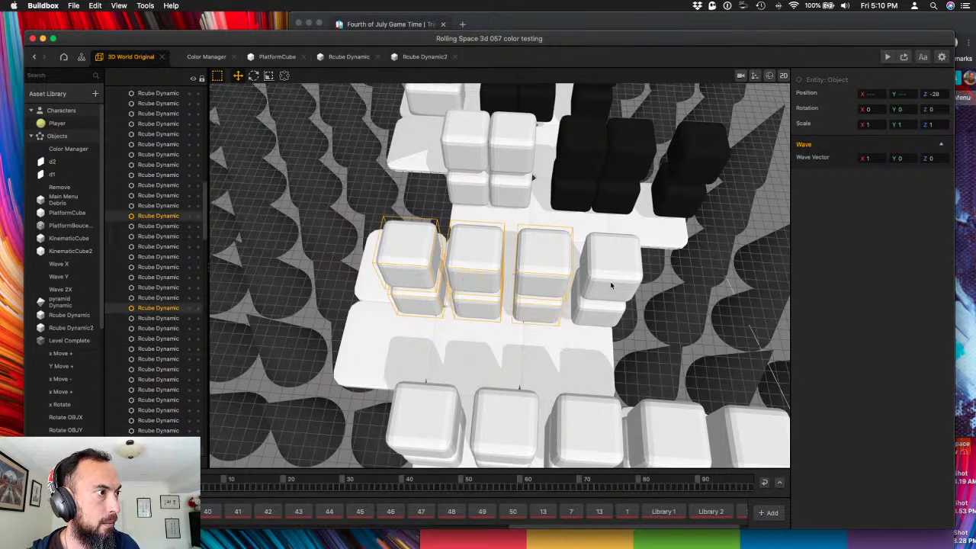
{"action": "left_click", "coordinate": [597, 315], "text": "shift"}
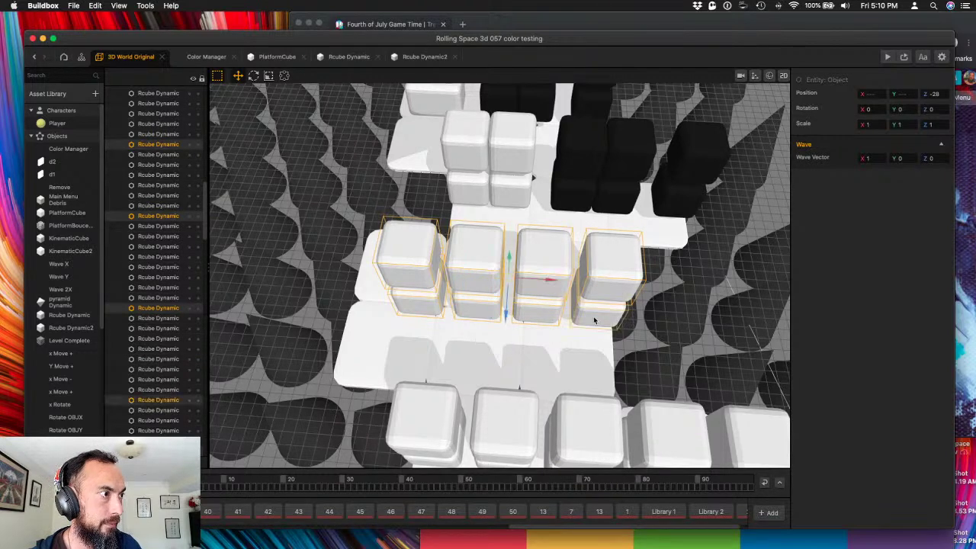
{"action": "left_click_drag", "start_coordinate": [544, 279], "coordinate": [526, 281]}
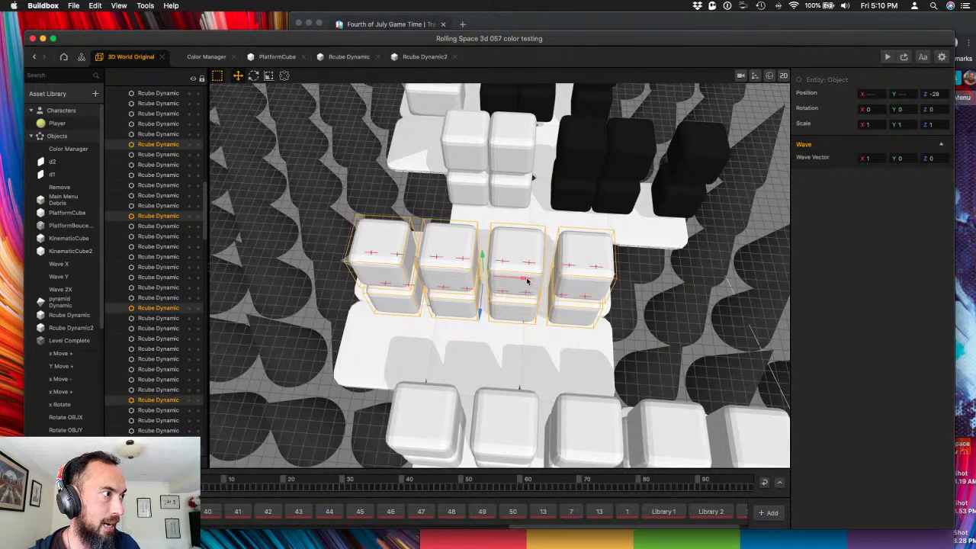
- Delete the outermost black stack on the positive X side of both the Z -34 and Z -40 rows
{"action": "right_click_drag", "start_coordinate": [527, 280], "coordinate": [559, 260]}
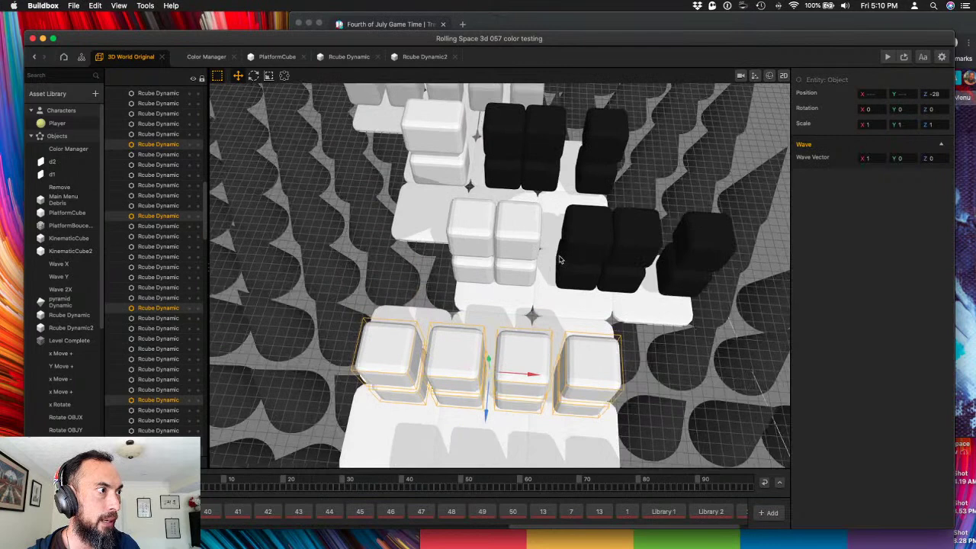
{"action": "left_click", "coordinate": [687, 250]}
{"action": "left_click", "coordinate": [599, 149], "text": "shift"}
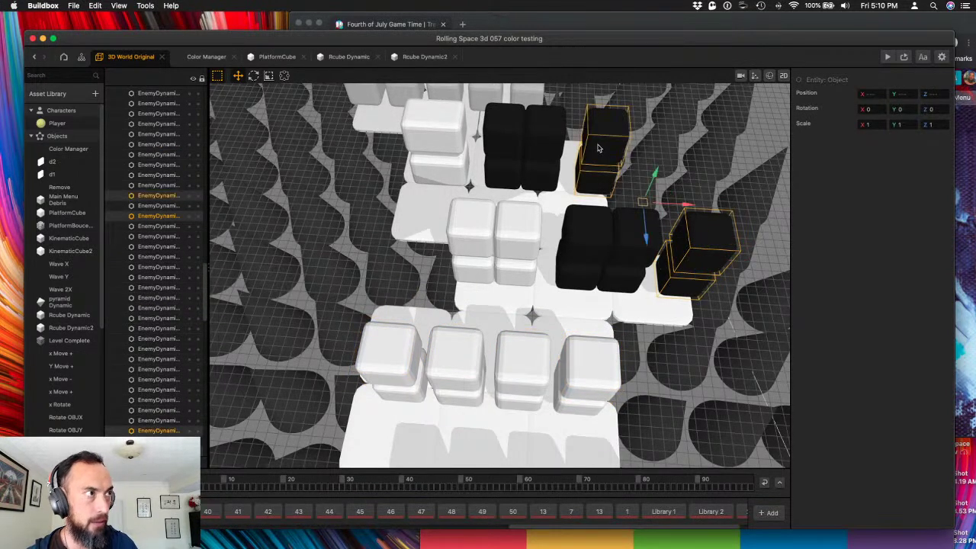
{"action": "key", "text": "Delete"}
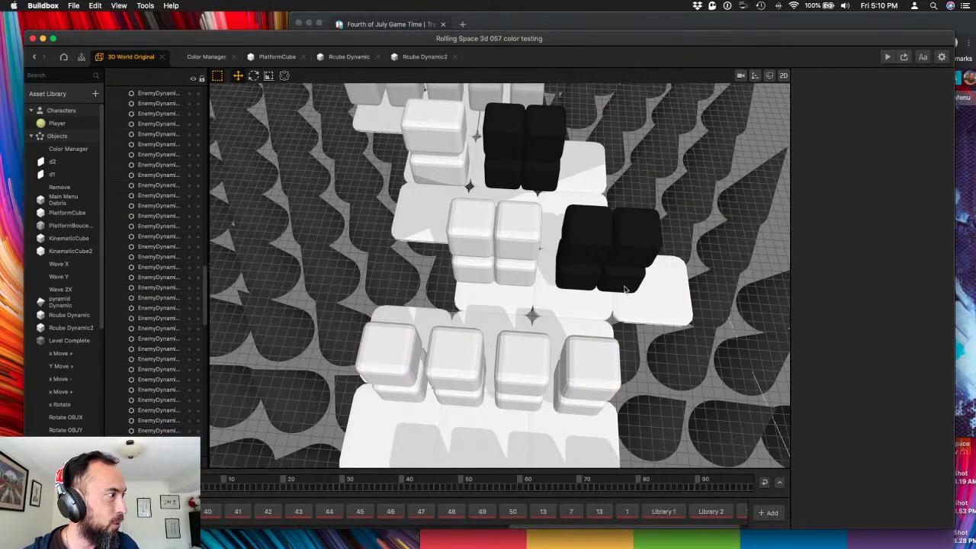
- Select the two white and two black stacks at Z -34 and shift them together along positive X
{"action": "left_click", "coordinate": [625, 251]}
{"action": "left_click", "coordinate": [633, 288], "text": "shift"}
{"action": "left_click", "coordinate": [593, 282], "text": "shift"}
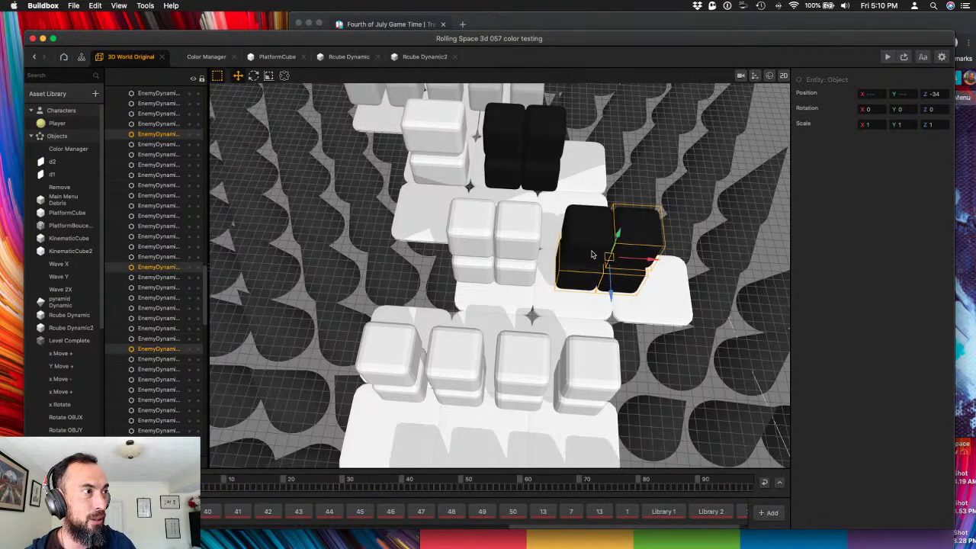
{"action": "left_click", "coordinate": [591, 254], "text": "shift"}
{"action": "left_click", "coordinate": [522, 267], "text": "shift"}
{"action": "left_click", "coordinate": [519, 246], "text": "shift"}
{"action": "left_click", "coordinate": [482, 270], "text": "shift"}
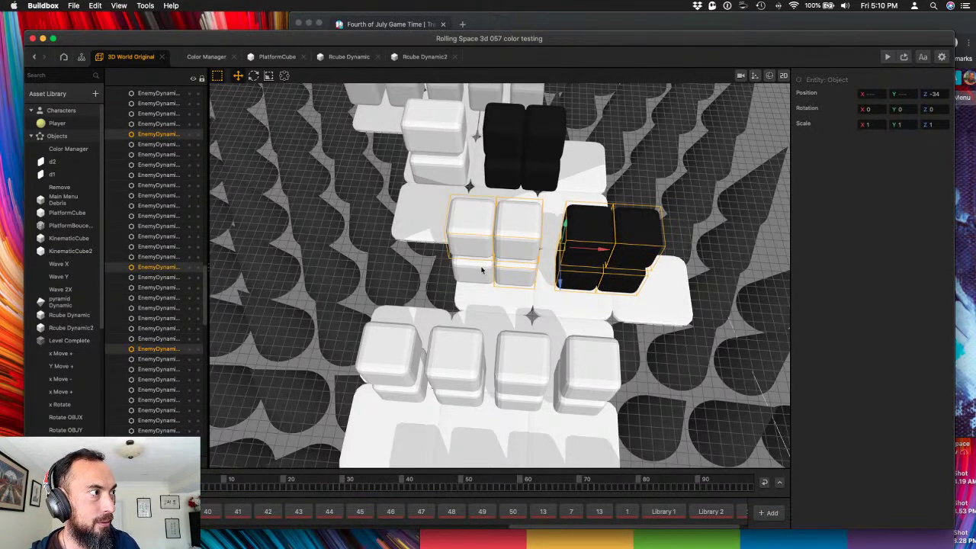
{"action": "left_click_drag", "start_coordinate": [581, 257], "coordinate": [602, 257]}
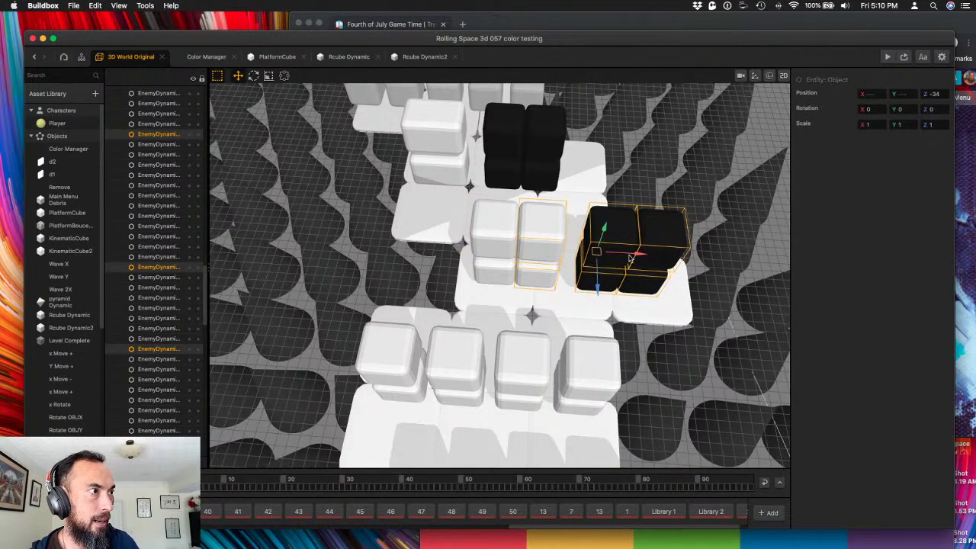
- Spread out the Z -34 row by separating its second white stack and both black stacks along X
{"action": "left_click_drag", "start_coordinate": [615, 256], "coordinate": [635, 259]}
{"action": "left_click", "coordinate": [645, 260]}
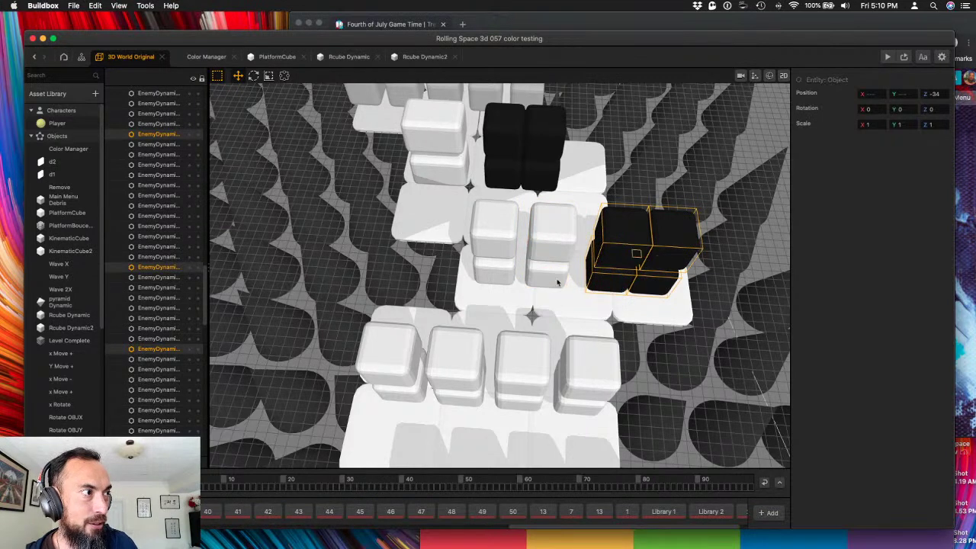
{"action": "left_click_drag", "start_coordinate": [661, 260], "coordinate": [654, 261]}
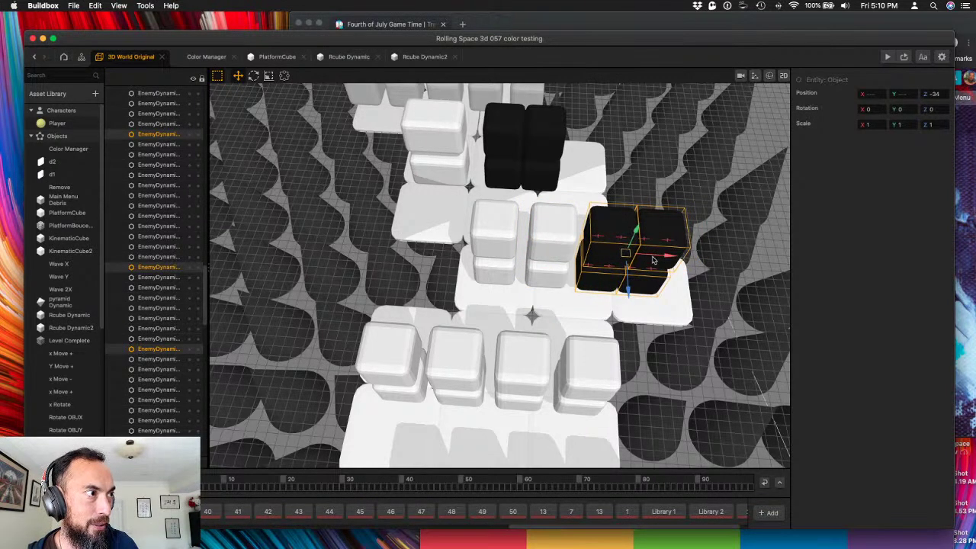
{"action": "left_click", "coordinate": [654, 261]}
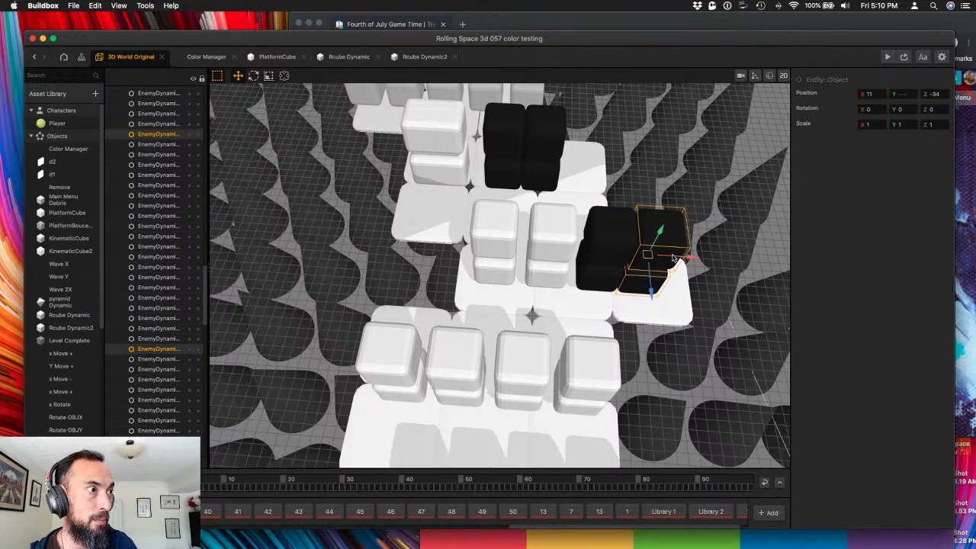
{"action": "left_click_drag", "start_coordinate": [674, 260], "coordinate": [684, 258]}
- Select the white and black stacks in the Z -40 row and shift them together along positive X
{"action": "middle_click_drag", "start_coordinate": [493, 179], "coordinate": [538, 274]}
{"action": "left_click", "coordinate": [545, 277]}
{"action": "left_click", "coordinate": [509, 263], "text": "shift"}
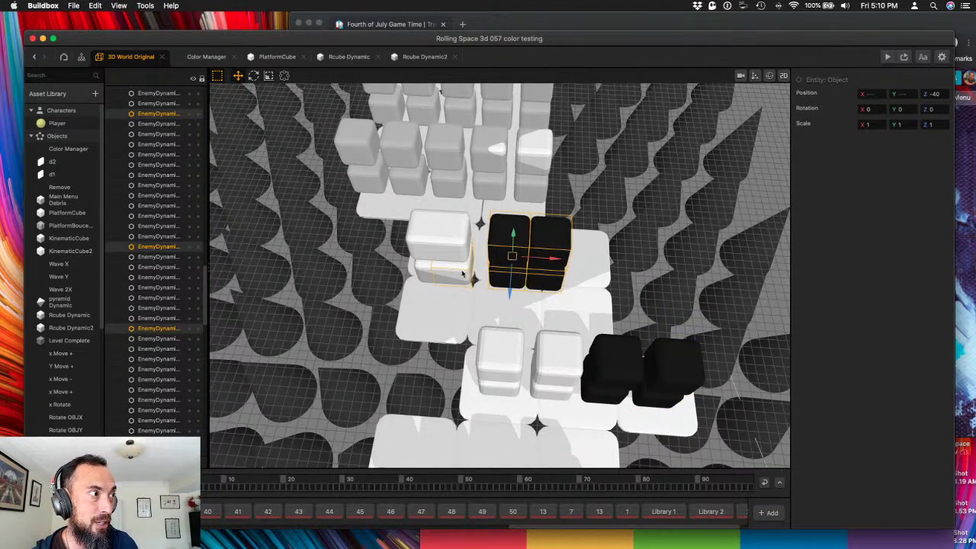
{"action": "left_click", "coordinate": [421, 246], "text": "shift"}
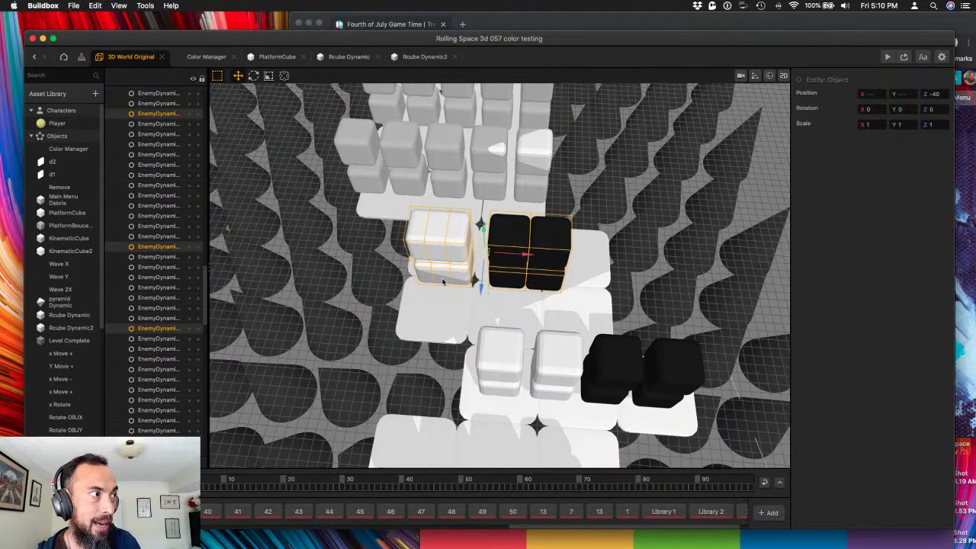
{"action": "left_click_drag", "start_coordinate": [550, 261], "coordinate": [577, 262]}
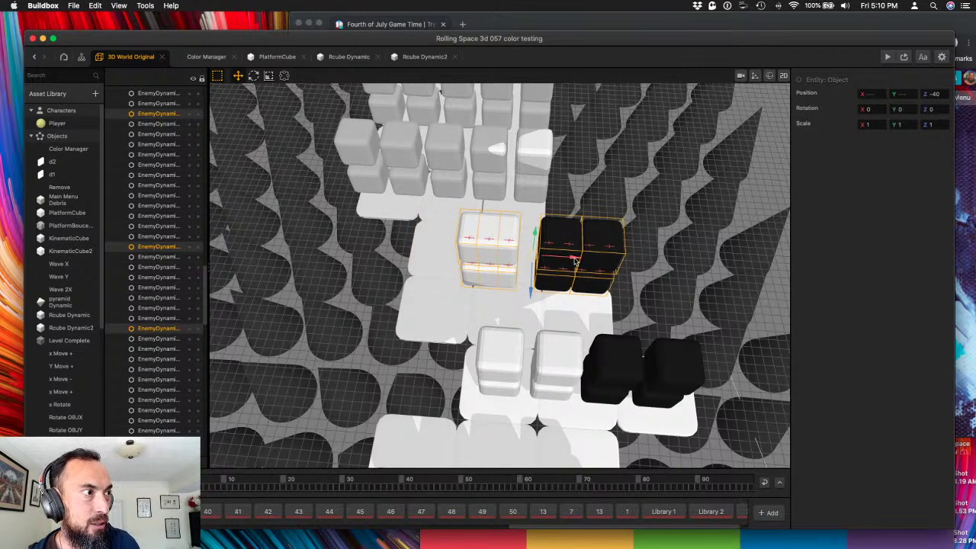
- Space the Z -40 stacks apart along X, placing the first white stack at X 0.5
{"action": "left_click", "coordinate": [576, 263], "text": "shift"}
{"action": "left_click", "coordinate": [577, 279], "text": "shift"}
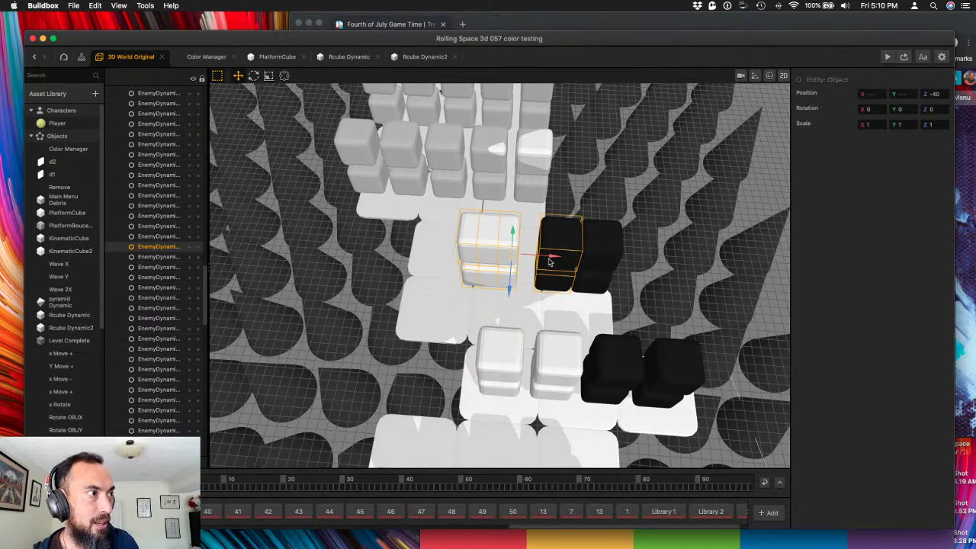
{"action": "left_click_drag", "start_coordinate": [549, 262], "coordinate": [538, 262]}
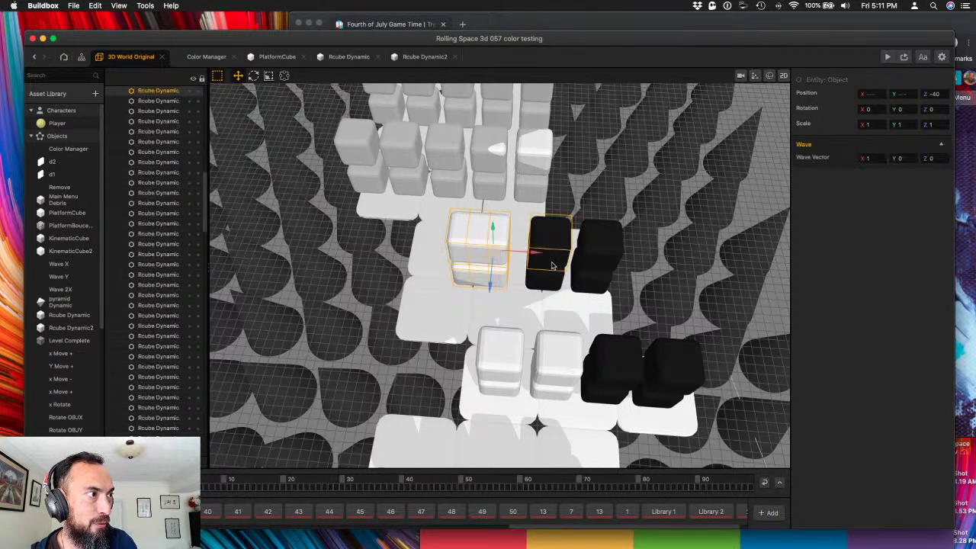
{"action": "left_click", "coordinate": [552, 265], "text": "shift"}
{"action": "left_click_drag", "start_coordinate": [524, 257], "coordinate": [492, 253]}
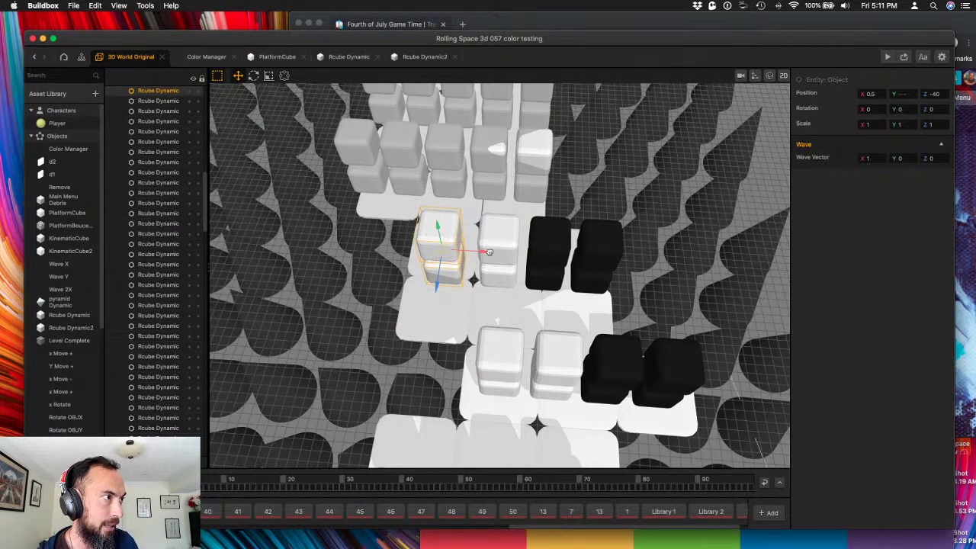
{"action": "right_click_drag", "start_coordinate": [489, 252], "coordinate": [564, 241]}
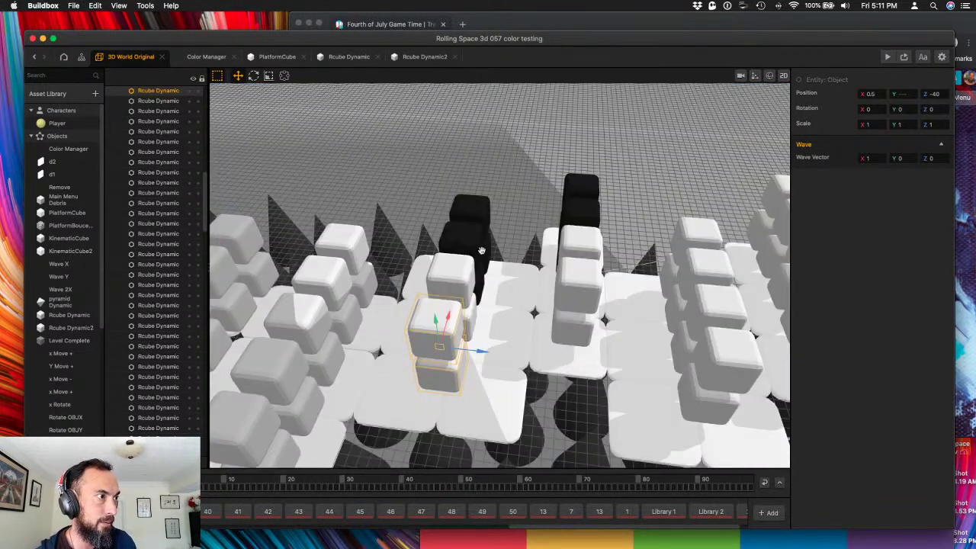
{"action": "key", "text": "super+h"}
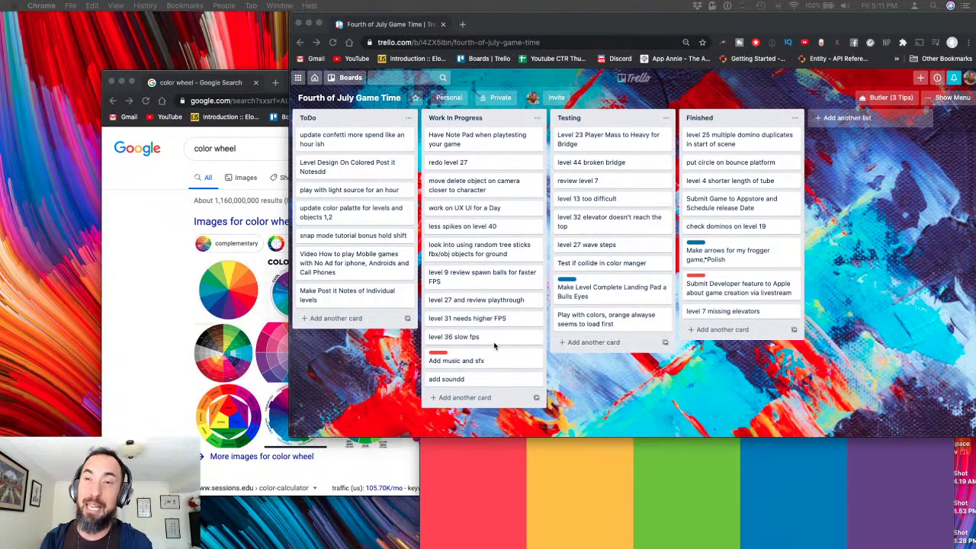
{"action": "key", "text": "ctrl+Up"}
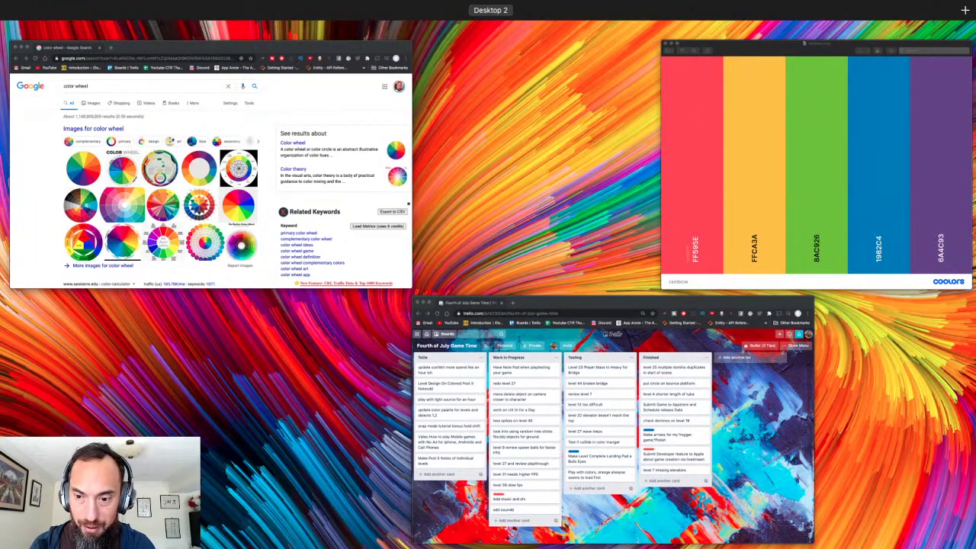
{"action": "key", "text": "ctrl+Up"}
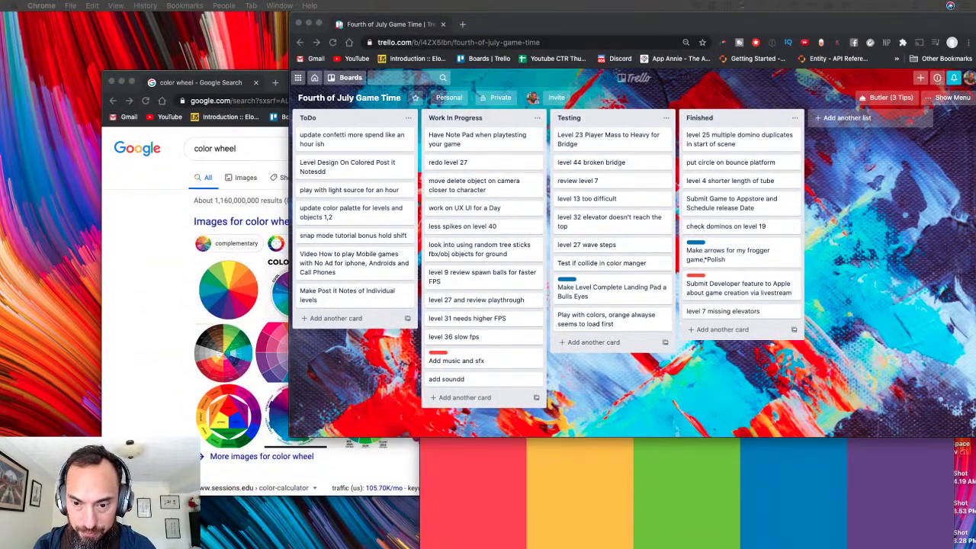
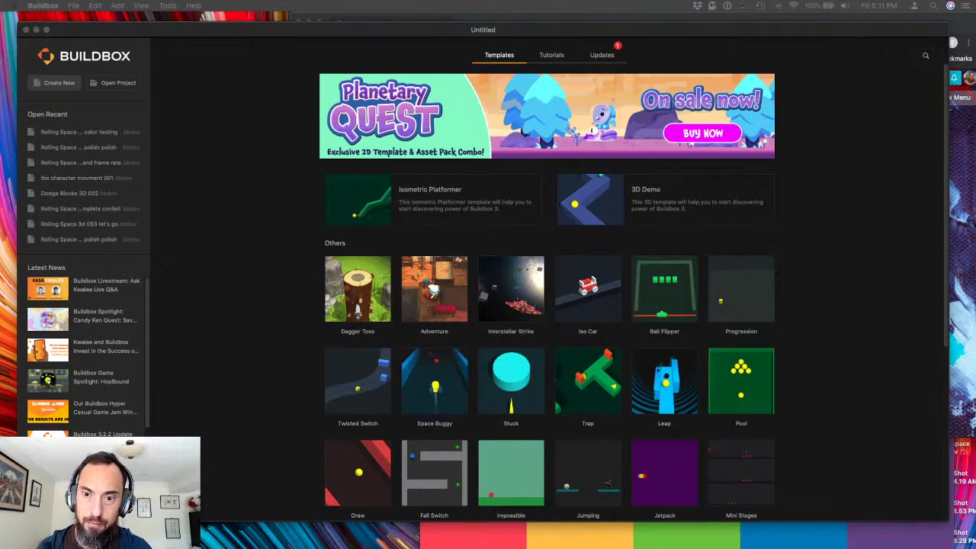
- Reopen the Rolling Space 3d 057 color testing project in Buildbox and bring up section 39 in 3D World Original
{"action": "key", "text": "super+Tab"}
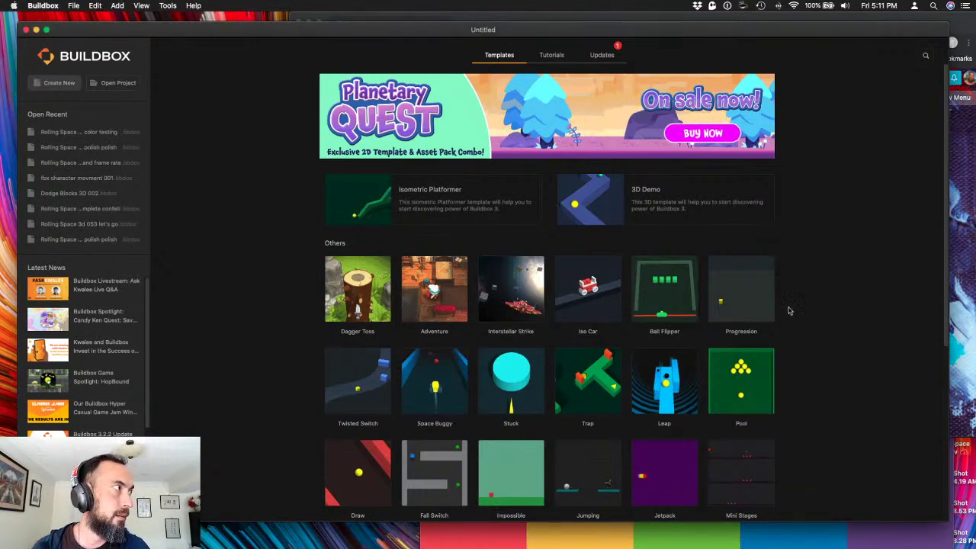
{"action": "left_click", "coordinate": [142, 193]}
{"action": "left_click", "coordinate": [493, 296]}
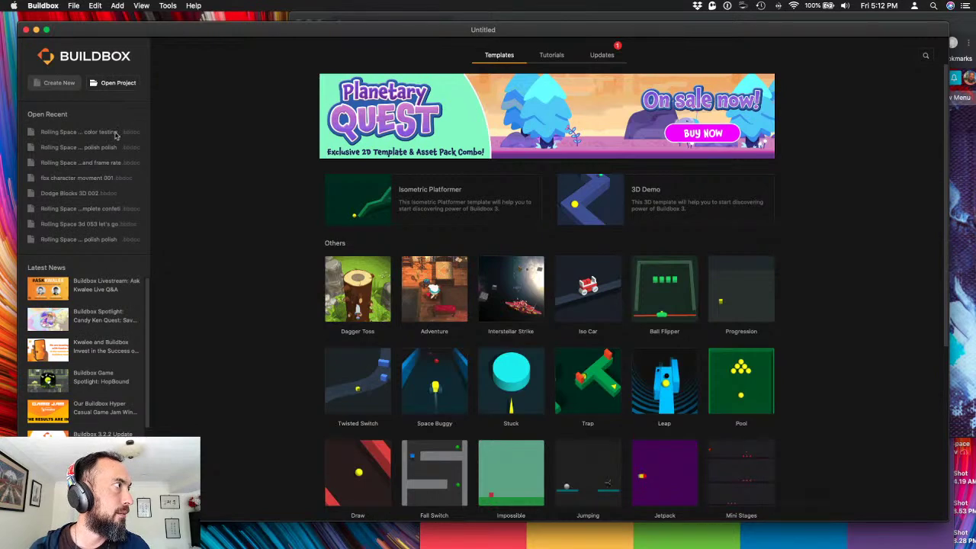
{"action": "left_click", "coordinate": [113, 84]}
{"action": "double_click", "coordinate": [454, 130]}
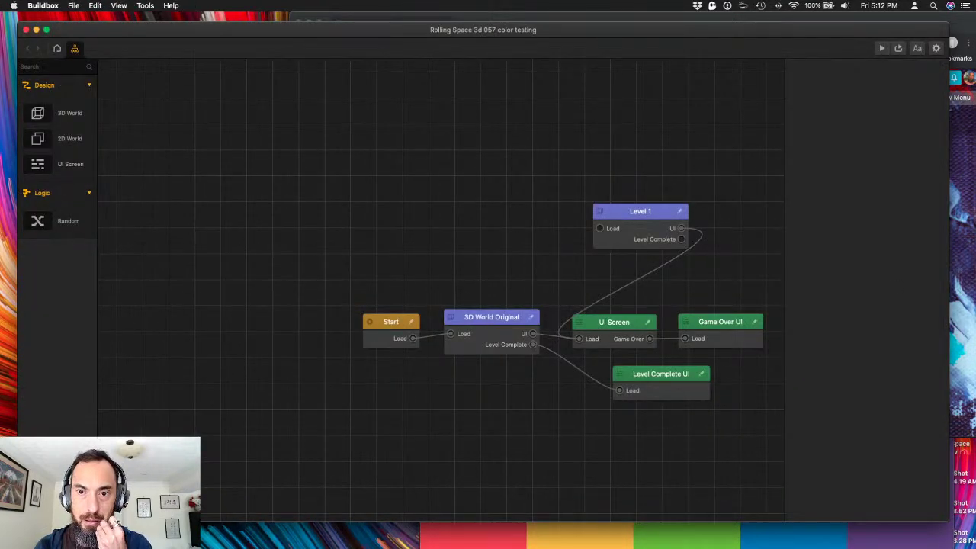
{"action": "double_click", "coordinate": [488, 335]}
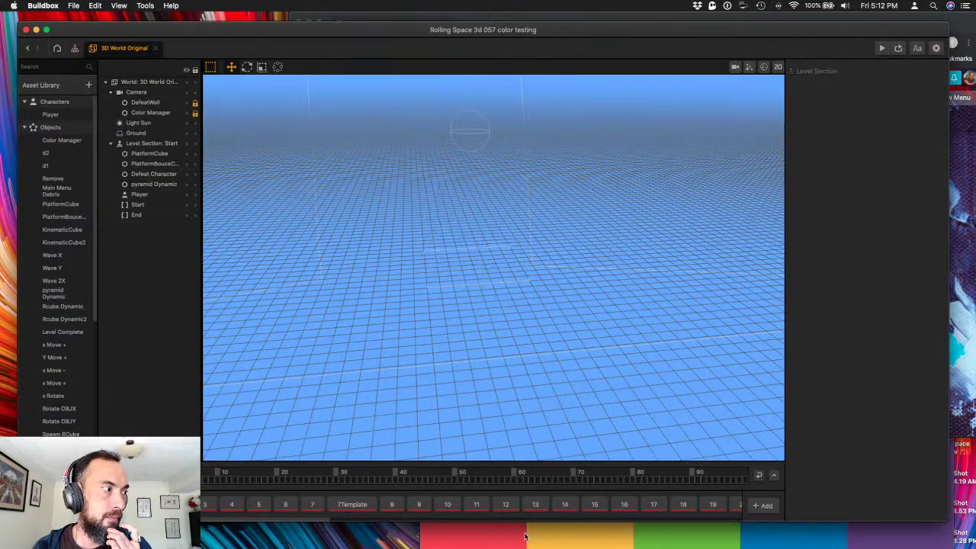
{"action": "scroll", "coordinate": [557, 512], "scroll_direction": "right", "scroll_amount": 10}
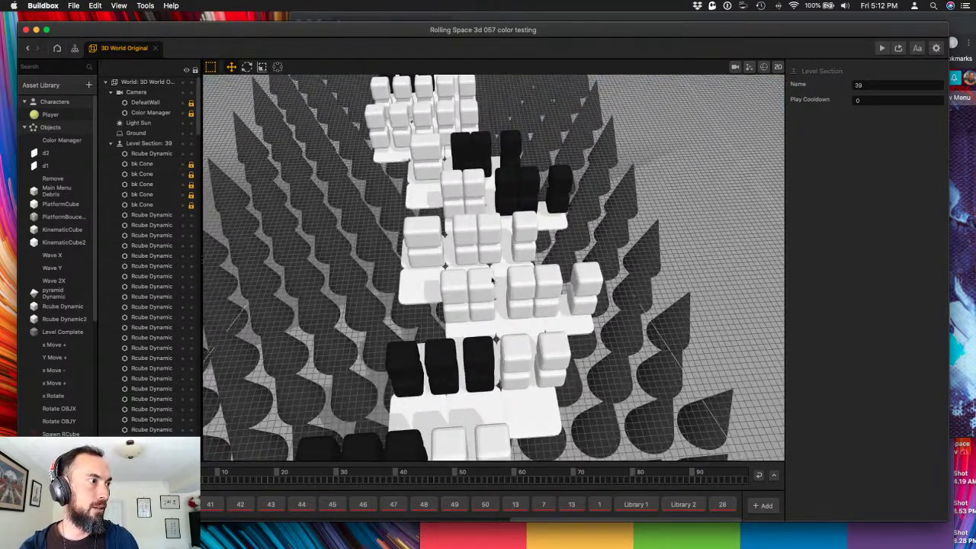
- Delete the white cube stack at X 13 in the Z -22 row
{"action": "left_click", "coordinate": [587, 288]}
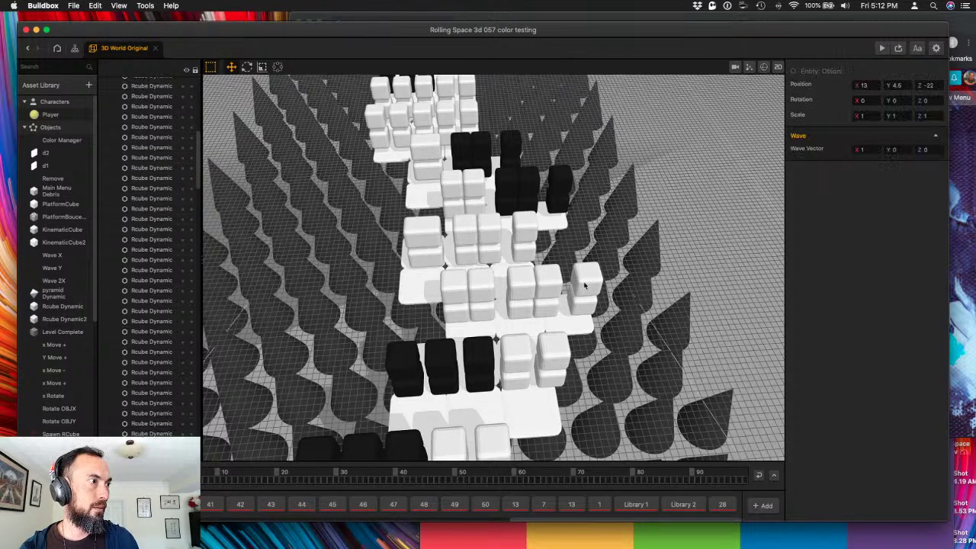
{"action": "key", "text": "Delete"}
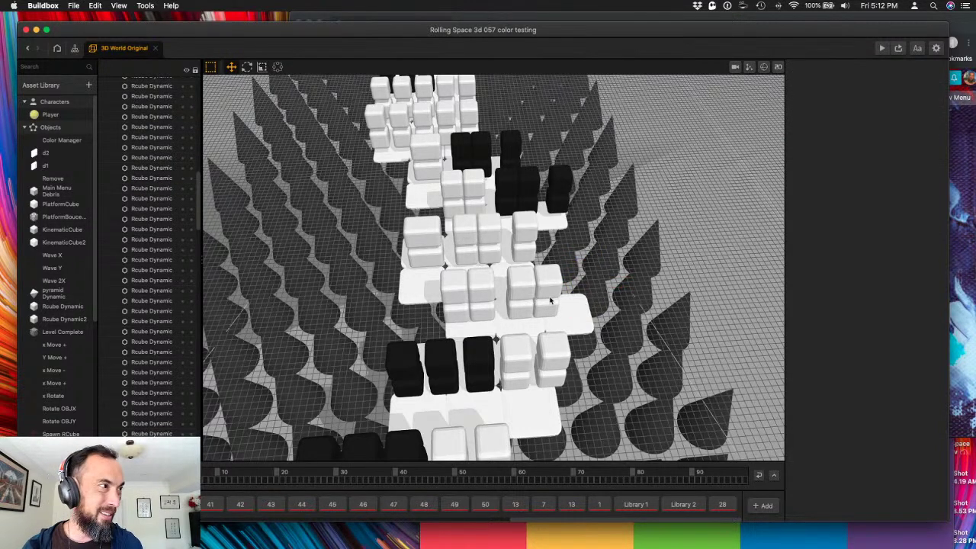
{"action": "left_click", "coordinate": [550, 301]}
{"action": "left_click", "coordinate": [537, 312]}
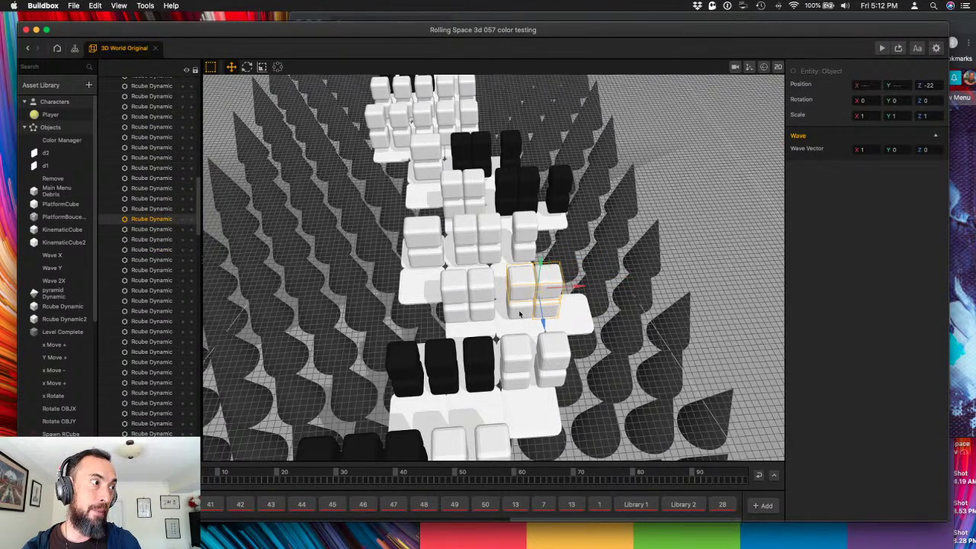
{"action": "left_click", "coordinate": [519, 301], "text": "shift"}
{"action": "left_click", "coordinate": [480, 318], "text": "shift"}
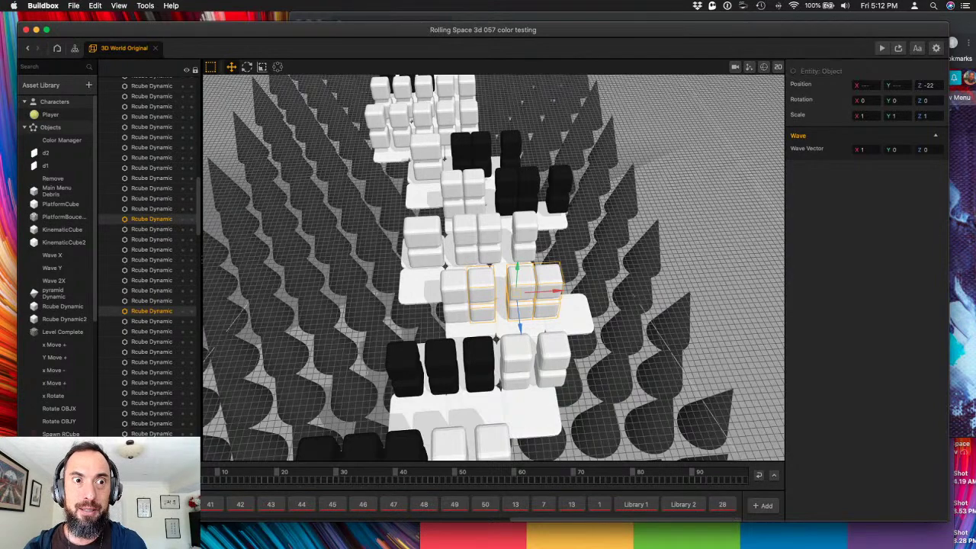
{"action": "right_click_drag", "start_coordinate": [489, 250], "coordinate": [497, 274]}
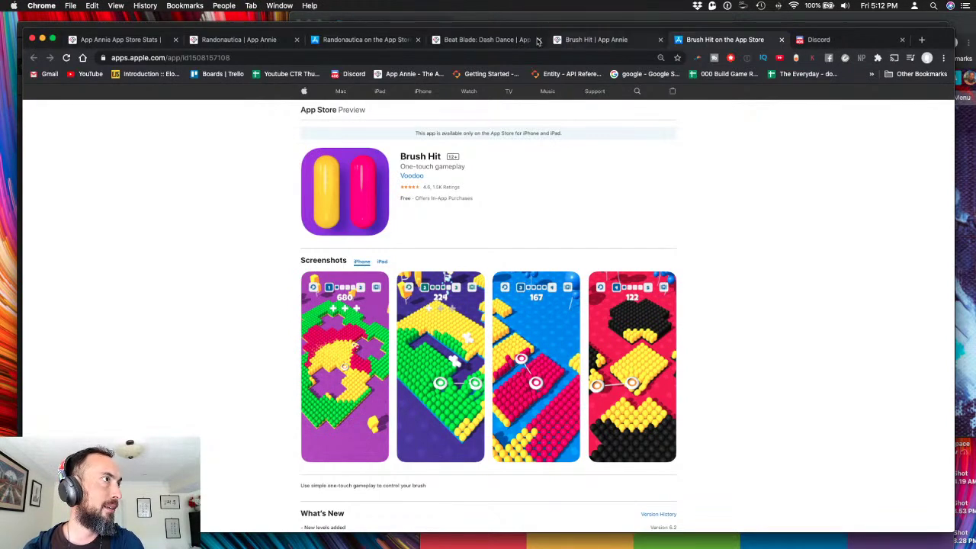
- Switch to Chrome, view the Beat Blade: Dash Dance App Store page through its App Annie listing, and return to the level in Buildbox
{"action": "left_click", "coordinate": [499, 40]}
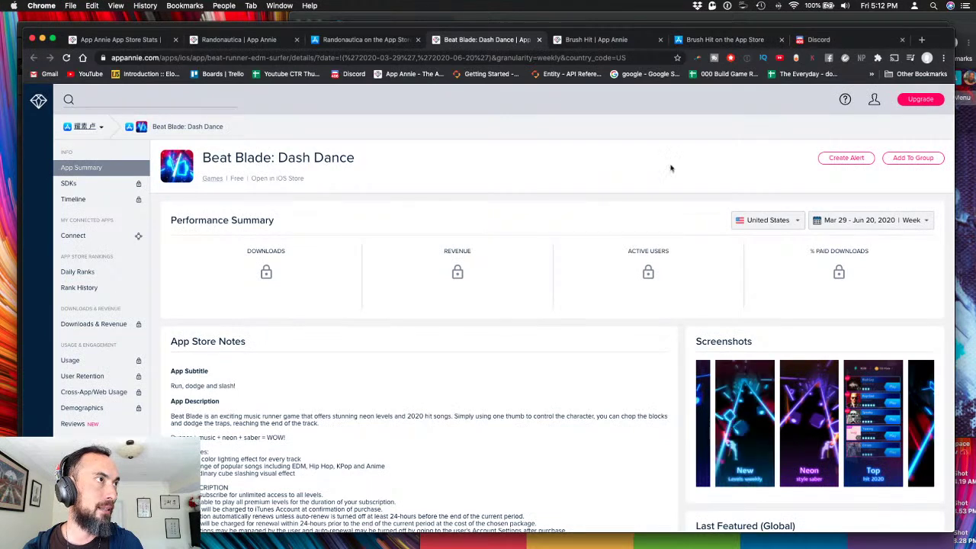
{"action": "left_click", "coordinate": [278, 180]}
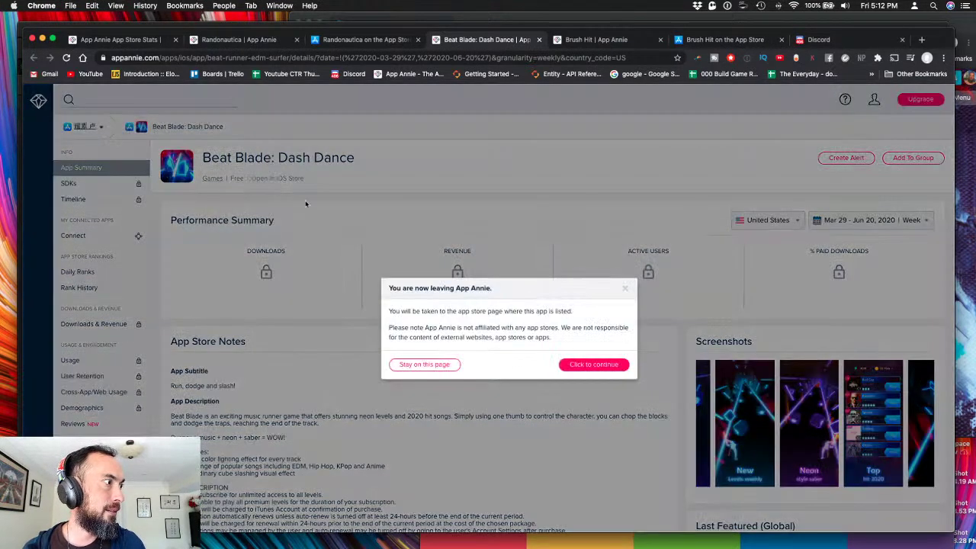
{"action": "left_click", "coordinate": [595, 365]}
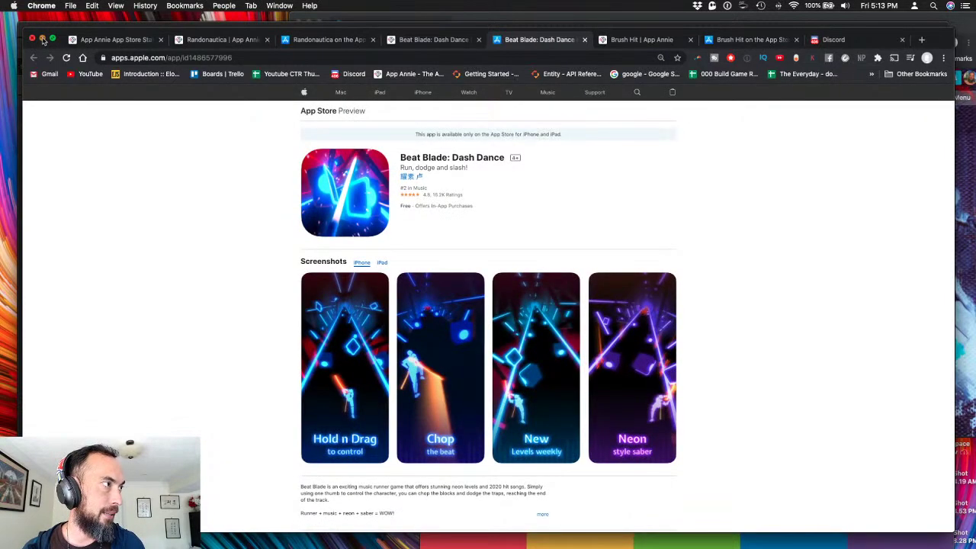
{"action": "left_click", "coordinate": [43, 39]}
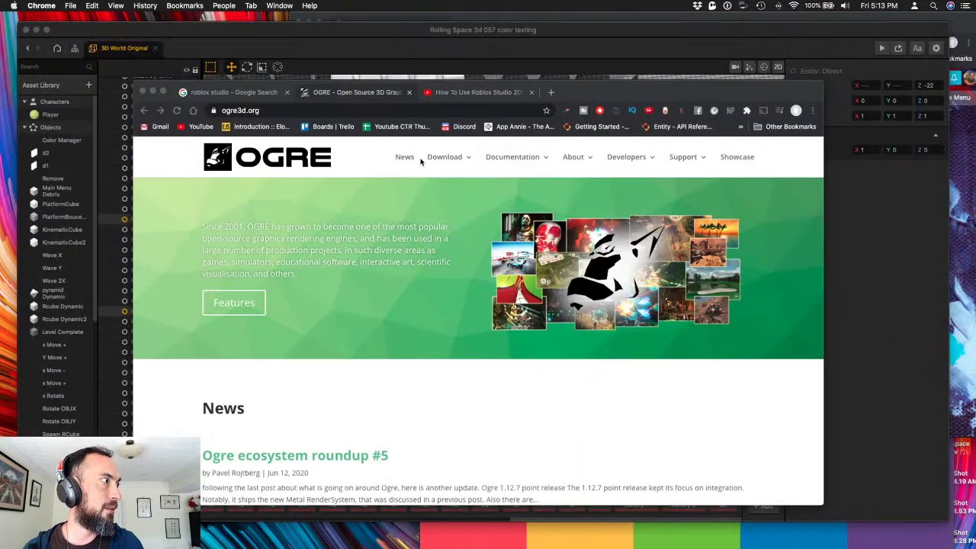
{"action": "left_click", "coordinate": [153, 92]}
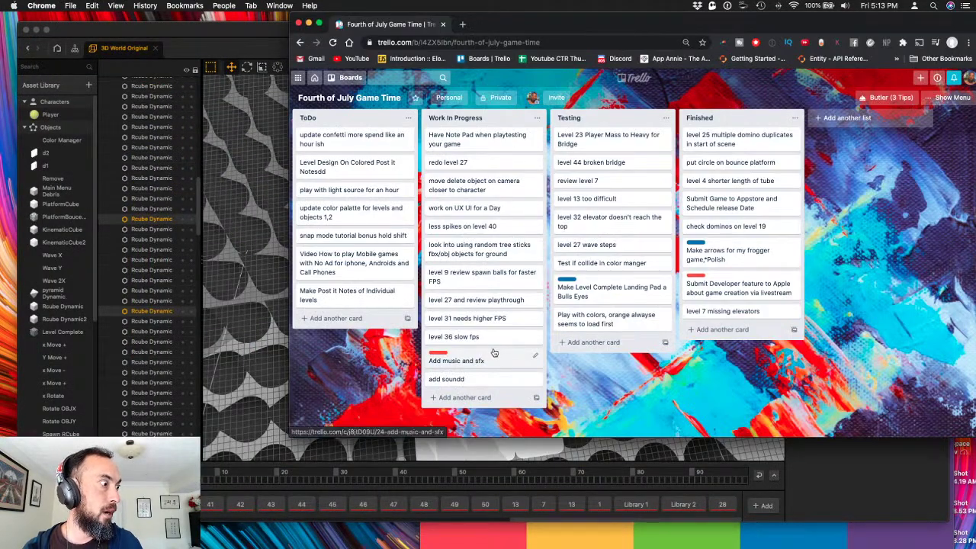
{"action": "left_click", "coordinate": [556, 485]}
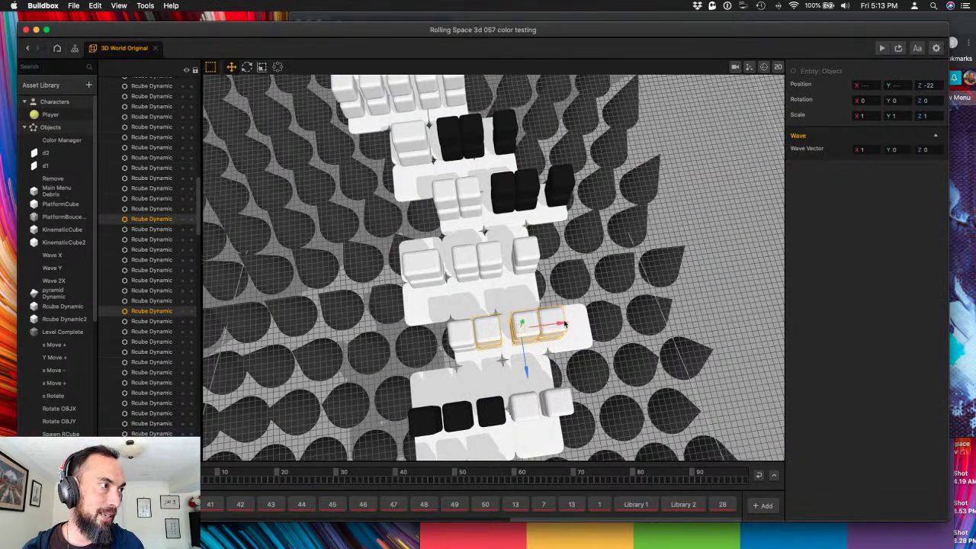
{"action": "right_click_drag", "start_coordinate": [529, 375], "coordinate": [521, 366]}
{"action": "scroll", "coordinate": [463, 349], "scroll_direction": "up", "scroll_amount": 5}
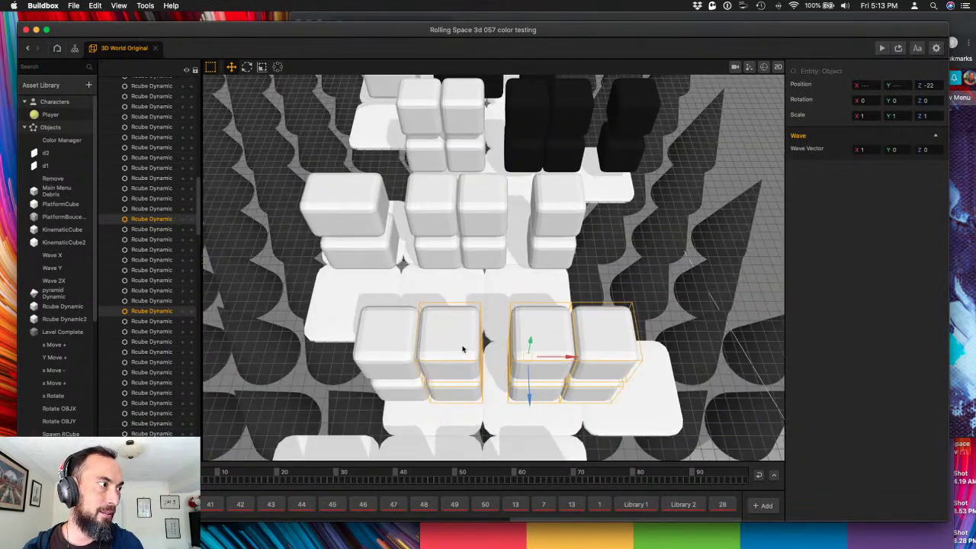
{"action": "left_click", "coordinate": [409, 360], "text": "shift"}
{"action": "left_click", "coordinate": [428, 403], "text": "shift"}
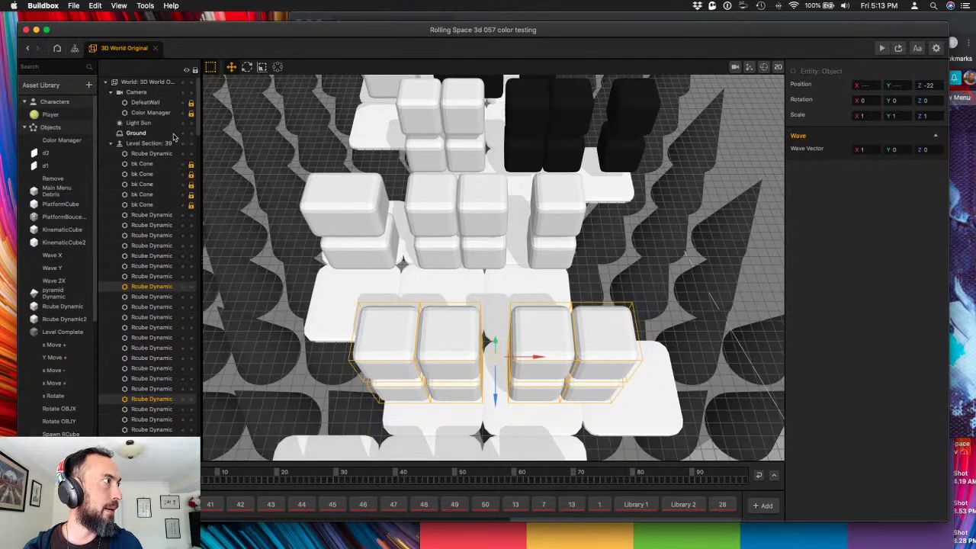
{"action": "left_click", "coordinate": [769, 147]}
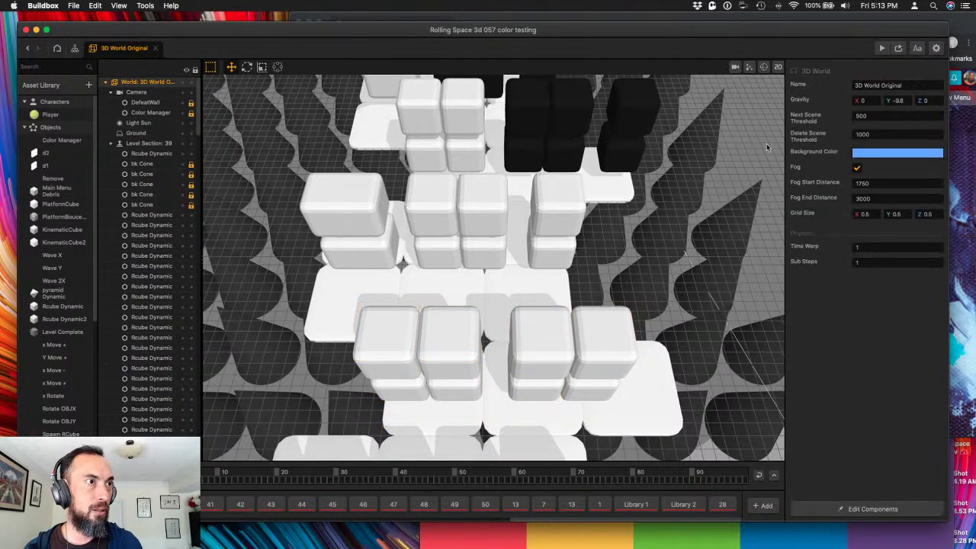
- Shift the four white cube stacks in the row at Z -22 toward positive X and space them evenly
{"action": "left_click", "coordinate": [381, 359]}
{"action": "left_click", "coordinate": [438, 357], "text": "shift"}
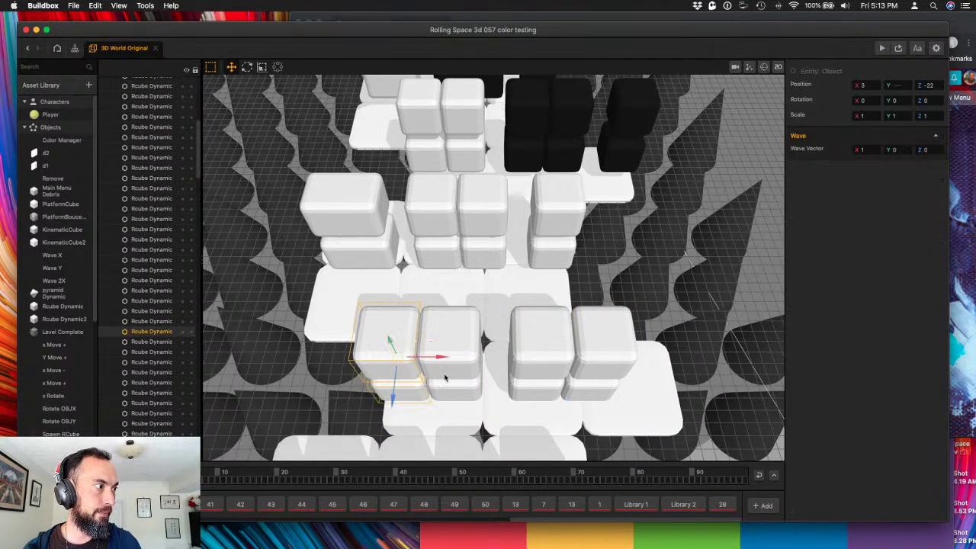
{"action": "left_click", "coordinate": [521, 374], "text": "shift"}
{"action": "left_click", "coordinate": [604, 388], "text": "shift"}
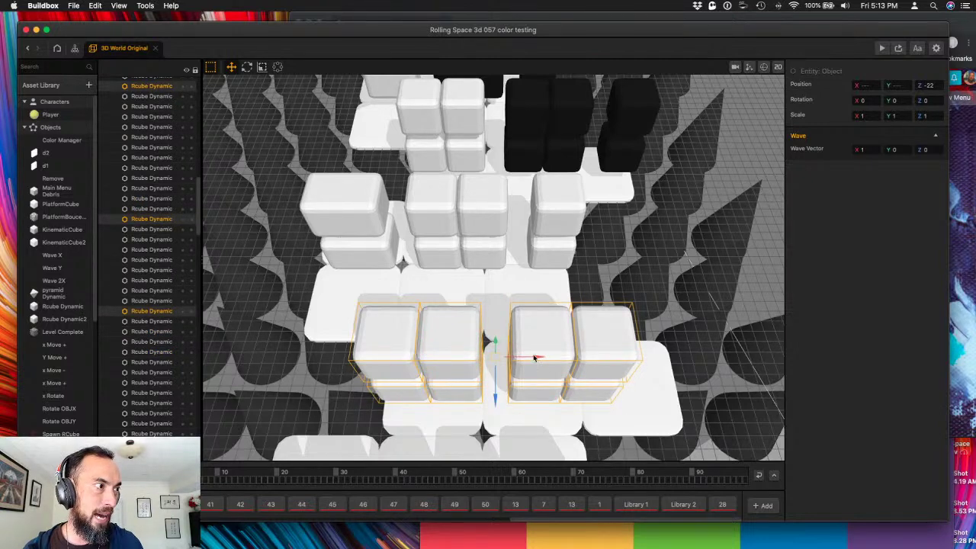
{"action": "left_click_drag", "start_coordinate": [534, 358], "coordinate": [633, 396]}
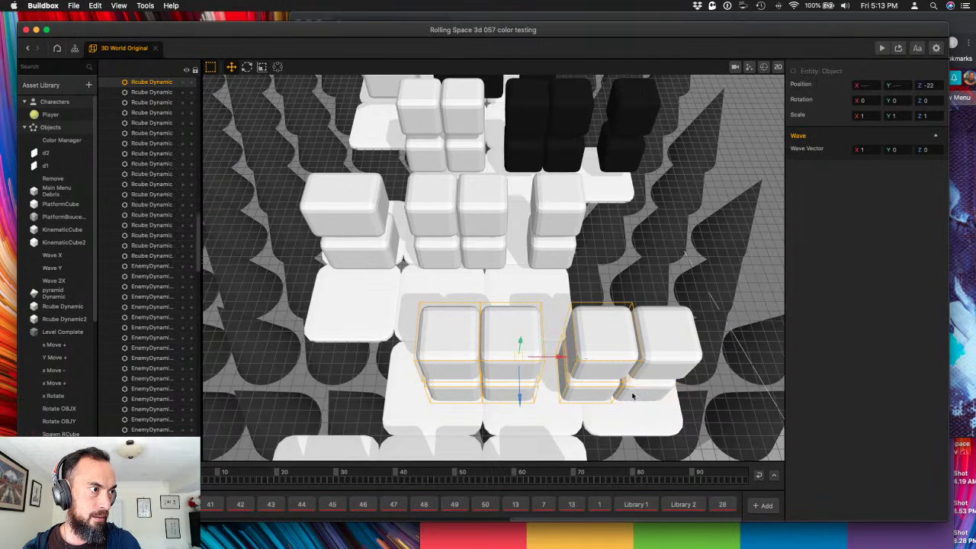
{"action": "left_click_drag", "start_coordinate": [557, 362], "coordinate": [483, 360]}
{"action": "left_click", "coordinate": [588, 381], "text": "shift"}
- Delete the overlapping upper and lower cubes from the double-width white stack in the row at Z -28
{"action": "left_click_drag", "start_coordinate": [425, 344], "coordinate": [398, 299], "text": "alt"}
{"action": "left_click", "coordinate": [357, 302]}
{"action": "key", "text": "Delete"}
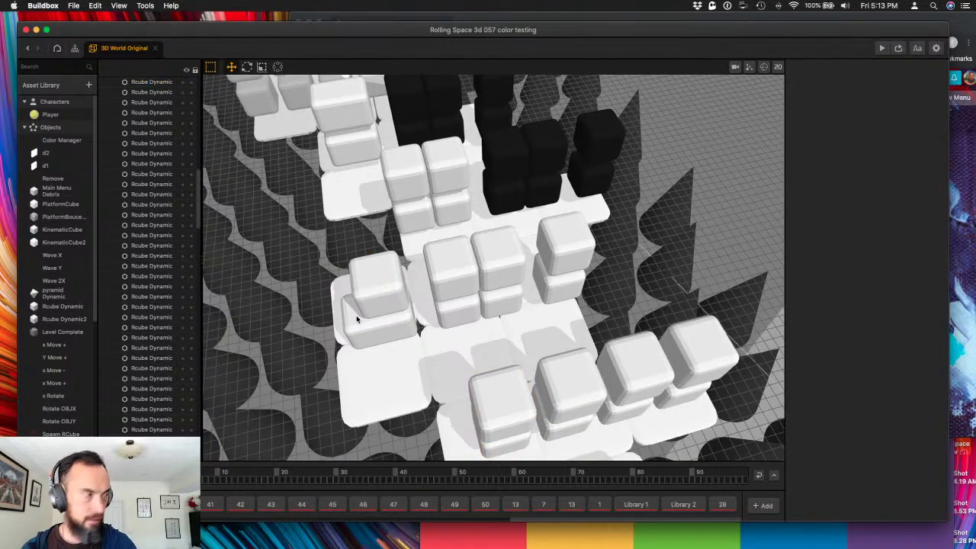
{"action": "left_click", "coordinate": [357, 319]}
- Select all four white cube stacks in the row at Z -28 and move them together toward negative X
{"action": "left_click", "coordinate": [391, 296]}
{"action": "left_click", "coordinate": [390, 296]}
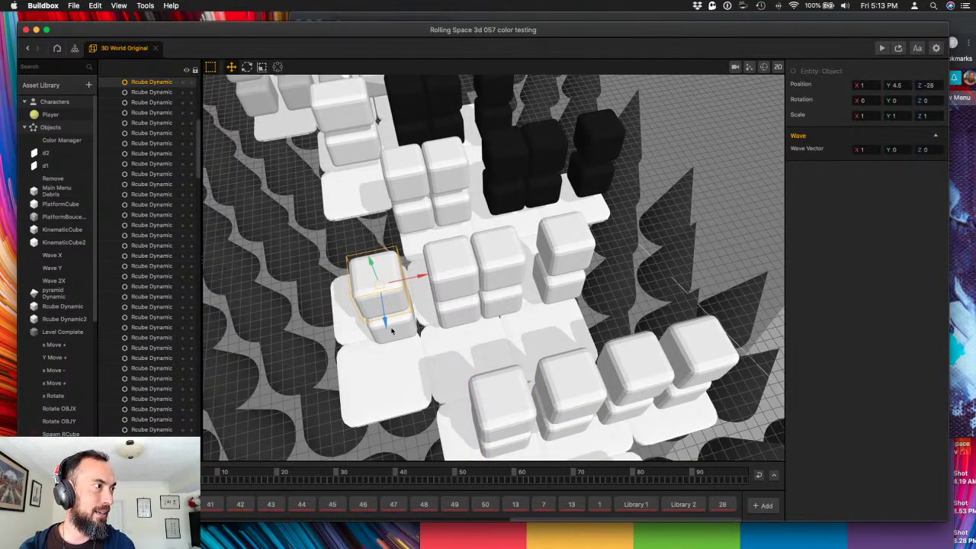
{"action": "left_click", "coordinate": [393, 331], "text": "shift"}
{"action": "left_click", "coordinate": [447, 288], "text": "shift"}
{"action": "left_click", "coordinate": [449, 318], "text": "shift"}
{"action": "left_click", "coordinate": [485, 283], "text": "shift"}
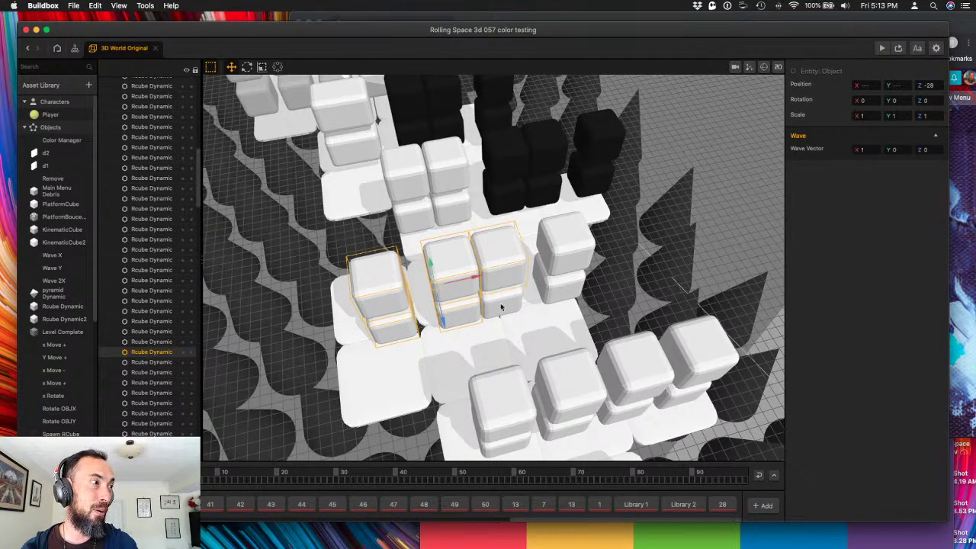
{"action": "left_click", "coordinate": [556, 267], "text": "shift"}
{"action": "left_click_drag", "start_coordinate": [515, 274], "coordinate": [487, 277]}
- Spread the row at Z -28 by moving its two higher-X white stacks slightly toward positive X
{"action": "left_click", "coordinate": [433, 316], "text": "shift"}
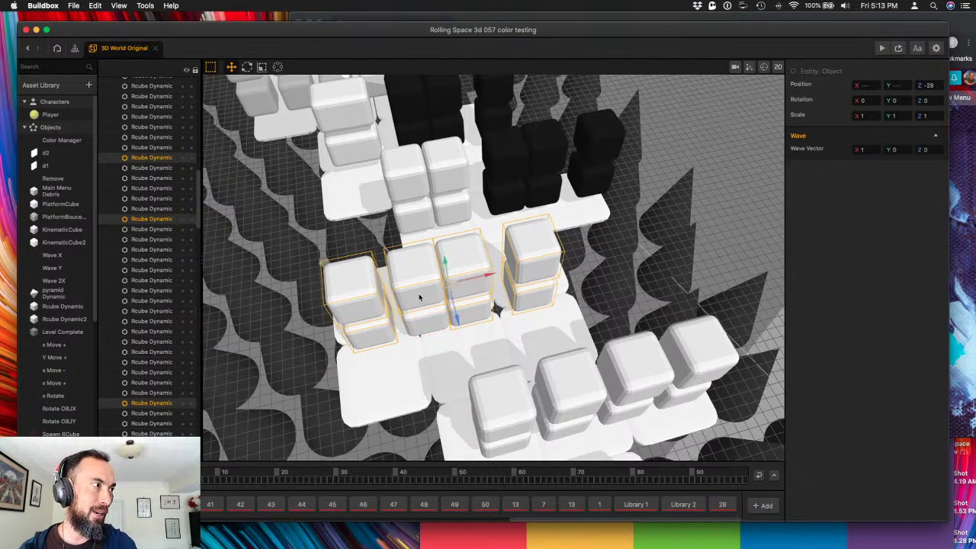
{"action": "left_click", "coordinate": [370, 311], "text": "shift"}
{"action": "left_click", "coordinate": [373, 334], "text": "shift"}
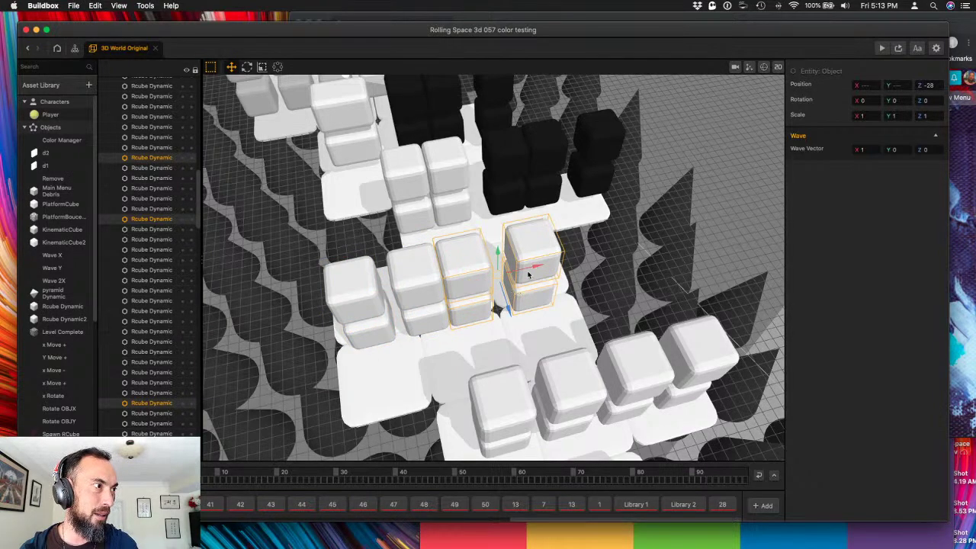
{"action": "left_click_drag", "start_coordinate": [528, 276], "coordinate": [536, 282]}
- Delete the detached outer black cube stacks from the rows at Z -34 and Z -40, and save the project
{"action": "right_click_drag", "start_coordinate": [549, 290], "coordinate": [520, 301]}
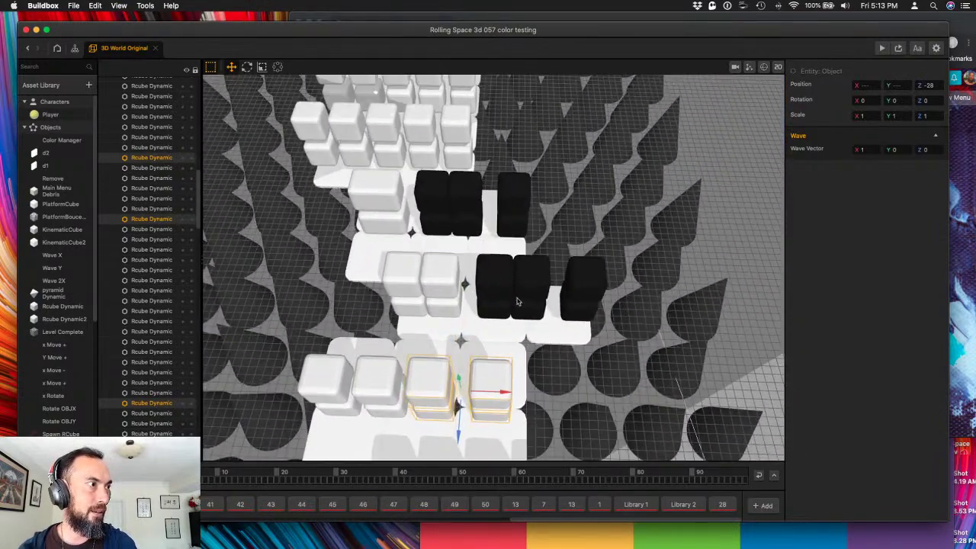
{"action": "left_click", "coordinate": [583, 288]}
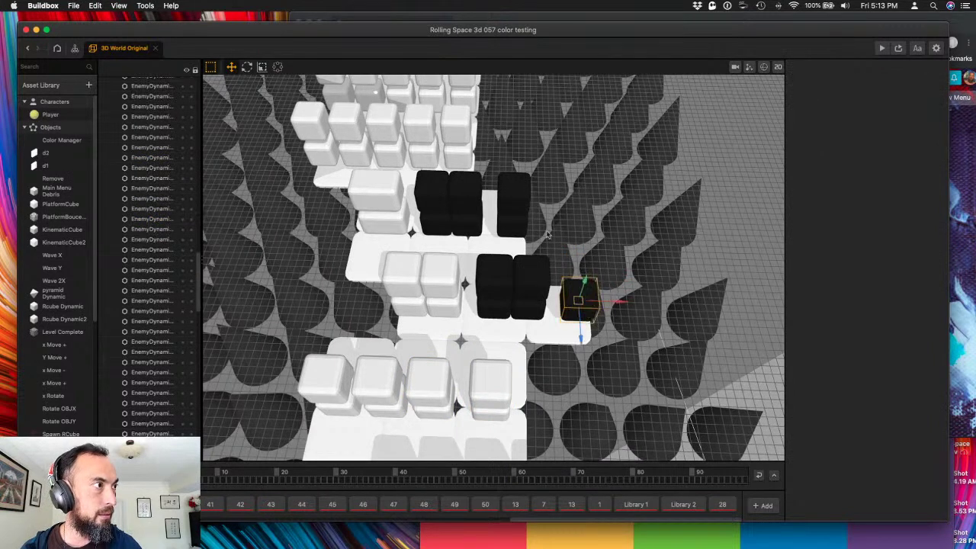
{"action": "left_click_drag", "start_coordinate": [583, 288], "coordinate": [518, 220]}
{"action": "key", "text": "Delete"}
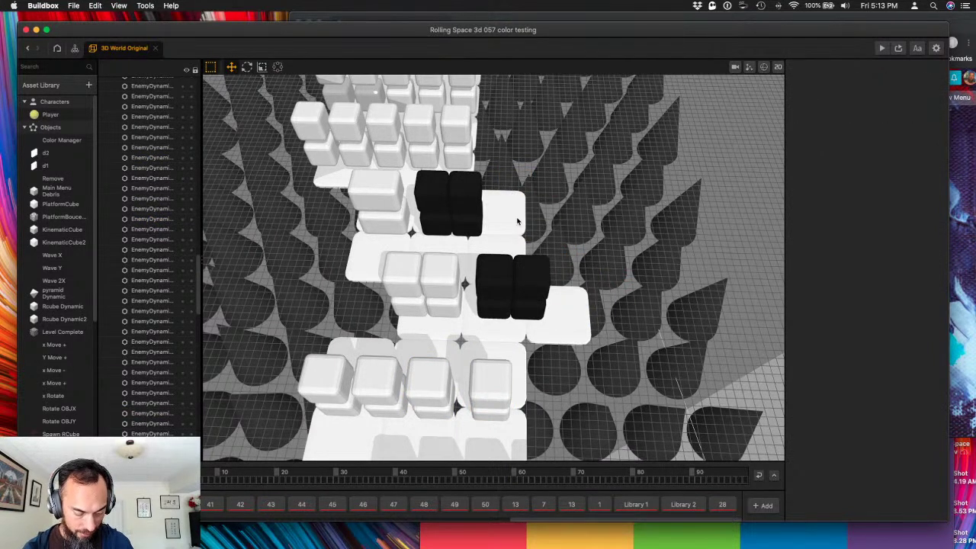
{"action": "key", "text": "super+s"}
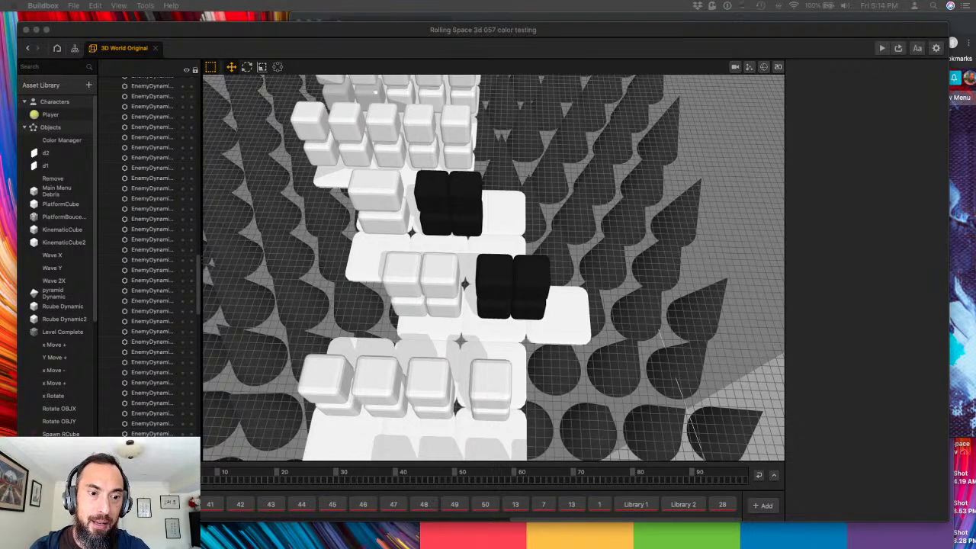
- Select the two black and two white cube stacks in the row at Z -34 and move them toward positive X
{"action": "left_click", "coordinate": [528, 304]}
{"action": "left_click", "coordinate": [528, 304]}
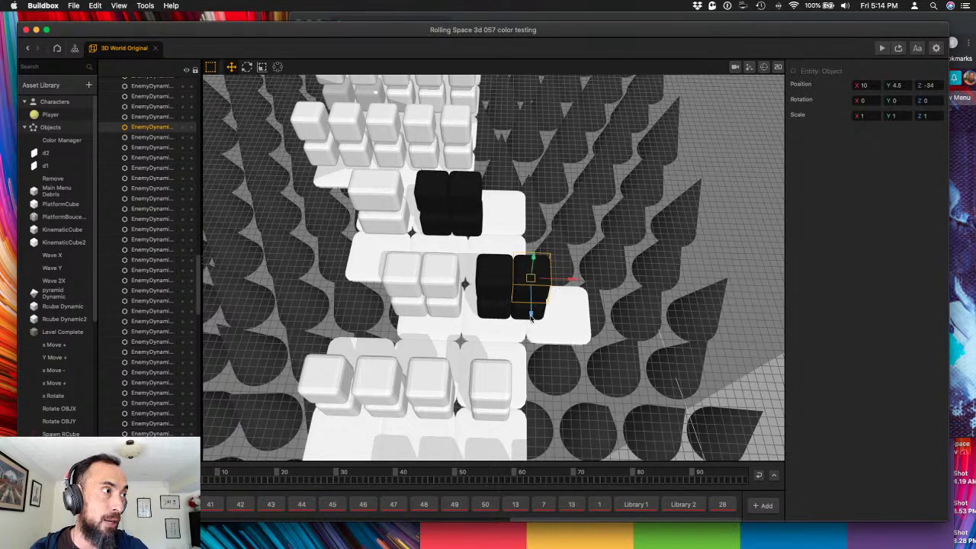
{"action": "left_click", "coordinate": [504, 313], "text": "shift"}
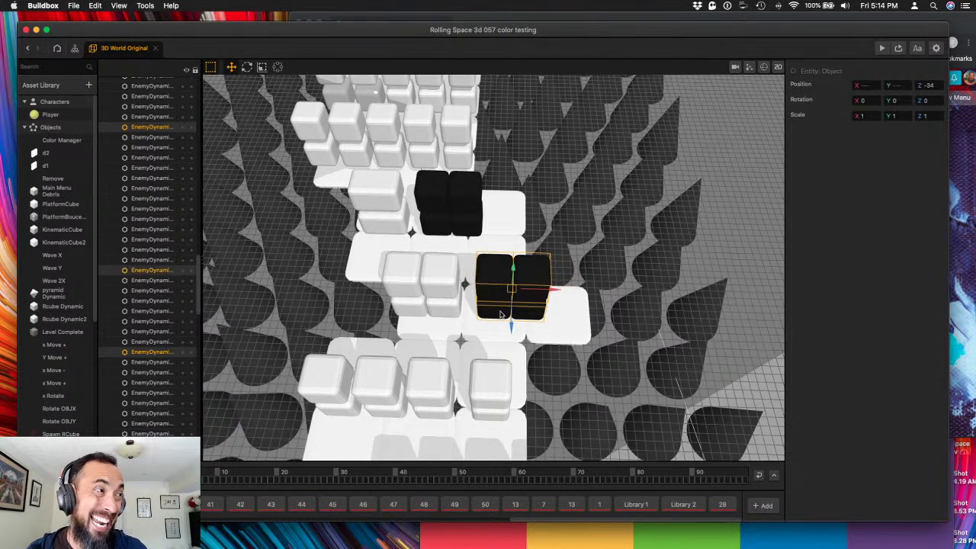
{"action": "left_click", "coordinate": [444, 291], "text": "shift"}
{"action": "left_click", "coordinate": [439, 271], "text": "shift"}
{"action": "left_click", "coordinate": [418, 309], "text": "shift"}
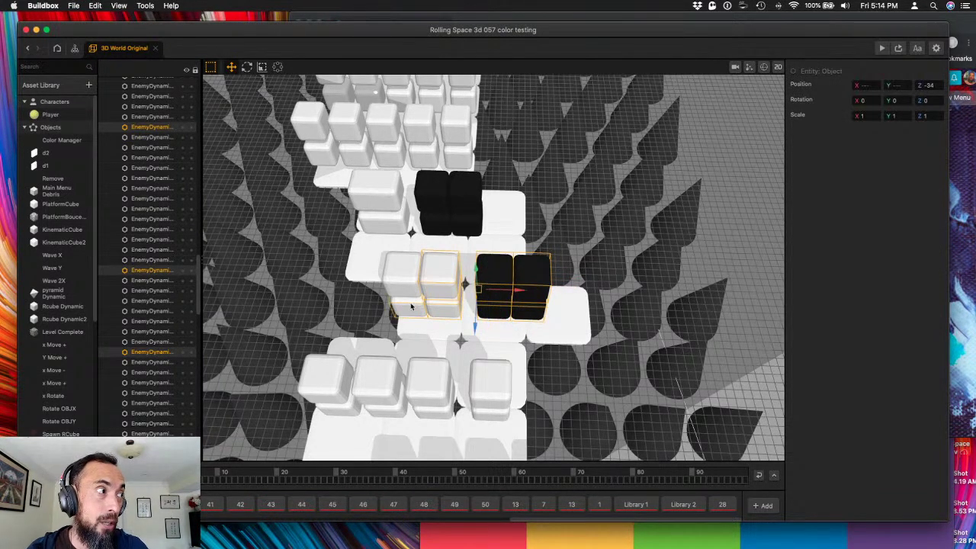
{"action": "left_click", "coordinate": [428, 292], "text": "shift"}
{"action": "left_click_drag", "start_coordinate": [504, 290], "coordinate": [521, 292]}
- Space the white and black stacks in the row at Z -34 evenly by offsetting the higher-X stacks along X
{"action": "left_click", "coordinate": [437, 309], "text": "shift"}
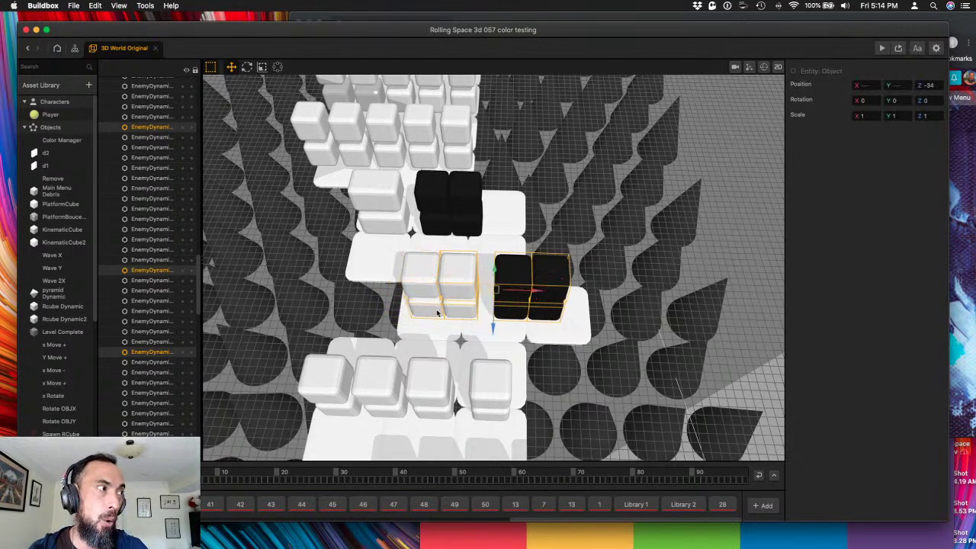
{"action": "left_click_drag", "start_coordinate": [546, 294], "coordinate": [558, 301]}
{"action": "left_click", "coordinate": [481, 297], "text": "shift"}
{"action": "left_click", "coordinate": [520, 297], "text": "shift"}
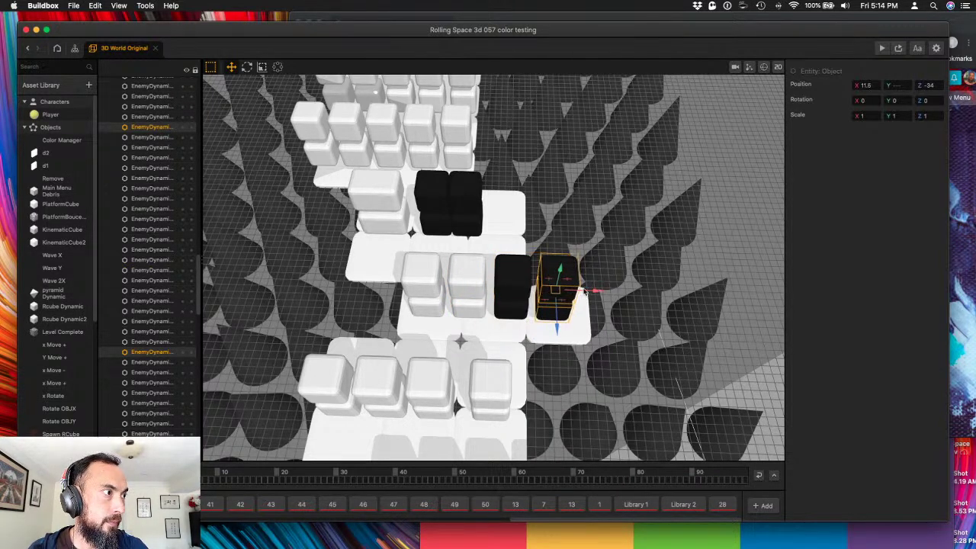
{"action": "left_click", "coordinate": [566, 316], "text": "shift"}
- Move both black stacks and the overlapping inner white stack in the row at Z -40 toward positive X, separating the two white stacks
{"action": "right_click_drag", "start_coordinate": [566, 317], "coordinate": [518, 264]}
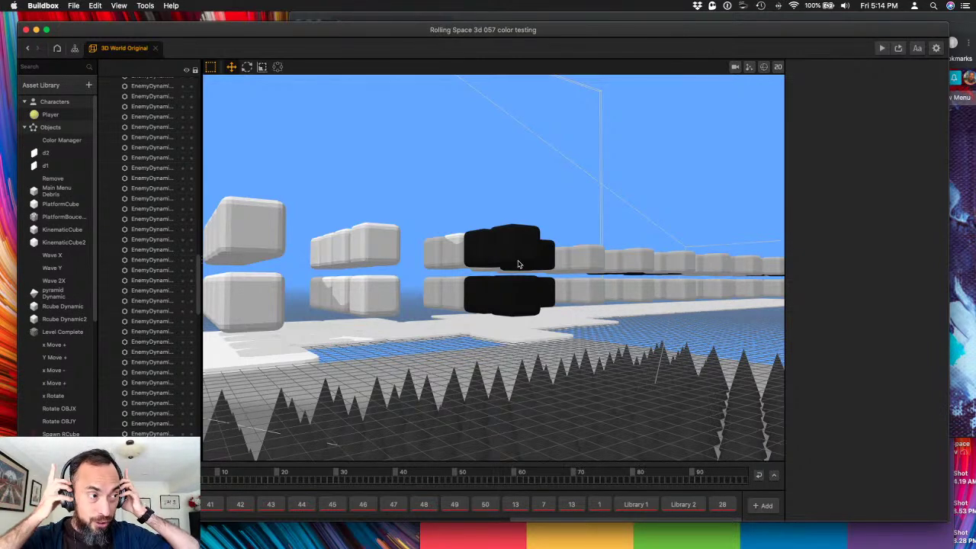
{"action": "right_click_drag", "start_coordinate": [470, 181], "coordinate": [571, 179]}
{"action": "left_click", "coordinate": [589, 183]}
{"action": "left_click", "coordinate": [585, 232], "text": "shift"}
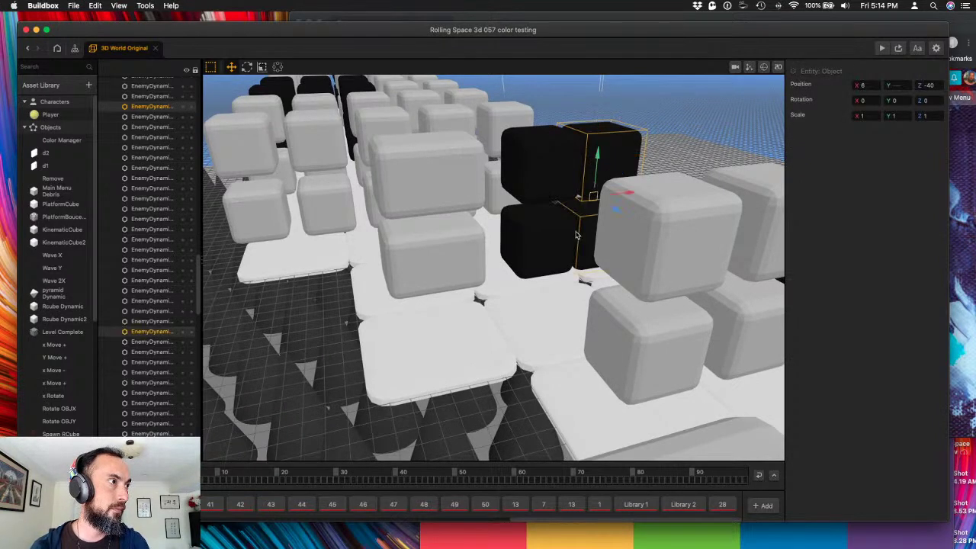
{"action": "left_click", "coordinate": [540, 243], "text": "shift"}
{"action": "left_click", "coordinate": [540, 168], "text": "shift"}
{"action": "left_click", "coordinate": [418, 258], "text": "shift"}
{"action": "left_click", "coordinate": [406, 194], "text": "shift"}
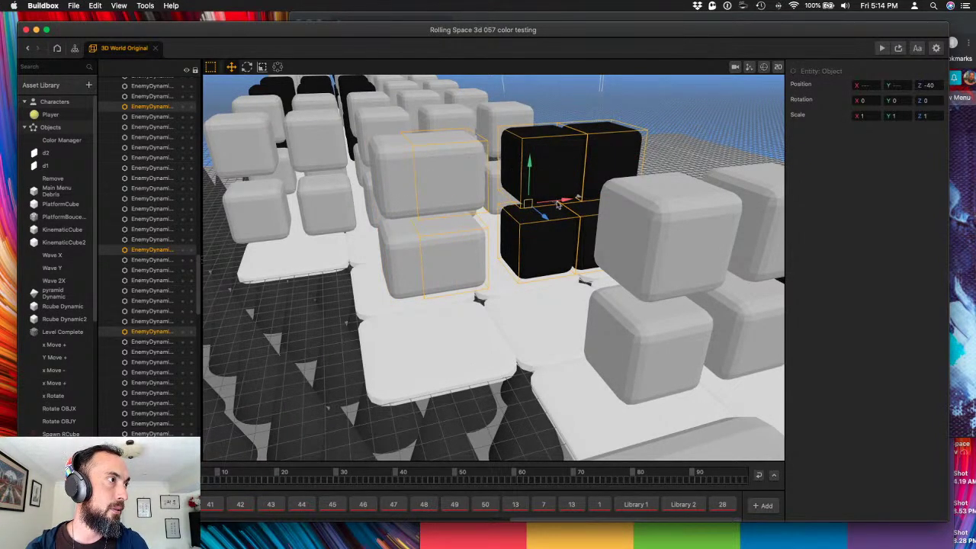
{"action": "left_click_drag", "start_coordinate": [557, 205], "coordinate": [603, 197]}
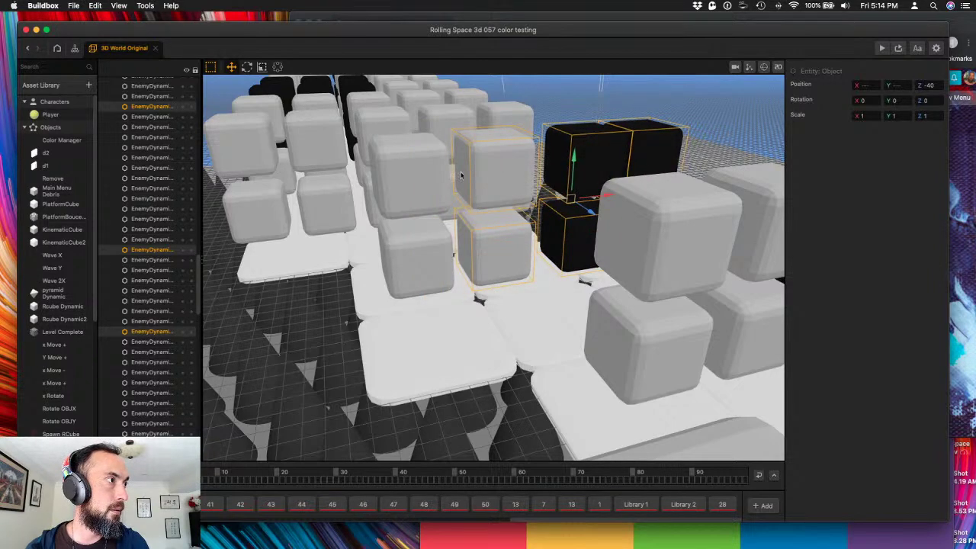
- Separate the black stacks in the row at Z -40 by moving the outer one to X 8
{"action": "left_click", "coordinate": [500, 192], "text": "shift"}
{"action": "left_click", "coordinate": [502, 240], "text": "shift"}
{"action": "right_click_drag", "start_coordinate": [587, 176], "coordinate": [560, 208]}
{"action": "left_click", "coordinate": [563, 217], "text": "shift"}
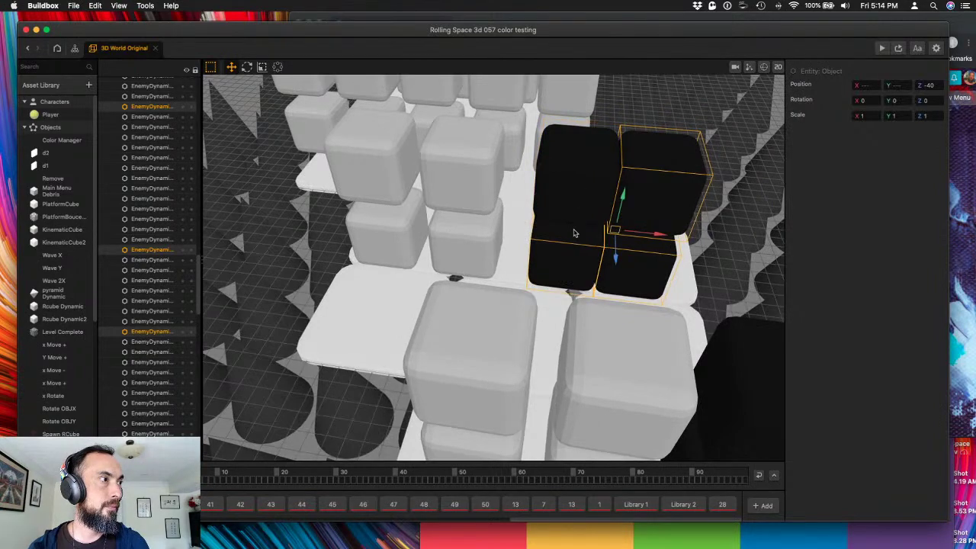
{"action": "left_click_drag", "start_coordinate": [658, 226], "coordinate": [679, 226]}
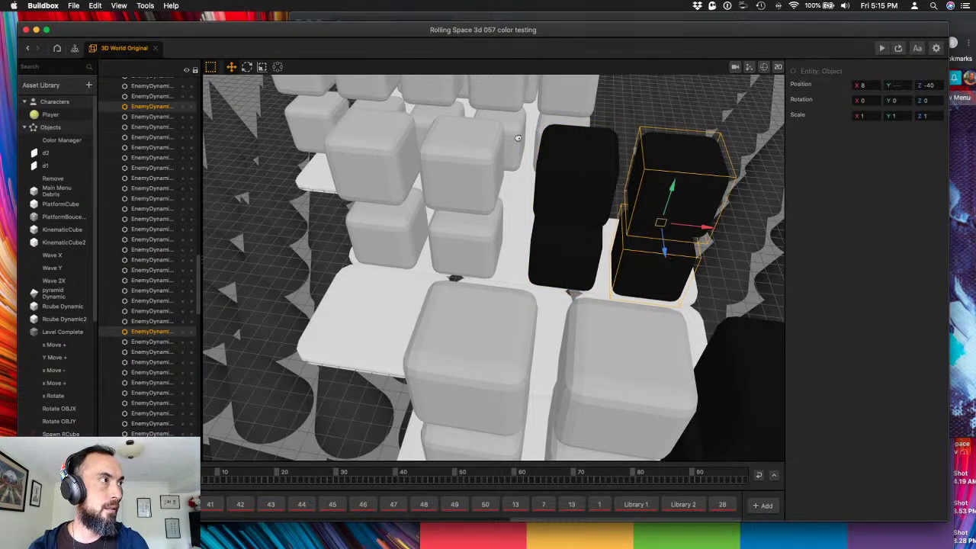
- Set the 3D world's grid size to 1 on X, Y and Z
{"action": "right_click_drag", "start_coordinate": [518, 139], "coordinate": [431, 264]}
{"action": "left_click", "coordinate": [393, 263]}
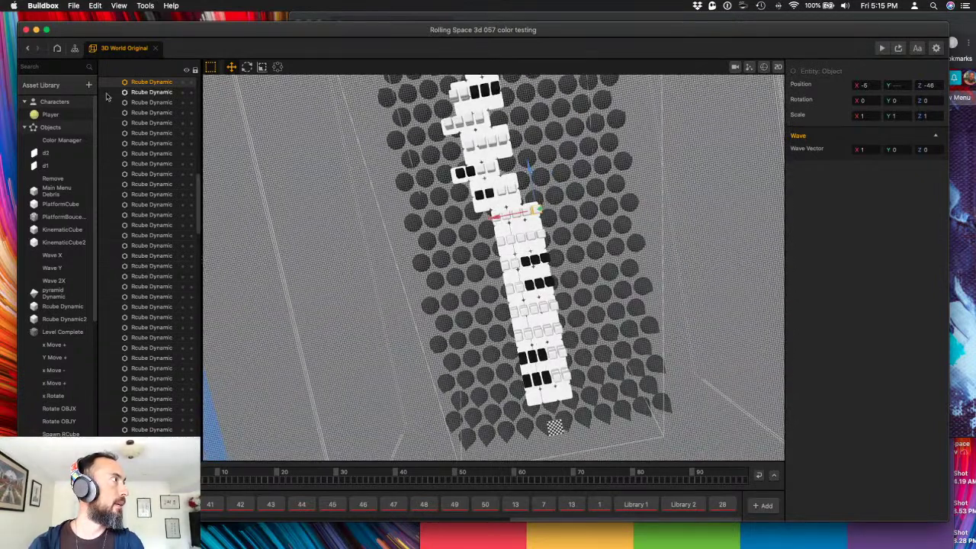
{"action": "scroll", "coordinate": [158, 134], "scroll_direction": "up", "scroll_amount": 15}
{"action": "left_click", "coordinate": [144, 83]}
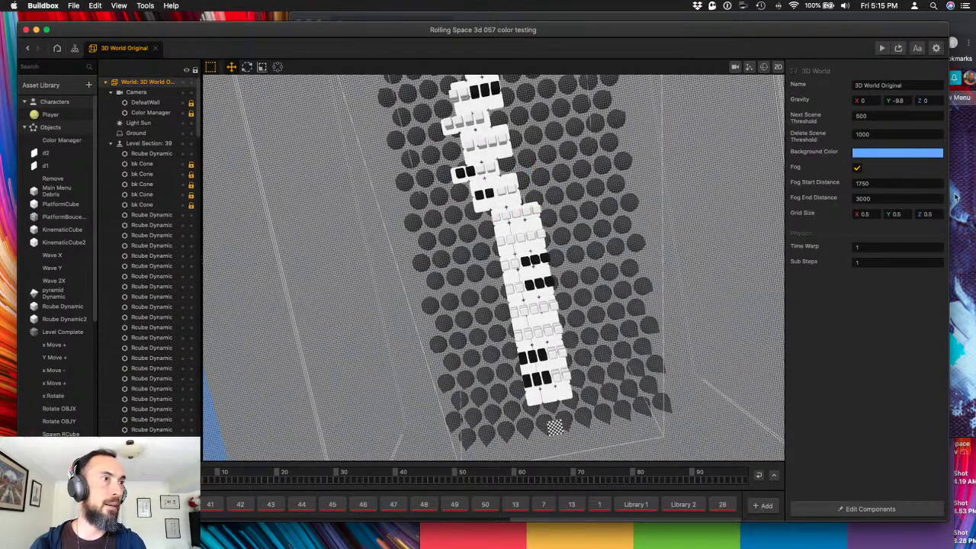
{"action": "double_click", "coordinate": [875, 214]}
{"action": "type", "text": "1"}
{"action": "key", "text": "Tab"}
{"action": "type", "text": "1"}
{"action": "key", "text": "Tab"}
{"action": "type", "text": "1"}
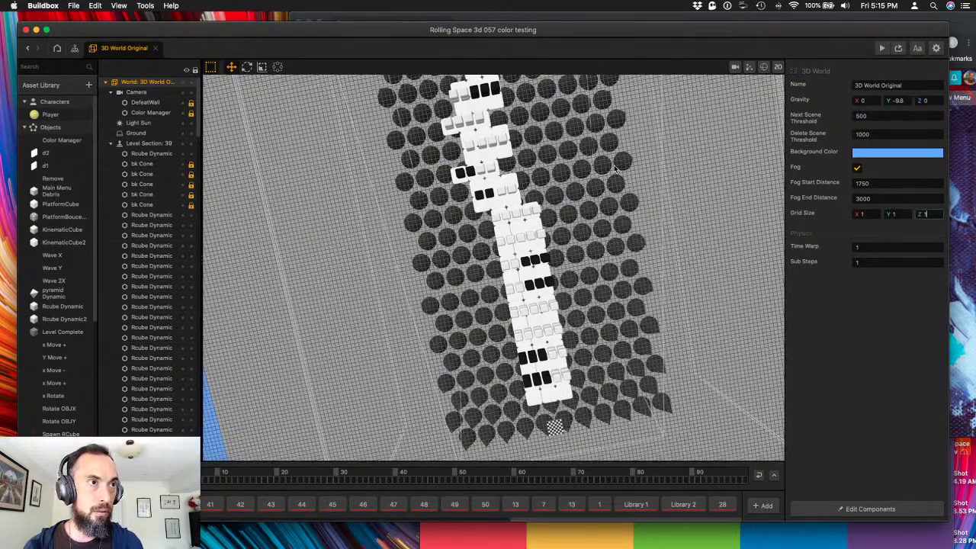
{"action": "key", "text": "Tab"}
- Select the six platform cubes in the rows at Z -50 and -54 and move them one platform width toward negative X
{"action": "scroll", "coordinate": [474, 227], "scroll_direction": "up", "scroll_amount": 5}
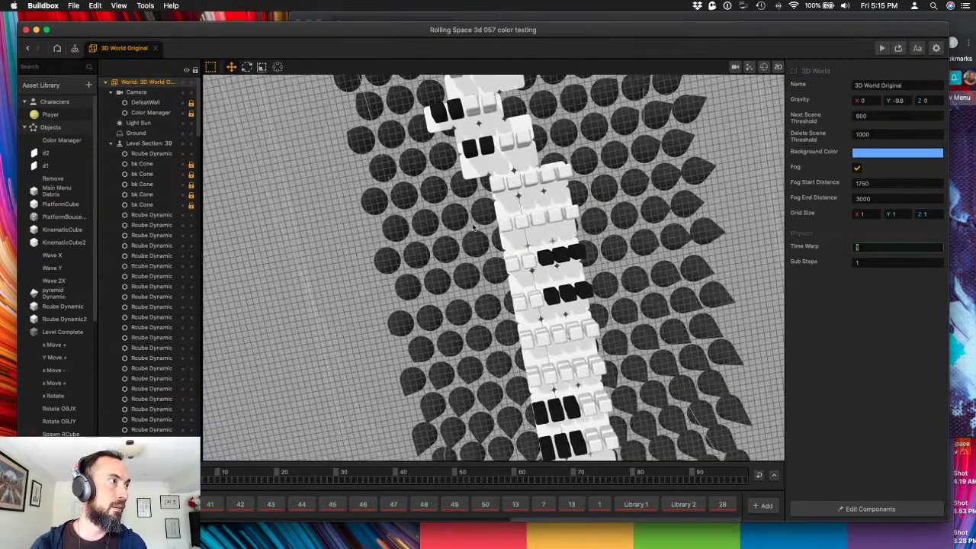
{"action": "right_click_drag", "start_coordinate": [558, 196], "coordinate": [548, 226]}
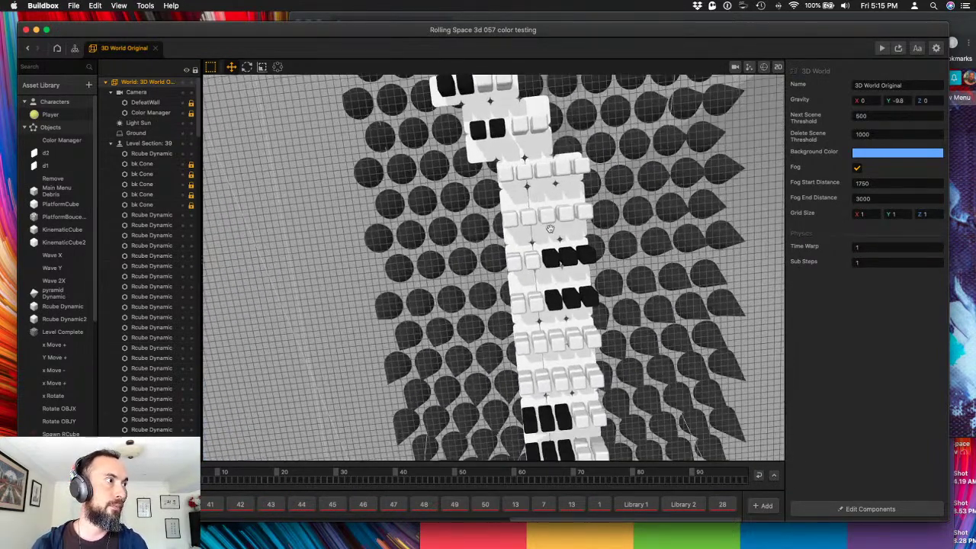
{"action": "right_click_drag", "start_coordinate": [598, 250], "coordinate": [578, 226]}
{"action": "left_click", "coordinate": [527, 209]}
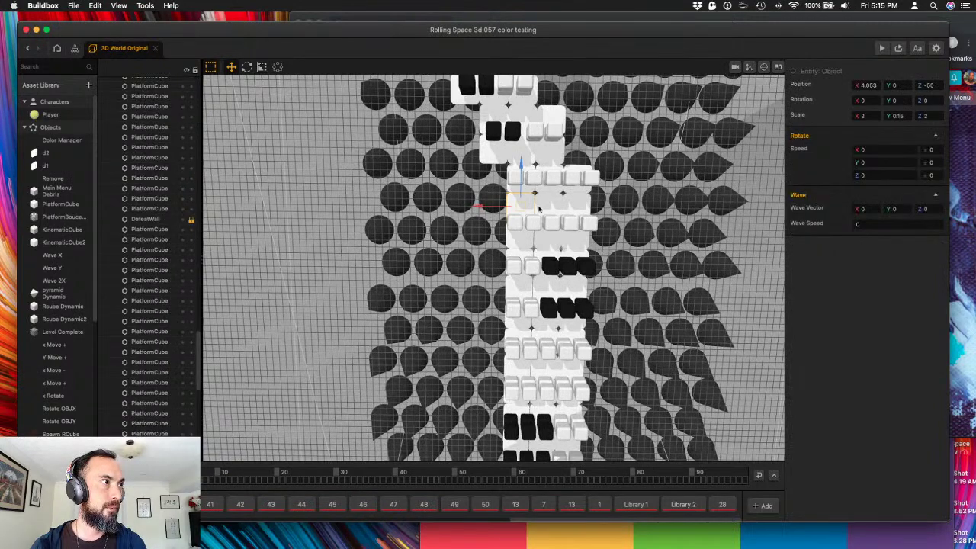
{"action": "left_click", "coordinate": [545, 210], "text": "shift"}
{"action": "left_click", "coordinate": [546, 238], "text": "shift"}
{"action": "left_click", "coordinate": [531, 240], "text": "shift"}
{"action": "left_click", "coordinate": [572, 248], "text": "shift"}
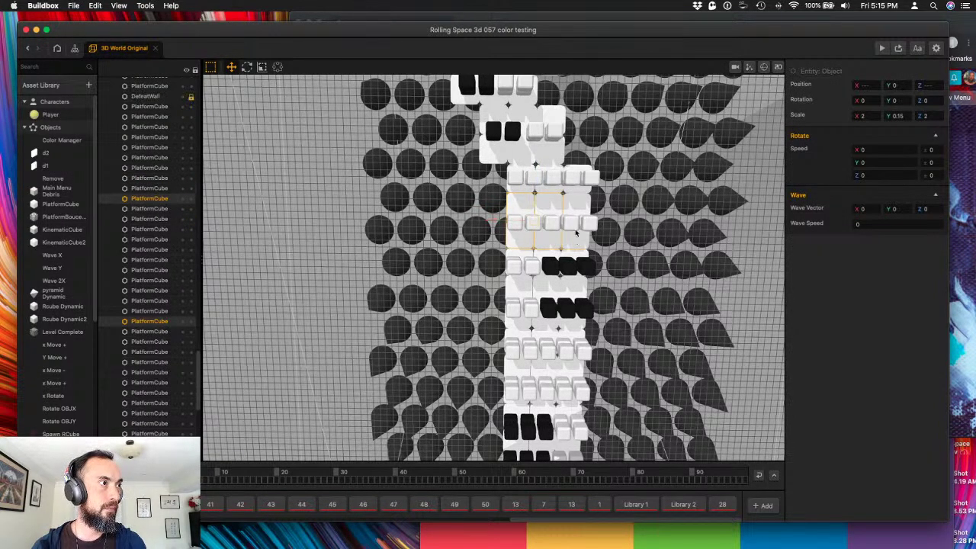
{"action": "left_click", "coordinate": [580, 212], "text": "shift"}
{"action": "left_click", "coordinate": [569, 238], "text": "shift"}
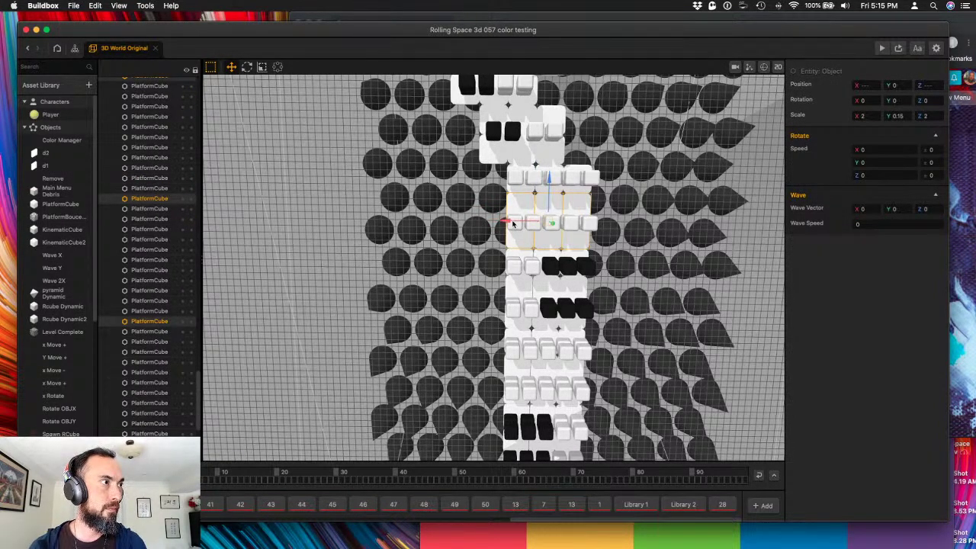
{"action": "left_click_drag", "start_coordinate": [513, 223], "coordinate": [546, 222]}
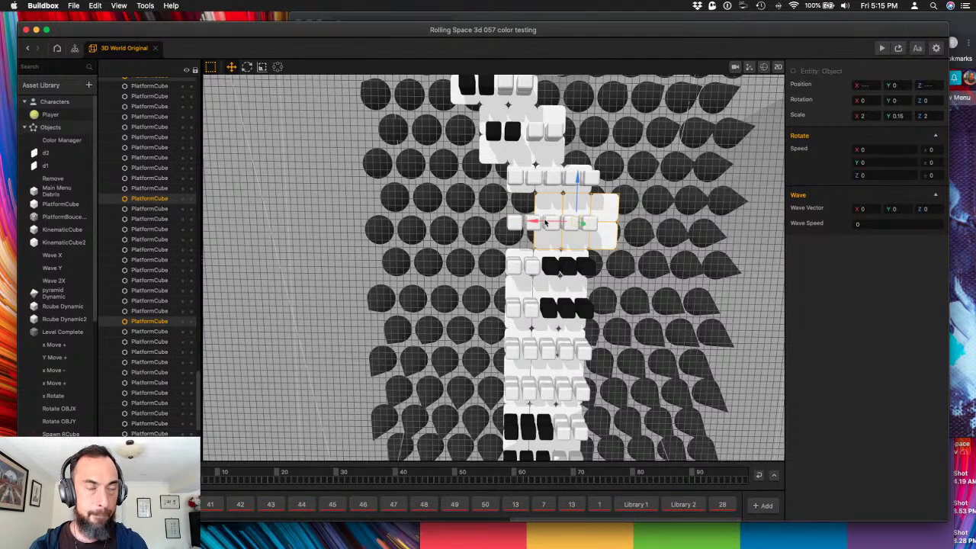
- Select the three platform rows starting at Z -58 with the cube stacks around Z -64 and move them two platform widths toward negative X
{"action": "right_click_drag", "start_coordinate": [530, 222], "coordinate": [470, 198]}
{"action": "left_click", "coordinate": [480, 201]}
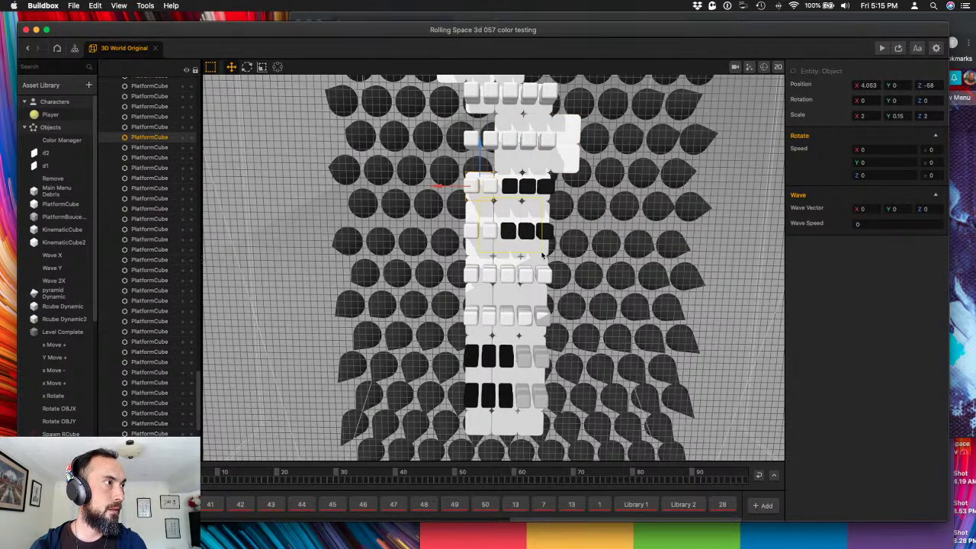
{"action": "left_click_drag", "start_coordinate": [542, 254], "coordinate": [542, 254]}
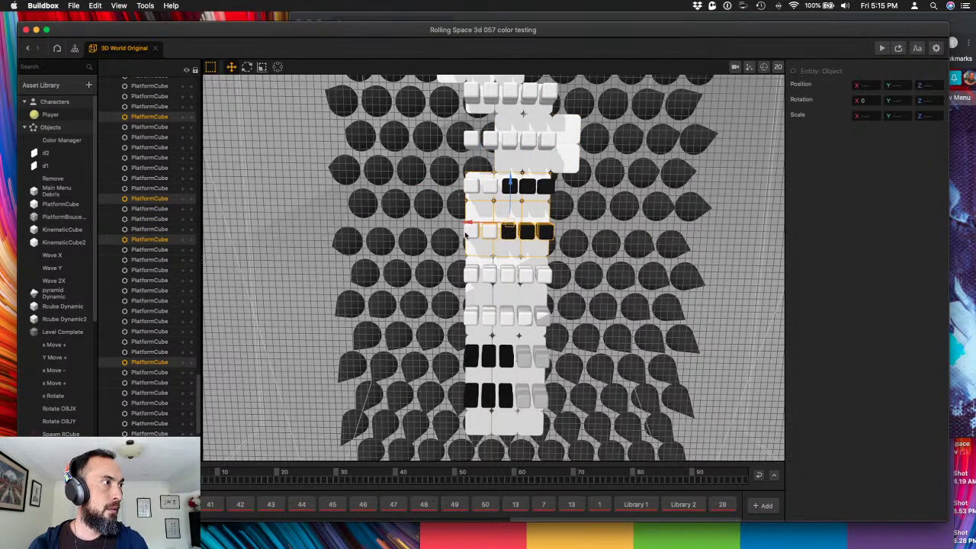
{"action": "left_click_drag", "start_coordinate": [475, 225], "coordinate": [536, 230]}
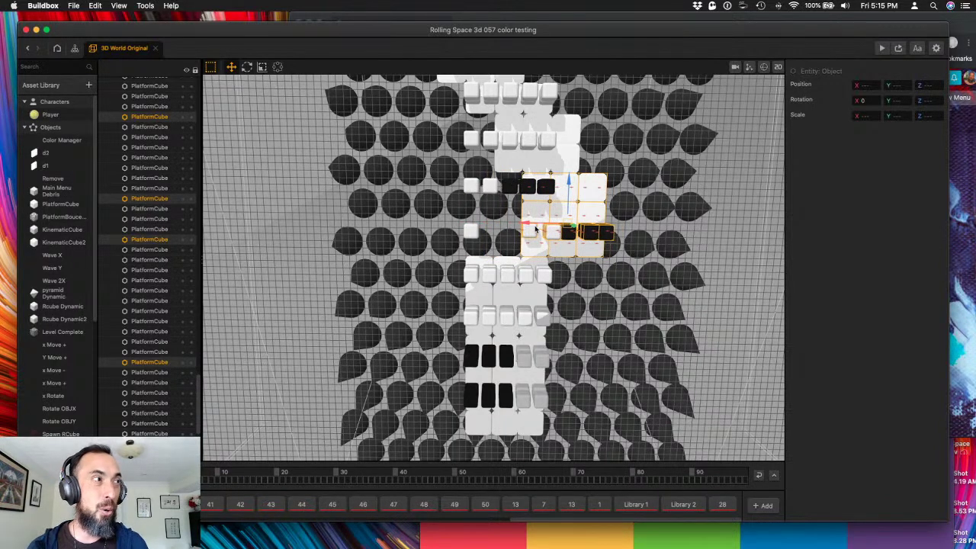
- Select the adjoining platform block with its two rows of white stacks and move it one platform width toward negative X
{"action": "left_click", "coordinate": [455, 272]}
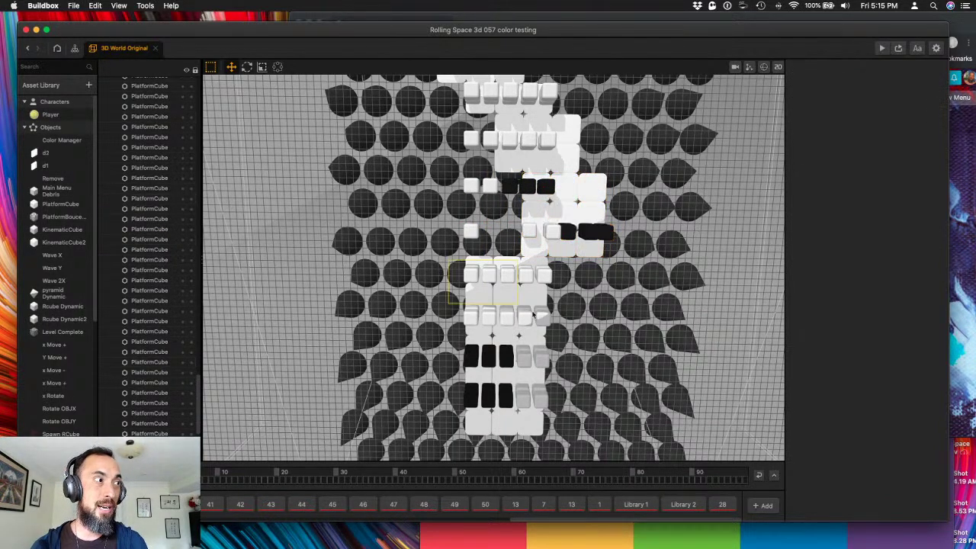
{"action": "left_click", "coordinate": [546, 331]}
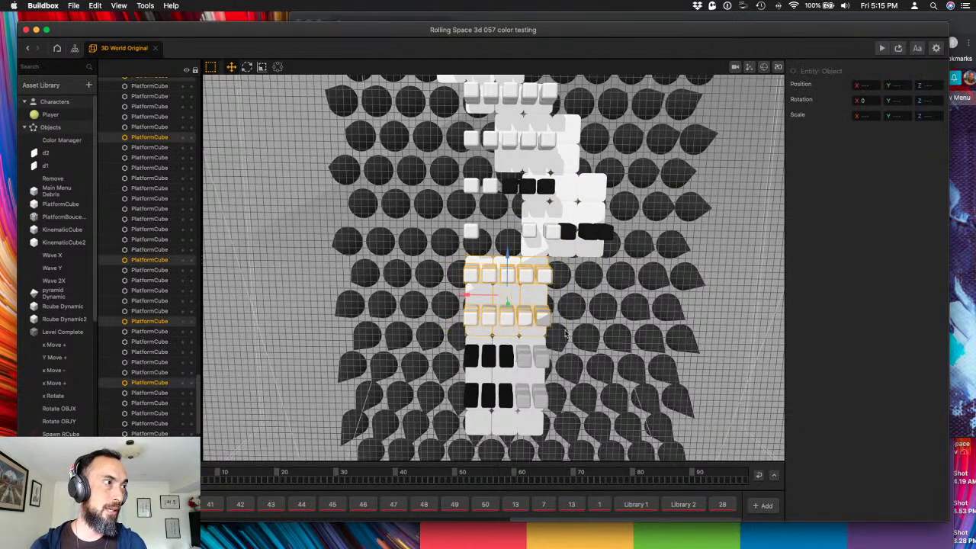
{"action": "left_click_drag", "start_coordinate": [469, 299], "coordinate": [502, 297]}
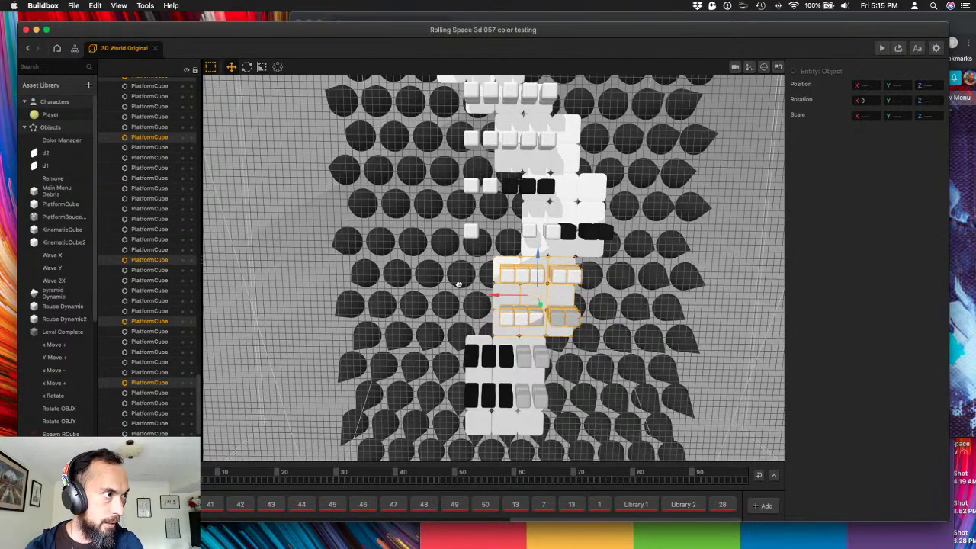
- Move the white cube left off the platform at Z -64 toward negative X, onto the shifted platforms
{"action": "scroll", "coordinate": [458, 285], "scroll_direction": "down", "scroll_amount": 4}
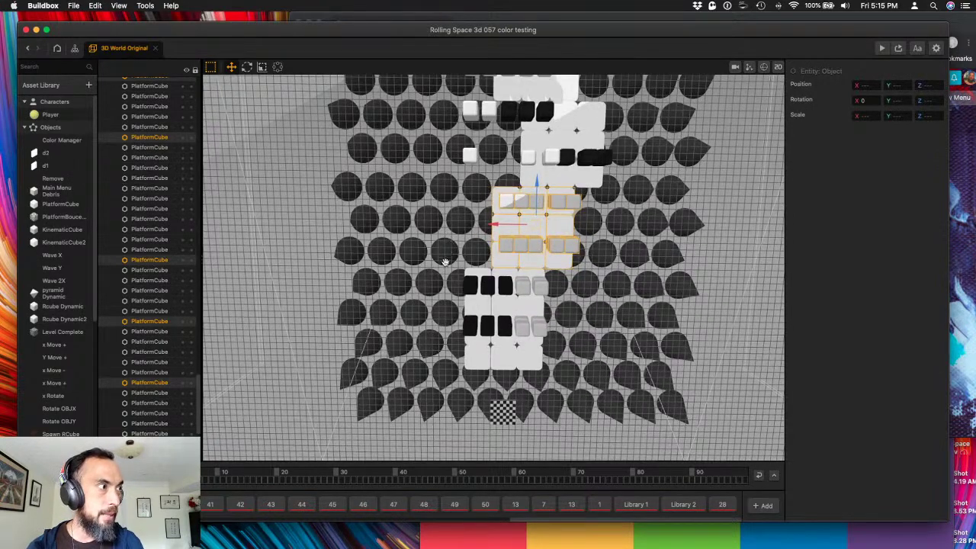
{"action": "mouse_move", "coordinate": [450, 252]}
{"action": "right_mouse_down"}
{"action": "mouse_move", "coordinate": [446, 267]}
{"action": "mouse_move", "coordinate": [448, 253]}
{"action": "right_mouse_up"}
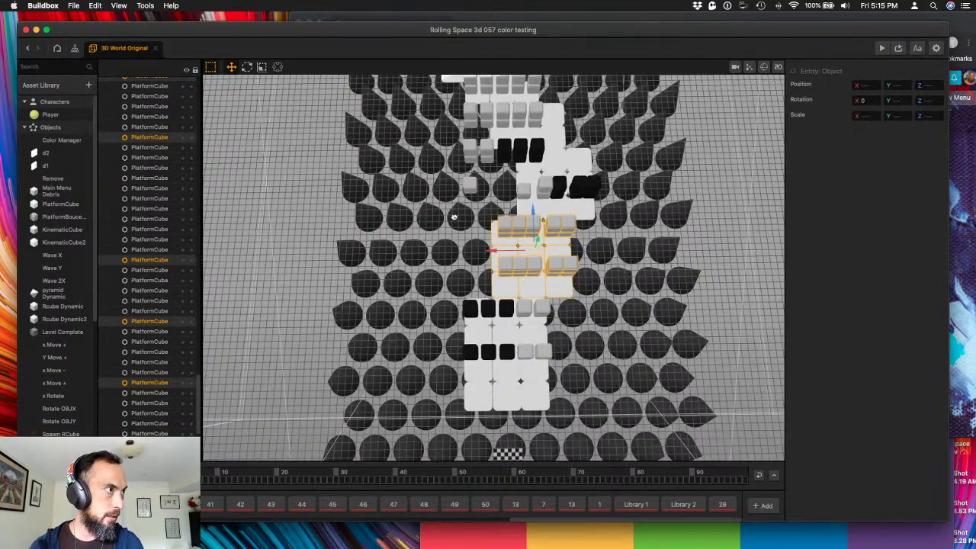
{"action": "scroll", "coordinate": [456, 229], "scroll_direction": "up", "scroll_amount": 5}
{"action": "left_click", "coordinate": [468, 314]}
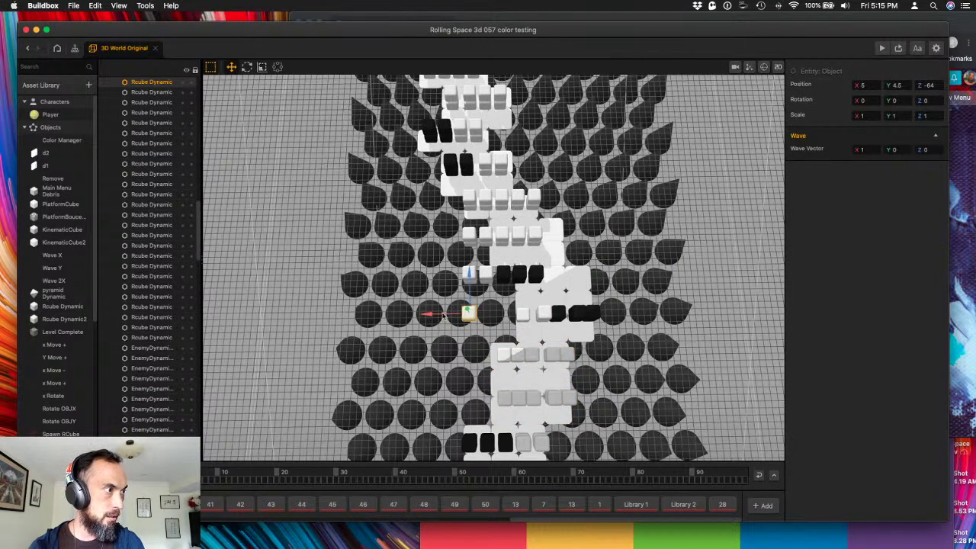
{"action": "left_click_drag", "start_coordinate": [447, 314], "coordinate": [501, 314]}
{"action": "left_click", "coordinate": [473, 279]}
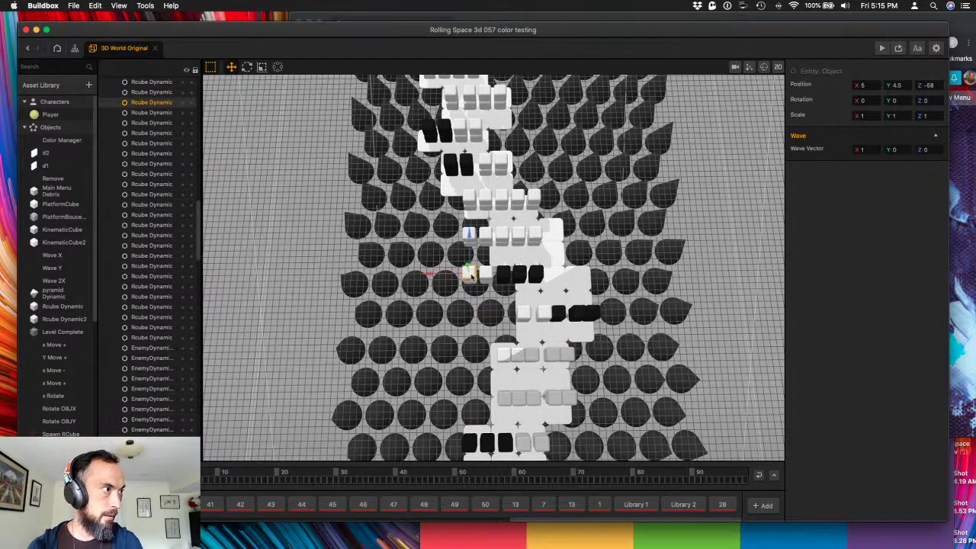
{"action": "mouse_move", "coordinate": [468, 279]}
{"action": "left_mouse_down"}
{"action": "mouse_move", "coordinate": [512, 282]}
{"action": "mouse_move", "coordinate": [460, 282]}
{"action": "left_mouse_up"}
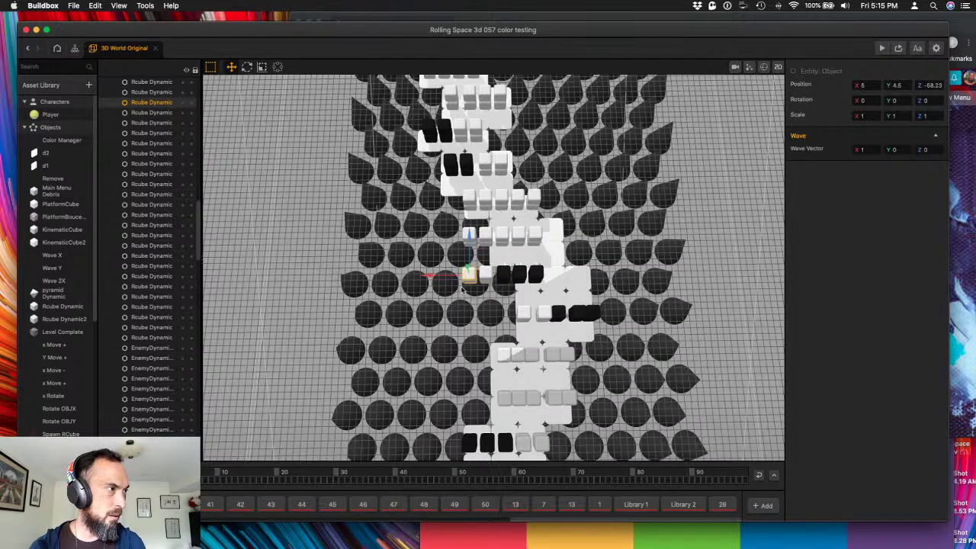
{"action": "scroll", "coordinate": [424, 318], "scroll_direction": "up", "scroll_amount": 10}
{"action": "key", "text": "super+z"}
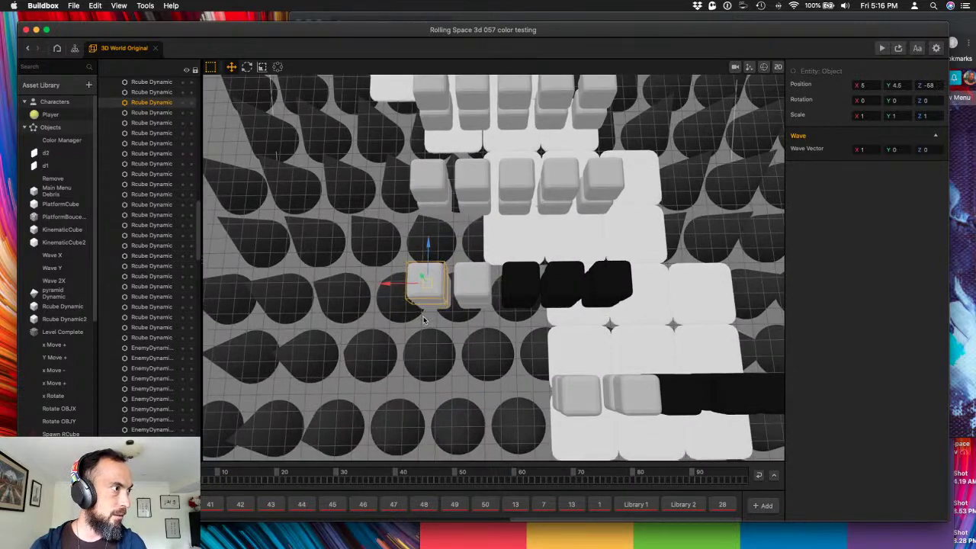
- Move all white and black stacks in the row at Z -58 toward negative X onto the shifted platforms, and save the project
{"action": "left_click_drag", "start_coordinate": [396, 302], "coordinate": [635, 289]}
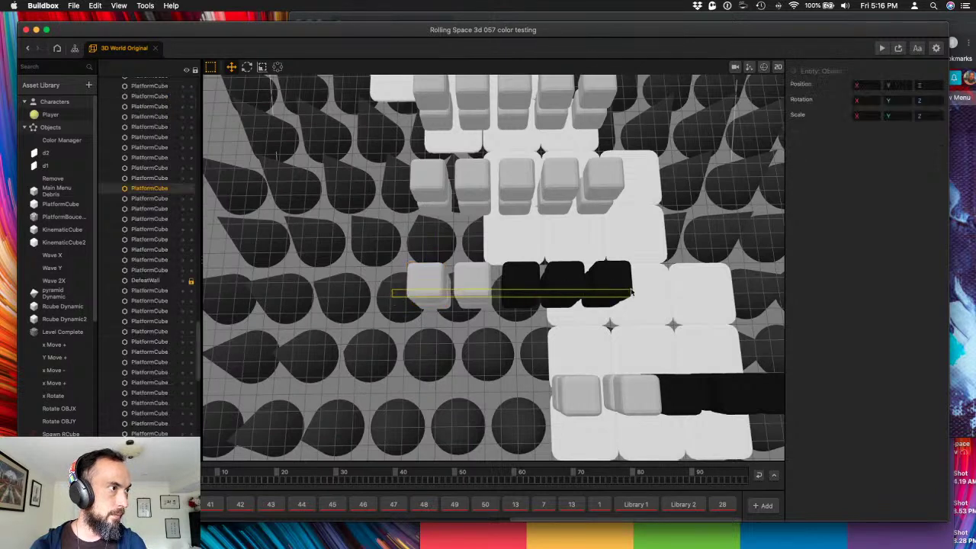
{"action": "left_click", "coordinate": [561, 322], "text": "shift"}
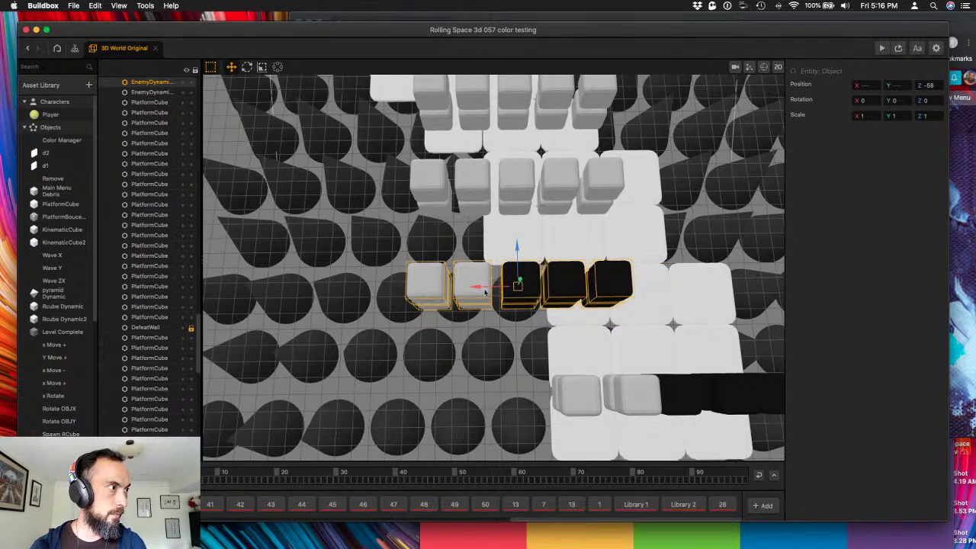
{"action": "left_click_drag", "start_coordinate": [486, 293], "coordinate": [610, 292]}
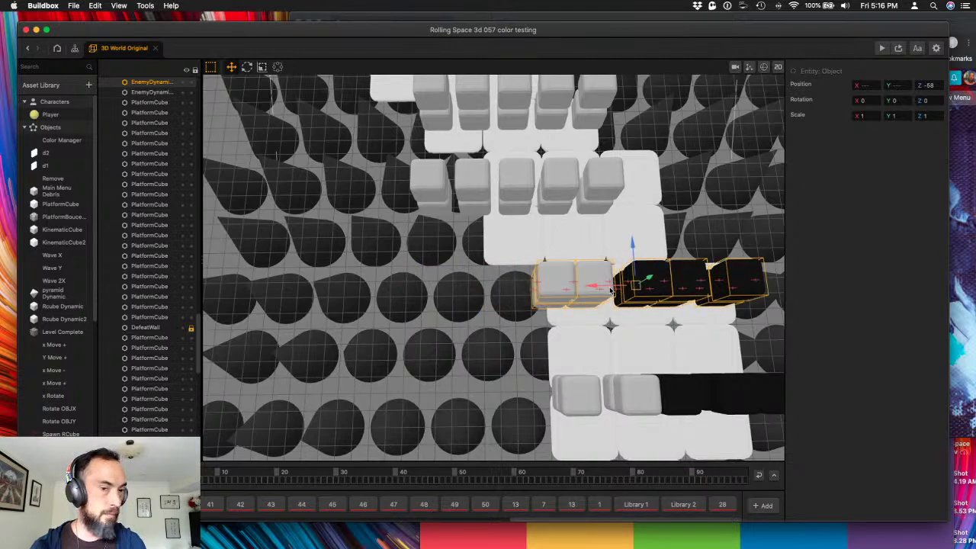
{"action": "left_click_drag", "start_coordinate": [527, 238], "coordinate": [526, 307]}
{"action": "scroll", "coordinate": [484, 228], "scroll_direction": "down", "scroll_amount": 2}
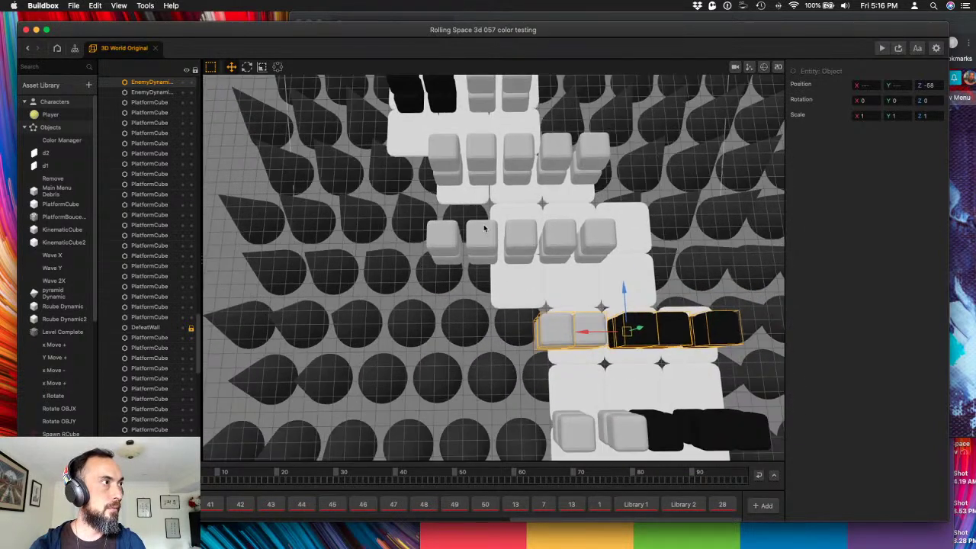
{"action": "right_click_drag", "start_coordinate": [484, 228], "coordinate": [498, 295]}
{"action": "key", "text": "super+s"}
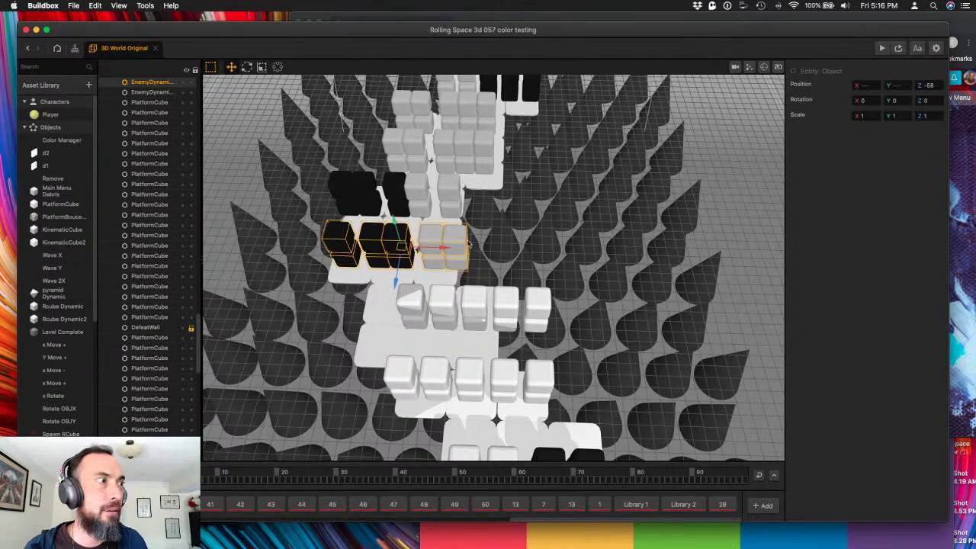
- Delete the middle black stack in the row at Z -58 and move the inner black stack closer to the outer one
{"action": "left_click", "coordinate": [350, 280]}
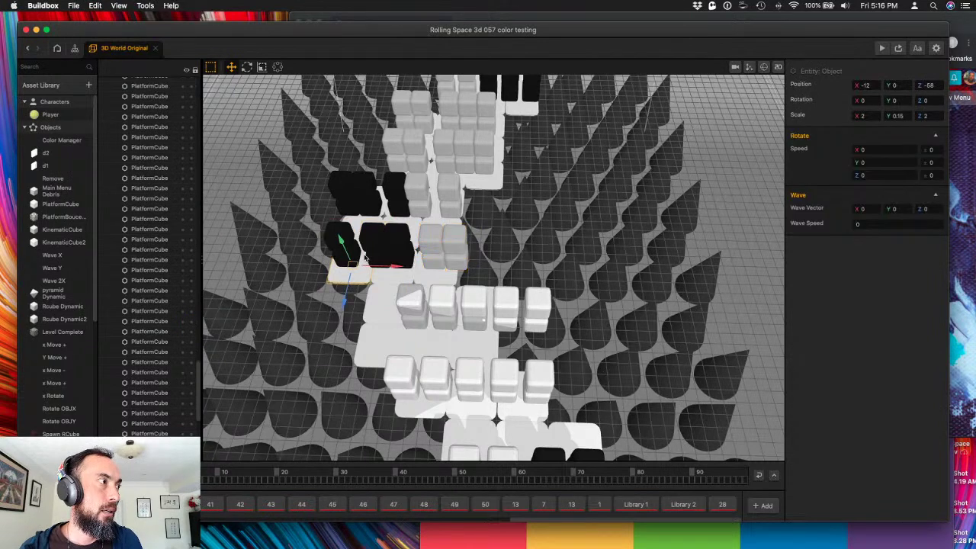
{"action": "left_click", "coordinate": [368, 251]}
{"action": "left_click", "coordinate": [373, 264], "text": "shift"}
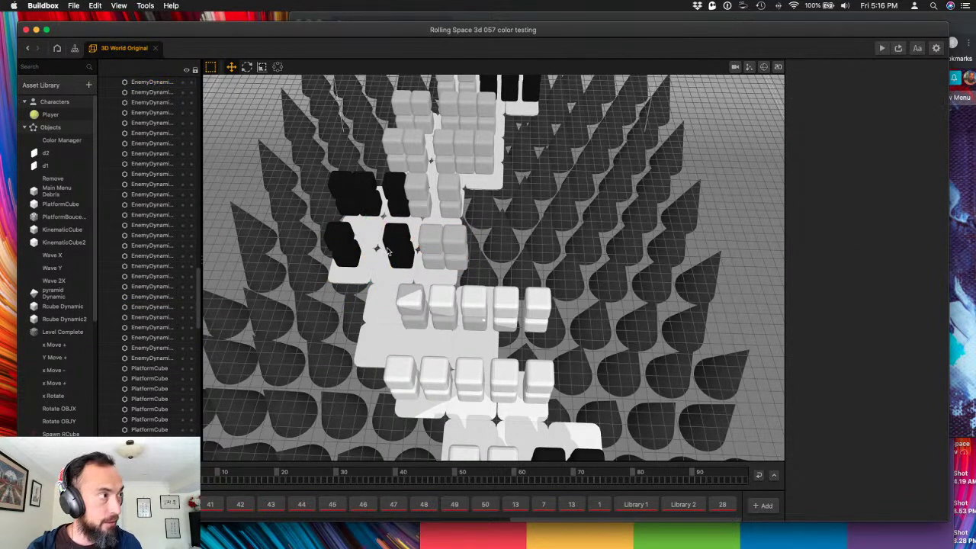
{"action": "left_click", "coordinate": [393, 250]}
{"action": "left_click", "coordinate": [402, 261], "text": "shift"}
{"action": "left_click_drag", "start_coordinate": [432, 248], "coordinate": [412, 250]}
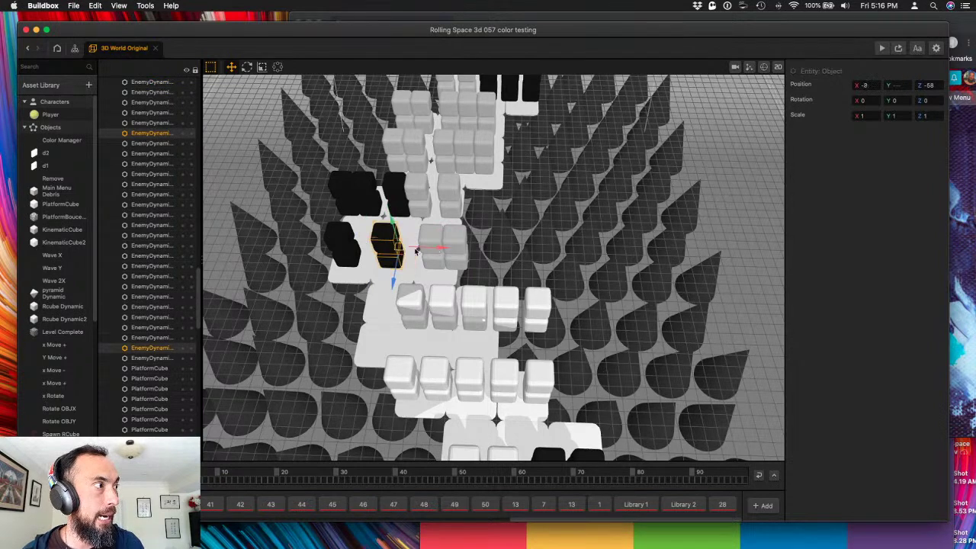
- Move both white stacks in the row at Z -58 toward the black stacks, and save the project
{"action": "left_click", "coordinate": [429, 247]}
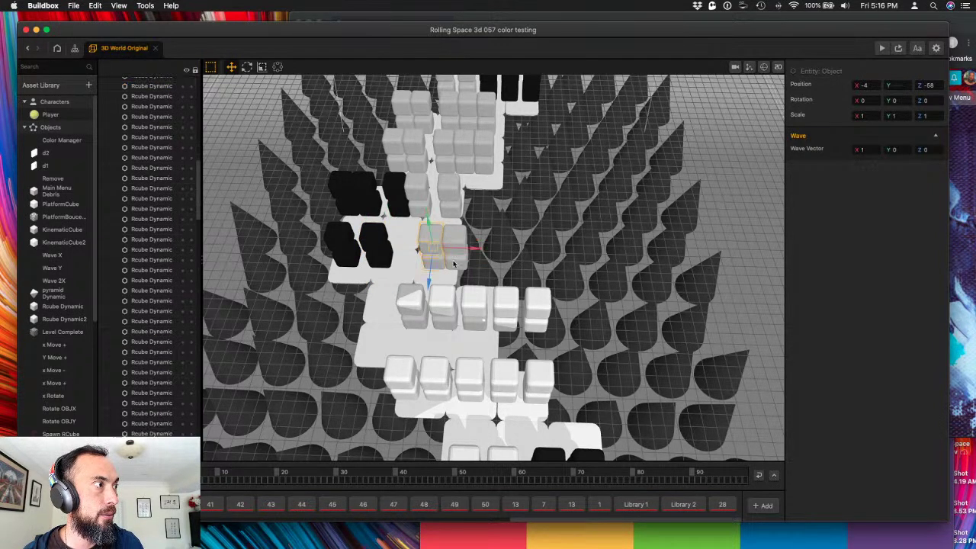
{"action": "left_click", "coordinate": [442, 259]}
{"action": "left_click", "coordinate": [446, 251], "text": "shift"}
{"action": "left_click_drag", "start_coordinate": [486, 250], "coordinate": [456, 252]}
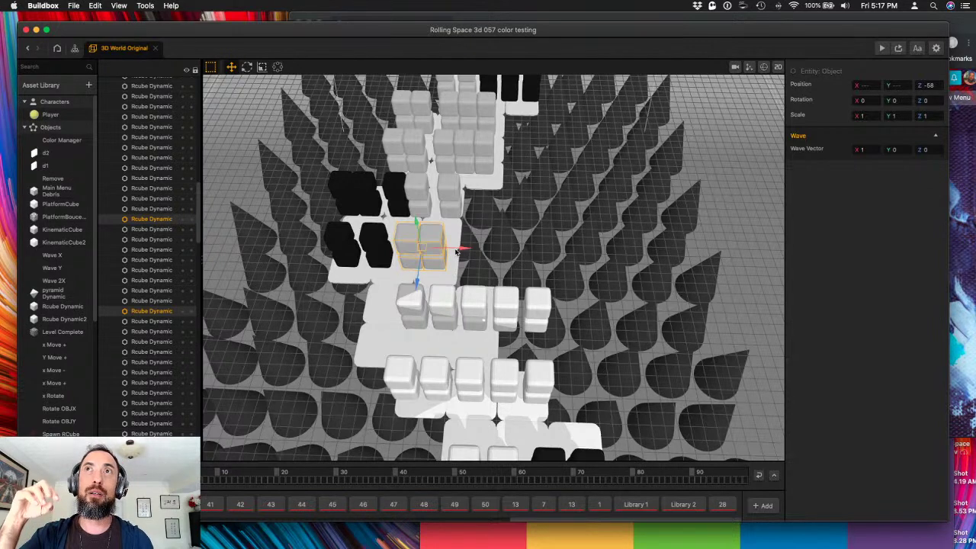
{"action": "key", "text": "cmd+s"}
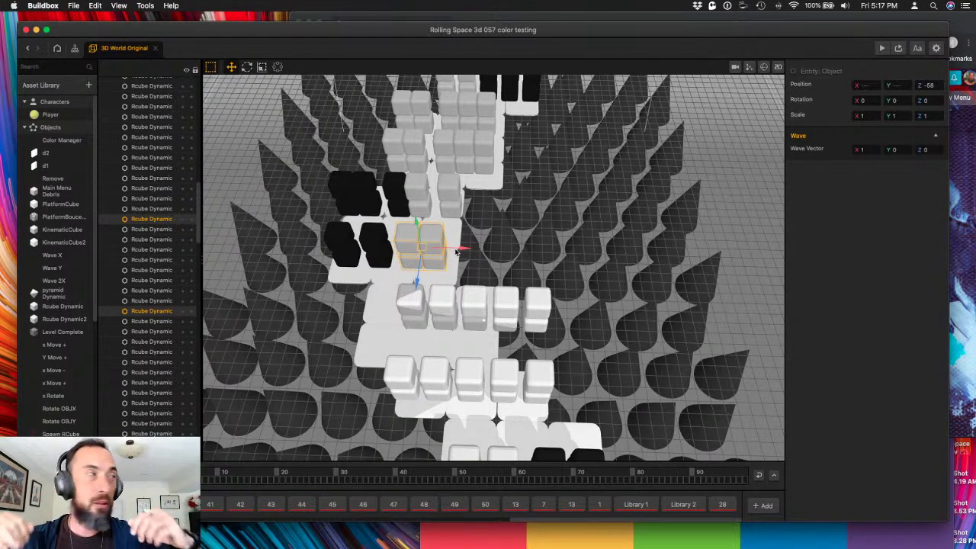
- Add an Arial White label to the UI Screen below the progress bar, set its function to Score, and open its World choices
{"action": "left_click", "coordinate": [74, 48]}
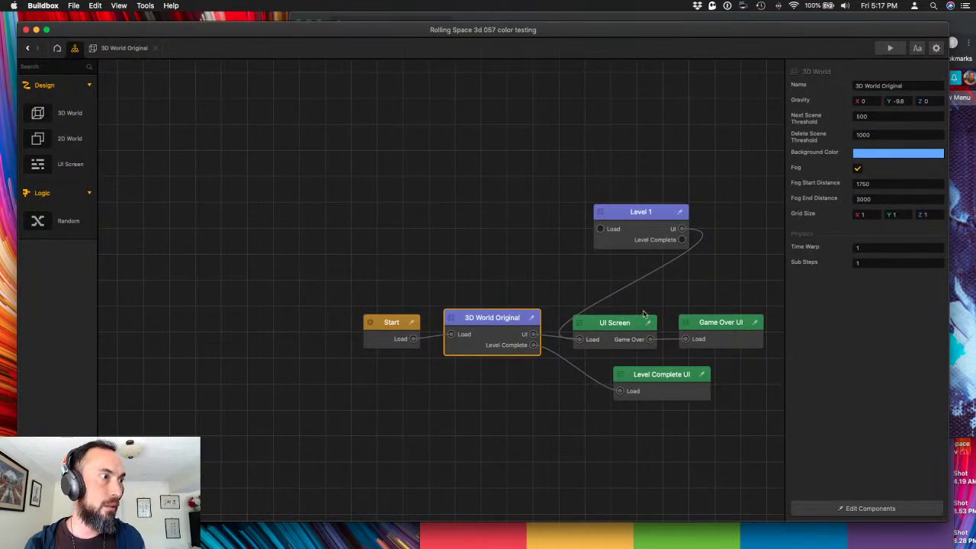
{"action": "double_click", "coordinate": [609, 330]}
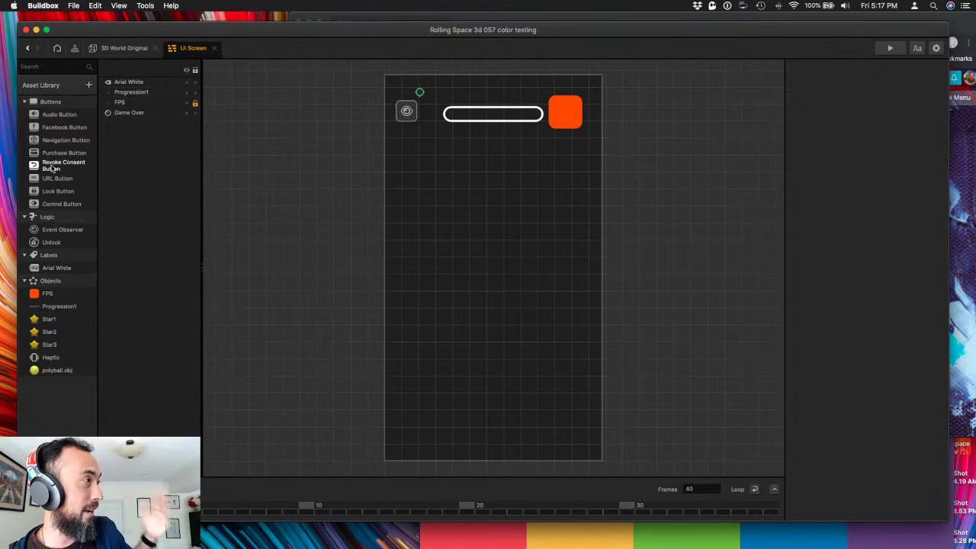
{"action": "left_click_drag", "start_coordinate": [48, 268], "coordinate": [474, 176]}
{"action": "left_click", "coordinate": [896, 197]}
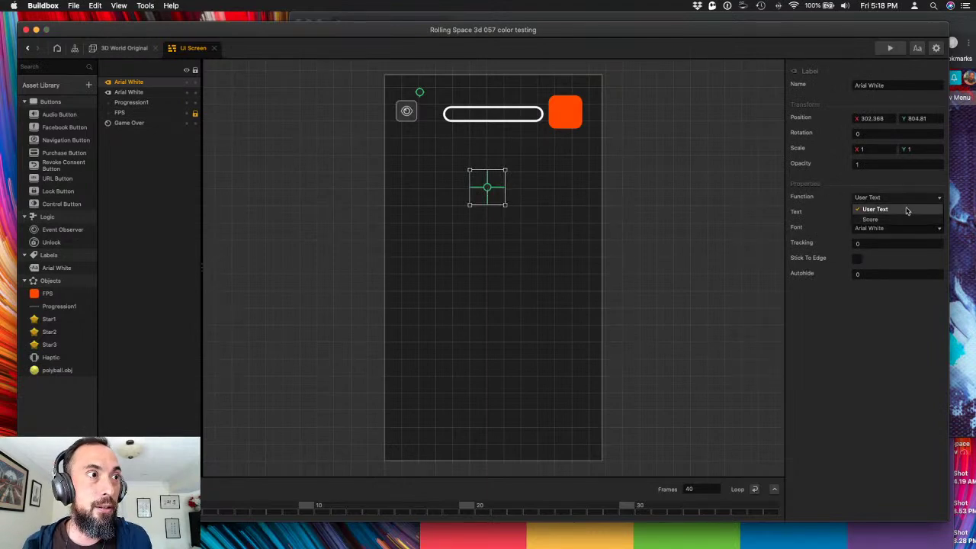
{"action": "left_click", "coordinate": [900, 221]}
{"action": "left_click", "coordinate": [901, 214]}
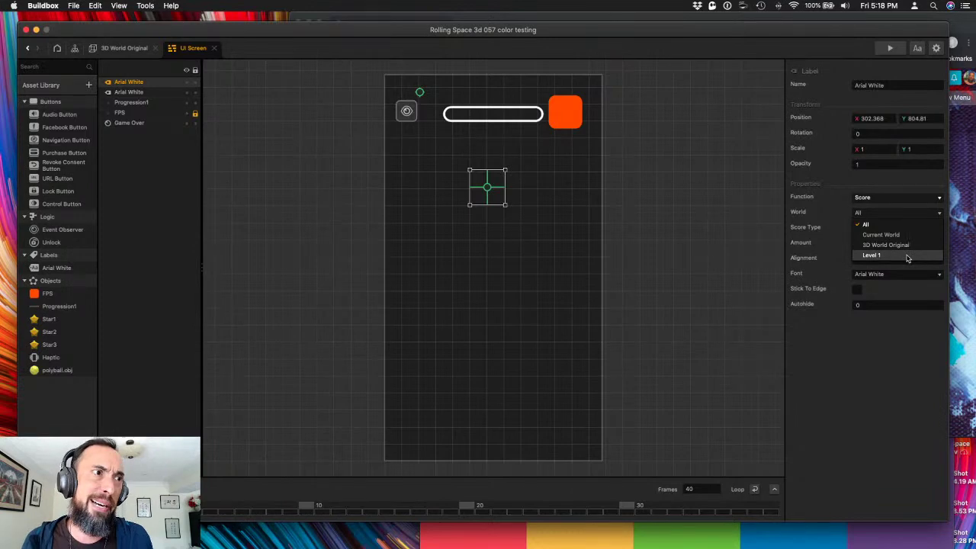
- Review the 3D World Original scene and the node map, and check the World choices for the UI Screen's score label
{"action": "left_click", "coordinate": [124, 49]}
{"action": "left_click", "coordinate": [75, 48]}
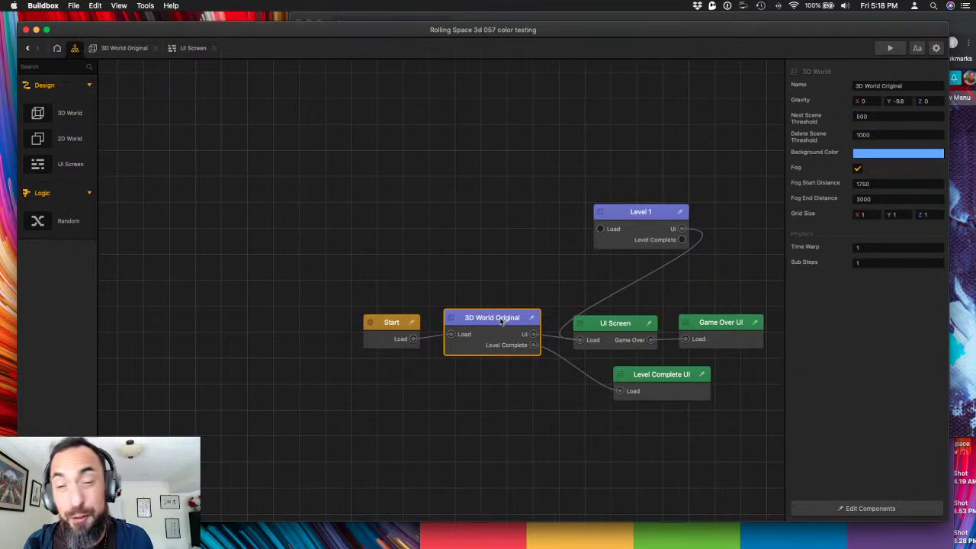
{"action": "left_click", "coordinate": [114, 48]}
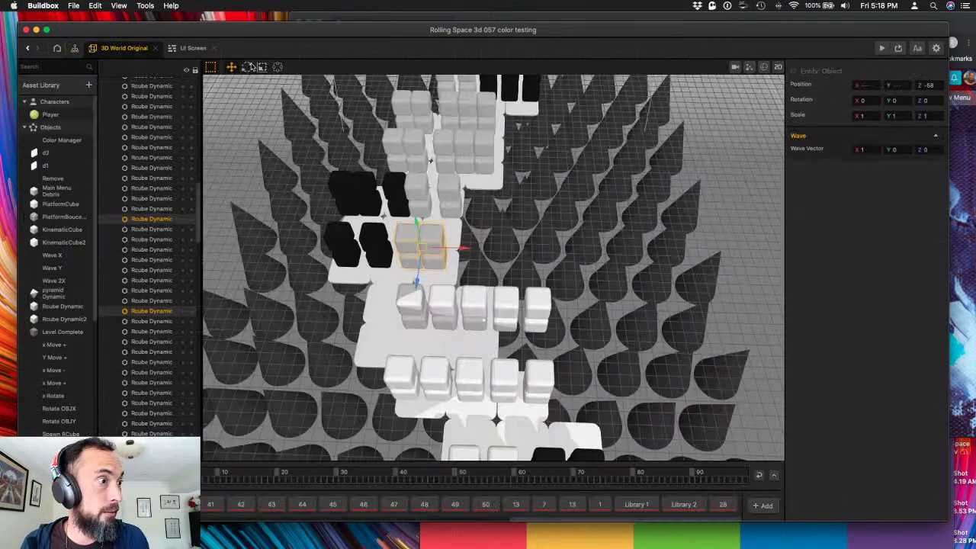
{"action": "left_click", "coordinate": [74, 48]}
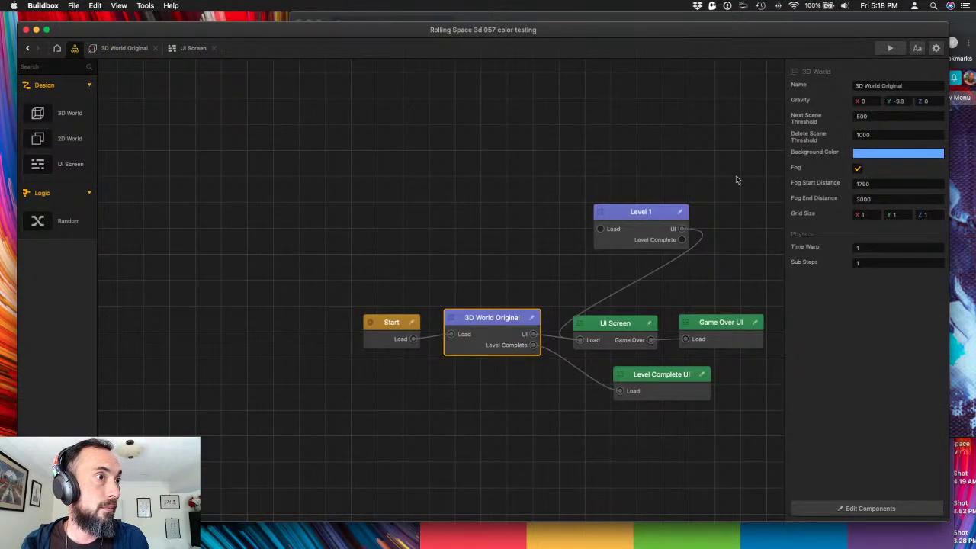
{"action": "double_click", "coordinate": [602, 330]}
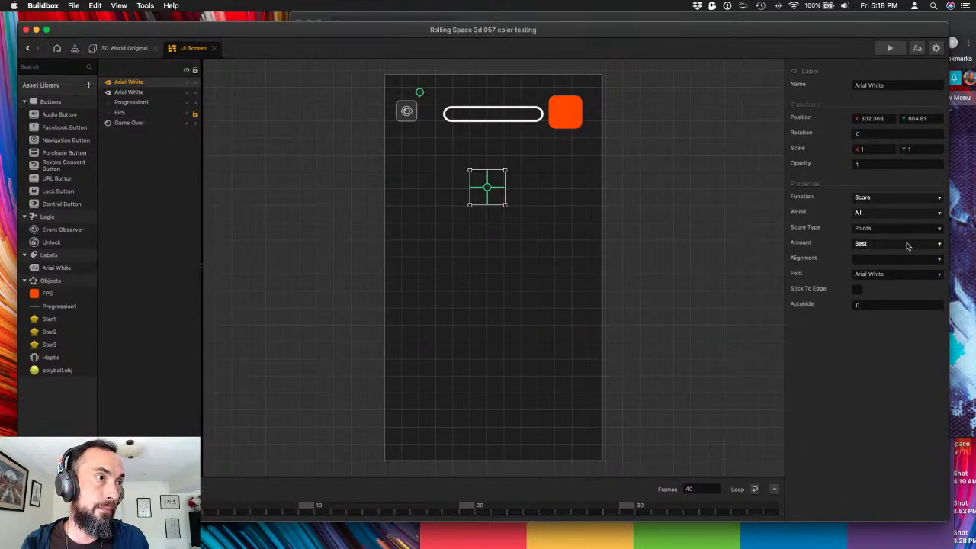
{"action": "left_click", "coordinate": [904, 214]}
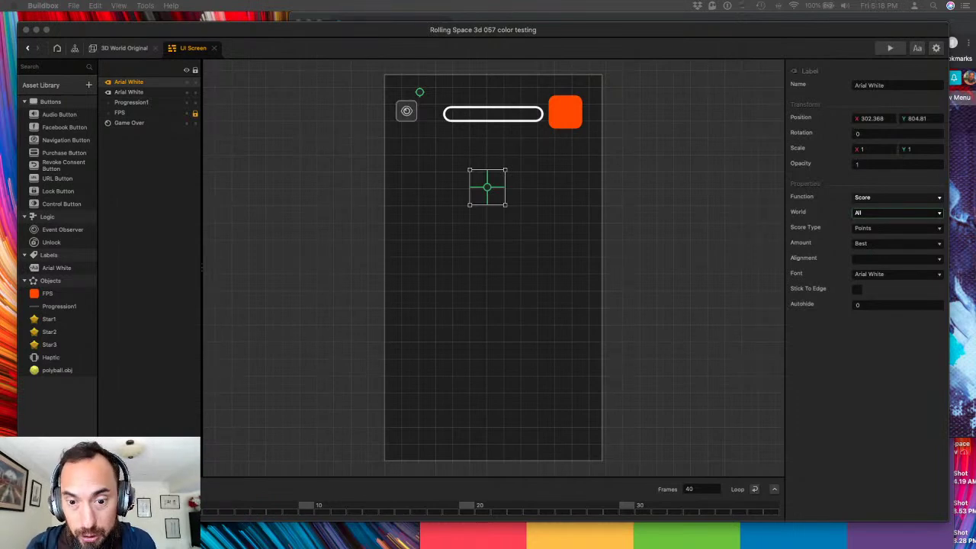
- Delete the Arial White score label from the middle of the UI Screen and save the project
{"action": "left_click", "coordinate": [640, 243]}
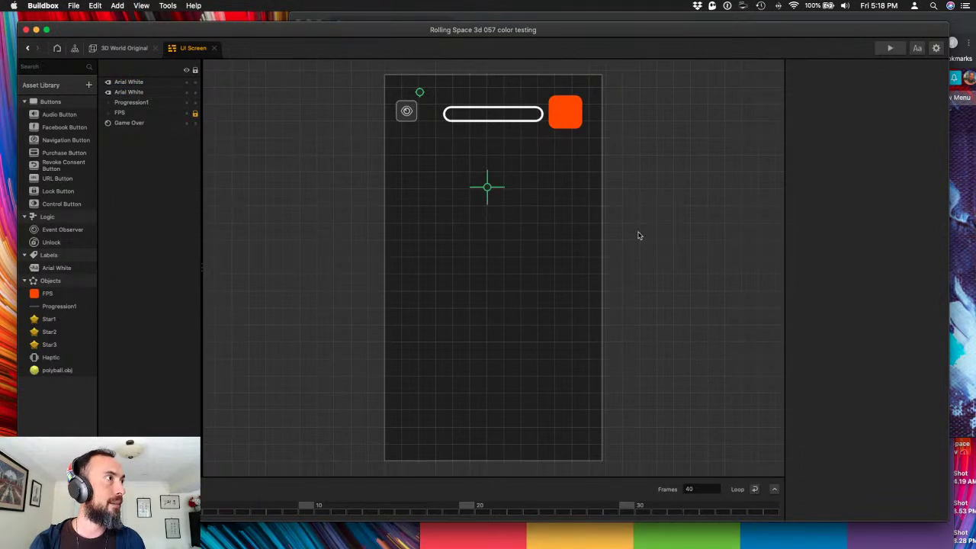
{"action": "left_click", "coordinate": [485, 187]}
{"action": "key", "text": "Delete"}
{"action": "key", "text": "super+s"}
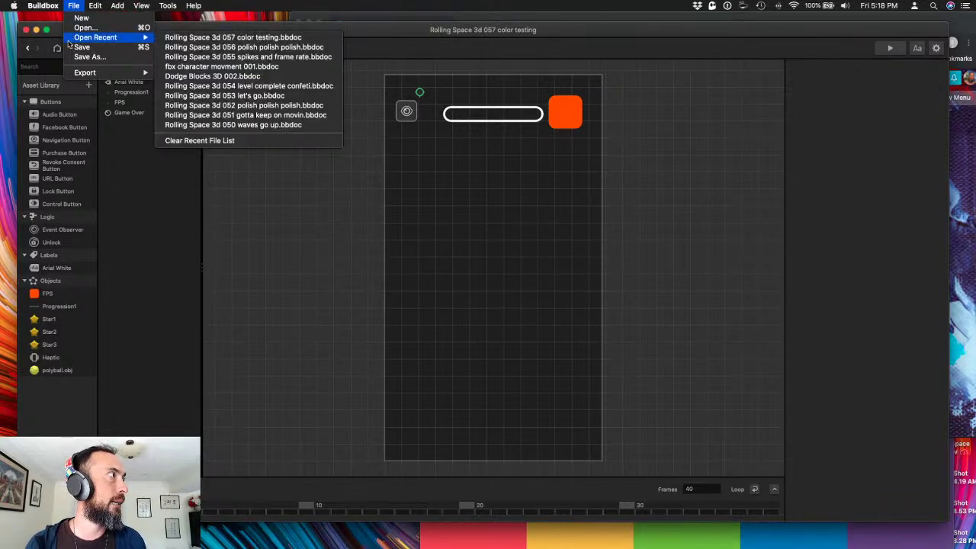
- Open the project "Rolling Balls 015 Bouncy walls?.bbdoc" from the 2020.03.01 Rolling Ballz 3D folder under Game Dev, Buildbox 3D
{"action": "key", "text": "Escape"}
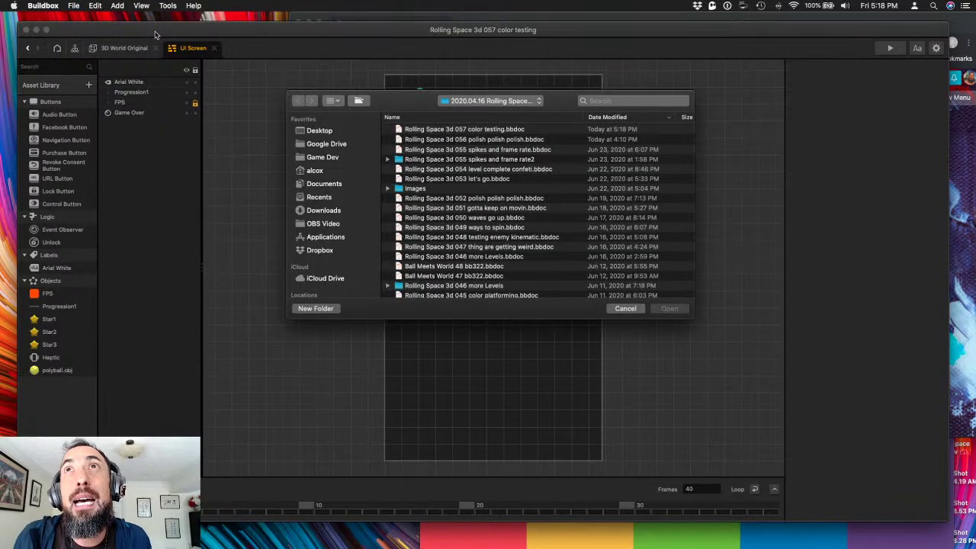
{"action": "left_click", "coordinate": [341, 158]}
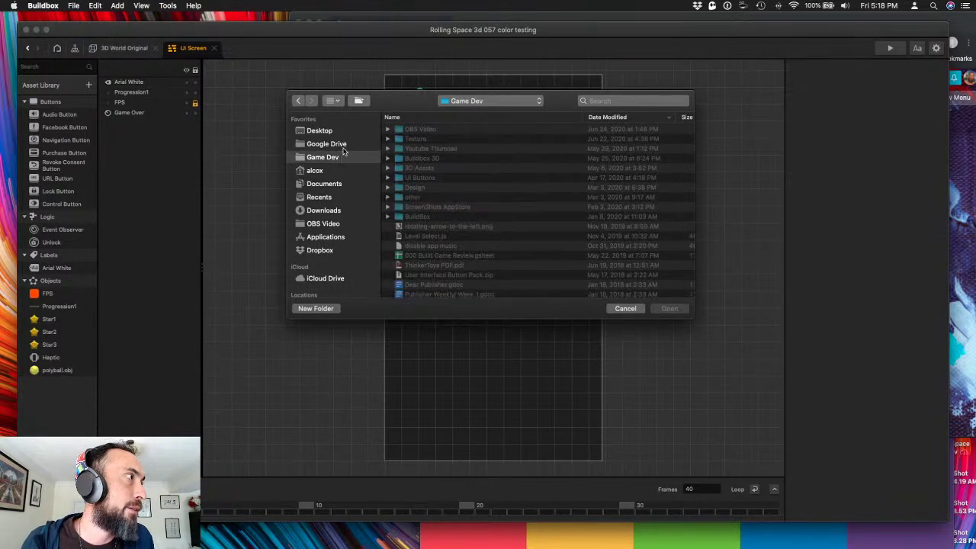
{"action": "left_click", "coordinate": [417, 159]}
{"action": "double_click", "coordinate": [417, 158]}
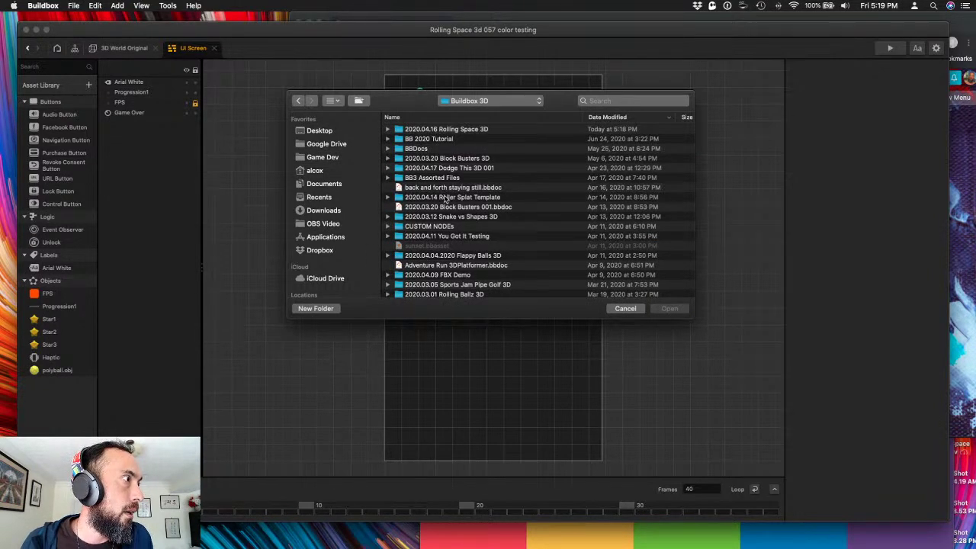
{"action": "scroll", "coordinate": [447, 197], "scroll_direction": "down", "scroll_amount": 1}
{"action": "scroll", "coordinate": [447, 197], "scroll_direction": "down", "scroll_amount": 1}
{"action": "double_click", "coordinate": [445, 293]}
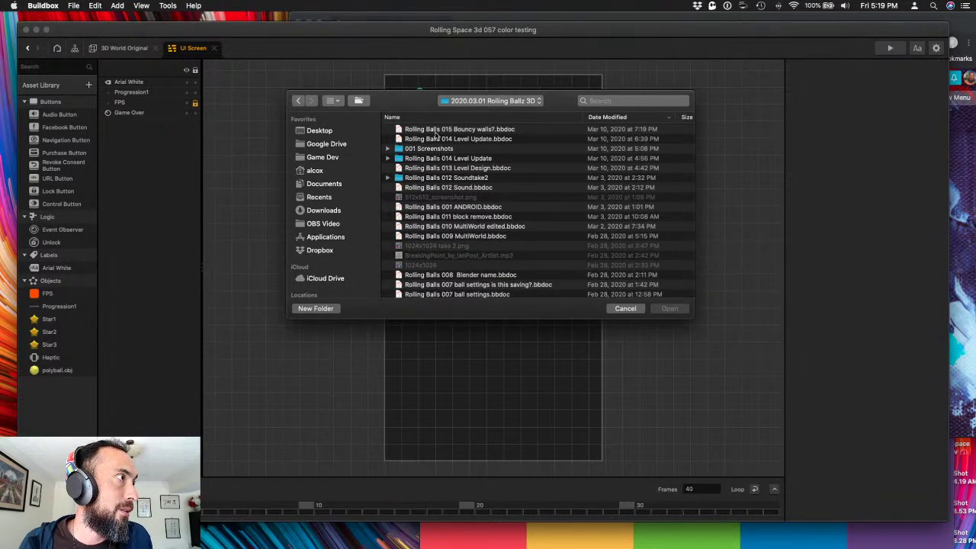
{"action": "double_click", "coordinate": [438, 130]}
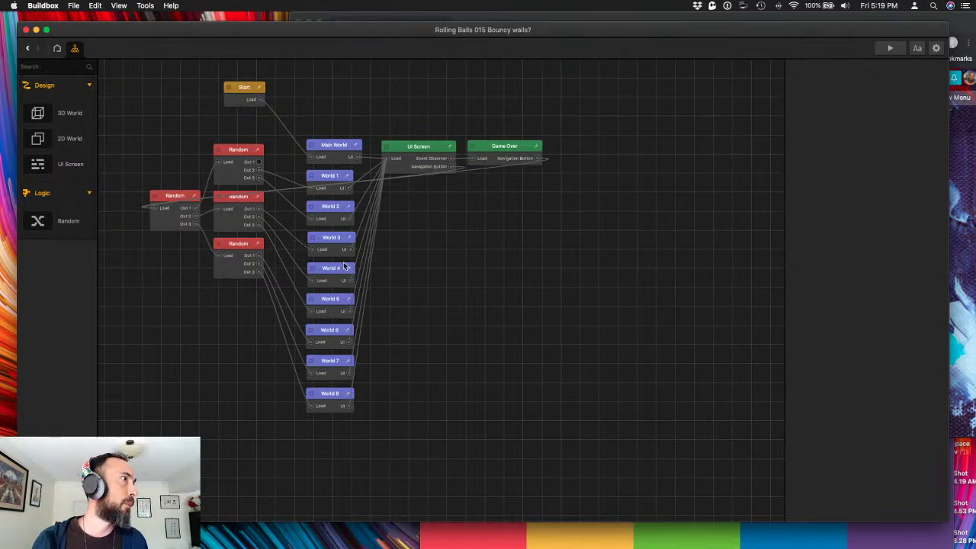
- Open the UI Screen and play the game in the preview with sound muted to examine its score display, and close the preview
{"action": "left_click", "coordinate": [337, 152]}
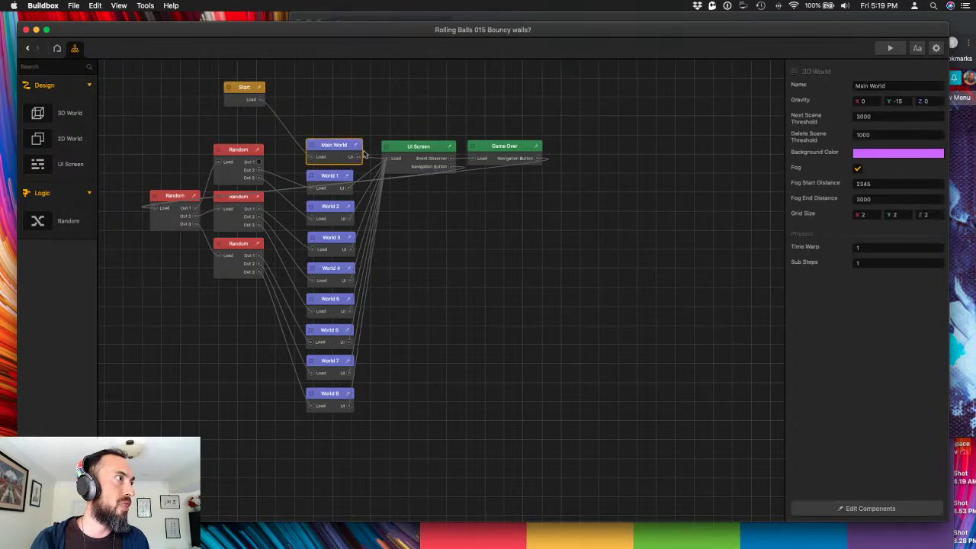
{"action": "double_click", "coordinate": [430, 154]}
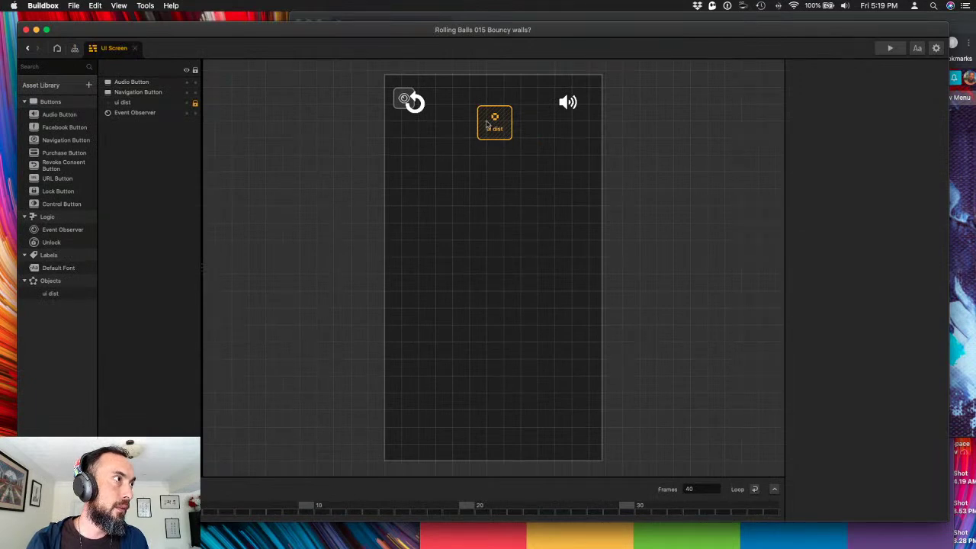
{"action": "left_click", "coordinate": [890, 48]}
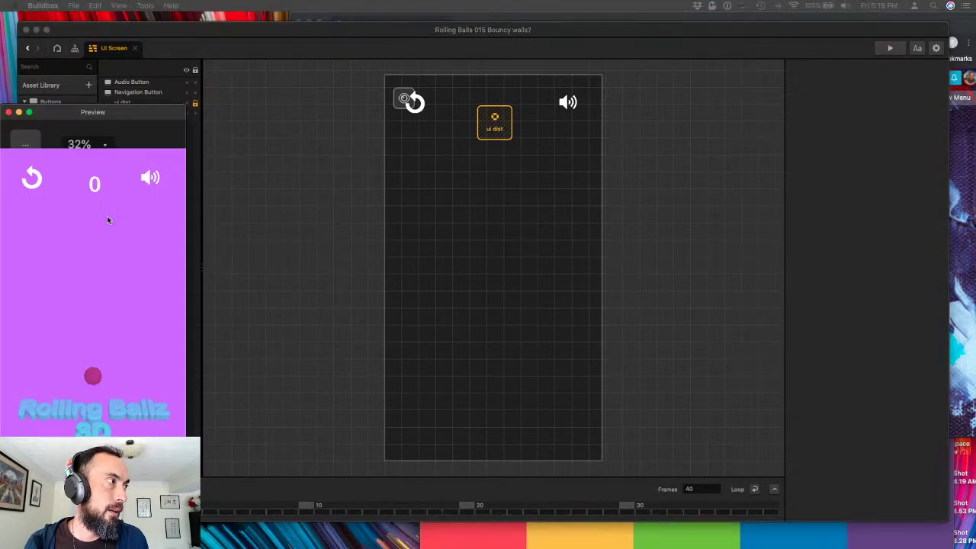
{"action": "left_click_drag", "start_coordinate": [94, 129], "coordinate": [681, 68]}
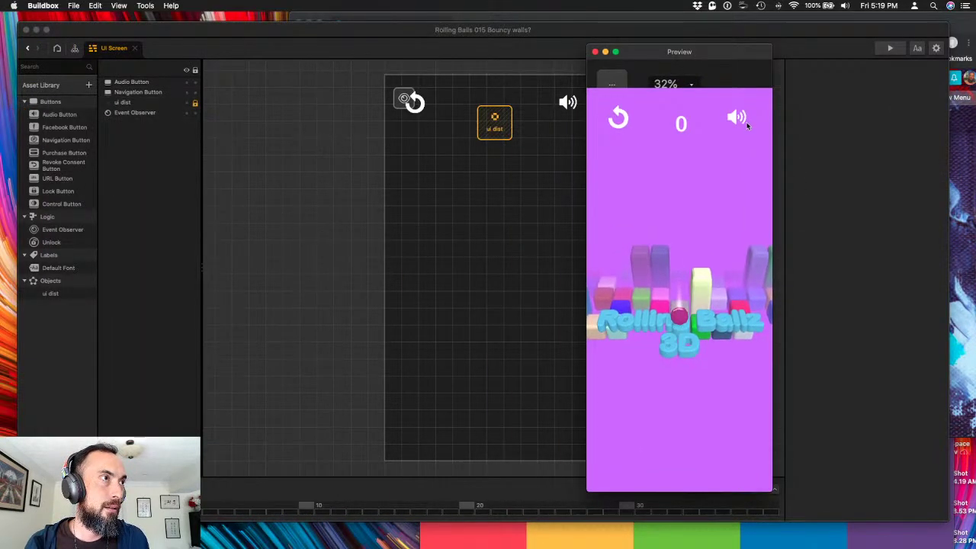
{"action": "left_click", "coordinate": [737, 116]}
{"action": "left_click_drag", "start_coordinate": [688, 404], "coordinate": [661, 129]}
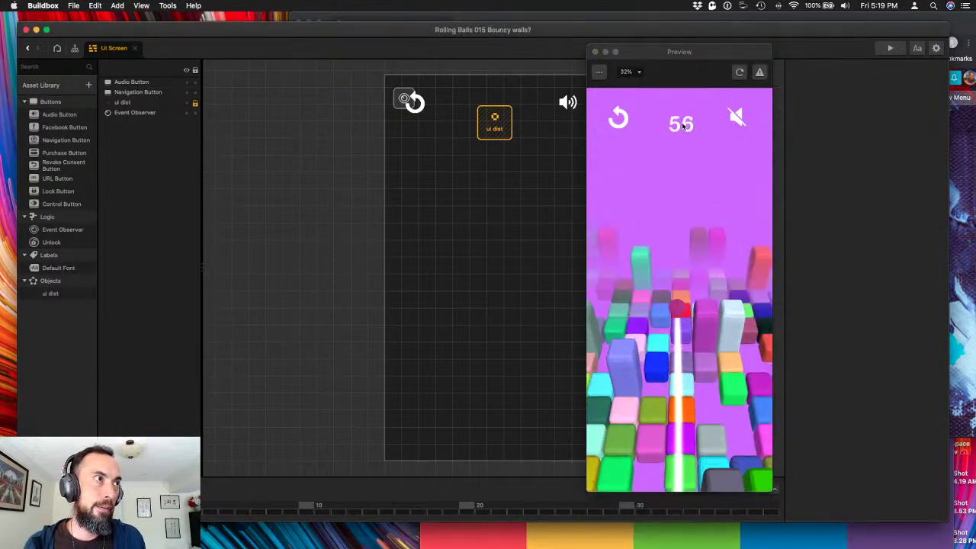
{"action": "left_click", "coordinate": [595, 51]}
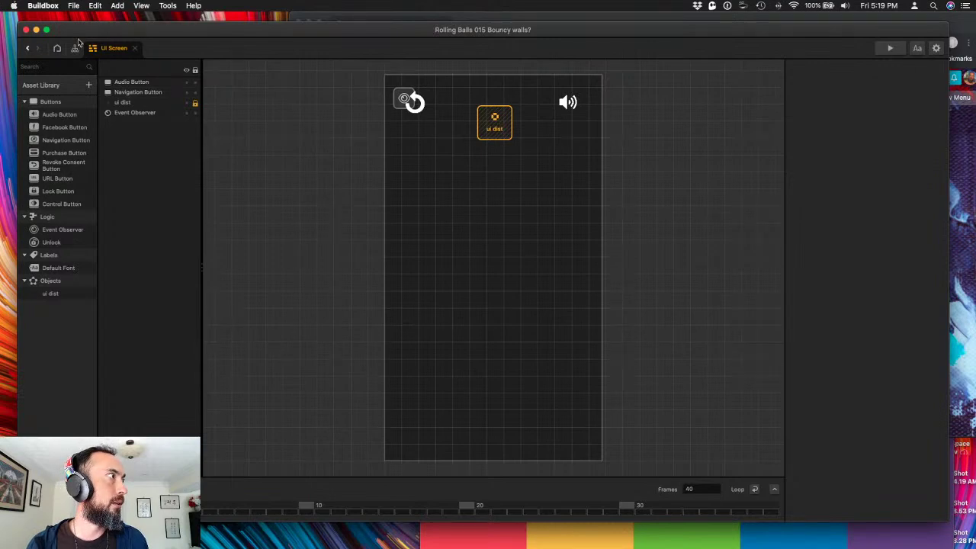
- Open the Game Over screen and examine the properties of its ui dist object and restart image
{"action": "left_click", "coordinate": [75, 48]}
{"action": "left_click", "coordinate": [507, 150]}
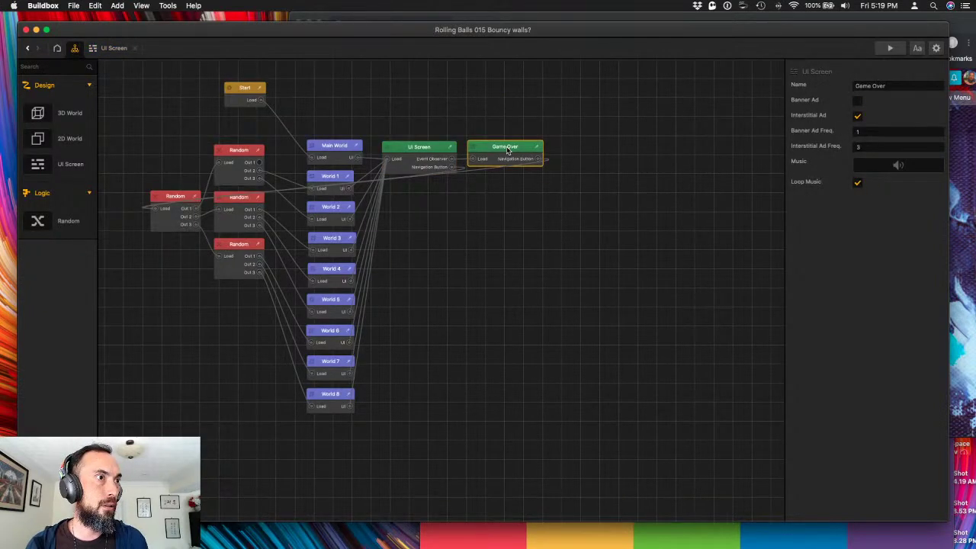
{"action": "double_click", "coordinate": [507, 149]}
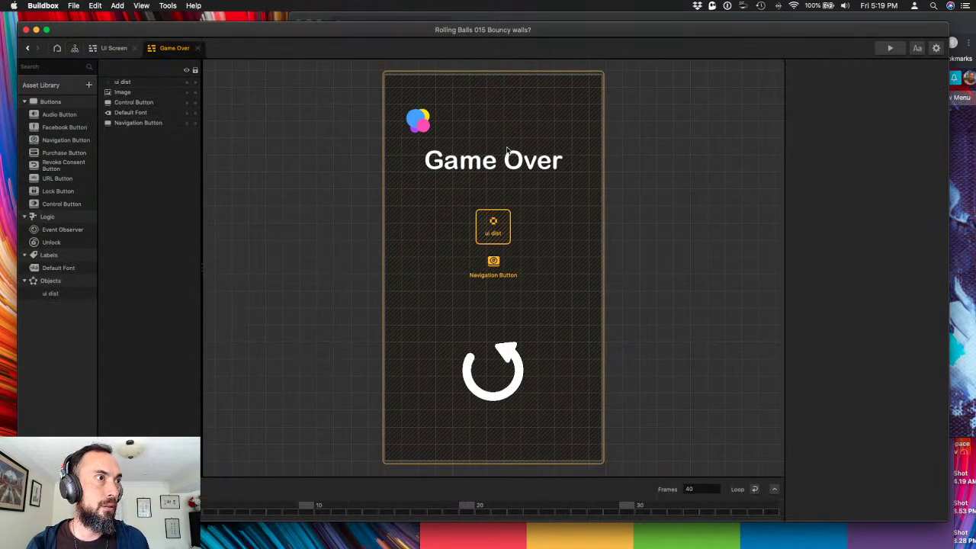
{"action": "left_click", "coordinate": [506, 228]}
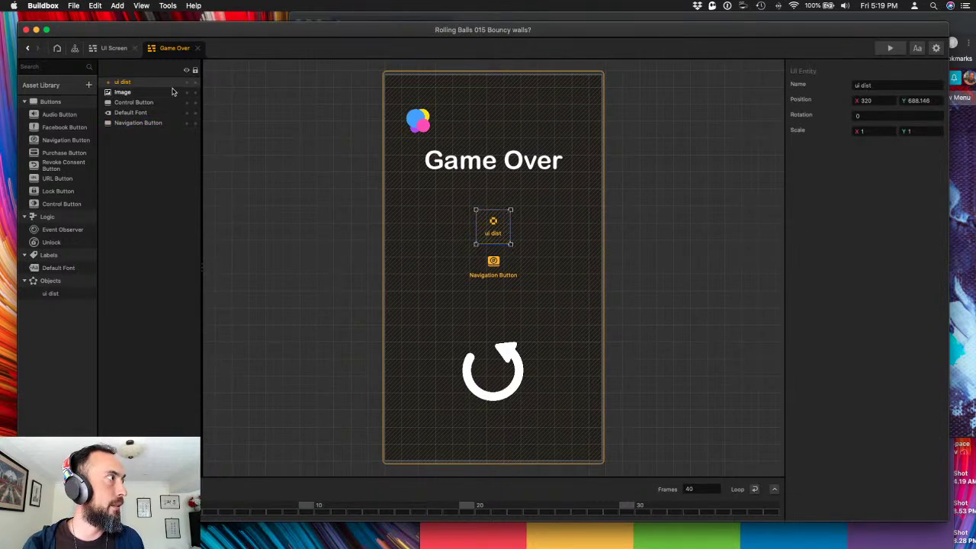
{"action": "left_click", "coordinate": [136, 93]}
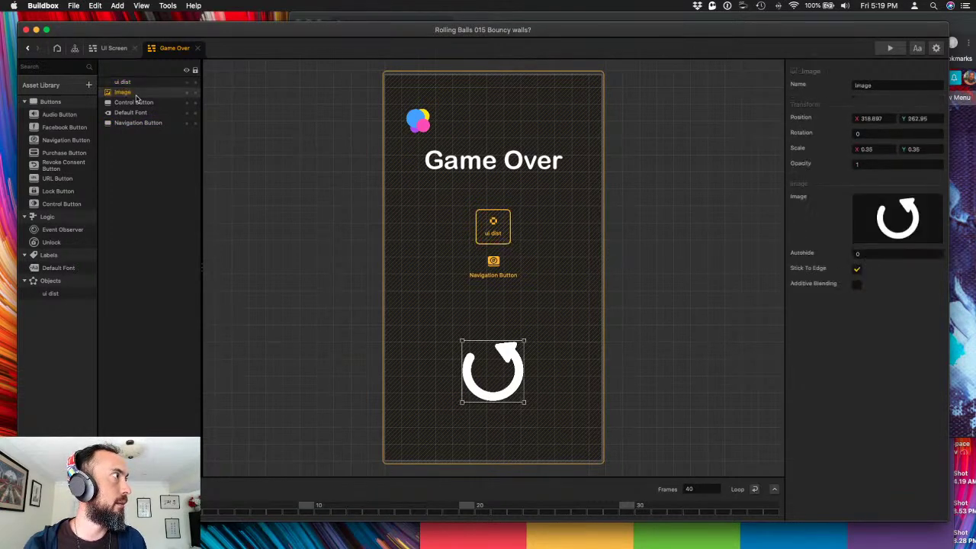
{"action": "left_click", "coordinate": [140, 83]}
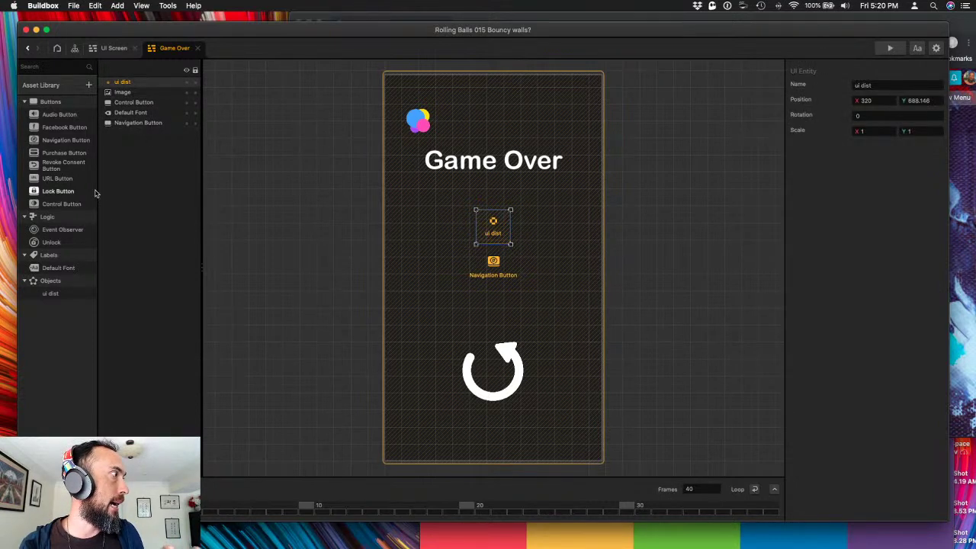
- Add a Default Font label beneath the Game Over text and set its function to Score
{"action": "left_click_drag", "start_coordinate": [59, 268], "coordinate": [497, 191]}
{"action": "left_click", "coordinate": [897, 198]}
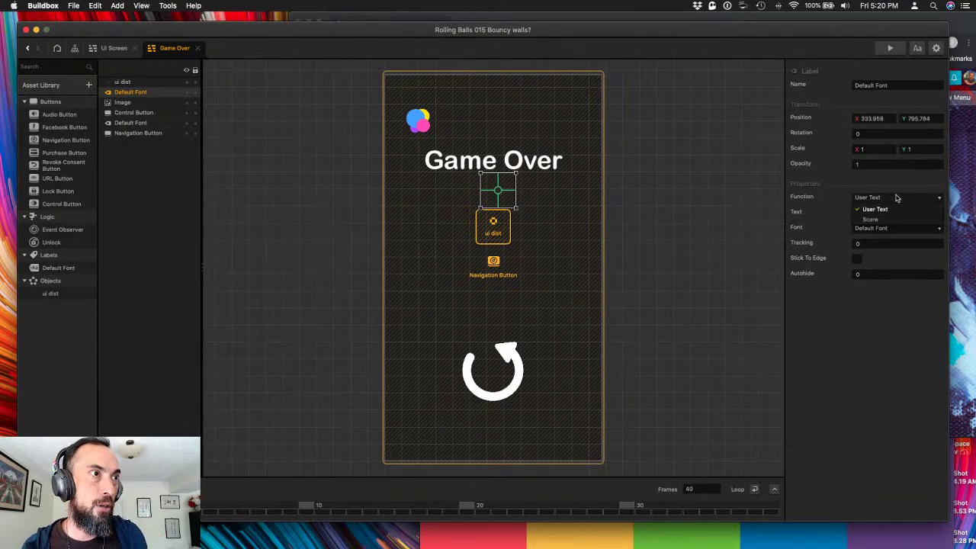
{"action": "left_click", "coordinate": [889, 218]}
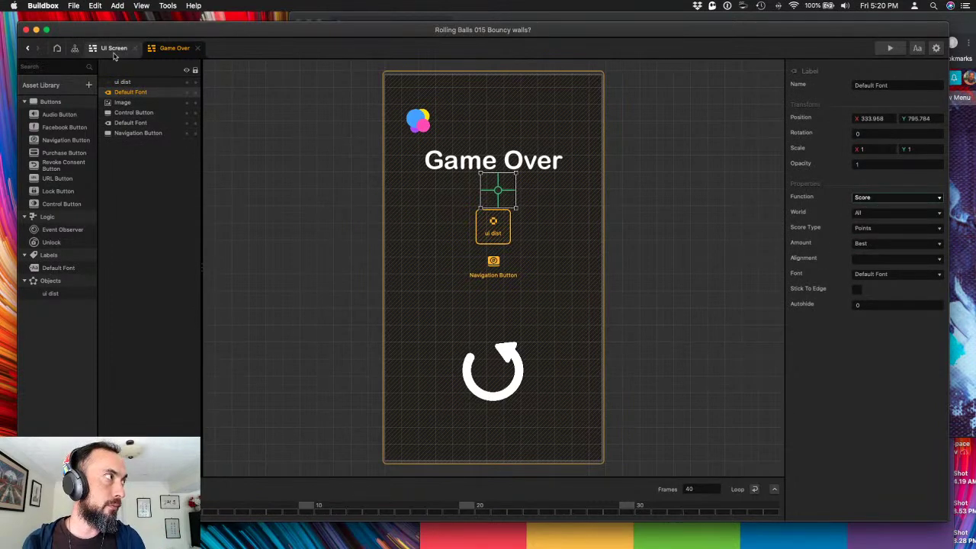
- Duplicate the UI Screen node twice in the node map, stacking the copies below the original
{"action": "left_click", "coordinate": [116, 49]}
{"action": "left_click", "coordinate": [75, 48]}
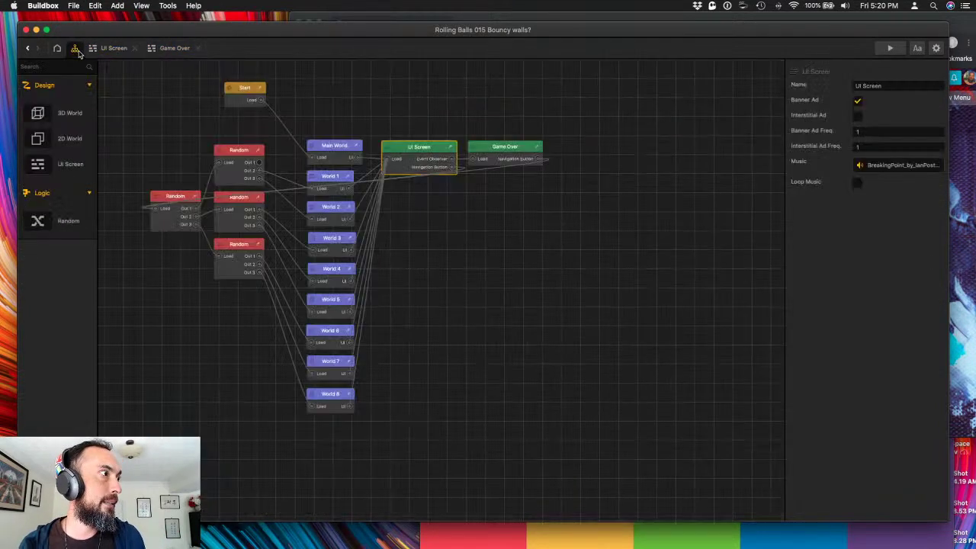
{"action": "left_click", "coordinate": [406, 264]}
{"action": "left_click", "coordinate": [427, 151]}
{"action": "left_click_drag", "start_coordinate": [427, 152], "coordinate": [419, 229], "text": "alt"}
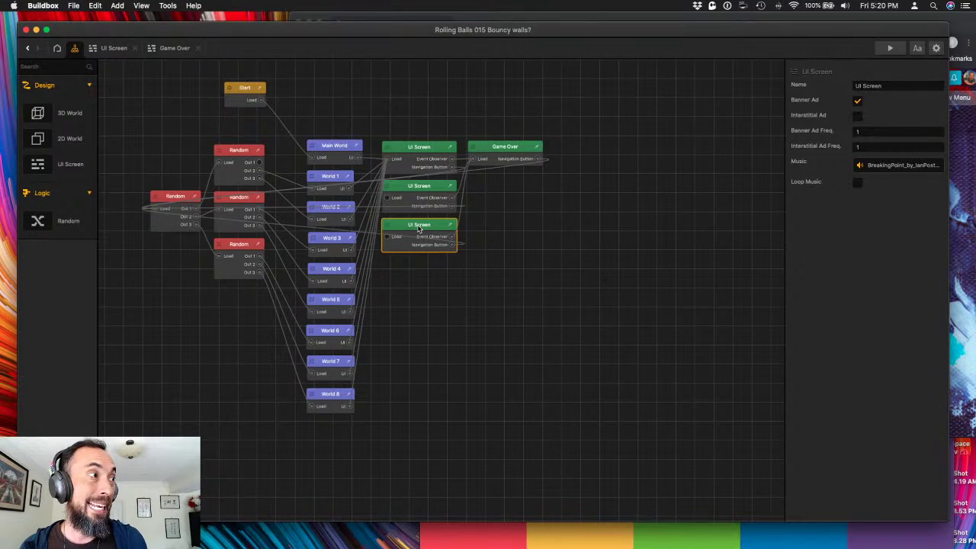
- Add a Default Font label near the middle of the lowest UI Screen copy and set its function to Score
{"action": "double_click", "coordinate": [418, 227]}
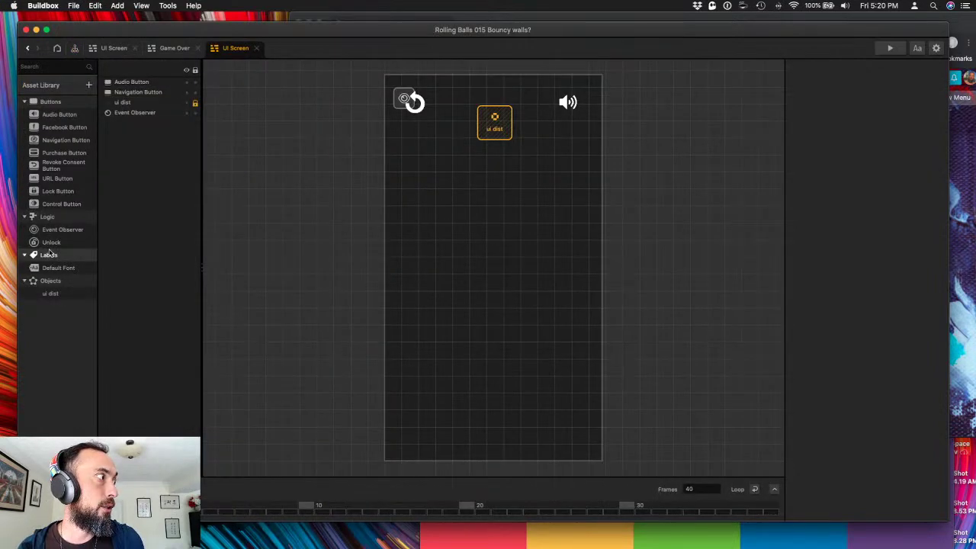
{"action": "left_click_drag", "start_coordinate": [53, 268], "coordinate": [486, 222]}
{"action": "left_click", "coordinate": [932, 198]}
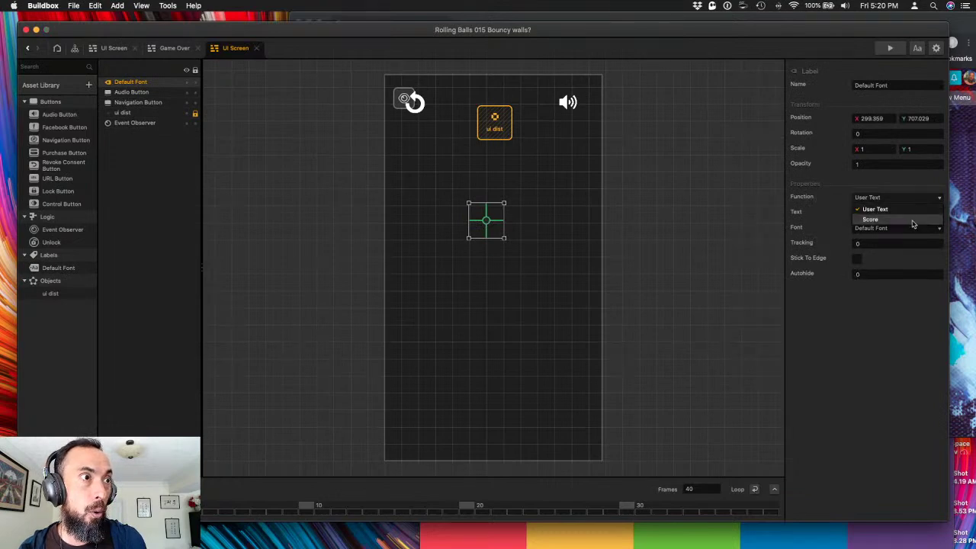
{"action": "left_click", "coordinate": [913, 221]}
- Examine which worlds the new score label on the copied UI Screen can take its score from
{"action": "left_click", "coordinate": [893, 214]}
{"action": "left_click", "coordinate": [892, 213]}
{"action": "left_click", "coordinate": [894, 214]}
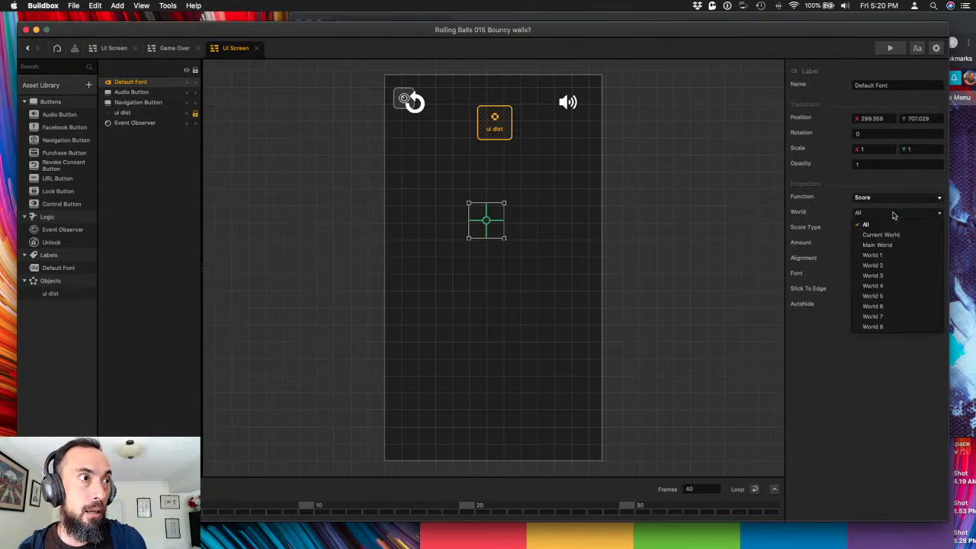
{"action": "left_click", "coordinate": [894, 214]}
{"action": "left_click", "coordinate": [894, 214]}
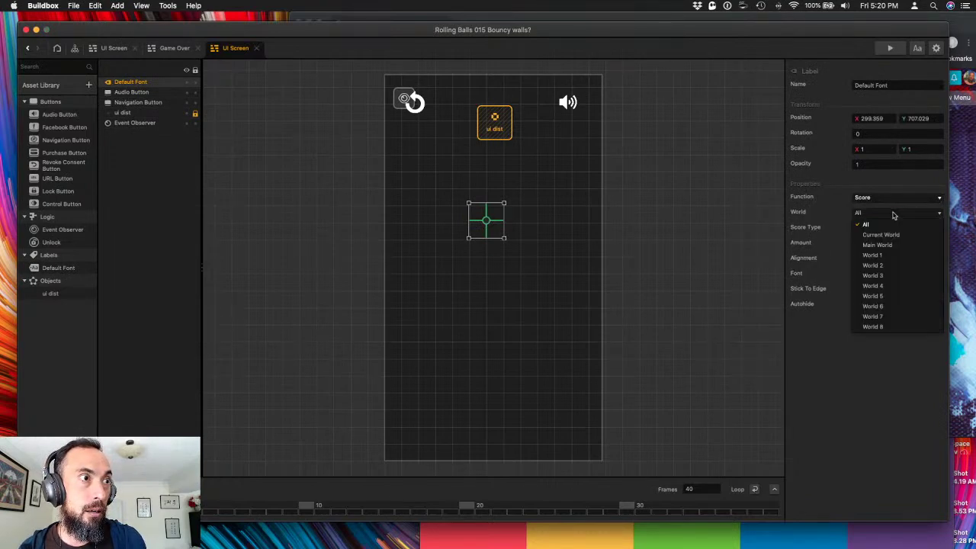
- Set the score label's world to World 3 and its amount to Best, and nudge the label slightly down
{"action": "left_click", "coordinate": [885, 274]}
{"action": "left_click", "coordinate": [885, 244]}
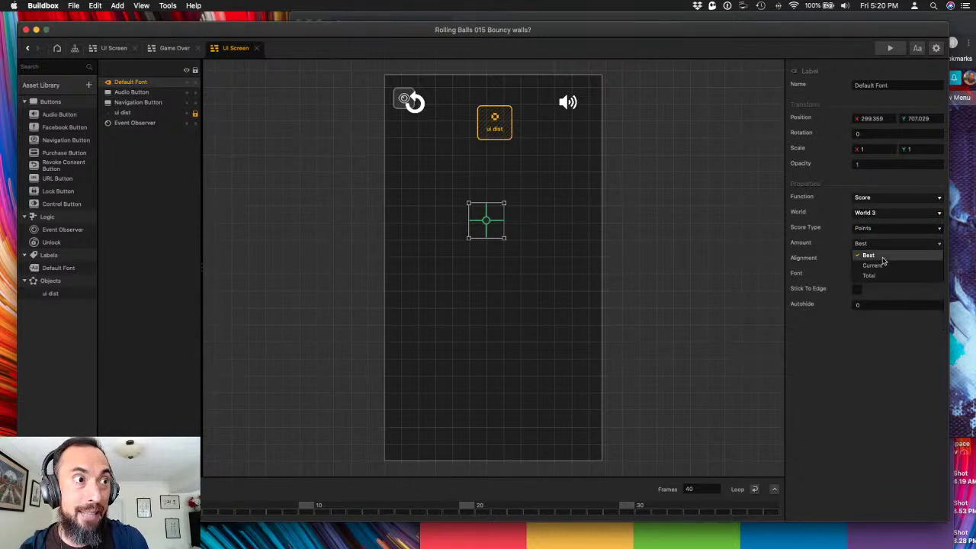
{"action": "left_click", "coordinate": [884, 256]}
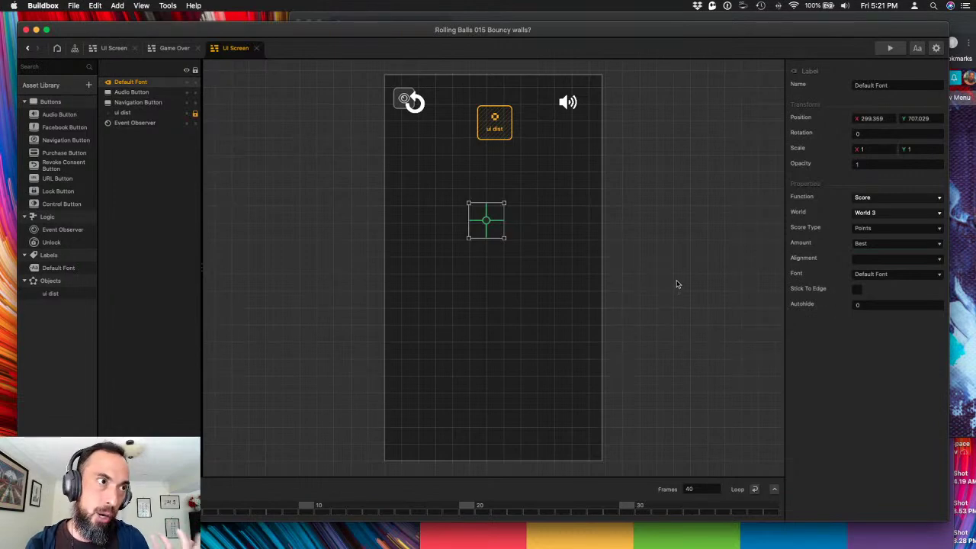
{"action": "left_click", "coordinate": [605, 270]}
{"action": "left_click", "coordinate": [491, 227]}
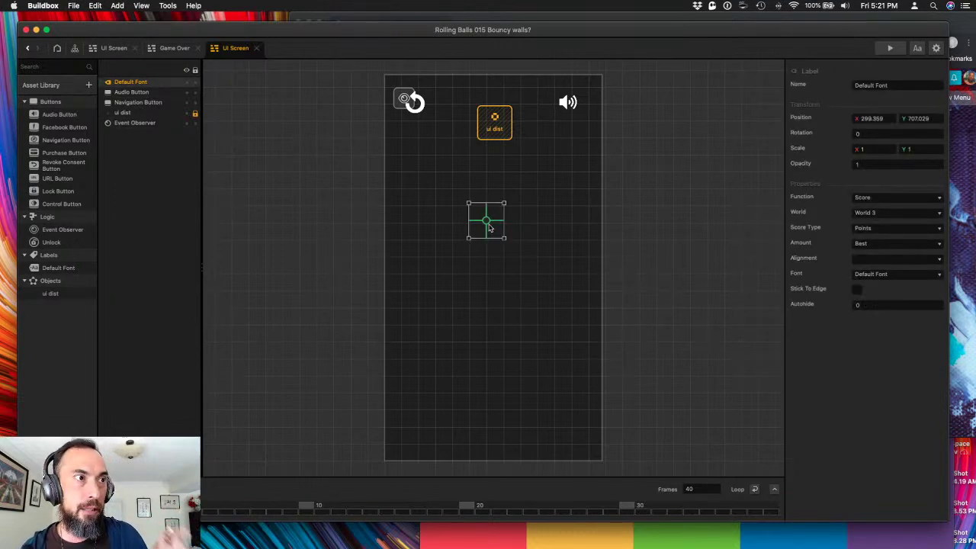
{"action": "left_click_drag", "start_coordinate": [490, 228], "coordinate": [491, 232]}
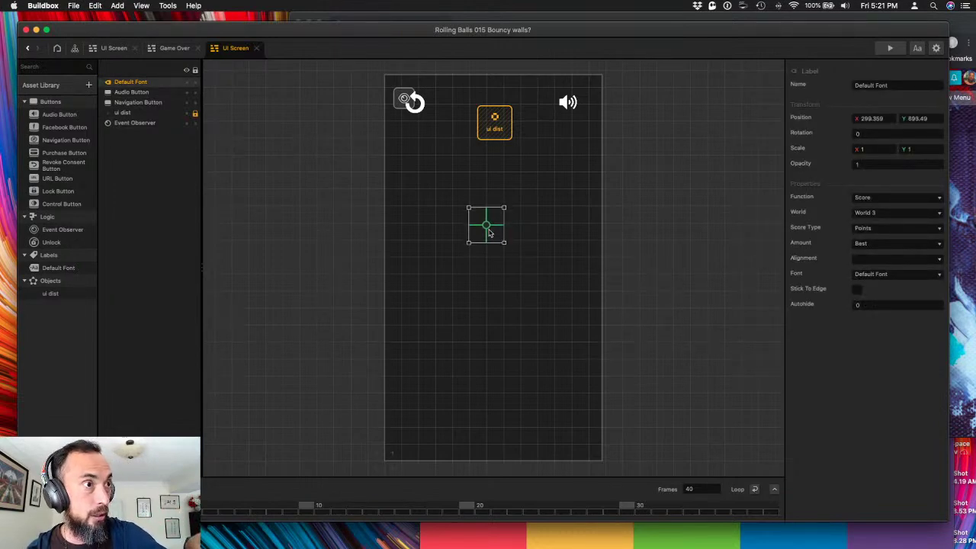
- Examine the score label's options for world, score type and amount
{"action": "left_click", "coordinate": [928, 214]}
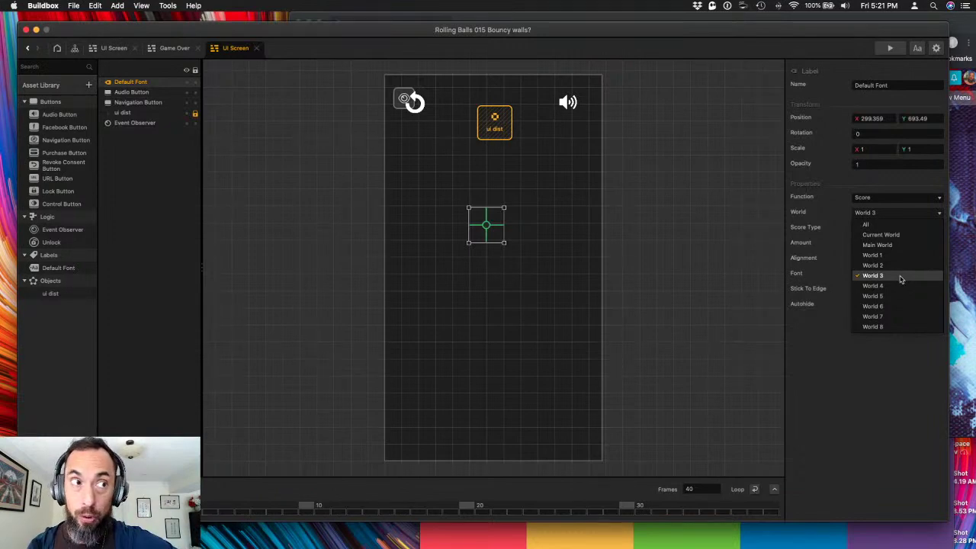
{"action": "left_click", "coordinate": [611, 270]}
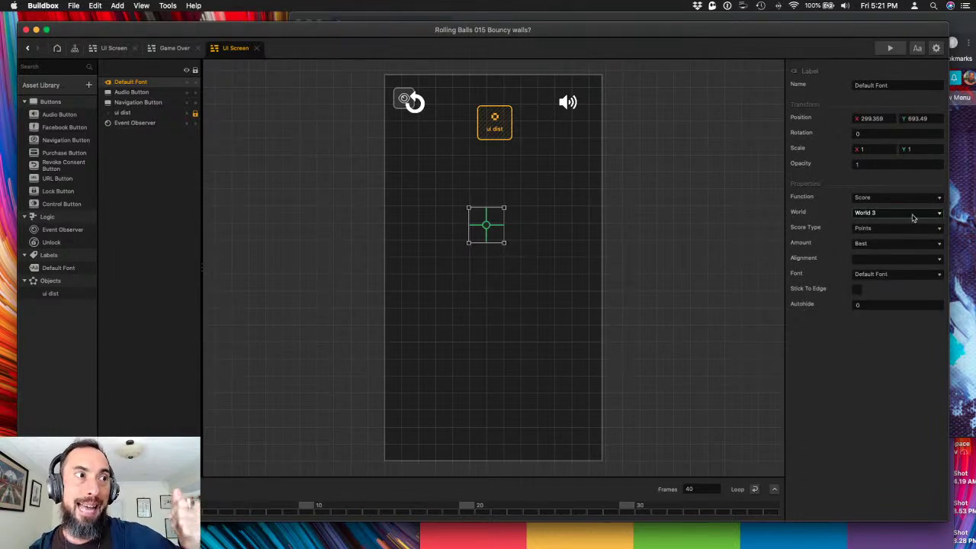
{"action": "left_click", "coordinate": [913, 245]}
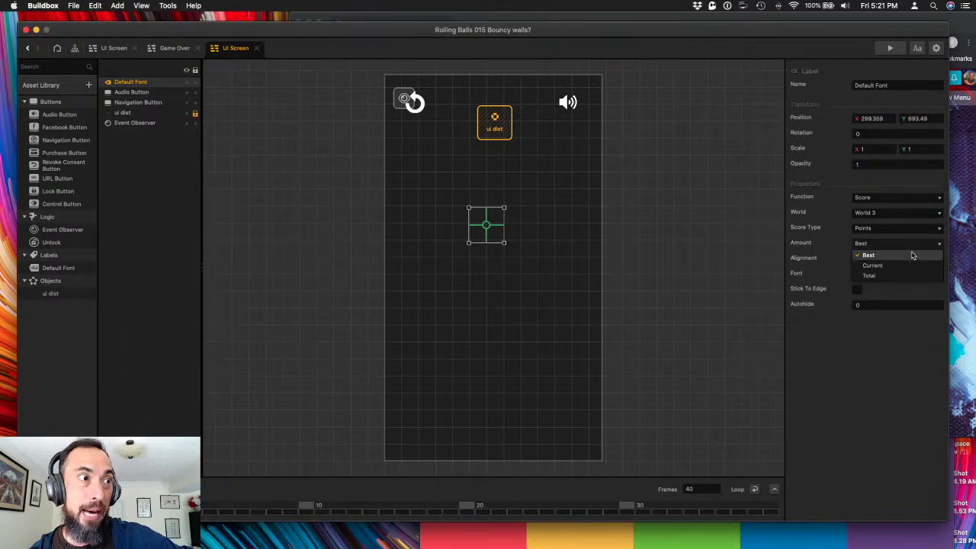
{"action": "left_click", "coordinate": [915, 215]}
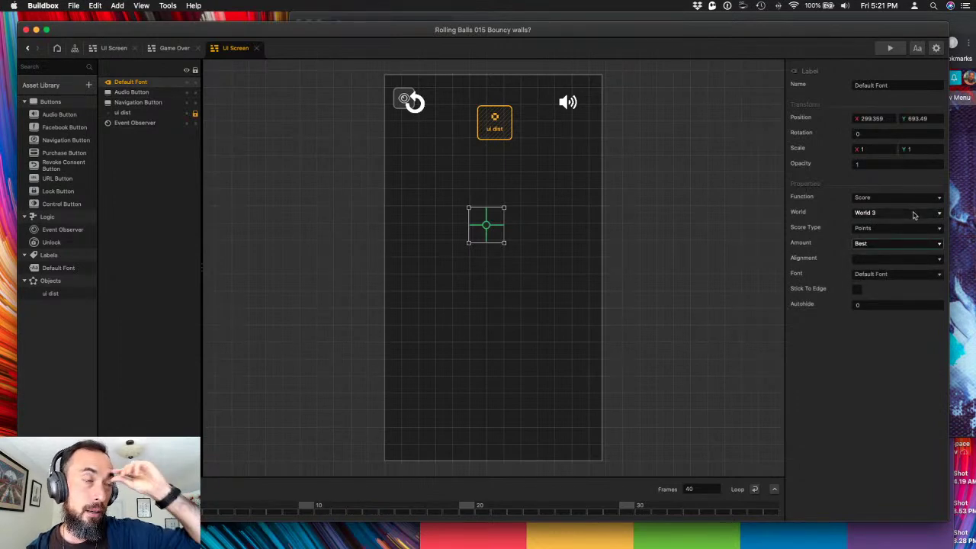
{"action": "left_click", "coordinate": [907, 229]}
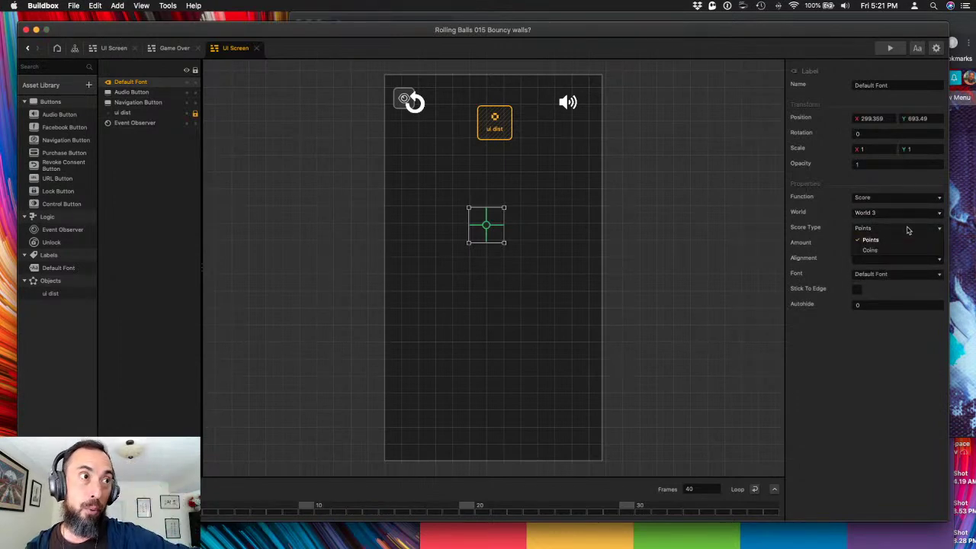
{"action": "left_click", "coordinate": [804, 243]}
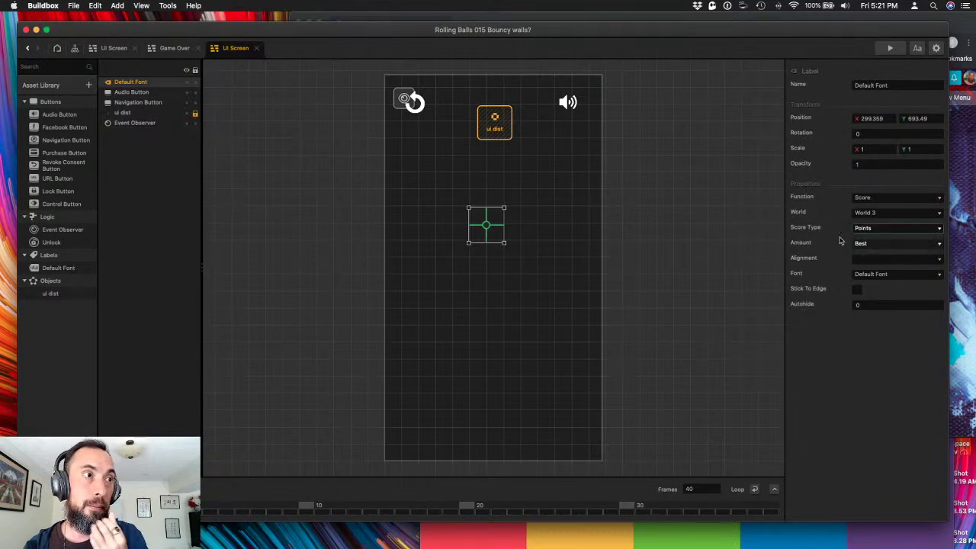
{"action": "left_click", "coordinate": [875, 244]}
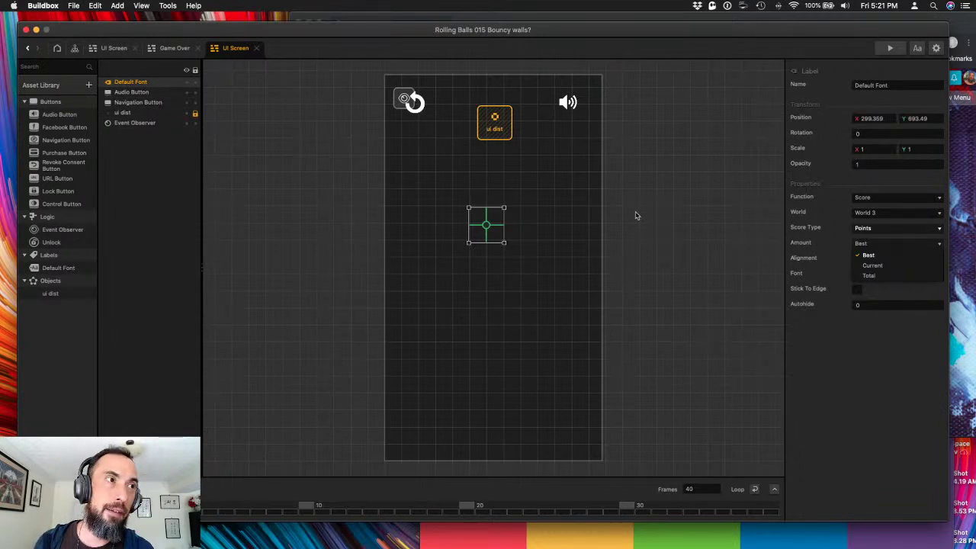
{"action": "left_click", "coordinate": [908, 212]}
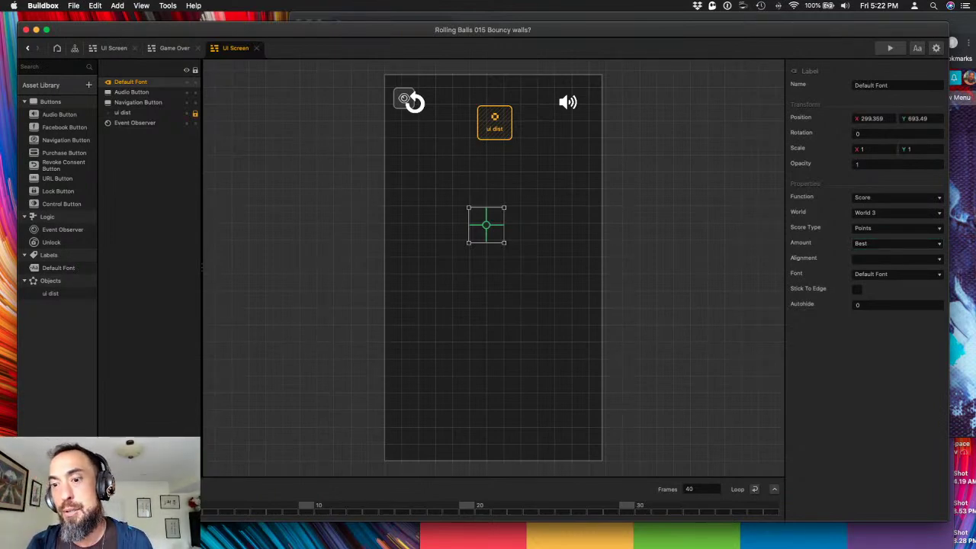
- Move the World 3 score label up beneath the ui dist object, to about X 355, Y 796
{"action": "left_click", "coordinate": [537, 217]}
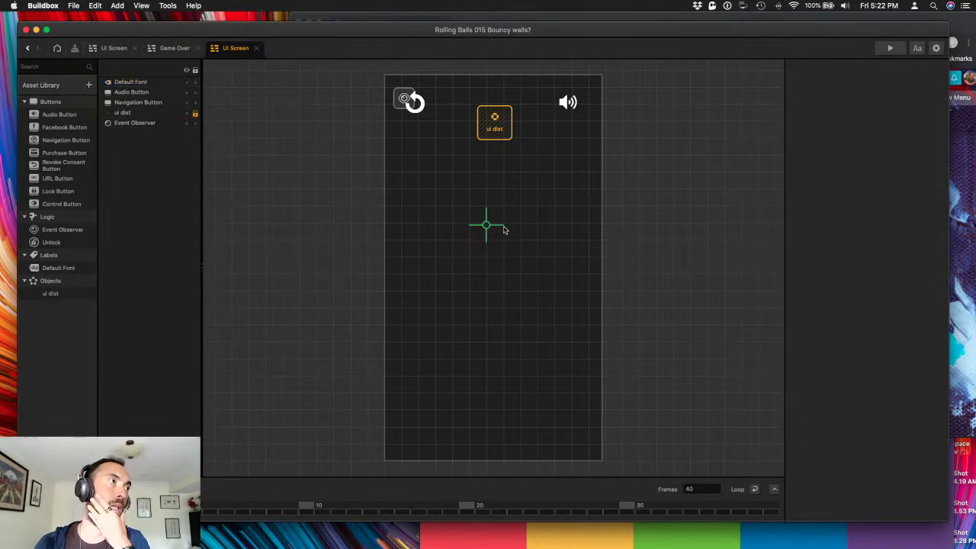
{"action": "left_click_drag", "start_coordinate": [494, 229], "coordinate": [514, 212]}
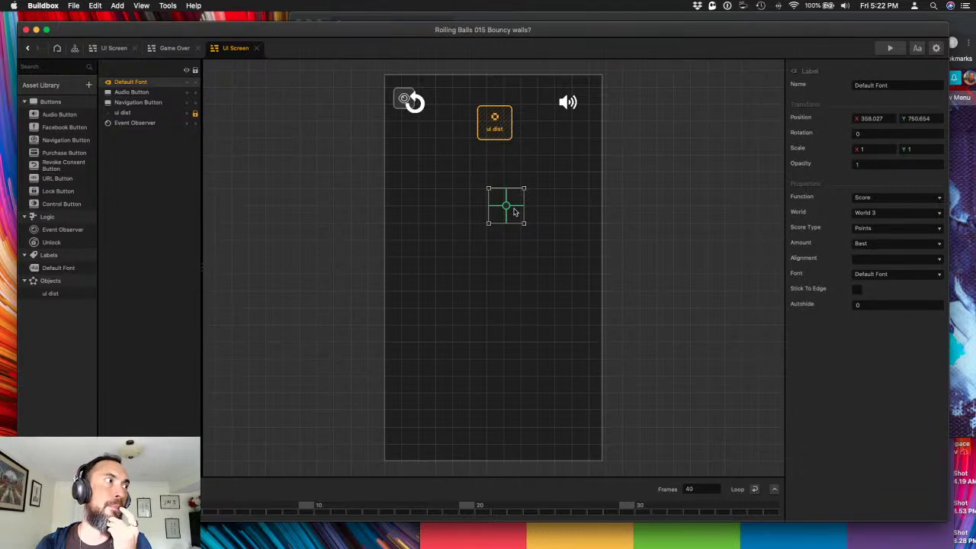
{"action": "left_click", "coordinate": [904, 245]}
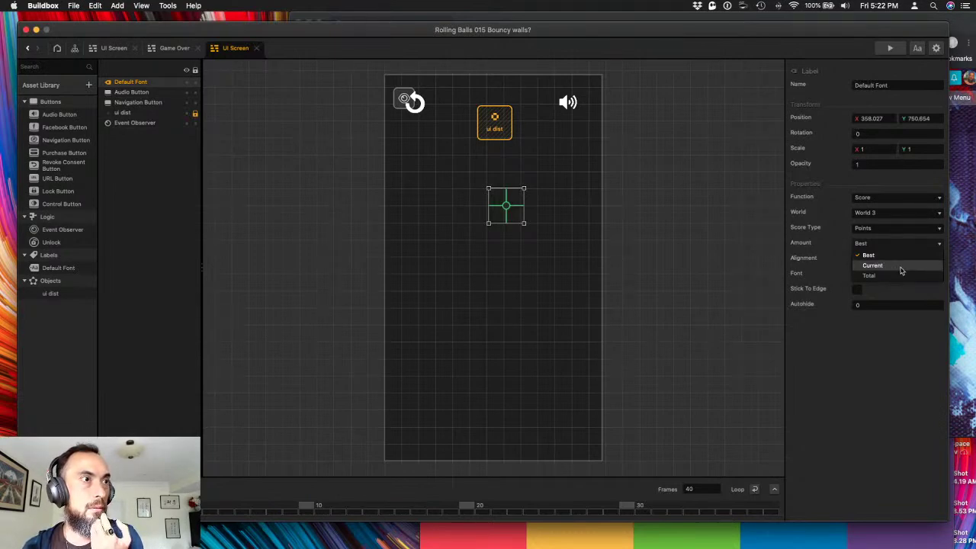
{"action": "left_click", "coordinate": [753, 259]}
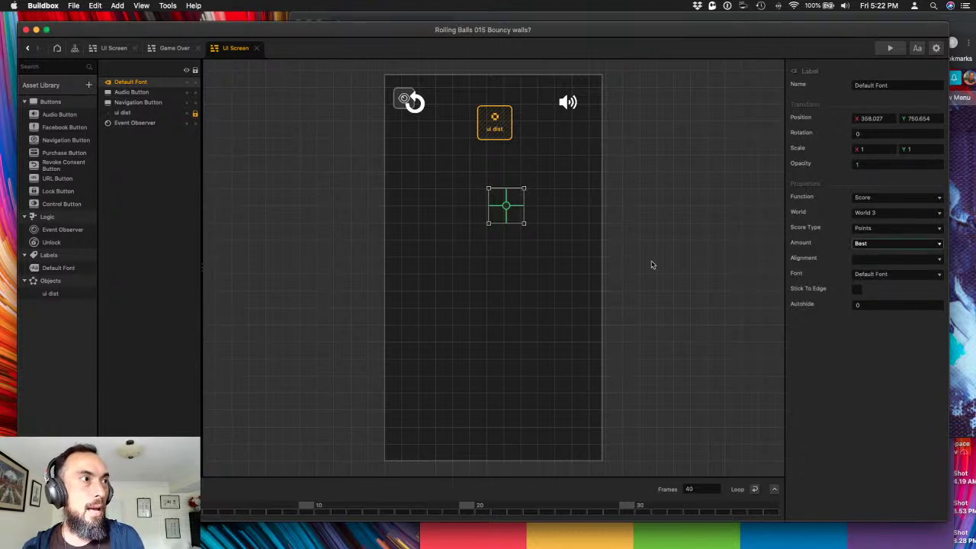
{"action": "left_click_drag", "start_coordinate": [516, 205], "coordinate": [513, 191]}
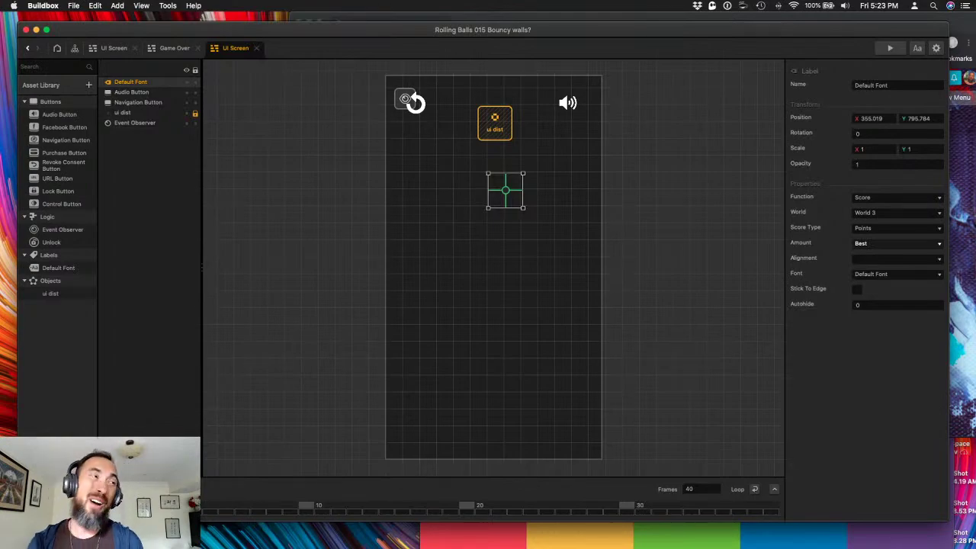
- Open the recent project Rolling Space 3d 057 color testing, discarding the changes to the Rolling Balls project
{"action": "key", "text": "ctrl+Up"}
{"action": "key", "text": "ctrl+Up"}
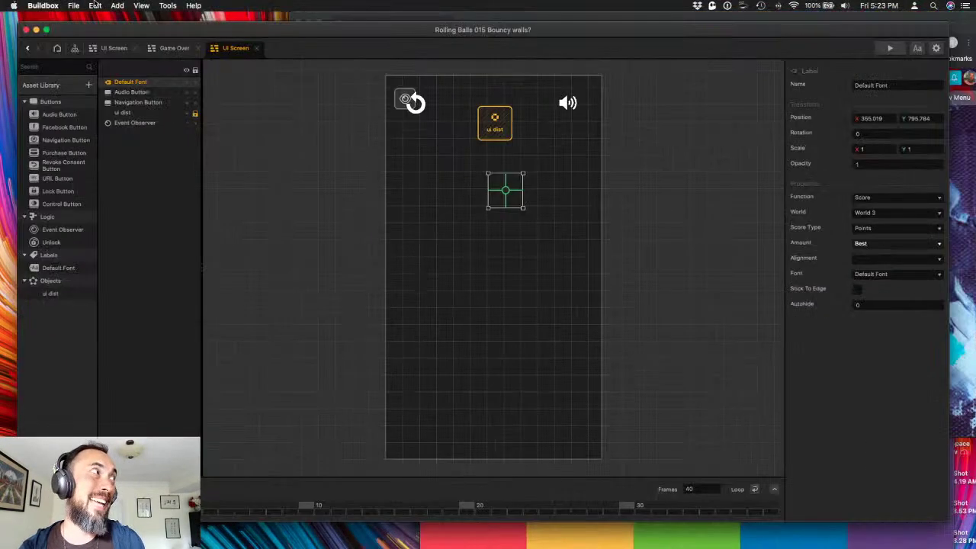
{"action": "left_click", "coordinate": [74, 6]}
{"action": "mouse_move", "coordinate": [96, 37]}
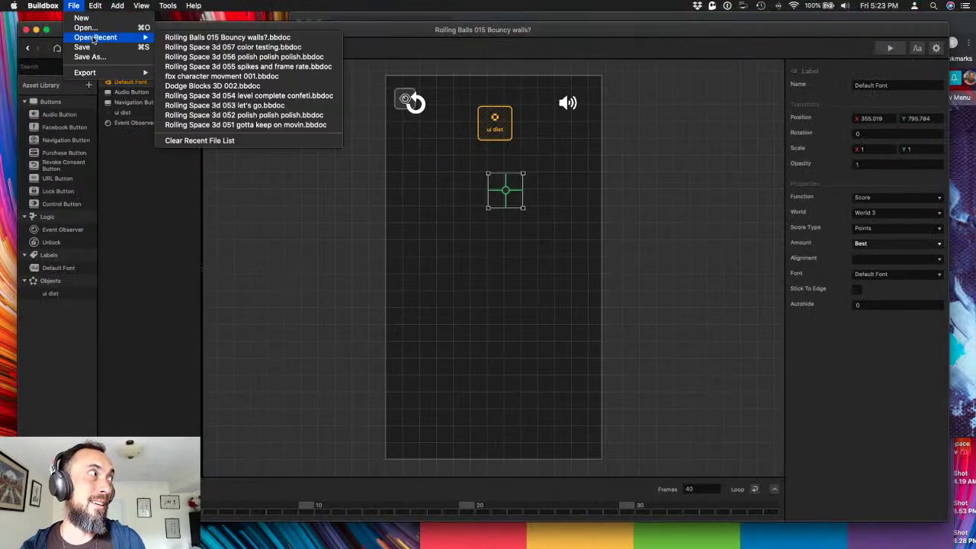
{"action": "left_click", "coordinate": [222, 47]}
{"action": "key", "text": "ctrl+Up"}
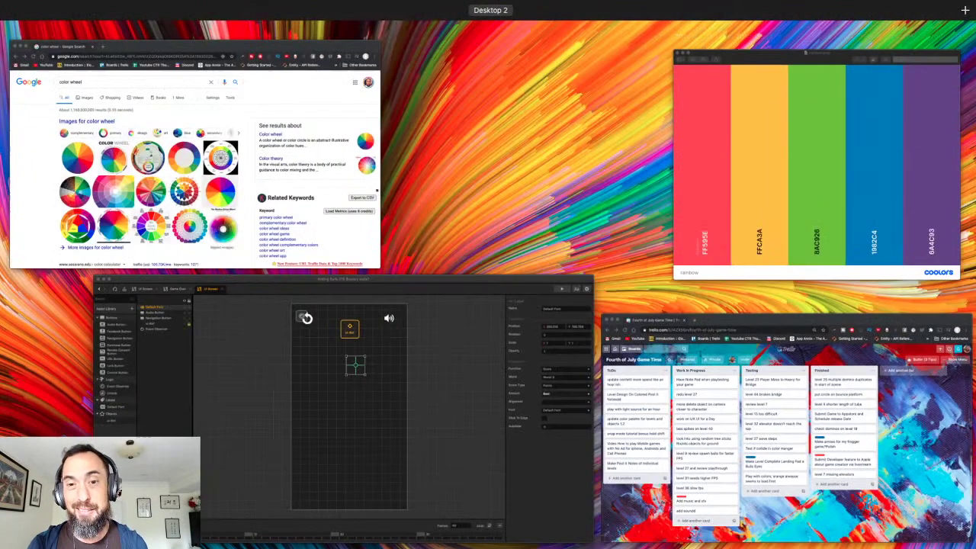
{"action": "key", "text": "ctrl+Up"}
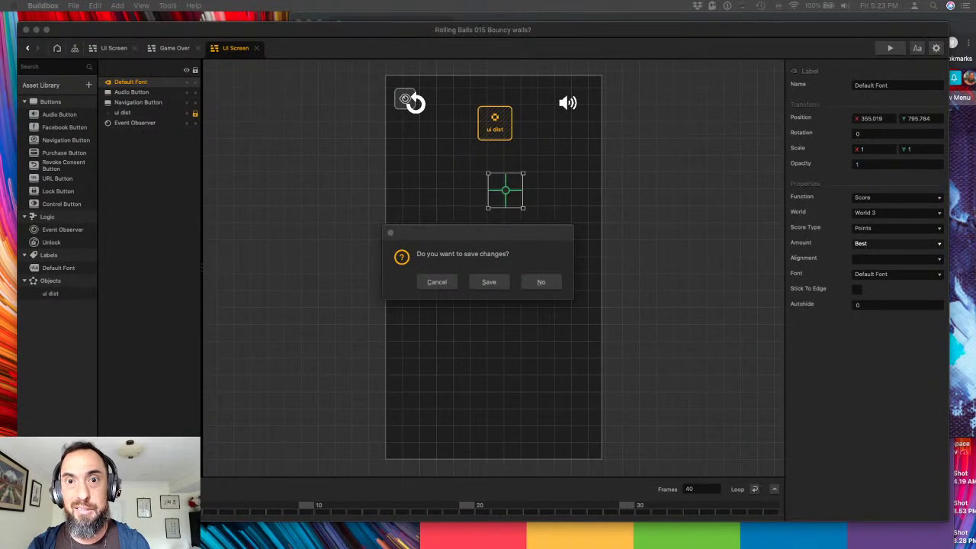
{"action": "key", "text": "ctrl+Up"}
{"action": "key", "text": "ctrl+Up"}
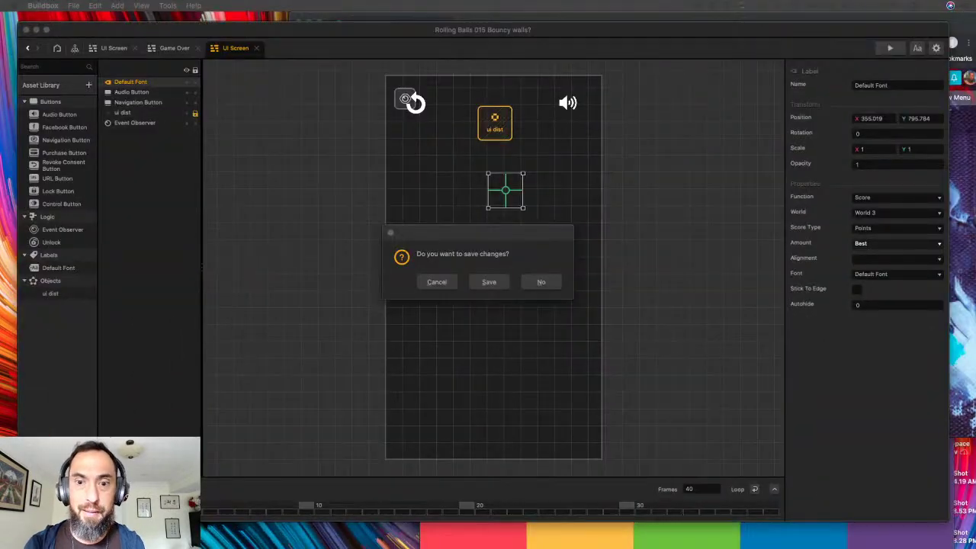
{"action": "left_click", "coordinate": [532, 283]}
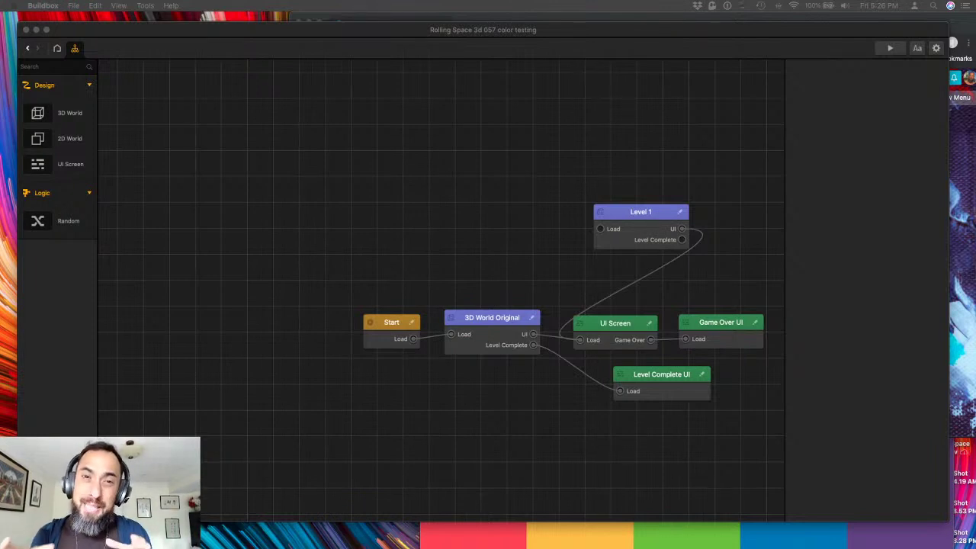
- Open the 3D World Original node and bring up level section 39
{"action": "double_click", "coordinate": [497, 335]}
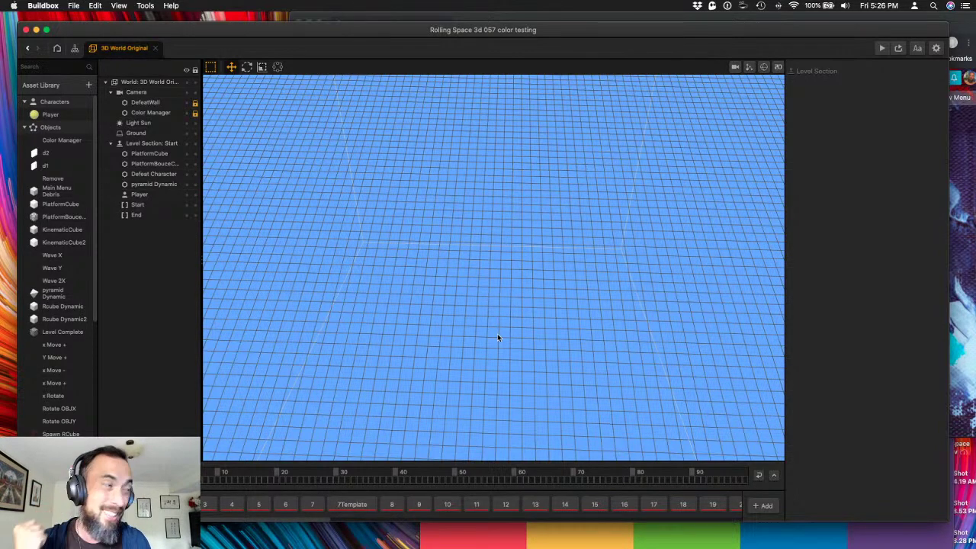
{"action": "scroll", "coordinate": [568, 298], "scroll_direction": "down", "scroll_amount": 10}
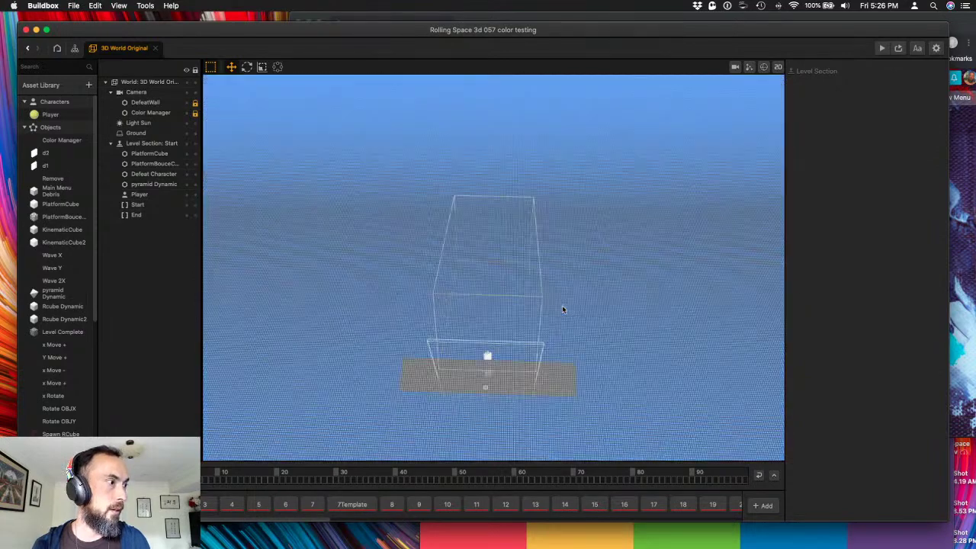
{"action": "scroll", "coordinate": [440, 384], "scroll_direction": "up", "scroll_amount": 8}
{"action": "scroll", "coordinate": [439, 383], "scroll_direction": "up", "scroll_amount": 5}
{"action": "left_click", "coordinate": [209, 506]}
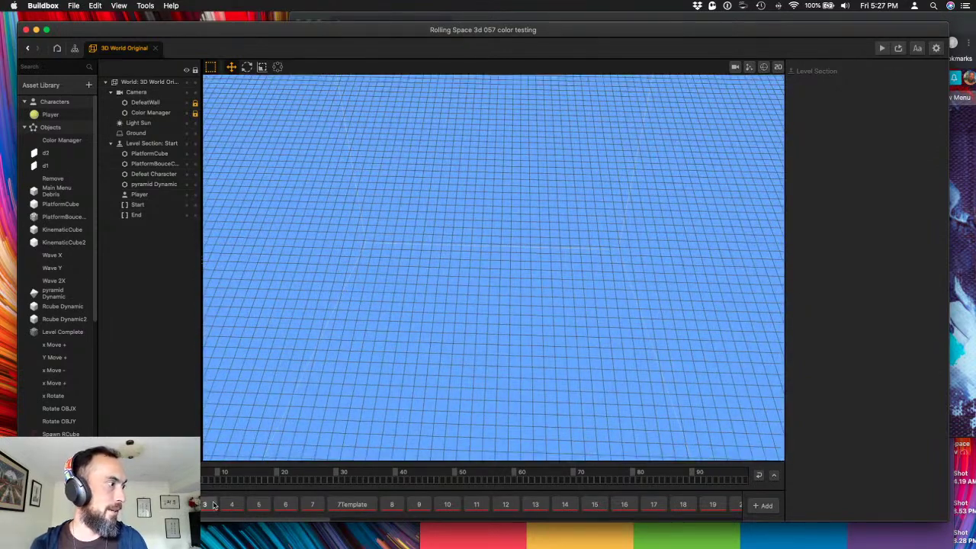
{"action": "scroll", "coordinate": [490, 507], "scroll_direction": "right", "scroll_amount": 10}
{"action": "scroll", "coordinate": [490, 507], "scroll_direction": "right", "scroll_amount": 5}
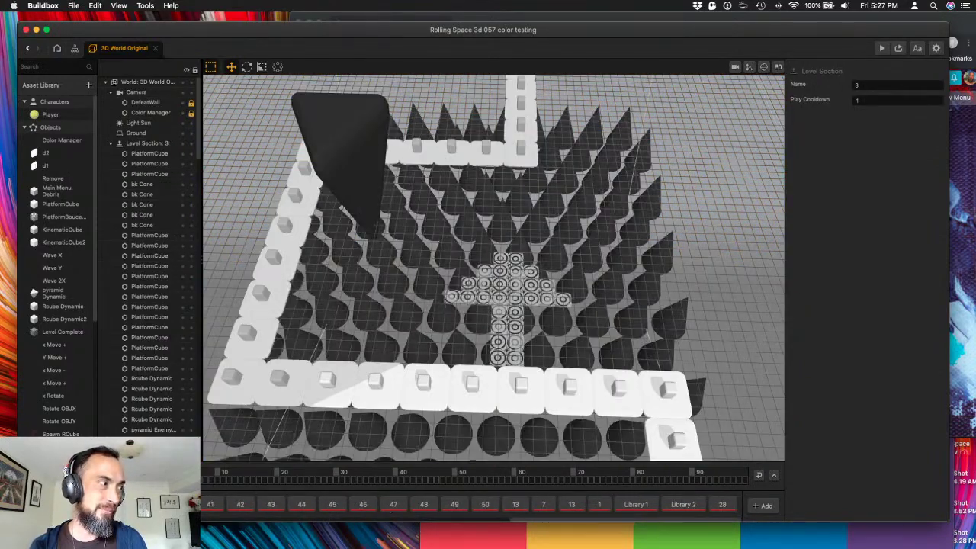
{"action": "left_click", "coordinate": [149, 505]}
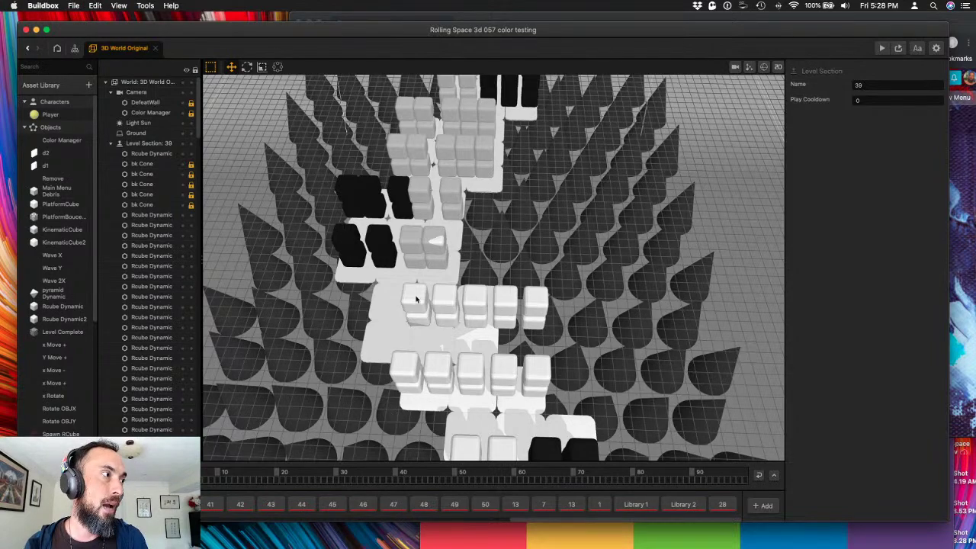
- Examine the stacked grey and black cubes of section 39 from several angles, including their height above the platforms
{"action": "right_click_drag", "start_coordinate": [377, 227], "coordinate": [592, 314]}
{"action": "left_click", "coordinate": [564, 289]}
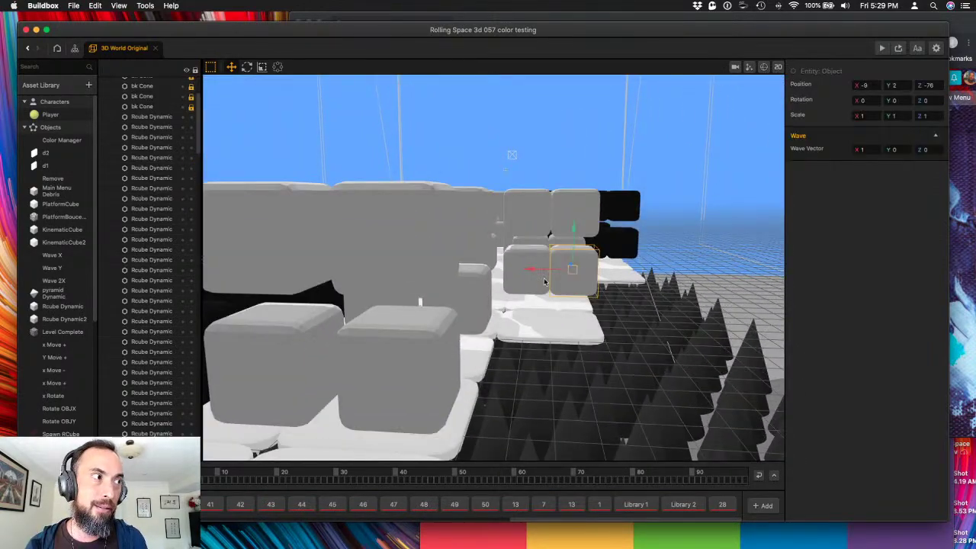
{"action": "scroll", "coordinate": [520, 324], "scroll_direction": "down", "scroll_amount": 5}
{"action": "right_click_drag", "start_coordinate": [520, 324], "coordinate": [512, 328]}
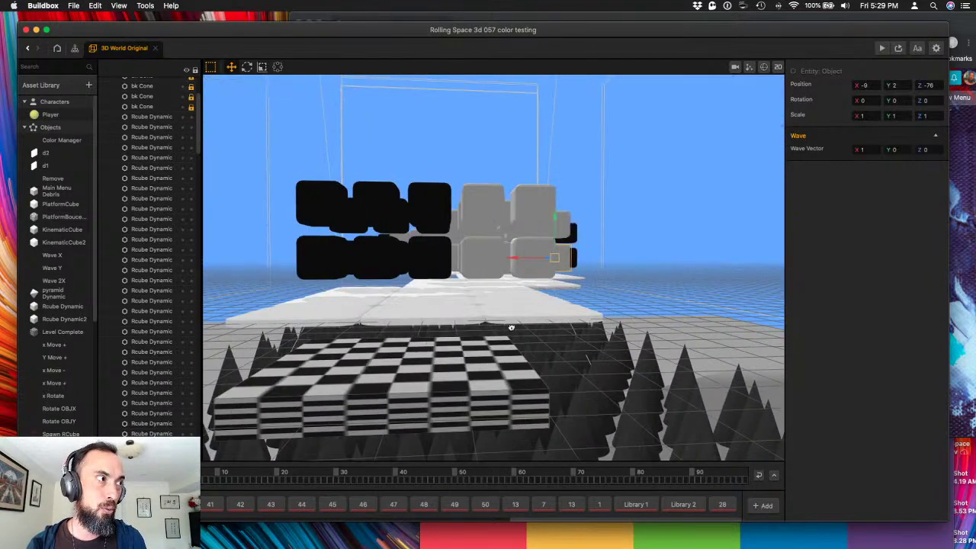
{"action": "scroll", "coordinate": [533, 273], "scroll_direction": "down", "scroll_amount": 2}
{"action": "scroll", "coordinate": [463, 279], "scroll_direction": "up", "scroll_amount": 5}
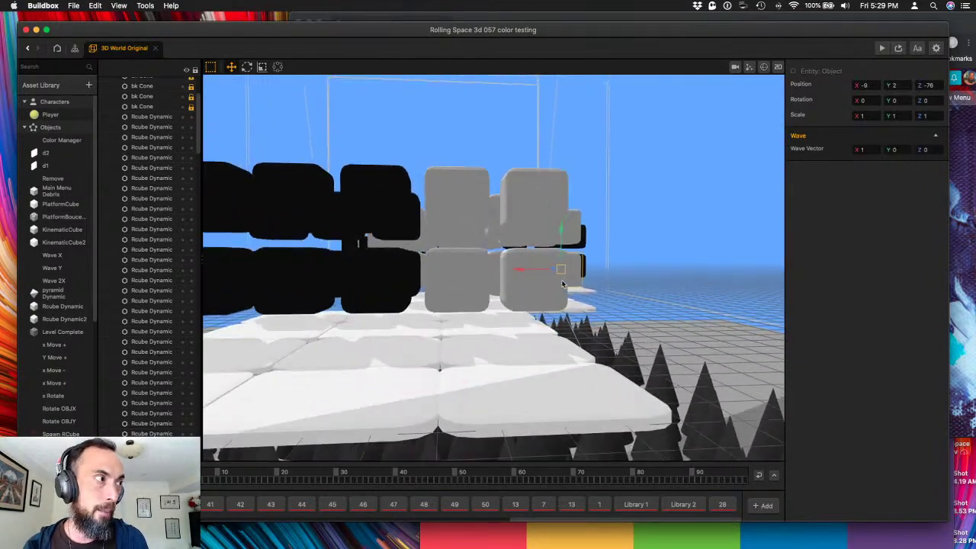
{"action": "scroll", "coordinate": [463, 279], "scroll_direction": "down", "scroll_amount": 3}
{"action": "right_click_drag", "start_coordinate": [499, 279], "coordinate": [724, 275]}
{"action": "scroll", "coordinate": [682, 288], "scroll_direction": "down", "scroll_amount": 2}
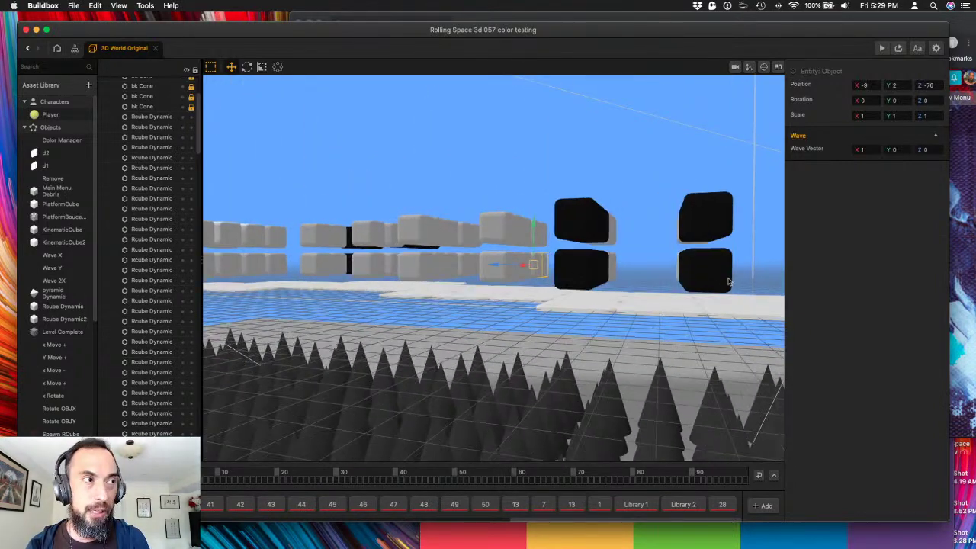
- Select several rows of stacked grey and black cubes in section 39 and adjust their height above the platforms
{"action": "left_click", "coordinate": [731, 280]}
{"action": "left_click_drag", "start_coordinate": [462, 239], "coordinate": [530, 224]}
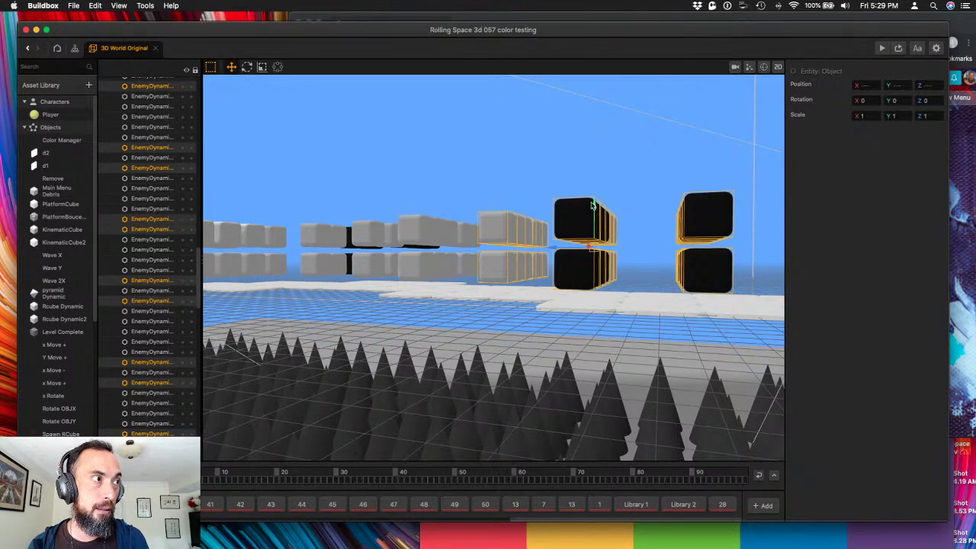
{"action": "left_click_drag", "start_coordinate": [594, 204], "coordinate": [591, 220]}
{"action": "right_click_drag", "start_coordinate": [586, 227], "coordinate": [580, 233]}
{"action": "left_click_drag", "start_coordinate": [598, 220], "coordinate": [597, 190]}
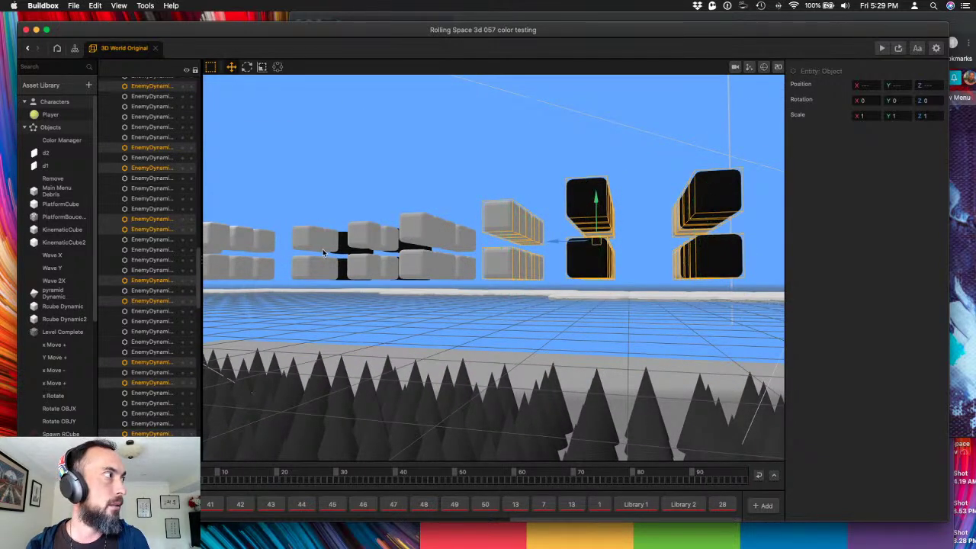
{"action": "scroll", "coordinate": [182, 284], "scroll_direction": "up", "scroll_amount": 10}
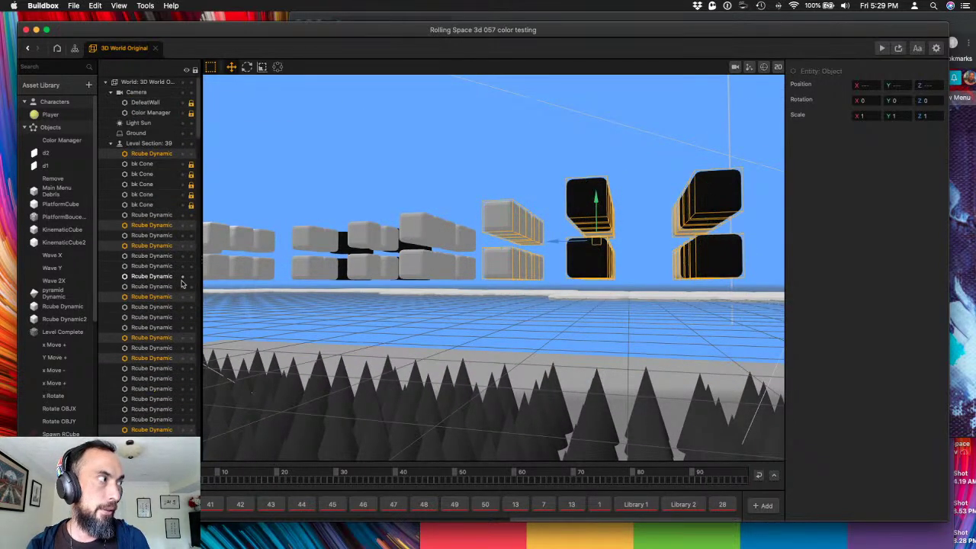
- Set the 3D world's grid size to 0.5 on the X, Y and Z axes
{"action": "left_click", "coordinate": [156, 83]}
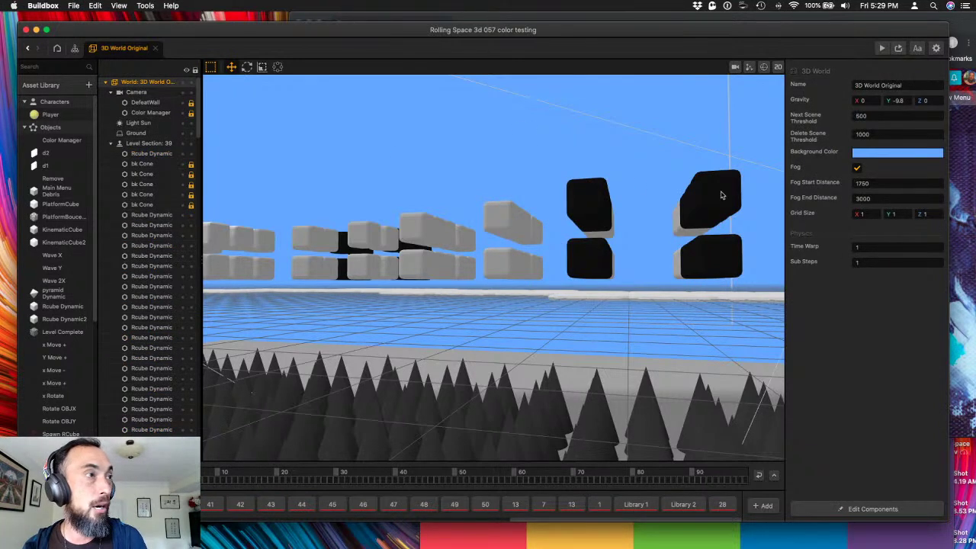
{"action": "left_click", "coordinate": [864, 213]}
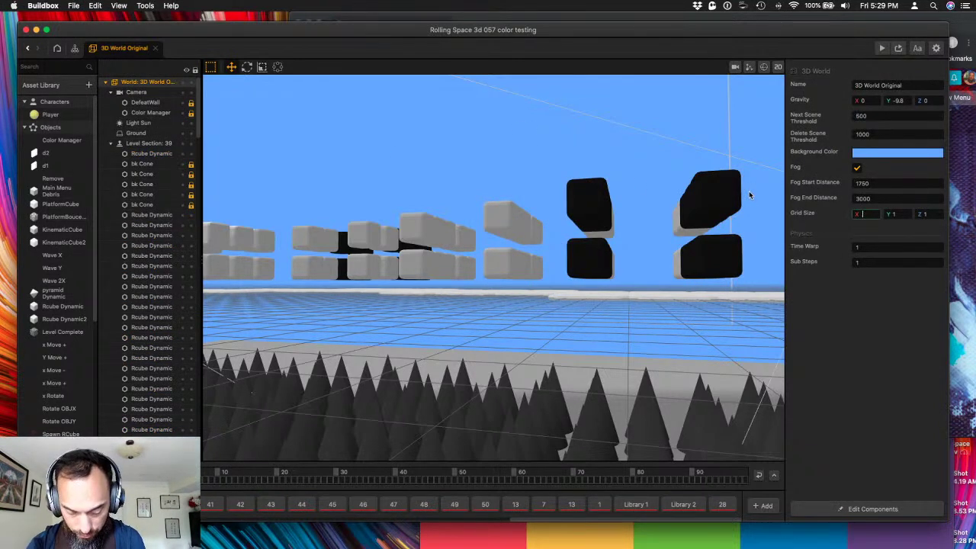
{"action": "type", "text": "5"}
{"action": "key", "text": "Tab"}
{"action": "key", "text": "Tab"}
{"action": "type", "text": ".5"}
{"action": "key", "text": "Tab"}
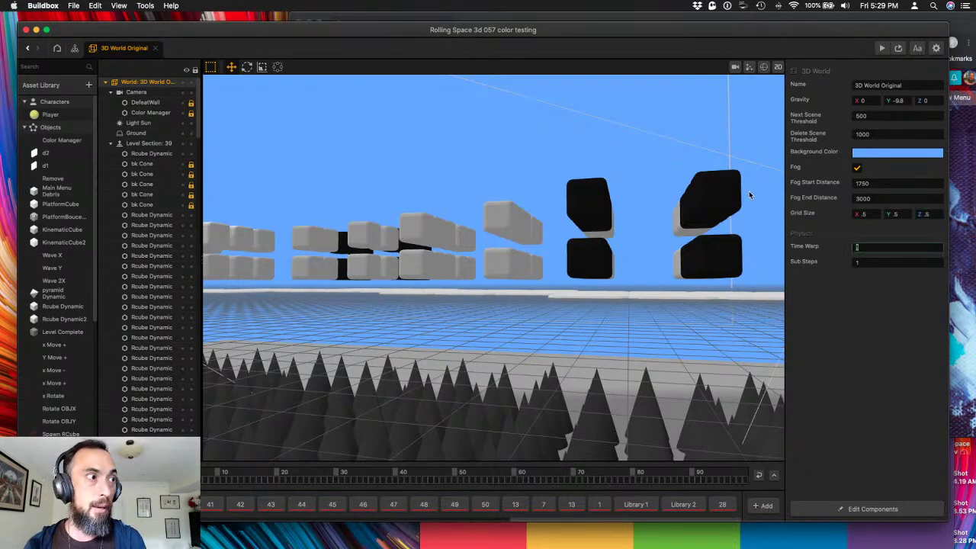
- Lower the stacked black cubes at Z -88 in section 39 and bring their upper row closer to the lower row
{"action": "scroll", "coordinate": [681, 207], "scroll_direction": "down", "scroll_amount": 3}
{"action": "left_click_drag", "start_coordinate": [679, 206], "coordinate": [641, 221]}
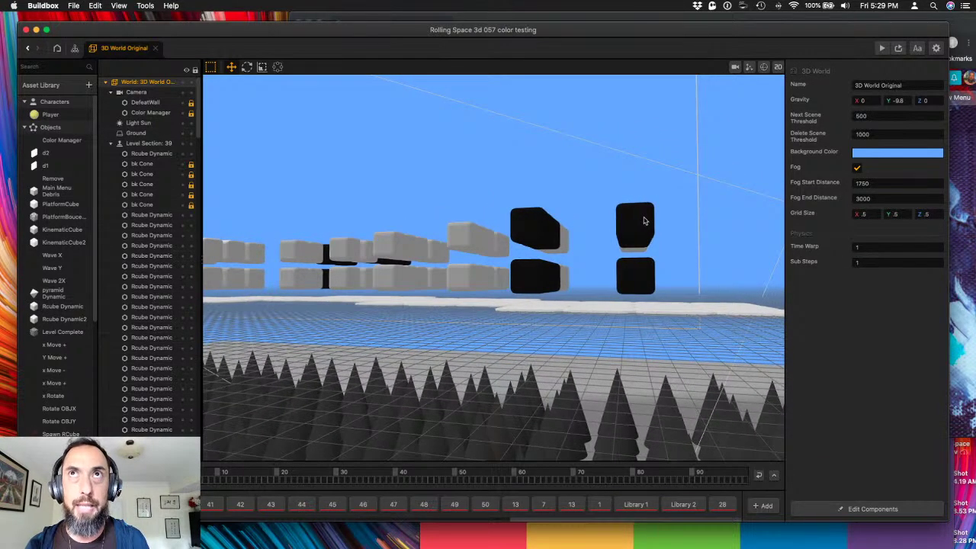
{"action": "left_click_drag", "start_coordinate": [644, 221], "coordinate": [656, 238]}
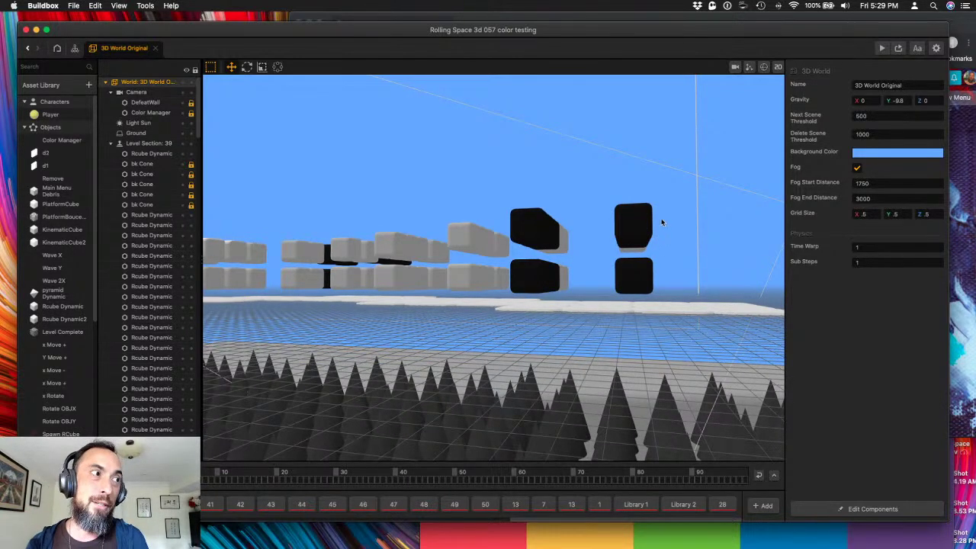
{"action": "left_click", "coordinate": [633, 219]}
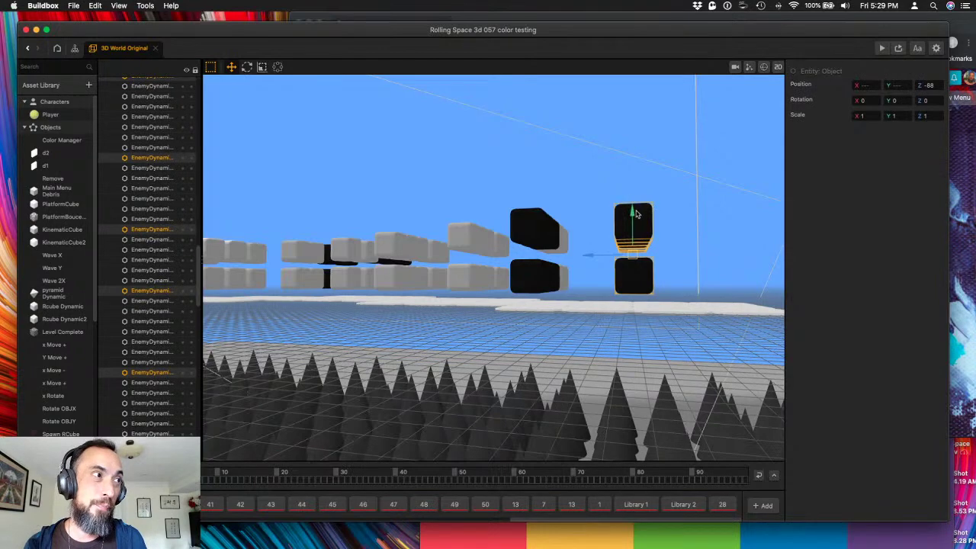
{"action": "left_click_drag", "start_coordinate": [611, 211], "coordinate": [639, 212]}
{"action": "left_click", "coordinate": [644, 223]}
- Lower the stacked black cubes at Z -82 in section 39 and move their upper row down to Y 4
{"action": "right_click_drag", "start_coordinate": [639, 212], "coordinate": [540, 207]}
{"action": "left_click", "coordinate": [540, 214]}
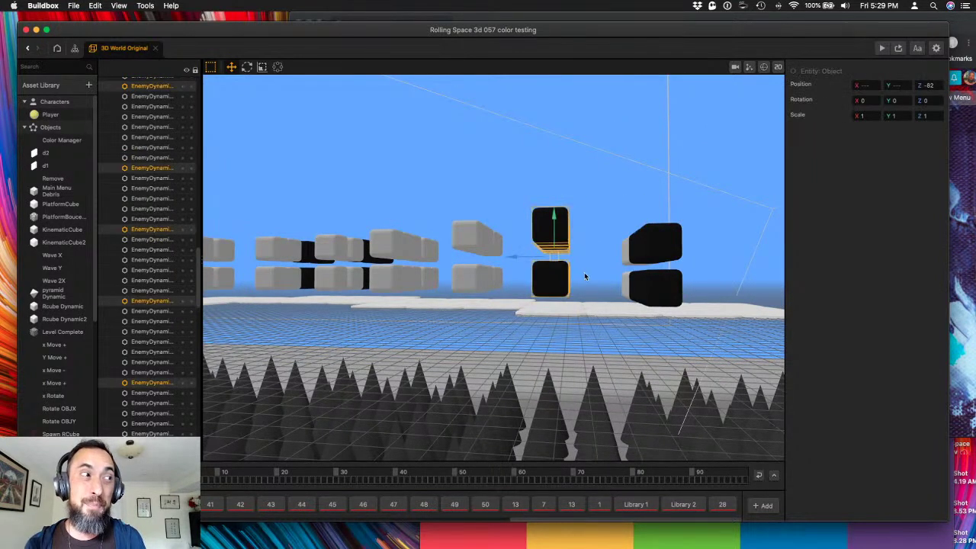
{"action": "left_click_drag", "start_coordinate": [559, 221], "coordinate": [561, 230]}
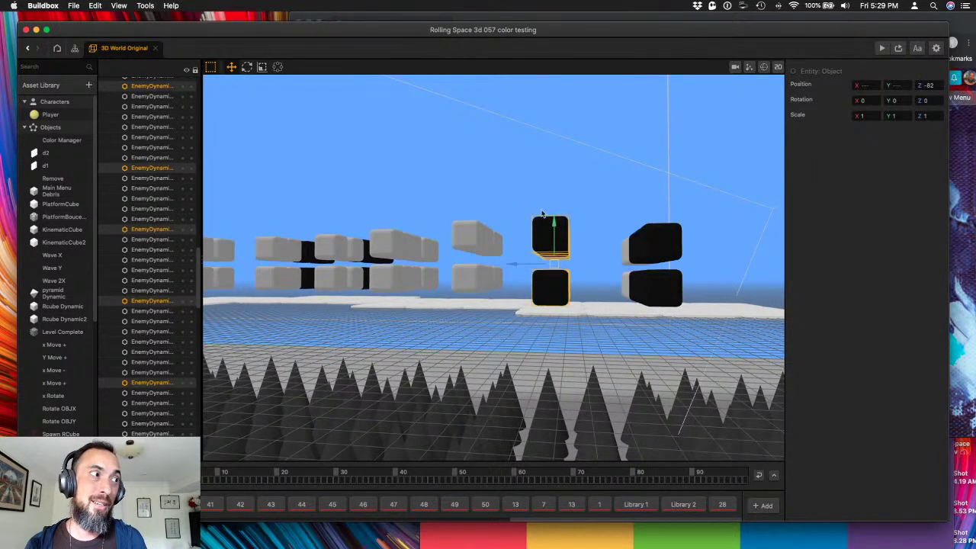
{"action": "left_click", "coordinate": [575, 239]}
{"action": "left_click", "coordinate": [584, 255]}
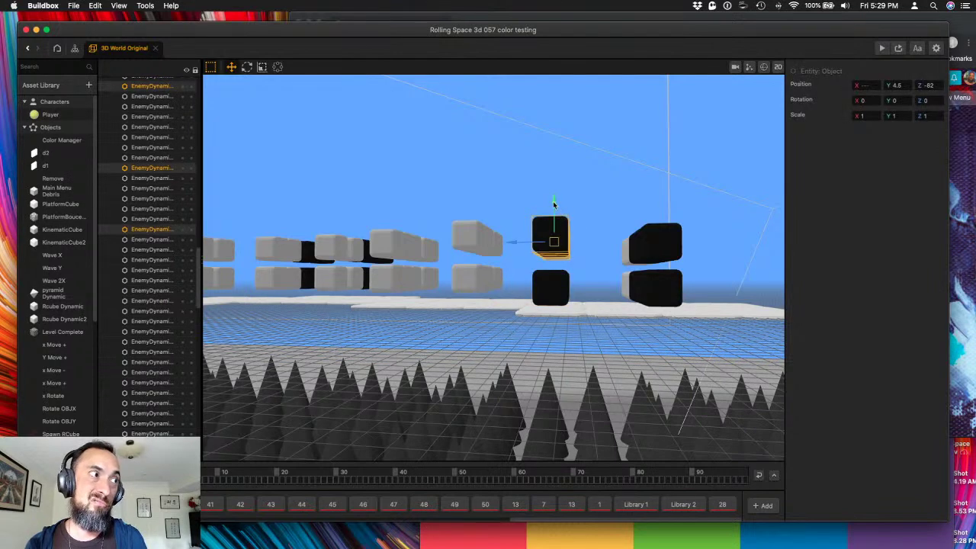
{"action": "left_click_drag", "start_coordinate": [553, 201], "coordinate": [553, 210]}
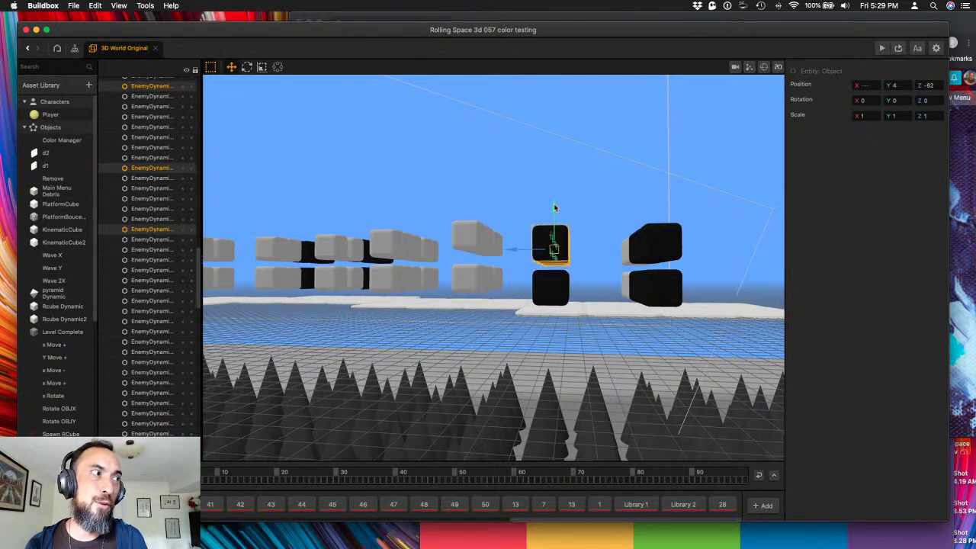
- Select the stacked grey cubes at Z -76 and examine their height above the platforms against the neighbouring stacks
{"action": "middle_click_drag", "start_coordinate": [486, 261], "coordinate": [549, 270]}
{"action": "left_click_drag", "start_coordinate": [512, 223], "coordinate": [563, 292]}
{"action": "middle_click_drag", "start_coordinate": [543, 275], "coordinate": [549, 233]}
{"action": "scroll", "coordinate": [560, 282], "scroll_direction": "up", "scroll_amount": 5}
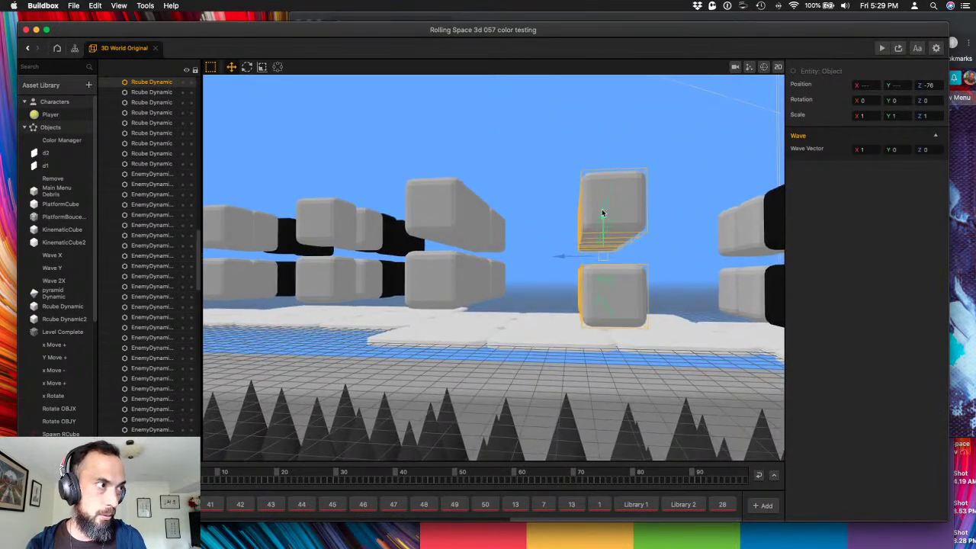
{"action": "right_click_drag", "start_coordinate": [601, 209], "coordinate": [539, 241]}
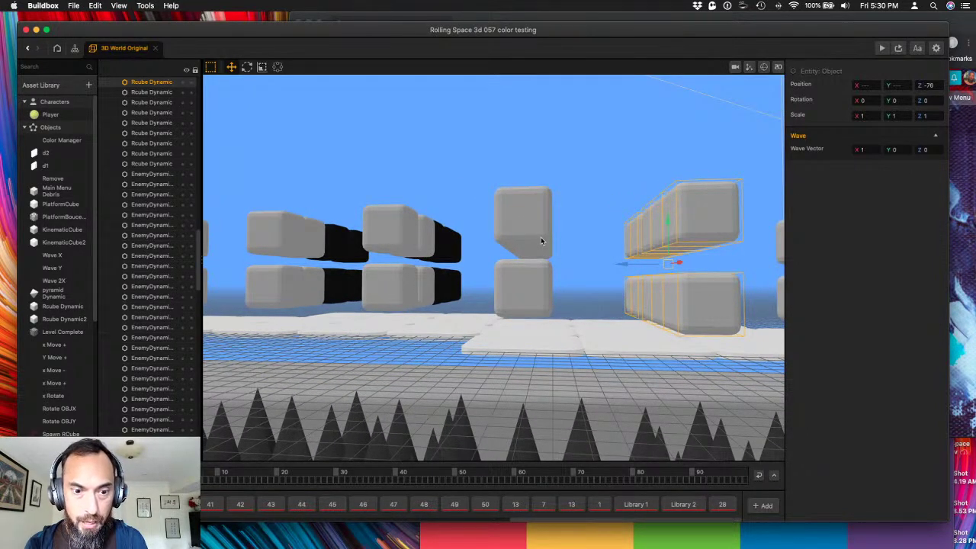
{"action": "scroll", "coordinate": [541, 241], "scroll_direction": "down", "scroll_amount": 2}
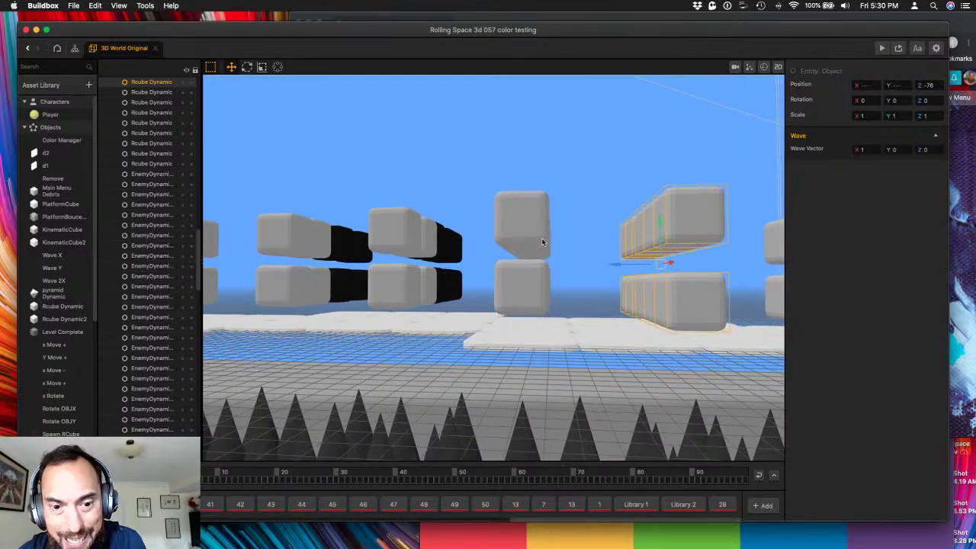
{"action": "scroll", "coordinate": [541, 238], "scroll_direction": "down", "scroll_amount": 1}
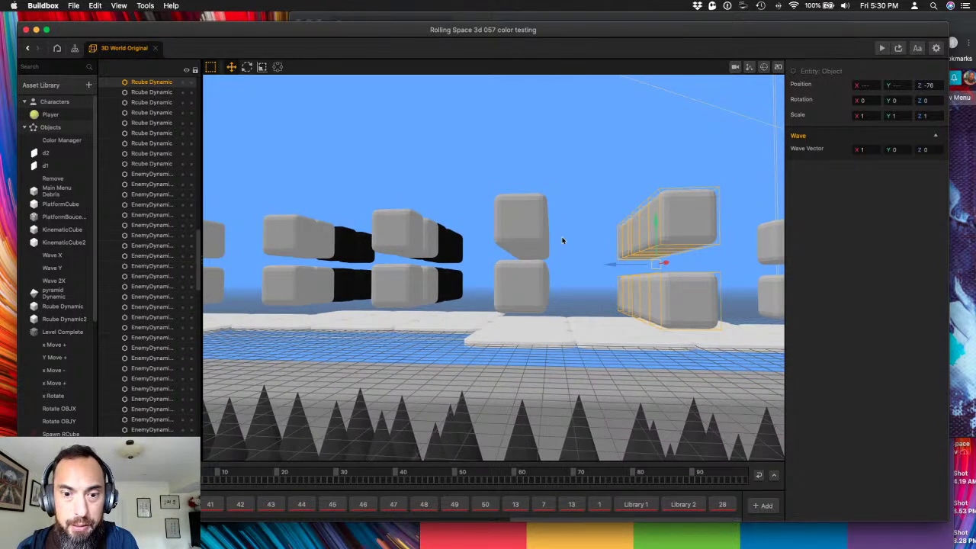
- Open the UI Screen, try an Arial White label in the middle of the layout, and delete it
{"action": "left_click", "coordinate": [75, 49]}
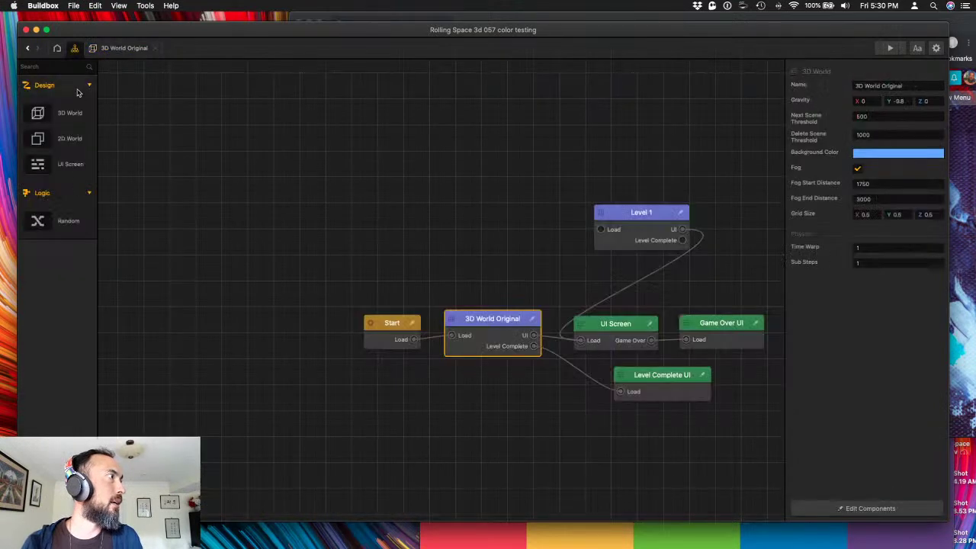
{"action": "double_click", "coordinate": [610, 323]}
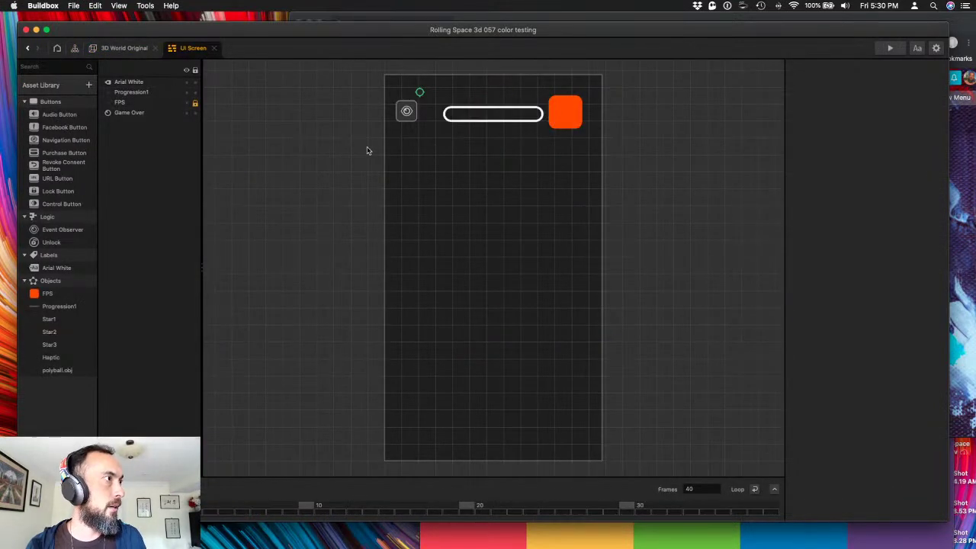
{"action": "left_click_drag", "start_coordinate": [56, 267], "coordinate": [473, 267]}
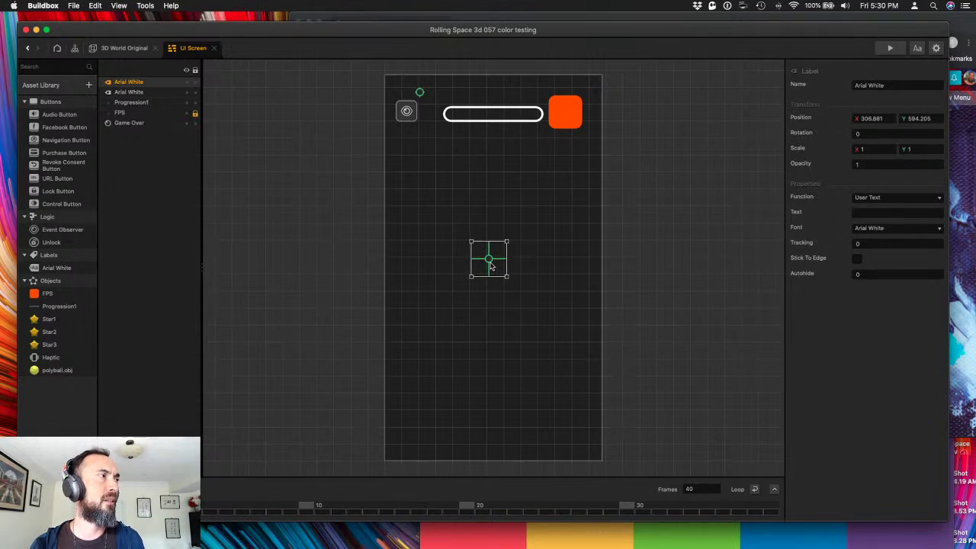
{"action": "key", "text": "BackSpace"}
- Open the script of the Player's upper Add Point node and copy the line let pc = this.attribute('Points/Coins');
{"action": "left_click", "coordinate": [122, 47]}
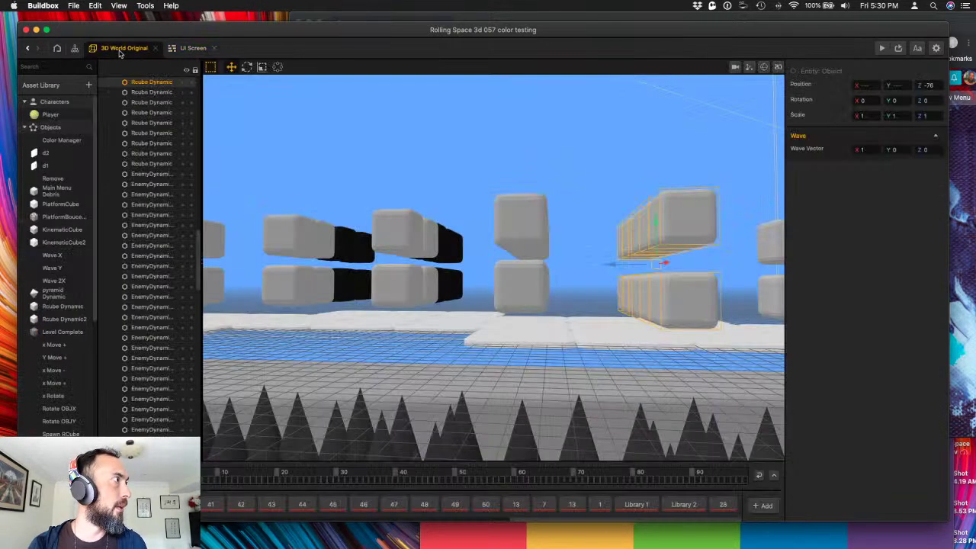
{"action": "left_click", "coordinate": [55, 114]}
{"action": "double_click", "coordinate": [57, 115]}
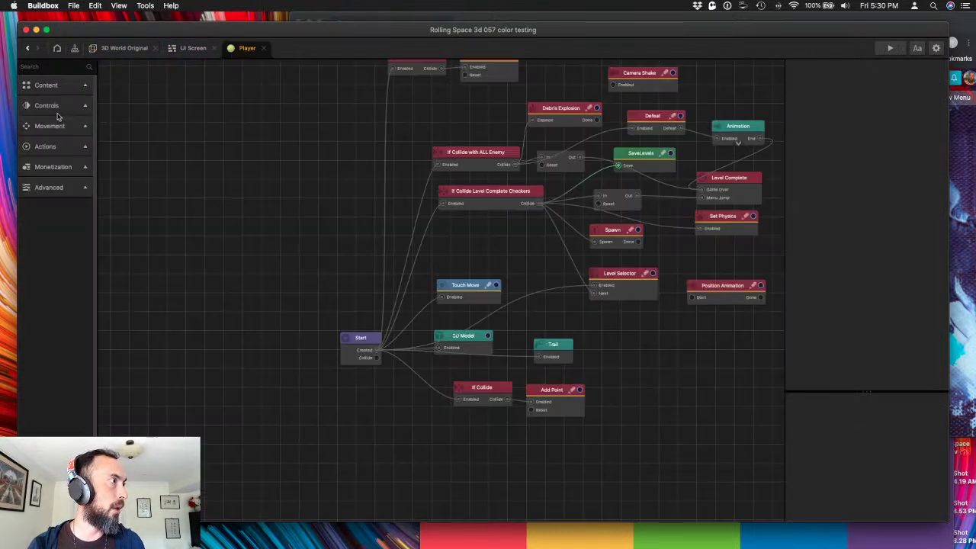
{"action": "left_click_drag", "start_coordinate": [283, 135], "coordinate": [254, 270]}
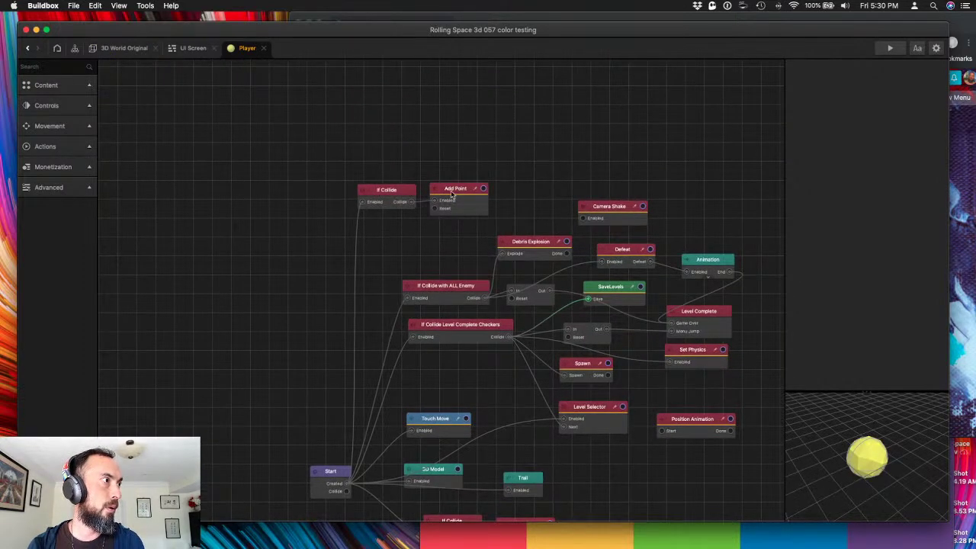
{"action": "left_click", "coordinate": [474, 190]}
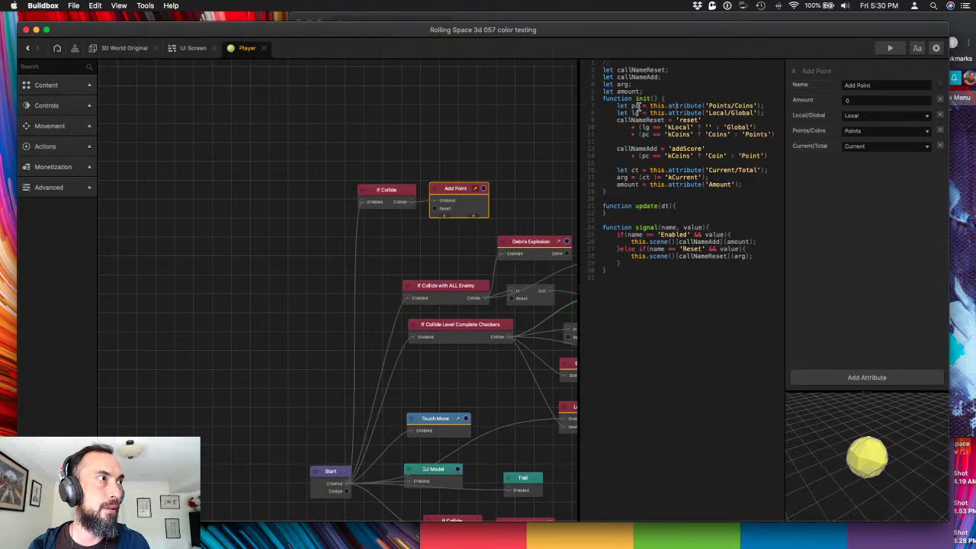
{"action": "double_click", "coordinate": [634, 106]}
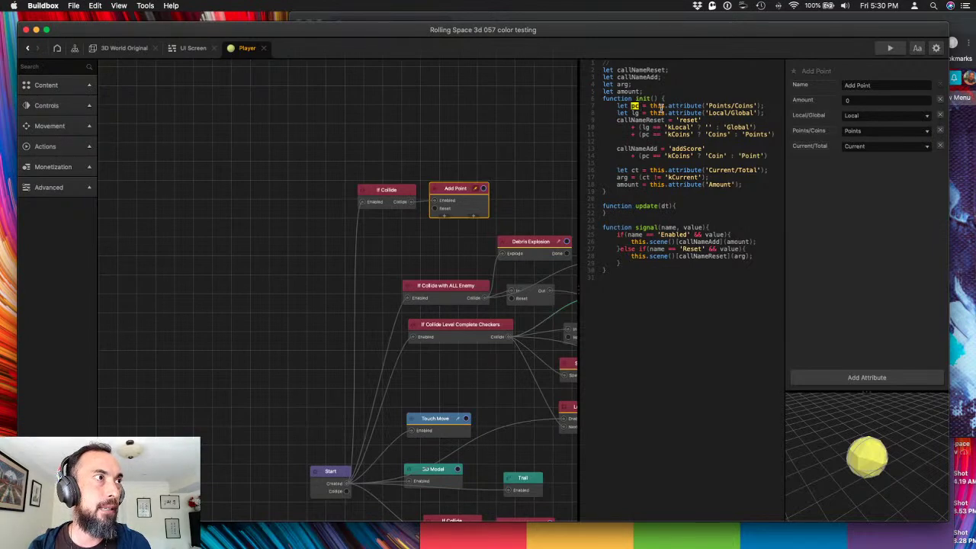
{"action": "left_click_drag", "start_coordinate": [660, 107], "coordinate": [609, 107]}
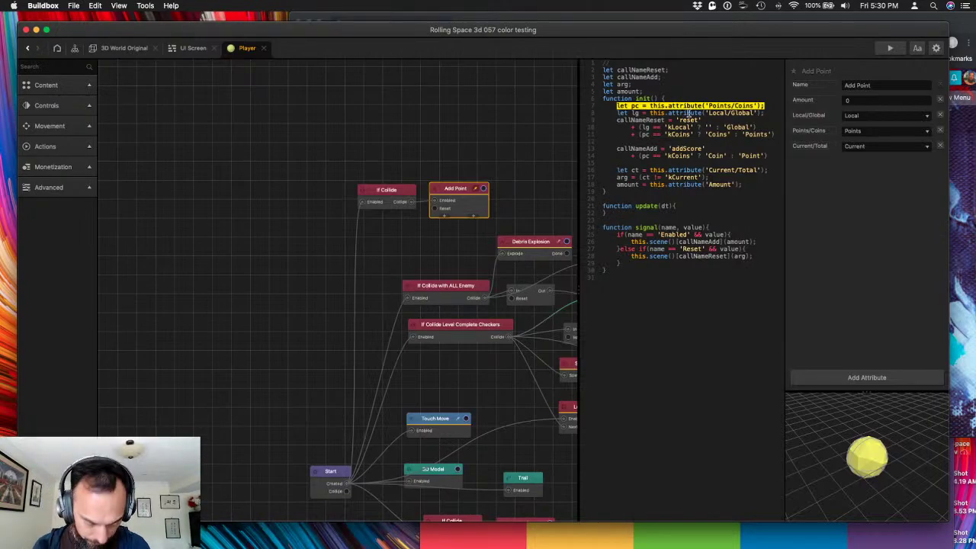
- Switch to Chrome and open the Buildbox Entity API Reference in a new tab
{"action": "key", "text": "ctrl+Up"}
{"action": "left_click", "coordinate": [778, 433]}
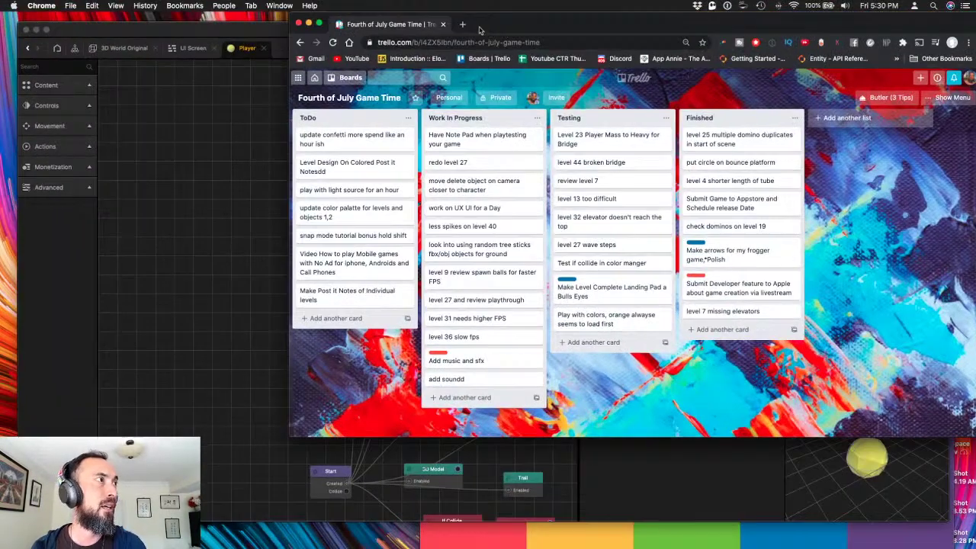
{"action": "left_click", "coordinate": [462, 24]}
{"action": "left_click", "coordinate": [812, 59]}
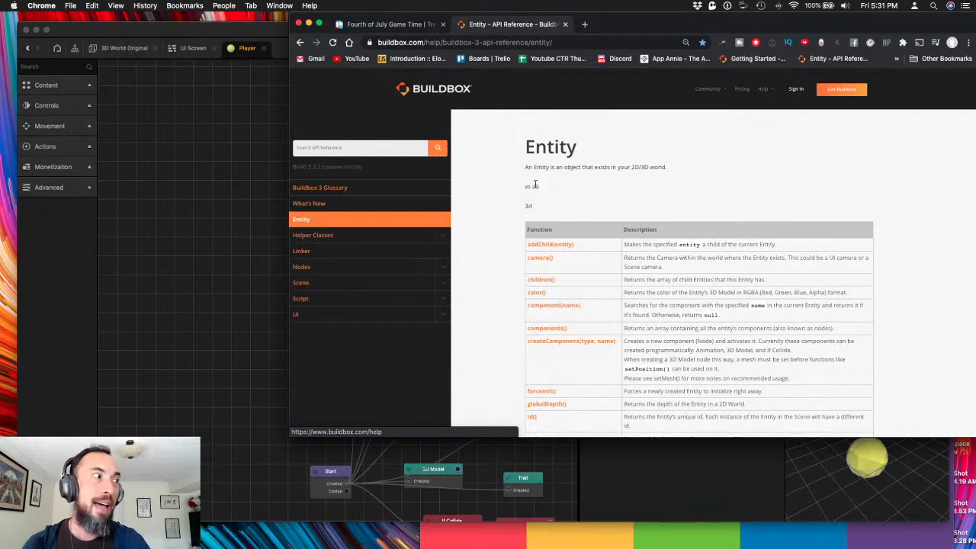
- Search the API reference for the copied Points/Coins attribute line and return to the Entity page
{"action": "left_click", "coordinate": [345, 146]}
{"action": "key", "text": "super+v"}
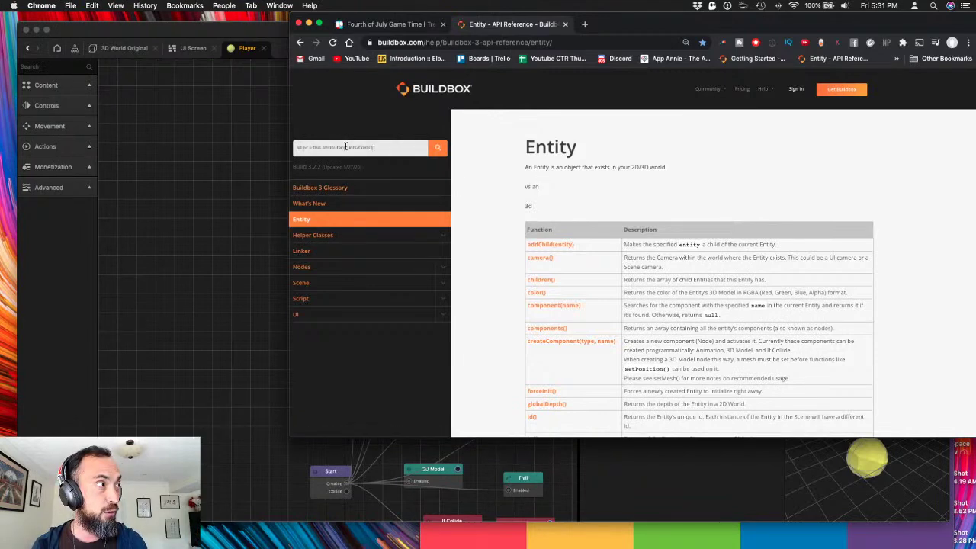
{"action": "key", "text": "Return"}
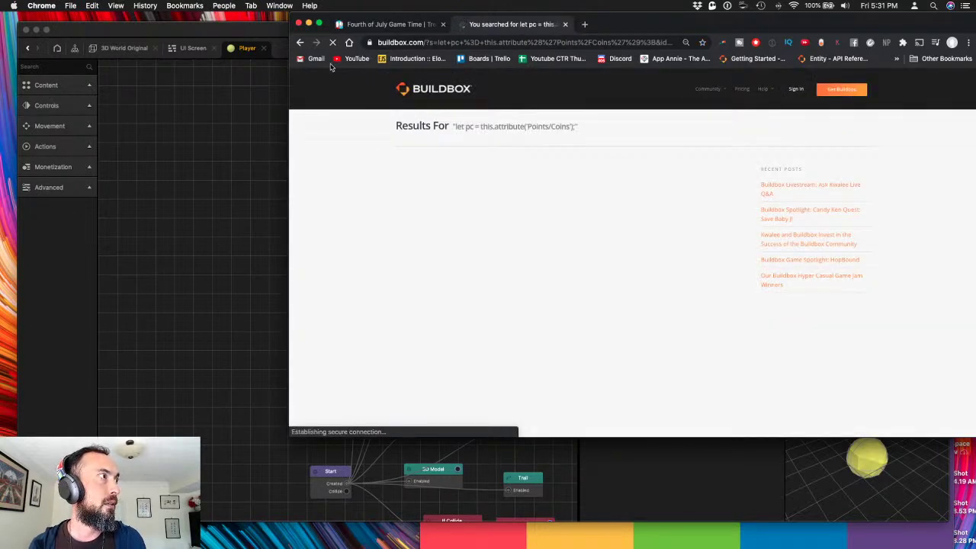
{"action": "left_click", "coordinate": [300, 43]}
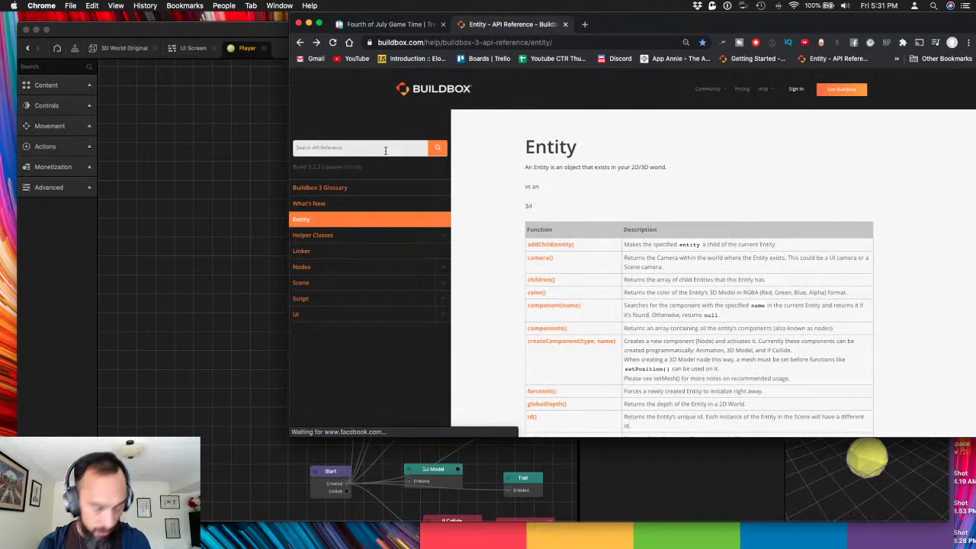
- Search the API reference for "points"
{"action": "left_click", "coordinate": [385, 148]}
{"action": "type", "text": "soun"}
{"action": "type", "text": "ts"}
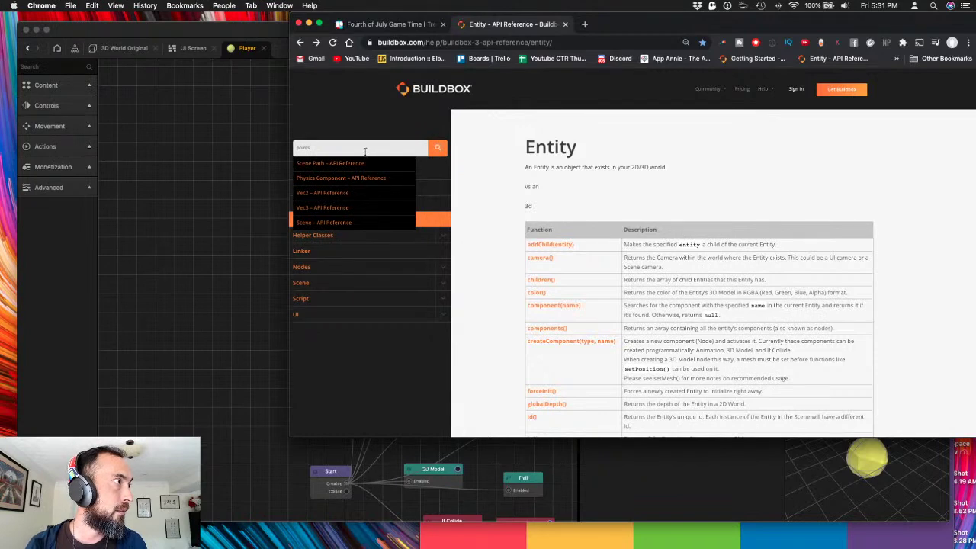
{"action": "key", "text": "Return"}
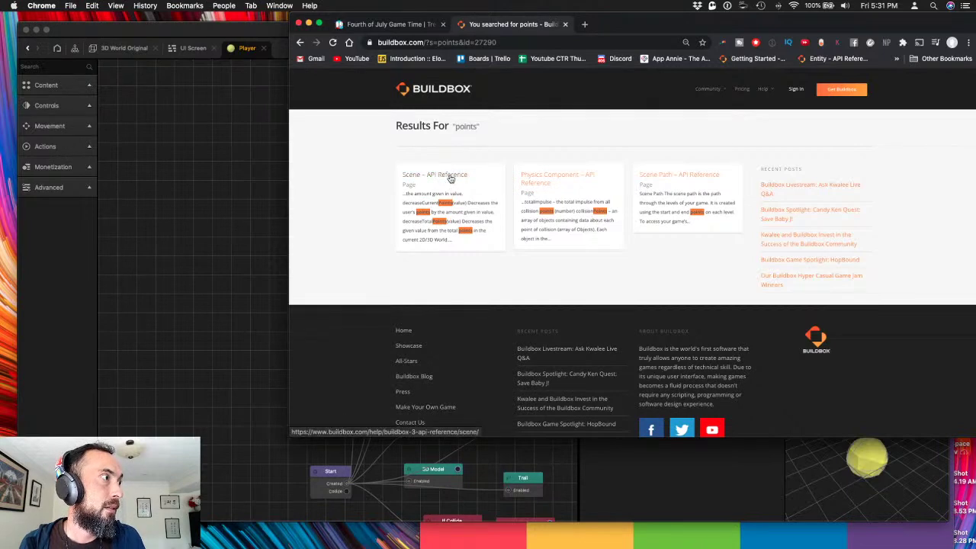
- Open the Scene API Reference from the search results and look through its functions for points and coins
{"action": "left_click", "coordinate": [450, 178]}
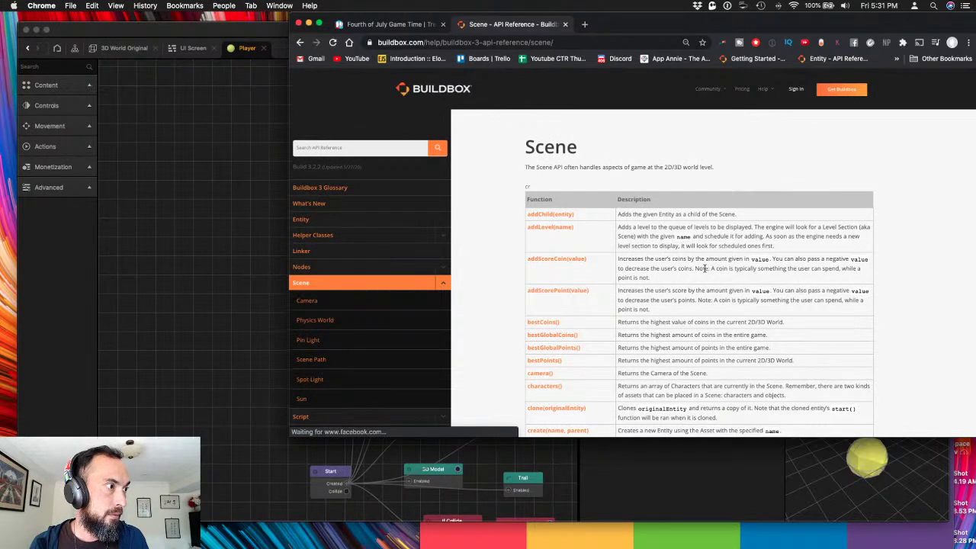
{"action": "scroll", "coordinate": [703, 269], "scroll_direction": "down", "scroll_amount": 2}
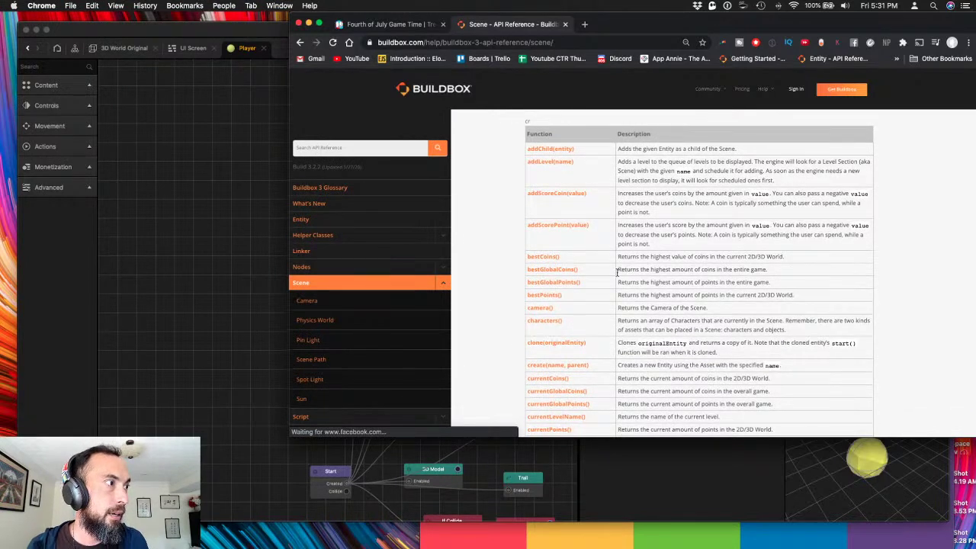
{"action": "scroll", "coordinate": [566, 278], "scroll_direction": "down", "scroll_amount": 1}
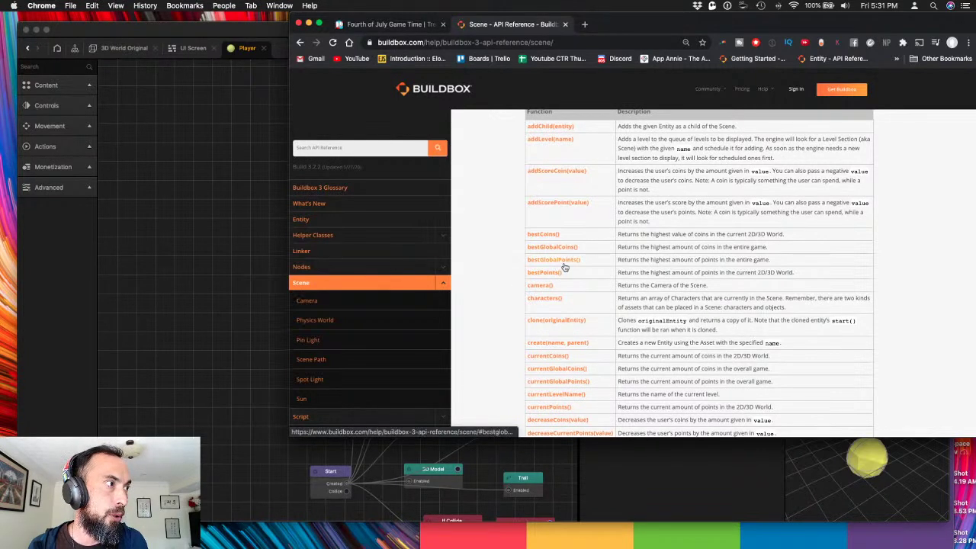
{"action": "scroll", "coordinate": [554, 264], "scroll_direction": "down", "scroll_amount": 3}
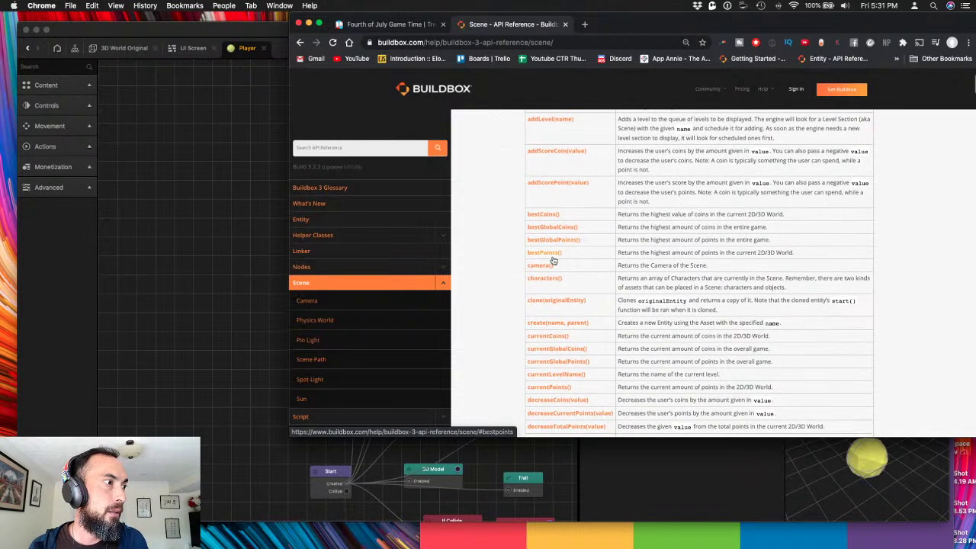
{"action": "scroll", "coordinate": [555, 261], "scroll_direction": "down", "scroll_amount": 5}
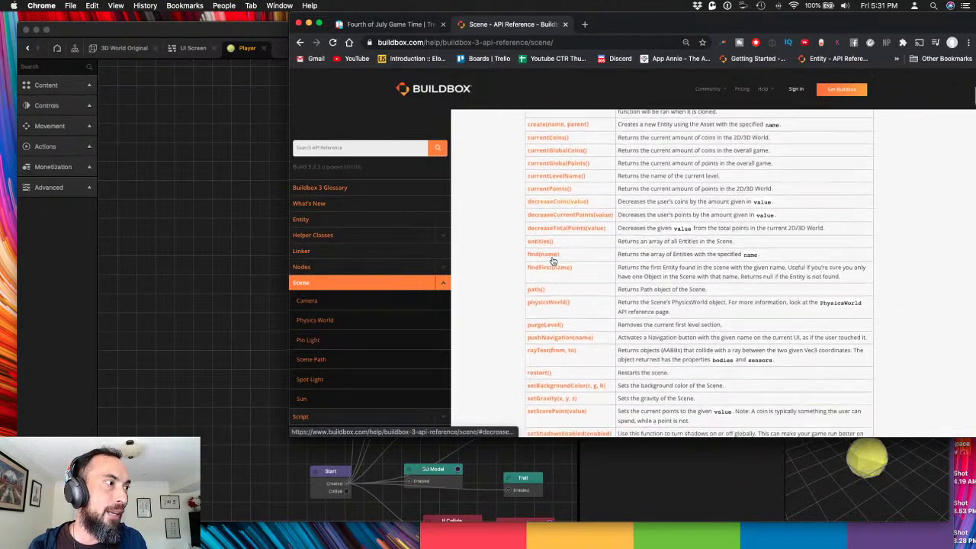
- Look over the Scene API's point and coin functions and switch back to the Add Point script in Buildbox
{"action": "scroll", "coordinate": [566, 212], "scroll_direction": "down", "scroll_amount": 4}
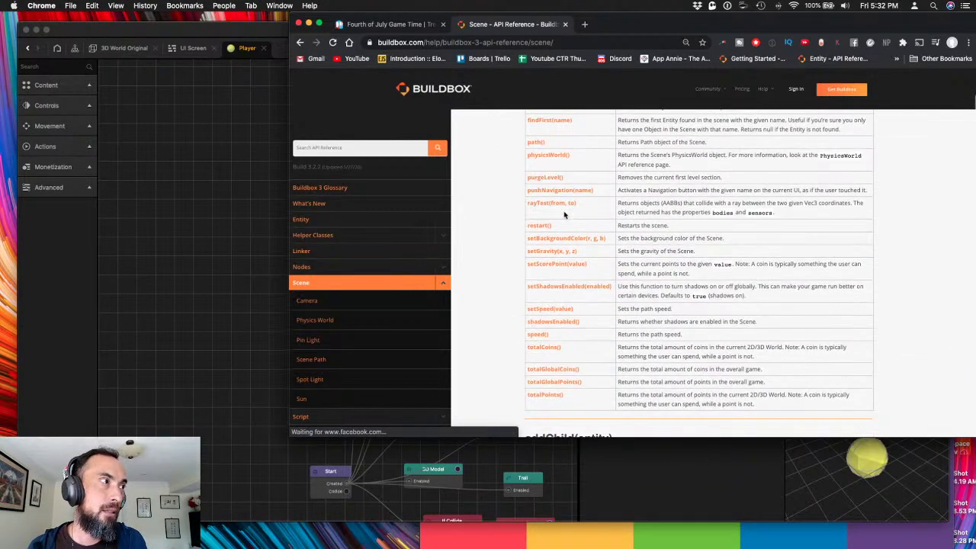
{"action": "scroll", "coordinate": [572, 239], "scroll_direction": "up", "scroll_amount": 9}
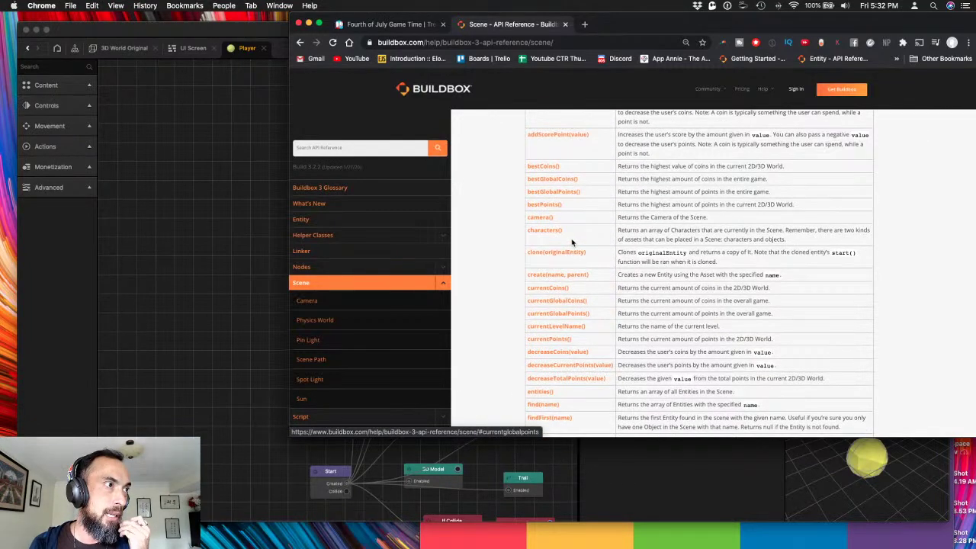
{"action": "key", "text": "super+Tab"}
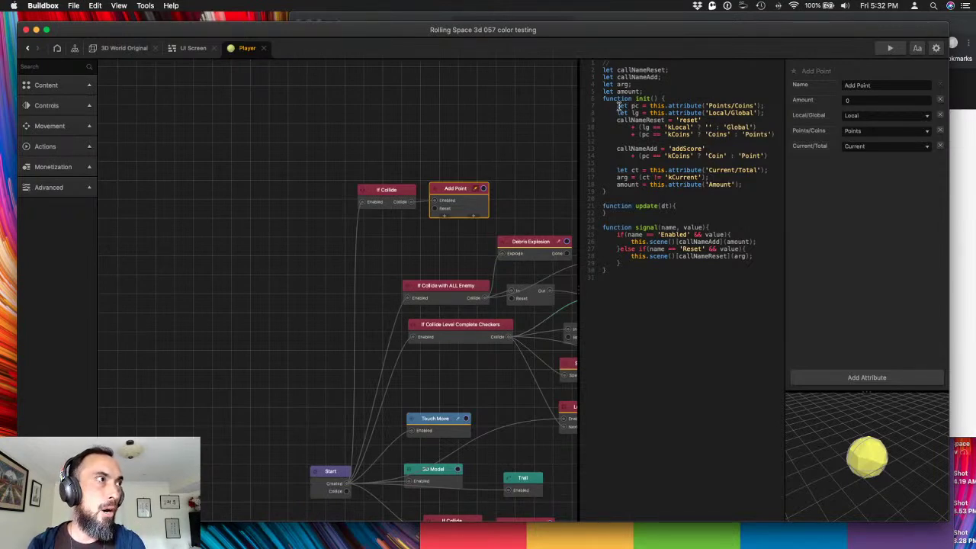
- Examine how the Add Point script uses the Points/Coins attribute and the kLocal value in its reset call name
{"action": "left_click_drag", "start_coordinate": [617, 106], "coordinate": [766, 106]}
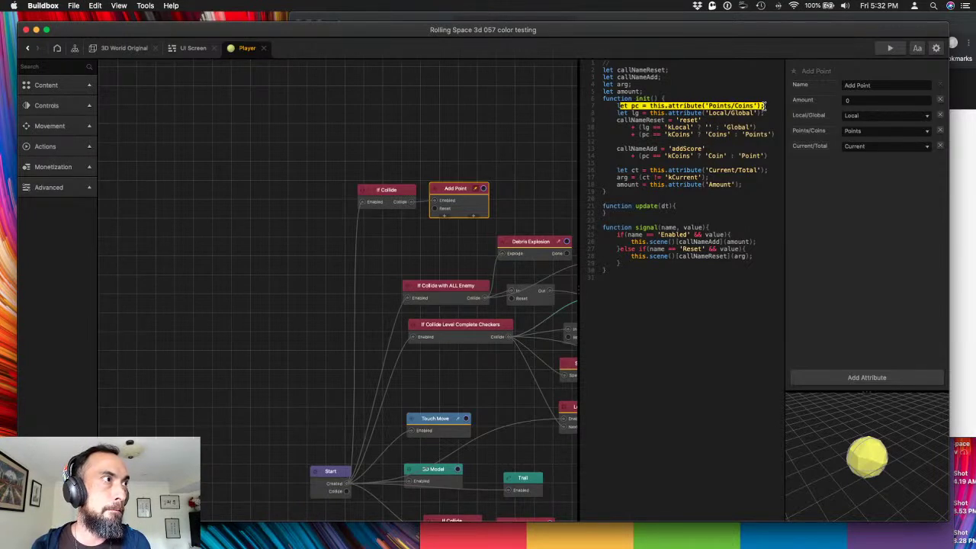
{"action": "left_click", "coordinate": [694, 143]}
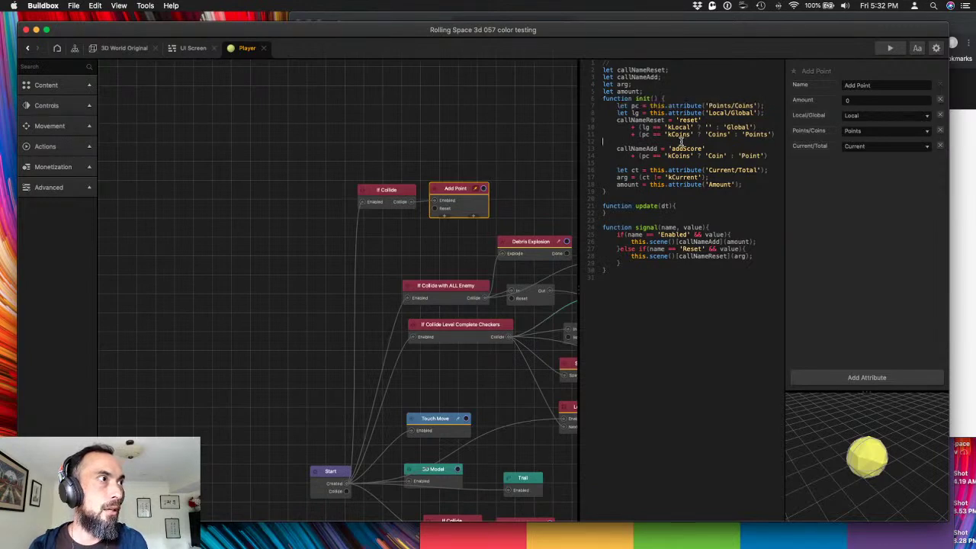
{"action": "left_click_drag", "start_coordinate": [668, 127], "coordinate": [691, 128]}
{"action": "left_click", "coordinate": [688, 130]}
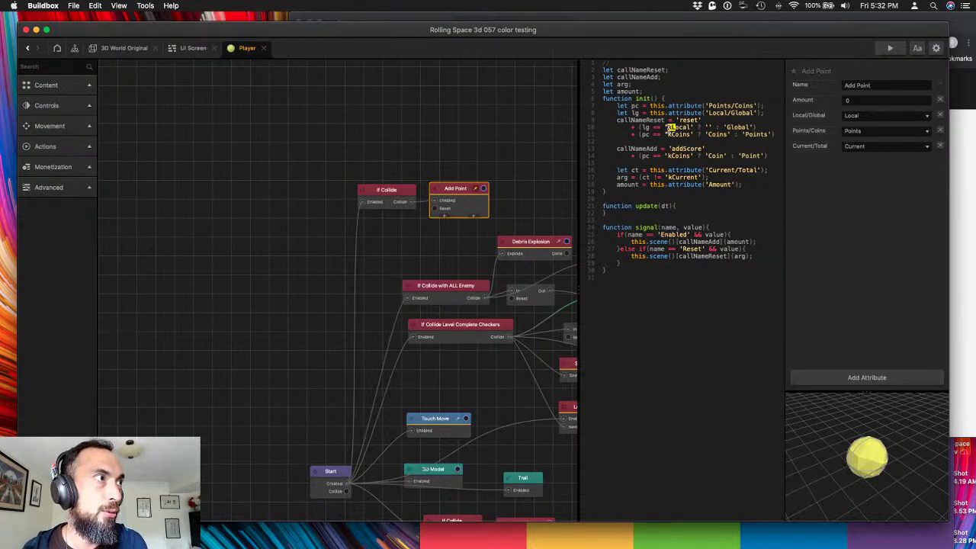
{"action": "left_click_drag", "start_coordinate": [668, 128], "coordinate": [696, 129]}
{"action": "left_click", "coordinate": [689, 128]}
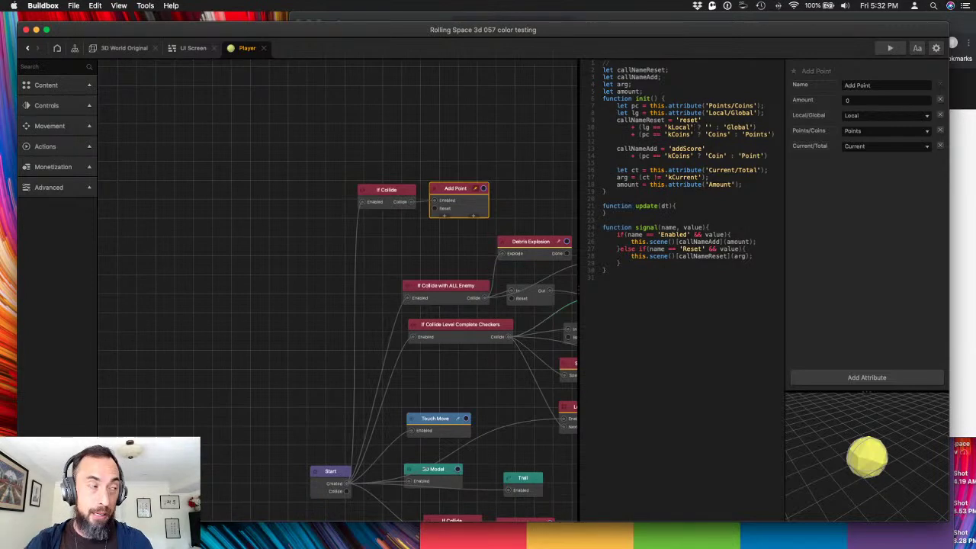
- Close the Add Point script and nudge the Add Point and If Collide nodes slightly apart in the Player graph
{"action": "left_click", "coordinate": [371, 160]}
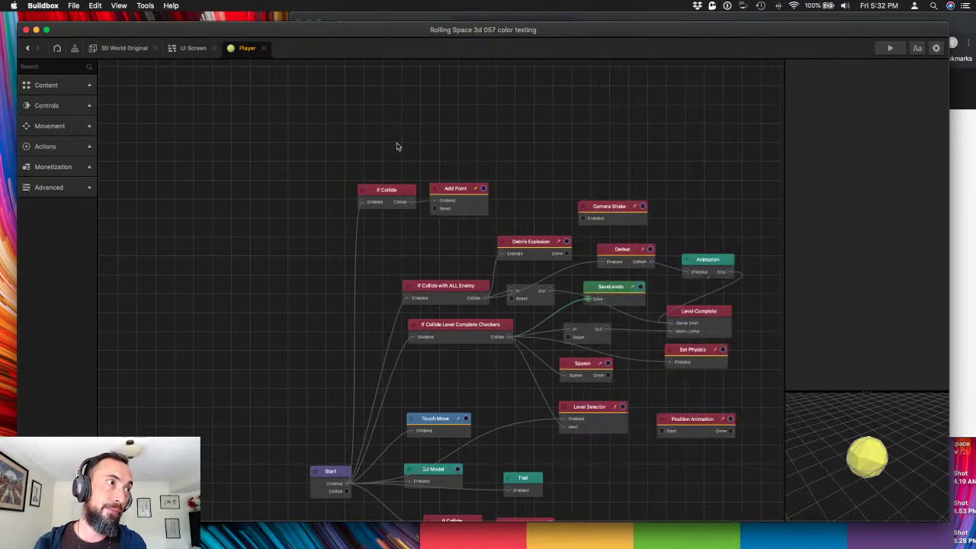
{"action": "left_click", "coordinate": [447, 187]}
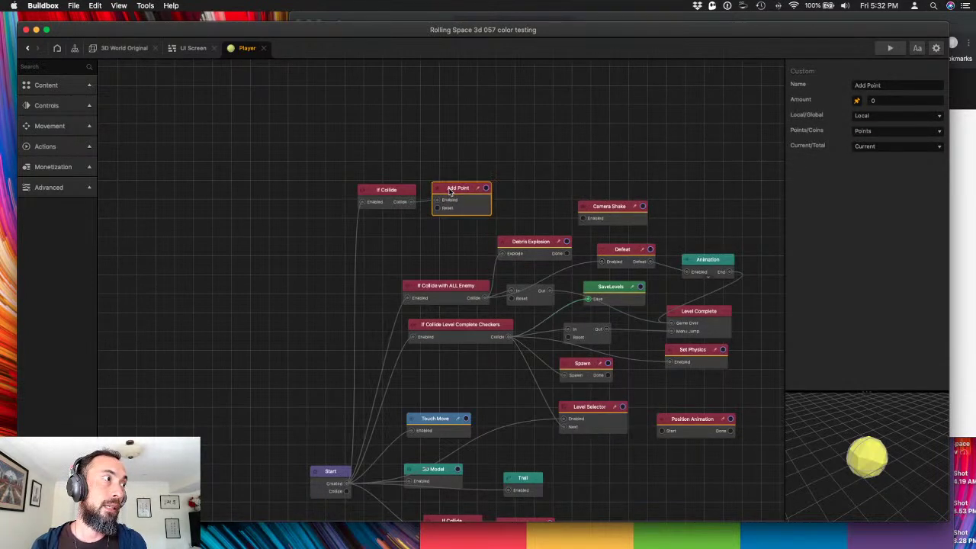
{"action": "left_click_drag", "start_coordinate": [405, 191], "coordinate": [399, 196]}
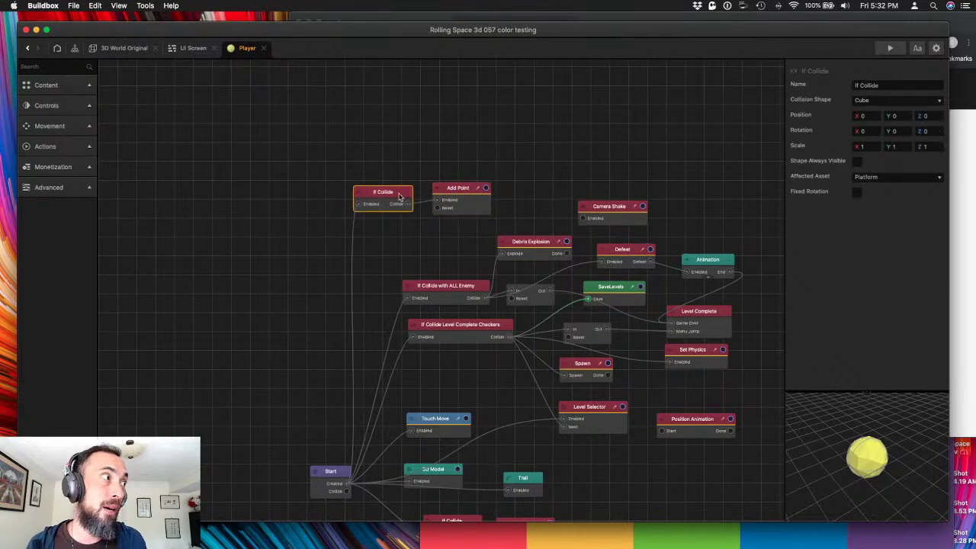
- Return to 3D World Original and lower the stacked black EnemyDynamic cubes in level section 39 toward the platforms
{"action": "left_click", "coordinate": [193, 47]}
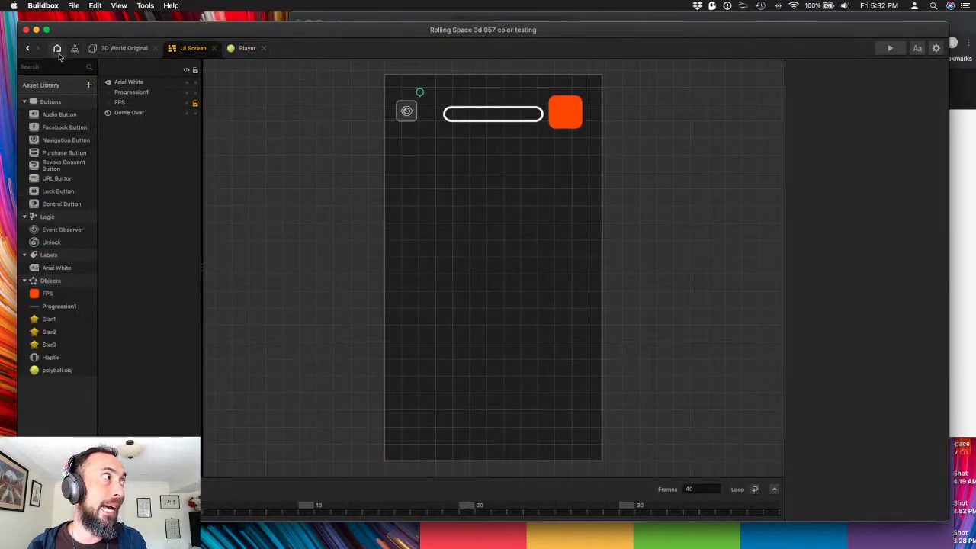
{"action": "left_click", "coordinate": [122, 47]}
{"action": "right_click_drag", "start_coordinate": [595, 220], "coordinate": [451, 249]}
{"action": "right_click_drag", "start_coordinate": [777, 244], "coordinate": [459, 228]}
{"action": "scroll", "coordinate": [550, 226], "scroll_direction": "down", "scroll_amount": 4}
{"action": "right_click_drag", "start_coordinate": [549, 223], "coordinate": [494, 201]}
{"action": "left_click_drag", "start_coordinate": [531, 199], "coordinate": [638, 261]}
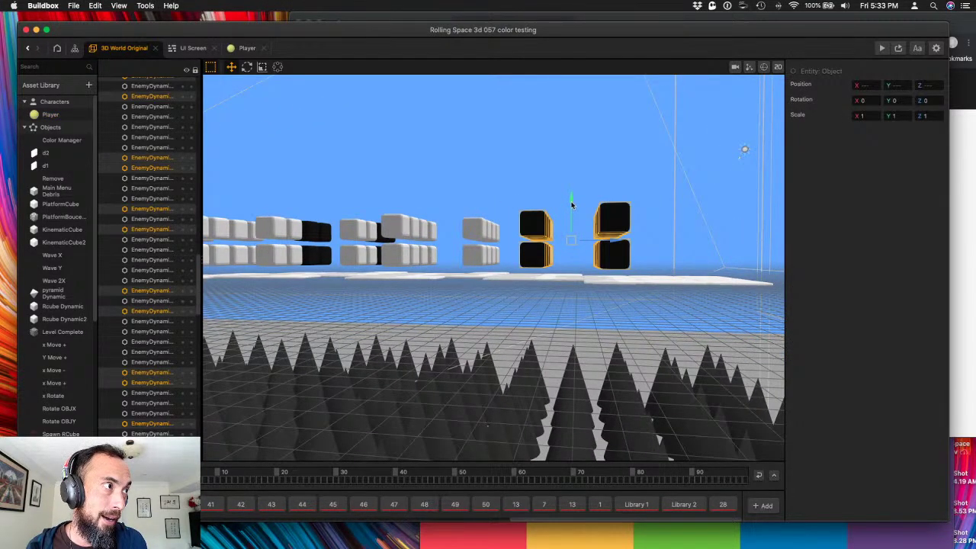
- Lower the neighbouring stacked Rcube Dynamic cubes and the EnemyDynamic cubes beyond them toward their platforms
{"action": "right_click_drag", "start_coordinate": [571, 205], "coordinate": [634, 204]}
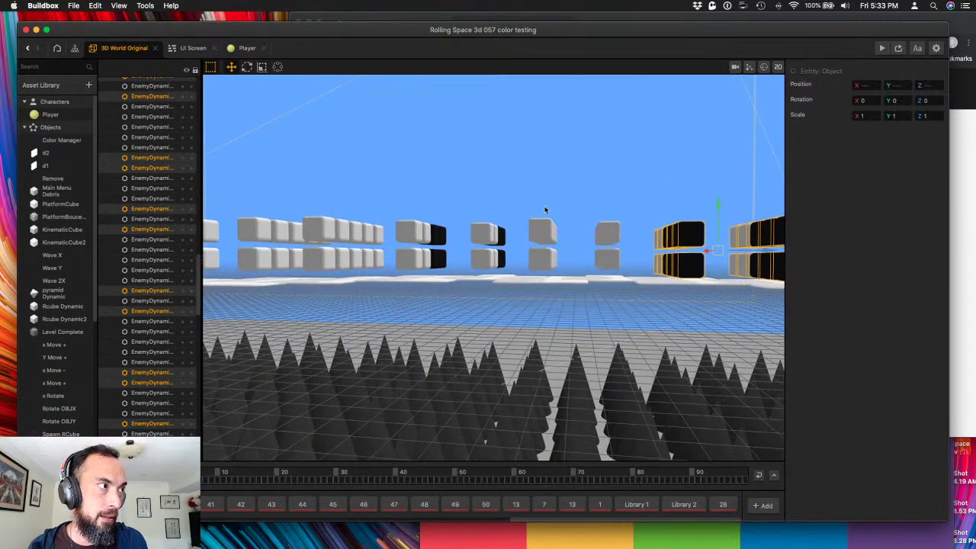
{"action": "left_click_drag", "start_coordinate": [563, 207], "coordinate": [636, 264]}
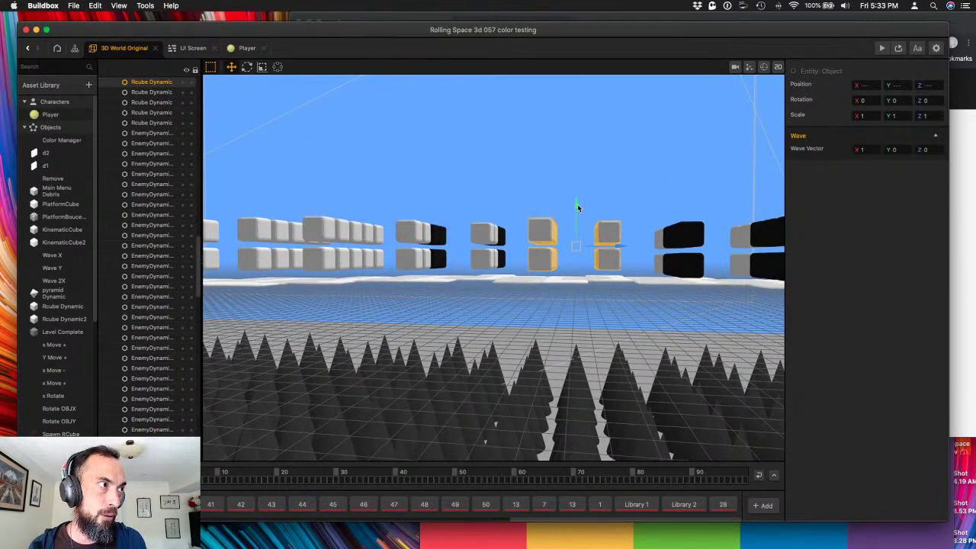
{"action": "right_click_drag", "start_coordinate": [565, 209], "coordinate": [484, 209]}
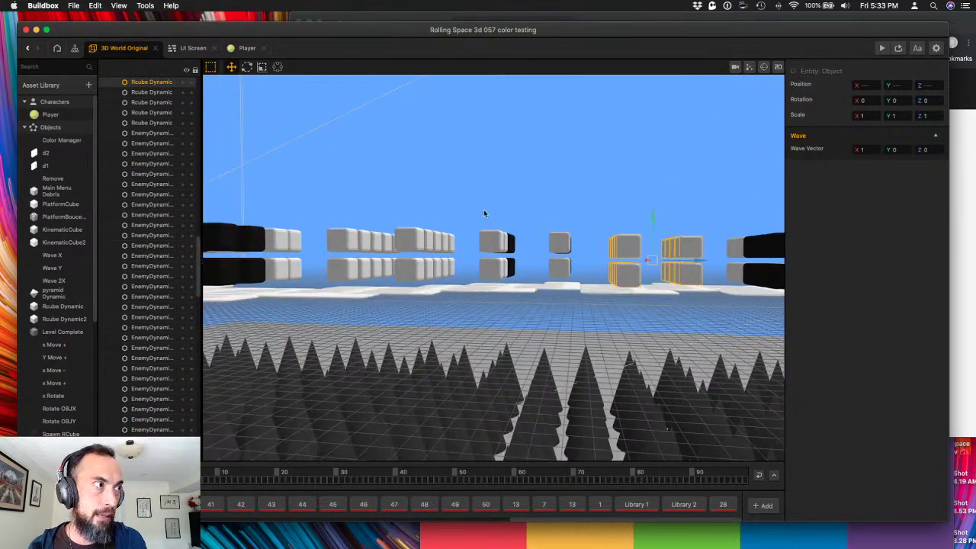
{"action": "left_click_drag", "start_coordinate": [483, 212], "coordinate": [585, 265]}
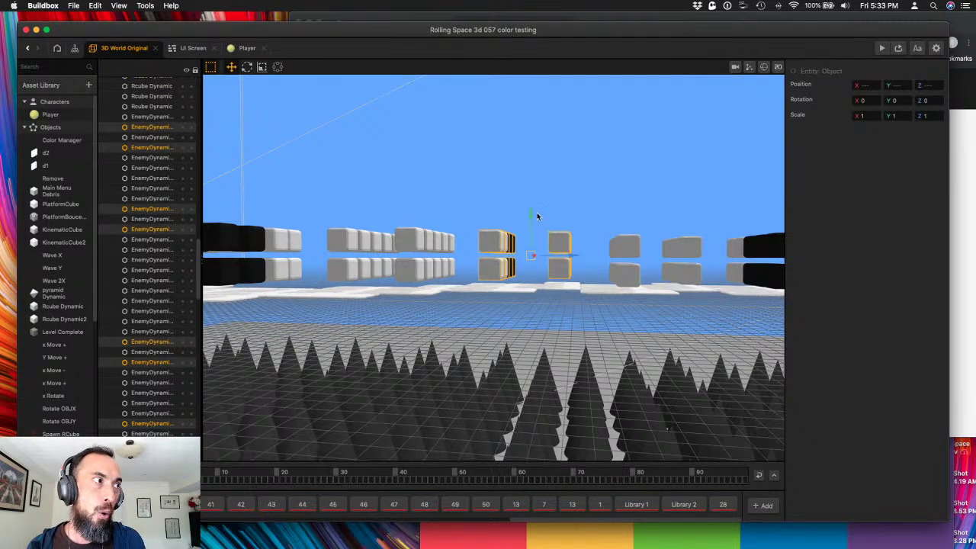
- Lower the next group of stacked Rcube Dynamic cubes and the black EnemyDynamic group following it
{"action": "right_click_drag", "start_coordinate": [532, 218], "coordinate": [478, 197]}
{"action": "left_click", "coordinate": [518, 235]}
{"action": "left_click_drag", "start_coordinate": [479, 197], "coordinate": [588, 255]}
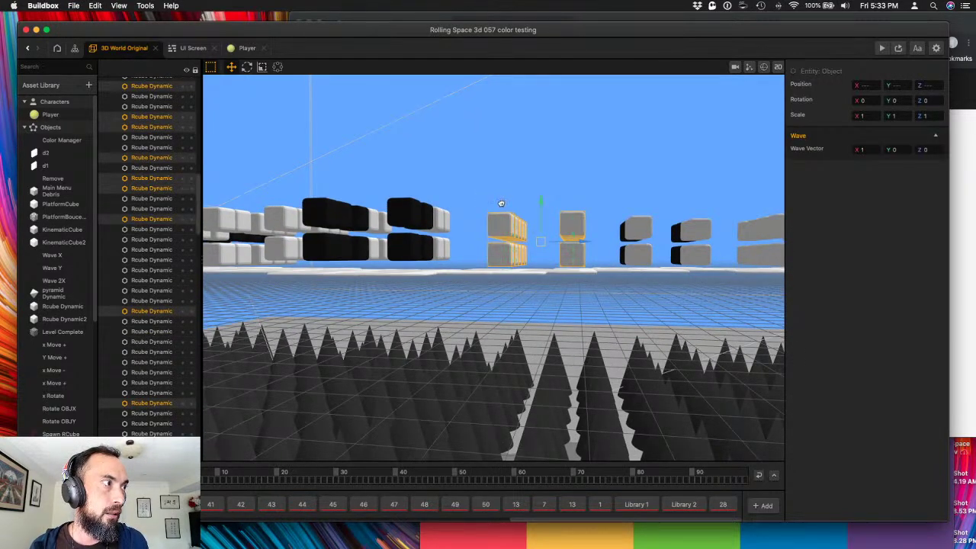
{"action": "right_click_drag", "start_coordinate": [496, 211], "coordinate": [599, 207]}
{"action": "left_click_drag", "start_coordinate": [467, 196], "coordinate": [576, 258]}
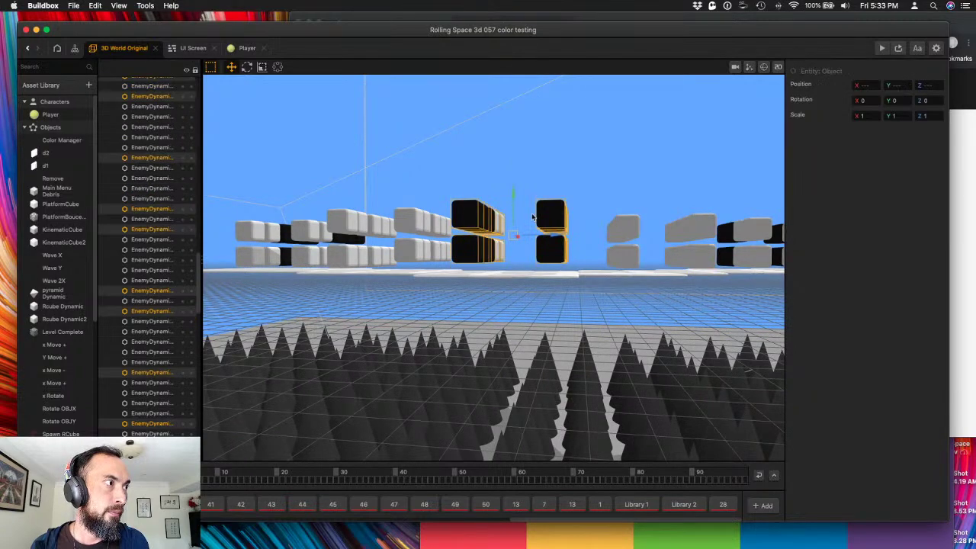
- Lower the row of stacked Rcube Dynamic cubes at Z -70 toward its platform
{"action": "scroll", "coordinate": [555, 218], "scroll_direction": "up", "scroll_amount": 2}
{"action": "right_click_drag", "start_coordinate": [554, 219], "coordinate": [597, 219]}
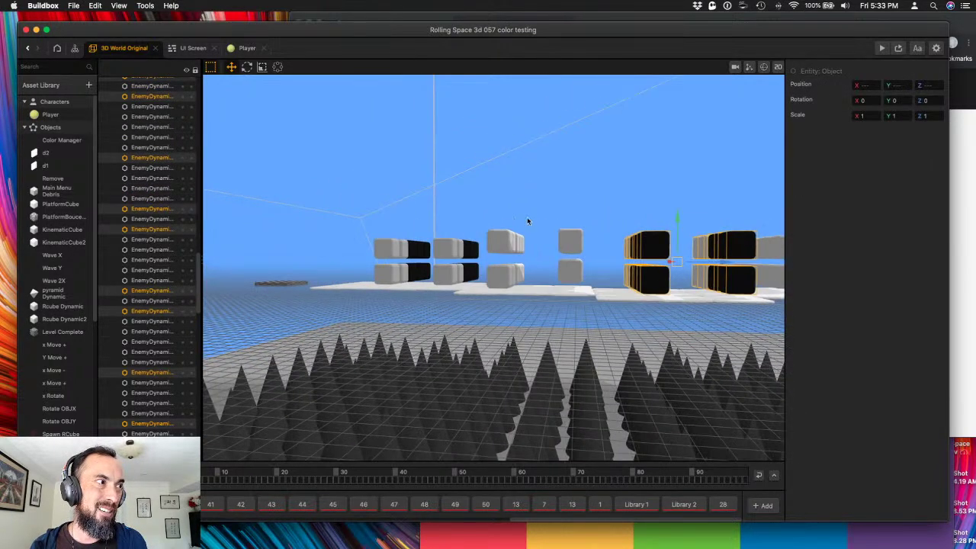
{"action": "left_click_drag", "start_coordinate": [485, 222], "coordinate": [571, 225]}
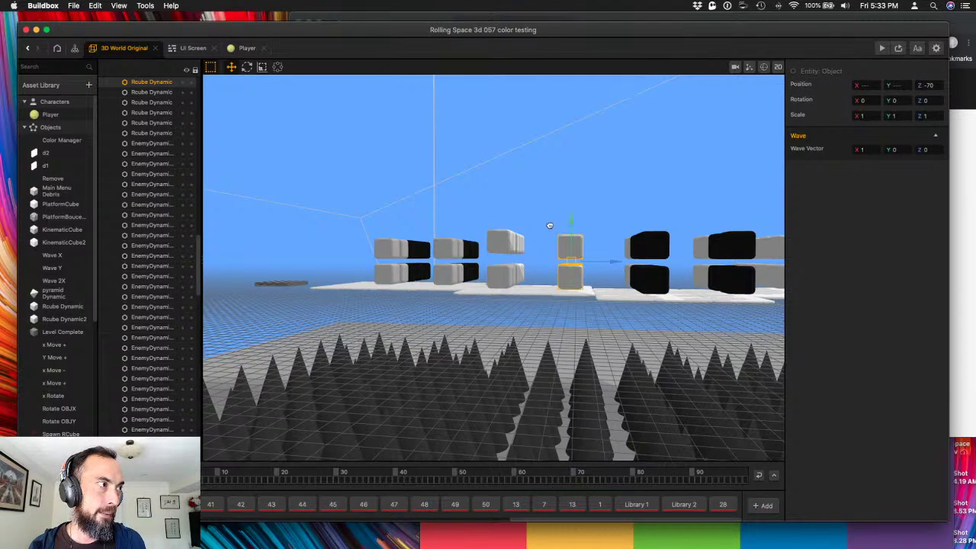
- Move the two stacked Rcube Dynamic cubes at X -7, Z -76 to X -6.5
{"action": "right_click_drag", "start_coordinate": [549, 222], "coordinate": [579, 230]}
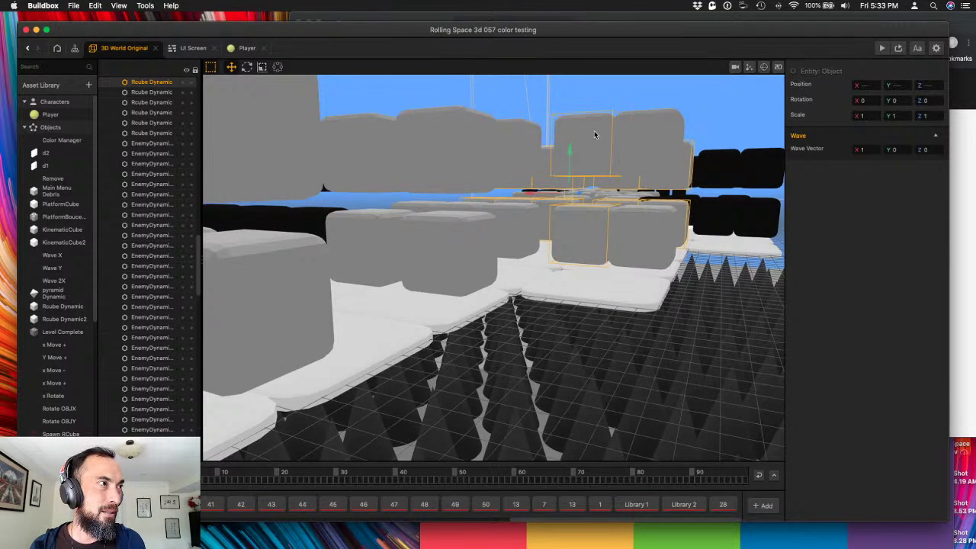
{"action": "left_click", "coordinate": [575, 158]}
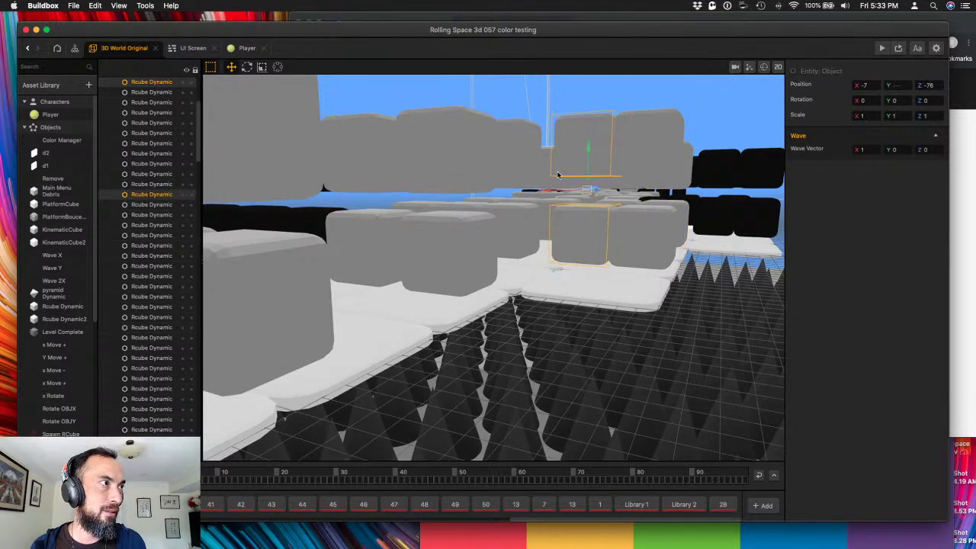
{"action": "left_click_drag", "start_coordinate": [568, 191], "coordinate": [530, 206]}
- Save the project and clear the cube selection in the 3D world
{"action": "right_click_drag", "start_coordinate": [530, 205], "coordinate": [310, 227]}
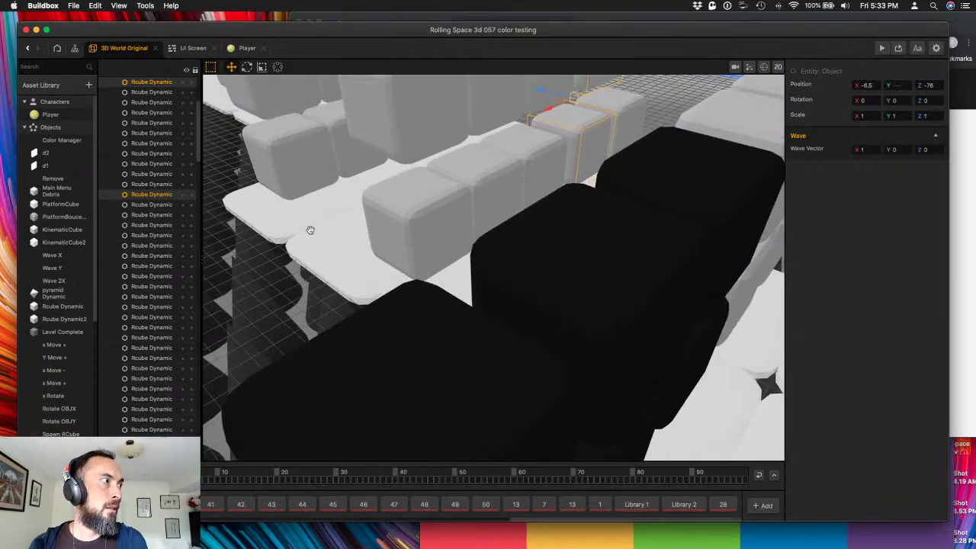
{"action": "scroll", "coordinate": [440, 236], "scroll_direction": "down", "scroll_amount": 3}
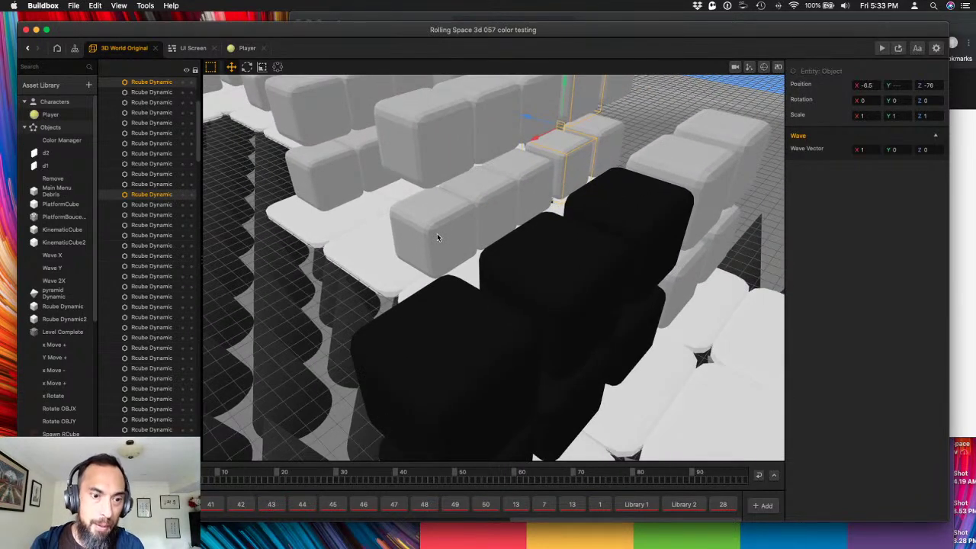
{"action": "scroll", "coordinate": [437, 238], "scroll_direction": "down", "scroll_amount": 2}
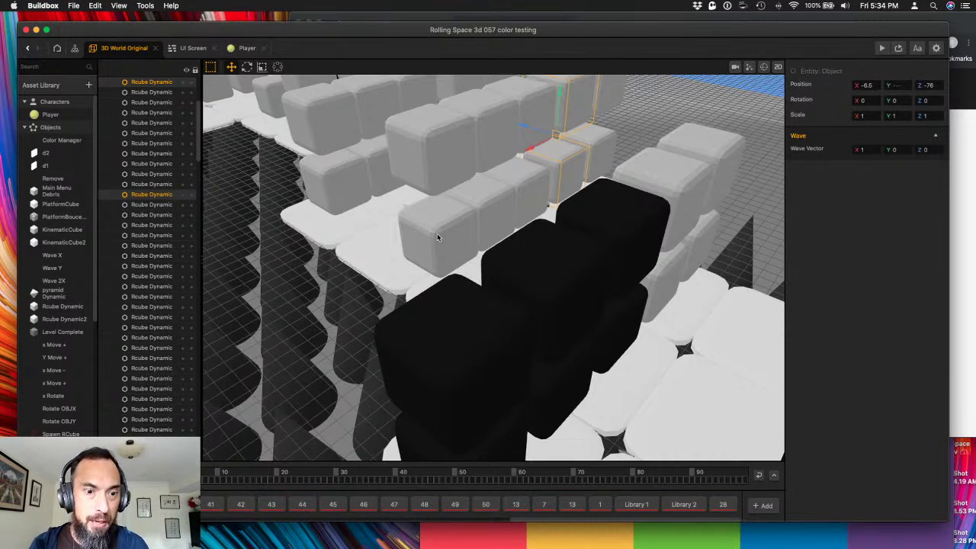
{"action": "scroll", "coordinate": [410, 270], "scroll_direction": "up", "scroll_amount": 1}
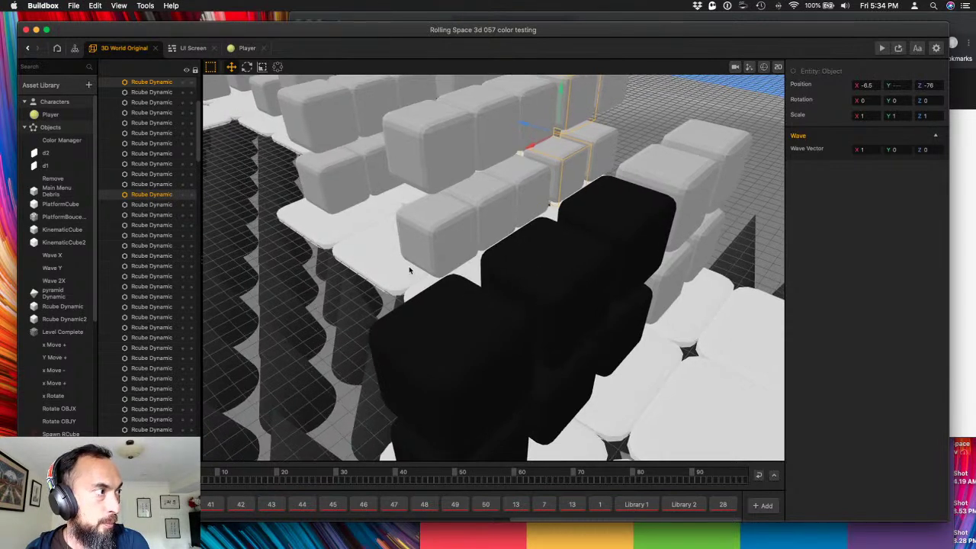
{"action": "scroll", "coordinate": [409, 270], "scroll_direction": "down", "scroll_amount": 1}
{"action": "key", "text": "super+s"}
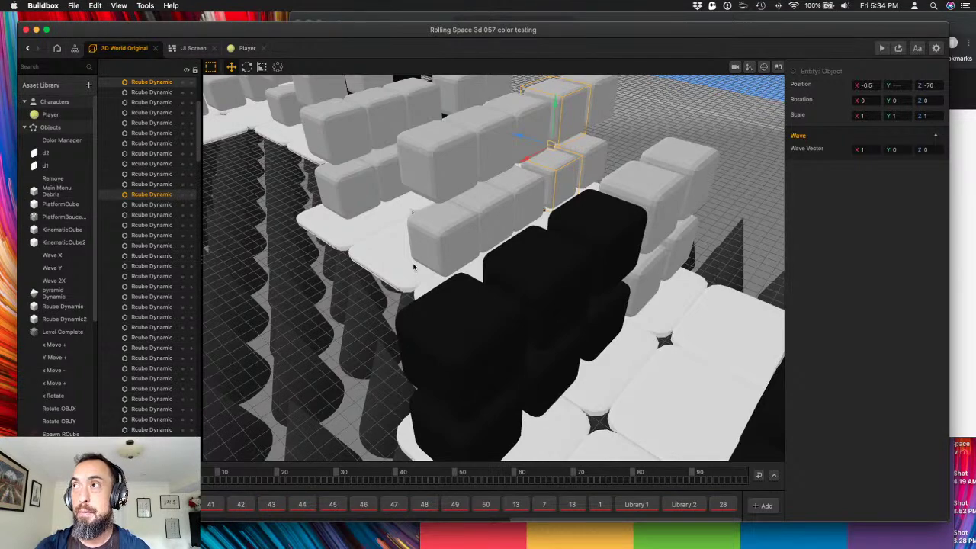
{"action": "scroll", "coordinate": [418, 269], "scroll_direction": "down", "scroll_amount": 10}
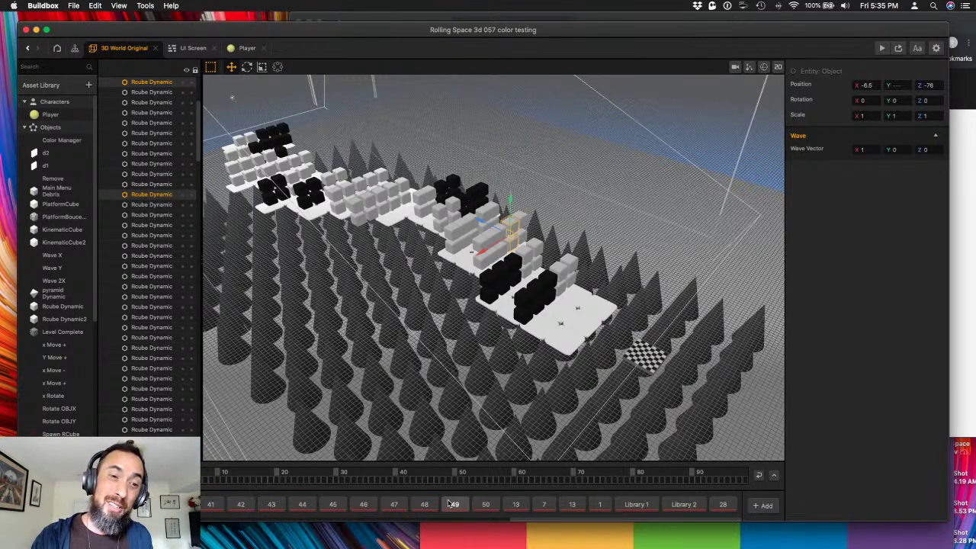
{"action": "key", "text": "cmd+s"}
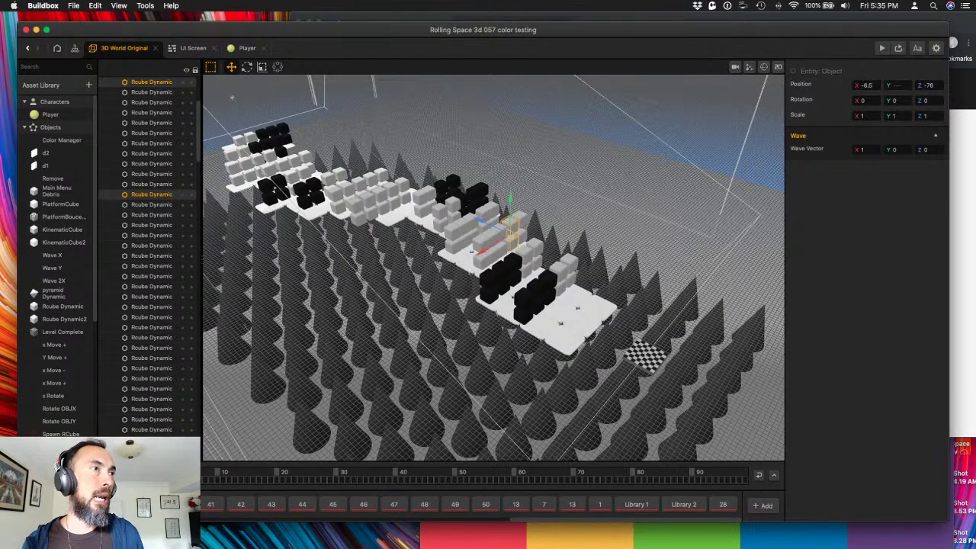
{"action": "left_click", "coordinate": [259, 391]}
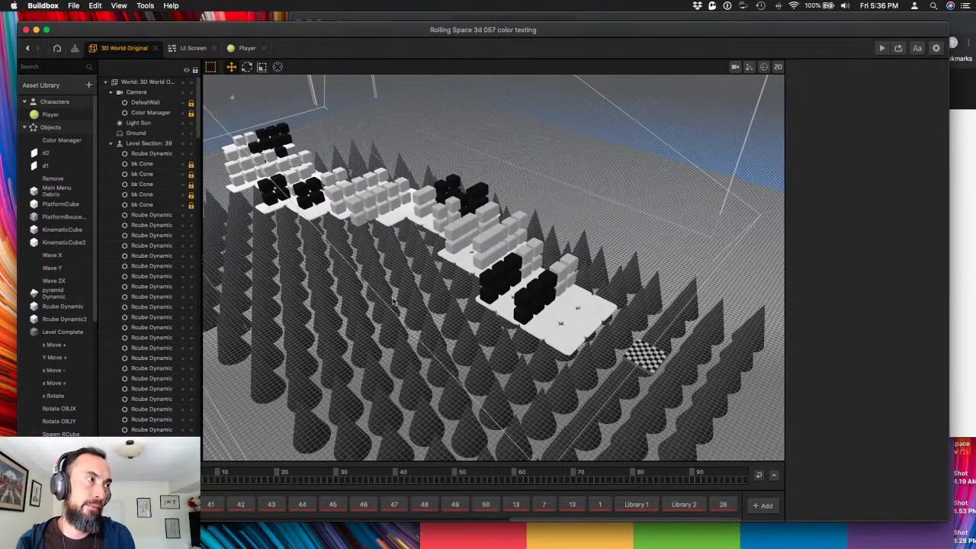
- Move the two stacked Rcube Dynamic cubes at X -7, Z -70 slightly toward positive X, away from the outer stack
{"action": "right_click_drag", "start_coordinate": [498, 273], "coordinate": [428, 246]}
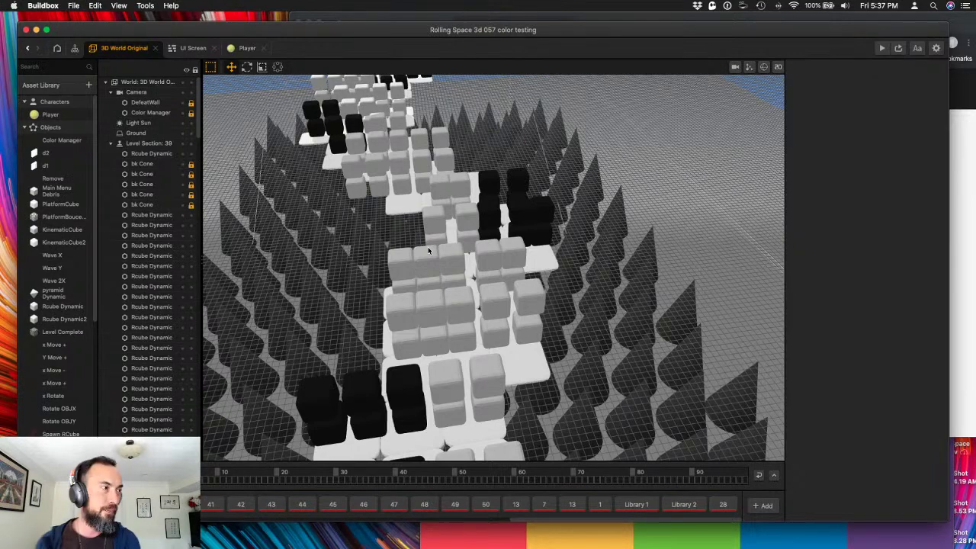
{"action": "scroll", "coordinate": [311, 300], "scroll_direction": "up", "scroll_amount": 5}
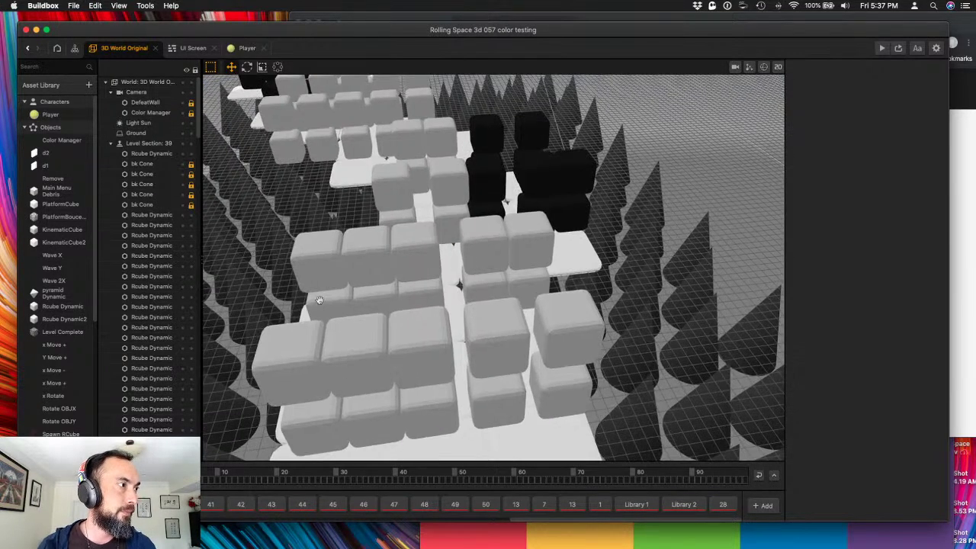
{"action": "right_click_drag", "start_coordinate": [327, 296], "coordinate": [392, 287]}
{"action": "left_click", "coordinate": [481, 286]}
{"action": "left_click", "coordinate": [481, 295], "text": "shift"}
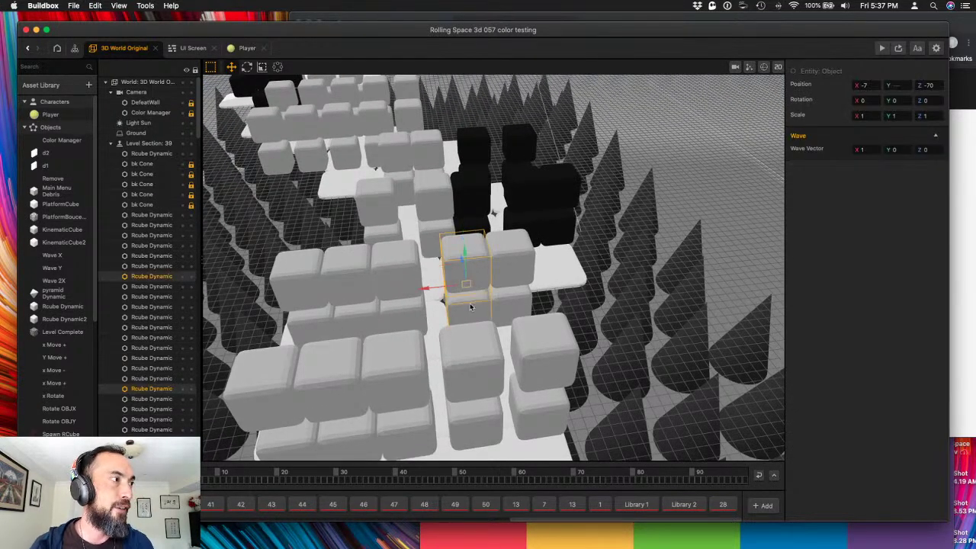
{"action": "mouse_move", "coordinate": [464, 302]}
{"action": "right_mouse_down"}
{"action": "mouse_move", "coordinate": [426, 299]}
{"action": "mouse_move", "coordinate": [459, 308]}
{"action": "right_mouse_up"}
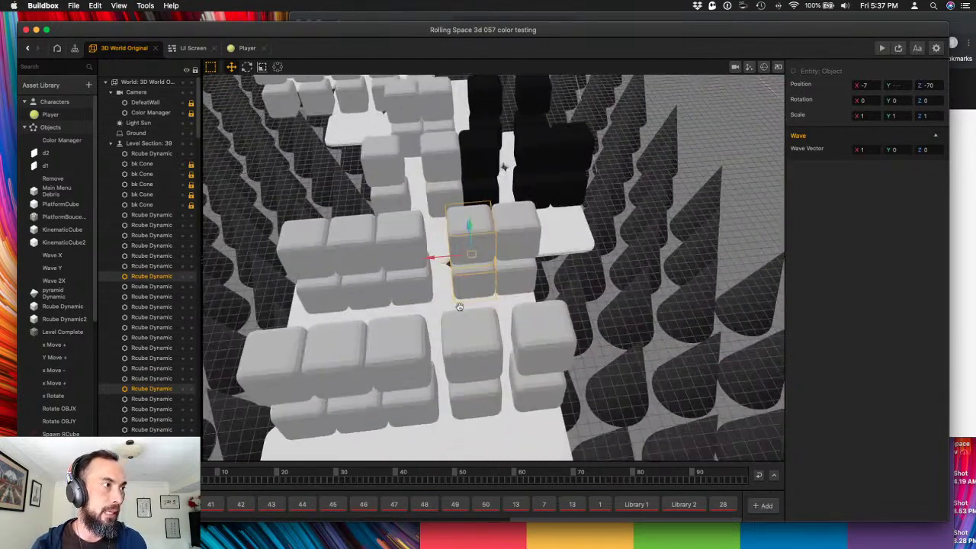
{"action": "left_click_drag", "start_coordinate": [446, 260], "coordinate": [433, 262]}
- Delete the outermost Rcube Dynamic stacks at X 0 from the rows at Z -70 and Z -76
{"action": "left_click", "coordinate": [409, 257]}
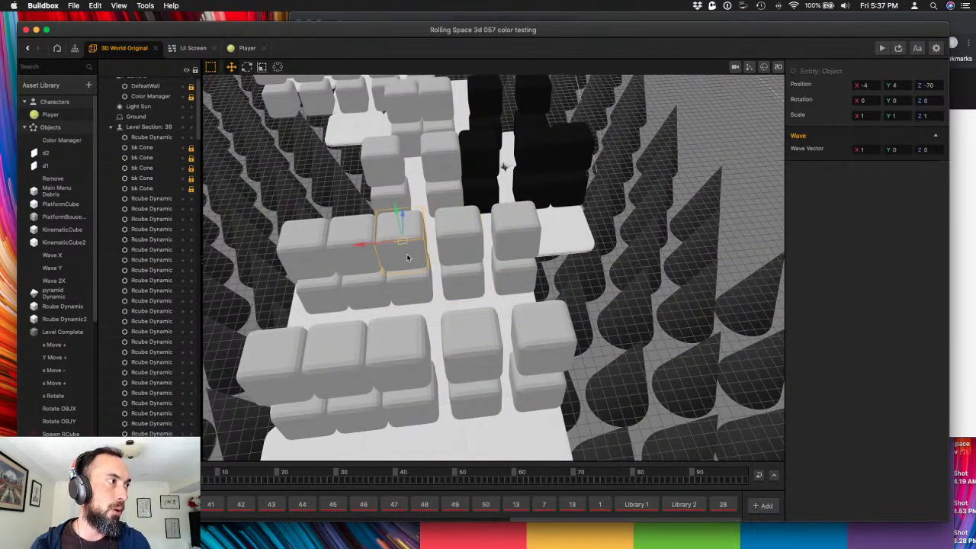
{"action": "left_click", "coordinate": [309, 264]}
{"action": "left_click", "coordinate": [309, 267], "text": "shift"}
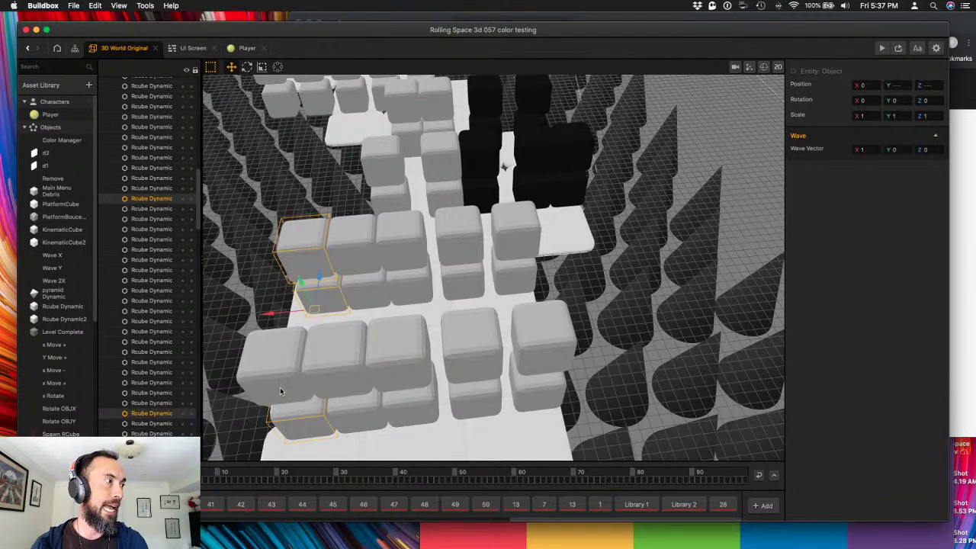
{"action": "key", "text": "Delete"}
- Move the Rcube Dynamic stacks at X -2 in both the Z -70 and Z -76 rows to X -1.5
{"action": "left_click", "coordinate": [353, 367]}
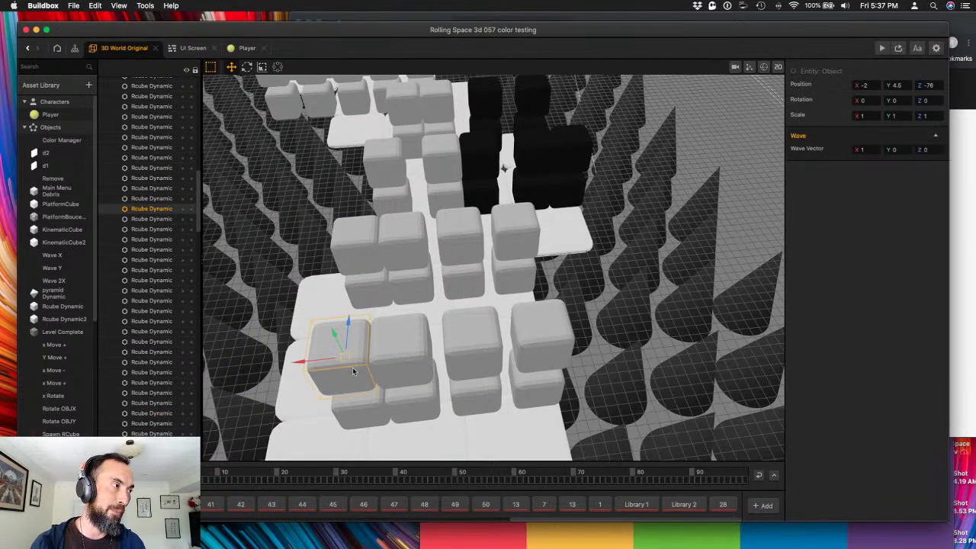
{"action": "left_click", "coordinate": [374, 415], "text": "shift"}
{"action": "left_click", "coordinate": [366, 289], "text": "shift"}
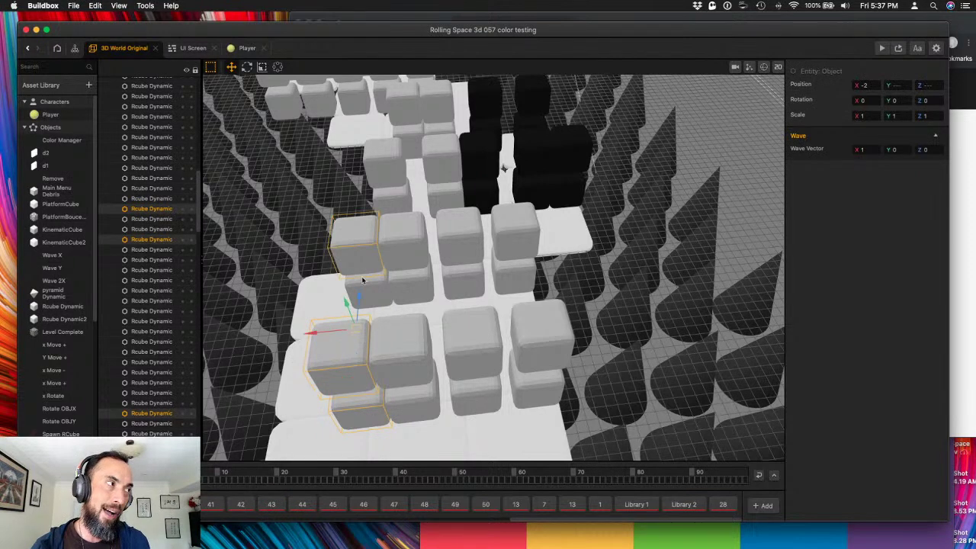
{"action": "left_click_drag", "start_coordinate": [320, 321], "coordinate": [313, 320]}
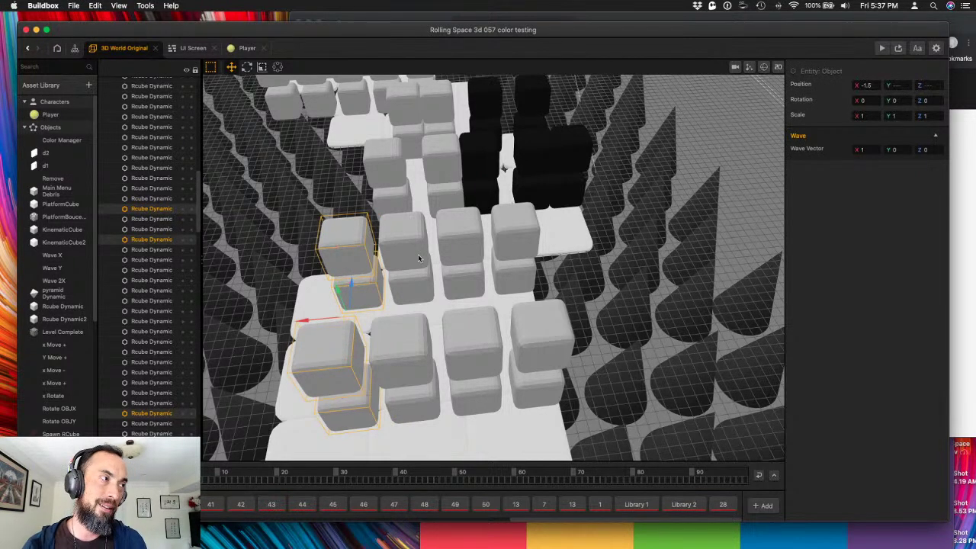
- Add the remaining stacks of the Z -70 and Z -76 rows to the selection and shift both rows together toward positive X
{"action": "left_click", "coordinate": [399, 399], "text": "shift"}
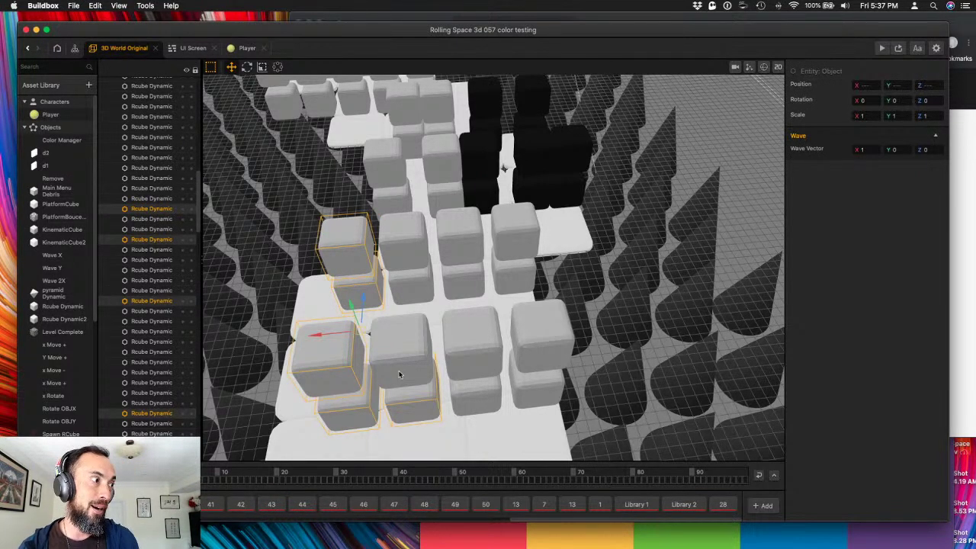
{"action": "left_click", "coordinate": [401, 340], "text": "shift"}
{"action": "left_click", "coordinate": [542, 341], "text": "shift"}
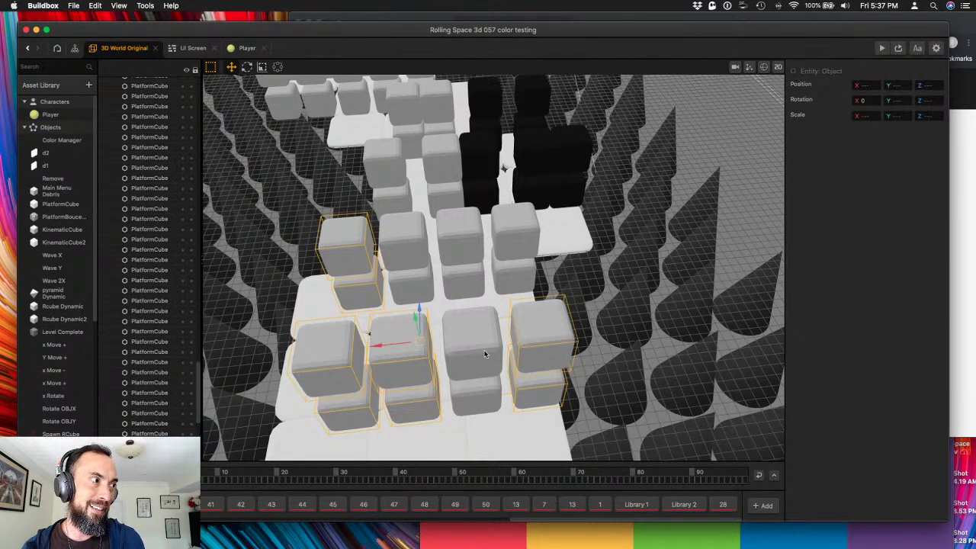
{"action": "left_click", "coordinate": [485, 353], "text": "shift"}
{"action": "right_click_drag", "start_coordinate": [494, 353], "coordinate": [490, 324]}
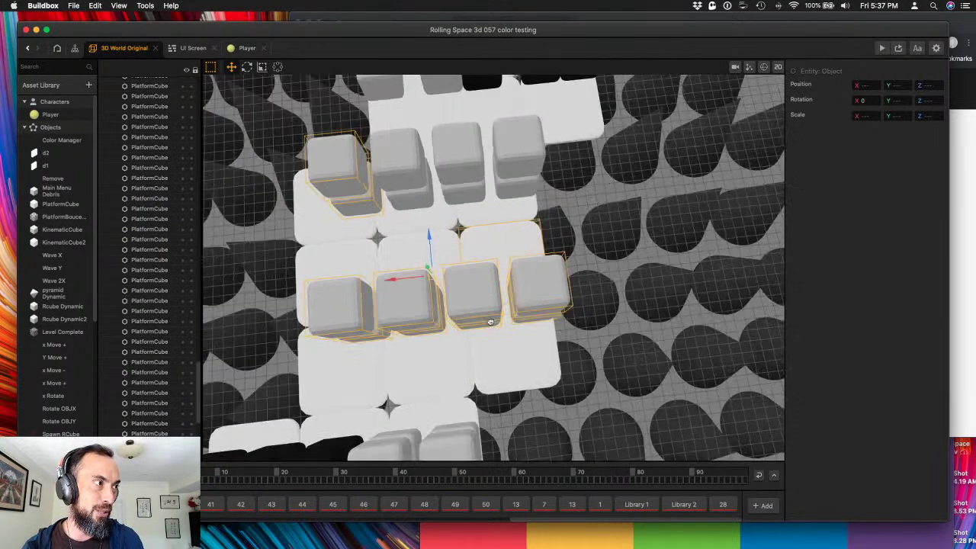
{"action": "left_click", "coordinate": [485, 257], "text": "shift"}
{"action": "left_click", "coordinate": [398, 191], "text": "shift"}
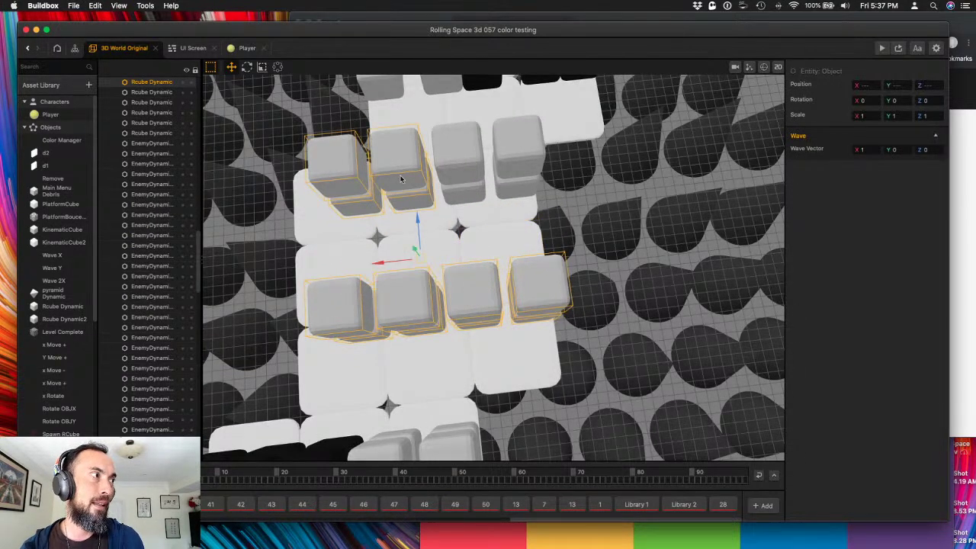
{"action": "left_click", "coordinate": [458, 180], "text": "shift"}
{"action": "left_click", "coordinate": [509, 175], "text": "shift"}
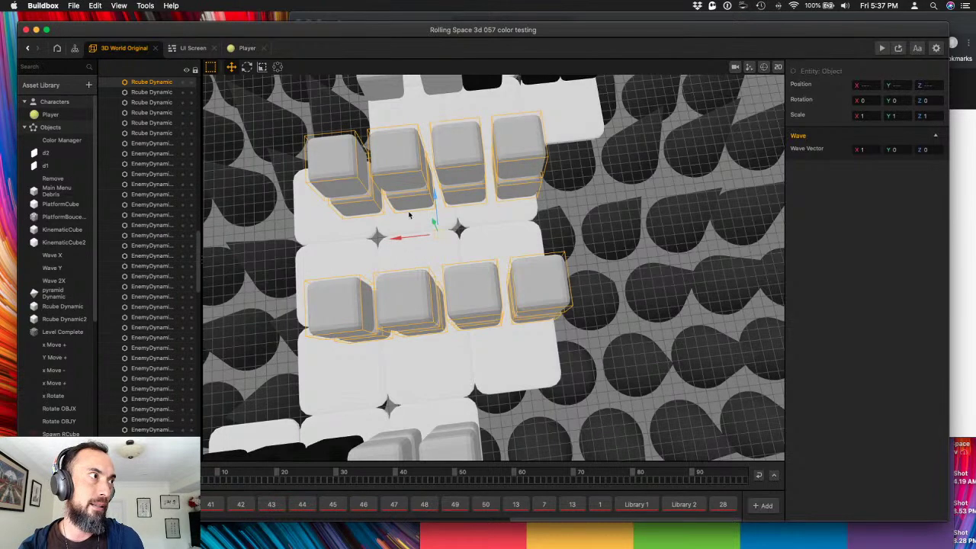
{"action": "left_click_drag", "start_coordinate": [412, 242], "coordinate": [387, 244]}
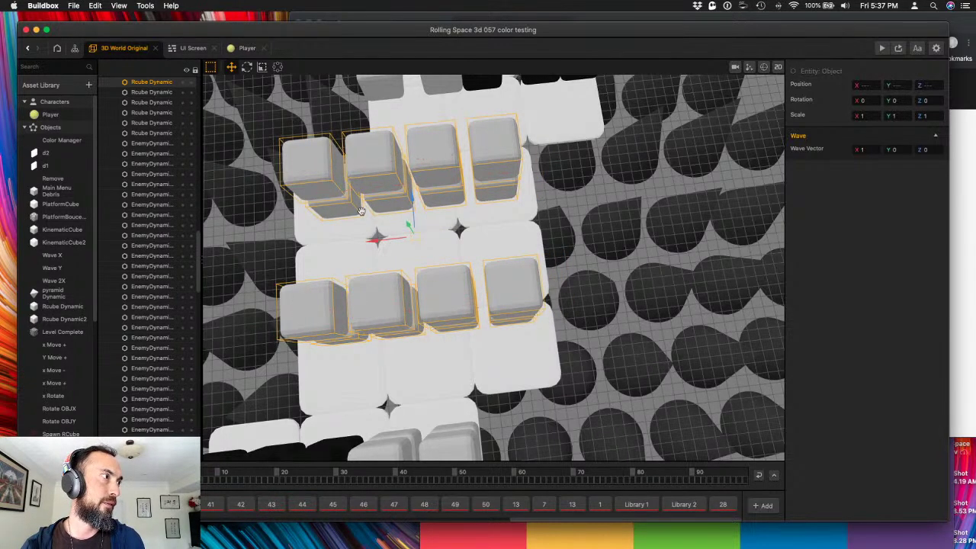
- Delete the outermost black EnemyDynamic stack at X -13, Z -64
{"action": "middle_click_drag", "start_coordinate": [388, 244], "coordinate": [427, 228]}
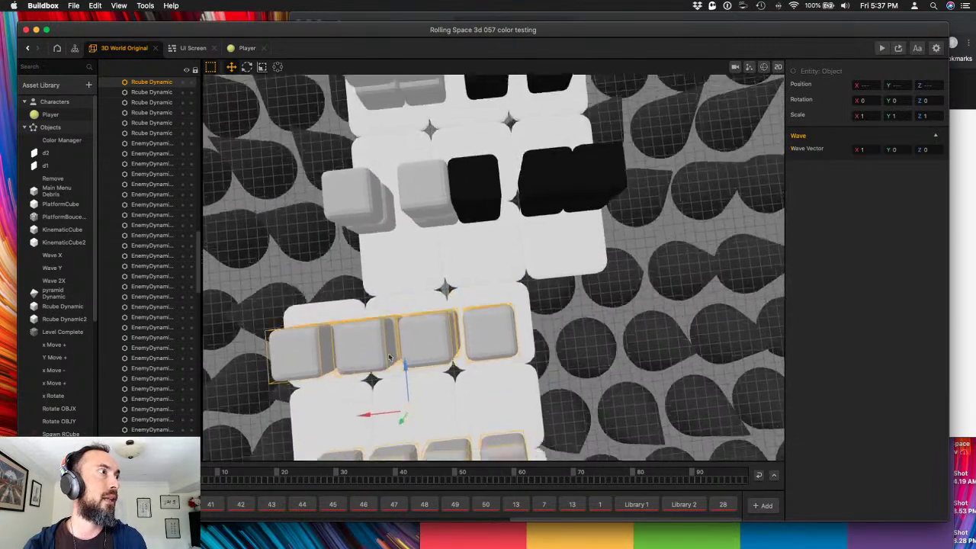
{"action": "right_click_drag", "start_coordinate": [427, 229], "coordinate": [652, 295]}
{"action": "left_click", "coordinate": [603, 283]}
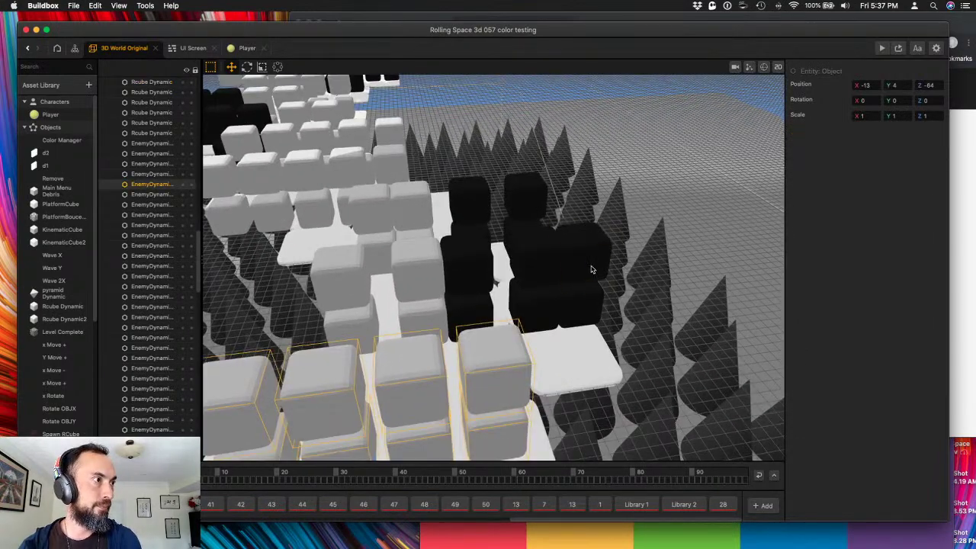
{"action": "key", "text": "Delete"}
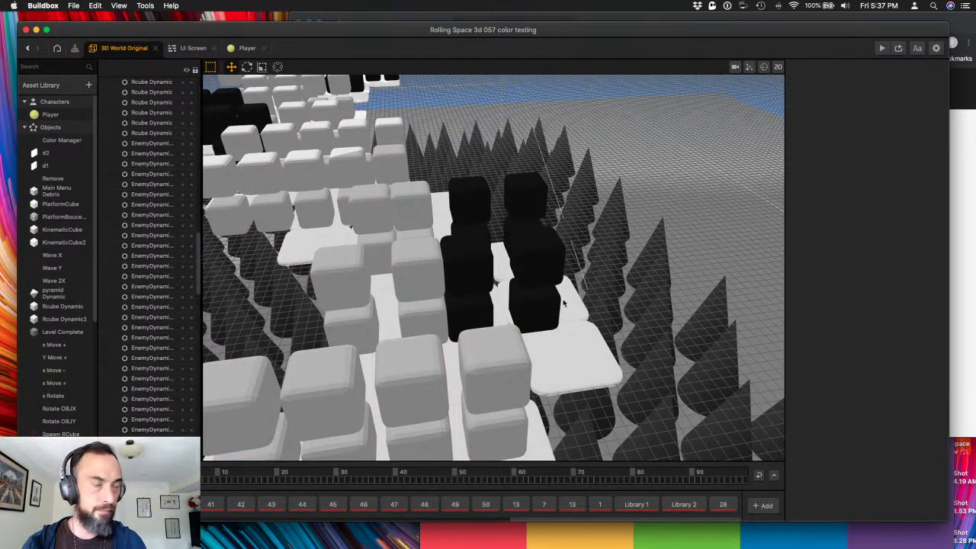
- Shift the two black and two grey cube stacks remaining in the Z -64 row together toward negative X
{"action": "left_click", "coordinate": [524, 265]}
{"action": "left_click", "coordinate": [541, 316]}
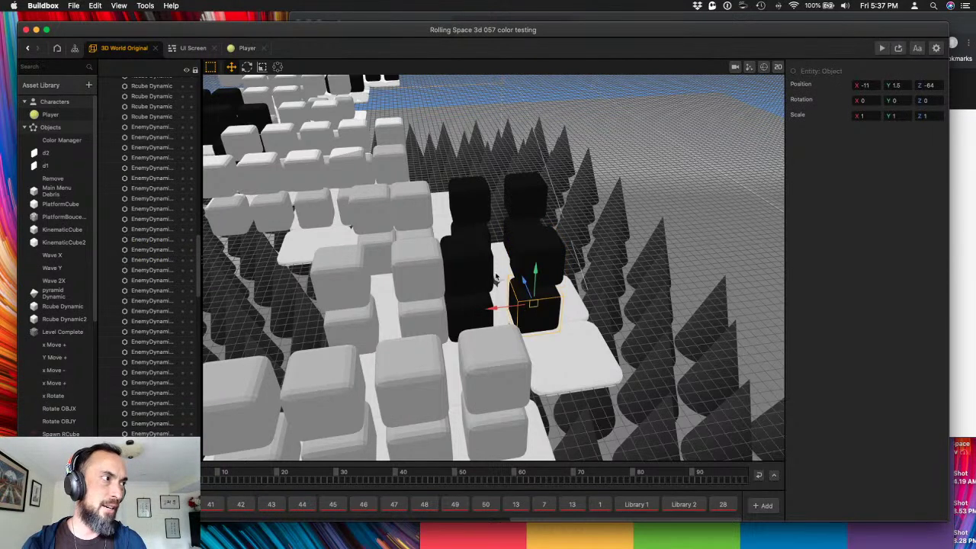
{"action": "left_click", "coordinate": [660, 160]}
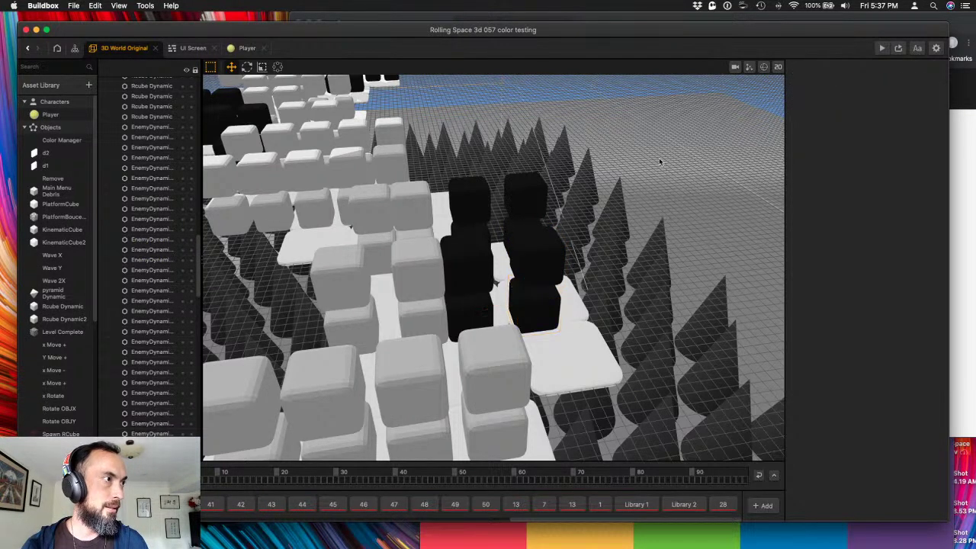
{"action": "left_click", "coordinate": [558, 250]}
{"action": "left_click", "coordinate": [536, 305], "text": "shift"}
{"action": "left_click", "coordinate": [465, 263], "text": "shift"}
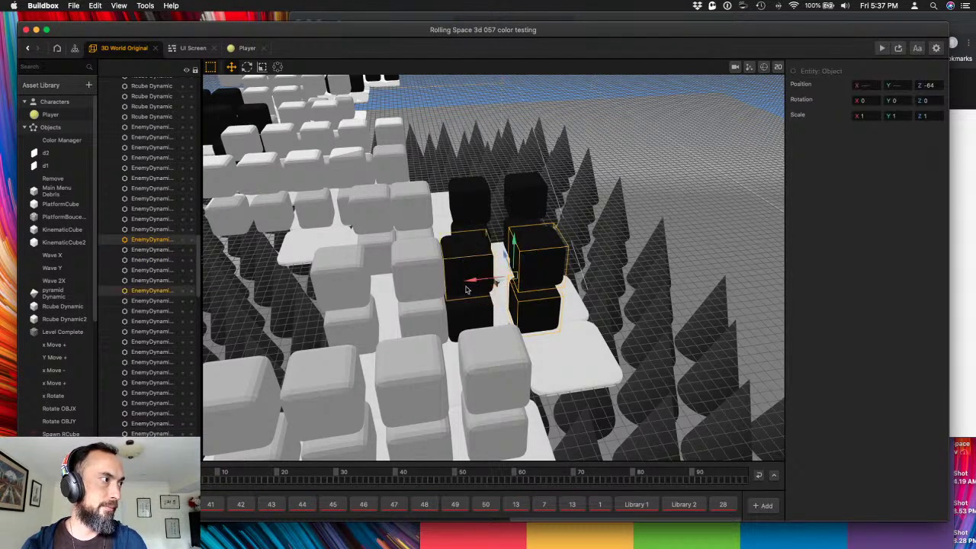
{"action": "left_click", "coordinate": [468, 312], "text": "shift"}
{"action": "left_click", "coordinate": [427, 305], "text": "shift"}
{"action": "left_click", "coordinate": [361, 288], "text": "shift"}
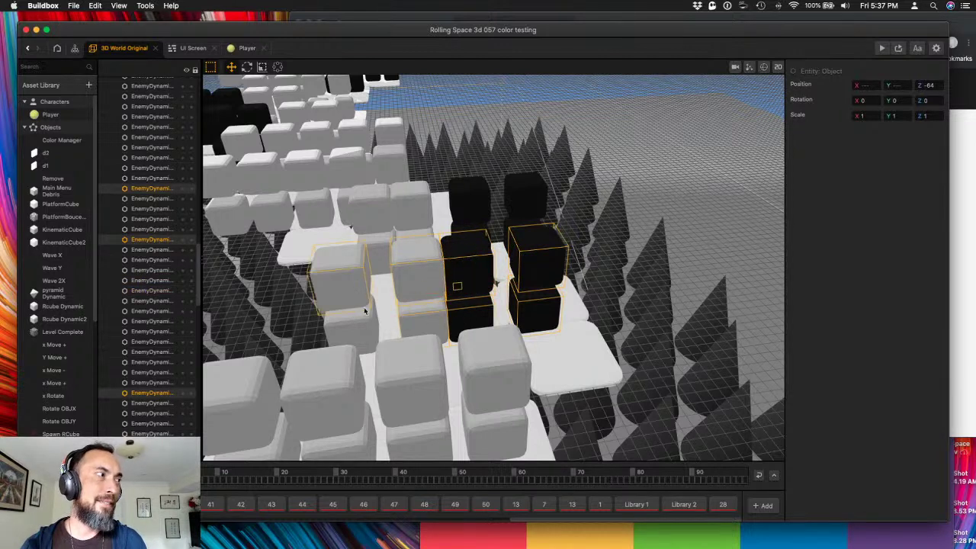
{"action": "left_click_drag", "start_coordinate": [405, 296], "coordinate": [430, 296]}
- Even out the Z -64 row by moving its inner grey stack away from the black cubes, and clear the selection
{"action": "left_click", "coordinate": [443, 279], "text": "shift"}
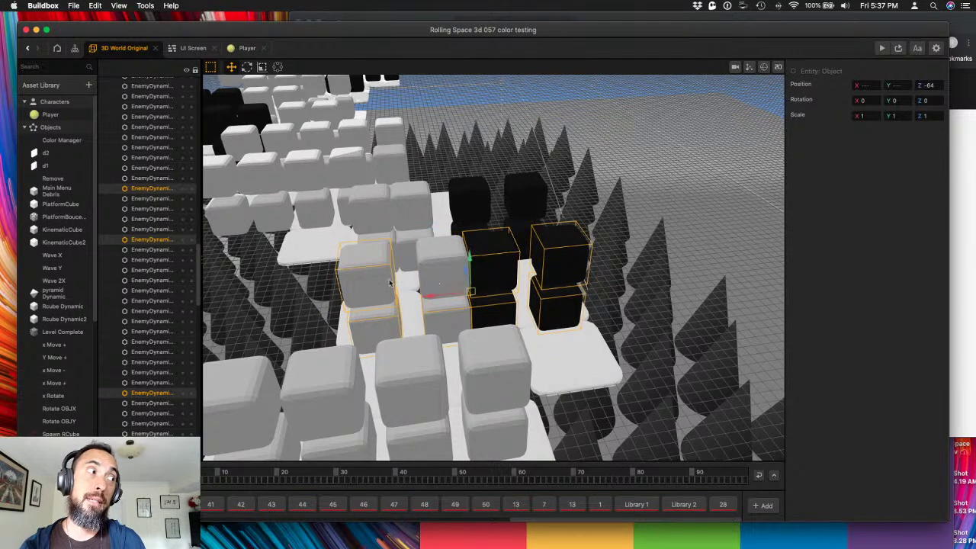
{"action": "left_click", "coordinate": [390, 283], "text": "shift"}
{"action": "left_click", "coordinate": [387, 324], "text": "shift"}
{"action": "left_click", "coordinate": [438, 283], "text": "shift"}
{"action": "left_click_drag", "start_coordinate": [464, 293], "coordinate": [485, 289]}
{"action": "left_click", "coordinate": [439, 285], "text": "shift"}
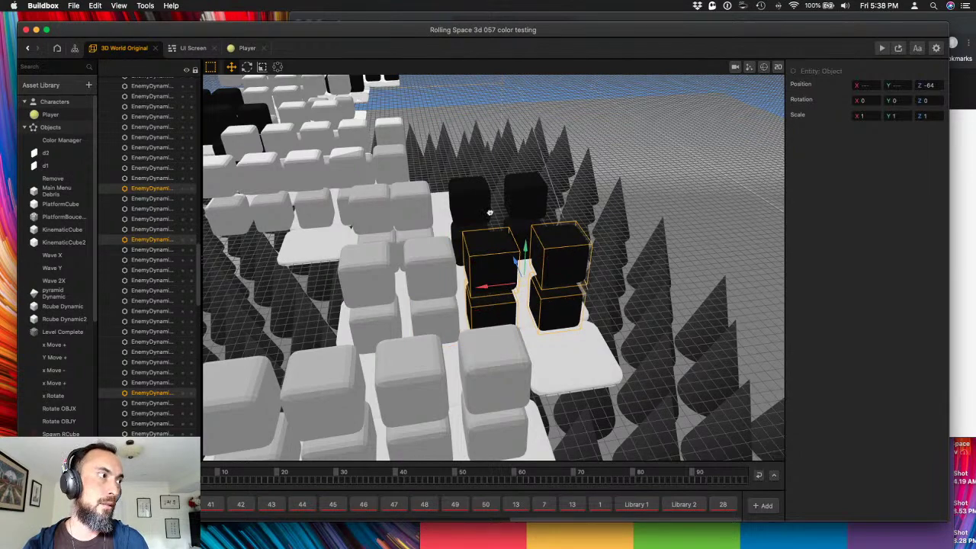
{"action": "right_click_drag", "start_coordinate": [491, 212], "coordinate": [480, 285]}
{"action": "left_click", "coordinate": [488, 285]}
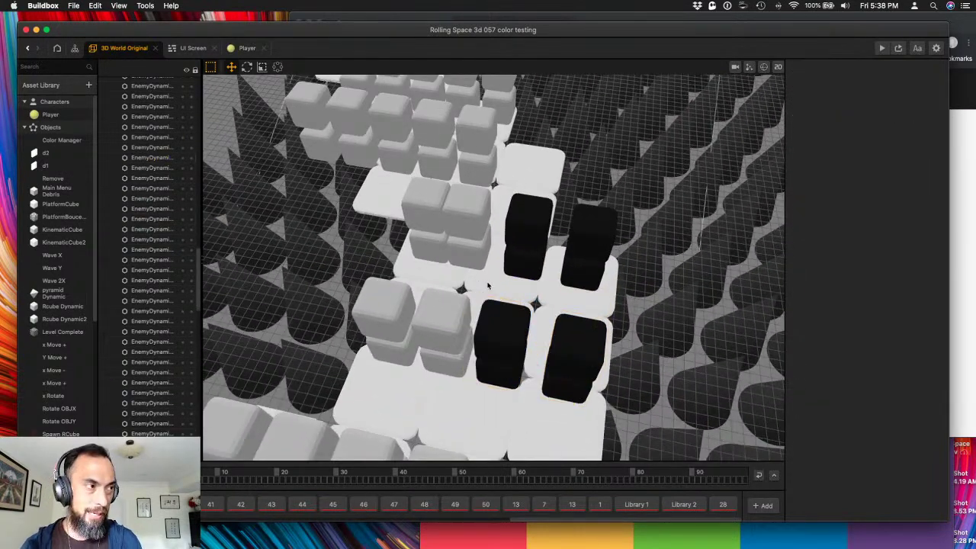
- Move the inner black EnemyDynamic stack at X -9, Z -58 to X -9.5
{"action": "middle_click_drag", "start_coordinate": [488, 285], "coordinate": [490, 398]}
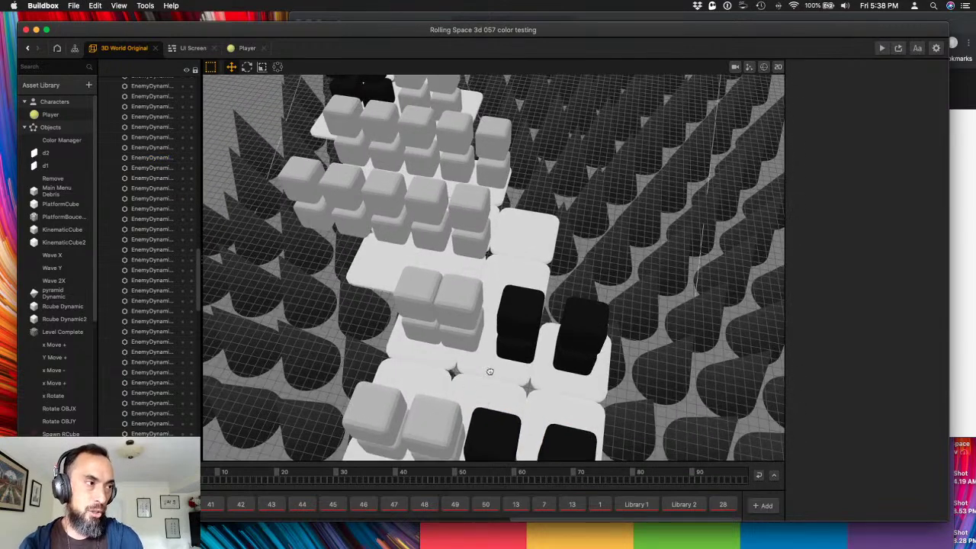
{"action": "right_click_drag", "start_coordinate": [490, 373], "coordinate": [480, 222]}
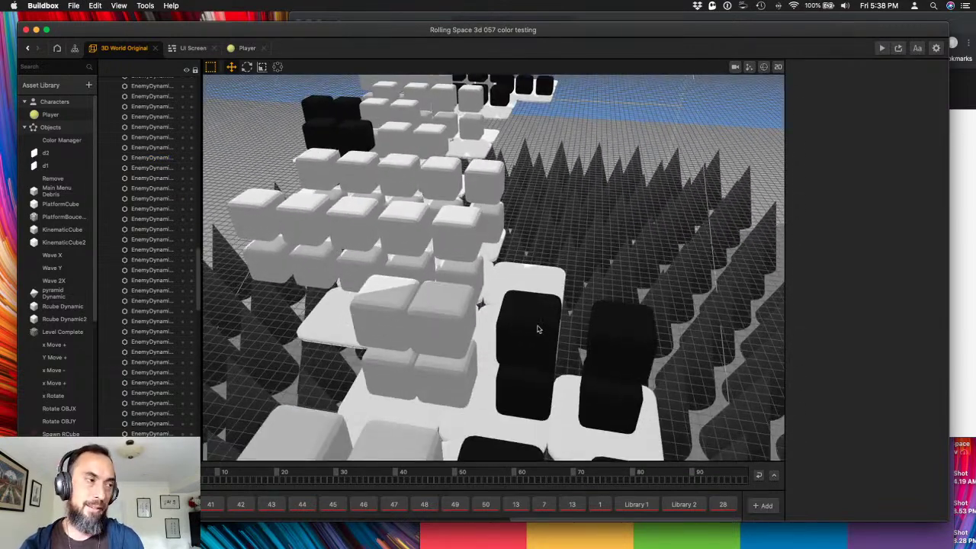
{"action": "left_click", "coordinate": [547, 336]}
{"action": "left_click", "coordinate": [541, 392], "text": "shift"}
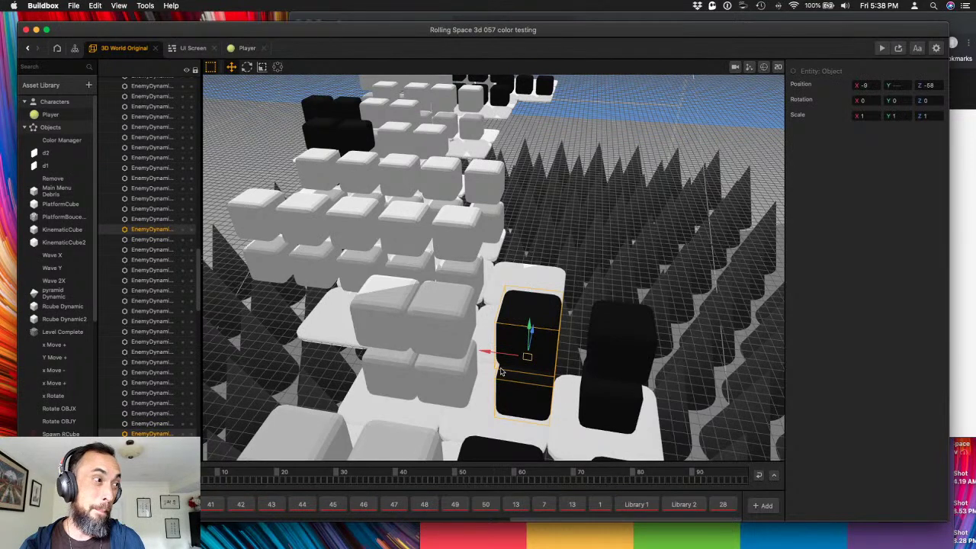
{"action": "left_click_drag", "start_coordinate": [493, 354], "coordinate": [508, 351]}
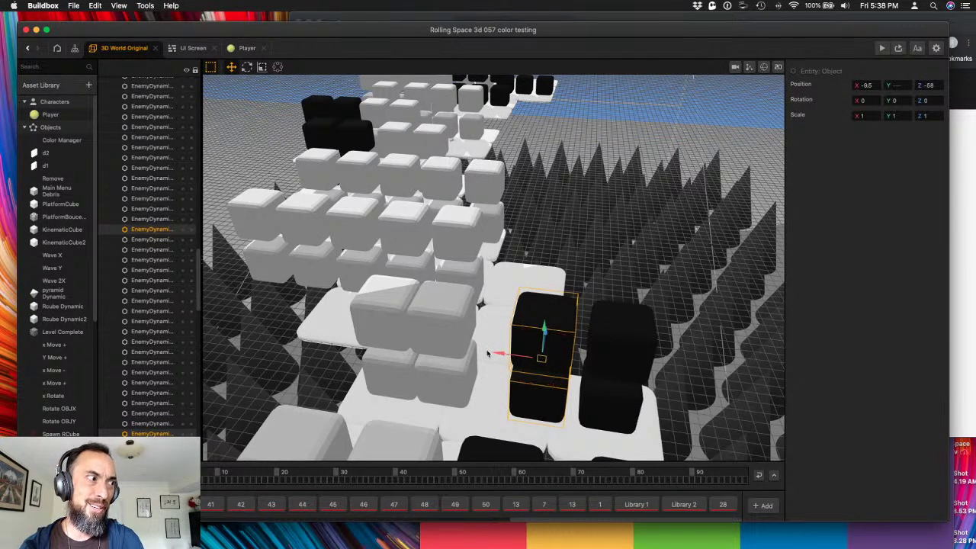
- Move the grey Rcube Dynamic stack nearest the black cubes in the Z -58 row to X -6.5
{"action": "left_click", "coordinate": [450, 312]}
{"action": "left_click", "coordinate": [450, 381], "text": "shift"}
{"action": "left_click_drag", "start_coordinate": [408, 345], "coordinate": [437, 345]}
{"action": "middle_click_drag", "start_coordinate": [413, 334], "coordinate": [429, 385]}
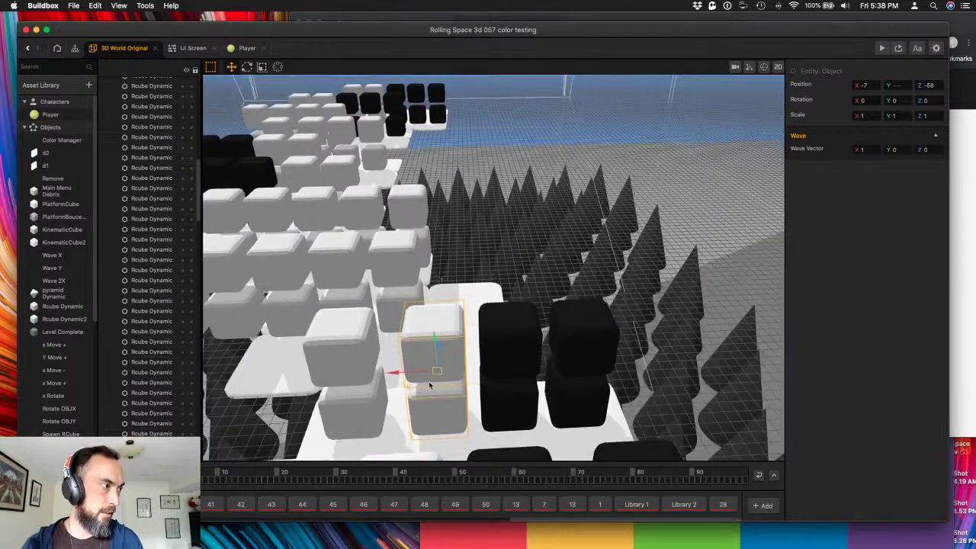
{"action": "left_click_drag", "start_coordinate": [405, 376], "coordinate": [398, 376]}
{"action": "mouse_move", "coordinate": [356, 360]}
{"action": "middle_mouse_down"}
{"action": "mouse_move", "coordinate": [449, 371]}
{"action": "mouse_move", "coordinate": [362, 371]}
{"action": "middle_mouse_up"}
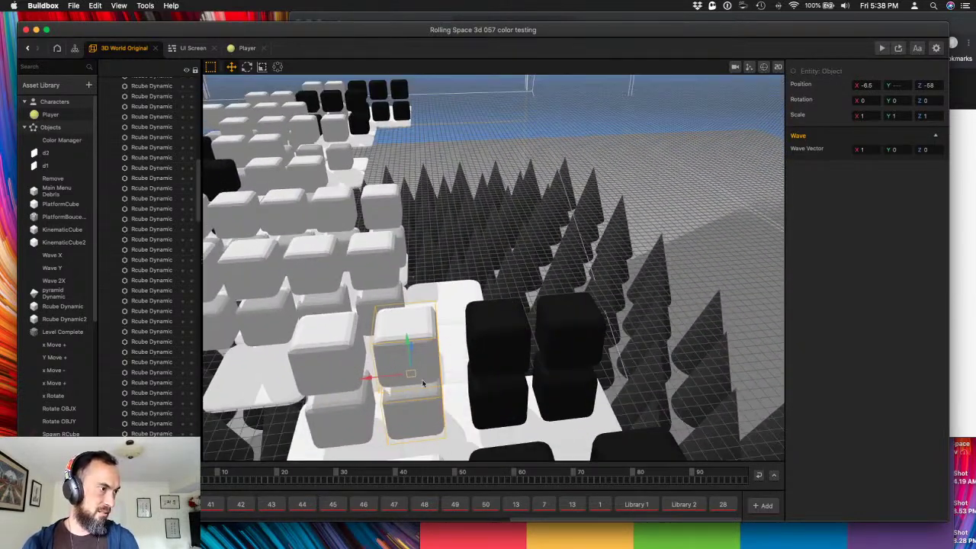
- Position the inner black EnemyDynamic stack of the Z -58 row at X -9 and the outer one at X -11.5
{"action": "left_click", "coordinate": [490, 365]}
{"action": "left_click", "coordinate": [496, 402], "text": "shift"}
{"action": "left_click_drag", "start_coordinate": [468, 374], "coordinate": [461, 373]}
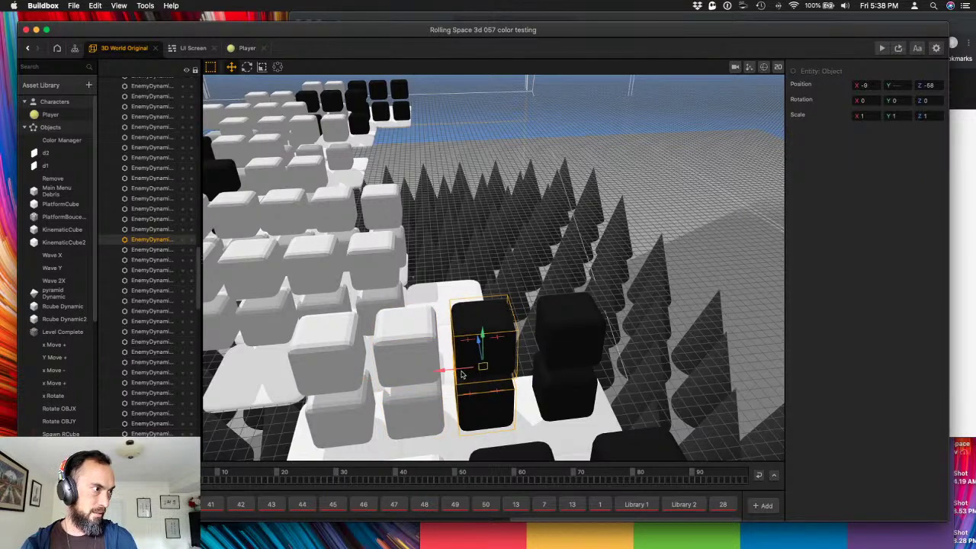
{"action": "left_click", "coordinate": [551, 361]}
{"action": "left_click", "coordinate": [553, 385], "text": "shift"}
{"action": "left_click_drag", "start_coordinate": [531, 364], "coordinate": [522, 364]}
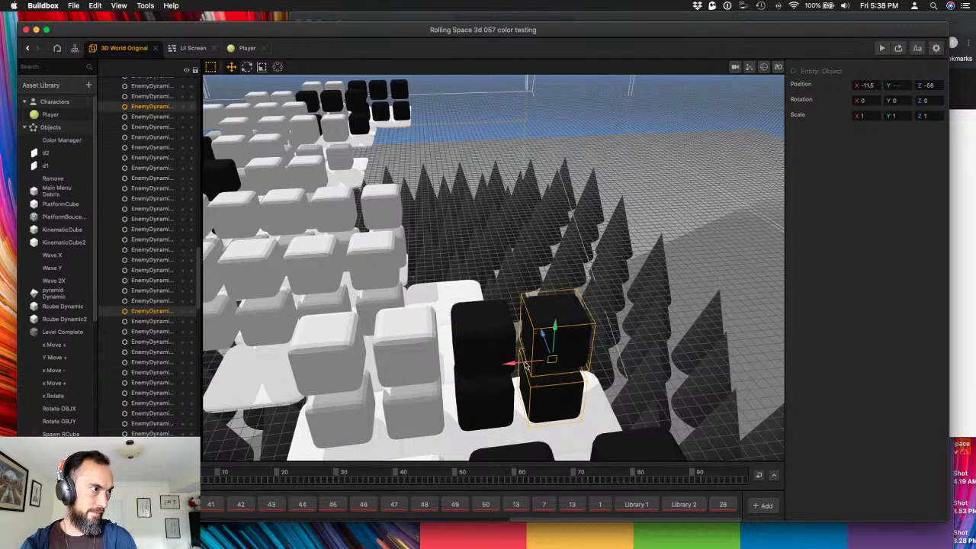
- Delete the outermost Rcube Dynamic stack hanging off the platform beyond X 2.5 in the Z -52 row
{"action": "middle_click_drag", "start_coordinate": [361, 356], "coordinate": [464, 341]}
{"action": "left_click", "coordinate": [460, 335]}
{"action": "left_click", "coordinate": [433, 291], "text": "shift"}
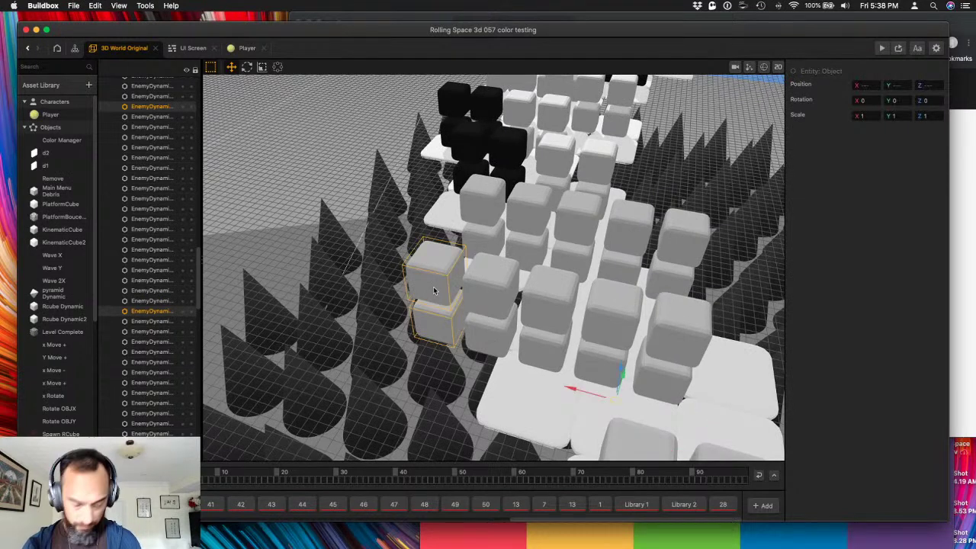
{"action": "key", "text": "Delete"}
- Shift the four remaining Rcube Dynamic stacks of the Z -52 row together along X so they stand on their platforms
{"action": "left_click", "coordinate": [473, 332]}
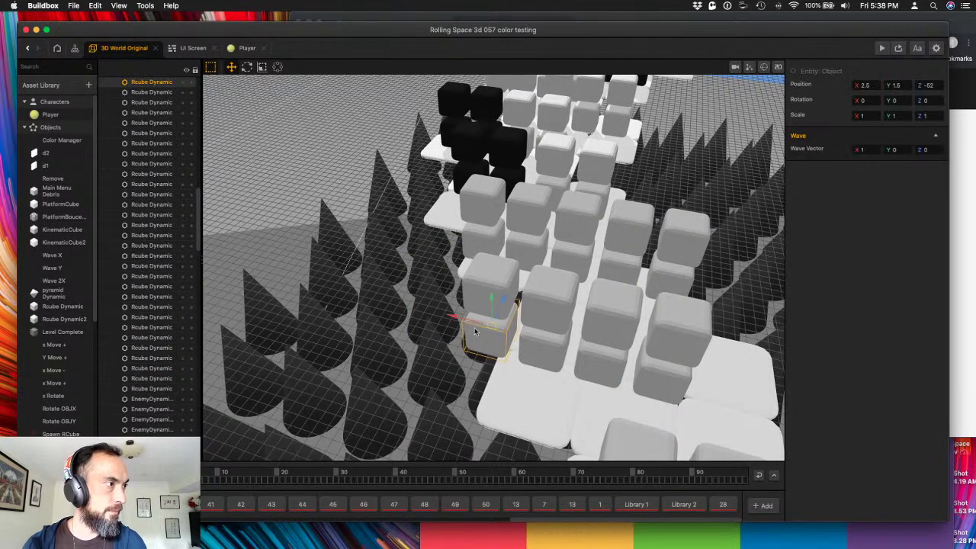
{"action": "left_click", "coordinate": [529, 299], "text": "shift"}
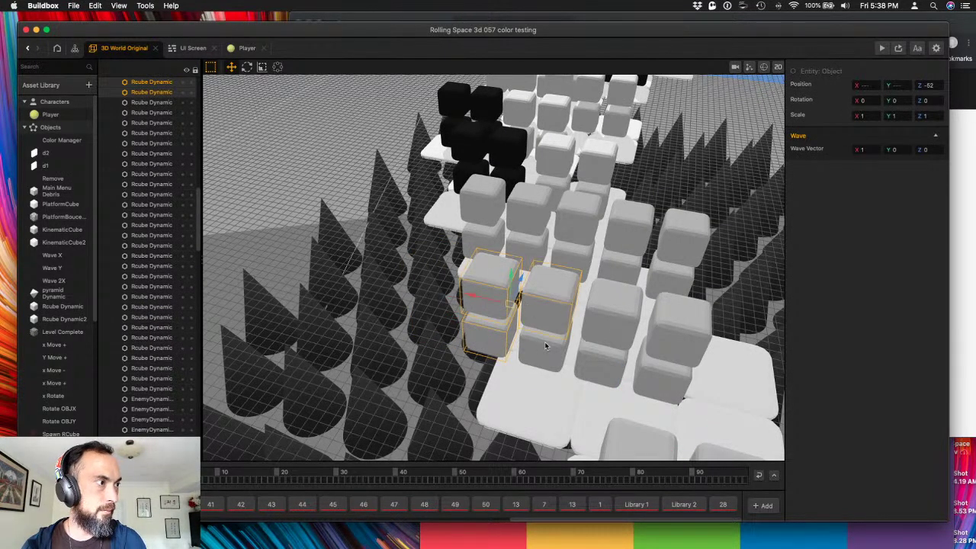
{"action": "left_click", "coordinate": [604, 341], "text": "shift"}
{"action": "left_click", "coordinate": [674, 323], "text": "shift"}
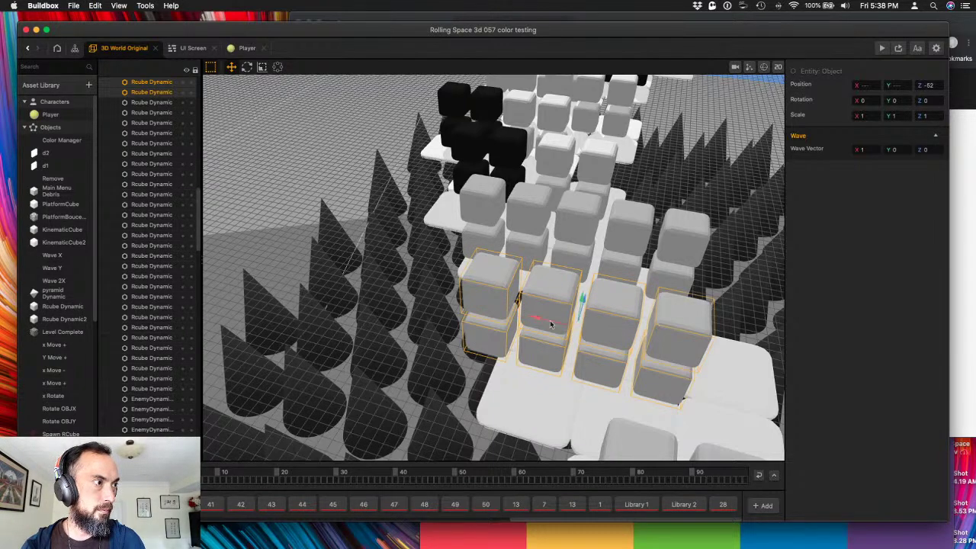
{"action": "left_click_drag", "start_coordinate": [549, 323], "coordinate": [616, 333]}
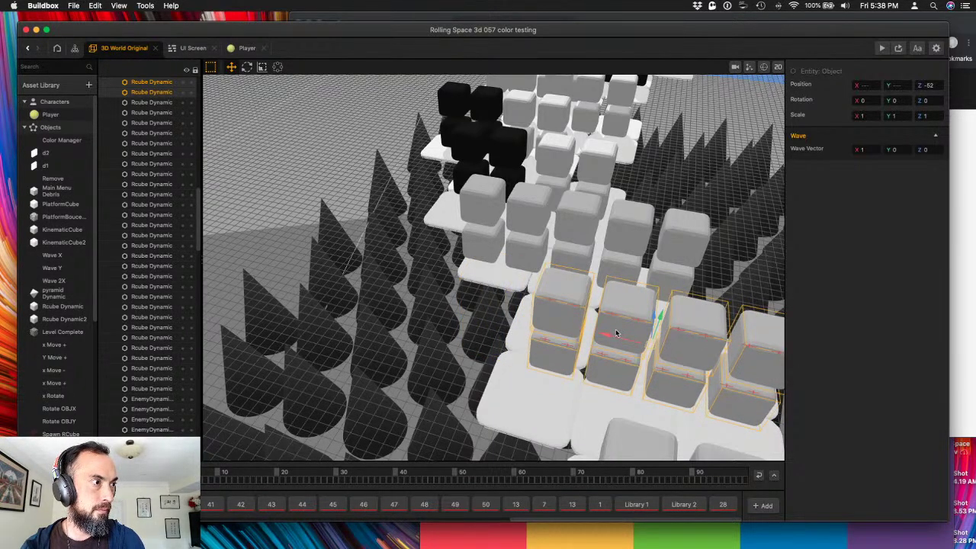
{"action": "middle_click_drag", "start_coordinate": [438, 213], "coordinate": [453, 440]}
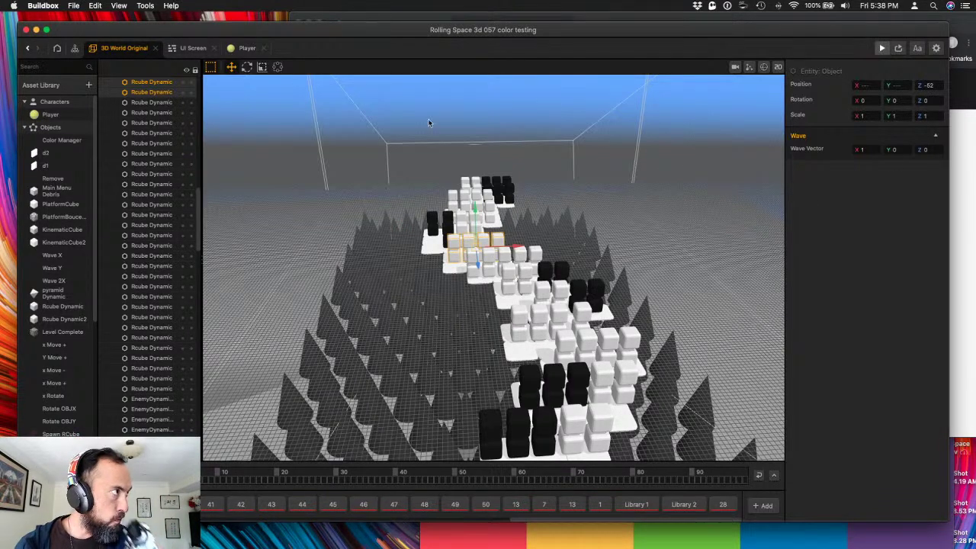
- Play-test level section 39 in the preview by steering the ball towards the first cube rows, and close the preview
{"action": "left_click_drag", "start_coordinate": [126, 130], "coordinate": [805, 55]}
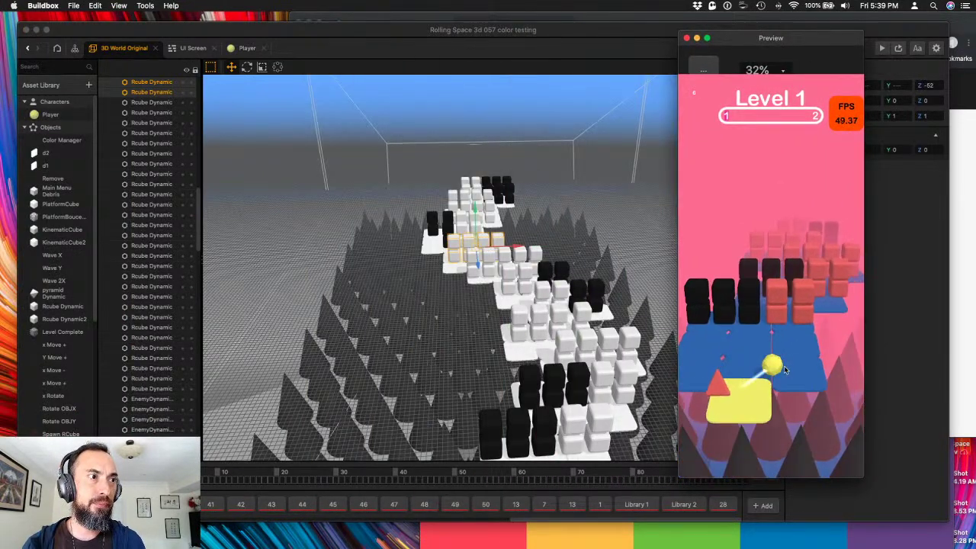
{"action": "mouse_move", "coordinate": [766, 370]}
{"action": "left_mouse_down"}
{"action": "mouse_move", "coordinate": [763, 419]}
{"action": "mouse_move", "coordinate": [767, 394]}
{"action": "mouse_move", "coordinate": [804, 381]}
{"action": "left_mouse_up"}
{"action": "left_click", "coordinate": [766, 398]}
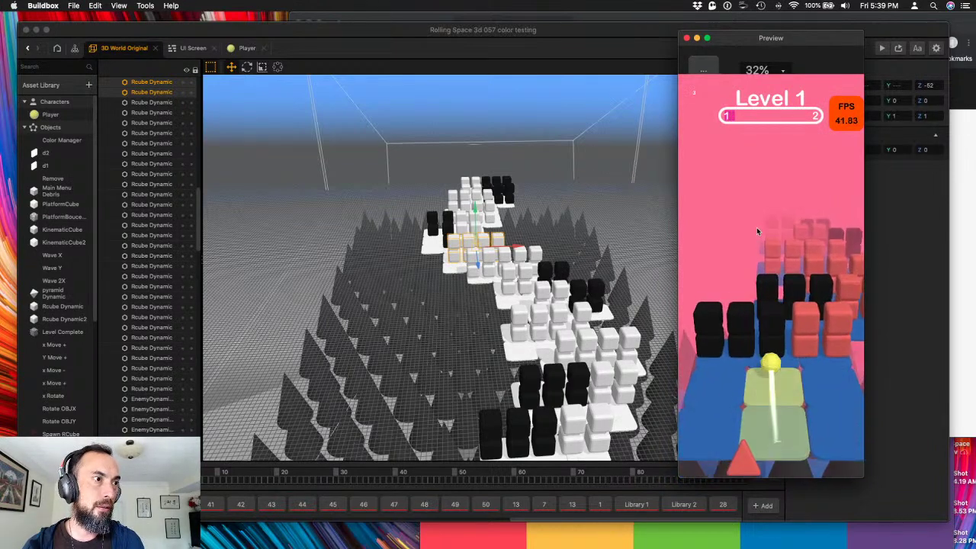
{"action": "left_click", "coordinate": [770, 401]}
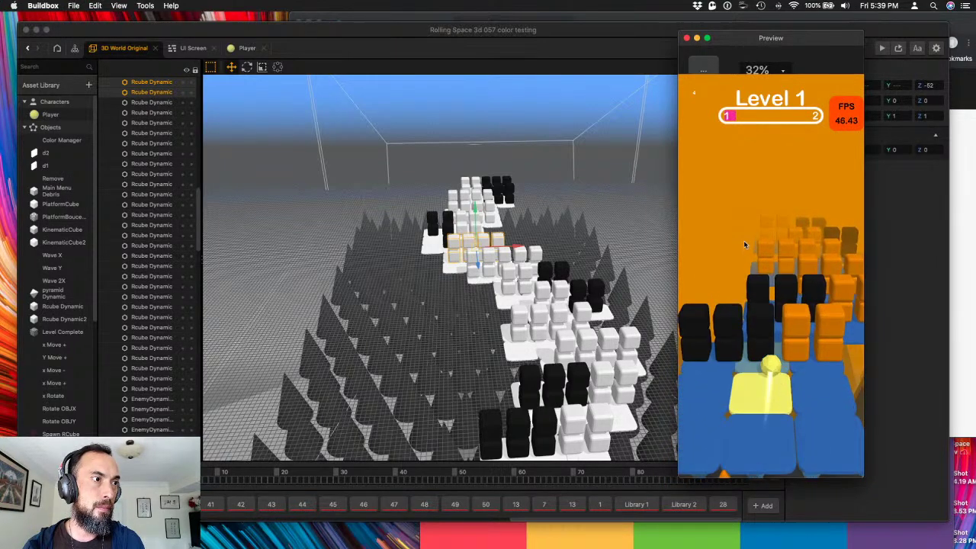
{"action": "left_click", "coordinate": [784, 392]}
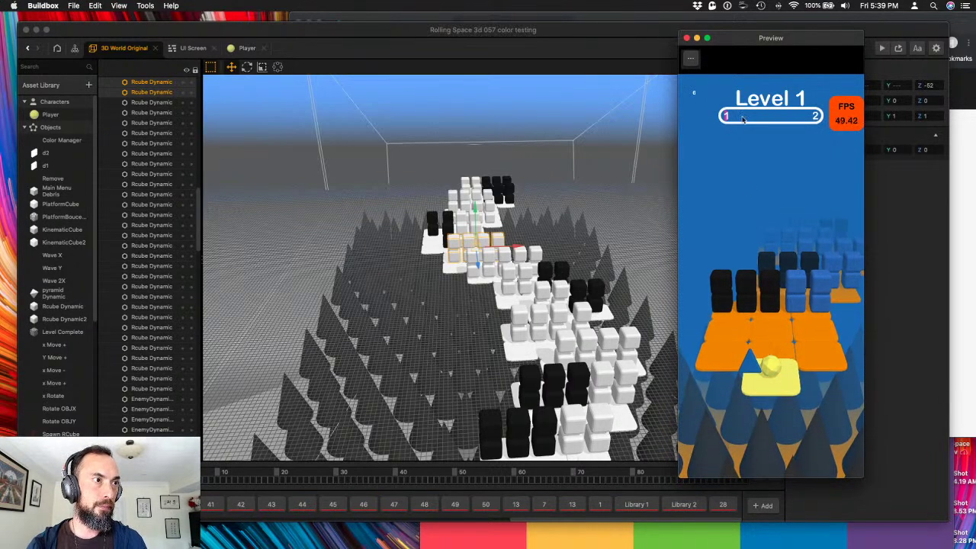
{"action": "left_click", "coordinate": [688, 37]}
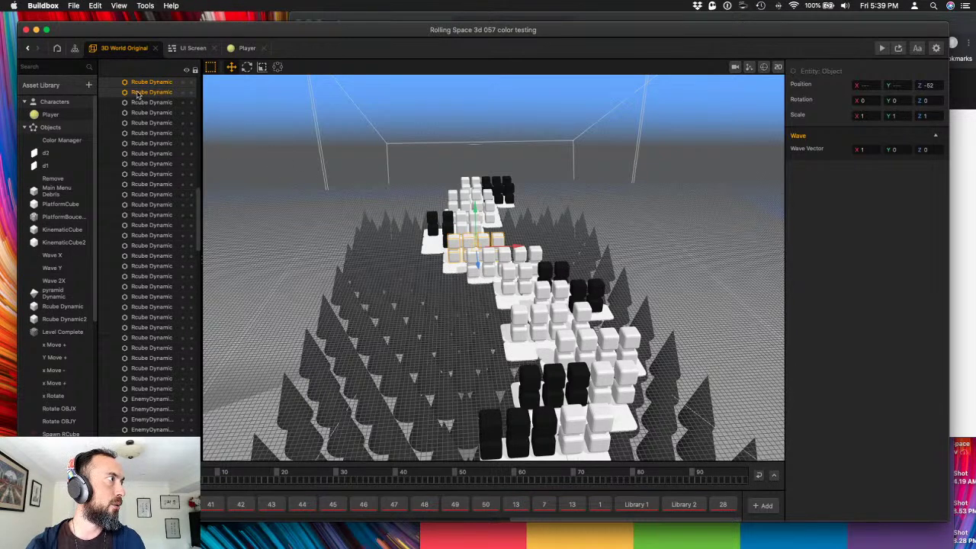
- In the Rcube Dynamic node map, disconnect the uppermost If Collide node from both Start and the Color Animation node
{"action": "left_click", "coordinate": [146, 114]}
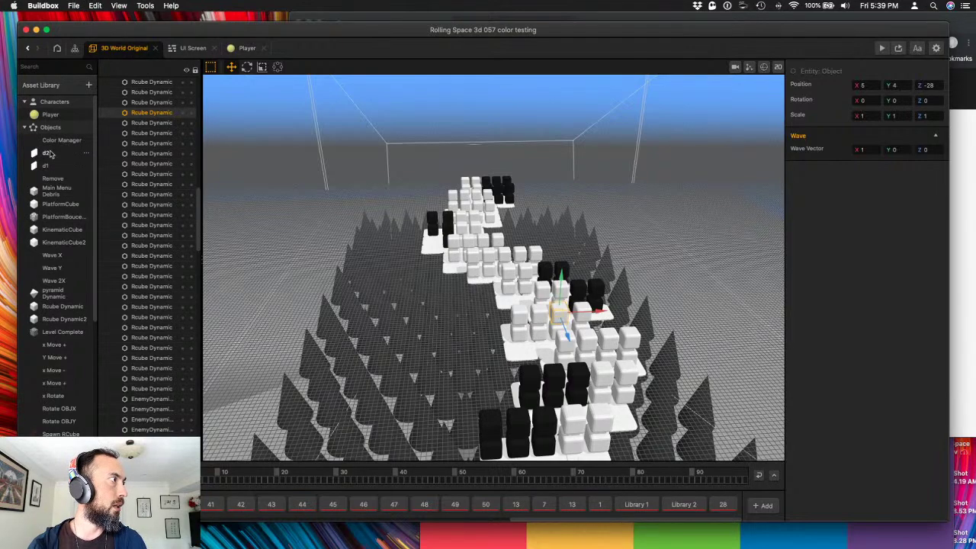
{"action": "double_click", "coordinate": [61, 307]}
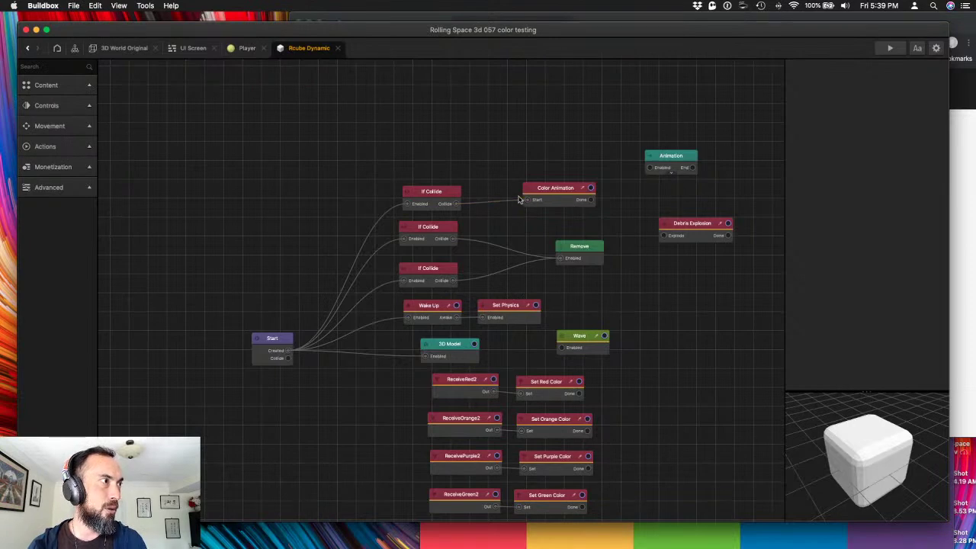
{"action": "left_click", "coordinate": [564, 189]}
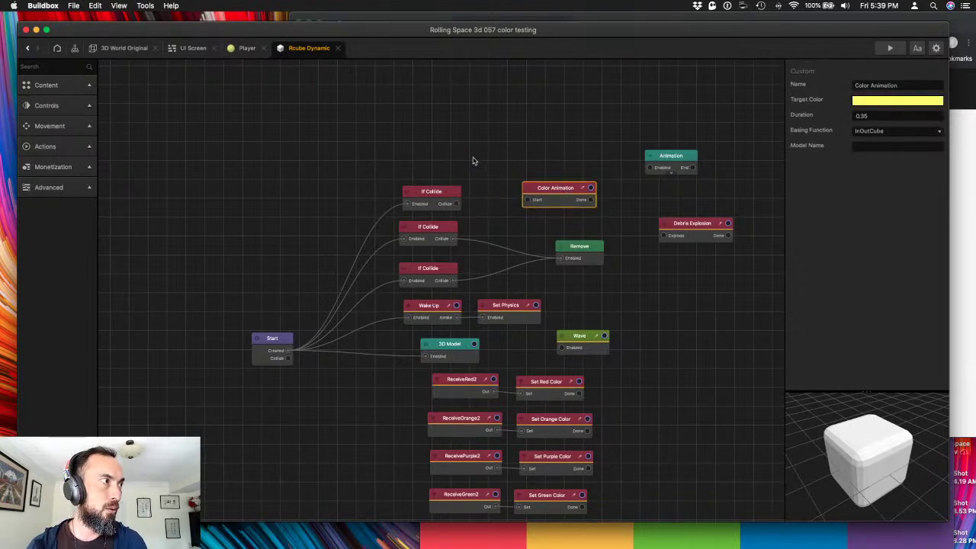
{"action": "left_click", "coordinate": [413, 193]}
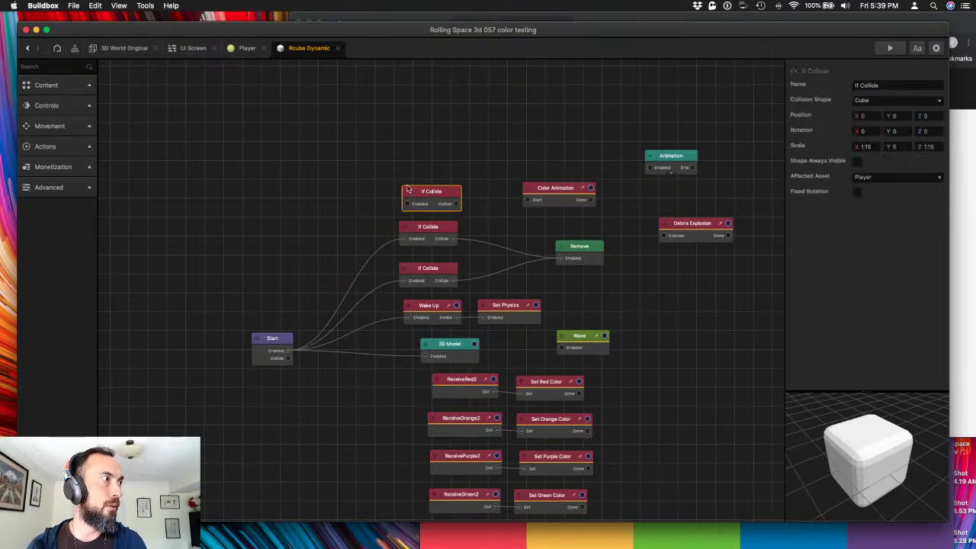
- Open level section 40 in the 3D world and check the Wave settings of the front cube at X -4
{"action": "left_click", "coordinate": [126, 48]}
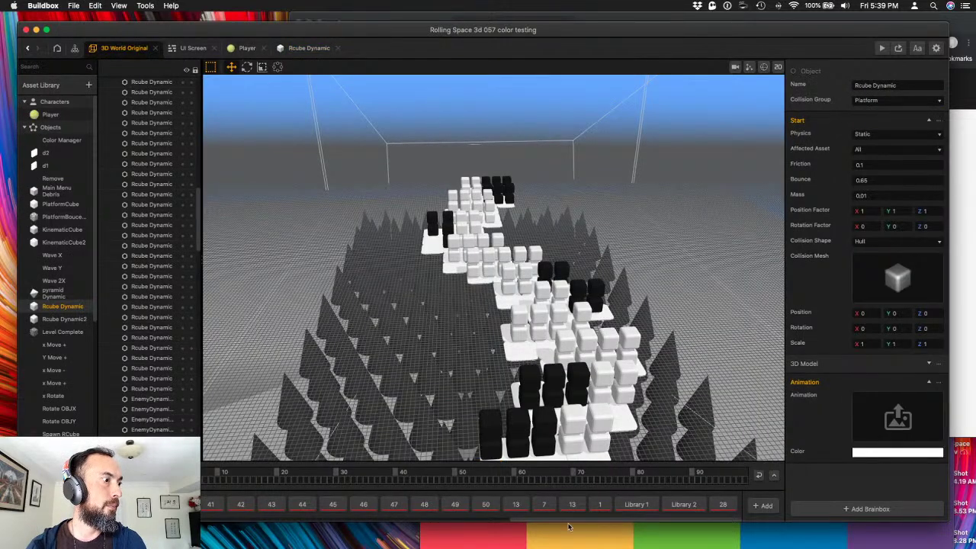
{"action": "left_click", "coordinate": [181, 504]}
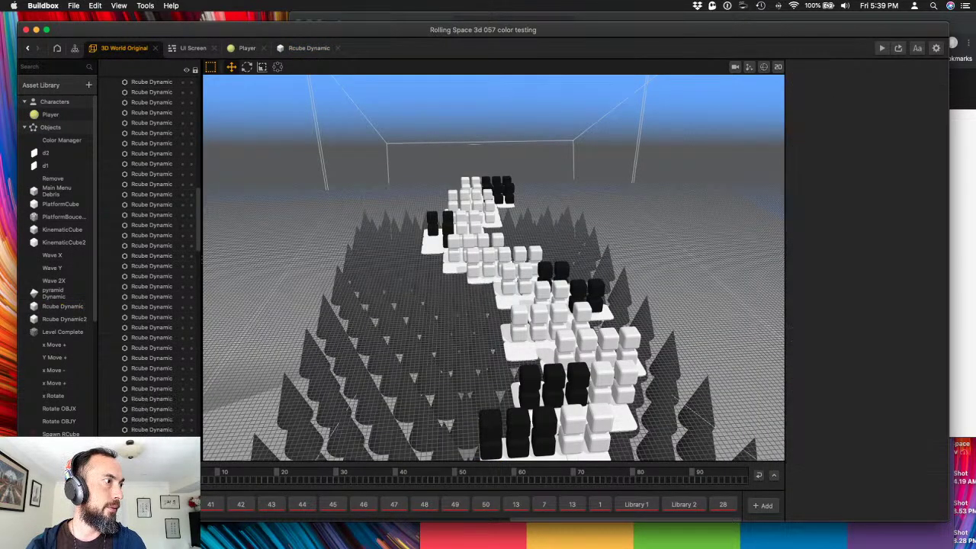
{"action": "right_click_drag", "start_coordinate": [318, 375], "coordinate": [315, 221]}
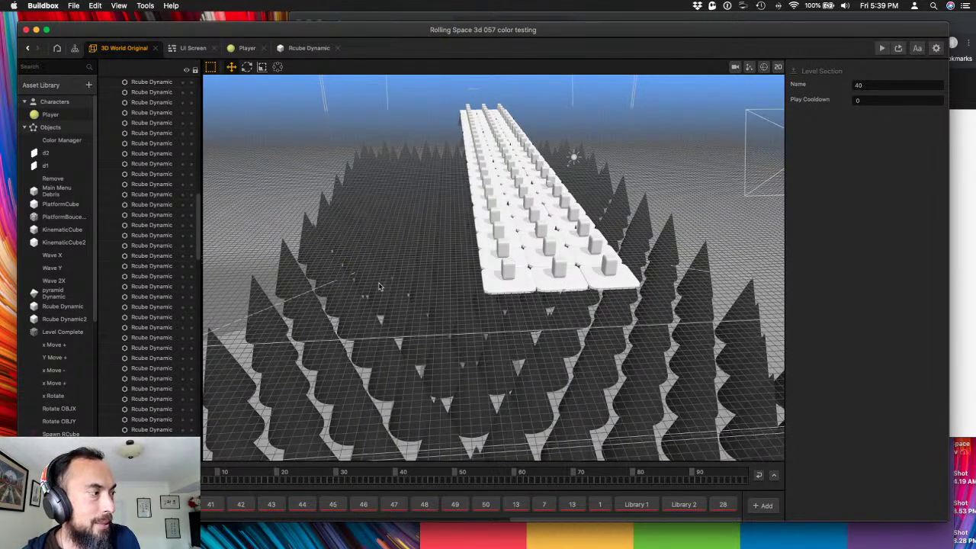
{"action": "scroll", "coordinate": [381, 288], "scroll_direction": "down", "scroll_amount": 4}
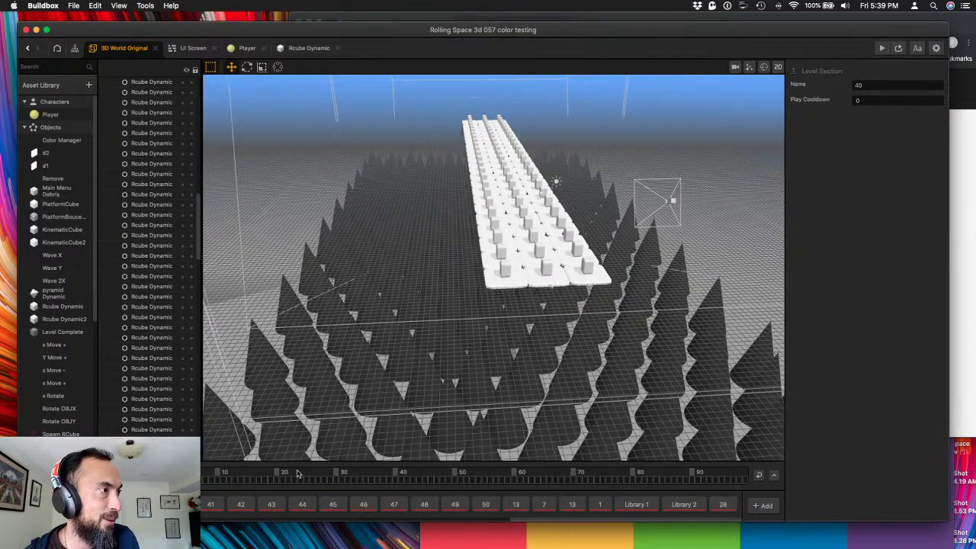
{"action": "left_click", "coordinate": [505, 271]}
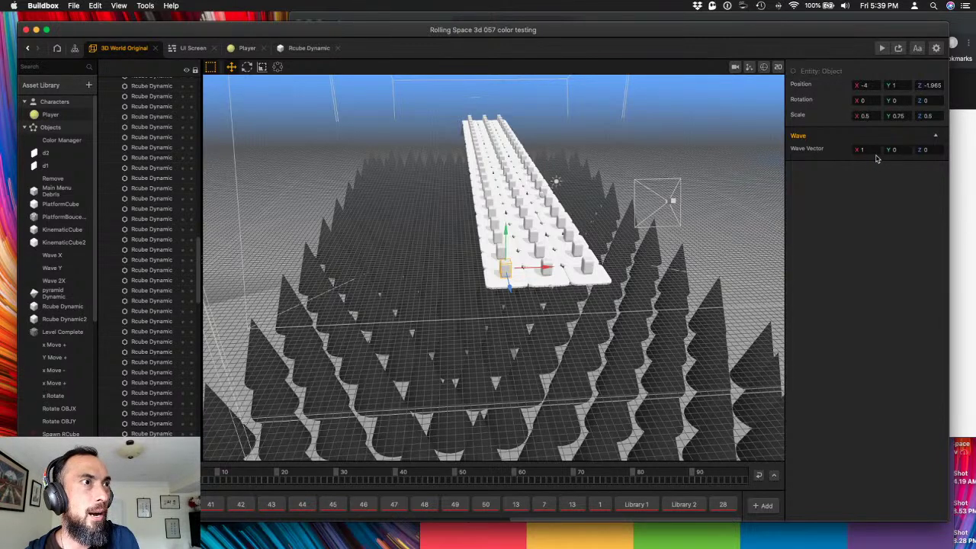
{"action": "left_click", "coordinate": [938, 137]}
{"action": "left_click", "coordinate": [938, 136]}
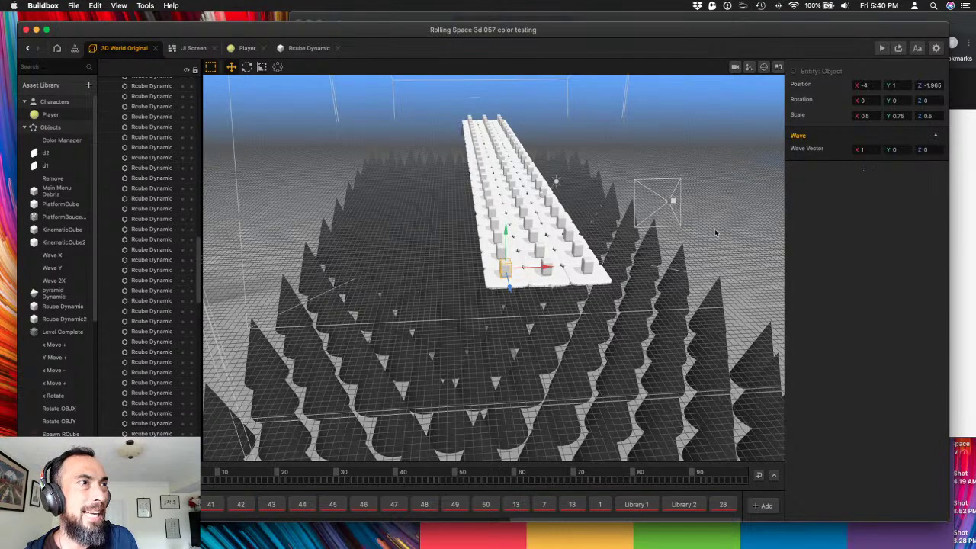
{"action": "scroll", "coordinate": [714, 232], "scroll_direction": "up", "scroll_amount": 5}
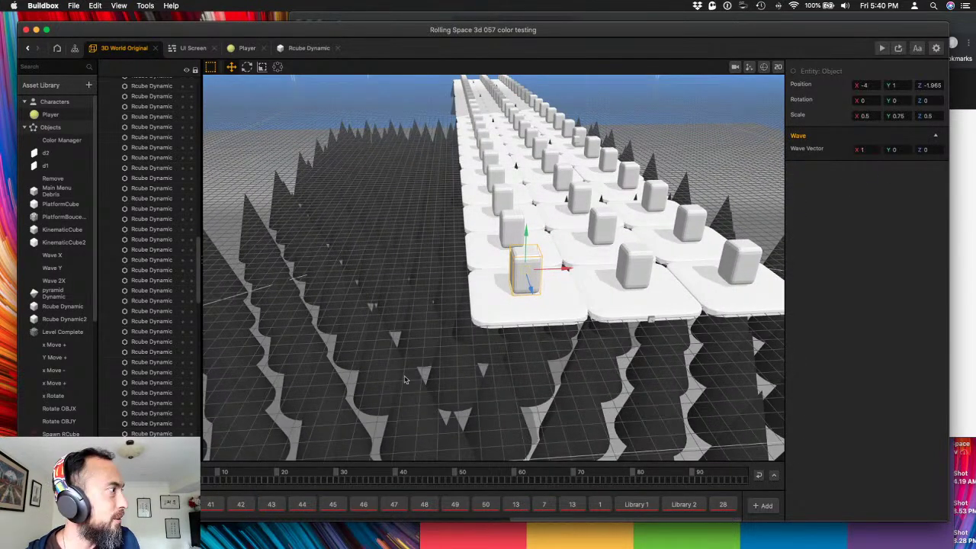
- Delete the Wave node from the Rcube Dynamic node map and save the project
{"action": "left_click", "coordinate": [309, 48]}
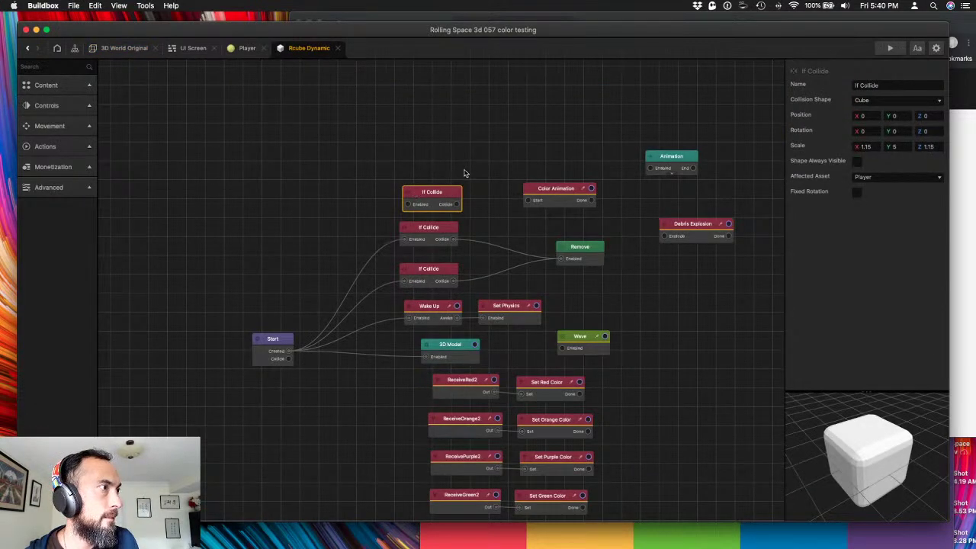
{"action": "left_click", "coordinate": [589, 335]}
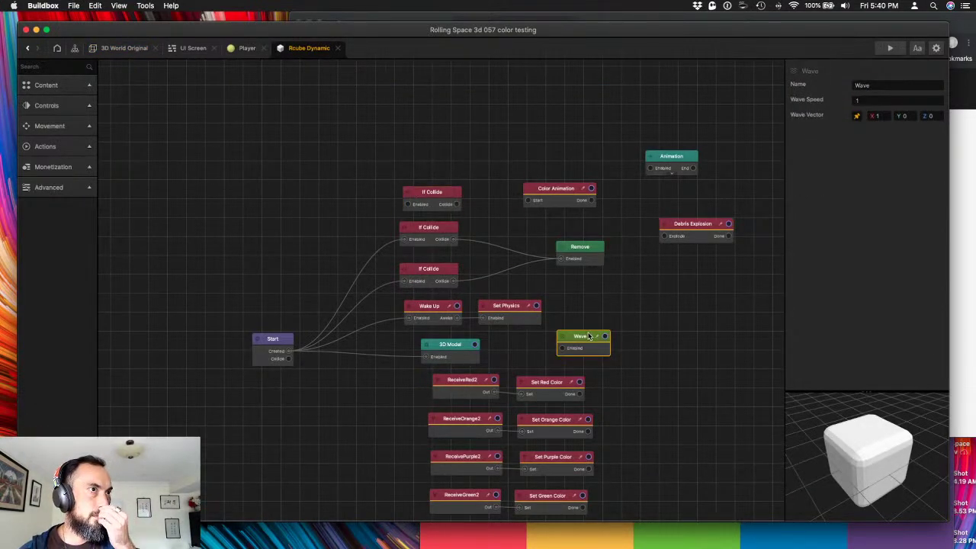
{"action": "key", "text": "Delete"}
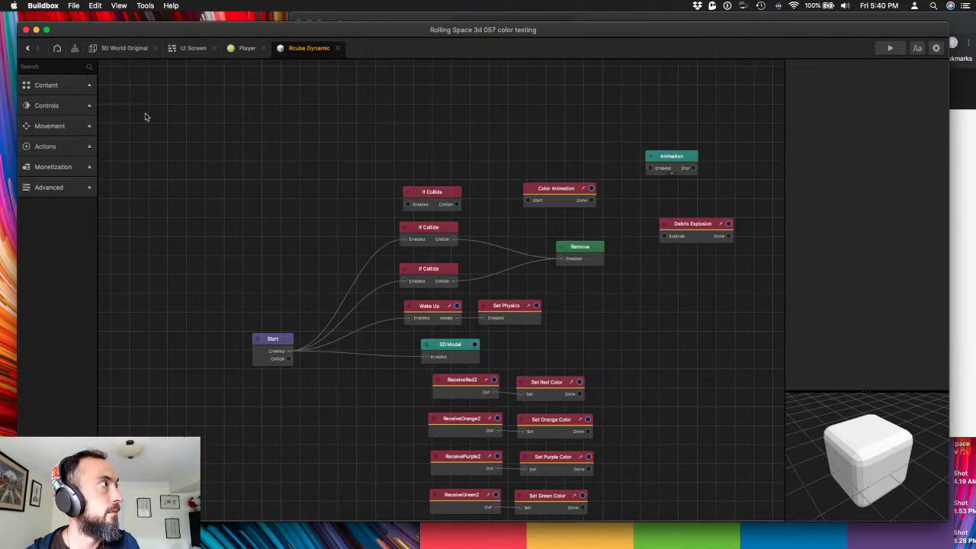
{"action": "key", "text": "super+s"}
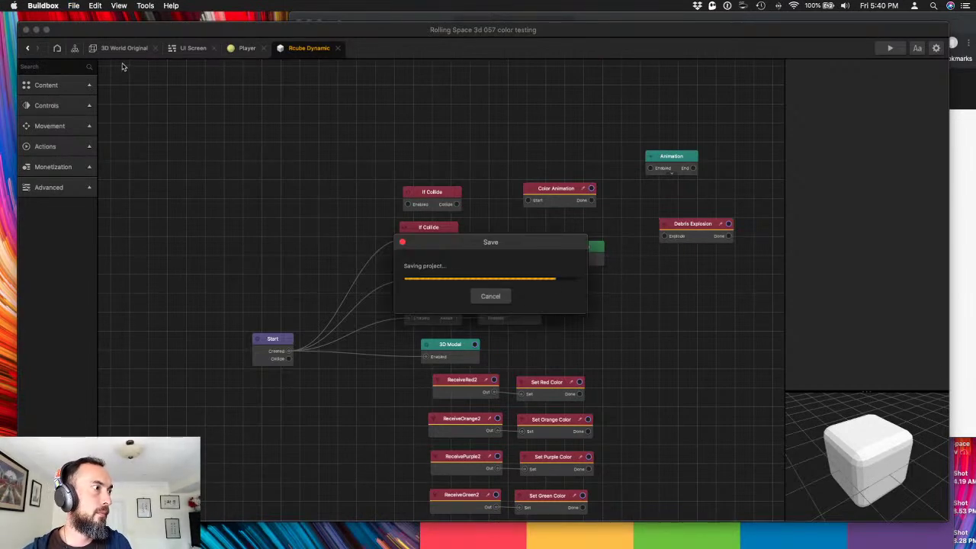
- Play-test level section 40 in the preview by rolling the ball along the rows of small cubes, and close the preview
{"action": "left_click", "coordinate": [92, 48]}
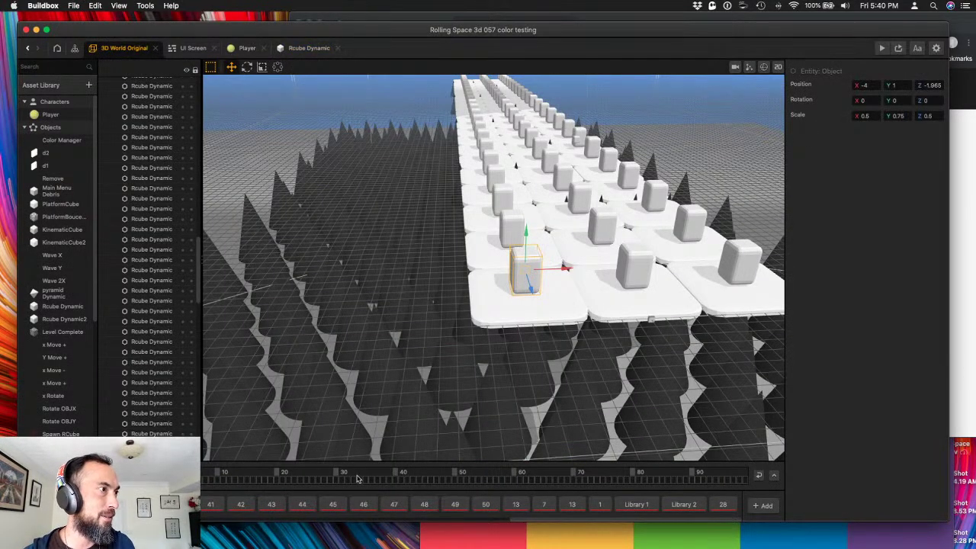
{"action": "scroll", "coordinate": [497, 274], "scroll_direction": "down", "scroll_amount": 5}
{"action": "middle_click_drag", "start_coordinate": [484, 262], "coordinate": [510, 245]}
{"action": "scroll", "coordinate": [483, 300], "scroll_direction": "up", "scroll_amount": 8}
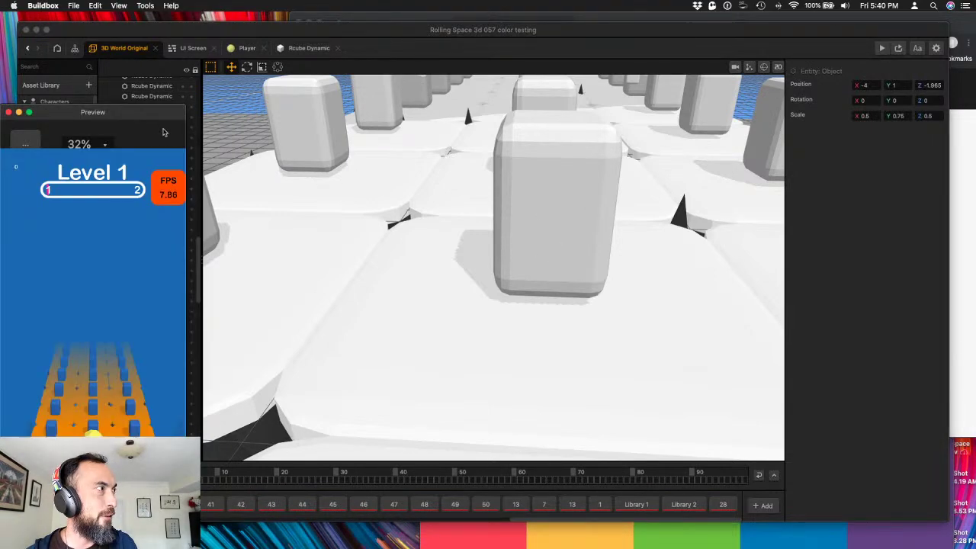
{"action": "left_click_drag", "start_coordinate": [164, 118], "coordinate": [878, 60]}
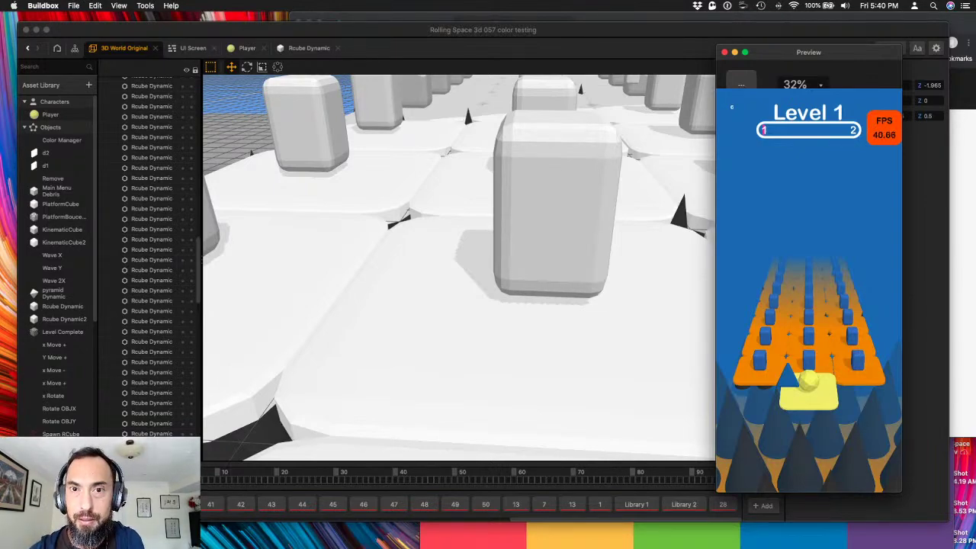
{"action": "key", "text": "ctrl+Up"}
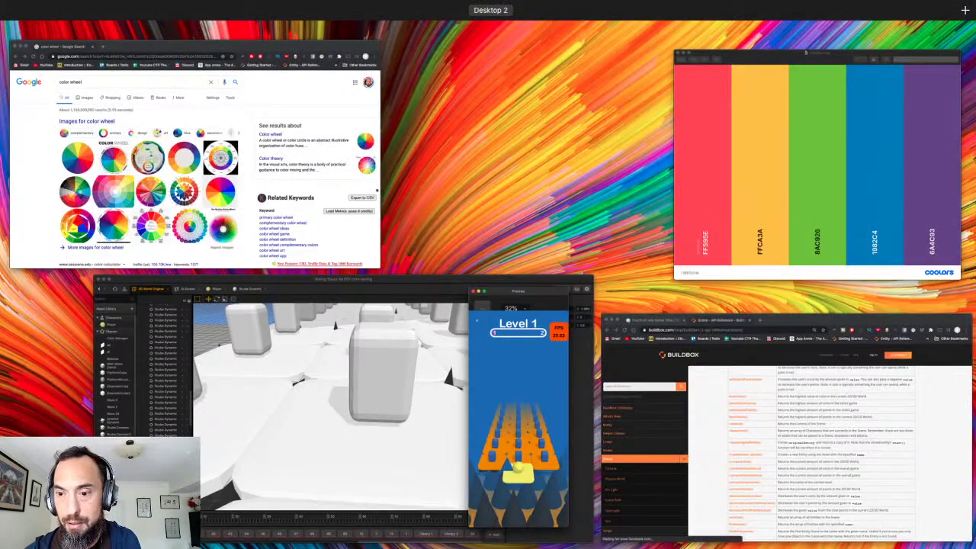
{"action": "key", "text": "ctrl+Up"}
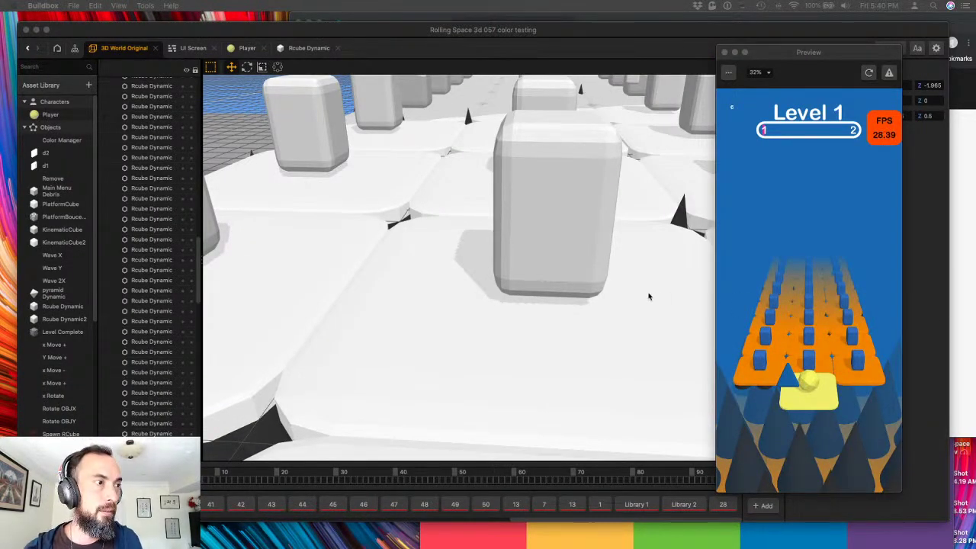
{"action": "scroll", "coordinate": [560, 328], "scroll_direction": "down", "scroll_amount": 10}
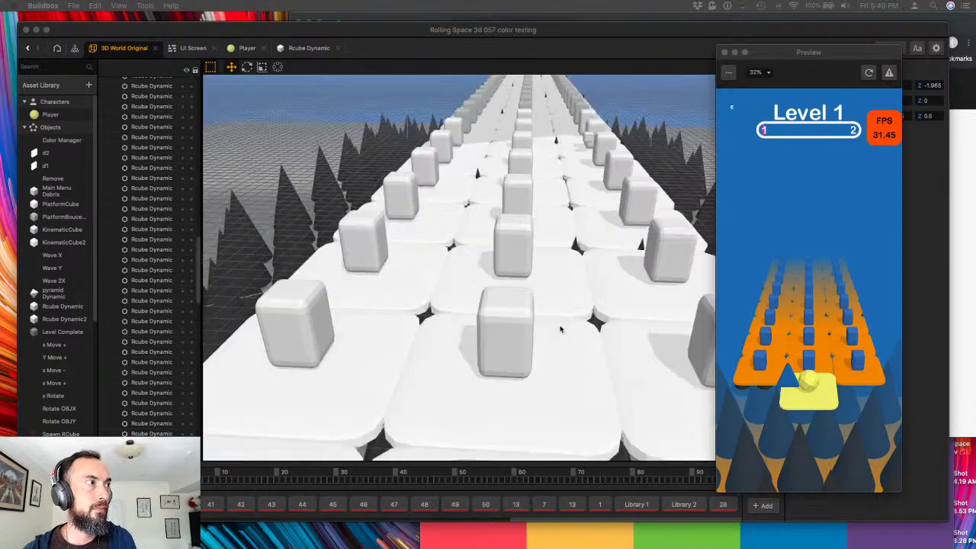
{"action": "left_click", "coordinate": [806, 425]}
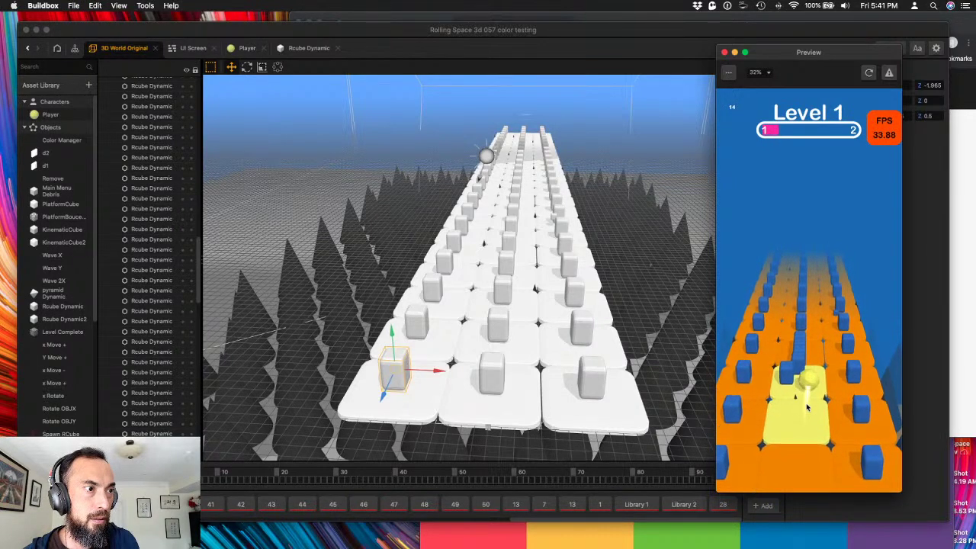
{"action": "left_click", "coordinate": [724, 51]}
- Select a spike beneath the platforms in level section 40 and open the Cone asset's node map
{"action": "mouse_move", "coordinate": [568, 275]}
{"action": "right_mouse_down"}
{"action": "mouse_move", "coordinate": [561, 259]}
{"action": "mouse_move", "coordinate": [554, 268]}
{"action": "right_mouse_up"}
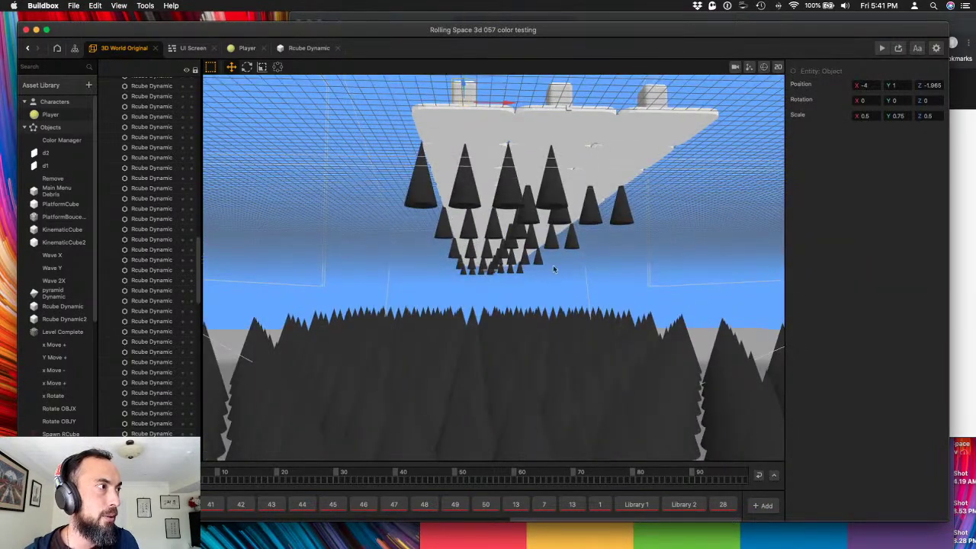
{"action": "left_click", "coordinate": [514, 202]}
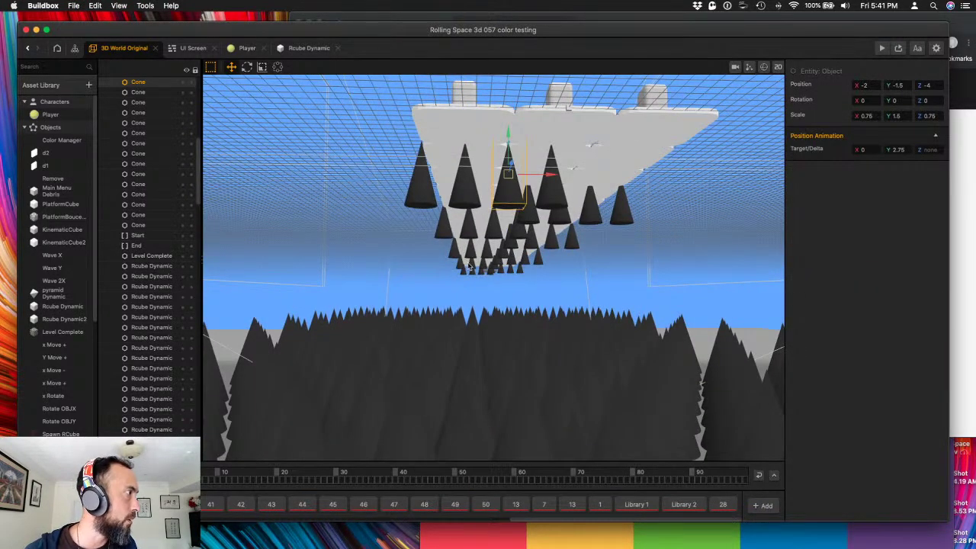
{"action": "scroll", "coordinate": [156, 374], "scroll_direction": "up", "scroll_amount": 10}
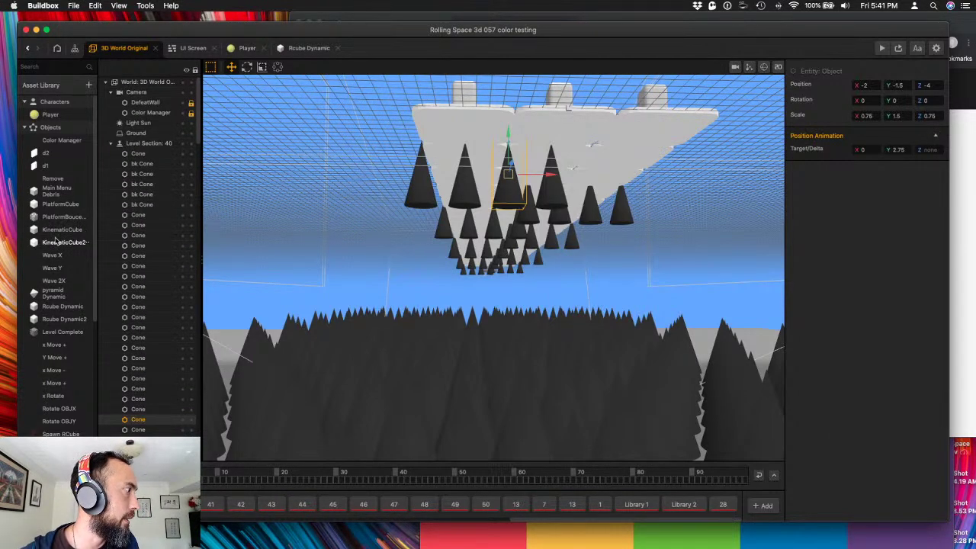
{"action": "scroll", "coordinate": [57, 244], "scroll_direction": "down", "scroll_amount": 4}
{"action": "left_click", "coordinate": [49, 420]}
{"action": "double_click", "coordinate": [53, 424]}
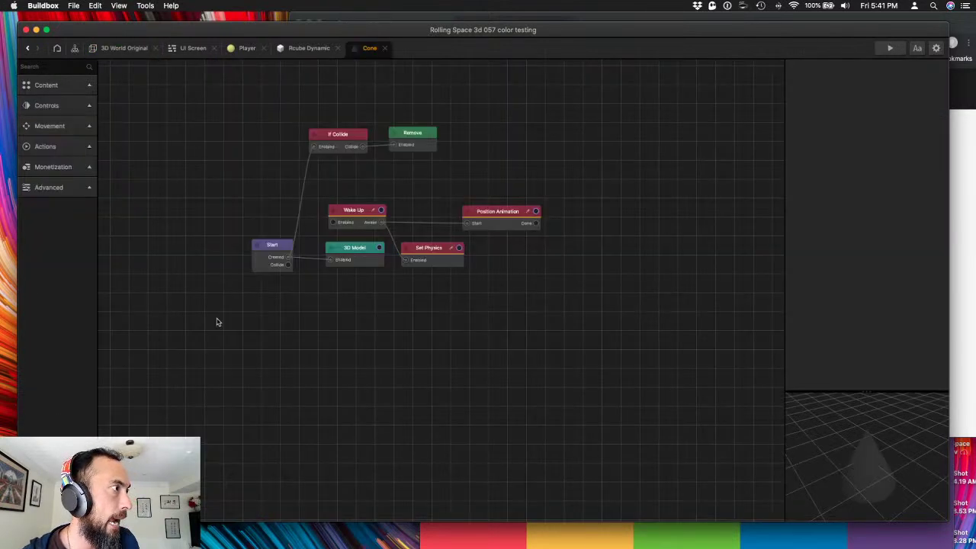
- In the Cone node map, connect Start's Created output to the Wake Up node and set Wake Up's Distance to 400
{"action": "left_click_drag", "start_coordinate": [331, 222], "coordinate": [285, 261]}
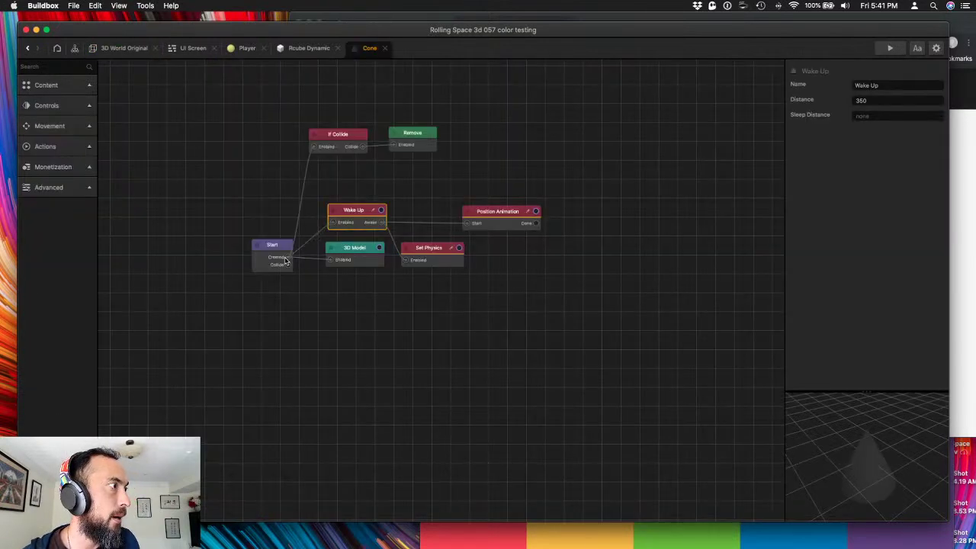
{"action": "left_click", "coordinate": [858, 100]}
{"action": "left_click_drag", "start_coordinate": [860, 100], "coordinate": [800, 105]}
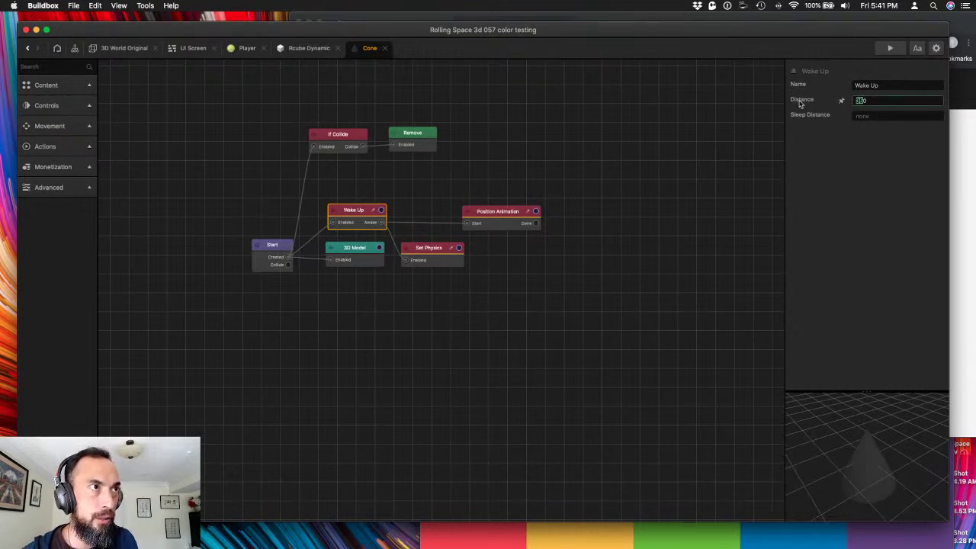
{"action": "type", "text": "400"}
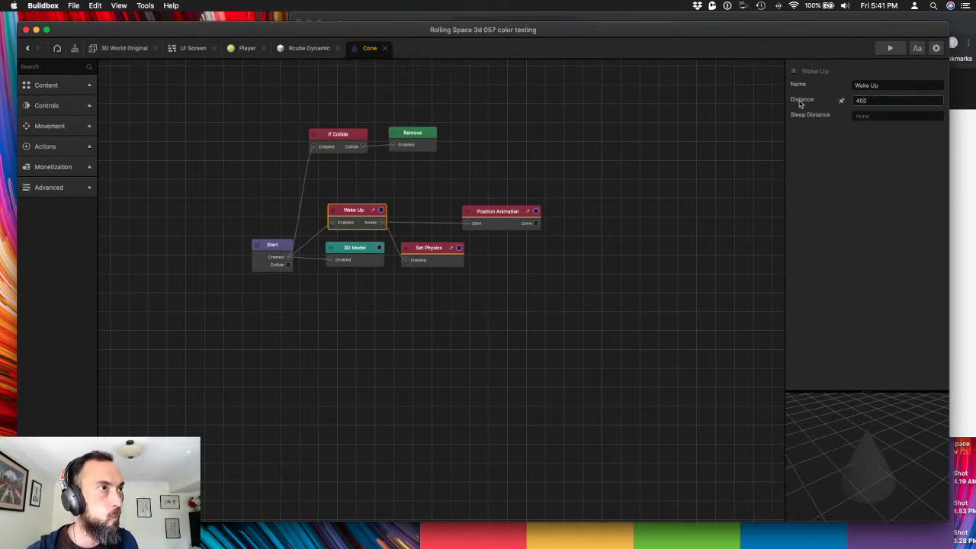
{"action": "left_click", "coordinate": [694, 235]}
- Review the settings of the Cone's Position Animation and Start nodes
{"action": "left_click", "coordinate": [503, 224]}
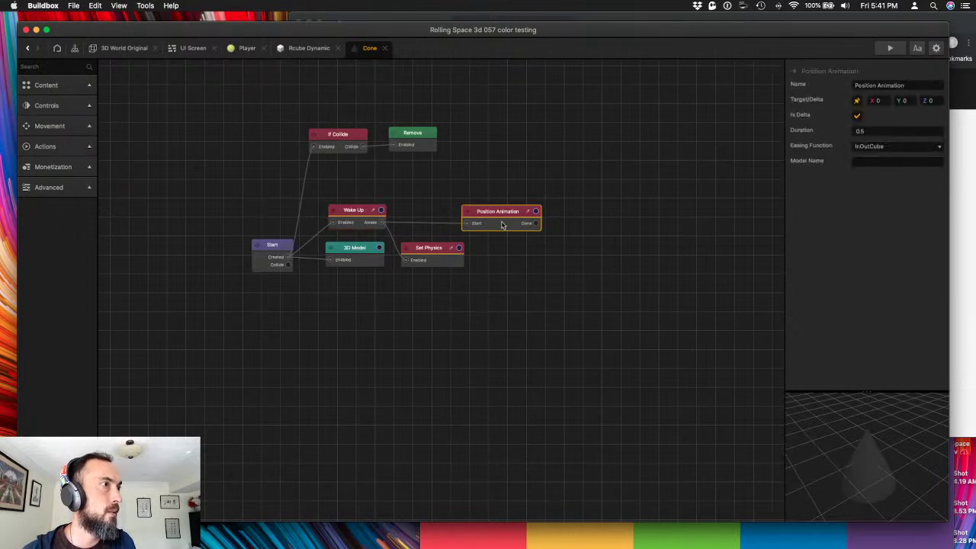
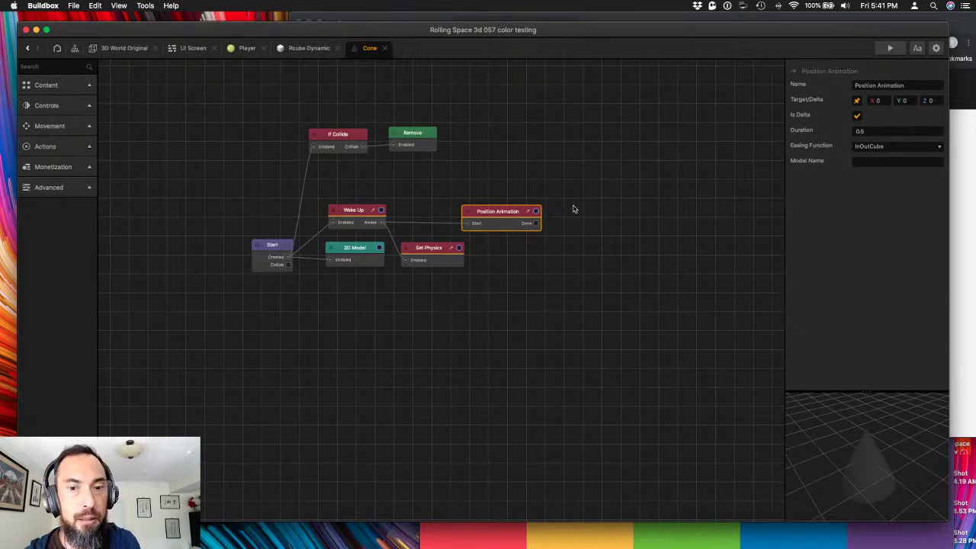
{"action": "left_click", "coordinate": [375, 263]}
{"action": "left_click", "coordinate": [281, 259]}
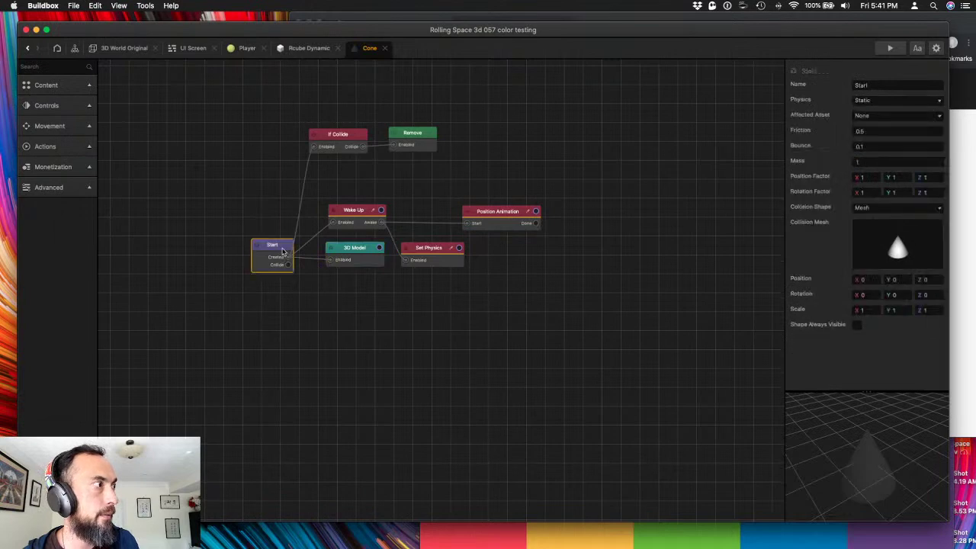
- In the 3D world, select all the small spikes beneath the platforms, clear their Position Animation Target/Delta X value, and save the project
{"action": "left_click", "coordinate": [123, 48]}
{"action": "left_click_drag", "start_coordinate": [409, 278], "coordinate": [600, 246], "text": "alt"}
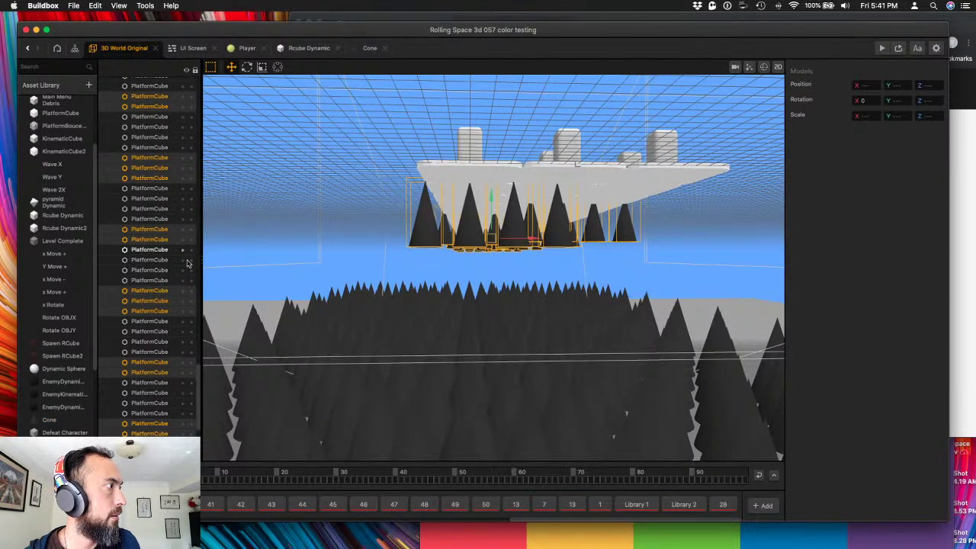
{"action": "left_click_drag", "start_coordinate": [500, 260], "coordinate": [496, 267], "text": "alt"}
{"action": "left_click", "coordinate": [551, 256]}
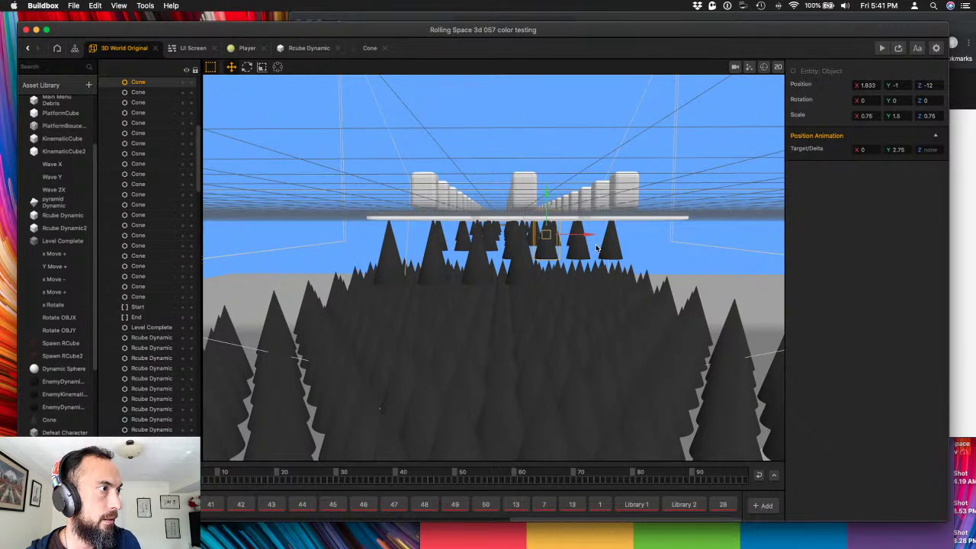
{"action": "left_click_drag", "start_coordinate": [635, 245], "coordinate": [372, 234]}
{"action": "scroll", "coordinate": [160, 271], "scroll_direction": "up", "scroll_amount": 5}
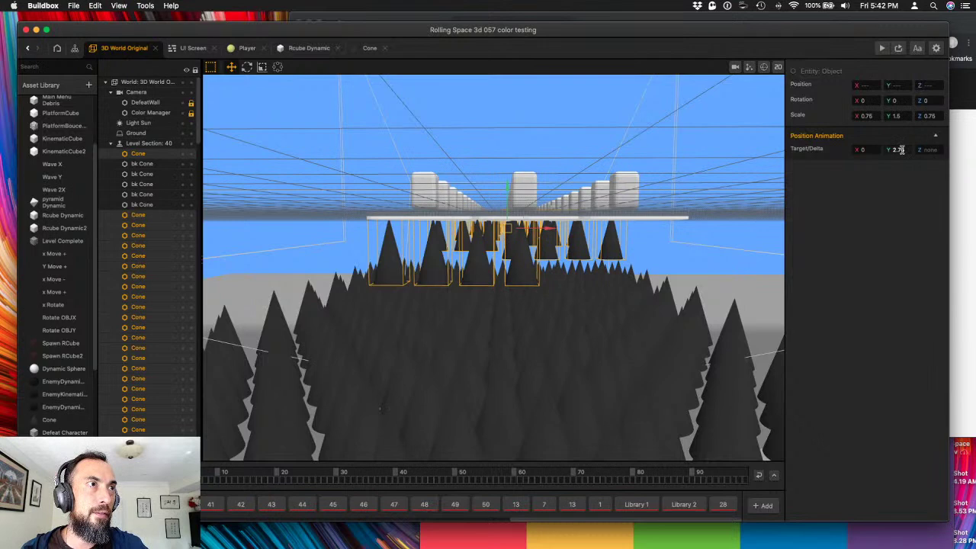
{"action": "left_click", "coordinate": [862, 149]}
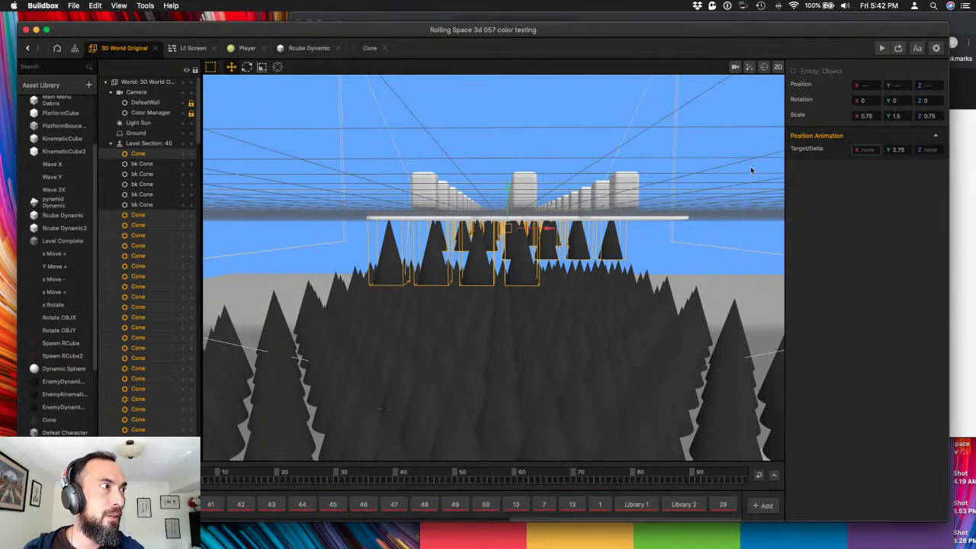
{"action": "key", "text": "super+s"}
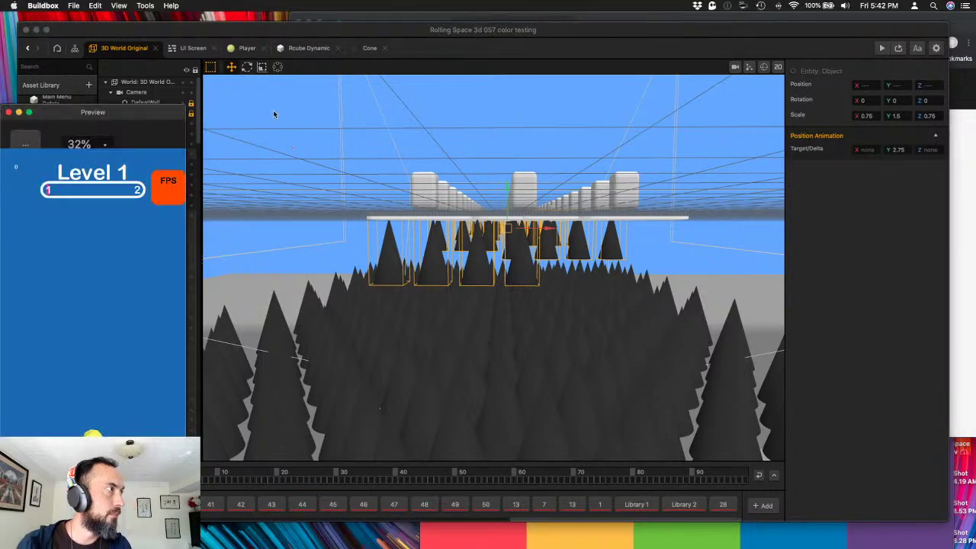
- Preview the start of level section 40 beside the editor to check the rising spikes, and close the preview
{"action": "left_click_drag", "start_coordinate": [161, 111], "coordinate": [975, 56]}
{"action": "left_click_drag", "start_coordinate": [900, 58], "coordinate": [724, 70]}
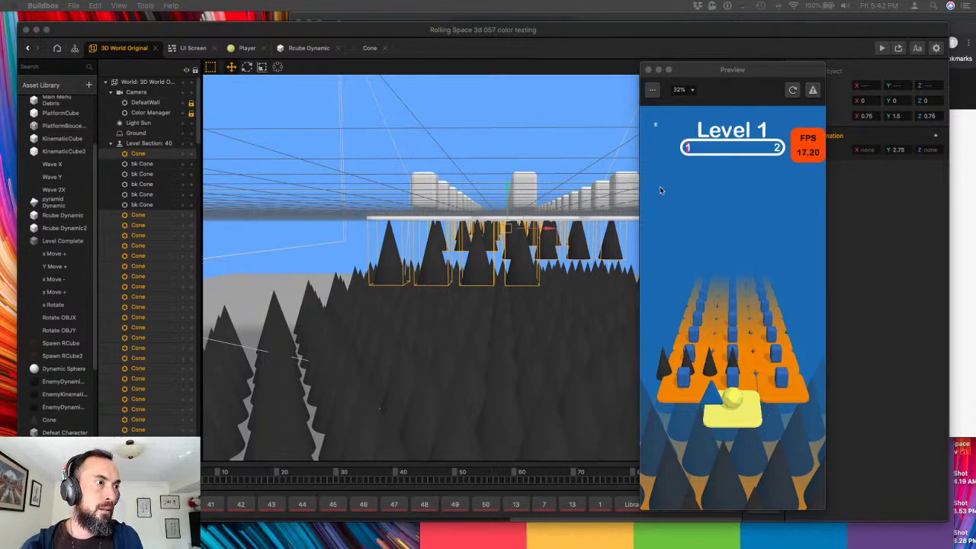
{"action": "left_click", "coordinate": [648, 69]}
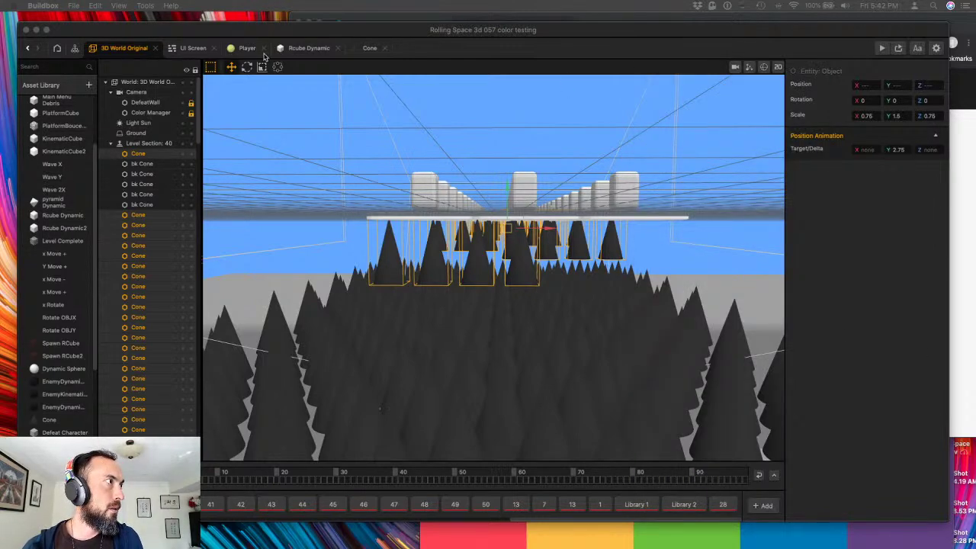
- Return to the Cone node map and edit the Distance of the Wake Up node
{"action": "left_click", "coordinate": [375, 50]}
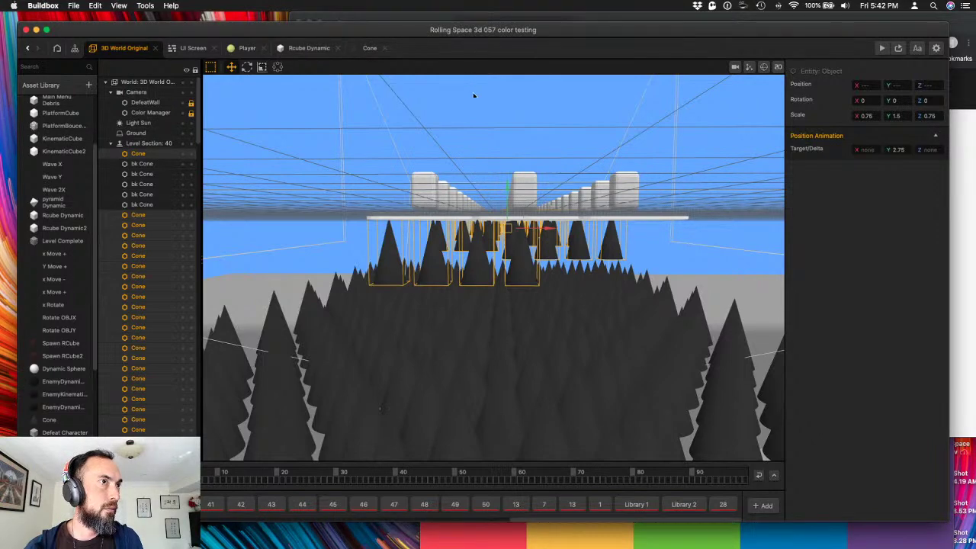
{"action": "left_click", "coordinate": [372, 50]}
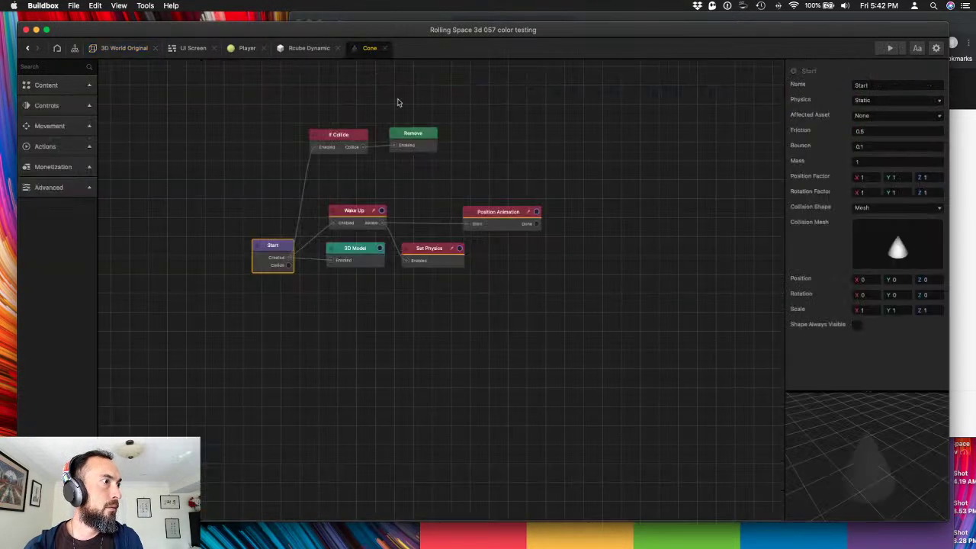
{"action": "left_click", "coordinate": [375, 218]}
{"action": "left_click", "coordinate": [862, 100]}
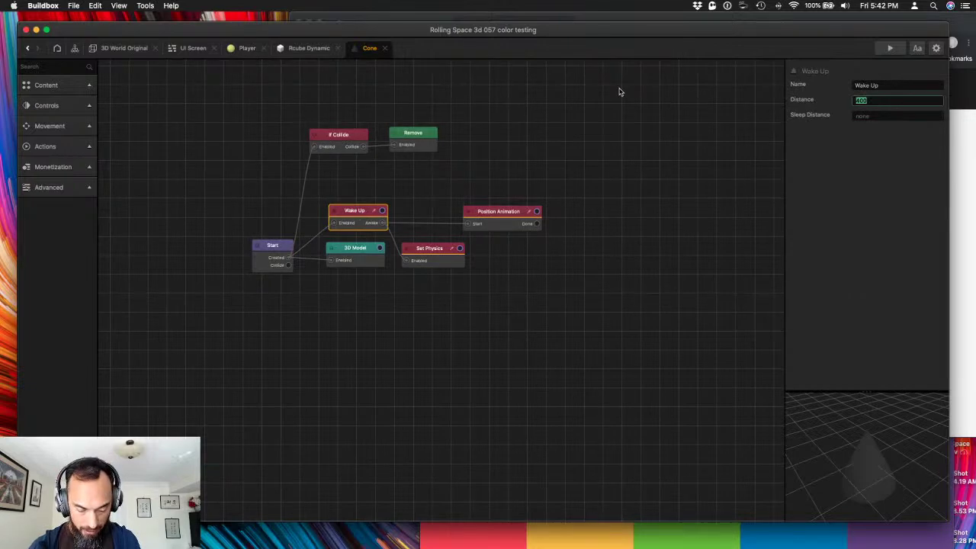
{"action": "left_click", "coordinate": [432, 204]}
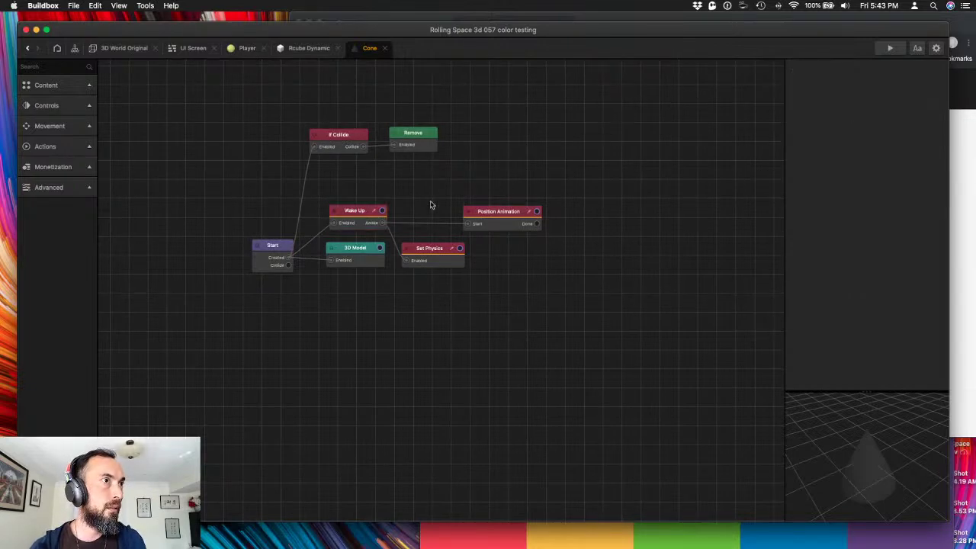
- Play-test the spikes by rolling the ball past the first rows of cubes, and close the preview
{"action": "left_click", "coordinate": [883, 47]}
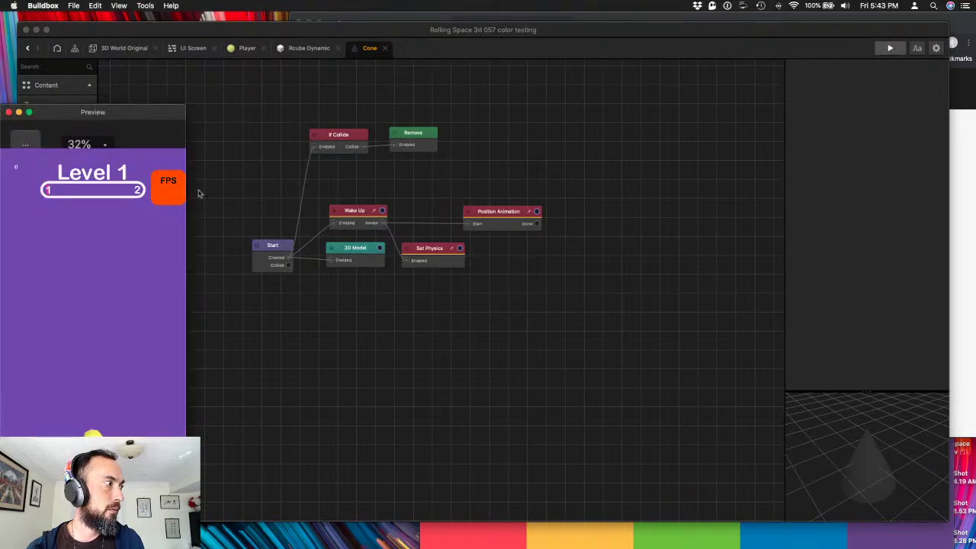
{"action": "left_click_drag", "start_coordinate": [151, 117], "coordinate": [619, 62]}
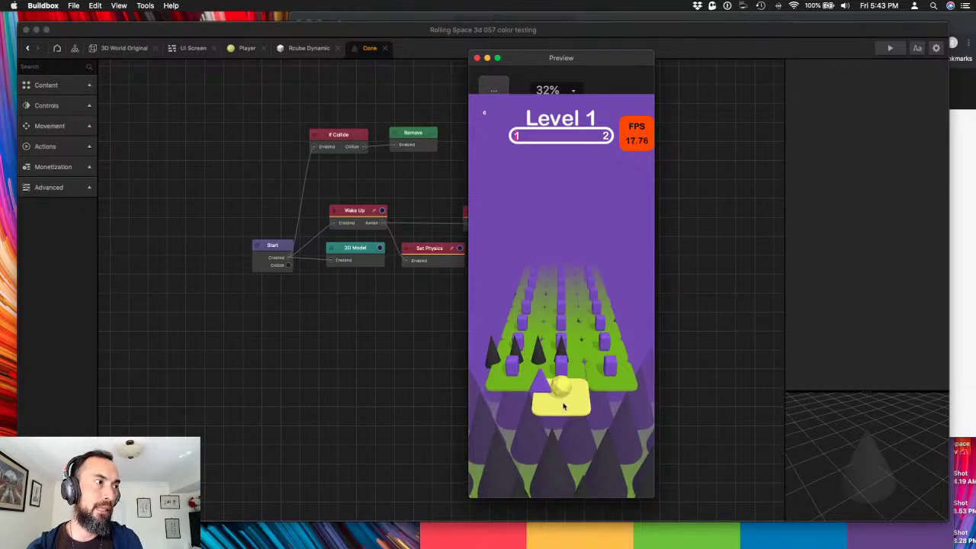
{"action": "mouse_move", "coordinate": [563, 404]}
{"action": "left_mouse_down"}
{"action": "mouse_move", "coordinate": [577, 384]}
{"action": "mouse_move", "coordinate": [553, 382]}
{"action": "left_mouse_up"}
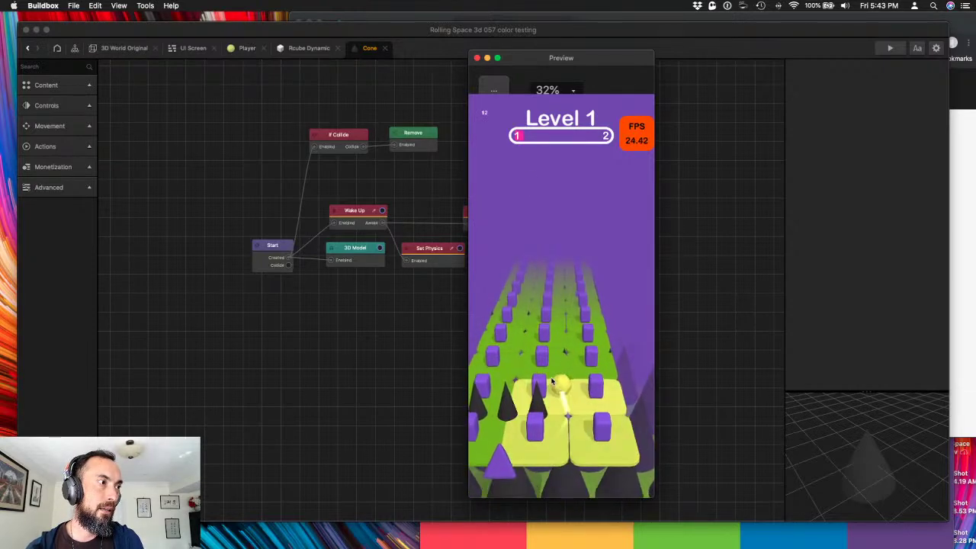
{"action": "left_click", "coordinate": [477, 59]}
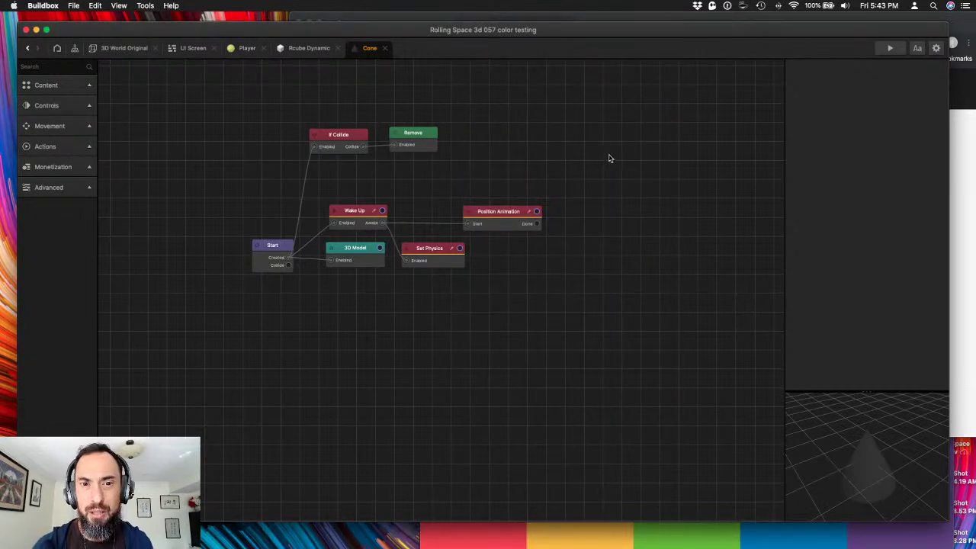
- In the 3D world, delete the four frontmost small spikes at Z -4 beneath the platforms
{"action": "left_click", "coordinate": [131, 48]}
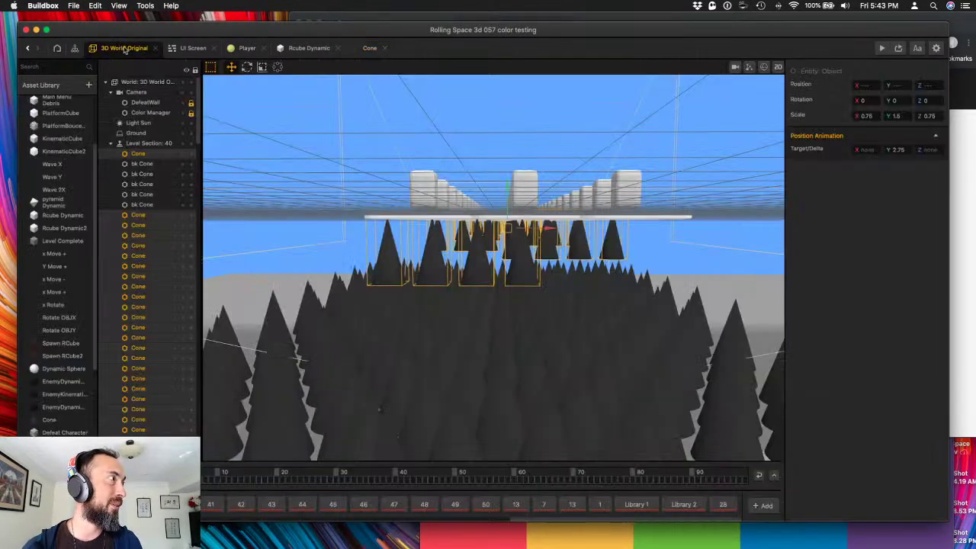
{"action": "left_click", "coordinate": [449, 326]}
{"action": "left_click", "coordinate": [517, 271]}
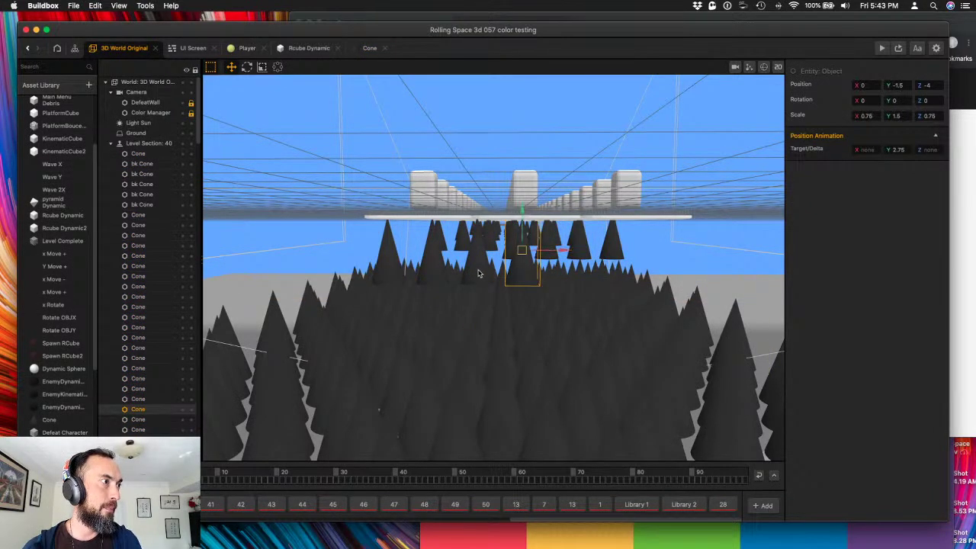
{"action": "left_click", "coordinate": [481, 274], "text": "shift"}
{"action": "left_click", "coordinate": [438, 267], "text": "shift"}
{"action": "left_click", "coordinate": [388, 276], "text": "shift"}
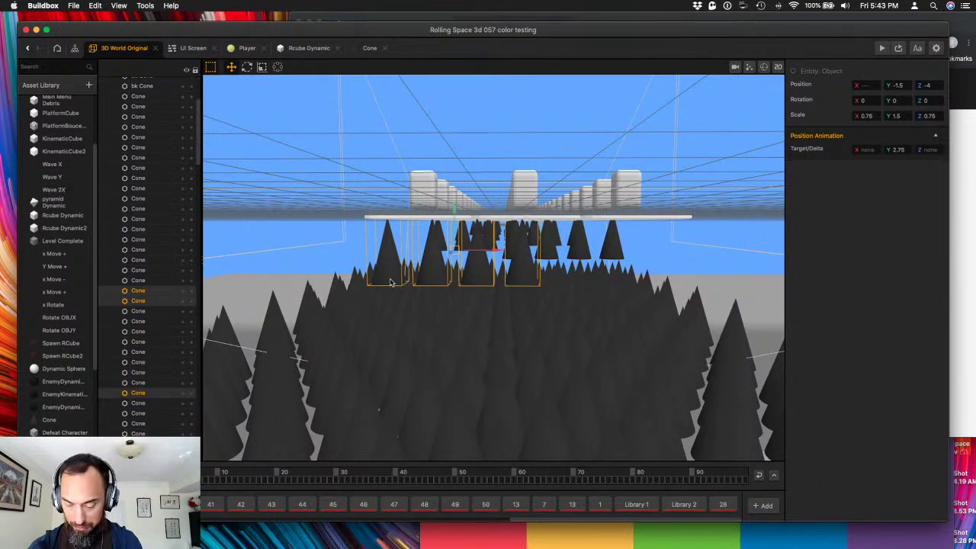
{"action": "key", "text": "Delete"}
{"action": "right_click_drag", "start_coordinate": [582, 307], "coordinate": [578, 321]}
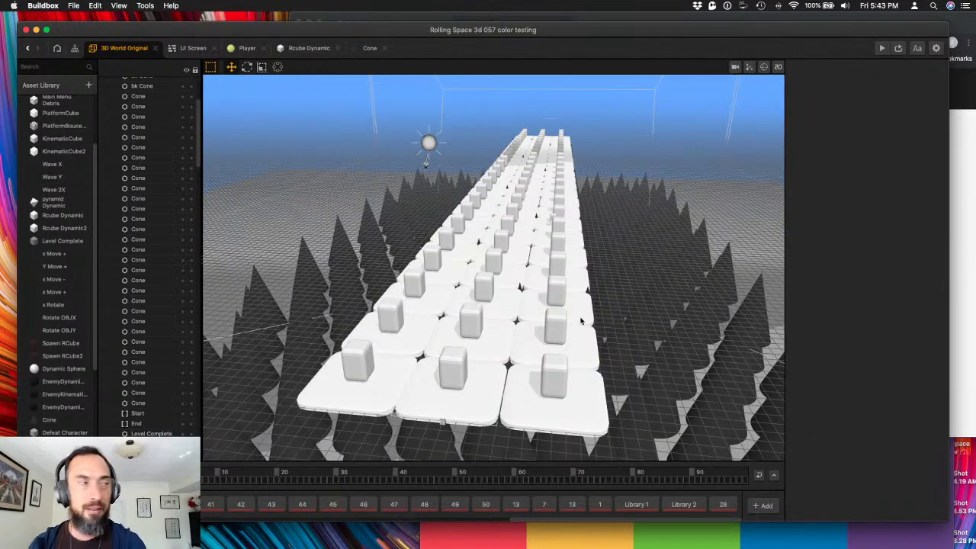
- Check the background spikes beside the platforms and preview the reworked start of level section 40
{"action": "left_click", "coordinate": [647, 324]}
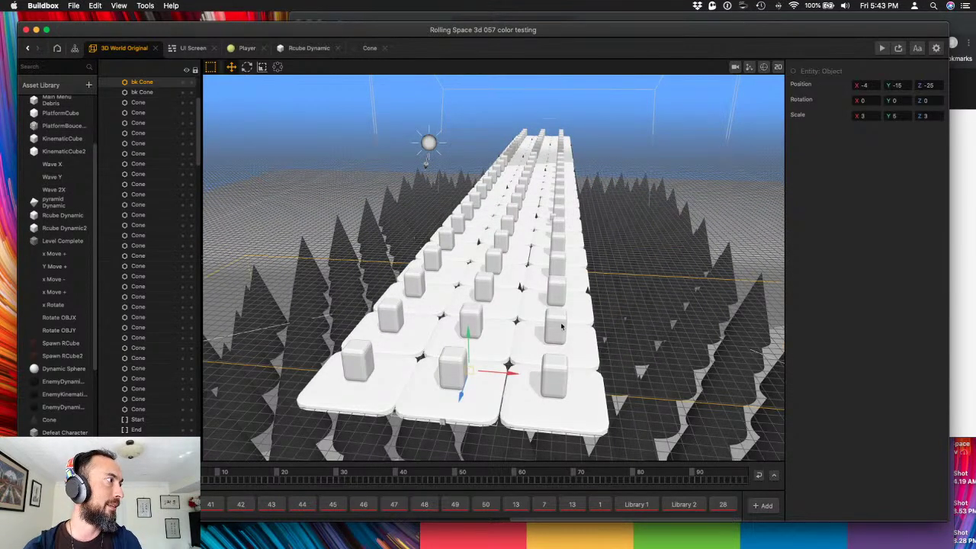
{"action": "scroll", "coordinate": [174, 225], "scroll_direction": "up", "scroll_amount": 3}
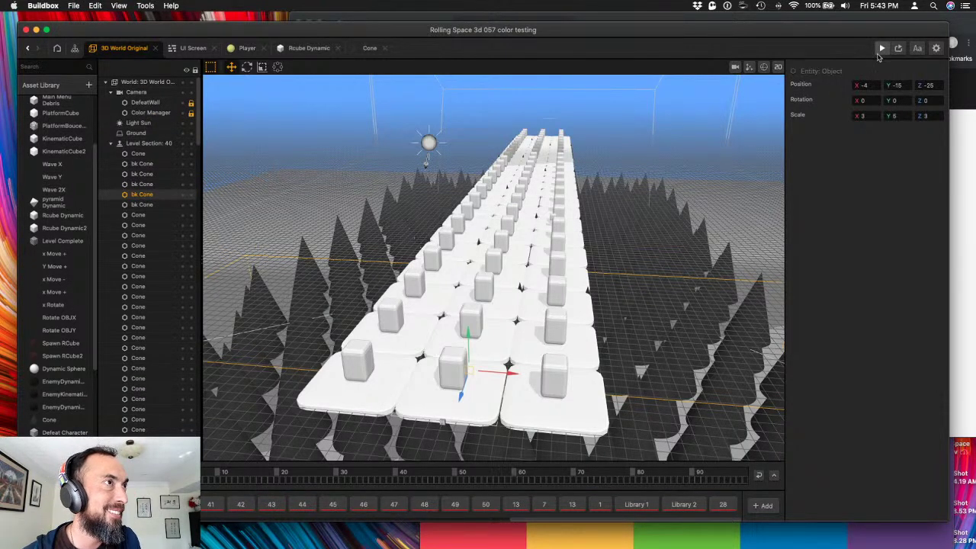
{"action": "left_click", "coordinate": [882, 47]}
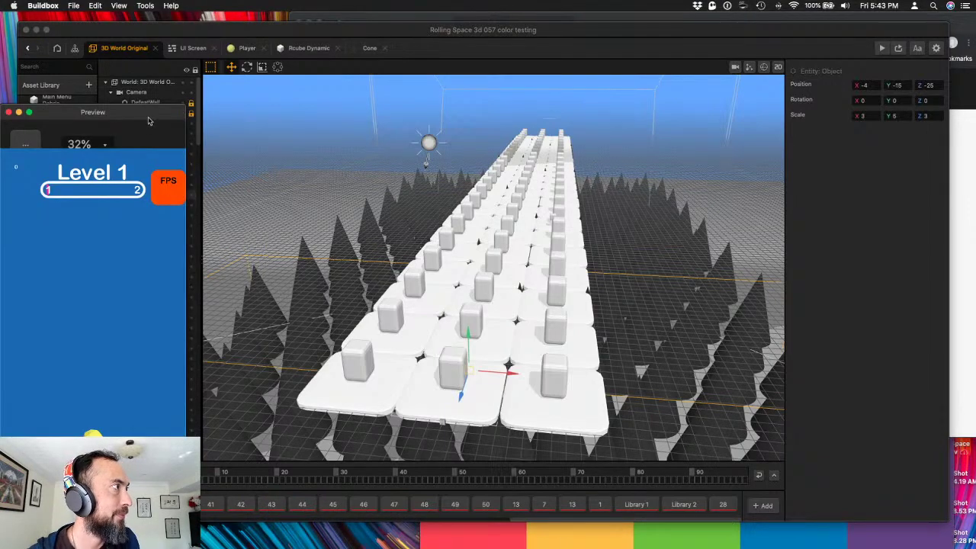
{"action": "left_click_drag", "start_coordinate": [149, 109], "coordinate": [764, 27]}
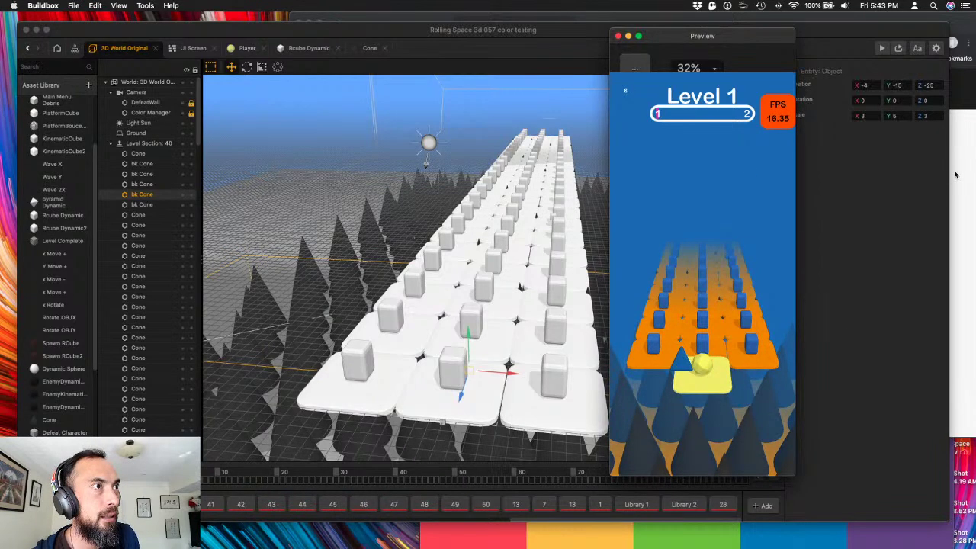
- Switch to the Trello board in Chrome and add the card "on phone check FPS Level 40" to the Work In Progress list
{"action": "left_click", "coordinate": [953, 229]}
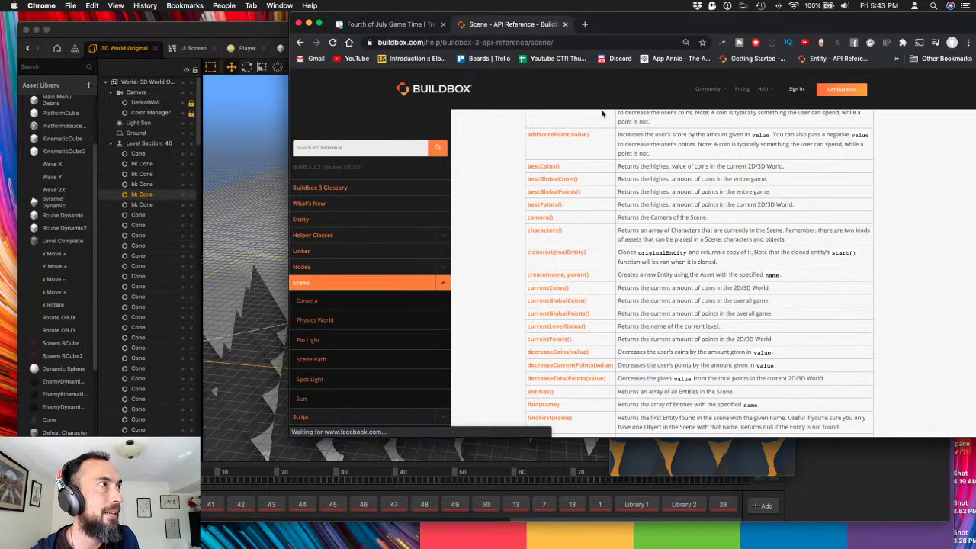
{"action": "left_click", "coordinate": [401, 25]}
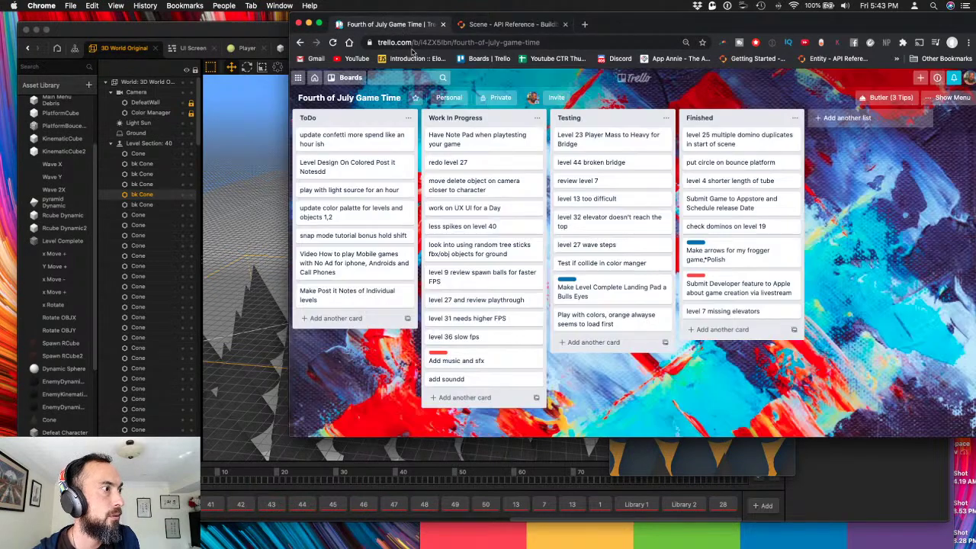
{"action": "left_click", "coordinate": [465, 396]}
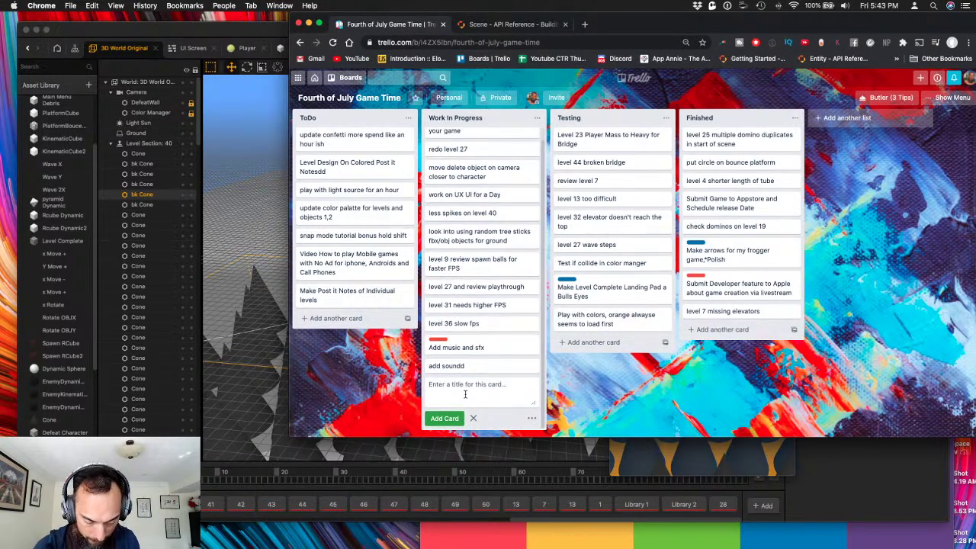
{"action": "type", "text": "on phone che"}
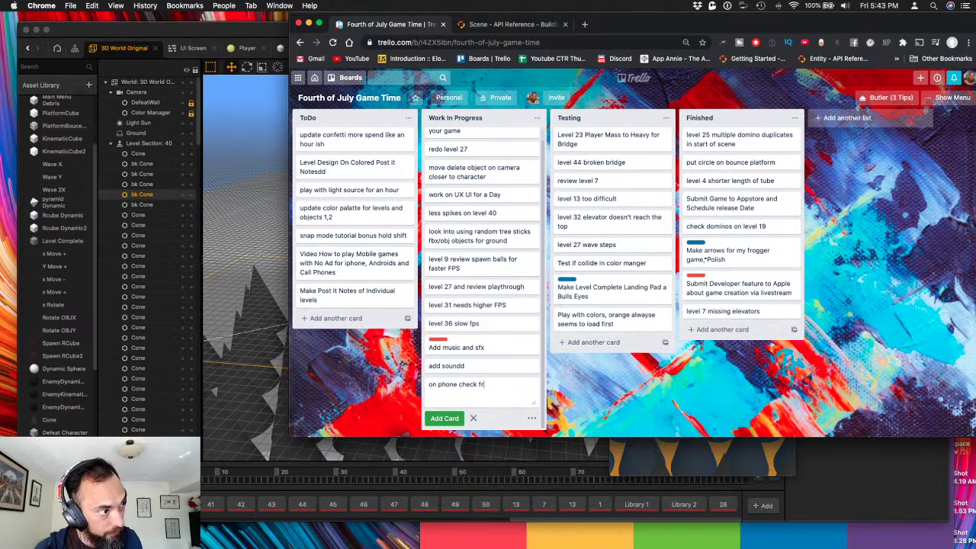
{"action": "type", "text": "ck FPS Level 40"}
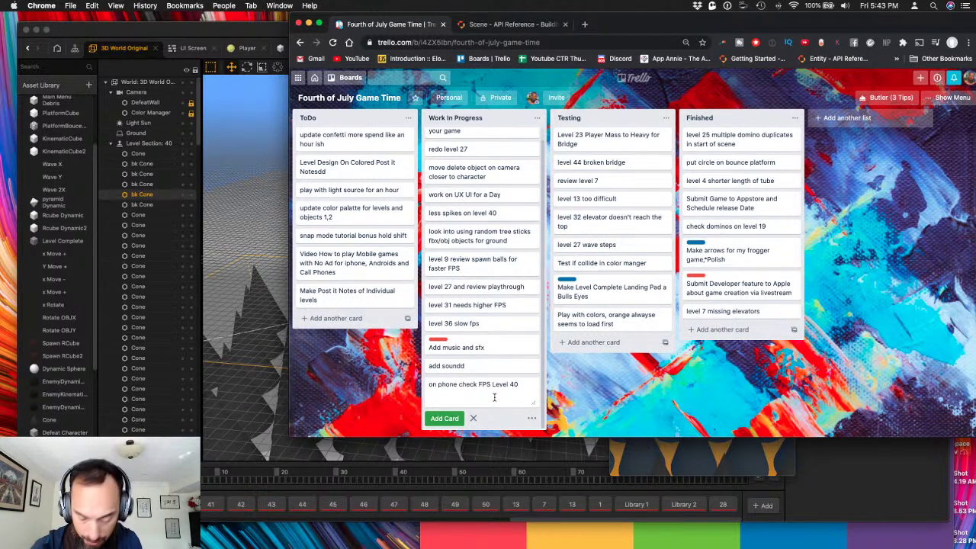
{"action": "key", "text": "Return"}
- Return to Buildbox, play-test level section 40 by rolling the ball past the spikes, and close the preview
{"action": "left_click", "coordinate": [232, 359]}
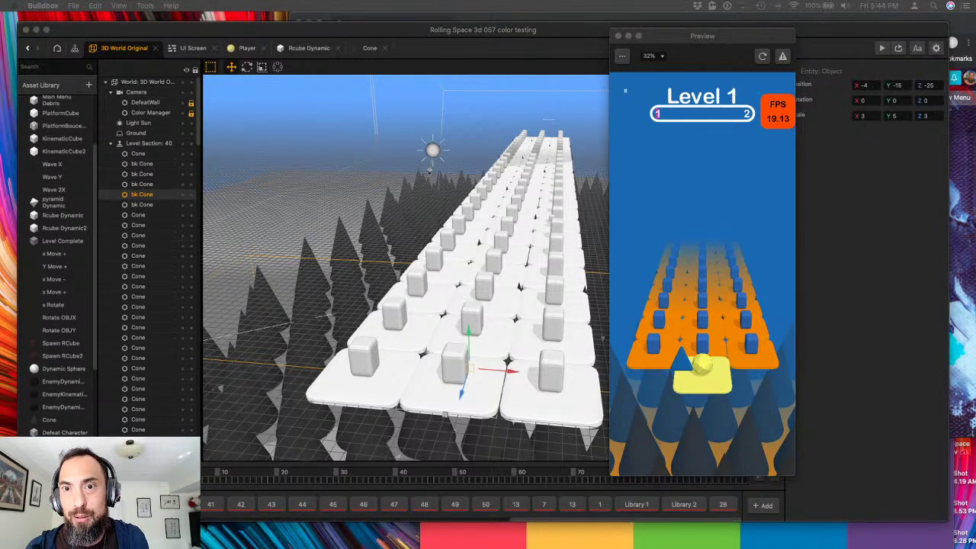
{"action": "key", "text": "ctrl+Up"}
{"action": "key", "text": "Escape"}
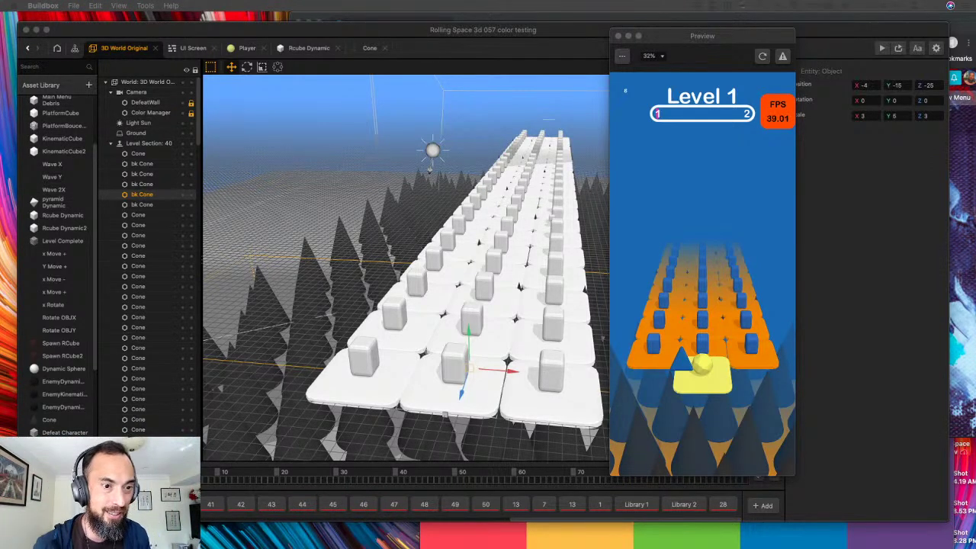
{"action": "left_click", "coordinate": [720, 442]}
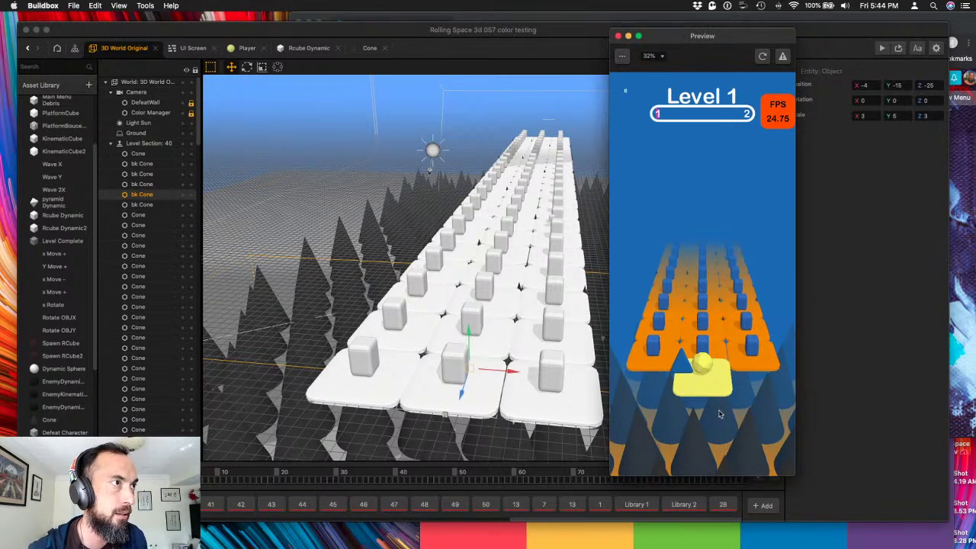
{"action": "left_click_drag", "start_coordinate": [721, 409], "coordinate": [696, 422]}
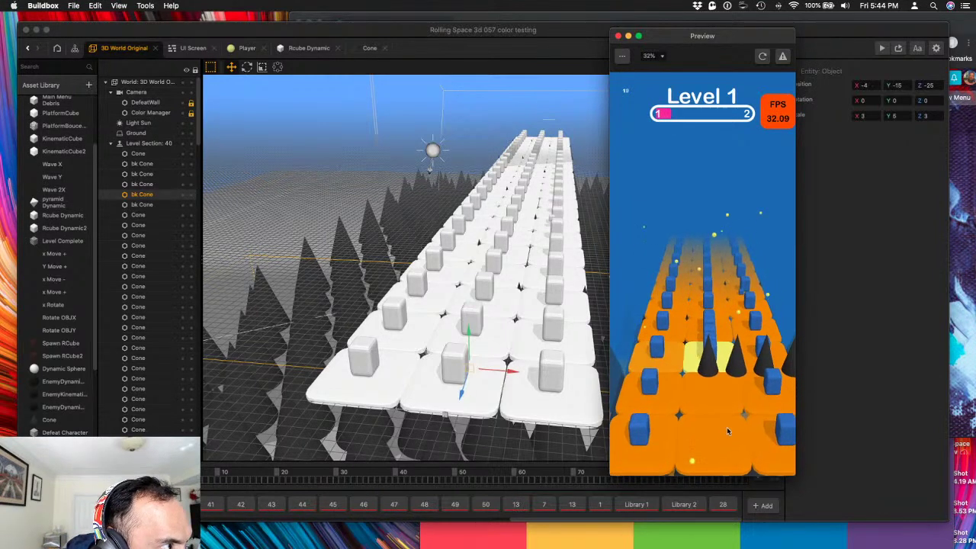
{"action": "left_click", "coordinate": [720, 405]}
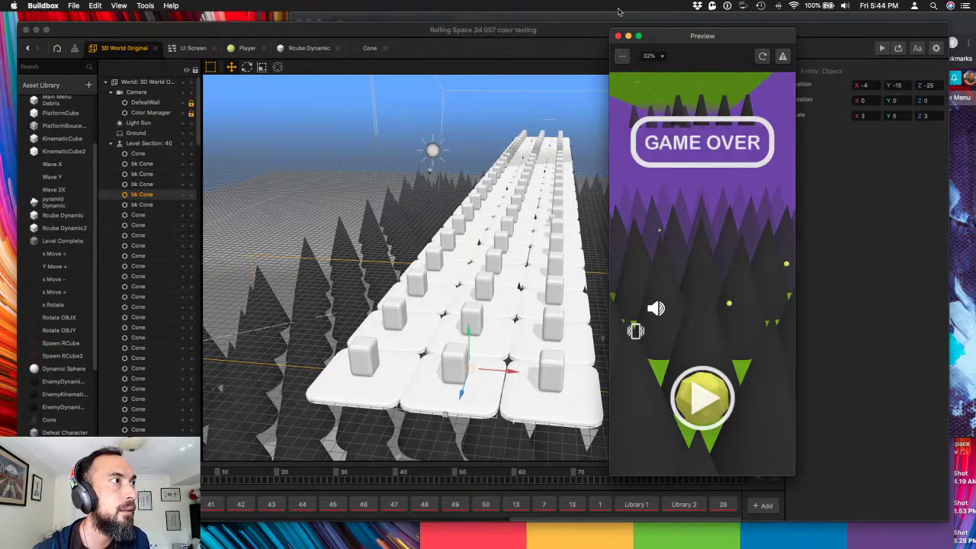
{"action": "left_click", "coordinate": [618, 36]}
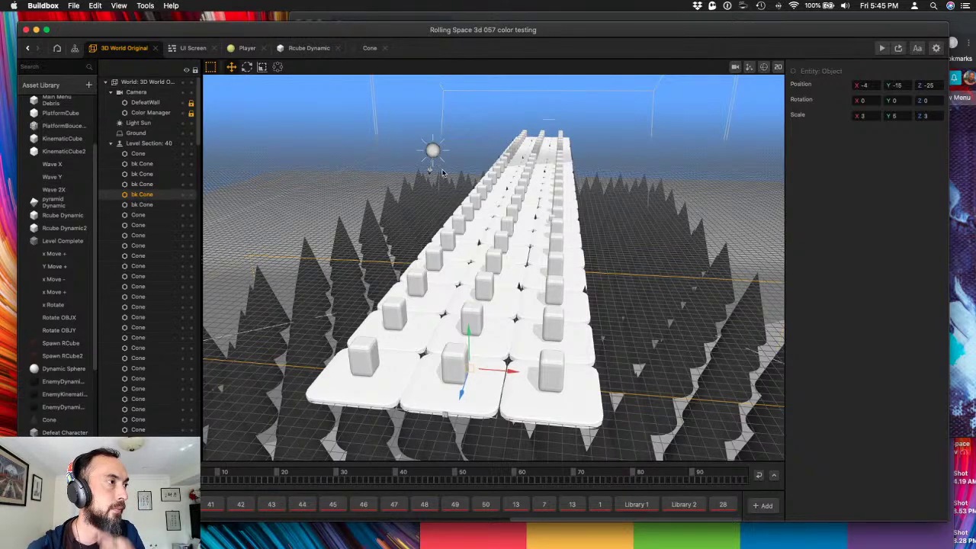
- Select all the small spikes beneath the platforms together and set their Position Animation Y target to 2.65
{"action": "scroll", "coordinate": [519, 218], "scroll_direction": "down", "scroll_amount": 5}
{"action": "scroll", "coordinate": [518, 219], "scroll_direction": "down", "scroll_amount": 2}
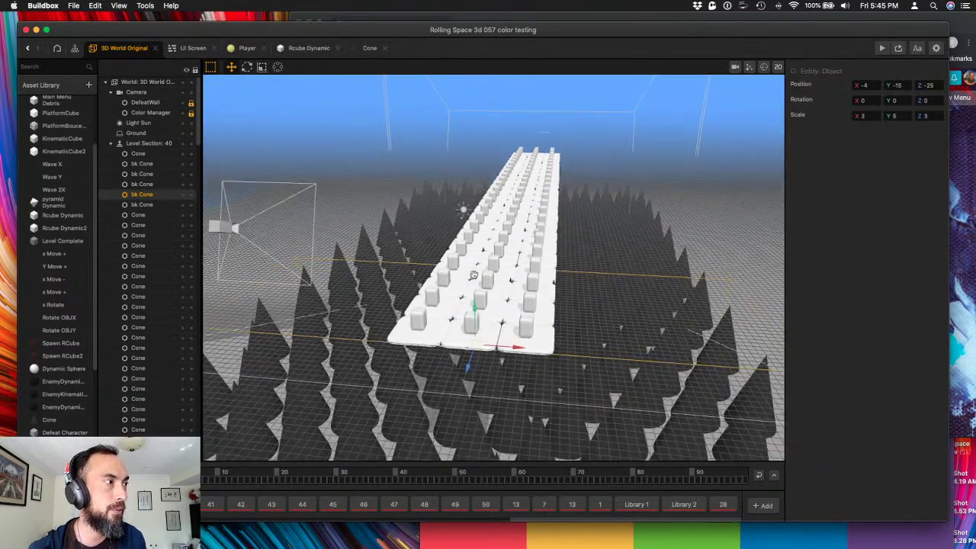
{"action": "middle_click_drag", "start_coordinate": [471, 273], "coordinate": [488, 258]}
{"action": "scroll", "coordinate": [521, 263], "scroll_direction": "up", "scroll_amount": 5}
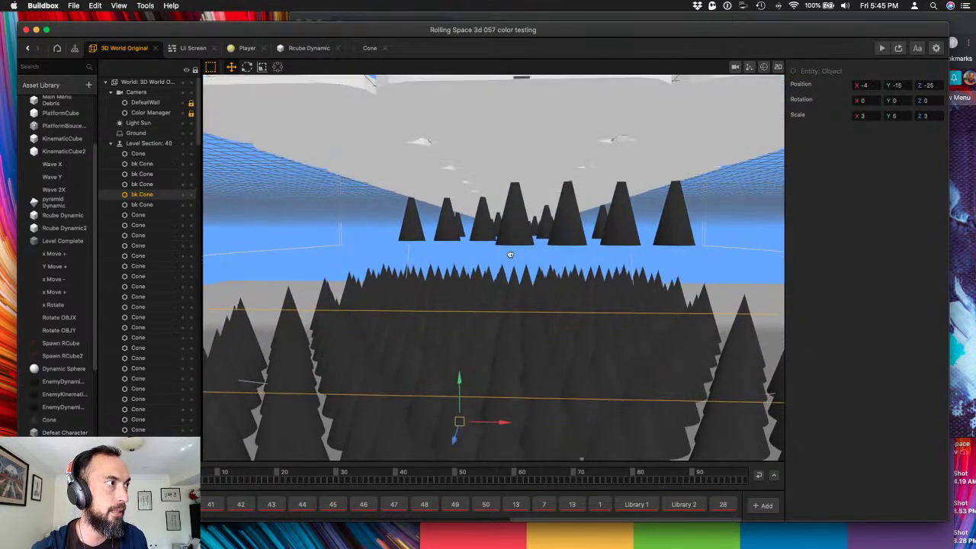
{"action": "left_click_drag", "start_coordinate": [693, 221], "coordinate": [378, 261]}
{"action": "left_click", "coordinate": [678, 265]}
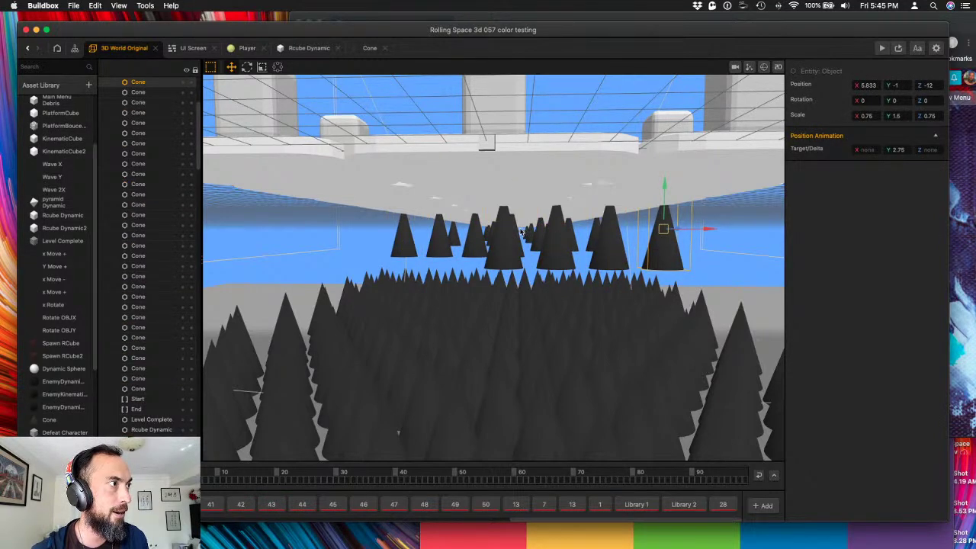
{"action": "left_click", "coordinate": [460, 235]}
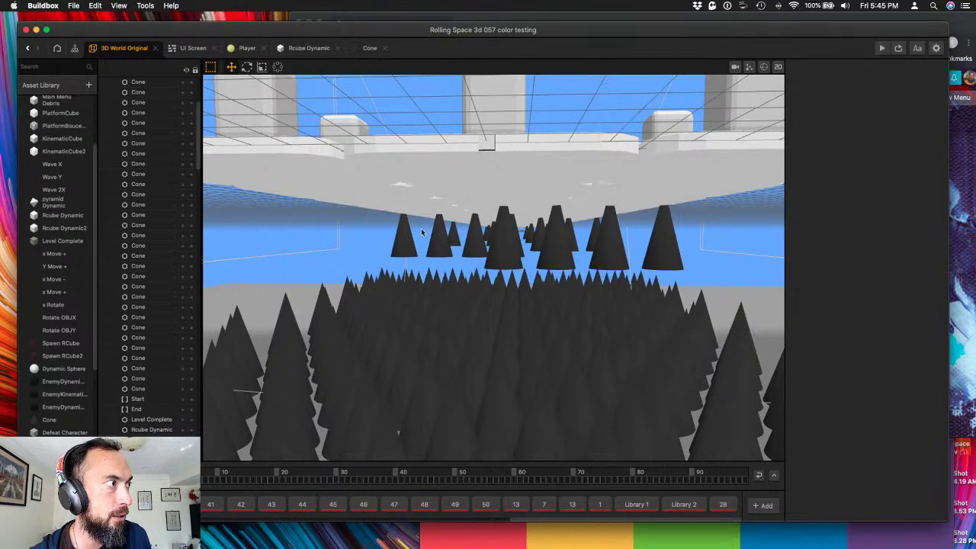
{"action": "left_click_drag", "start_coordinate": [396, 233], "coordinate": [683, 256]}
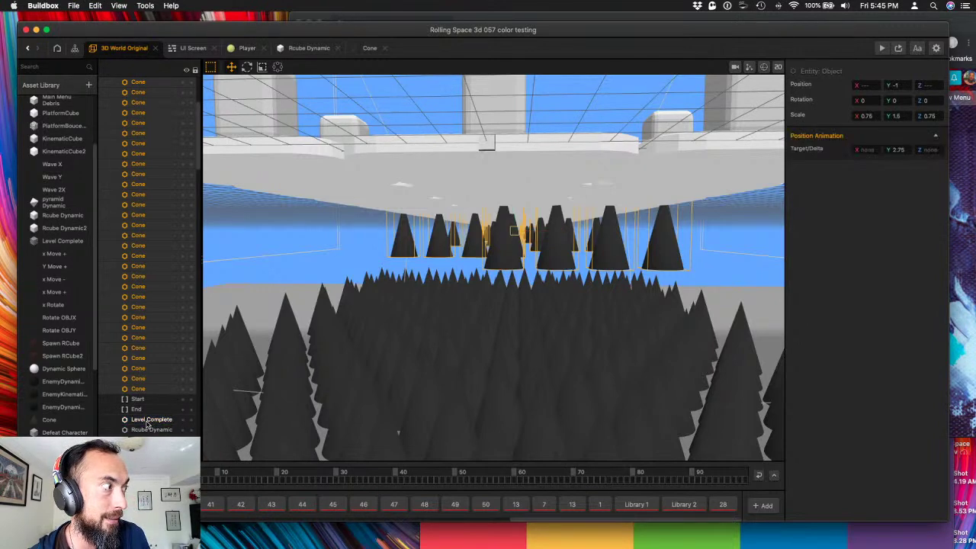
{"action": "scroll", "coordinate": [168, 368], "scroll_direction": "up", "scroll_amount": 5}
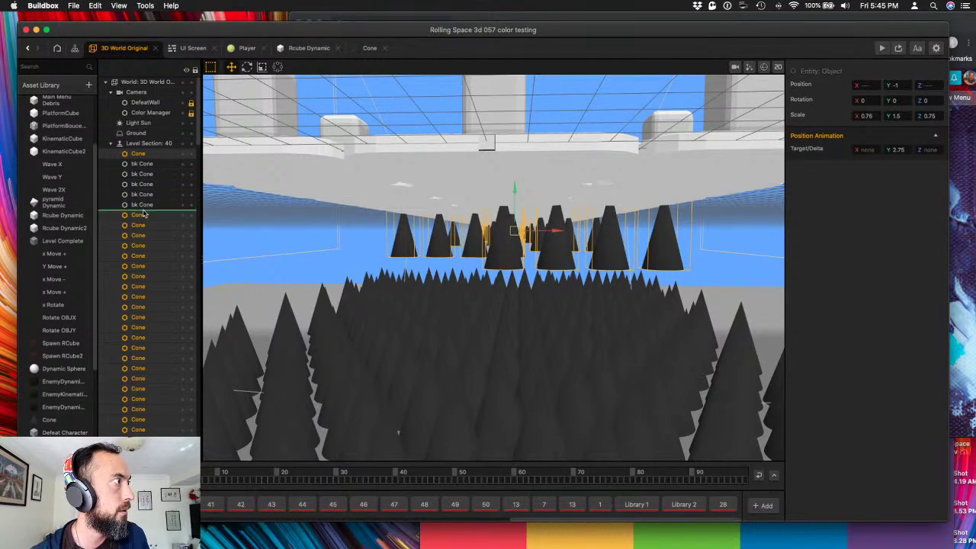
{"action": "scroll", "coordinate": [145, 210], "scroll_direction": "down", "scroll_amount": 5}
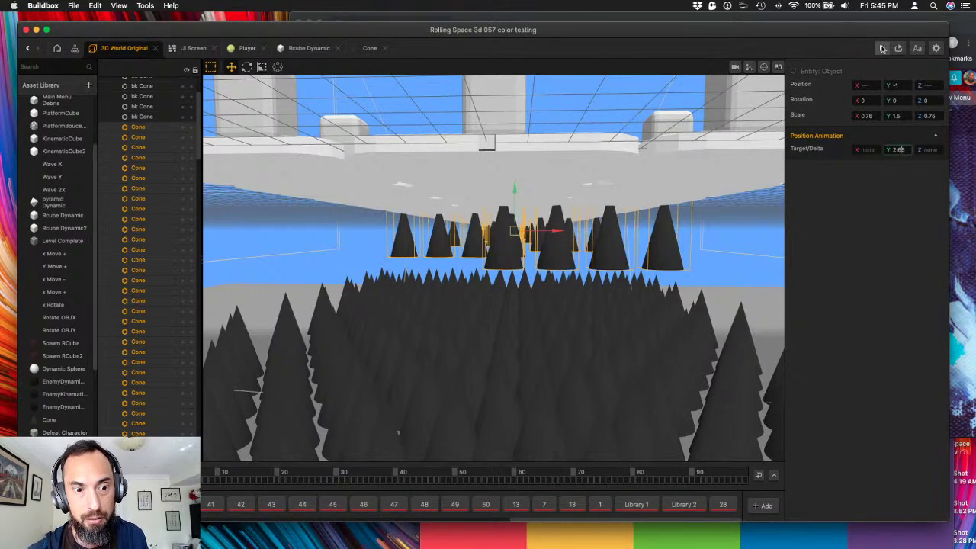
- Preview the level and play-test how the small spikes rise through the platforms
{"action": "left_click", "coordinate": [883, 48]}
{"action": "left_click_drag", "start_coordinate": [109, 116], "coordinate": [694, 68]}
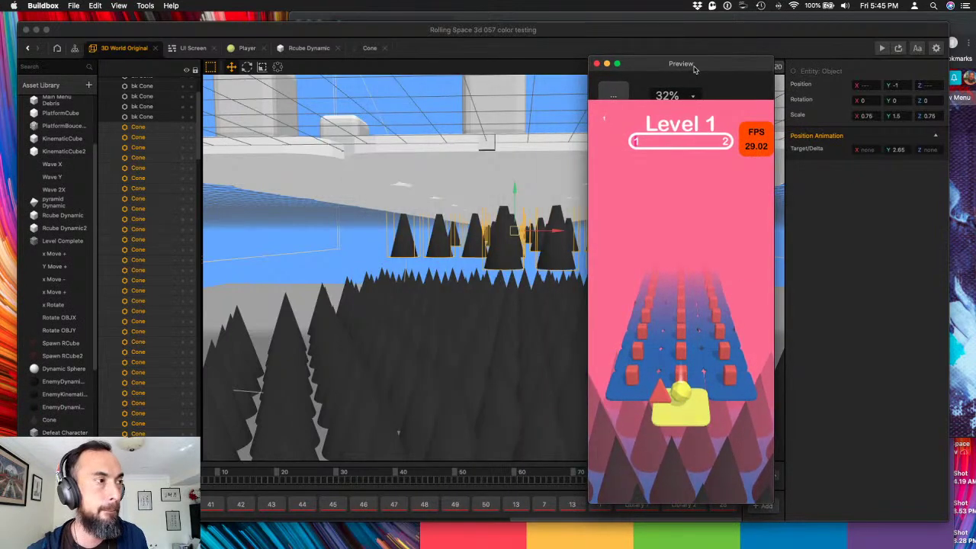
{"action": "left_click", "coordinate": [671, 402]}
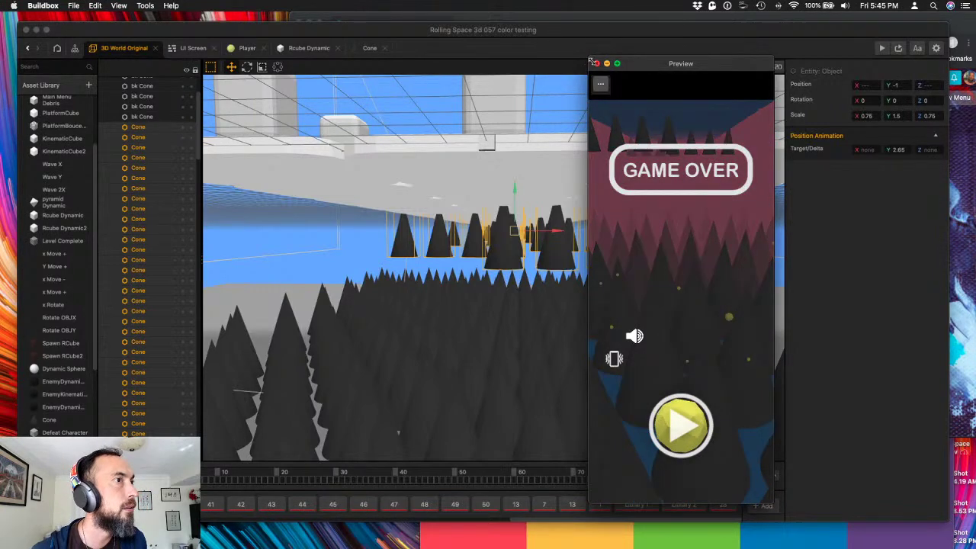
- Set the Position Animation Y target of the selected small spikes to 2.5
{"action": "left_click", "coordinate": [900, 149]}
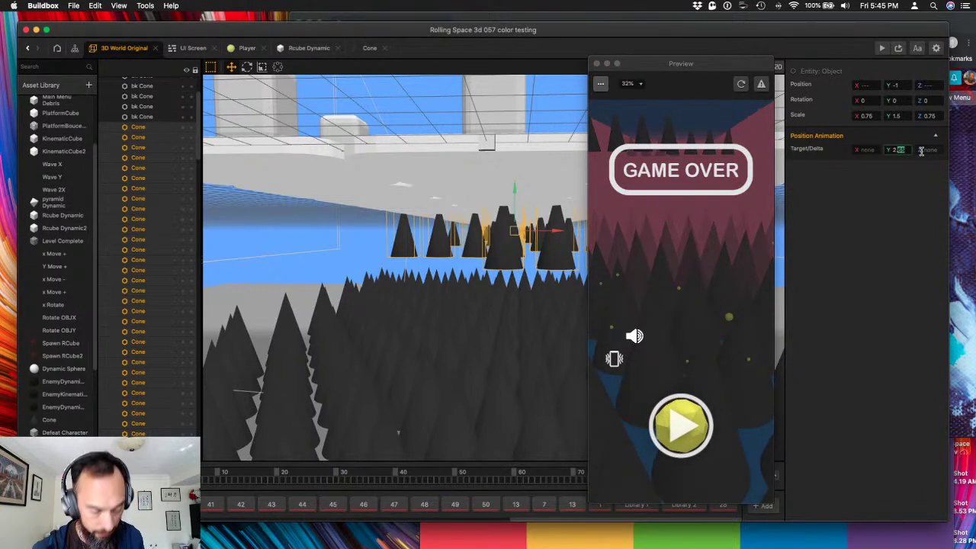
{"action": "type", "text": "2.5"}
{"action": "key", "text": "Return"}
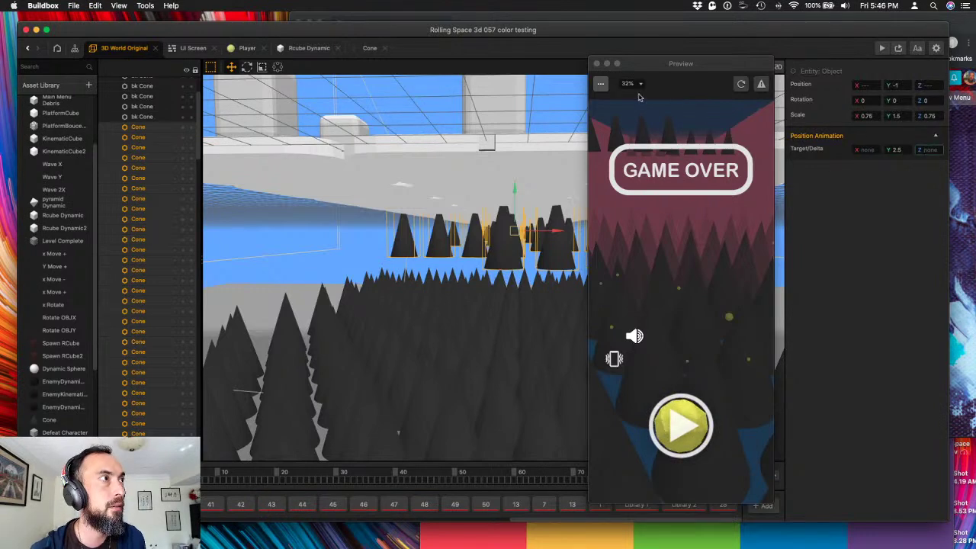
- Reload the preview, roll the ball through the first spike rows again, and close the preview
{"action": "left_click", "coordinate": [740, 84]}
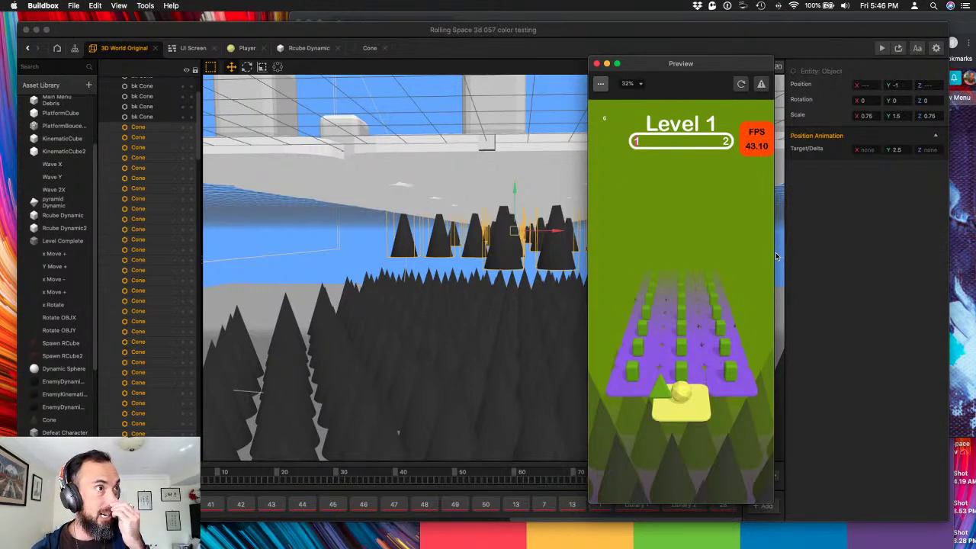
{"action": "mouse_move", "coordinate": [695, 413]}
{"action": "left_mouse_down"}
{"action": "mouse_move", "coordinate": [699, 389]}
{"action": "mouse_move", "coordinate": [700, 431]}
{"action": "mouse_move", "coordinate": [692, 367]}
{"action": "mouse_move", "coordinate": [715, 379]}
{"action": "left_mouse_up"}
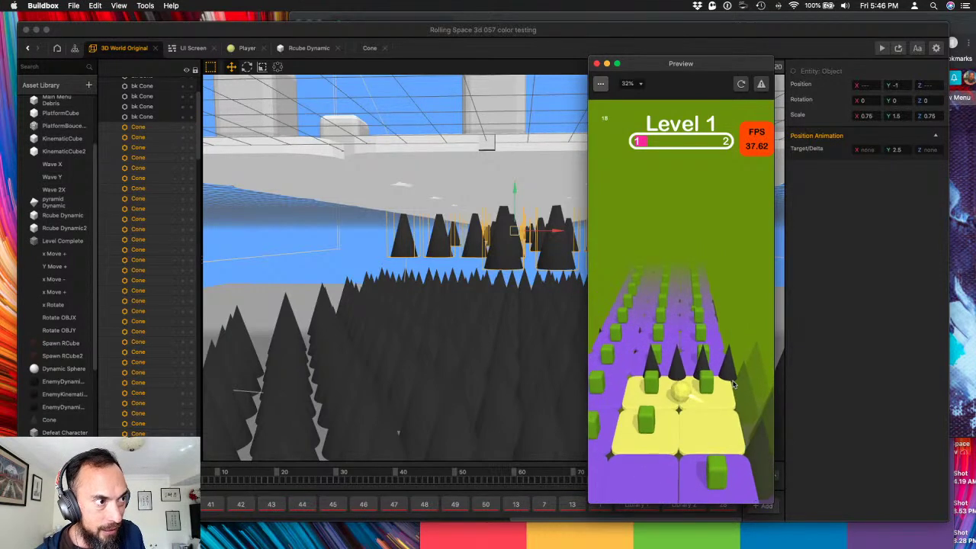
{"action": "left_click", "coordinate": [597, 63]}
- Examine from above and below where the small spike tips poke through the platforms and the gaps between them
{"action": "scroll", "coordinate": [569, 187], "scroll_direction": "up", "scroll_amount": 3}
{"action": "scroll", "coordinate": [569, 187], "scroll_direction": "down", "scroll_amount": 3}
{"action": "scroll", "coordinate": [568, 187], "scroll_direction": "up", "scroll_amount": 2}
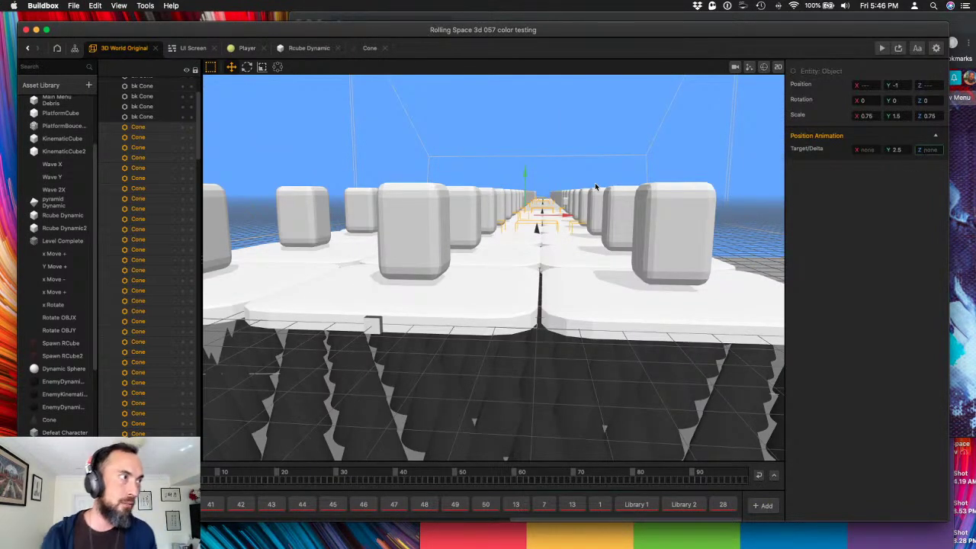
{"action": "right_click_drag", "start_coordinate": [595, 182], "coordinate": [567, 280]}
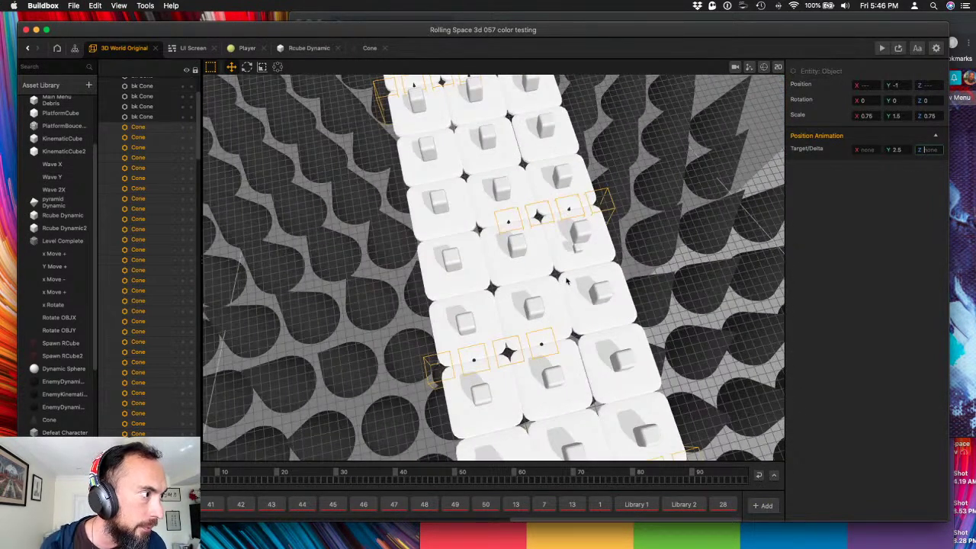
{"action": "scroll", "coordinate": [536, 342], "scroll_direction": "up", "scroll_amount": 6}
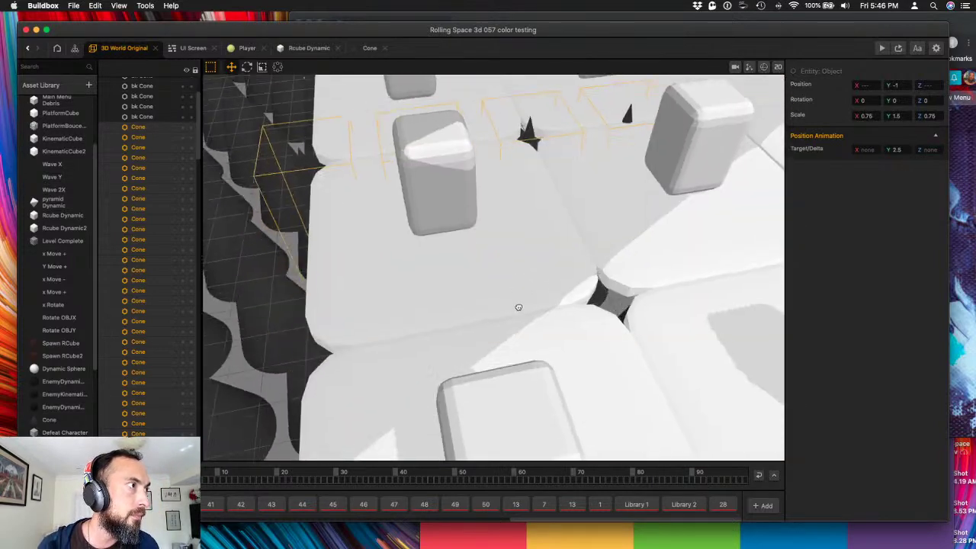
{"action": "scroll", "coordinate": [521, 290], "scroll_direction": "up", "scroll_amount": 4}
{"action": "scroll", "coordinate": [511, 343], "scroll_direction": "down", "scroll_amount": 5}
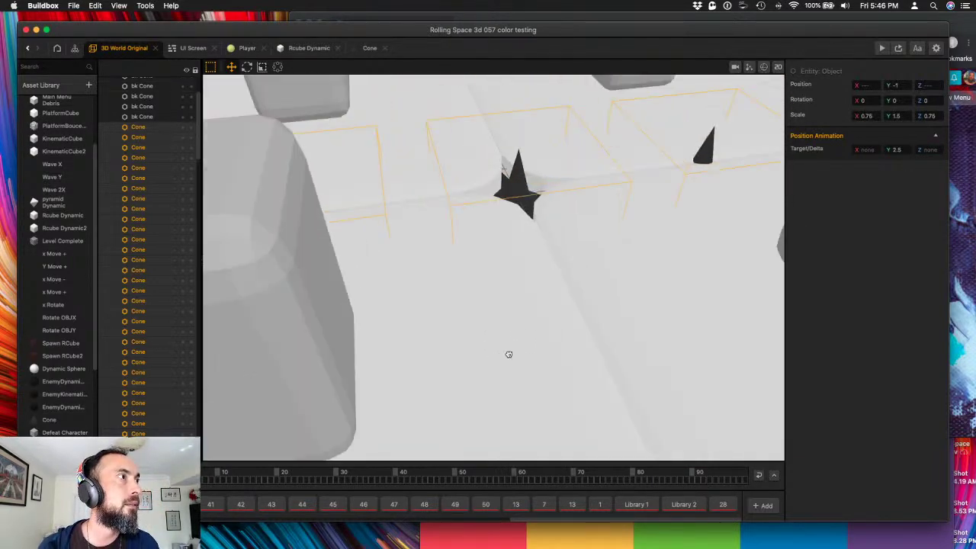
{"action": "scroll", "coordinate": [516, 323], "scroll_direction": "down", "scroll_amount": 8}
{"action": "right_click_drag", "start_coordinate": [516, 322], "coordinate": [526, 280]}
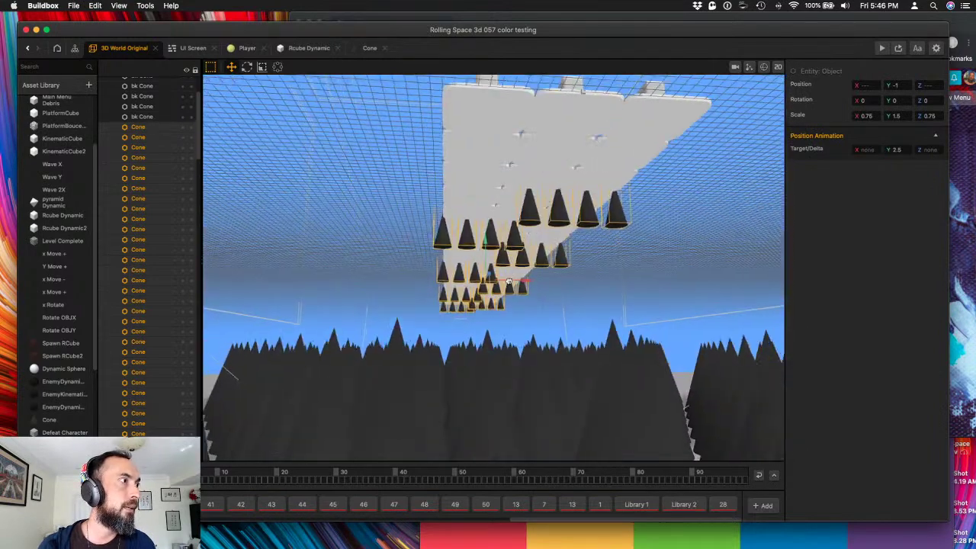
- Compare the X positions of the individual small spikes in the front row beneath the platforms
{"action": "left_click", "coordinate": [665, 240]}
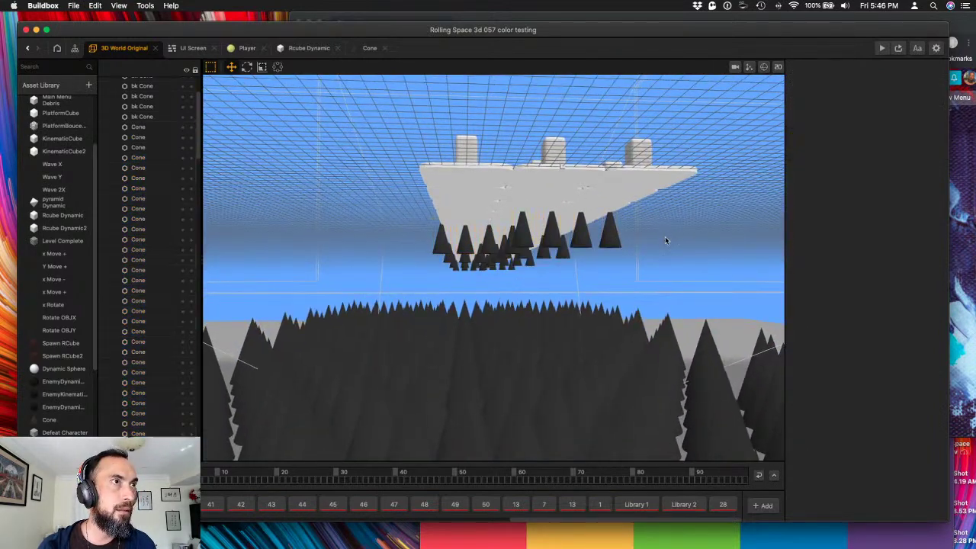
{"action": "left_click", "coordinate": [615, 246]}
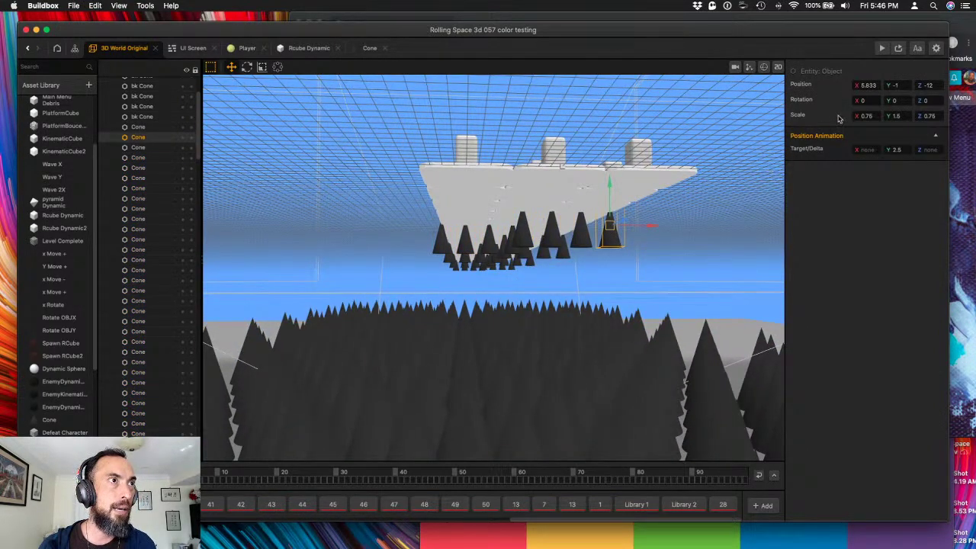
{"action": "left_click", "coordinate": [866, 86]}
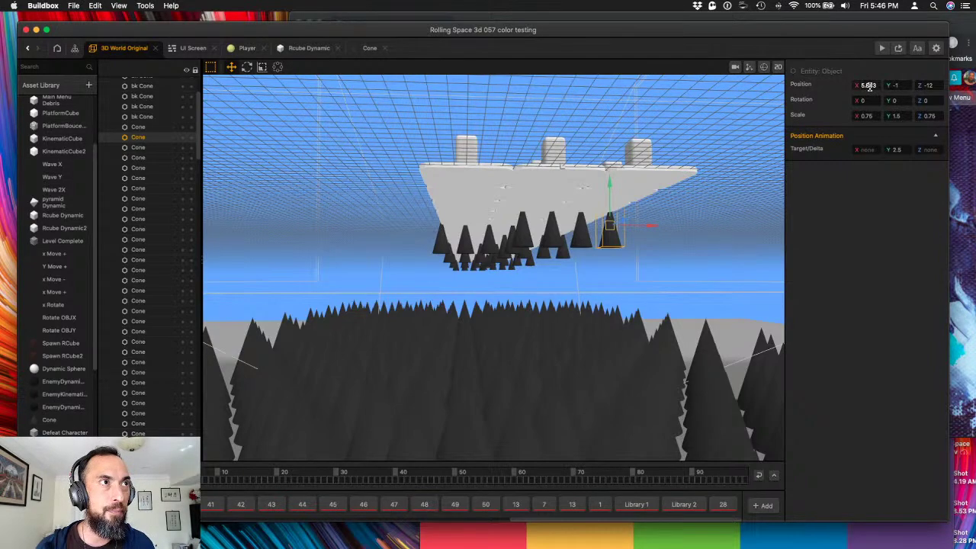
{"action": "left_click", "coordinate": [584, 237]}
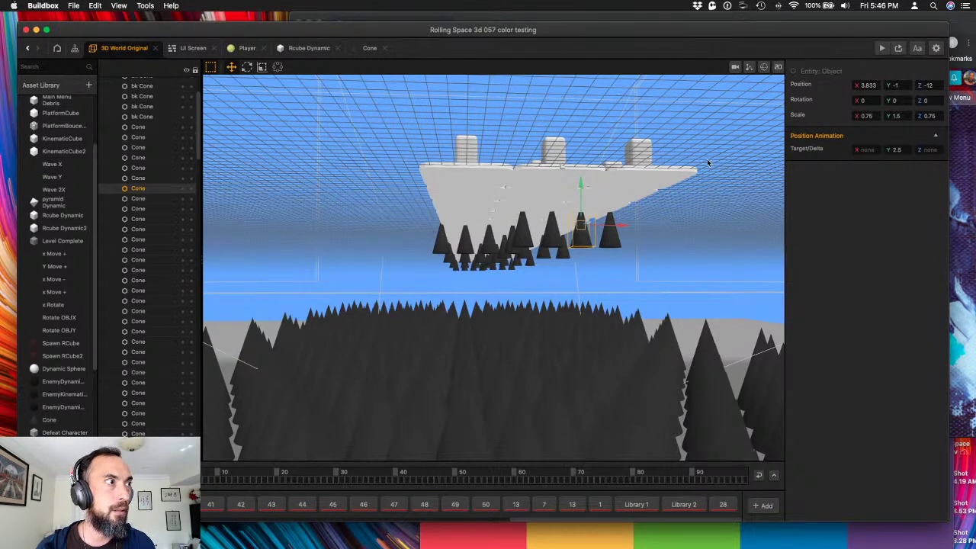
{"action": "right_click_drag", "start_coordinate": [640, 196], "coordinate": [733, 172]}
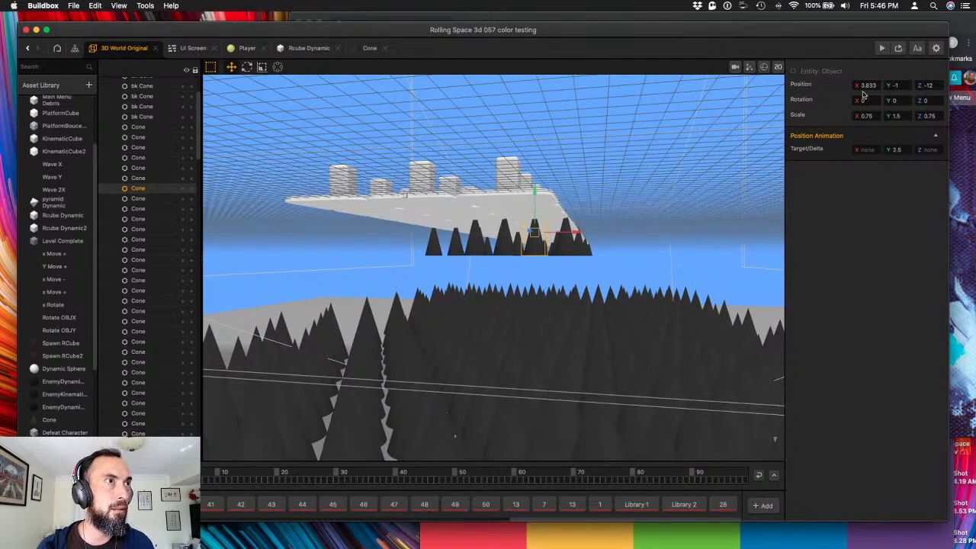
{"action": "left_click", "coordinate": [505, 252]}
{"action": "left_click", "coordinate": [471, 253]}
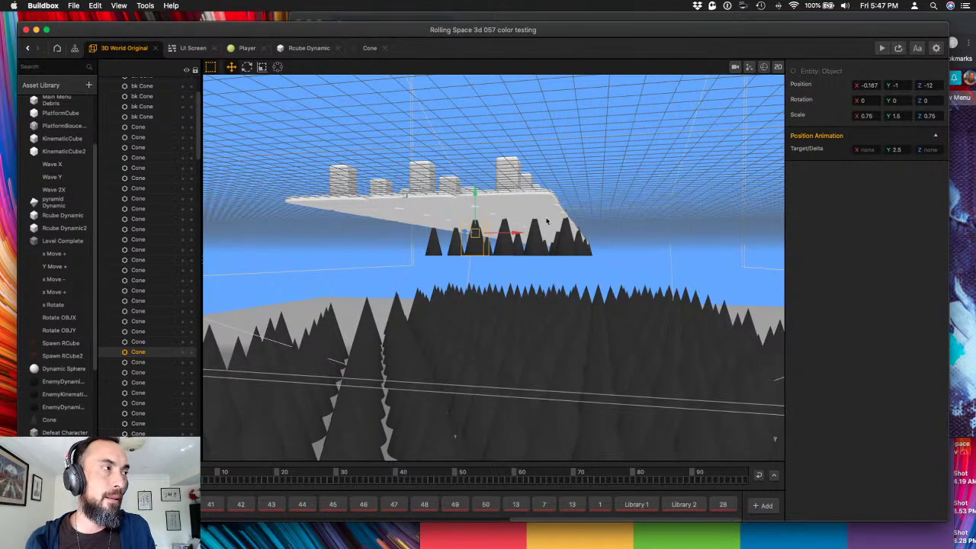
- Select the small spikes as a group and one on its own, and examine their rows from above and below the platforms
{"action": "left_click_drag", "start_coordinate": [417, 260], "coordinate": [615, 270]}
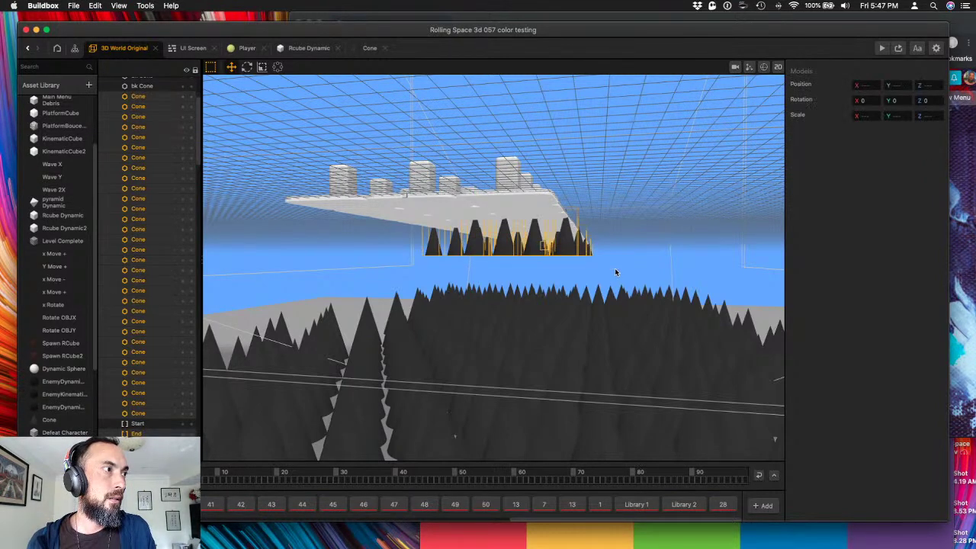
{"action": "key", "text": "f"}
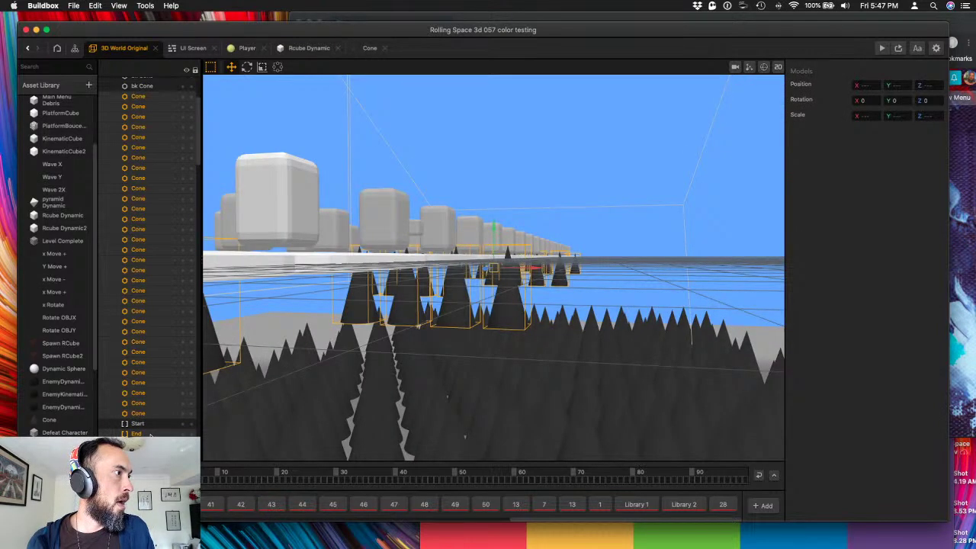
{"action": "left_click", "coordinate": [485, 269]}
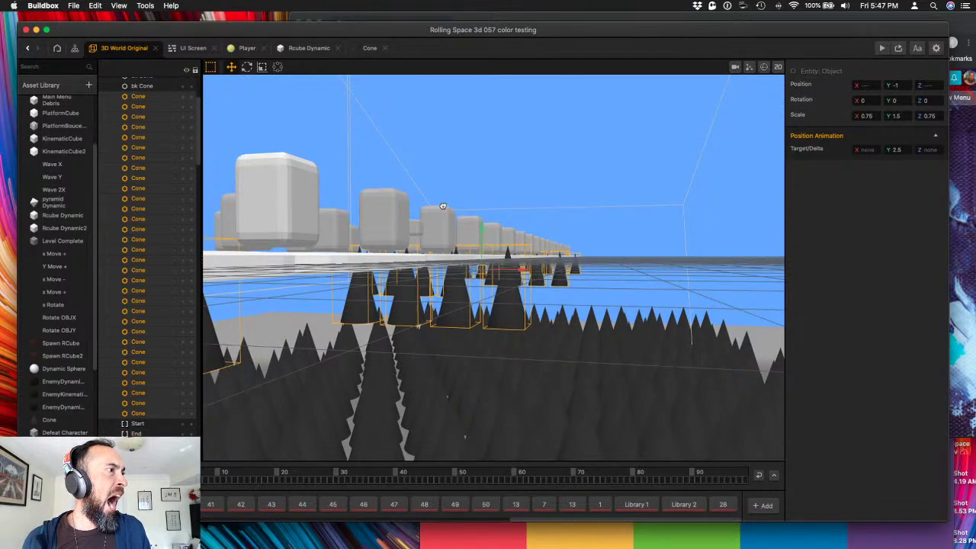
{"action": "key", "text": "f"}
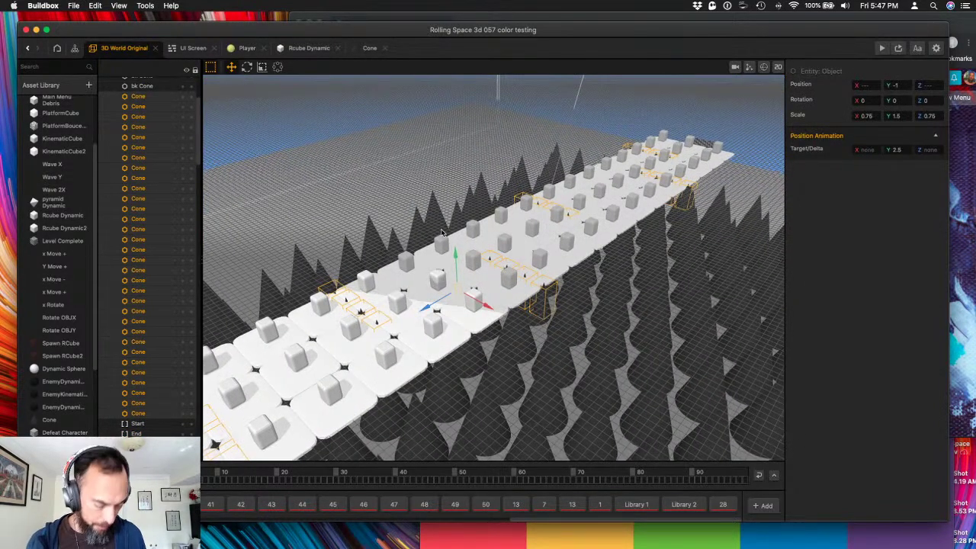
{"action": "key", "text": "Escape"}
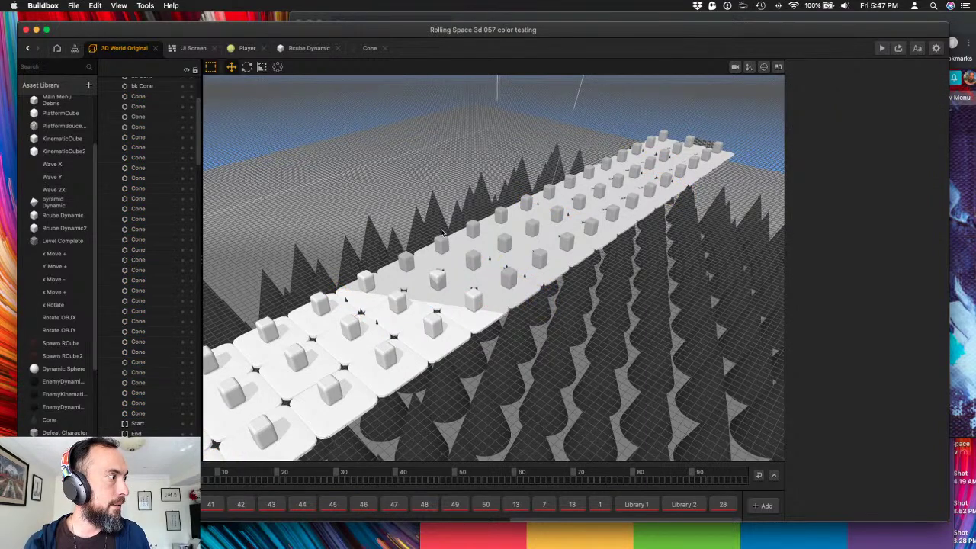
{"action": "left_click", "coordinate": [441, 232]}
{"action": "key", "text": "f"}
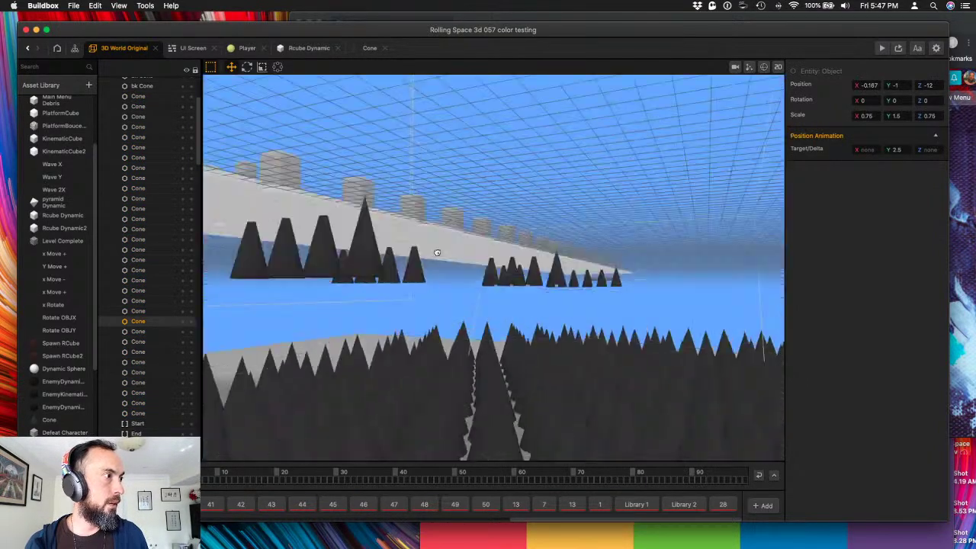
{"action": "middle_click_drag", "start_coordinate": [442, 256], "coordinate": [441, 269]}
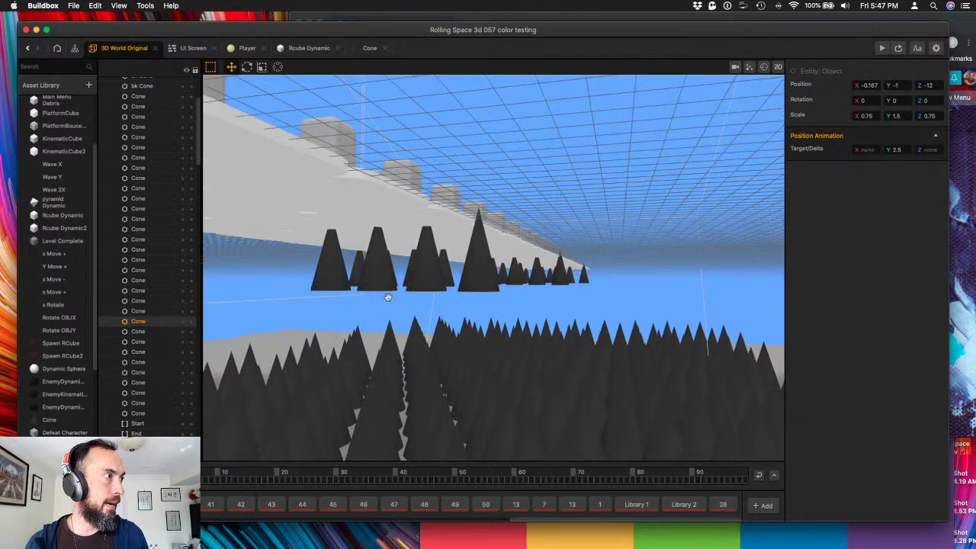
{"action": "scroll", "coordinate": [391, 298], "scroll_direction": "up", "scroll_amount": 3}
{"action": "right_click_drag", "start_coordinate": [392, 292], "coordinate": [496, 232]}
- Delete four outermost small spikes along the positive X edge of the platforms, starting with the one in the Z -12 row
{"action": "left_click", "coordinate": [496, 232]}
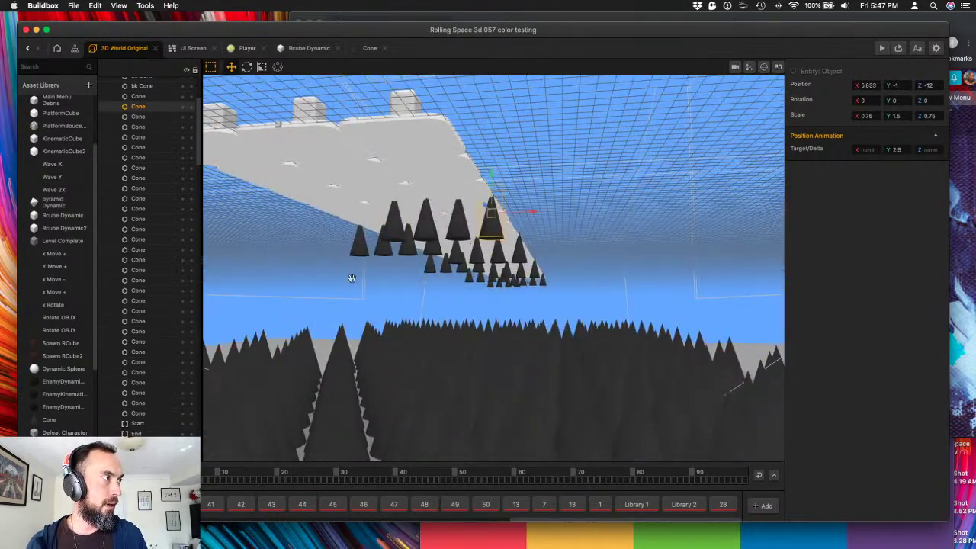
{"action": "right_click_drag", "start_coordinate": [353, 279], "coordinate": [467, 284]}
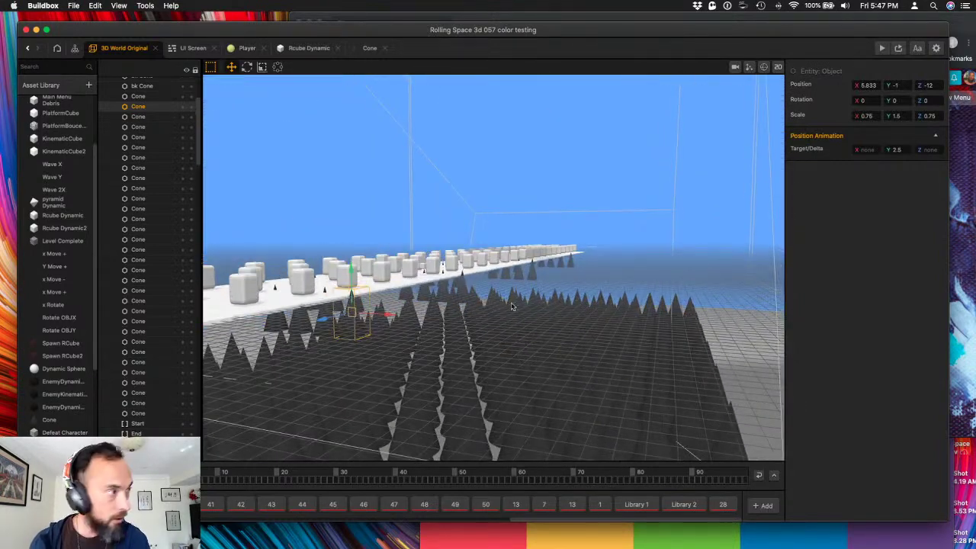
{"action": "key", "text": "Delete"}
{"action": "left_click", "coordinate": [466, 297]}
{"action": "key", "text": "Delete"}
{"action": "left_click", "coordinate": [536, 272]}
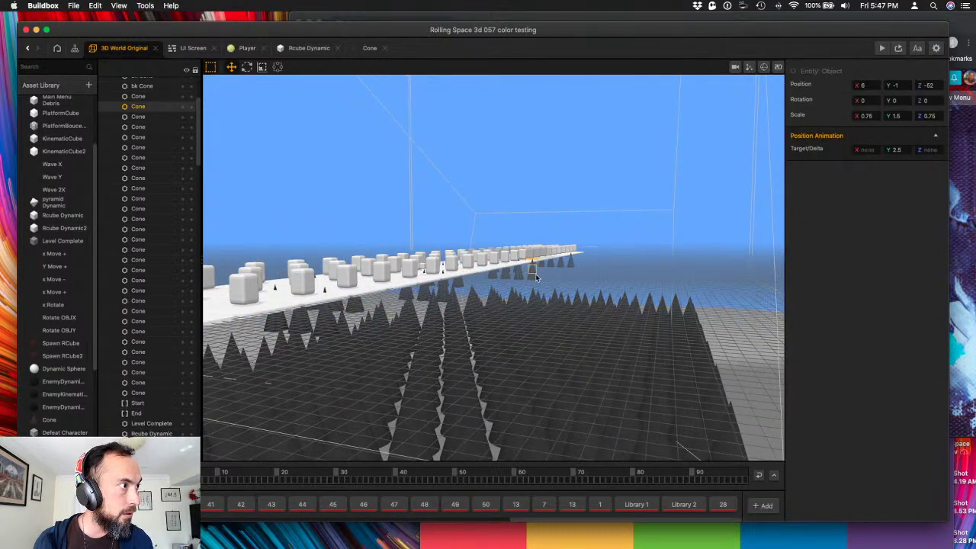
{"action": "key", "text": "Delete"}
{"action": "left_click", "coordinate": [574, 261]}
{"action": "key", "text": "Delete"}
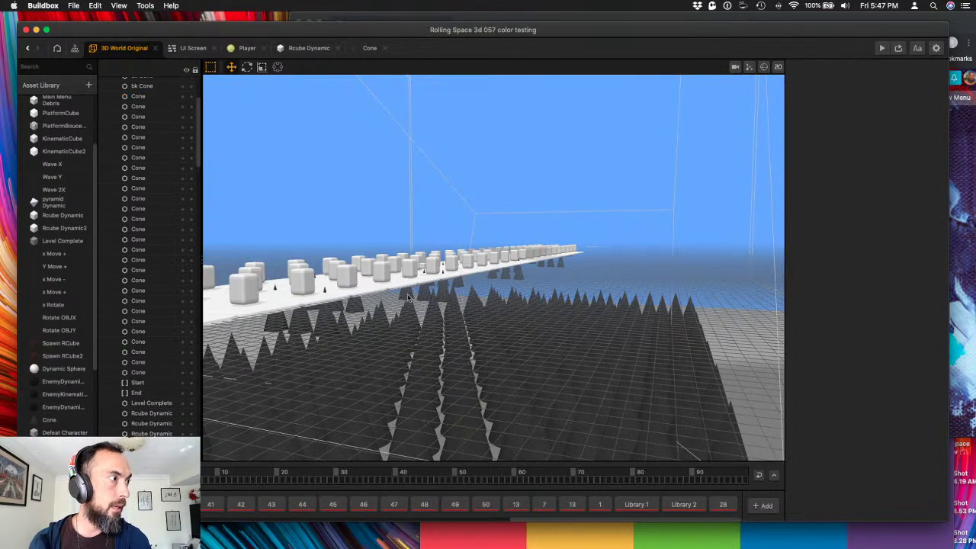
- Delete four outermost small spikes along the negative X edge of the platforms and save the project
{"action": "right_click_drag", "start_coordinate": [349, 315], "coordinate": [393, 311]}
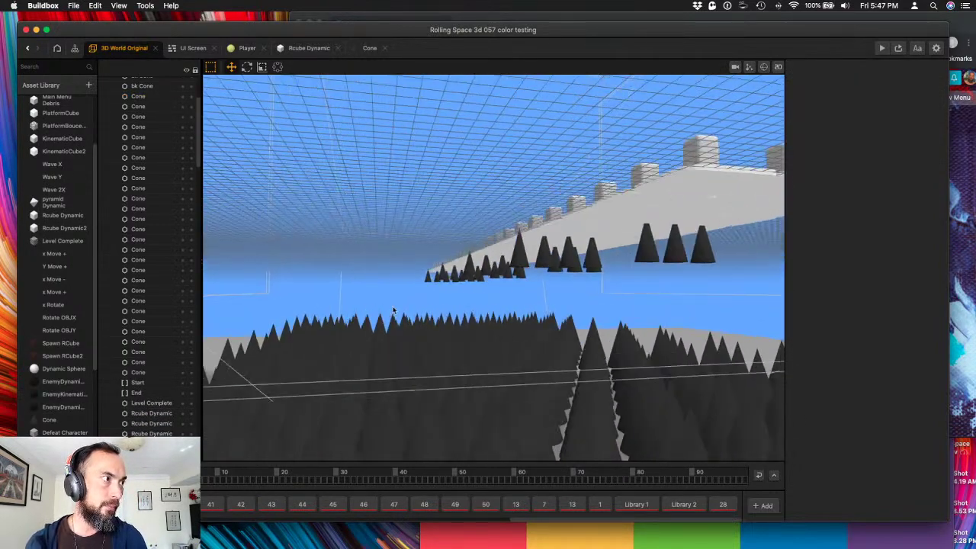
{"action": "left_click", "coordinate": [523, 259]}
{"action": "key", "text": "Delete"}
{"action": "left_click", "coordinate": [462, 271]}
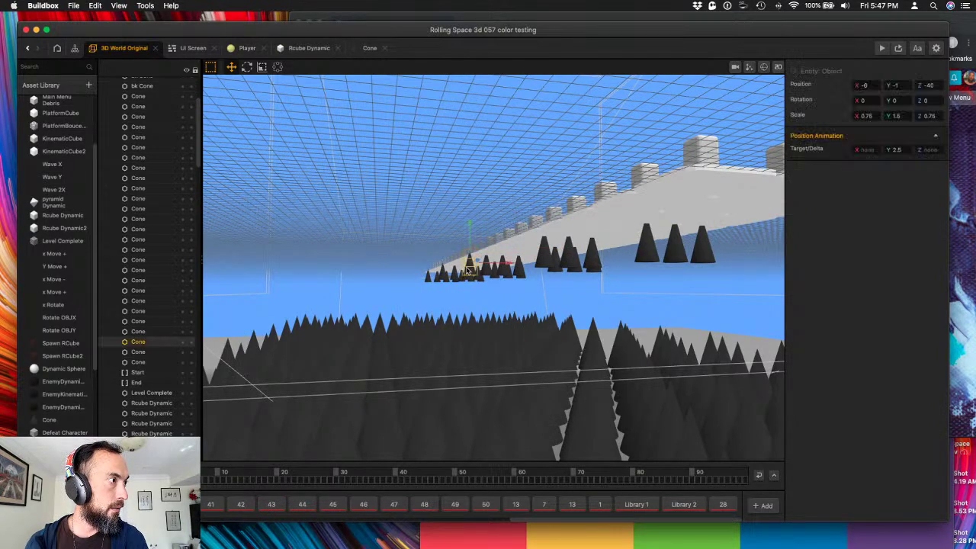
{"action": "key", "text": "Delete"}
{"action": "right_click_drag", "start_coordinate": [450, 264], "coordinate": [445, 275]}
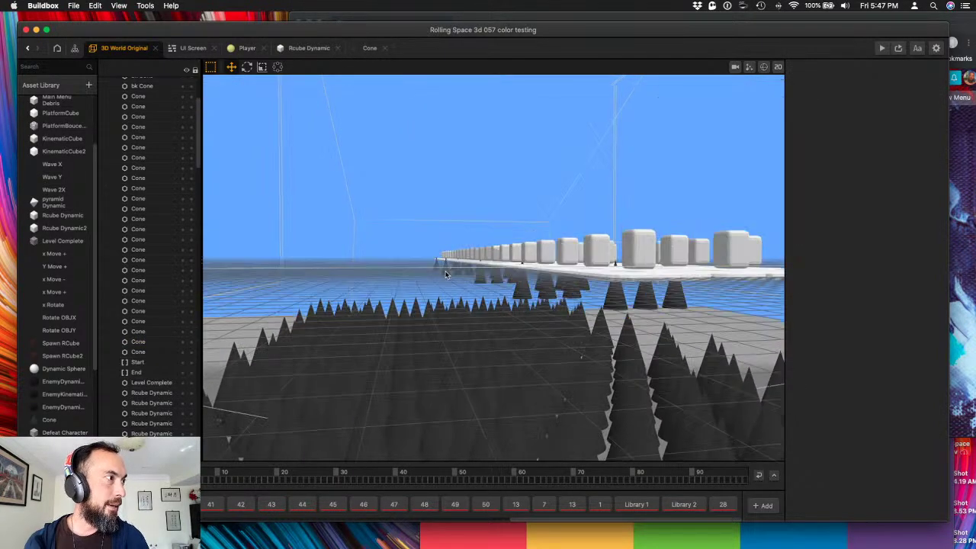
{"action": "left_click", "coordinate": [446, 275]}
{"action": "key", "text": "Delete"}
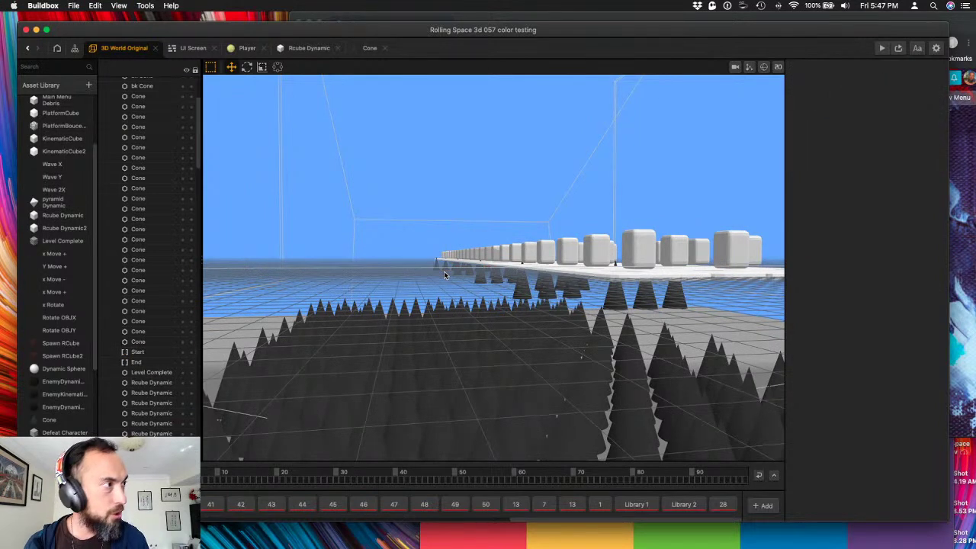
{"action": "left_click", "coordinate": [435, 267]}
{"action": "key", "text": "Delete"}
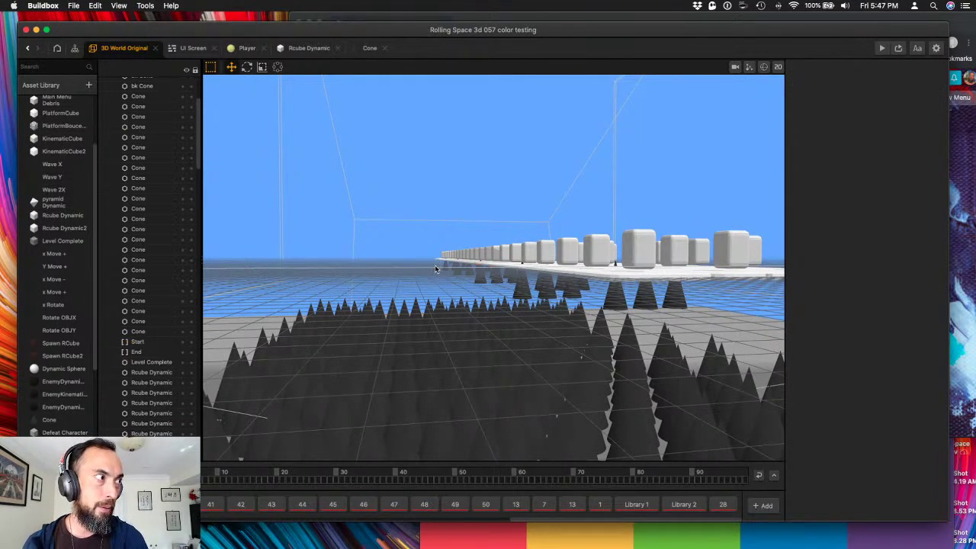
{"action": "key", "text": "super+s"}
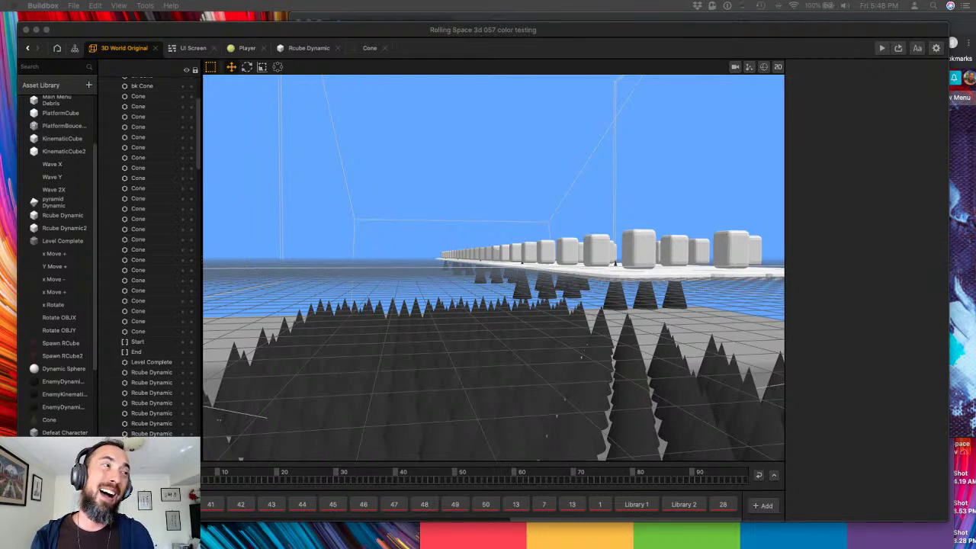
- Preview the level with the thinned spike rows, play through it with the ball, and close the preview
{"action": "left_click", "coordinate": [699, 222]}
{"action": "right_click_drag", "start_coordinate": [698, 204], "coordinate": [680, 220]}
{"action": "scroll", "coordinate": [593, 323], "scroll_direction": "up", "scroll_amount": 2}
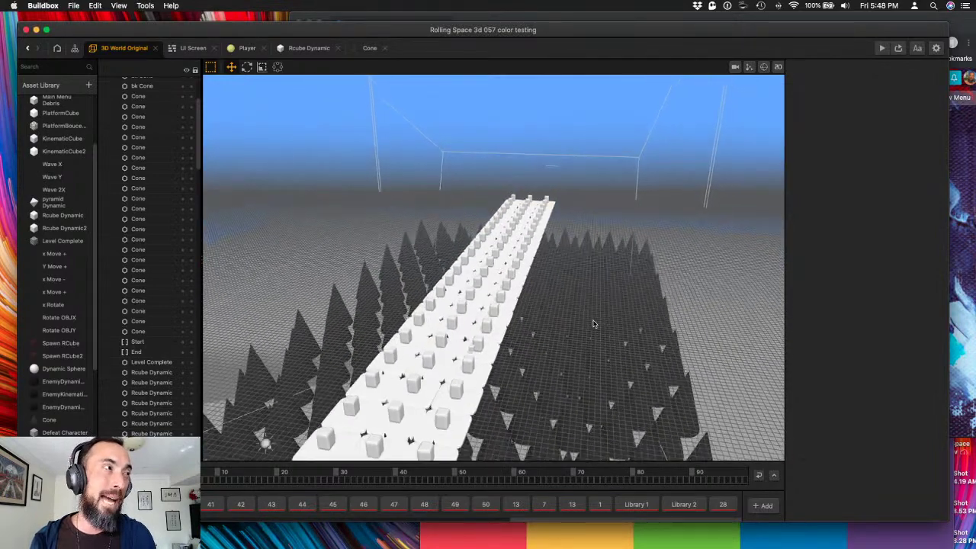
{"action": "scroll", "coordinate": [593, 322], "scroll_direction": "down", "scroll_amount": 3}
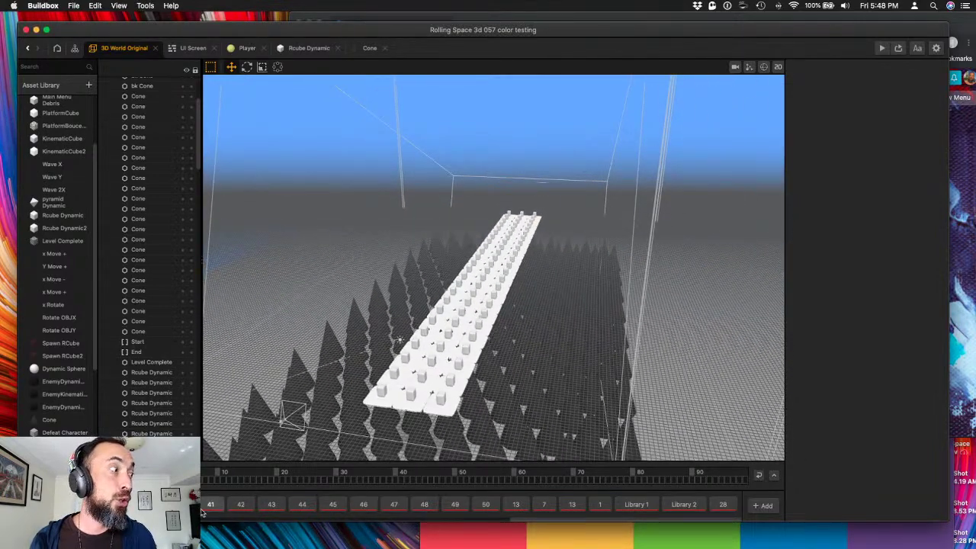
{"action": "left_click", "coordinate": [882, 49]}
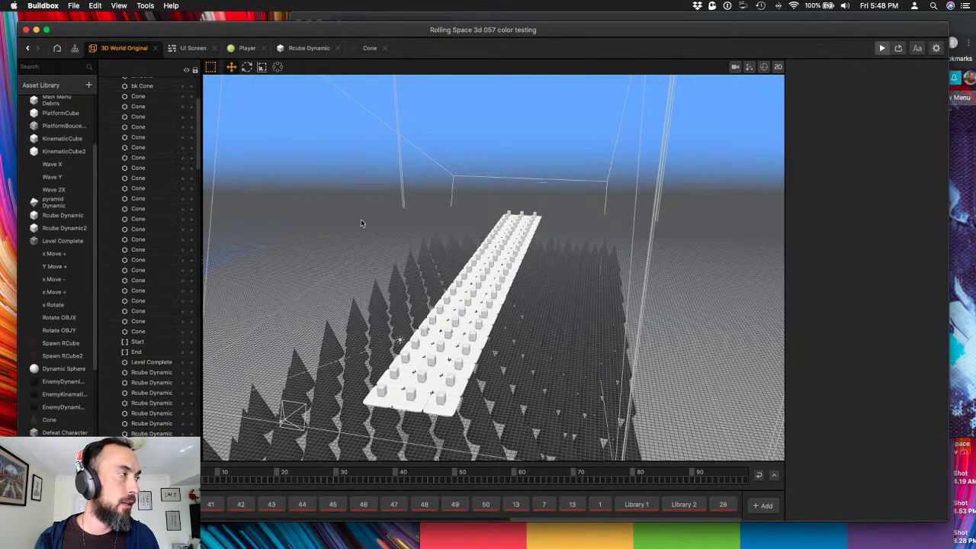
{"action": "left_click_drag", "start_coordinate": [120, 116], "coordinate": [836, 61]}
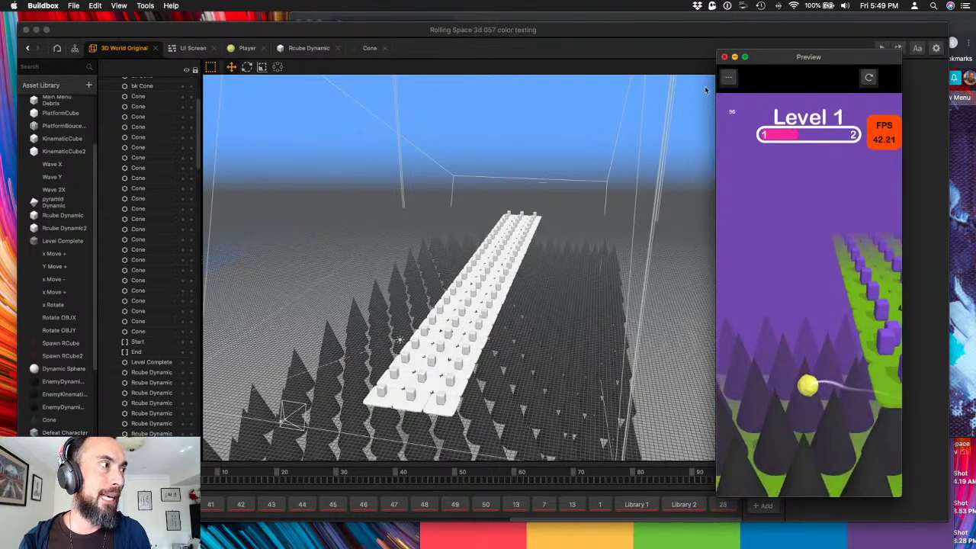
{"action": "left_click", "coordinate": [725, 56]}
- Align the view by Y and examine the platform grid from above for gaps between neighbouring platforms
{"action": "scroll", "coordinate": [458, 345], "scroll_direction": "down", "scroll_amount": 5}
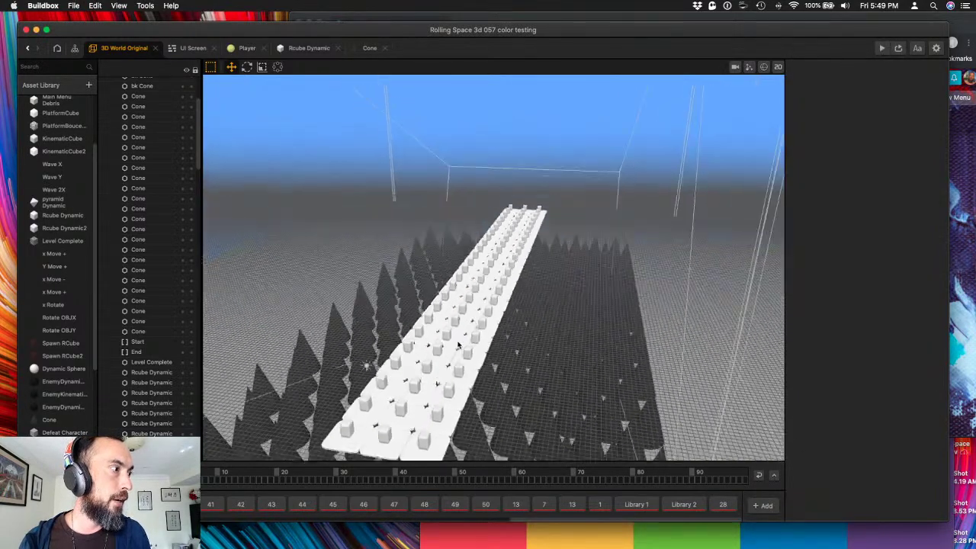
{"action": "right_click_drag", "start_coordinate": [526, 308], "coordinate": [538, 326]}
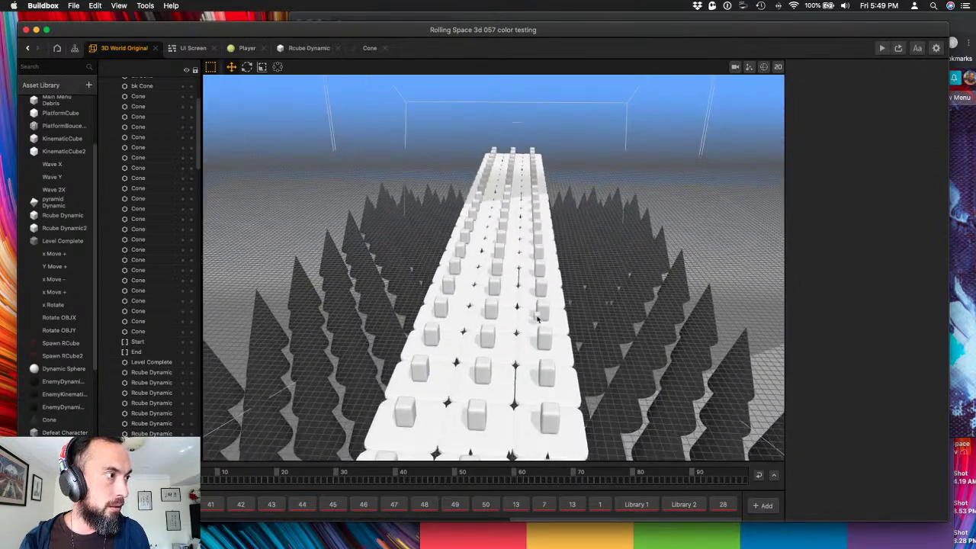
{"action": "left_click", "coordinate": [537, 318]}
{"action": "key", "text": "Delete"}
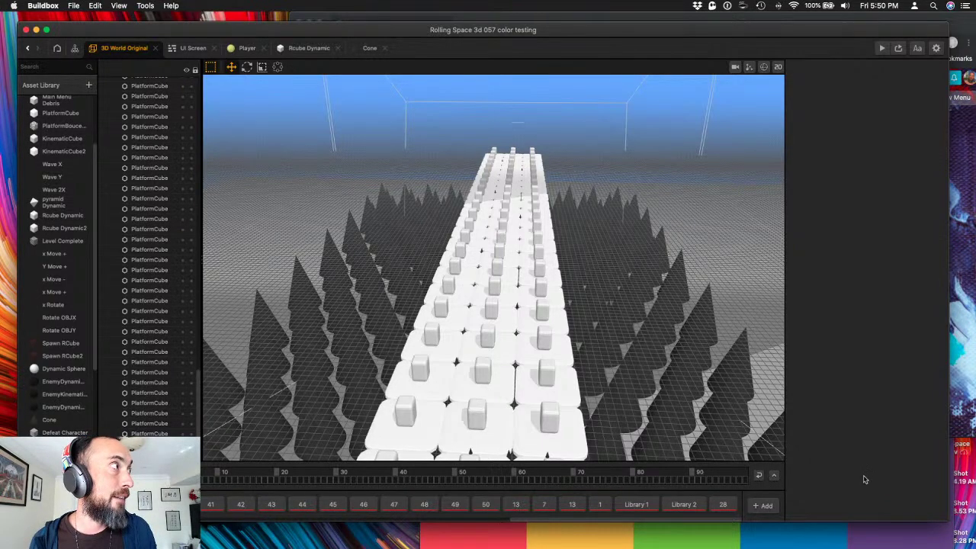
{"action": "left_click", "coordinate": [119, 6]}
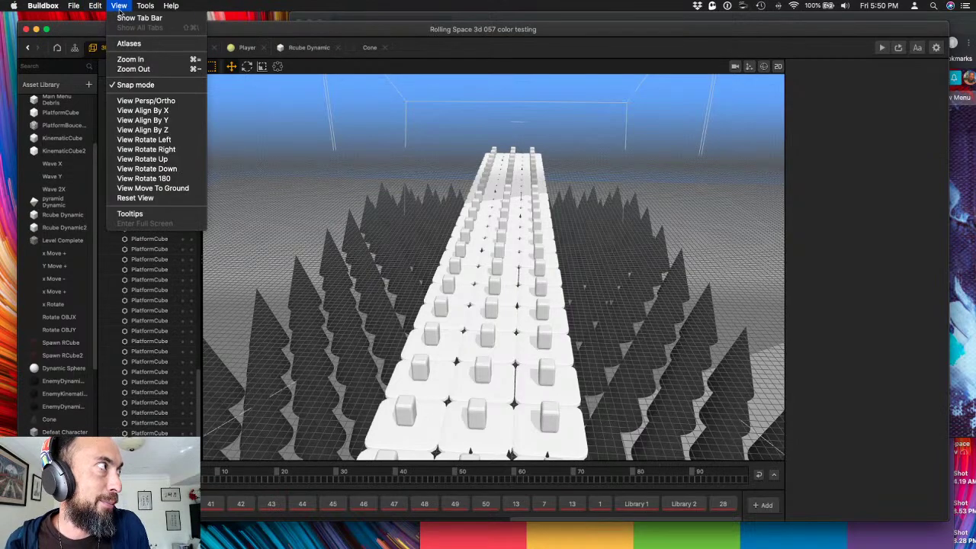
{"action": "left_click", "coordinate": [145, 121]}
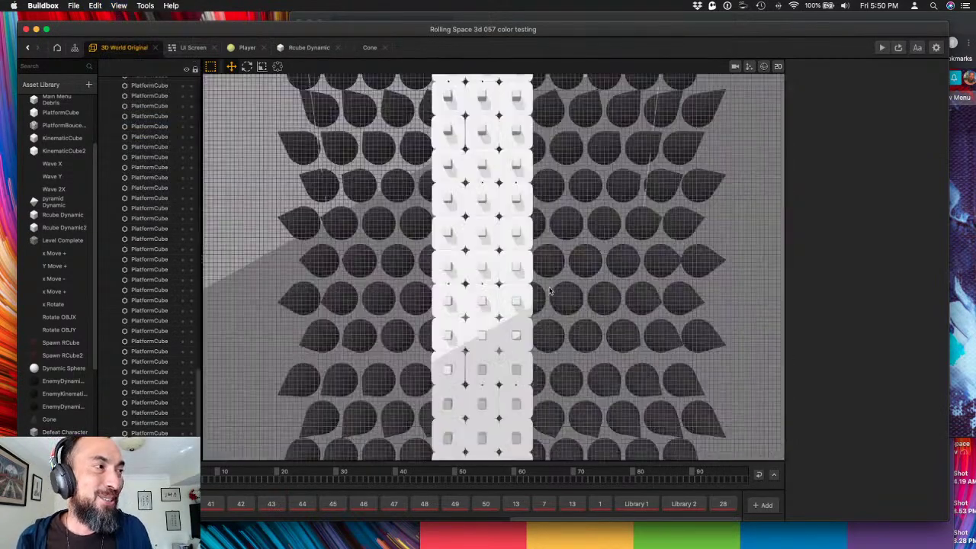
{"action": "scroll", "coordinate": [475, 274], "scroll_direction": "down", "scroll_amount": 3}
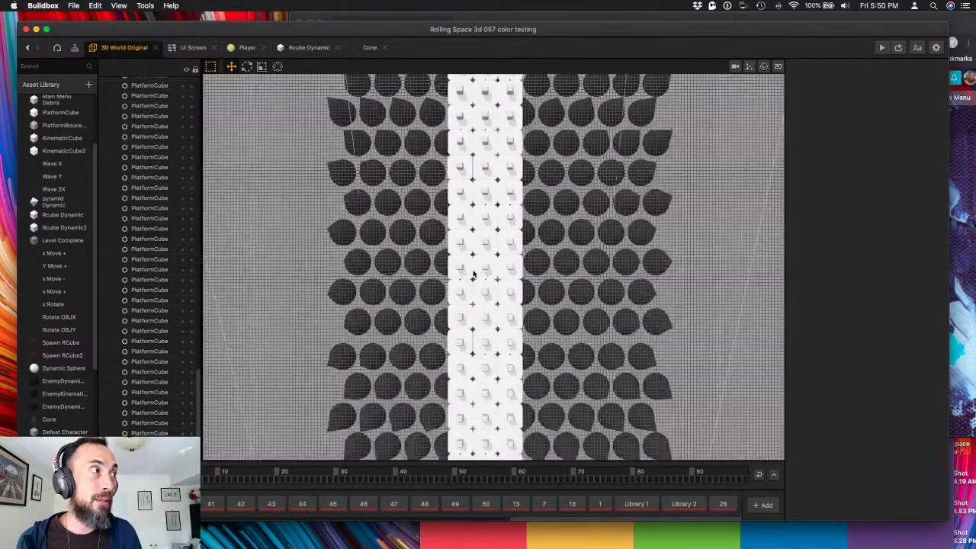
{"action": "scroll", "coordinate": [474, 266], "scroll_direction": "down", "scroll_amount": 5}
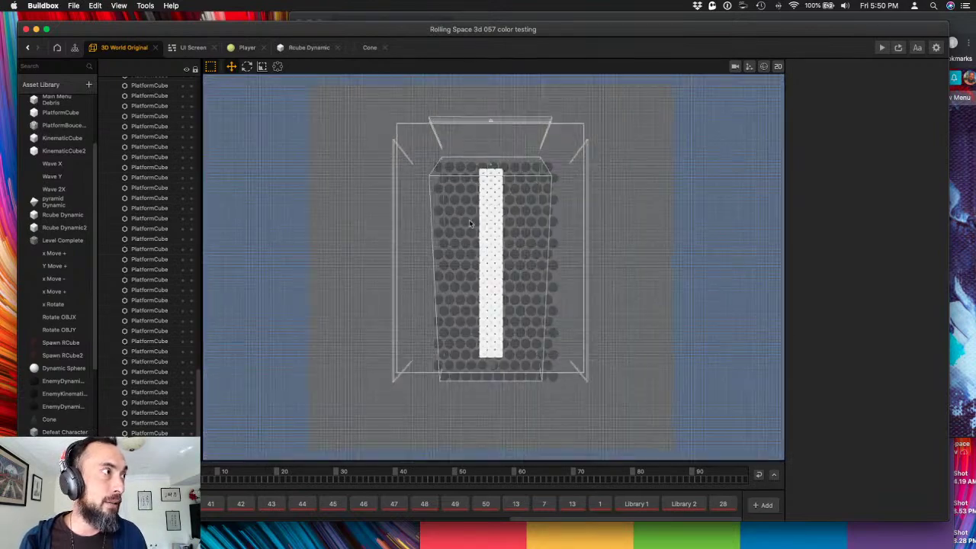
{"action": "scroll", "coordinate": [480, 367], "scroll_direction": "up", "scroll_amount": 10}
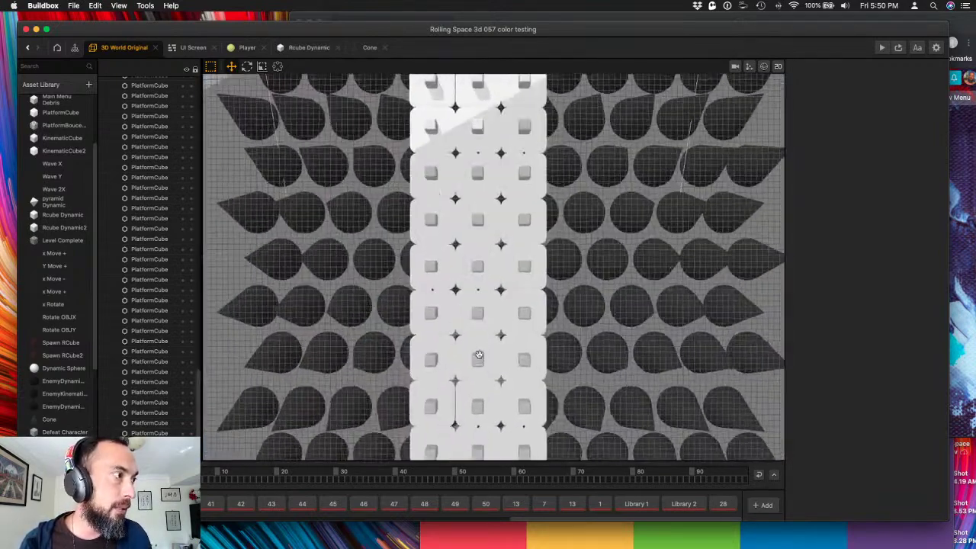
{"action": "scroll", "coordinate": [535, 255], "scroll_direction": "down", "scroll_amount": 2}
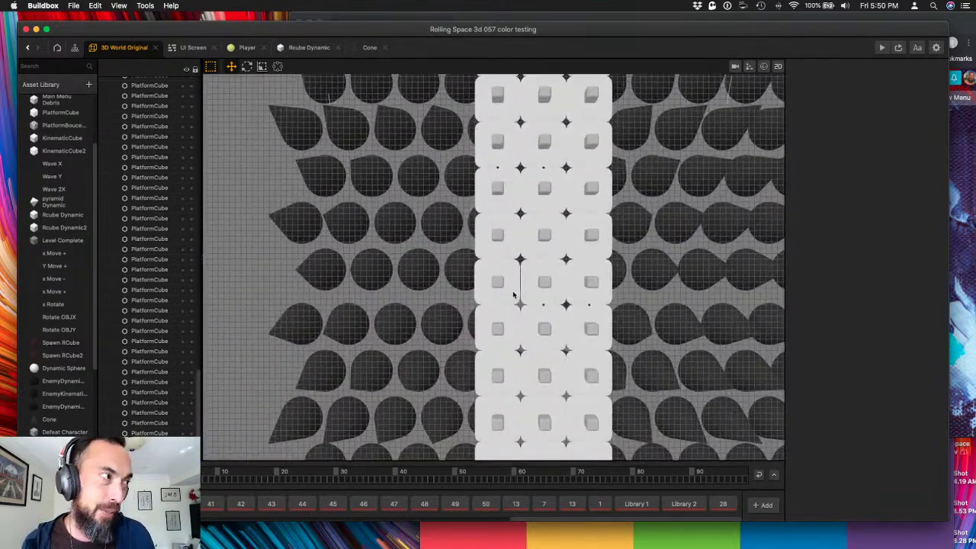
{"action": "scroll", "coordinate": [515, 298], "scroll_direction": "up", "scroll_amount": 2}
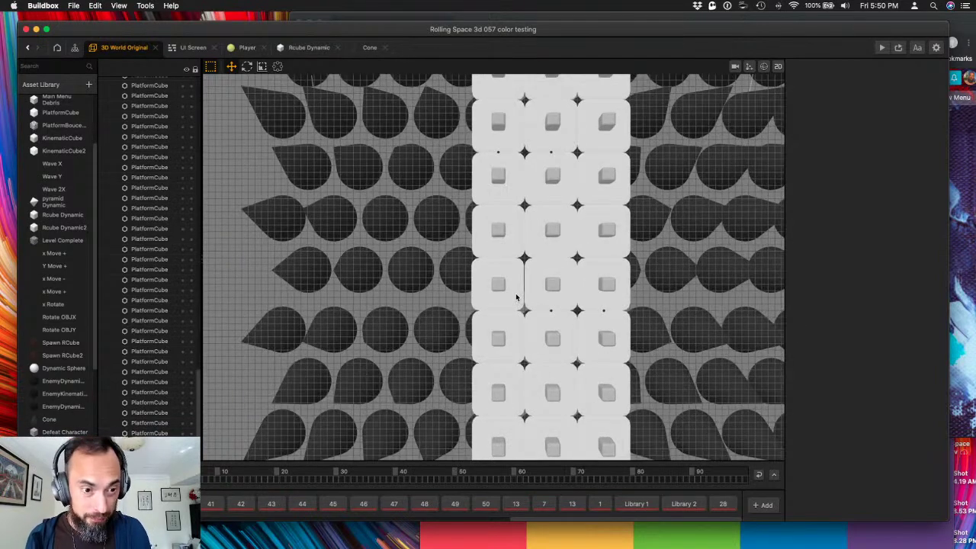
- Select the platform beside the gap at Z -62 and open its X position for editing
{"action": "left_click", "coordinate": [517, 298]}
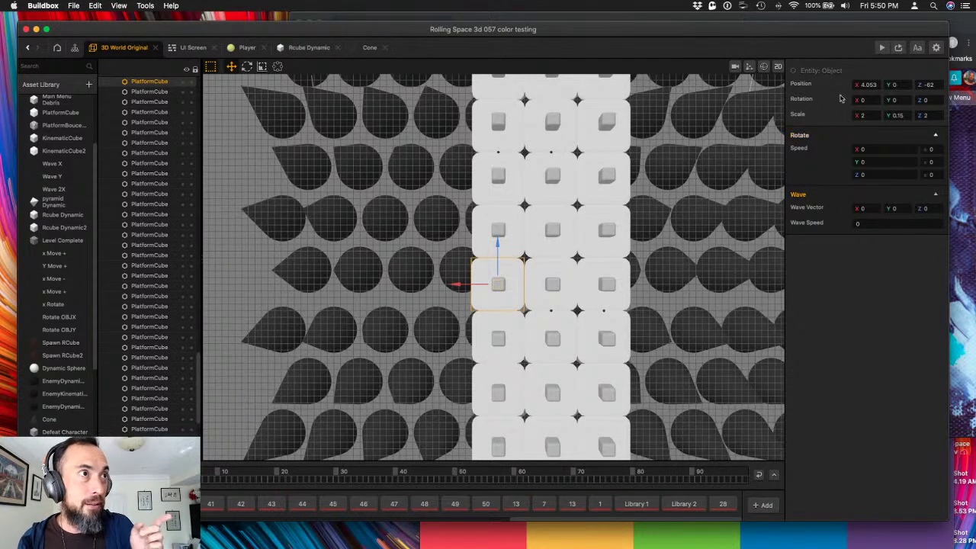
{"action": "left_click", "coordinate": [869, 85]}
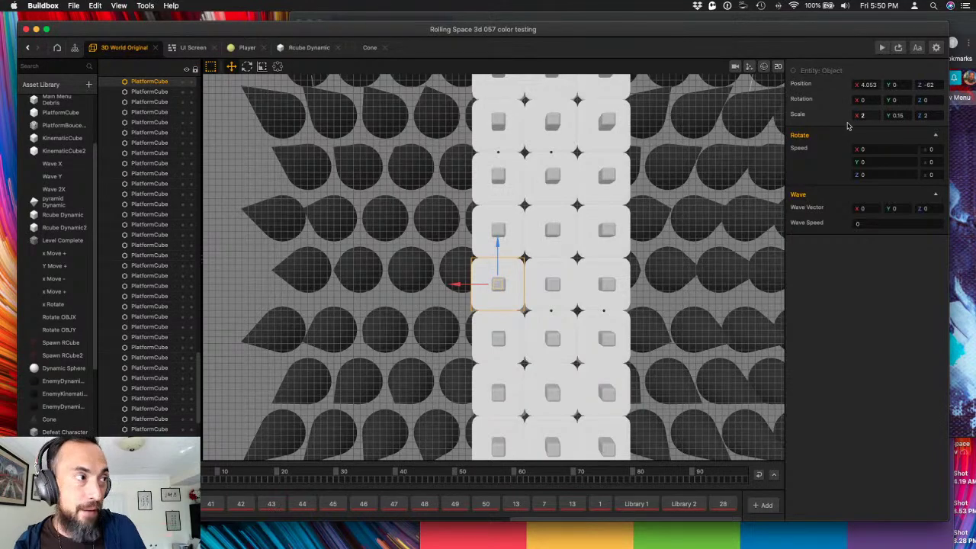
- Move the outer-column platform cube at Z -62 along the X axis to X 4
{"action": "scroll", "coordinate": [322, 320], "scroll_direction": "down", "scroll_amount": 5}
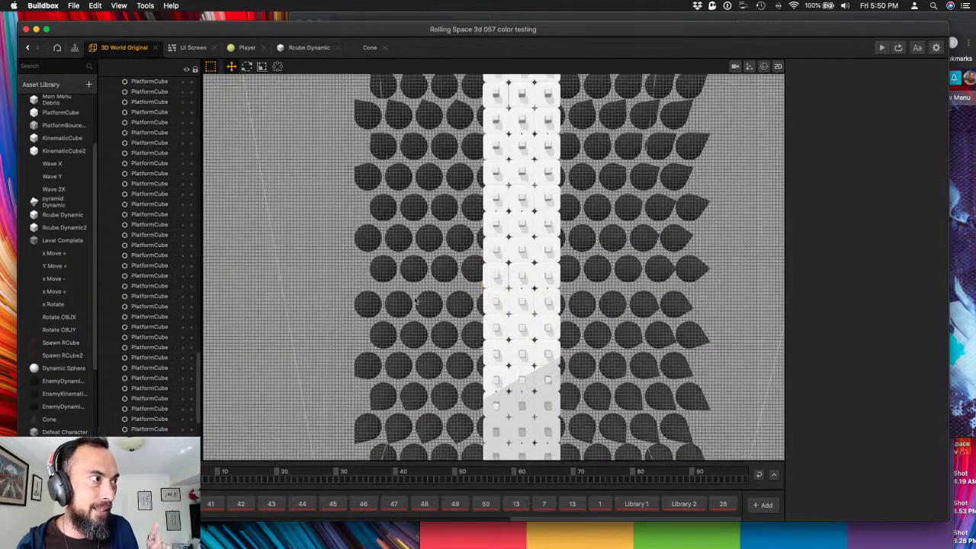
{"action": "scroll", "coordinate": [497, 311], "scroll_direction": "down", "scroll_amount": 3}
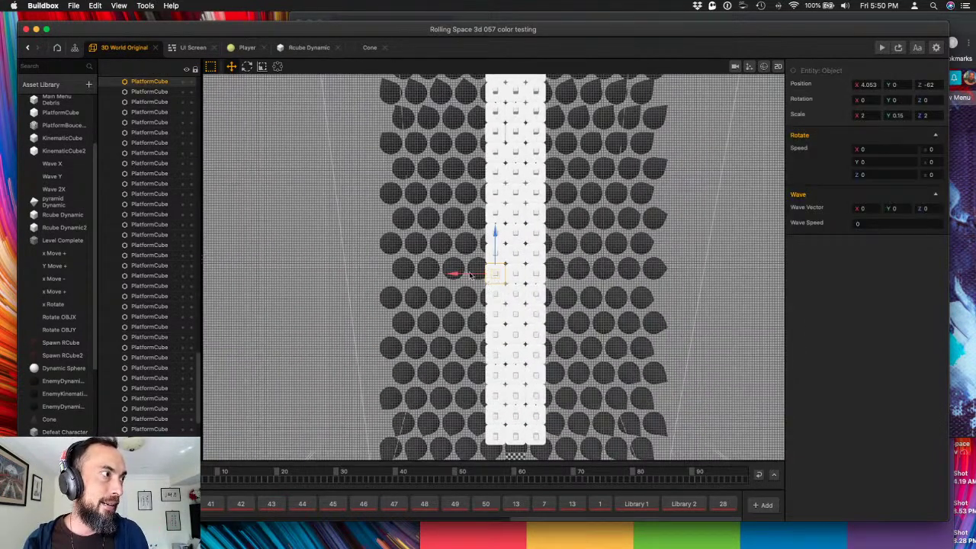
{"action": "left_click_drag", "start_coordinate": [462, 277], "coordinate": [462, 278]}
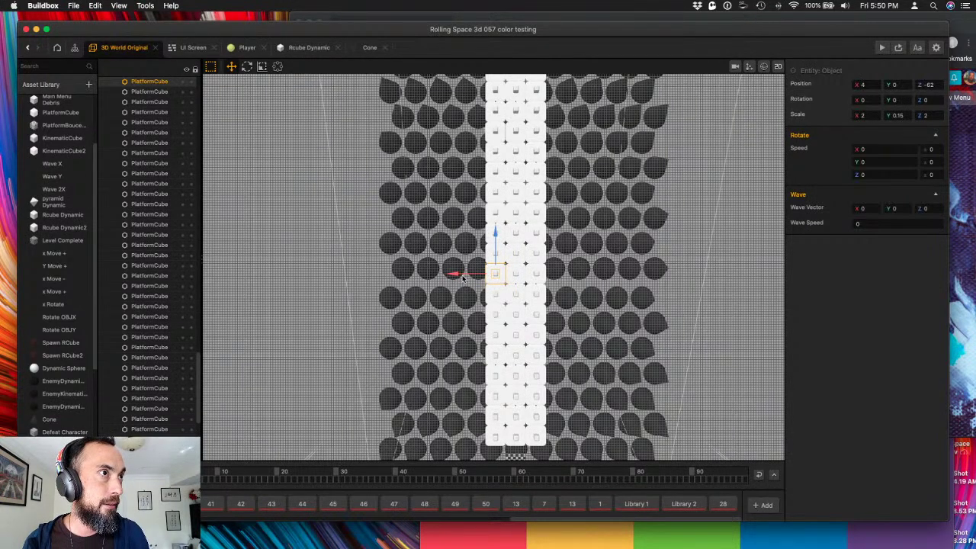
- Nudge the outer-column platform cube at Z -34 along the X axis to line it up with its column
{"action": "scroll", "coordinate": [502, 206], "scroll_direction": "down", "scroll_amount": 5}
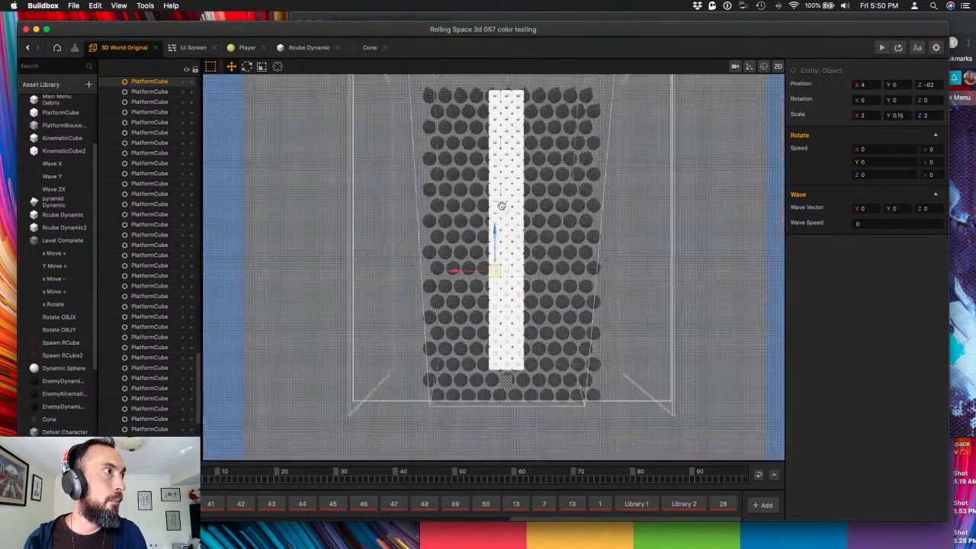
{"action": "right_click_drag", "start_coordinate": [502, 205], "coordinate": [513, 172]}
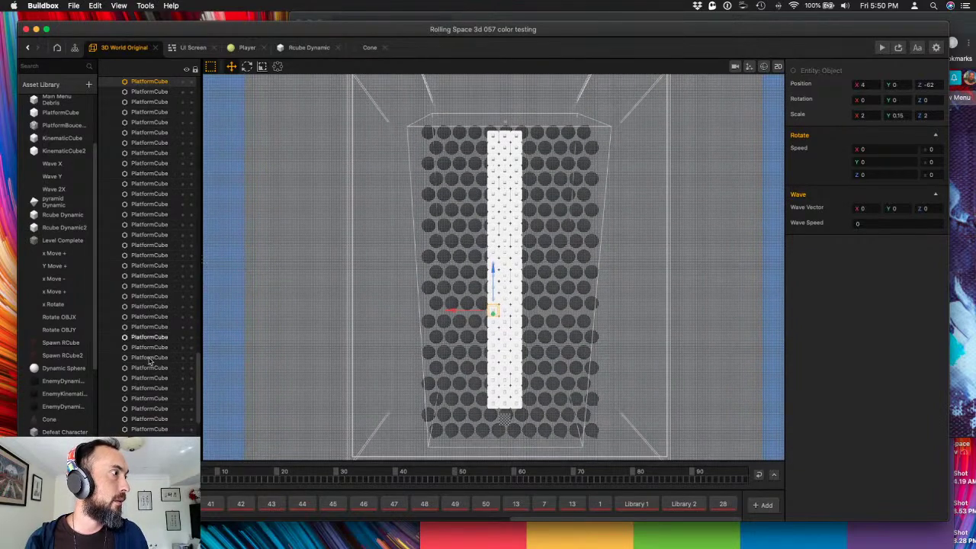
{"action": "scroll", "coordinate": [343, 320], "scroll_direction": "up", "scroll_amount": 6}
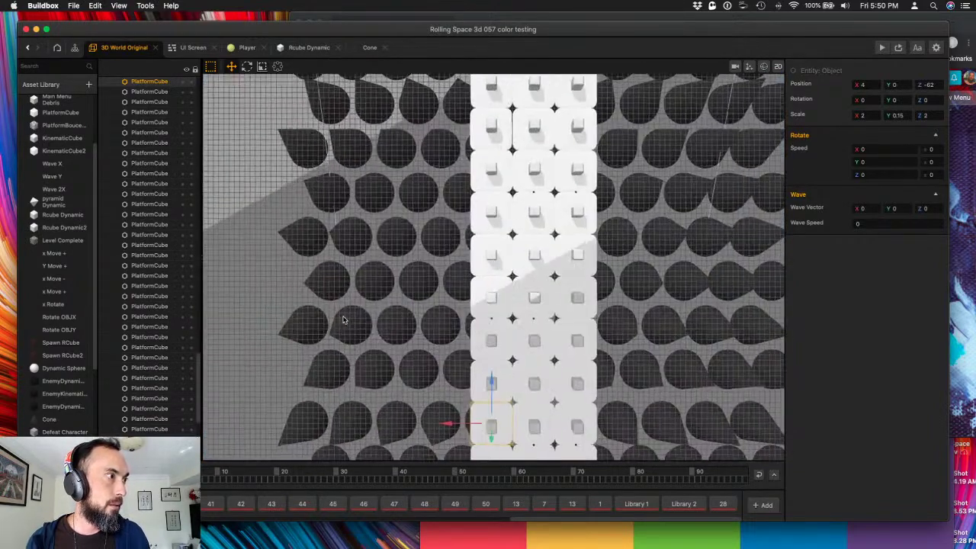
{"action": "right_click_drag", "start_coordinate": [450, 178], "coordinate": [439, 337]}
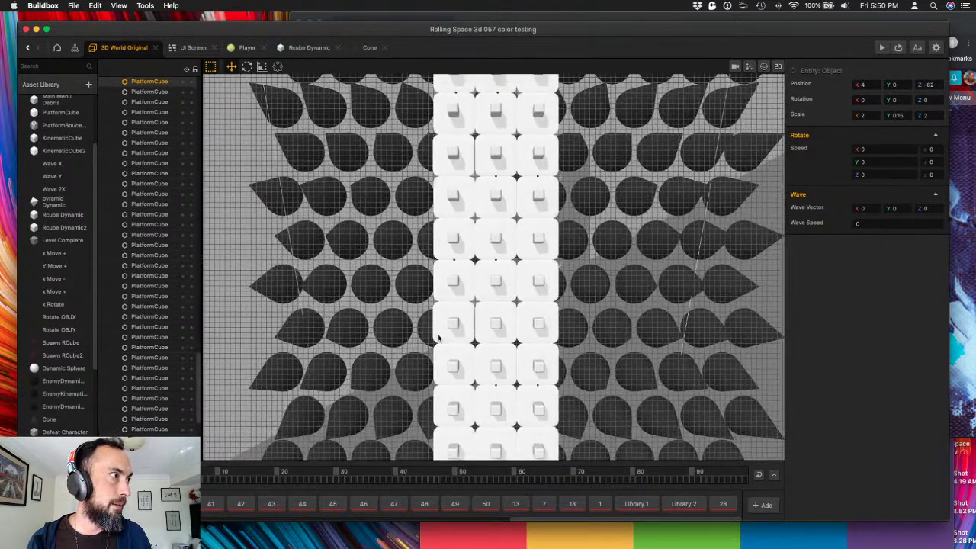
{"action": "left_click", "coordinate": [452, 326]}
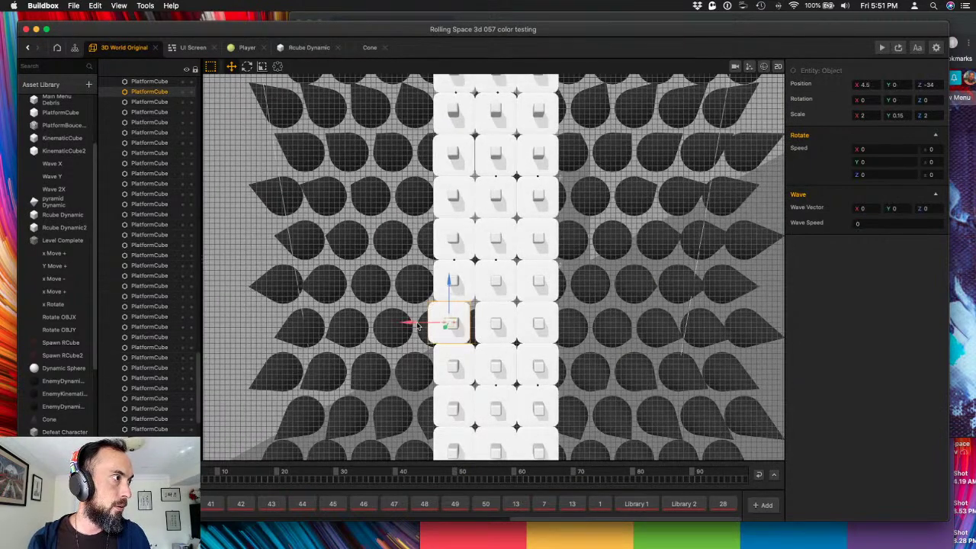
{"action": "left_click", "coordinate": [347, 312]}
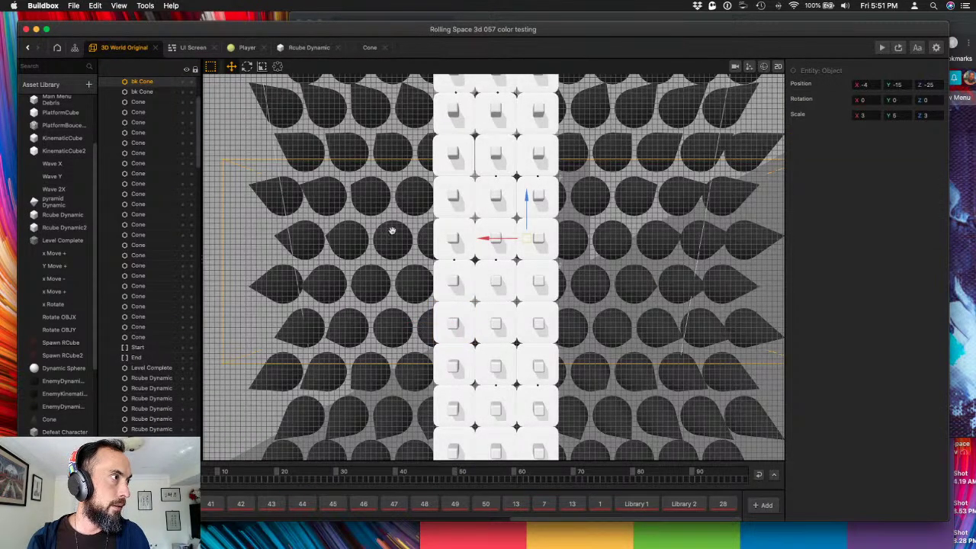
- Move the outer-column platform cubes at Z -18 and Z -2 along the X axis to X 4
{"action": "right_click_drag", "start_coordinate": [392, 230], "coordinate": [429, 301]}
{"action": "left_click", "coordinate": [449, 297]}
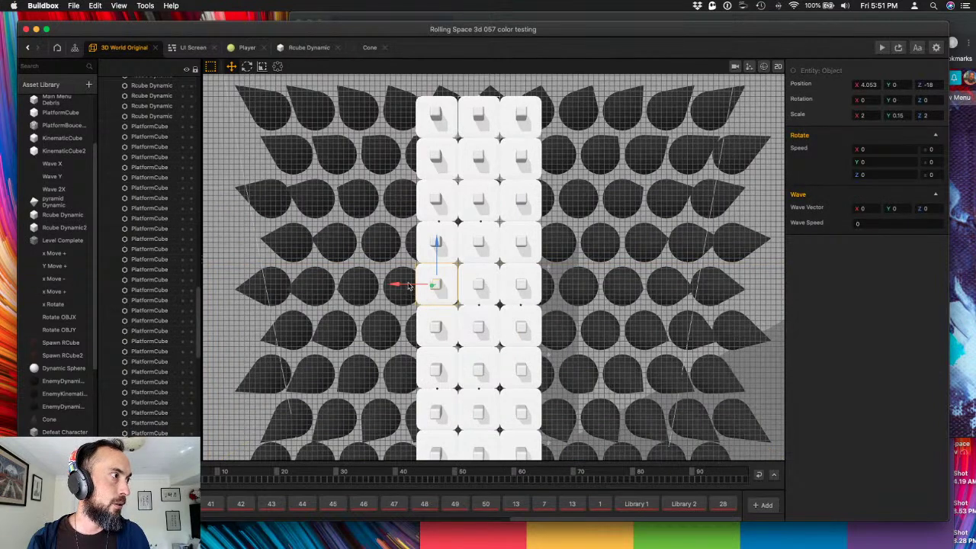
{"action": "left_click_drag", "start_coordinate": [410, 287], "coordinate": [410, 287]}
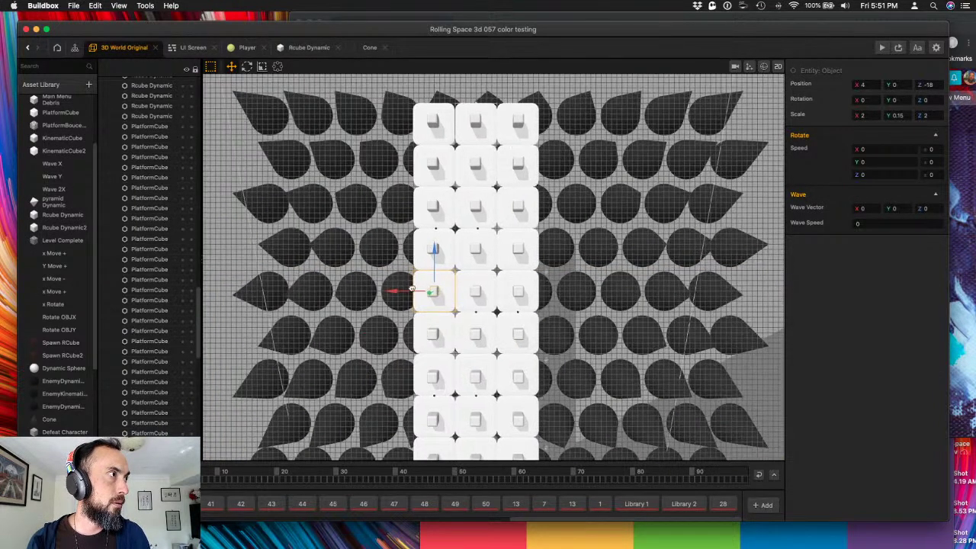
{"action": "right_click_drag", "start_coordinate": [412, 289], "coordinate": [406, 427]}
{"action": "left_click", "coordinate": [438, 271]}
{"action": "left_click_drag", "start_coordinate": [390, 262], "coordinate": [394, 263]}
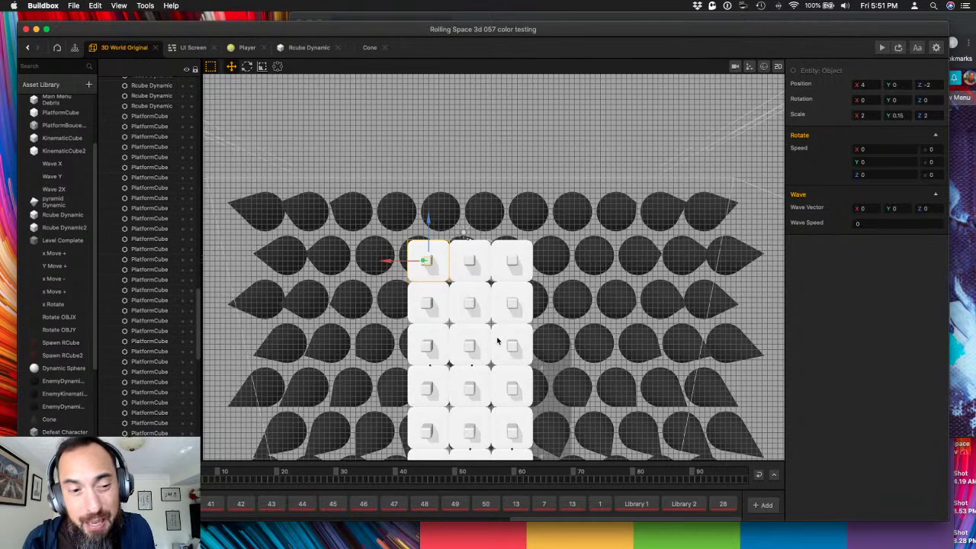
- Check the platform column alignment along the whole track and save the project
{"action": "right_click_drag", "start_coordinate": [486, 389], "coordinate": [502, 370]}
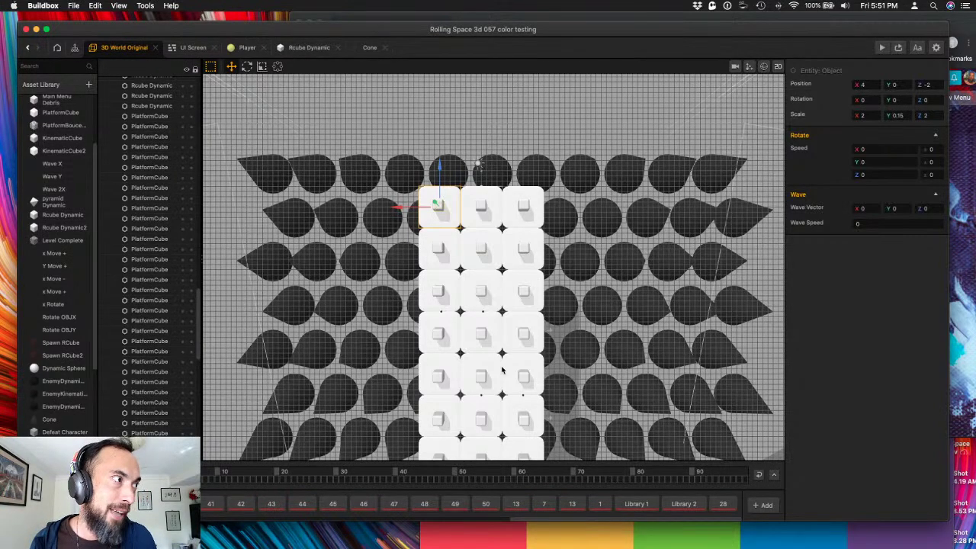
{"action": "middle_click_drag", "start_coordinate": [502, 370], "coordinate": [488, 240]}
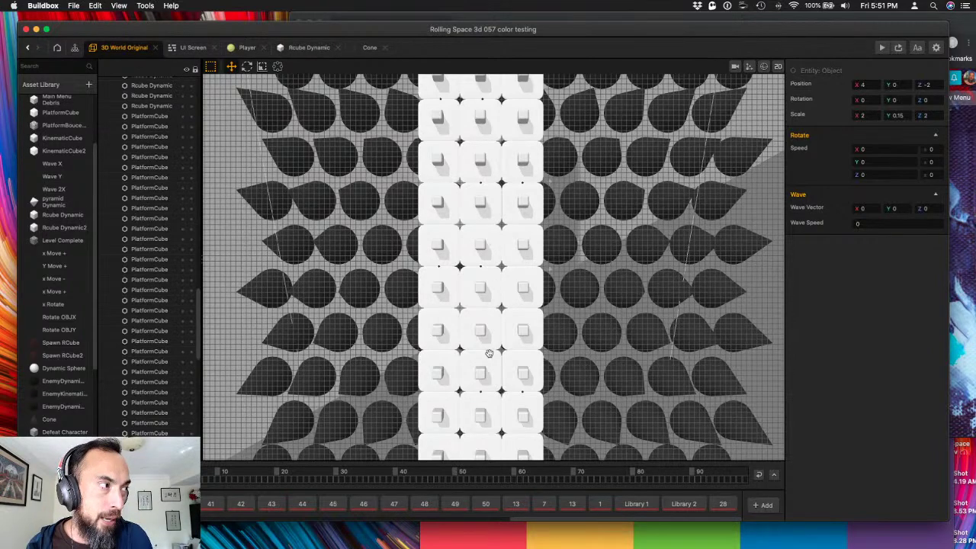
{"action": "middle_click_drag", "start_coordinate": [490, 353], "coordinate": [456, 232]}
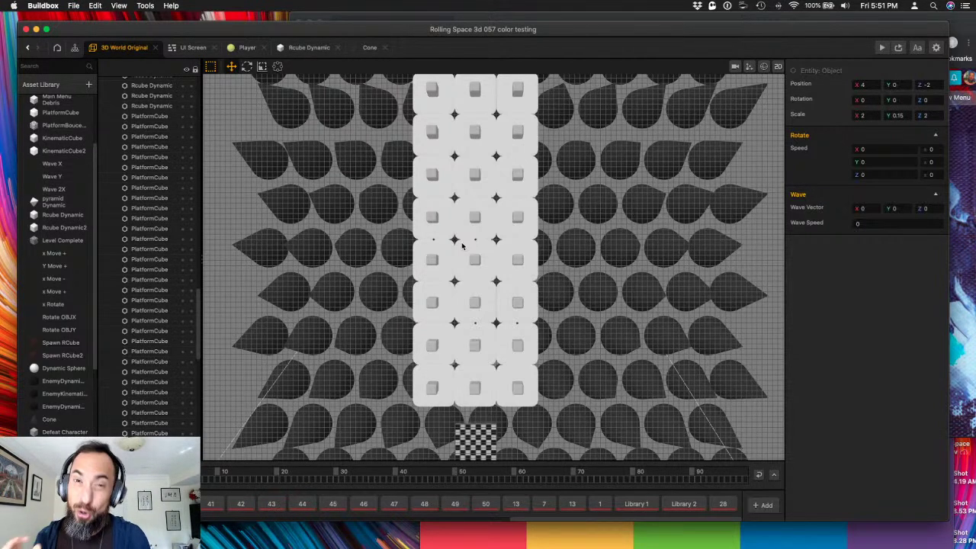
{"action": "key", "text": "super+s"}
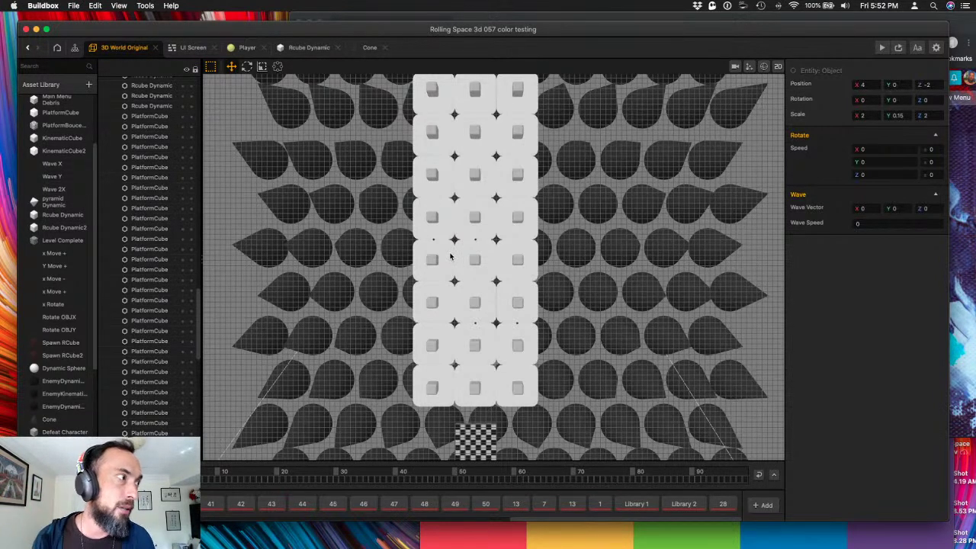
- Select the small cone at Z -88 between the platform tiles and inspect its placement from several angles
{"action": "scroll", "coordinate": [471, 273], "scroll_direction": "up", "scroll_amount": 5}
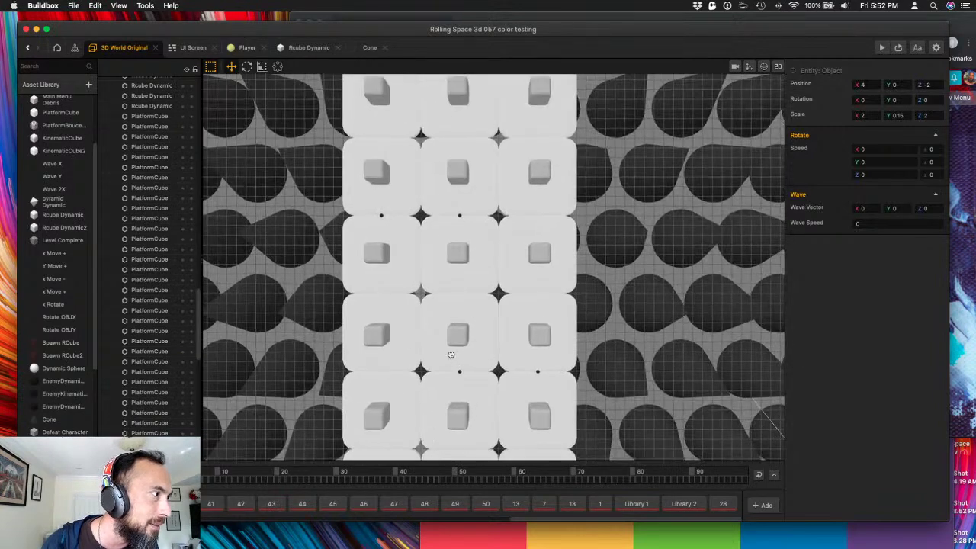
{"action": "scroll", "coordinate": [468, 330], "scroll_direction": "down", "scroll_amount": 3}
{"action": "left_click", "coordinate": [469, 323]}
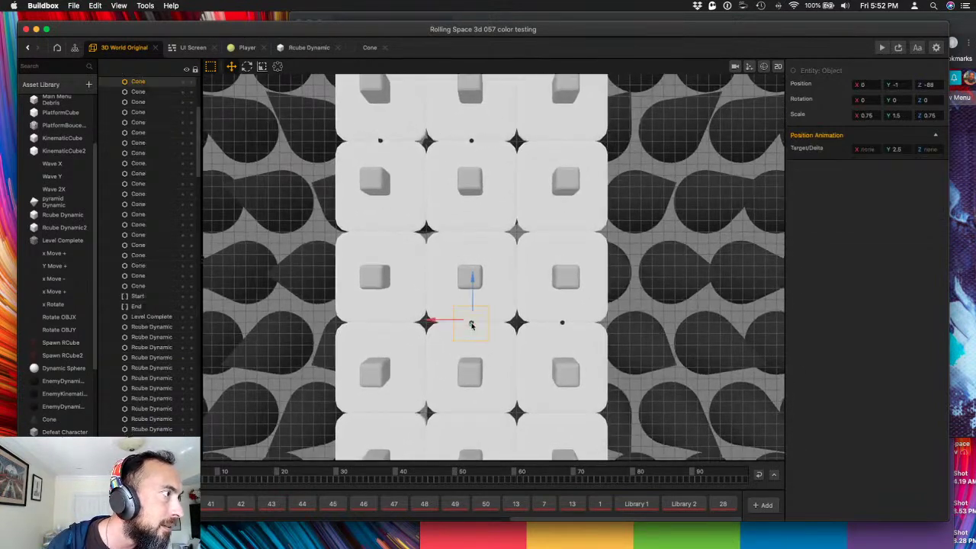
{"action": "scroll", "coordinate": [473, 341], "scroll_direction": "up", "scroll_amount": 2}
{"action": "right_click_drag", "start_coordinate": [473, 340], "coordinate": [476, 325]}
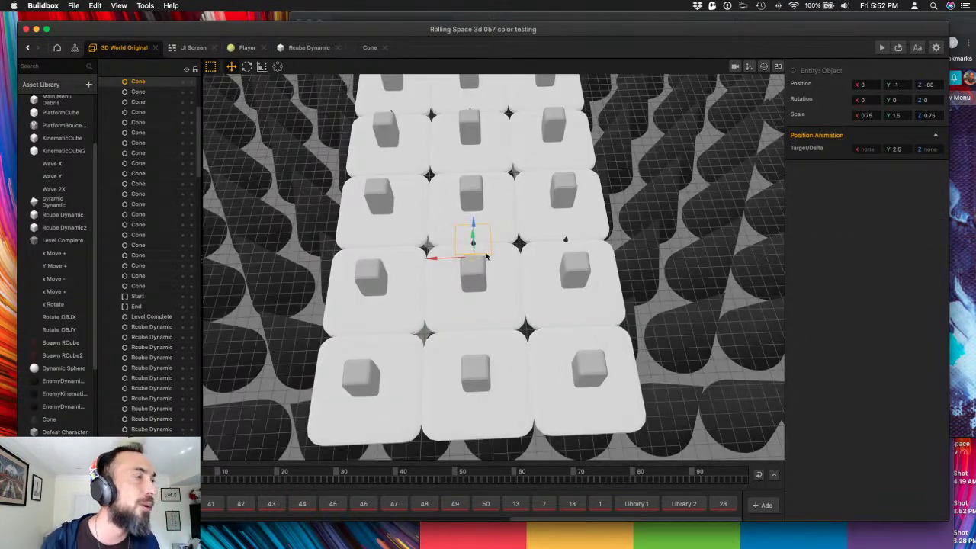
{"action": "right_click_drag", "start_coordinate": [486, 256], "coordinate": [478, 276]}
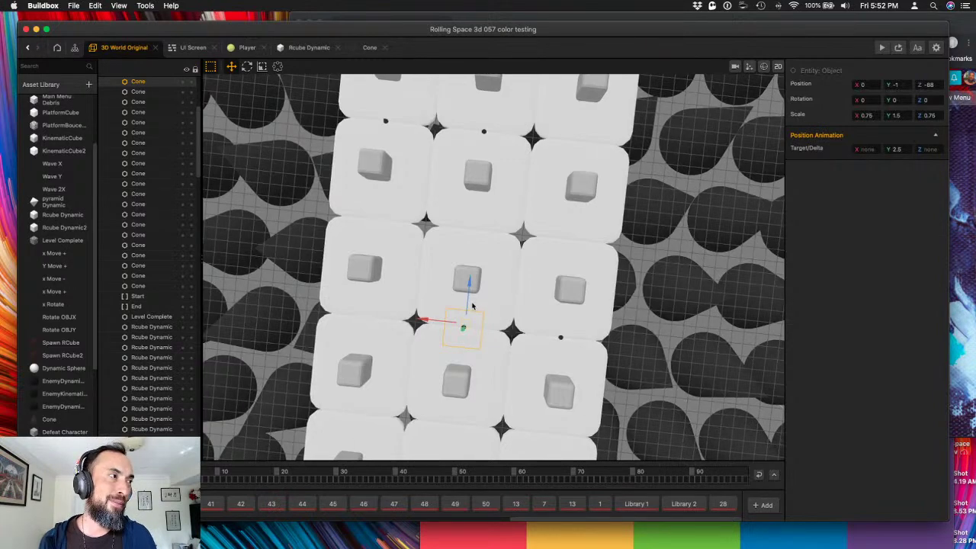
{"action": "right_click_drag", "start_coordinate": [478, 279], "coordinate": [481, 344]}
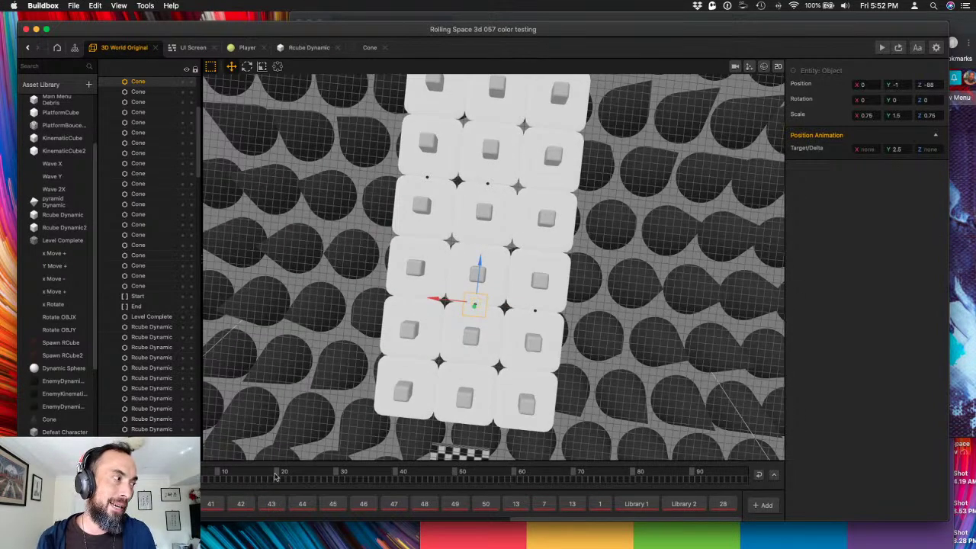
- Open level section 41 and examine its bounce platforms and pyramid enemies
{"action": "left_click", "coordinate": [212, 505]}
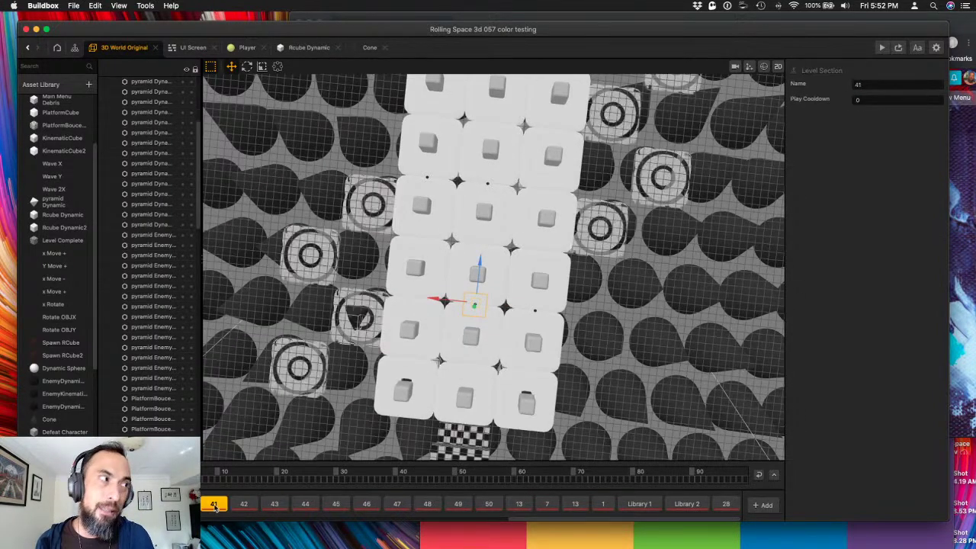
{"action": "right_click_drag", "start_coordinate": [585, 279], "coordinate": [530, 353]}
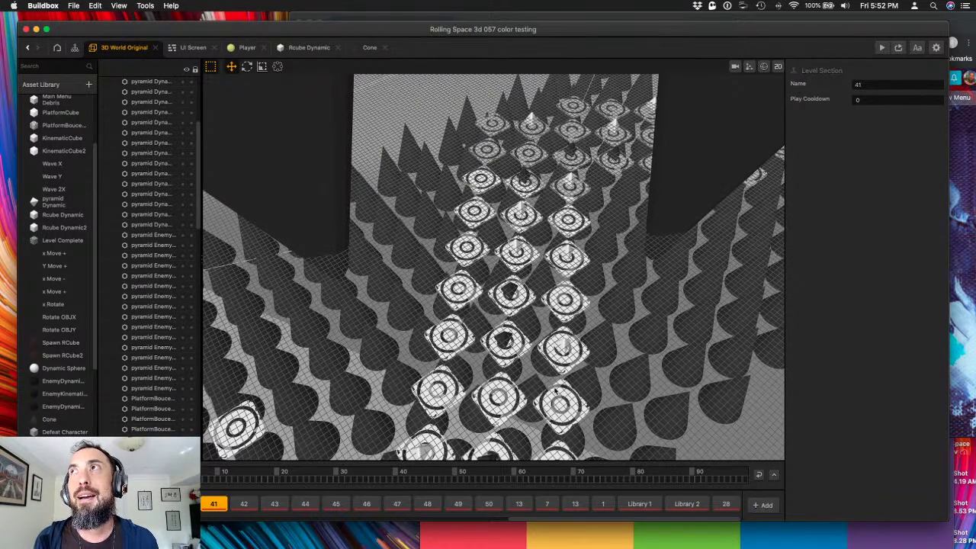
{"action": "right_click_drag", "start_coordinate": [432, 398], "coordinate": [492, 369]}
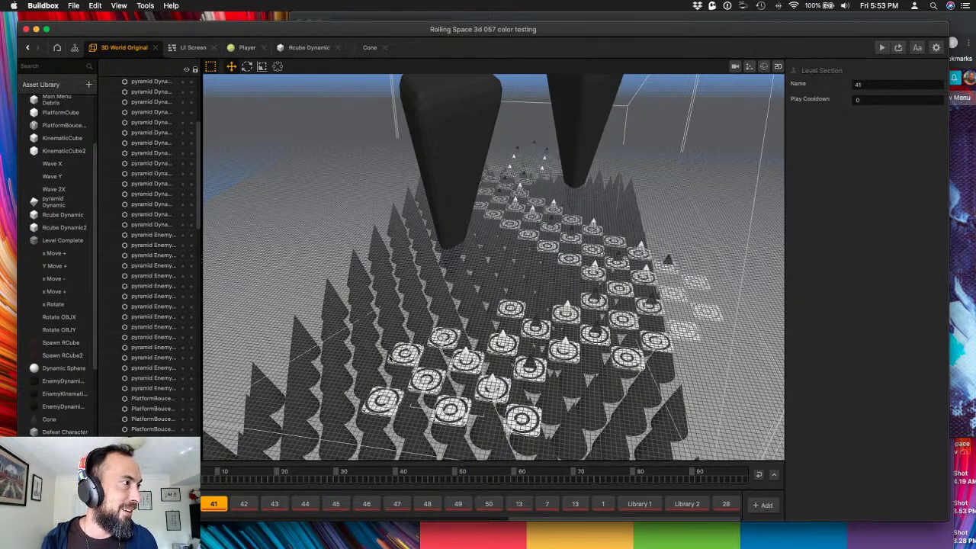
{"action": "scroll", "coordinate": [391, 358], "scroll_direction": "down", "scroll_amount": 2}
{"action": "middle_click_drag", "start_coordinate": [391, 358], "coordinate": [407, 288]}
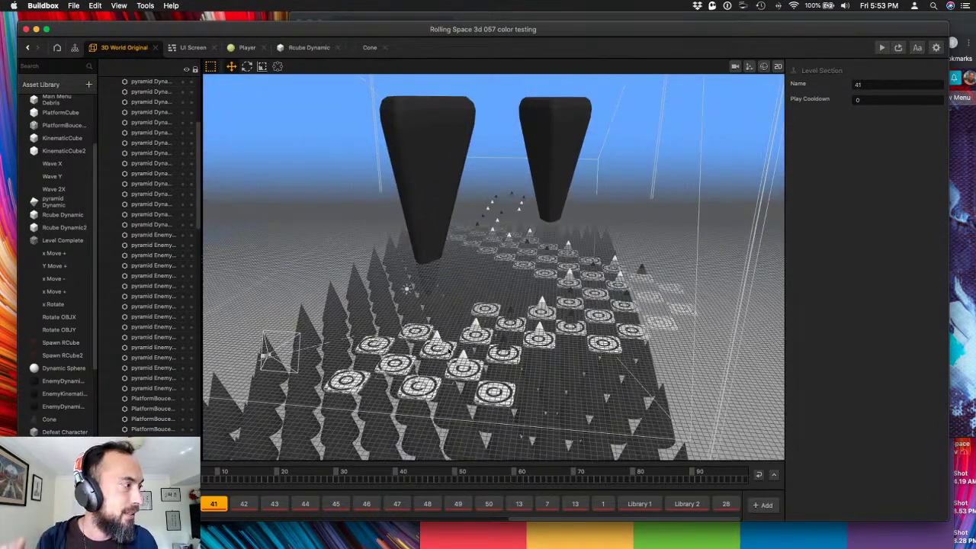
- Open level section 42, examine its winding path, then briefly run and close its preview
{"action": "left_click", "coordinate": [243, 505]}
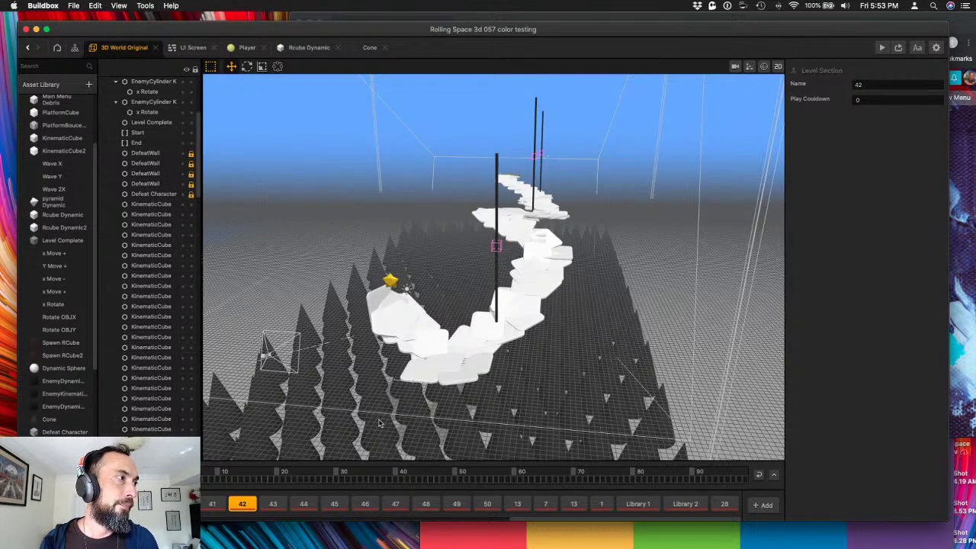
{"action": "scroll", "coordinate": [436, 379], "scroll_direction": "up", "scroll_amount": 10}
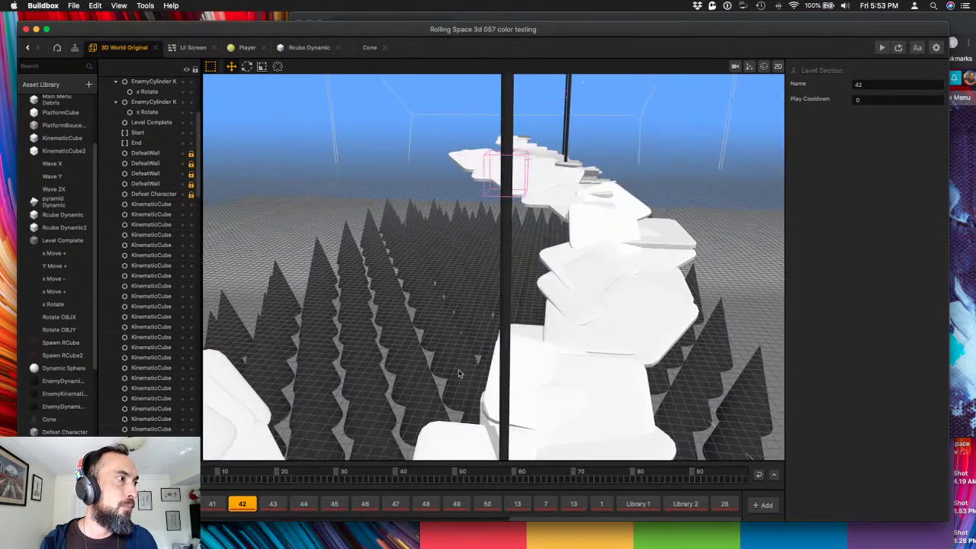
{"action": "scroll", "coordinate": [462, 385], "scroll_direction": "down", "scroll_amount": 7}
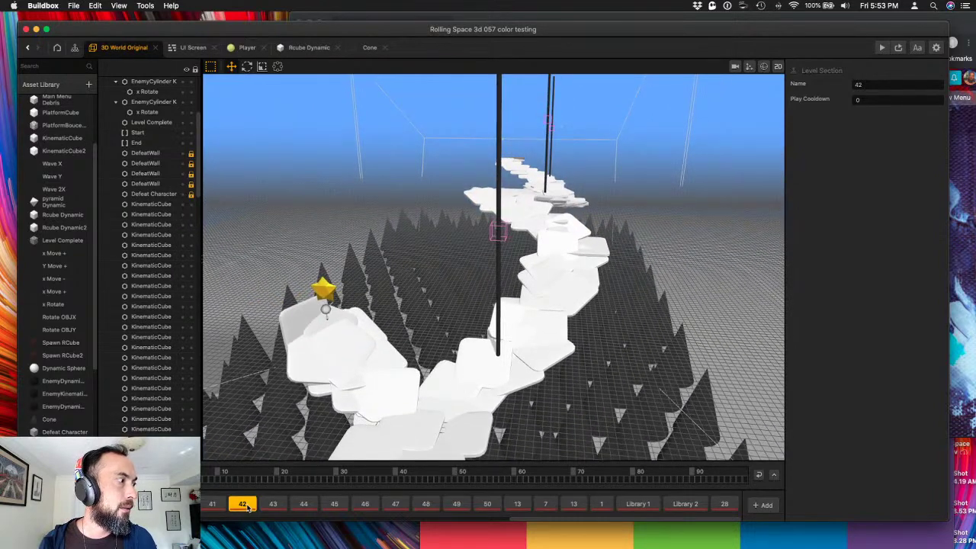
{"action": "left_click", "coordinate": [883, 48]}
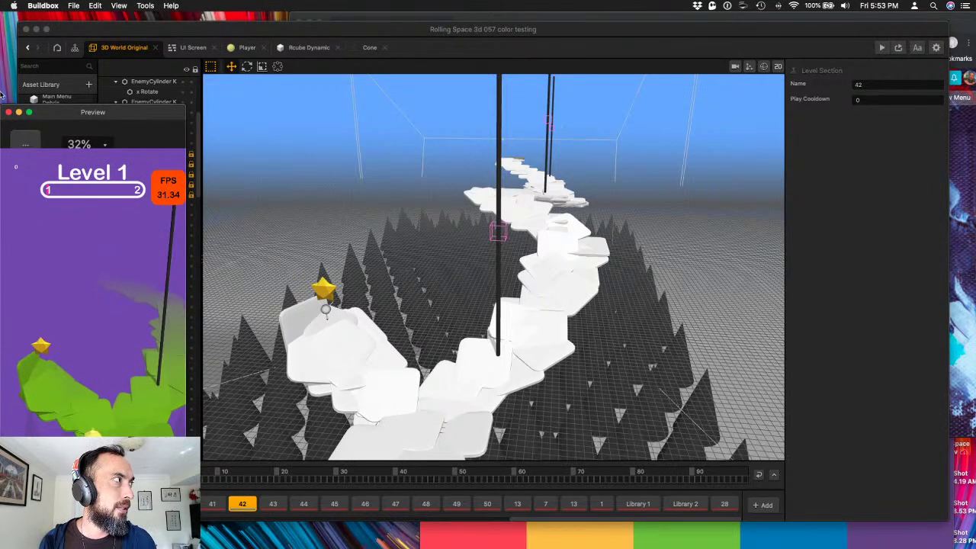
{"action": "left_click", "coordinate": [8, 113]}
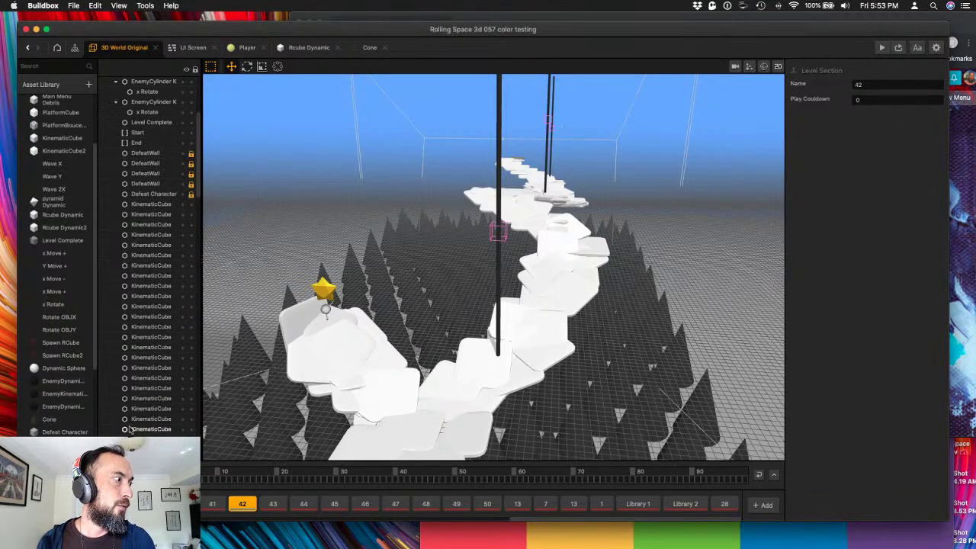
- Preview level section 41 with the Preview window placed over the editor, and play the level through
{"action": "left_click", "coordinate": [212, 504]}
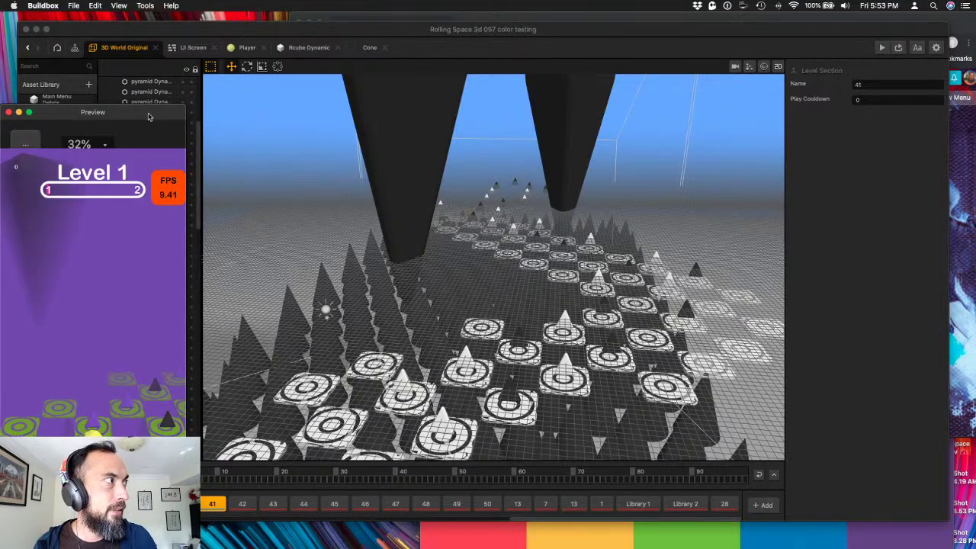
{"action": "left_click_drag", "start_coordinate": [147, 114], "coordinate": [736, 29]}
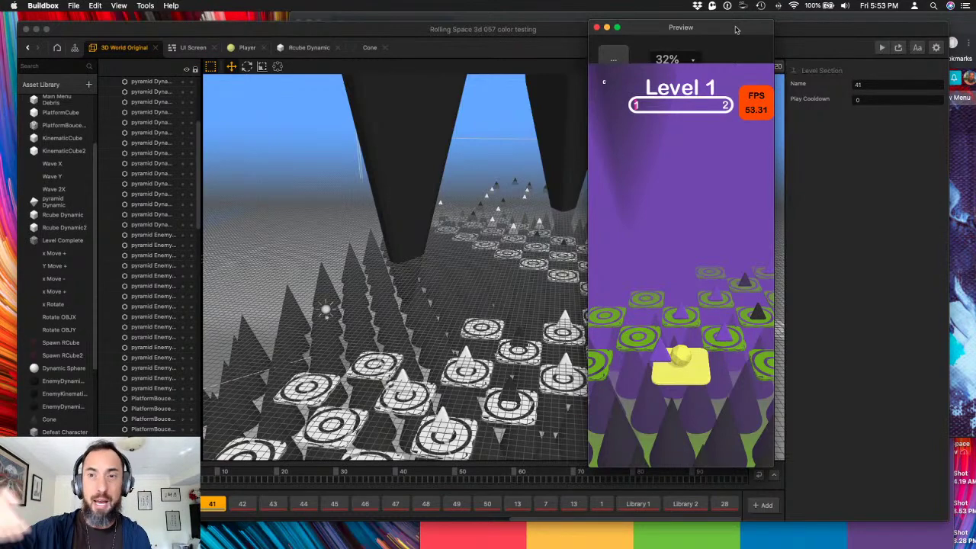
{"action": "key", "text": "ctrl+Up"}
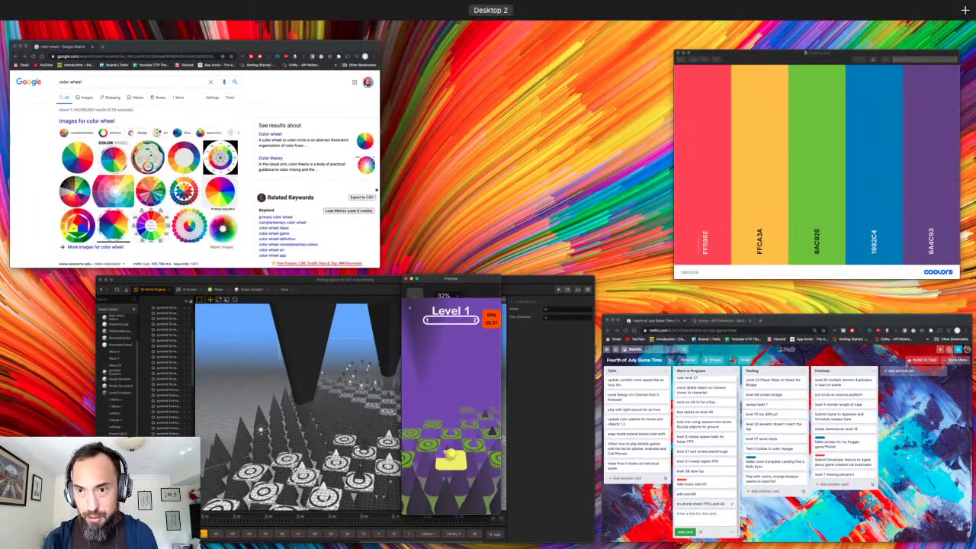
{"action": "key", "text": "ctrl+Up"}
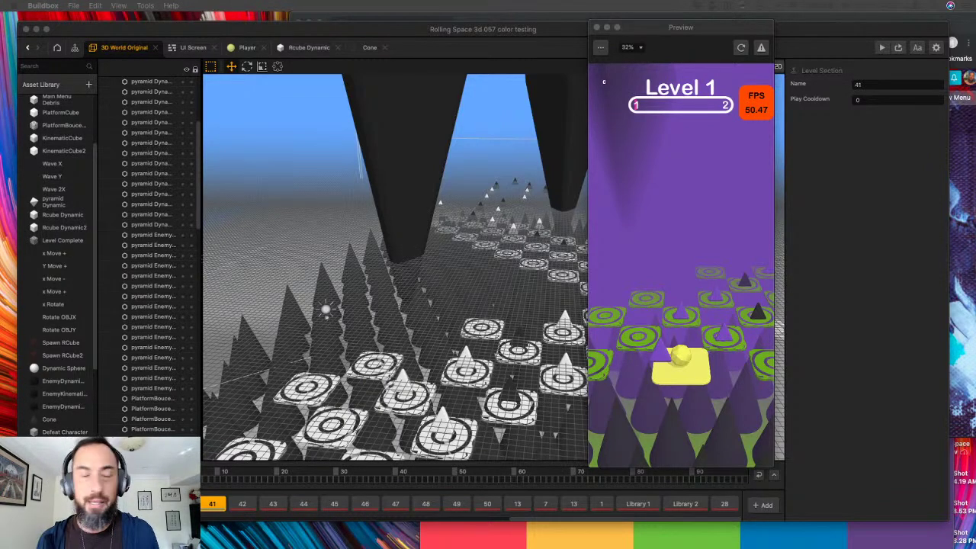
{"action": "left_click", "coordinate": [784, 152]}
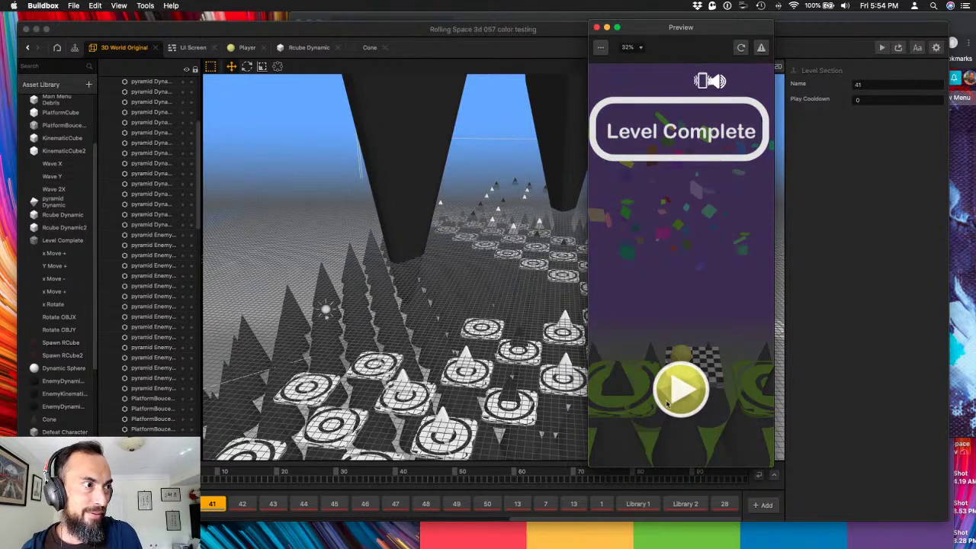
- Close the section 41 preview, then playtest level section 42 in the Preview window over several attempts and close it
{"action": "left_click", "coordinate": [597, 27]}
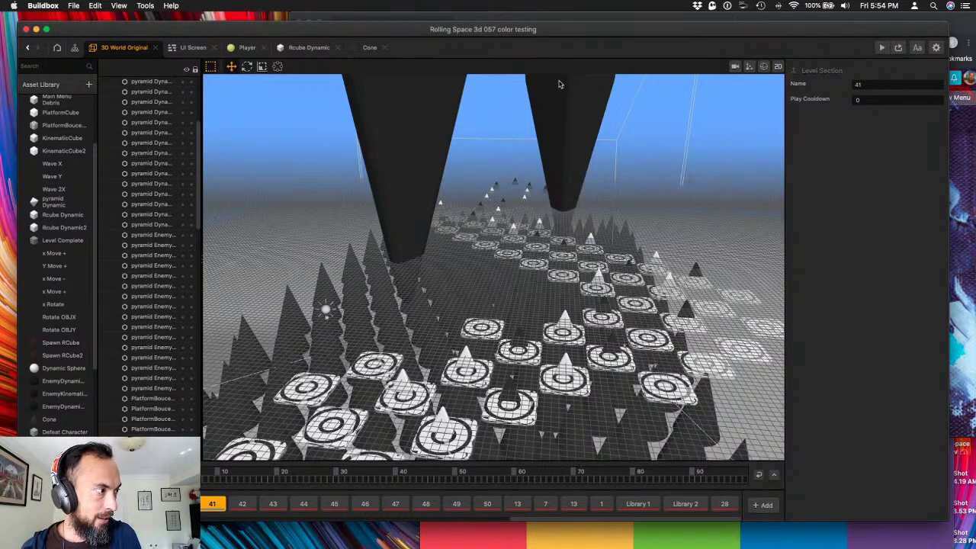
{"action": "left_click", "coordinate": [242, 504]}
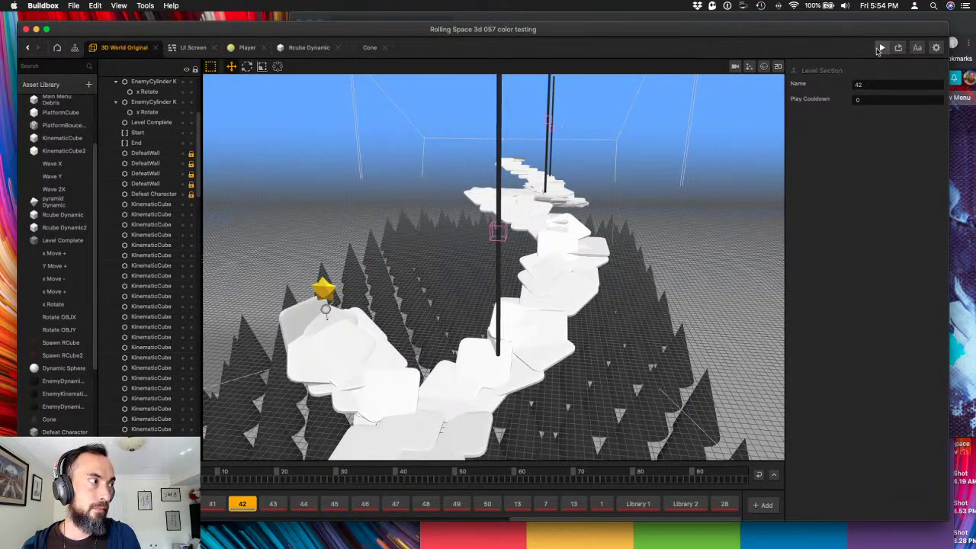
{"action": "left_click", "coordinate": [881, 48]}
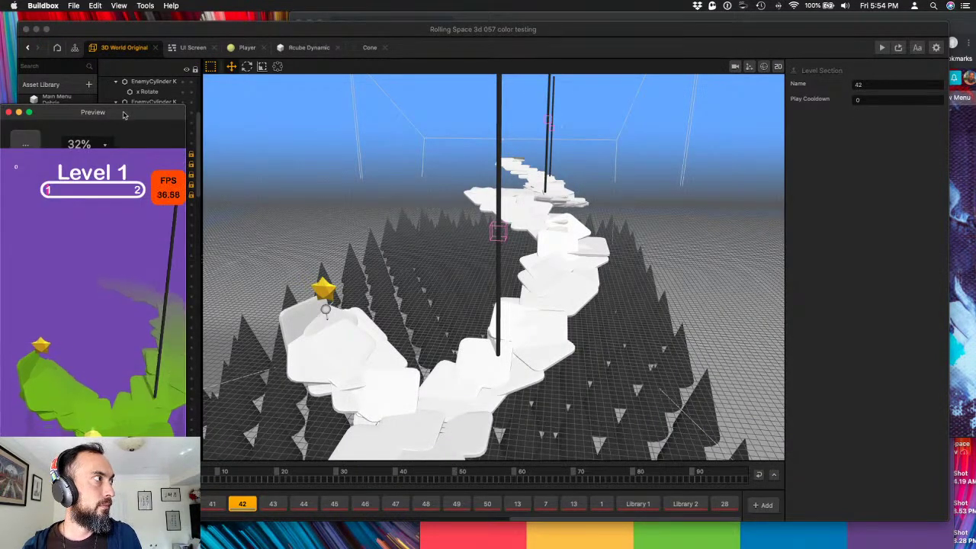
{"action": "left_click_drag", "start_coordinate": [121, 112], "coordinate": [848, 55]}
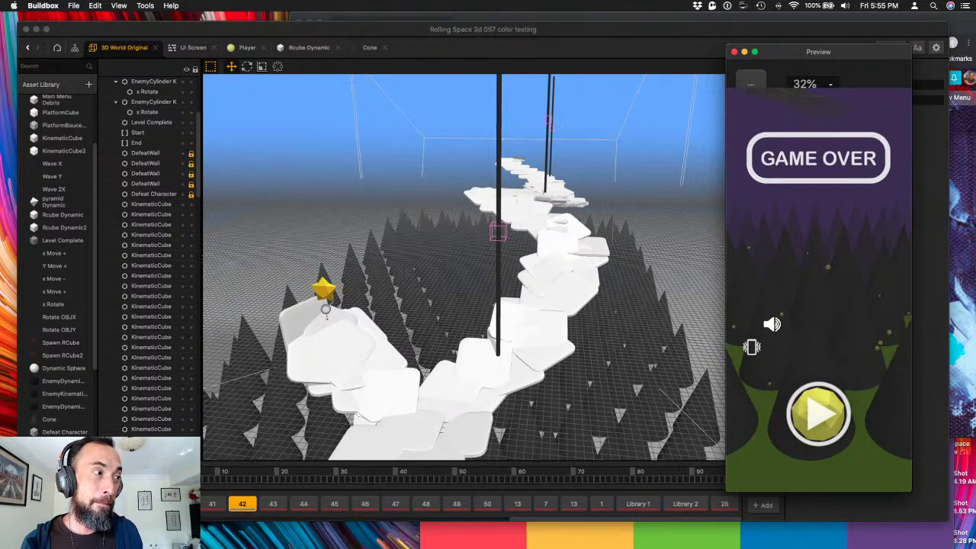
{"action": "left_click", "coordinate": [826, 413]}
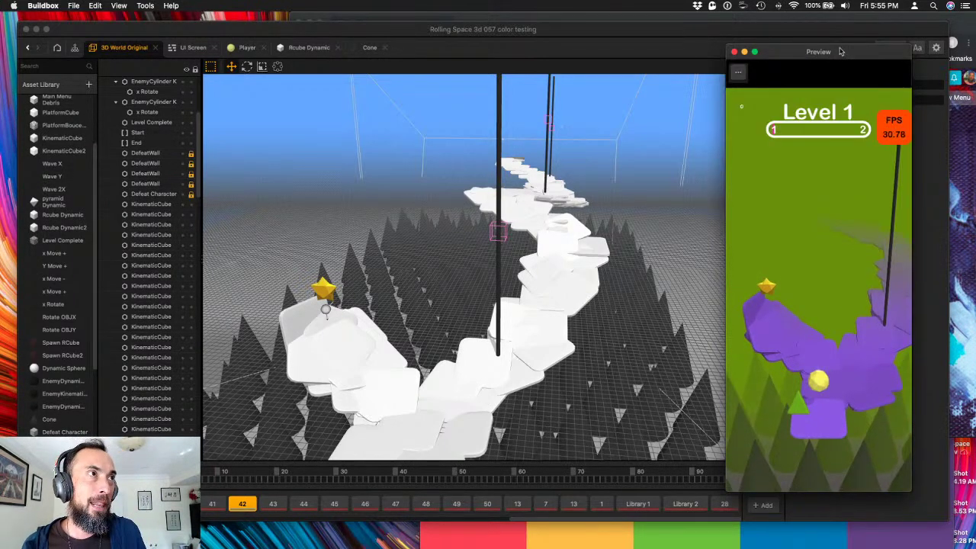
{"action": "mouse_move", "coordinate": [841, 54]}
{"action": "left_mouse_down"}
{"action": "mouse_move", "coordinate": [827, 49]}
{"action": "mouse_move", "coordinate": [836, 50]}
{"action": "left_mouse_up"}
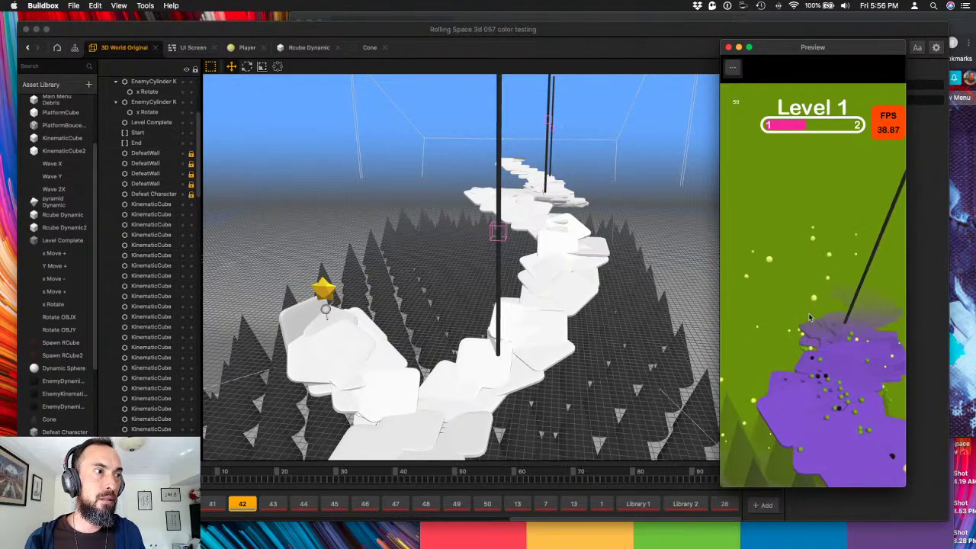
{"action": "left_click", "coordinate": [821, 424]}
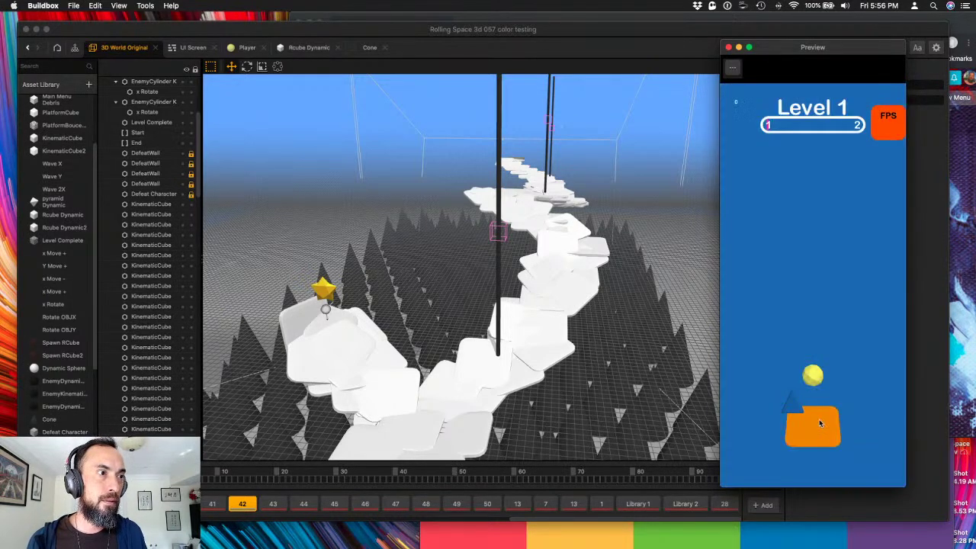
{"action": "left_click", "coordinate": [729, 48]}
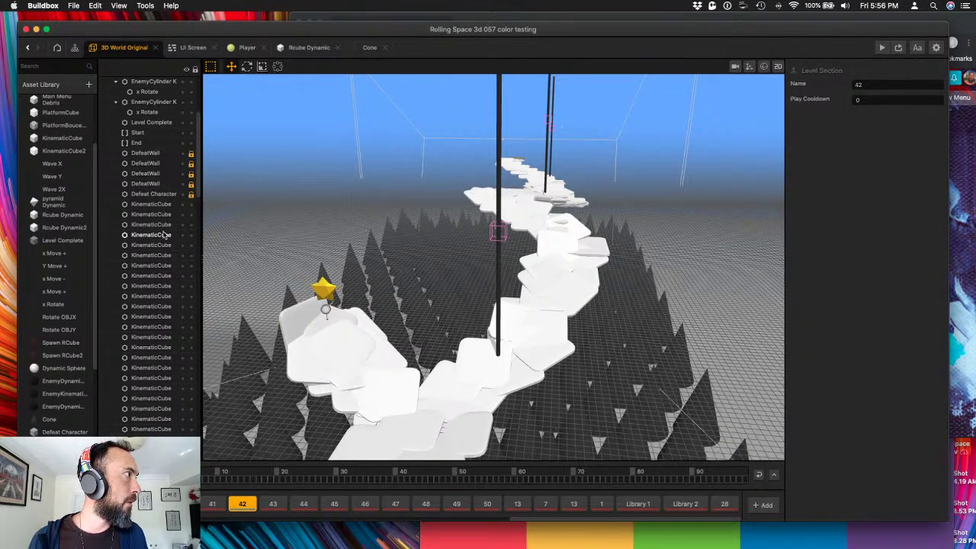
- Select the SpawnSphere object in level section 42 and set its scale to 0.25 on X, Y and Z
{"action": "scroll", "coordinate": [163, 235], "scroll_direction": "down", "scroll_amount": 5}
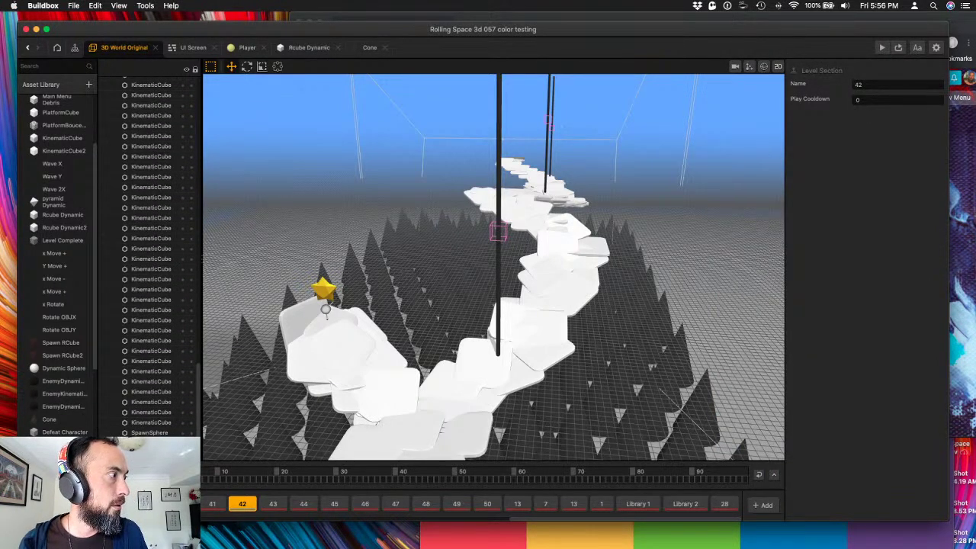
{"action": "left_click", "coordinate": [149, 432]}
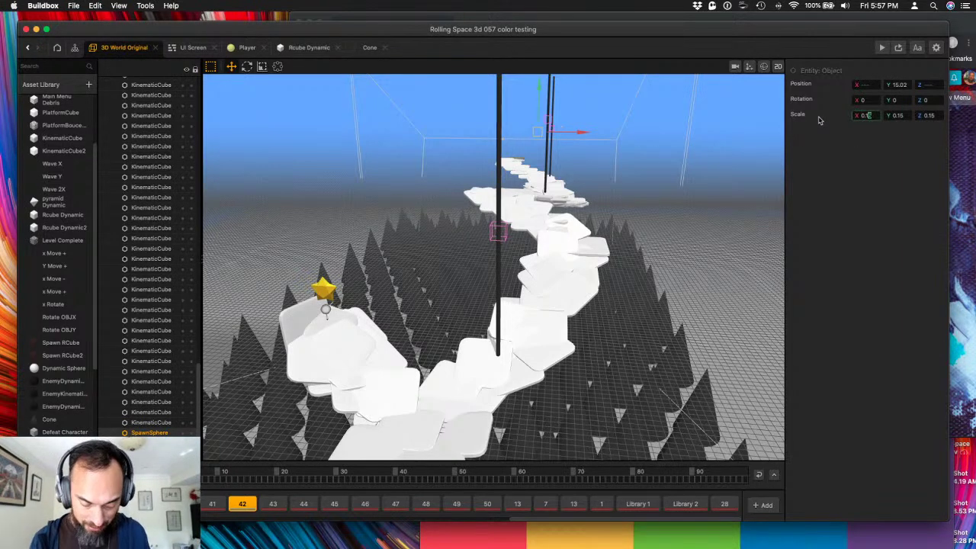
{"action": "type", "text": "5"}
{"action": "key", "text": "Tab"}
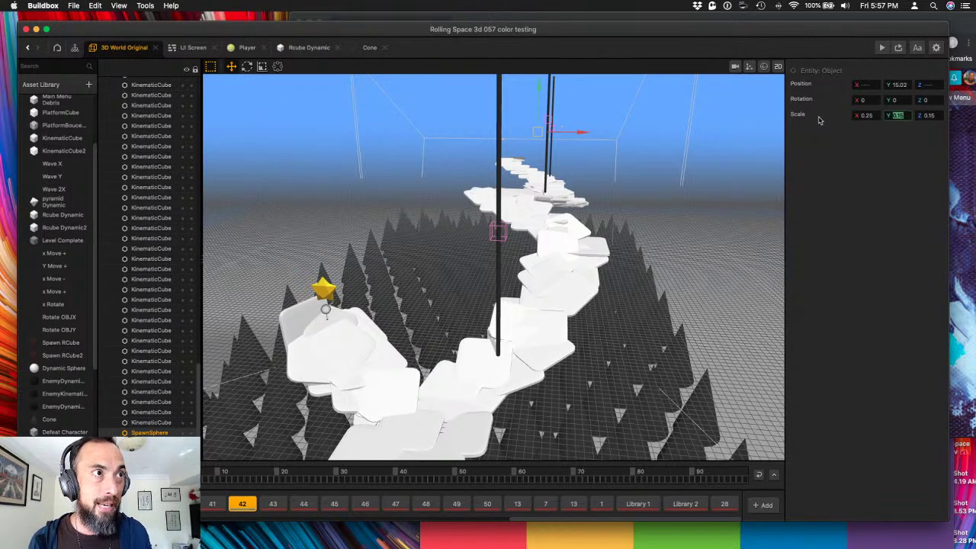
{"action": "type", "text": ".25"}
{"action": "key", "text": "Tab"}
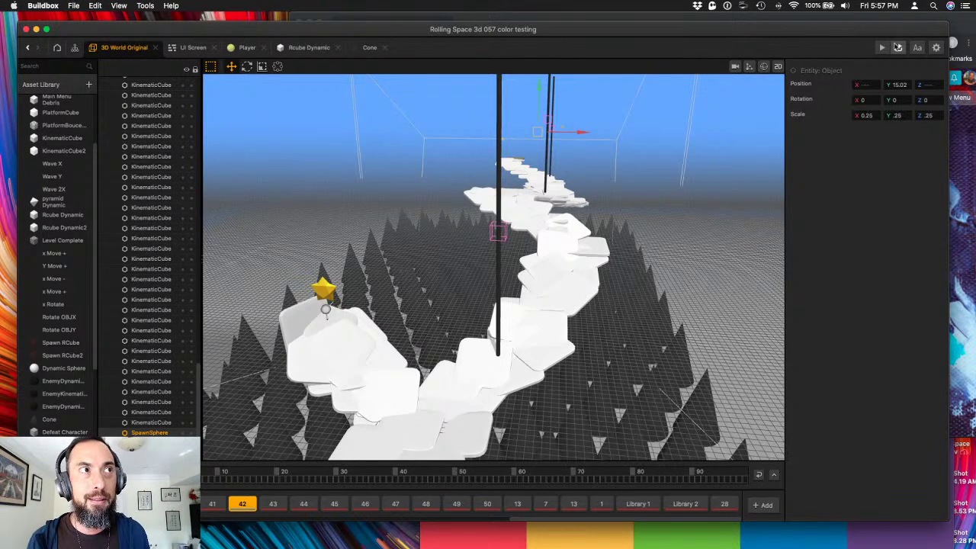
- Preview level section 42 with the rescaled SpawnSphere, play along the path, and close the preview
{"action": "left_click", "coordinate": [883, 48]}
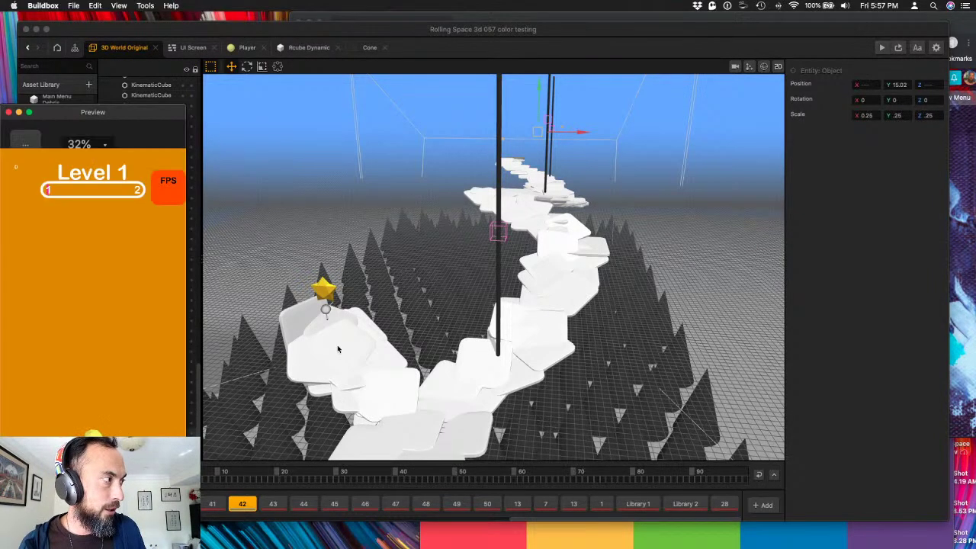
{"action": "left_click_drag", "start_coordinate": [158, 112], "coordinate": [819, 69]}
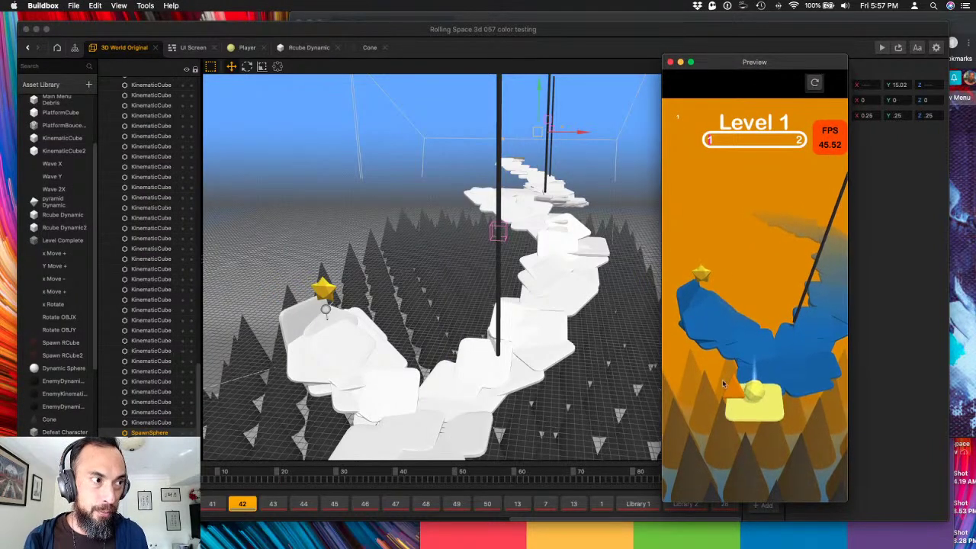
{"action": "mouse_move", "coordinate": [772, 408]}
{"action": "left_mouse_down"}
{"action": "mouse_move", "coordinate": [691, 408]}
{"action": "mouse_move", "coordinate": [690, 375]}
{"action": "mouse_move", "coordinate": [720, 395]}
{"action": "mouse_move", "coordinate": [707, 334]}
{"action": "mouse_move", "coordinate": [750, 444]}
{"action": "mouse_move", "coordinate": [725, 410]}
{"action": "mouse_move", "coordinate": [760, 369]}
{"action": "mouse_move", "coordinate": [744, 389]}
{"action": "mouse_move", "coordinate": [738, 366]}
{"action": "left_mouse_up"}
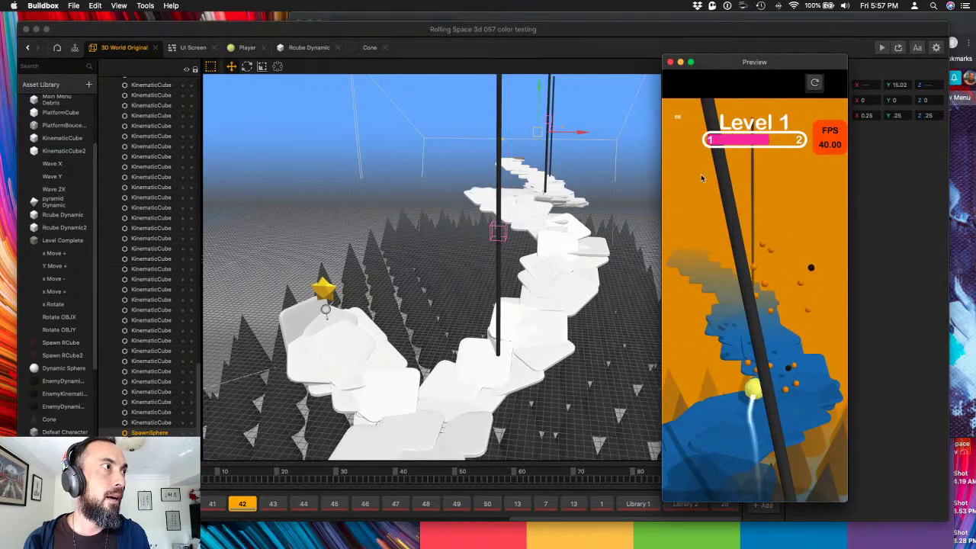
{"action": "left_click", "coordinate": [671, 62]}
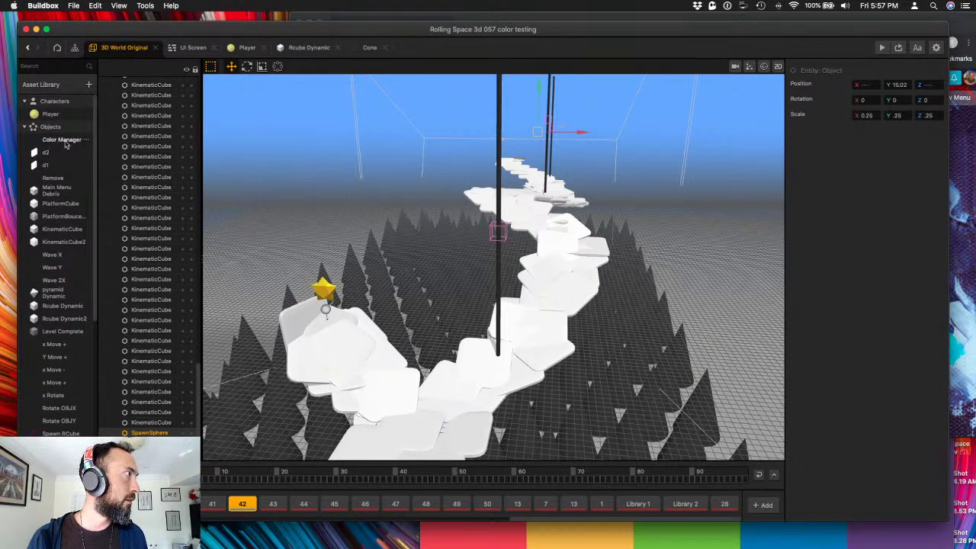
- Open the SpawnSphere asset's node graph and pin the Wake Up node's Distance so it is editable on placed objects
{"action": "scroll", "coordinate": [65, 214], "scroll_direction": "down", "scroll_amount": 1}
{"action": "scroll", "coordinate": [65, 336], "scroll_direction": "down", "scroll_amount": 1}
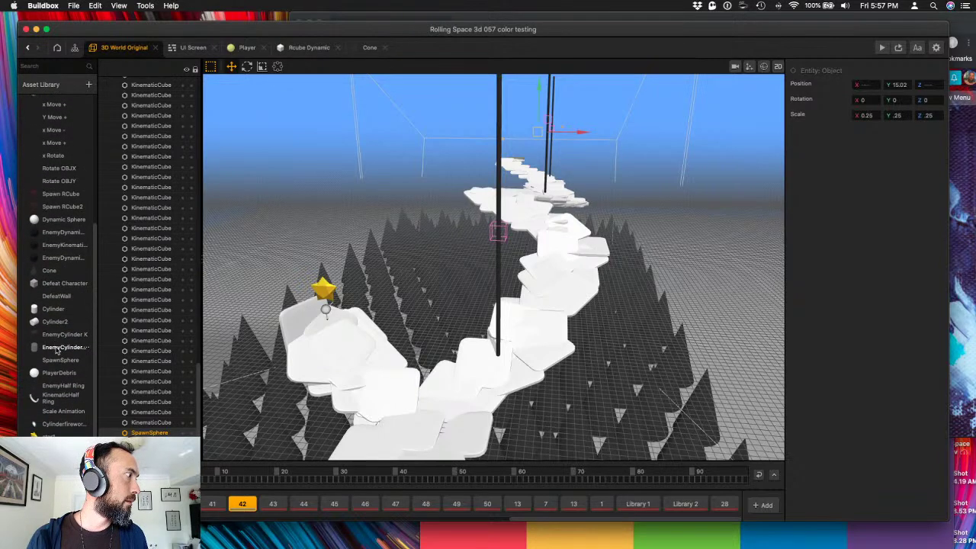
{"action": "double_click", "coordinate": [64, 360]}
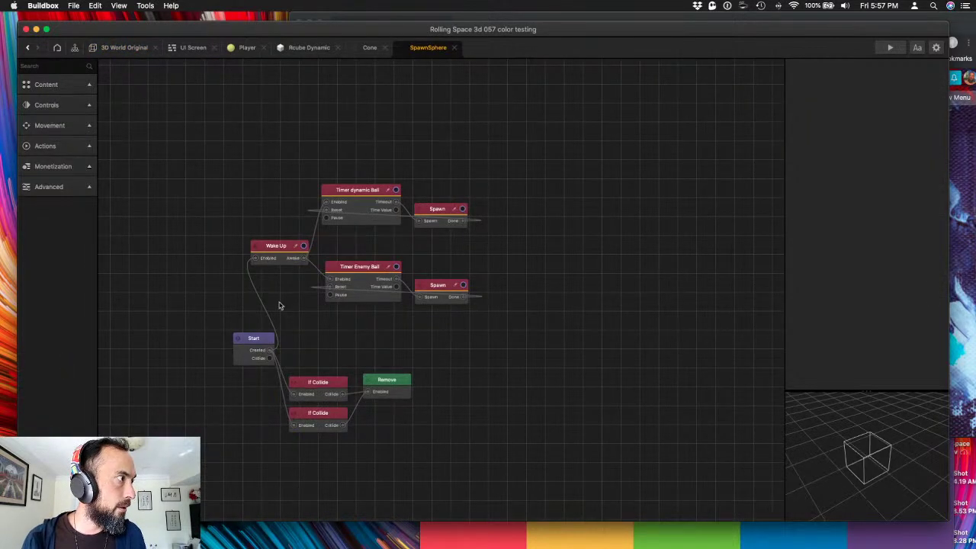
{"action": "left_click", "coordinate": [272, 247]}
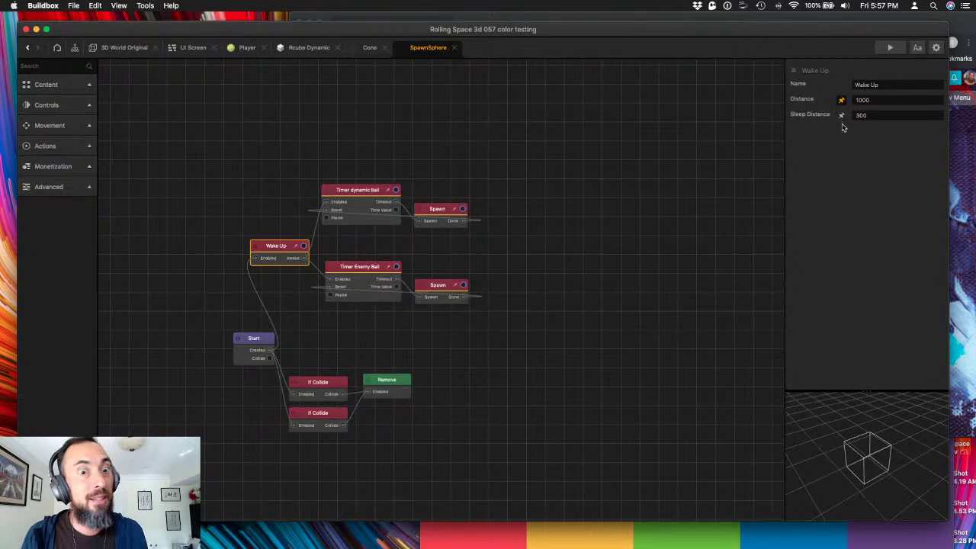
- Return to the 3D world and set the Wake Up distance of section 42's SpawnSphere to 1250
{"action": "left_click", "coordinate": [124, 48]}
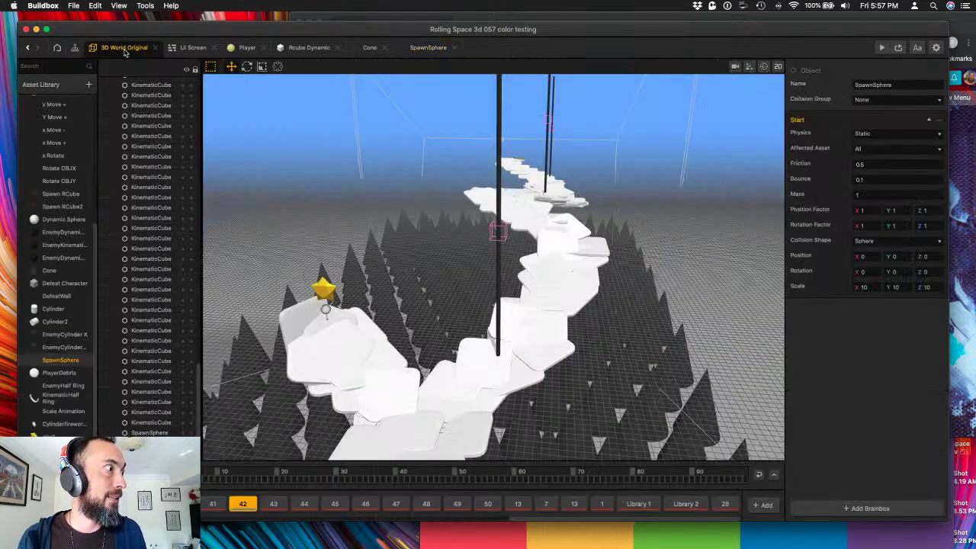
{"action": "left_click", "coordinate": [150, 432]}
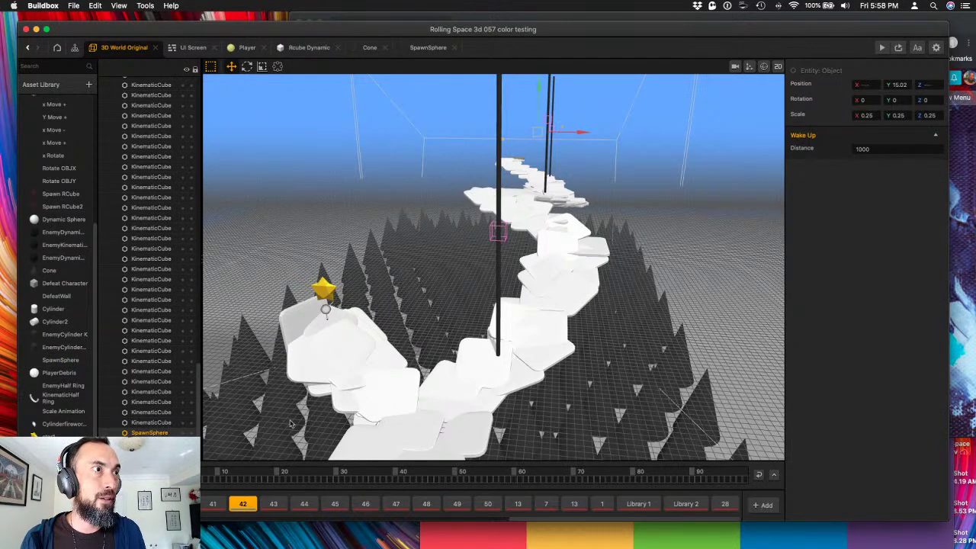
{"action": "left_click", "coordinate": [861, 150]}
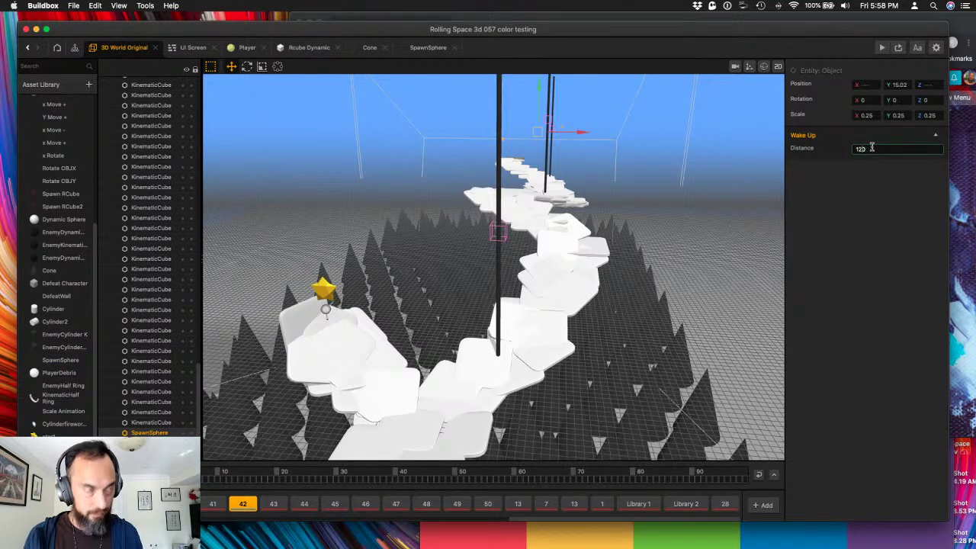
{"action": "key", "text": "Return"}
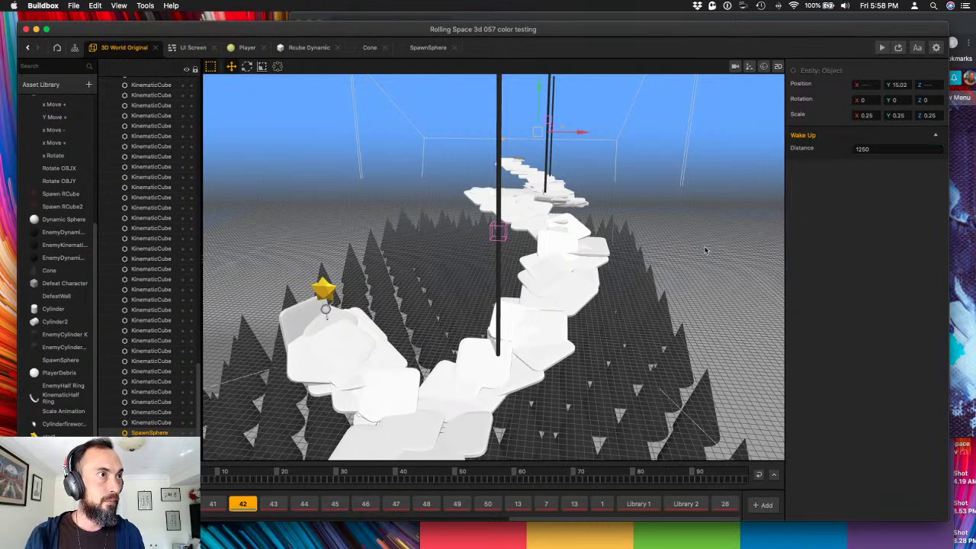
- Preview level section 42 with the new wake-up distance, replay it toward the finish line, and close the preview
{"action": "left_click", "coordinate": [882, 48]}
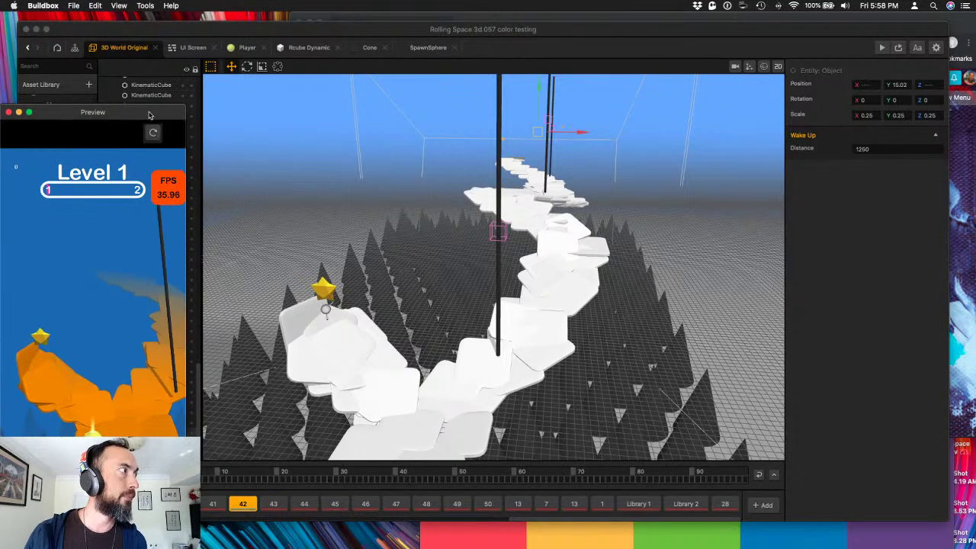
{"action": "left_click_drag", "start_coordinate": [149, 115], "coordinate": [876, 40]}
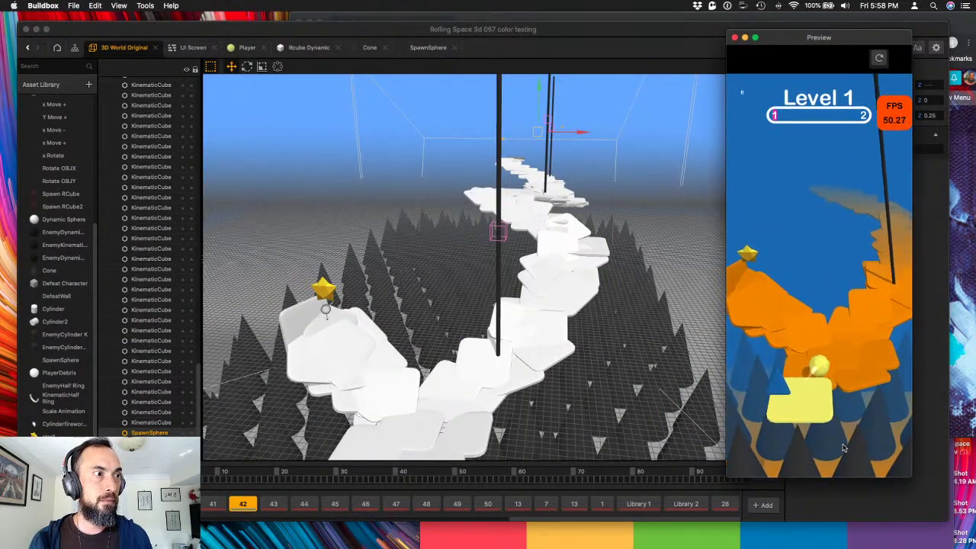
{"action": "mouse_move", "coordinate": [844, 448]}
{"action": "left_mouse_down"}
{"action": "mouse_move", "coordinate": [870, 444]}
{"action": "mouse_move", "coordinate": [789, 435]}
{"action": "mouse_move", "coordinate": [785, 400]}
{"action": "mouse_move", "coordinate": [831, 418]}
{"action": "left_mouse_up"}
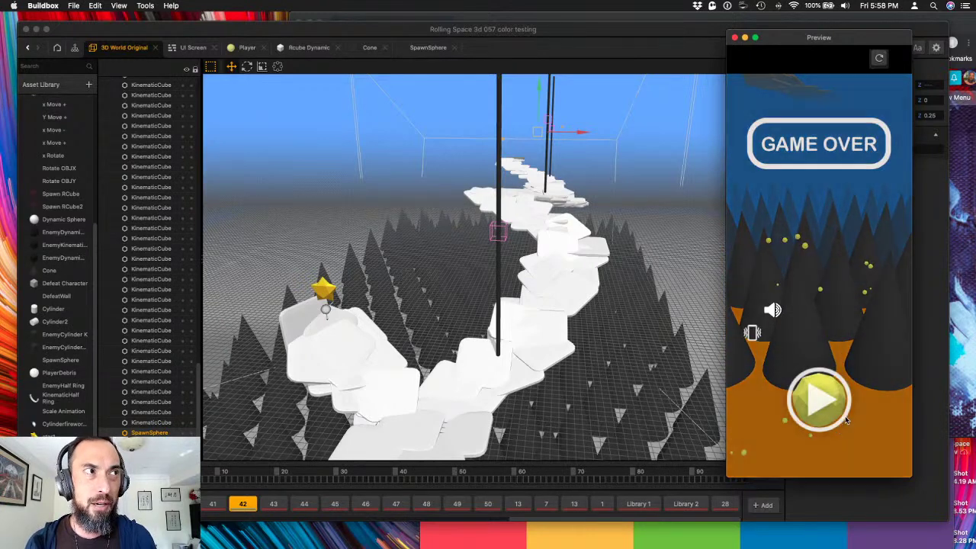
{"action": "left_click", "coordinate": [839, 416]}
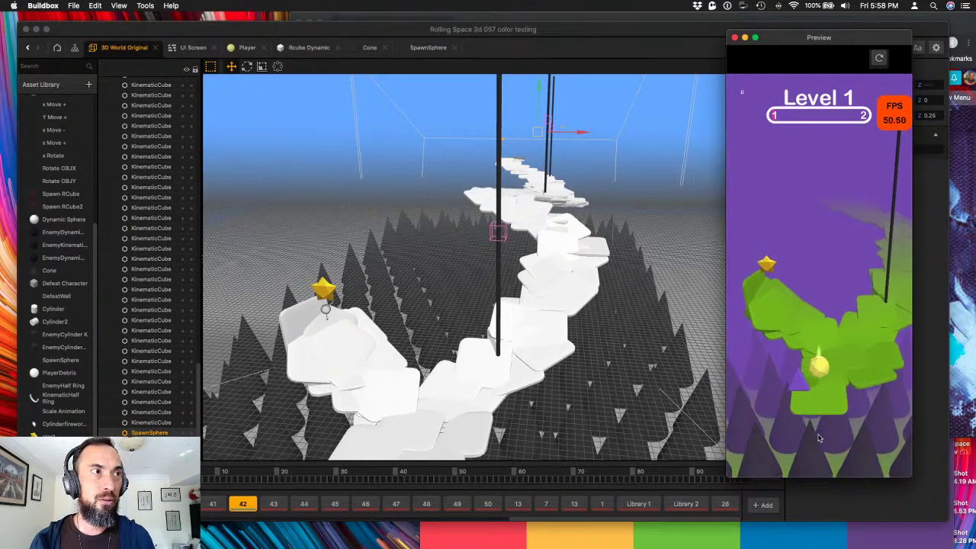
{"action": "mouse_move", "coordinate": [819, 438]}
{"action": "left_mouse_down"}
{"action": "mouse_move", "coordinate": [835, 420]}
{"action": "mouse_move", "coordinate": [904, 410]}
{"action": "mouse_move", "coordinate": [872, 301]}
{"action": "mouse_move", "coordinate": [834, 331]}
{"action": "mouse_move", "coordinate": [833, 304]}
{"action": "mouse_move", "coordinate": [823, 357]}
{"action": "mouse_move", "coordinate": [794, 286]}
{"action": "mouse_move", "coordinate": [787, 327]}
{"action": "mouse_move", "coordinate": [810, 315]}
{"action": "mouse_move", "coordinate": [775, 167]}
{"action": "mouse_move", "coordinate": [800, 199]}
{"action": "mouse_move", "coordinate": [802, 191]}
{"action": "left_mouse_up"}
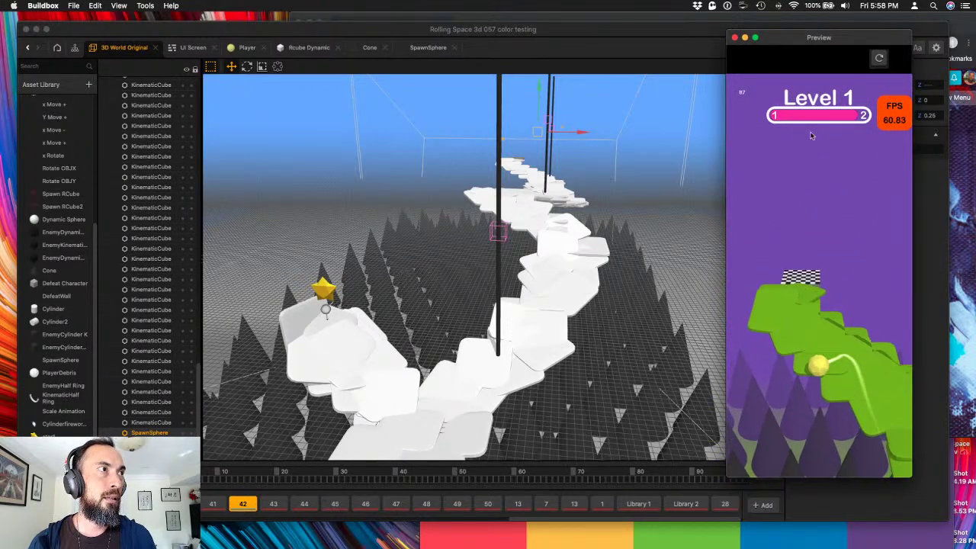
{"action": "left_click", "coordinate": [735, 37]}
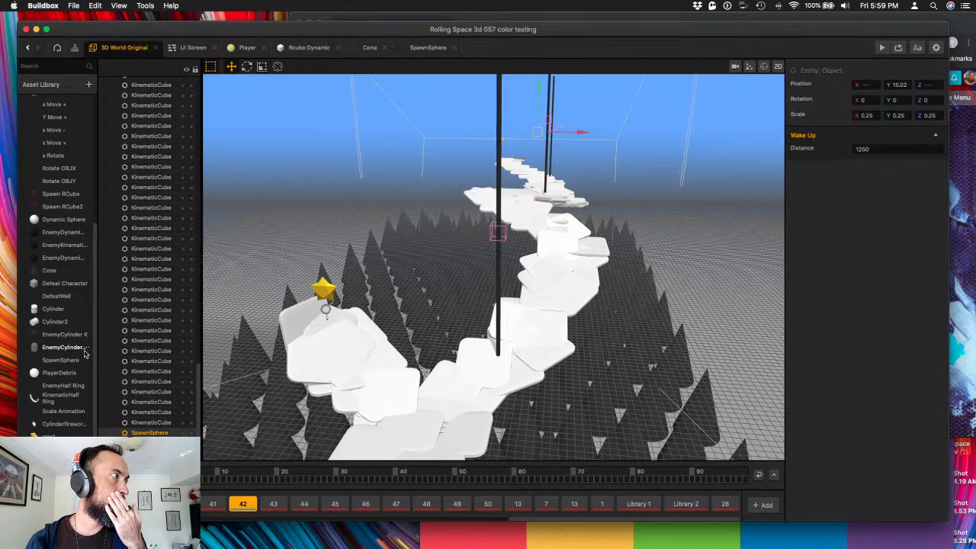
- Open the EnemyDynamicSphere node graph, check its Wake Up distance settings, and return to the 3D world
{"action": "left_click", "coordinate": [77, 236]}
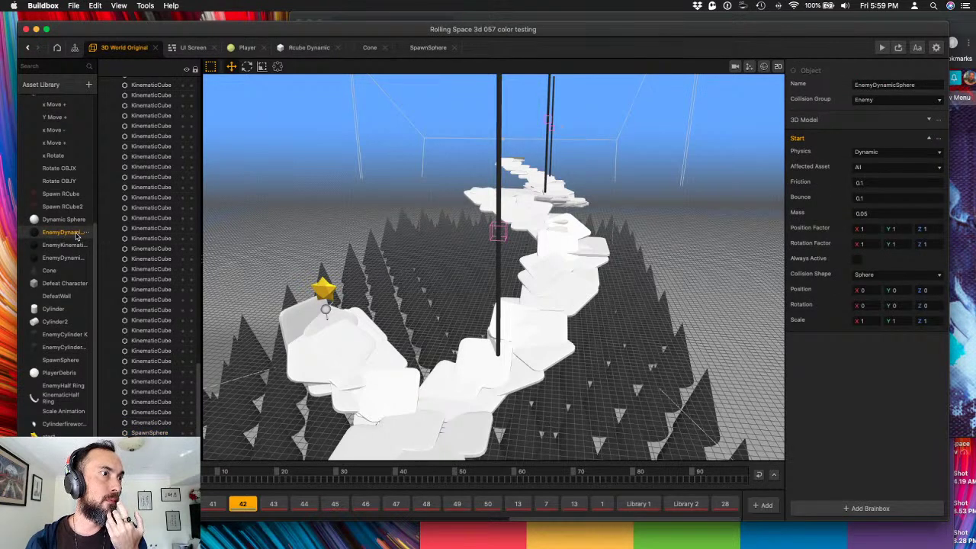
{"action": "double_click", "coordinate": [77, 237]}
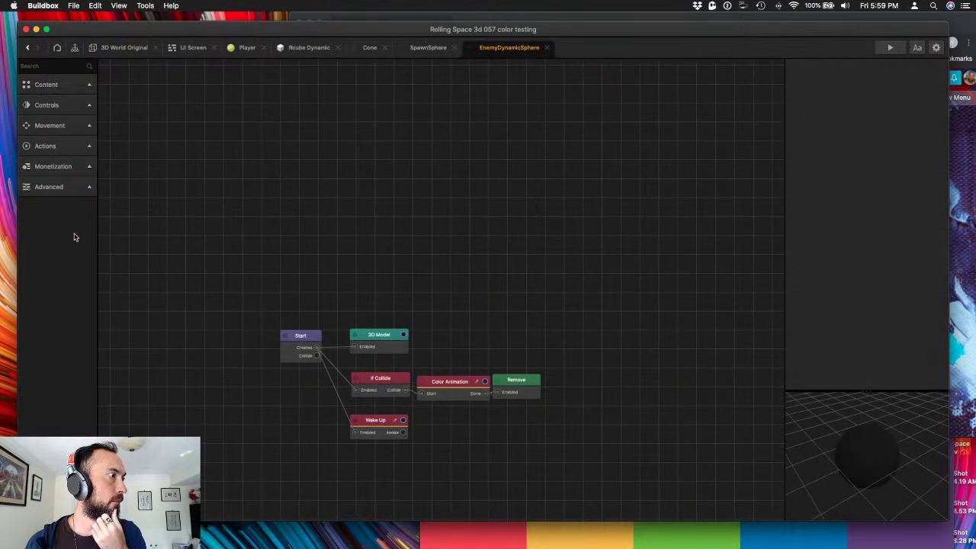
{"action": "left_click", "coordinate": [378, 428]}
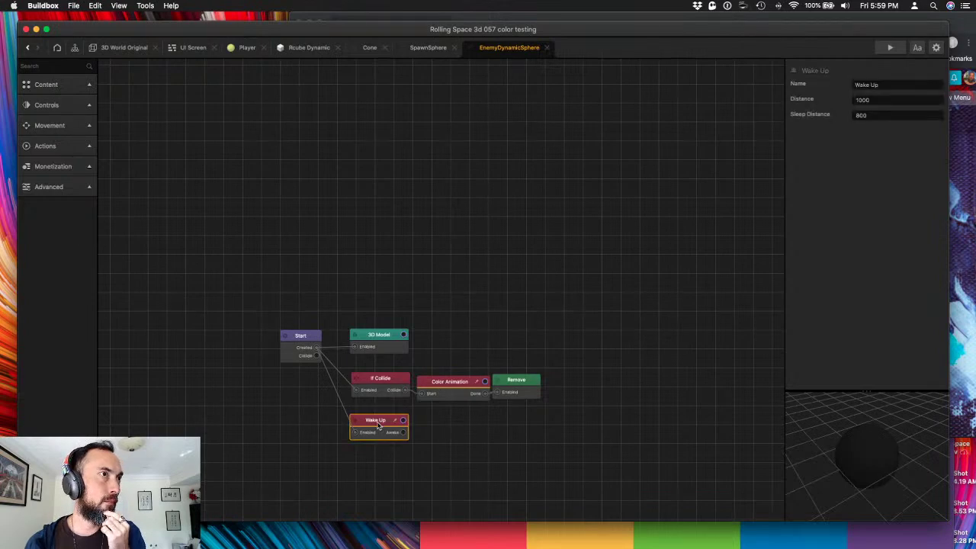
{"action": "left_click", "coordinate": [98, 51]}
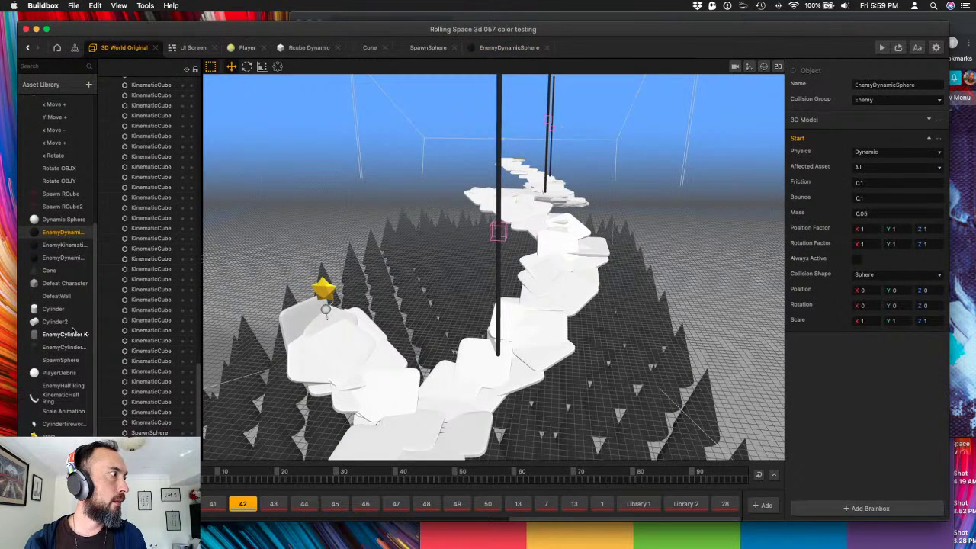
- Place an EnemyDynamicSphere above the winding path of level section 42 at X 6, Y 6, Z -7
{"action": "left_click_drag", "start_coordinate": [409, 379], "coordinate": [473, 296]}
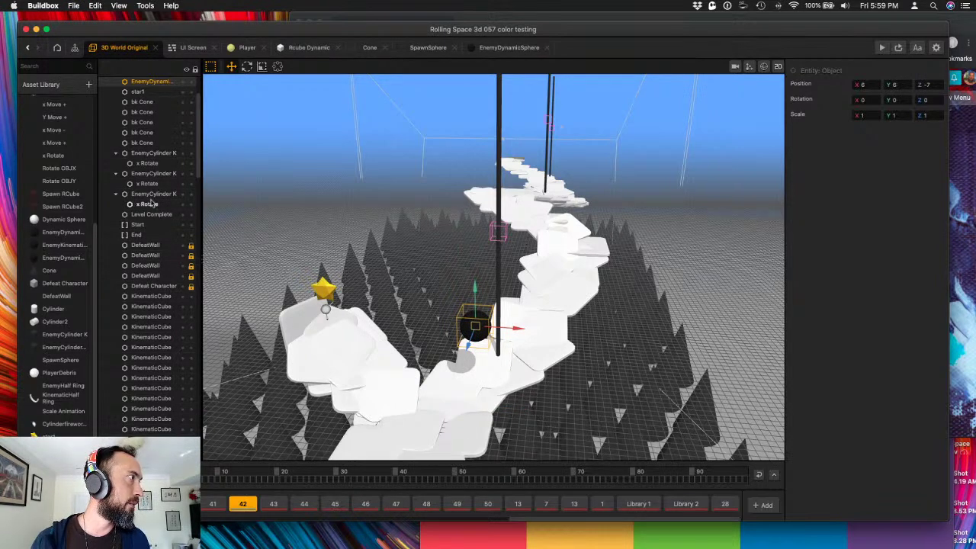
{"action": "scroll", "coordinate": [152, 215], "scroll_direction": "up", "scroll_amount": 3}
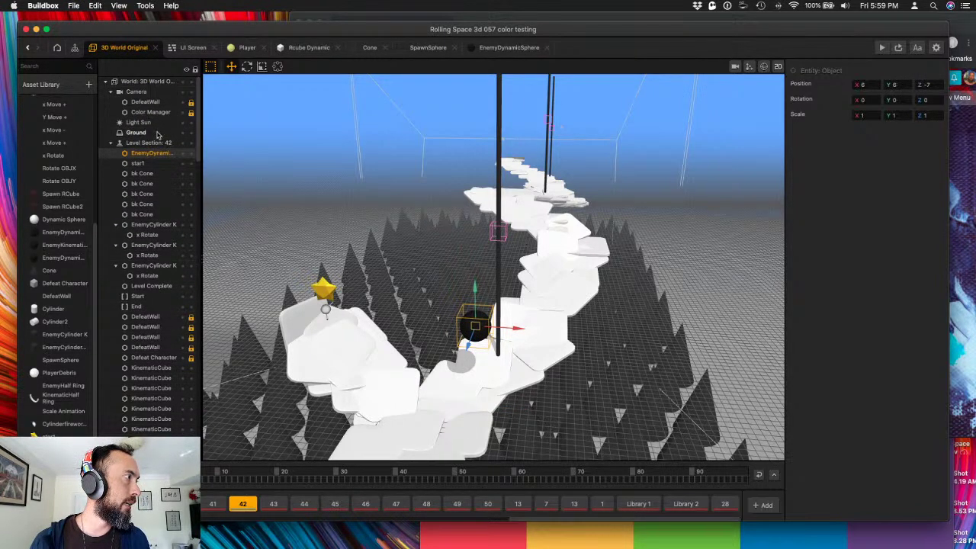
- Compare the attributes of section 42's SpawnSpheres with those of the placed EnemyDynamicSphere
{"action": "scroll", "coordinate": [157, 135], "scroll_direction": "down", "scroll_amount": 10}
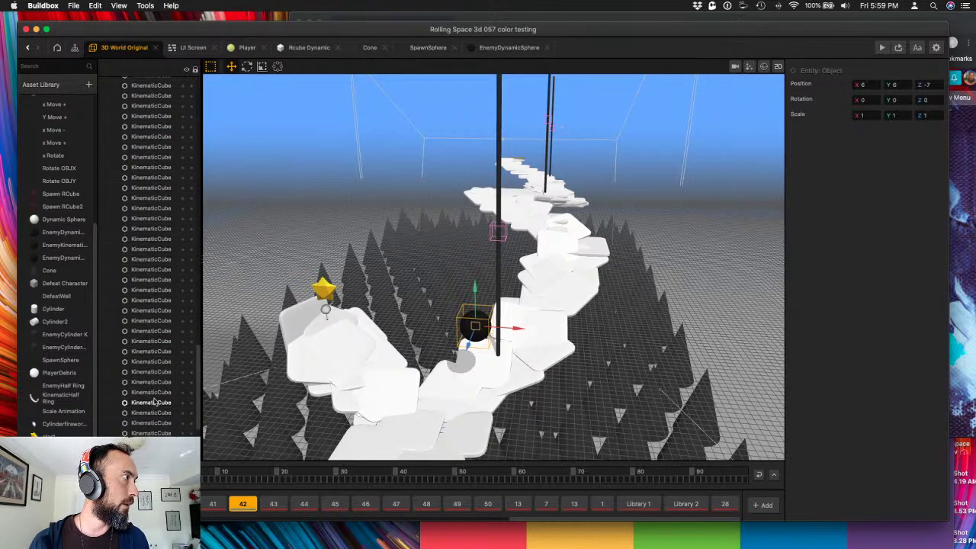
{"action": "scroll", "coordinate": [152, 400], "scroll_direction": "up", "scroll_amount": 10}
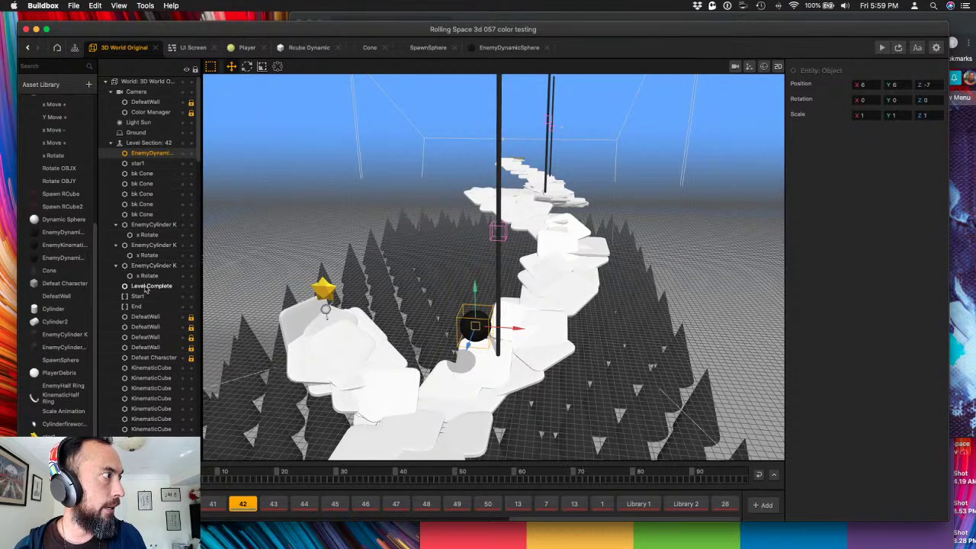
{"action": "left_click", "coordinate": [561, 127]}
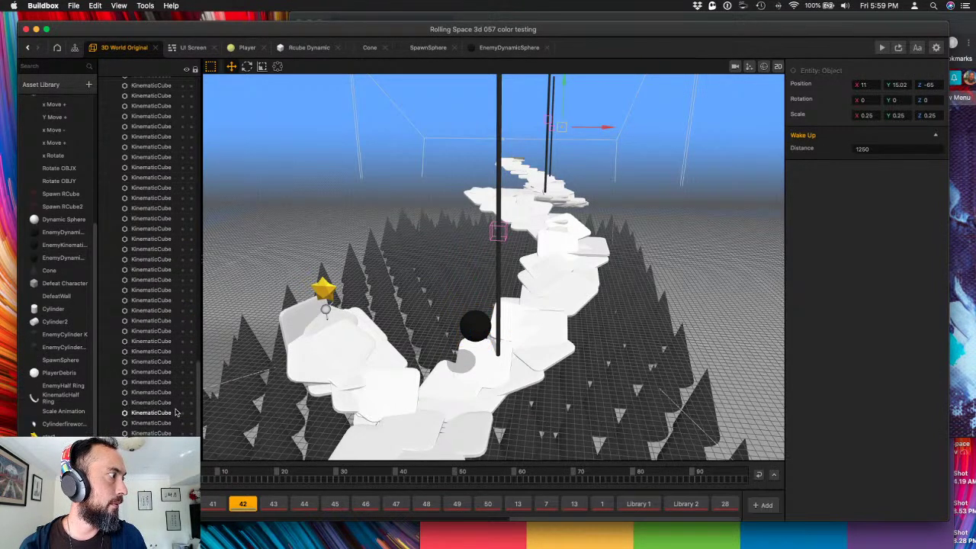
{"action": "scroll", "coordinate": [174, 414], "scroll_direction": "down", "scroll_amount": 2}
{"action": "left_click_drag", "start_coordinate": [562, 127], "coordinate": [540, 131]}
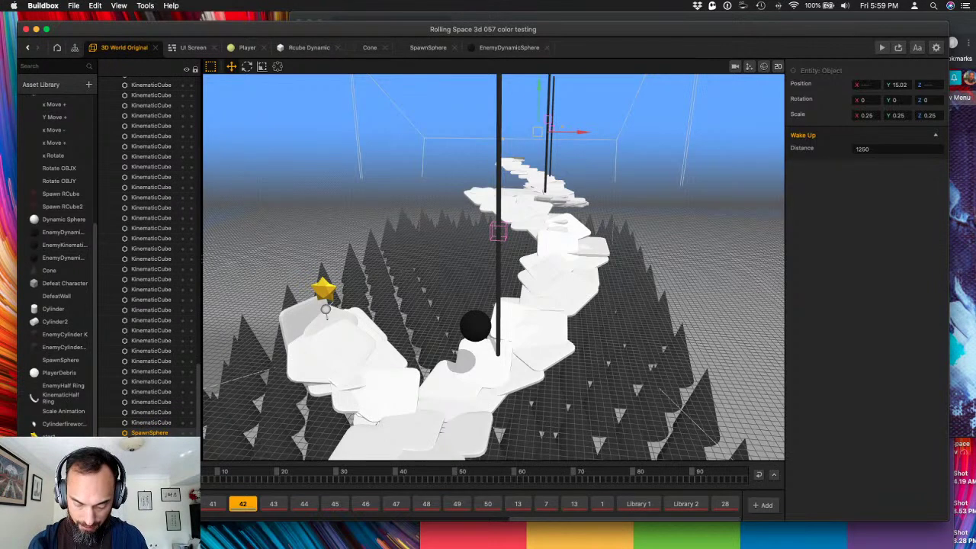
{"action": "left_click", "coordinate": [353, 378]}
{"action": "left_click", "coordinate": [465, 332]}
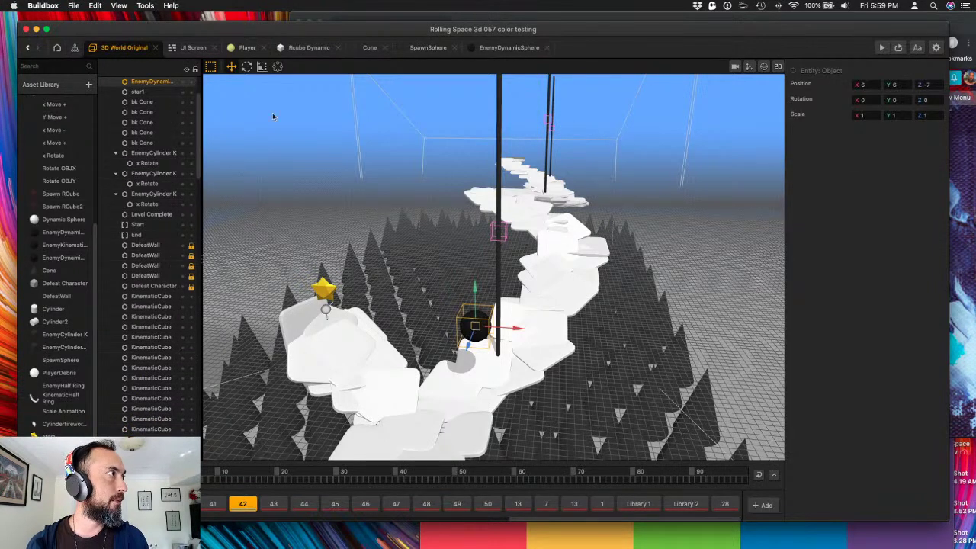
- Check SpawnSphere's Wake Up node, expose EnemyDynamicSphere's Wake Up Distance as an editable attribute, and return to the 3D world
{"action": "left_click", "coordinate": [424, 50]}
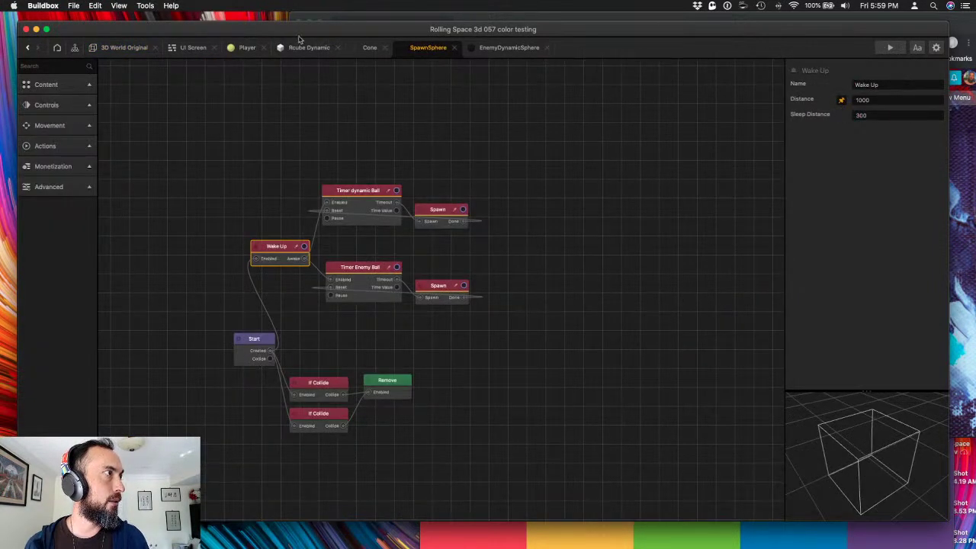
{"action": "left_click", "coordinate": [497, 48]}
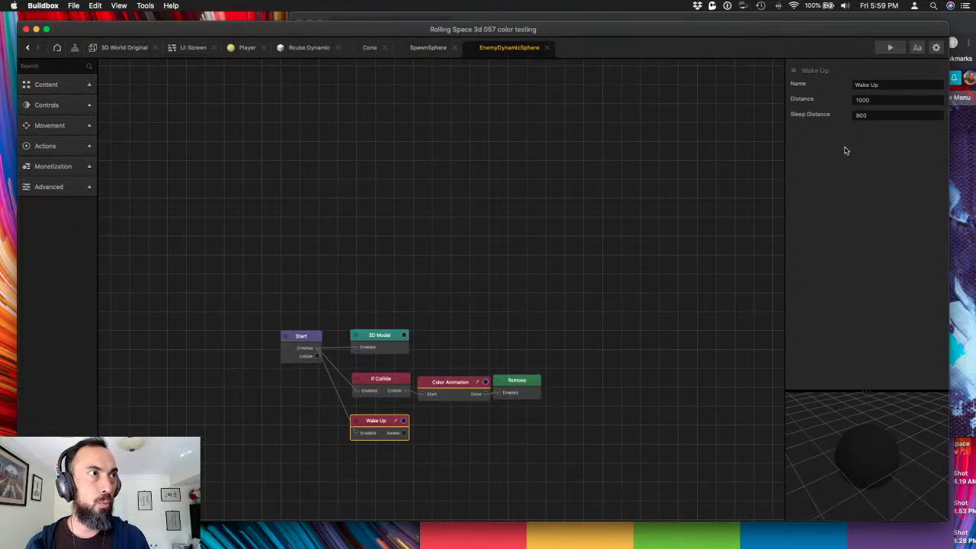
{"action": "left_click", "coordinate": [308, 351]}
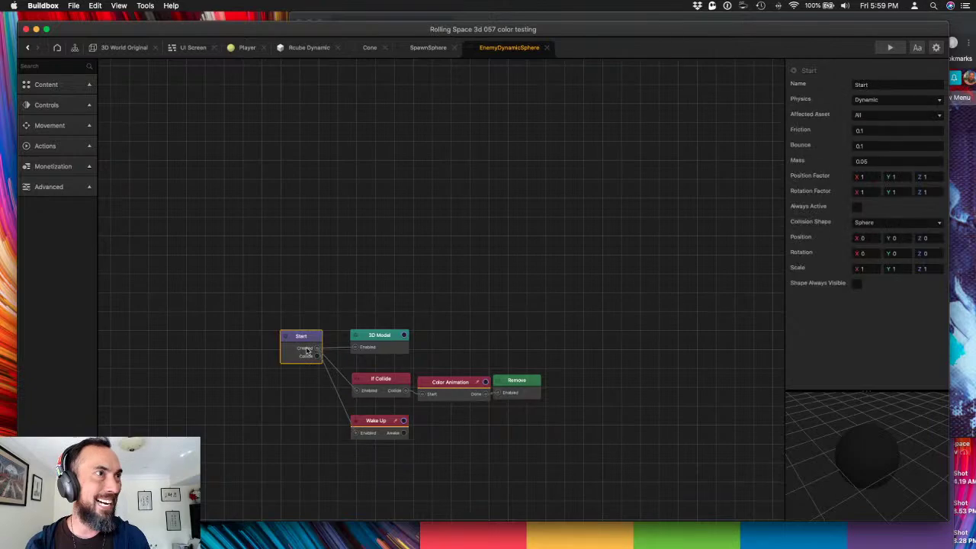
{"action": "left_click", "coordinate": [124, 48]}
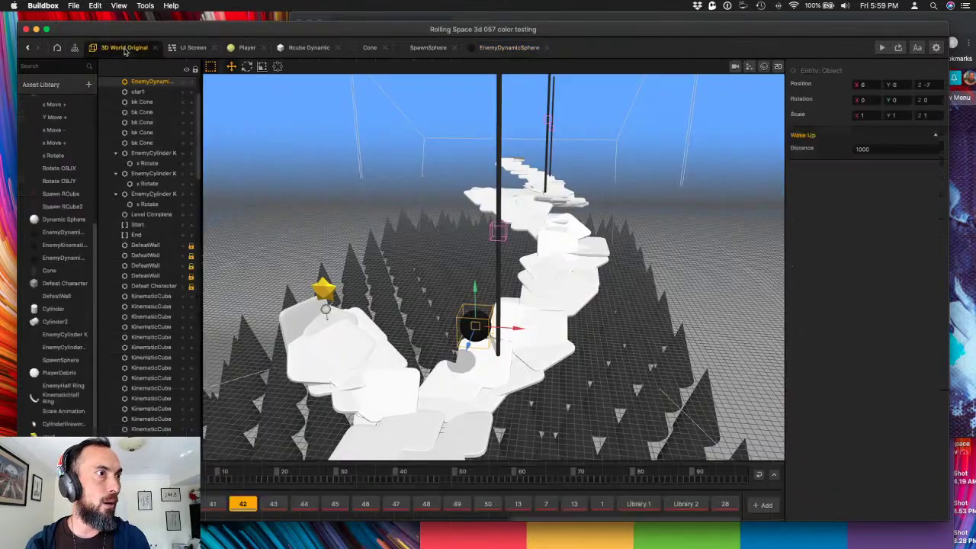
- Move the EnemyDynamicSphere along the path to X 8, Z -8.5 and set its Wake Up distance to 500
{"action": "left_click_drag", "start_coordinate": [518, 330], "coordinate": [547, 330]}
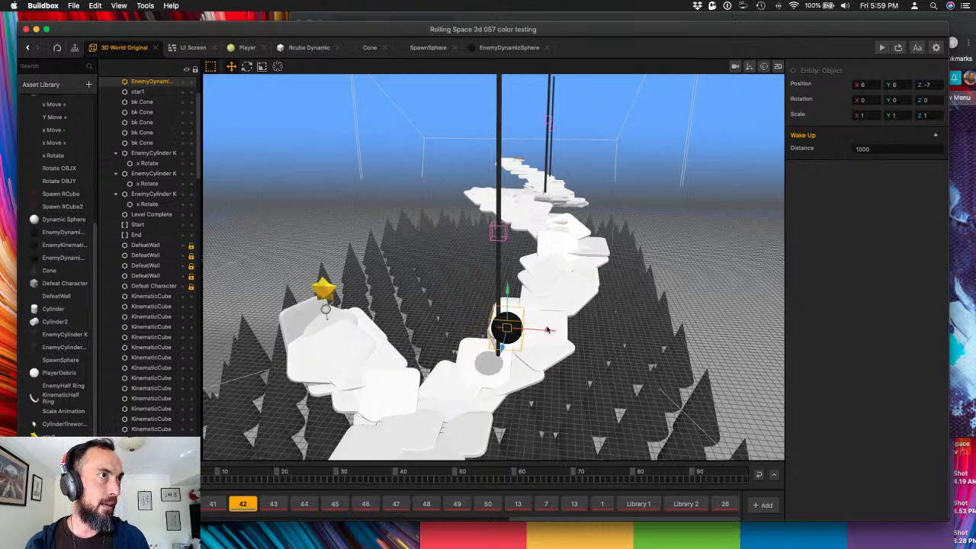
{"action": "left_click", "coordinate": [860, 149]}
{"action": "type", "text": "500"}
{"action": "key", "text": "Return"}
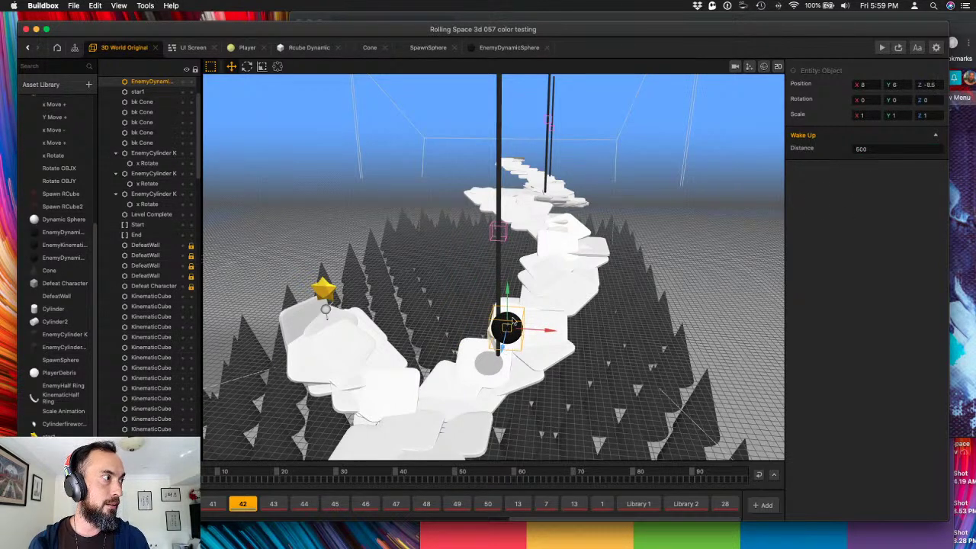
- Move the EnemyDynamicSphere above the star platform to X -3.5, Y 21.5, Z -6 and preview section 42
{"action": "left_click_drag", "start_coordinate": [514, 322], "coordinate": [353, 333]}
{"action": "left_click_drag", "start_coordinate": [309, 361], "coordinate": [354, 333]}
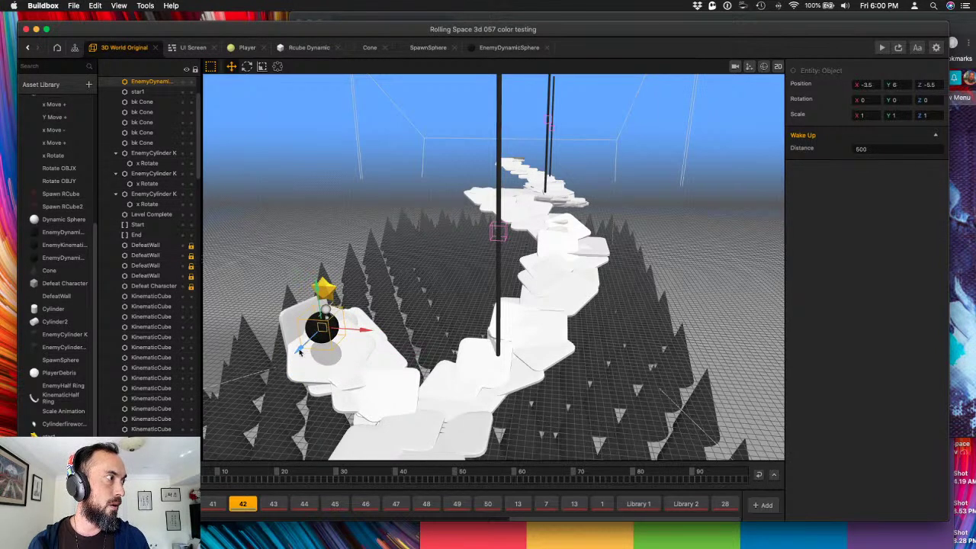
{"action": "left_click_drag", "start_coordinate": [300, 350], "coordinate": [303, 346]}
{"action": "left_click_drag", "start_coordinate": [321, 281], "coordinate": [365, 4]}
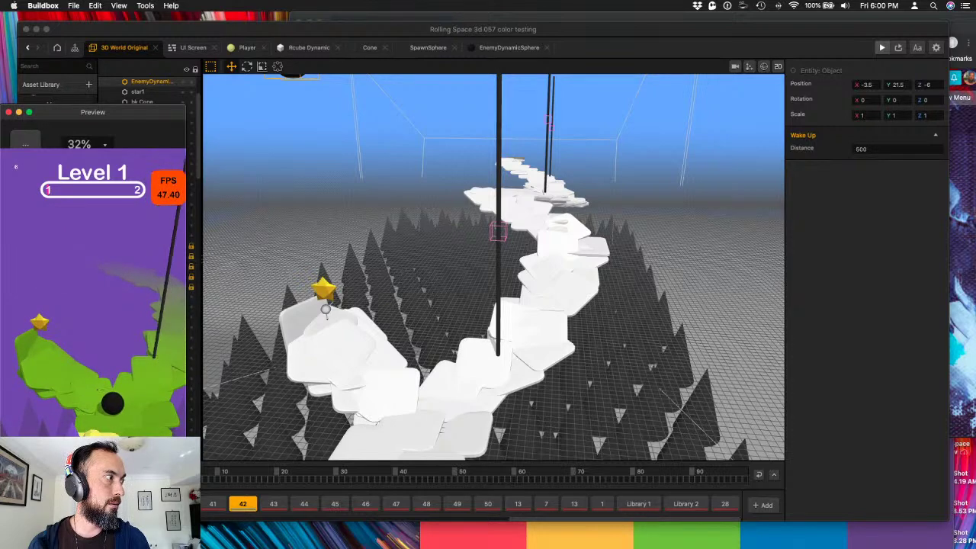
- Set the EnemyDynamicSphere's Y position to 45 and rerun the preview with its window clear of the object list
{"action": "left_click", "coordinate": [900, 85]}
{"action": "left_click", "coordinate": [904, 84]}
{"action": "type", "text": "45"}
{"action": "key", "text": "Tab"}
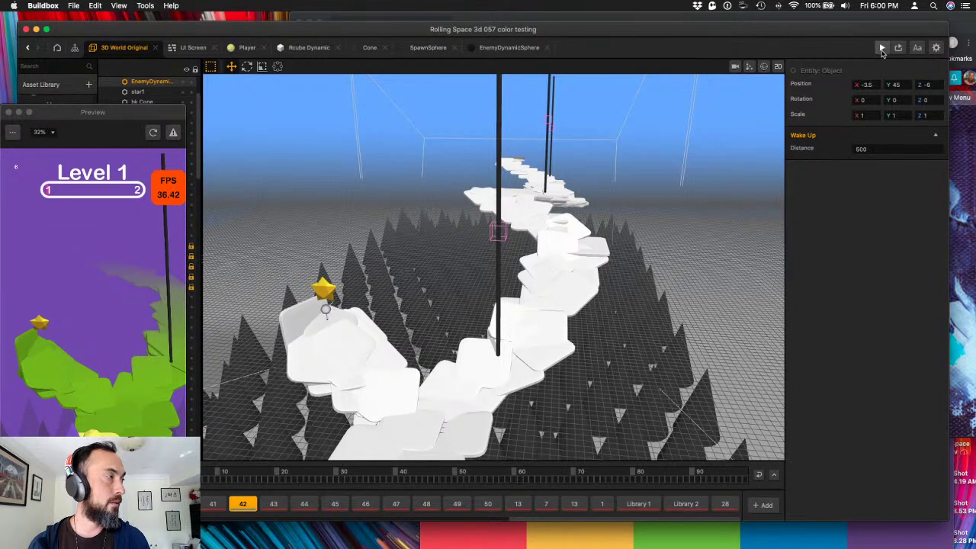
{"action": "left_click", "coordinate": [149, 115]}
{"action": "left_click_drag", "start_coordinate": [149, 115], "coordinate": [698, 77]}
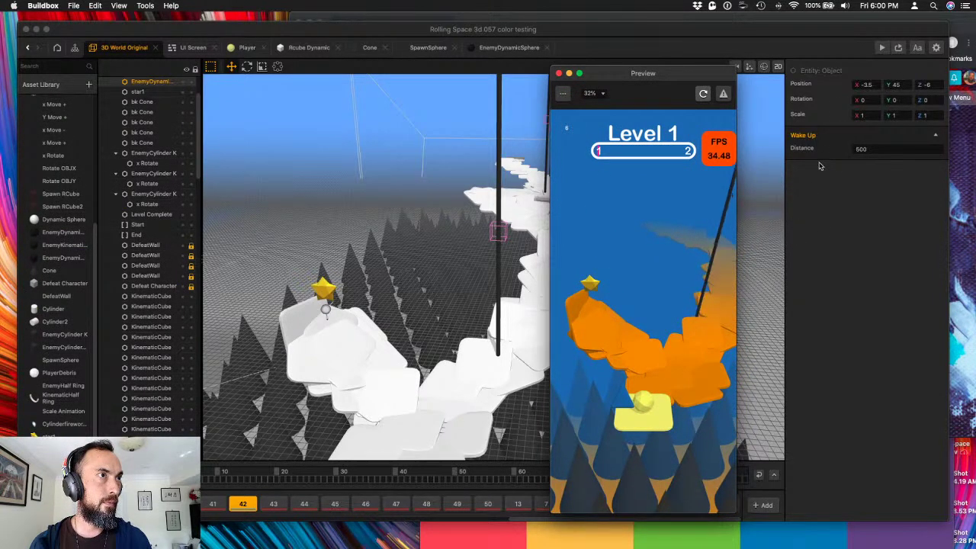
- Set the EnemyDynamicSphere's Wake Up distance to 1000, playtest section 42 and close the preview
{"action": "left_click", "coordinate": [859, 149]}
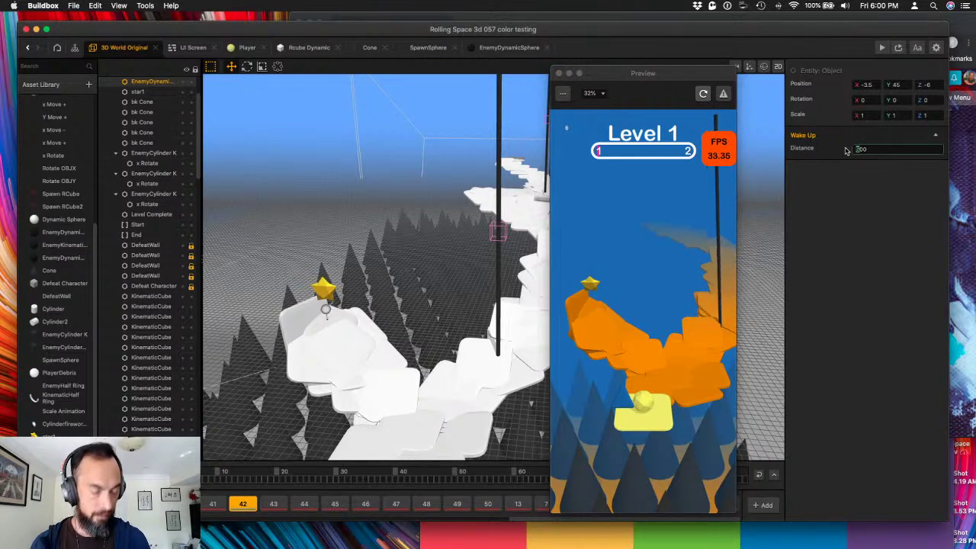
{"action": "key", "text": "Delete"}
{"action": "type", "text": "2"}
{"action": "key", "text": "BackSpace"}
{"action": "type", "text": "10"}
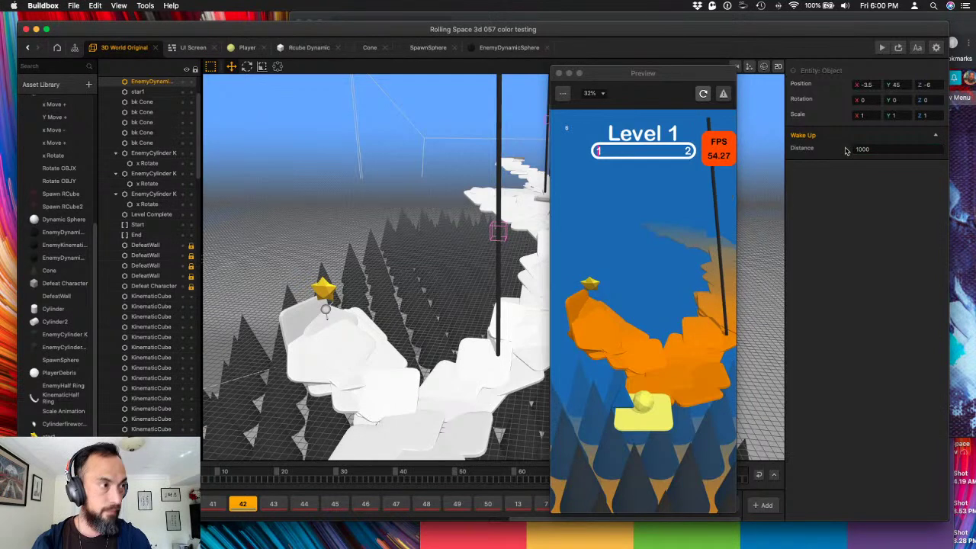
{"action": "key", "text": "Return"}
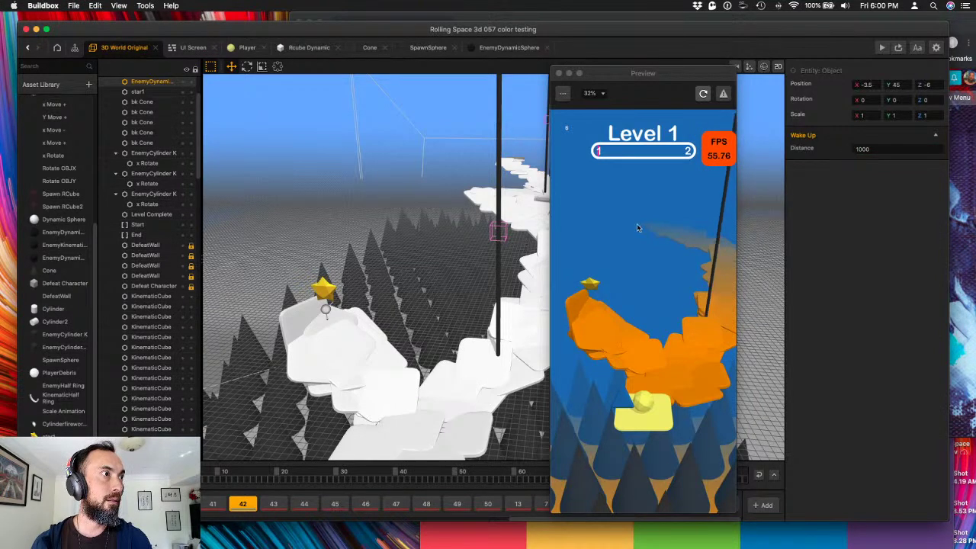
{"action": "left_click_drag", "start_coordinate": [692, 75], "coordinate": [771, 36]}
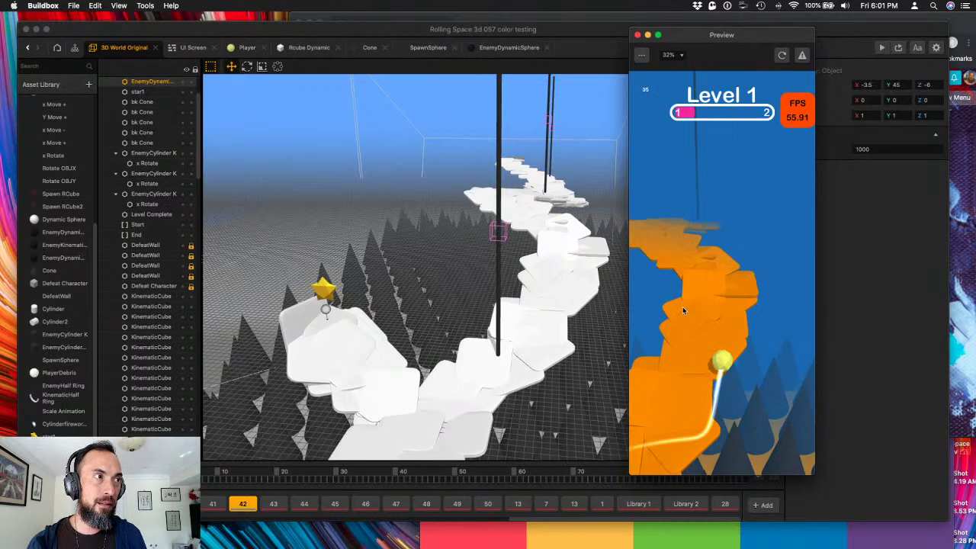
{"action": "key", "text": "super+w"}
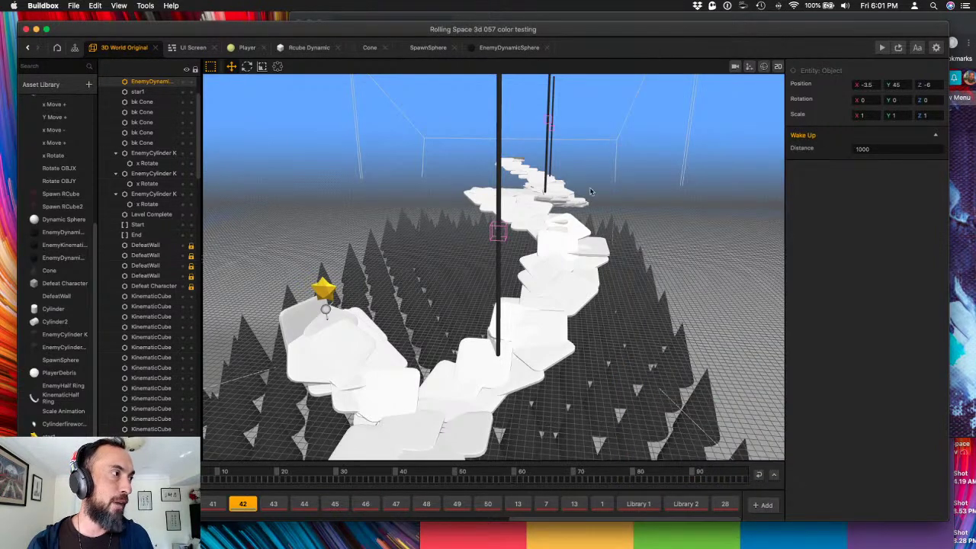
- Duplicate the EnemyDynamicSphere and lower the copy to Y 12, just above the star
{"action": "scroll", "coordinate": [538, 290], "scroll_direction": "down", "scroll_amount": 5}
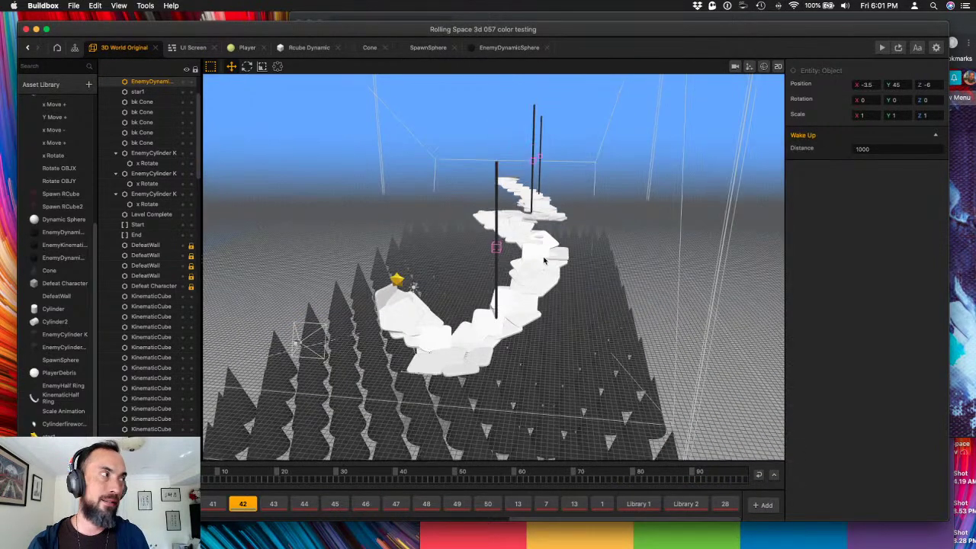
{"action": "scroll", "coordinate": [504, 413], "scroll_direction": "down", "scroll_amount": 5}
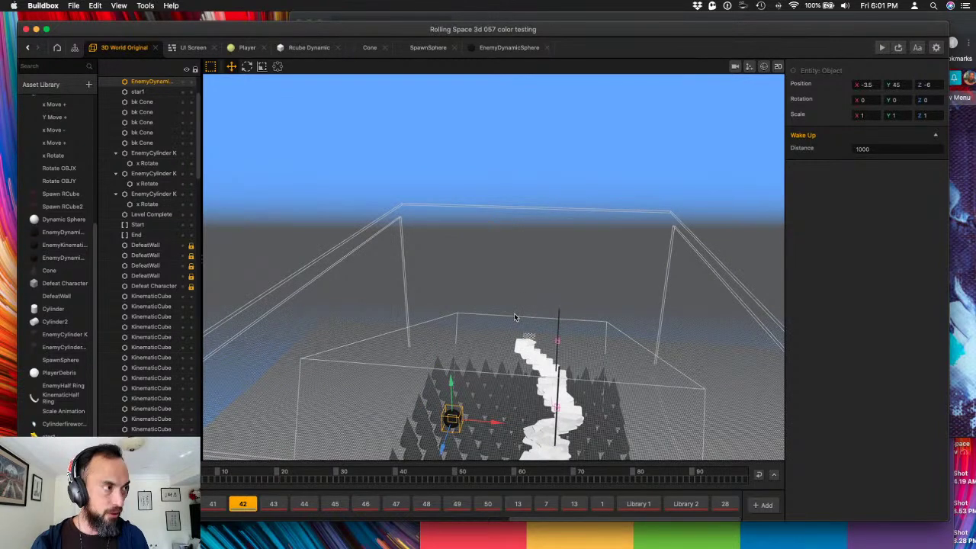
{"action": "right_click_drag", "start_coordinate": [515, 317], "coordinate": [509, 239]}
{"action": "left_click_drag", "start_coordinate": [459, 199], "coordinate": [465, 407]}
{"action": "key", "text": "super+z"}
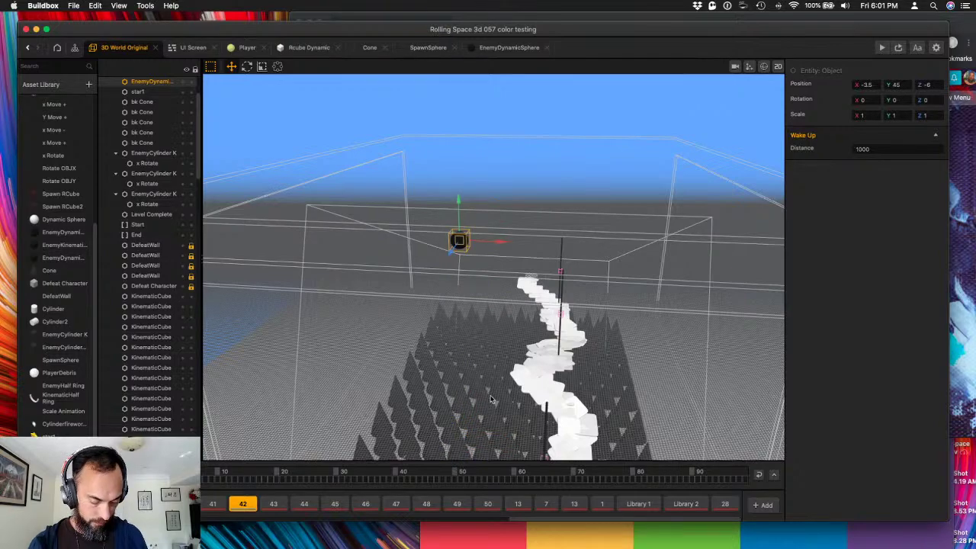
{"action": "key", "text": "super+d"}
{"action": "left_click_drag", "start_coordinate": [459, 200], "coordinate": [462, 412]}
{"action": "right_click_drag", "start_coordinate": [462, 412], "coordinate": [422, 176]}
{"action": "left_click_drag", "start_coordinate": [412, 176], "coordinate": [418, 336]}
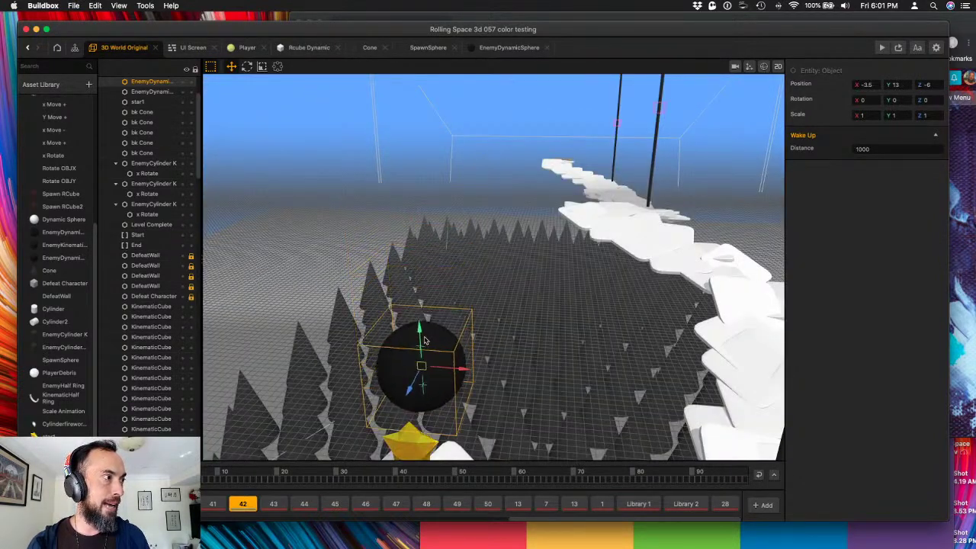
{"action": "right_click_drag", "start_coordinate": [421, 336], "coordinate": [721, 122]}
- Scale the lowered sphere copy to 2 on X, Y and Z
{"action": "left_click", "coordinate": [861, 115]}
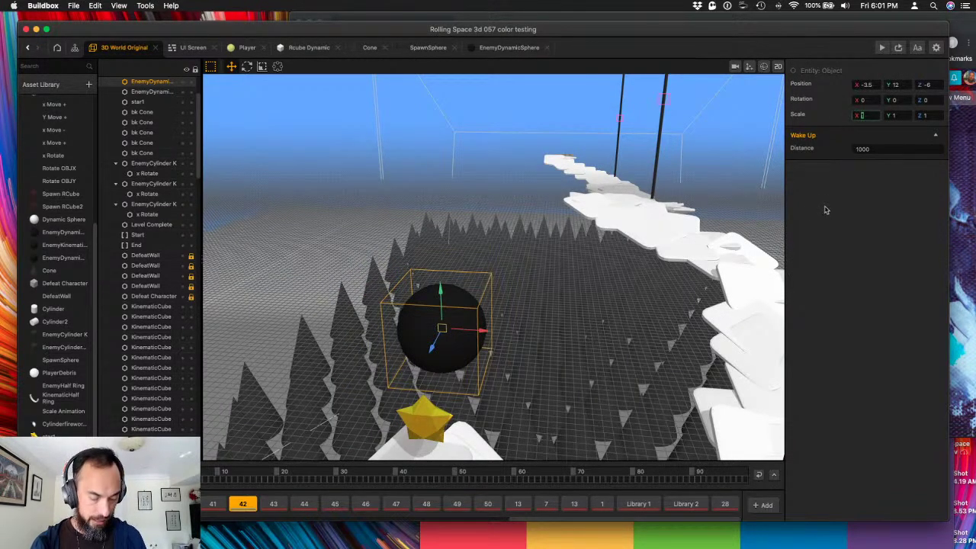
{"action": "type", "text": "2"}
{"action": "key", "text": "Tab"}
{"action": "type", "text": "2"}
{"action": "key", "text": "Tab"}
{"action": "type", "text": "2"}
{"action": "key", "text": "Tab"}
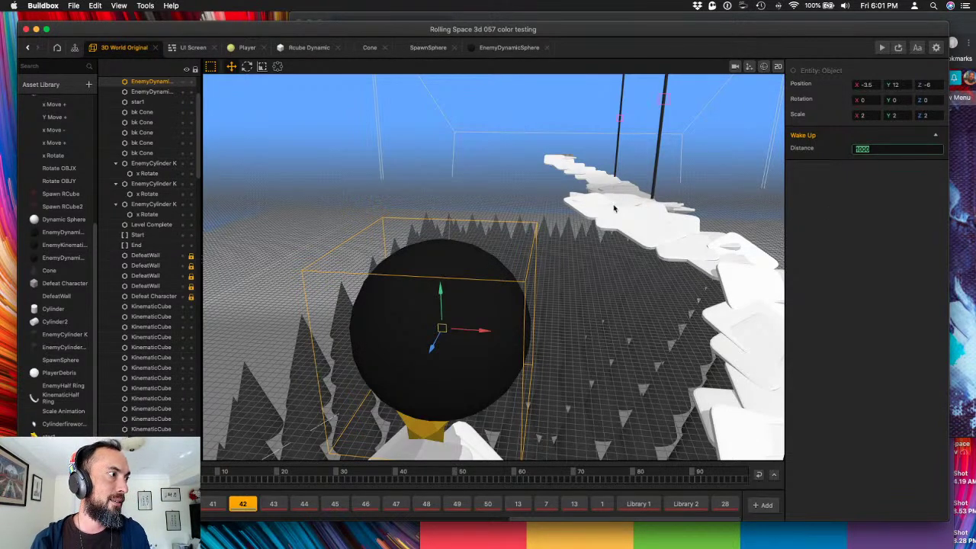
- Try an X scale of 4 on the lowered sphere copy, and remove that copy
{"action": "scroll", "coordinate": [615, 209], "scroll_direction": "down", "scroll_amount": 10}
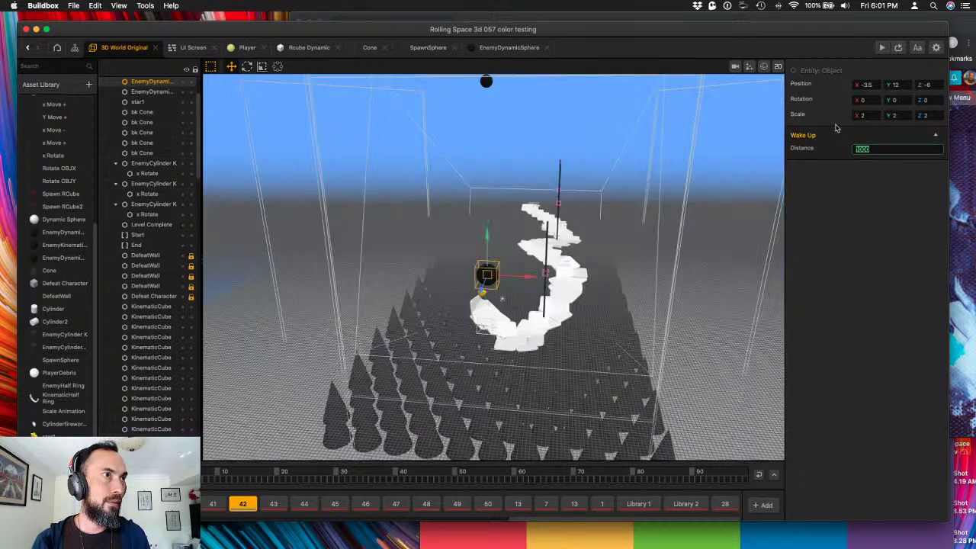
{"action": "left_click_drag", "start_coordinate": [872, 116], "coordinate": [811, 100]}
{"action": "type", "text": "4"}
{"action": "key", "text": "Tab"}
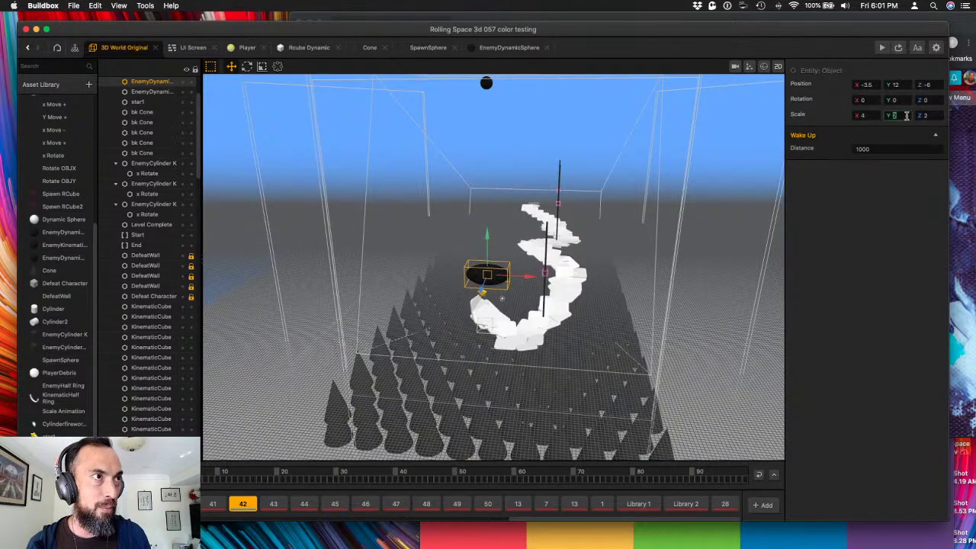
{"action": "left_click", "coordinate": [319, 180]}
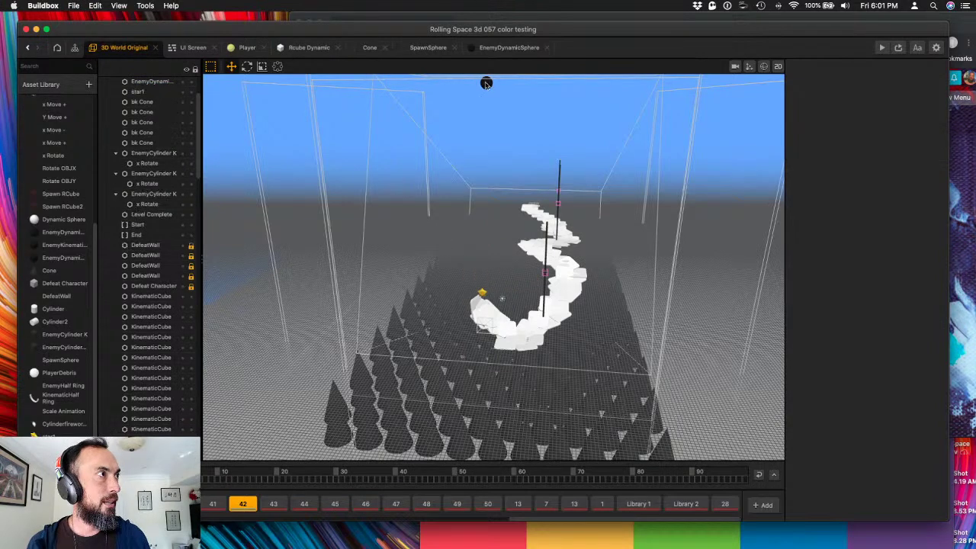
- Scale the EnemyDynamicSphere high above the star platform to 4 on X, Y and Z, and preview the section
{"action": "left_click", "coordinate": [487, 83]}
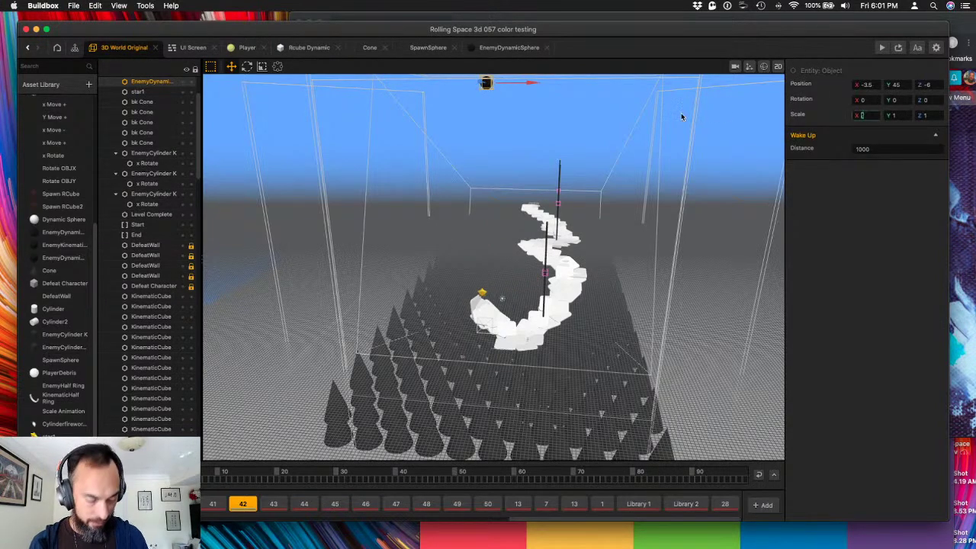
{"action": "type", "text": "4"}
{"action": "key", "text": "Tab"}
{"action": "type", "text": "4"}
{"action": "key", "text": "Tab"}
{"action": "type", "text": "4"}
{"action": "key", "text": "Tab"}
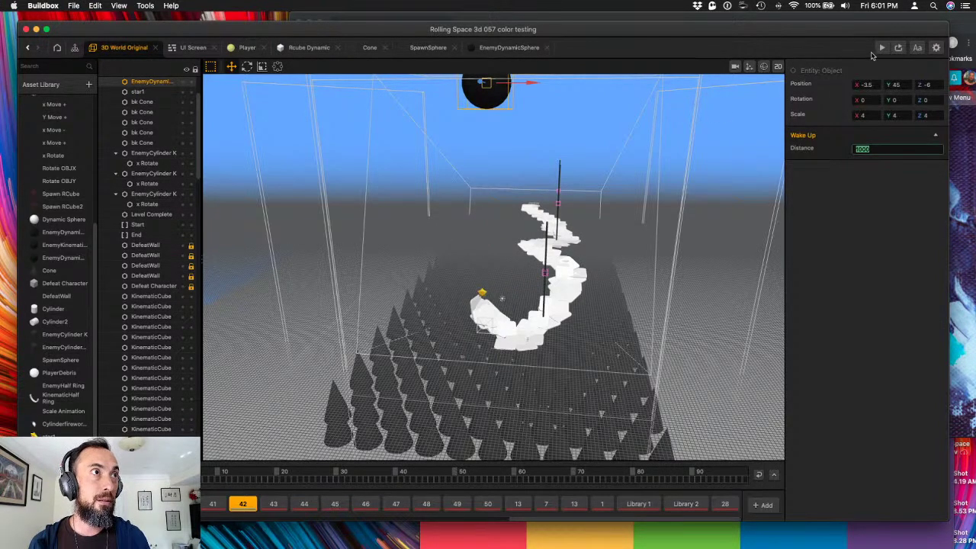
{"action": "left_click", "coordinate": [882, 48]}
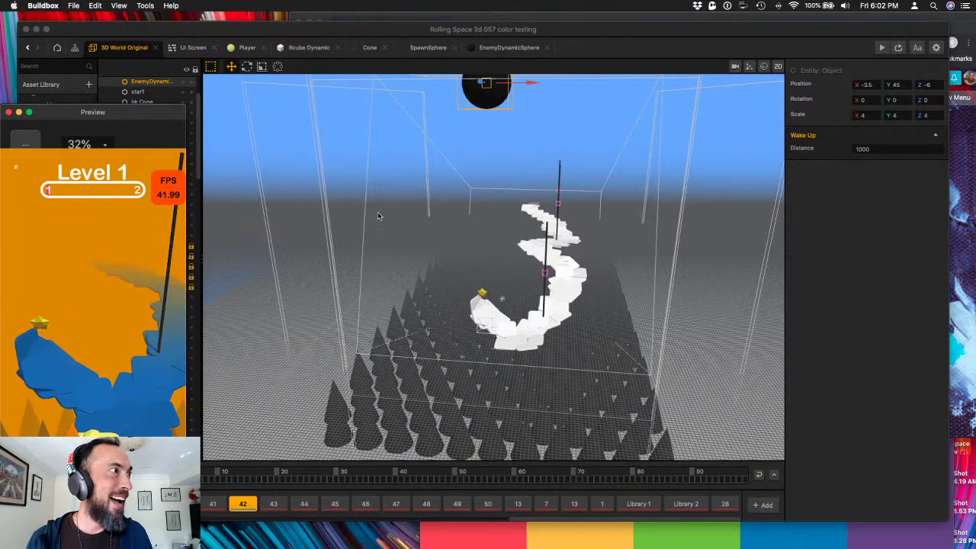
- Duplicate the enlarged EnemyDynamicSphere and lower the copy onto the star platform at Y 3.5
{"action": "left_click", "coordinate": [404, 249]}
{"action": "middle_click_drag", "start_coordinate": [382, 200], "coordinate": [327, 344]}
{"action": "left_click", "coordinate": [413, 264]}
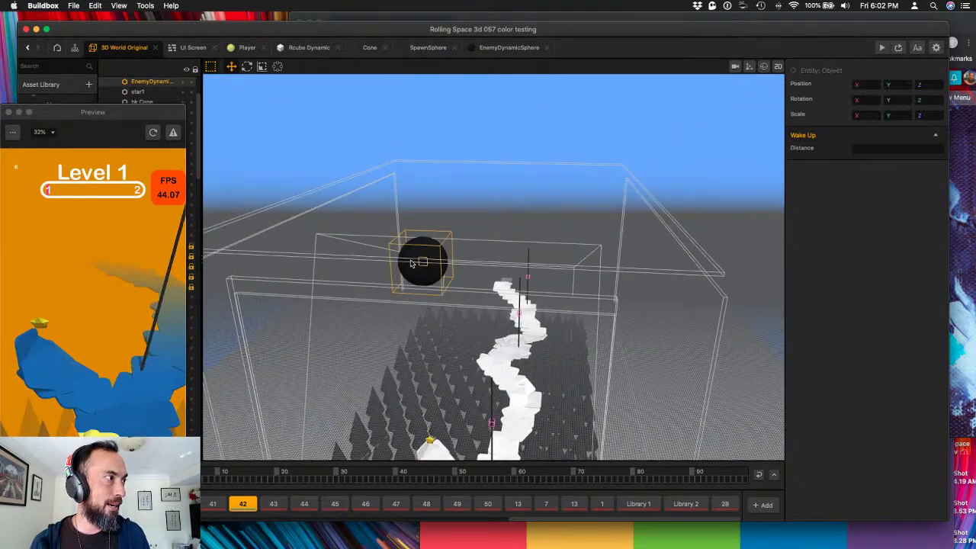
{"action": "key", "text": "super+d"}
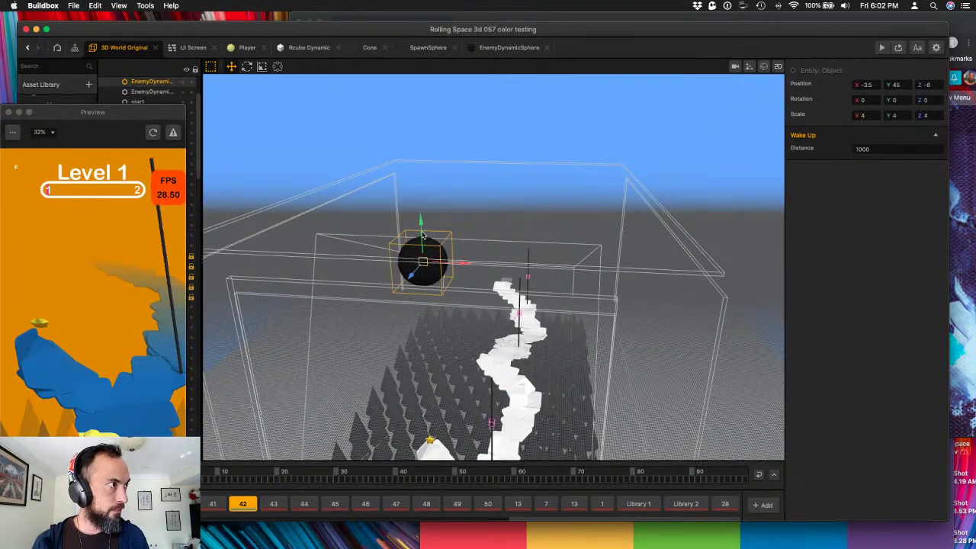
{"action": "left_click_drag", "start_coordinate": [422, 252], "coordinate": [447, 451]}
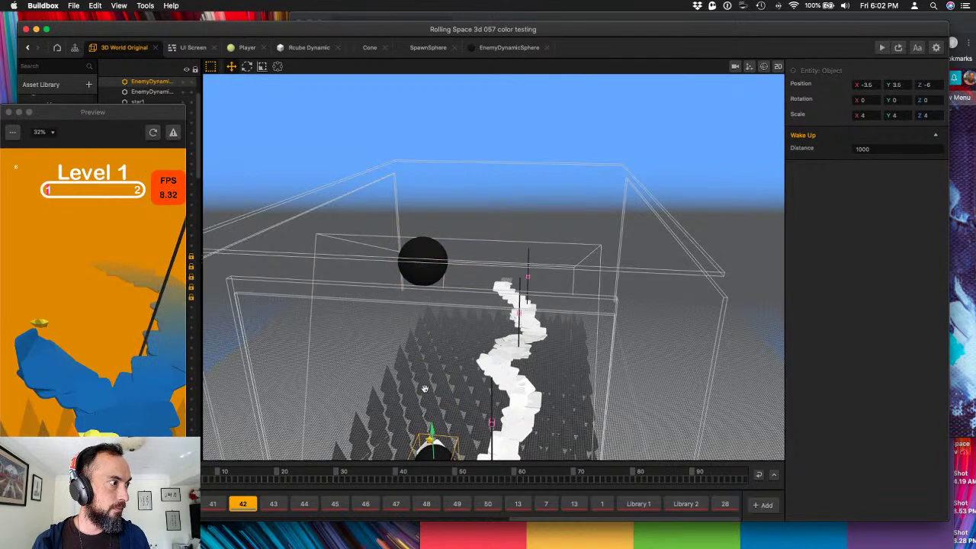
- Move the enlarged sphere copy from the star platform to above the farther platforms at X 12, Y 10, Z -22
{"action": "middle_click_drag", "start_coordinate": [425, 388], "coordinate": [411, 332]}
{"action": "scroll", "coordinate": [411, 332], "scroll_direction": "up", "scroll_amount": 6}
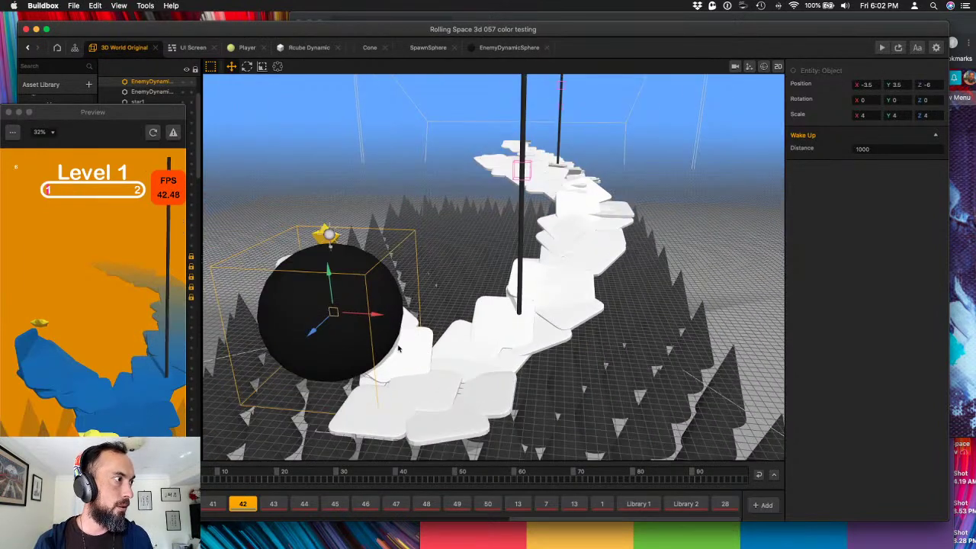
{"action": "left_click_drag", "start_coordinate": [378, 320], "coordinate": [578, 244]}
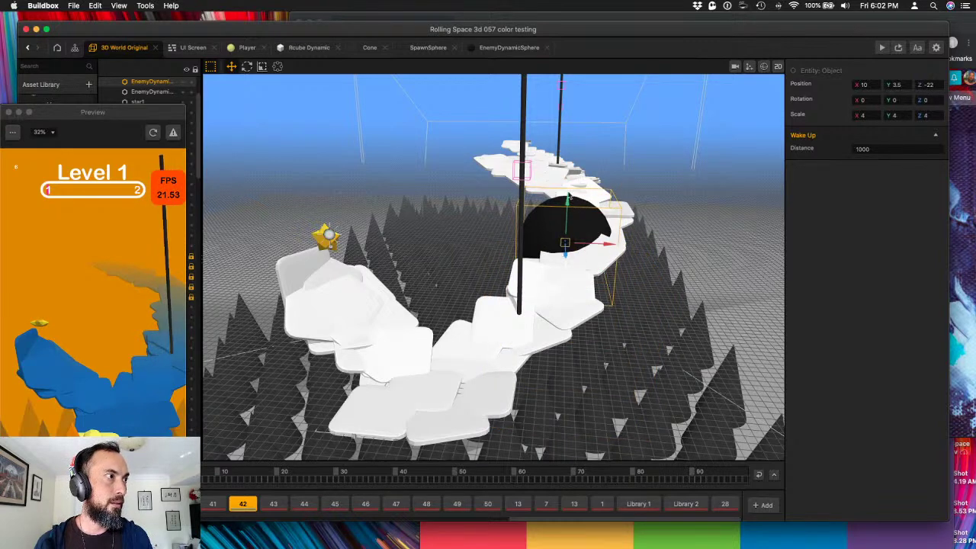
{"action": "left_click_drag", "start_coordinate": [566, 200], "coordinate": [571, 145]}
{"action": "left_click_drag", "start_coordinate": [577, 186], "coordinate": [601, 202]}
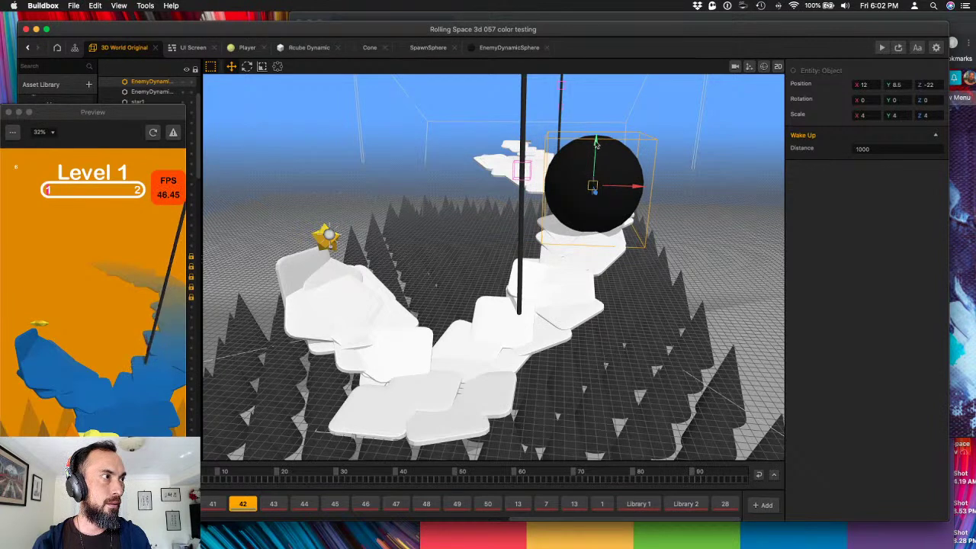
{"action": "left_click_drag", "start_coordinate": [597, 141], "coordinate": [600, 128]}
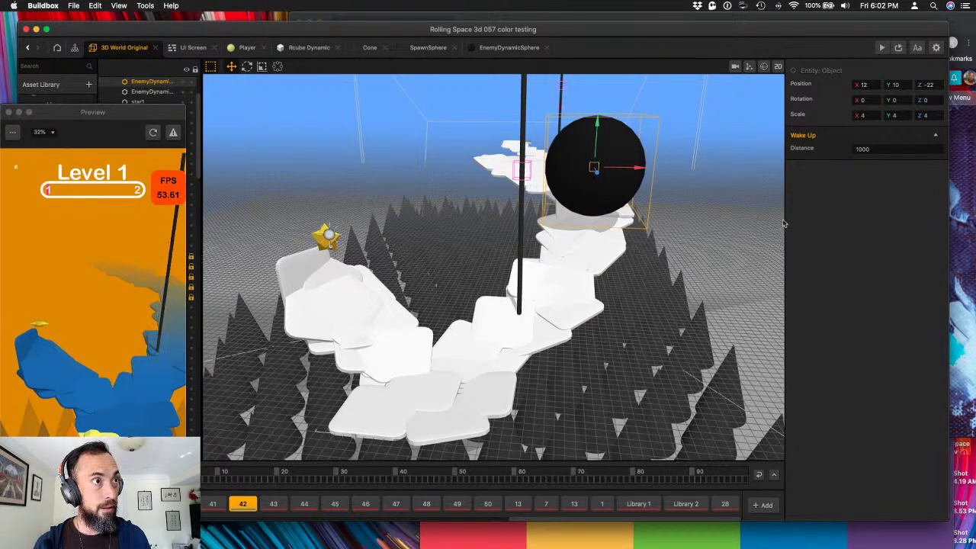
- Set the sphere copy's Y position to 45, and preview the section
{"action": "left_click", "coordinate": [896, 84]}
{"action": "type", "text": "45"}
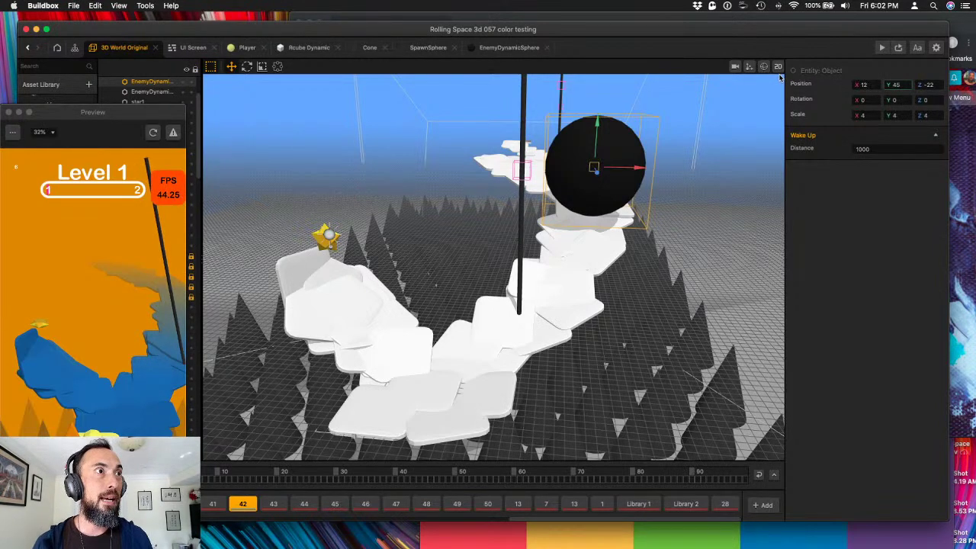
{"action": "key", "text": "Tab"}
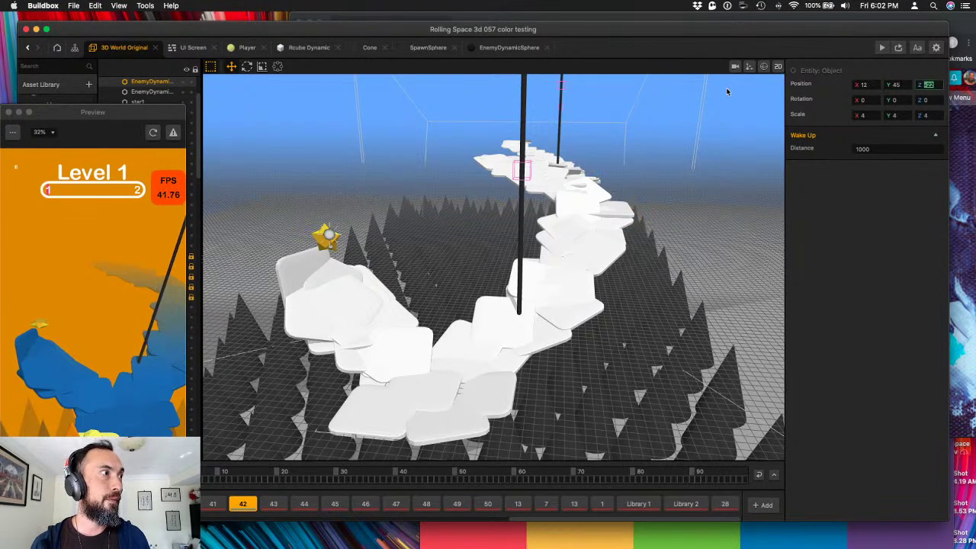
{"action": "left_click", "coordinate": [883, 48]}
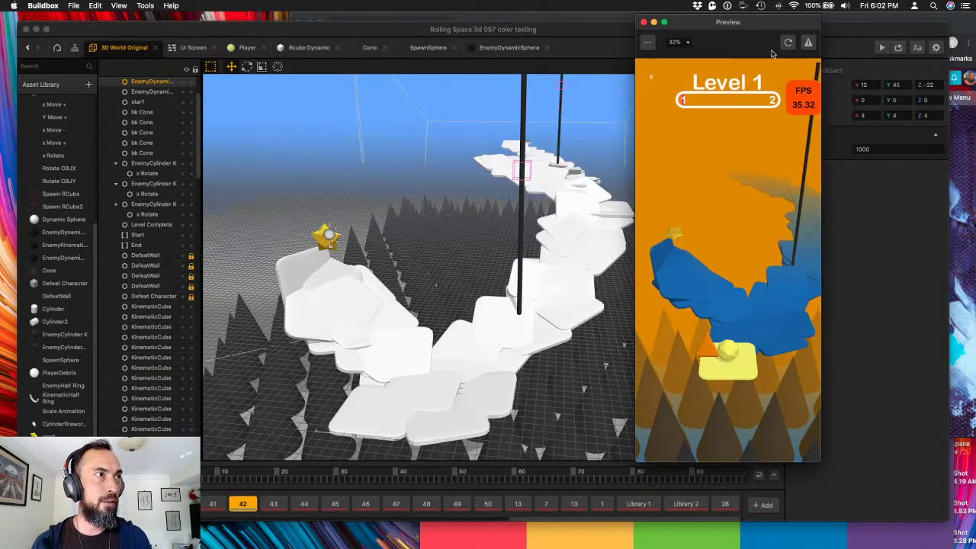
{"action": "left_click", "coordinate": [788, 43]}
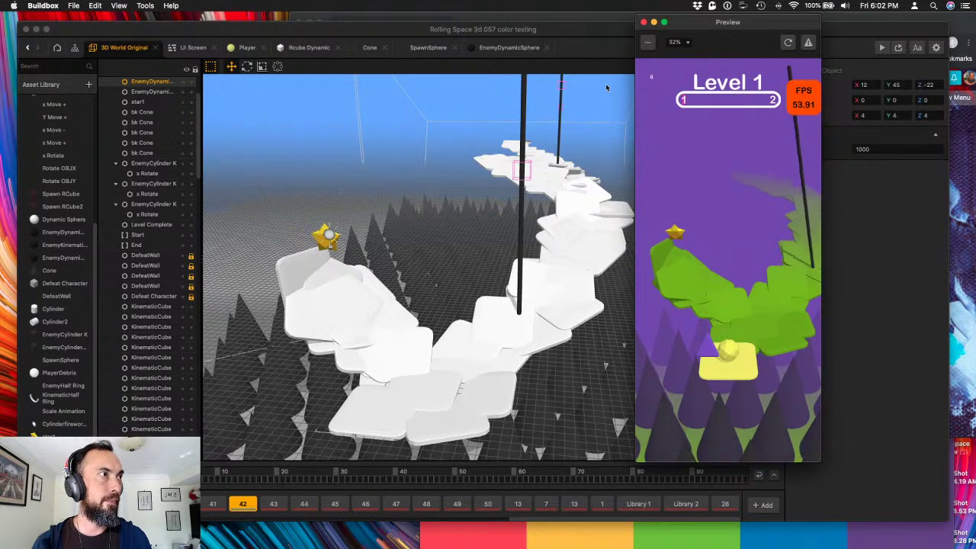
{"action": "left_click", "coordinate": [643, 22]}
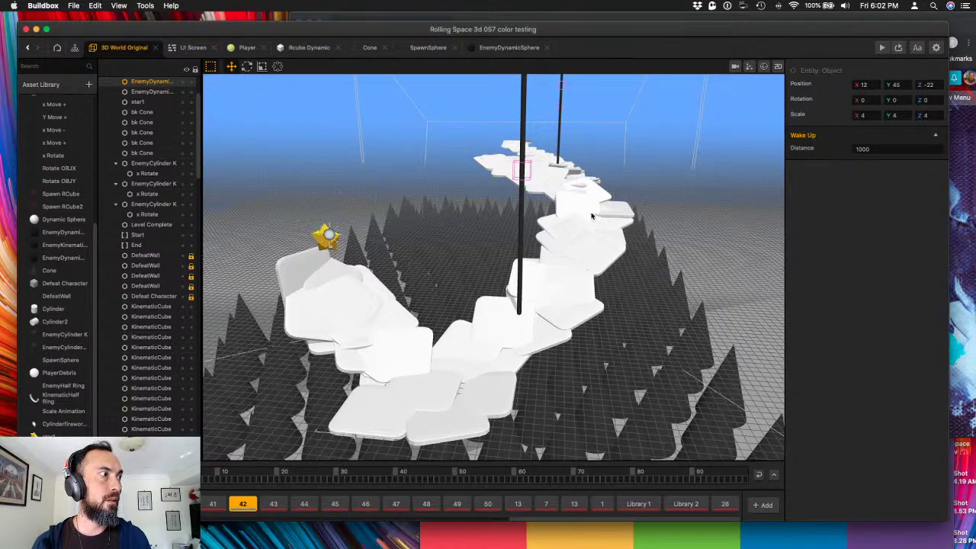
- Lower the sphere copy to Y 39 and the other EnemyDynamicSphere to Y 42
{"action": "right_click_drag", "start_coordinate": [591, 201], "coordinate": [593, 307]}
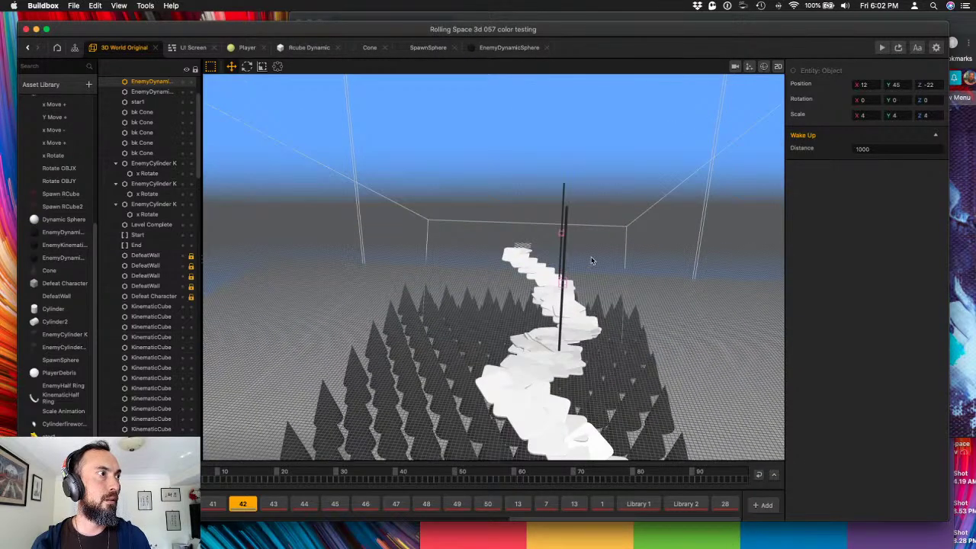
{"action": "scroll", "coordinate": [593, 261], "scroll_direction": "down", "scroll_amount": 5}
{"action": "right_click_drag", "start_coordinate": [582, 246], "coordinate": [589, 185]}
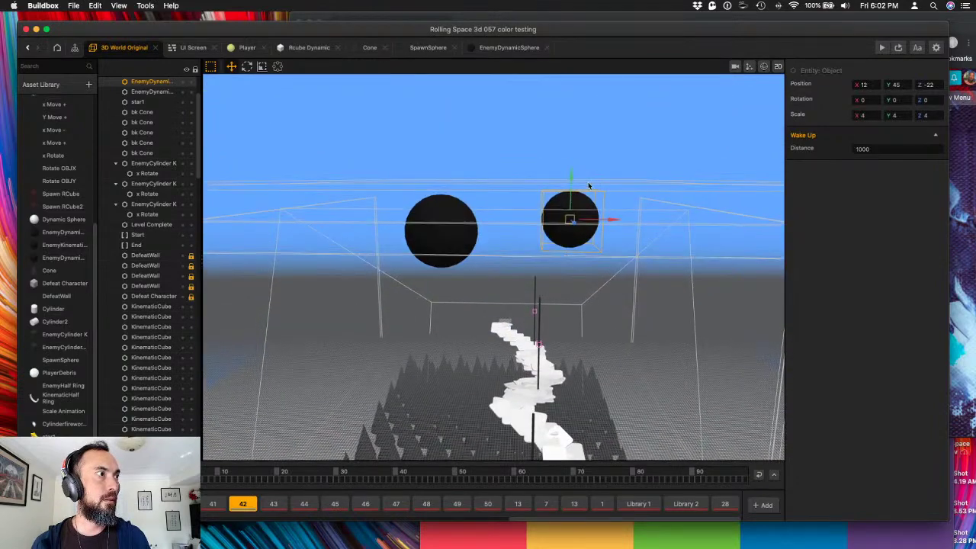
{"action": "left_click_drag", "start_coordinate": [572, 171], "coordinate": [573, 220]}
{"action": "left_click", "coordinate": [465, 228]}
{"action": "right_click_drag", "start_coordinate": [466, 228], "coordinate": [530, 204]}
{"action": "left_click_drag", "start_coordinate": [614, 164], "coordinate": [611, 188]}
{"action": "left_click_drag", "start_coordinate": [911, 85], "coordinate": [903, 85]}
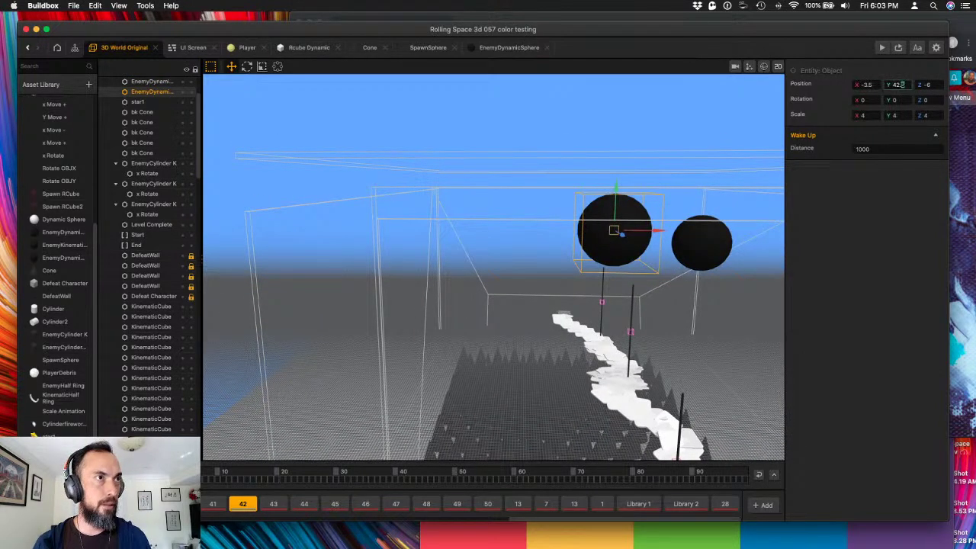
{"action": "key", "text": "Tab"}
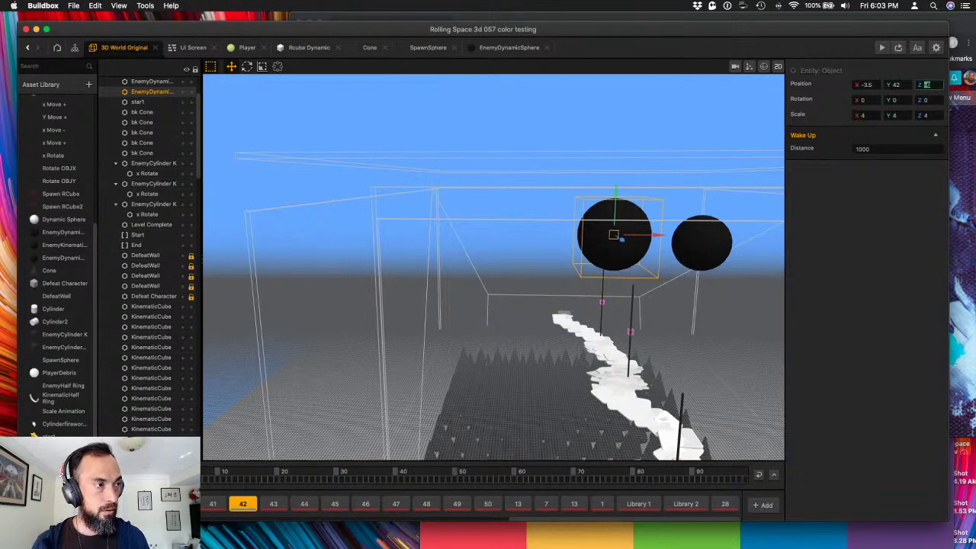
- Set the Y position of the farther sphere copy to 10
{"action": "left_click", "coordinate": [707, 248]}
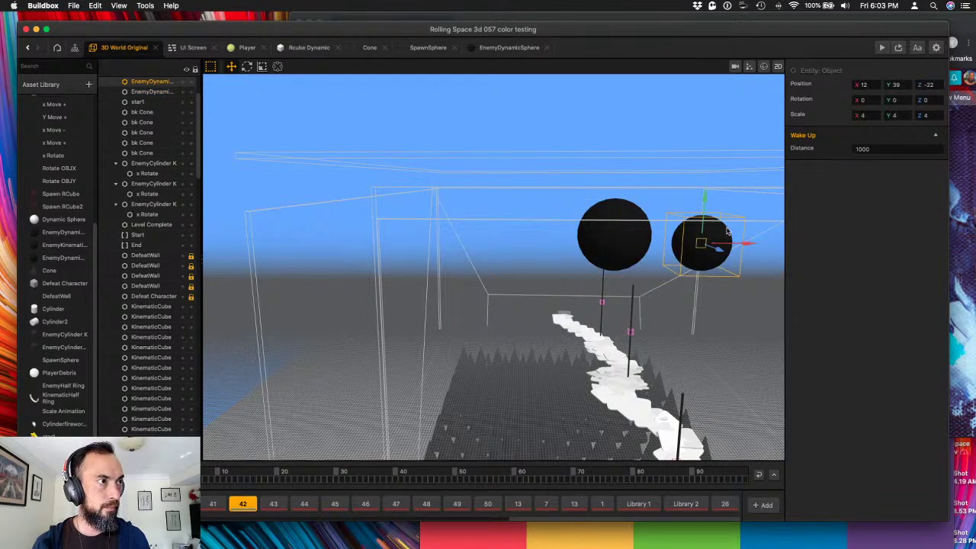
{"action": "double_click", "coordinate": [896, 85]}
{"action": "type", "text": "10"}
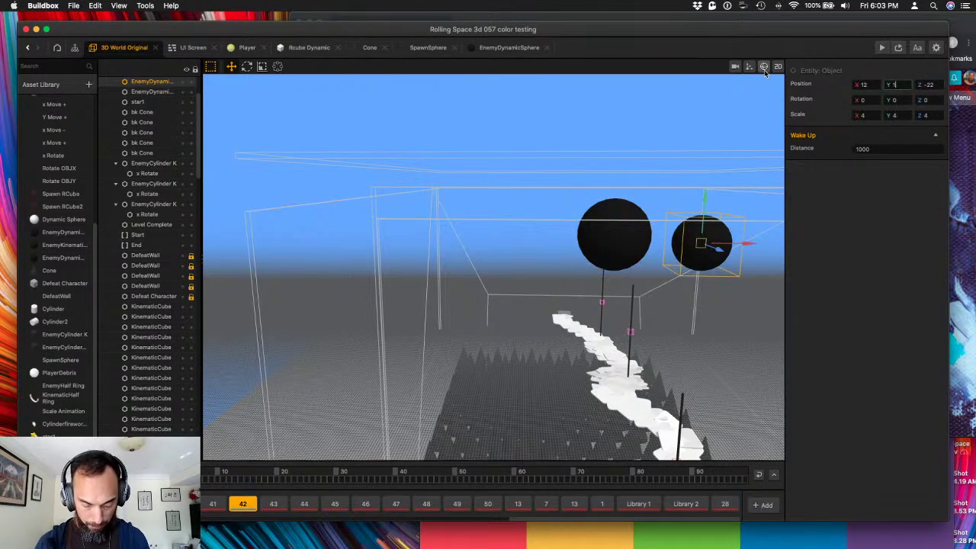
{"action": "key", "text": "Tab"}
- Shift the sphere copy farther along the platform path to X 9.5, Y 11, Z -30
{"action": "left_click_drag", "start_coordinate": [656, 384], "coordinate": [536, 231]}
{"action": "scroll", "coordinate": [527, 221], "scroll_direction": "up", "scroll_amount": 10}
{"action": "scroll", "coordinate": [528, 220], "scroll_direction": "up", "scroll_amount": 3}
{"action": "right_click_drag", "start_coordinate": [527, 221], "coordinate": [502, 225]}
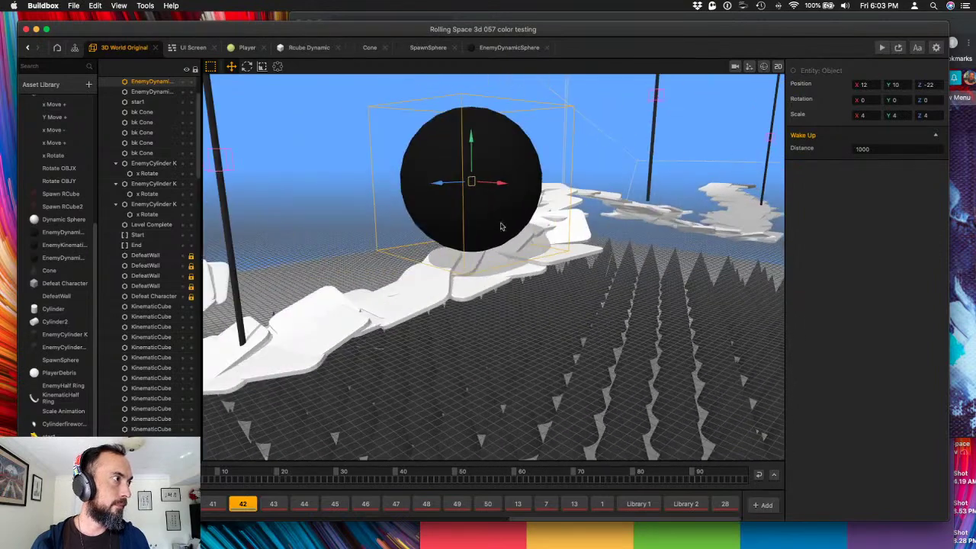
{"action": "right_click_drag", "start_coordinate": [464, 254], "coordinate": [403, 201]}
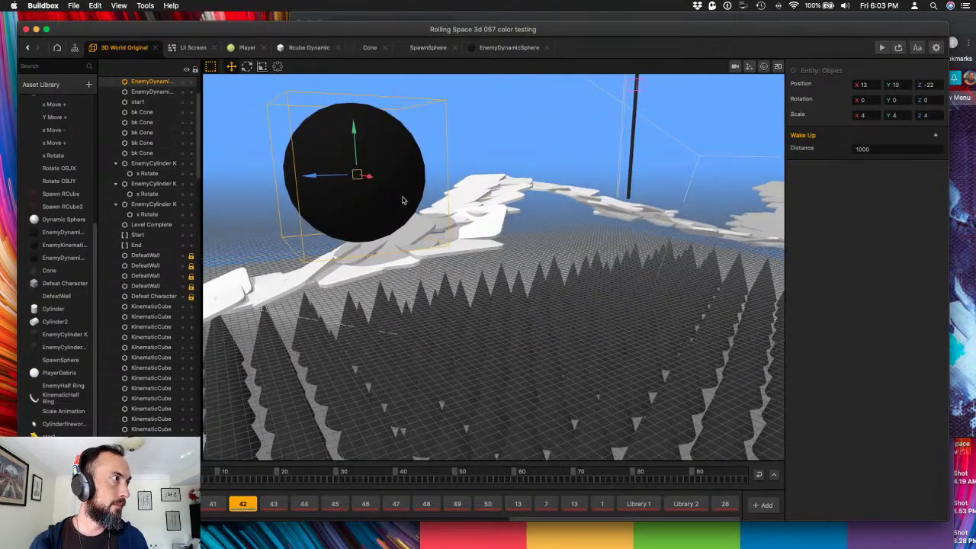
{"action": "left_click_drag", "start_coordinate": [327, 175], "coordinate": [480, 173]}
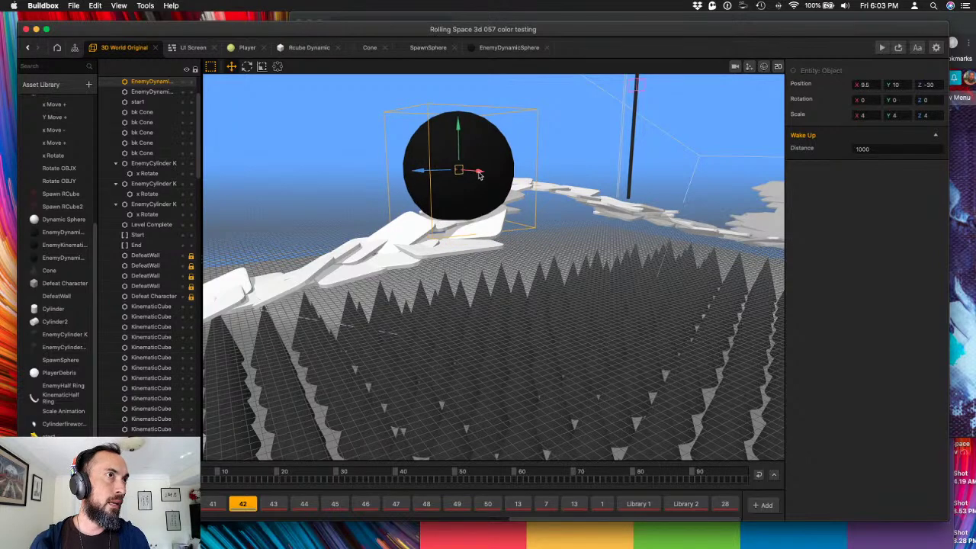
{"action": "left_click_drag", "start_coordinate": [462, 136], "coordinate": [461, 120]}
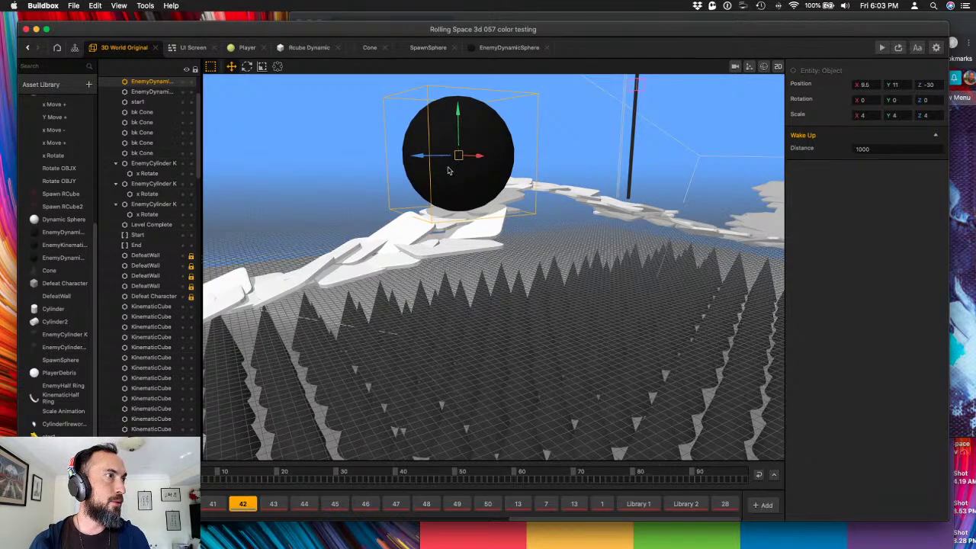
- Raise the sphere copy to Y 27, move it along the path to Z -43, and preview the section
{"action": "scroll", "coordinate": [446, 176], "scroll_direction": "down", "scroll_amount": 5}
{"action": "right_click_drag", "start_coordinate": [431, 233], "coordinate": [500, 299]}
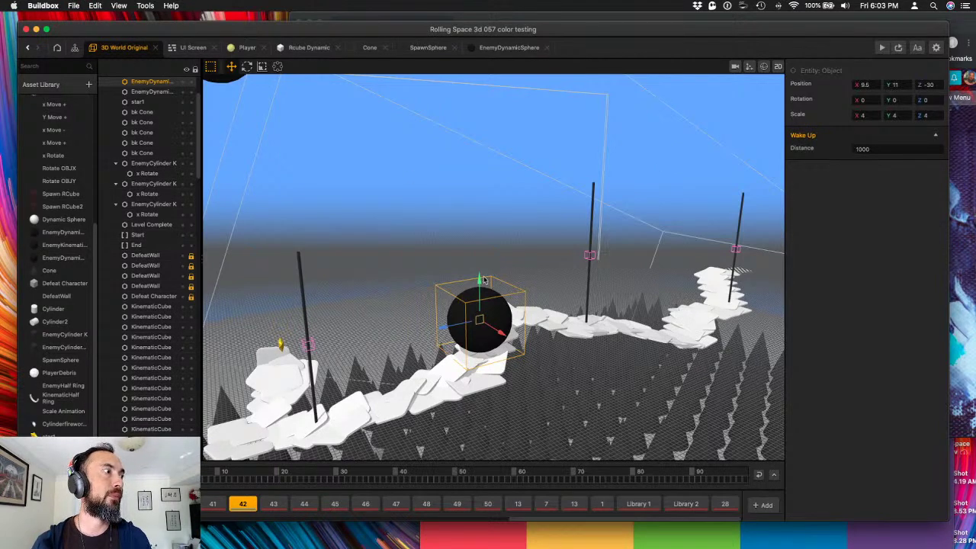
{"action": "left_click_drag", "start_coordinate": [479, 280], "coordinate": [478, 144]}
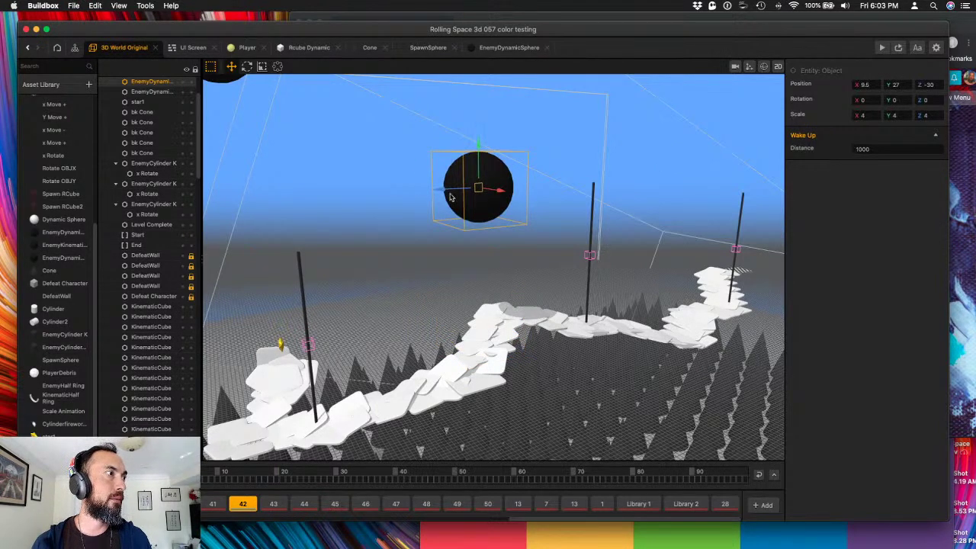
{"action": "left_click_drag", "start_coordinate": [450, 197], "coordinate": [538, 187]}
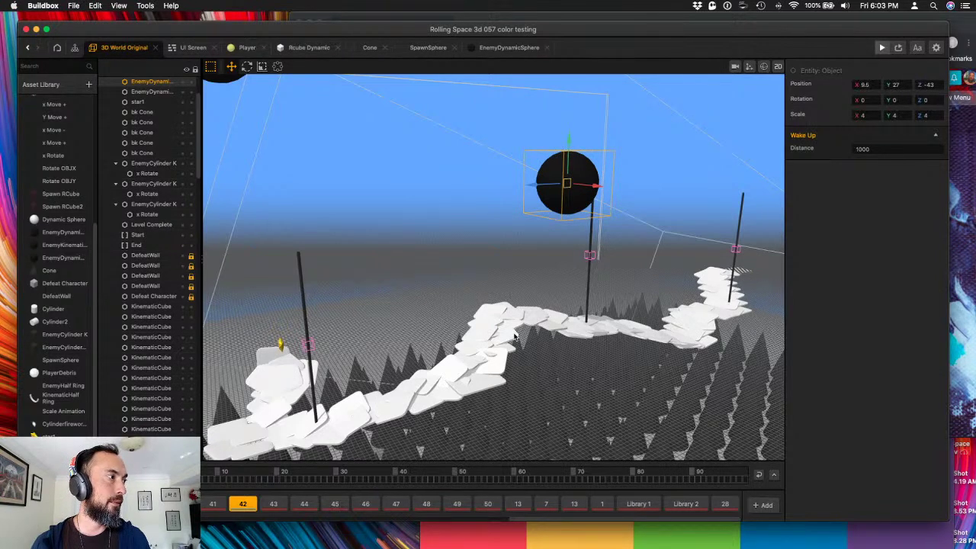
{"action": "left_click", "coordinate": [881, 46]}
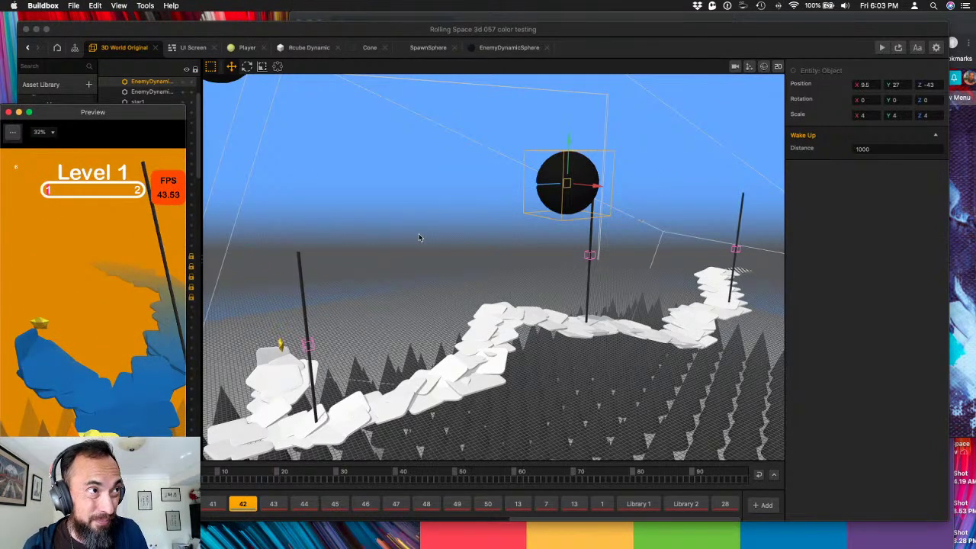
{"action": "left_click", "coordinate": [8, 113]}
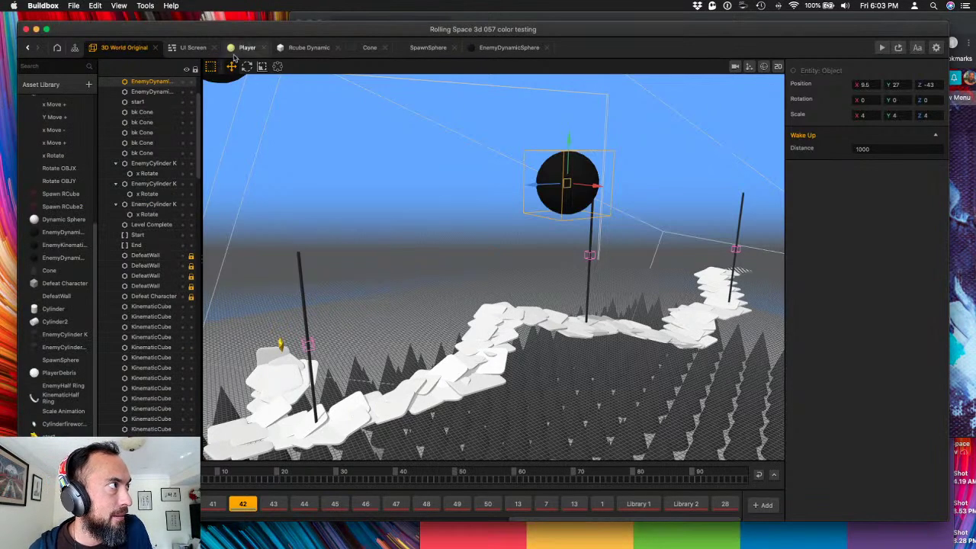
- Close the SpawnSphere asset, and open the EnemyDynamicSphere asset's node map
{"action": "left_click", "coordinate": [454, 51]}
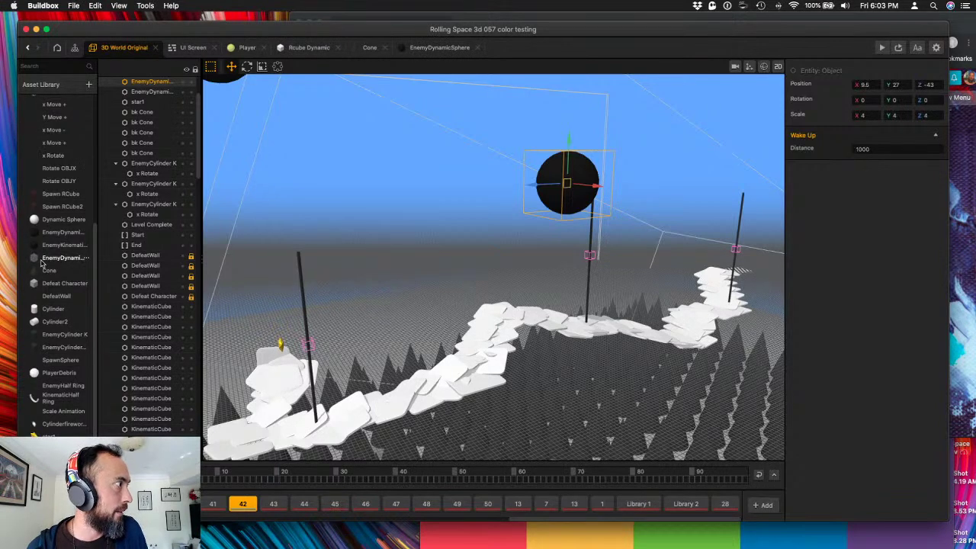
{"action": "scroll", "coordinate": [44, 408], "scroll_direction": "down", "scroll_amount": 5}
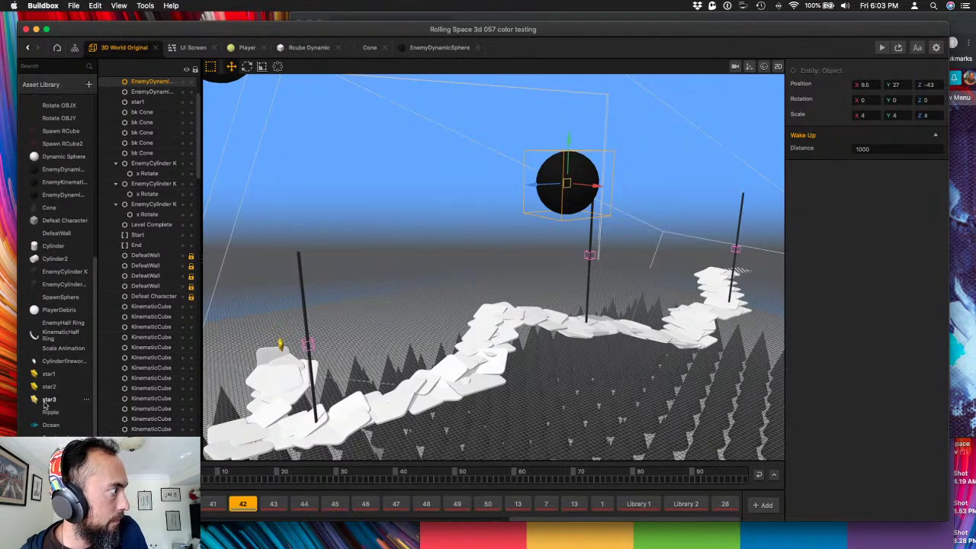
{"action": "scroll", "coordinate": [46, 409], "scroll_direction": "up", "scroll_amount": 5}
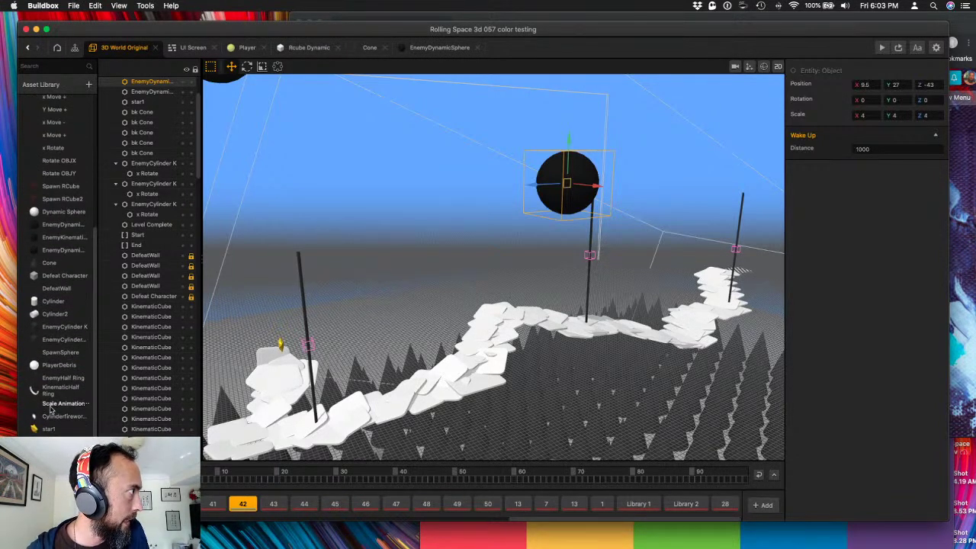
{"action": "scroll", "coordinate": [51, 405], "scroll_direction": "up", "scroll_amount": 10}
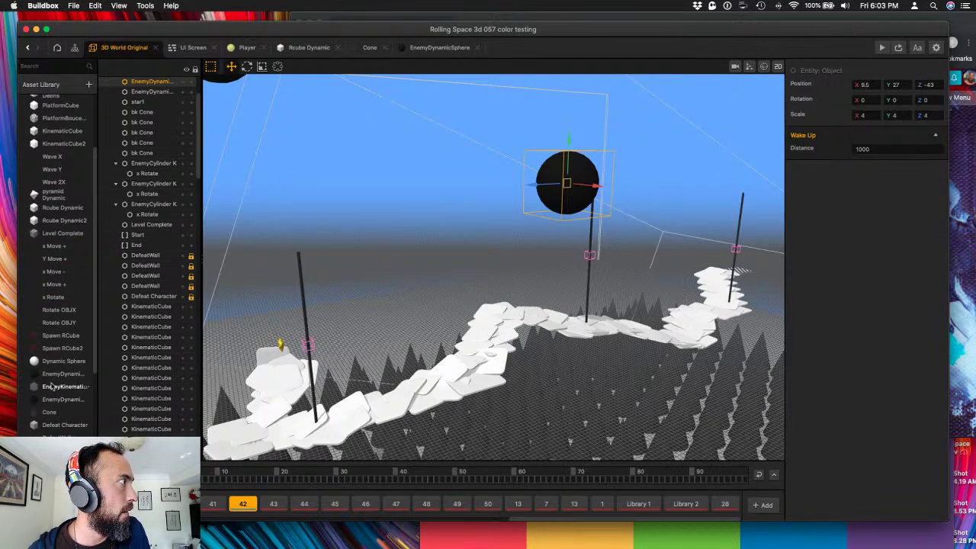
{"action": "scroll", "coordinate": [54, 397], "scroll_direction": "down", "scroll_amount": 2}
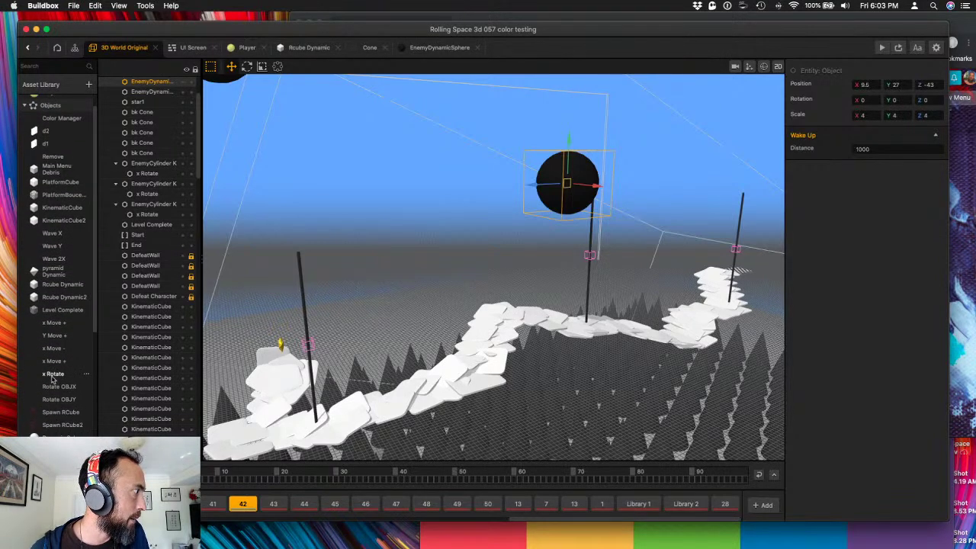
{"action": "double_click", "coordinate": [56, 434]}
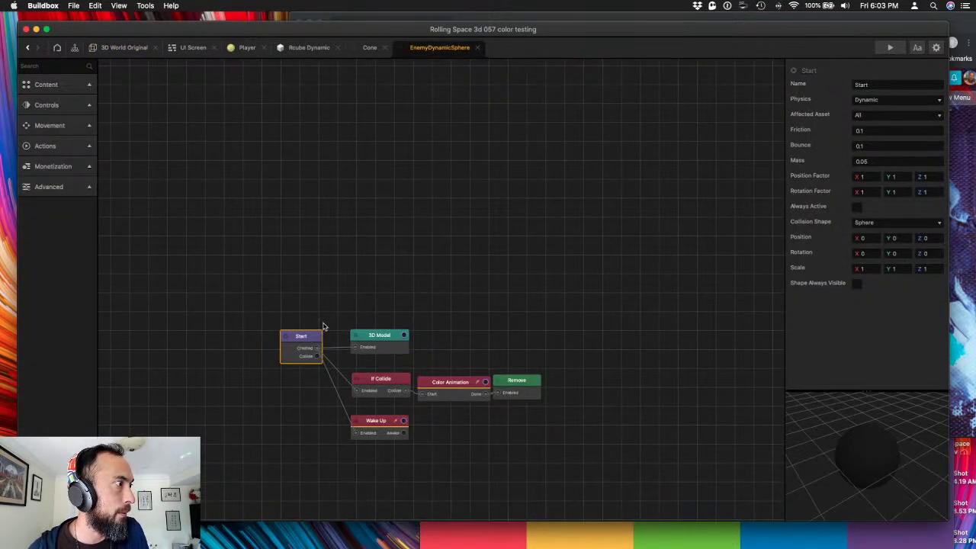
- Review the Wake Up, If Collide and Start nodes, and space out the Color Animation and Remove nodes
{"action": "left_click", "coordinate": [375, 423]}
{"action": "left_click", "coordinate": [362, 385]}
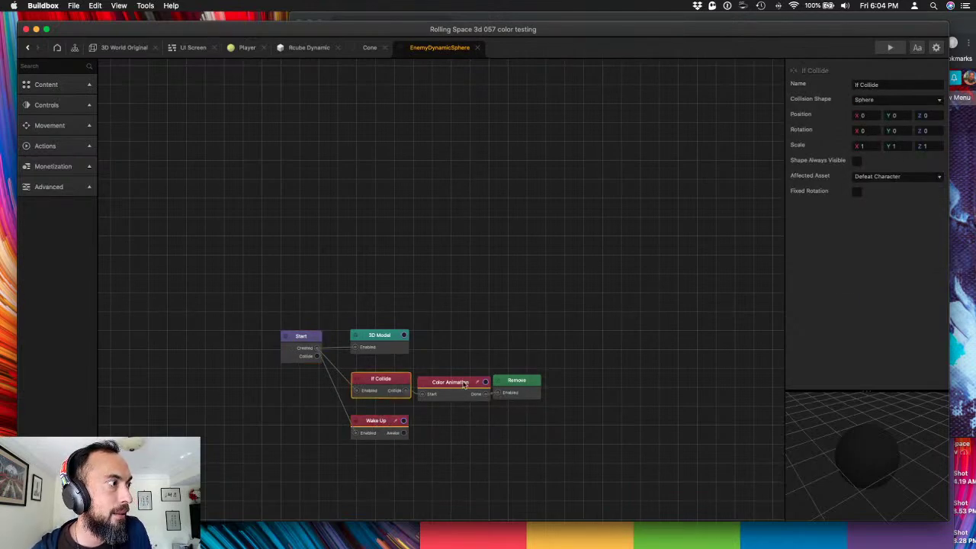
{"action": "left_click_drag", "start_coordinate": [518, 381], "coordinate": [546, 378]}
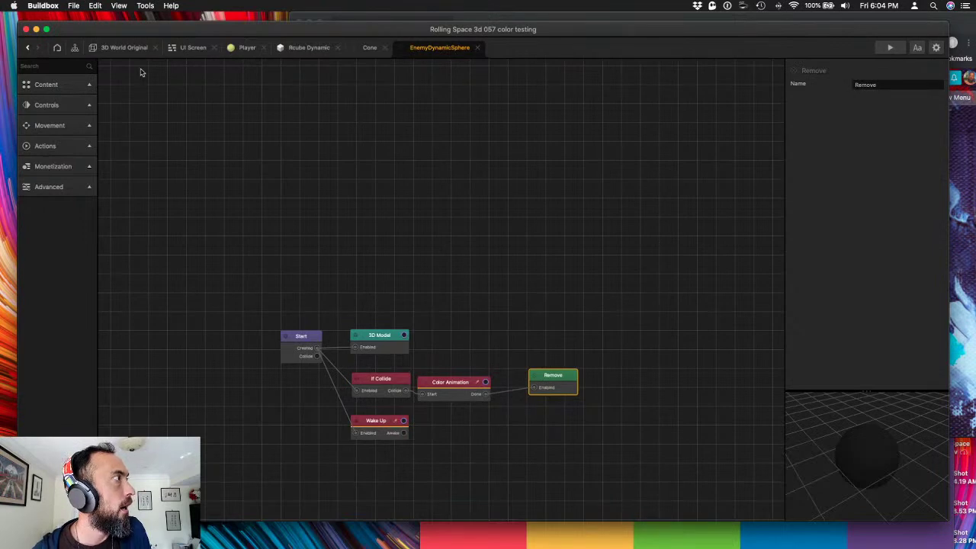
{"action": "left_click_drag", "start_coordinate": [460, 388], "coordinate": [466, 386]}
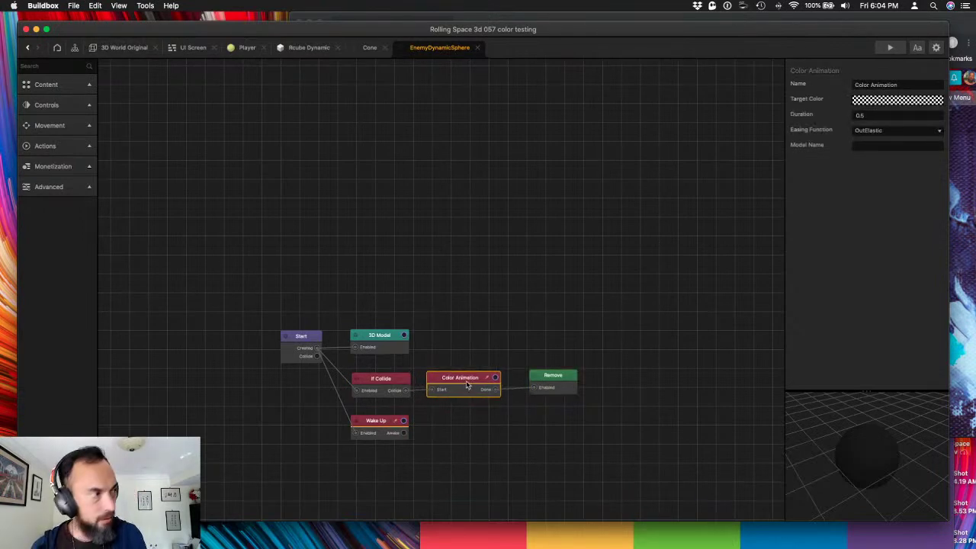
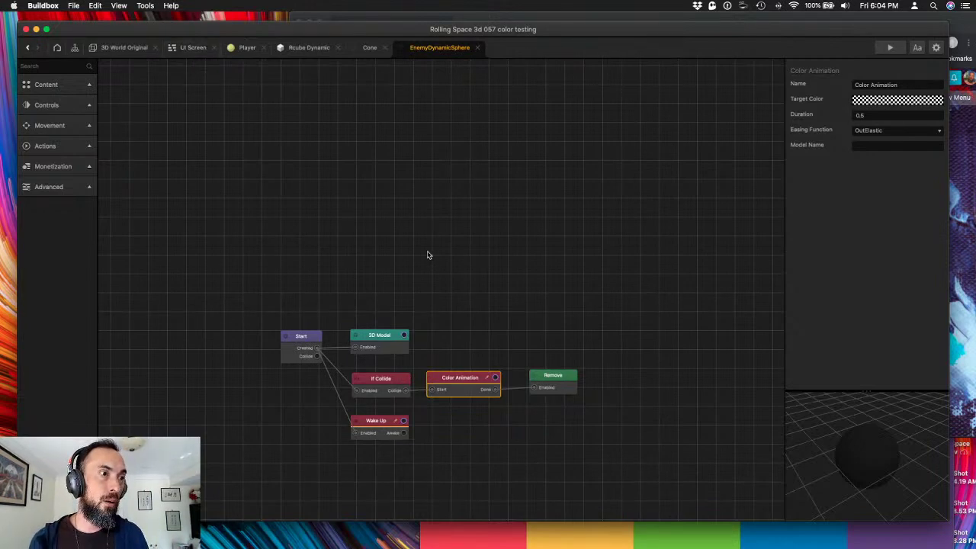
{"action": "left_click", "coordinate": [299, 340]}
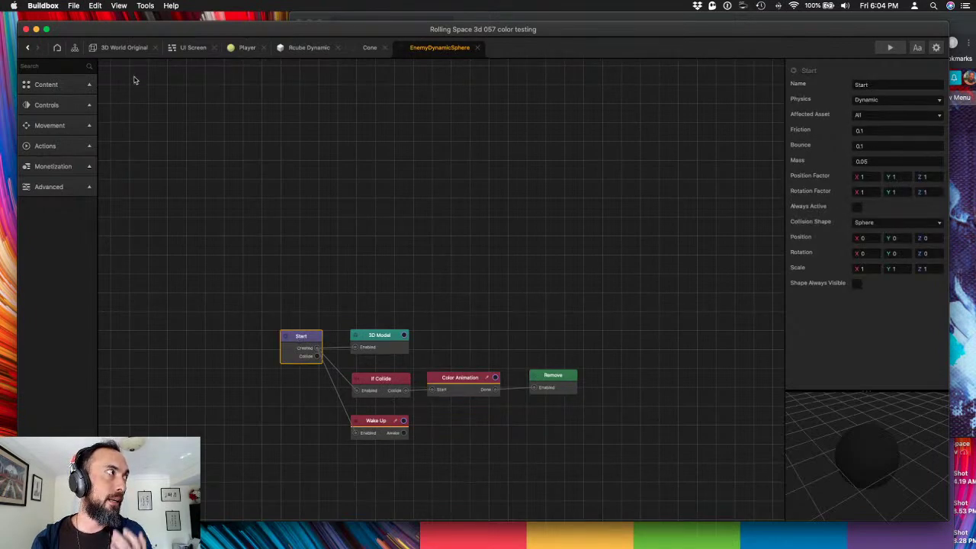
- Check the raised sphere's settings in the 3D world, and add a Set Physics node to the EnemyDynamicSphere node map
{"action": "left_click", "coordinate": [126, 48]}
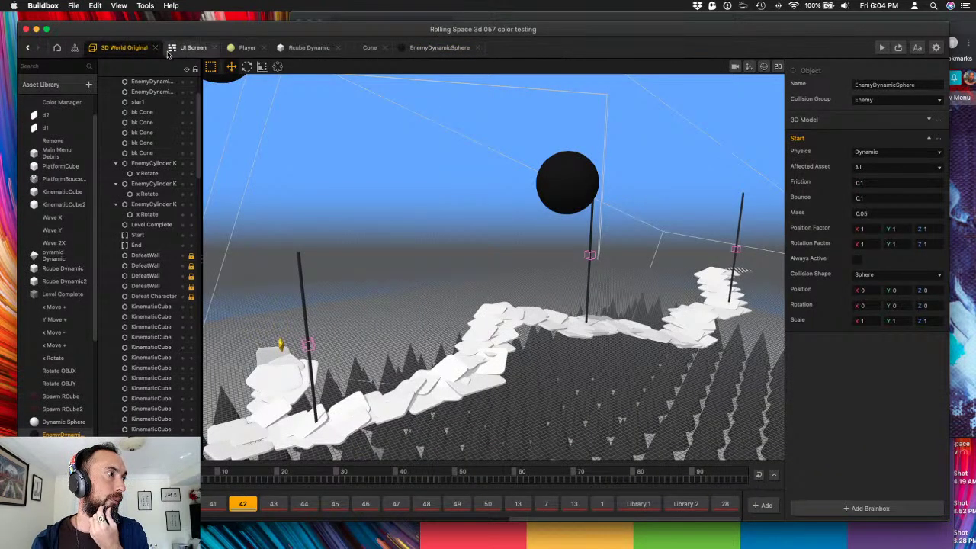
{"action": "left_click", "coordinate": [562, 175]}
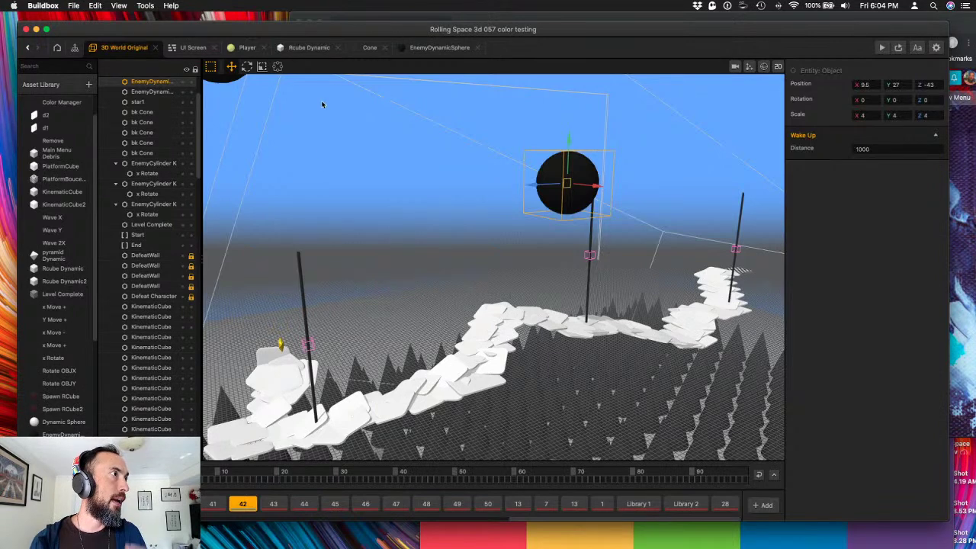
{"action": "left_click", "coordinate": [433, 50]}
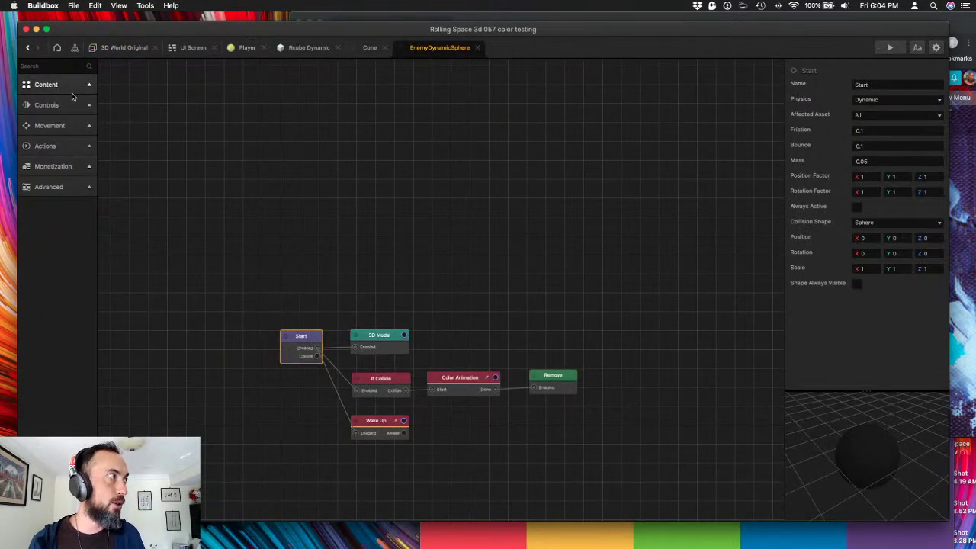
{"action": "left_click", "coordinate": [65, 66]}
{"action": "type", "text": "set"}
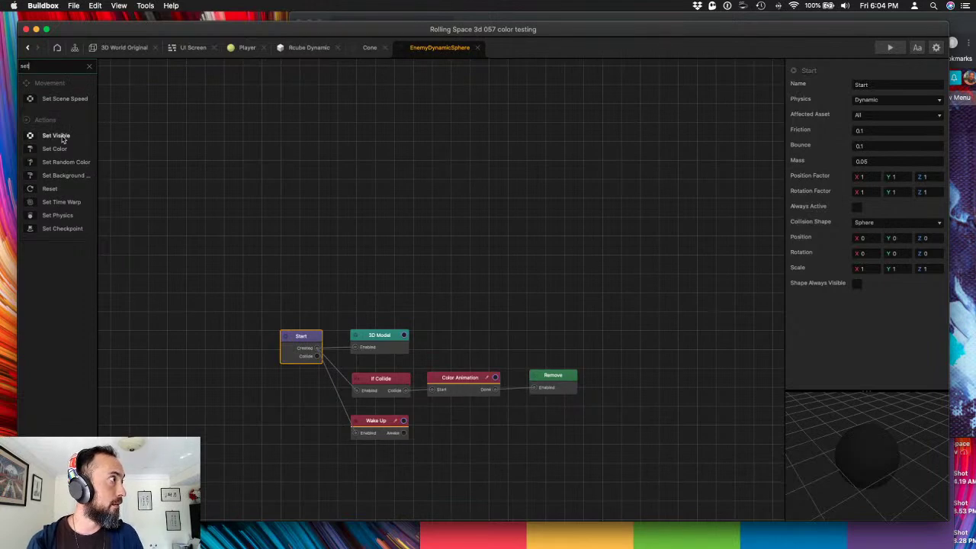
{"action": "left_click_drag", "start_coordinate": [61, 216], "coordinate": [418, 261]}
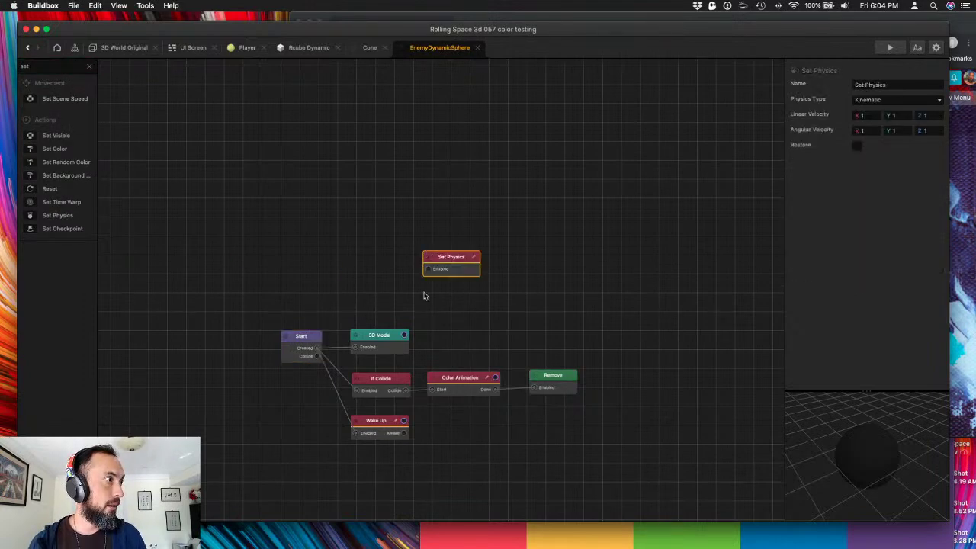
- Set the Start node's physics to Kinematic
{"action": "left_click", "coordinate": [306, 341]}
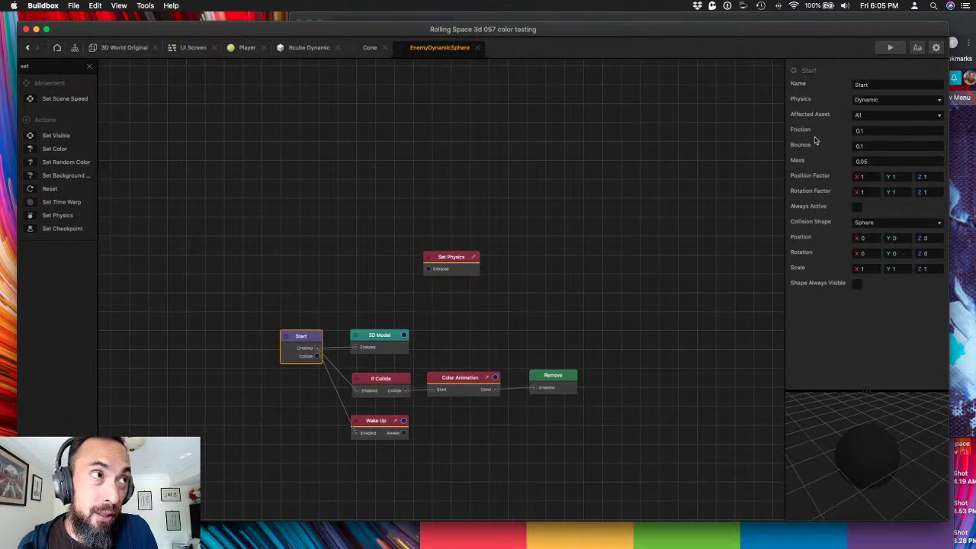
{"action": "left_click", "coordinate": [893, 100]}
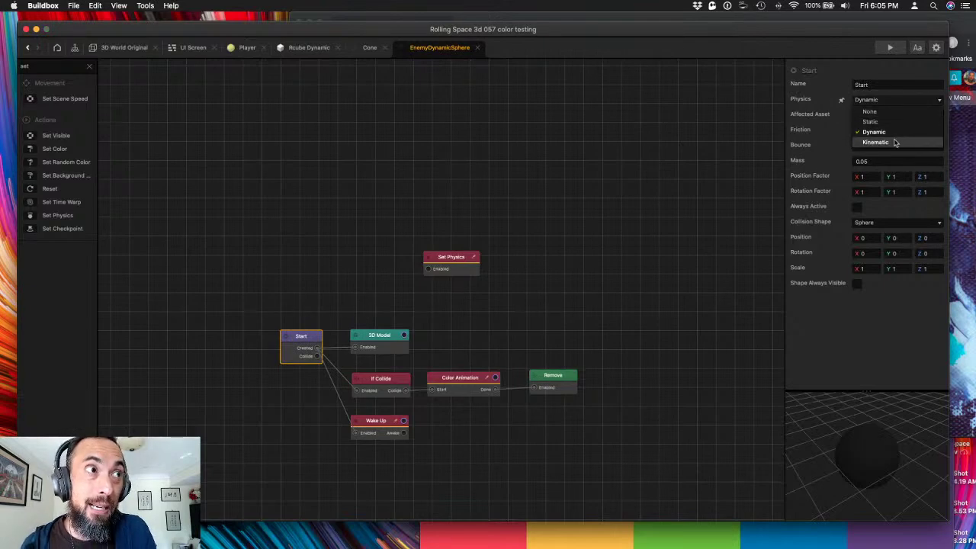
{"action": "left_click", "coordinate": [896, 143]}
- Place Wake Up and Set Physics above the 3D Model node, linking Awake to Set Physics, and set its physics type to Dynamic
{"action": "left_click_drag", "start_coordinate": [361, 422], "coordinate": [356, 270]}
{"action": "left_click_drag", "start_coordinate": [447, 258], "coordinate": [399, 280]}
{"action": "left_click", "coordinate": [374, 273]}
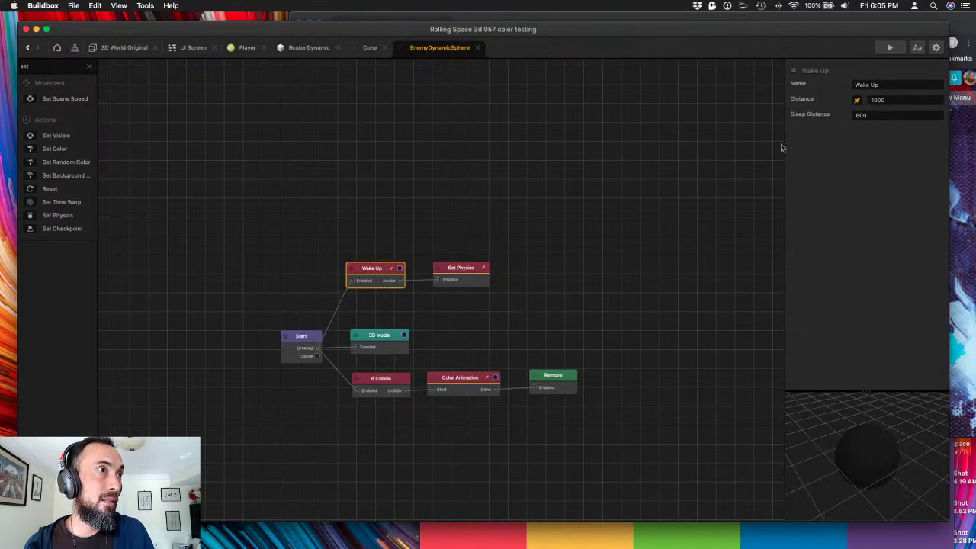
{"action": "left_click", "coordinate": [480, 276]}
{"action": "left_click", "coordinate": [873, 100]}
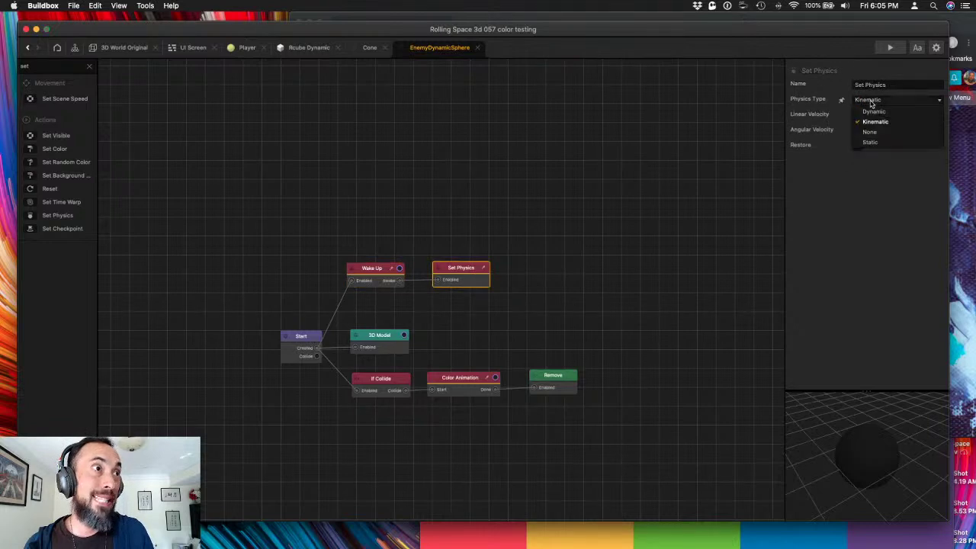
{"action": "left_click", "coordinate": [885, 113]}
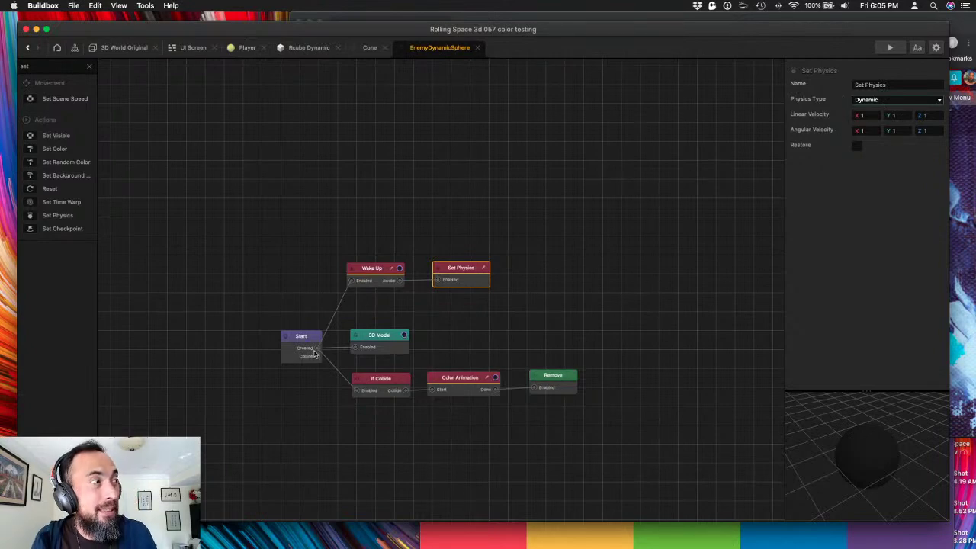
{"action": "scroll", "coordinate": [318, 352], "scroll_direction": "down", "scroll_amount": 1}
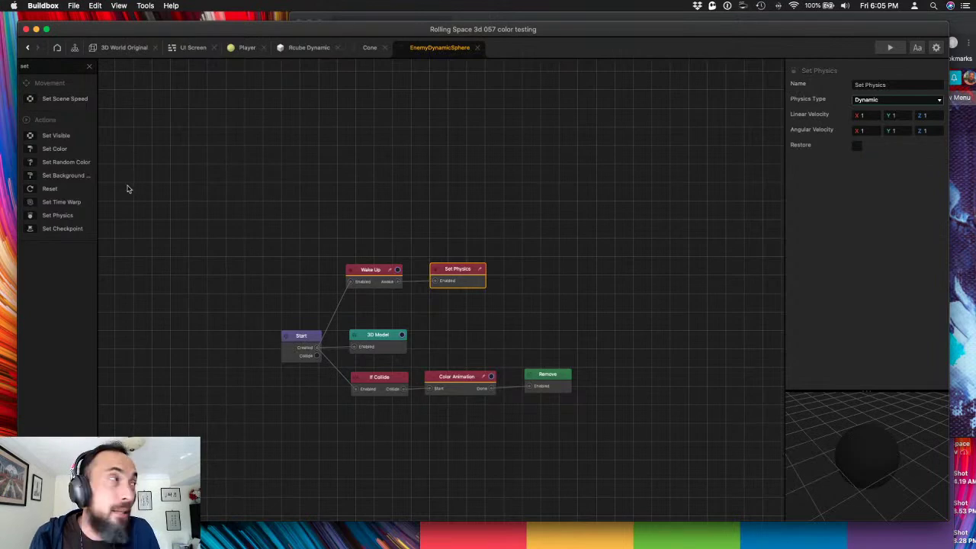
- Return to the 3D world, look over sections 48 and 44, and reopen section 42
{"action": "left_click", "coordinate": [122, 48]}
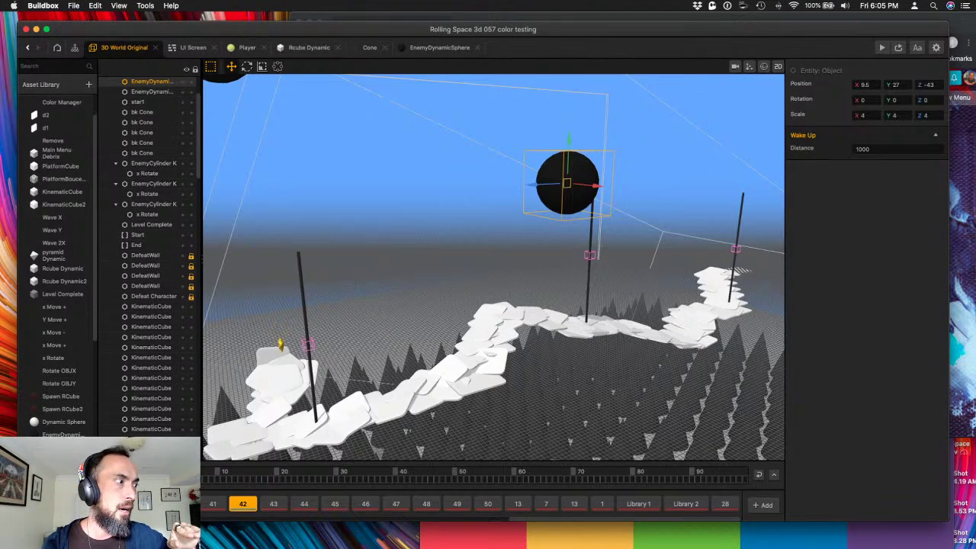
{"action": "left_click", "coordinate": [423, 505]}
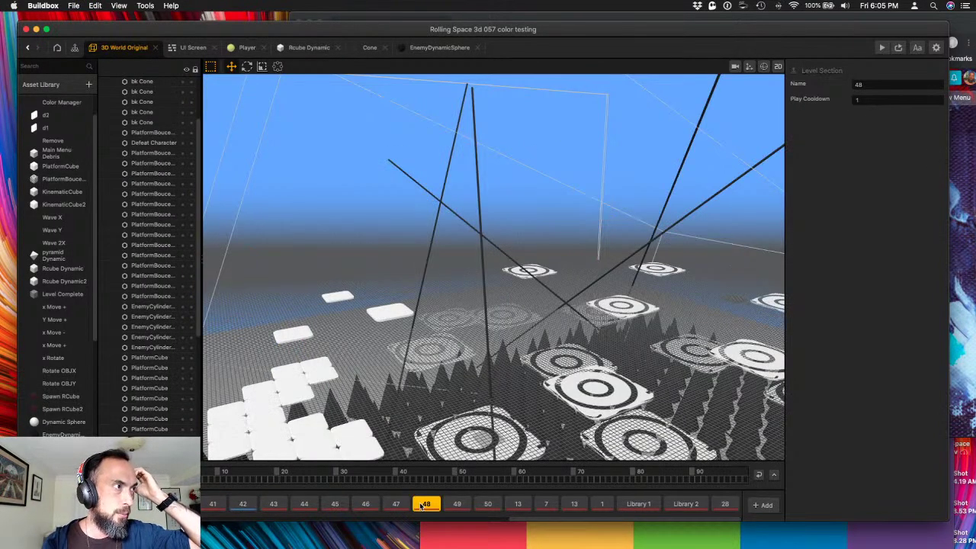
{"action": "left_click", "coordinate": [366, 505]}
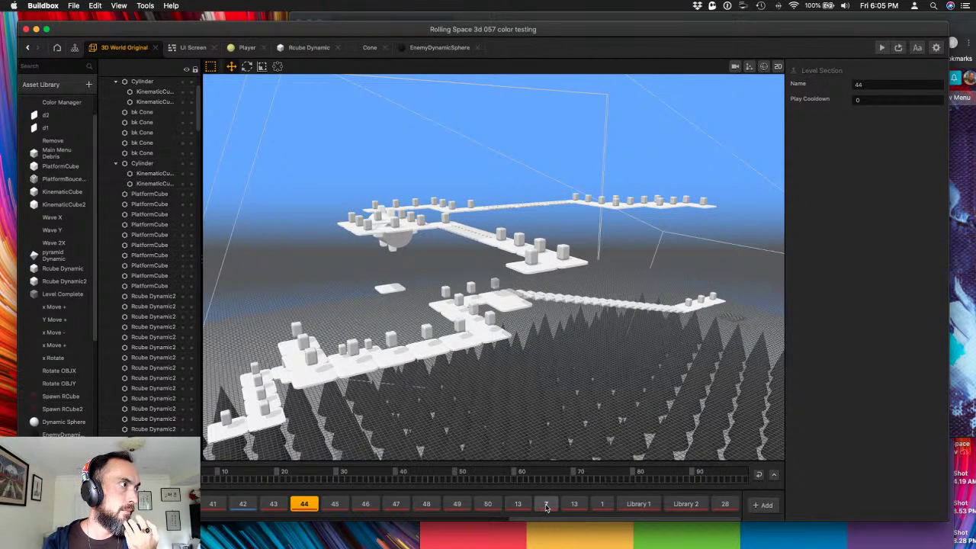
{"action": "scroll", "coordinate": [546, 508], "scroll_direction": "left", "scroll_amount": 1}
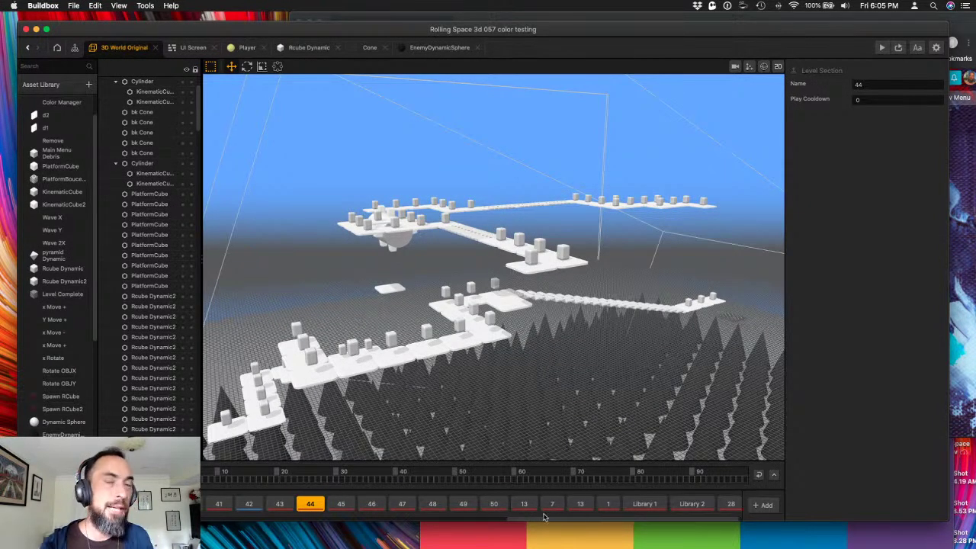
{"action": "left_click", "coordinate": [259, 505]}
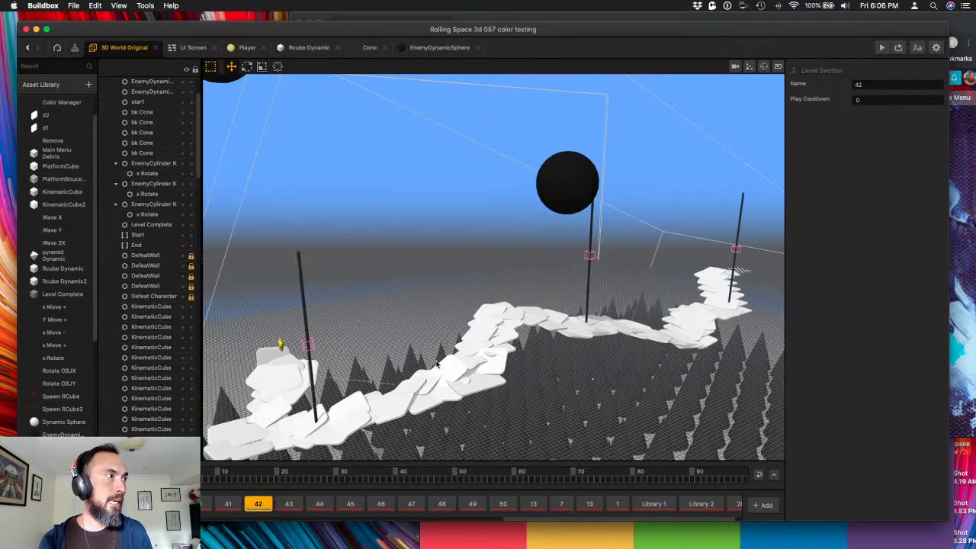
- Duplicate the raised enemy sphere, shift the copy along the path to Z -23.5, and save the project
{"action": "left_click", "coordinate": [568, 187]}
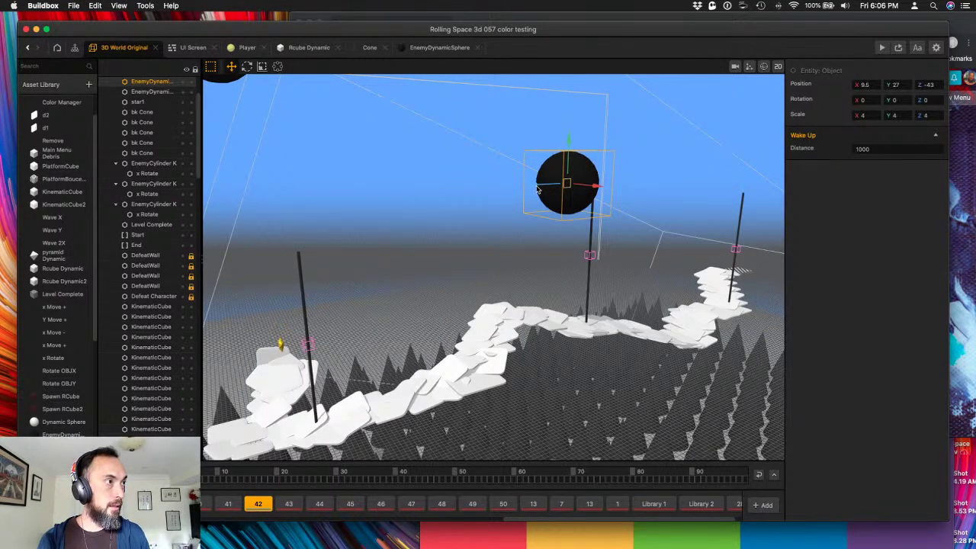
{"action": "key", "text": "super+d"}
{"action": "left_click_drag", "start_coordinate": [543, 188], "coordinate": [396, 206]}
{"action": "left_click", "coordinate": [568, 174]}
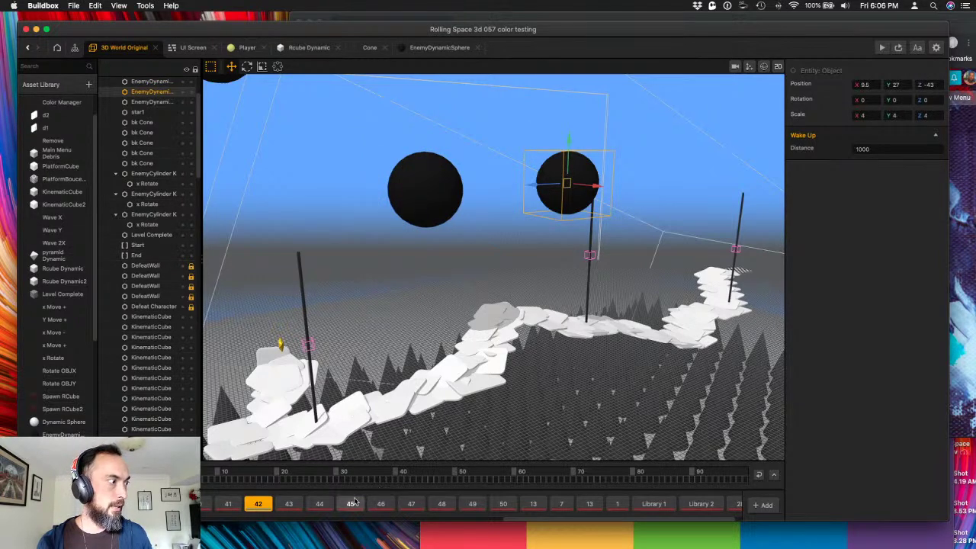
{"action": "key", "text": "super+s"}
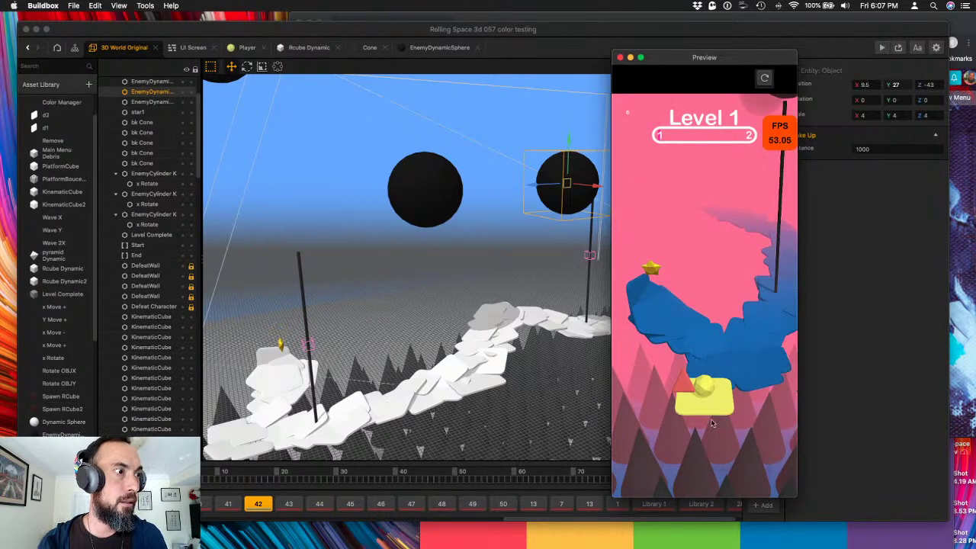
- Playtest section 42 with the added sphere, check the sphere copy's settings, and replay the level after the game over
{"action": "mouse_move", "coordinate": [710, 423]}
{"action": "left_mouse_down"}
{"action": "mouse_move", "coordinate": [728, 406]}
{"action": "mouse_move", "coordinate": [654, 374]}
{"action": "mouse_move", "coordinate": [673, 375]}
{"action": "mouse_move", "coordinate": [662, 355]}
{"action": "mouse_move", "coordinate": [678, 328]}
{"action": "mouse_move", "coordinate": [667, 316]}
{"action": "mouse_move", "coordinate": [703, 349]}
{"action": "mouse_move", "coordinate": [707, 387]}
{"action": "mouse_move", "coordinate": [707, 343]}
{"action": "mouse_move", "coordinate": [688, 427]}
{"action": "mouse_move", "coordinate": [732, 376]}
{"action": "left_mouse_up"}
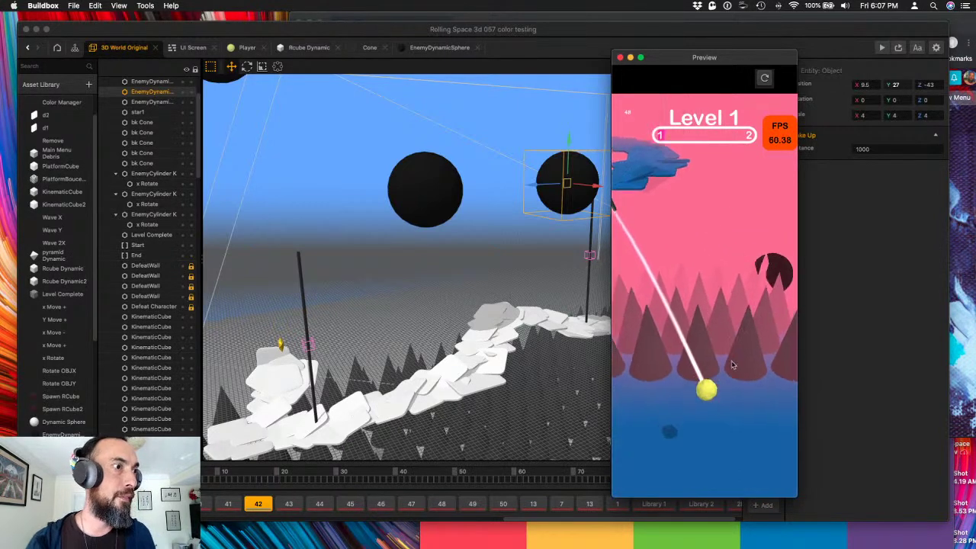
{"action": "left_click", "coordinate": [430, 201]}
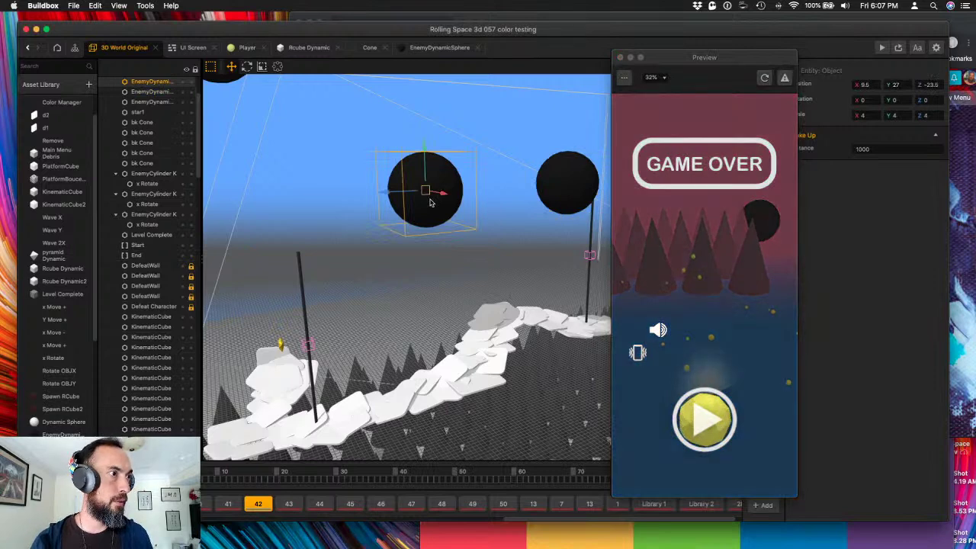
{"action": "left_click", "coordinate": [712, 424]}
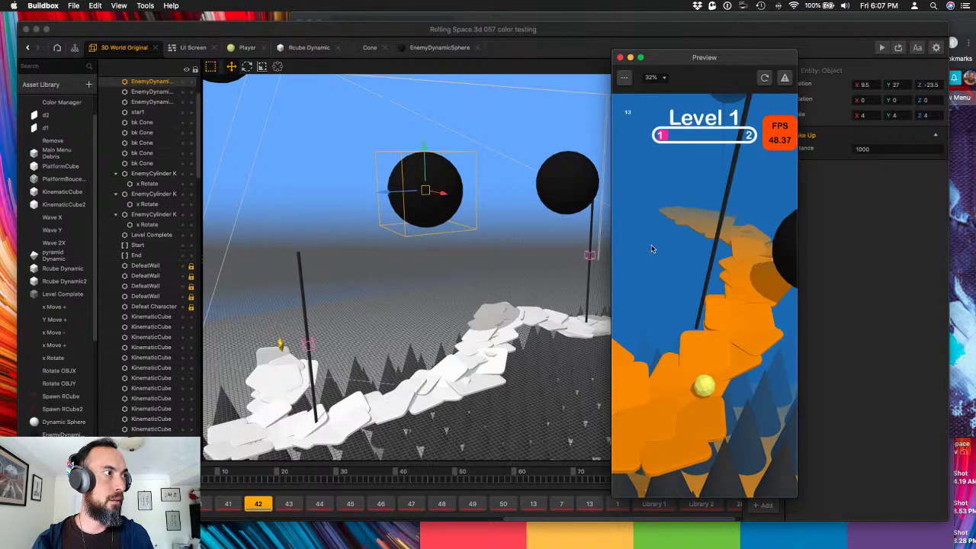
- Find the flat platform cube at X 14, Y 5.5, Z -26 on the path's outer edge, and tilt it with Rotate
{"action": "left_click", "coordinate": [445, 407]}
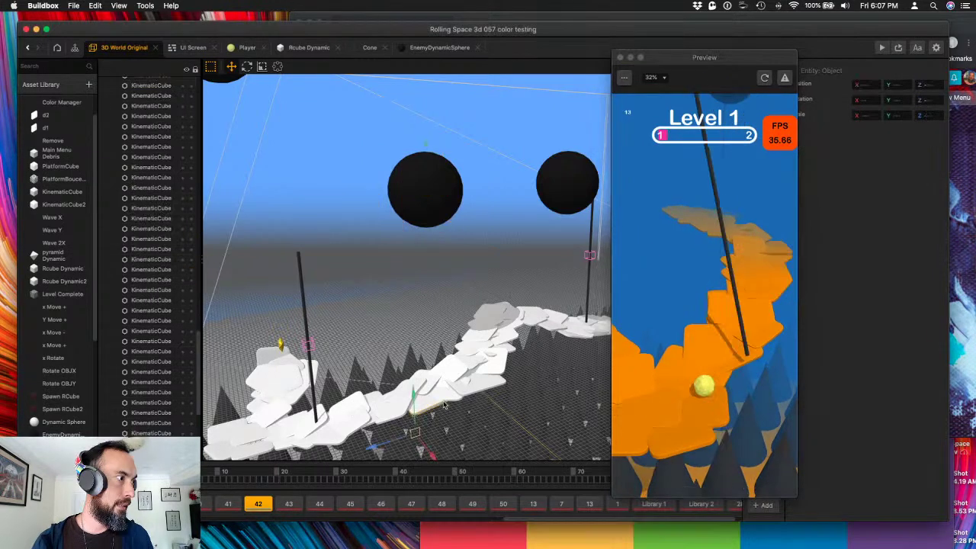
{"action": "scroll", "coordinate": [417, 380], "scroll_direction": "up", "scroll_amount": 3}
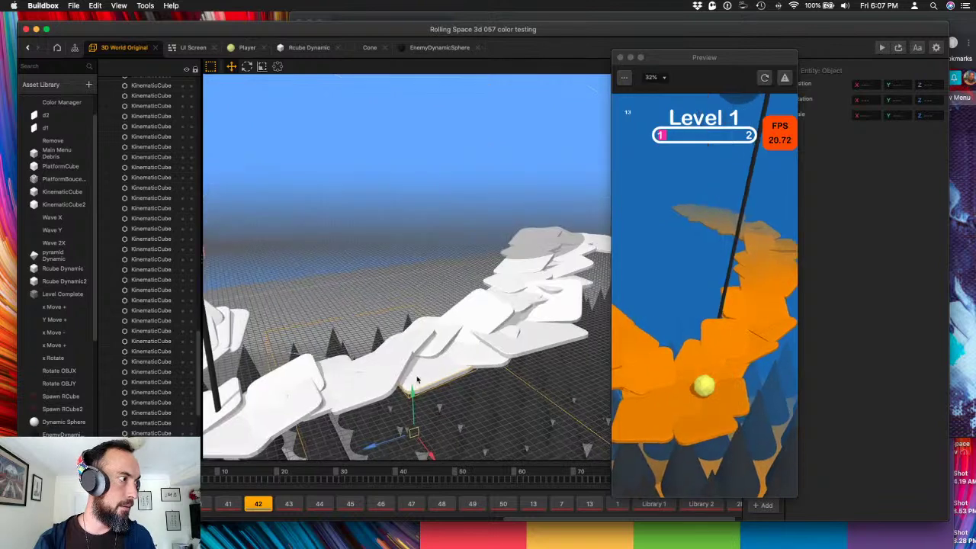
{"action": "left_click", "coordinate": [438, 386]}
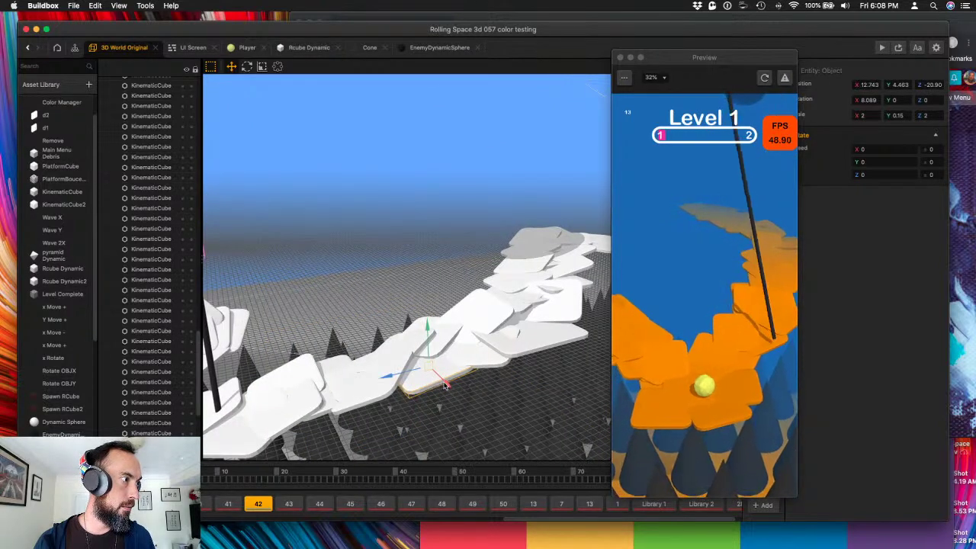
{"action": "left_click", "coordinate": [462, 378]}
{"action": "left_click", "coordinate": [502, 363]}
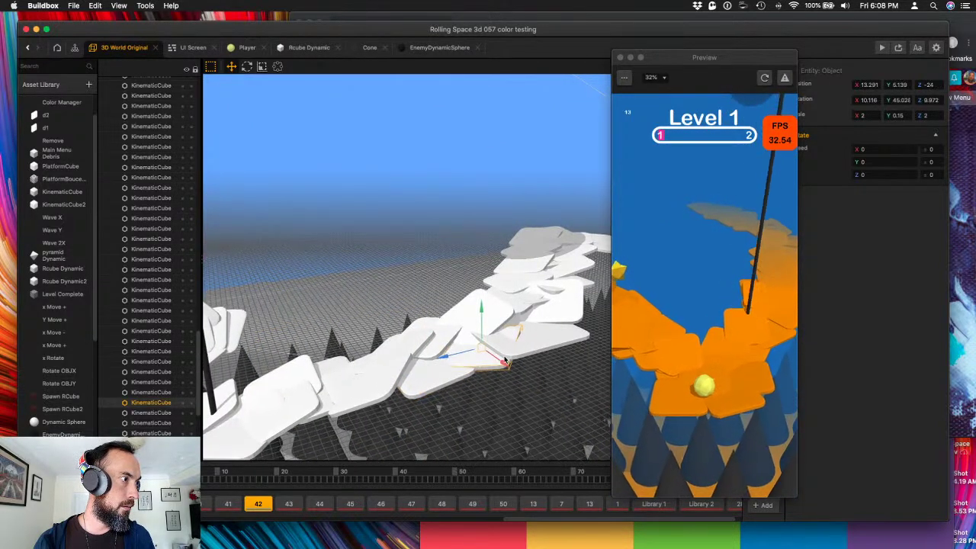
{"action": "left_click", "coordinate": [525, 342]}
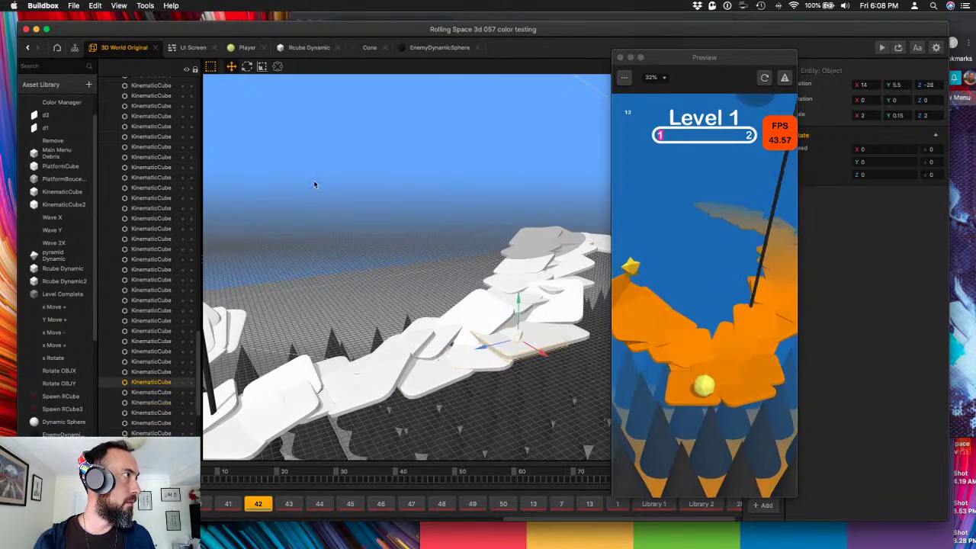
{"action": "left_click", "coordinate": [246, 66]}
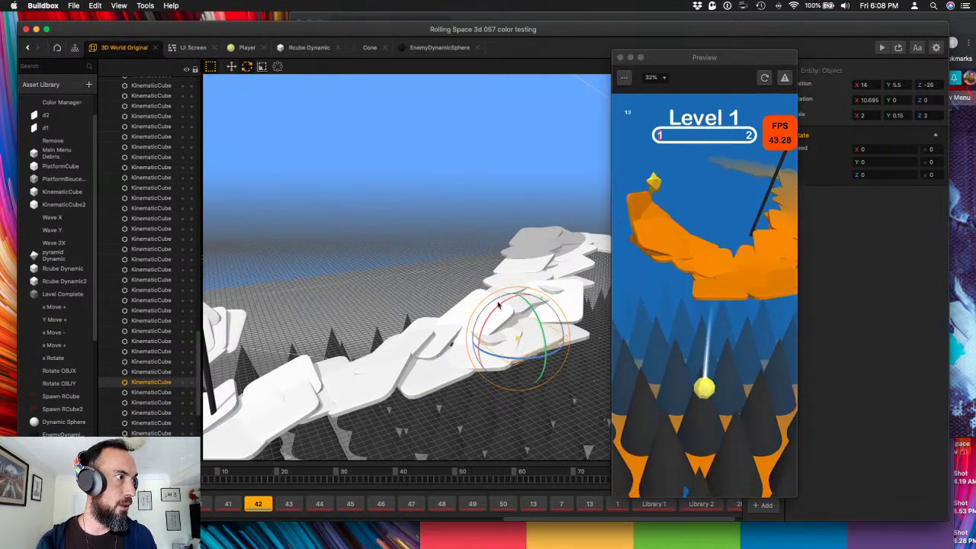
{"action": "left_click_drag", "start_coordinate": [479, 330], "coordinate": [544, 336]}
{"action": "left_click", "coordinate": [427, 289]}
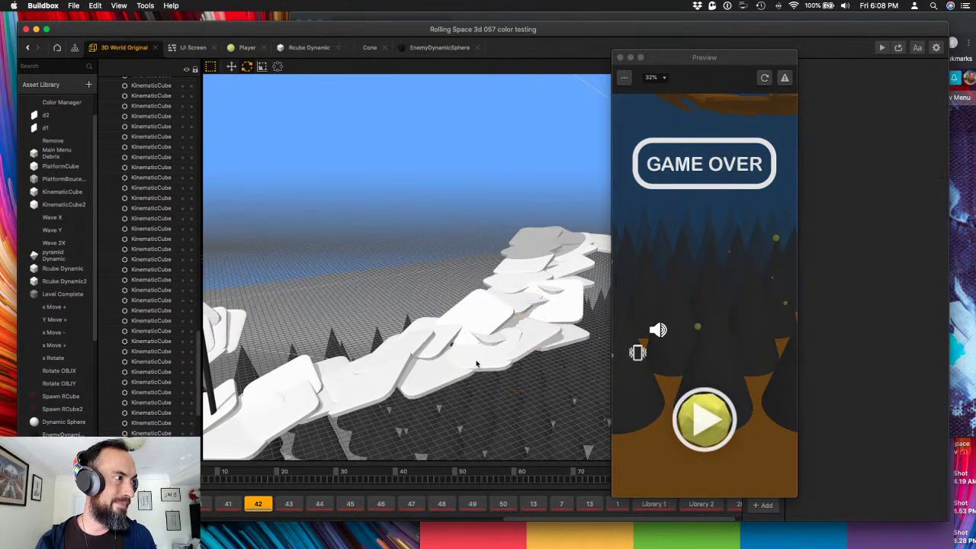
- Tilt the outer-edge platform cube at X 13, Z -20.90 to a Z rotation of about 7°, and check the cube behind it
{"action": "left_click", "coordinate": [446, 372]}
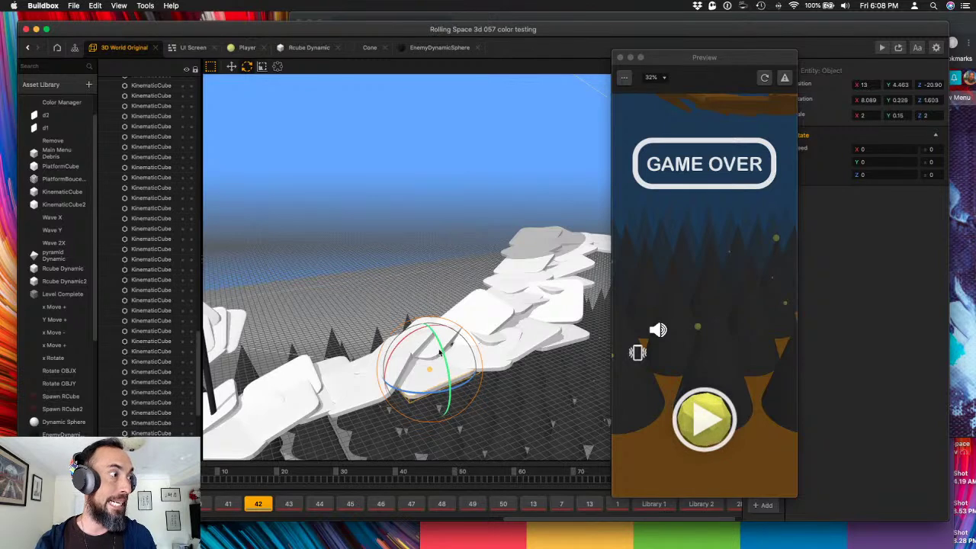
{"action": "left_click_drag", "start_coordinate": [440, 352], "coordinate": [437, 359]}
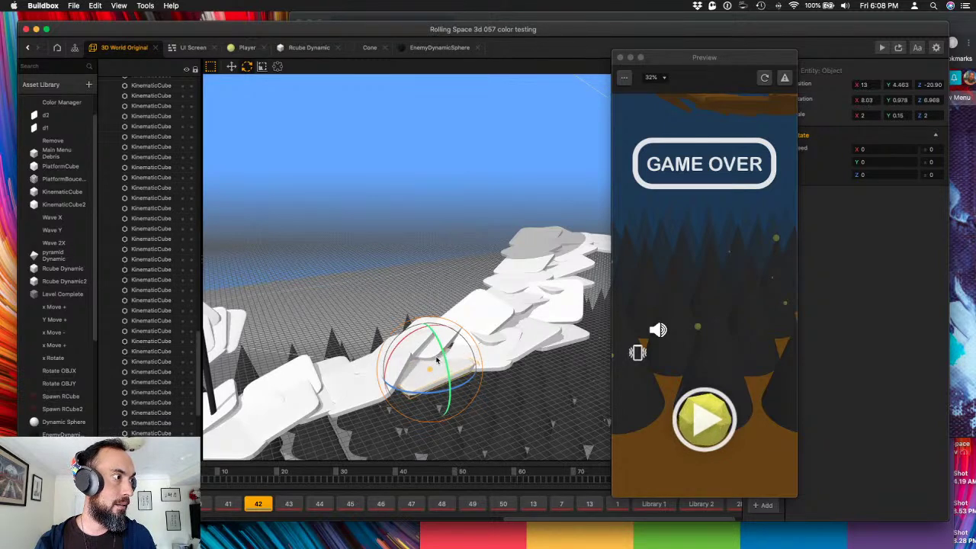
{"action": "left_click", "coordinate": [437, 346]}
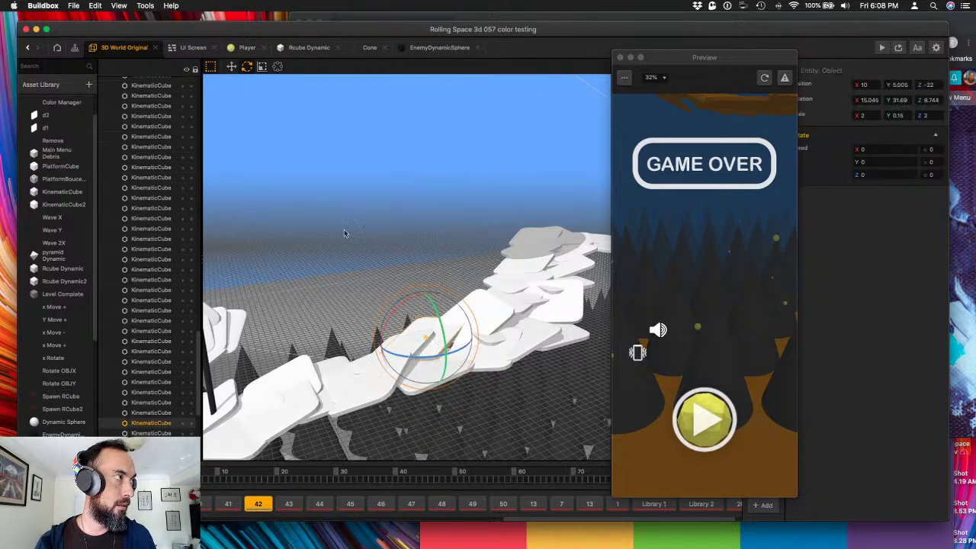
- Reload the preview, playtest the adjusted platform curve, and select the platform cube at X 11.008, Y 6, Z -24.76
{"action": "left_click", "coordinate": [765, 78]}
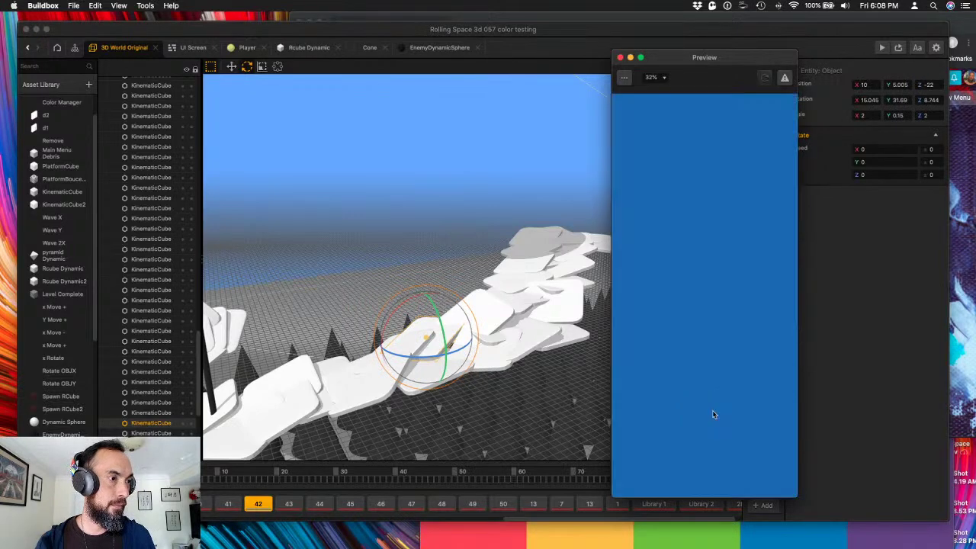
{"action": "mouse_move", "coordinate": [714, 440]}
{"action": "left_mouse_down"}
{"action": "mouse_move", "coordinate": [727, 421]}
{"action": "mouse_move", "coordinate": [705, 418]}
{"action": "mouse_move", "coordinate": [718, 416]}
{"action": "left_mouse_up"}
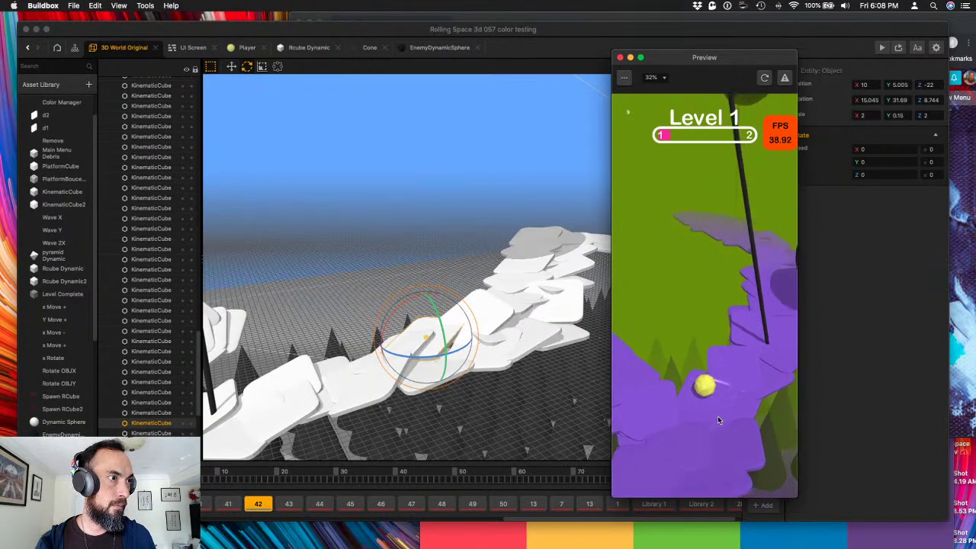
{"action": "left_click", "coordinate": [480, 300]}
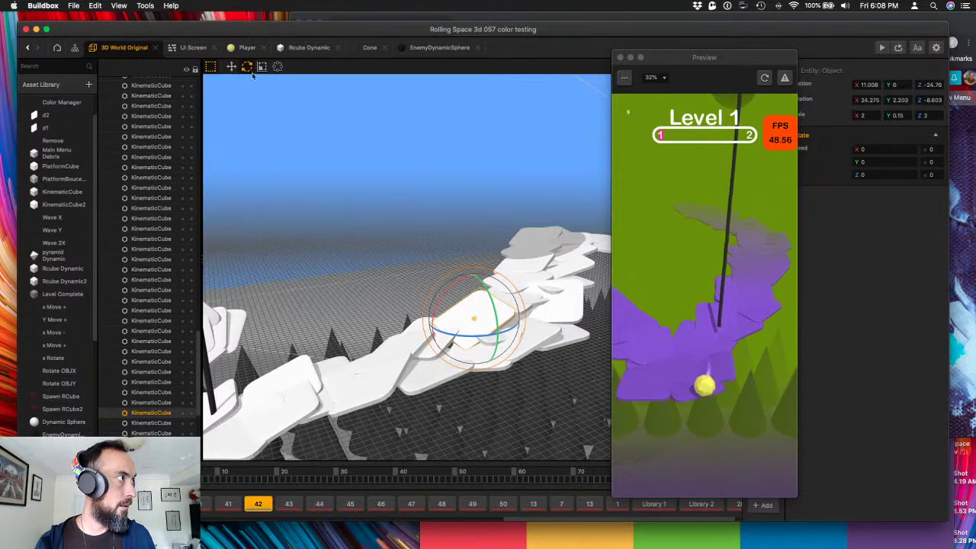
- Lower the selected platform cube at X 11.008, Z -24.76 to a Y position of about 5.6
{"action": "key", "text": "w"}
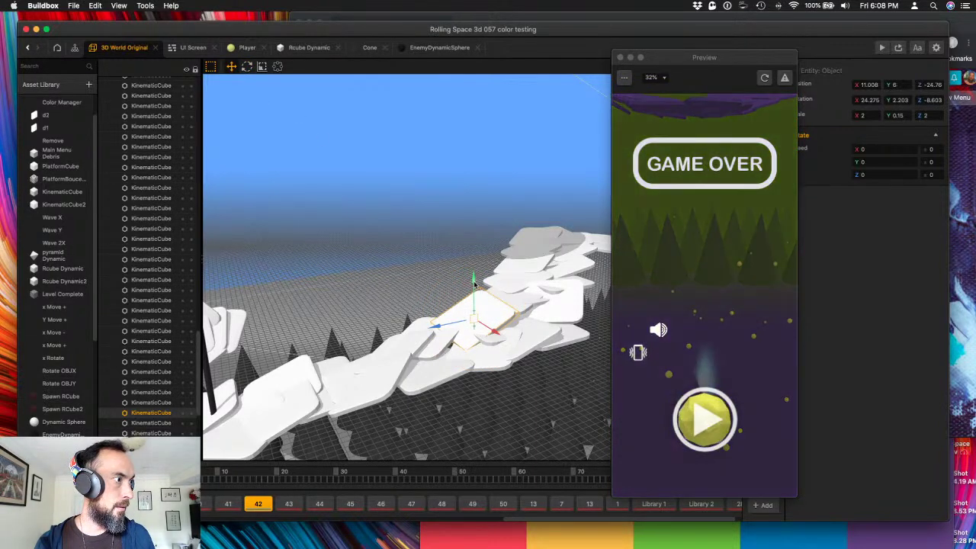
{"action": "left_click_drag", "start_coordinate": [473, 284], "coordinate": [473, 293]}
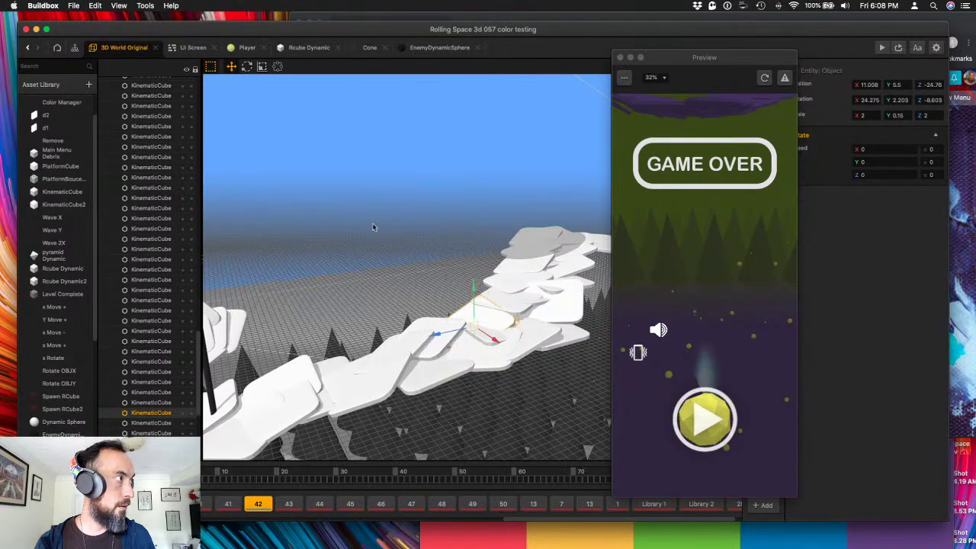
{"action": "left_click", "coordinate": [119, 6]}
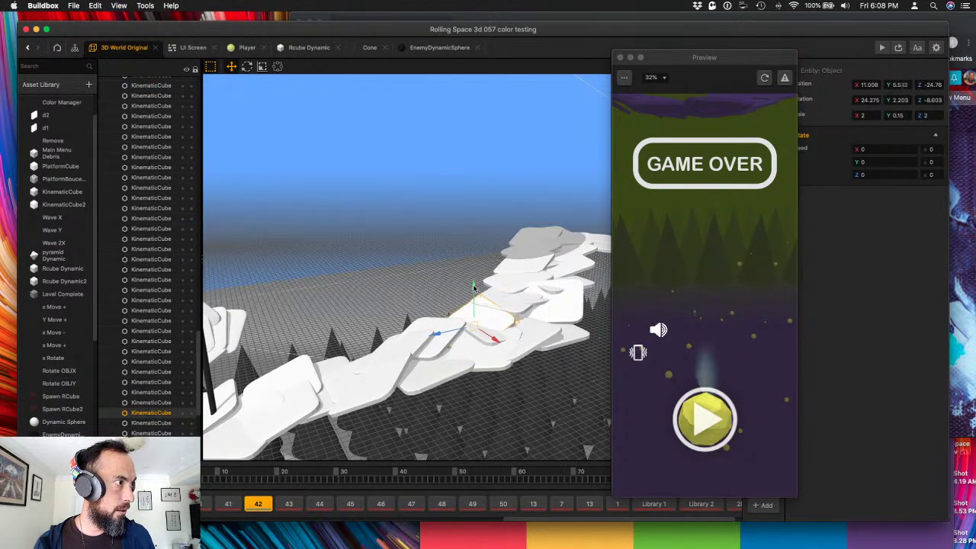
{"action": "left_click_drag", "start_coordinate": [474, 285], "coordinate": [475, 285]}
- Tilt the flat platform cube at X 12, Y 5.5, Z -26 to a rotation of about X 15°, Y 2°, Z 8°, and playtest the reloaded preview
{"action": "scroll", "coordinate": [478, 320], "scroll_direction": "up", "scroll_amount": 5}
{"action": "middle_click_drag", "start_coordinate": [358, 406], "coordinate": [333, 260]}
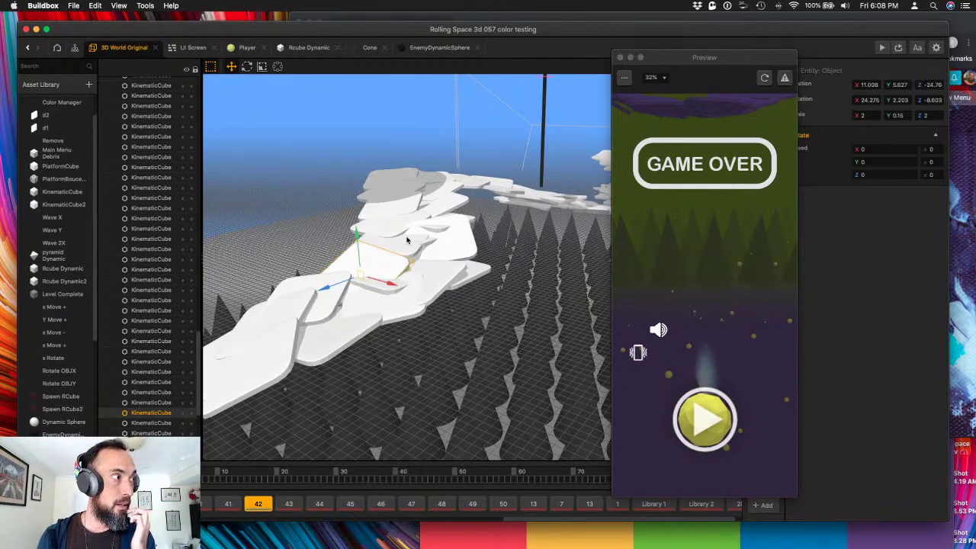
{"action": "left_click", "coordinate": [342, 298]}
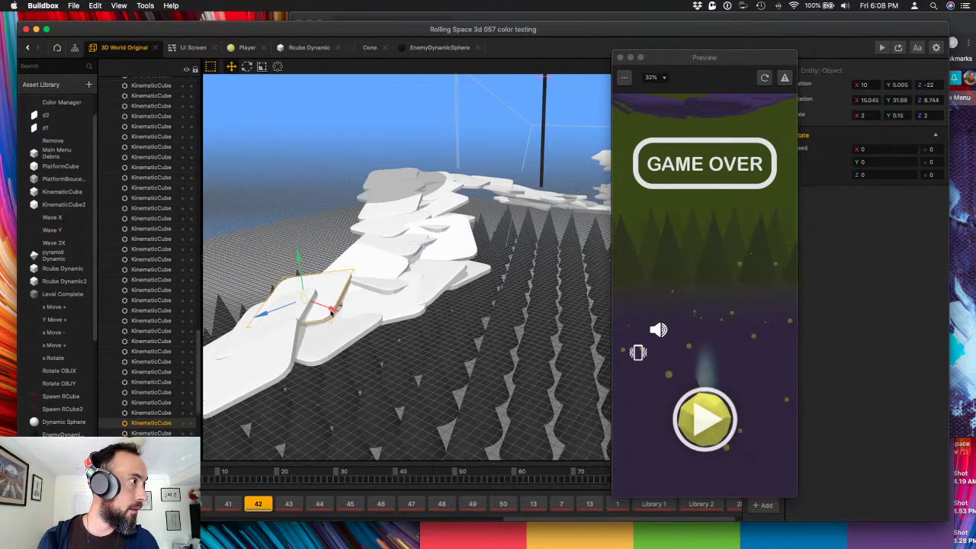
{"action": "left_click_drag", "start_coordinate": [272, 313], "coordinate": [376, 289]}
{"action": "left_click", "coordinate": [376, 288]}
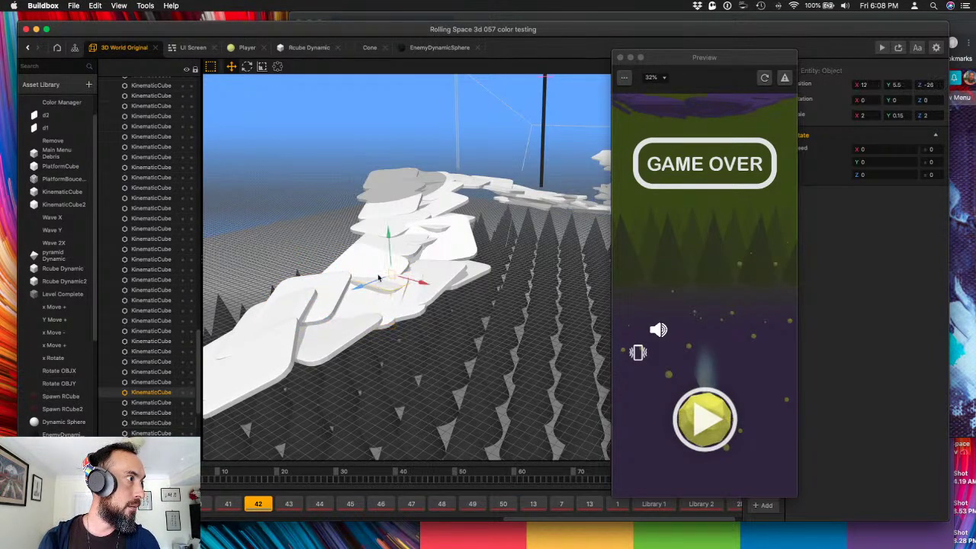
{"action": "left_click", "coordinate": [246, 66]}
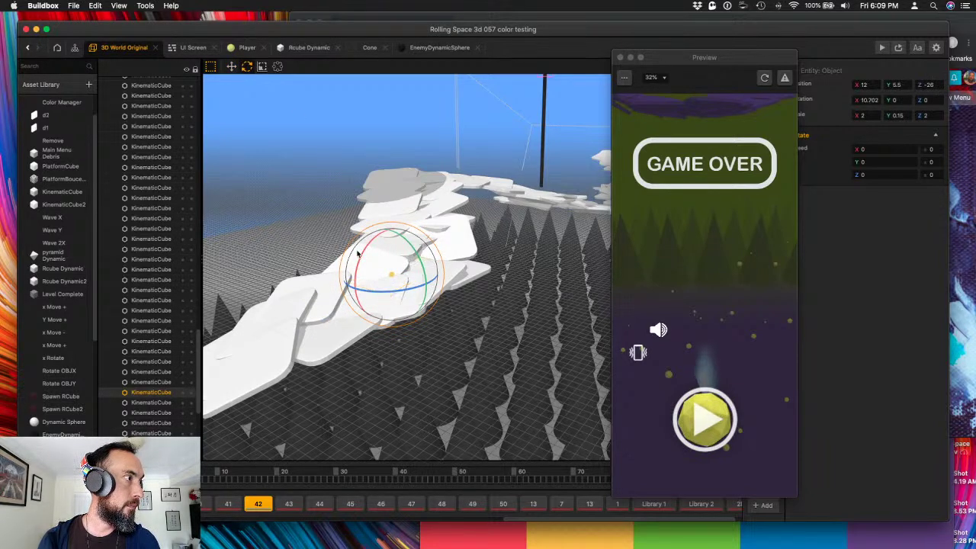
{"action": "mouse_move", "coordinate": [362, 252]}
{"action": "left_mouse_down"}
{"action": "mouse_move", "coordinate": [402, 257]}
{"action": "mouse_move", "coordinate": [374, 251]}
{"action": "left_mouse_up"}
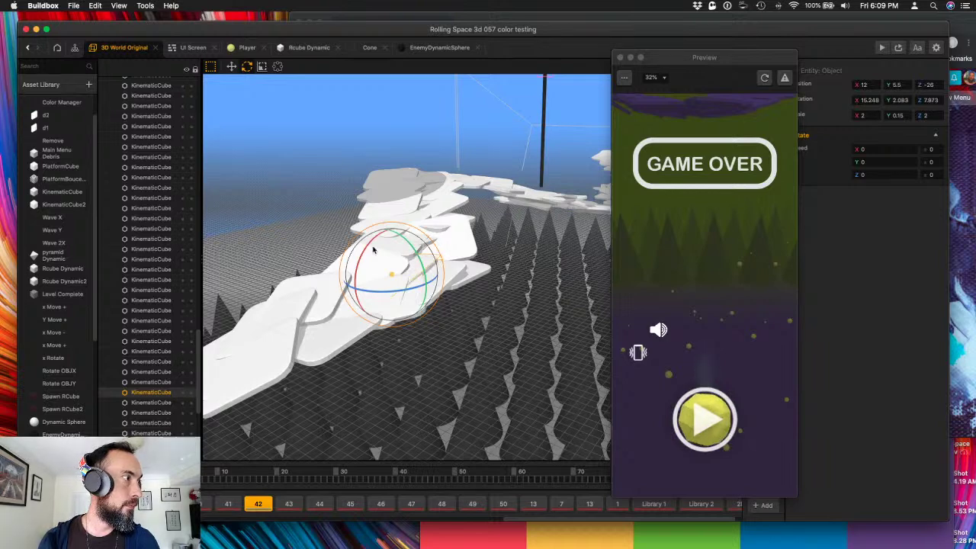
{"action": "left_click", "coordinate": [765, 78]}
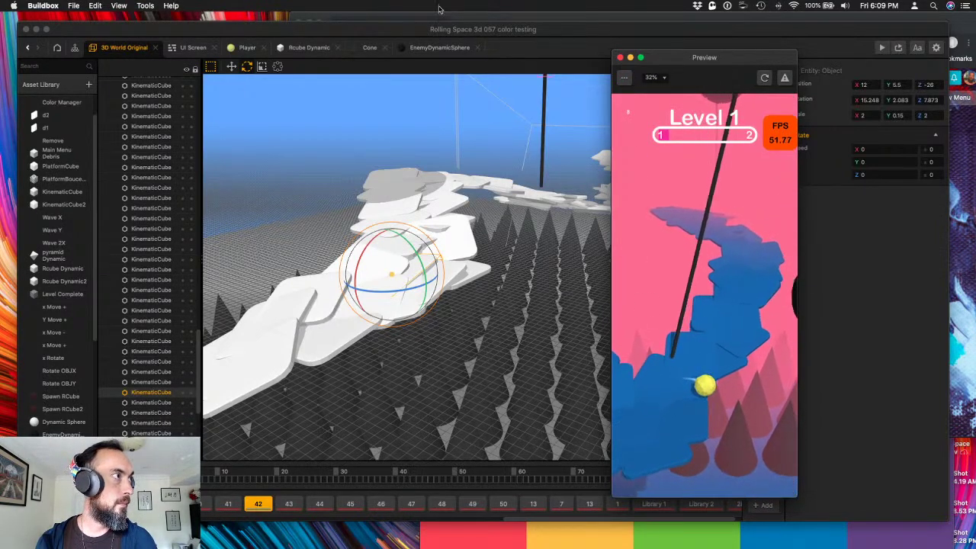
- Move the outer-edge platform cube at X 14, Y 5.5, Z -26 to about X 14.8, Y 5.9
{"action": "left_click", "coordinate": [446, 298]}
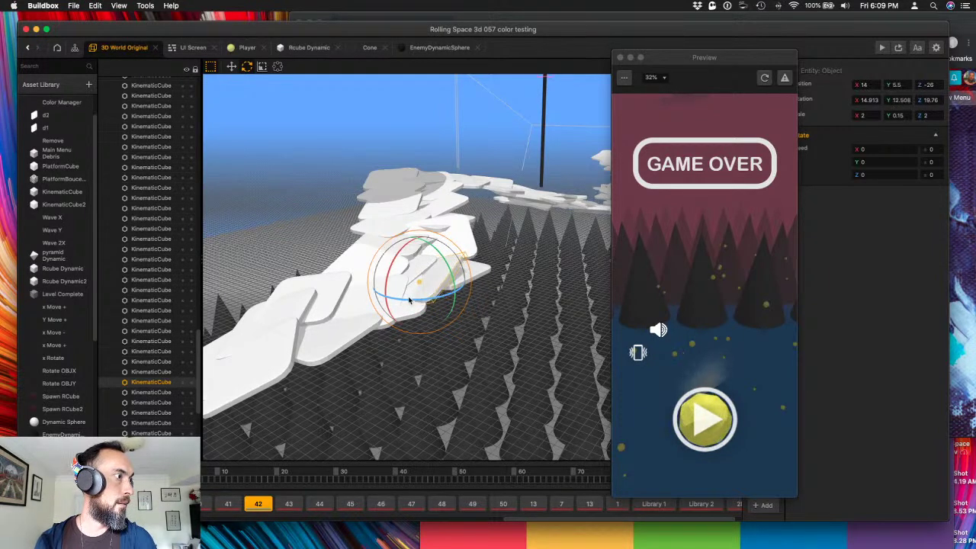
{"action": "left_click", "coordinate": [231, 67]}
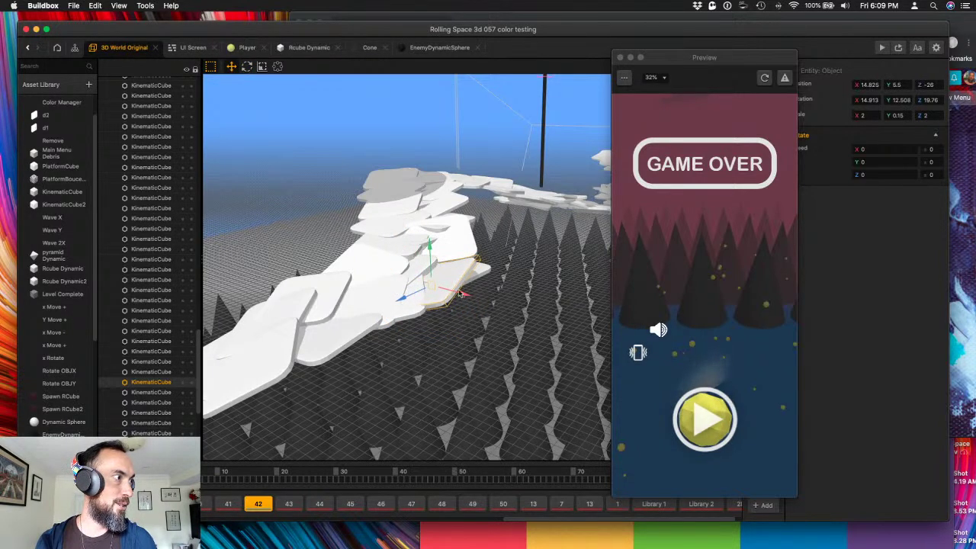
{"action": "left_click", "coordinate": [436, 280]}
{"action": "left_click", "coordinate": [433, 252]}
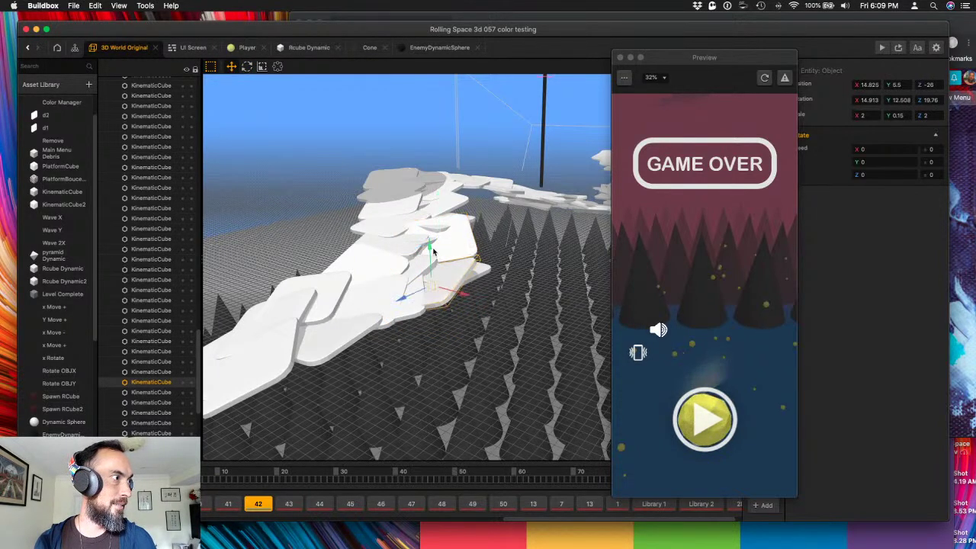
{"action": "left_click_drag", "start_coordinate": [430, 247], "coordinate": [429, 241]}
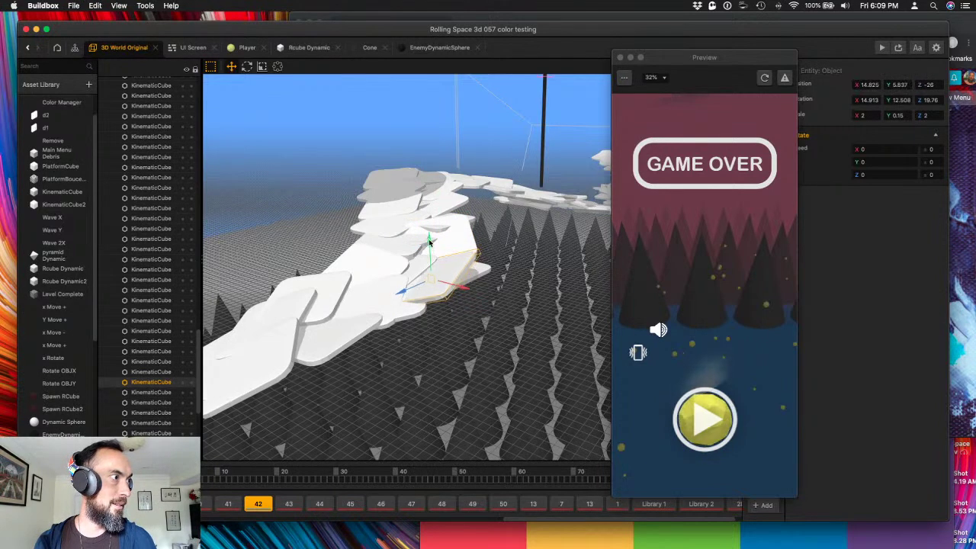
- Tilt the shifted outer-edge cube to a rotation of about X 13°, Y 14°, Z 28°, and playtest the curve in the reloaded preview
{"action": "left_click", "coordinate": [246, 67]}
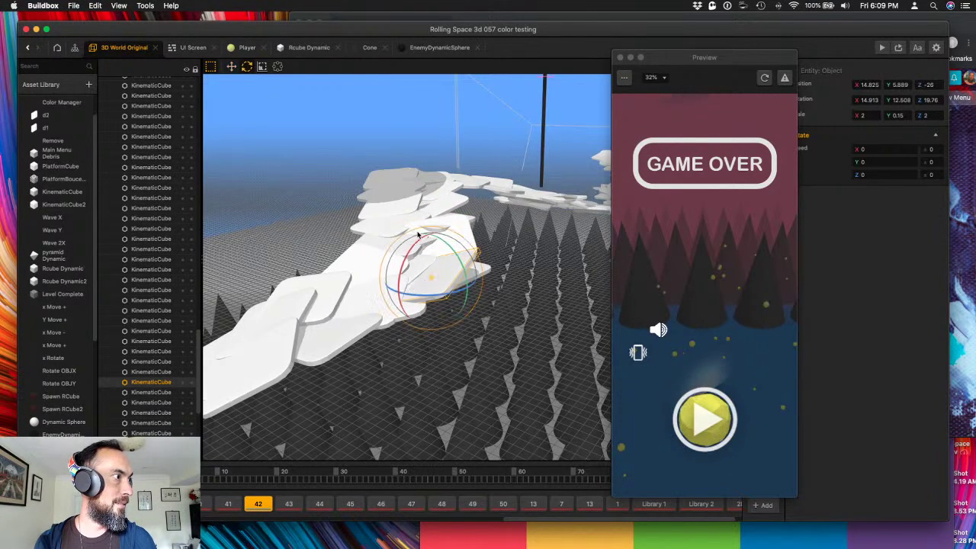
{"action": "left_click_drag", "start_coordinate": [453, 253], "coordinate": [459, 263]}
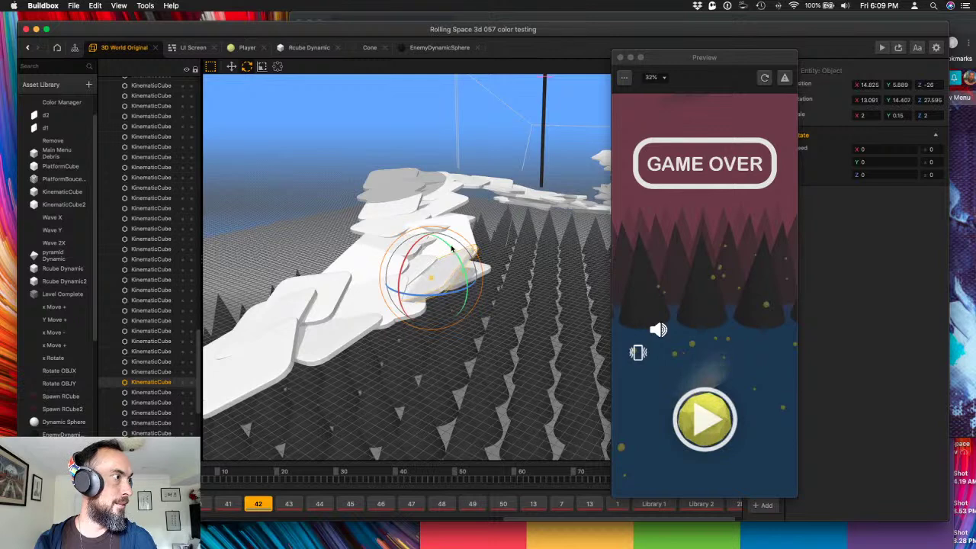
{"action": "left_click", "coordinate": [765, 79]}
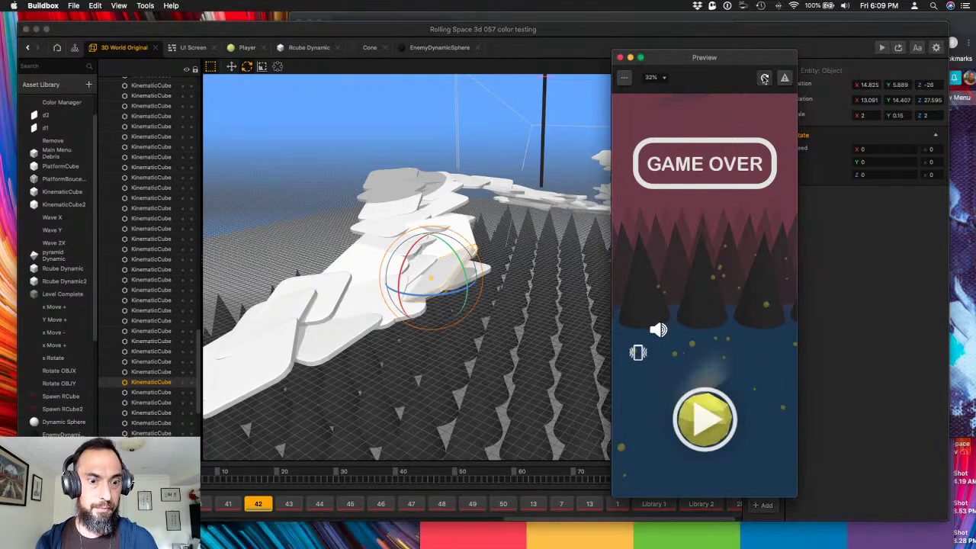
{"action": "mouse_move", "coordinate": [736, 358]}
{"action": "left_mouse_down"}
{"action": "mouse_move", "coordinate": [760, 320]}
{"action": "mouse_move", "coordinate": [742, 338]}
{"action": "mouse_move", "coordinate": [718, 288]}
{"action": "left_mouse_up"}
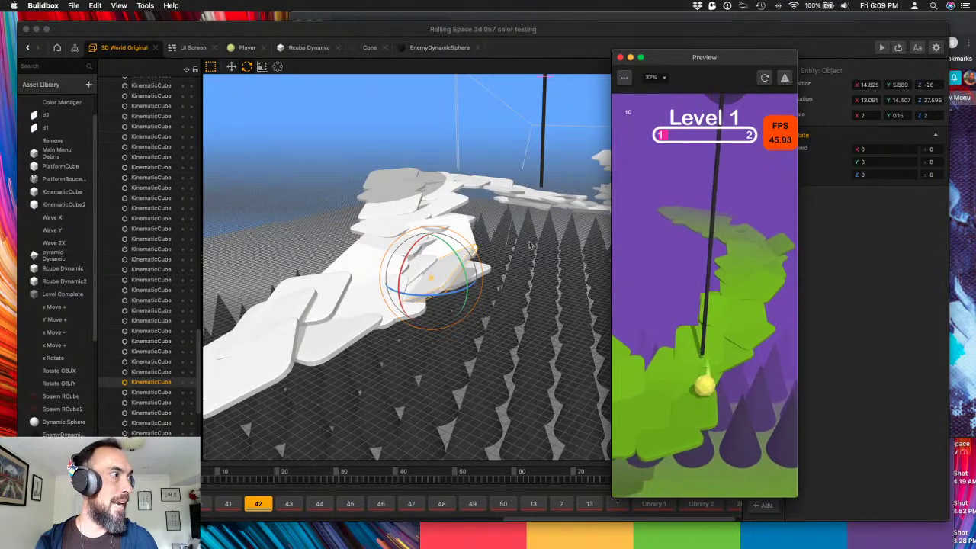
- Move the tilted outer-edge cube along the curve to about Y 5.1, Z -21.5, and playtest it in the reloaded preview
{"action": "left_click", "coordinate": [444, 269]}
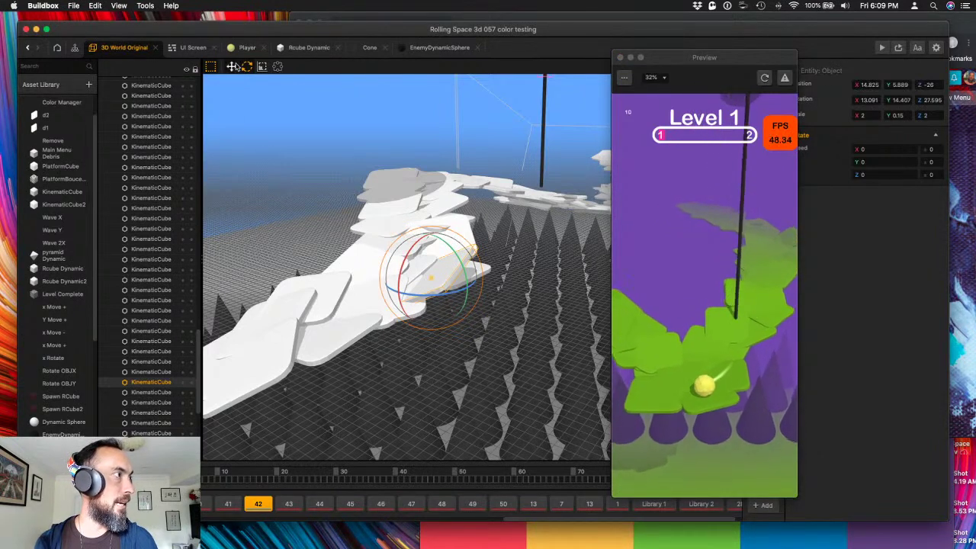
{"action": "left_click", "coordinate": [231, 66]}
{"action": "left_click_drag", "start_coordinate": [412, 290], "coordinate": [338, 339]}
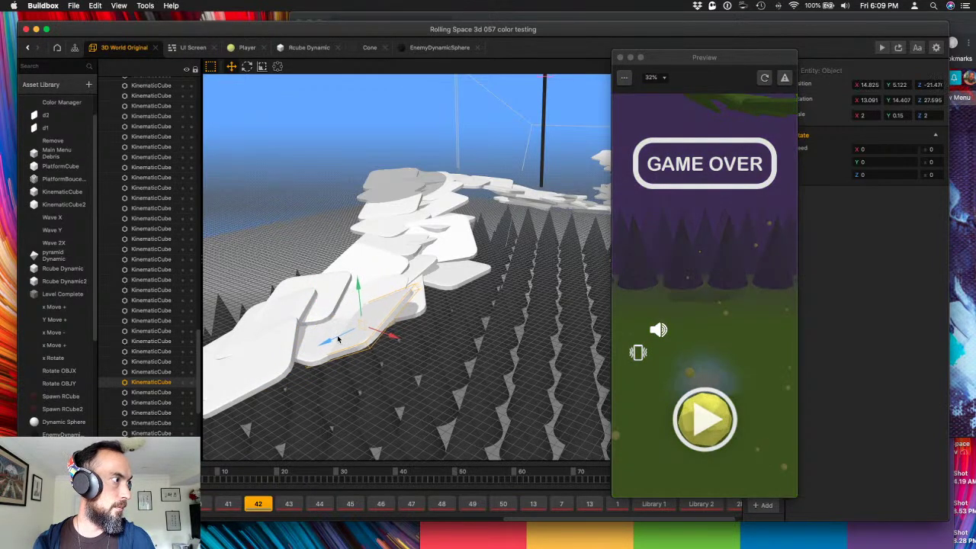
{"action": "left_click", "coordinate": [766, 77]}
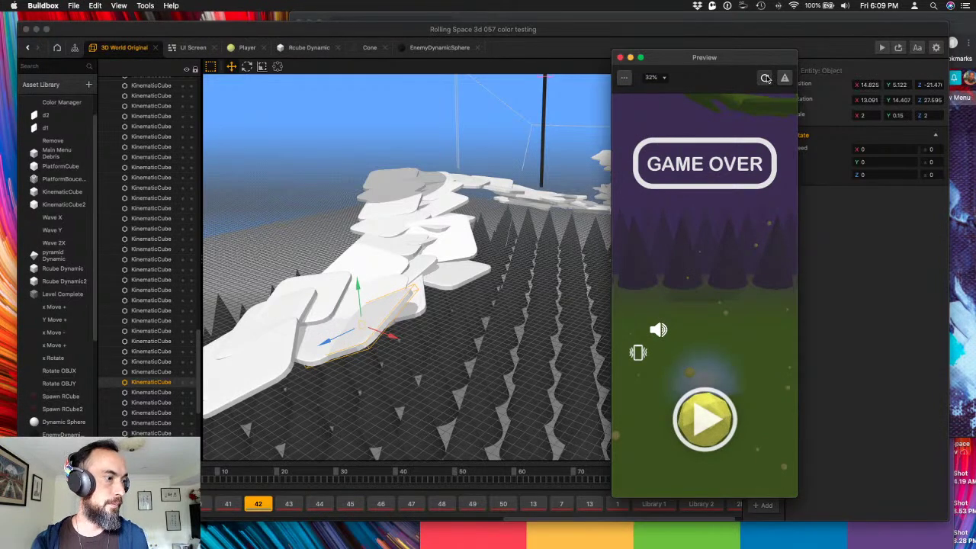
{"action": "left_click", "coordinate": [766, 77]}
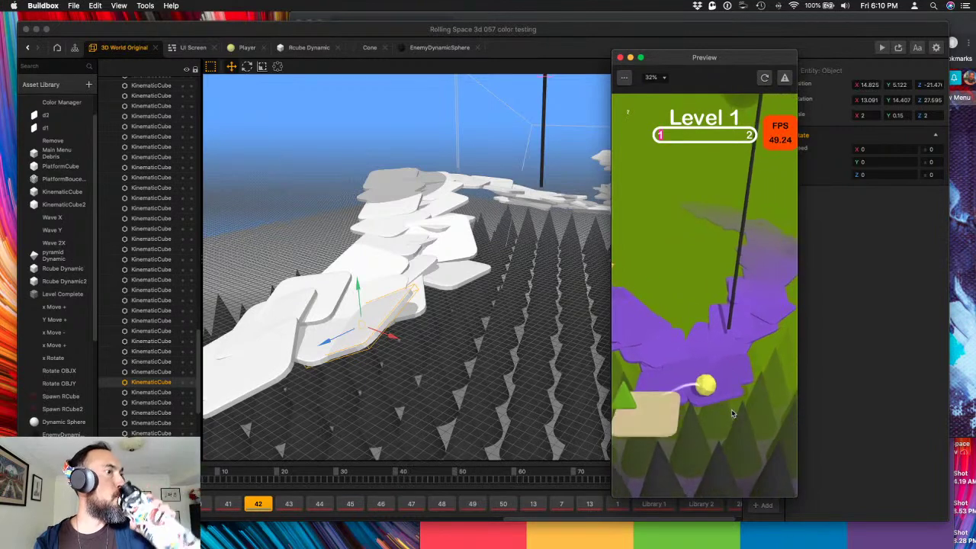
{"action": "mouse_move", "coordinate": [732, 413]}
{"action": "left_mouse_down"}
{"action": "mouse_move", "coordinate": [715, 409]}
{"action": "mouse_move", "coordinate": [711, 420]}
{"action": "mouse_move", "coordinate": [732, 415]}
{"action": "mouse_move", "coordinate": [688, 394]}
{"action": "mouse_move", "coordinate": [723, 407]}
{"action": "left_mouse_up"}
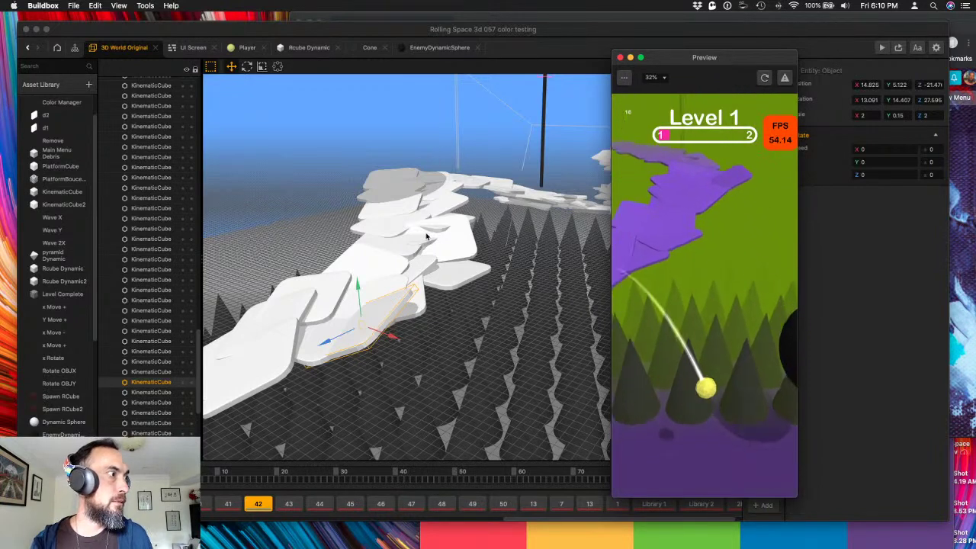
- Duplicate the tilted edge cube twice along the outer edge, to about X 15.6, Z -19.4 and X 14.9, Z -16.1
{"action": "left_click", "coordinate": [312, 177]}
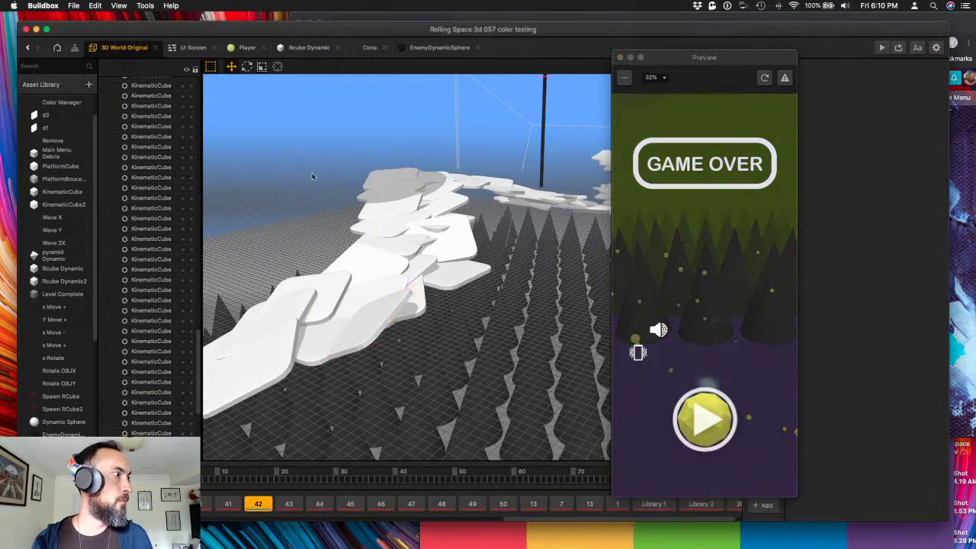
{"action": "right_click_drag", "start_coordinate": [387, 301], "coordinate": [364, 286]}
{"action": "left_click", "coordinate": [392, 278]}
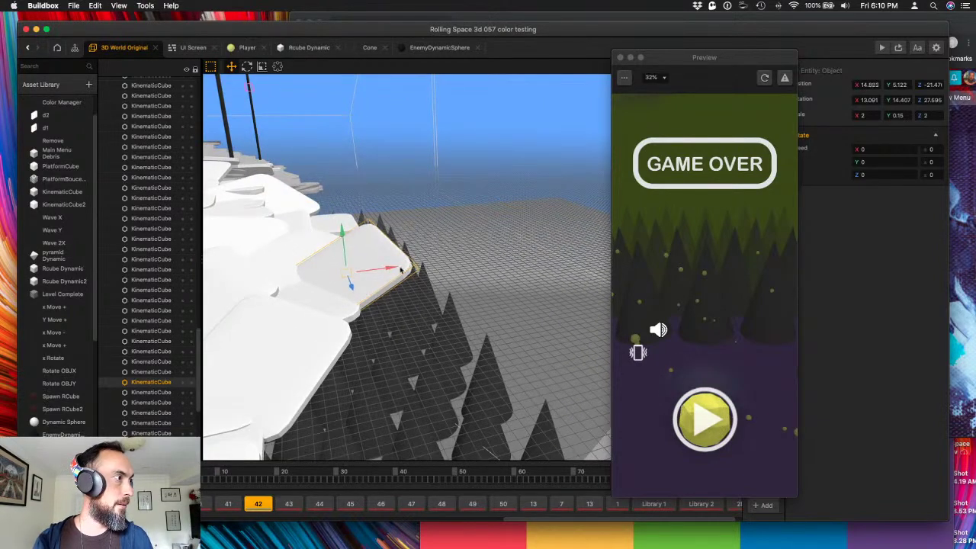
{"action": "left_click_drag", "start_coordinate": [400, 271], "coordinate": [387, 345]}
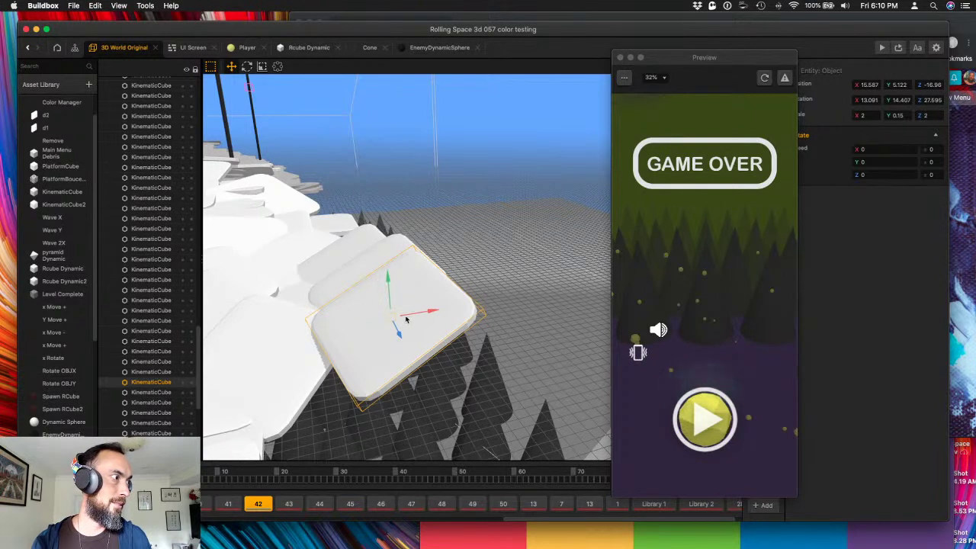
{"action": "left_click_drag", "start_coordinate": [406, 319], "coordinate": [367, 362]}
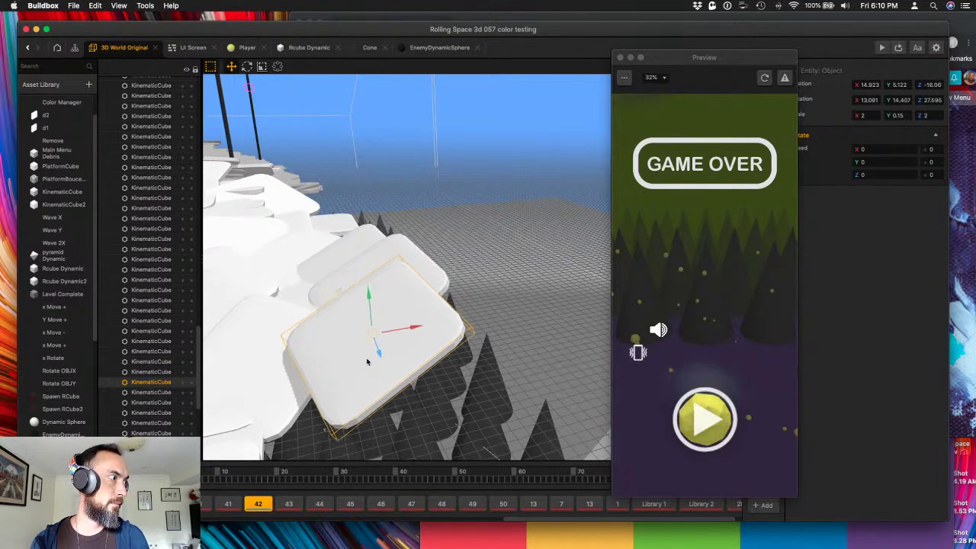
- Tilt the foremost cube copy to a rotation of about X -13°, Y 17°, Z 30°, and reposition it at about Y 5, Z -17
{"action": "left_click_drag", "start_coordinate": [371, 298], "coordinate": [374, 329]}
{"action": "left_click", "coordinate": [247, 66]}
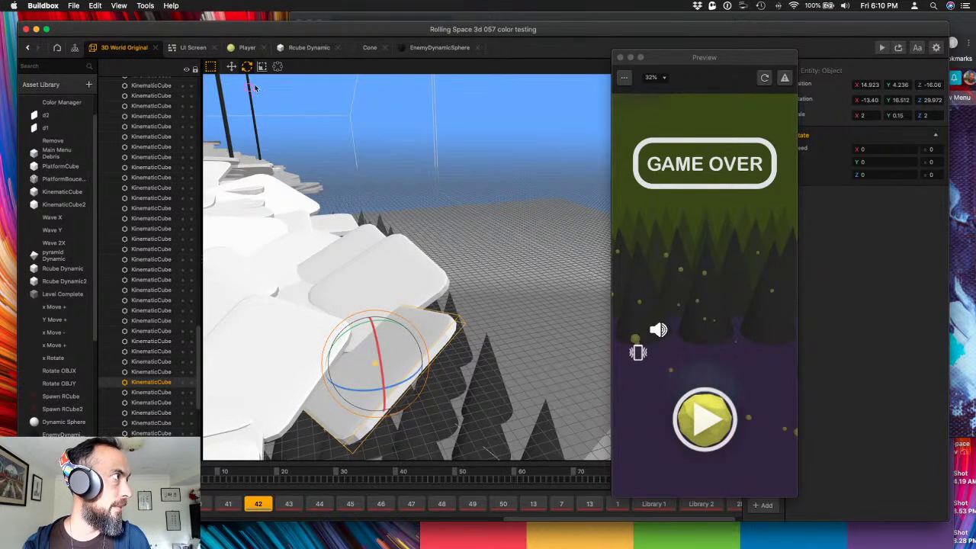
{"action": "left_click", "coordinate": [231, 66]}
{"action": "left_click_drag", "start_coordinate": [384, 387], "coordinate": [371, 343]}
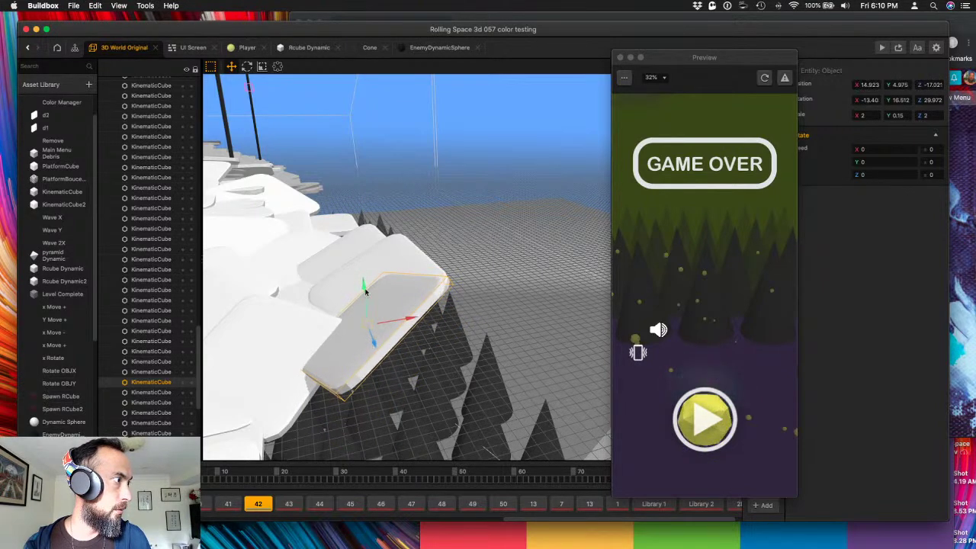
- Tilt the cube copy at X 15.587, Z -19.44 to a rotation of about X -2°, Y 14°, Z 36°
{"action": "left_click", "coordinate": [391, 266]}
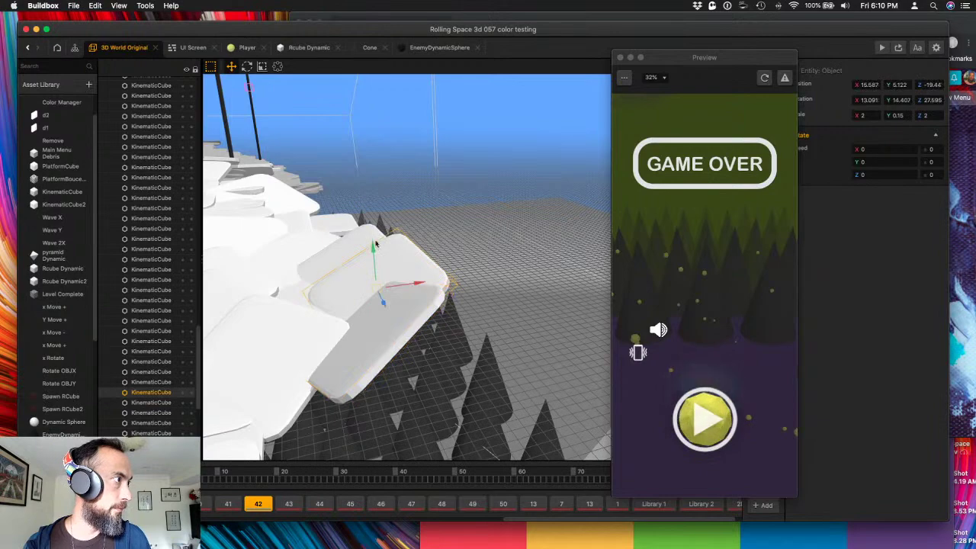
{"action": "left_click", "coordinate": [248, 67]}
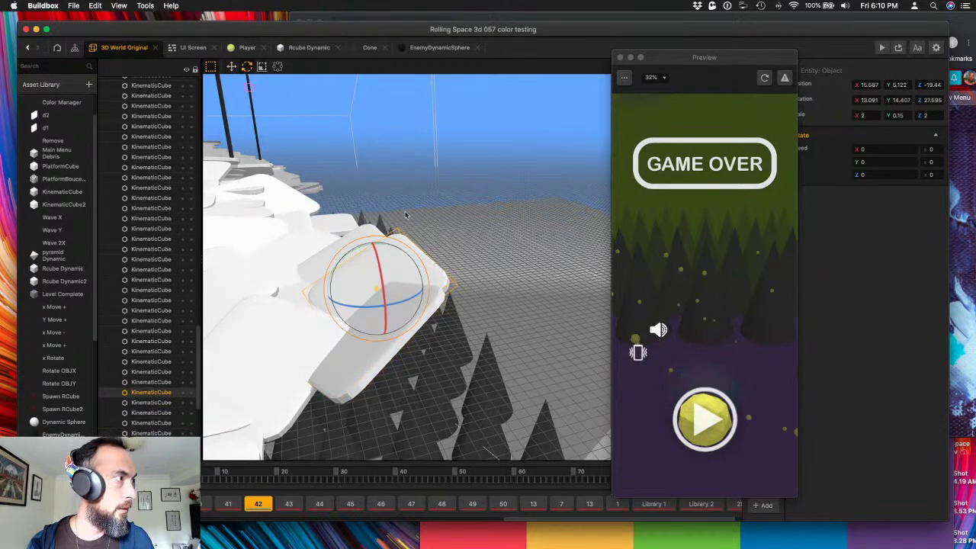
{"action": "right_click_drag", "start_coordinate": [371, 244], "coordinate": [395, 245]}
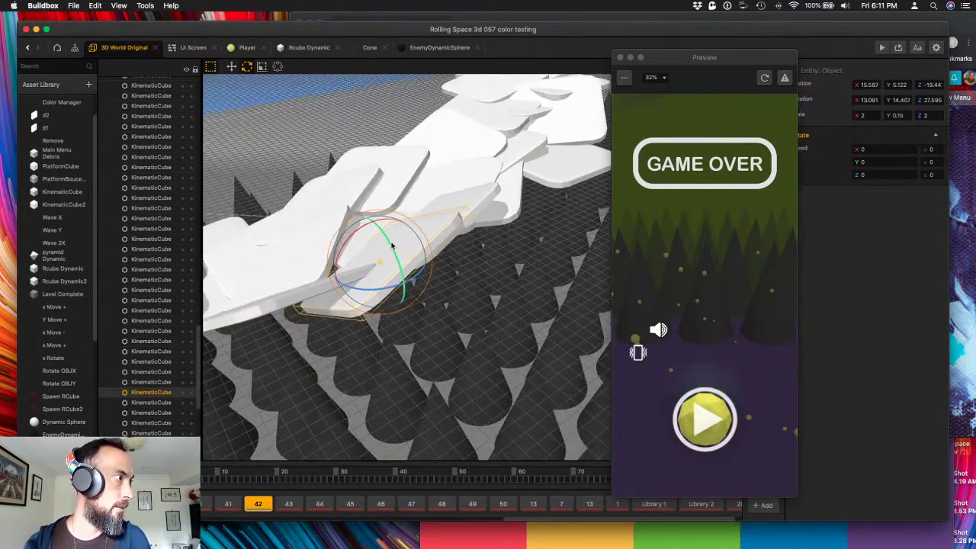
{"action": "left_click_drag", "start_coordinate": [356, 237], "coordinate": [391, 231]}
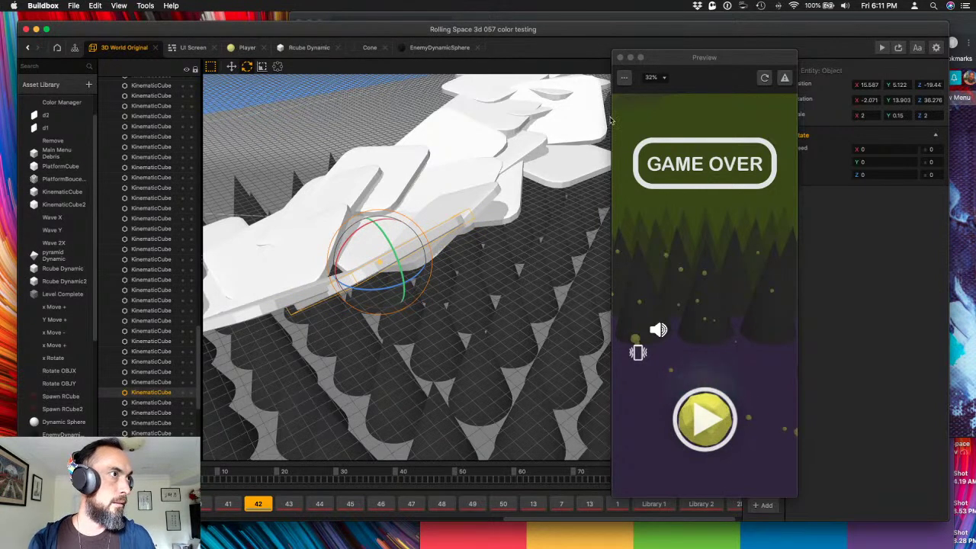
- Select the edge cube at X 14.825, Y 5.122, save the project, and move the preview window clear of the property labels
{"action": "left_click", "coordinate": [478, 216]}
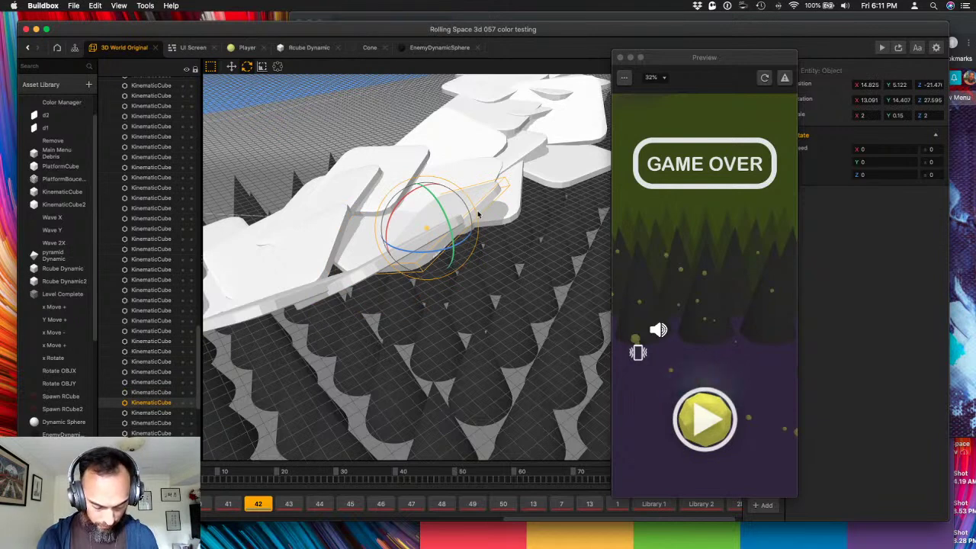
{"action": "key", "text": "super+s"}
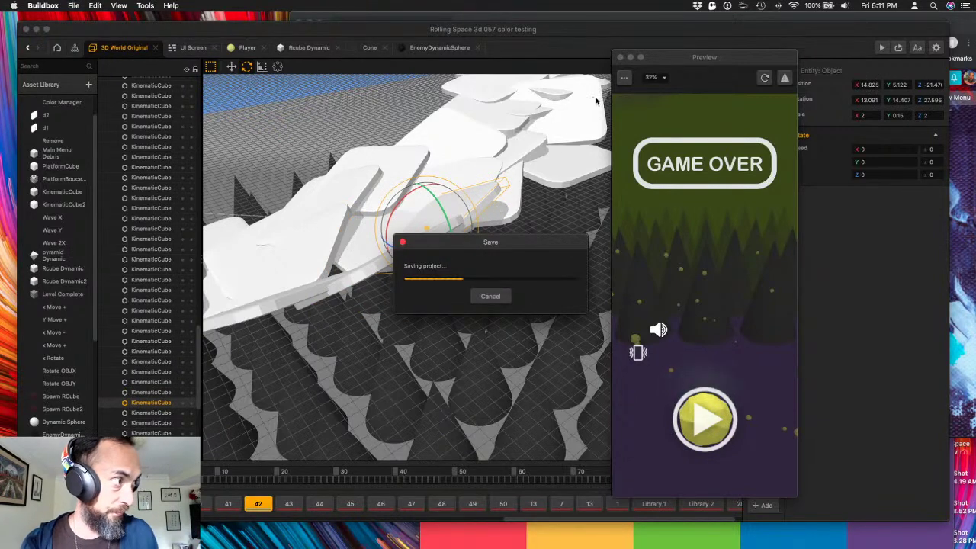
{"action": "left_click_drag", "start_coordinate": [710, 61], "coordinate": [701, 55]}
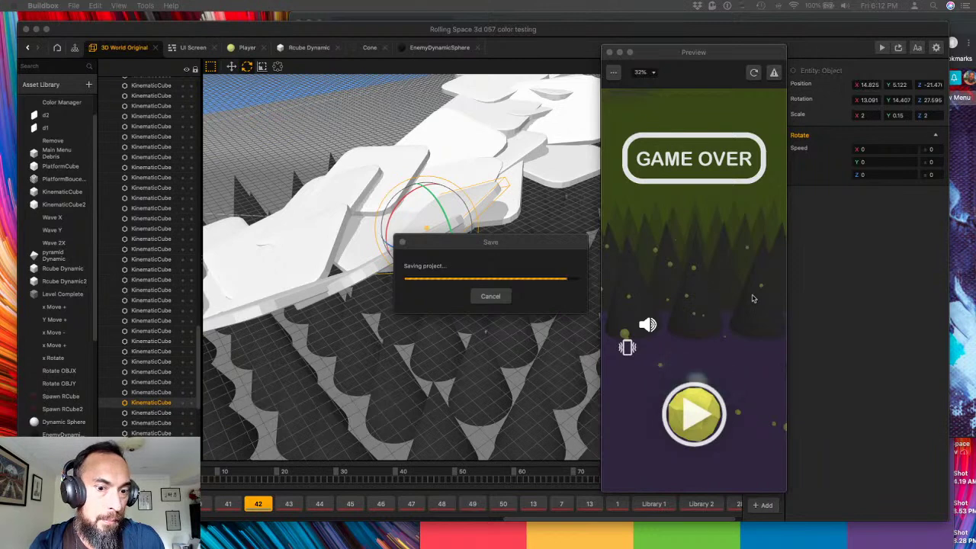
- Play through the start of Level 1 in the preview and close the preview window
{"action": "left_click", "coordinate": [702, 416]}
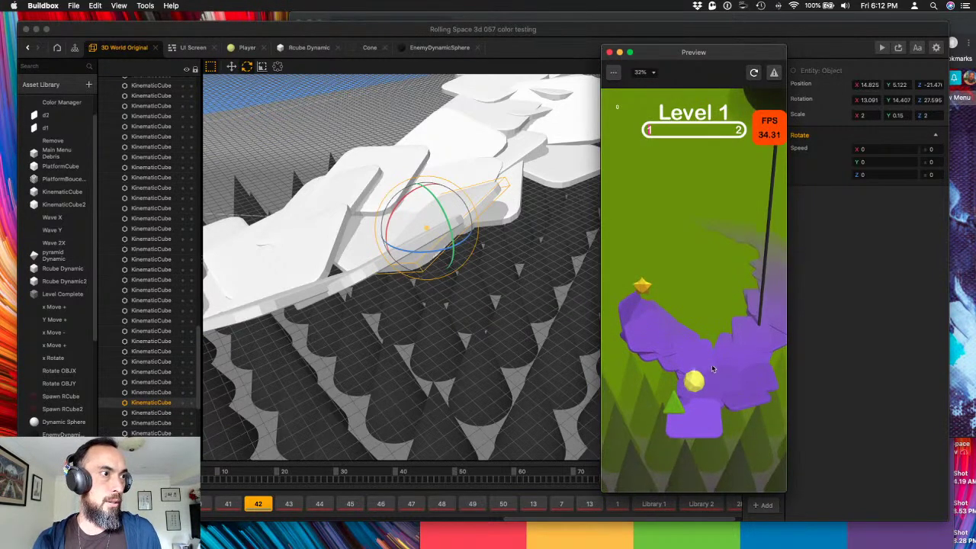
{"action": "left_click", "coordinate": [705, 384]}
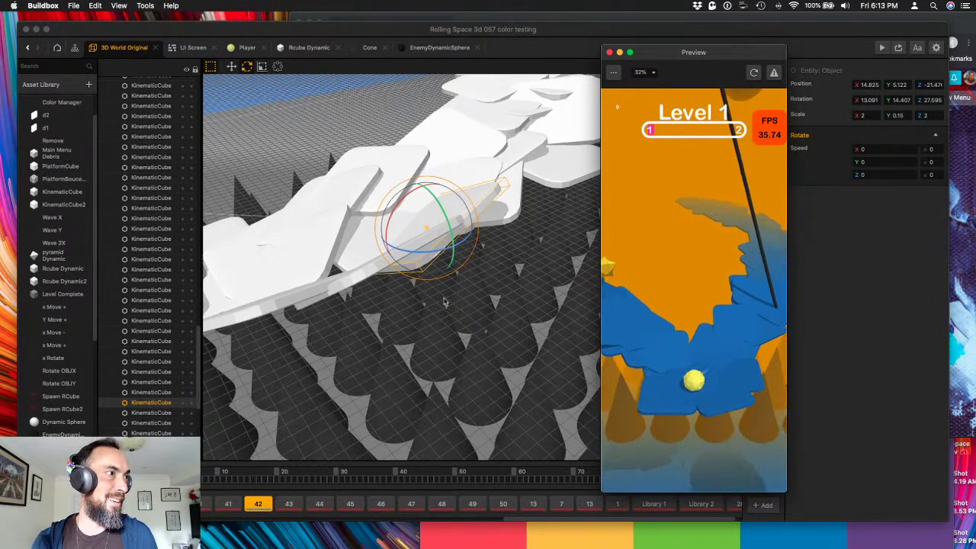
{"action": "left_click", "coordinate": [357, 339]}
{"action": "left_click", "coordinate": [610, 54]}
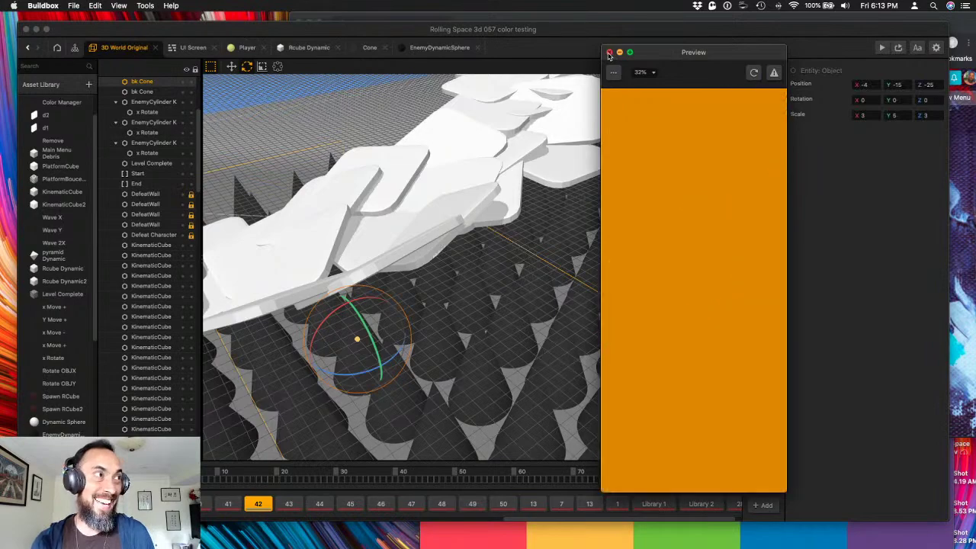
- Move the platform cube at X 12, Y 4, Z -18 outward along X to about 12.7
{"action": "right_click_drag", "start_coordinate": [488, 290], "coordinate": [527, 290]}
{"action": "left_click", "coordinate": [532, 288]}
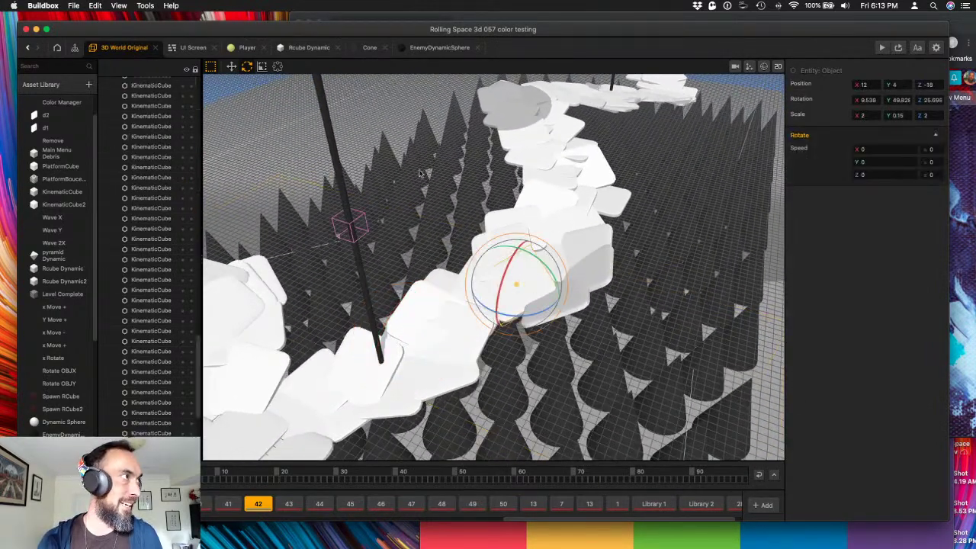
{"action": "right_click_drag", "start_coordinate": [419, 173], "coordinate": [269, 83]}
{"action": "left_click", "coordinate": [231, 66]}
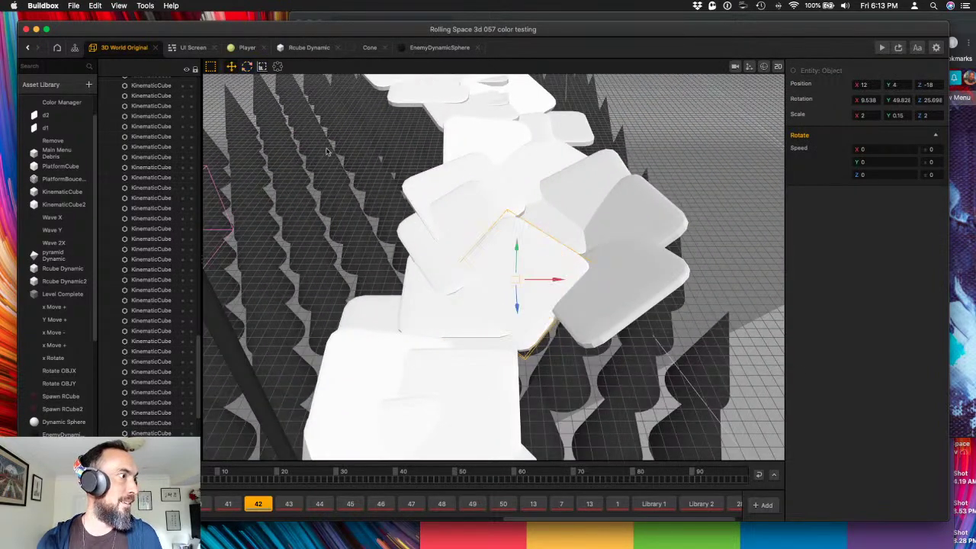
{"action": "left_click_drag", "start_coordinate": [558, 280], "coordinate": [573, 282]}
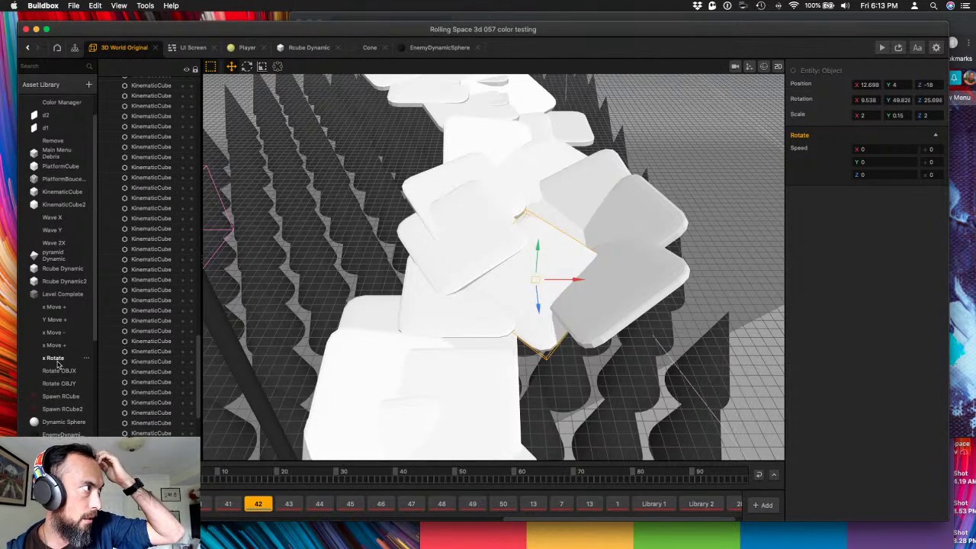
- Find the SpawnSphere asset in the asset library and open its node map
{"action": "scroll", "coordinate": [58, 364], "scroll_direction": "down", "scroll_amount": 10}
{"action": "scroll", "coordinate": [61, 365], "scroll_direction": "up", "scroll_amount": 3}
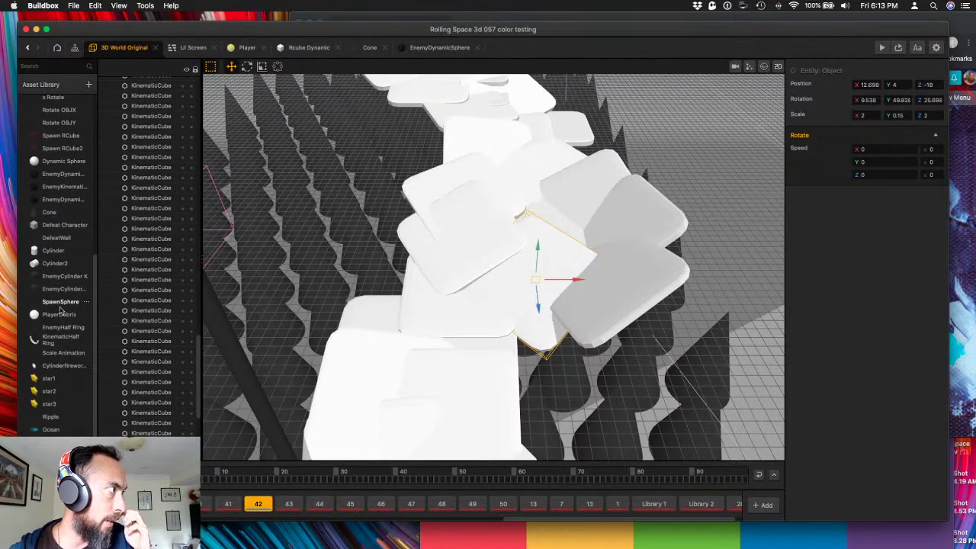
{"action": "left_click", "coordinate": [61, 303]}
{"action": "double_click", "coordinate": [60, 304]}
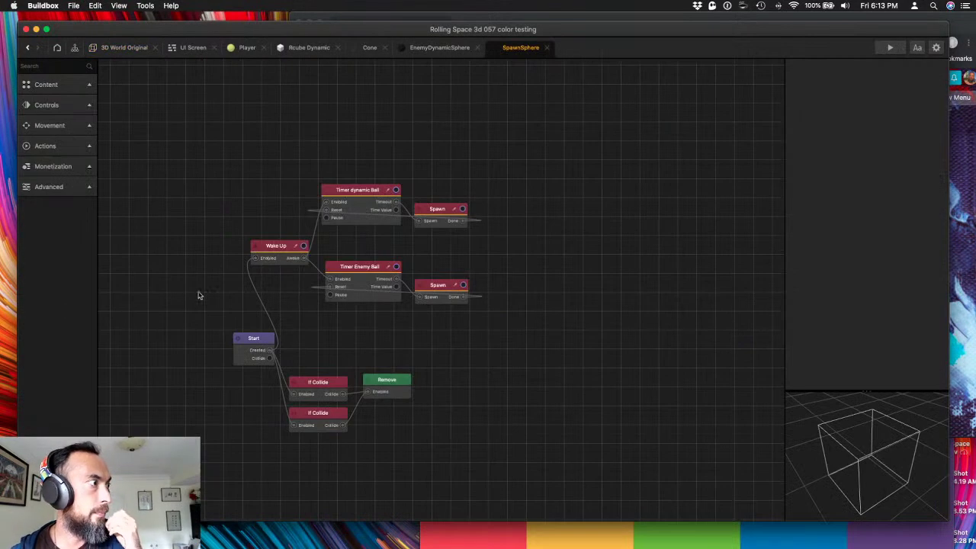
- Pin the Time and Number of events attributes on the Timer dynamic Ball and Timer Enemy Ball nodes
{"action": "left_click", "coordinate": [262, 246]}
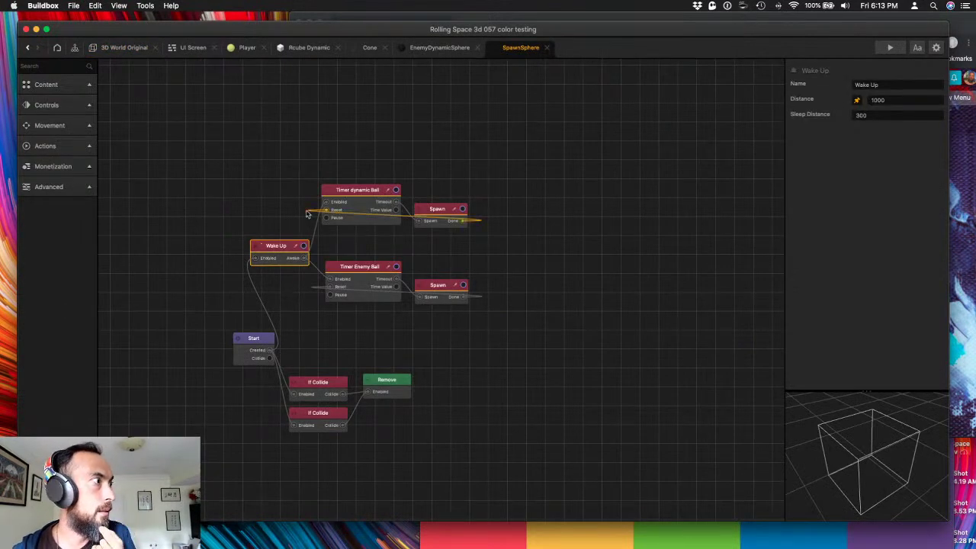
{"action": "left_click", "coordinate": [360, 191]}
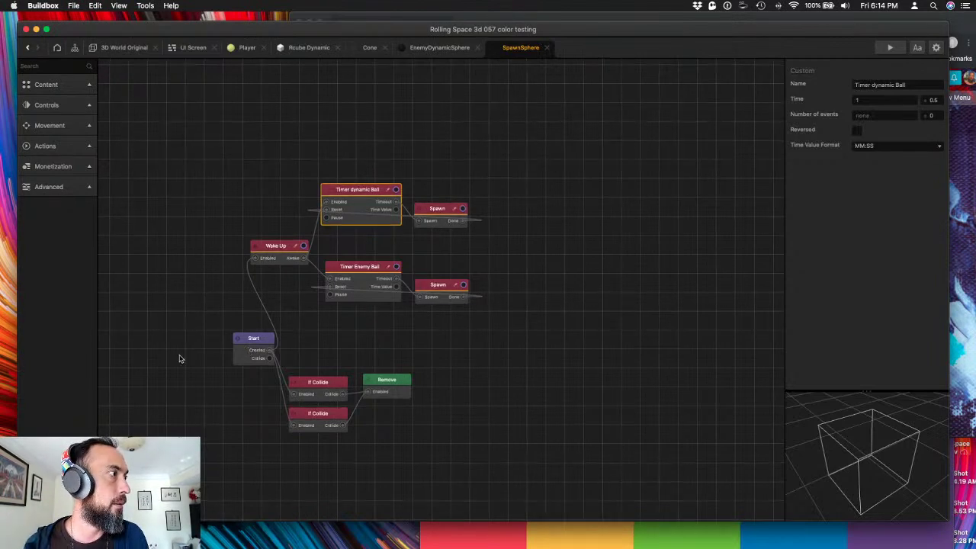
{"action": "scroll", "coordinate": [243, 110], "scroll_direction": "up", "scroll_amount": 2}
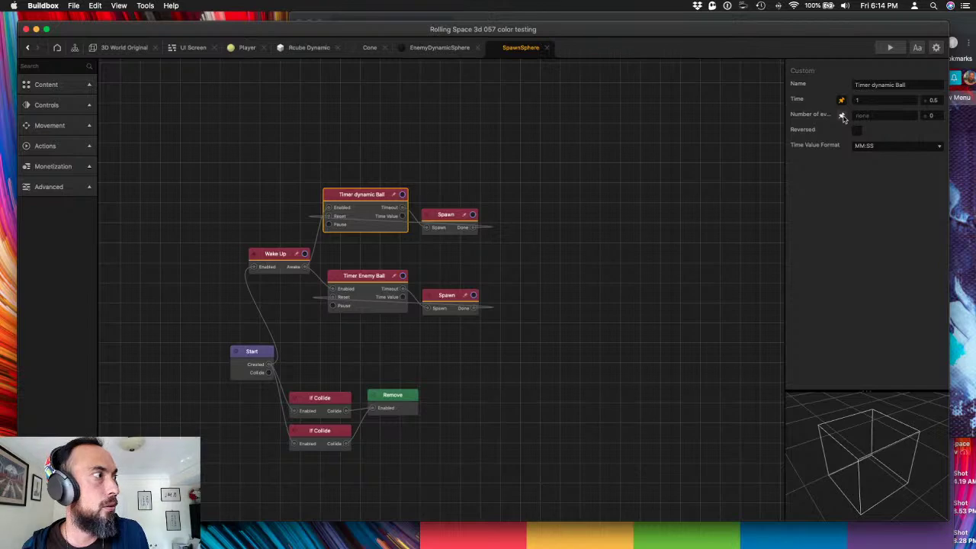
{"action": "left_click", "coordinate": [842, 116]}
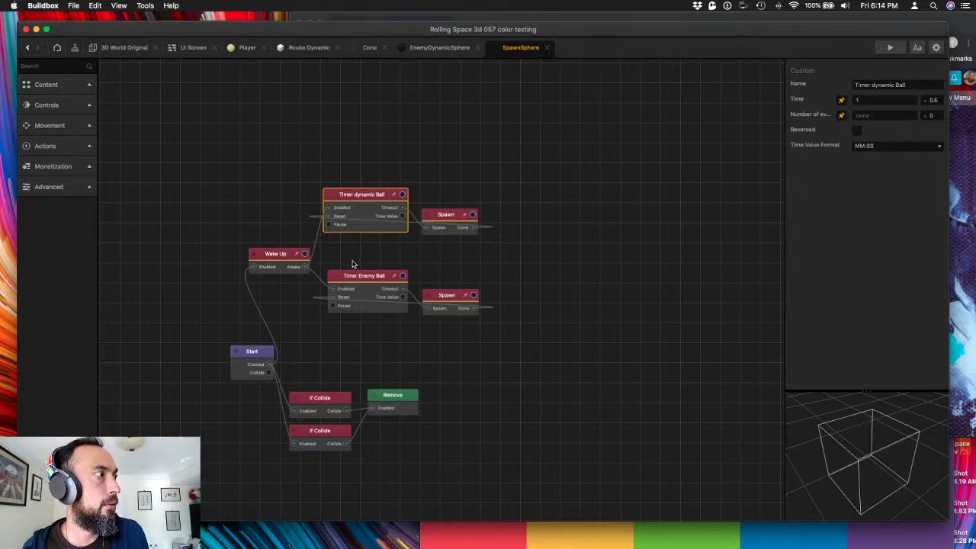
{"action": "left_click", "coordinate": [354, 278]}
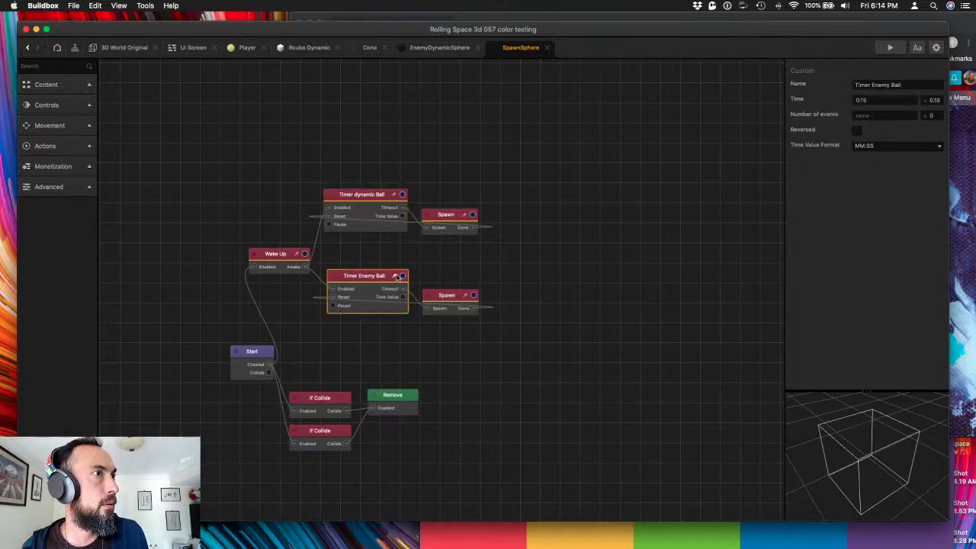
{"action": "left_click", "coordinate": [842, 100]}
{"action": "left_click", "coordinate": [842, 116]}
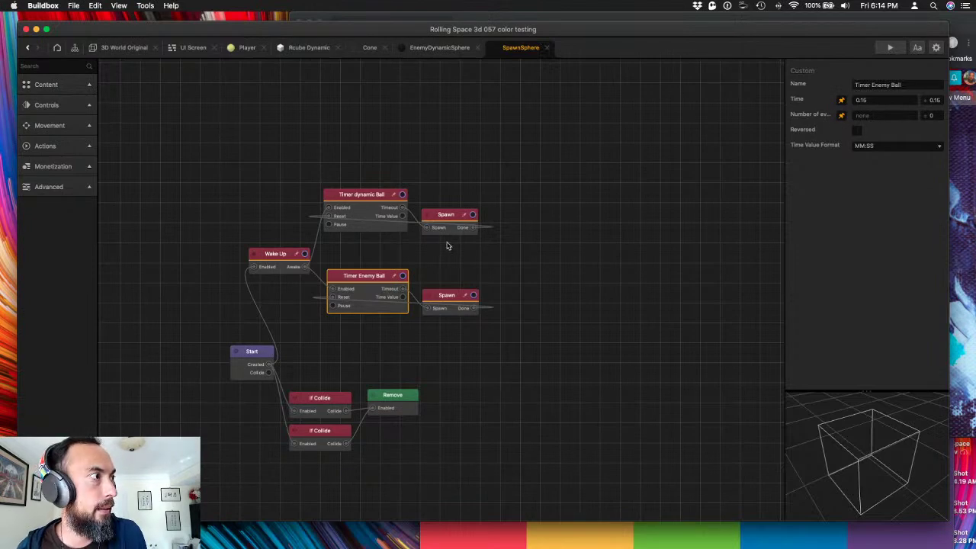
- Set the random Z position offset to 2 on the Spawn node fed by Timer dynamic Ball
{"action": "left_click", "coordinate": [448, 217]}
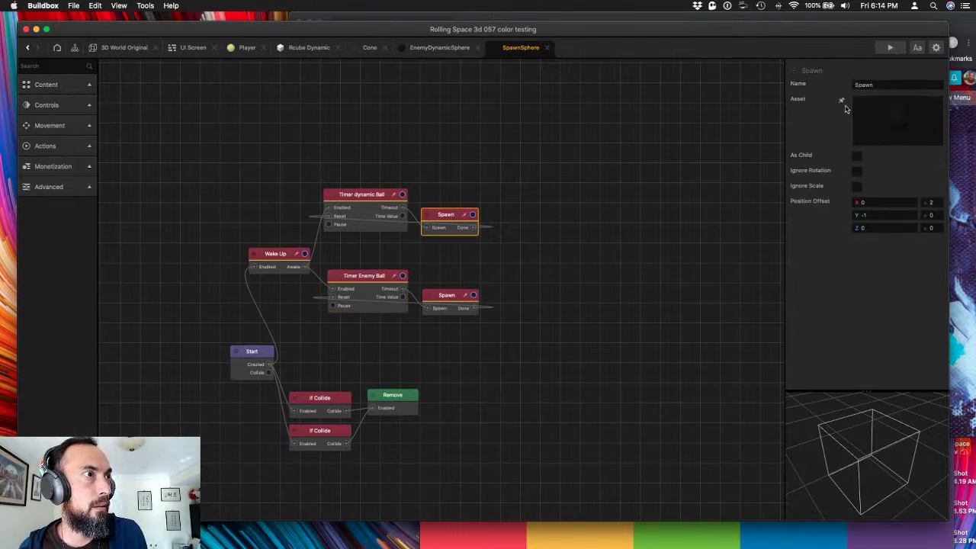
{"action": "left_click", "coordinate": [364, 204]}
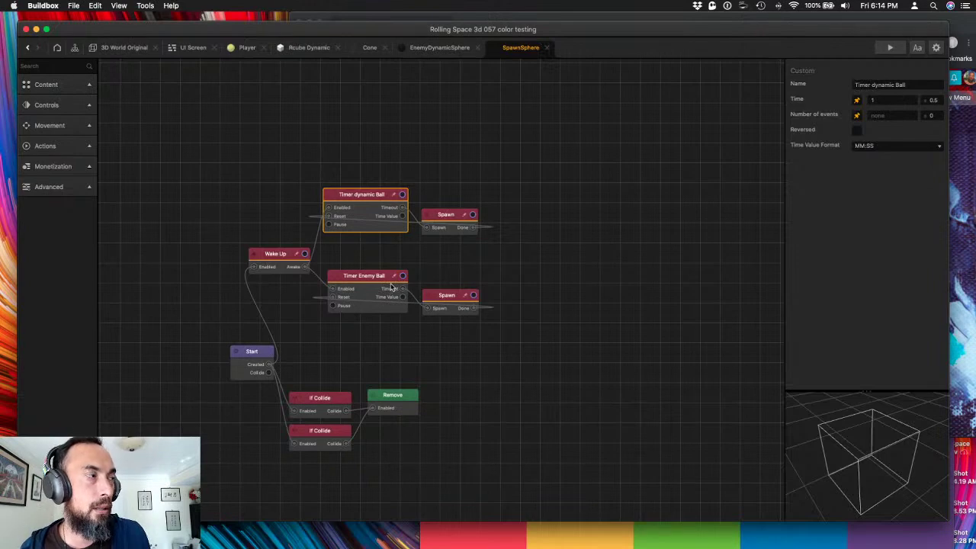
{"action": "left_click", "coordinate": [275, 259]}
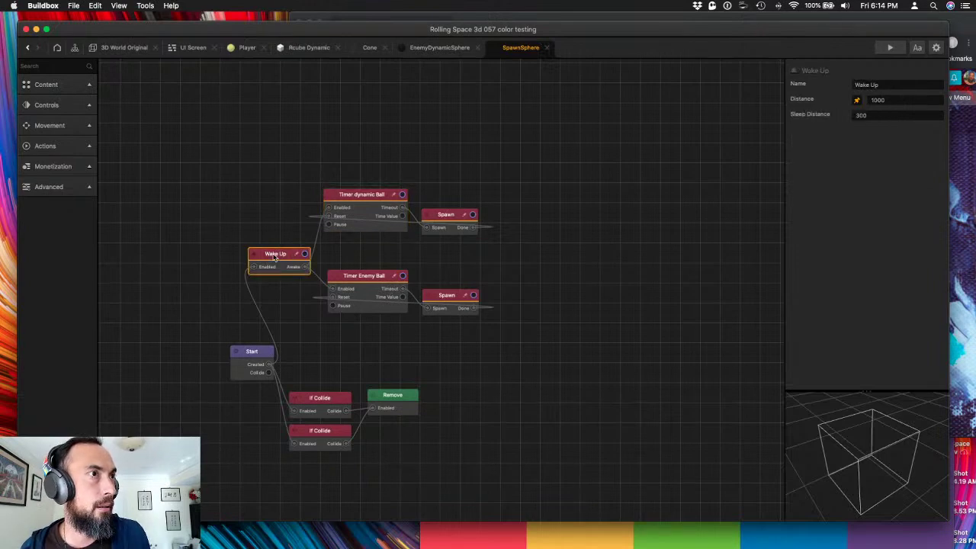
{"action": "left_click", "coordinate": [366, 283]}
{"action": "left_click", "coordinate": [286, 263]}
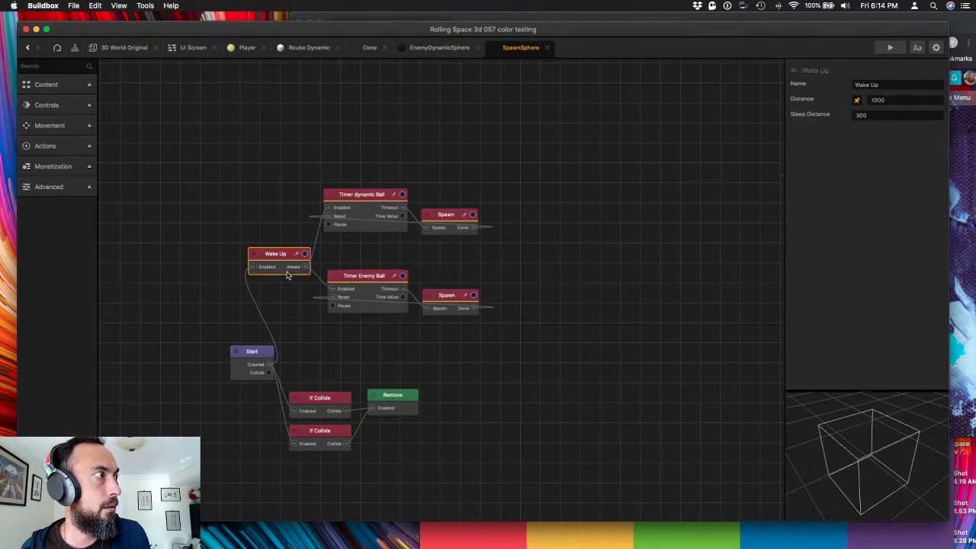
{"action": "left_click", "coordinate": [381, 208]}
{"action": "left_click", "coordinate": [449, 221]}
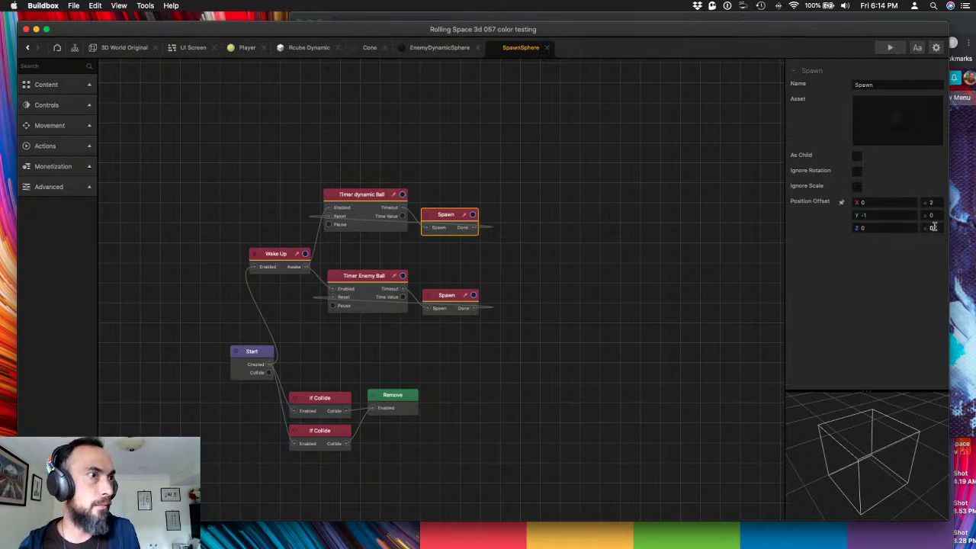
{"action": "left_click", "coordinate": [934, 228]}
{"action": "type", "text": "2"}
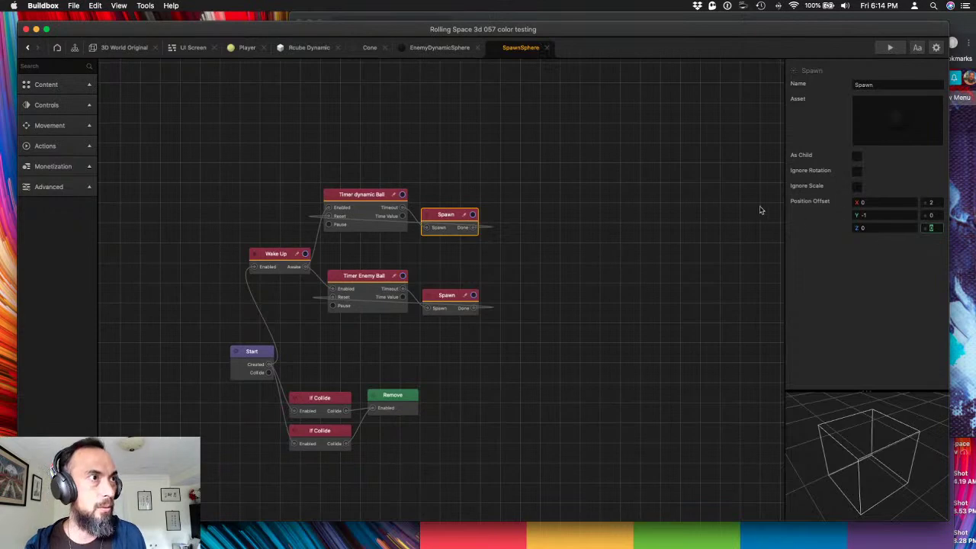
- Compare both Spawn nodes and pin the Position Offset attribute on the one fed by Timer Enemy Ball
{"action": "left_click", "coordinate": [449, 297]}
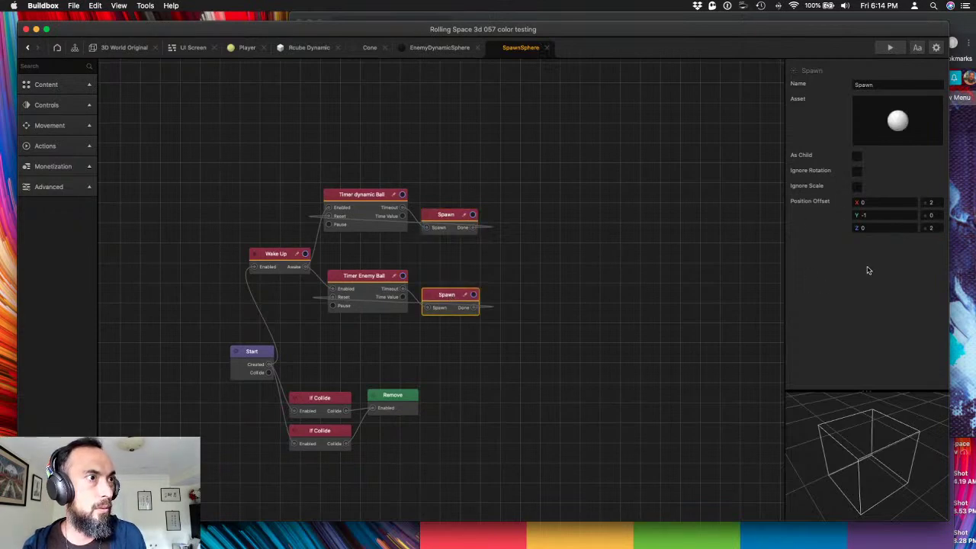
{"action": "left_click", "coordinate": [568, 205]}
{"action": "left_click", "coordinate": [448, 218]}
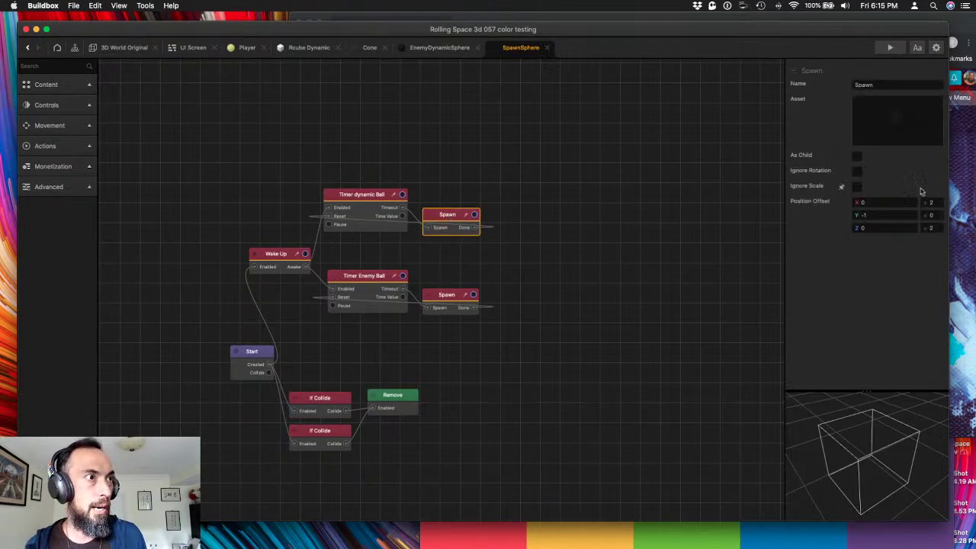
{"action": "left_click", "coordinate": [456, 298]}
{"action": "left_click", "coordinate": [842, 202]}
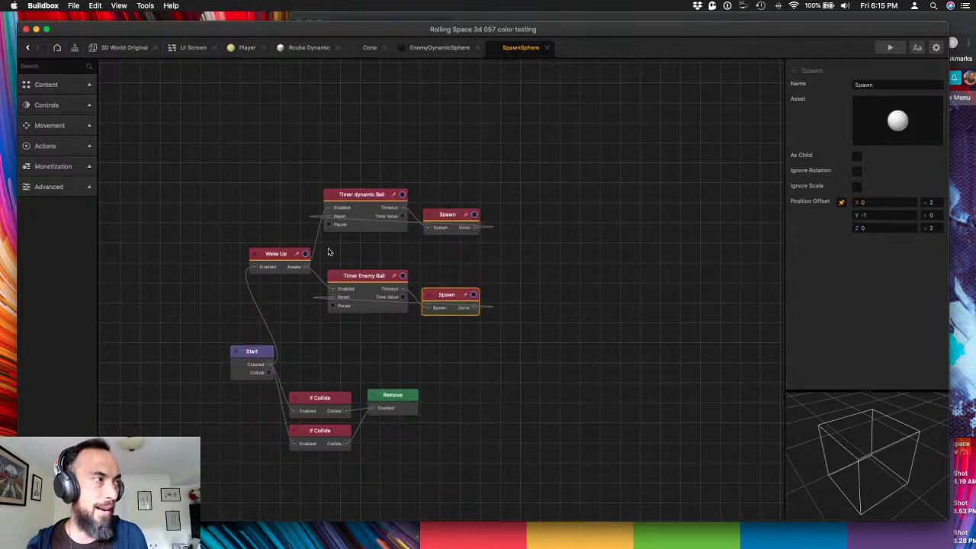
- Return to the 3D World Original scene and duplicate the edge cube at X 10, Y 2, Z -12 outward to about X 12.6
{"action": "left_click", "coordinate": [112, 50]}
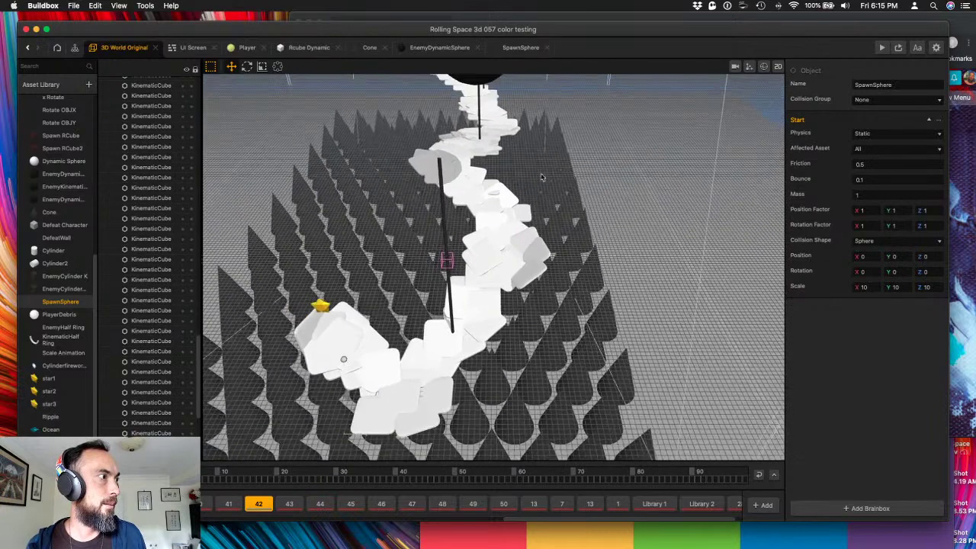
{"action": "left_click", "coordinate": [492, 326]}
{"action": "scroll", "coordinate": [492, 325], "scroll_direction": "up", "scroll_amount": 5}
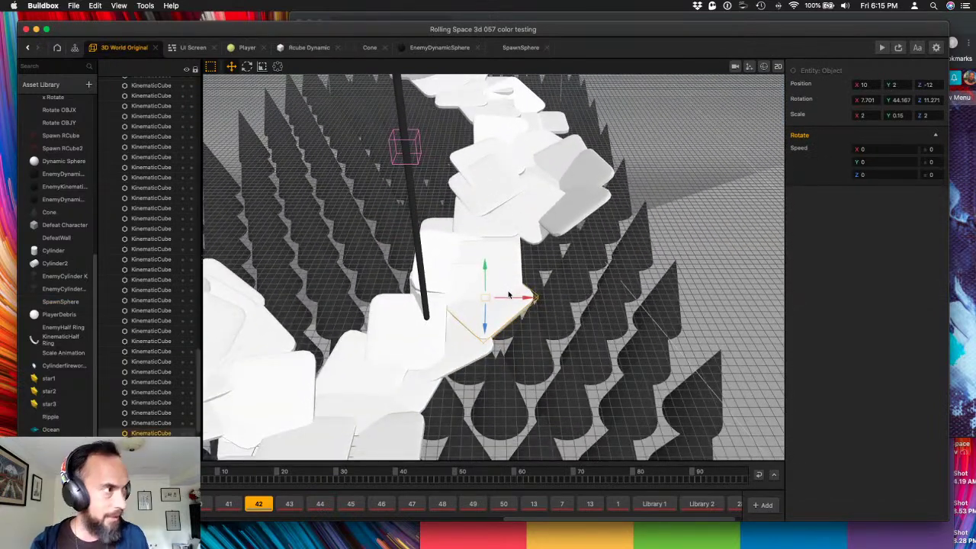
{"action": "left_click_drag", "start_coordinate": [522, 298], "coordinate": [576, 299]}
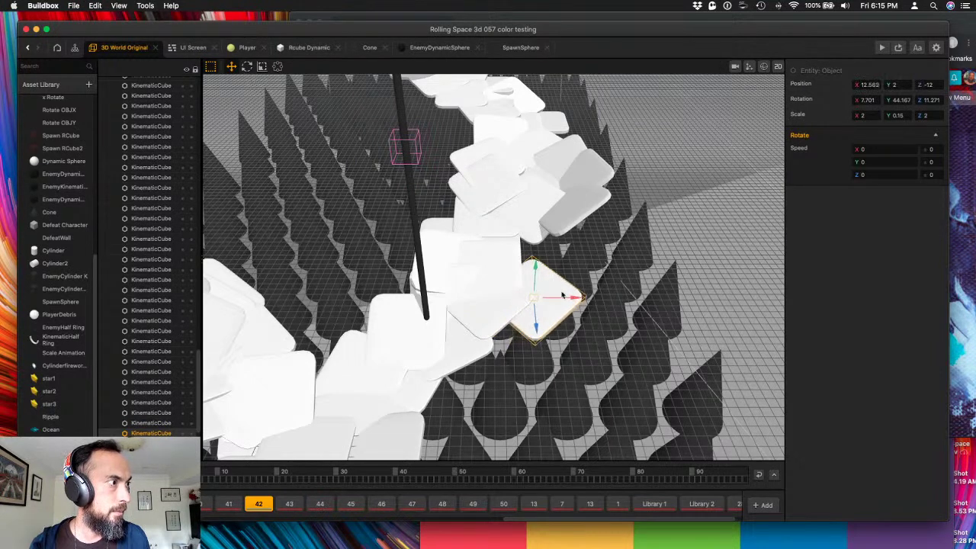
- Tilt the cube copy to a rotation of about X -28°, Y 93°, Z 10° and reposition it at about X 12.1, Y 2.4
{"action": "left_click", "coordinate": [247, 66]}
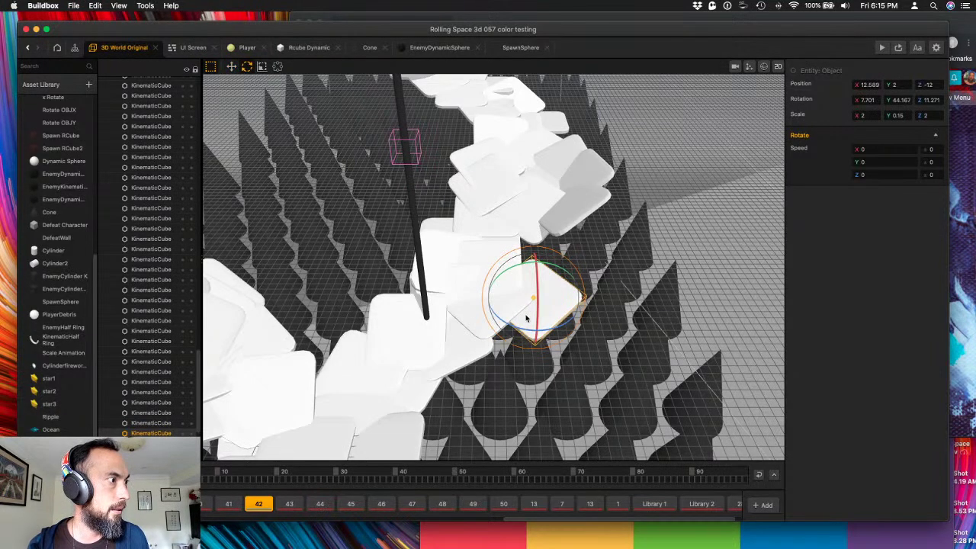
{"action": "left_click_drag", "start_coordinate": [527, 318], "coordinate": [554, 323]}
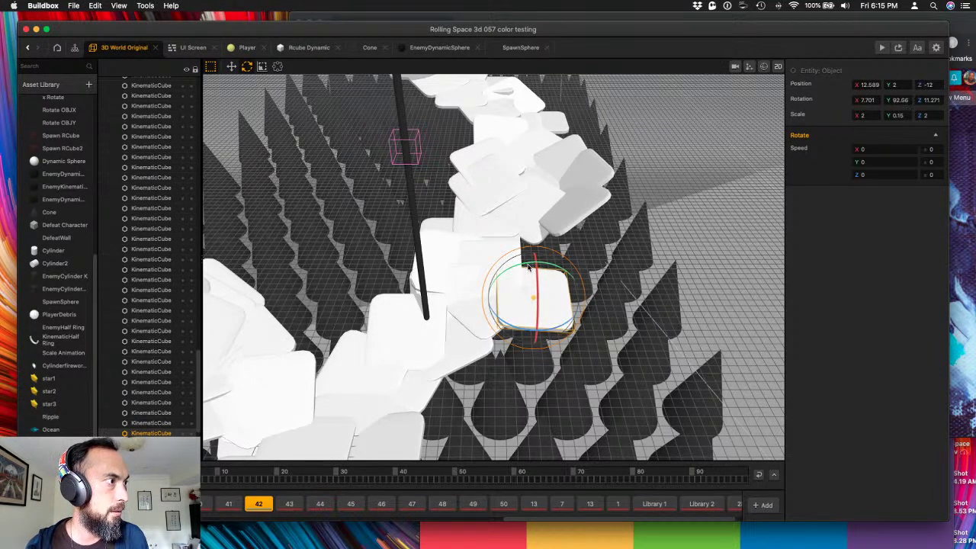
{"action": "left_click_drag", "start_coordinate": [529, 265], "coordinate": [490, 269]}
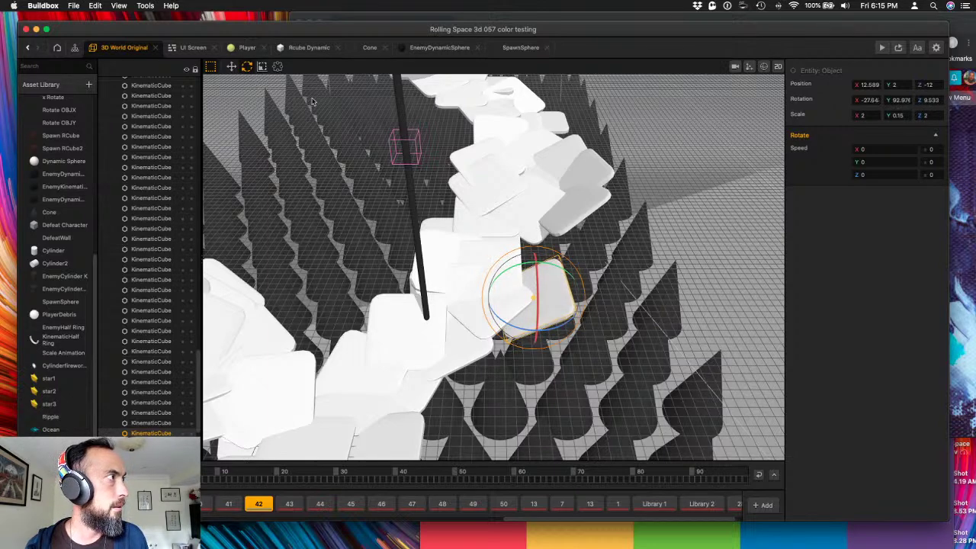
{"action": "left_click", "coordinate": [231, 66]}
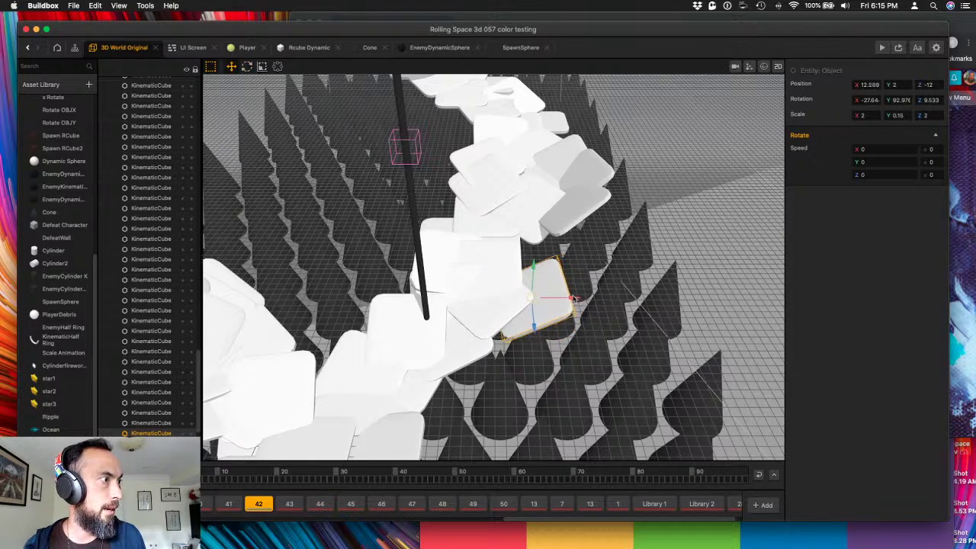
{"action": "left_click_drag", "start_coordinate": [578, 300], "coordinate": [526, 265]}
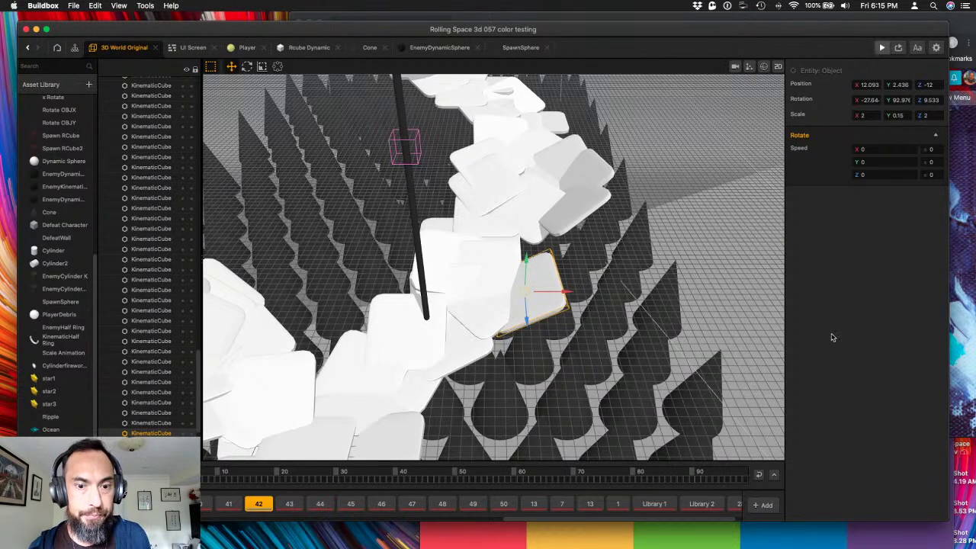
- Playtest the widened platform curve in the preview and close the preview window
{"action": "left_click_drag", "start_coordinate": [157, 107], "coordinate": [744, 45]}
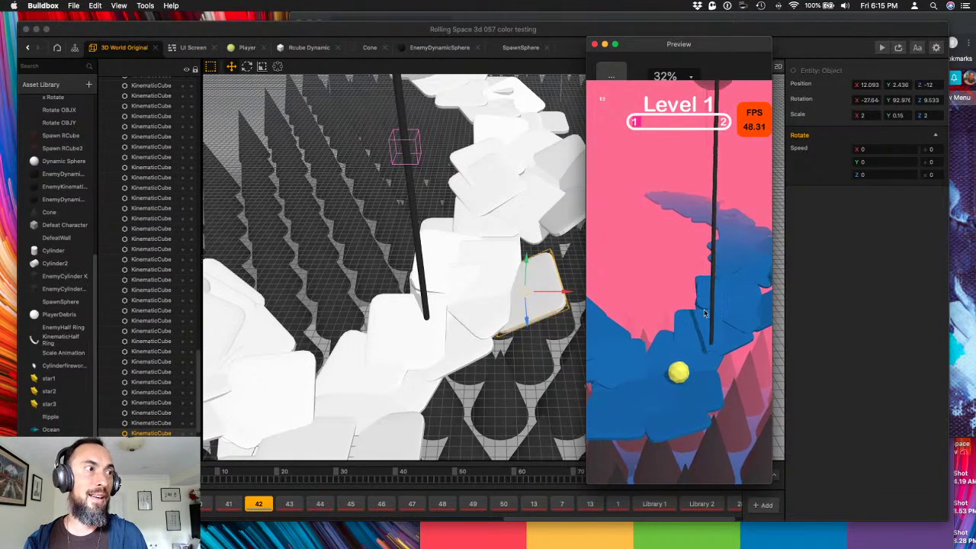
{"action": "left_click", "coordinate": [595, 44]}
- Duplicate the tilted edge cube further along the outer curve to about X 13.4, Y 3.5, Z -14.7
{"action": "right_click_drag", "start_coordinate": [580, 294], "coordinate": [538, 309]}
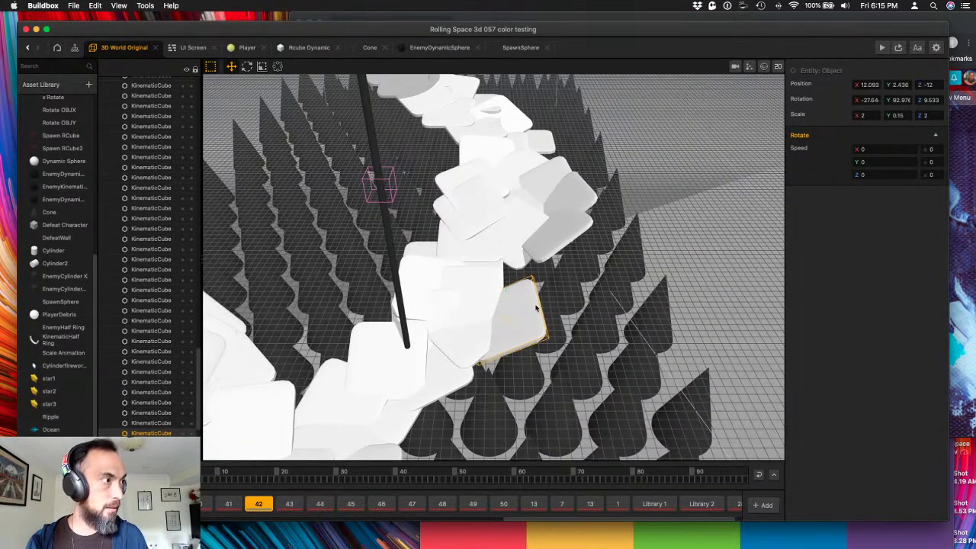
{"action": "left_click_drag", "start_coordinate": [507, 349], "coordinate": [507, 228]}
{"action": "middle_click_drag", "start_coordinate": [476, 250], "coordinate": [480, 271]}
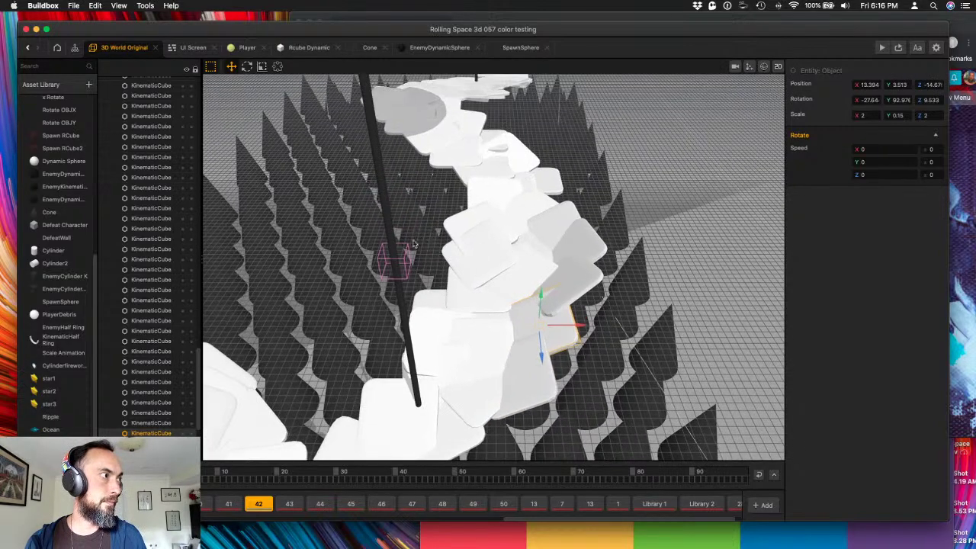
- Move the nearest EnemyCylinder K pole farther along the platform curve to about X 9.5, Z -29.75
{"action": "left_click", "coordinate": [405, 255]}
{"action": "left_click", "coordinate": [382, 177]}
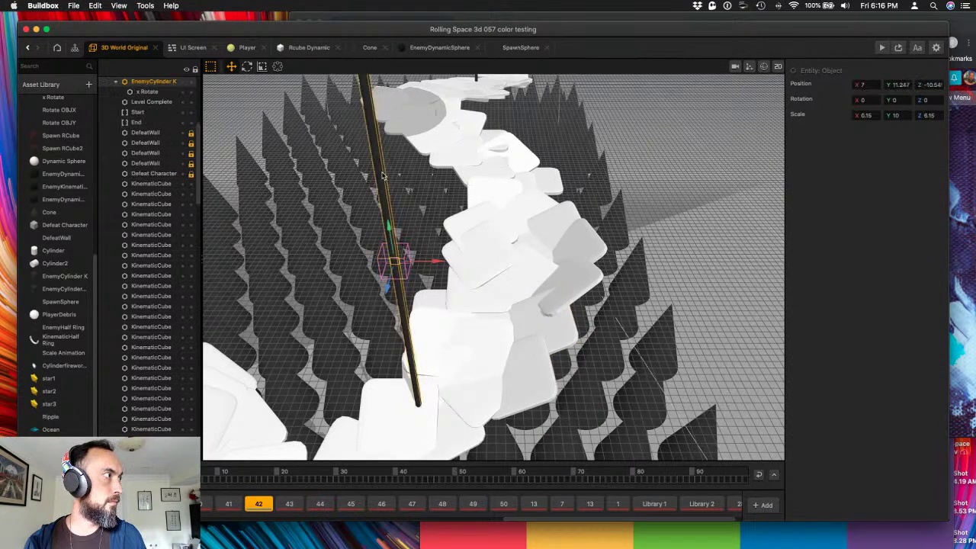
{"action": "left_click_drag", "start_coordinate": [388, 289], "coordinate": [485, 216]}
{"action": "middle_click_drag", "start_coordinate": [486, 216], "coordinate": [488, 235]}
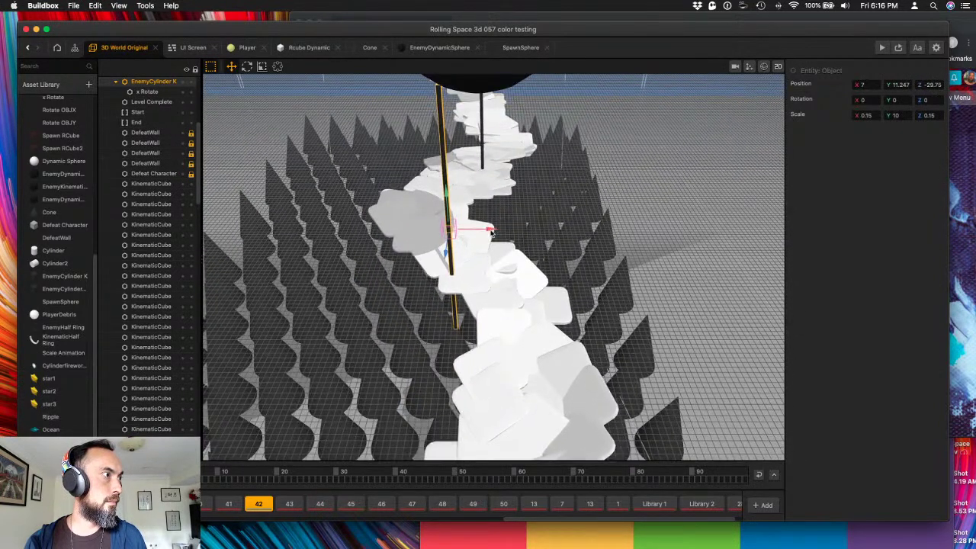
{"action": "left_click_drag", "start_coordinate": [493, 231], "coordinate": [525, 231]}
- Check the pole's placement in a Y-aligned view and raise the pole to about Y 16.8
{"action": "left_click", "coordinate": [133, 6]}
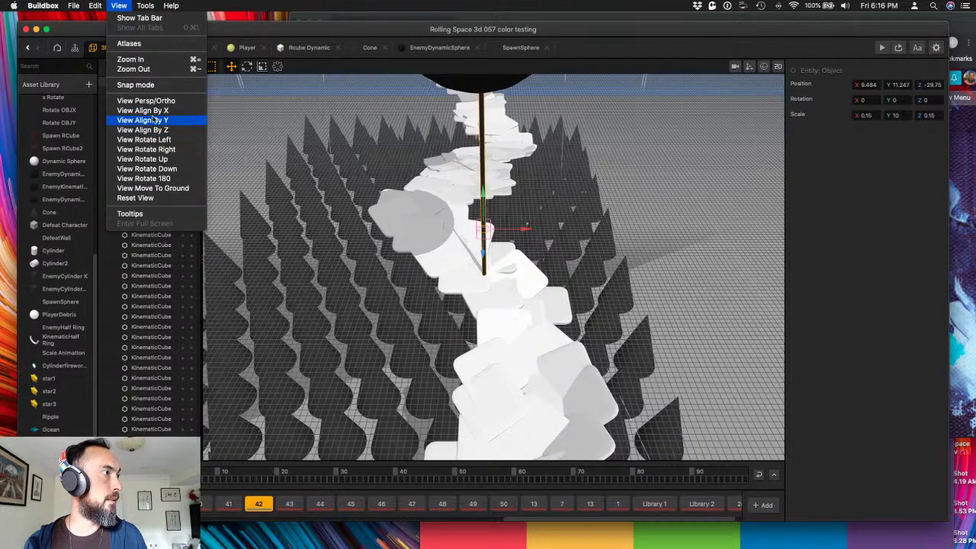
{"action": "left_click", "coordinate": [151, 120]}
{"action": "scroll", "coordinate": [511, 282], "scroll_direction": "down", "scroll_amount": 10}
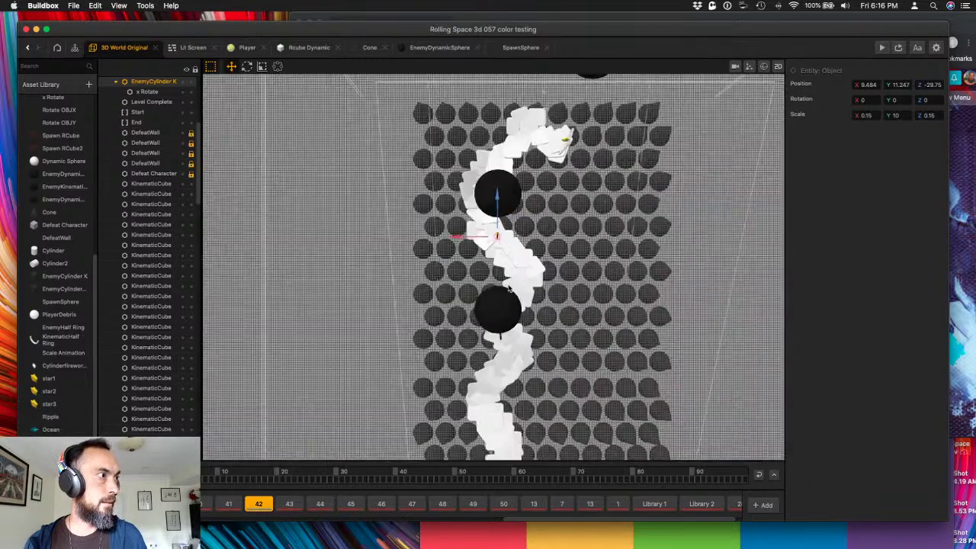
{"action": "scroll", "coordinate": [498, 290], "scroll_direction": "up", "scroll_amount": 3}
{"action": "scroll", "coordinate": [499, 290], "scroll_direction": "up", "scroll_amount": 10}
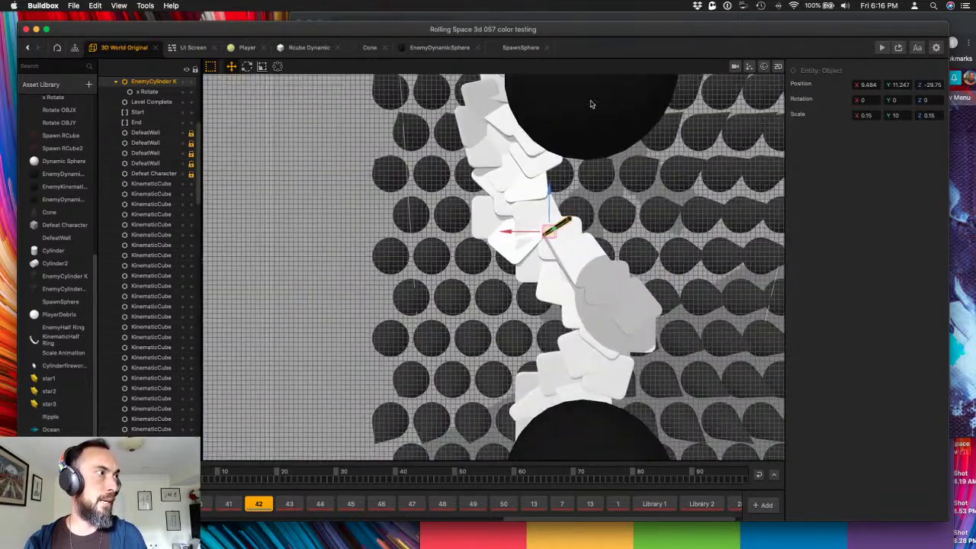
{"action": "scroll", "coordinate": [541, 219], "scroll_direction": "up", "scroll_amount": 5}
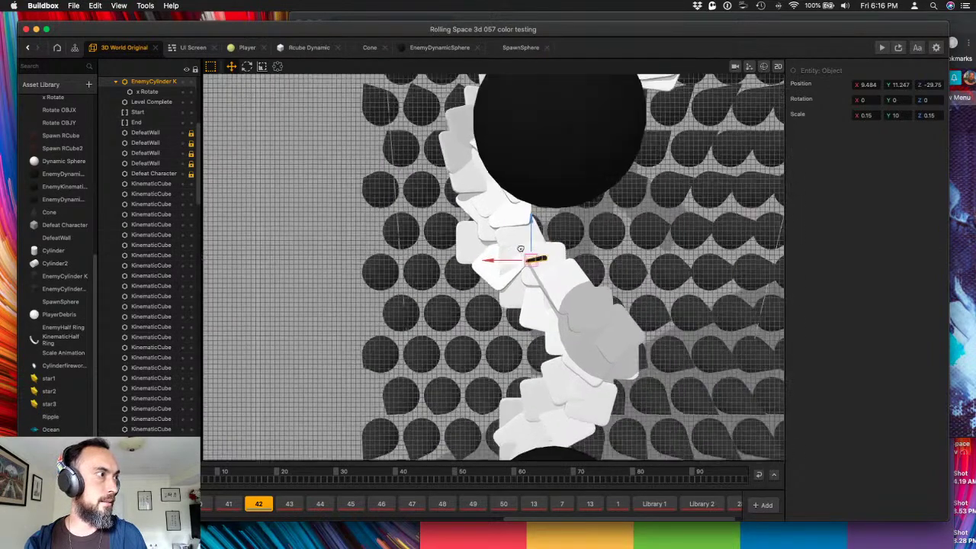
{"action": "right_click_drag", "start_coordinate": [540, 229], "coordinate": [592, 226]}
{"action": "left_click_drag", "start_coordinate": [503, 143], "coordinate": [515, 81]}
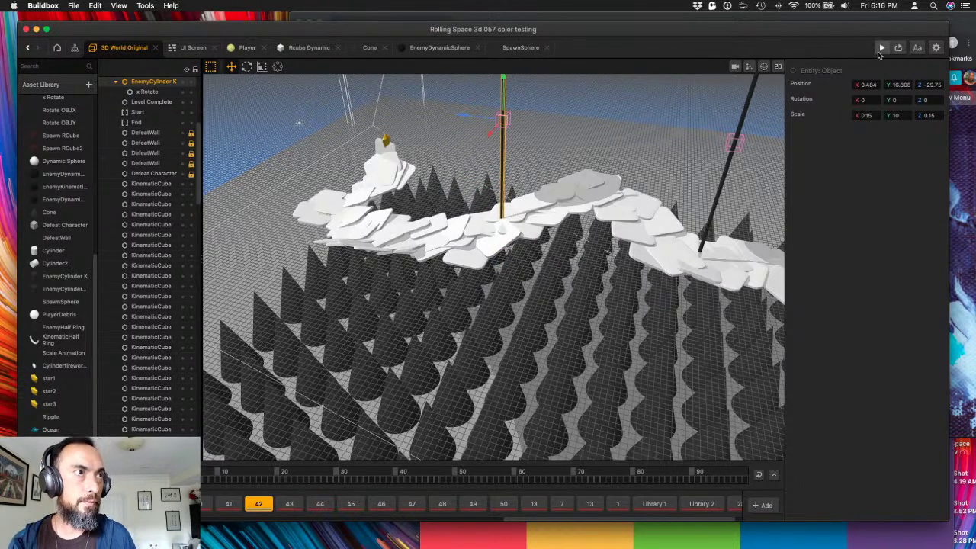
- Playtest section 42 with the relocated pole, replay after the game over, and close the preview window
{"action": "left_click", "coordinate": [882, 49]}
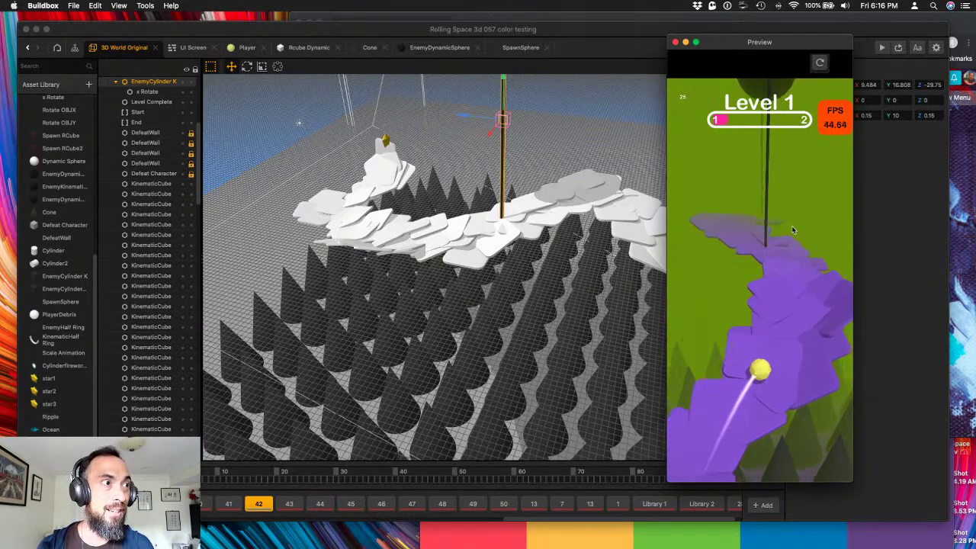
{"action": "left_click", "coordinate": [676, 42]}
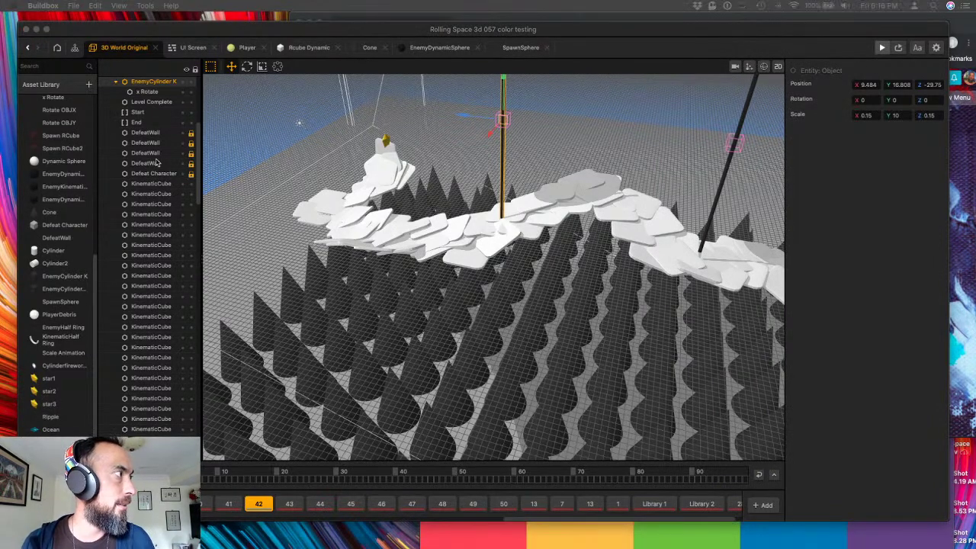
{"action": "left_click_drag", "start_coordinate": [142, 111], "coordinate": [763, 73]}
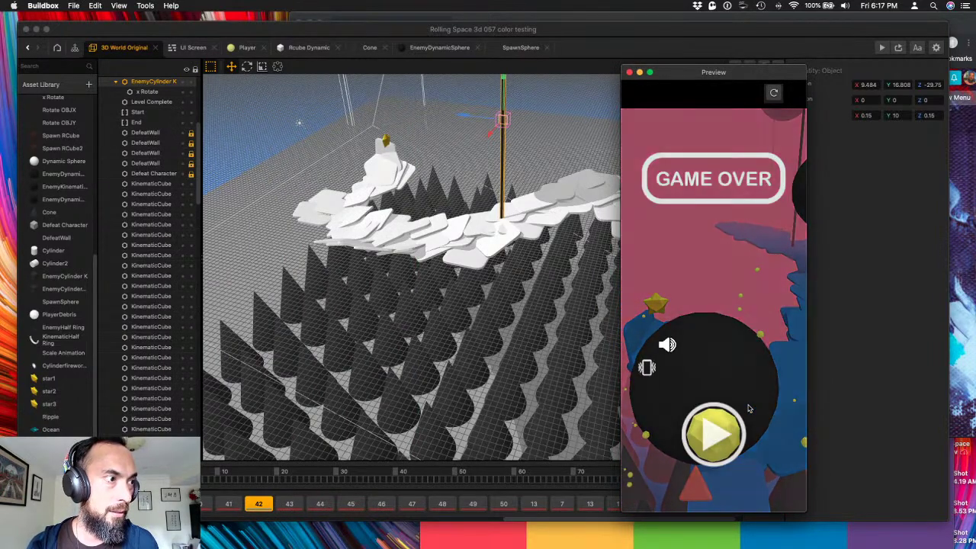
{"action": "left_click", "coordinate": [713, 431]}
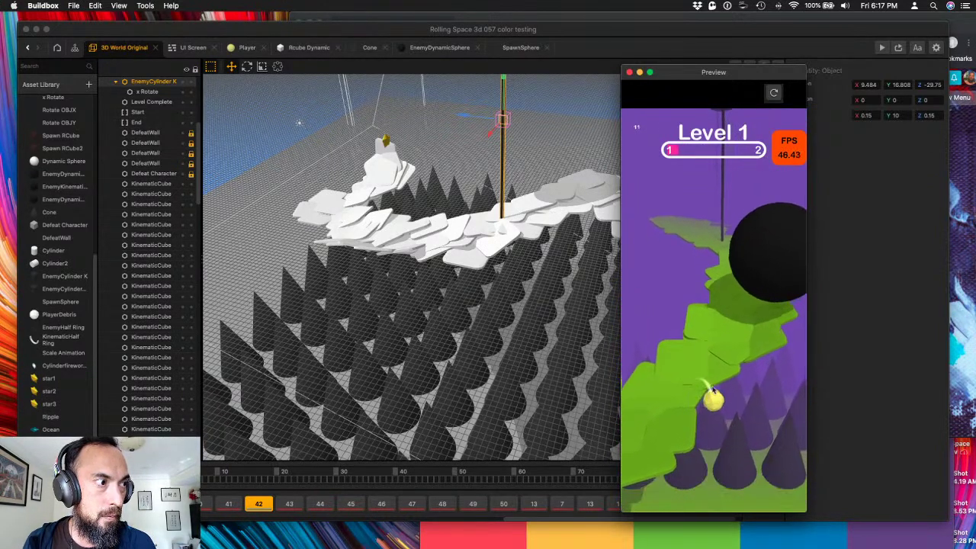
{"action": "left_click", "coordinate": [629, 72]}
- Reposition the black enemy sphere above the curve to about X 9.9, Y 27, Z -23 and playtest the section
{"action": "right_click_drag", "start_coordinate": [525, 157], "coordinate": [488, 166]}
{"action": "left_click", "coordinate": [488, 166]}
{"action": "left_click_drag", "start_coordinate": [519, 167], "coordinate": [484, 187]}
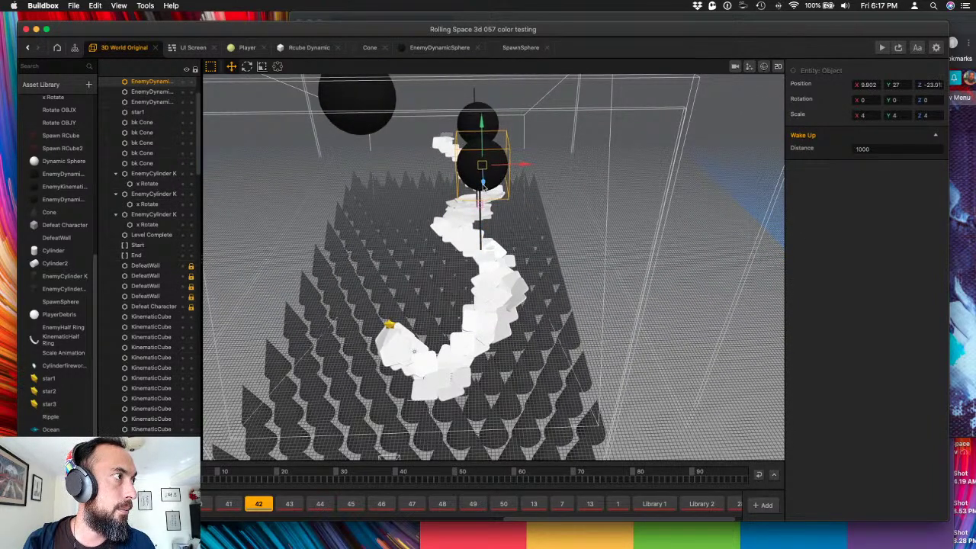
{"action": "left_click", "coordinate": [884, 49]}
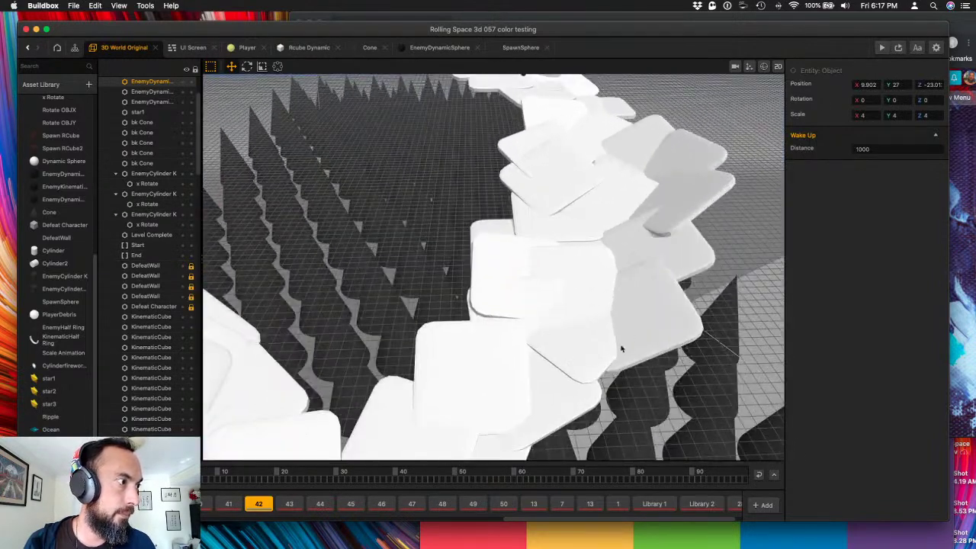
- Duplicate the edge cube at X 10, Y 2, Z -12 to about X 8, Y 0.4, Z -7.25 with rotation about X 12°, Y 44°, Z 14°
{"action": "left_click", "coordinate": [577, 367]}
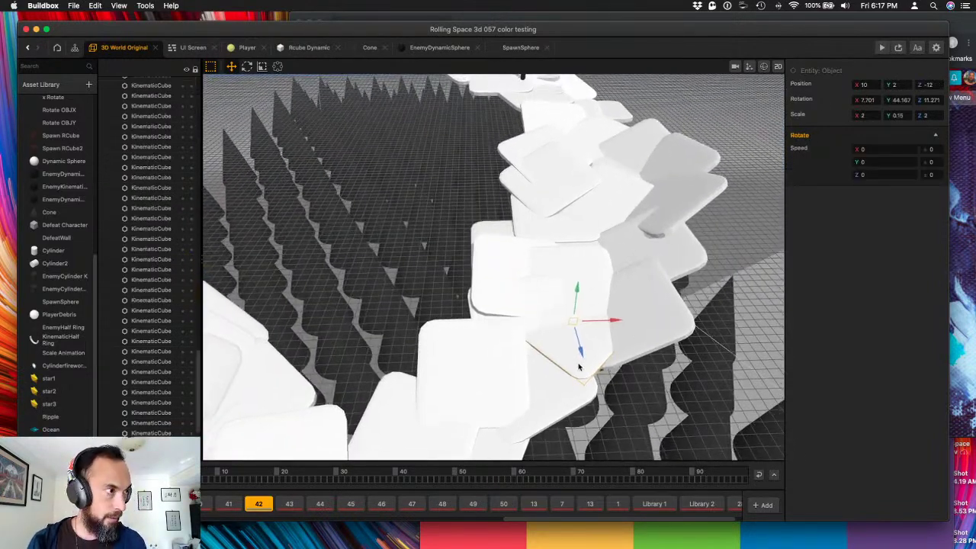
{"action": "left_click_drag", "start_coordinate": [581, 350], "coordinate": [603, 444]}
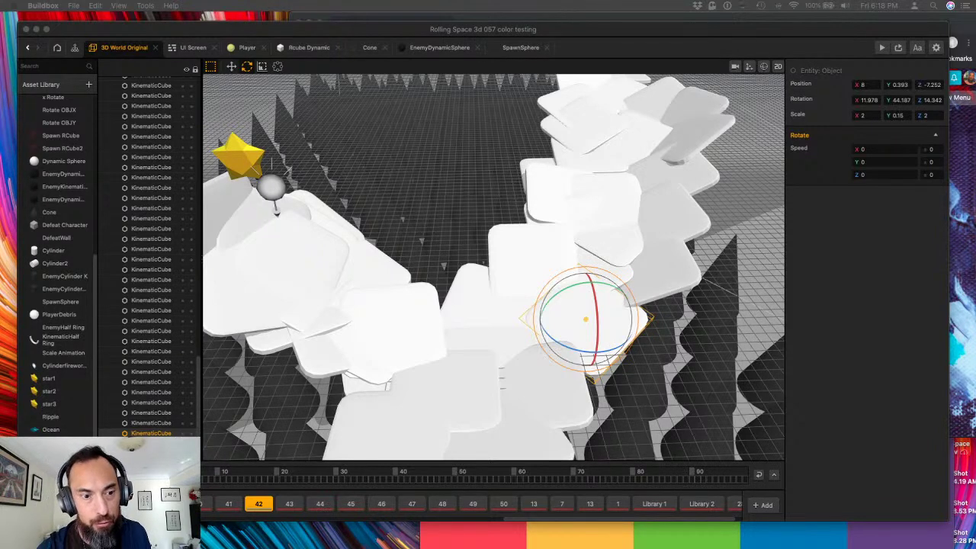
{"action": "right_click_drag", "start_coordinate": [534, 303], "coordinate": [571, 253]}
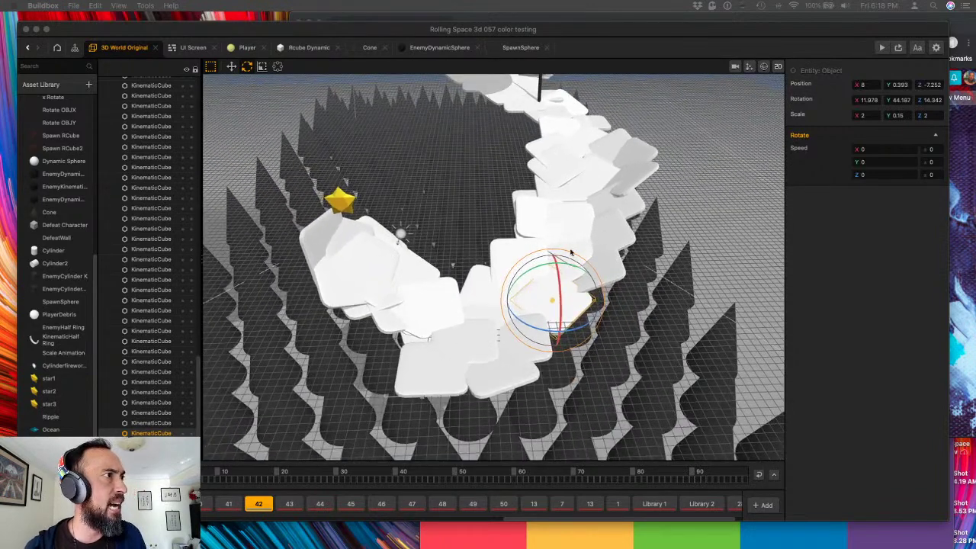
{"action": "left_click", "coordinate": [552, 258]}
{"action": "left_click_drag", "start_coordinate": [552, 258], "coordinate": [557, 255]}
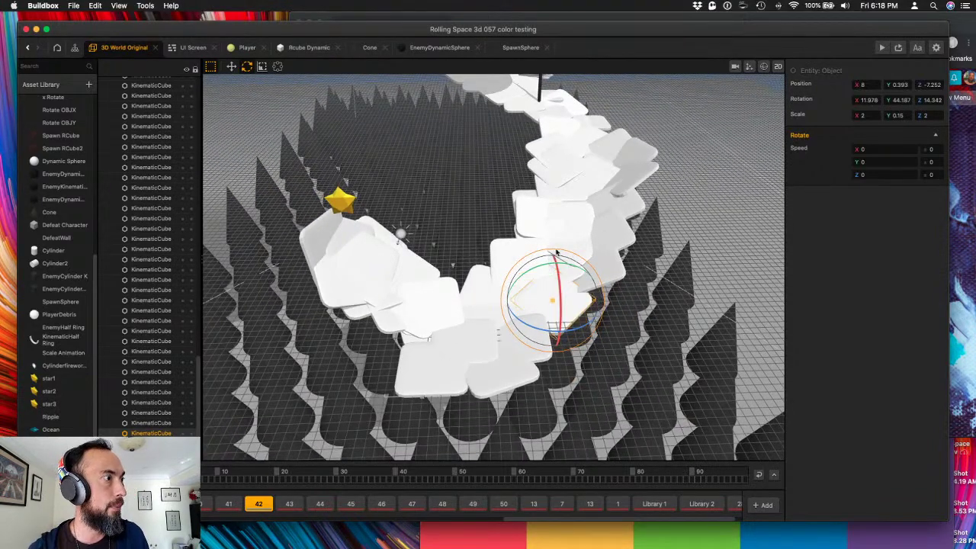
{"action": "right_click_drag", "start_coordinate": [512, 190], "coordinate": [542, 170]}
{"action": "left_click", "coordinate": [524, 132]}
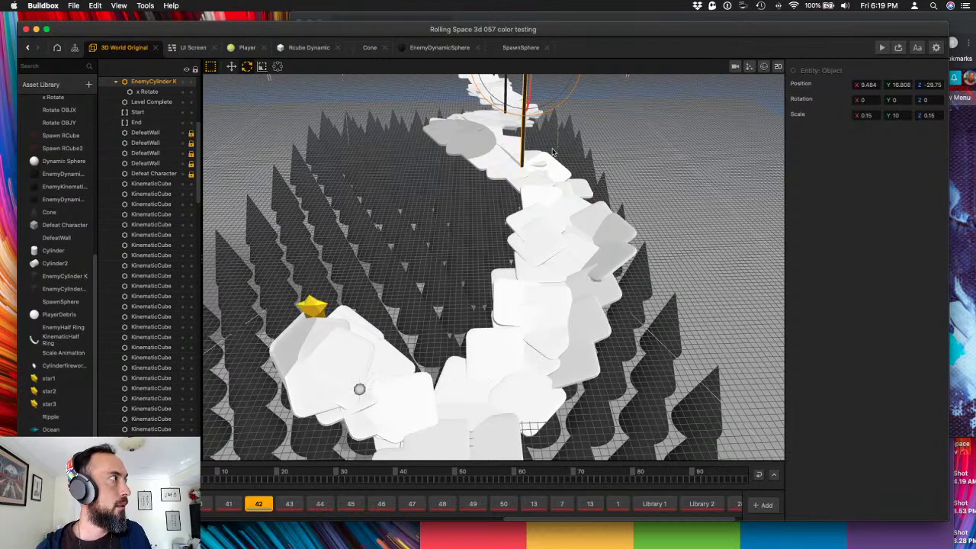
- Inspect the 3D World Original node's settings in the project's node map and reopen that world
{"action": "left_click", "coordinate": [58, 49]}
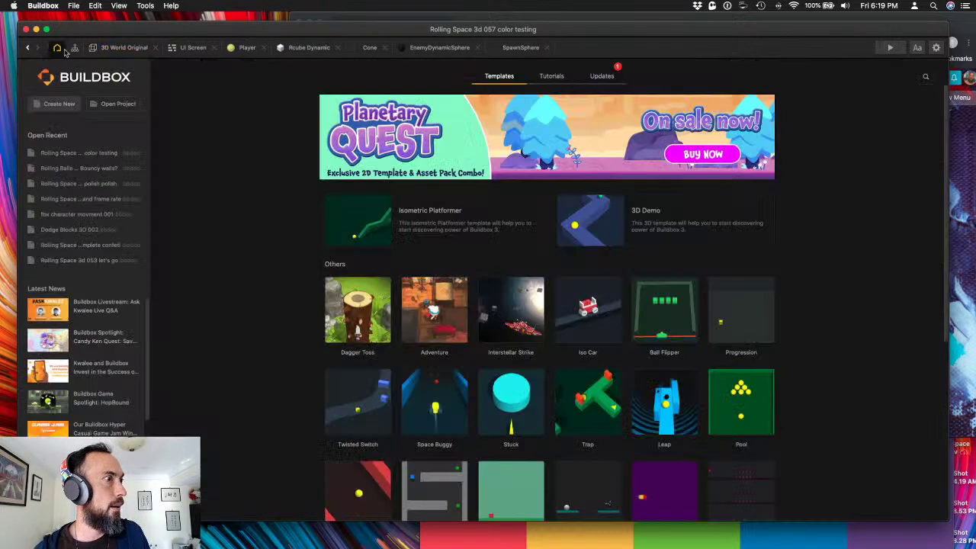
{"action": "left_click", "coordinate": [75, 48]}
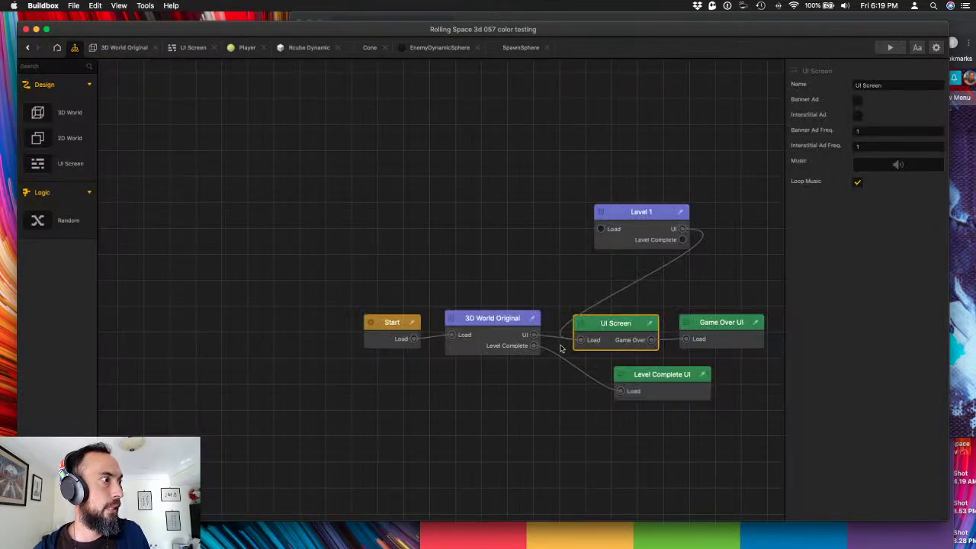
{"action": "left_click", "coordinate": [499, 336]}
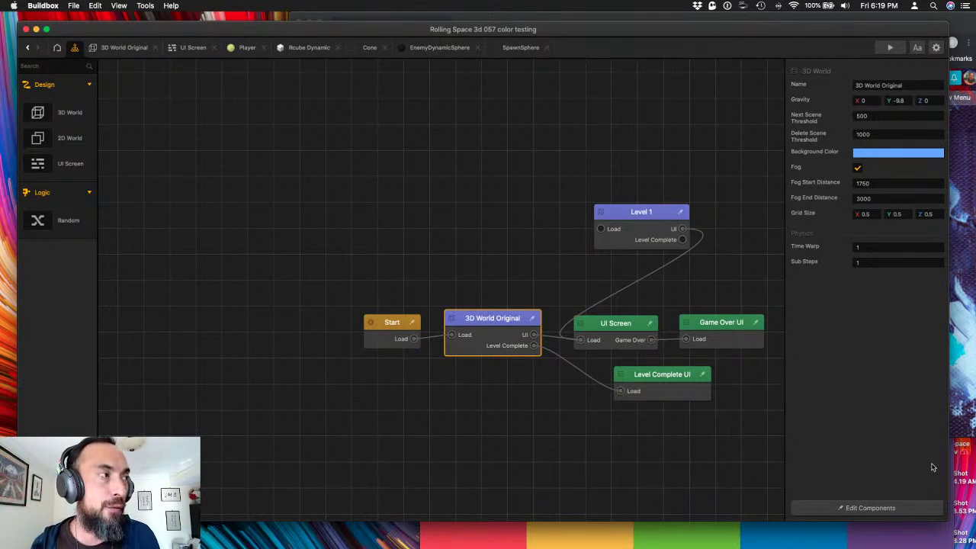
{"action": "left_click", "coordinate": [344, 223]}
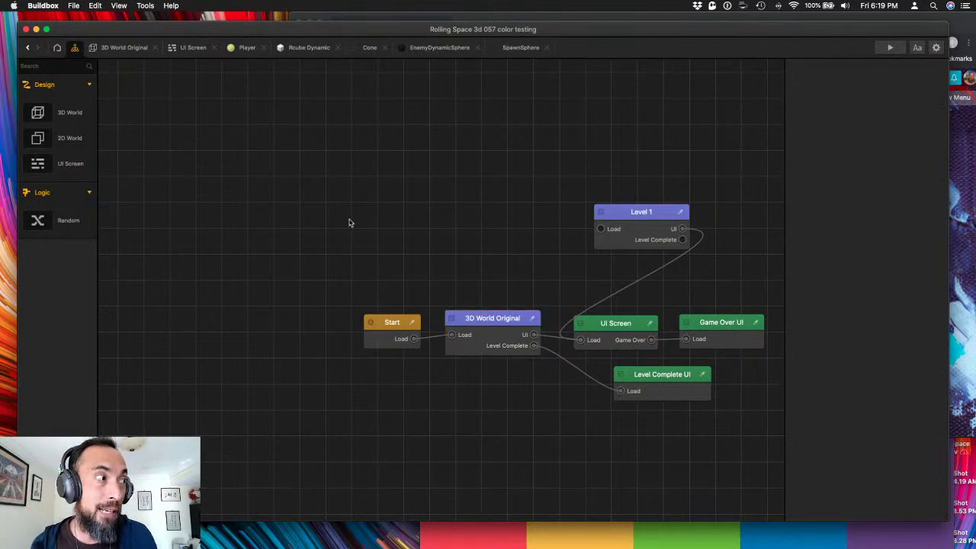
{"action": "double_click", "coordinate": [488, 333]}
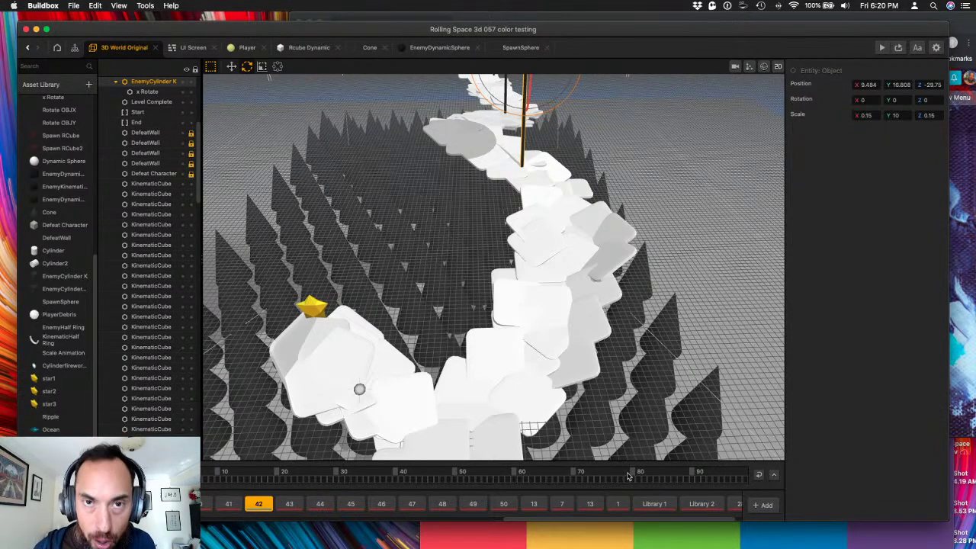
- Open the Library 1 section and look over its stored objects and the large cone field beside them
{"action": "left_click", "coordinate": [648, 504]}
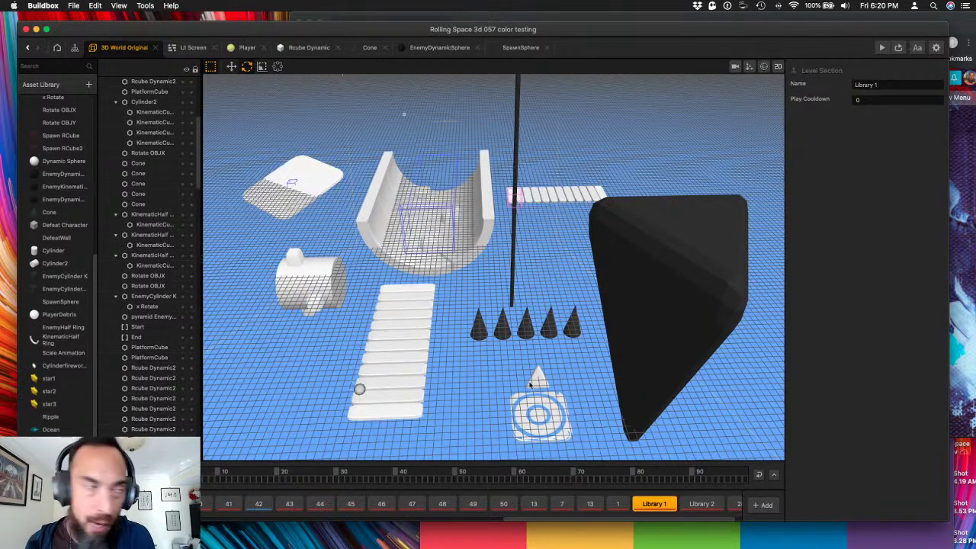
{"action": "scroll", "coordinate": [510, 375], "scroll_direction": "down", "scroll_amount": 3}
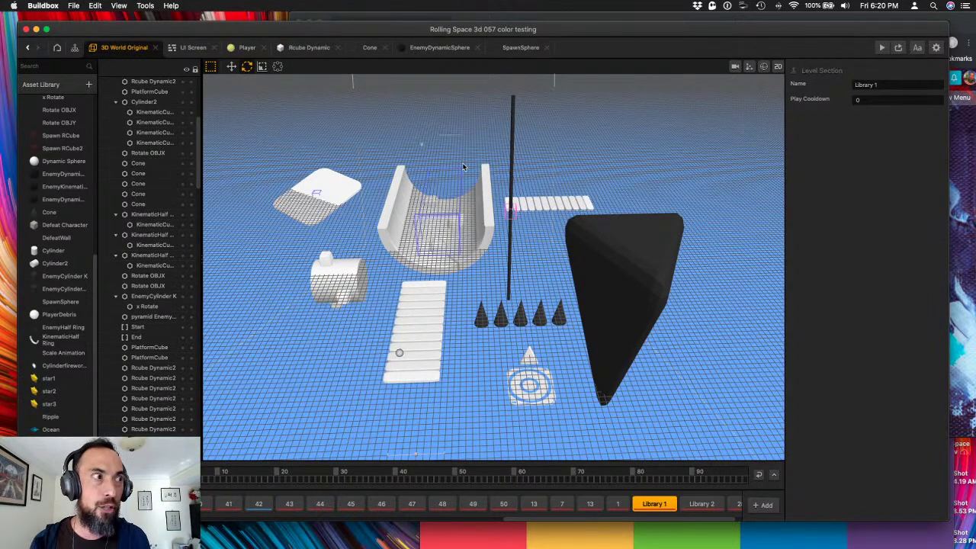
{"action": "scroll", "coordinate": [520, 155], "scroll_direction": "down", "scroll_amount": 4}
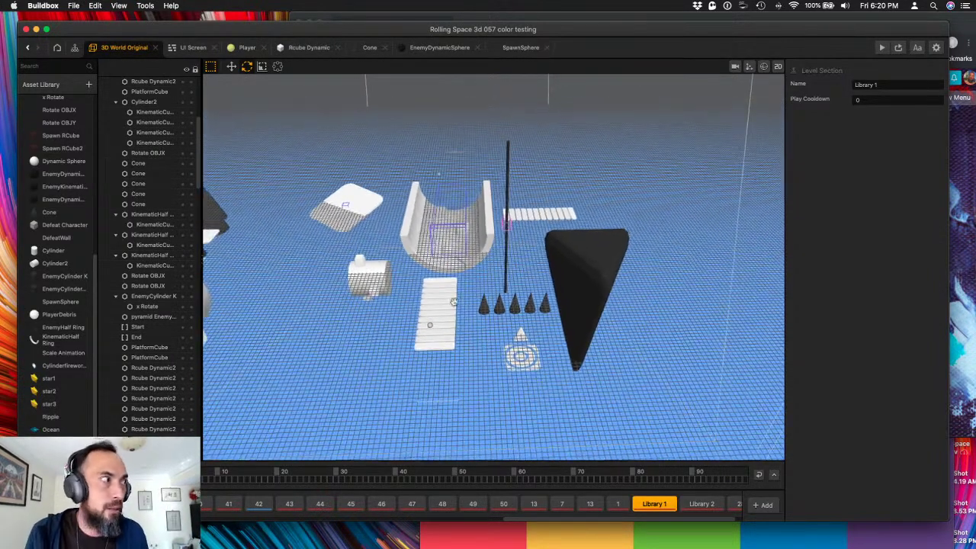
{"action": "left_click_drag", "start_coordinate": [369, 303], "coordinate": [478, 290]}
{"action": "scroll", "coordinate": [478, 290], "scroll_direction": "down", "scroll_amount": 10}
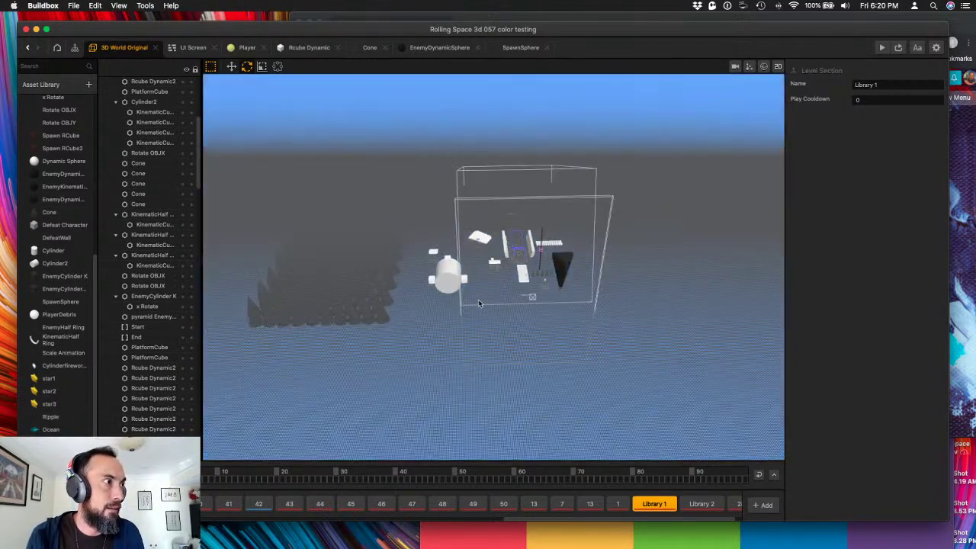
{"action": "scroll", "coordinate": [479, 304], "scroll_direction": "up", "scroll_amount": 5}
- Select the whole field of large cones beside the Library 1 objects and delete it
{"action": "left_click", "coordinate": [241, 249]}
{"action": "left_click", "coordinate": [295, 298]}
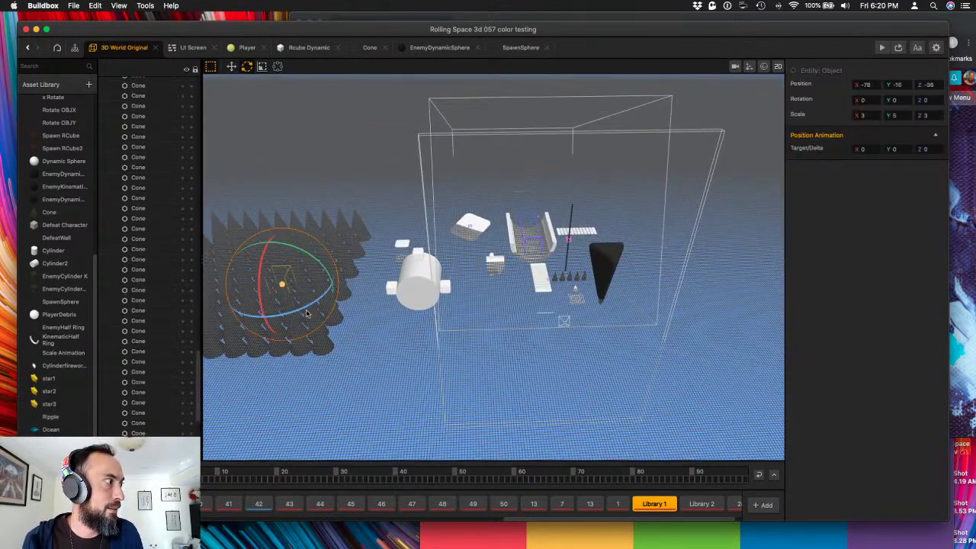
{"action": "left_click", "coordinate": [307, 313]}
{"action": "left_click", "coordinate": [357, 384]}
{"action": "left_click", "coordinate": [316, 327]}
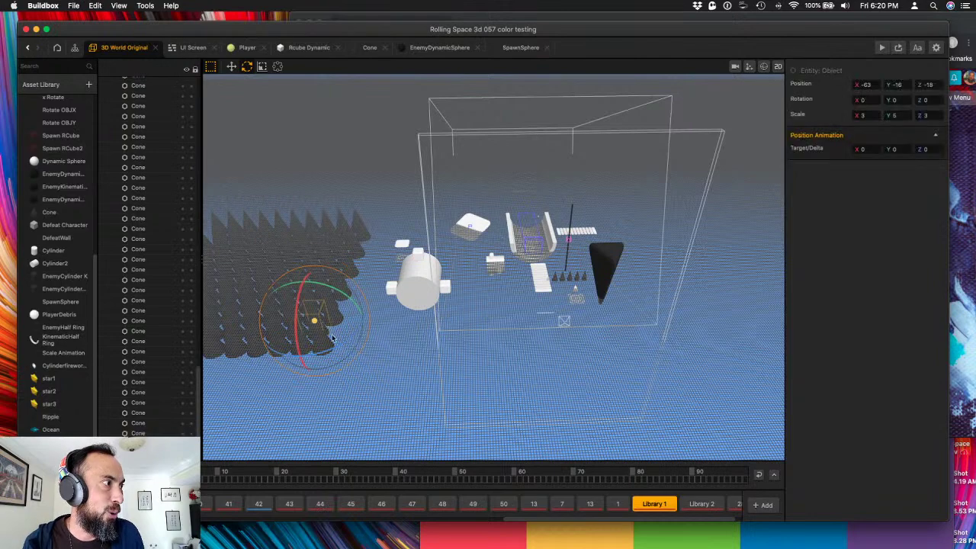
{"action": "right_click_drag", "start_coordinate": [360, 364], "coordinate": [338, 350]}
{"action": "left_click_drag", "start_coordinate": [338, 351], "coordinate": [481, 403]}
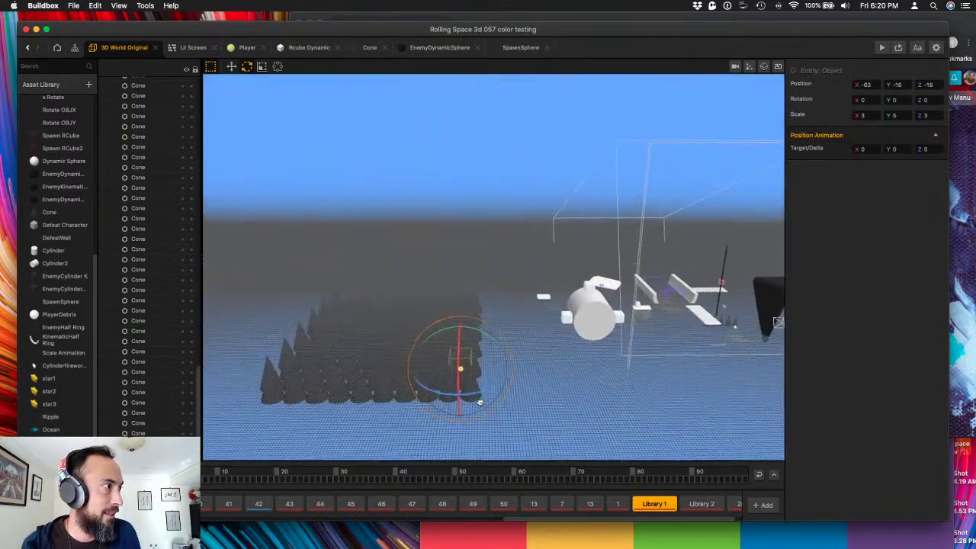
{"action": "scroll", "coordinate": [481, 403], "scroll_direction": "down", "scroll_amount": 3}
{"action": "left_click_drag", "start_coordinate": [270, 243], "coordinate": [495, 413]}
{"action": "key", "text": "Delete"}
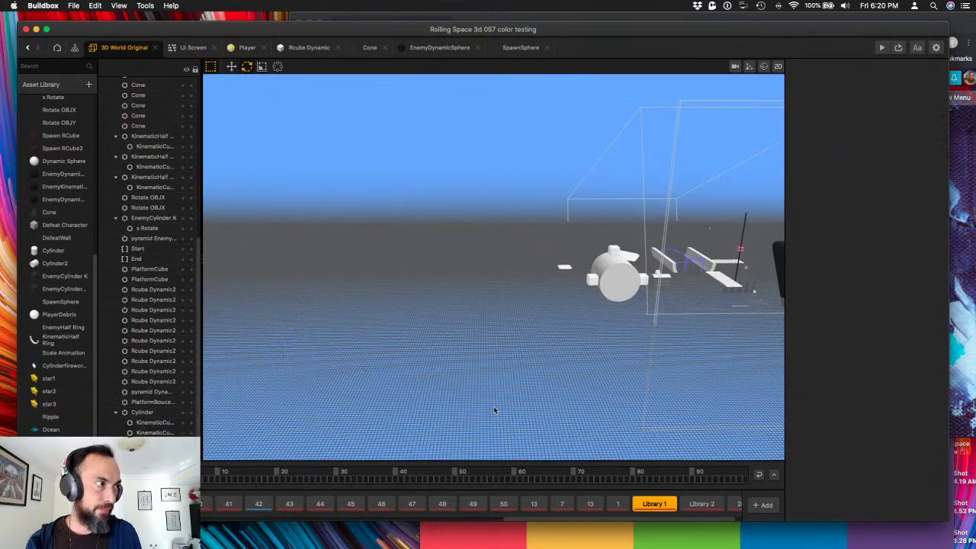
{"action": "right_click_drag", "start_coordinate": [560, 327], "coordinate": [414, 360]}
{"action": "scroll", "coordinate": [428, 355], "scroll_direction": "up", "scroll_amount": 5}
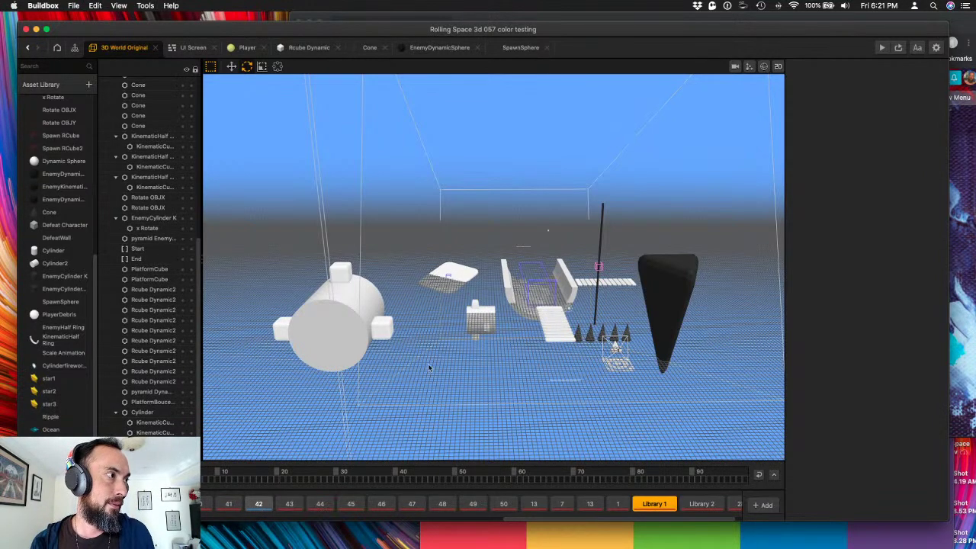
- Return to section 42 and playtest it in the preview
{"action": "left_click", "coordinate": [259, 504]}
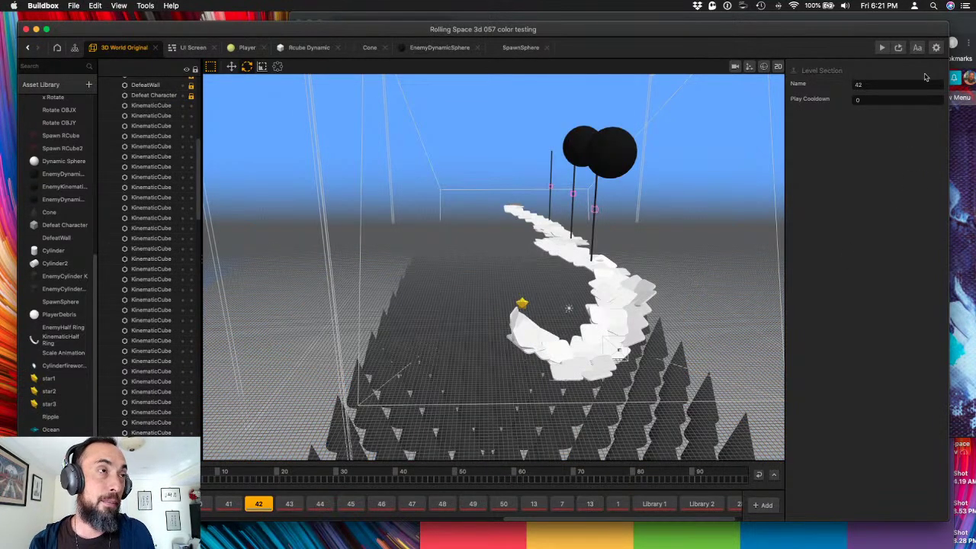
{"action": "left_click", "coordinate": [882, 47]}
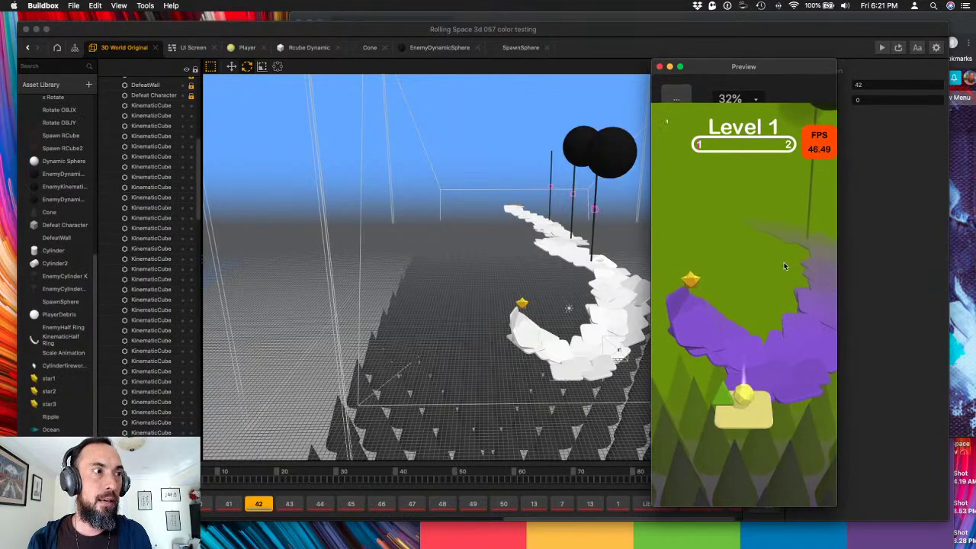
{"action": "left_click", "coordinate": [770, 370]}
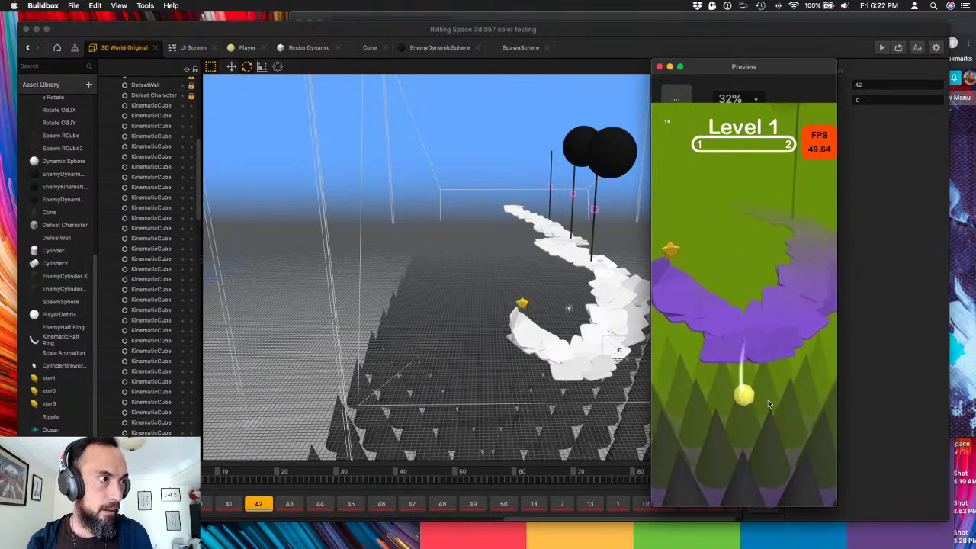
- Play section 42 through several more attempts in the preview, then close the preview
{"action": "left_click", "coordinate": [754, 445]}
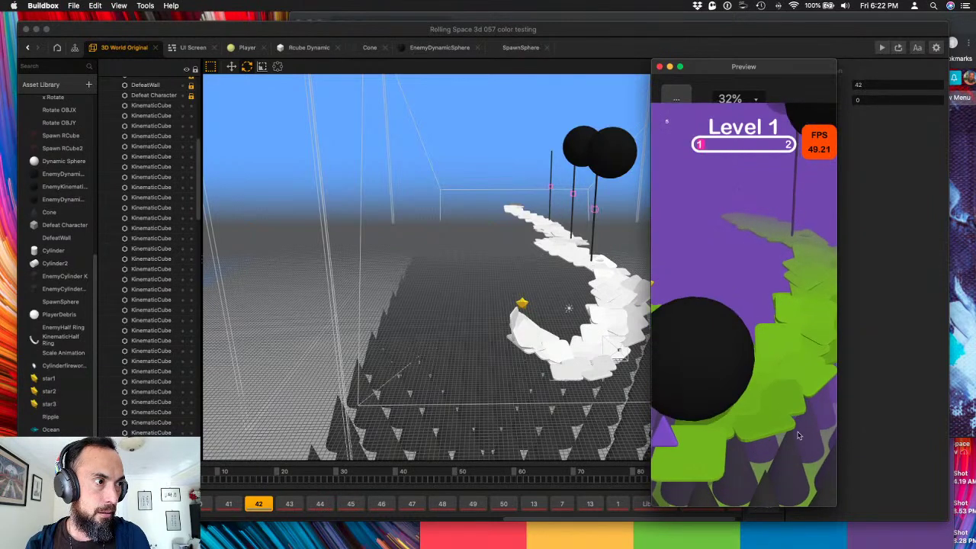
{"action": "left_click", "coordinate": [731, 445]}
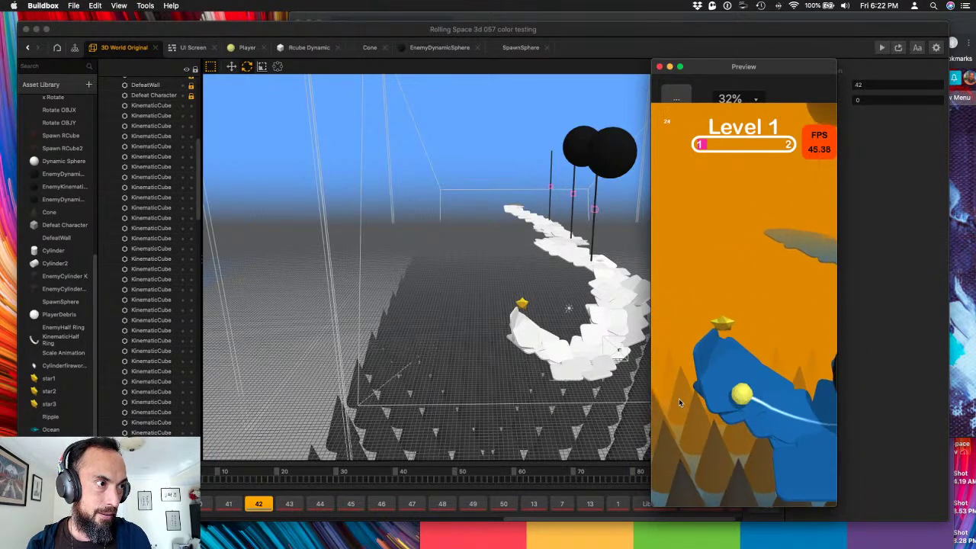
{"action": "left_click", "coordinate": [661, 67]}
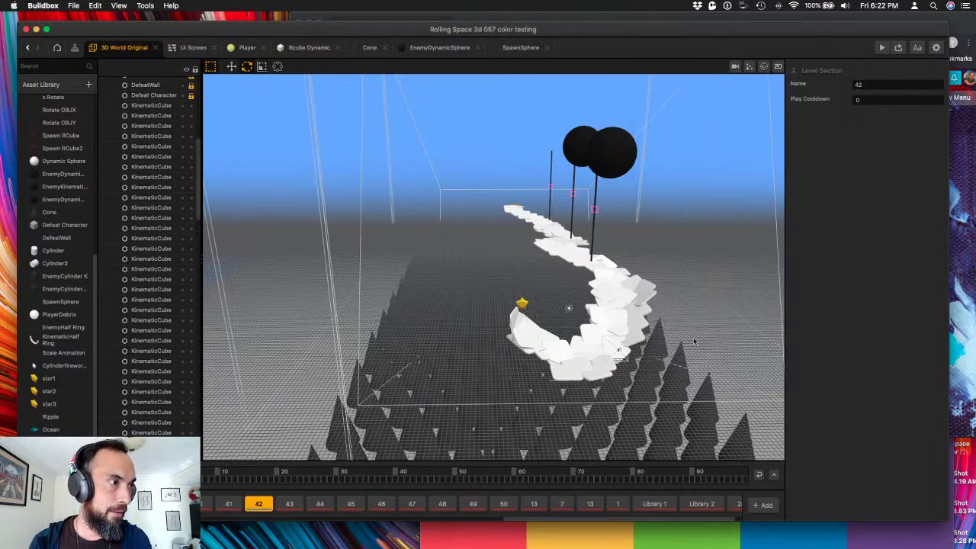
- Duplicate the tilted platform cube at the curve's near bend and move the copy outward to about X 9.839, Z -5.719
{"action": "left_click", "coordinate": [630, 367]}
{"action": "scroll", "coordinate": [625, 351], "scroll_direction": "up", "scroll_amount": 5}
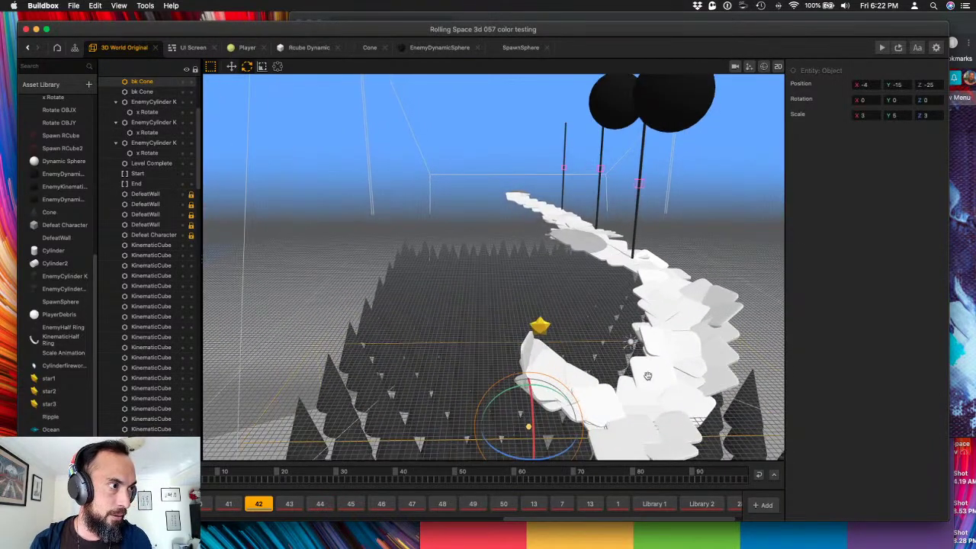
{"action": "scroll", "coordinate": [624, 345], "scroll_direction": "up", "scroll_amount": 3}
{"action": "left_click", "coordinate": [671, 367]}
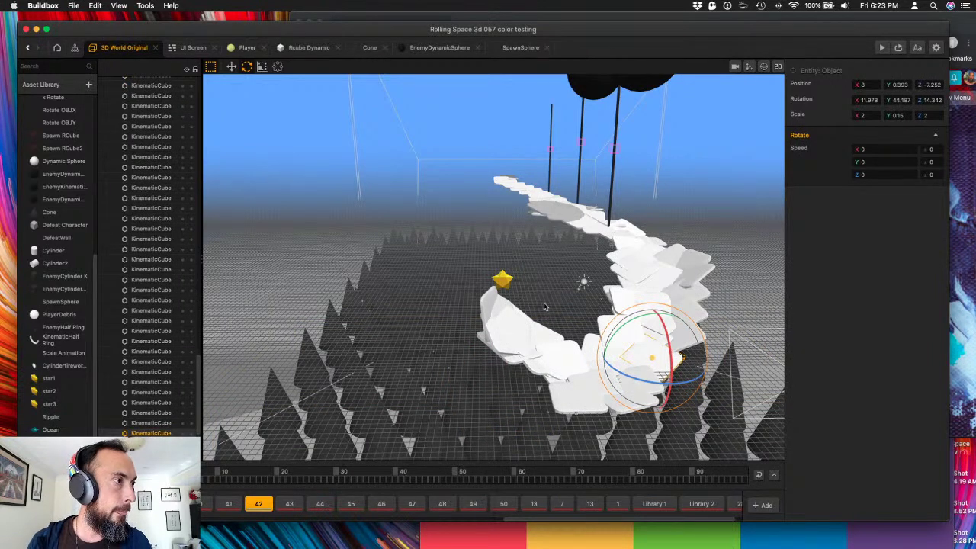
{"action": "left_click", "coordinate": [231, 66]}
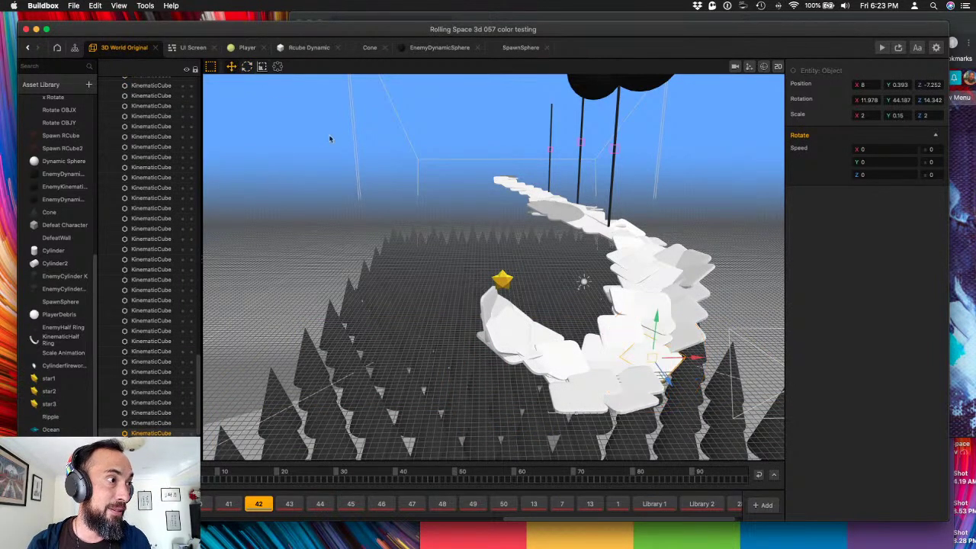
{"action": "left_click_drag", "start_coordinate": [702, 362], "coordinate": [723, 370]}
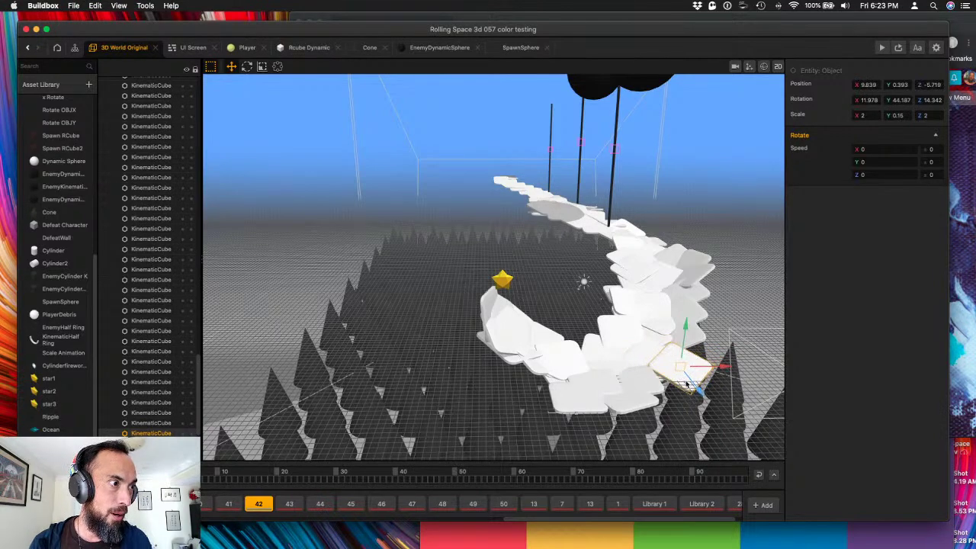
- Rotate the copied platform to about X -15.18, Y 47.019, Z 21.806 so it tilts along the bend
{"action": "scroll", "coordinate": [676, 380], "scroll_direction": "up", "scroll_amount": 5}
{"action": "middle_click_drag", "start_coordinate": [676, 379], "coordinate": [560, 287]}
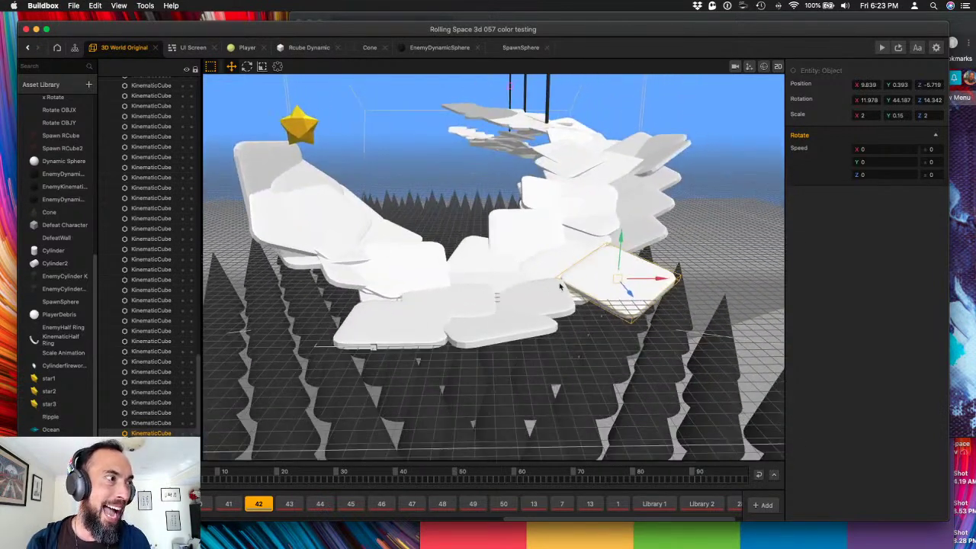
{"action": "left_click", "coordinate": [246, 66]}
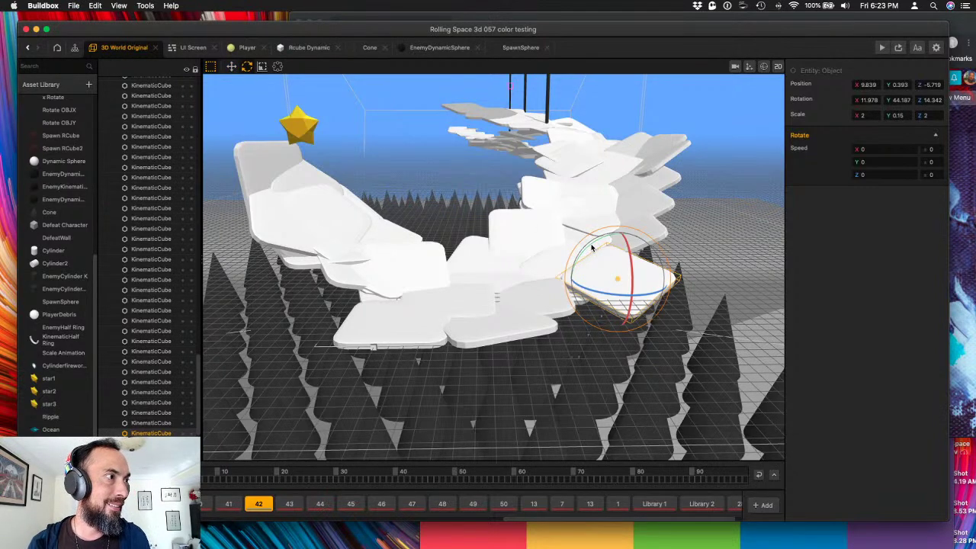
{"action": "left_click_drag", "start_coordinate": [592, 248], "coordinate": [620, 253]}
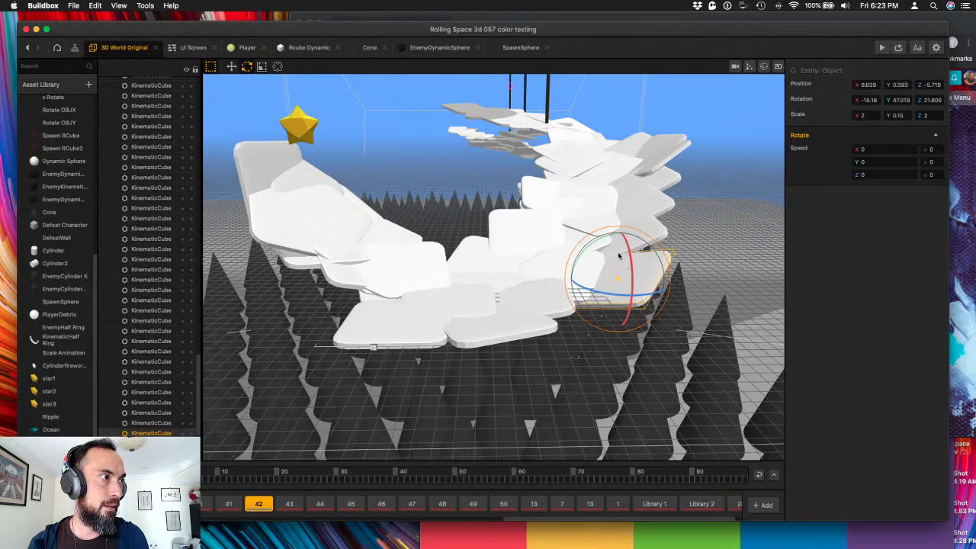
- Move the copied platform towards the front of the bend, to about X 8.258, Y 0.512, Z -3.406
{"action": "left_click", "coordinate": [232, 67]}
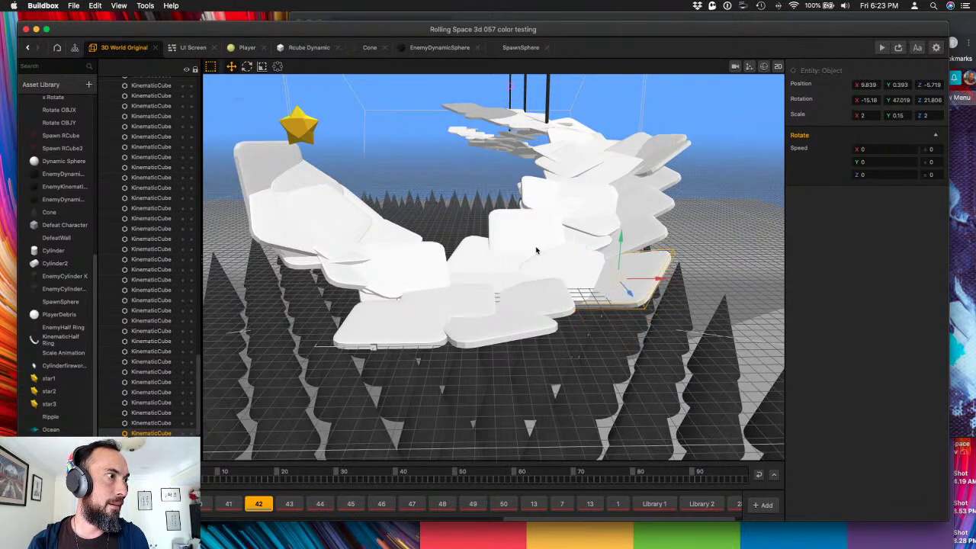
{"action": "left_click_drag", "start_coordinate": [627, 293], "coordinate": [616, 236]}
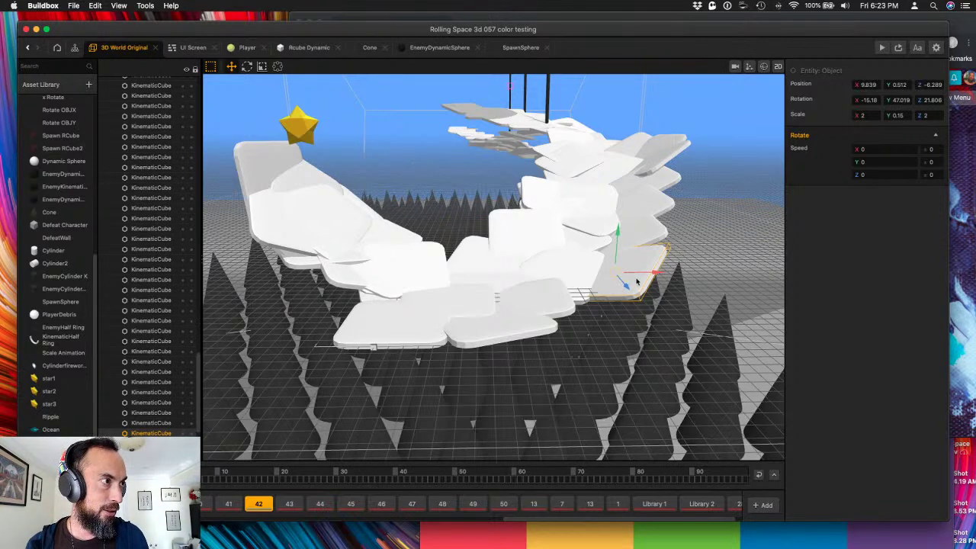
{"action": "left_click_drag", "start_coordinate": [630, 290], "coordinate": [592, 301]}
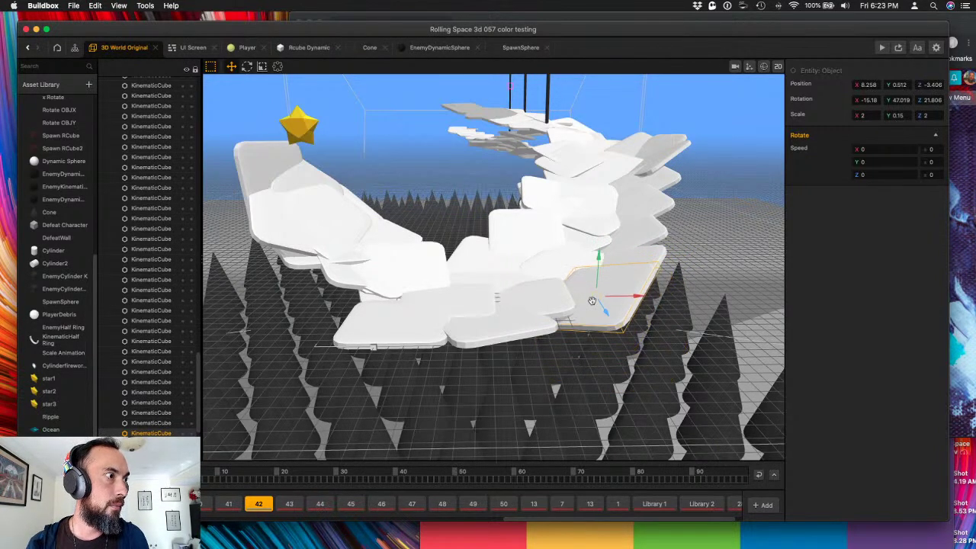
- Lower the flat platform beside the copy and shift it outward, to about X 5.819, Y -0.274, Z -4.069
{"action": "right_click_drag", "start_coordinate": [592, 300], "coordinate": [540, 215]}
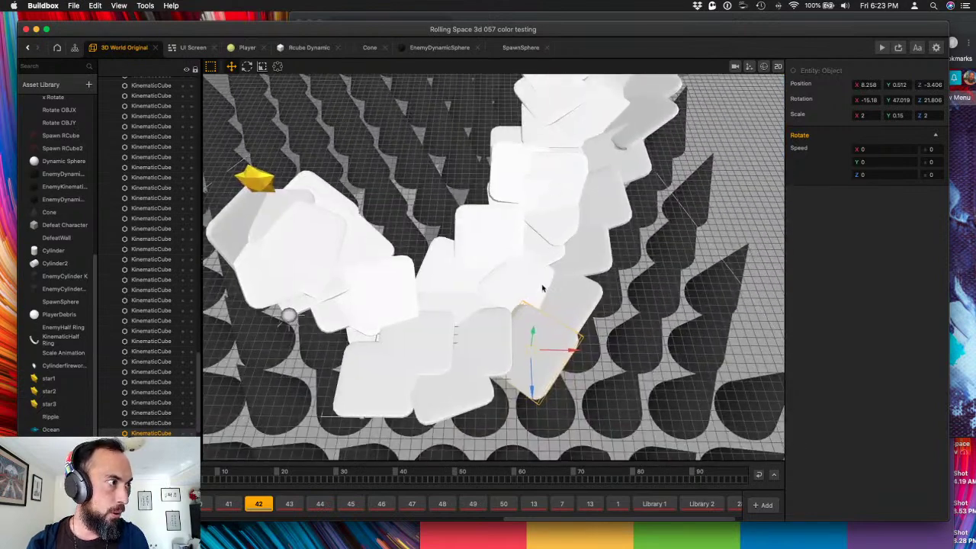
{"action": "left_click", "coordinate": [475, 363]}
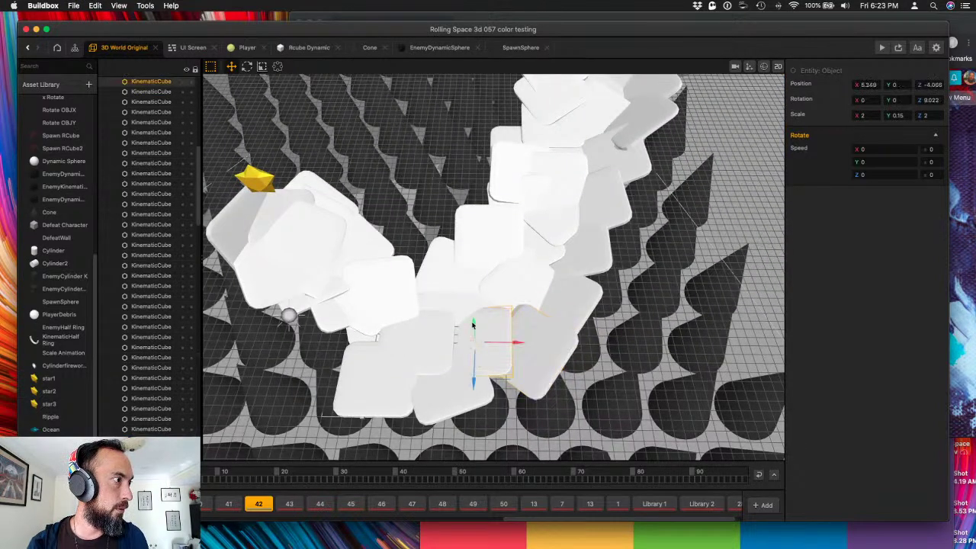
{"action": "left_click_drag", "start_coordinate": [473, 324], "coordinate": [472, 329]}
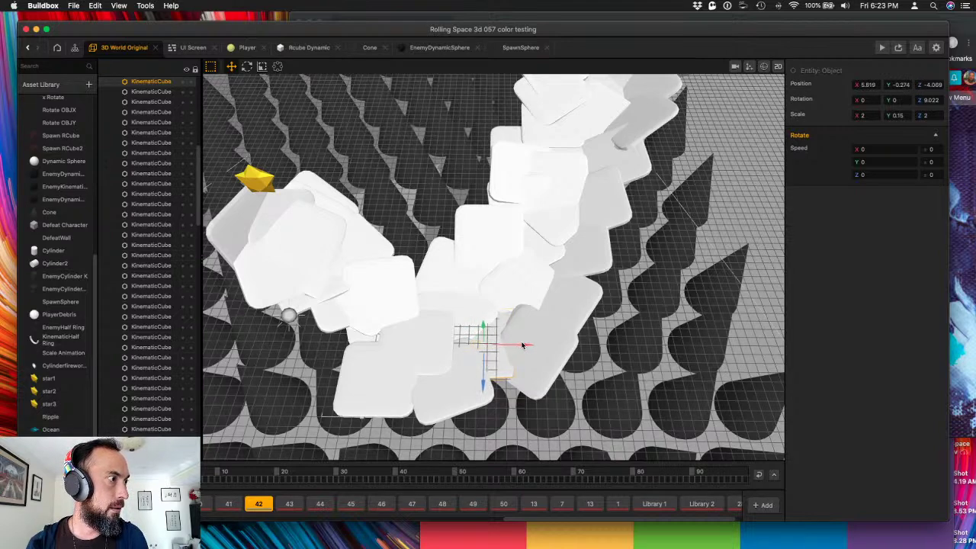
- Rotate the copied platform at the bend's outer edge to about X -27.46, Y 31.194, Z 10.933
{"action": "left_click", "coordinate": [550, 329]}
{"action": "right_click_drag", "start_coordinate": [537, 320], "coordinate": [507, 305]}
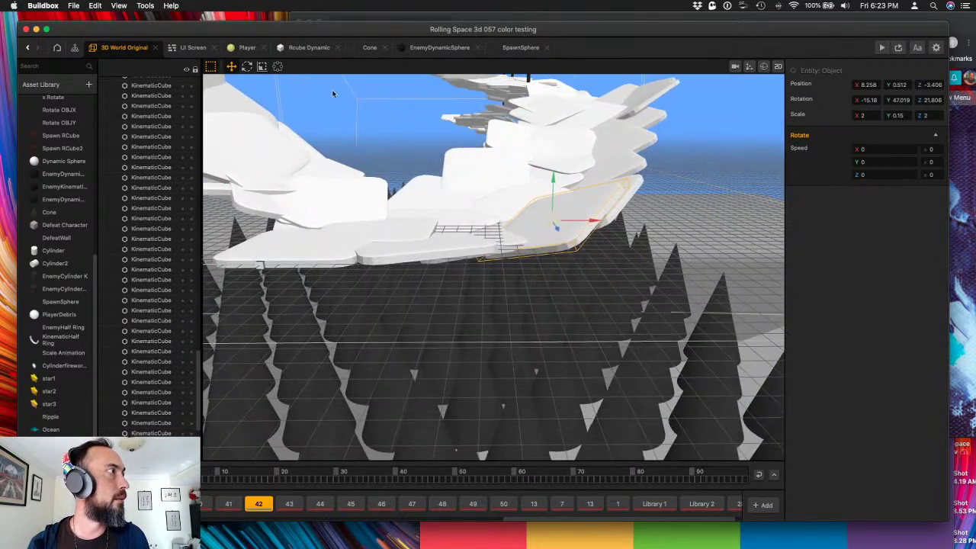
{"action": "left_click", "coordinate": [248, 68]}
{"action": "right_click_drag", "start_coordinate": [562, 190], "coordinate": [393, 219]}
{"action": "right_click_drag", "start_coordinate": [308, 295], "coordinate": [321, 289]}
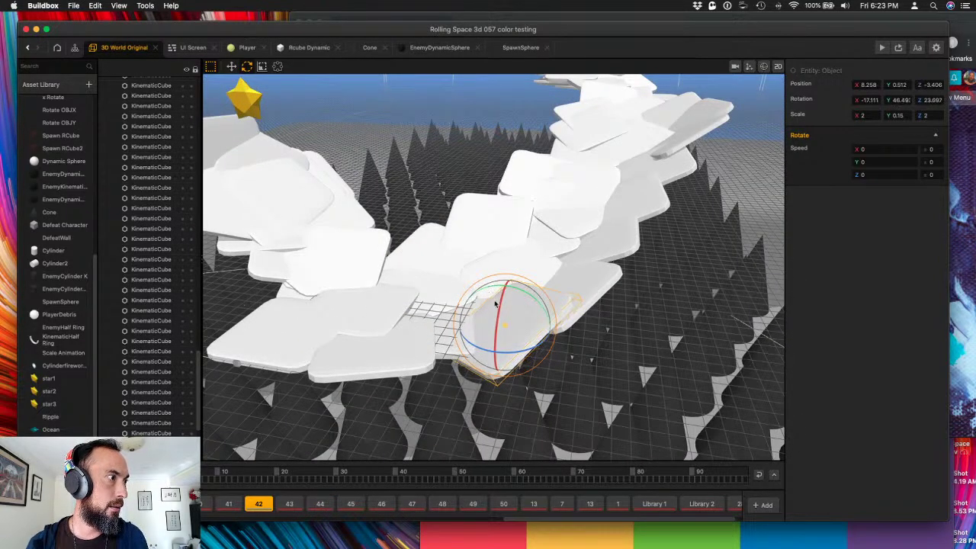
{"action": "left_click_drag", "start_coordinate": [501, 305], "coordinate": [503, 303]}
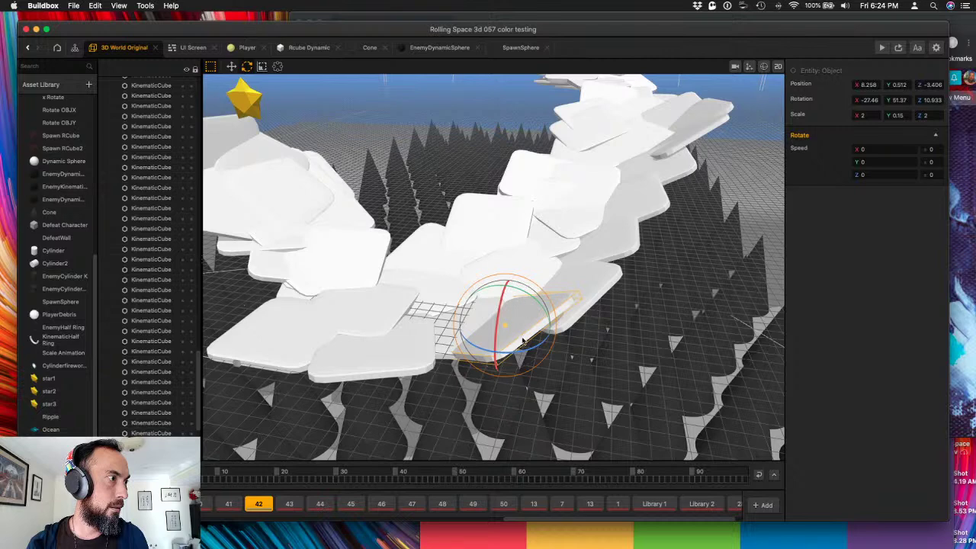
{"action": "left_click_drag", "start_coordinate": [517, 352], "coordinate": [481, 283]}
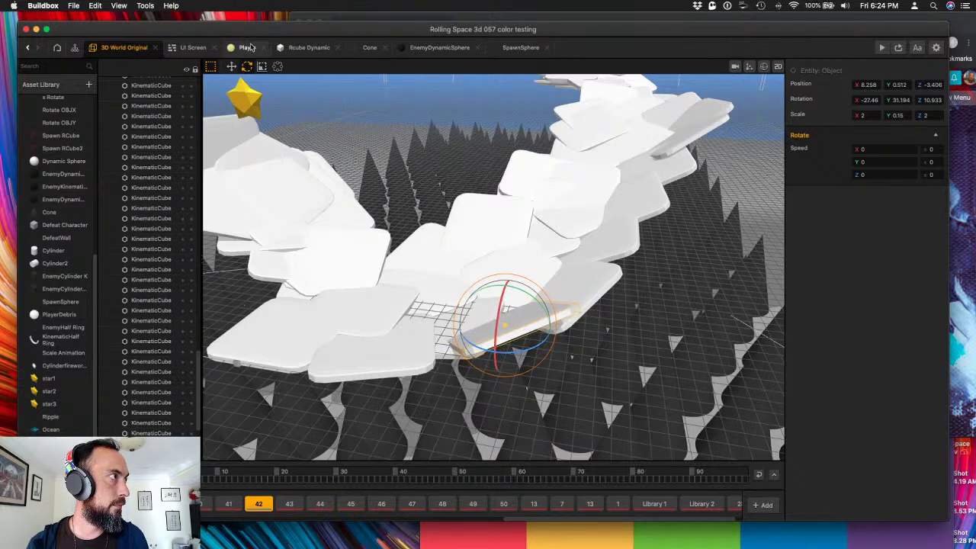
- Move the steeply tilted copy outward and up so it forms a raised outer edge on the bend
{"action": "left_click", "coordinate": [232, 67]}
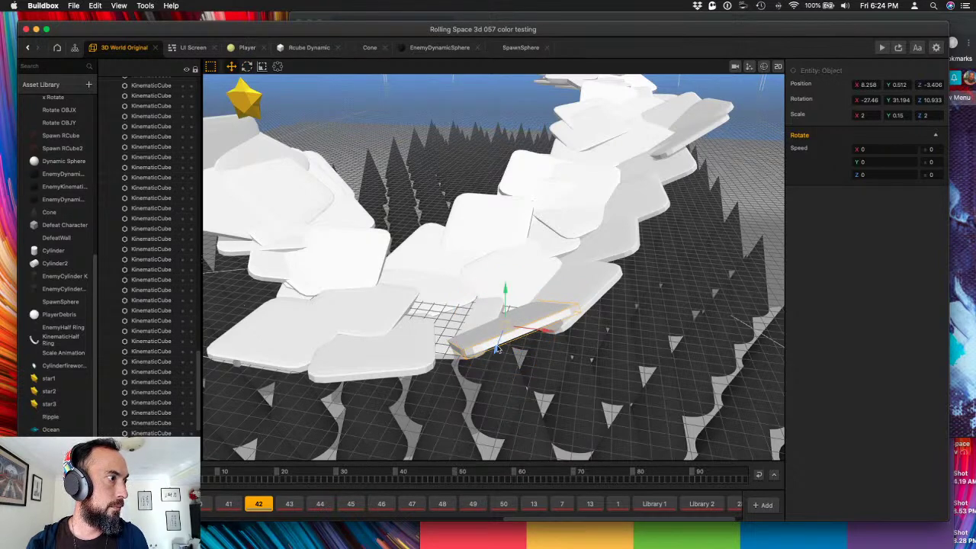
{"action": "right_click_drag", "start_coordinate": [523, 328], "coordinate": [649, 313]}
{"action": "left_click_drag", "start_coordinate": [658, 317], "coordinate": [660, 272]}
- Raise the sunken flat platform beside the raised edge and move it to about X 7.399, Y 0.07, Z -4.598
{"action": "left_click", "coordinate": [591, 299]}
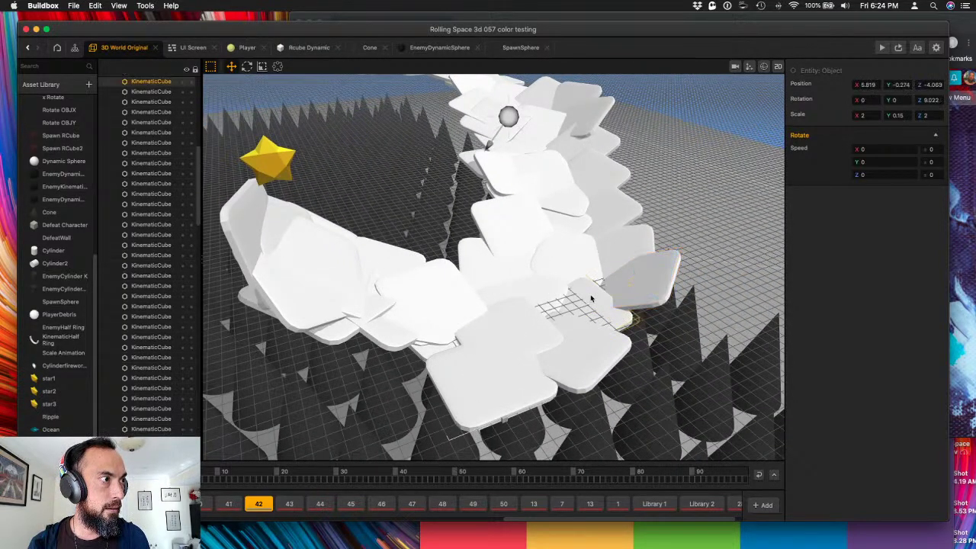
{"action": "left_click_drag", "start_coordinate": [613, 302], "coordinate": [614, 307]}
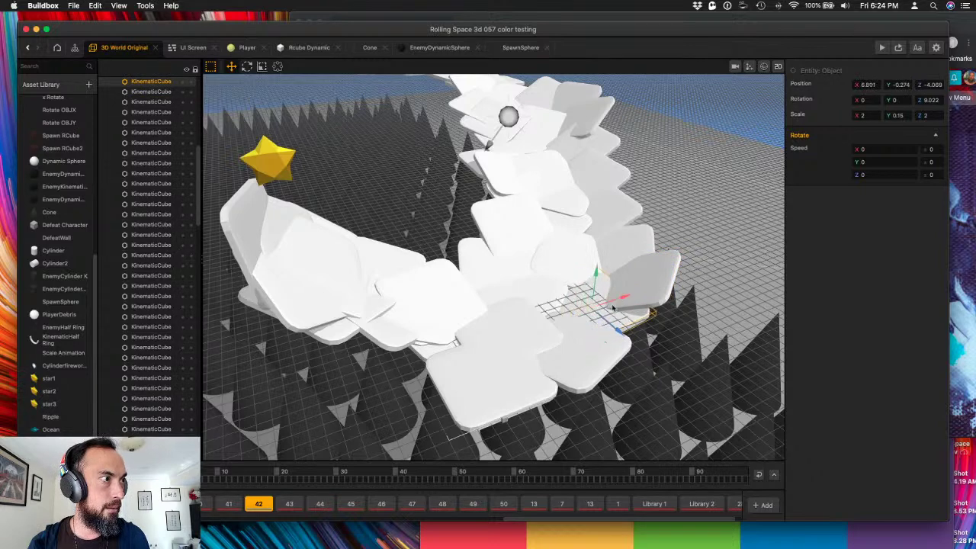
{"action": "left_click", "coordinate": [588, 349]}
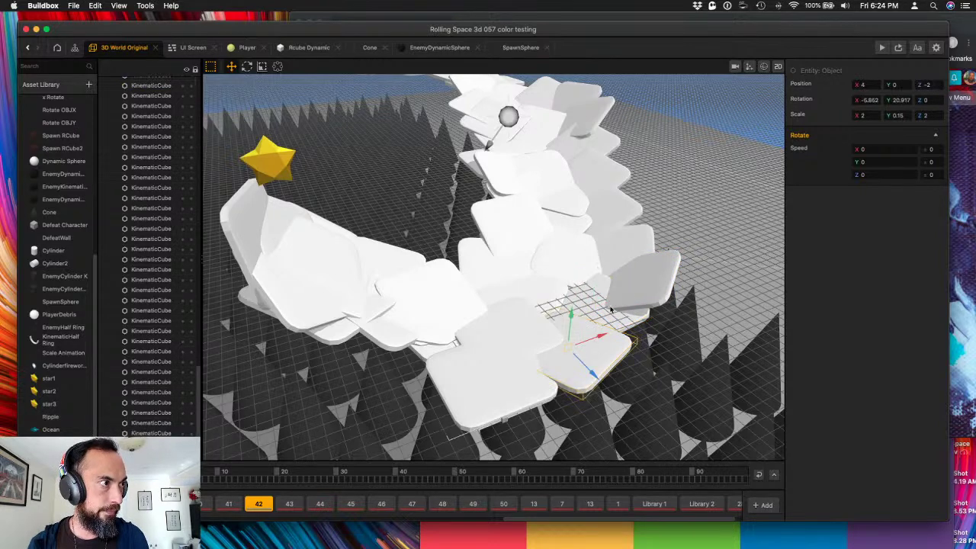
{"action": "left_click", "coordinate": [599, 283]}
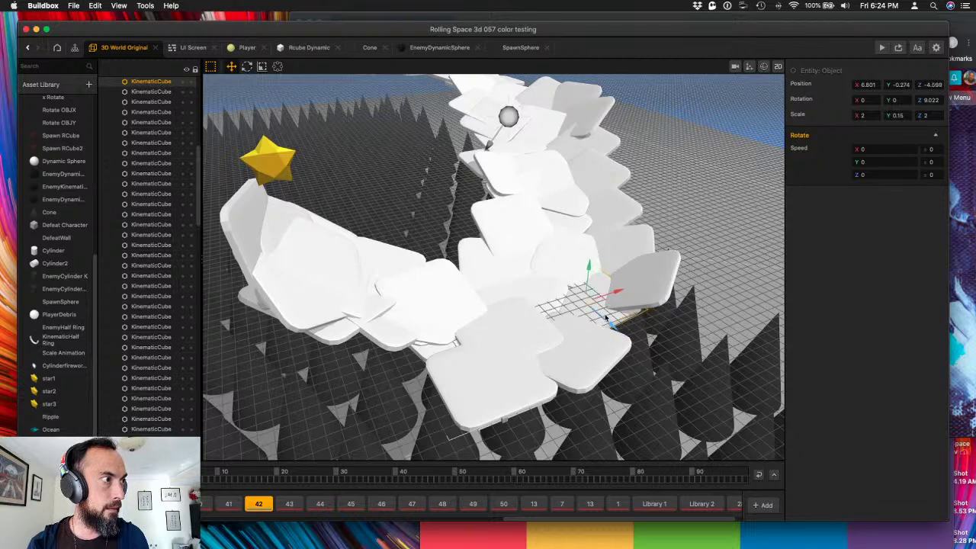
{"action": "left_click_drag", "start_coordinate": [588, 272], "coordinate": [621, 287]}
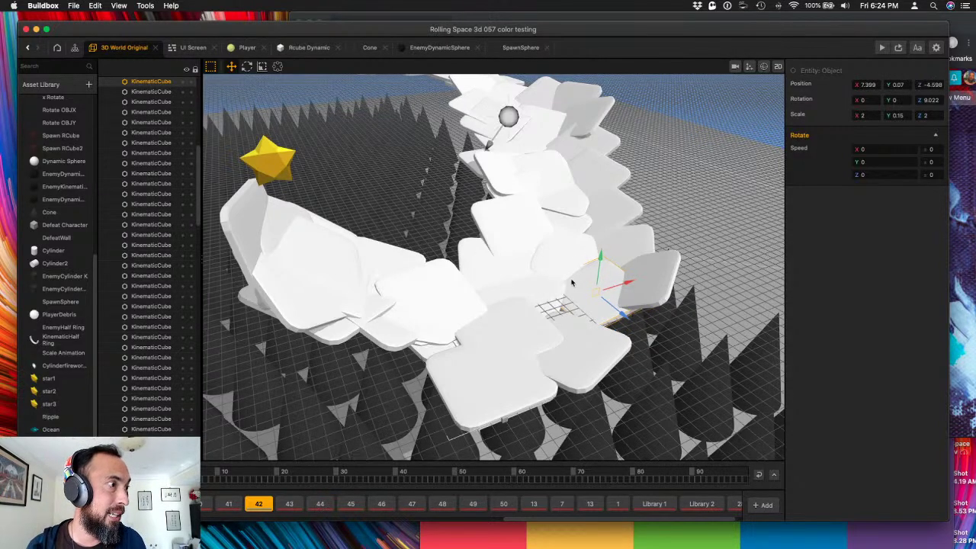
- Move the front platform of the bend inward over the gap, to about X 4.678, Z -2.959
{"action": "left_click", "coordinate": [568, 342]}
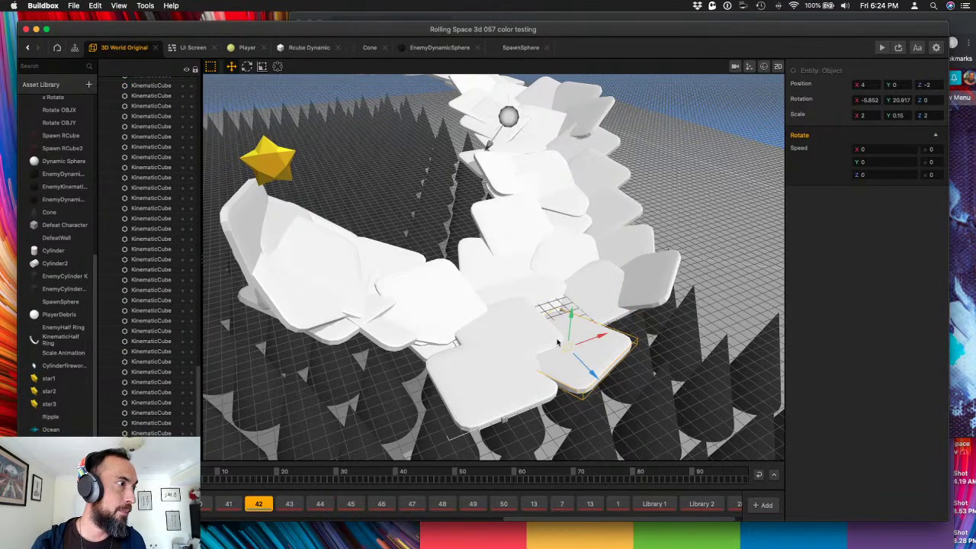
{"action": "left_click_drag", "start_coordinate": [595, 384], "coordinate": [578, 364]}
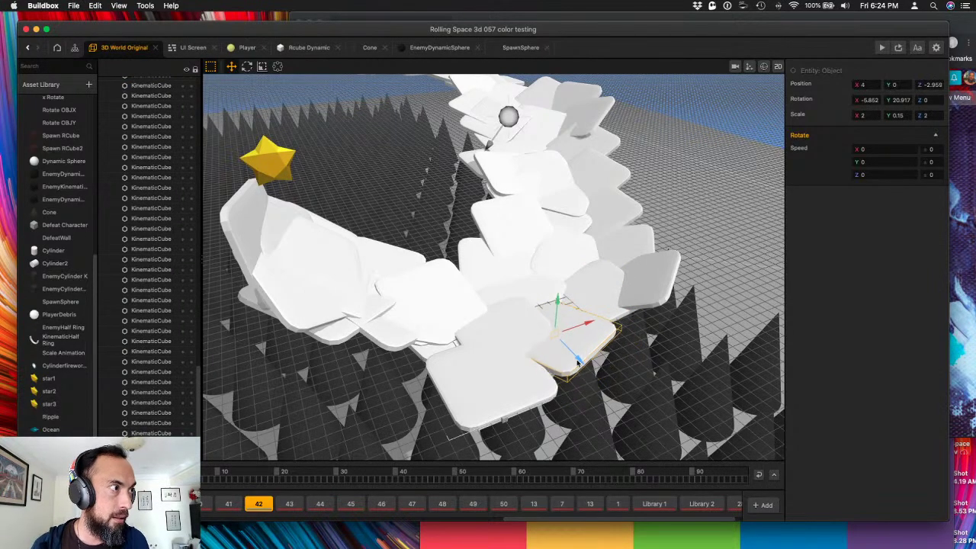
{"action": "left_click_drag", "start_coordinate": [584, 326], "coordinate": [595, 320]}
- Rotate the front platform of the bend to about X -2.457, Y 20.833, Z 1.298 to even out its slope
{"action": "right_click_drag", "start_coordinate": [582, 309], "coordinate": [552, 316]}
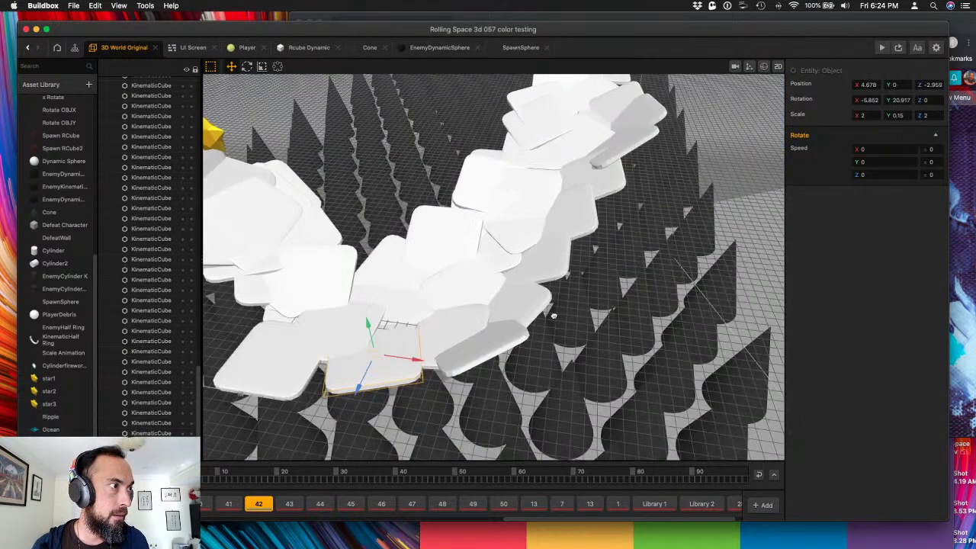
{"action": "scroll", "coordinate": [417, 324], "scroll_direction": "up", "scroll_amount": 10}
{"action": "middle_click_drag", "start_coordinate": [414, 333], "coordinate": [435, 304]}
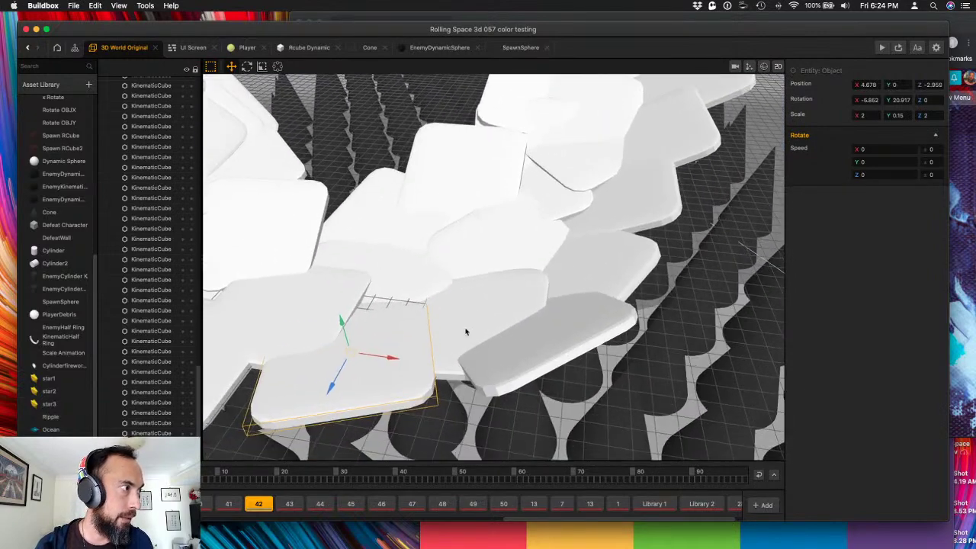
{"action": "left_click", "coordinate": [247, 66]}
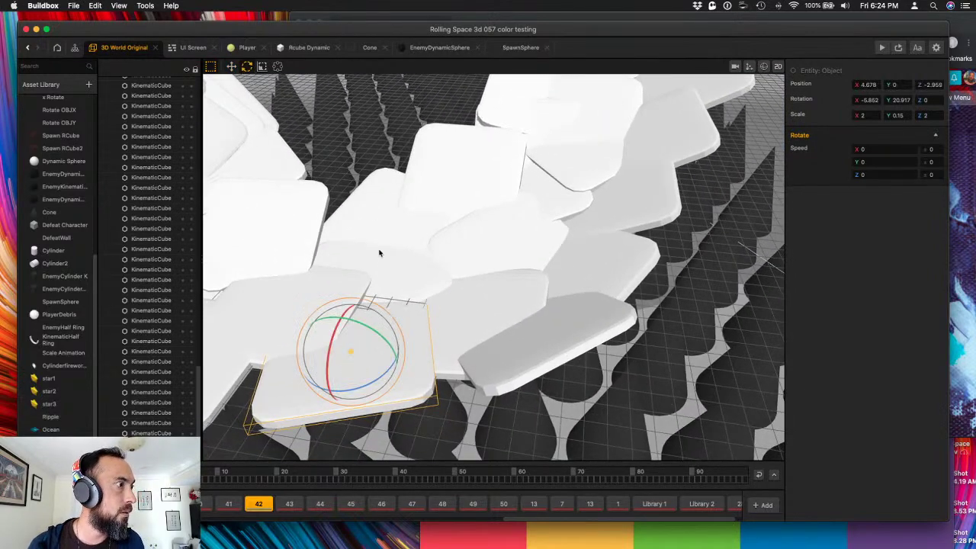
{"action": "left_click_drag", "start_coordinate": [333, 338], "coordinate": [316, 364]}
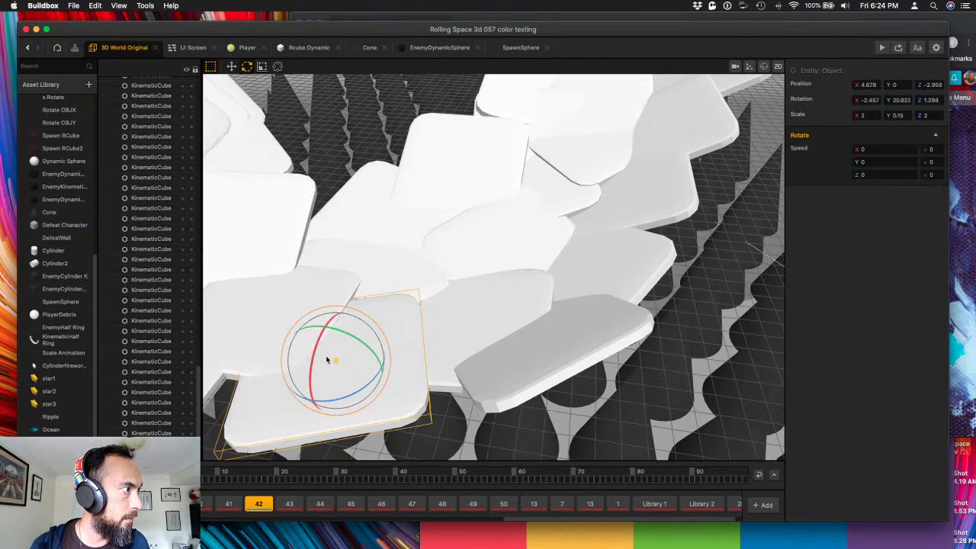
- Save the project and start a new playtest of section 42 in the preview
{"action": "left_click", "coordinate": [534, 207]}
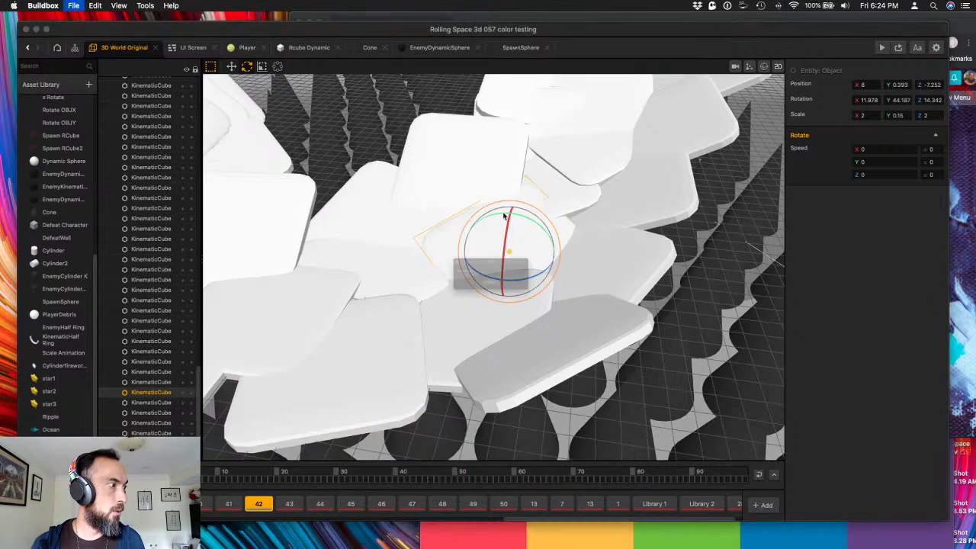
{"action": "key", "text": "super+s"}
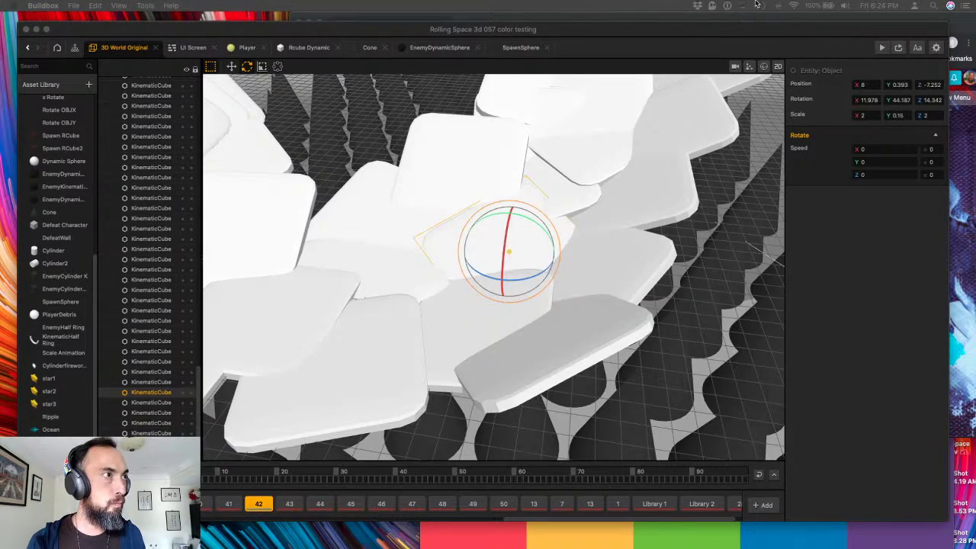
{"action": "left_click", "coordinate": [887, 50]}
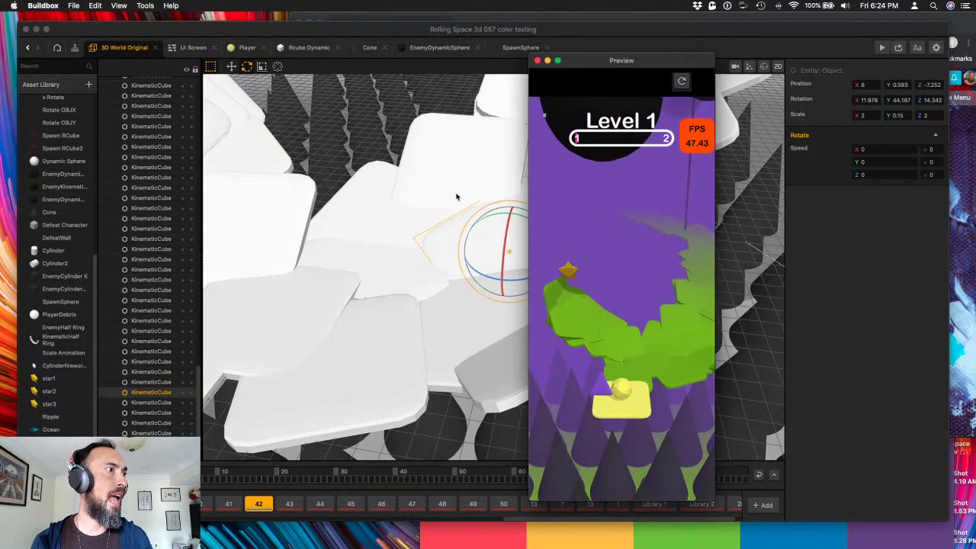
- Lower the nearest enemy sphere above the start of section 42 to about Y 30.236
{"action": "scroll", "coordinate": [457, 196], "scroll_direction": "down", "scroll_amount": 6}
{"action": "left_click", "coordinate": [379, 141]}
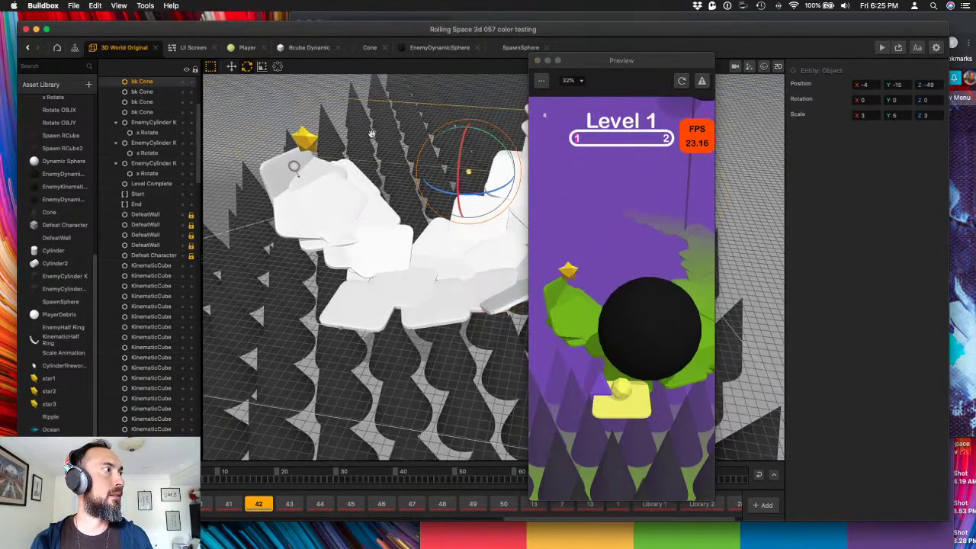
{"action": "scroll", "coordinate": [382, 221], "scroll_direction": "down", "scroll_amount": 5}
{"action": "middle_click_drag", "start_coordinate": [371, 134], "coordinate": [402, 307]}
{"action": "left_click", "coordinate": [391, 84]}
{"action": "key", "text": "w"}
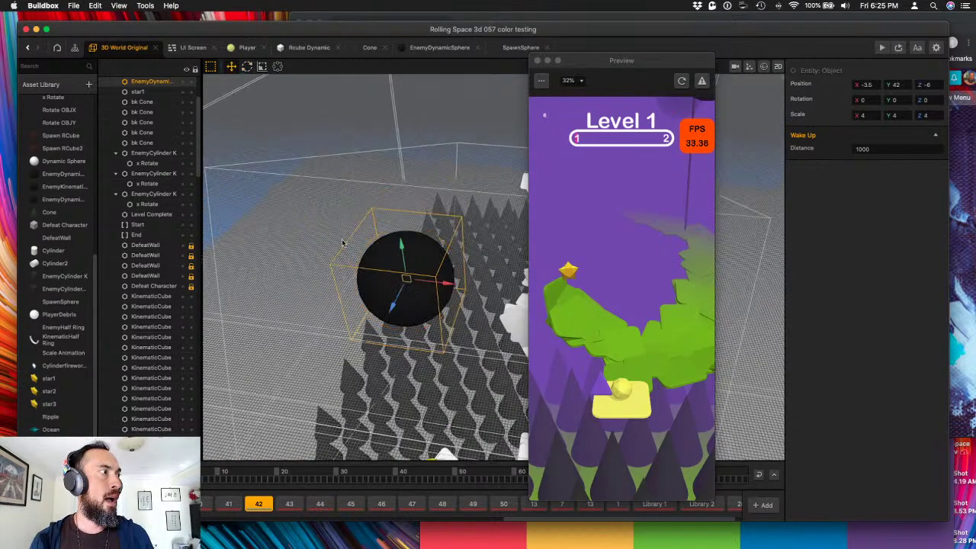
{"action": "left_click_drag", "start_coordinate": [409, 249], "coordinate": [396, 308]}
{"action": "middle_click_drag", "start_coordinate": [396, 308], "coordinate": [402, 130]}
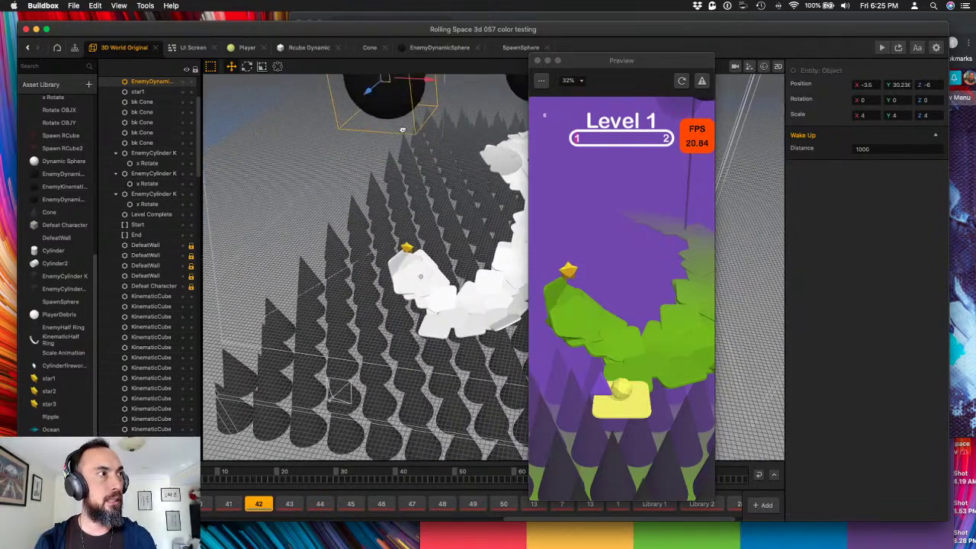
- Lower the nearest enemy sphere further to about Y 25.653 and replay section 42 in the preview
{"action": "left_click", "coordinate": [657, 394]}
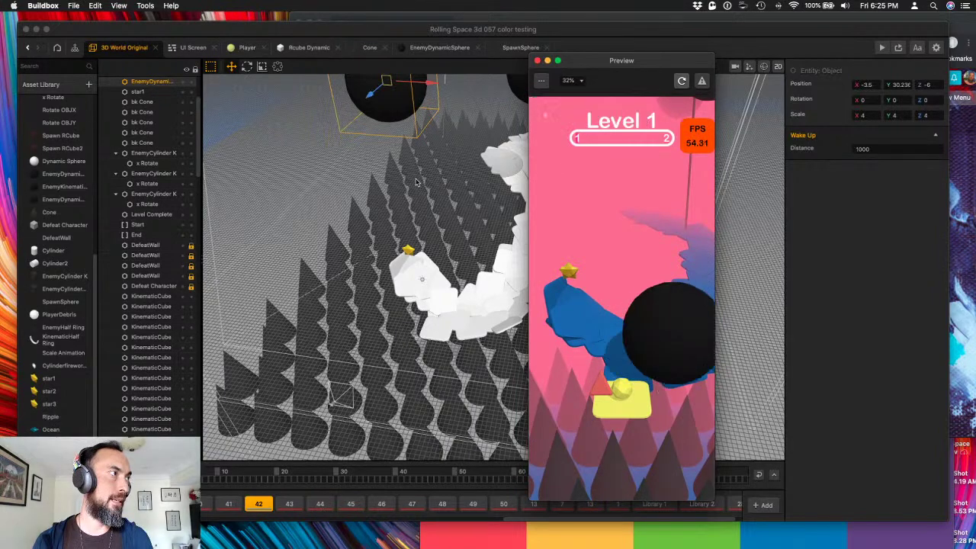
{"action": "scroll", "coordinate": [416, 183], "scroll_direction": "up", "scroll_amount": 3}
{"action": "left_click_drag", "start_coordinate": [398, 116], "coordinate": [401, 170]}
{"action": "left_click", "coordinate": [684, 82]}
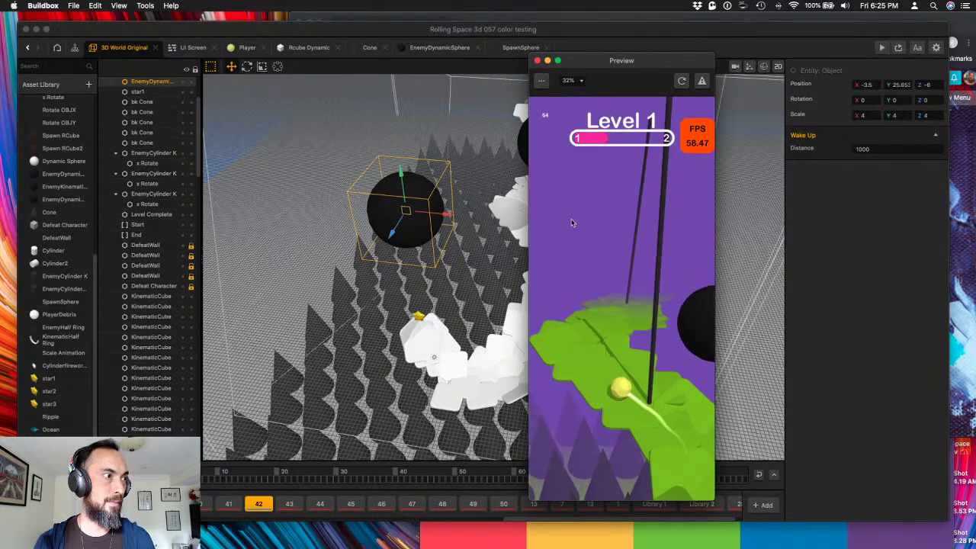
{"action": "left_click", "coordinate": [536, 61]}
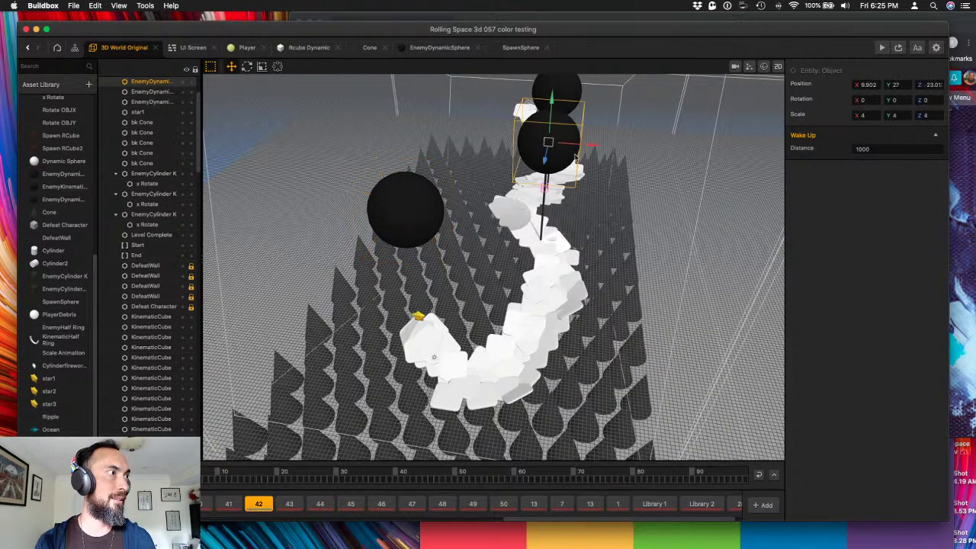
- Move the farthest enemy sphere high above the first pole's platforms, to about X 3.745, Y 32.54, Z -38.27
{"action": "right_click_drag", "start_coordinate": [549, 145], "coordinate": [602, 171]}
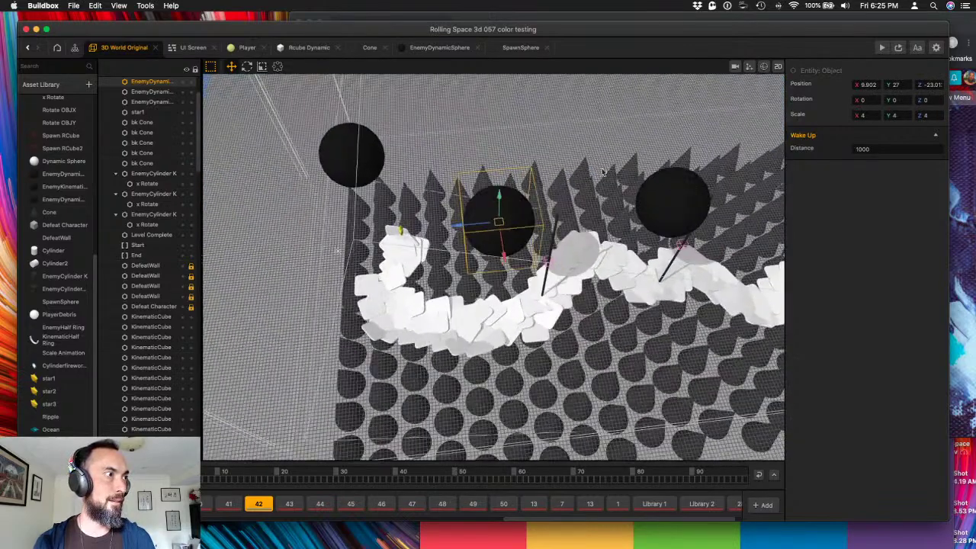
{"action": "left_click", "coordinate": [675, 211]}
{"action": "left_click_drag", "start_coordinate": [641, 207], "coordinate": [598, 246]}
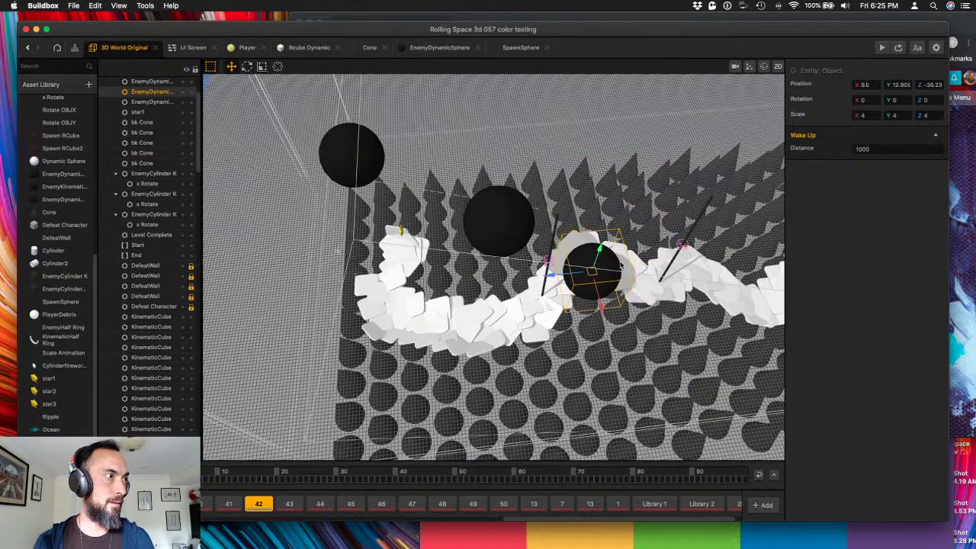
{"action": "right_click_drag", "start_coordinate": [602, 248], "coordinate": [633, 250]}
{"action": "scroll", "coordinate": [672, 212], "scroll_direction": "up", "scroll_amount": 3}
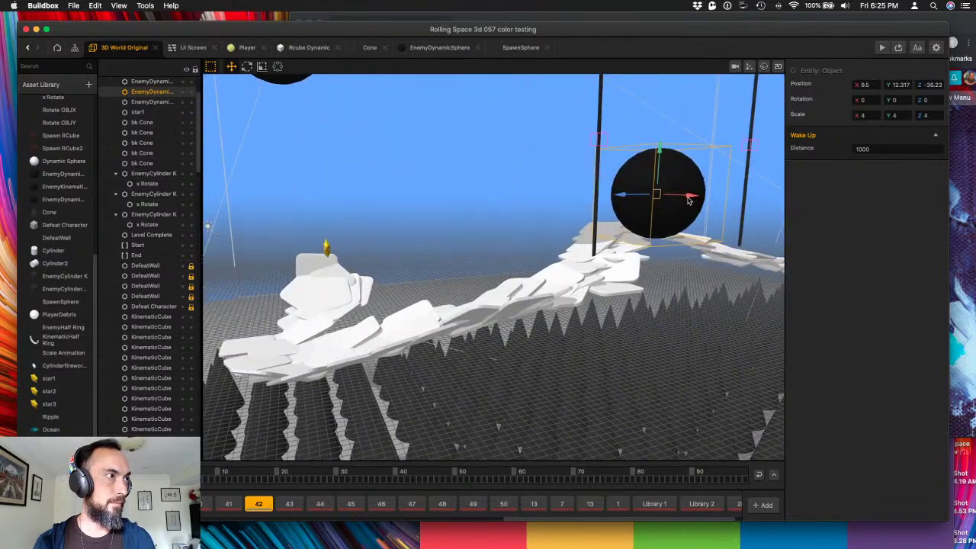
{"action": "left_click_drag", "start_coordinate": [689, 200], "coordinate": [626, 161]}
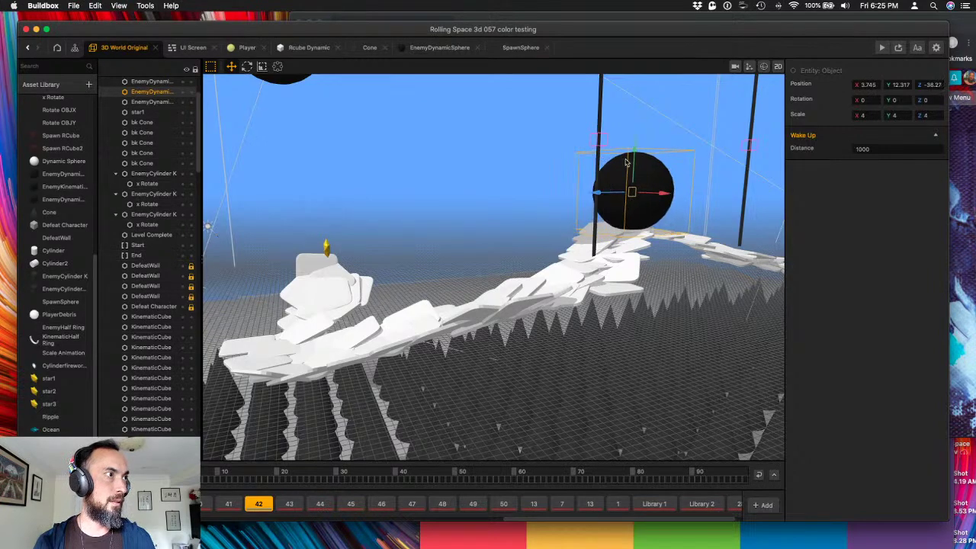
{"action": "scroll", "coordinate": [610, 229], "scroll_direction": "down", "scroll_amount": 5}
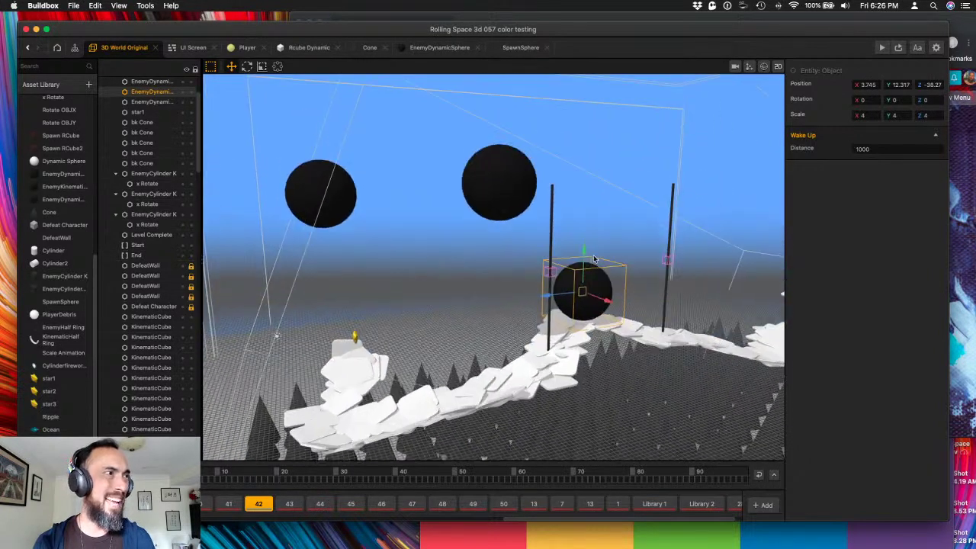
{"action": "left_click_drag", "start_coordinate": [587, 252], "coordinate": [592, 95]}
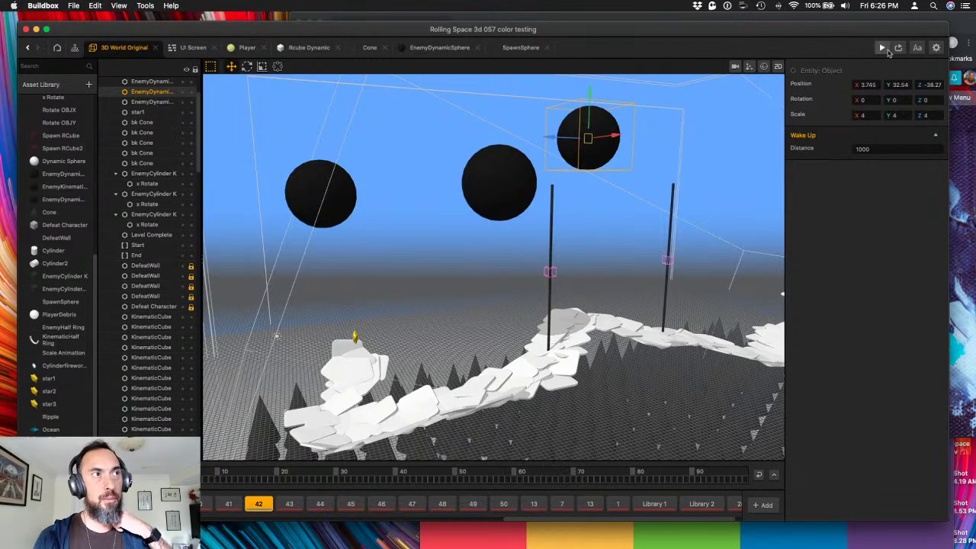
- Playtest section 42 with the repositioned enemy spheres, then close the preview
{"action": "left_click", "coordinate": [882, 47]}
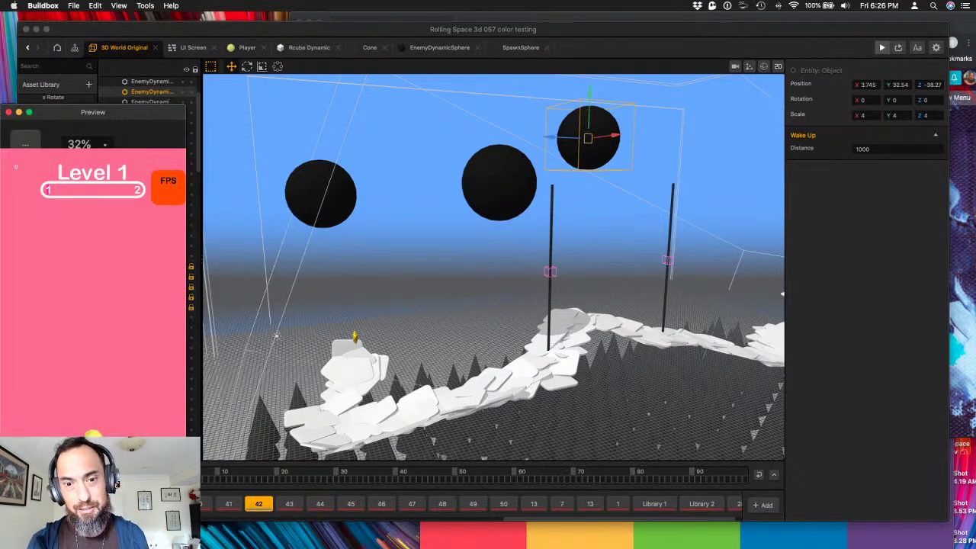
{"action": "left_click_drag", "start_coordinate": [95, 112], "coordinate": [702, 69]}
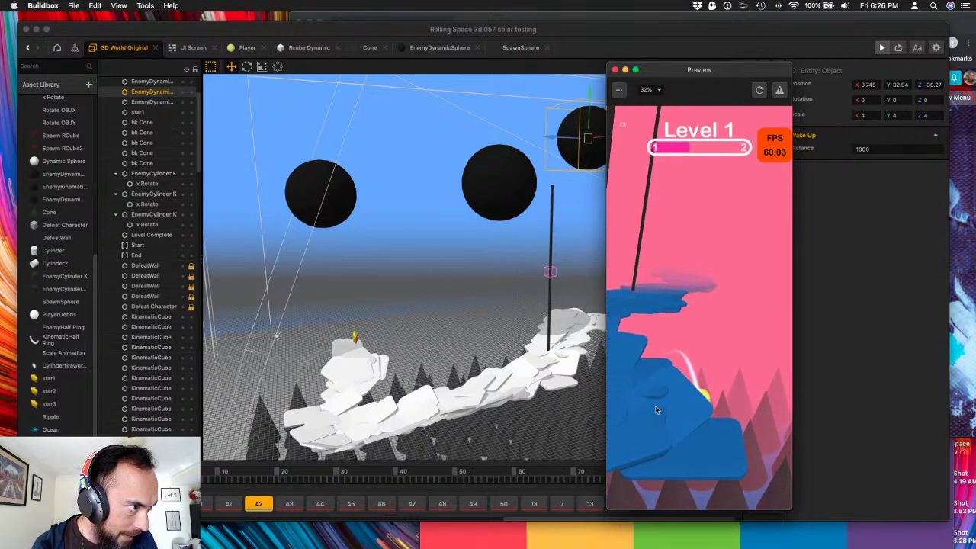
{"action": "left_click", "coordinate": [615, 69]}
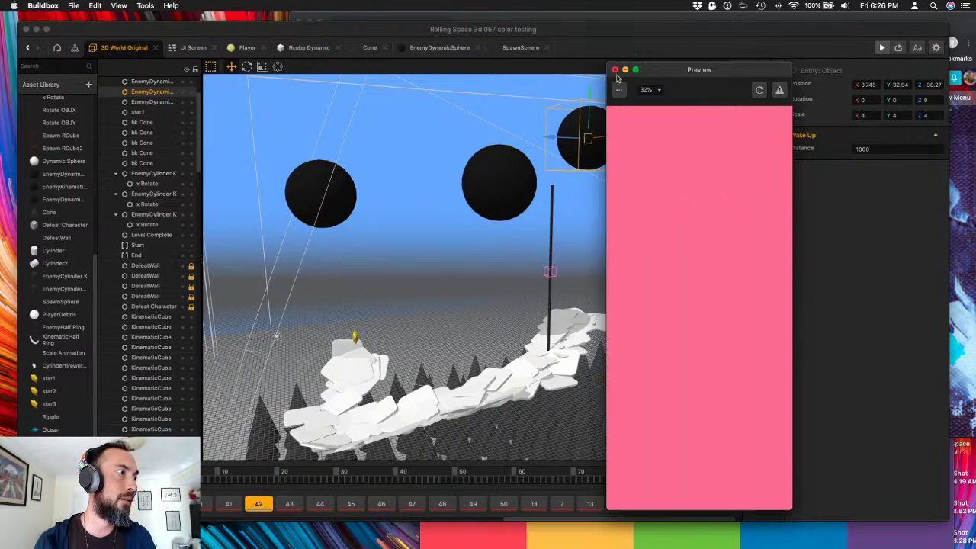
- Rotate the path platform at X 10, Y 4.5, Z -20 to about X 17.21, Y 33.714, Z 21.61
{"action": "scroll", "coordinate": [523, 359], "scroll_direction": "up", "scroll_amount": 5}
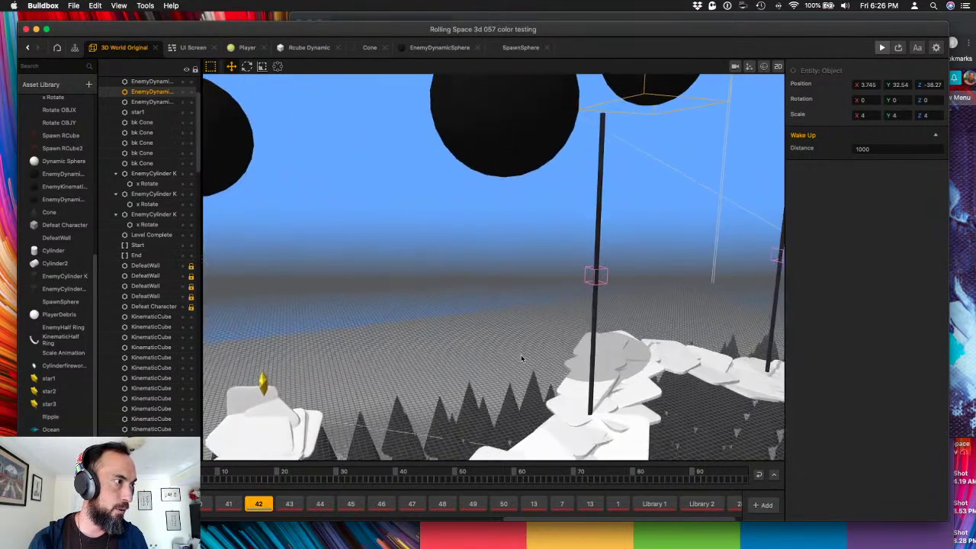
{"action": "right_click_drag", "start_coordinate": [522, 358], "coordinate": [520, 270]}
{"action": "scroll", "coordinate": [577, 339], "scroll_direction": "up", "scroll_amount": 5}
{"action": "scroll", "coordinate": [578, 339], "scroll_direction": "down", "scroll_amount": 8}
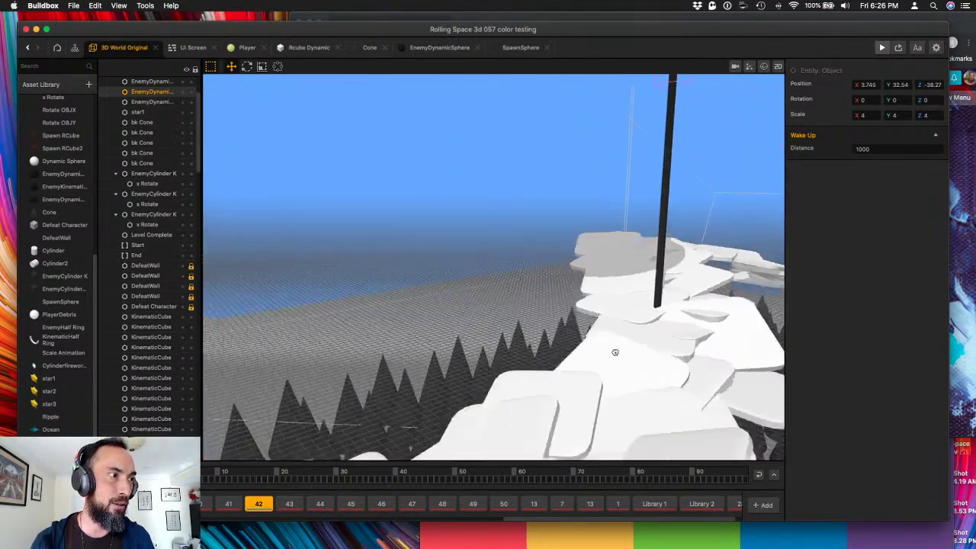
{"action": "scroll", "coordinate": [621, 346], "scroll_direction": "up", "scroll_amount": 4}
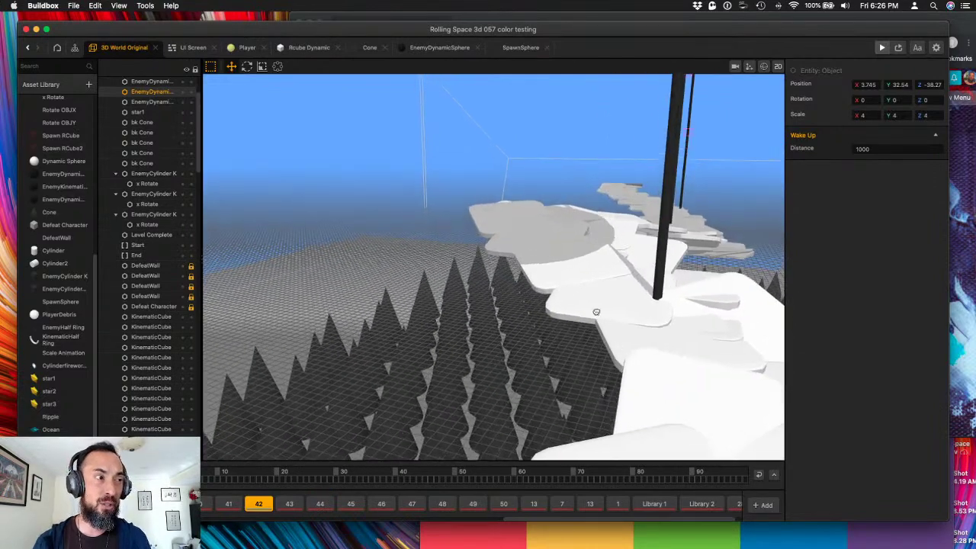
{"action": "right_click_drag", "start_coordinate": [597, 311], "coordinate": [414, 311]}
{"action": "scroll", "coordinate": [408, 315], "scroll_direction": "down", "scroll_amount": 3}
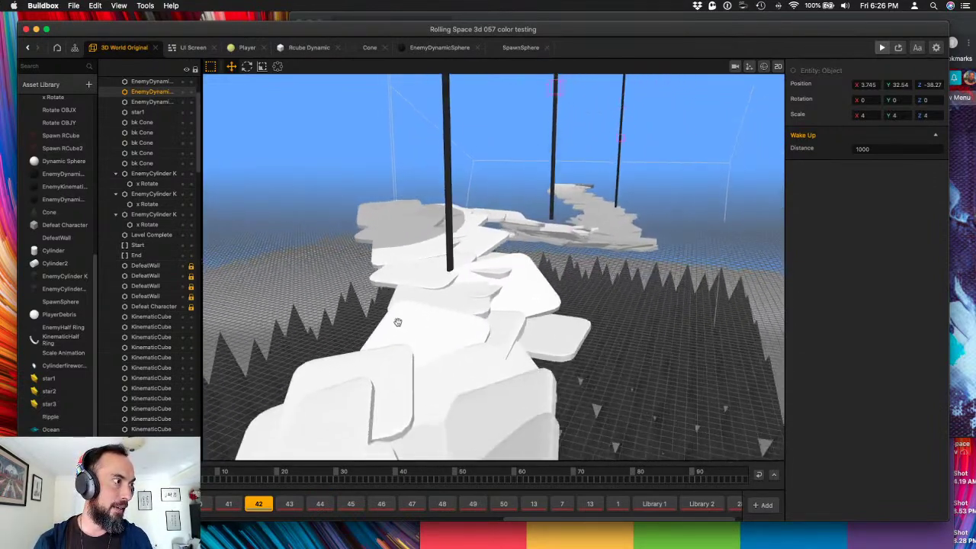
{"action": "middle_click_drag", "start_coordinate": [399, 323], "coordinate": [463, 222]}
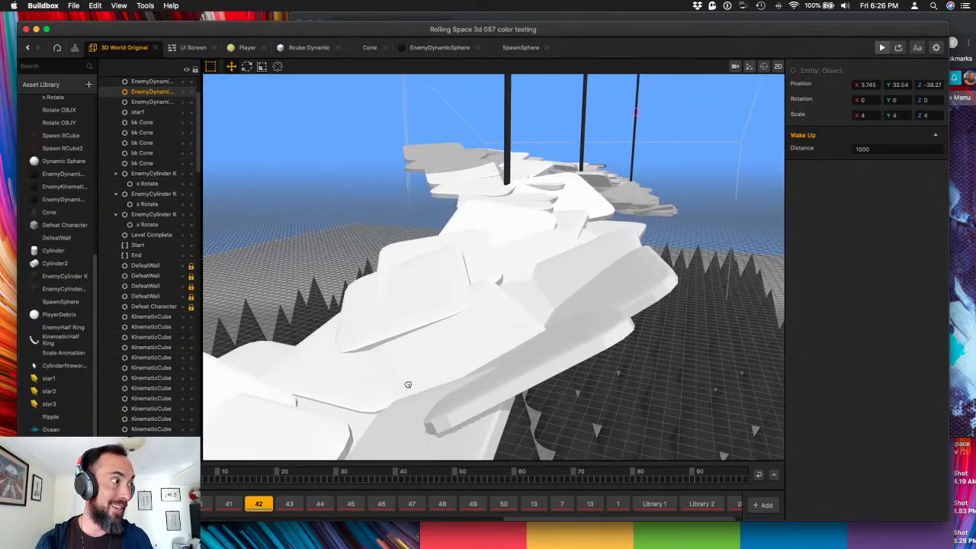
{"action": "middle_click_drag", "start_coordinate": [408, 385], "coordinate": [579, 374]}
{"action": "left_click", "coordinate": [581, 376]}
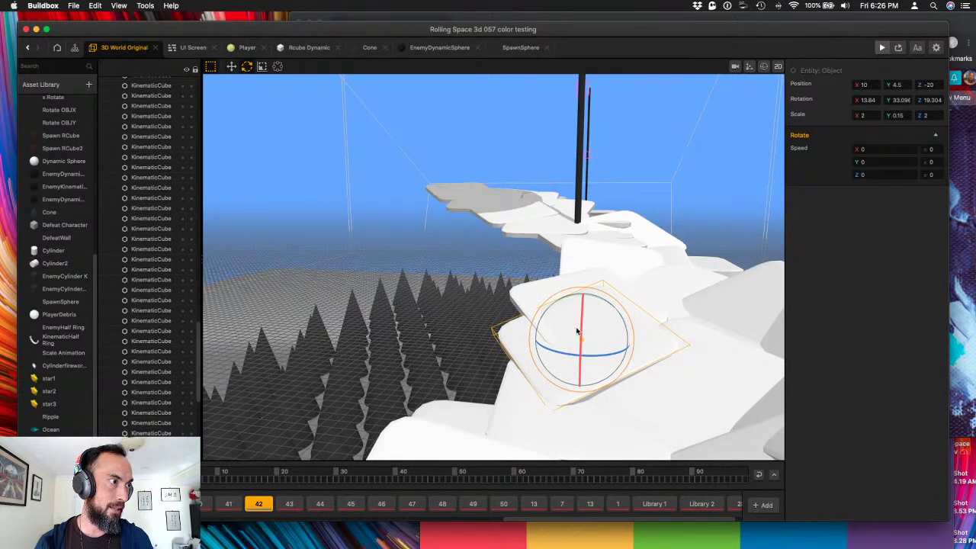
{"action": "left_click_drag", "start_coordinate": [582, 330], "coordinate": [580, 334]}
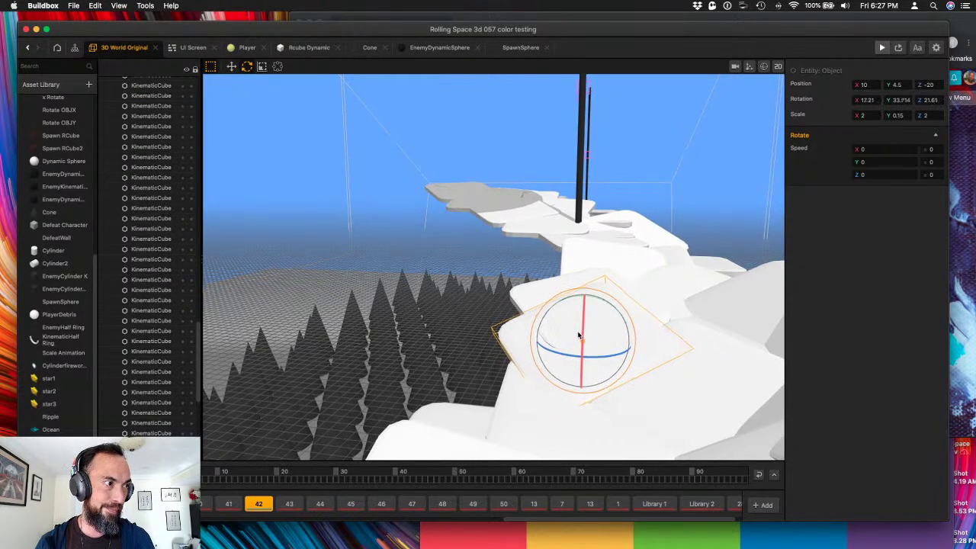
- Rotate the platform just before the first pole to about X 16, Y 24, Z -1.5
{"action": "middle_click_drag", "start_coordinate": [624, 284], "coordinate": [570, 362]}
{"action": "left_click", "coordinate": [555, 322]}
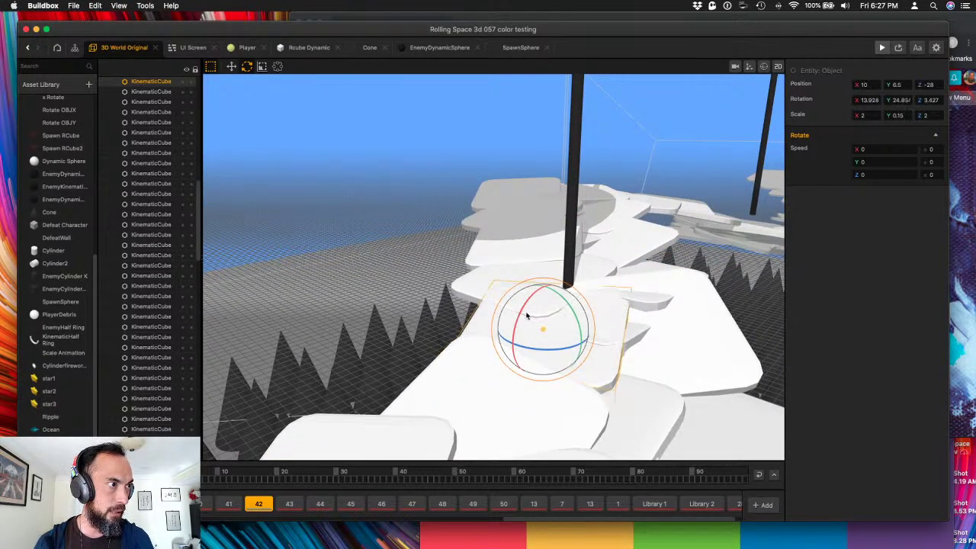
{"action": "left_click_drag", "start_coordinate": [574, 321], "coordinate": [576, 324]}
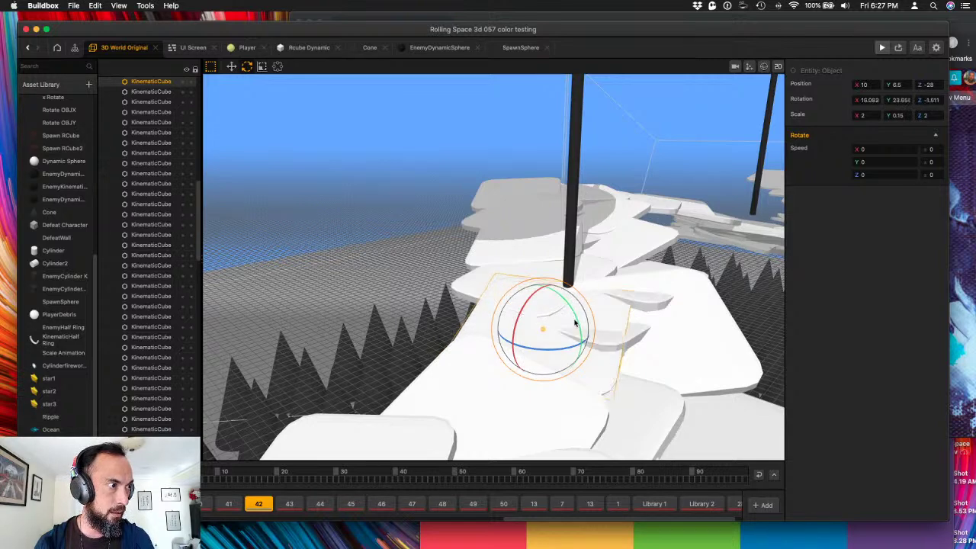
- Tilt the flat platform at X 10, Y 6.5, Z -30 to about 8.07 on its X rotation
{"action": "left_click", "coordinate": [647, 335]}
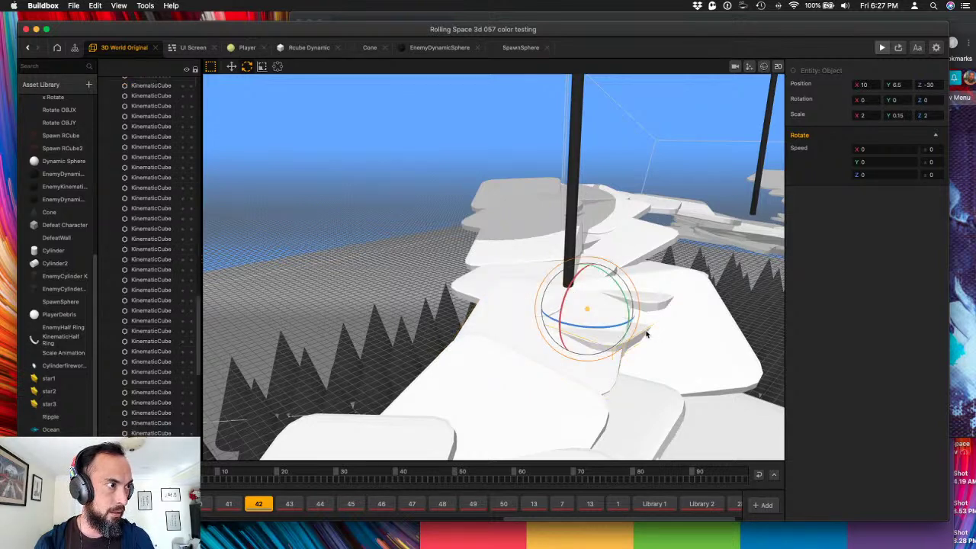
{"action": "left_click", "coordinate": [716, 329]}
{"action": "left_click", "coordinate": [611, 349]}
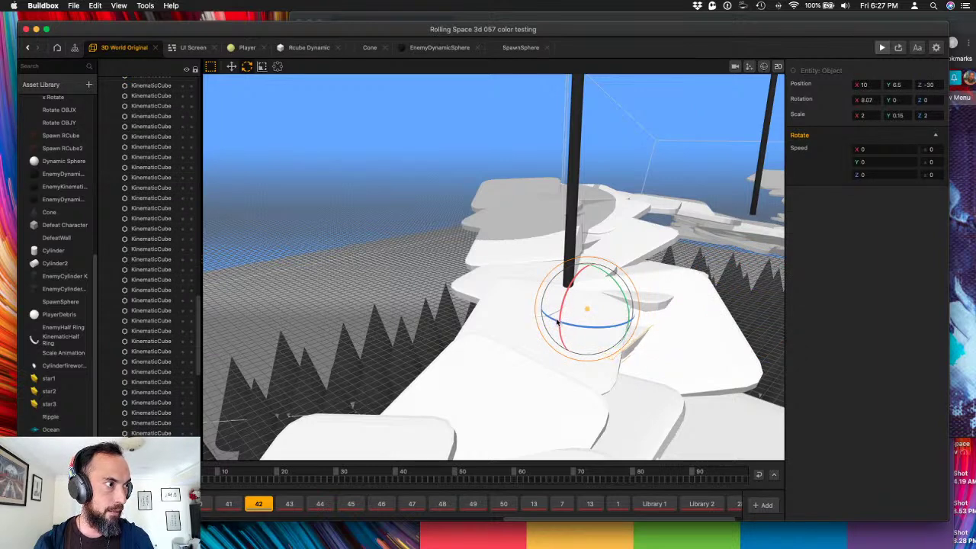
- Rotate the platform at X 10, Y 7, Z -32 beside the first pole to about X 0.886, Y 87.61, Z 12.229
{"action": "left_click", "coordinate": [657, 306]}
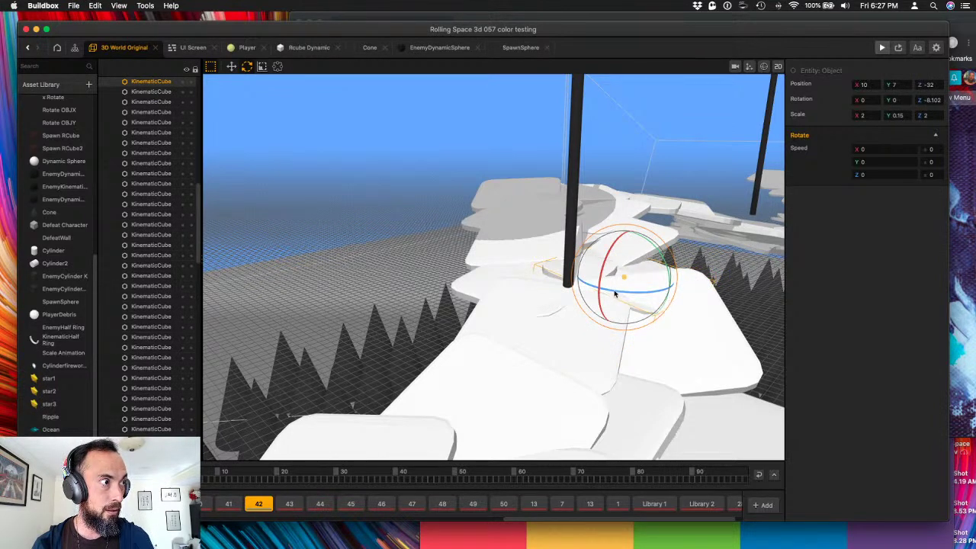
{"action": "left_click_drag", "start_coordinate": [615, 293], "coordinate": [669, 286]}
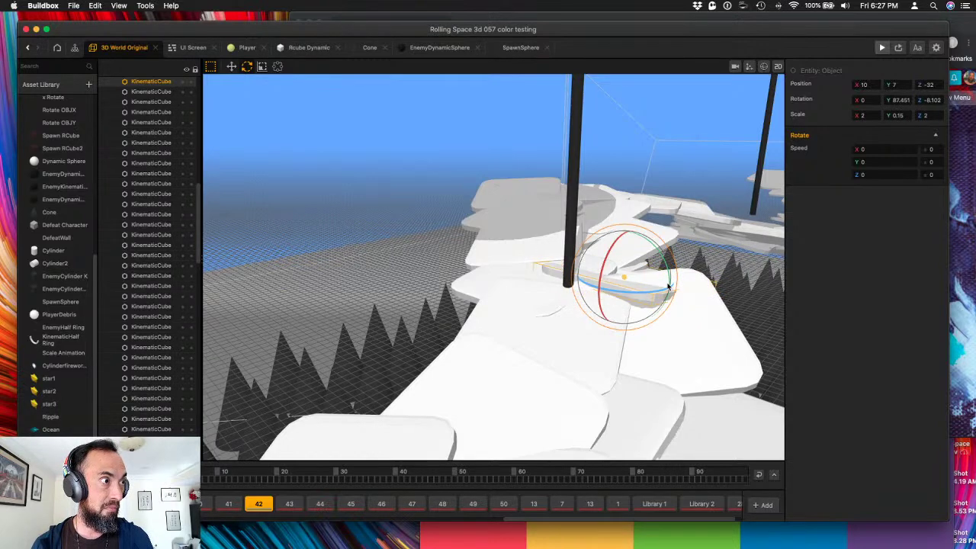
{"action": "left_click_drag", "start_coordinate": [607, 262], "coordinate": [598, 282]}
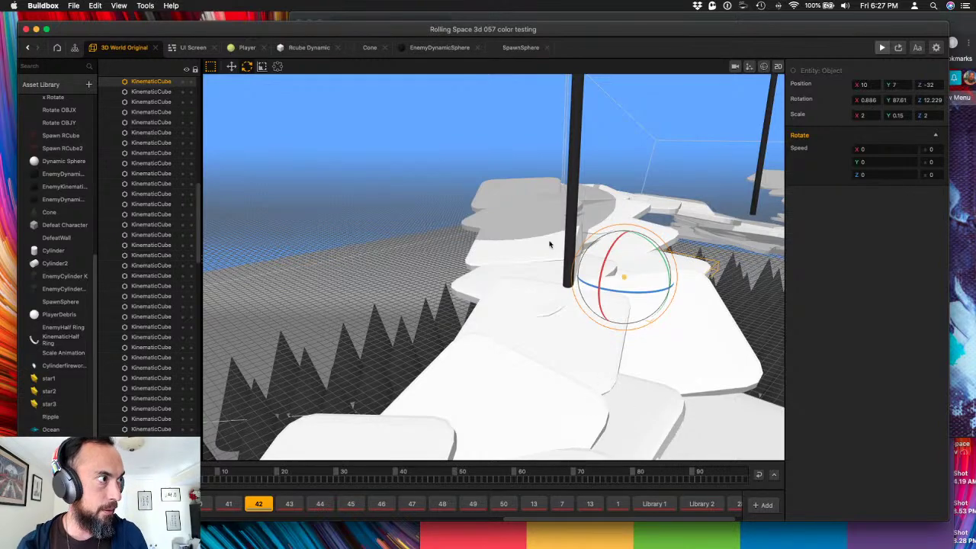
- Reposition the highest enemy sphere along its depth axis, at about X 7.287 and Y 42
{"action": "middle_click_drag", "start_coordinate": [533, 222], "coordinate": [535, 245]}
{"action": "right_click_drag", "start_coordinate": [579, 244], "coordinate": [567, 247]}
{"action": "scroll", "coordinate": [567, 248], "scroll_direction": "down", "scroll_amount": 5}
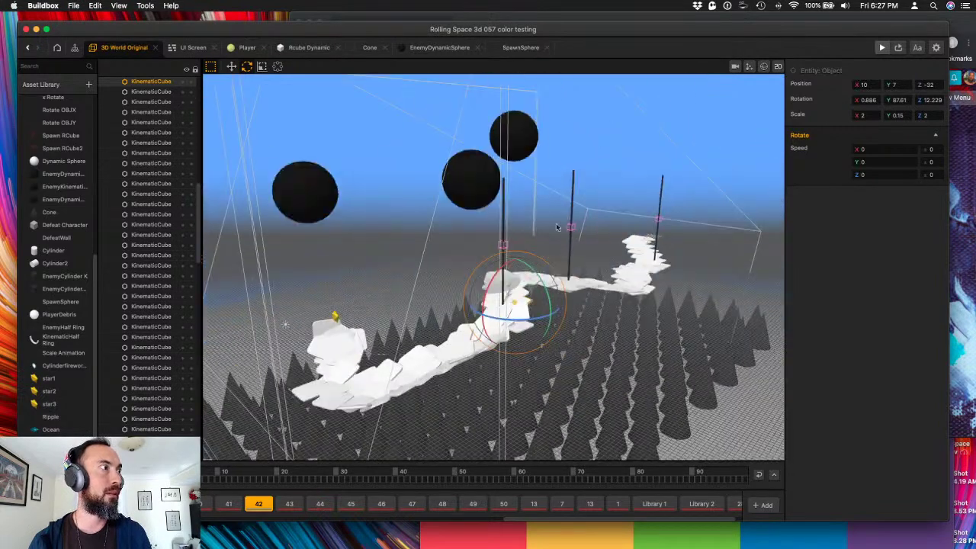
{"action": "left_click", "coordinate": [529, 134]}
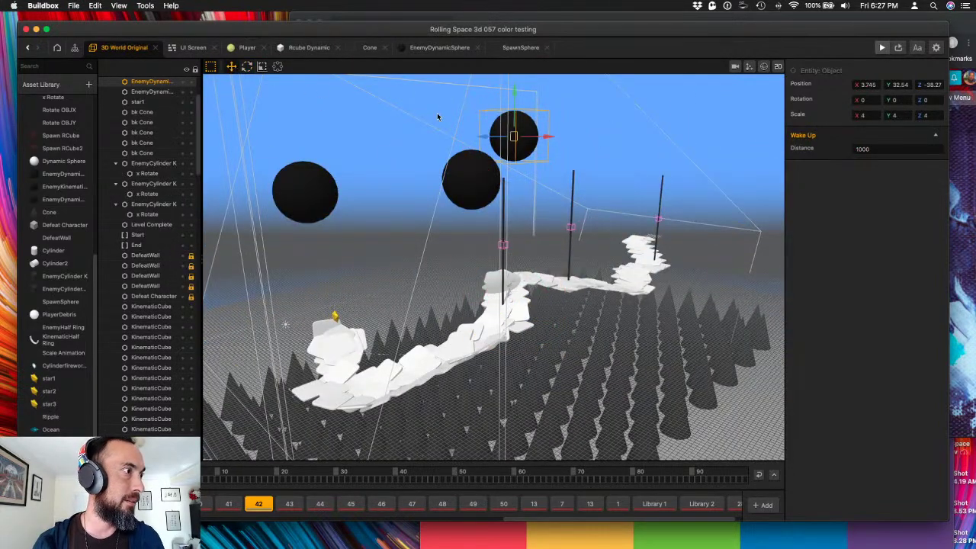
{"action": "right_click_drag", "start_coordinate": [506, 137], "coordinate": [476, 144]}
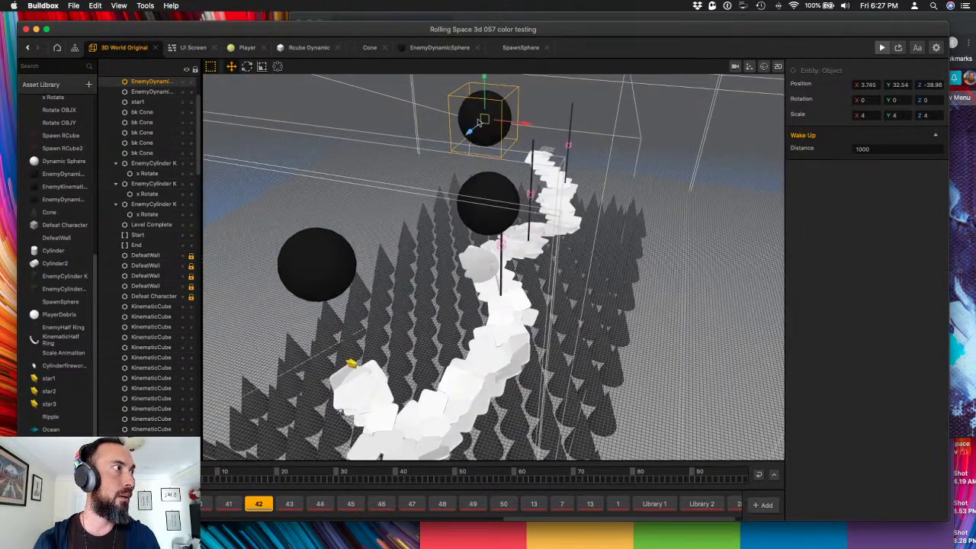
{"action": "left_click_drag", "start_coordinate": [480, 120], "coordinate": [582, 242]}
{"action": "left_click_drag", "start_coordinate": [519, 254], "coordinate": [547, 202]}
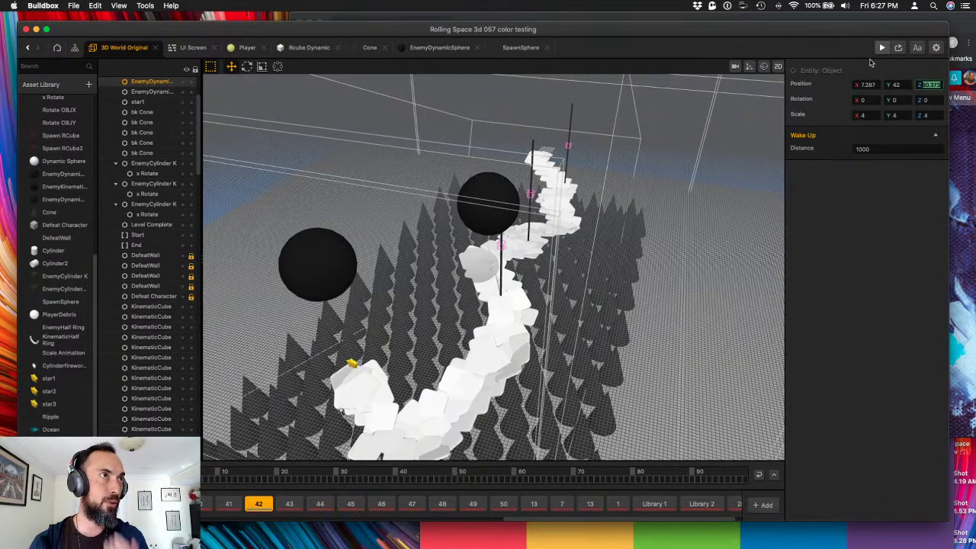
- Save the project and launch the preview to playtest section 42 again
{"action": "key", "text": "super+s"}
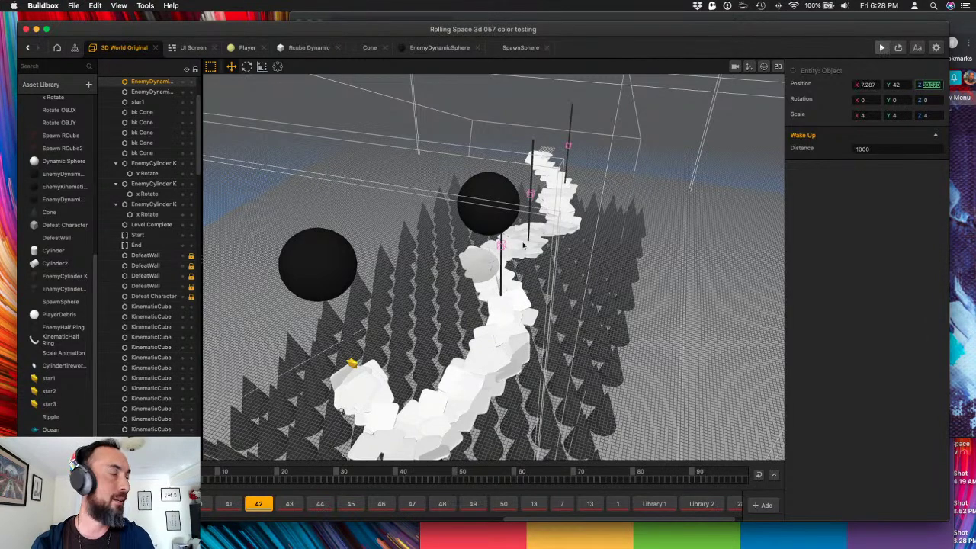
{"action": "key", "text": "super+r"}
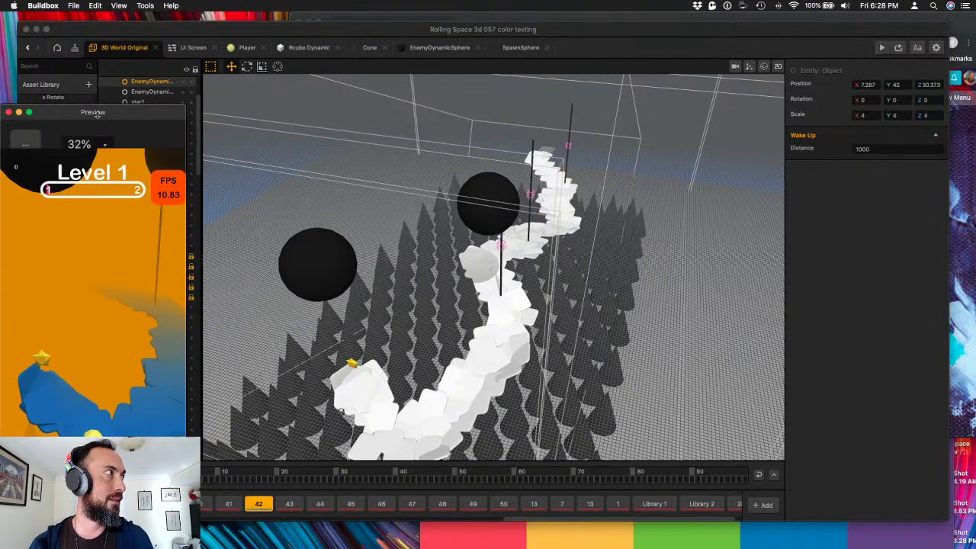
- Finish playtesting section 42, close the preview, and move the highest enemy sphere along its depth axis to about Z -72.58
{"action": "left_click_drag", "start_coordinate": [133, 118], "coordinate": [833, 34]}
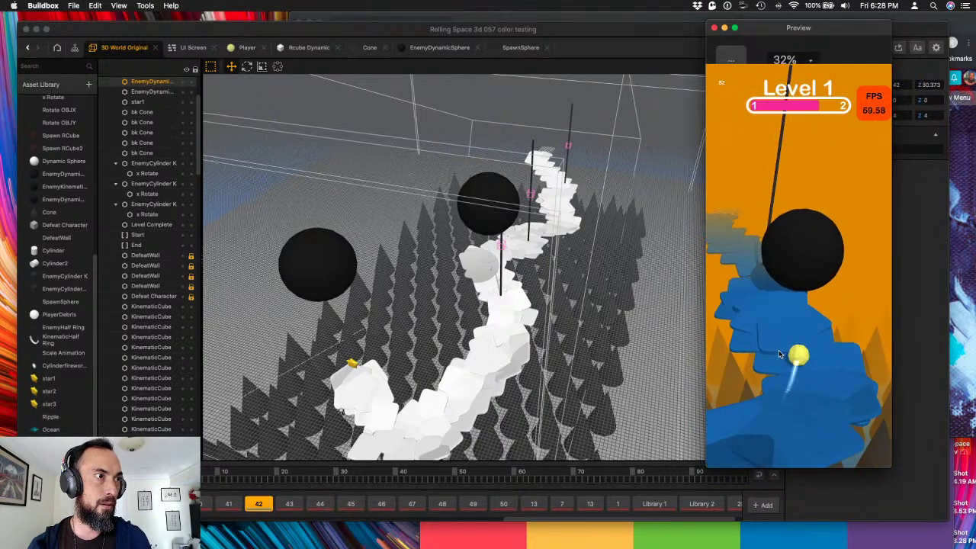
{"action": "key", "text": "super+w"}
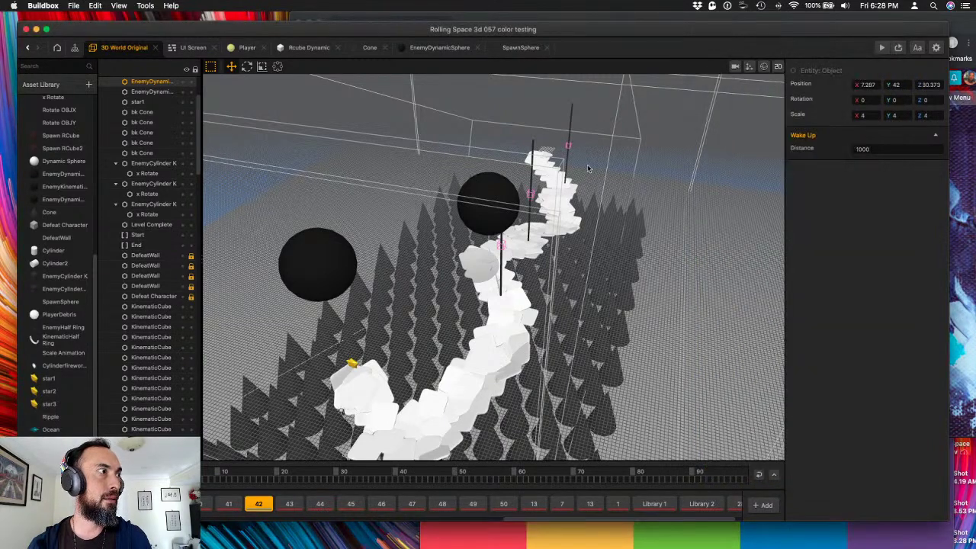
{"action": "scroll", "coordinate": [559, 216], "scroll_direction": "down", "scroll_amount": 5}
{"action": "scroll", "coordinate": [545, 122], "scroll_direction": "up", "scroll_amount": 2}
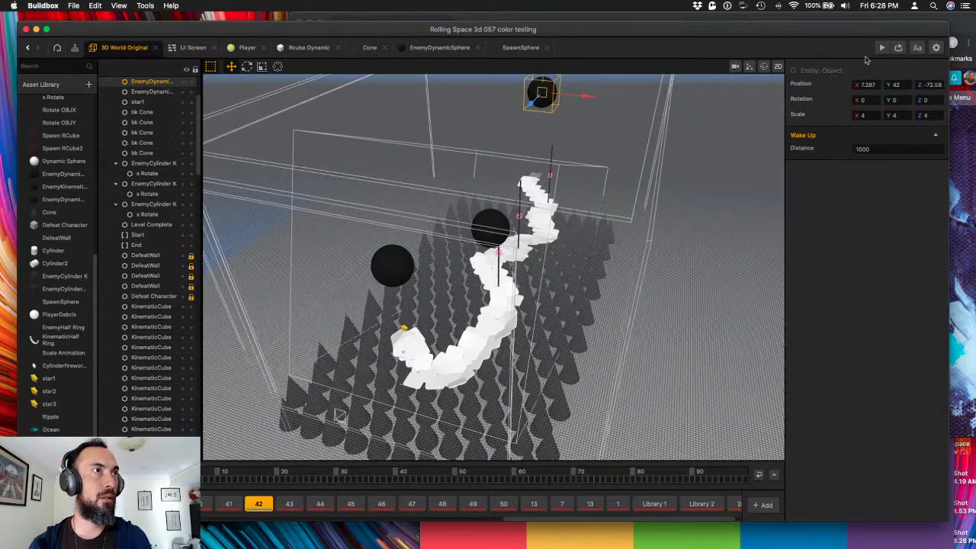
- Launch a new preview of section 42, playtest the repositioned enemy sphere, and close the preview
{"action": "key", "text": "super+r"}
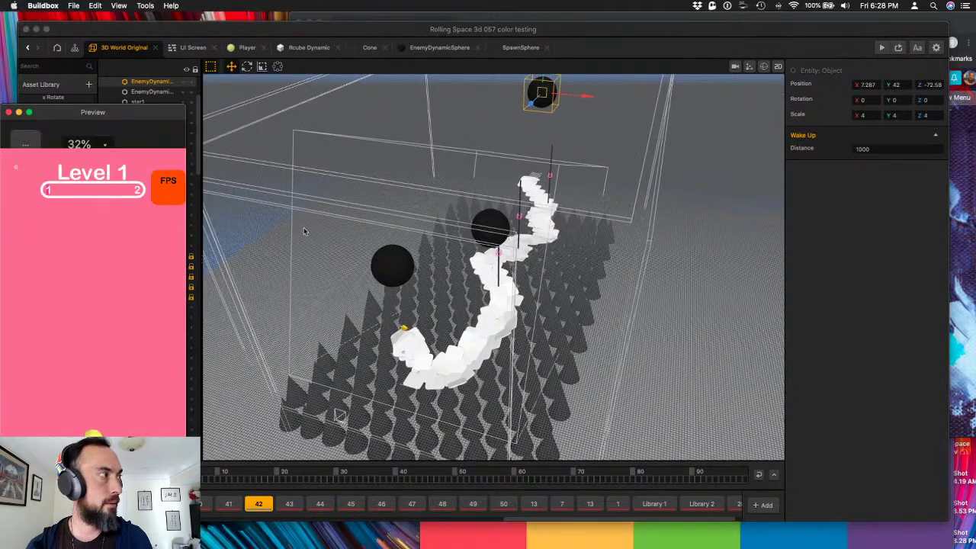
{"action": "left_click_drag", "start_coordinate": [137, 102], "coordinate": [825, 31]}
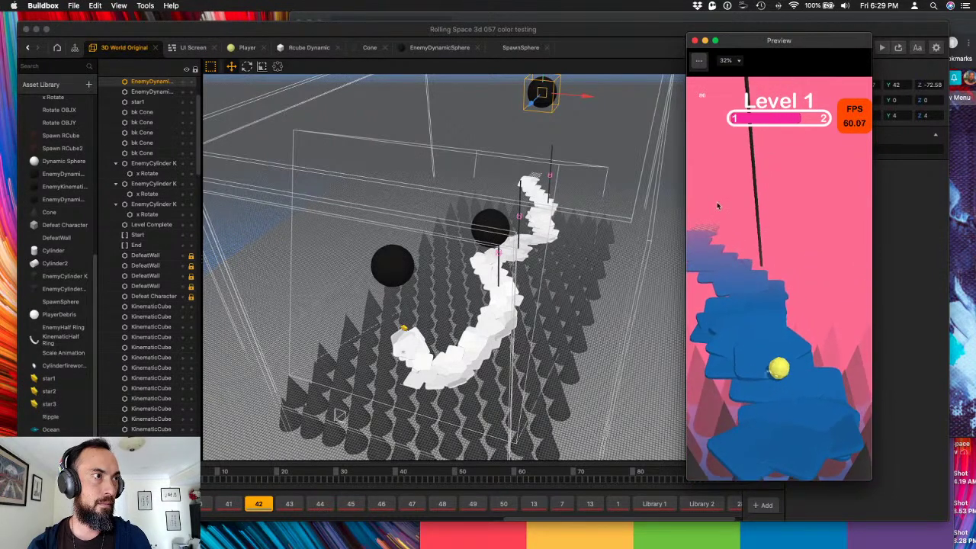
{"action": "key", "text": "super+w"}
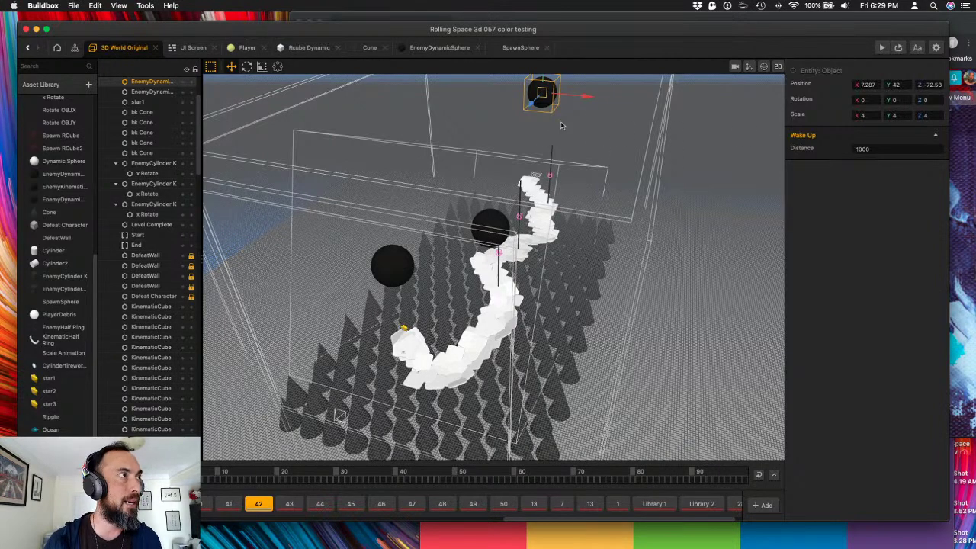
- Open the EnemyDynamicSphere node graph and inspect the physics settings of its Start node
{"action": "right_click_drag", "start_coordinate": [550, 153], "coordinate": [499, 226]}
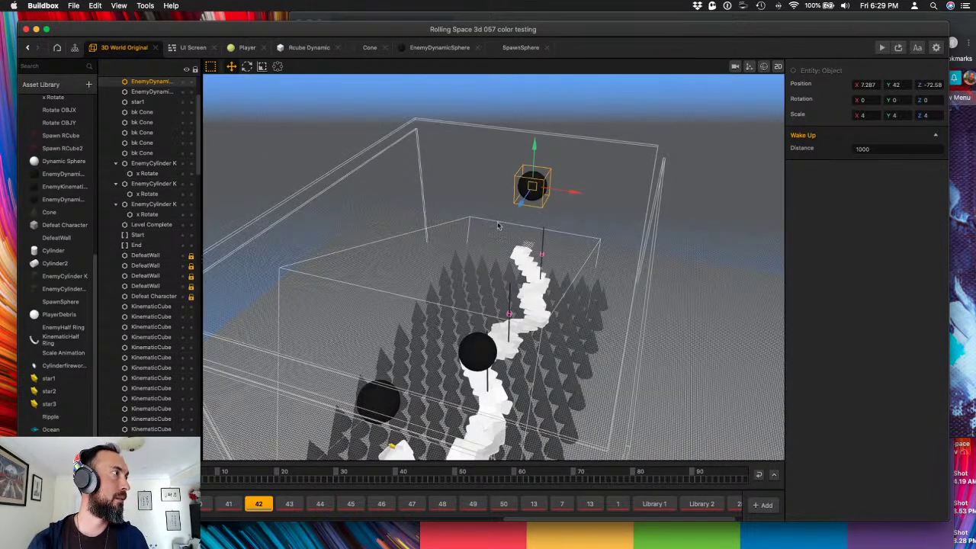
{"action": "left_click", "coordinate": [445, 49]}
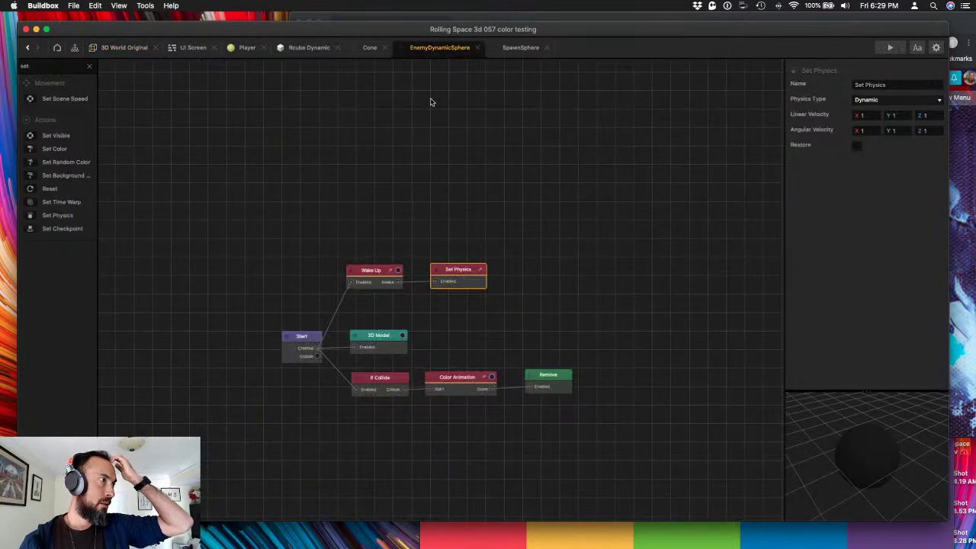
{"action": "left_click", "coordinate": [296, 339]}
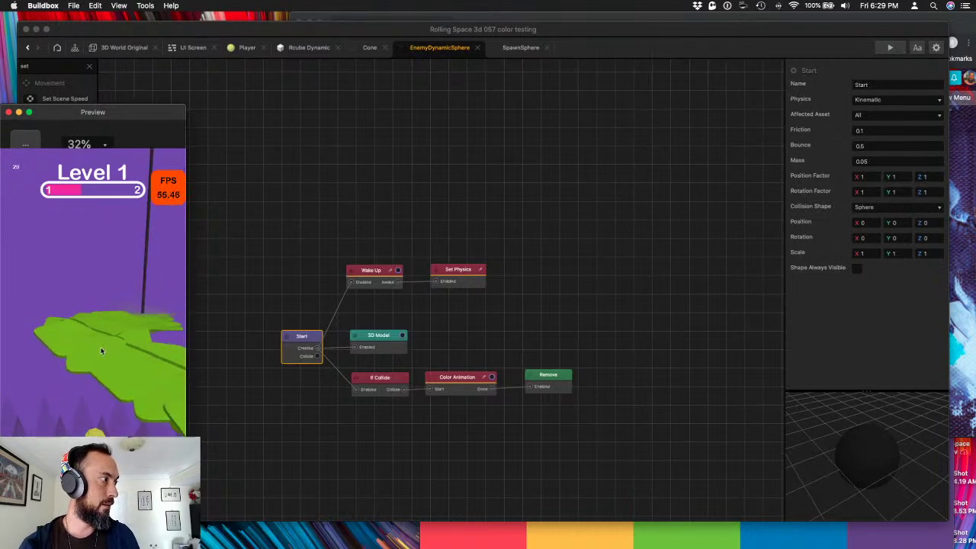
- Playtest section 42 through to level completion, restarting after the crash, and close the preview
{"action": "left_click_drag", "start_coordinate": [153, 115], "coordinate": [839, 38]}
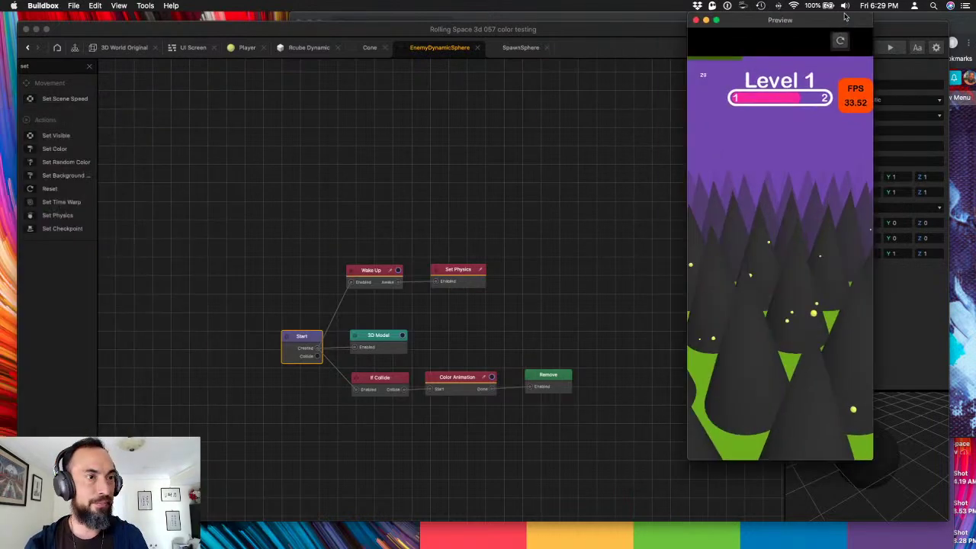
{"action": "left_click", "coordinate": [786, 412]}
{"action": "left_click", "coordinate": [794, 432]}
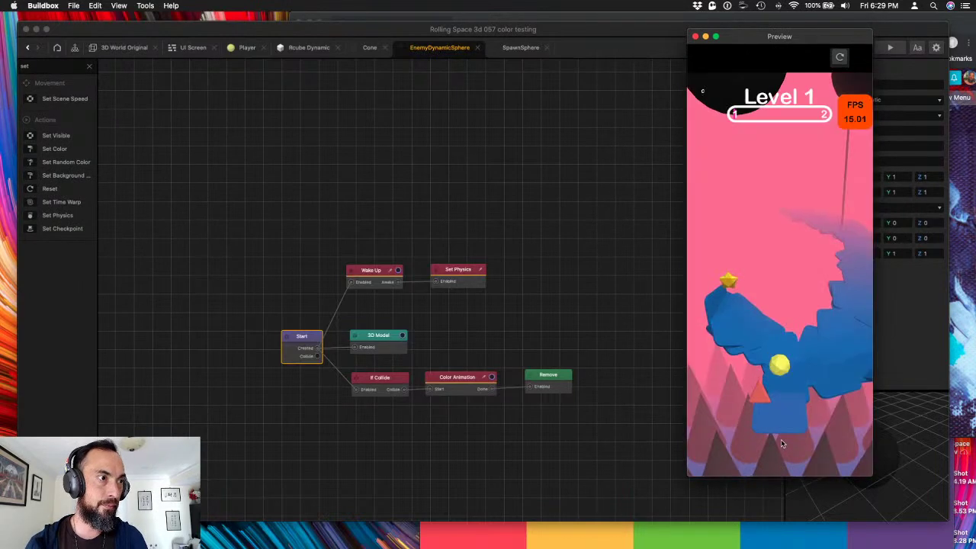
{"action": "mouse_move", "coordinate": [756, 300]}
{"action": "left_mouse_down"}
{"action": "mouse_move", "coordinate": [782, 281]}
{"action": "mouse_move", "coordinate": [860, 290]}
{"action": "mouse_move", "coordinate": [820, 370]}
{"action": "mouse_move", "coordinate": [800, 365]}
{"action": "mouse_move", "coordinate": [841, 337]}
{"action": "mouse_move", "coordinate": [865, 296]}
{"action": "mouse_move", "coordinate": [831, 300]}
{"action": "left_mouse_up"}
{"action": "mouse_move", "coordinate": [863, 293]}
{"action": "left_mouse_down"}
{"action": "mouse_move", "coordinate": [836, 270]}
{"action": "mouse_move", "coordinate": [802, 277]}
{"action": "mouse_move", "coordinate": [852, 295]}
{"action": "mouse_move", "coordinate": [833, 262]}
{"action": "mouse_move", "coordinate": [853, 249]}
{"action": "mouse_move", "coordinate": [845, 286]}
{"action": "left_mouse_up"}
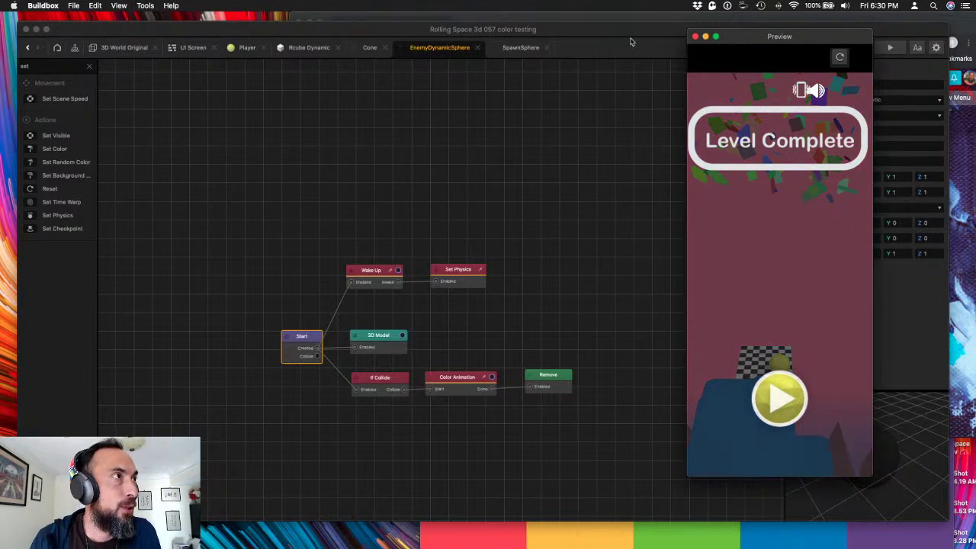
{"action": "left_click", "coordinate": [696, 37]}
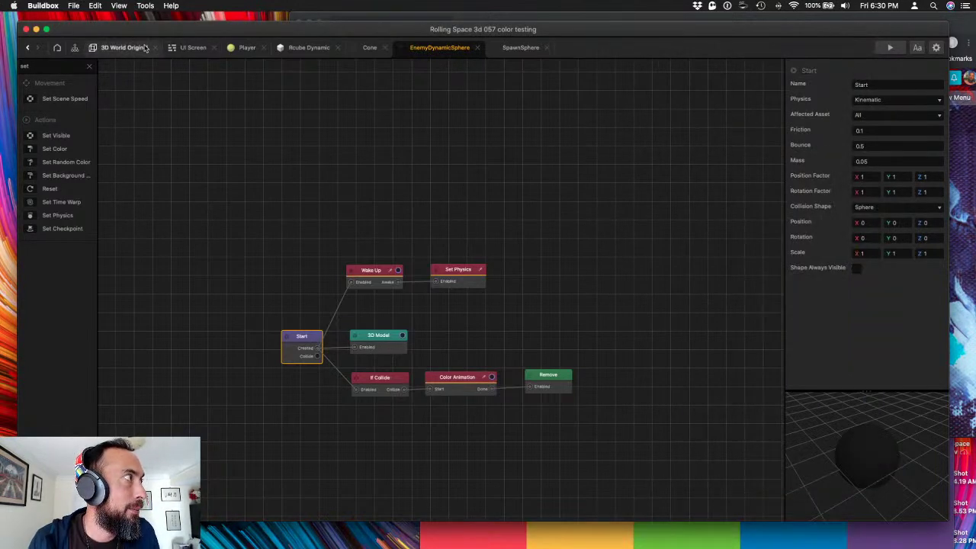
- Return to the 3D World Original scene, open section 43, playtest it to the finish, and close the preview
{"action": "left_click", "coordinate": [127, 47]}
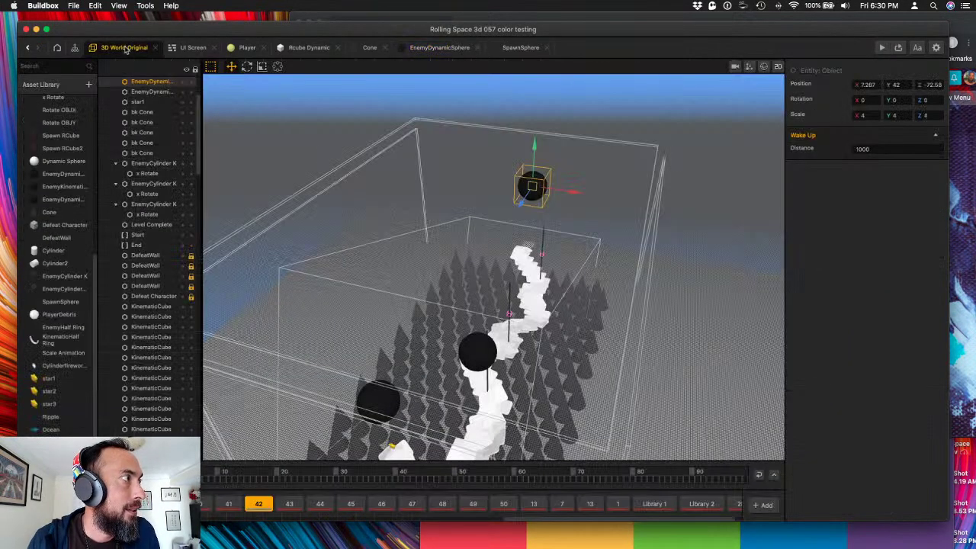
{"action": "left_click", "coordinate": [288, 504]}
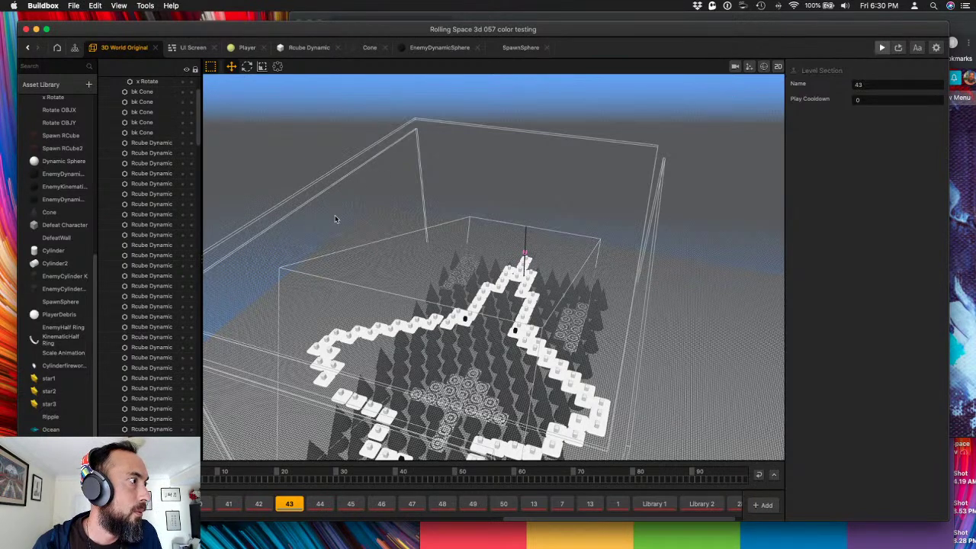
{"action": "left_click_drag", "start_coordinate": [111, 111], "coordinate": [811, 66]}
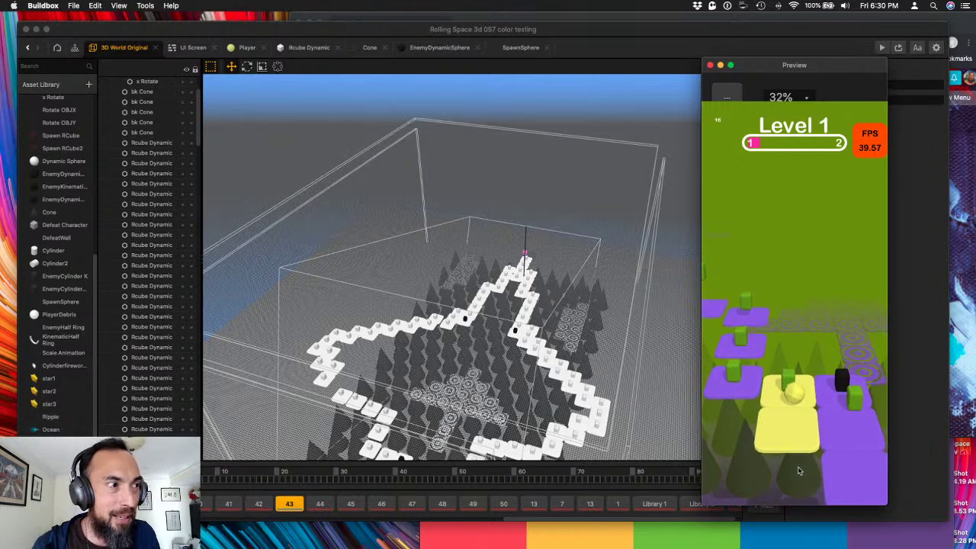
{"action": "mouse_move", "coordinate": [799, 470]}
{"action": "left_mouse_down"}
{"action": "mouse_move", "coordinate": [758, 458]}
{"action": "mouse_move", "coordinate": [782, 428]}
{"action": "mouse_move", "coordinate": [772, 404]}
{"action": "mouse_move", "coordinate": [788, 421]}
{"action": "mouse_move", "coordinate": [753, 406]}
{"action": "mouse_move", "coordinate": [786, 410]}
{"action": "mouse_move", "coordinate": [796, 430]}
{"action": "mouse_move", "coordinate": [780, 424]}
{"action": "mouse_move", "coordinate": [796, 428]}
{"action": "mouse_move", "coordinate": [815, 353]}
{"action": "mouse_move", "coordinate": [849, 331]}
{"action": "mouse_move", "coordinate": [810, 332]}
{"action": "left_mouse_up"}
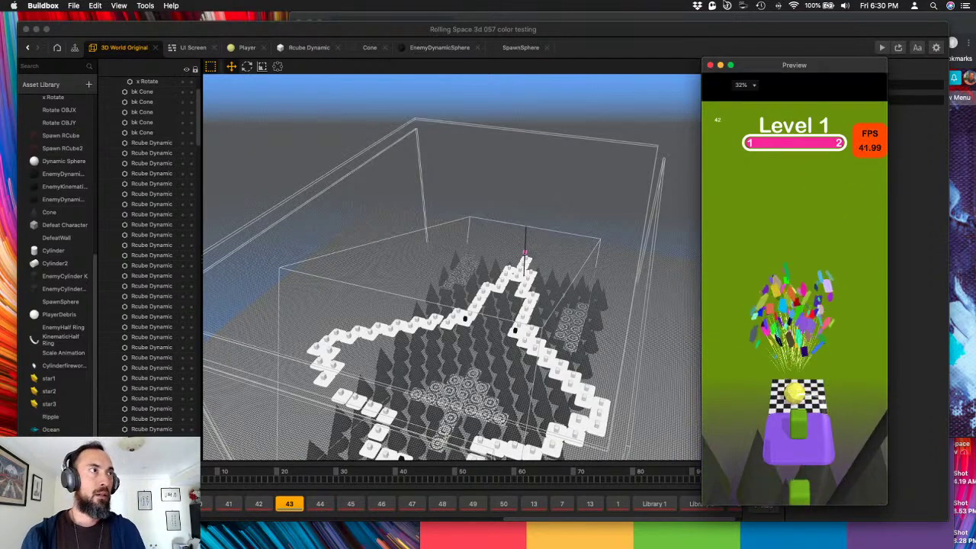
{"action": "left_click", "coordinate": [711, 65]}
{"action": "key", "text": "ctrl+Up"}
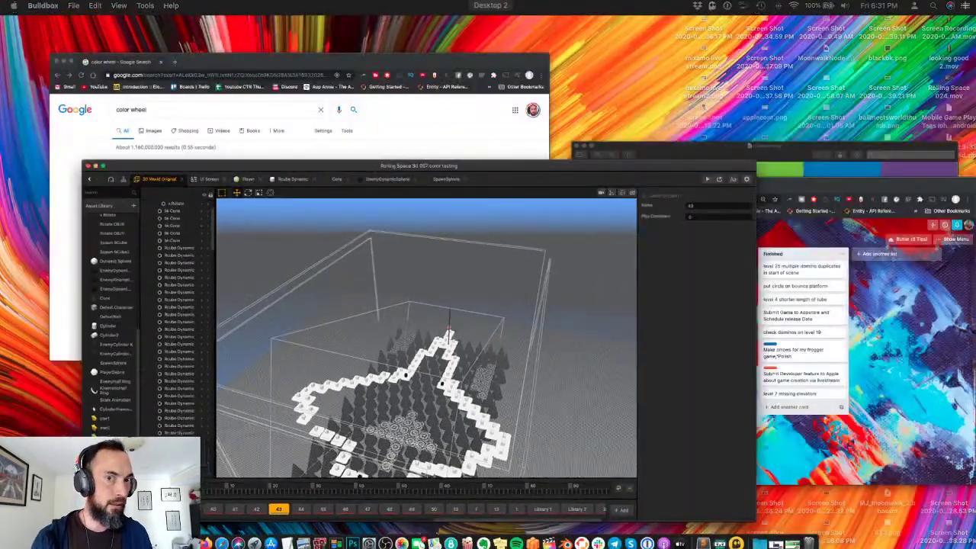
{"action": "key", "text": "ctrl+Up"}
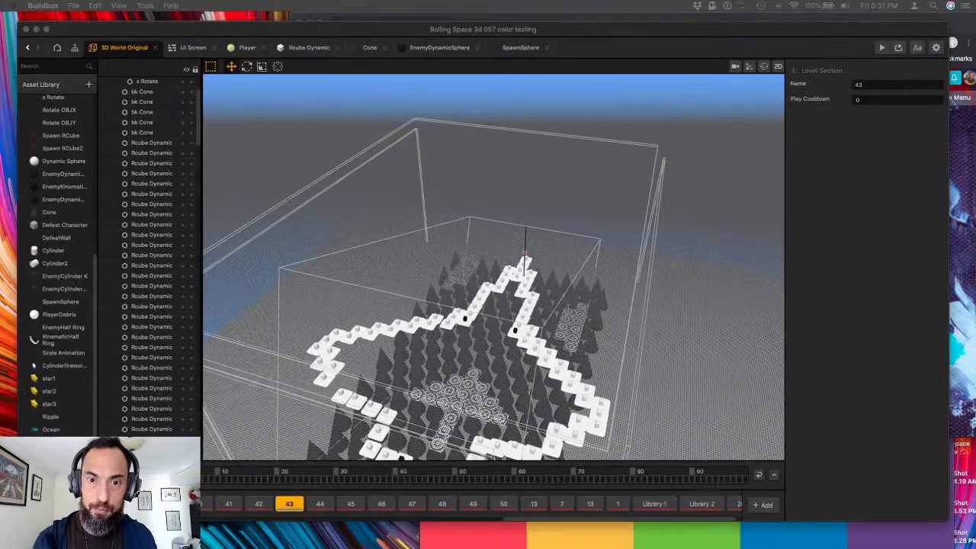